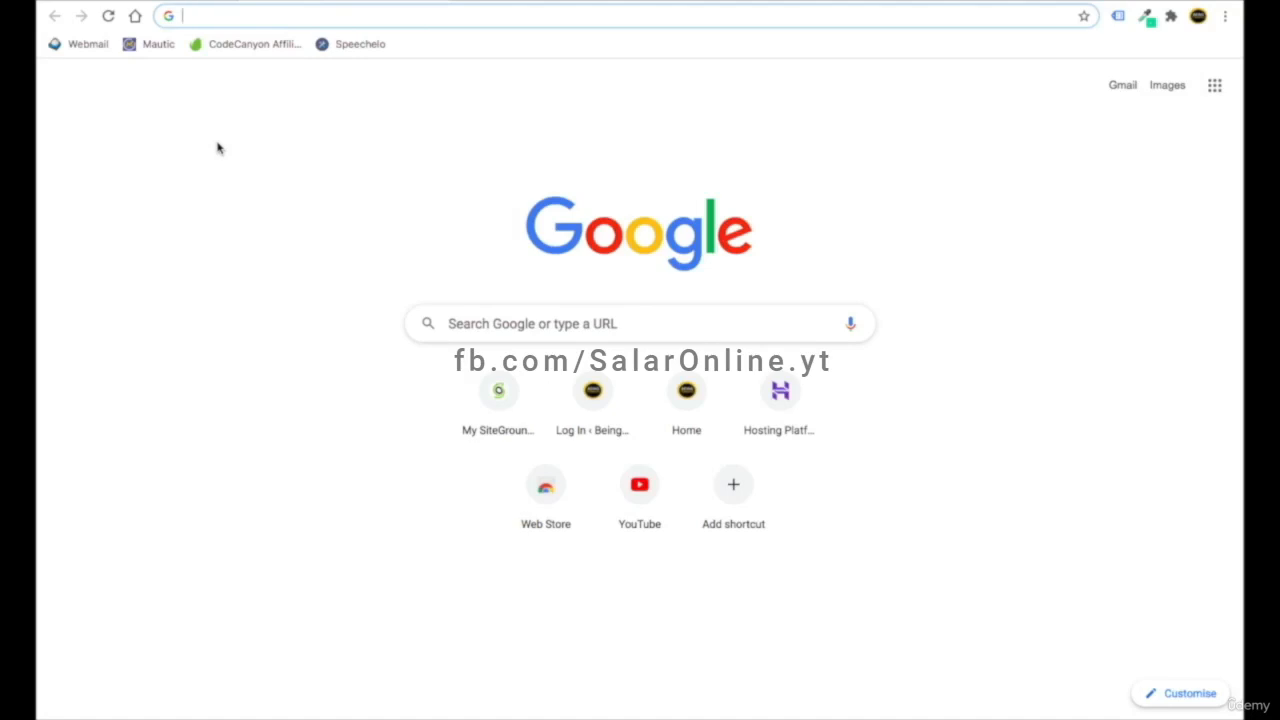
- Load blog.beingcommerce.in/hostinger in Chrome to reach the Hostinger homepage advertising $2.59/mo hosting
type("blog.be")
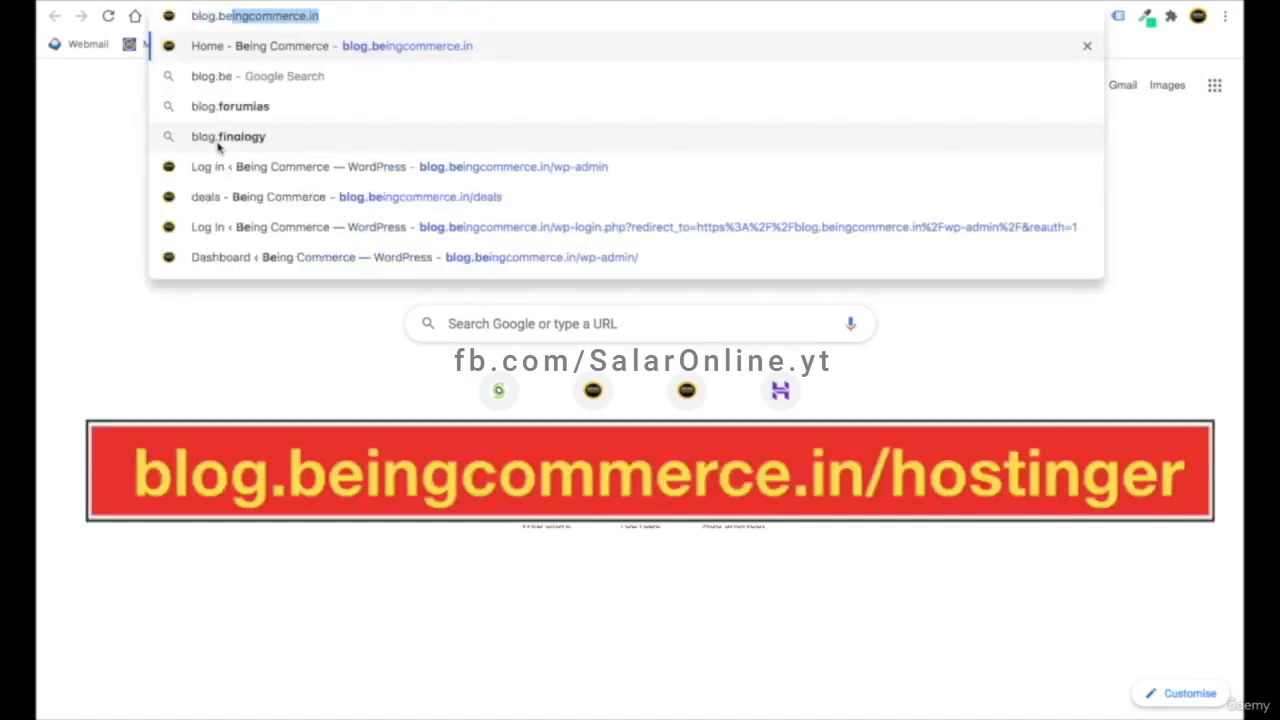
type("ingcommerce")
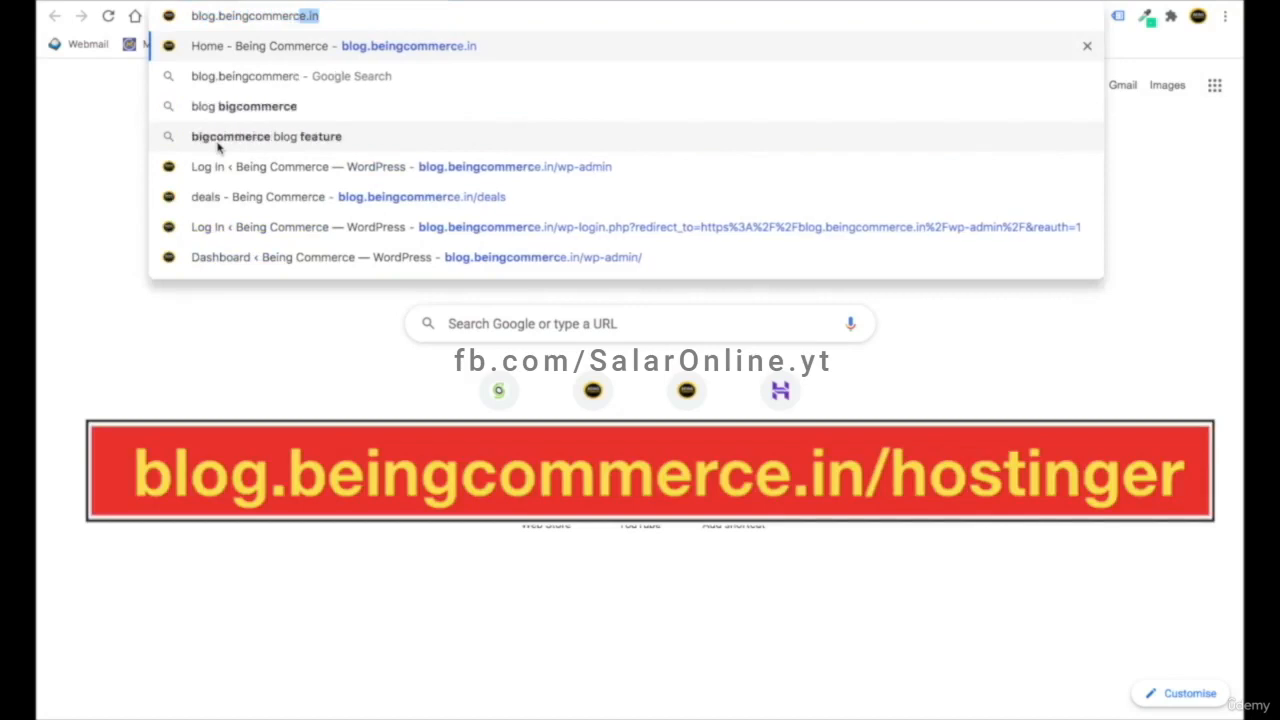
type(".in")
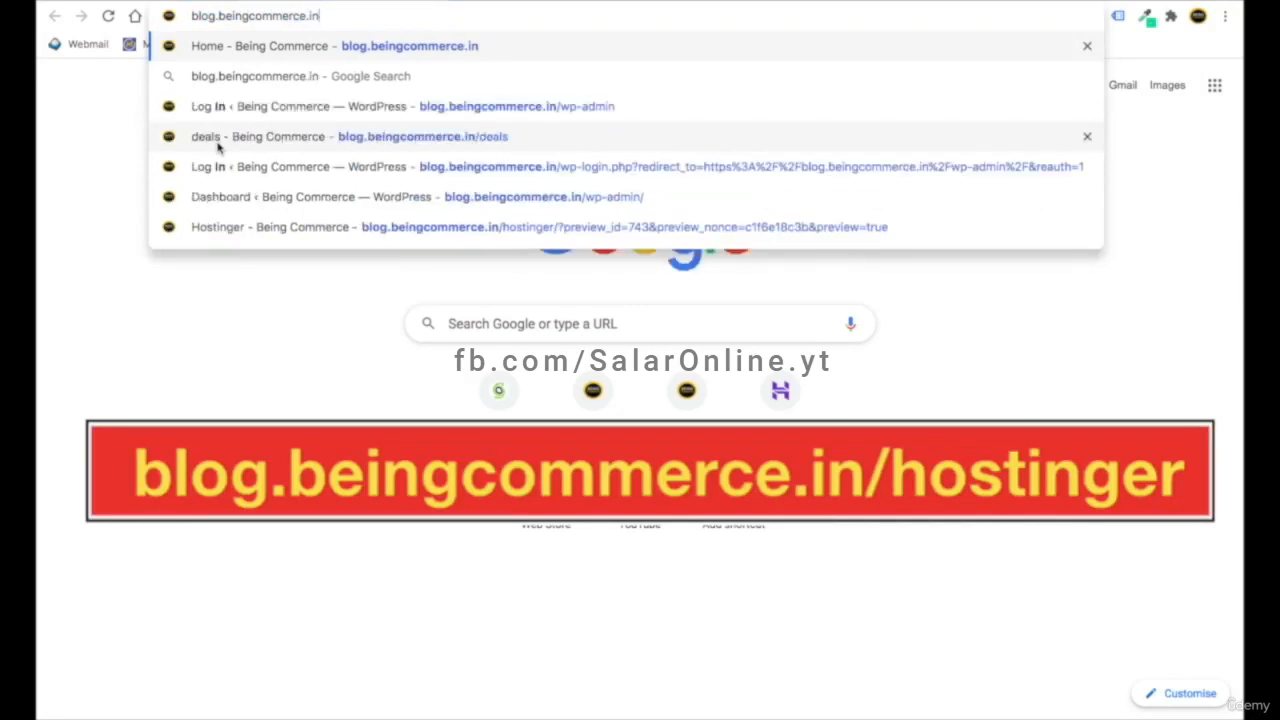
type("/h")
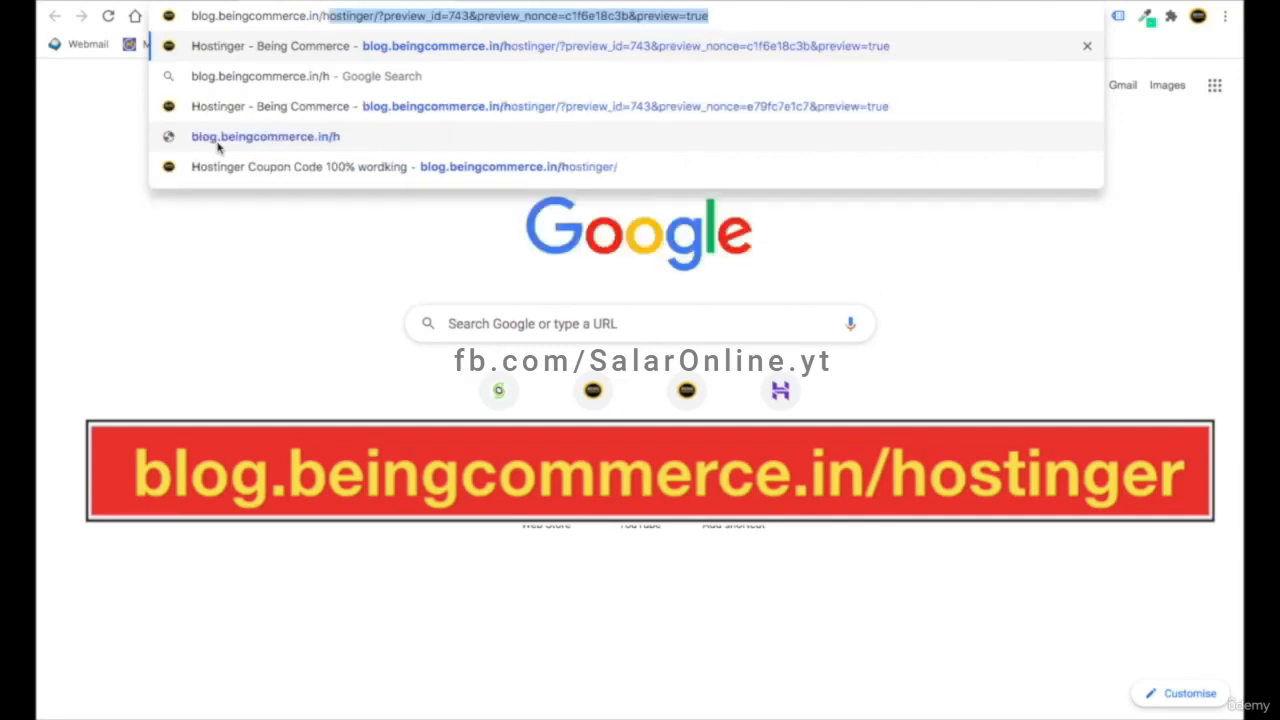
type("ostinger")
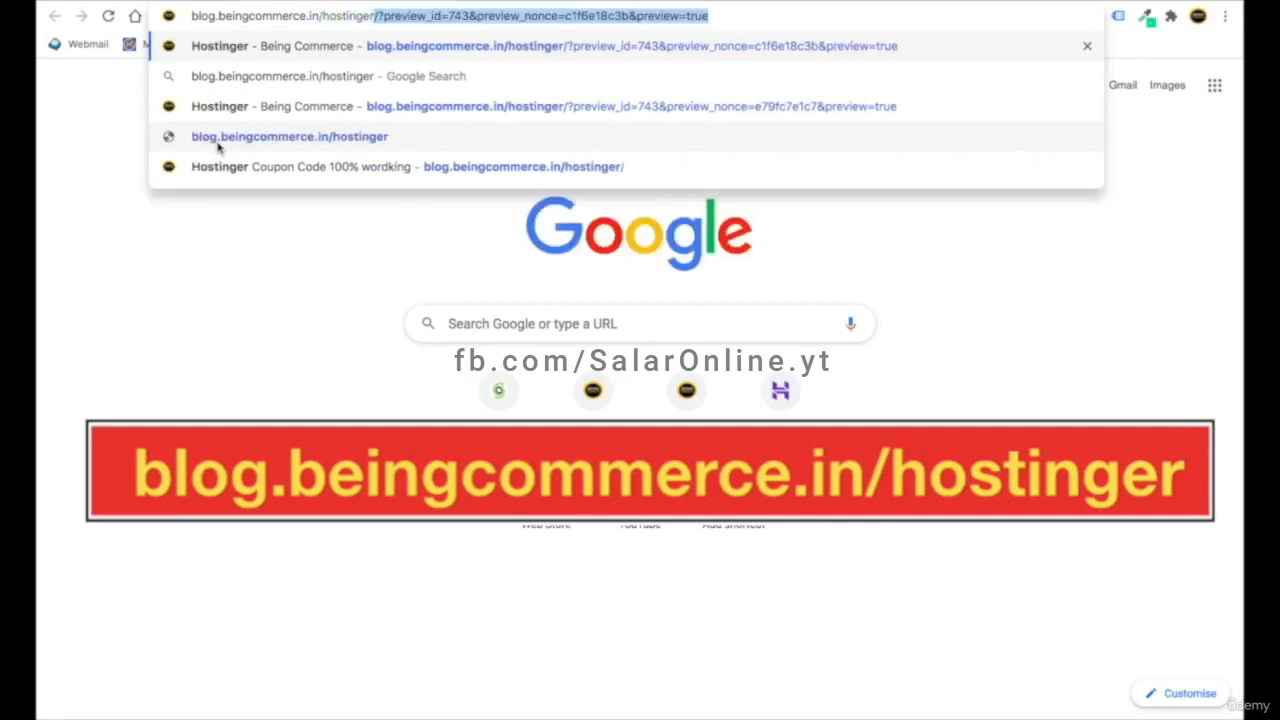
key("Delete")
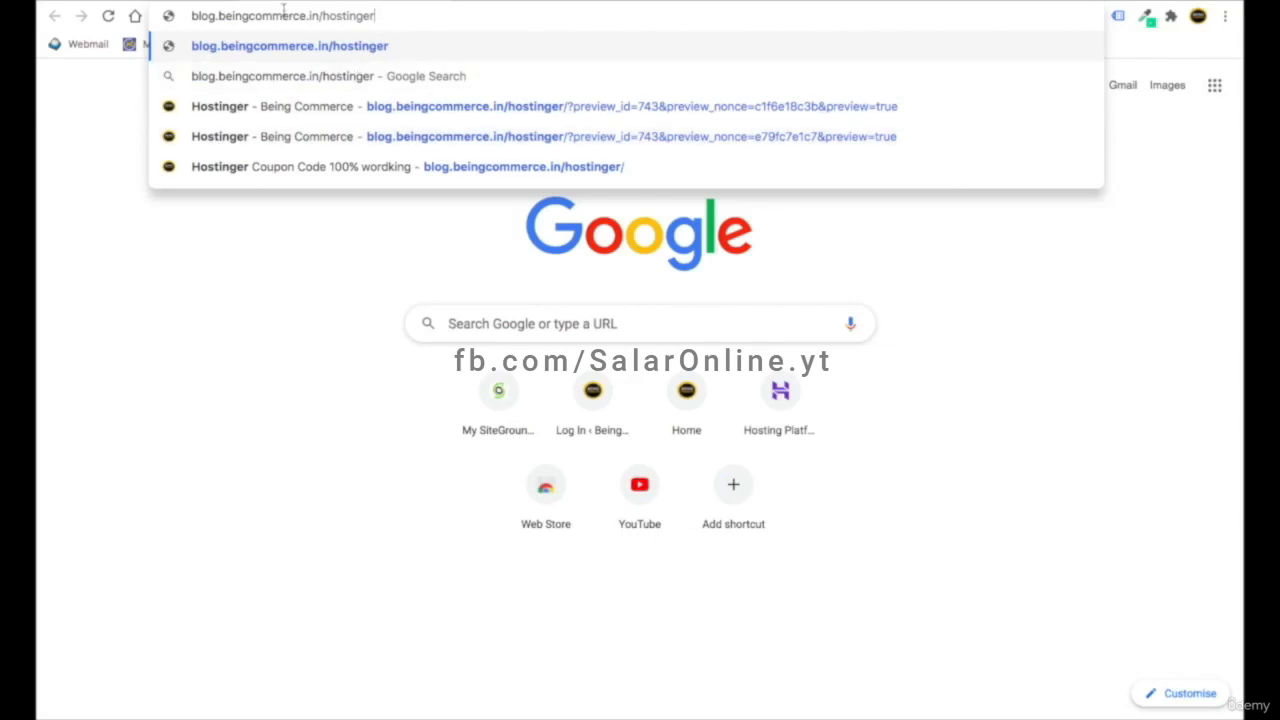
key("Return")
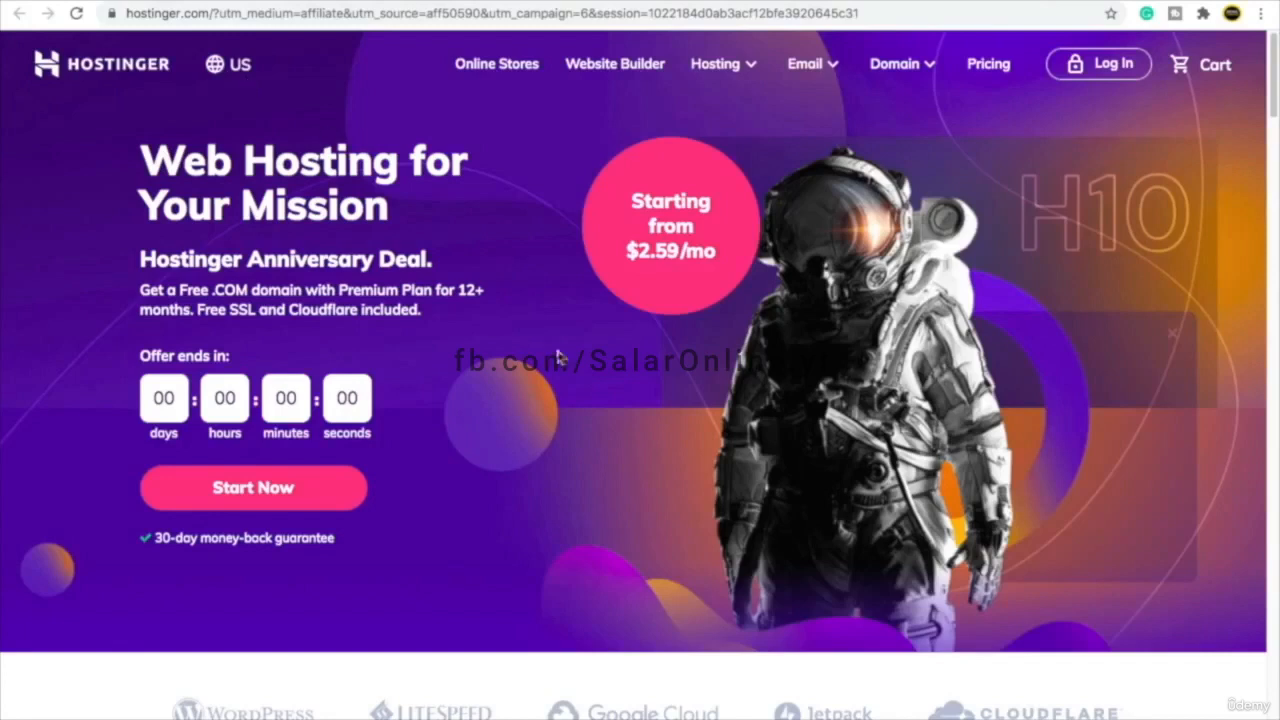
- Change the site region from US to India English so plans show rupee prices from ₹179/mo
scroll(646, 452, "down", 5)
scroll(646, 452, "down", 4)
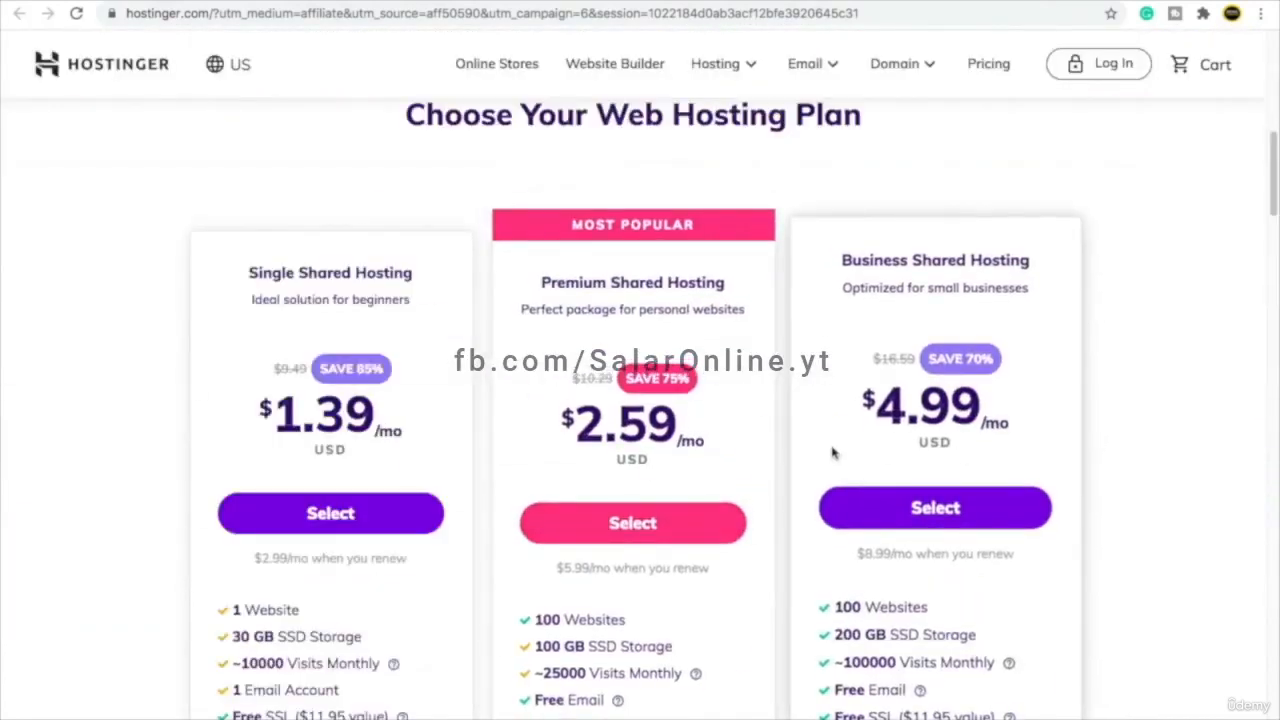
scroll(832, 450, "up", 9)
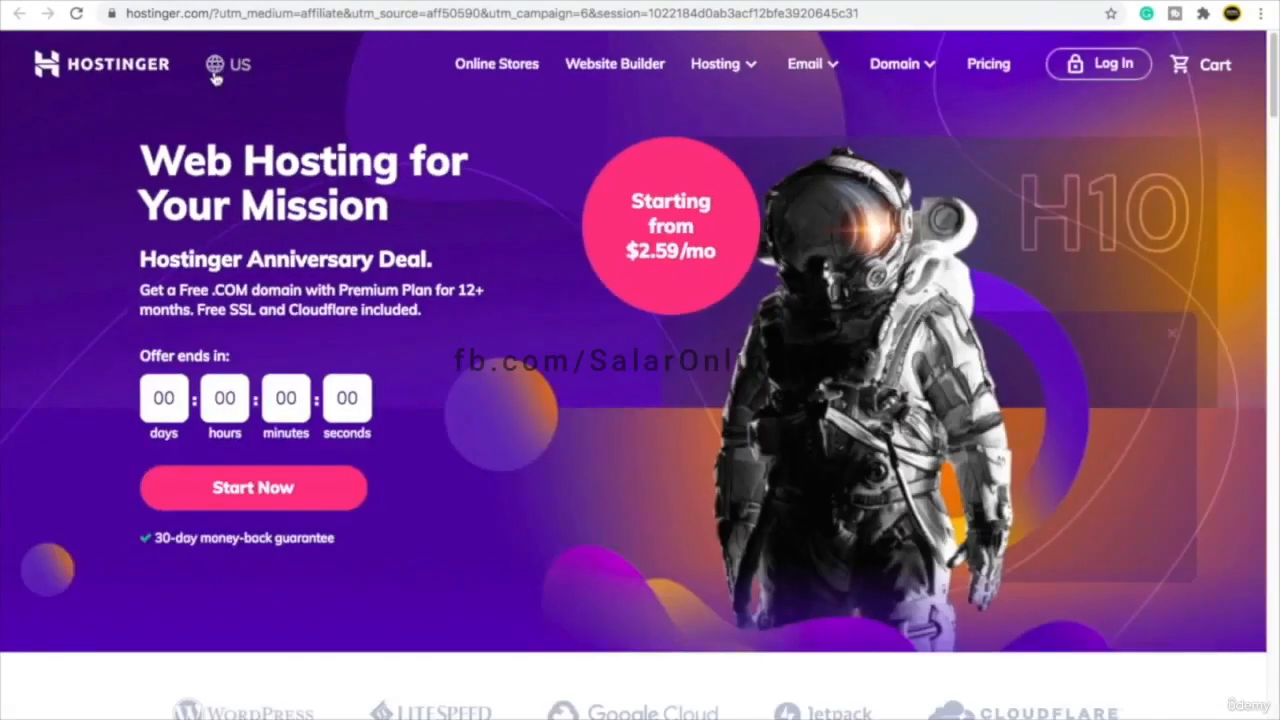
left_click(215, 78)
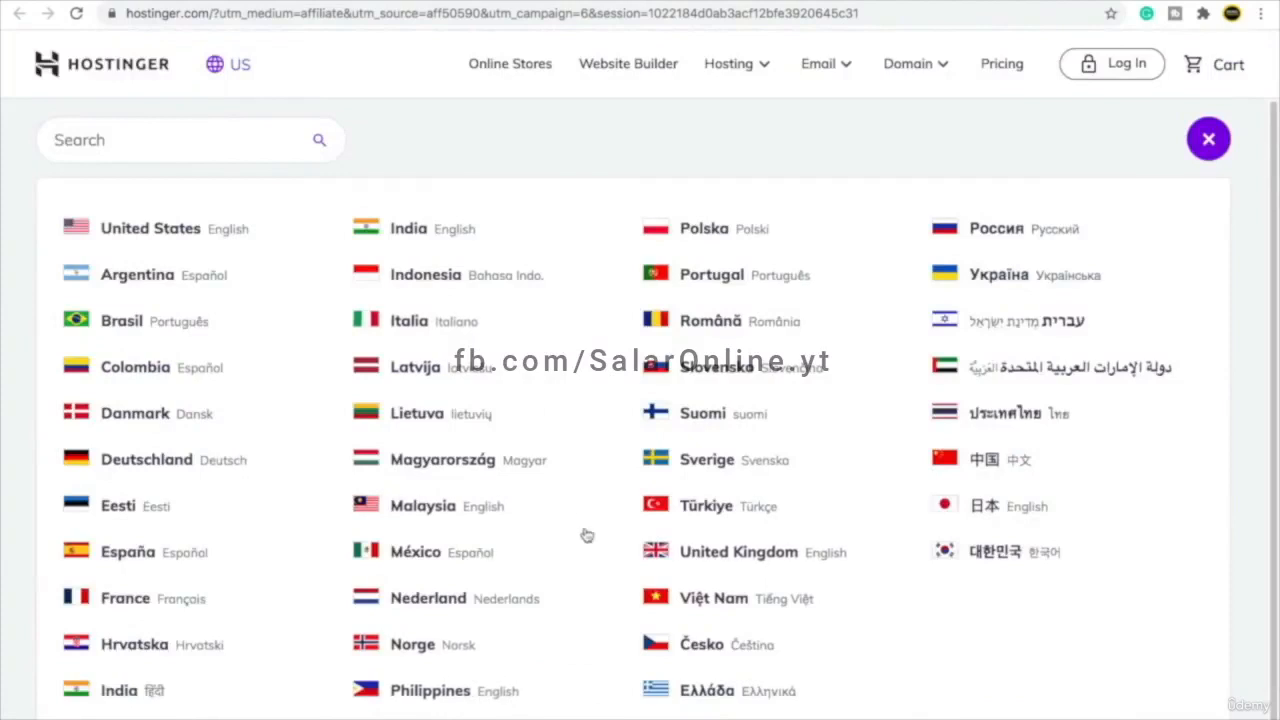
left_click(414, 232)
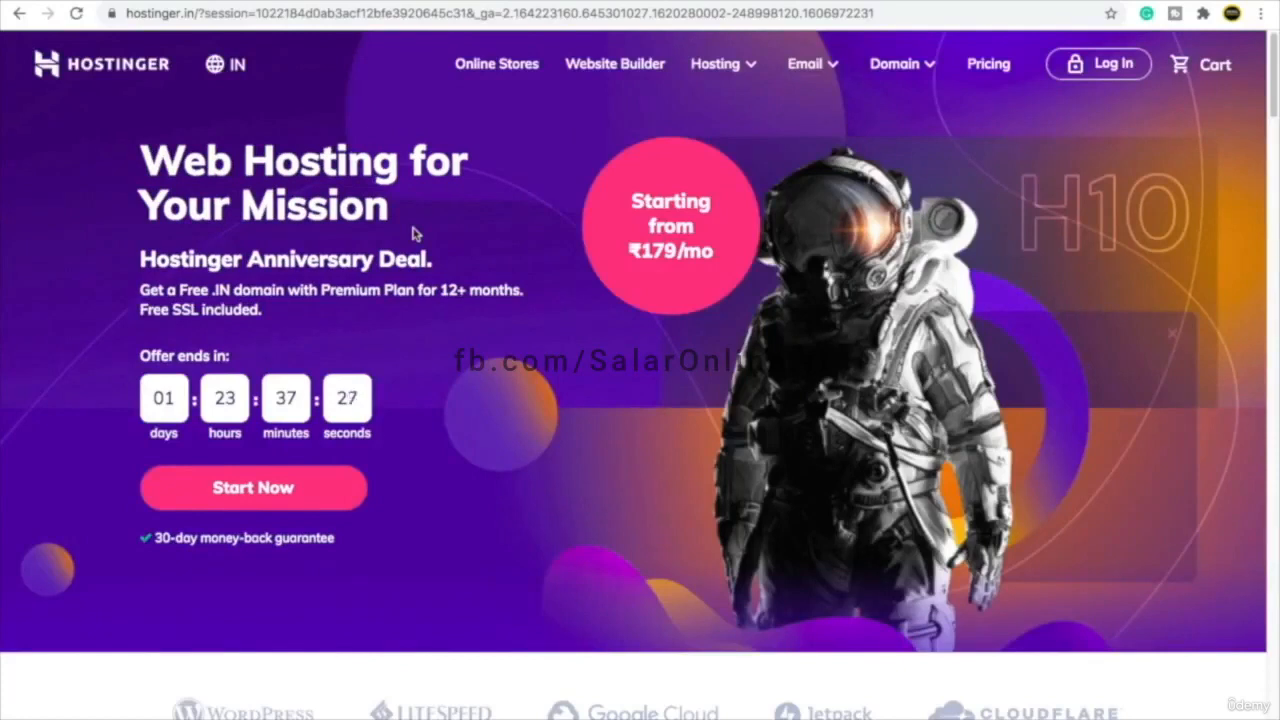
scroll(501, 347, "down", 3)
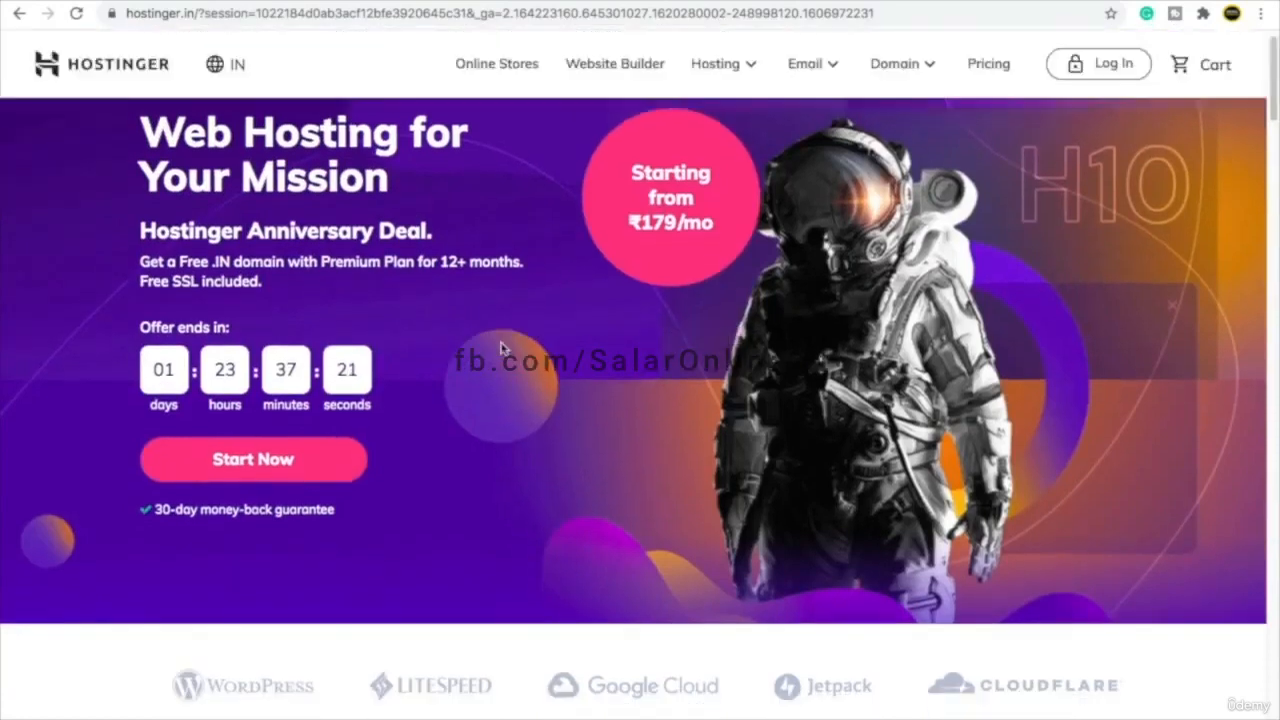
scroll(501, 347, "down", 8)
scroll(553, 272, "up", 2)
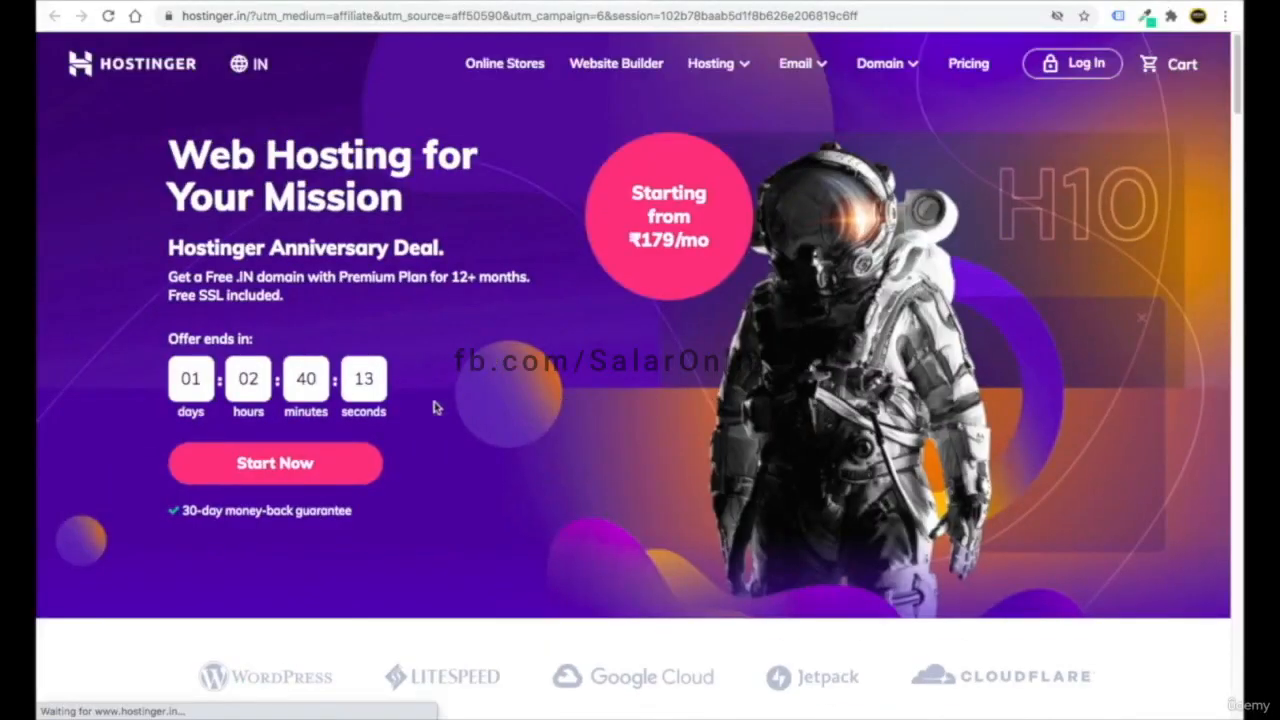
- Jump to the hosting plans and browse the WordPress, Website Builder and web hosting tabs
left_click(283, 467)
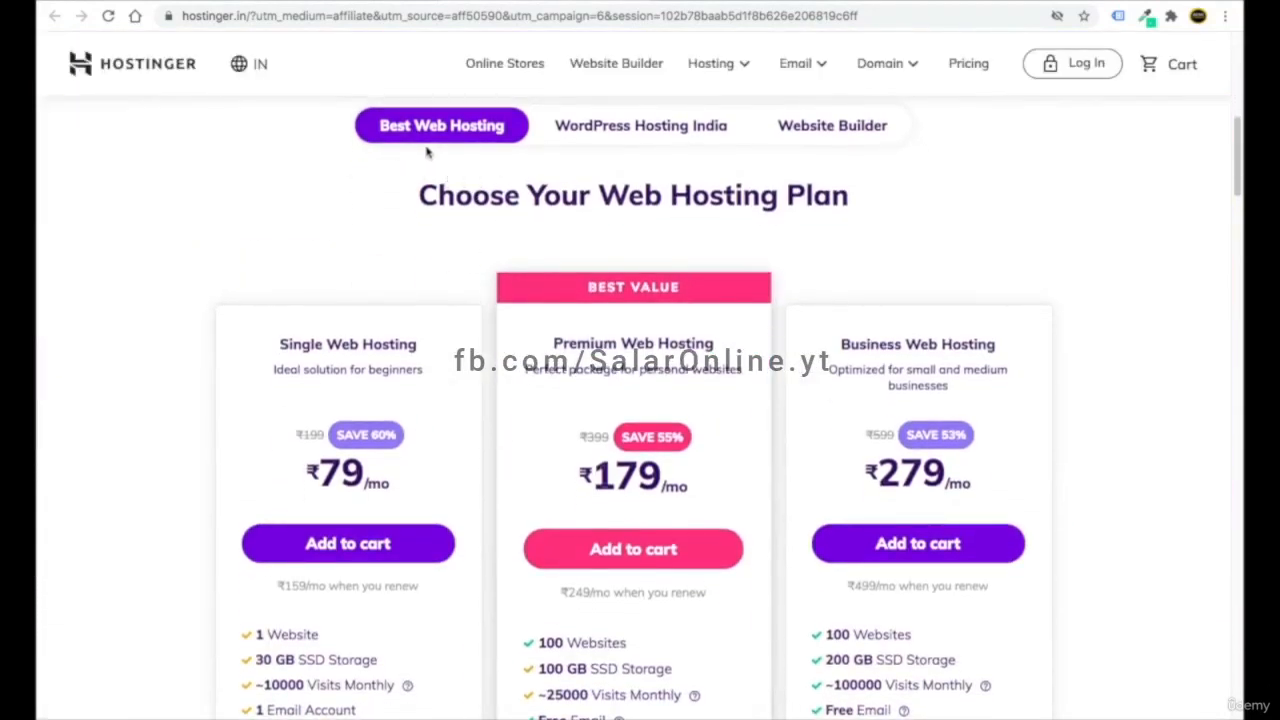
left_click(632, 138)
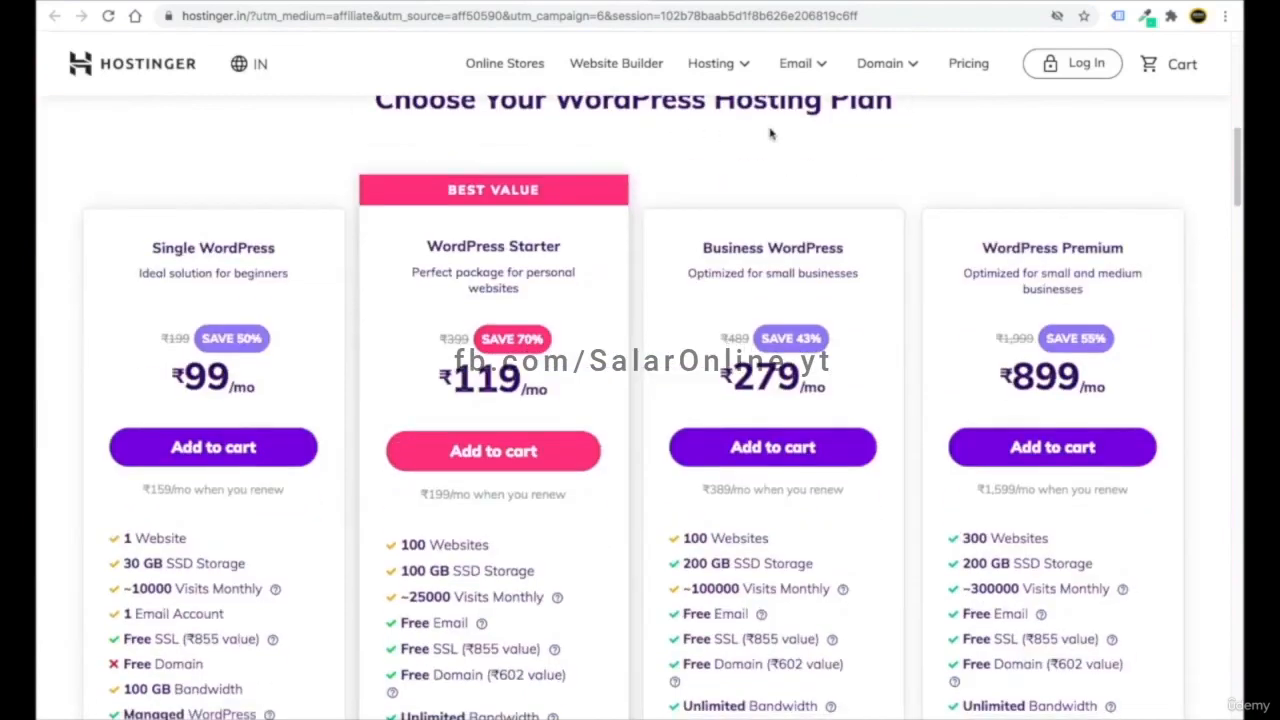
left_click(811, 182)
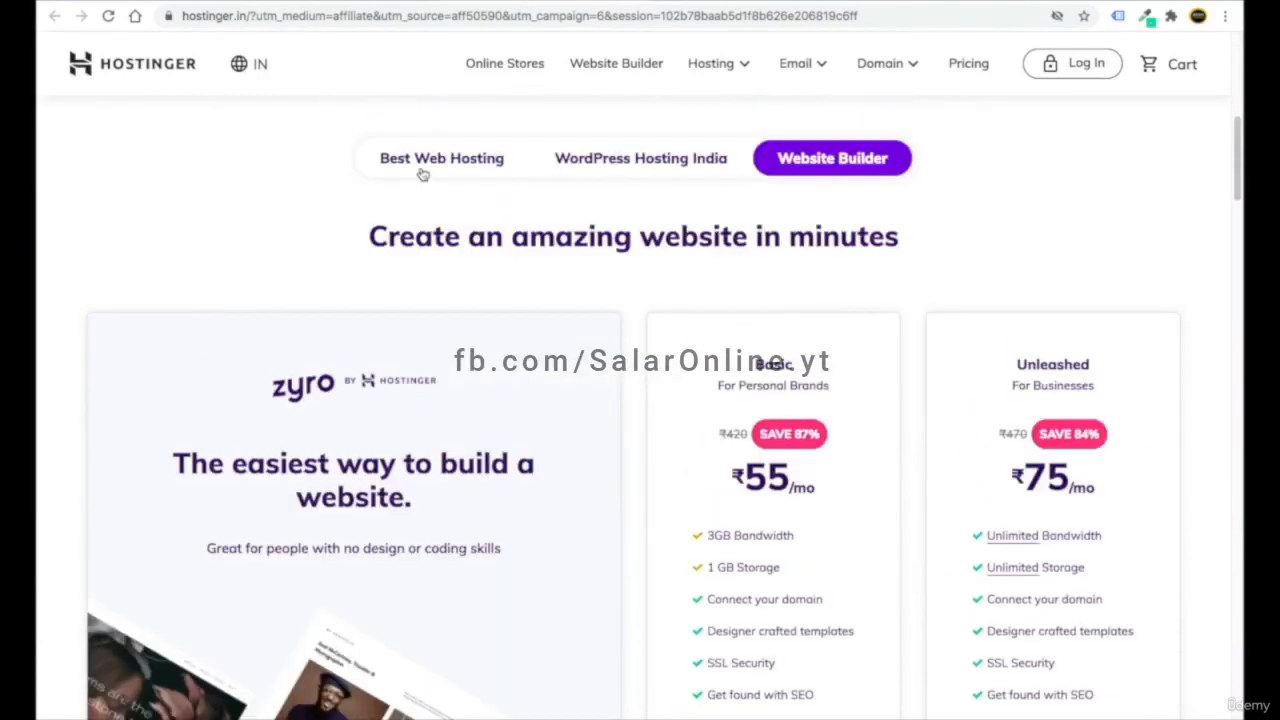
left_click(423, 166)
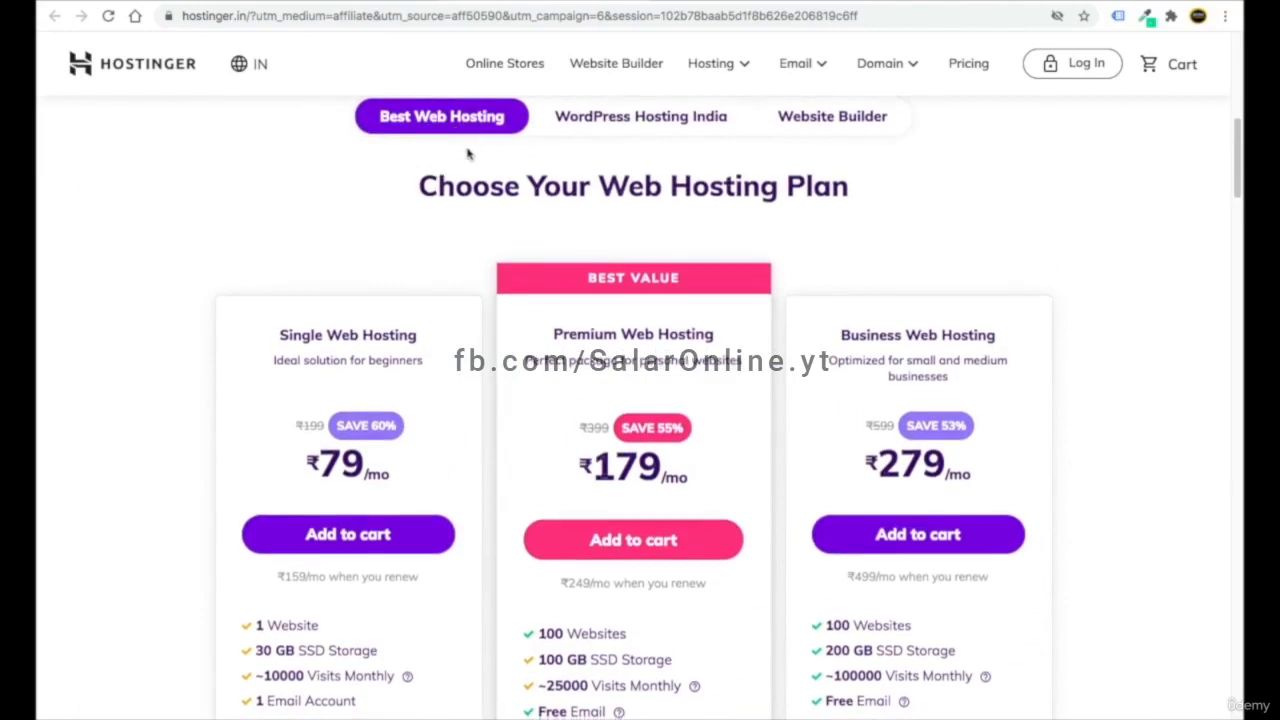
scroll(453, 160, "down", 1)
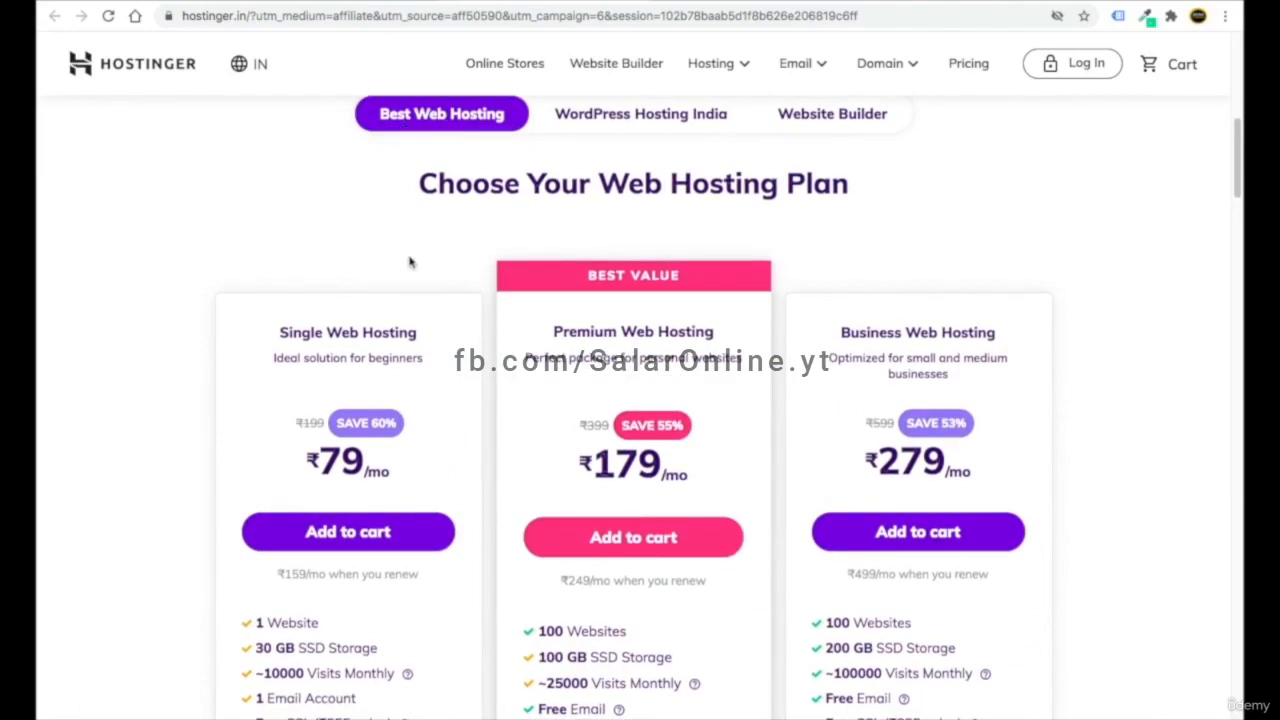
scroll(409, 262, "down", 2)
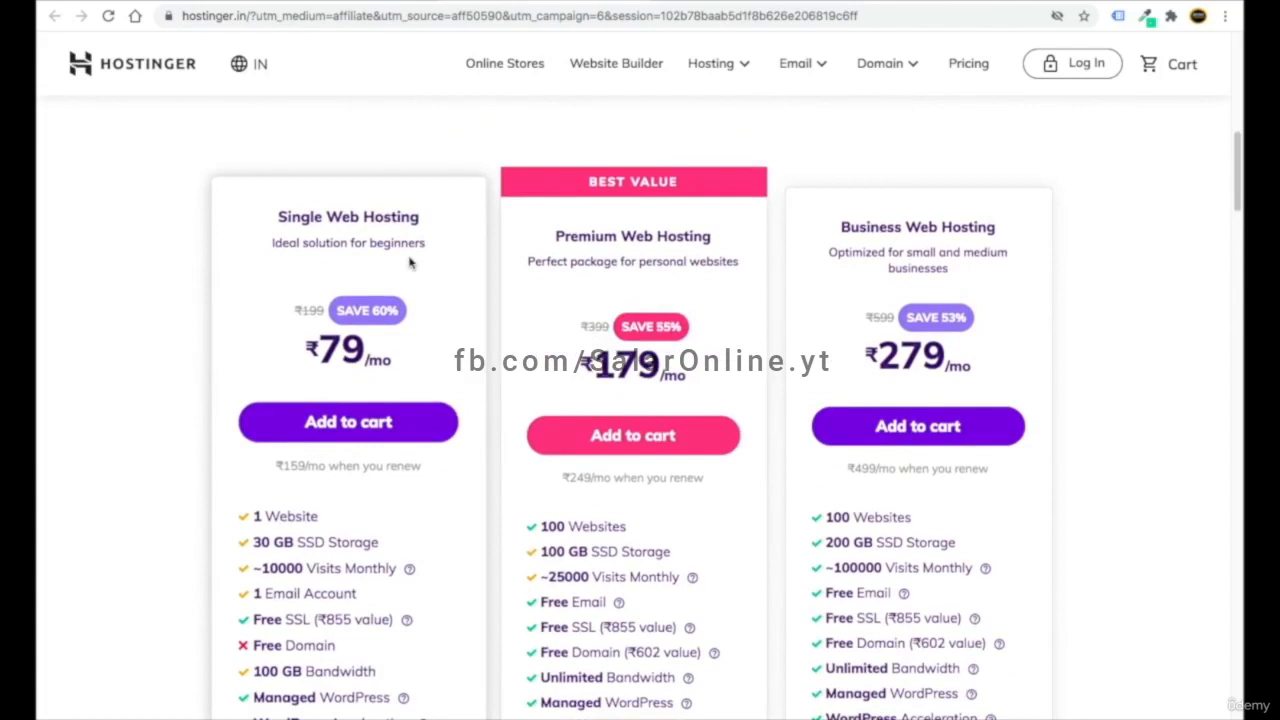
scroll(409, 262, "up", 3)
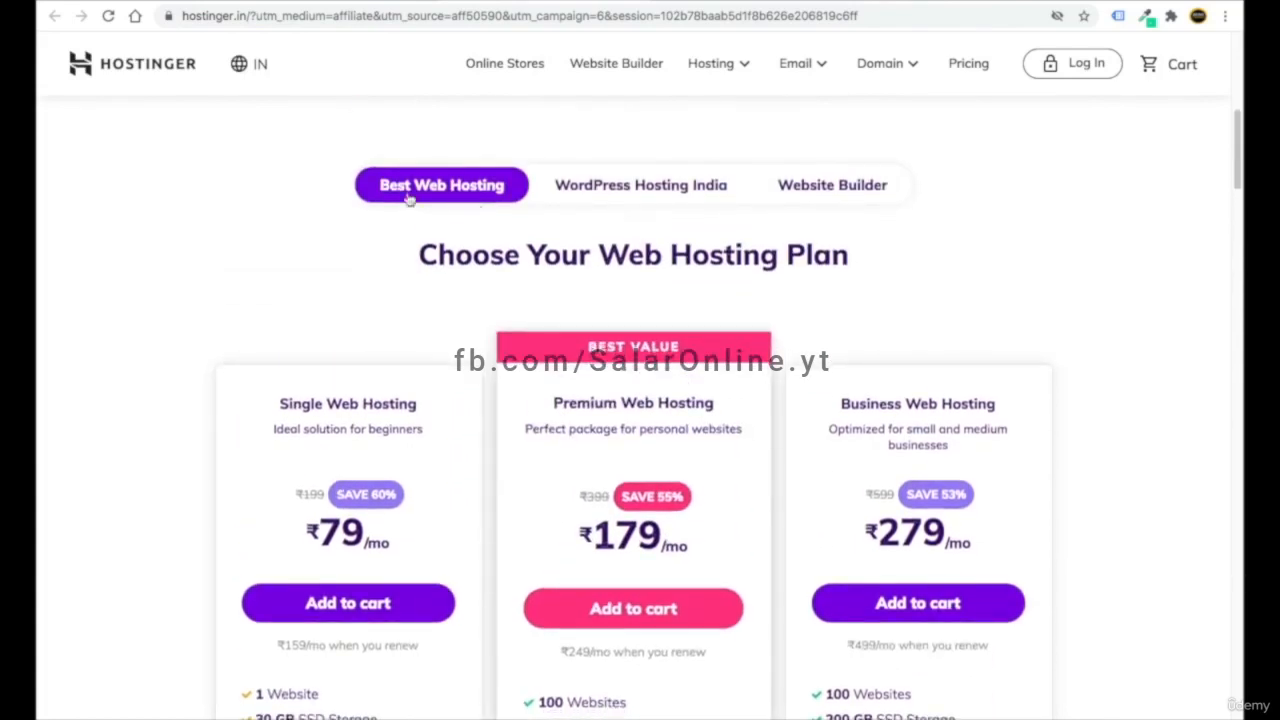
- Recheck WordPress plans, then review the Single ₹79, Premium ₹179 and Business ₹279 web hosting plans
left_click(618, 200)
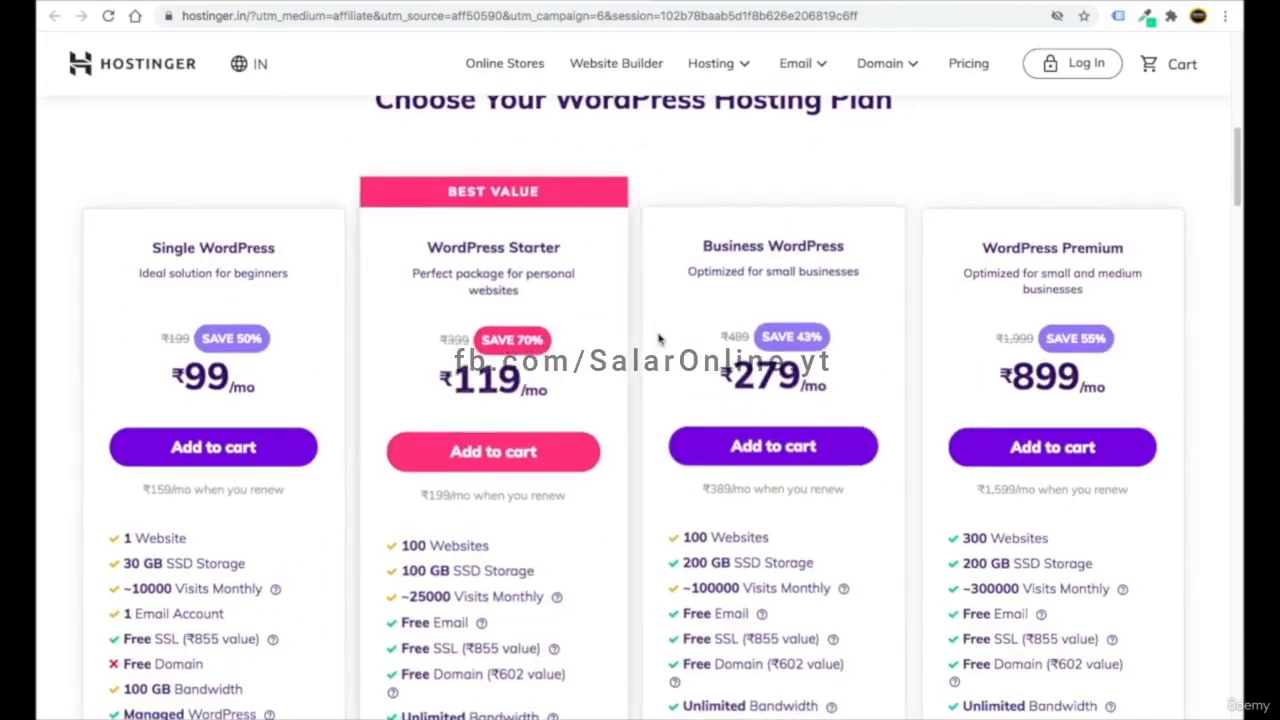
scroll(650, 340, "up", 3)
left_click(445, 190)
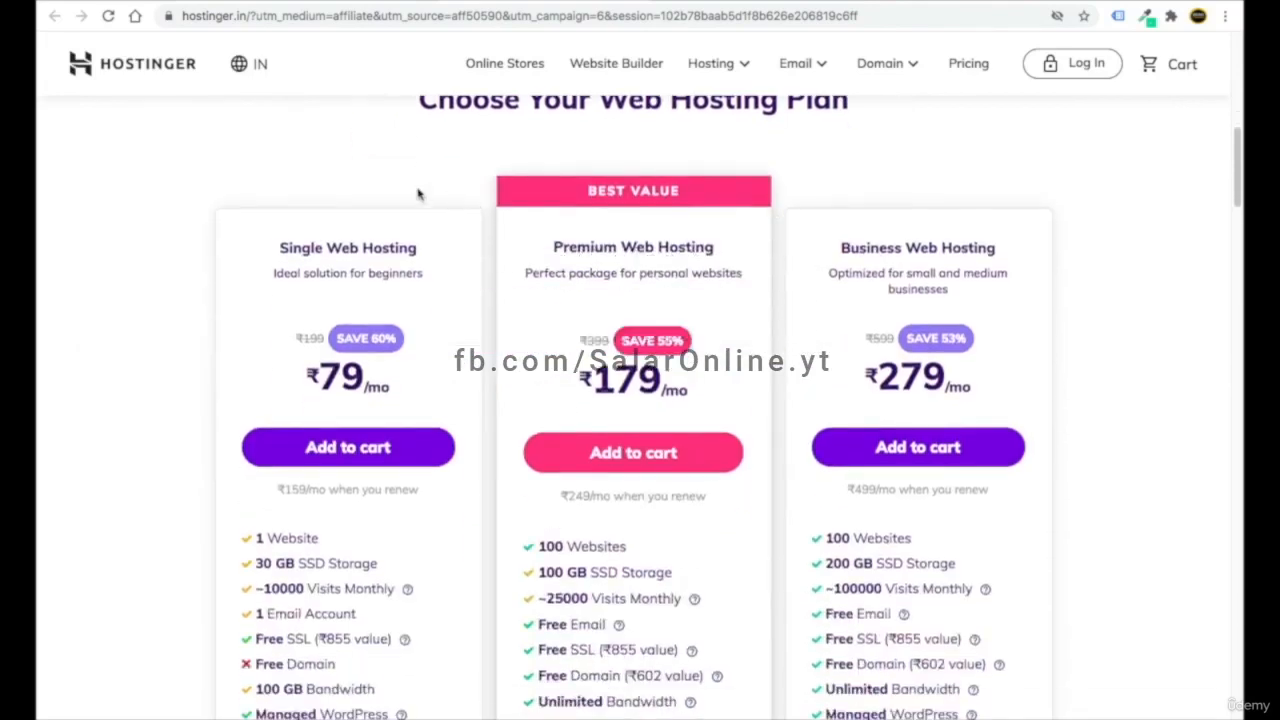
scroll(445, 200, "up", 1)
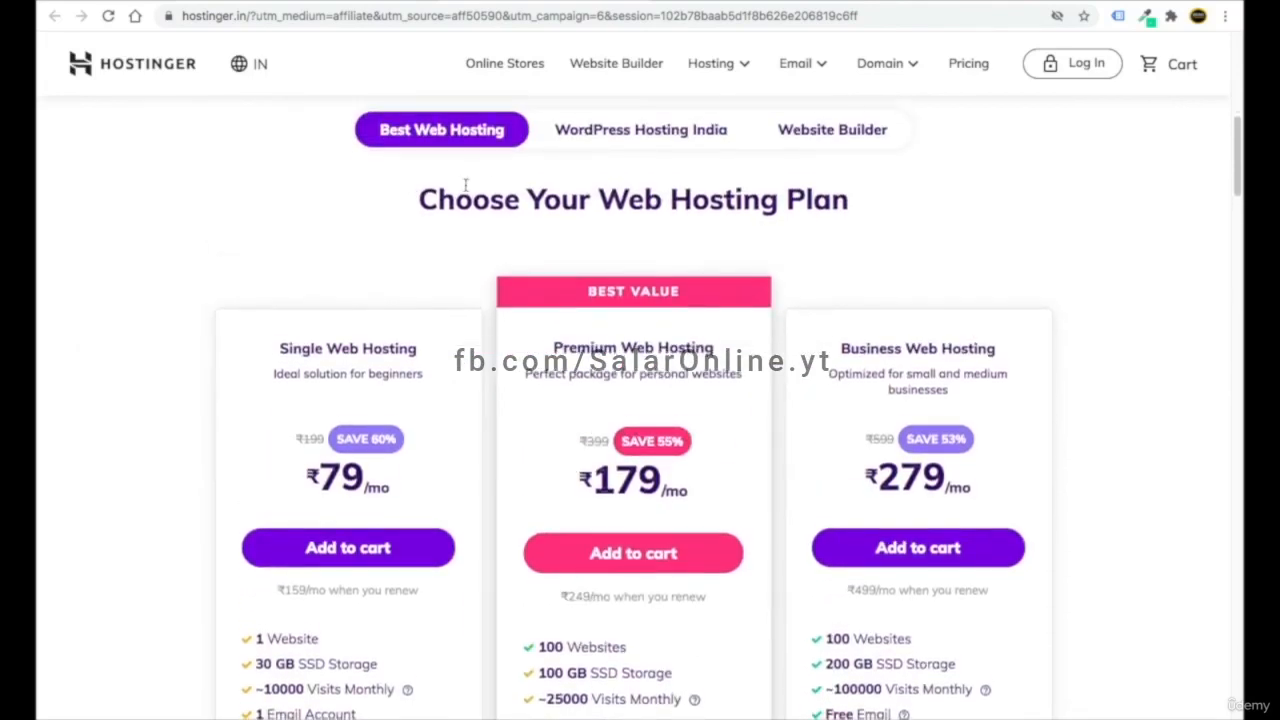
scroll(473, 182, "down", 1)
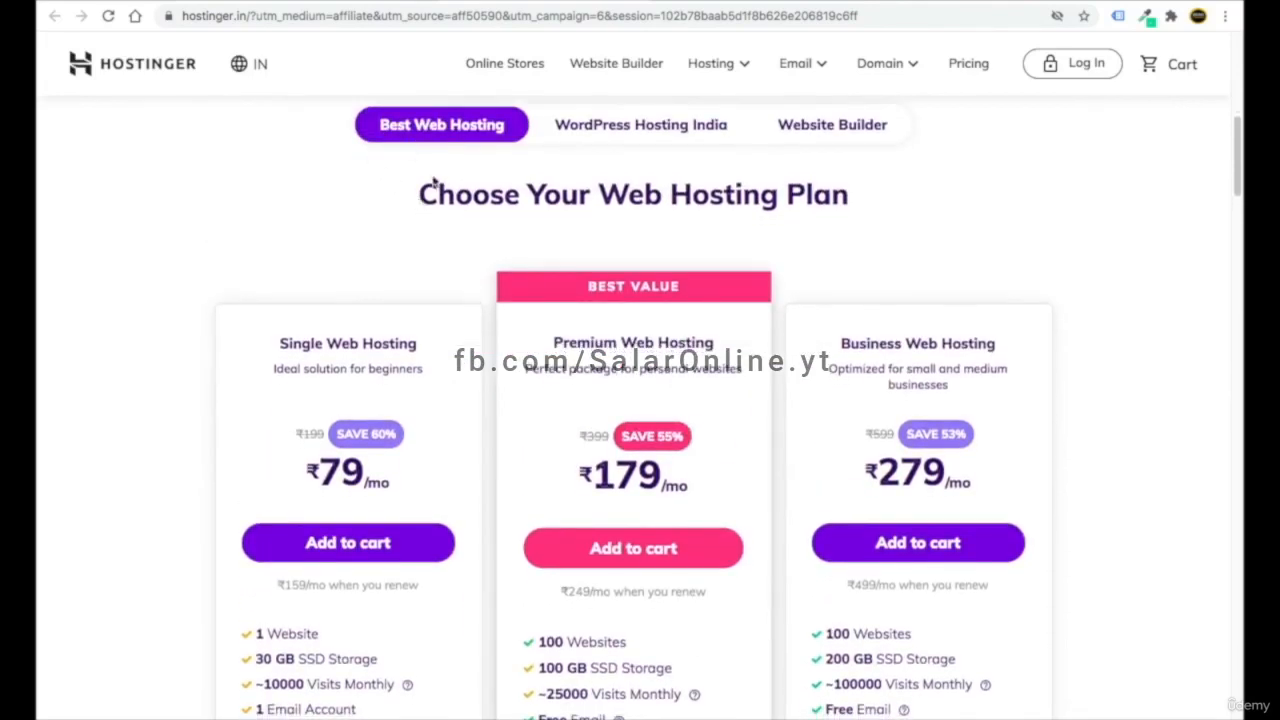
scroll(416, 320, "down", 1)
scroll(423, 378, "down", 1)
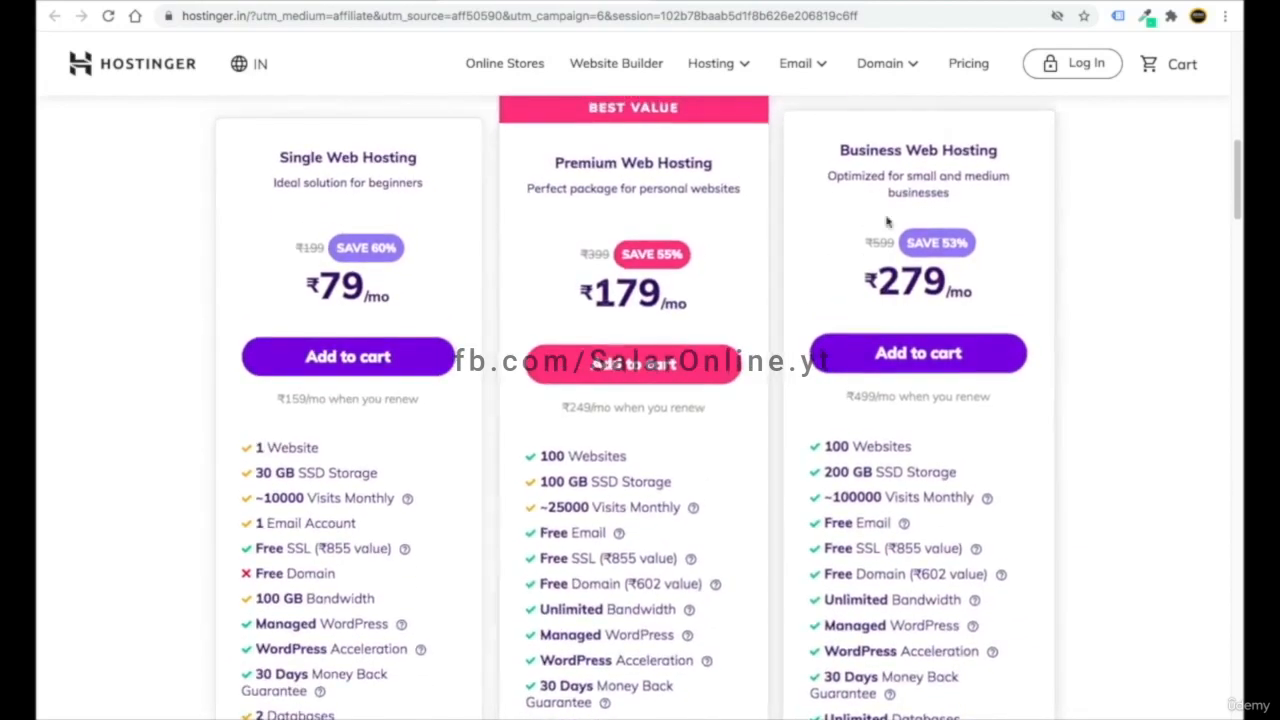
scroll(338, 380, "down", 1)
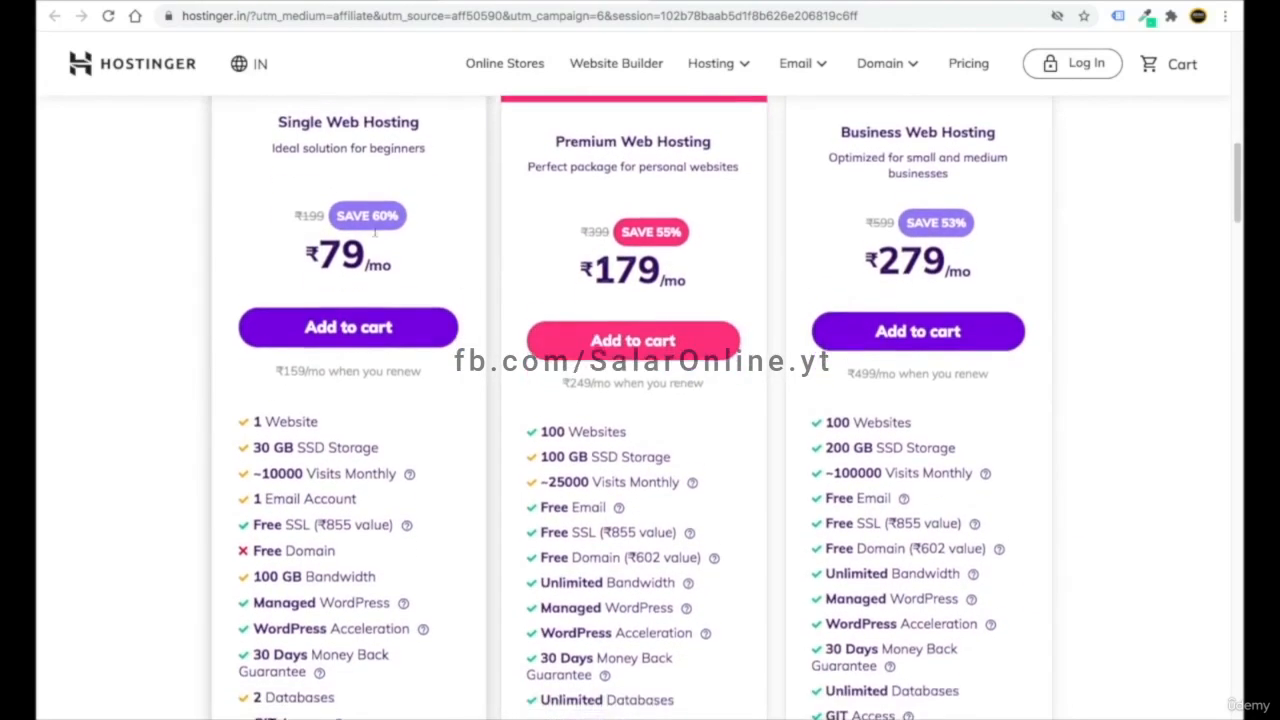
- Highlight the Single plan's 1 Website and 1 Email Account limits for comparison
left_click_drag(318, 386, 255, 385)
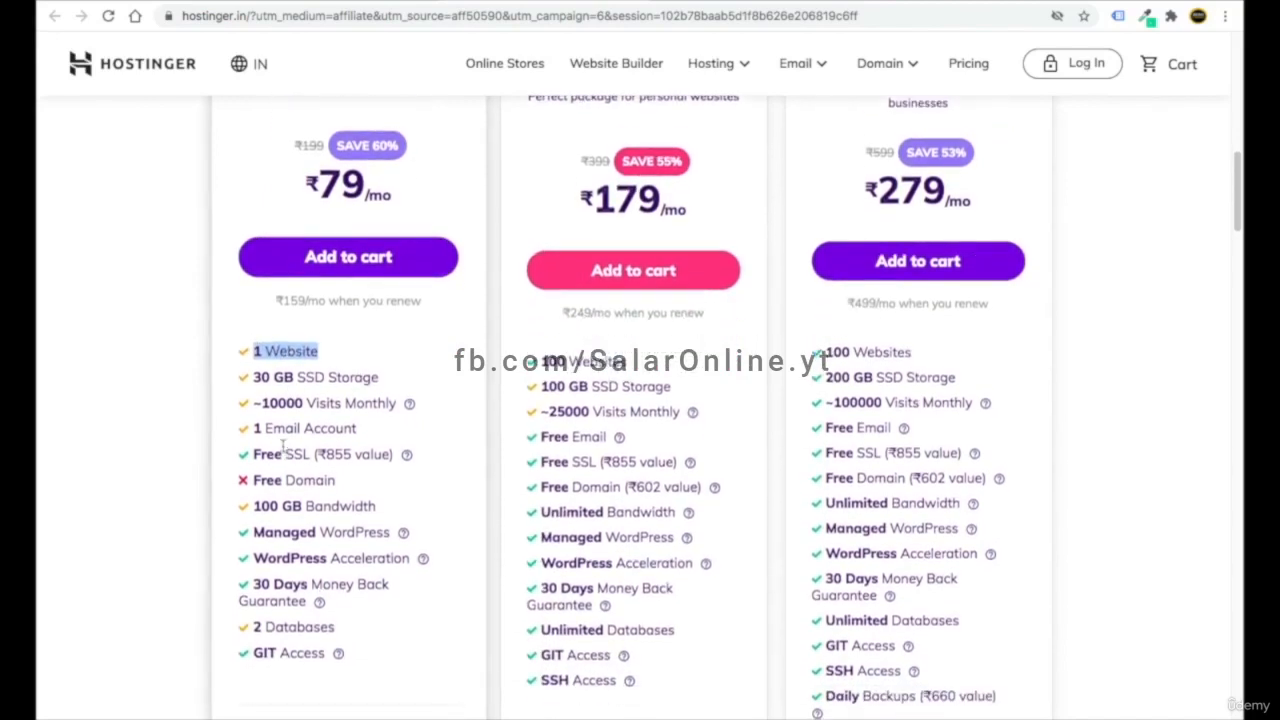
left_click(450, 235)
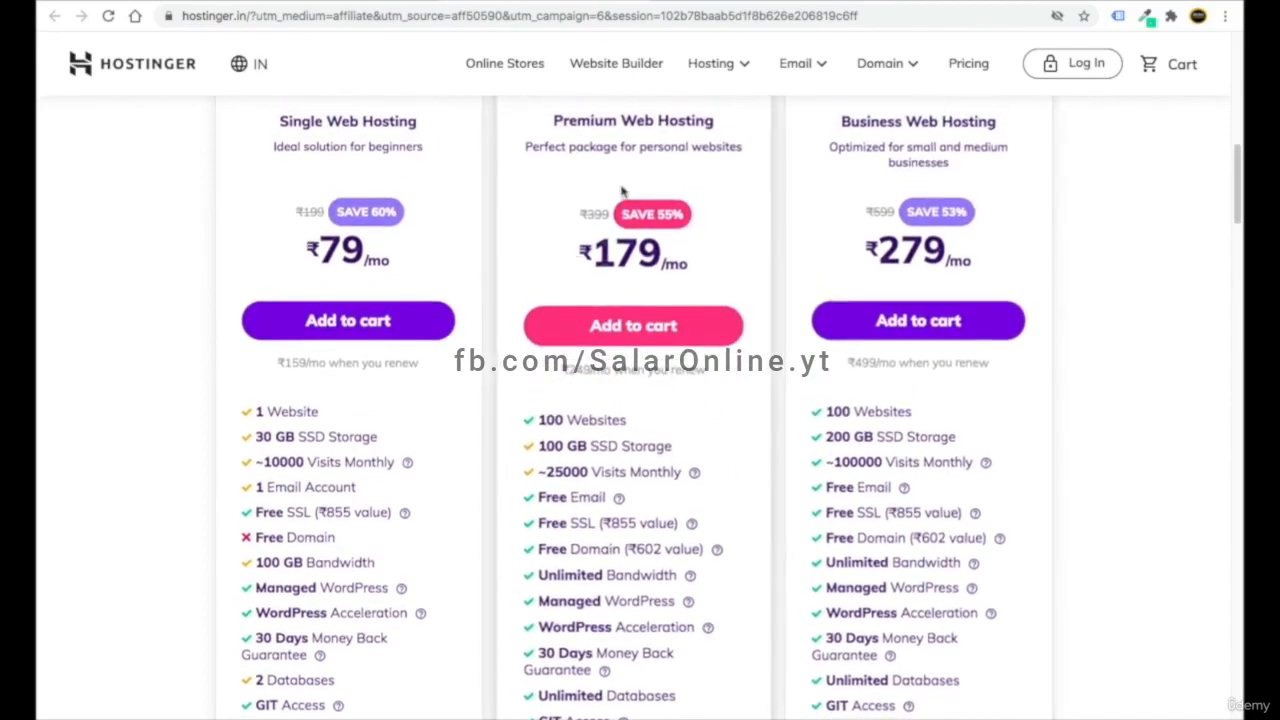
scroll(966, 222, "down", 2)
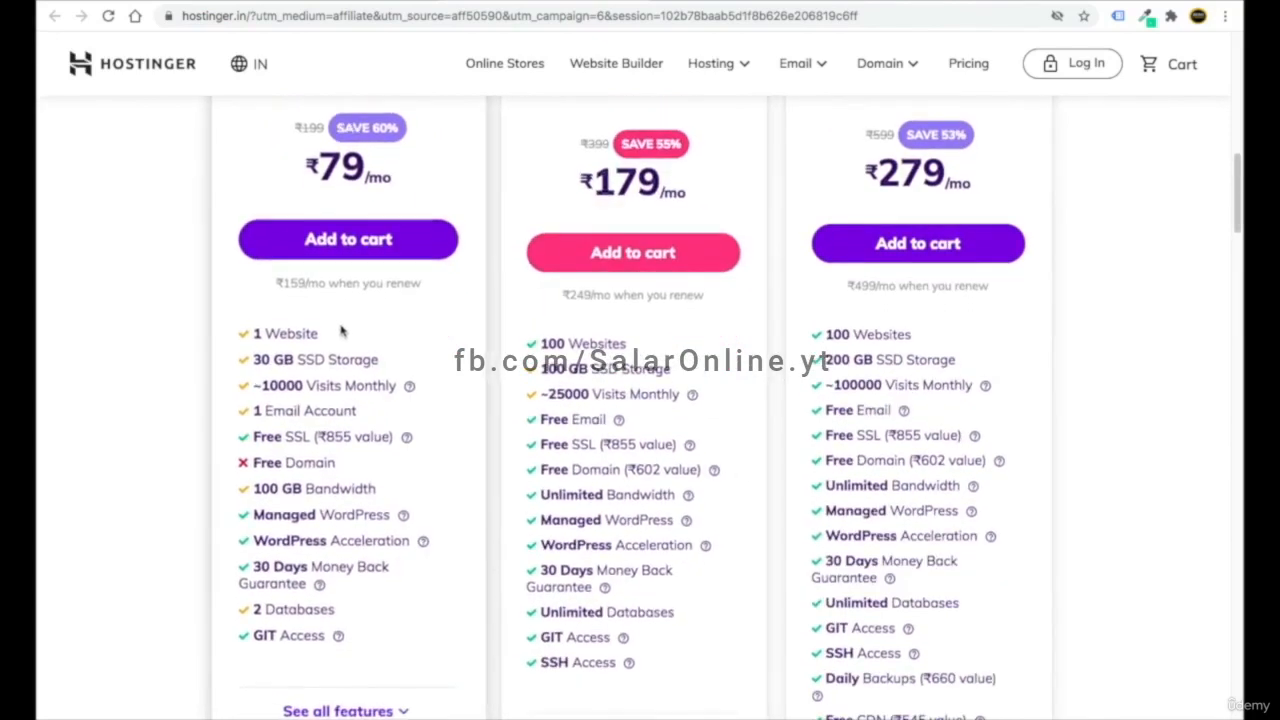
double_click(284, 318)
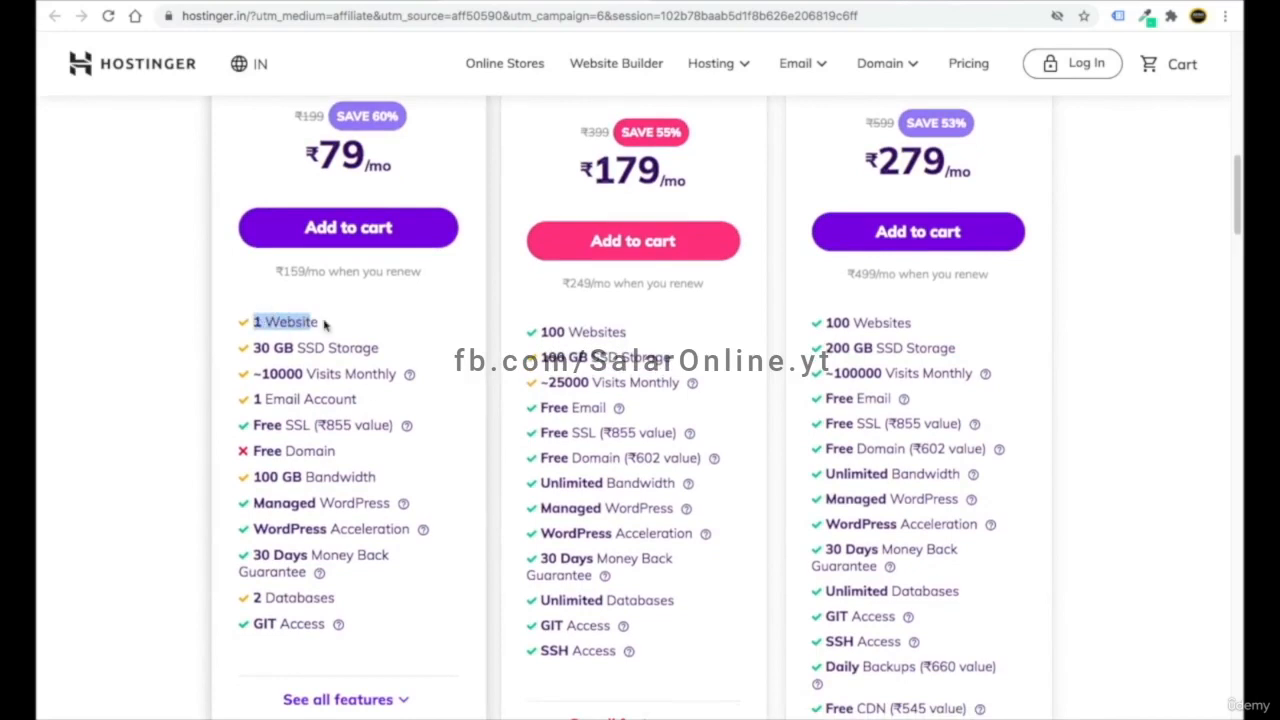
left_click_drag(362, 399, 252, 396)
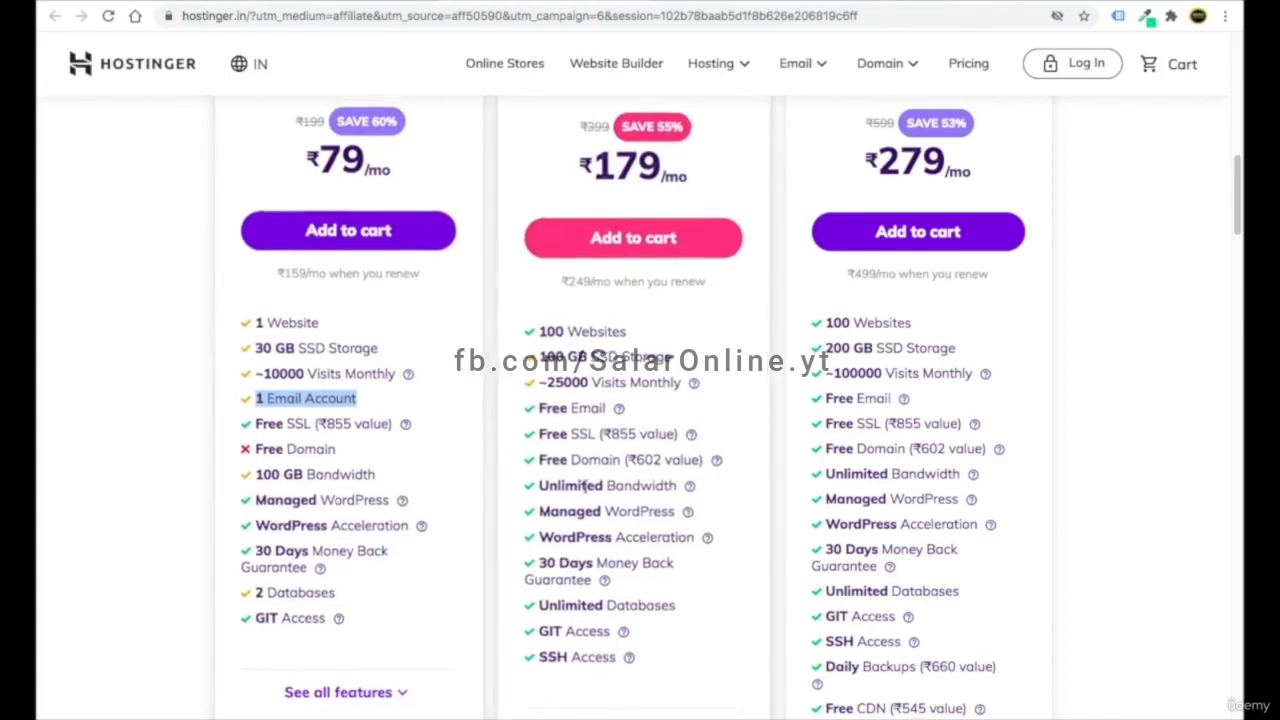
scroll(632, 326, "up", 2)
scroll(632, 326, "down", 2)
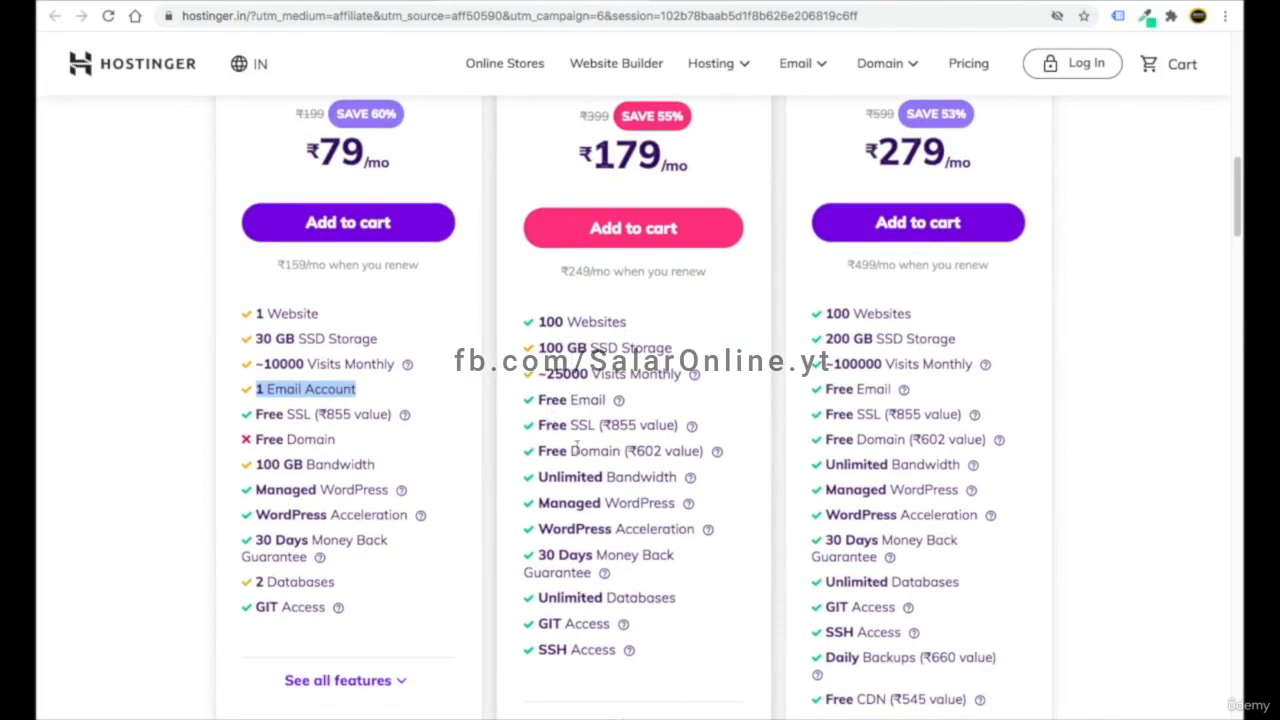
scroll(575, 440, "up", 1)
left_click(140, 313)
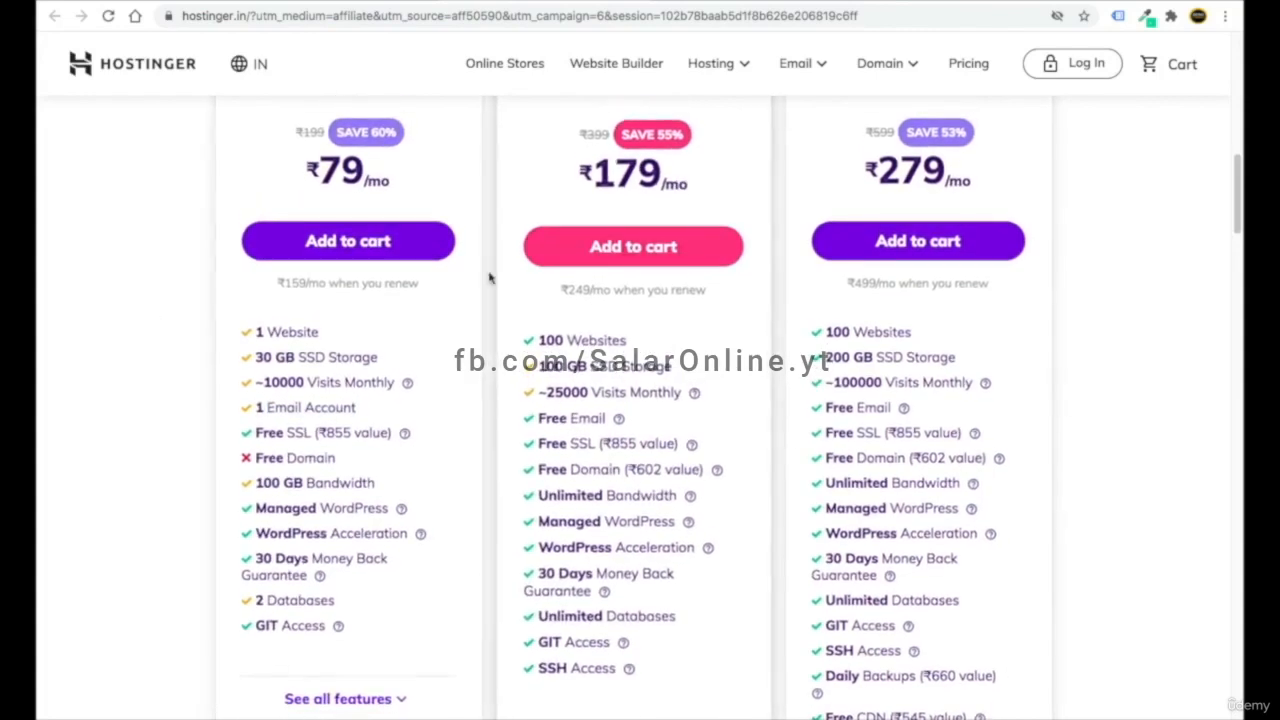
- Add the Business Web Hosting plan at ₹279/mo to the cart
scroll(678, 275, "up", 1)
scroll(678, 275, "up", 2)
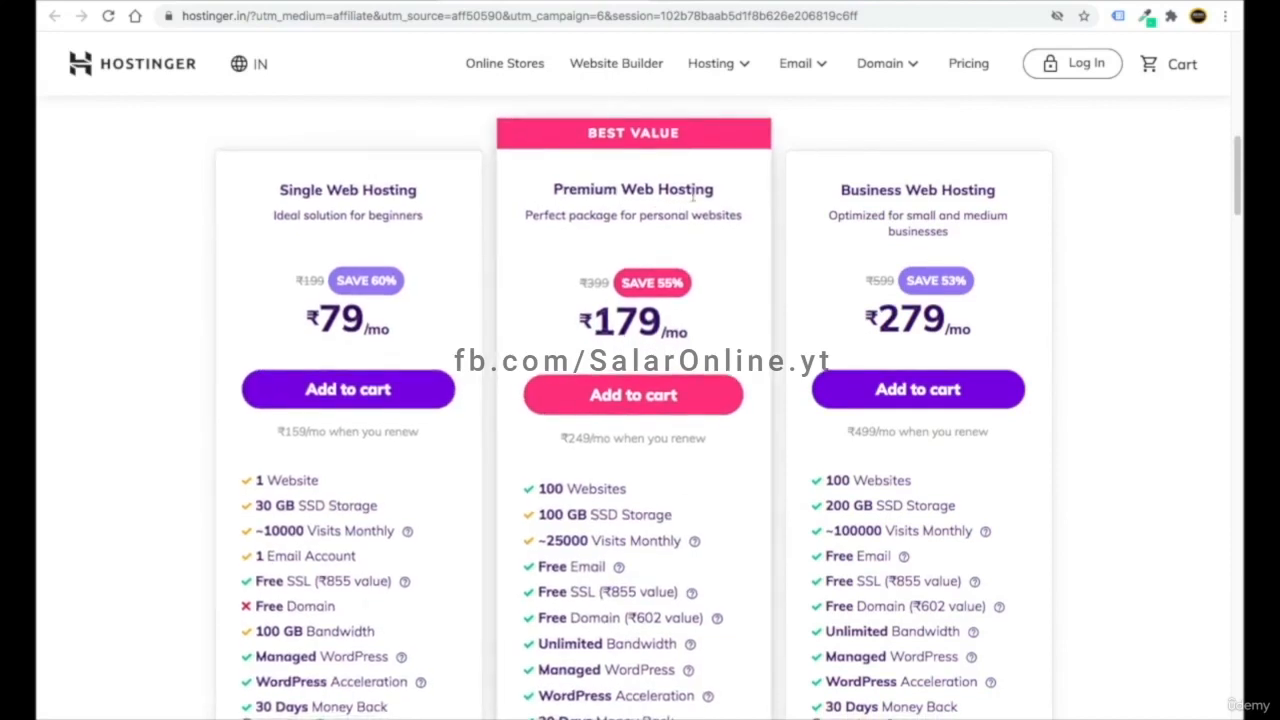
scroll(690, 300, "down", 1)
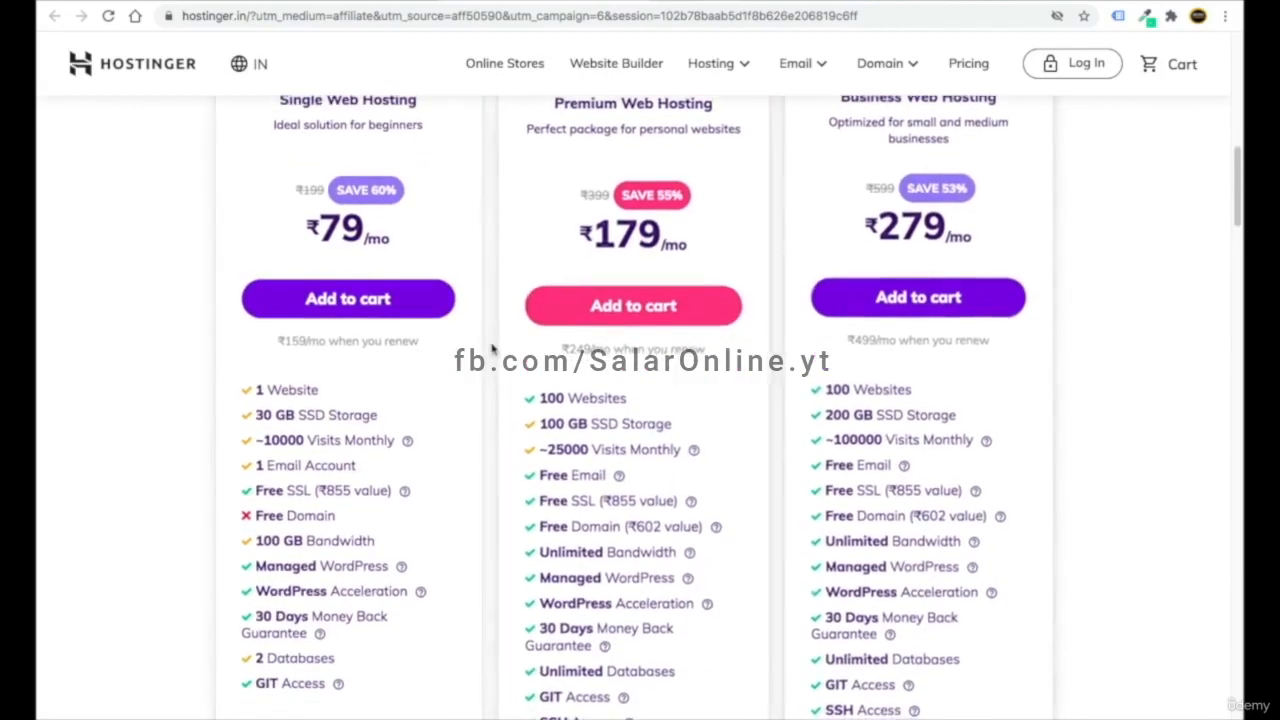
scroll(840, 170, "up", 1)
scroll(926, 360, "down", 1)
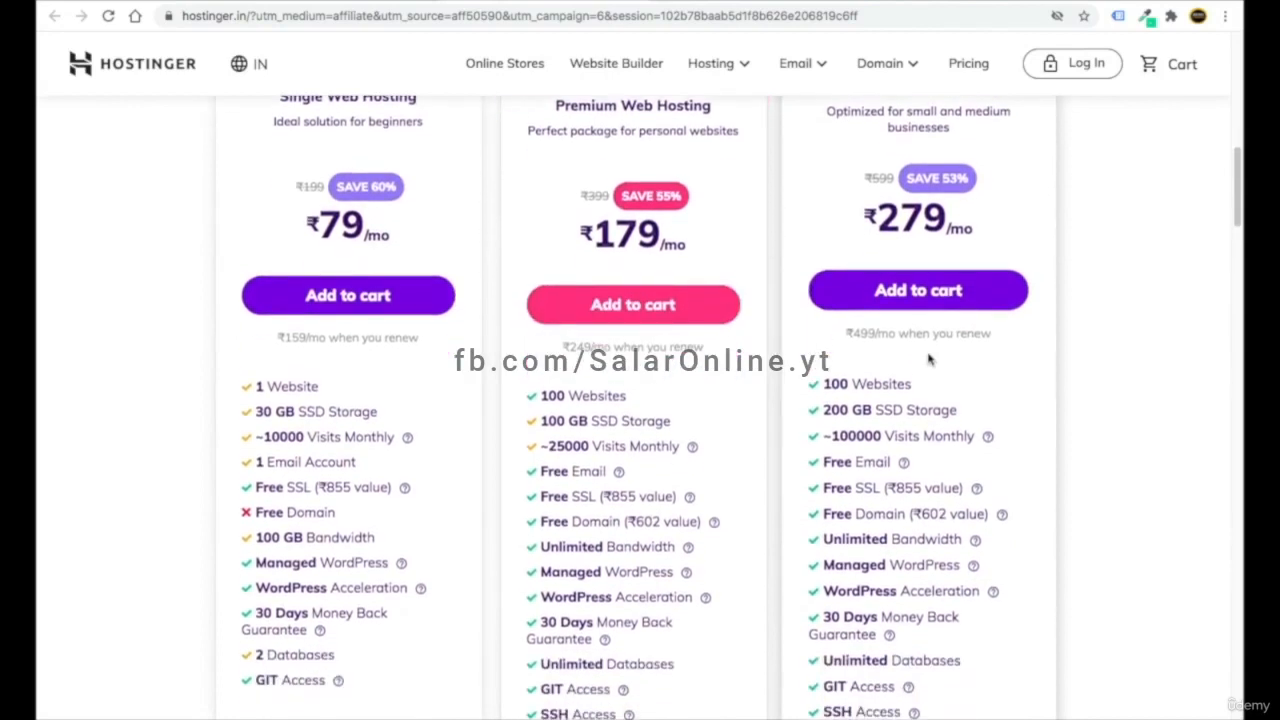
left_click(922, 308)
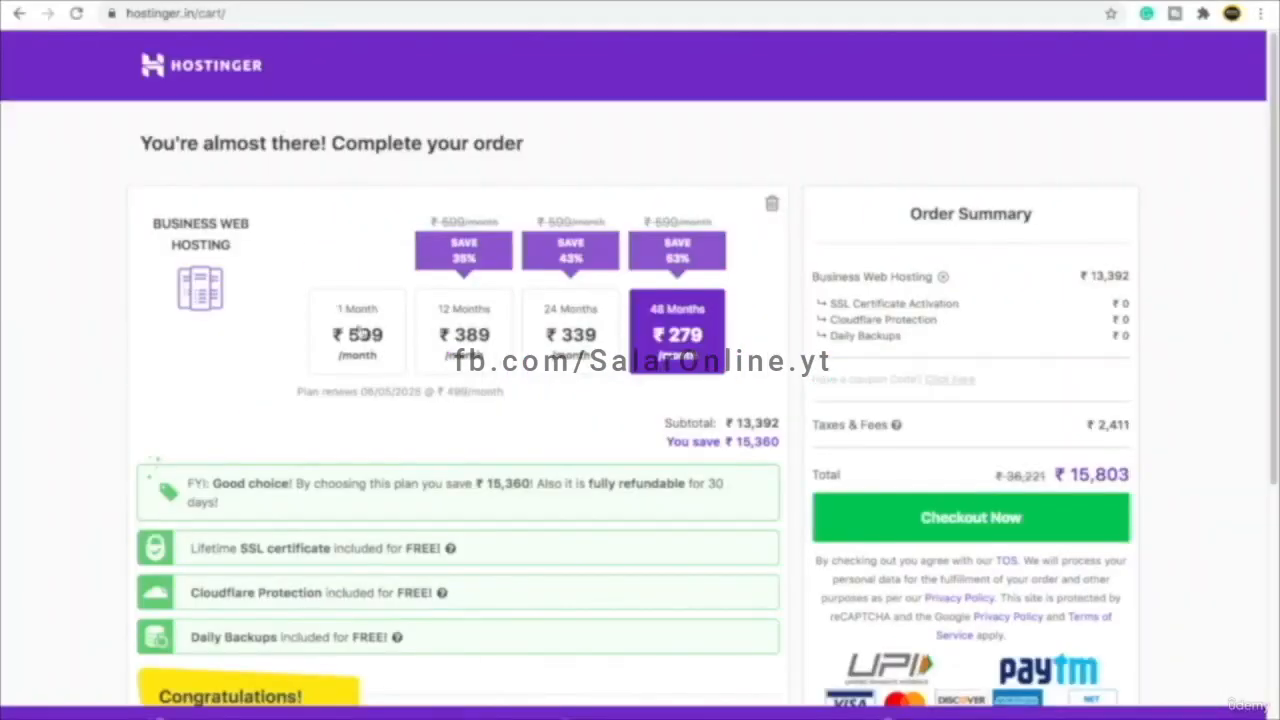
- Check a 'ghapa' name in the free-domain box, then remove that domain from the cart
scroll(766, 405, "down", 1)
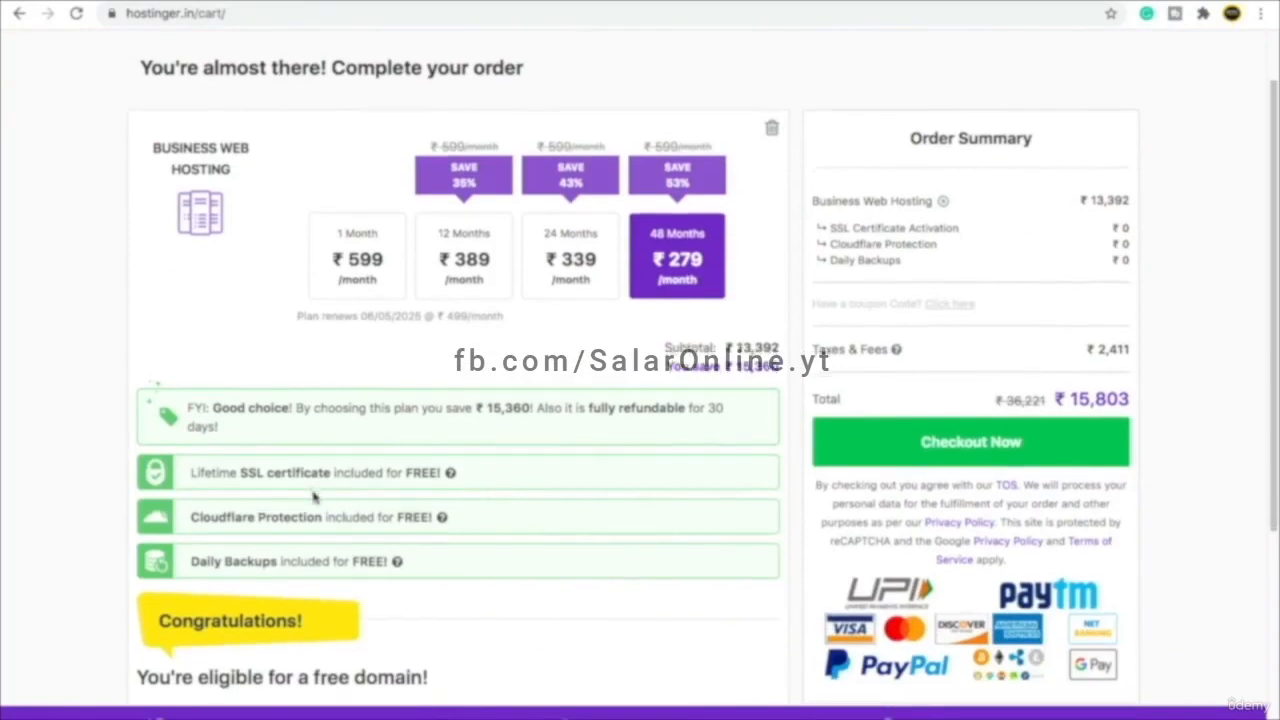
scroll(306, 491, "down", 1)
scroll(450, 491, "down", 1)
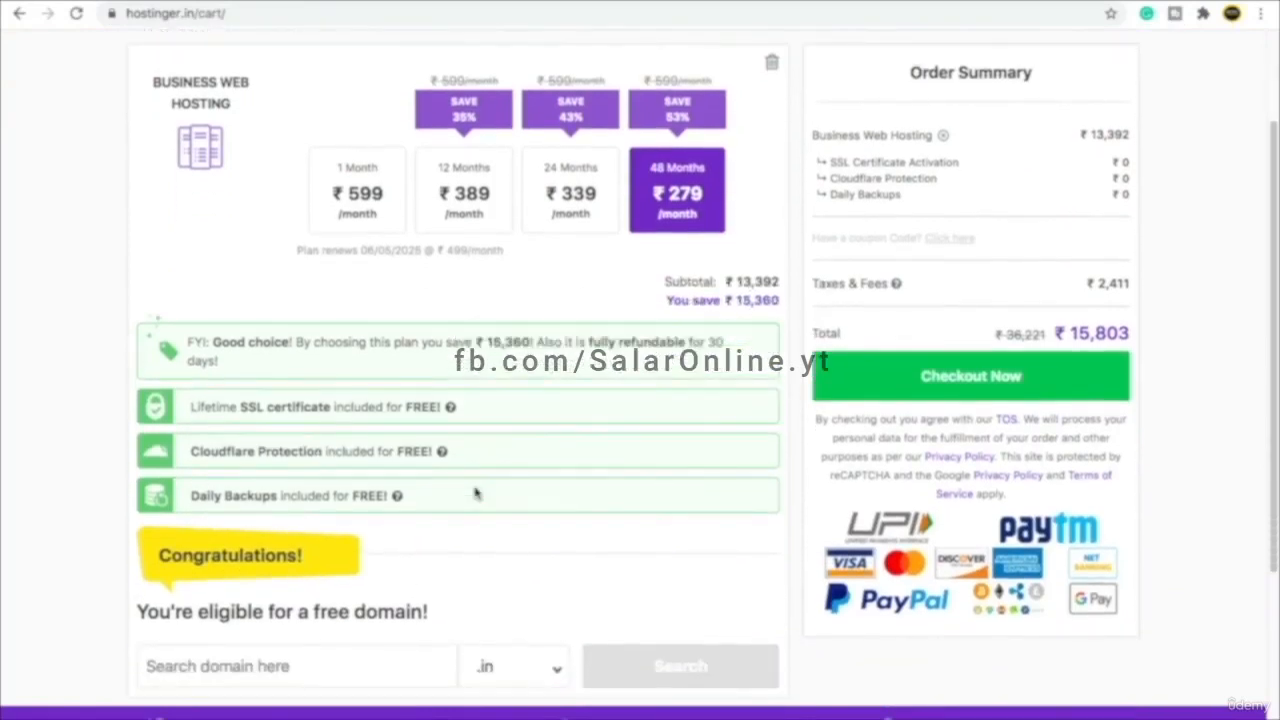
scroll(368, 517, "down", 3)
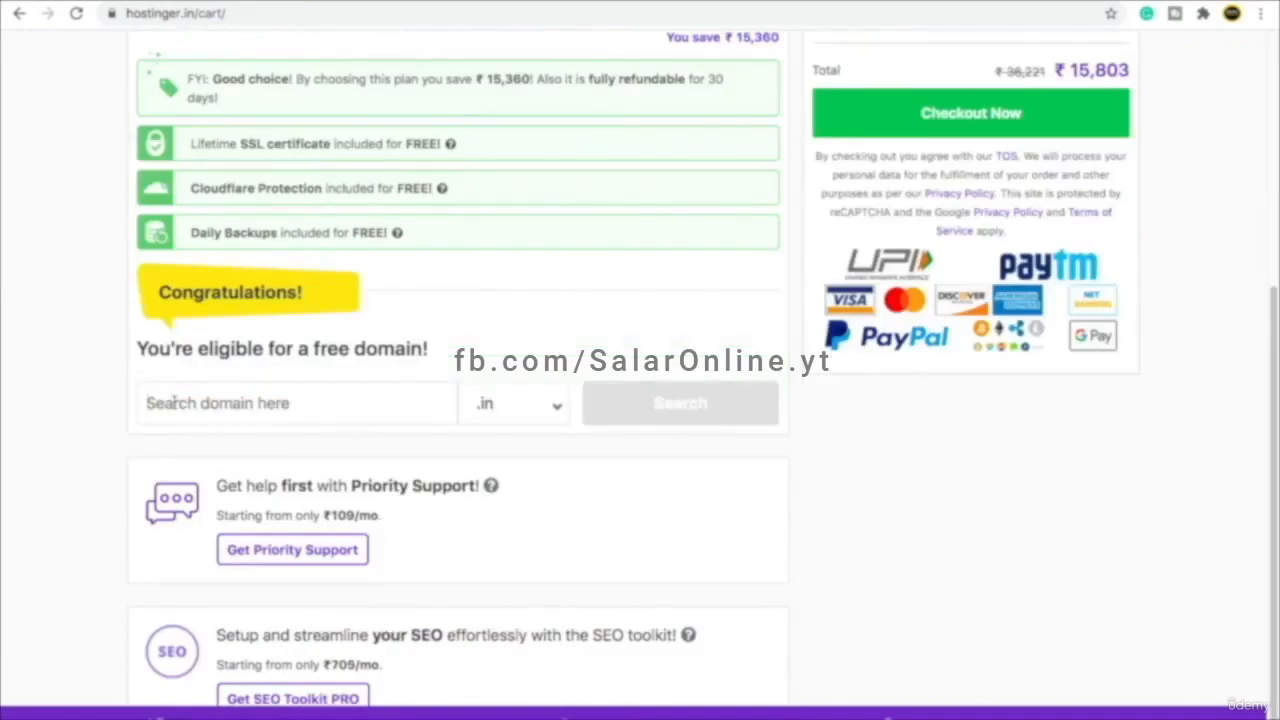
type("ghapaghap")
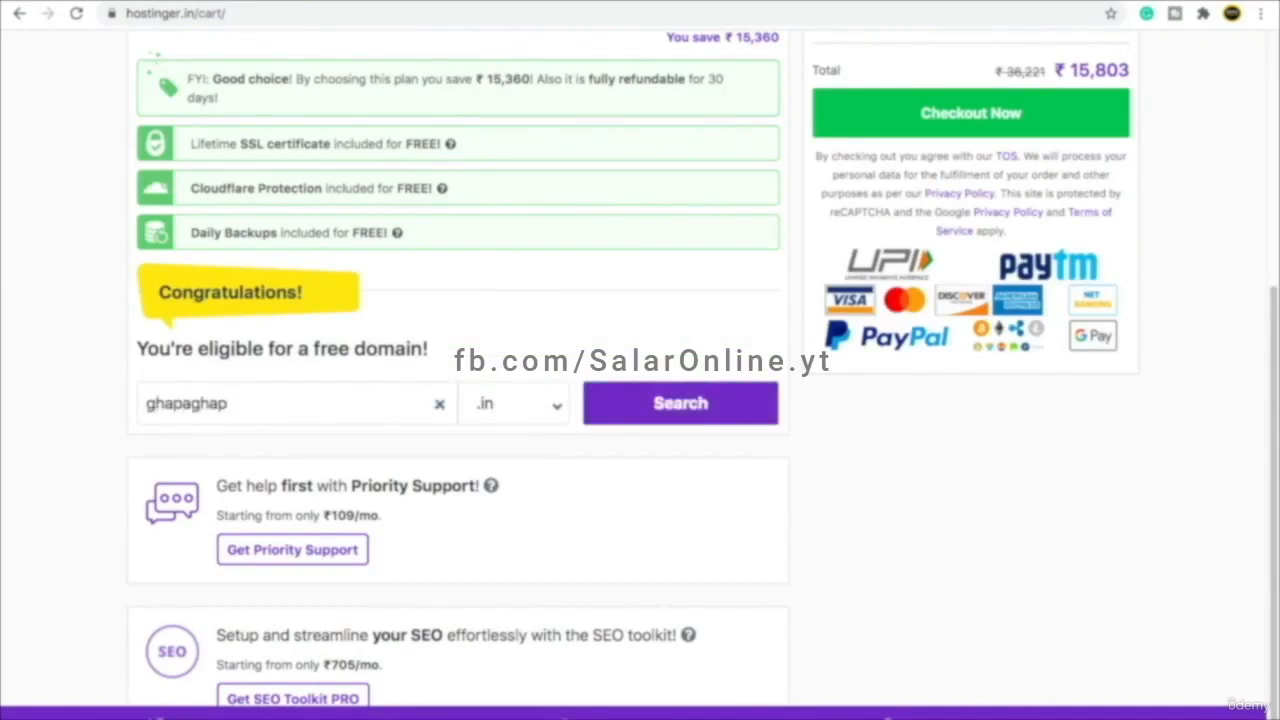
left_click(686, 400)
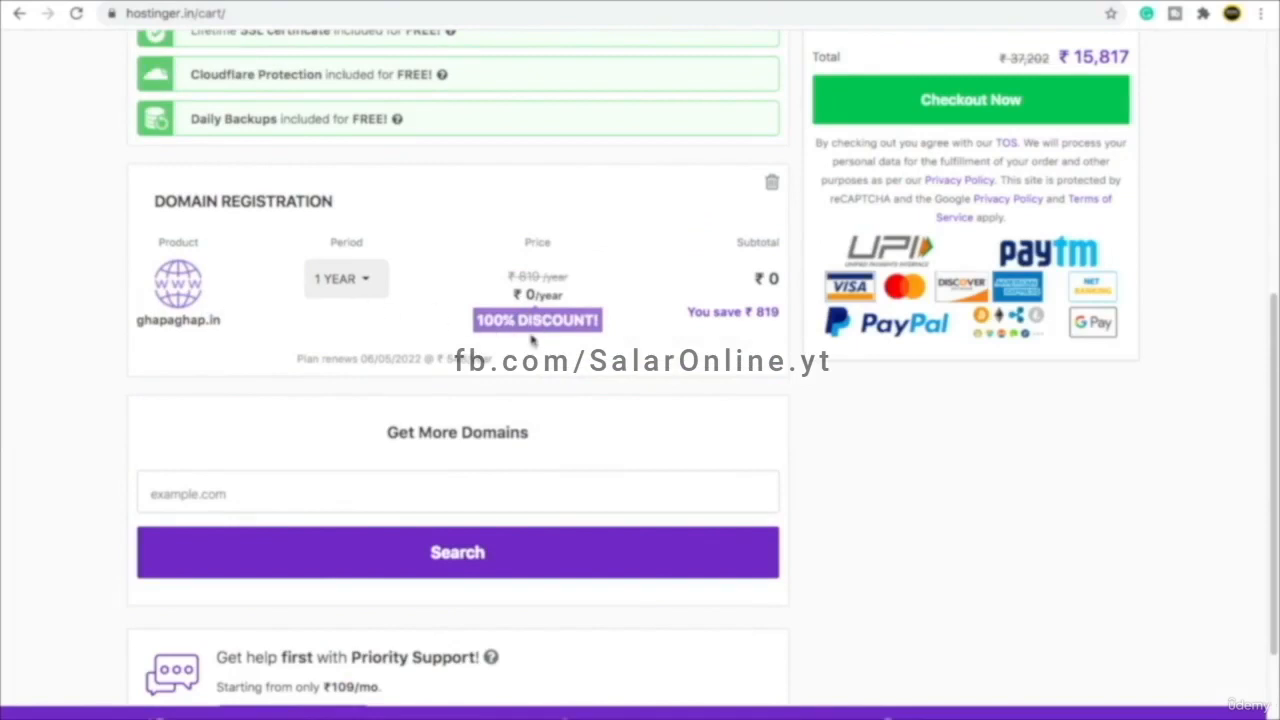
scroll(530, 342, "up", 1)
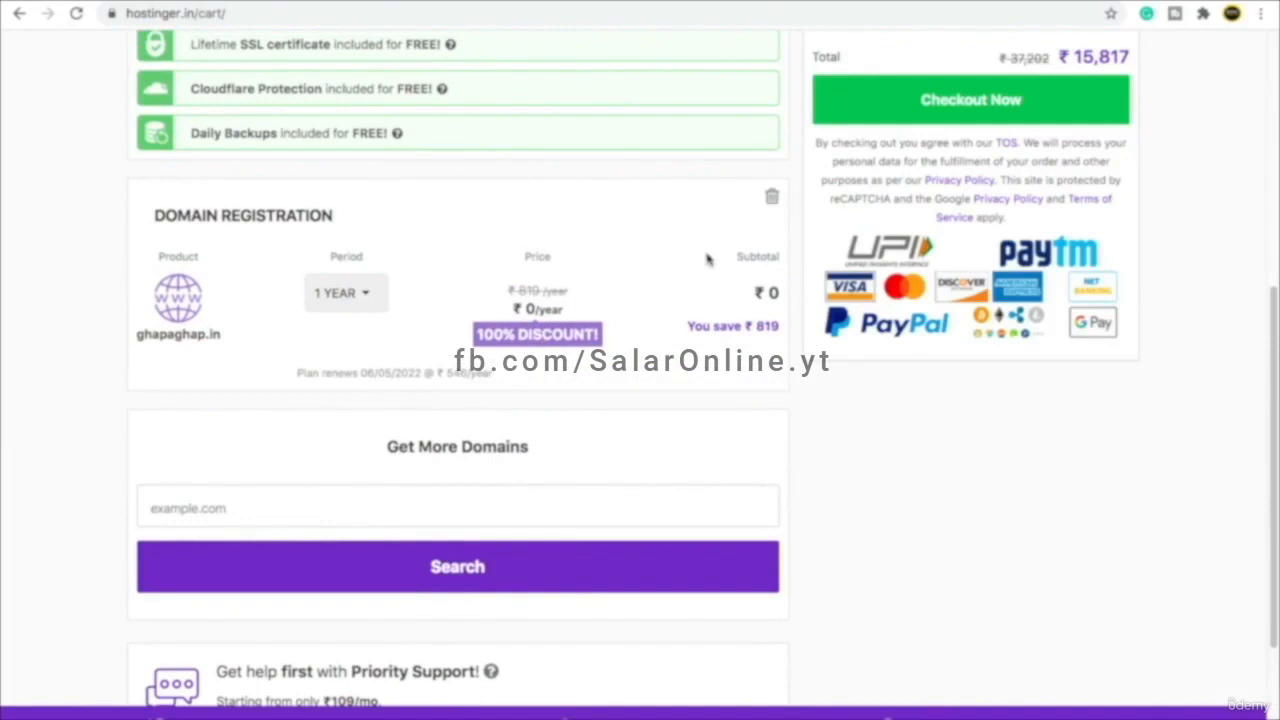
left_click(774, 201)
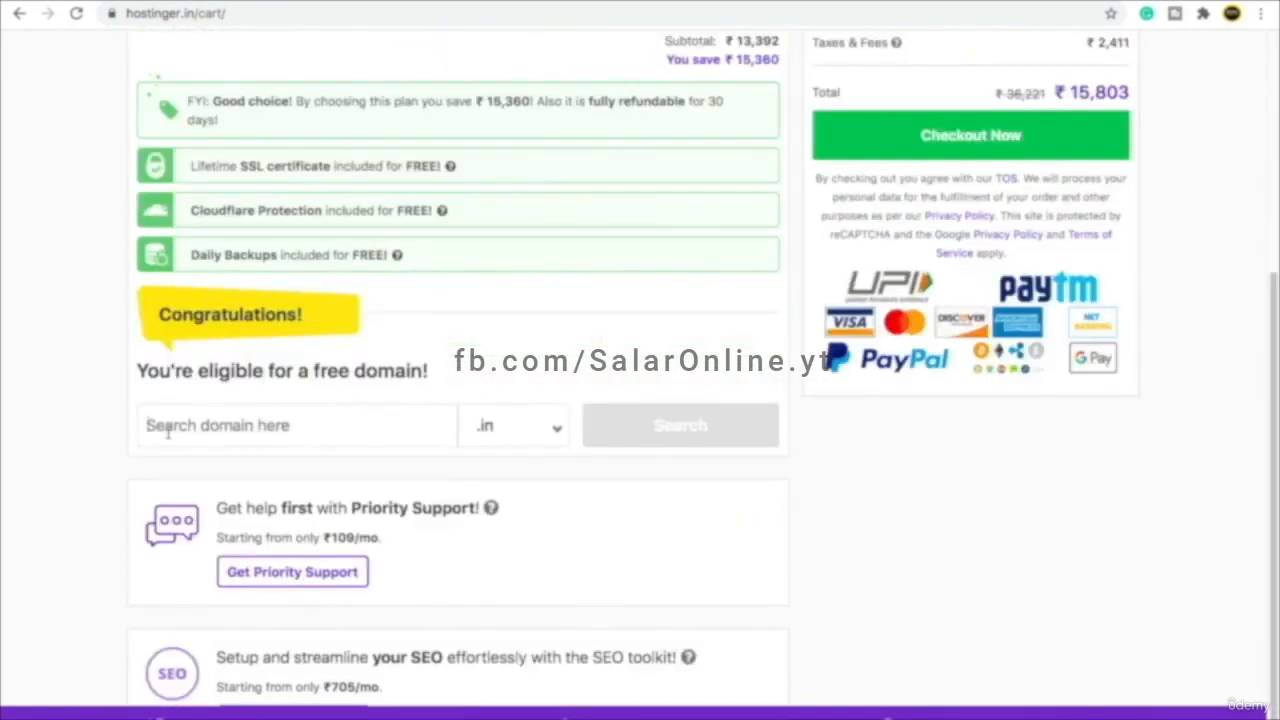
- Check whether tapatap.in is available as the free domain
left_click(167, 428)
type("tapatap")
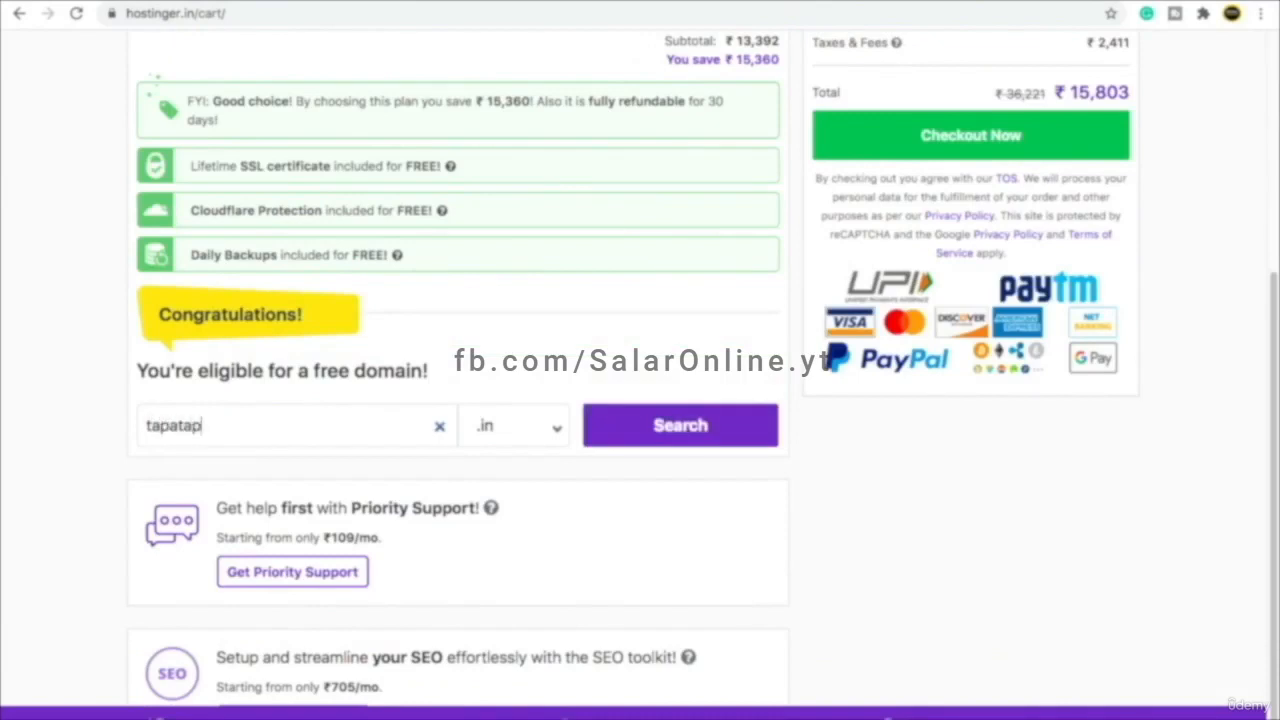
left_click(505, 426)
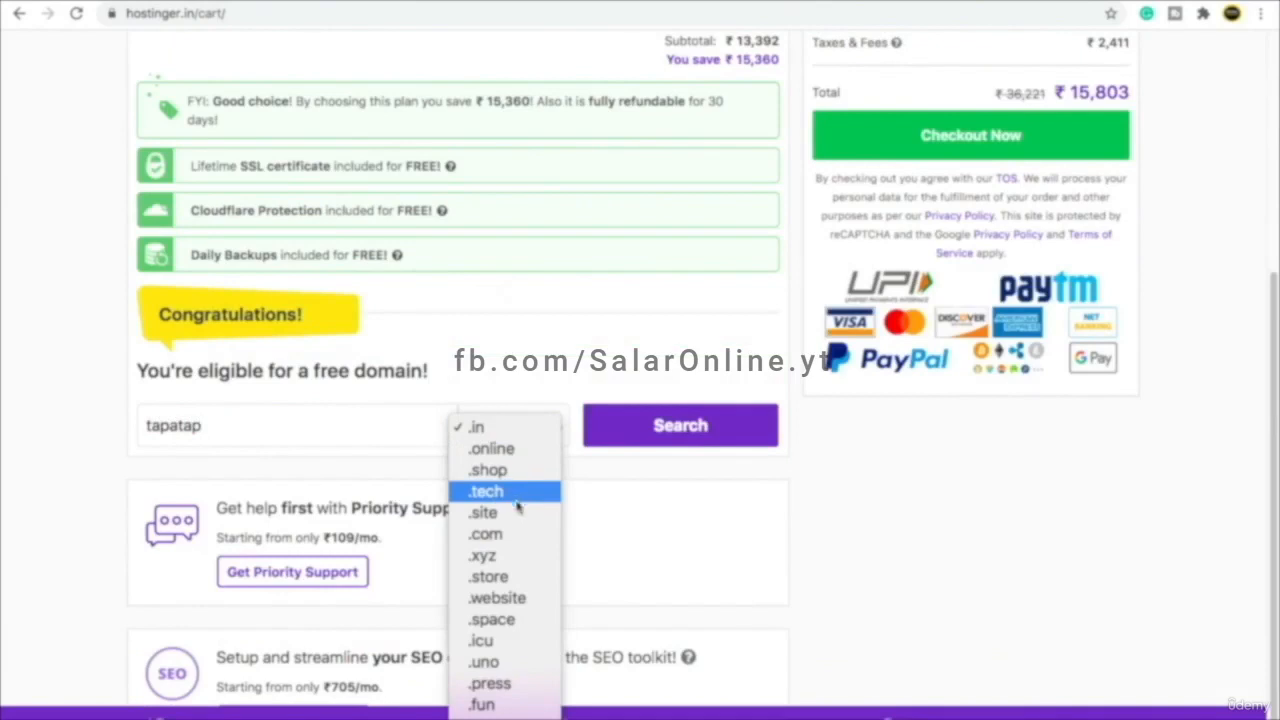
scroll(523, 540, "down", 5)
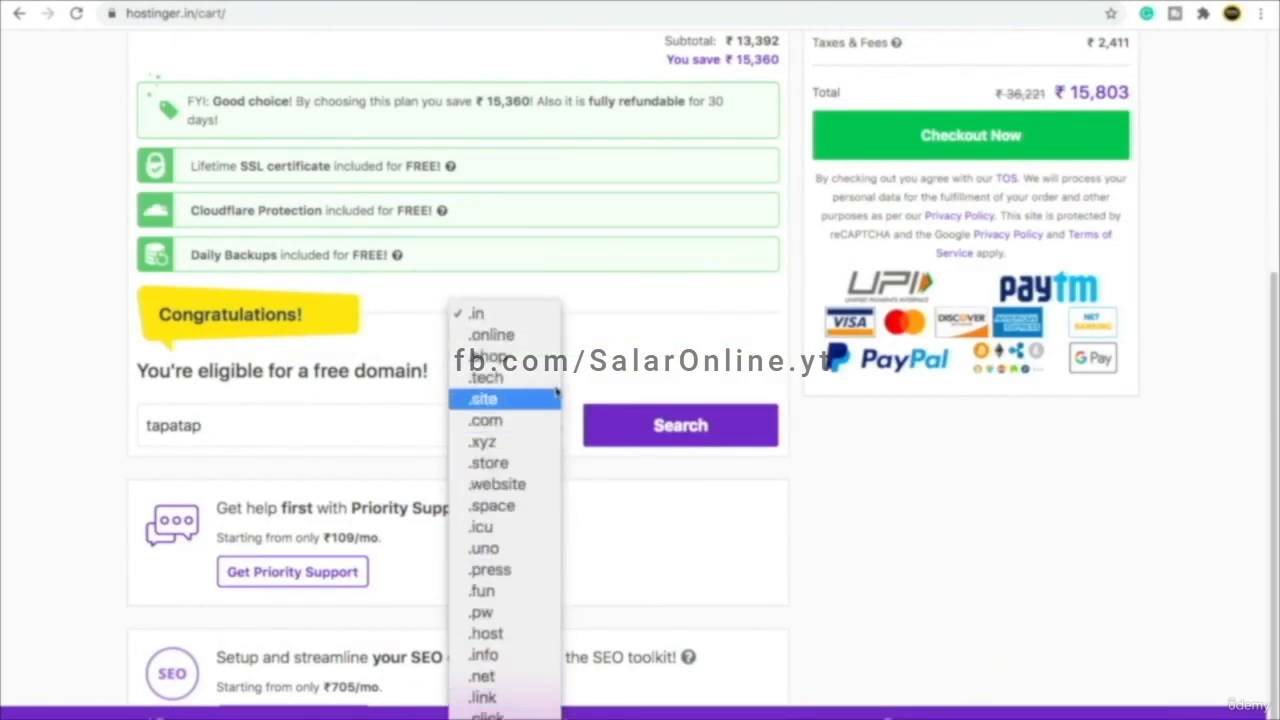
left_click(655, 370)
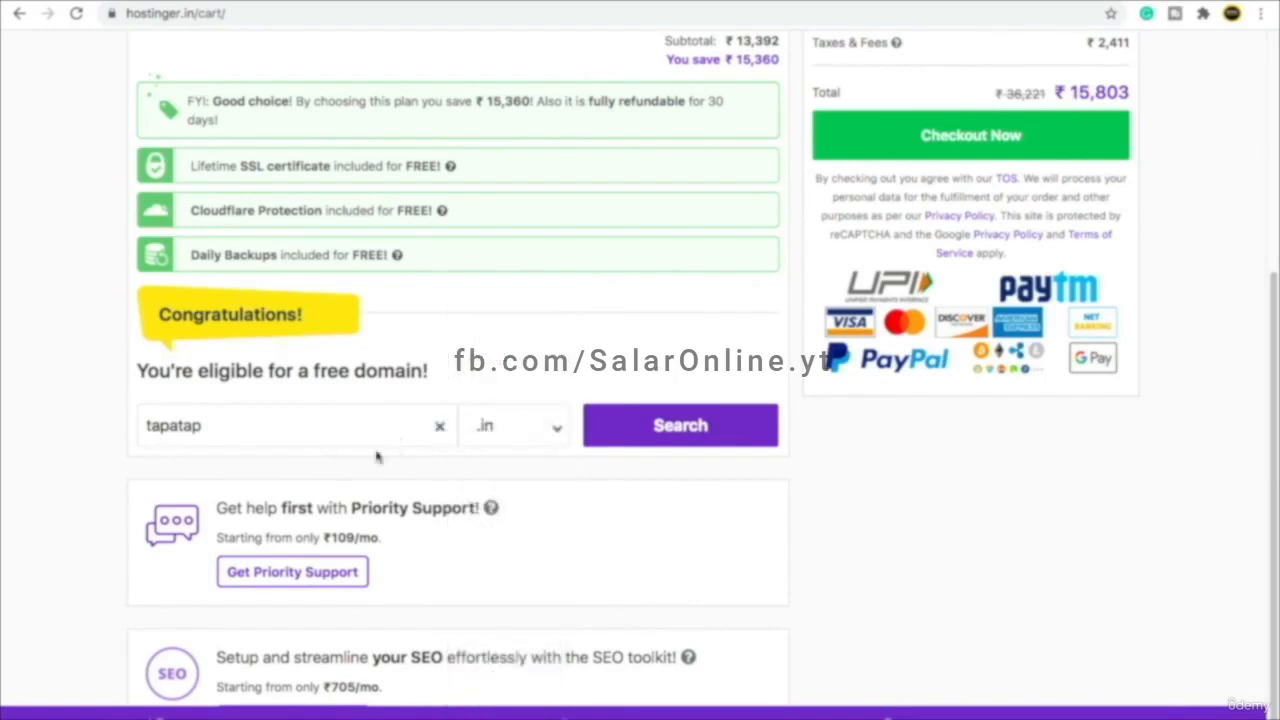
left_click(669, 428)
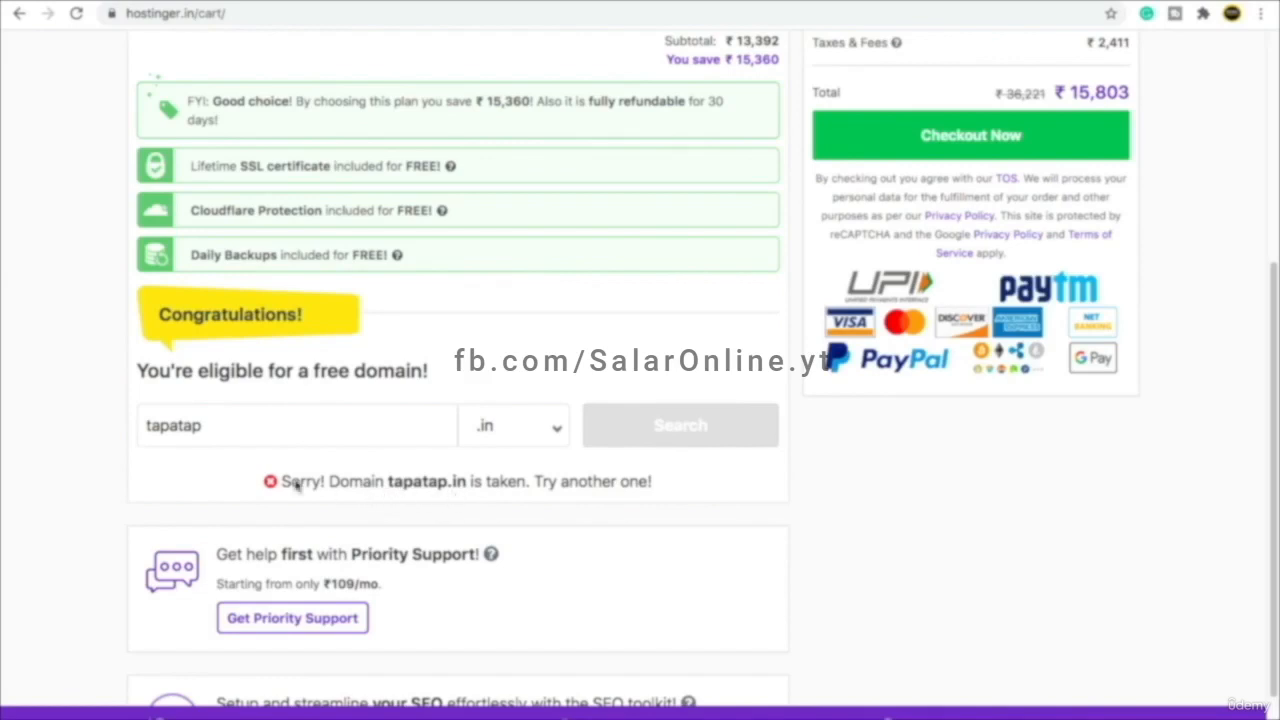
- Try ghapaghap.com, then search ghapaghap.in and add it as the free domain
double_click(131, 425)
type("gh")
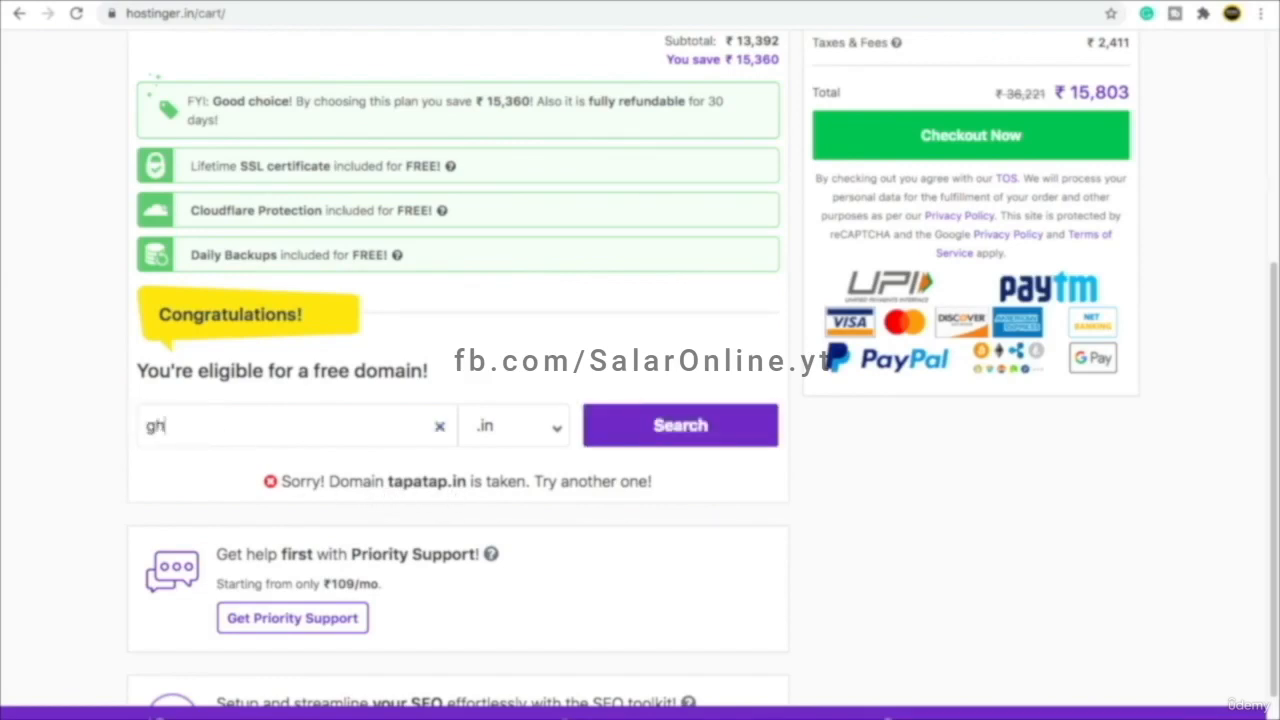
type("apaghap")
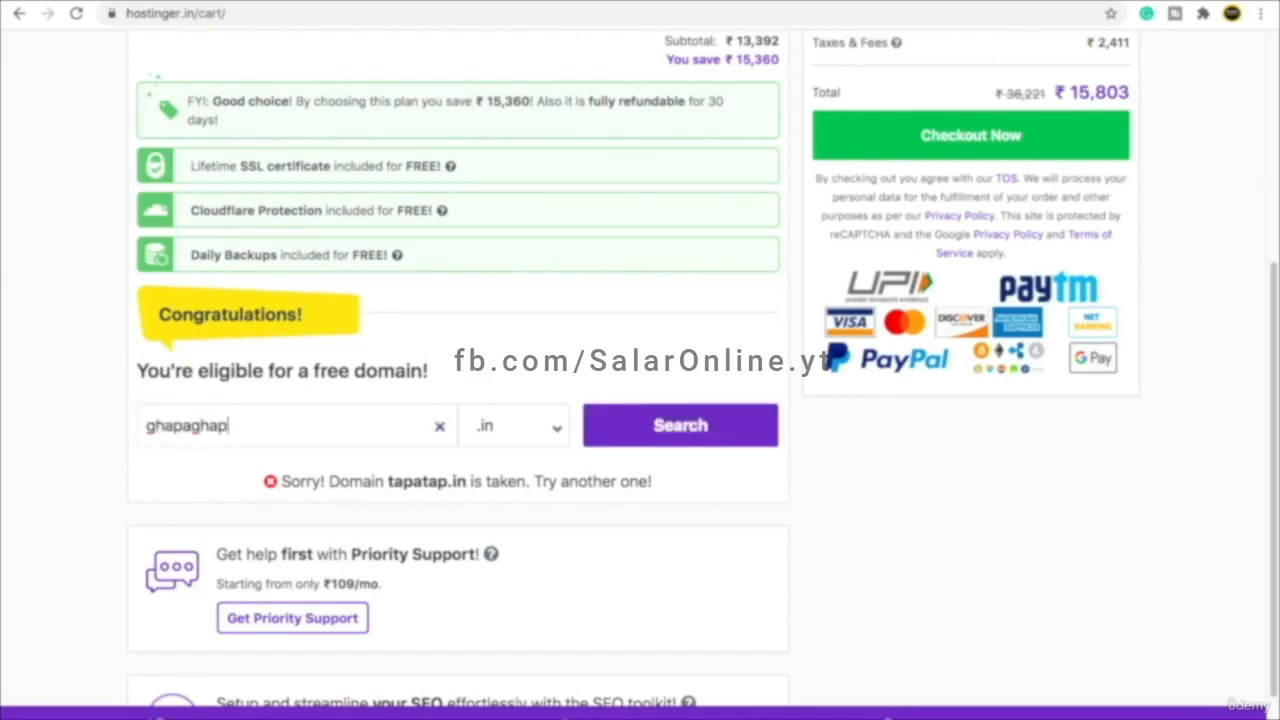
left_click(503, 432)
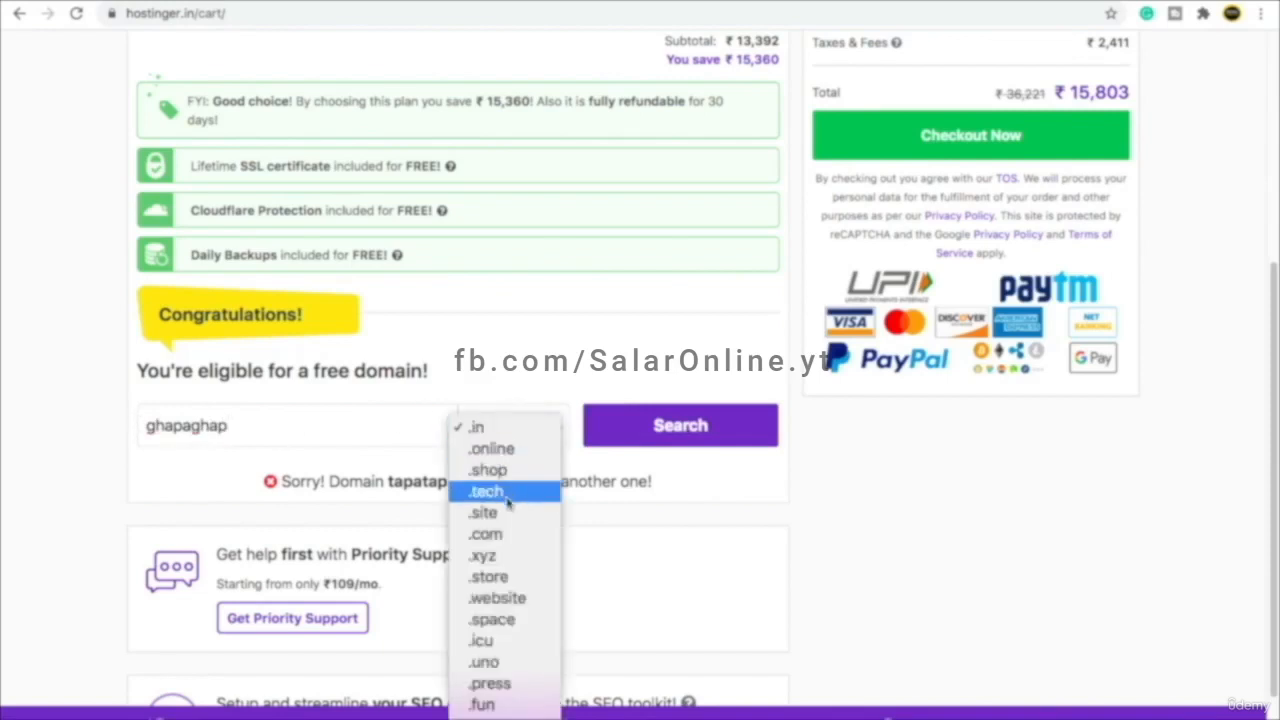
left_click(505, 536)
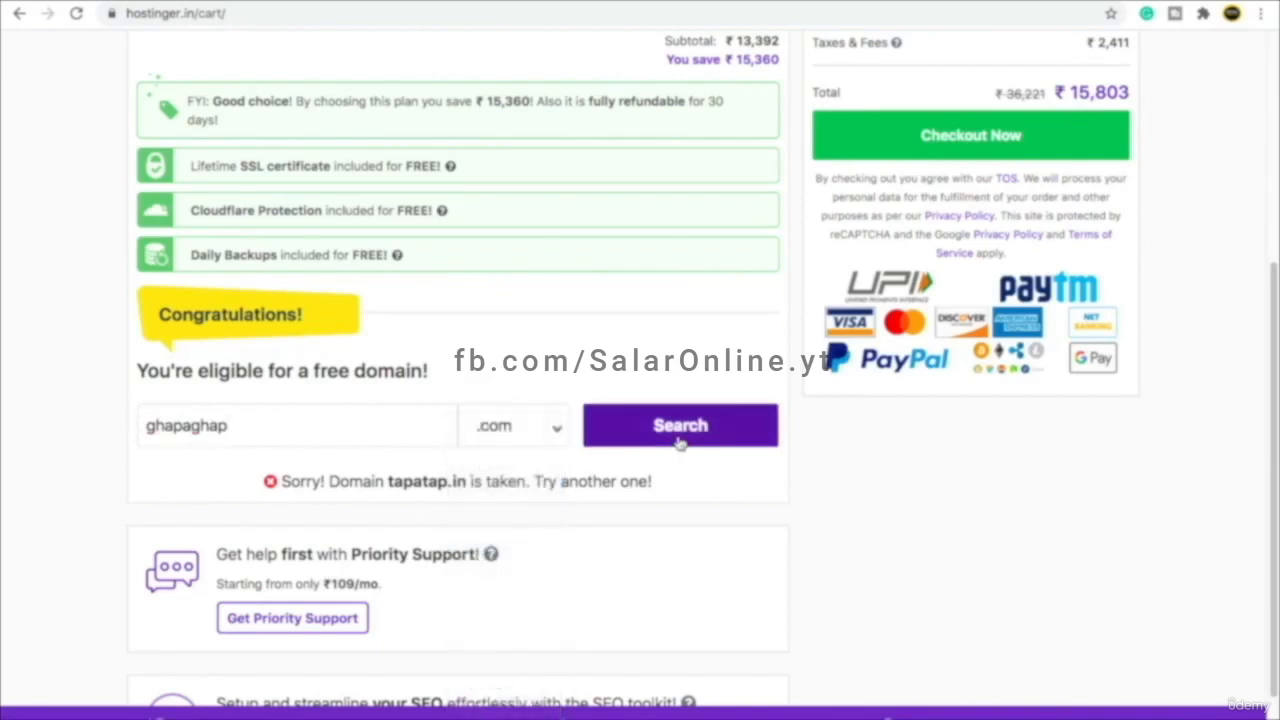
left_click(679, 440)
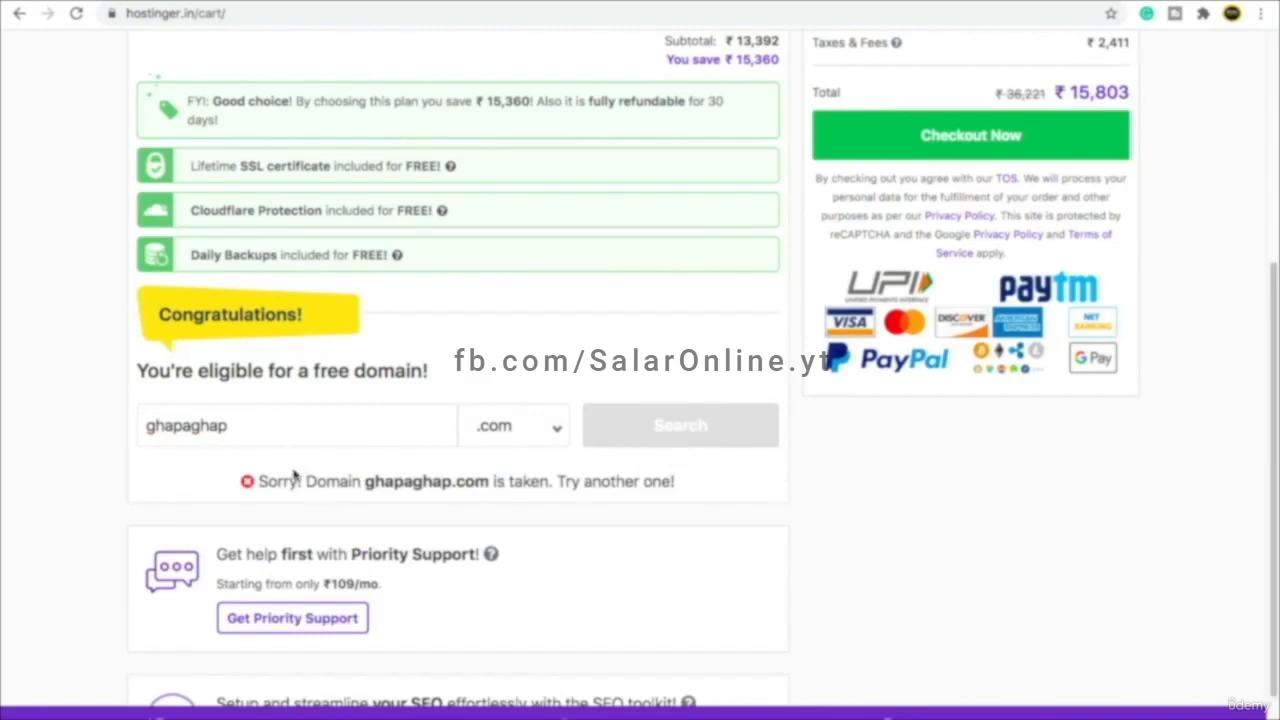
left_click(526, 438)
left_click(500, 330)
left_click(663, 440)
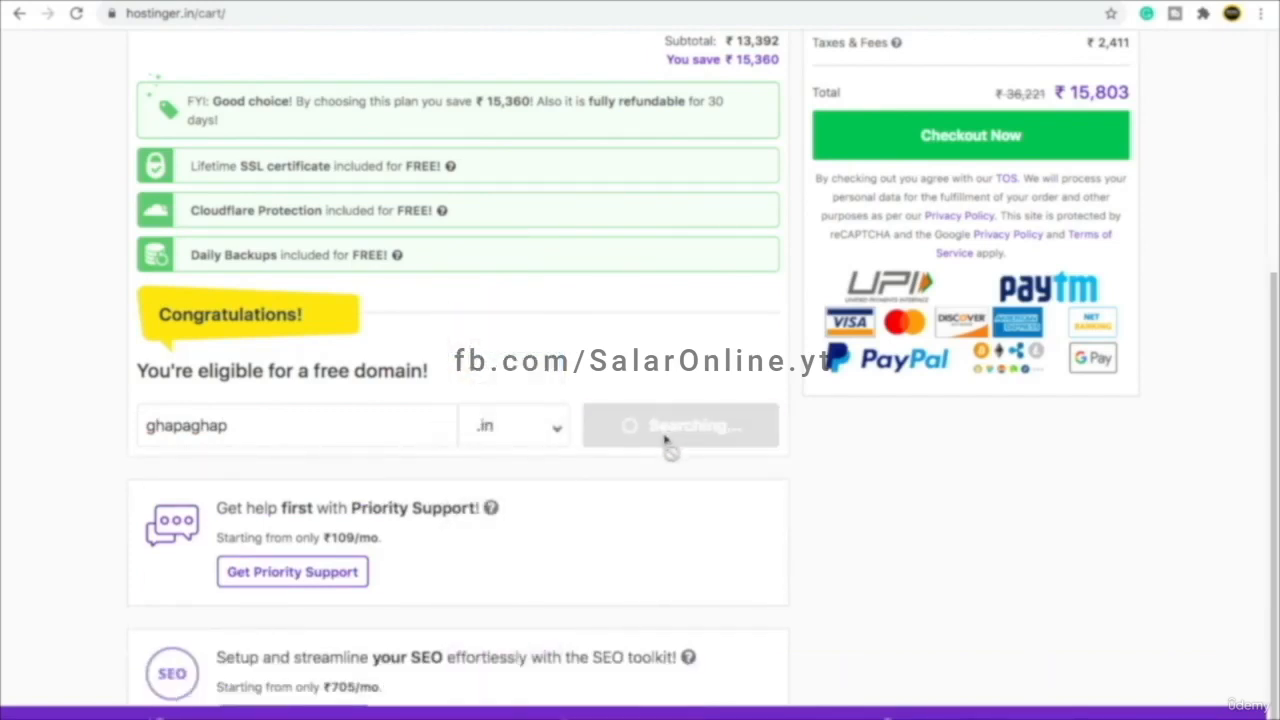
scroll(666, 442, "up", 2)
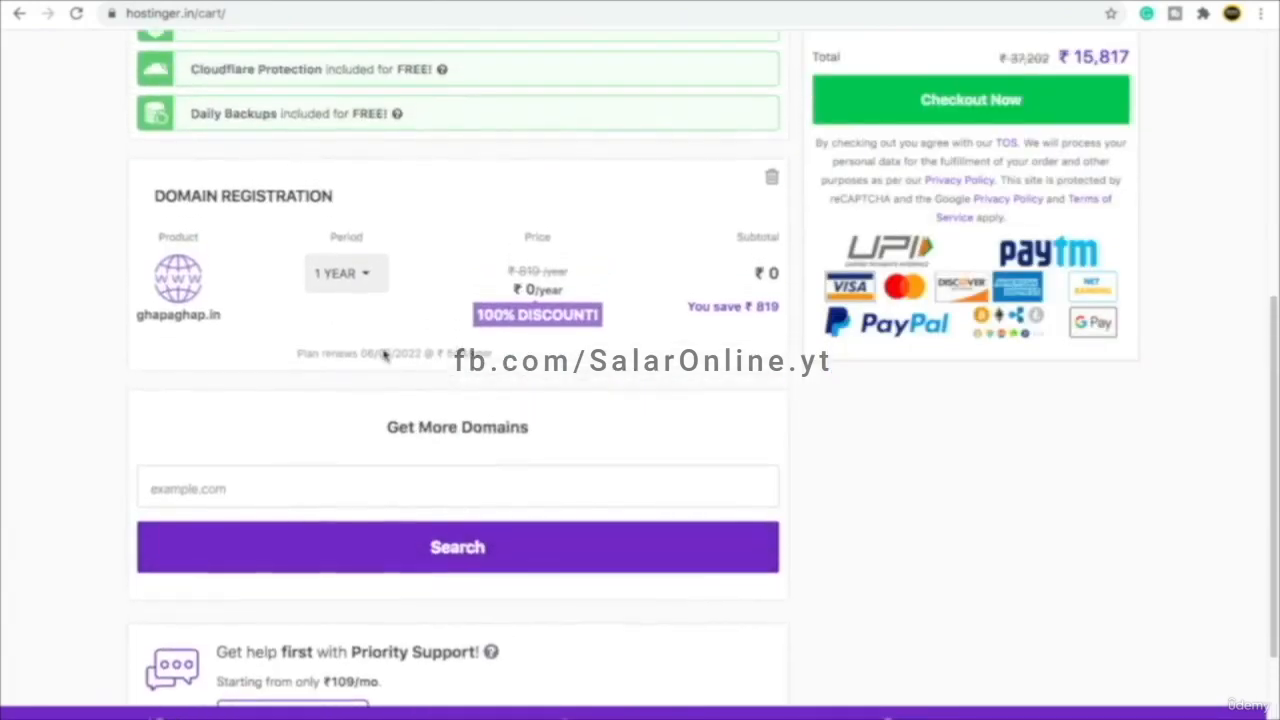
- Compare the 1-month term's ₹1,234 total, then return Business hosting to the 48-month term
scroll(737, 280, "up", 4)
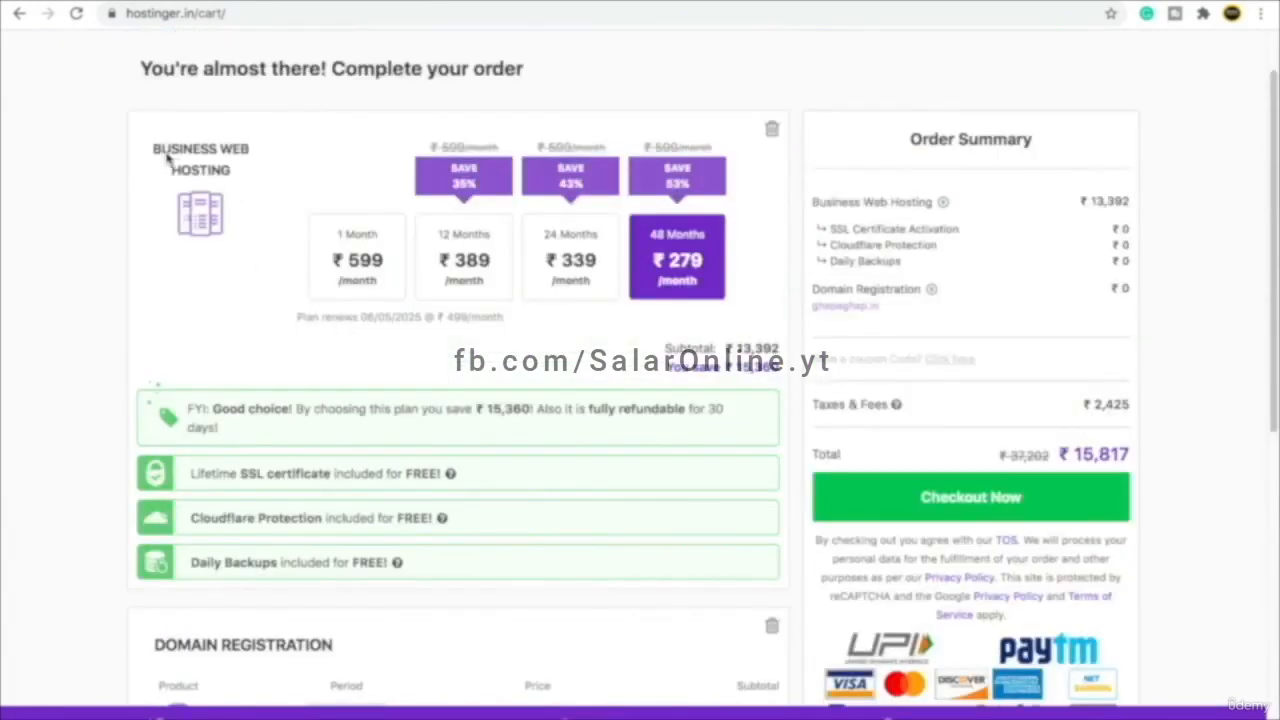
left_click(374, 242)
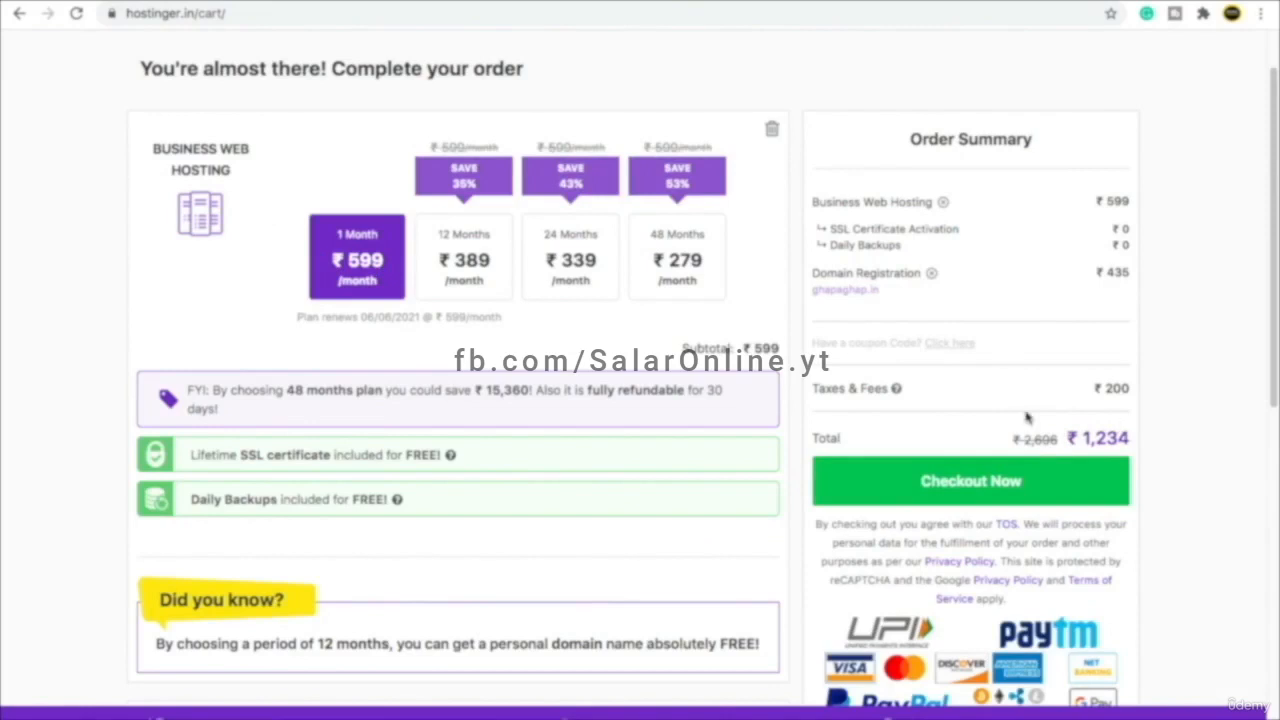
double_click(1105, 437)
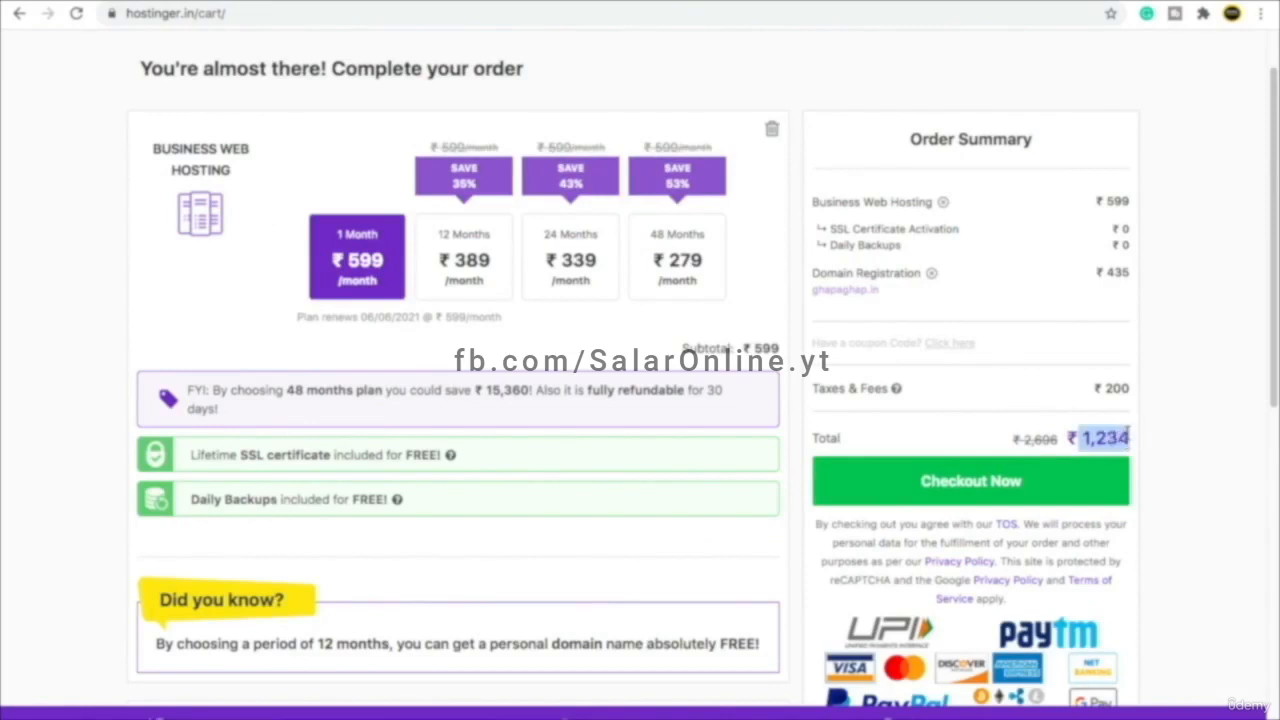
left_click(995, 435)
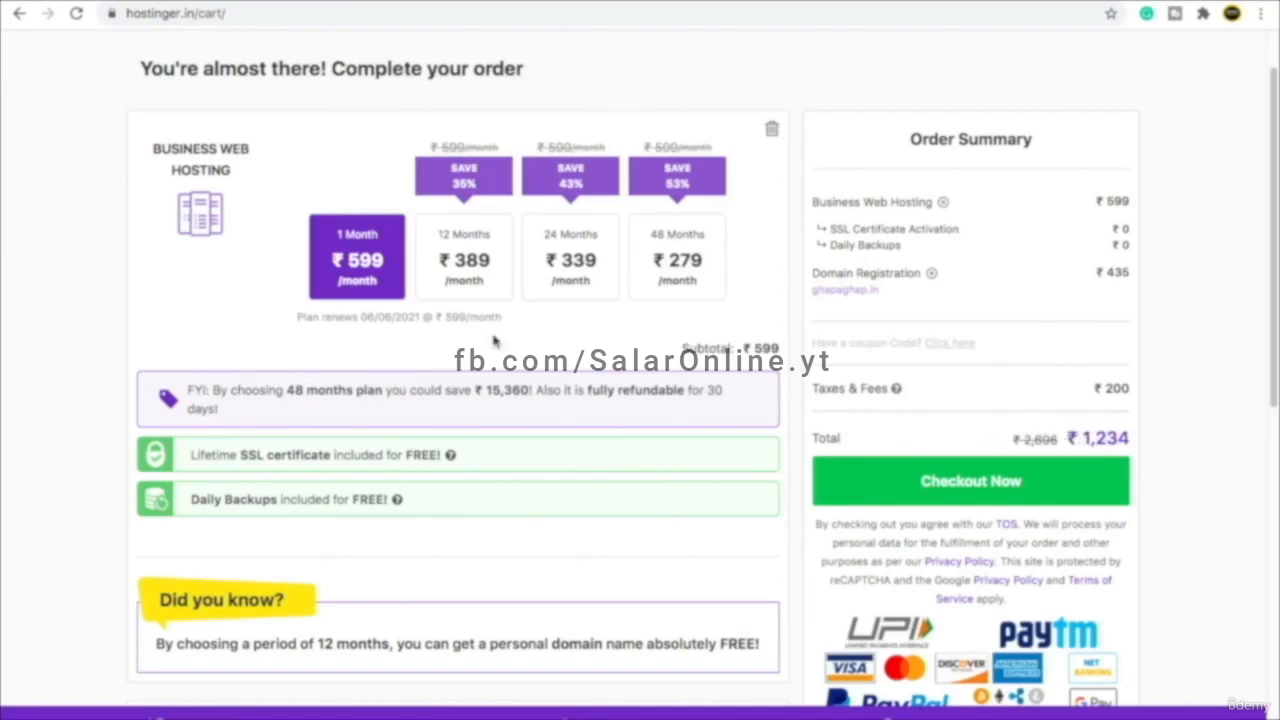
left_click(676, 262)
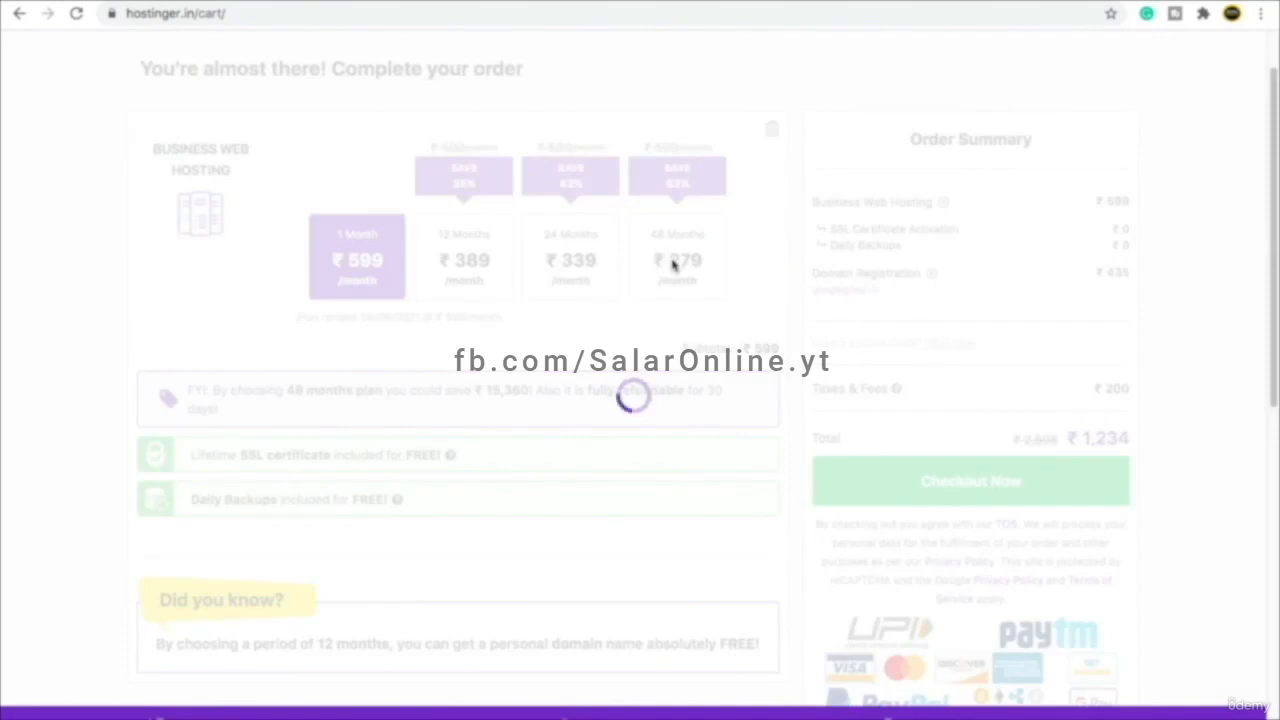
scroll(679, 188, "up", 5)
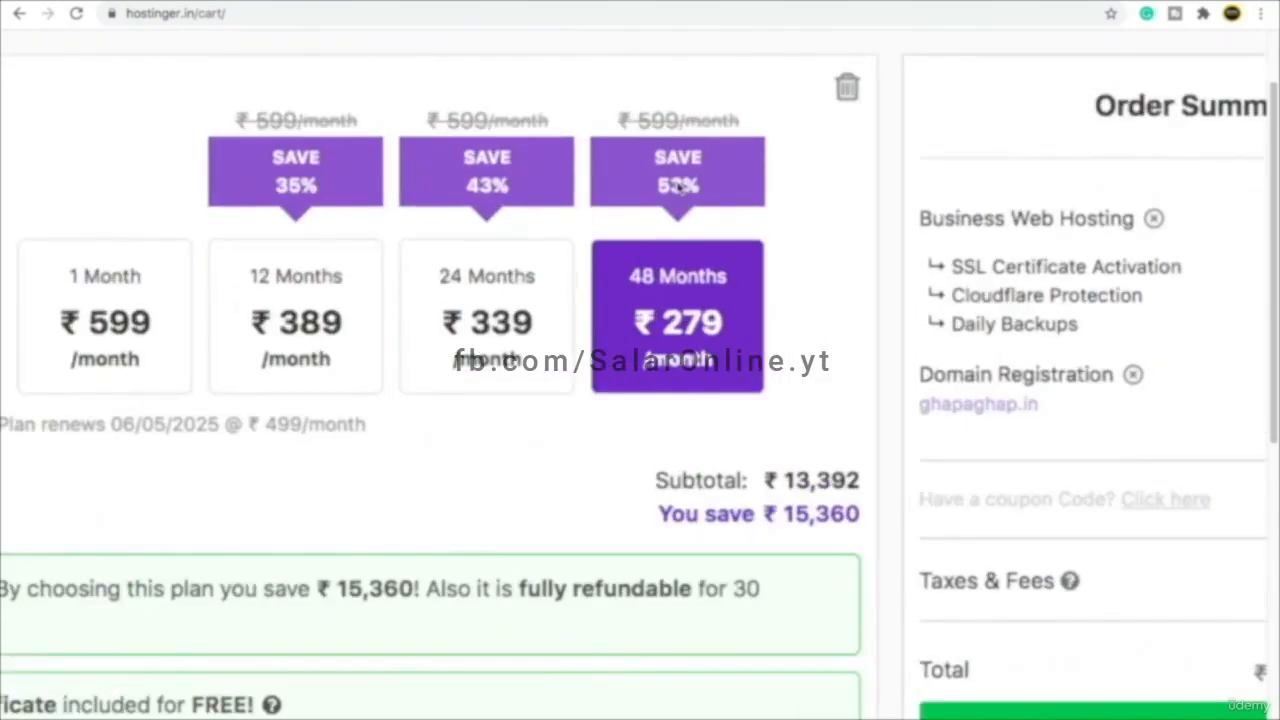
scroll(679, 188, "left", 2)
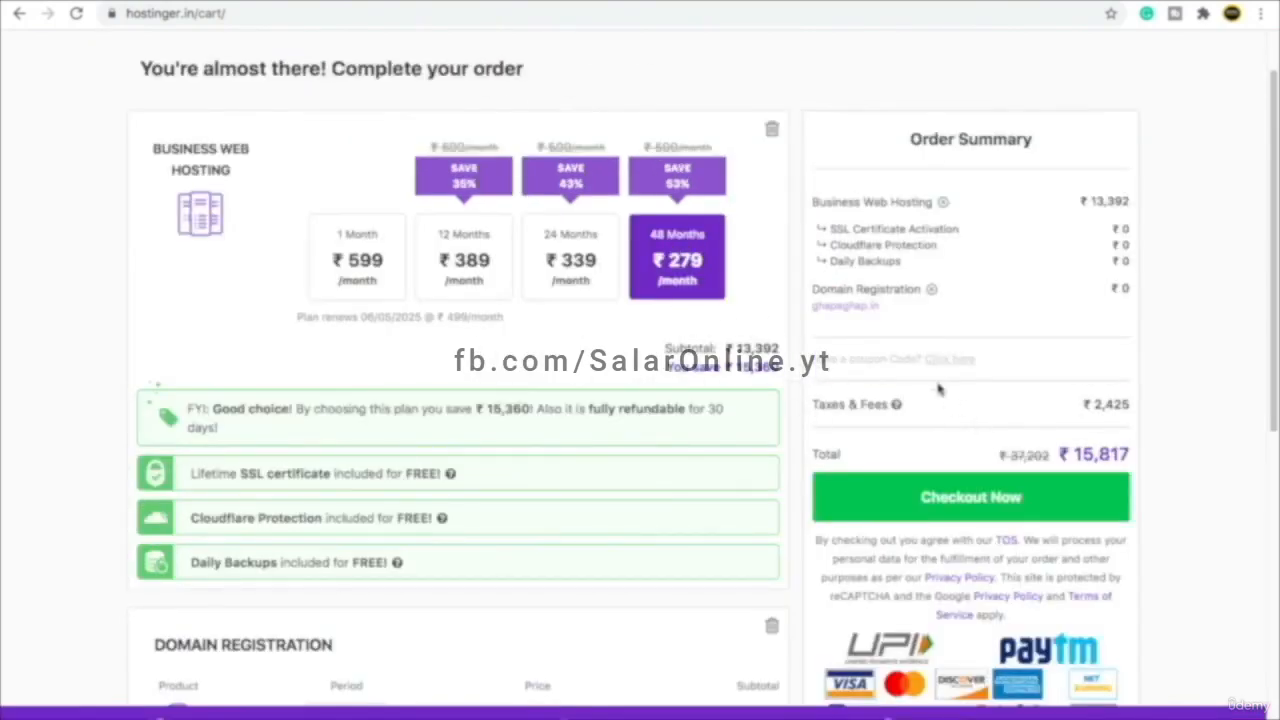
scroll(948, 371, "up", 5)
- Enter and apply the coupon code BEINGCOMMERCE in the cart
scroll(940, 367, "right", 4)
scroll(870, 371, "right", 1)
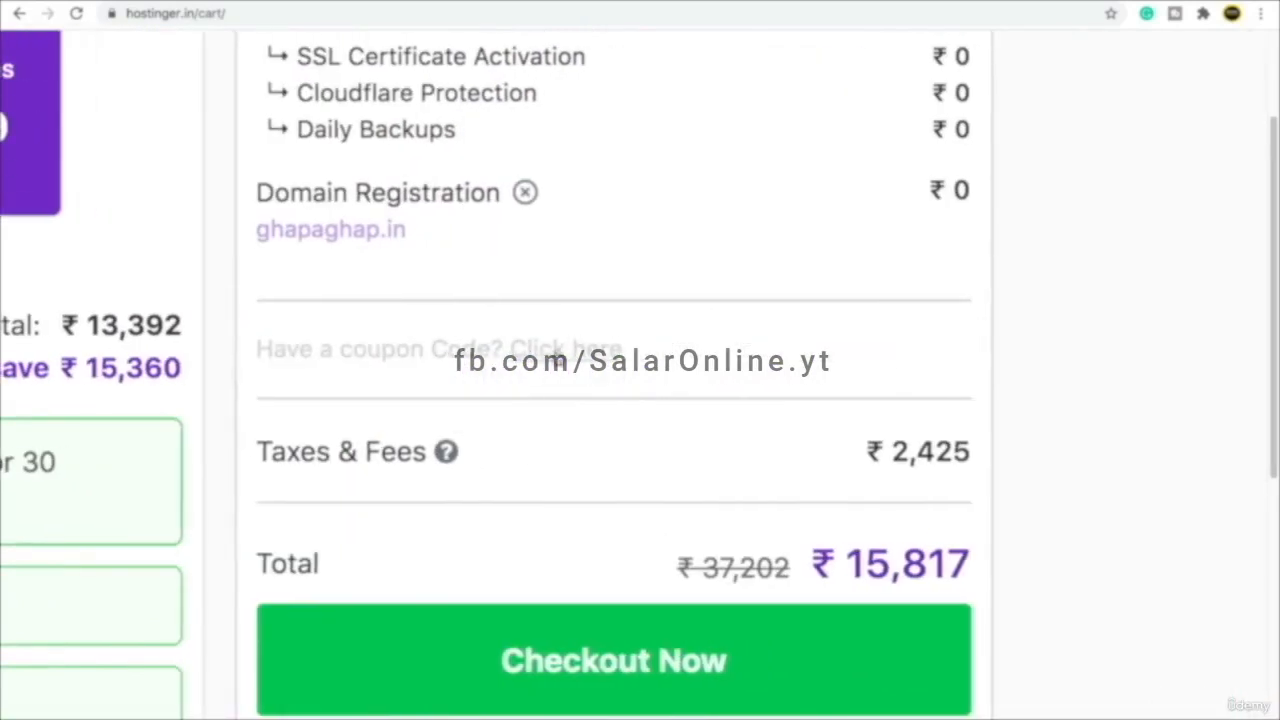
left_click(562, 349)
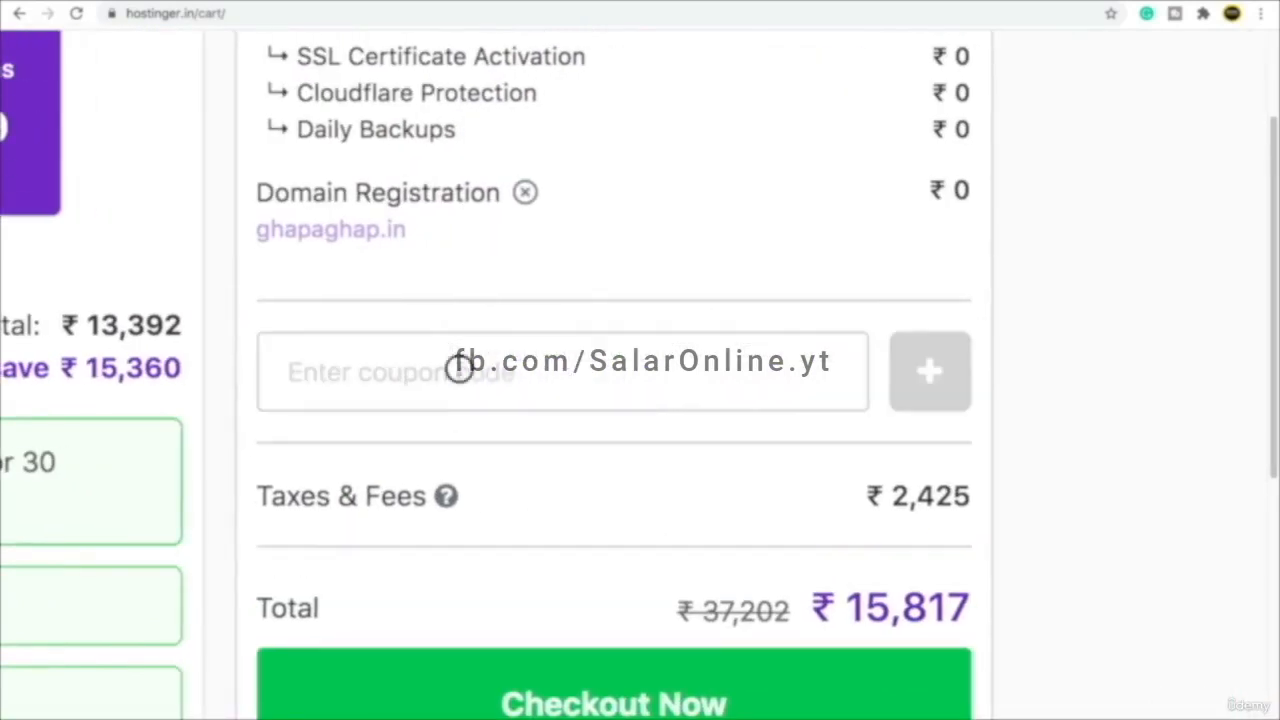
type("BE")
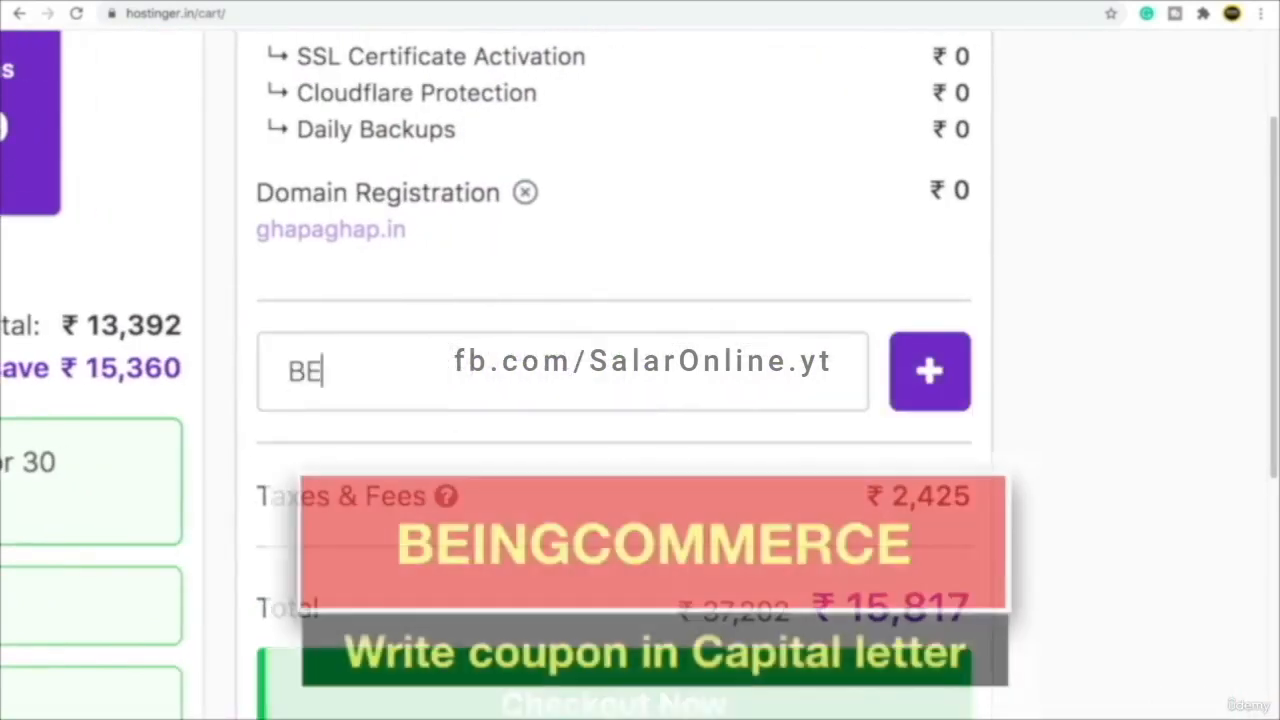
type("INGCO")
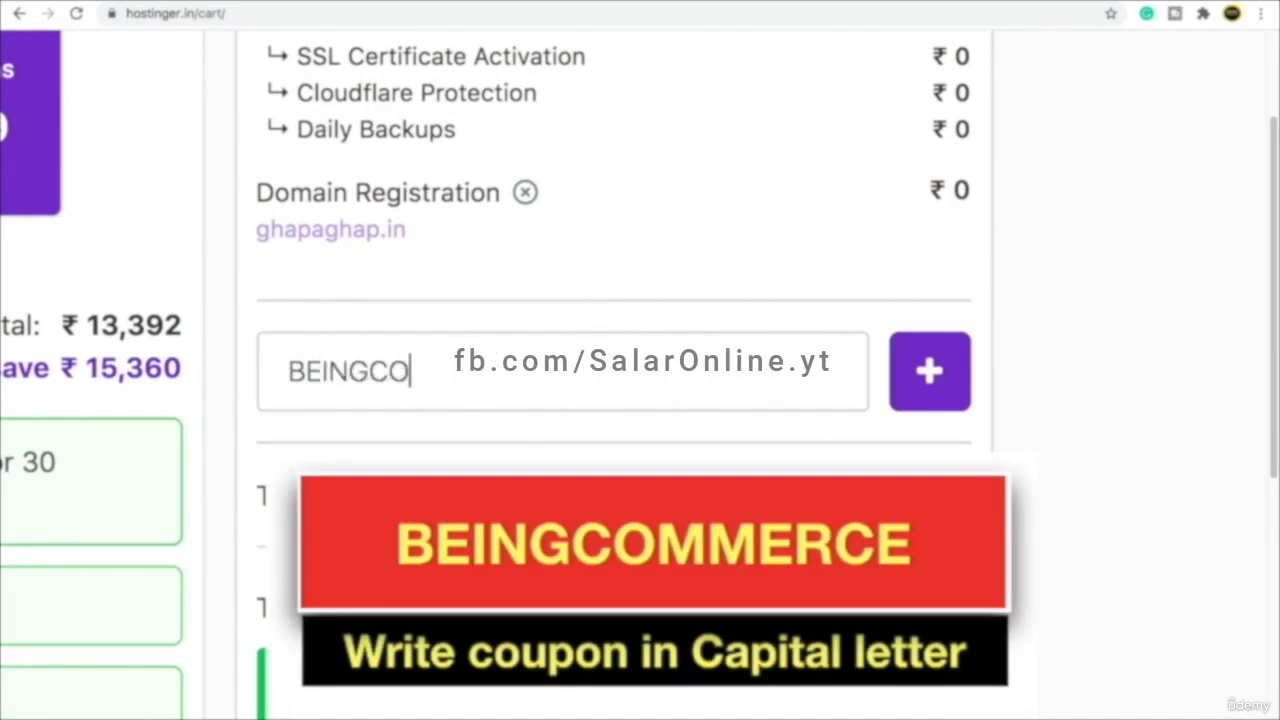
type("MMERCE")
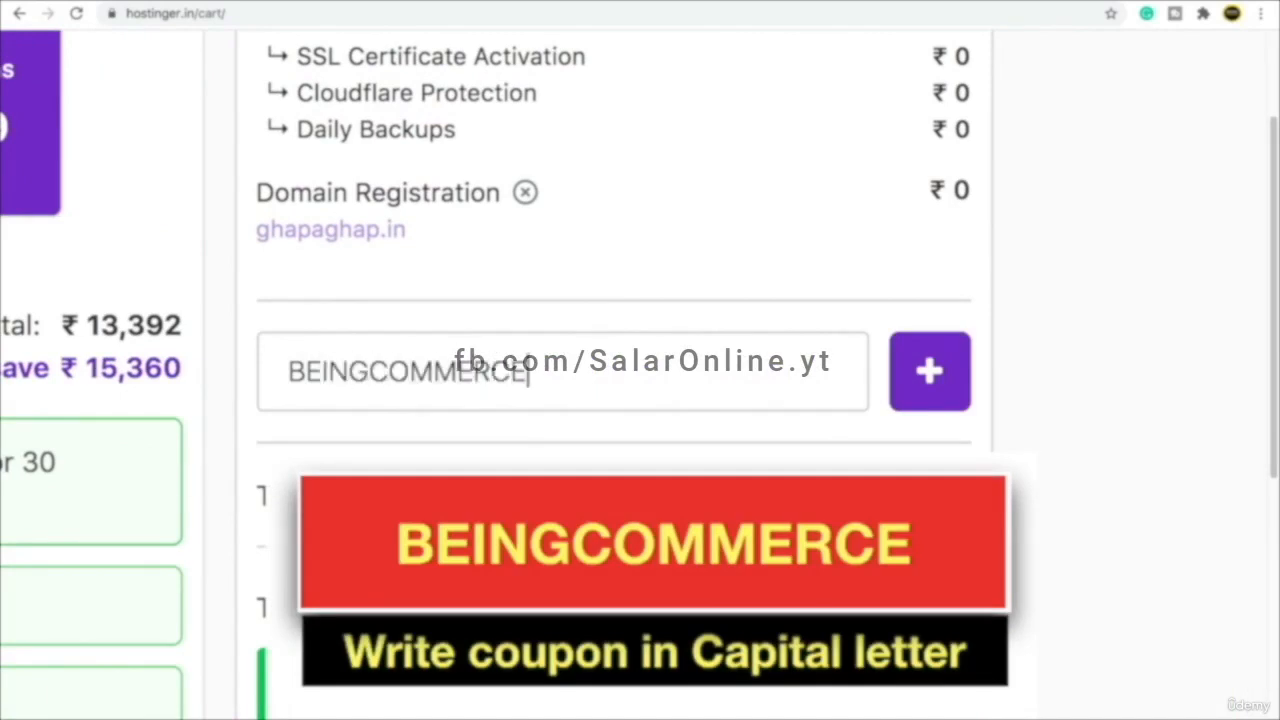
left_click_drag(287, 368, 540, 362)
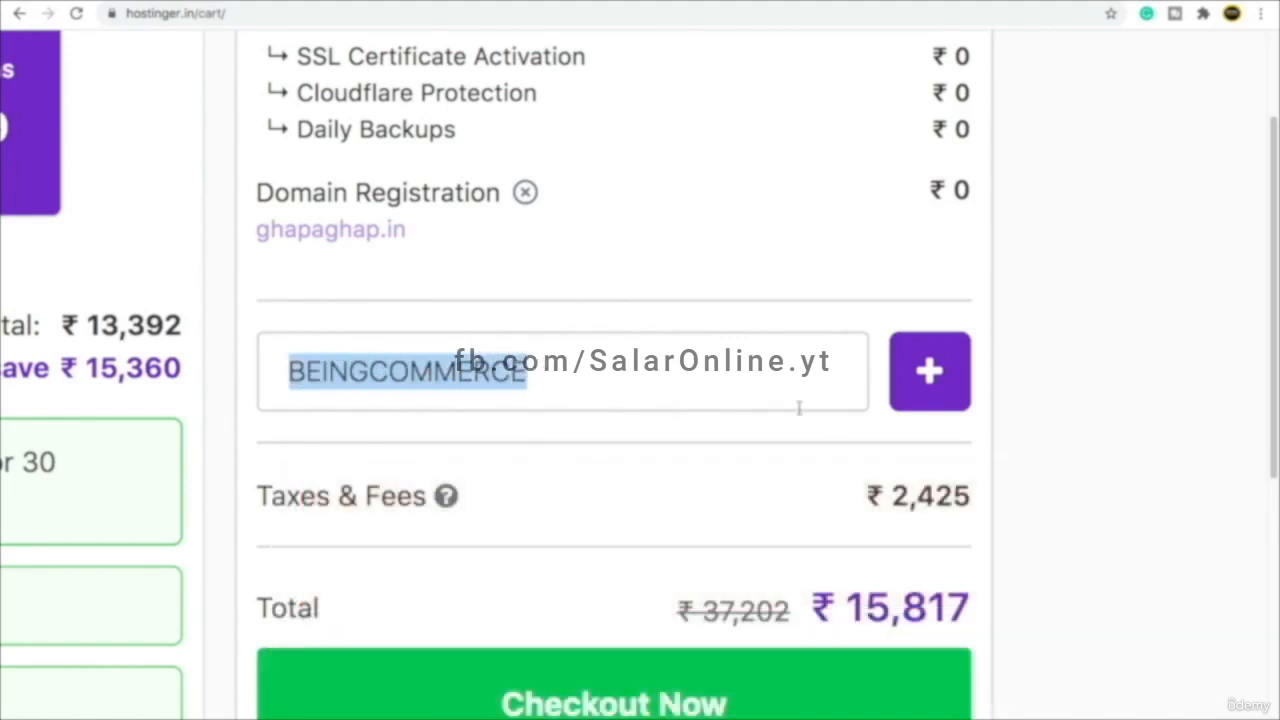
left_click(1072, 418)
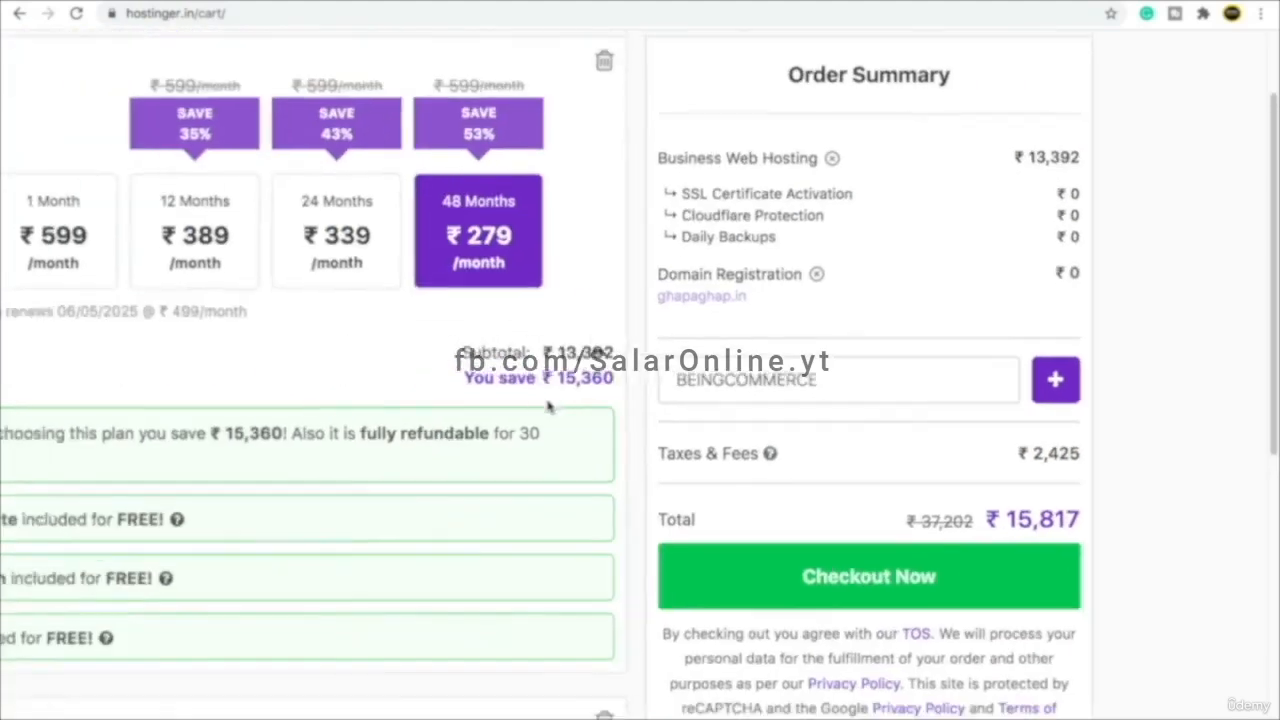
left_click(1062, 390)
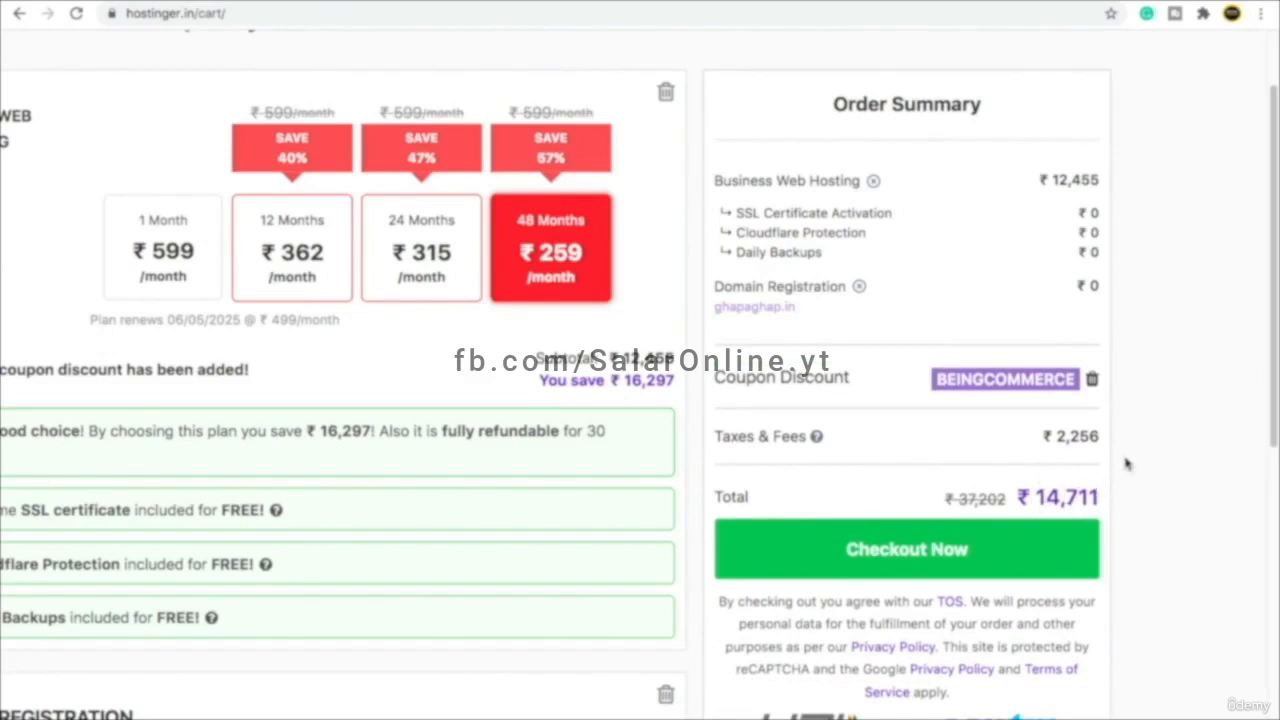
- Zoom out, reselect 48 Months to refresh the ₹14,711 total, and check out
key("ctrl+minus")
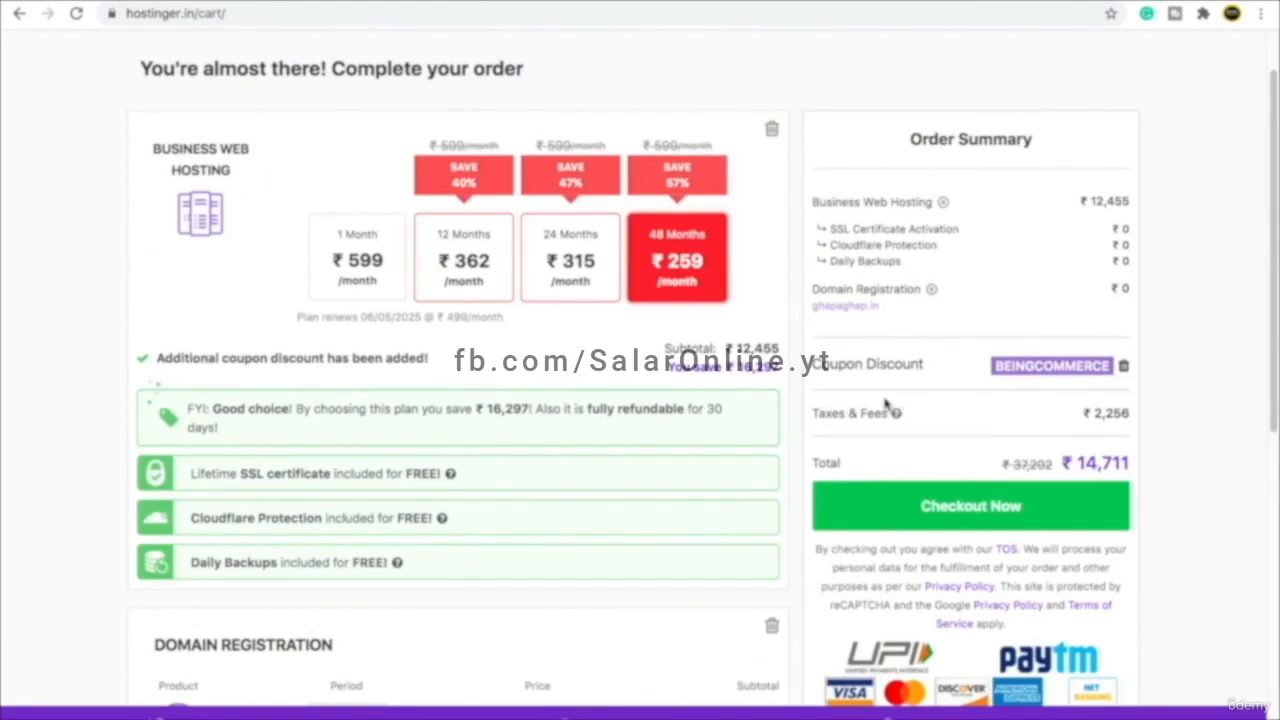
left_click(671, 271)
left_click(975, 516)
- Sign up using the saved name and e-mail plus Chrome's suggested password, continuing to payment
scroll(486, 171, "down", 1)
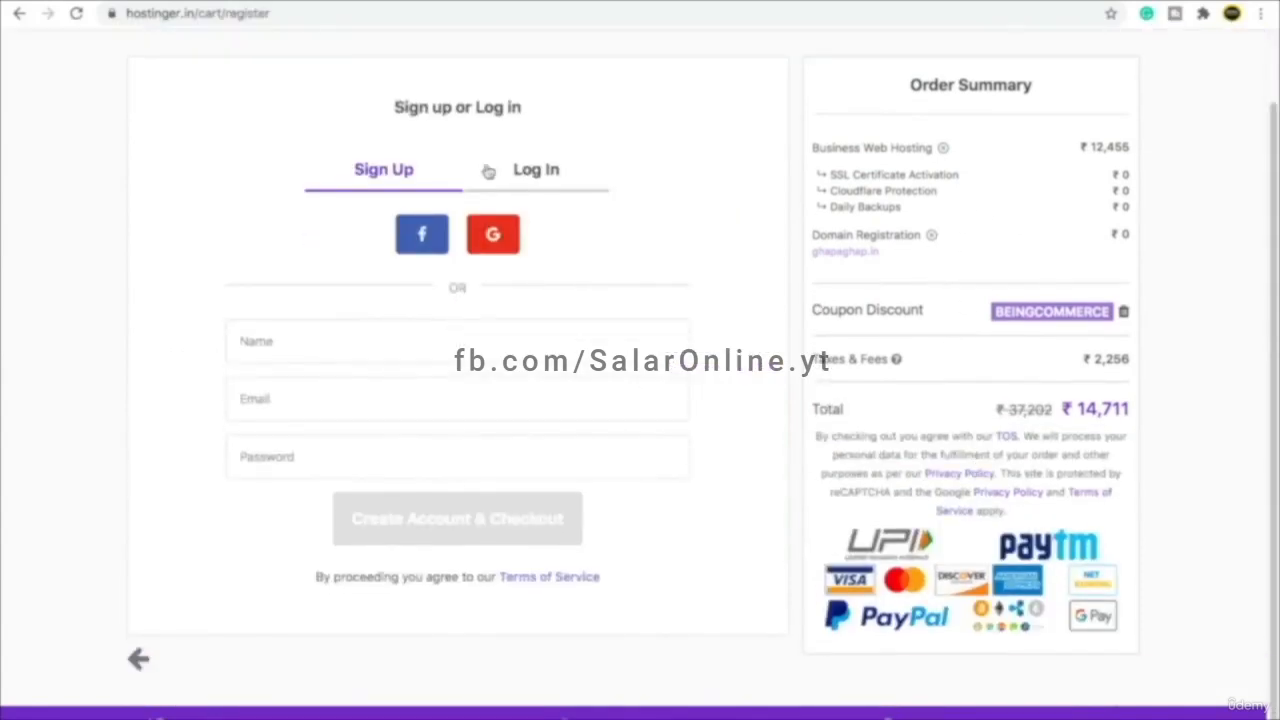
left_click(340, 342)
left_click(204, 362)
left_click(325, 351)
left_click(300, 385)
left_click(300, 398)
left_click(305, 445)
left_click(306, 455)
left_click(290, 494)
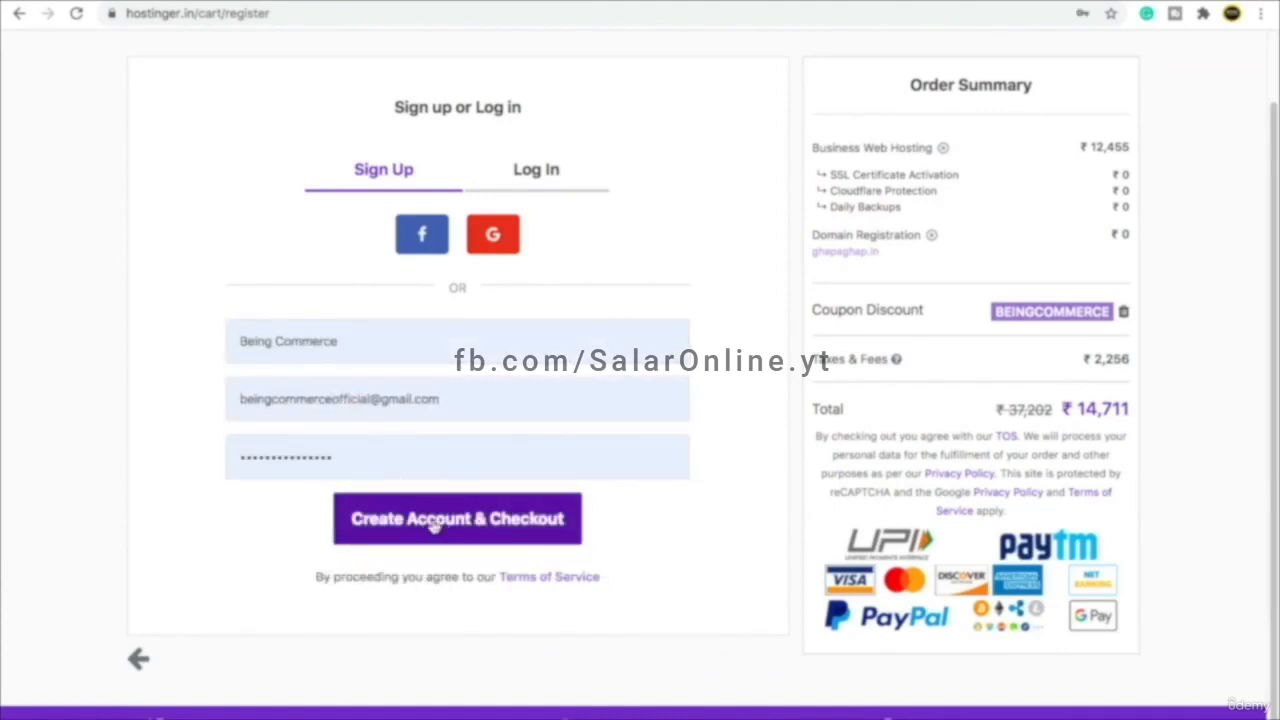
left_click(503, 530)
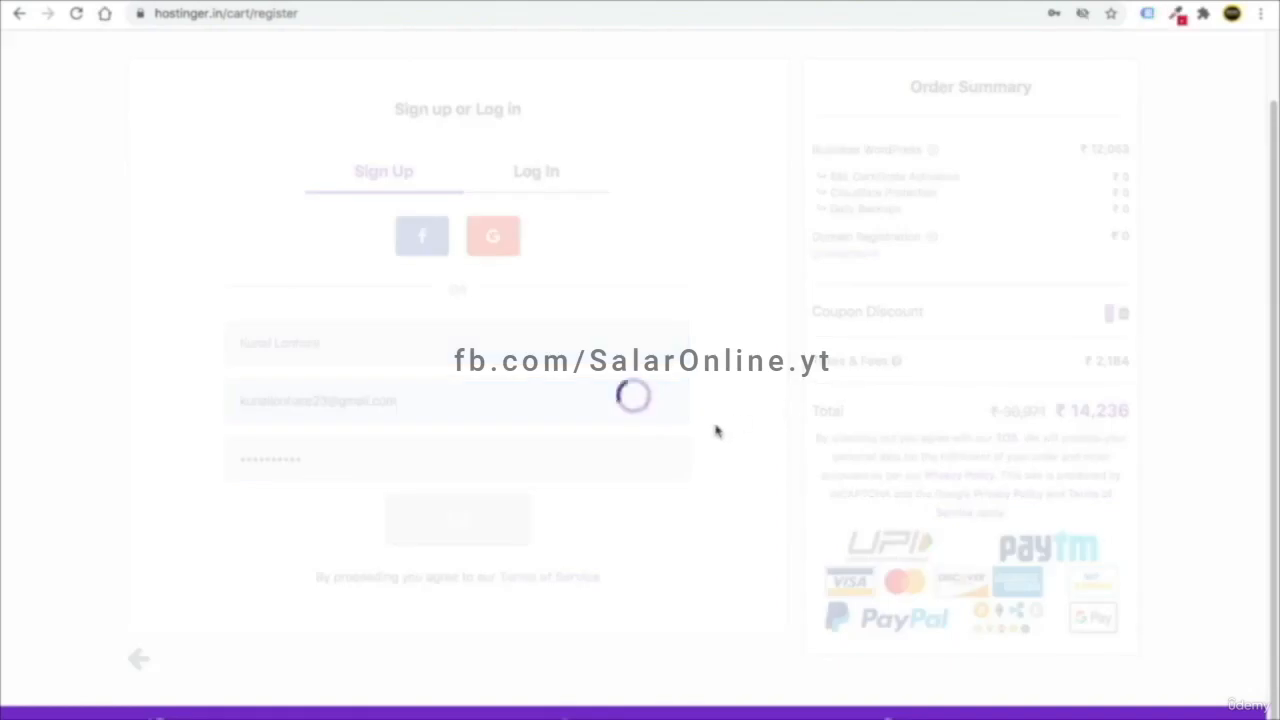
scroll(729, 437, "down", 1)
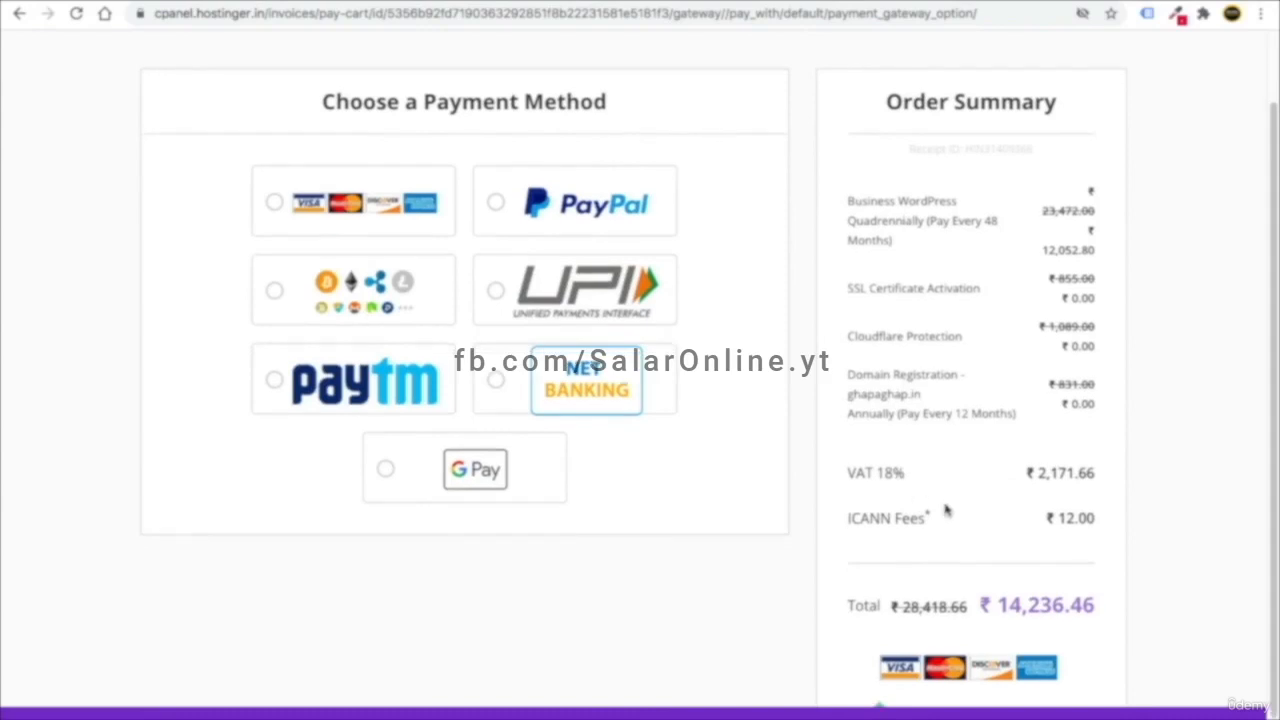
- Pay the ₹14,236.46 order by credit card and submit the bank's one-time password
scroll(680, 468, "up", 2)
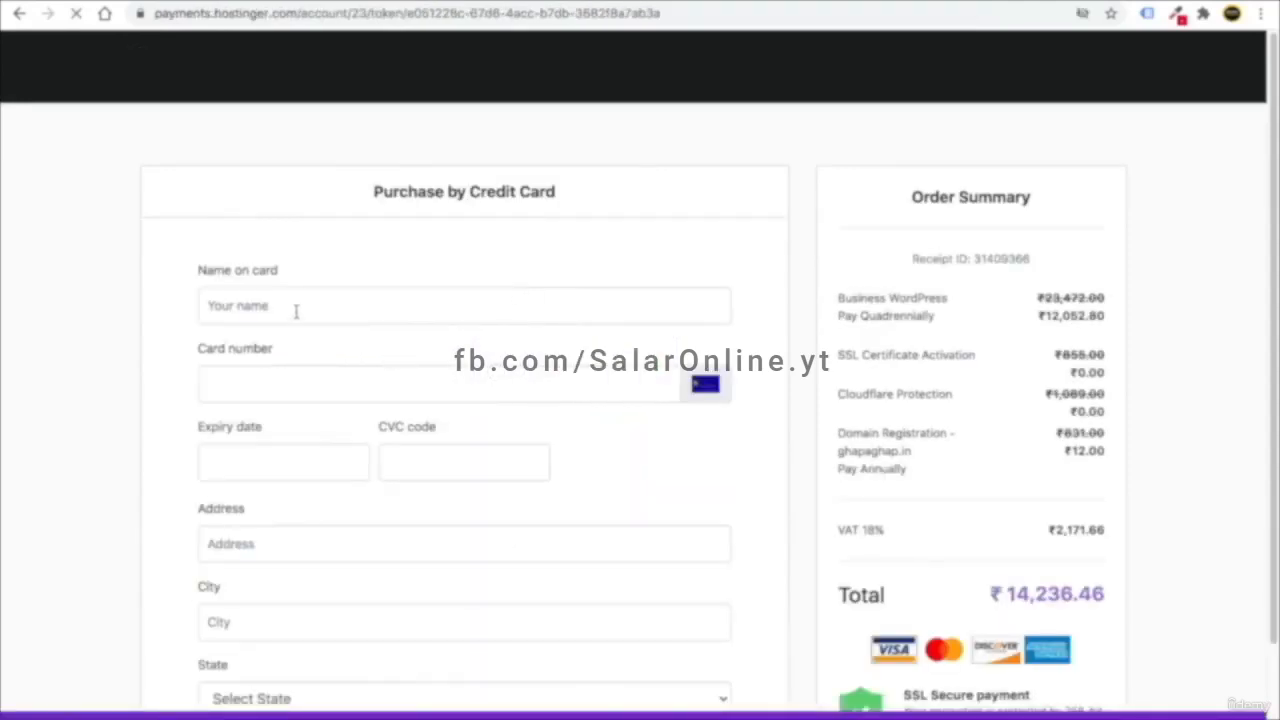
scroll(299, 312, "down", 1)
scroll(360, 350, "down", 1)
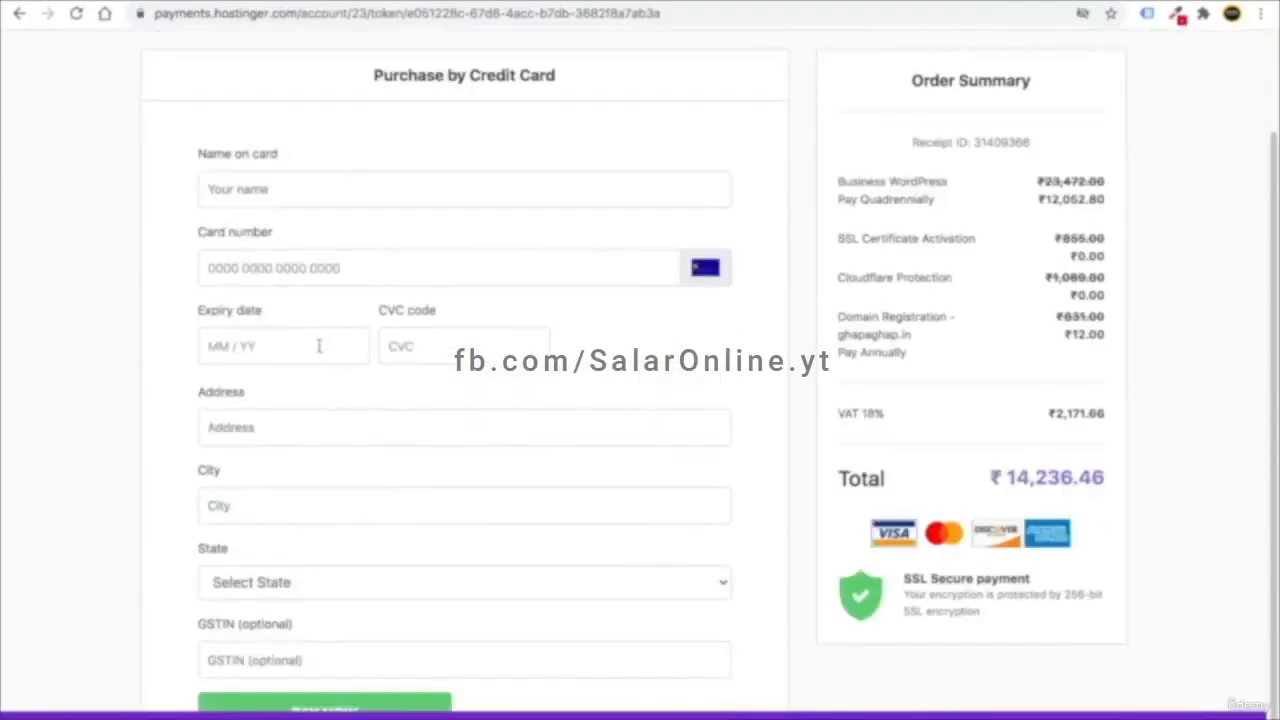
scroll(330, 227, "down", 1)
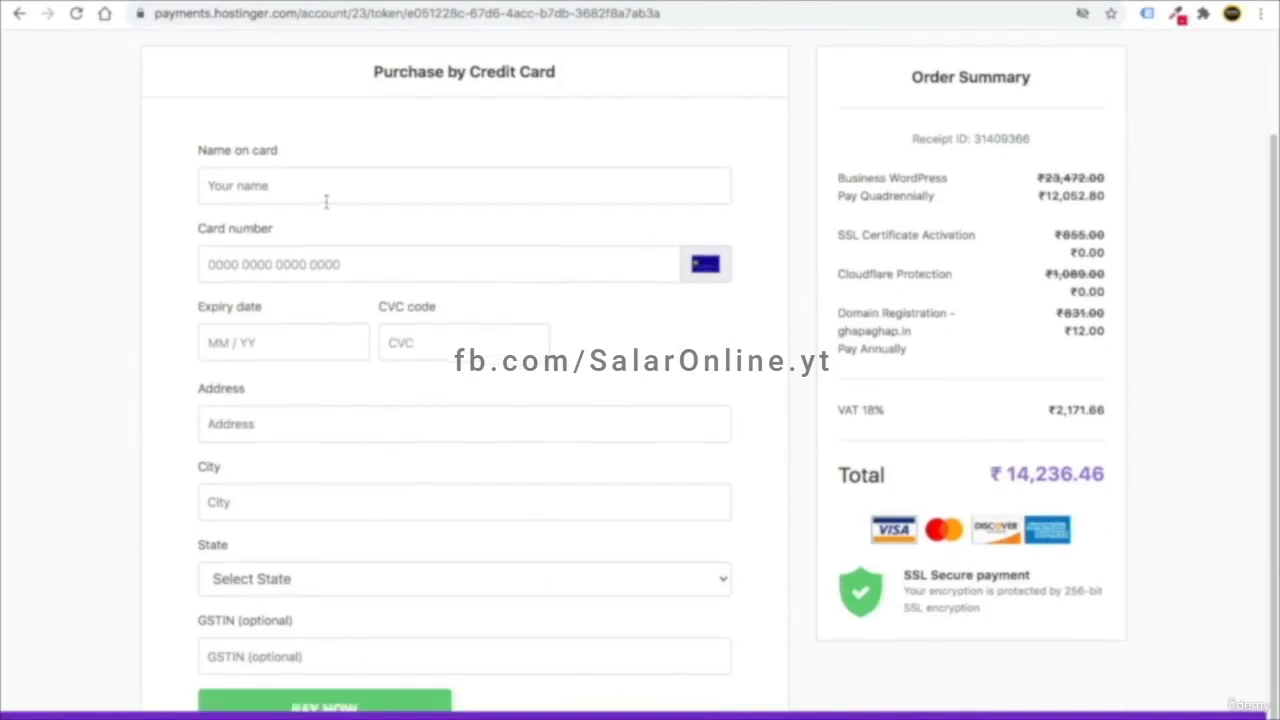
scroll(324, 195, "down", 1)
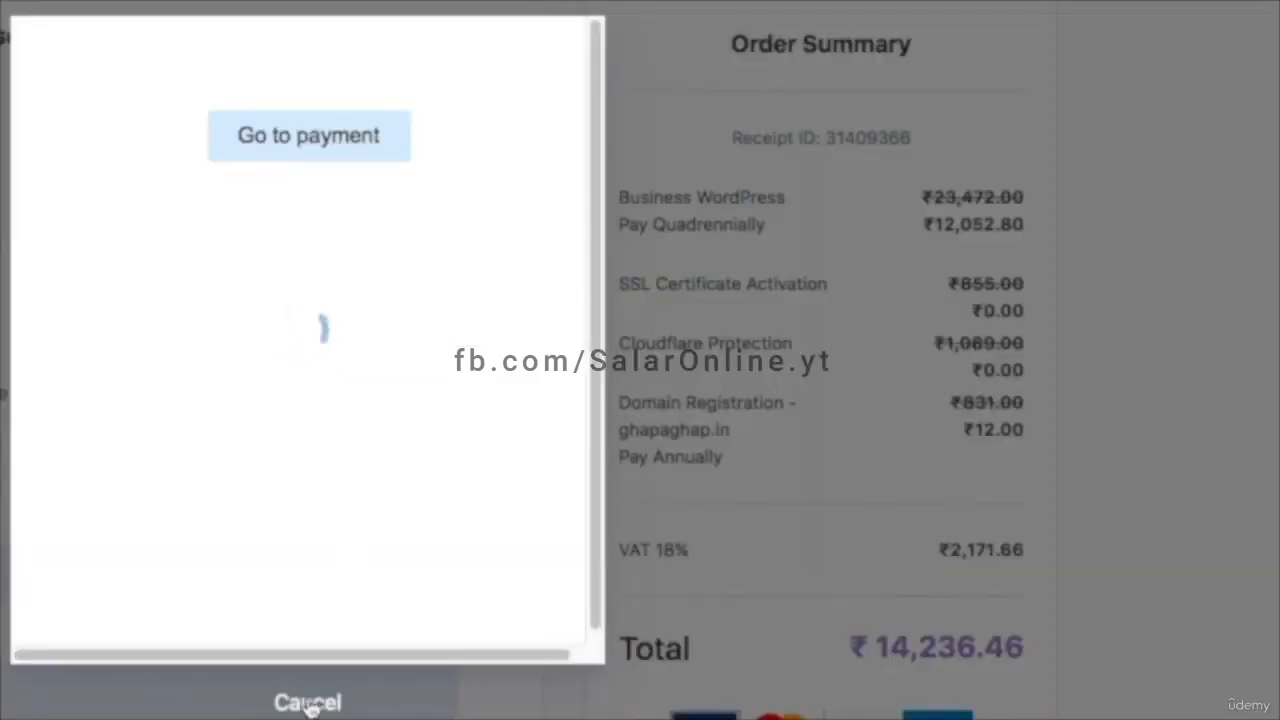
left_click(275, 135)
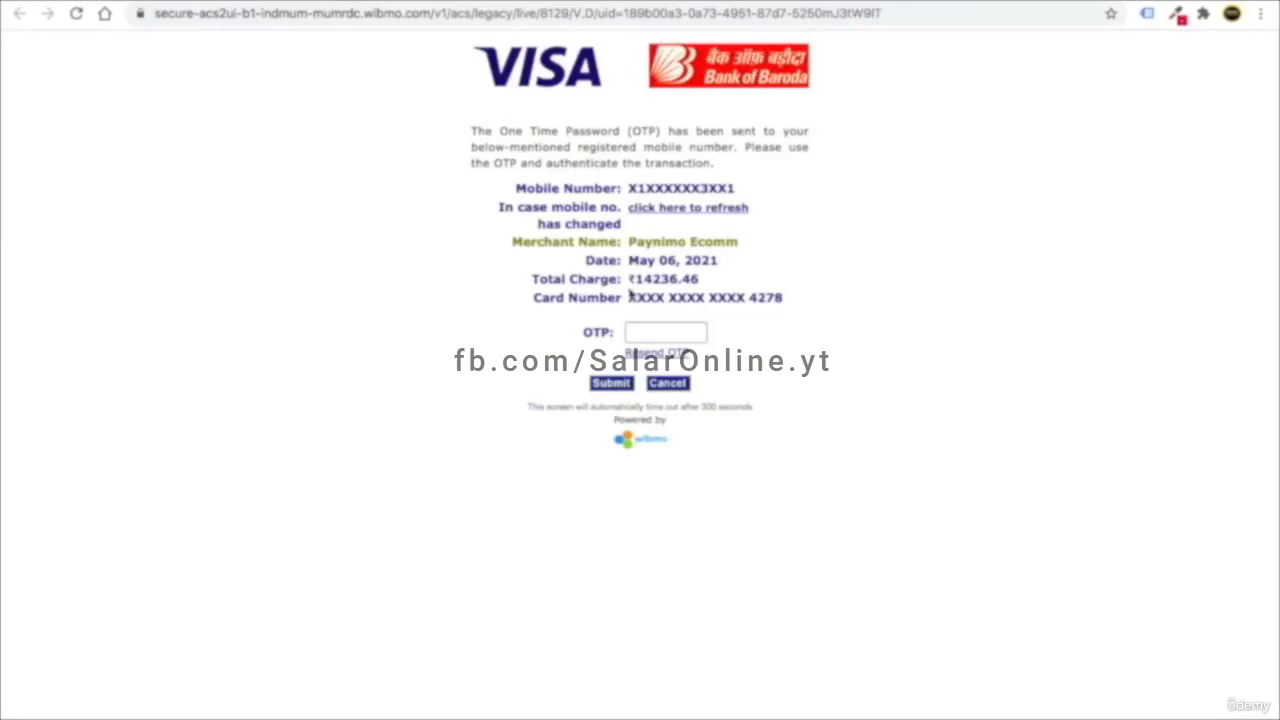
left_click(640, 338)
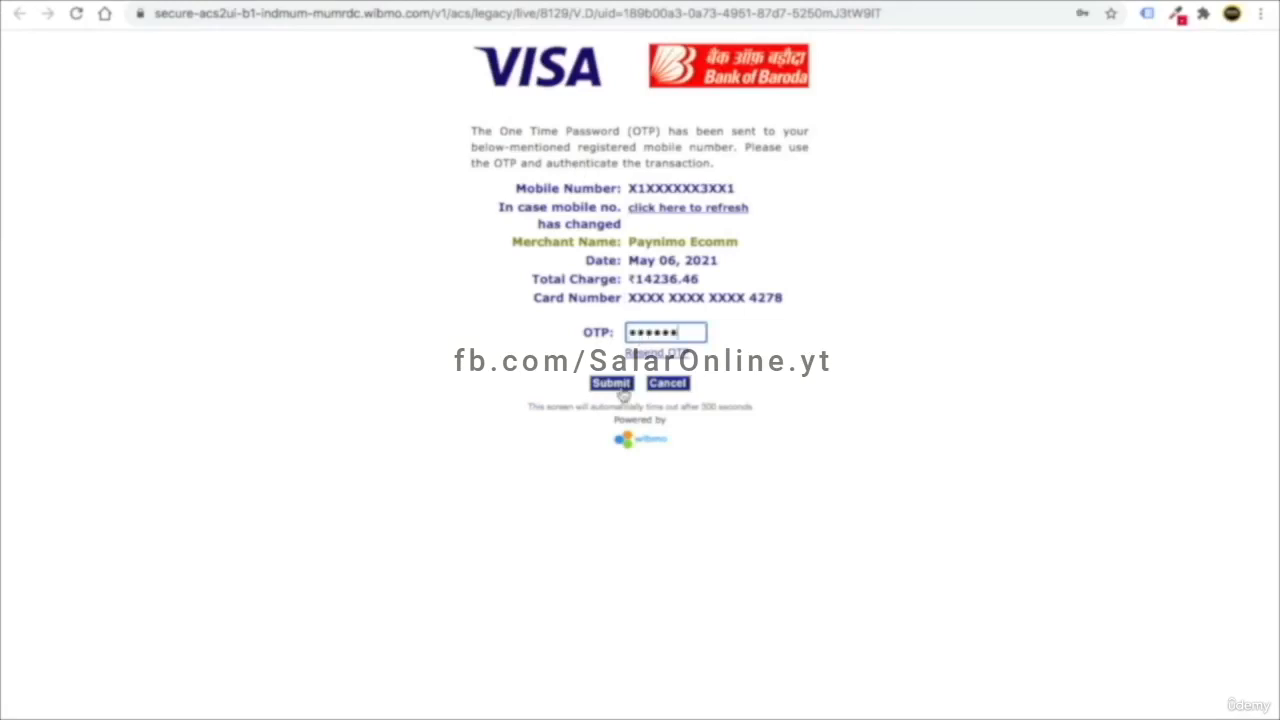
left_click(620, 386)
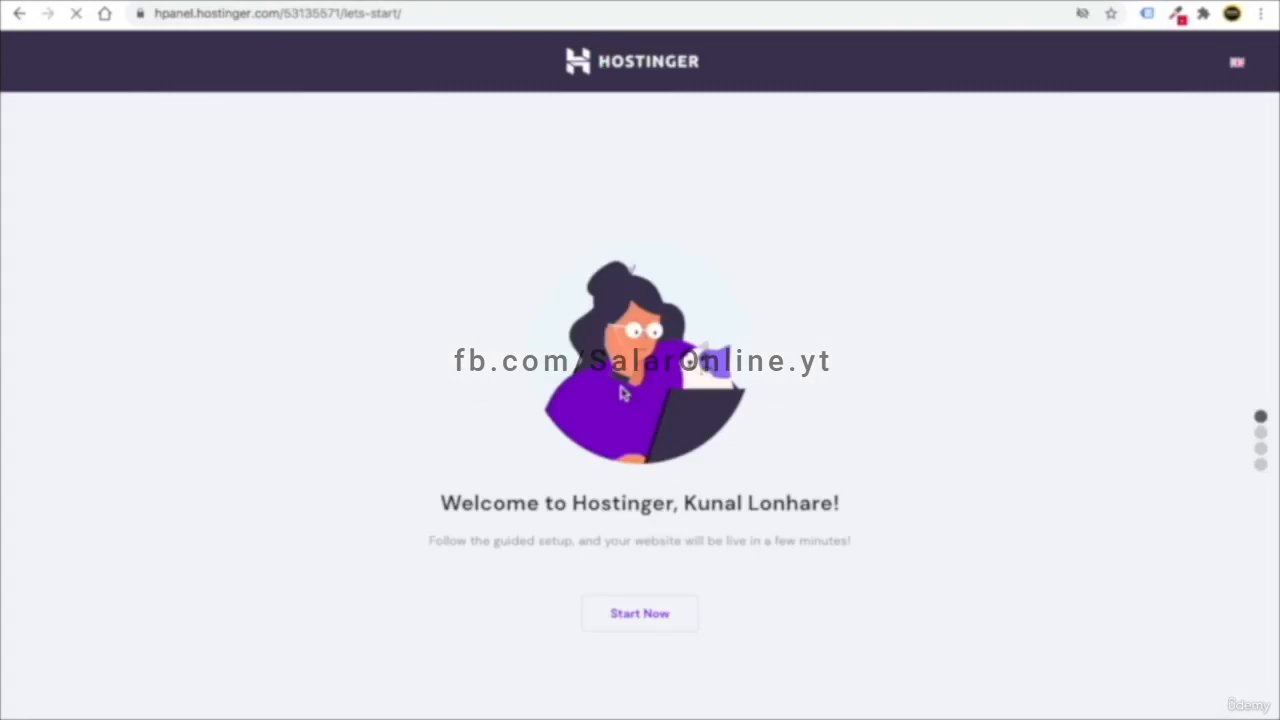
- Start the guided setup, select ghapaghap.in as the domain, and scroll to its registration form
left_click(654, 629)
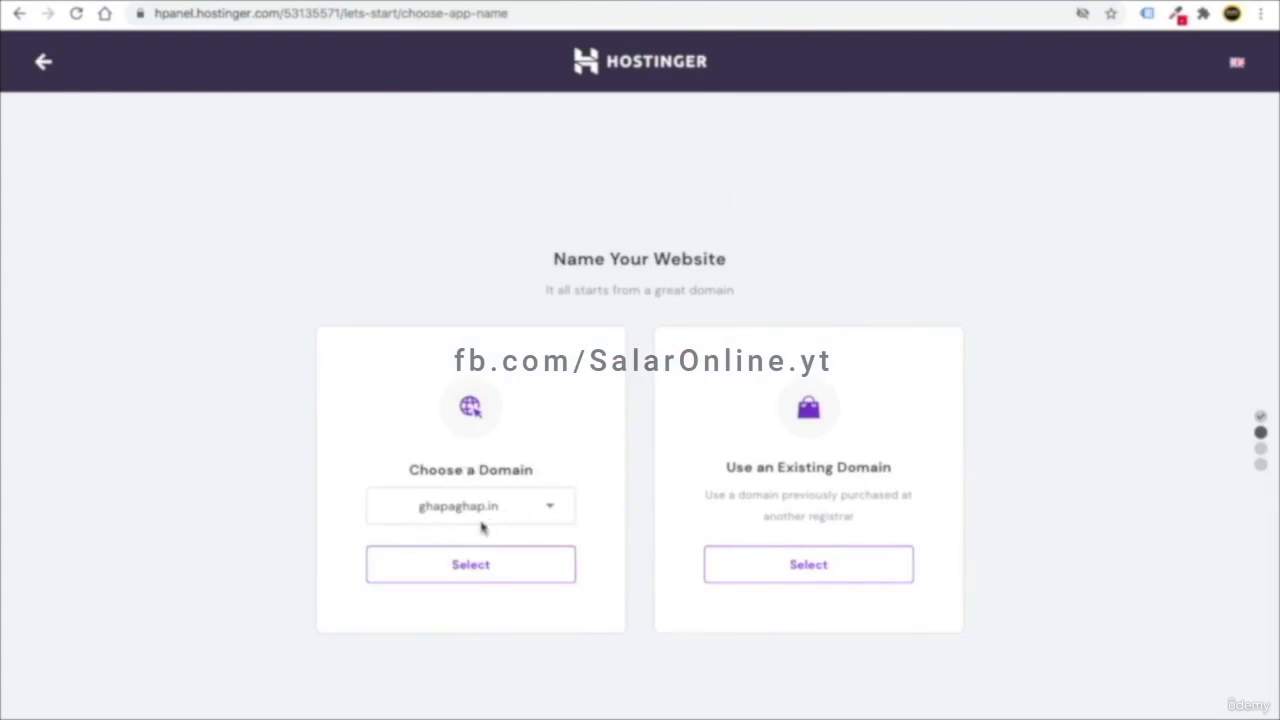
left_click(482, 564)
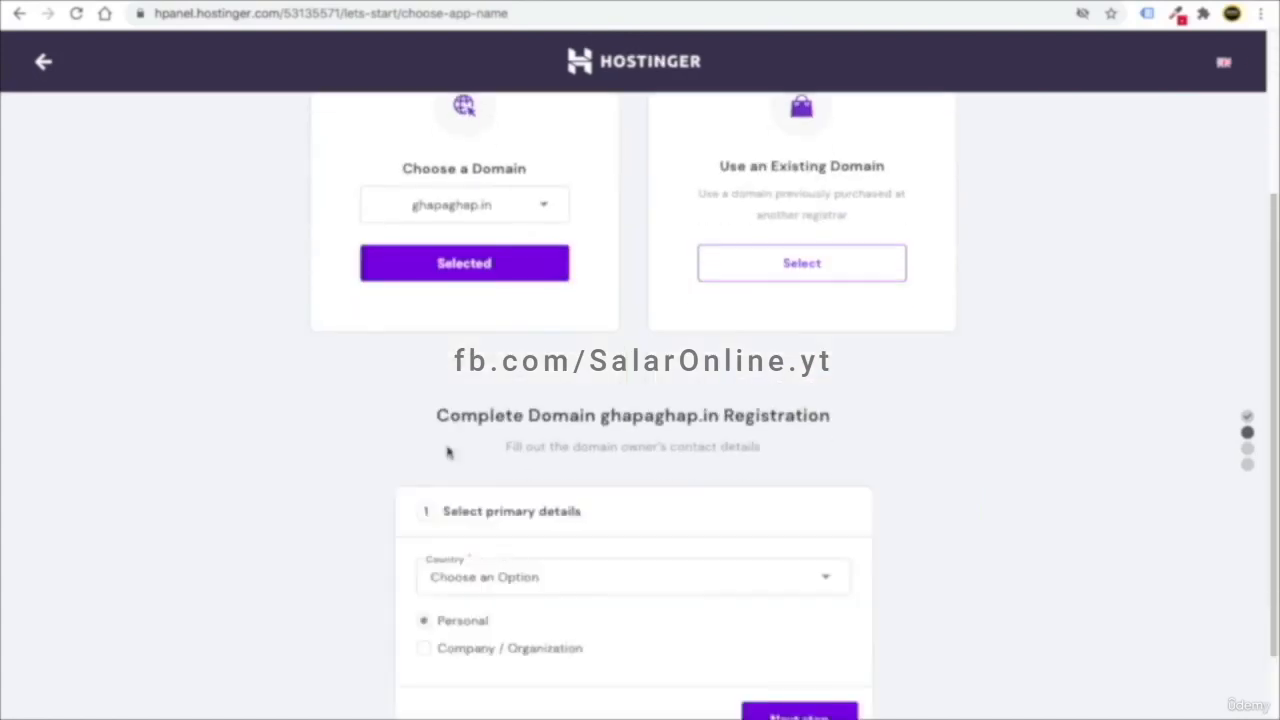
scroll(700, 420, "up", 1)
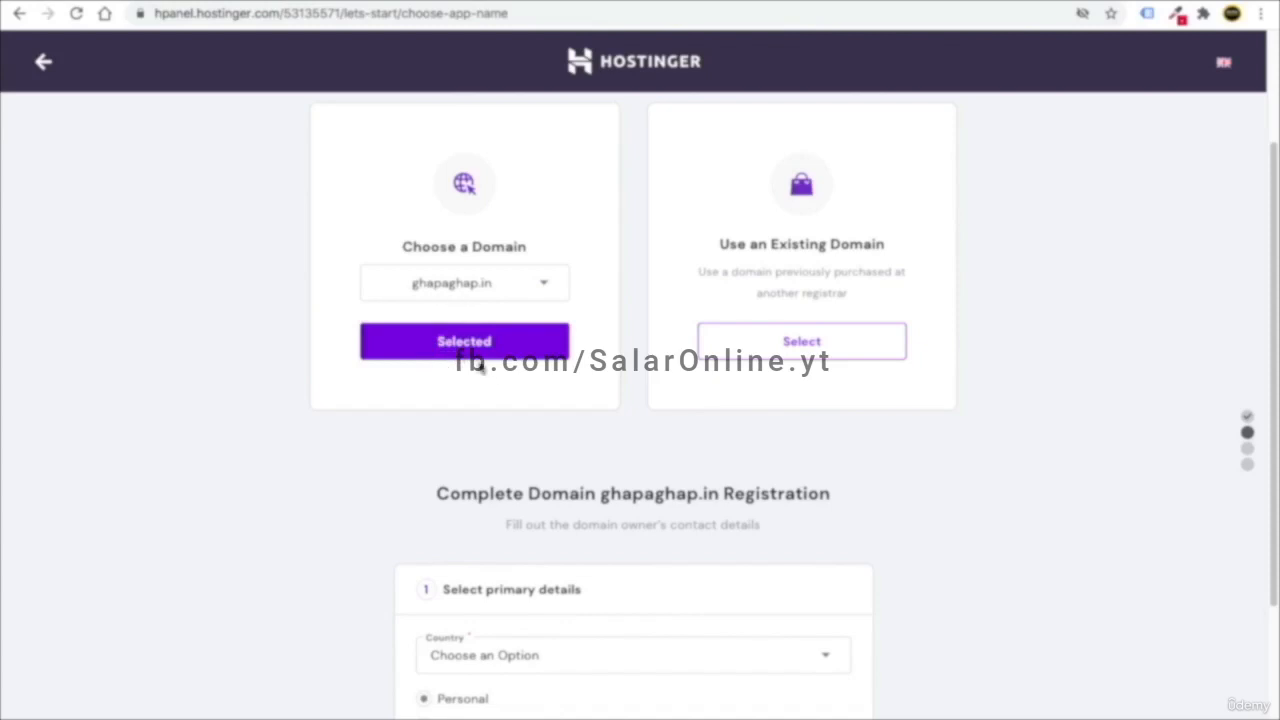
scroll(492, 392, "down", 1)
scroll(492, 392, "down", 1)
scroll(492, 392, "up", 3)
scroll(493, 392, "down", 5)
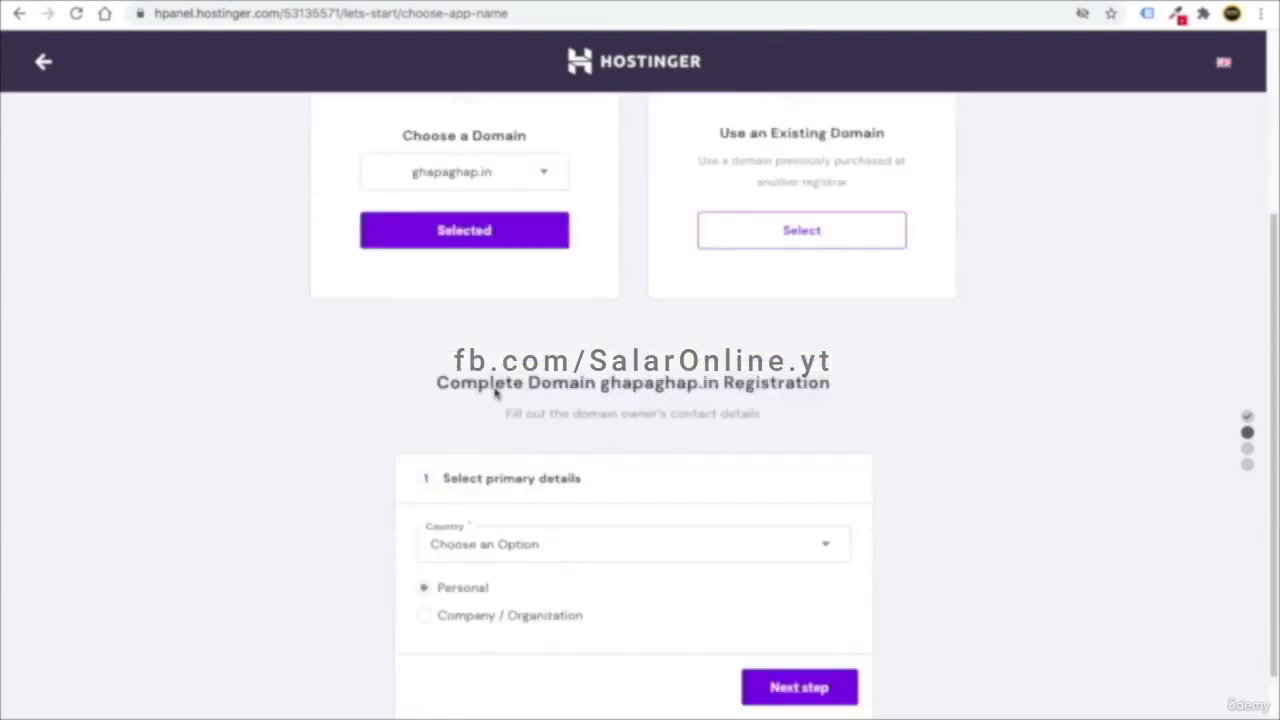
scroll(494, 393, "down", 2)
- Set the domain owner's country to India and continue to the contact details
left_click(516, 422)
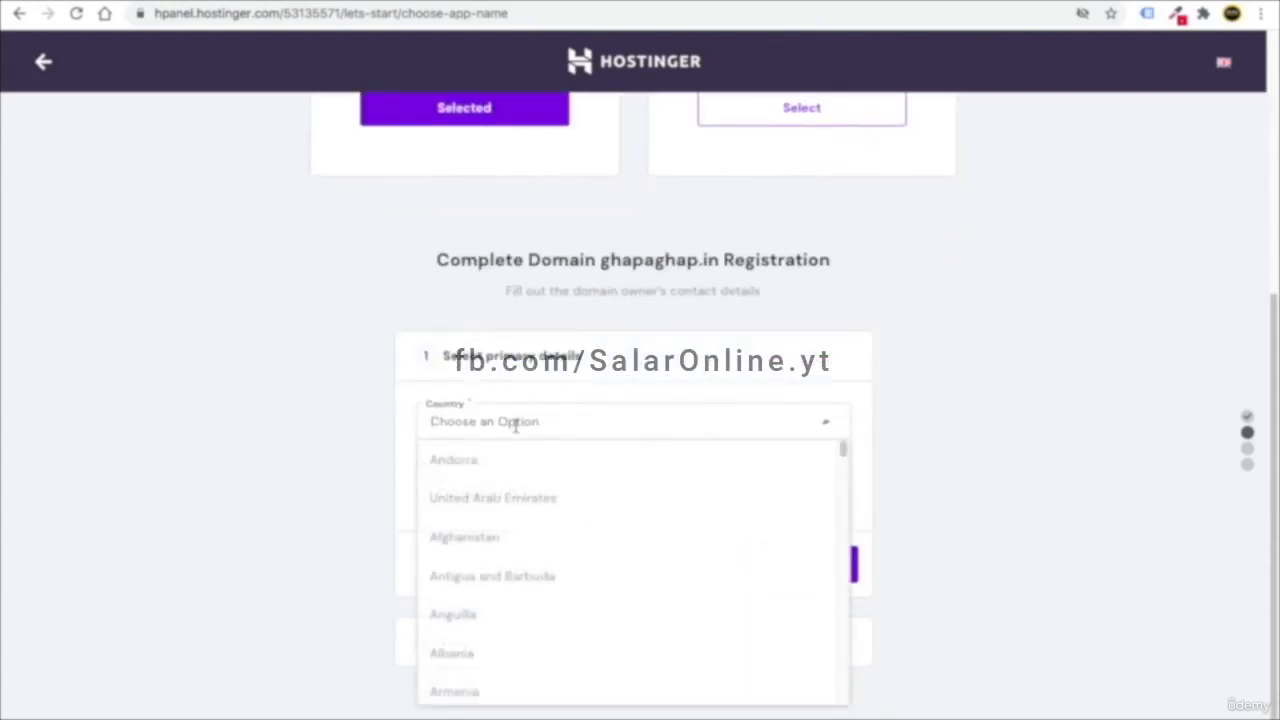
type("IND")
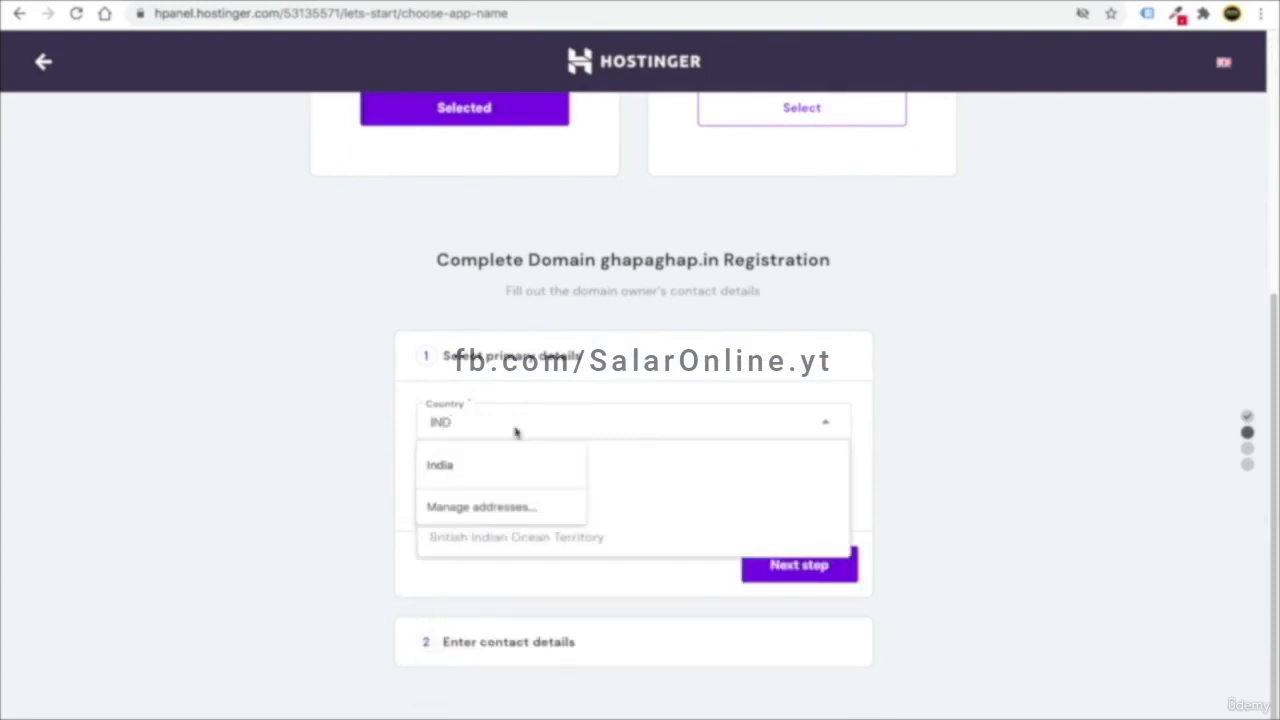
left_click(627, 497)
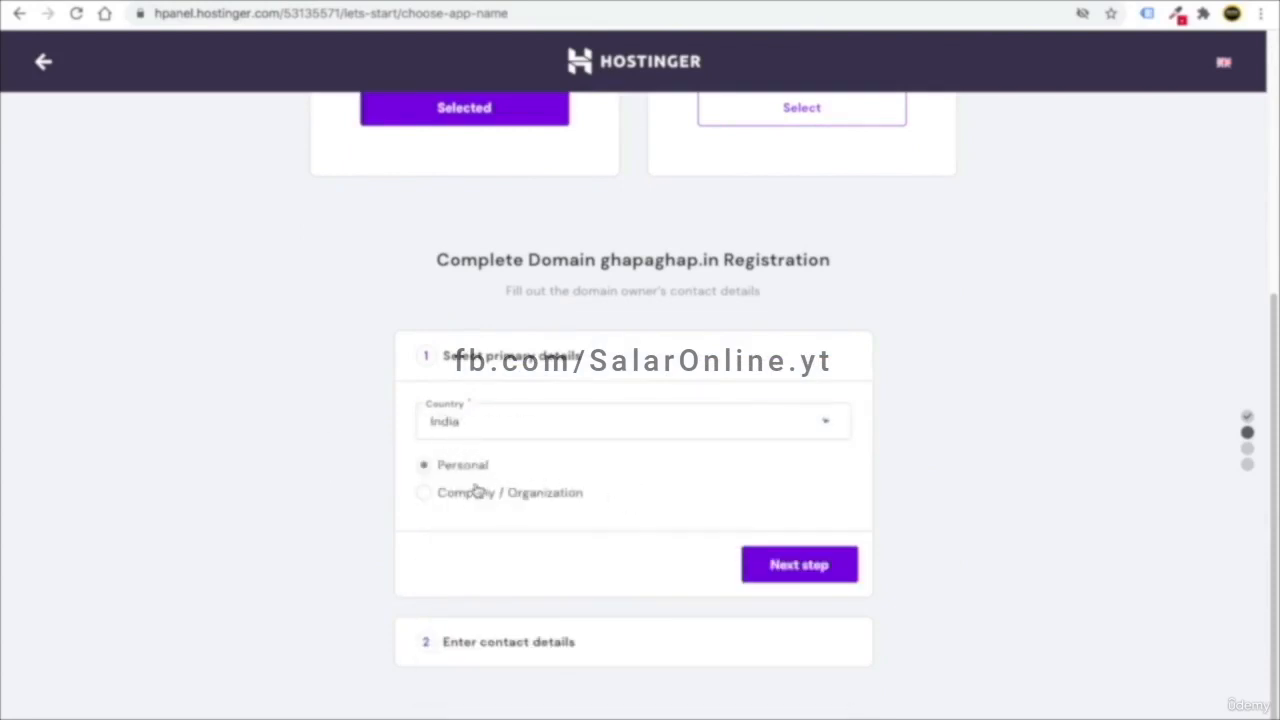
left_click(797, 566)
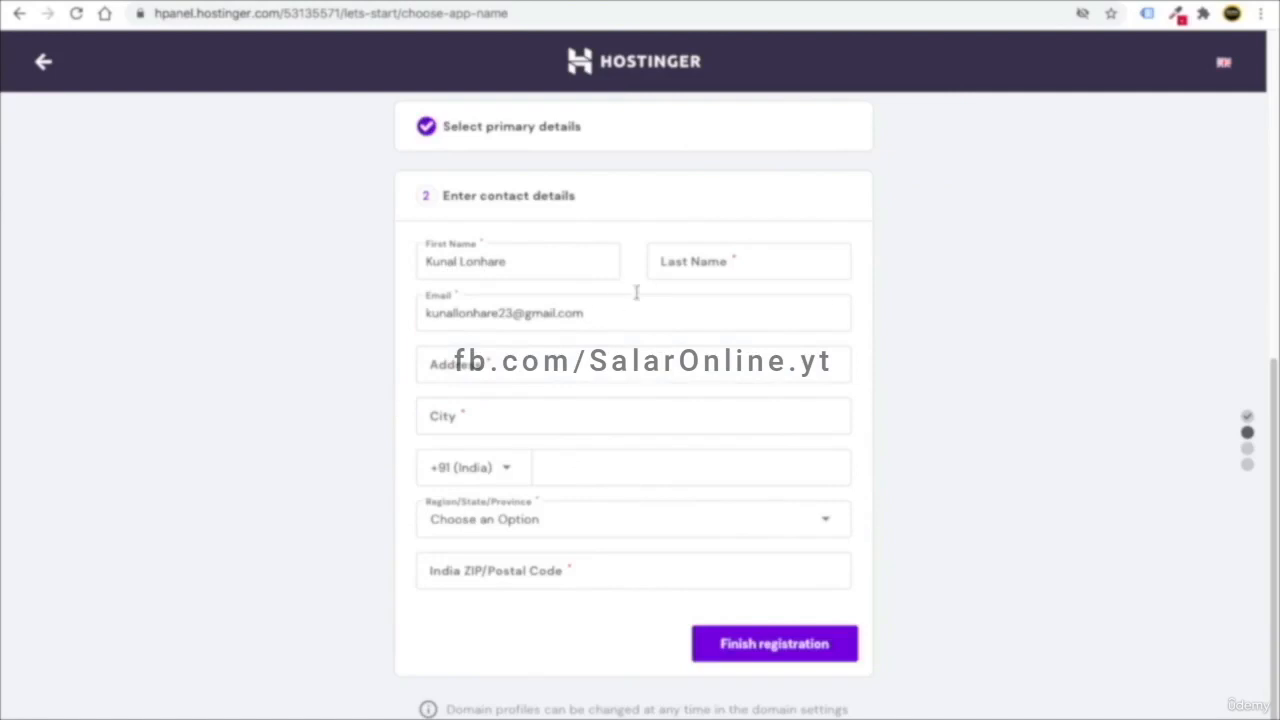
- Move the surname into the last name field, autofill the saved address, and finish registration
double_click(474, 260)
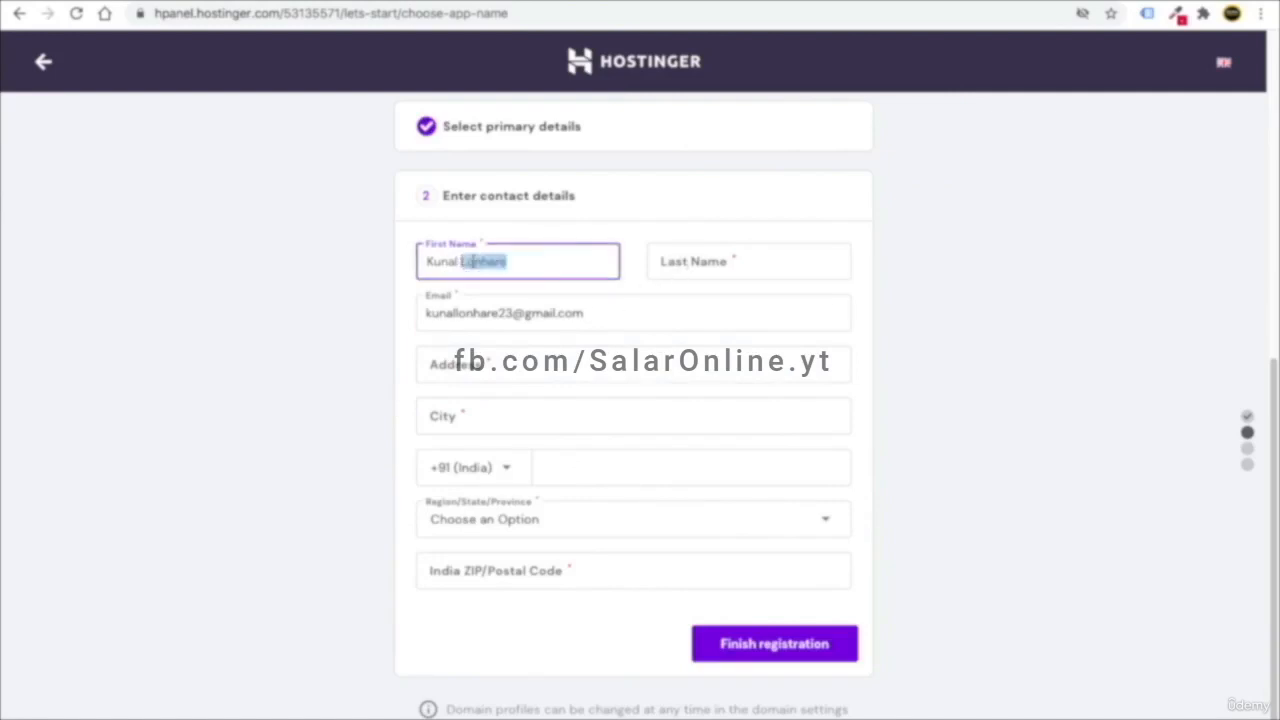
key("super+x")
left_click(677, 260)
key("super+v")
left_click(347, 319)
left_click(439, 362)
left_click(557, 480)
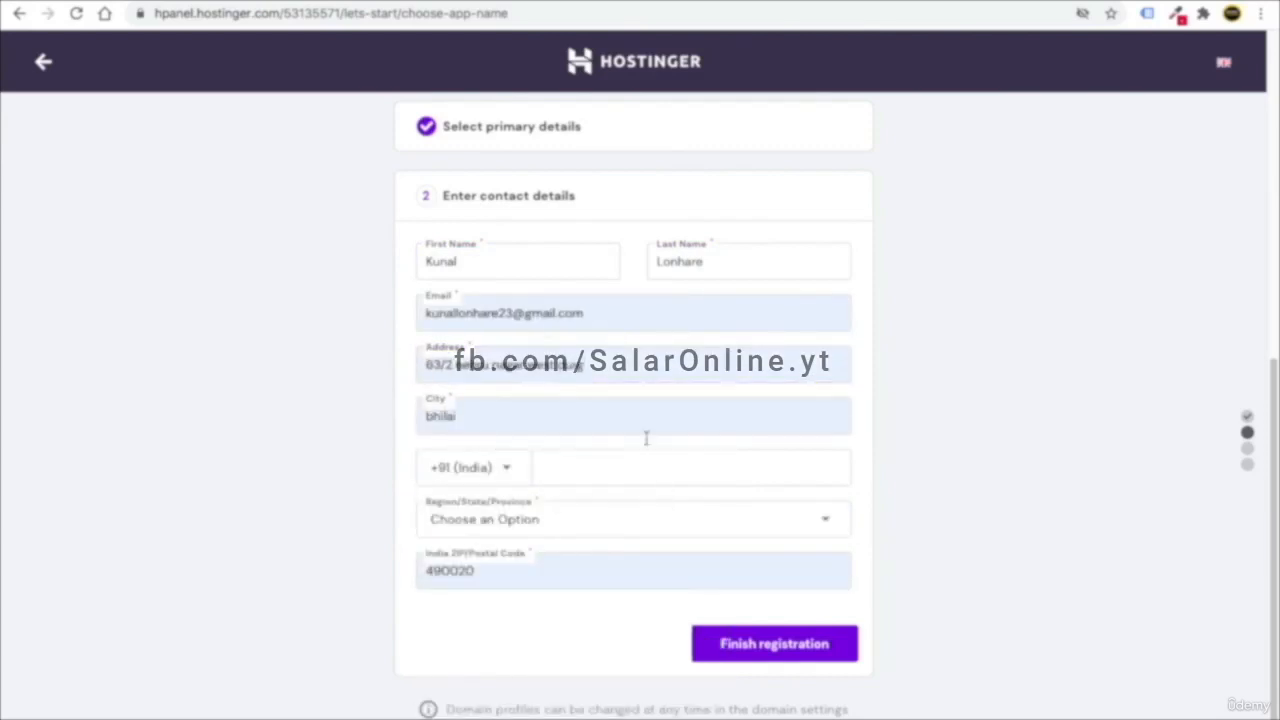
left_click(790, 658)
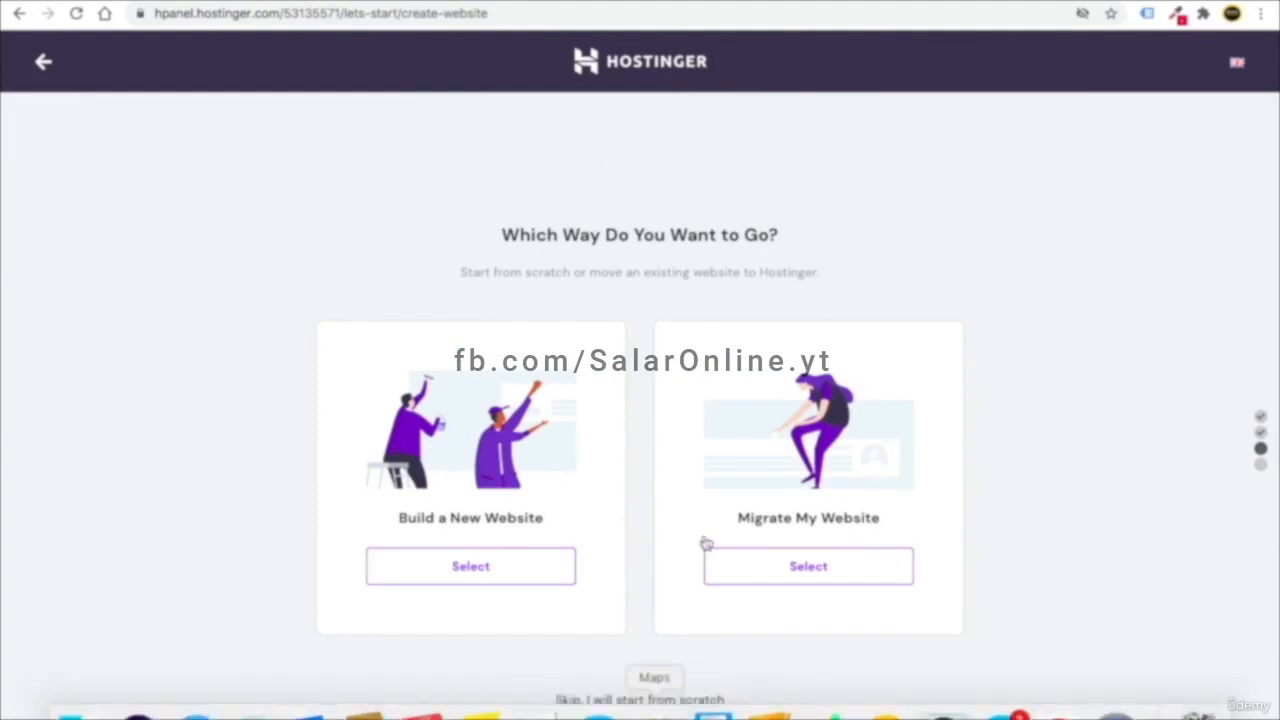
- Skip building or migrating a website and start from scratch
scroll(655, 671, "up", 3)
scroll(655, 671, "down", 3)
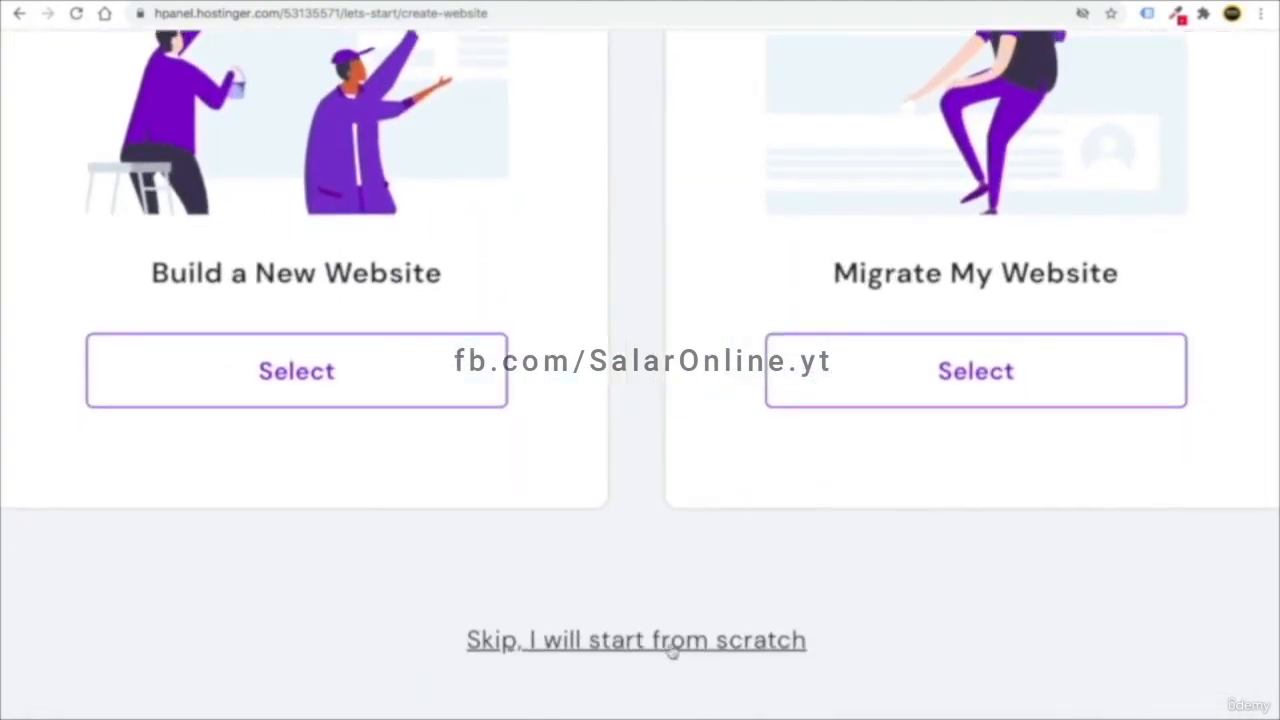
scroll(671, 649, "down", 3)
left_click(625, 699)
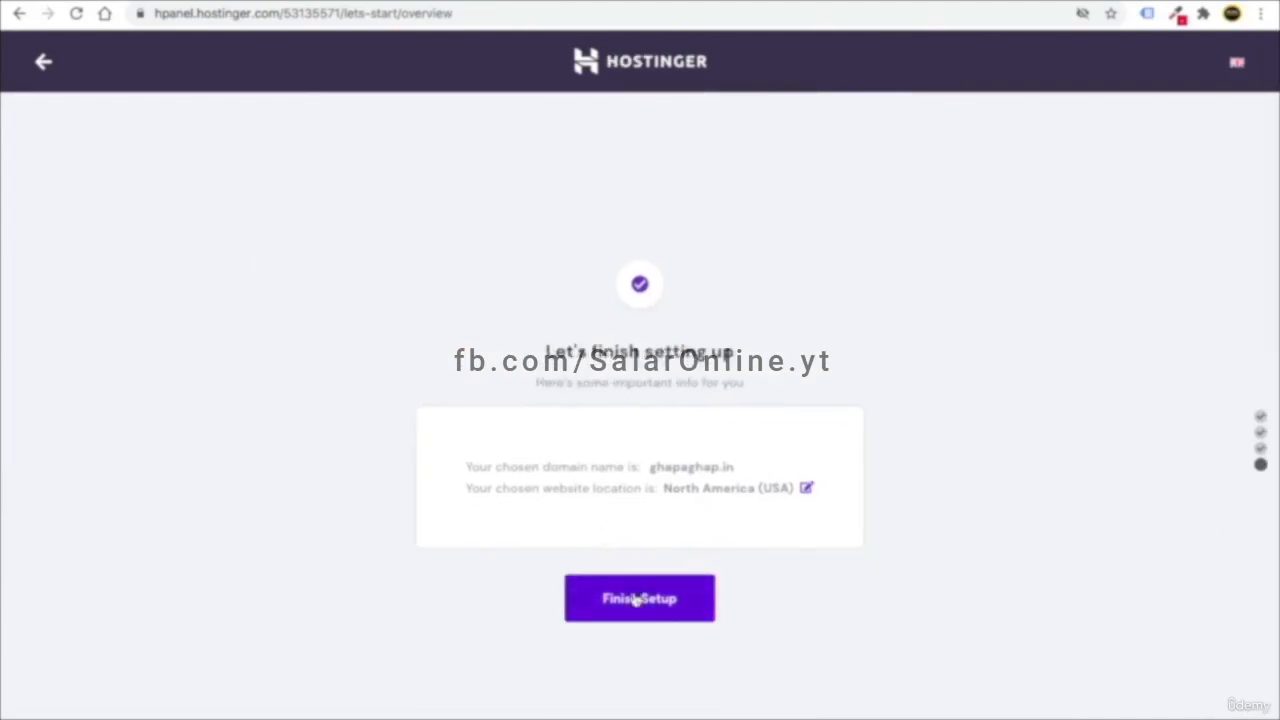
- Change the website server location to Asia (Singapore) and finish setup
left_click(807, 487)
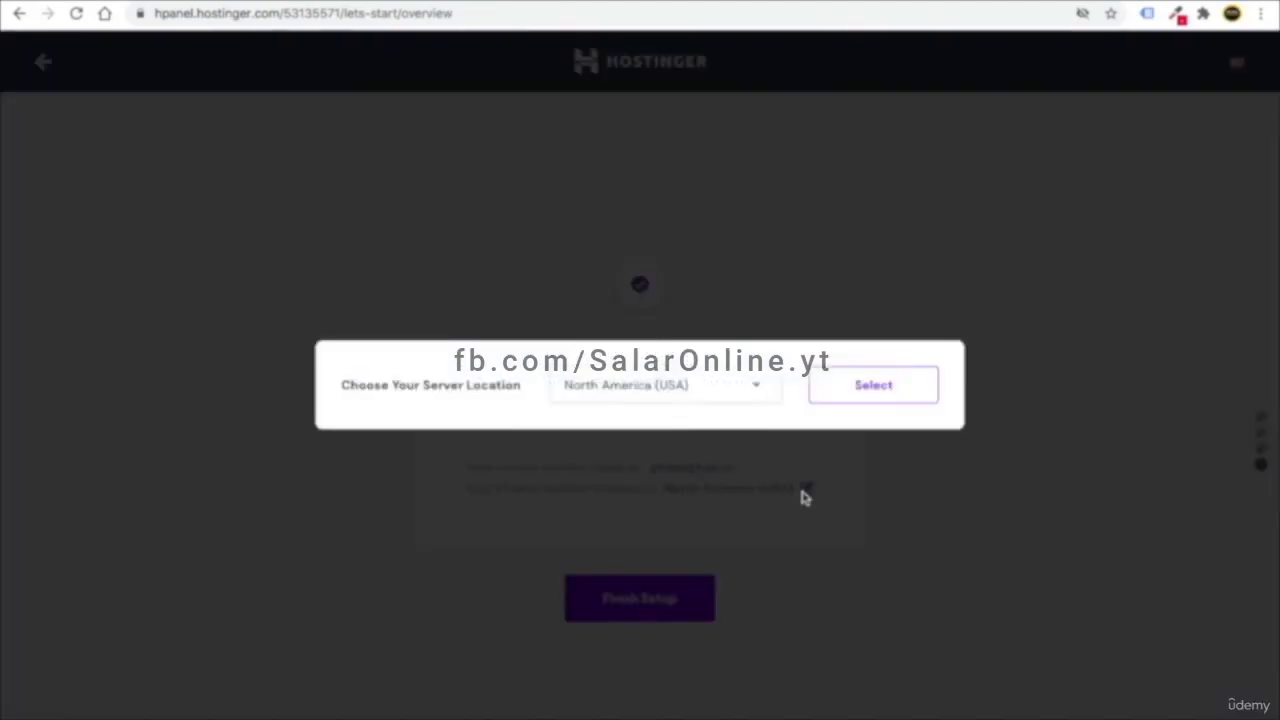
left_click(714, 392)
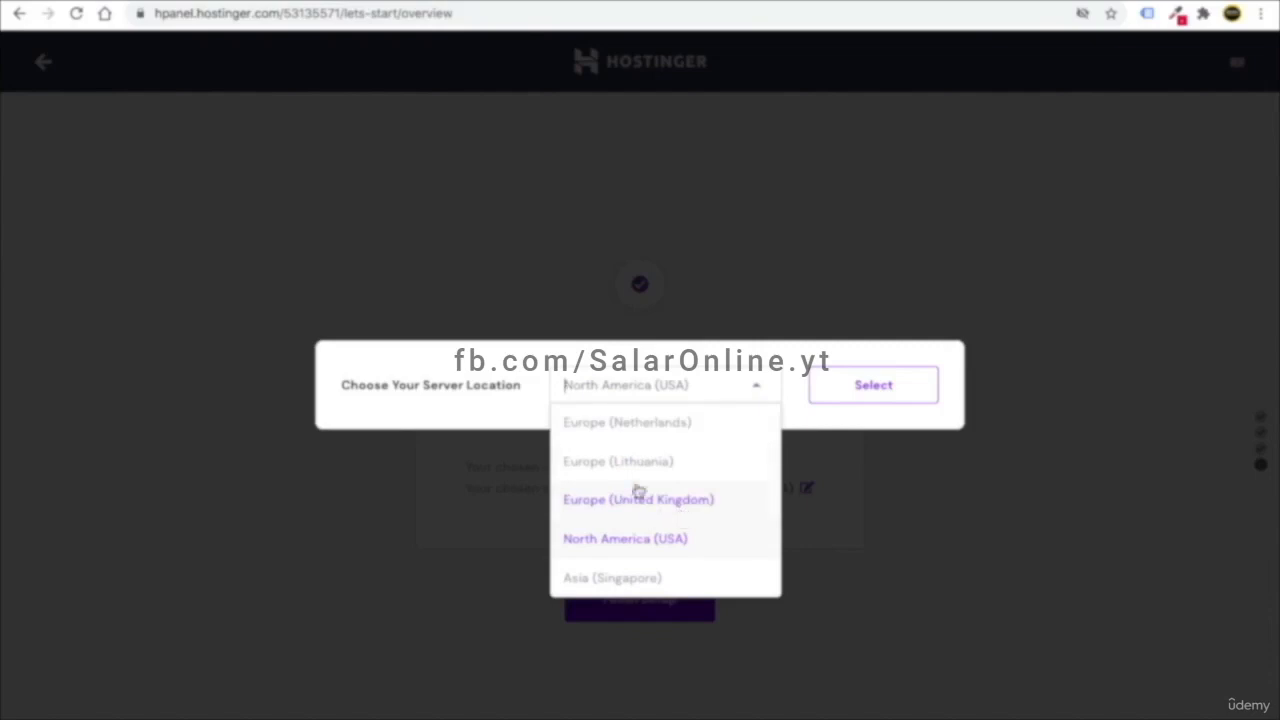
left_click(677, 584)
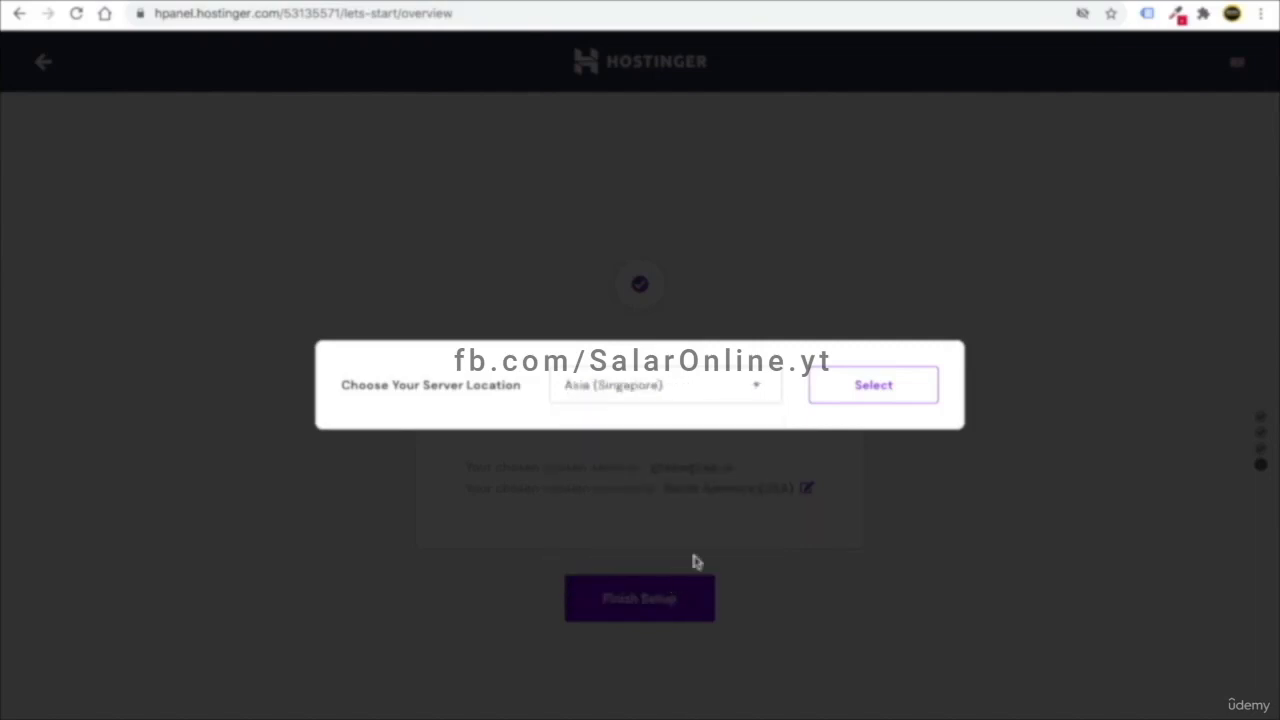
left_click(876, 388)
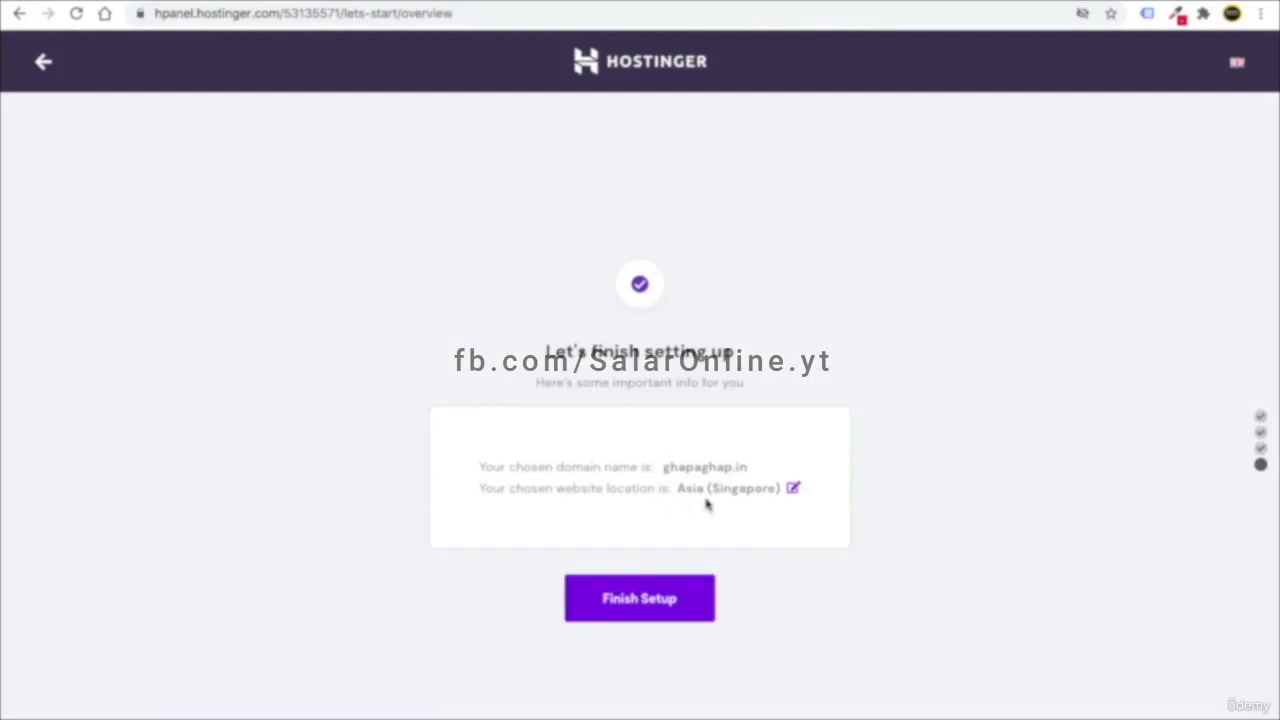
left_click(636, 607)
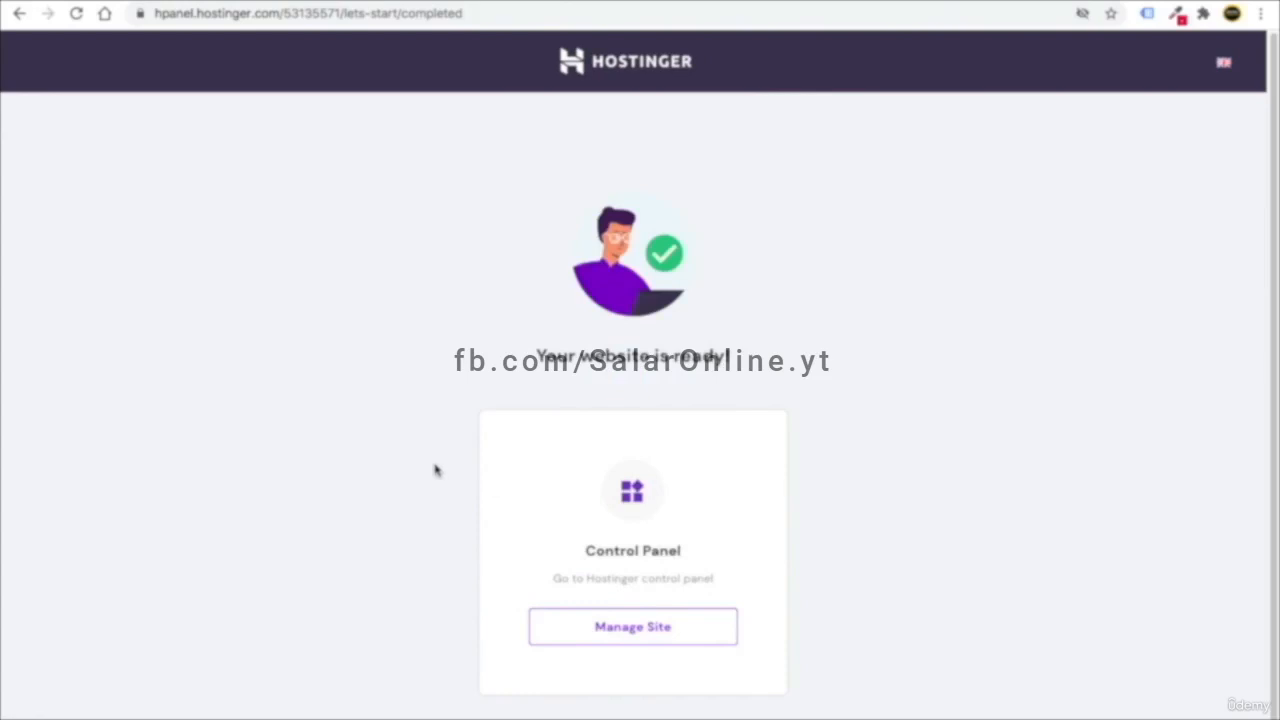
- Open the ghapaghap.in hosting account panel from the setup summary
left_click(609, 630)
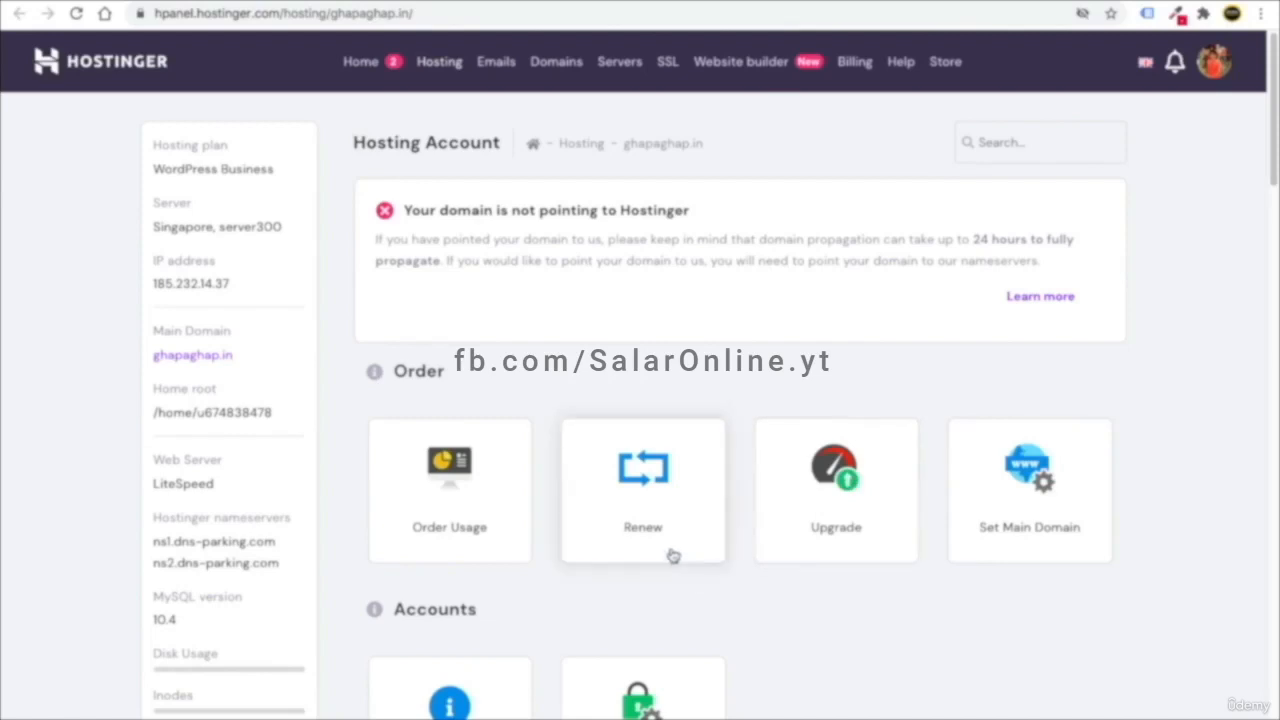
scroll(648, 488, "down", 1)
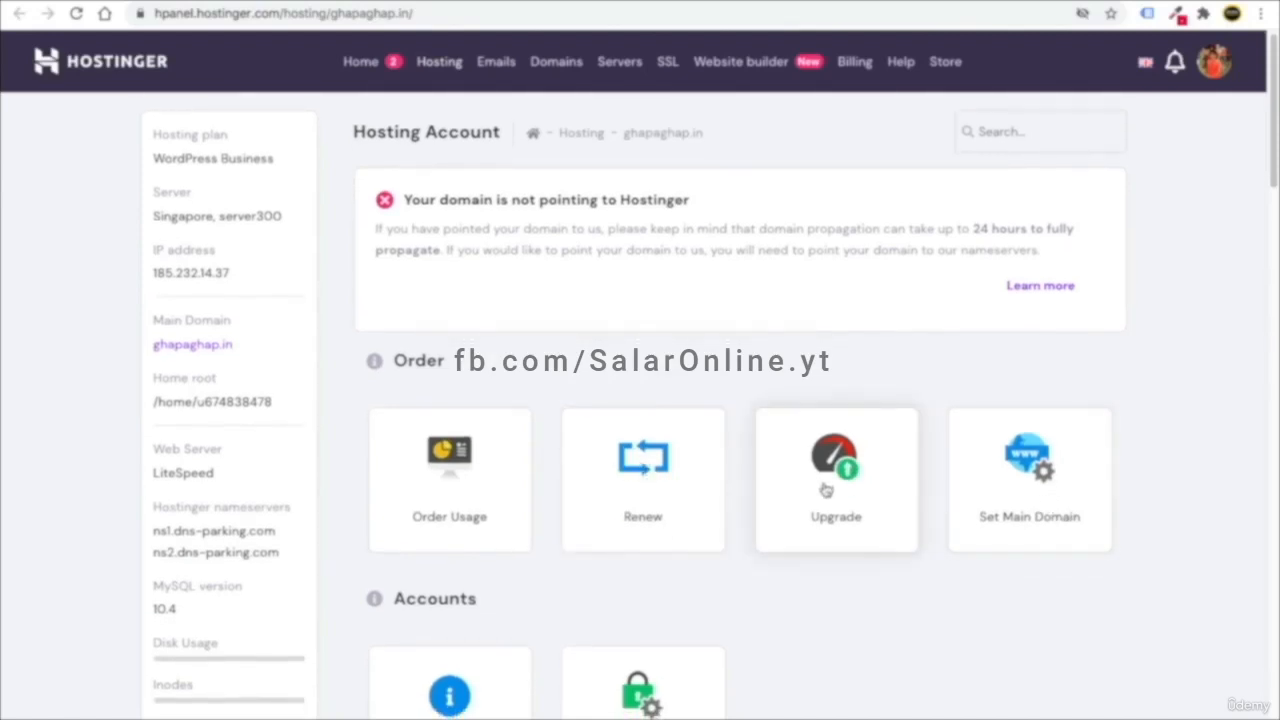
scroll(563, 516, "down", 3)
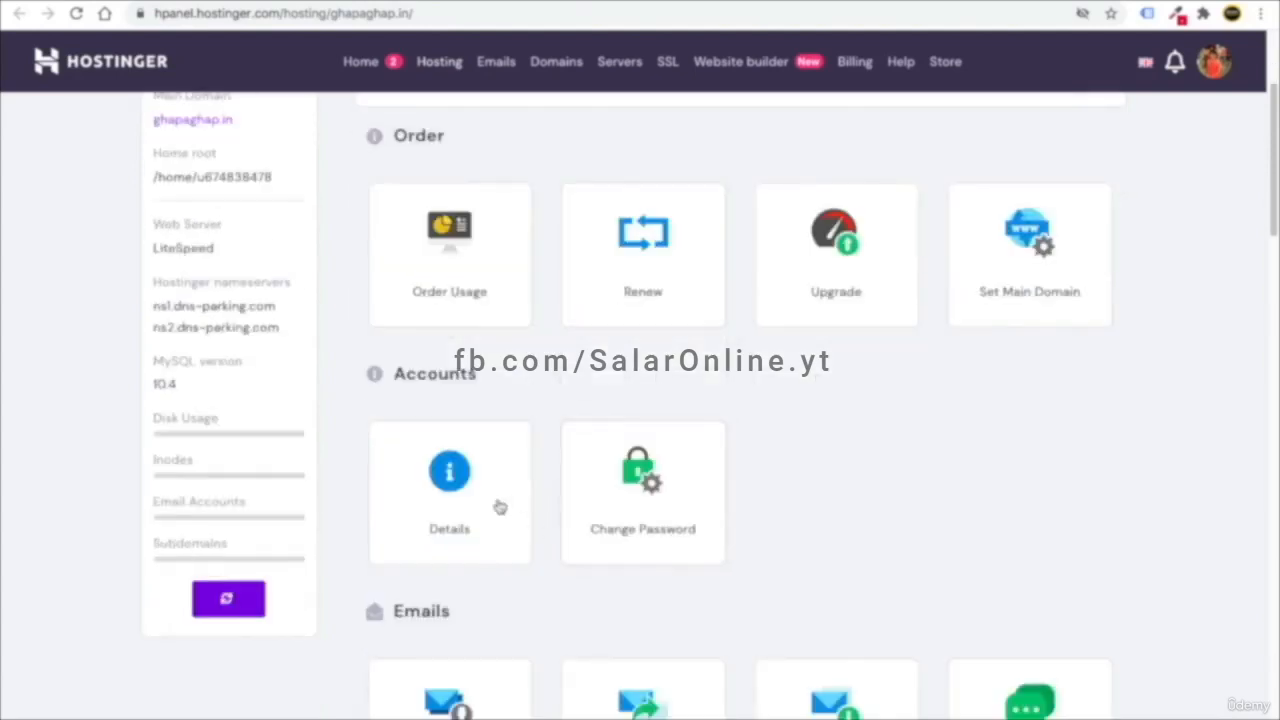
scroll(548, 412, "down", 3)
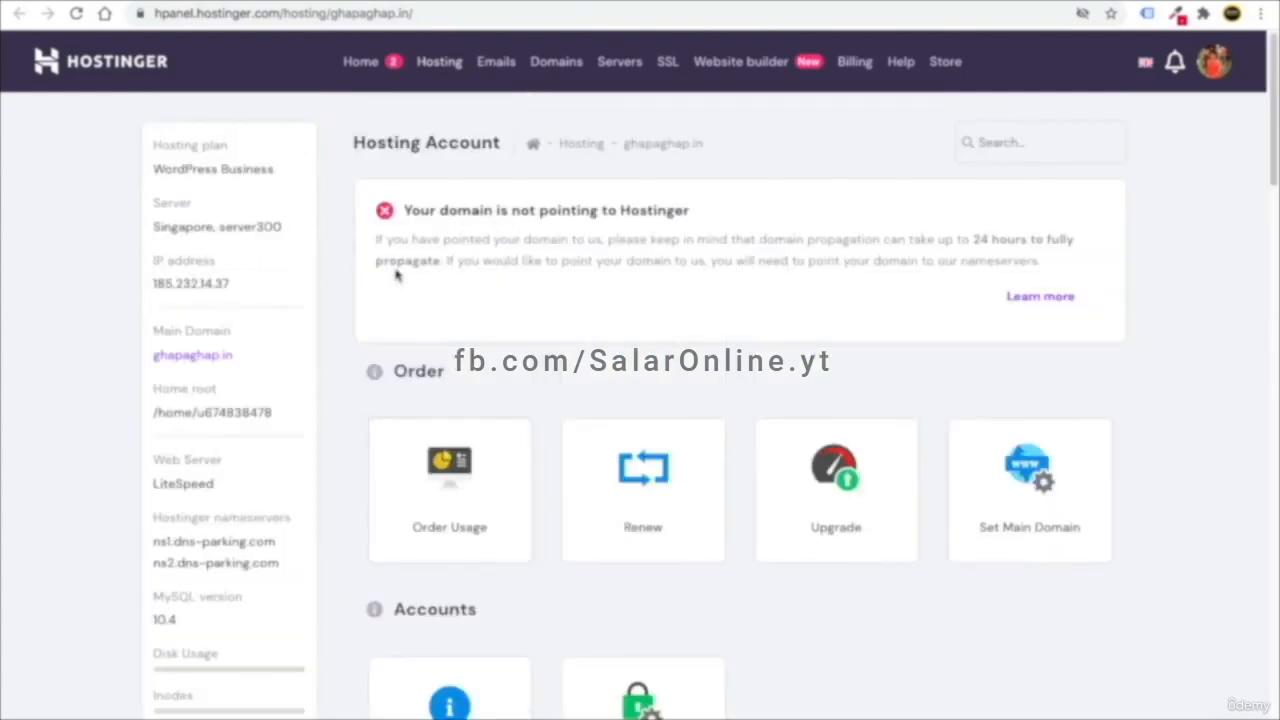
scroll(405, 375, "down", 4)
scroll(492, 427, "up", 1)
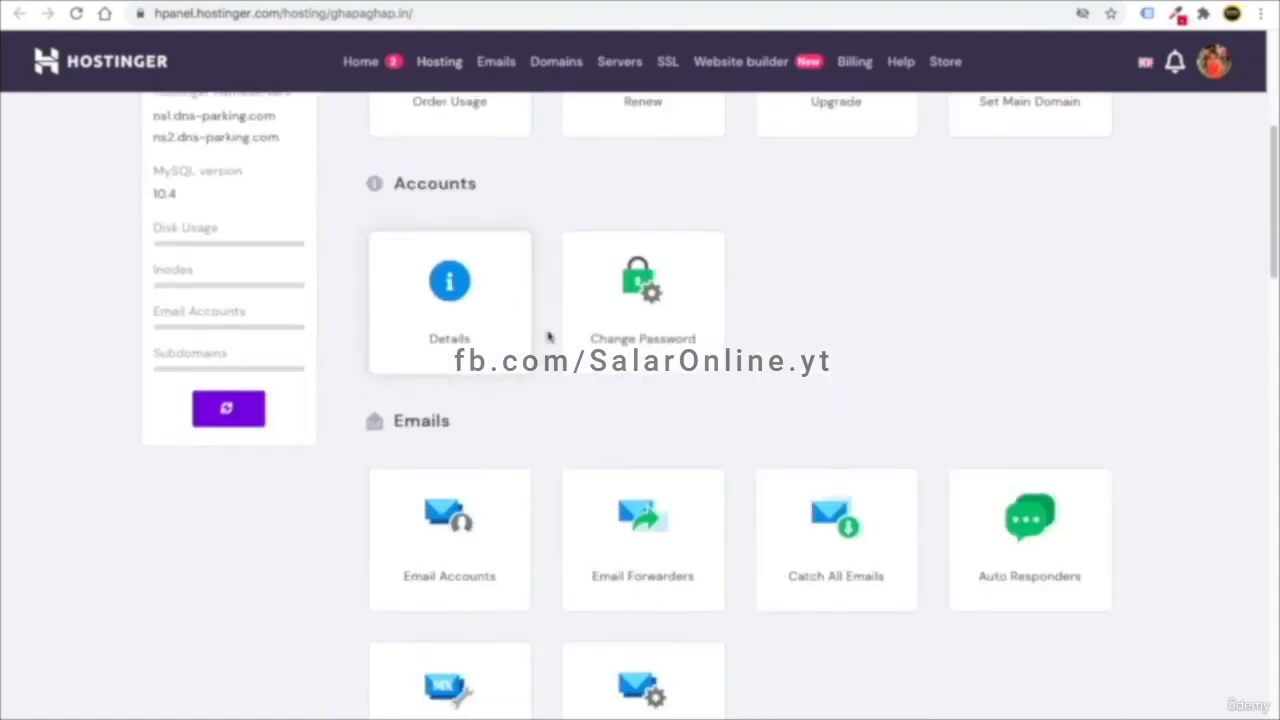
- Scroll through the hosting account sections showing the Singapore server and WordPress Business plan
scroll(497, 317, "down", 1)
scroll(672, 440, "down", 3)
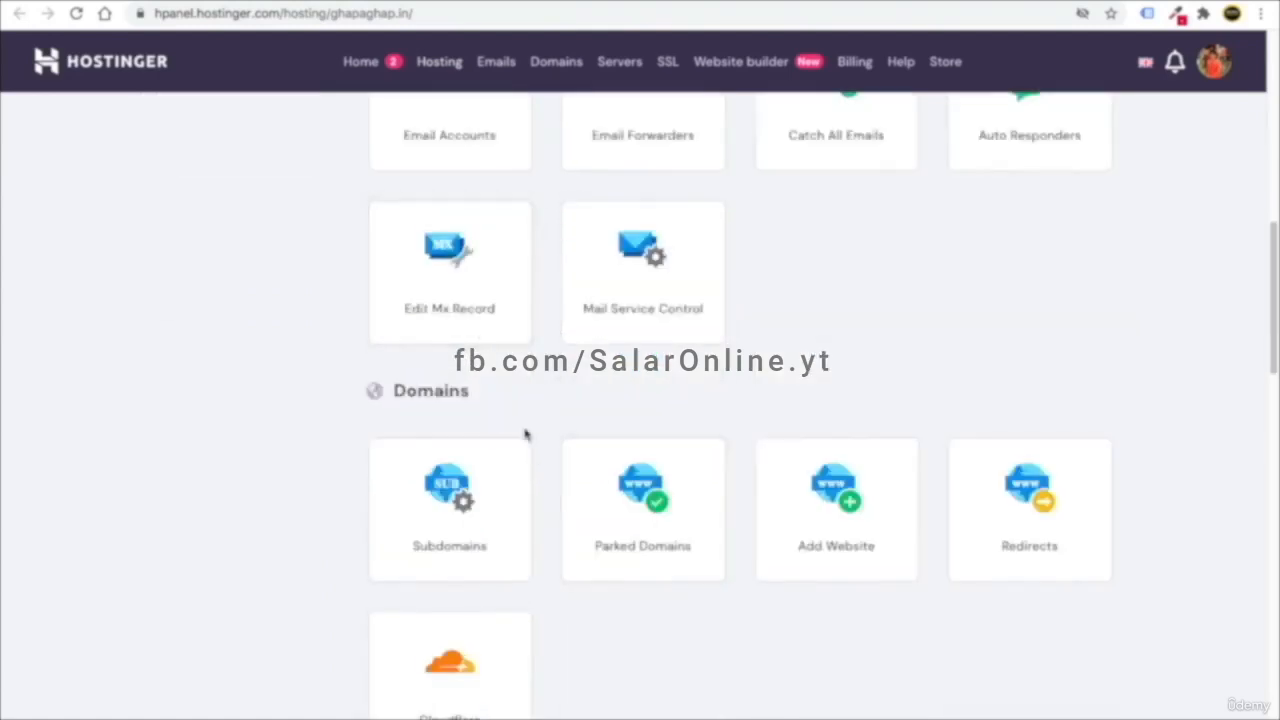
scroll(537, 414, "down", 2)
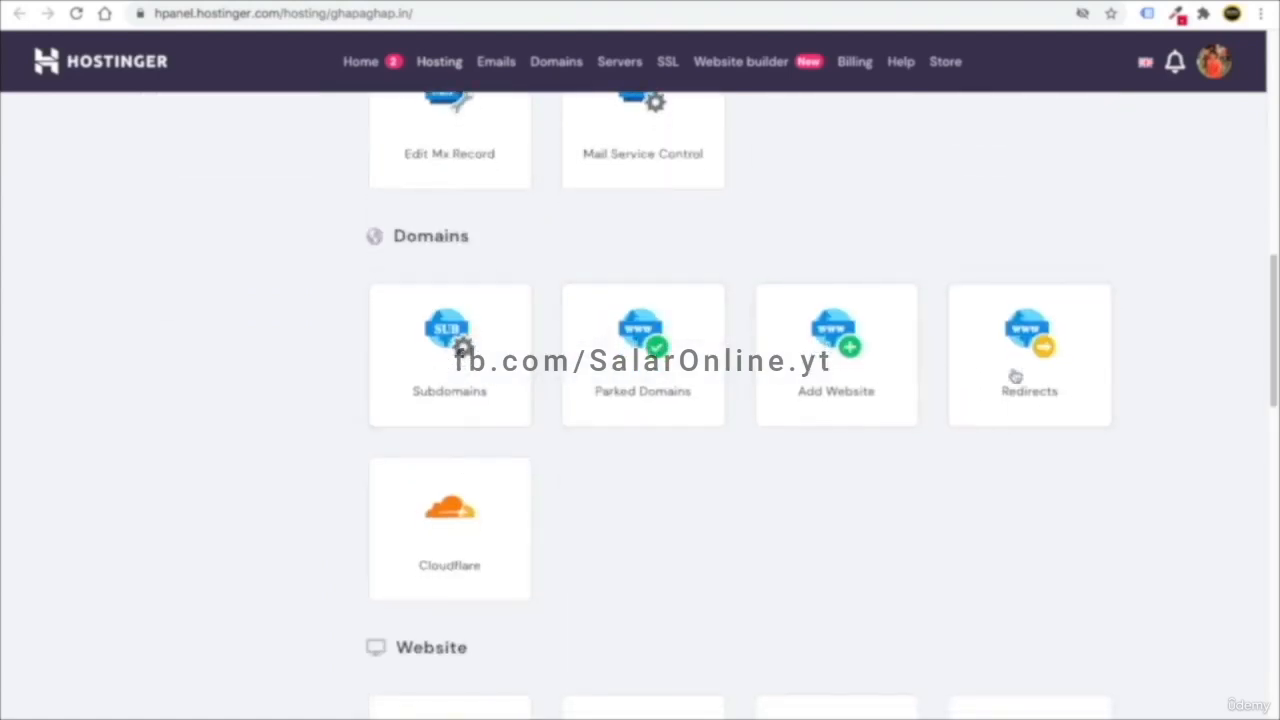
scroll(471, 474, "down", 1)
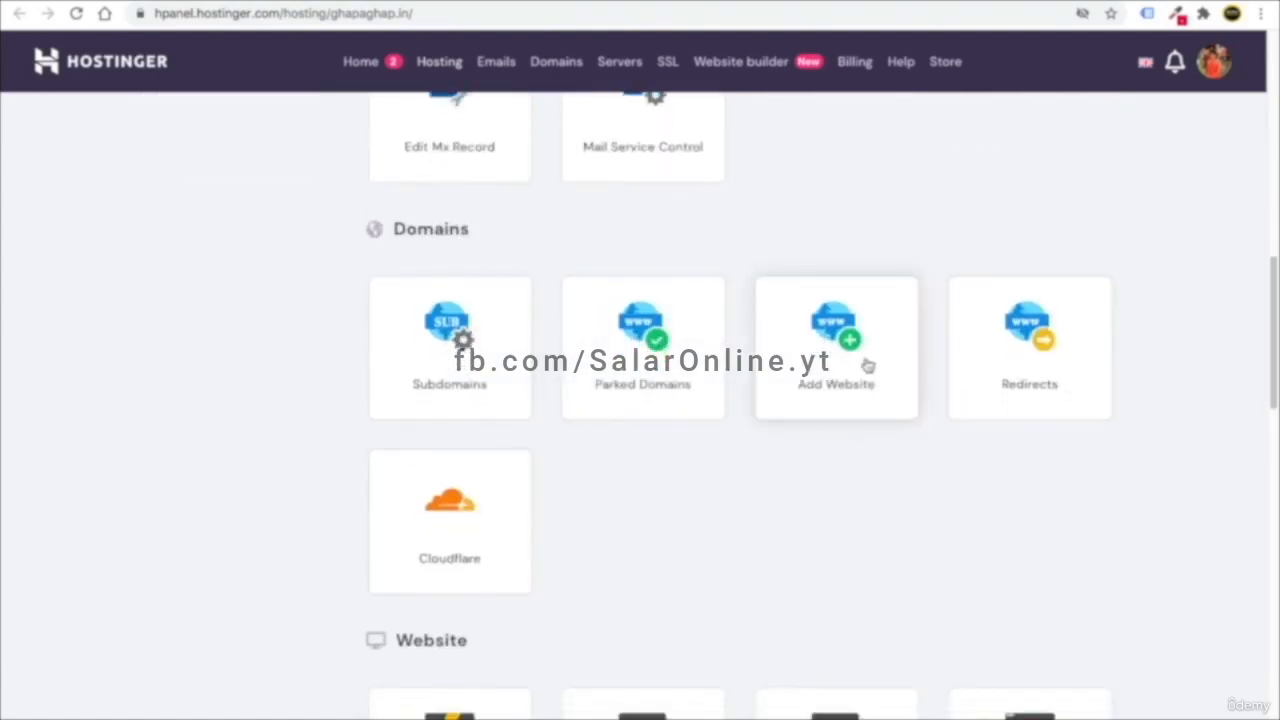
scroll(663, 469, "down", 4)
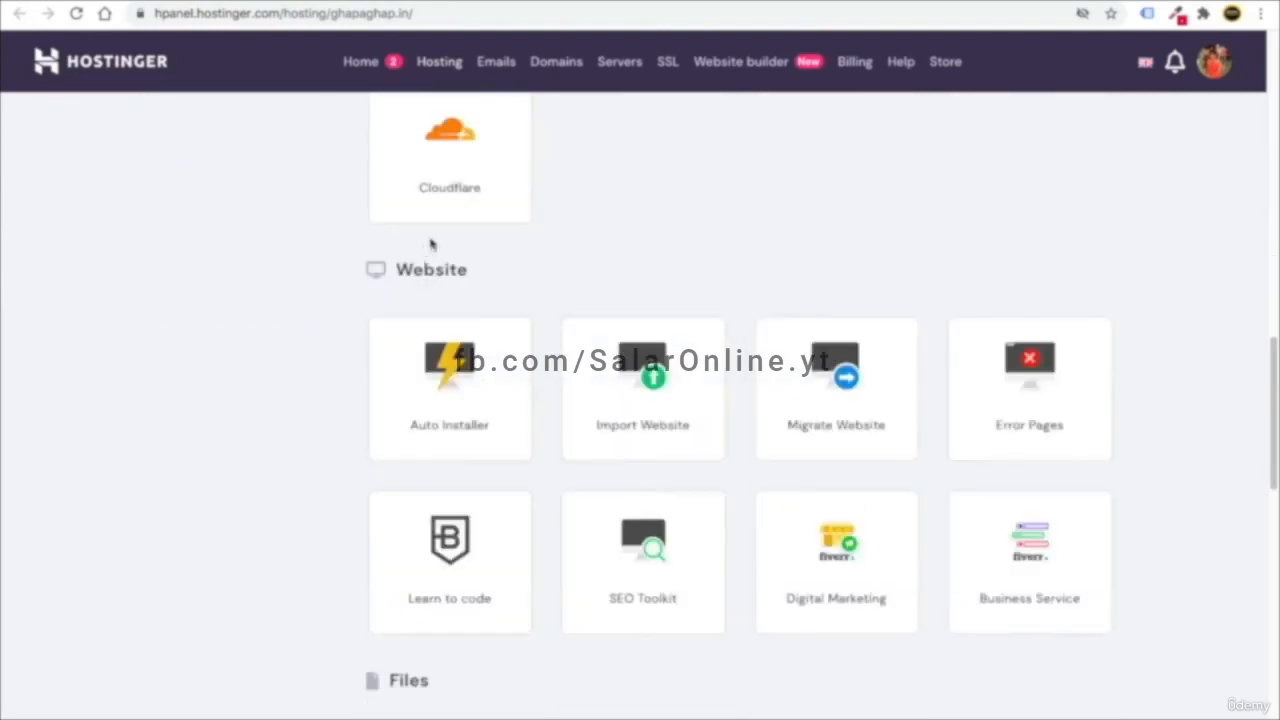
scroll(470, 392, "down", 1)
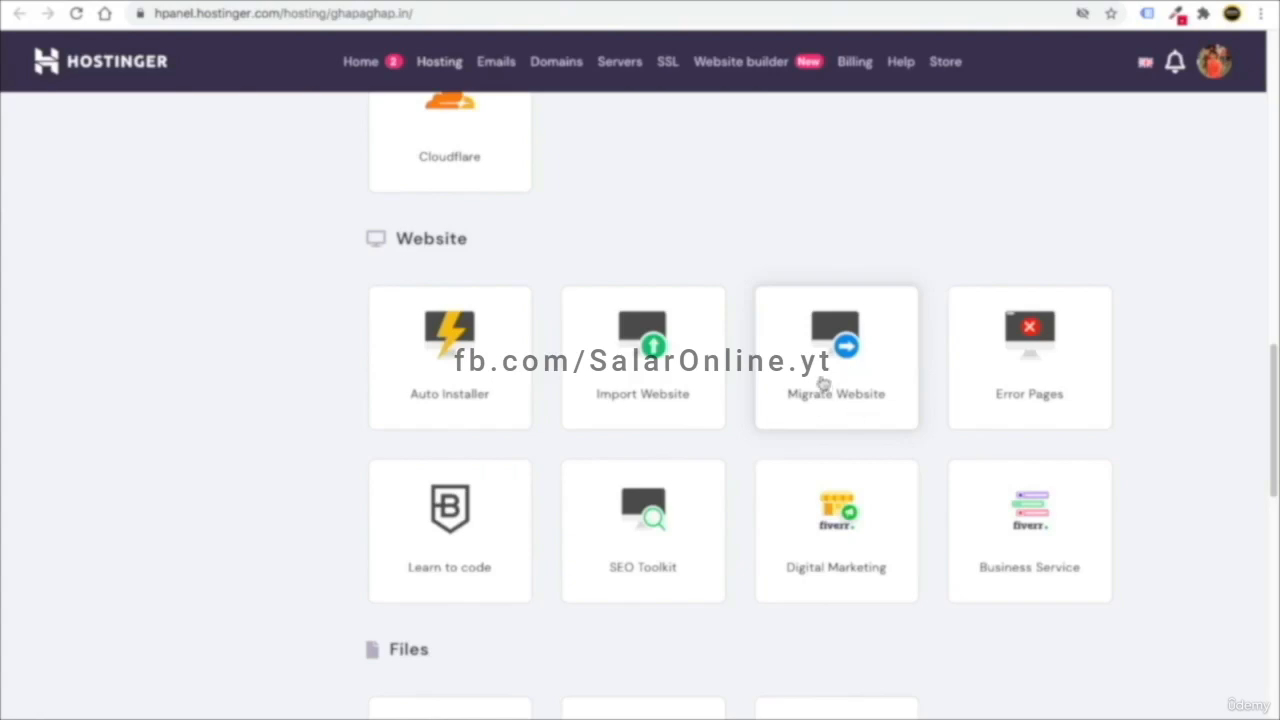
scroll(810, 410, "down", 1)
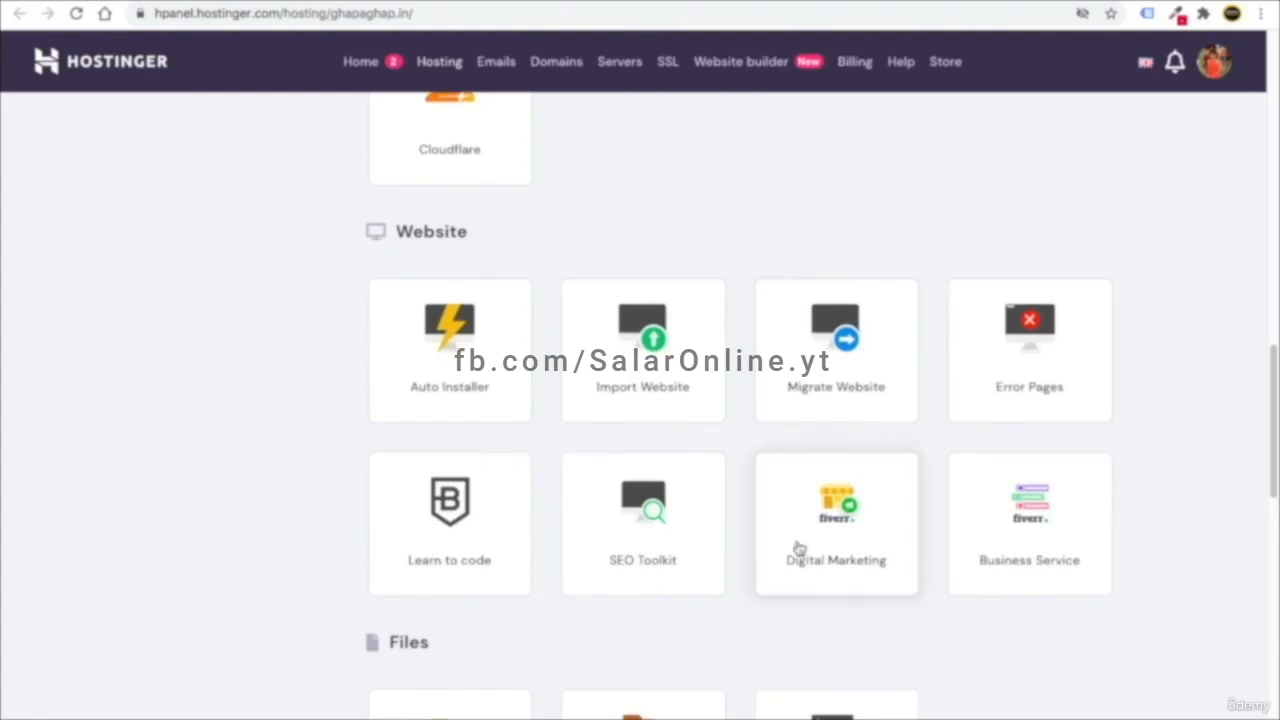
scroll(326, 441, "down", 3)
scroll(771, 320, "down", 4)
scroll(535, 378, "down", 5)
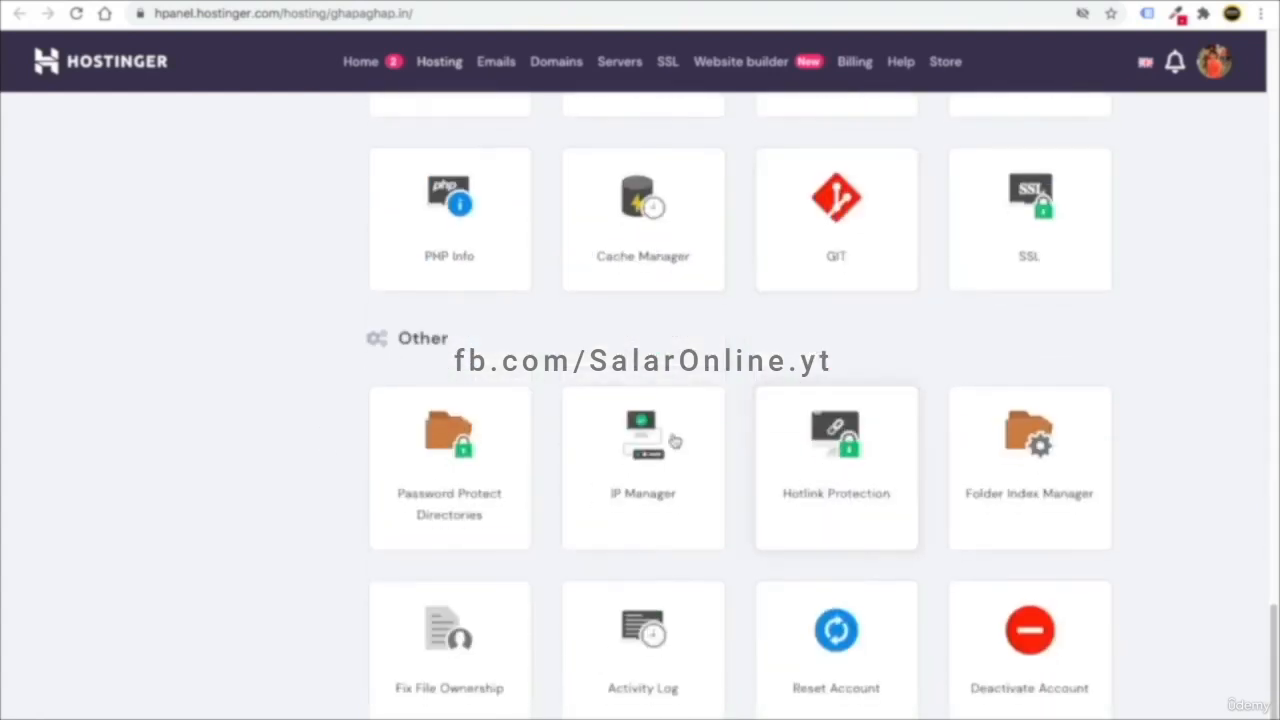
scroll(825, 376, "up", 15)
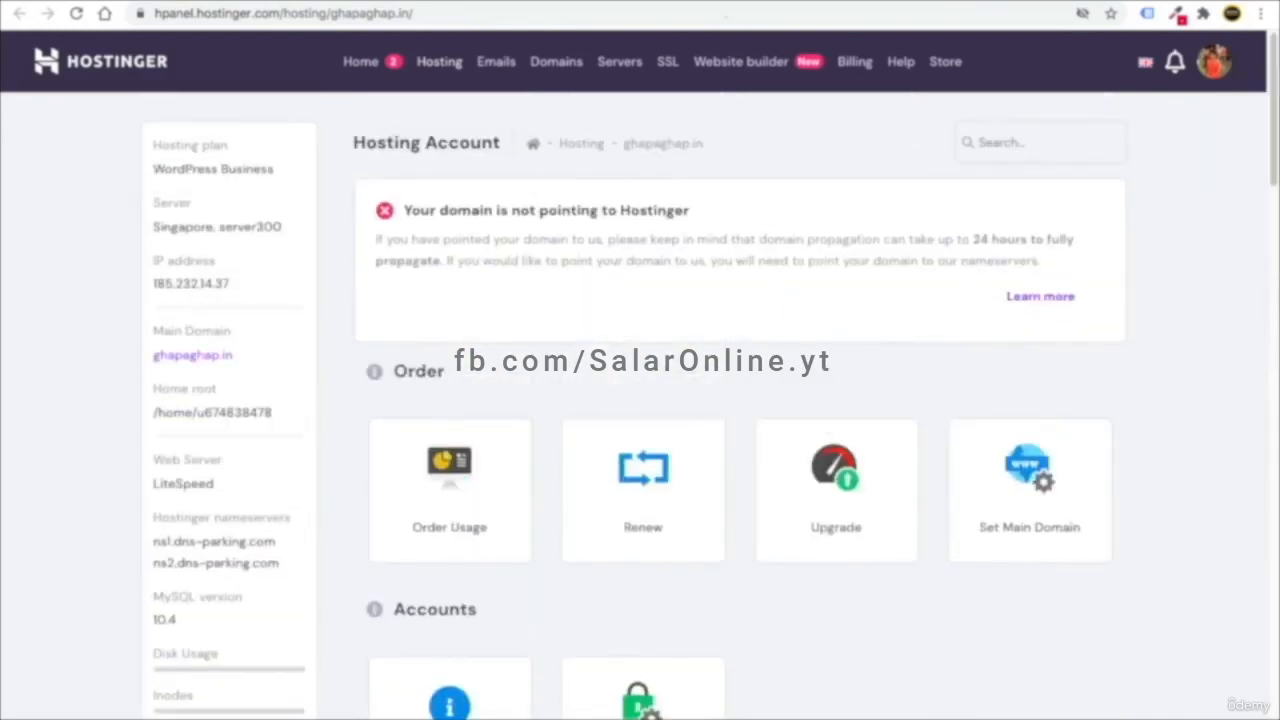
- Load hpanel.hostinger.com in a new tab, resend the activation email, and open another blank tab
key("ctrl+t")
type("hpane")
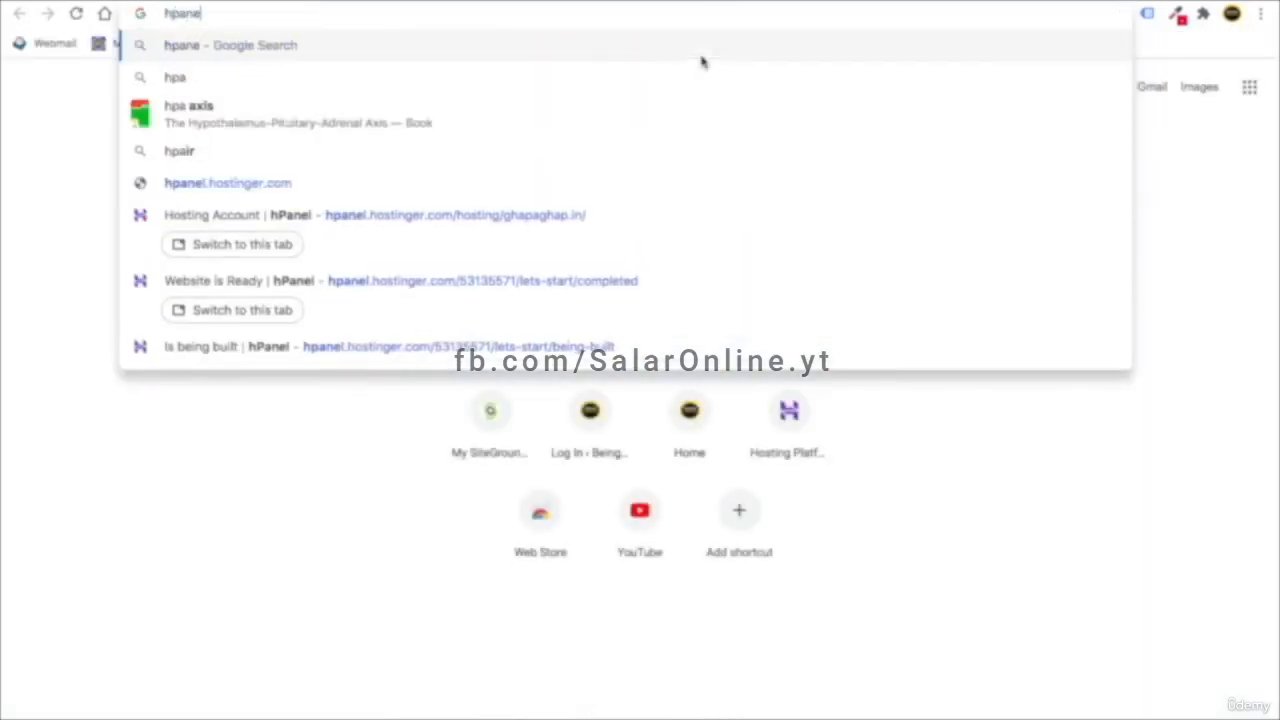
type("l.hostinger.com")
key("Return")
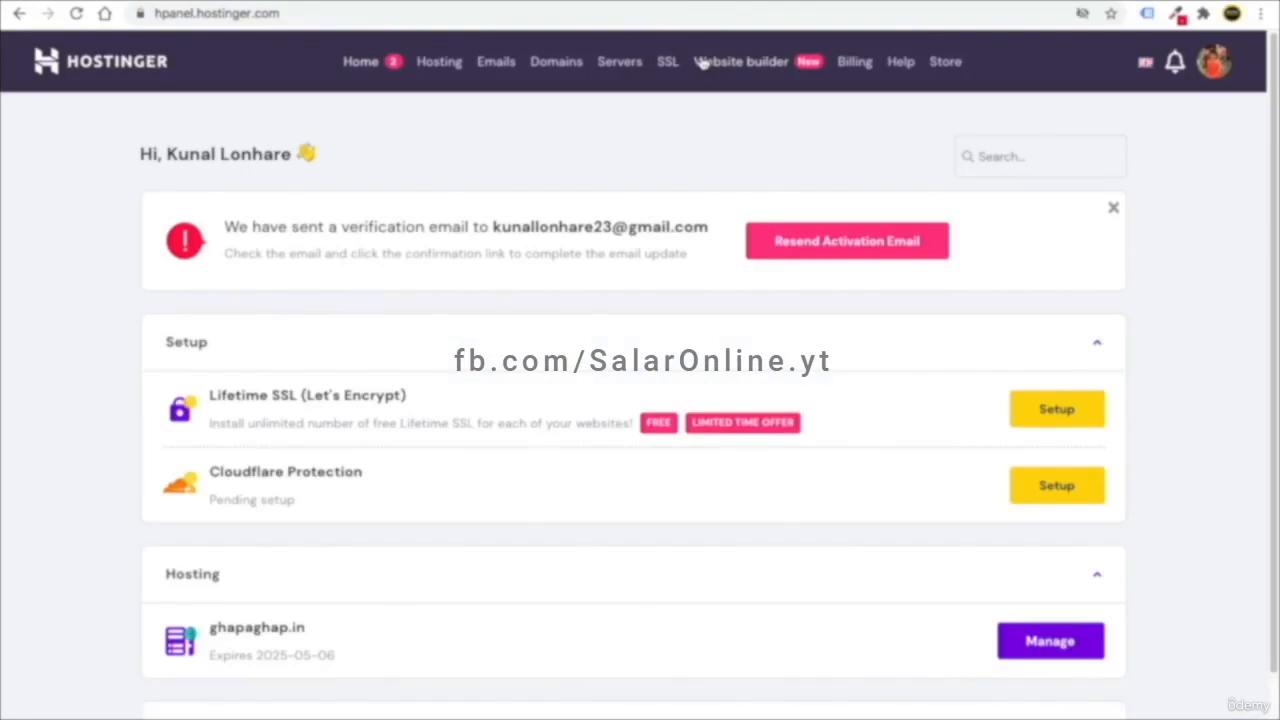
left_click(828, 254)
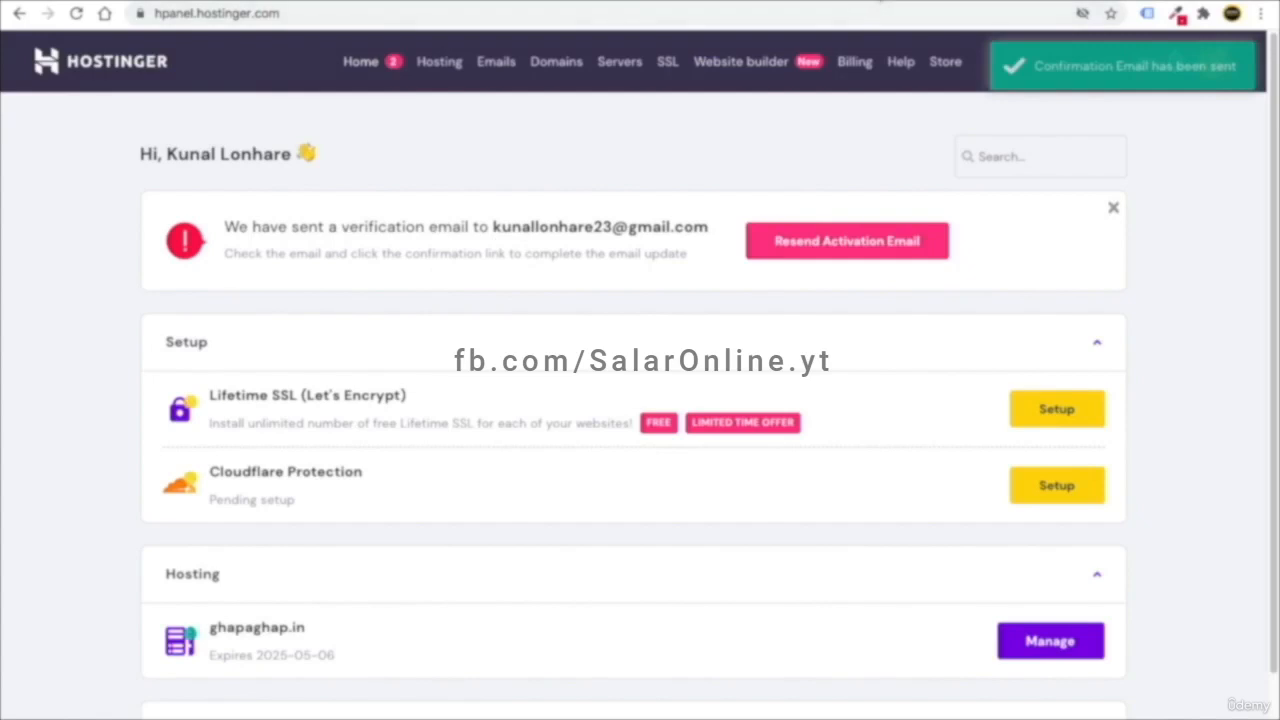
key("ctrl+t")
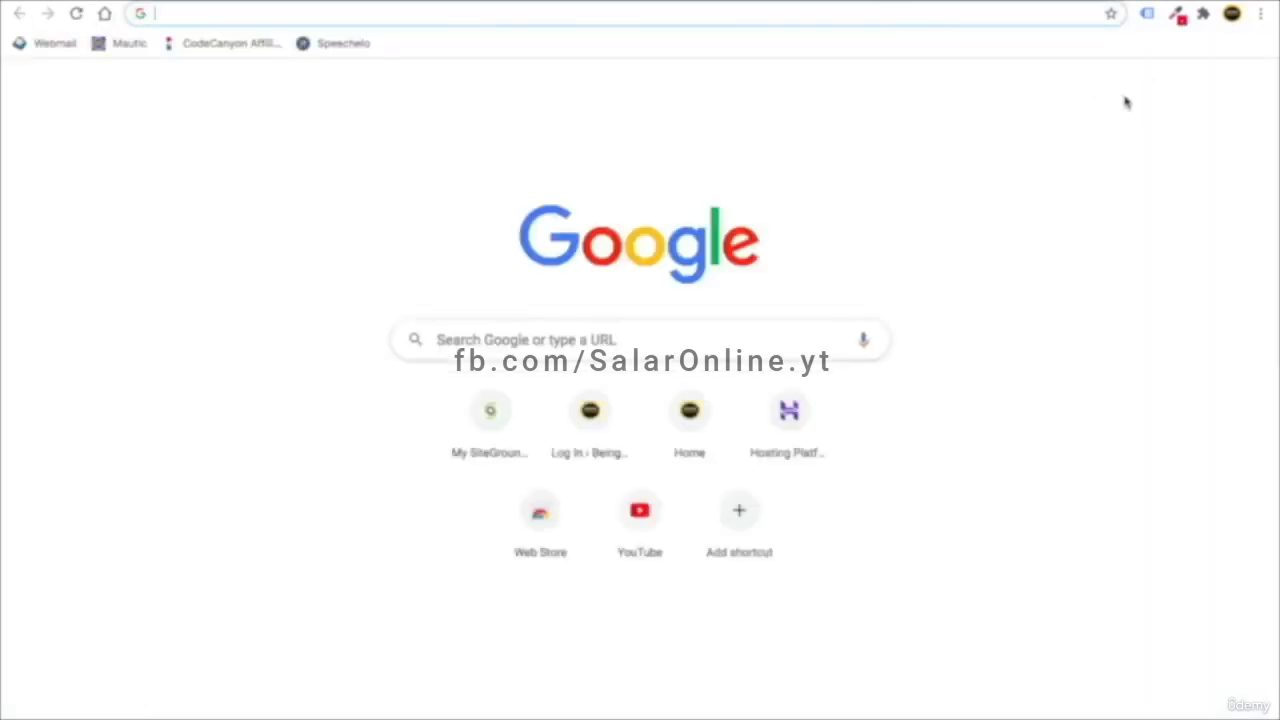
- Open Hostinger's 'Confirm New Email Address' message in Gmail and verify the account email
left_click(1146, 90)
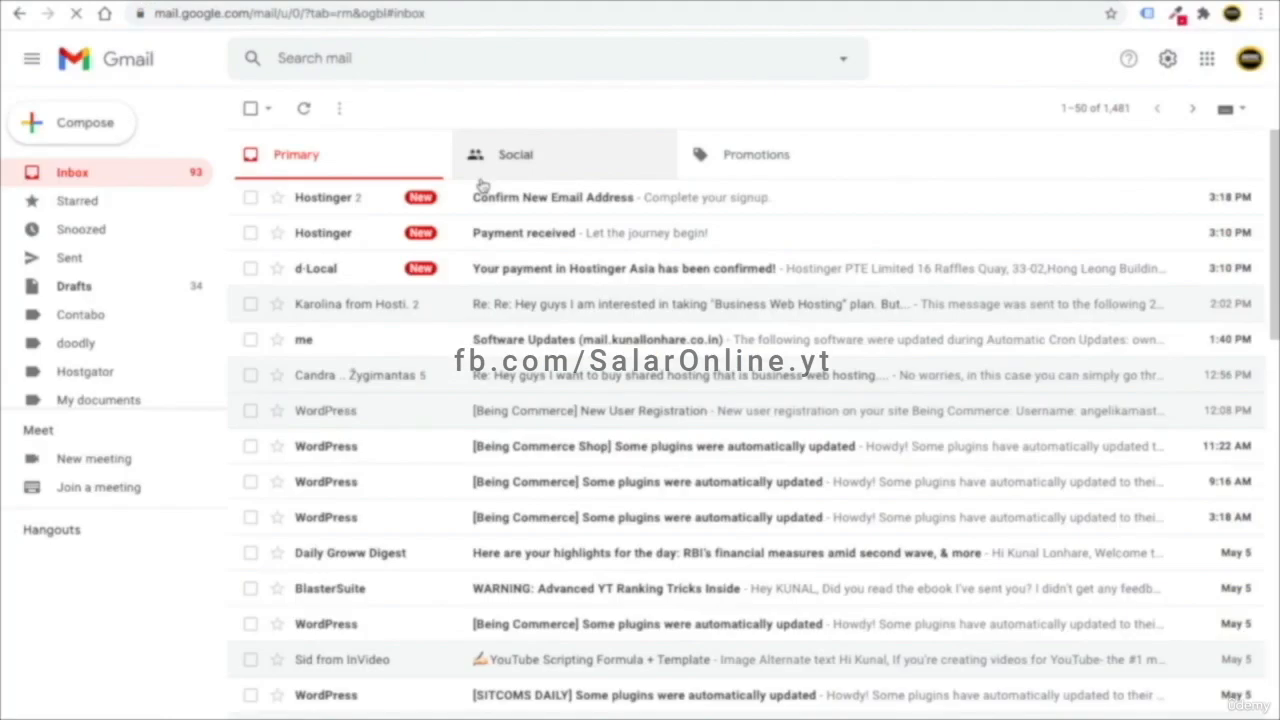
left_click(540, 210)
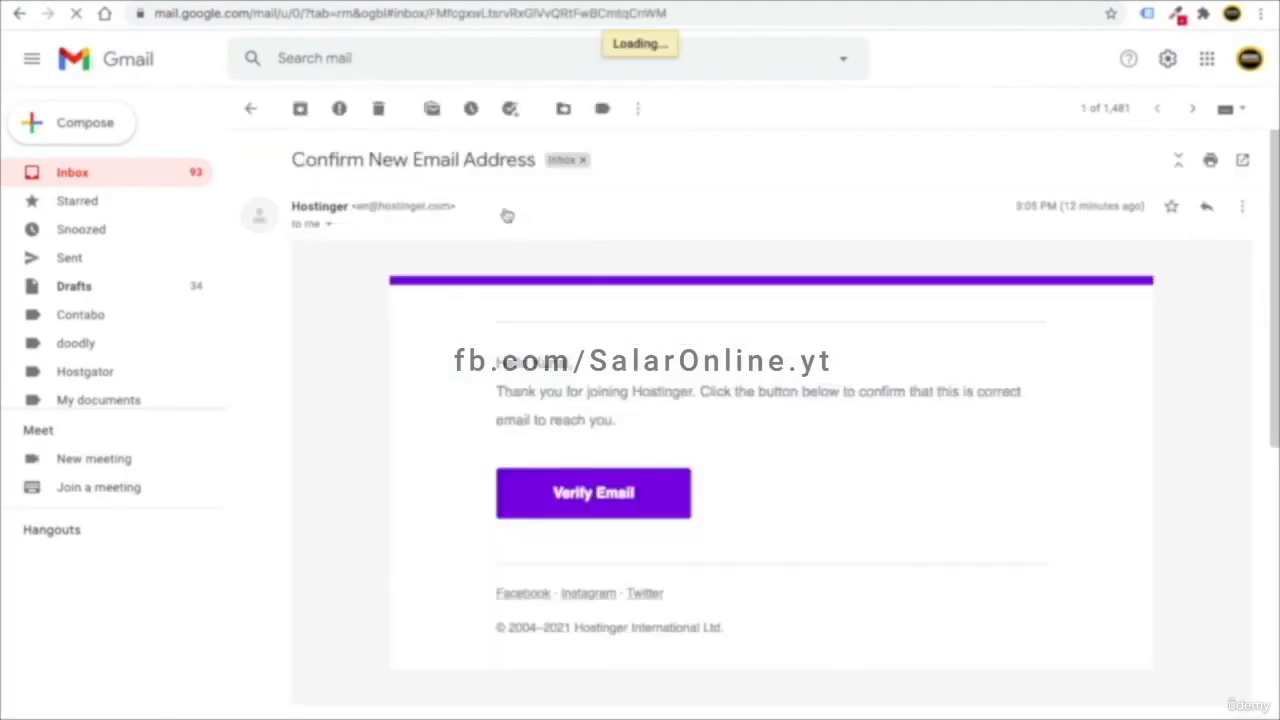
left_click(606, 514)
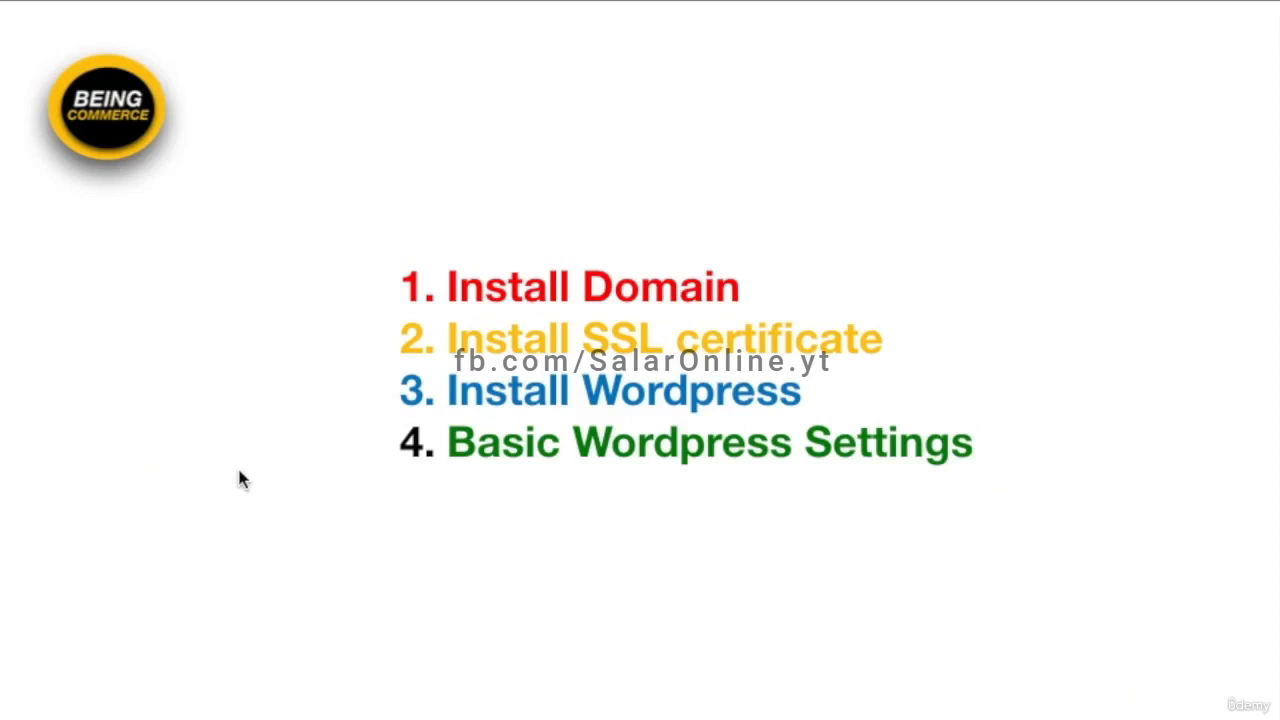
left_click(548, 290)
triple_click(548, 290)
left_click_drag(894, 343, 445, 345)
left_click_drag(810, 395, 410, 392)
left_click_drag(977, 443, 502, 511)
left_click(555, 553)
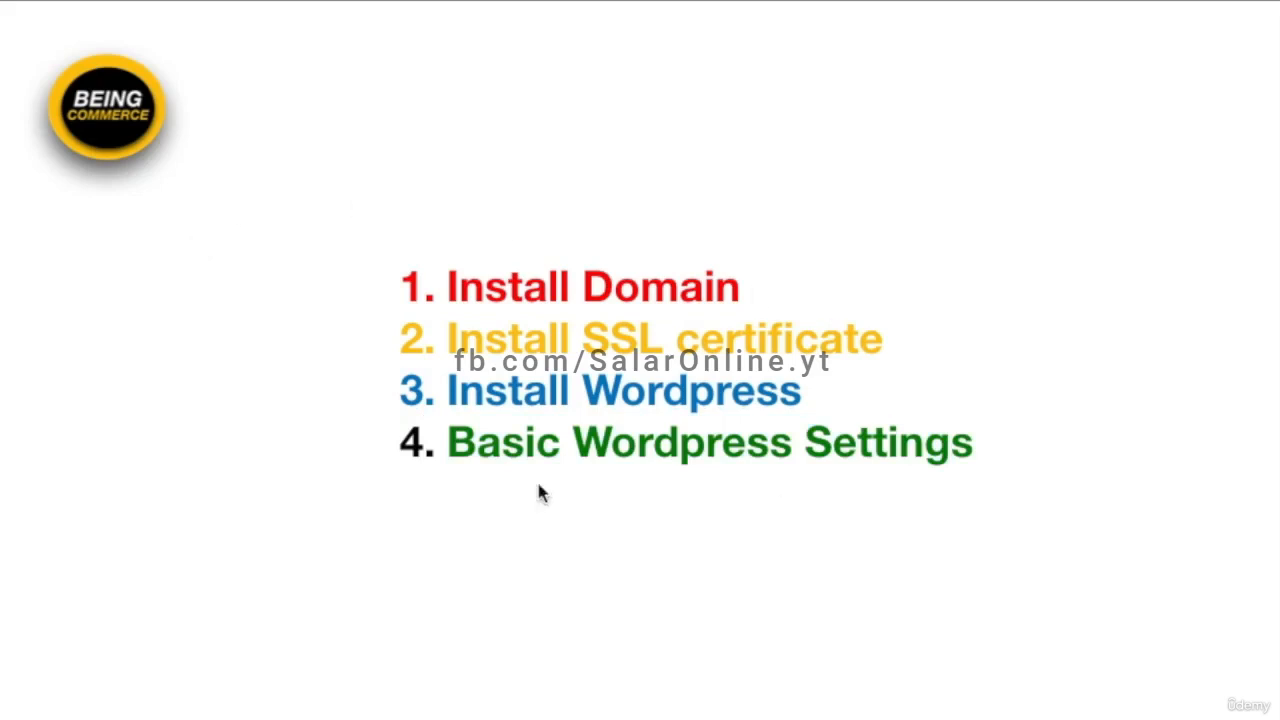
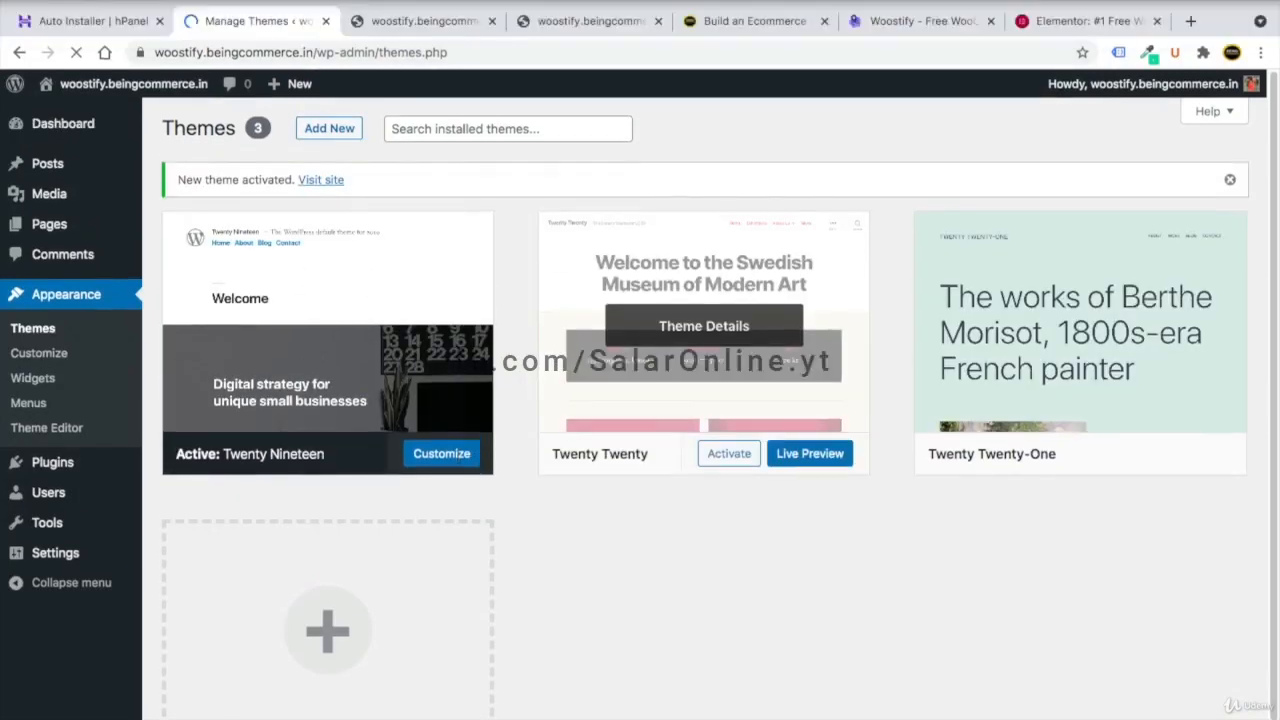
- Reload the site's front page in its tab, still running Twenty Nineteen
left_click(403, 30)
left_click(77, 16)
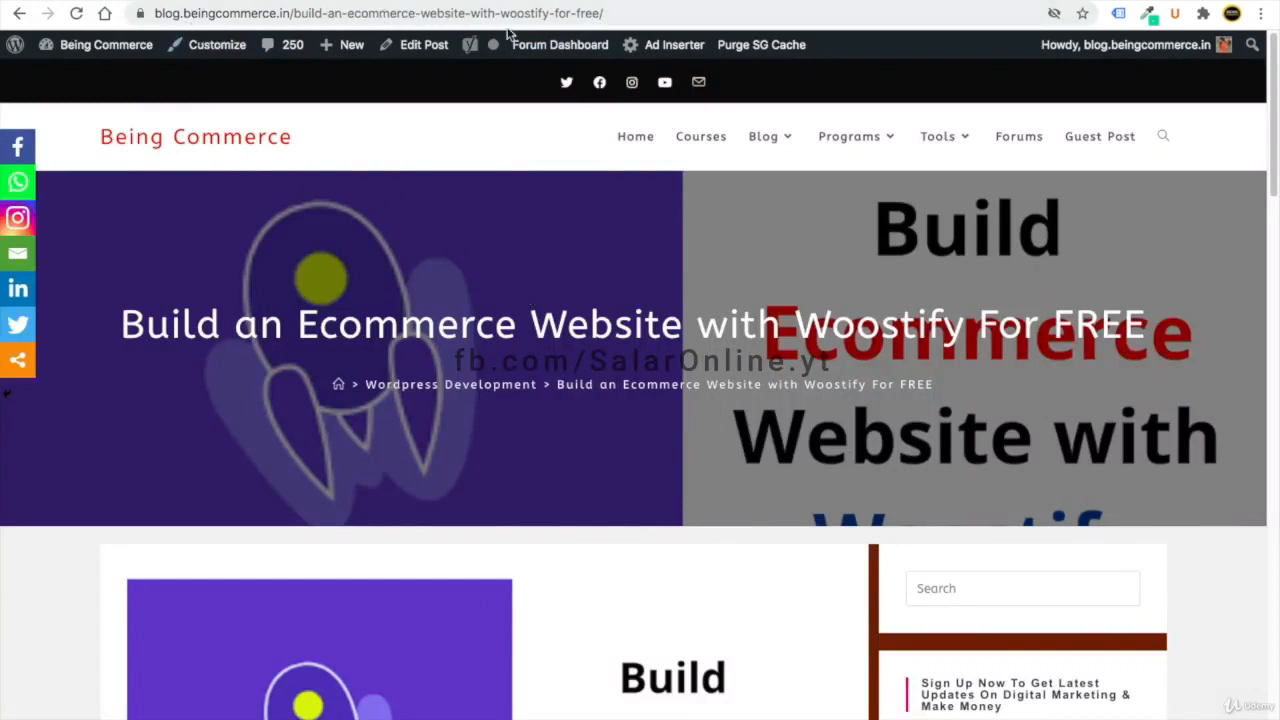
- Scroll down the tutorial post and follow its 'Get Woostify FOR FREE' link
scroll(365, 325, "down", 2)
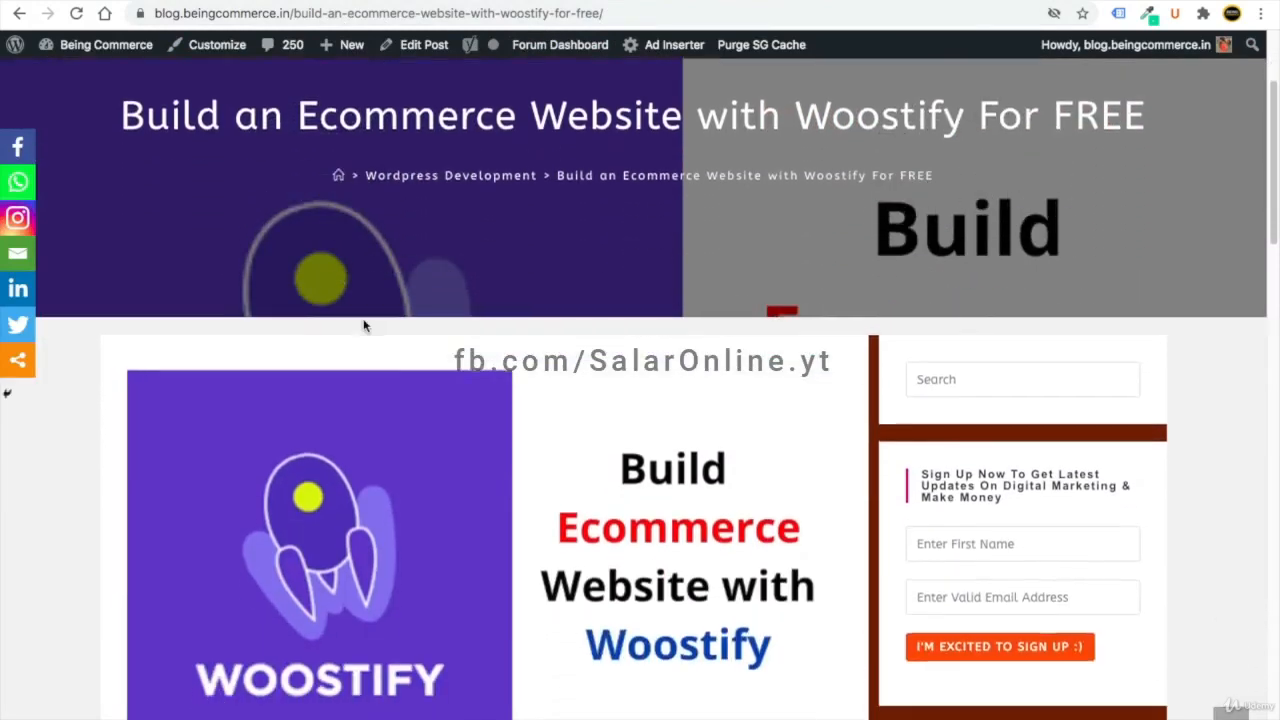
scroll(365, 325, "down", 7)
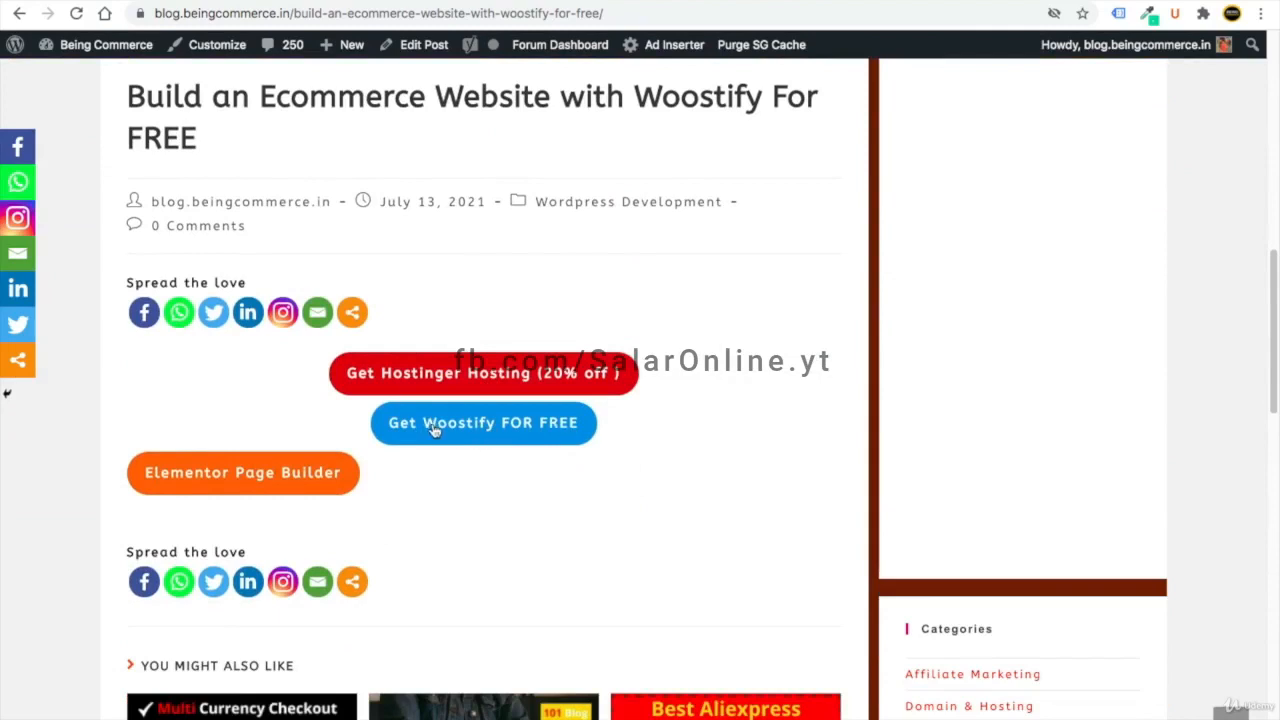
left_click(484, 436)
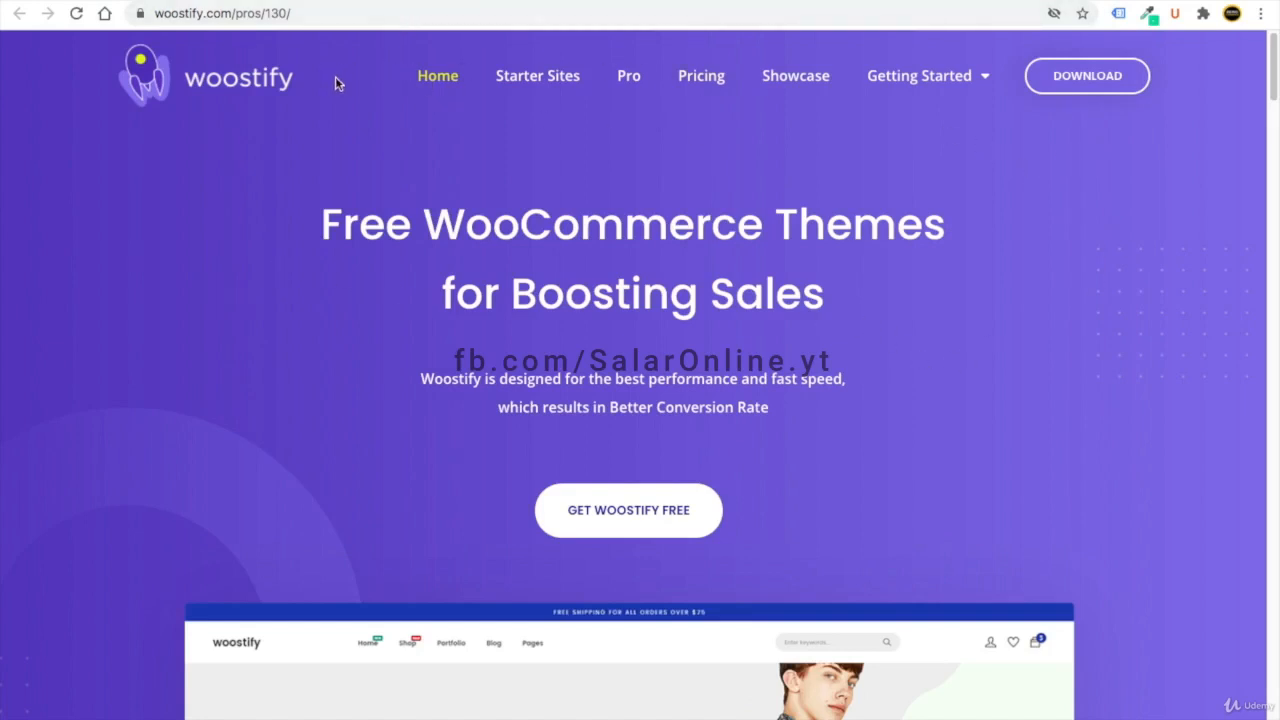
- Download woostify.1.9.3.zip from the Woostify site, declining the email signup
left_click(1078, 79)
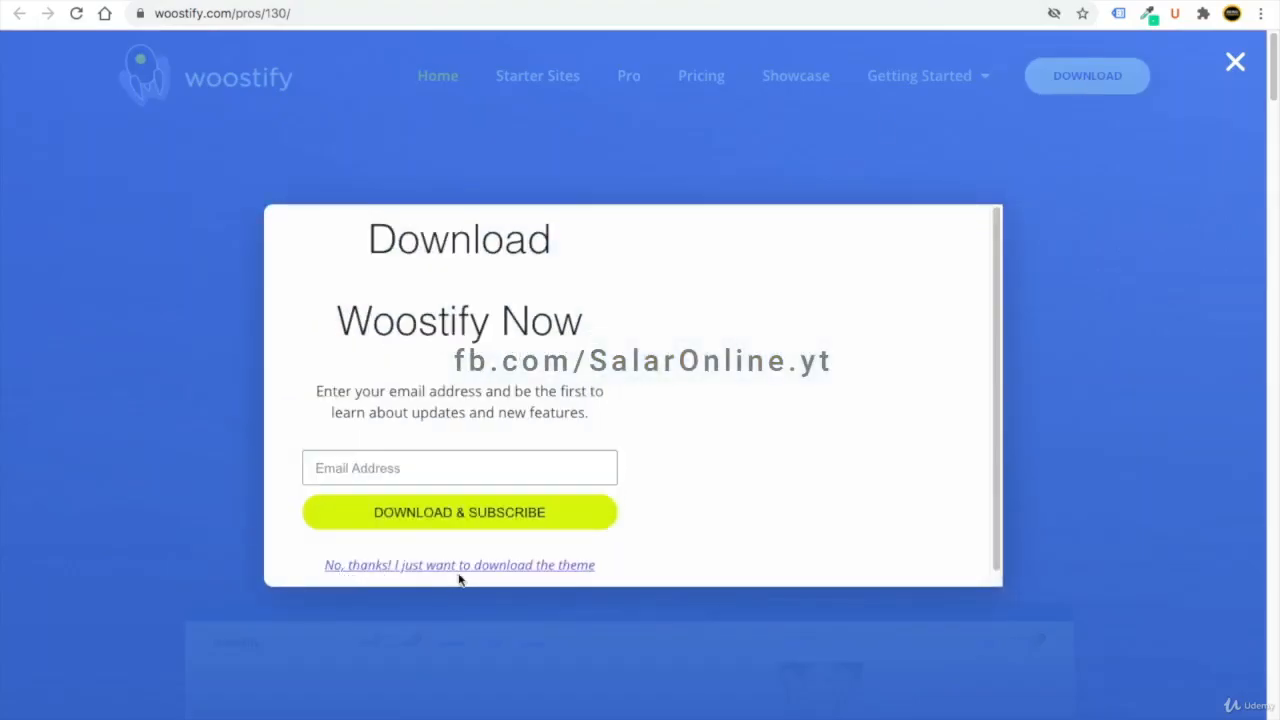
left_click(423, 568)
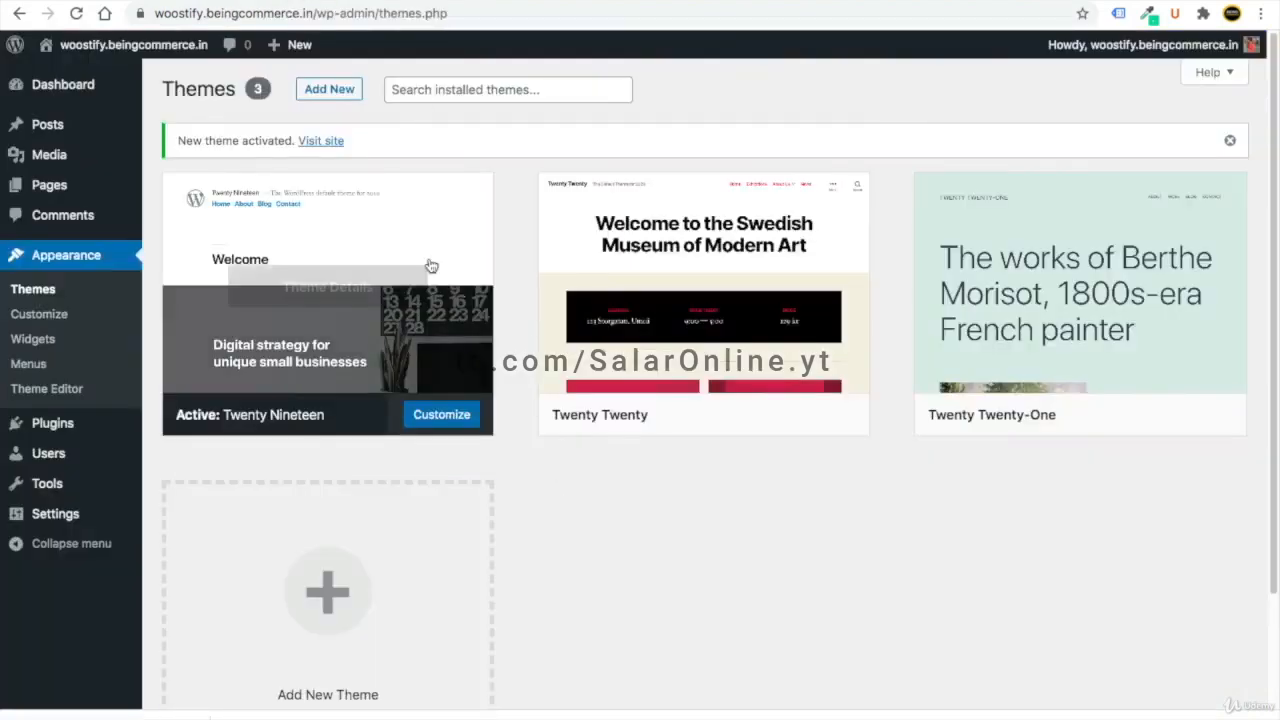
- Upload woostify.1.9.3.zip from Downloads as a new theme, install it and activate Woostify
left_click(331, 95)
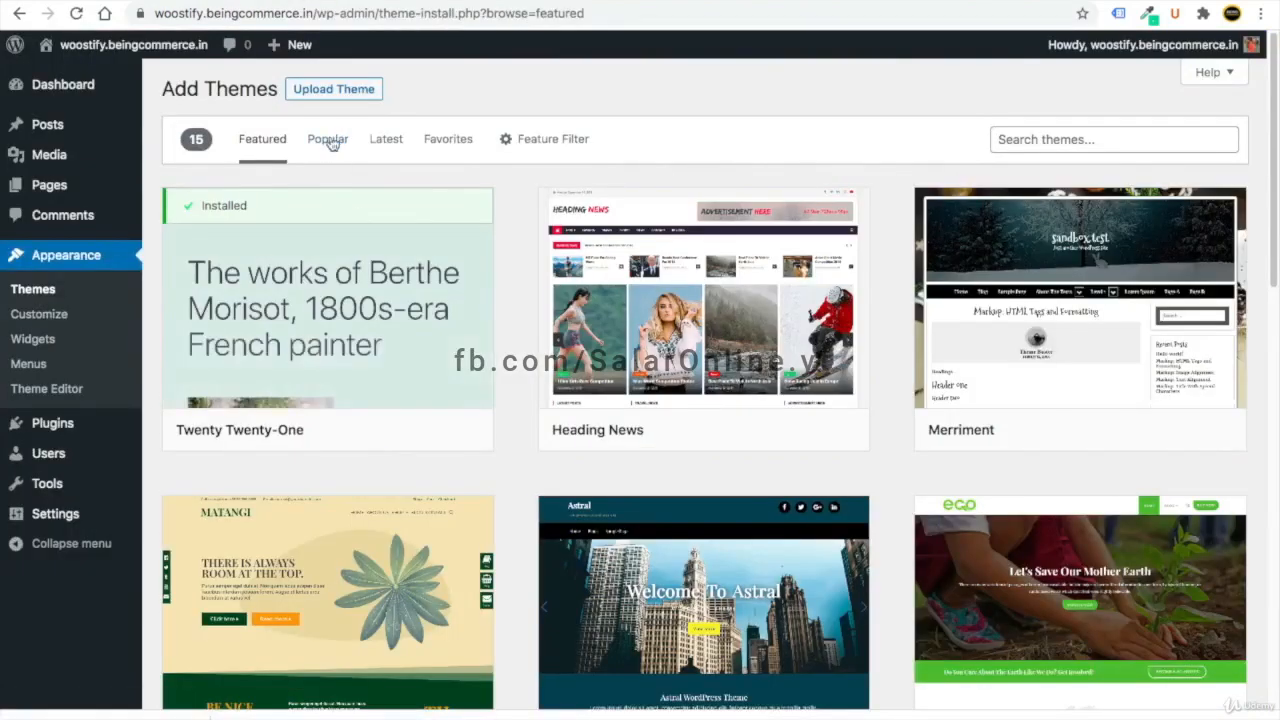
left_click(316, 92)
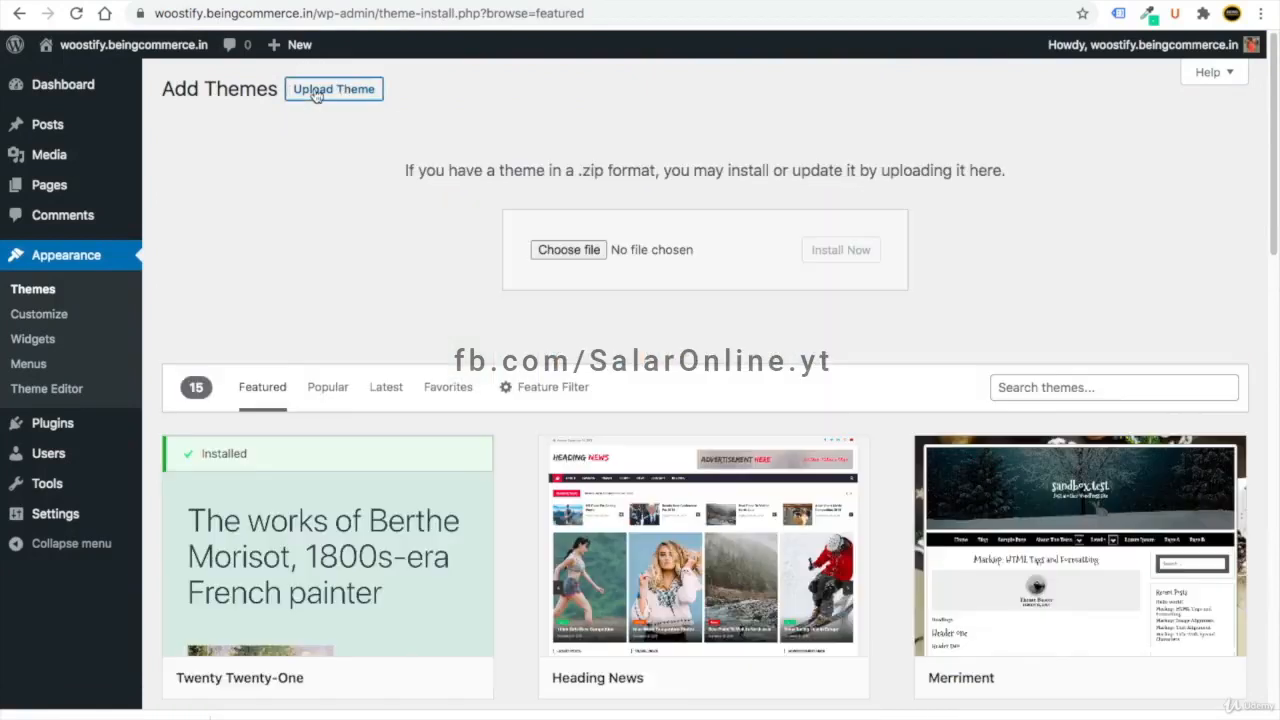
left_click(570, 250)
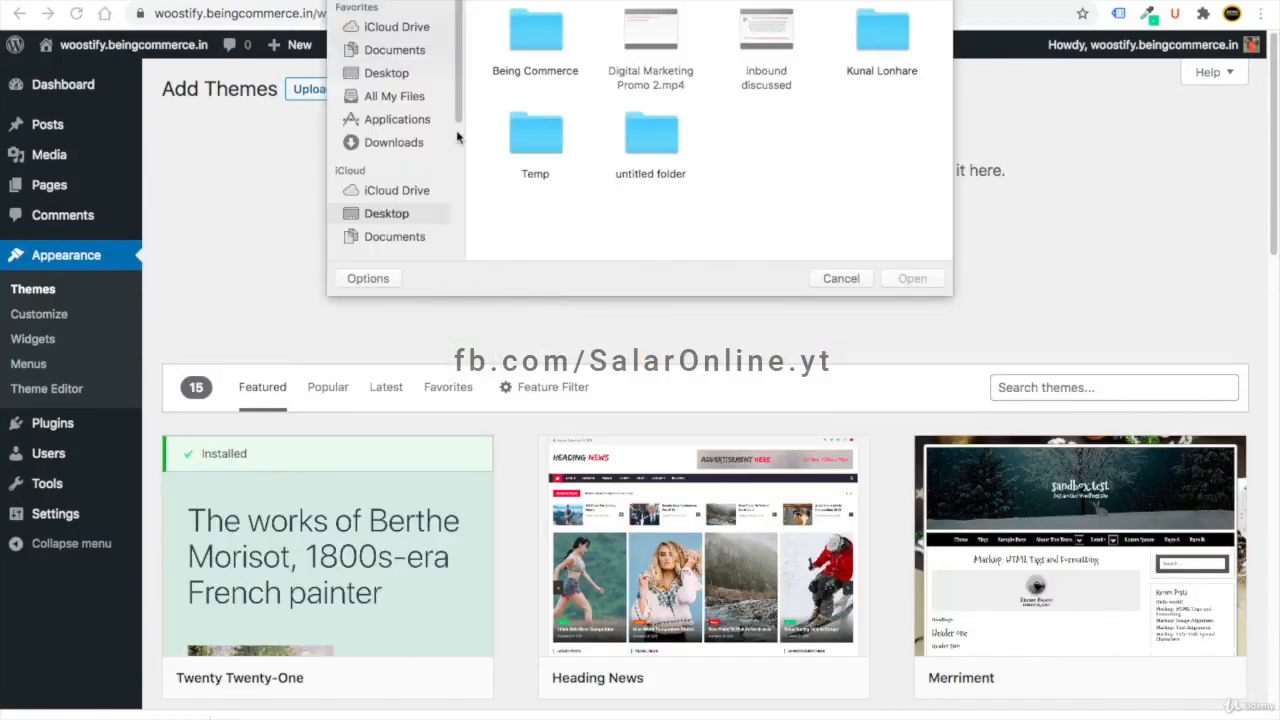
left_click(407, 146)
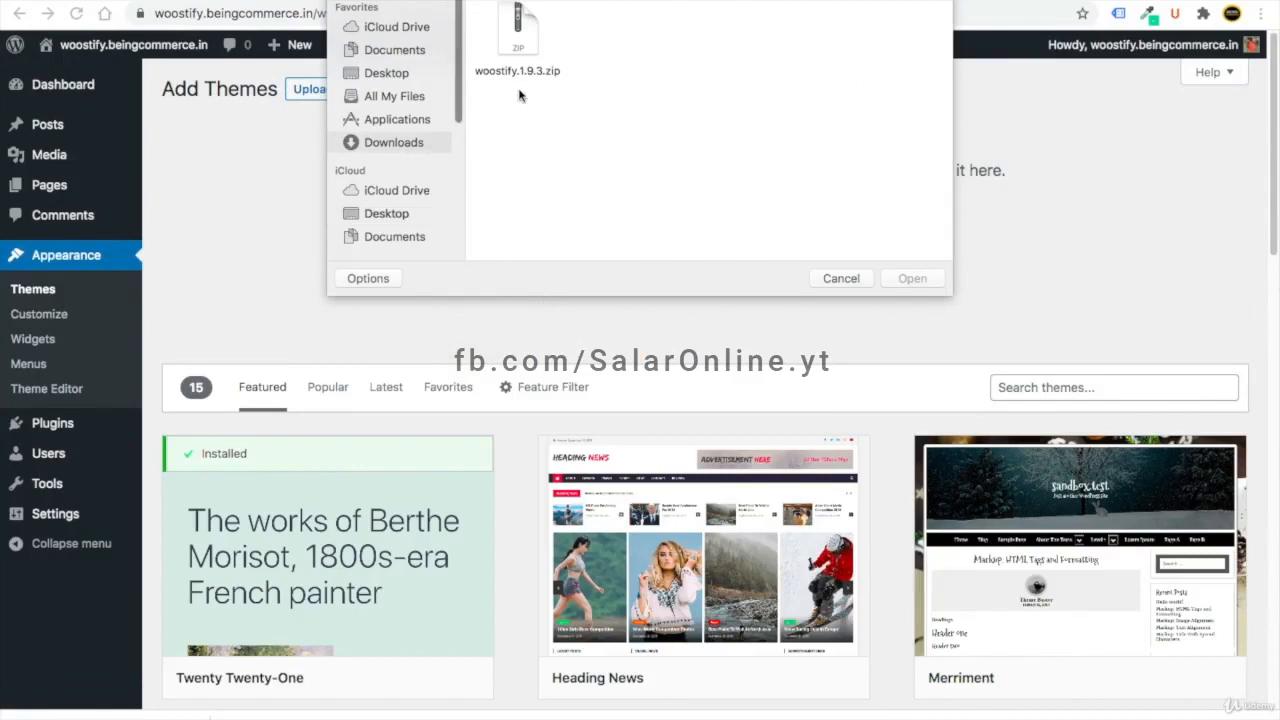
double_click(518, 30)
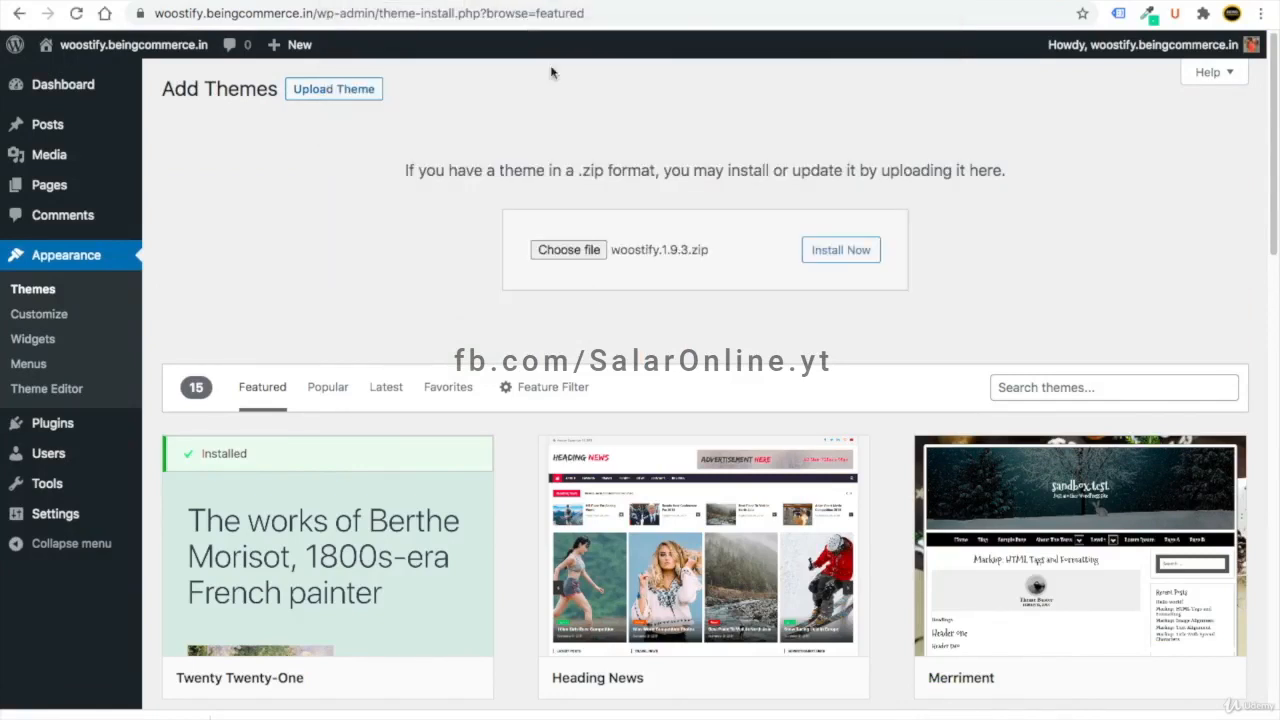
left_click(862, 256)
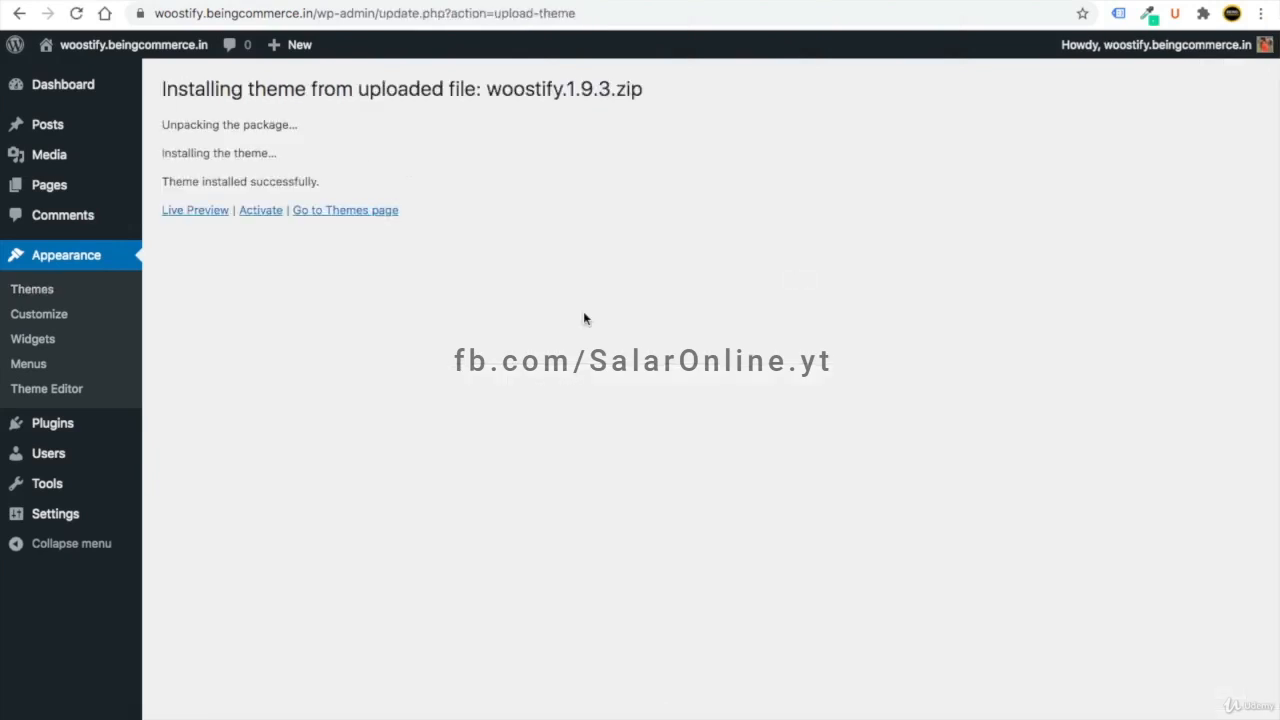
left_click(258, 214)
scroll(346, 260, "down", 3)
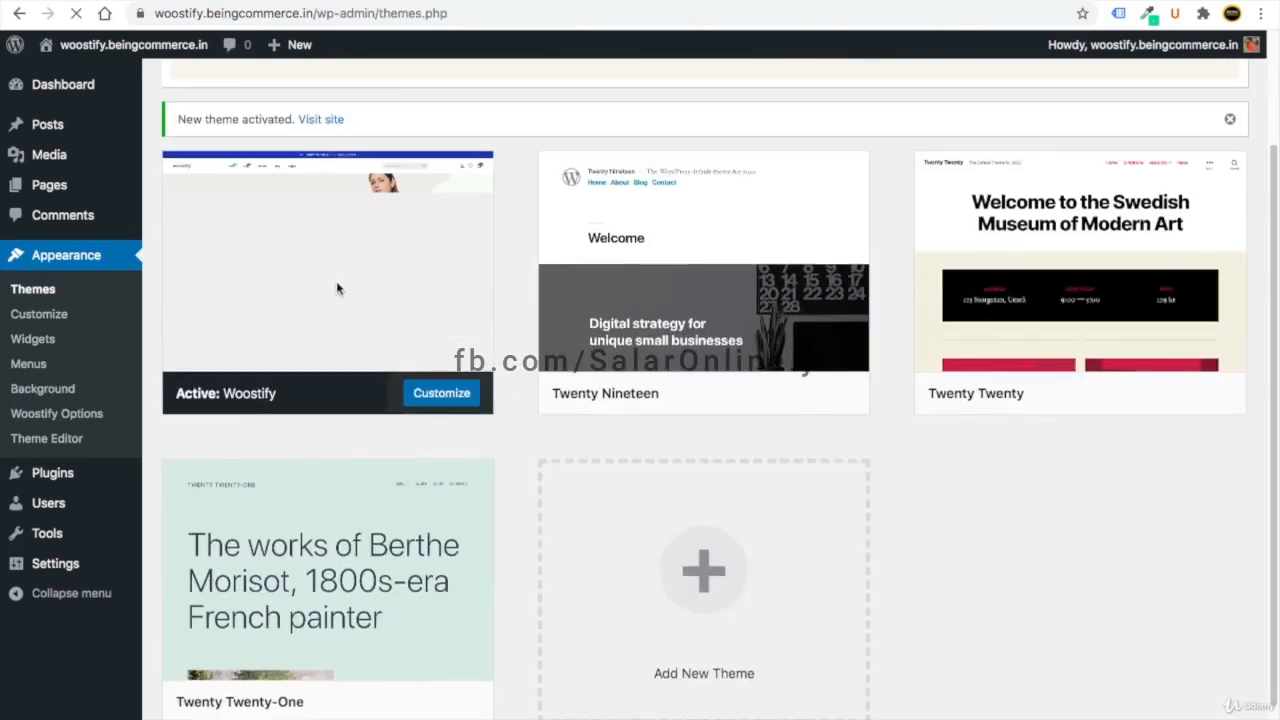
left_click(405, 2)
left_click(76, 13)
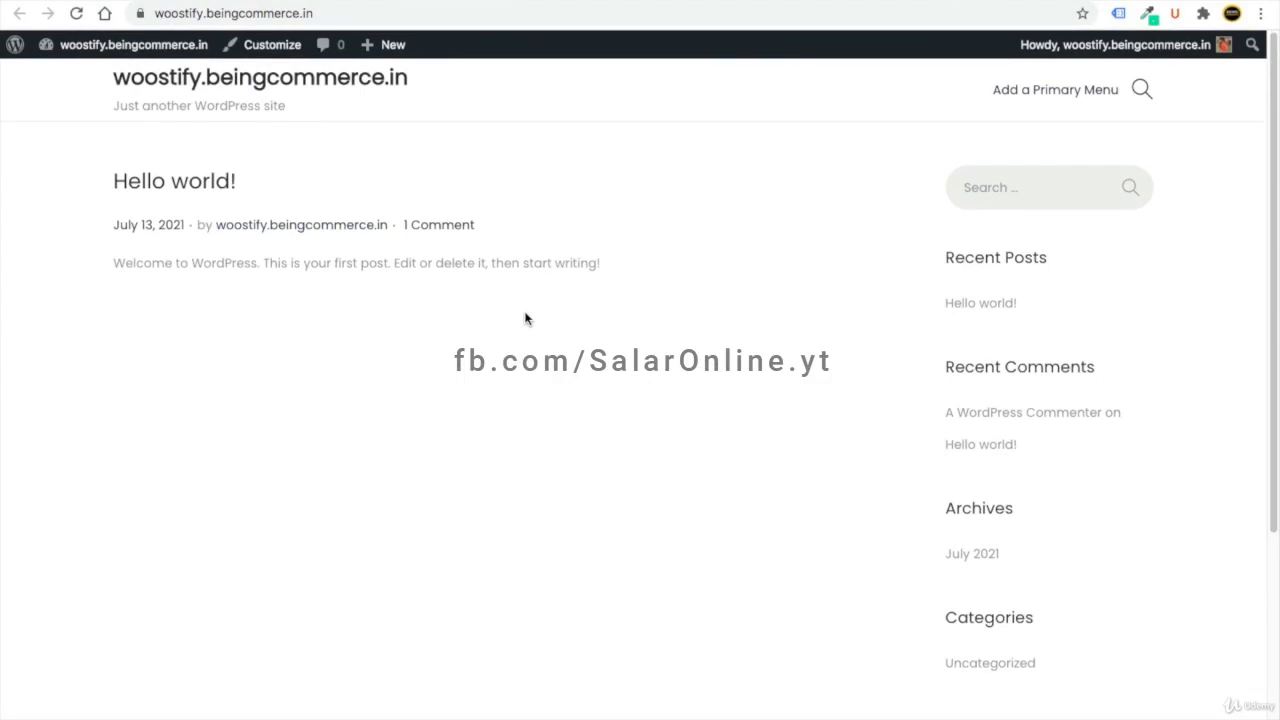
key("ctrl+shift+Tab")
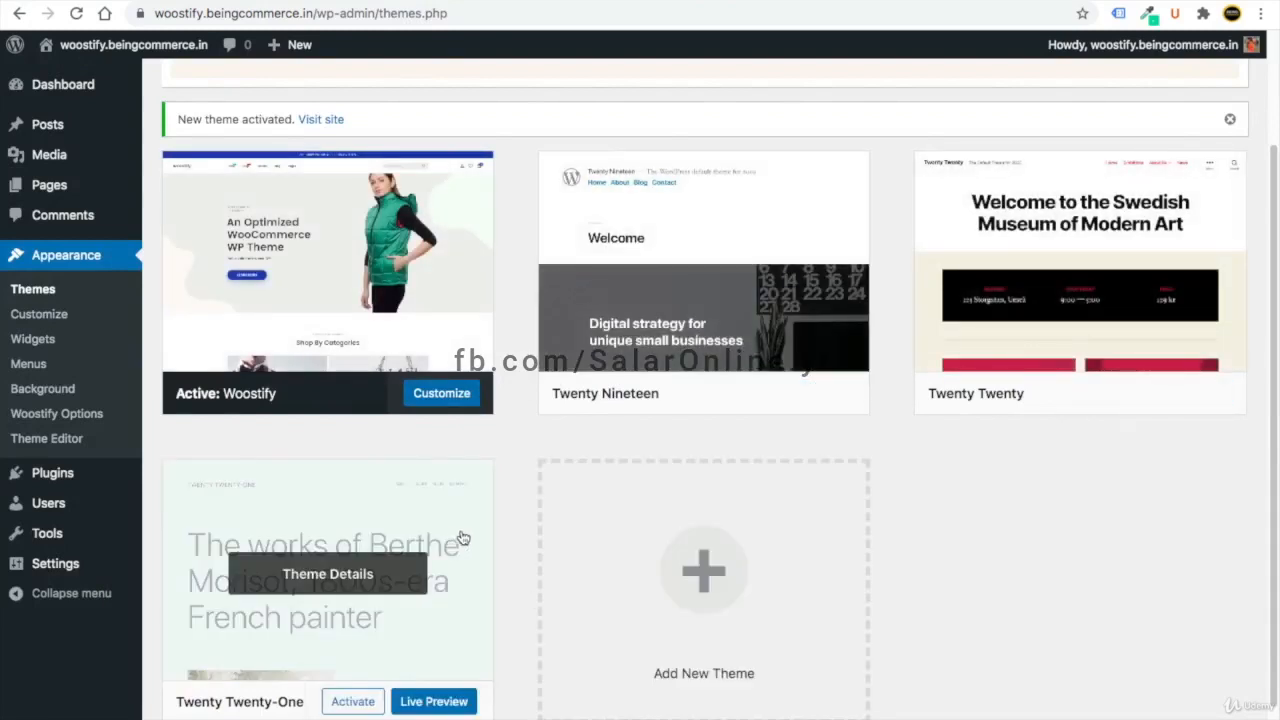
- Delete the Twenty Nineteen theme from its Theme Details
left_click(718, 329)
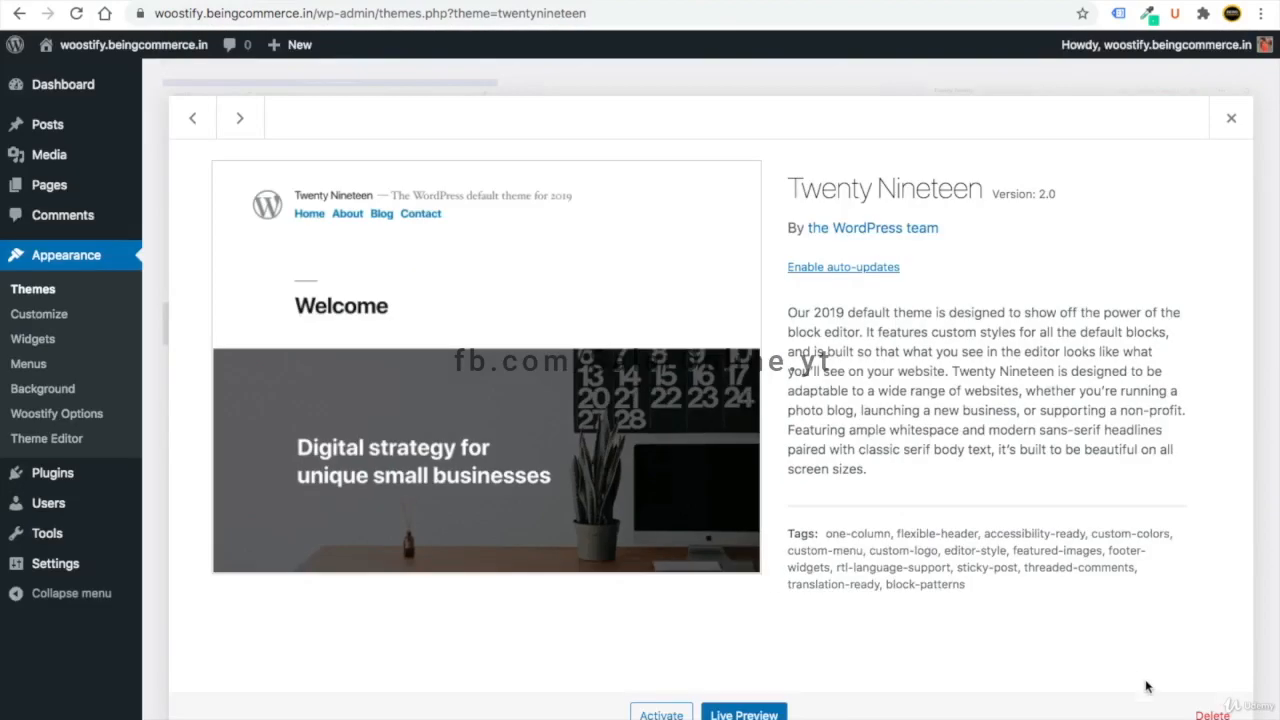
left_click(1212, 714)
left_click(800, 150)
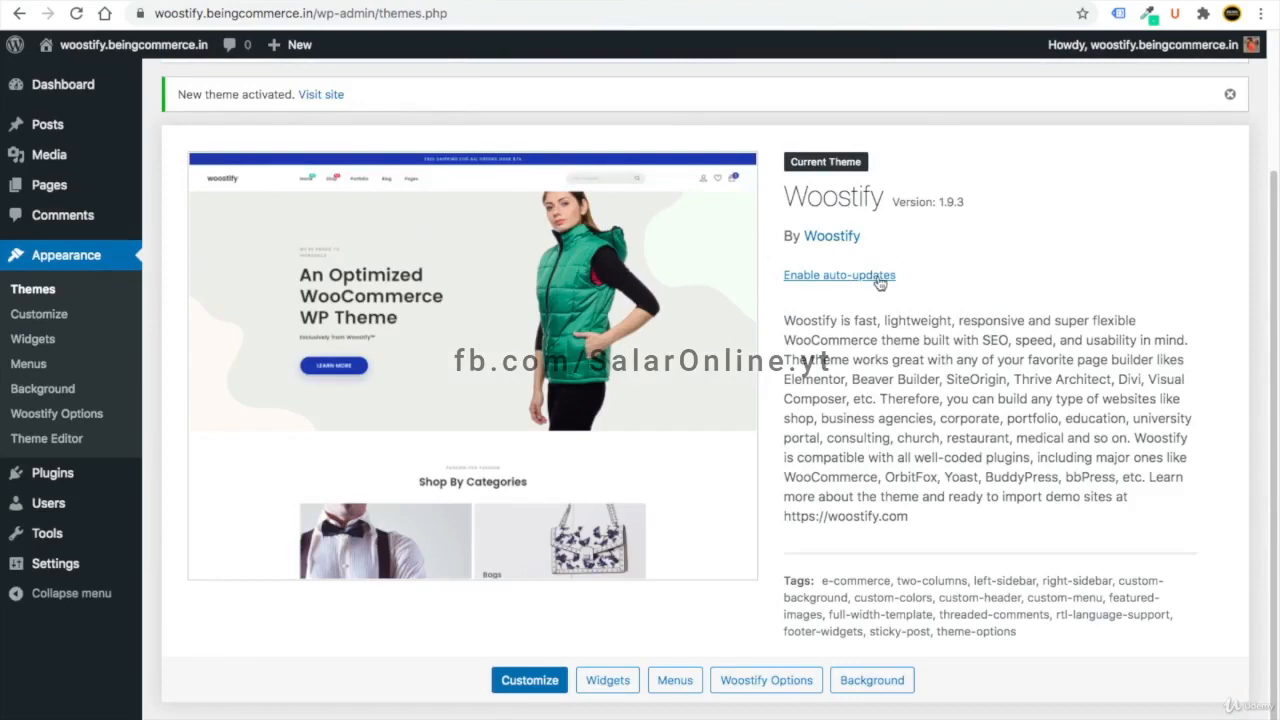
- Enable Woostify auto-updates, dismiss the welcome notice, and go to the Dashboard
left_click(837, 279)
scroll(851, 296, "up", 3)
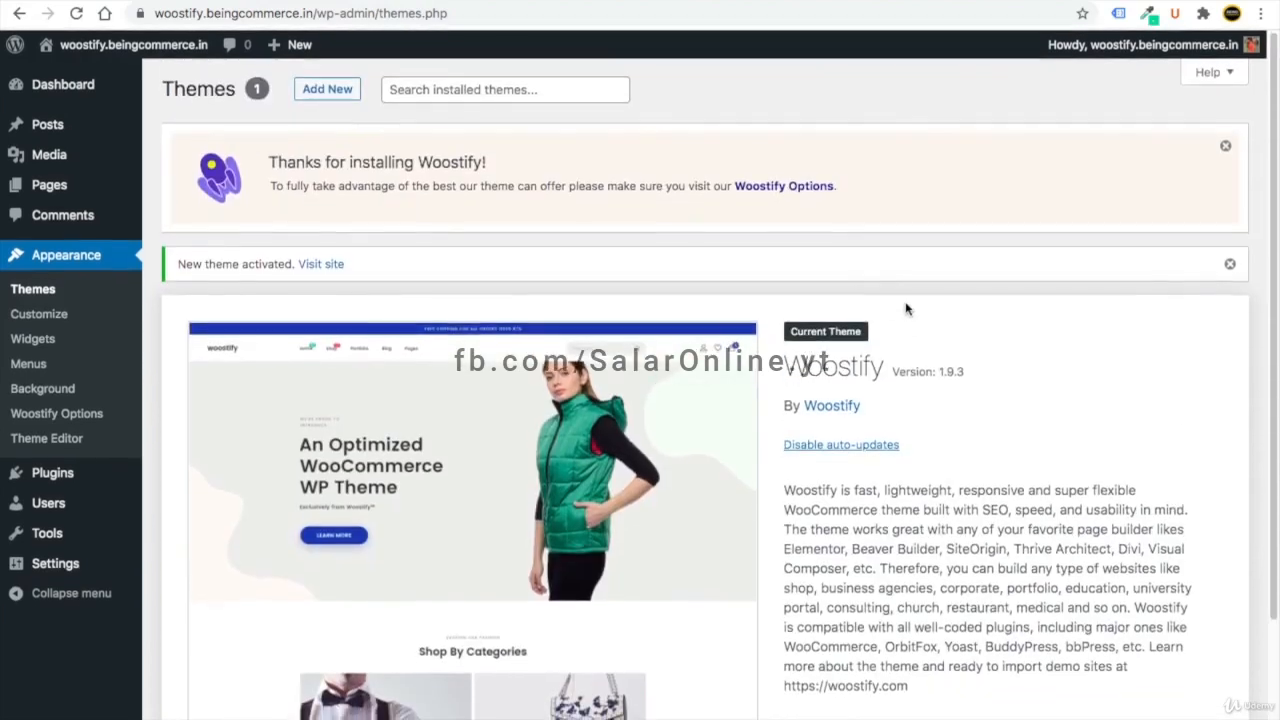
left_click(1225, 146)
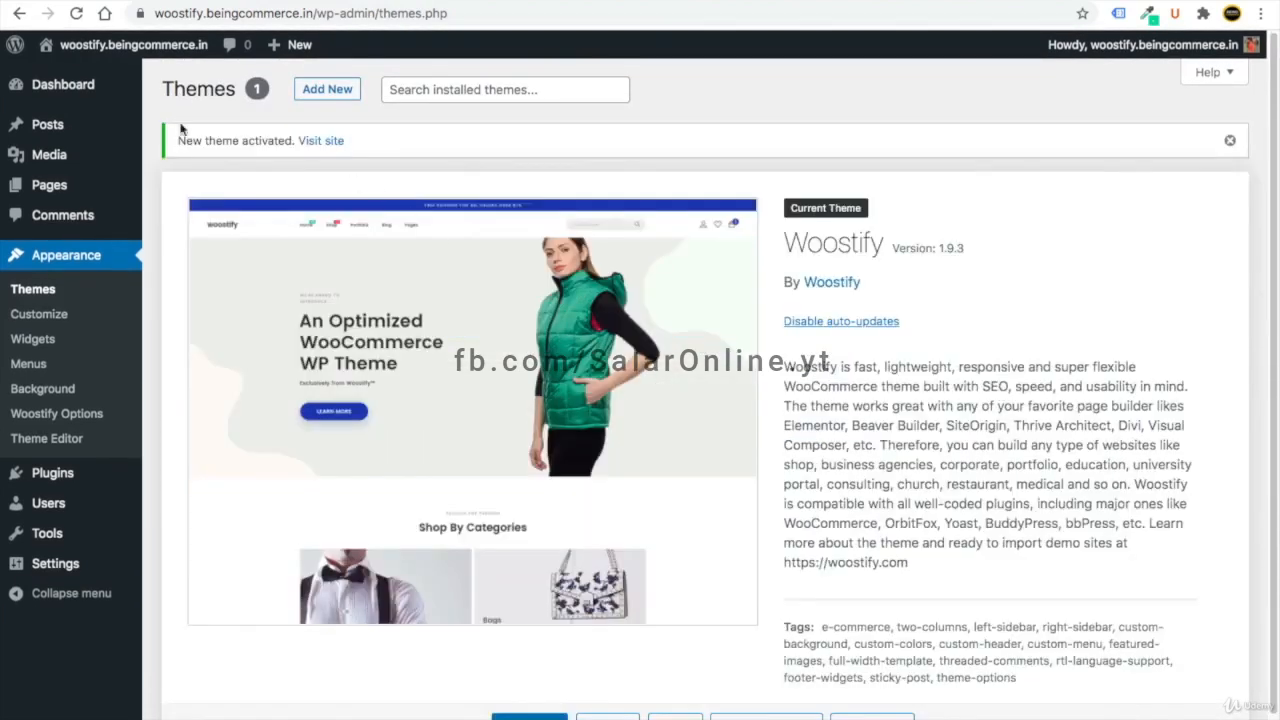
left_click(78, 86)
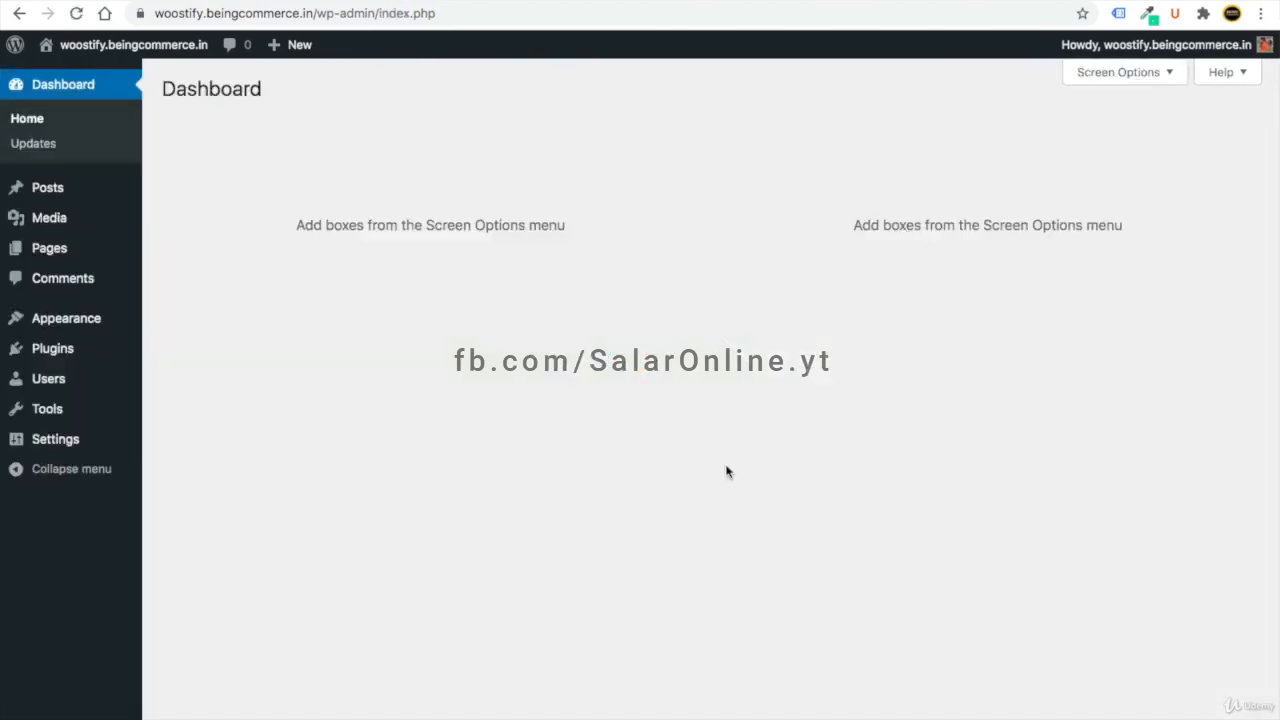
- Check the Installed Plugins list, which shows no plugins yet
mouse_move(62, 352)
left_click(201, 352)
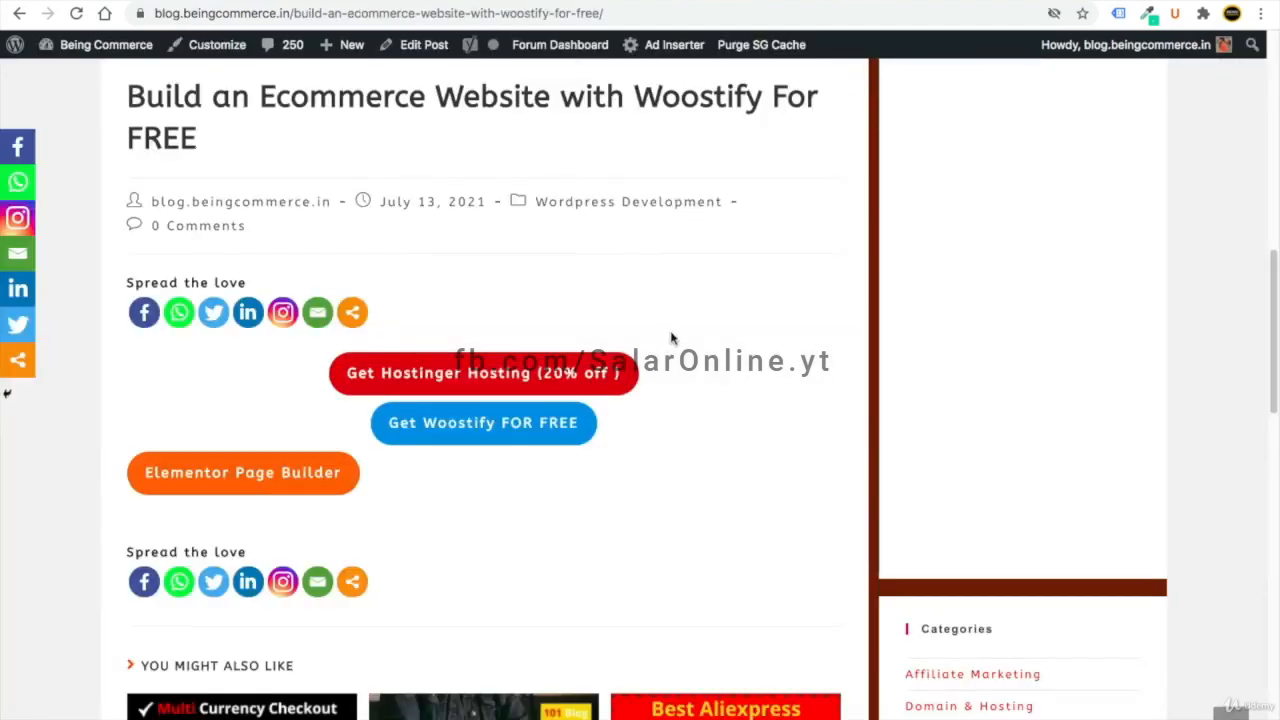
- Go to the Elementor website from the post and browse its pricing plans, US$49 to US$999/year
left_click(252, 484)
scroll(505, 488, "down", 3)
scroll(505, 488, "down", 2)
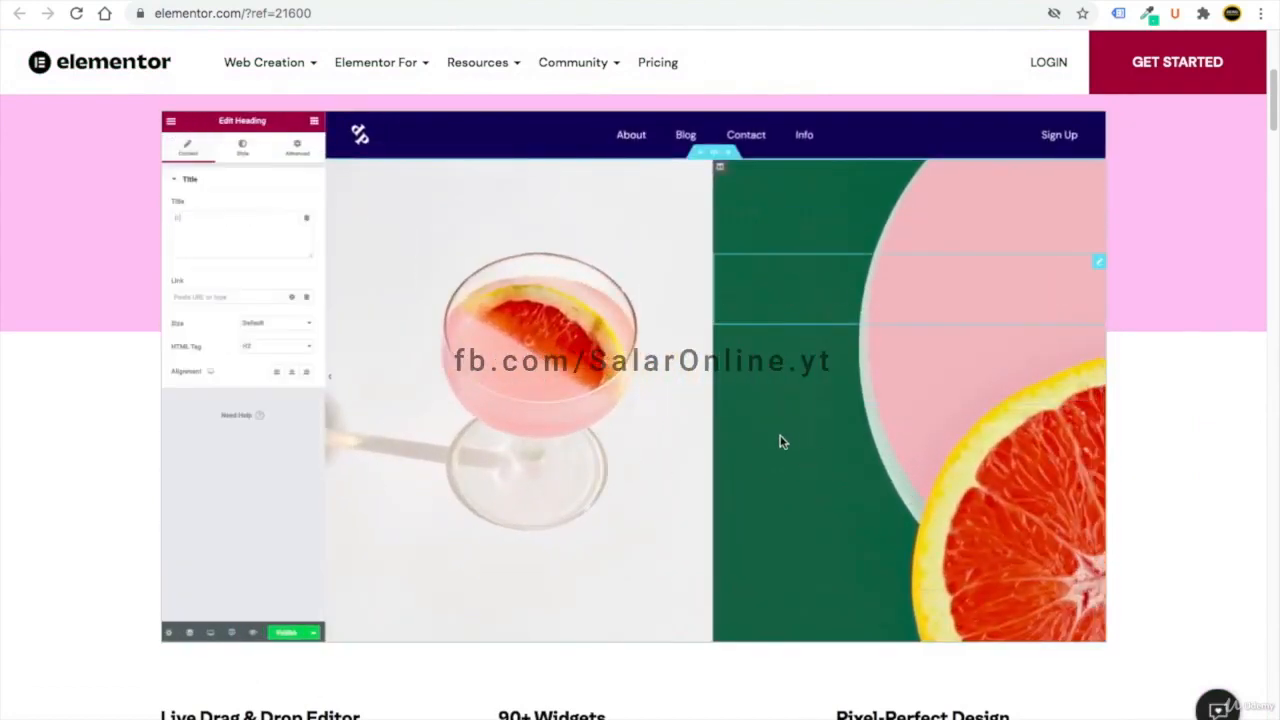
scroll(716, 505, "up", 4)
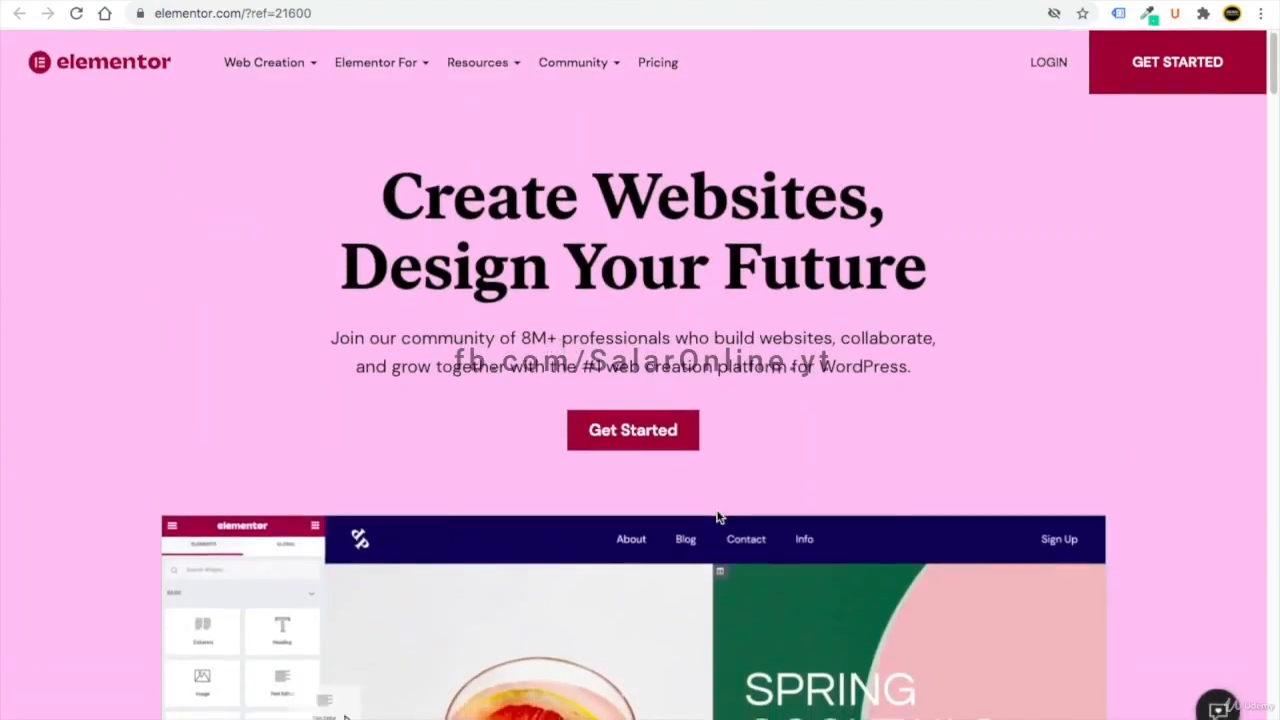
left_click(661, 65)
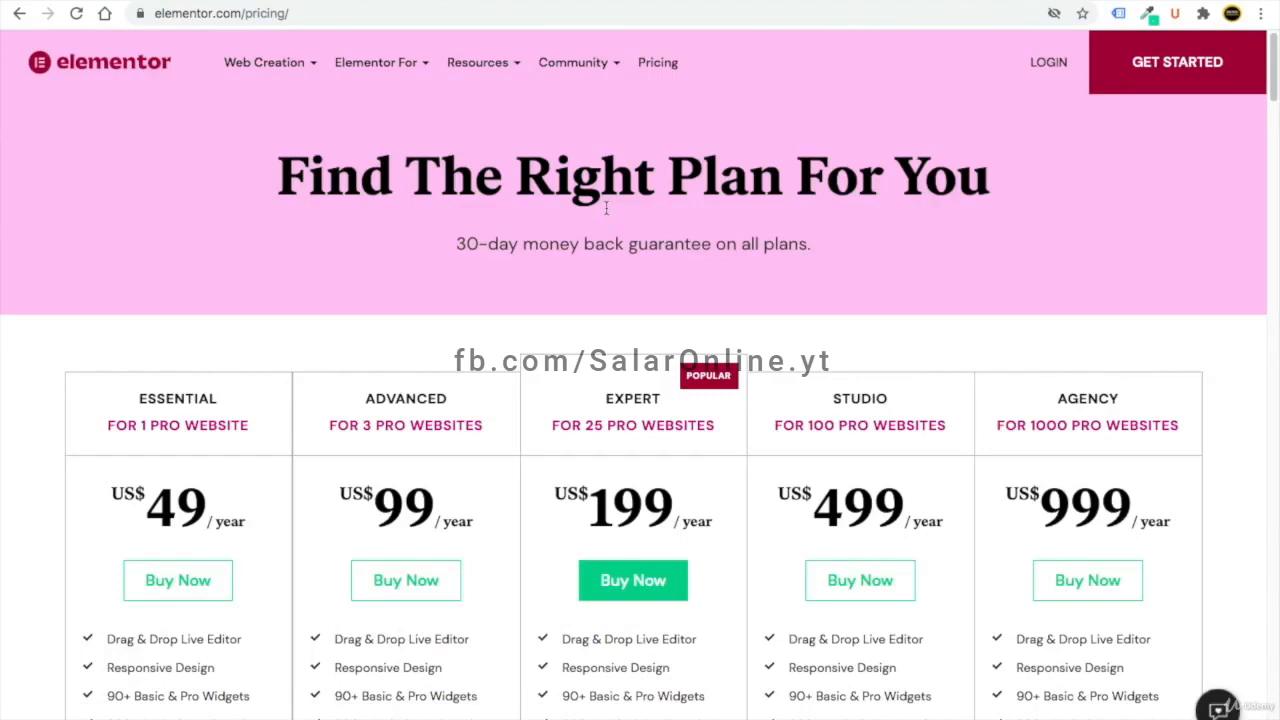
scroll(606, 208, "down", 2)
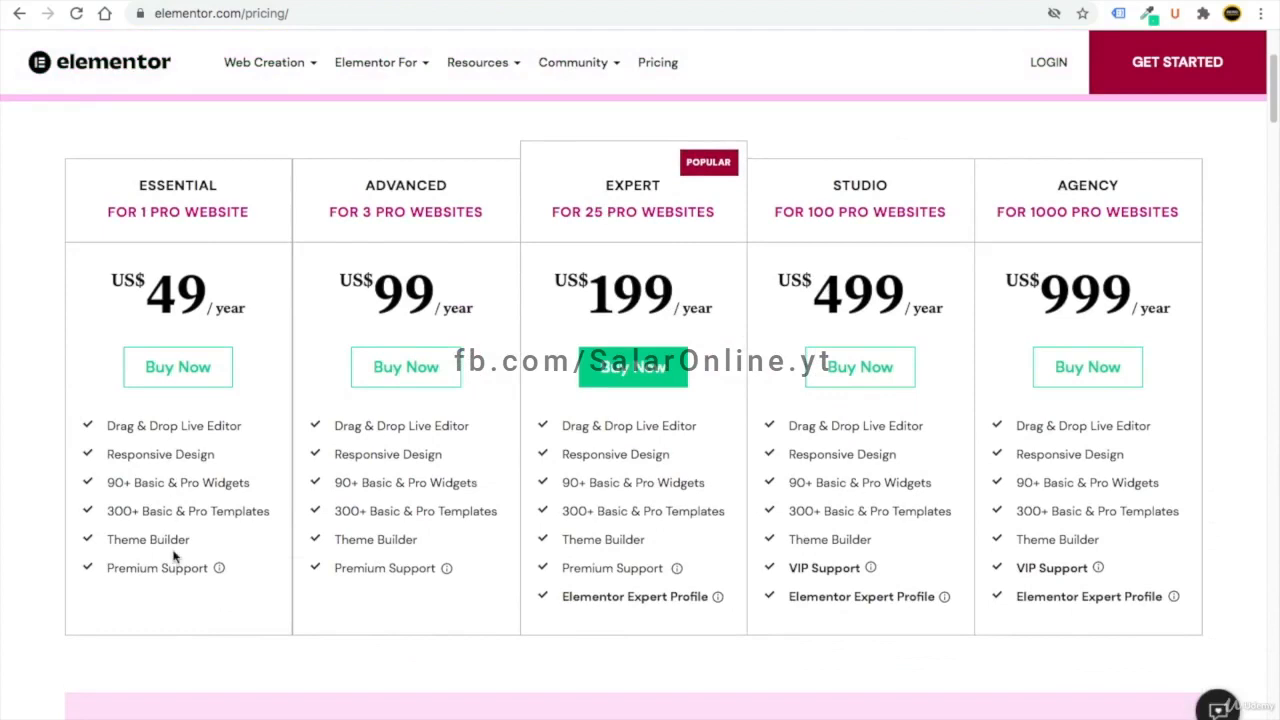
scroll(173, 557, "down", 2)
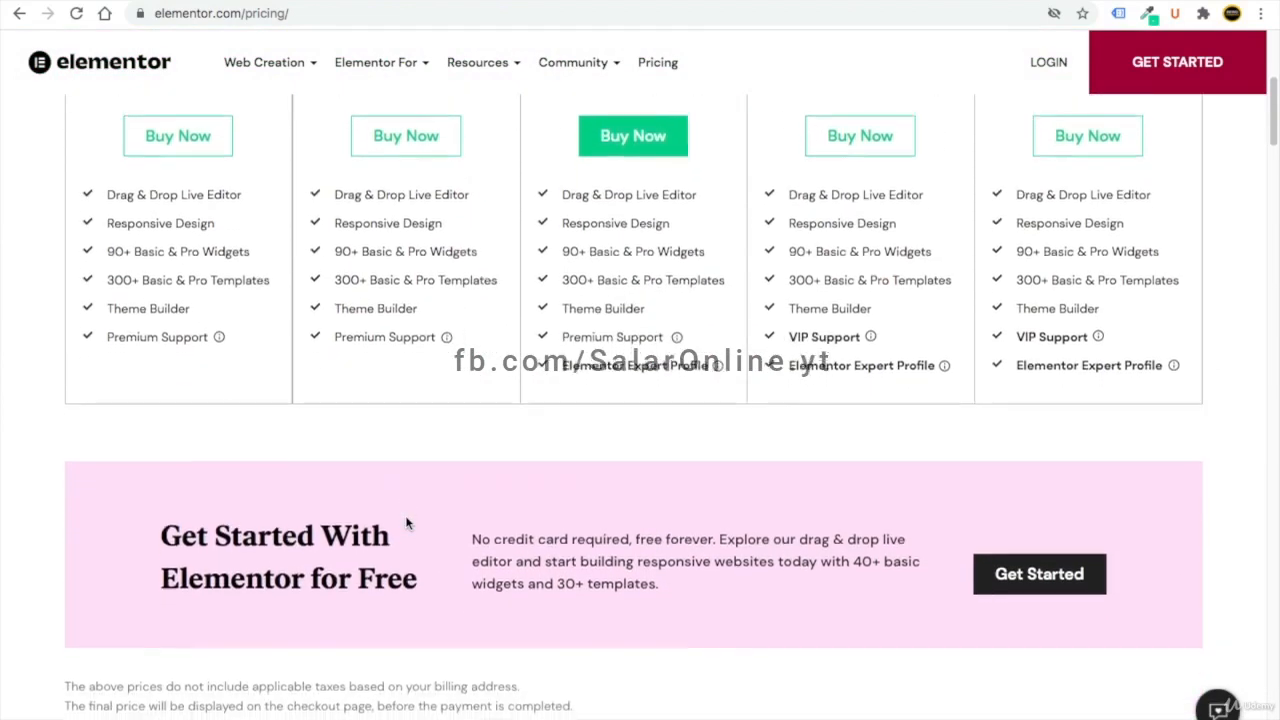
scroll(717, 468, "down", 1)
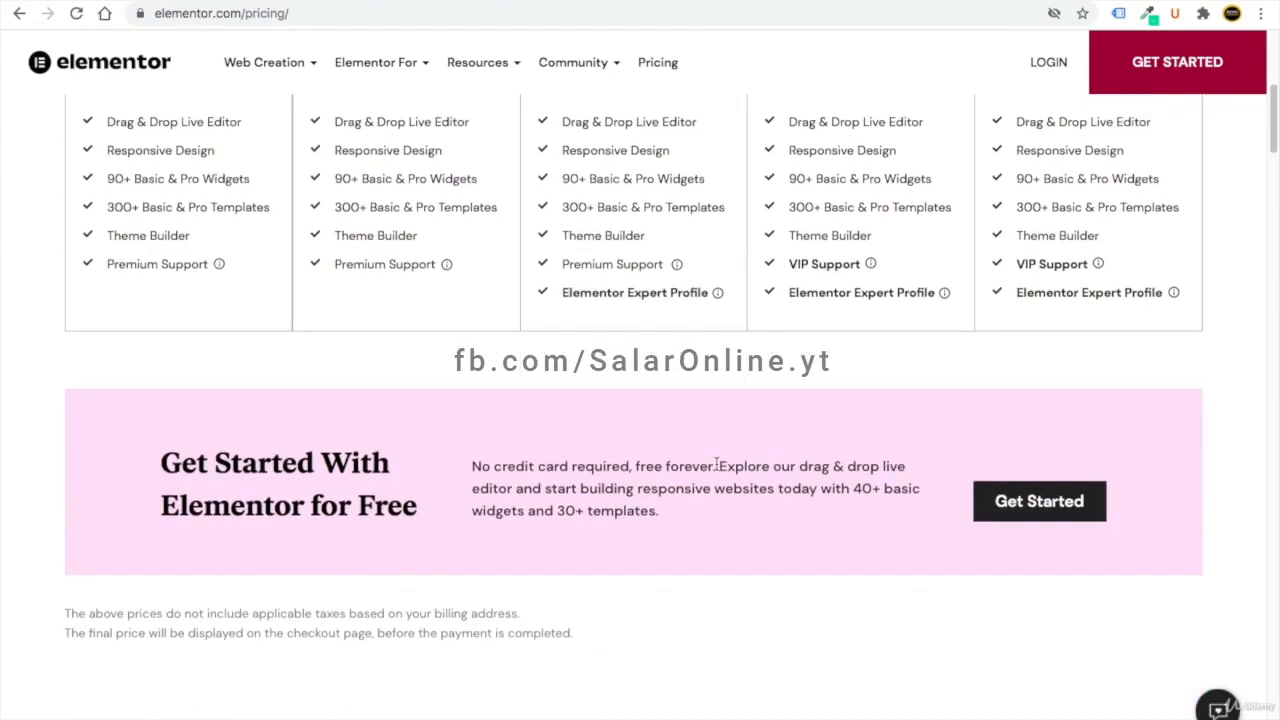
- Log in to an existing Elementor account instead of creating a new one
left_click(1033, 507)
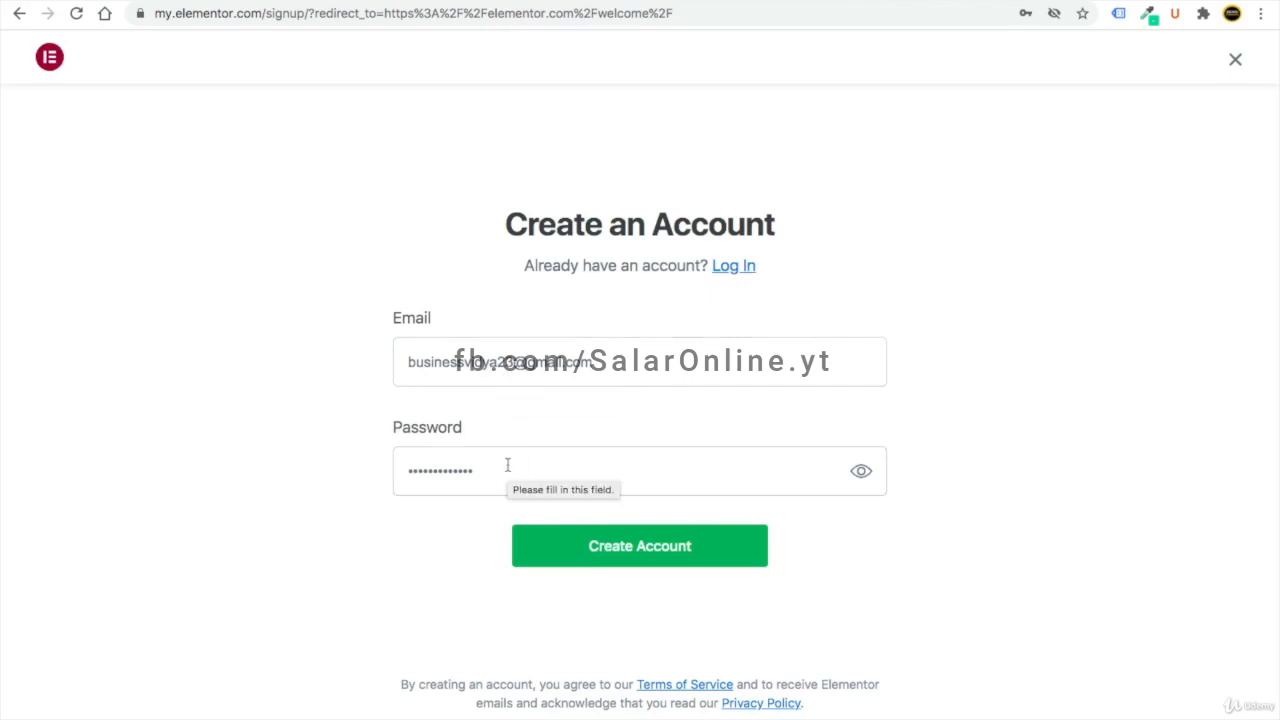
left_click(733, 268)
left_click(650, 526)
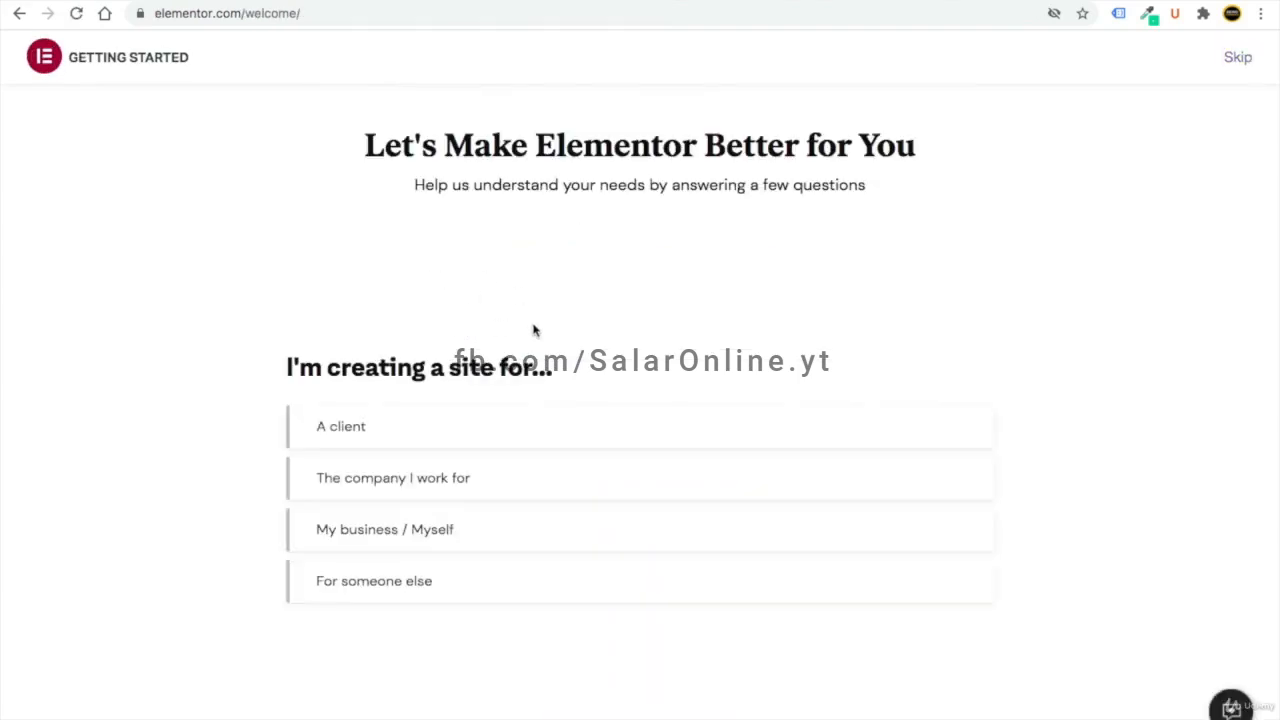
- Answer the survey (own business, Marketer, built sites before), confirm WordPress, pick the free plan
left_click(376, 534)
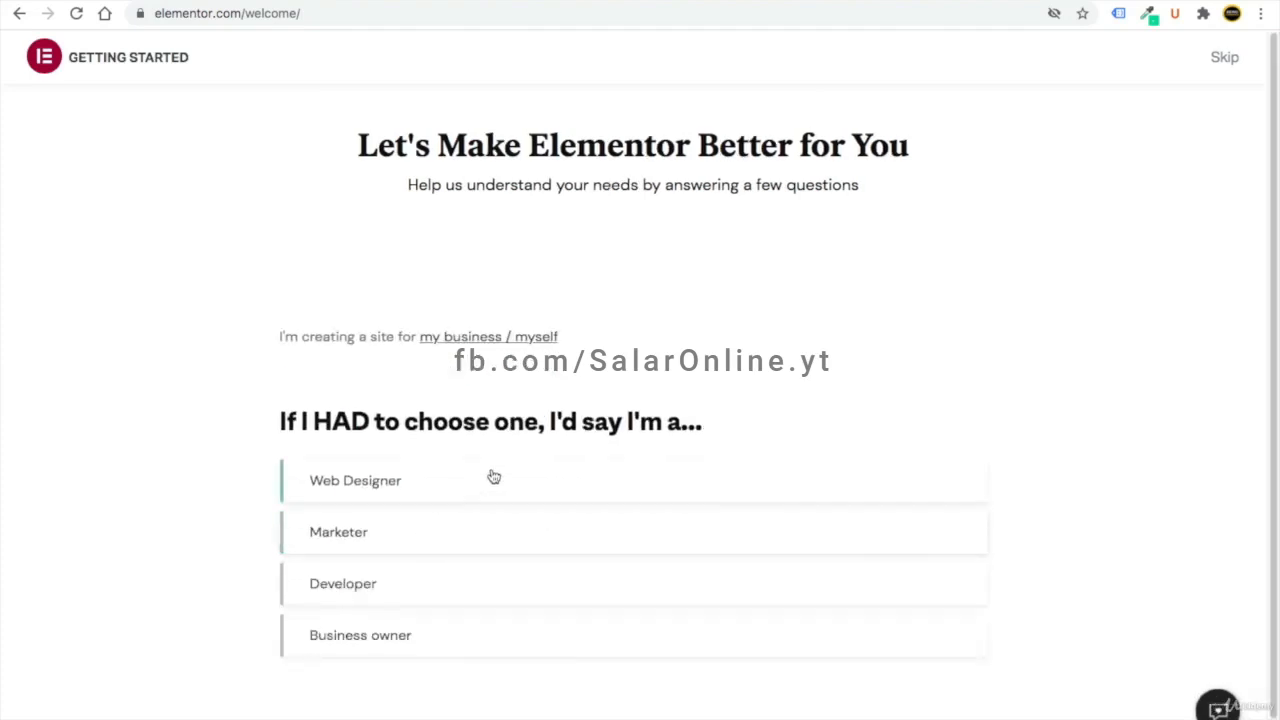
left_click(385, 532)
left_click(520, 497)
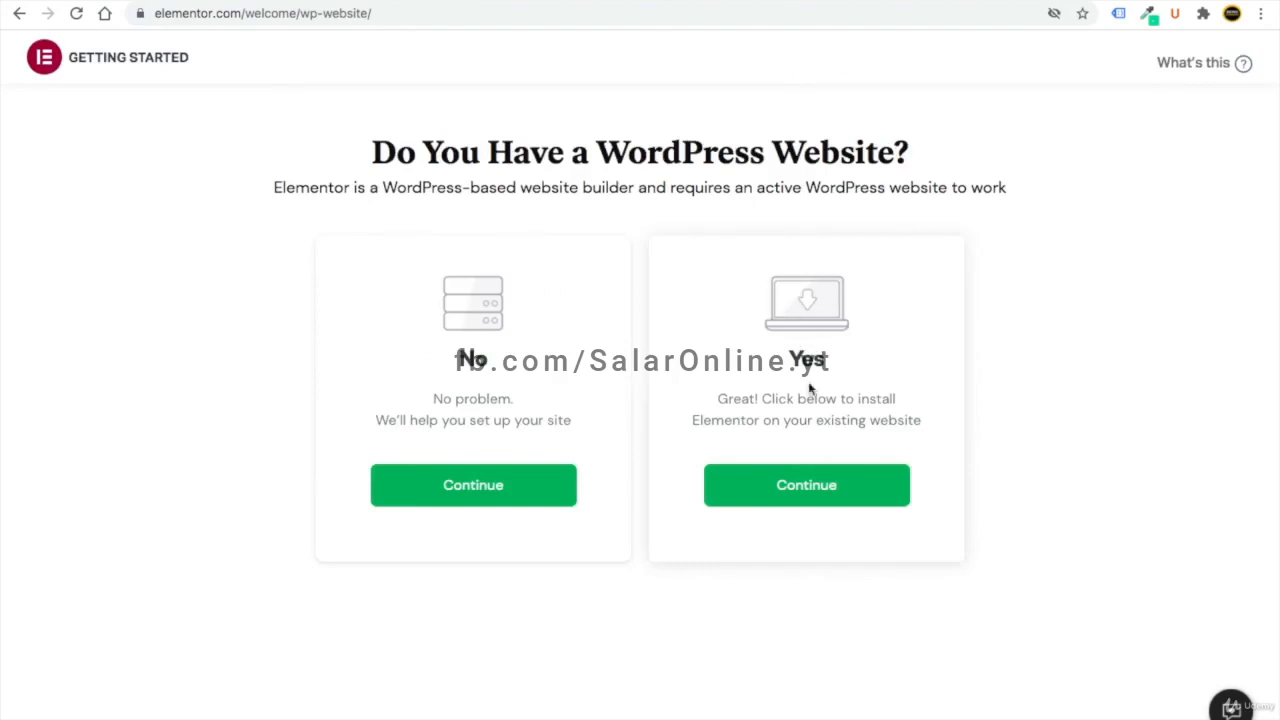
left_click(808, 490)
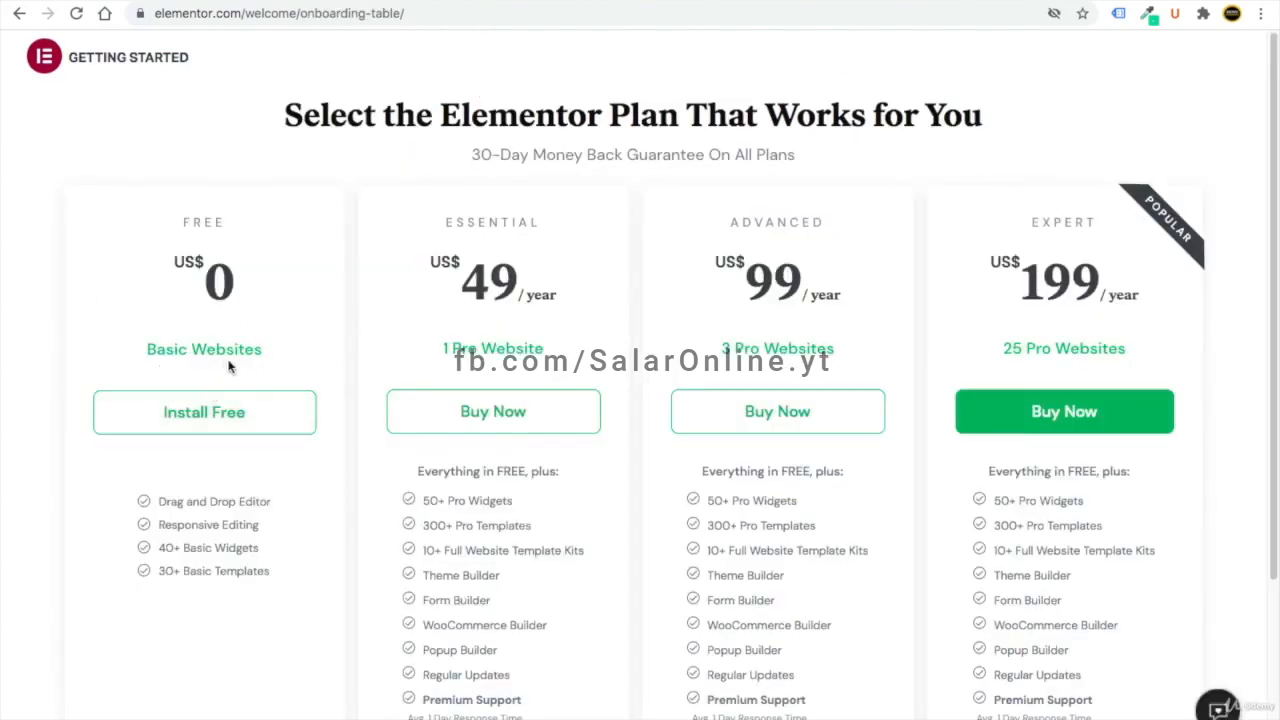
left_click(198, 422)
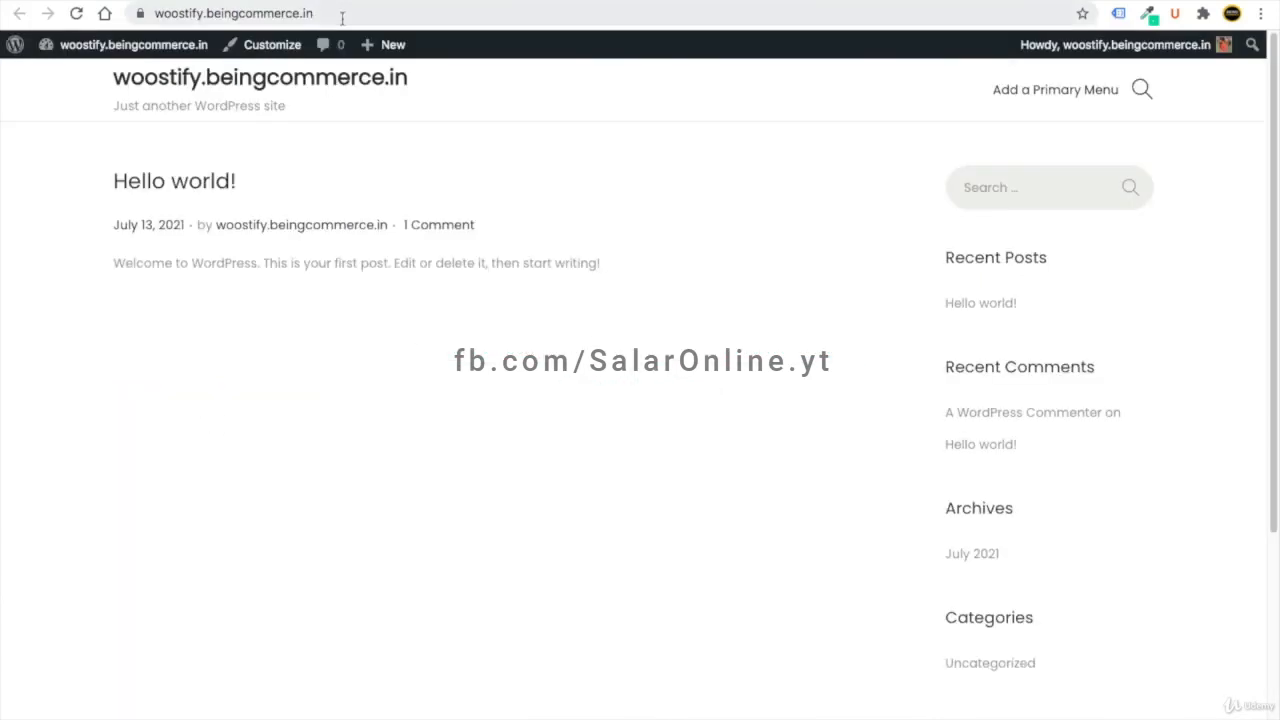
- Paste the site URL woostify.beingcommerce.in into the WordPress check, then start the Elementor install
left_click(150, 13)
right_click(157, 12)
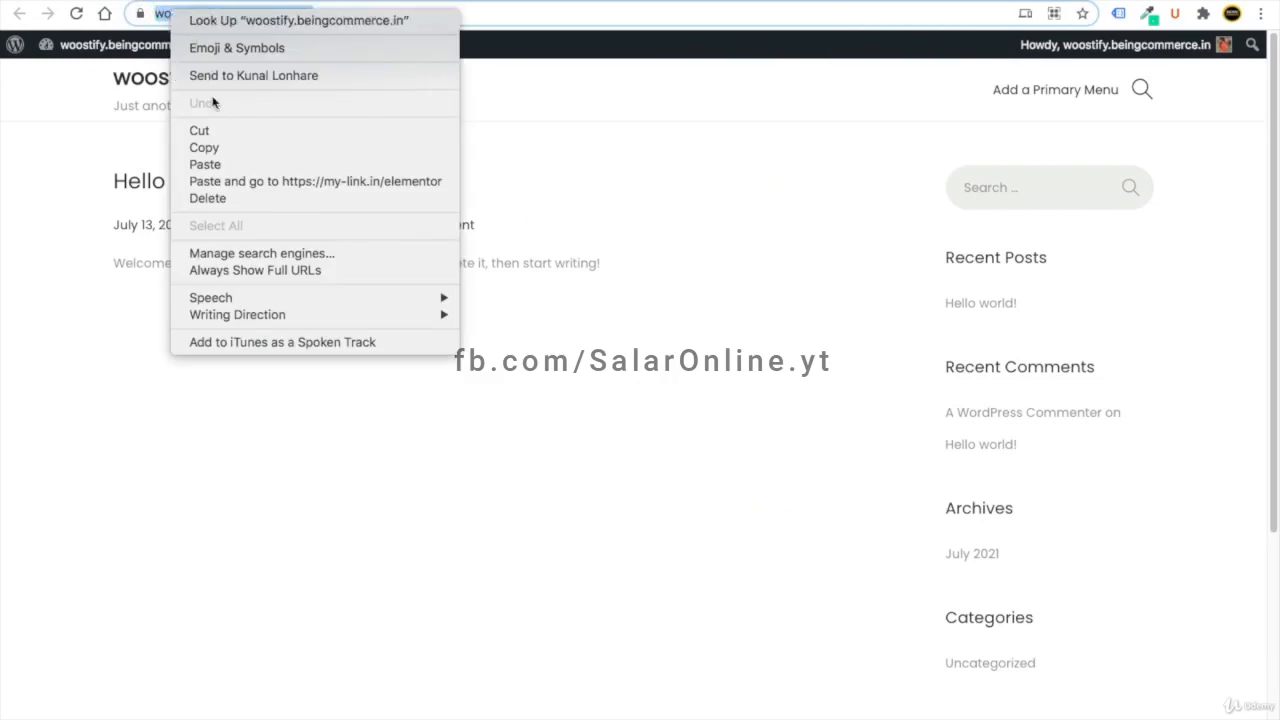
left_click(217, 148)
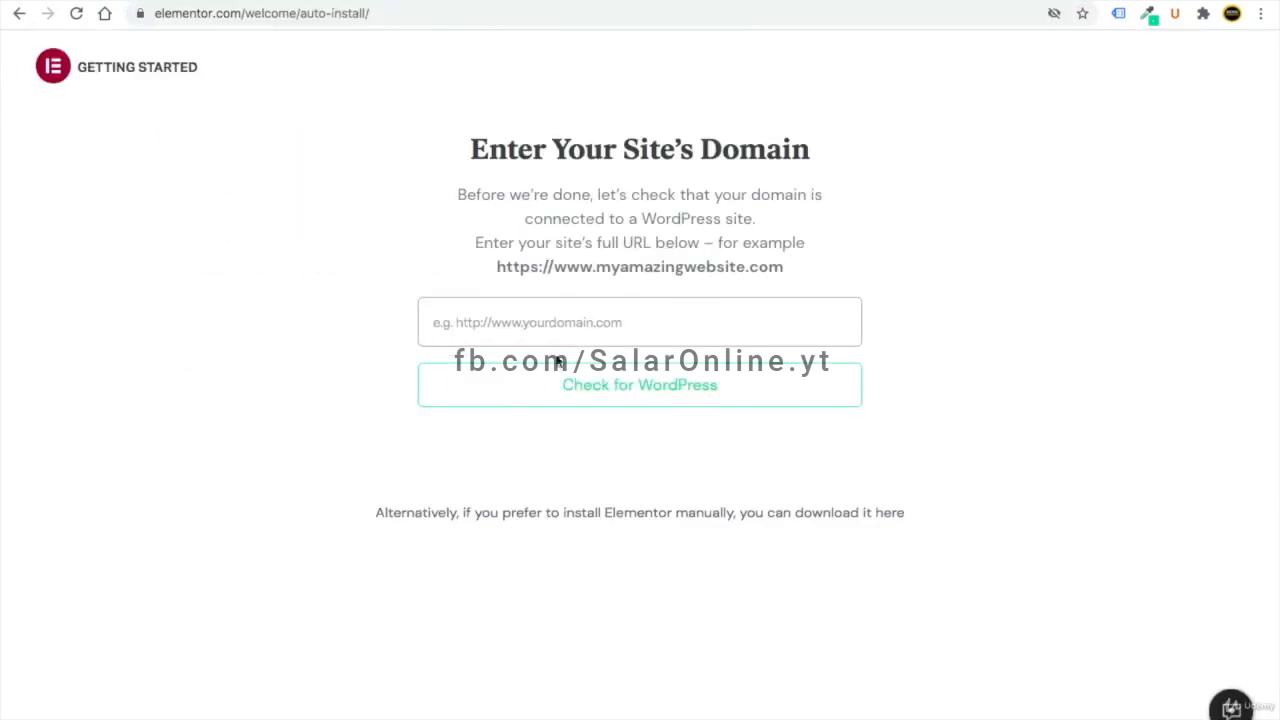
left_click(511, 337)
key("ctrl+v")
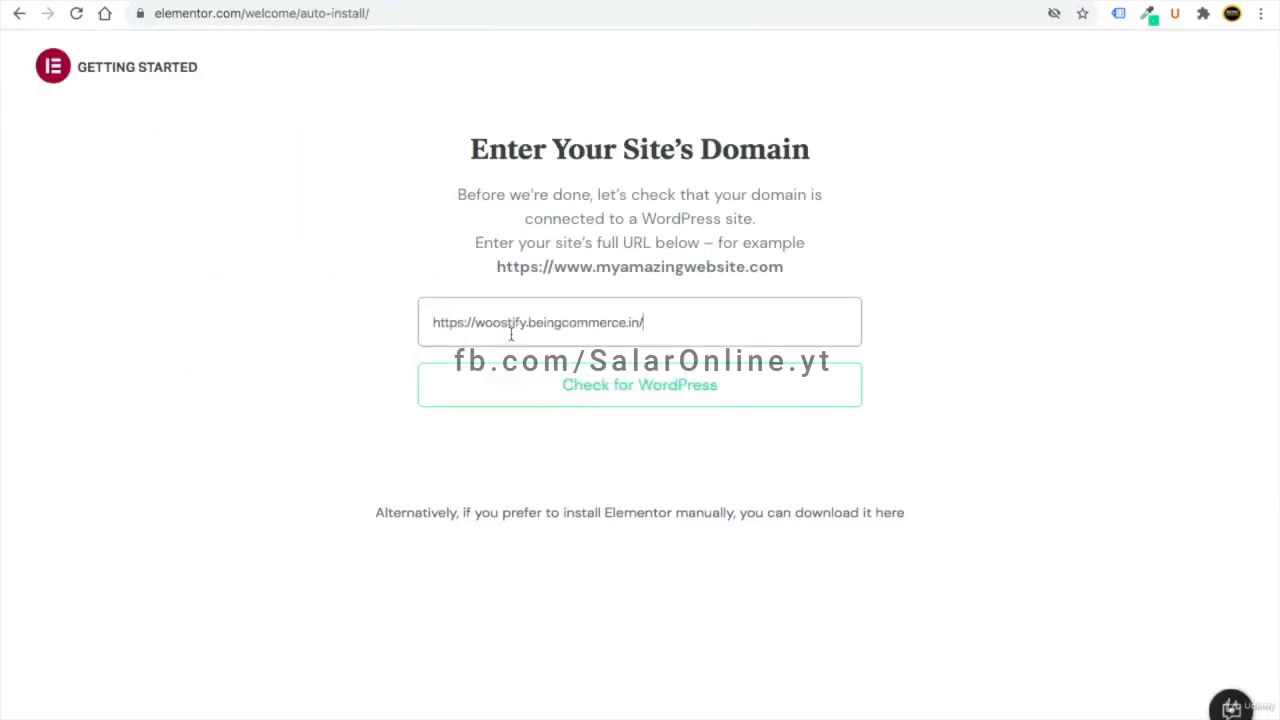
left_click(586, 397)
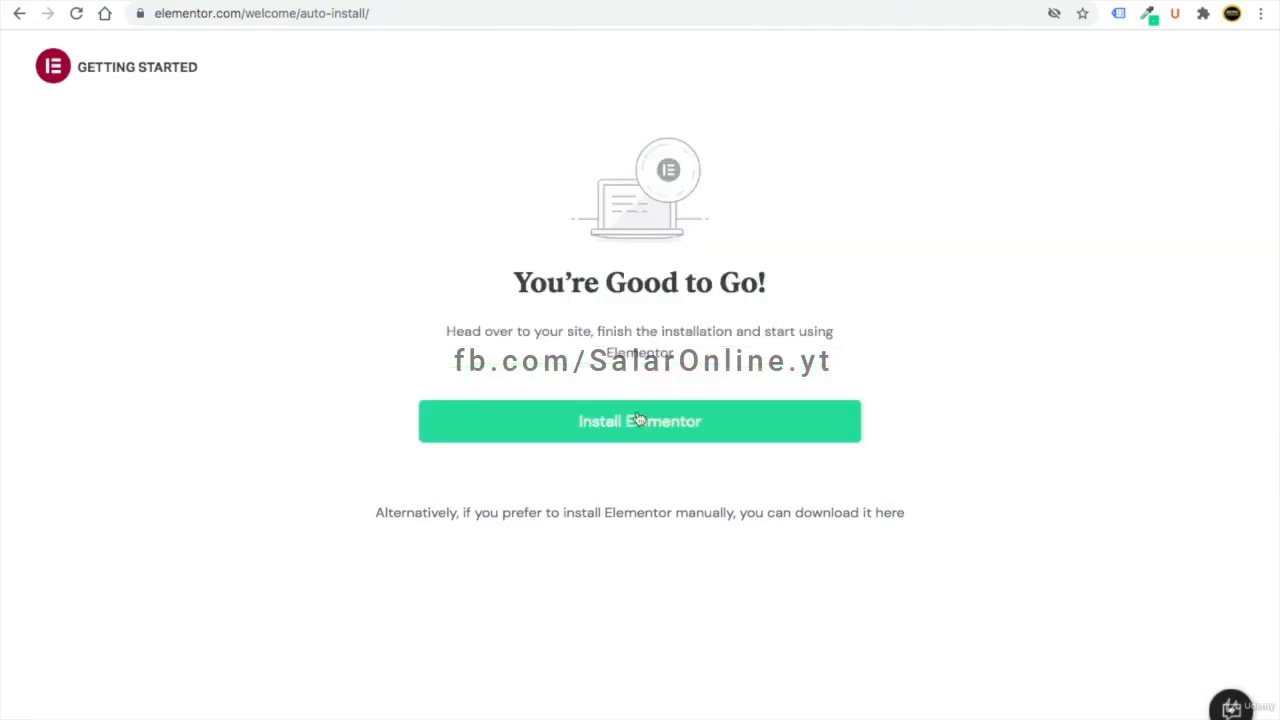
left_click(648, 436)
scroll(750, 498, "up", 4)
- Install Elementor Website Builder 3.3.0 and confirm it is listed, inactive, under Installed Plugins
scroll(750, 498, "down", 9)
scroll(836, 520, "right", 3)
scroll(837, 521, "right", 1)
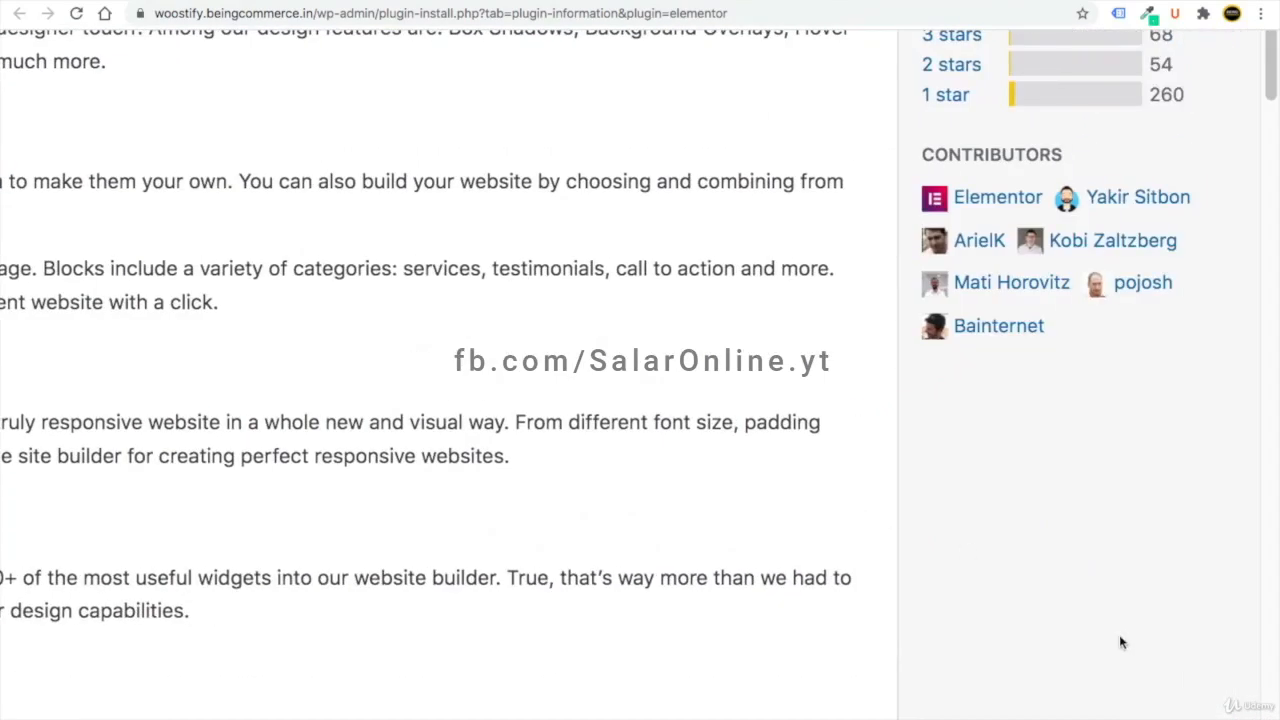
scroll(1141, 712, "down", 5)
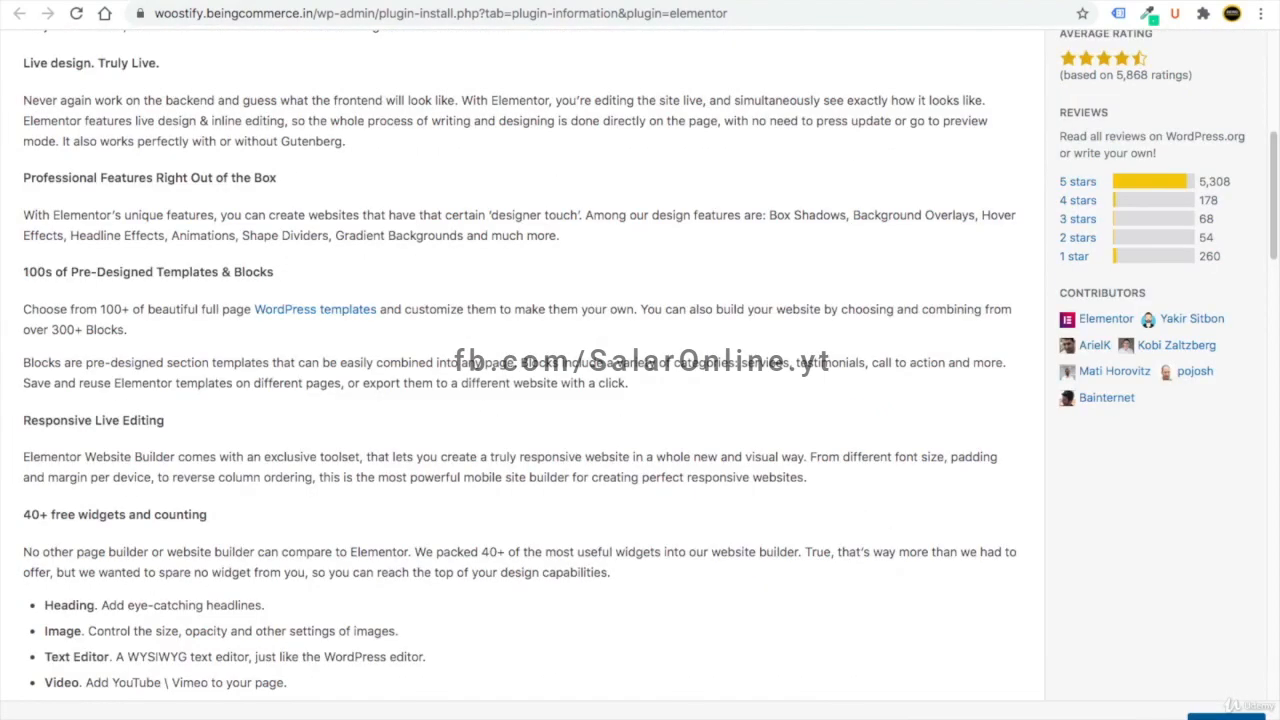
left_click(1223, 716)
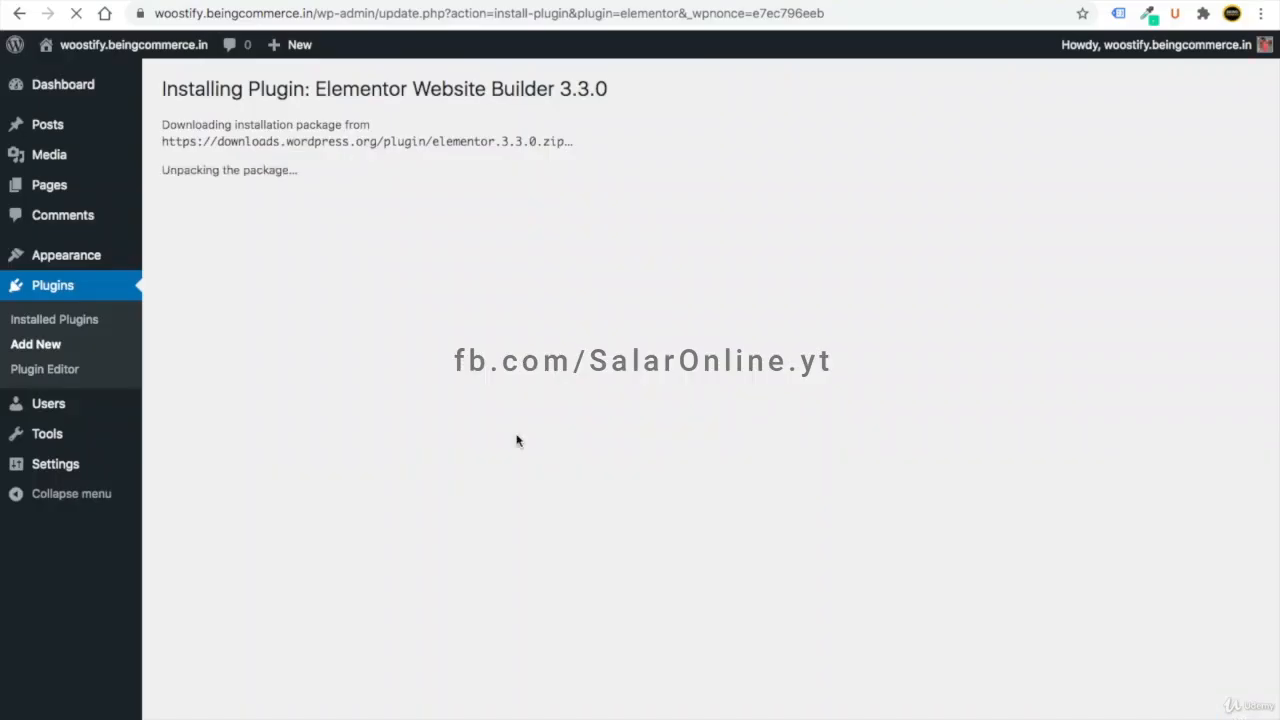
left_click(83, 321)
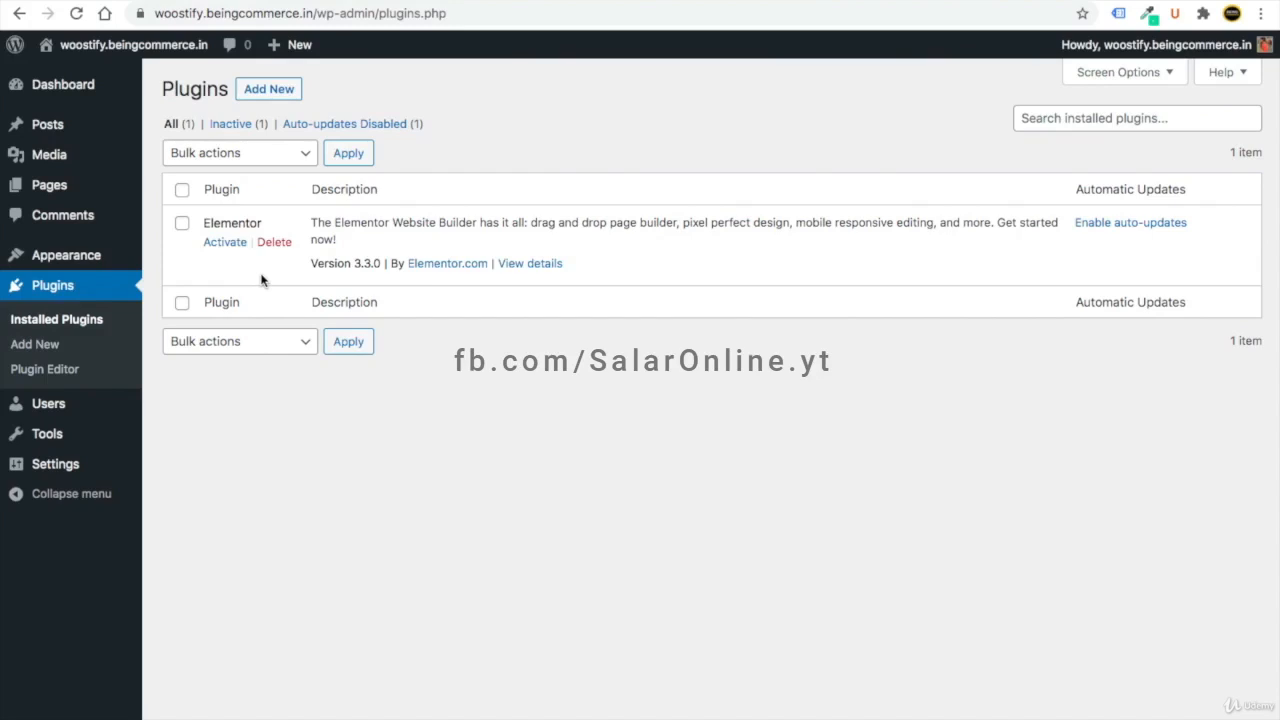
- Search Add New plugins for 'woo' and install WooCommerce
left_click(286, 91)
left_click(1040, 140)
type("woocommerce")
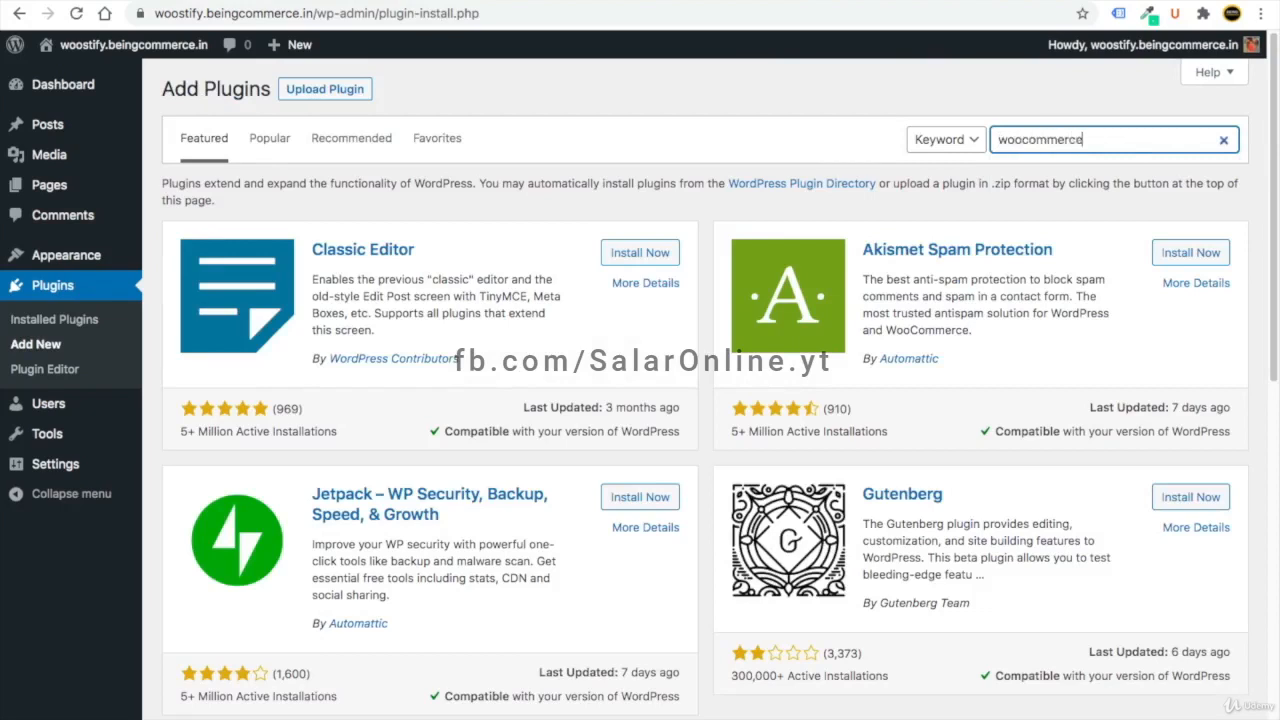
scroll(1040, 140, "up", 5)
scroll(1040, 140, "right", 1)
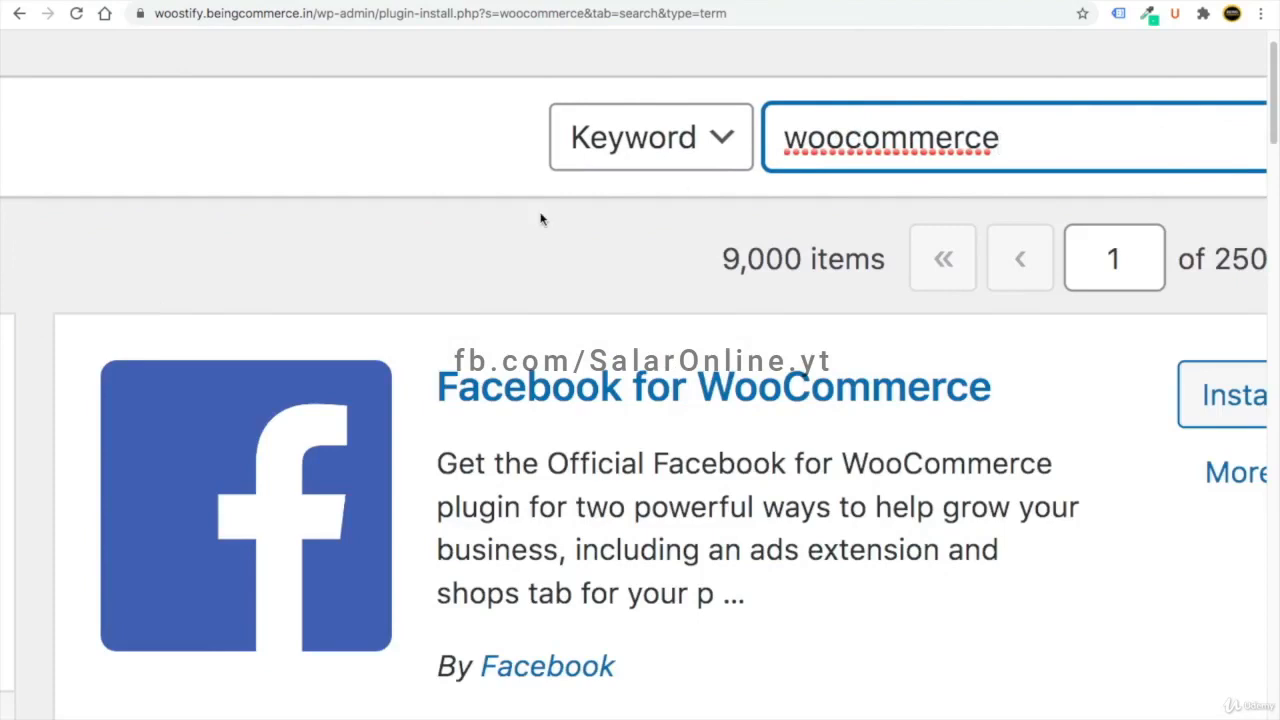
scroll(541, 220, "down", 5)
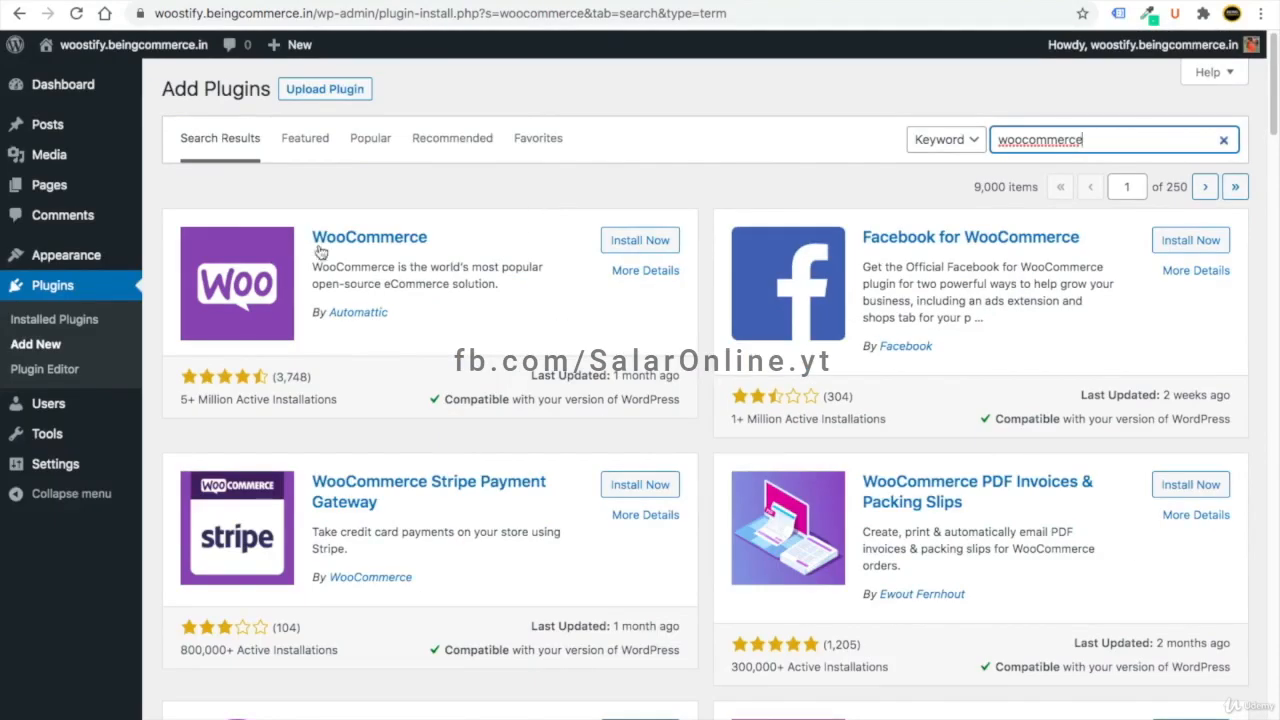
left_click(641, 241)
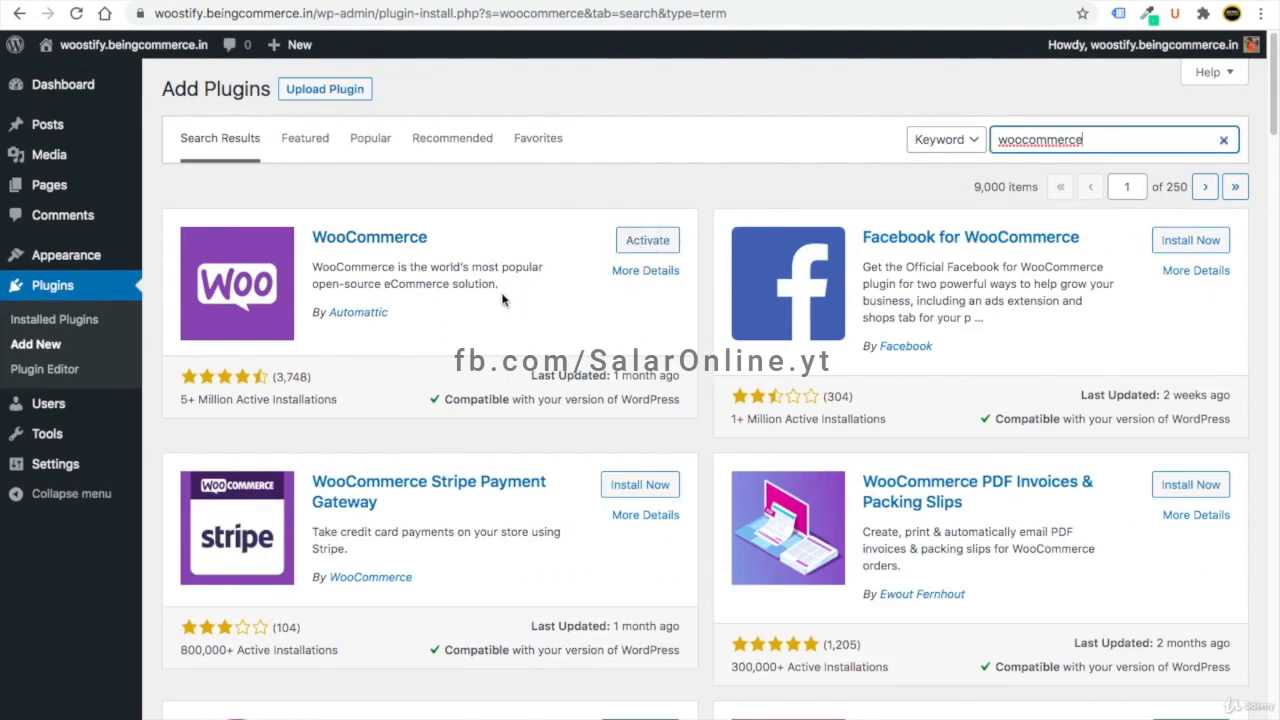
- Search for 'con' and install Contact Form 7
key("super+a")
key("BackSpace")
type("con")
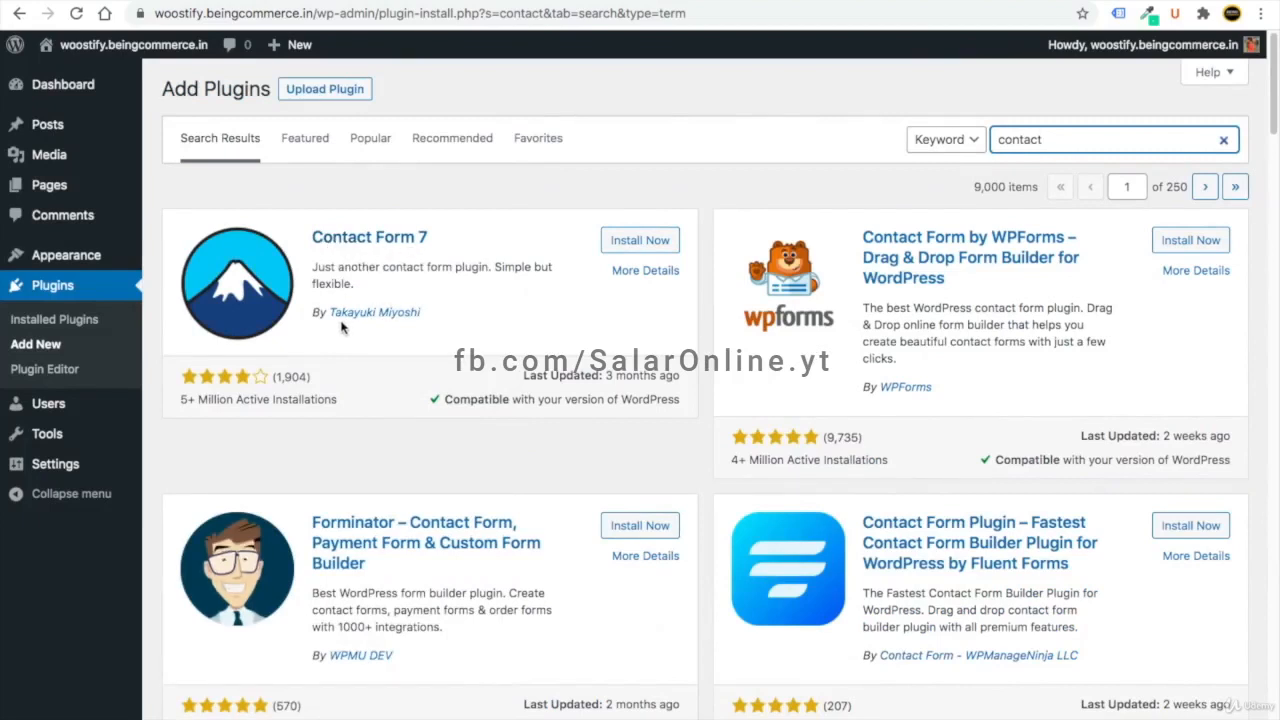
left_click(640, 240)
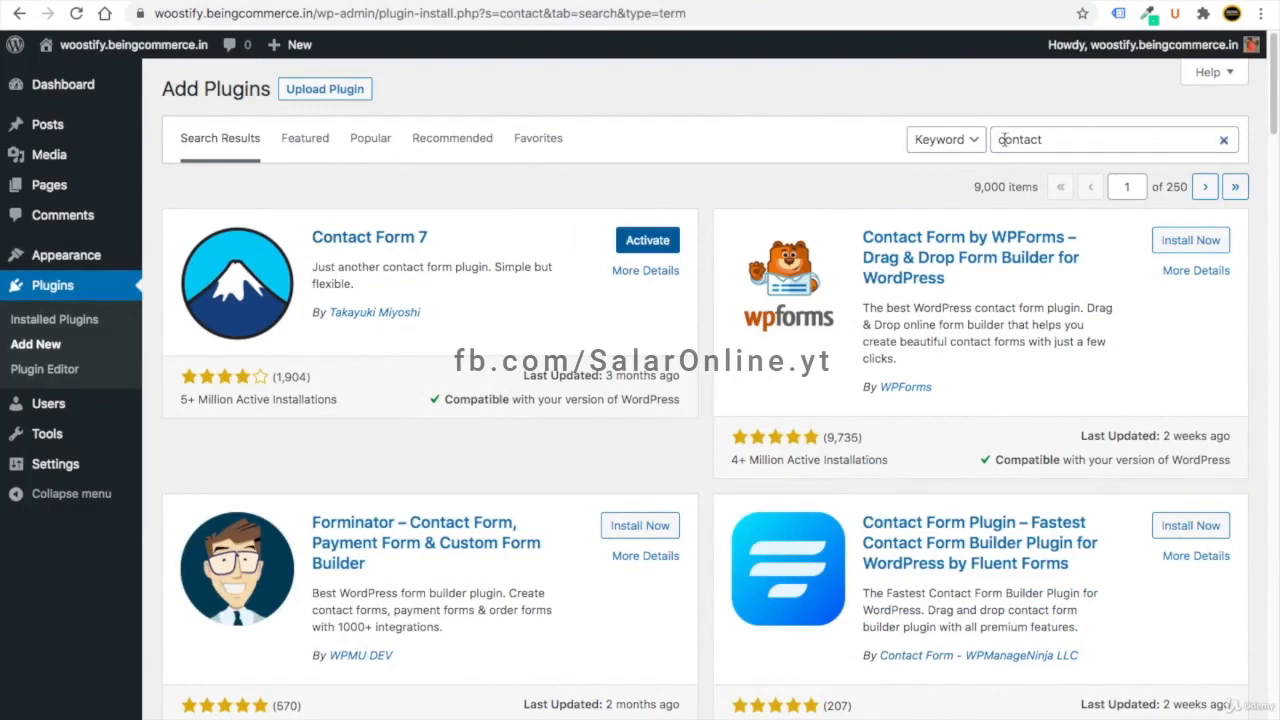
- Search for 'swatches' and install Variation Swatches for WooCommerce
double_click(1005, 140)
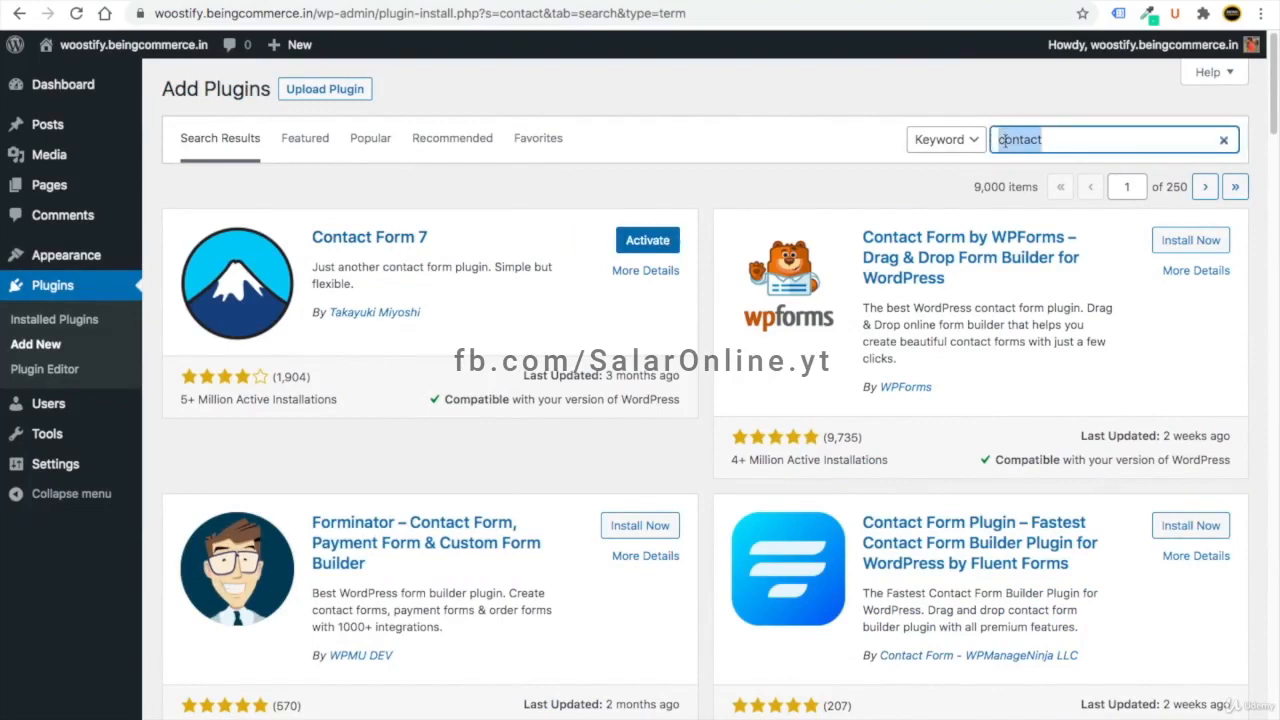
key("BackSpace")
type("swatches")
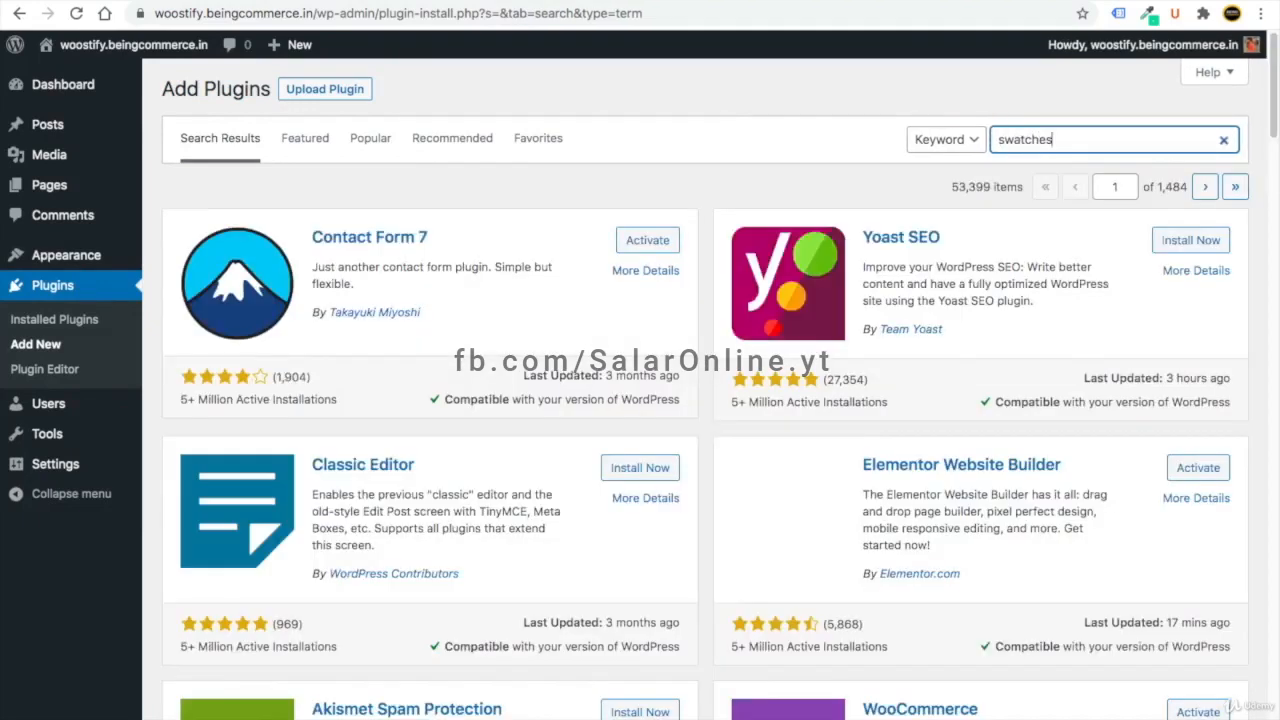
scroll(1063, 156, "up", 5)
scroll(1063, 157, "down", 5)
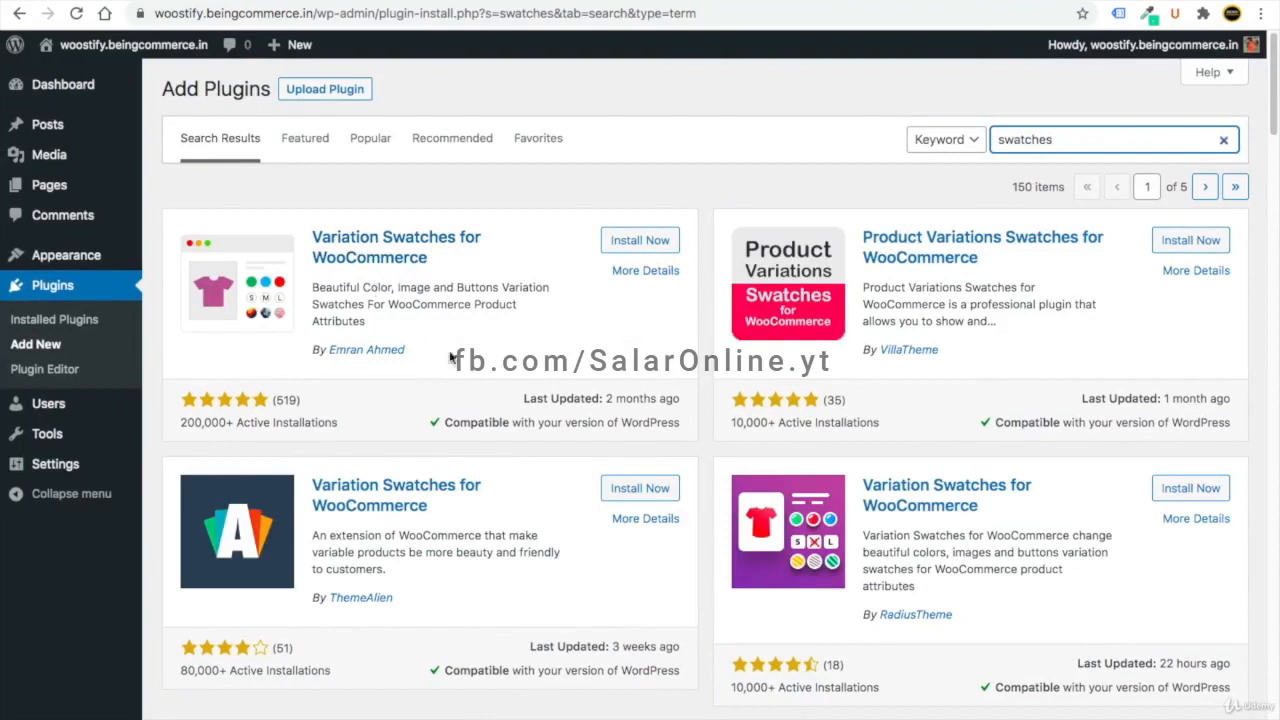
left_click(641, 243)
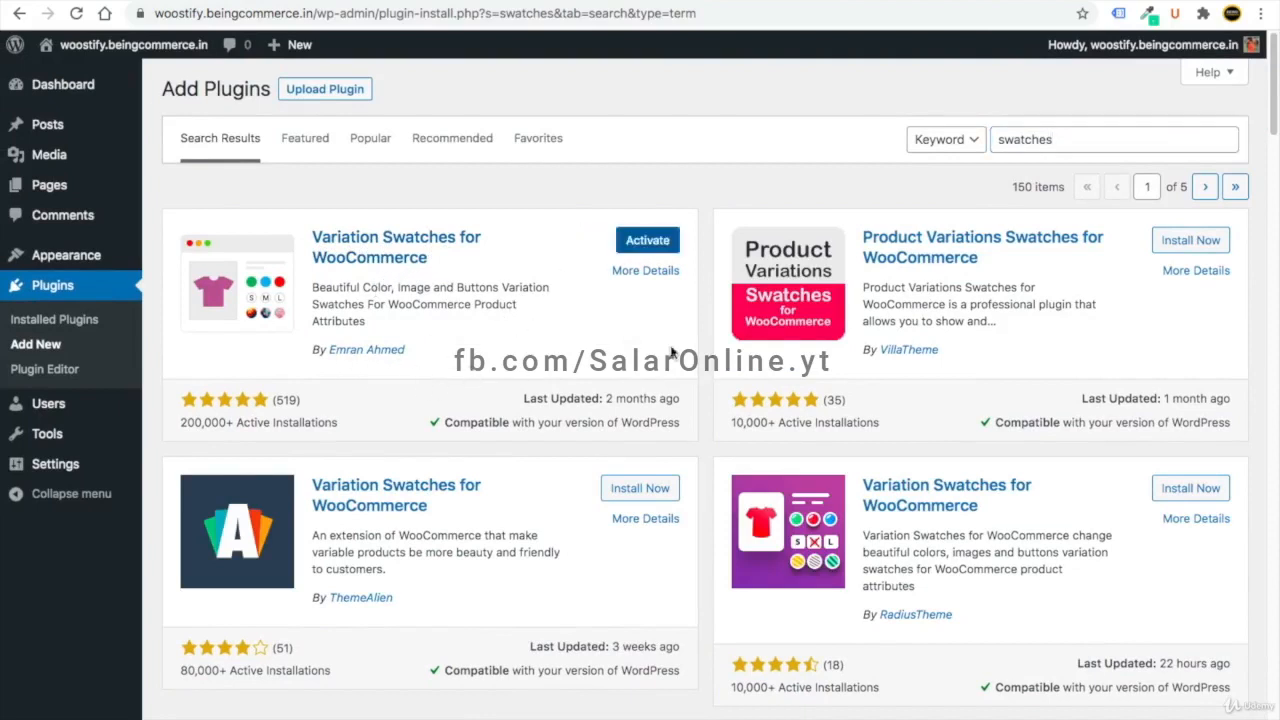
- Search for 'wishlist' and install TI WooCommerce Wishlist
double_click(1032, 140)
type("wi")
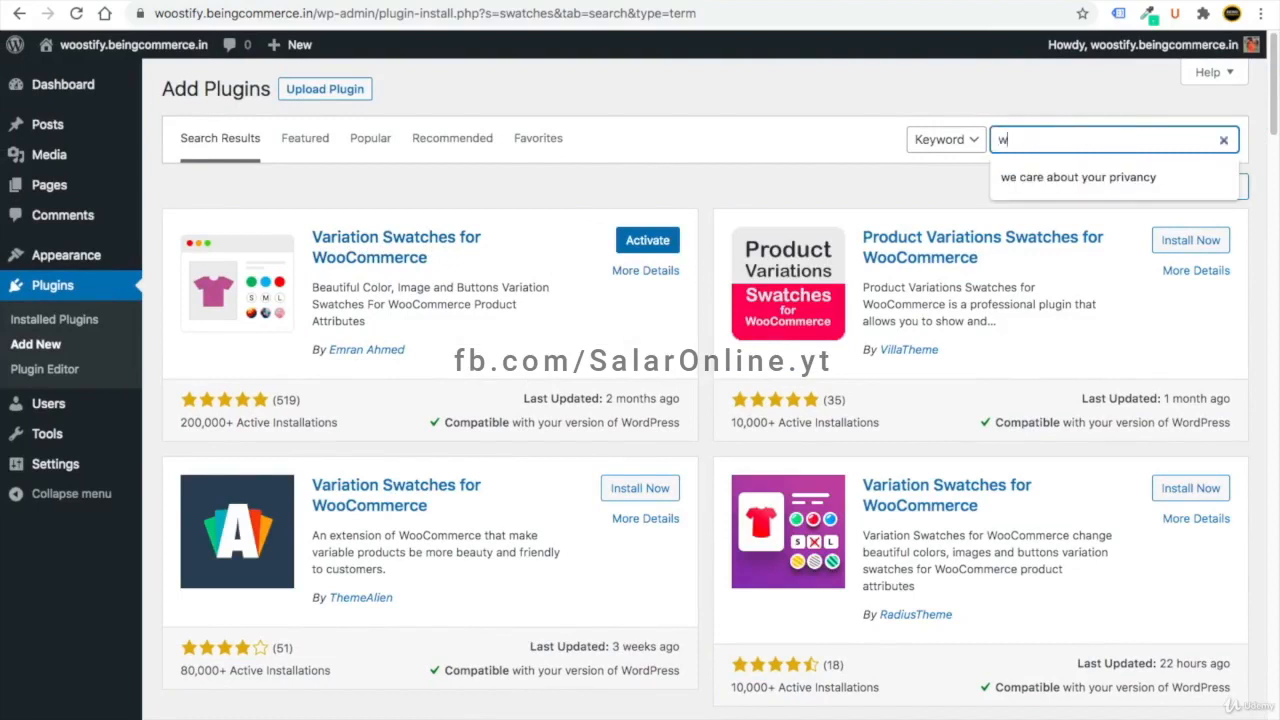
type("shlist")
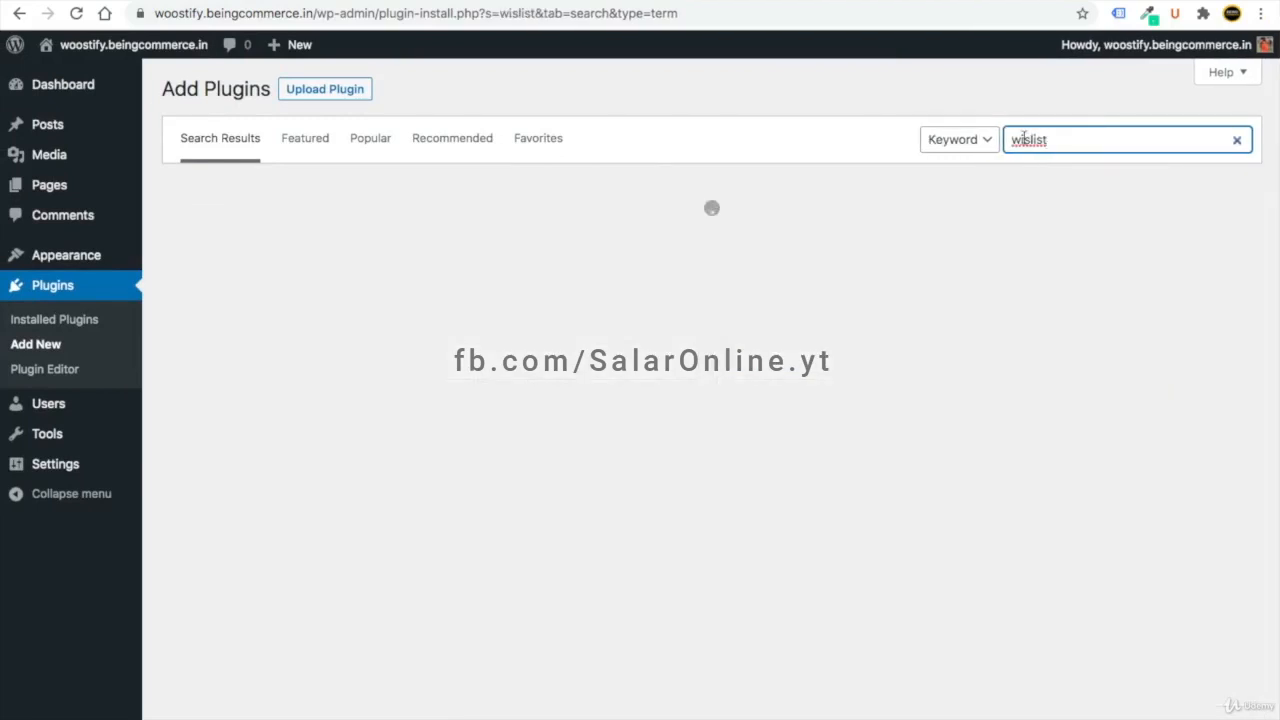
key("Left")
key("Left")
key("Left")
key("Left")
type("h")
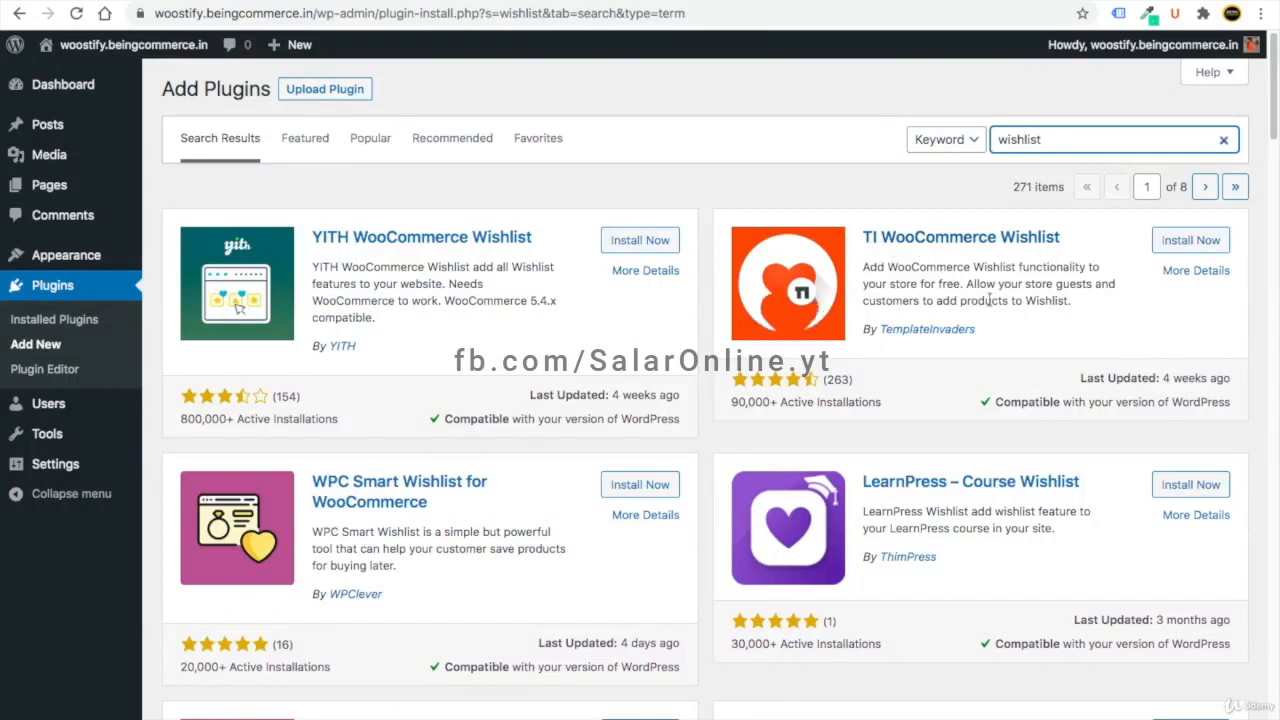
left_click(1190, 240)
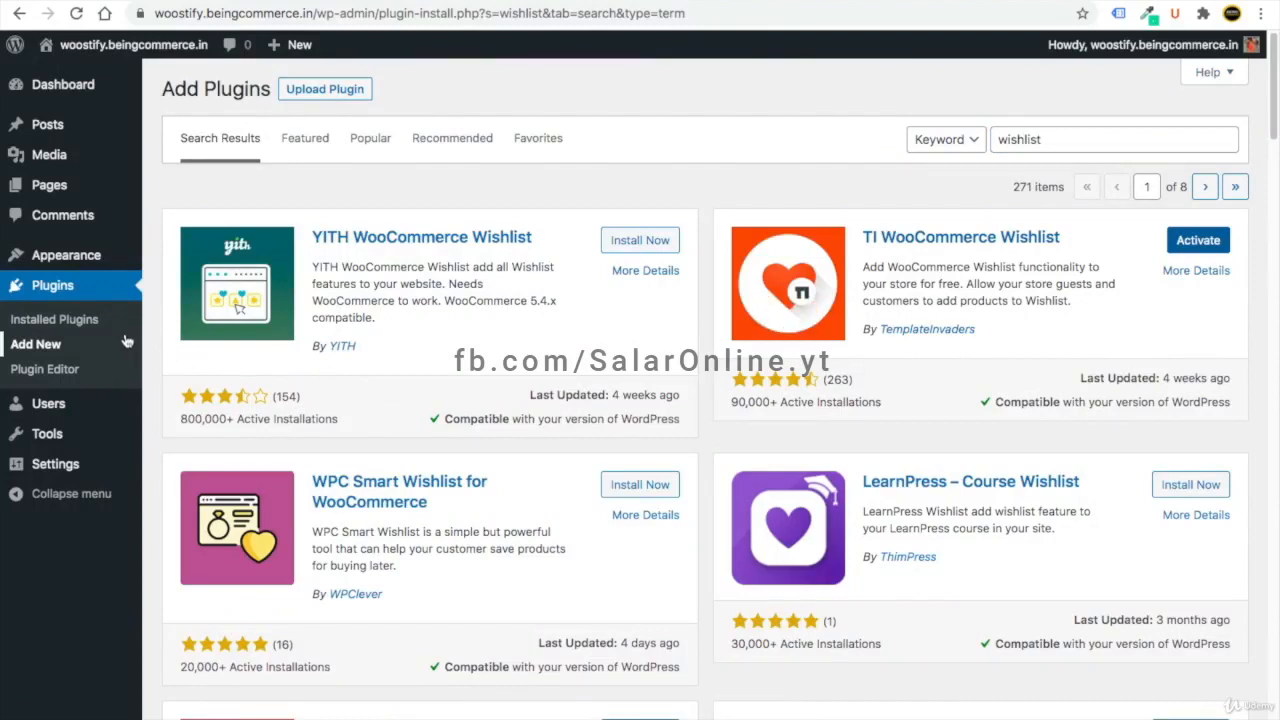
- Activate all installed plugins at once with the Activate bulk action
left_click(55, 320)
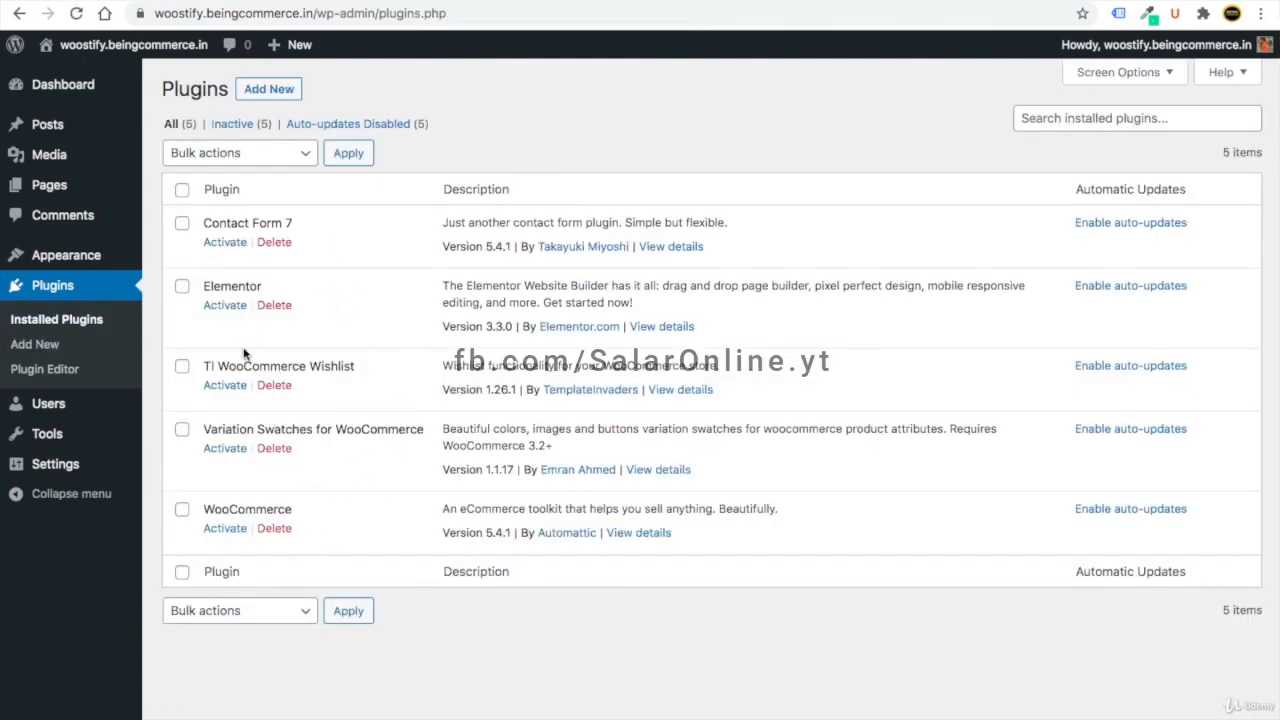
left_click(183, 191)
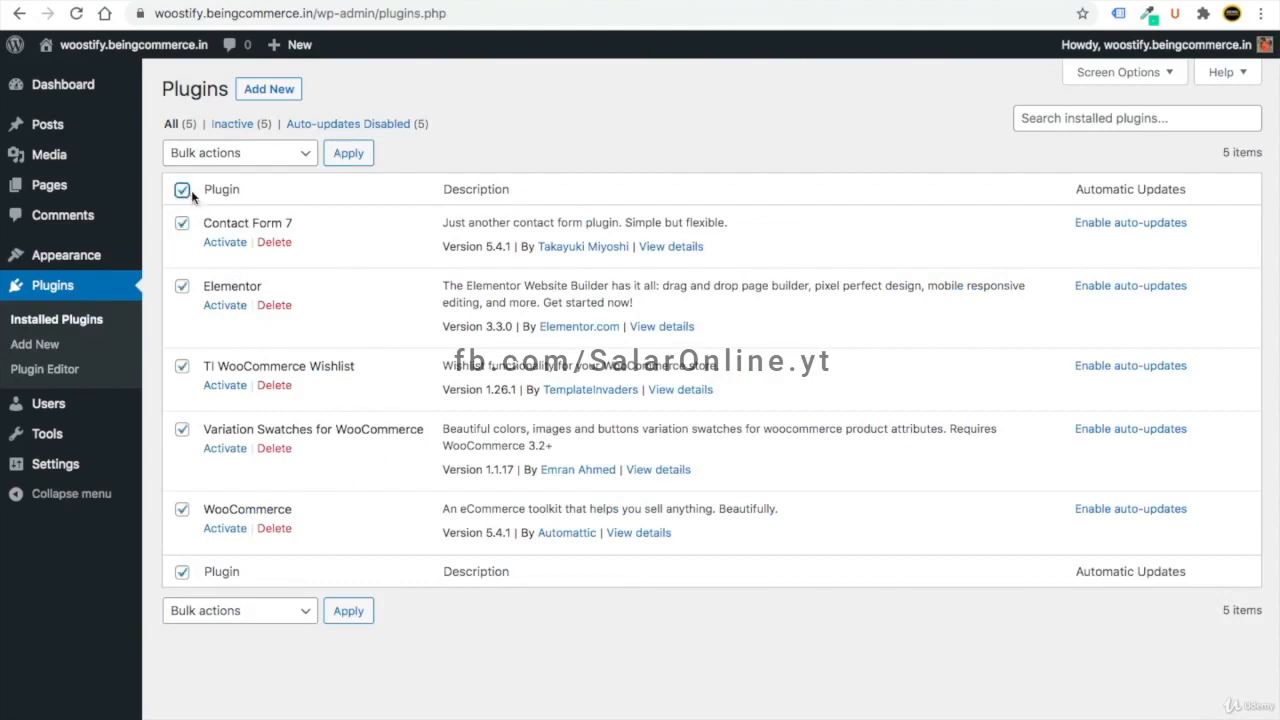
left_click(258, 150)
left_click(252, 172)
left_click(347, 154)
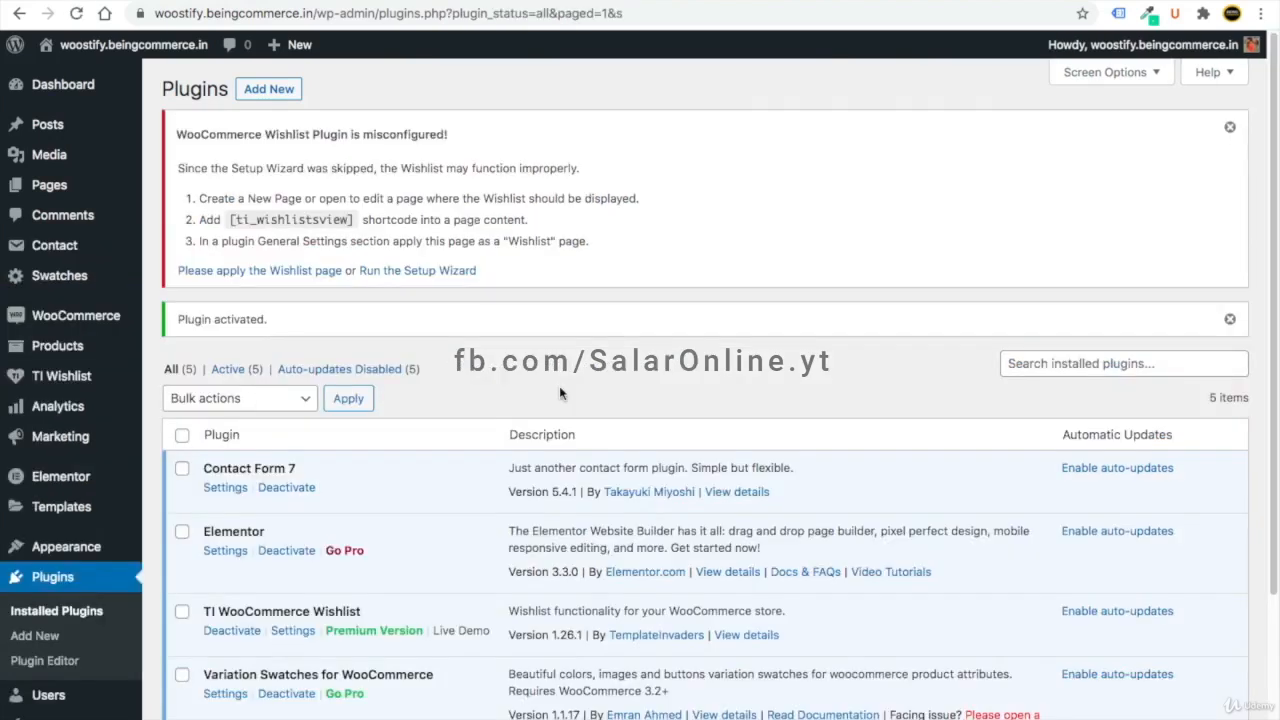
- Enable auto-updates for all five plugins with the bulk action
scroll(536, 395, "down", 2)
scroll(400, 440, "down", 1)
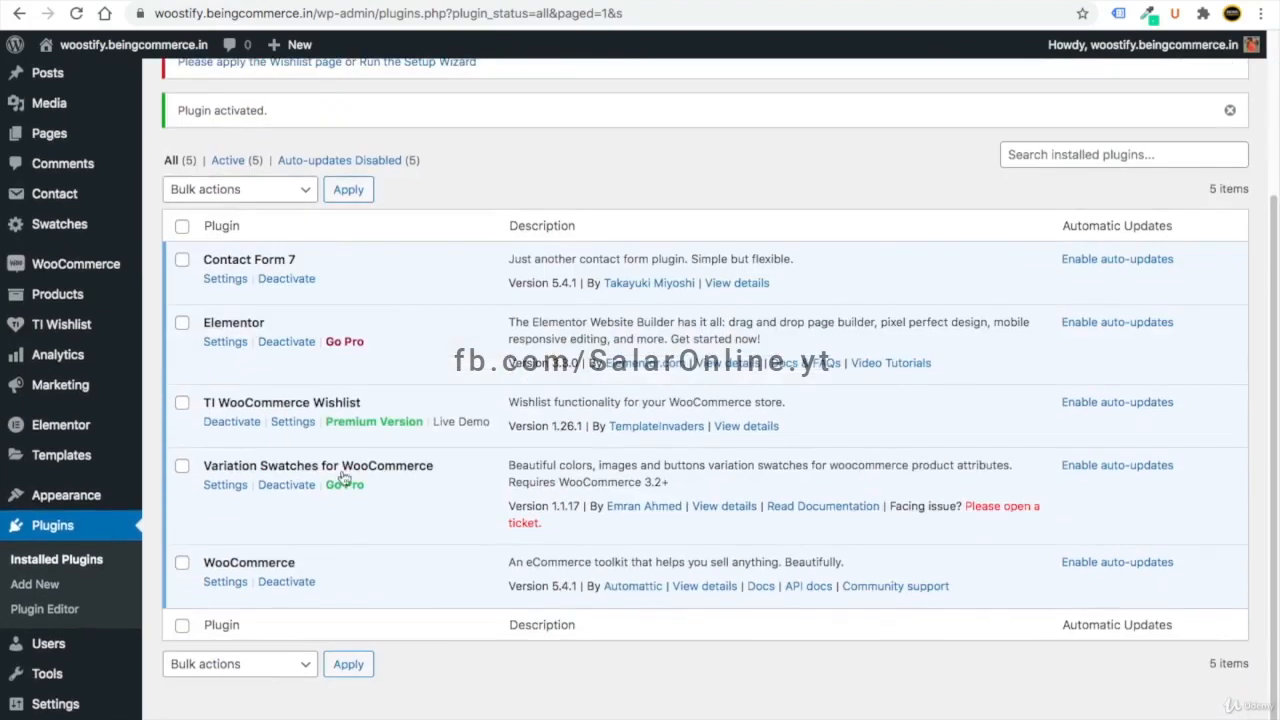
left_click(183, 228)
left_click(222, 192)
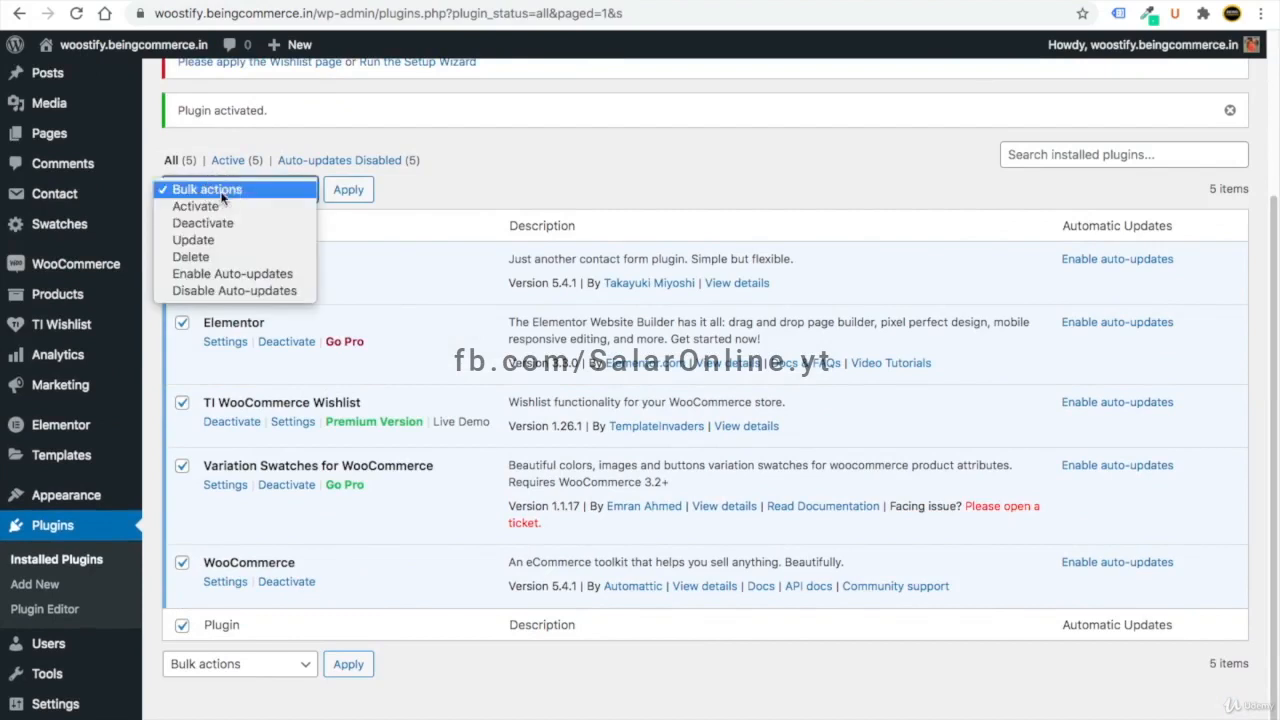
left_click(232, 273)
left_click(350, 193)
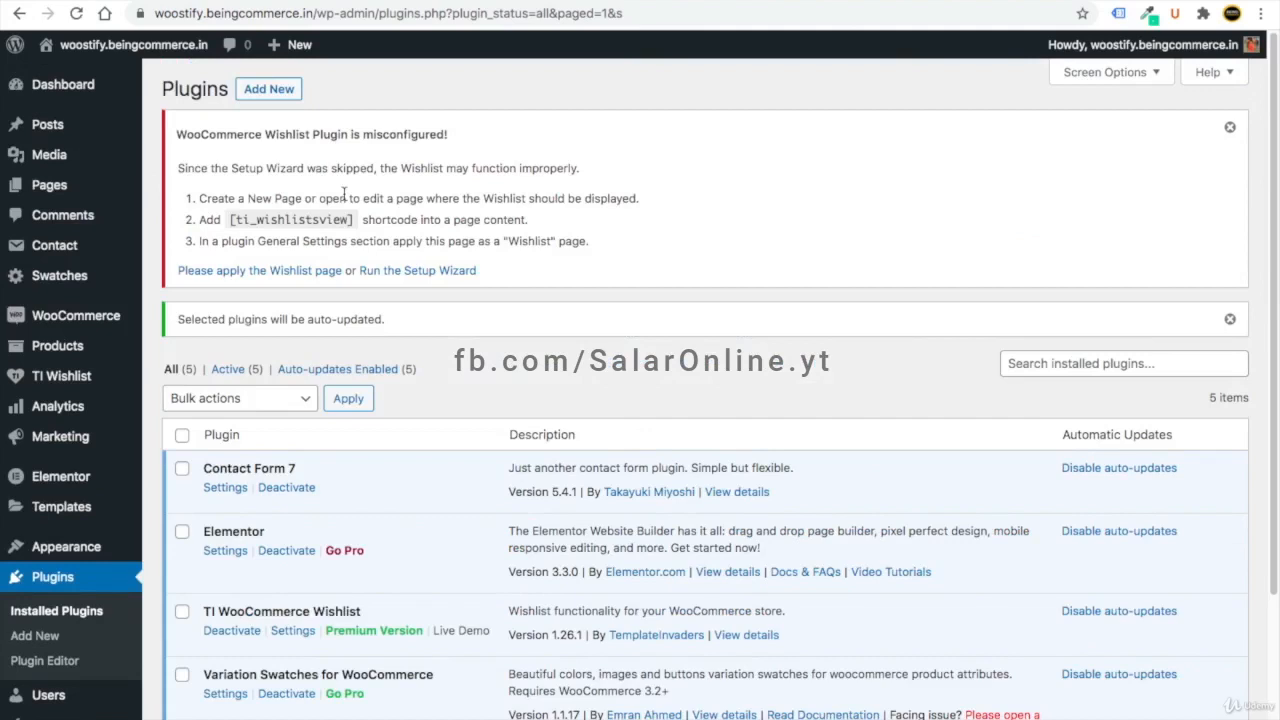
scroll(393, 430, "down", 3)
scroll(393, 430, "up", 3)
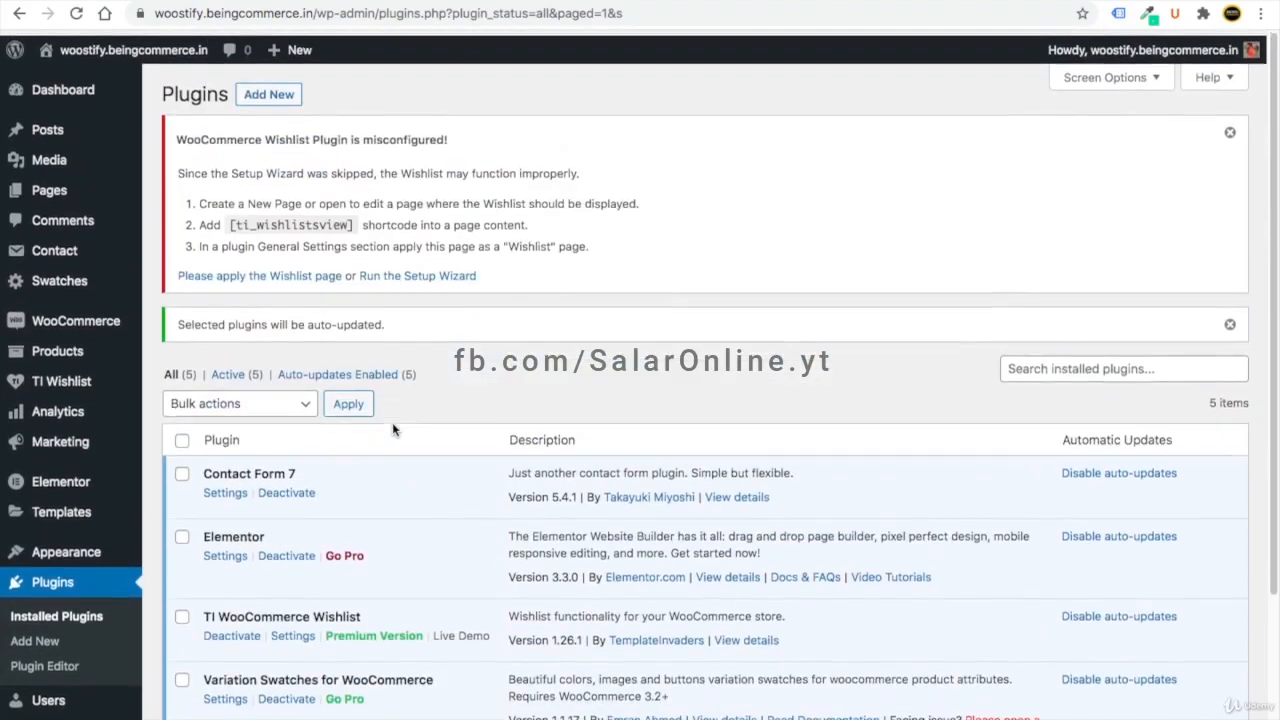
- Untick Elementor Overview in the Dashboard's Screen Options so only WooCommerce Setup remains
left_click(55, 86)
scroll(432, 420, "down", 4)
scroll(432, 400, "up", 2)
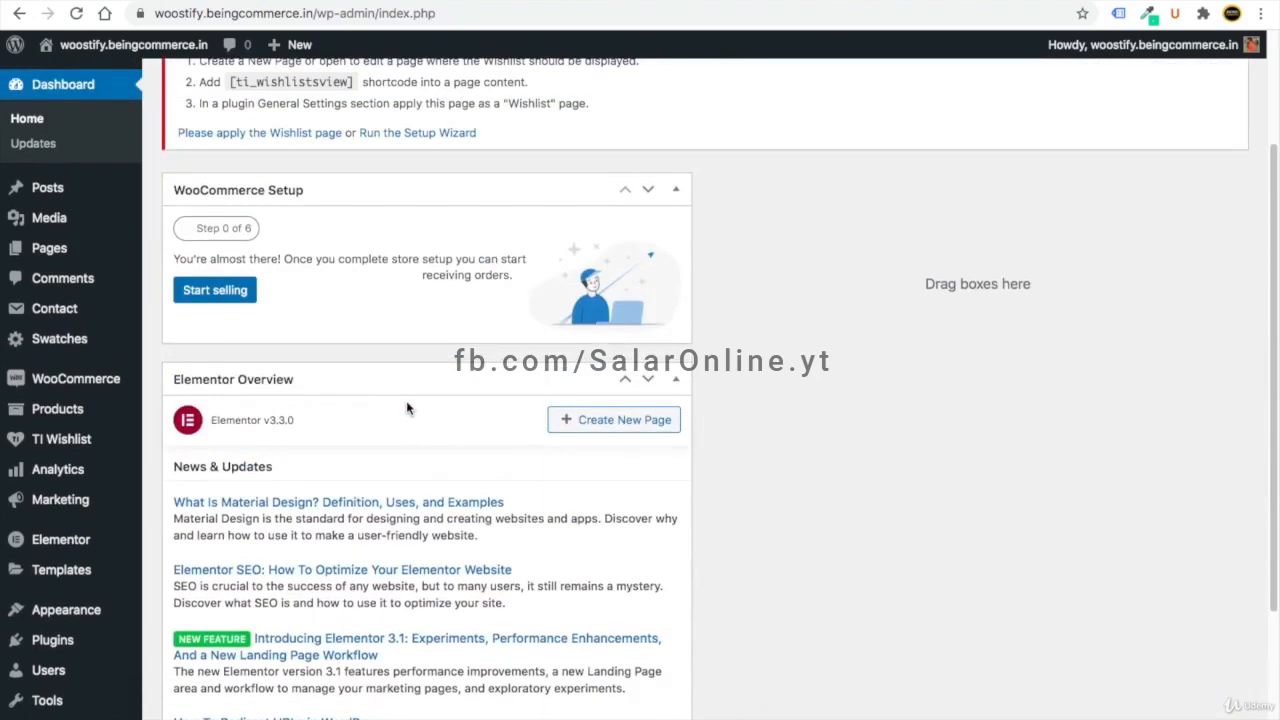
scroll(407, 408, "down", 3)
scroll(400, 430, "up", 4)
left_click_drag(449, 560, 700, 361)
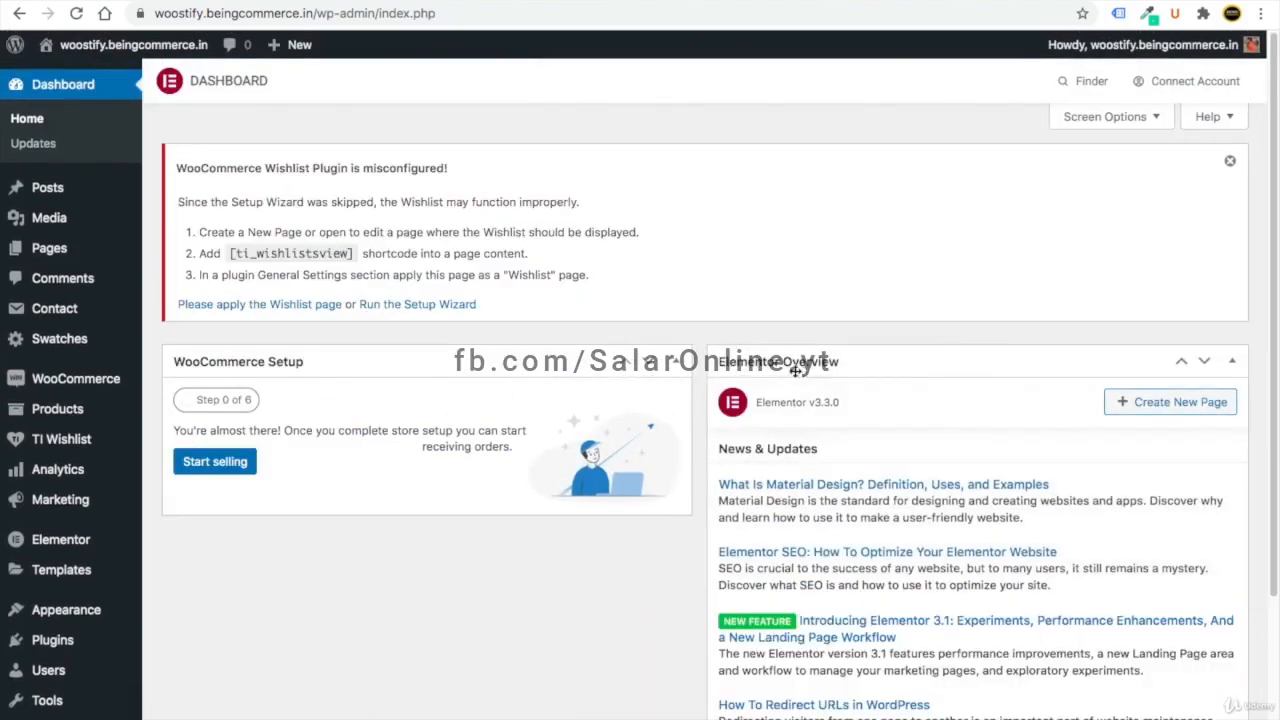
left_click(1130, 118)
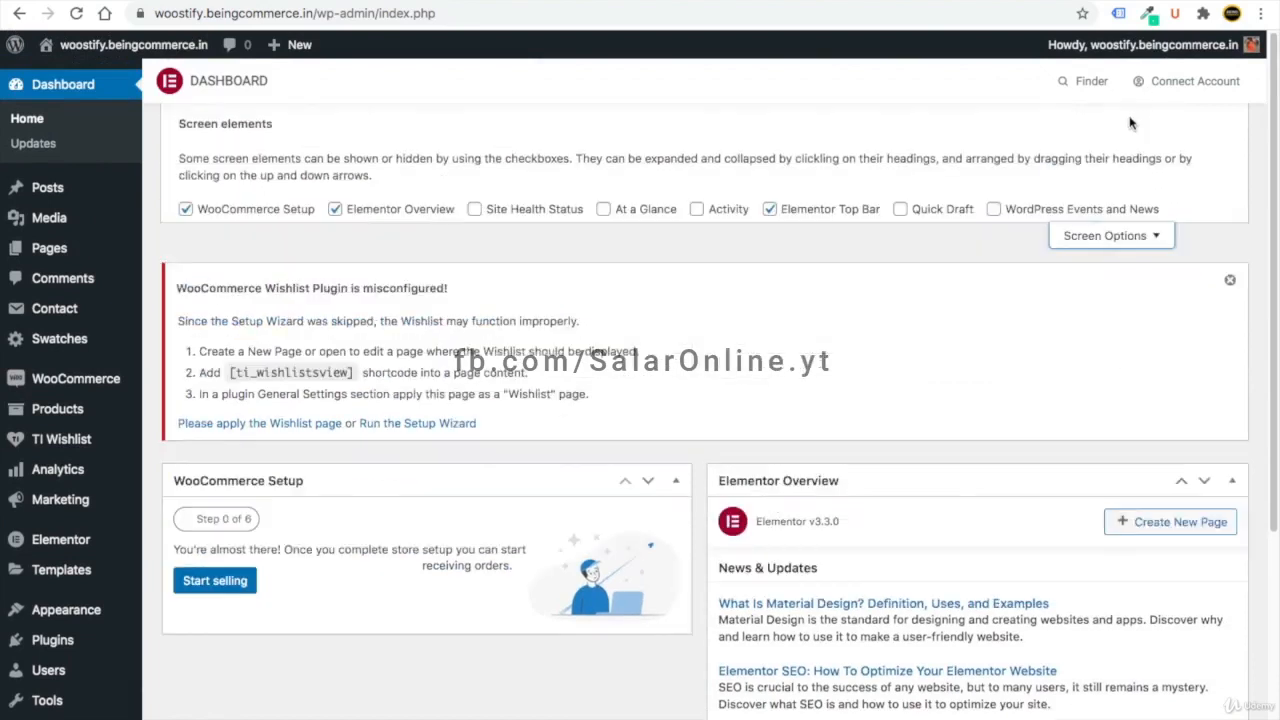
left_click(335, 211)
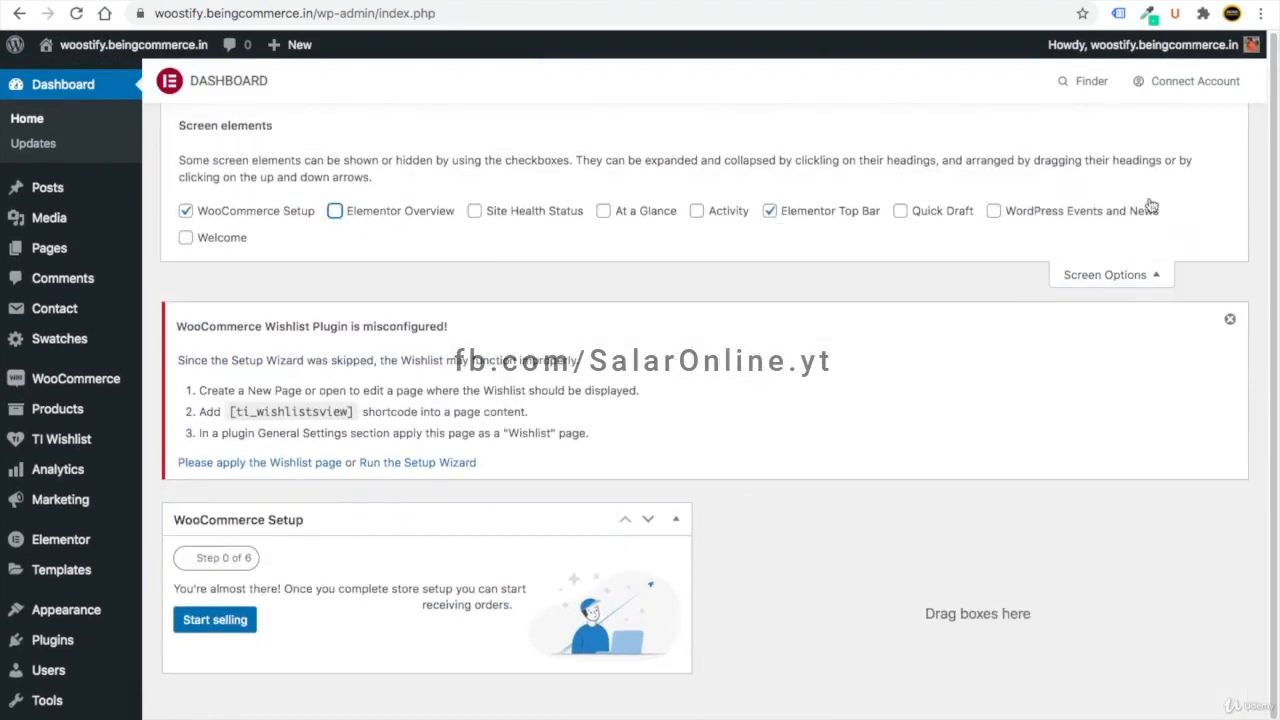
left_click(1110, 274)
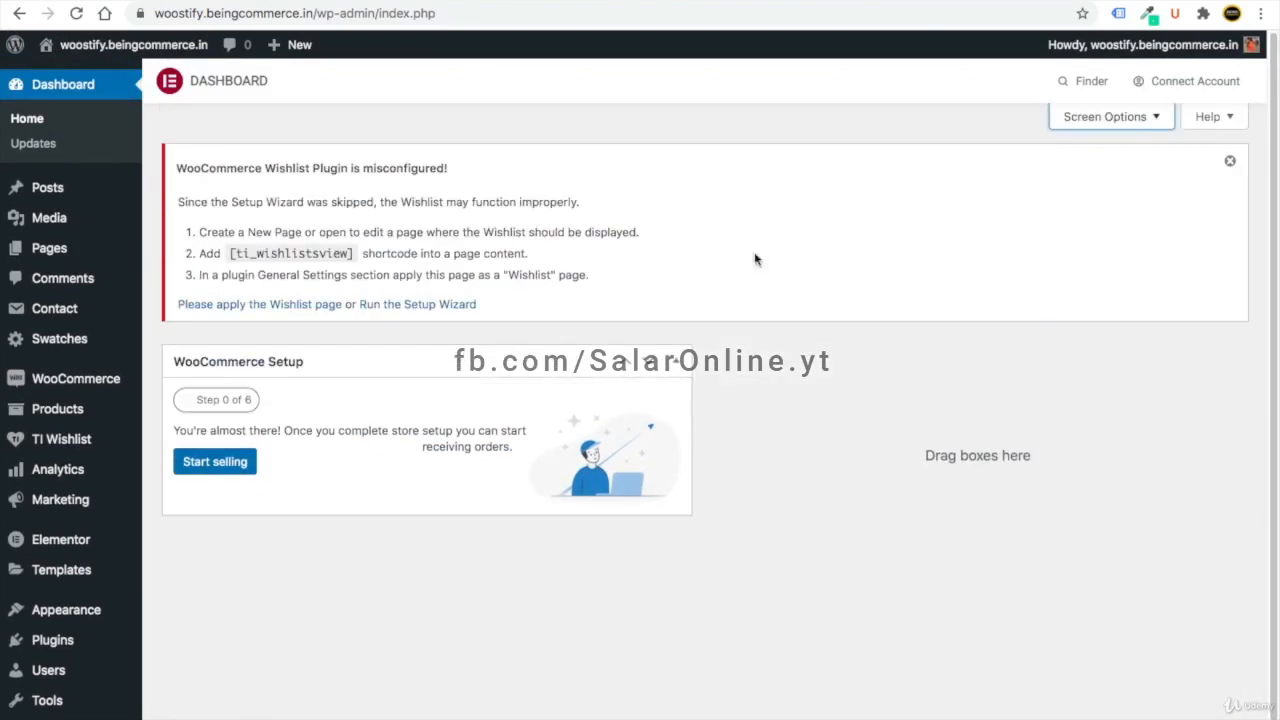
- Complete the TI Wishlist wizard with default page, button and processing options, skipping Share
left_click(419, 309)
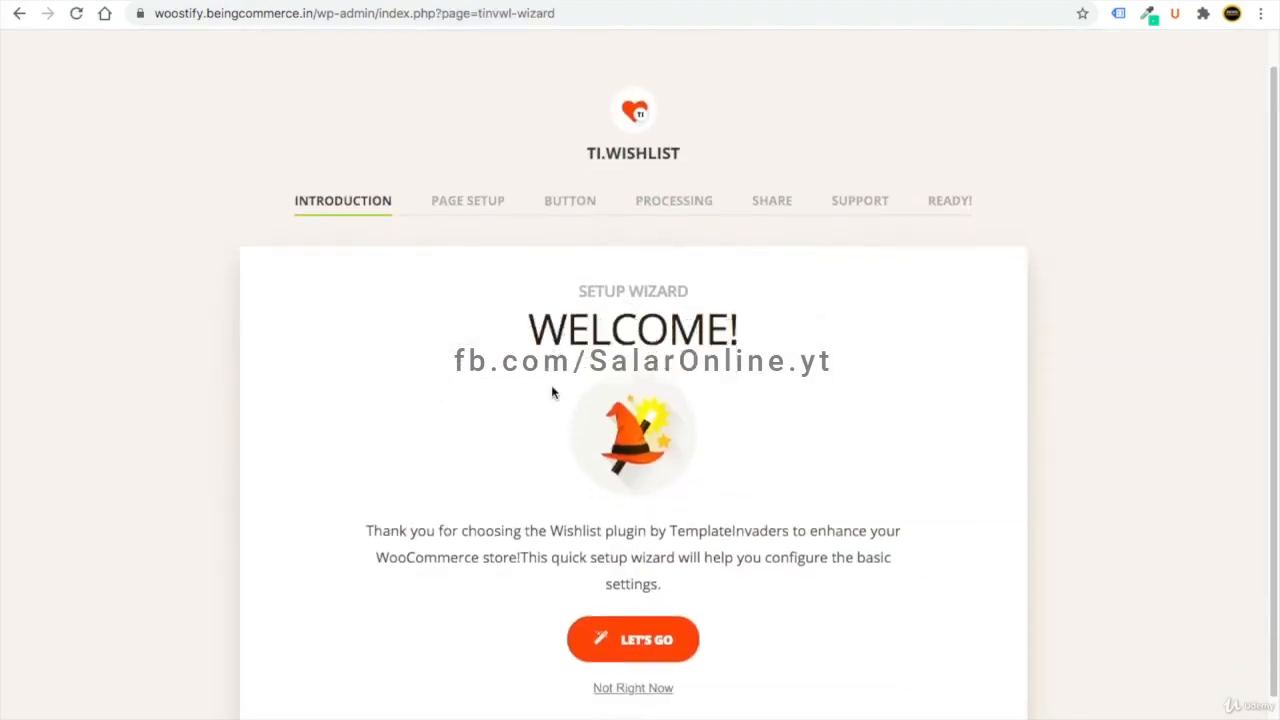
scroll(595, 405, "down", 2)
left_click(643, 573)
left_click(900, 535)
left_click(905, 590)
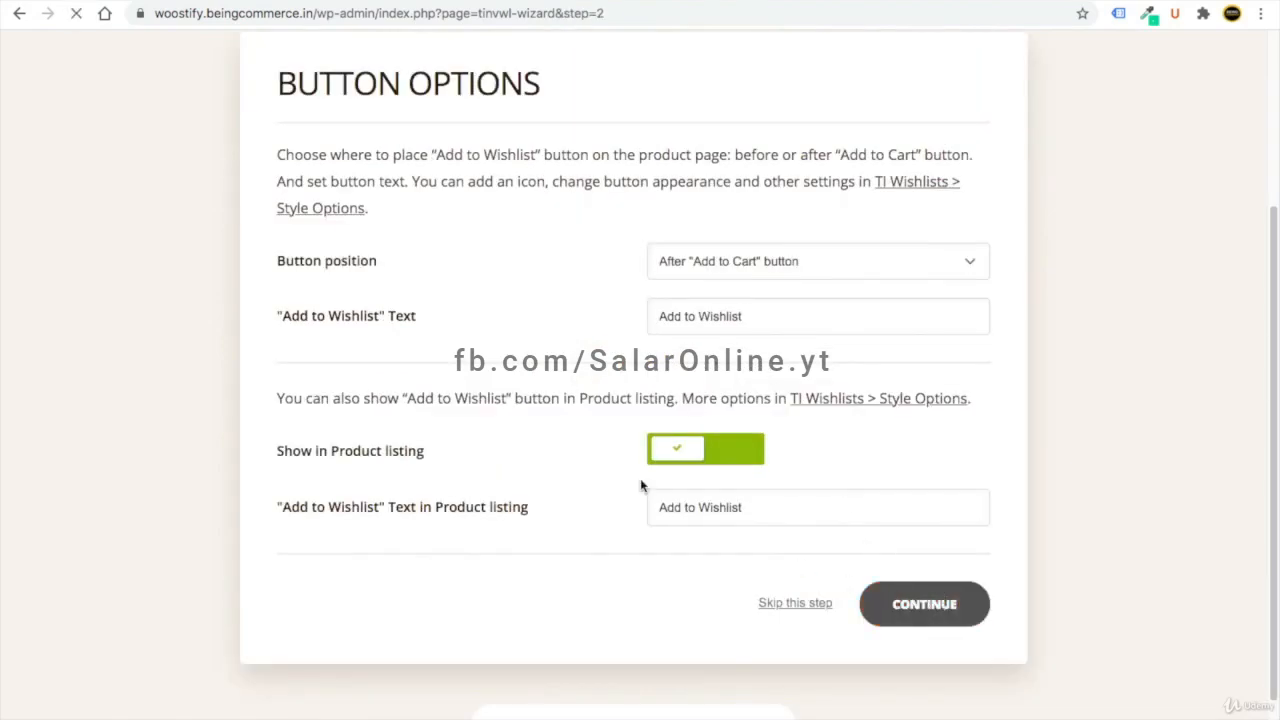
left_click(903, 587)
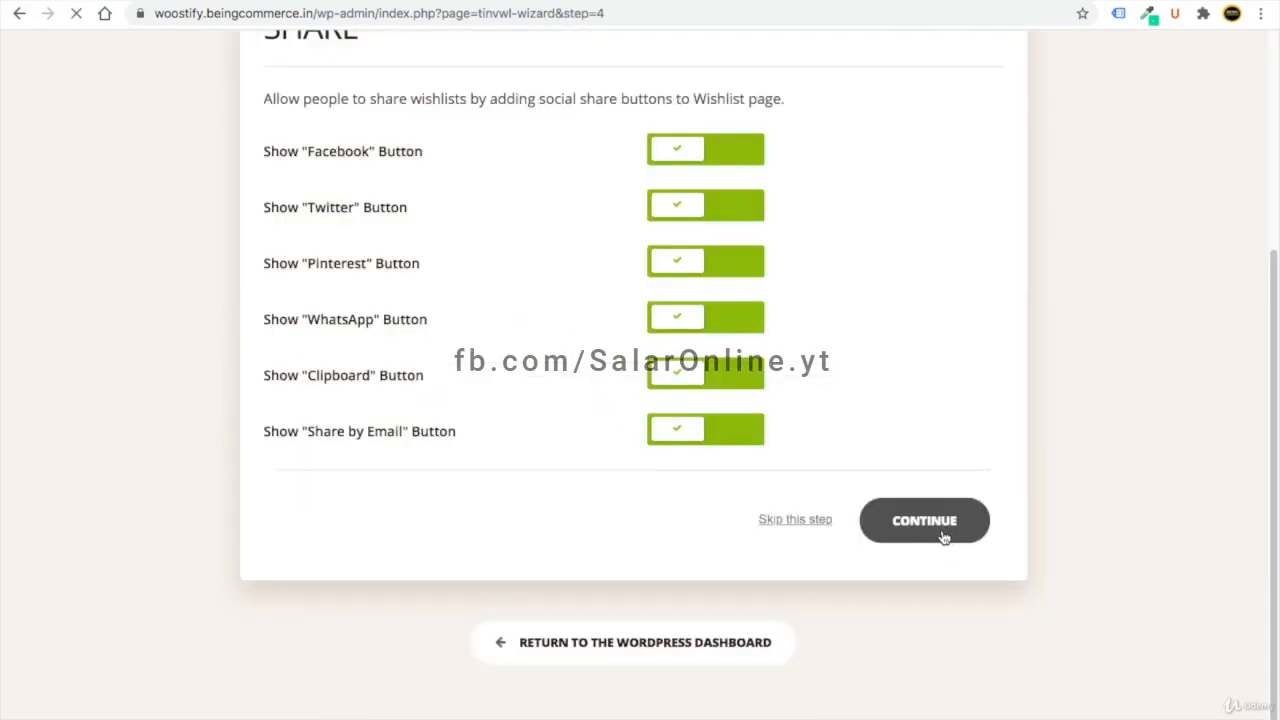
left_click(814, 524)
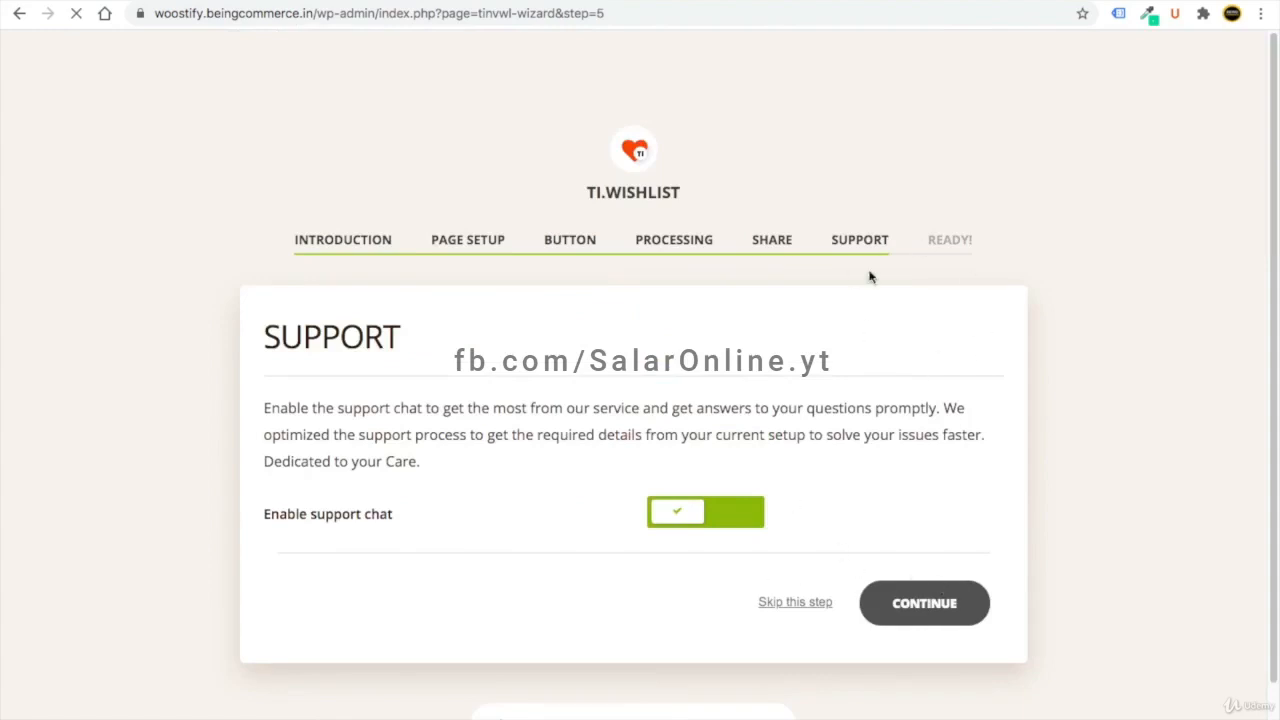
scroll(928, 338, "down", 2)
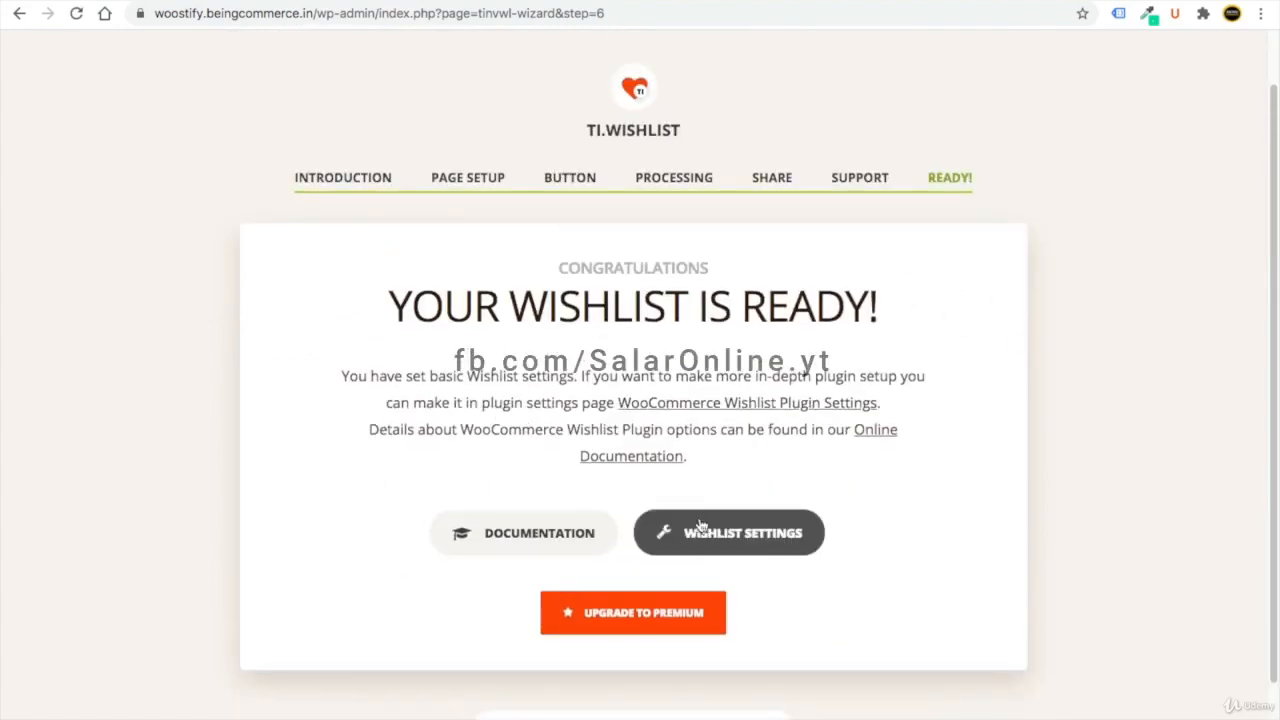
scroll(630, 600, "down", 2)
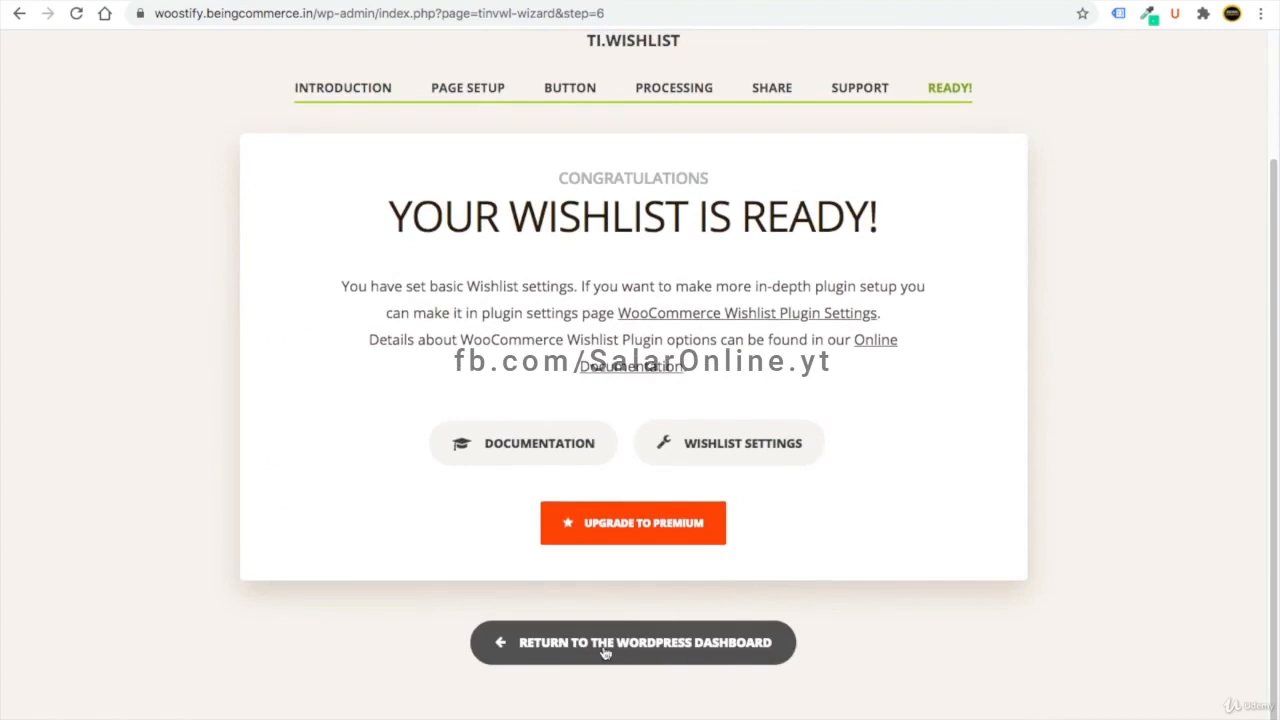
left_click(665, 645)
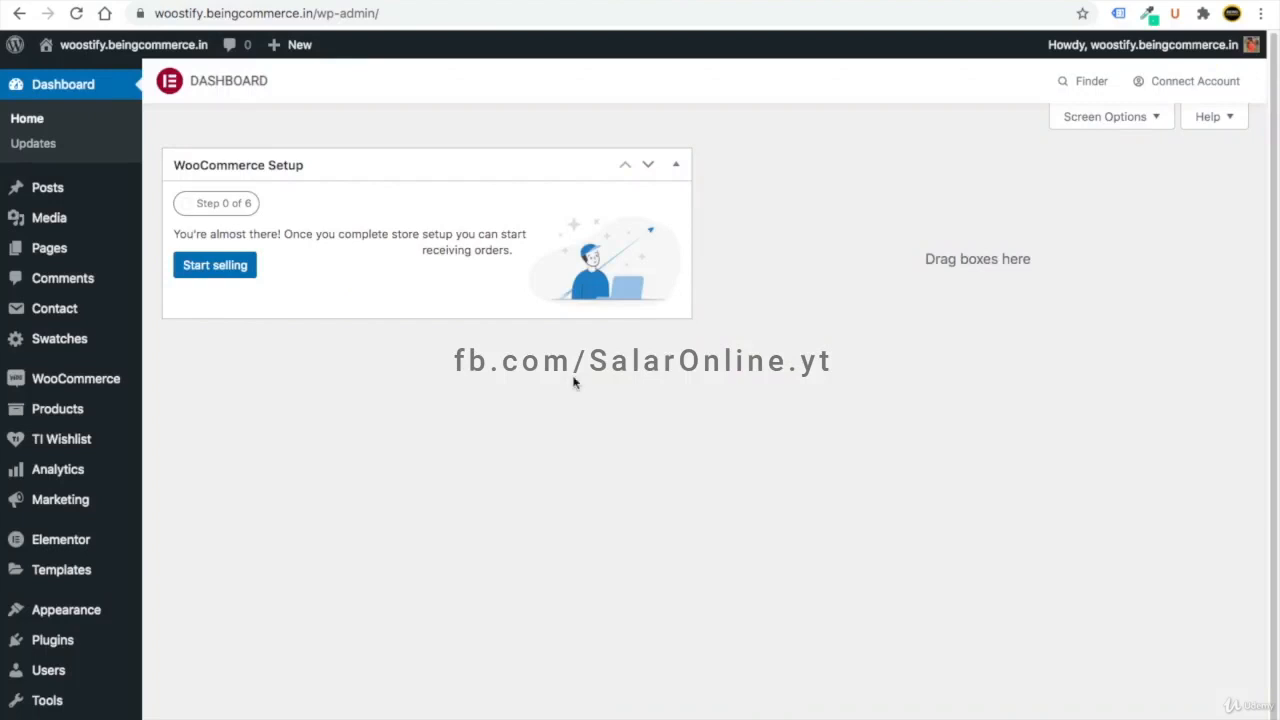
- Enter the store address in India — Chhattisgarh, decline tracking, and pick Fashion, apparel, and accessories
left_click(215, 266)
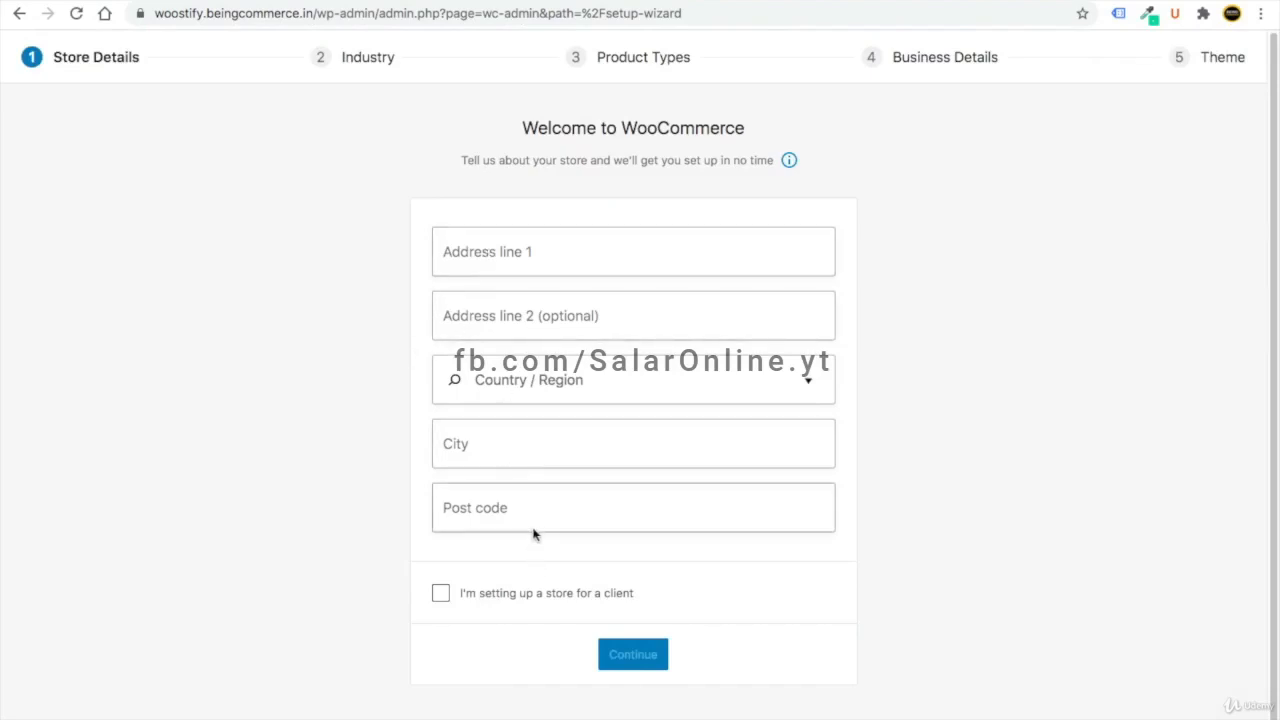
left_click(469, 261)
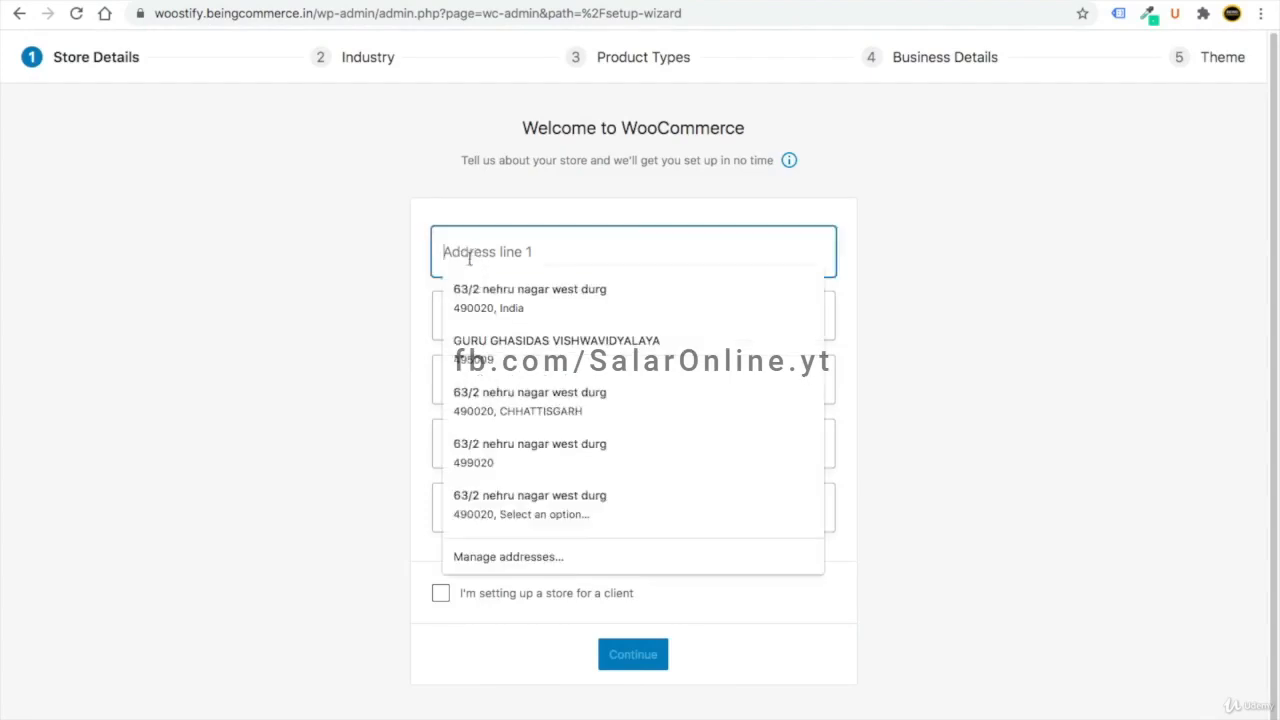
left_click(495, 392)
type("ind")
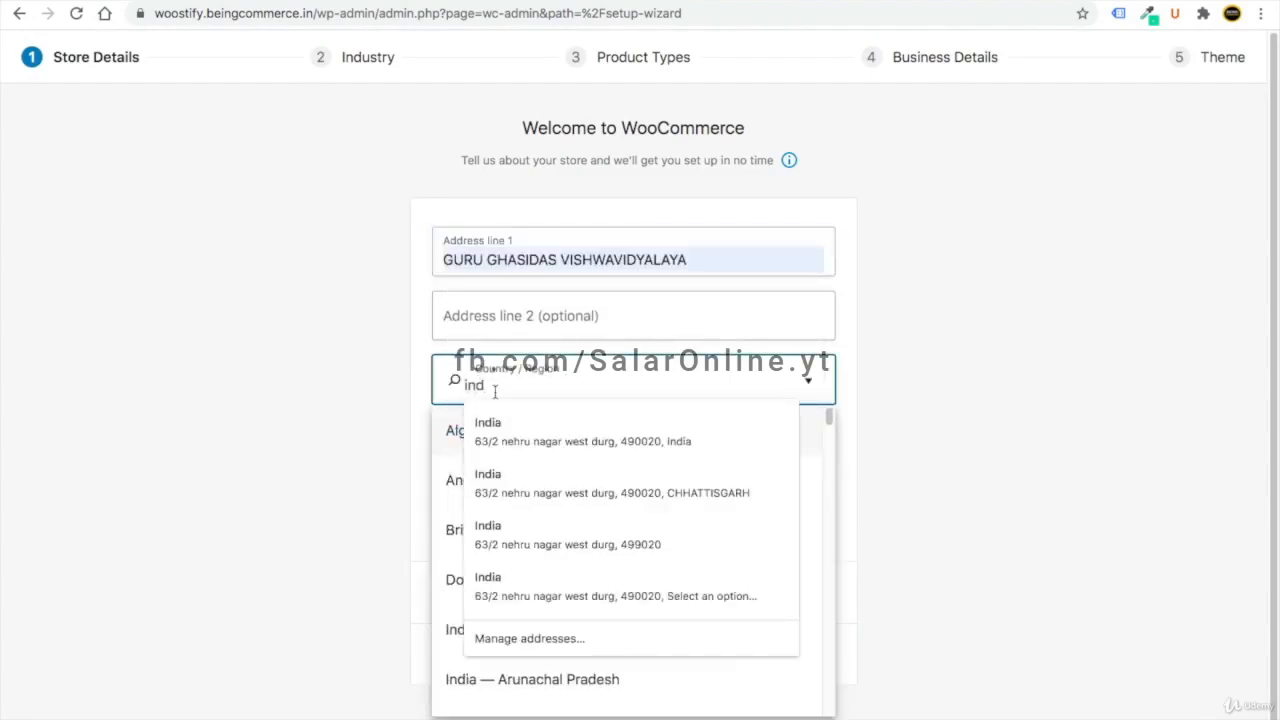
left_click(506, 416)
left_click(520, 510)
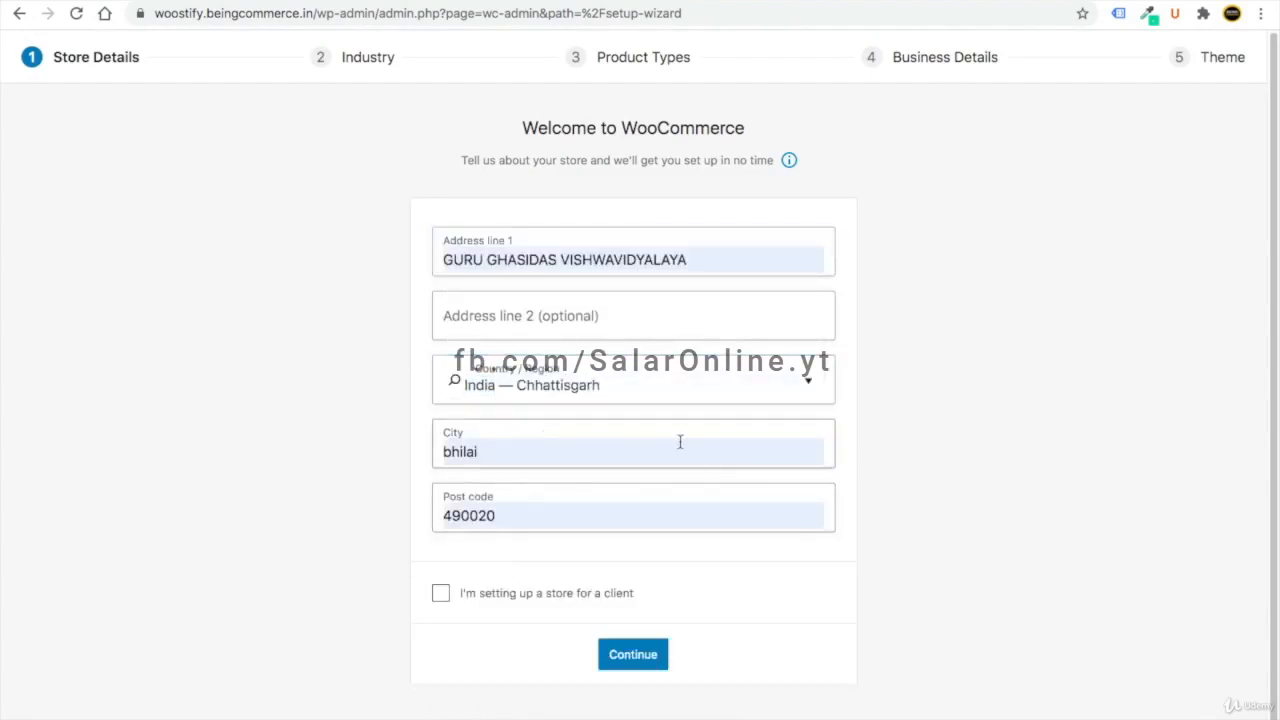
left_click(633, 654)
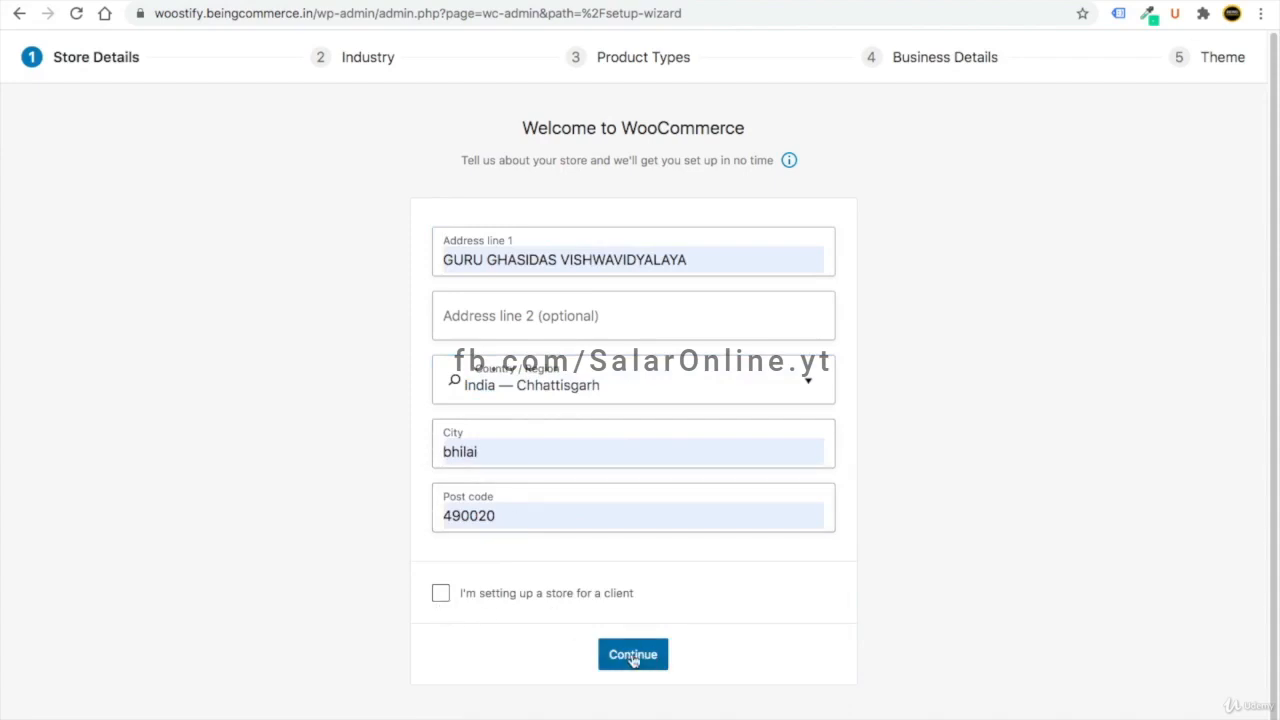
left_click(740, 431)
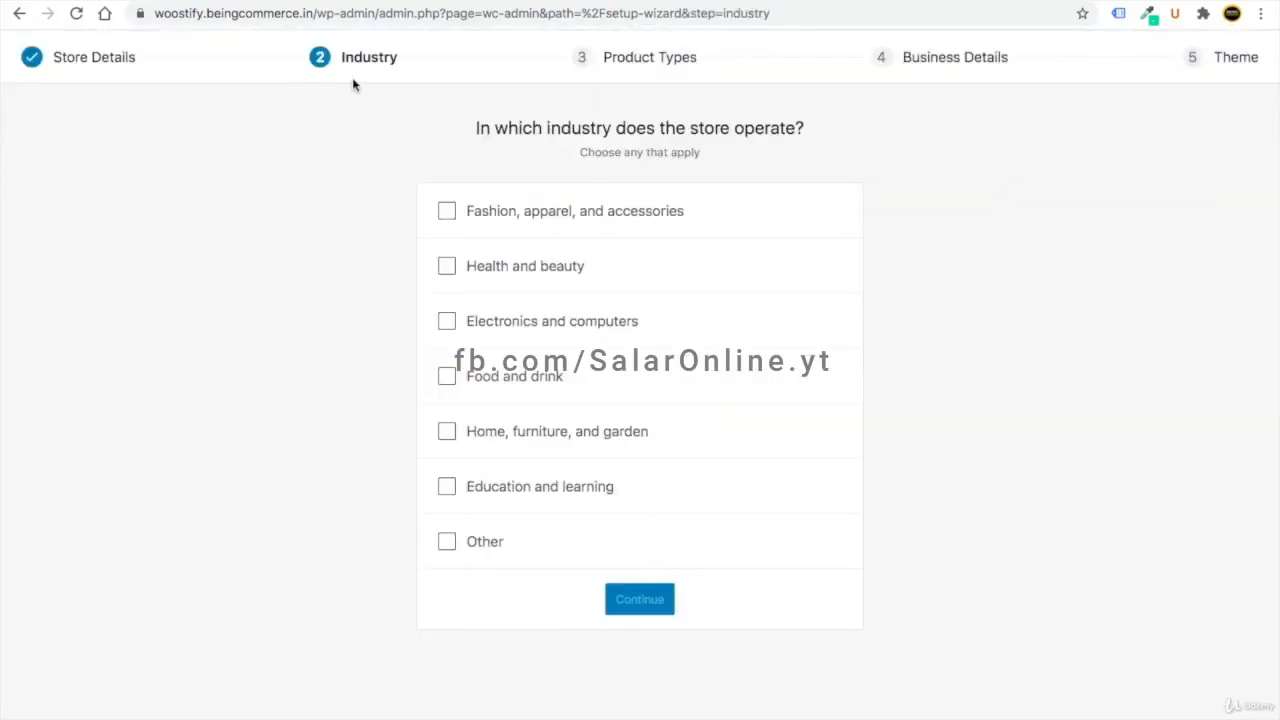
left_click(452, 210)
- Confirm physical products, state there are no products yet and no selling elsewhere
left_click(642, 608)
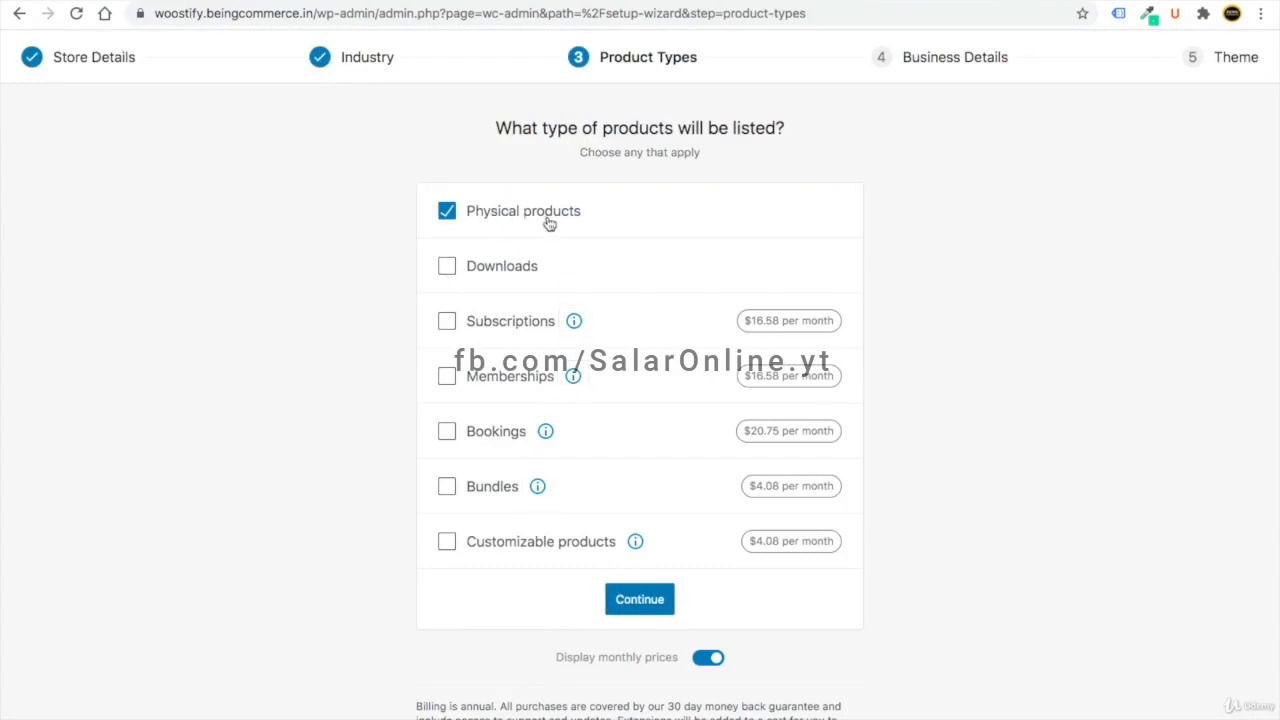
left_click(652, 605)
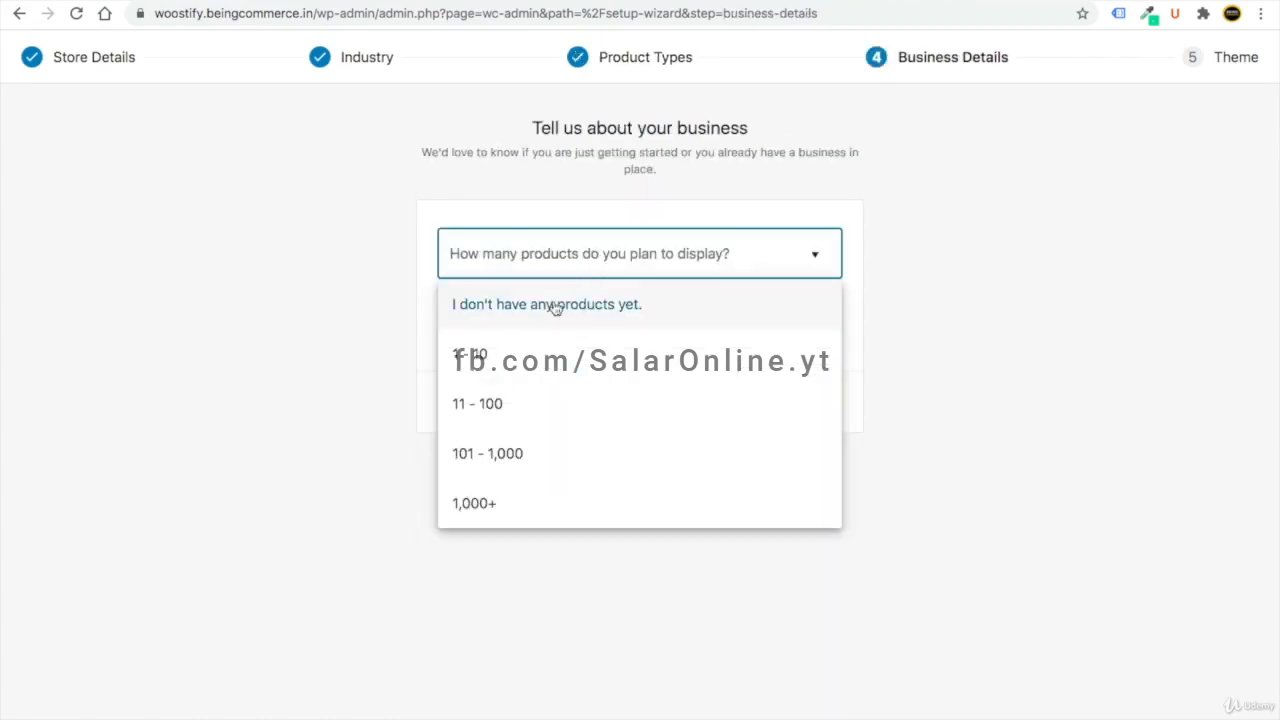
left_click(507, 400)
left_click(518, 258)
left_click(537, 308)
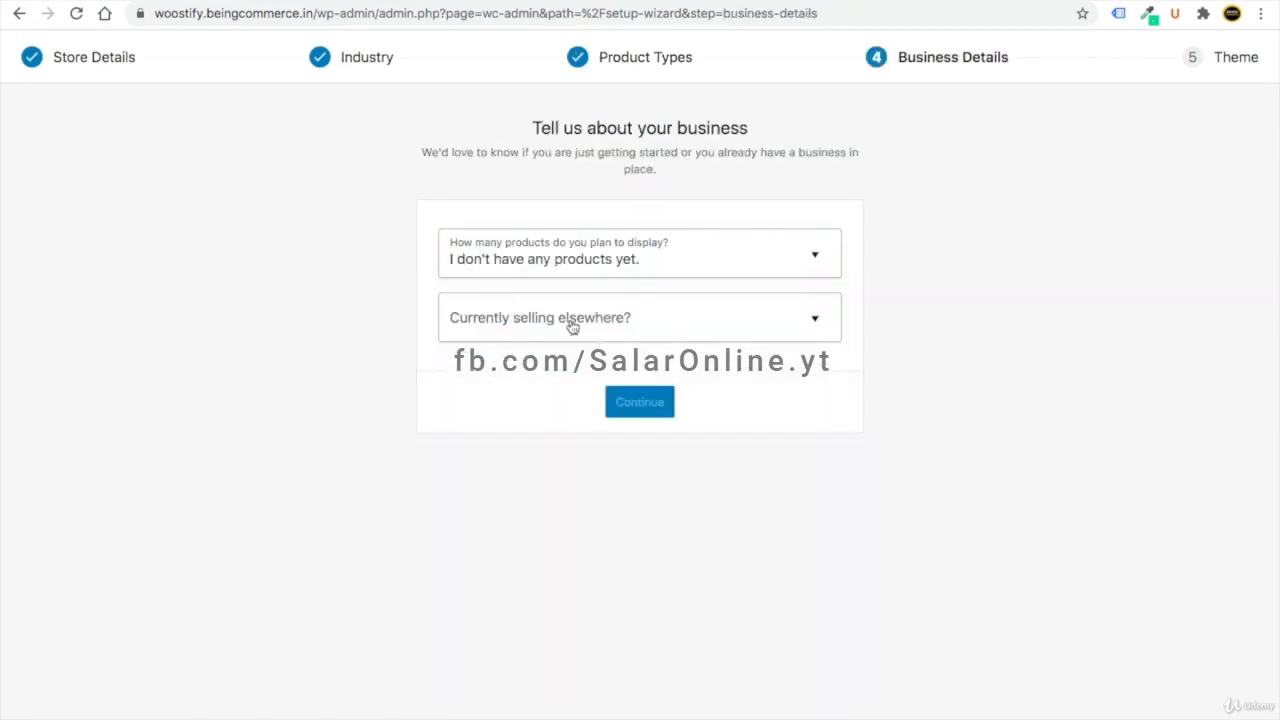
left_click(537, 315)
left_click(549, 372)
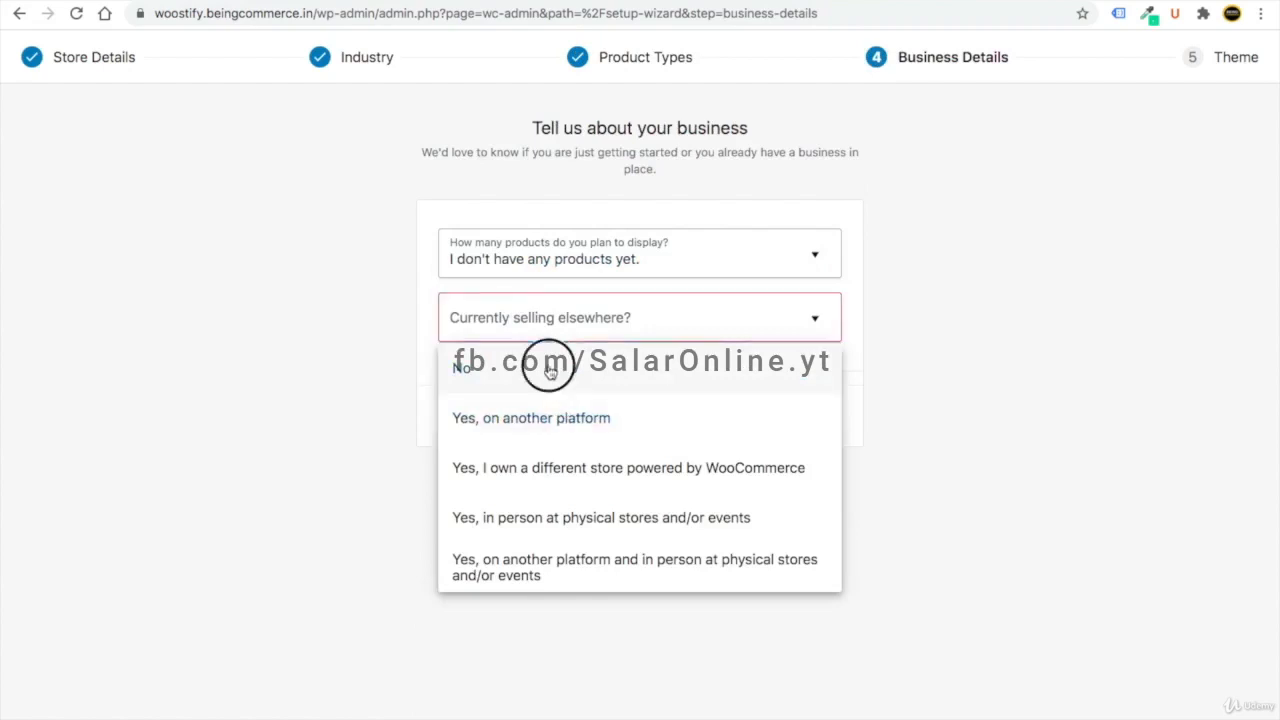
- Untick MailPoet, Facebook, Google Listings and Ads and Mailchimp, then submit business details
scroll(846, 337, "down", 4)
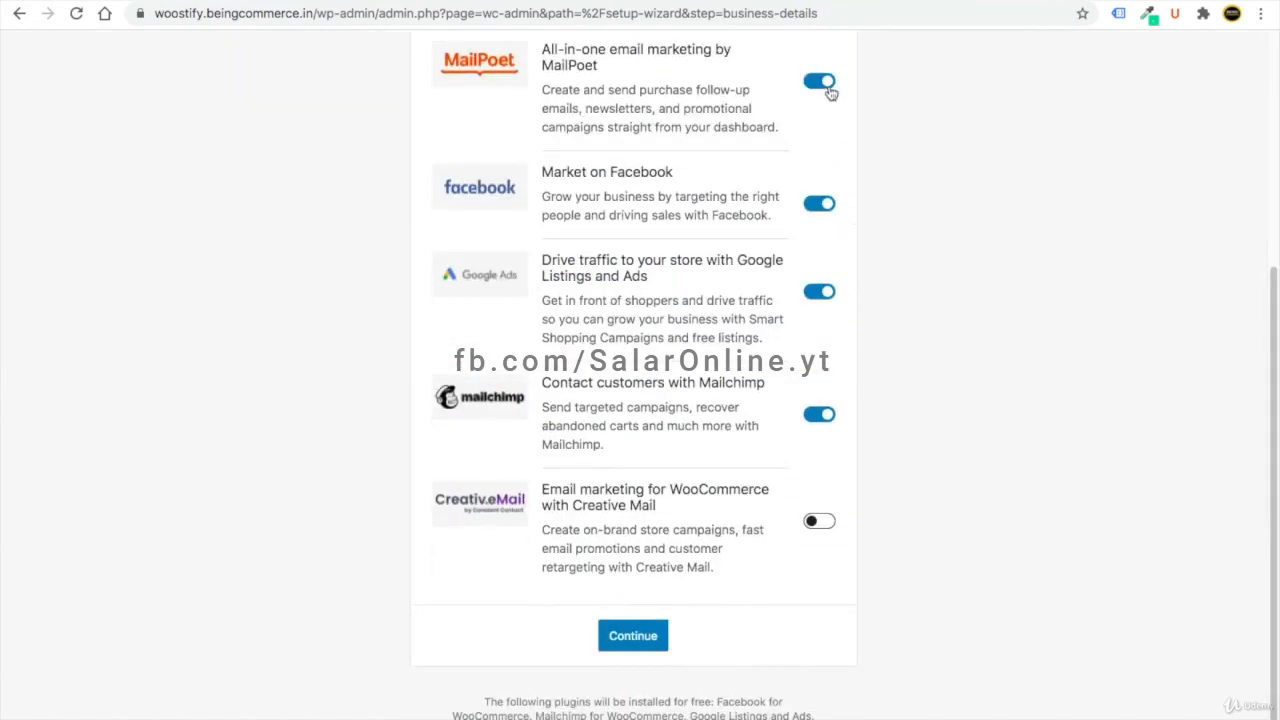
left_click(827, 88)
left_click(828, 222)
left_click(828, 308)
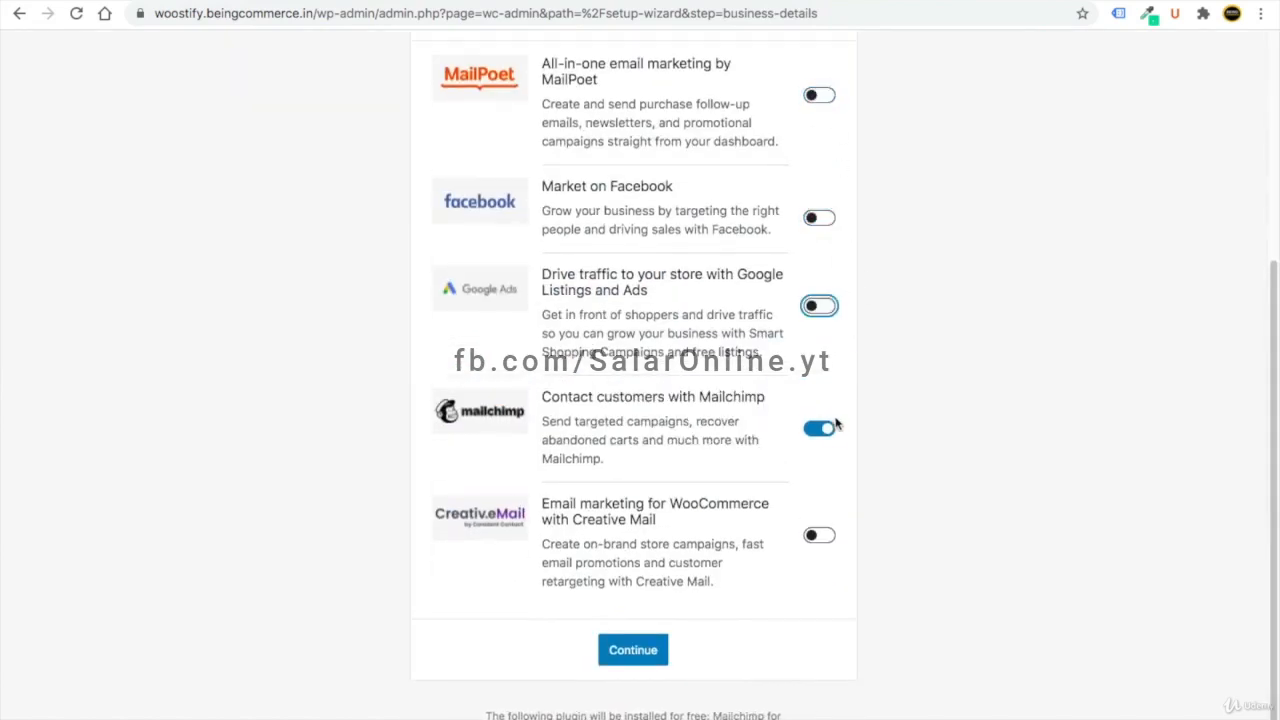
left_click(836, 426)
left_click(660, 714)
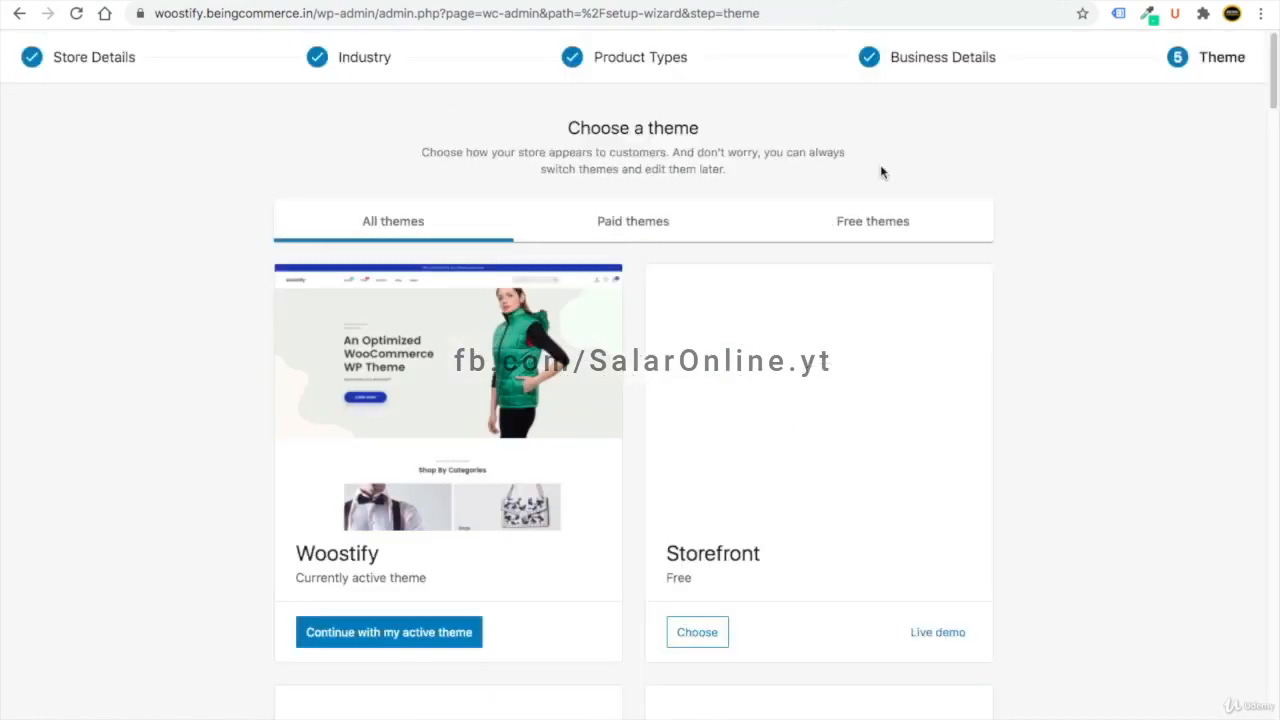
- Keep the active Woostify theme in the setup wizard
scroll(748, 313, "down", 1)
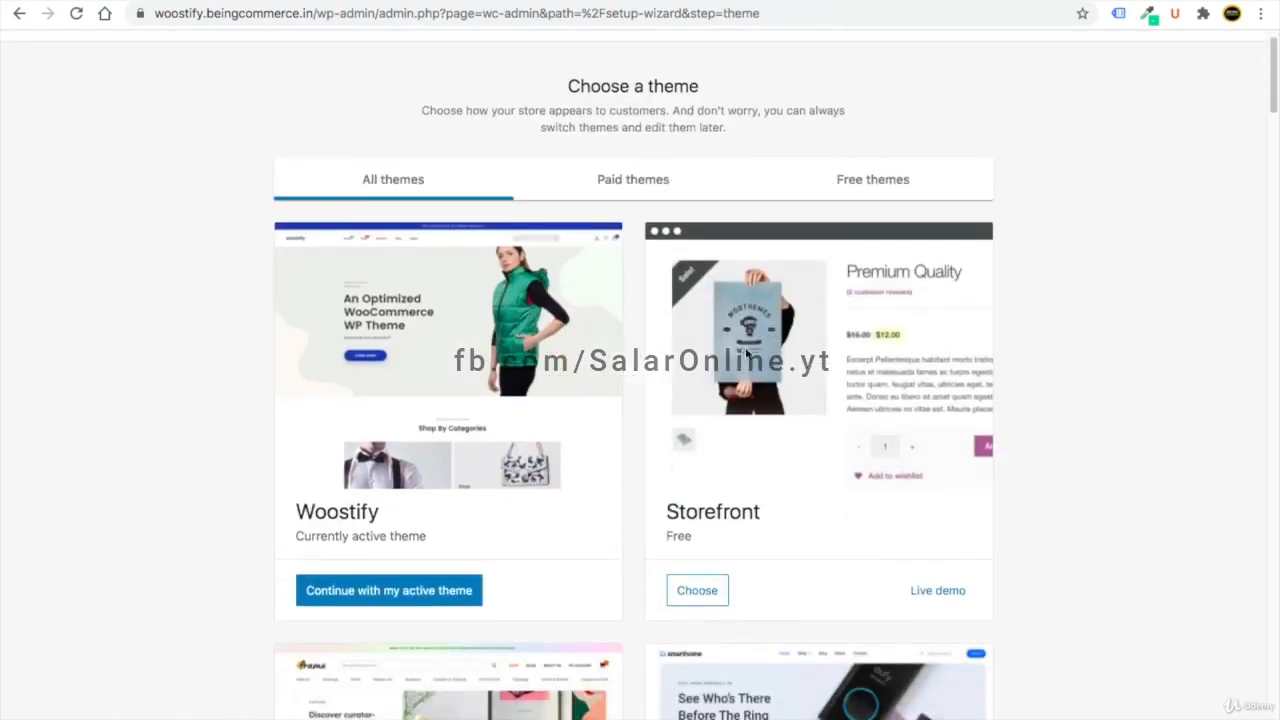
scroll(735, 345, "down", 1)
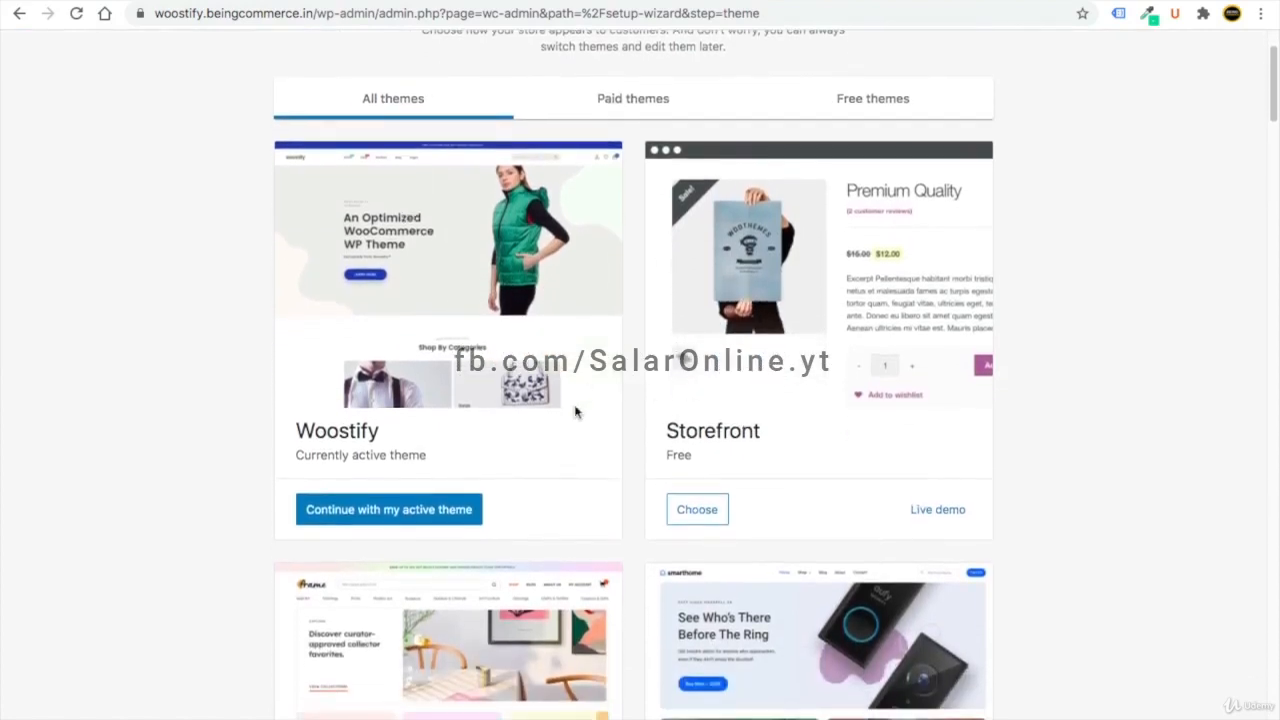
scroll(427, 539, "up", 1)
left_click_drag(404, 453, 298, 450)
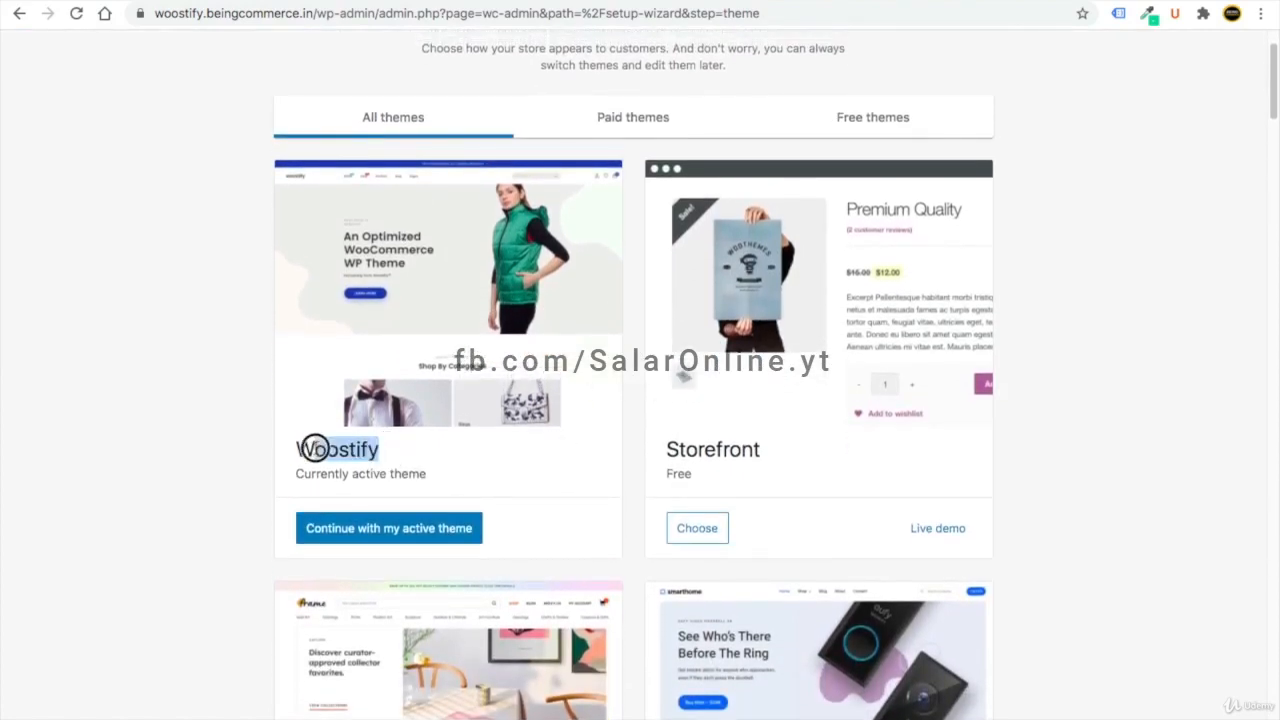
left_click(389, 530)
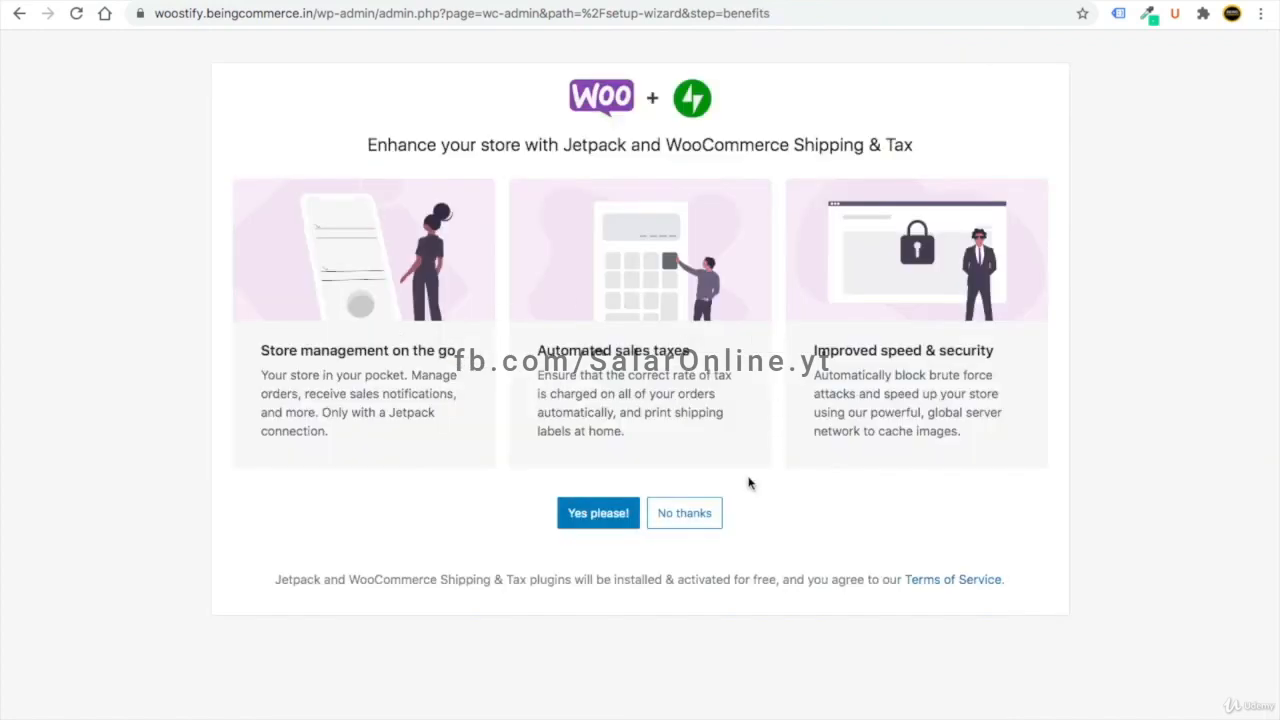
- Decline the Jetpack offer and set WooCommerce to sell only to India
left_click(690, 515)
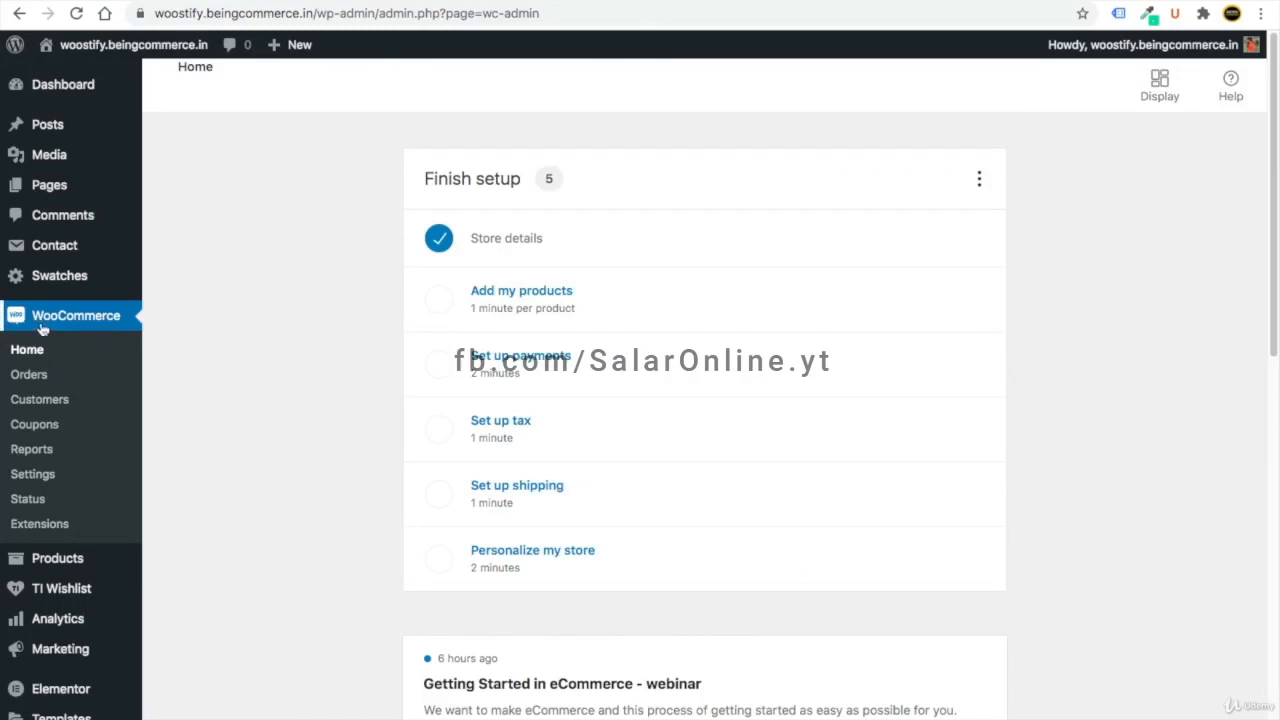
left_click(22, 480)
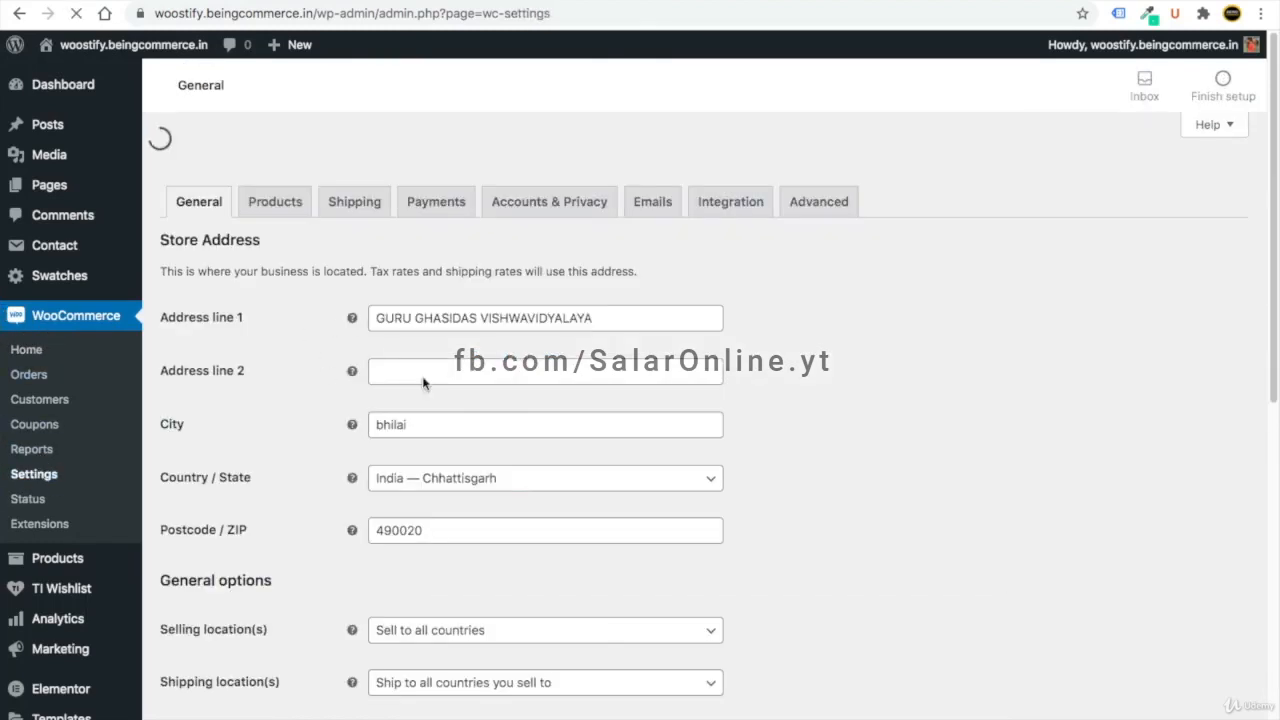
scroll(400, 350, "down", 5)
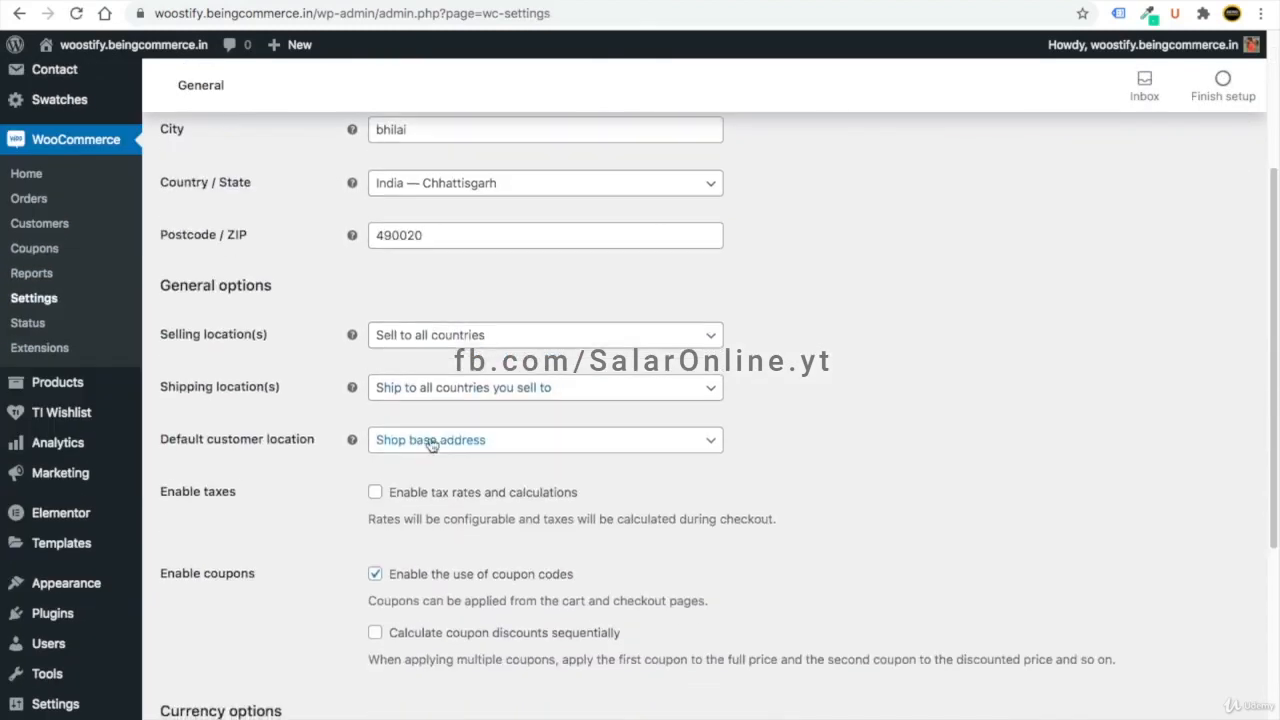
left_click(458, 343)
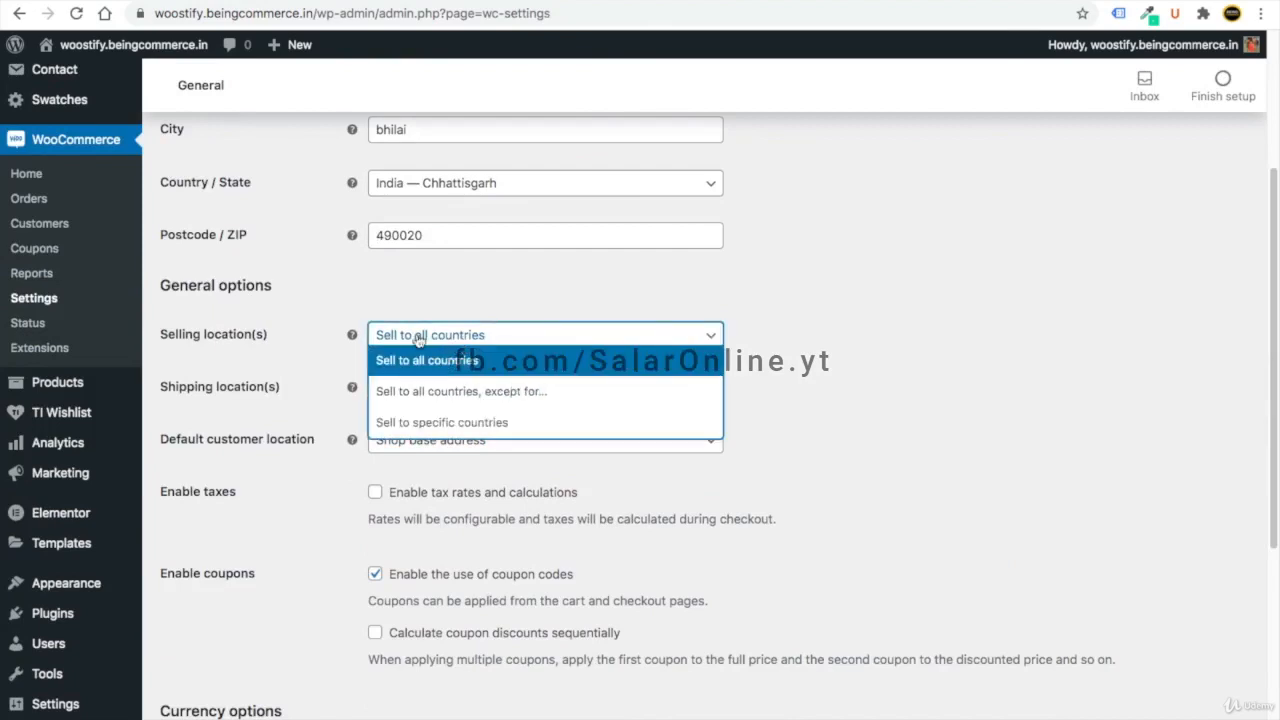
left_click(452, 428)
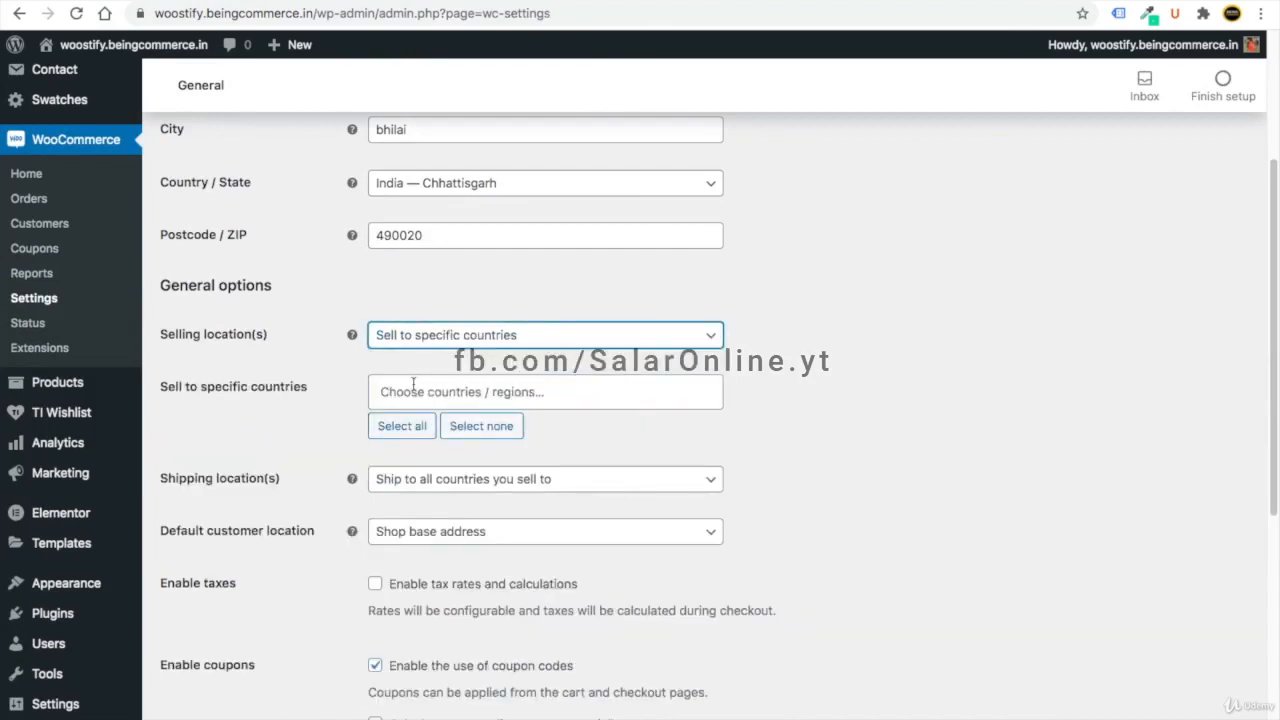
left_click(413, 390)
type("ind")
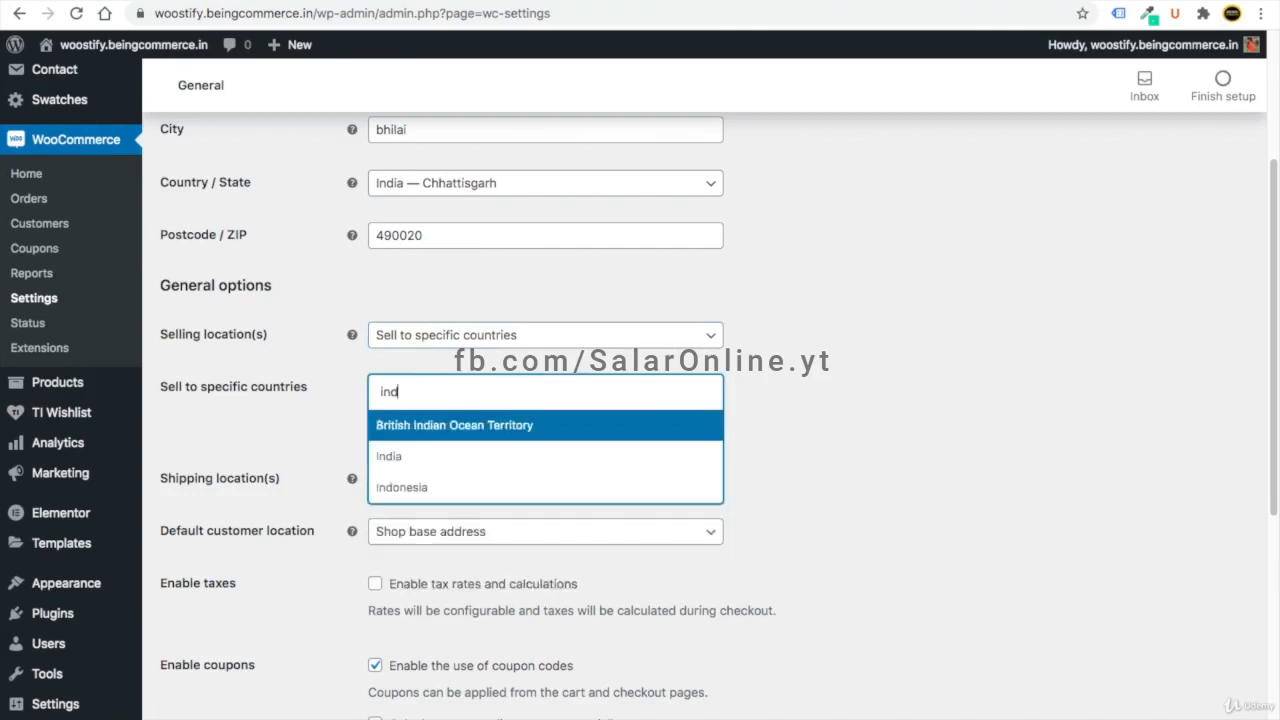
left_click(423, 451)
type("us")
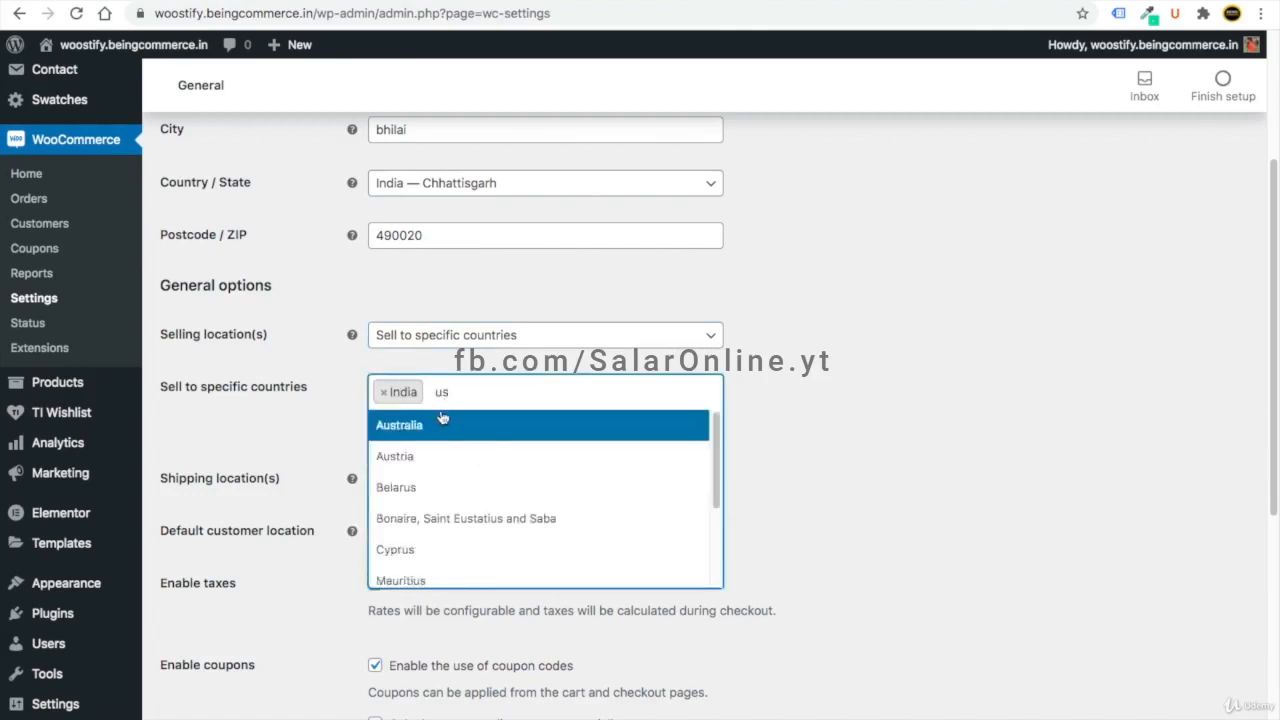
key("BackSpace")
key("BackSpace")
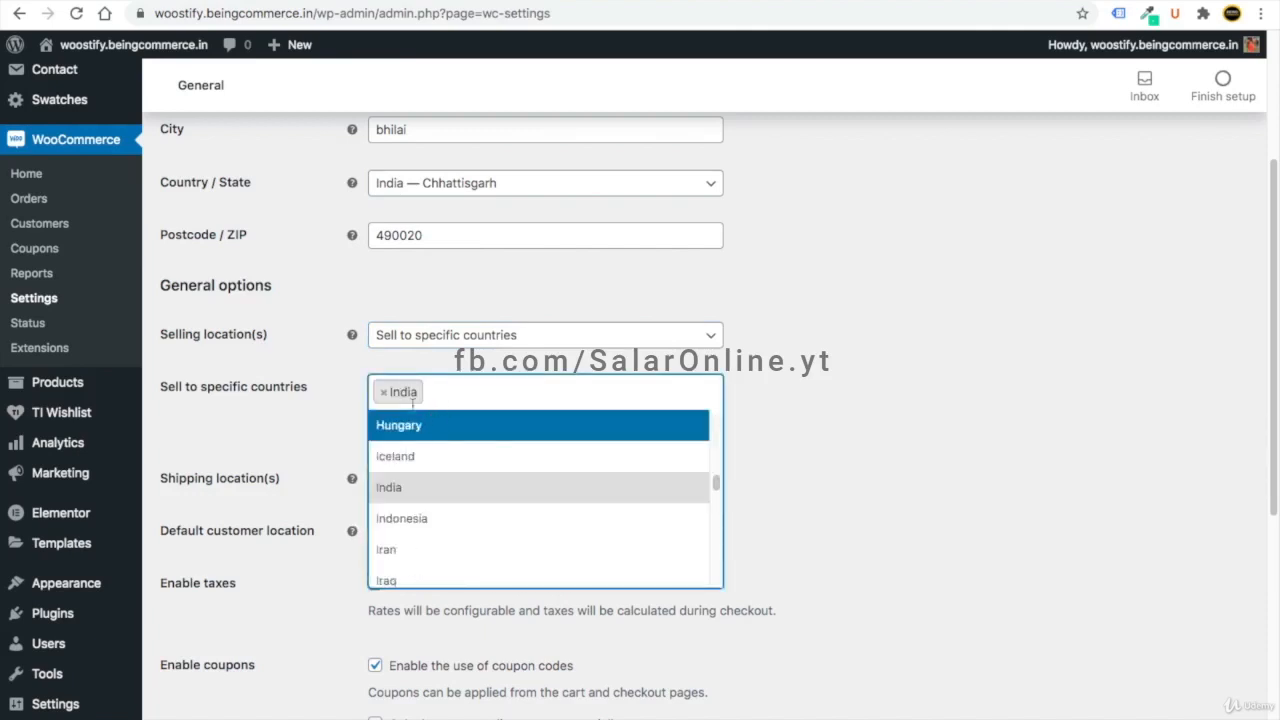
left_click(290, 421)
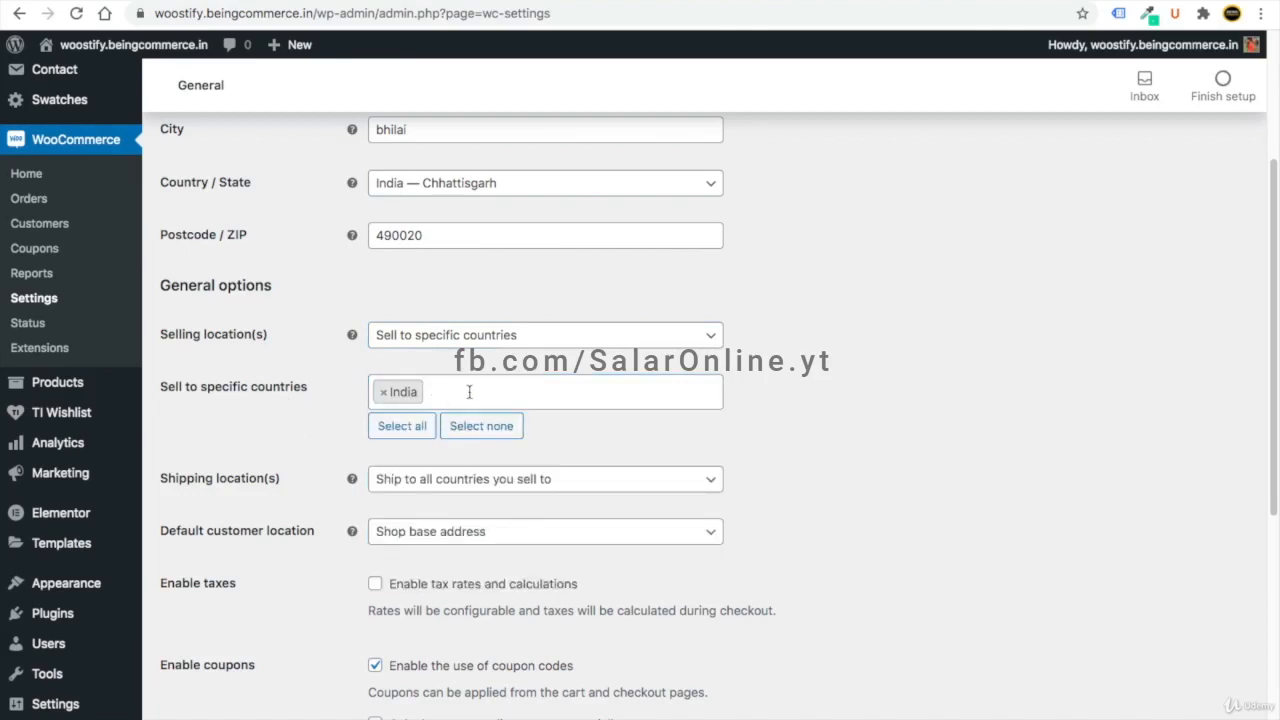
- Enable tax rates and calculations, keep US dollar as currency, and save general settings
scroll(587, 443, "down", 4)
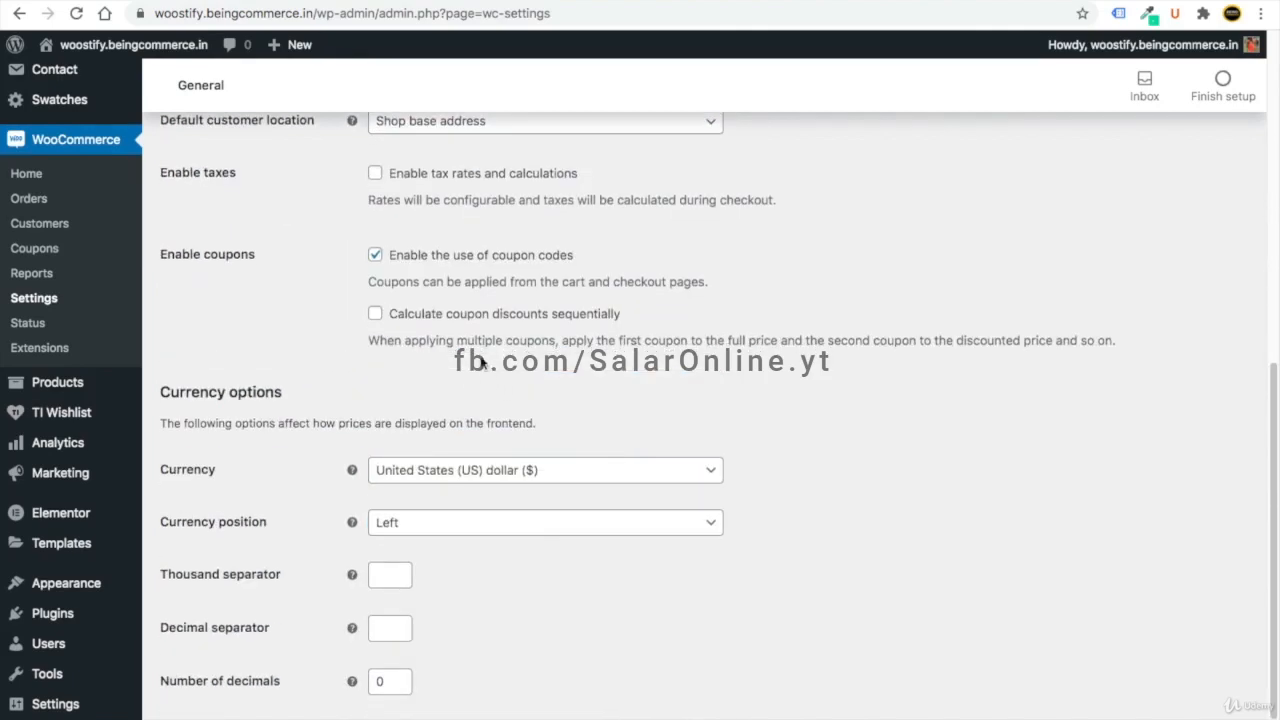
scroll(484, 385, "up", 2)
left_click(375, 387)
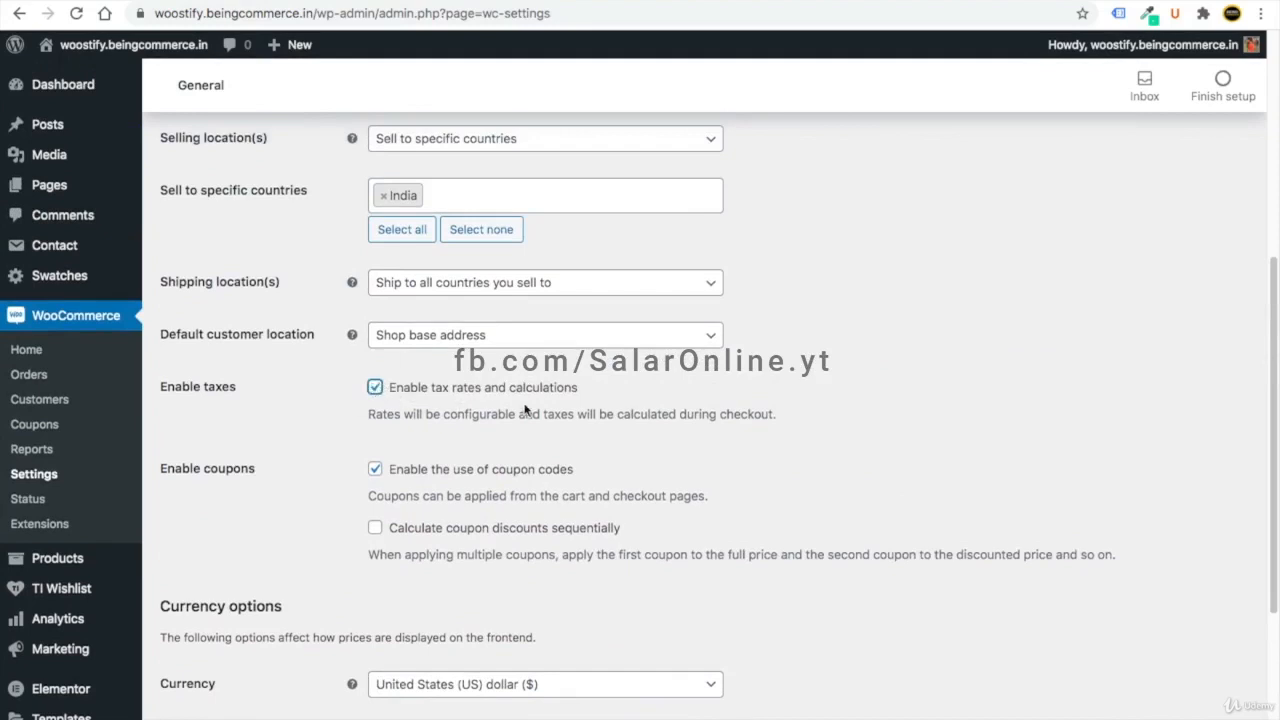
scroll(522, 408, "down", 1)
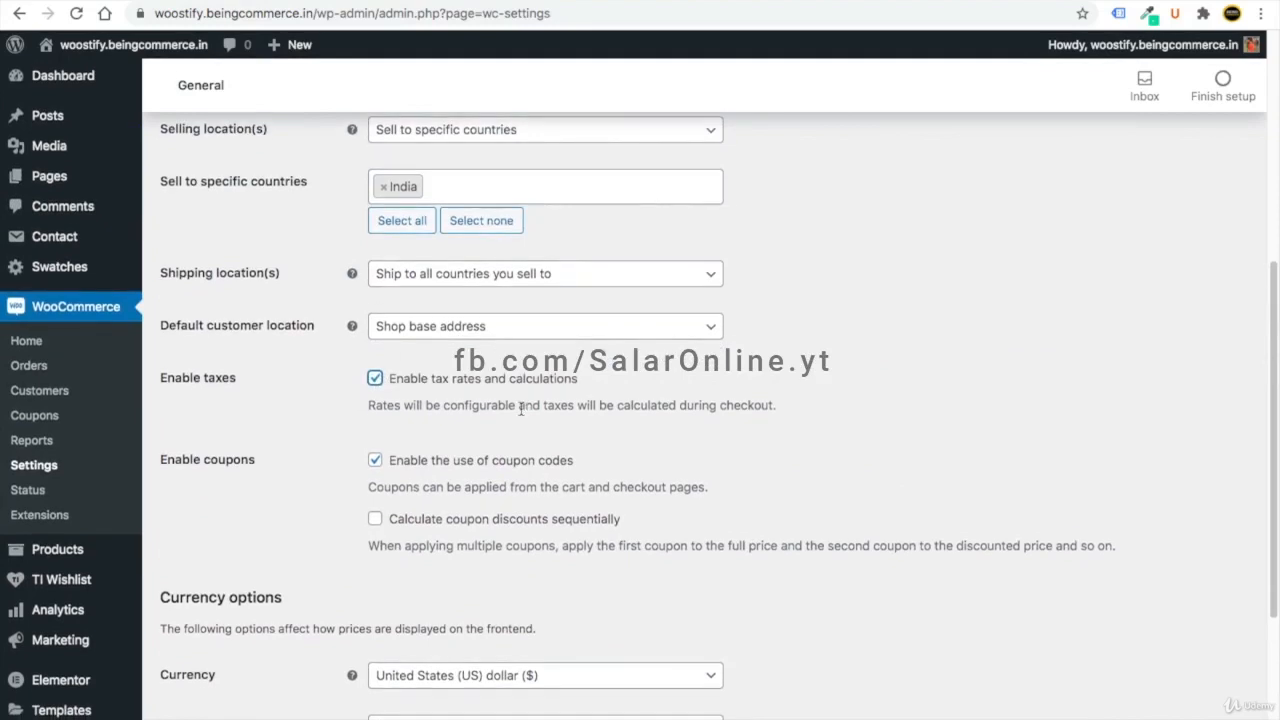
scroll(520, 407, "down", 3)
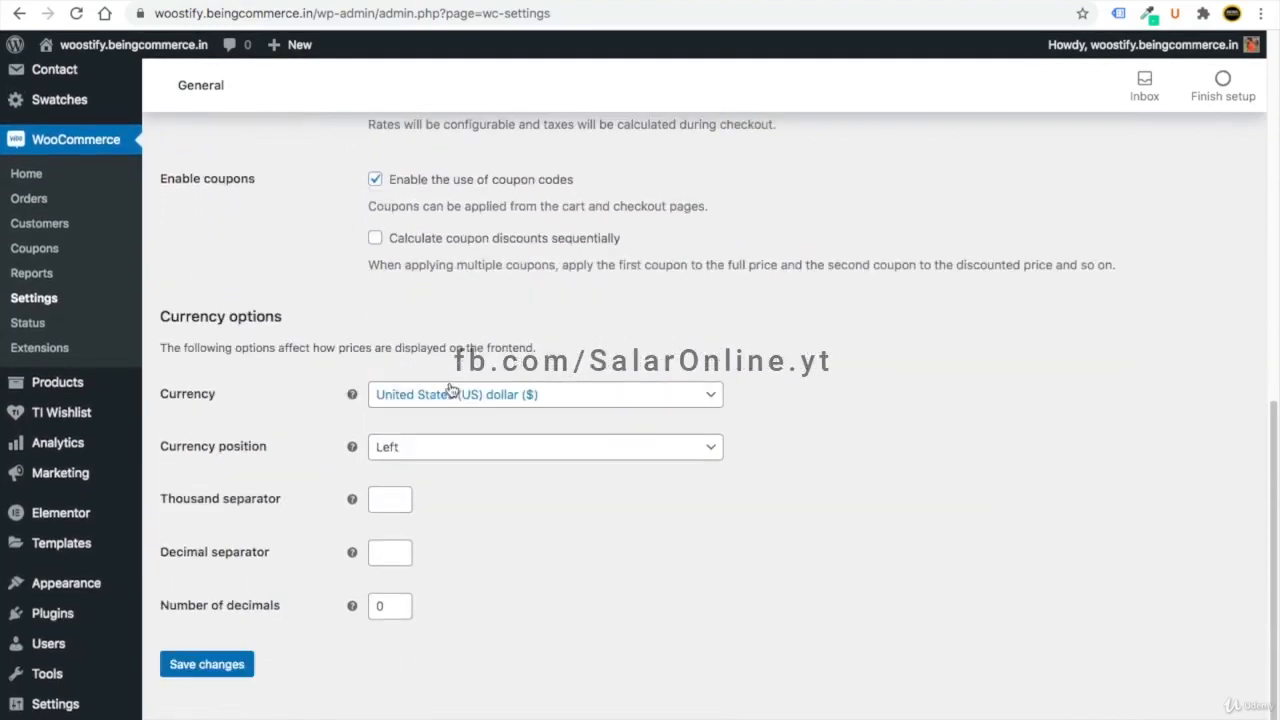
left_click(478, 402)
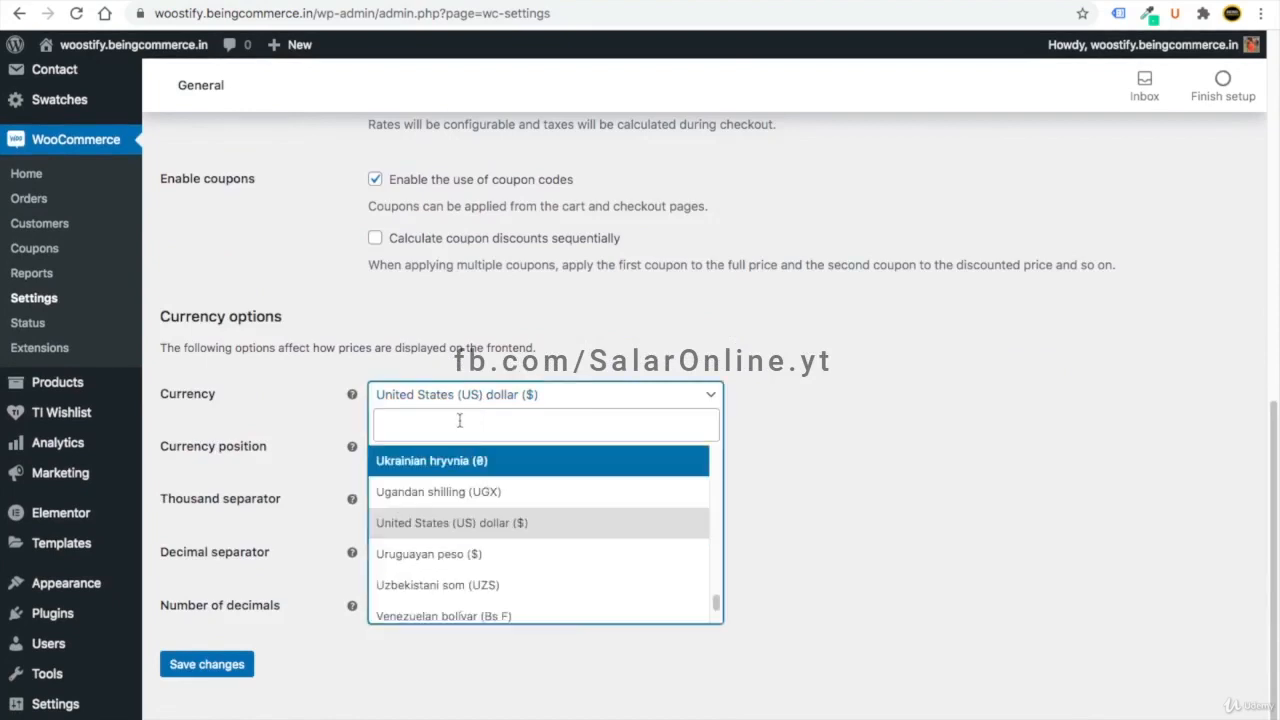
type("ind")
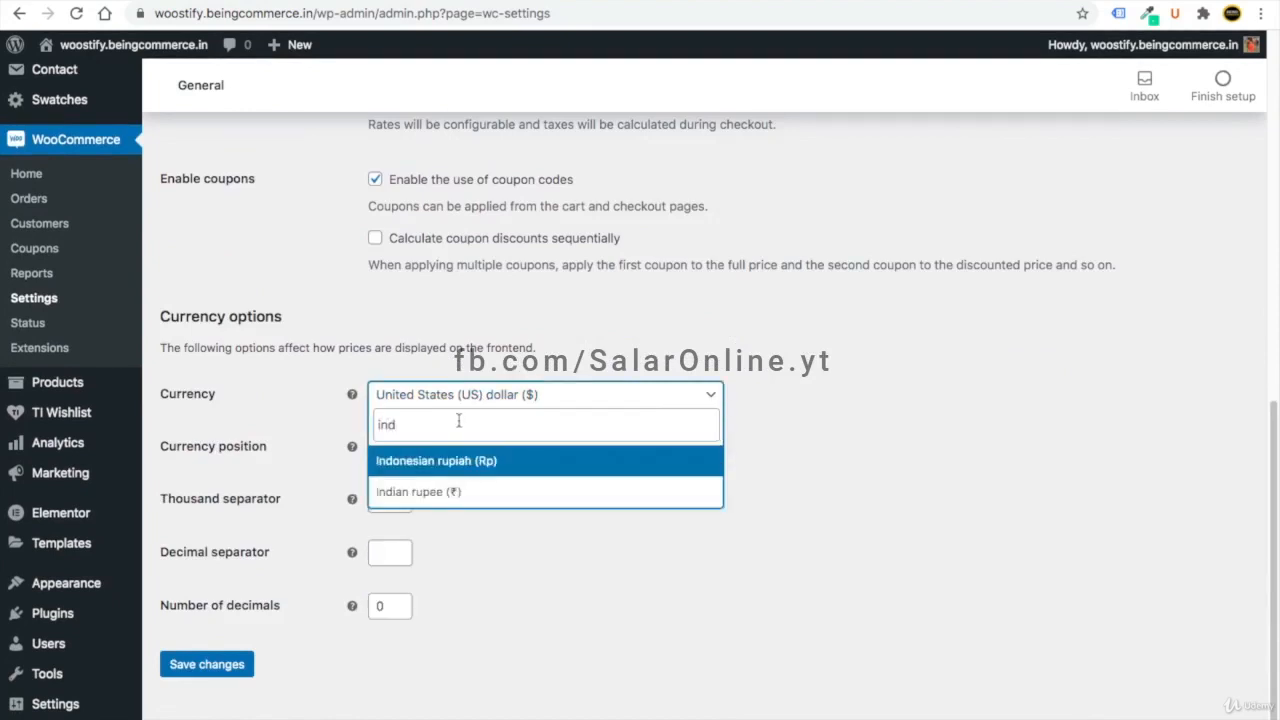
left_click(437, 493)
left_click(430, 400)
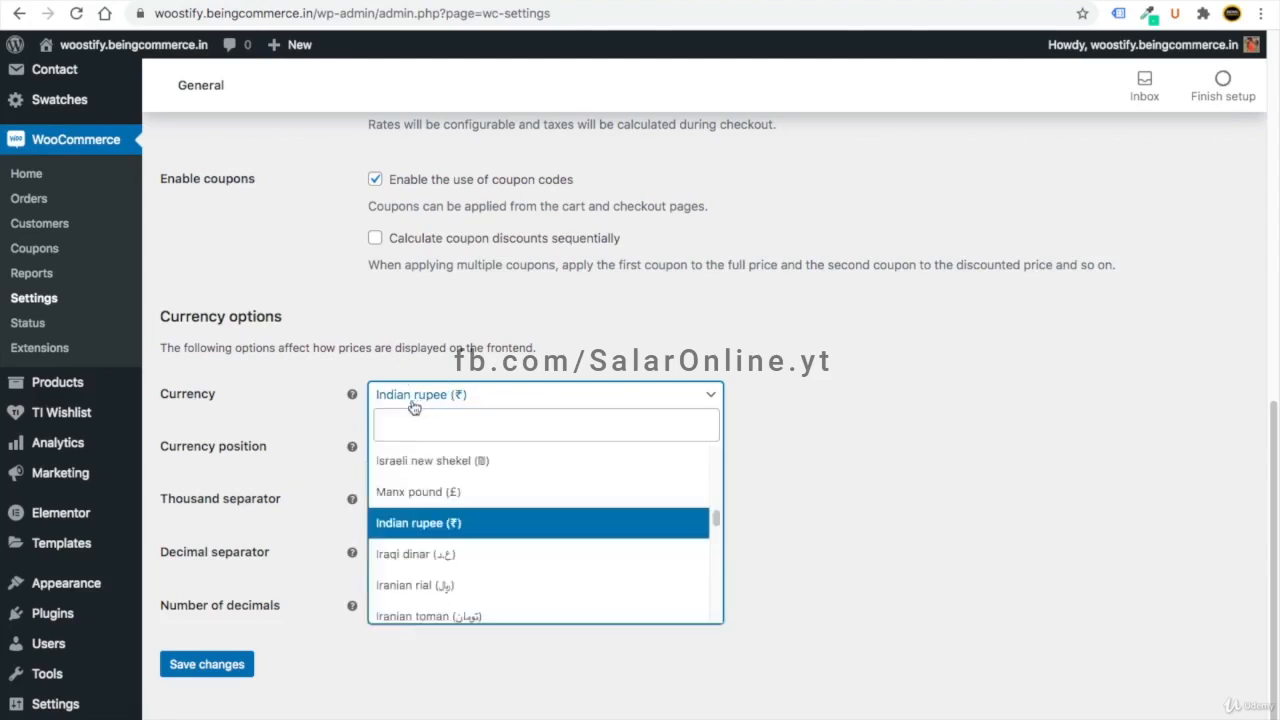
type("us")
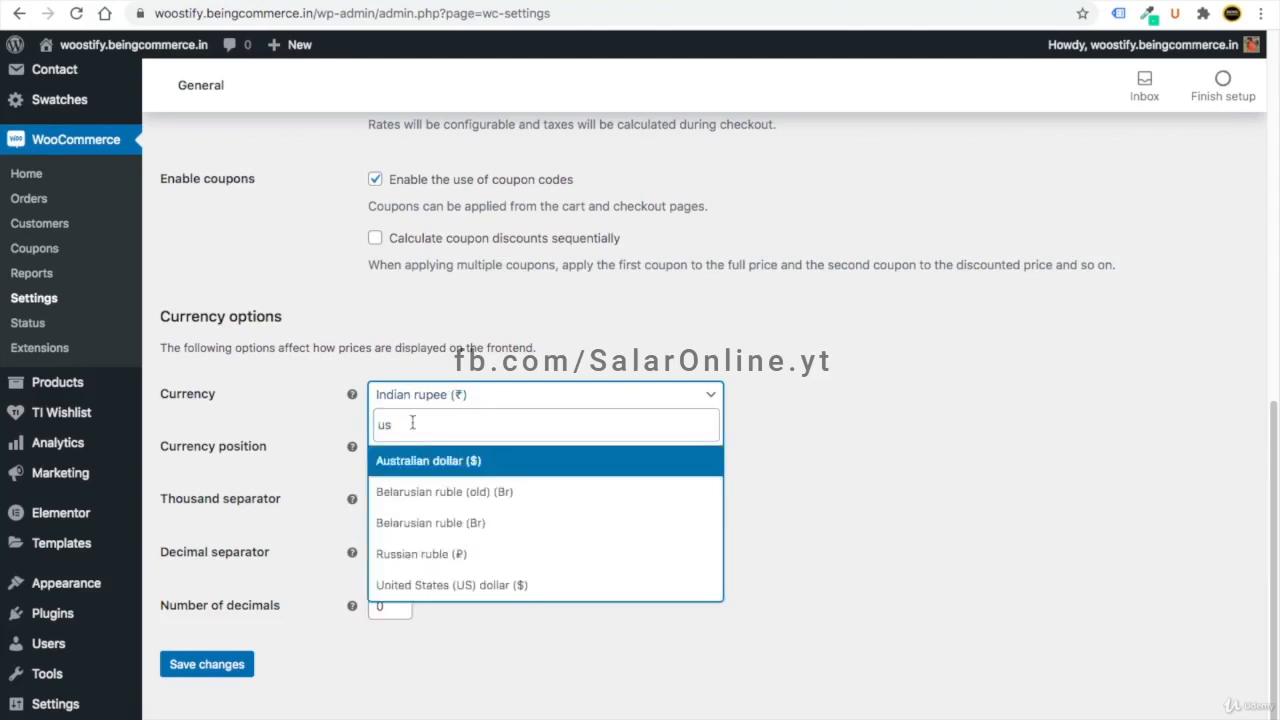
left_click(447, 584)
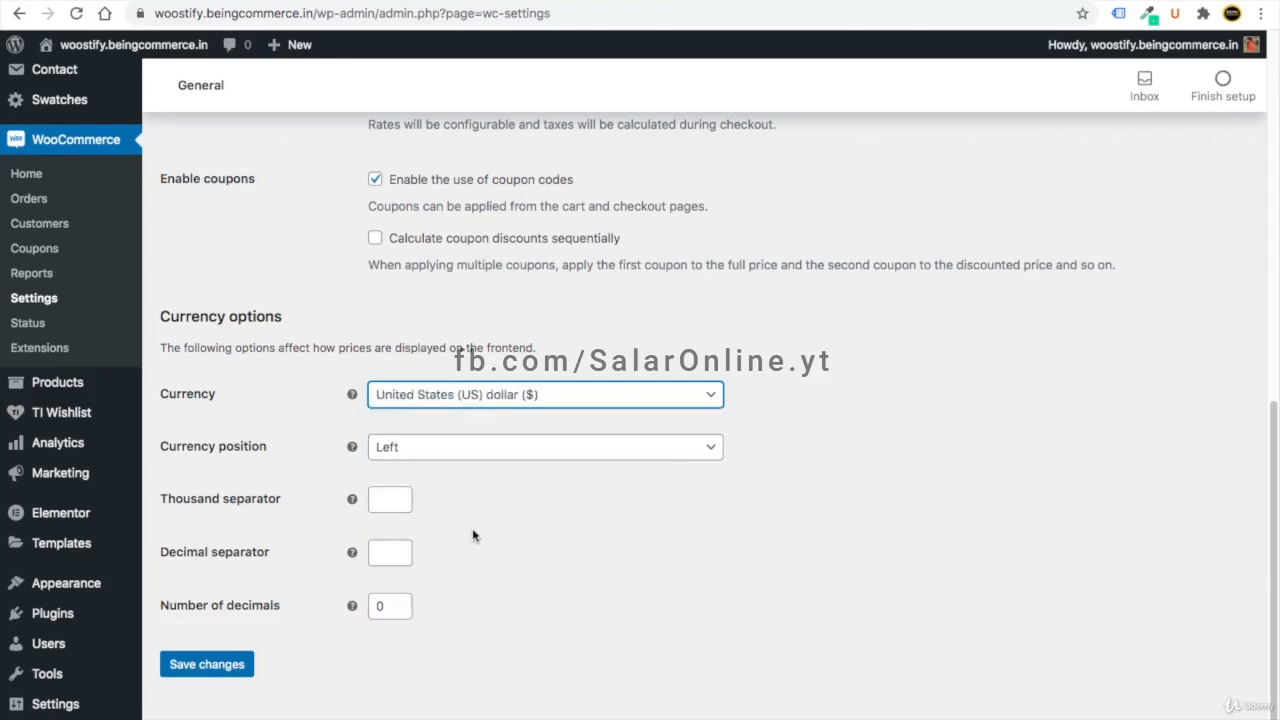
left_click(205, 664)
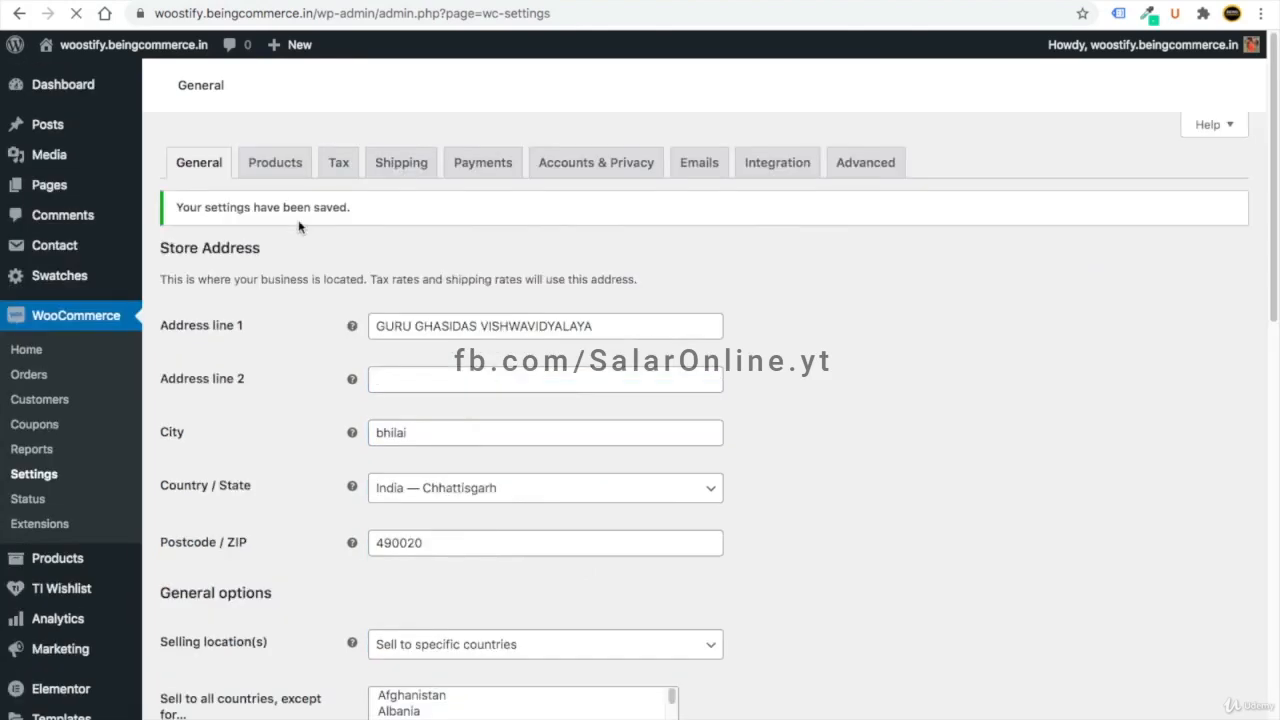
- Set the product weight unit to g and save the product settings
left_click(277, 203)
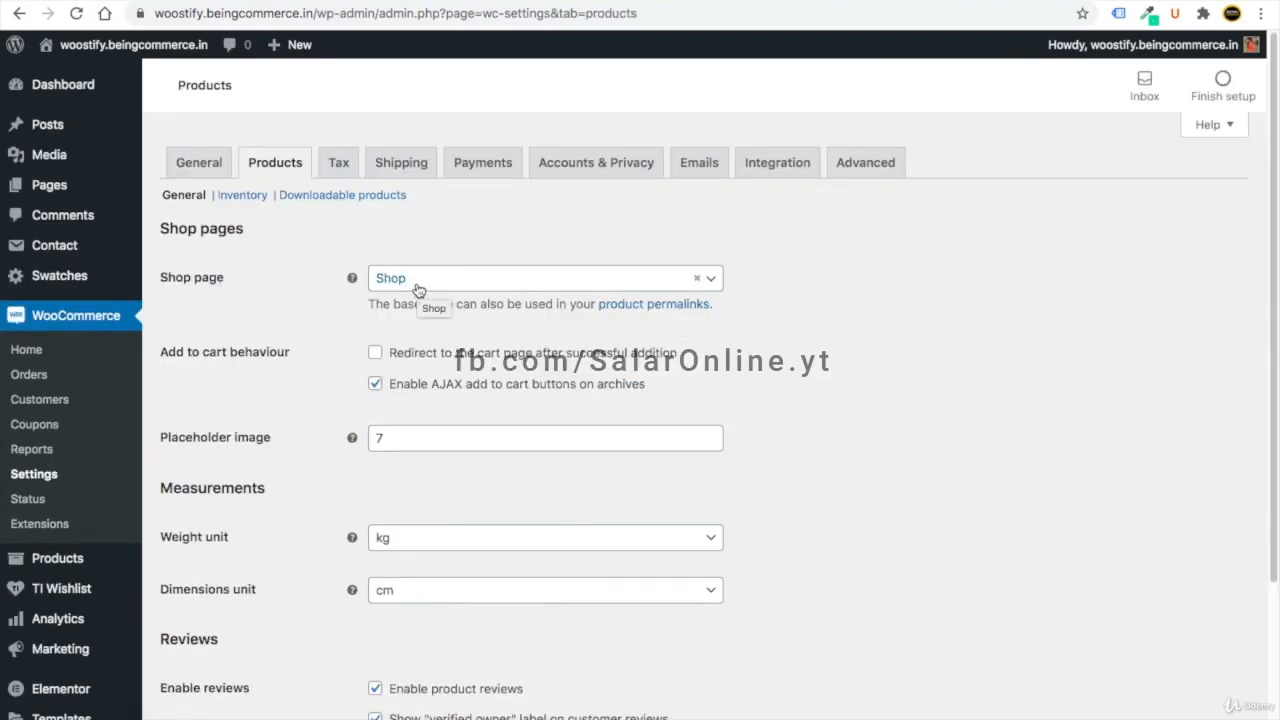
scroll(286, 450, "down", 3)
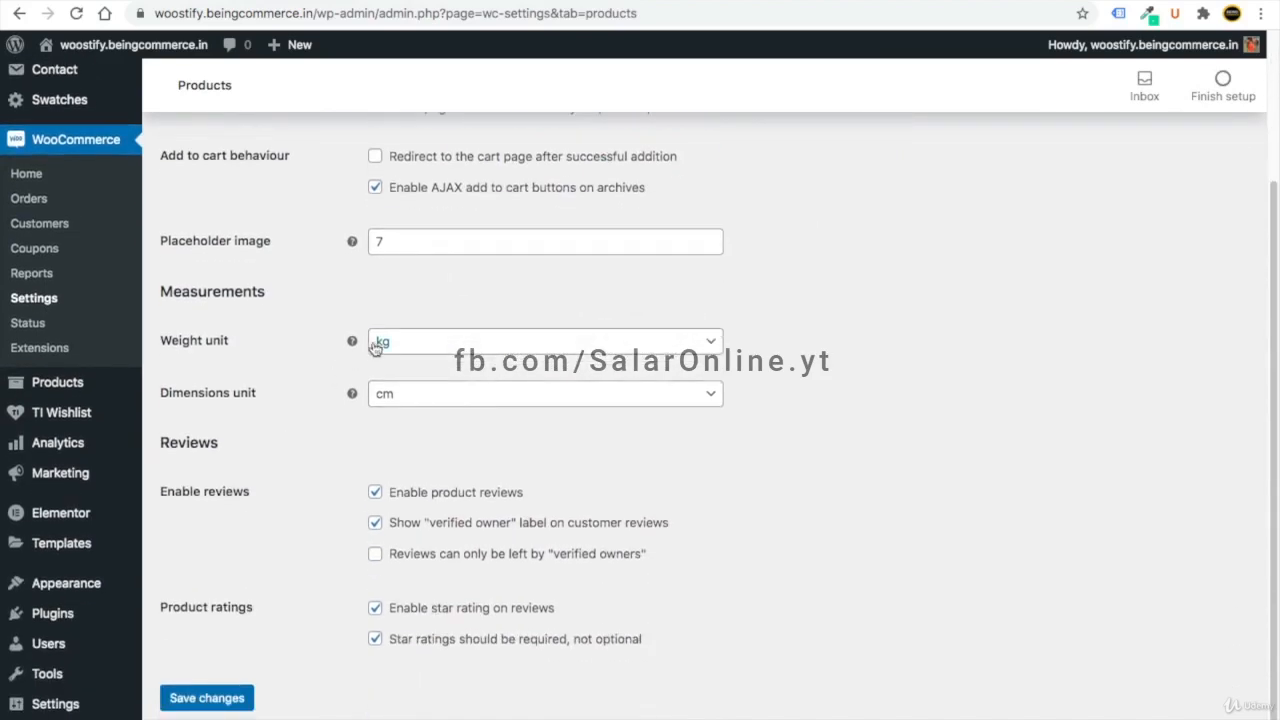
left_click(392, 344)
left_click(405, 399)
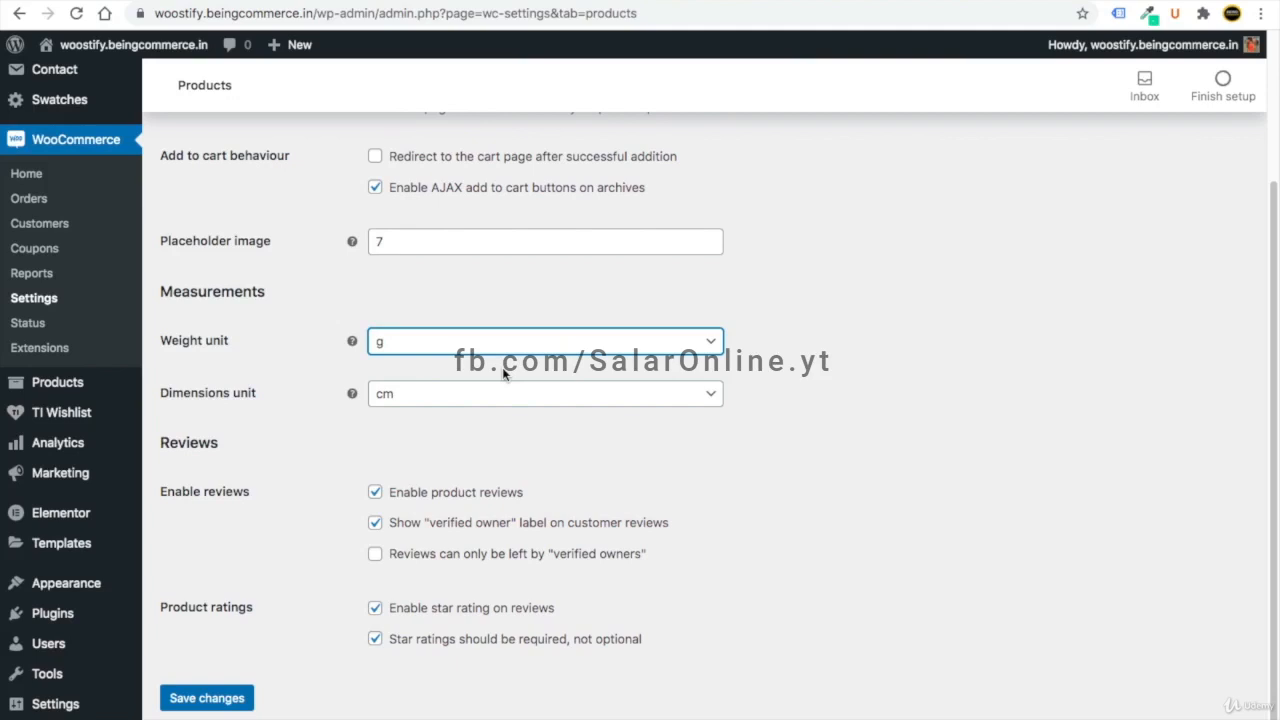
left_click(450, 347)
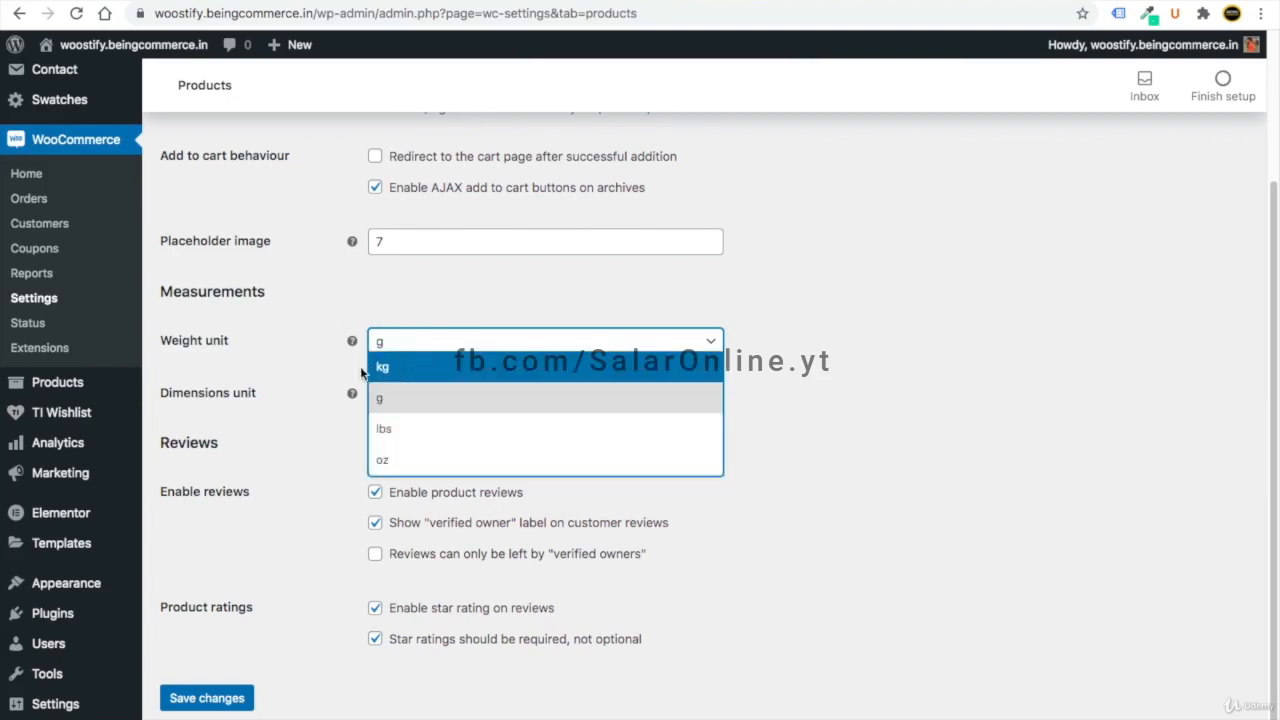
left_click(318, 376)
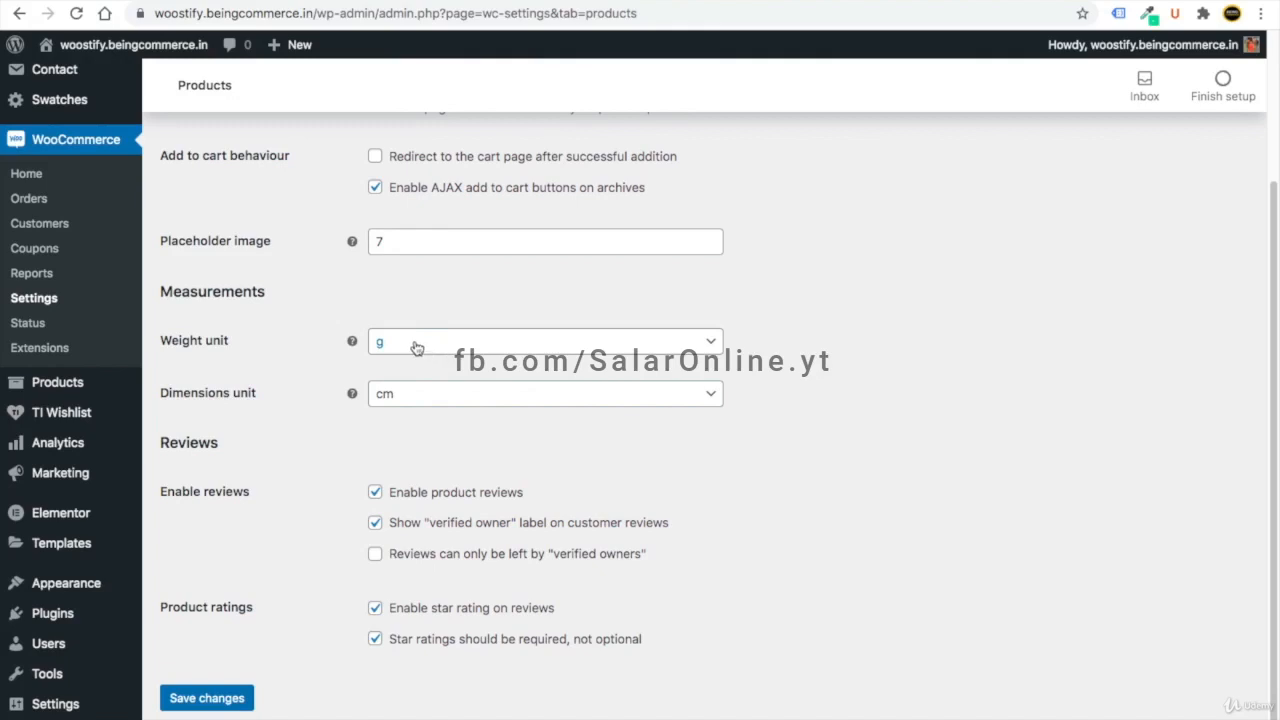
scroll(386, 651, "down", 1)
left_click(182, 663)
- Enlarge the Additional tax classes box in Tax options to show Reduced rate and Zero rate
left_click(246, 197)
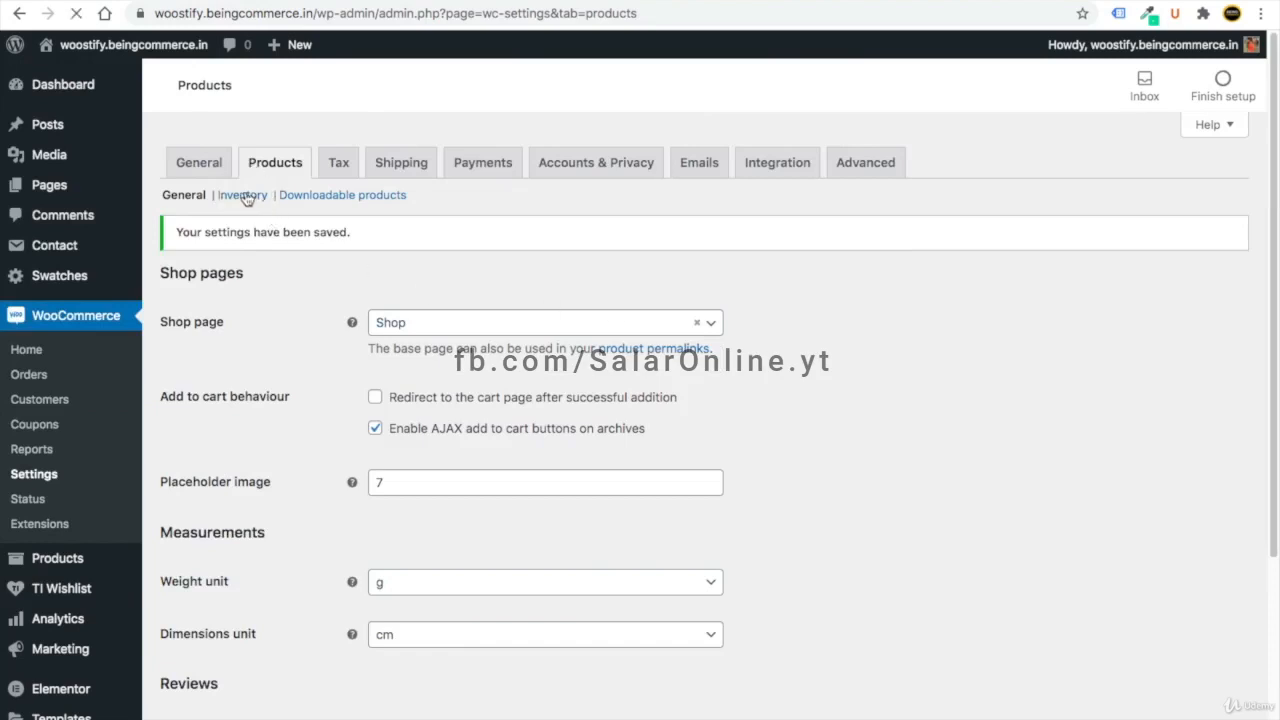
scroll(498, 360, "up", 3)
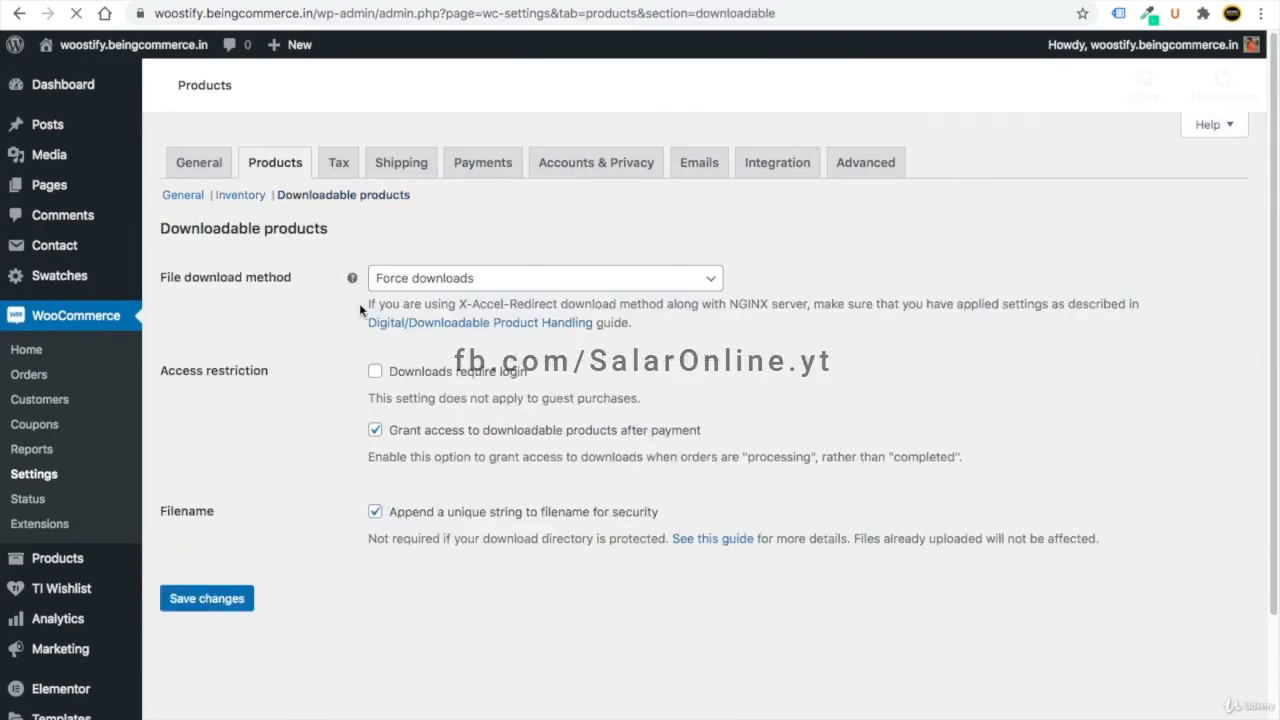
left_click(340, 166)
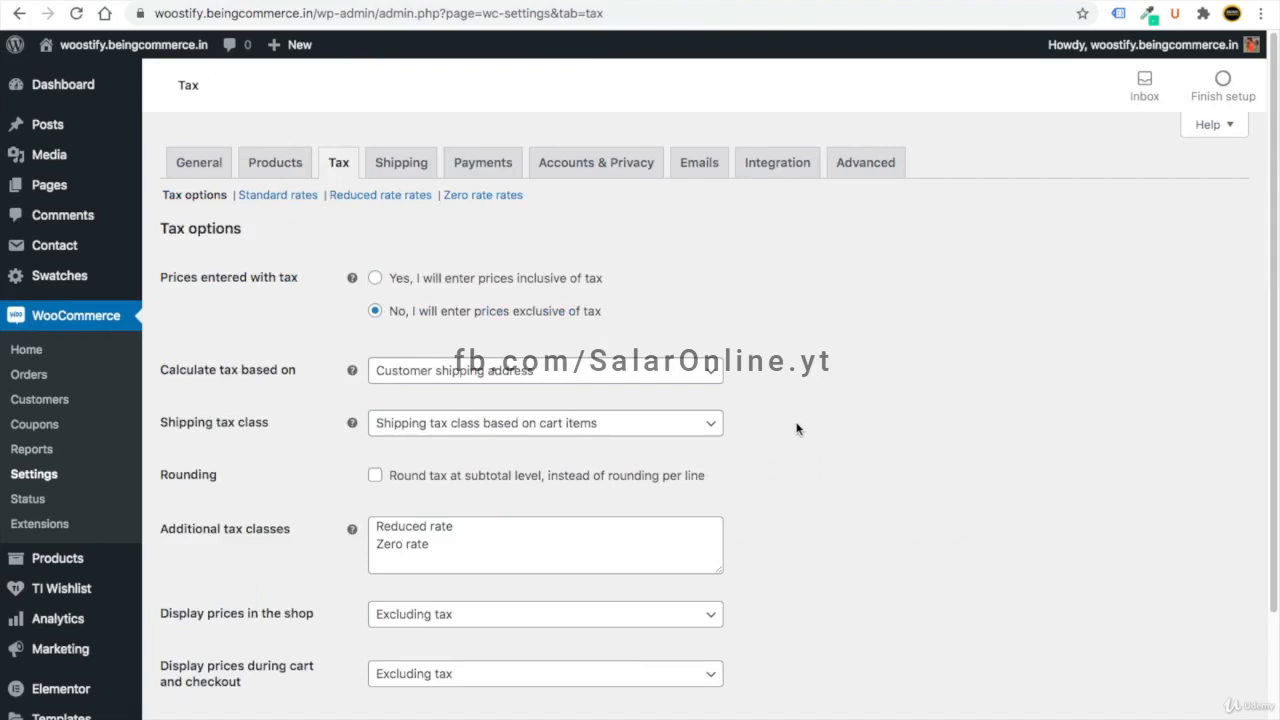
left_click_drag(717, 569, 716, 660)
left_click_drag(443, 563, 371, 530)
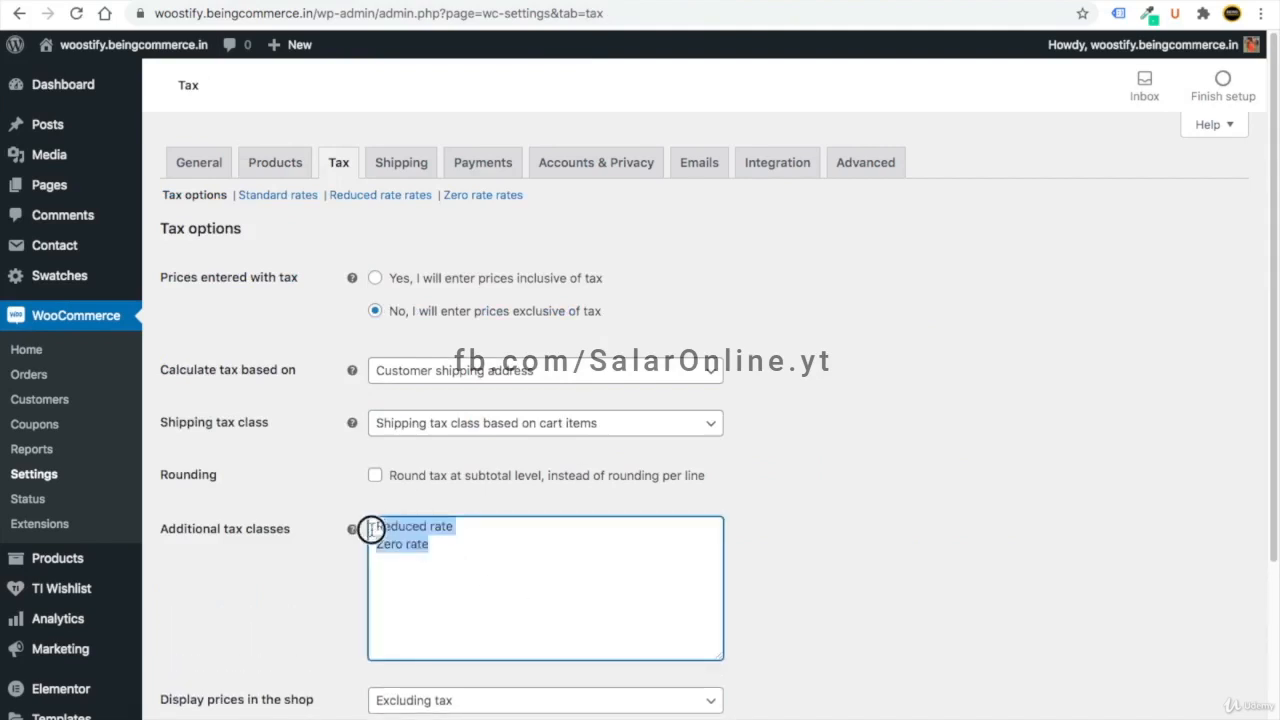
left_click(326, 602)
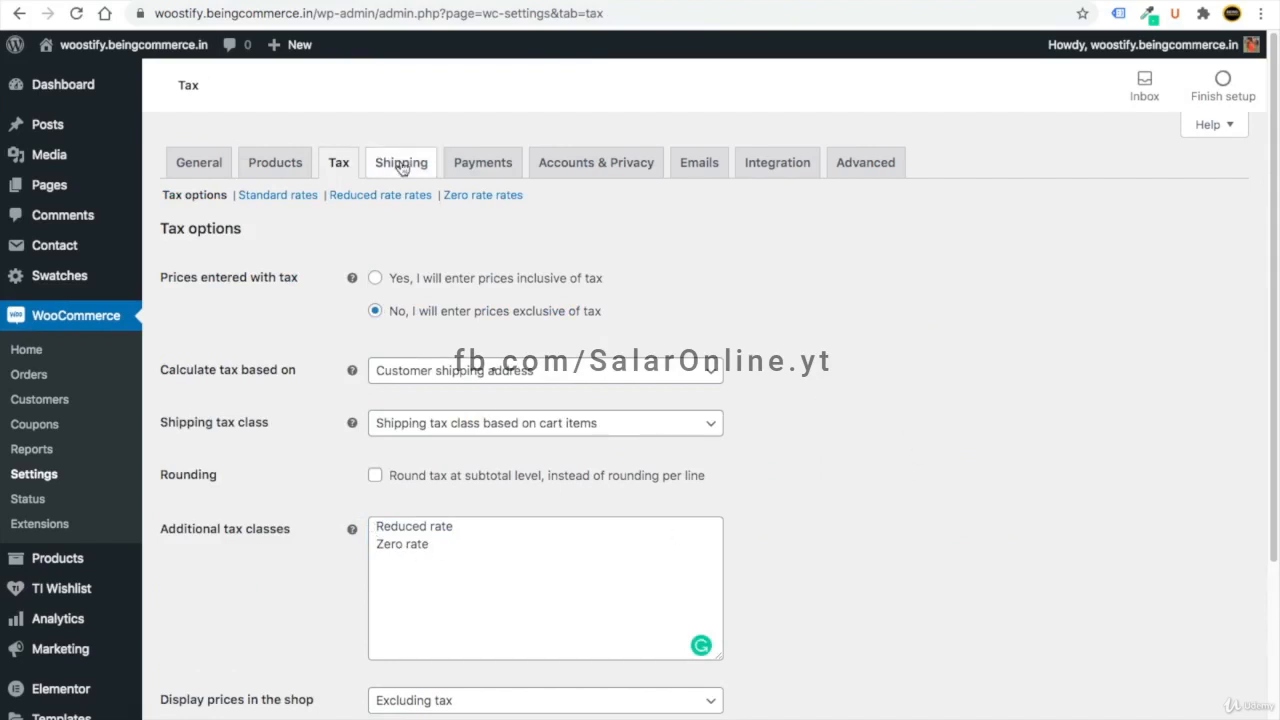
left_click(1260, 13)
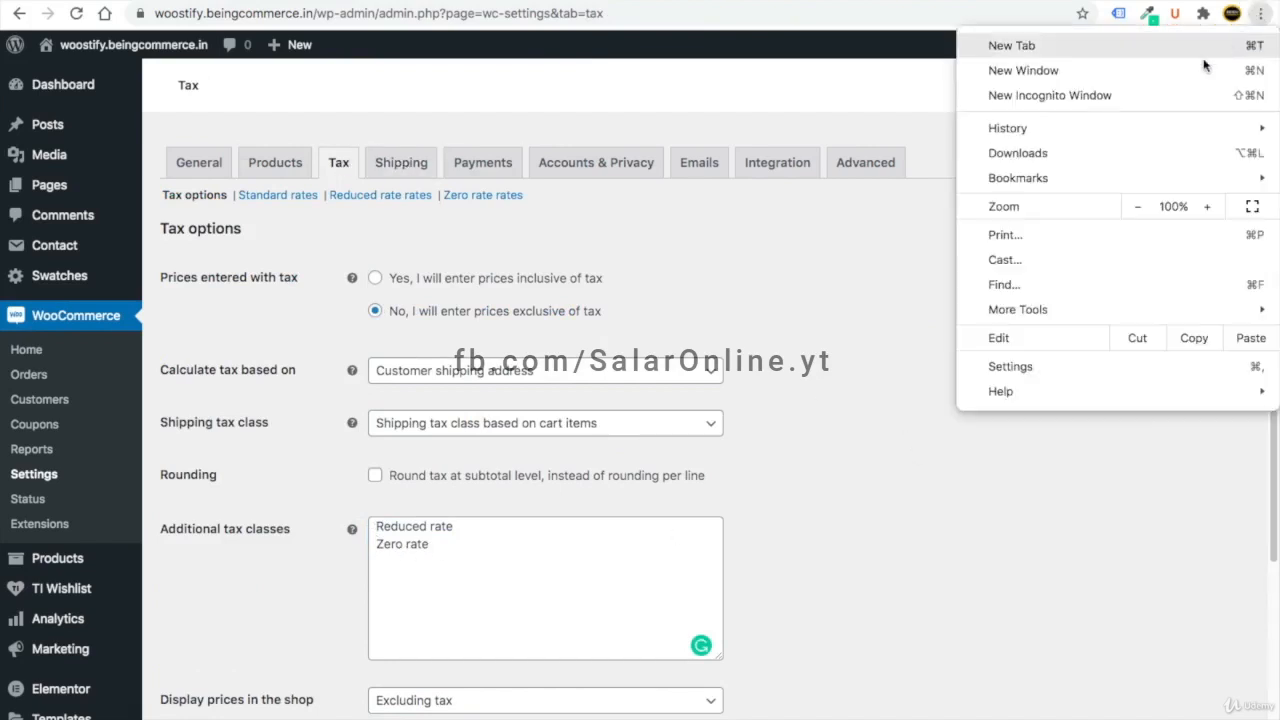
- Open YouTube in a new private browsing window
left_click(1163, 95)
type("yout")
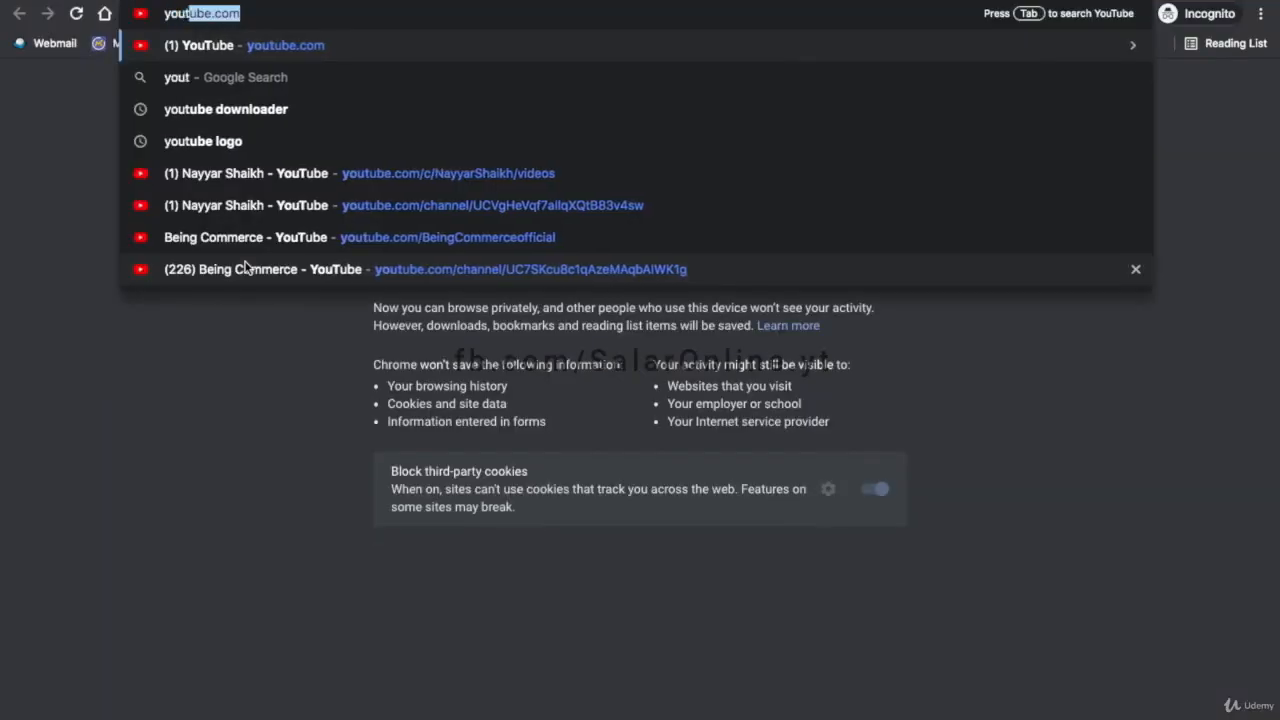
key("Return")
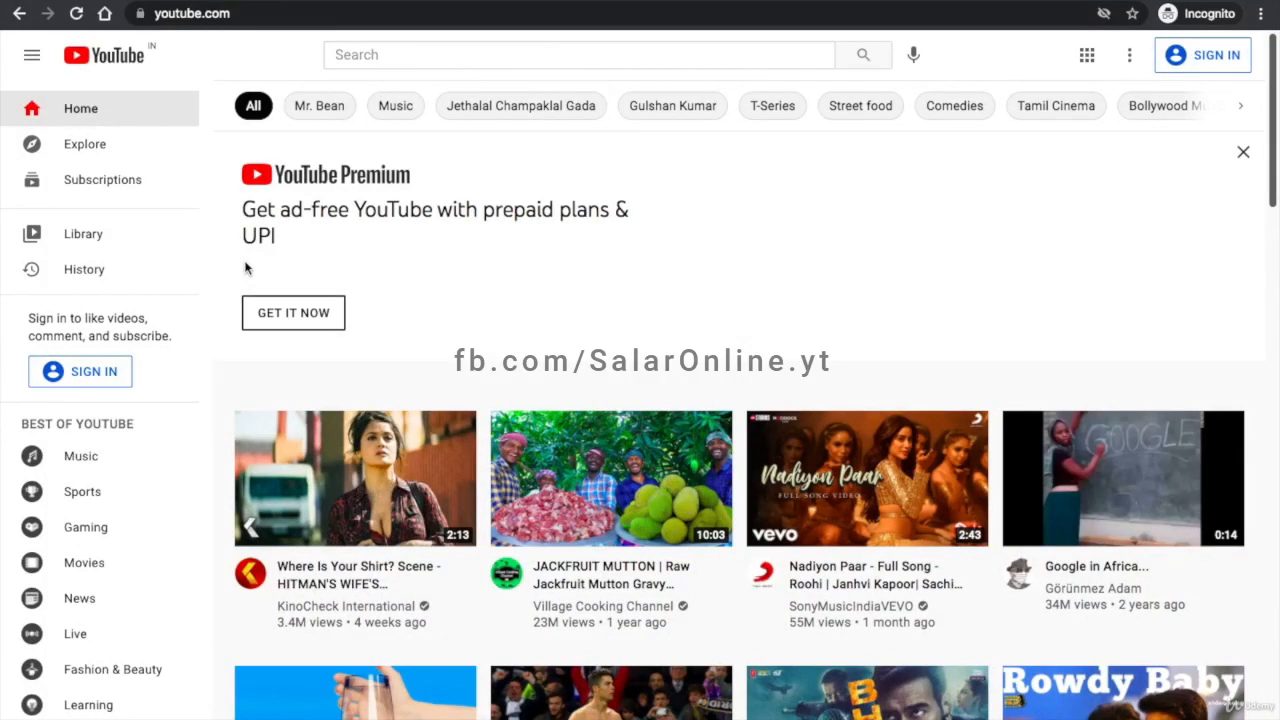
- Search YouTube for 'tax setting in woocommerce' and browse the tutorial results
left_click(393, 53)
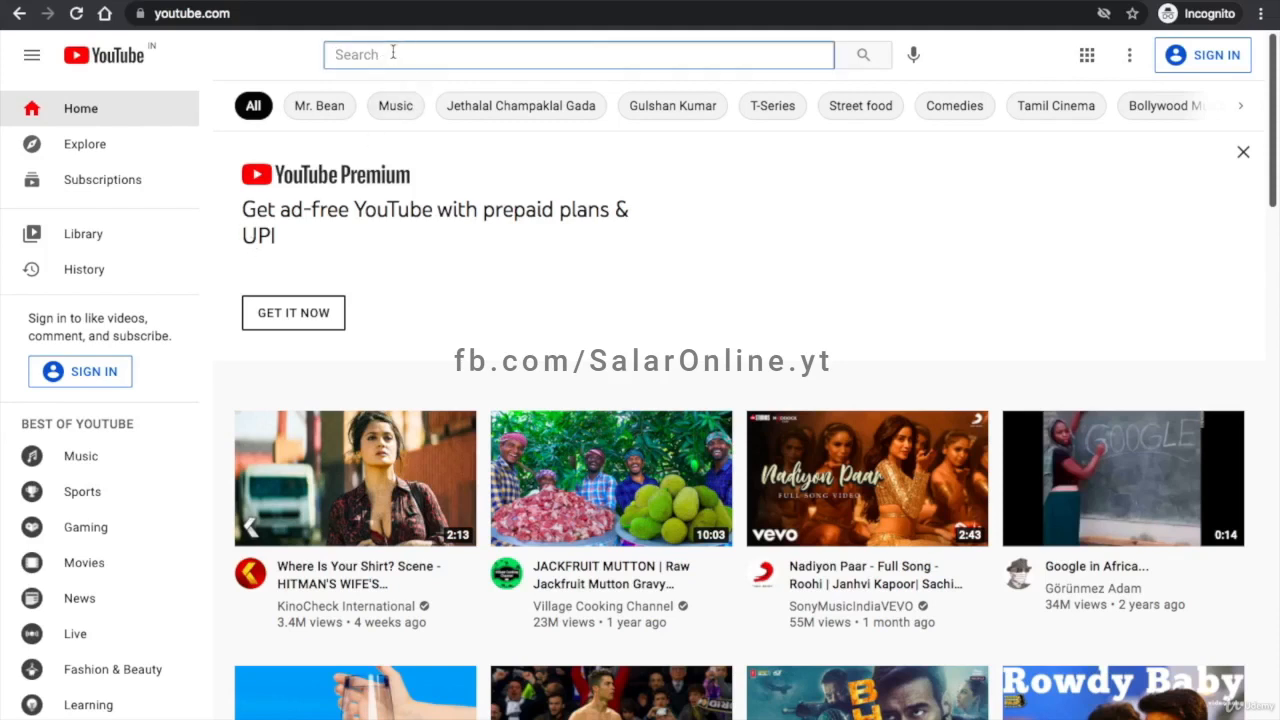
type("tax settin")
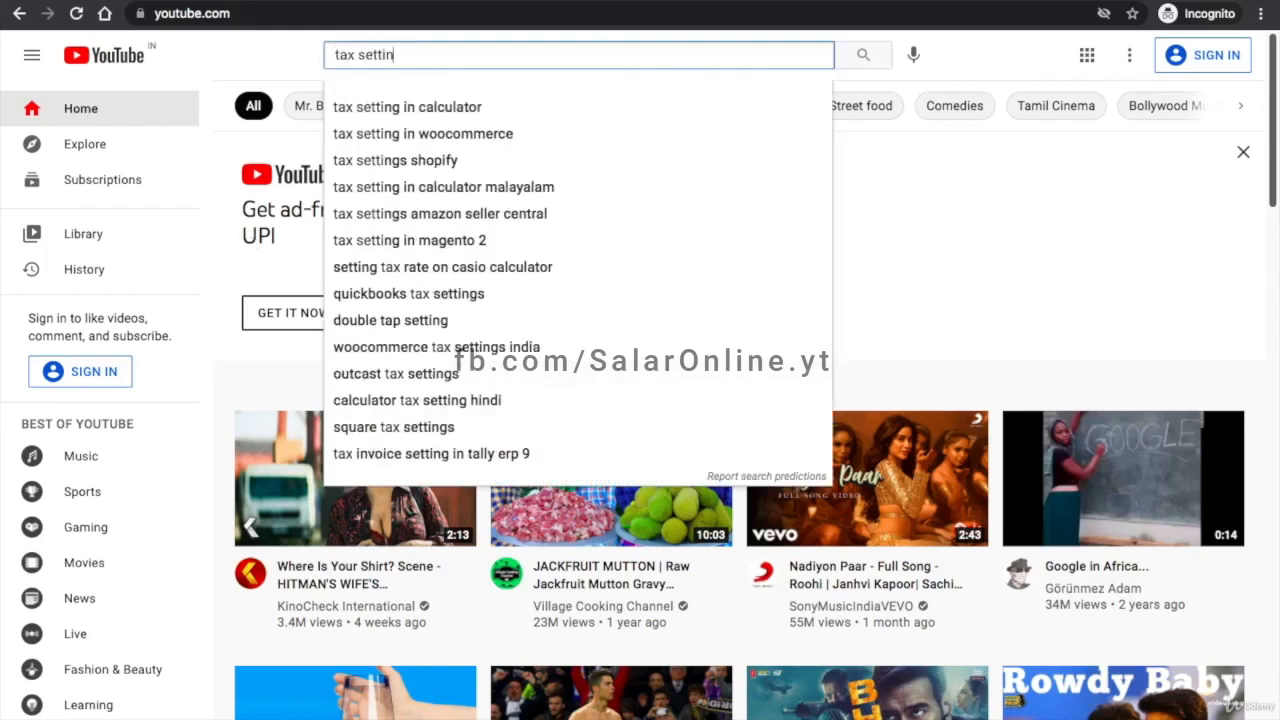
key("Down")
key("Down")
key("Return")
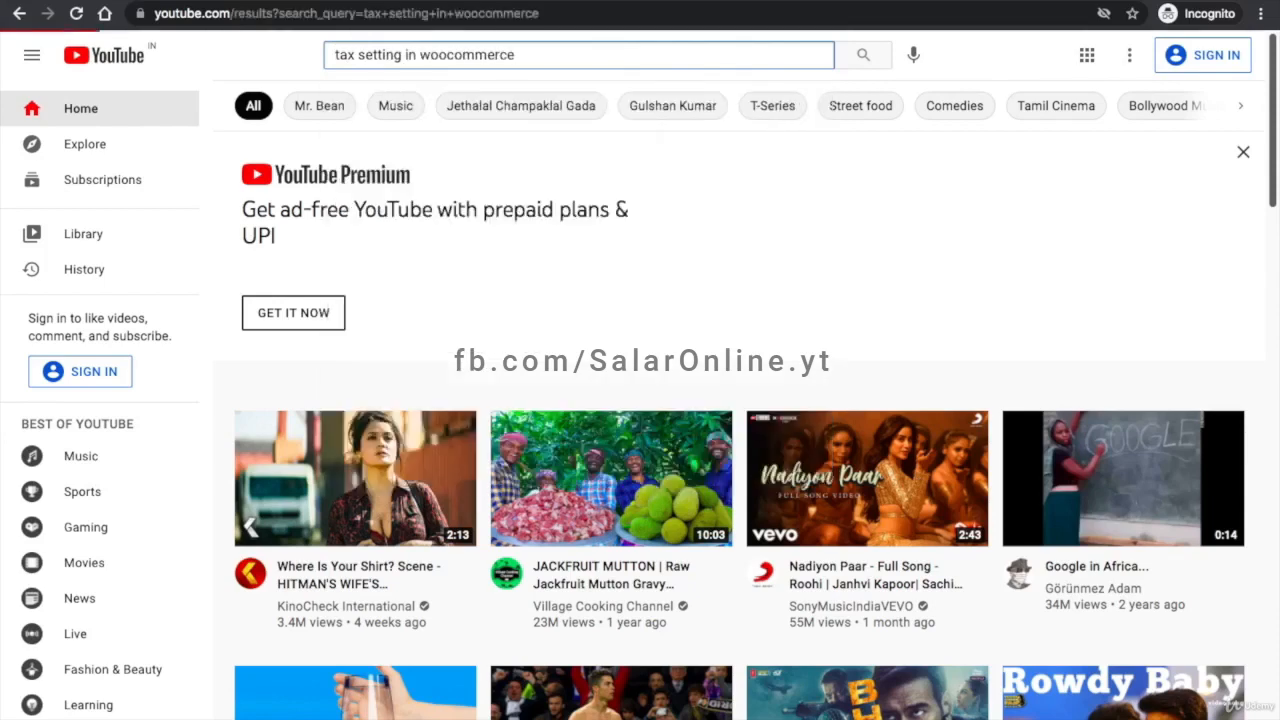
scroll(497, 262, "down", 4)
scroll(497, 262, "down", 15)
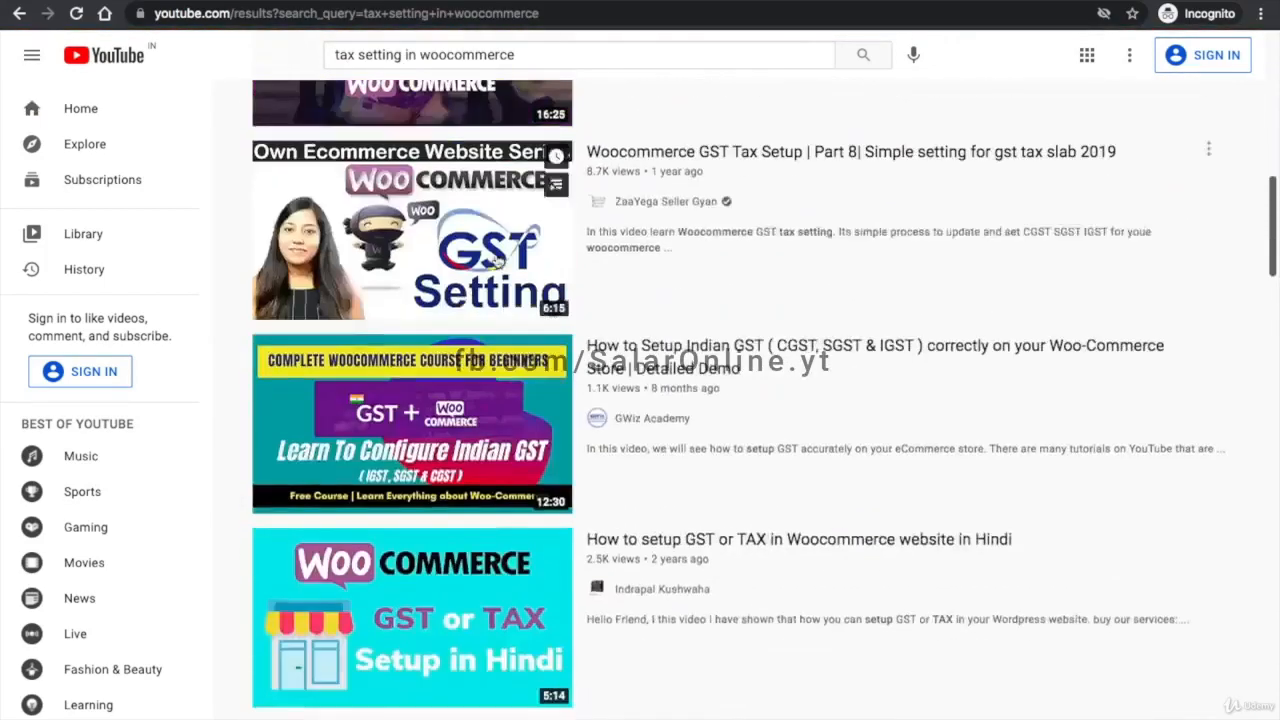
scroll(497, 262, "up", 4)
scroll(497, 262, "up", 7)
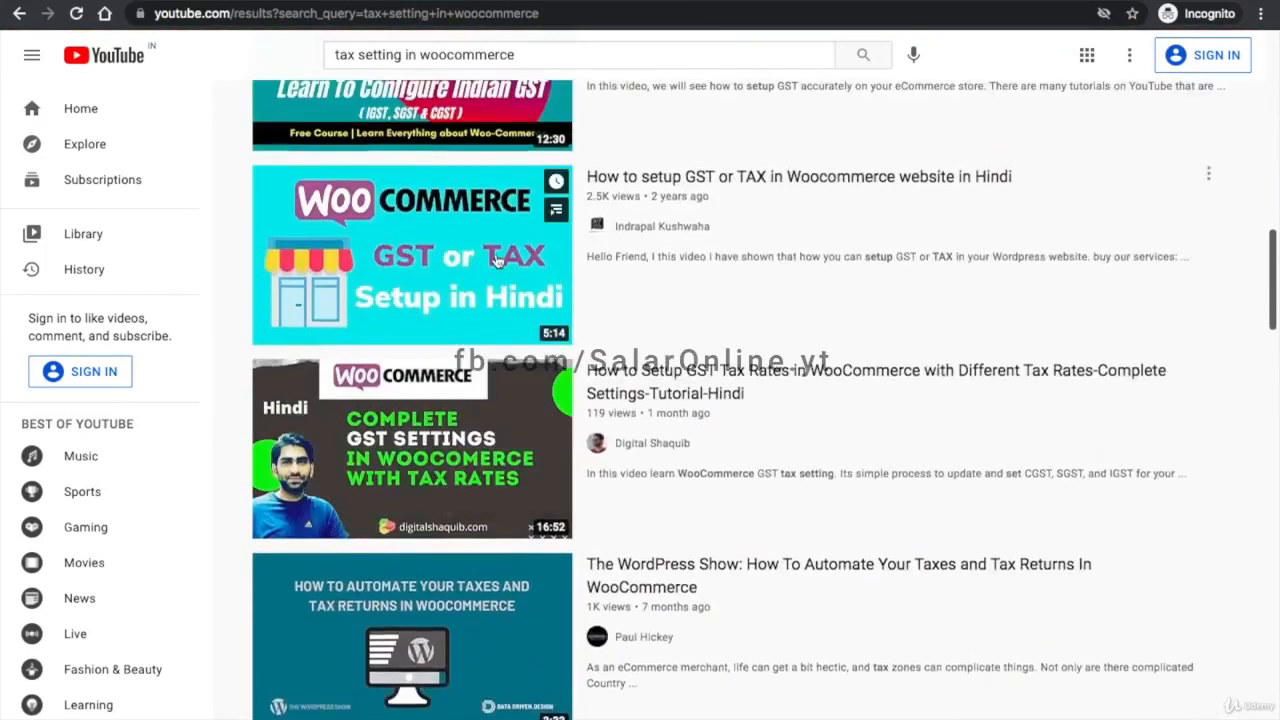
scroll(497, 262, "down", 11)
scroll(497, 262, "down", 5)
scroll(497, 262, "up", 12)
scroll(497, 262, "up", 4)
scroll(497, 262, "down", 9)
scroll(497, 262, "up", 11)
scroll(440, 218, "down", 8)
scroll(440, 218, "down", 8)
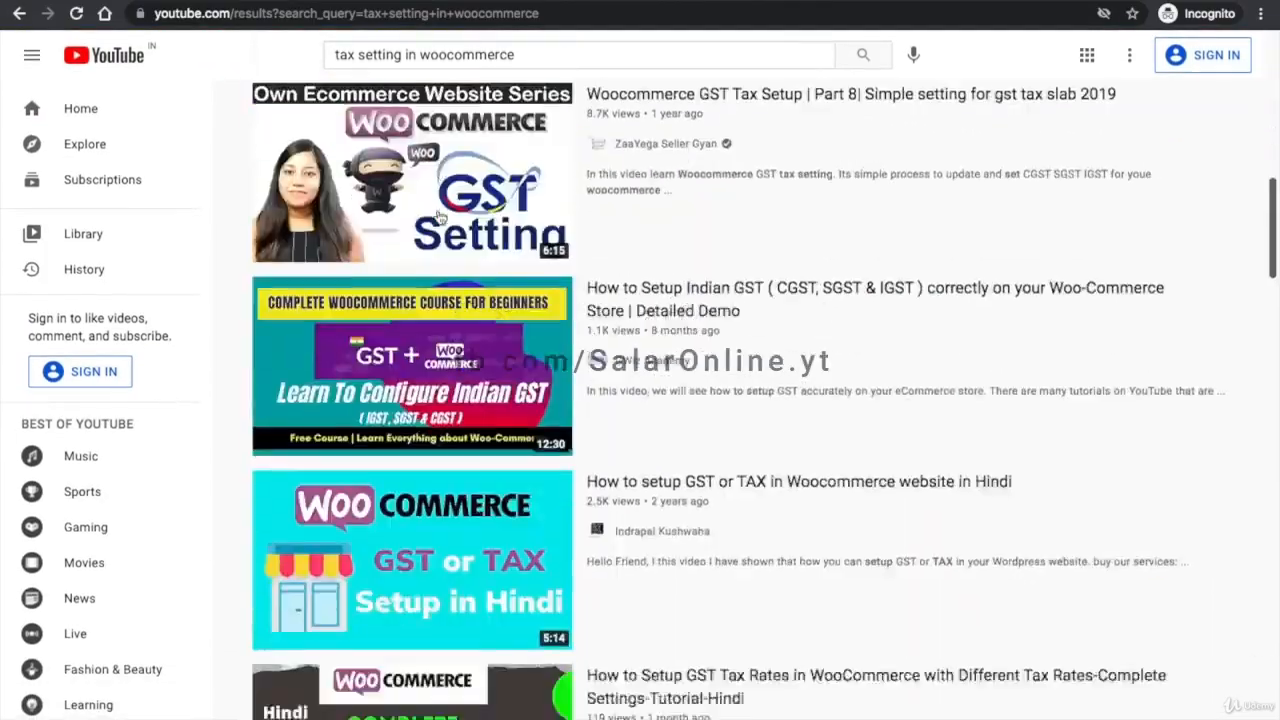
scroll(440, 218, "up", 12)
scroll(390, 60, "down", 1)
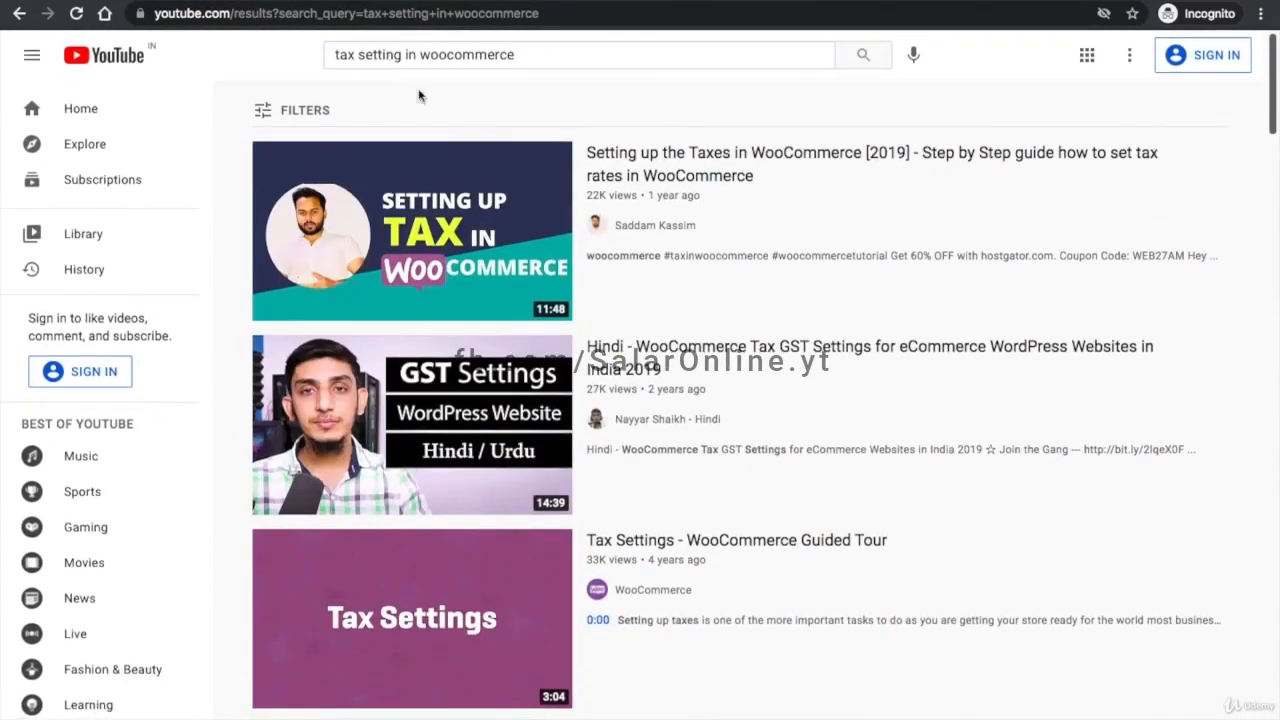
- Search for WooCommerce 'shipping settings' tutorials and skim the results
left_click(392, 57)
type("shipping settings")
key("Return")
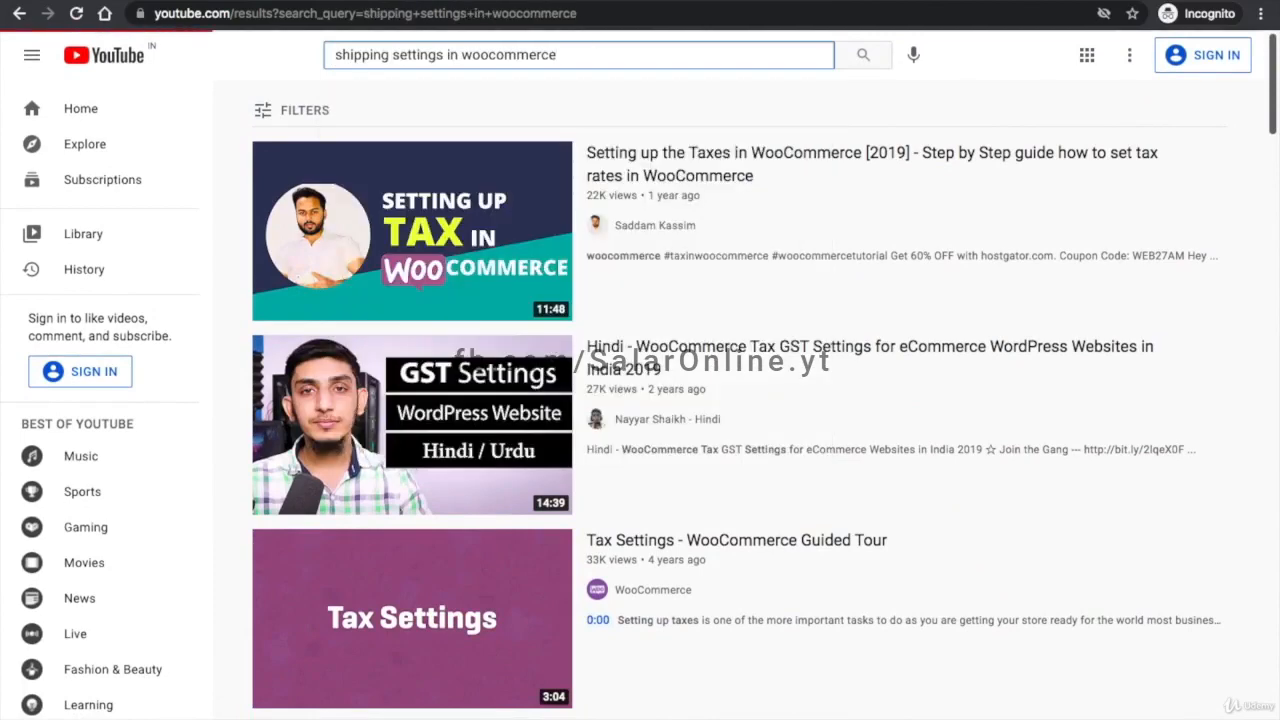
scroll(645, 268, "down", 8)
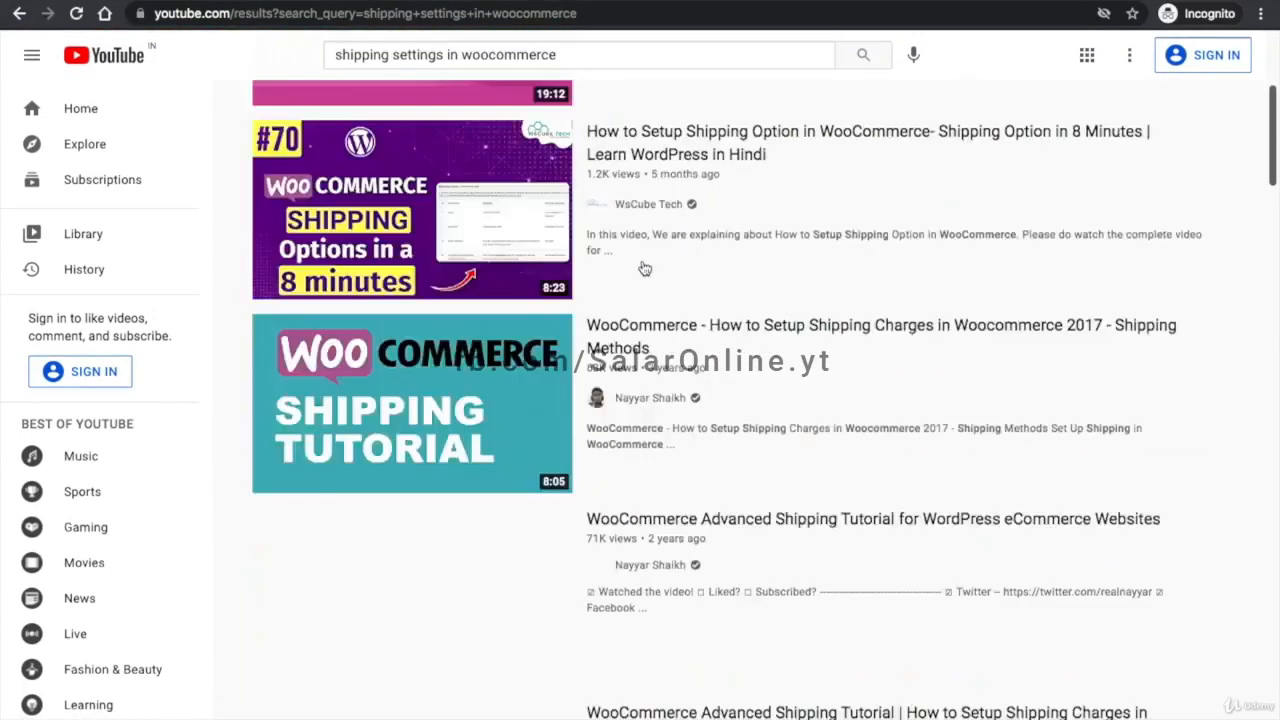
scroll(645, 268, "up", 8)
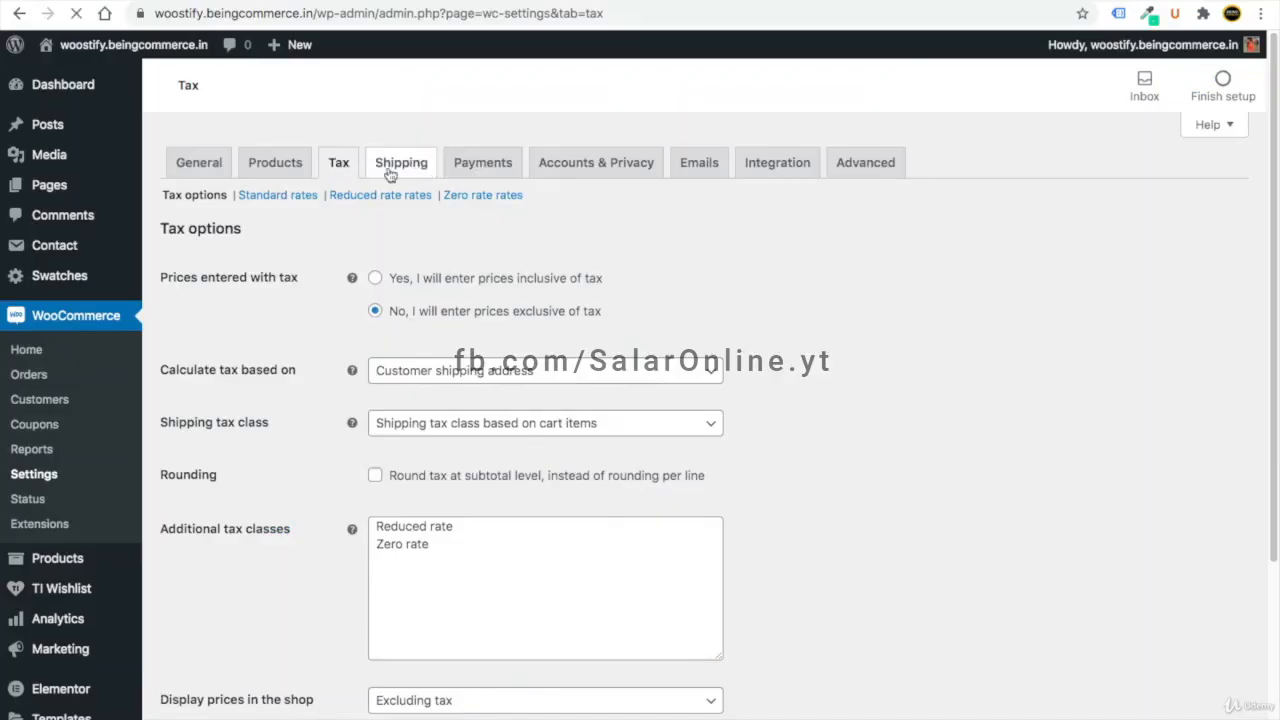
- Enable Direct bank transfer, Cash on delivery and PayPal Standard on the WooCommerce Payments tab
left_click(390, 172)
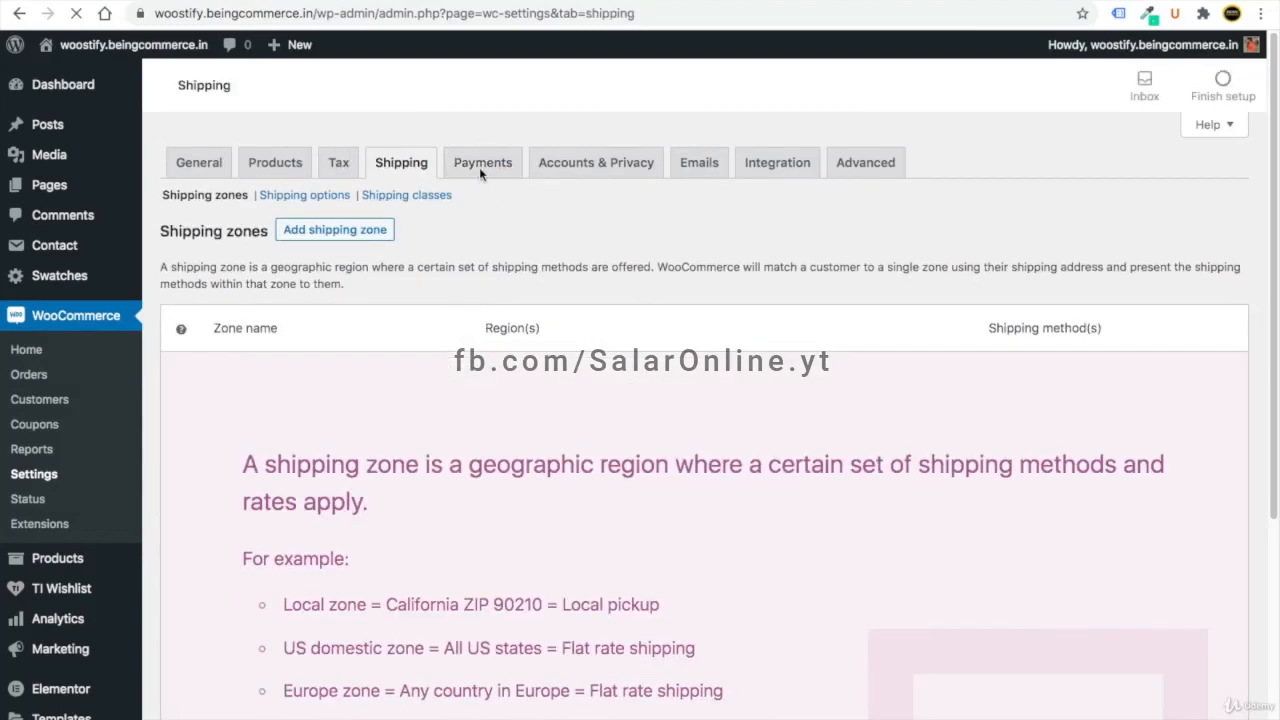
left_click(488, 171)
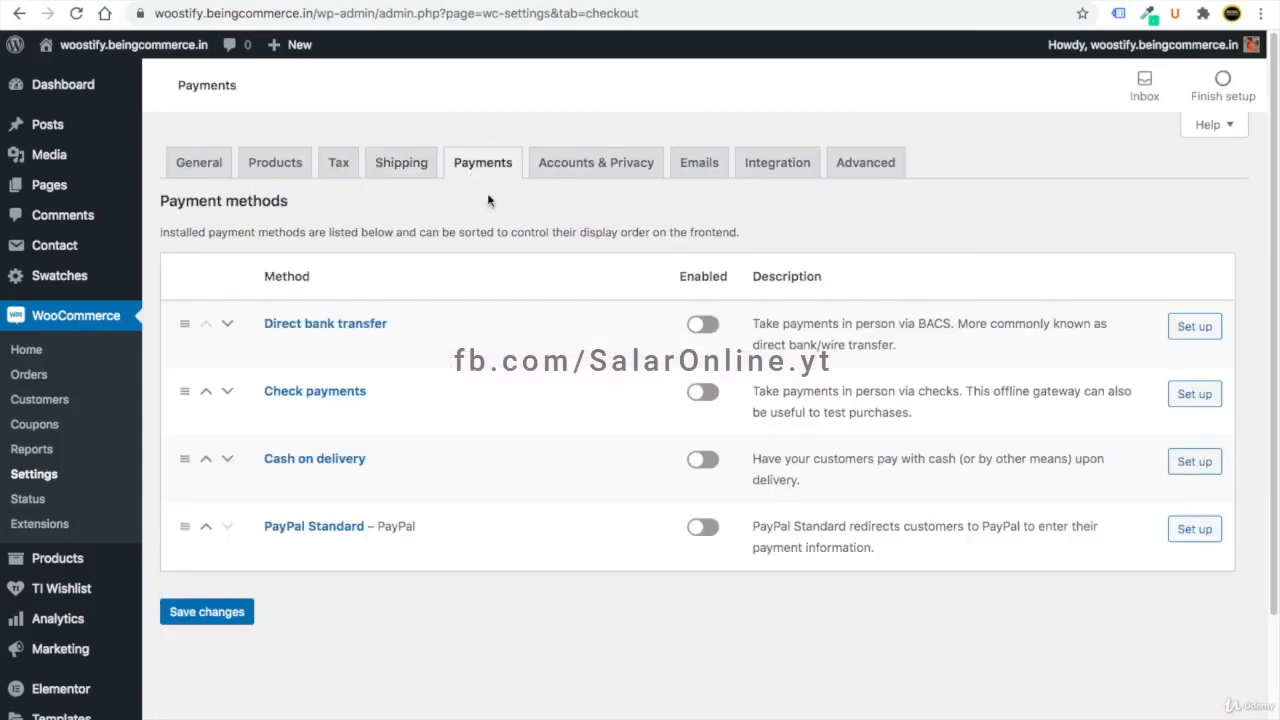
left_click(699, 330)
left_click(703, 460)
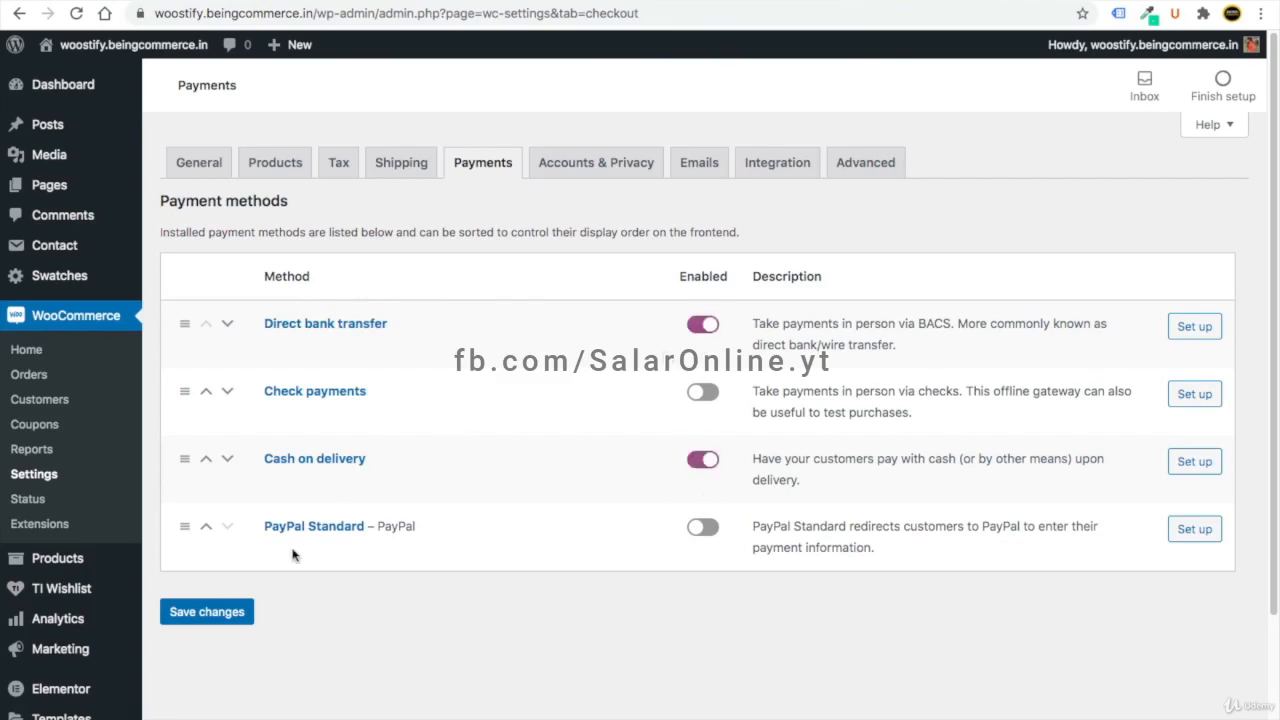
left_click(703, 530)
- Review the Direct bank transfer setup fields, then switch bank transfer off on the Payments list
left_click(1190, 328)
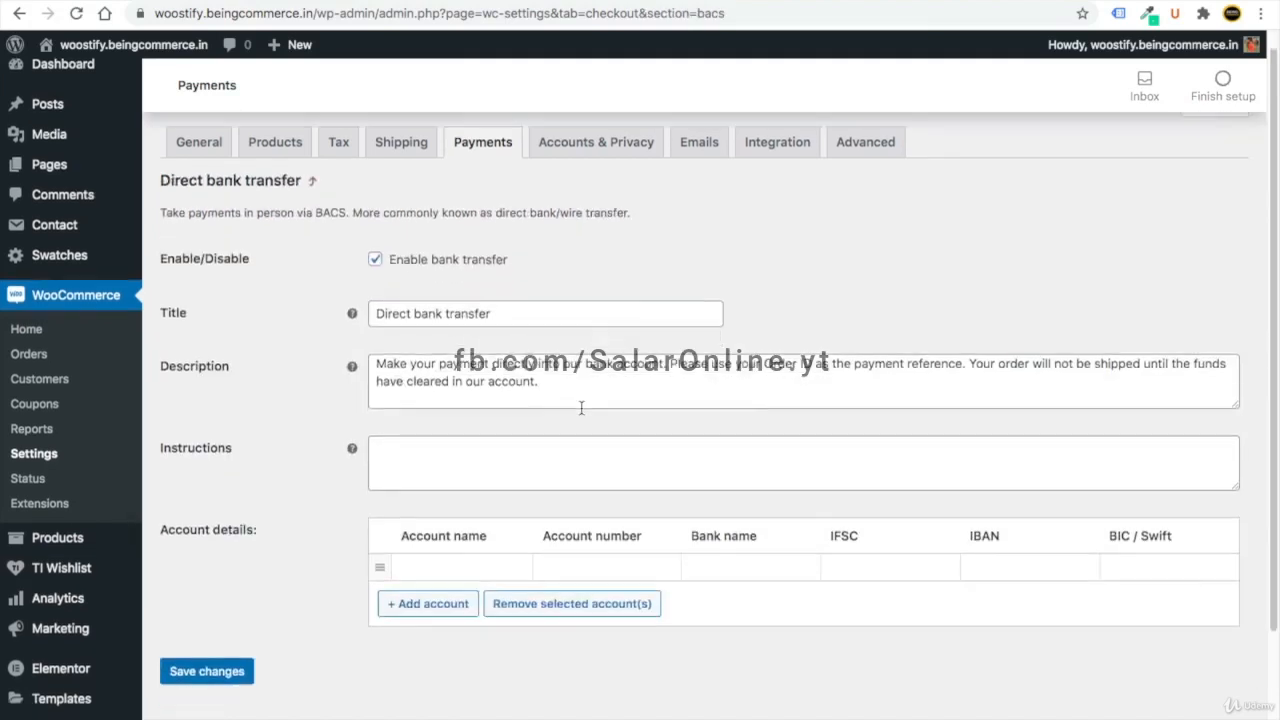
scroll(581, 408, "down", 1)
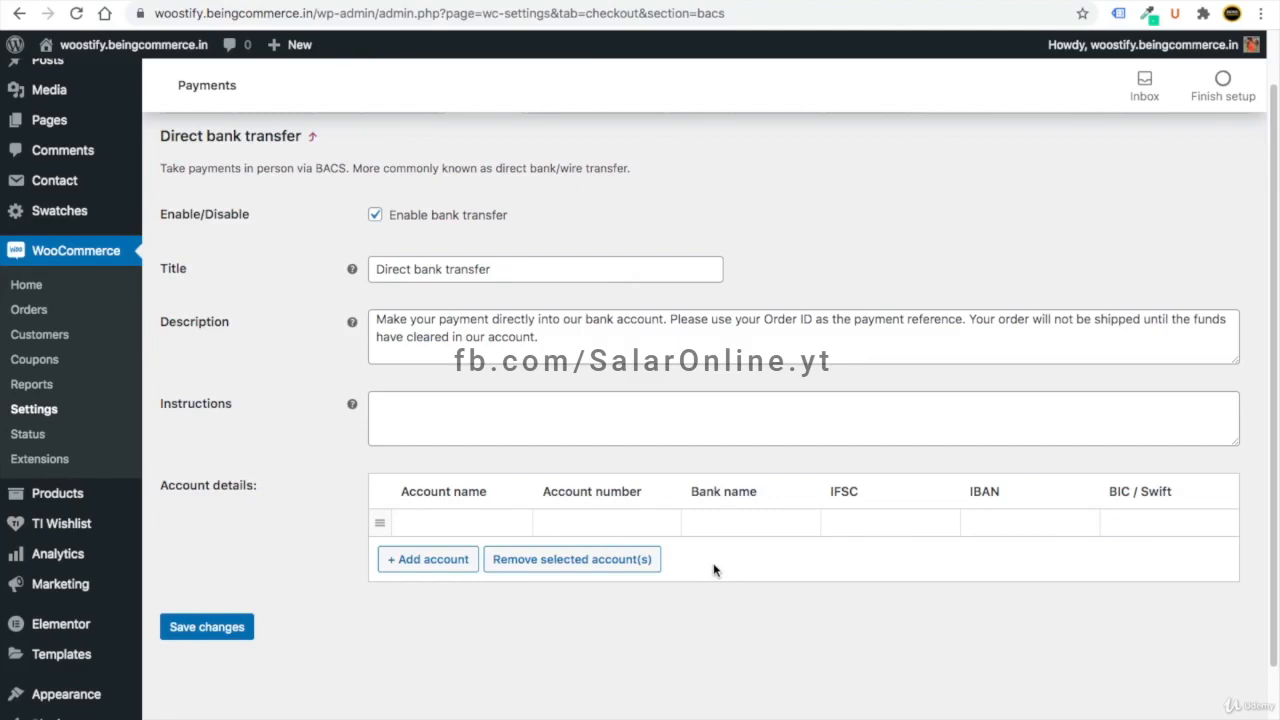
left_click(485, 180)
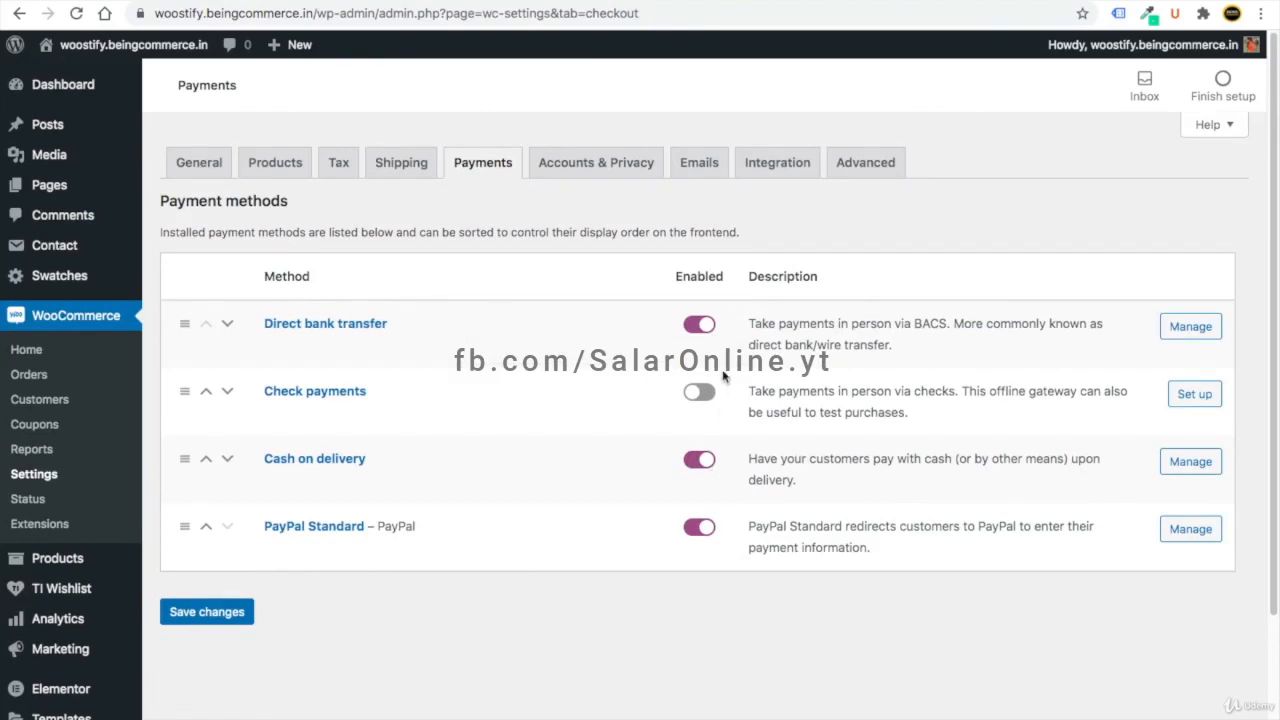
left_click(699, 325)
- Open PayPal Standard's Manage page and scroll through its payment settings
left_click(1189, 530)
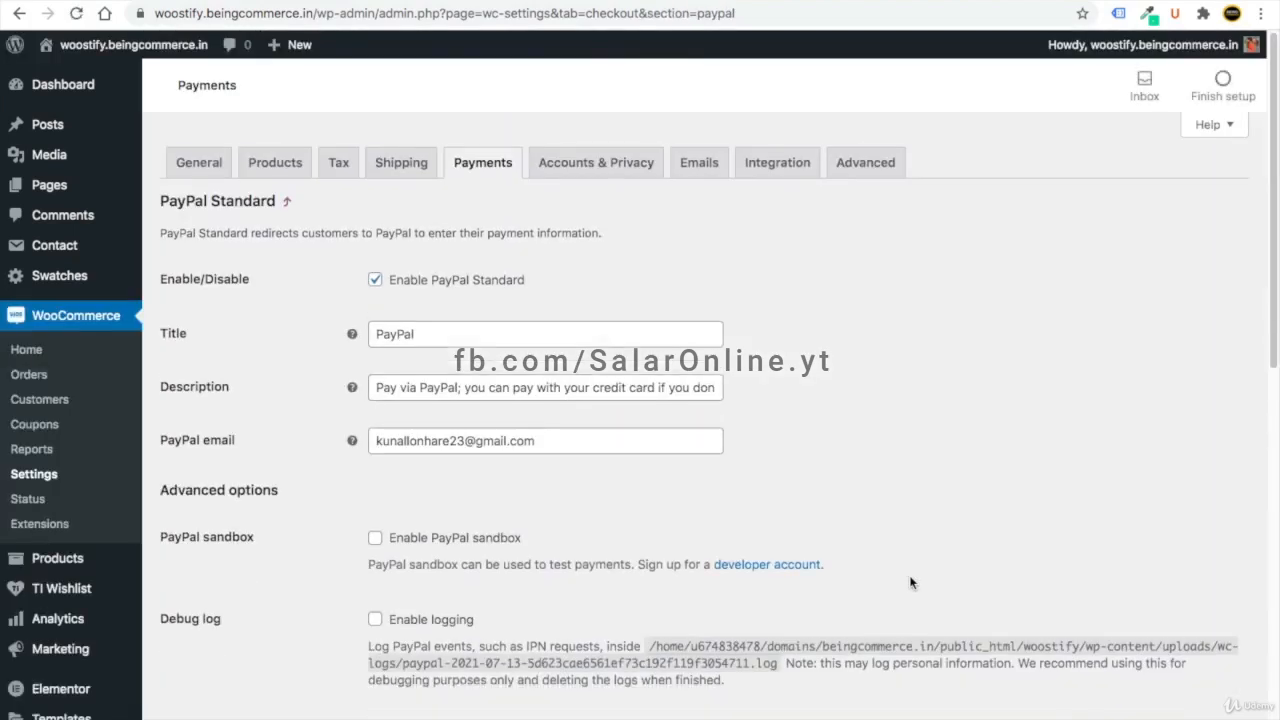
scroll(605, 525, "down", 5)
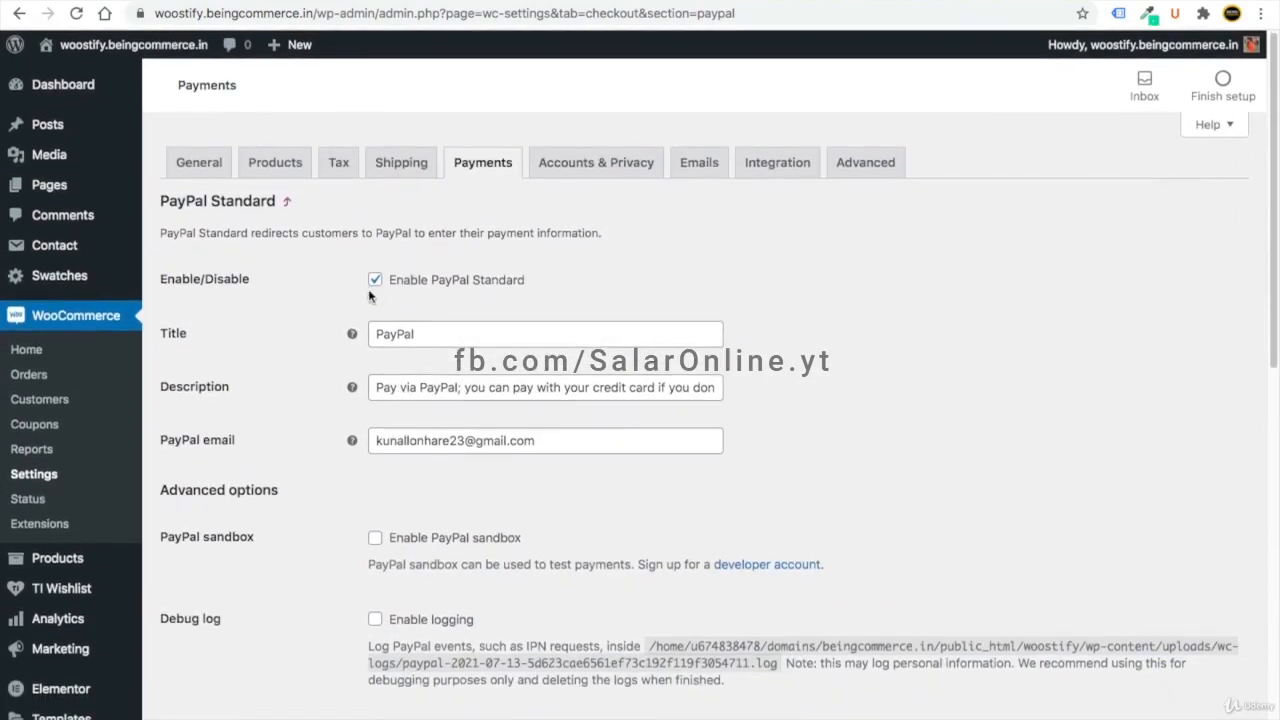
scroll(513, 507, "down", 8)
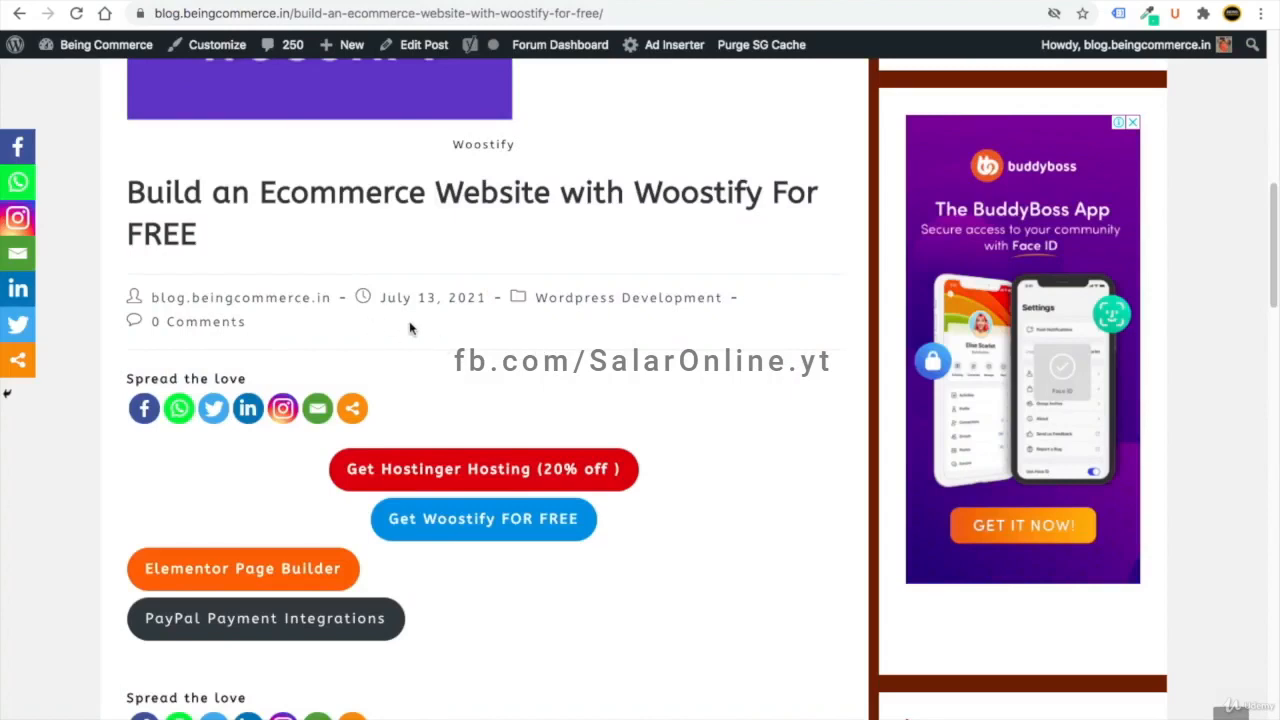
- Follow the blog's PayPal link, log in, and reach the classic API credentials page
left_click(271, 625)
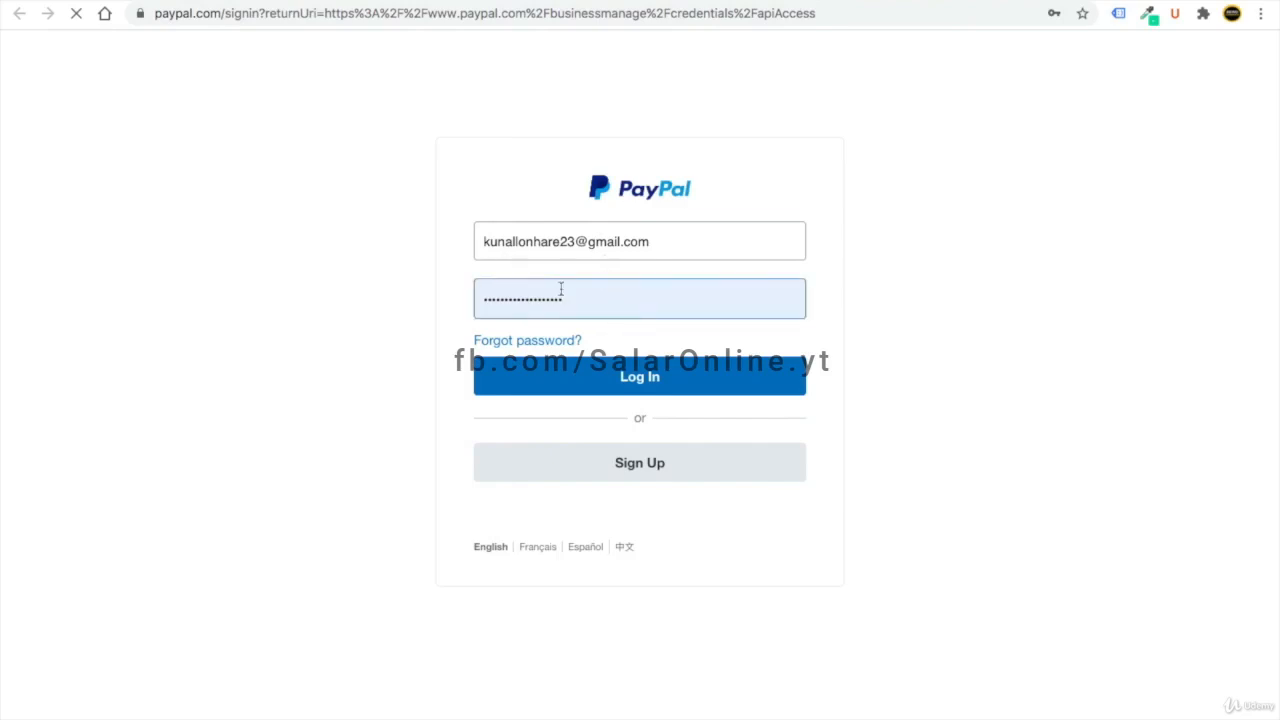
left_click(668, 386)
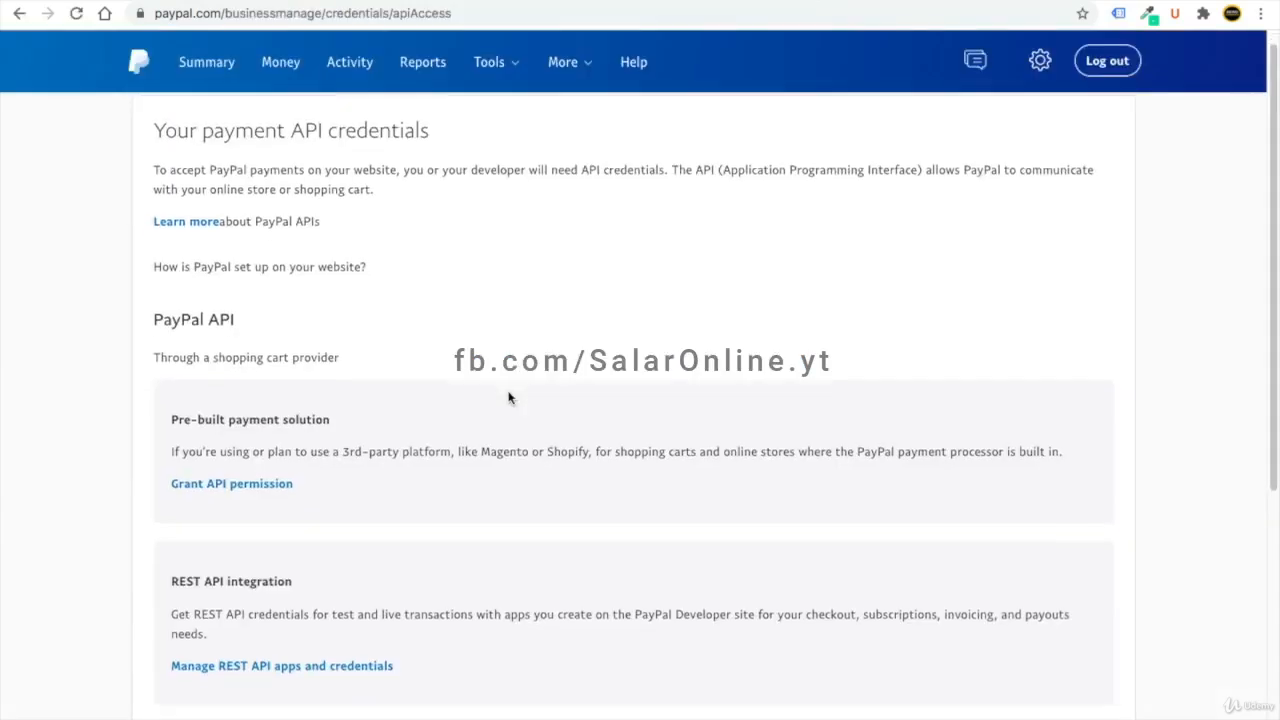
scroll(508, 397, "down", 3)
scroll(508, 397, "down", 2)
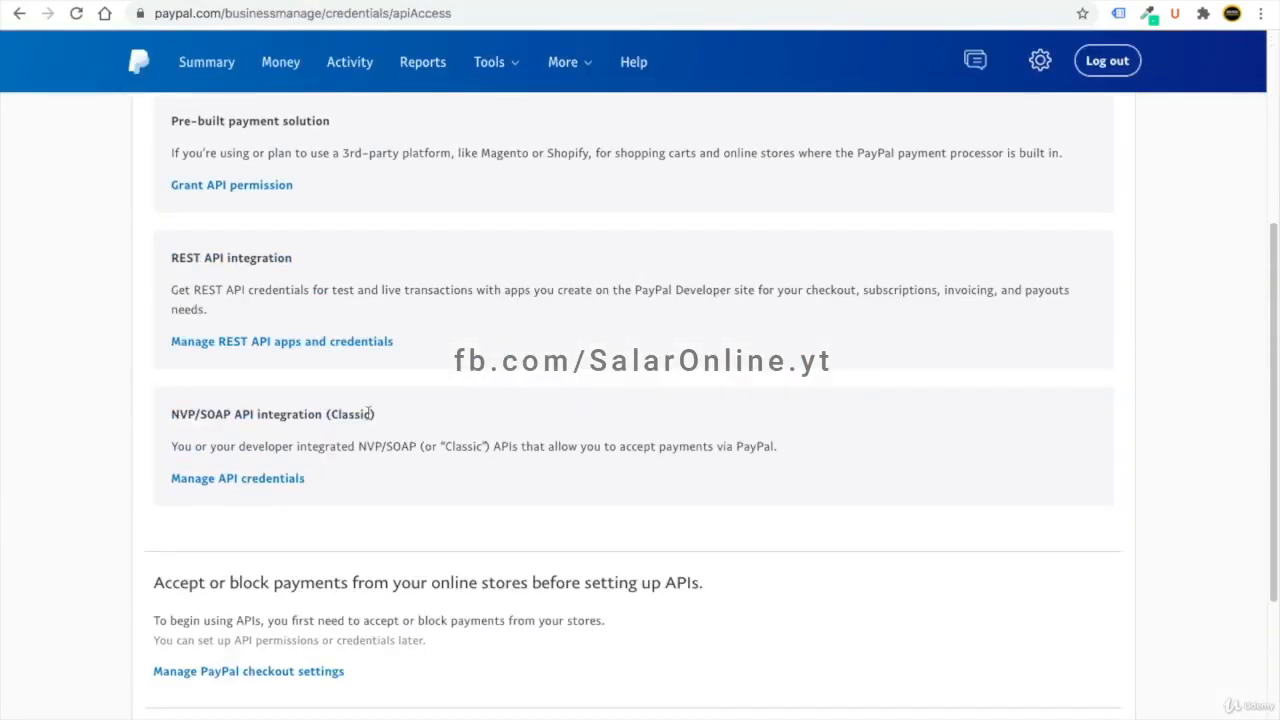
left_click(230, 482)
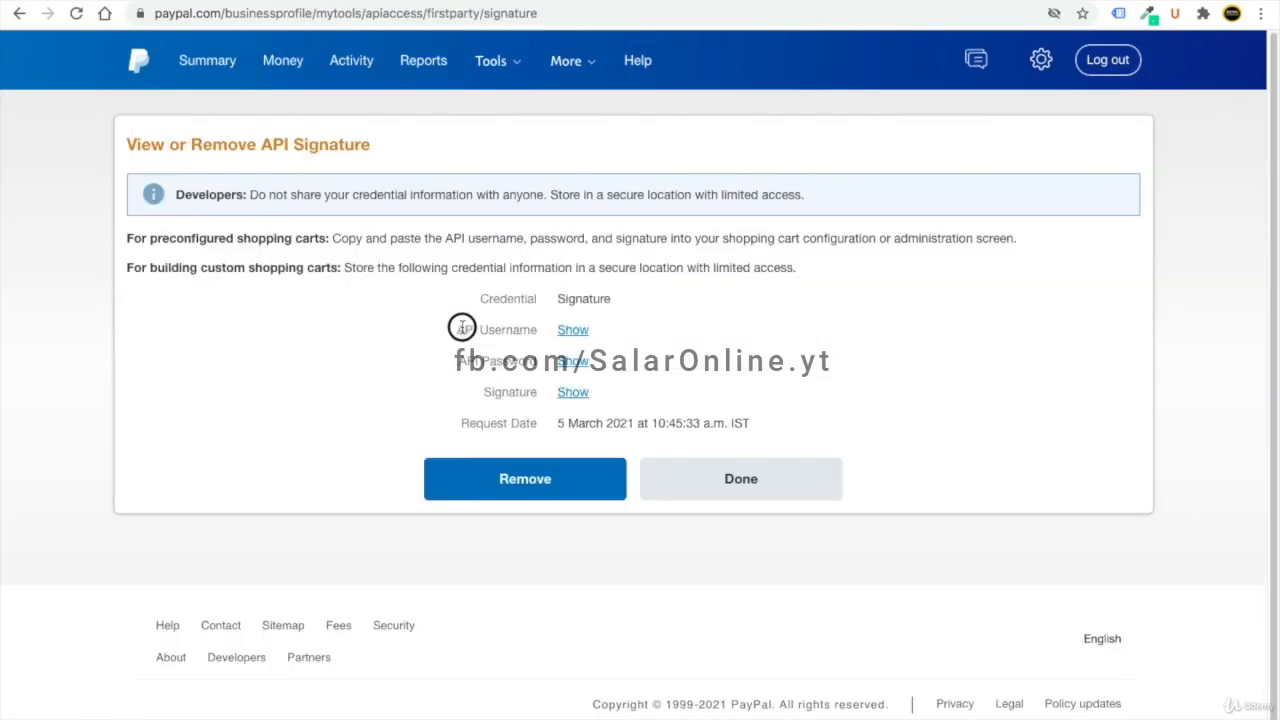
- Reveal and copy the API username, then paste it into WooCommerce's Live API username field
mouse_move(456, 329)
left_mouse_down()
mouse_move(500, 330)
mouse_move(510, 347)
left_mouse_up()
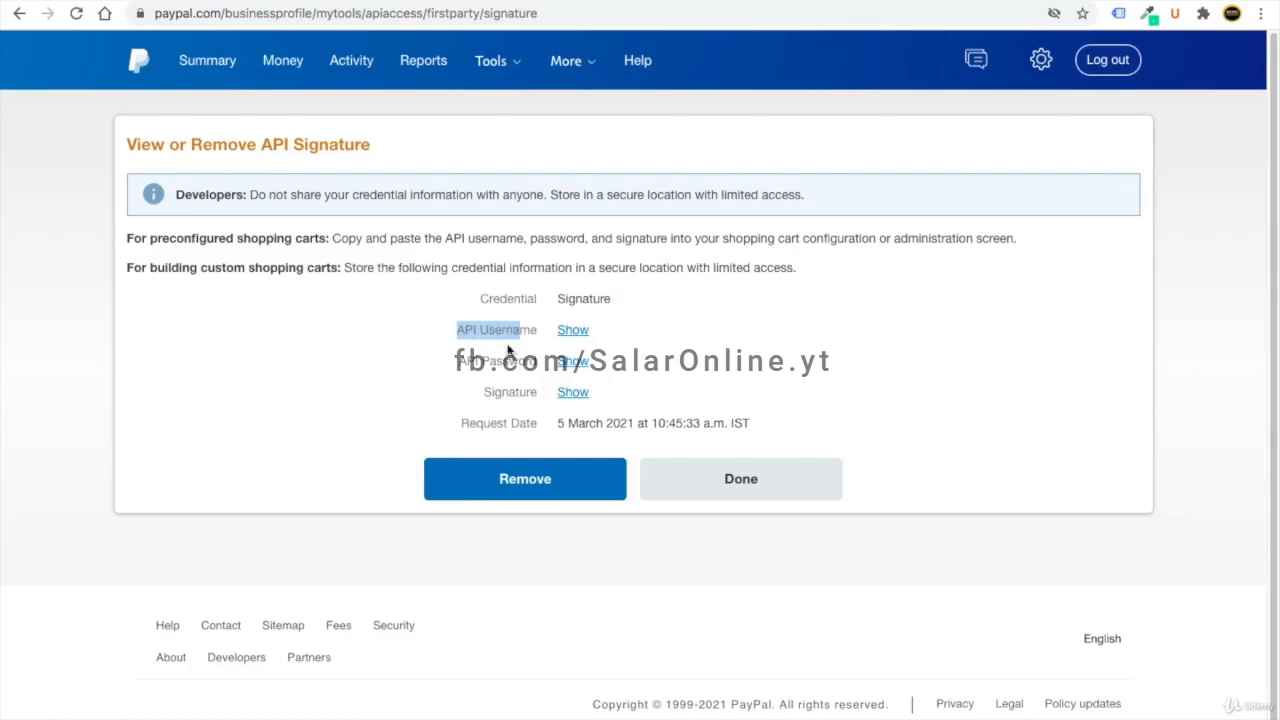
left_click(477, 360)
left_click_drag(484, 392, 528, 388)
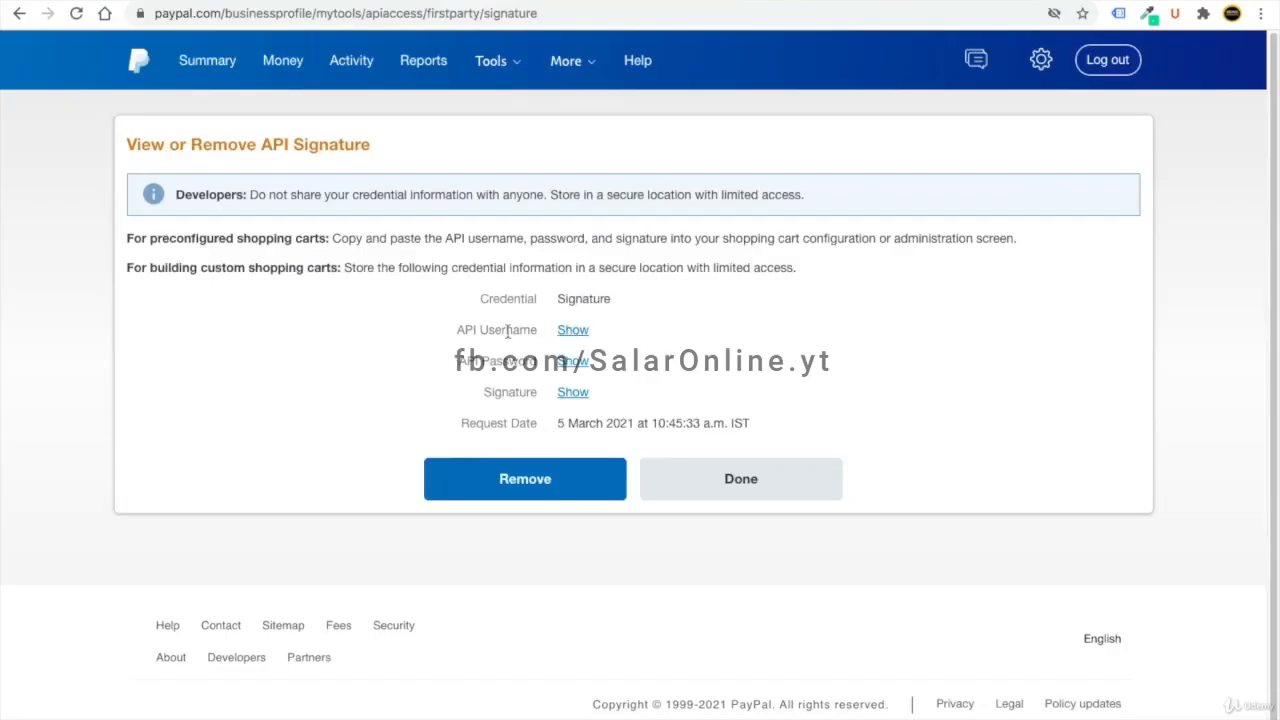
left_click(574, 331)
double_click(597, 330)
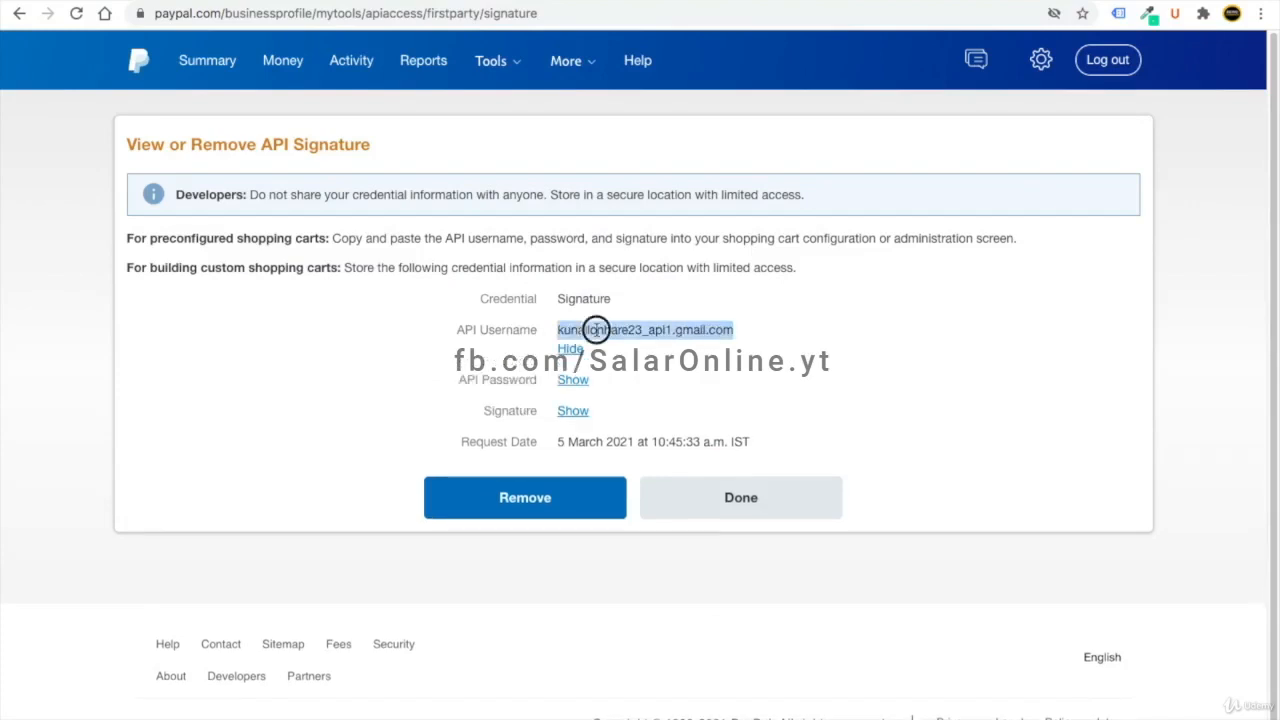
right_click(597, 330)
left_click(630, 364)
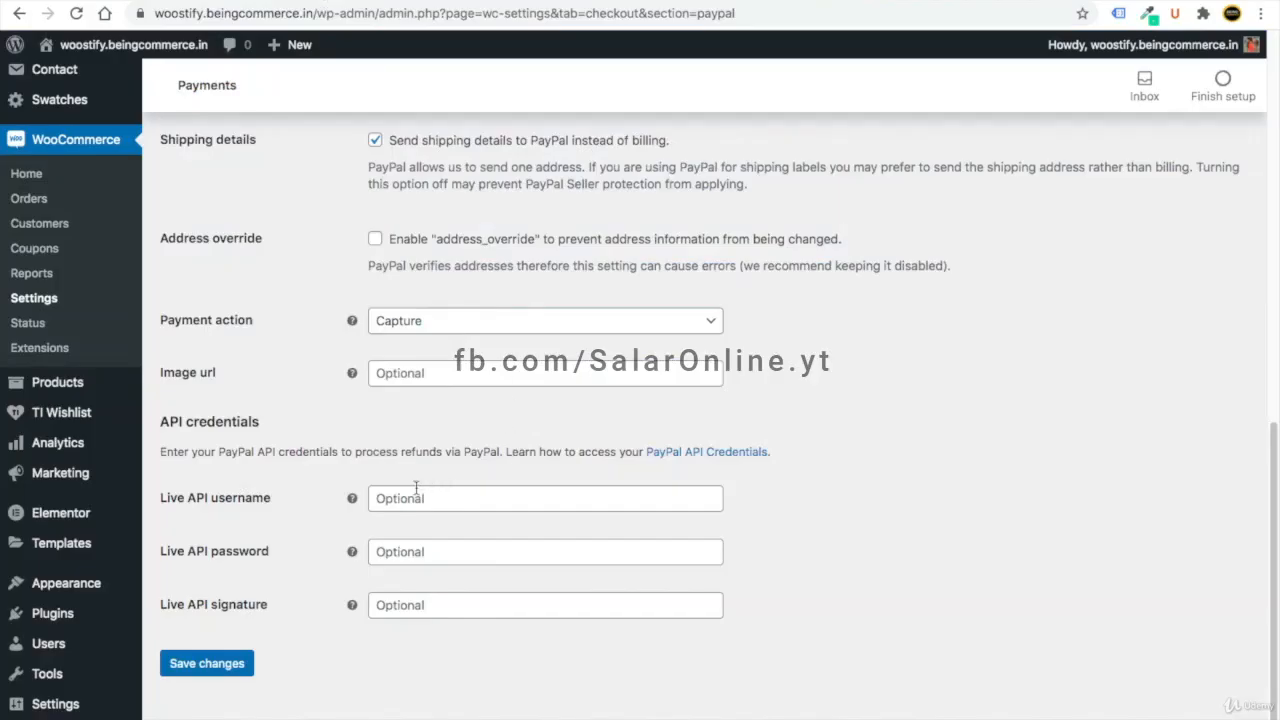
left_click(416, 498)
key("ctrl+v")
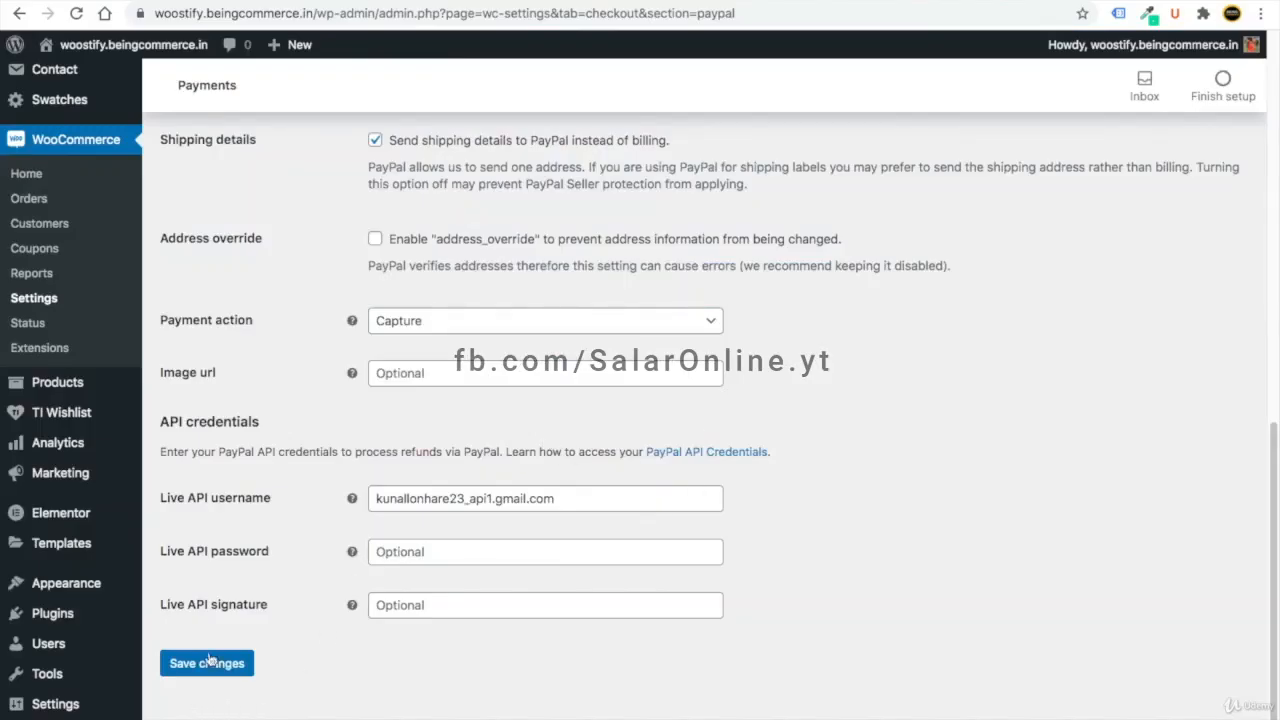
- Save the PayPal settings, then allow checkout login and account creation at checkout and My account
left_click(208, 668)
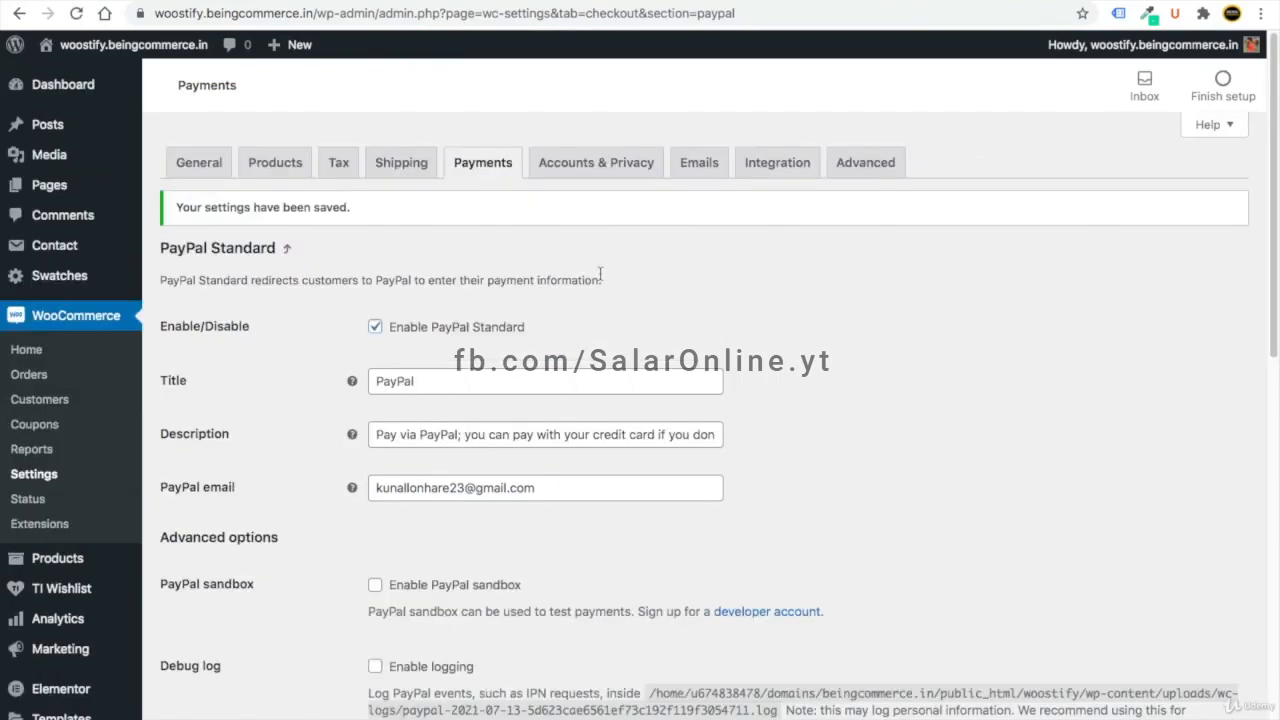
left_click(579, 162)
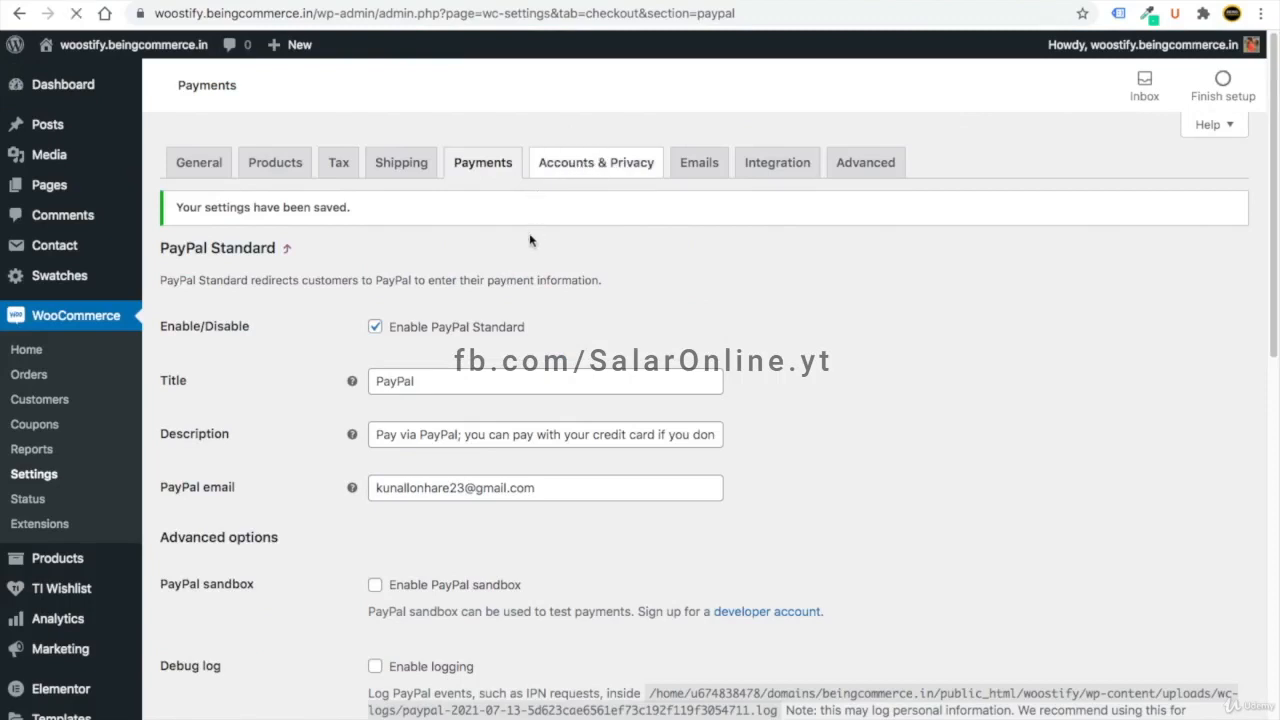
left_click(377, 248)
left_click(375, 301)
left_click(375, 332)
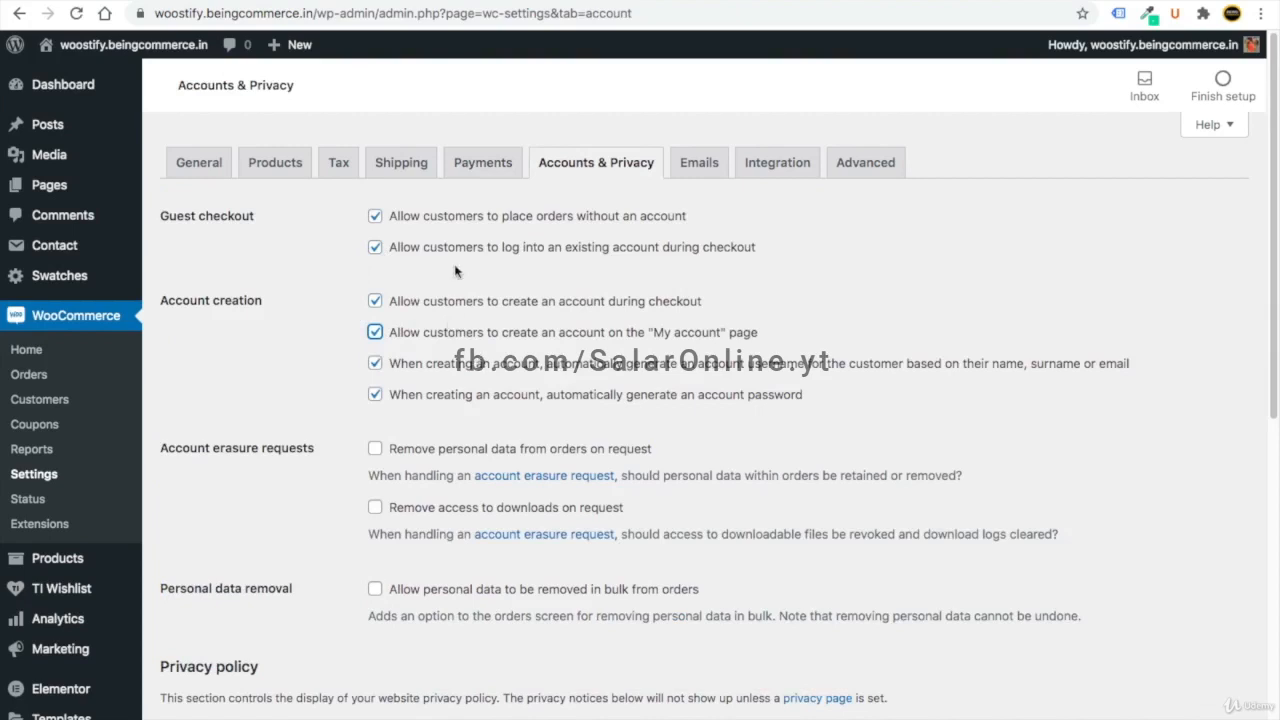
scroll(447, 283, "down", 10)
left_click(220, 660)
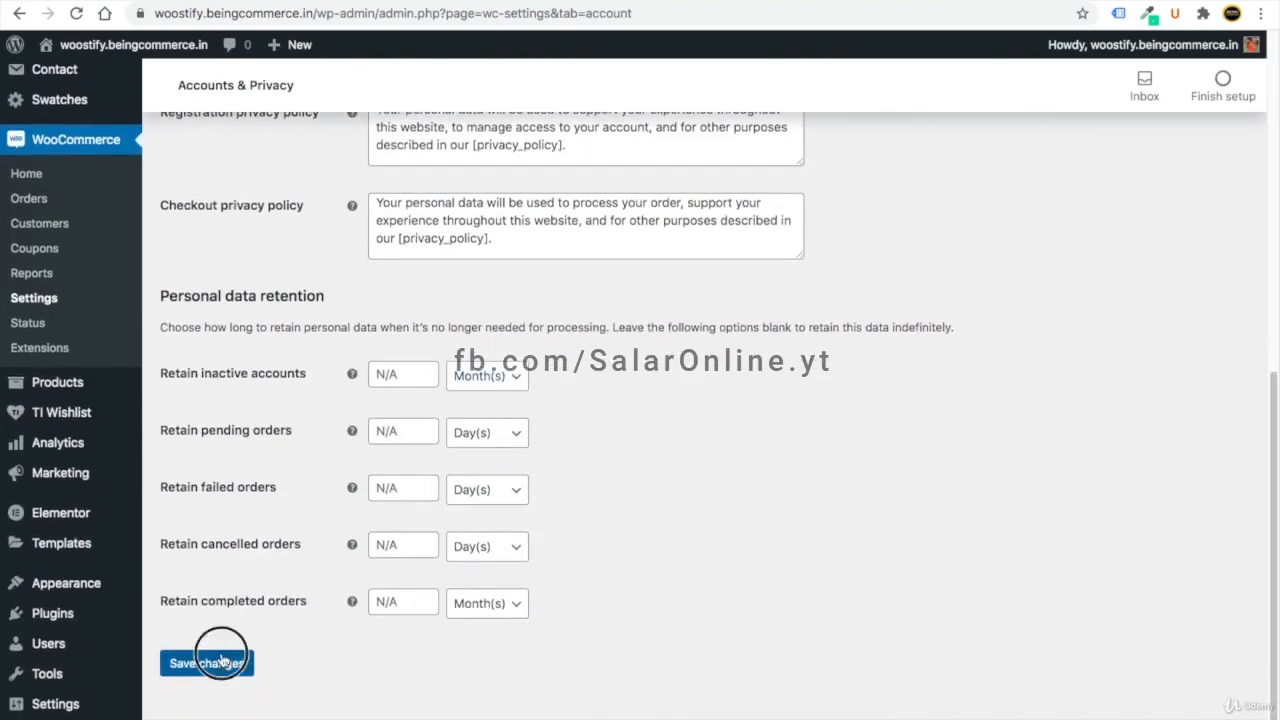
- Save the Advanced page setup settings and return to the WordPress Dashboard
left_click(873, 170)
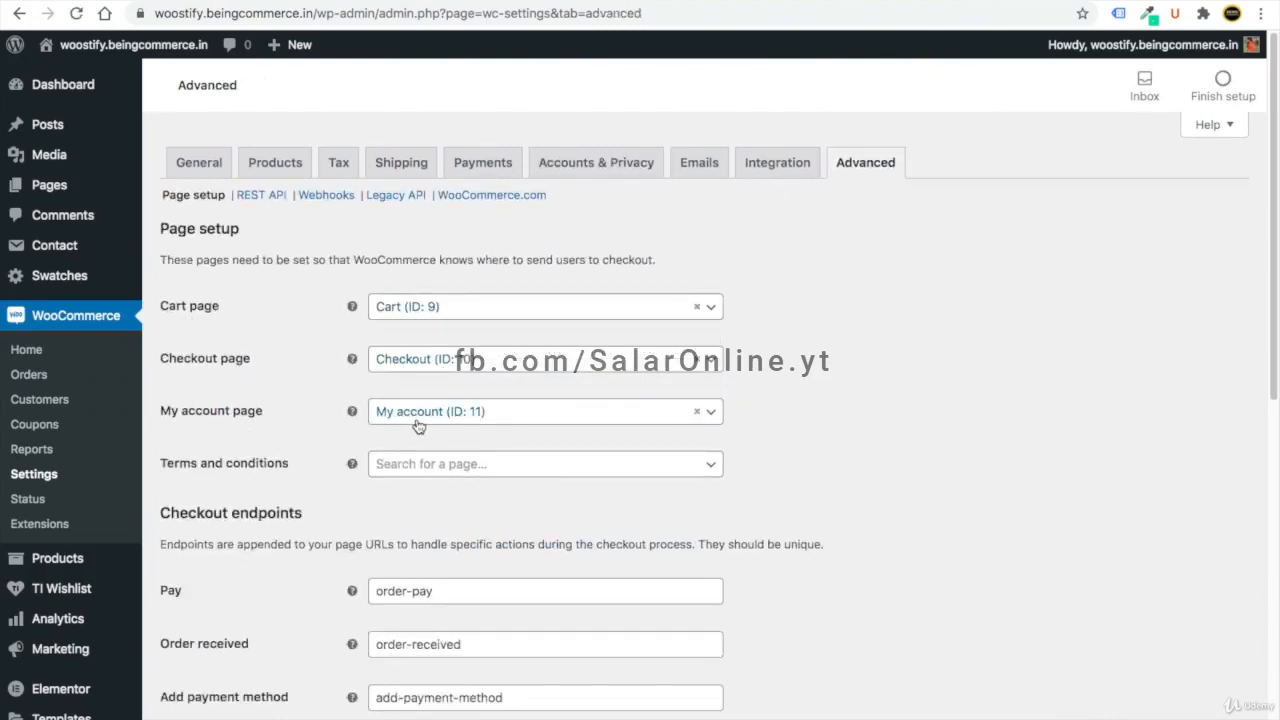
scroll(366, 463, "down", 10)
left_click(222, 668)
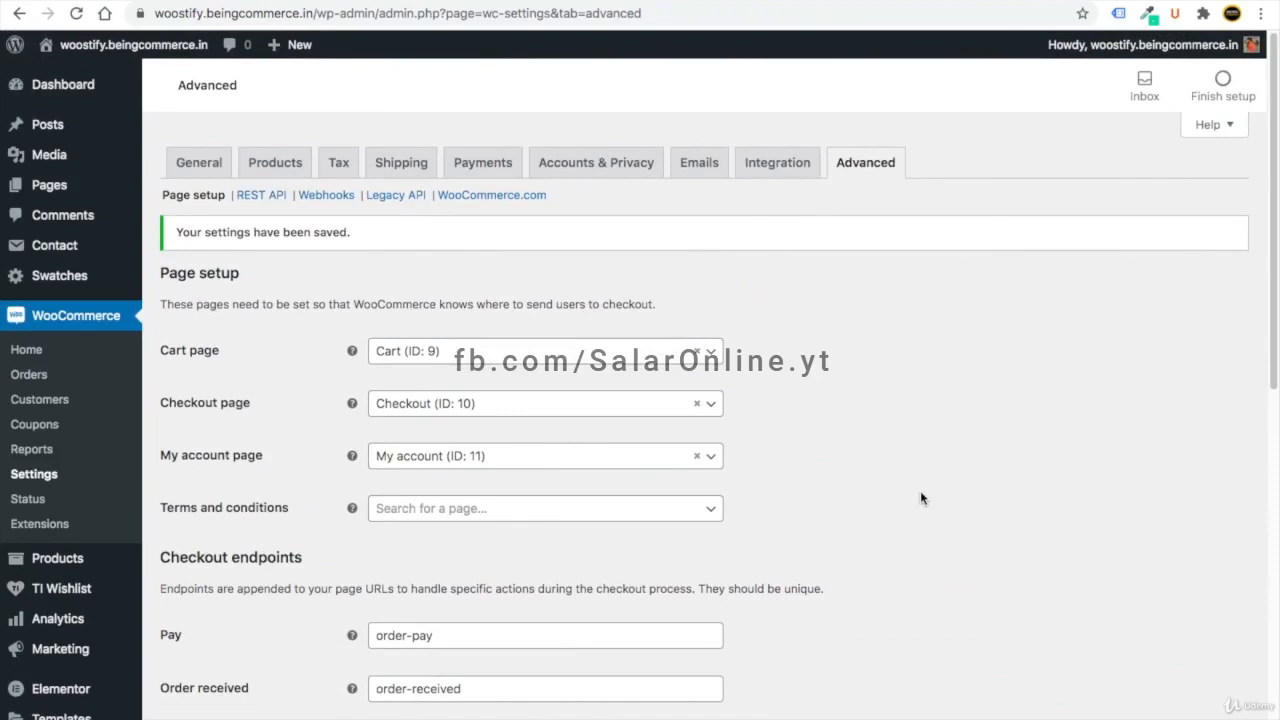
left_click(70, 88)
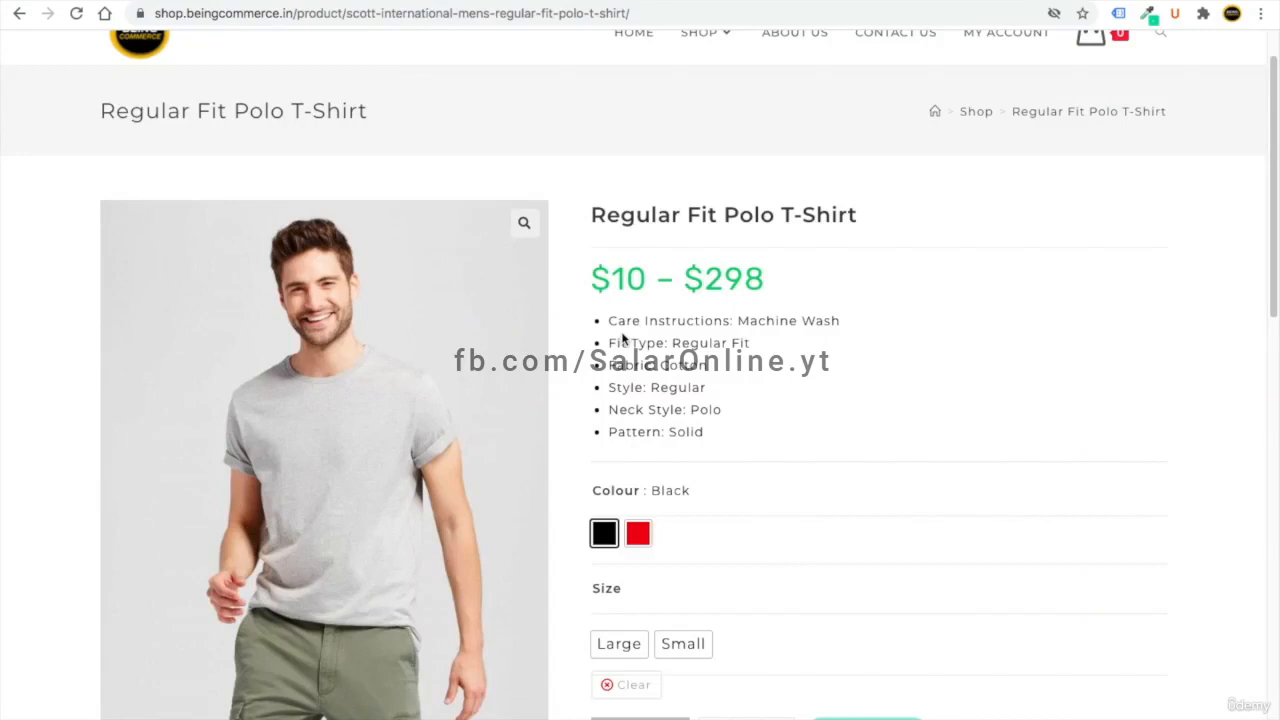
- Start a new product titled 'Single Product'
scroll(622, 340, "down", 2)
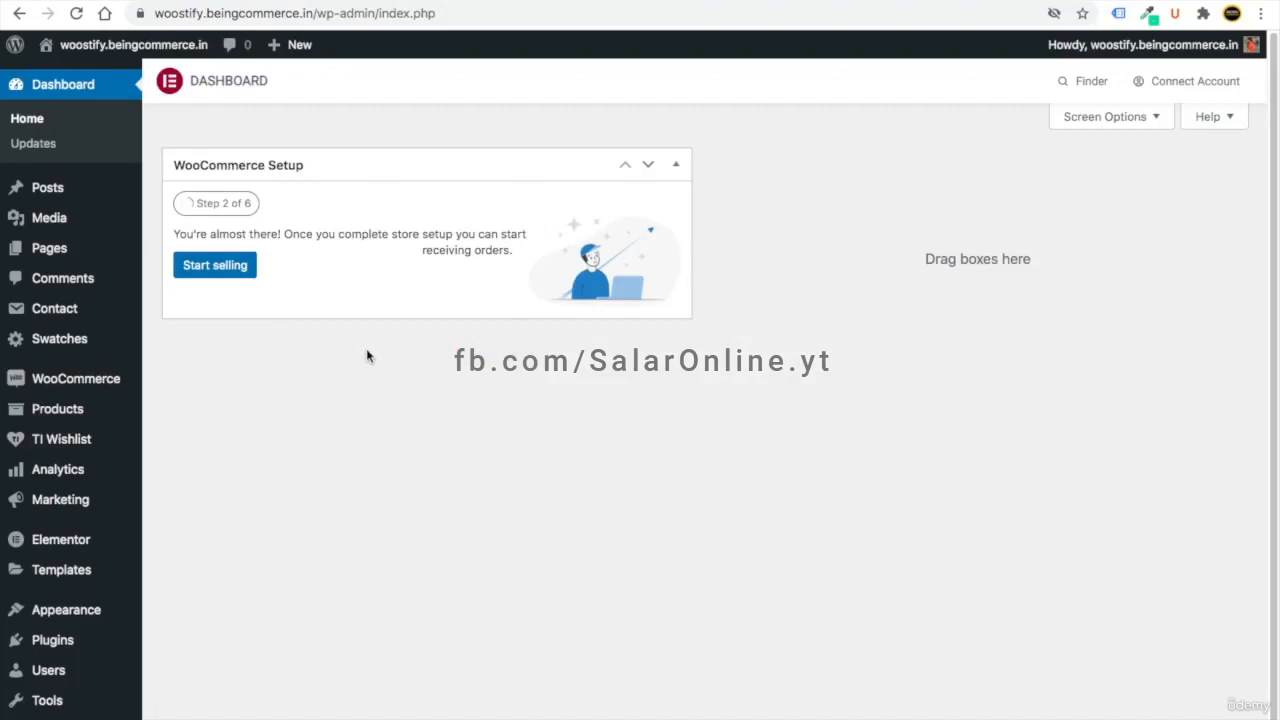
mouse_move(80, 420)
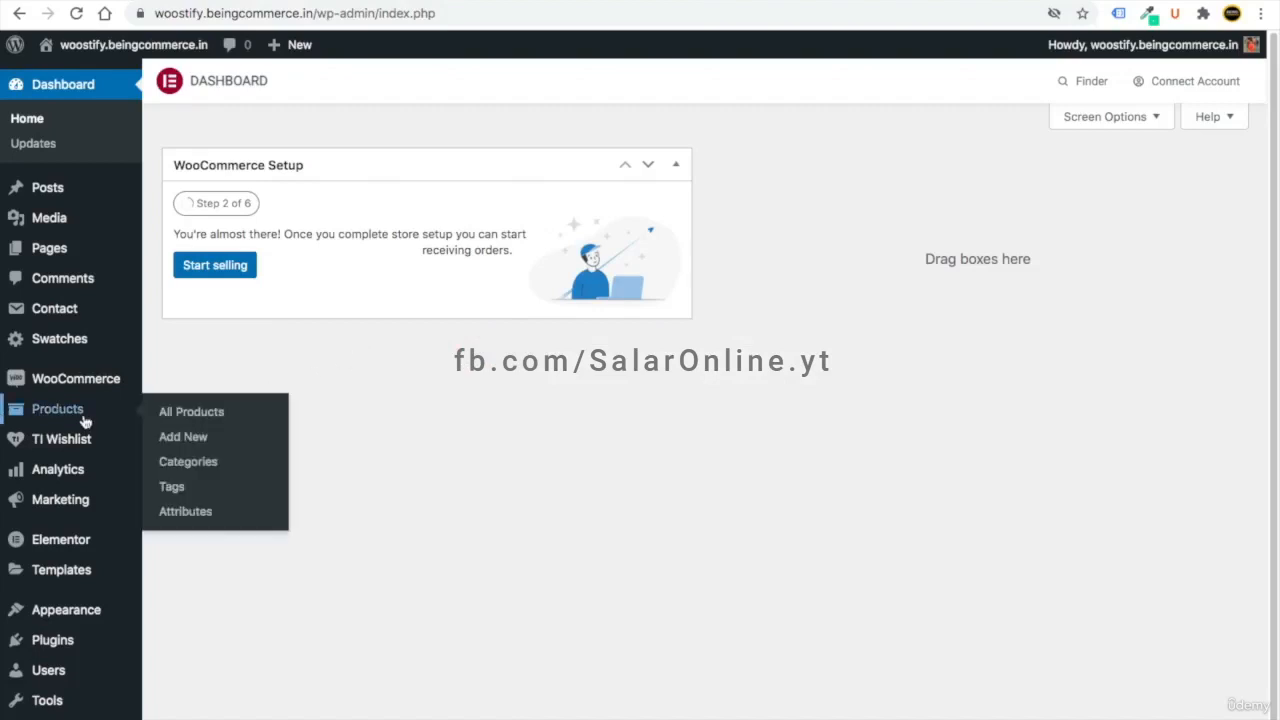
left_click(204, 438)
type("Single Pr")
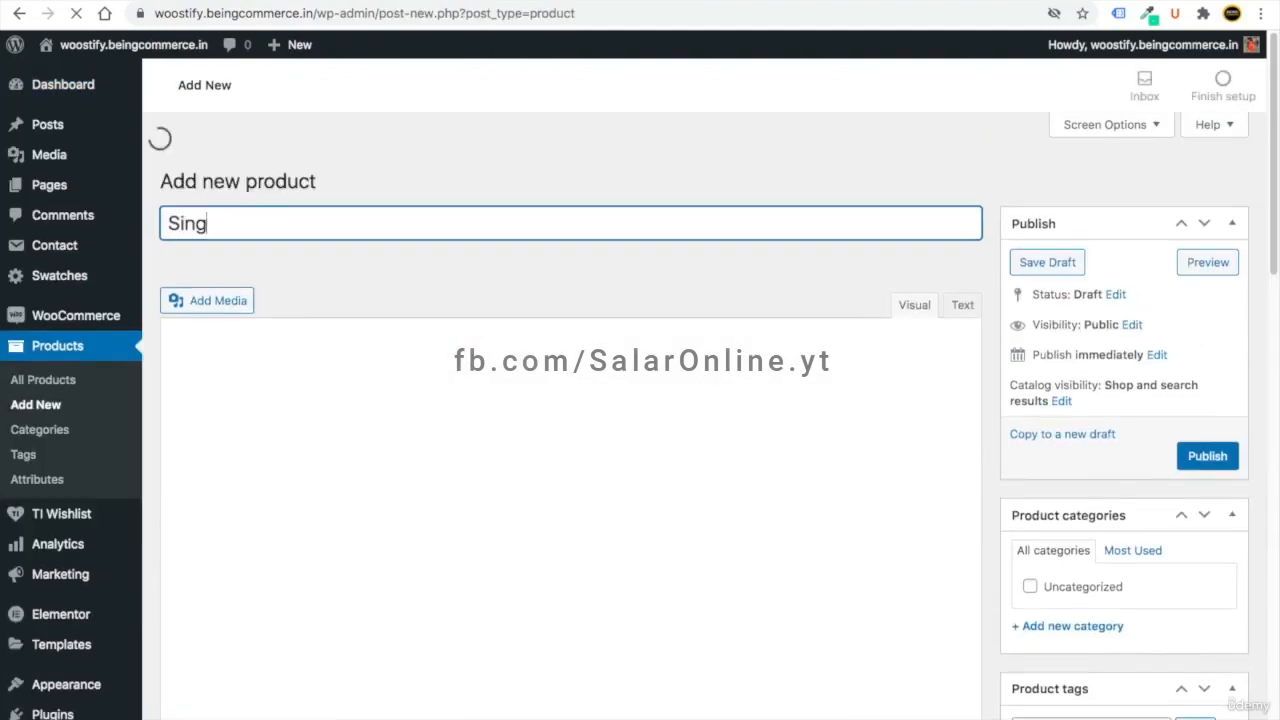
type("oduct")
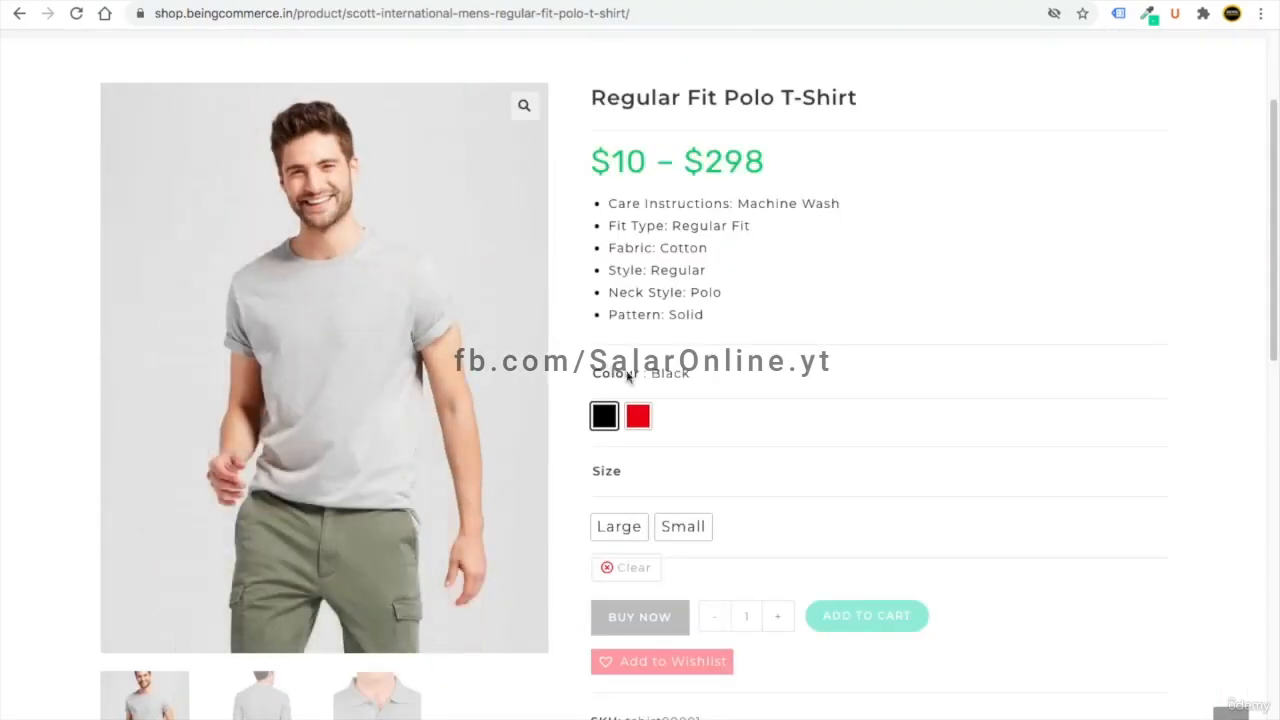
- Copy the polo description and Product details text into the product description body
scroll(563, 314, "down", 6)
scroll(600, 290, "down", 3)
scroll(500, 350, "up", 1)
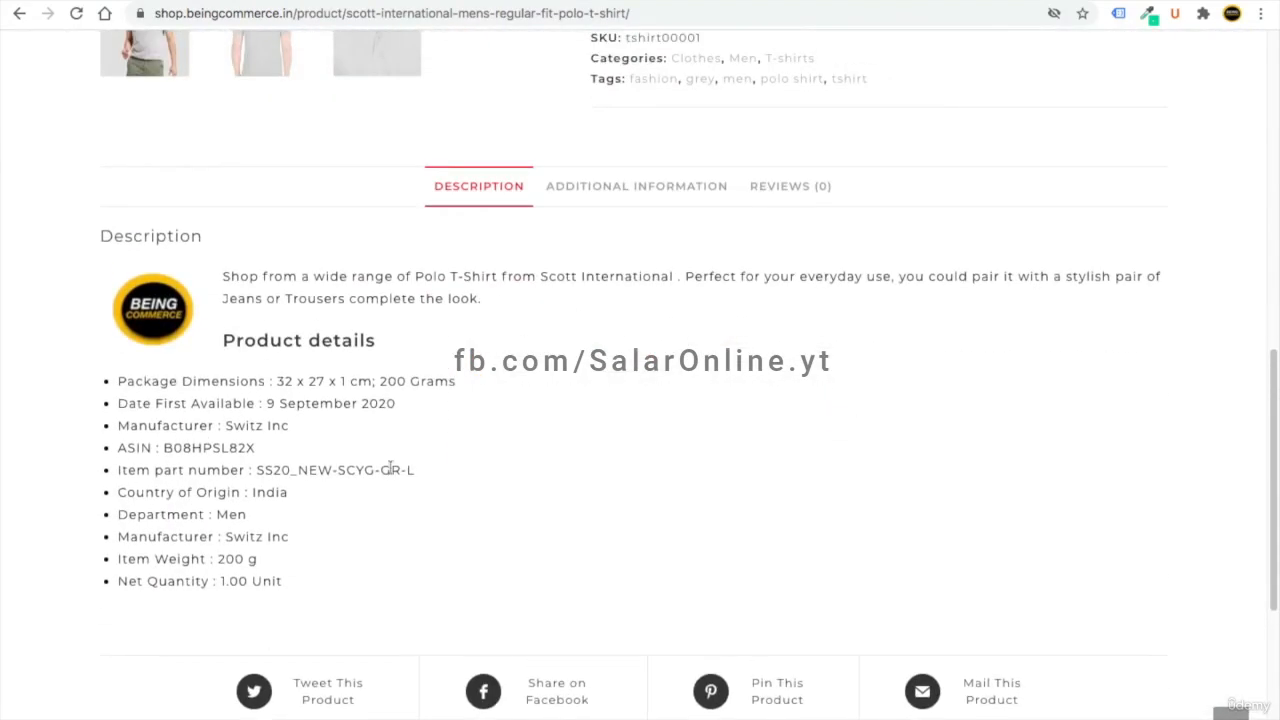
left_click_drag(298, 592, 220, 275)
right_click(285, 284)
left_click(338, 322)
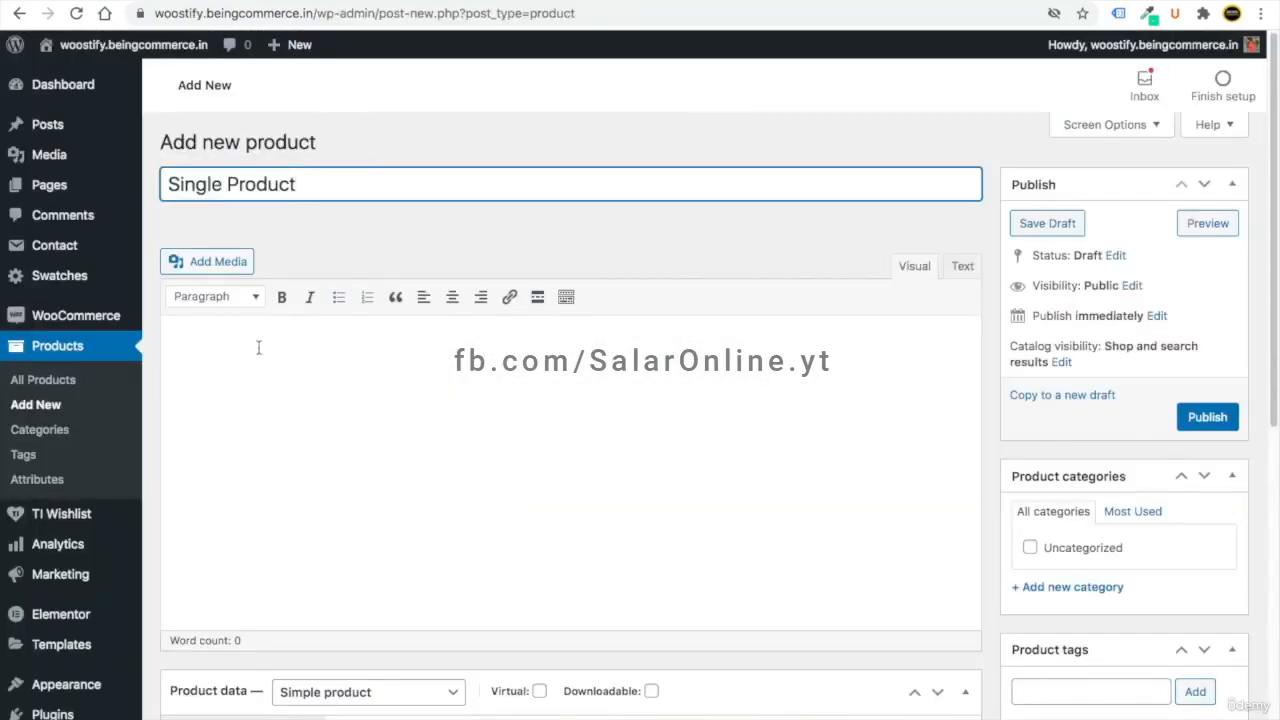
left_click(258, 347)
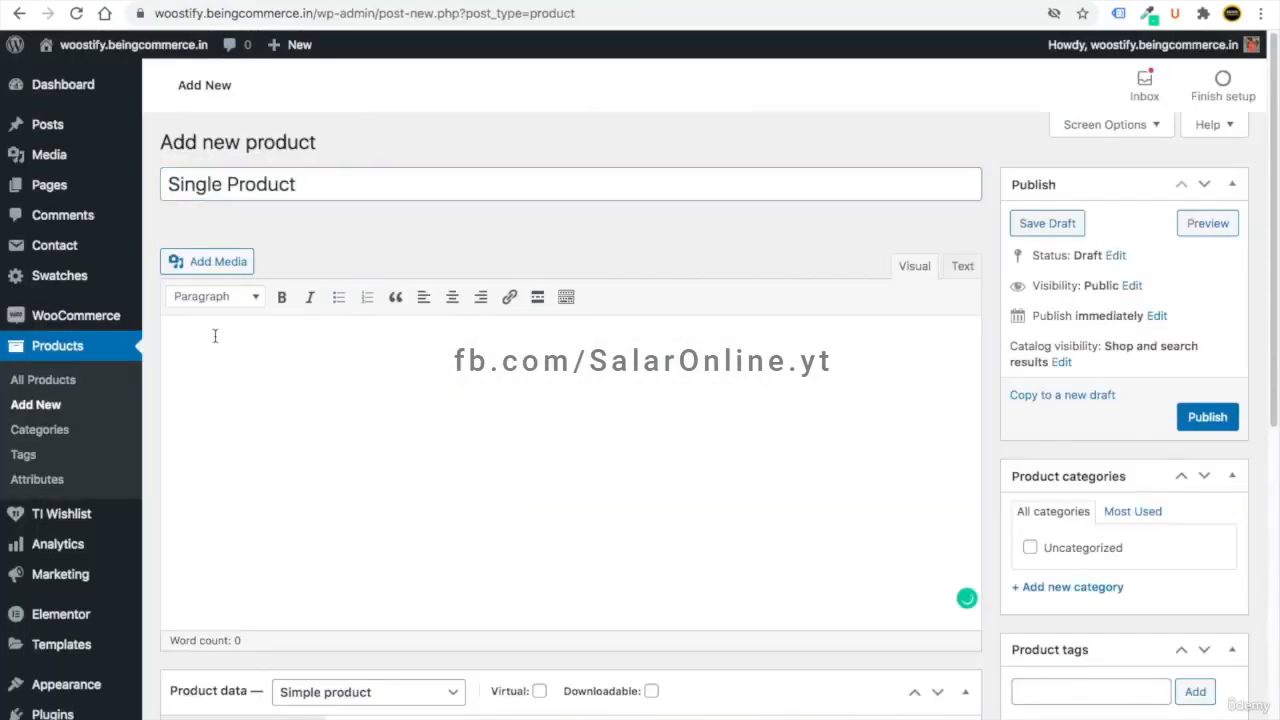
key("ctrl+v")
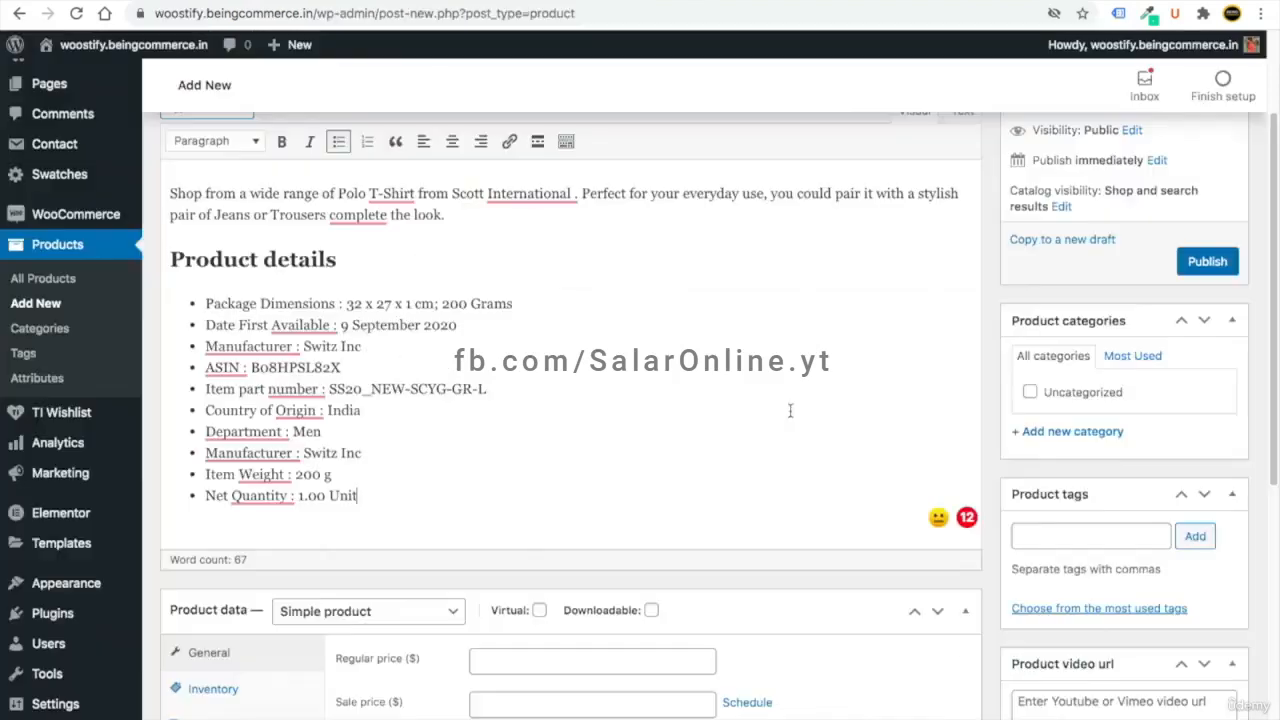
scroll(969, 374, "down", 3)
scroll(969, 374, "down", 1)
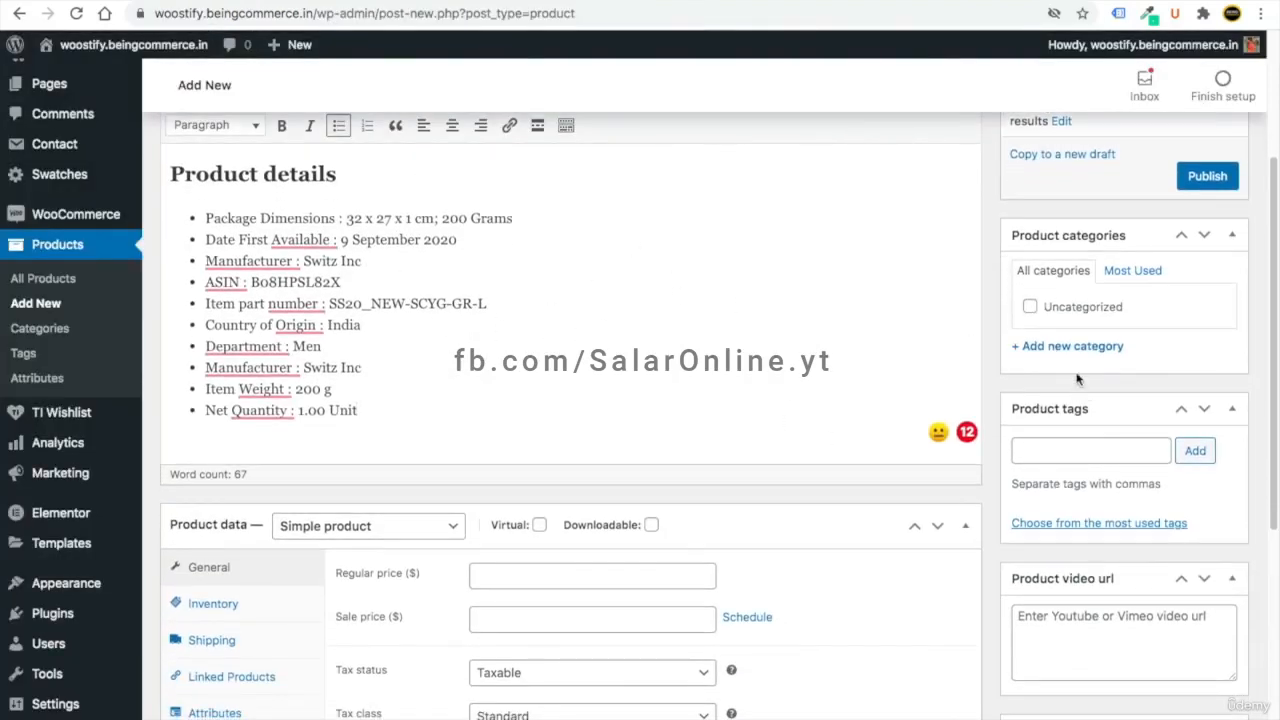
- Create the category Top Wear and a child category T-shirt under it
left_click(1050, 346)
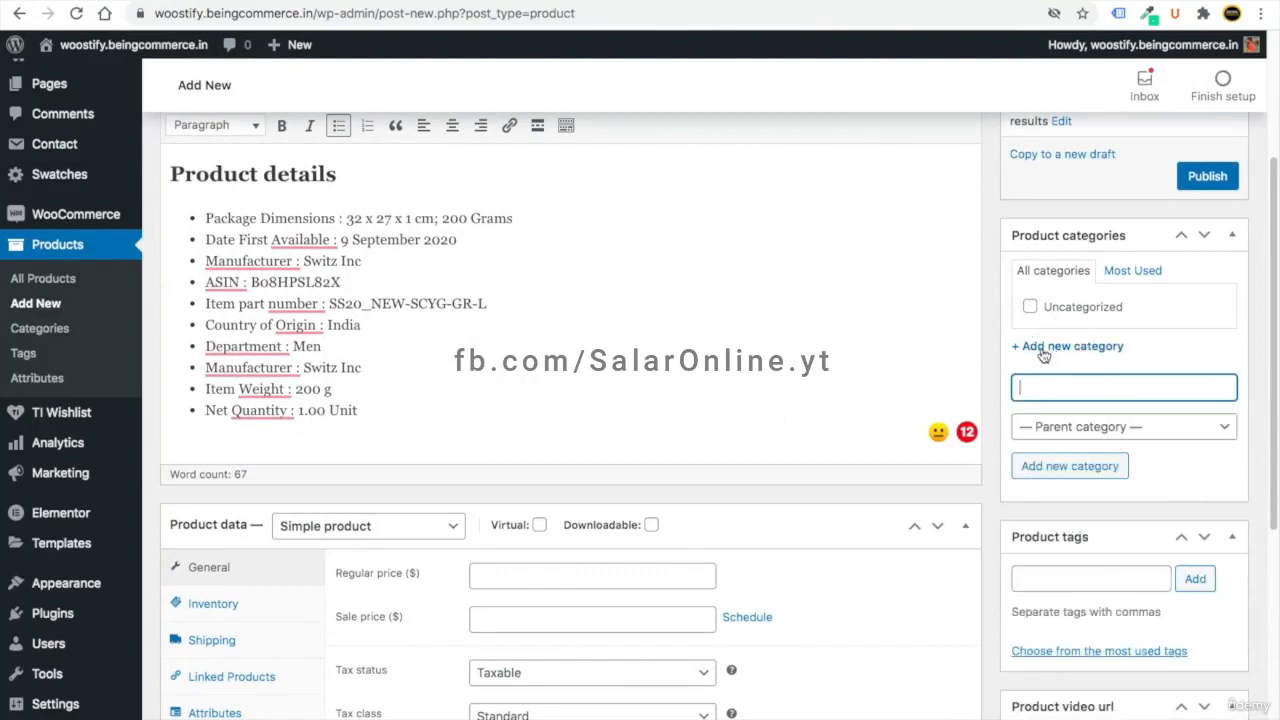
type("Top Wear")
left_click(1069, 467)
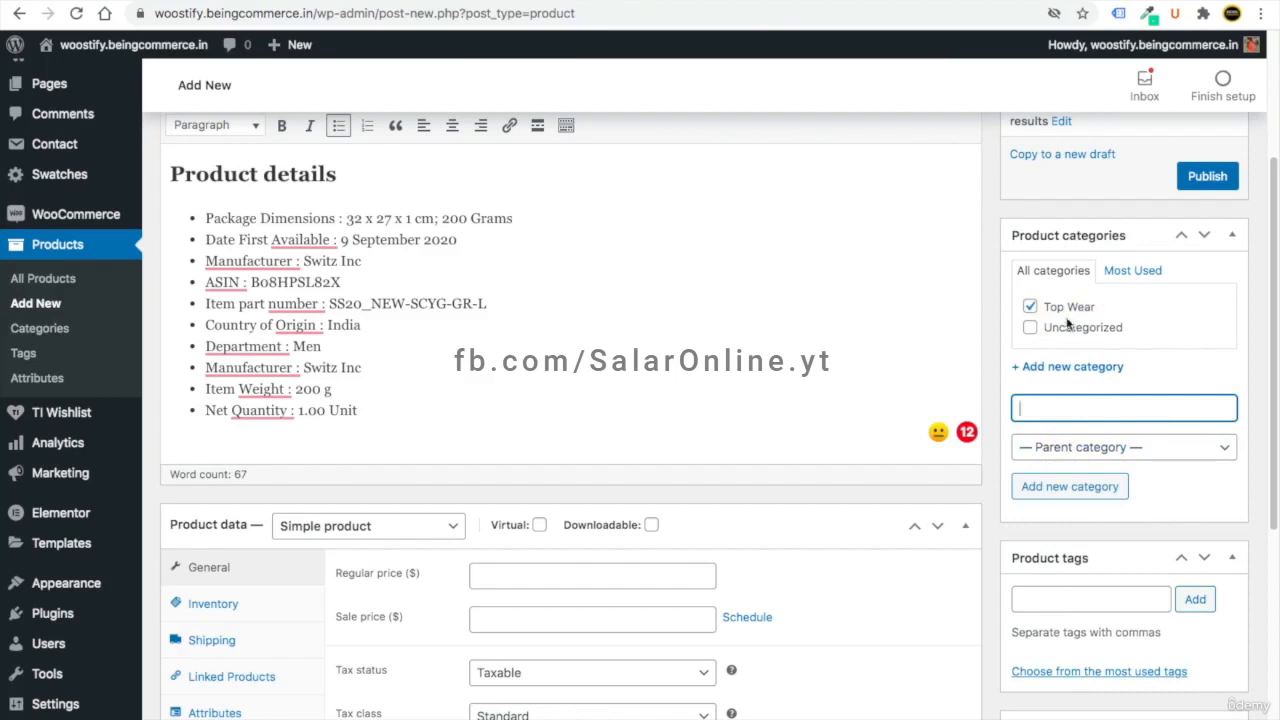
type("T-shirt")
left_click(1068, 449)
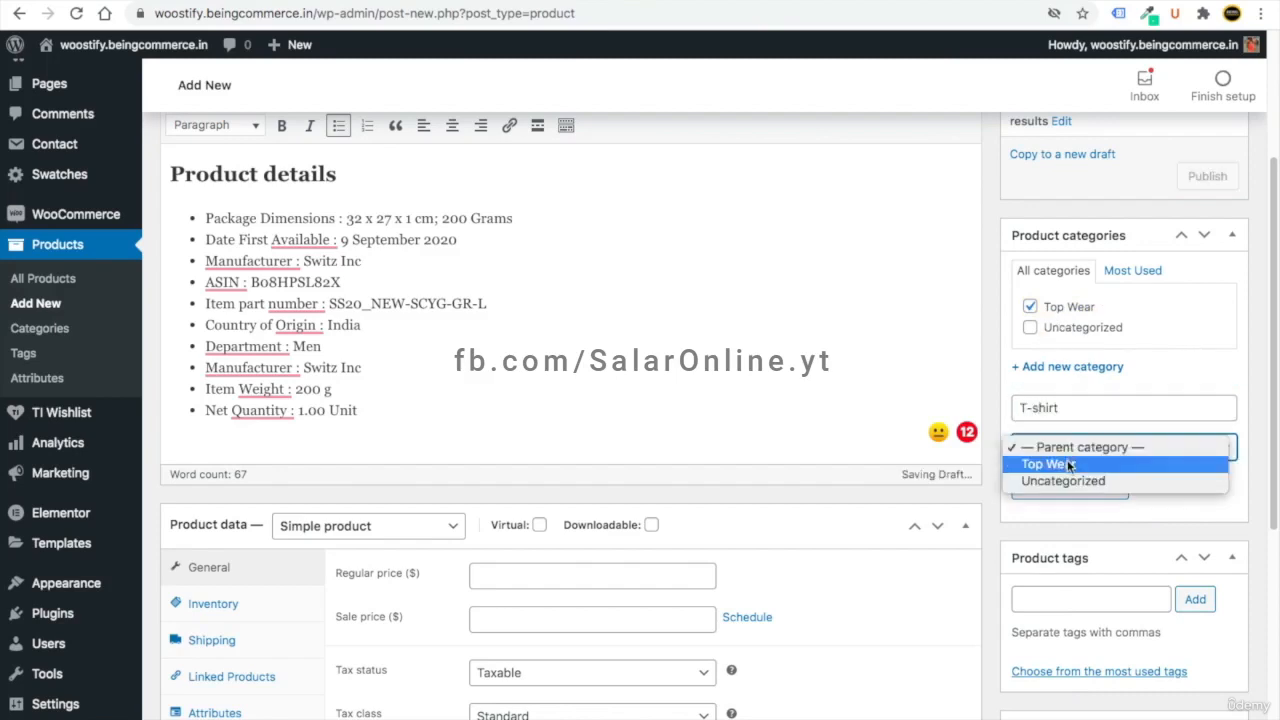
left_click(1068, 464)
left_click(1070, 486)
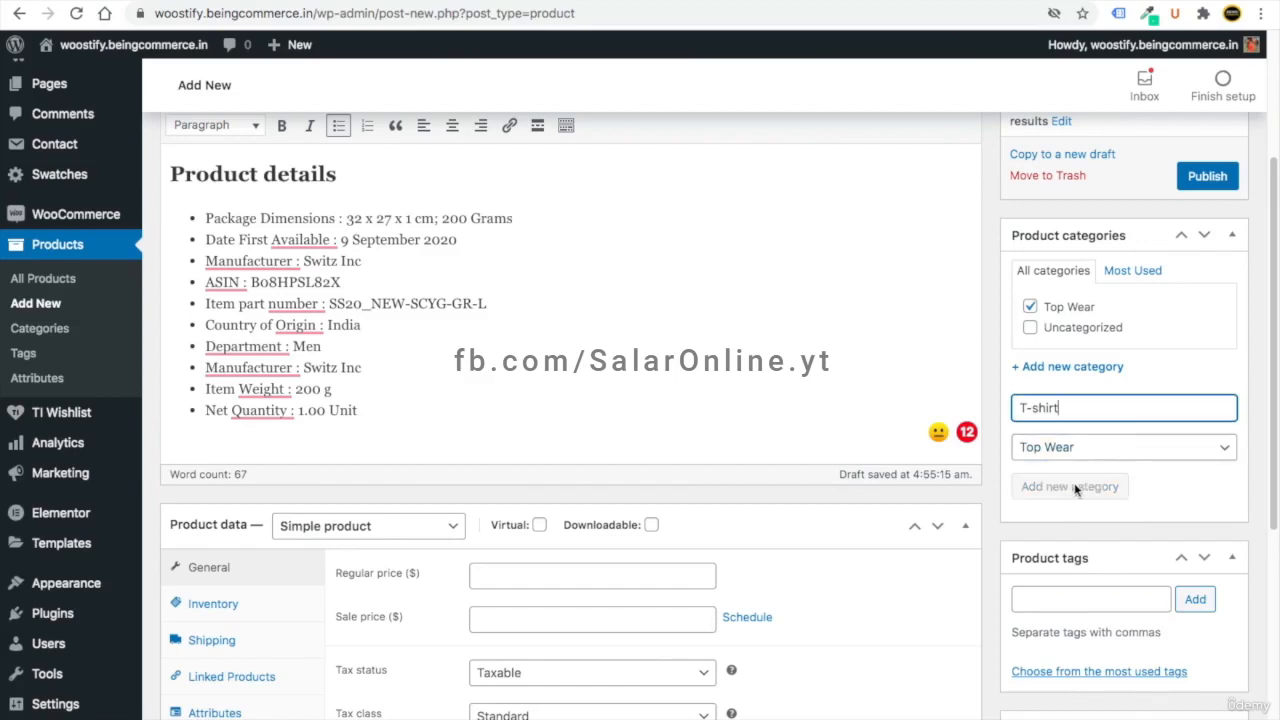
scroll(1195, 375, "up", 4)
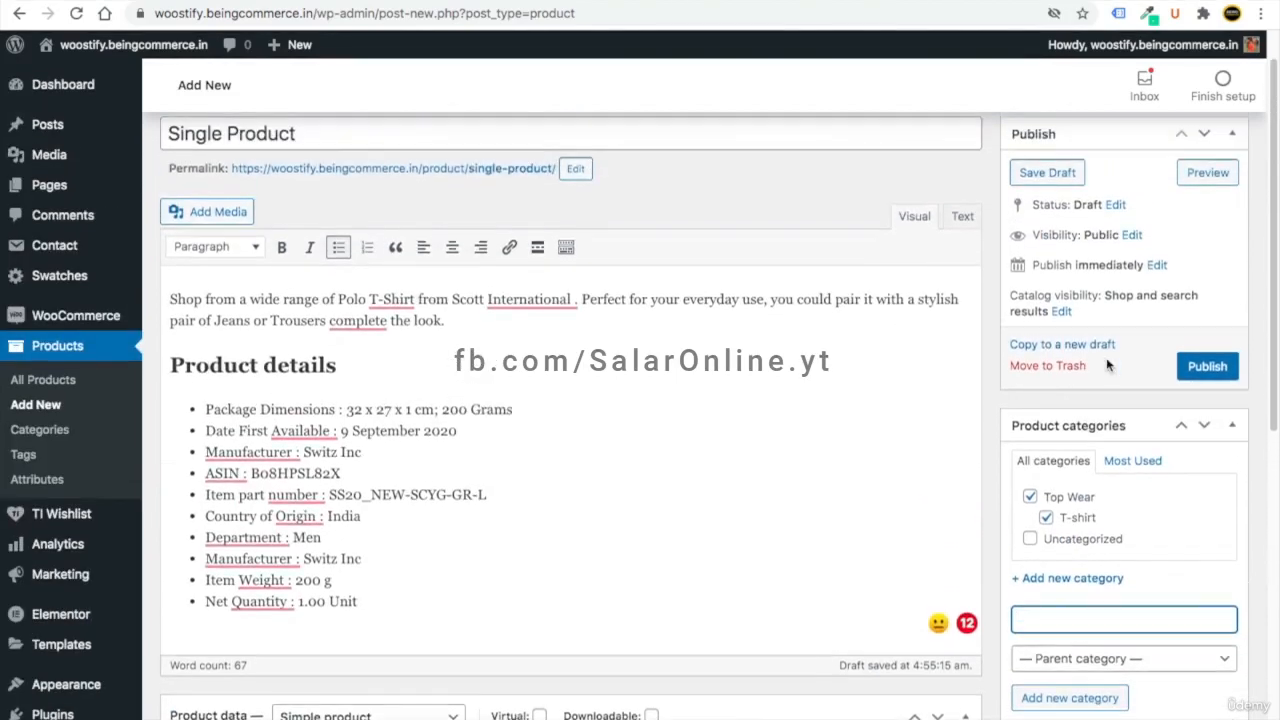
- Publish Single Product and open its product page in a new tab
left_click(1195, 375)
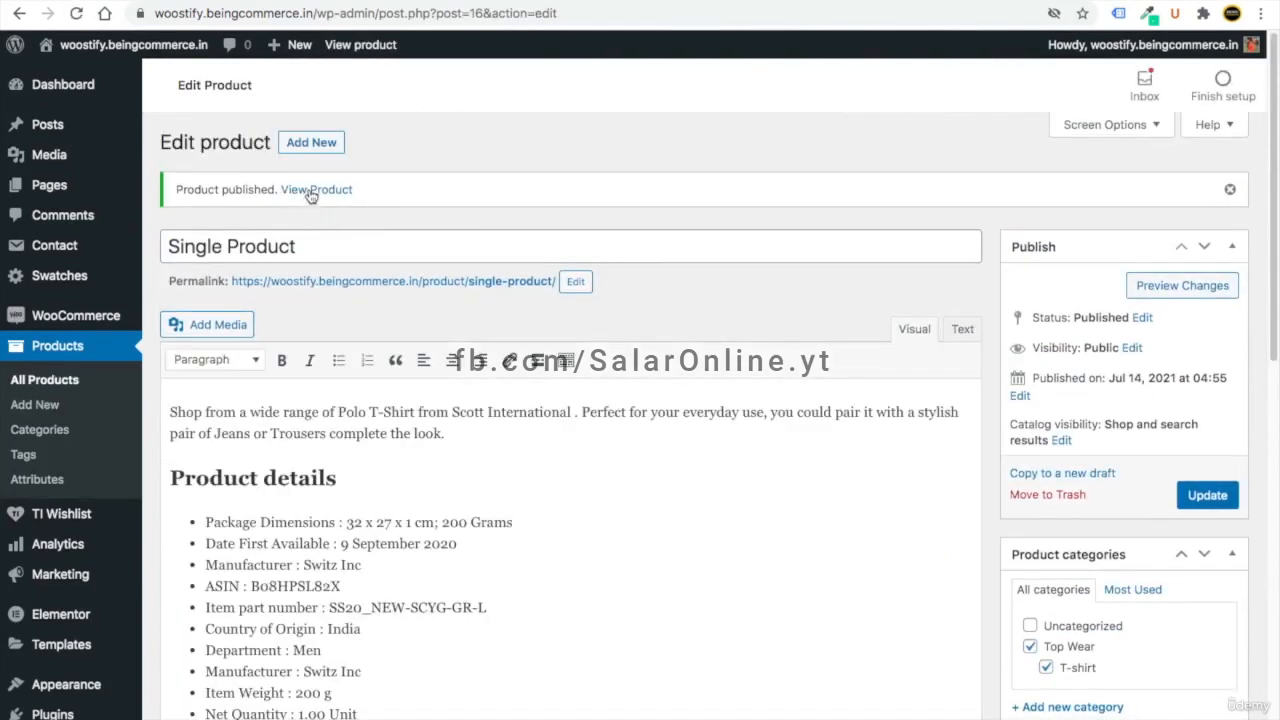
right_click(286, 199)
left_click(340, 191)
- Review the live page's description and T-shirt, Top Wear categories, then return to the editor
left_click(316, 2)
scroll(775, 402, "down", 1)
scroll(775, 402, "down", 5)
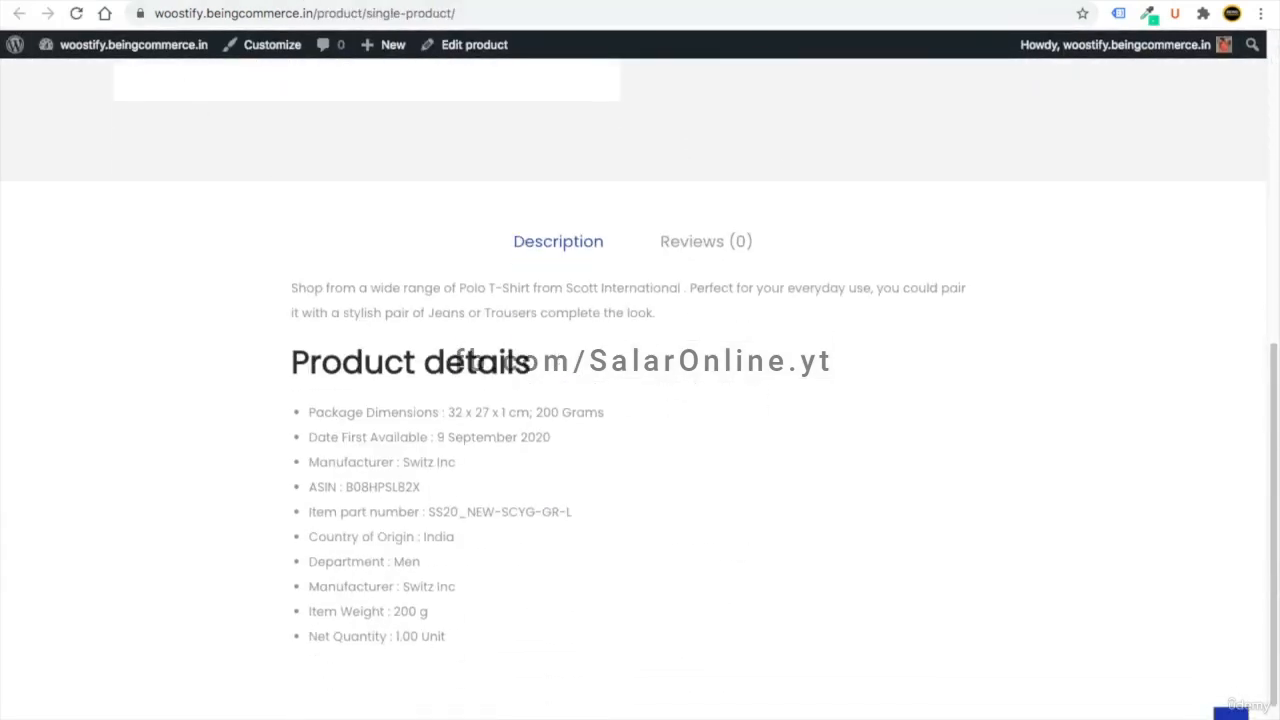
left_click(240, 2)
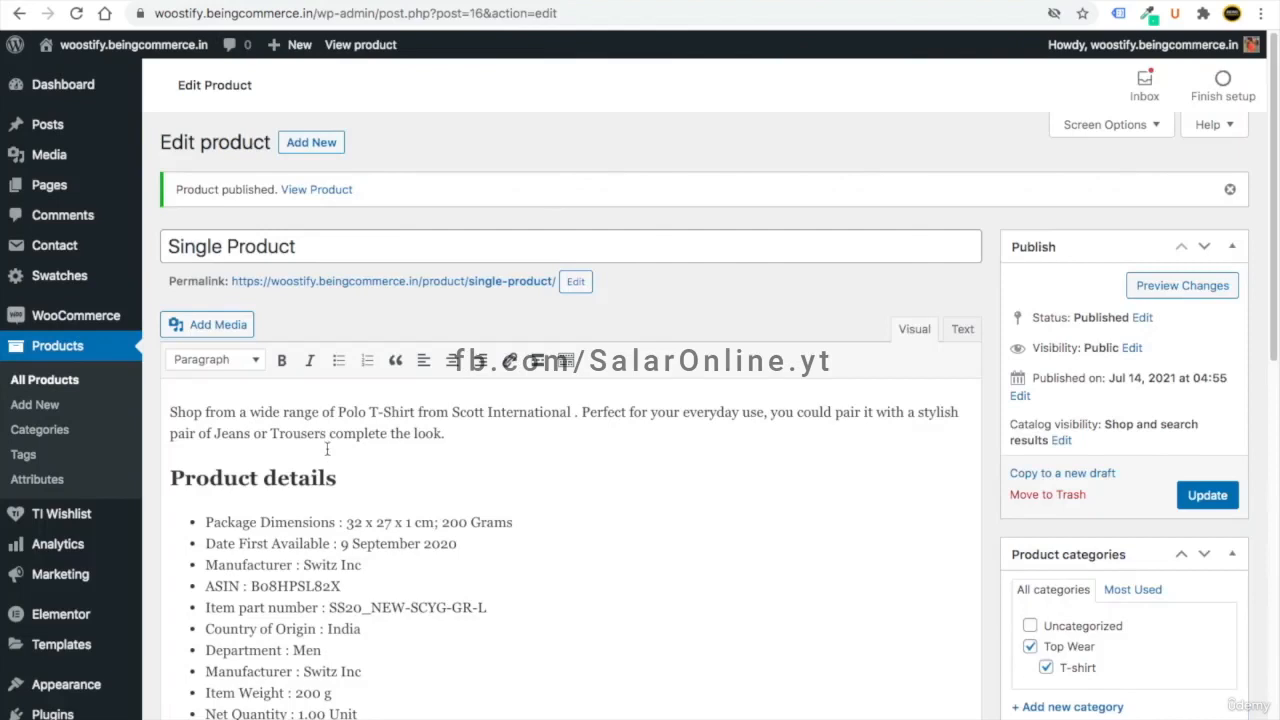
left_click(323, 2)
scroll(471, 360, "up", 6)
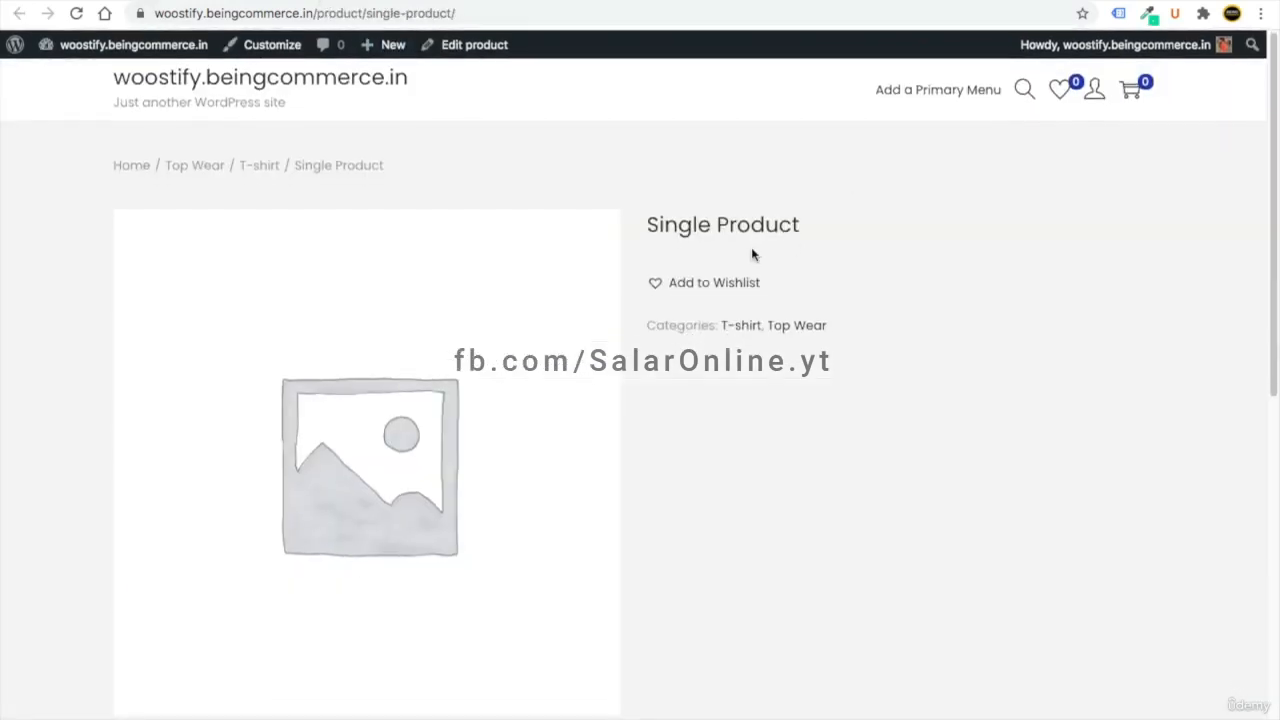
left_click(190, 2)
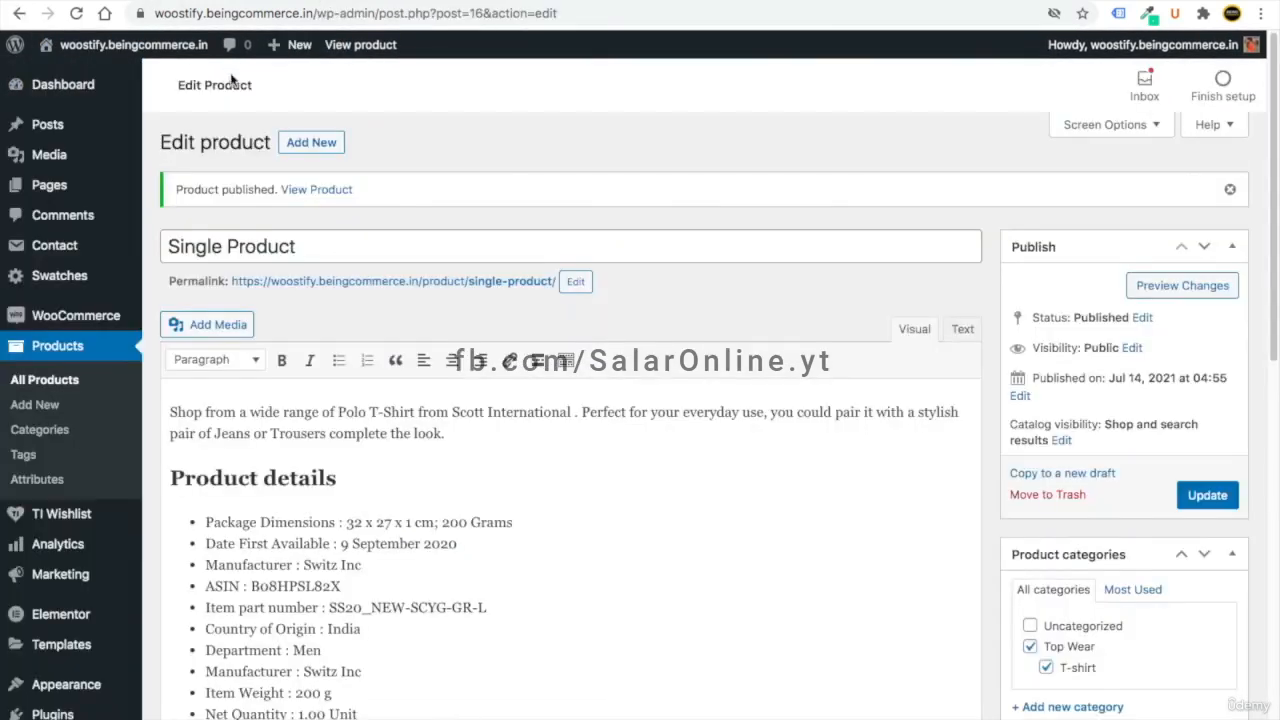
- Set regular price 10, SKU tshirt00001, and turn on stock management
scroll(521, 514, "down", 6)
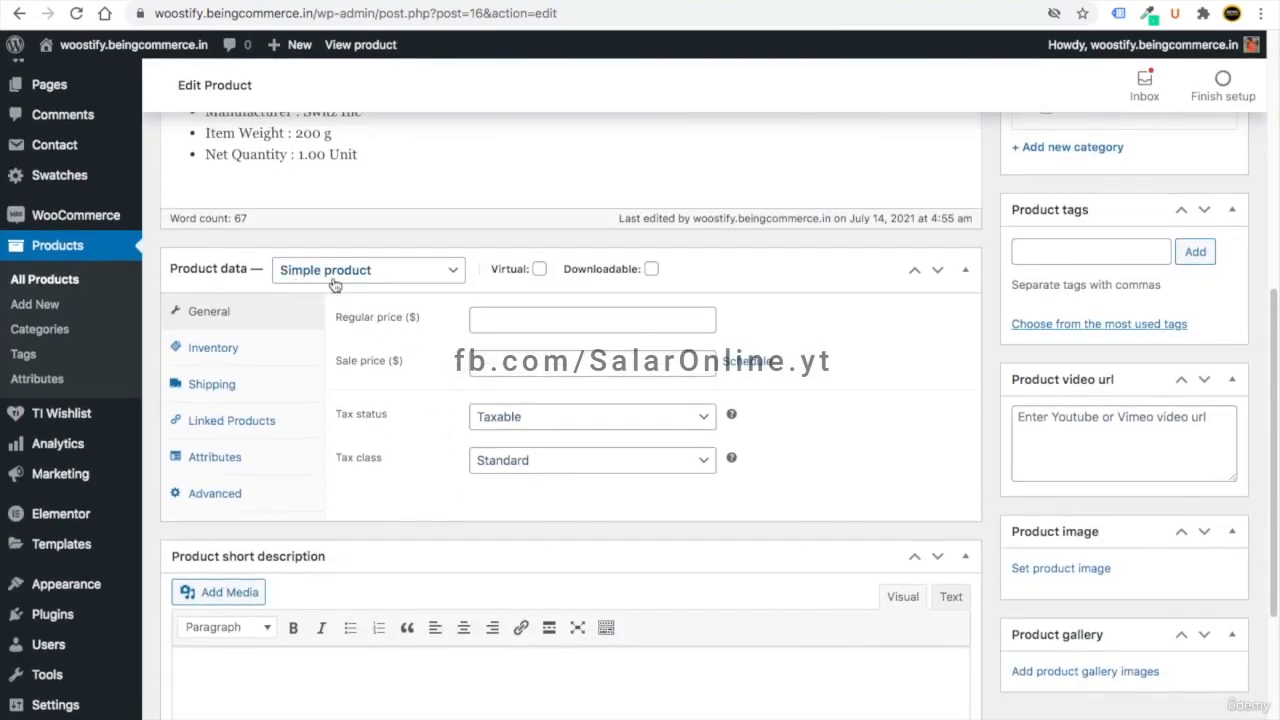
left_click(490, 316)
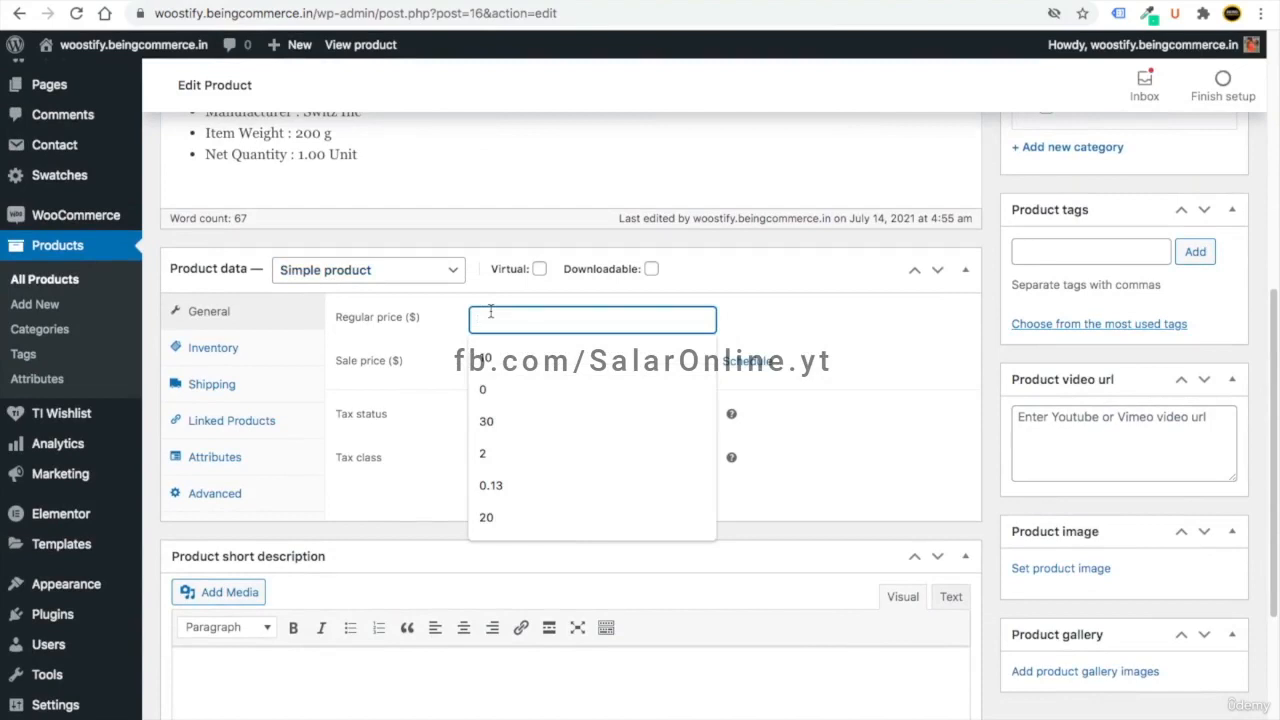
left_click(485, 357)
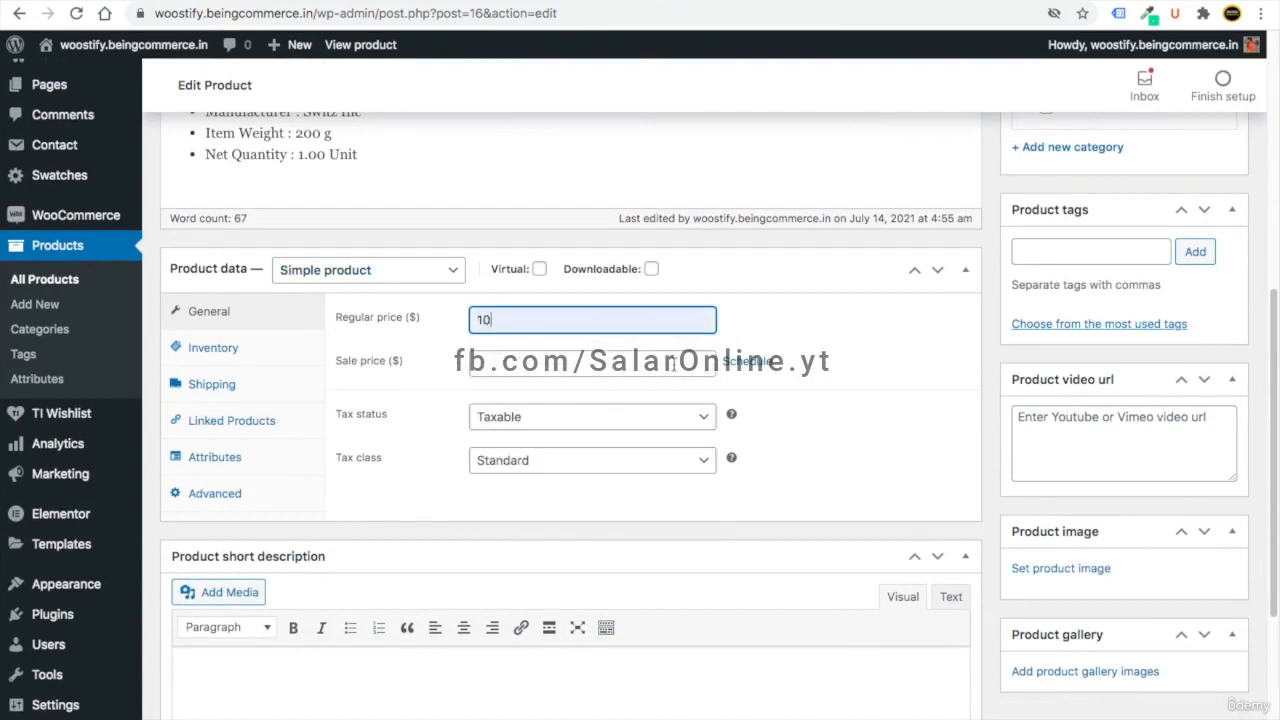
scroll(253, 398, "up", 1)
left_click(213, 388)
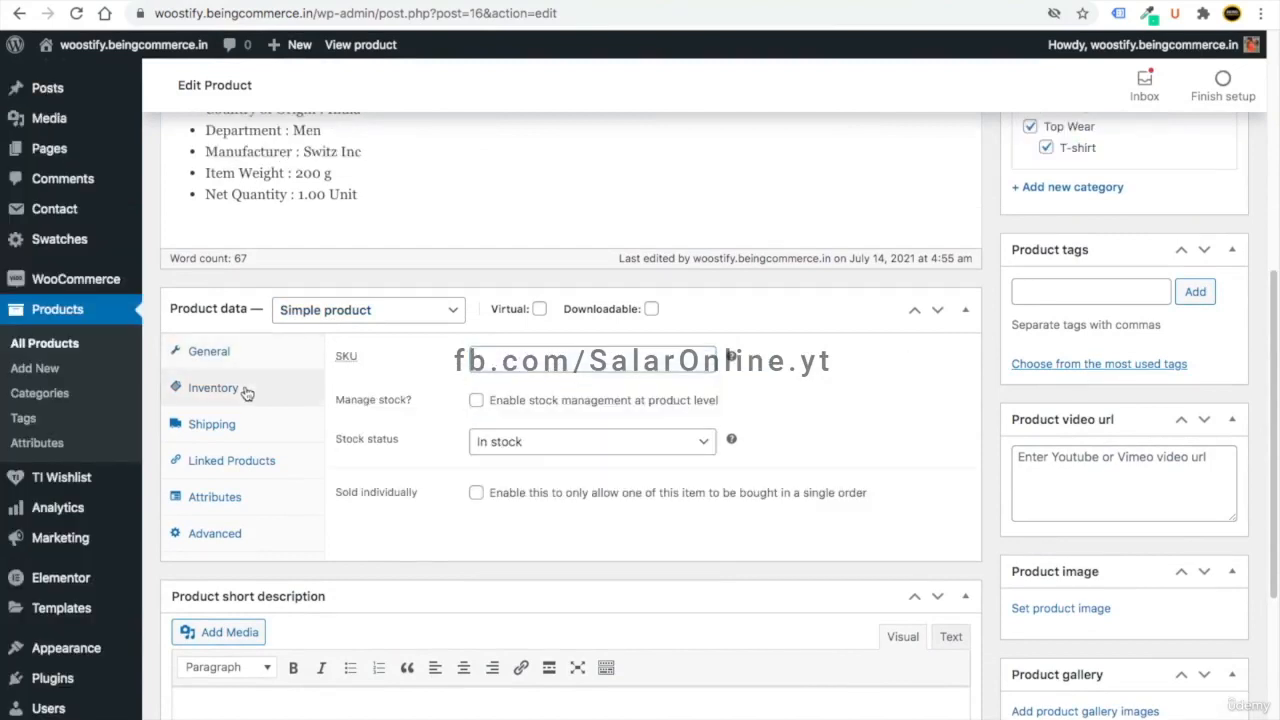
left_click(509, 360)
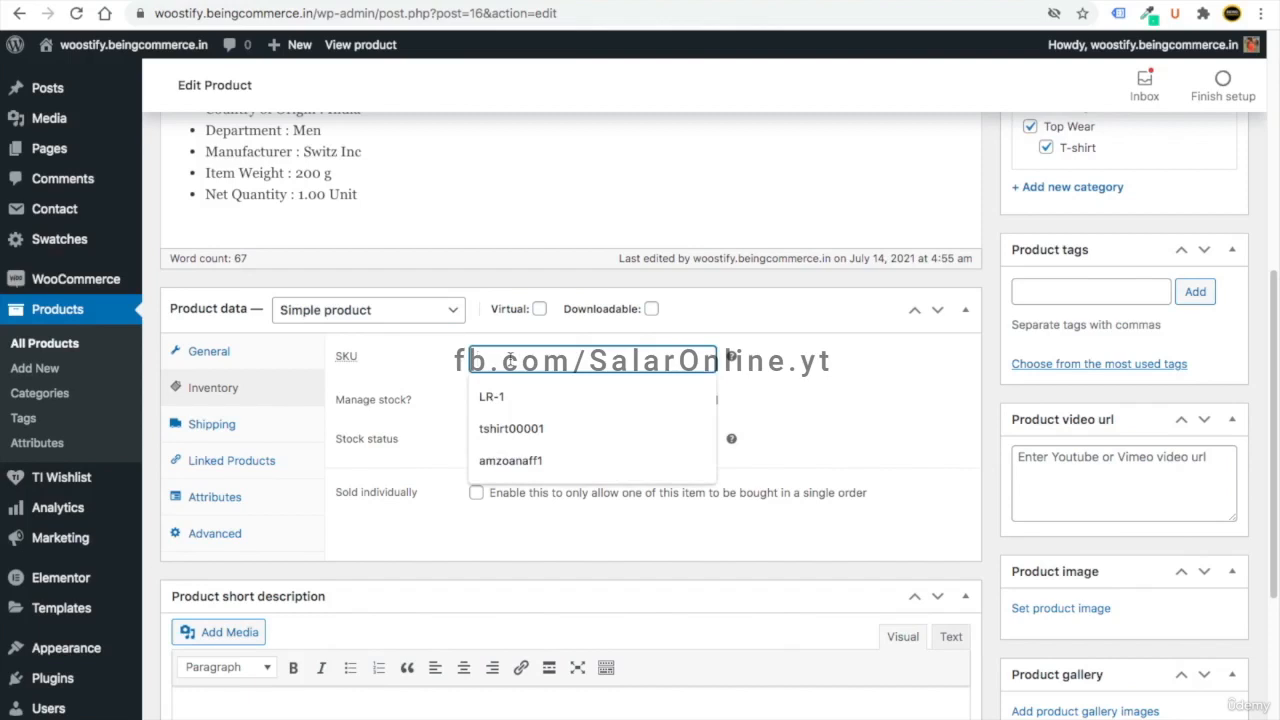
left_click(512, 428)
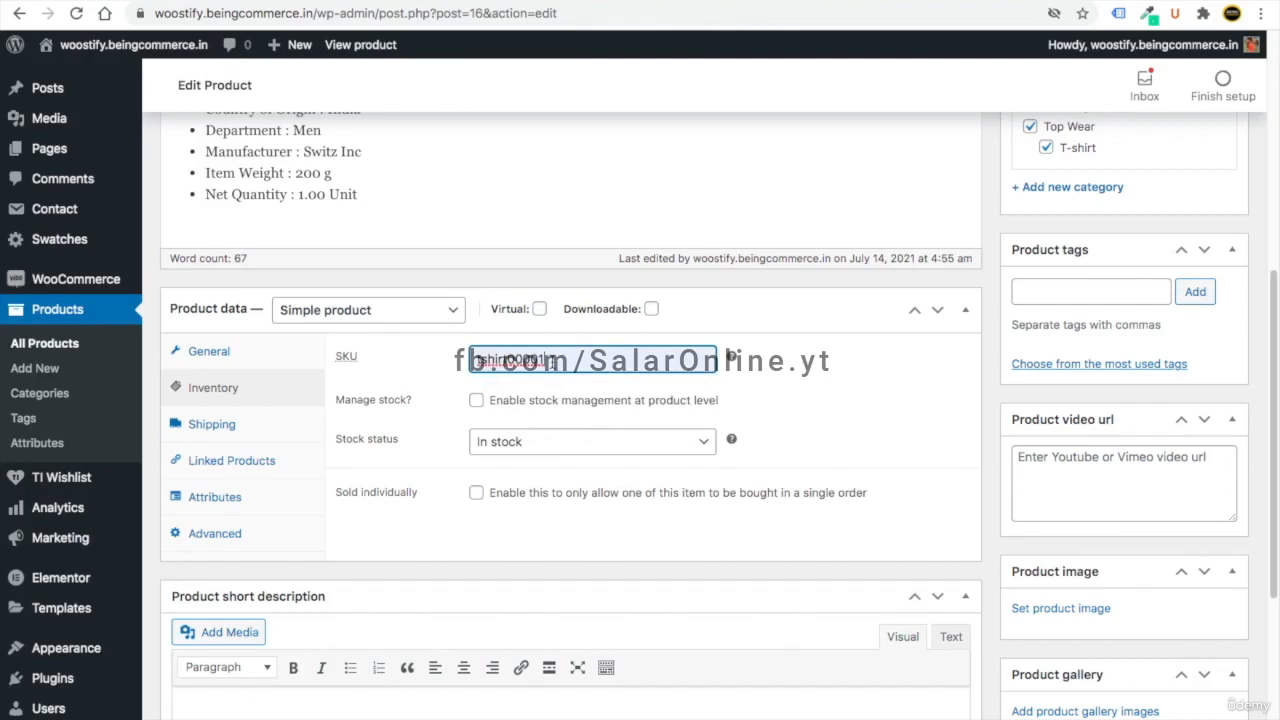
left_click(476, 401)
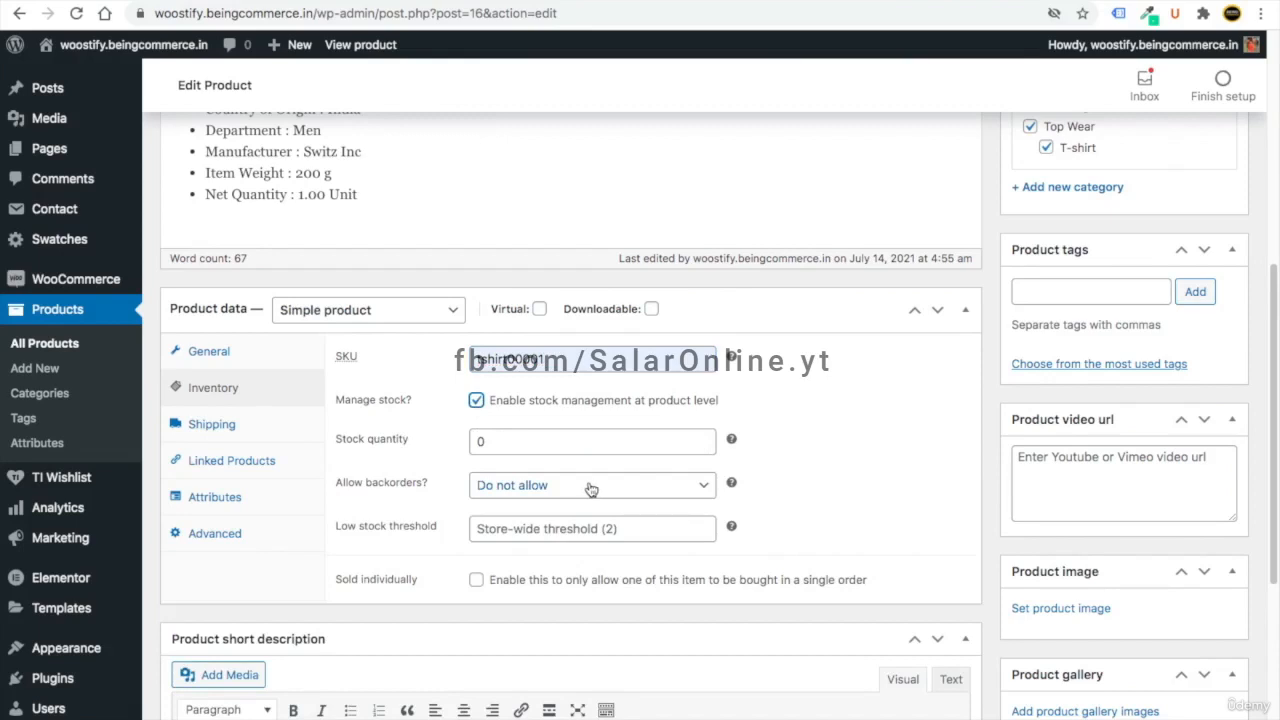
left_click(516, 522)
type("2")
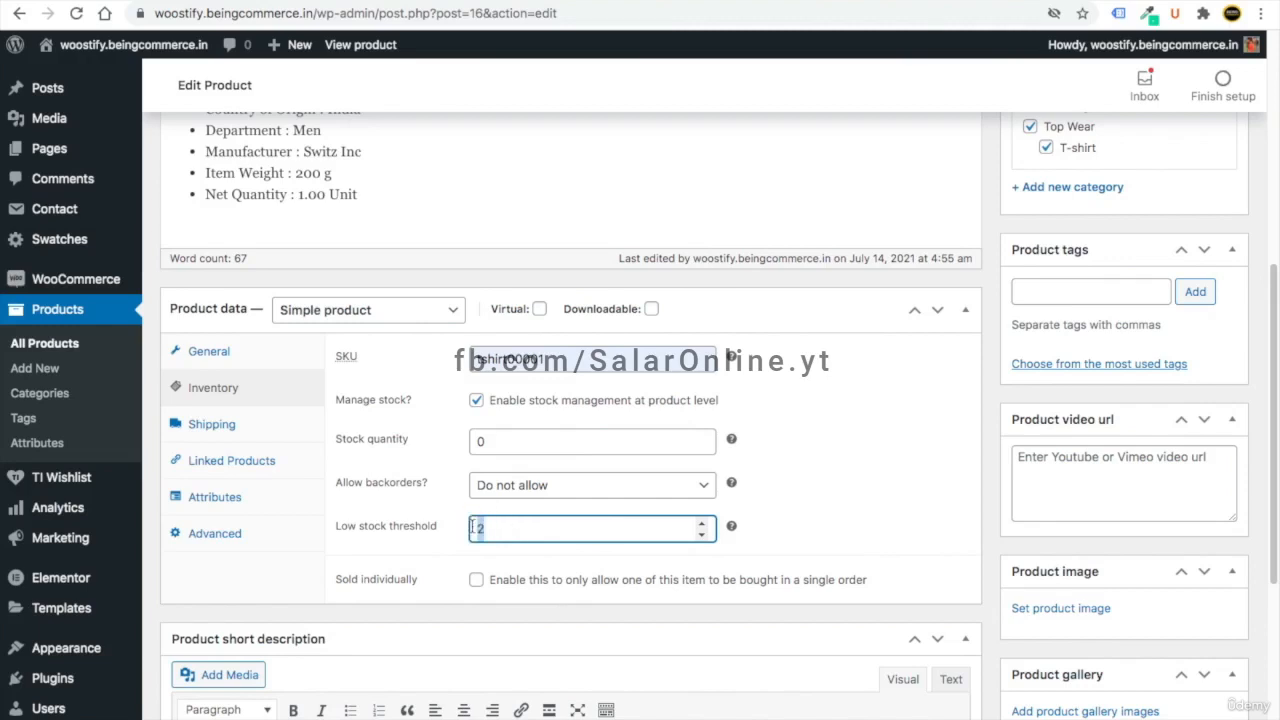
key("BackSpace")
- Add the product tags tshirt and men
left_click(212, 424)
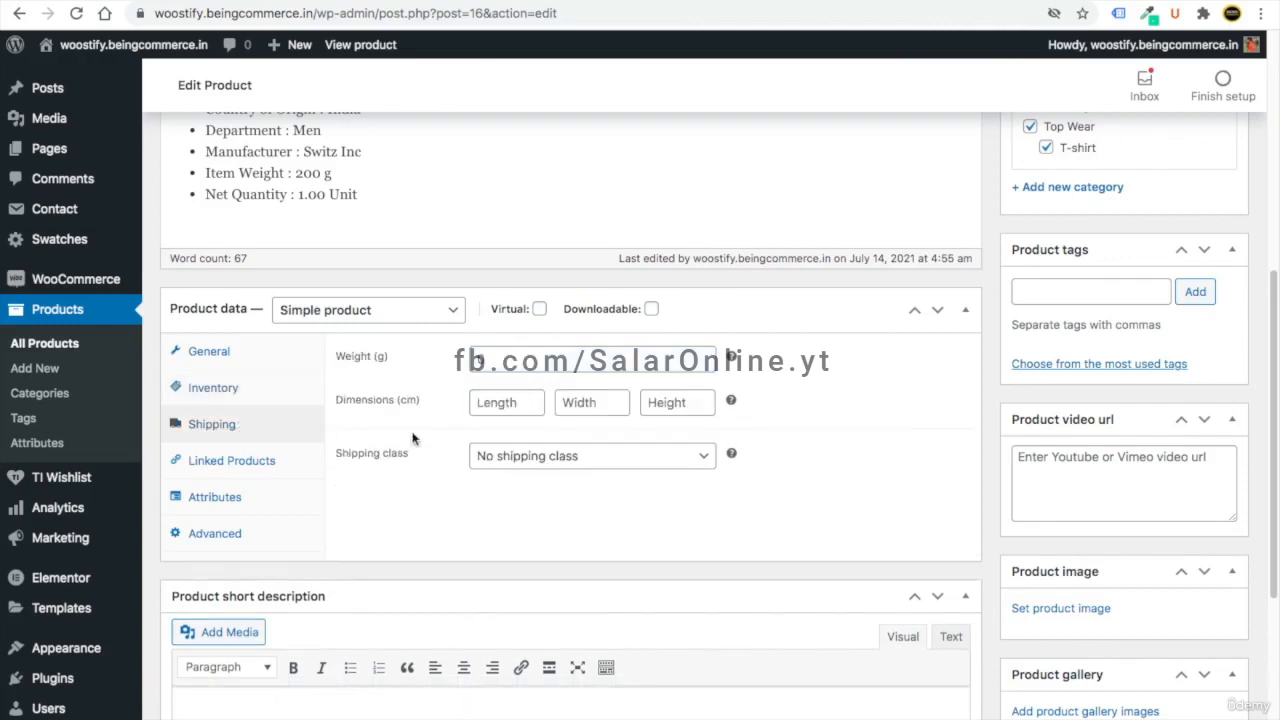
left_click(1043, 294)
type("tshirt")
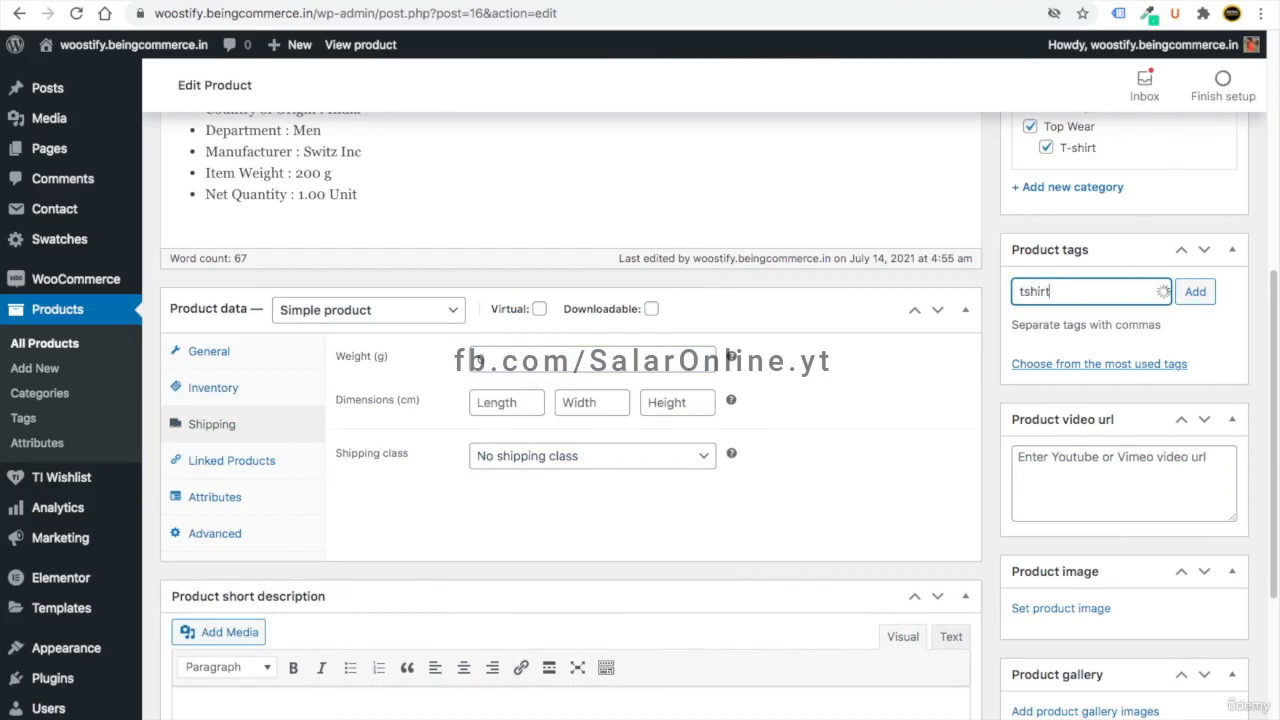
key("Return")
type("men")
key("Return")
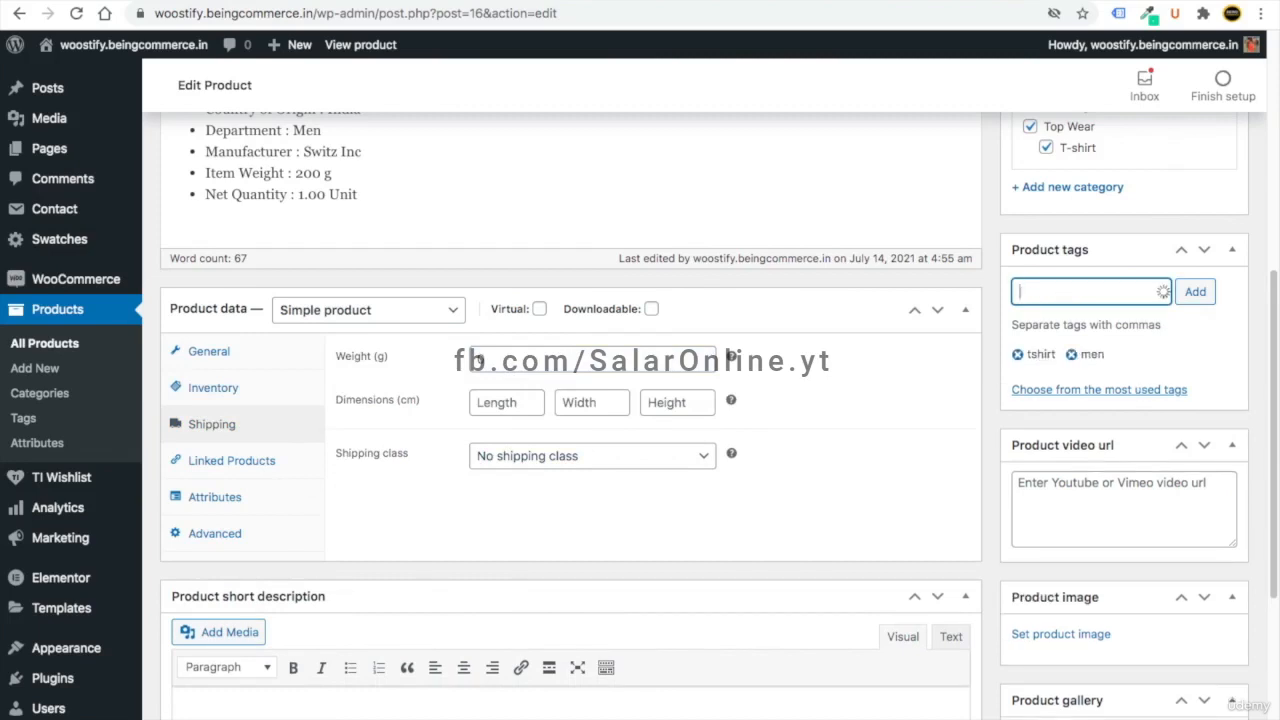
scroll(478, 358, "down", 1)
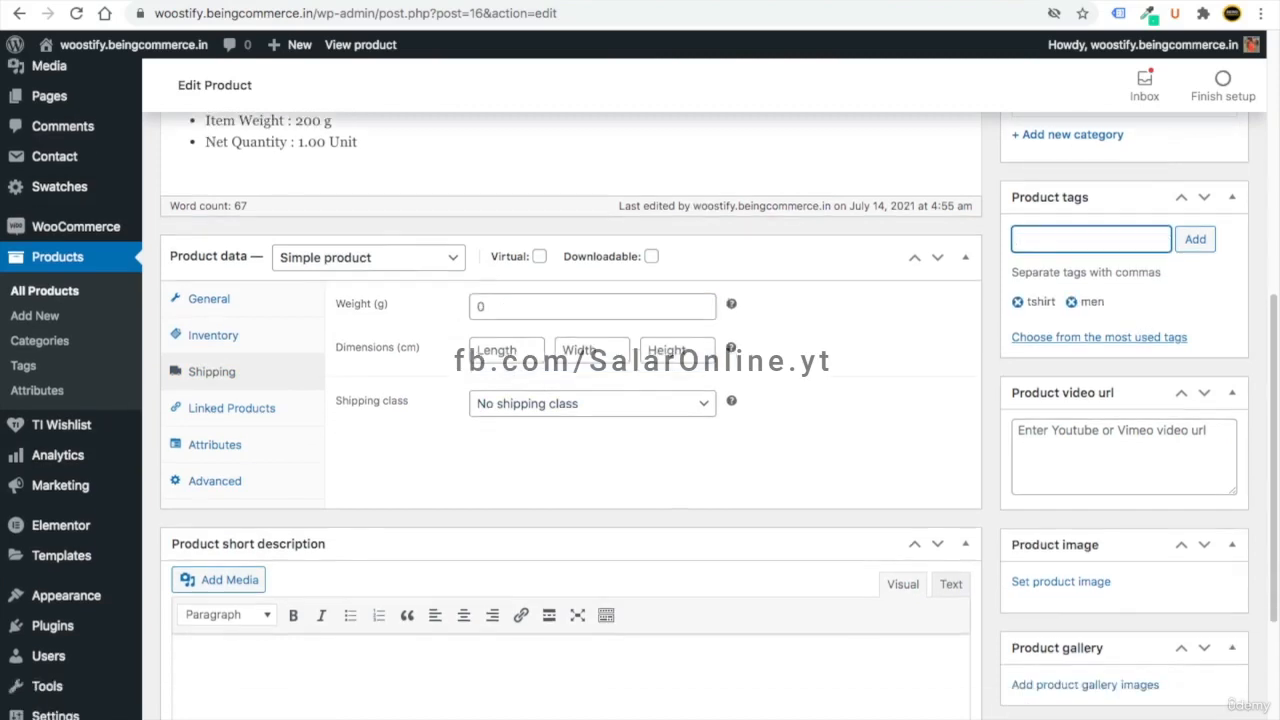
scroll(991, 438, "down", 3)
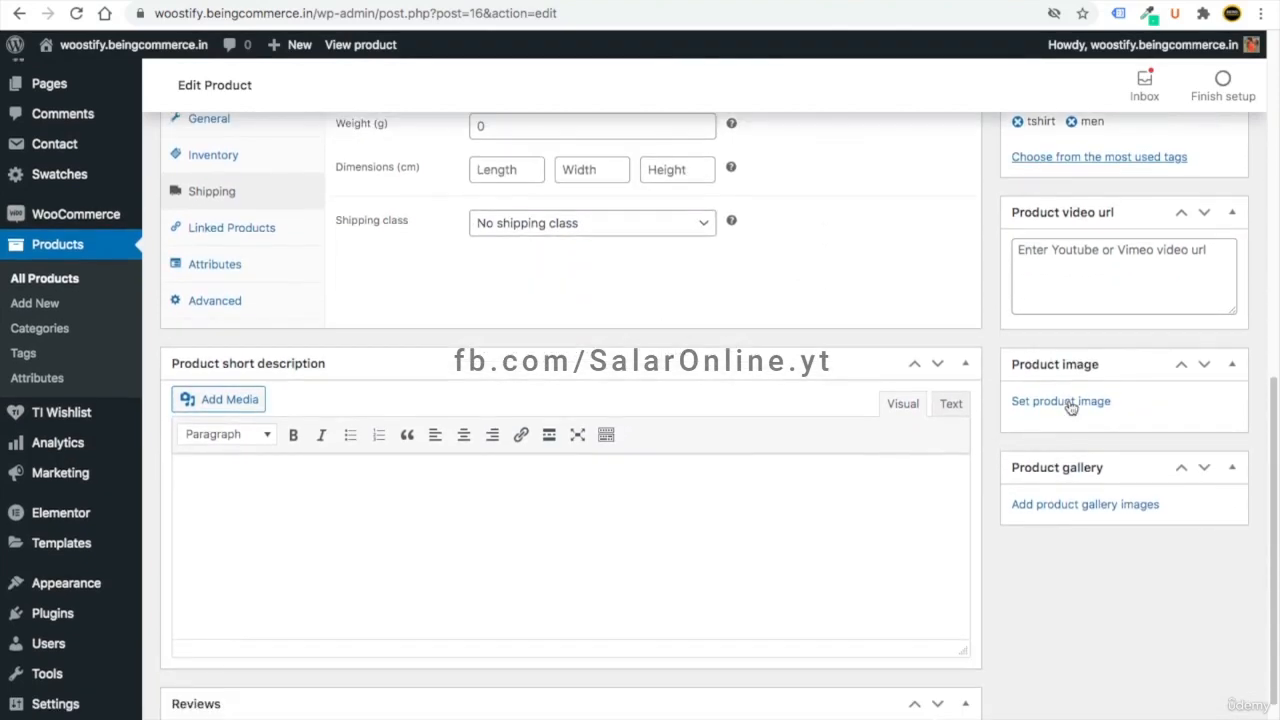
left_click(1060, 401)
- Upload 2-1.jpg from the Media > Products folder as the product image
left_click(633, 400)
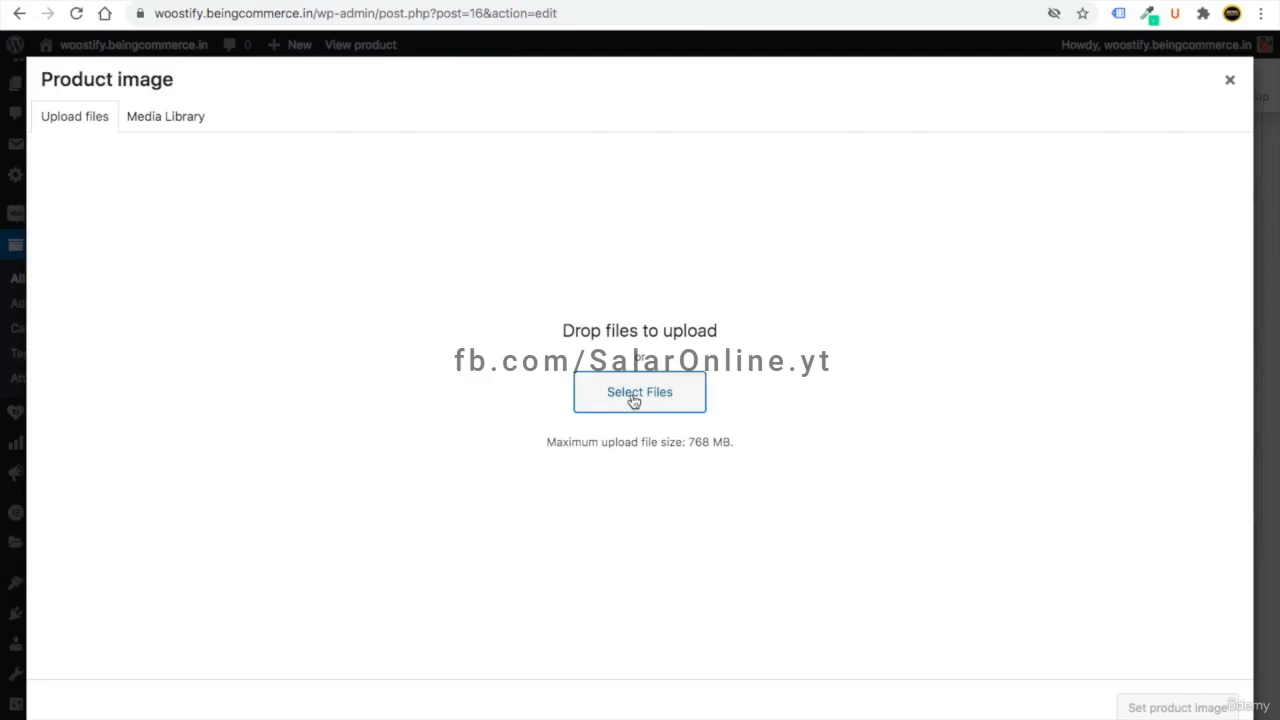
double_click(614, 32)
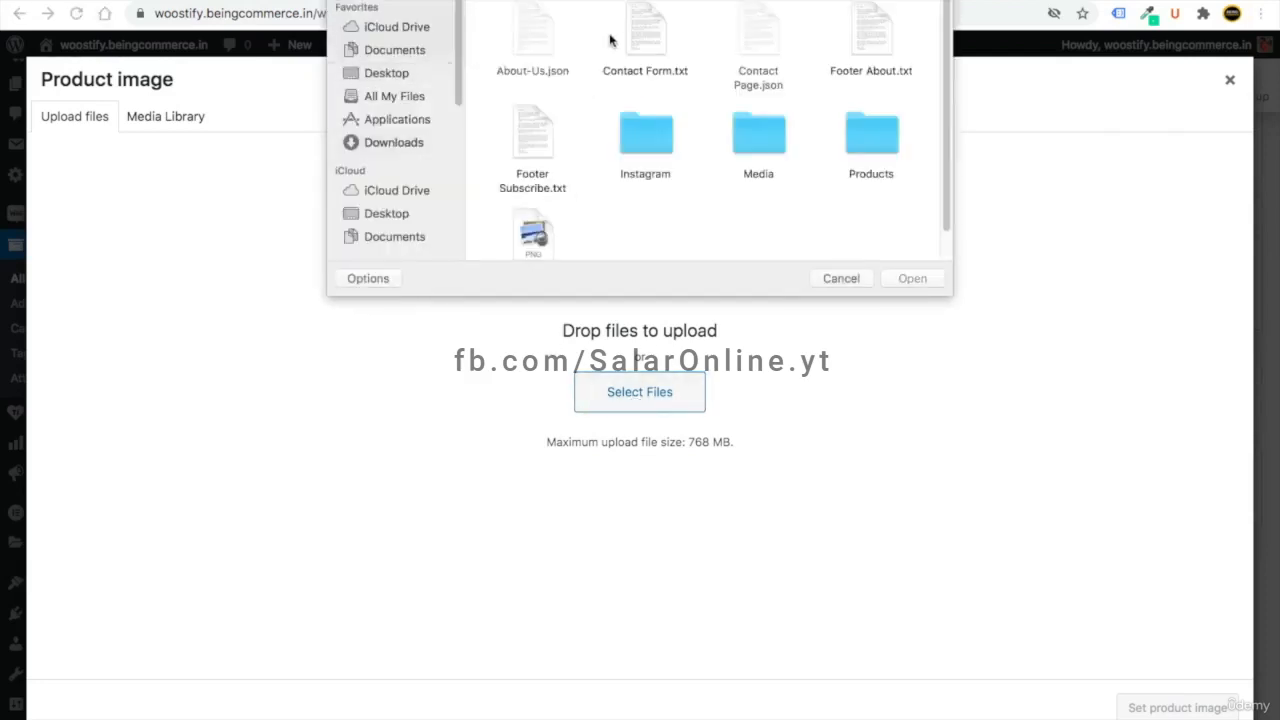
left_click(776, 142)
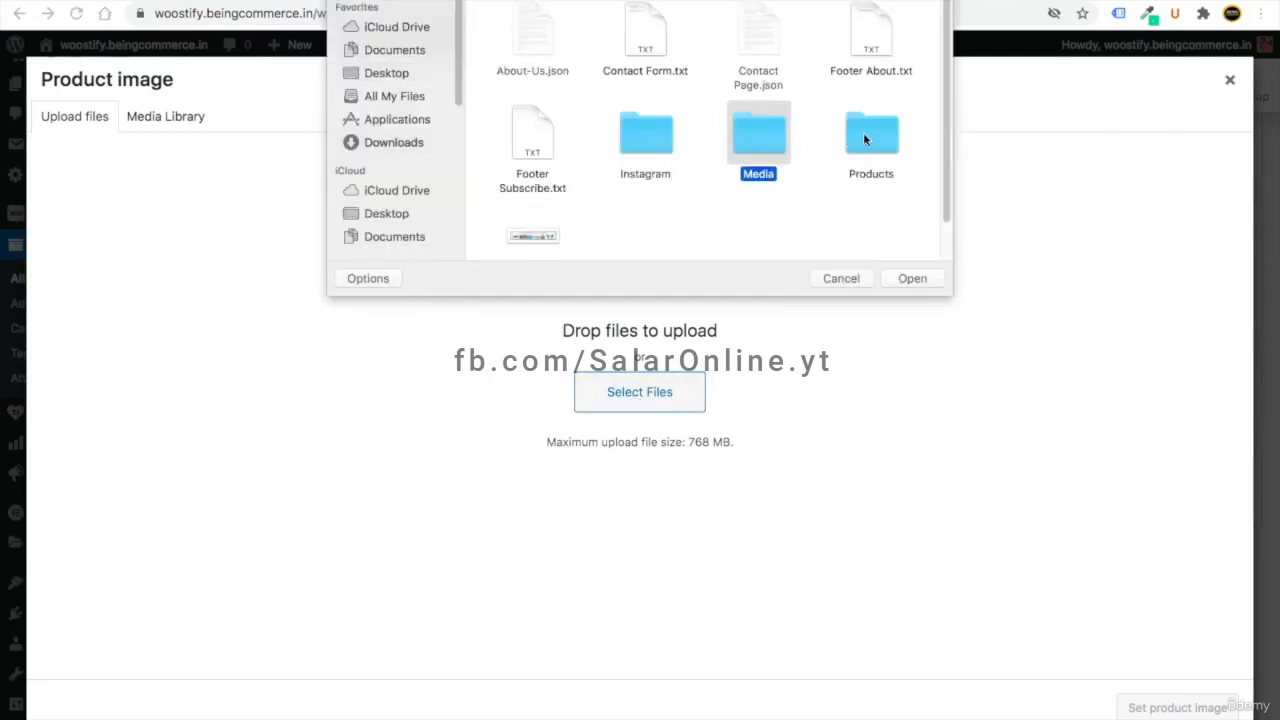
double_click(850, 142)
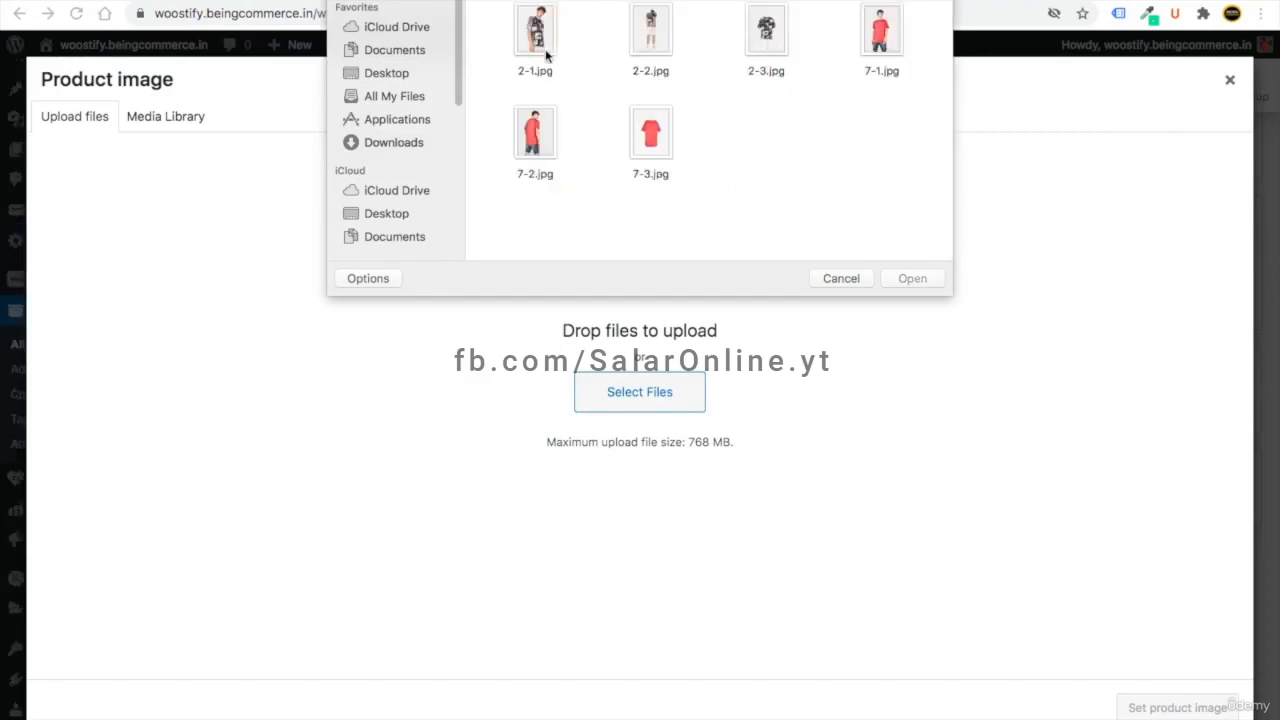
double_click(546, 55)
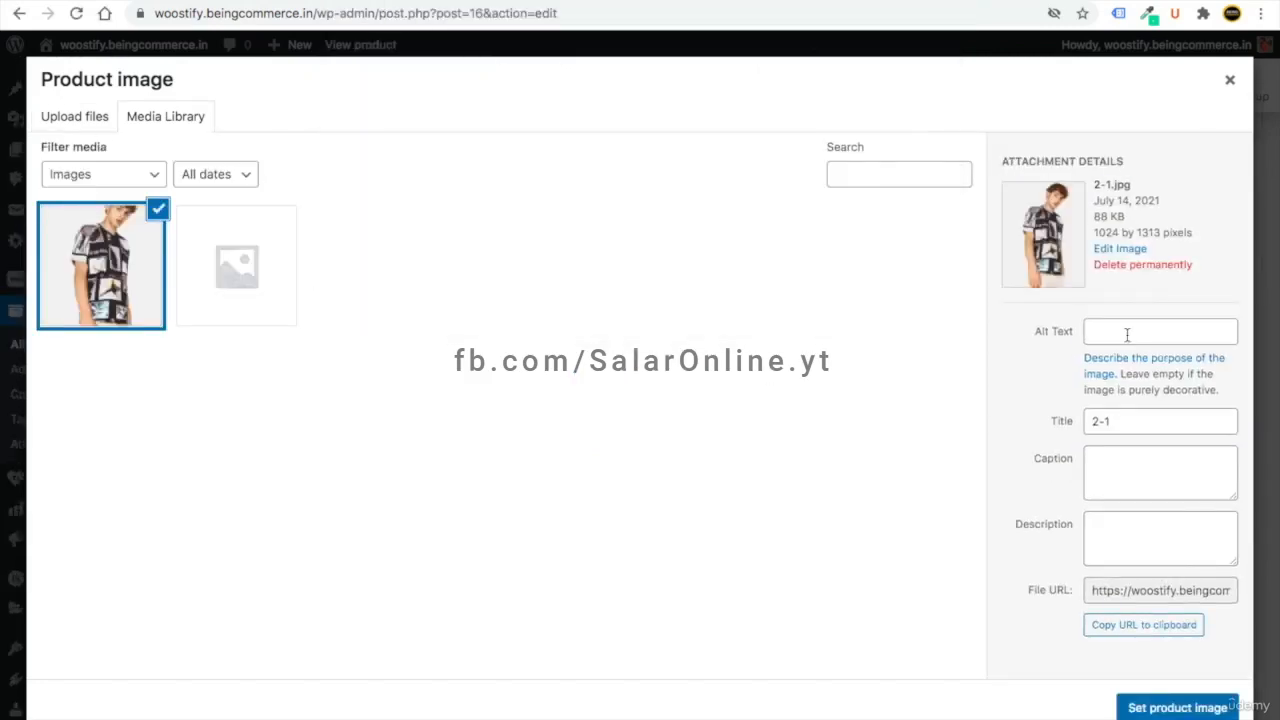
- Set the image's alt text, title, caption and description to 'tshirt' and apply it as product image
left_click(1127, 335)
type("tshir")
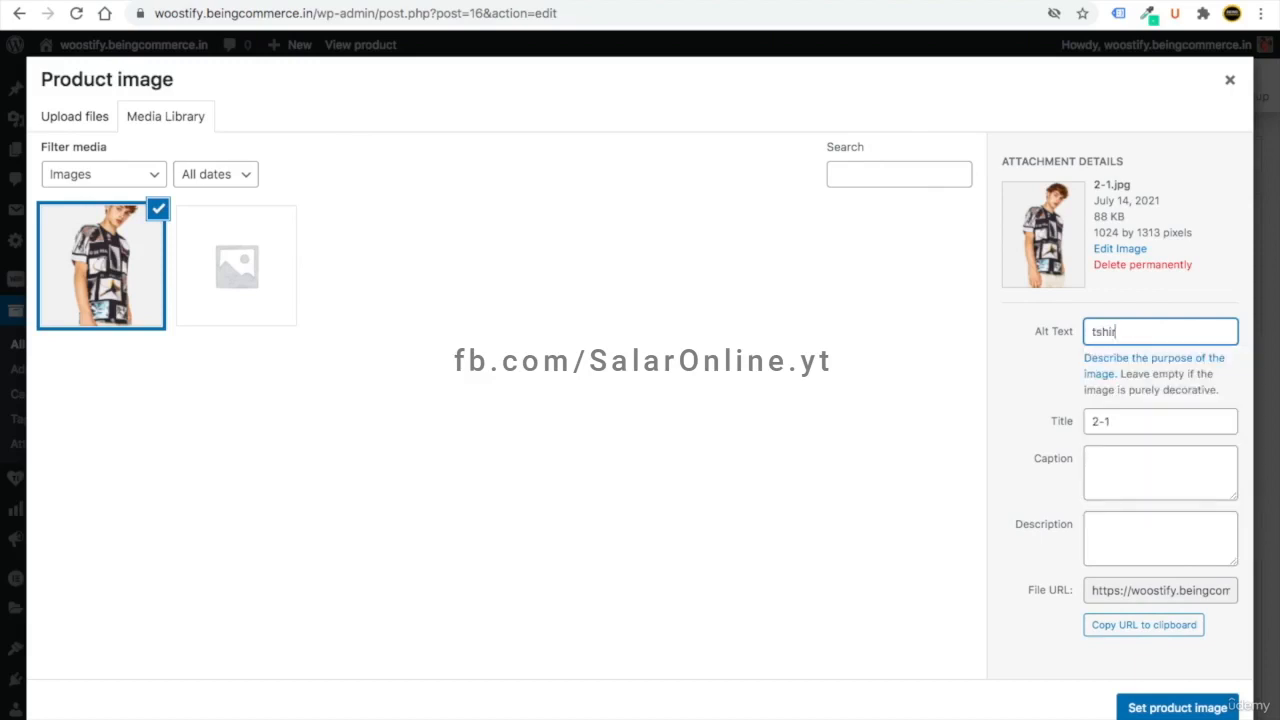
left_click_drag(1122, 423, 1084, 425)
type("tshirt")
left_click(1138, 478)
type("tshirt")
left_click(1141, 553)
type("tshirt")
left_click(1178, 708)
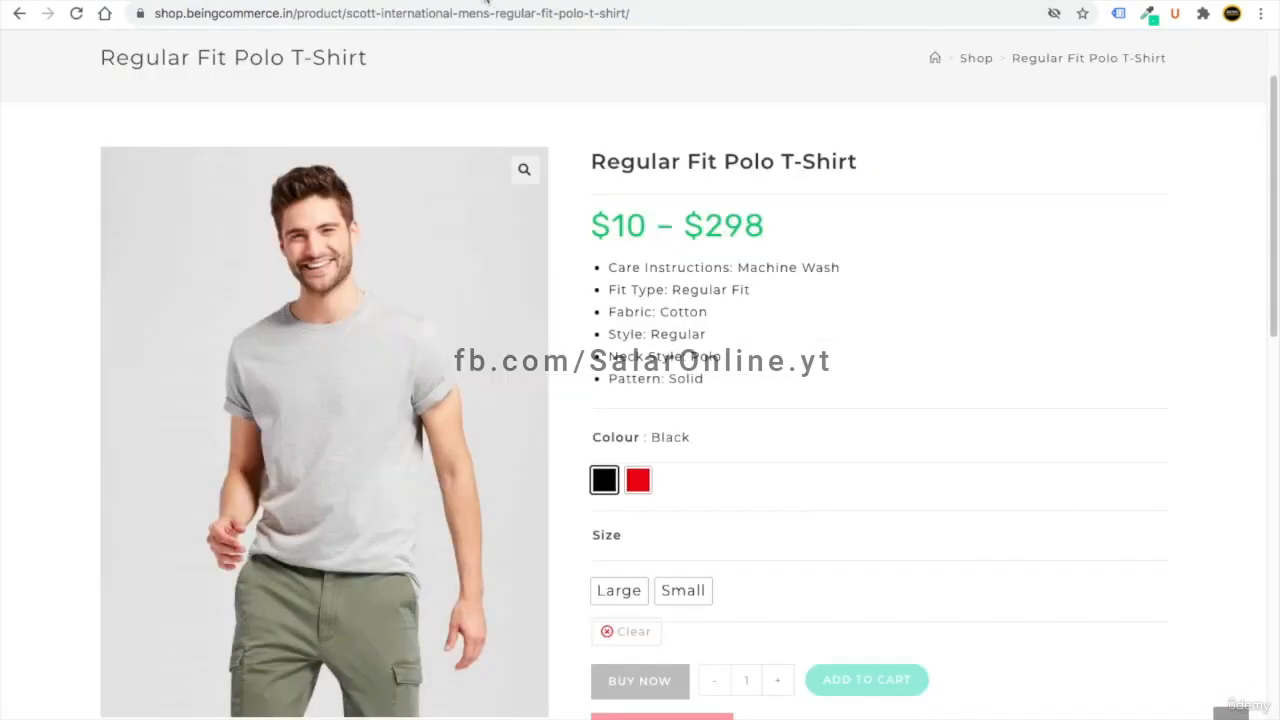
- Copy the six attribute bullets from the polo shirt shop page
left_click_drag(724, 391, 607, 268)
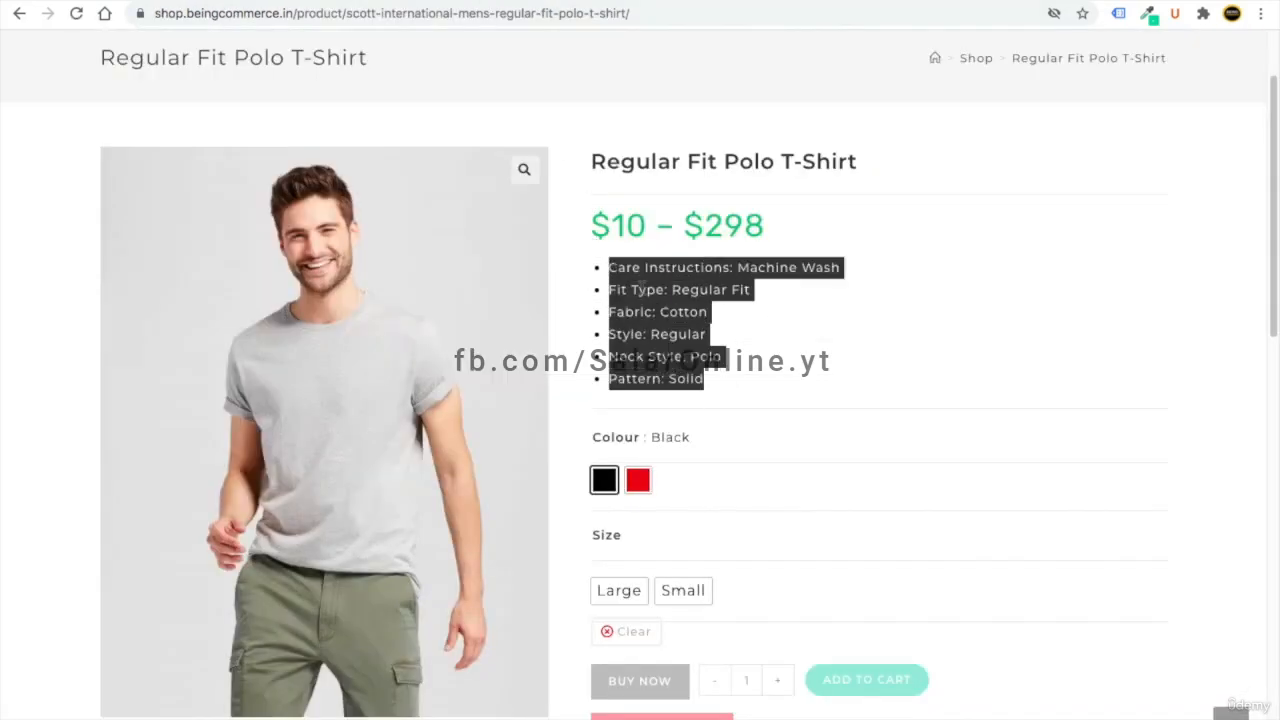
right_click(638, 280)
left_click(680, 324)
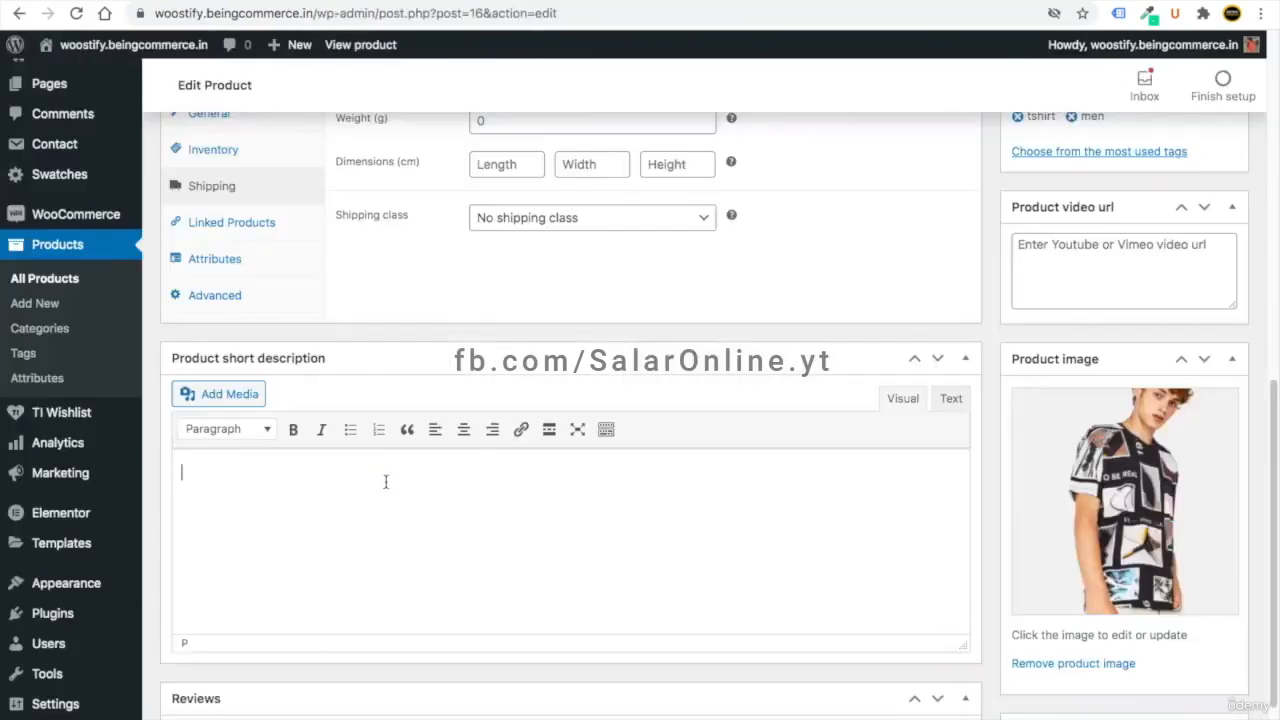
- Paste the bullets, Care Instructions: Machine Wash to Pattern: Solid, into the Product short description and update
left_click(386, 480)
key("ctrl+v")
left_click(320, 604)
scroll(433, 539, "up", 1)
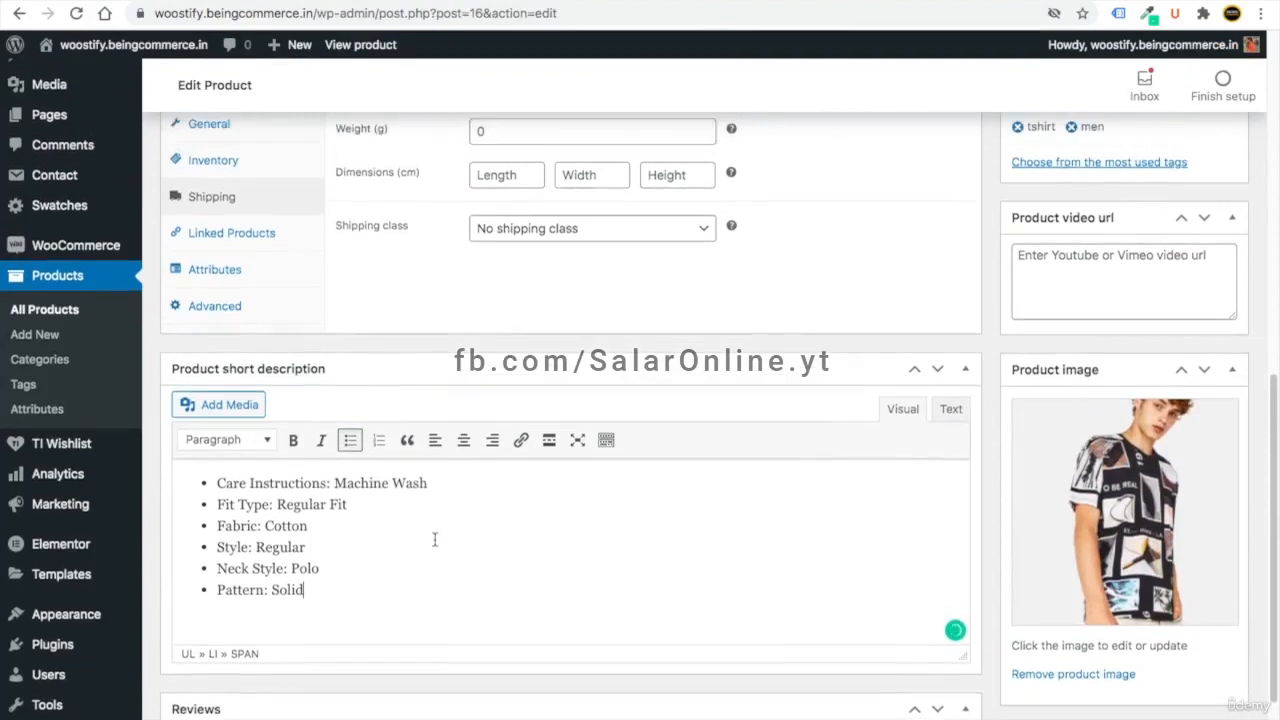
scroll(433, 539, "up", 10)
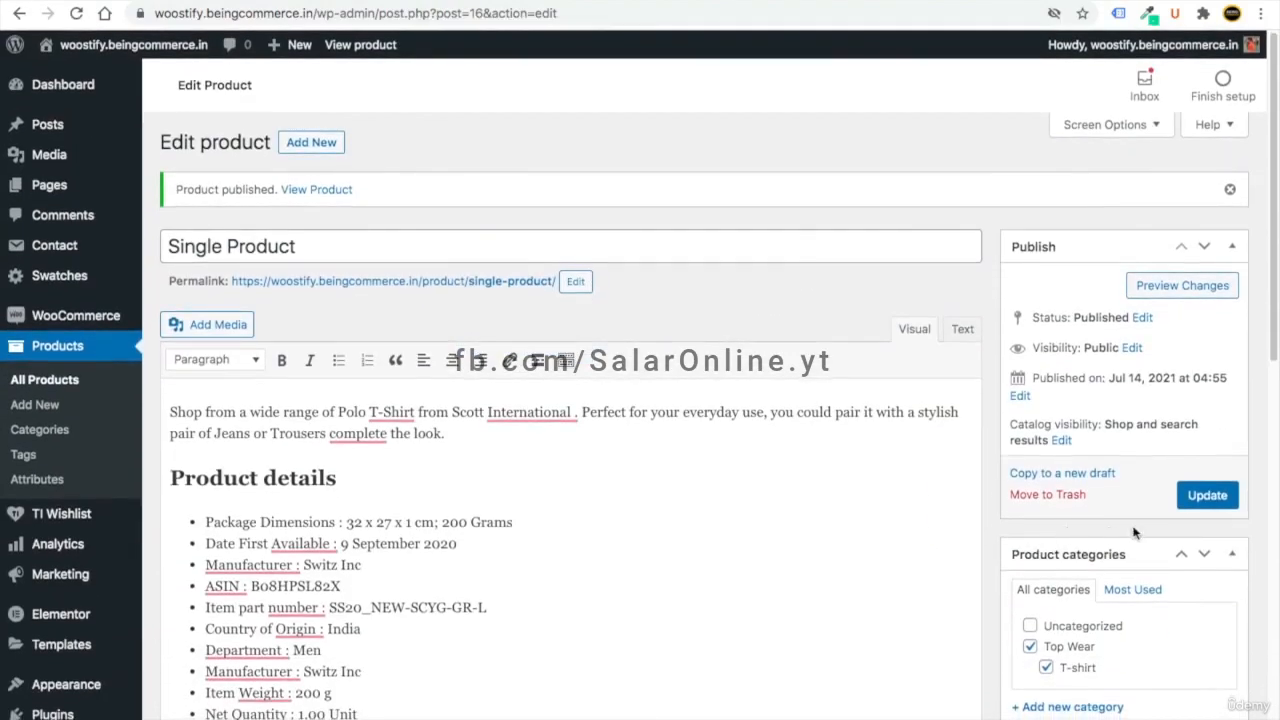
left_click(1207, 495)
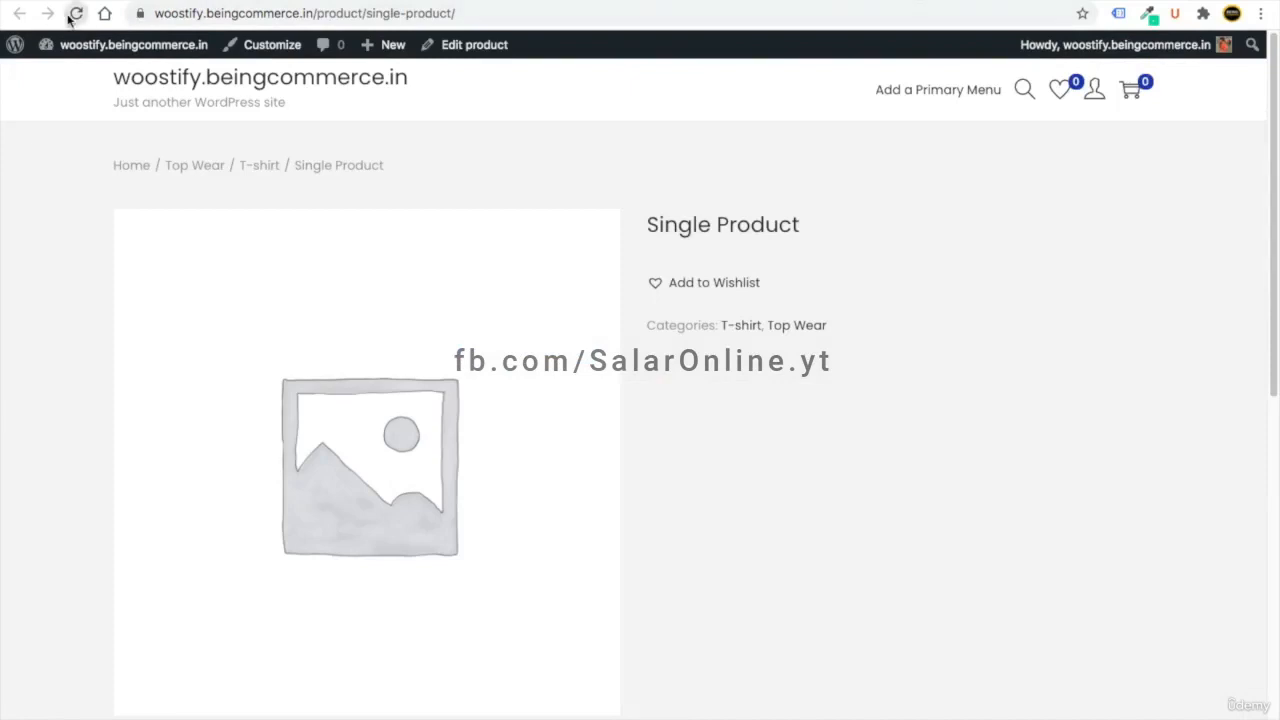
- Reload the storefront page to check the $10 price, six bullets, SKU tshirt00001 and tags, then return to editing
left_click(75, 13)
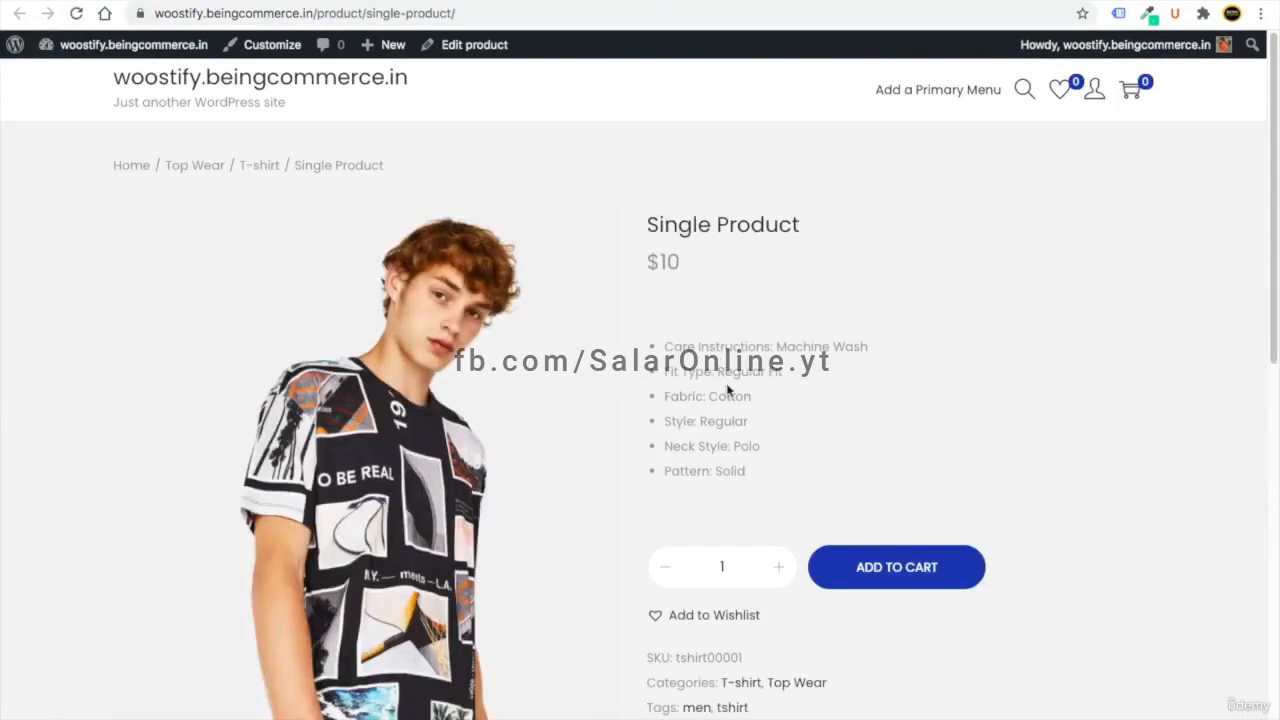
scroll(728, 390, "down", 5)
scroll(727, 385, "up", 4)
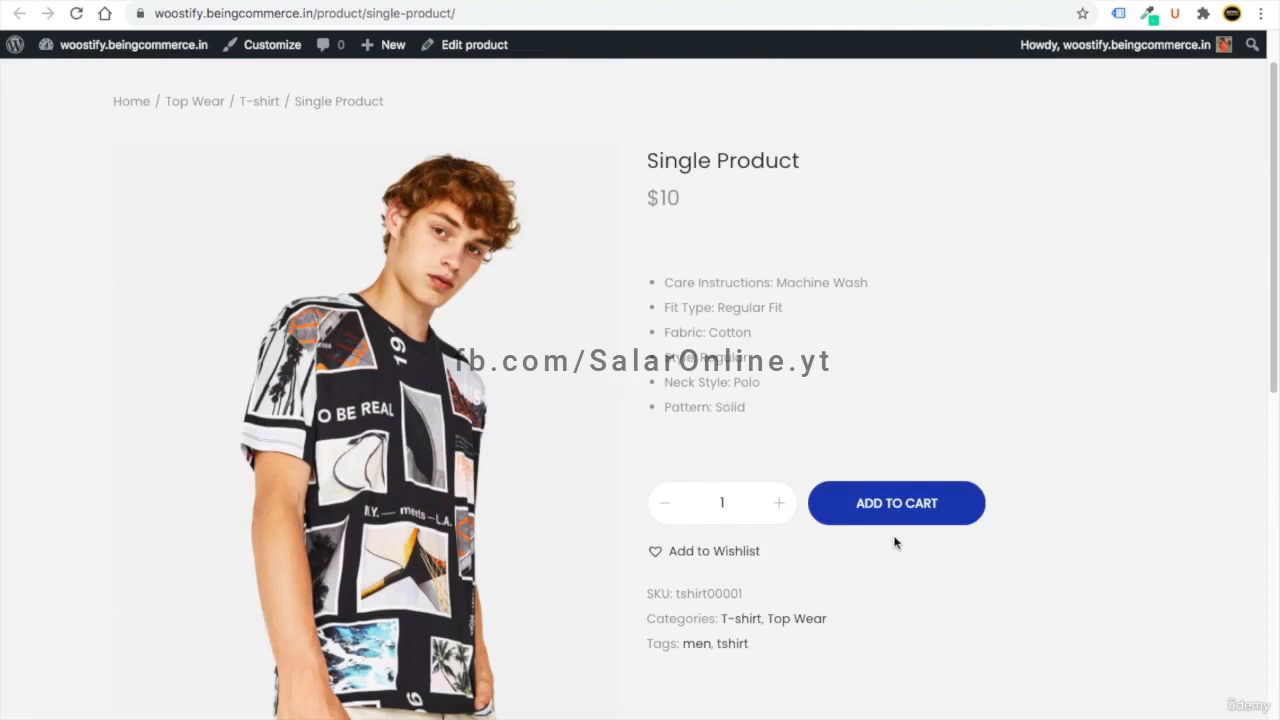
scroll(895, 542, "down", 7)
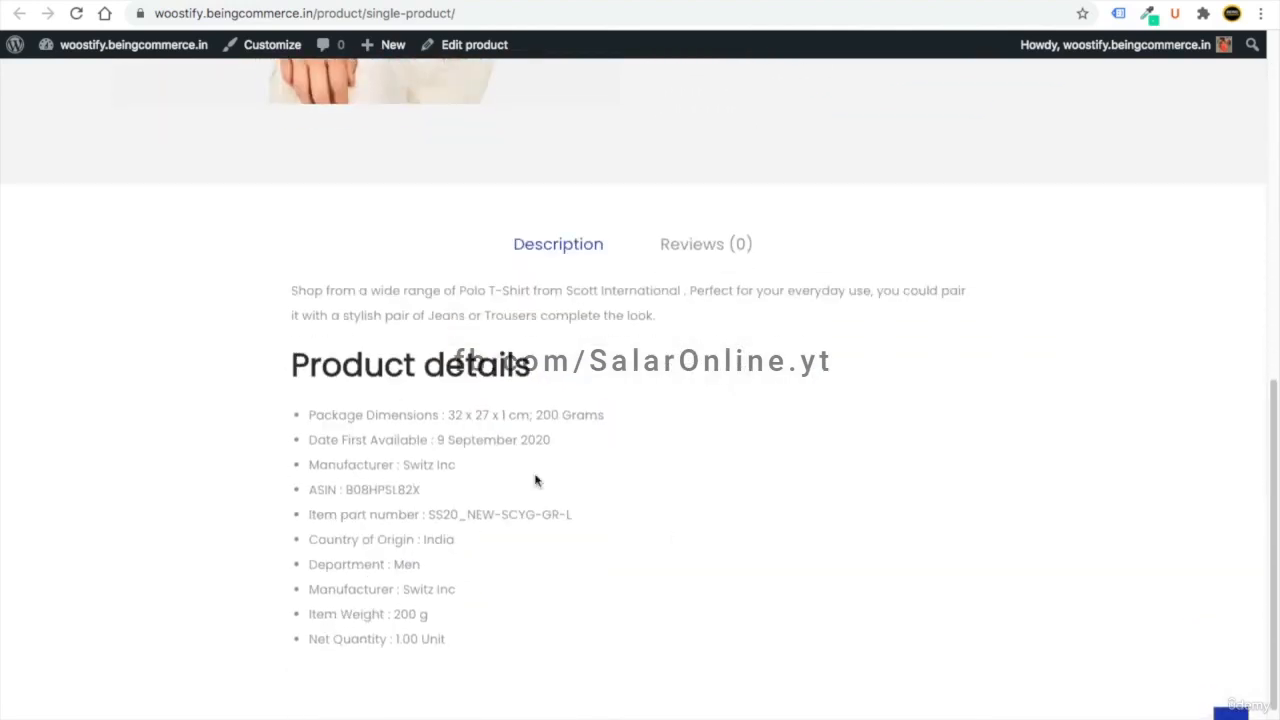
left_click(713, 248)
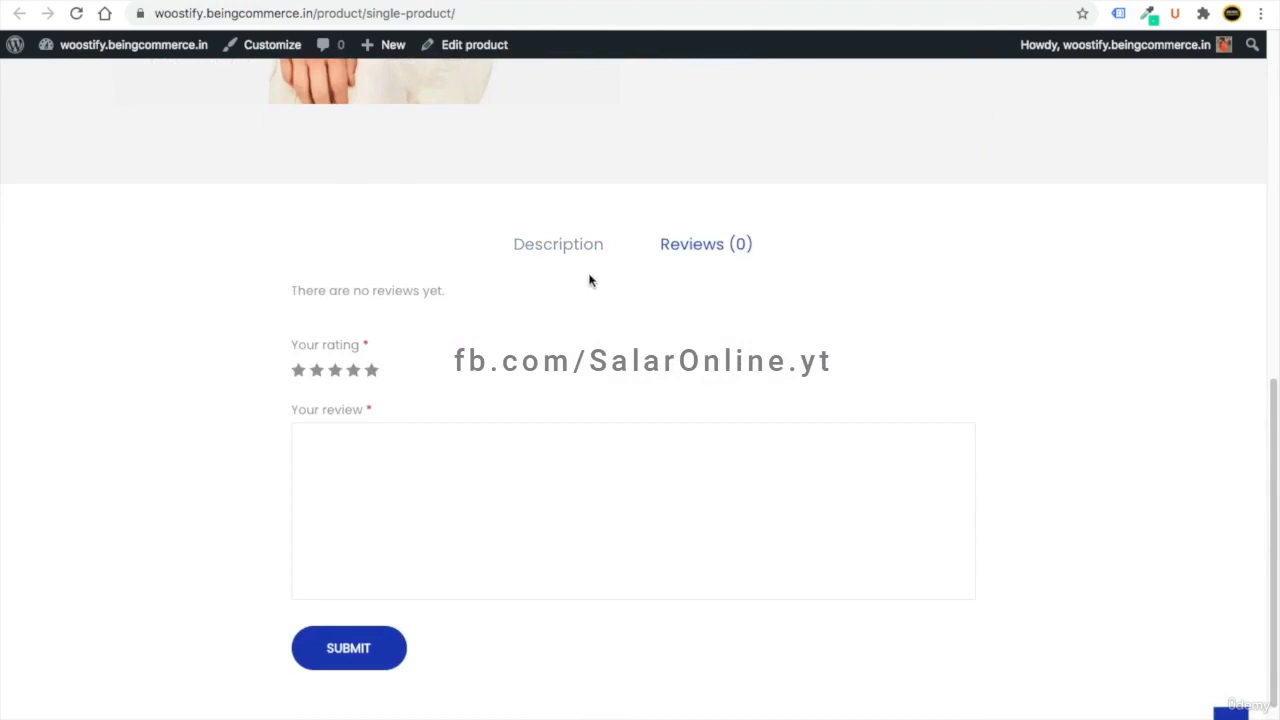
scroll(429, 423, "up", 8)
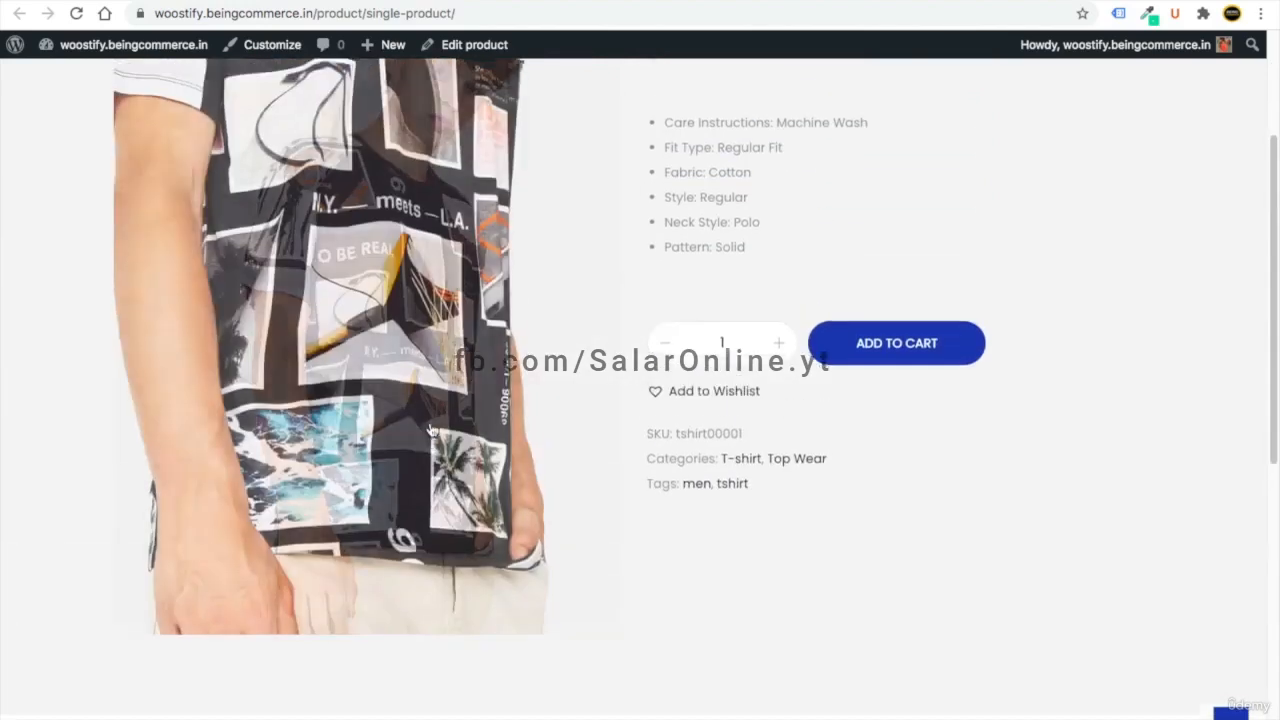
scroll(725, 503, "up", 1)
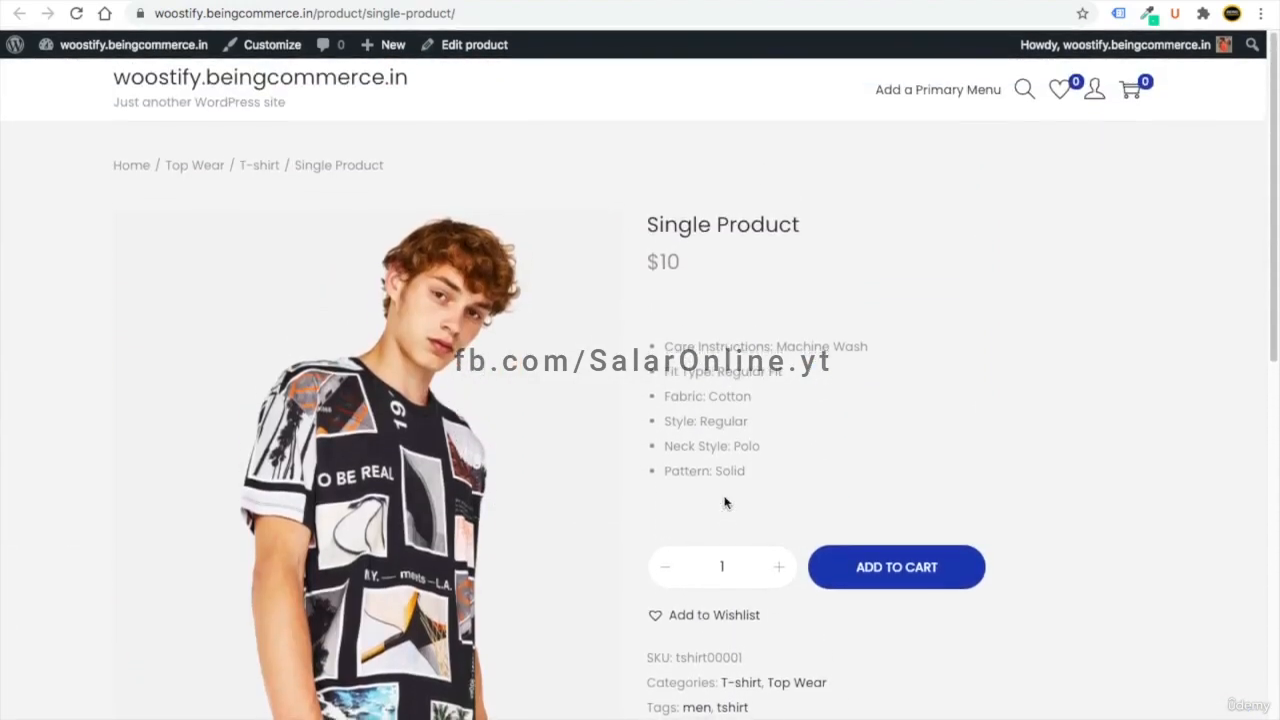
left_click_drag(748, 486, 712, 440)
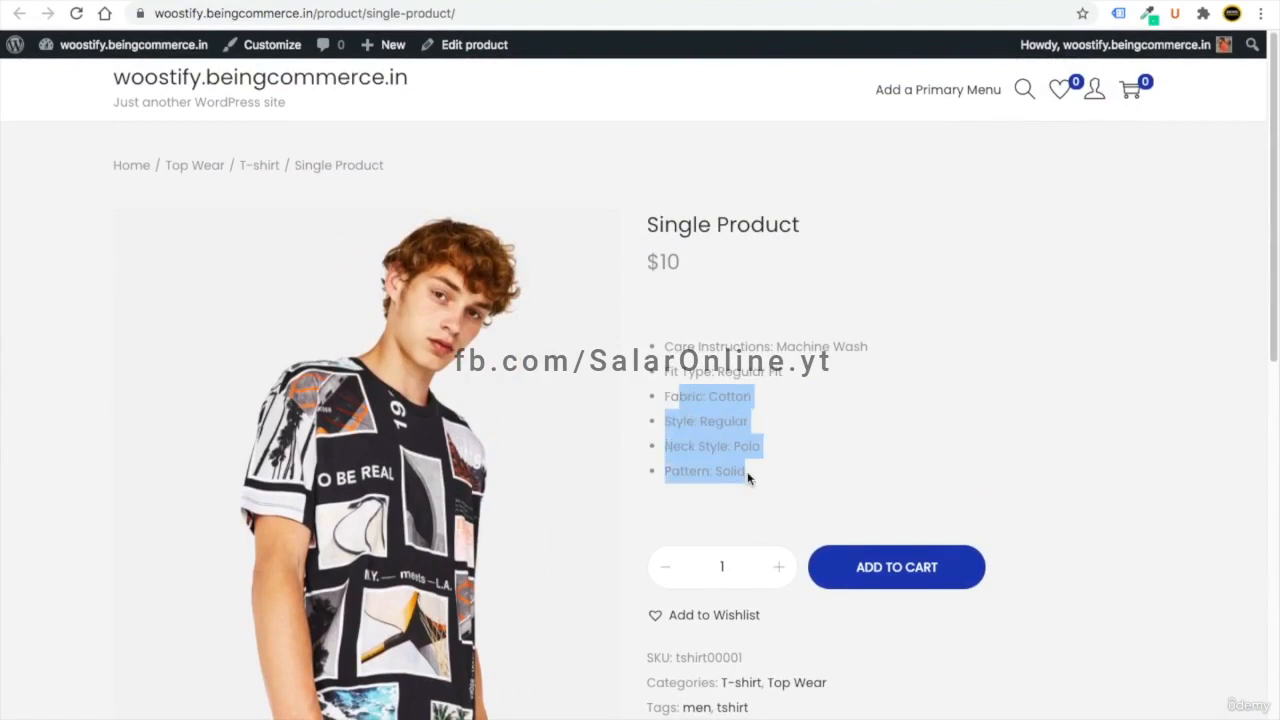
left_click(748, 346)
left_click(262, 1)
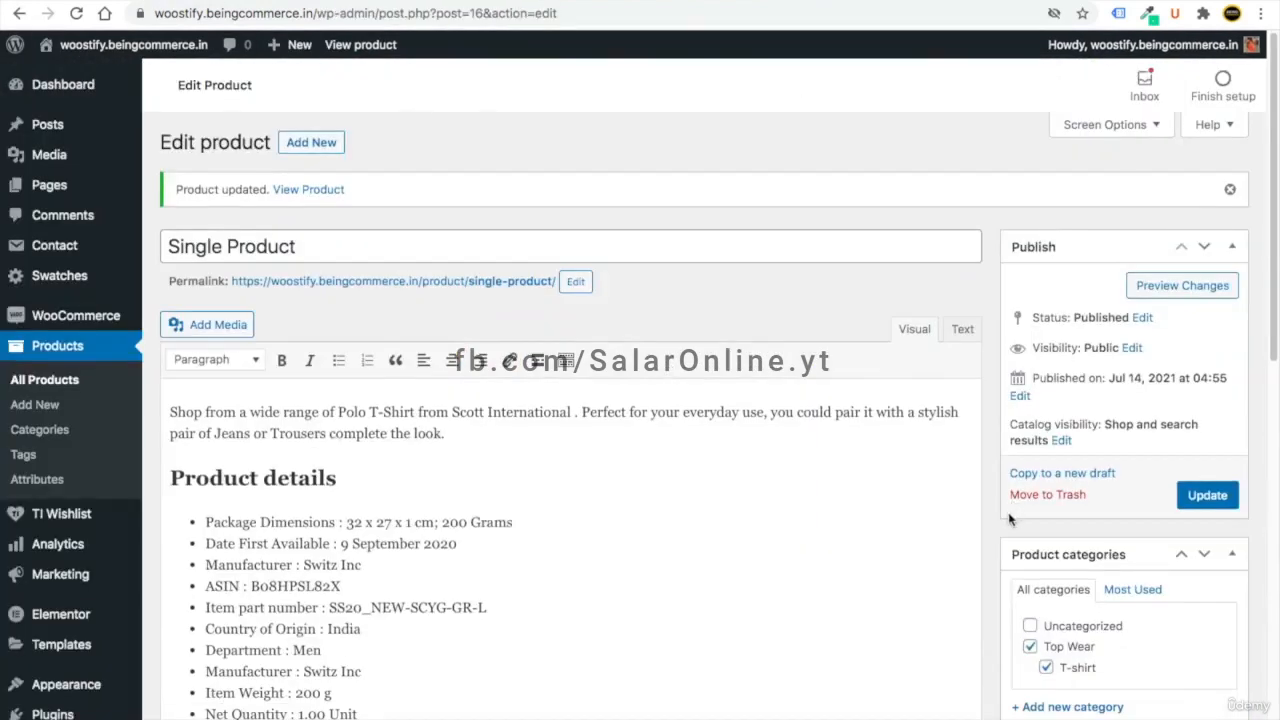
- Enter a sale price of 5 for the Single Product
scroll(1012, 519, "down", 8)
scroll(366, 340, "up", 3)
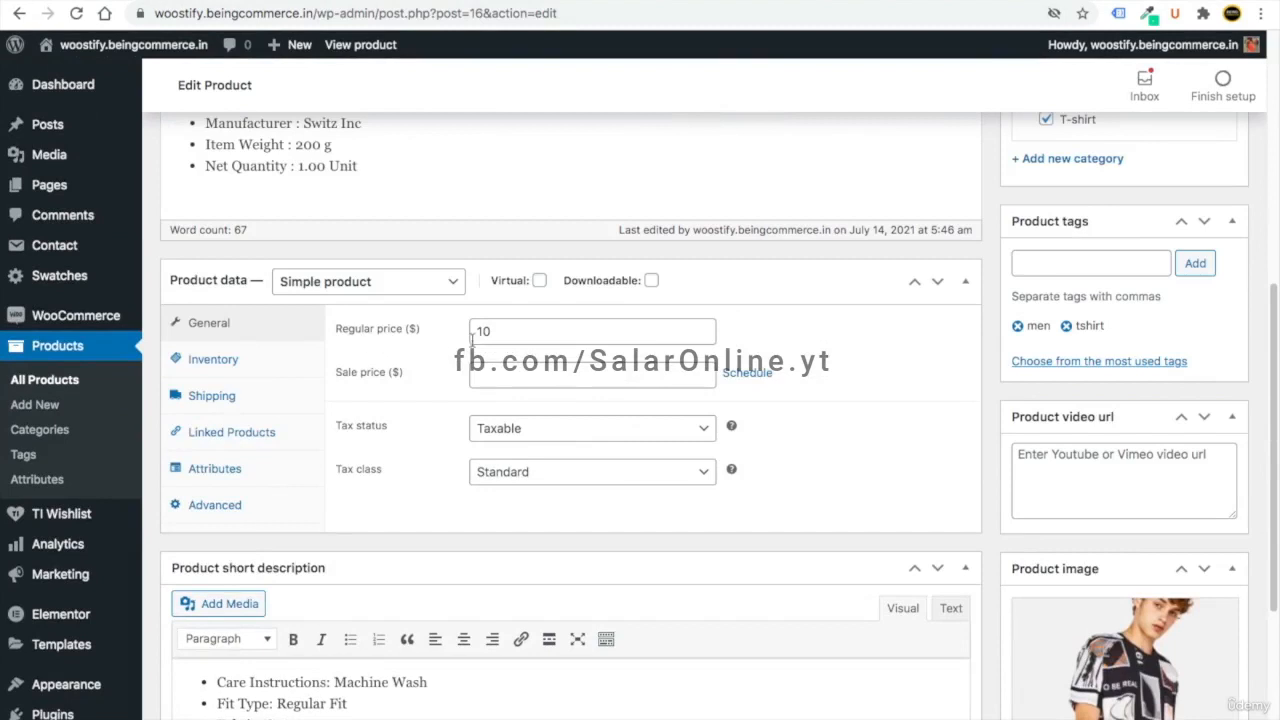
left_click(312, 1)
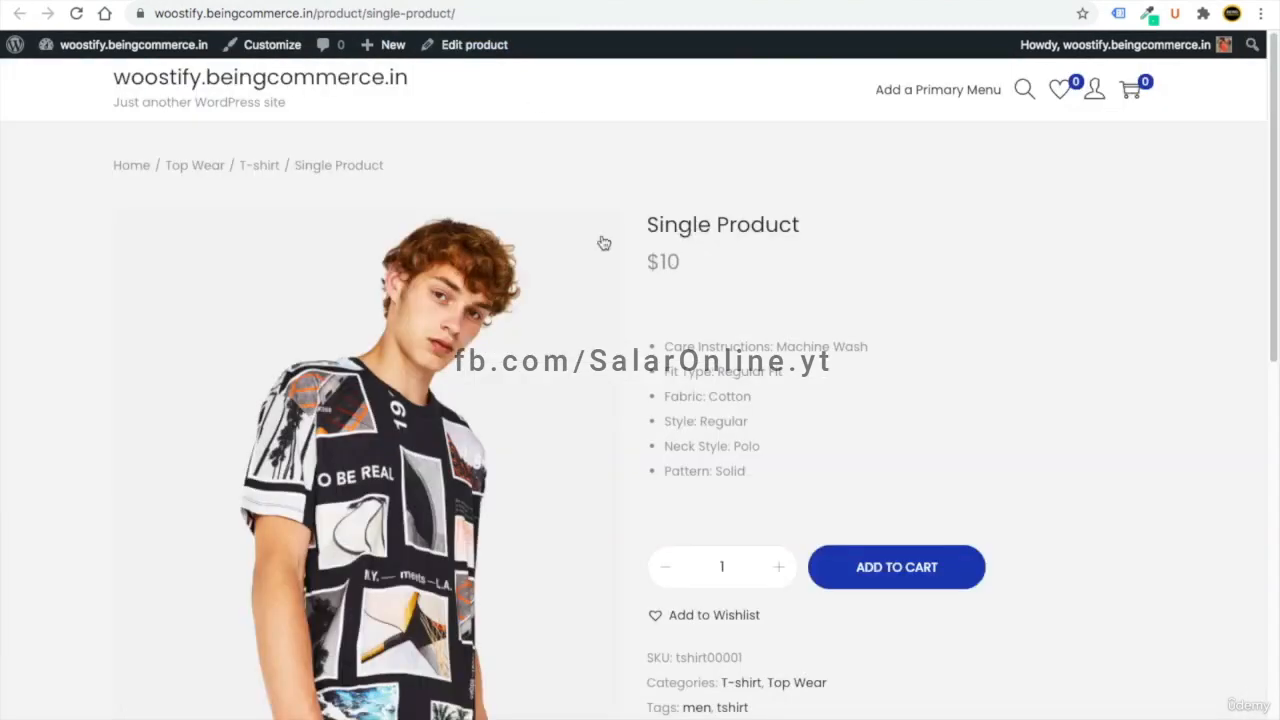
left_click(262, 1)
left_click(484, 372)
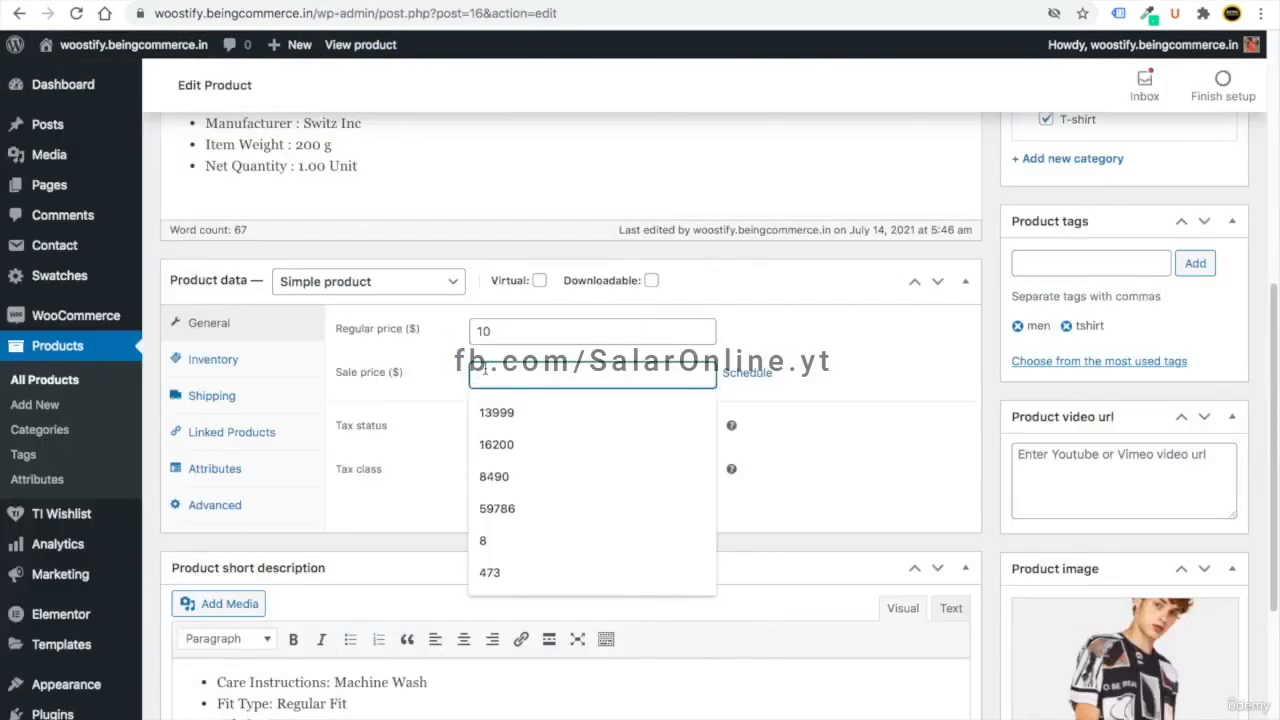
type("5")
left_click(908, 418)
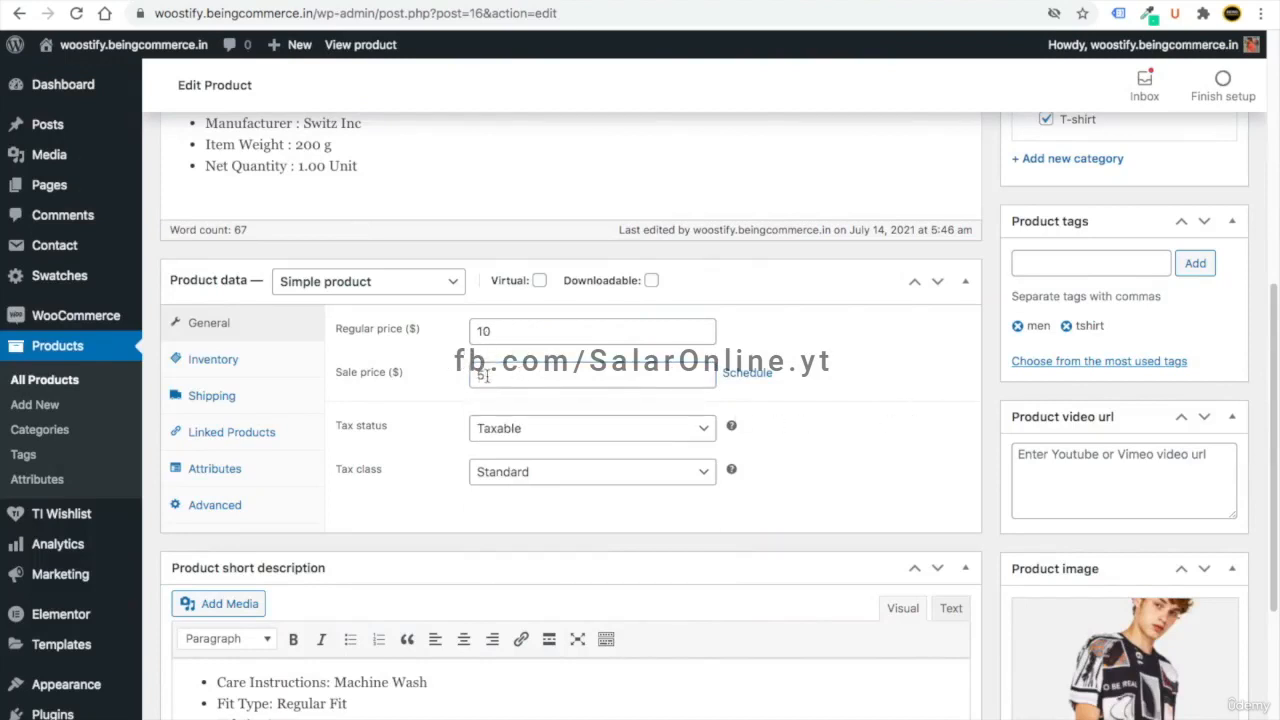
left_click(487, 374)
left_click(935, 408)
- Upload 2-2.jpg and 2-3.jpg and add them to the product gallery
scroll(980, 570, "down", 3)
left_click(1072, 668)
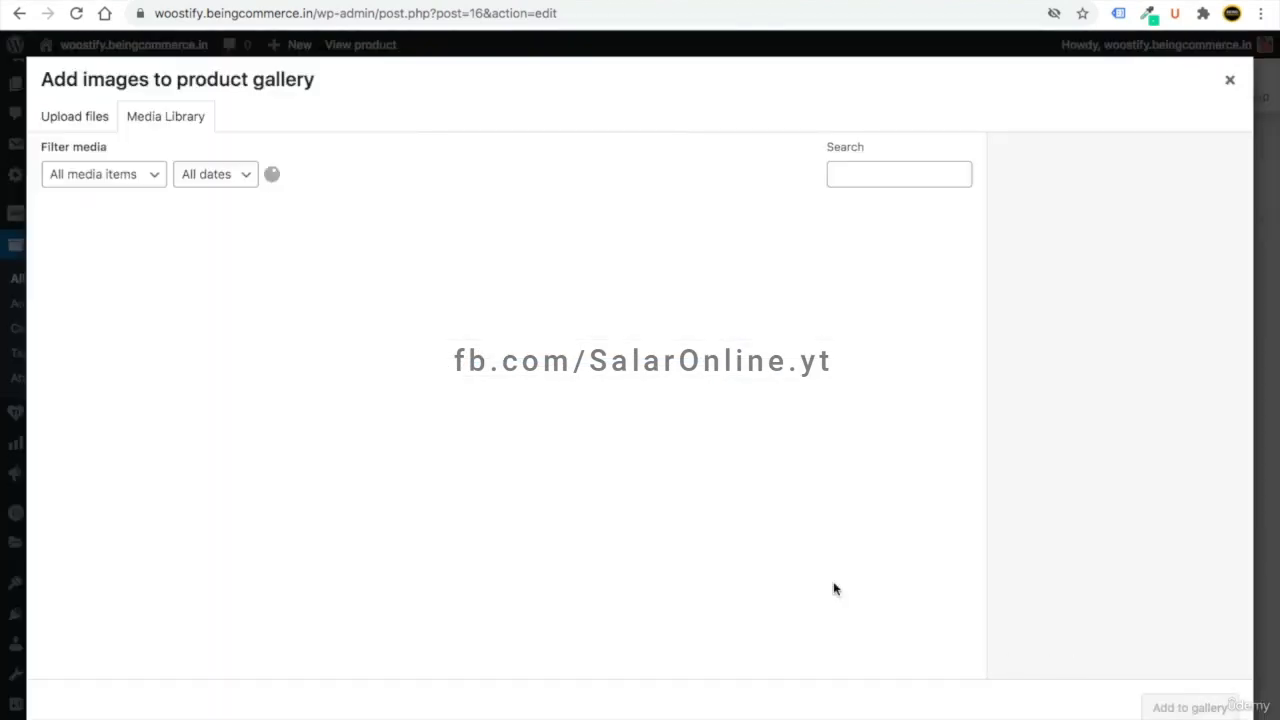
left_click(88, 127)
left_click(658, 406)
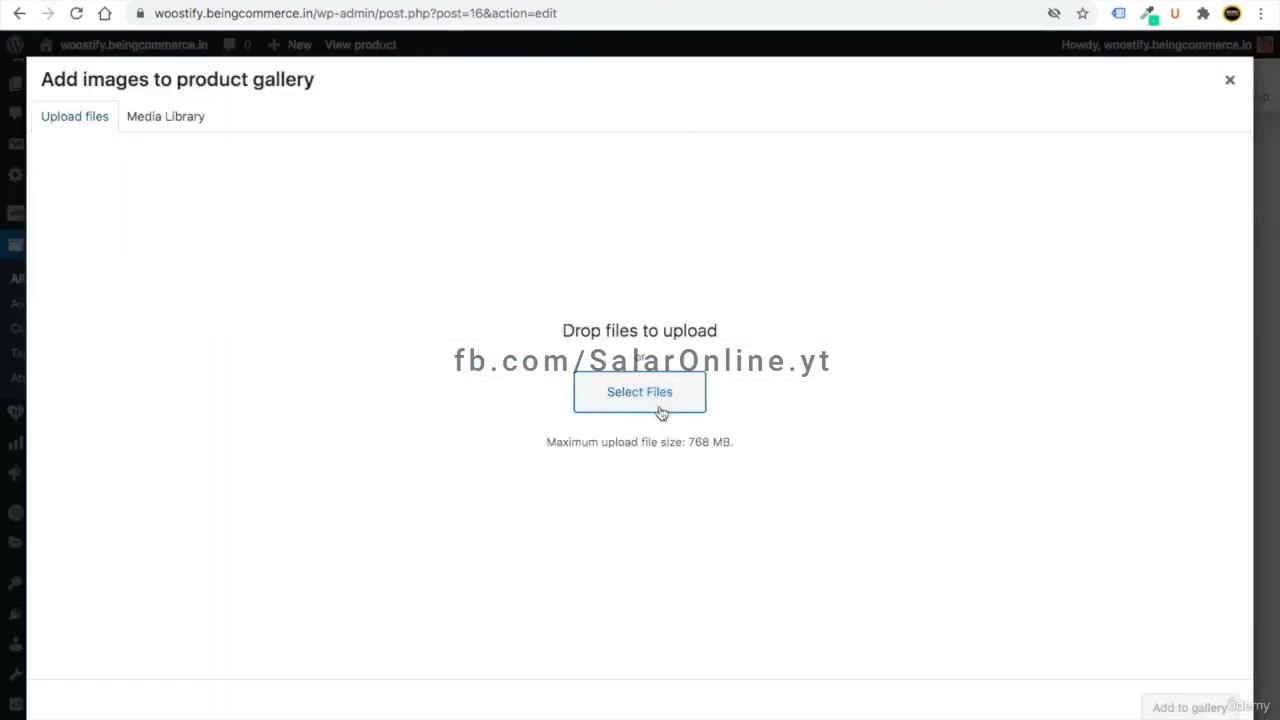
left_click_drag(803, 56, 660, 36)
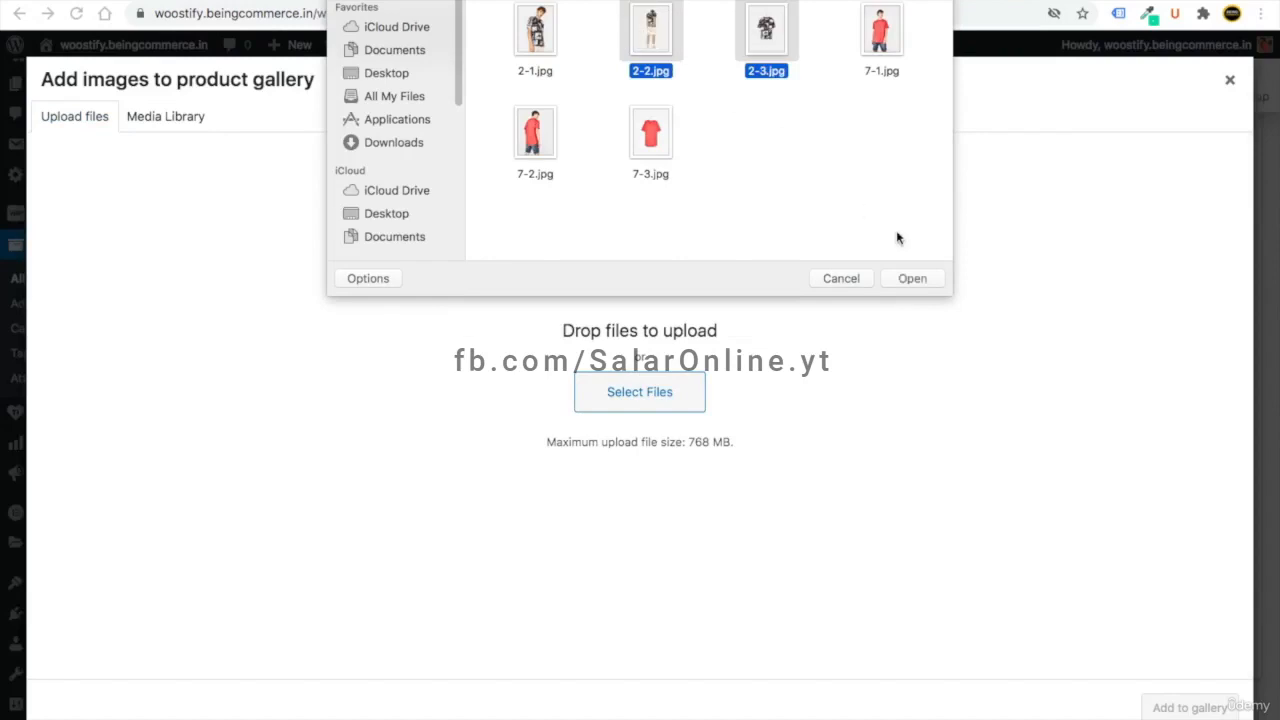
left_click(910, 280)
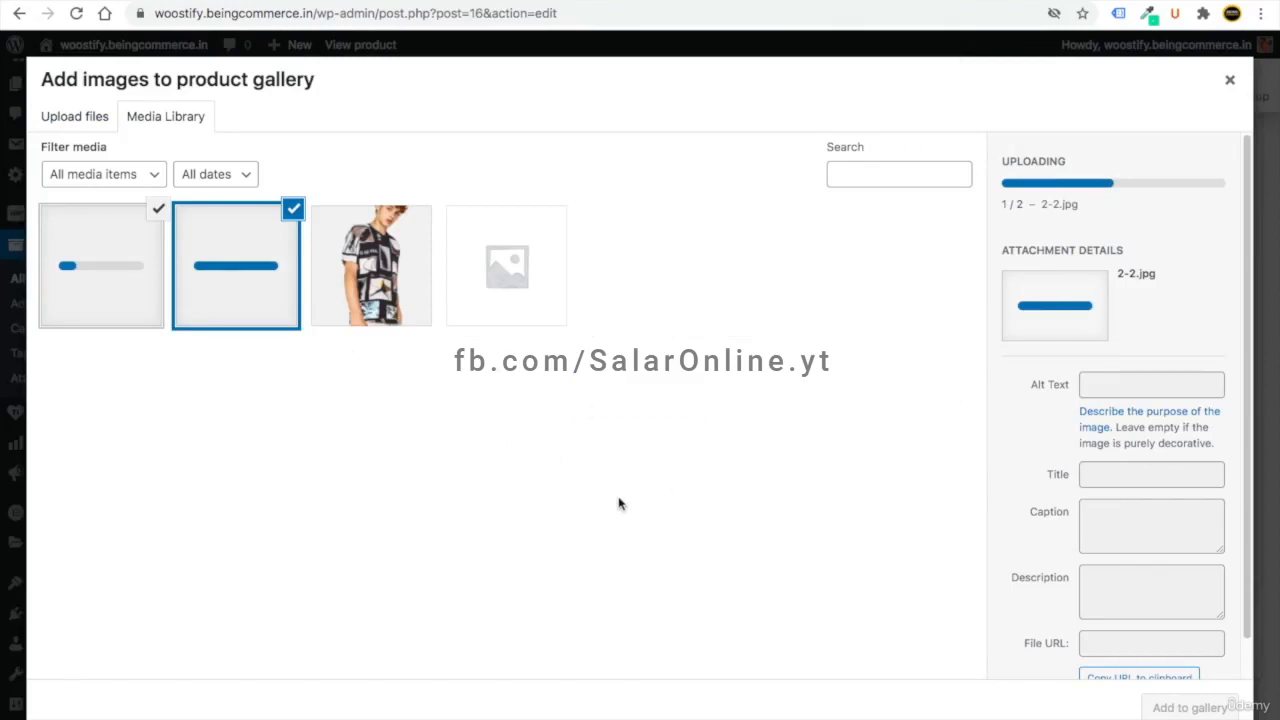
left_click(1192, 708)
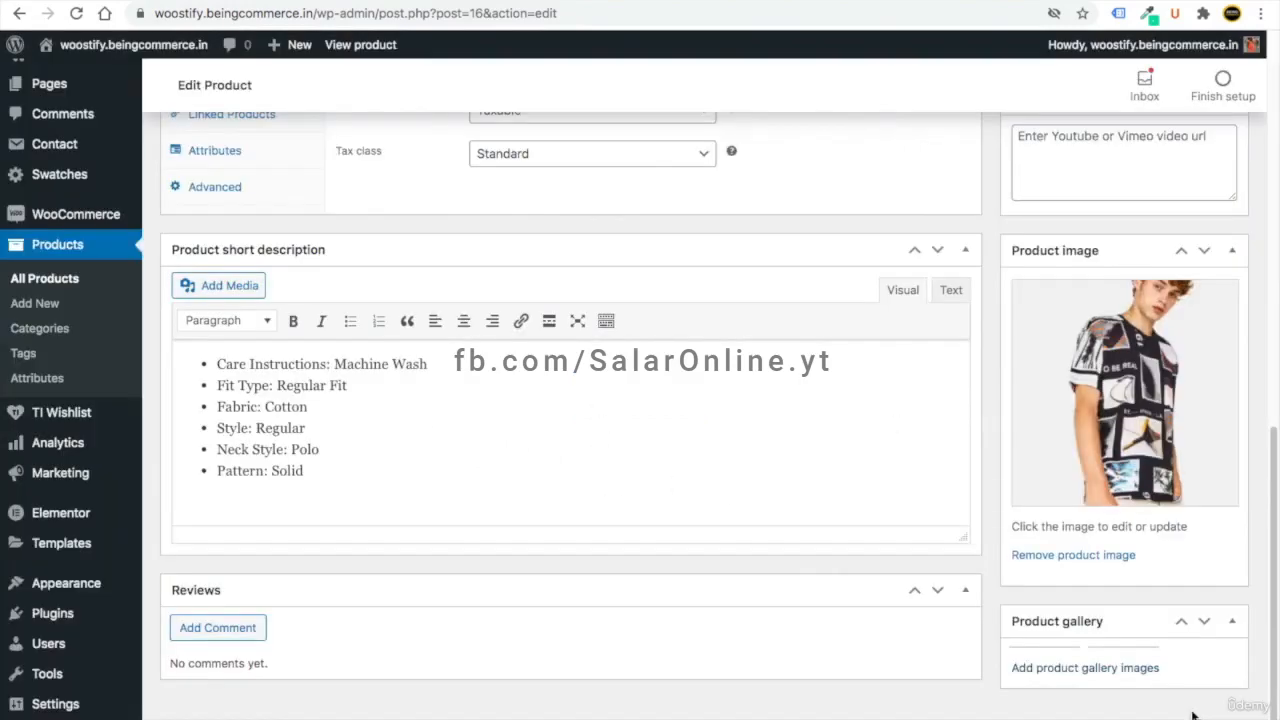
- Save the product with Update
scroll(894, 490, "down", 1)
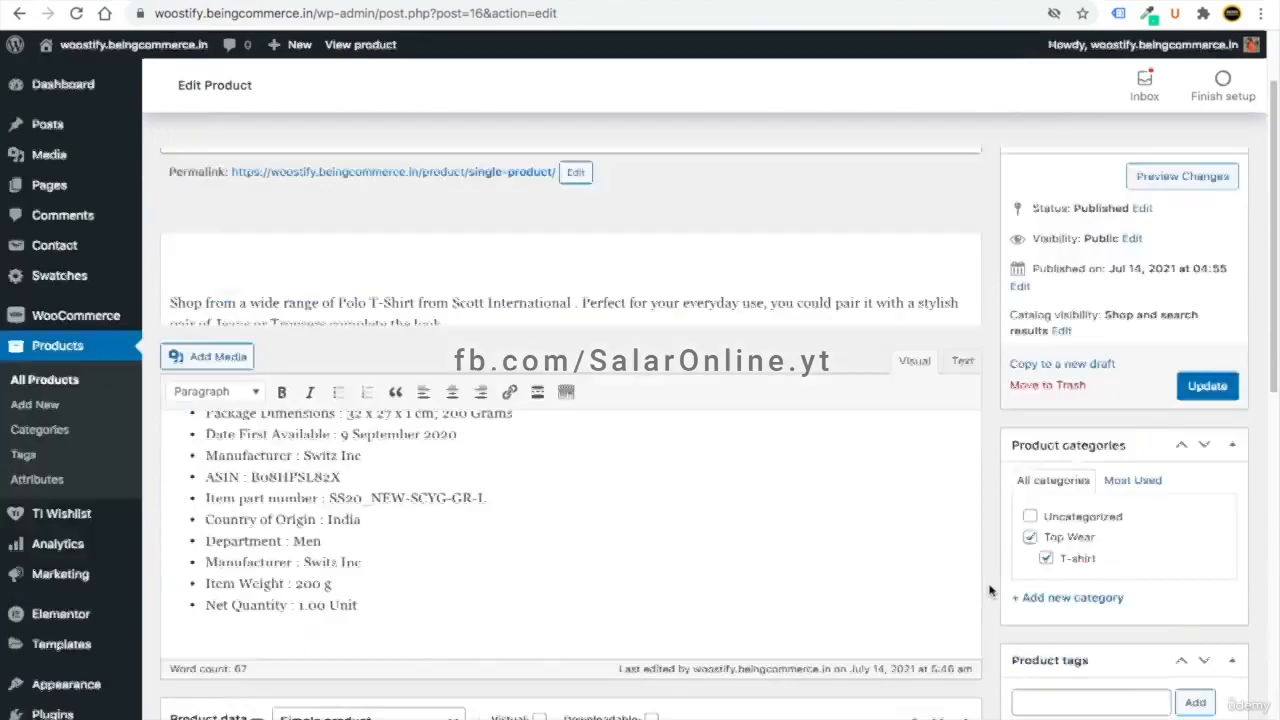
scroll(1260, 543, "up", 2)
left_click(1208, 500)
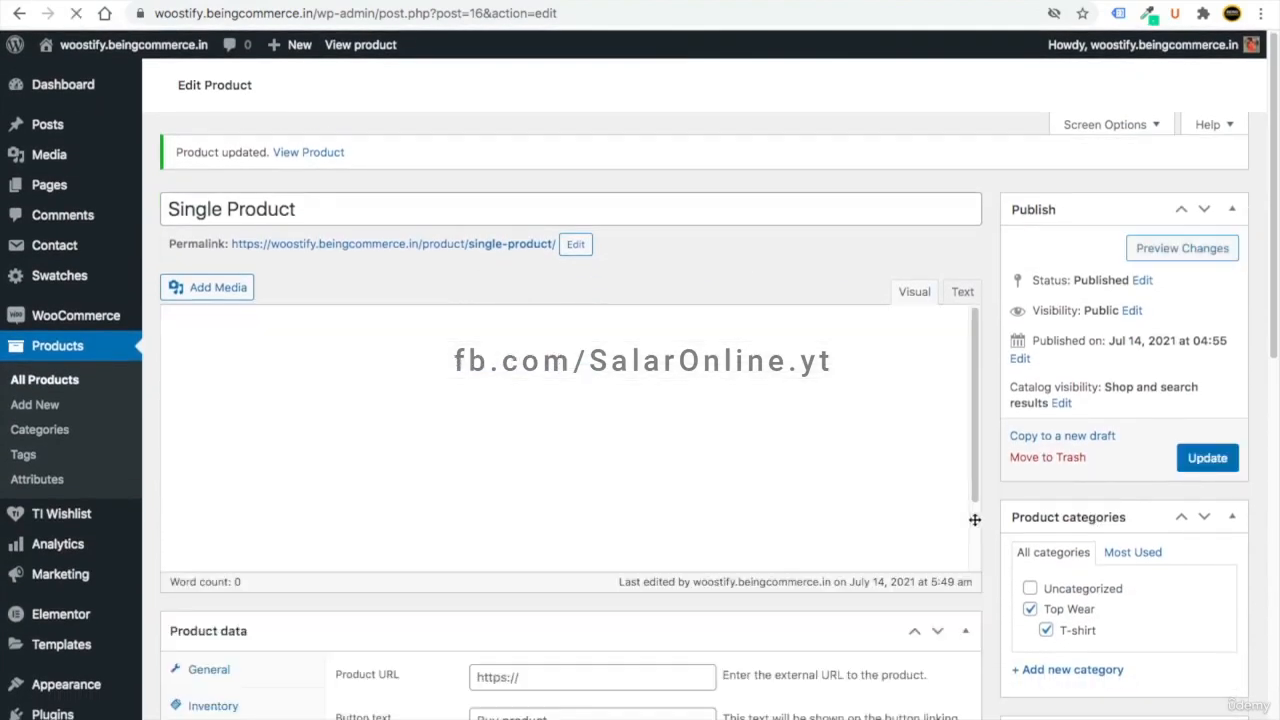
- Reload the live product page and check the $10 price reduced to $5
left_click(304, 2)
left_click(72, 16)
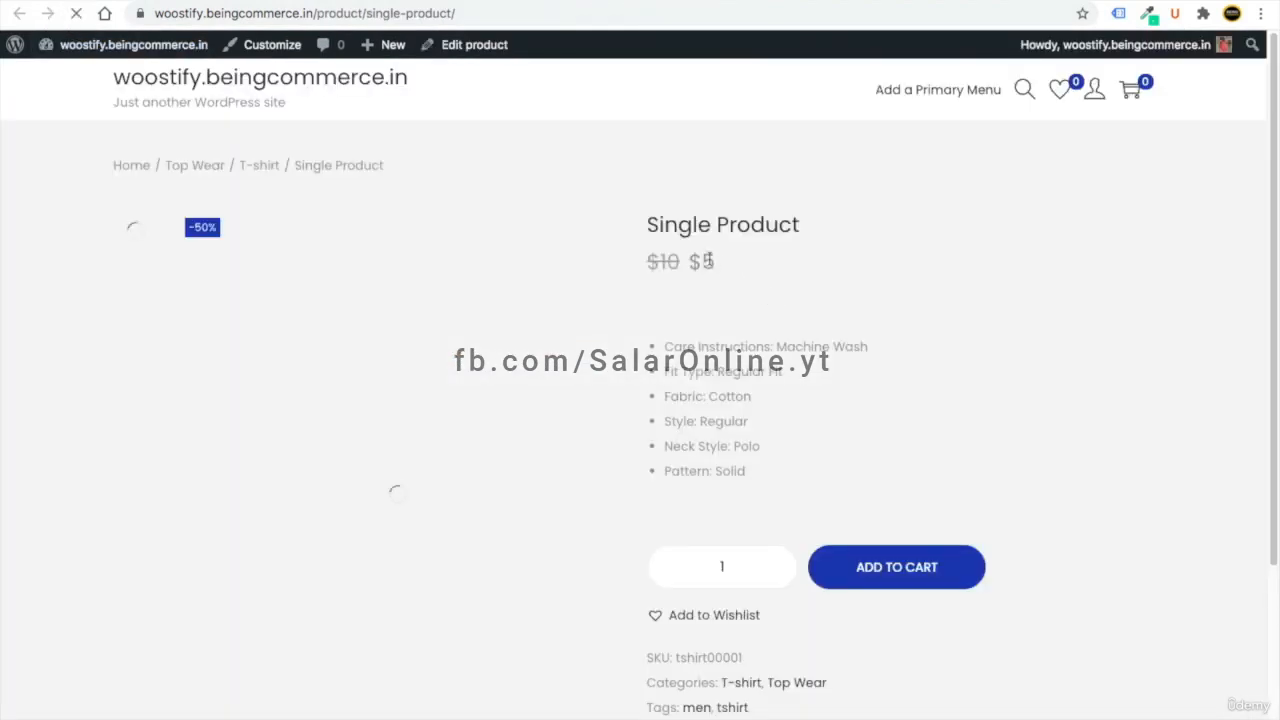
double_click(668, 263)
left_click_drag(718, 261, 694, 260)
left_click(726, 283)
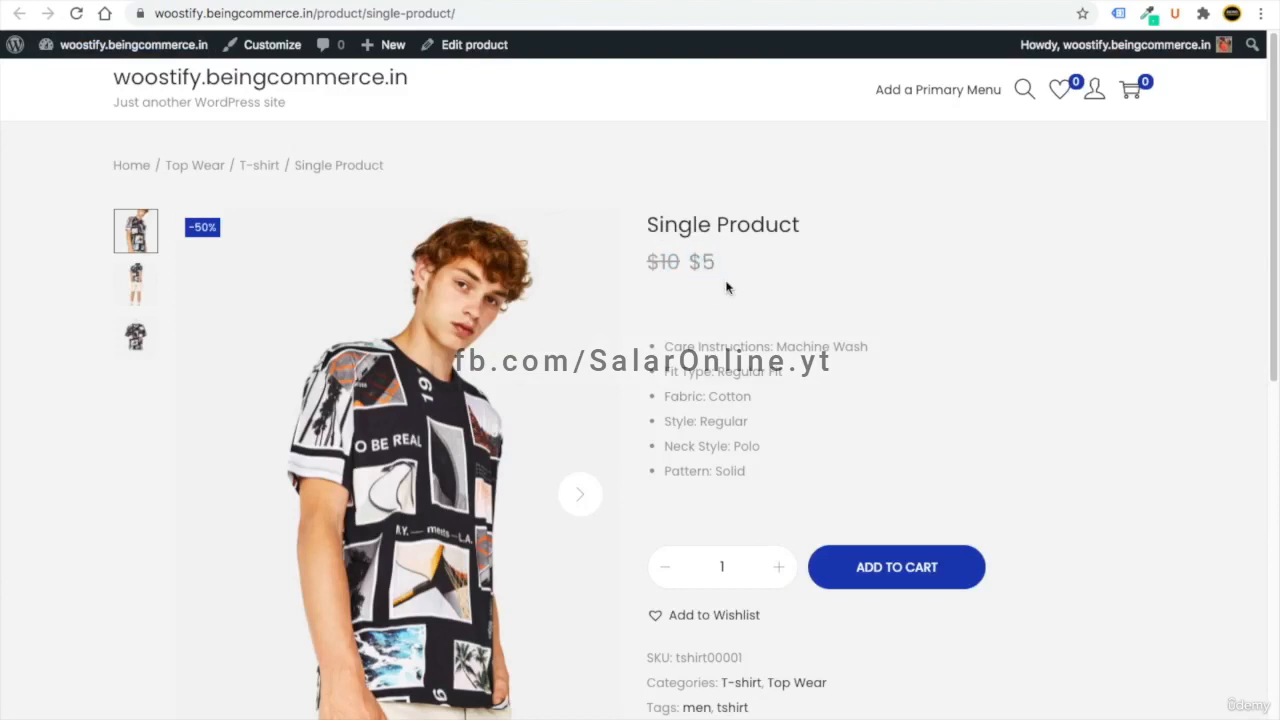
- View the second and third gallery photos, including the back view, and return to the editor
left_click(96, 1)
scroll(610, 458, "down", 9)
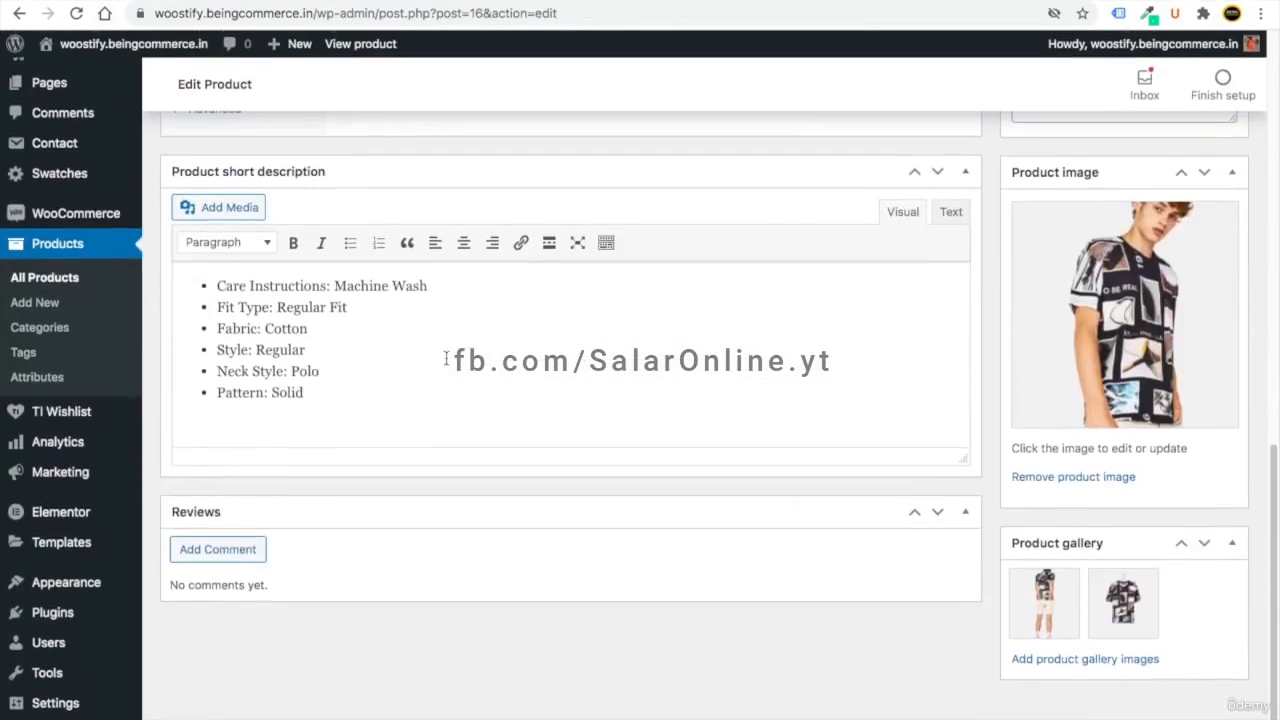
scroll(446, 358, "up", 4)
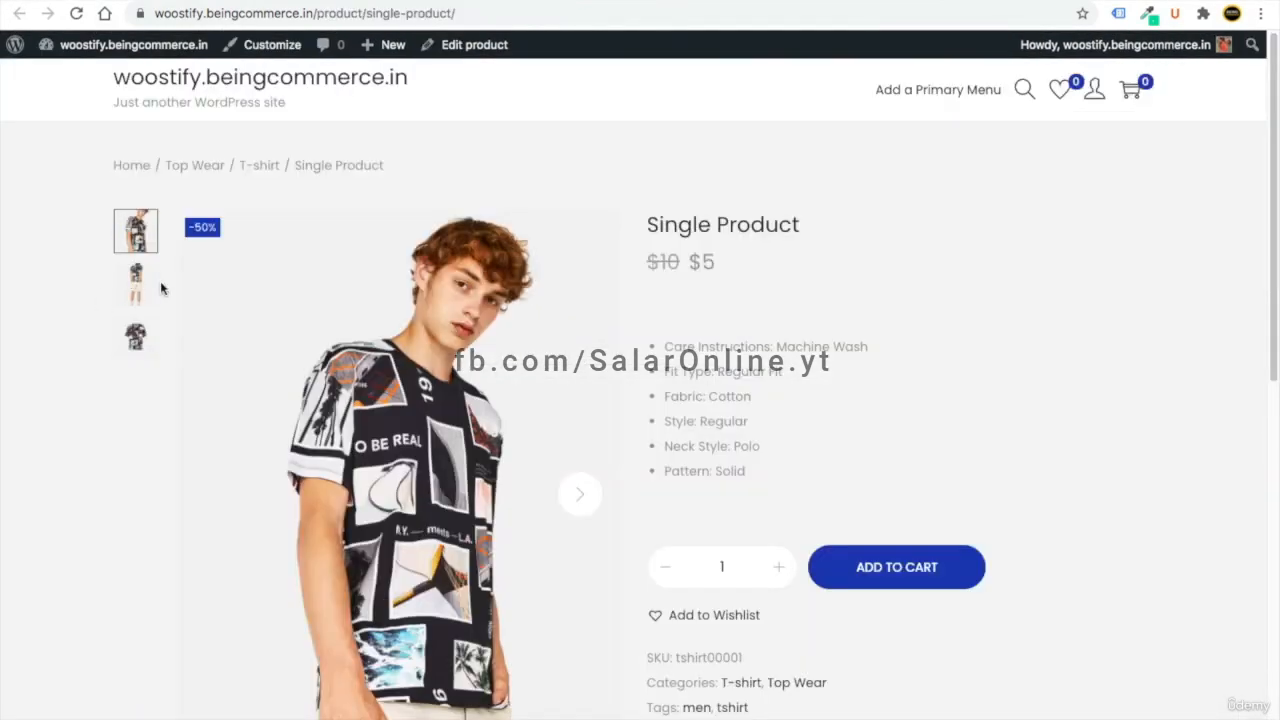
left_click(134, 285)
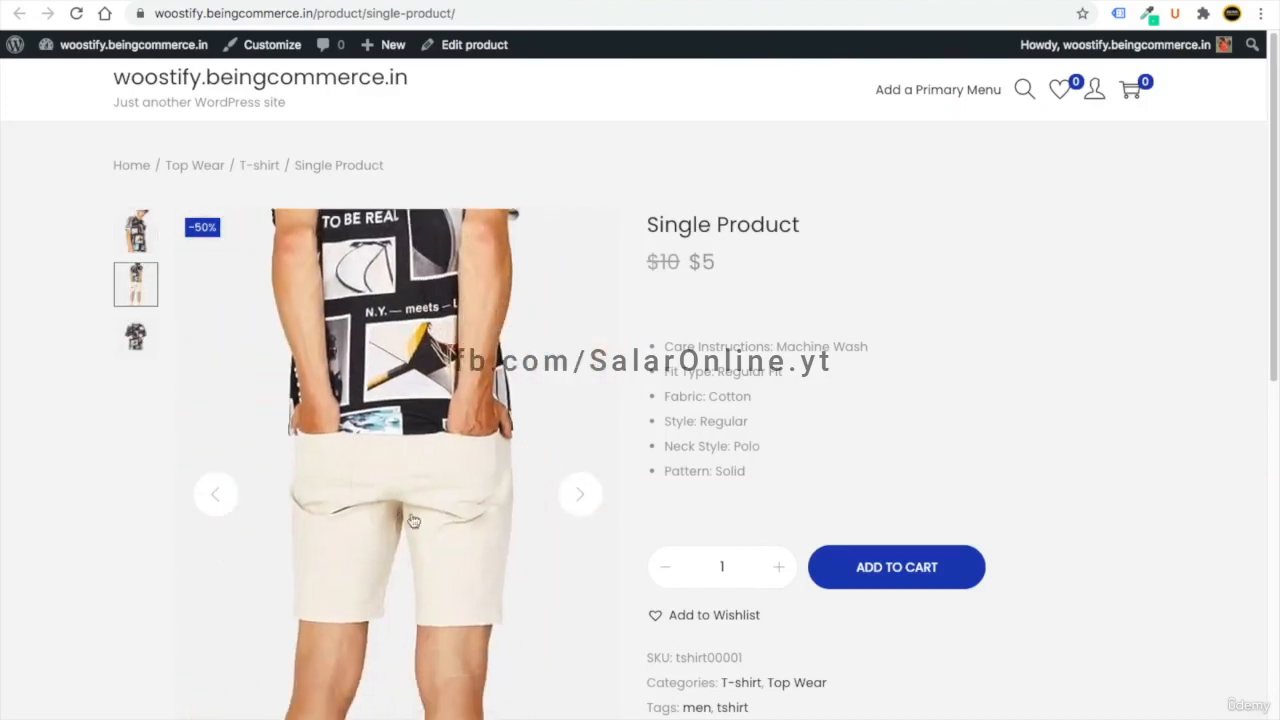
scroll(388, 610, "down", 1)
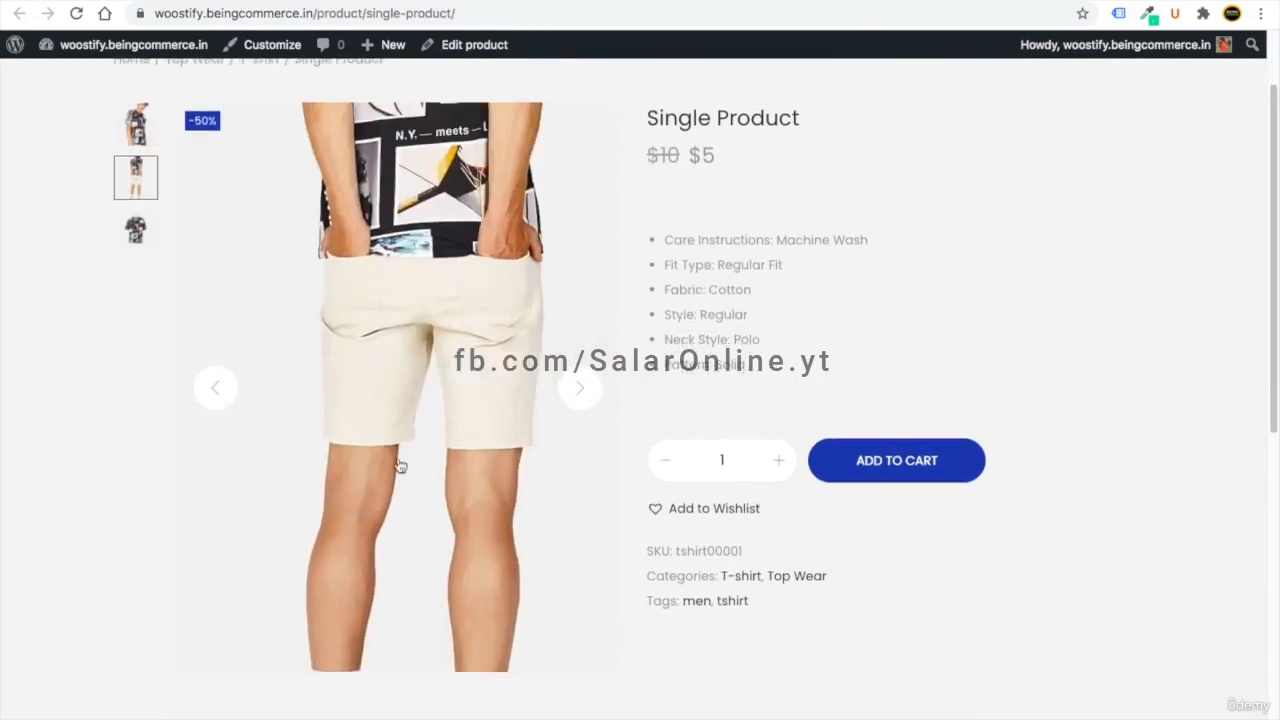
left_click(143, 232)
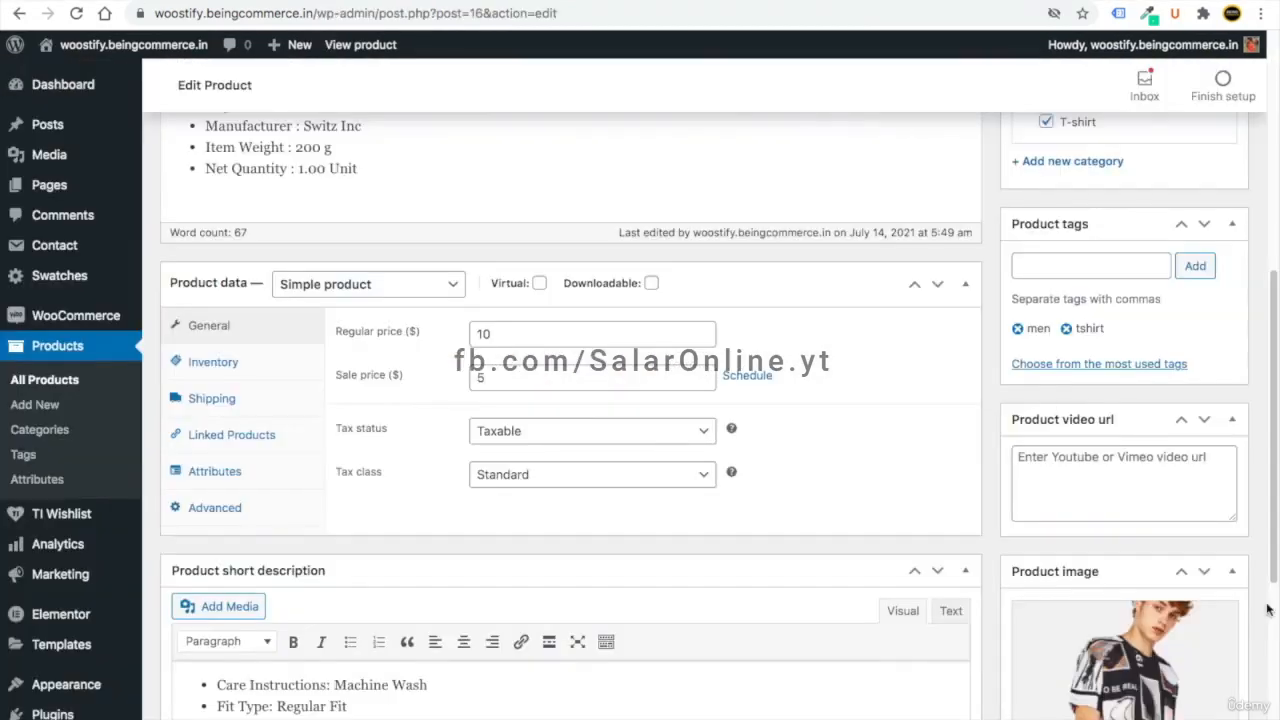
scroll(1268, 610, "down", 4)
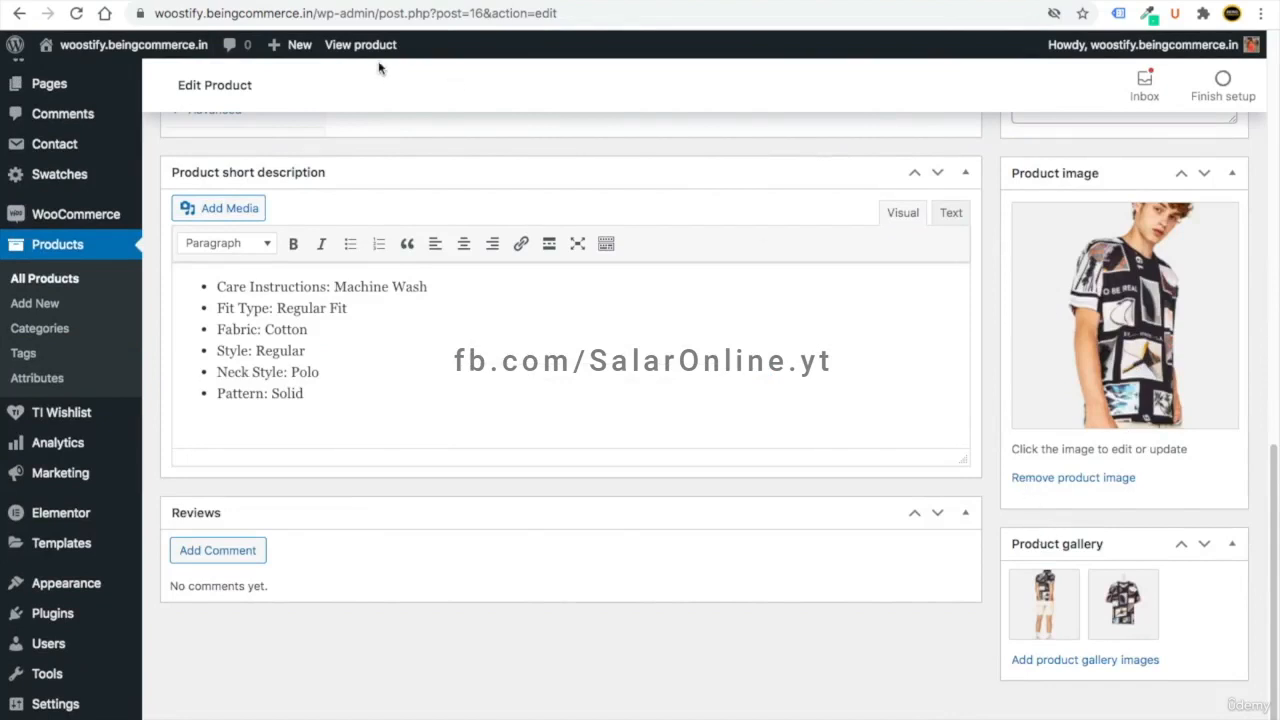
- Open All Products to see Single Product in stock, priced $10 reduced to $5
scroll(425, 368, "up", 5)
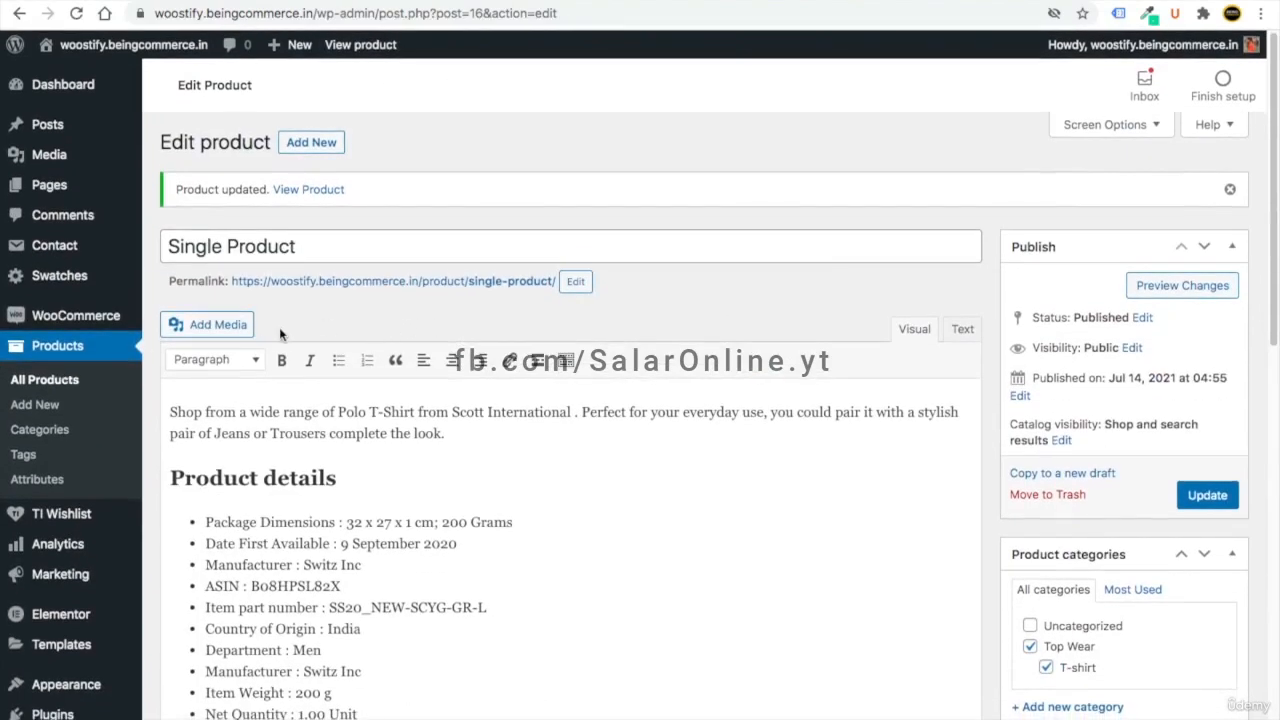
left_click(44, 385)
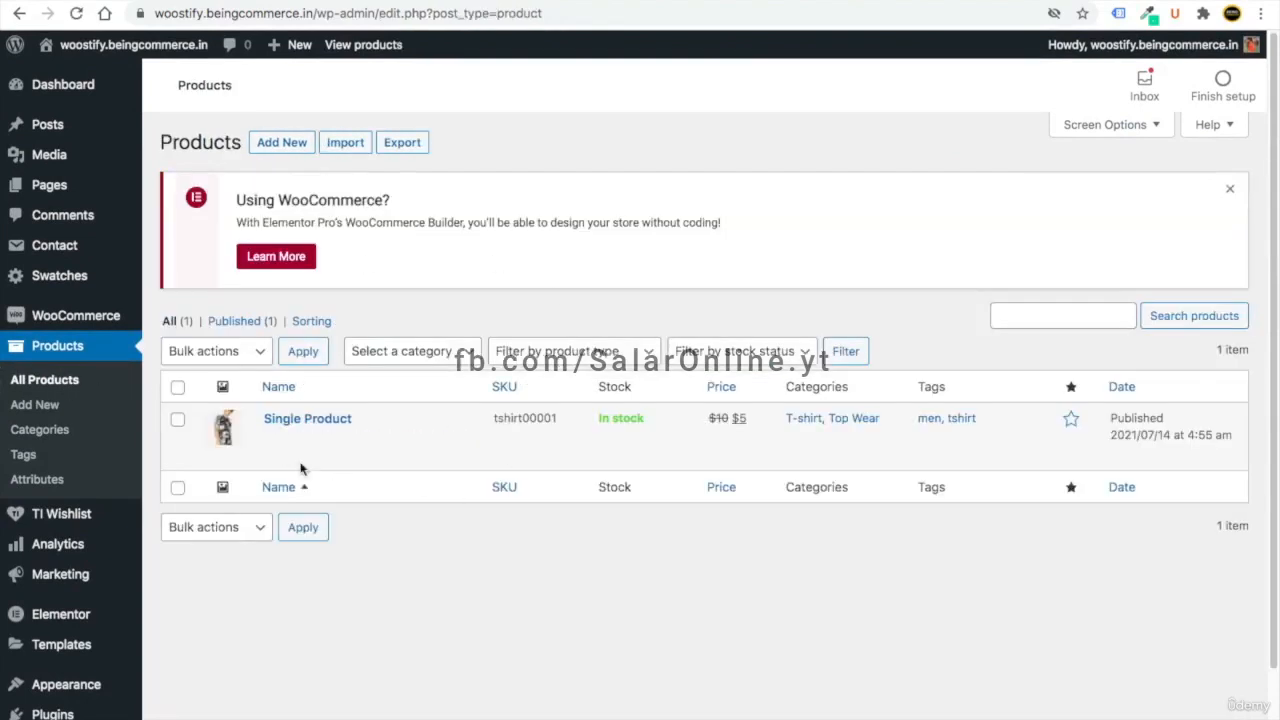
mouse_move(298, 437)
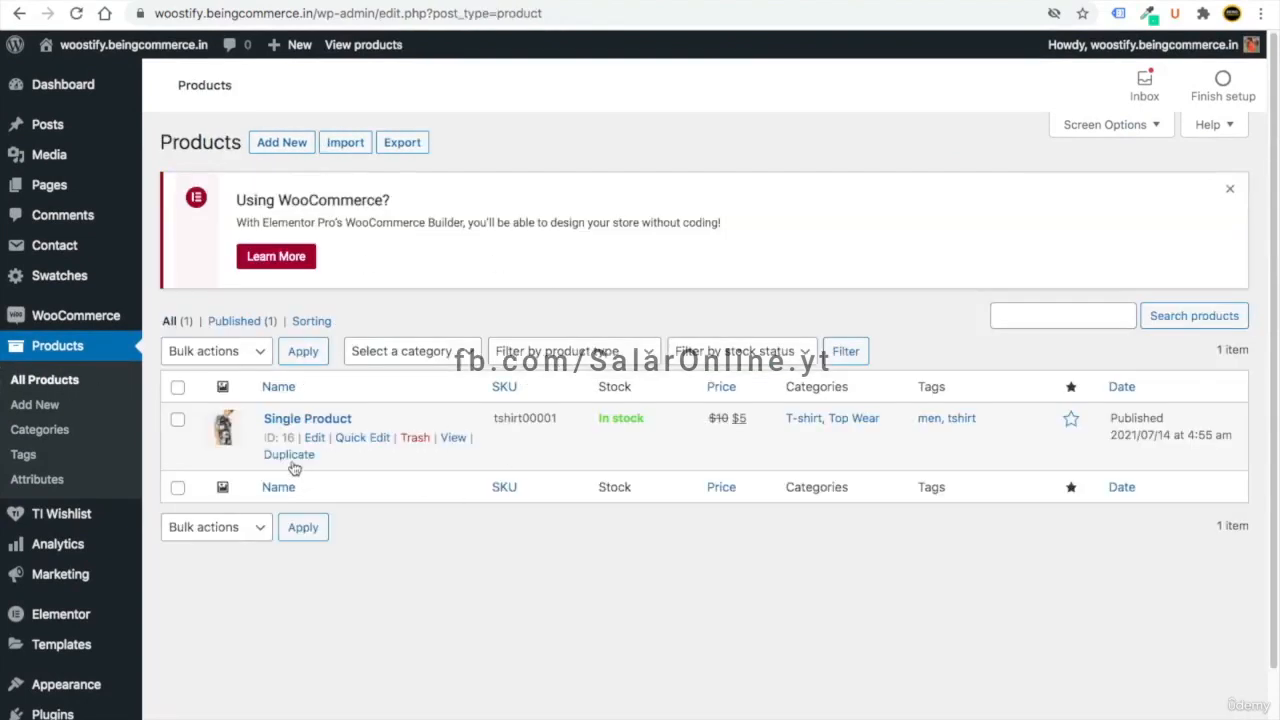
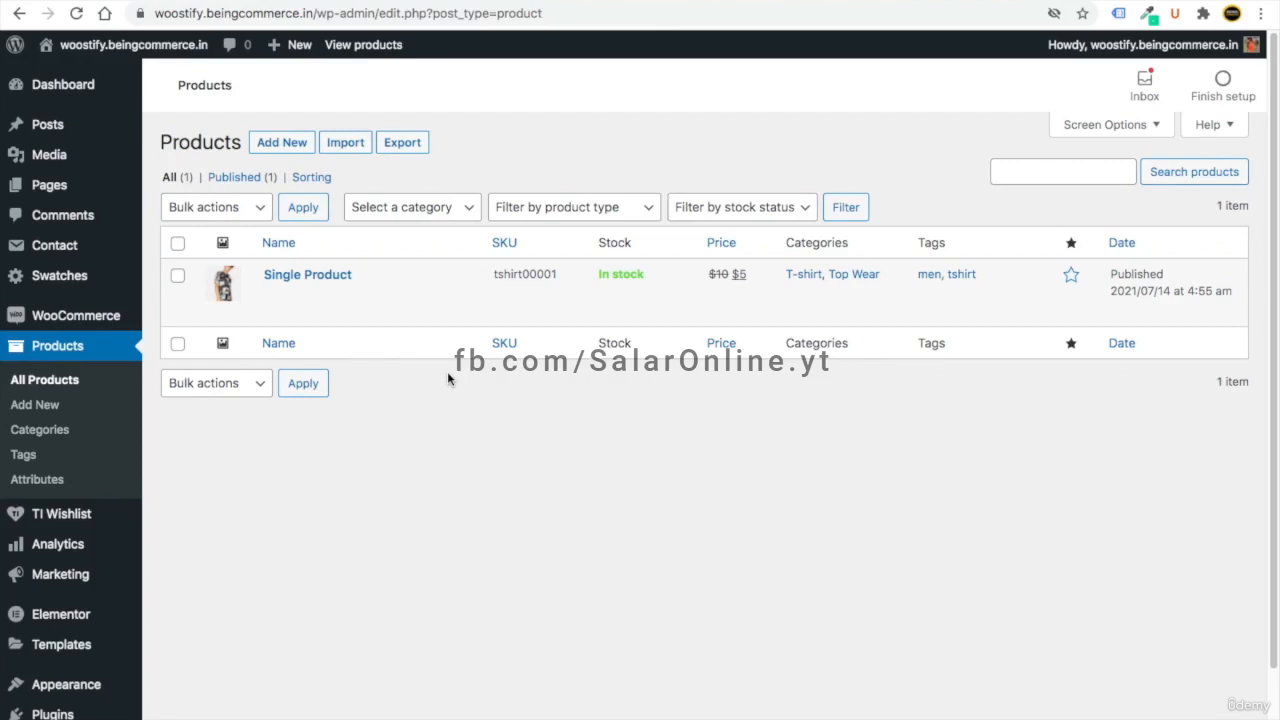
- Start a new product and title it 'Digital Product'
left_click(297, 150)
type("Digita")
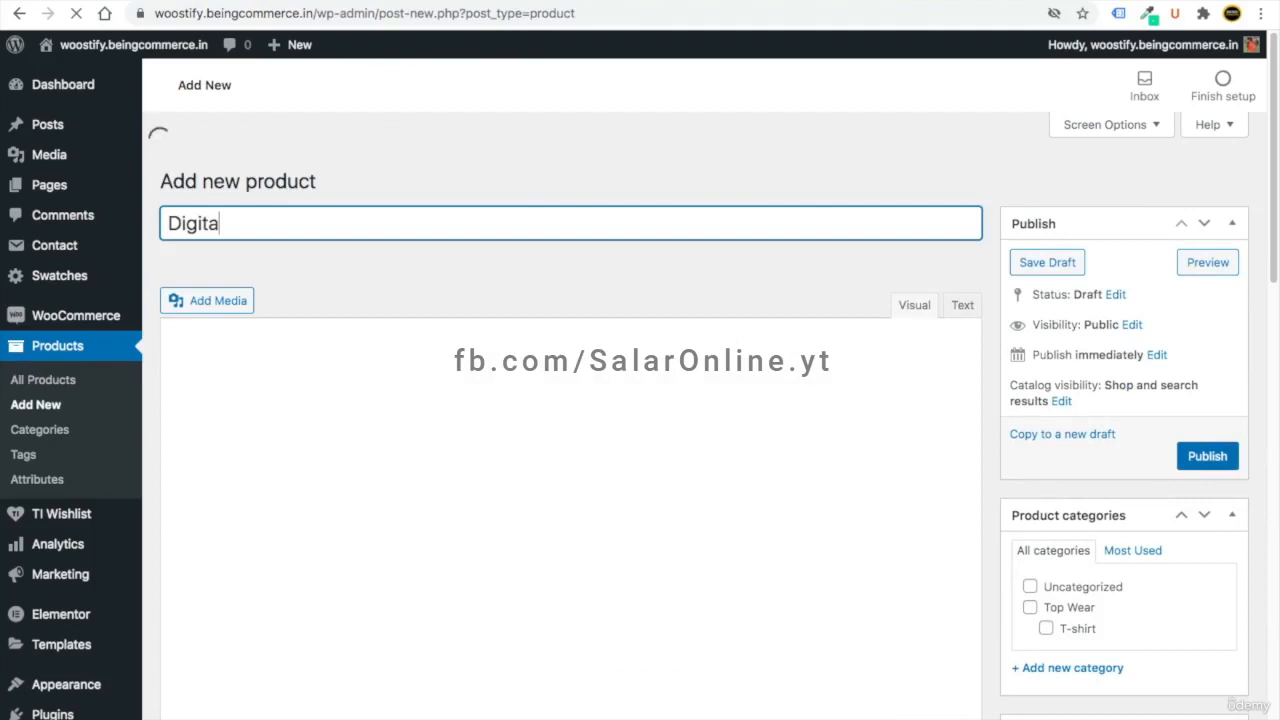
type("l Product")
- Paste the book description, mark the product Virtual and Downloadable, and set regular price 10
left_click(271, 394)
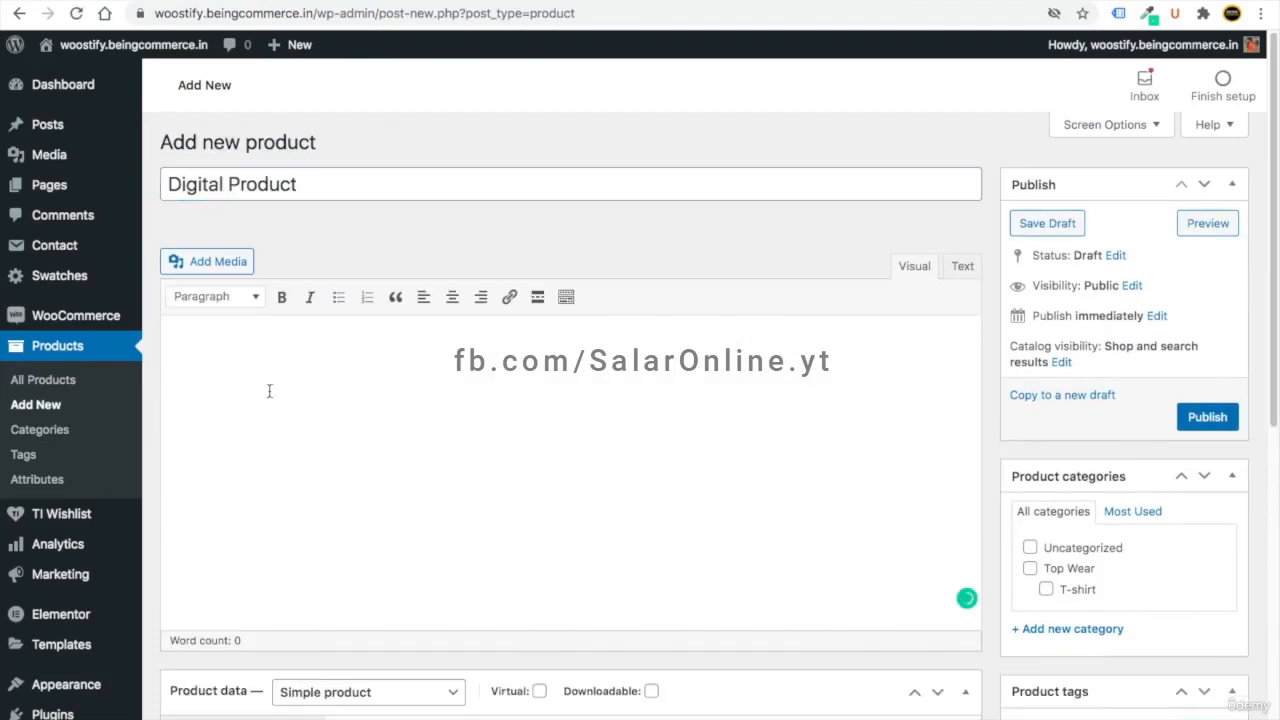
key("super+v")
scroll(521, 477, "down", 5)
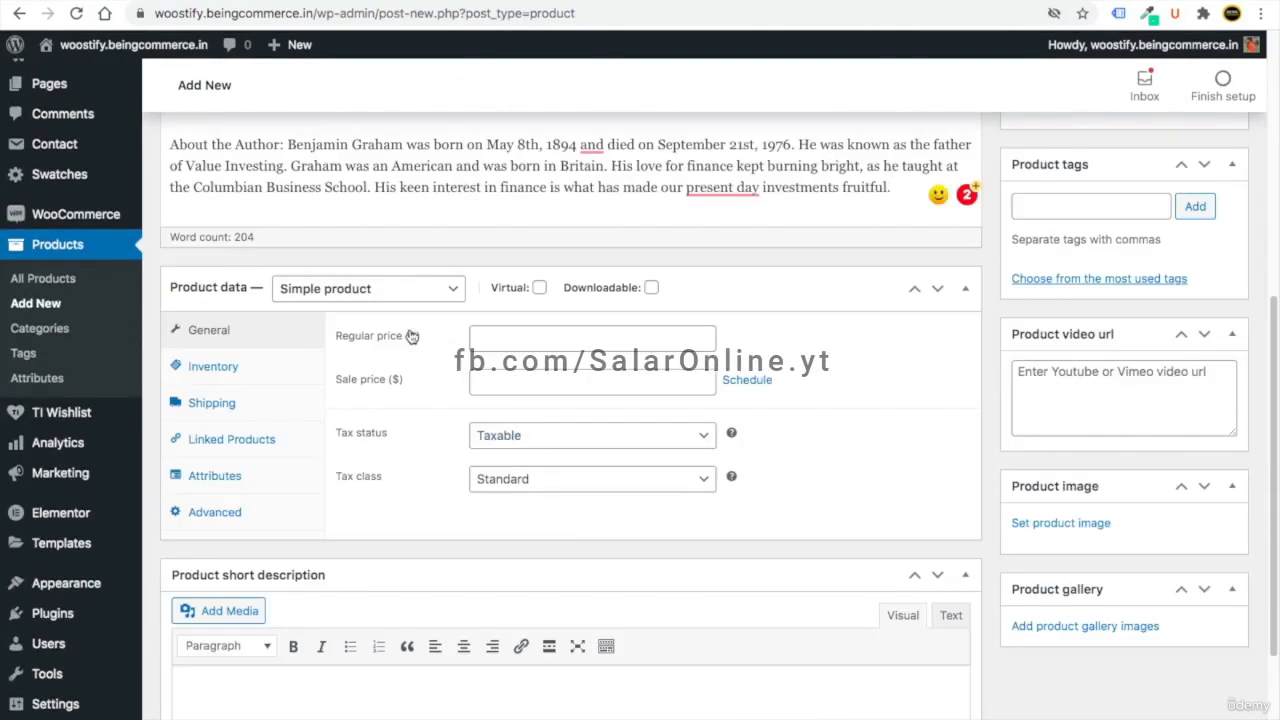
left_click(410, 298)
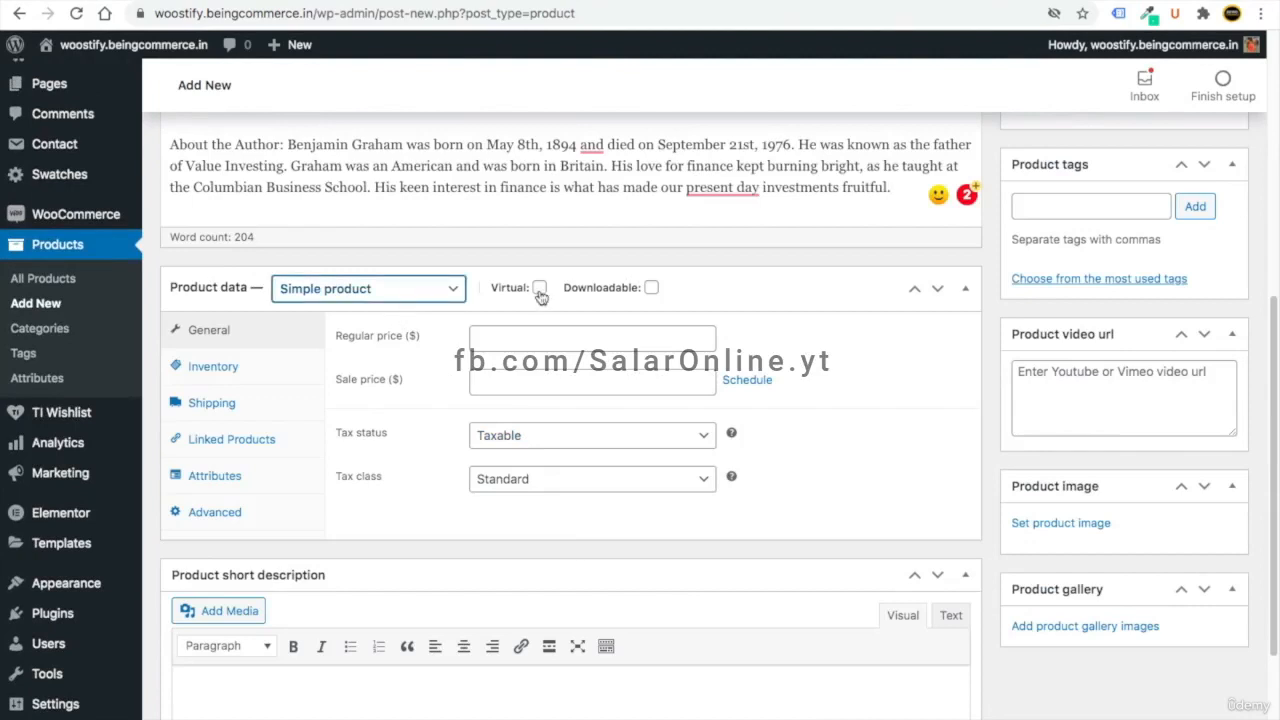
left_click(540, 288)
left_click(651, 288)
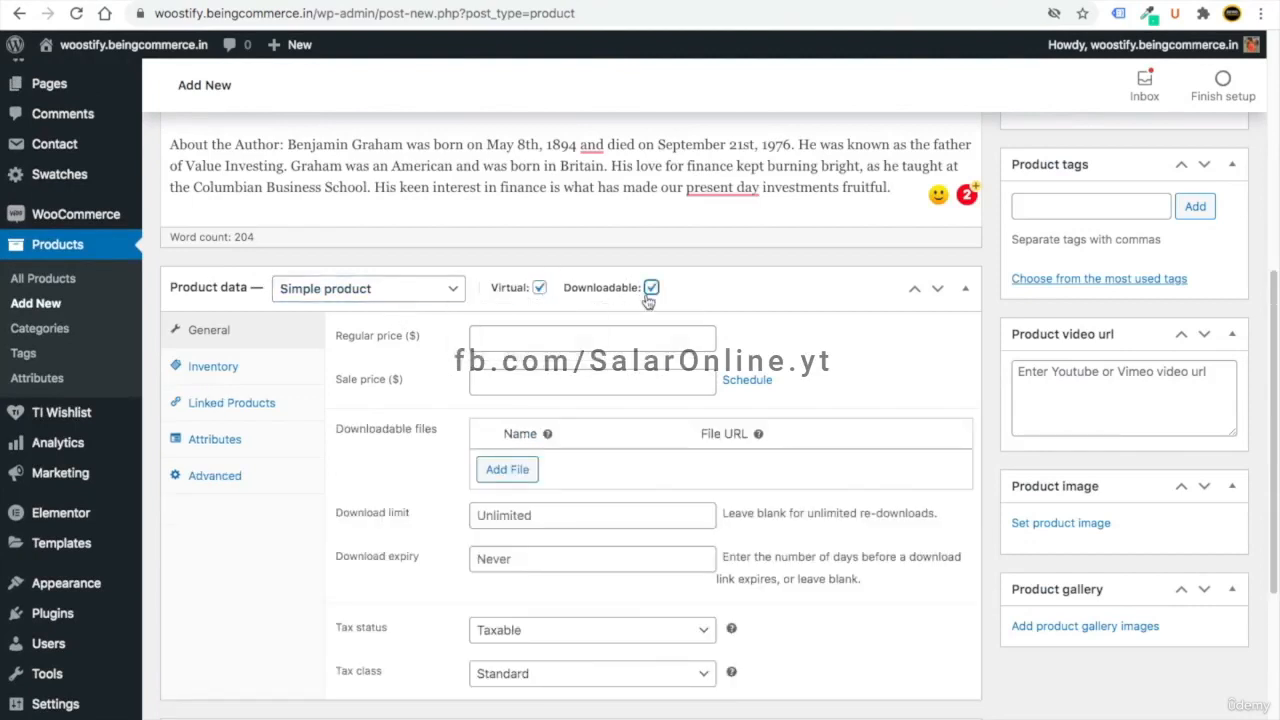
left_click(518, 333)
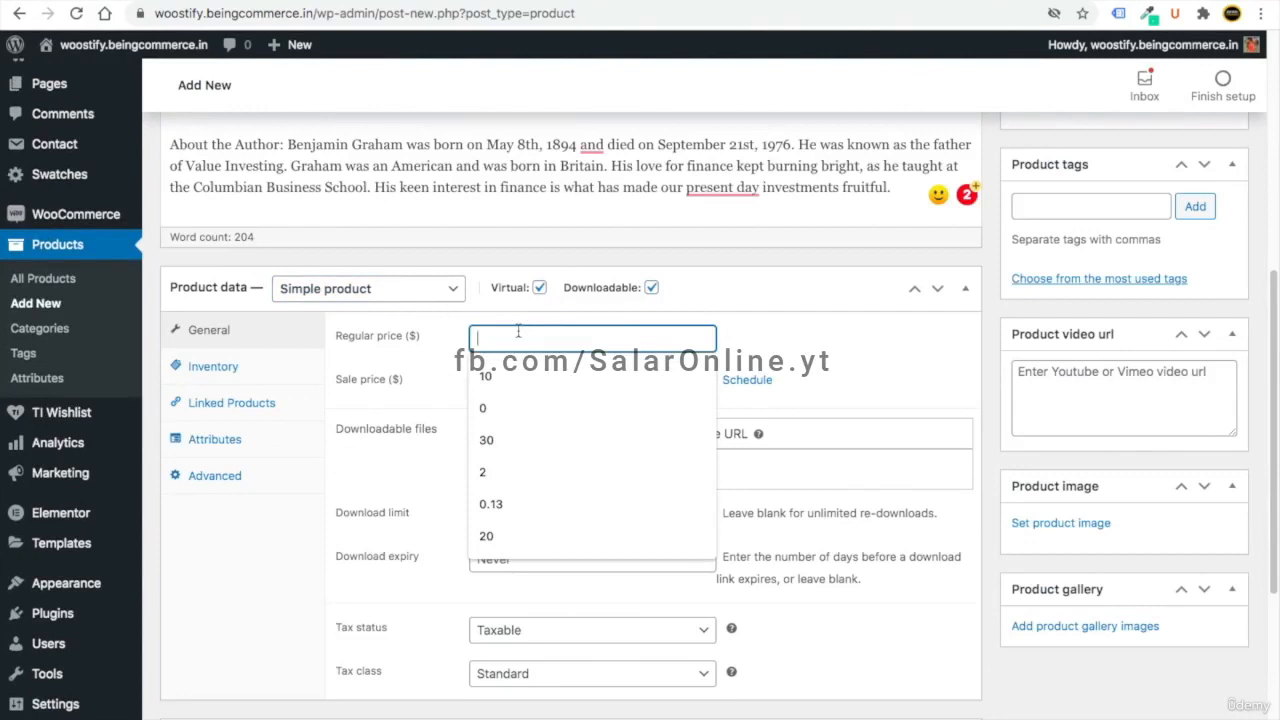
left_click(500, 374)
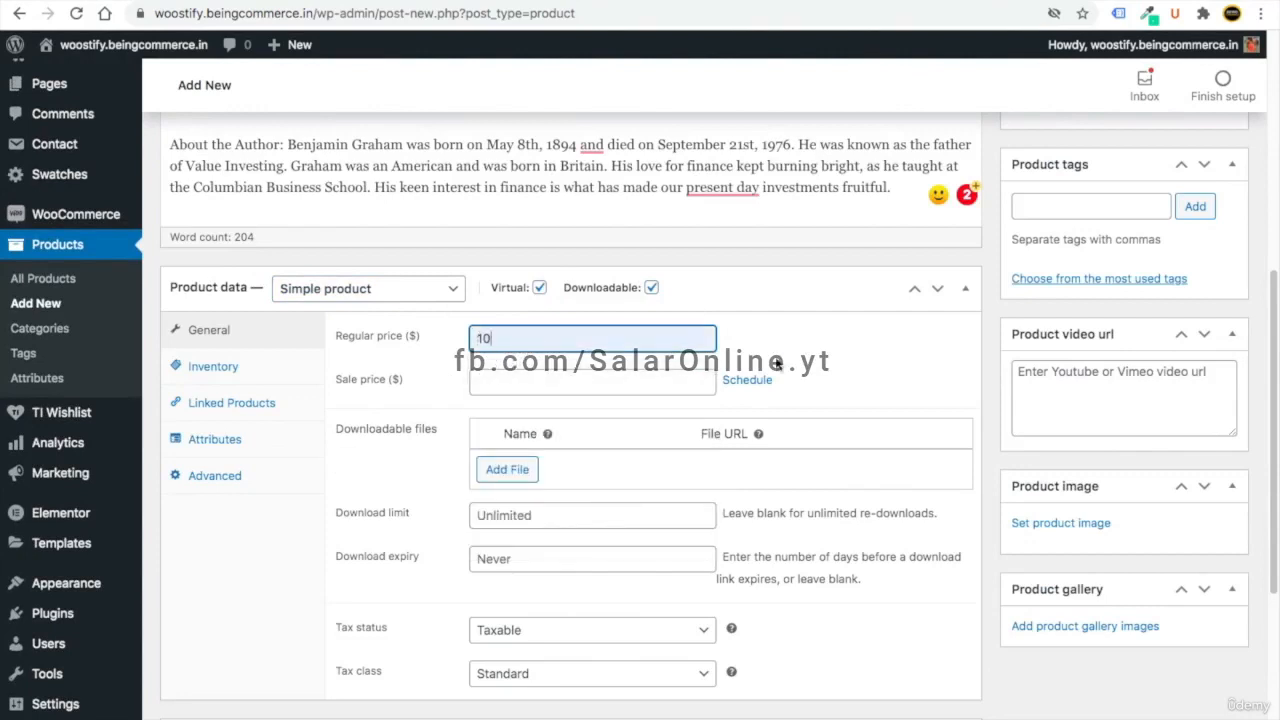
- Add a downloadable file named 'Demo File' using the uploaded demo file.rtf
left_click(510, 470)
left_click(565, 466)
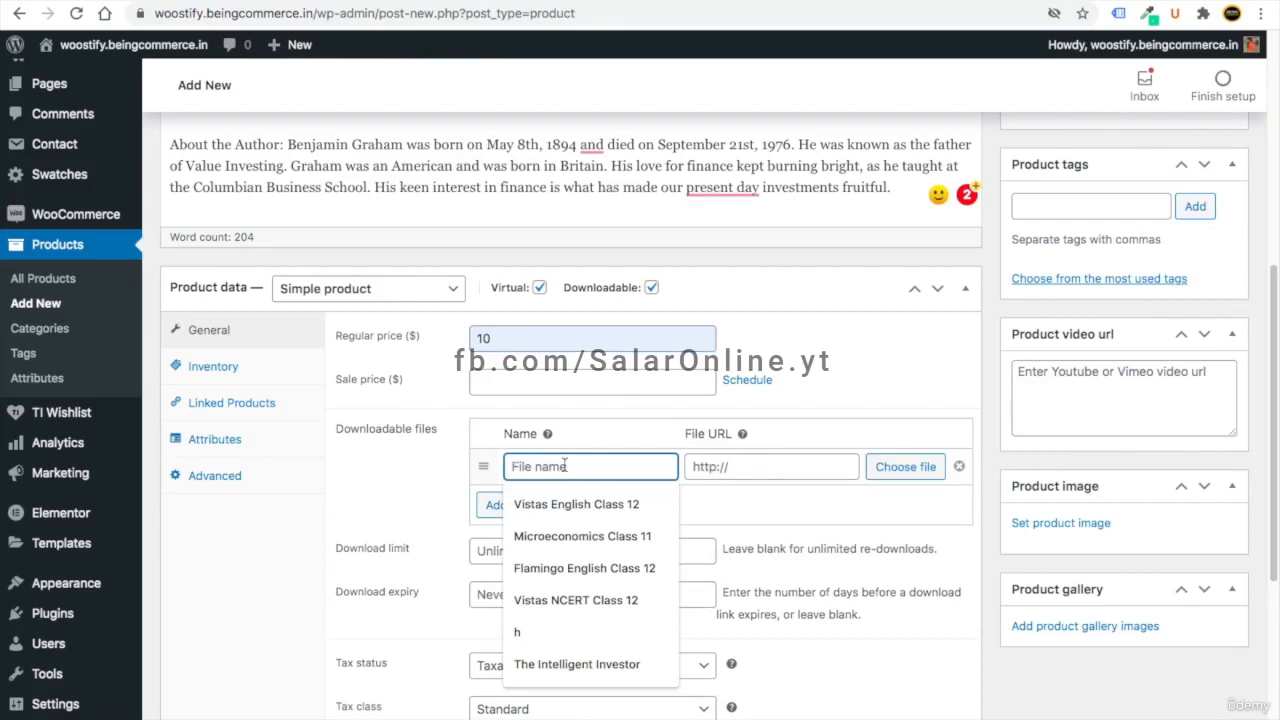
type("Dmeo")
key("BackSpace")
type("emo File")
left_click(906, 466)
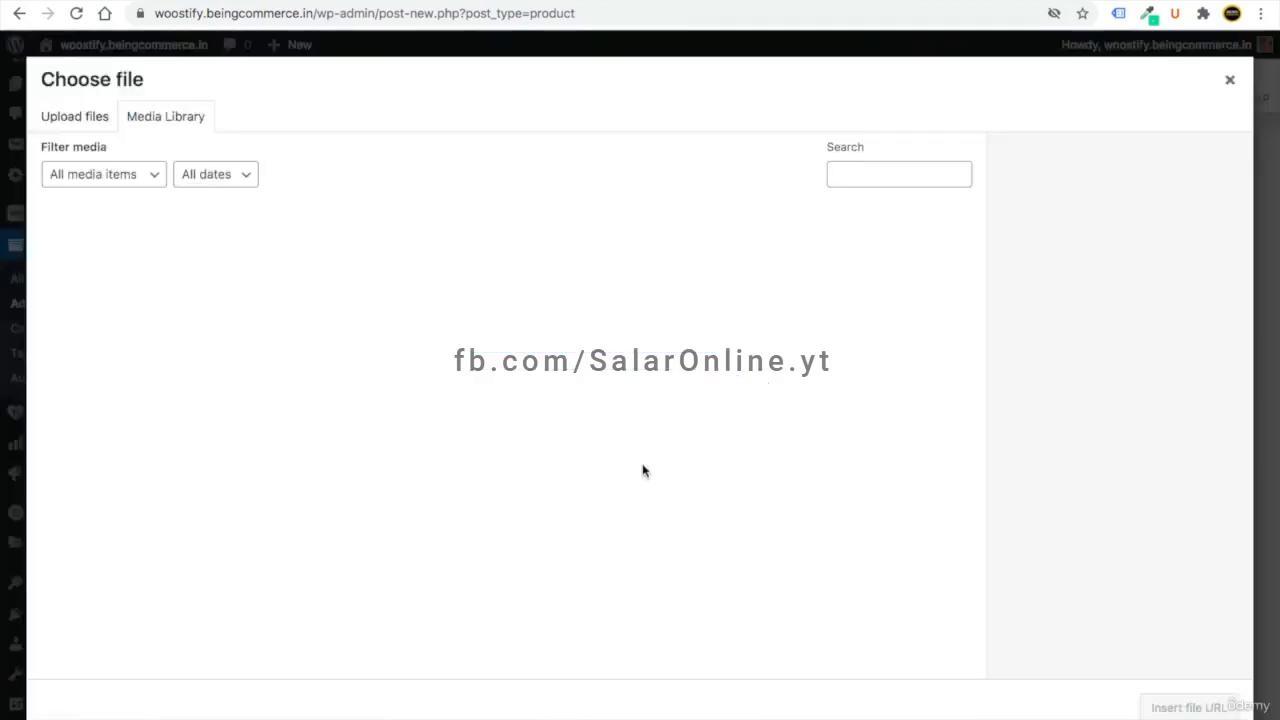
left_click(629, 411)
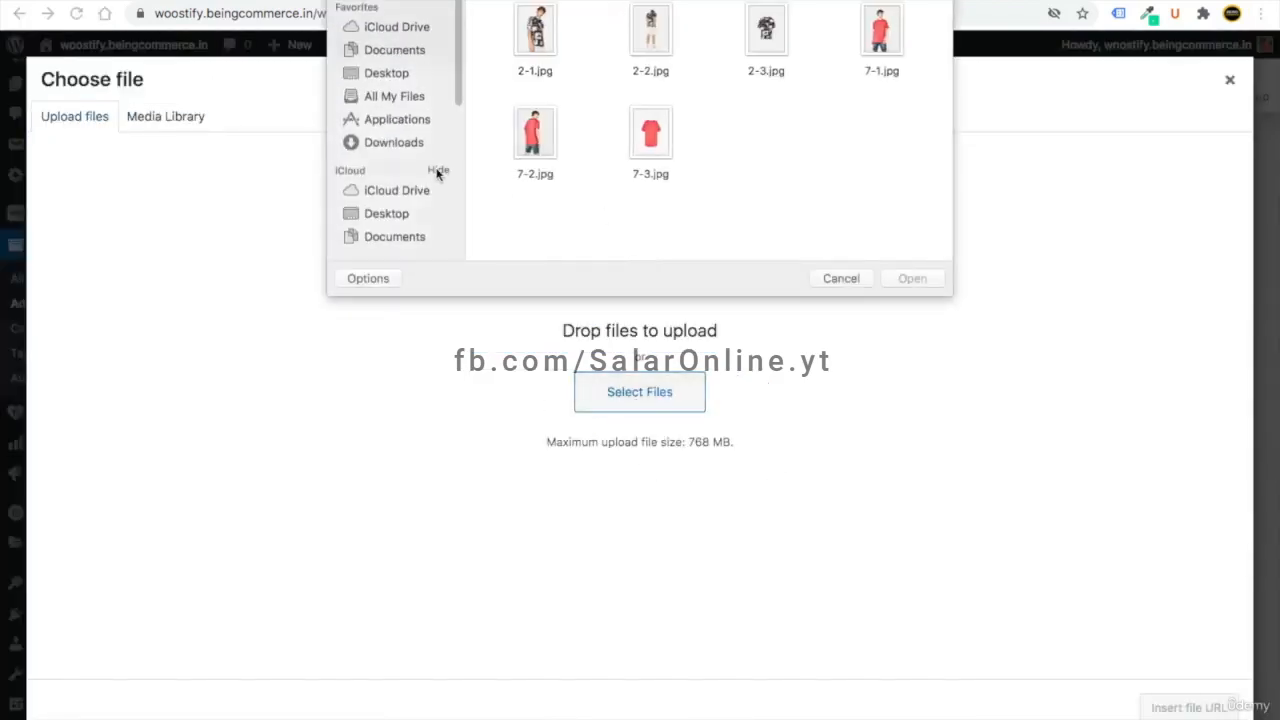
double_click(772, 40)
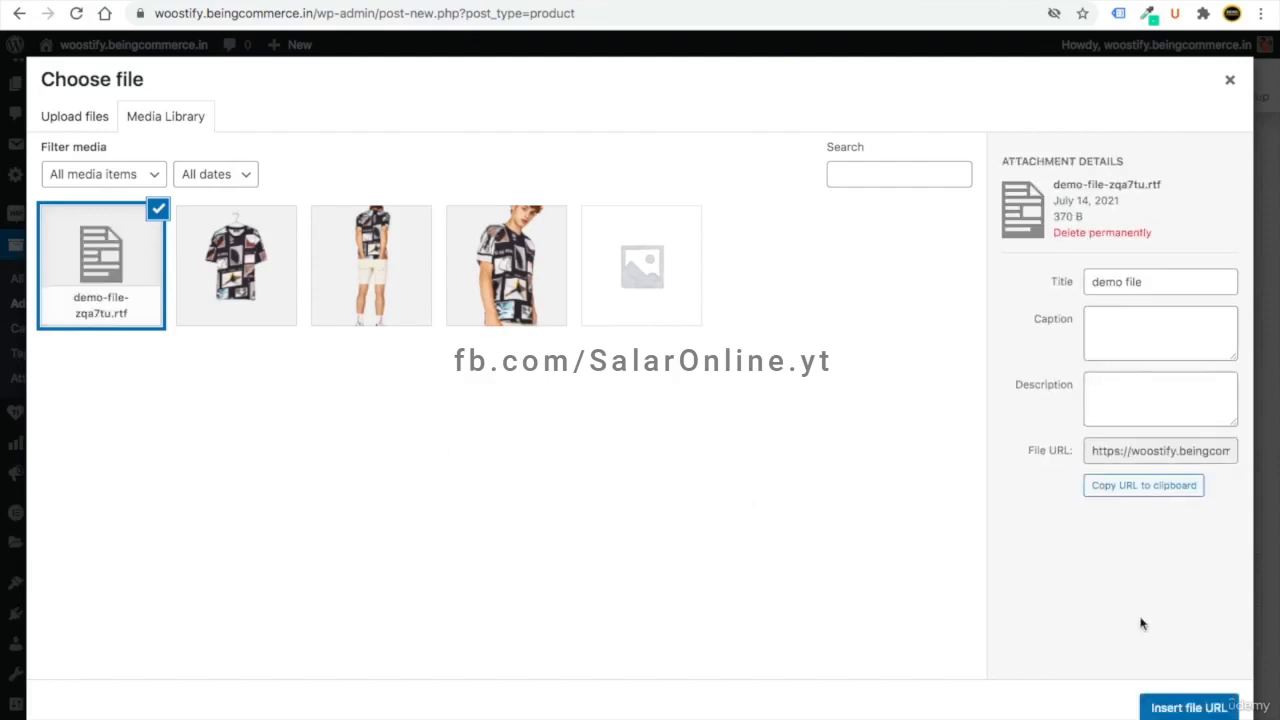
left_click(1172, 706)
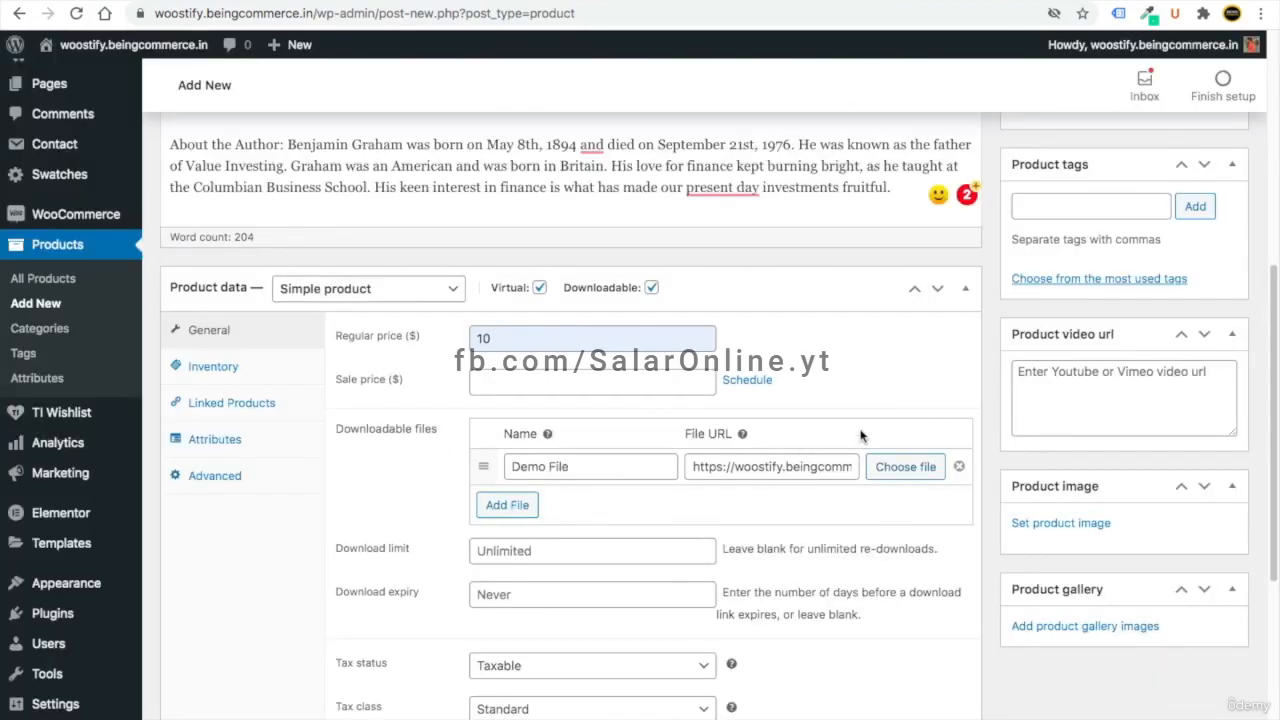
scroll(1086, 420, "down", 1)
- Upload digital.png and set The Intelligent Investor cover as the product image
left_click(1090, 449)
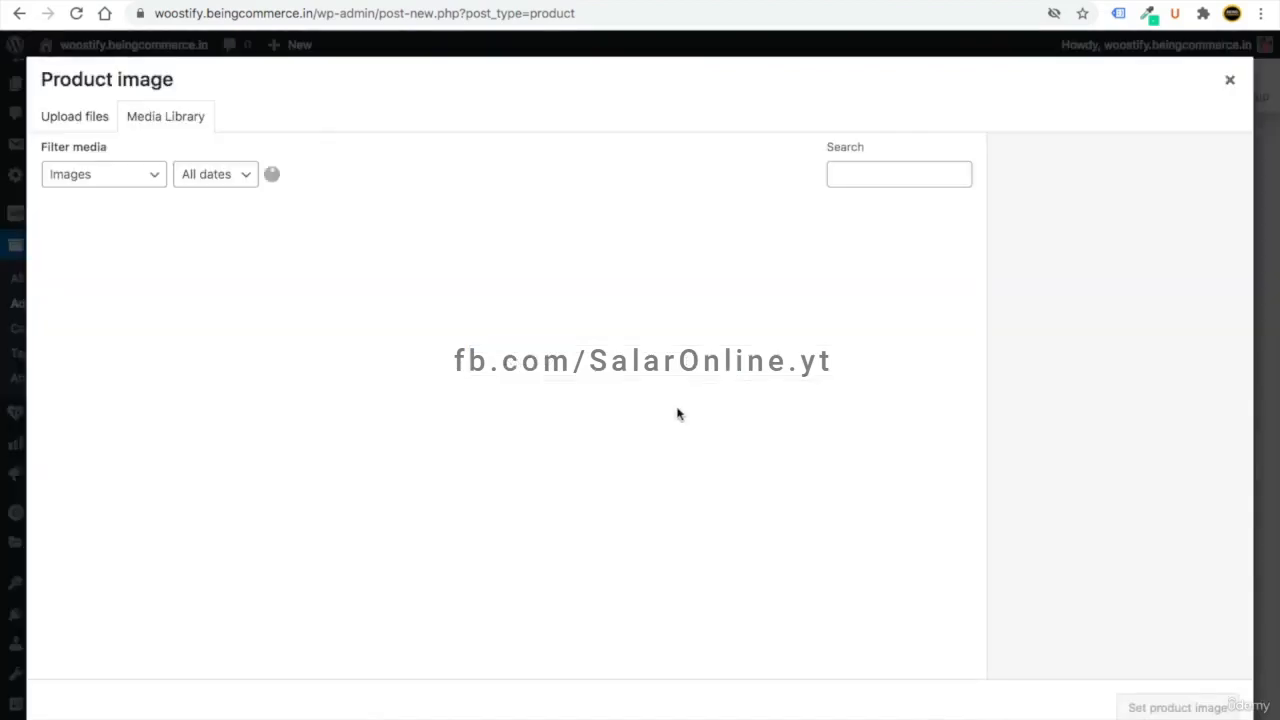
double_click(889, 20)
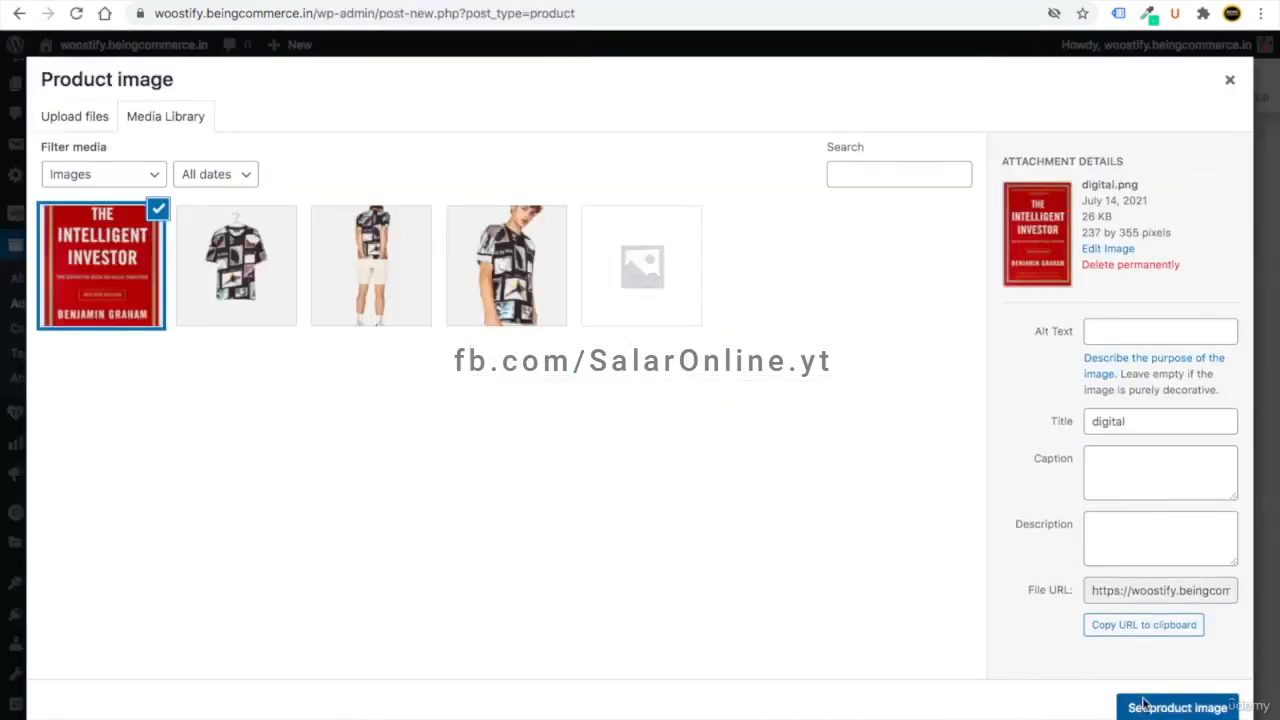
left_click(1140, 706)
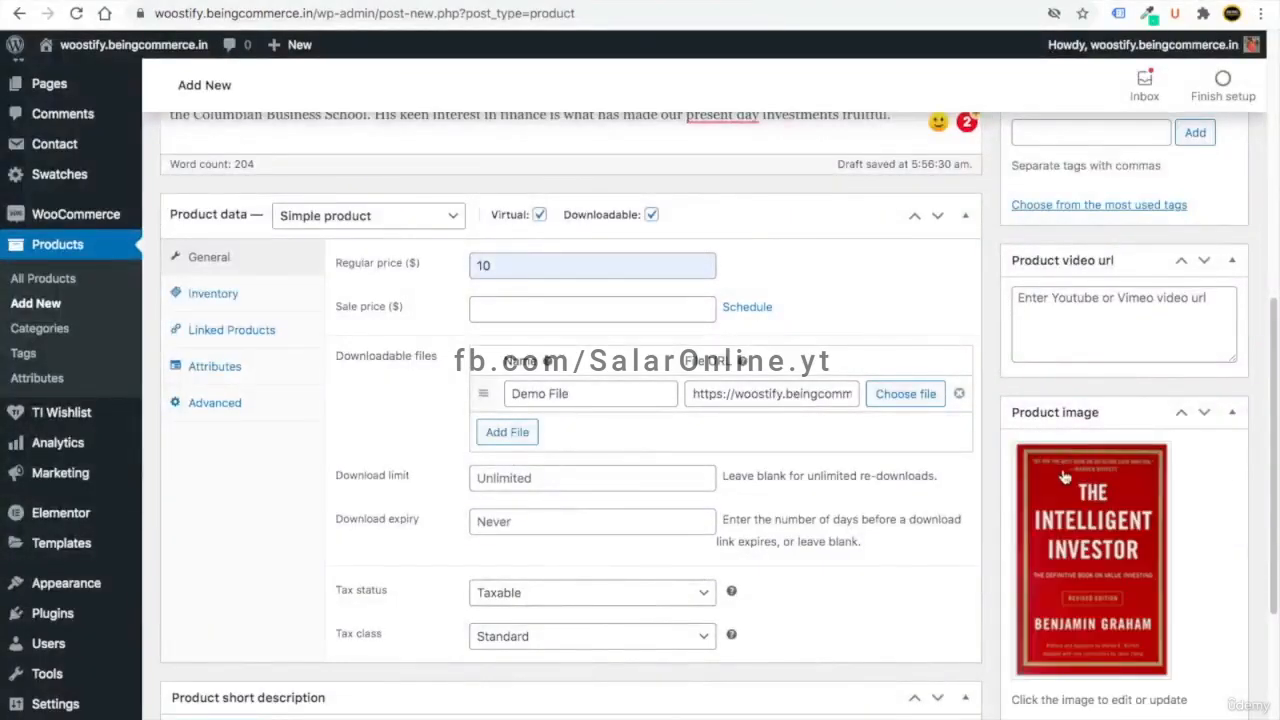
- Paste the short description paragraph, leaving the download limit unlimited
scroll(409, 218, "down", 5)
left_click(314, 517)
type("It is a widely acclaimed book by Benjamin Graham on value investing. Written by one of the greatest investment advisers of twentieth century, the book aims at preventing potential investors from substantial errors and also teaches them strategies to achieve long-term investment goals.")
scroll(400, 563, "up", 3)
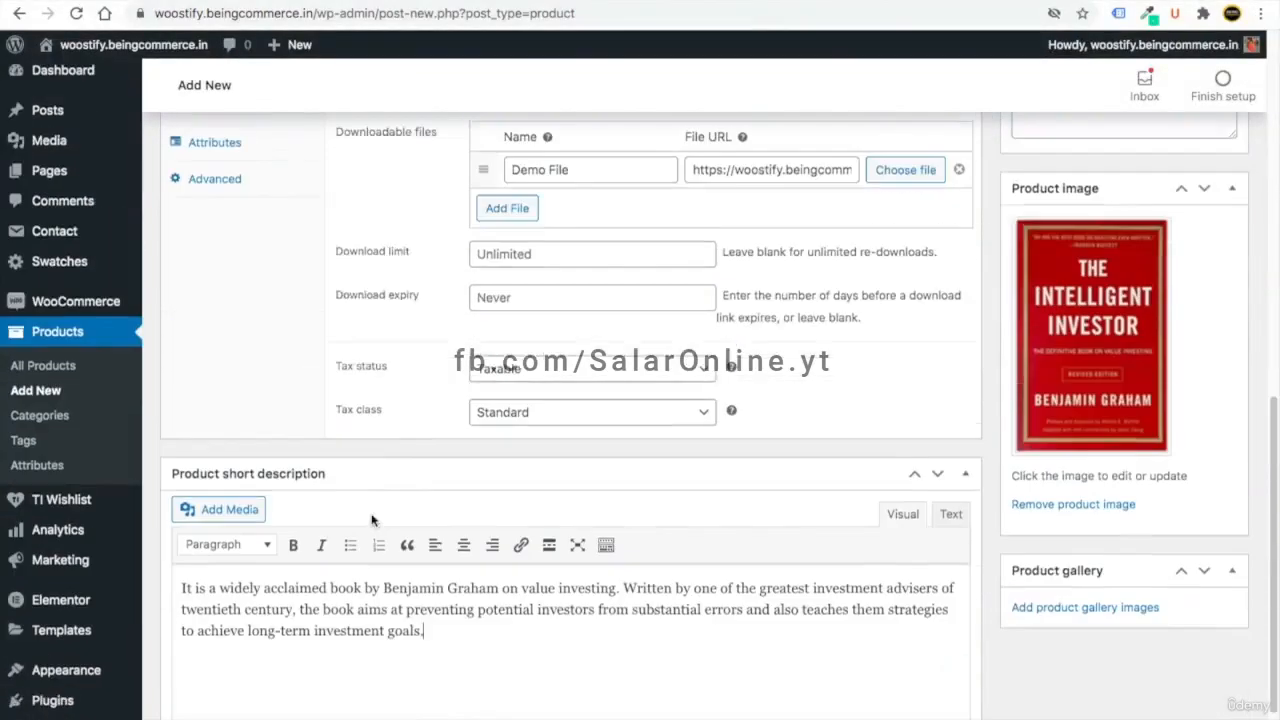
scroll(965, 600, "up", 3)
scroll(589, 634, "down", 1)
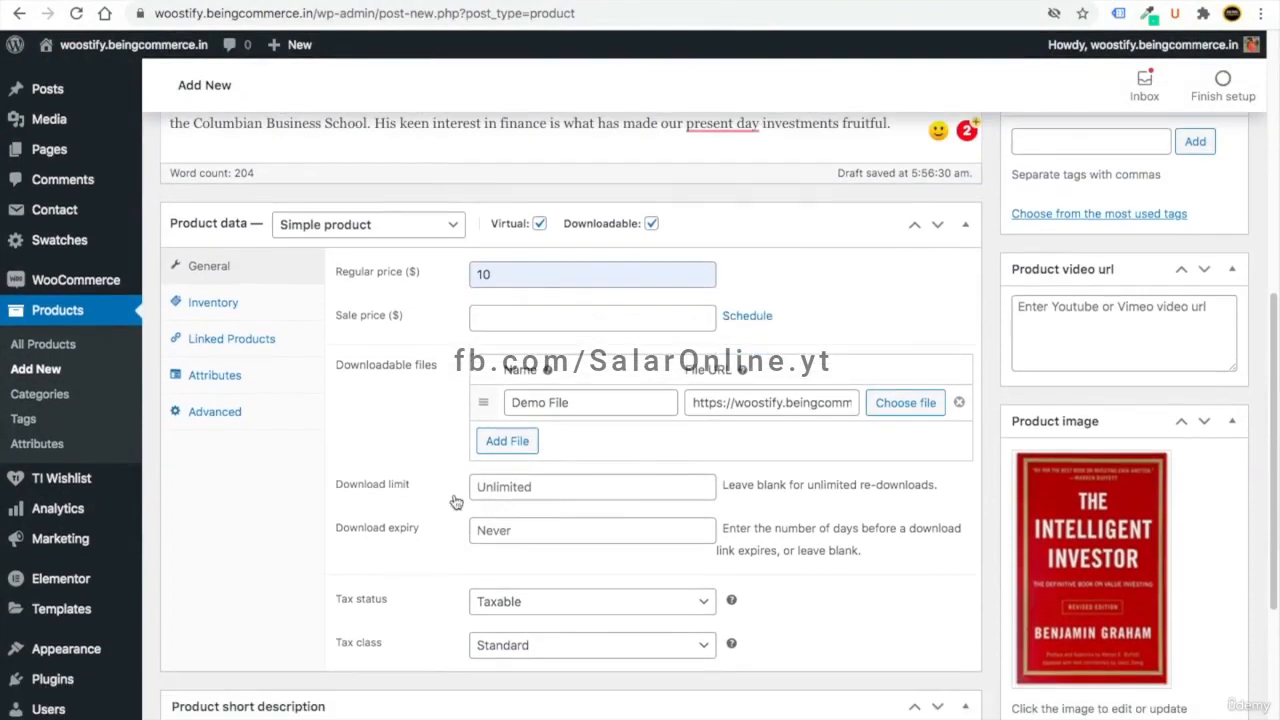
left_click(520, 487)
type("2")
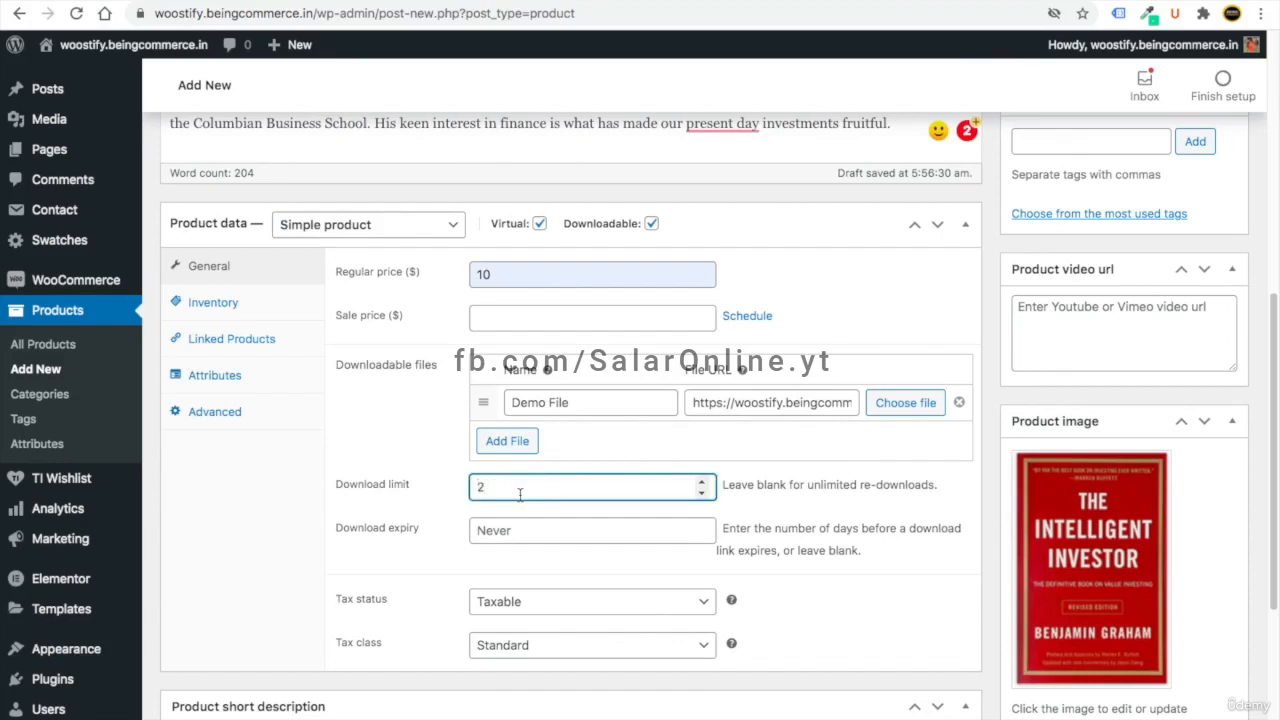
key("BackSpace")
- Set the tax status to None, keeping the tax class at Standard
scroll(640, 560, "down", 1)
left_click(612, 572)
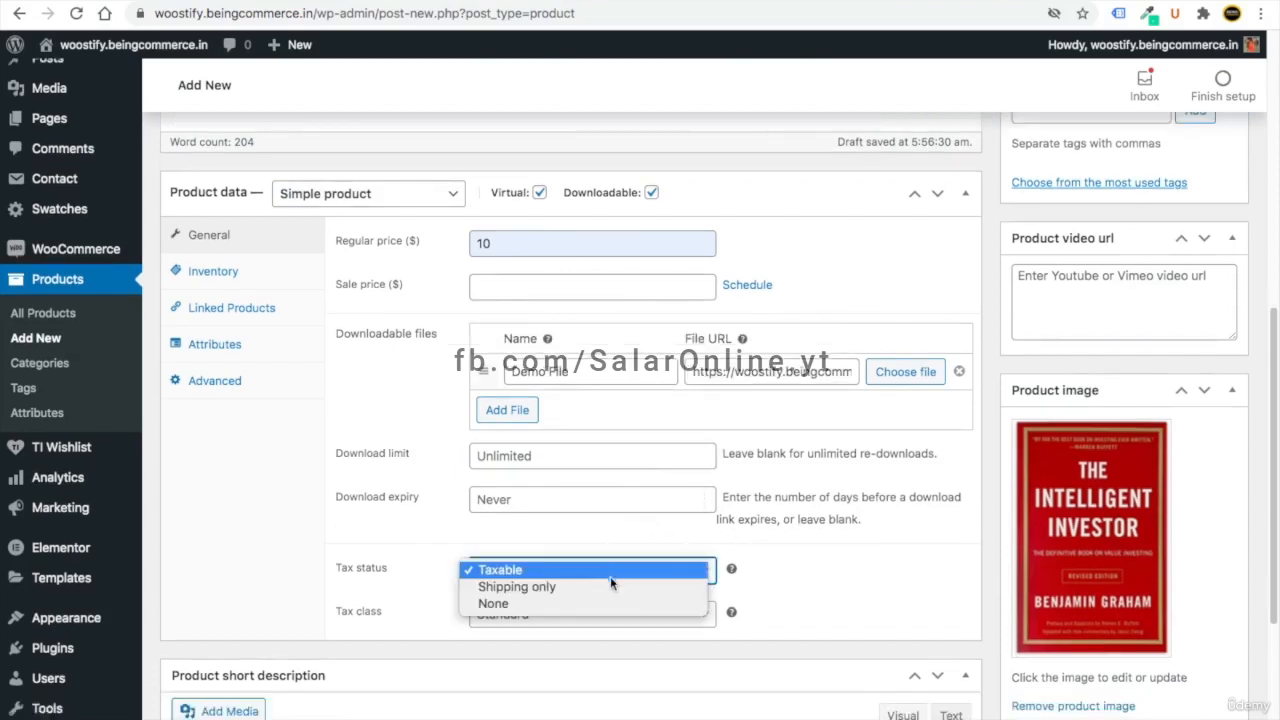
left_click(600, 601)
left_click(556, 614)
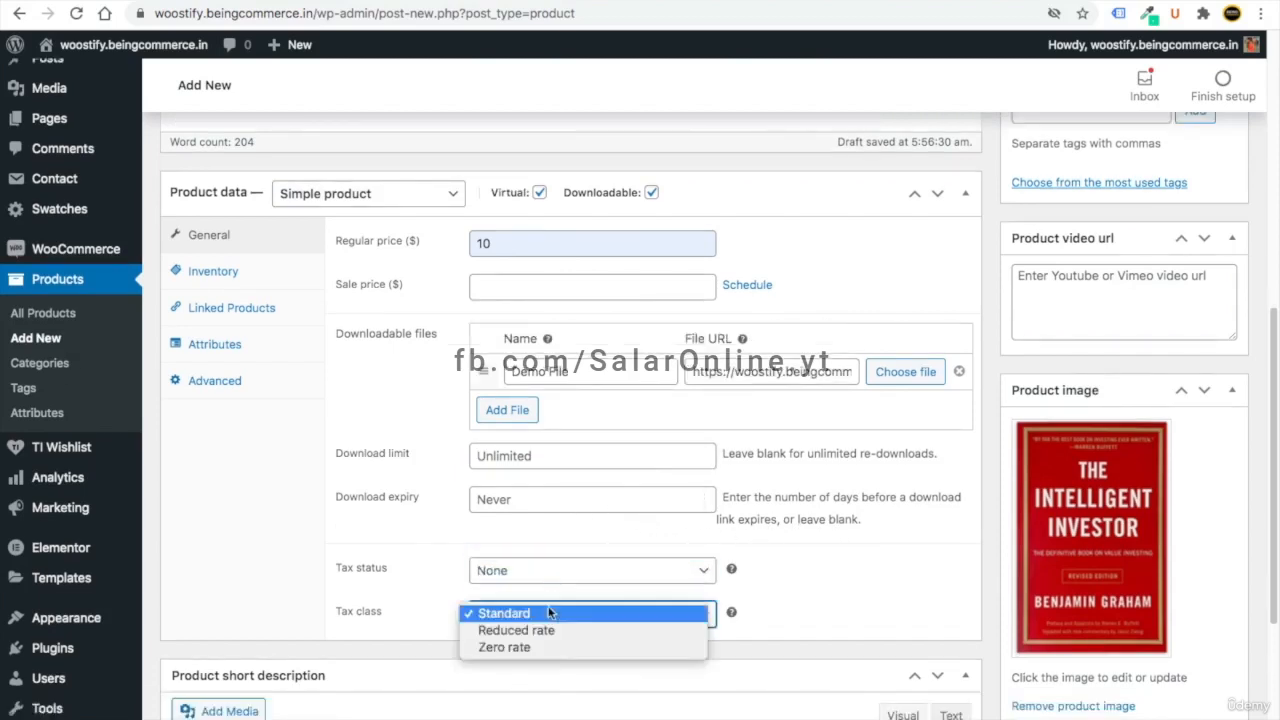
left_click(813, 609)
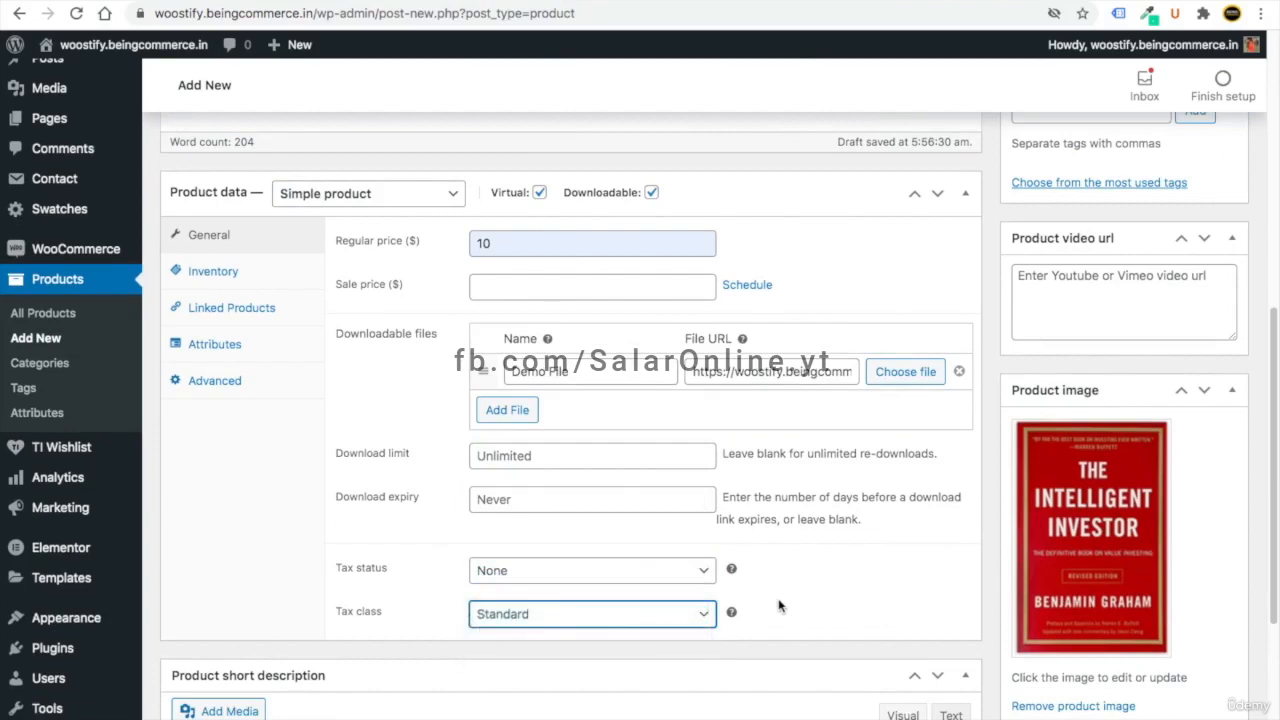
scroll(779, 606, "up", 10)
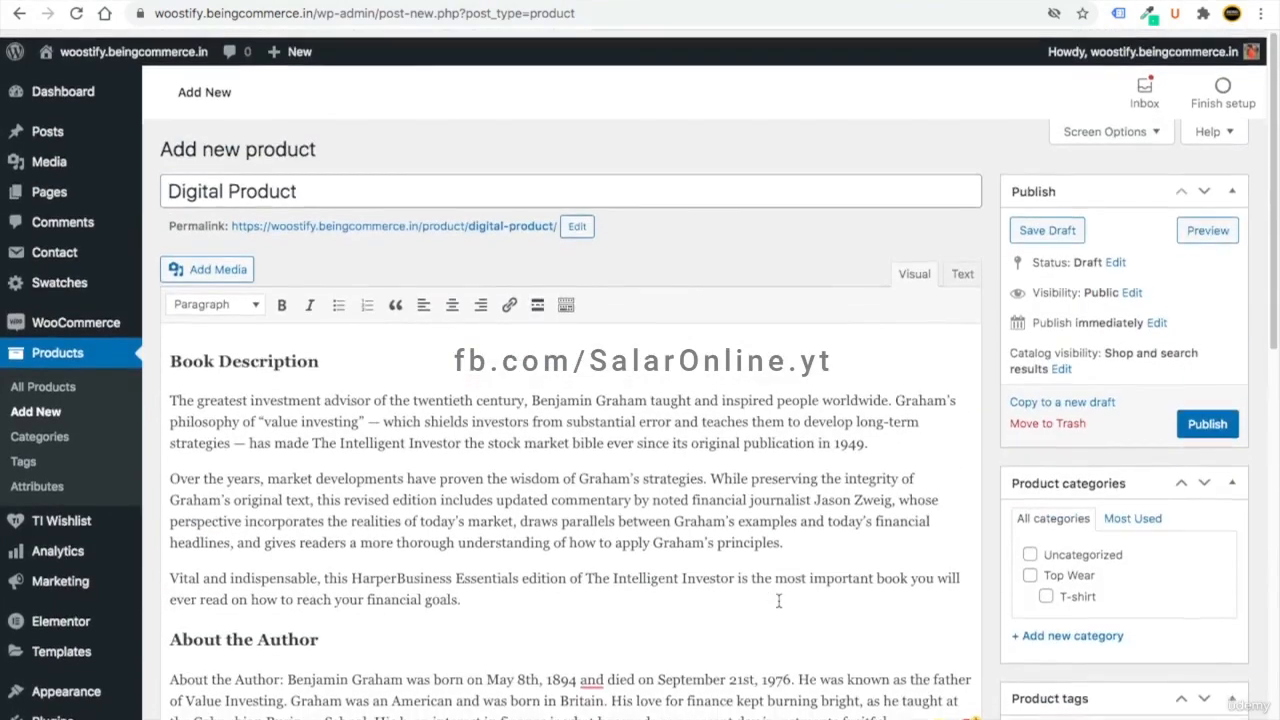
- Create a new 'ebook' category and assign the product to it
scroll(1110, 588, "down", 2)
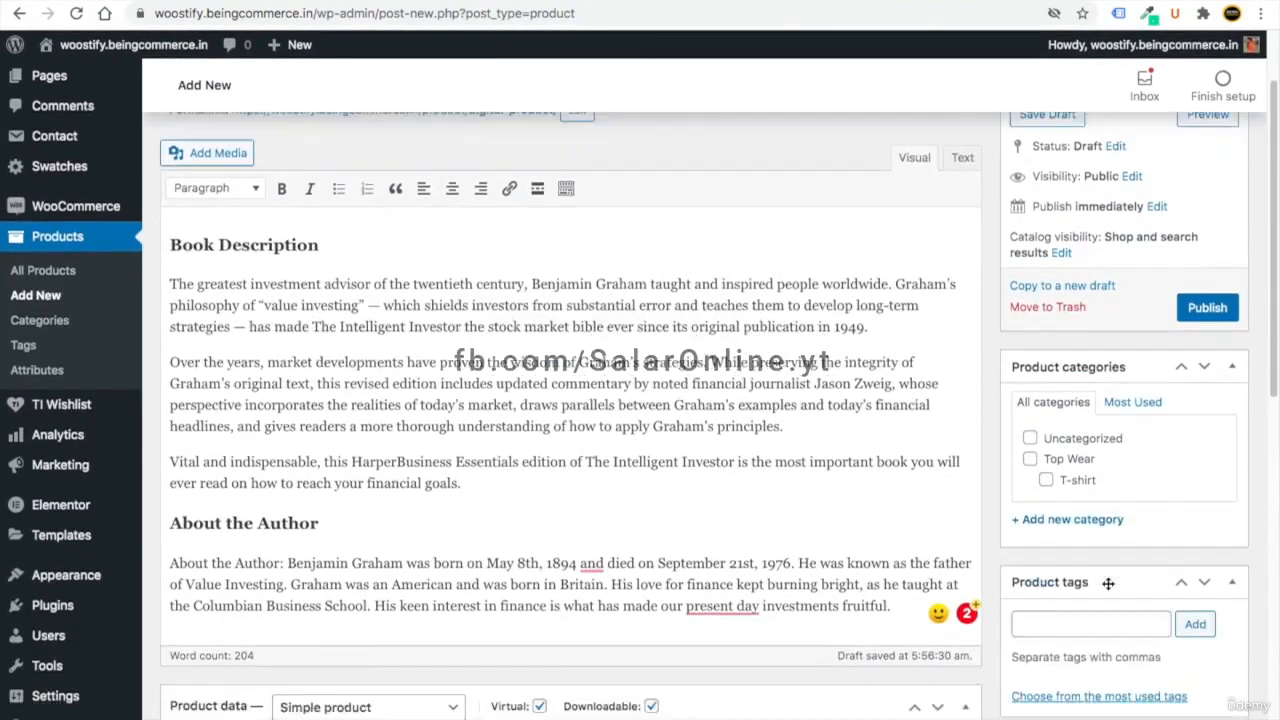
left_click(1057, 567)
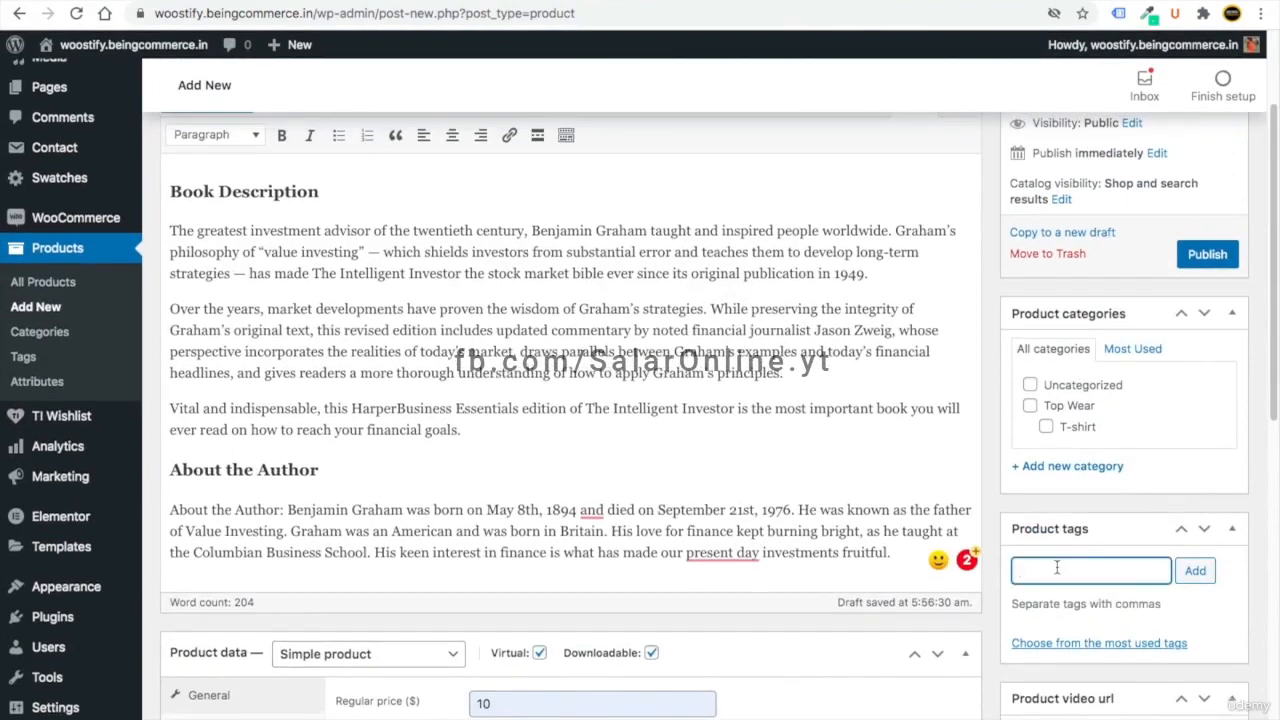
left_click(1072, 467)
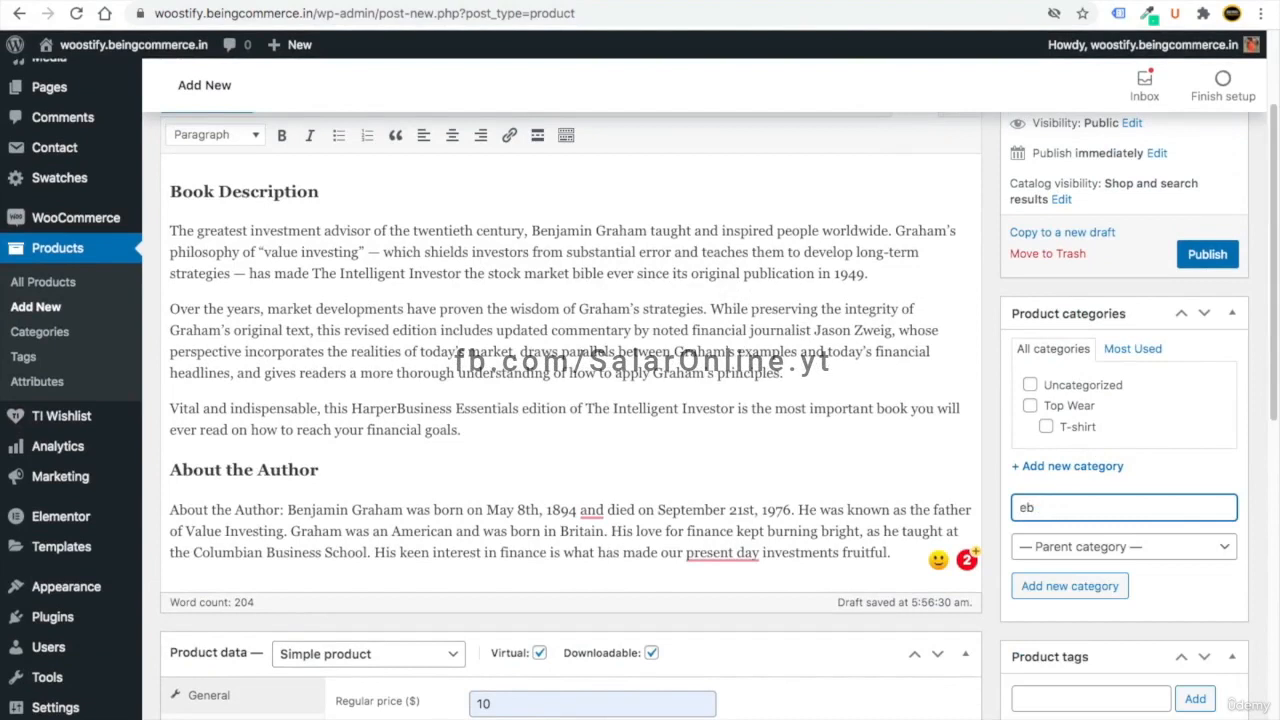
type("ebook")
left_click(1094, 586)
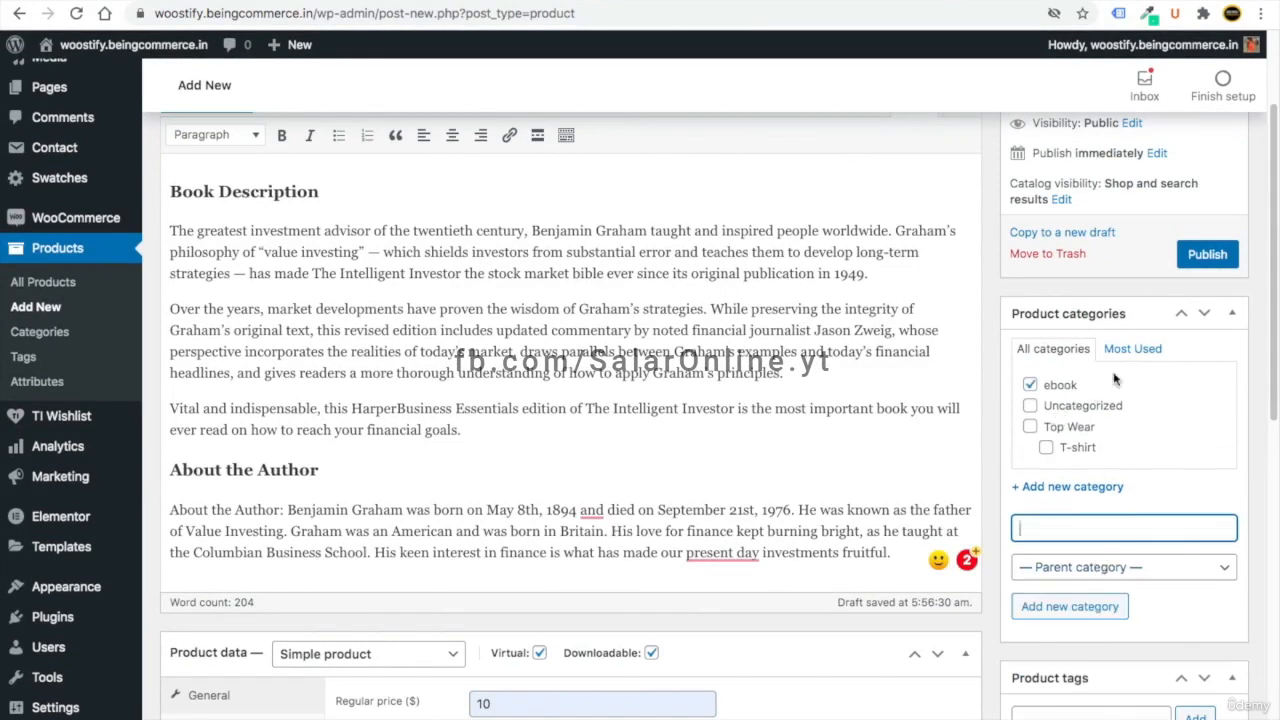
- Publish the product and open its product page in a new tab
left_click(1208, 256)
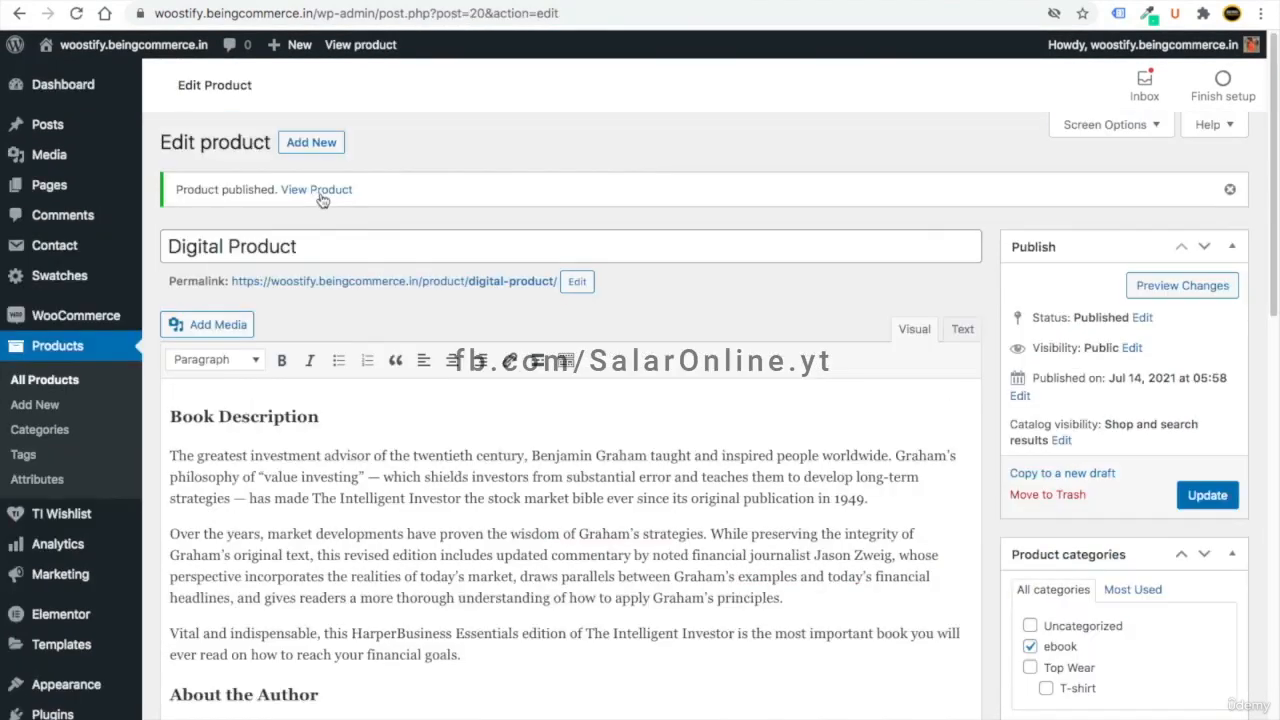
right_click(321, 192)
left_click(338, 197)
- Review the live Digital Product page, then return to the All Products list
left_click(370, 2)
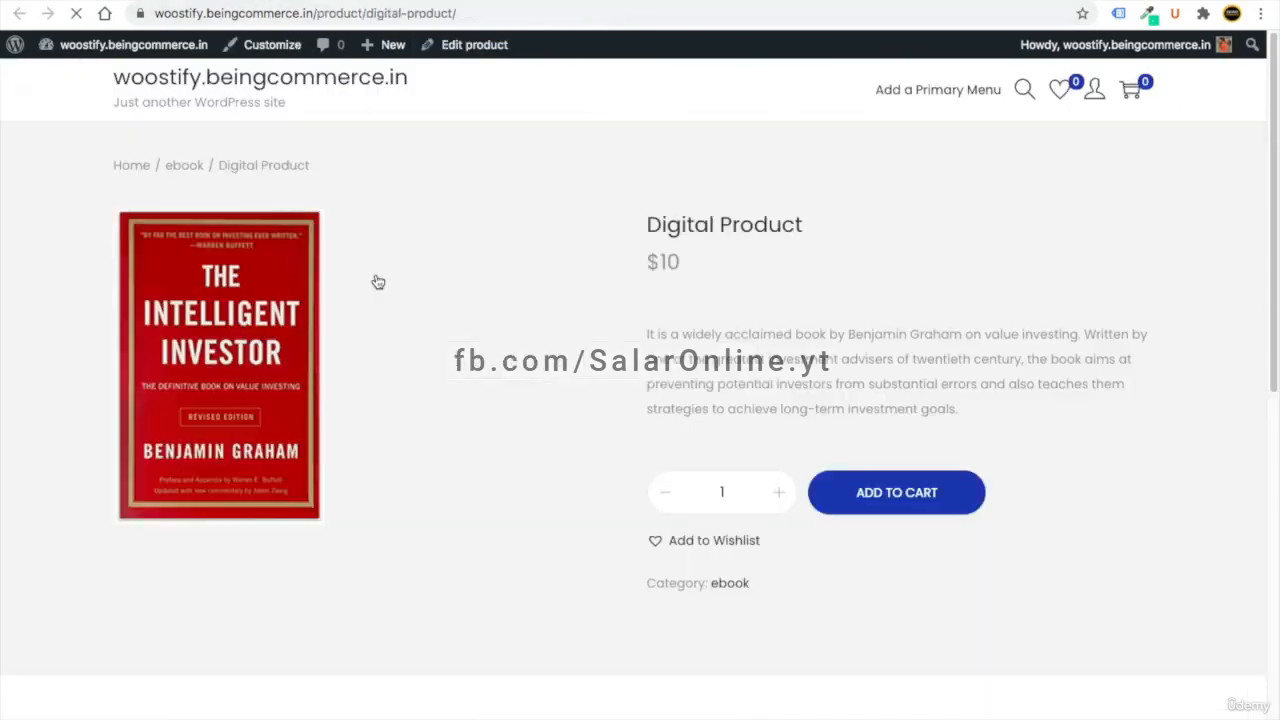
scroll(726, 402, "down", 5)
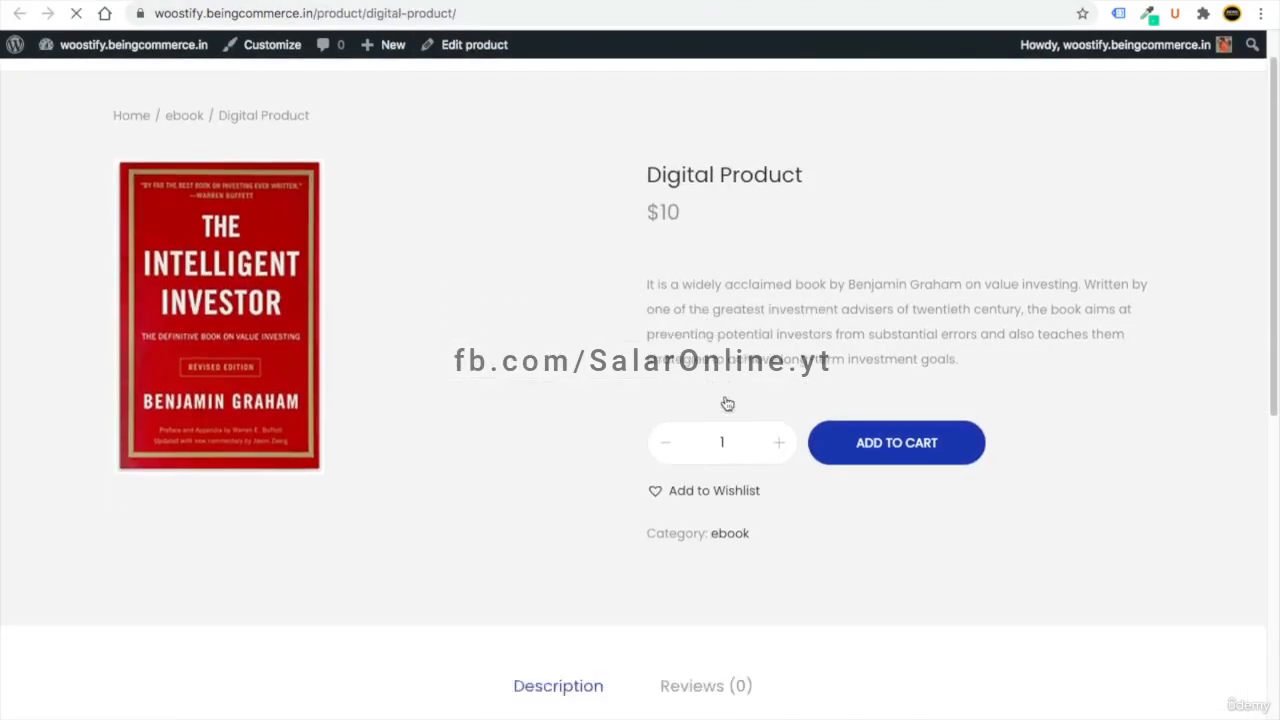
scroll(589, 510, "up", 5)
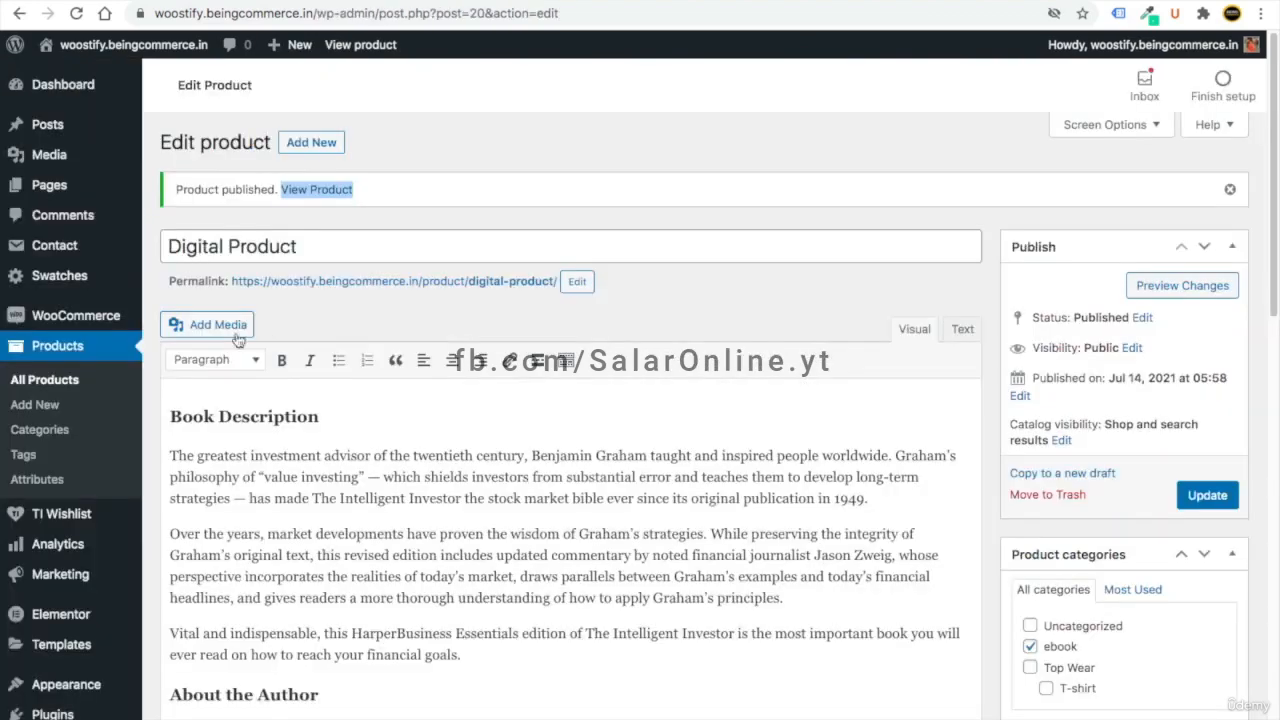
left_click(54, 381)
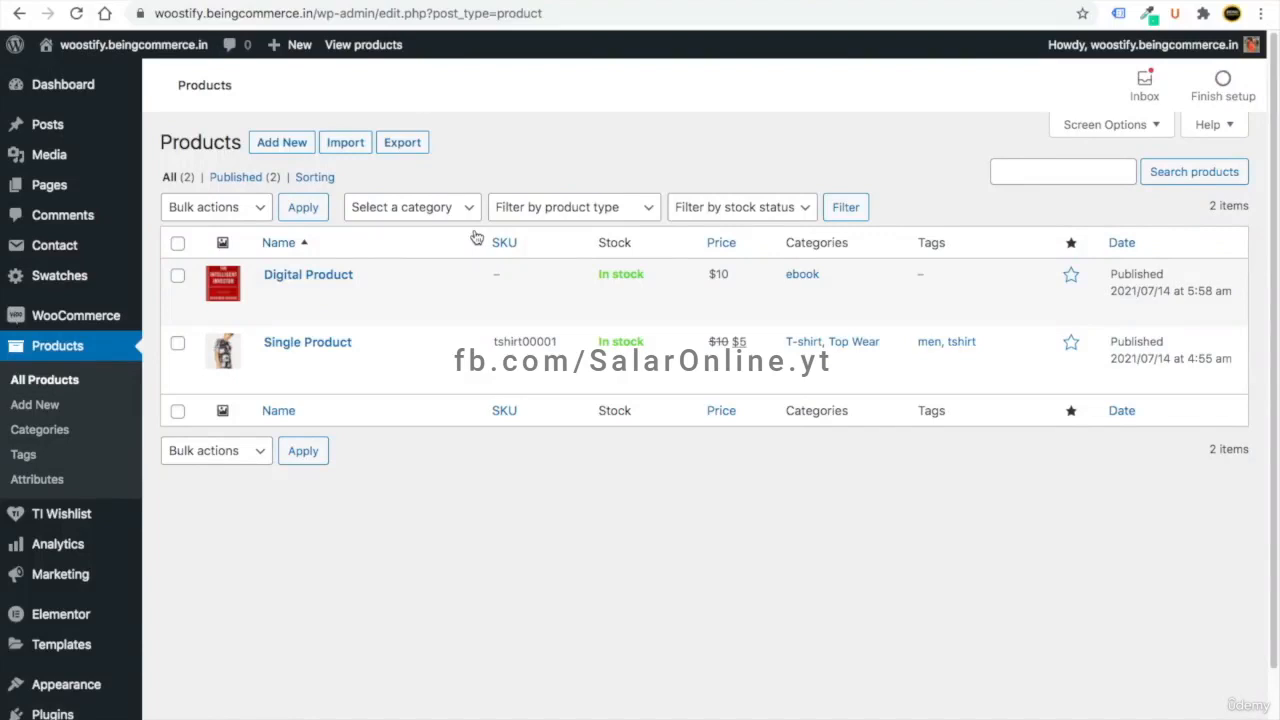
- Duplicate Single Product and publish the copy as 'Variable (attribute) Product'
mouse_move(309, 380)
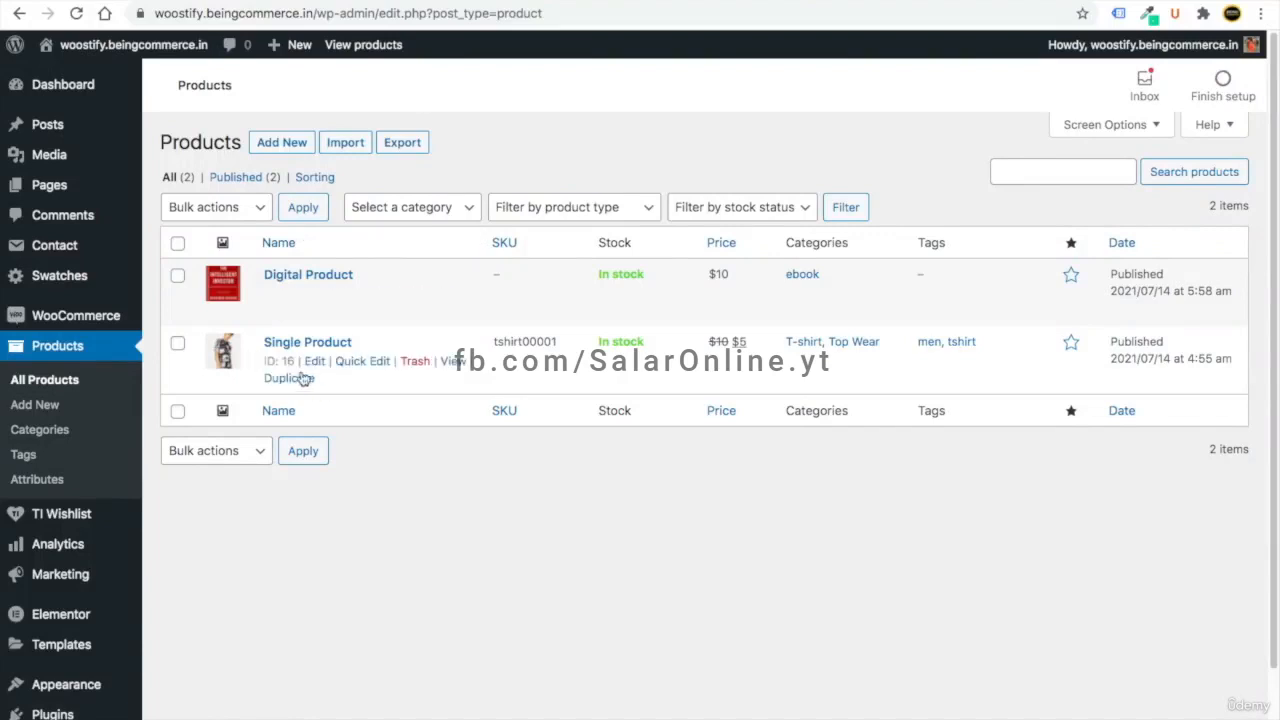
left_click(289, 380)
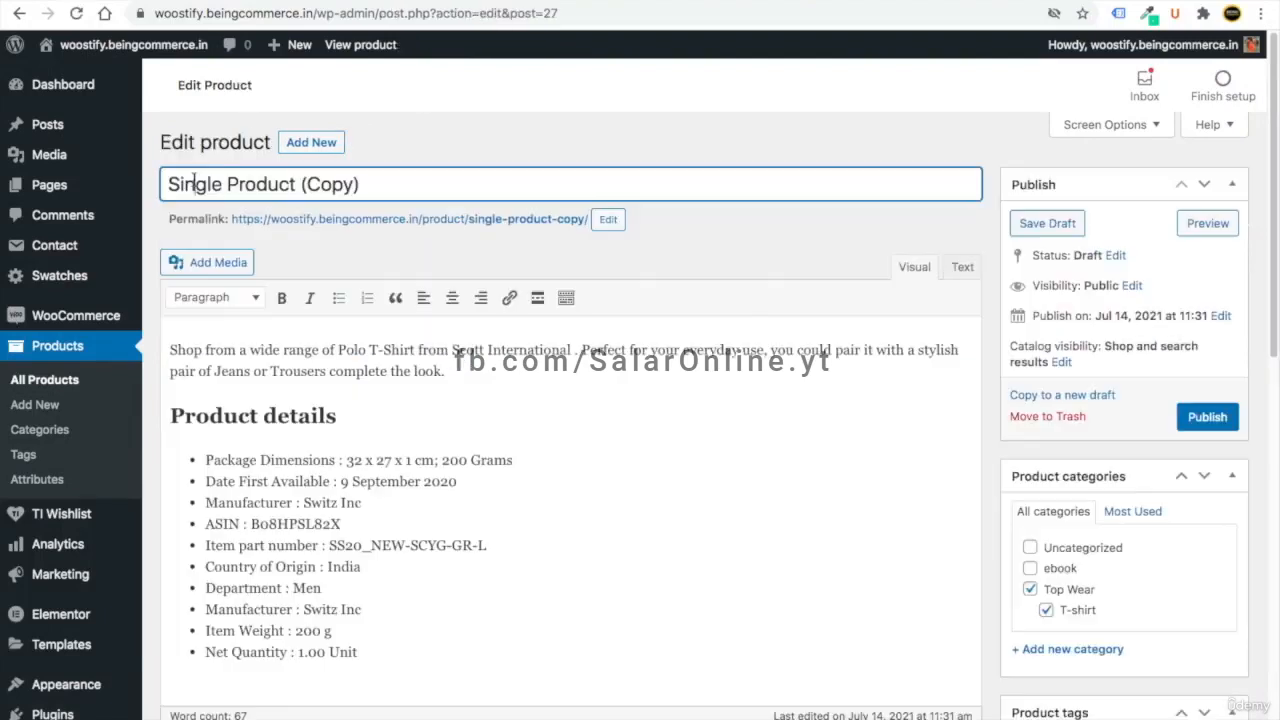
double_click(194, 183)
type("Varibale (attribute) Product")
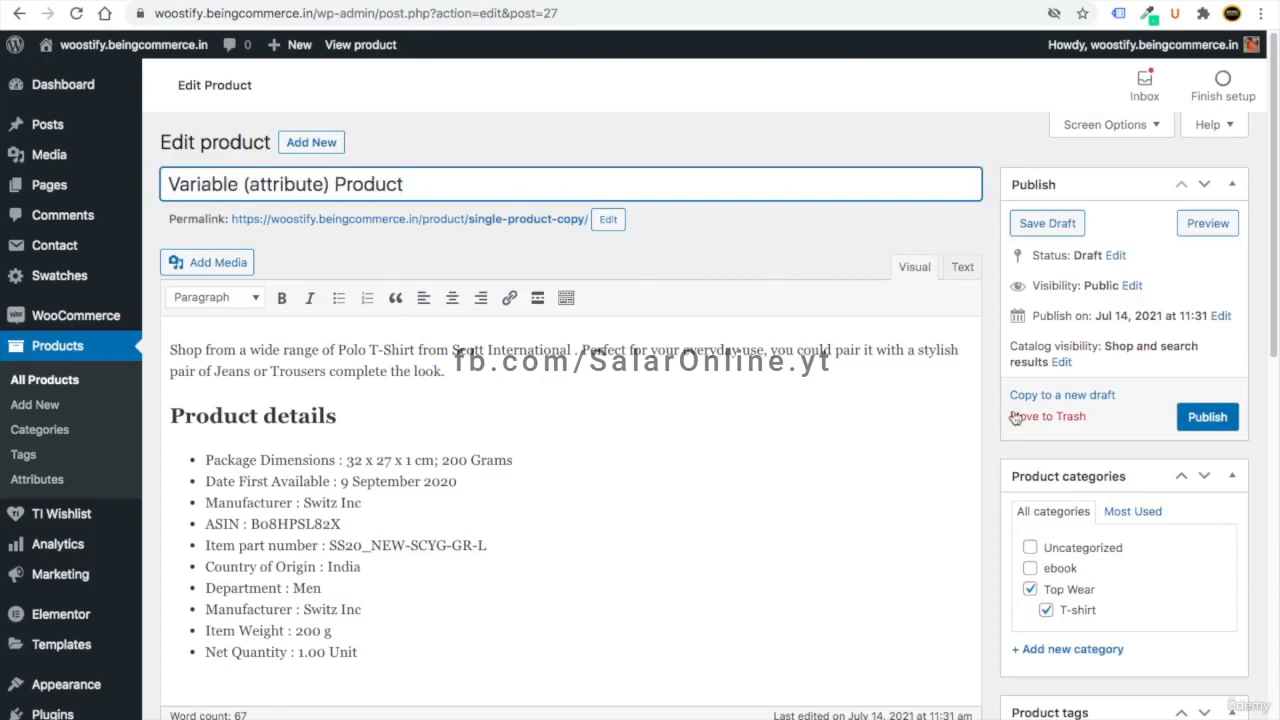
left_click(1206, 418)
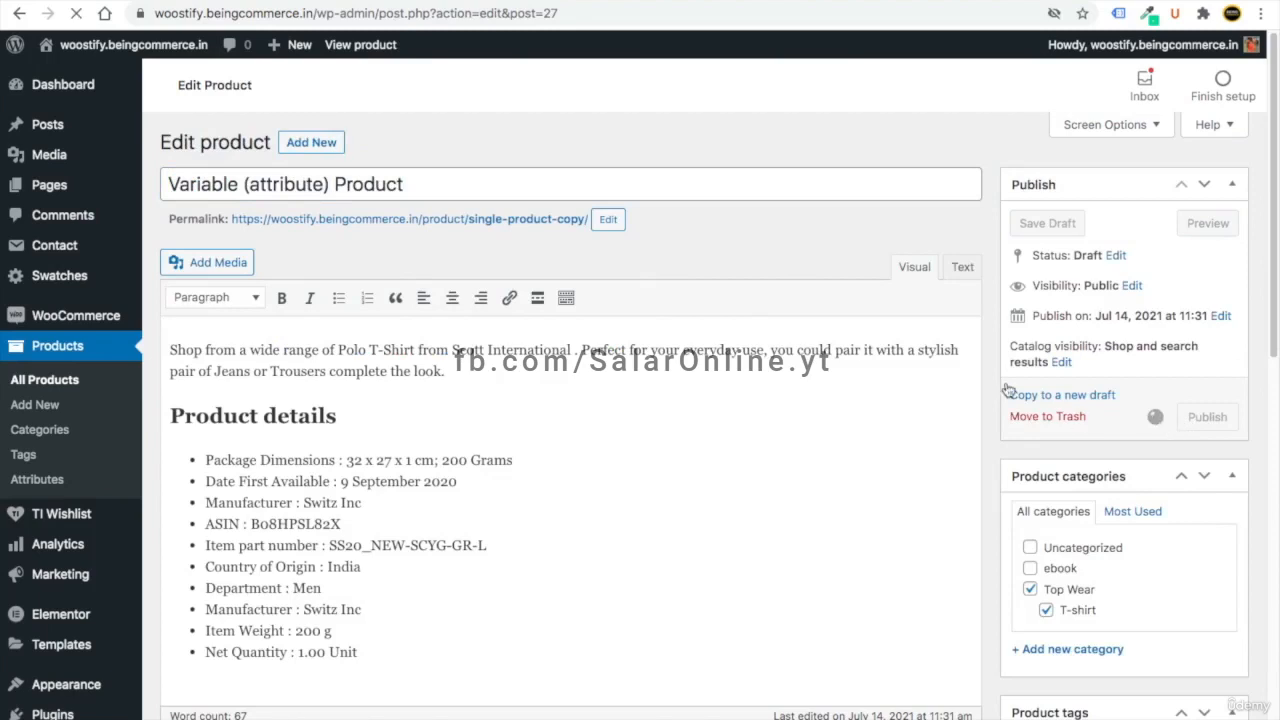
- Check the copy's storefront page in a new tab showing $5, then return
right_click(336, 189)
left_click(345, 190)
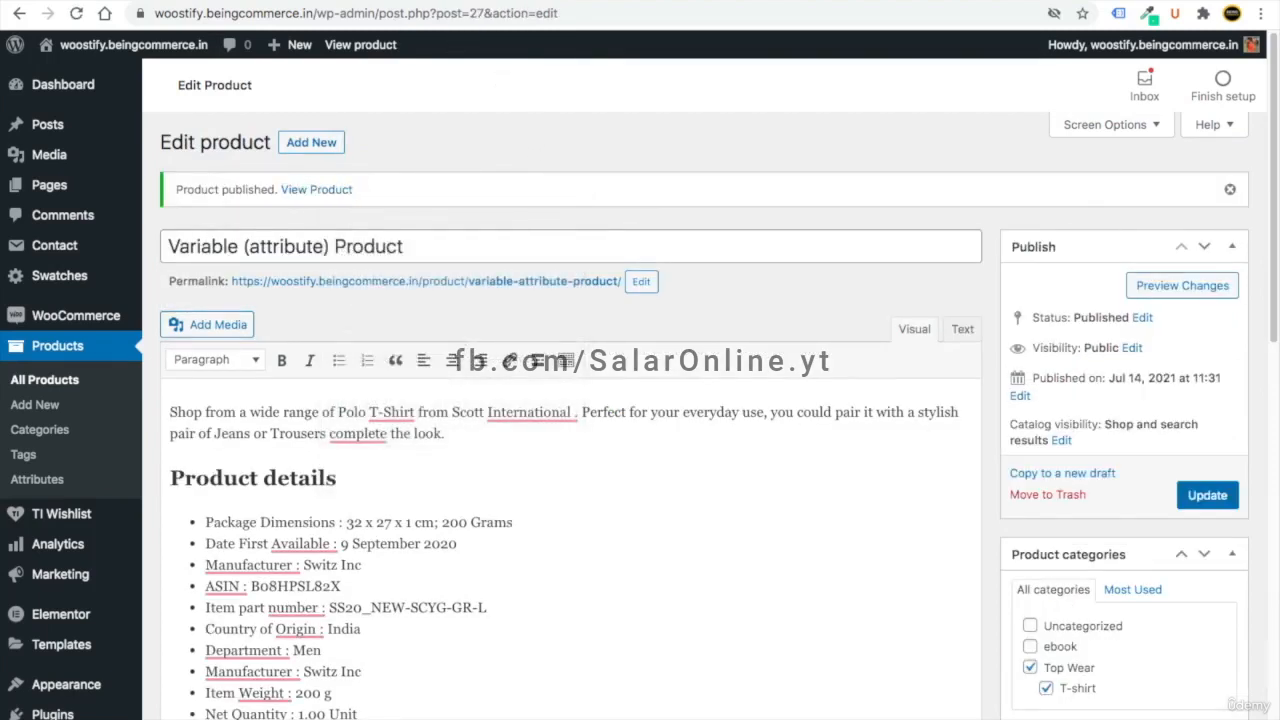
key("ctrl+Tab")
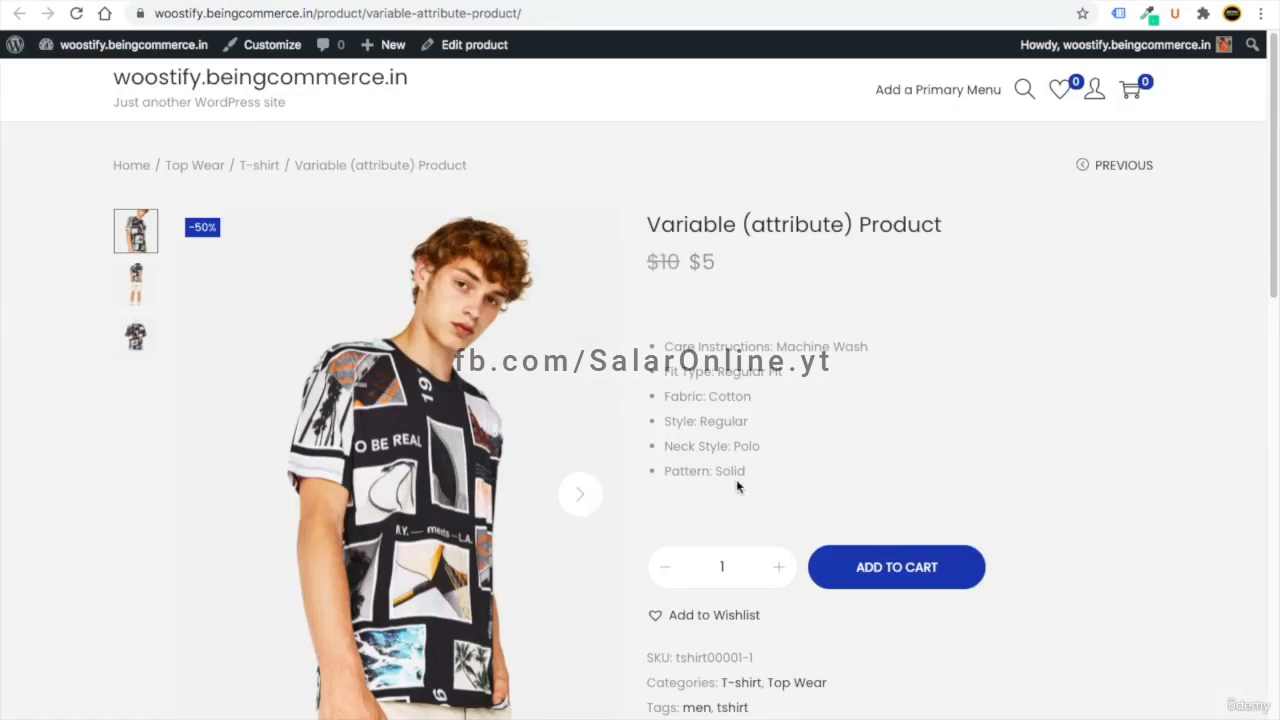
key("ctrl+shift+Tab")
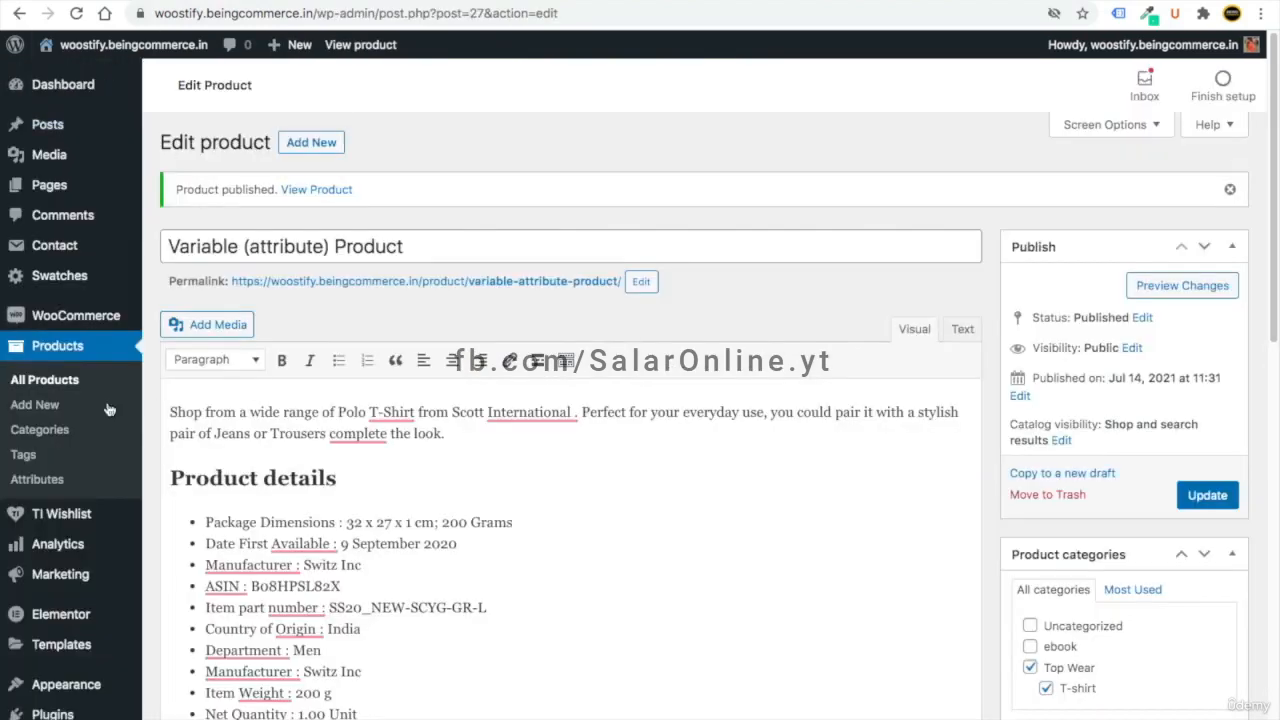
- Add a Colour attribute whose values display as colours
left_click(60, 482)
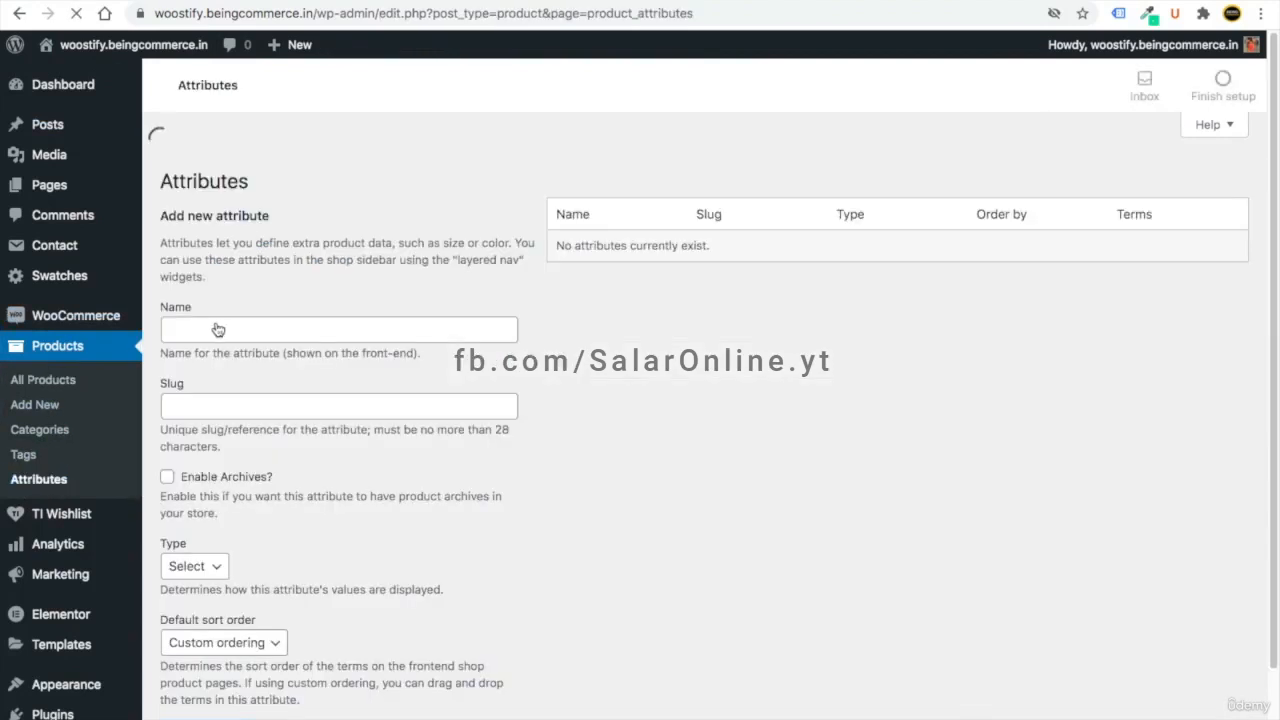
left_click(200, 297)
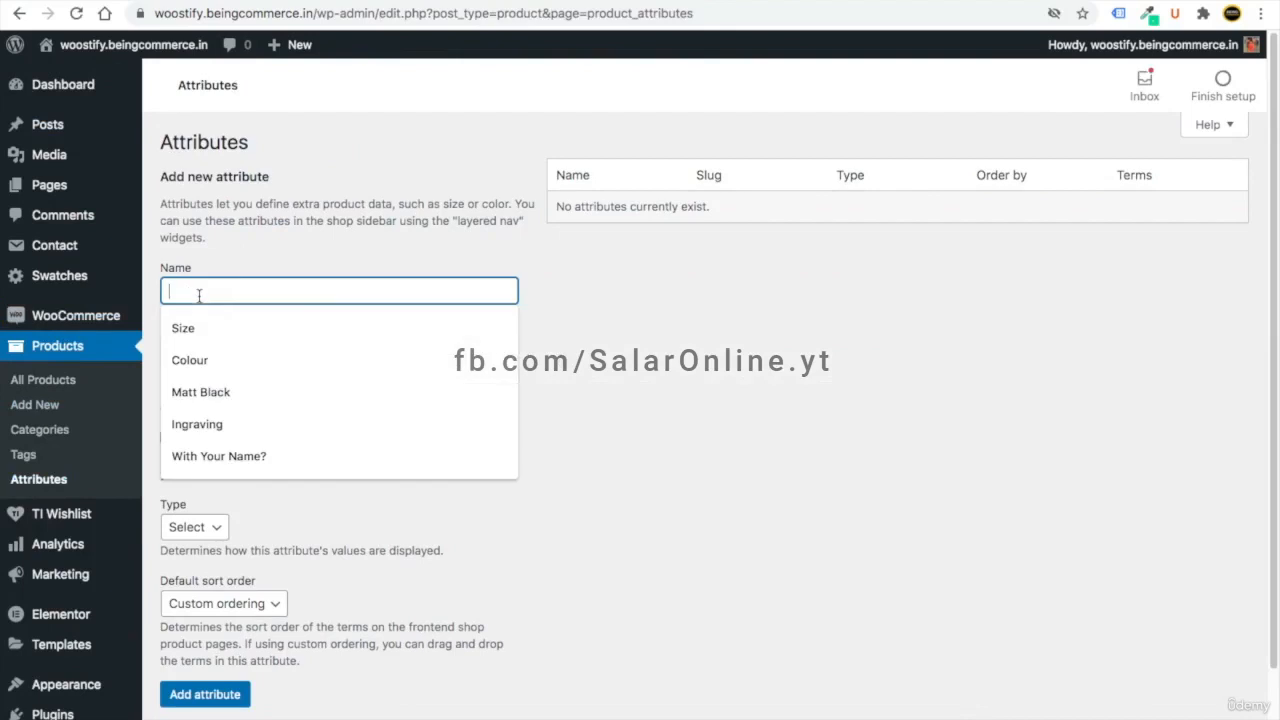
key("Down")
key("Down")
key("Return")
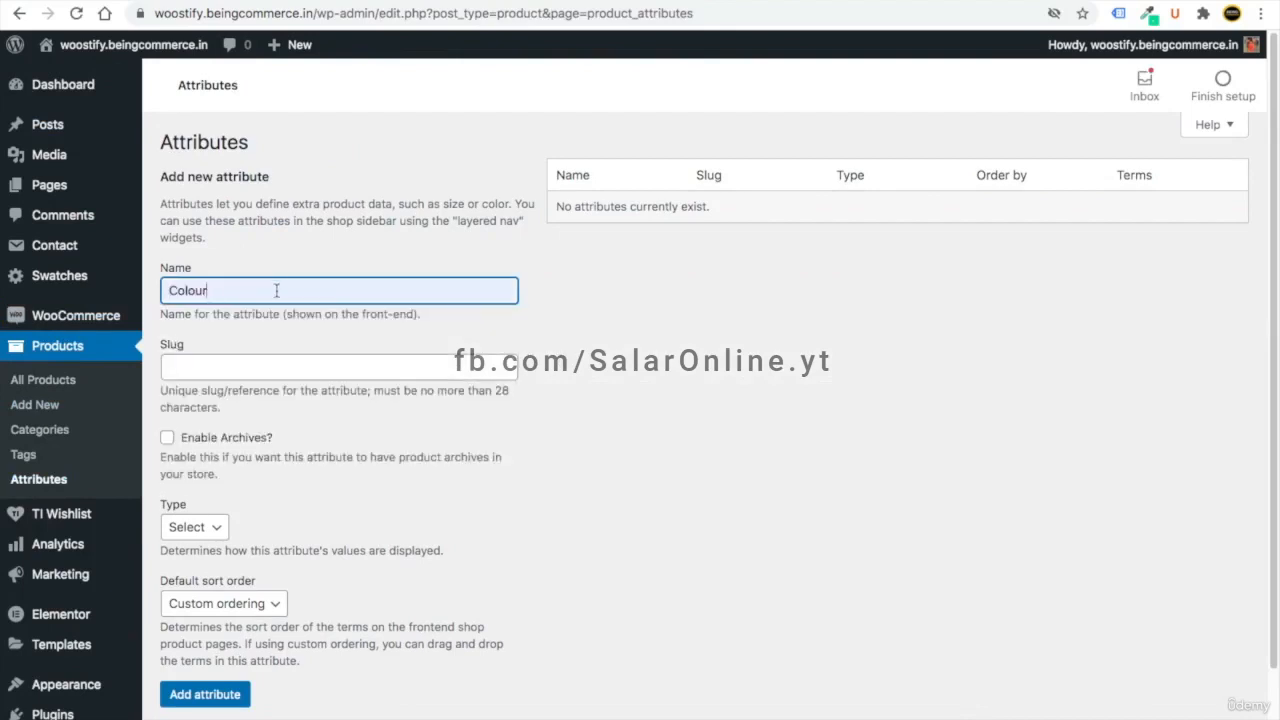
left_click(195, 527)
left_click(200, 543)
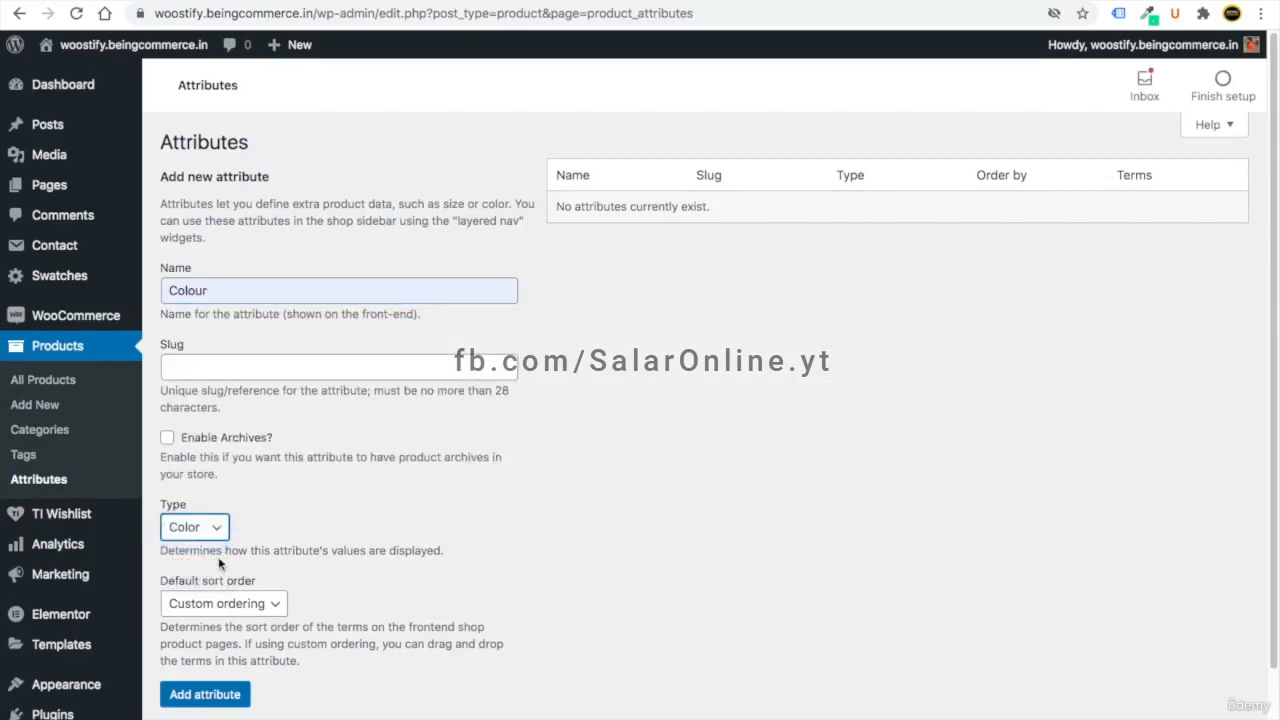
left_click(215, 698)
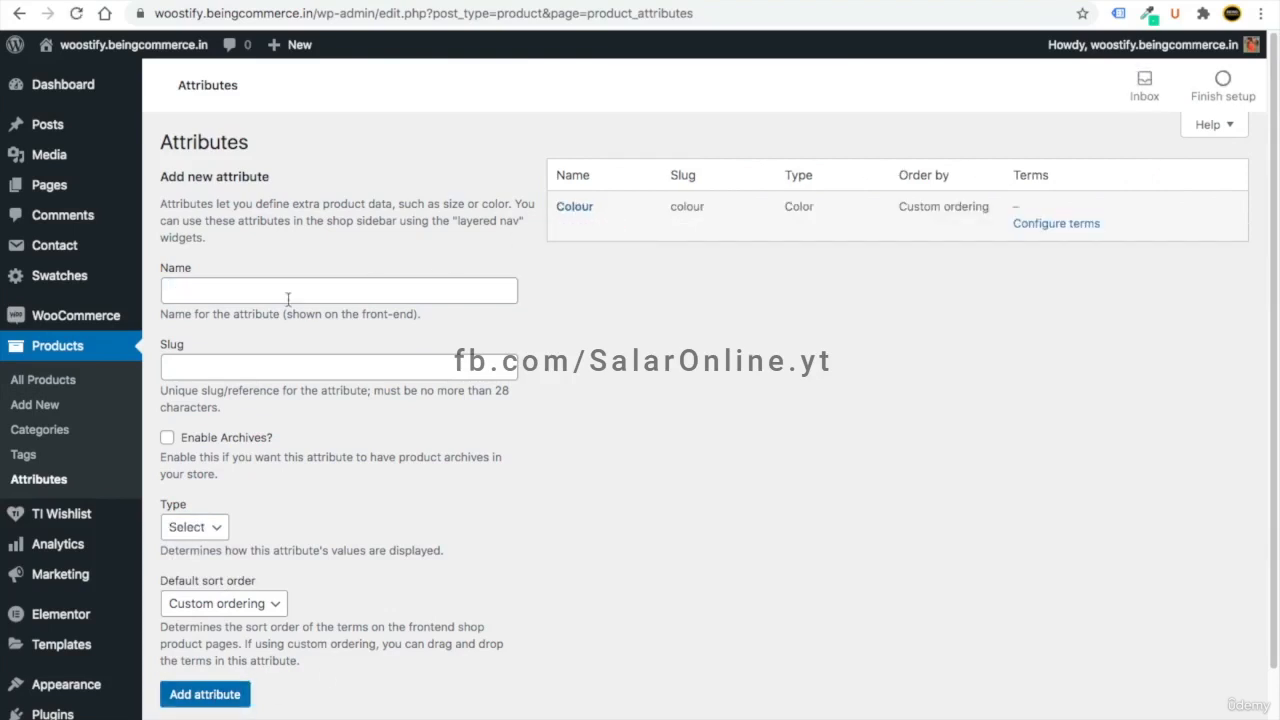
- Add a Size attribute whose values display as buttons
left_click(258, 292)
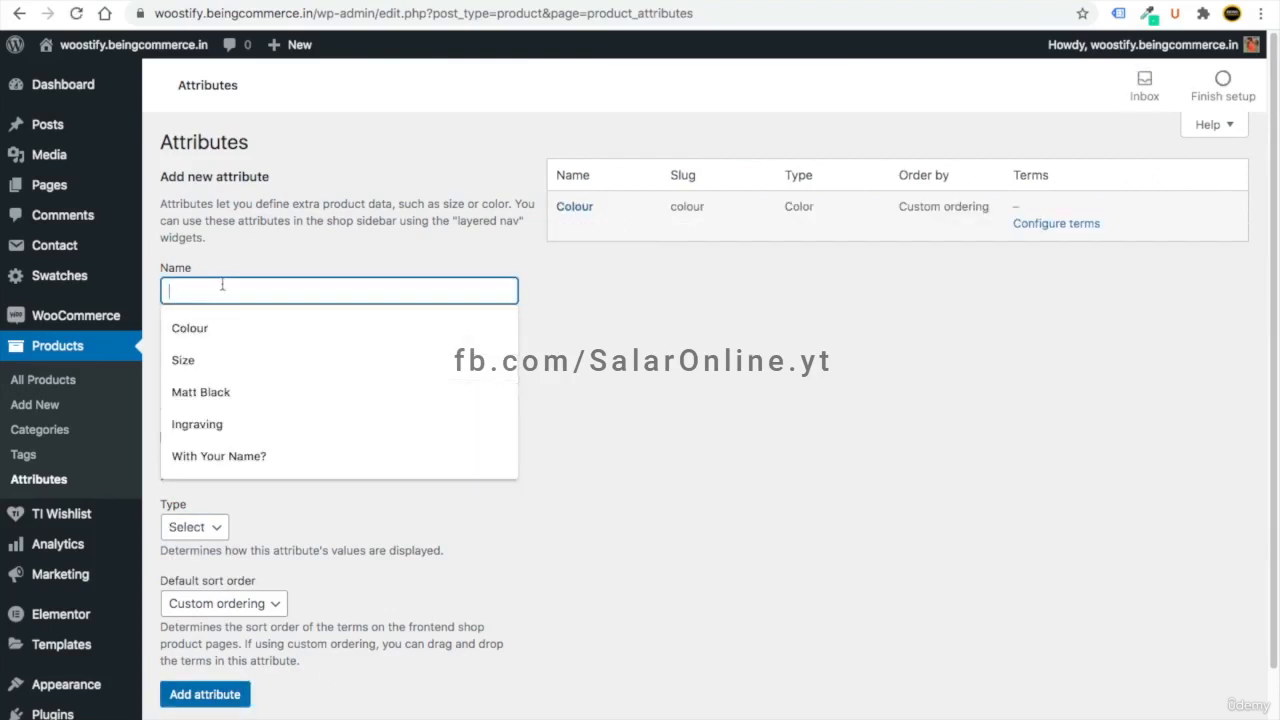
type("Size")
left_click(200, 527)
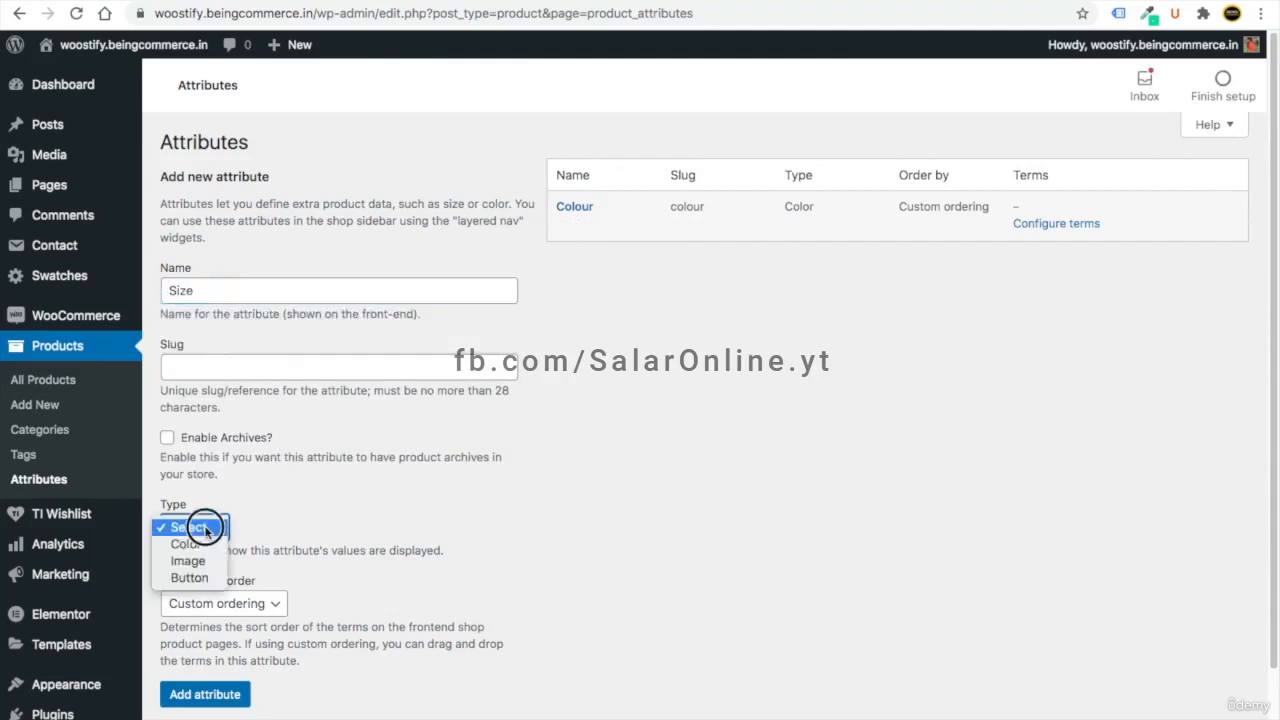
left_click(205, 578)
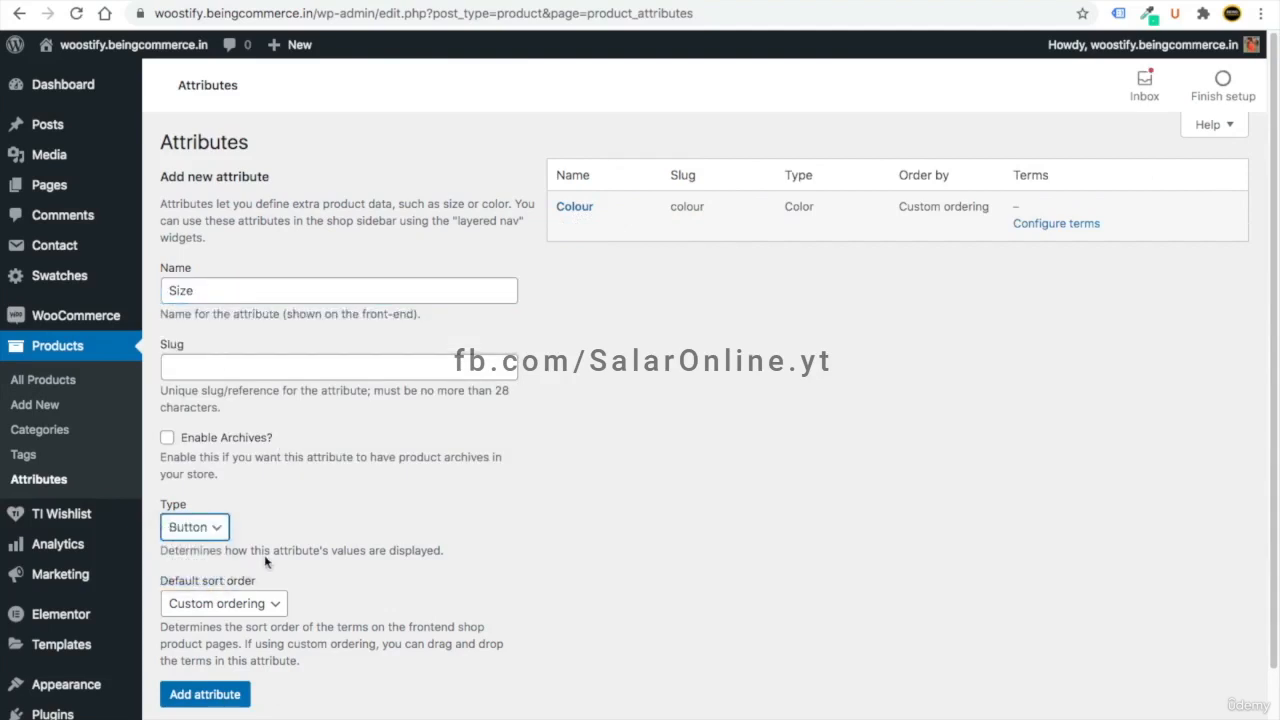
left_click(222, 696)
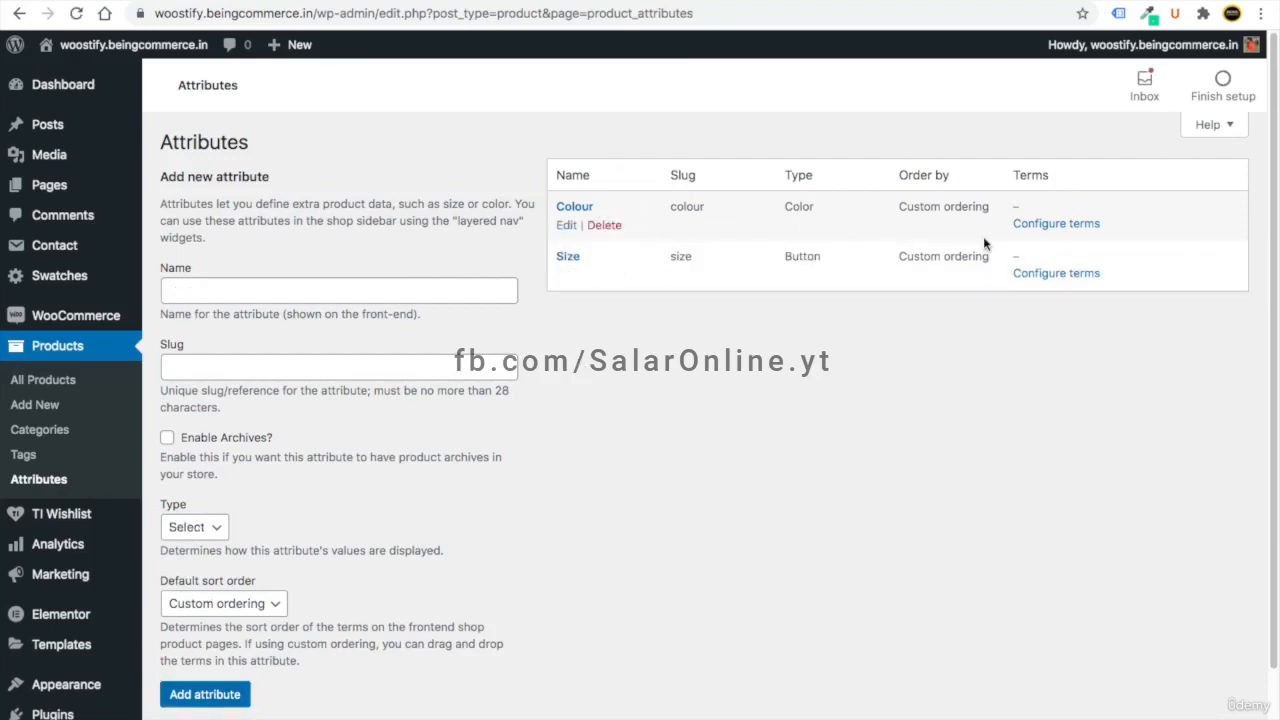
left_click(1052, 228)
left_click(214, 344)
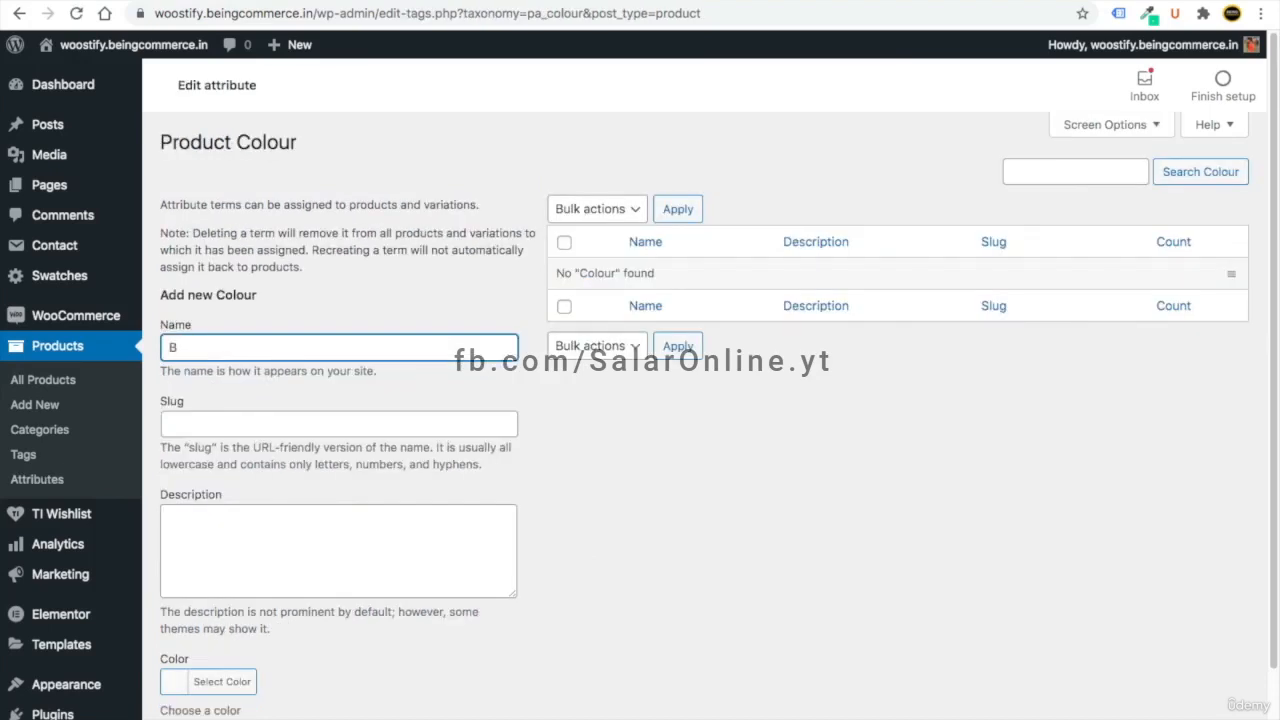
- Add a Black colour term with a black swatch
scroll(204, 348, "down", 2)
left_click(193, 597)
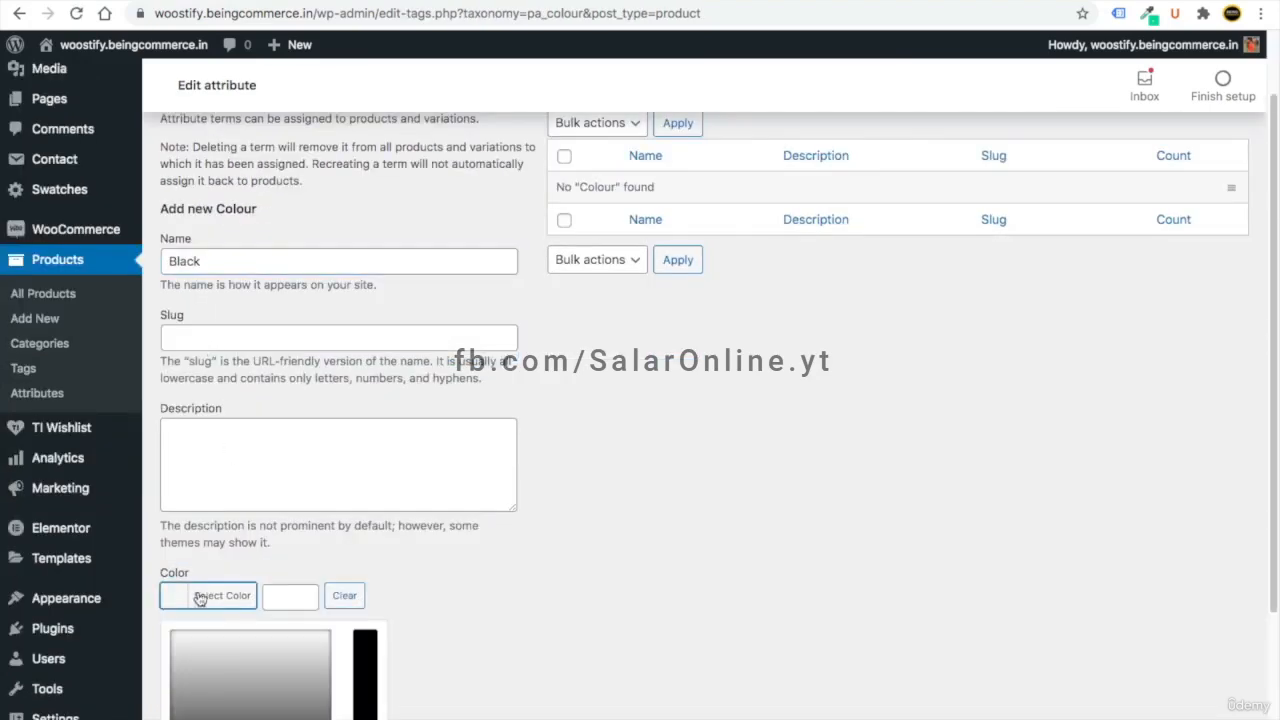
scroll(361, 487, "down", 4)
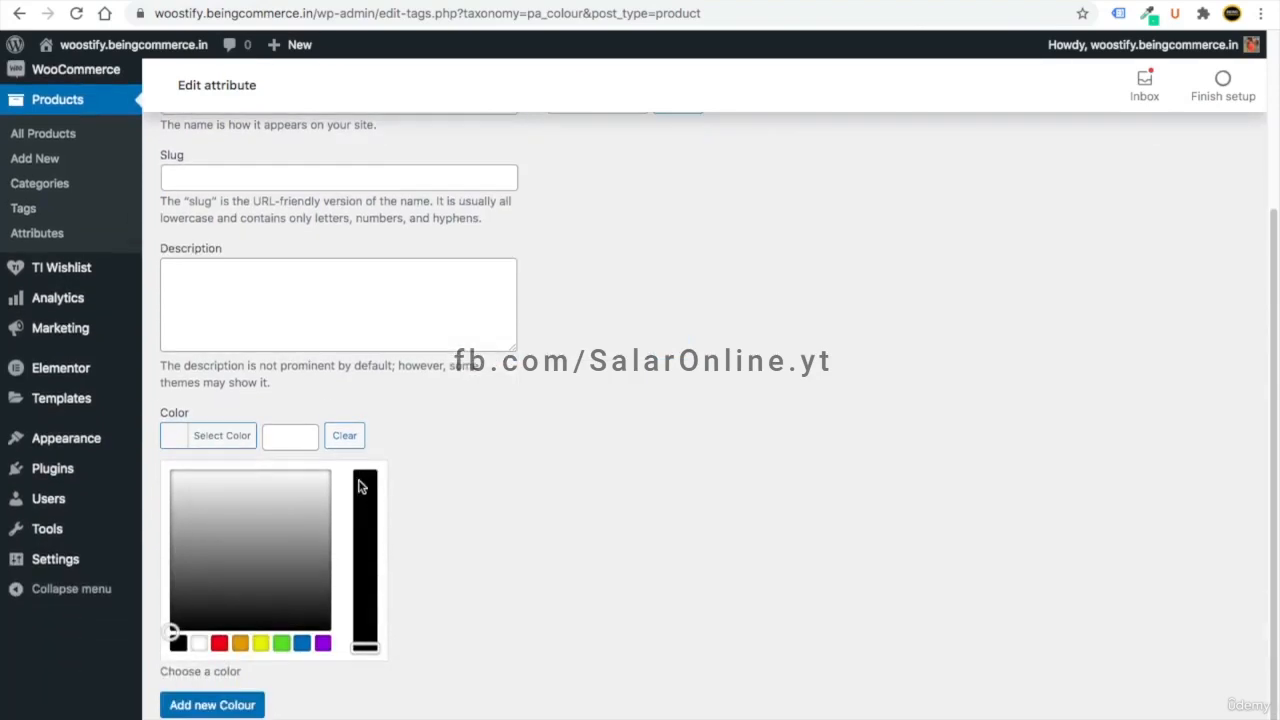
left_click(178, 643)
left_click(503, 494)
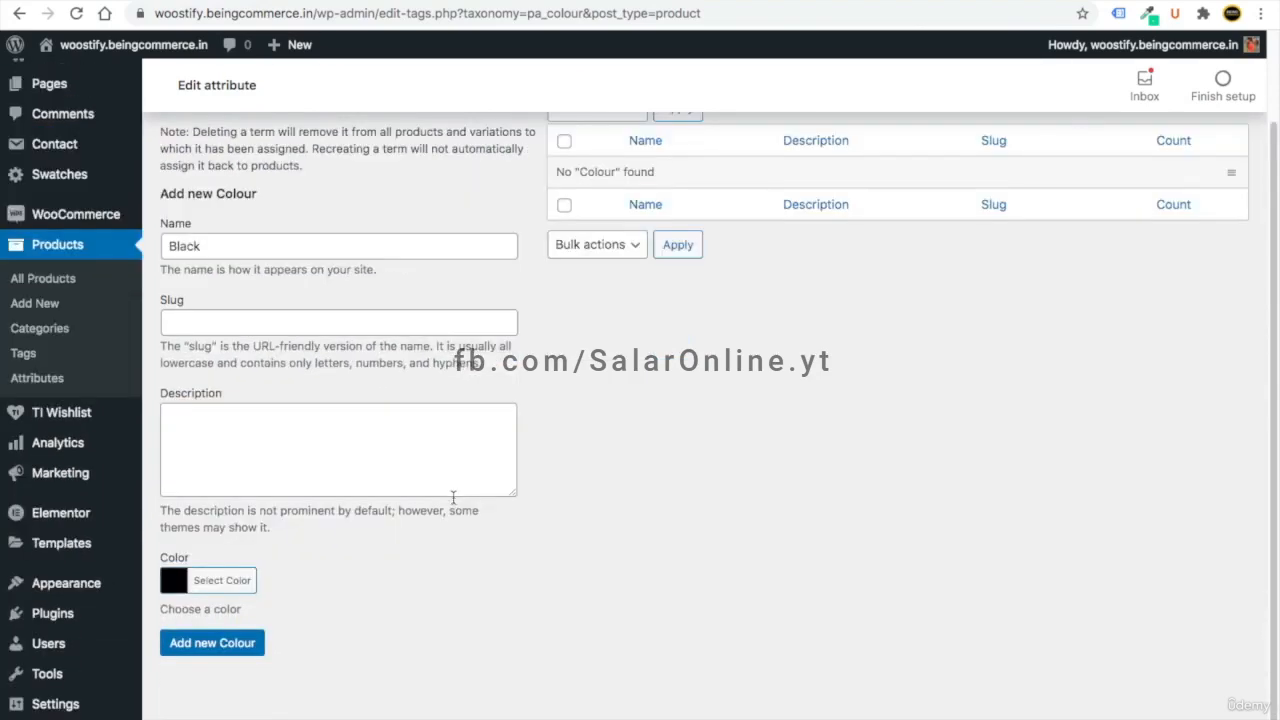
left_click(210, 646)
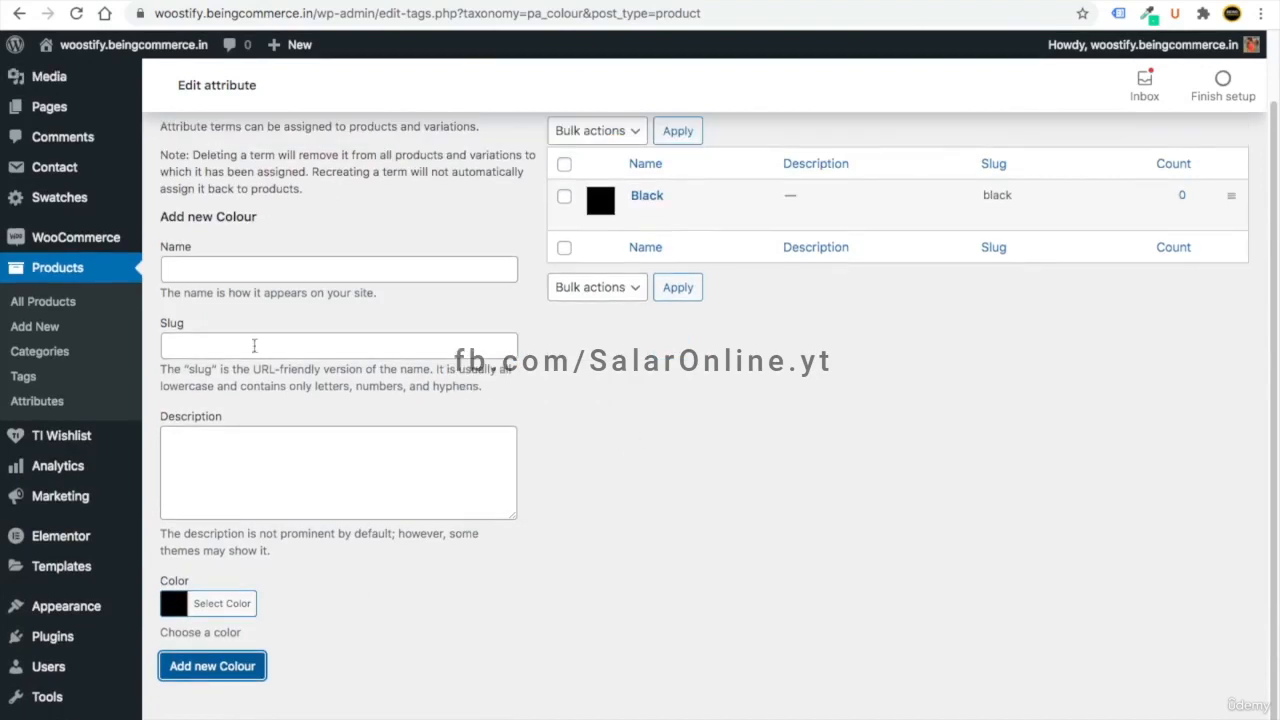
- Add a Red colour term with a red swatch
left_click(209, 275)
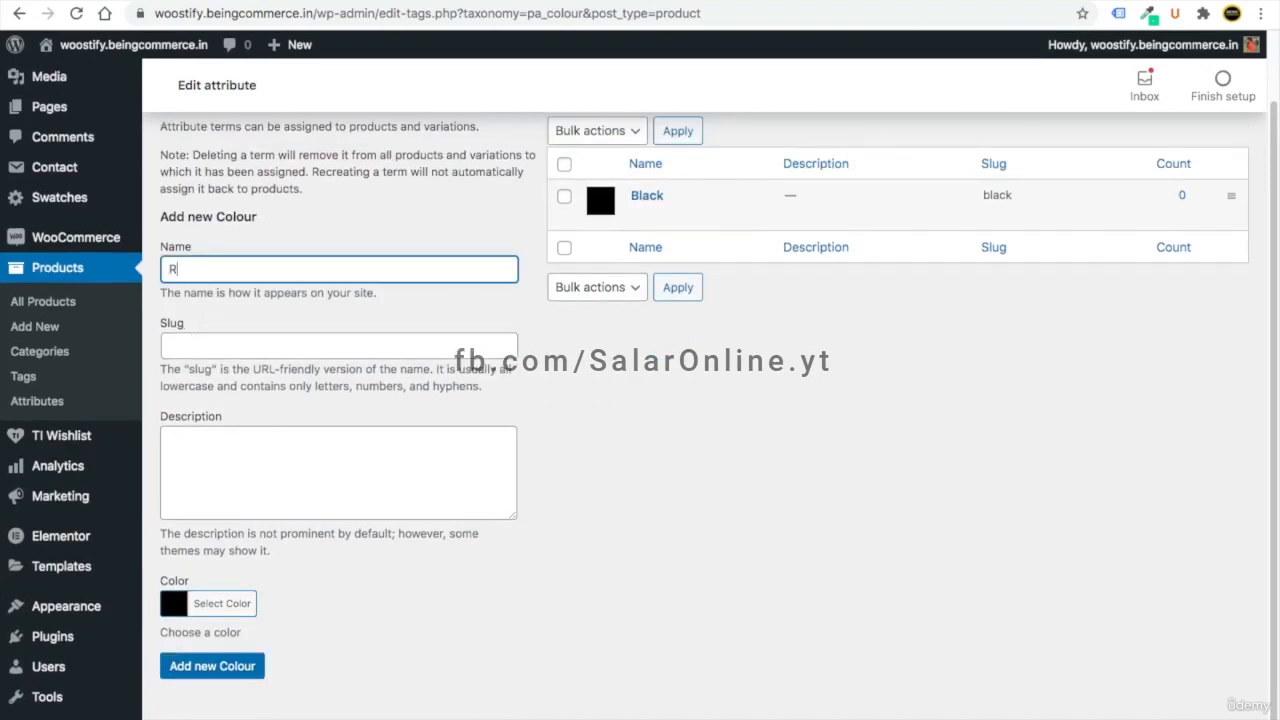
left_click(183, 607)
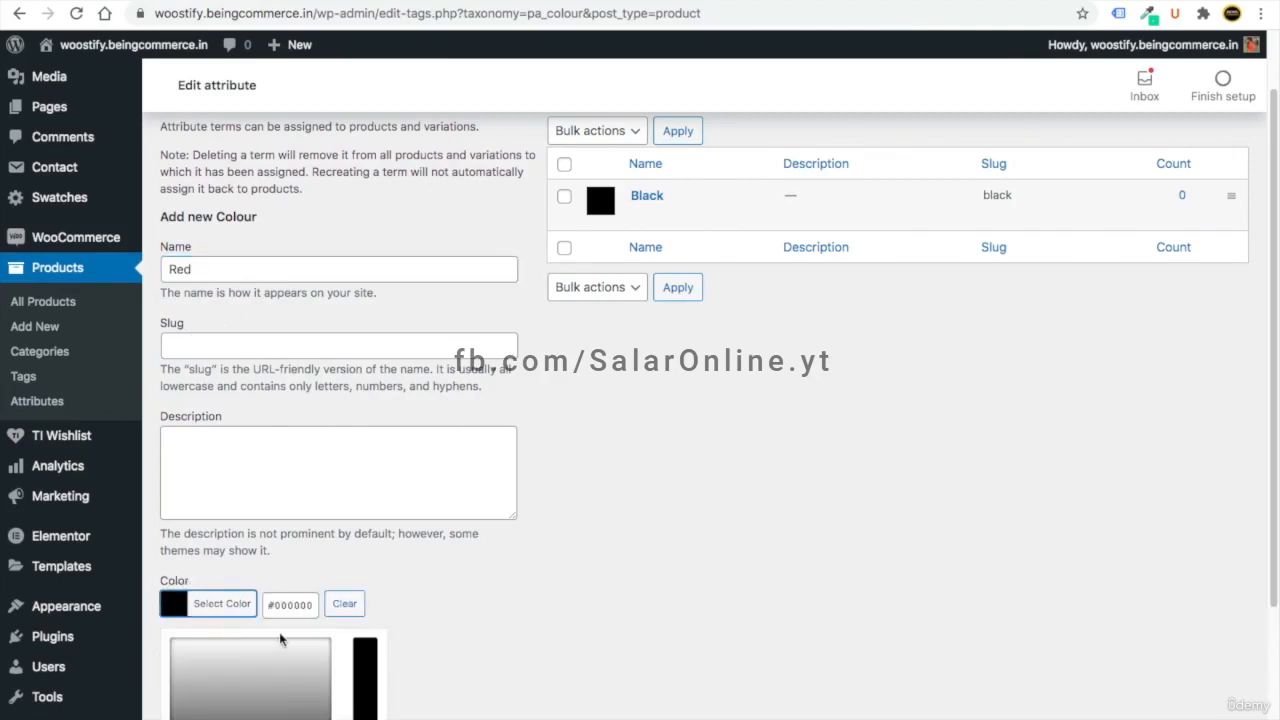
scroll(270, 630, "down", 3)
left_click(219, 601)
mouse_move(171, 451)
left_mouse_down()
mouse_move(226, 446)
mouse_move(172, 444)
left_mouse_up()
left_click(209, 663)
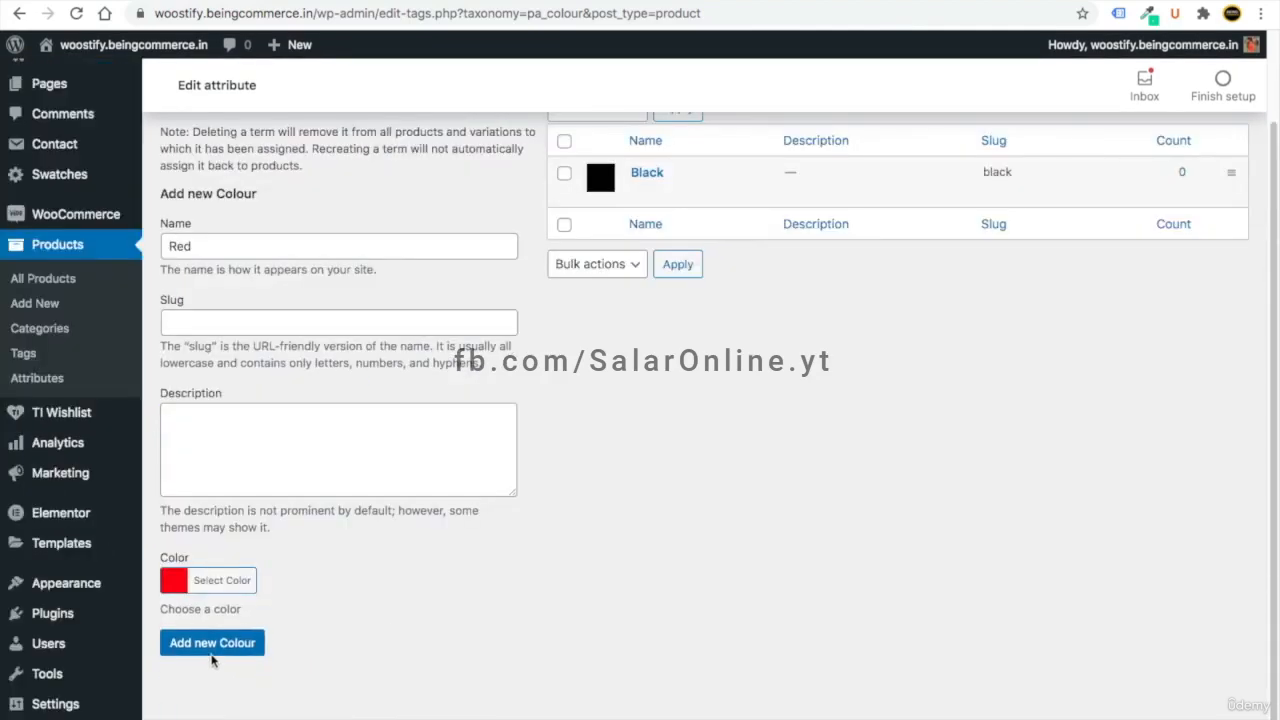
left_click(211, 652)
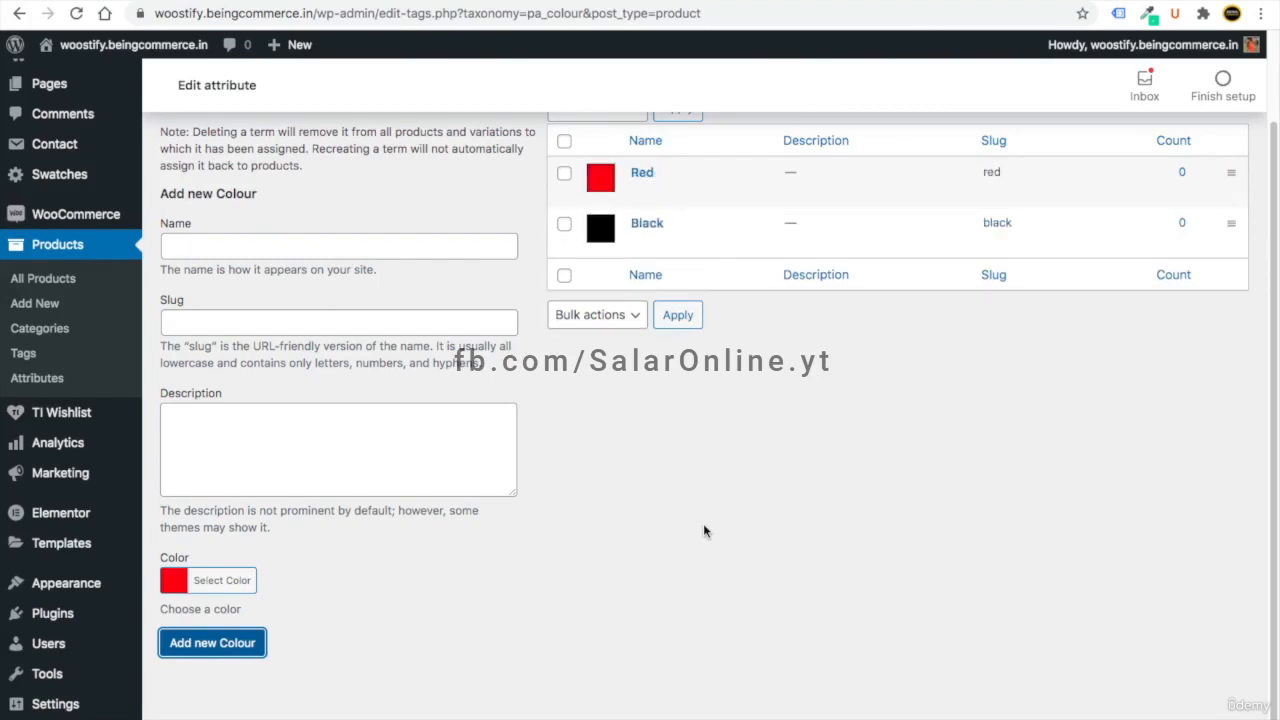
scroll(600, 460, "up", 2)
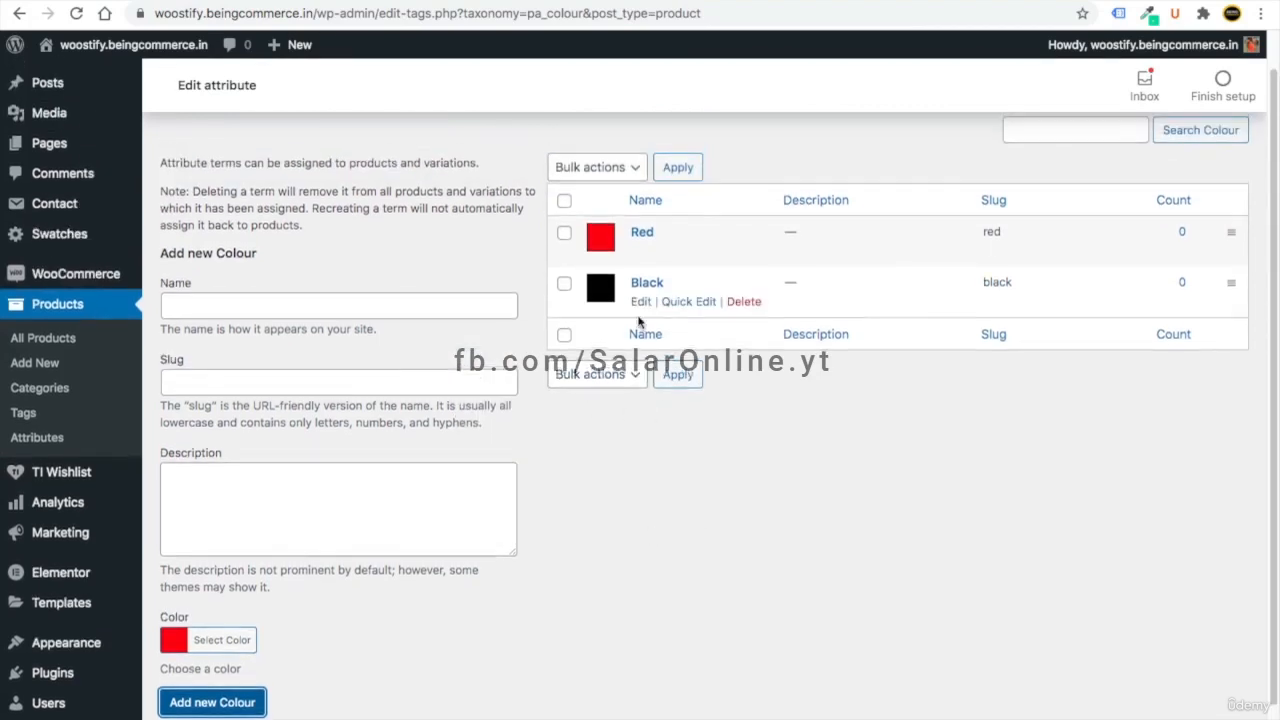
scroll(637, 464, "down", 1)
scroll(637, 466, "up", 1)
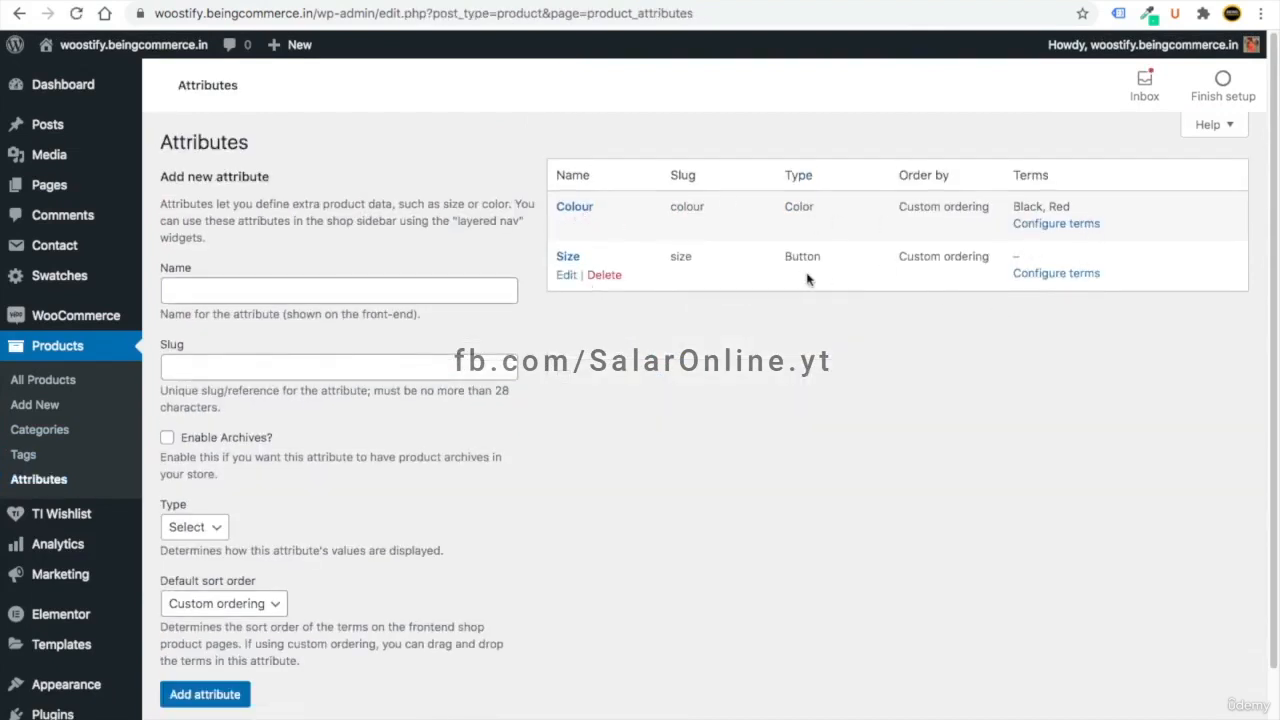
- Add Small and Large size terms, then go back to the Attributes list
left_click(1056, 272)
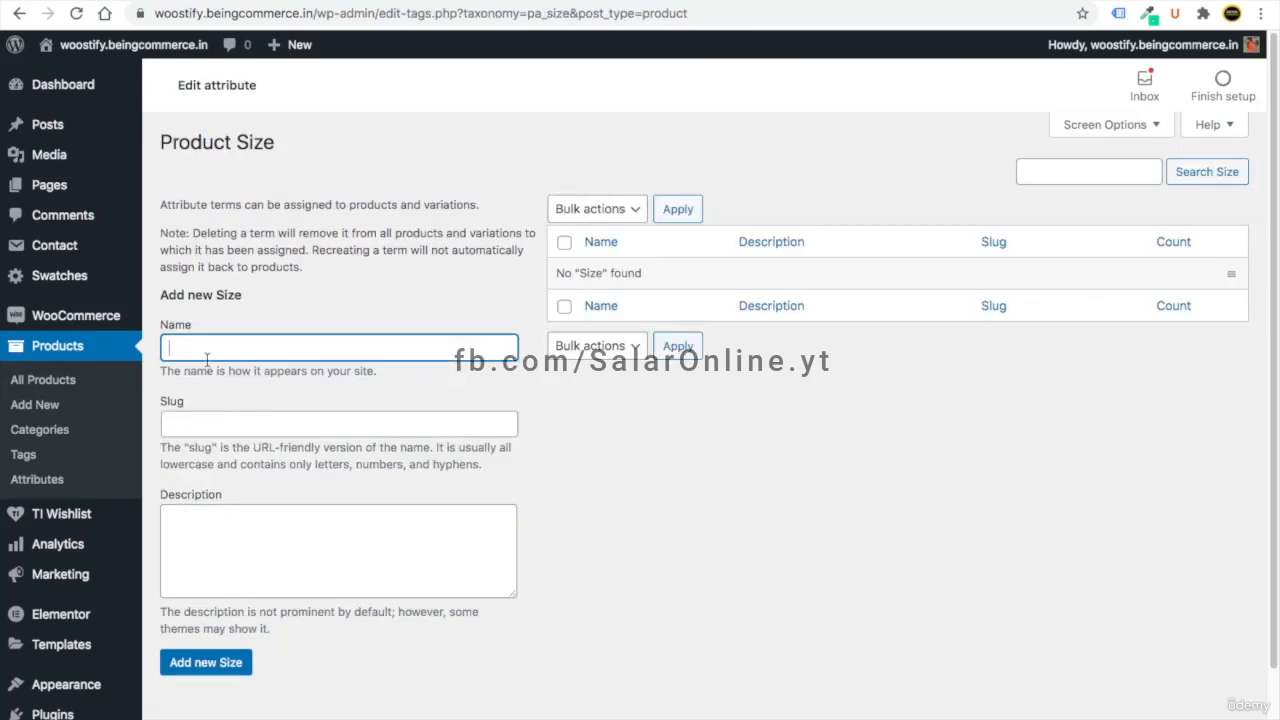
type("Large")
key("BackSpace")
key("BackSpace")
key("BackSpace")
key("BackSpace")
key("BackSpace")
type("Me")
left_click(240, 662)
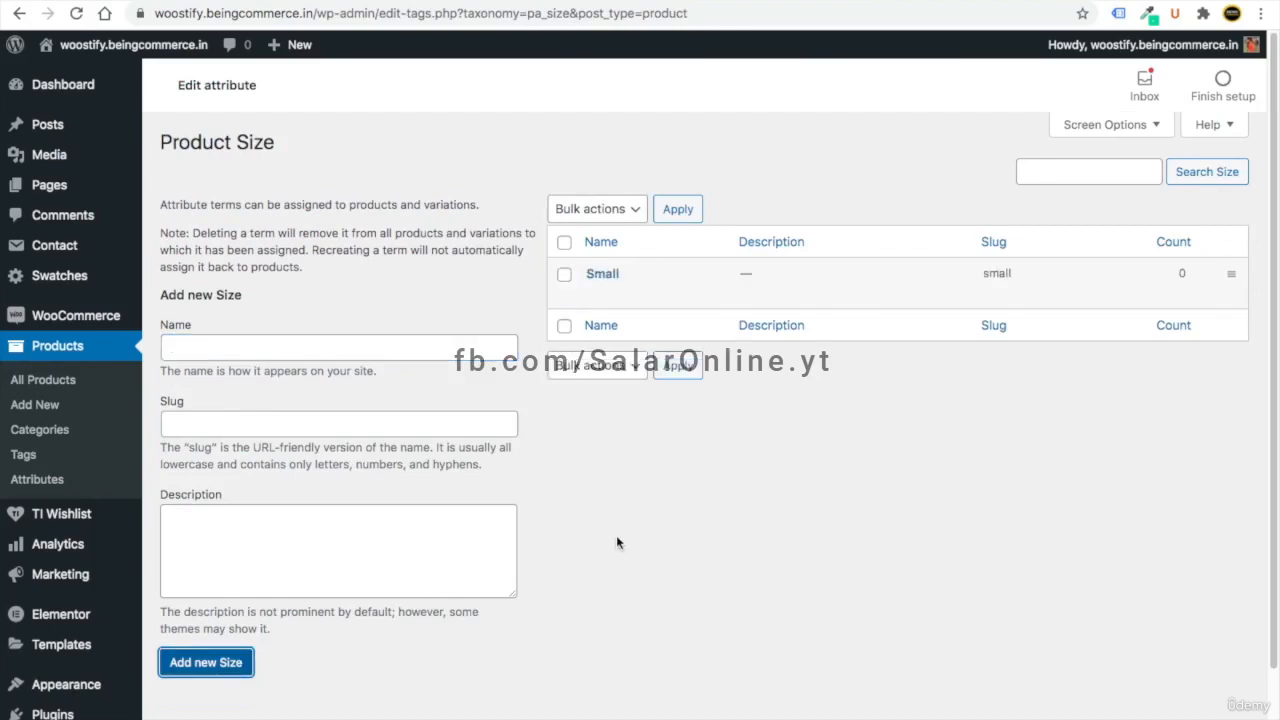
left_click(187, 349)
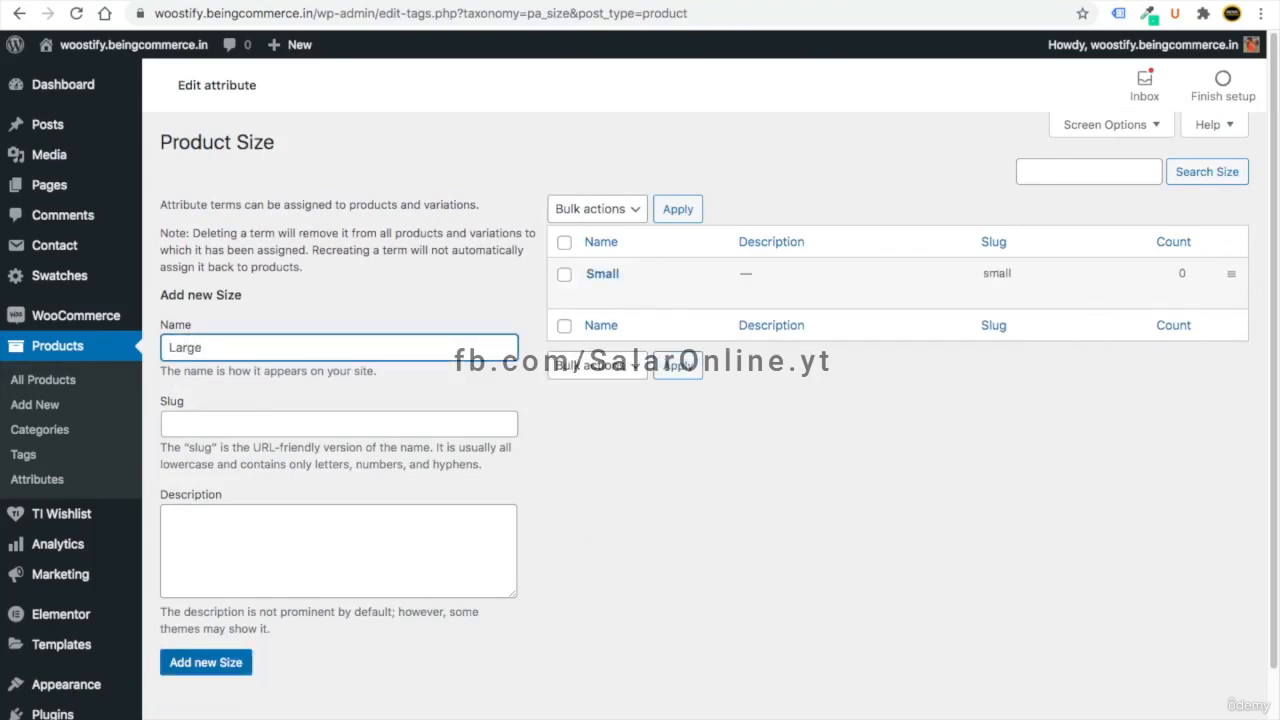
left_click(205, 664)
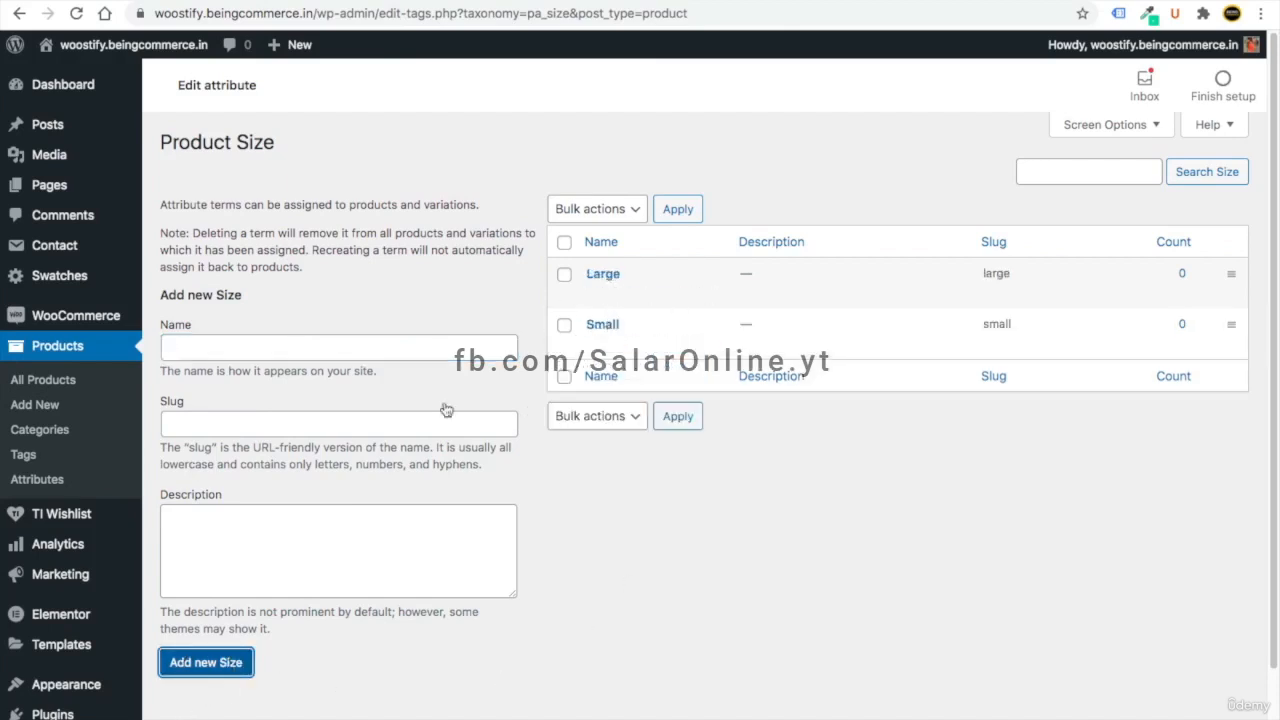
left_click(68, 487)
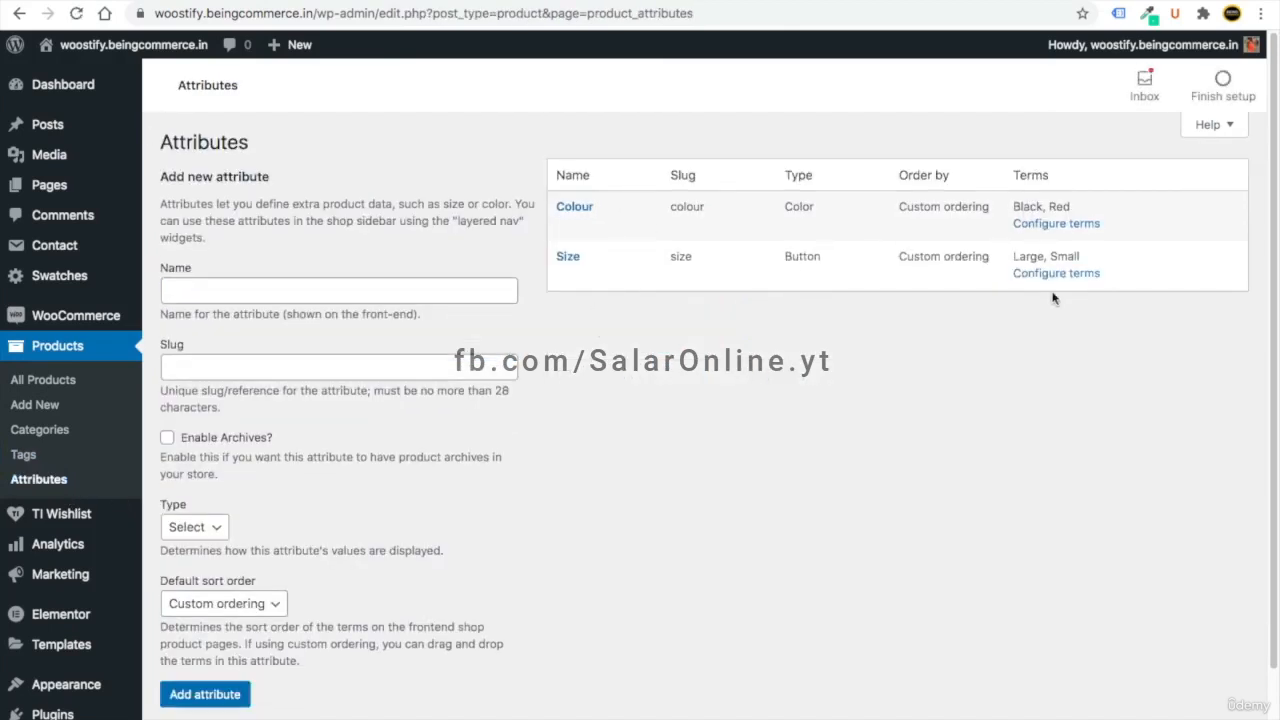
- Open Variable (attribute) Product for editing and change it to a variable product
left_click(50, 380)
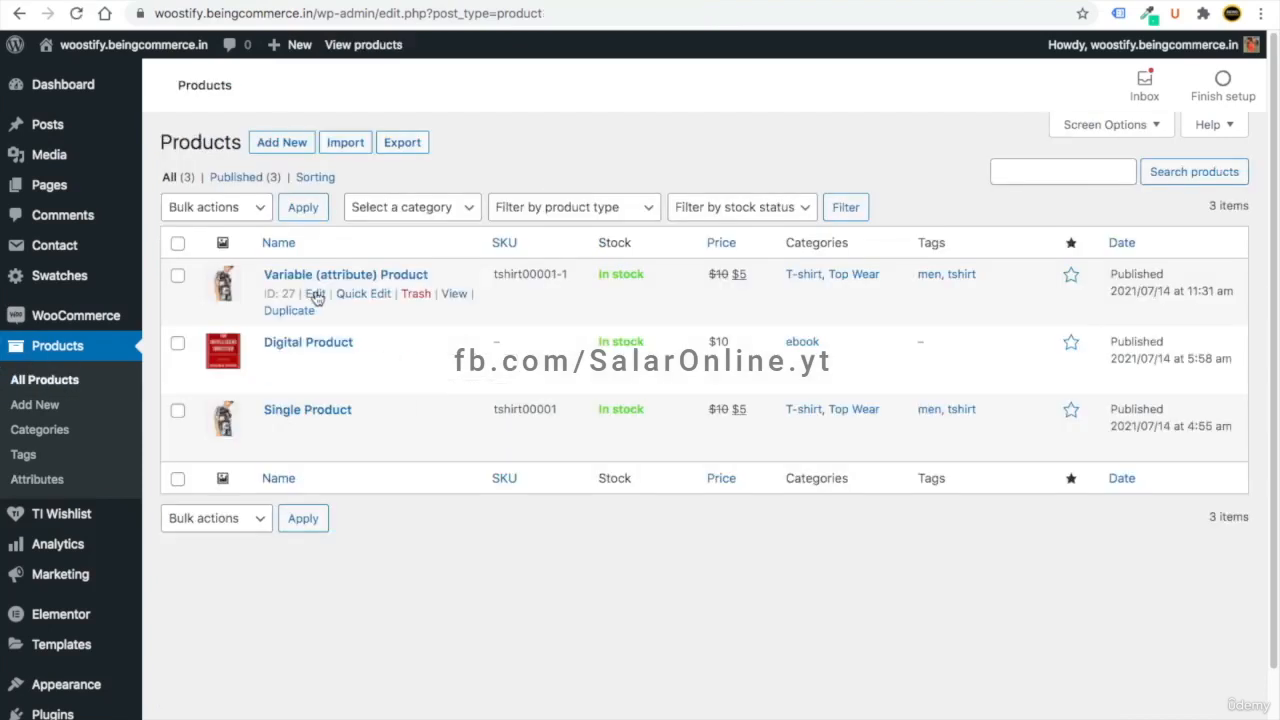
left_click(316, 294)
scroll(414, 423, "down", 5)
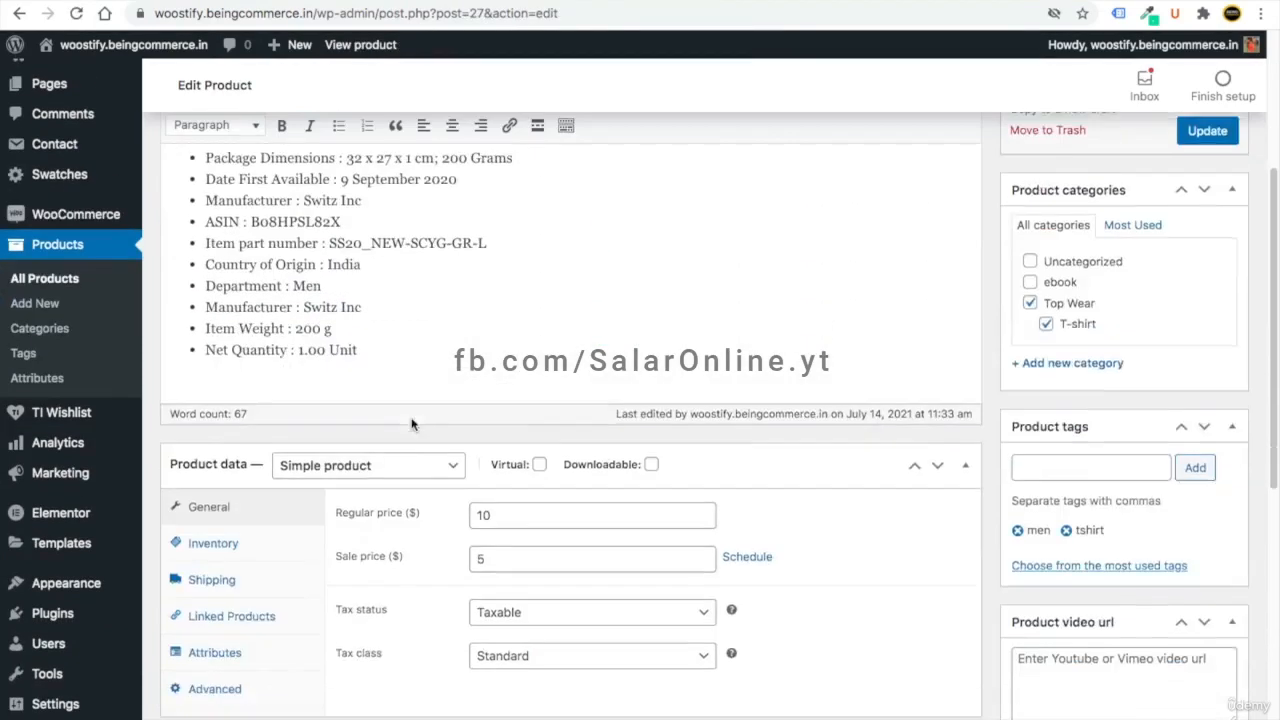
left_click(336, 383)
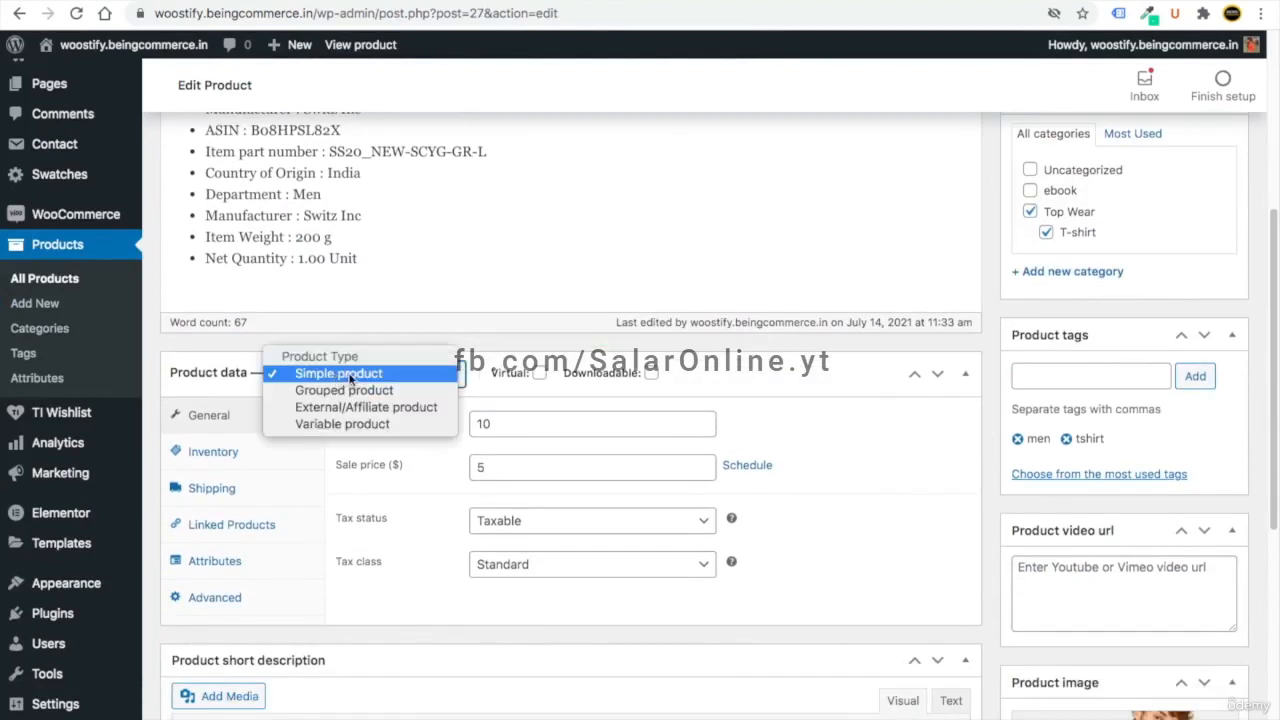
left_click(358, 425)
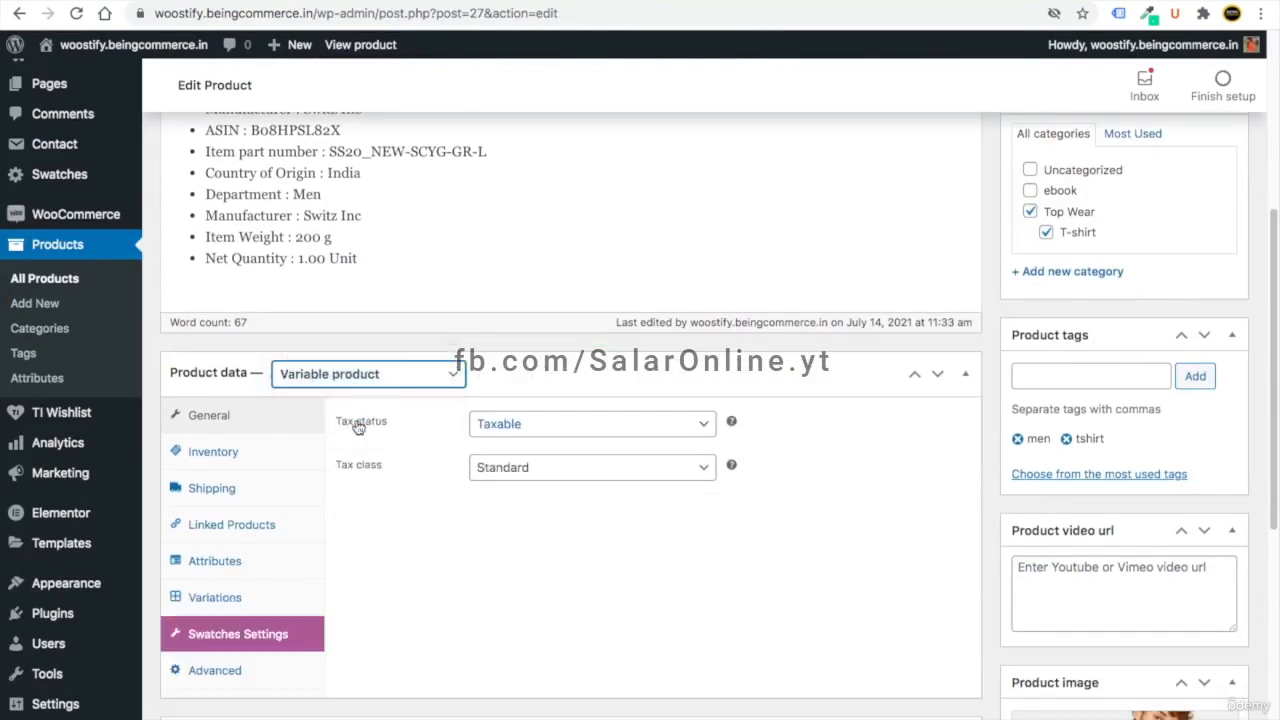
- Add the Colour attribute with Black and Red values, used for variations
left_click(232, 561)
left_click(488, 420)
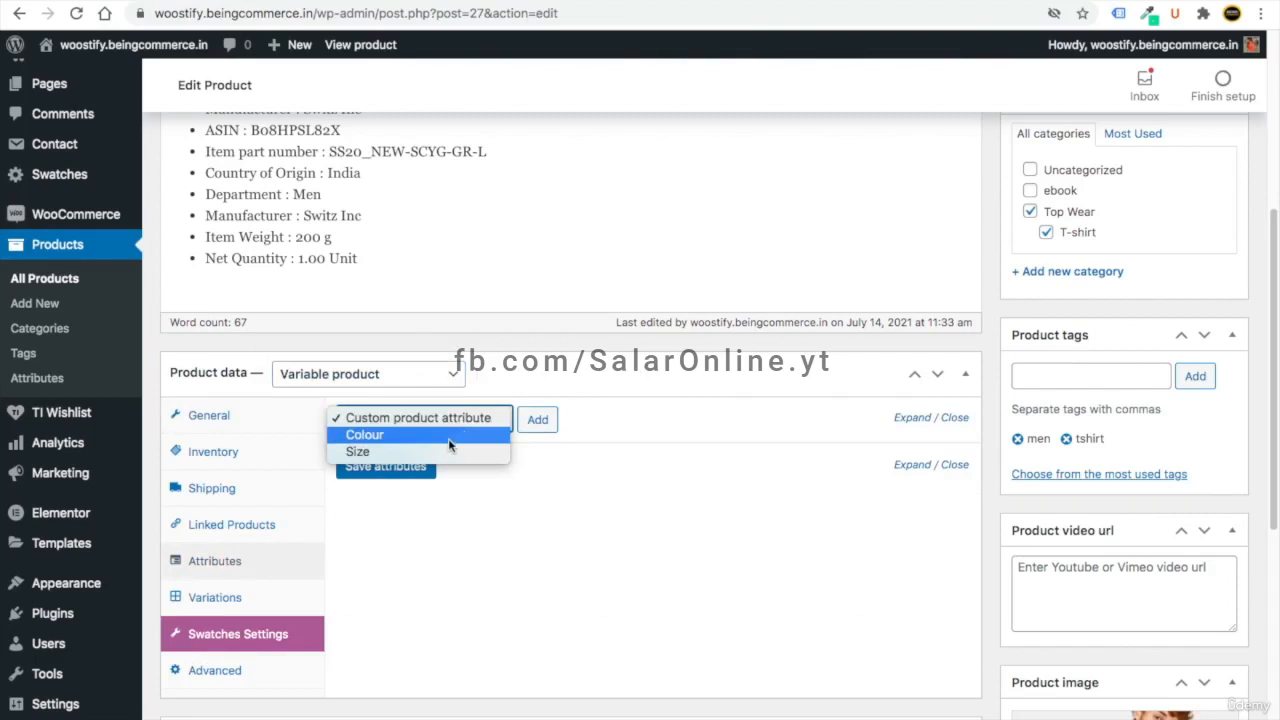
left_click(438, 452)
left_click(450, 419)
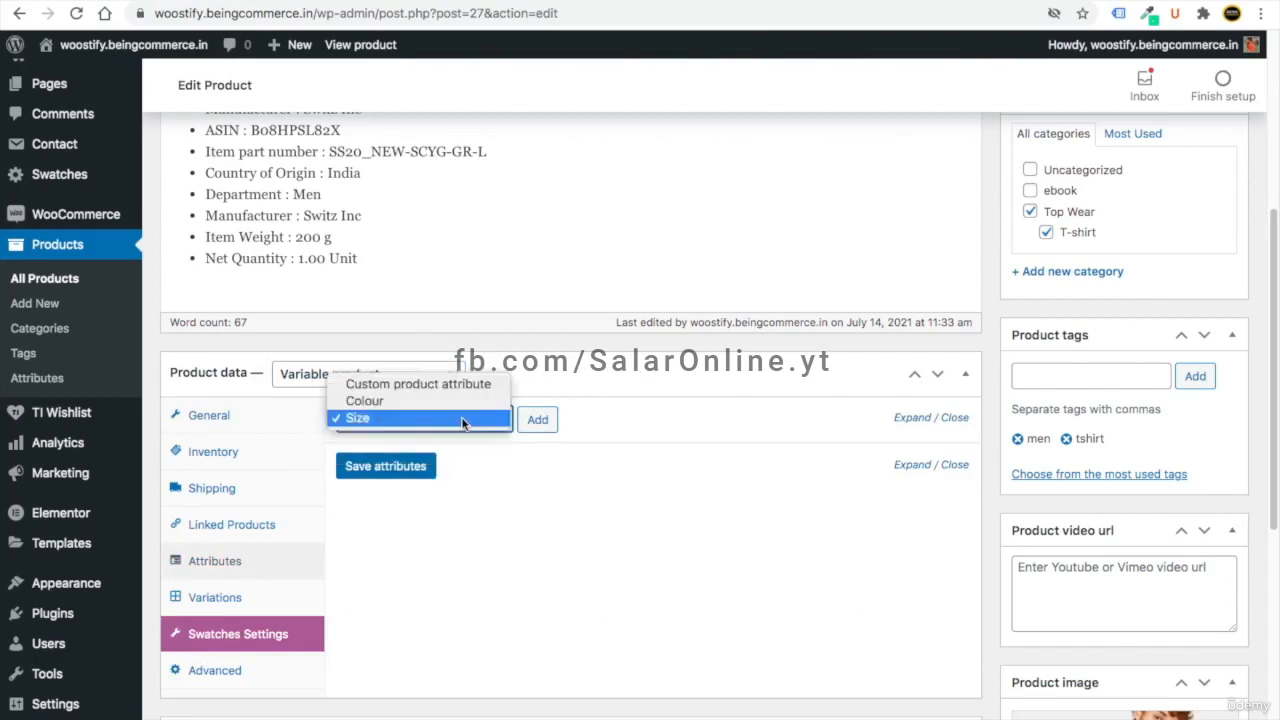
left_click(451, 405)
left_click(537, 419)
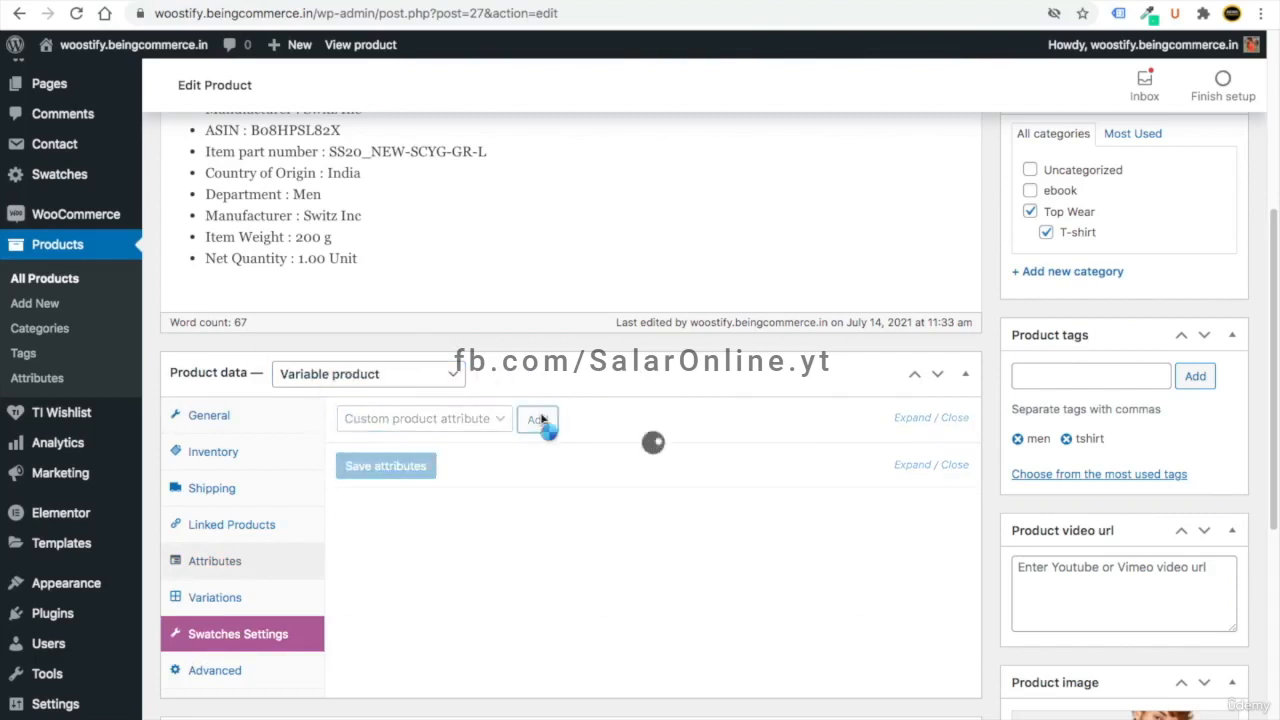
left_click(345, 575)
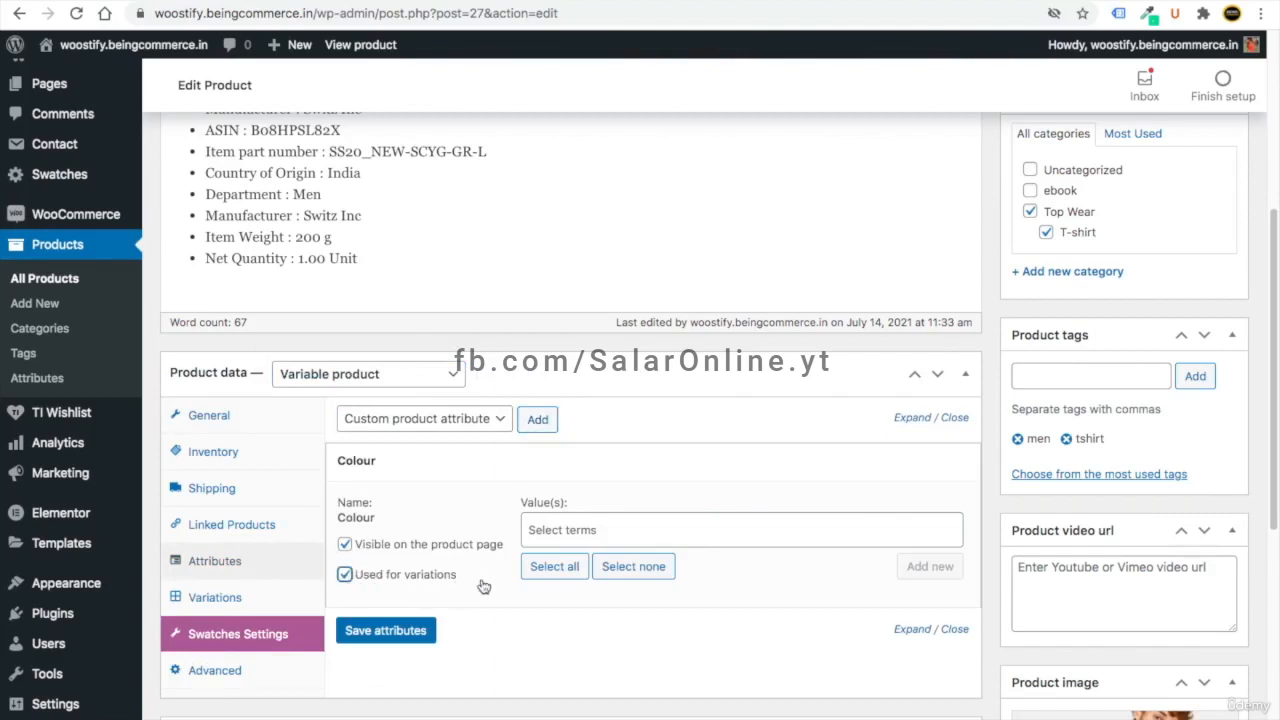
left_click(547, 530)
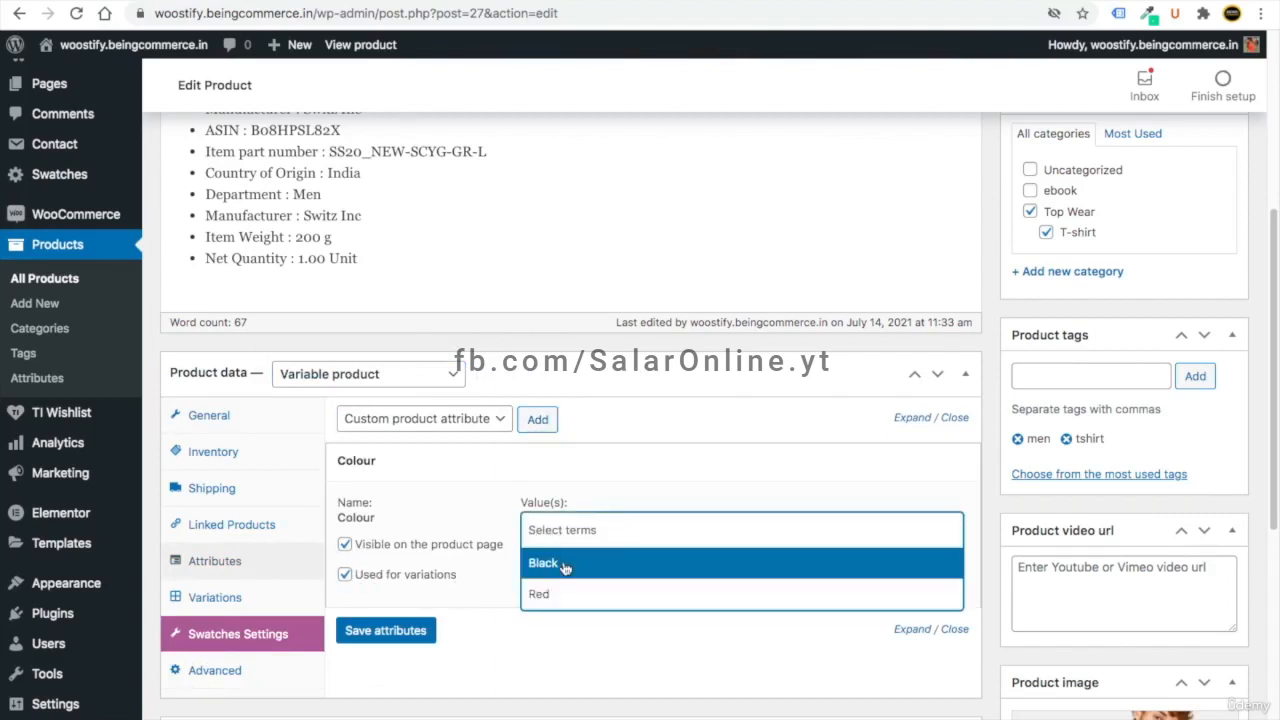
left_click(564, 566)
left_click(588, 529)
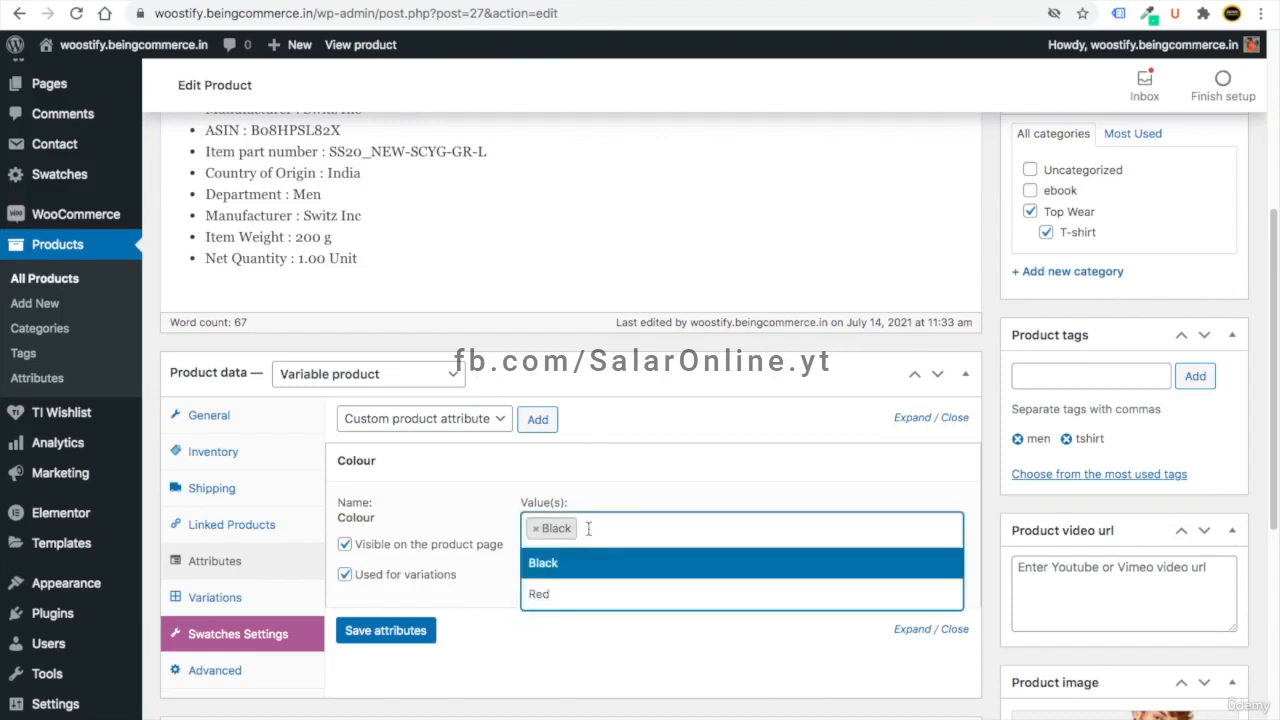
left_click(568, 596)
left_click(359, 631)
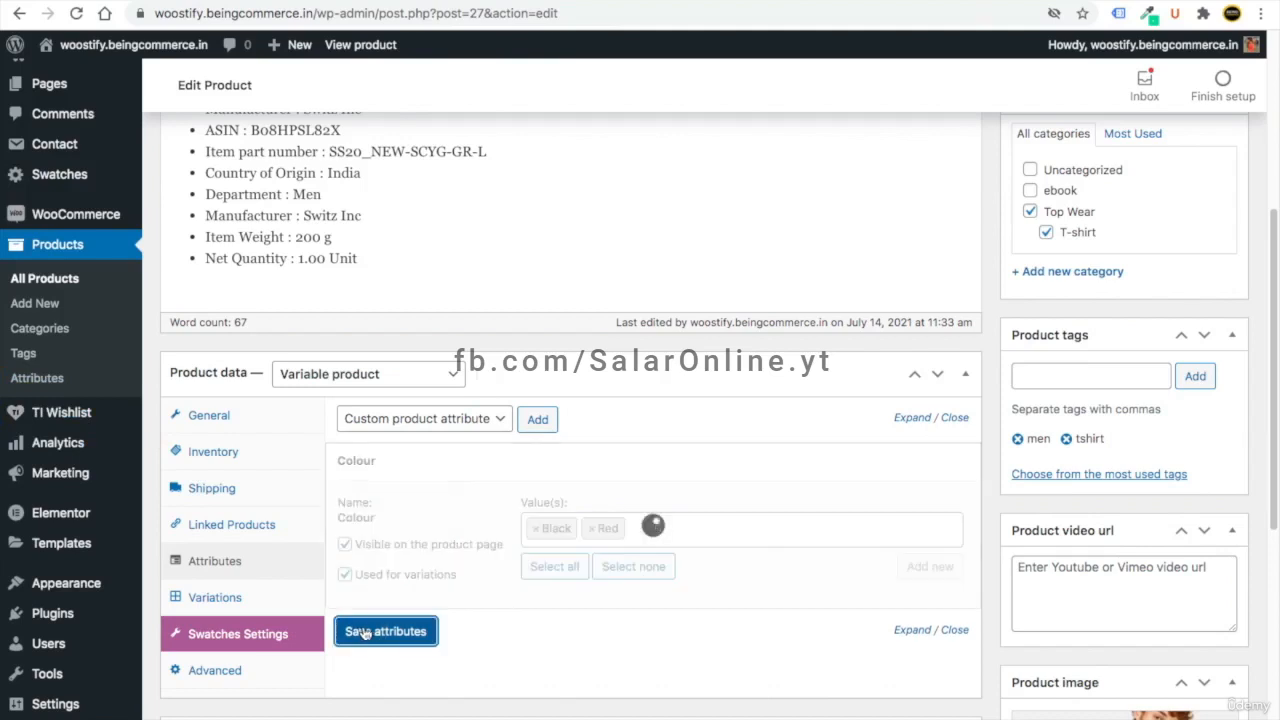
- Add the Size attribute with Small and Large values for variations and save
left_click(463, 420)
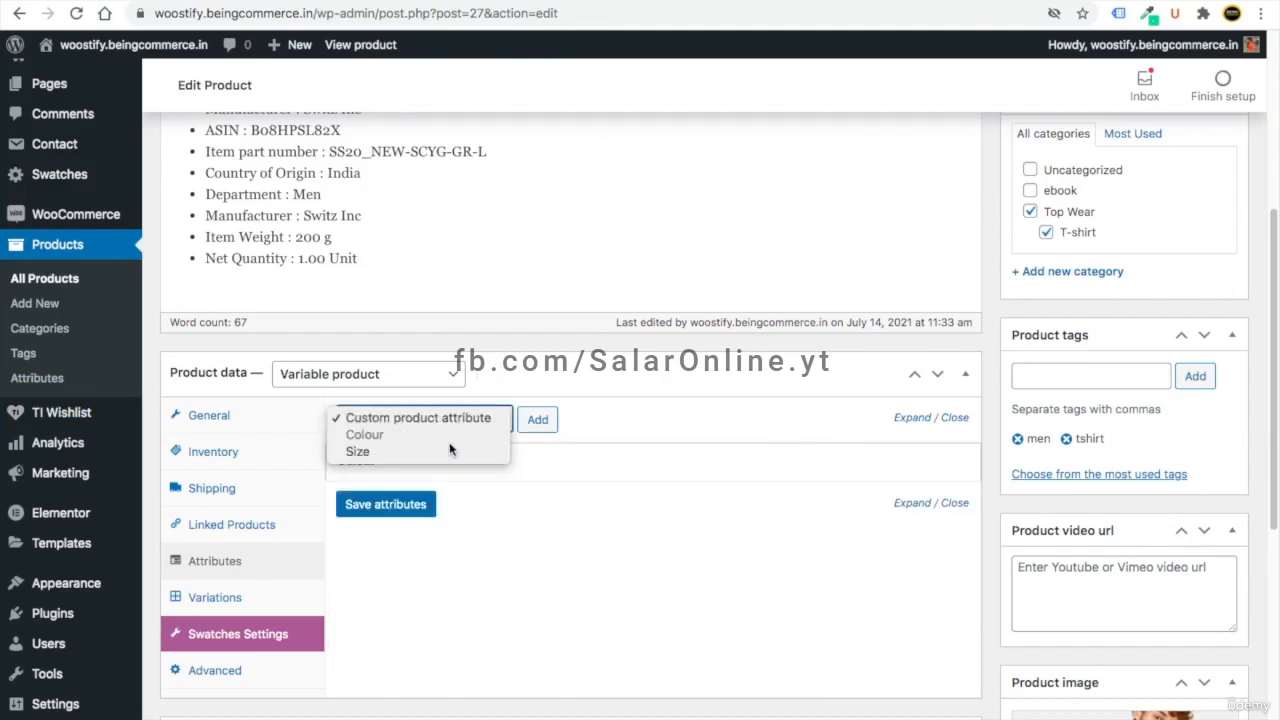
left_click(430, 451)
left_click(548, 424)
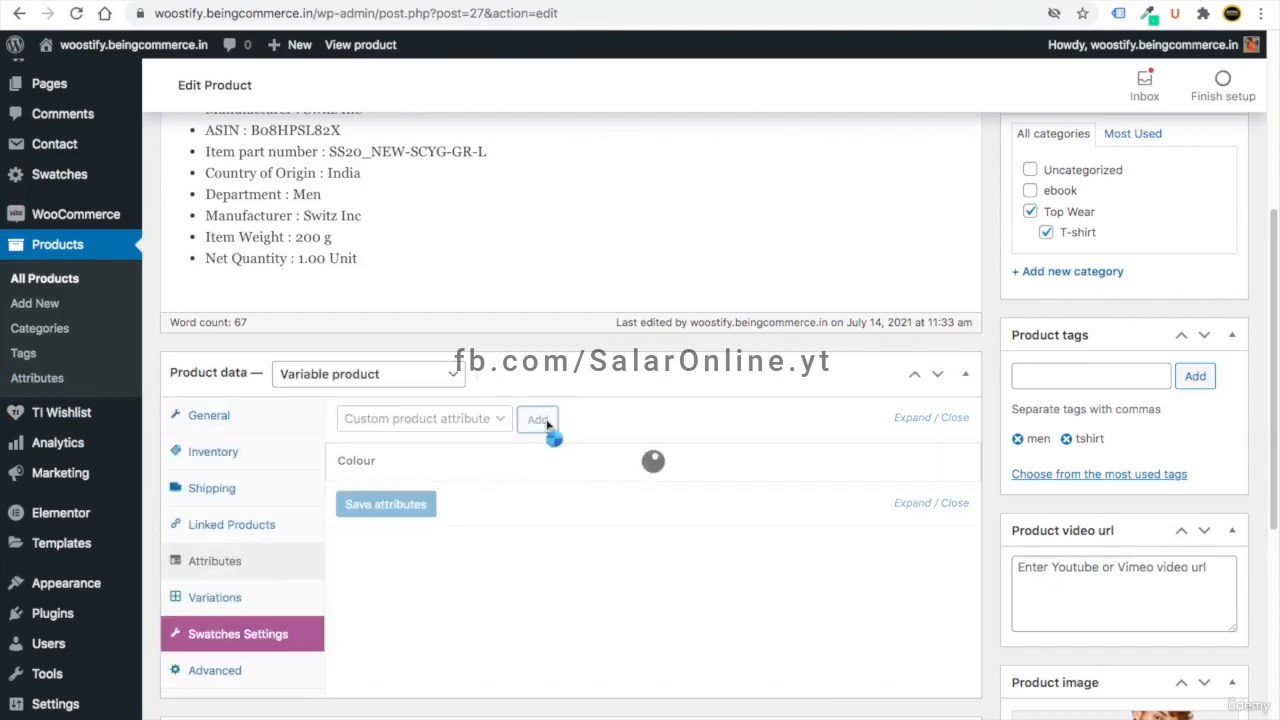
left_click(344, 614)
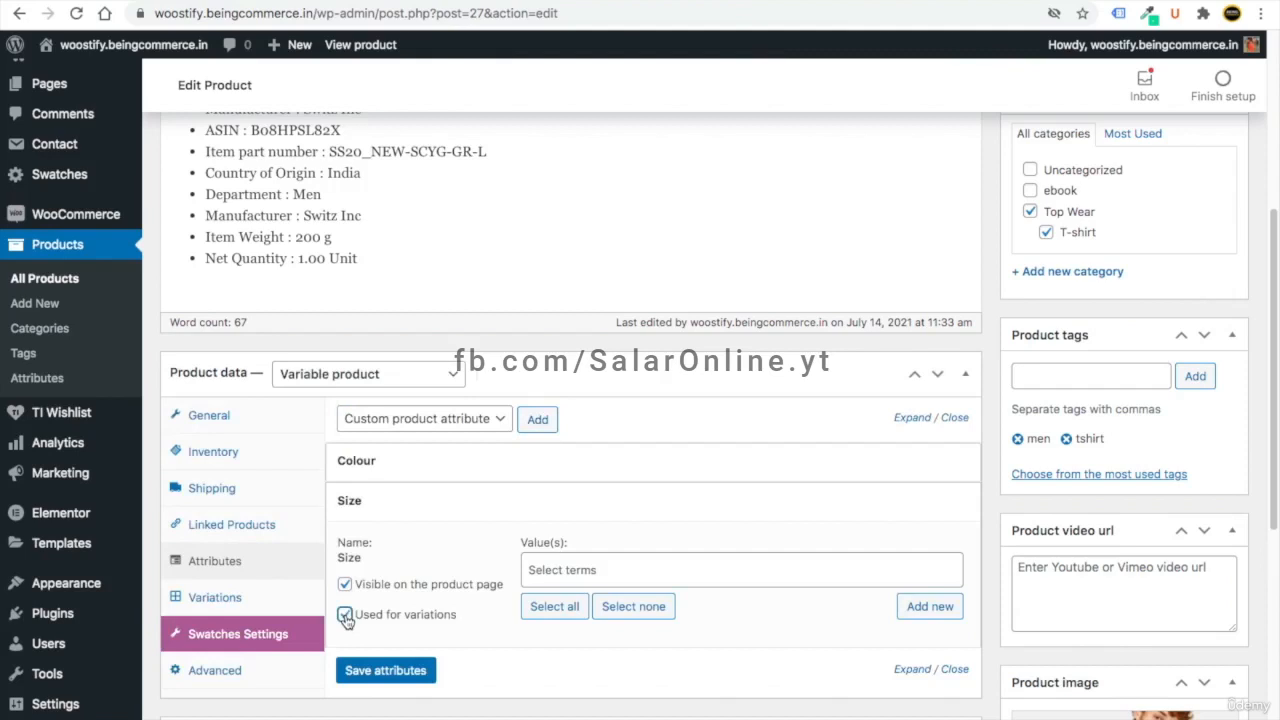
left_click(549, 569)
left_click(568, 626)
left_click(590, 570)
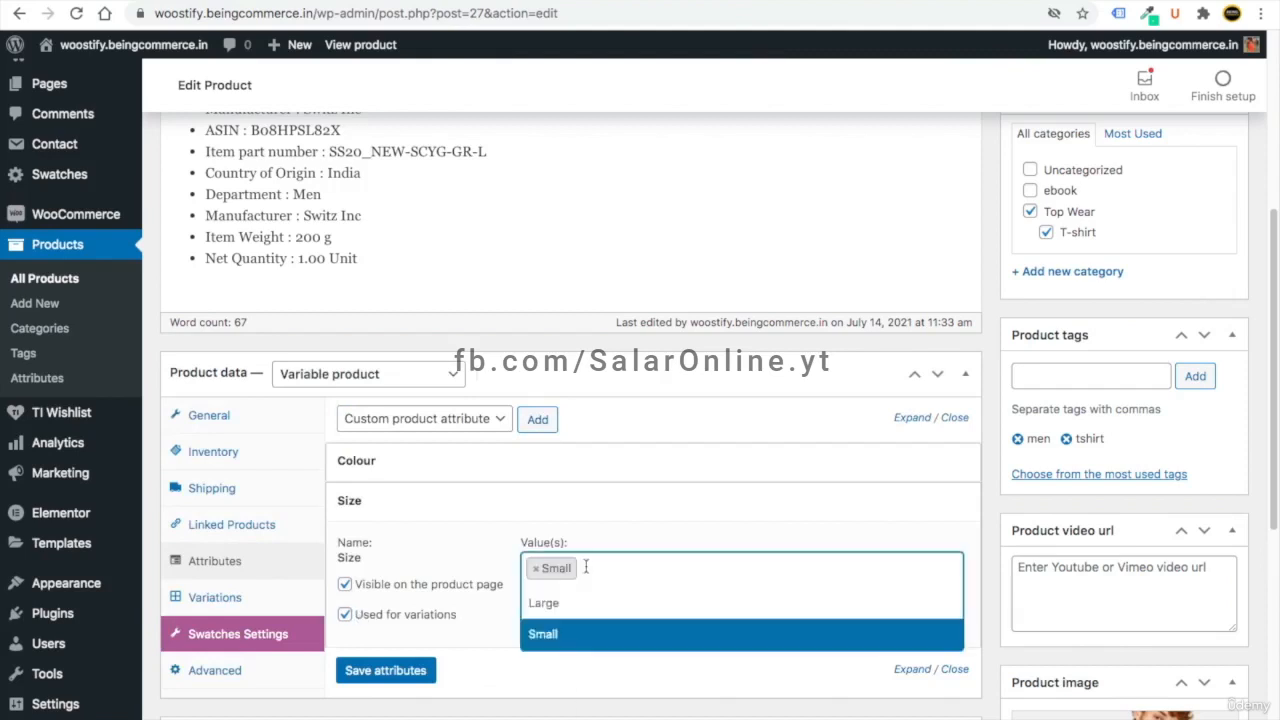
left_click(590, 606)
left_click(390, 671)
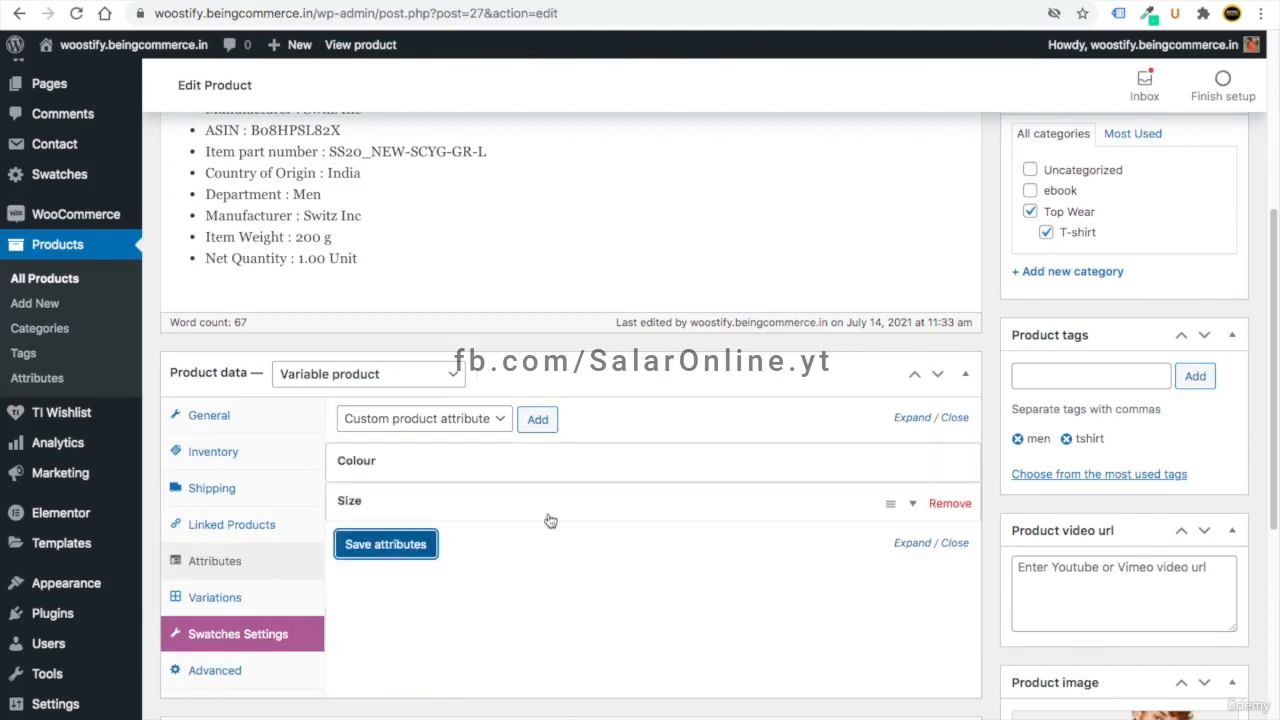
left_click(386, 545)
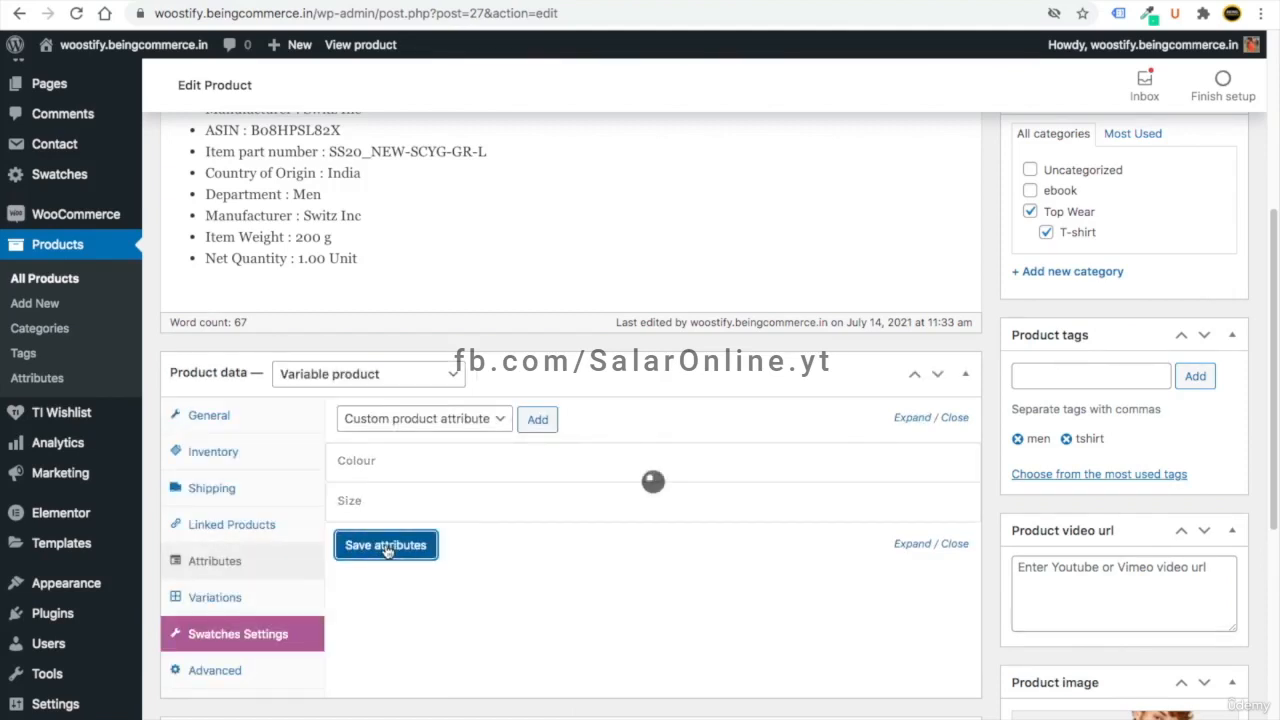
left_click(234, 597)
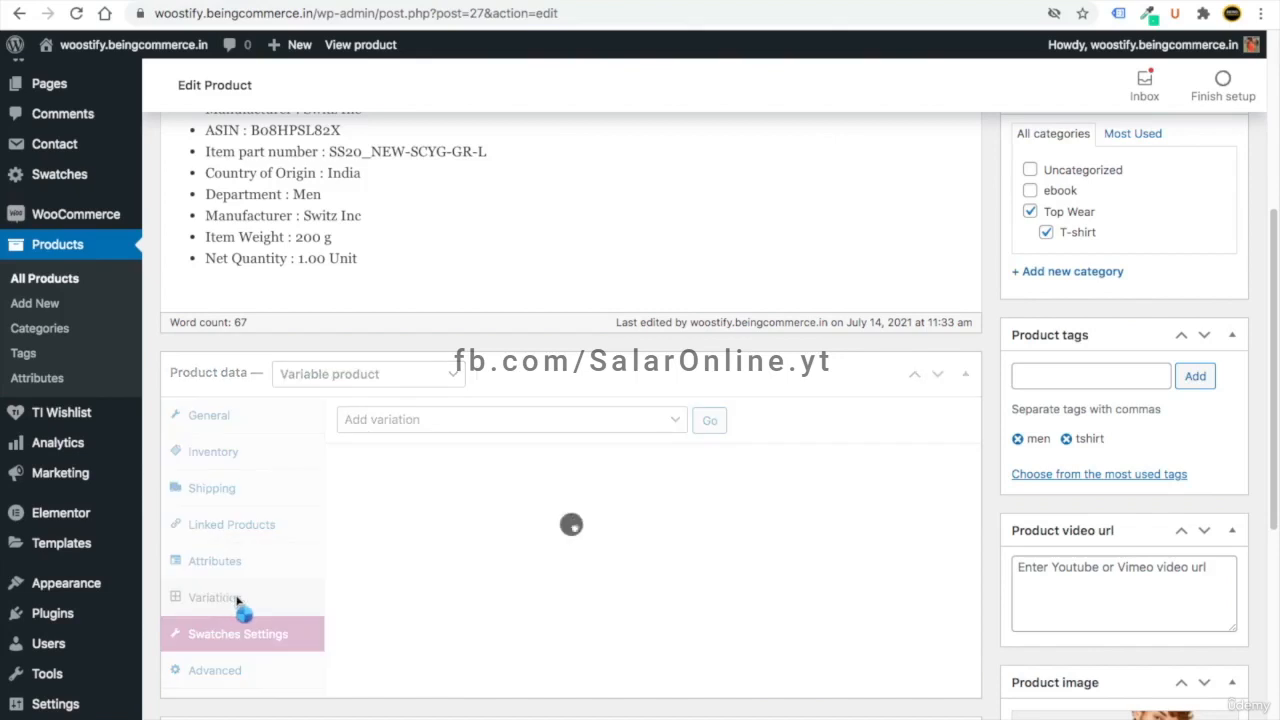
- Create variations from all attributes to get four Colour/Size combinations, then expand Black/Large variation #28
left_click(497, 426)
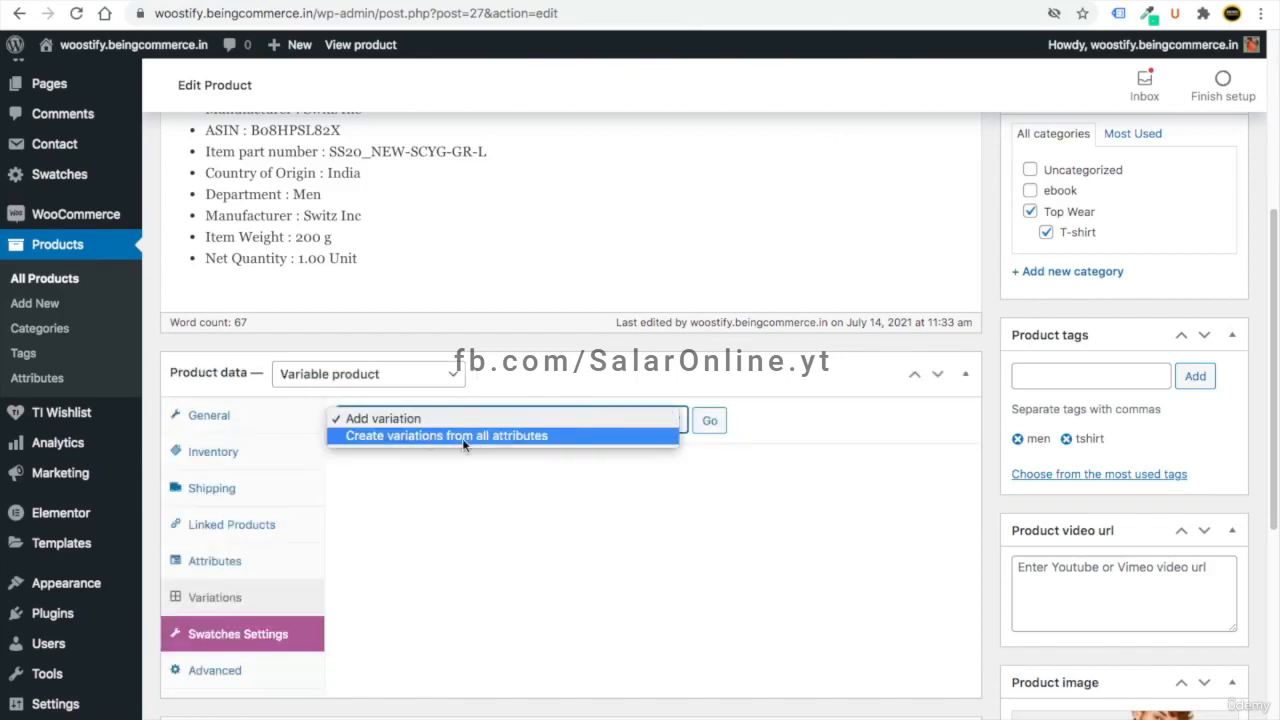
left_click(463, 437)
left_click(708, 423)
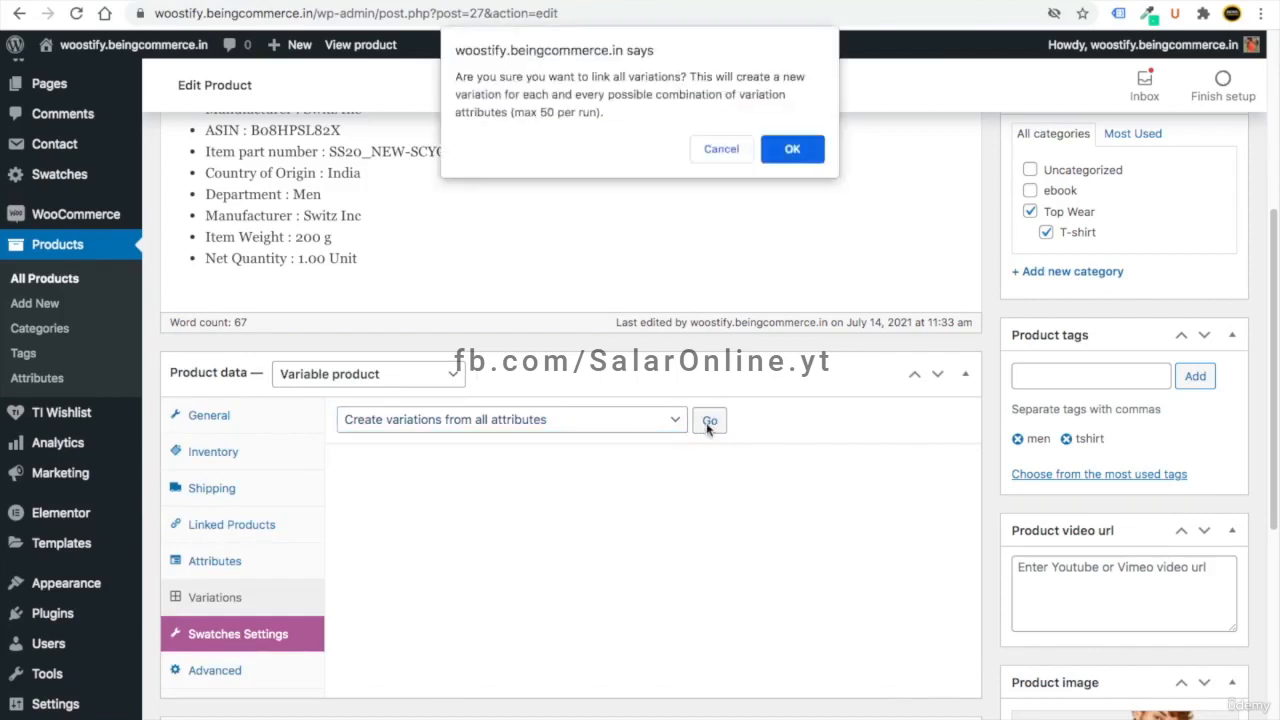
left_click(798, 152)
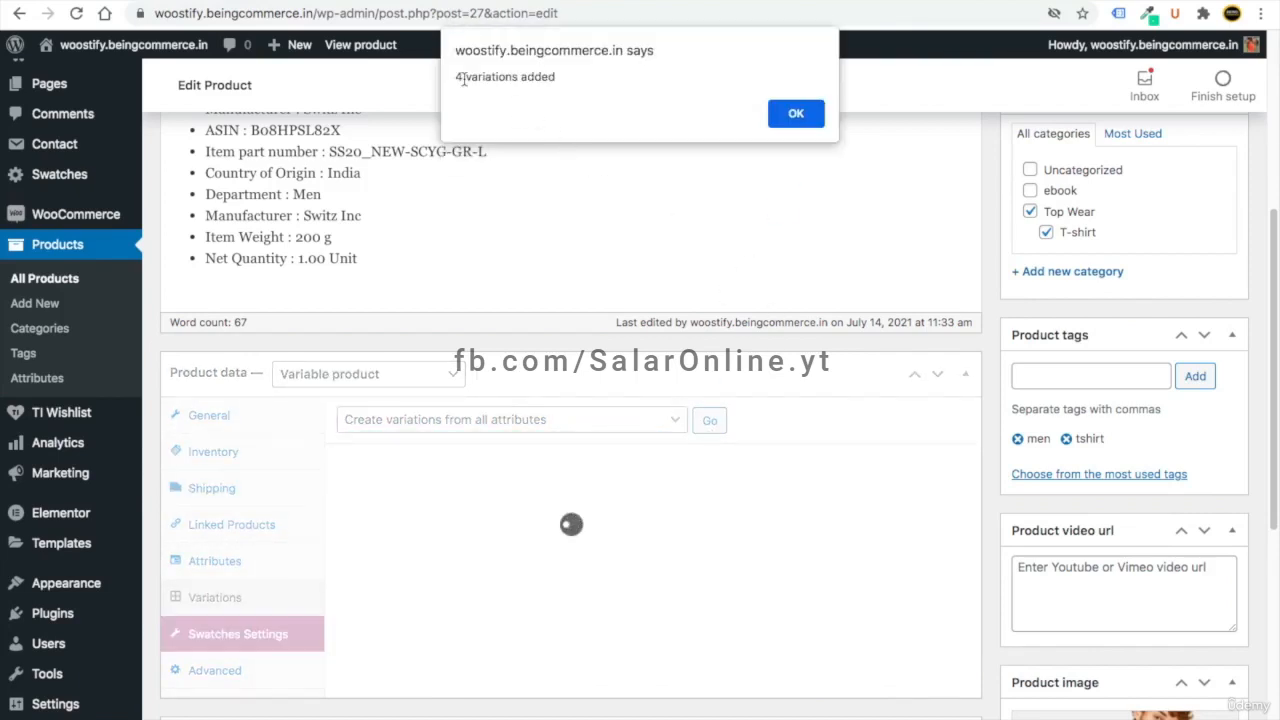
left_click(794, 115)
scroll(615, 355, "down", 3)
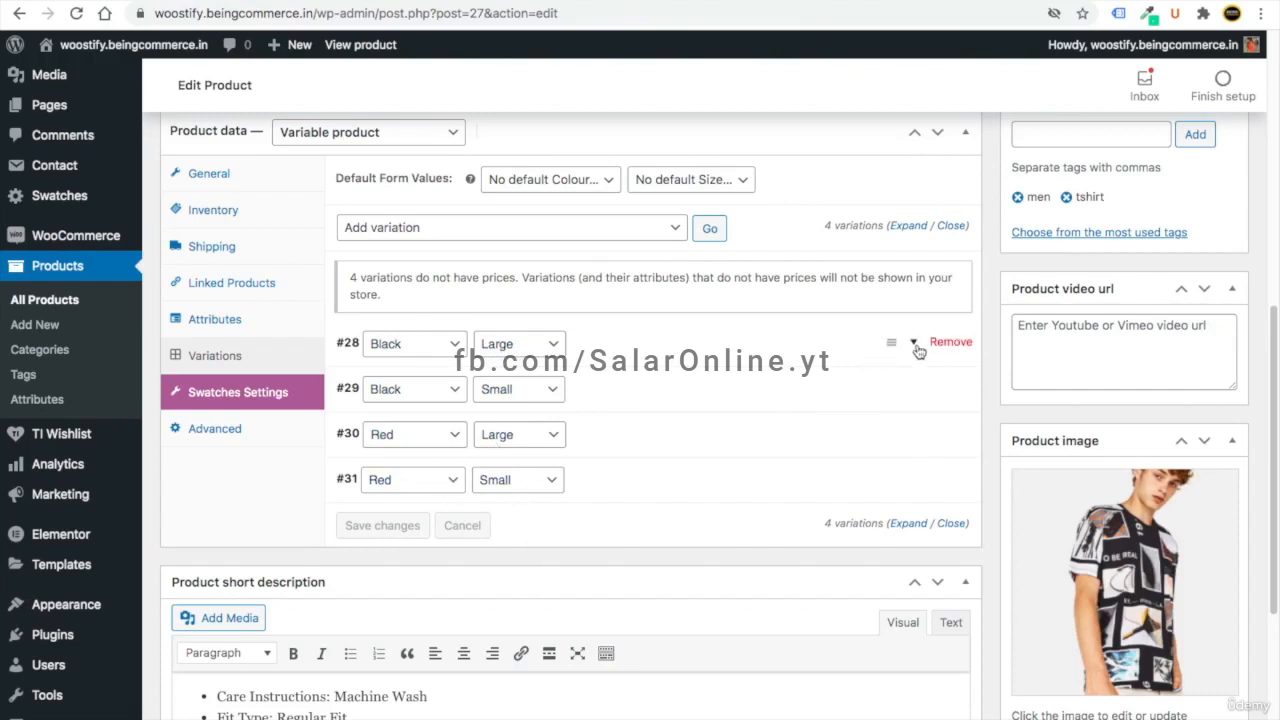
left_click(914, 344)
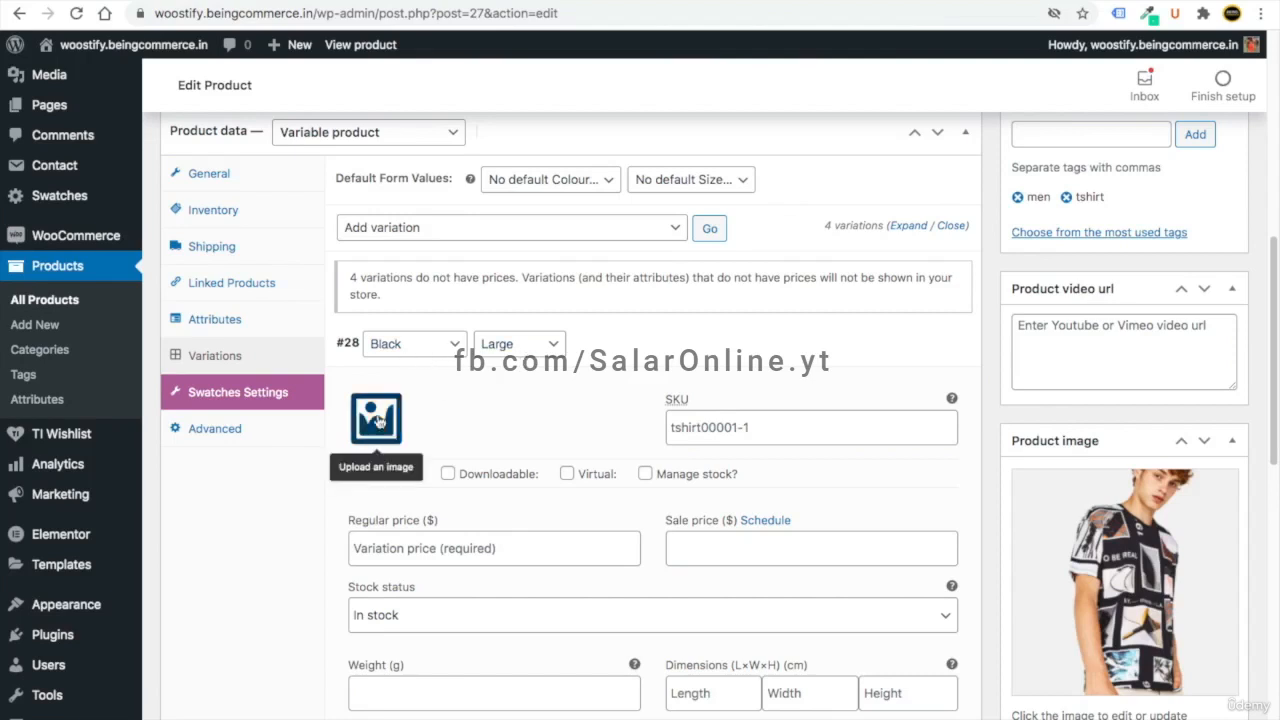
- Give Black/Large variation #28 the t-shirt library photo and a regular price of 10
left_click(376, 420)
left_click(408, 279)
left_click(1163, 706)
left_click(425, 401)
type("10")
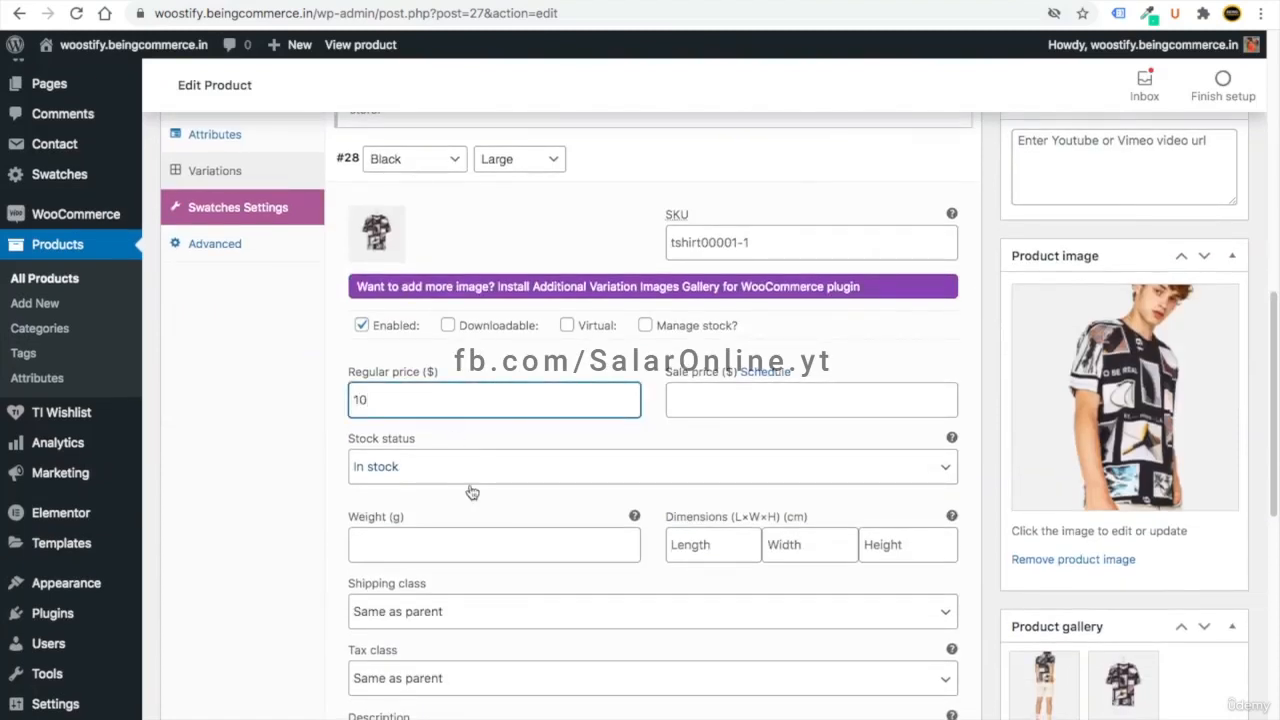
scroll(545, 509, "down", 1)
scroll(785, 450, "down", 2)
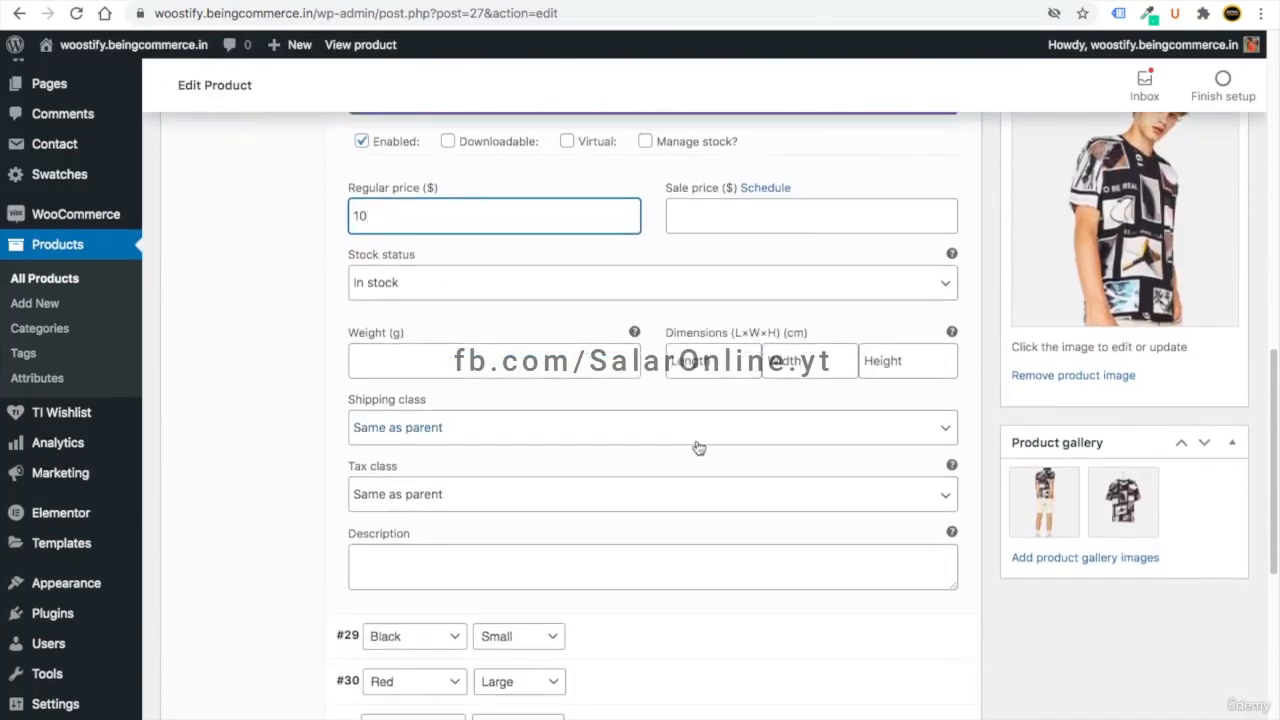
scroll(690, 440, "up", 1)
left_click(526, 330)
scroll(560, 400, "down", 1)
scroll(700, 460, "up", 3)
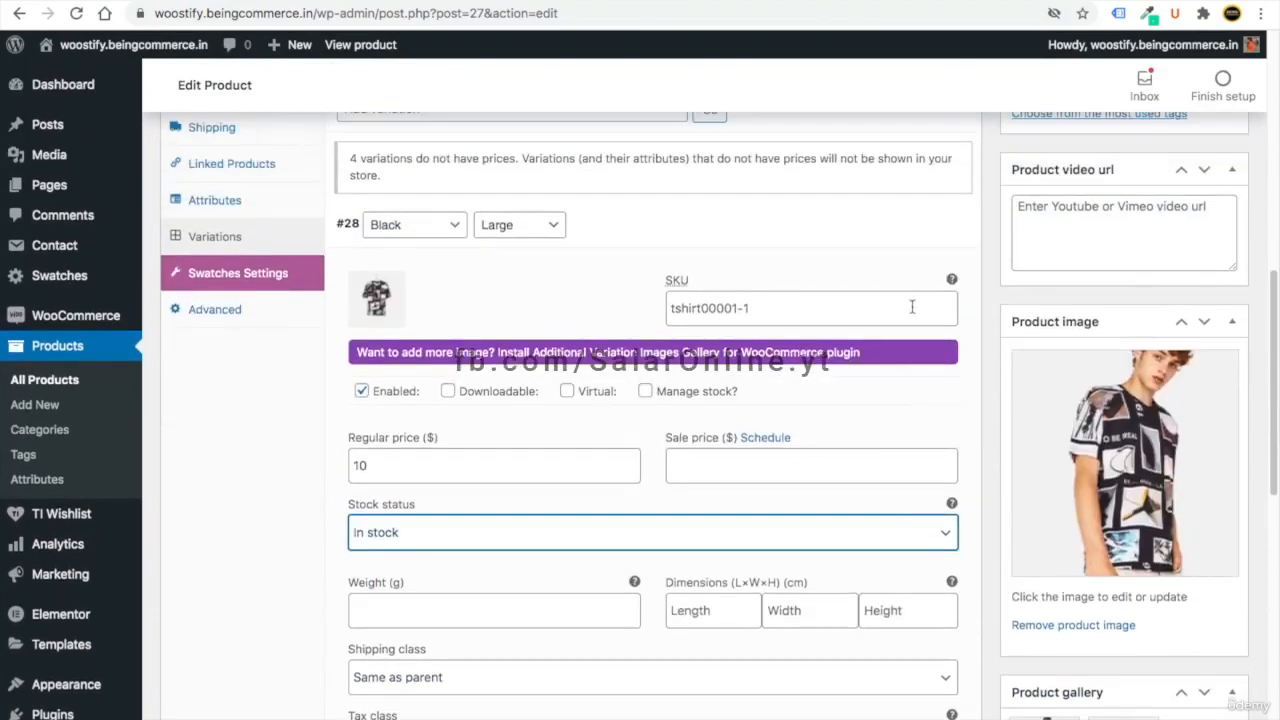
left_click(914, 230)
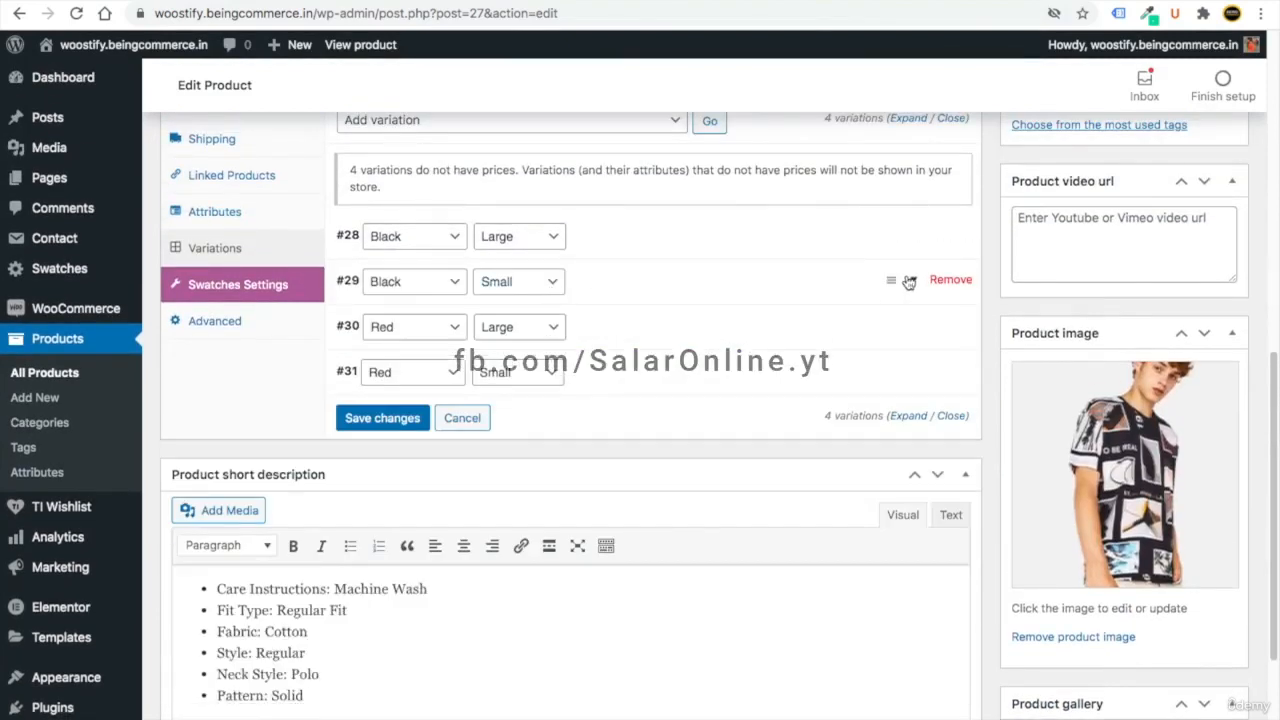
- Give the Black/Small variation the 2-1.jpg printed shirt photo and a regular price of 9
left_click(909, 273)
left_click(372, 360)
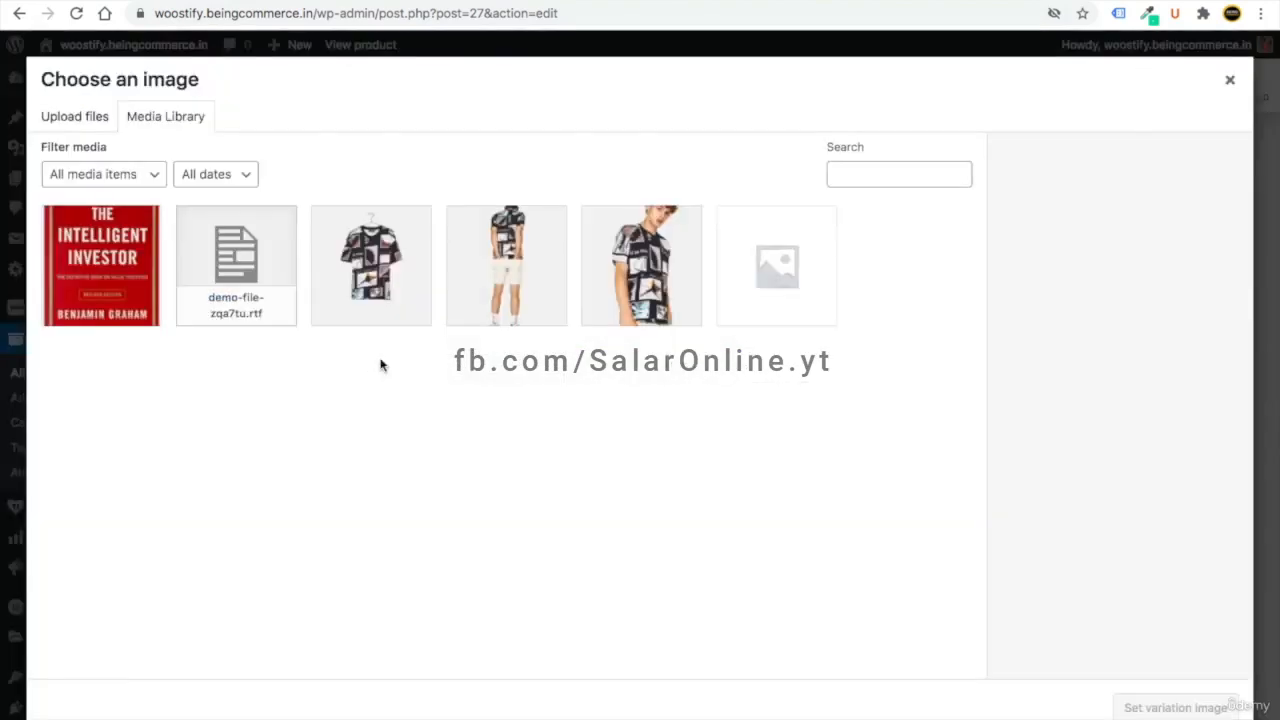
left_click(674, 251)
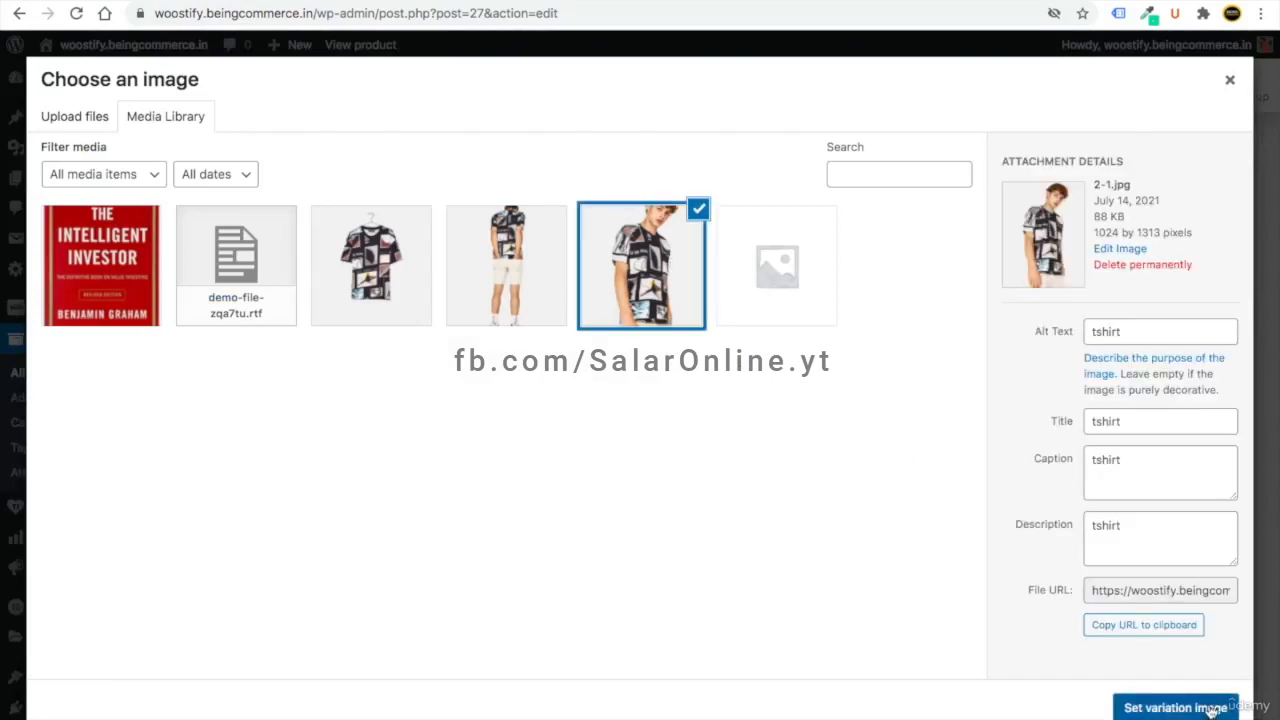
left_click(1174, 707)
scroll(366, 477, "down", 1)
left_click(371, 483)
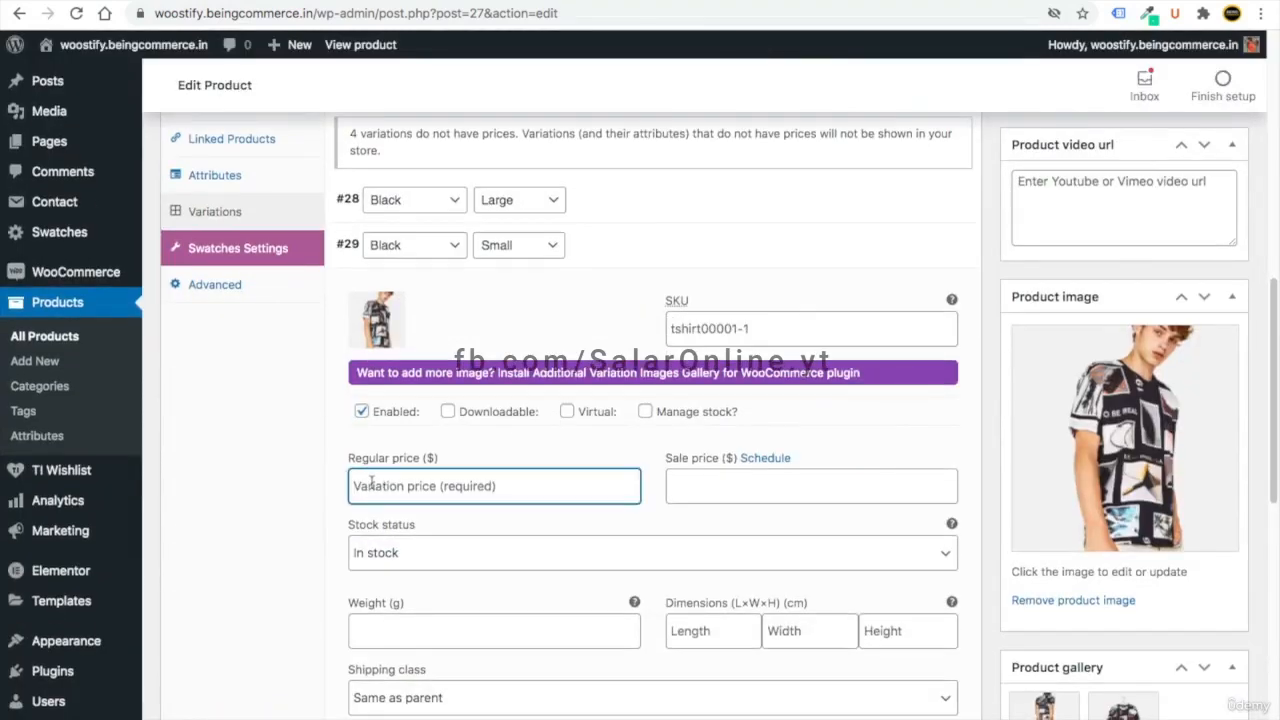
type("9")
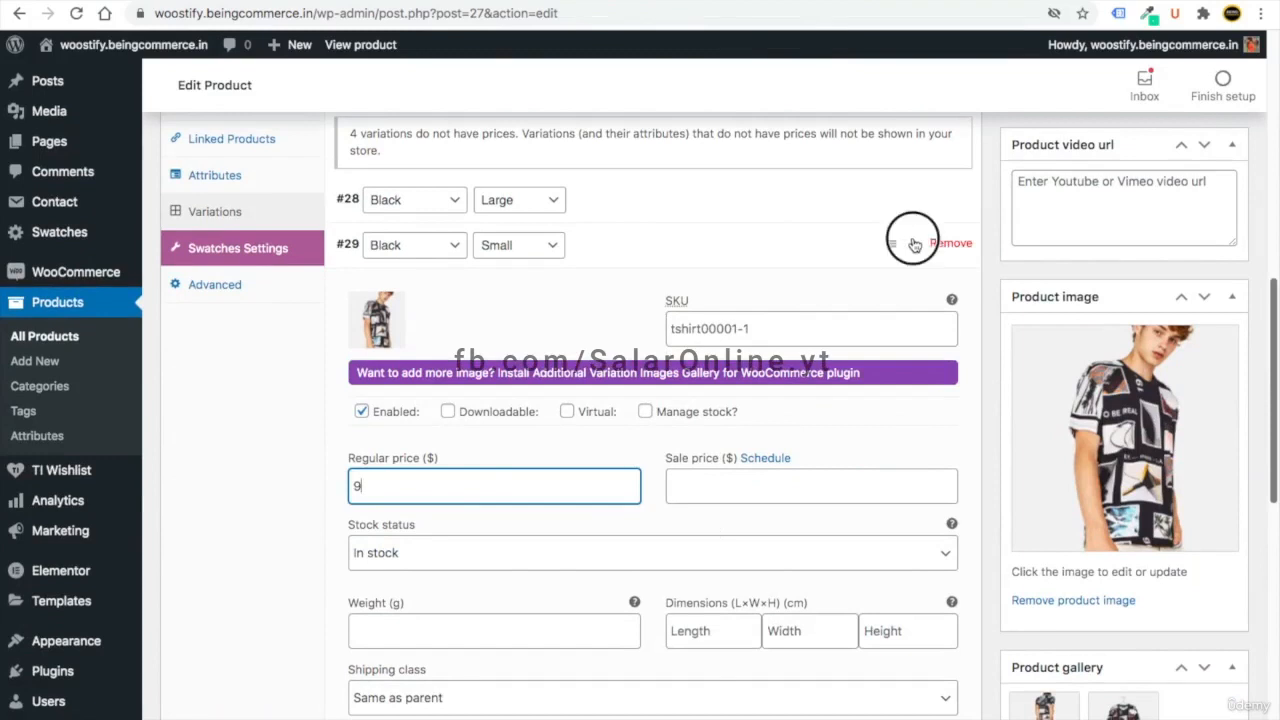
left_click(912, 244)
- Upload the 7-1.jpg red shirt photo for the Red/Large variation and price it at 8
left_click(915, 294)
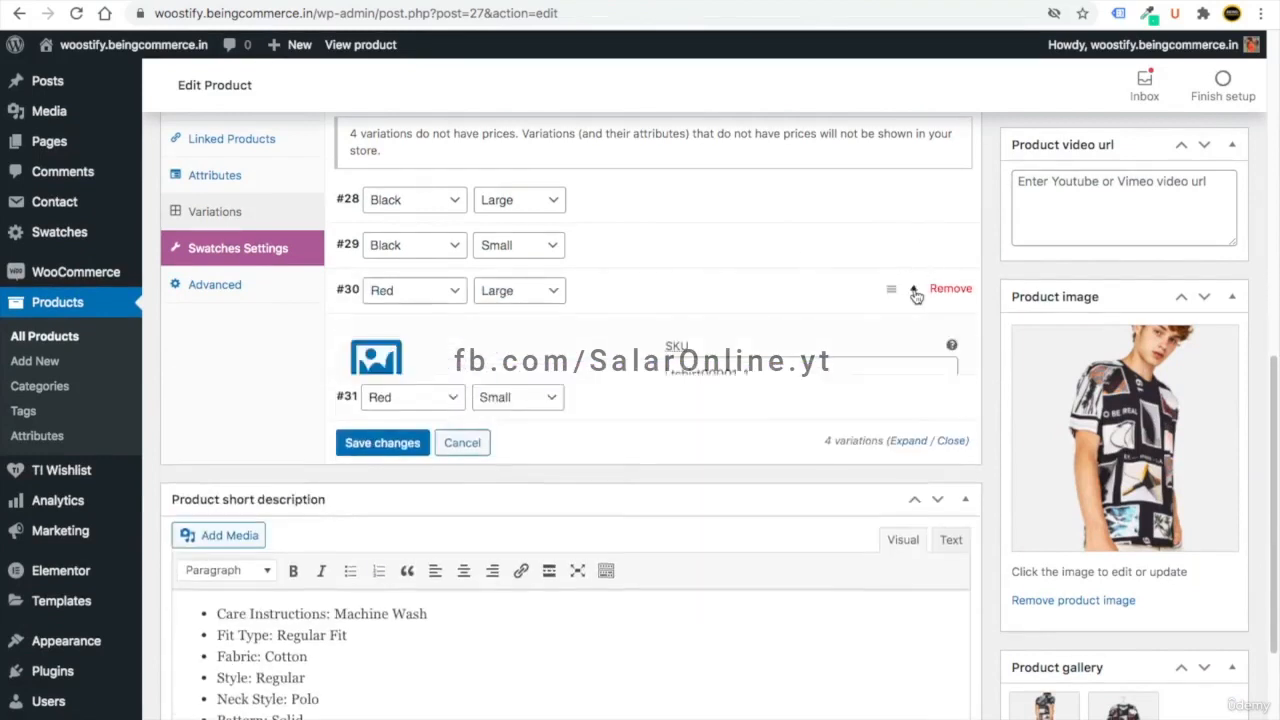
scroll(600, 350, "down", 1)
left_click(378, 355)
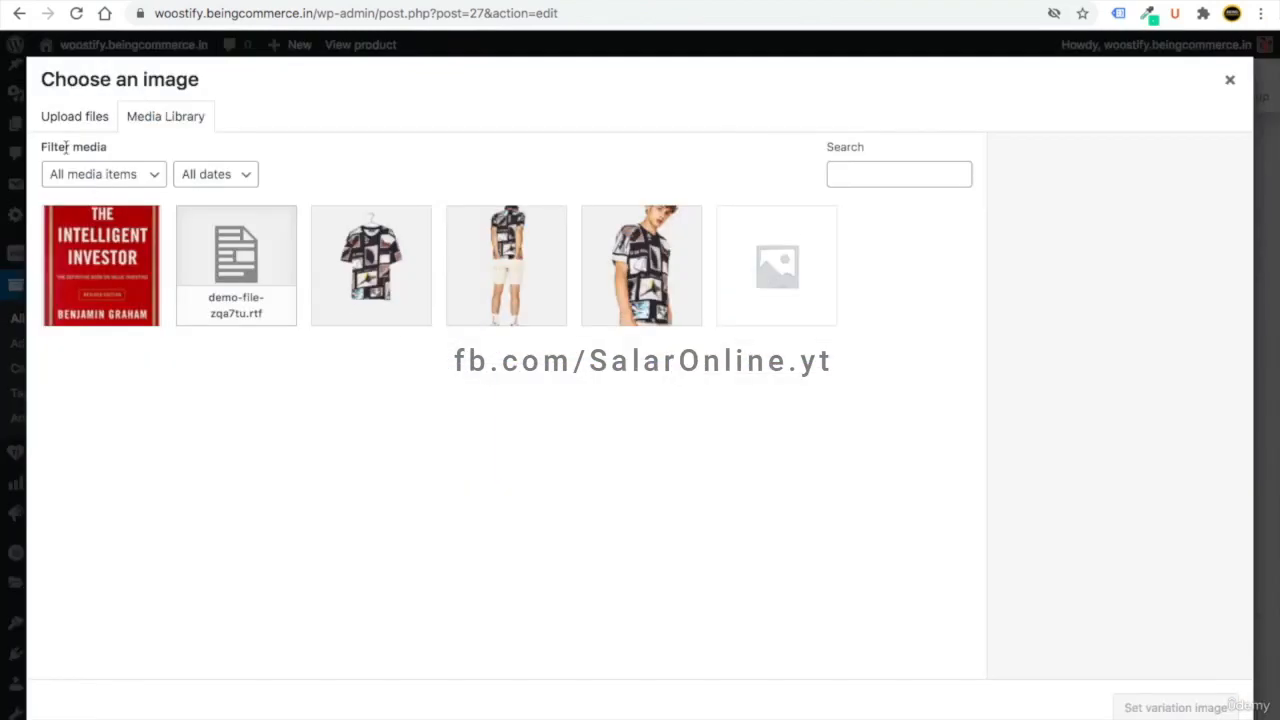
left_click(74, 116)
left_click(652, 410)
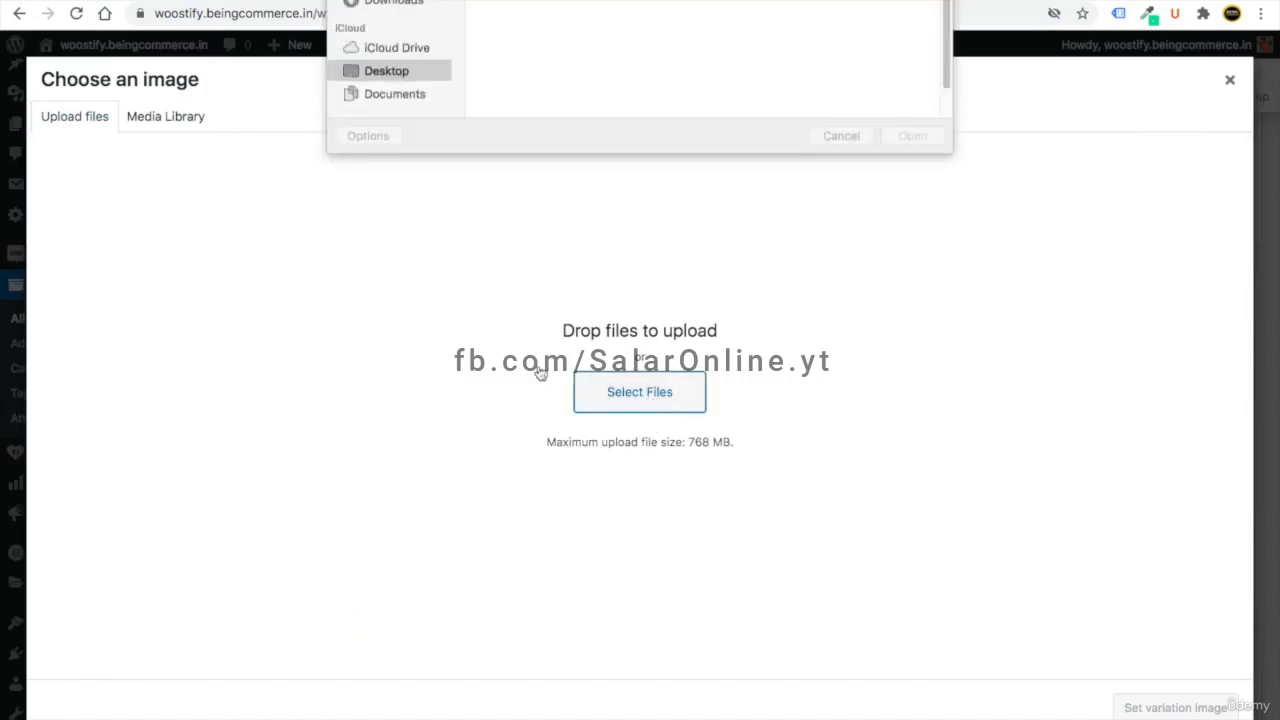
scroll(640, 229, "down", 5)
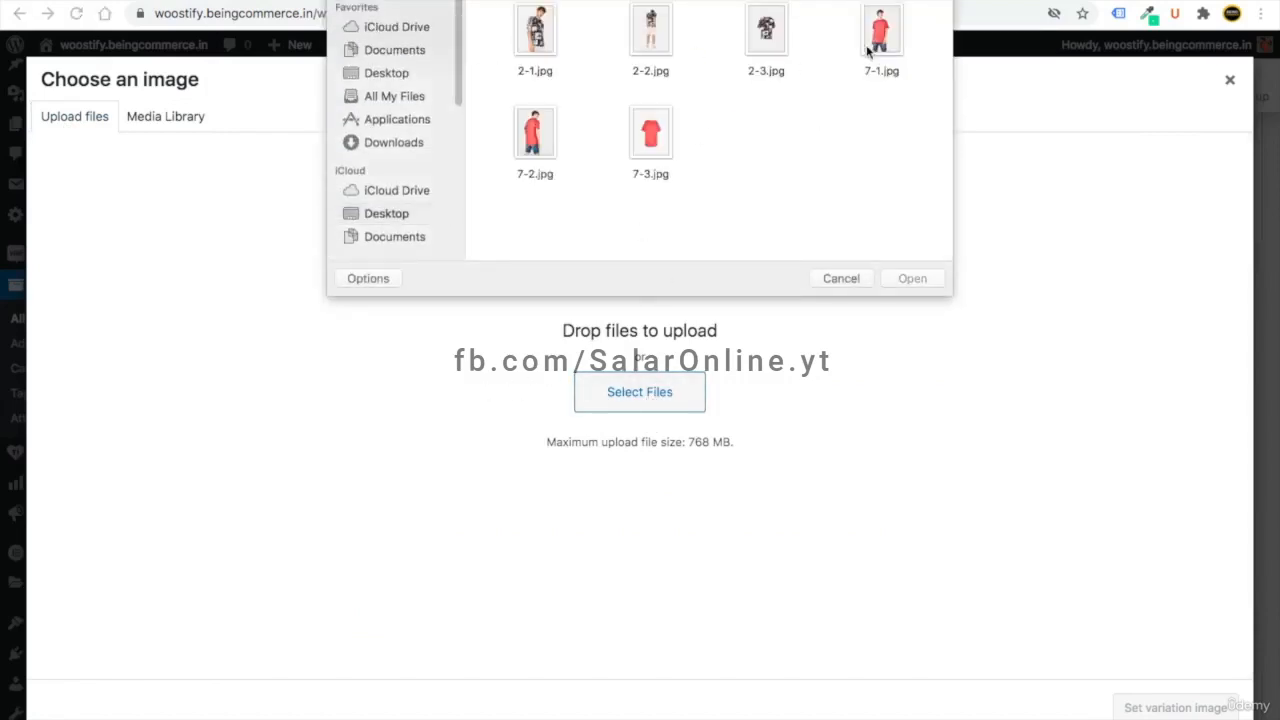
double_click(877, 30)
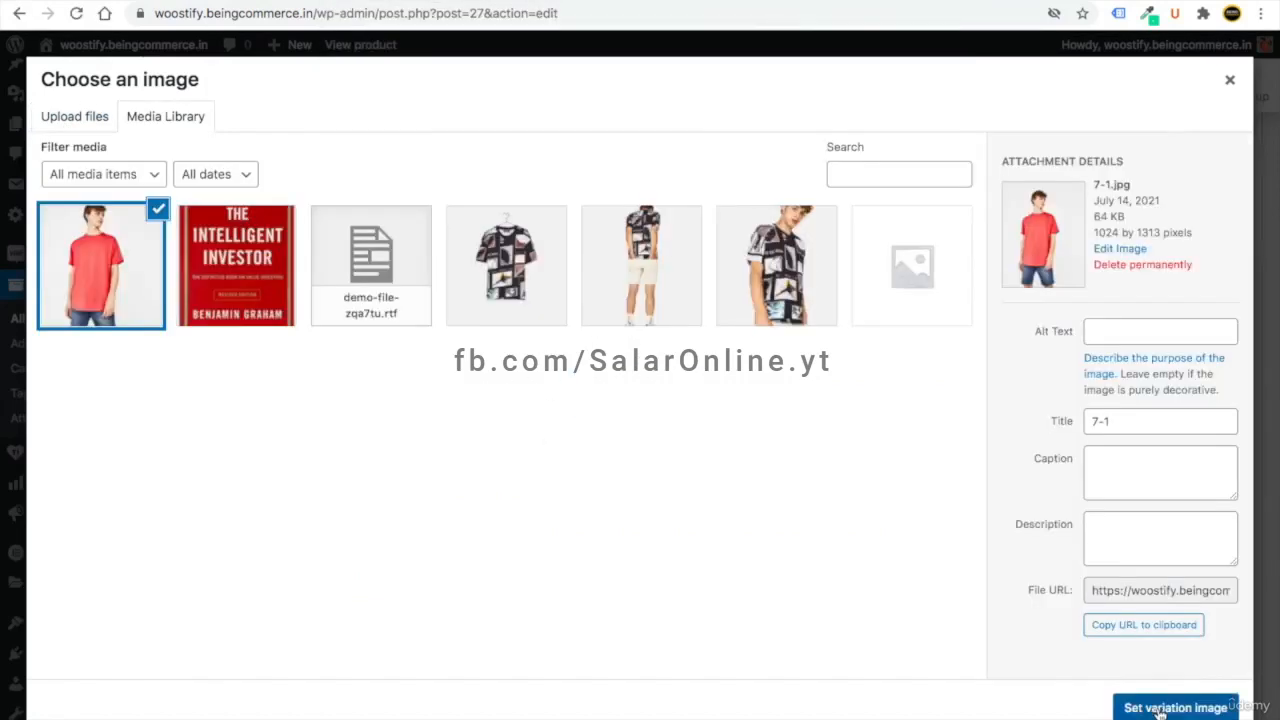
left_click(1162, 708)
left_click(424, 512)
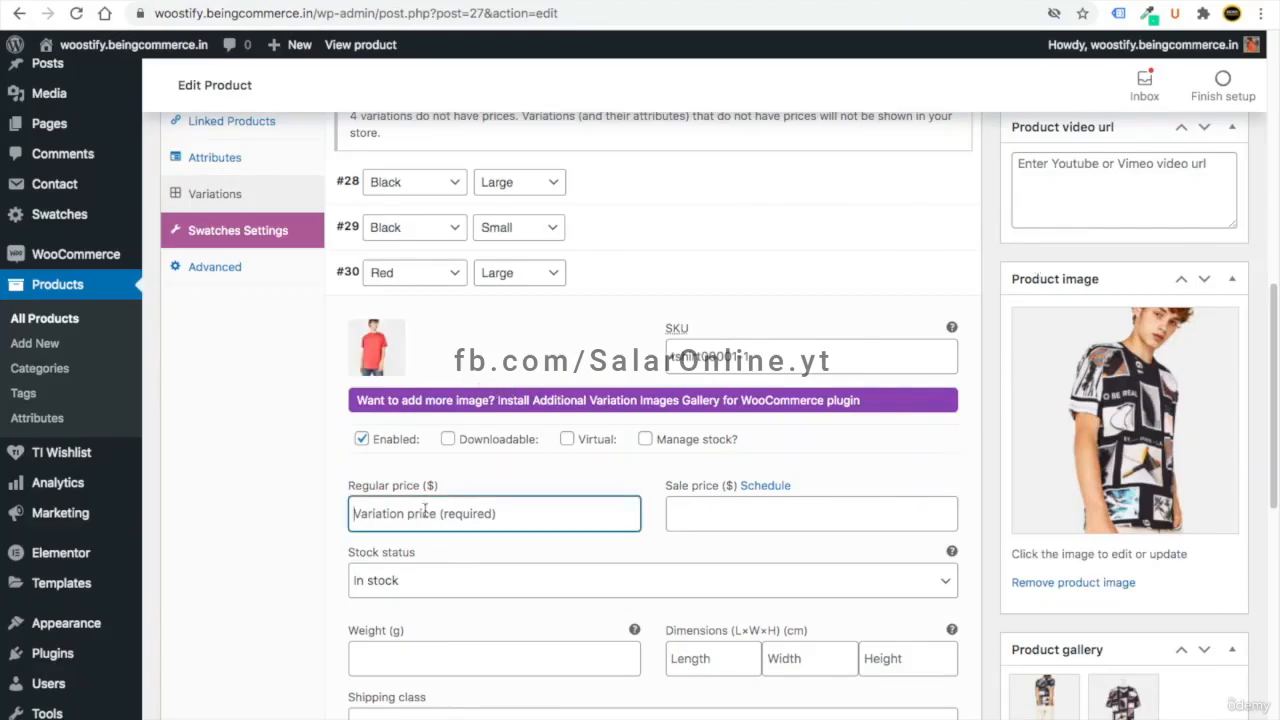
type("8")
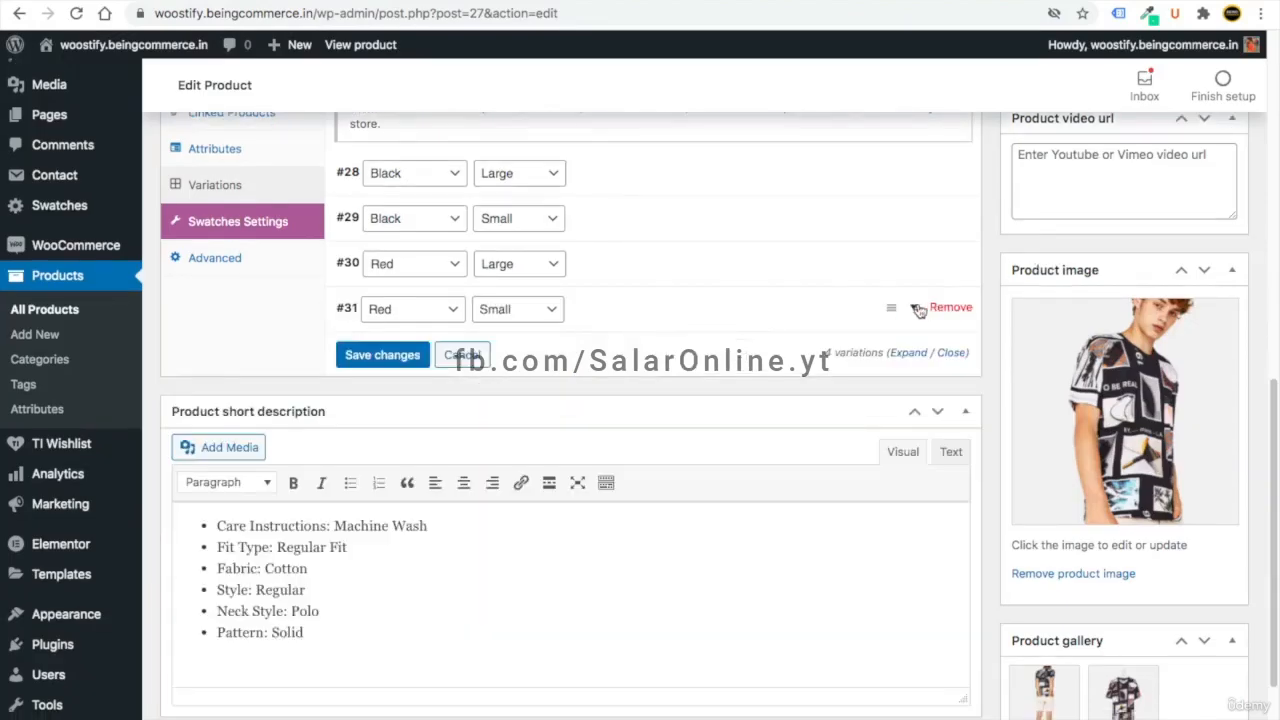
- Give the Red/Small variation the 7-1.jpg red shirt photo and a regular price of 7
left_click(895, 308)
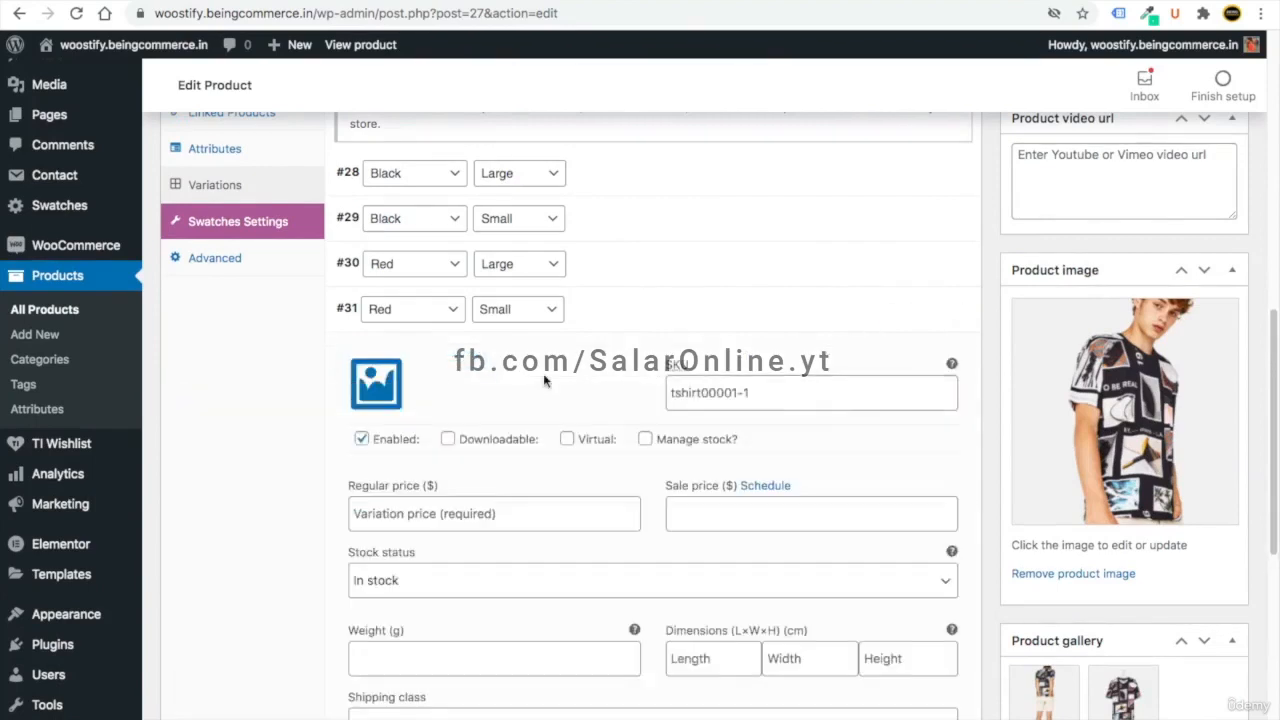
left_click(376, 383)
left_click(101, 266)
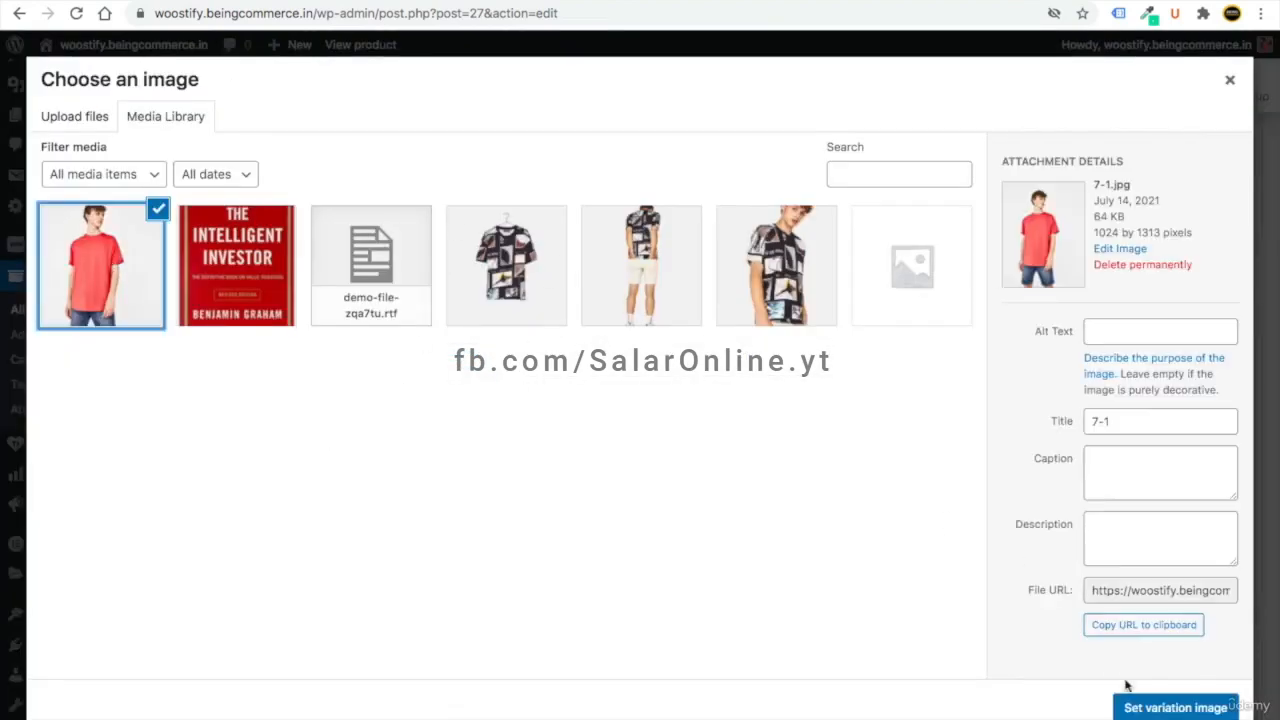
left_click(1160, 707)
scroll(590, 487, "down", 2)
left_click(362, 487)
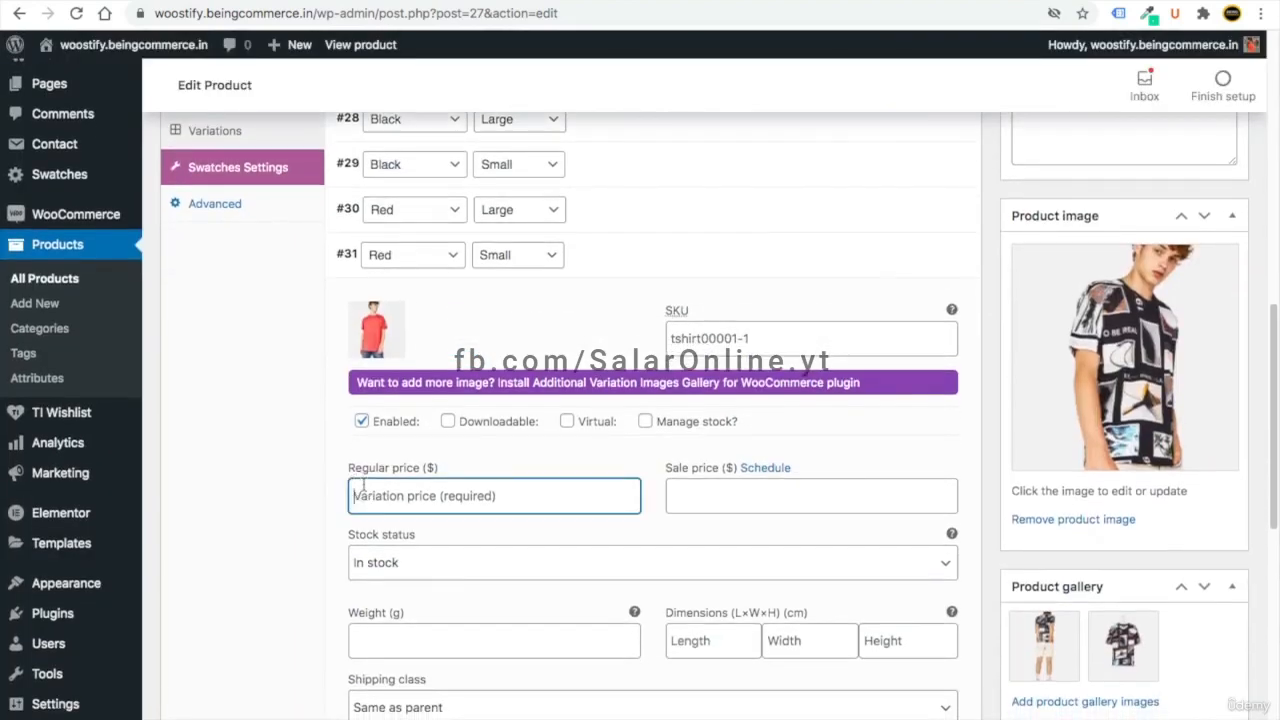
type("7")
left_click(896, 265)
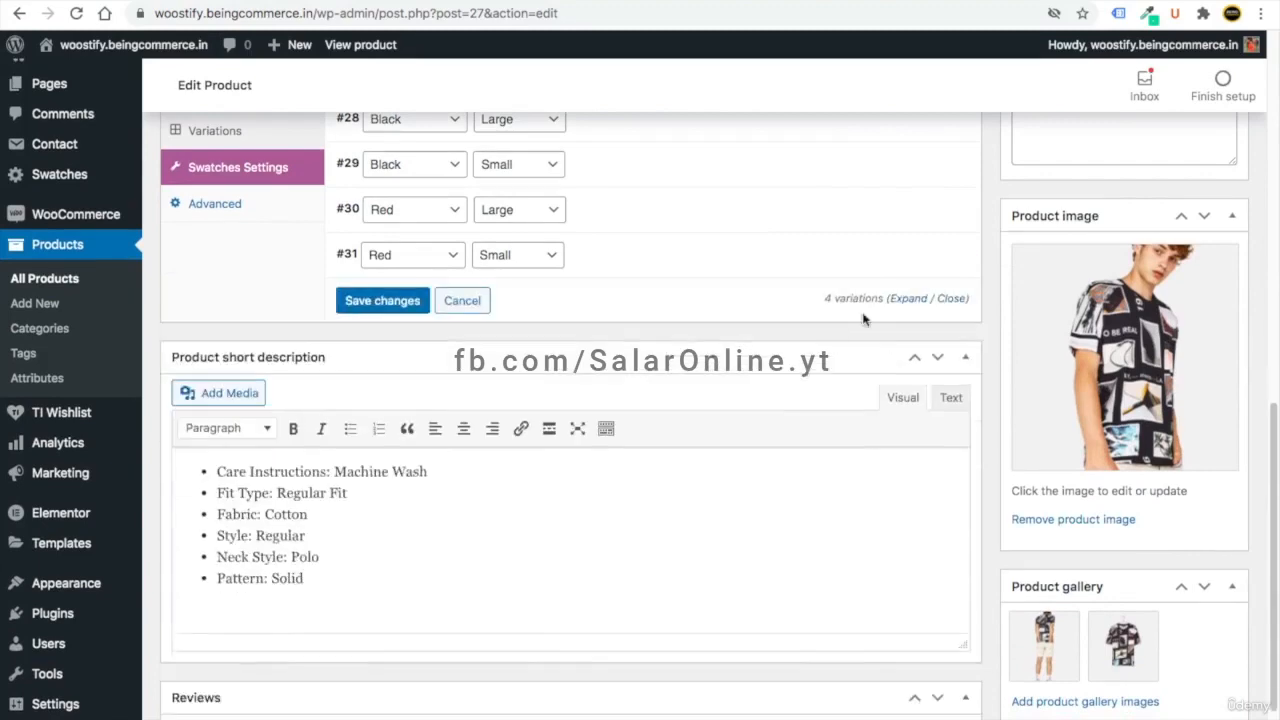
scroll(856, 358, "up", 5)
scroll(946, 384, "down", 3)
- Save the variations, update the product, and reload its store page
left_click(378, 531)
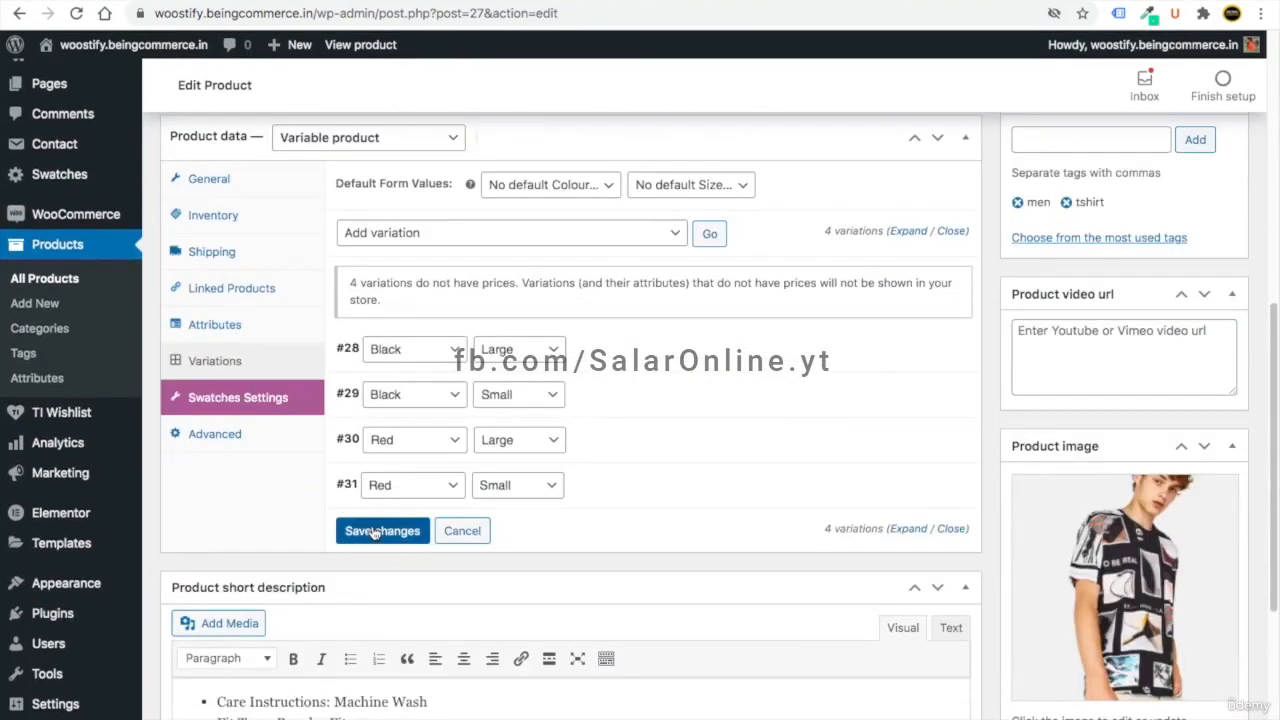
scroll(620, 516, "up", 10)
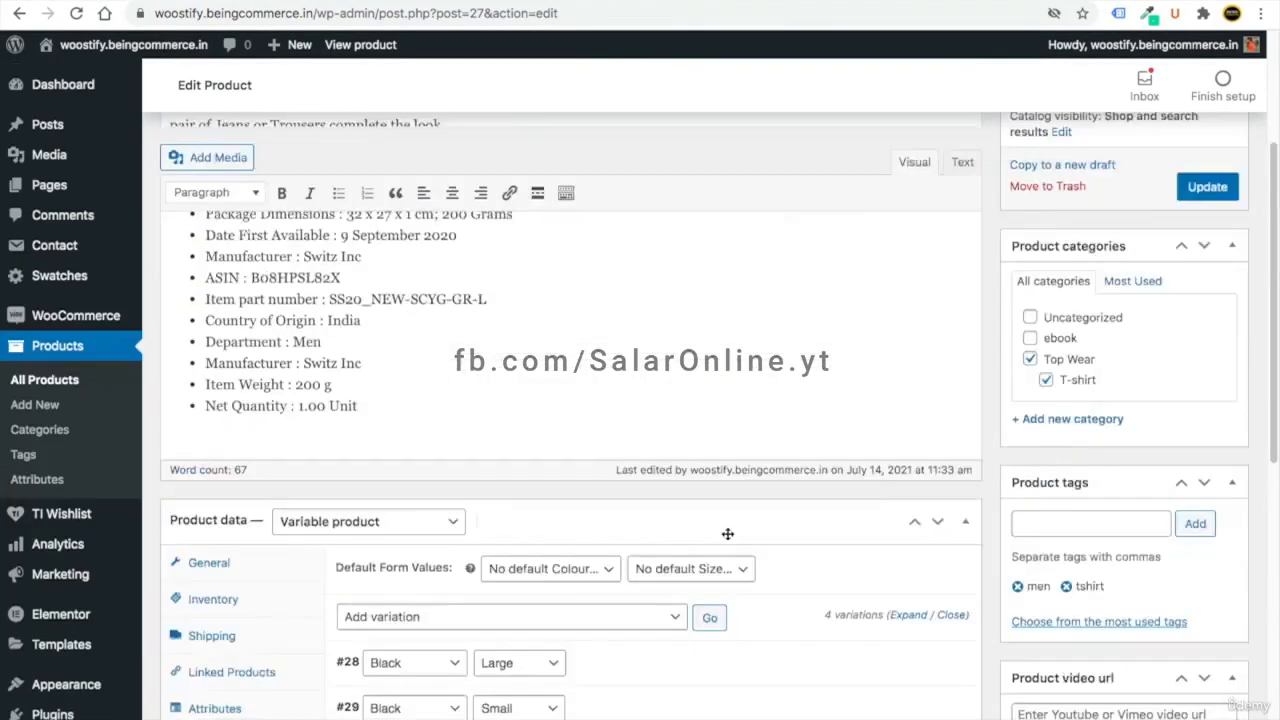
left_click(1207, 375)
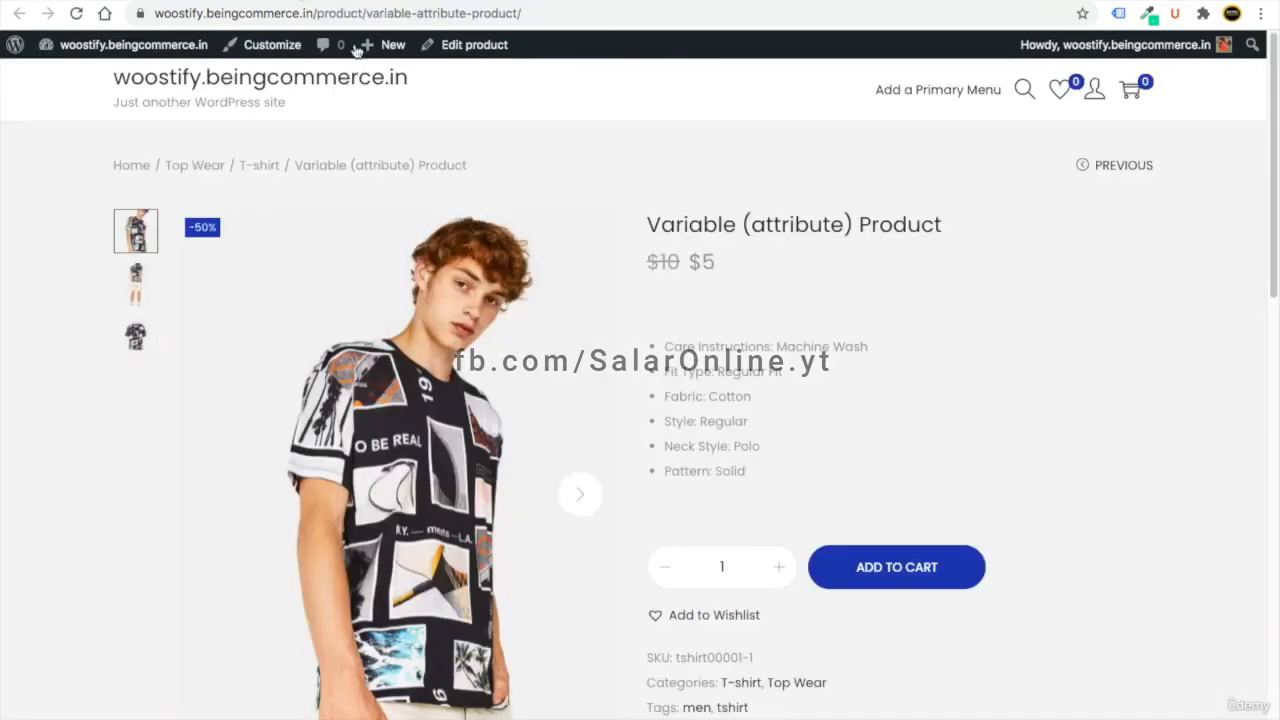
left_click(77, 14)
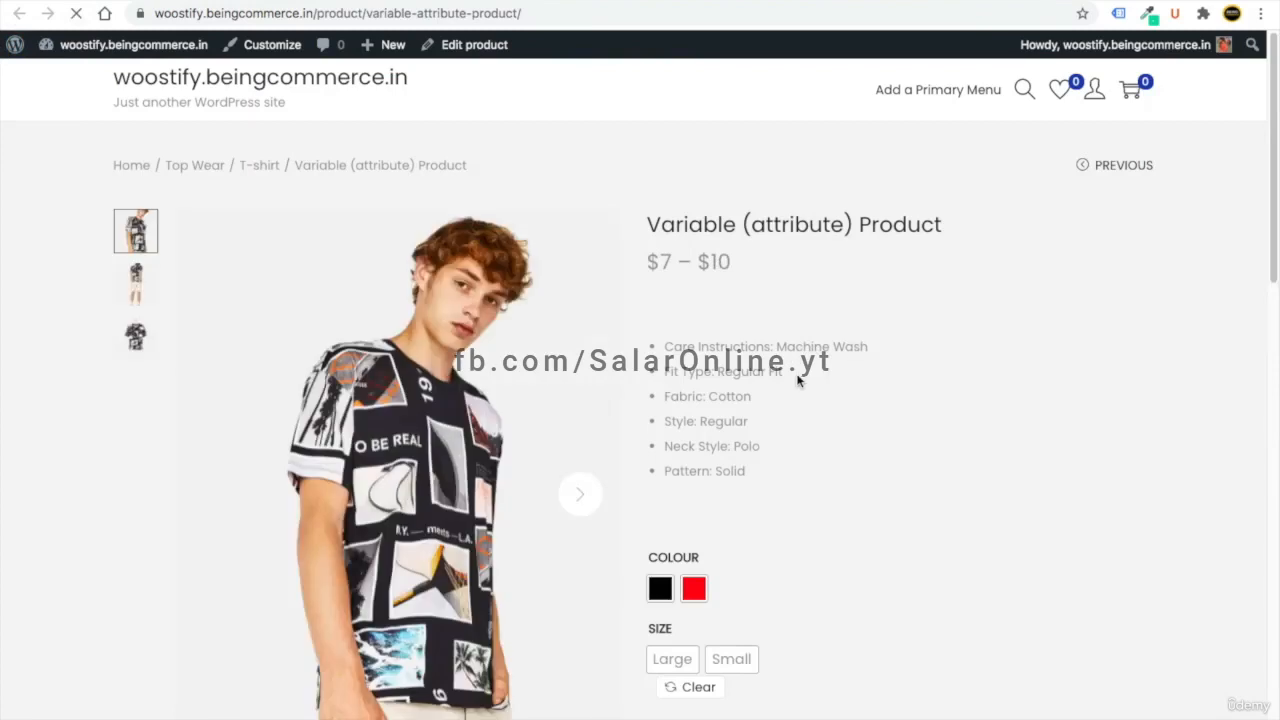
- On the store page, try Red/Large, then check that Black/Small shows $9
scroll(800, 372, "down", 2)
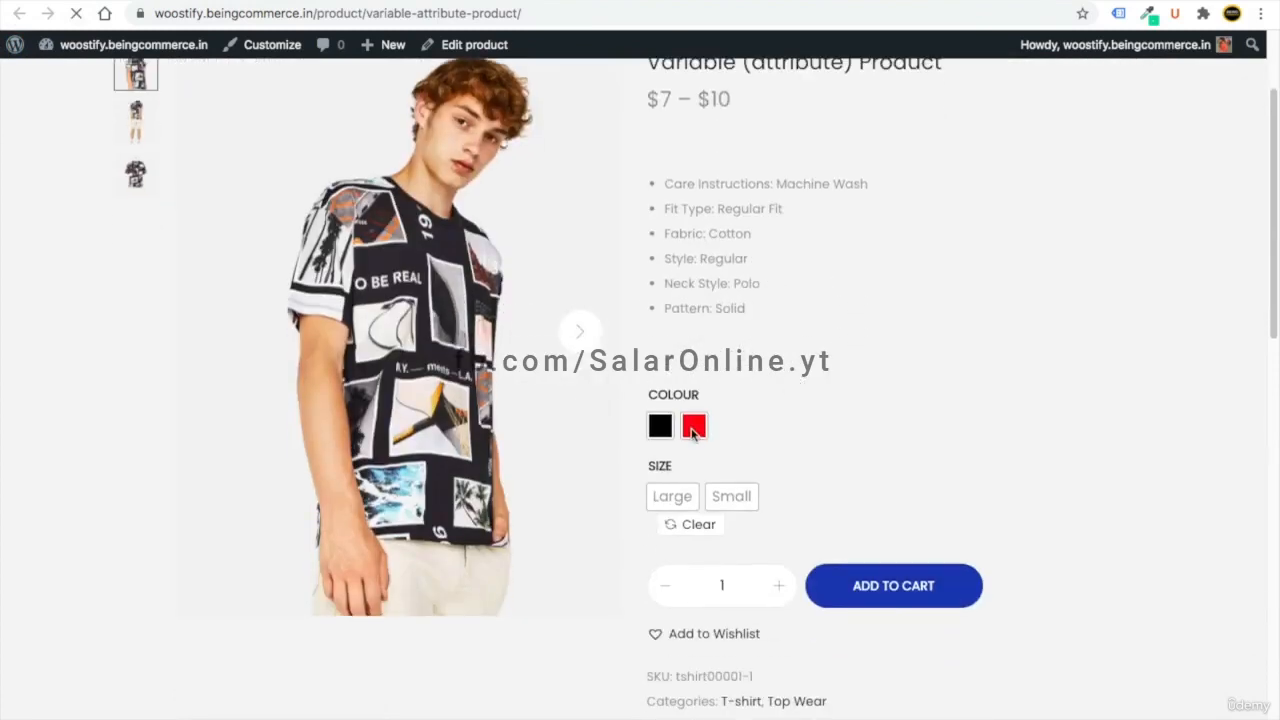
left_click(697, 428)
left_click(686, 496)
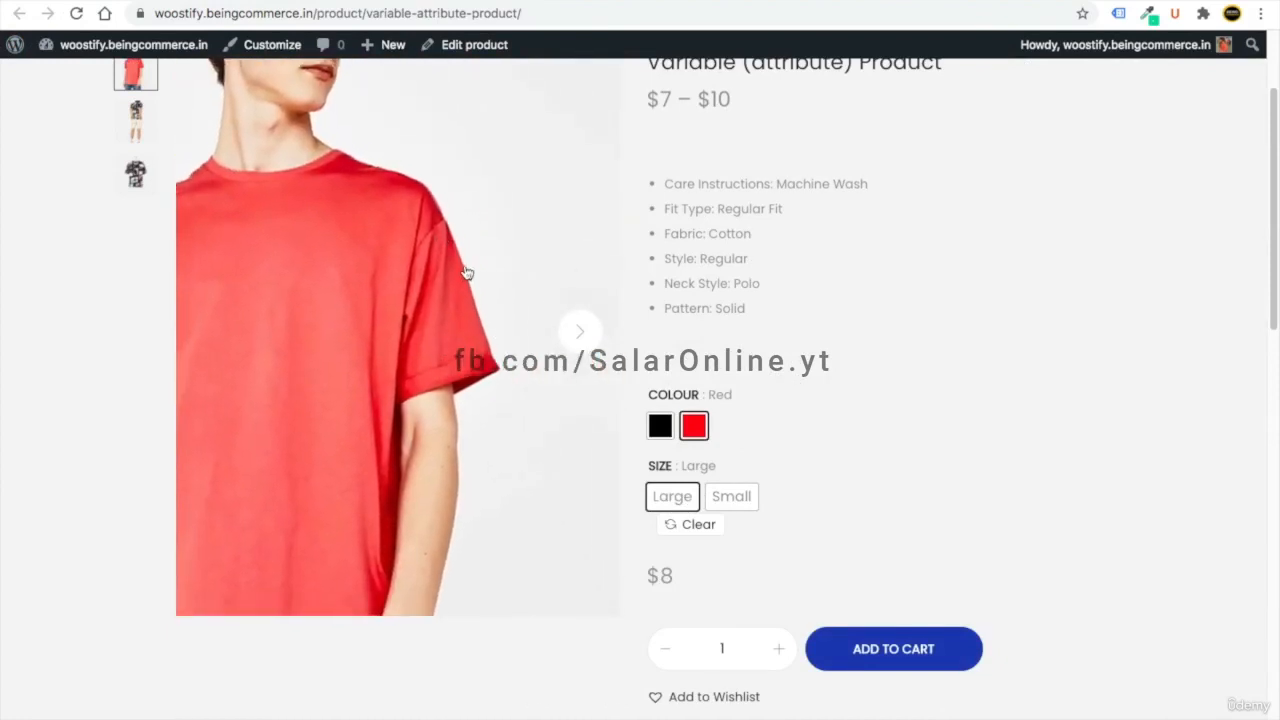
left_click(660, 428)
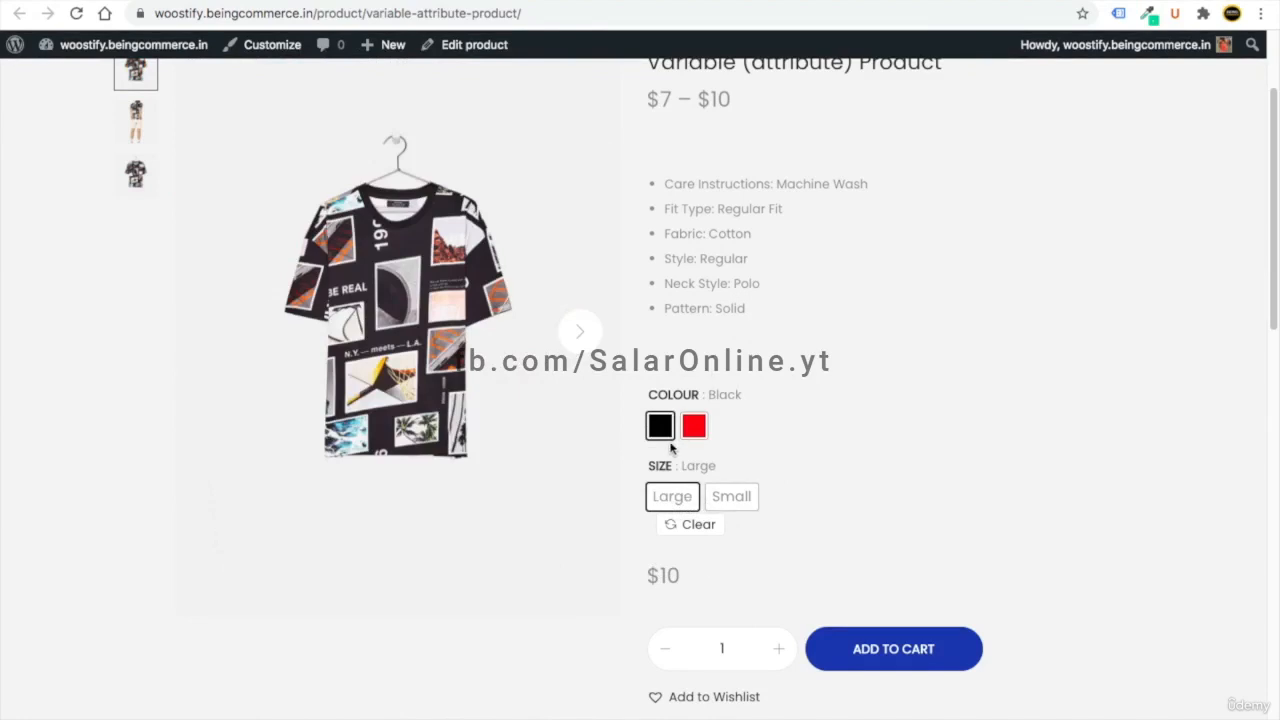
left_click(731, 496)
left_click_drag(680, 578, 634, 571)
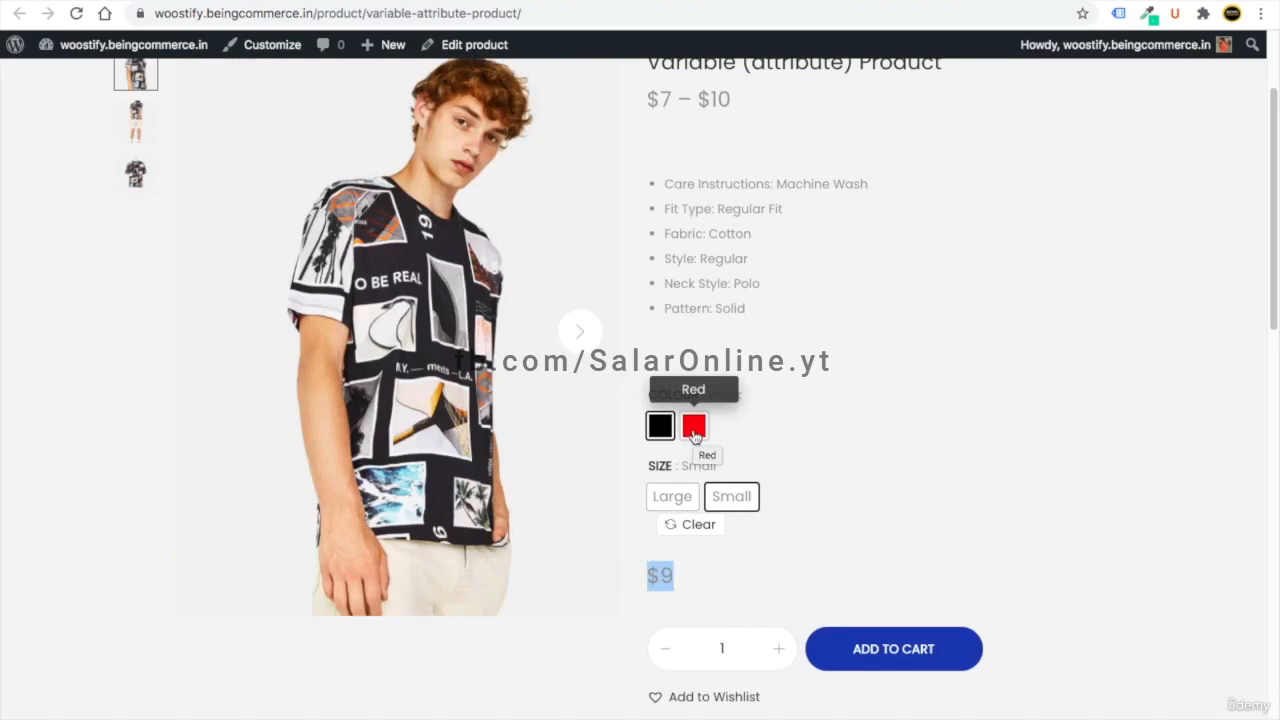
- Confirm Red/Small shows $7 and Red/Large shows $8 with the red shirt photo
left_click(694, 430)
left_click_drag(676, 584, 649, 576)
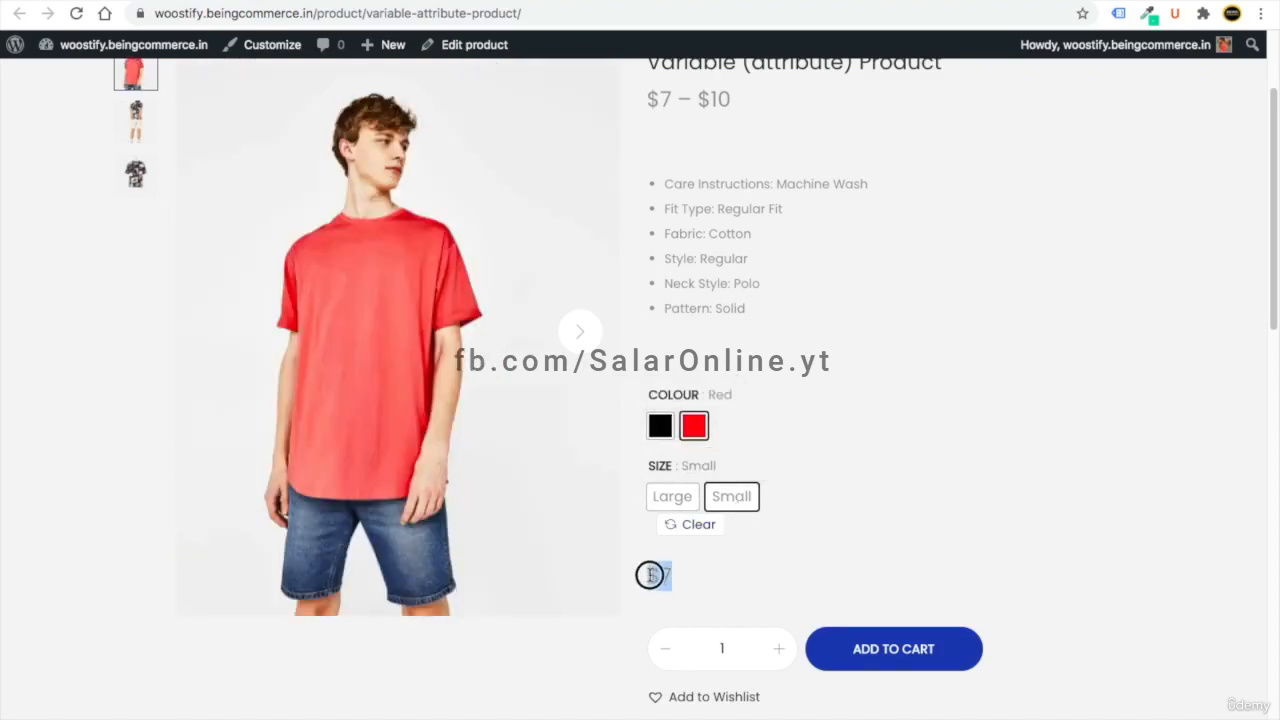
left_click(673, 498)
left_click_drag(686, 589, 646, 583)
left_click(709, 583)
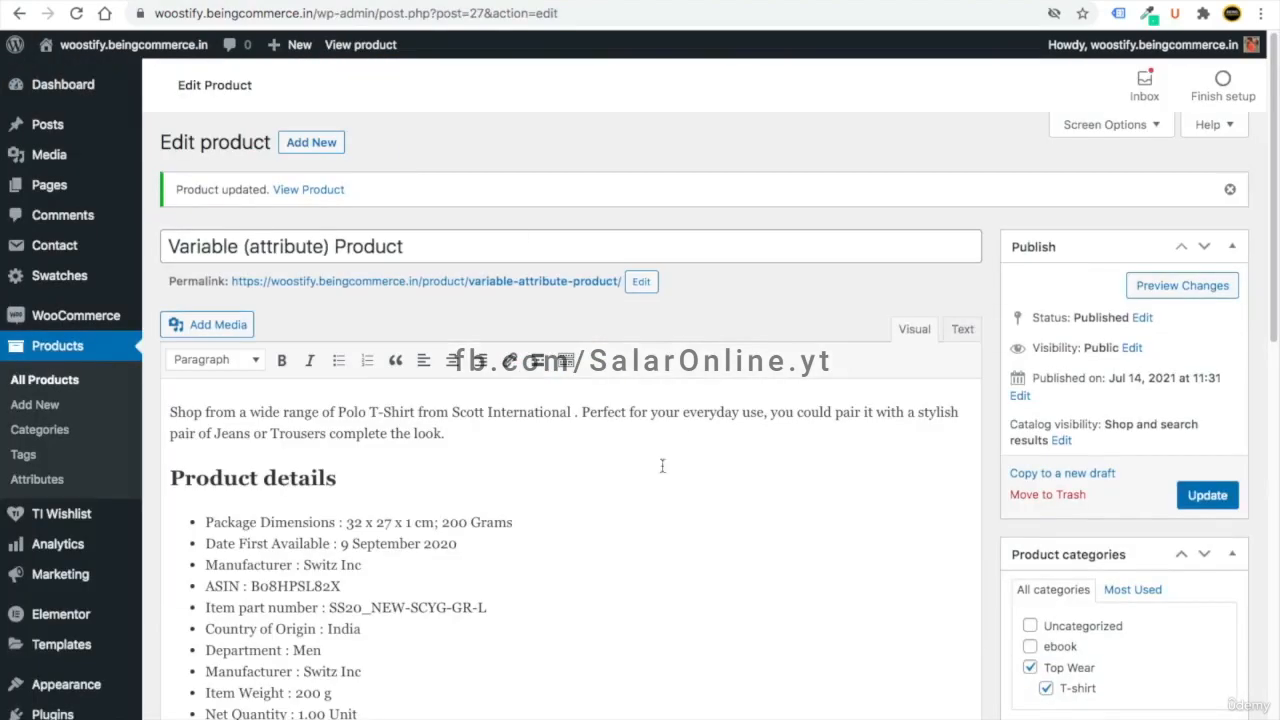
scroll(571, 503, "down", 15)
scroll(571, 503, "up", 2)
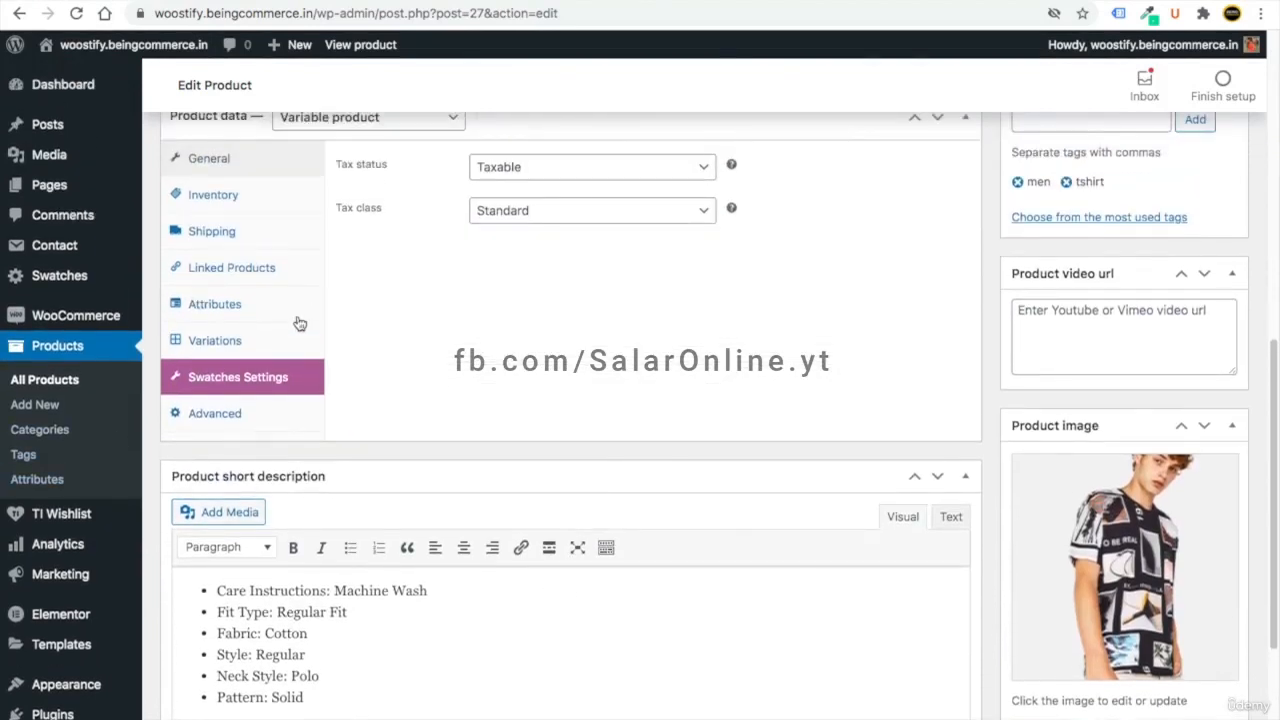
scroll(300, 323, "up", 1)
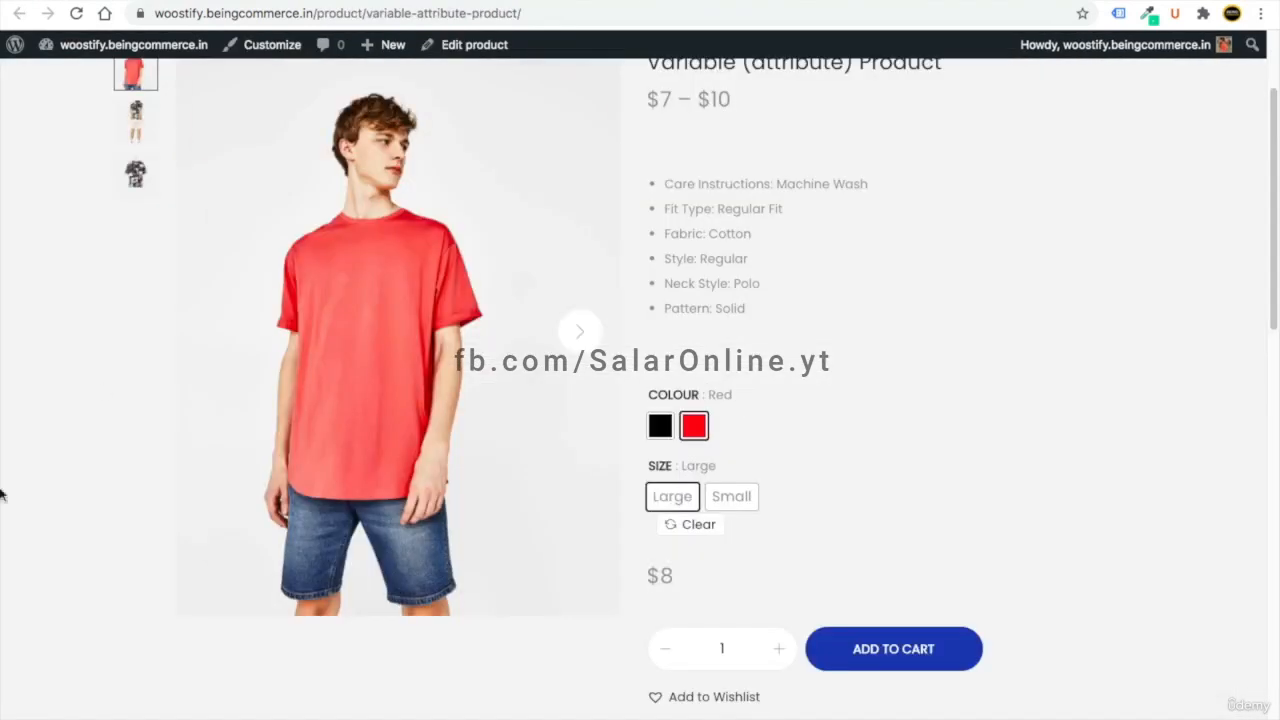
scroll(475, 581, "up", 1)
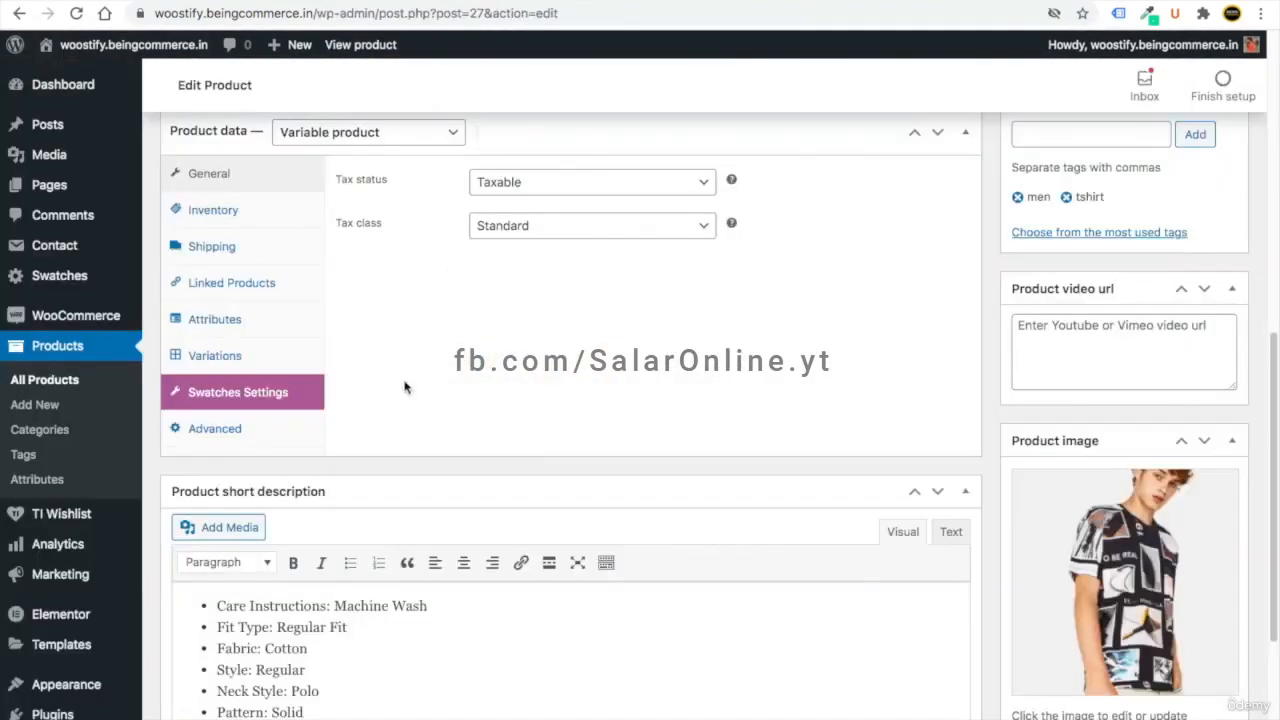
- Go from the All Products list back to the admin Dashboard home
left_click(45, 381)
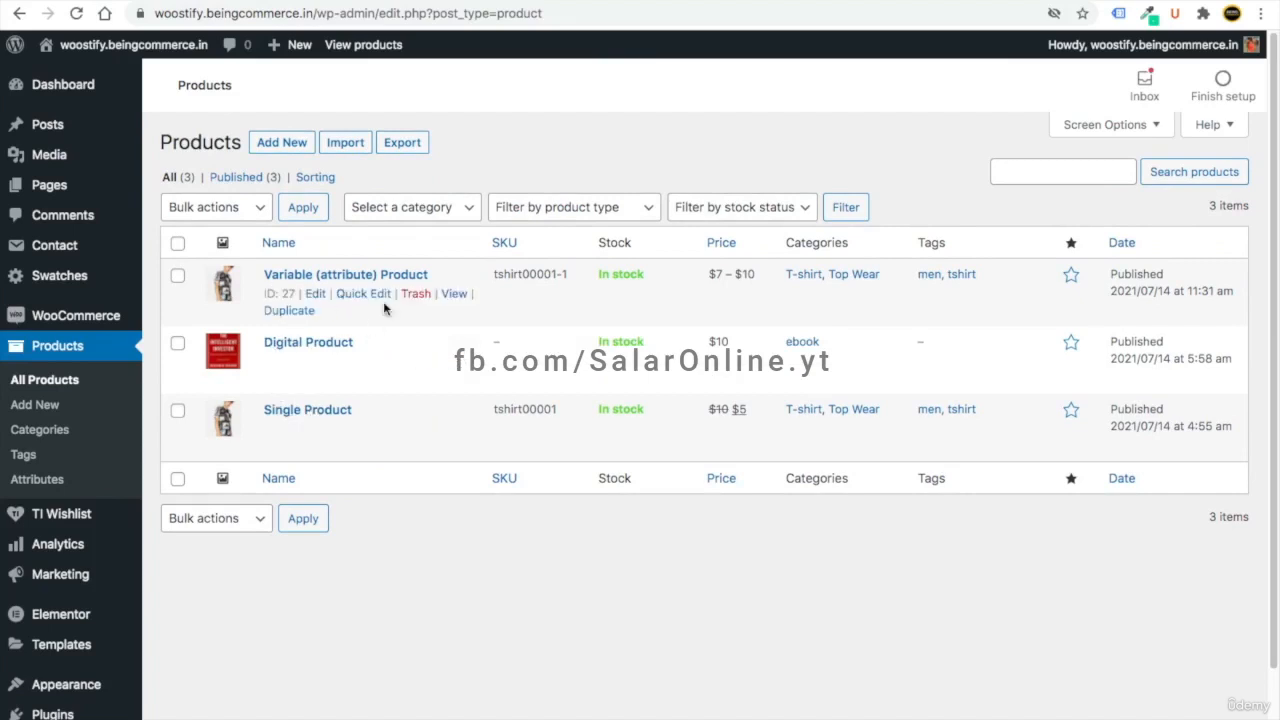
left_click(63, 84)
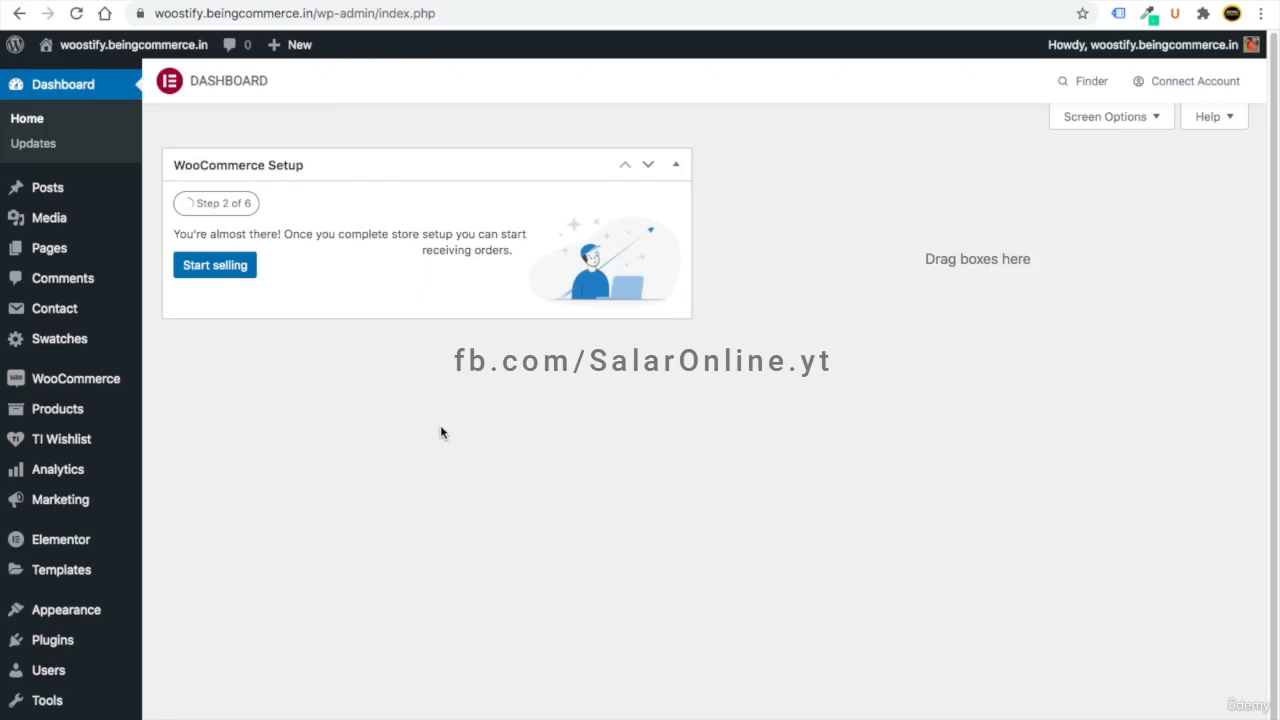
- Load academy.beingcommerce.in in a new tab and scroll through its homepage
key("super+t")
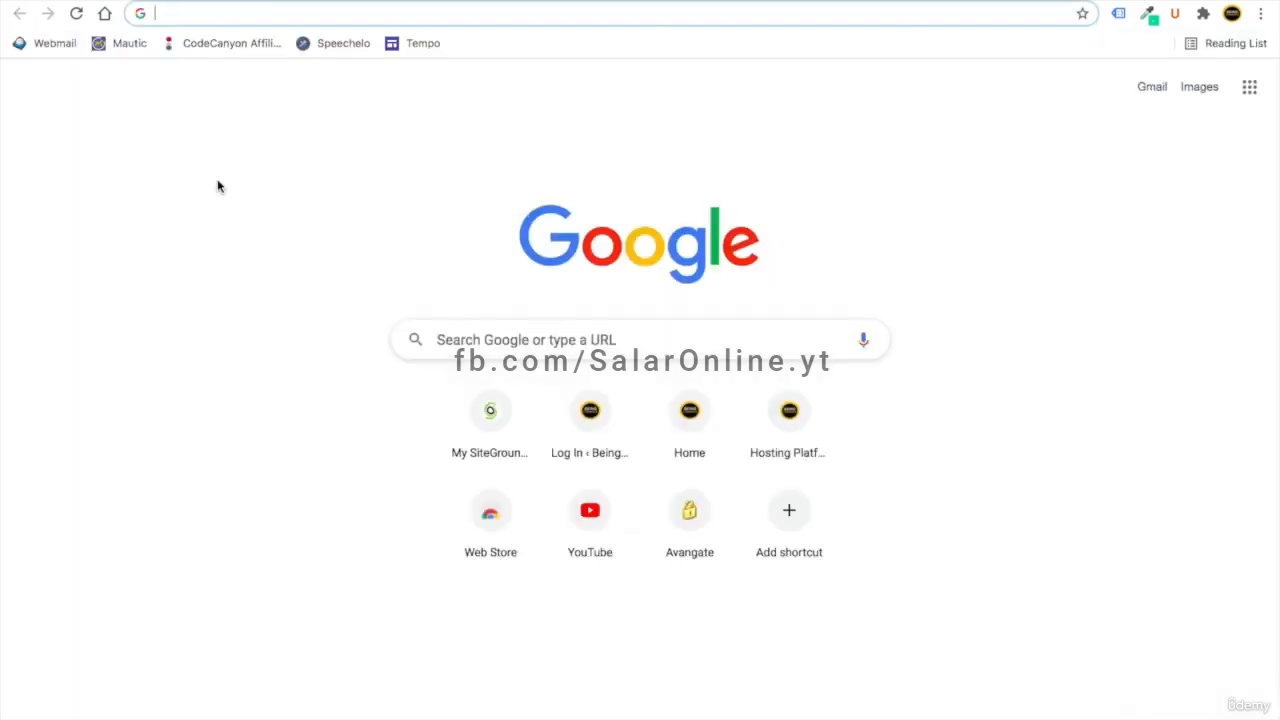
type("academy.beingcommerce.in")
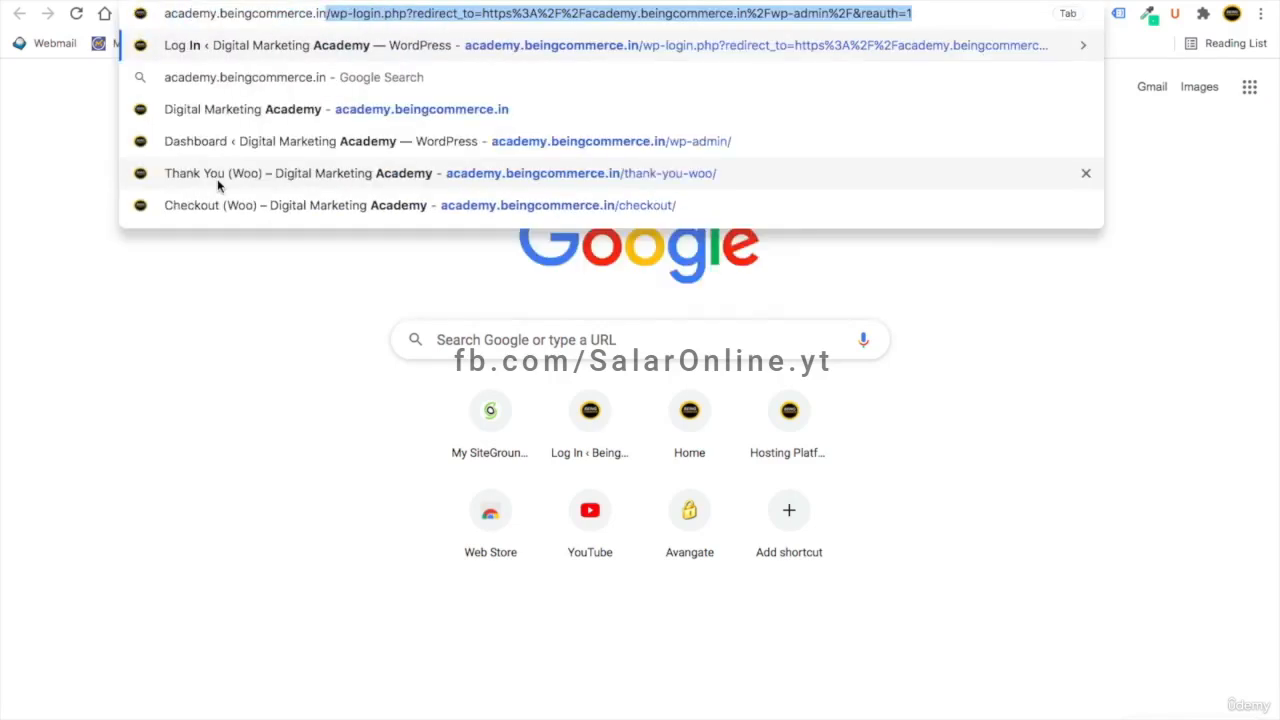
key("Delete")
key("Return")
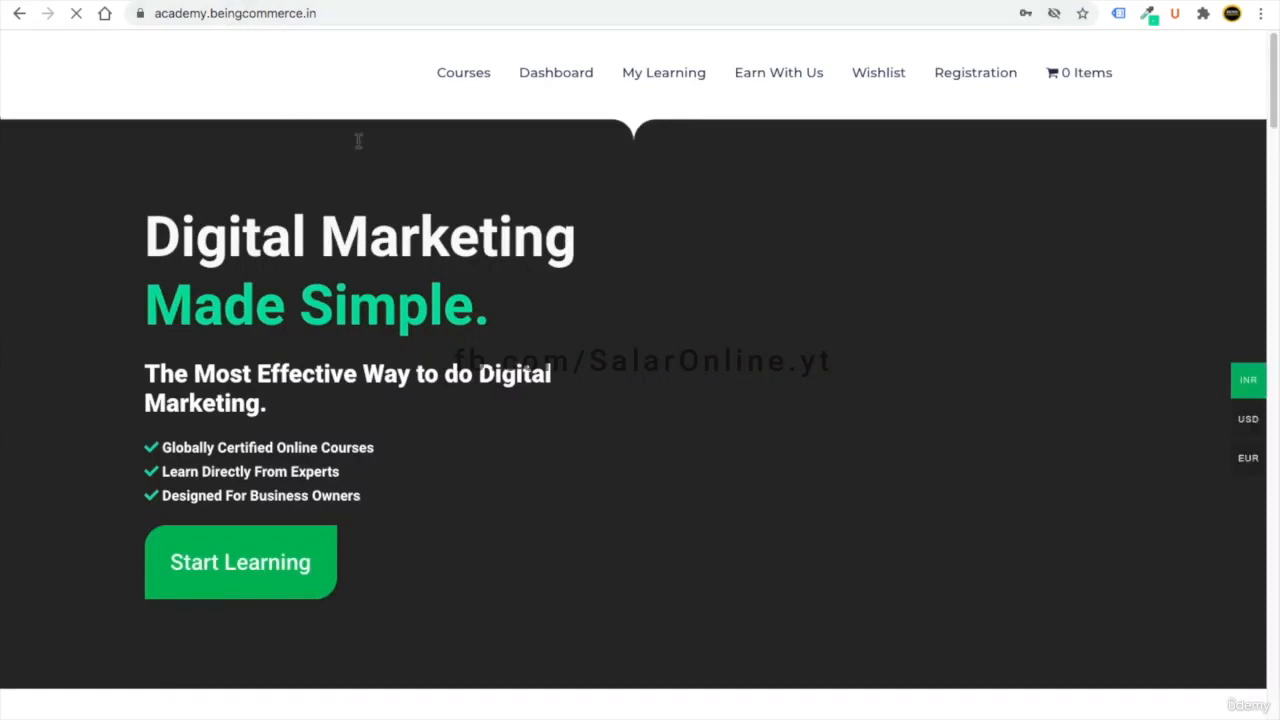
scroll(481, 410, "down", 5)
scroll(481, 410, "up", 5)
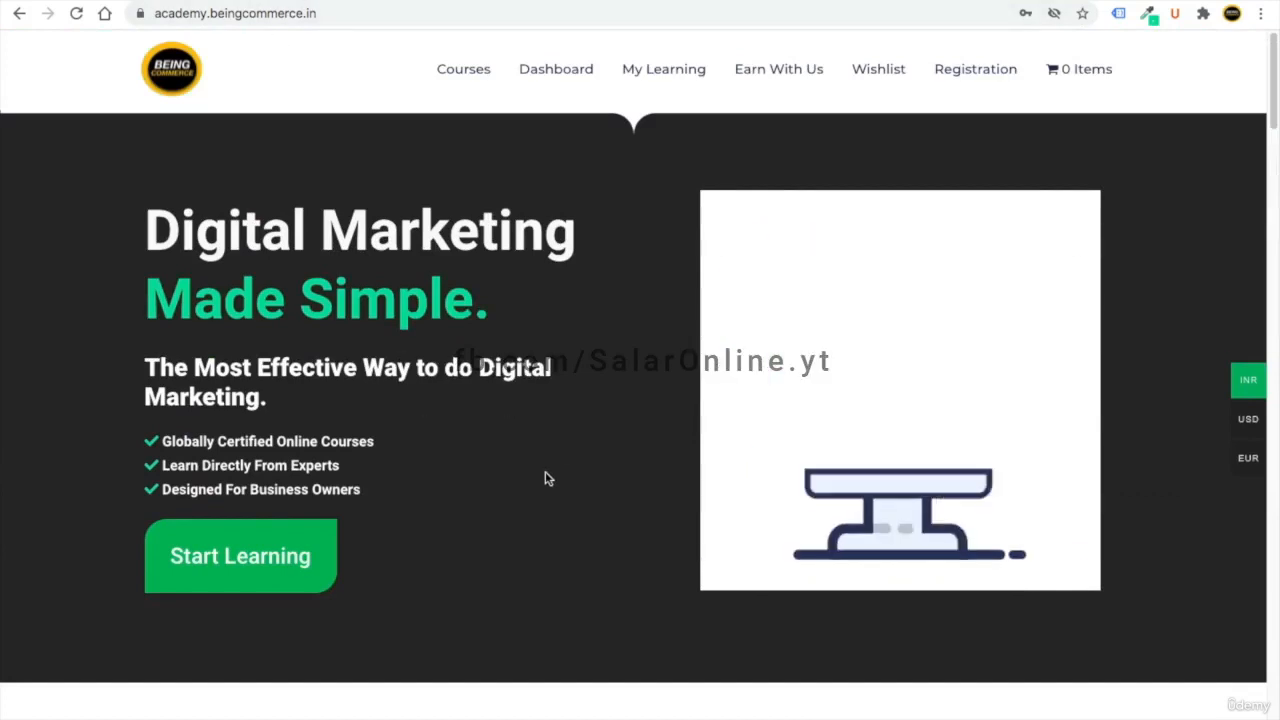
scroll(543, 480, "down", 5)
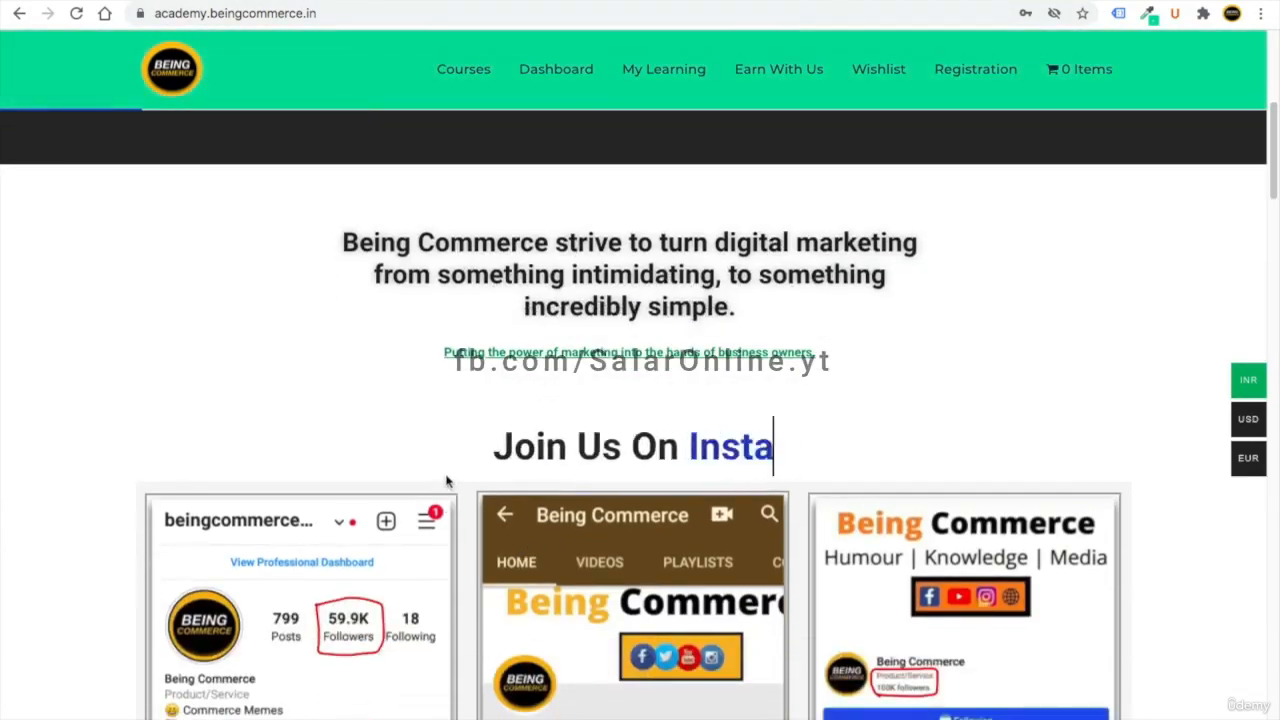
scroll(447, 481, "up", 5)
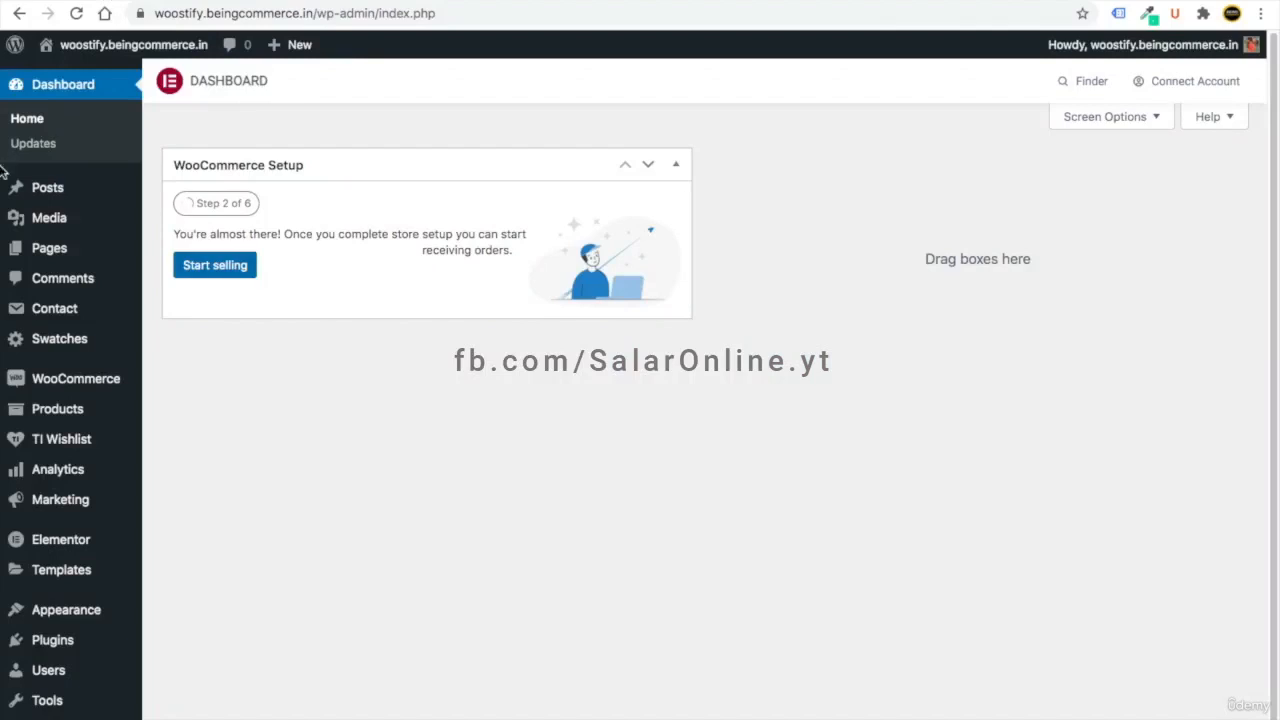
- Create and publish a new page titled 'Home'
mouse_move(70, 262)
left_click(178, 252)
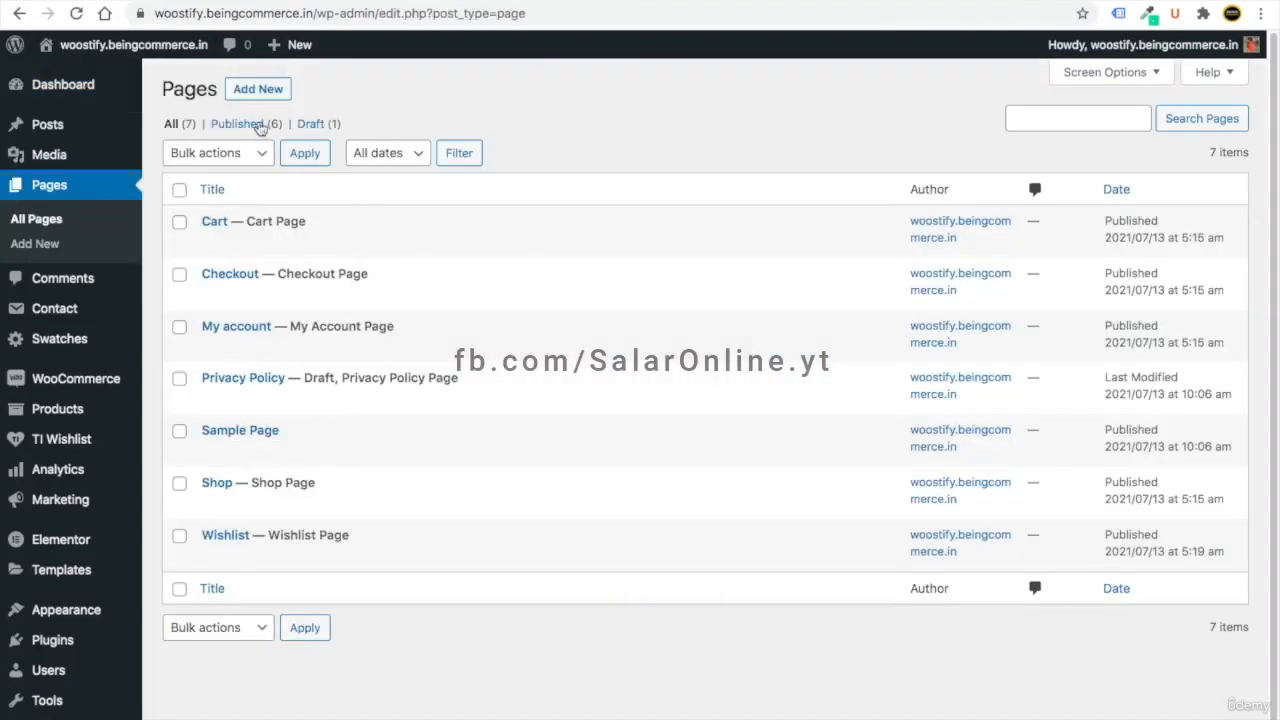
left_click(250, 97)
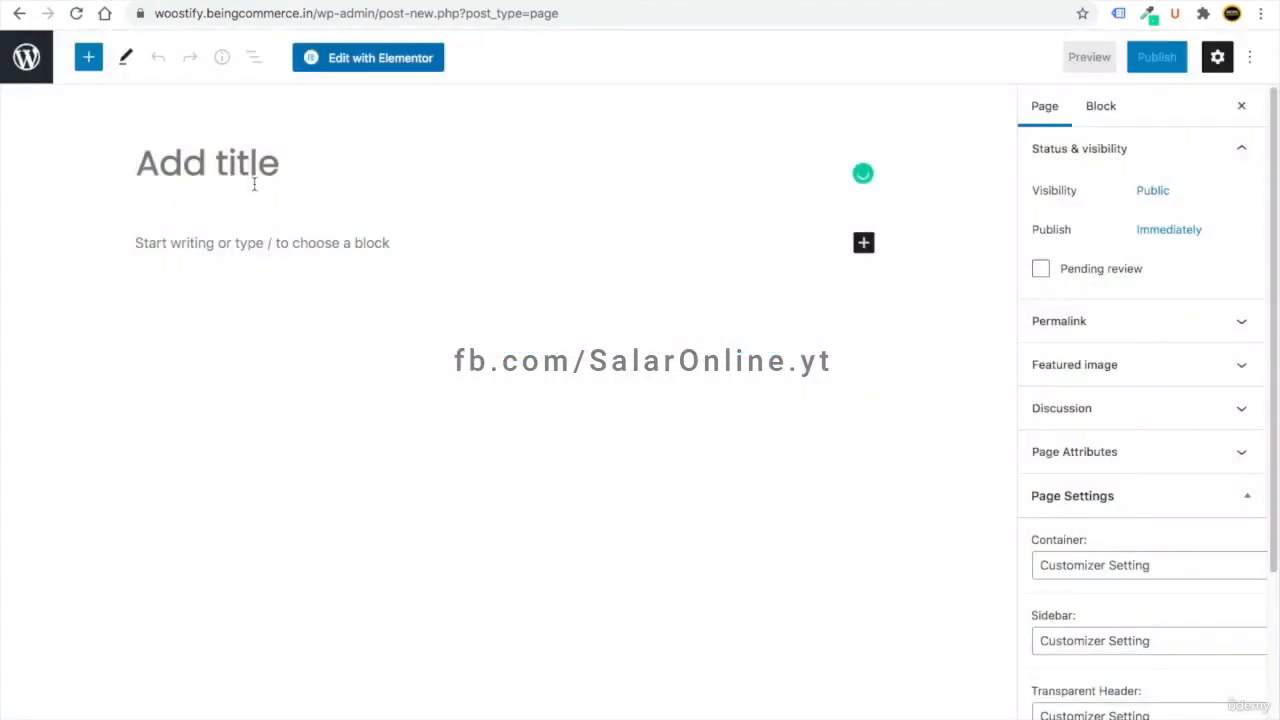
type("Home")
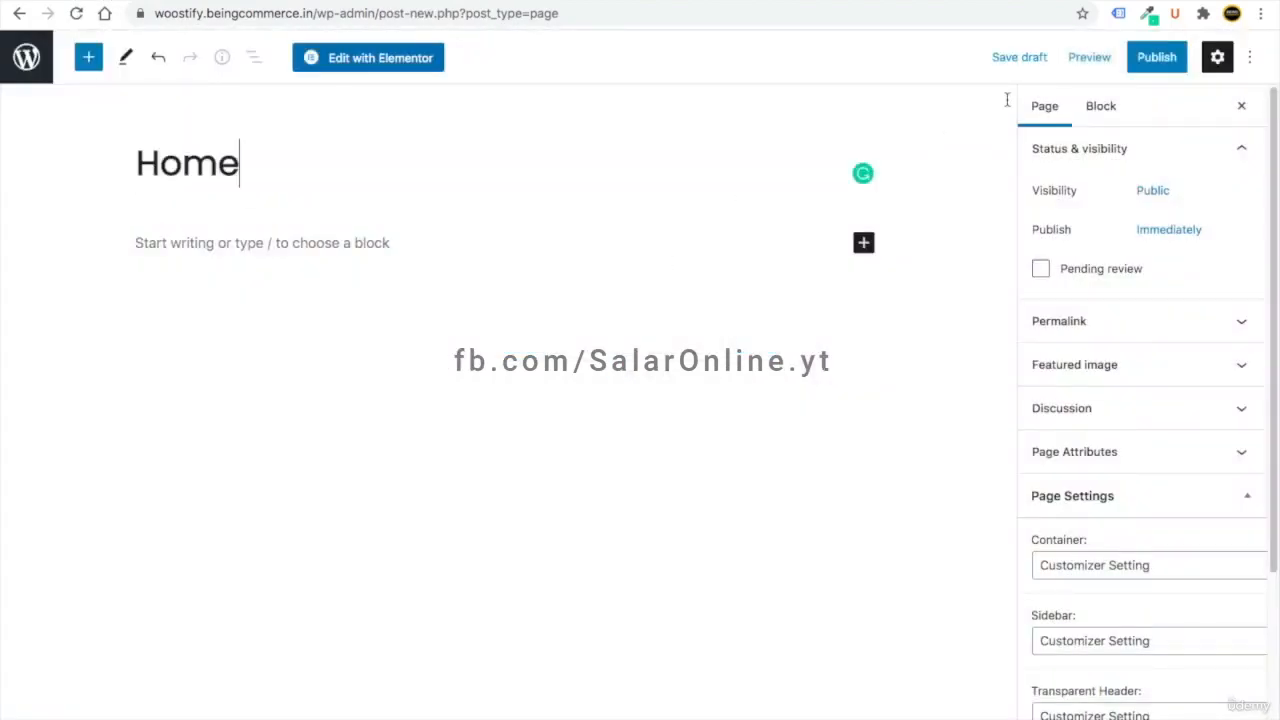
left_click(1157, 57)
left_click(1130, 57)
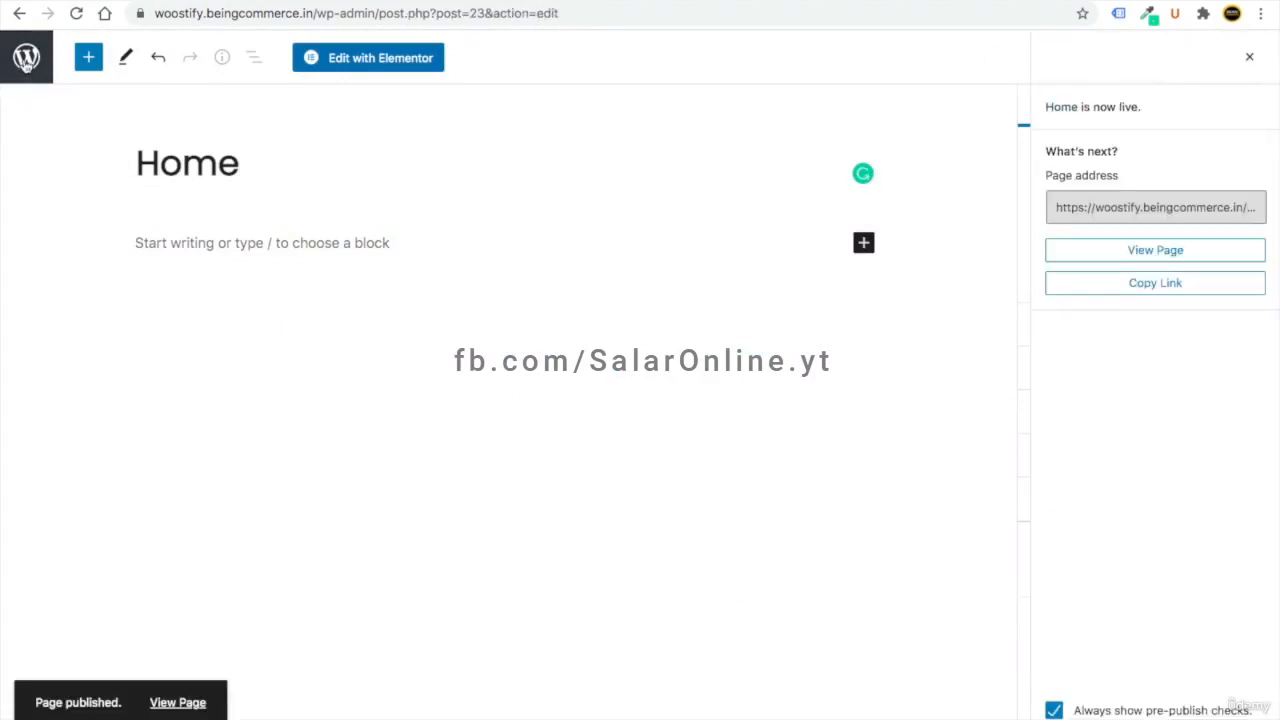
left_click(26, 62)
- Create and publish a second page titled 'Blogs', returning to the Pages list
left_click(268, 95)
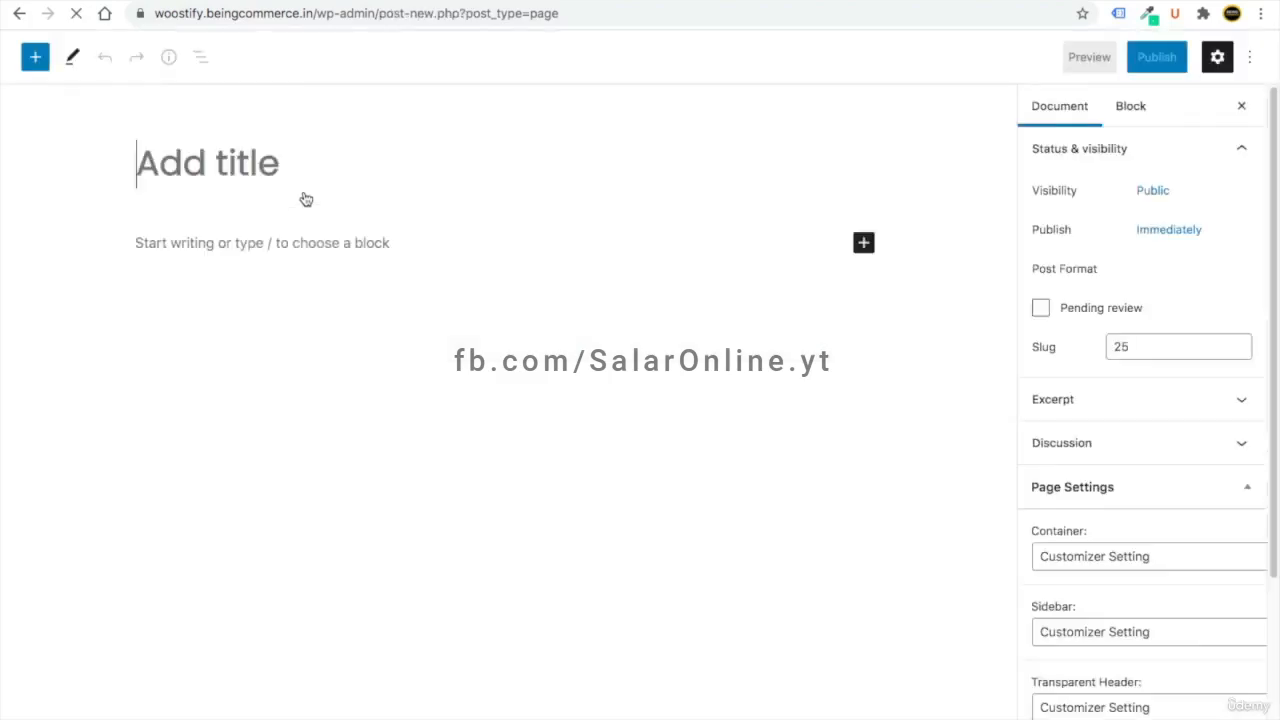
type("Blogs")
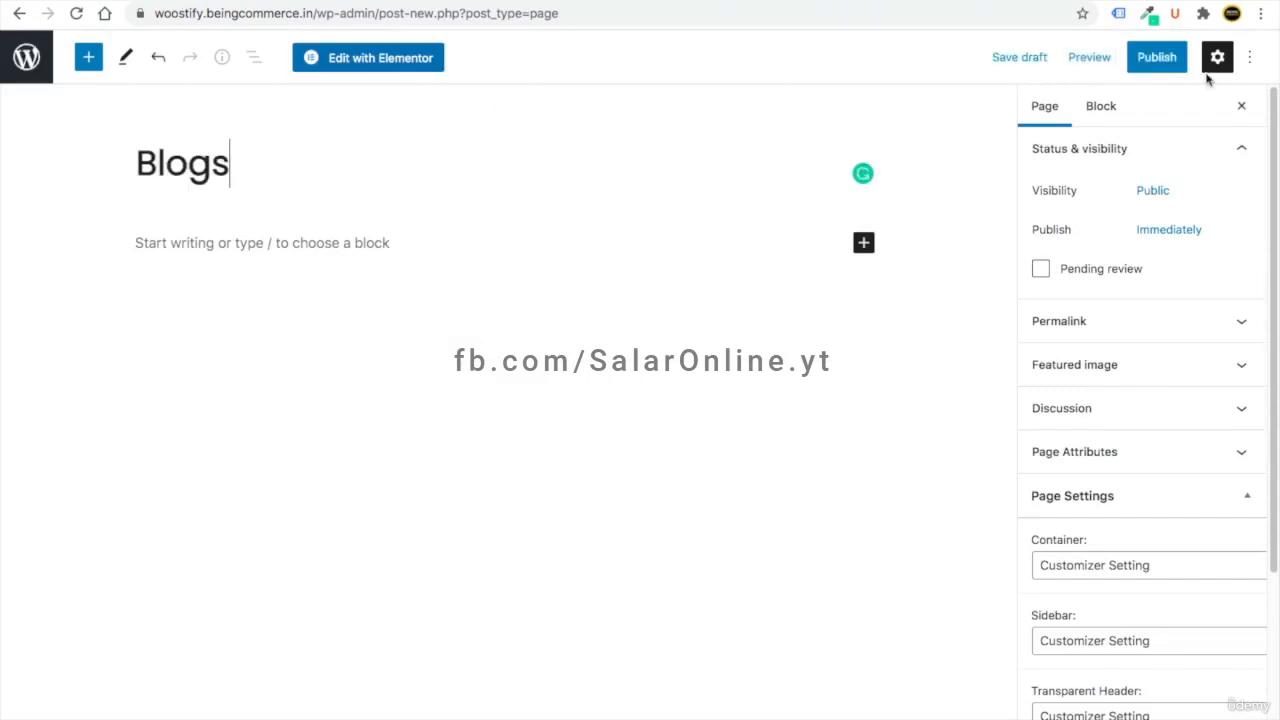
left_click(1157, 57)
left_click(1101, 57)
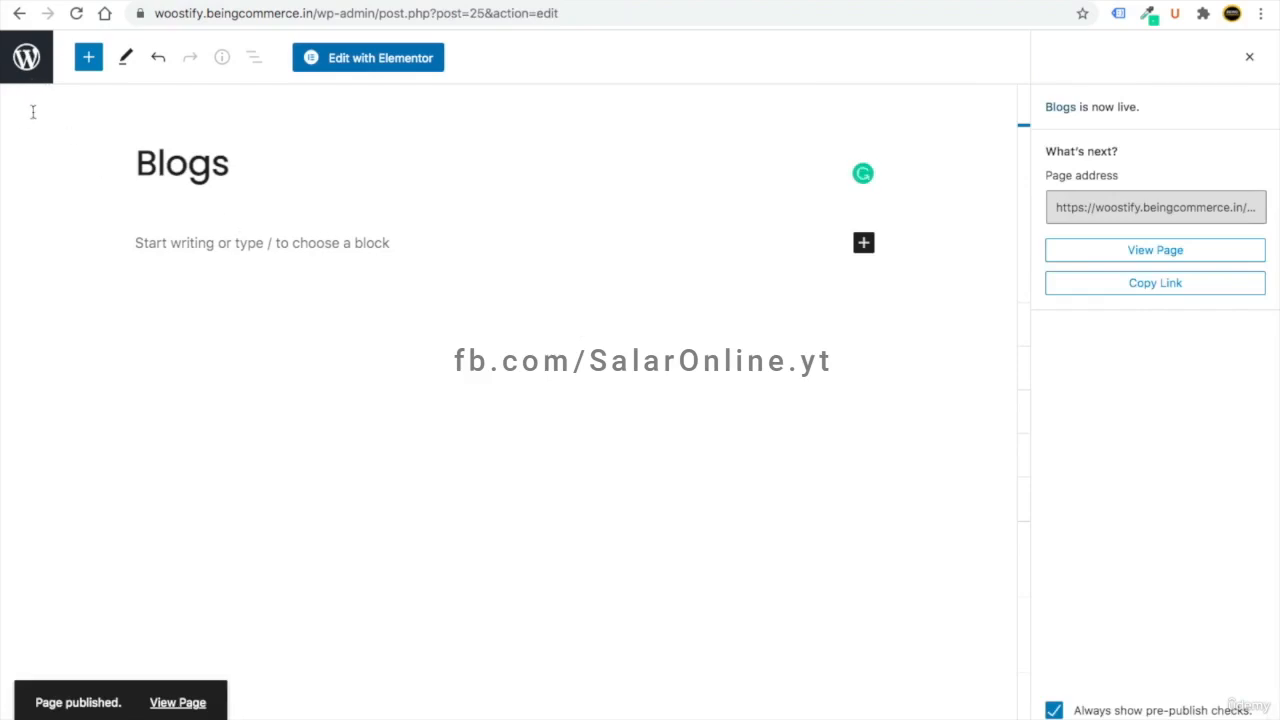
left_click(26, 57)
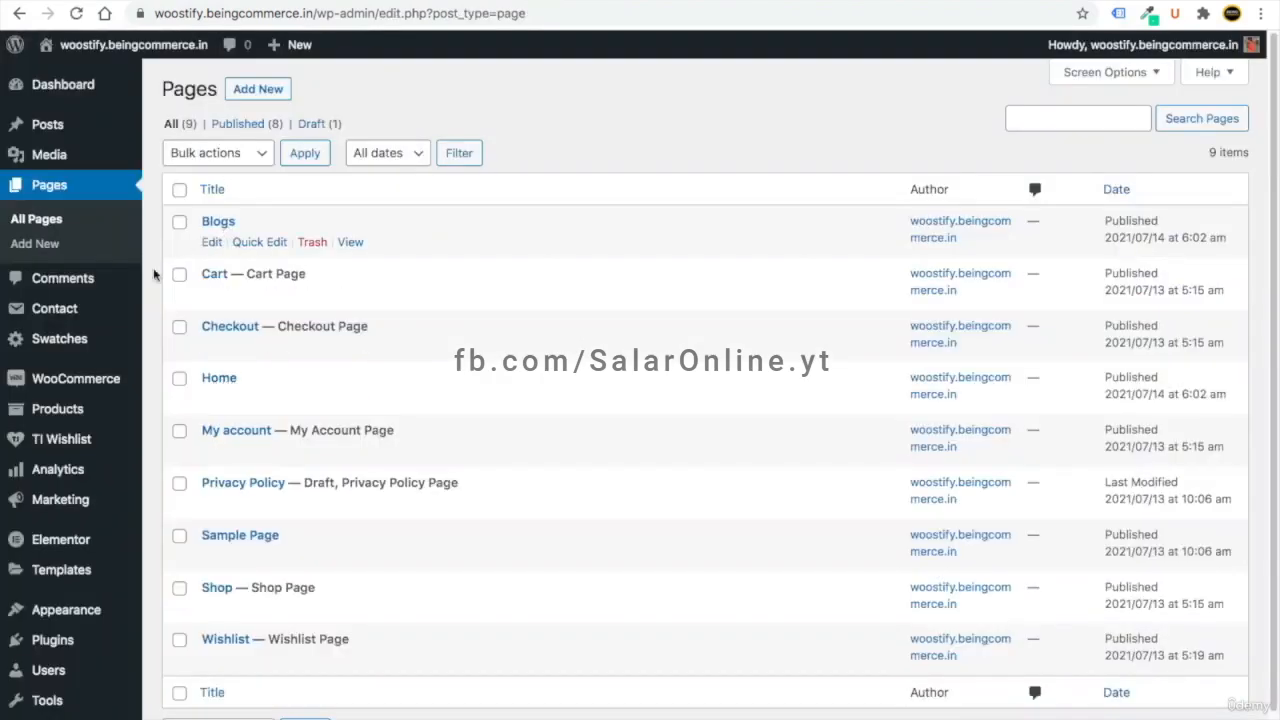
scroll(63, 423, "down", 1)
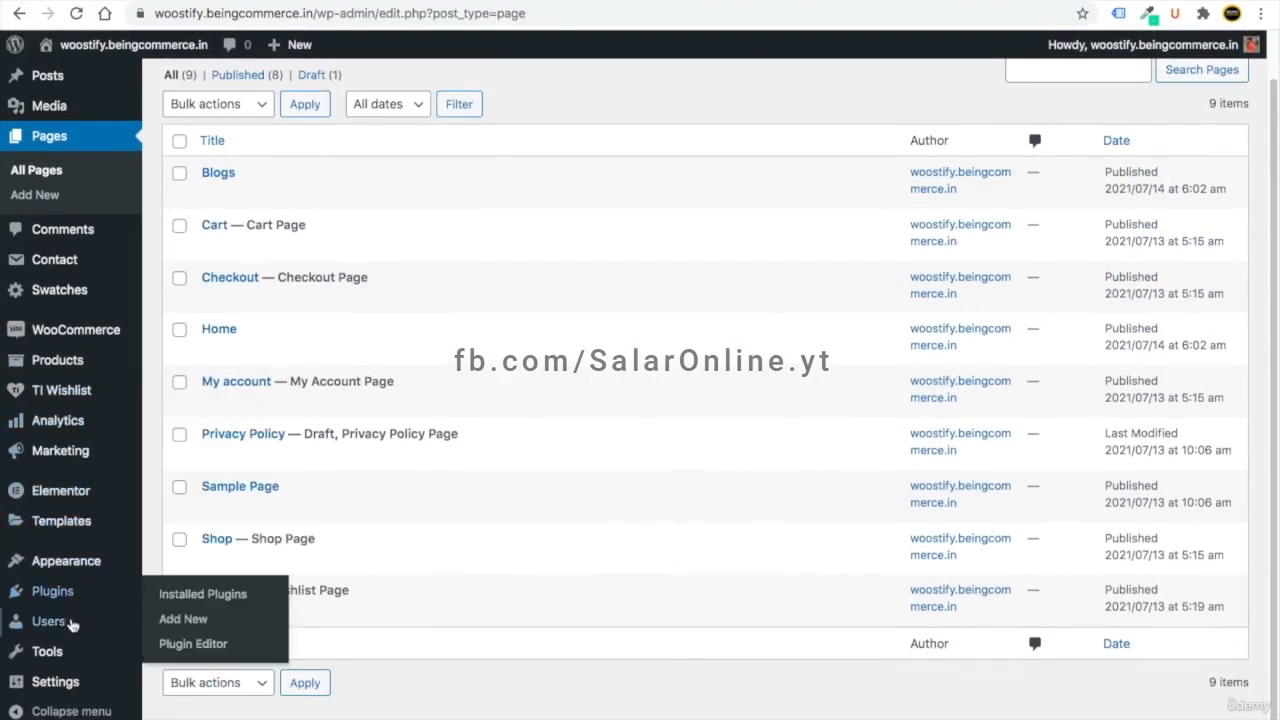
- In Reading settings, use a static page with Home as homepage and Blogs as posts page
mouse_move(75, 682)
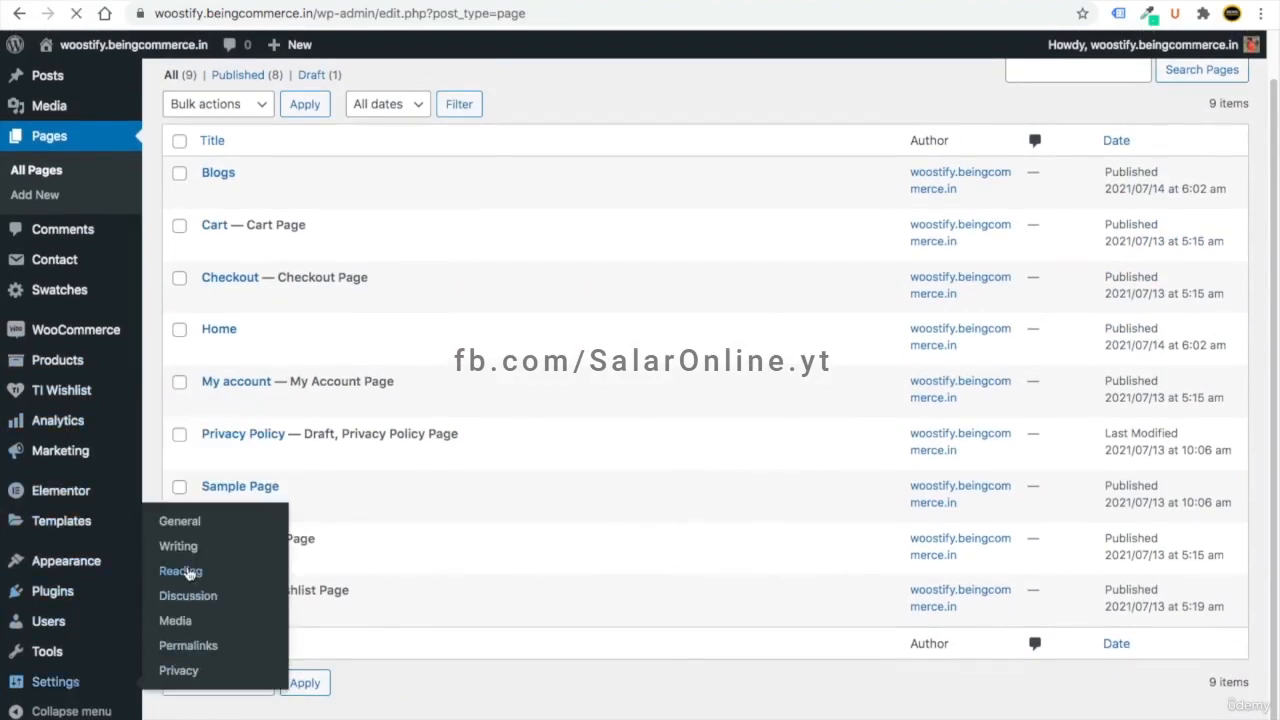
left_click(181, 571)
left_click(365, 164)
left_click(462, 209)
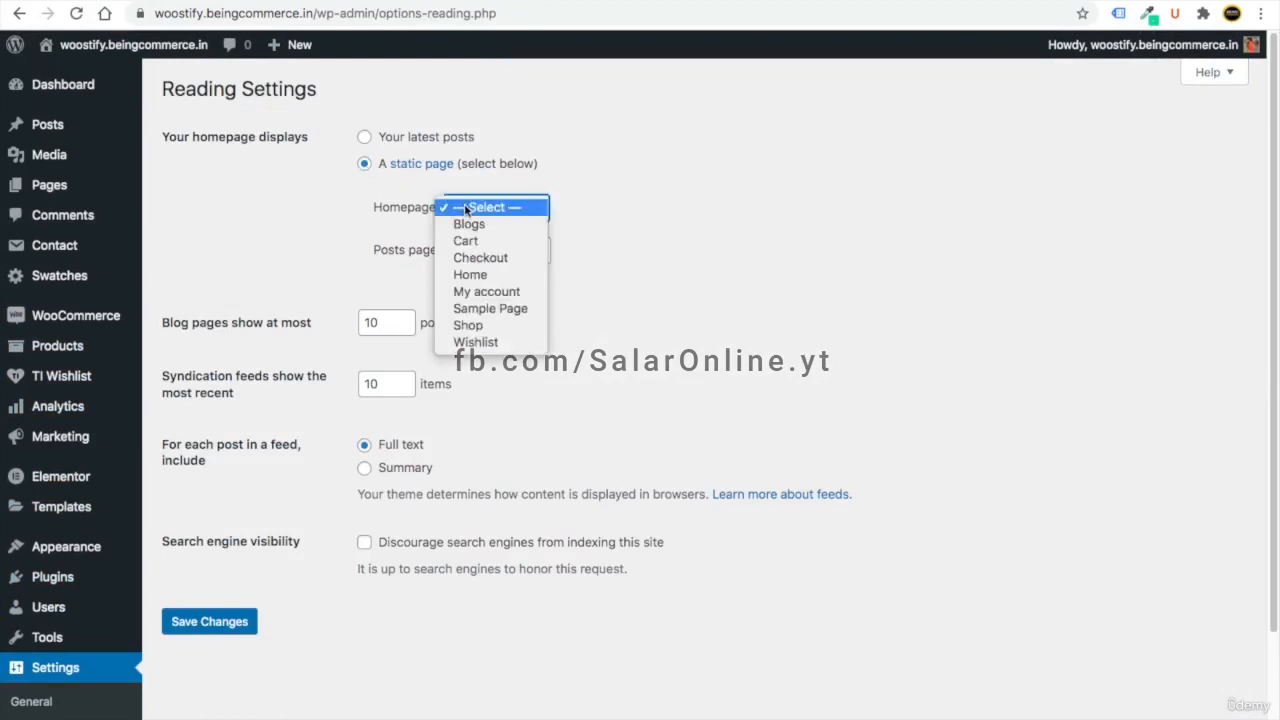
left_click(469, 275)
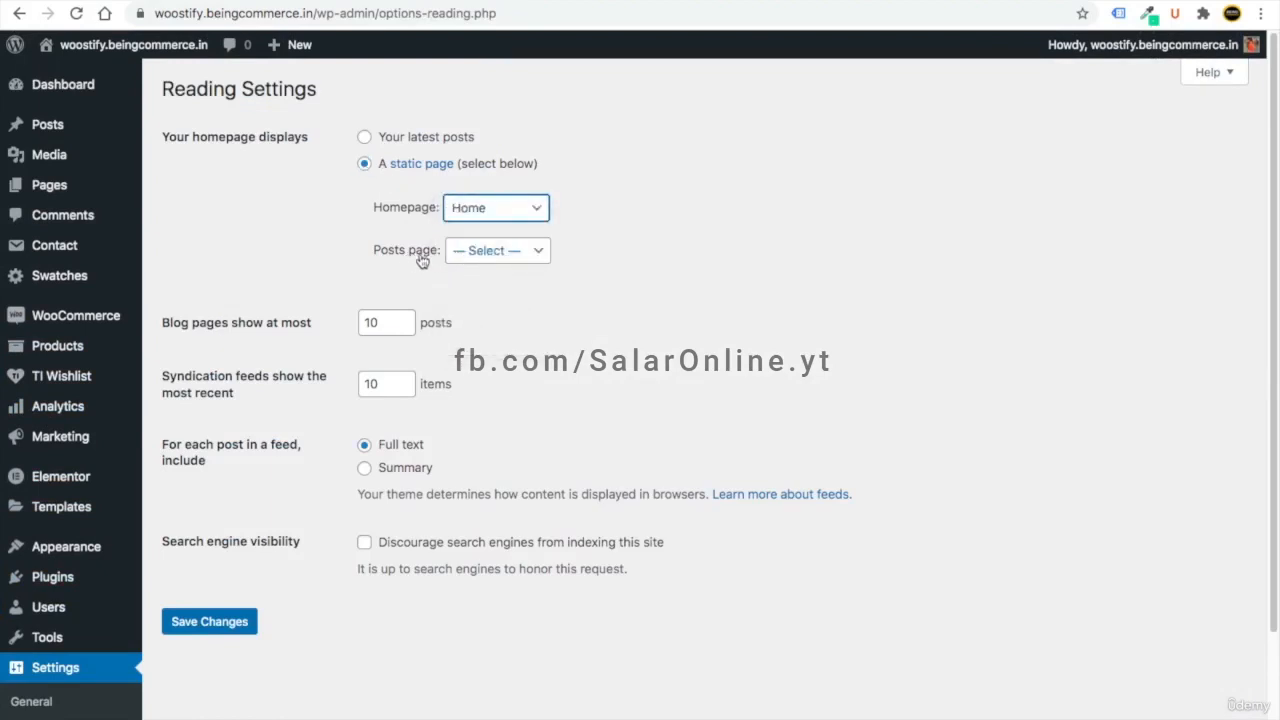
left_click(472, 266)
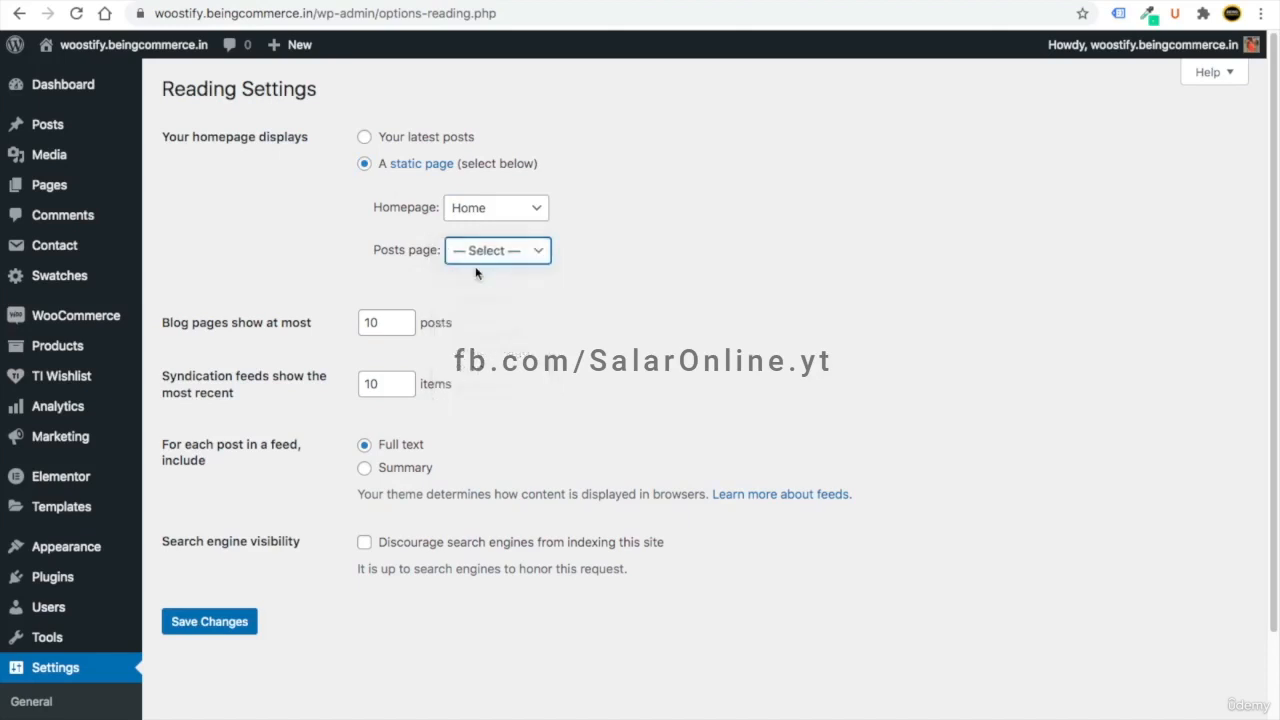
left_click(226, 626)
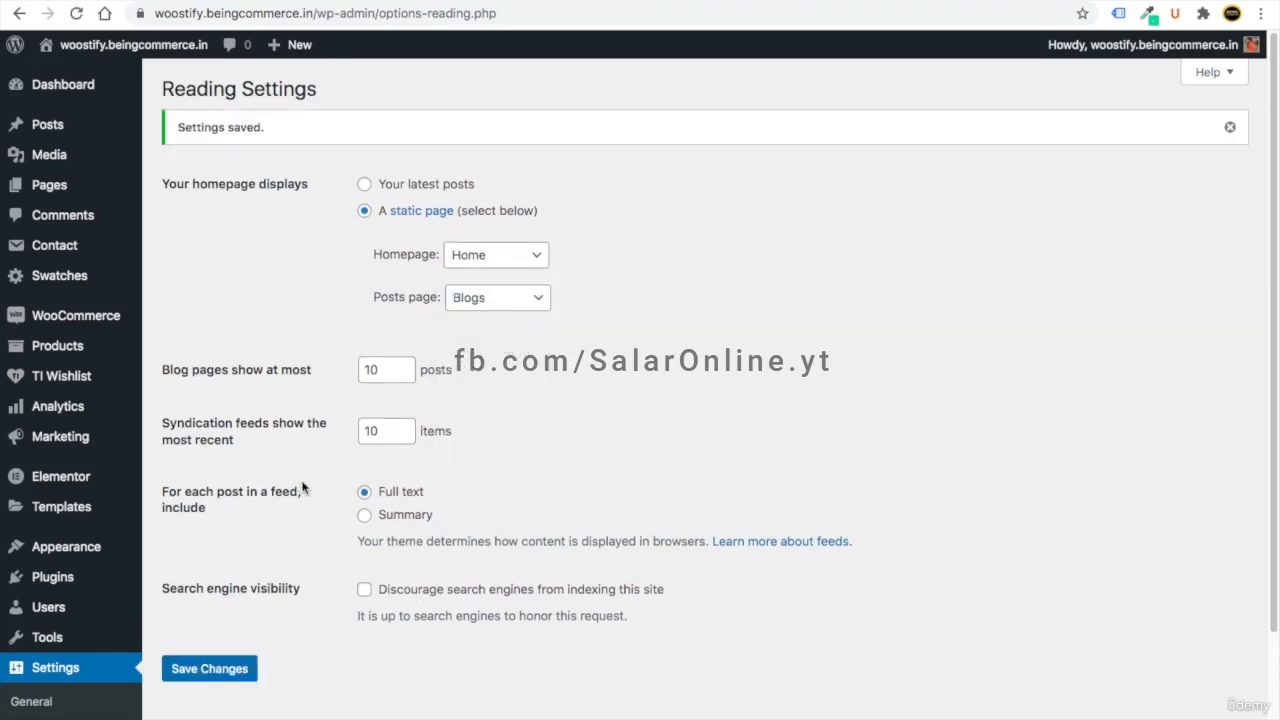
left_click(63, 85)
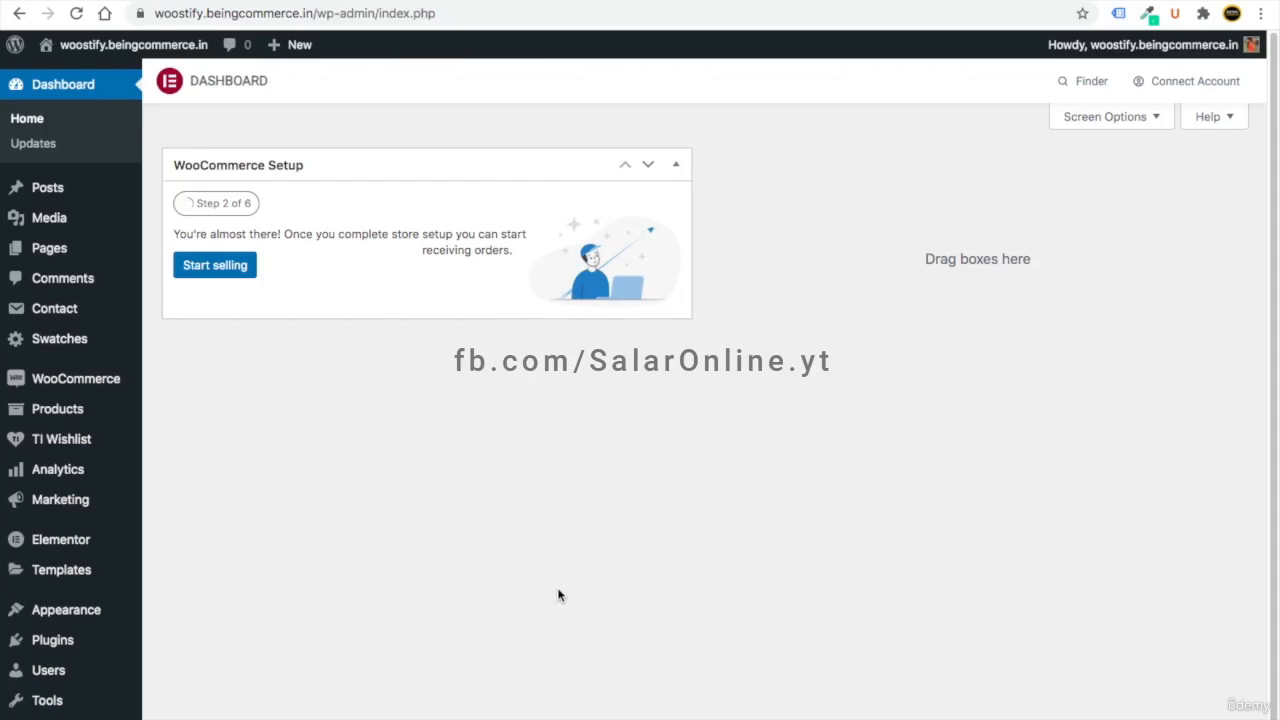
mouse_move(85, 55)
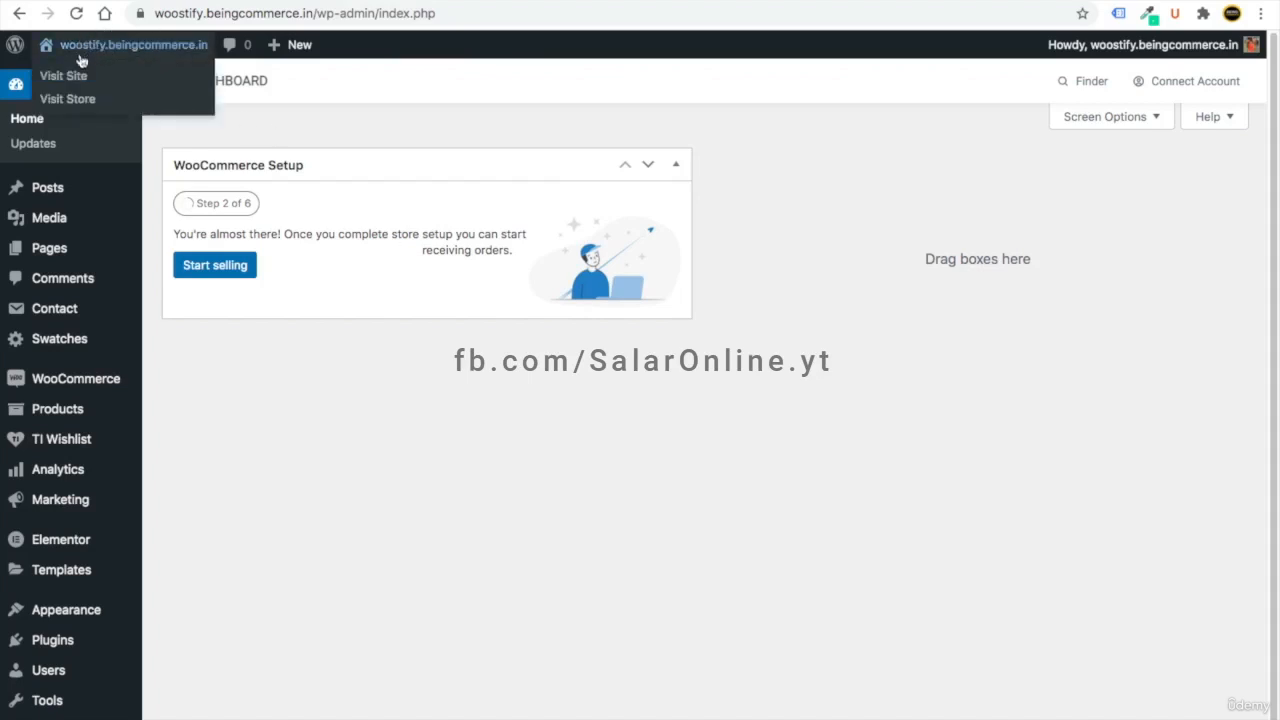
right_click(64, 78)
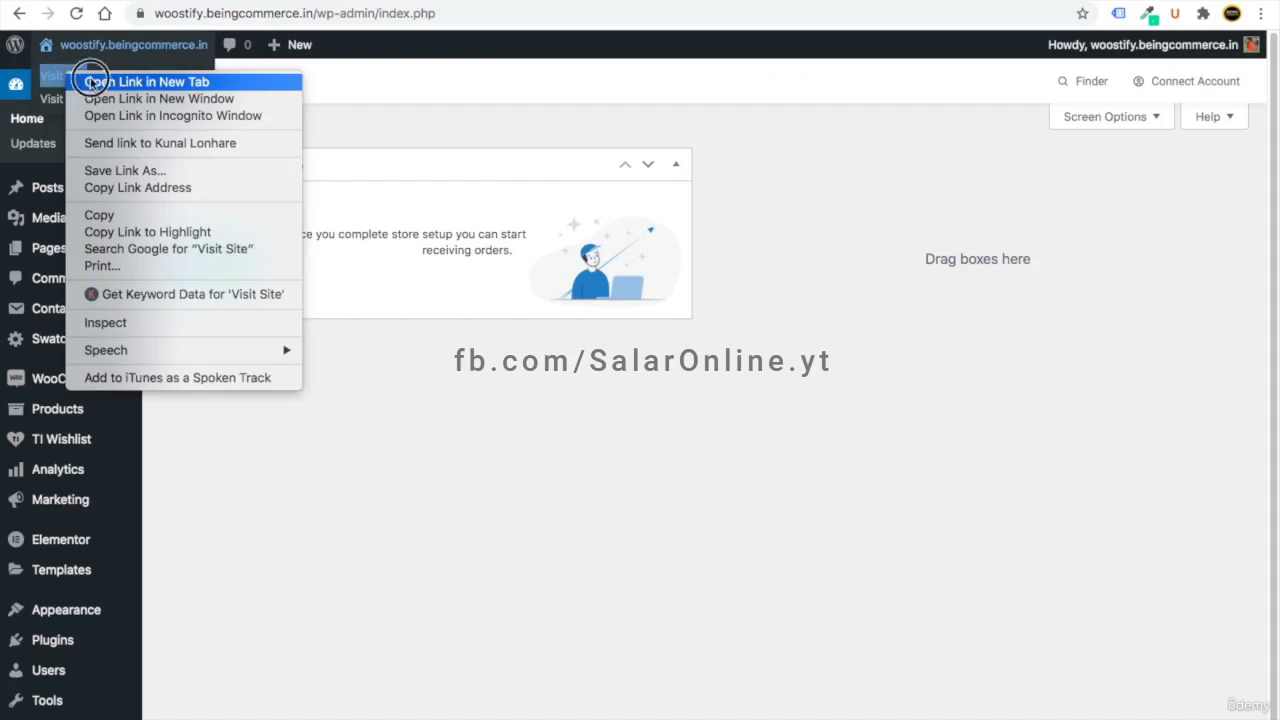
left_click(95, 82)
left_click(390, 2)
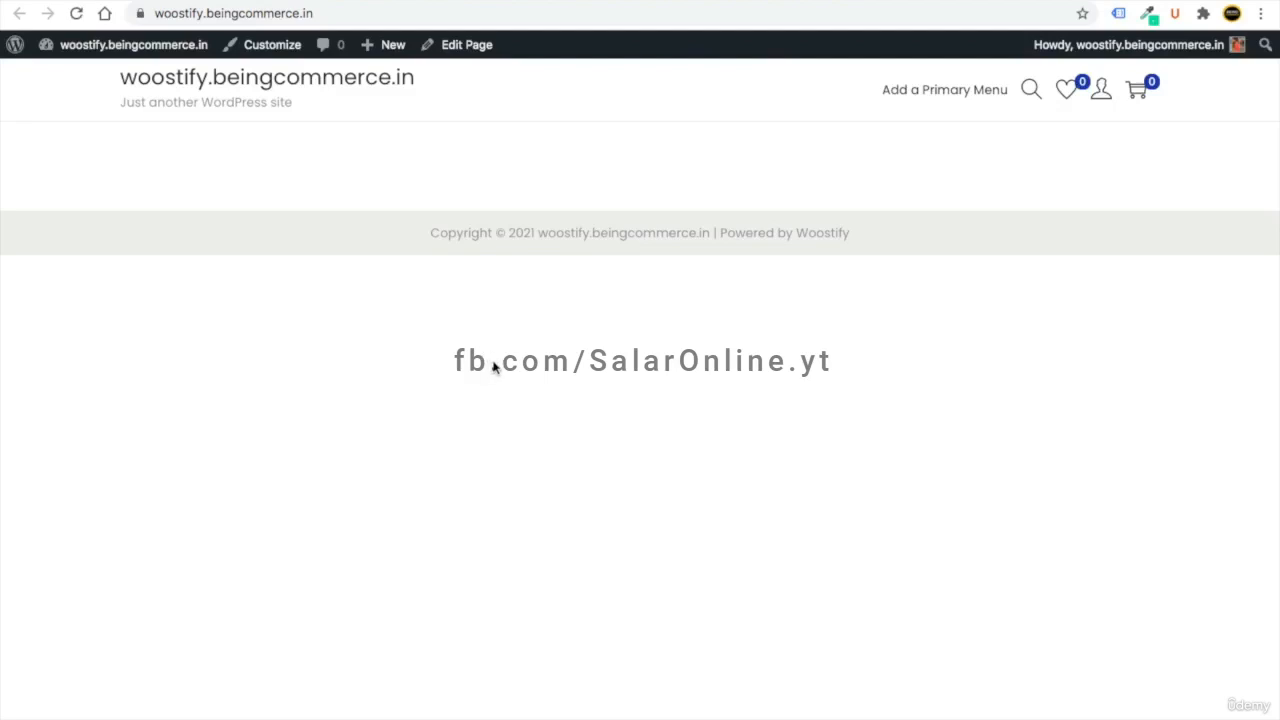
left_click(134, 44)
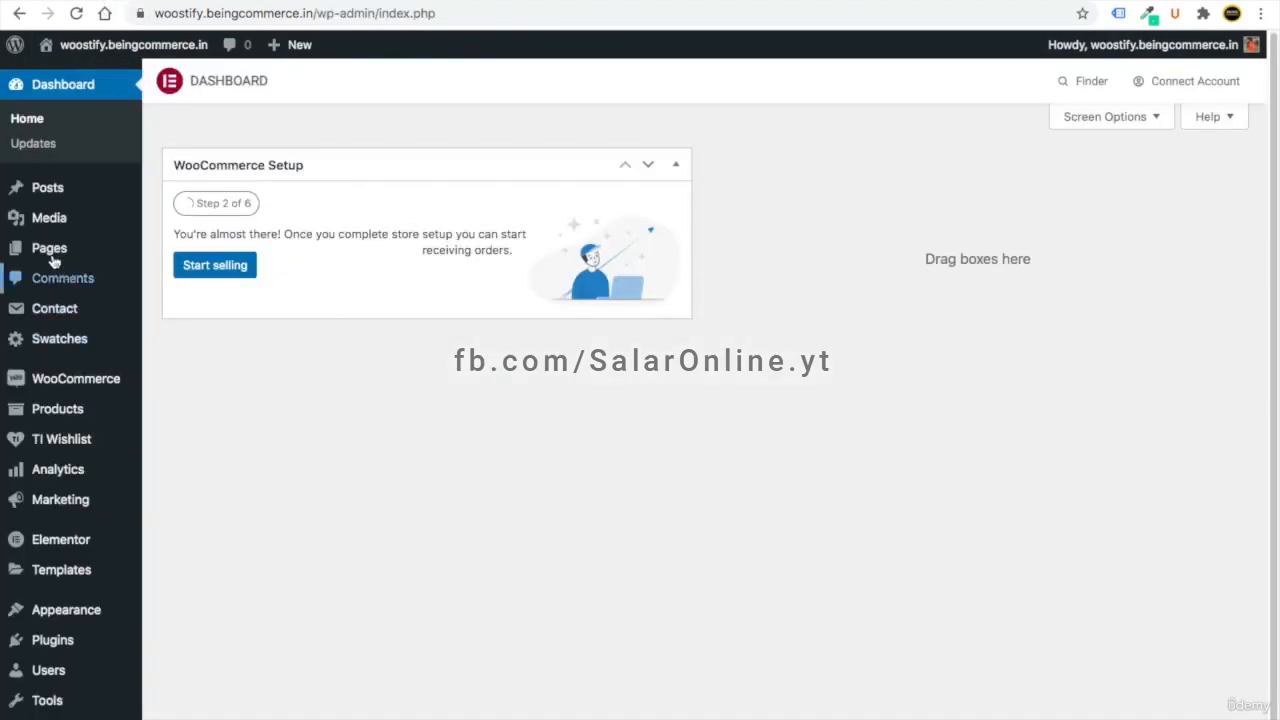
- Open the Home page's editor from All Pages in a new tab and launch Elementor
mouse_move(55, 248)
left_click(183, 252)
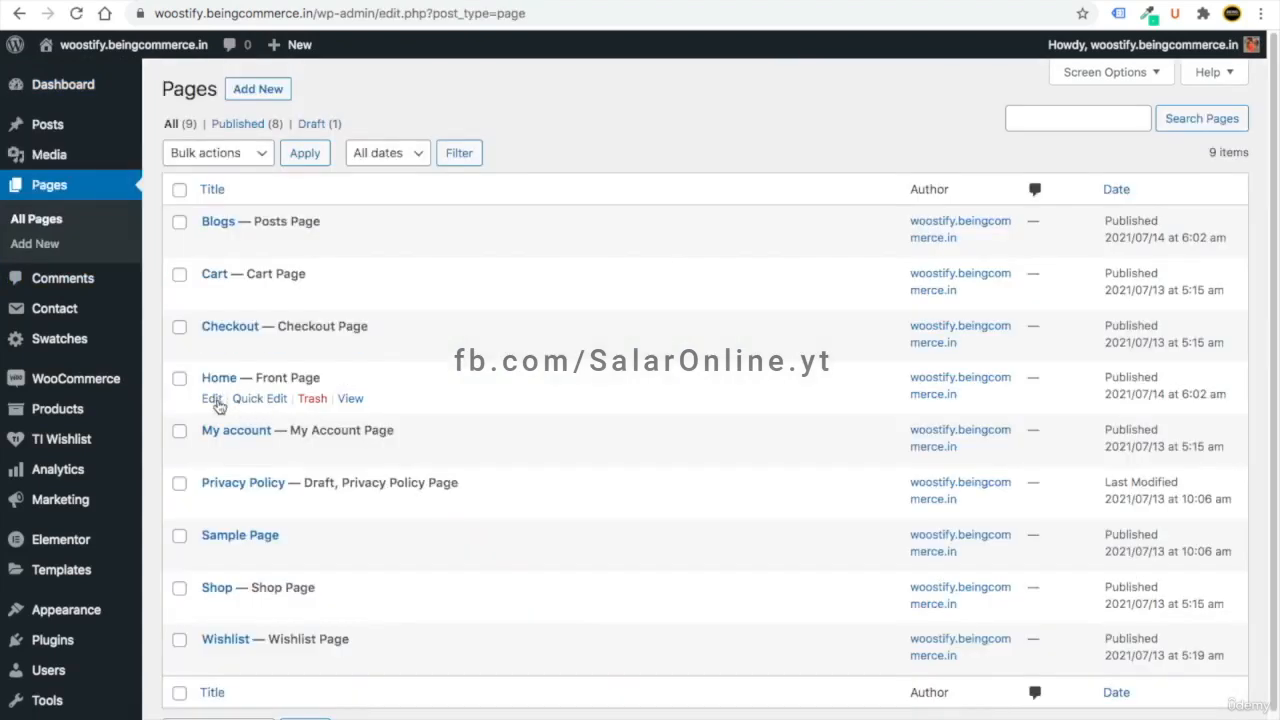
right_click(213, 404)
key("Escape")
left_click(298, 2)
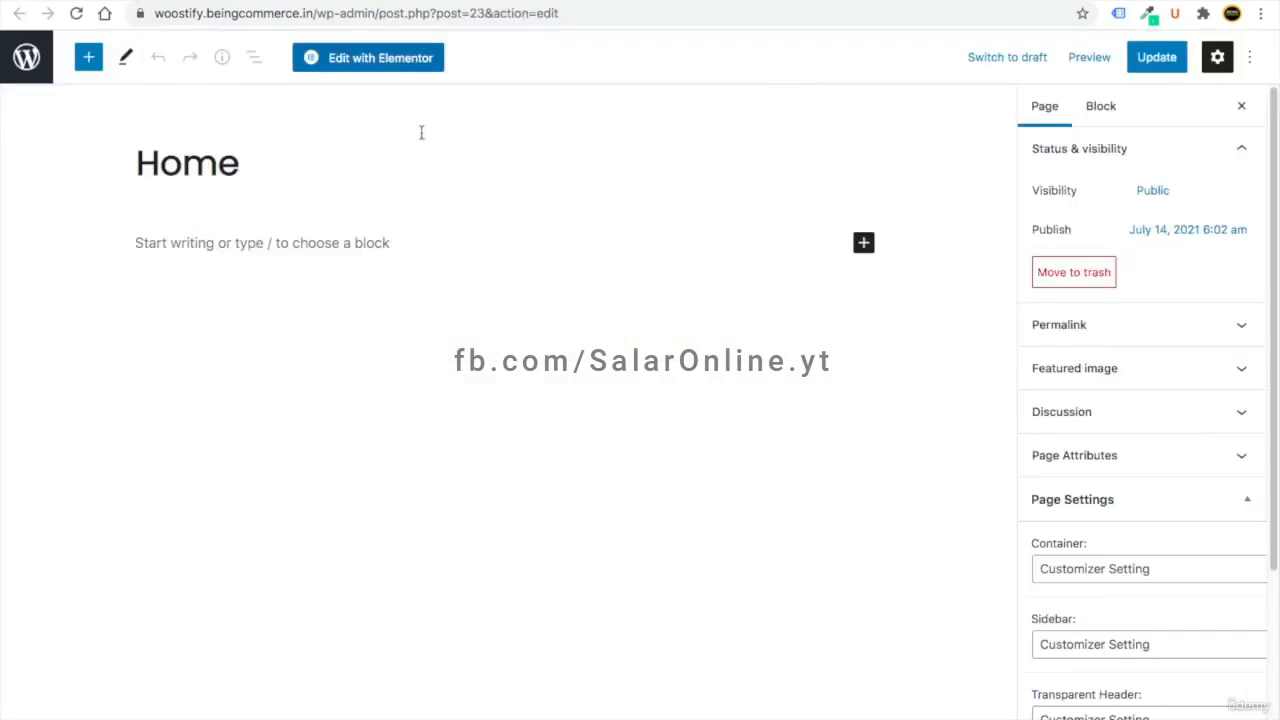
left_click(371, 62)
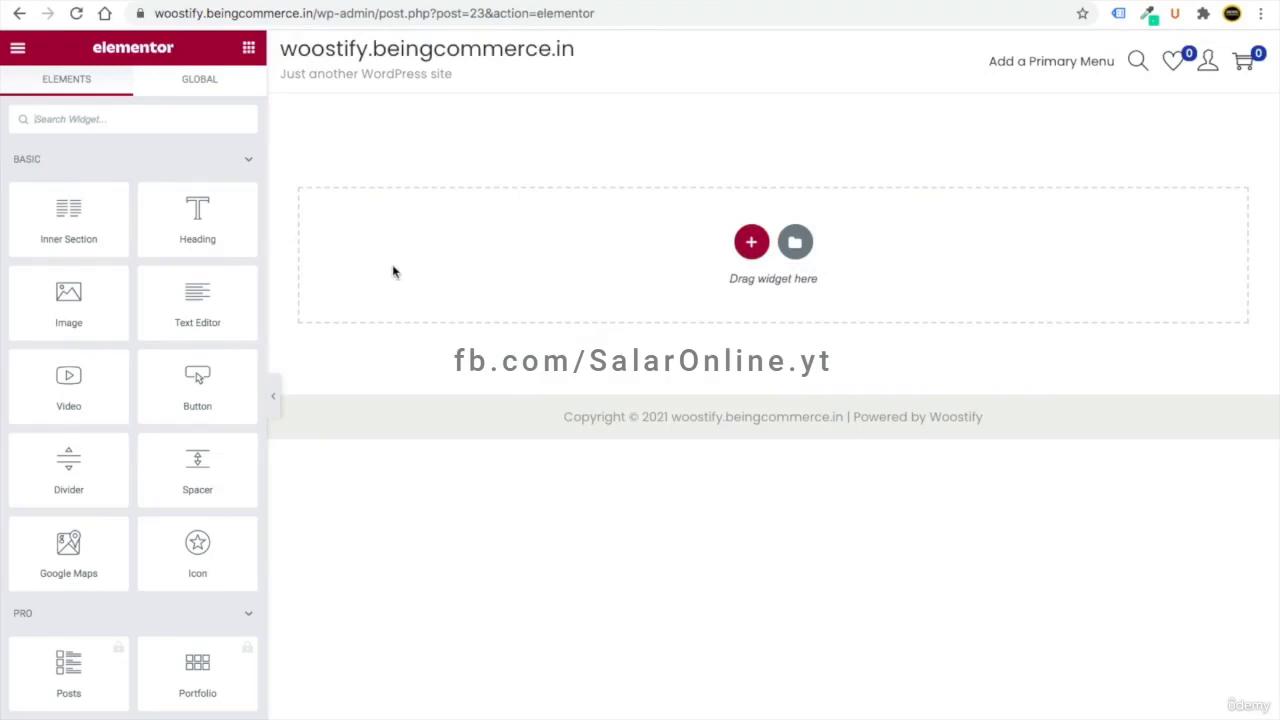
- Add a three-column section and place a left-aligned button in its first column
left_click(753, 244)
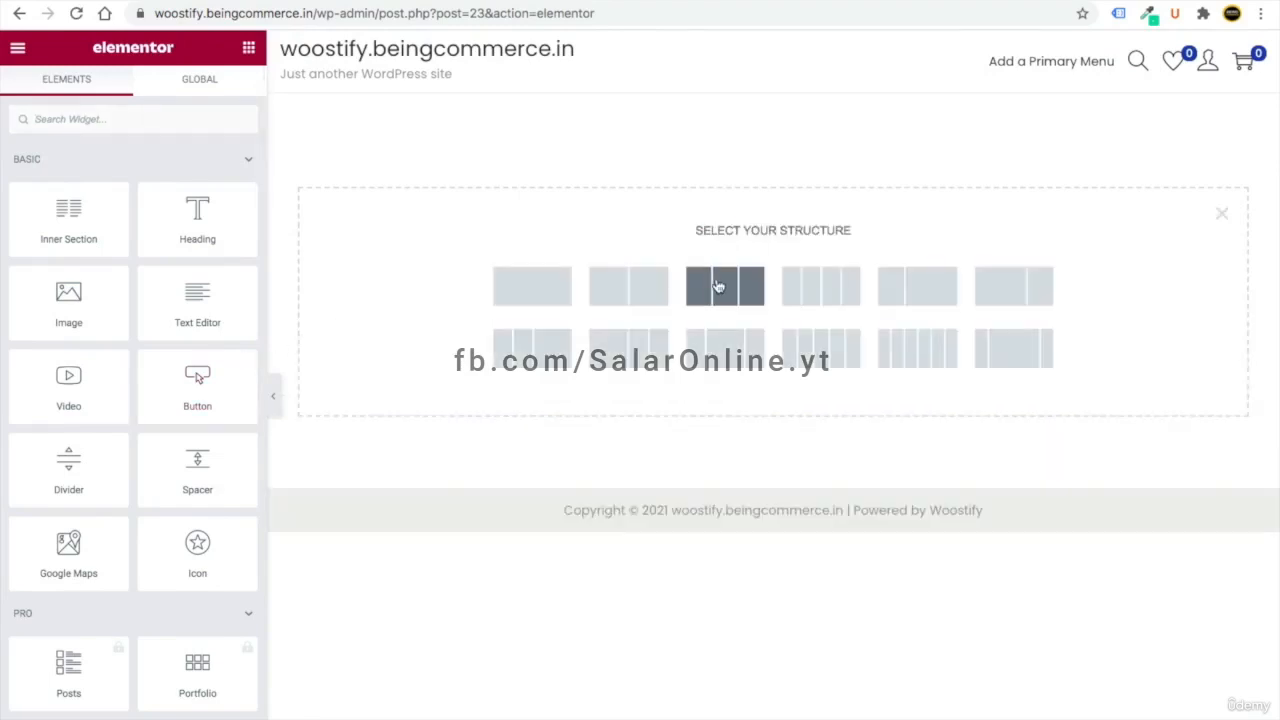
left_click(720, 288)
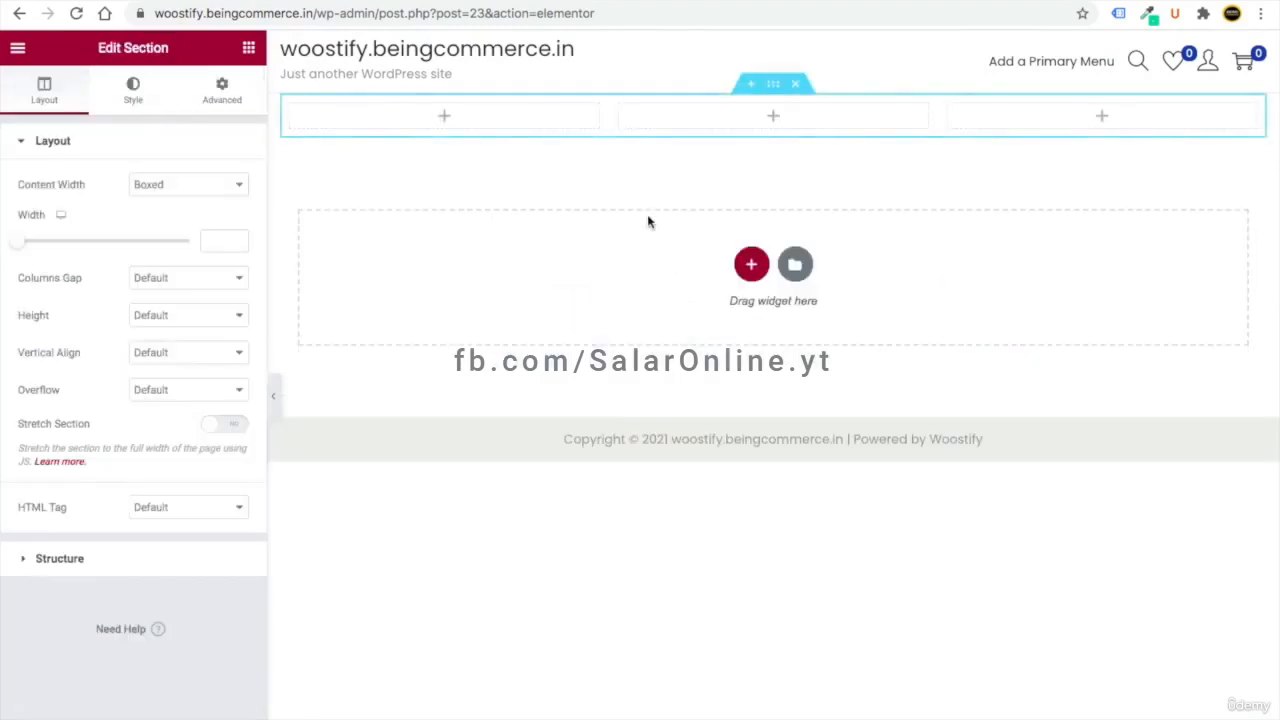
left_click(250, 52)
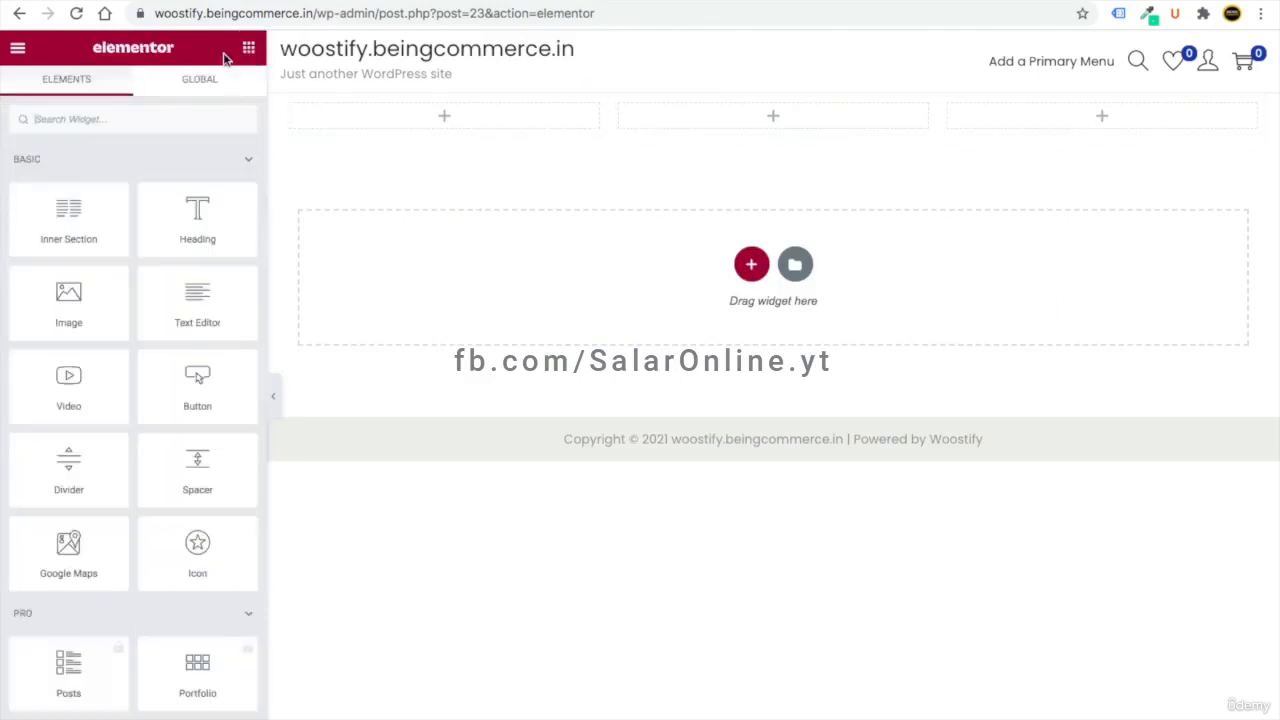
left_click_drag(197, 397, 453, 122)
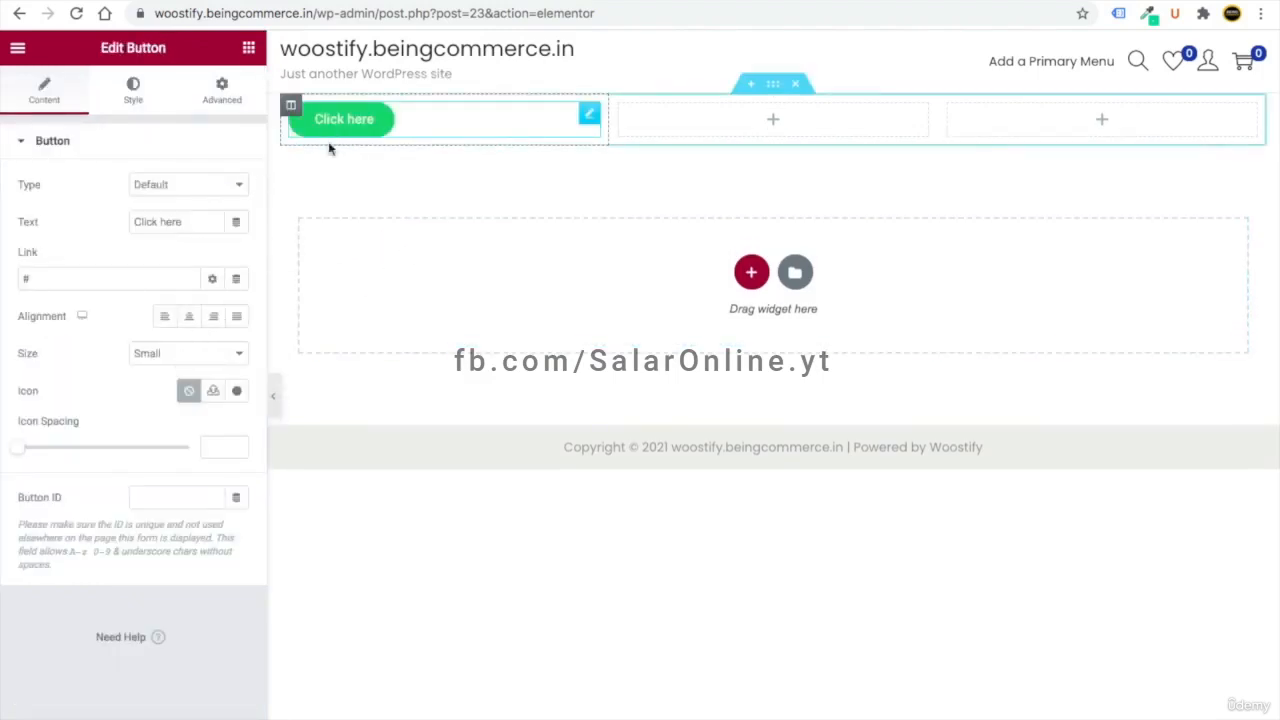
left_click(196, 317)
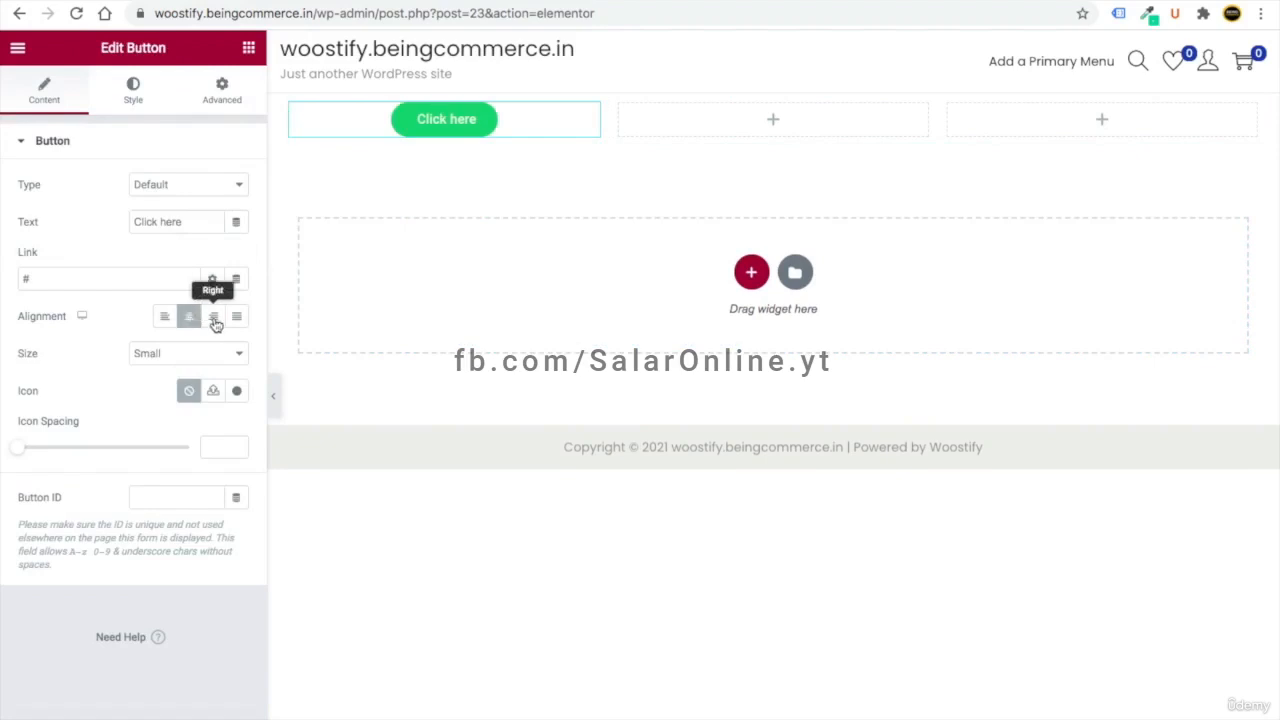
left_click(212, 322)
left_click(168, 320)
left_click_drag(83, 279, 10, 276)
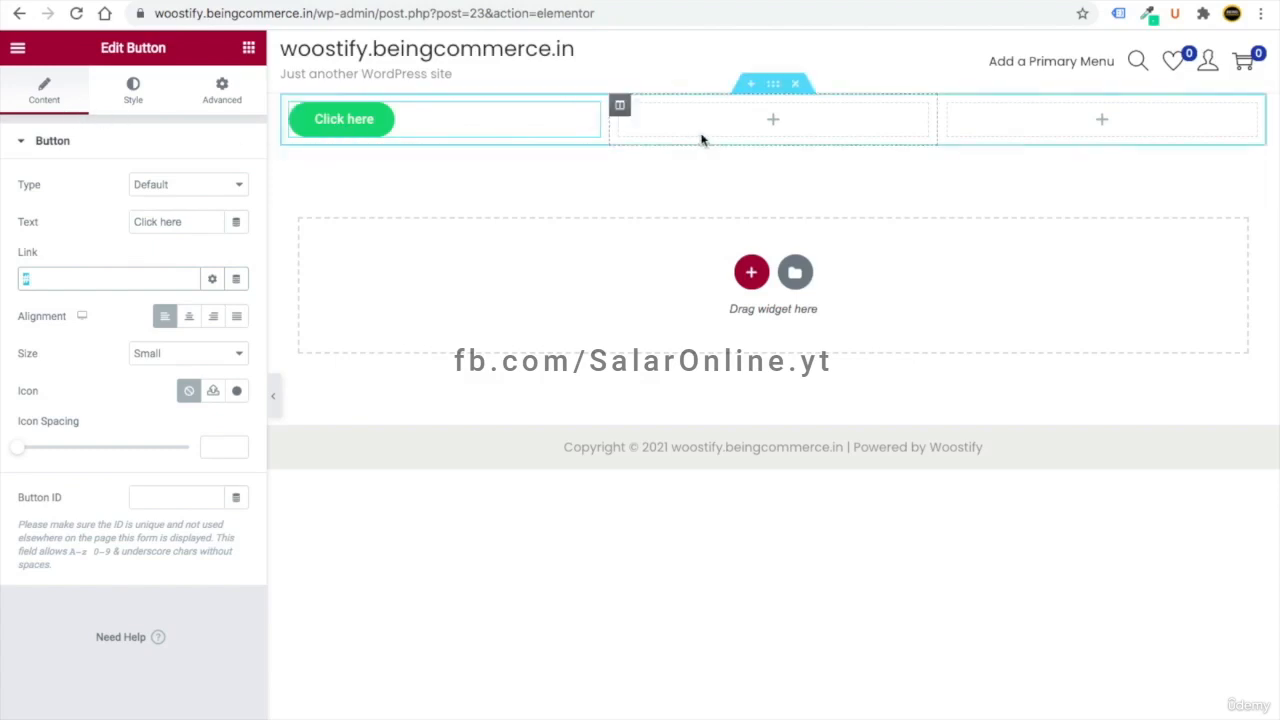
- Change the button's background colour to orange #F0894D
left_click(134, 92)
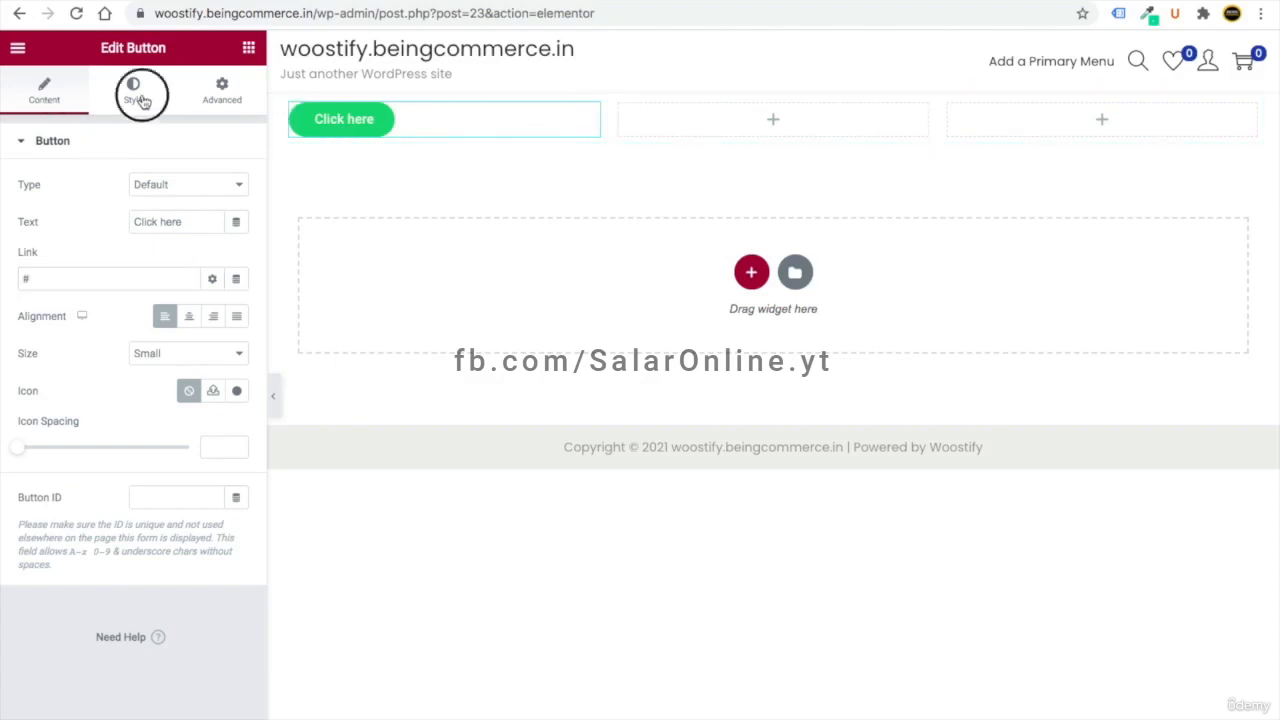
left_click(224, 96)
left_click(150, 100)
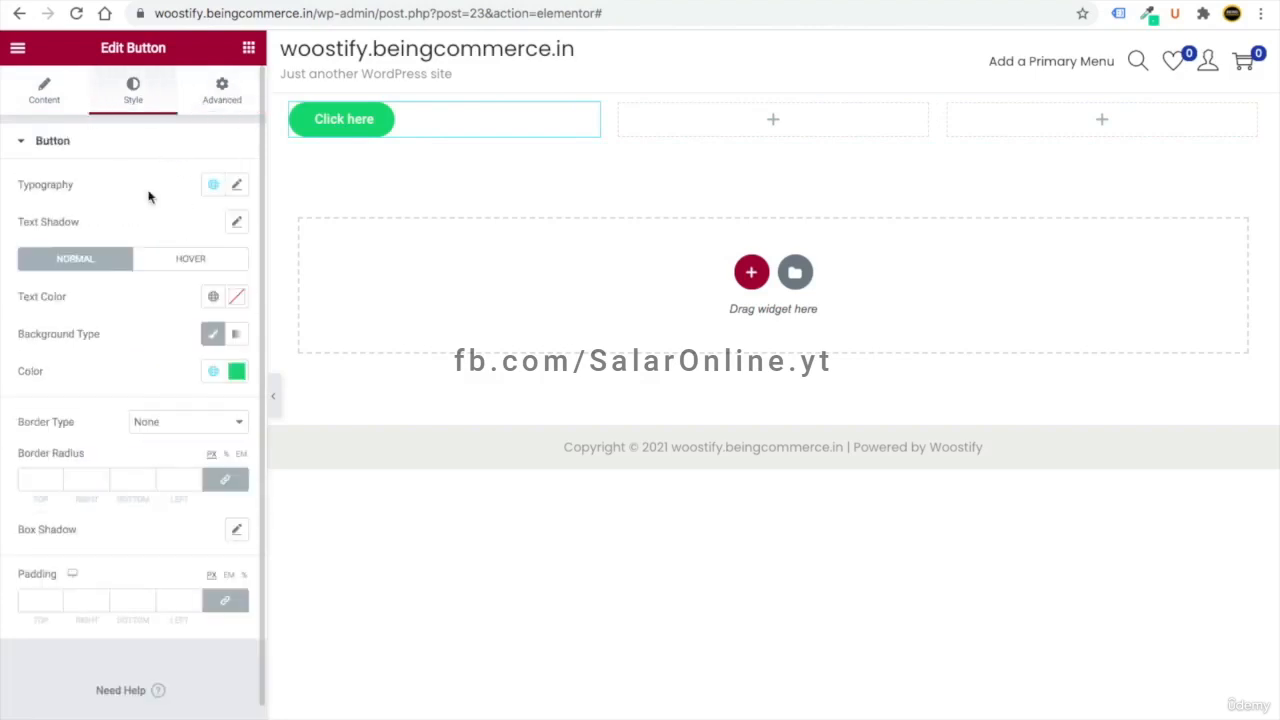
left_click(230, 372)
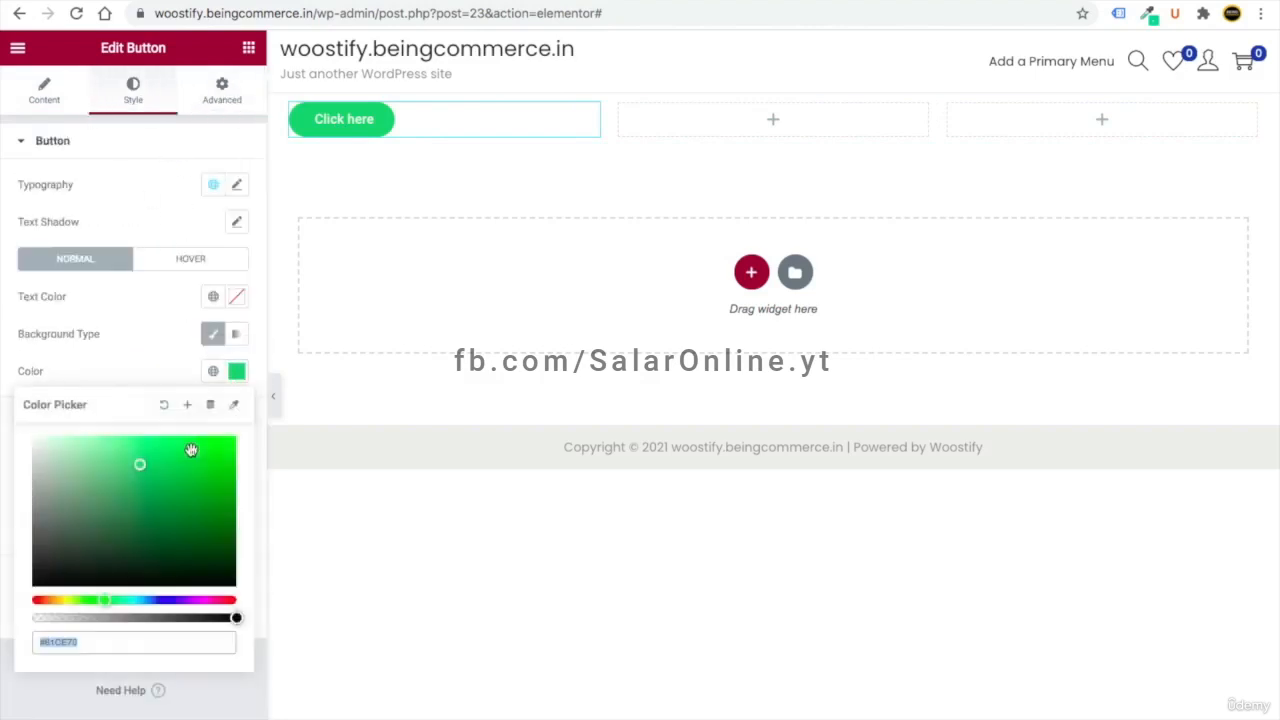
left_click(44, 600)
left_click_drag(171, 449, 175, 436)
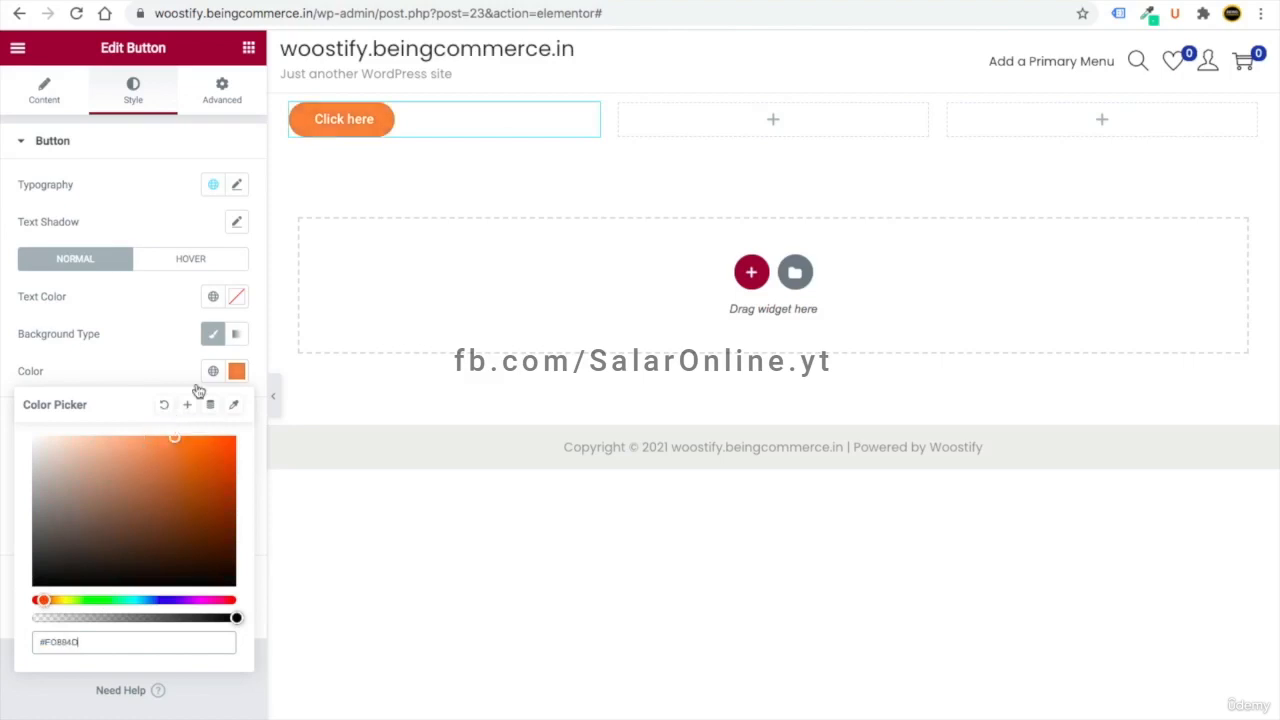
left_click(224, 98)
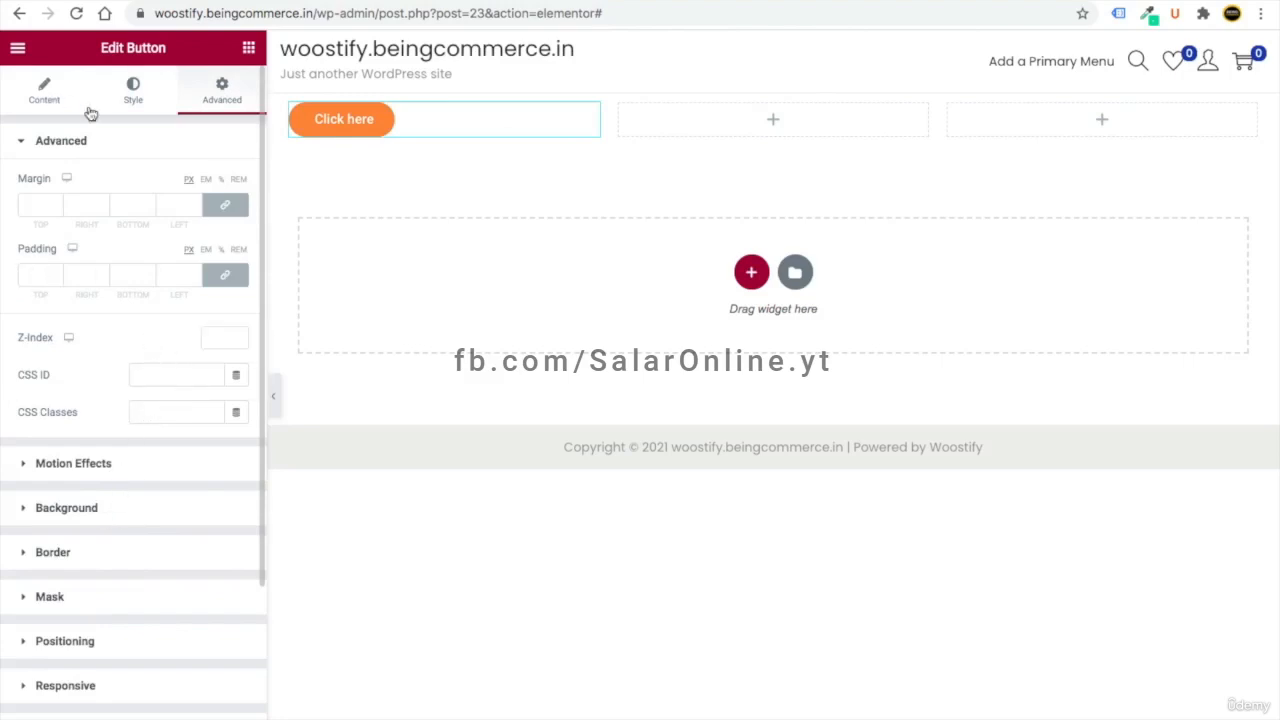
left_click(250, 52)
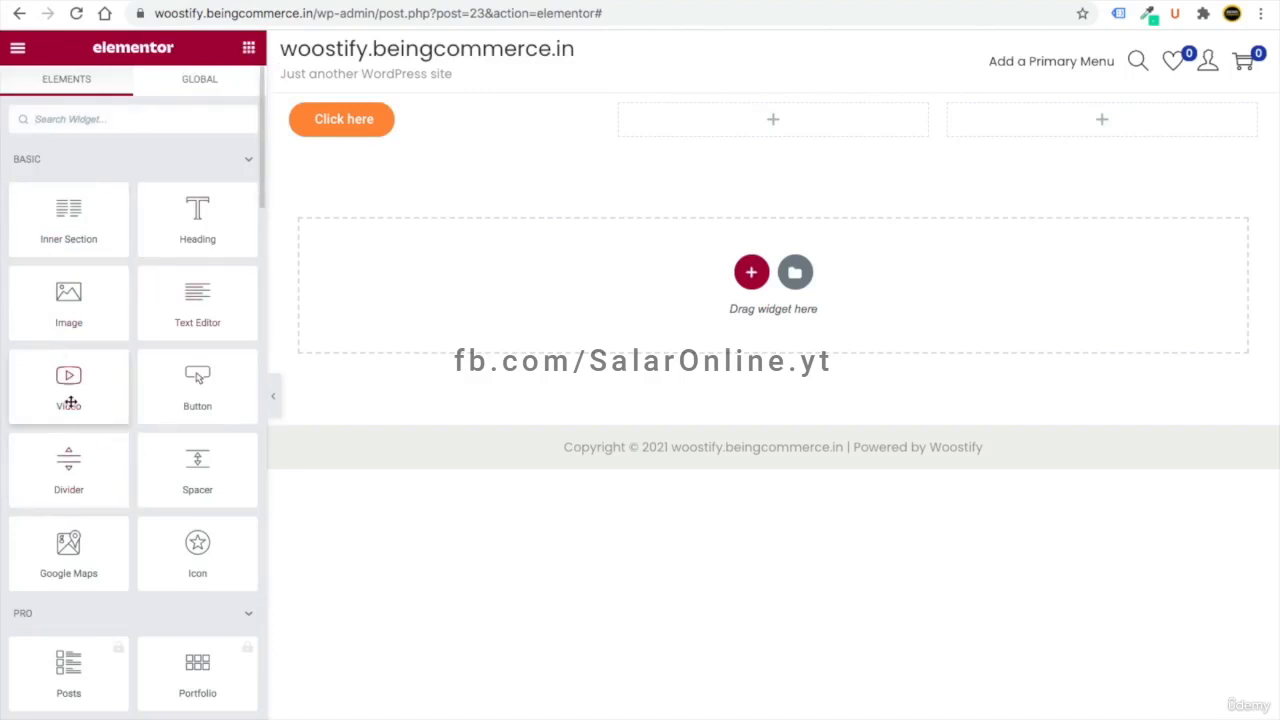
- Add a video to the middle column and a heading to the right, then delete the section
left_click_drag(100, 395, 709, 131)
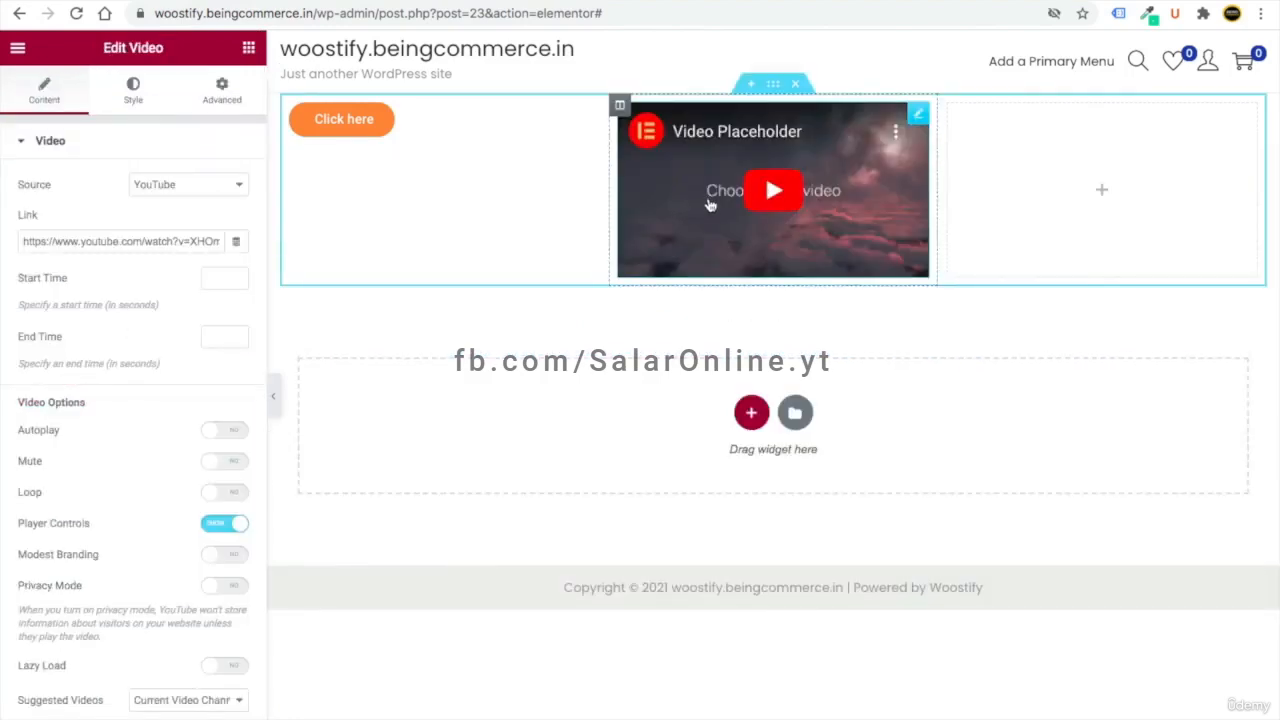
left_click(249, 50)
left_click_drag(197, 232, 1024, 203)
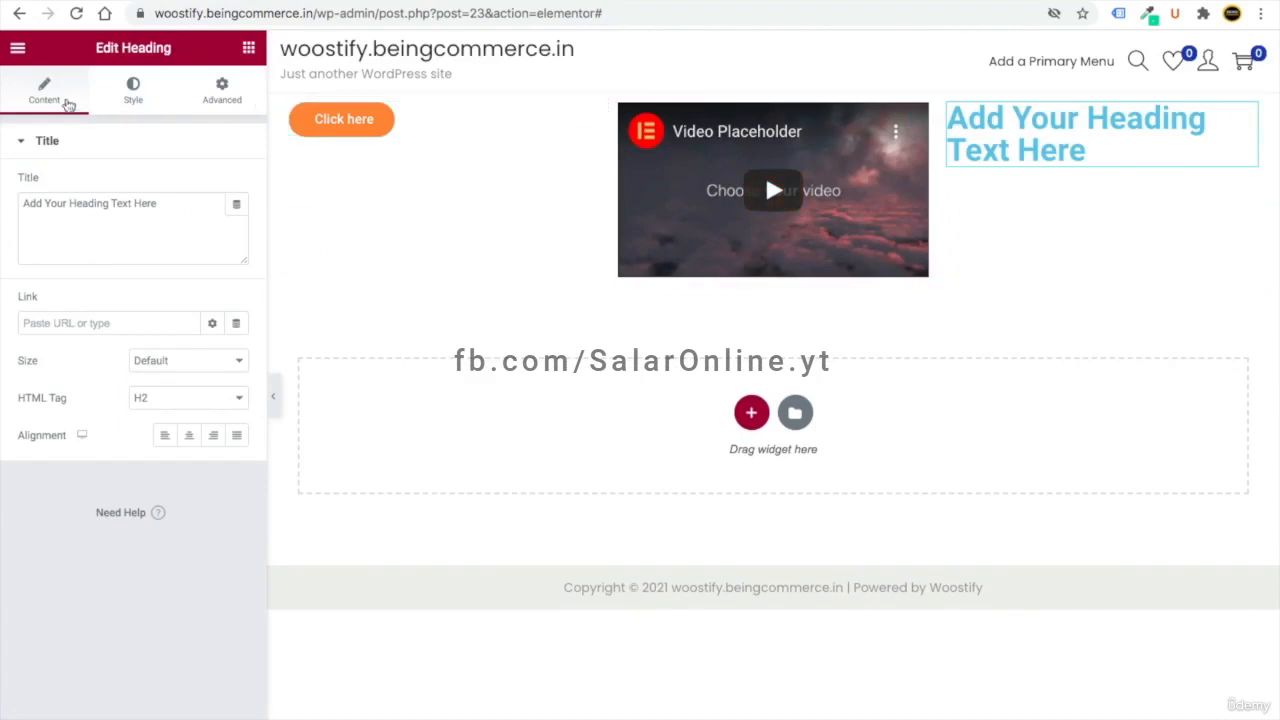
left_click(132, 90)
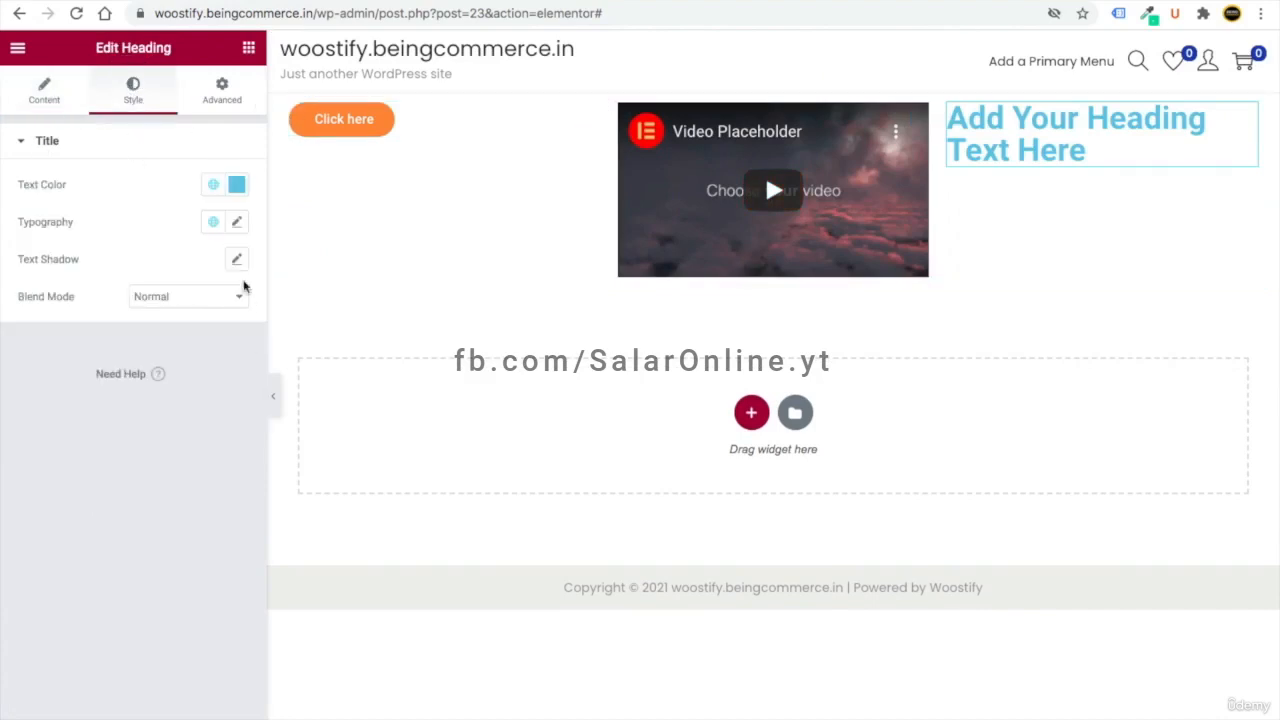
left_click(186, 100)
left_click(58, 98)
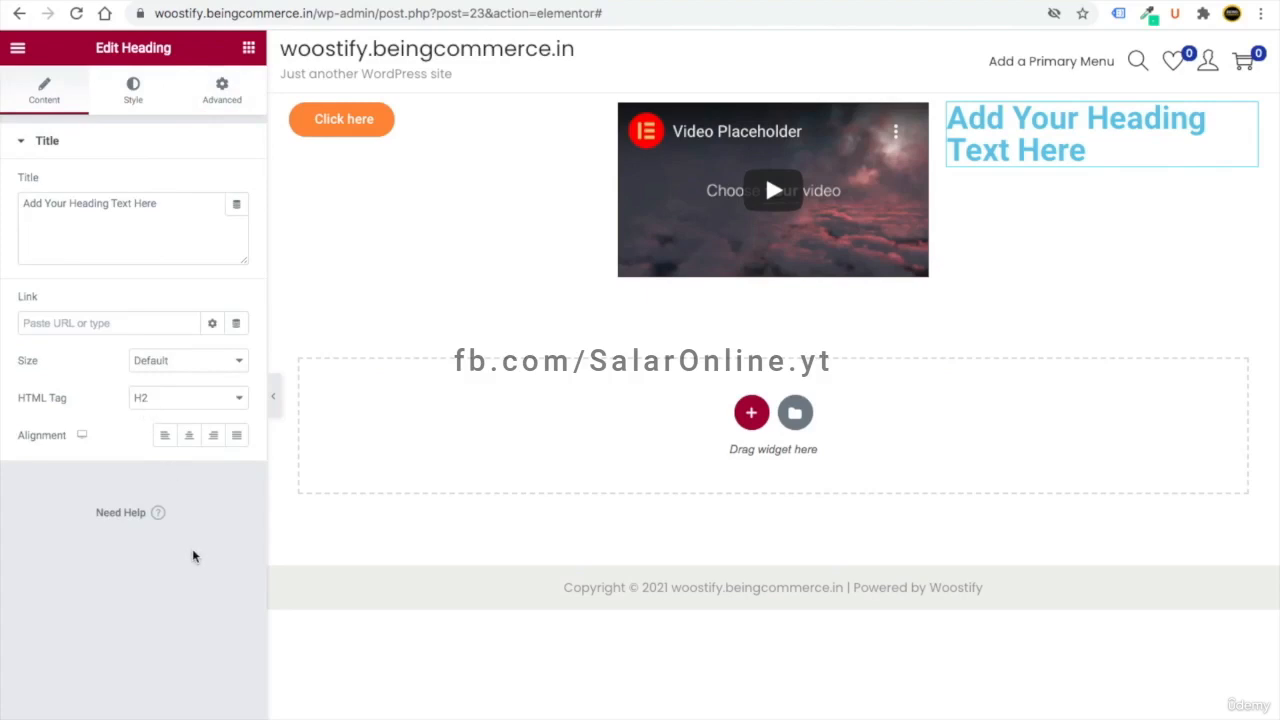
scroll(194, 556, "up", 5)
scroll(194, 558, "down", 4)
scroll(245, 717, "down", 2)
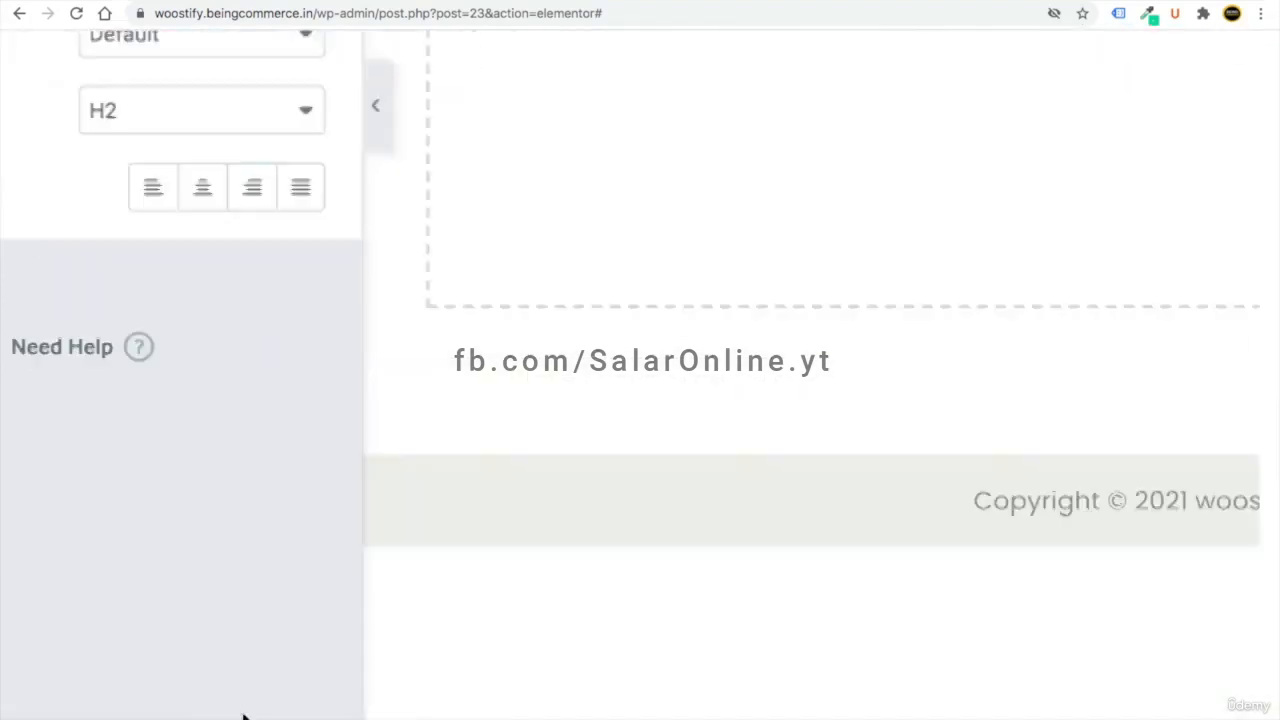
scroll(245, 717, "down", 3)
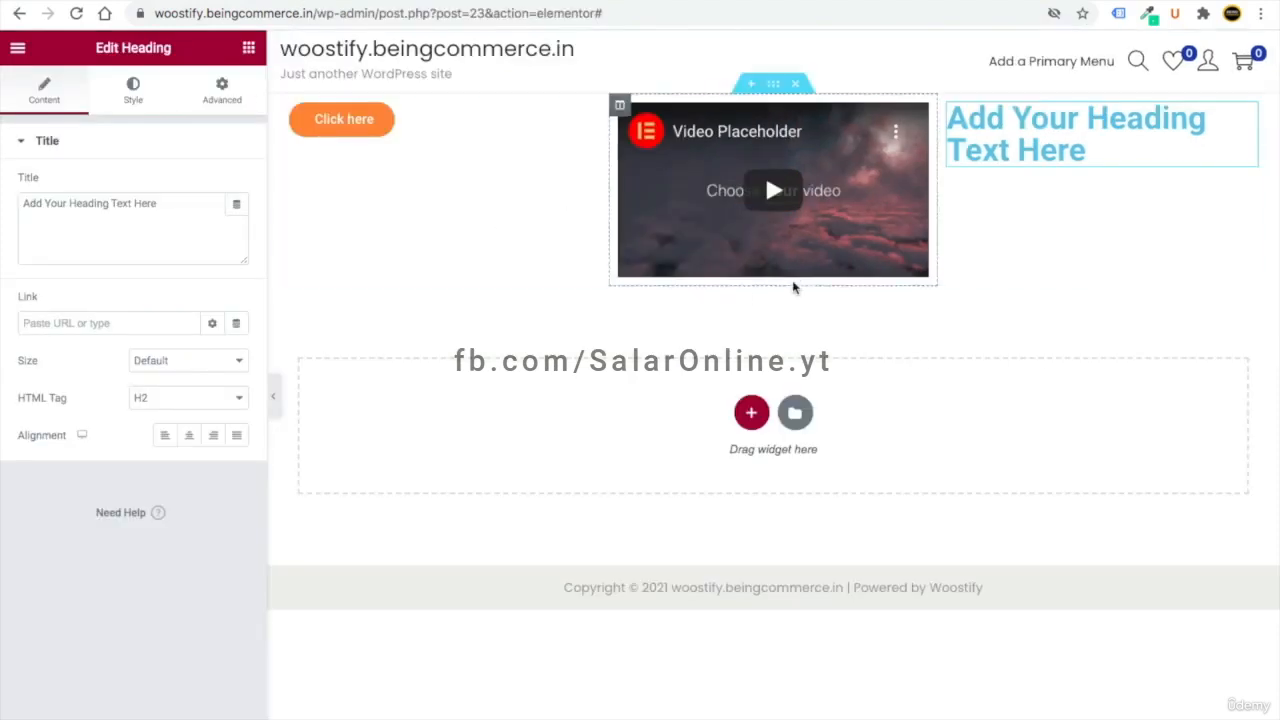
left_click(796, 86)
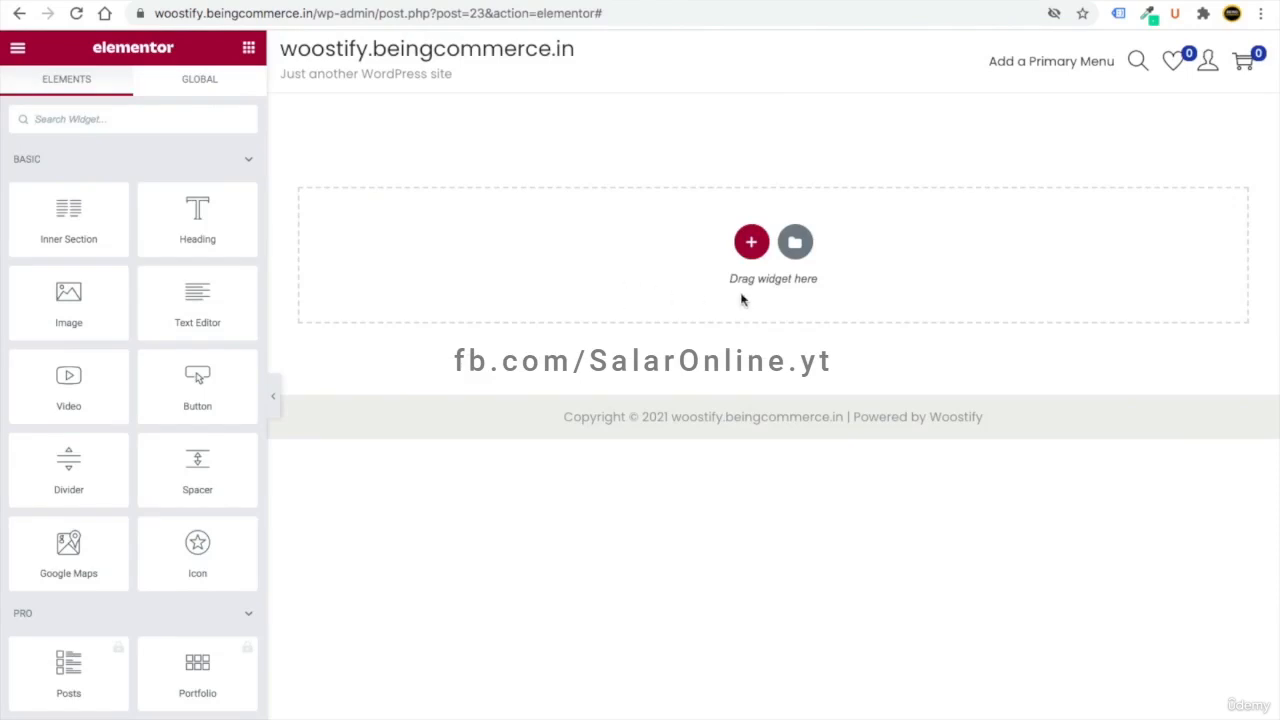
- Add a one-column section holding a text block that reads 'WE'RE PROUD TO INTRODUCE'
left_click(752, 243)
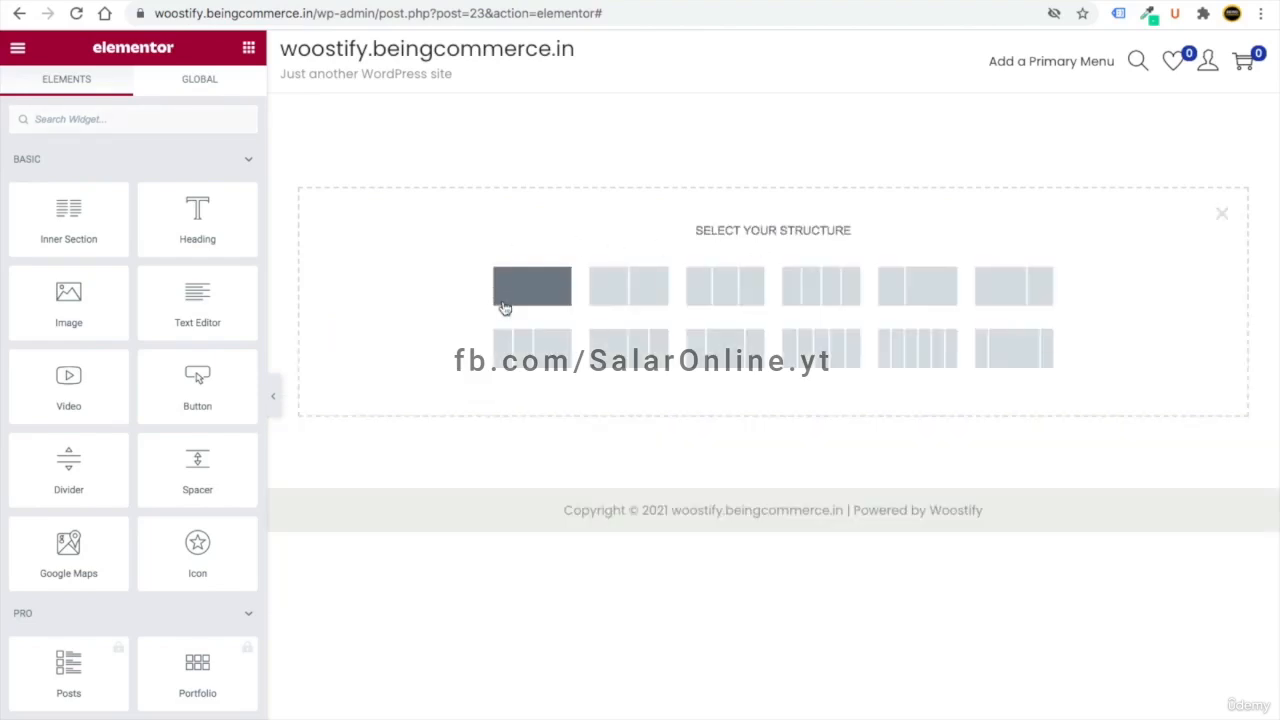
left_click(556, 302)
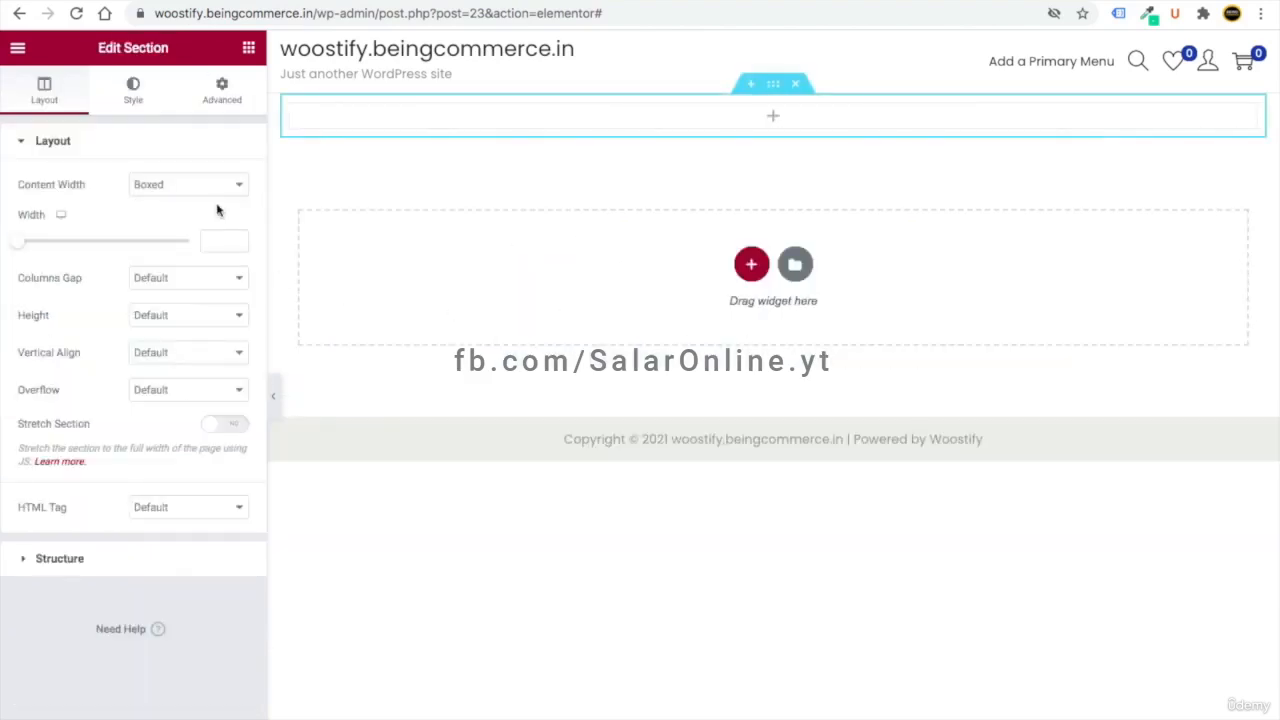
left_click(249, 52)
left_click_drag(199, 322, 420, 130)
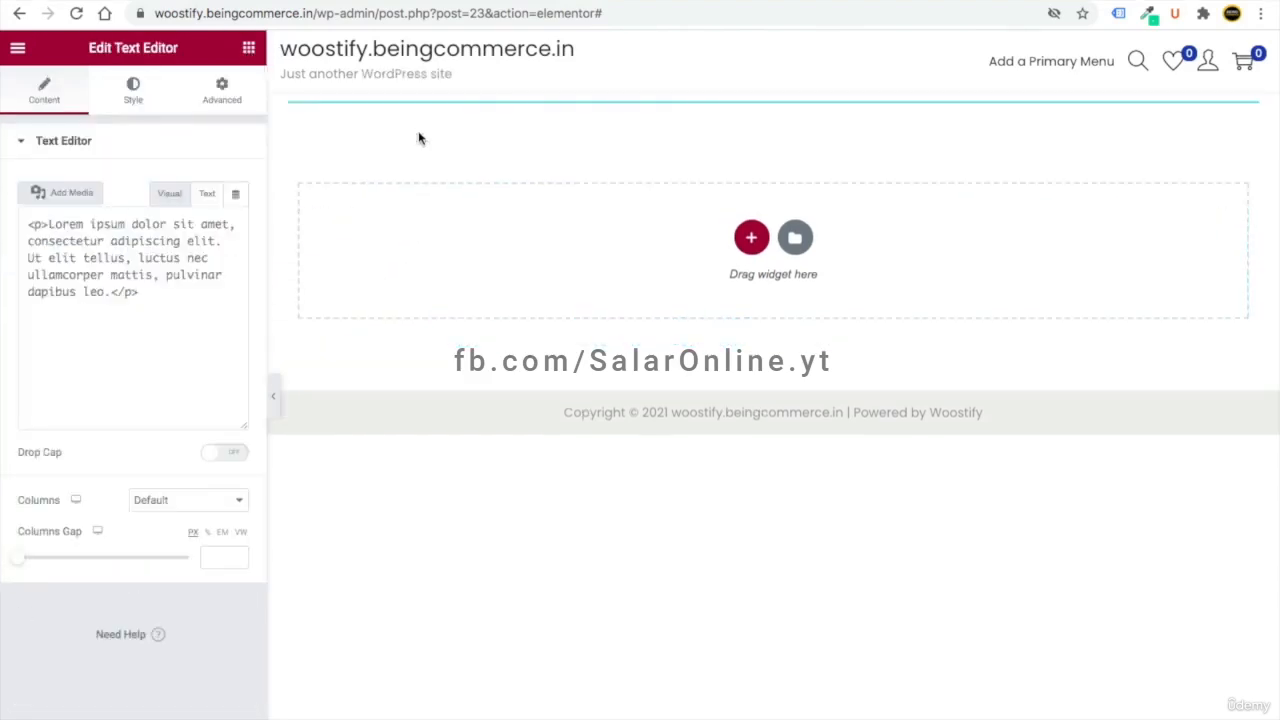
left_click_drag(217, 357, 25, 292)
type("We")
key("BackSpace")
type("E'RE")
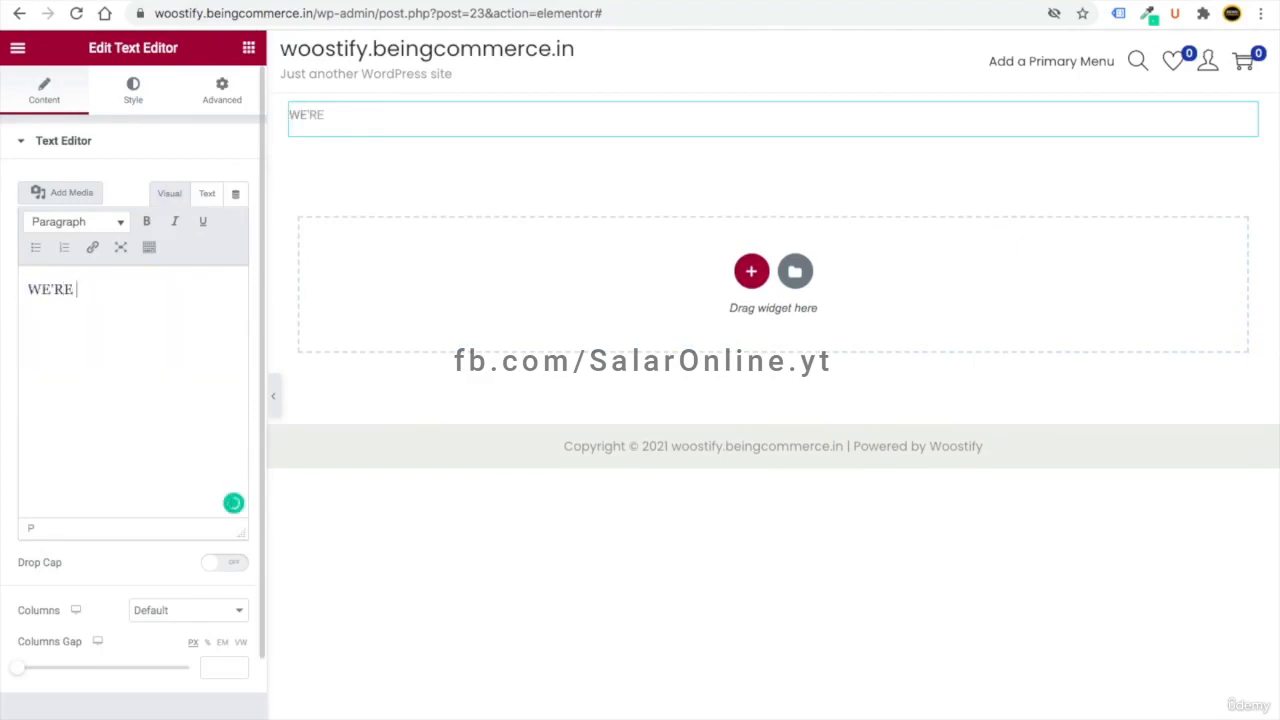
type(" PROUD TO INTRODUCE")
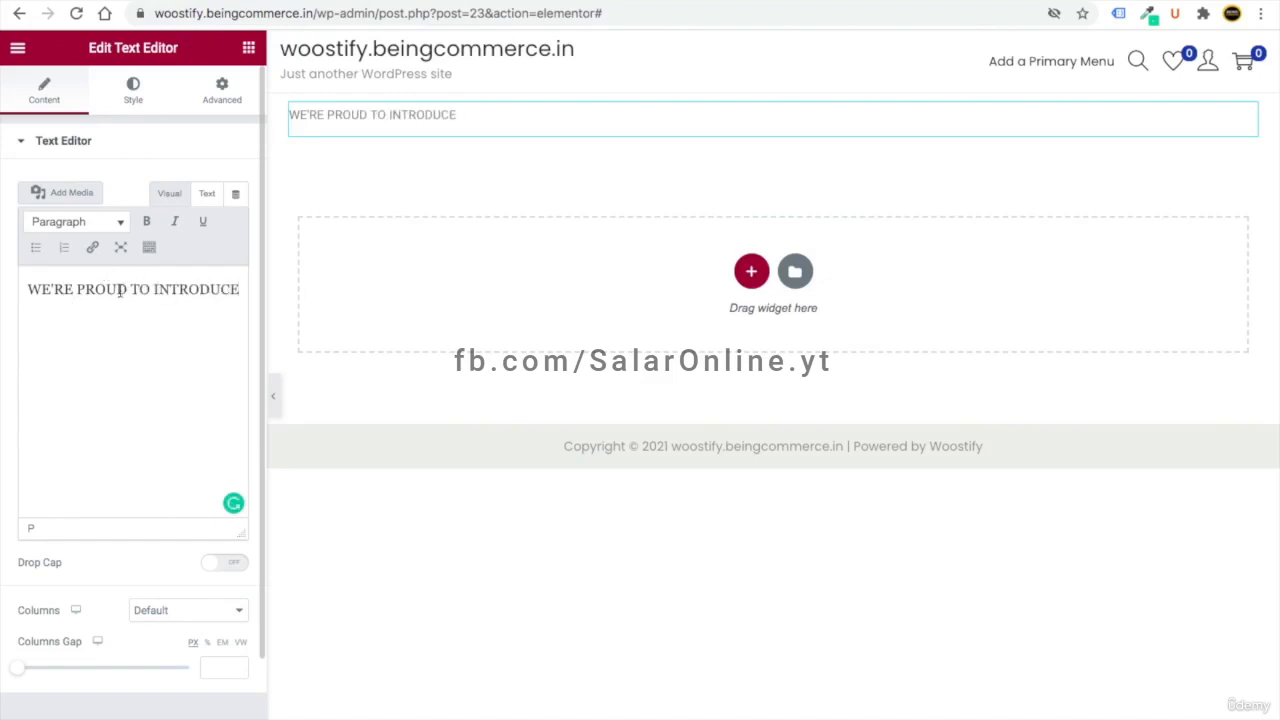
- Left-align the intro text and set its colour to #474747
left_click(132, 93)
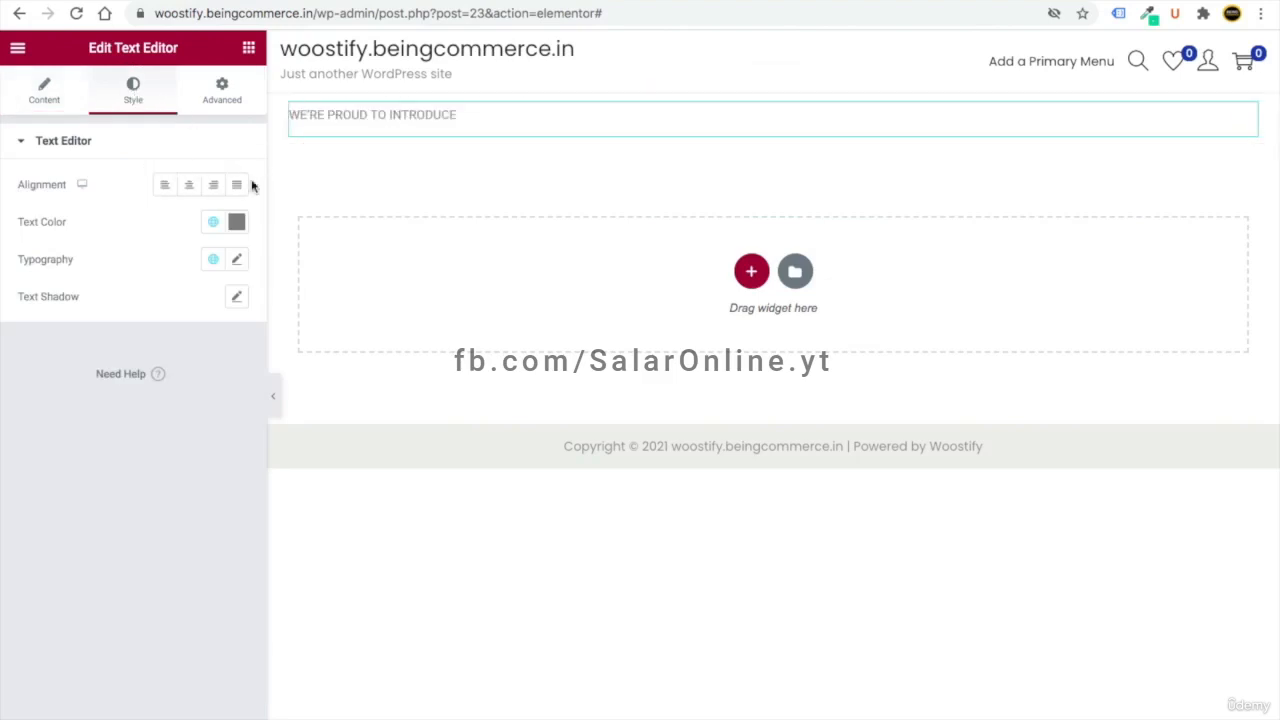
left_click(189, 187)
left_click(163, 196)
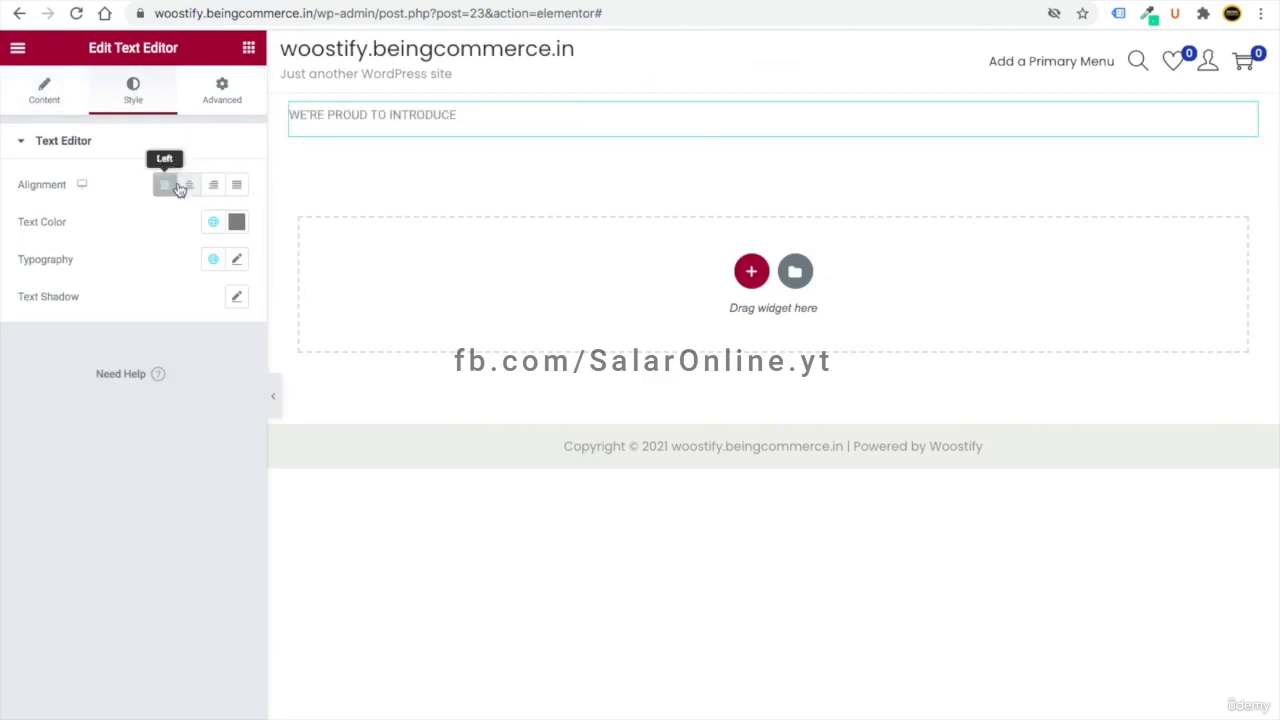
left_click(237, 222)
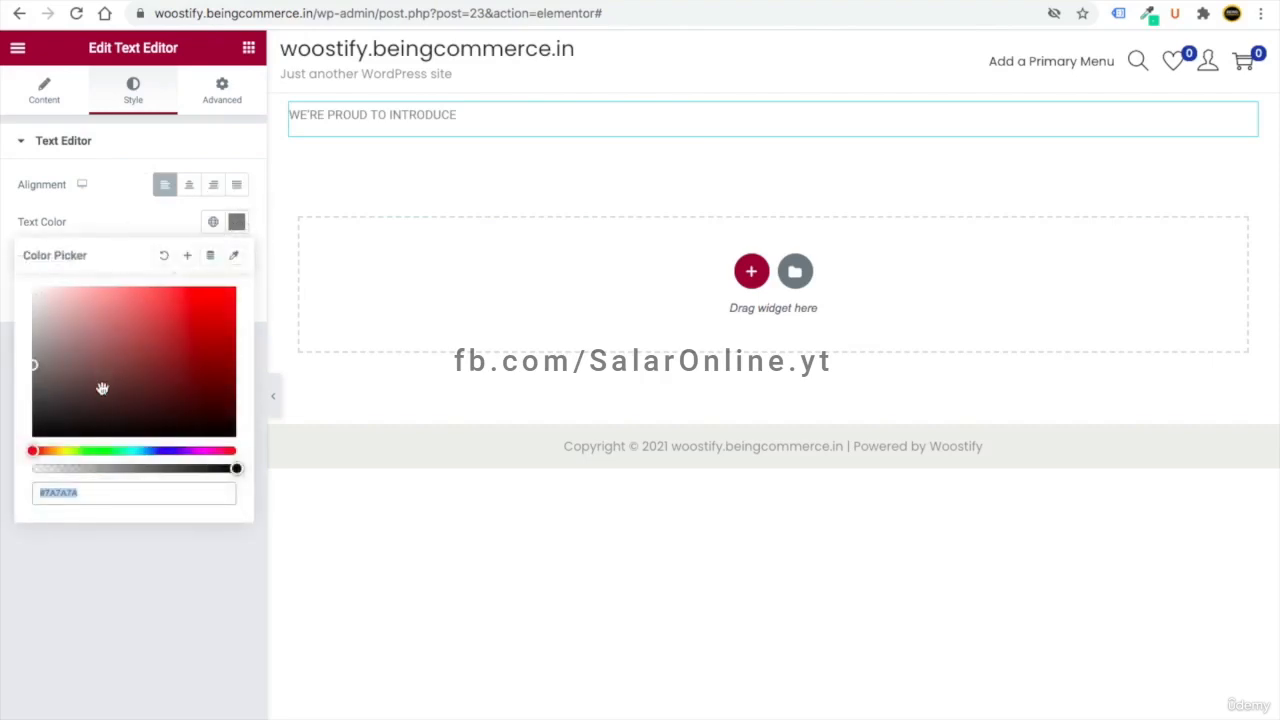
left_click_drag(81, 493, 47, 493)
key("BackSpace")
key("BackSpace")
type("#474747")
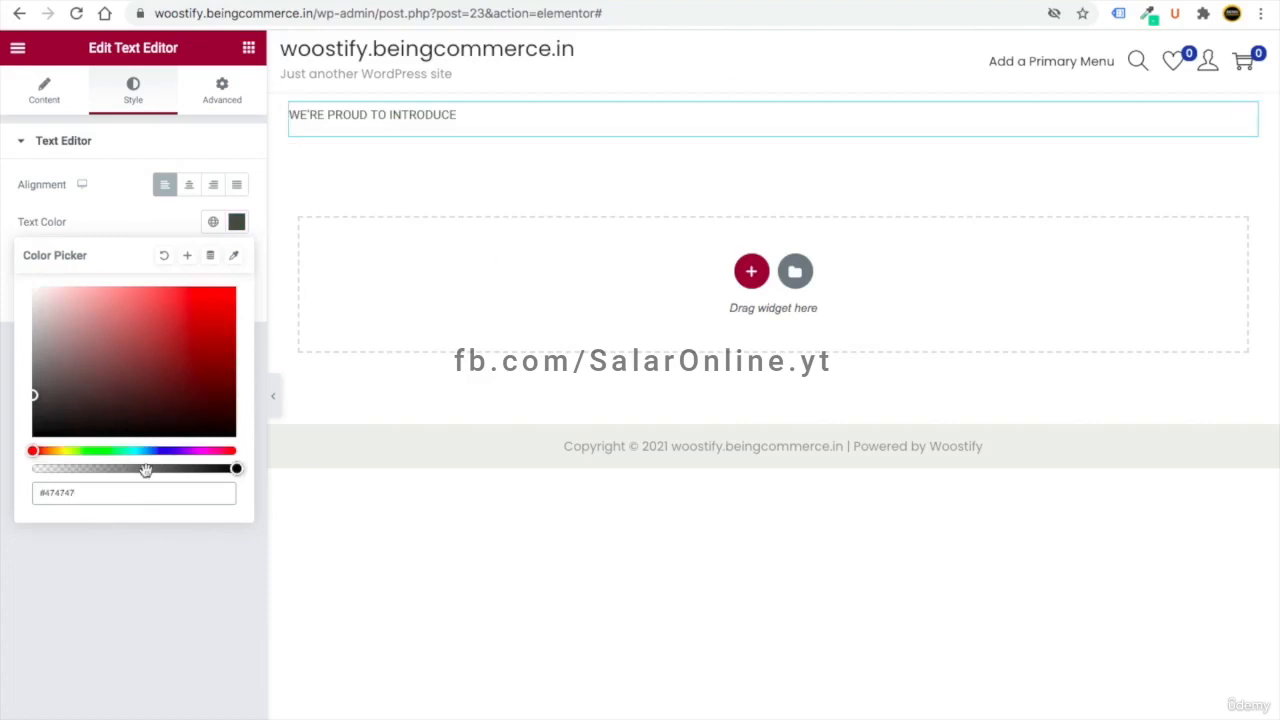
- Save #474747 as a new global colour and check the global colours list
left_click_drag(90, 492, 46, 492)
left_click(187, 256)
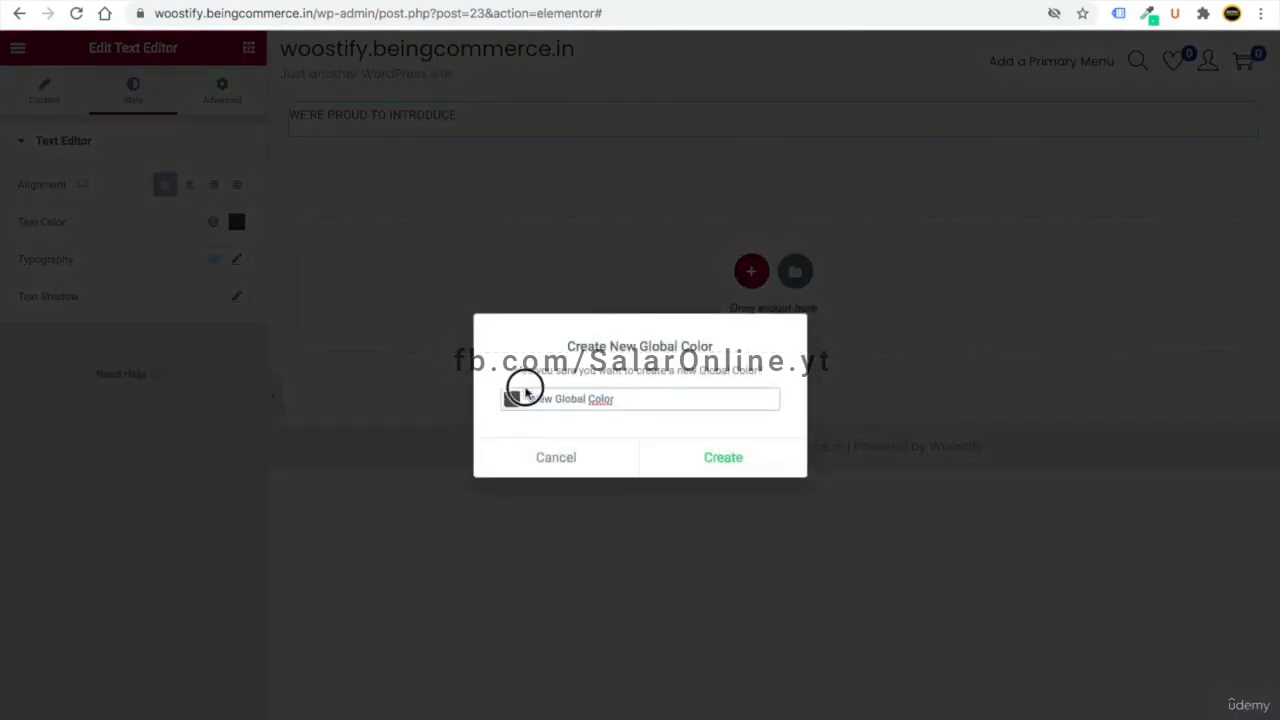
left_click_drag(614, 396, 515, 400)
type("#474747")
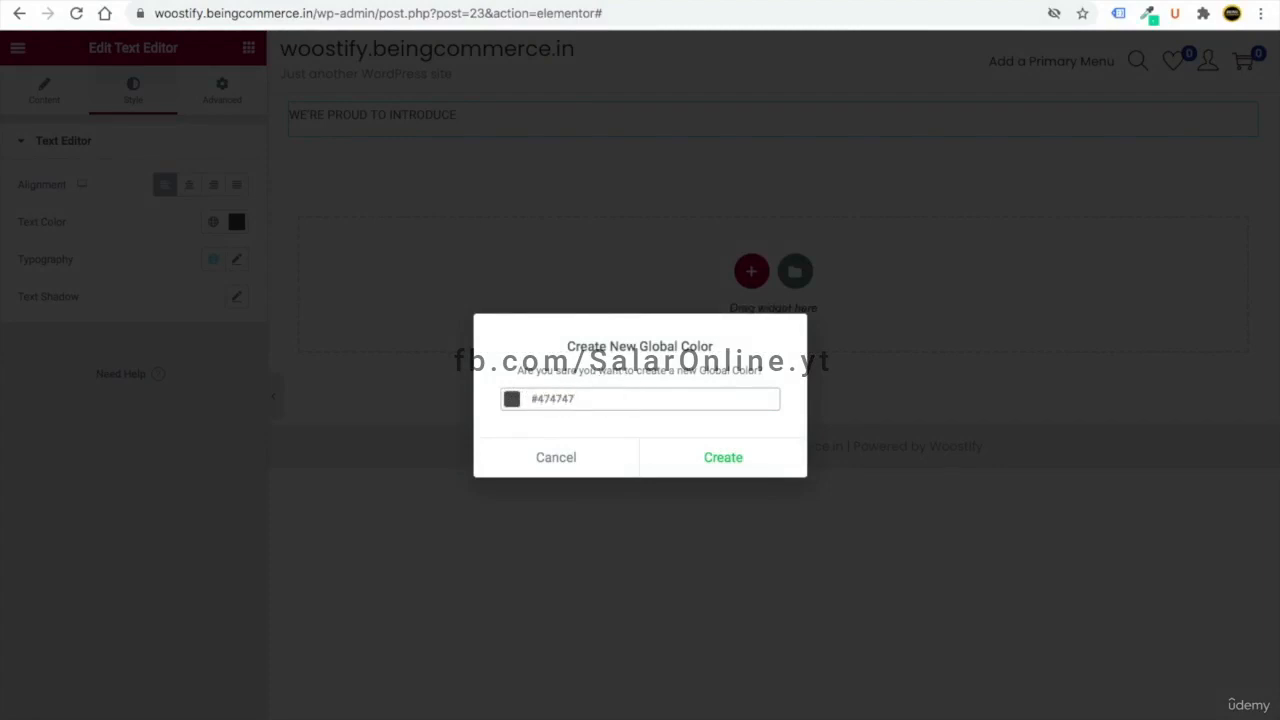
left_click(720, 463)
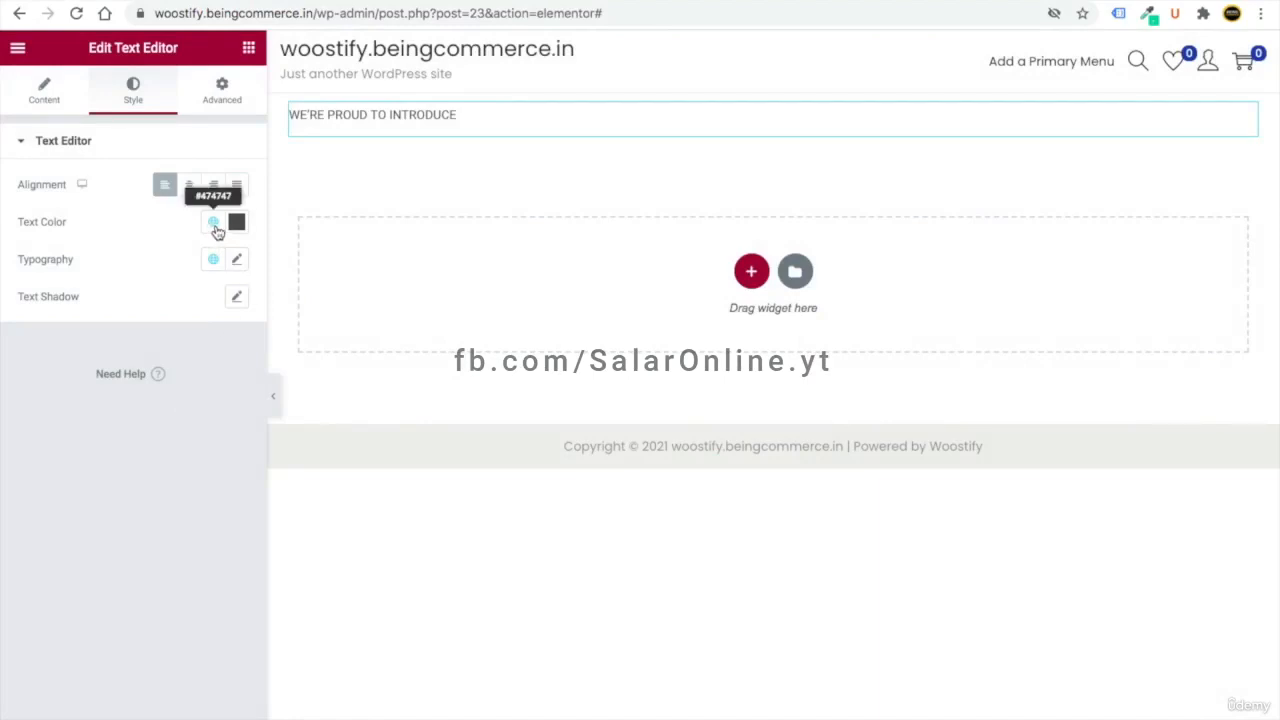
left_click(213, 223)
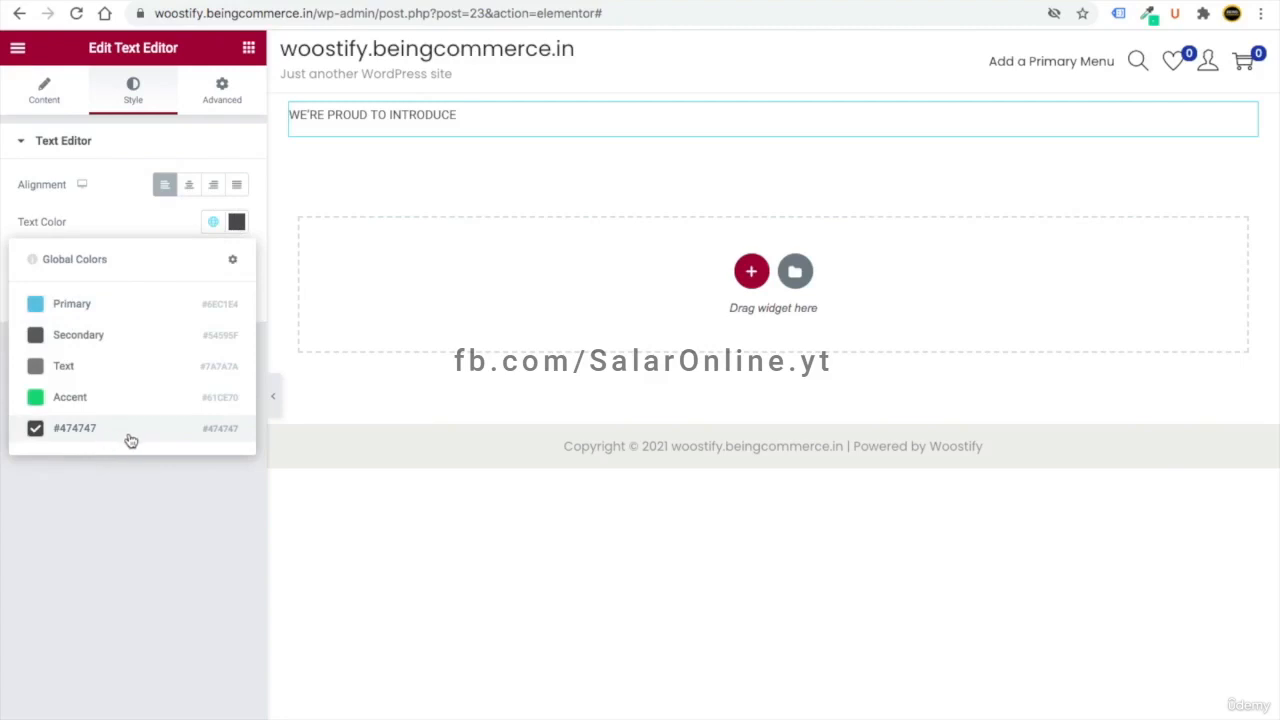
left_click(157, 482)
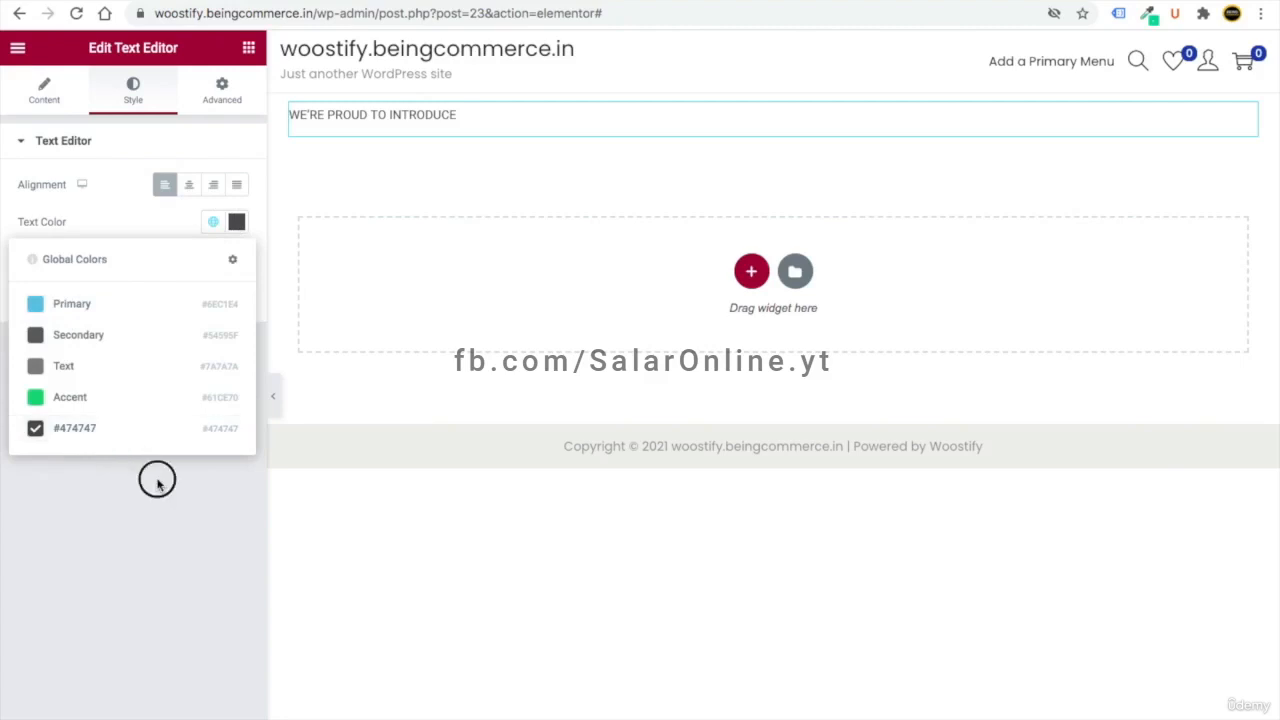
left_click(236, 221)
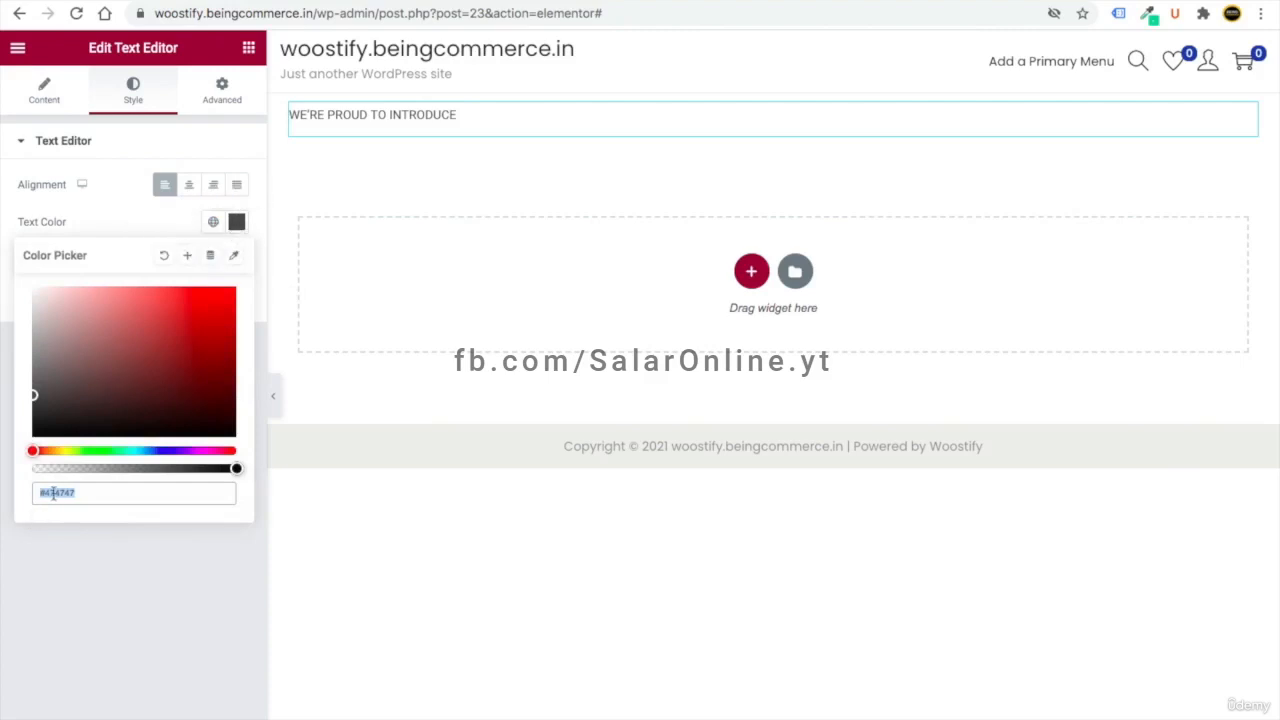
left_click(103, 535)
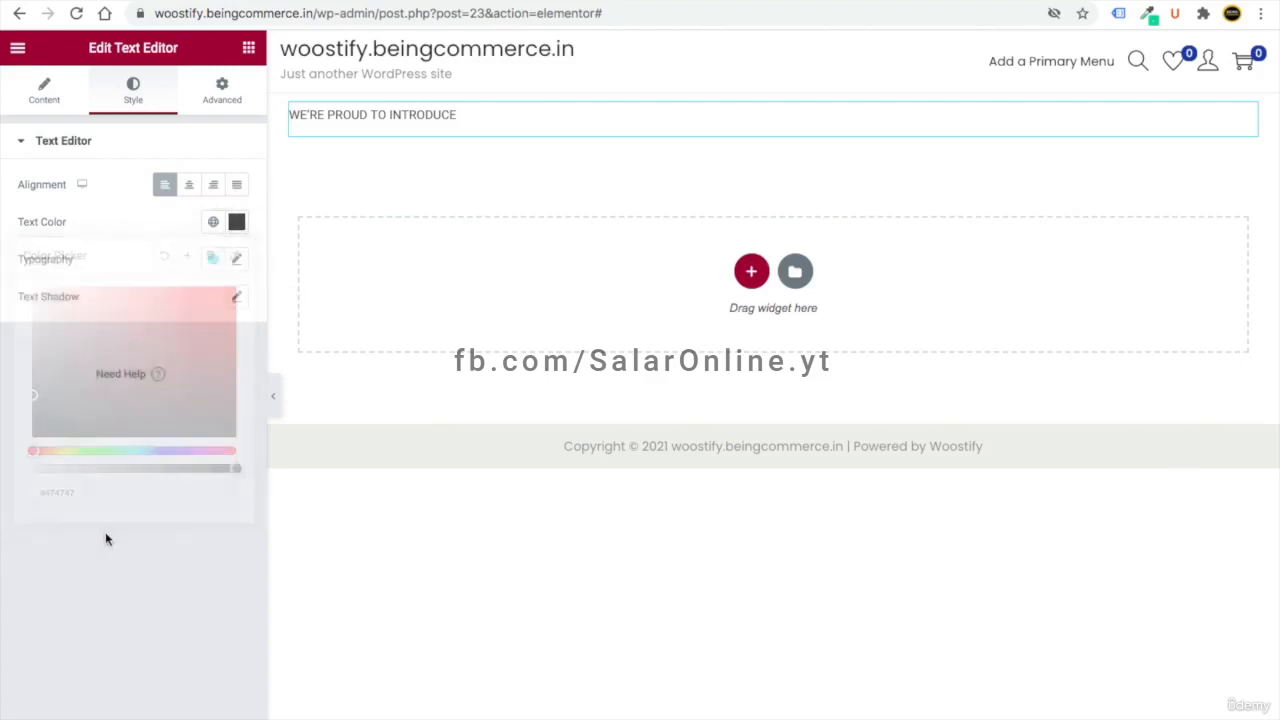
left_click(216, 226)
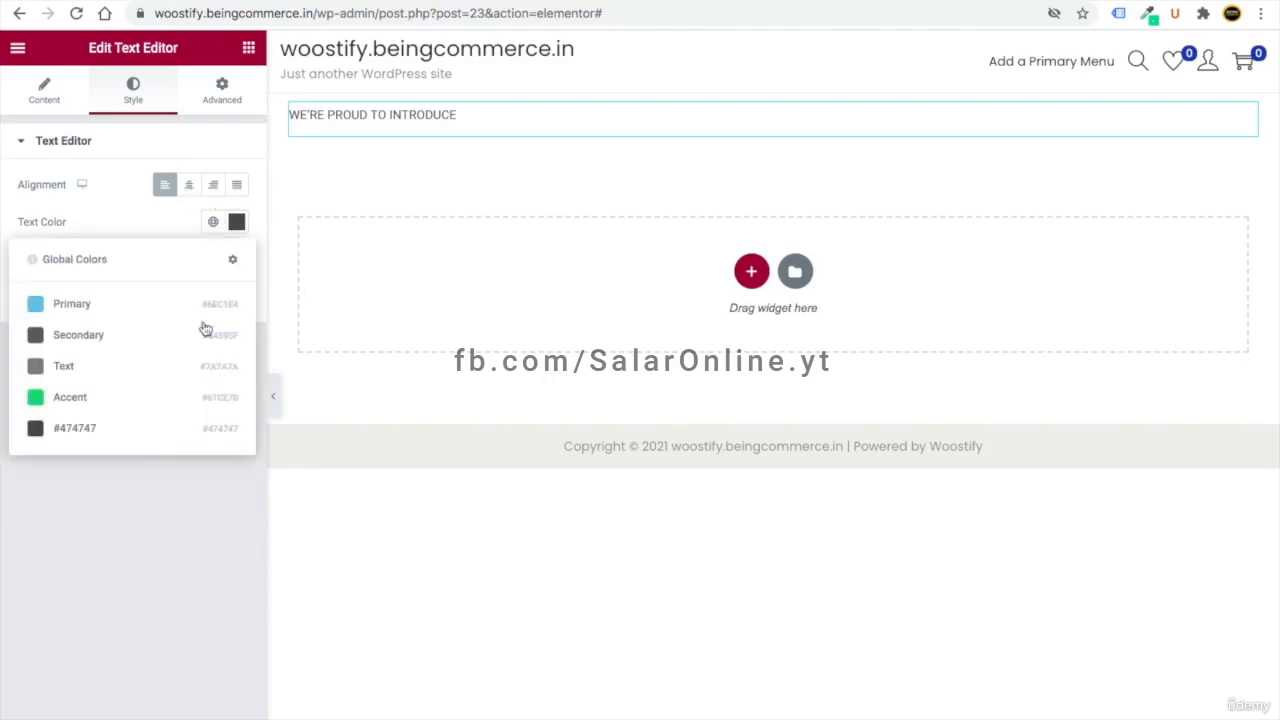
left_click(166, 486)
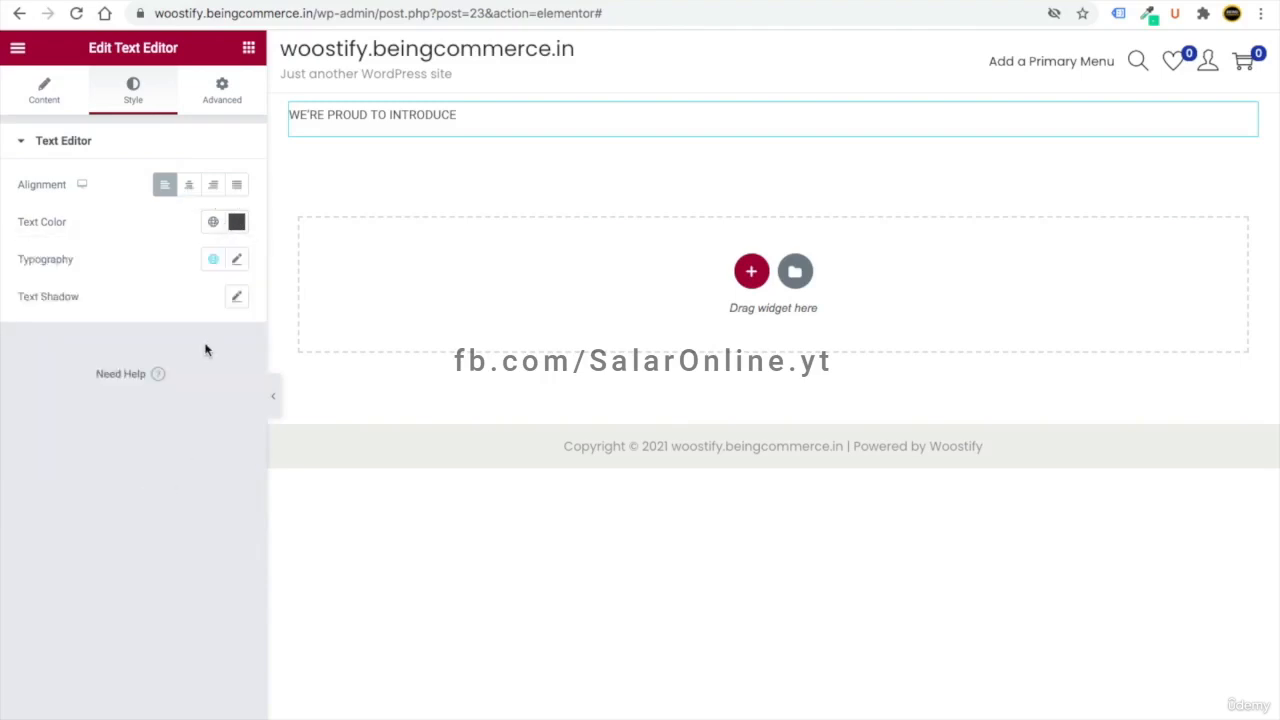
- Set the intro text typography to Poppins at 12 px
left_click(237, 261)
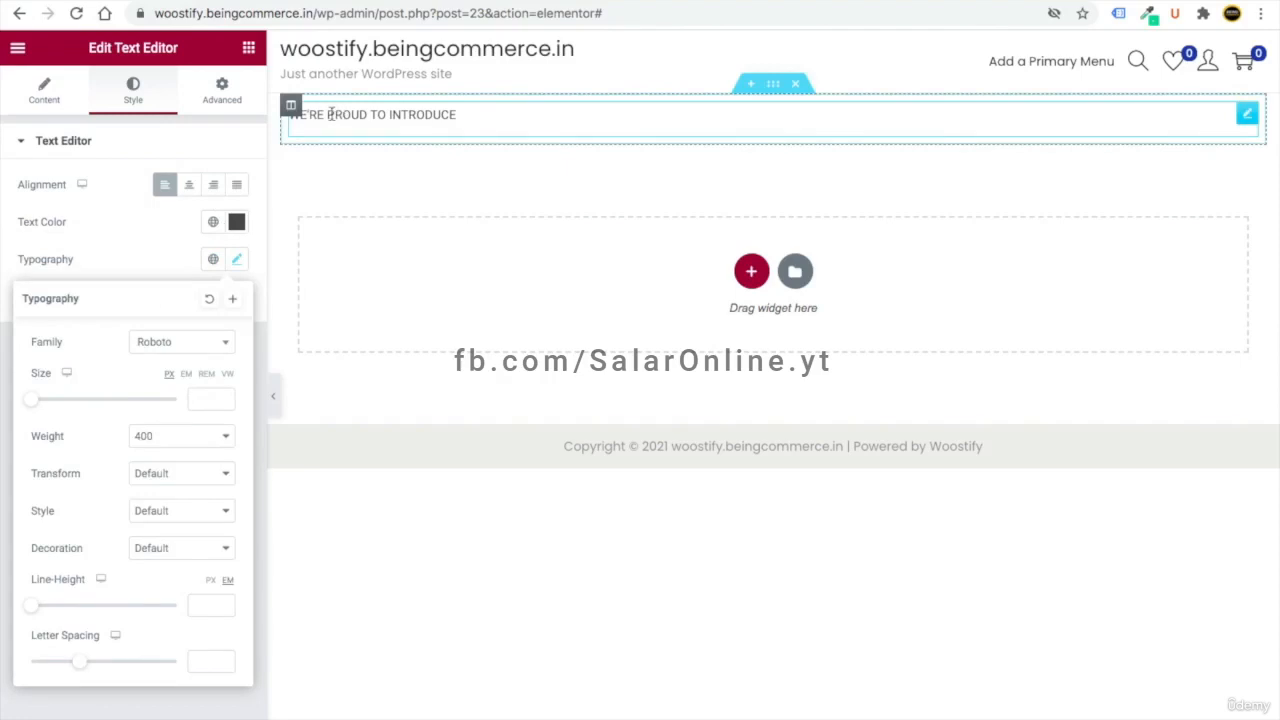
left_click(184, 347)
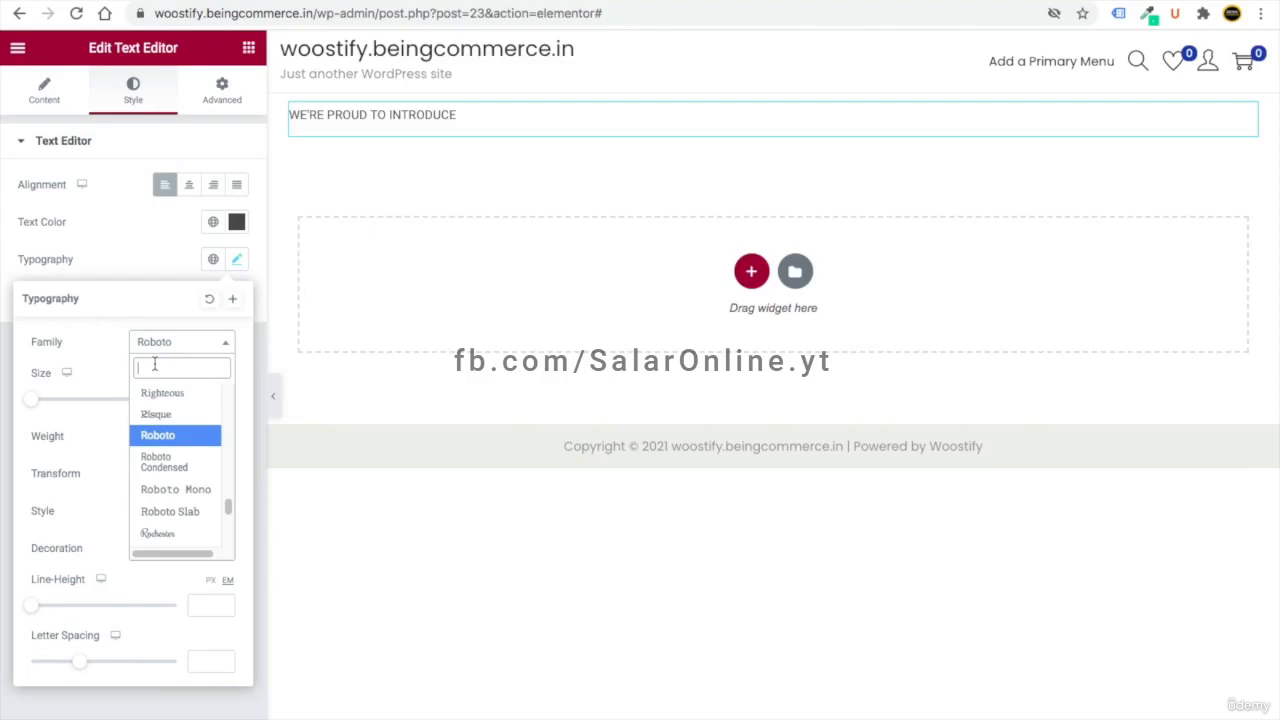
type("POP")
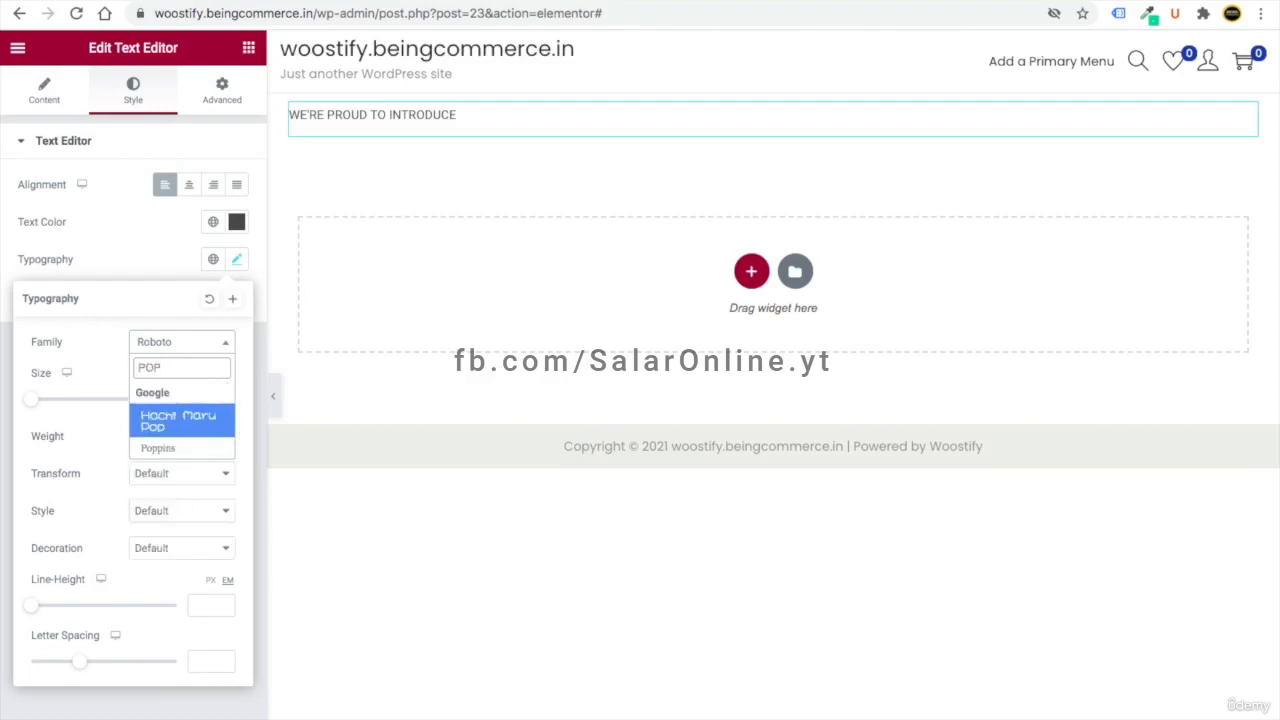
left_click(157, 448)
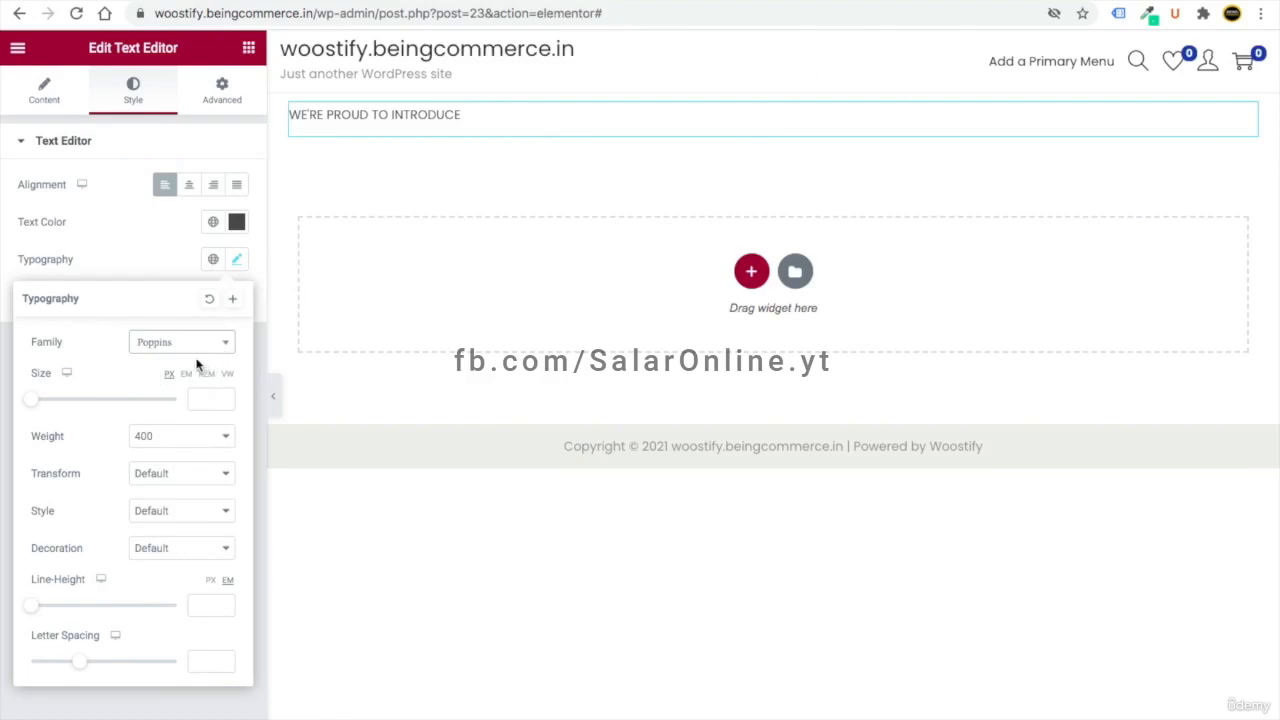
left_click(195, 398)
type("12")
- Make the intro text weight 600 and uppercase
left_click(160, 436)
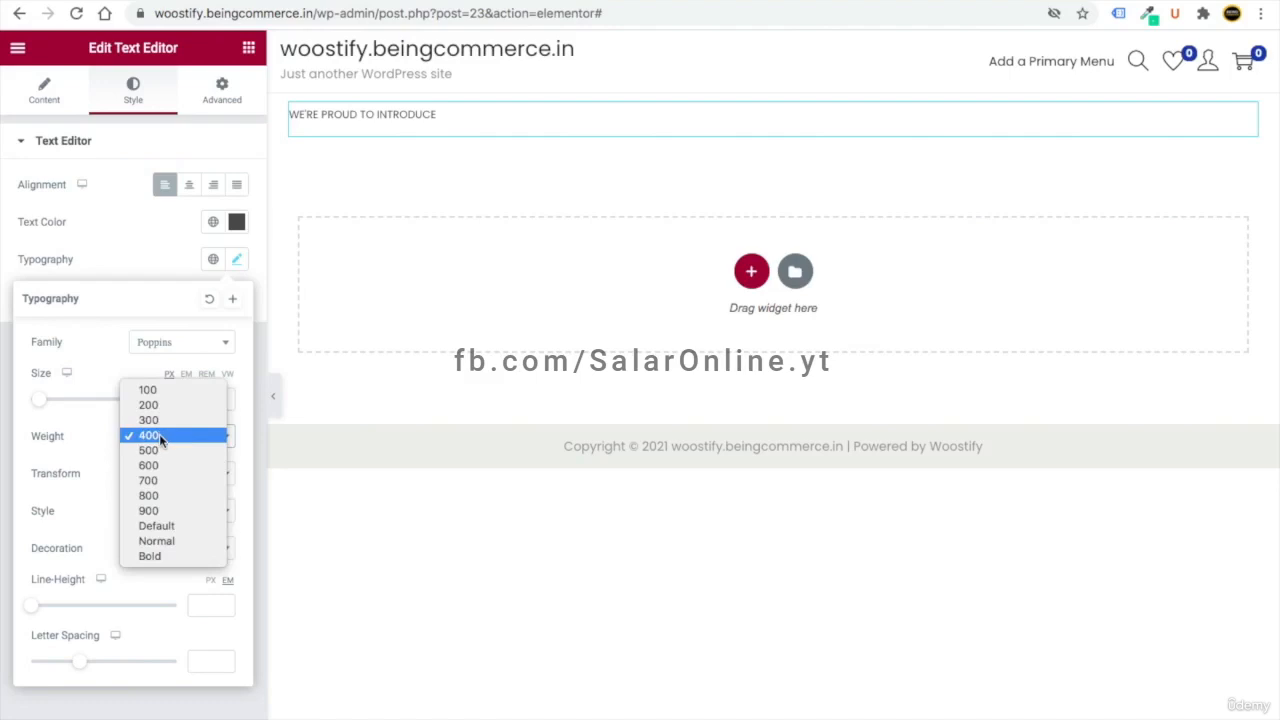
left_click(163, 494)
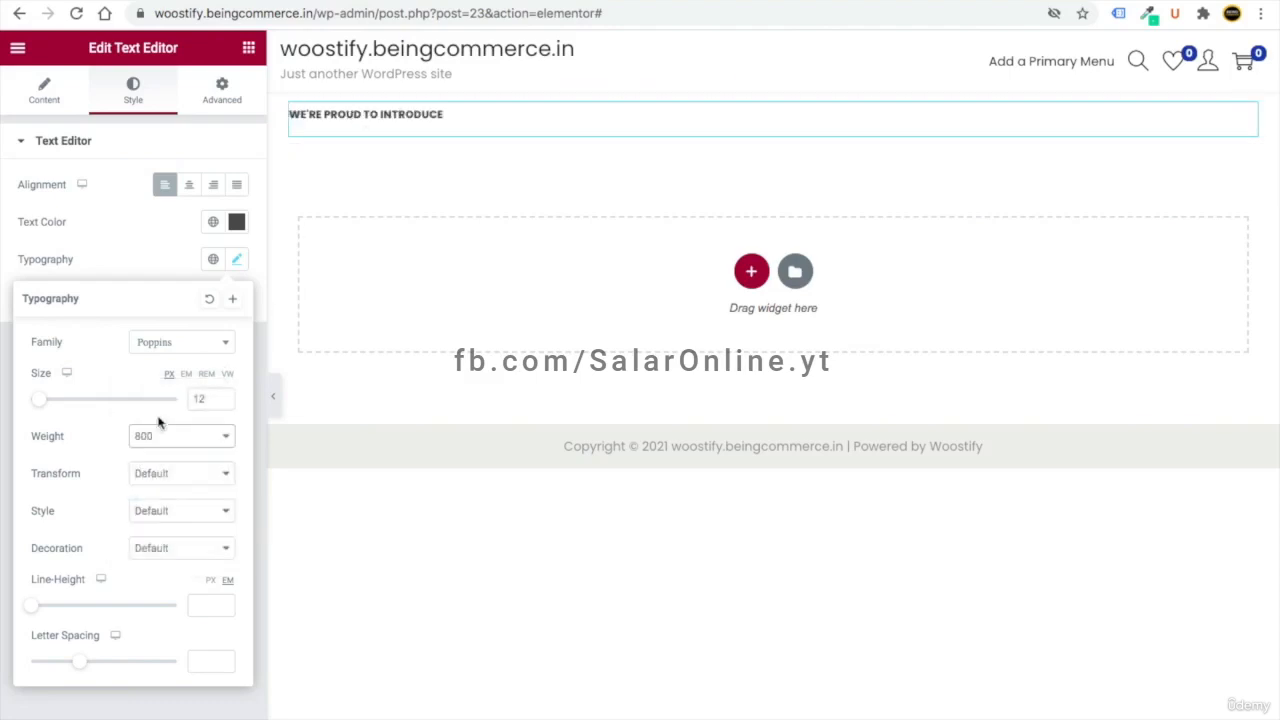
left_click(161, 432)
left_click(183, 328)
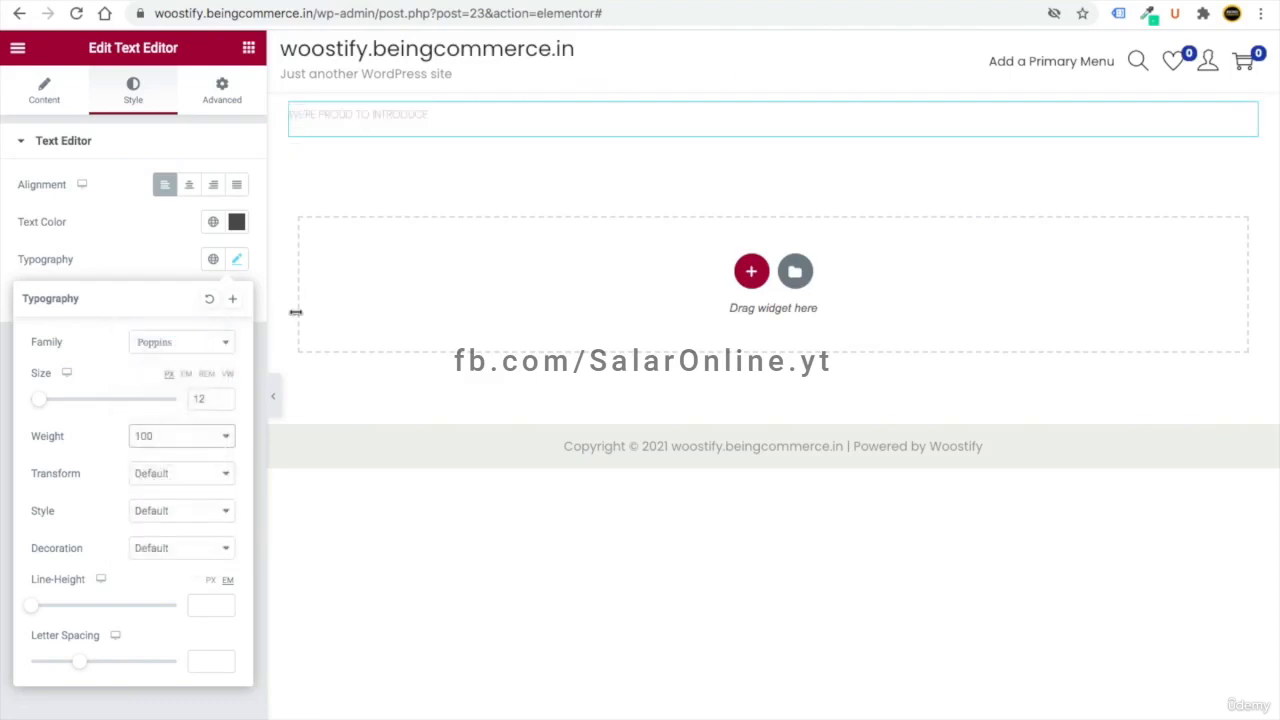
left_click(166, 441)
left_click(160, 508)
left_click(165, 480)
left_click(166, 487)
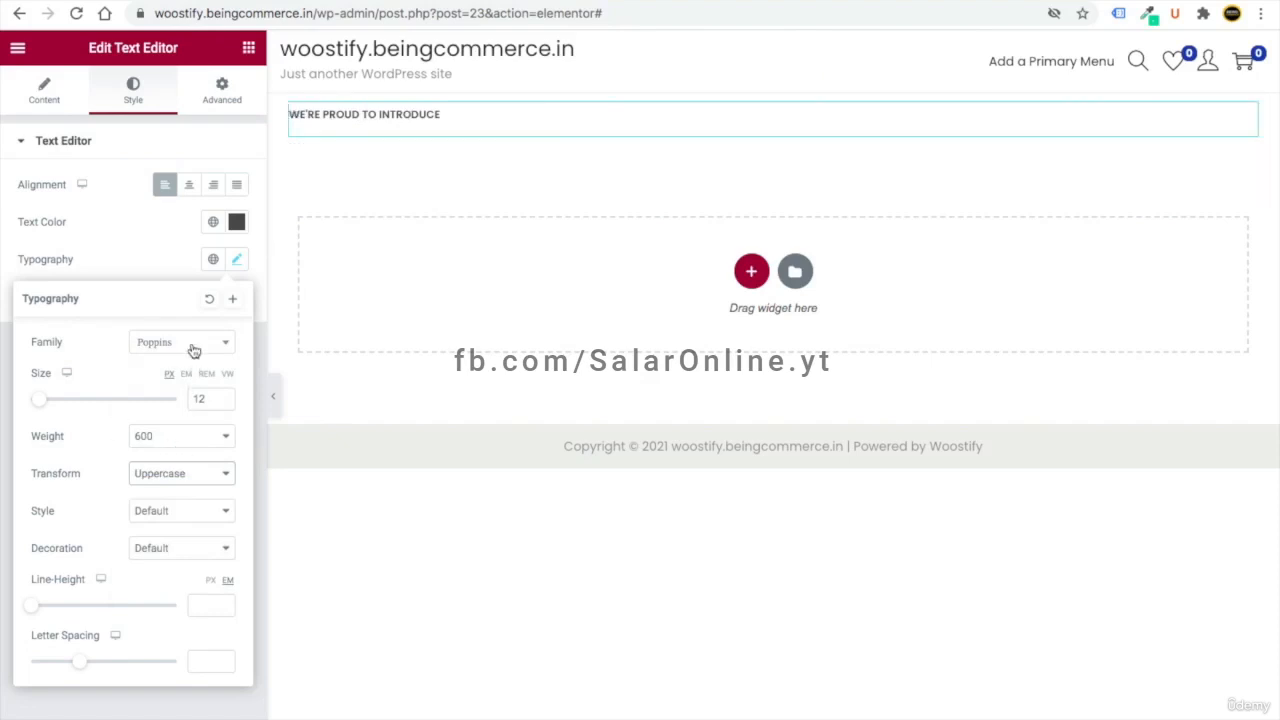
left_click(140, 268)
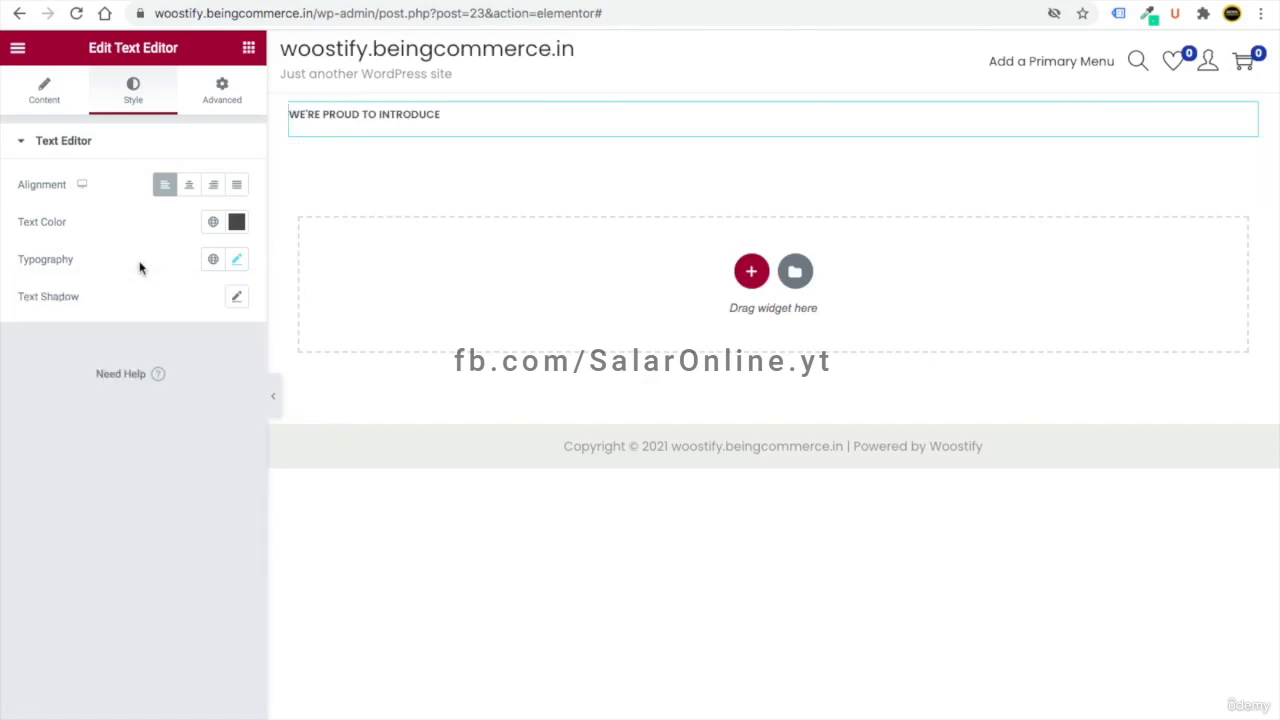
- Add a Heading widget below the intro text and paste in the Fashionale Fit wording
left_click(249, 48)
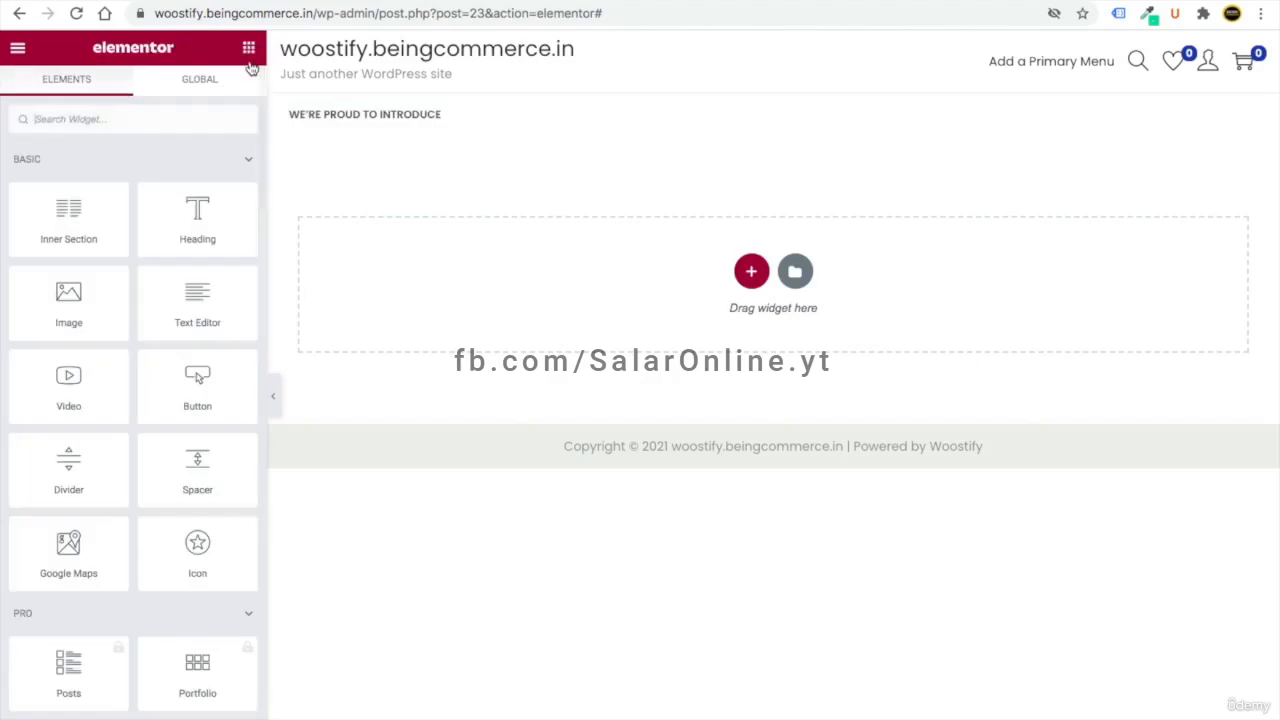
left_click_drag(197, 224, 352, 133)
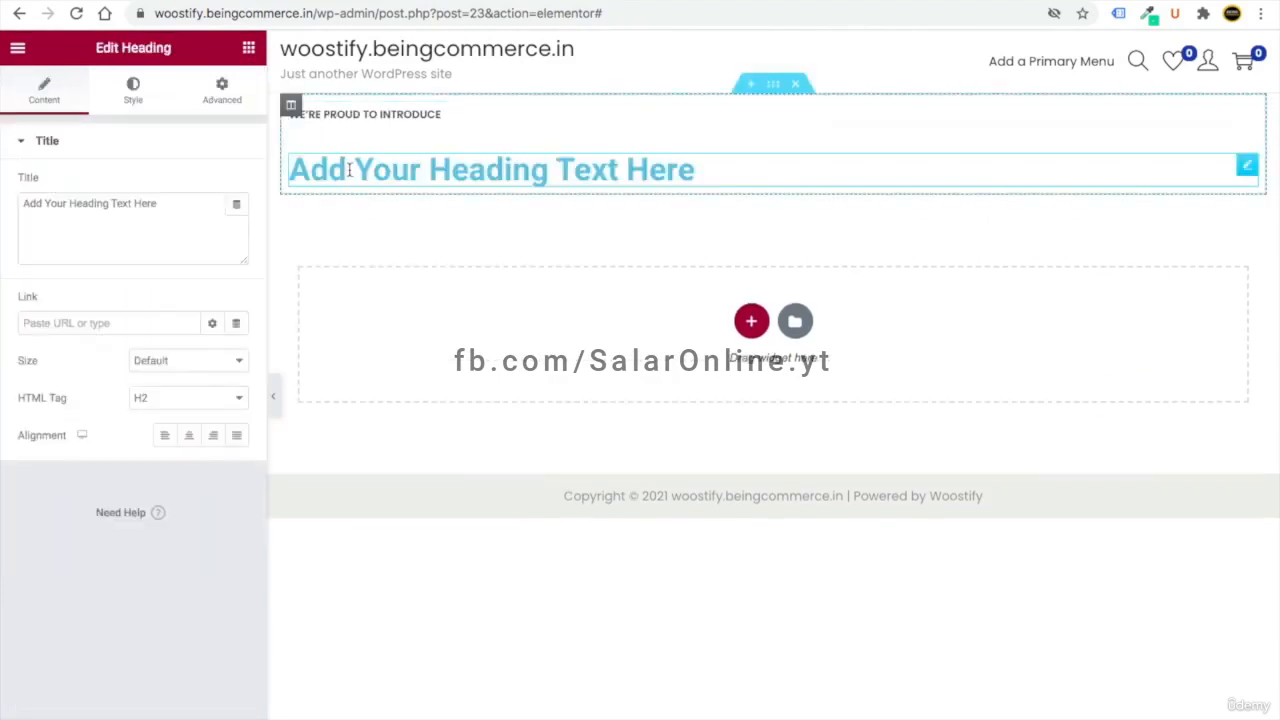
triple_click(62, 207)
type("fA")
key("BackSpace")
key("BackSpace")
type("Fashionale Fit Trending Style Men Wear")
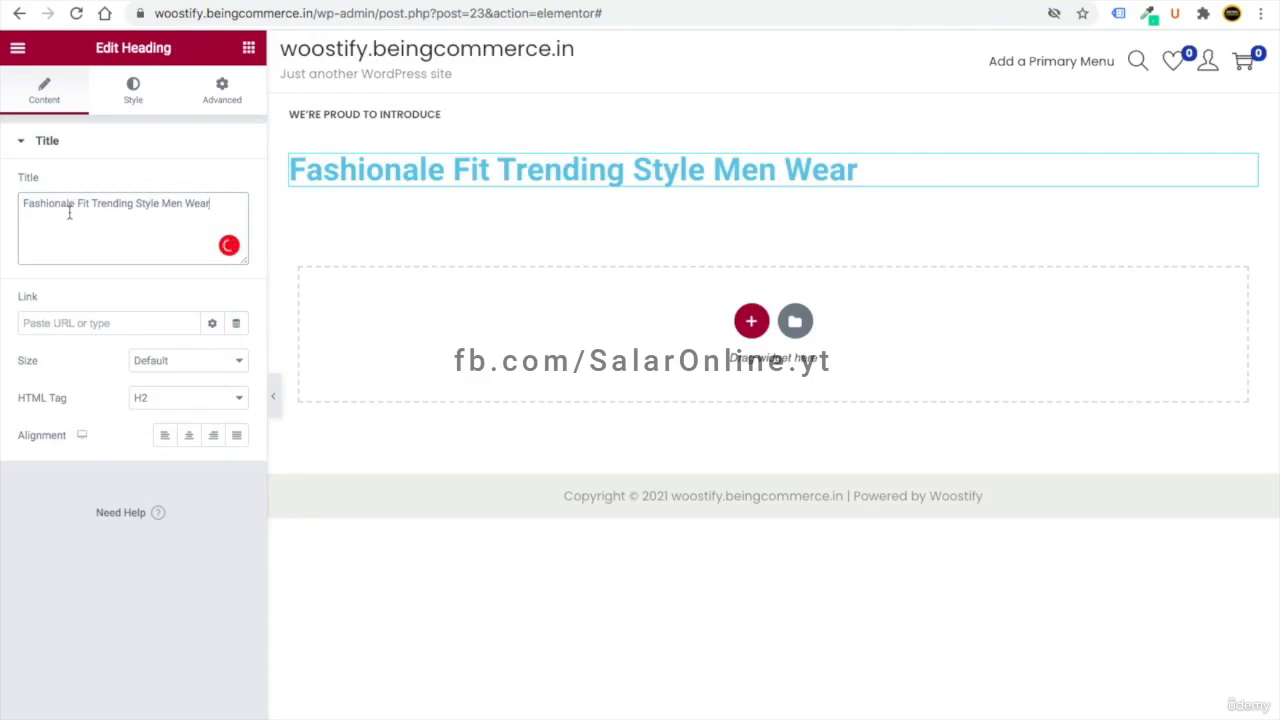
- Break the heading into Fashionale Fit / Trending Style / Men Wear using <br> tags
left_click(93, 204)
key("Return")
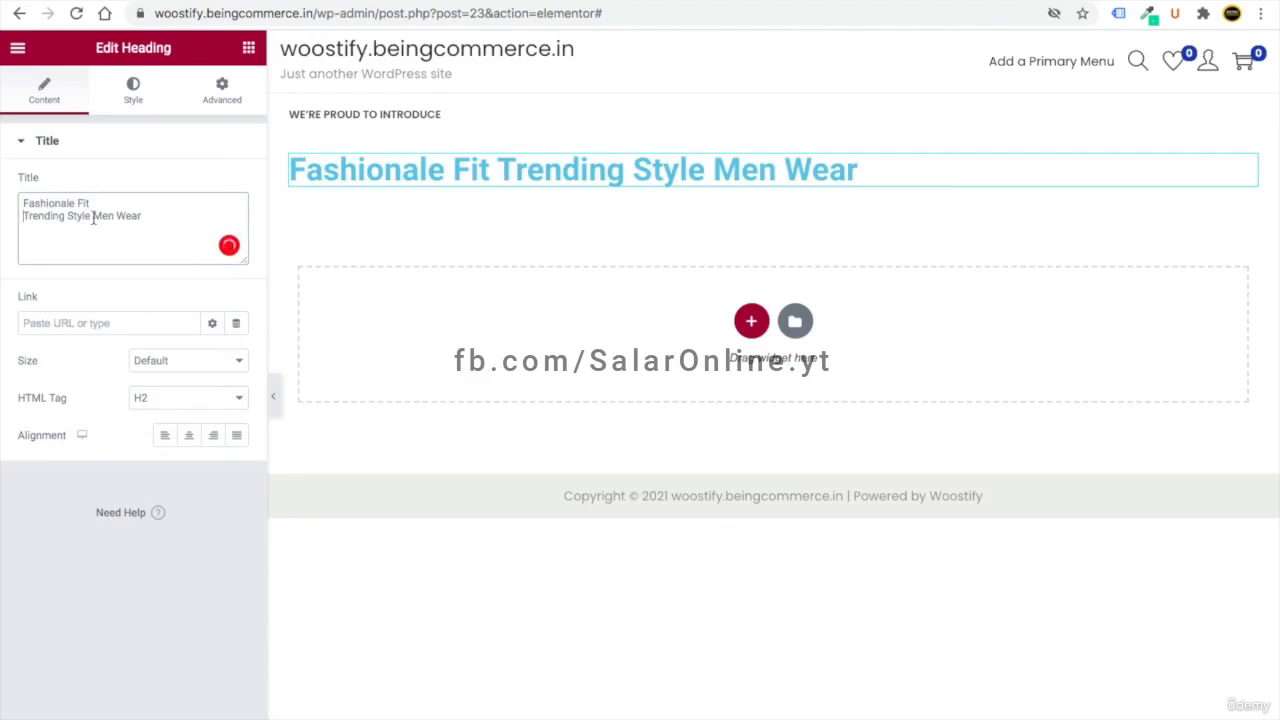
key("Return")
left_click(127, 204)
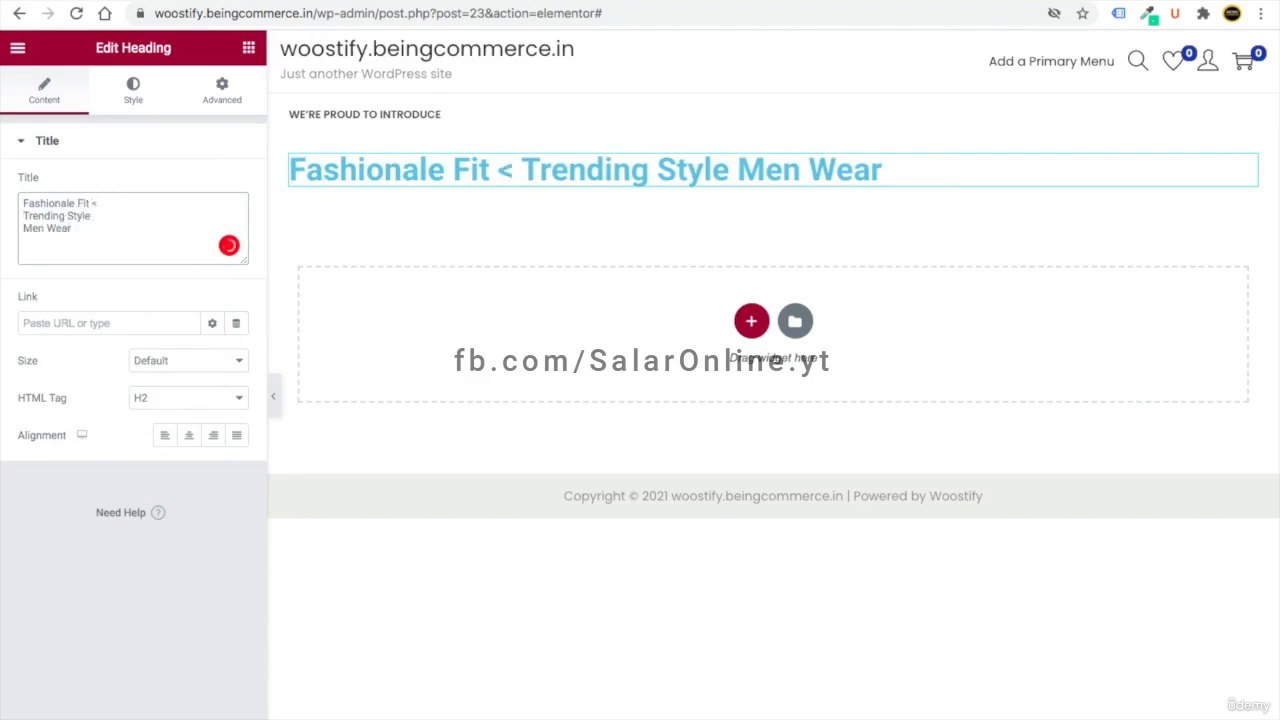
type("<br")
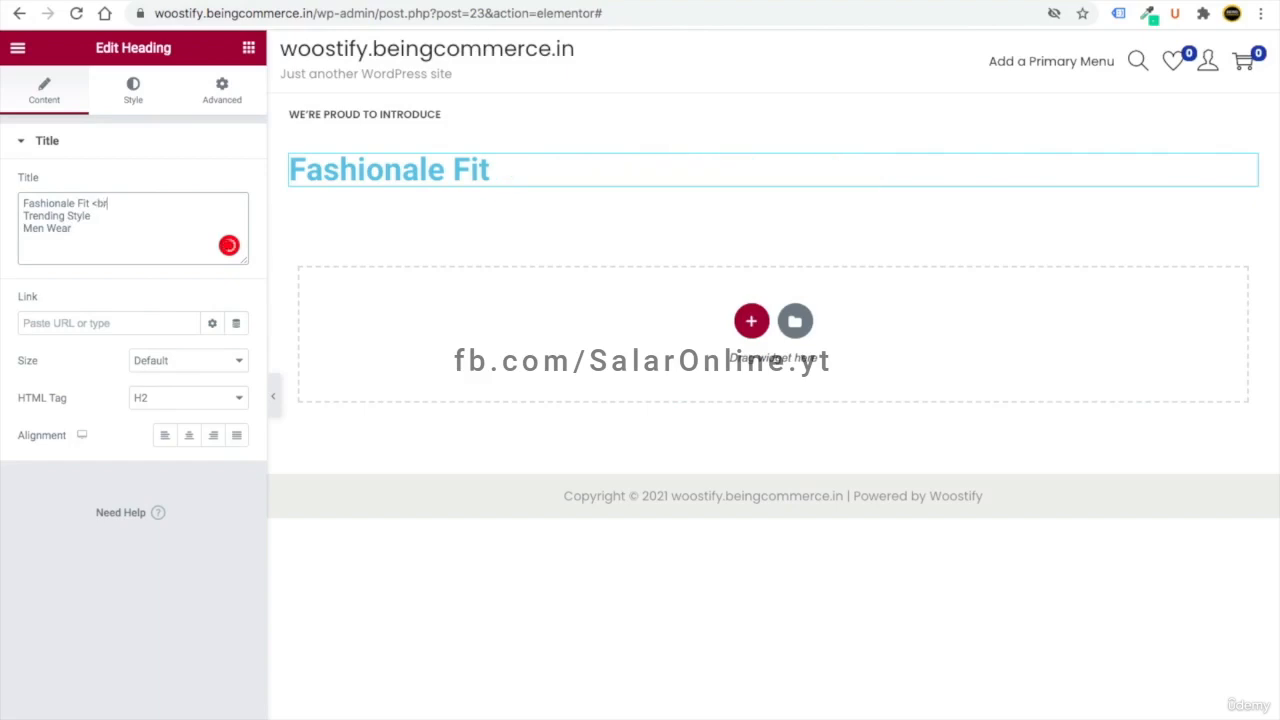
type(">")
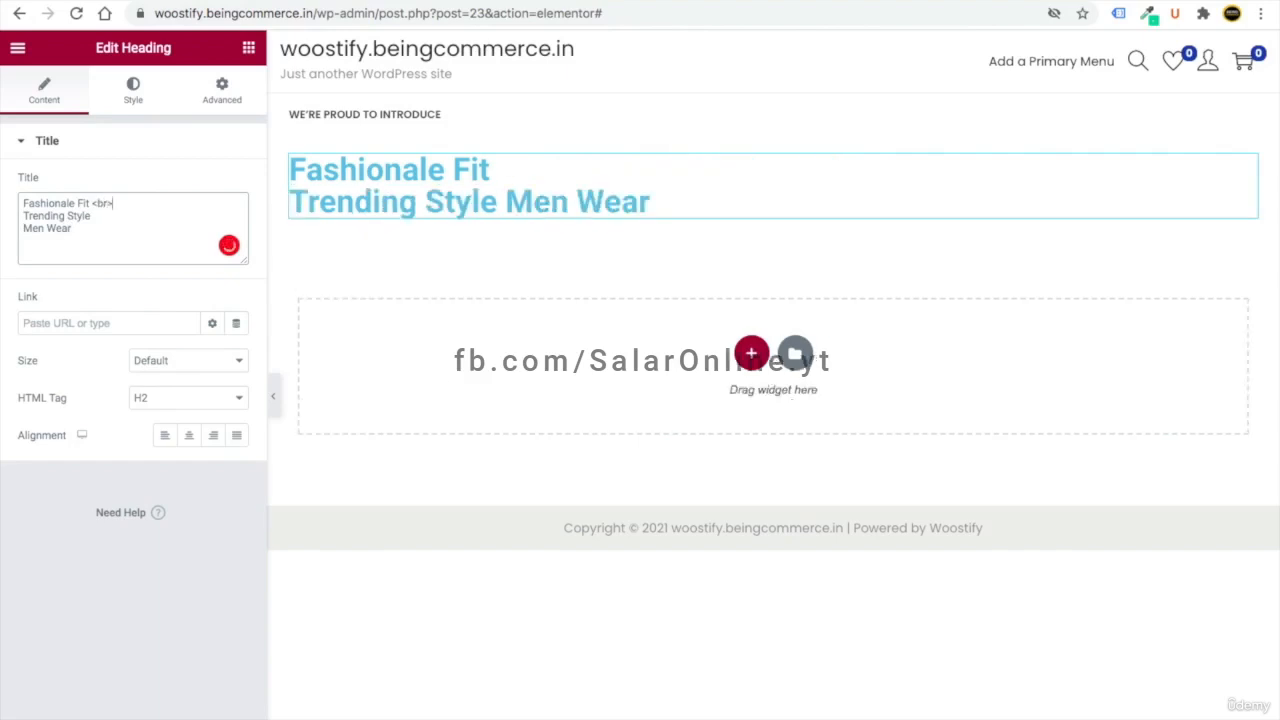
left_click_drag(102, 218, 14, 214)
left_click(101, 214)
type("<")
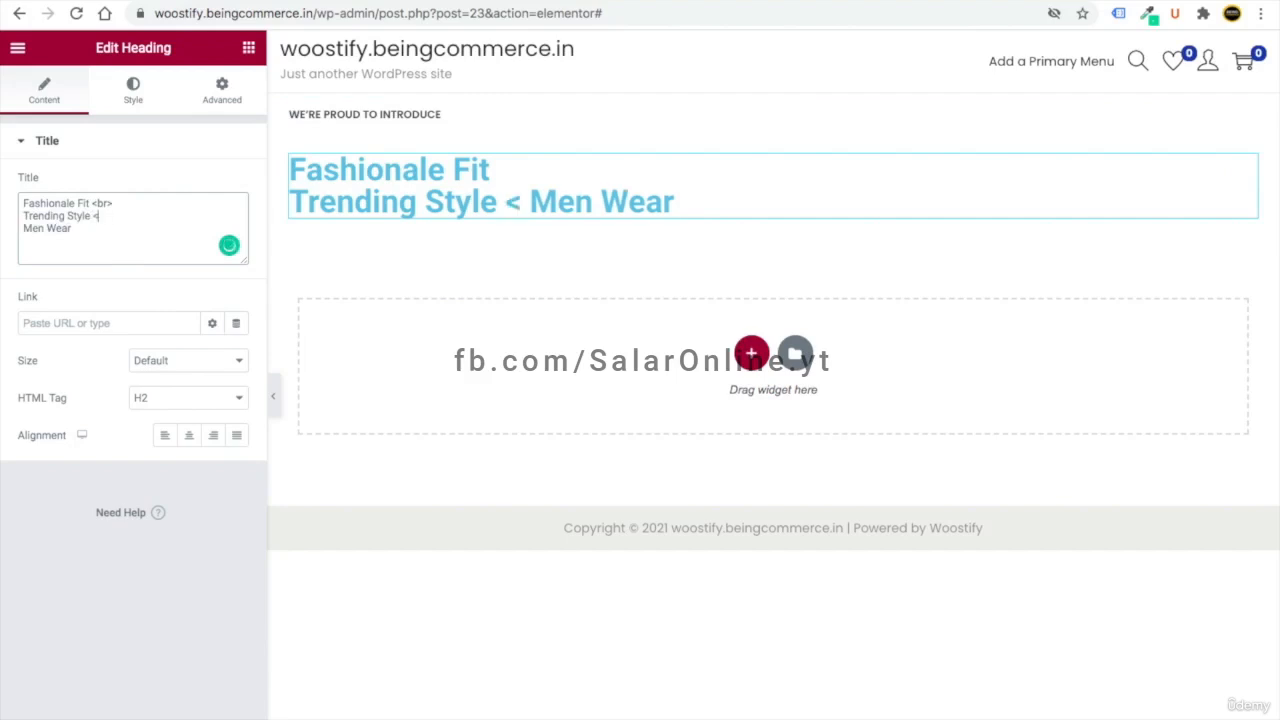
type("br>")
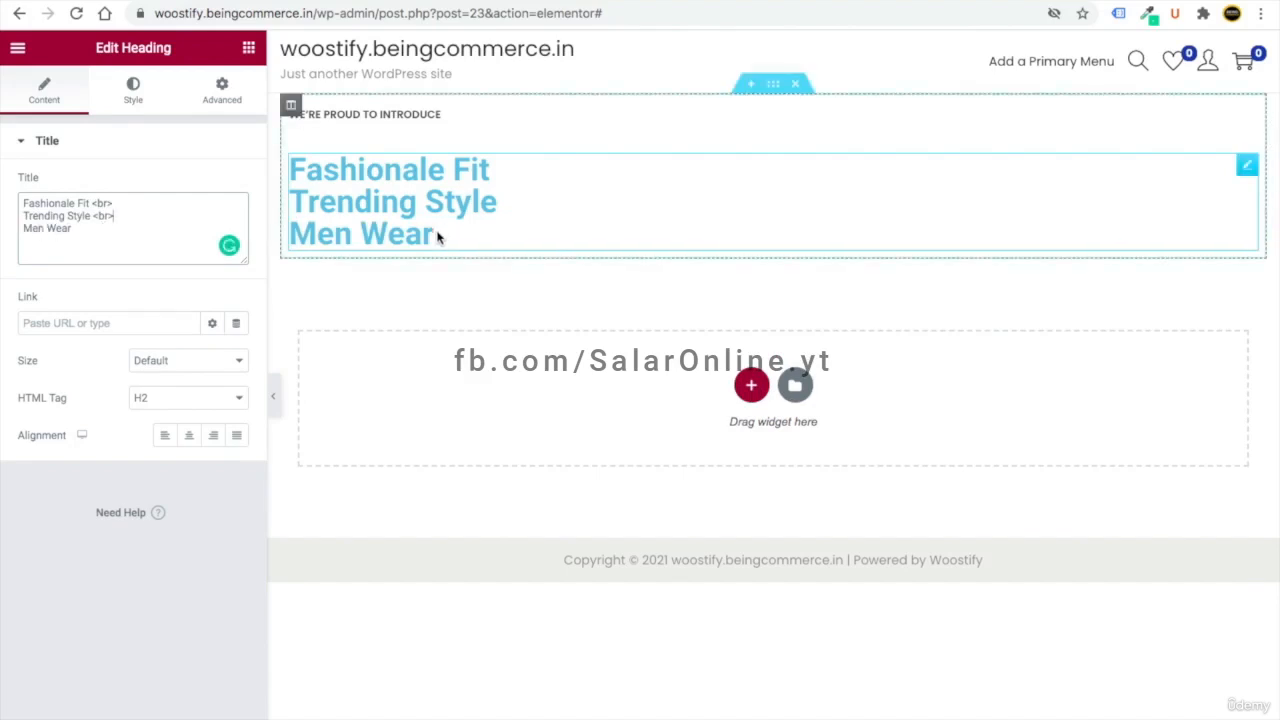
key("BackSpace")
left_click(23, 215)
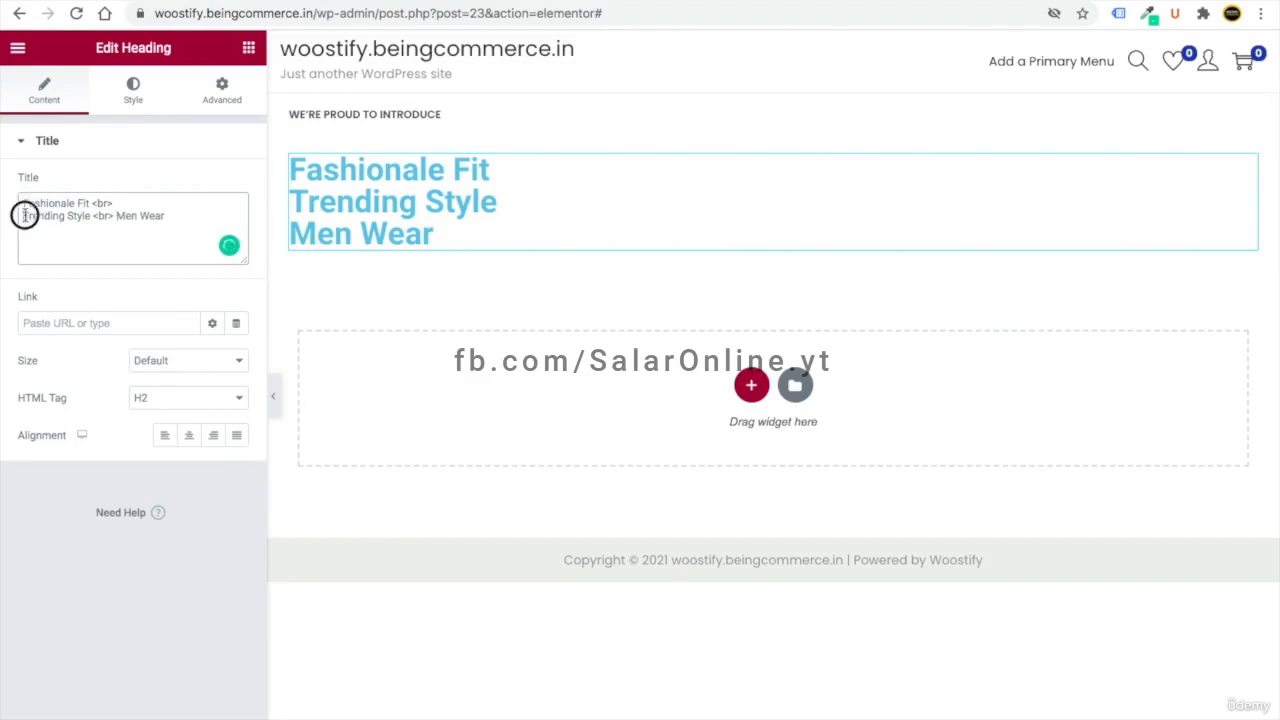
key("BackSpace")
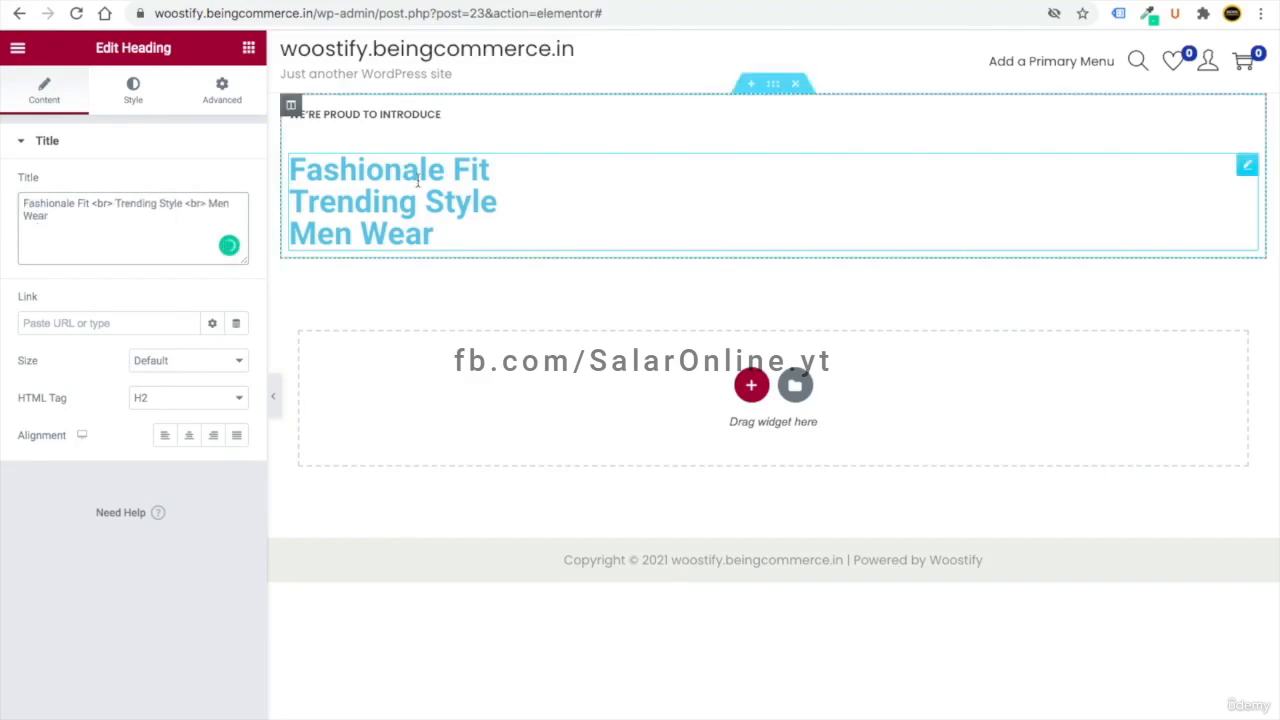
left_click_drag(98, 203, 113, 203)
left_click(185, 204)
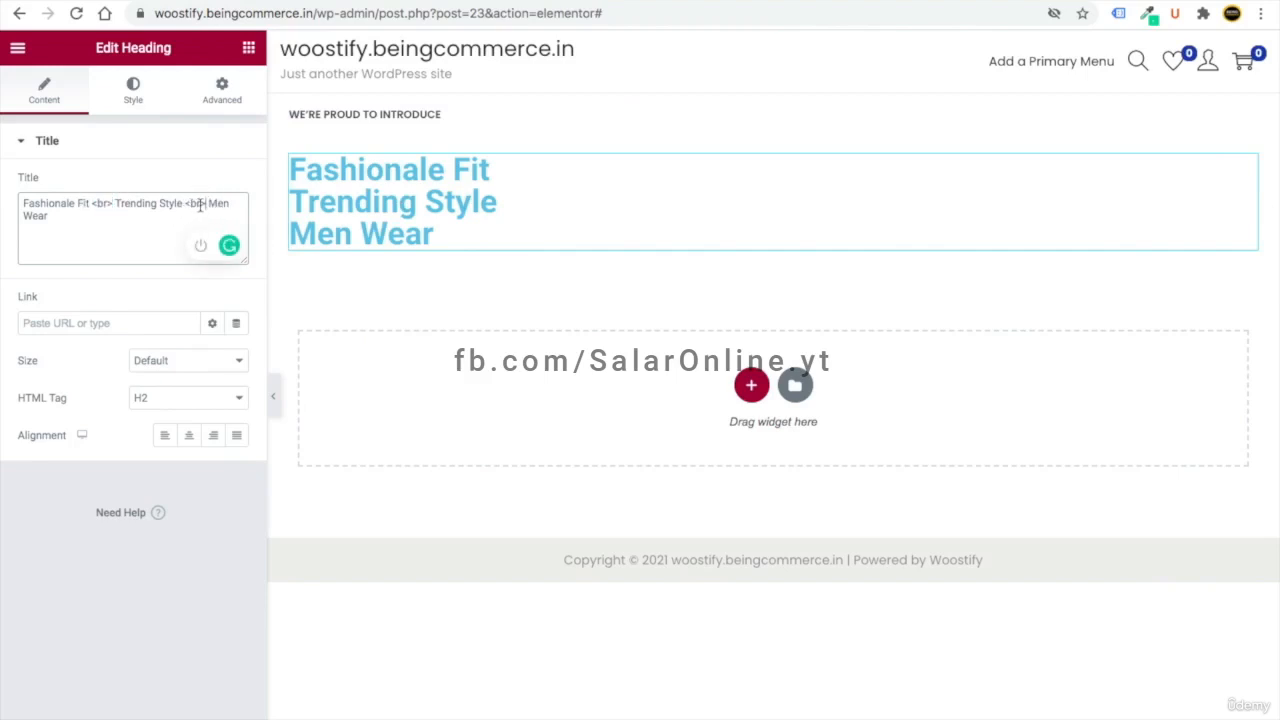
left_click_drag(186, 204, 209, 204)
left_click(208, 209)
- Set the heading colour to #2b2b2b and save it as a new global colour
left_click(133, 90)
left_click(237, 185)
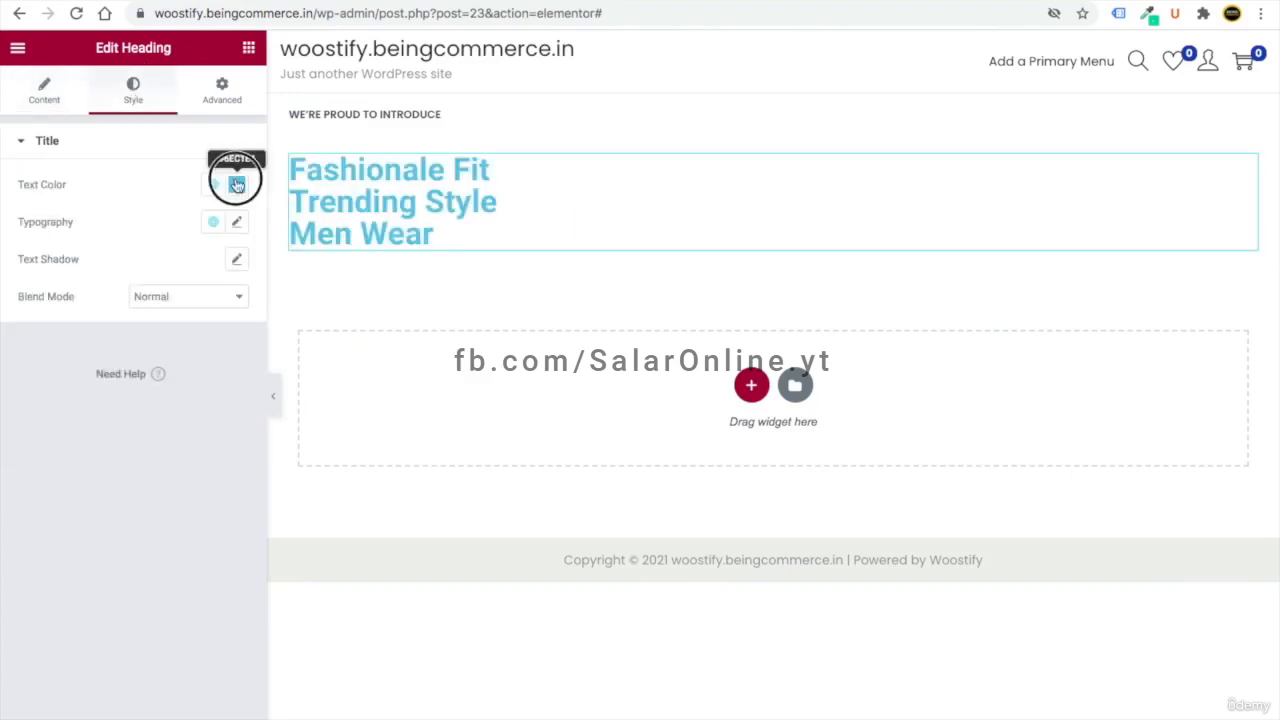
key("BackSpace")
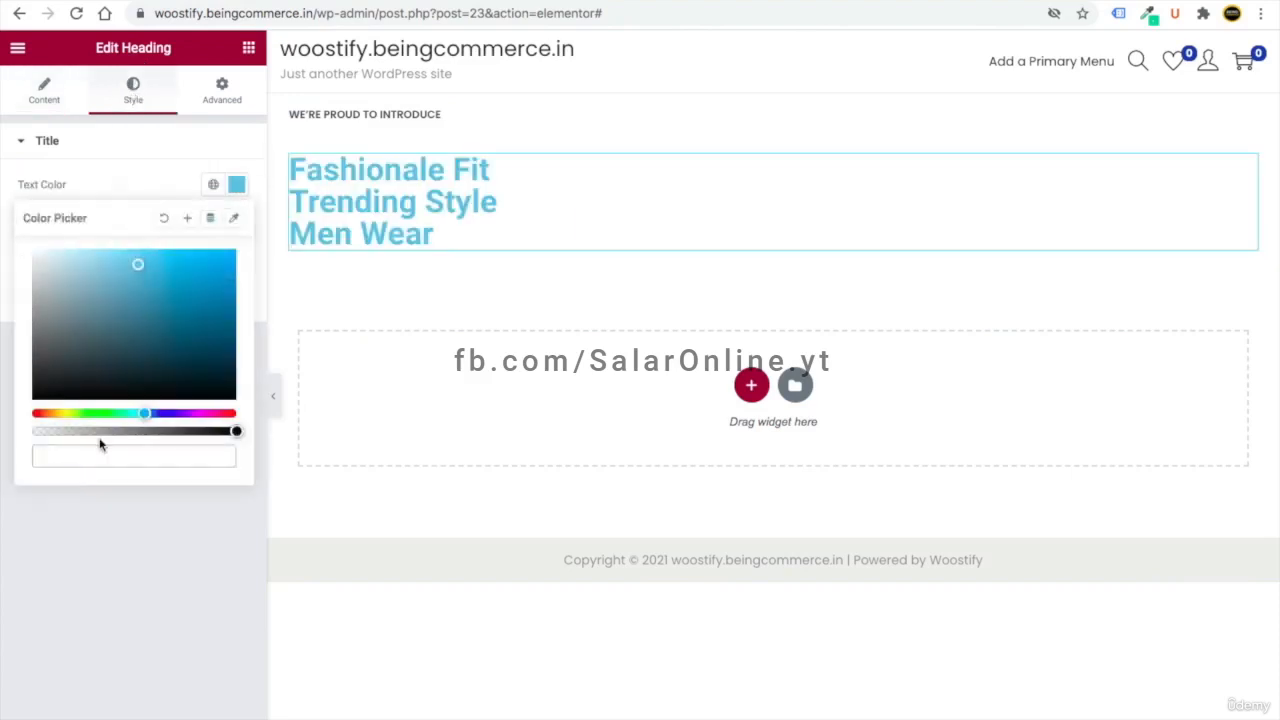
type("#2b2b2b")
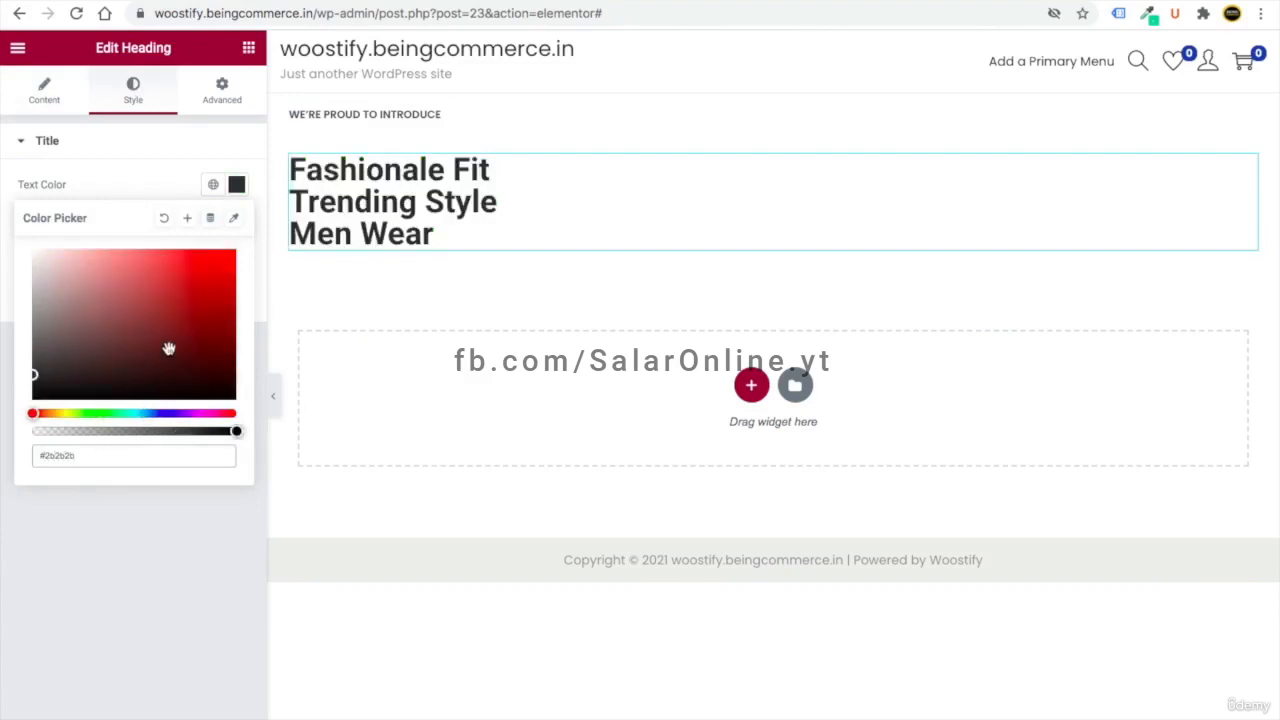
left_click(188, 219)
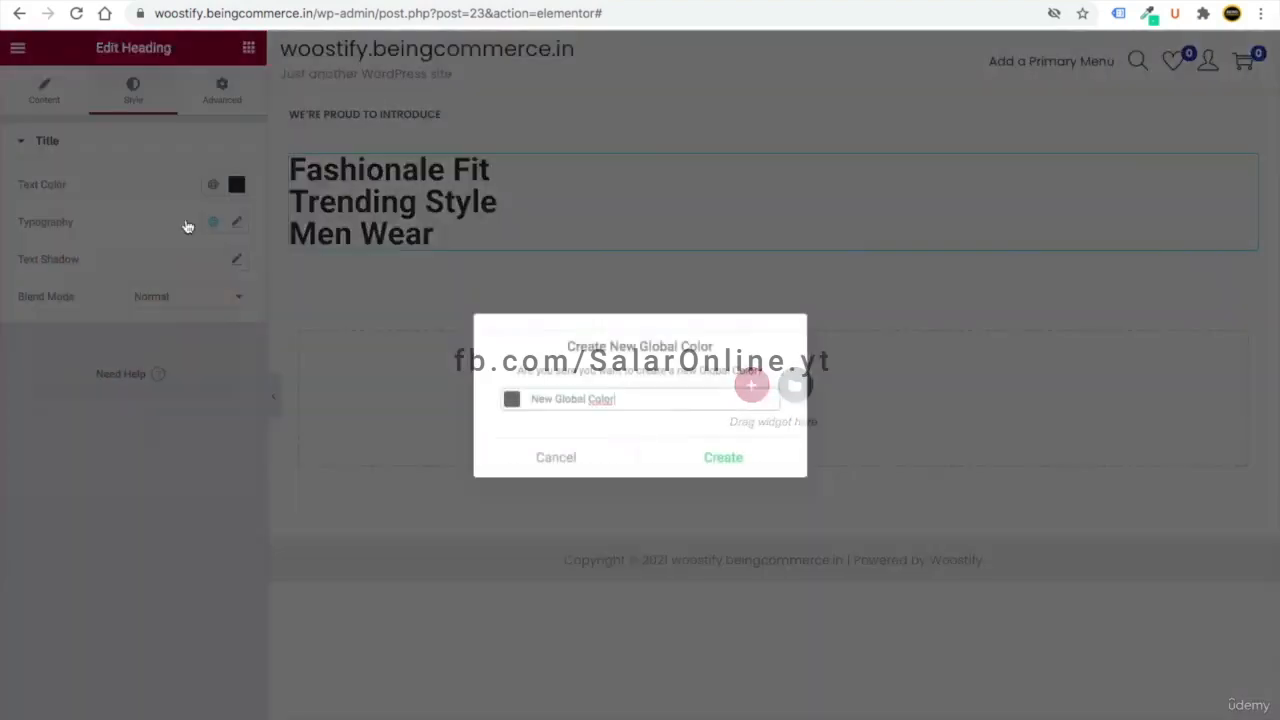
triple_click(568, 400)
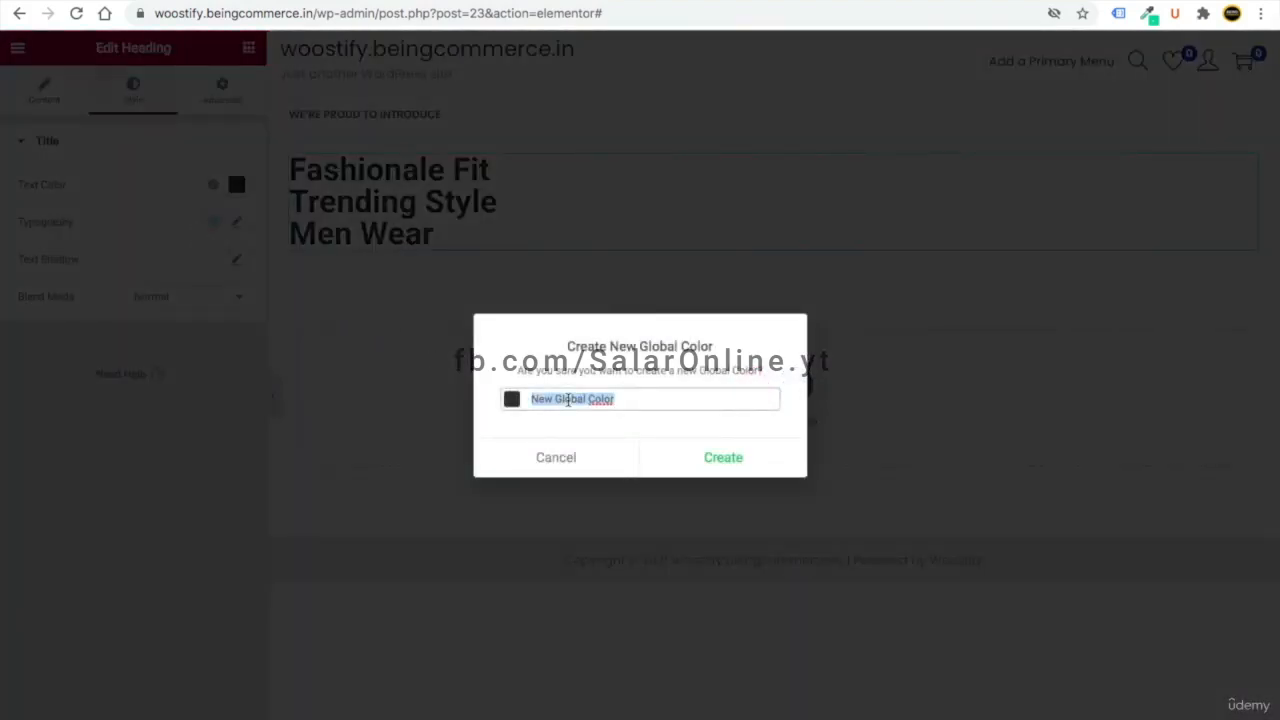
type("#2b2b2b")
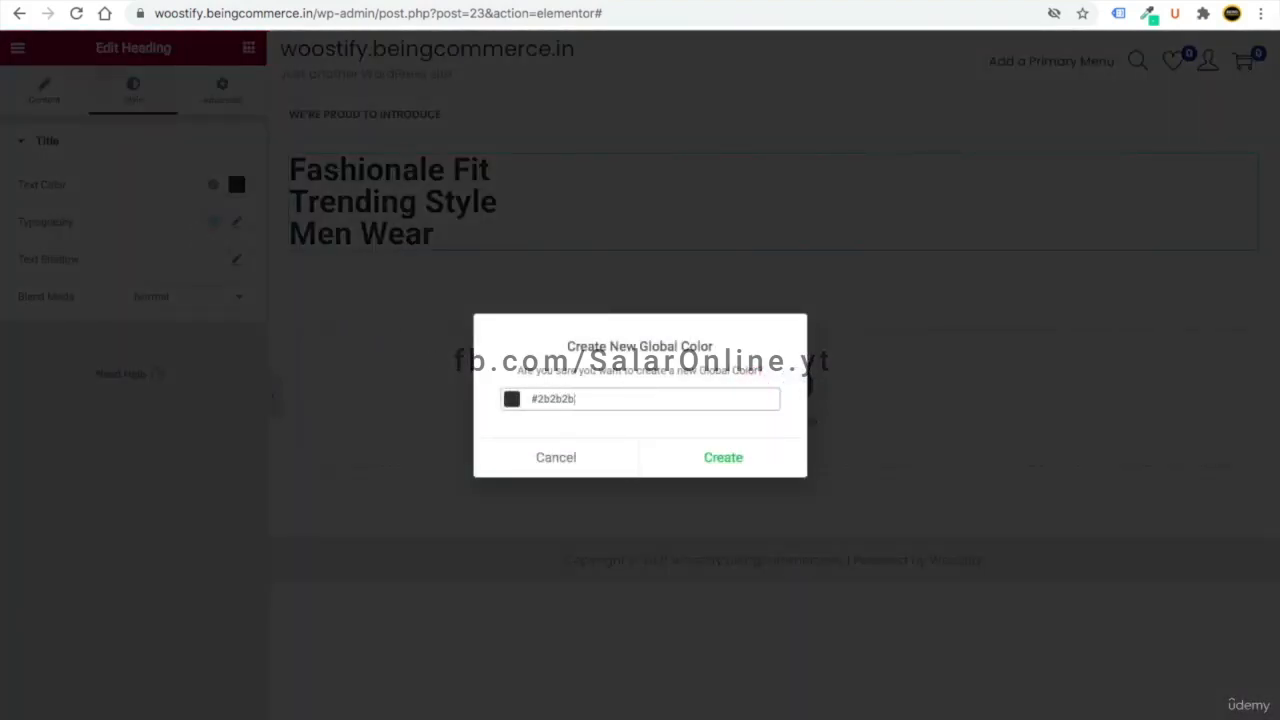
left_click(678, 456)
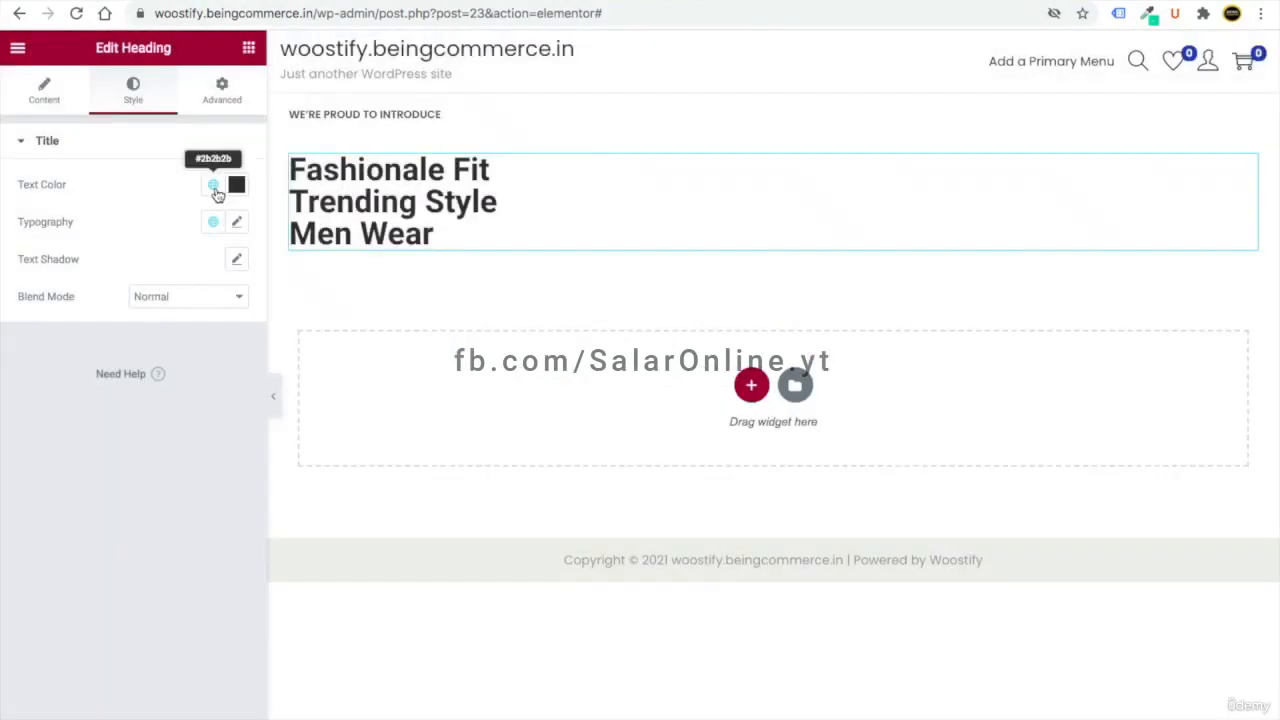
left_click(214, 190)
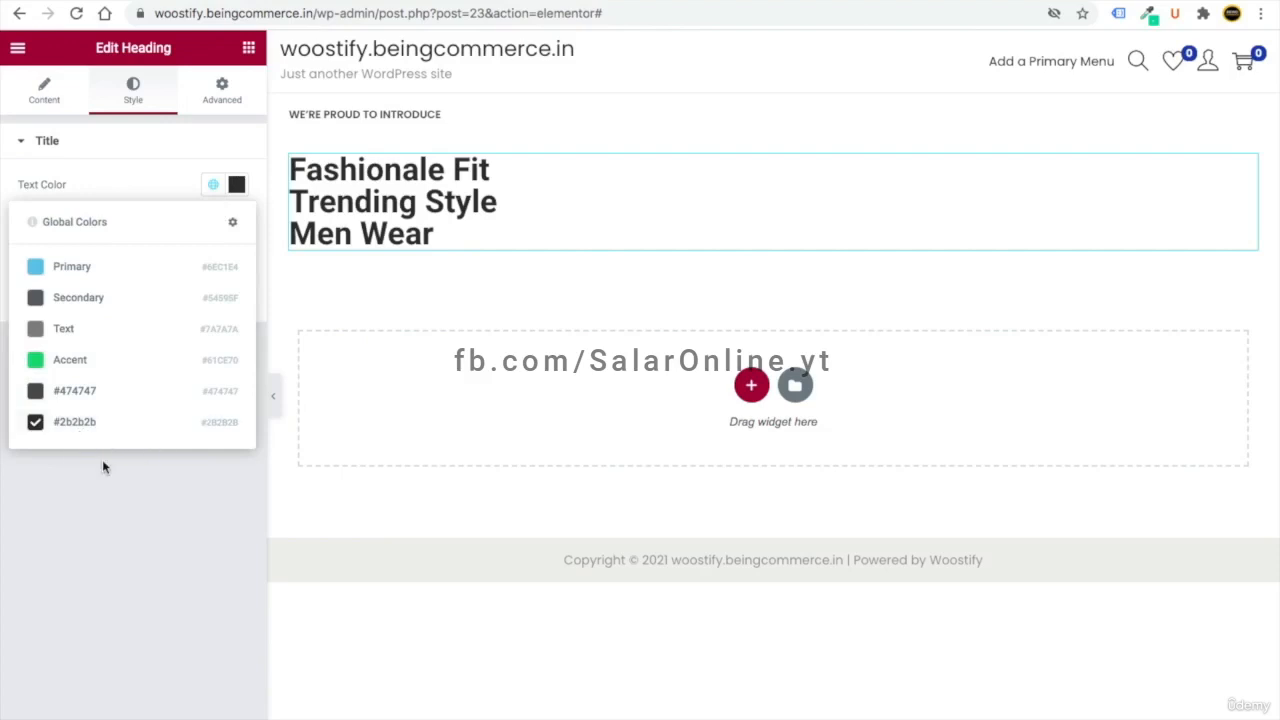
left_click(102, 467)
- Set the heading to Poppins, size 45 px, with a 60 px line height
left_click(236, 221)
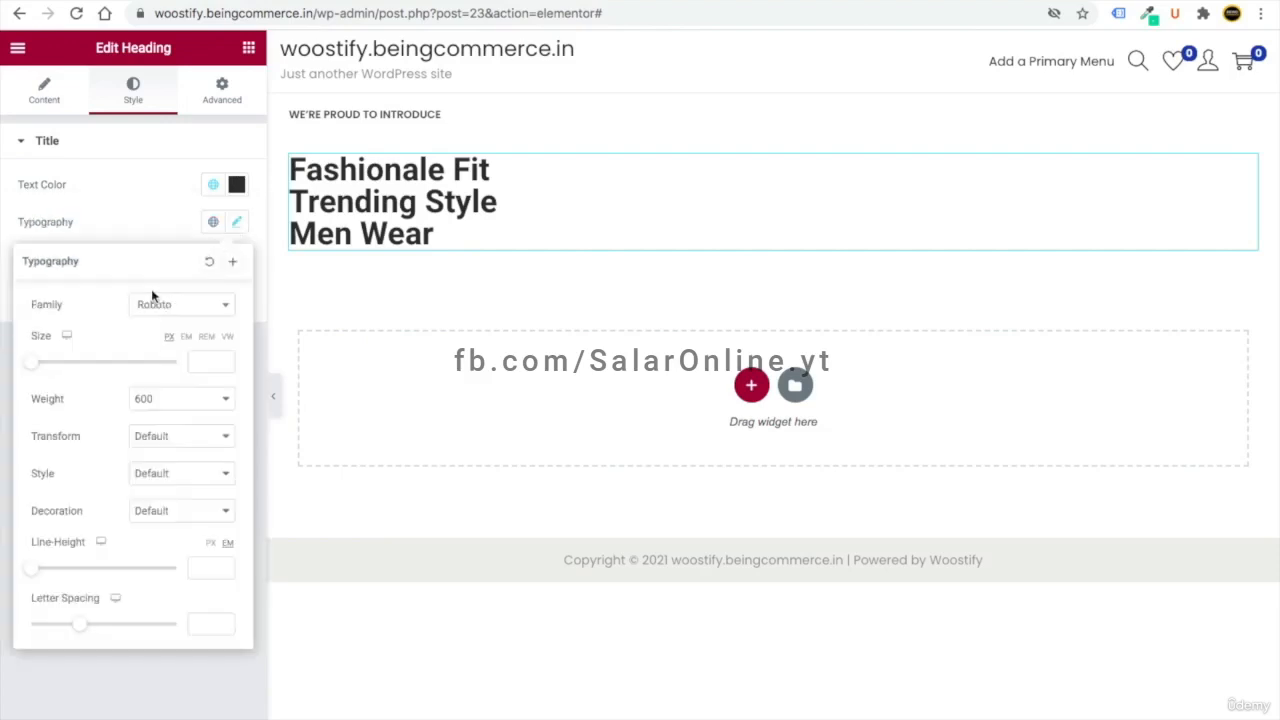
left_click(150, 308)
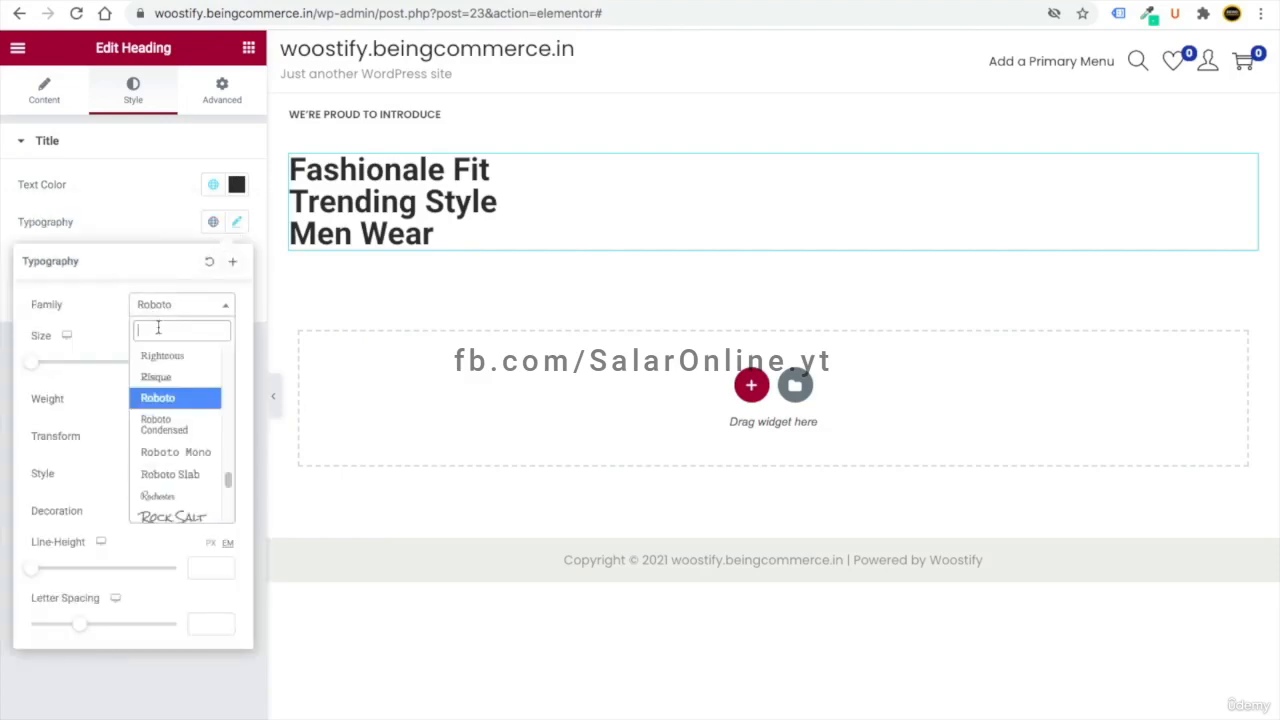
type("pop")
key("Down")
key("Return")
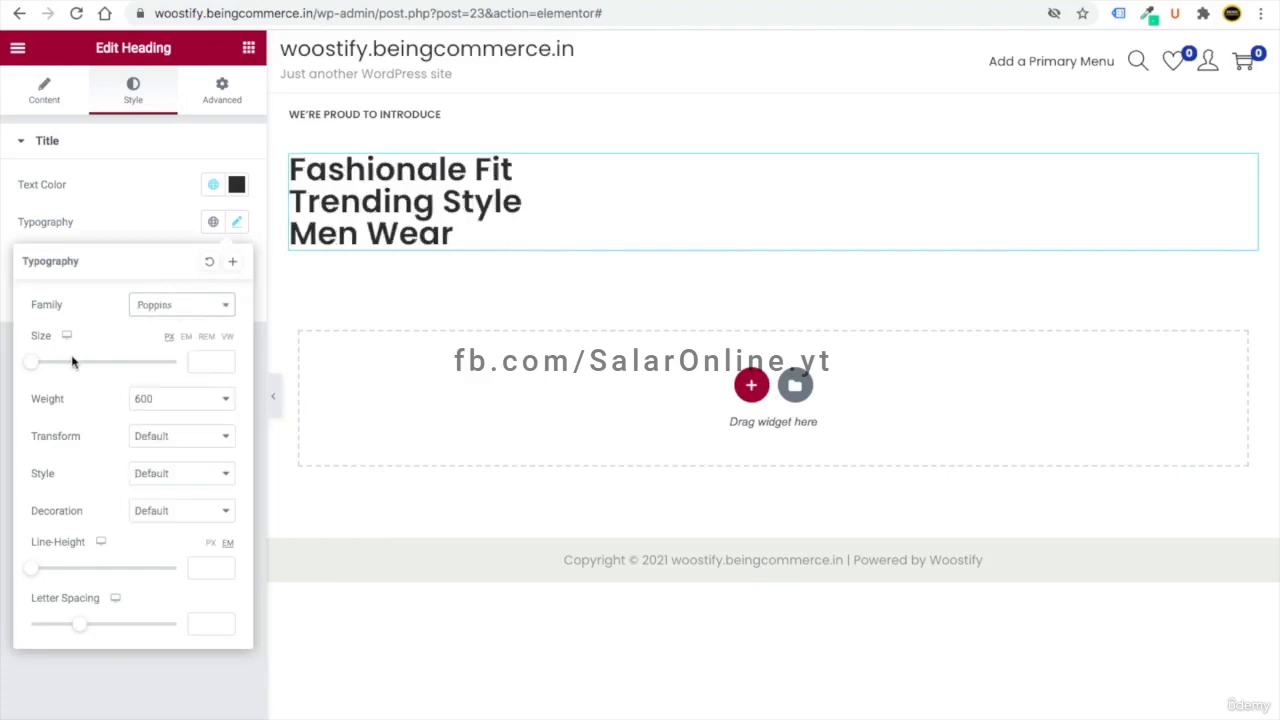
left_click(202, 364)
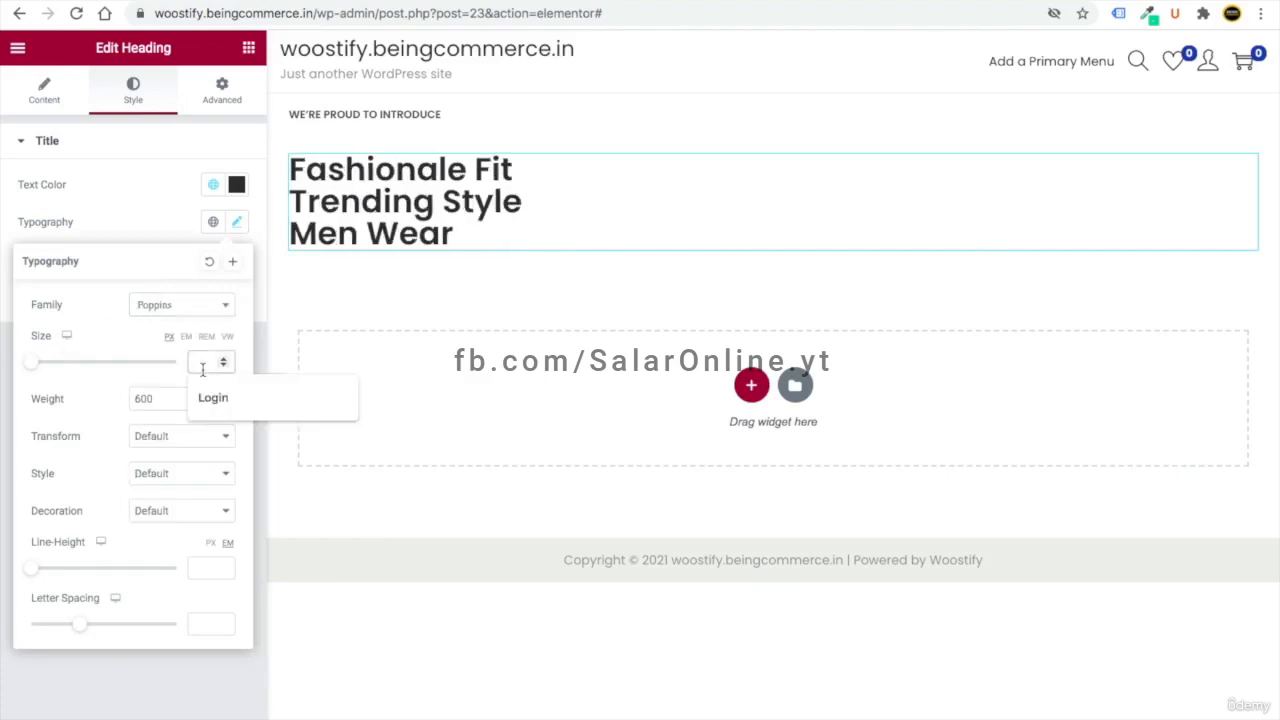
type("45")
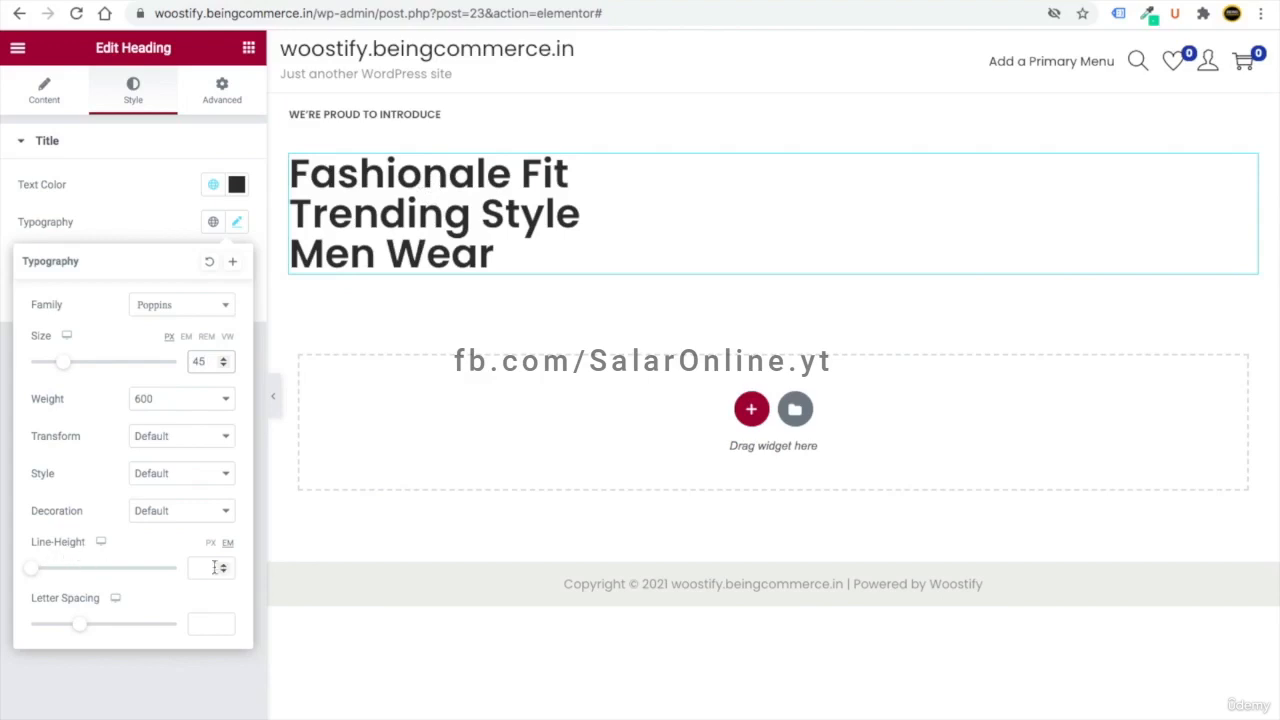
scroll(204, 548, "up", 5)
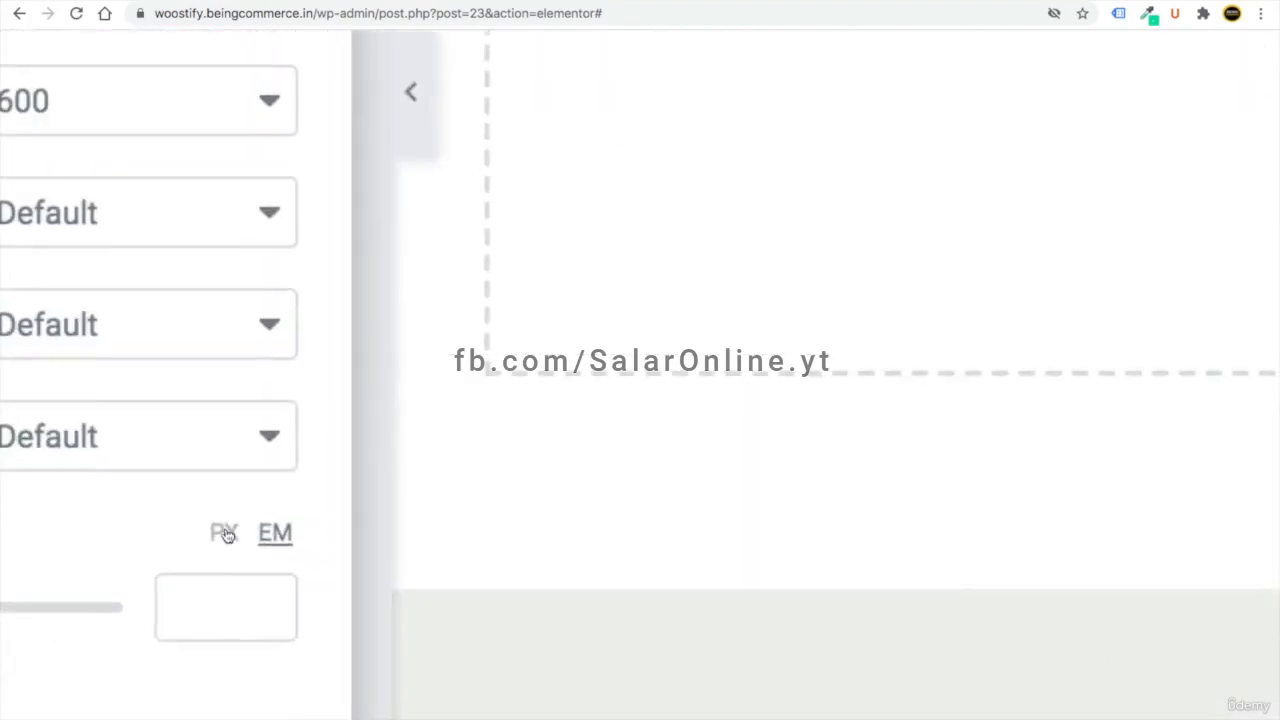
left_click(228, 536)
scroll(222, 545, "down", 5)
left_click(200, 560)
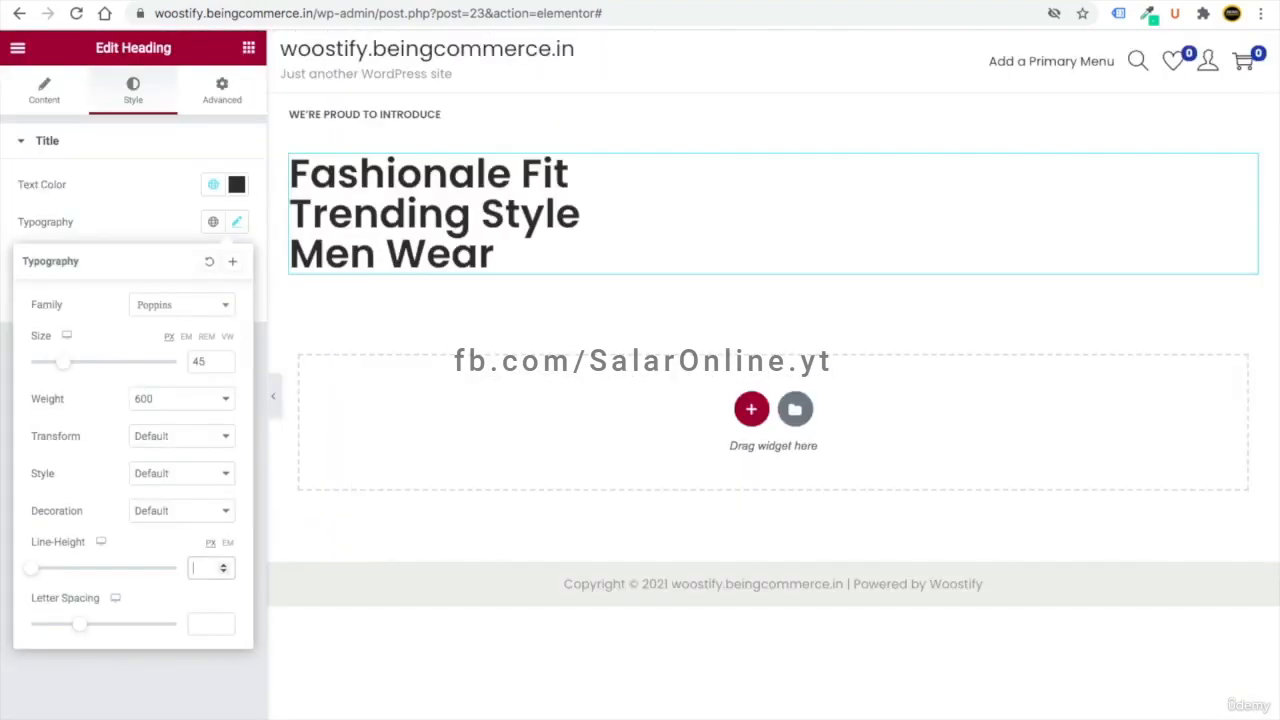
type("60")
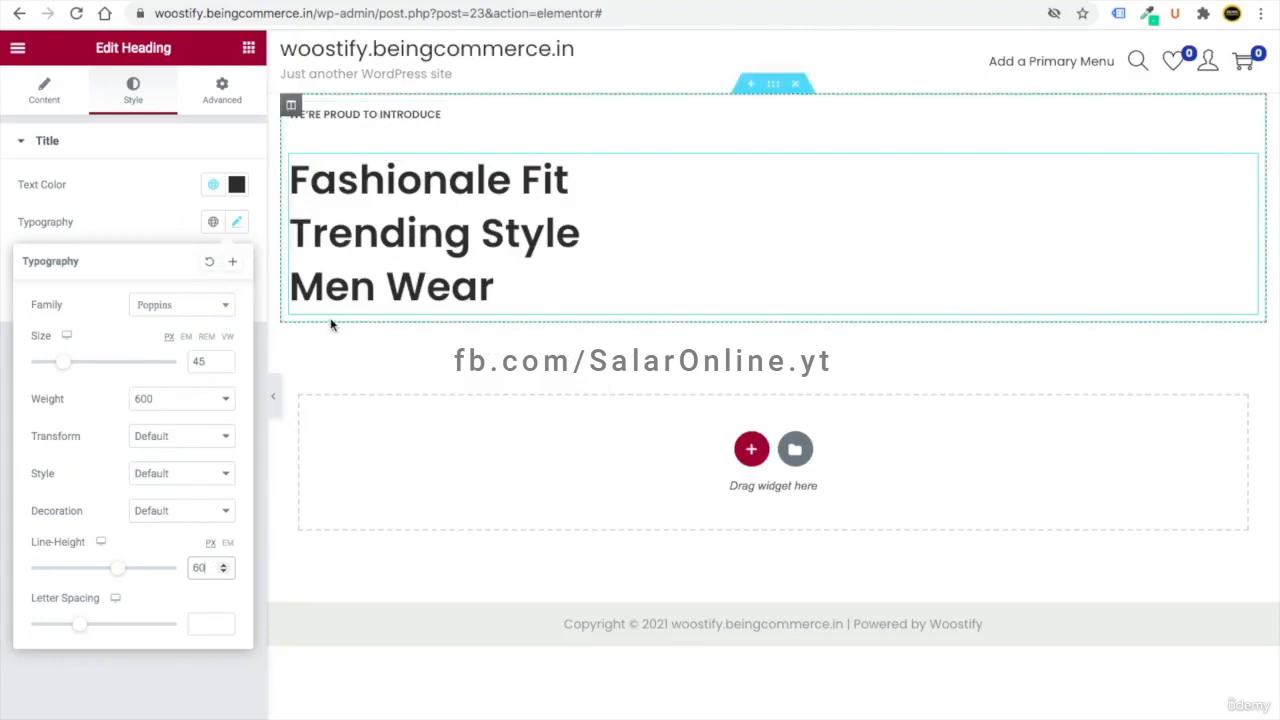
left_click(249, 50)
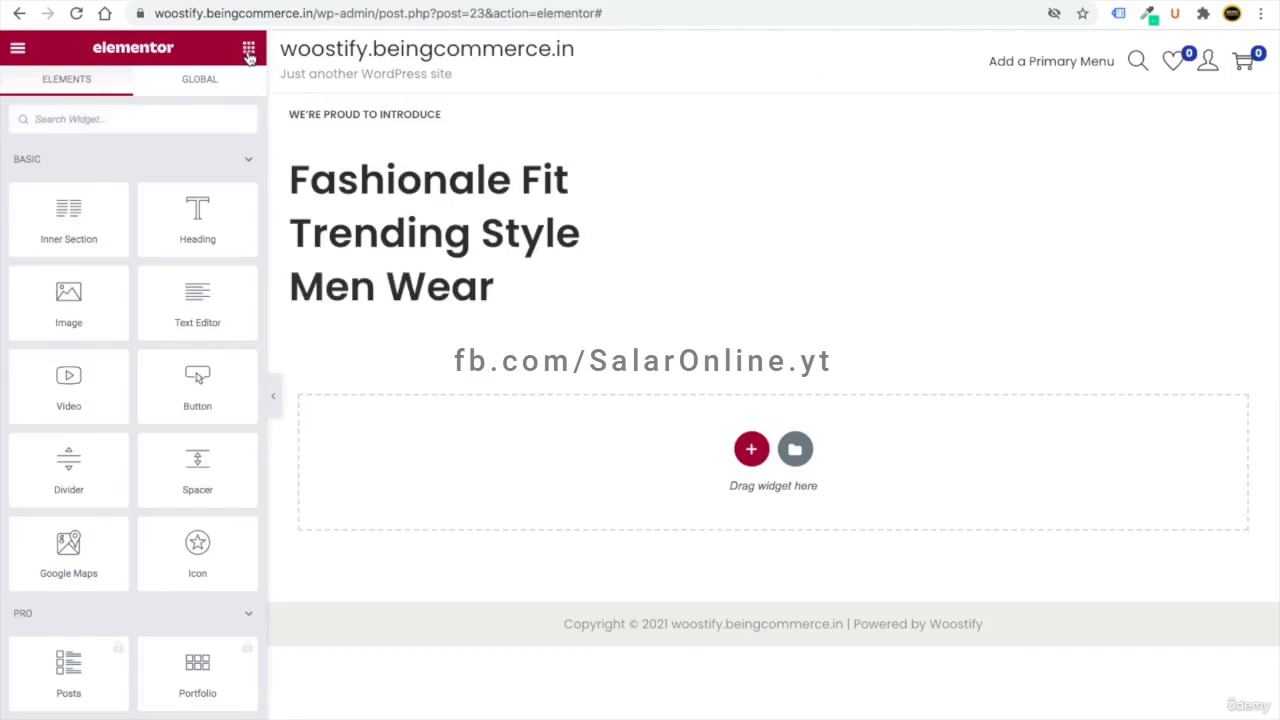
- Add a text block reading 'Exclusive From Being Commerce' coloured with the global #2b2b2b
left_click_drag(200, 314, 362, 318)
left_click_drag(208, 354, 9, 291)
type("Exclusive From Being Commerce")
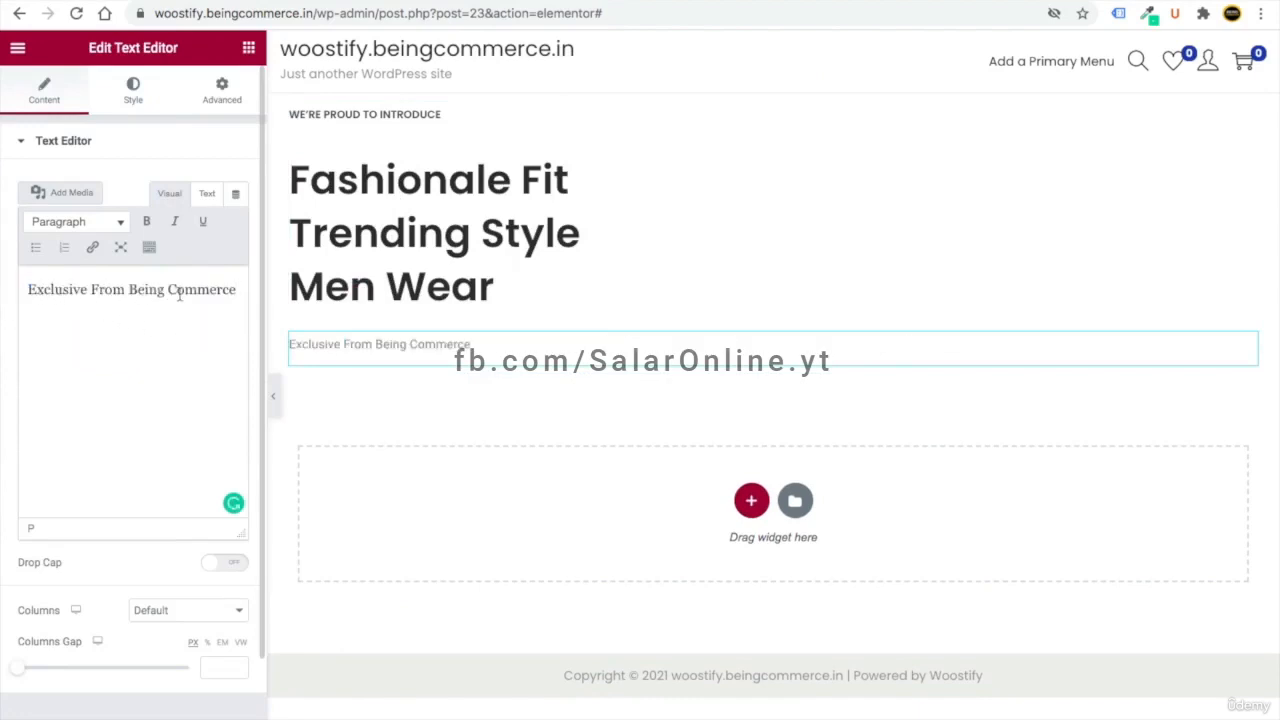
left_click(134, 91)
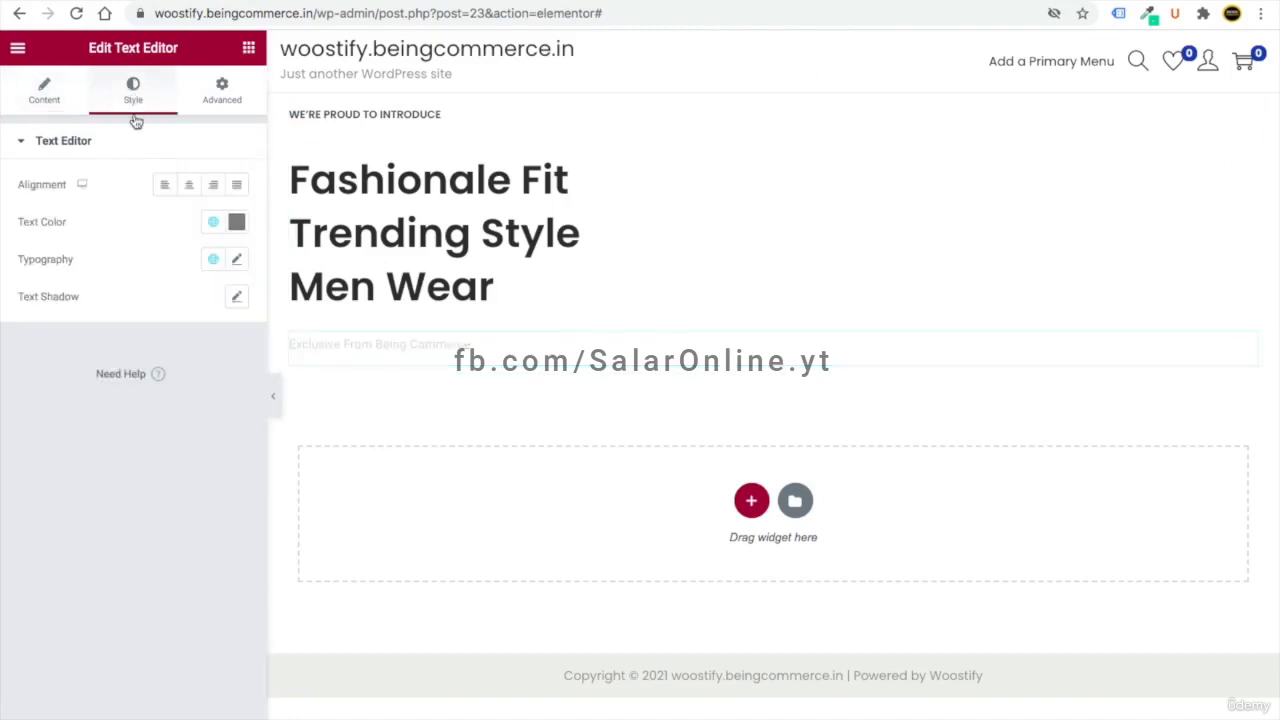
left_click(214, 228)
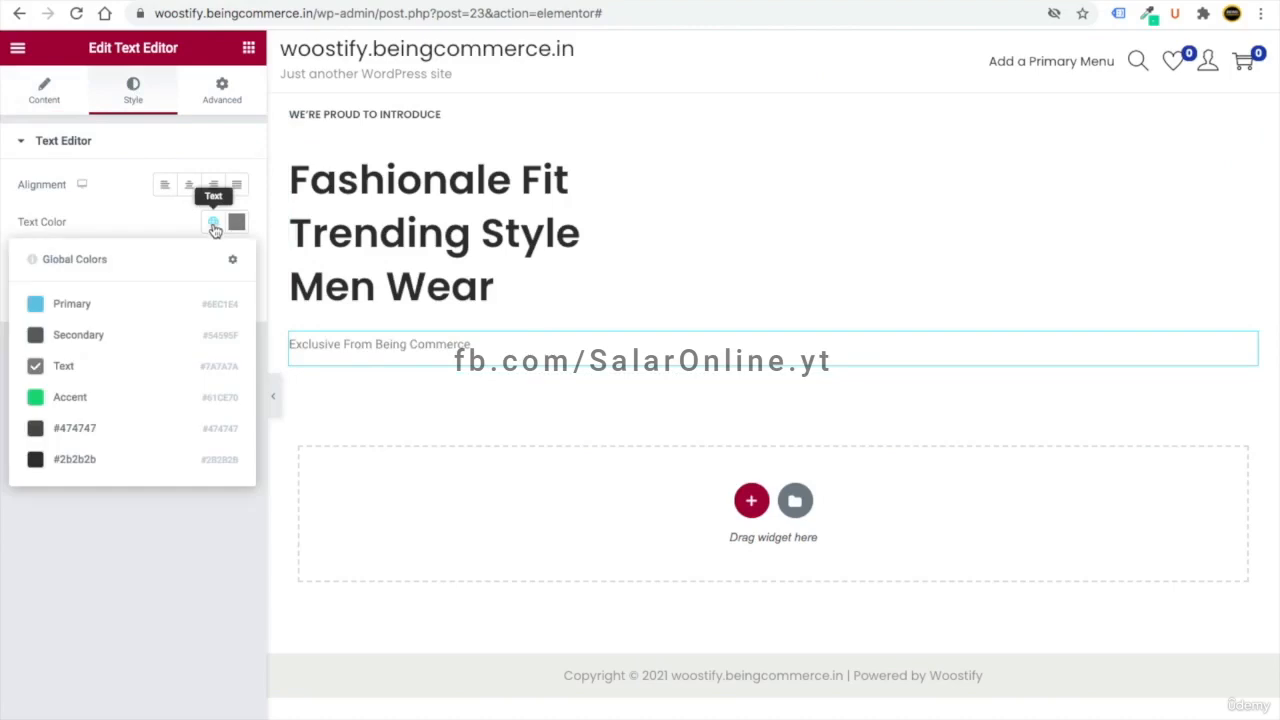
left_click(112, 459)
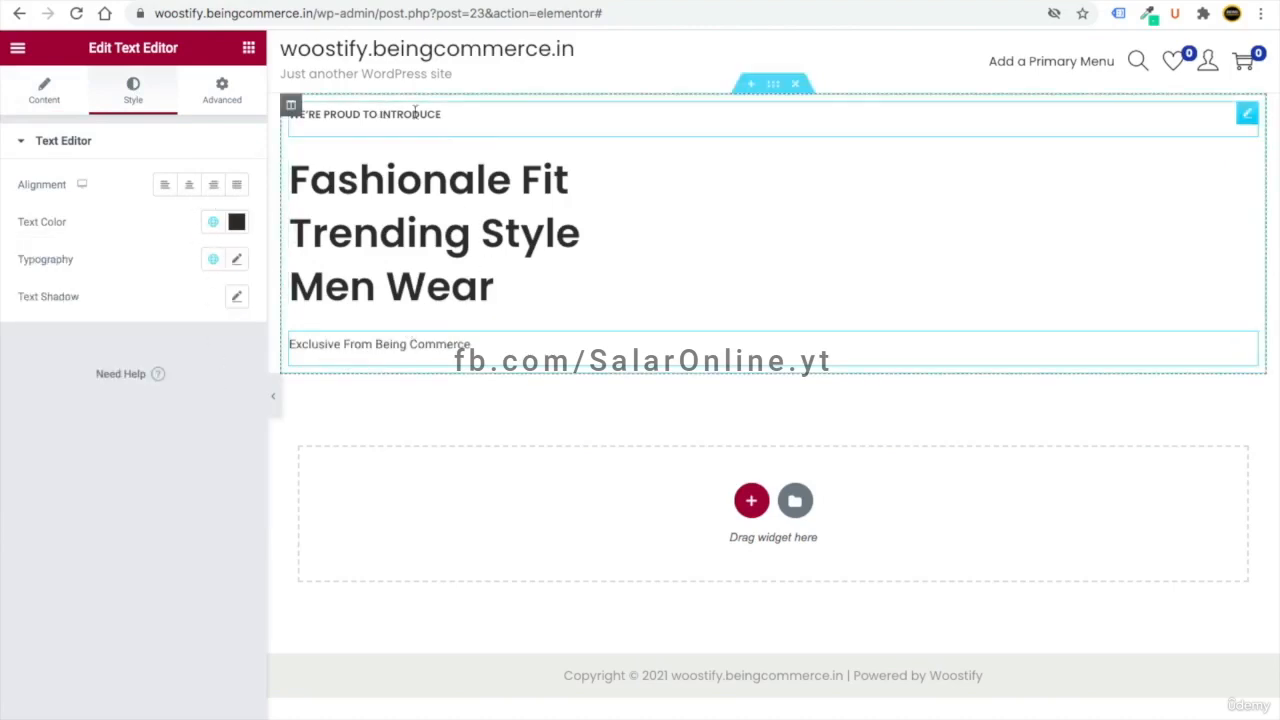
- Set the subtext typography to Poppins at 18 px
left_click(240, 262)
left_click(178, 350)
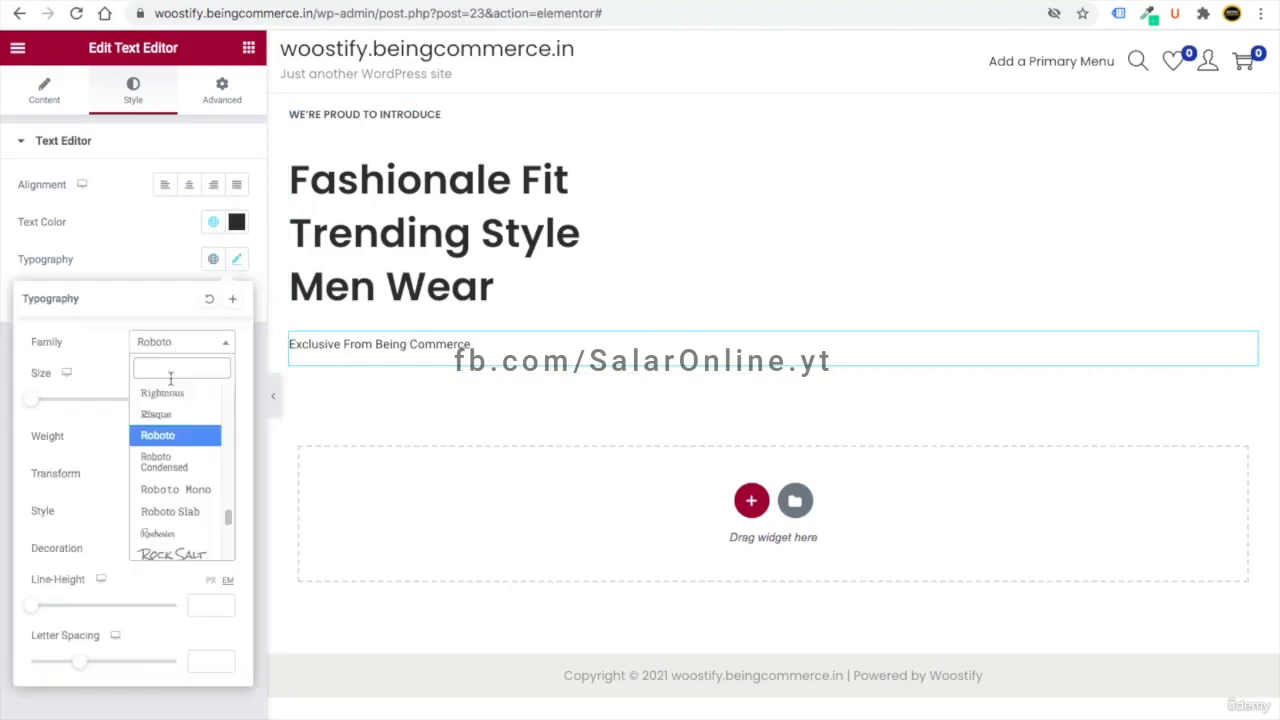
type("pop")
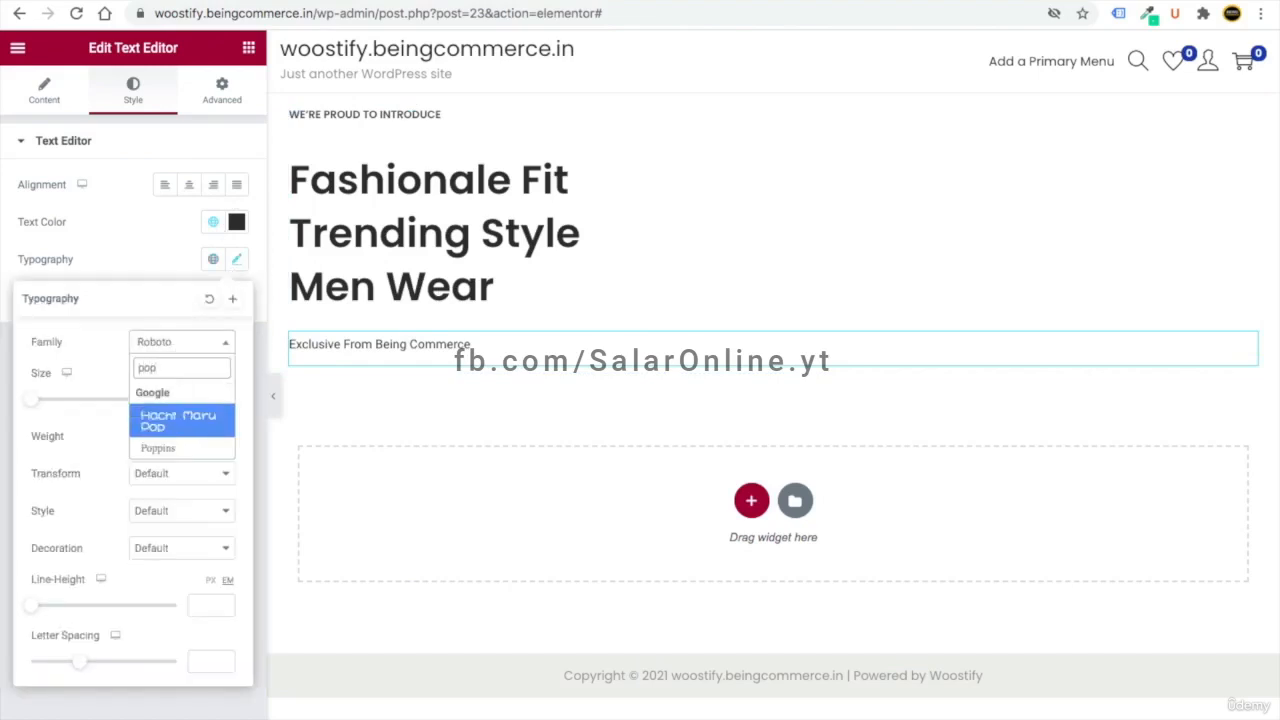
key("Down")
key("Return")
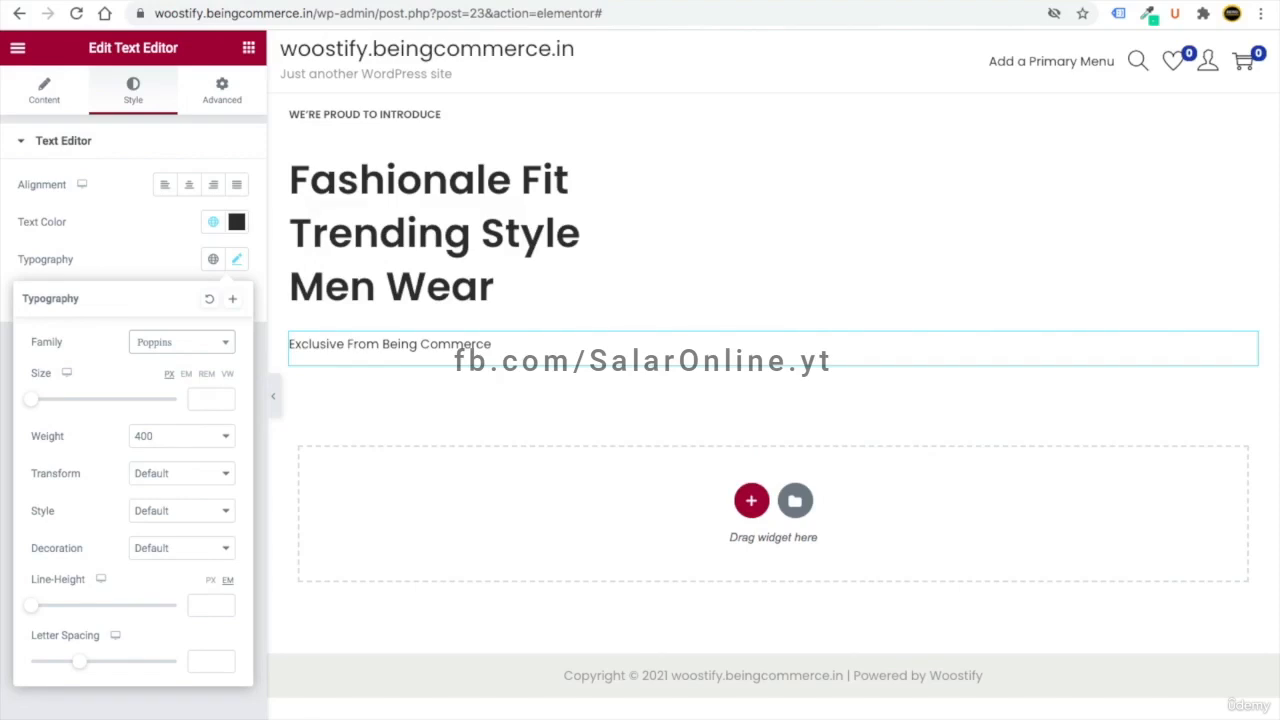
left_click(207, 396)
type("18")
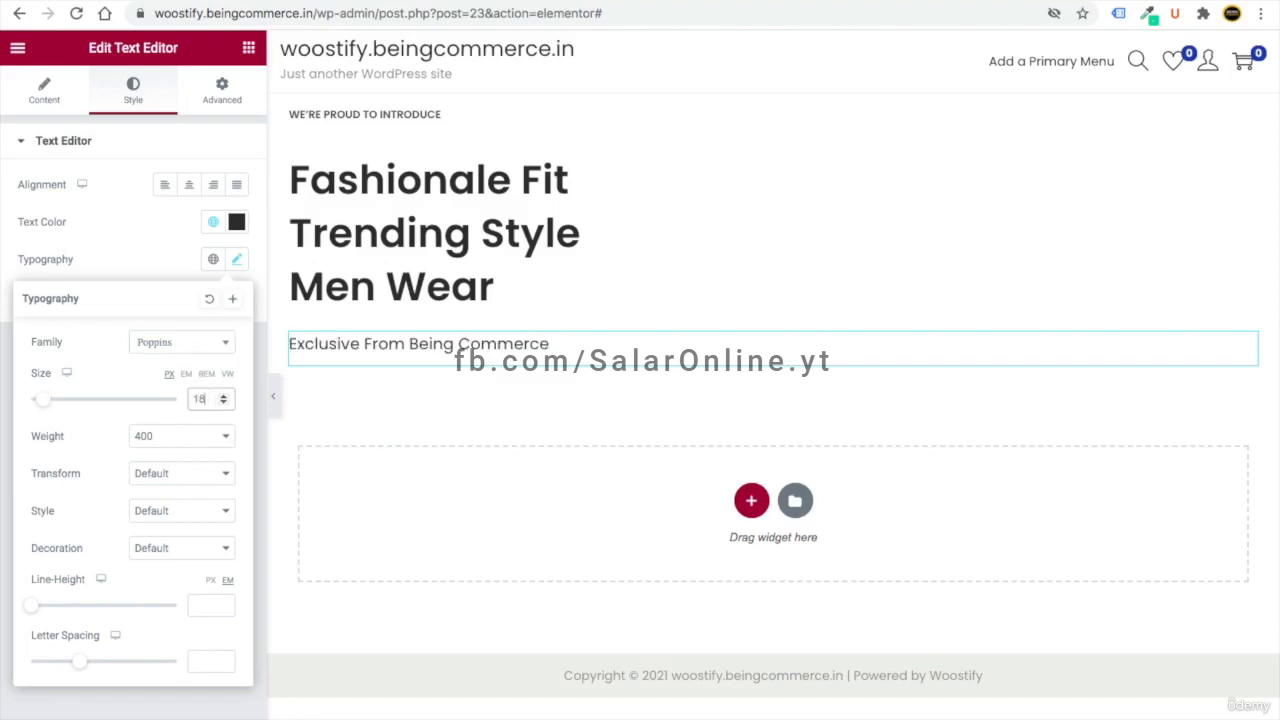
left_click(240, 262)
left_click(249, 50)
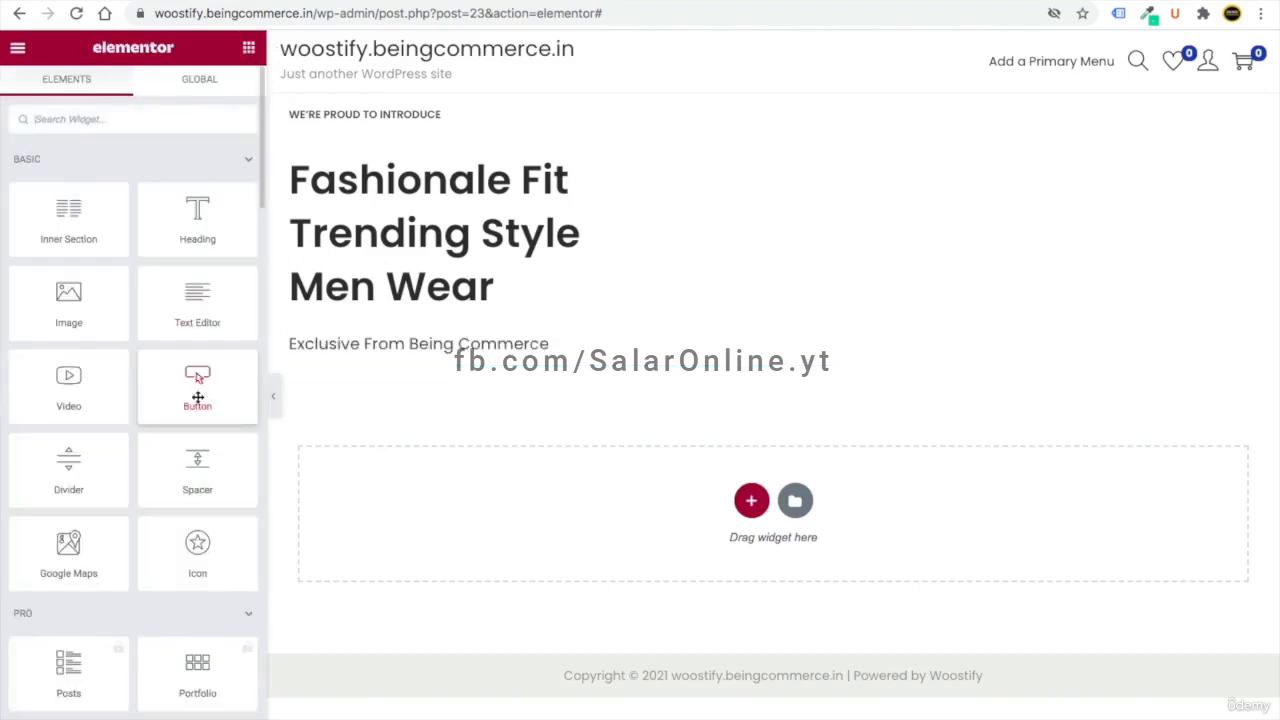
- Add a 'Shop Now' button below the subtext, linked to the Shop page
left_click_drag(195, 385, 362, 352)
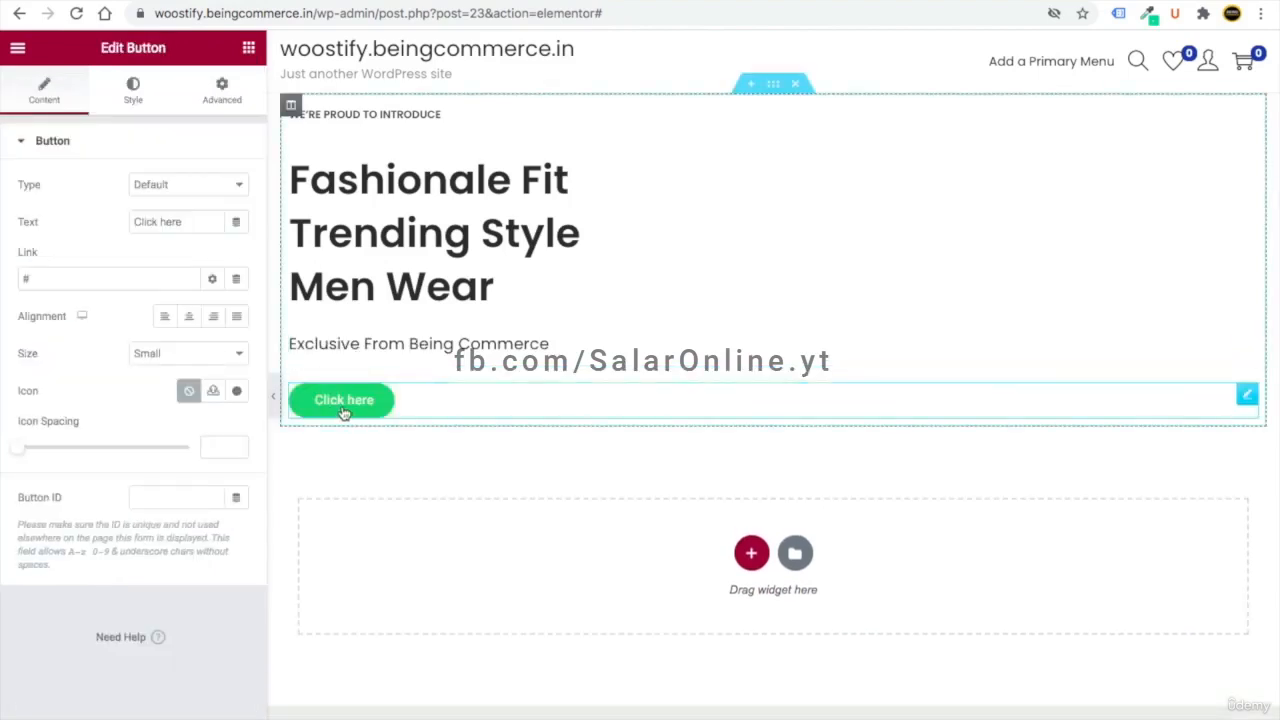
left_click_drag(195, 224, 128, 225)
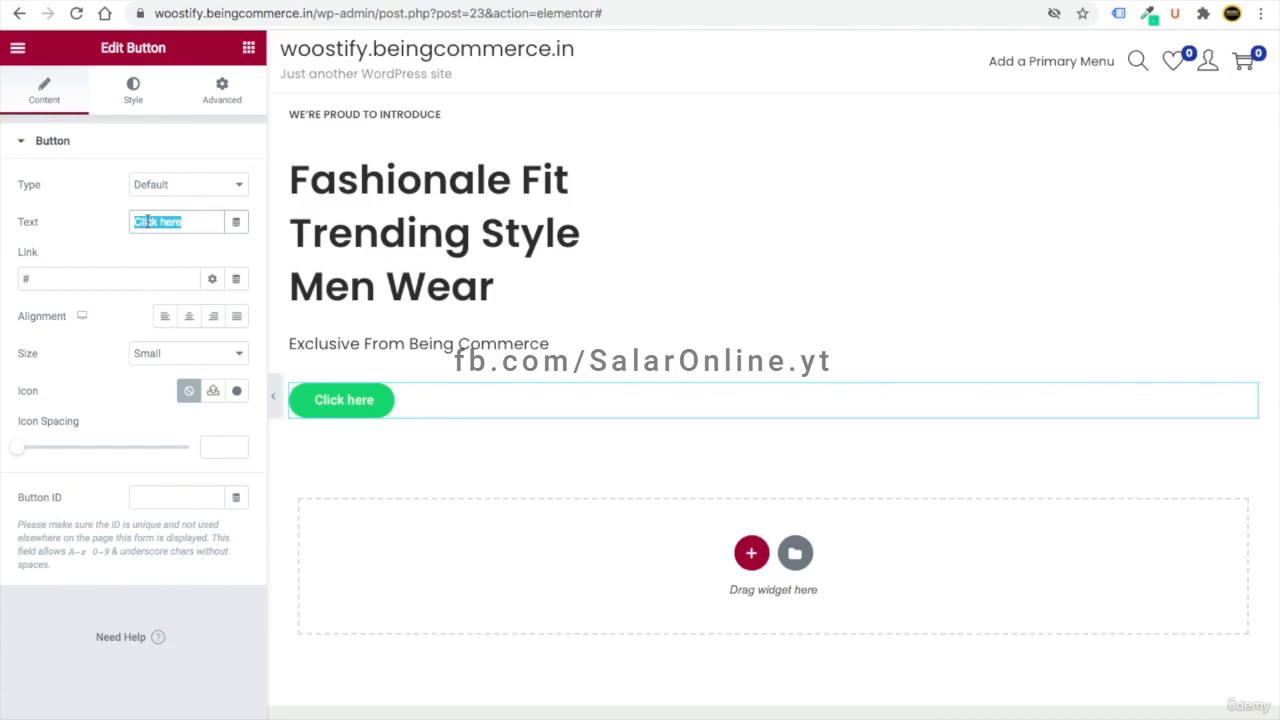
type("Shio")
key("BackSpace")
key("BackSpace")
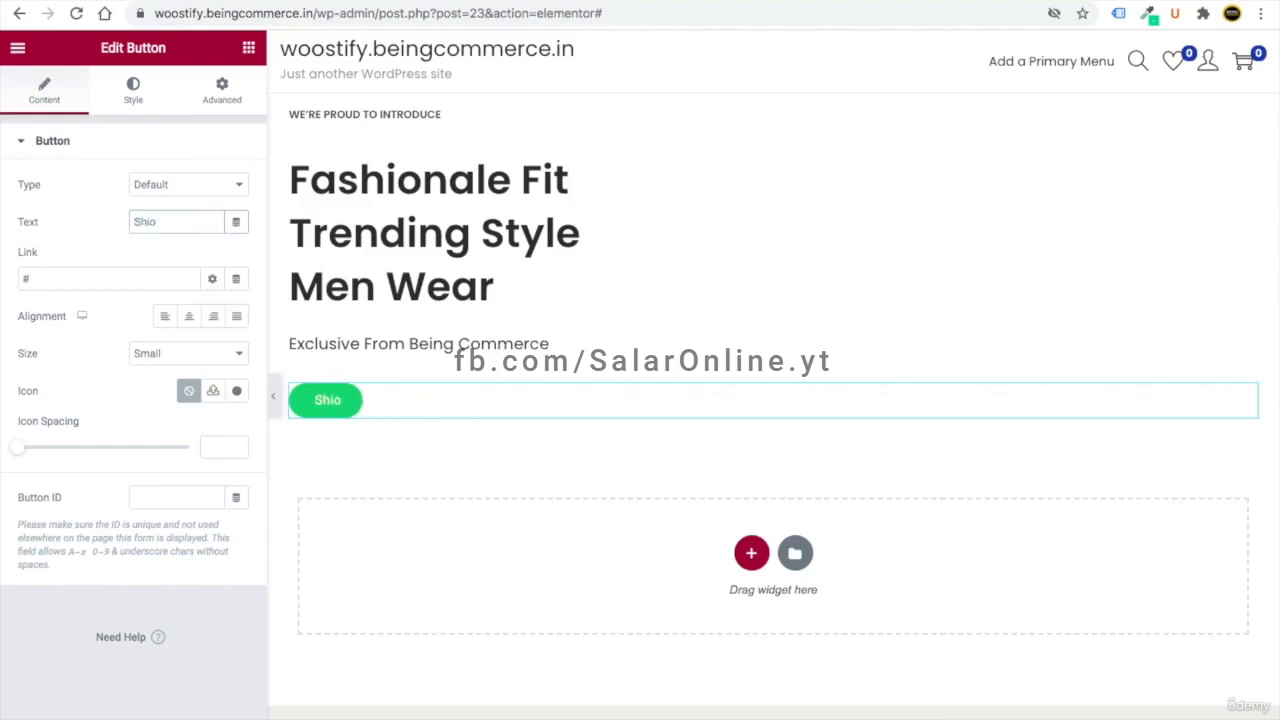
type("op Now")
left_click(20, 276)
key("BackSpace")
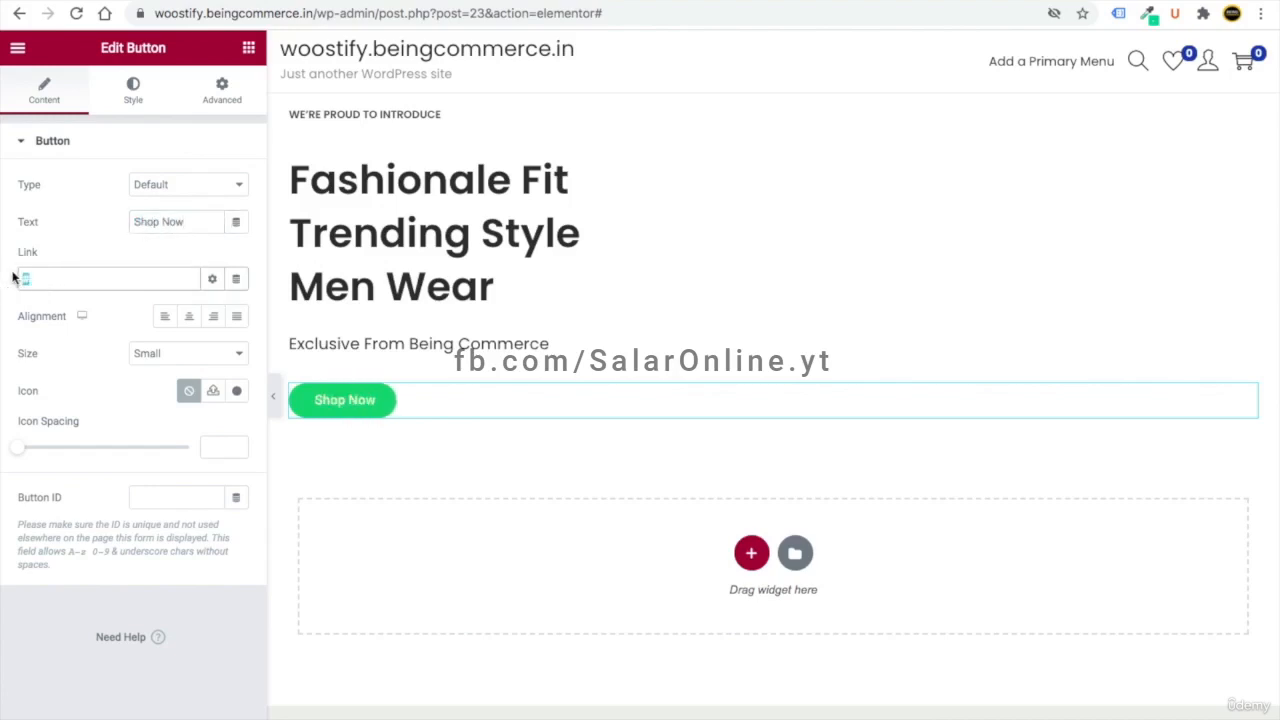
type("shop")
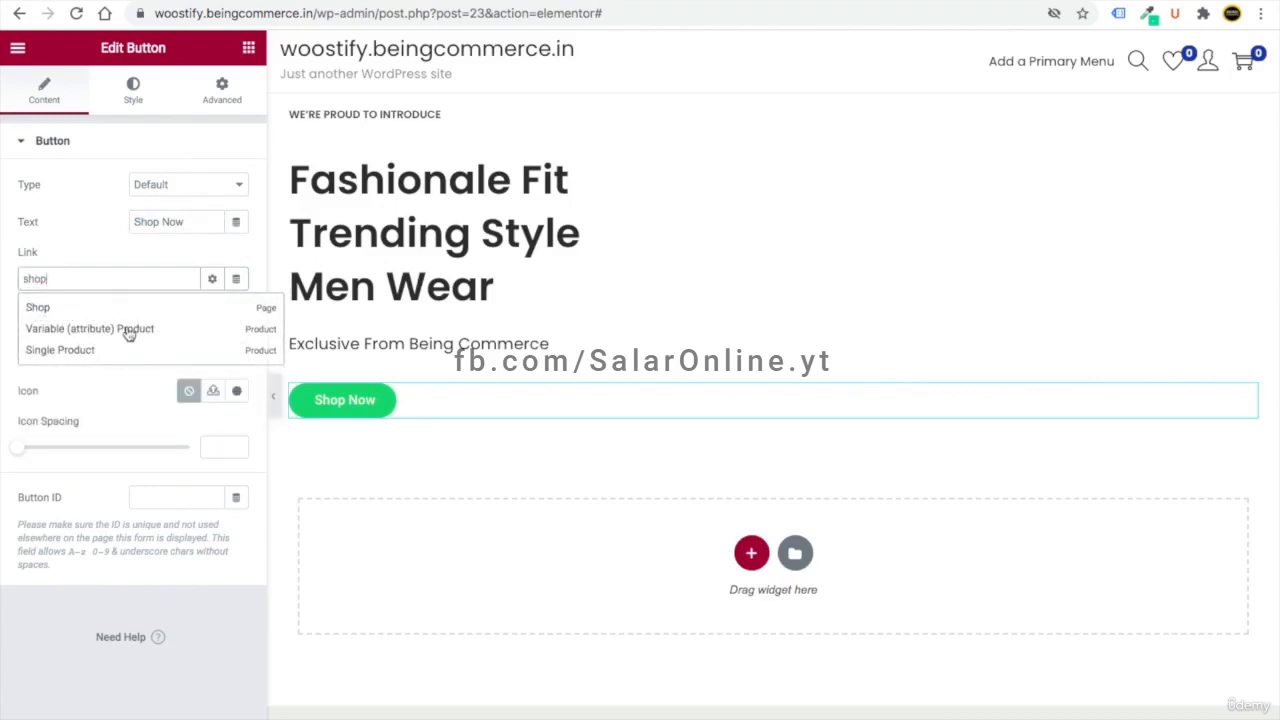
left_click(38, 310)
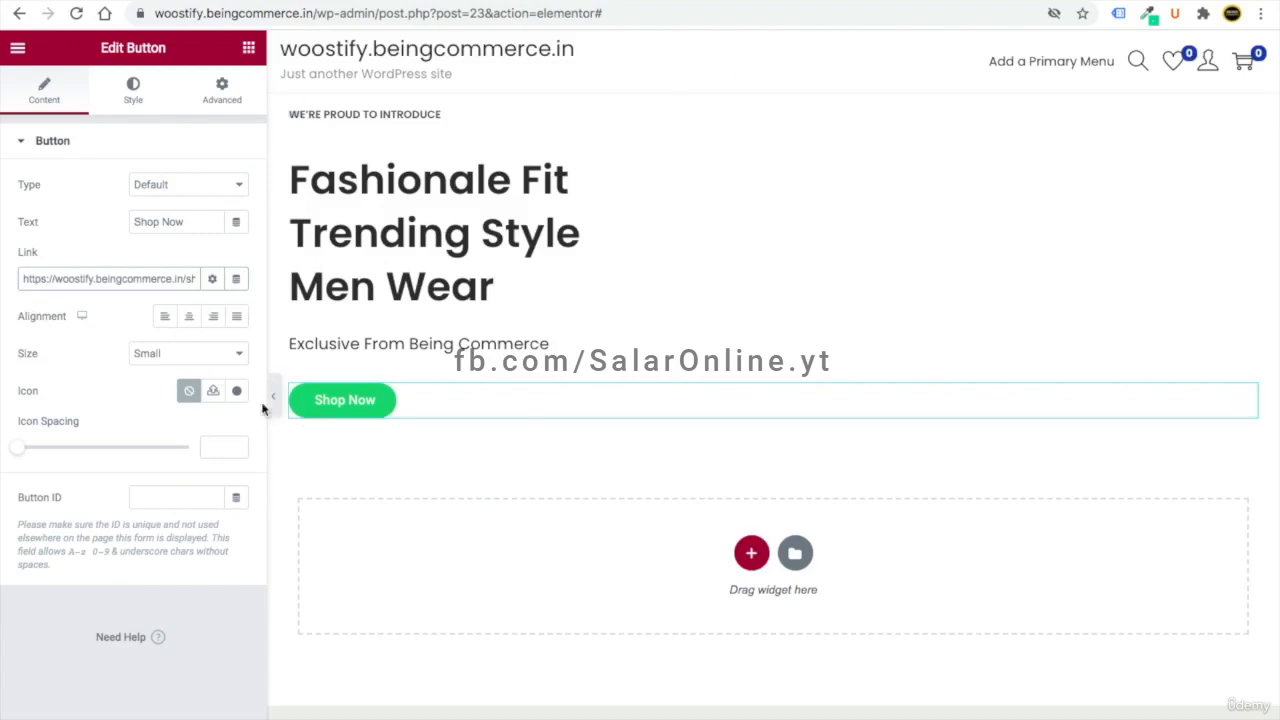
left_click(135, 100)
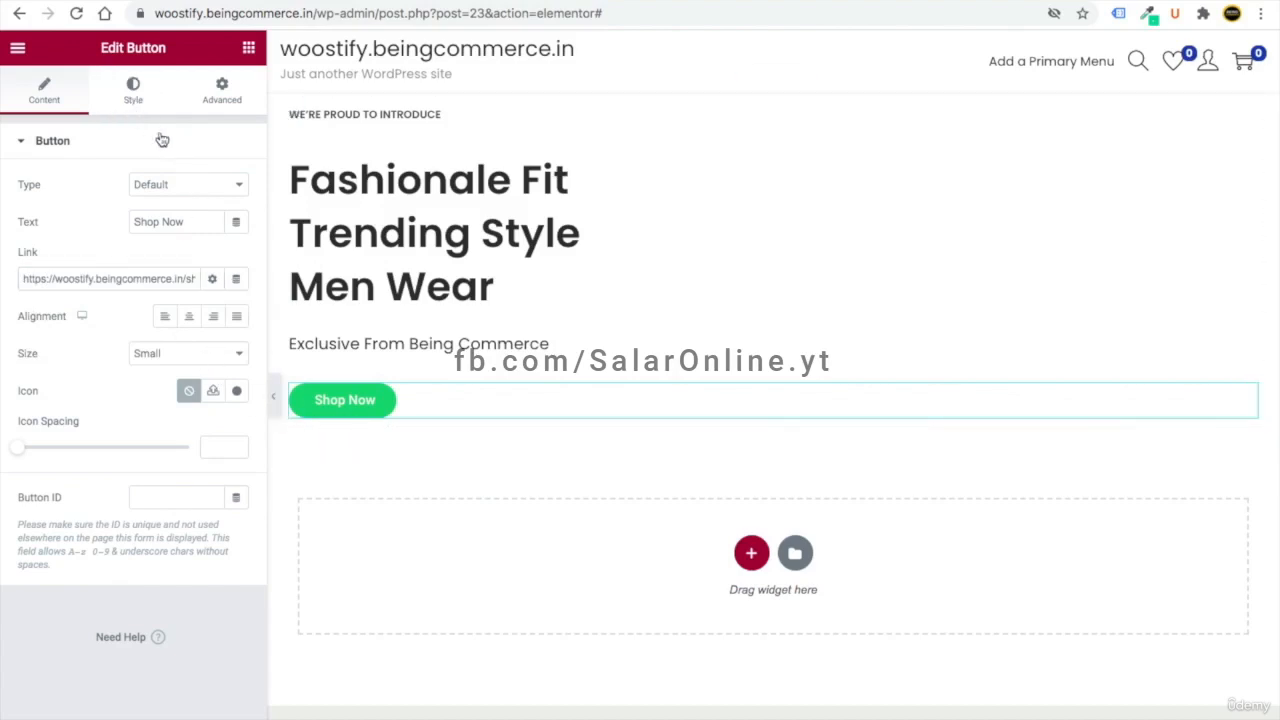
- Set the button typography to Poppins 14 px, weight 600, uppercase, letter spacing 1
left_click(237, 185)
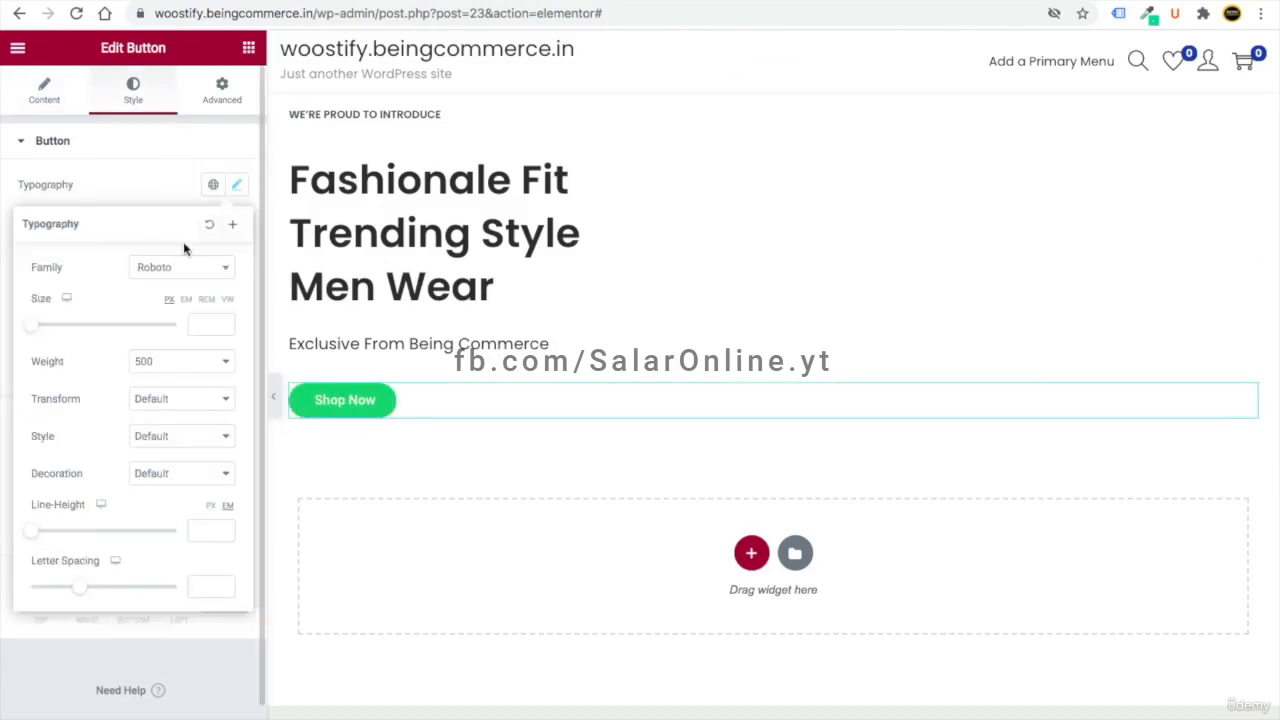
left_click(170, 270)
type("pop")
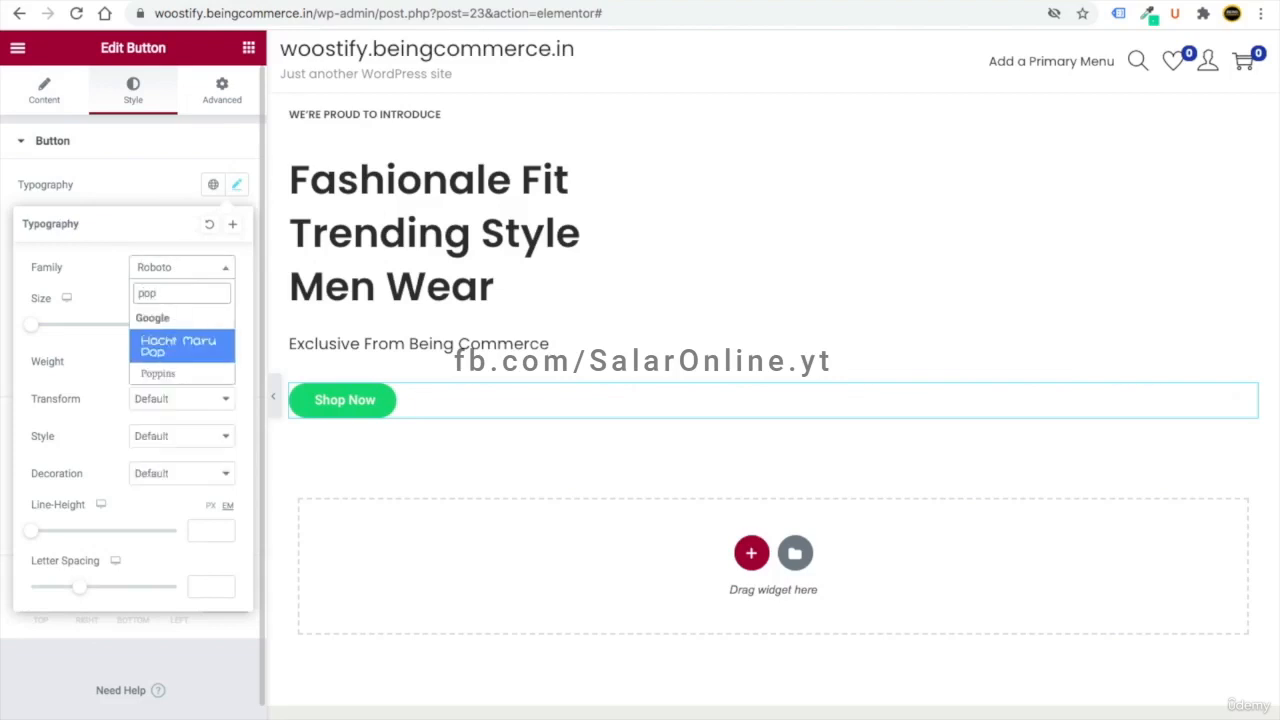
key("Down")
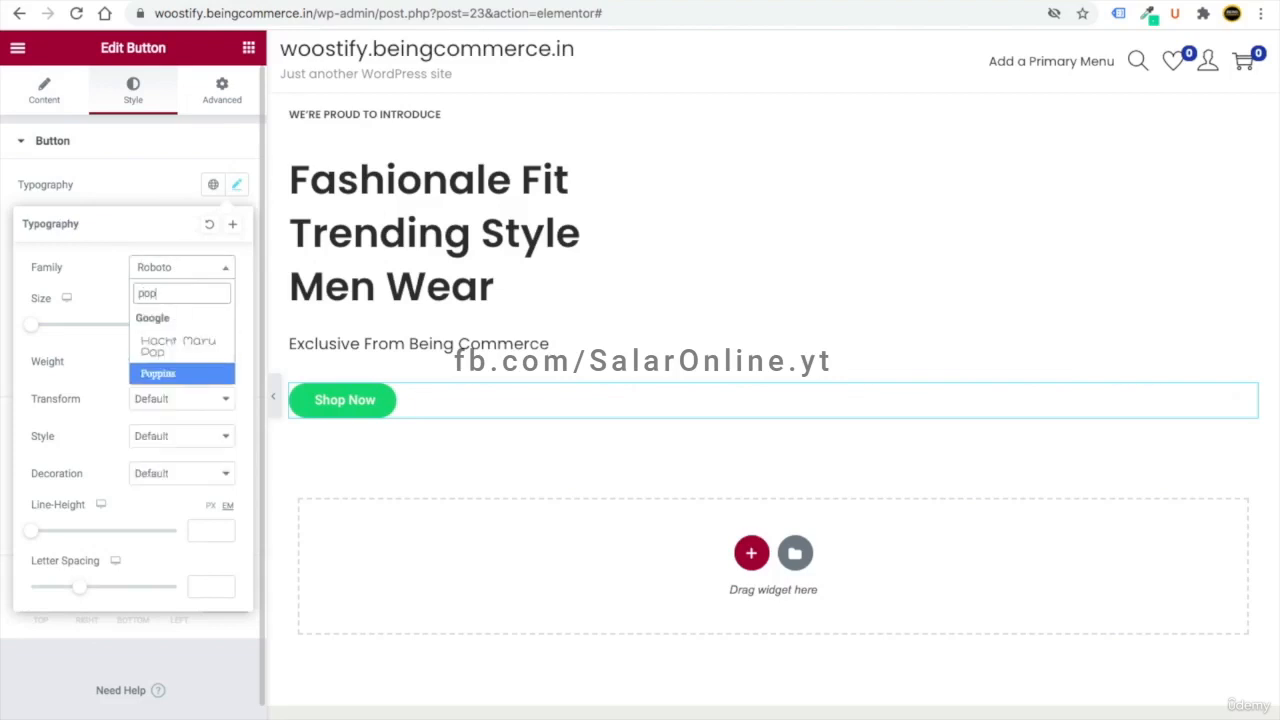
key("Return")
left_click(200, 324)
type("14")
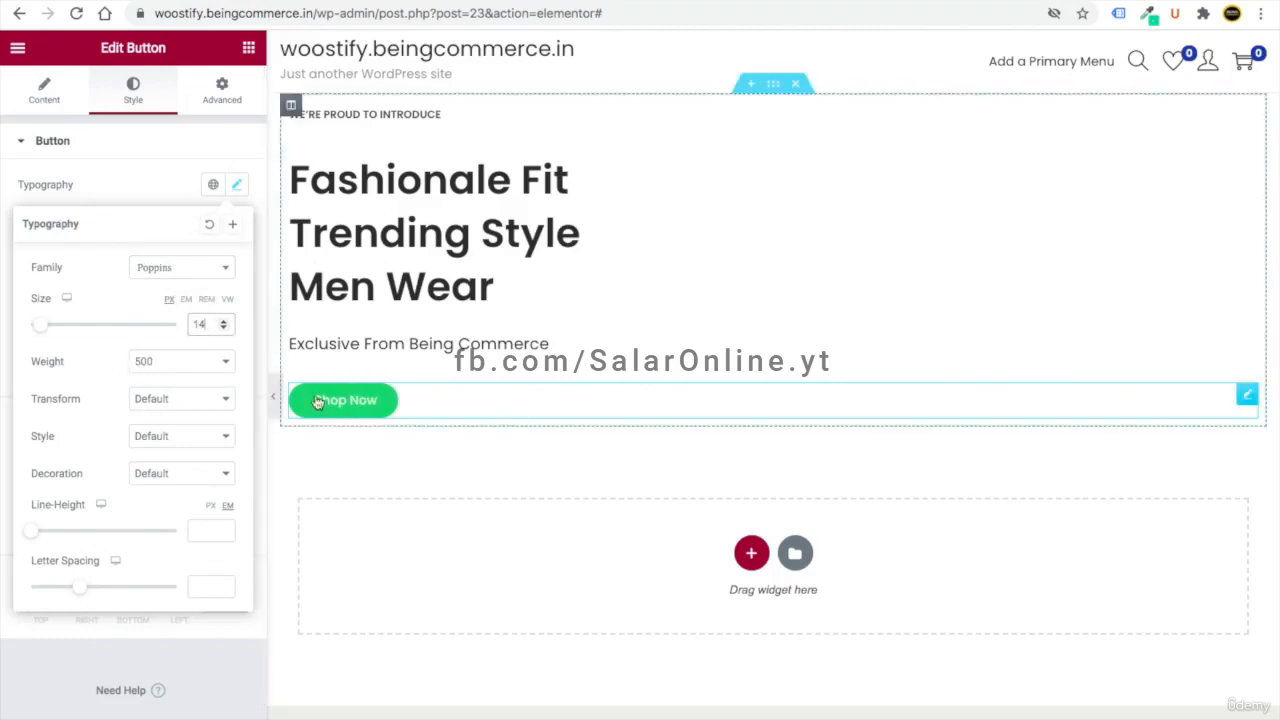
left_click(181, 366)
left_click(172, 377)
left_click(163, 408)
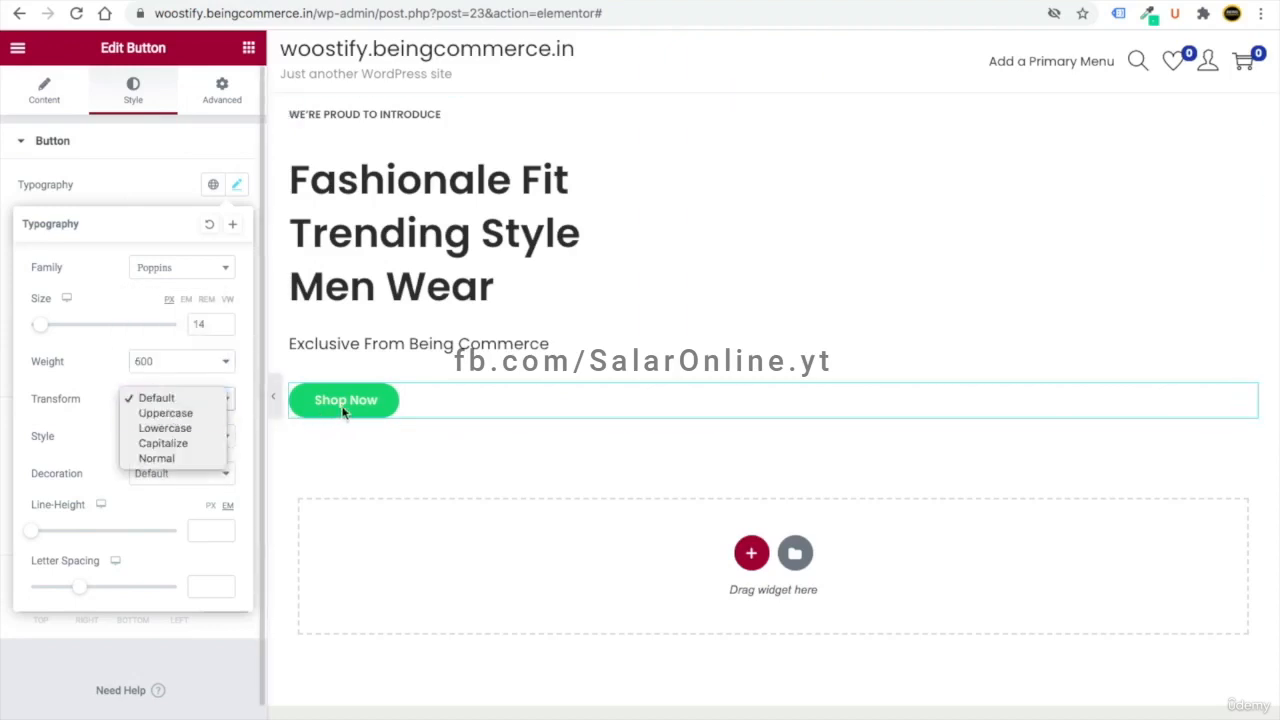
left_click(192, 412)
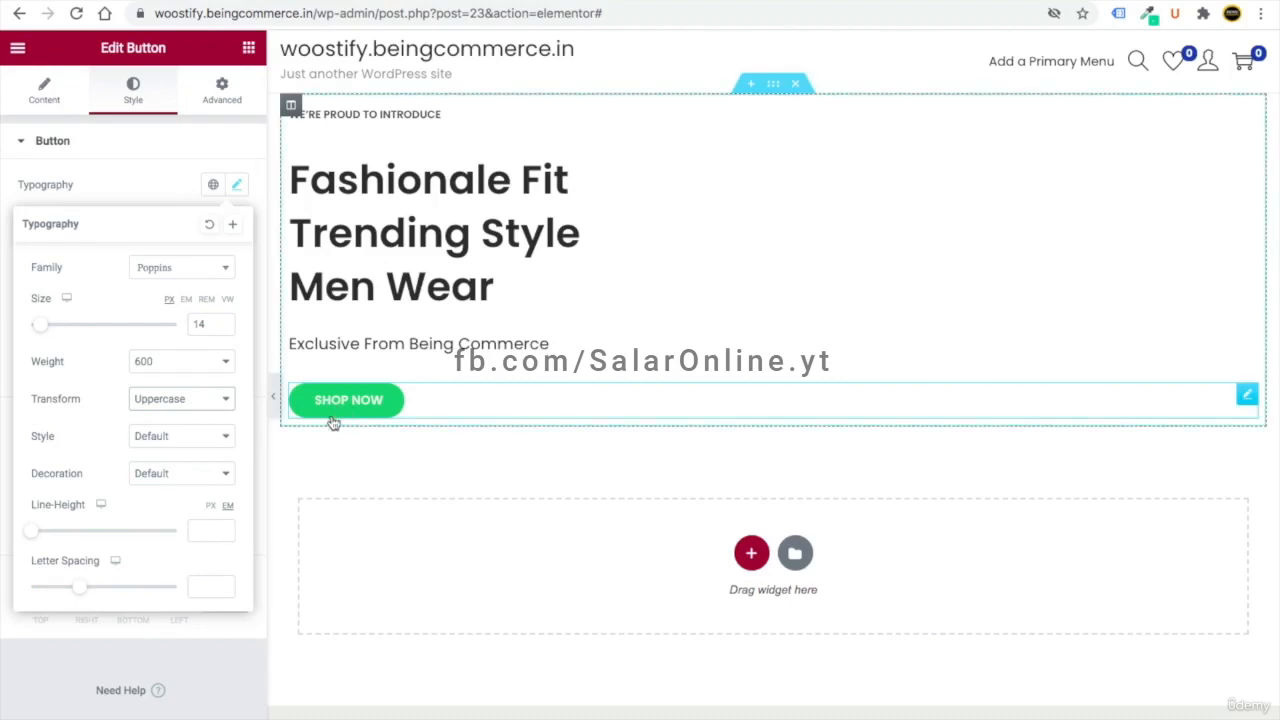
left_click(201, 584)
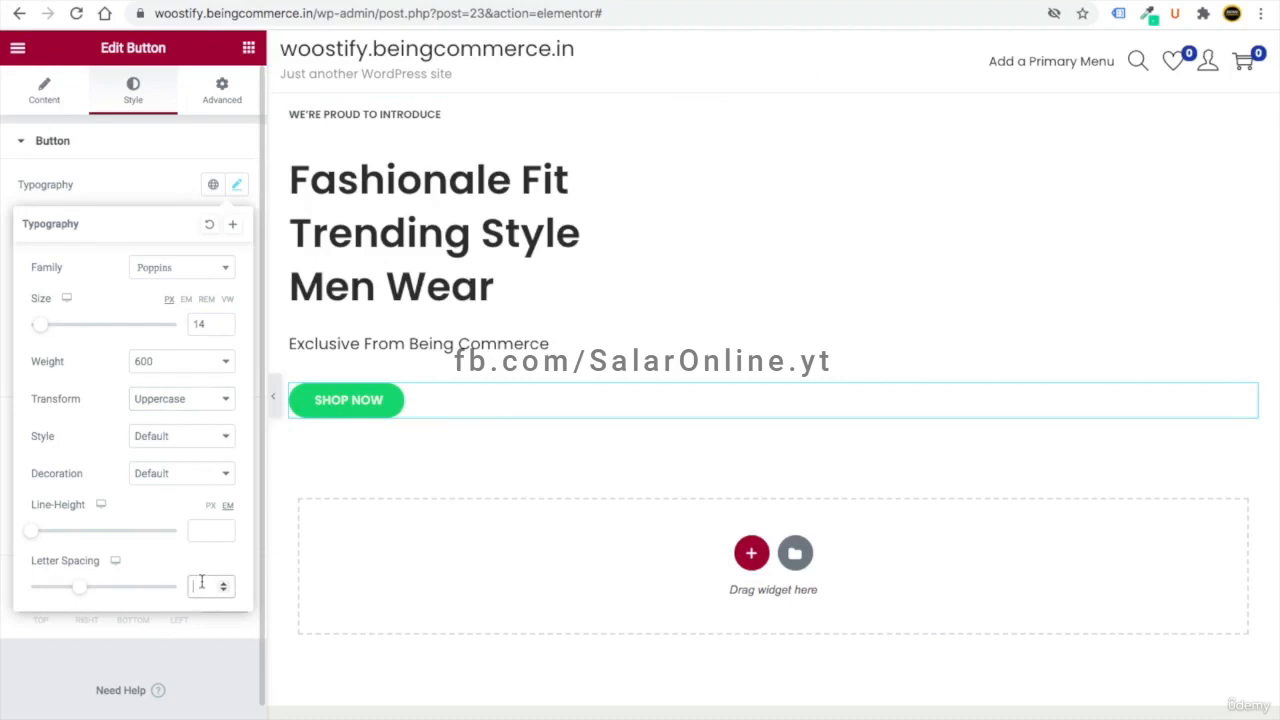
type("1")
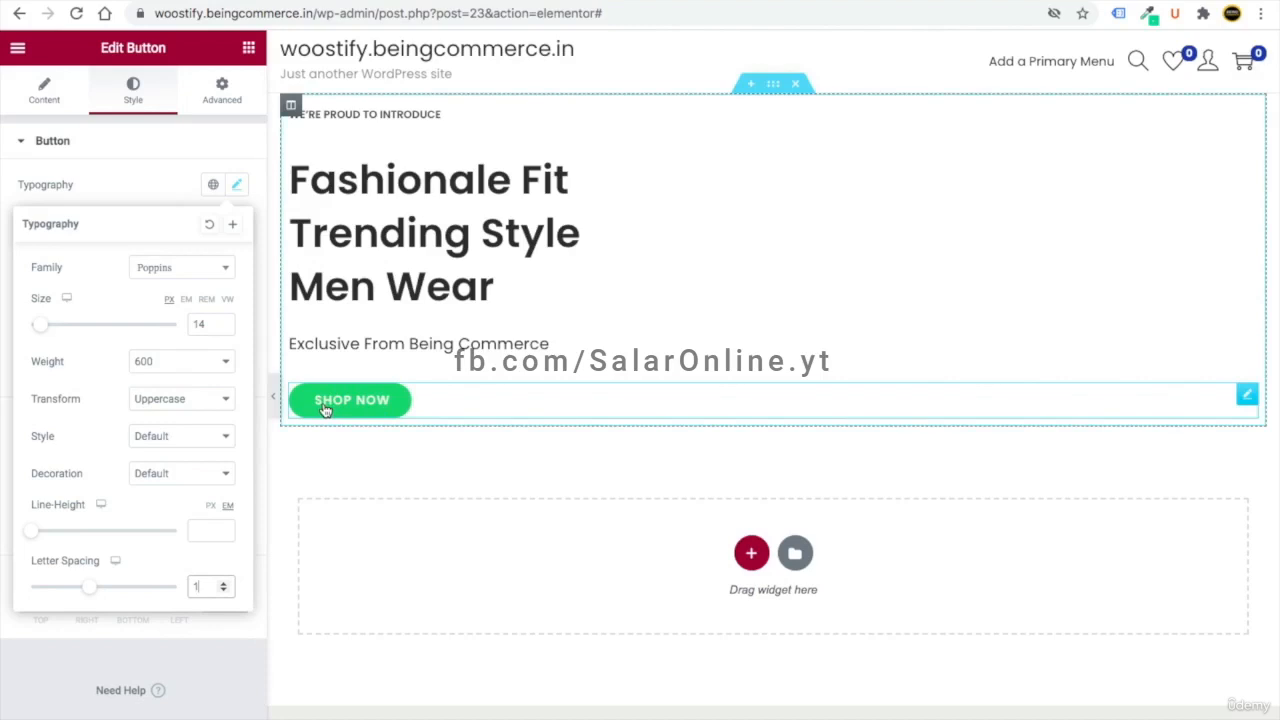
left_click(146, 194)
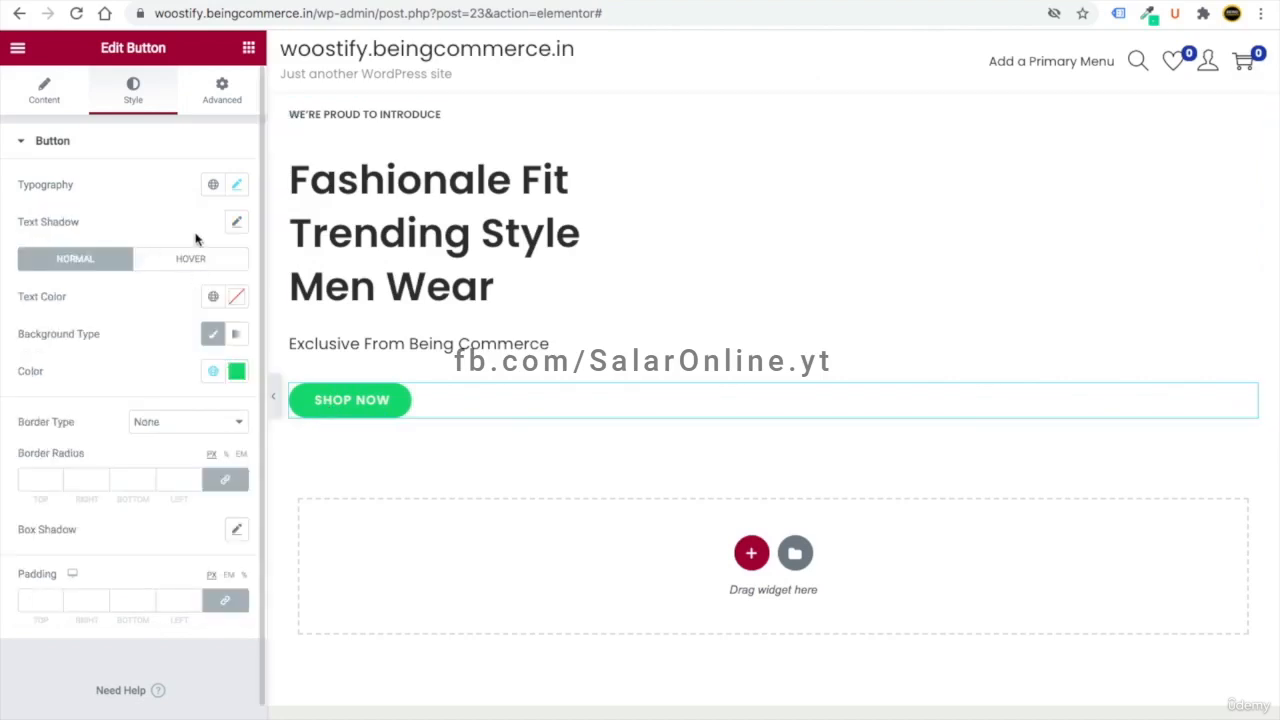
- Give the button a teal #22ADC9 background and save it as a global colour
left_click(236, 371)
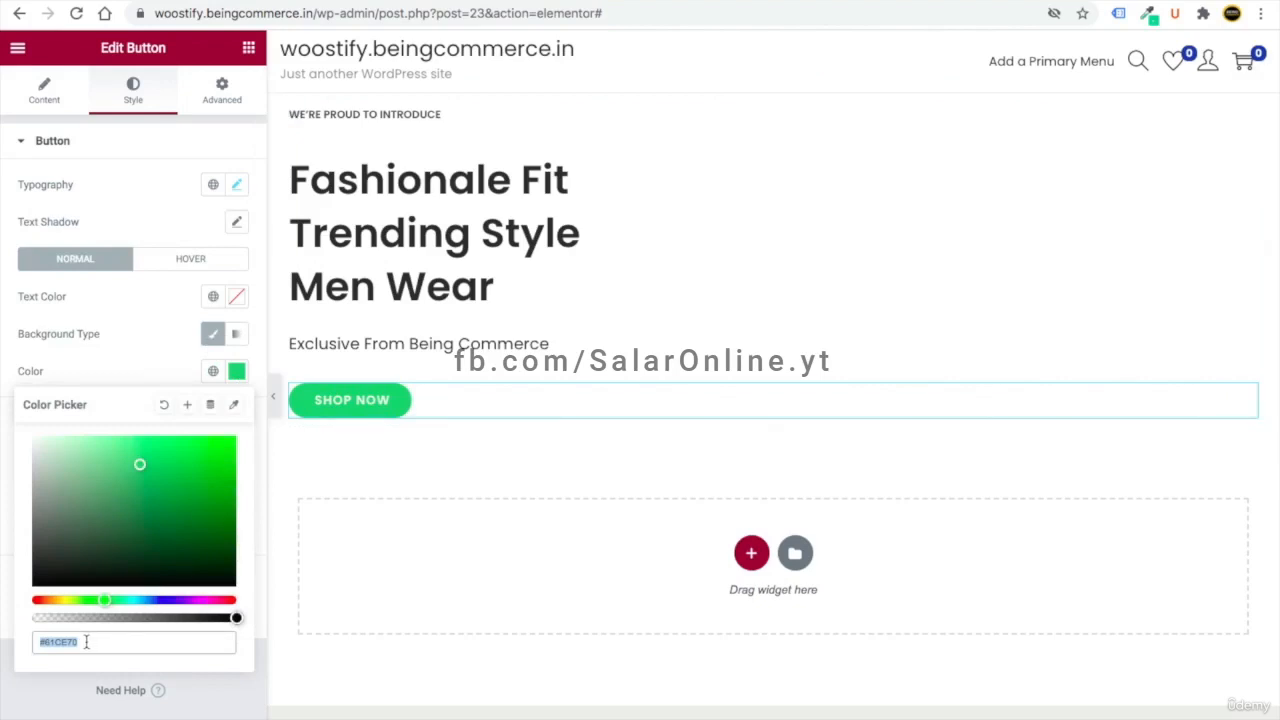
key("ctrl+v")
left_click_drag(91, 642, 31, 642)
left_click(189, 405)
triple_click(546, 398)
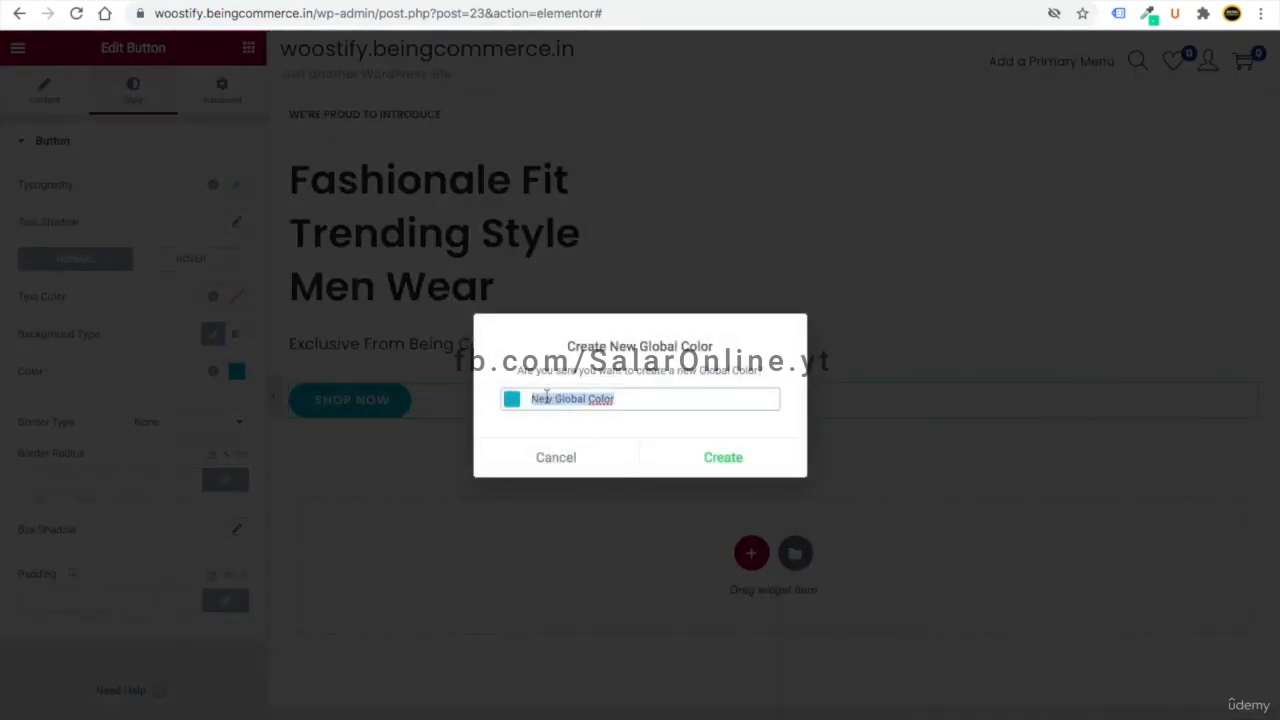
type("#22ADC9")
left_click(710, 459)
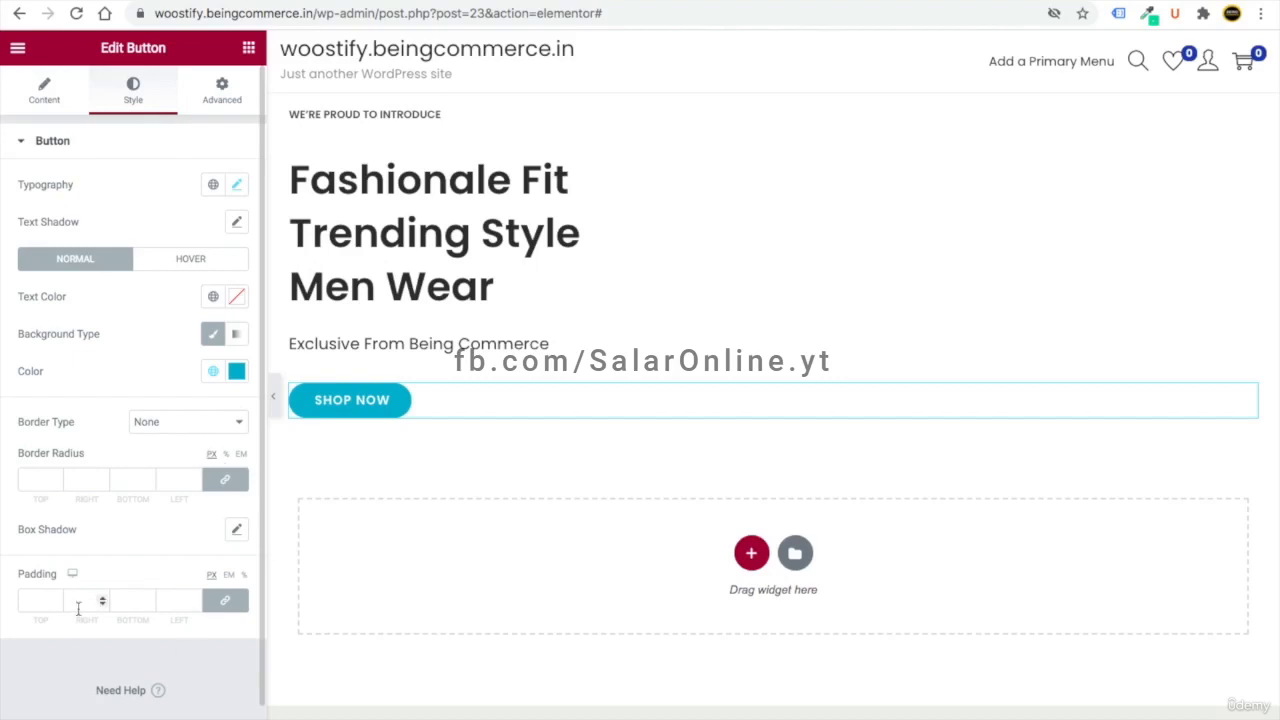
- Unlink the button padding and set it to 15, 35, 15, 35 px
left_click(226, 606)
left_click_drag(40, 601, 25, 600)
type("15")
left_click_drag(132, 601, 103, 601)
type("15")
left_click(76, 600)
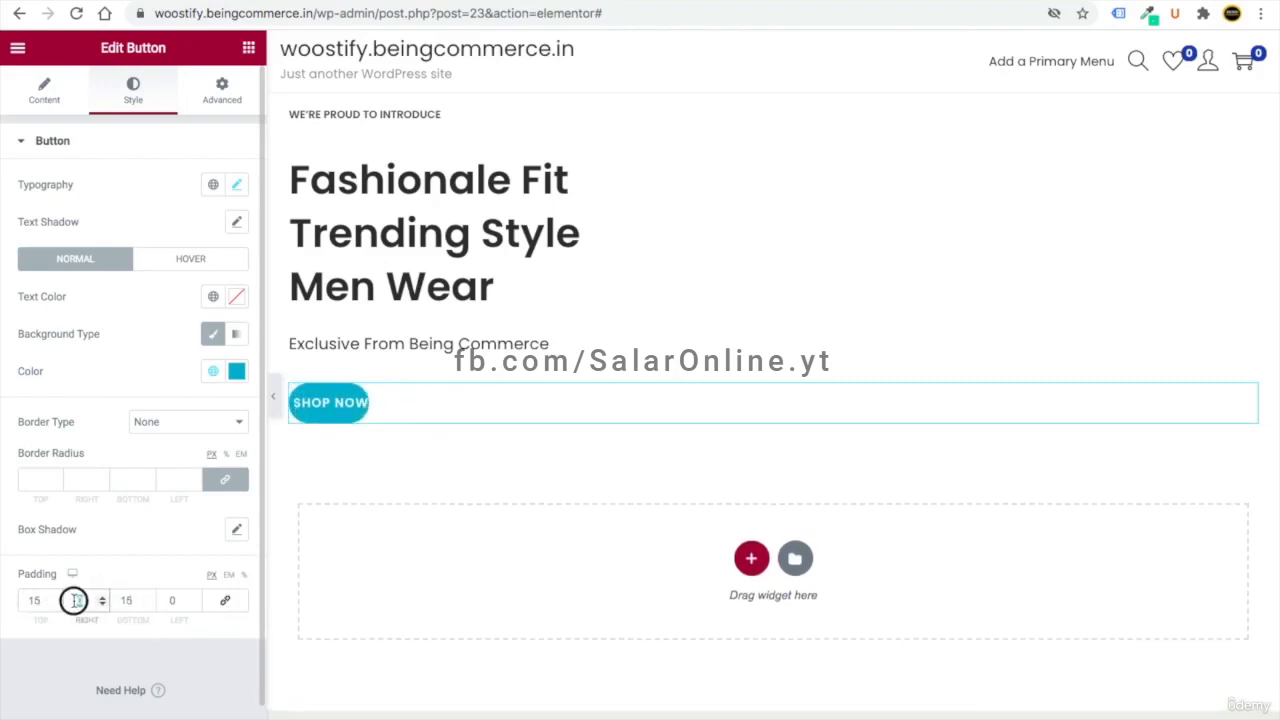
type("35")
left_click_drag(192, 600, 148, 600)
type("35")
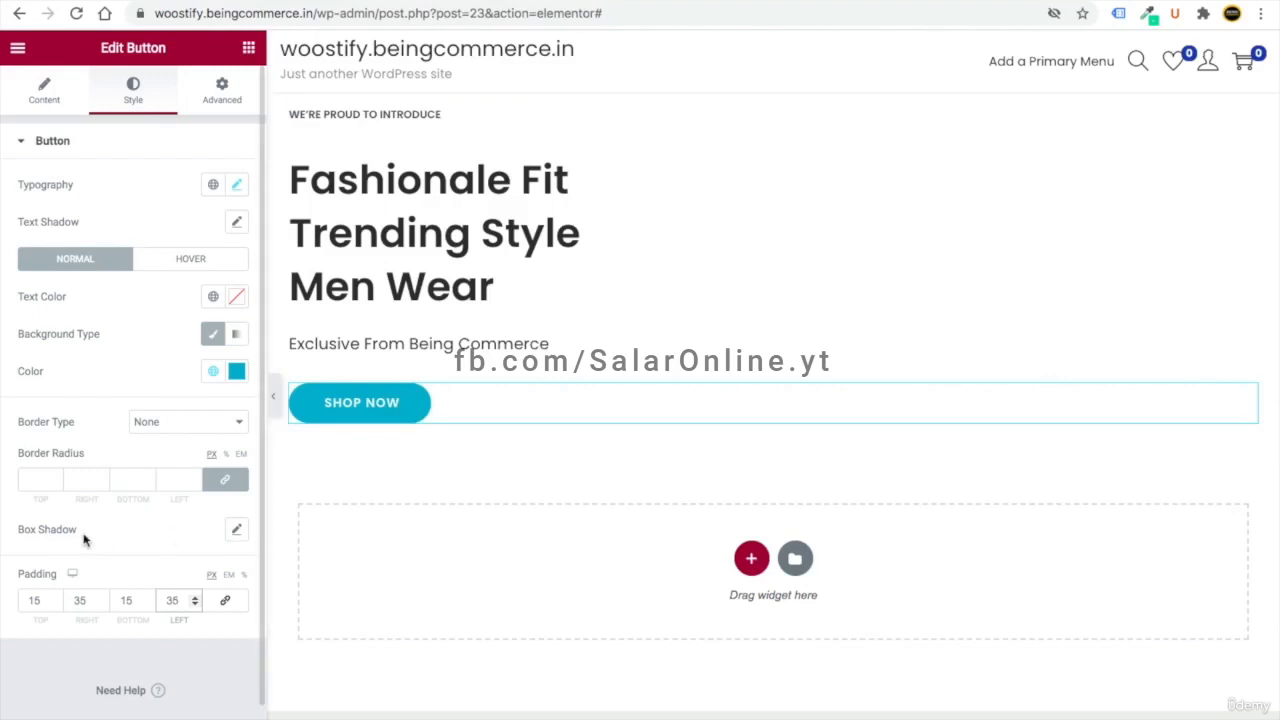
- Give the button a box shadow coloured teal #22ADC9
left_click(237, 530)
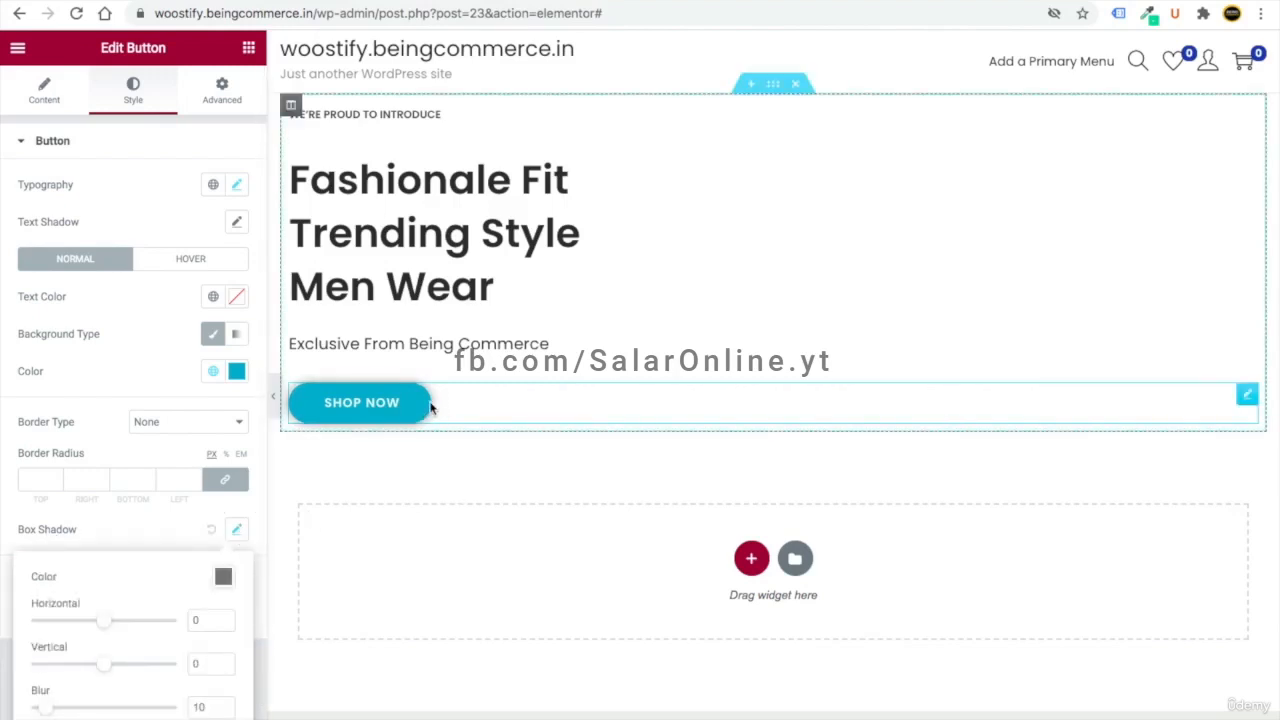
left_click(224, 582)
type("#22a0c9")
left_click(143, 531)
left_click_drag(143, 531, 179, 531)
left_click(171, 567)
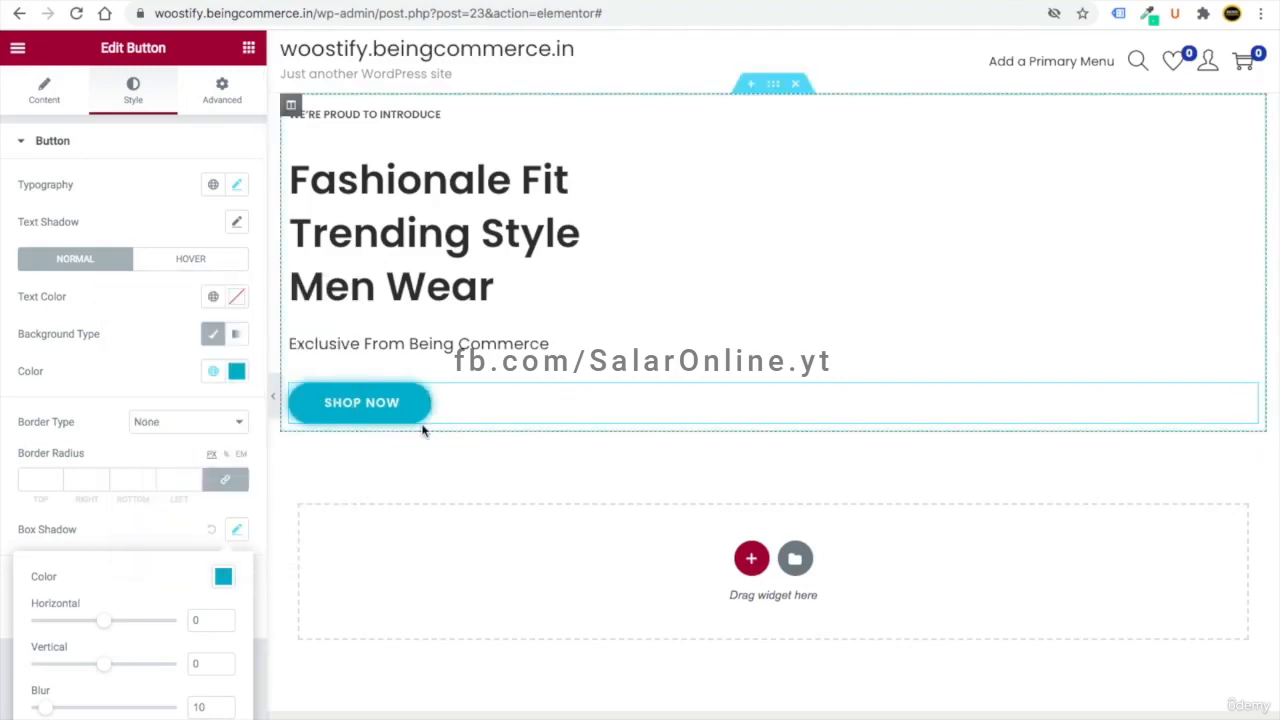
left_click(168, 536)
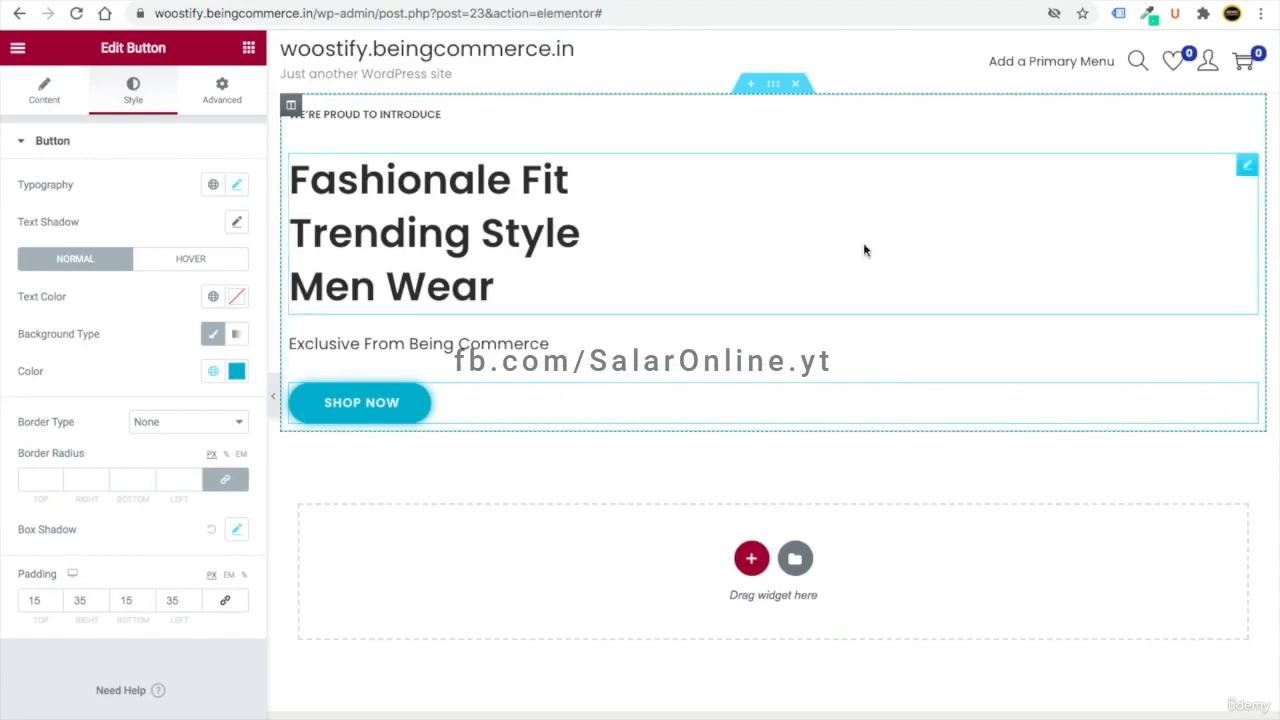
- Upload slide.jpg from Desktop/Media and insert it as the section's classic background image
left_click(775, 88)
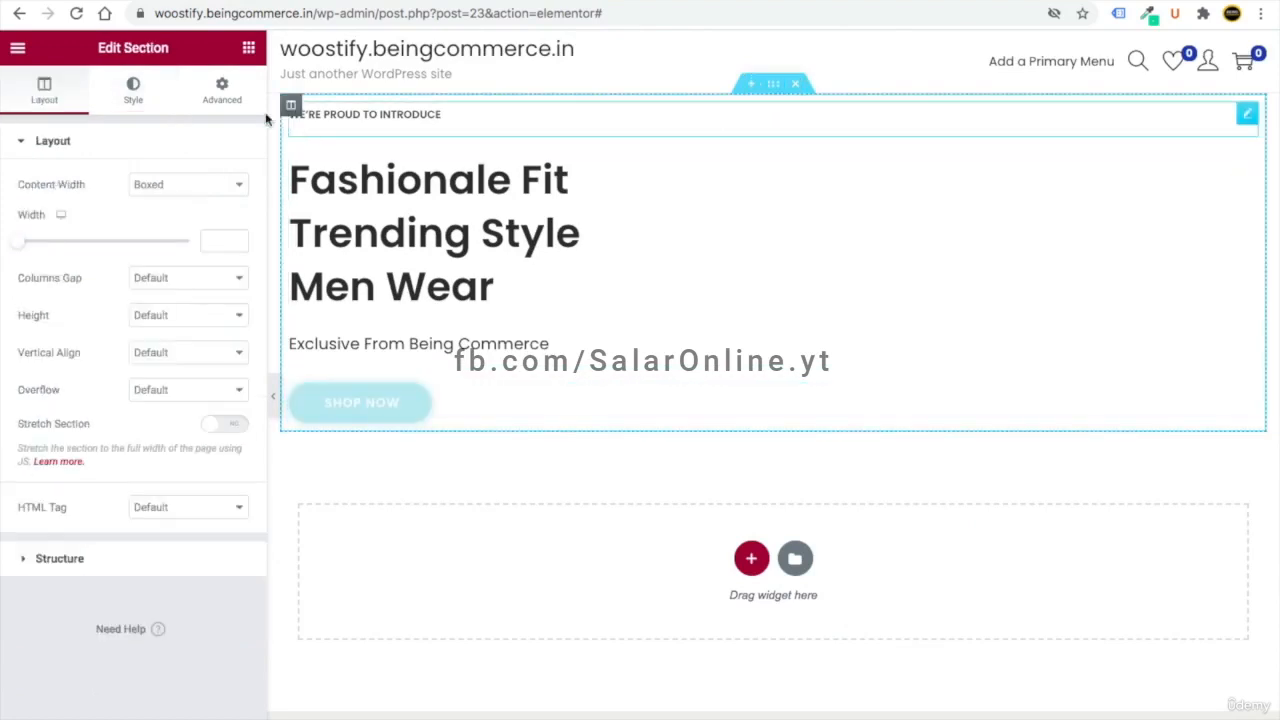
left_click(133, 90)
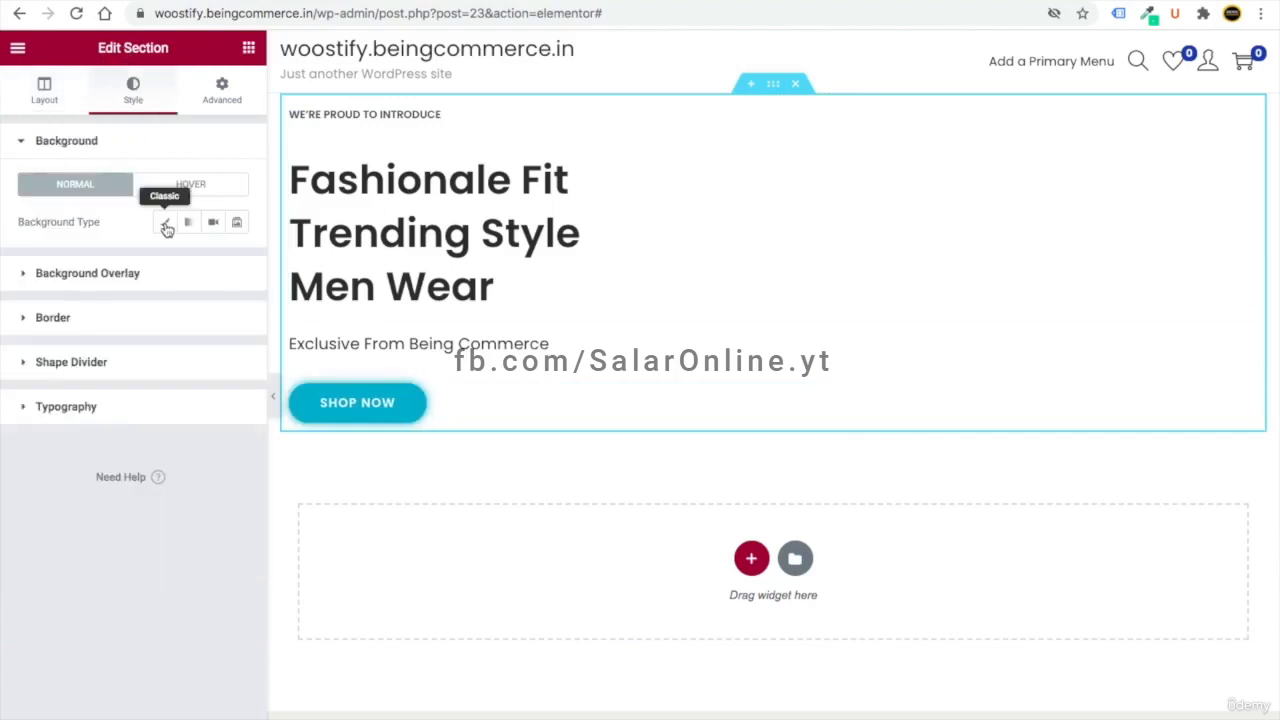
left_click(166, 224)
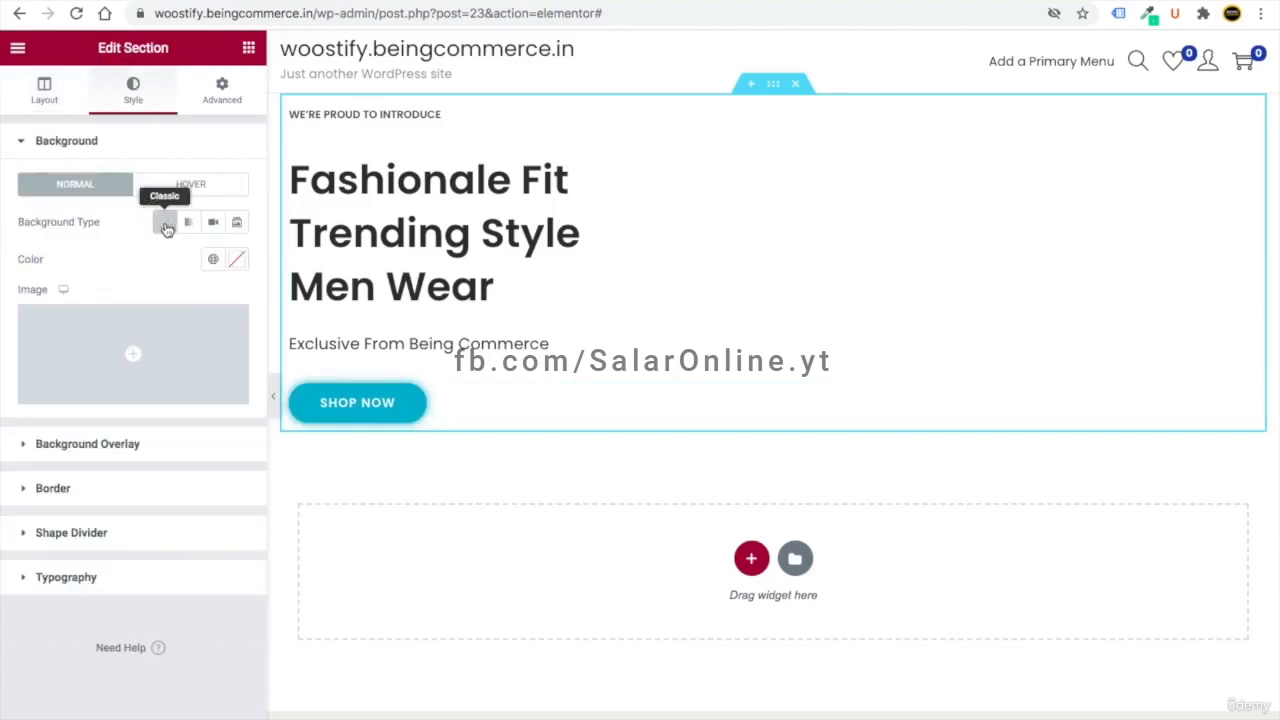
left_click(165, 355)
left_click(266, 117)
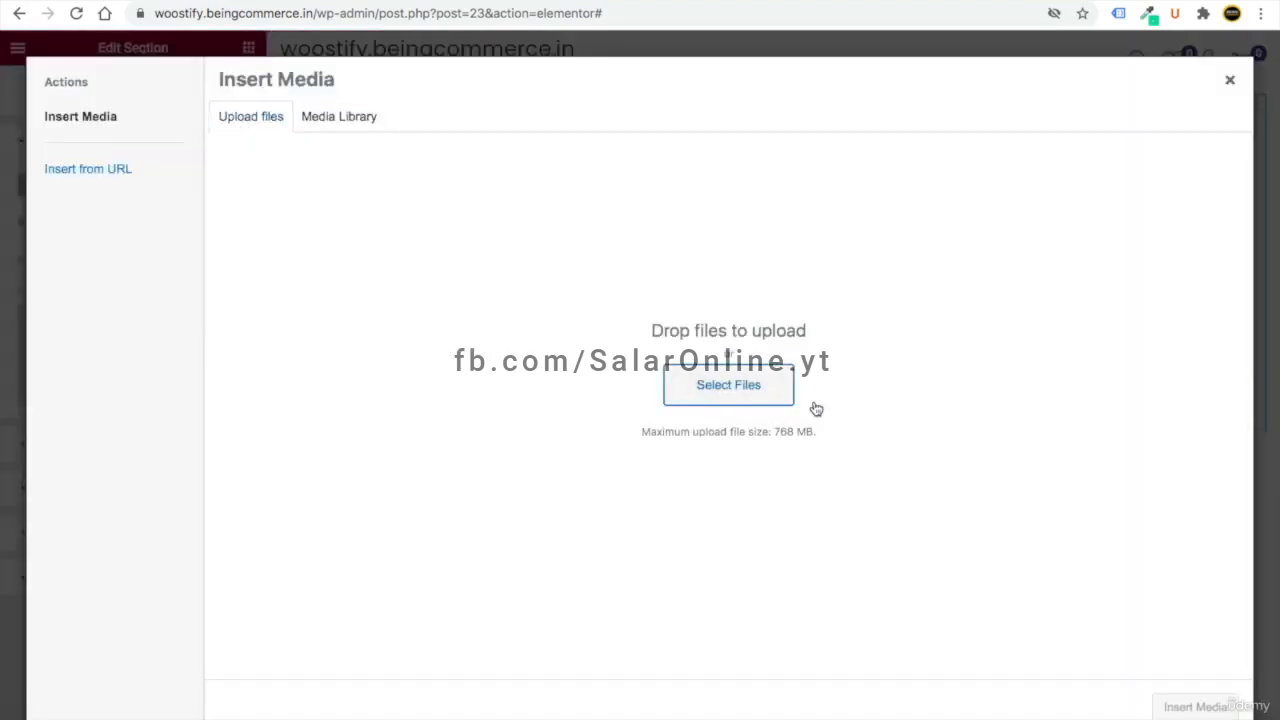
left_click(790, 400)
left_click(400, 76)
double_click(760, 131)
left_click(535, 136)
double_click(535, 136)
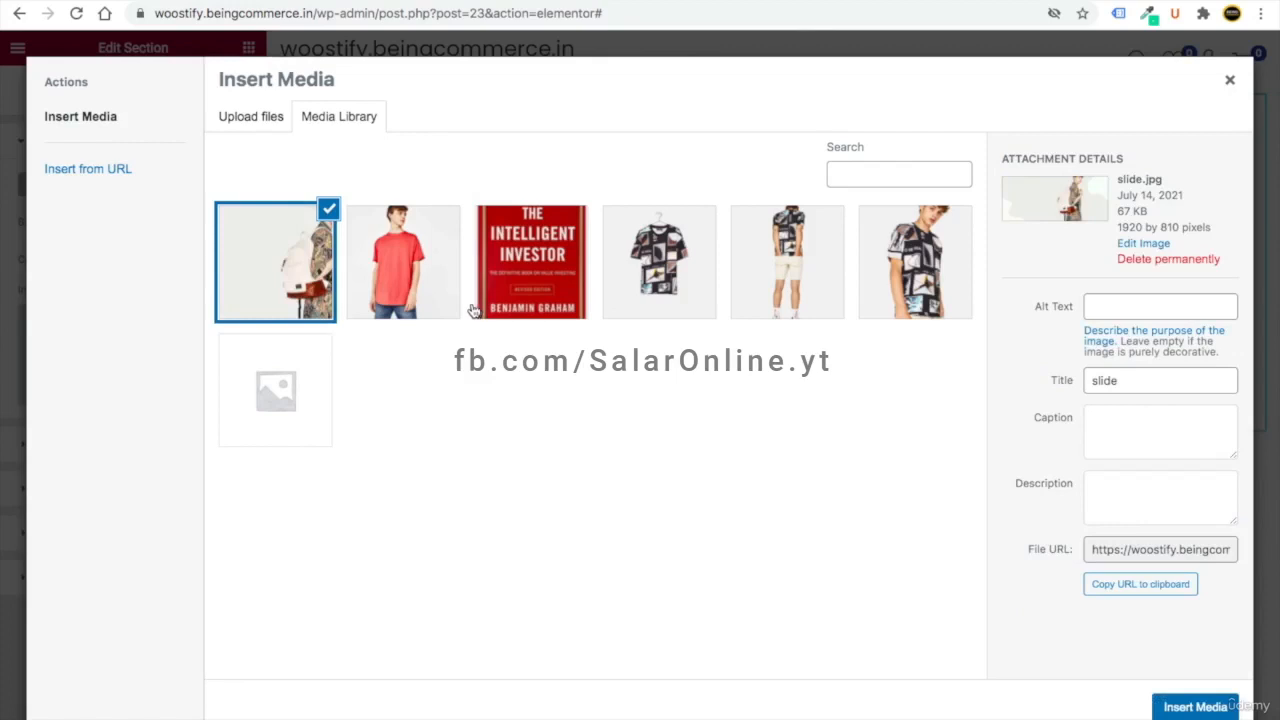
left_click(1195, 707)
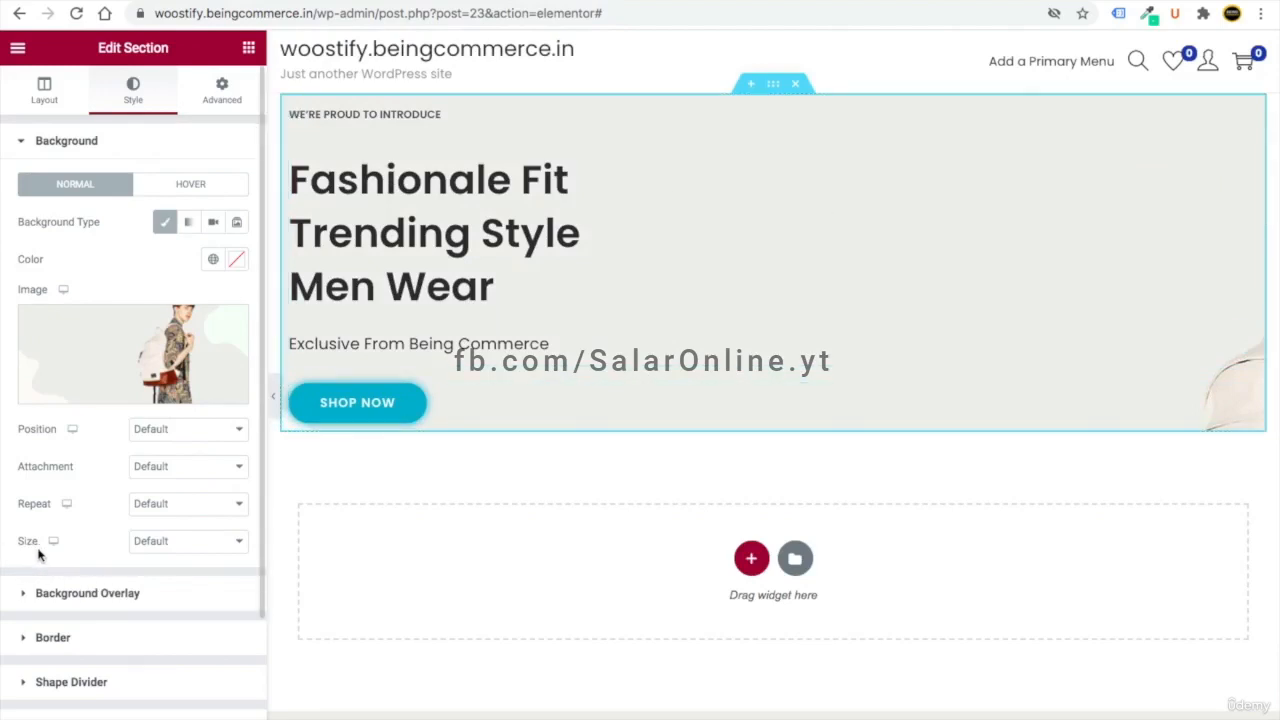
- Set the background image size to Cover and position to Center Center
left_click(168, 545)
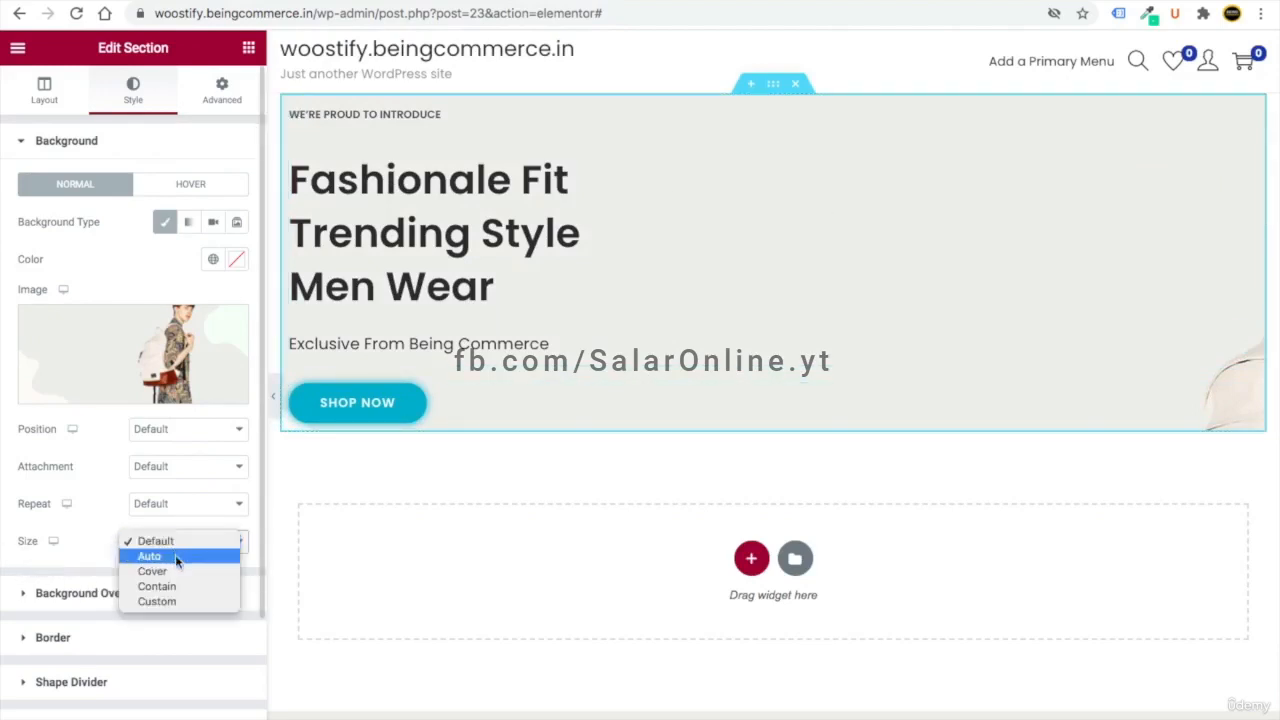
left_click(166, 573)
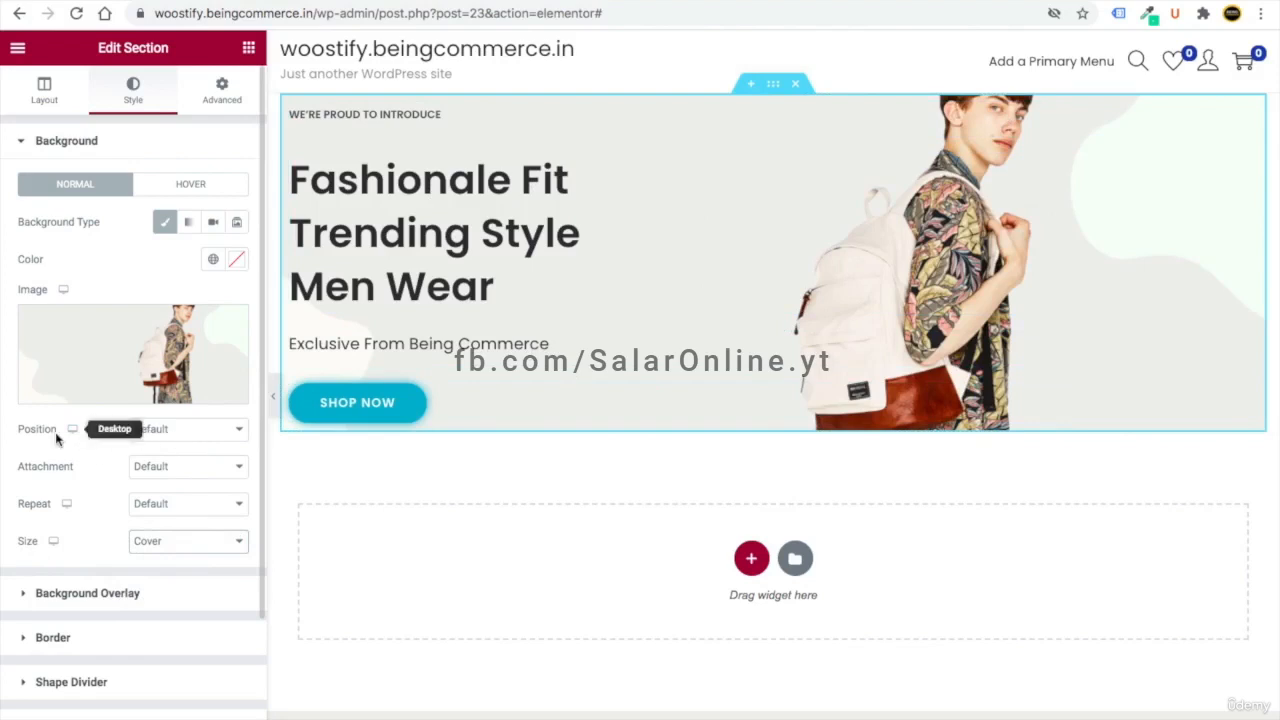
left_click(170, 434)
left_click(175, 444)
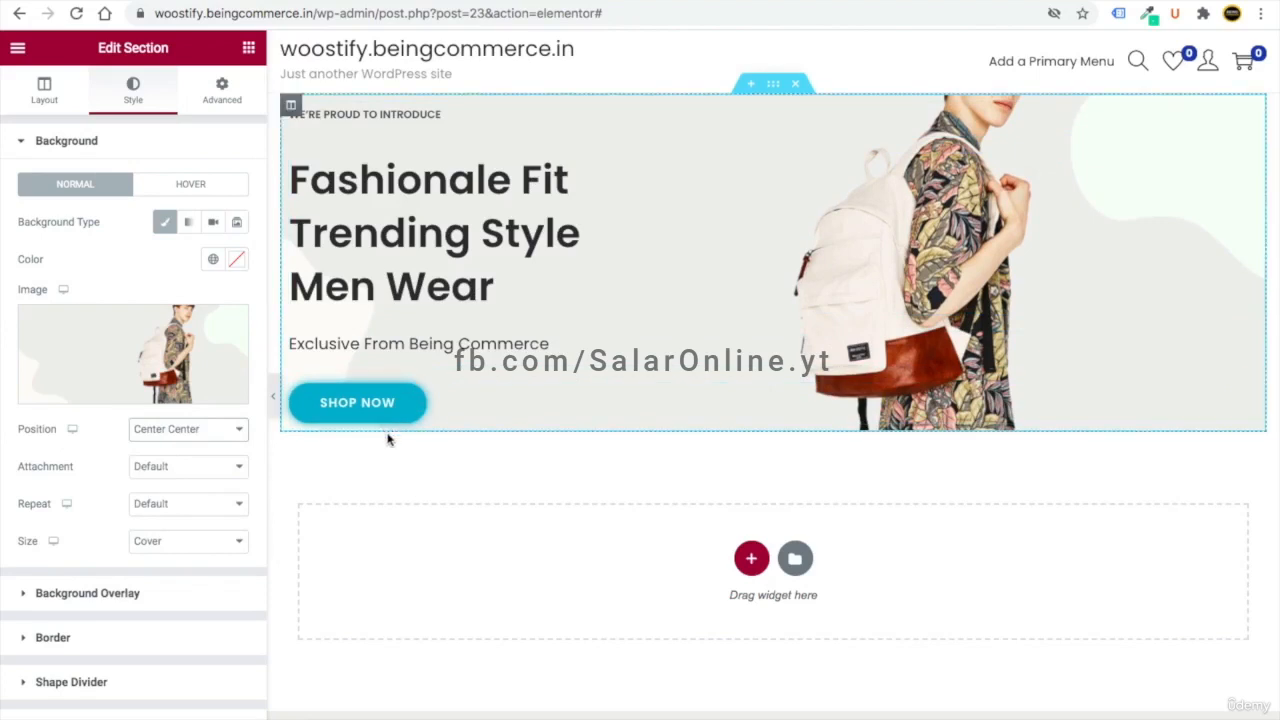
left_click(222, 99)
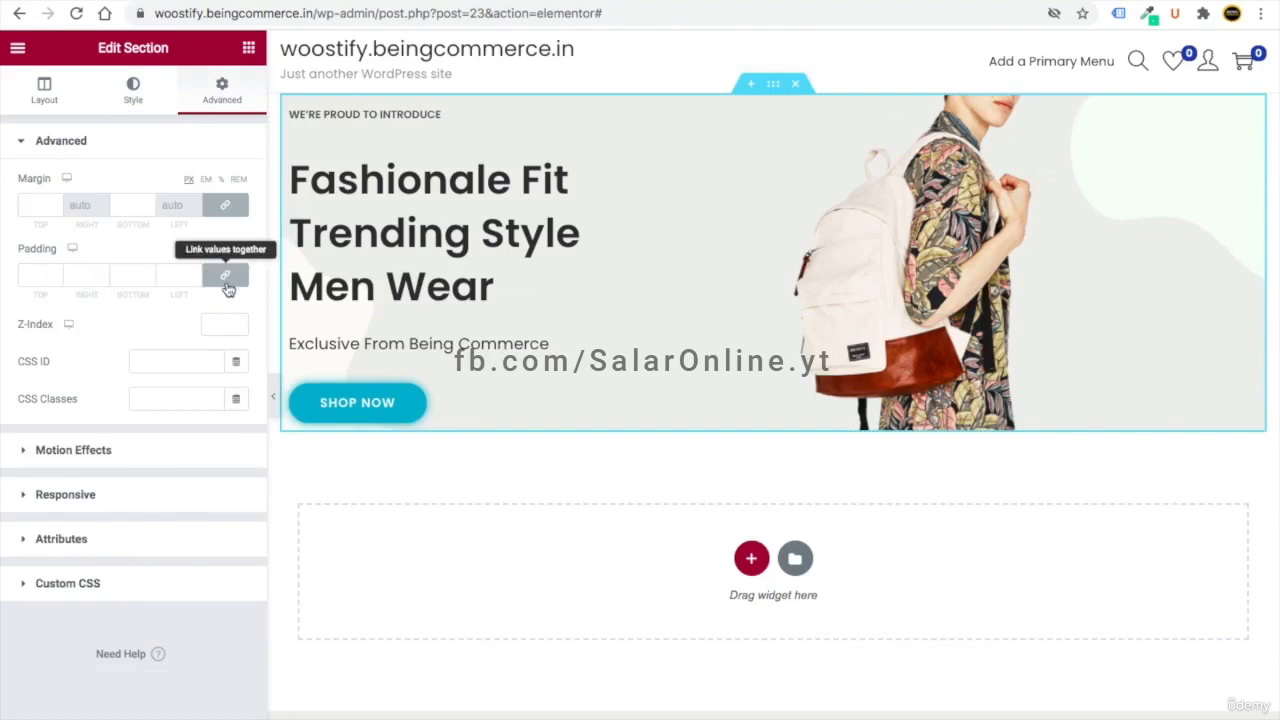
- Unlink the section padding, set top and bottom to 30, then reload the live site
left_click(56, 272)
left_click(56, 272)
left_click(56, 272)
left_click(56, 272)
left_click(56, 272)
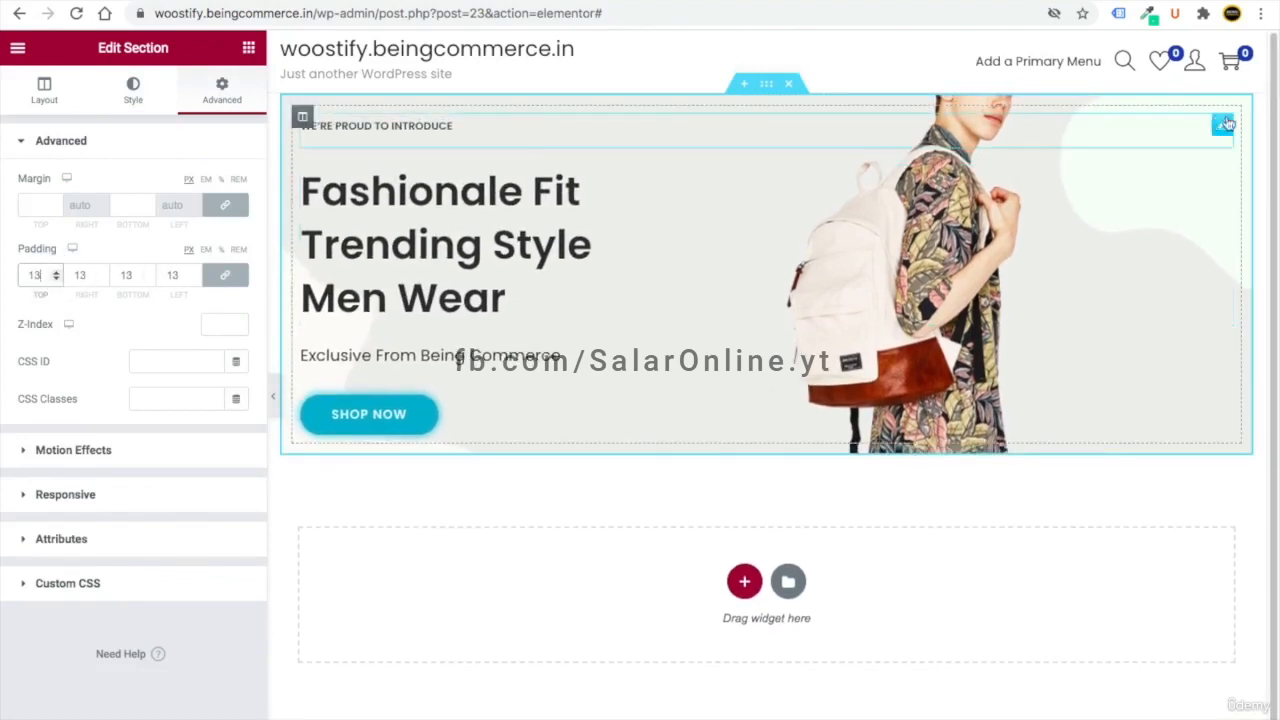
left_click_drag(40, 277, 13, 280)
type("0")
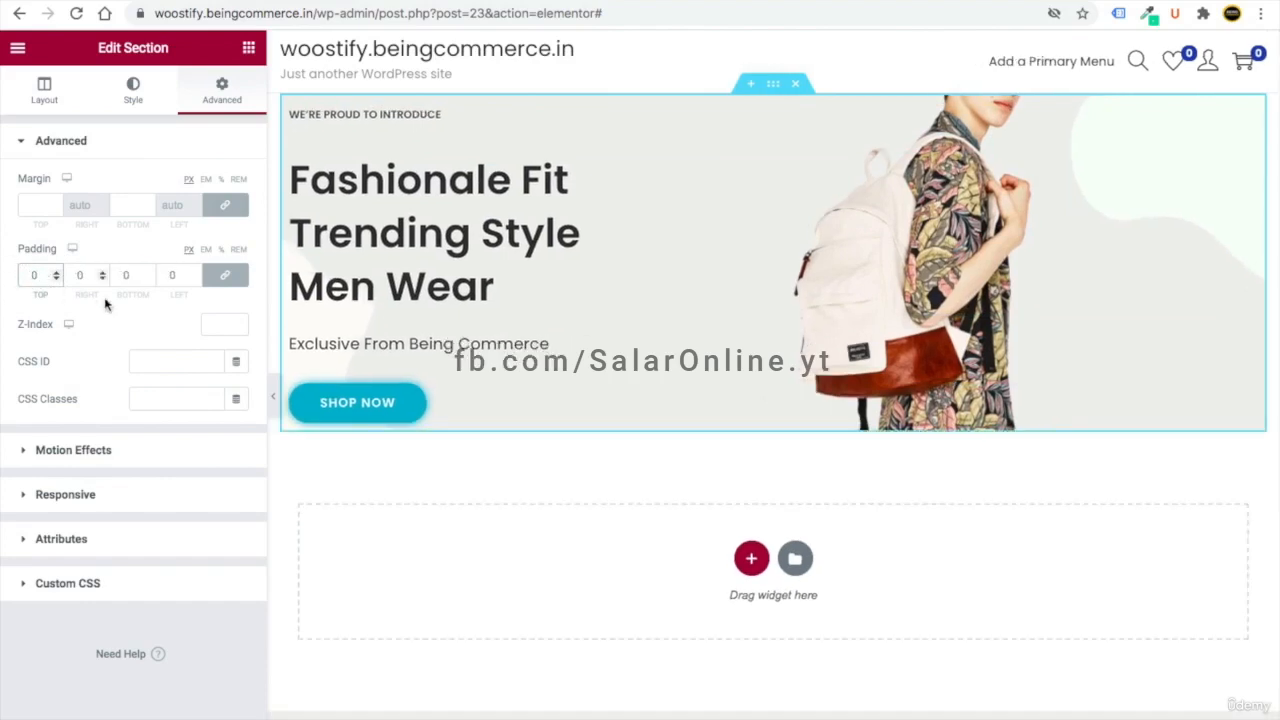
left_click(230, 282)
left_click_drag(40, 276, 22, 270)
type("30")
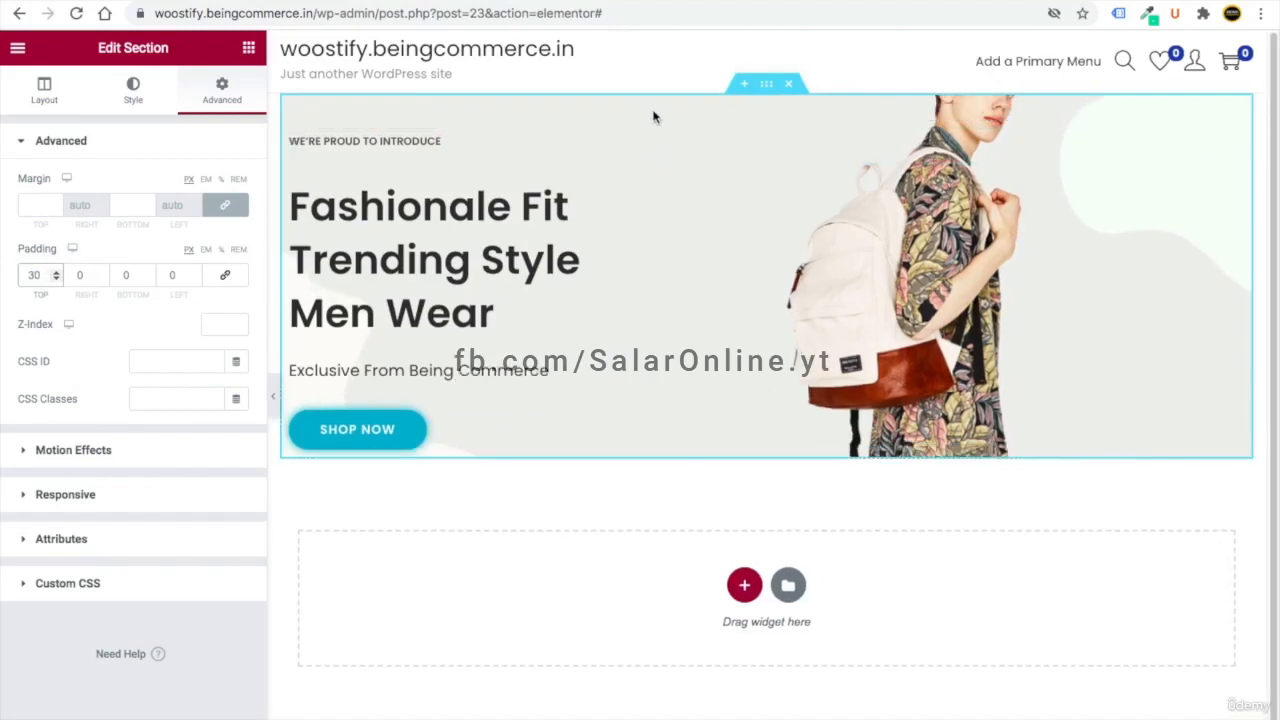
left_click_drag(131, 275, 113, 274)
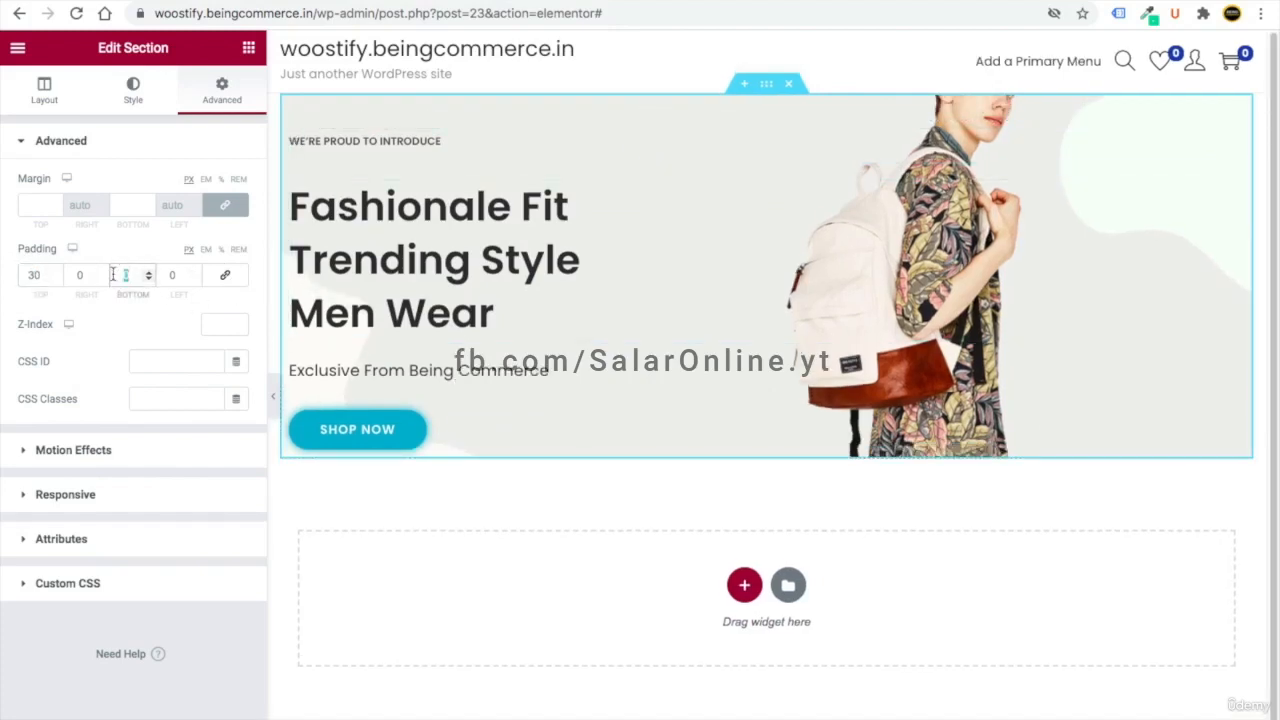
type("30")
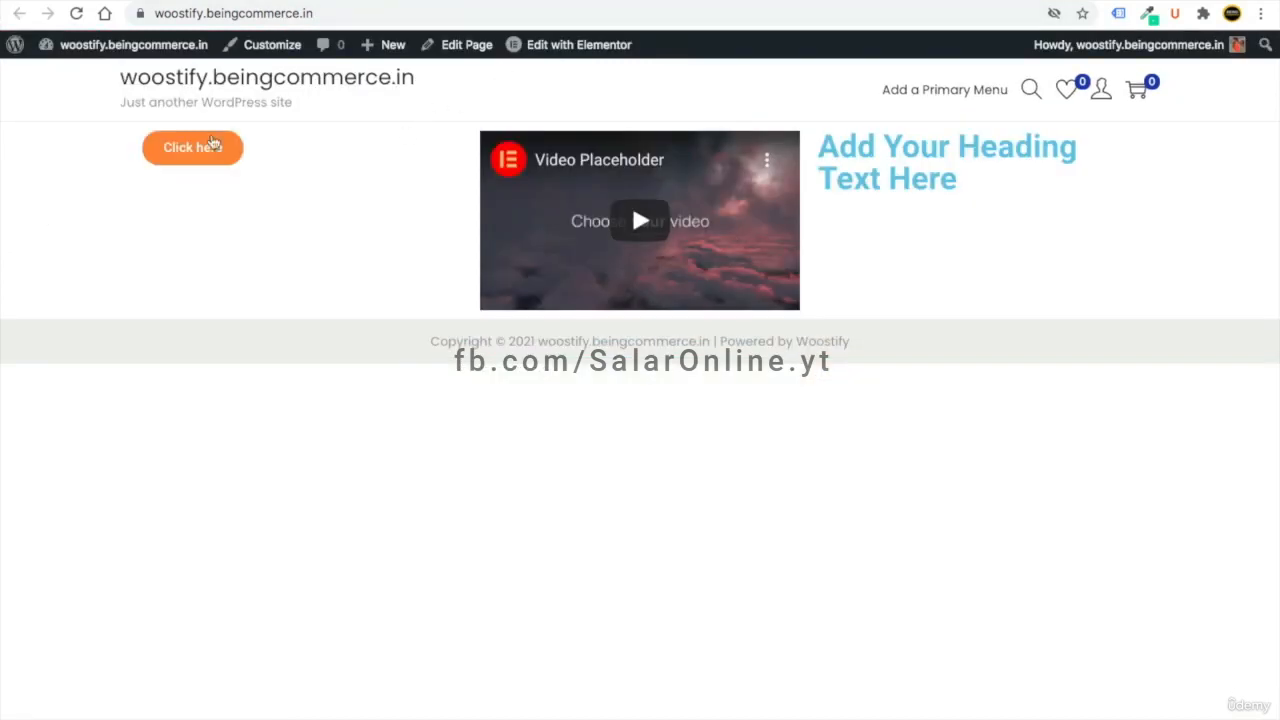
left_click(76, 13)
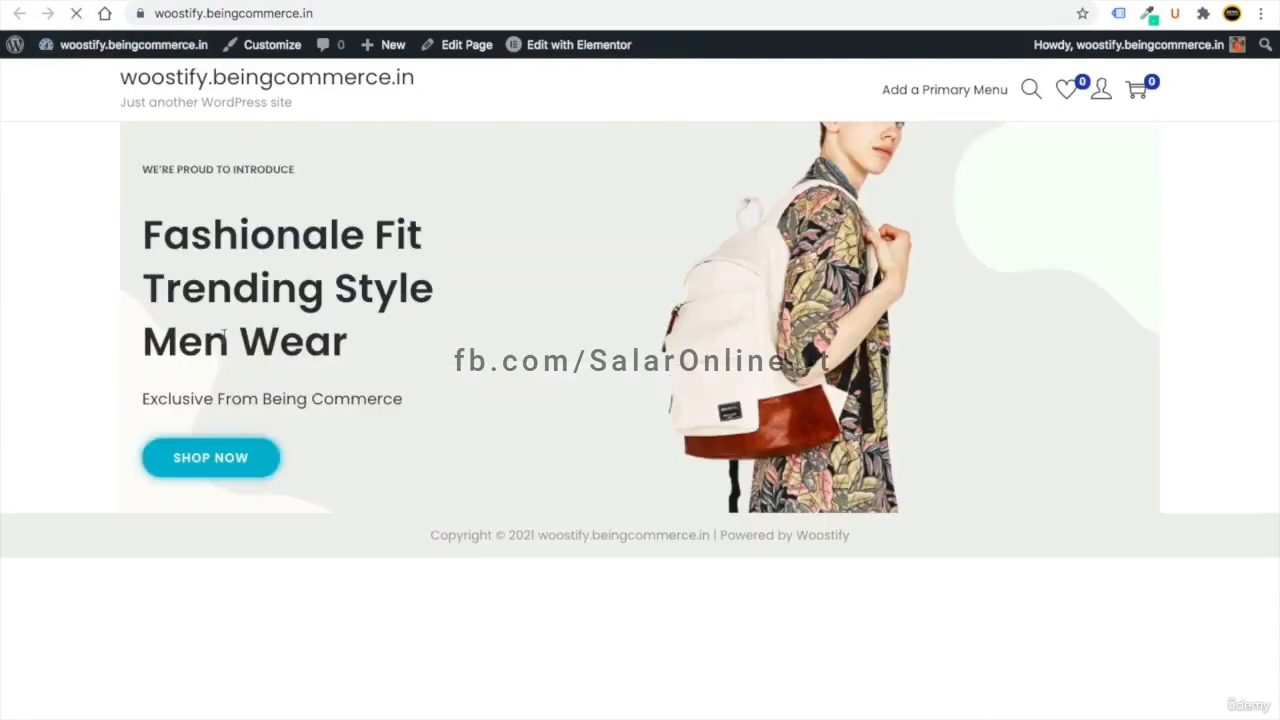
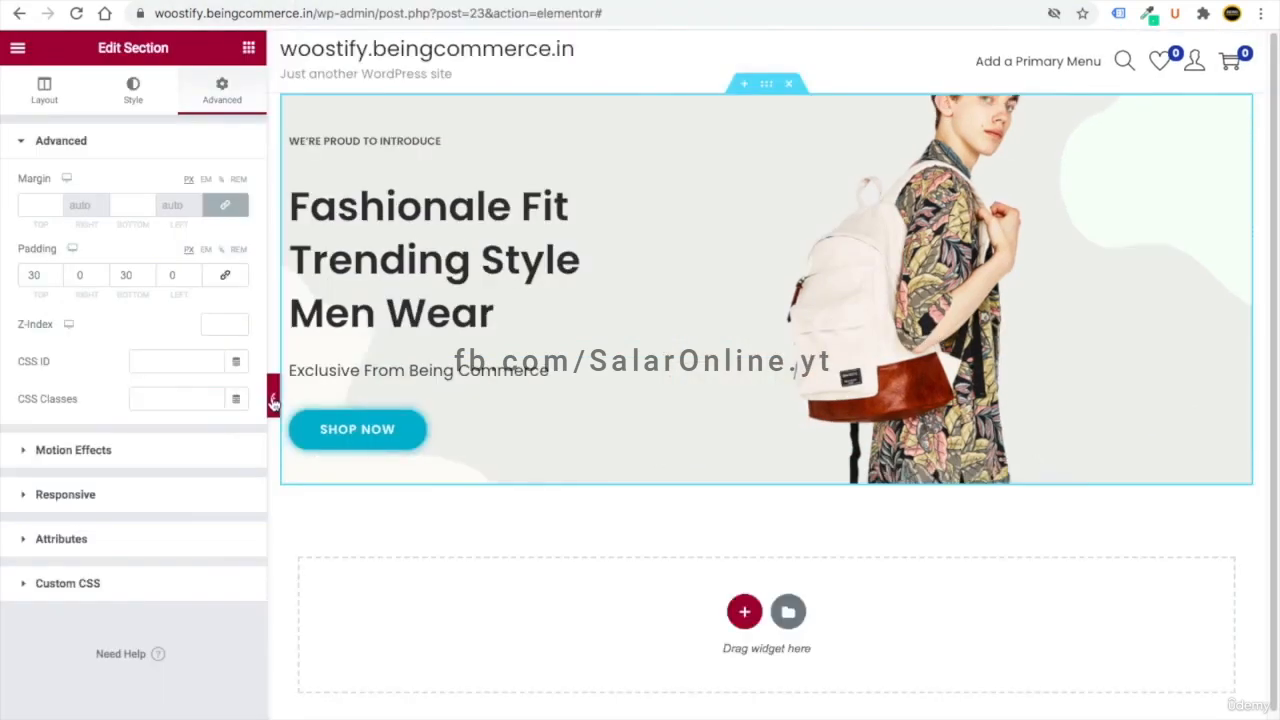
- Add a one-column section below the hero containing a Text Editor widget
left_click(275, 401)
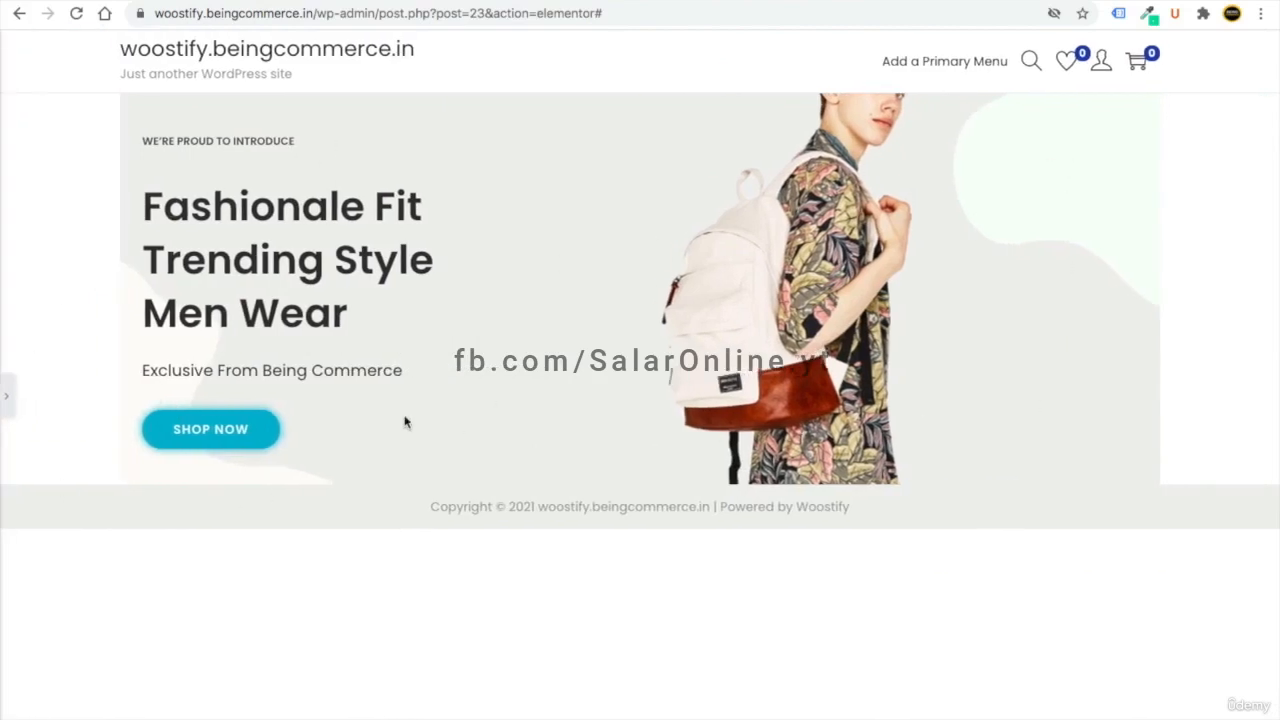
left_click(8, 403)
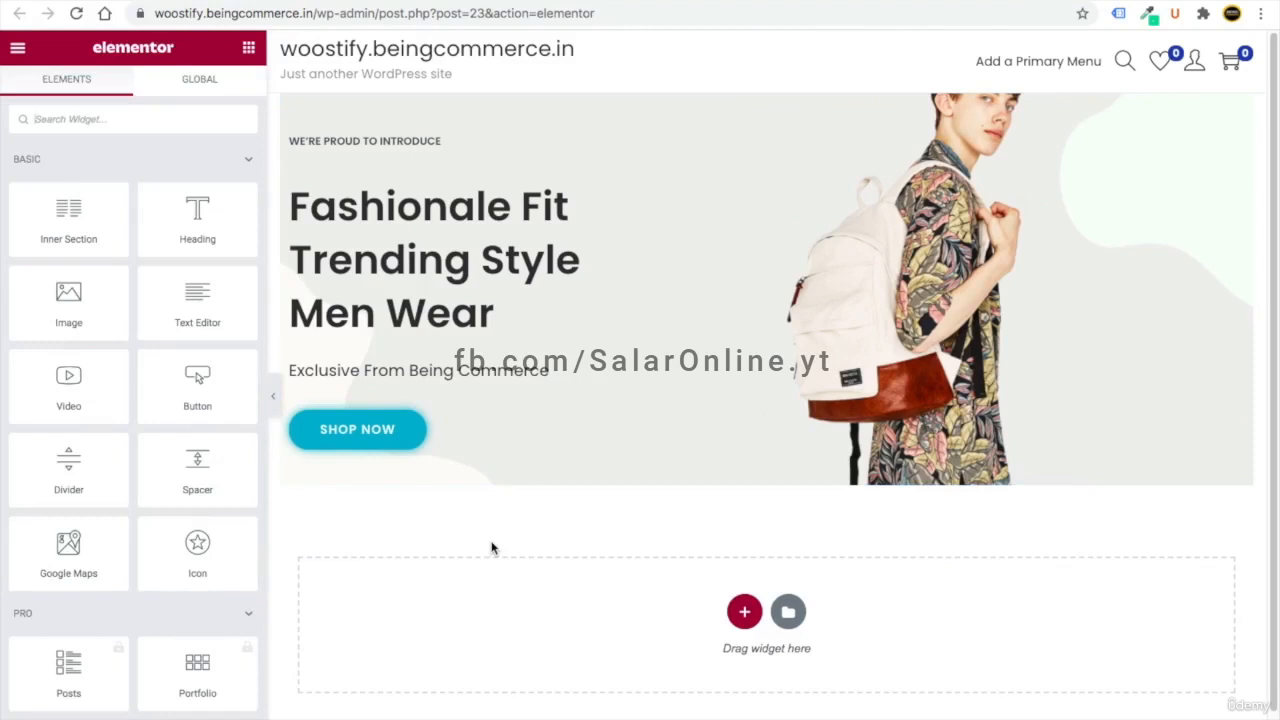
scroll(638, 636, "down", 1)
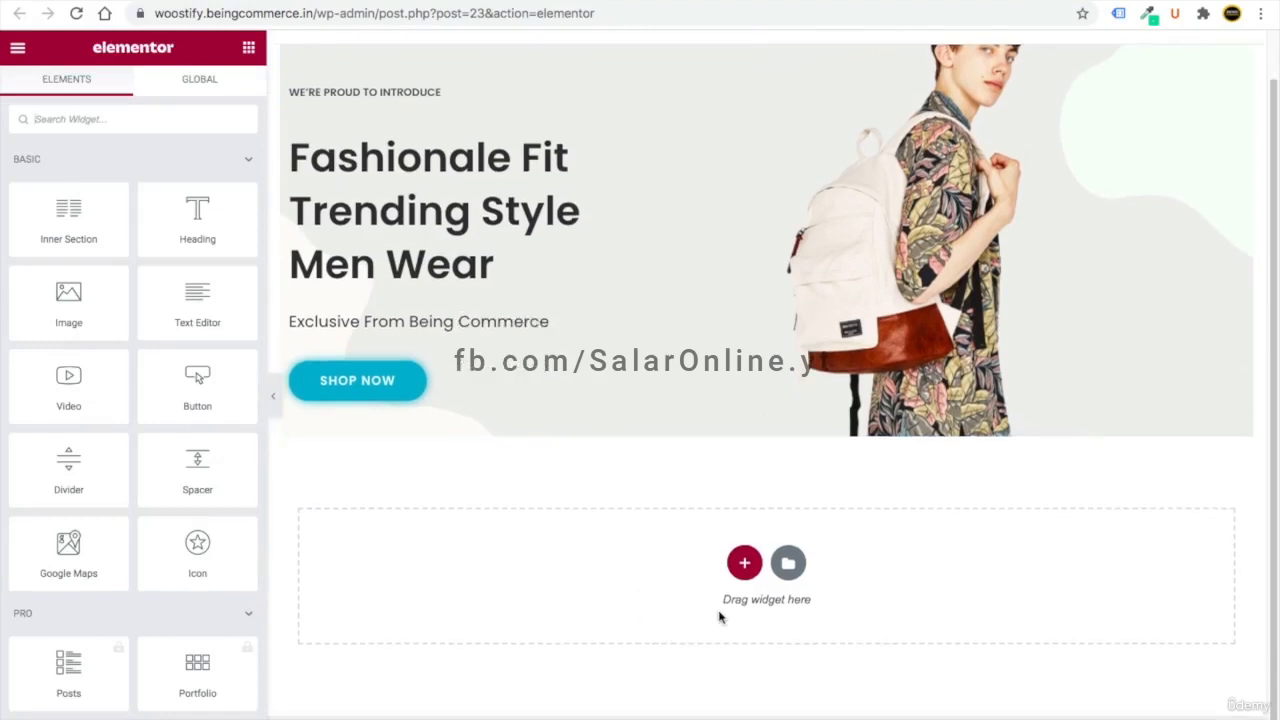
left_click(744, 562)
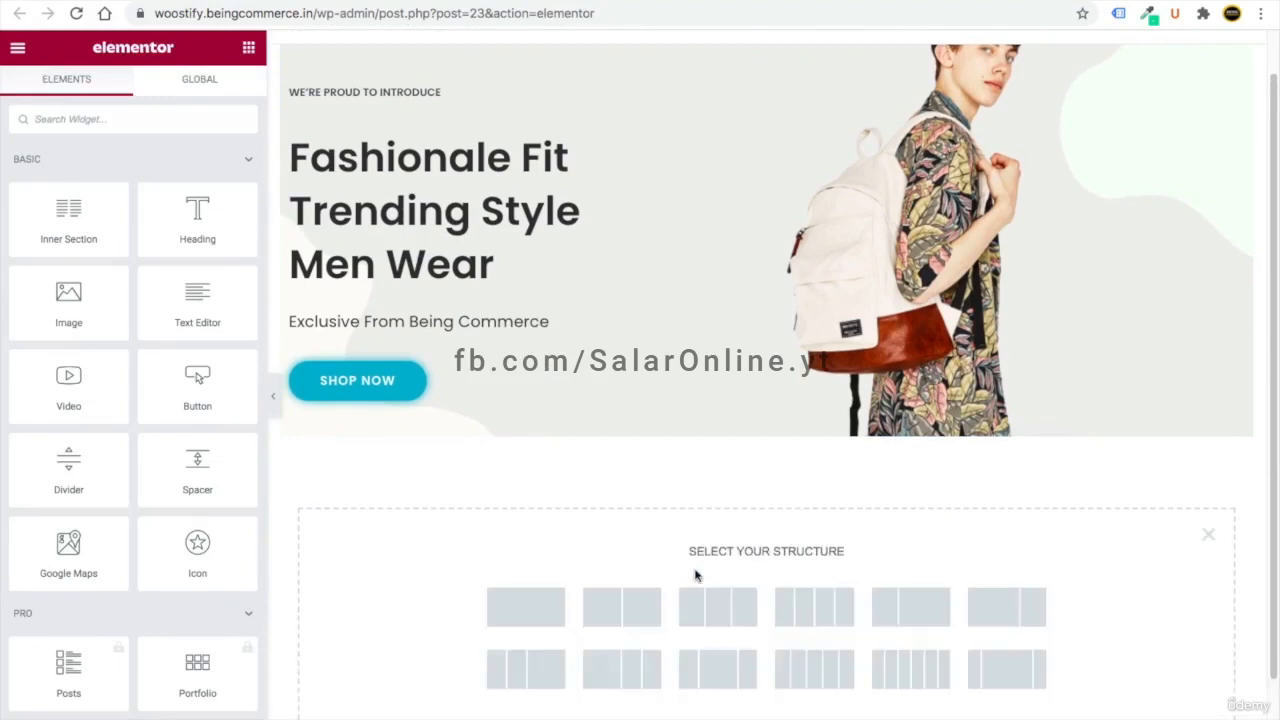
left_click(519, 619)
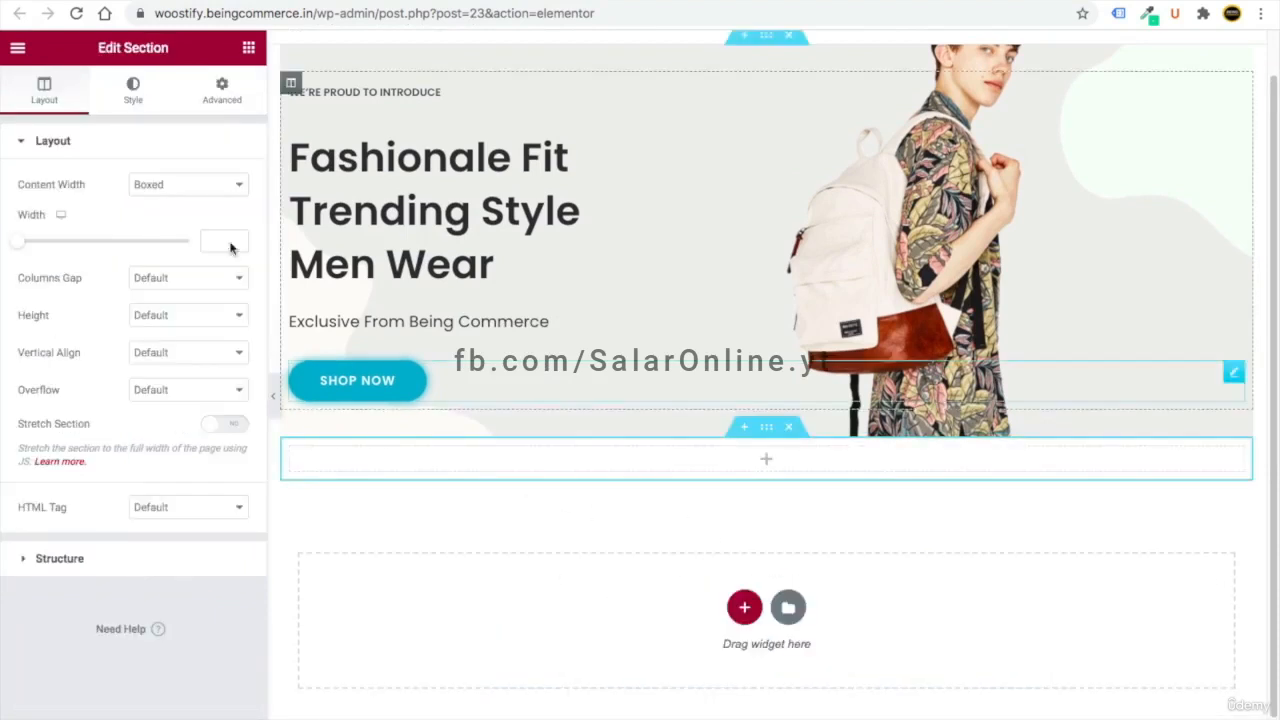
left_click(247, 52)
left_click_drag(195, 316, 651, 463)
- Replace the placeholder with 'Passion For Fashion', centred and coloured #2b2b2b
double_click(62, 311)
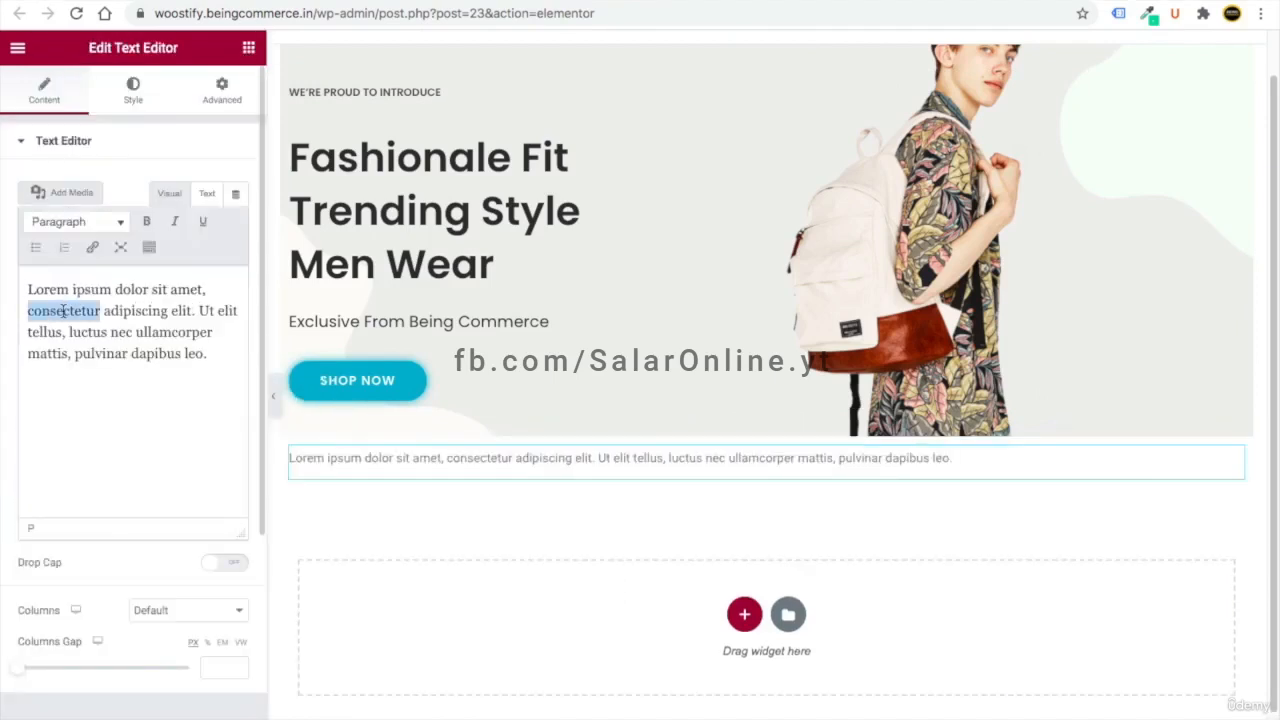
triple_click(62, 311)
type("Passion For Fashion")
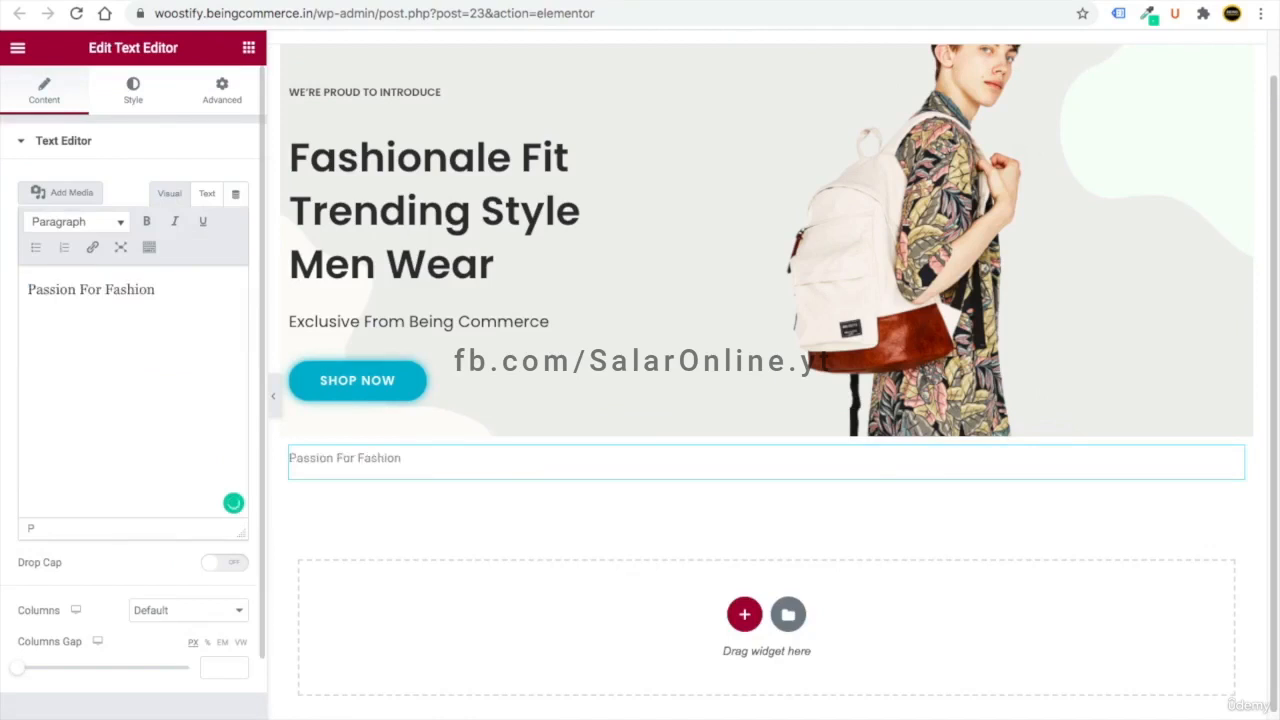
left_click(133, 92)
left_click(188, 188)
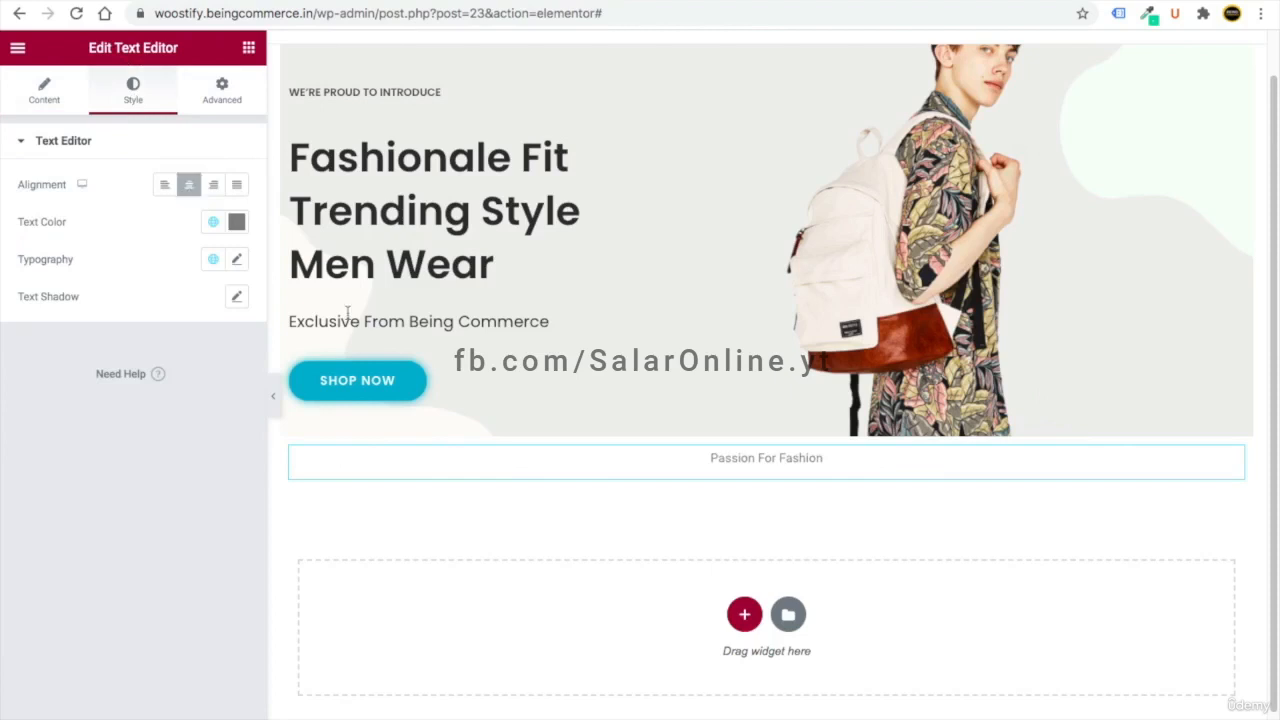
left_click(236, 222)
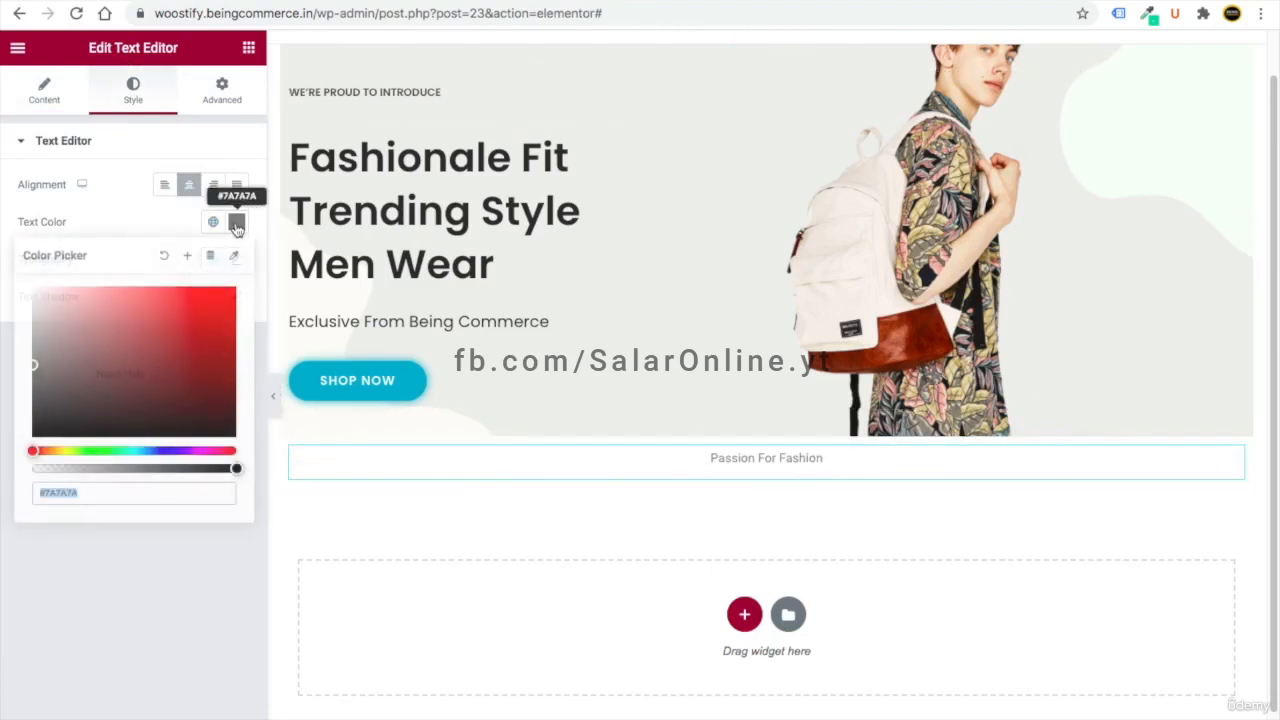
left_click(213, 223)
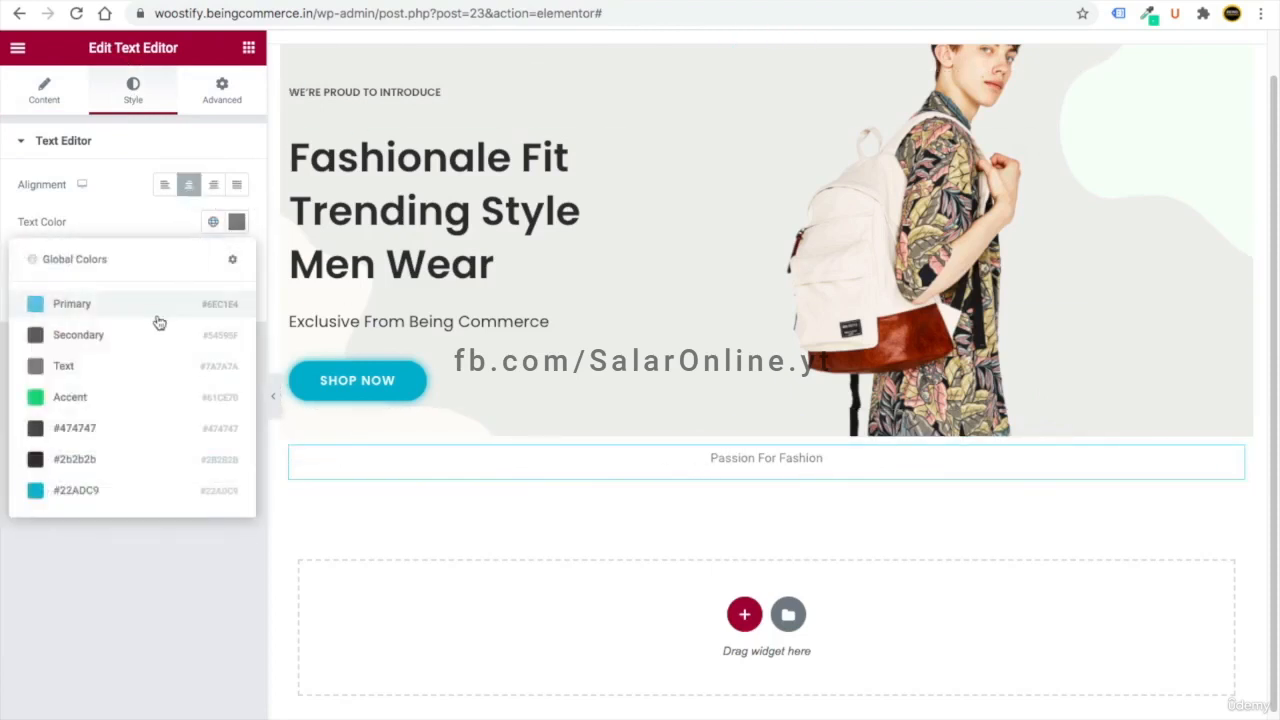
left_click(110, 467)
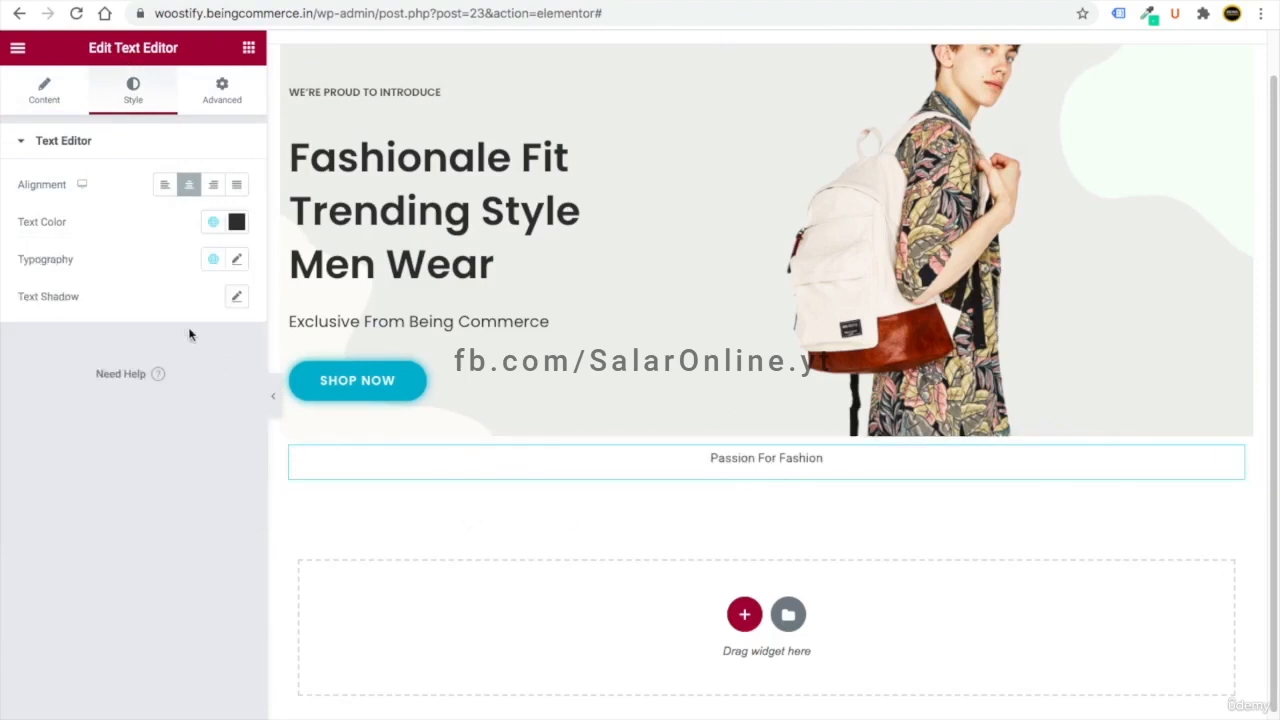
- Set the text typography to Poppins, weight 500, size 17
left_click(236, 259)
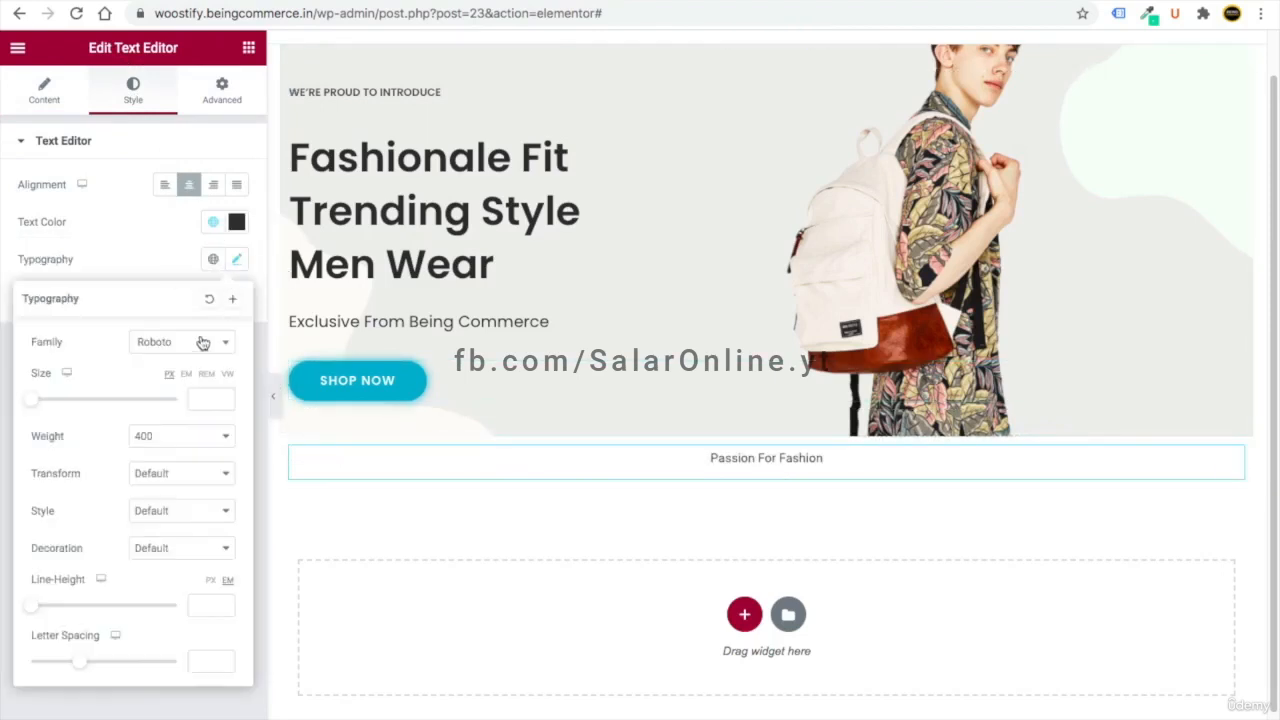
left_click(170, 347)
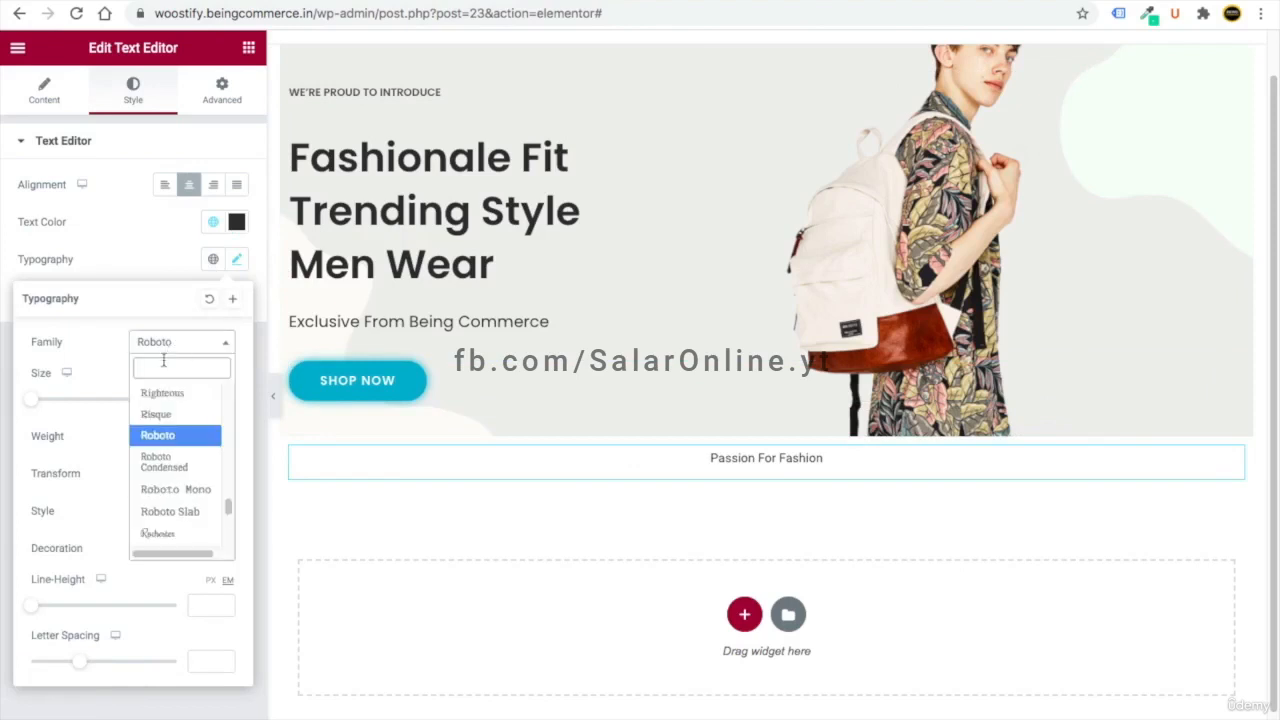
type("pop")
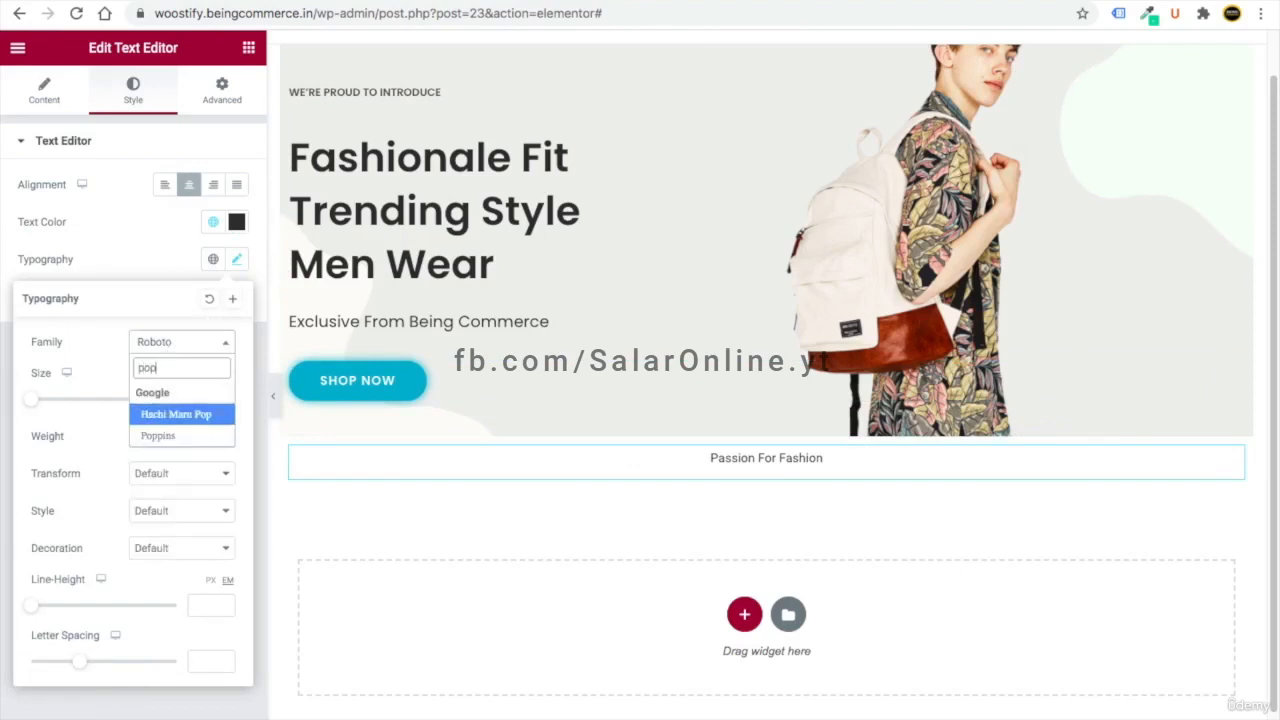
key("Down")
key("Return")
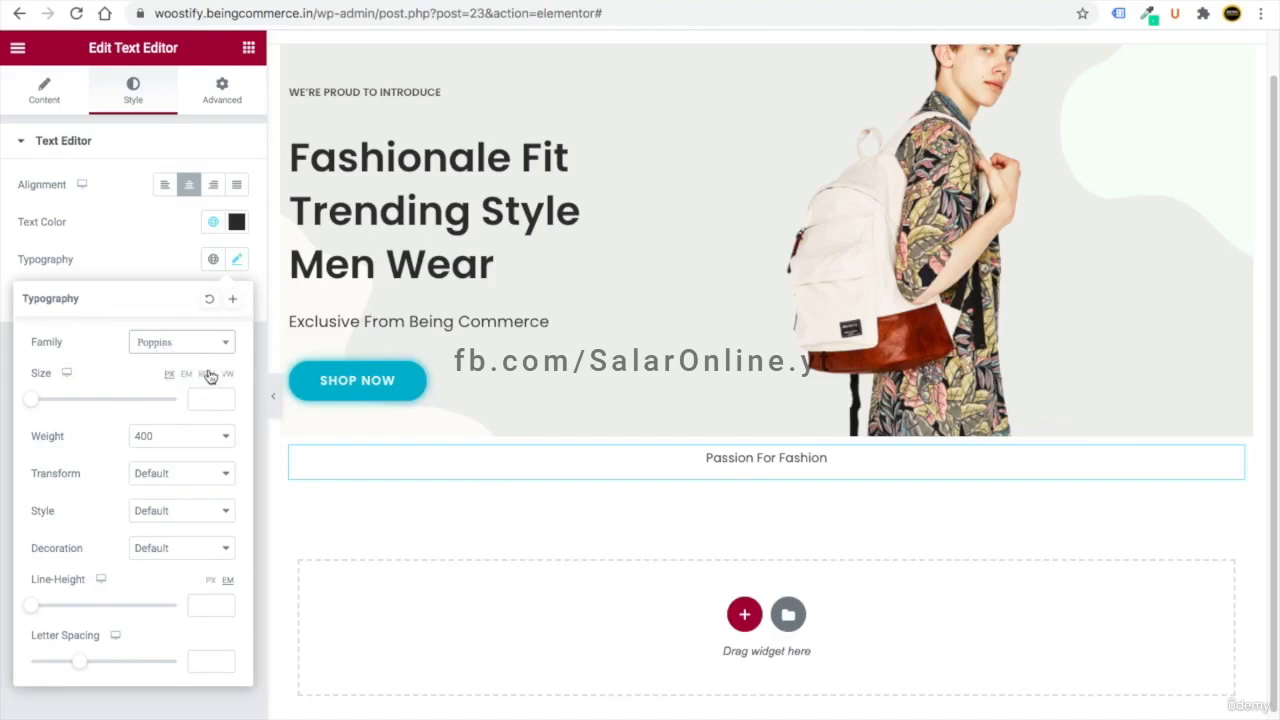
left_click(171, 438)
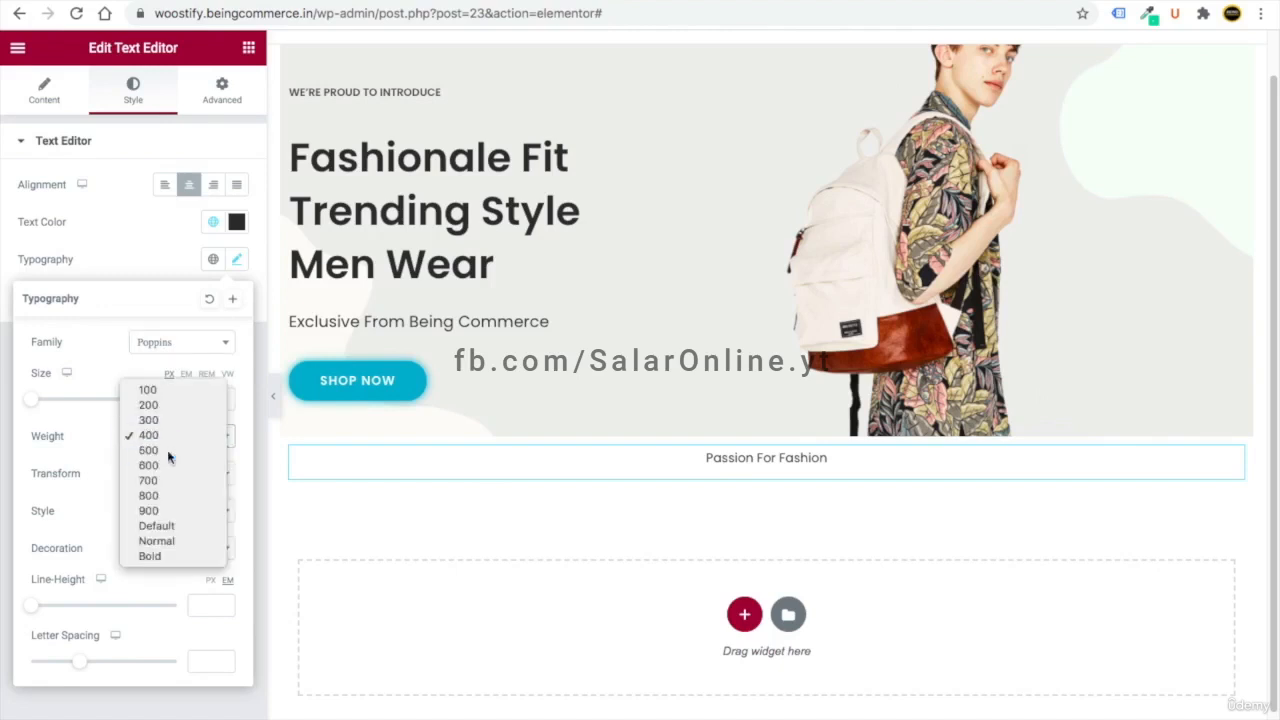
left_click(169, 449)
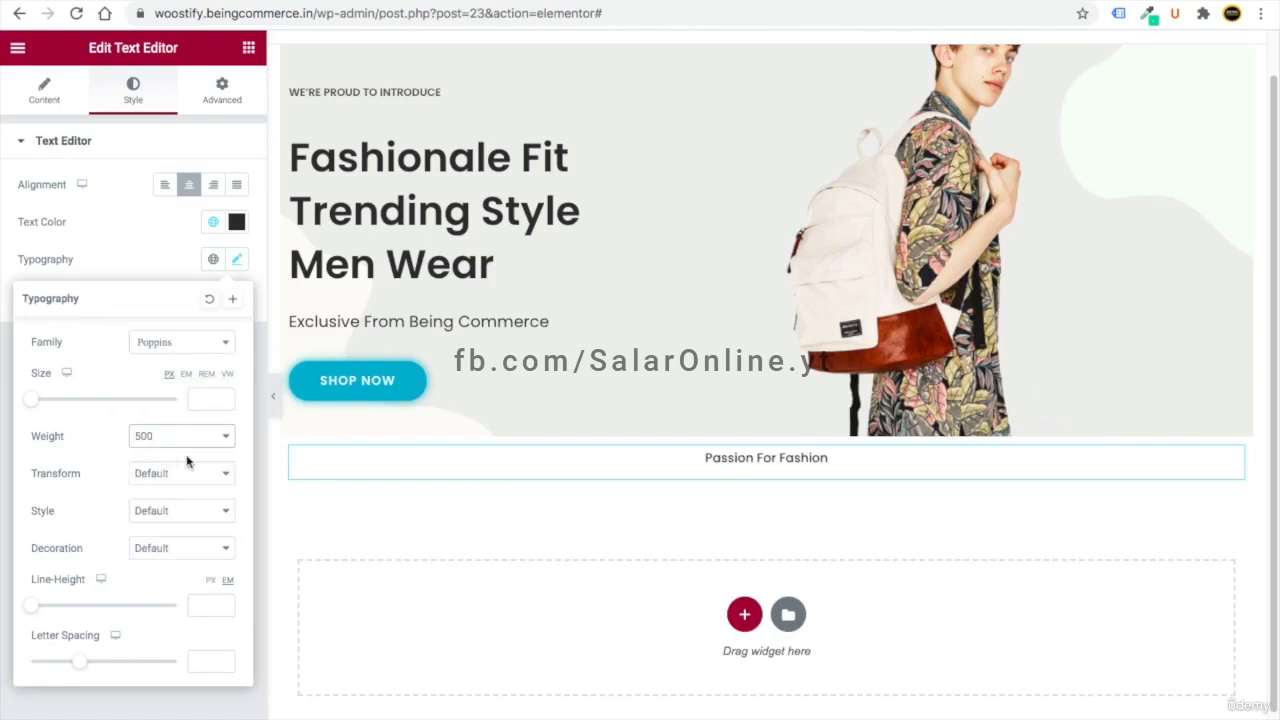
left_click(196, 399)
type("17")
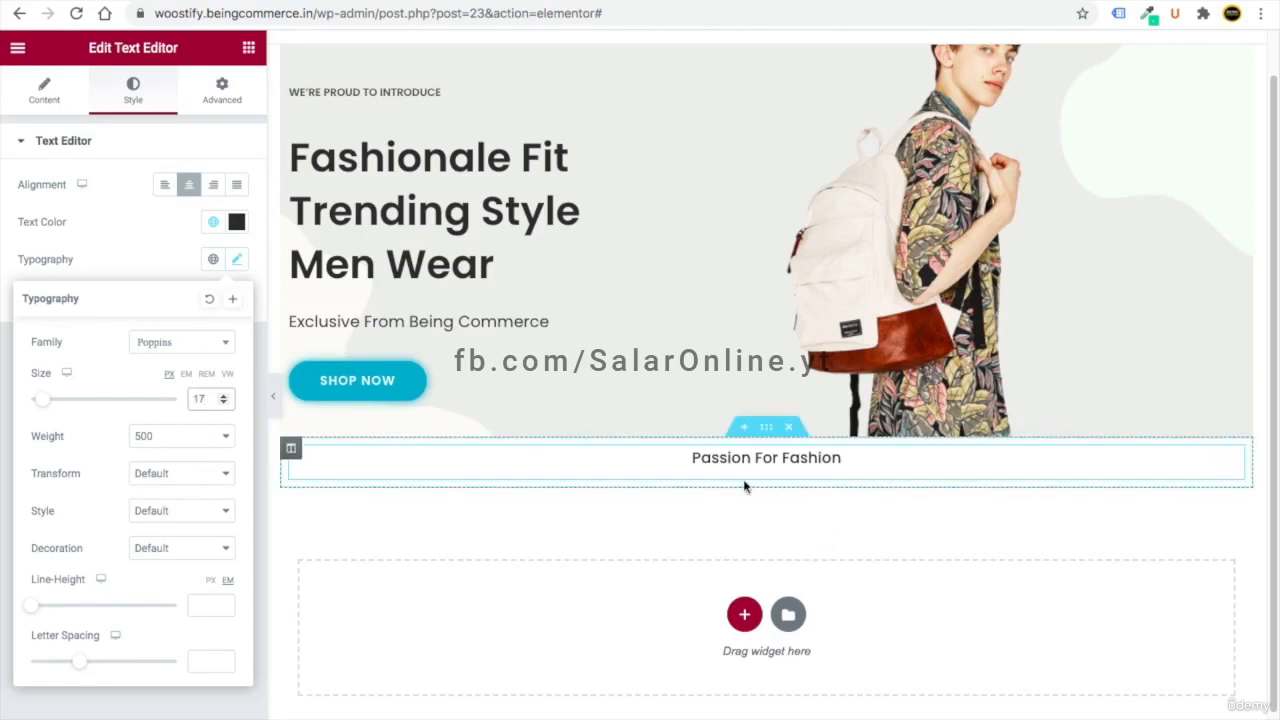
- Add a heading below it titled 'Shop by Categories'
left_click(248, 47)
left_click_drag(197, 220, 759, 474)
left_click(54, 200)
key("ctrl+a")
type("Shop by Categories")
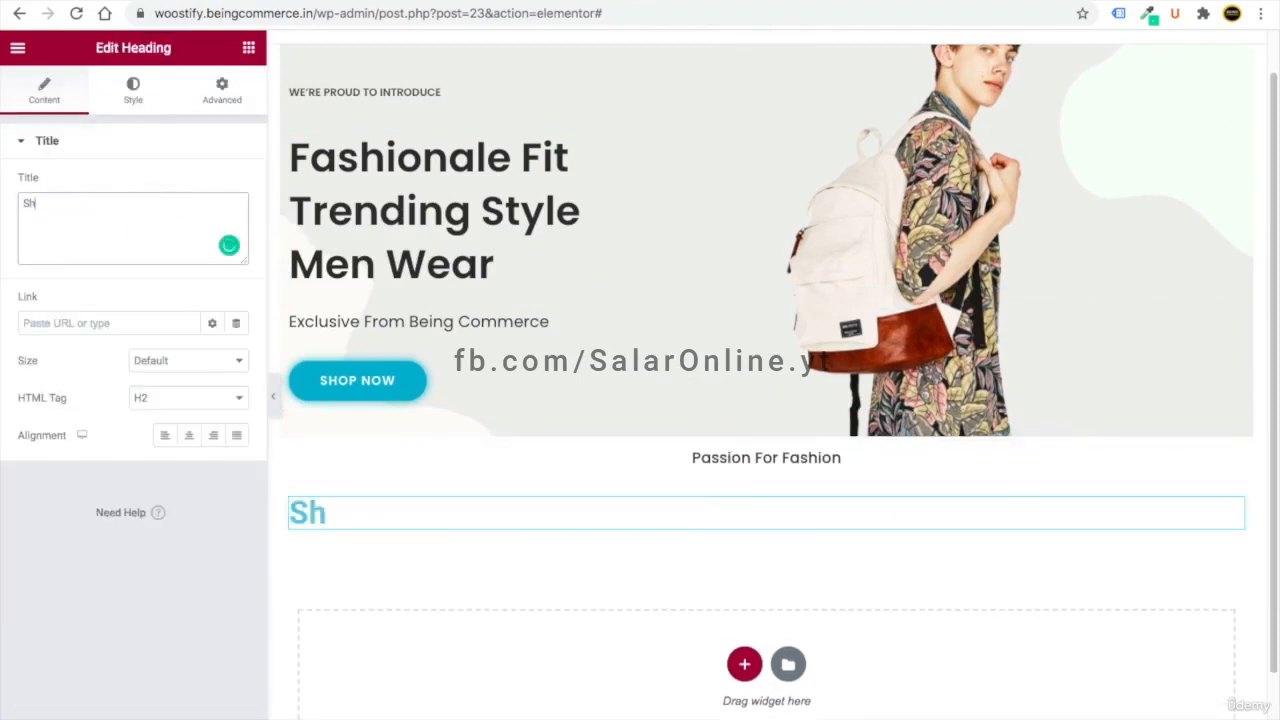
- Centre the Shop by Categories heading, colour it teal #22ADC9 and use Poppins
left_click(189, 437)
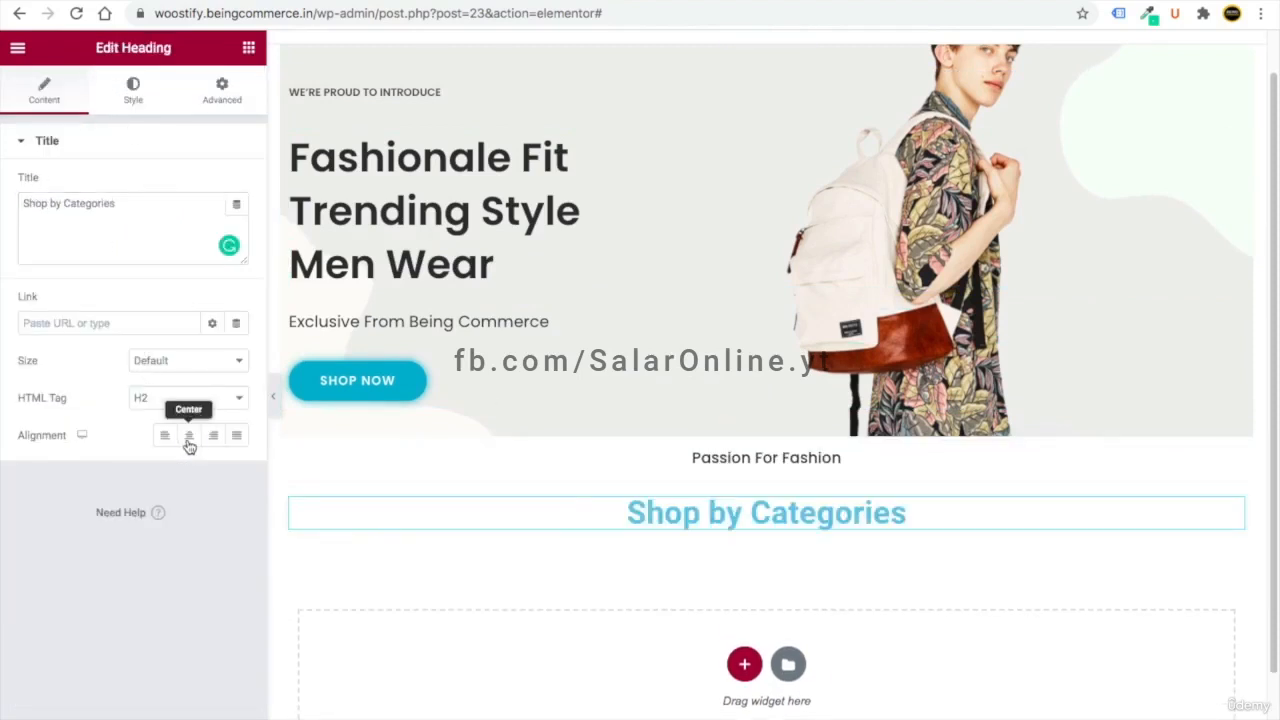
left_click(132, 87)
left_click(213, 184)
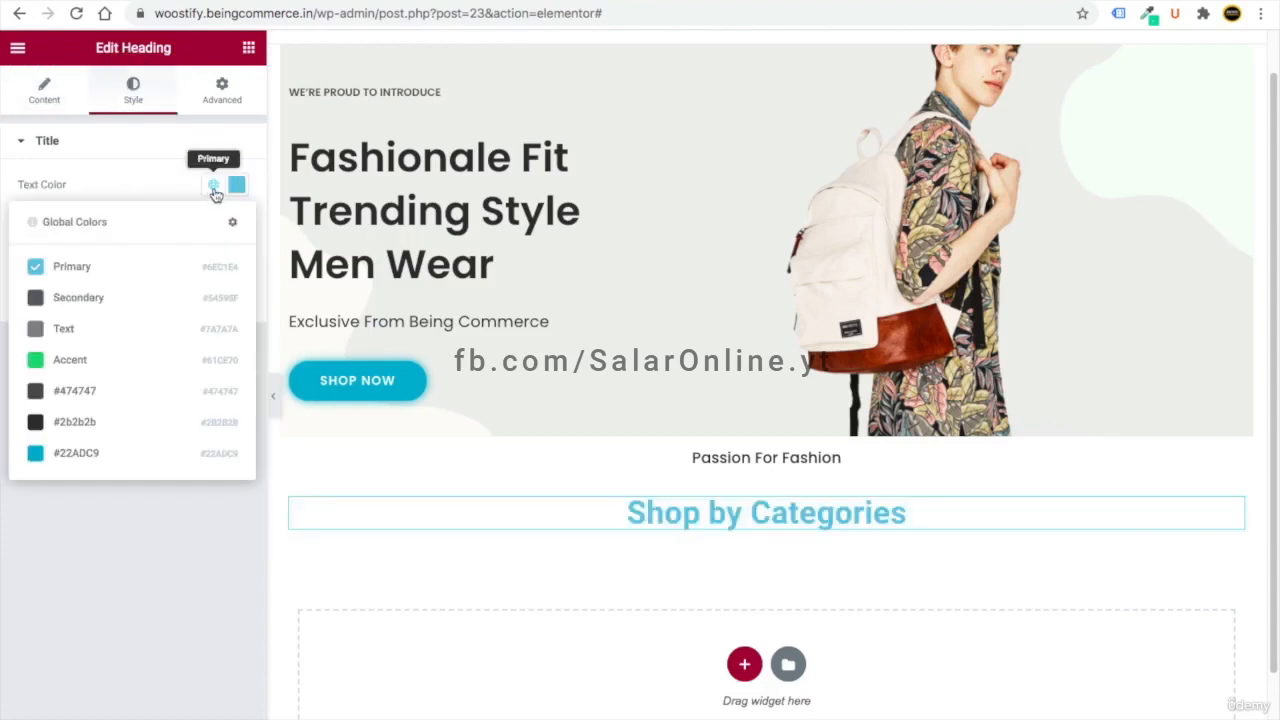
left_click(100, 456)
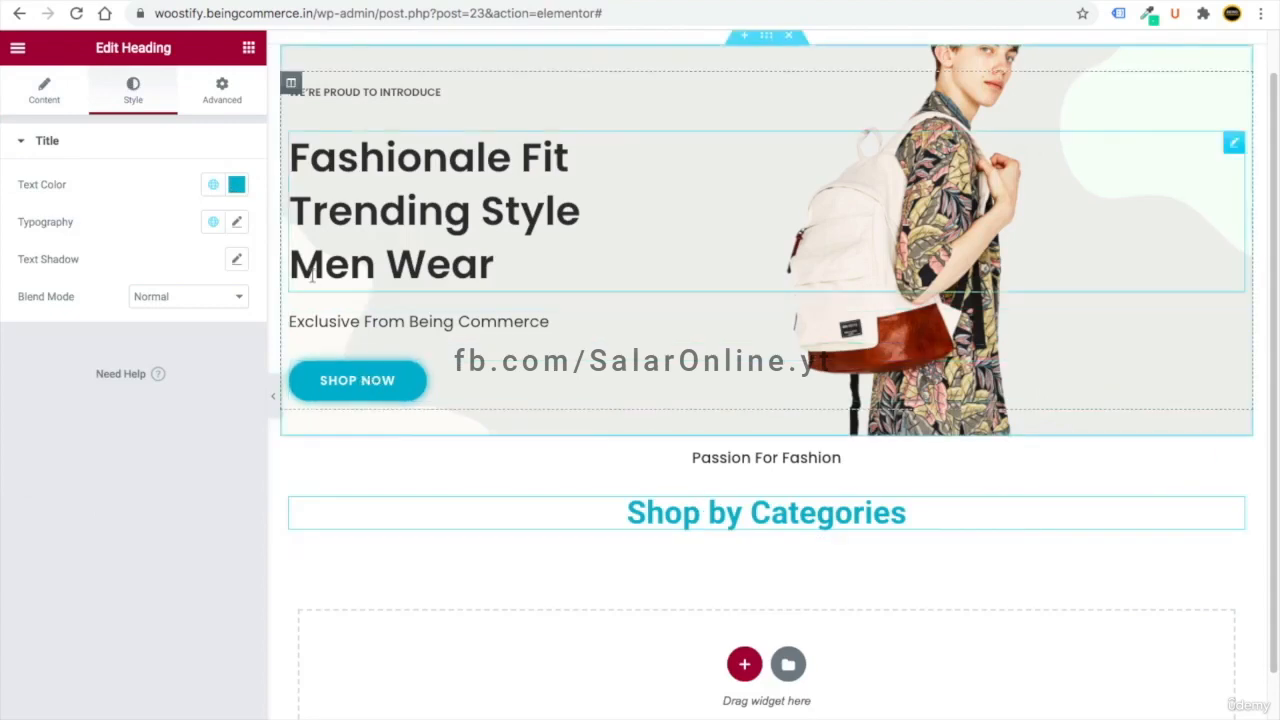
left_click(236, 221)
left_click(172, 309)
type("pop")
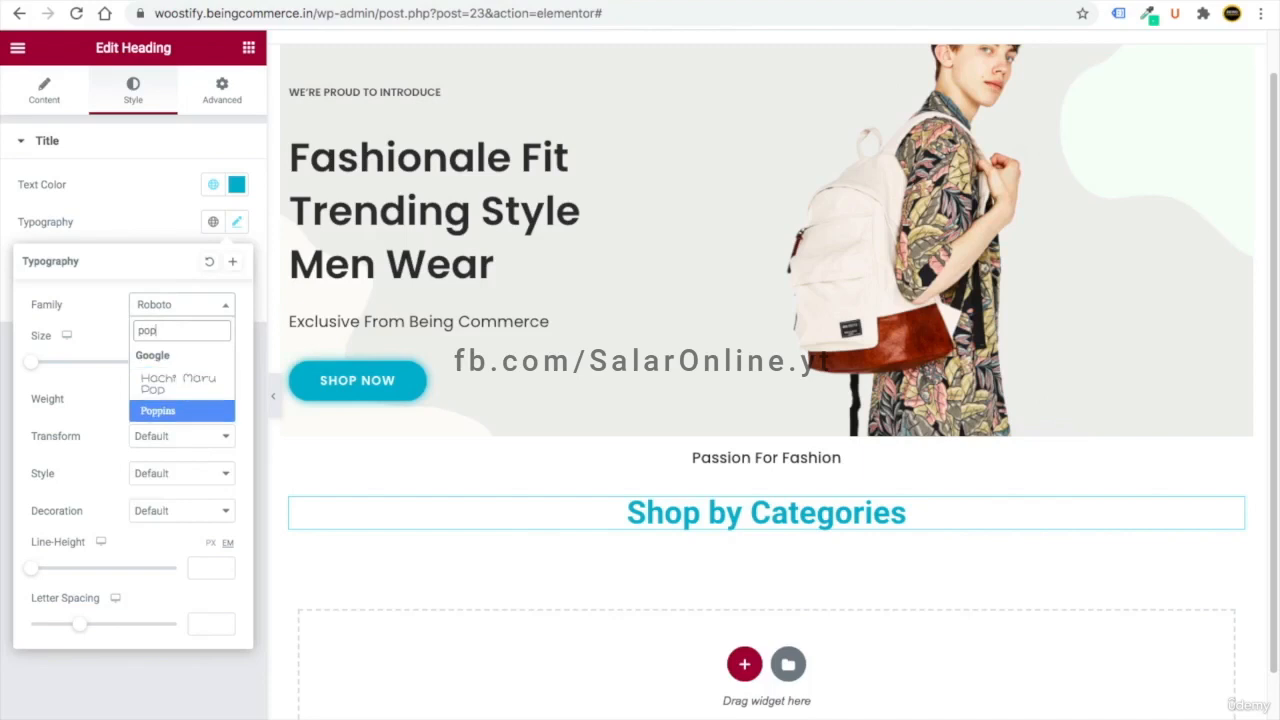
left_click(157, 410)
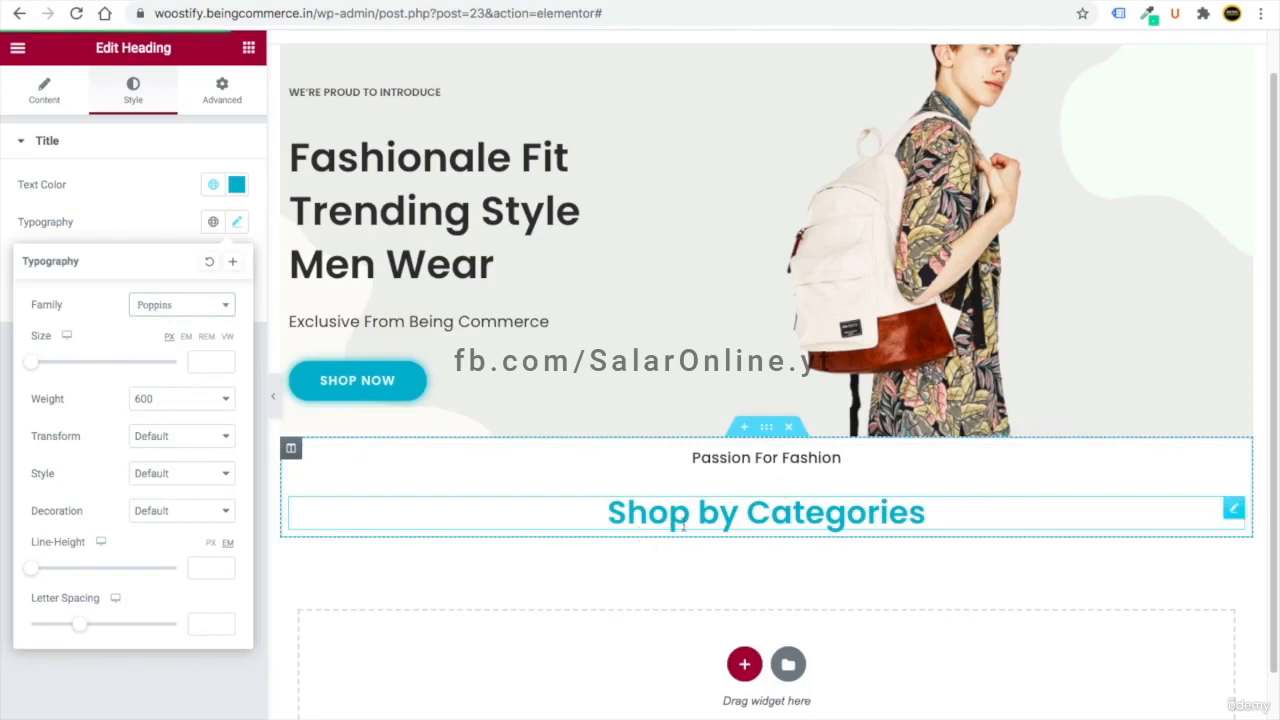
left_click(1054, 520)
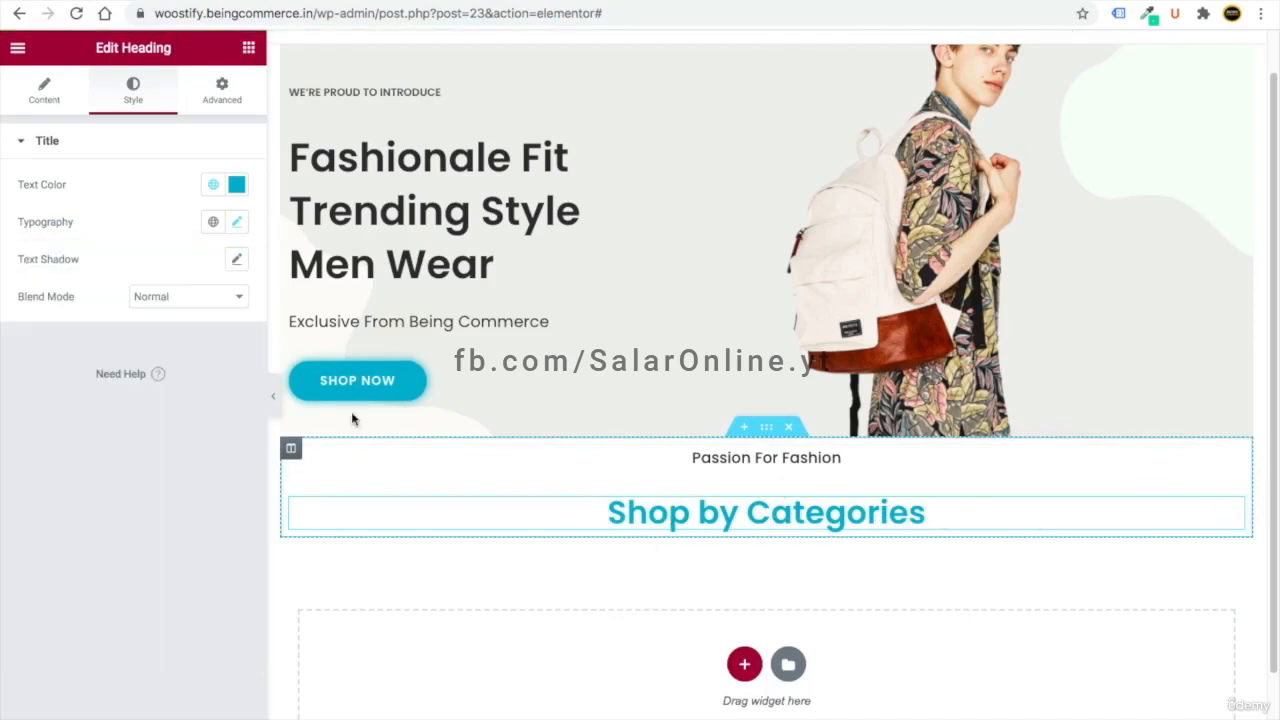
- Give the heading a -22 top margin and more space below it
left_click(221, 88)
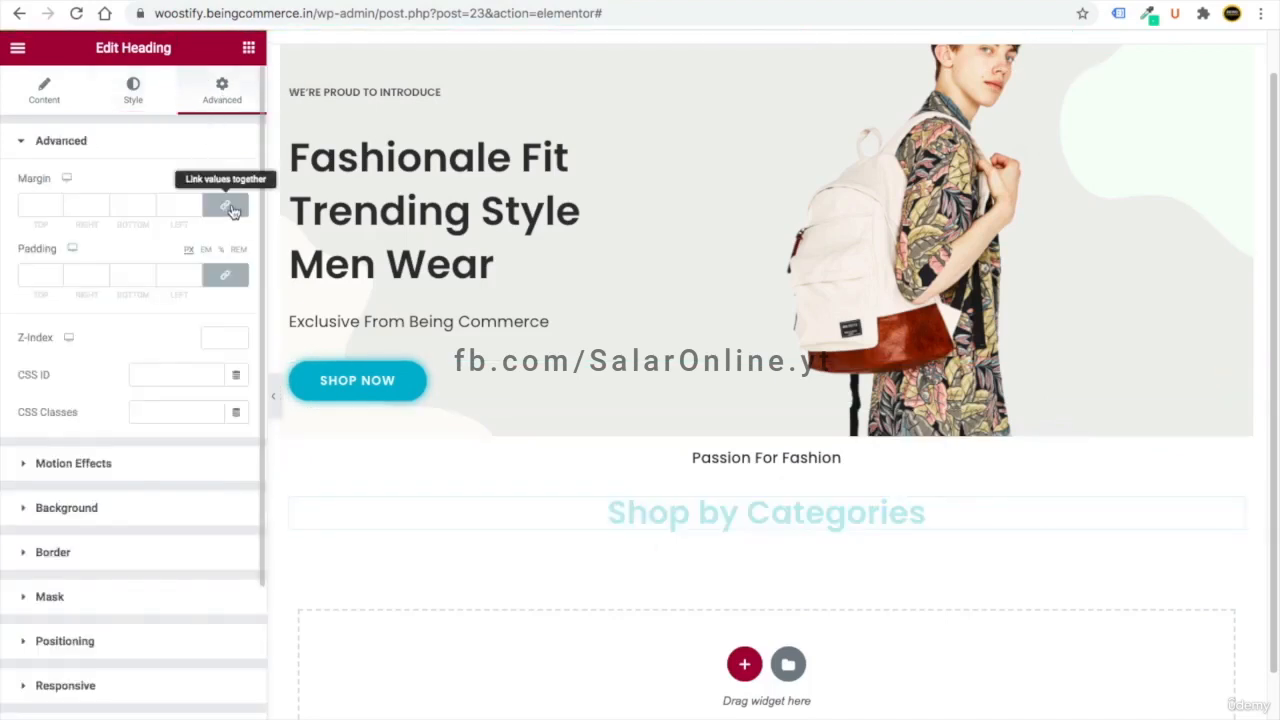
left_click(55, 210)
left_click(55, 210)
left_click(55, 210)
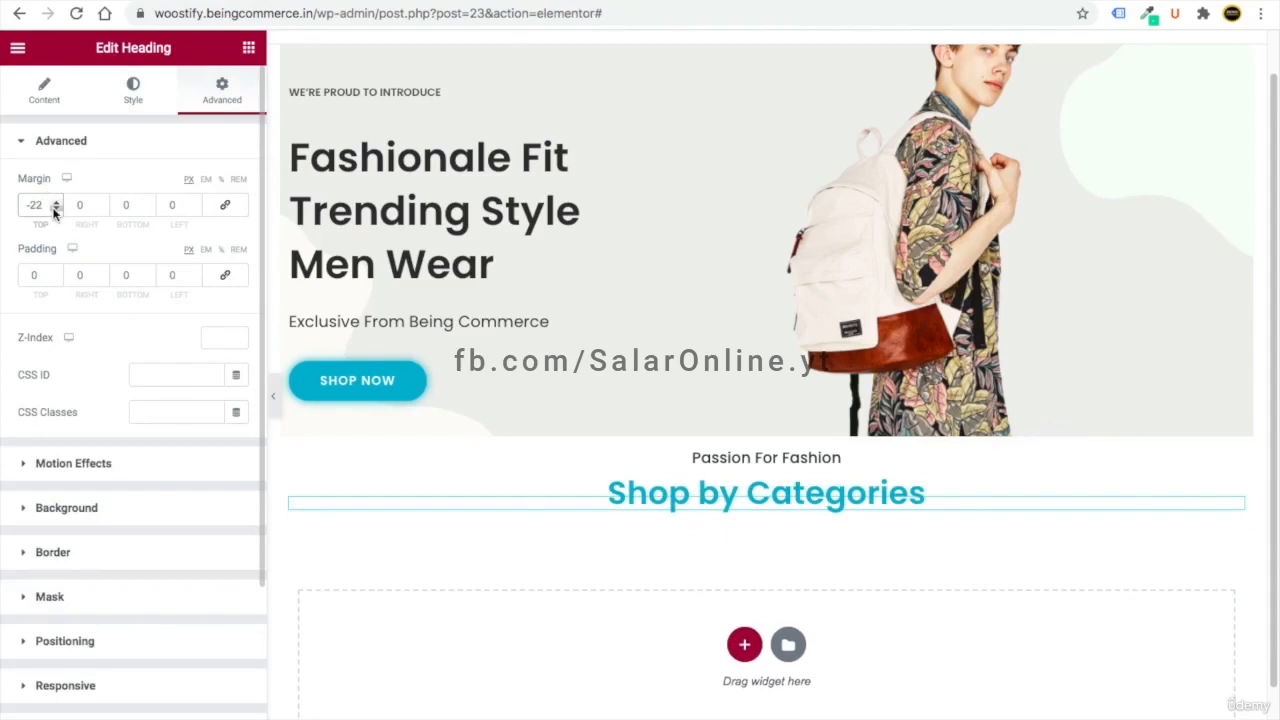
left_click(148, 202)
left_click(148, 202)
left_click(148, 202)
left_click(148, 202)
left_click(148, 202)
left_click(148, 202)
left_click(148, 202)
left_click(148, 202)
left_click(148, 202)
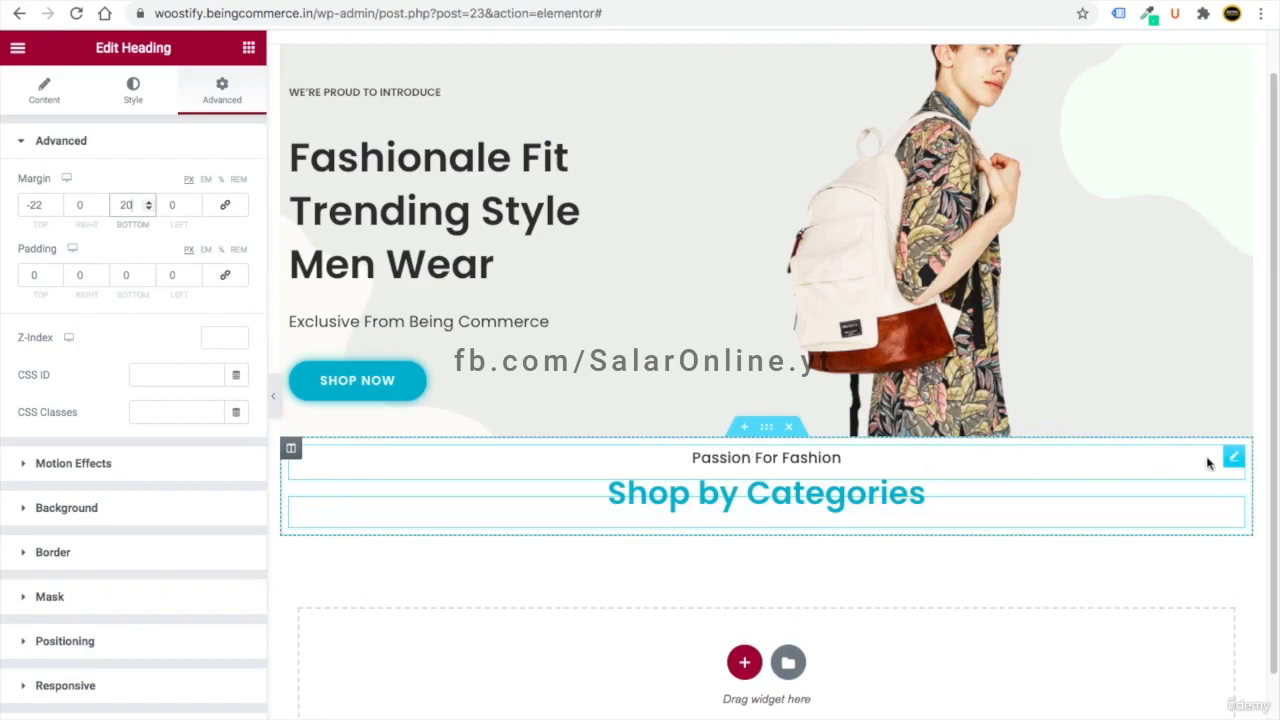
- Unlink the Passion For Fashion text margins and set its top margin to 21
left_click(1235, 457)
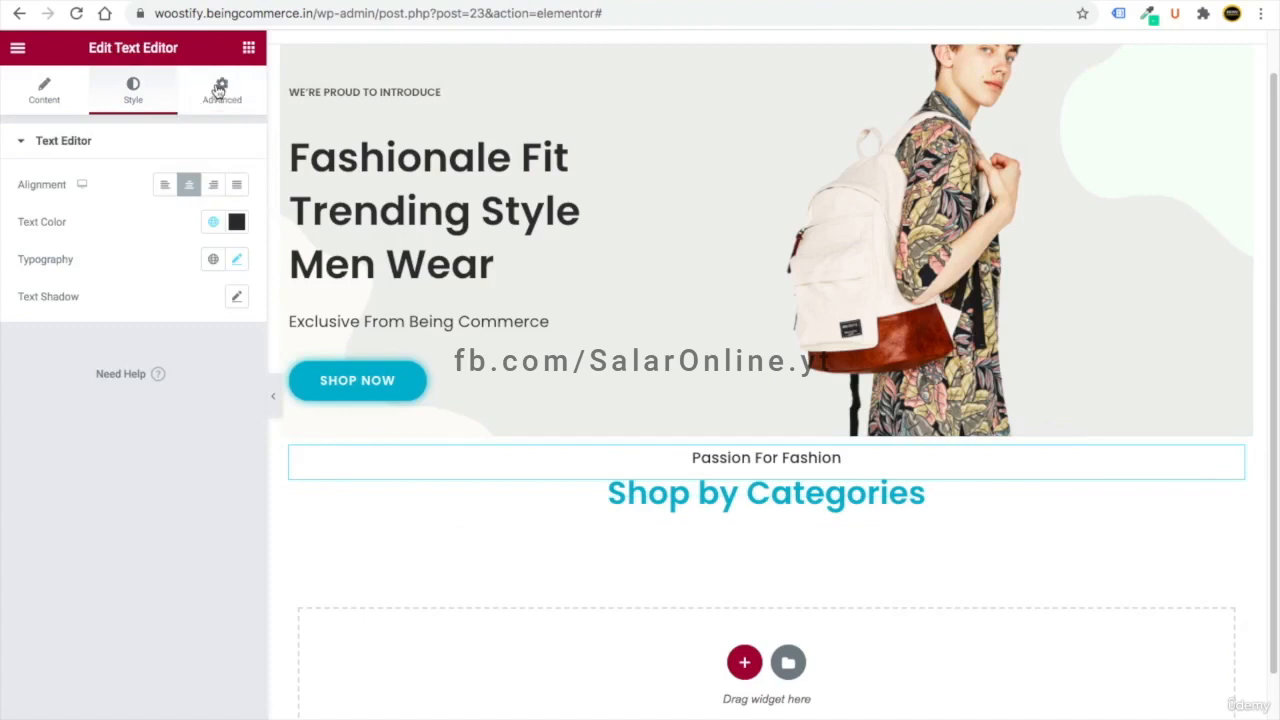
left_click(218, 91)
left_click(224, 205)
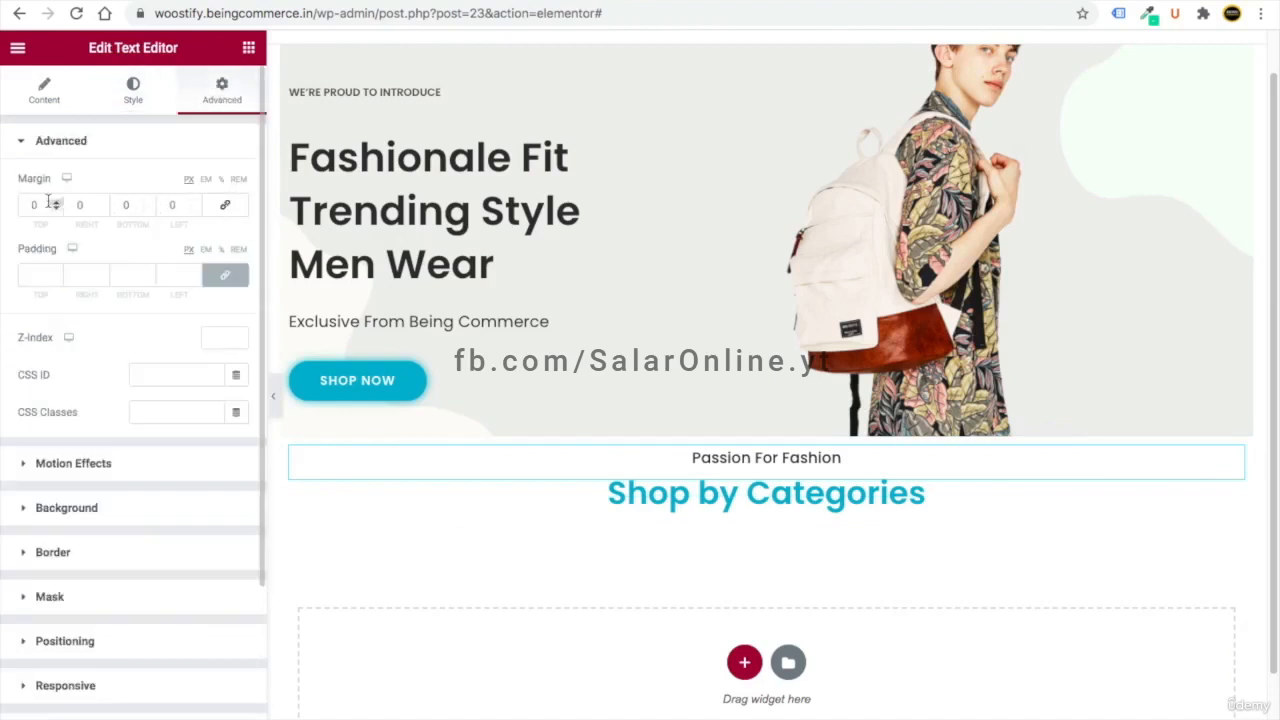
left_click_drag(56, 201, 52, 202)
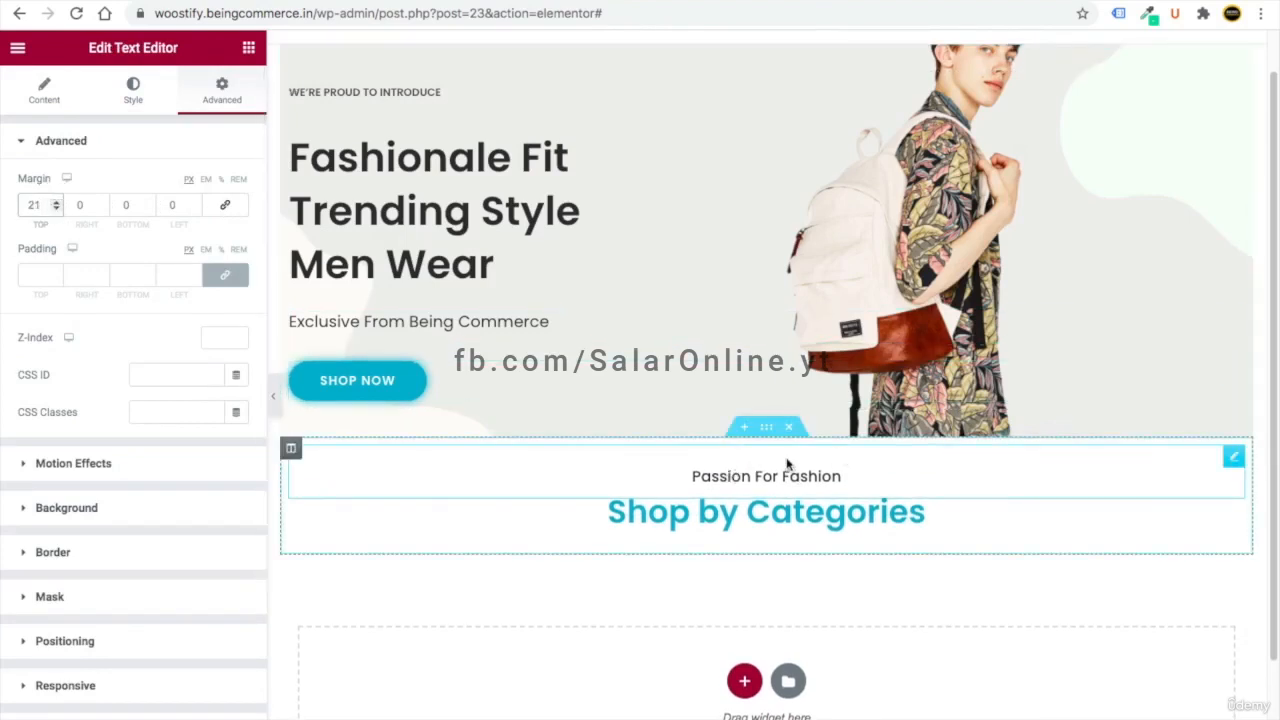
scroll(797, 460, "down", 2)
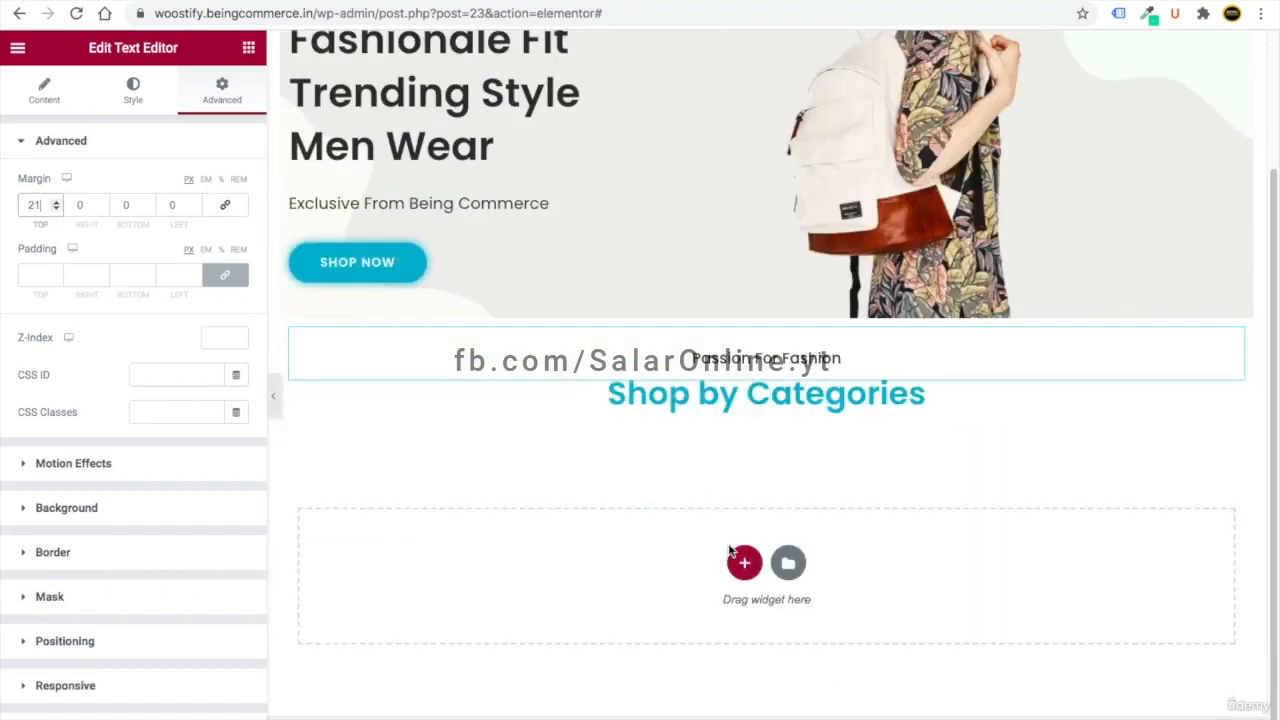
- Add a two-column section with an inner section nested in the right column
left_click(740, 567)
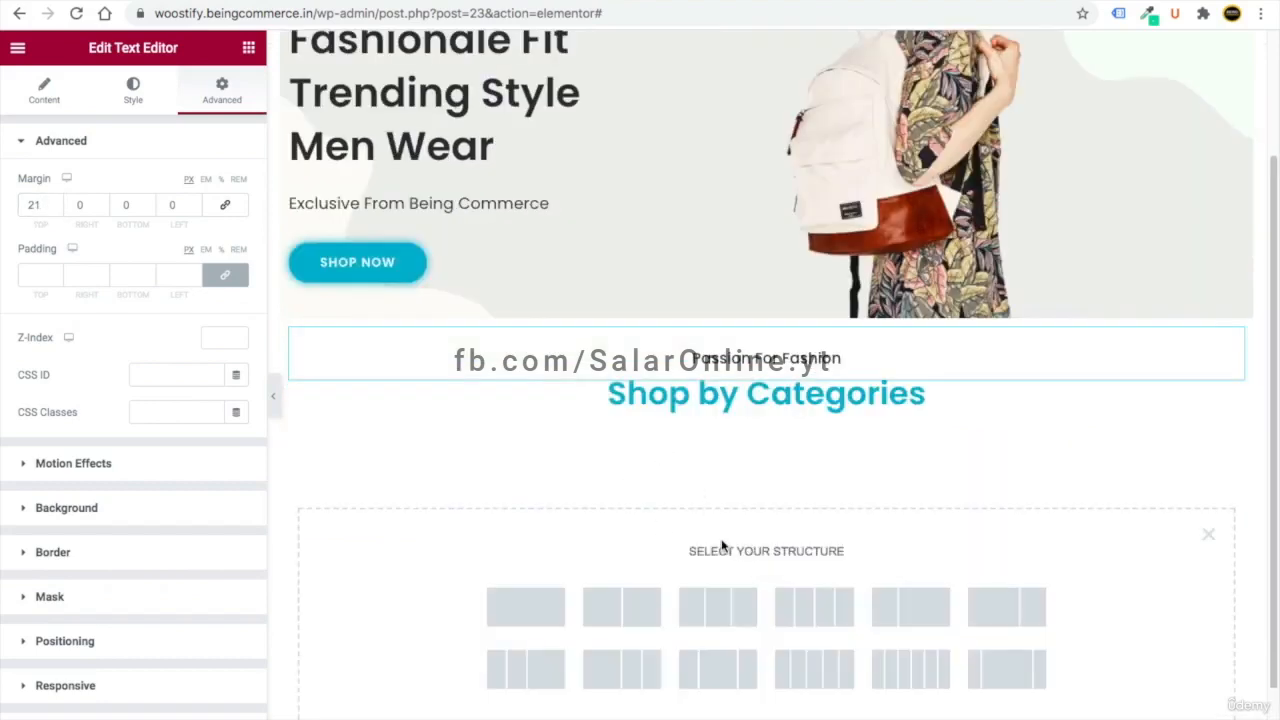
left_click(645, 606)
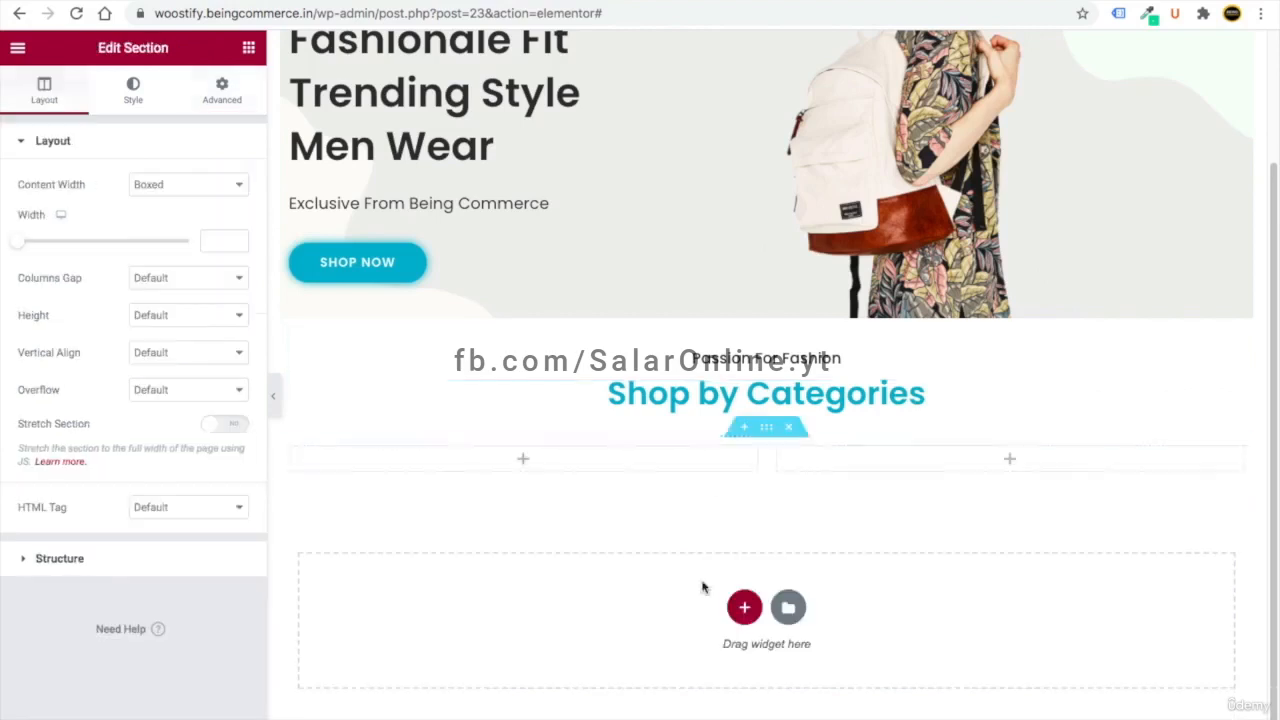
left_click(248, 50)
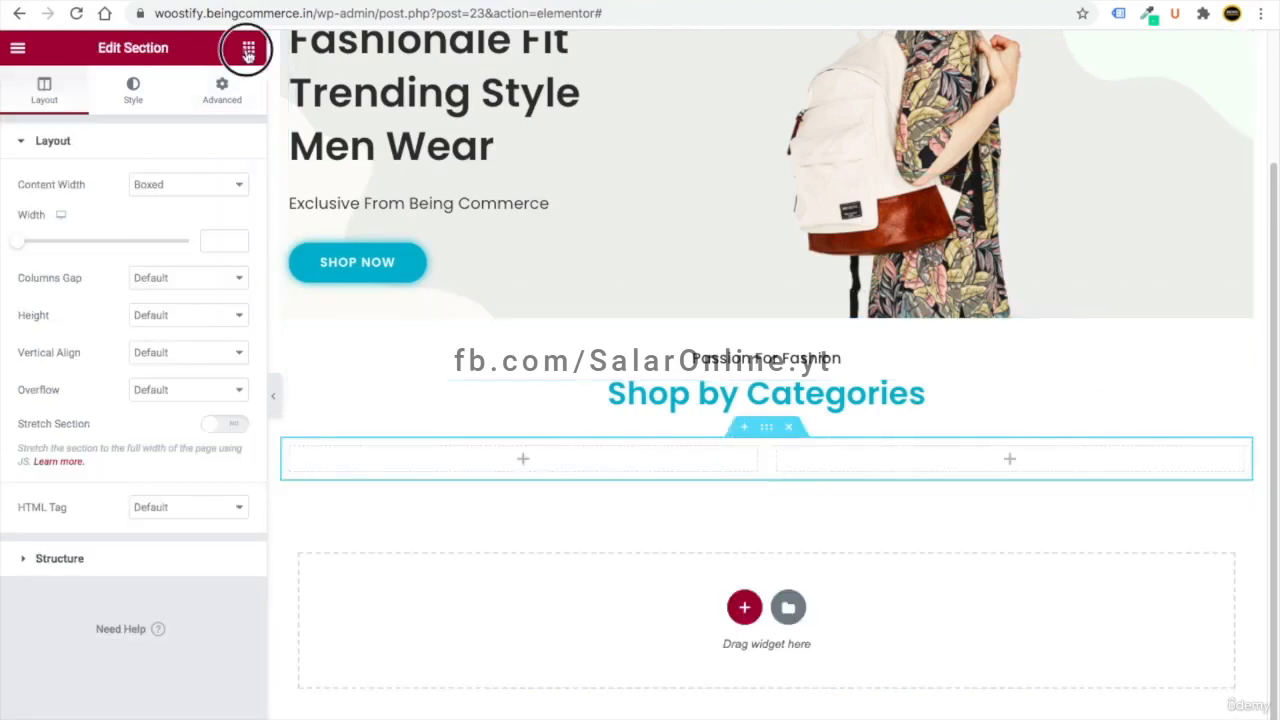
left_click_drag(62, 217, 1006, 462)
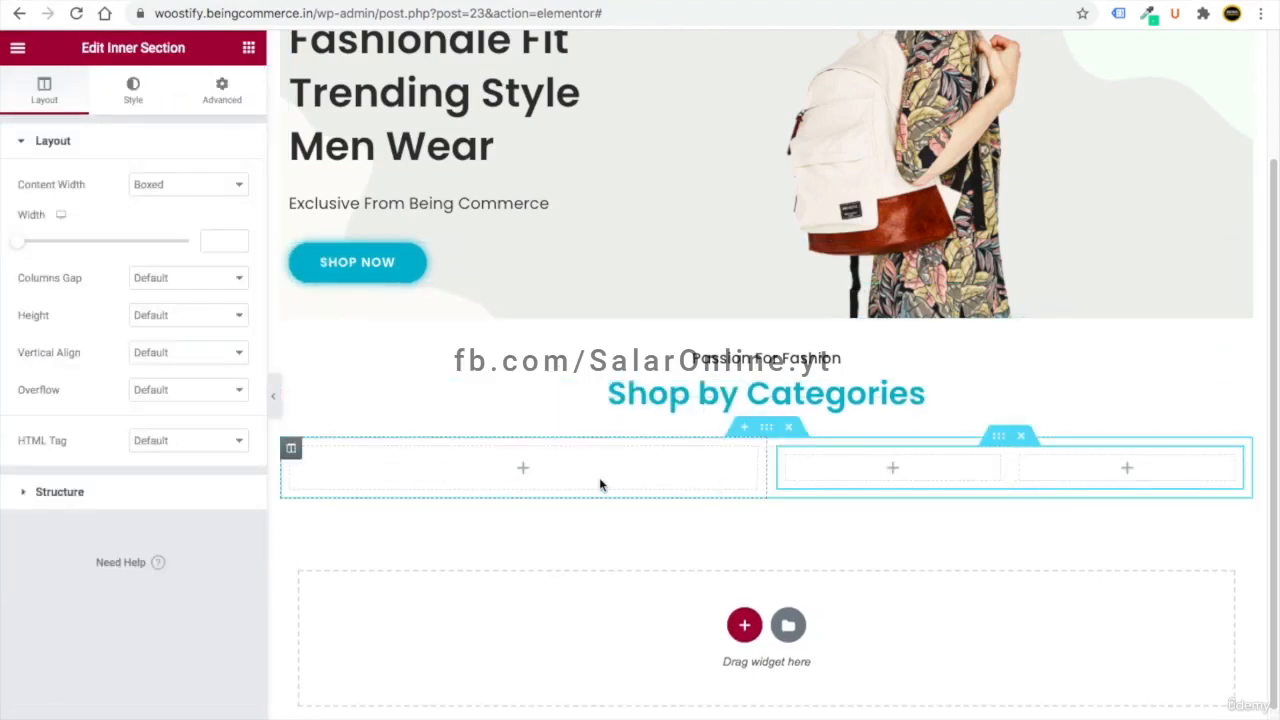
- Upload the six category images and place shop-cat-1 in the left column
left_click(248, 47)
left_click_drag(68, 293, 490, 468)
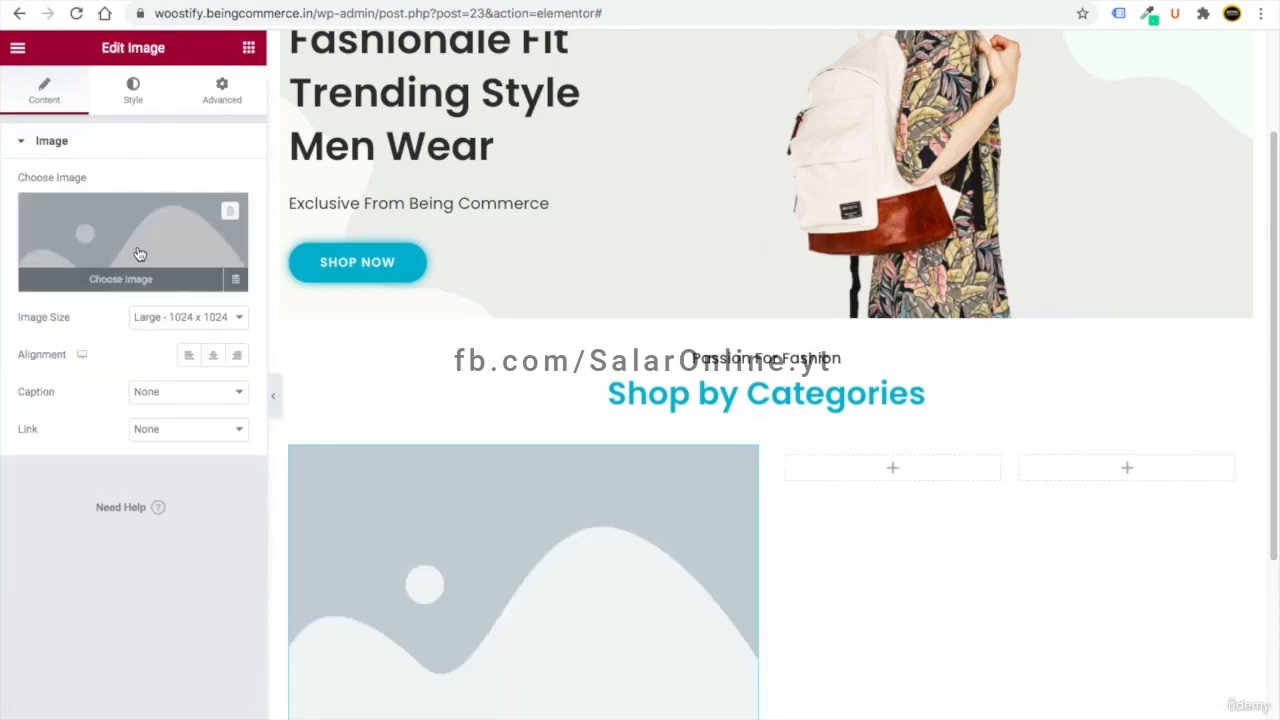
left_click(138, 251)
left_click(258, 118)
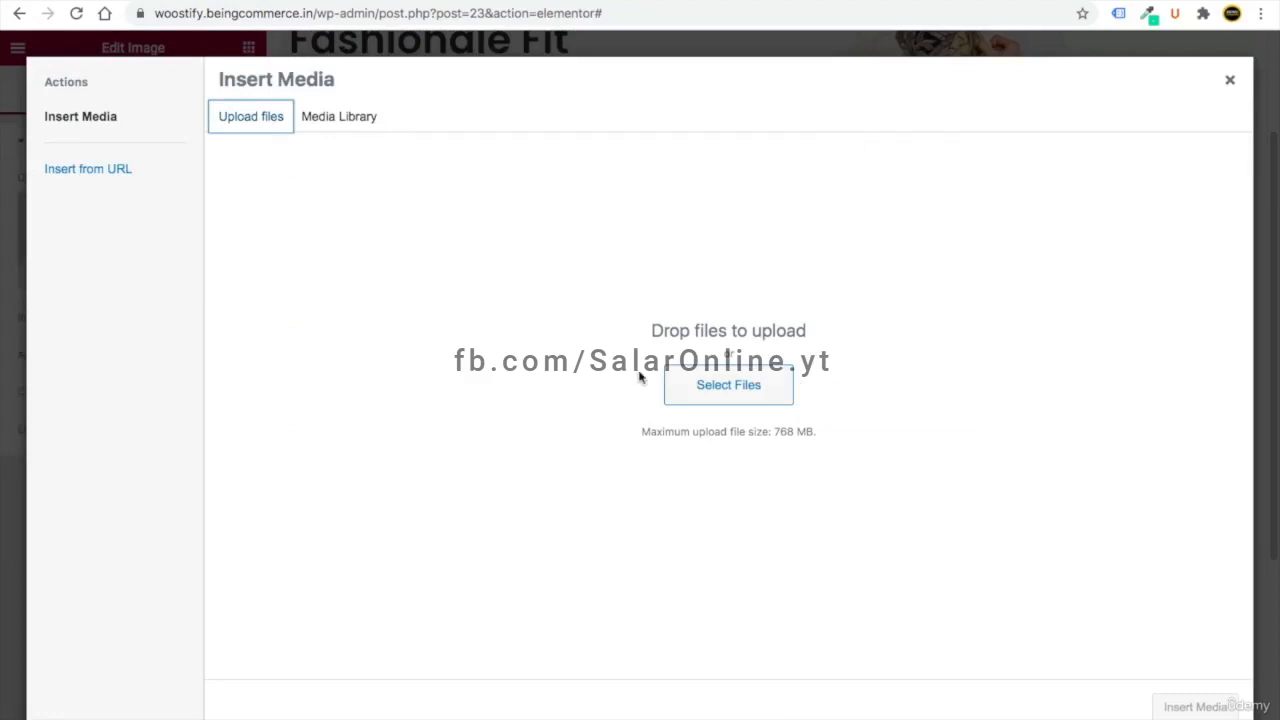
left_click(716, 406)
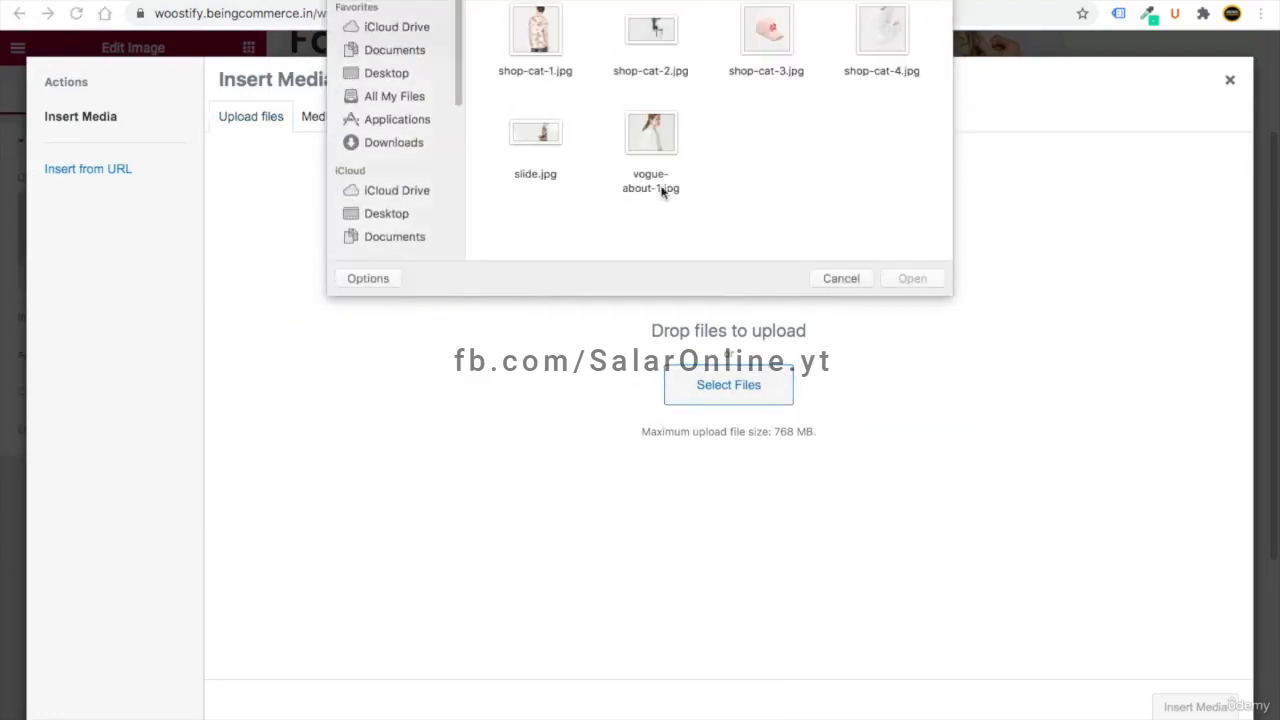
left_click_drag(494, 15, 887, 202)
left_click(913, 280)
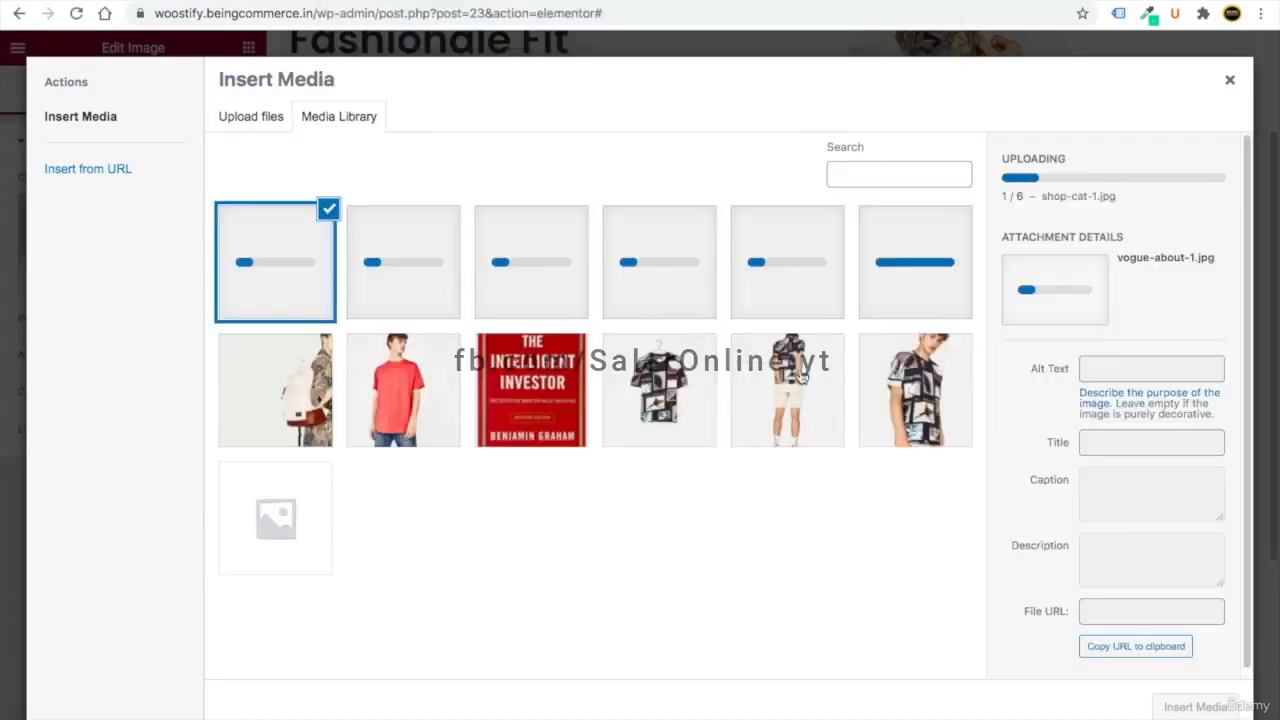
left_click(922, 292)
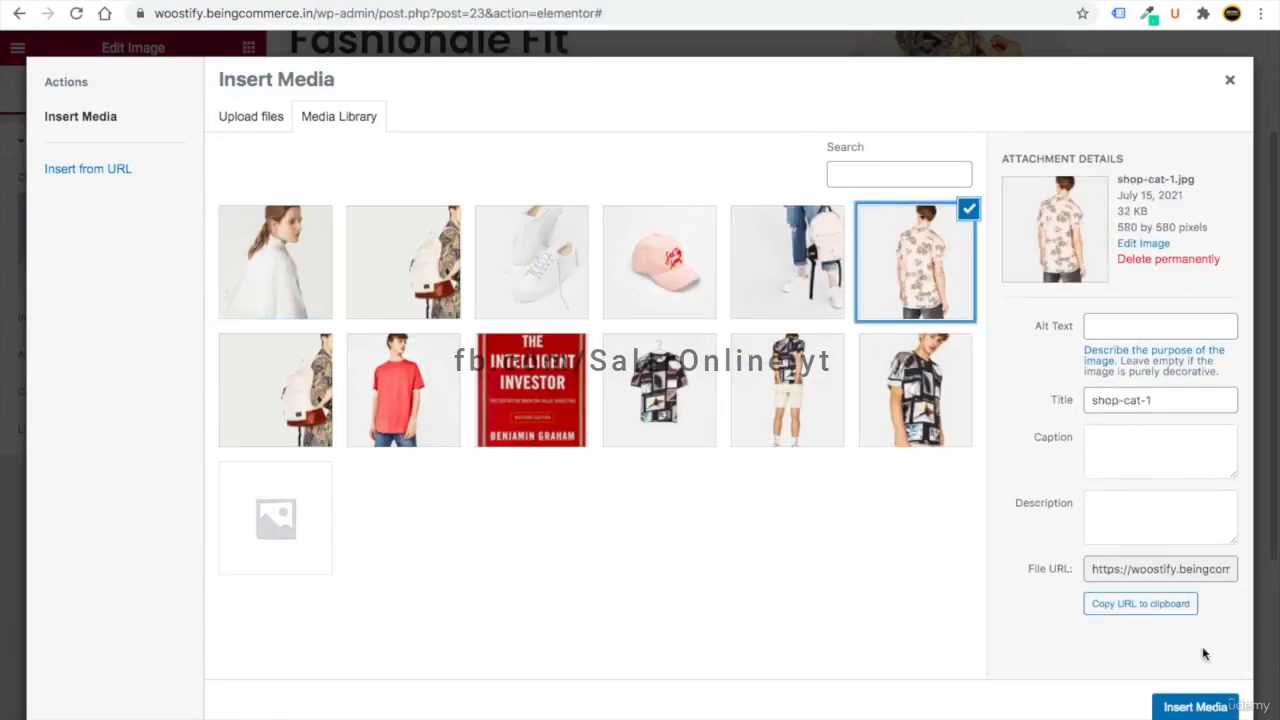
left_click(1208, 705)
- Caption the shirt image 'T-Shirts' and set its link to Custom URL
scroll(710, 470, "down", 4)
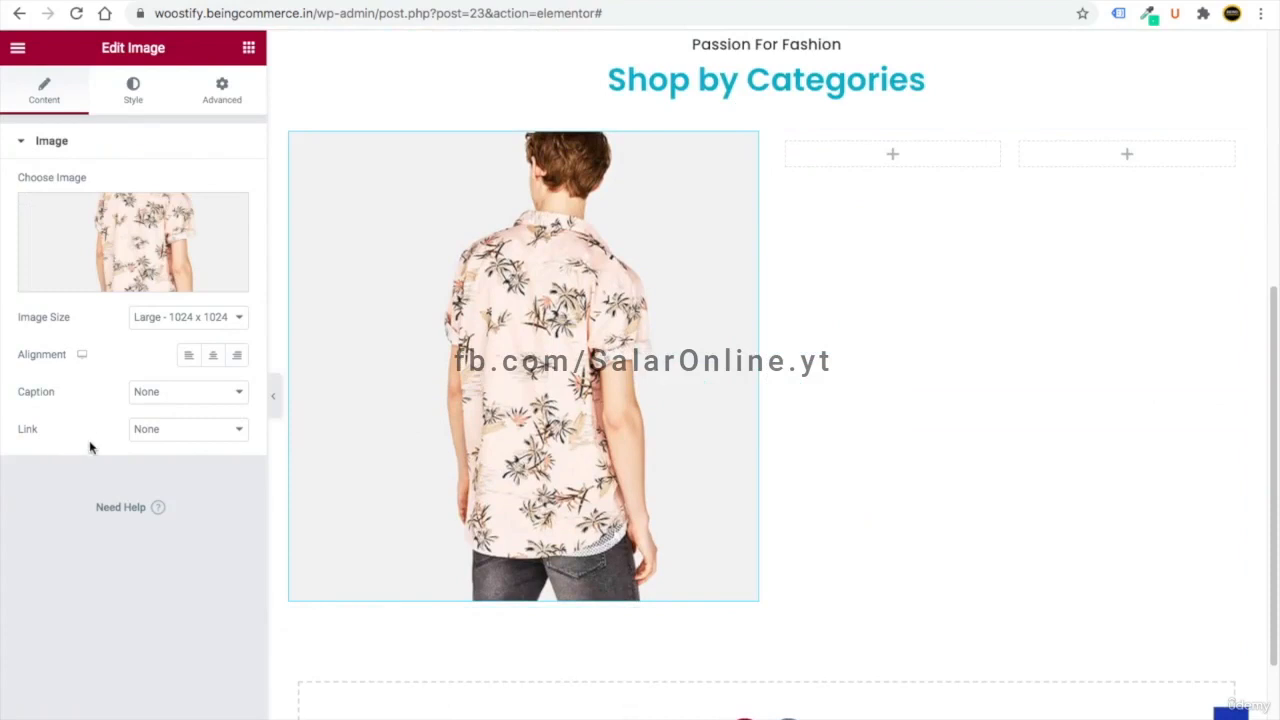
left_click(170, 401)
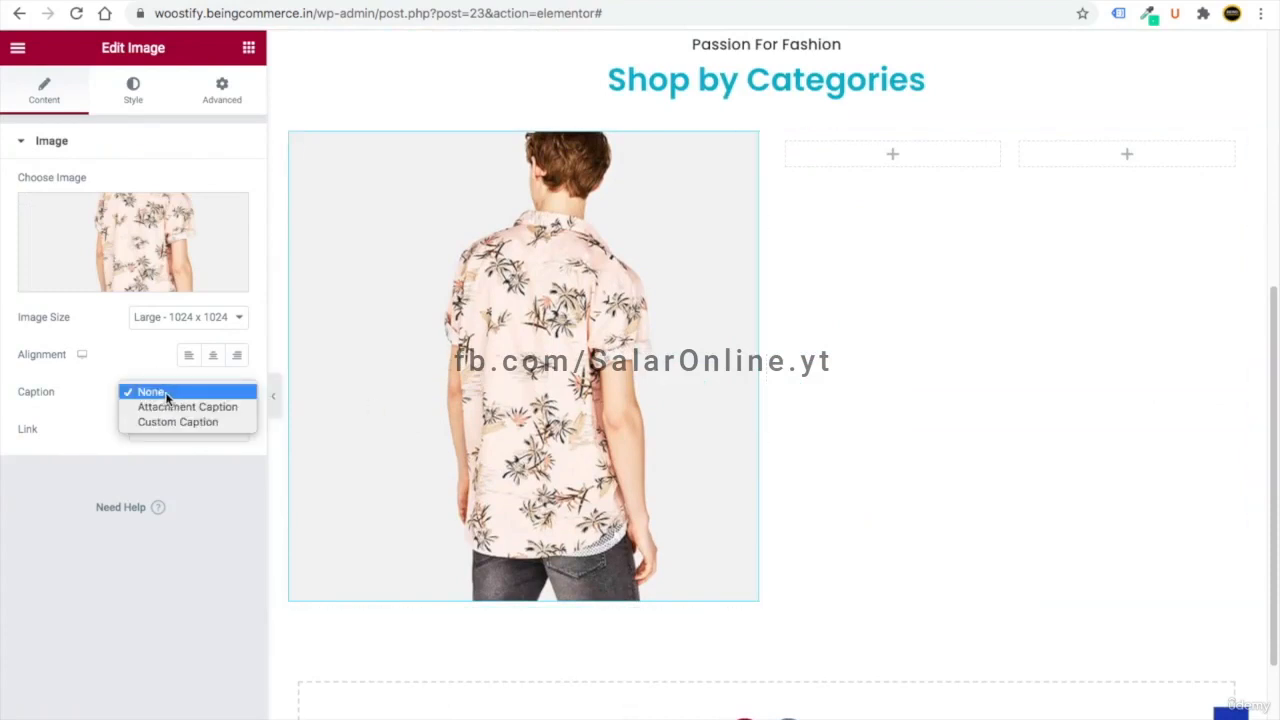
left_click(156, 426)
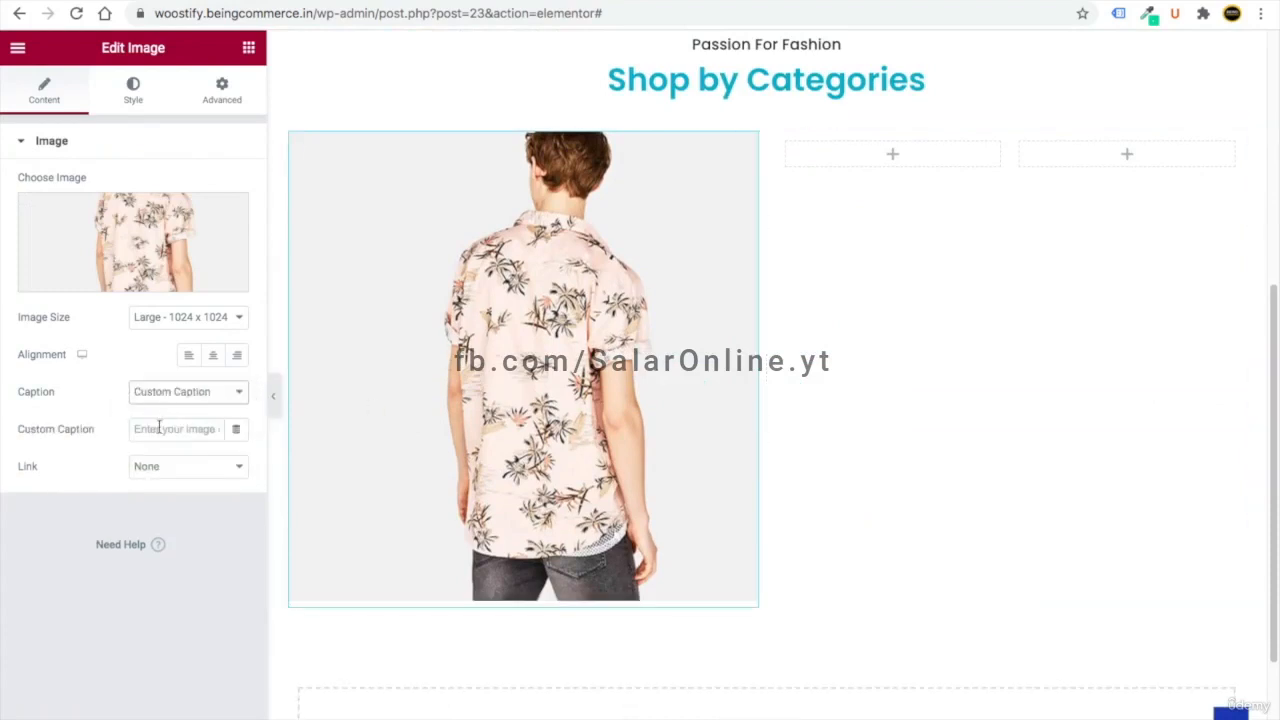
type("T-Shirts")
left_click(160, 467)
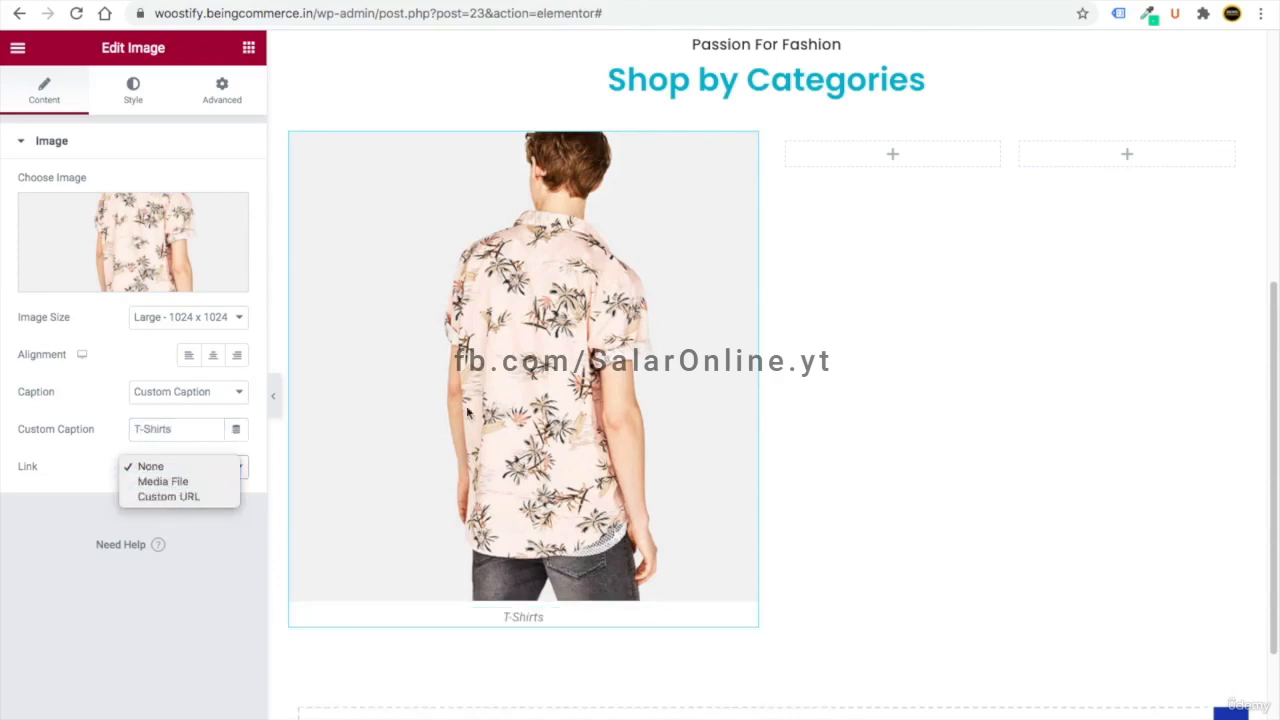
left_click(100, 490)
left_click(190, 474)
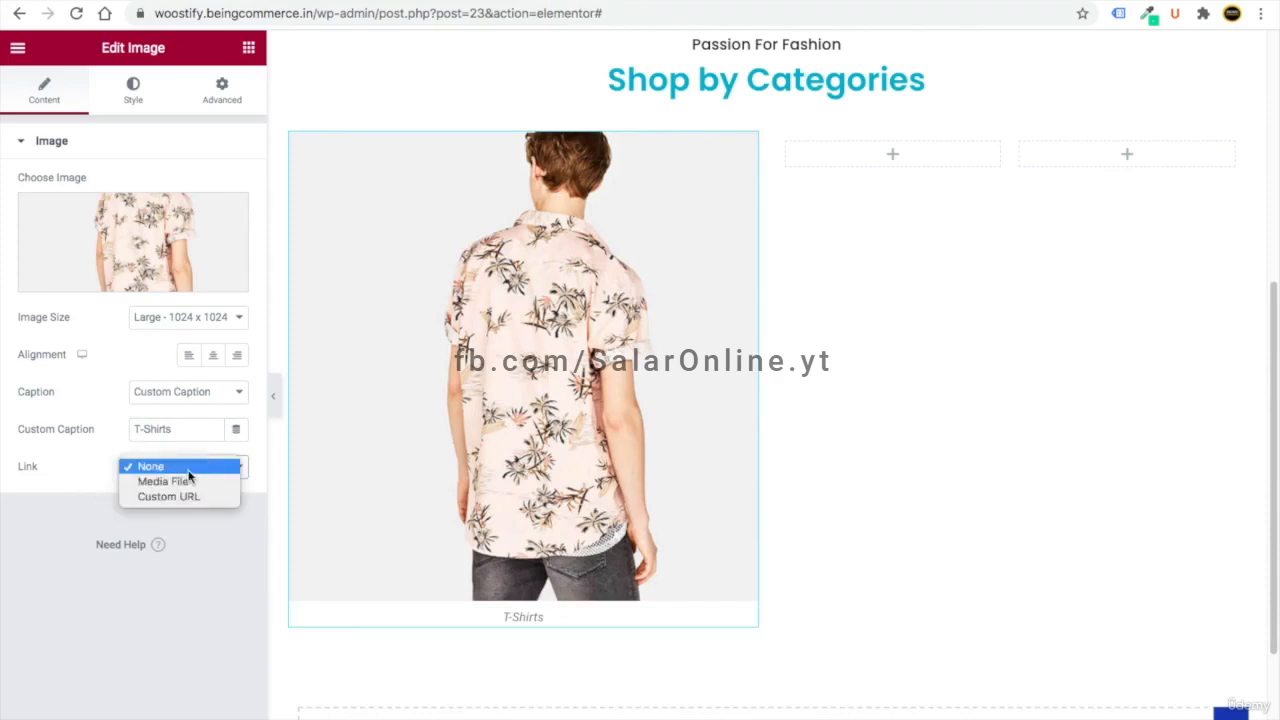
left_click(194, 496)
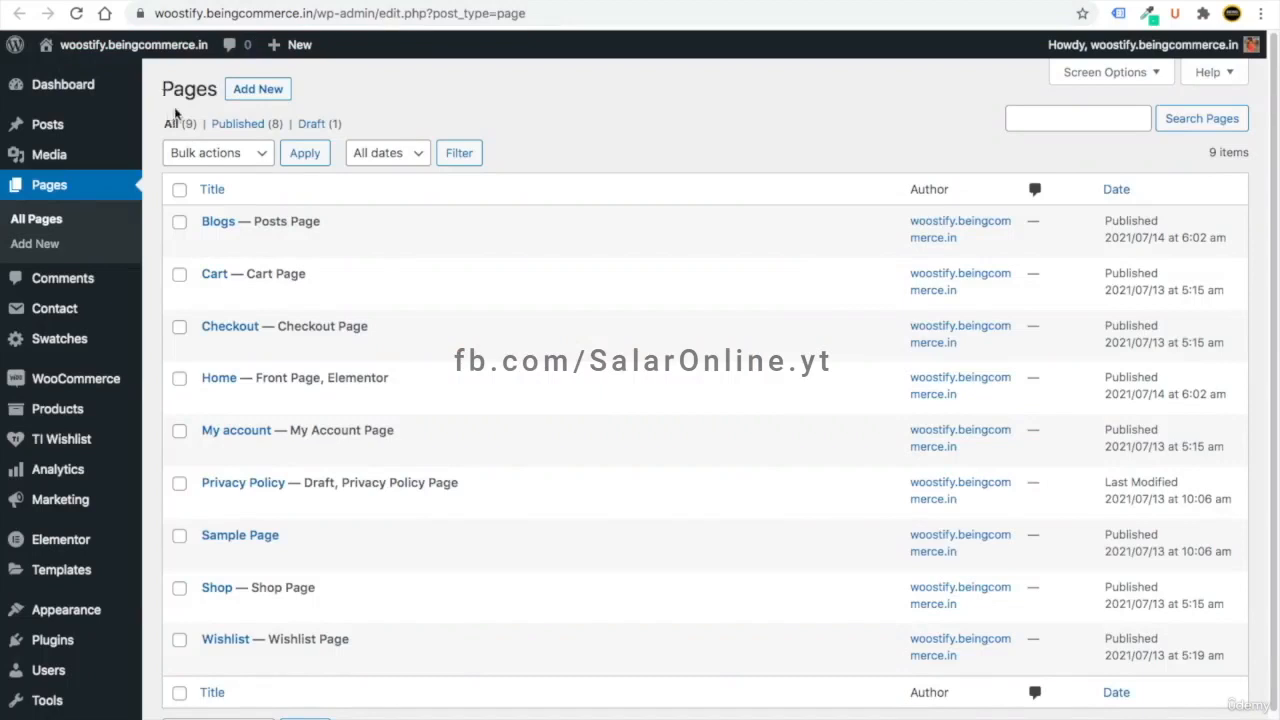
- Open the T-shirt category page from Products > Categories and copy its address
mouse_move(84, 388)
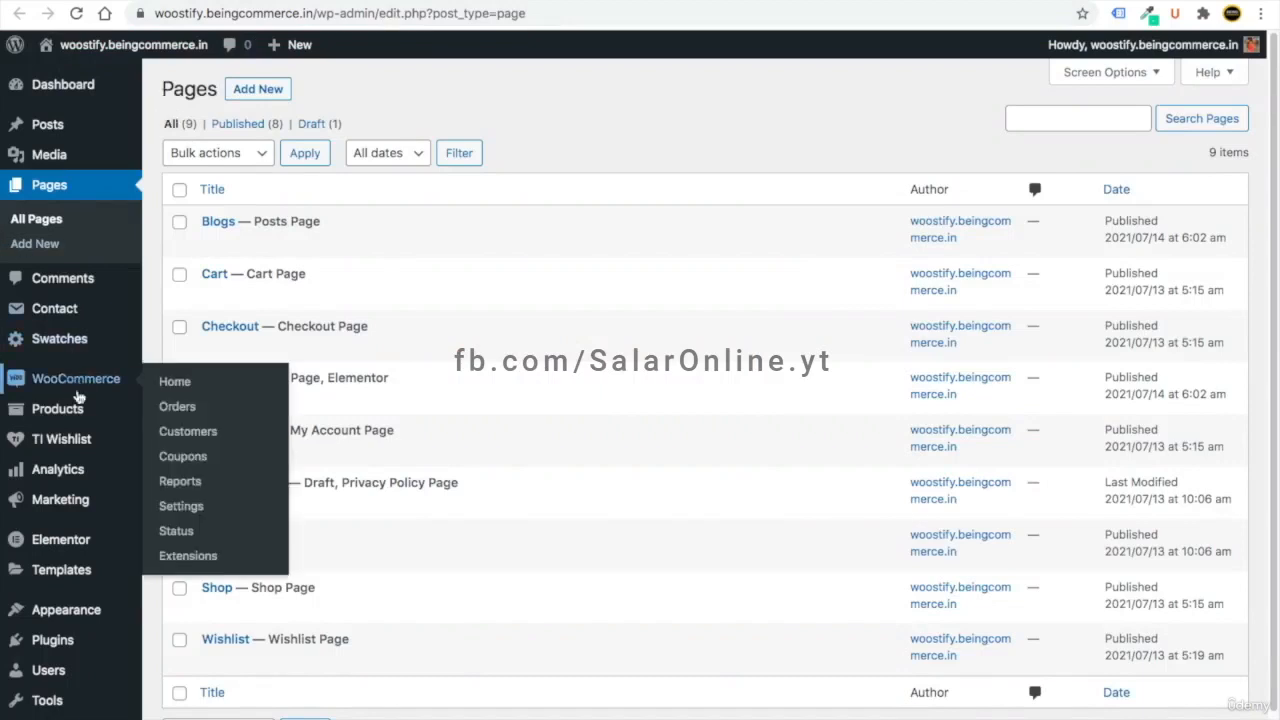
mouse_move(76, 410)
left_click(192, 470)
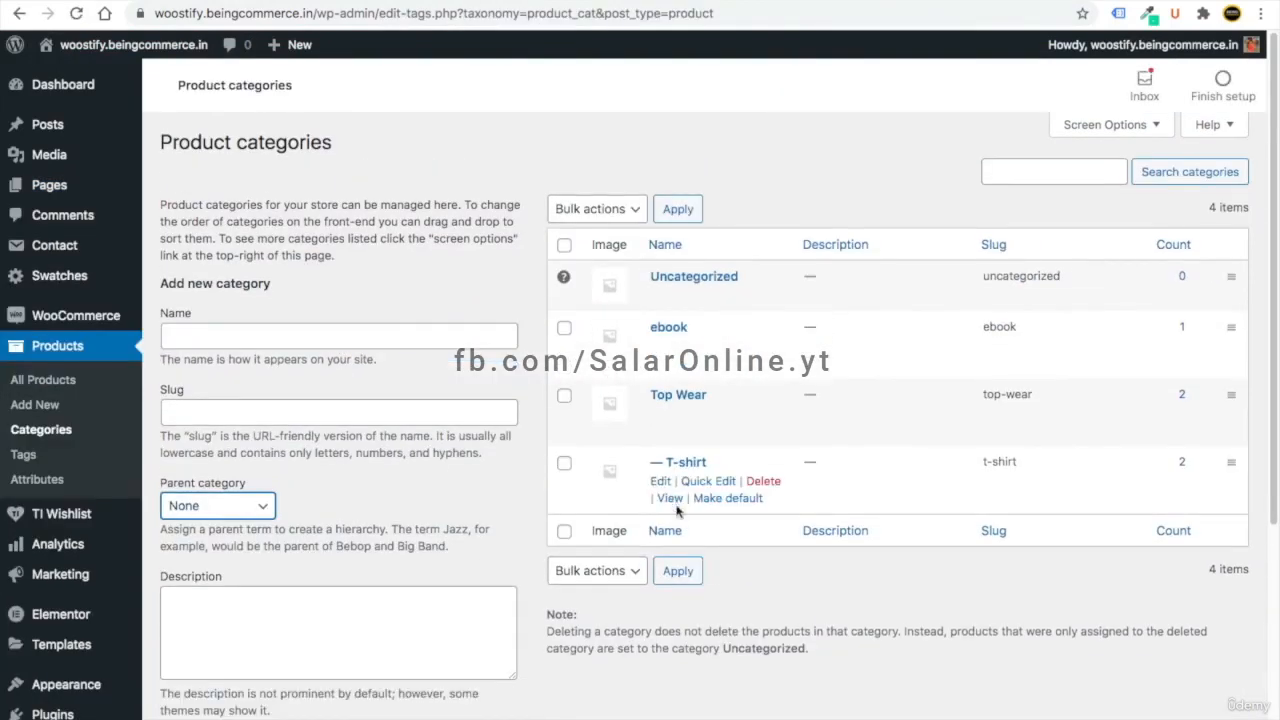
right_click(673, 500)
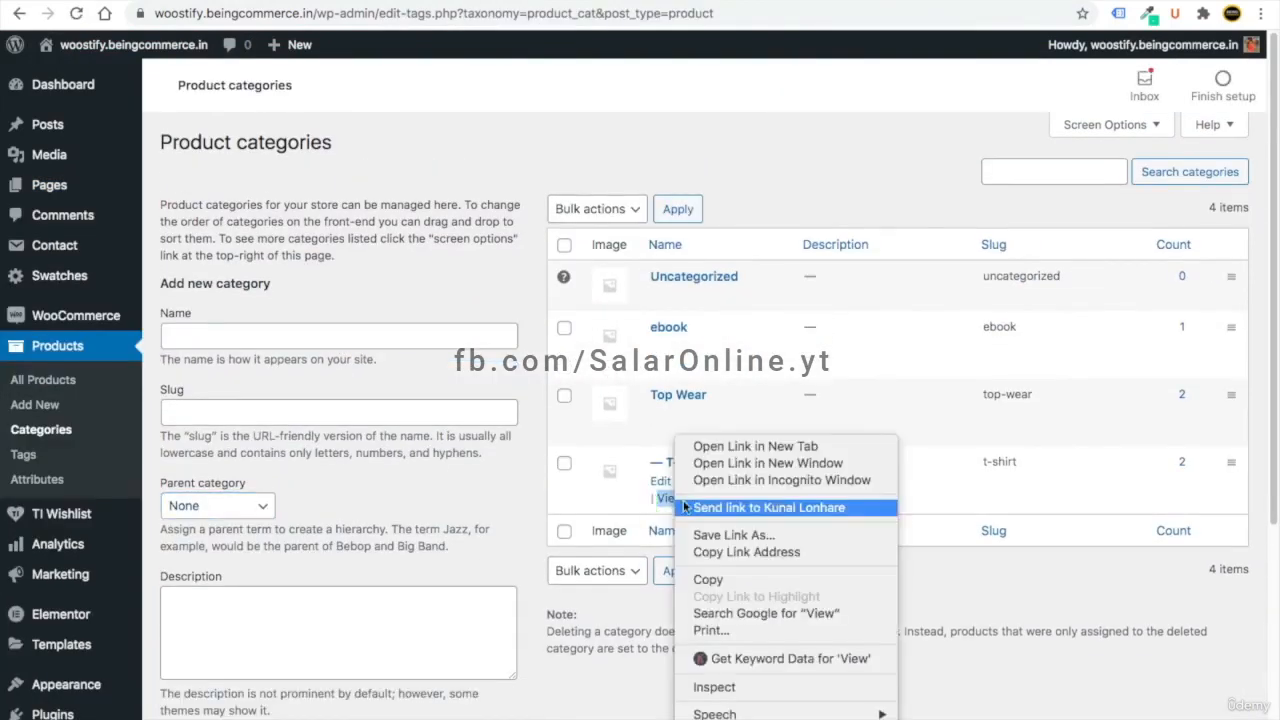
left_click(717, 453)
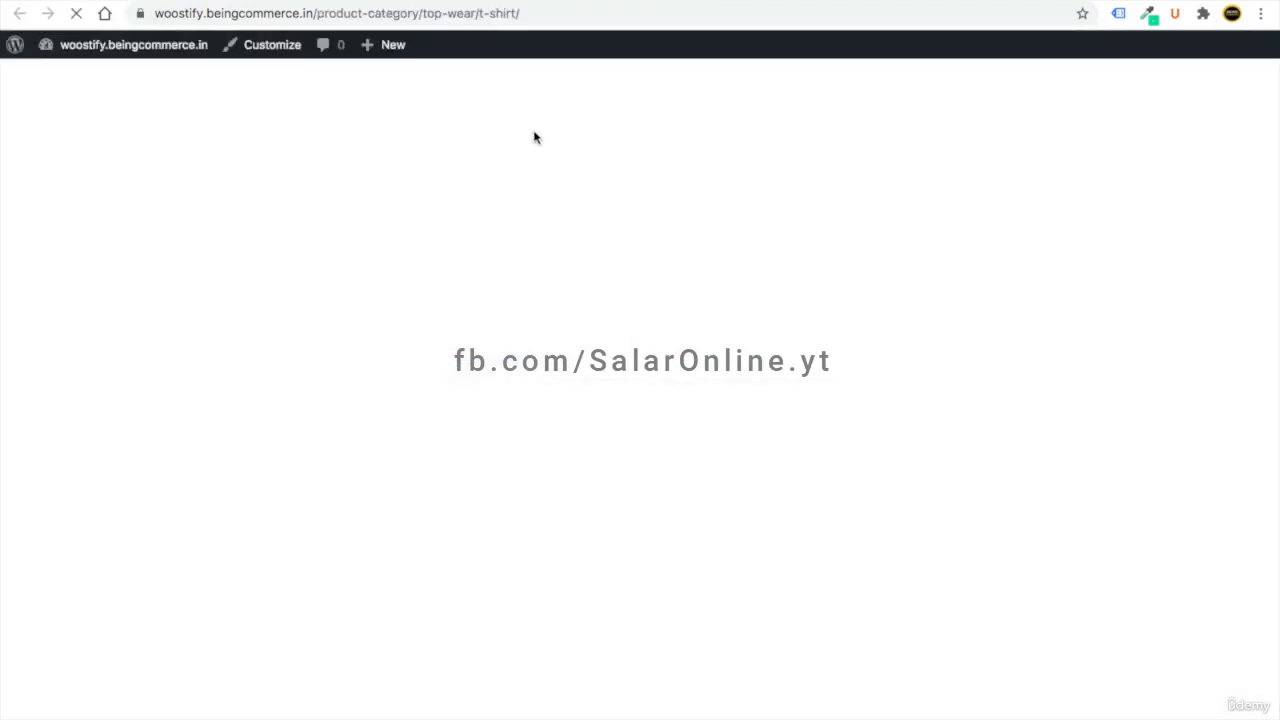
left_click_drag(552, 13, 150, 13)
right_click(205, 13)
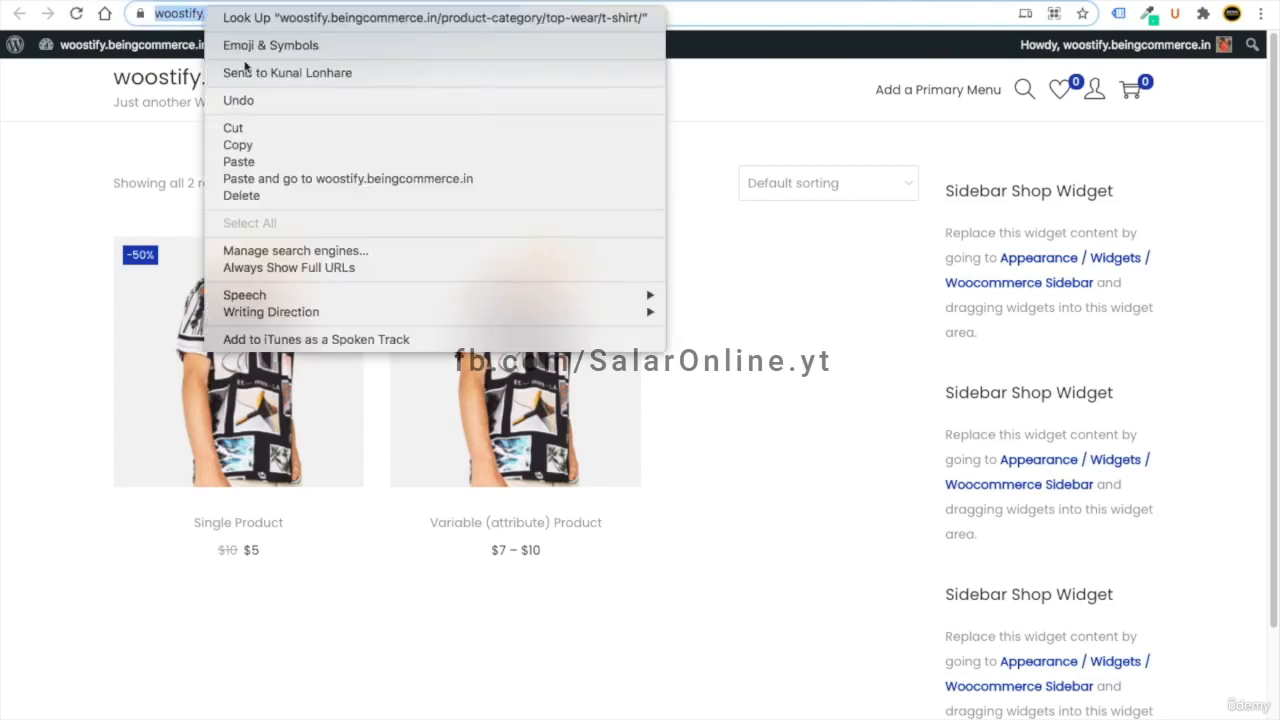
left_click(245, 145)
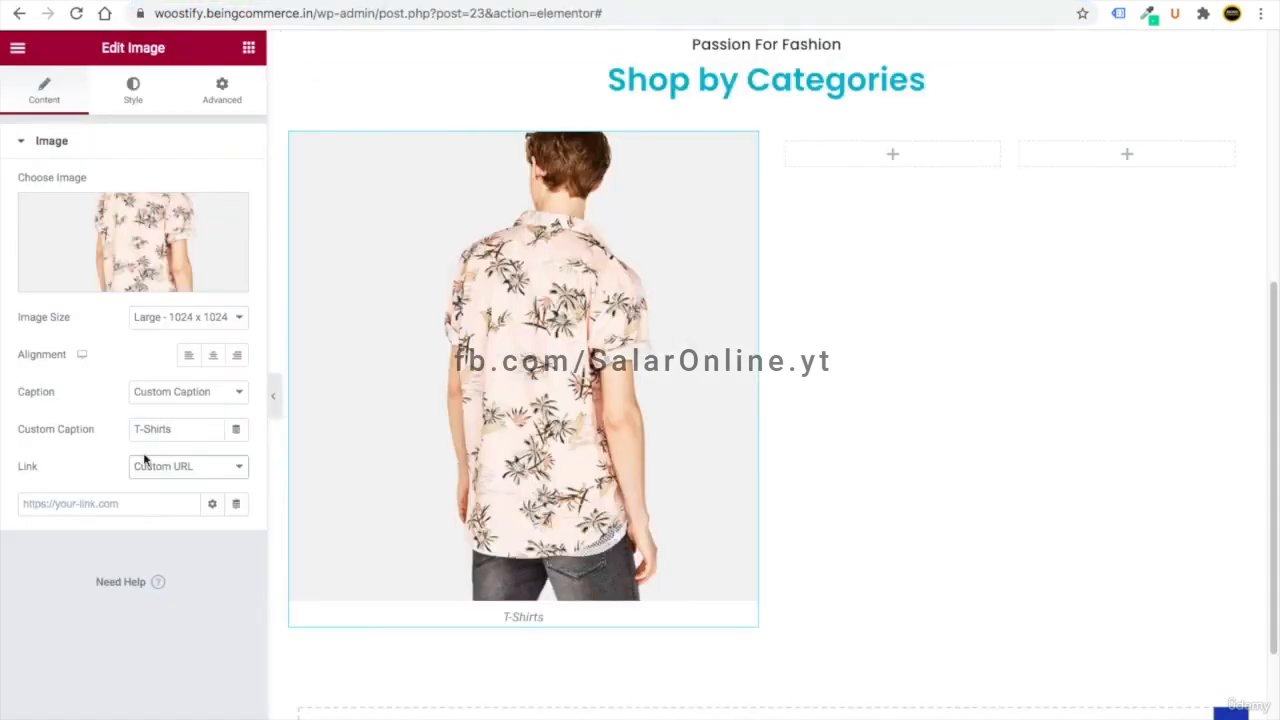
- Paste the T-shirt category URL as the image link and add an image atop the right column
key("ctrl+v")
left_click(184, 574)
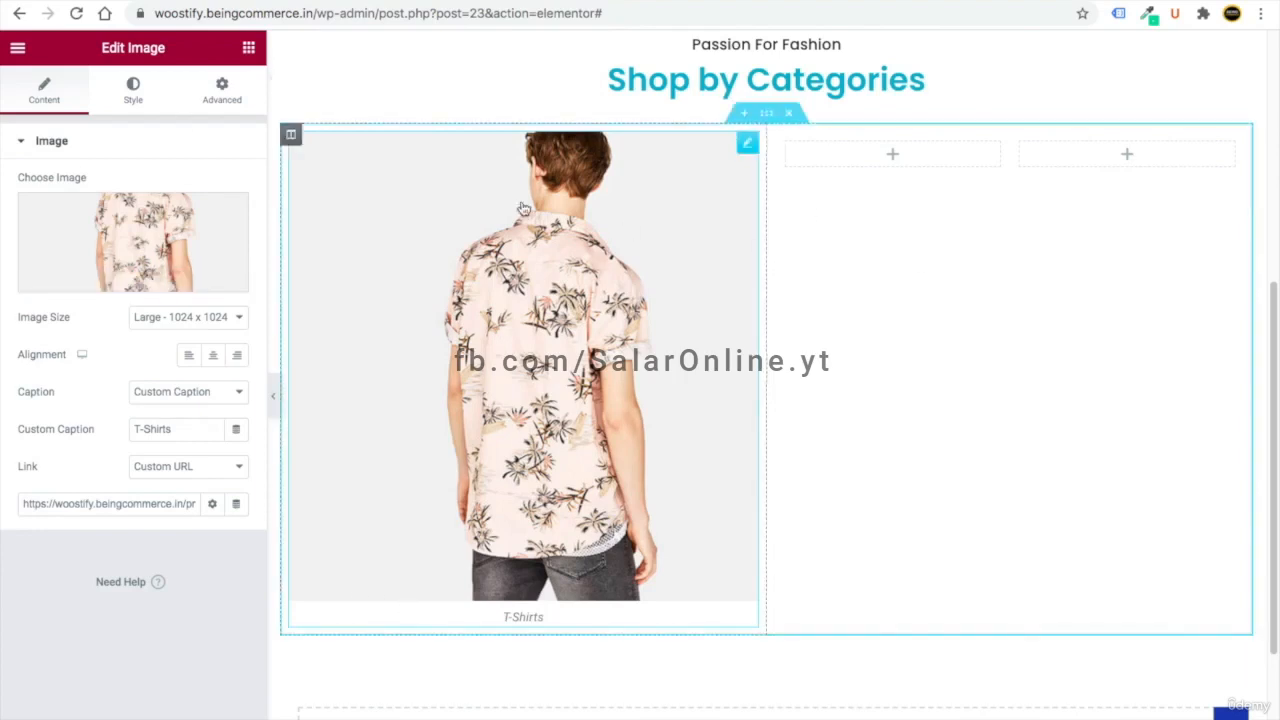
left_click(249, 48)
left_click_drag(46, 295, 986, 145)
- Insert the backpack image and add an empty image widget in the left inner column
left_click(195, 272)
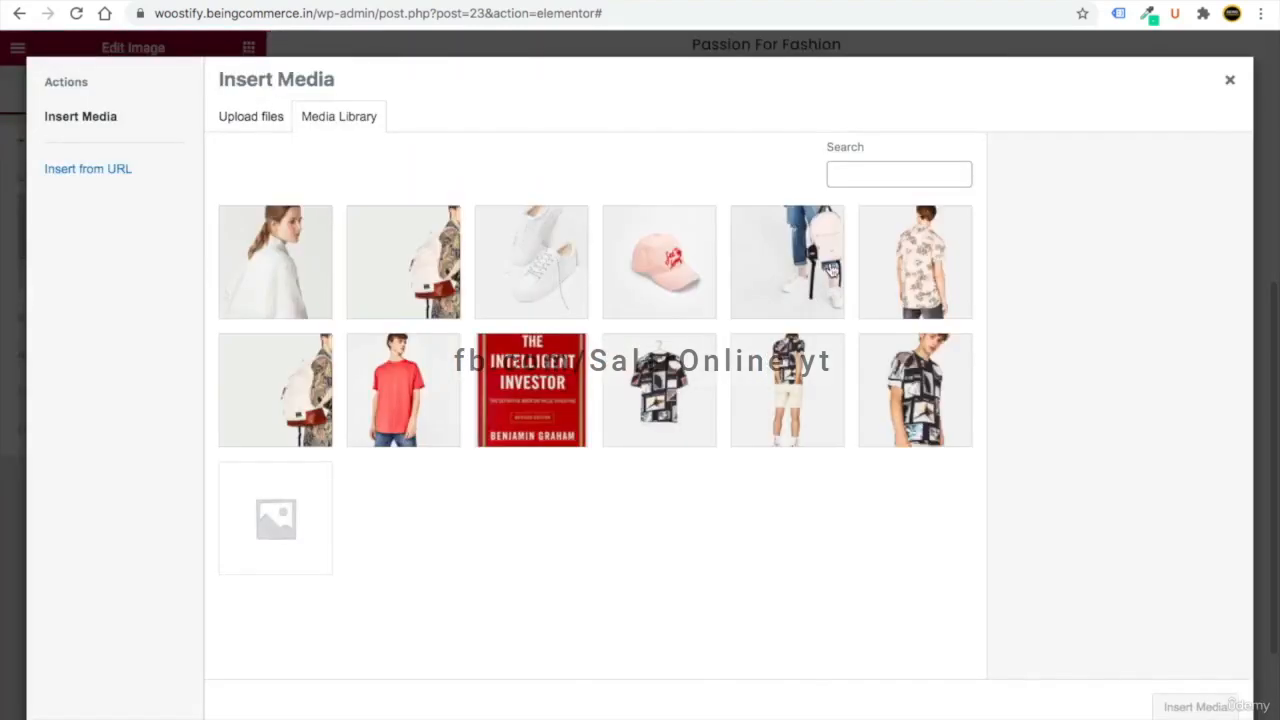
left_click(825, 265)
left_click(1195, 706)
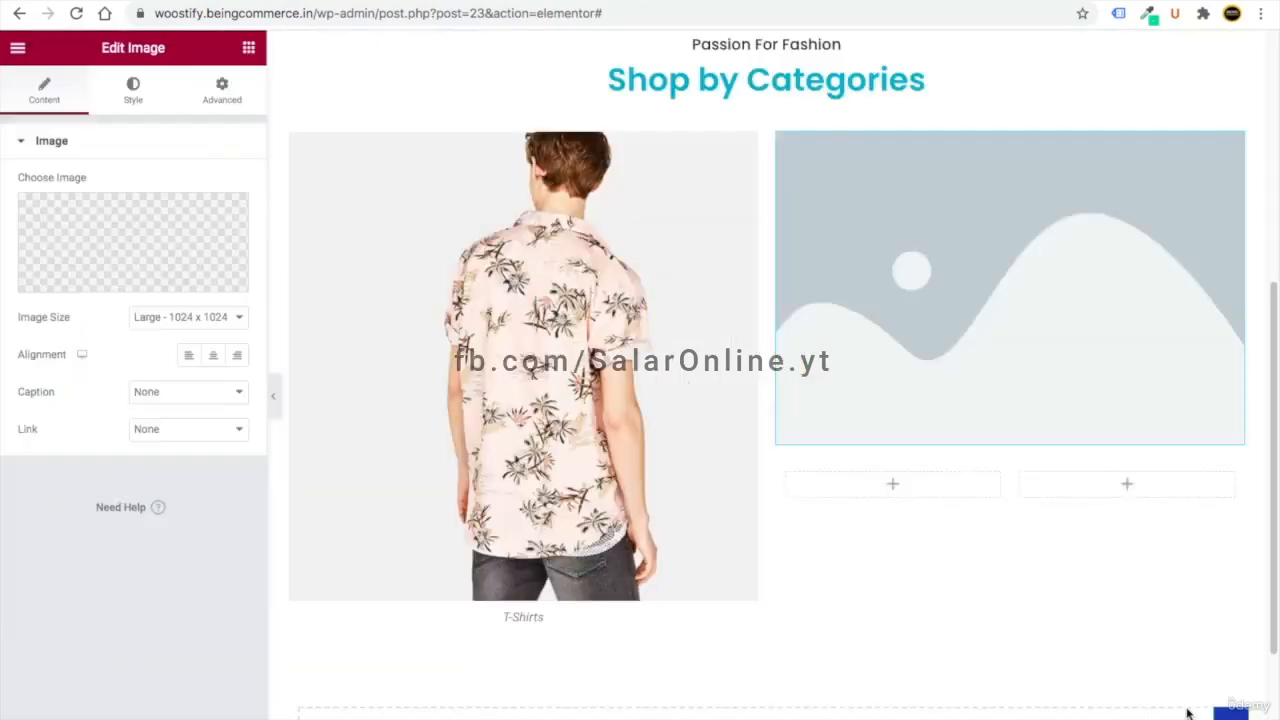
left_click(248, 47)
left_click_drag(65, 310, 893, 425)
- Add the pink cap image in the right inner column with a custom 'Caps' caption
left_click(248, 47)
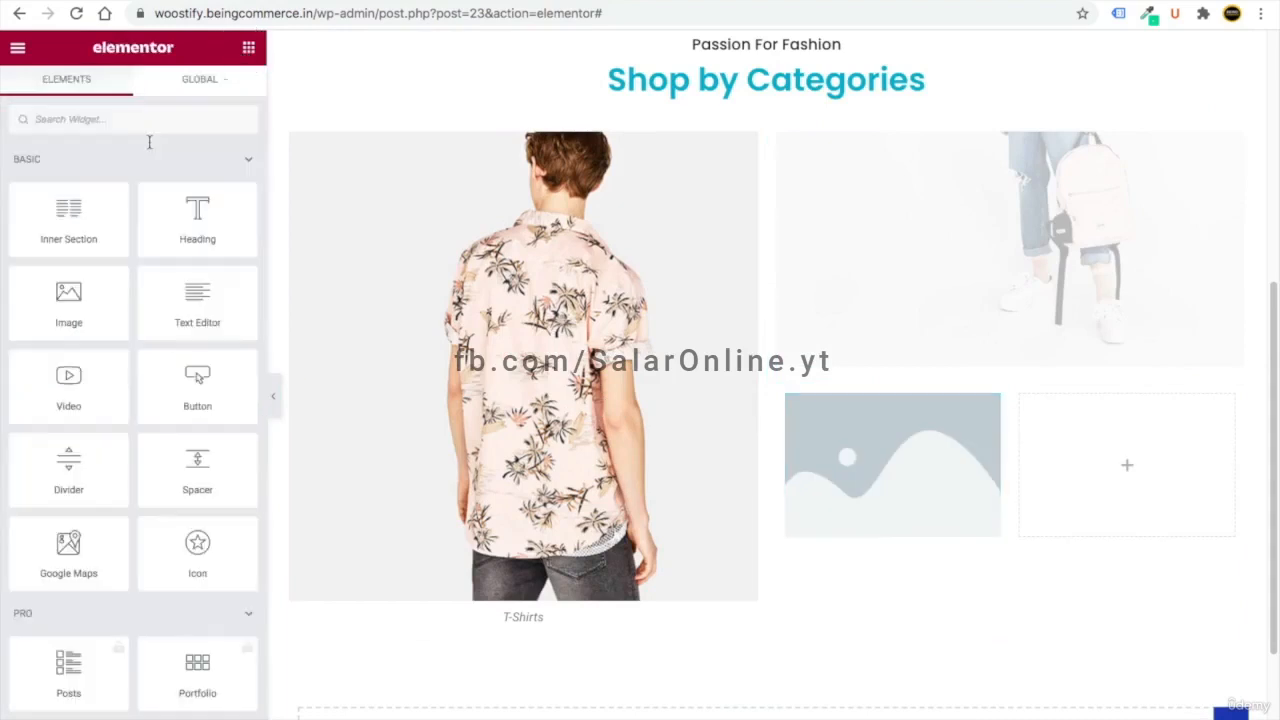
left_click_drag(50, 305, 1017, 474)
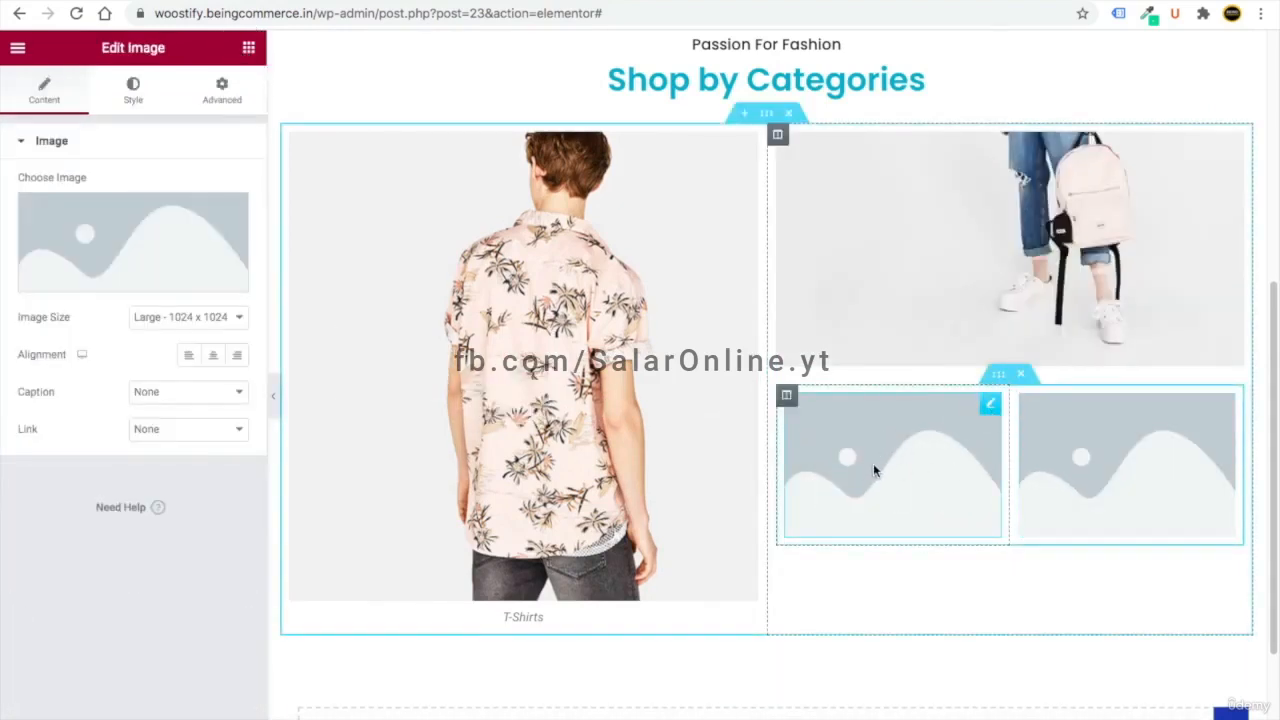
left_click(168, 260)
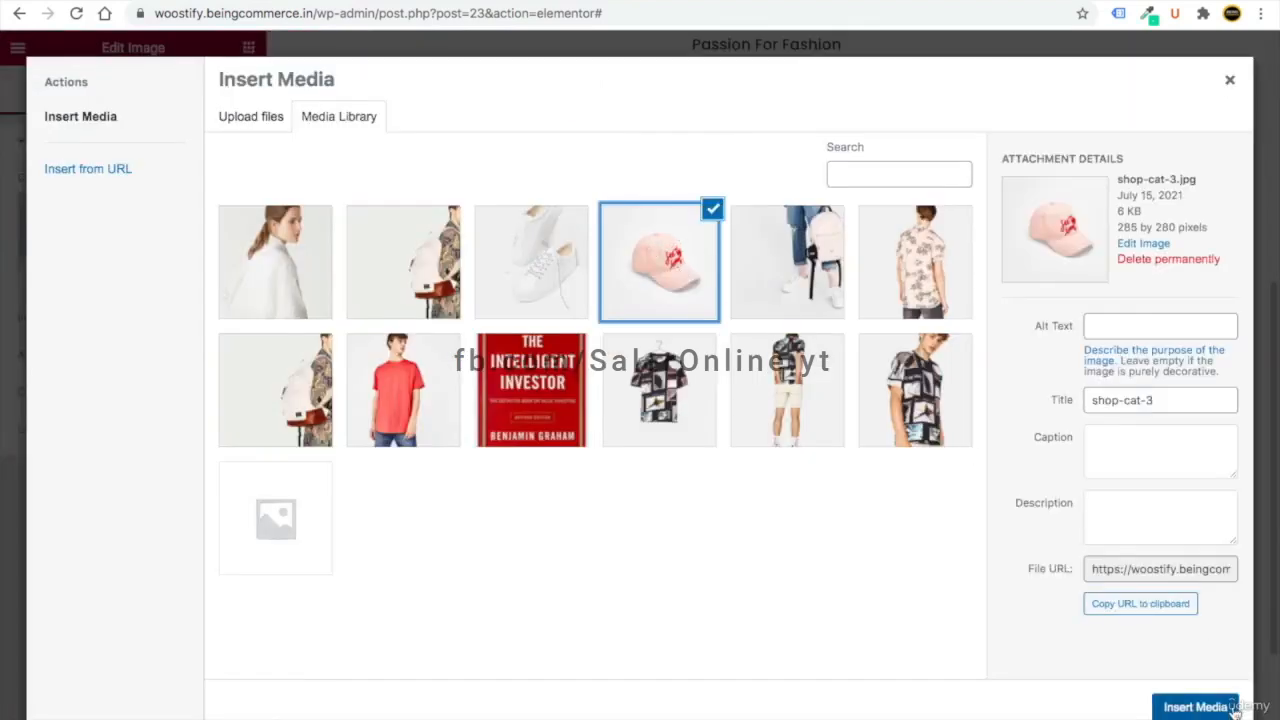
left_click(1195, 704)
left_click(214, 396)
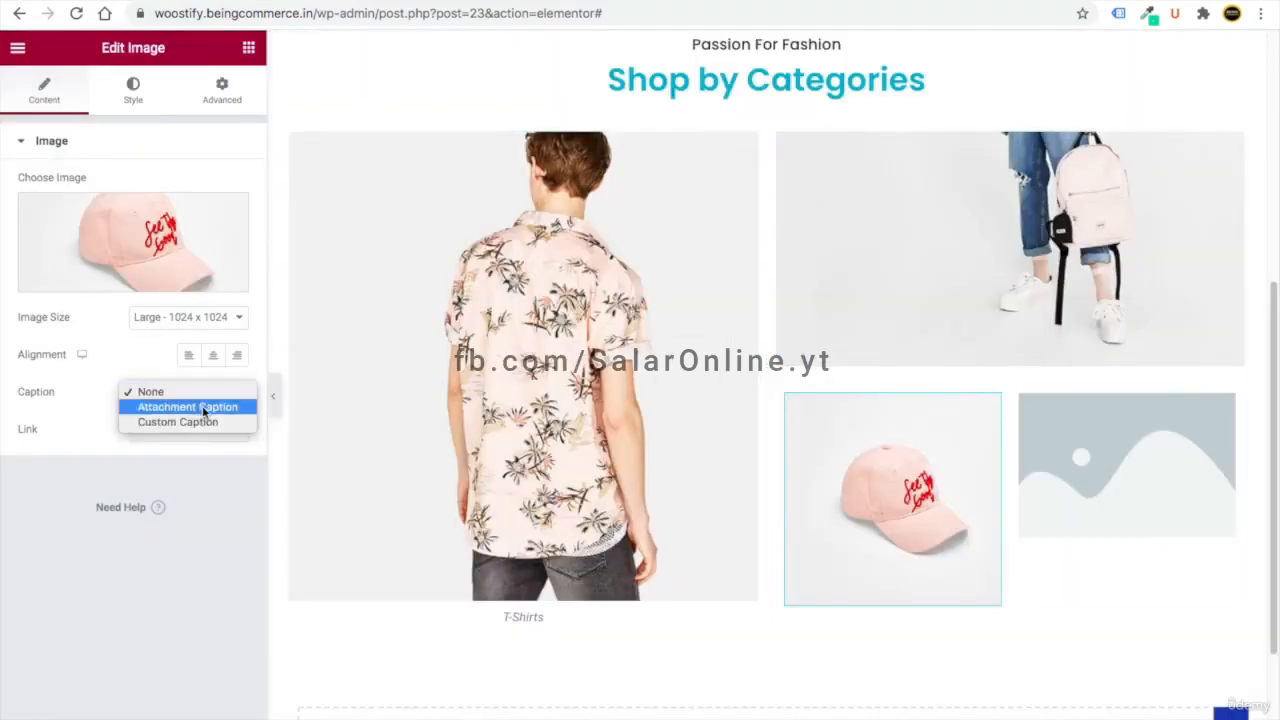
left_click(150, 421)
left_click(144, 428)
type("Caps")
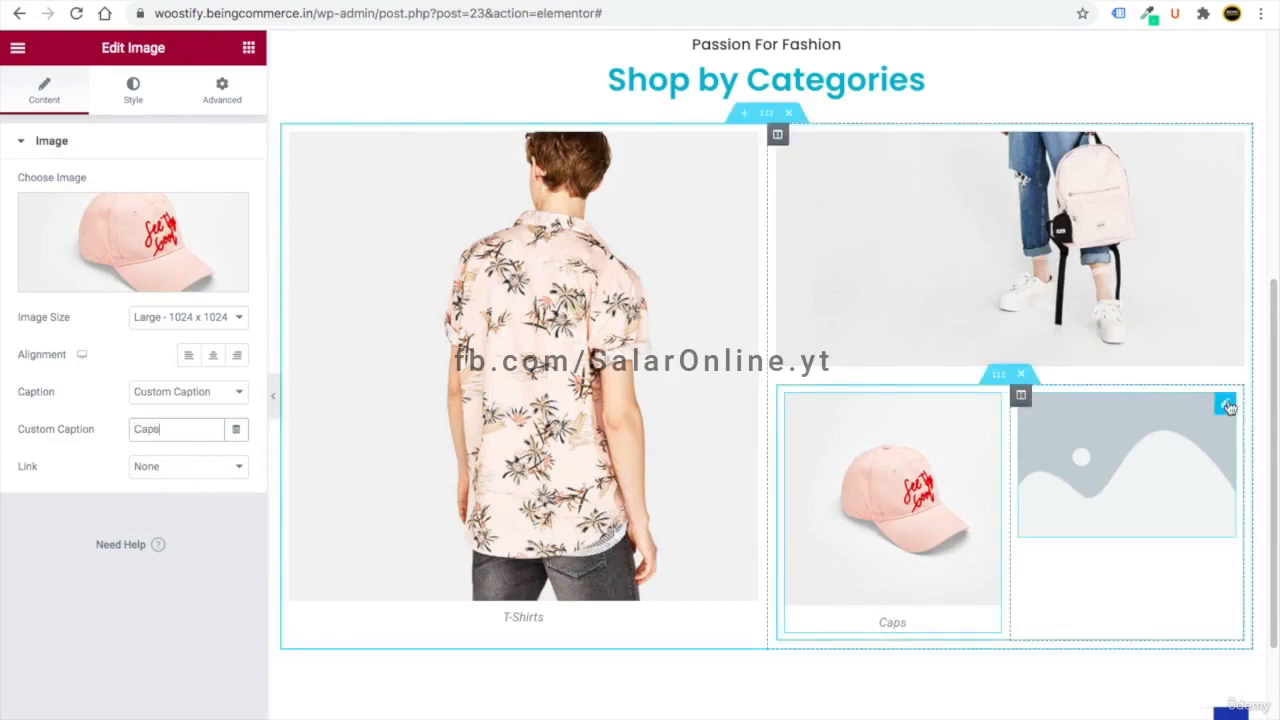
- Fill the empty image slot with the white shoe image captioned 'Shoes'
left_click(1225, 402)
left_click(129, 285)
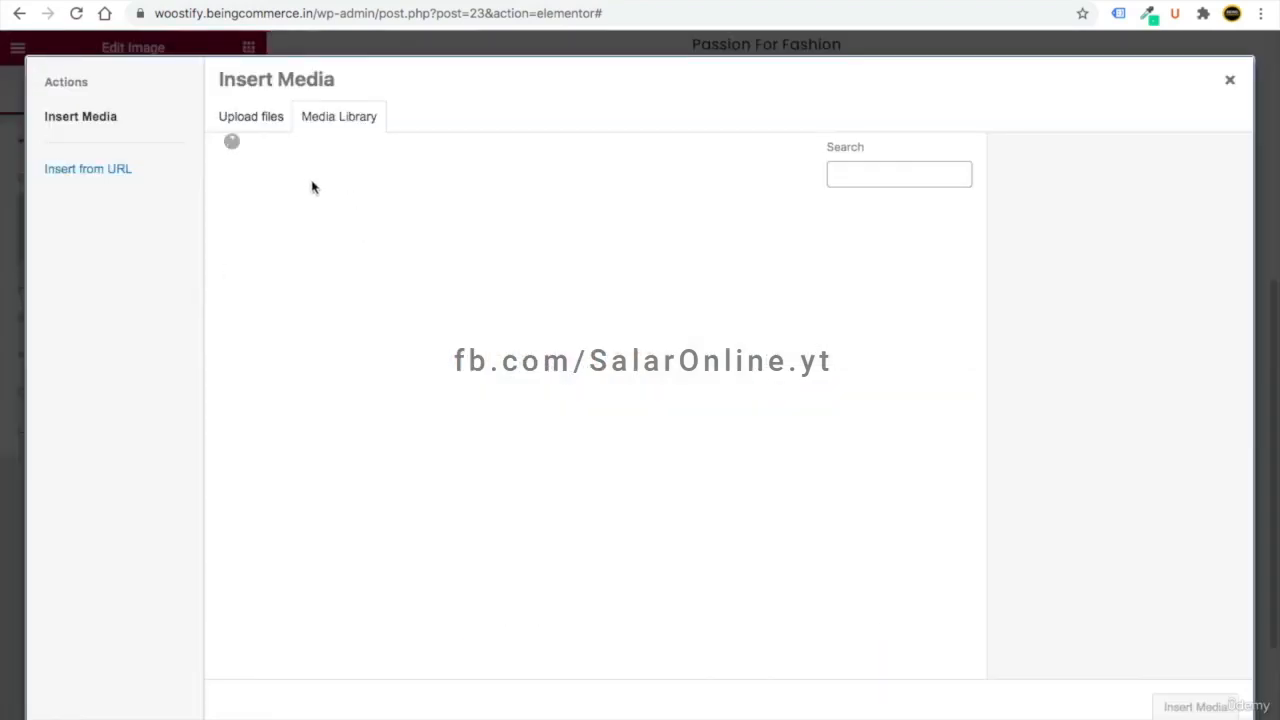
left_click(575, 258)
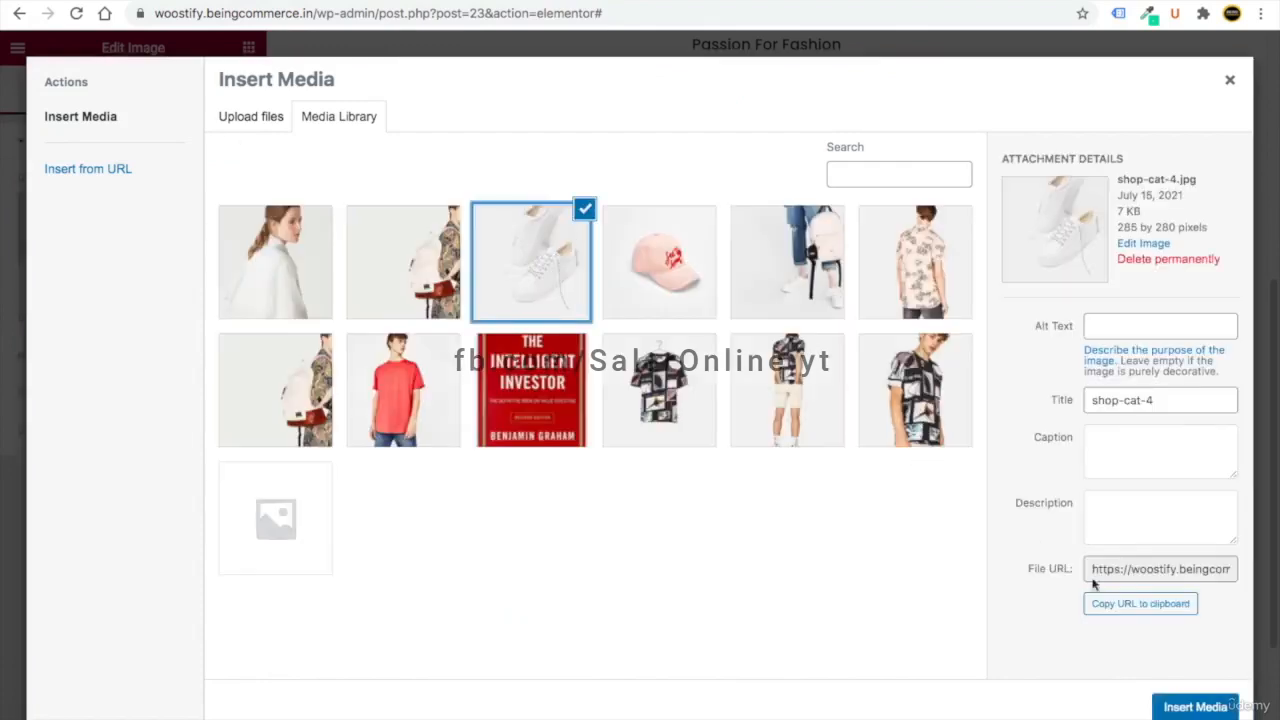
left_click(1200, 706)
left_click(190, 392)
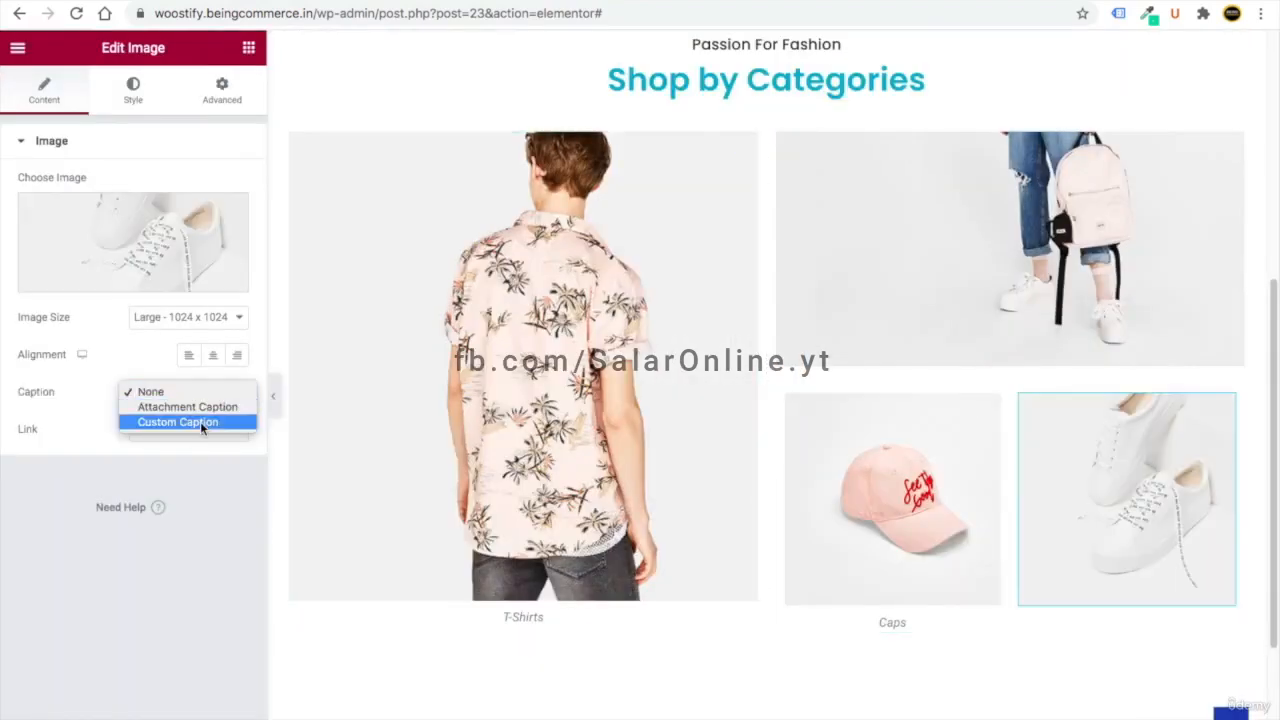
left_click(200, 421)
left_click(172, 396)
left_click(166, 424)
type("Shoes")
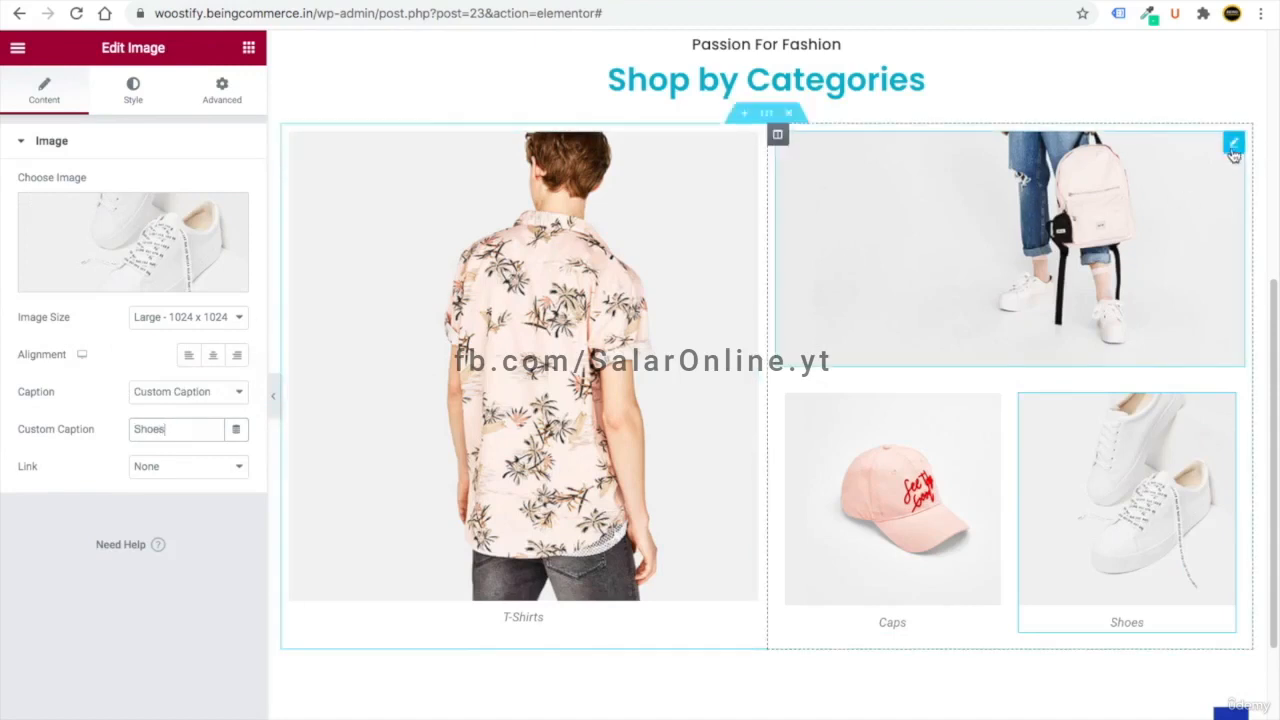
- Give the backpack image the custom caption 'Bags'
left_click(1165, 203)
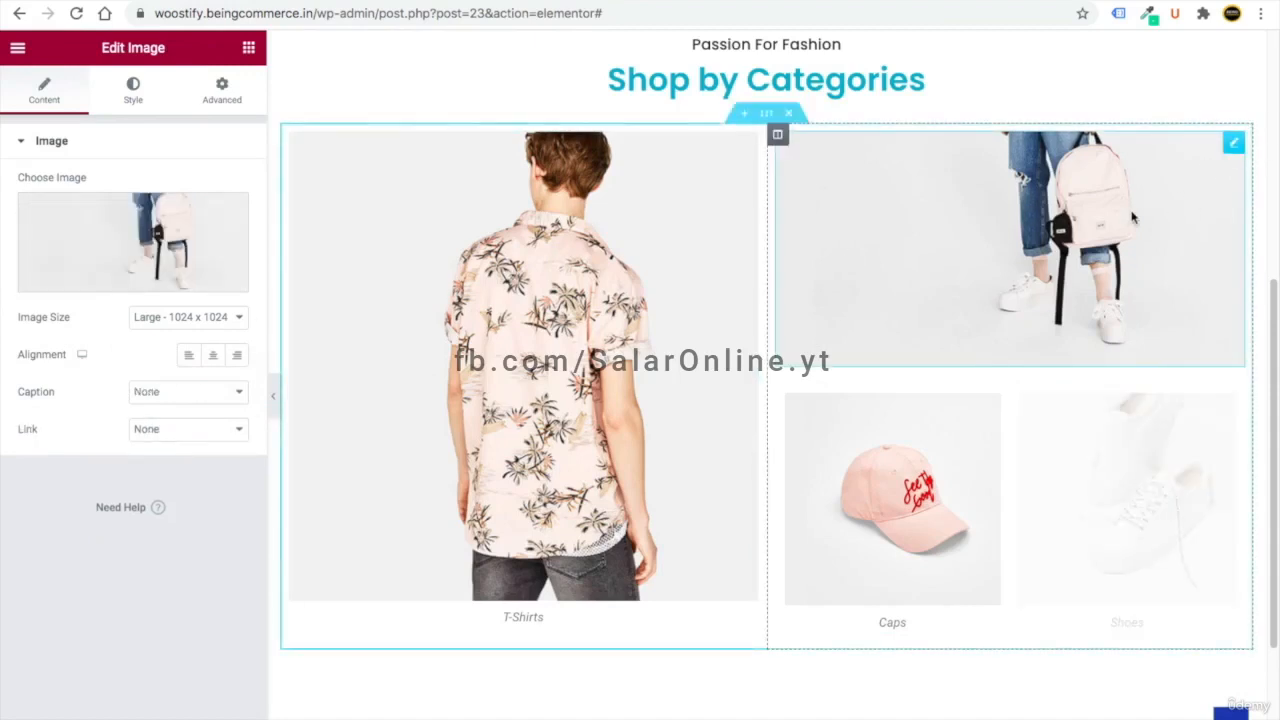
left_click(150, 393)
left_click(159, 422)
left_click(154, 428)
type("Bag")
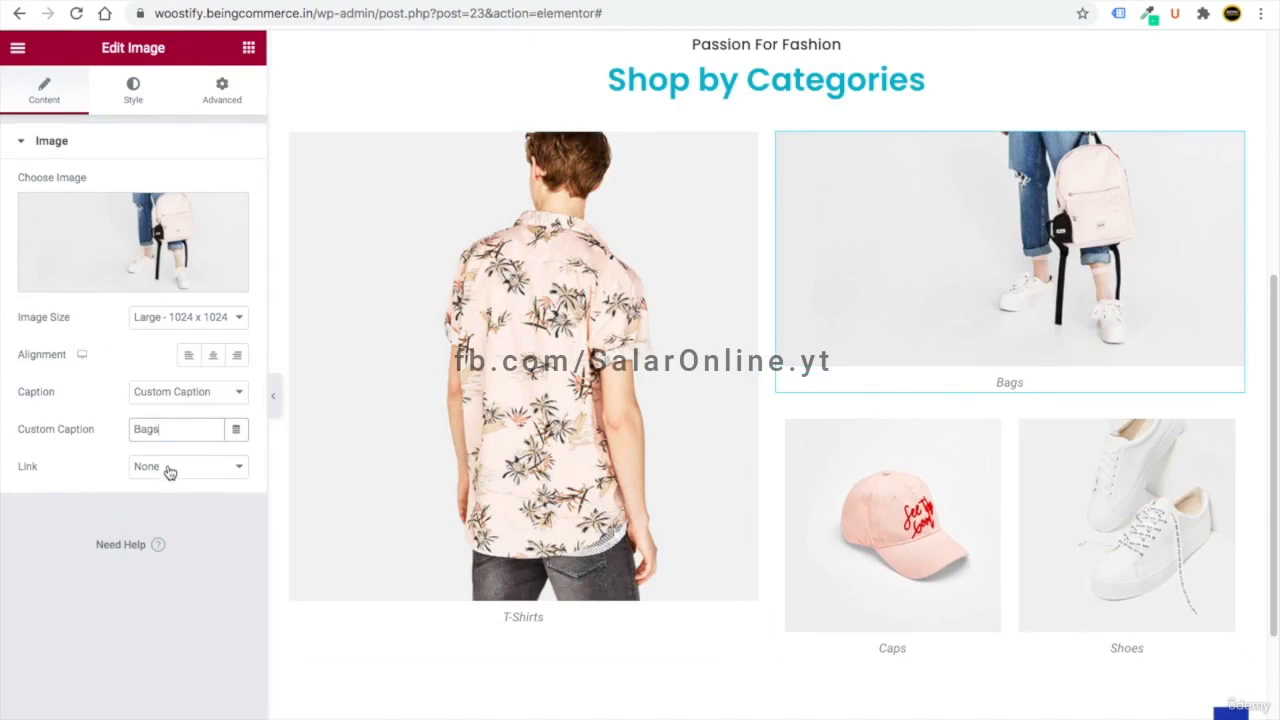
type("s")
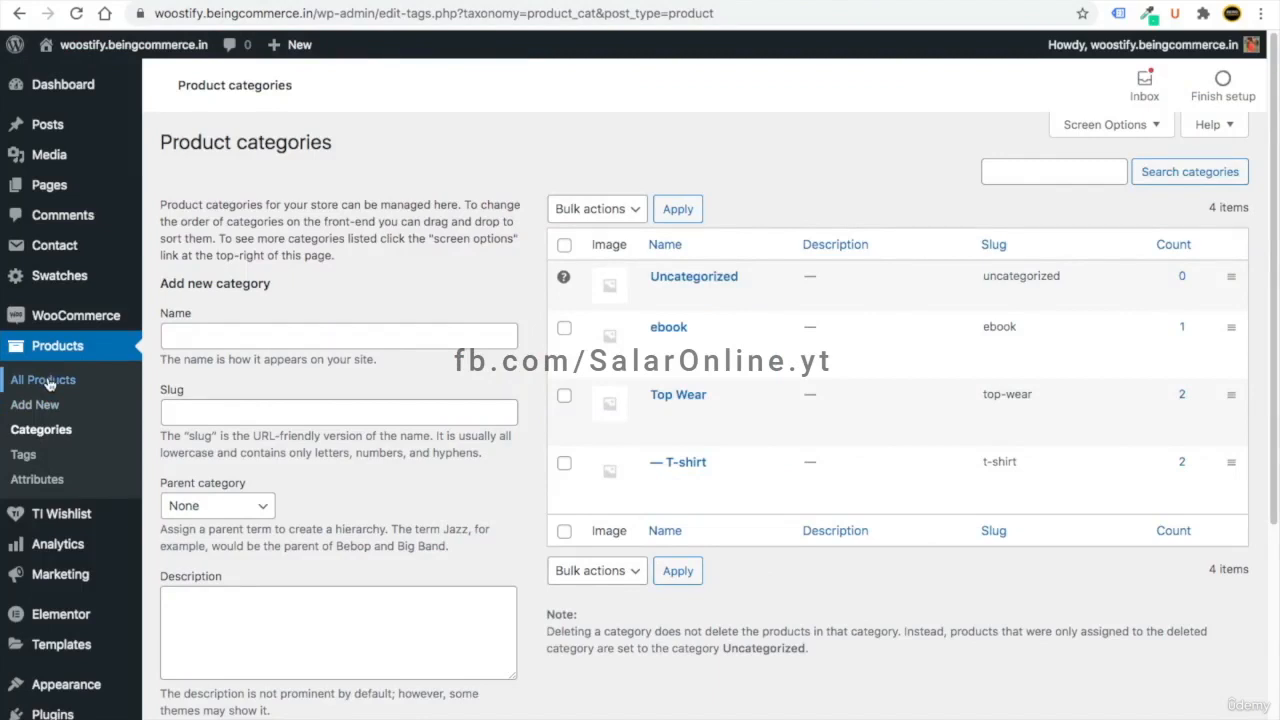
- Add a new top-level product category named Bags
left_click(218, 338)
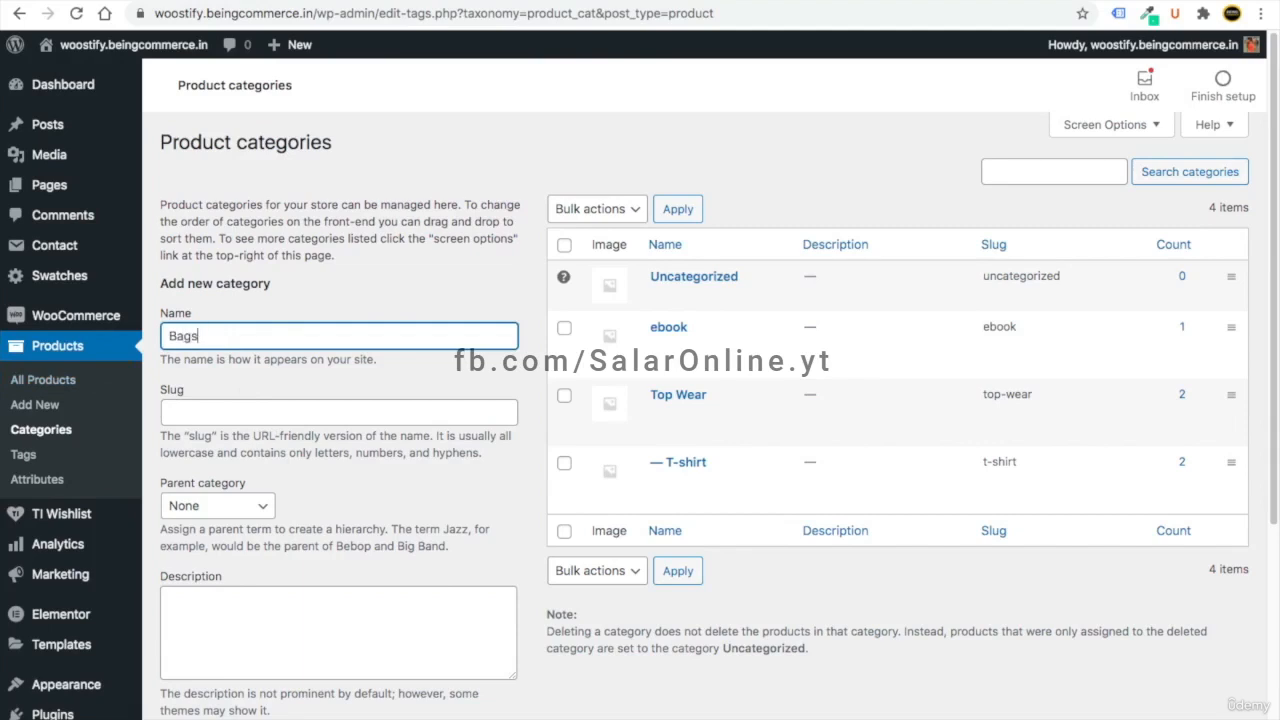
scroll(212, 284, "down", 2)
left_click(297, 434)
scroll(301, 502, "down", 2)
left_click(226, 664)
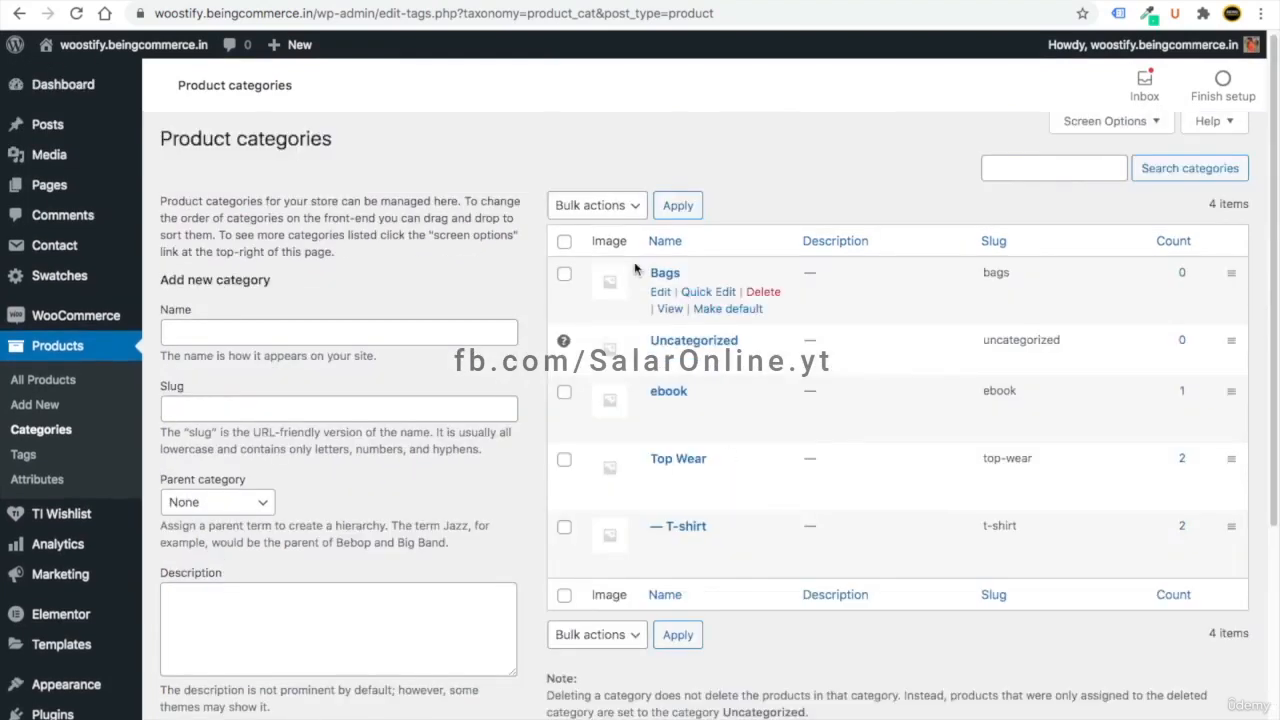
- Open the Bags category page in a new tab and copy its web address
right_click(670, 313)
left_click(700, 319)
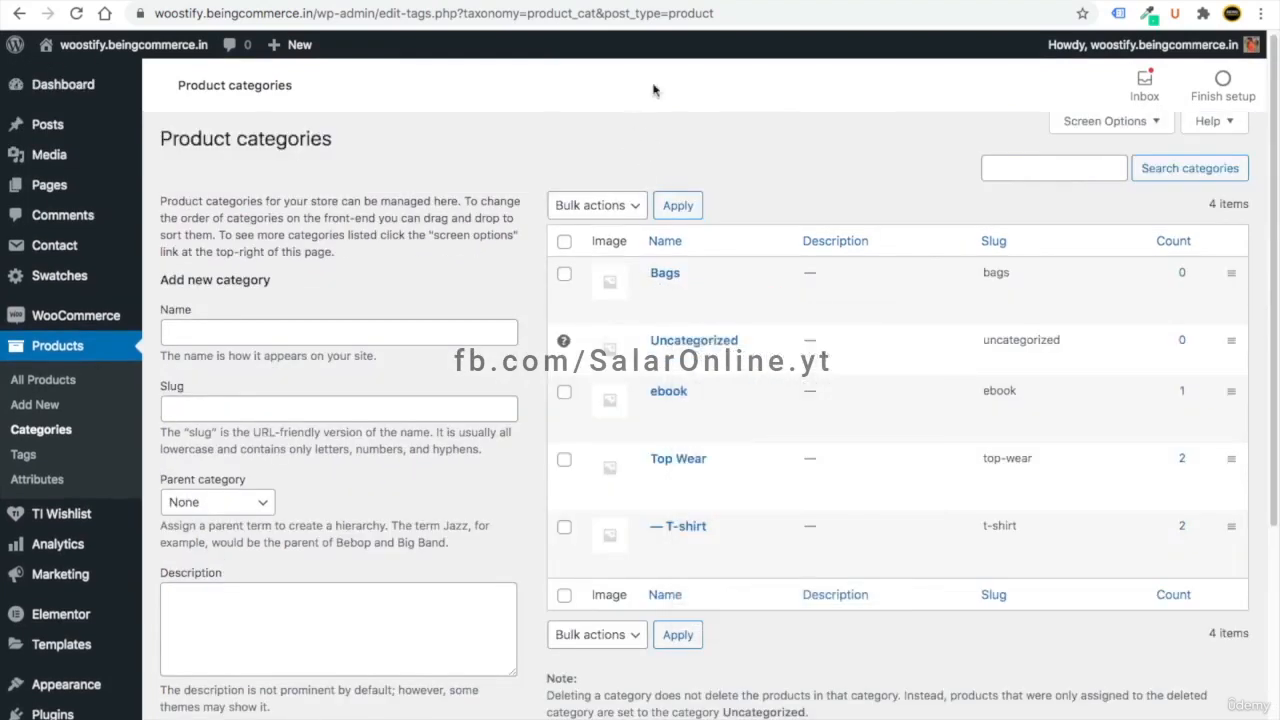
key("ctrl+Tab")
left_click(314, 14)
key("ctrl+c")
right_click(316, 14)
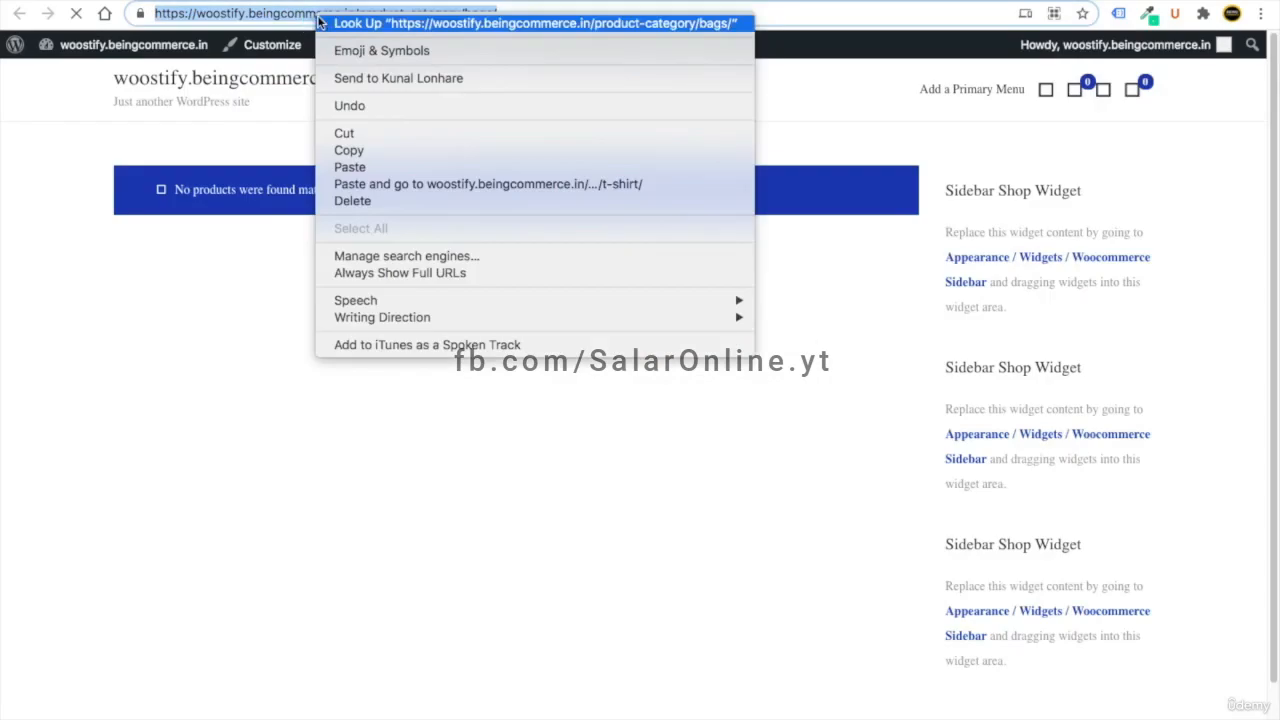
left_click(349, 150)
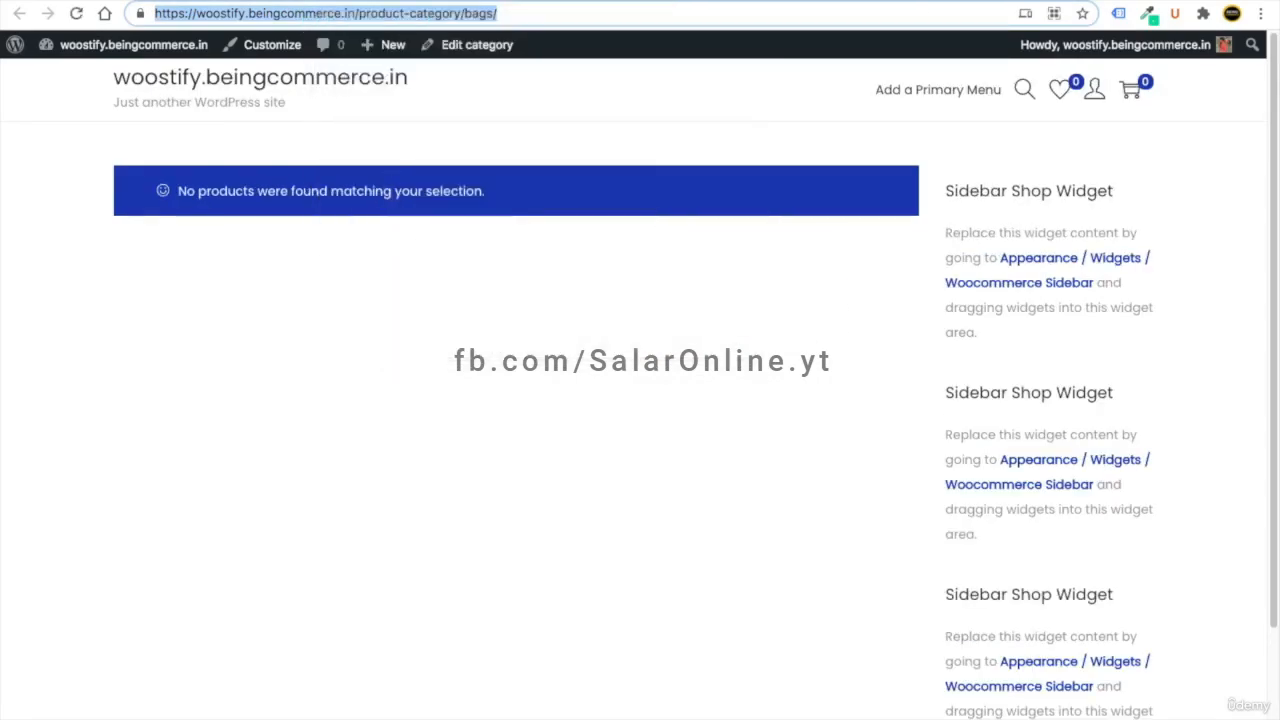
- Set the backpack image's link to a custom URL with the pasted Bags category address
left_click(418, 1)
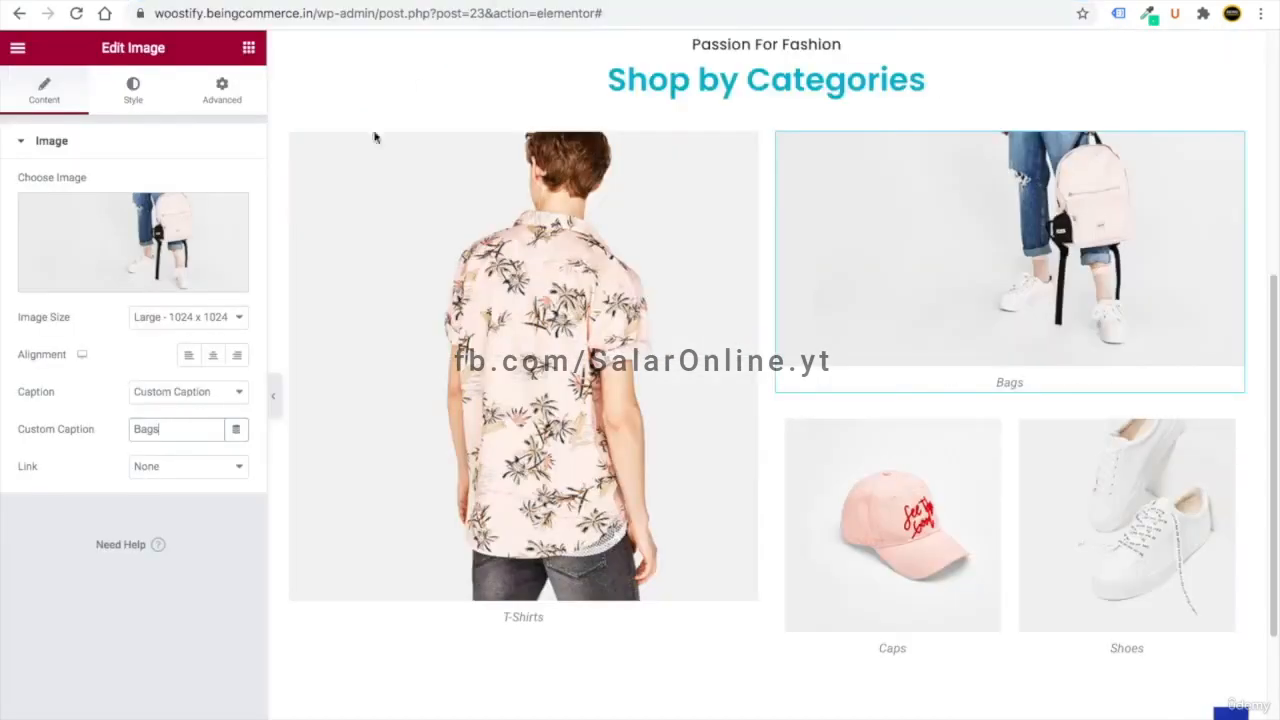
left_click(178, 466)
left_click(180, 494)
left_click(93, 502)
key("ctrl+v")
left_click(206, 546)
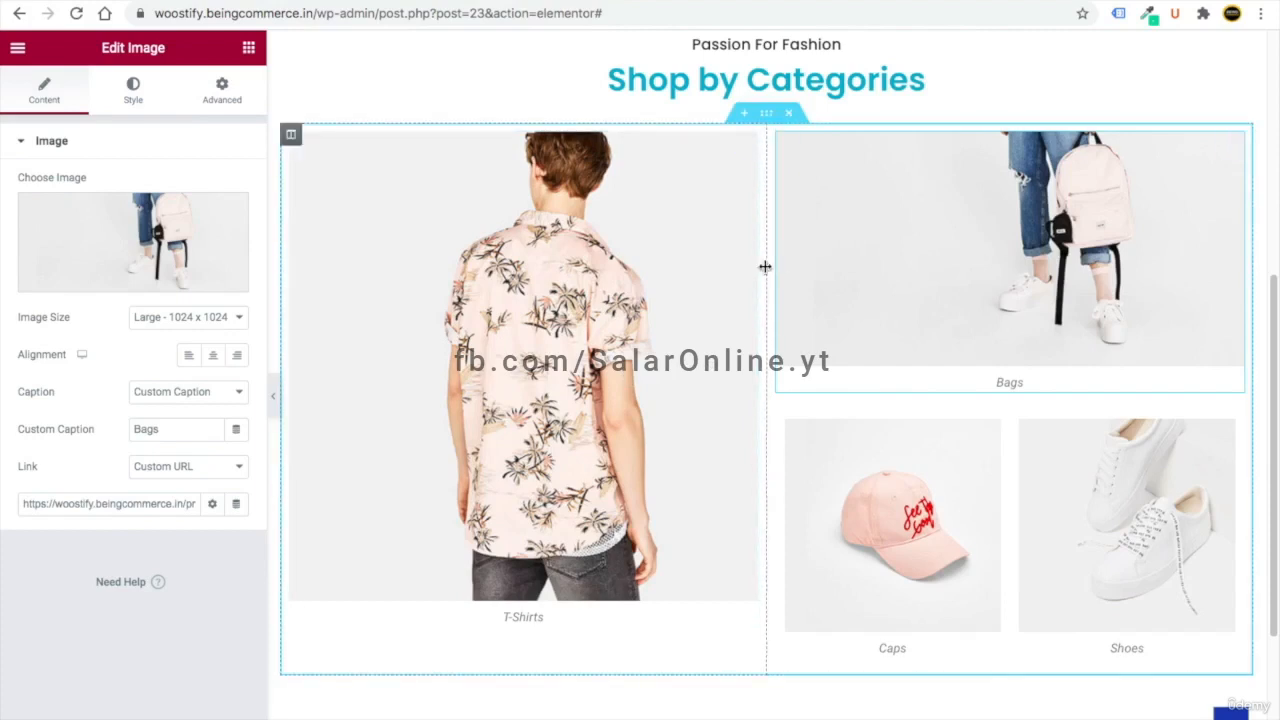
- Set the category section's column gap to Narrow
left_click(767, 117)
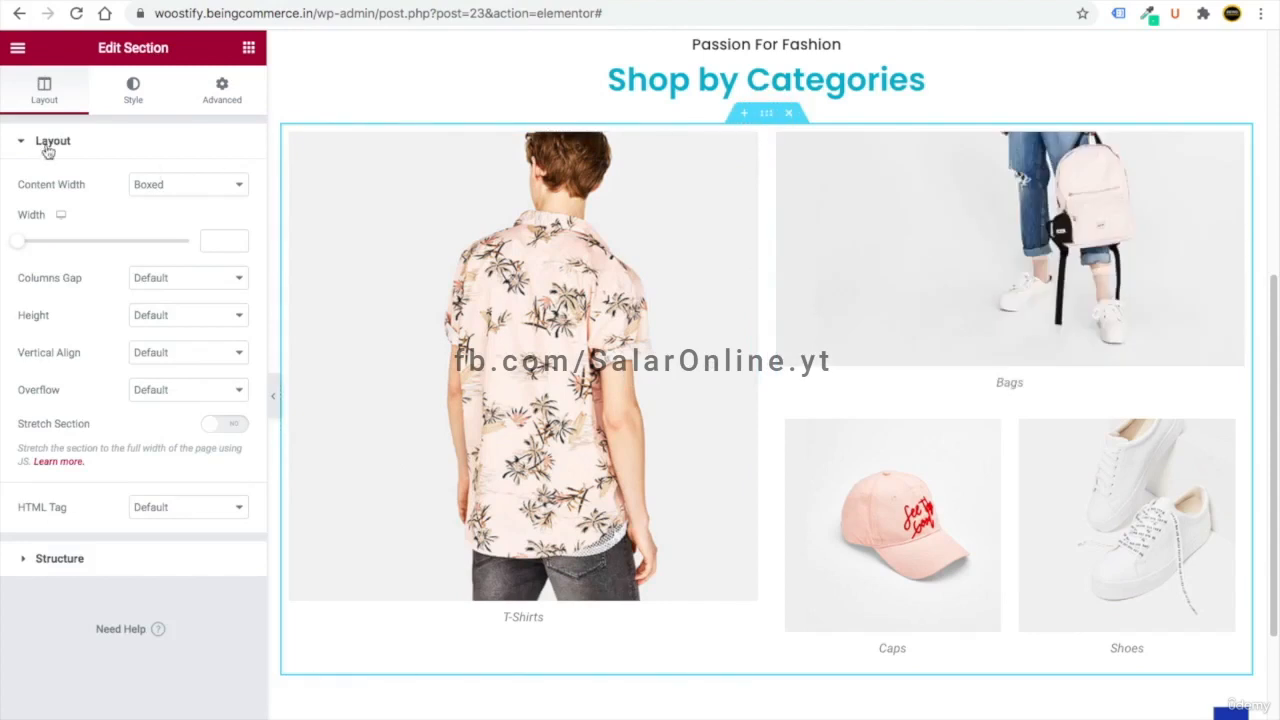
left_click(176, 287)
left_click(183, 312)
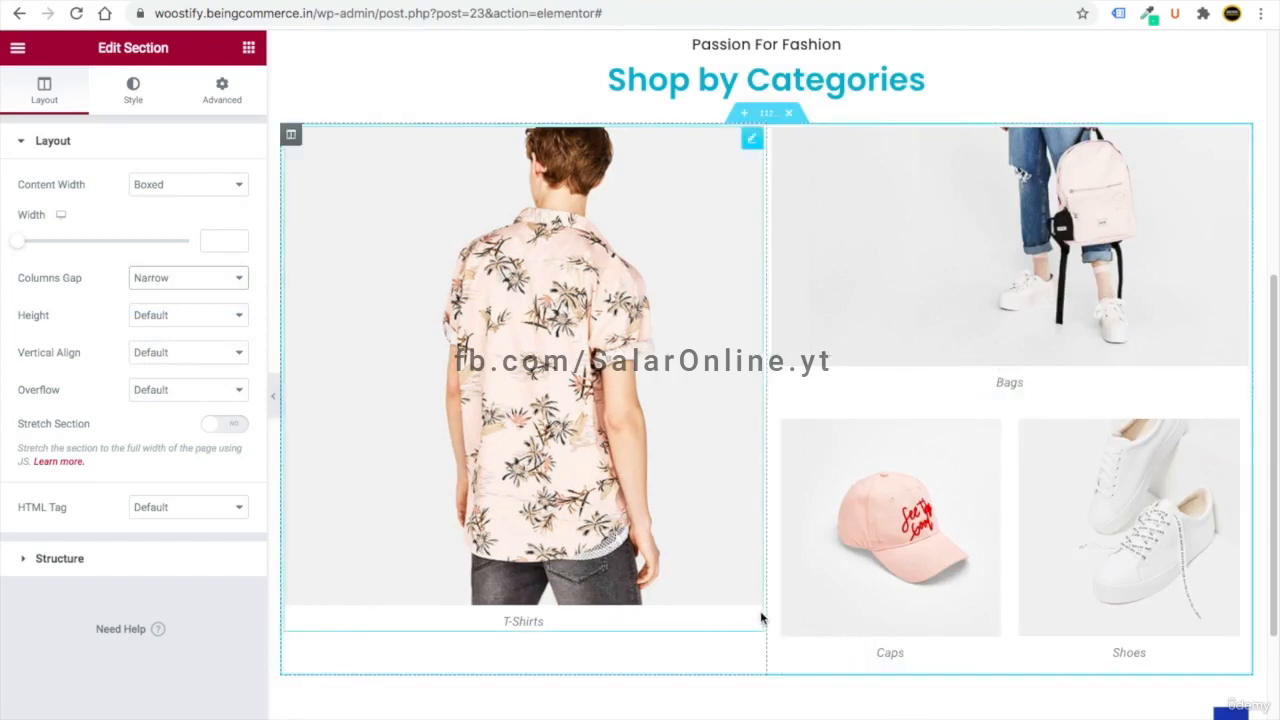
- Add the CSS class woostify-shop-category to the section
left_click(222, 90)
left_click(151, 398)
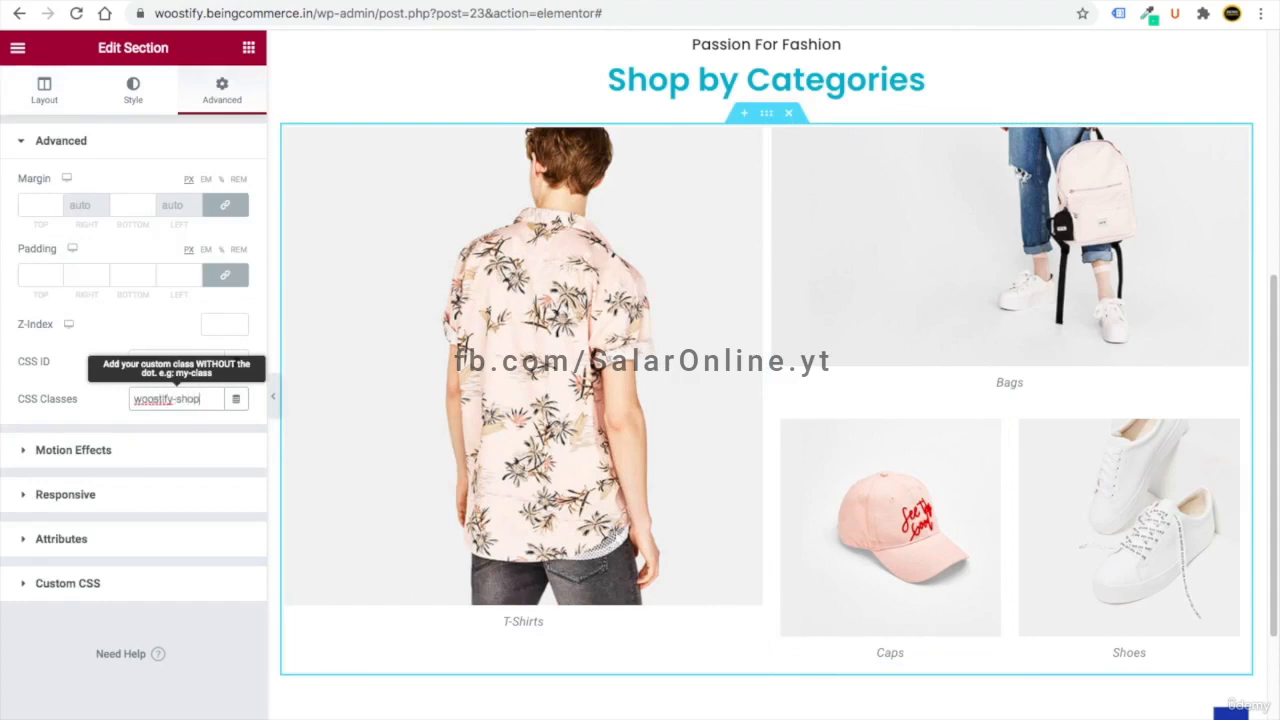
type("category")
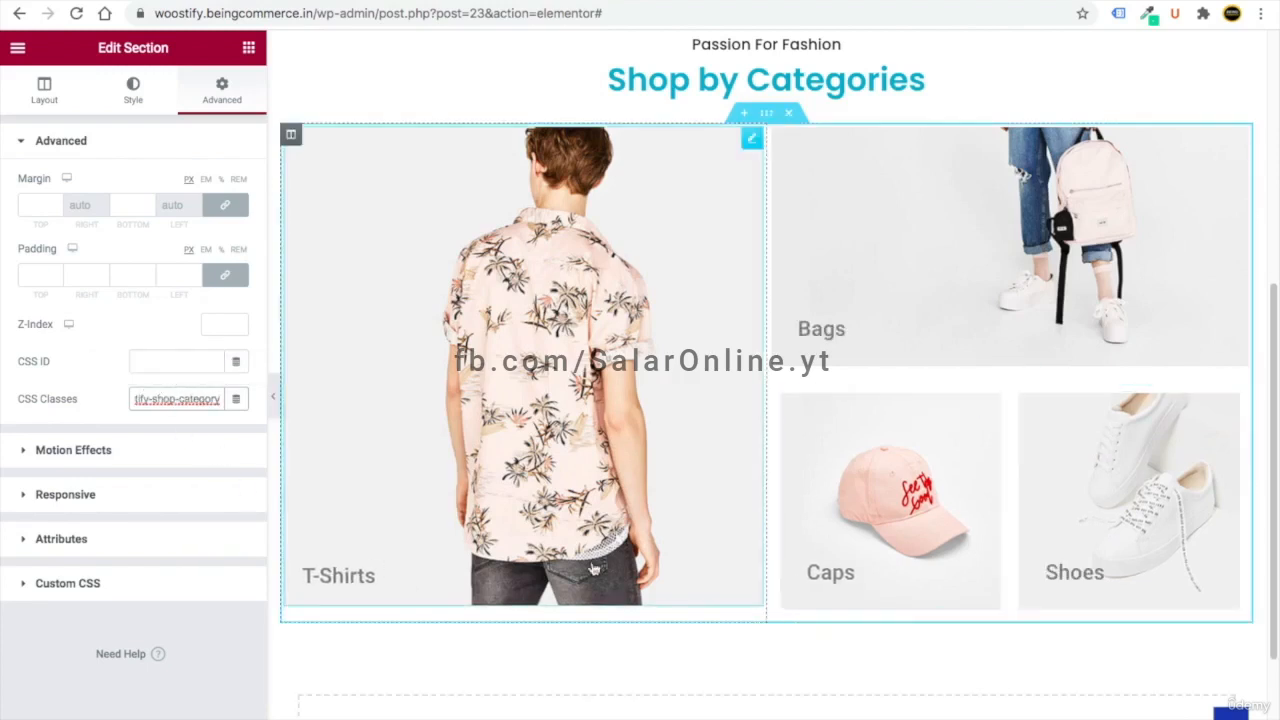
left_click(228, 622)
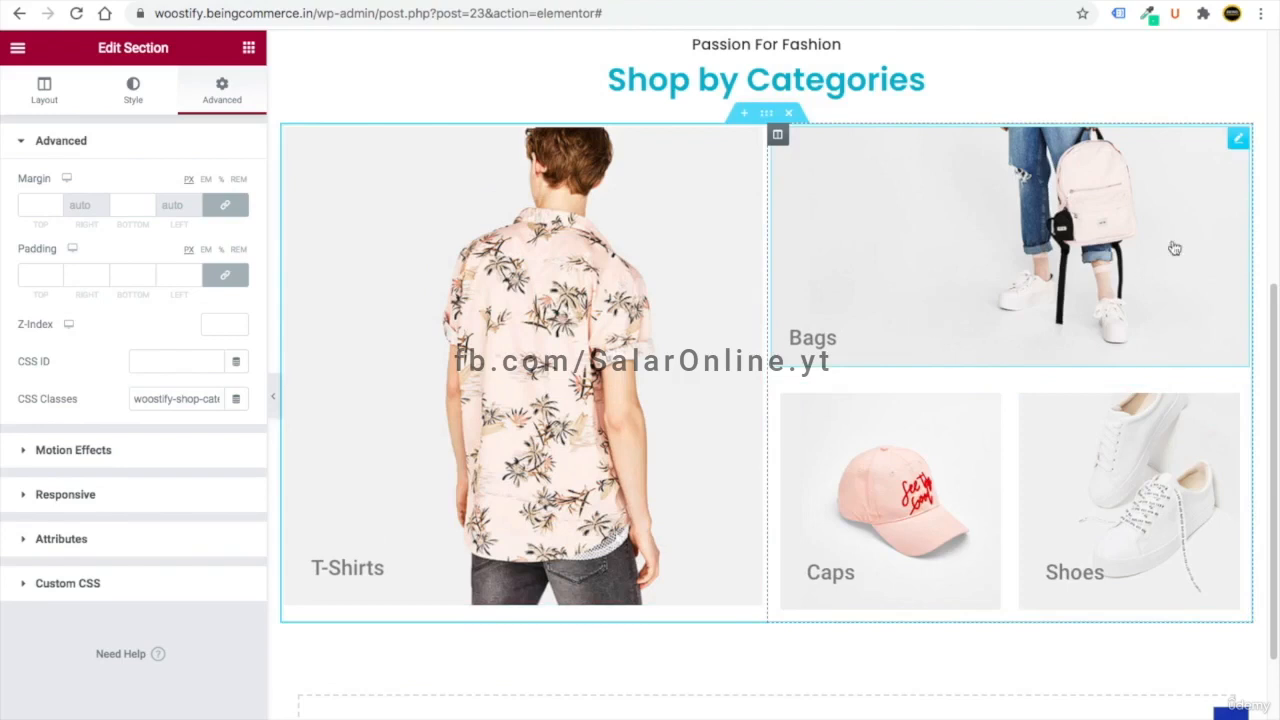
- Unlink the Bags image's margins and set its bottom margin to -10
left_click(1237, 138)
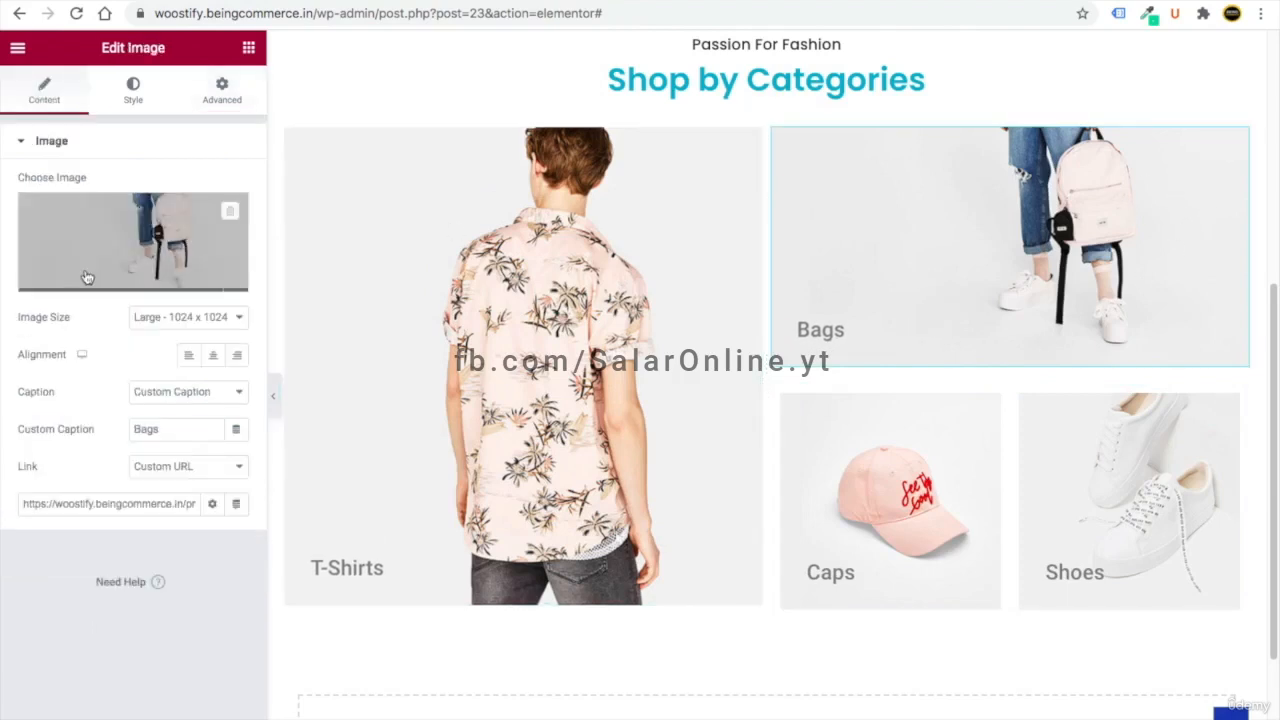
left_click(216, 90)
left_click(212, 204)
left_click(140, 205)
type("10")
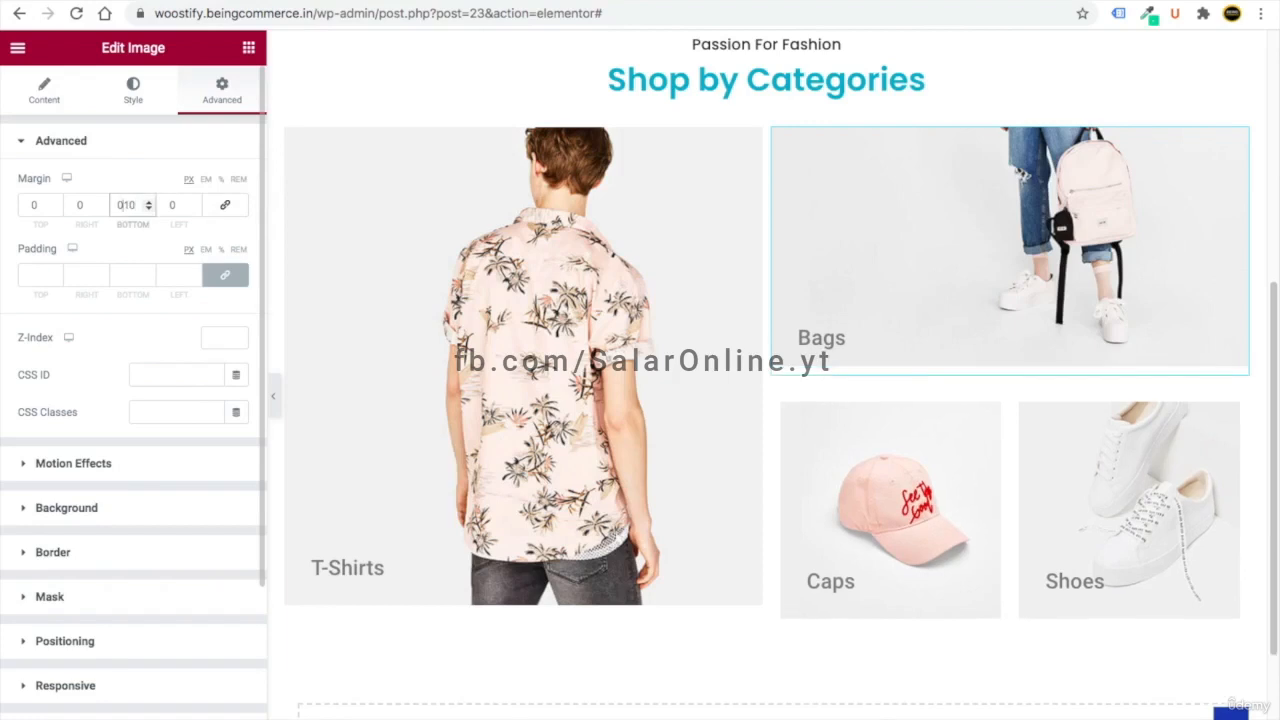
type("-")
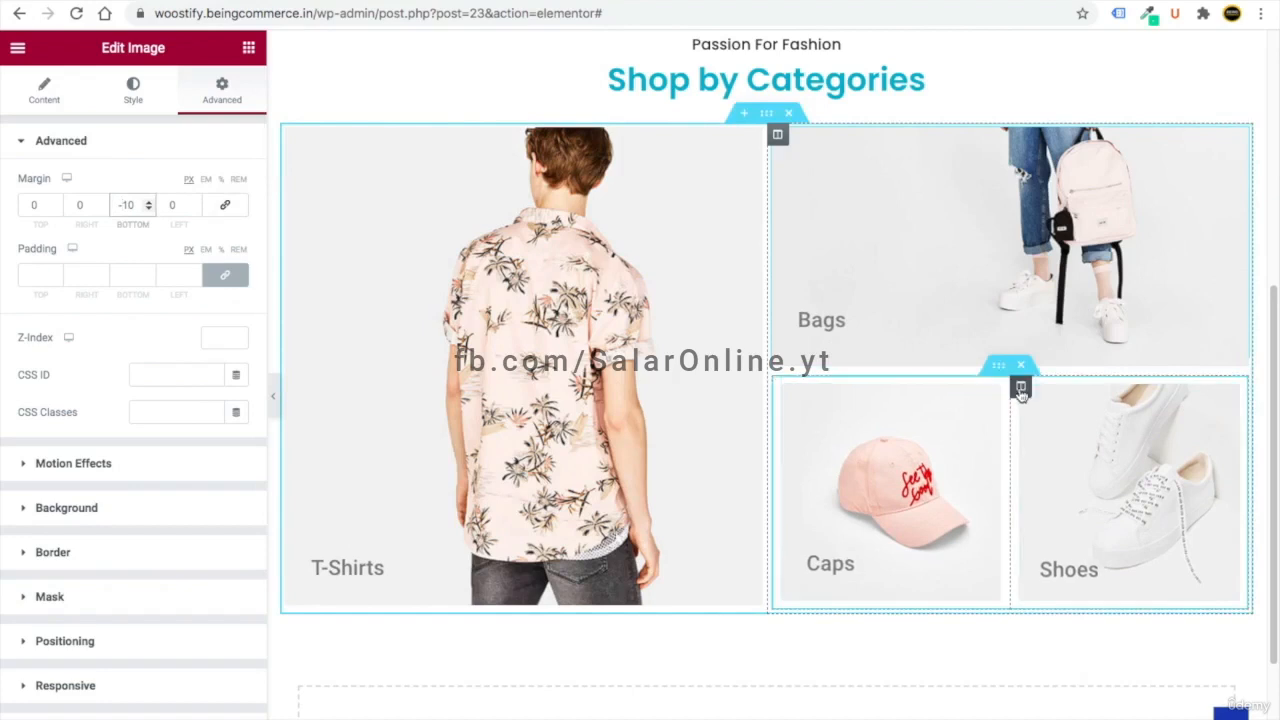
- Set the Caps/Shoes inner section's column gap to Narrow
left_click(999, 368)
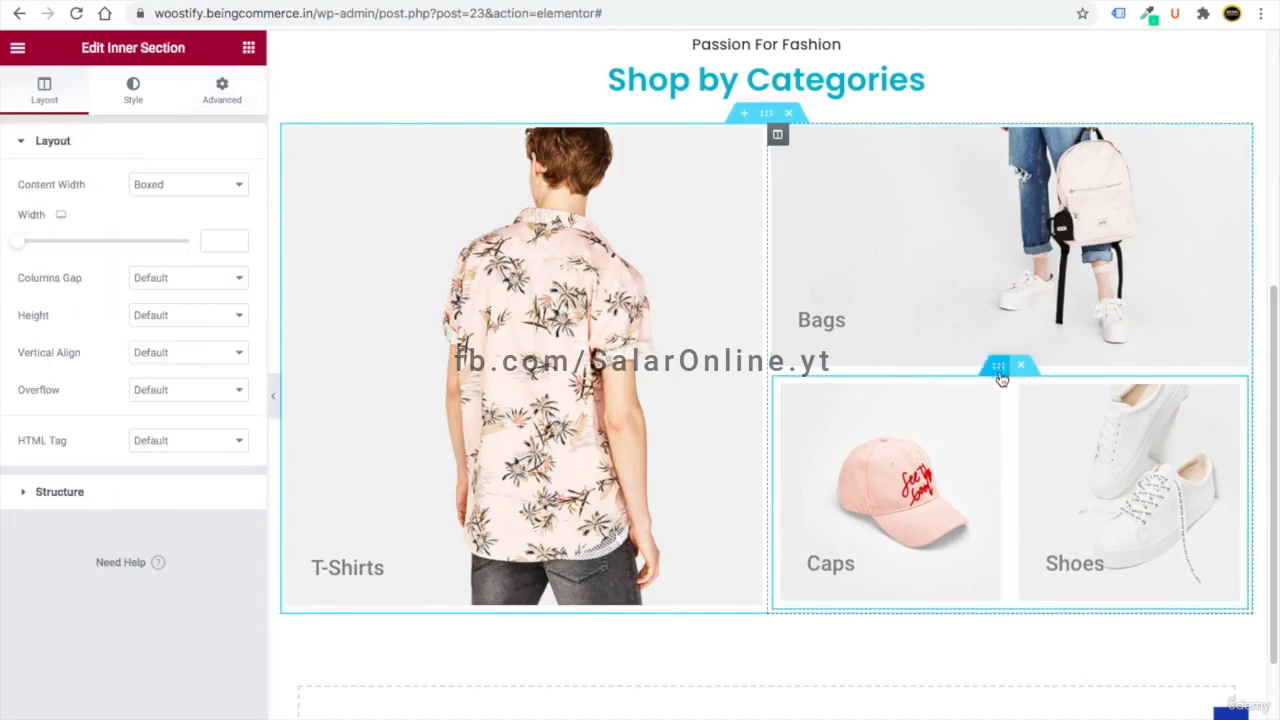
left_click(194, 280)
left_click(191, 307)
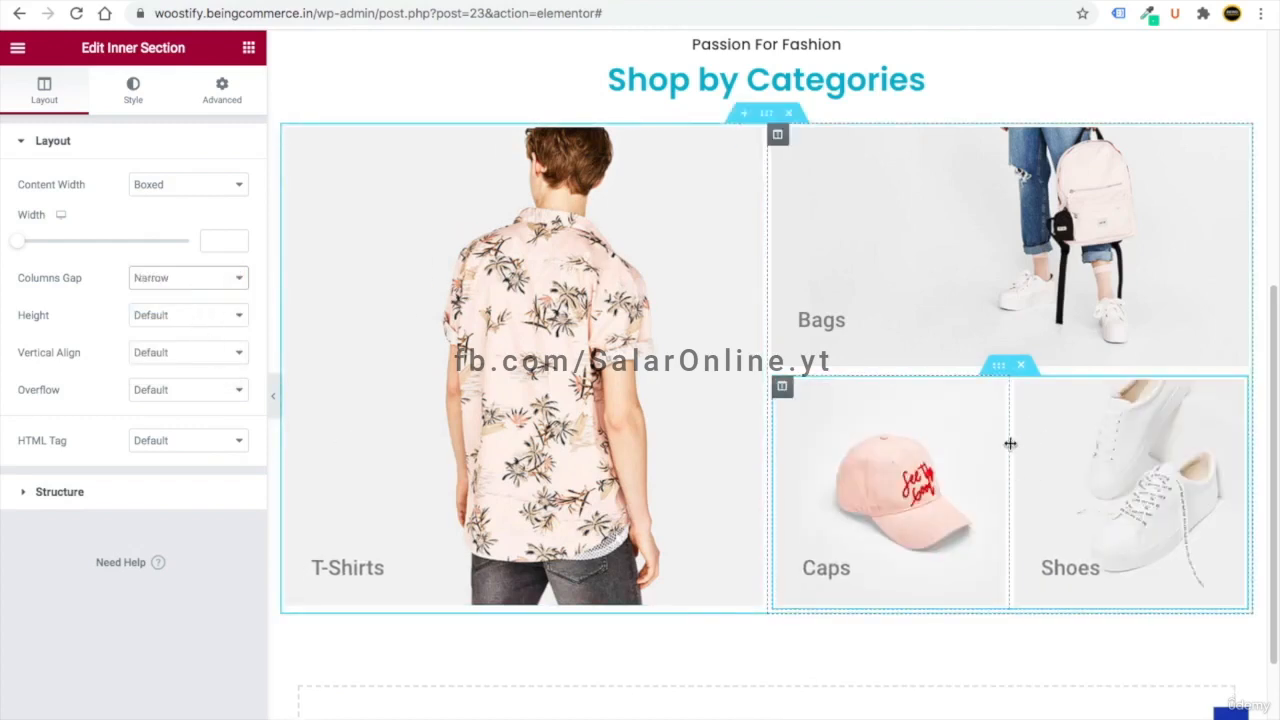
scroll(1051, 491, "up", 2)
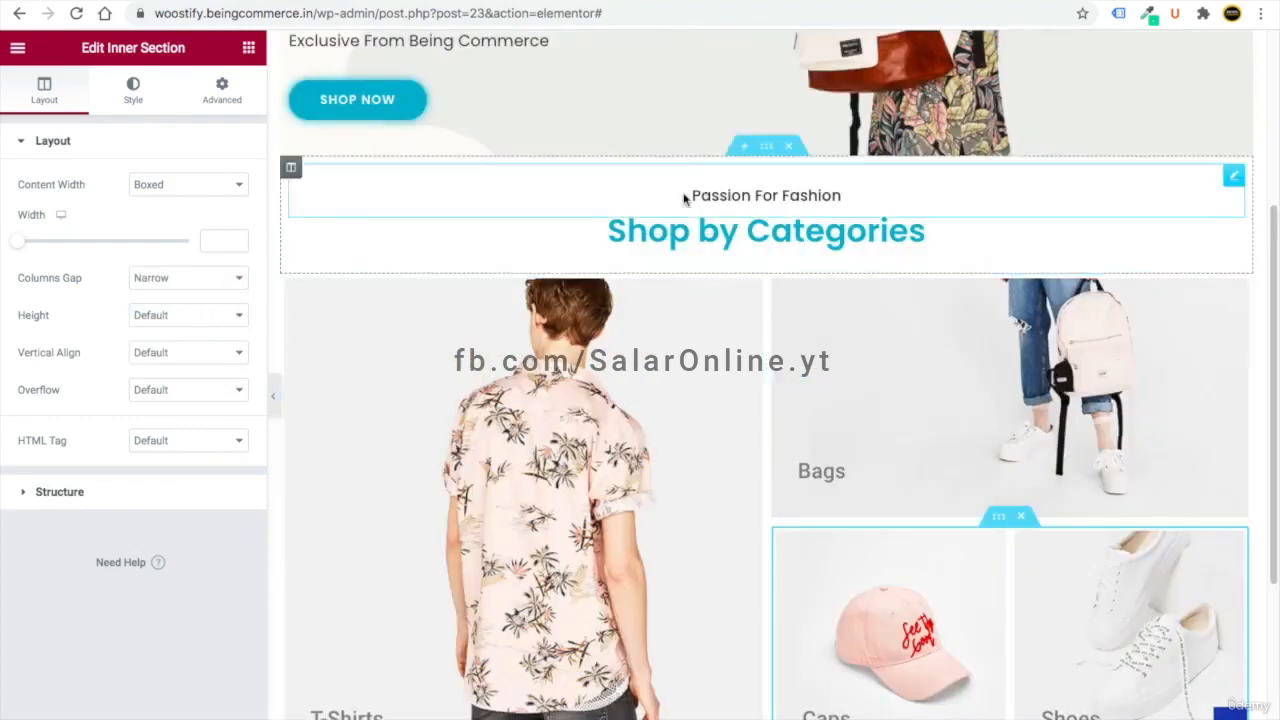
- Unlink the Shop by Categories section's margins, making the top 31 px and the bottom 0
left_click(766, 146)
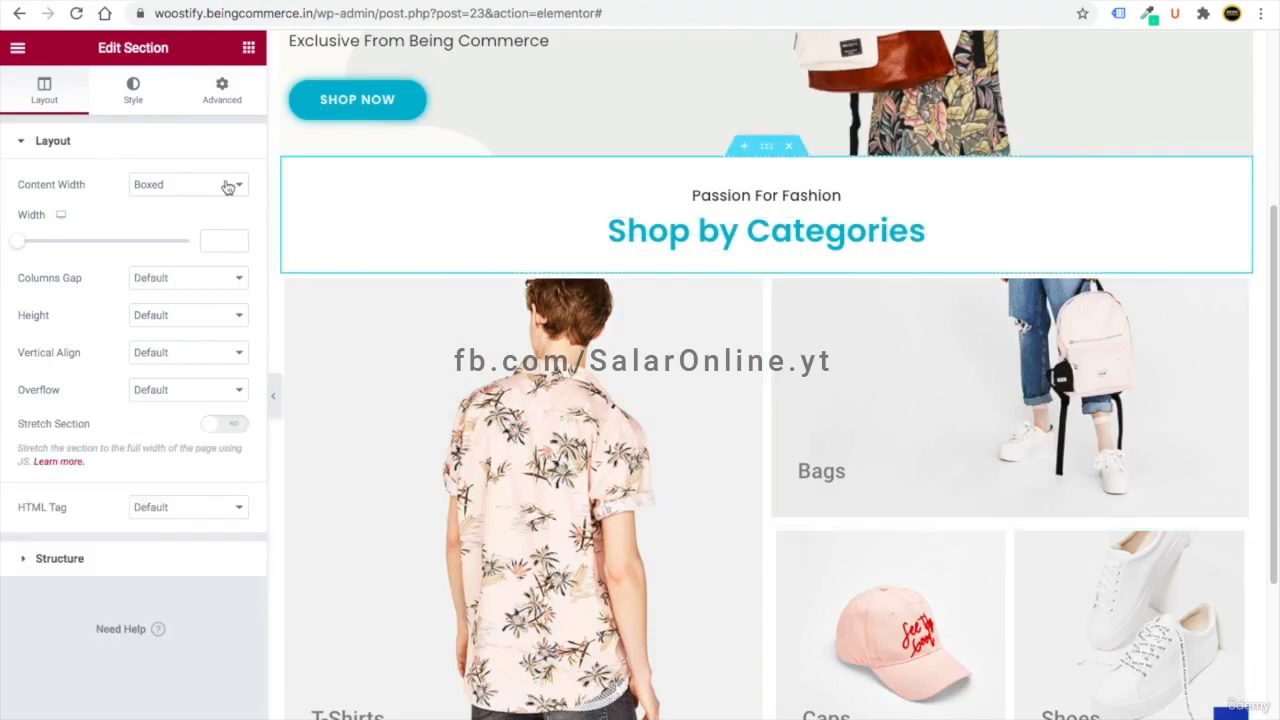
left_click(229, 94)
left_click(57, 203)
type("10")
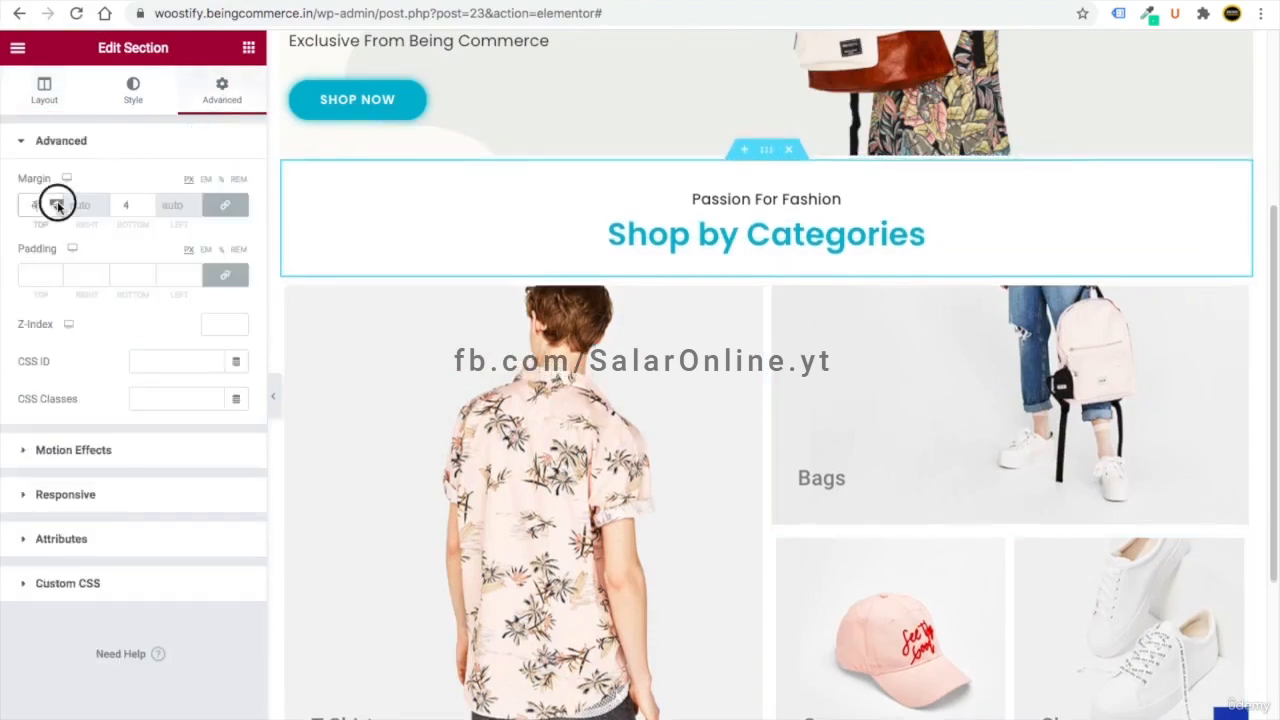
left_click(224, 206)
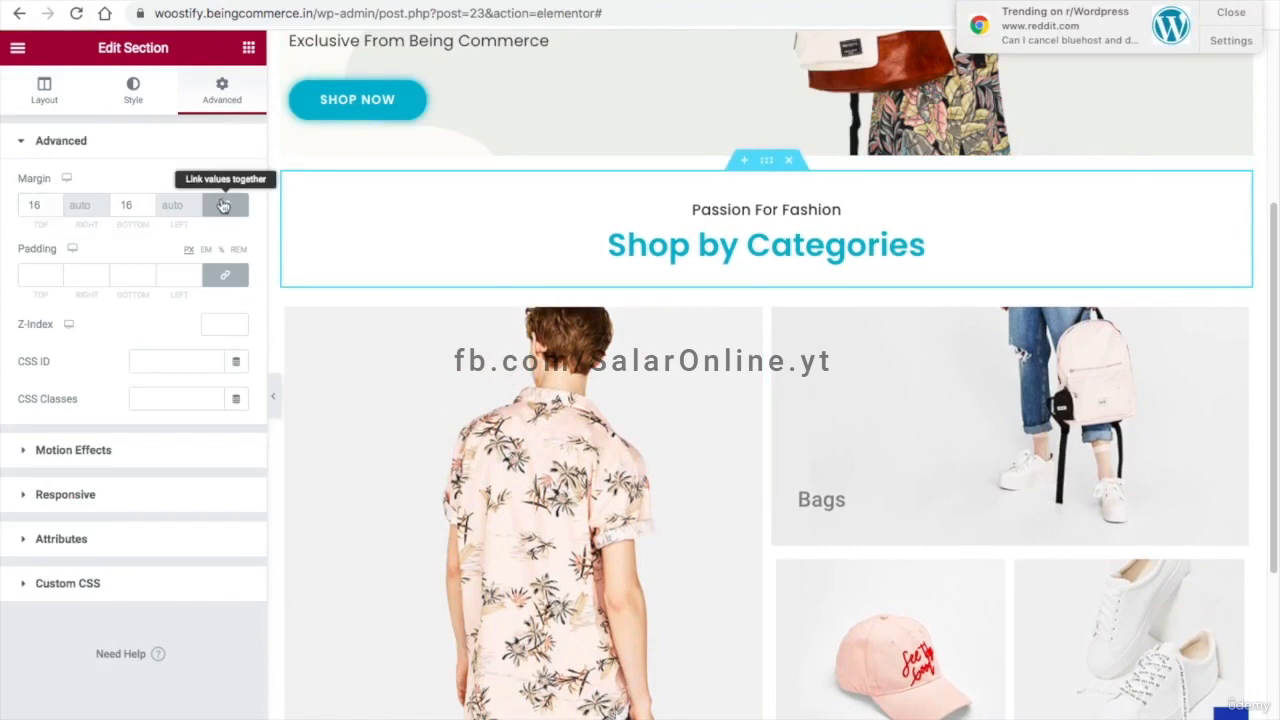
left_click(54, 202)
left_click(53, 201)
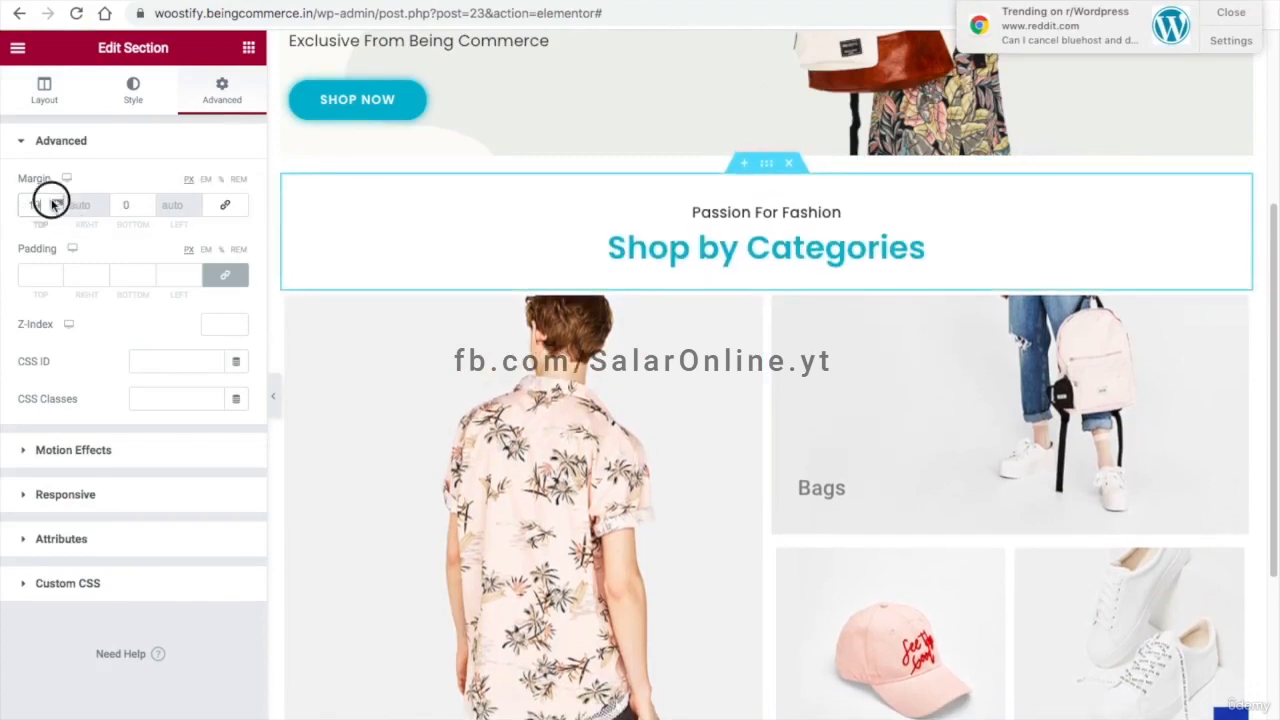
left_click(54, 202)
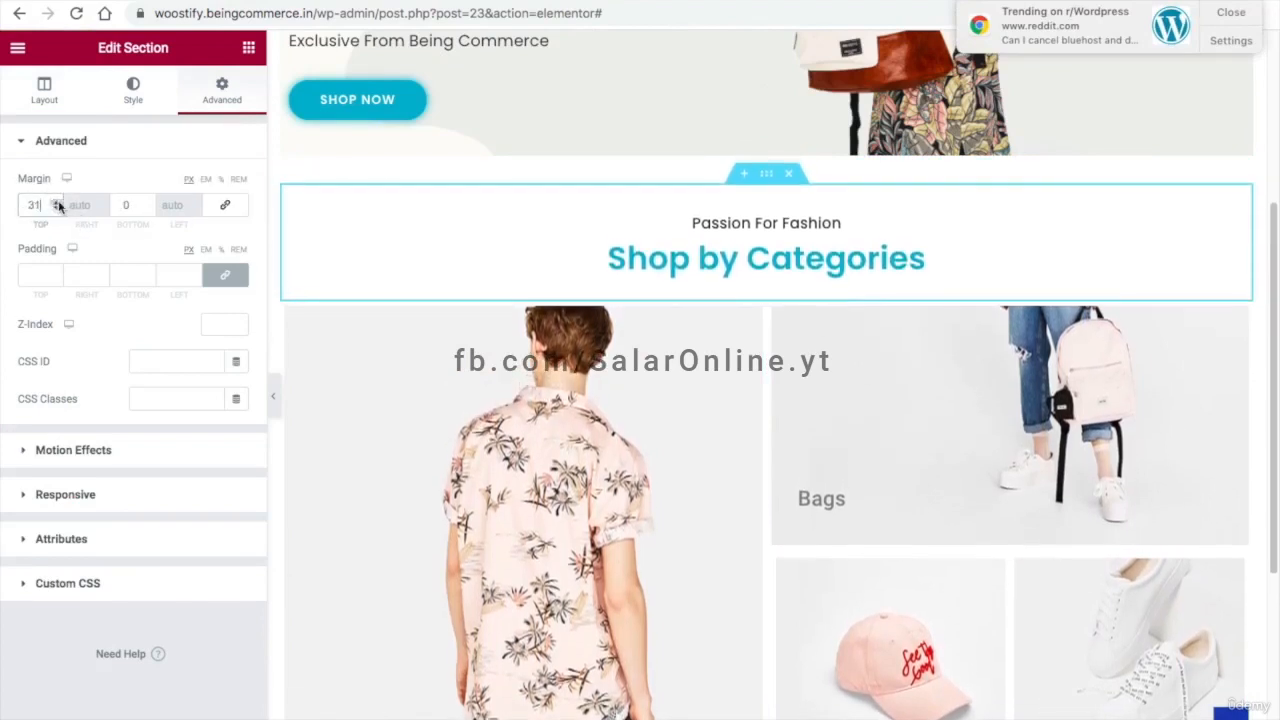
- Hide the editing panel to preview the page, then bring the panel back
left_click(272, 396)
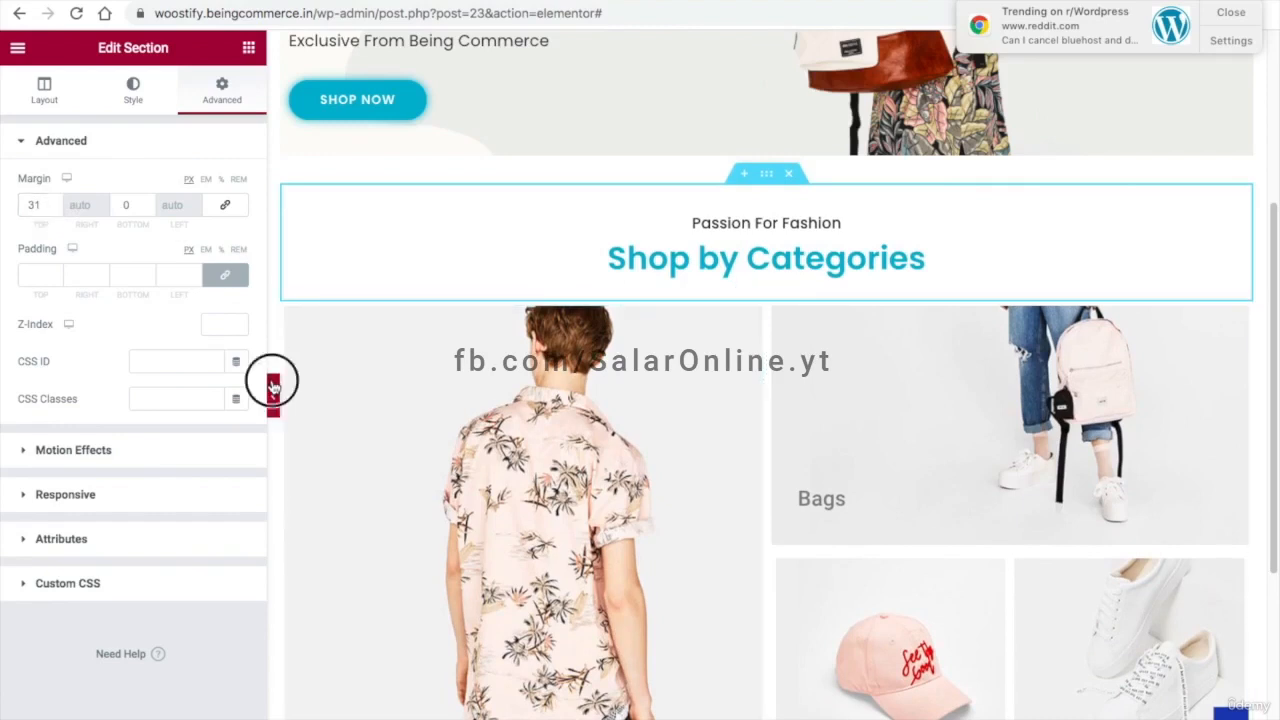
scroll(655, 292, "down", 2)
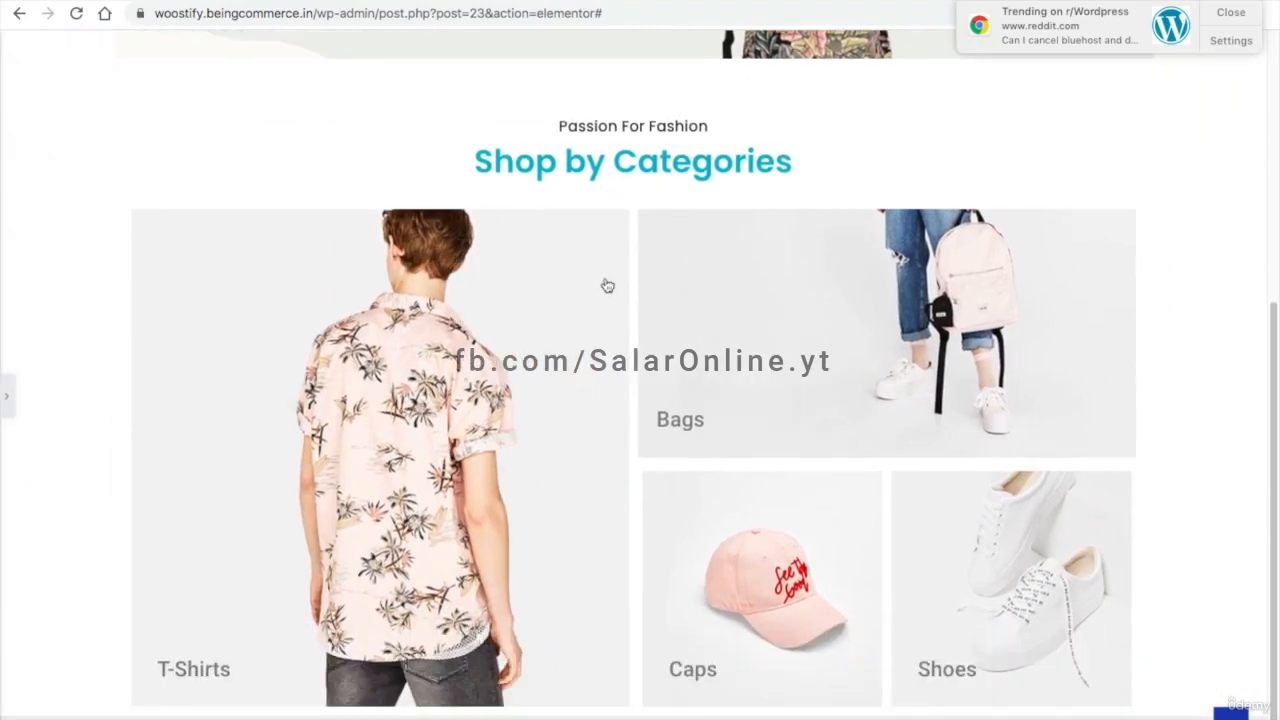
left_click(20, 396)
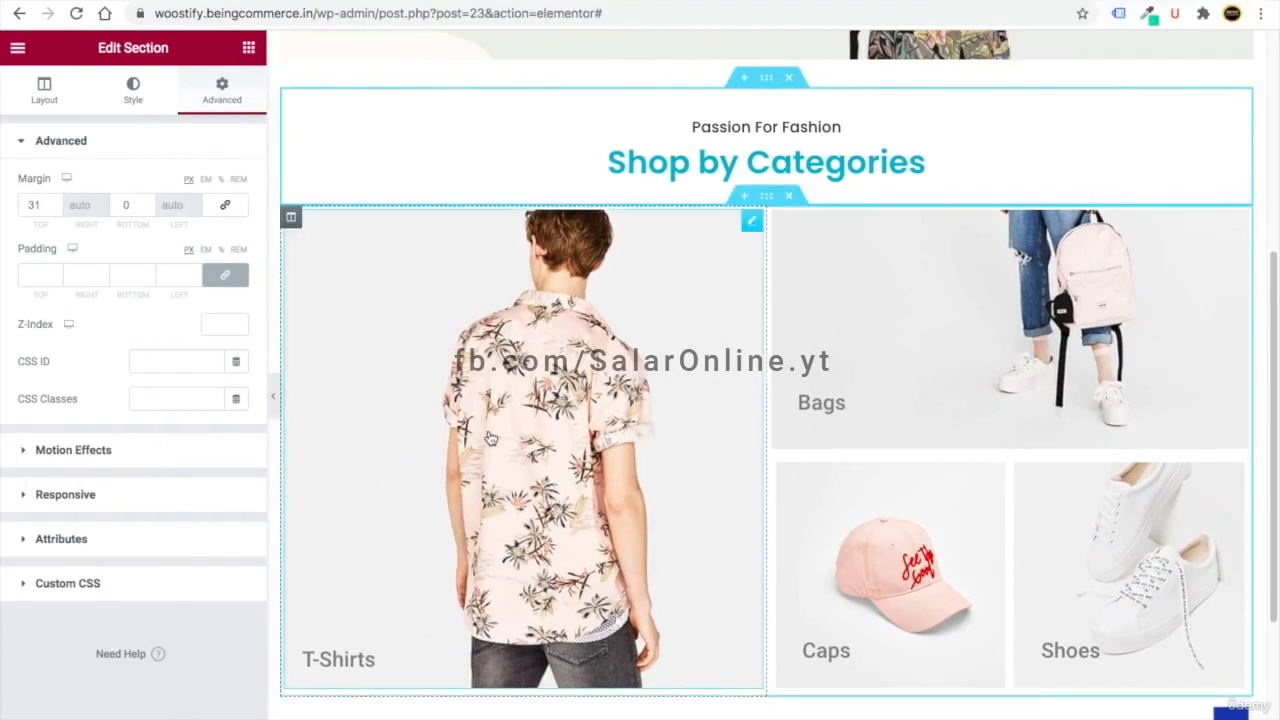
scroll(490, 438, "down", 5)
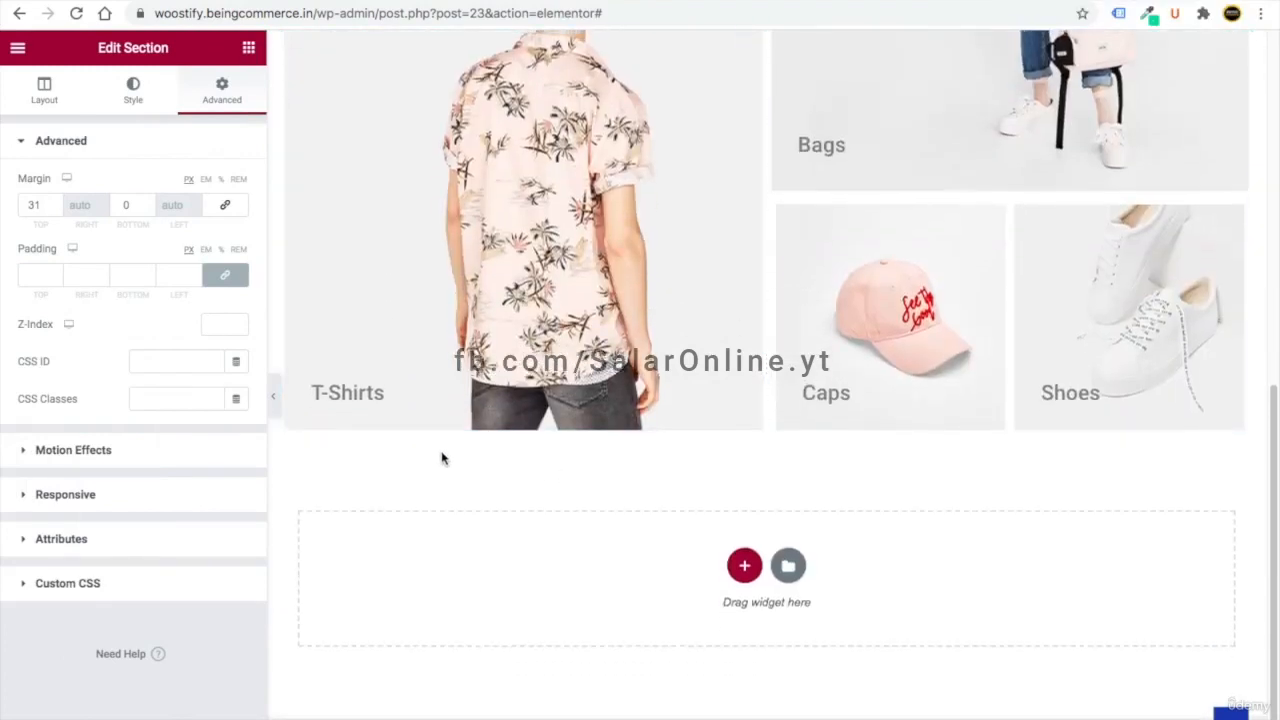
scroll(437, 459, "up", 8)
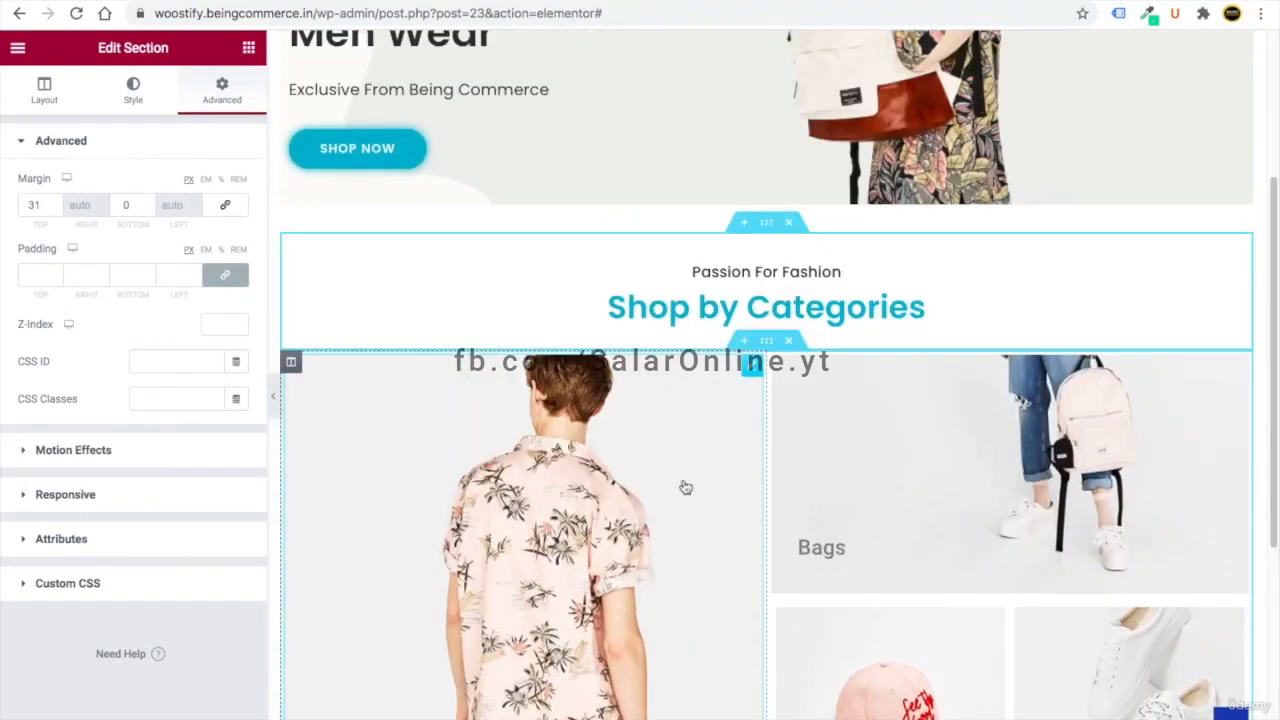
- Copy the Shop by Categories heading section and paste it below the category grid
right_click(767, 224)
left_click(808, 300)
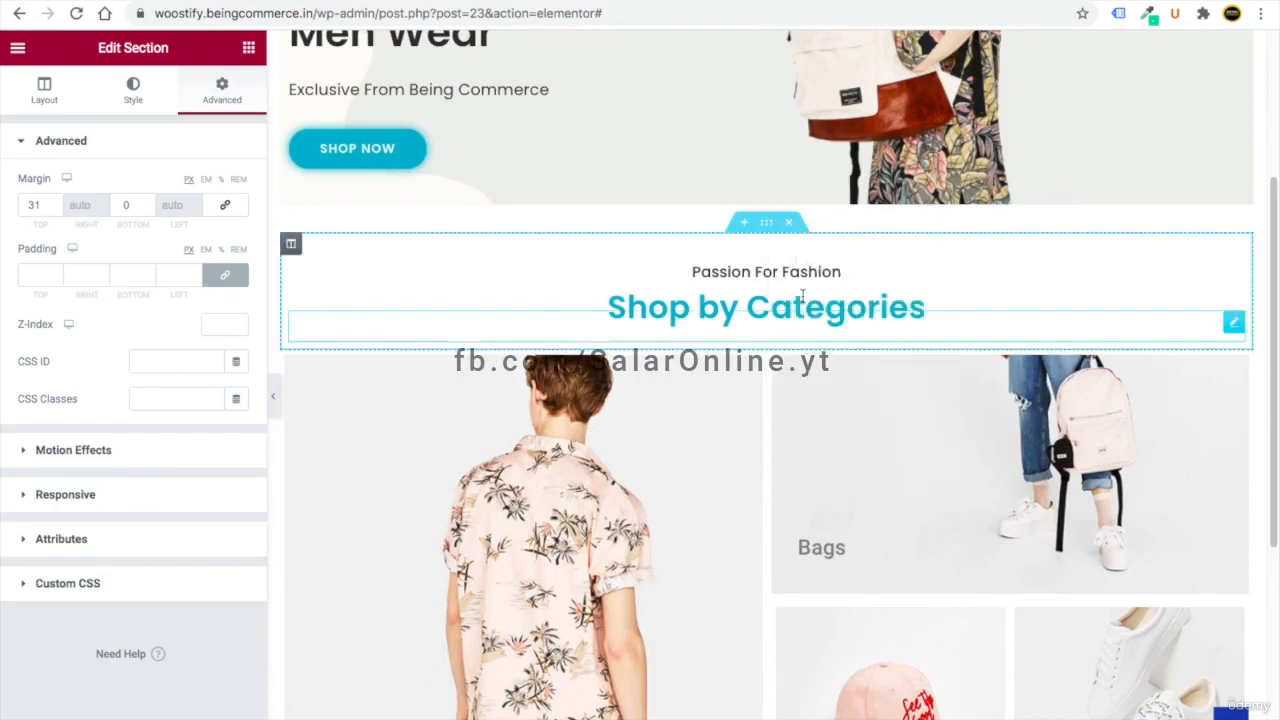
scroll(800, 300, "down", 8)
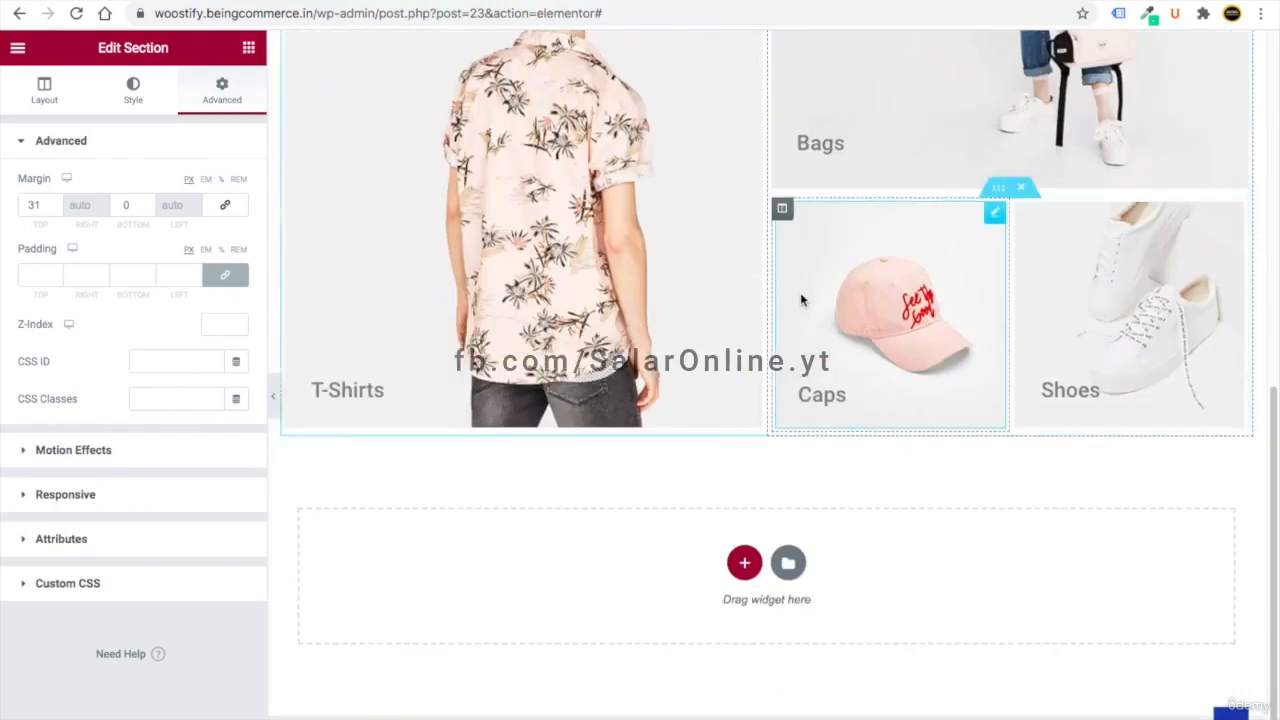
right_click(623, 568)
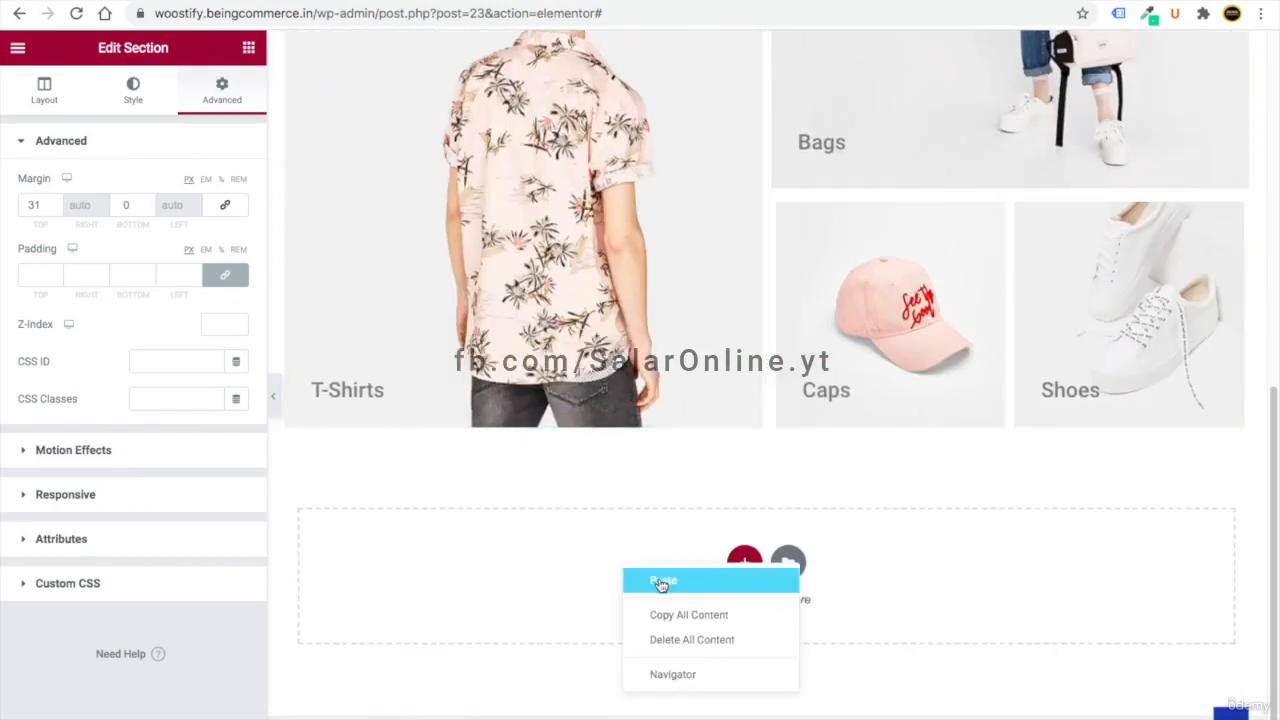
left_click(663, 581)
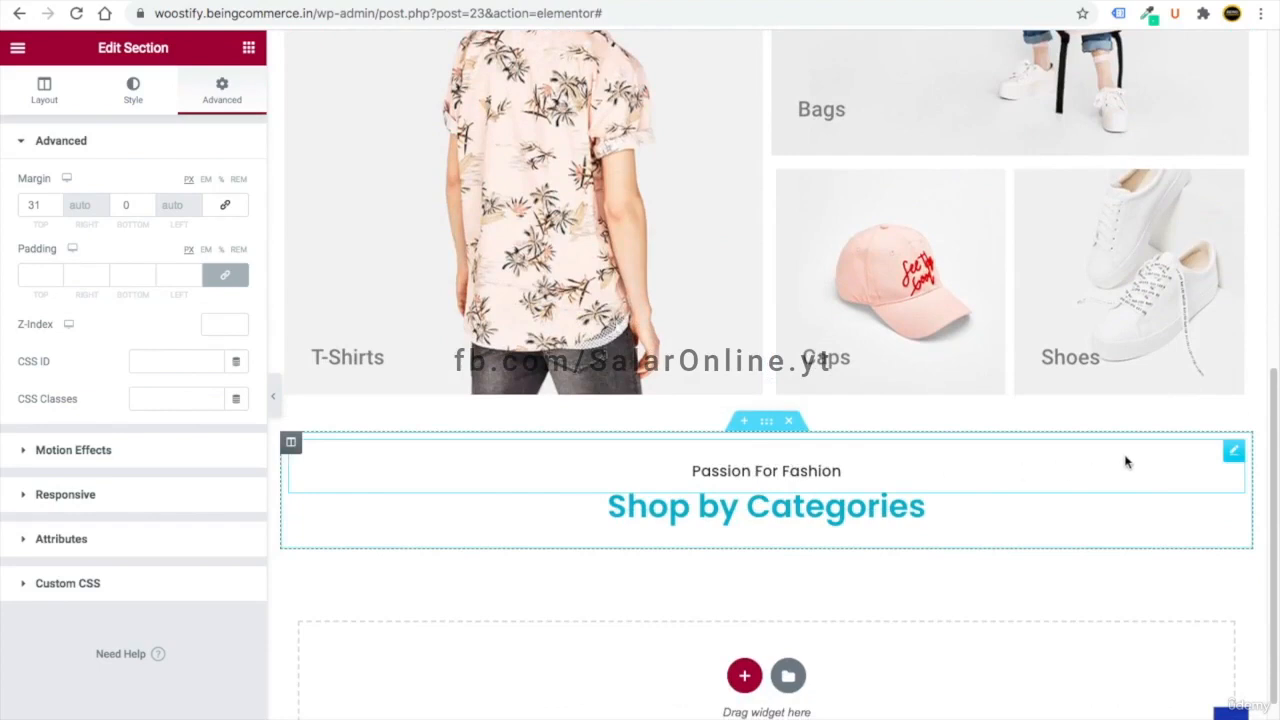
- Retitle the copy to 'Let's Shop' over 'New Arrivals' and open a blank browser tab
left_click(1234, 451)
triple_click(78, 288)
key("BackSpace")
type("Let's Shop")
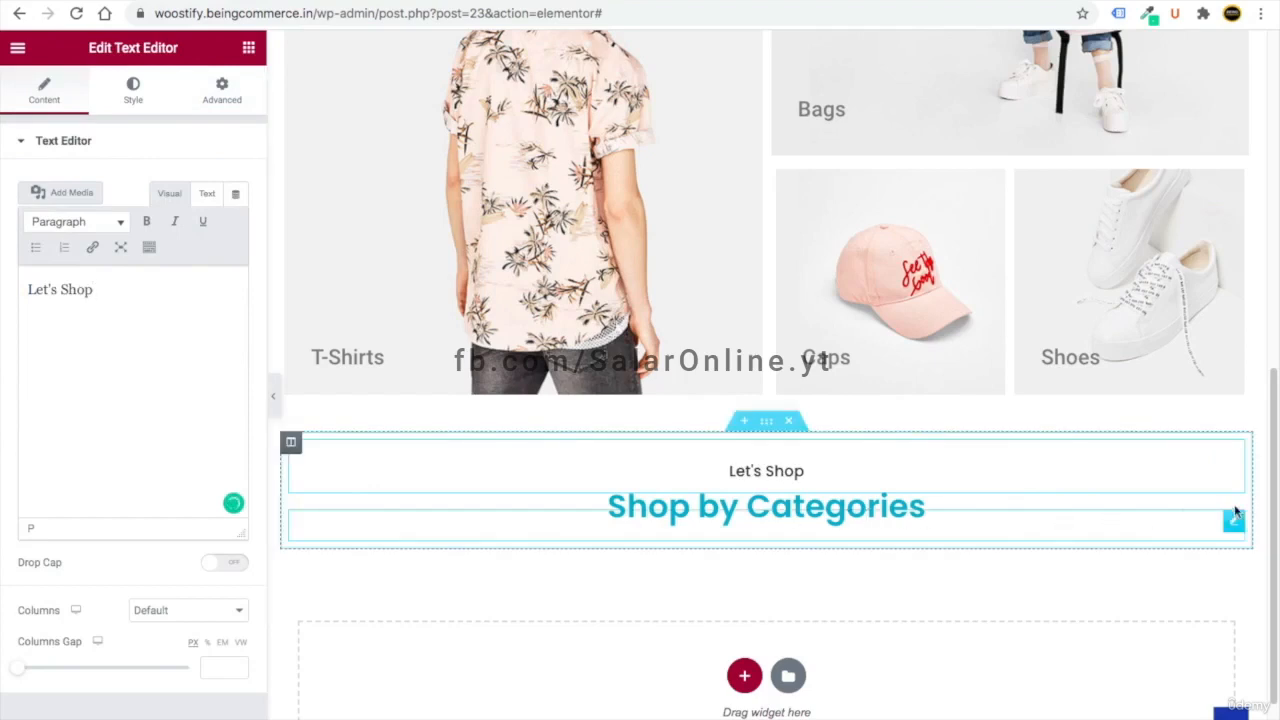
left_click(1233, 520)
key("ctrl+a")
type("New Arrivals")
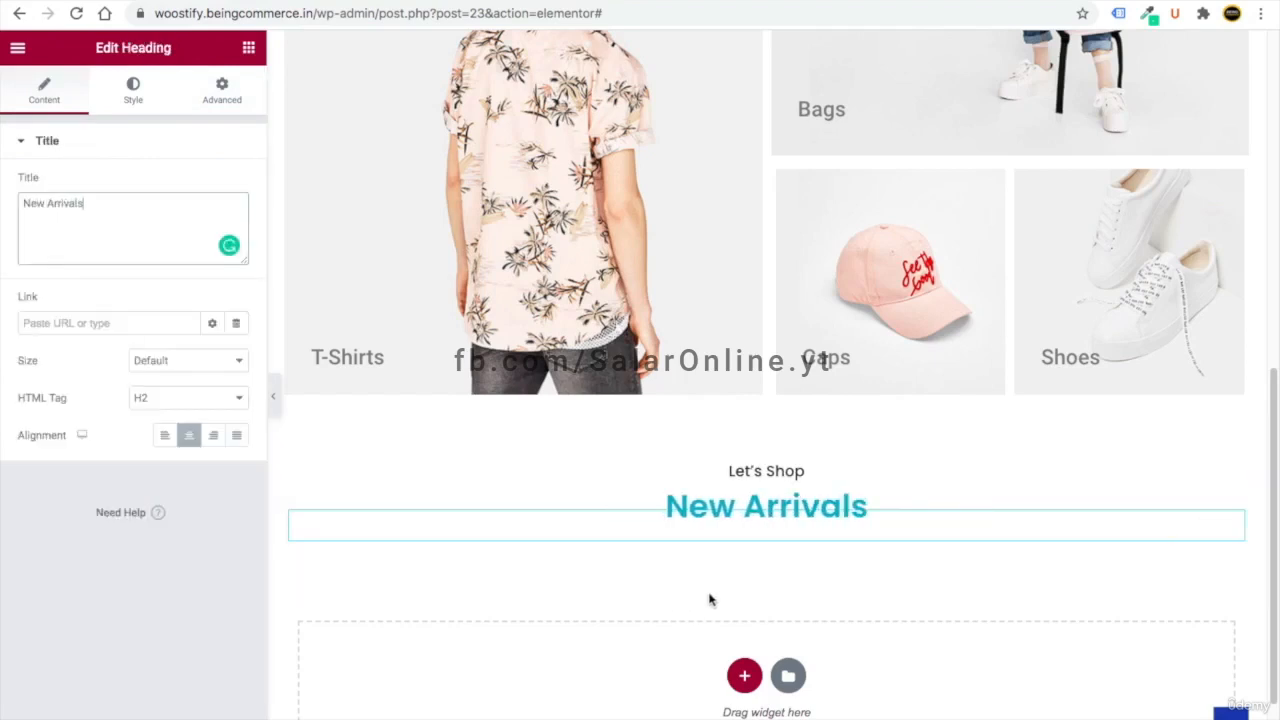
left_click(710, 1)
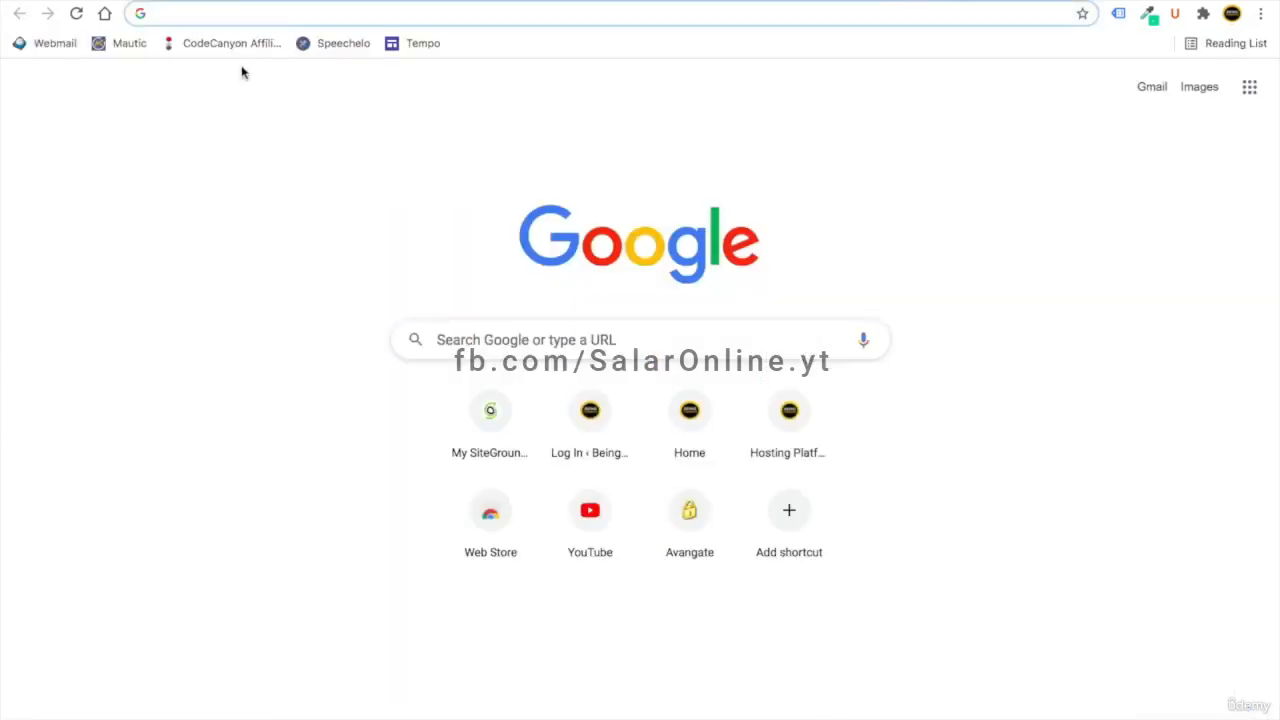
- Search Google for 'woocommerce shortcodes' and open the docs page at its scenario examples
type("woo")
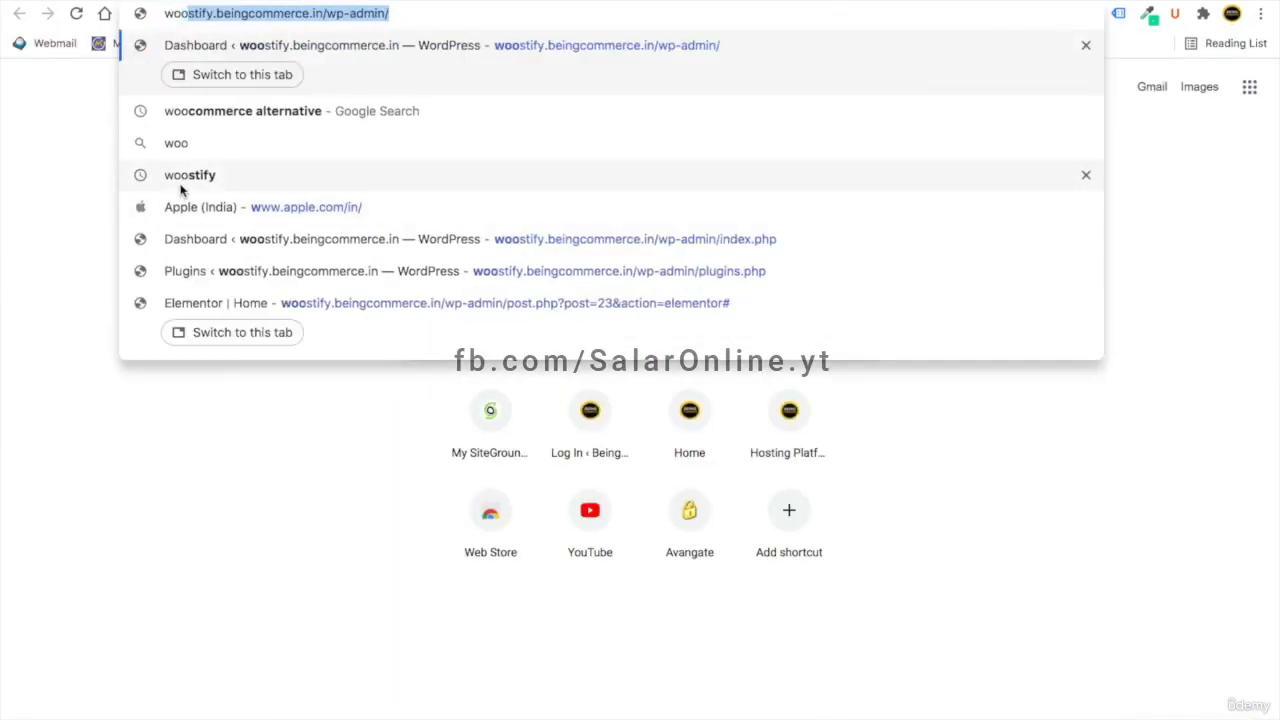
type("commerce ")
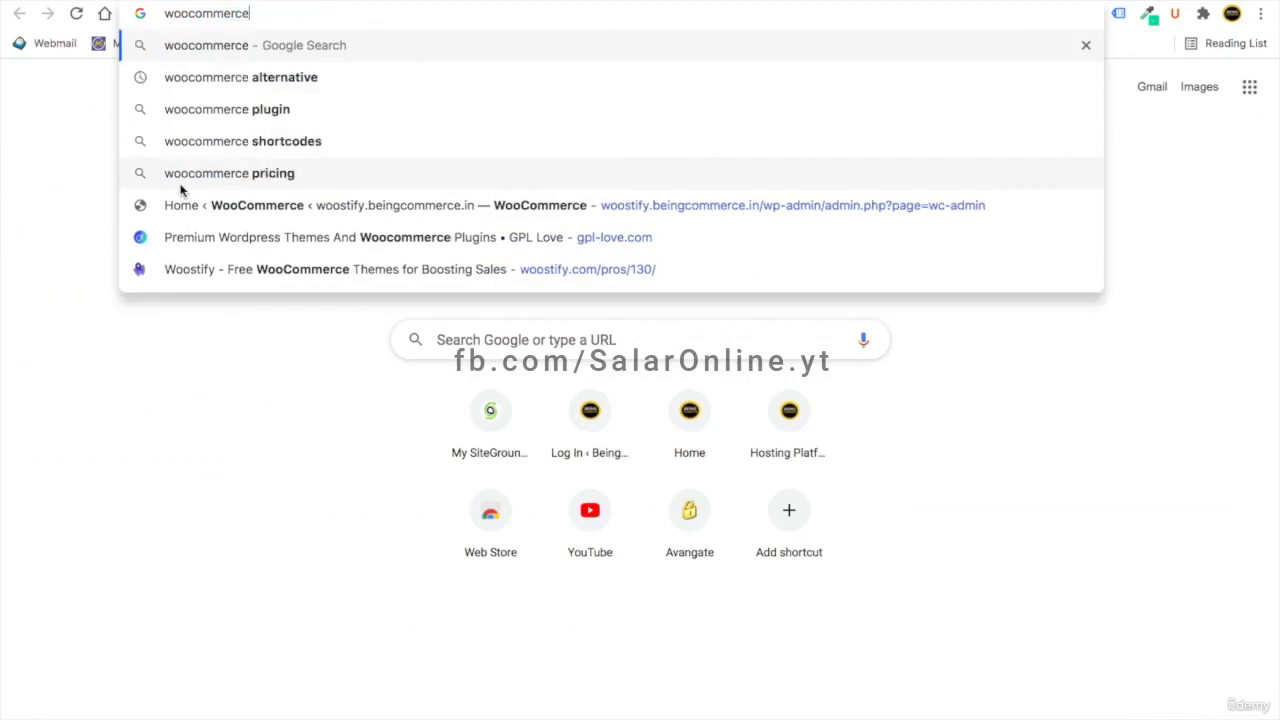
type("s")
key("Down")
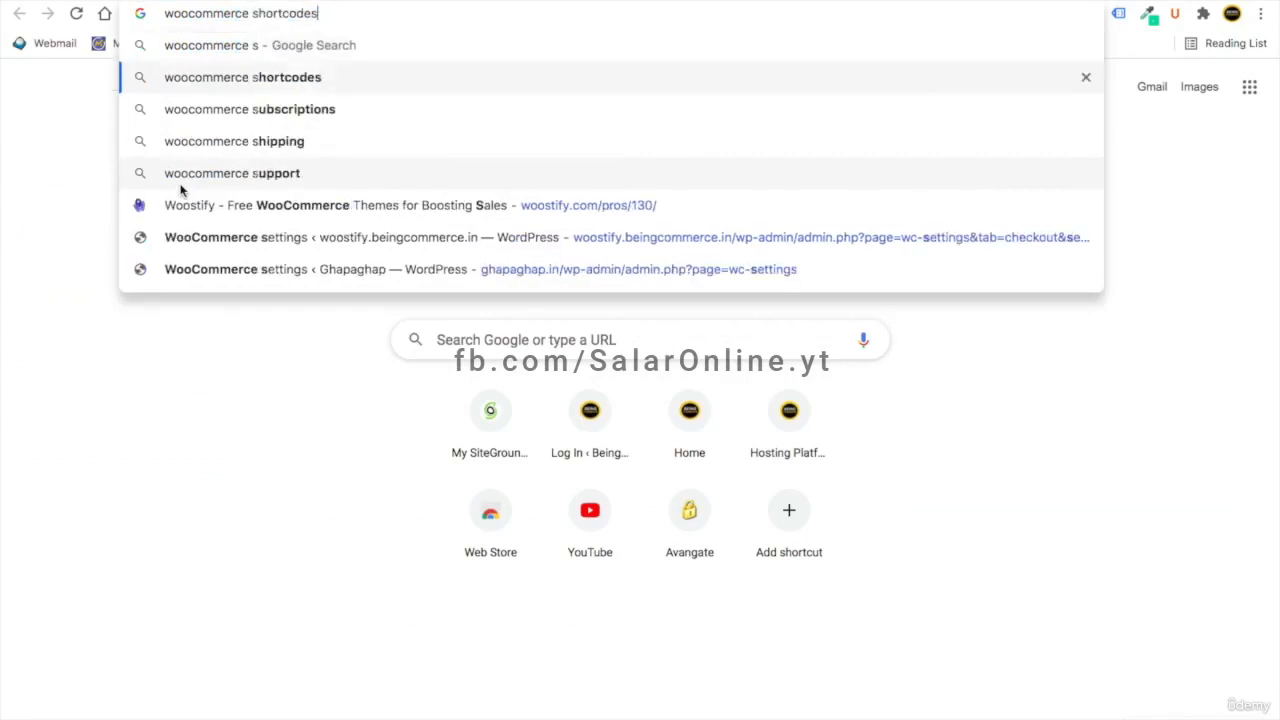
key("Return")
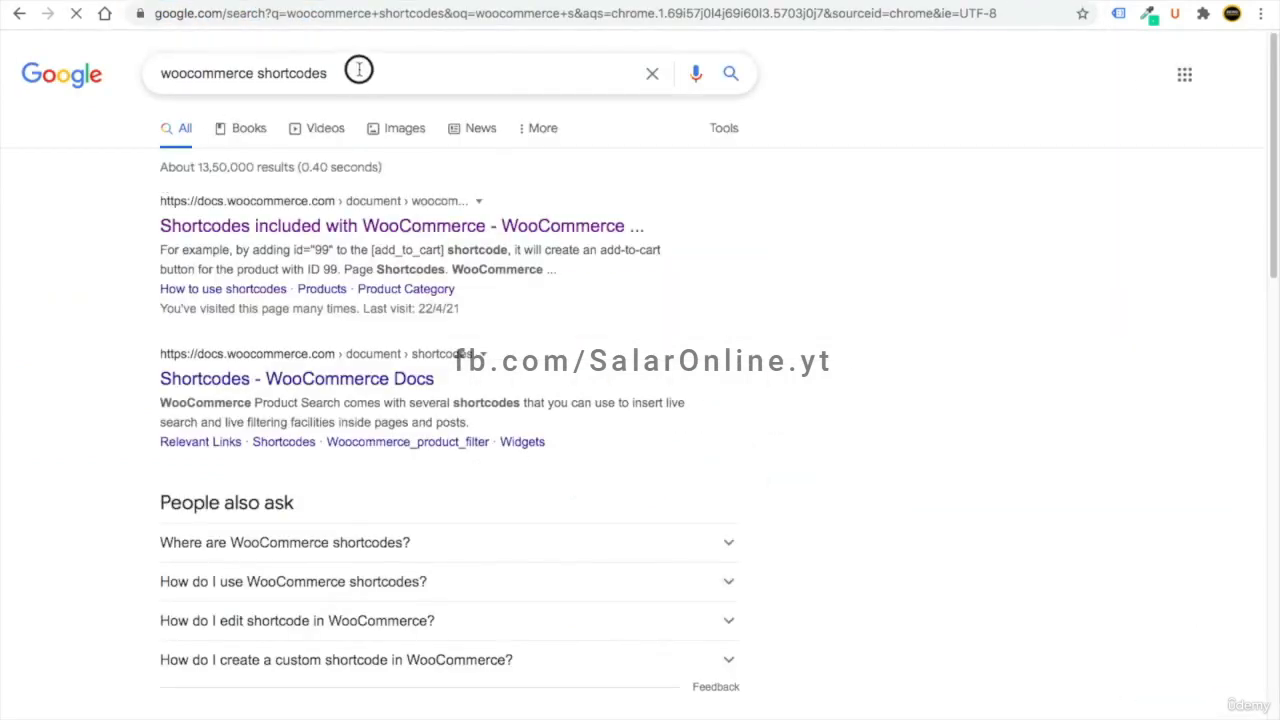
left_click(257, 72)
key("ctrl+a")
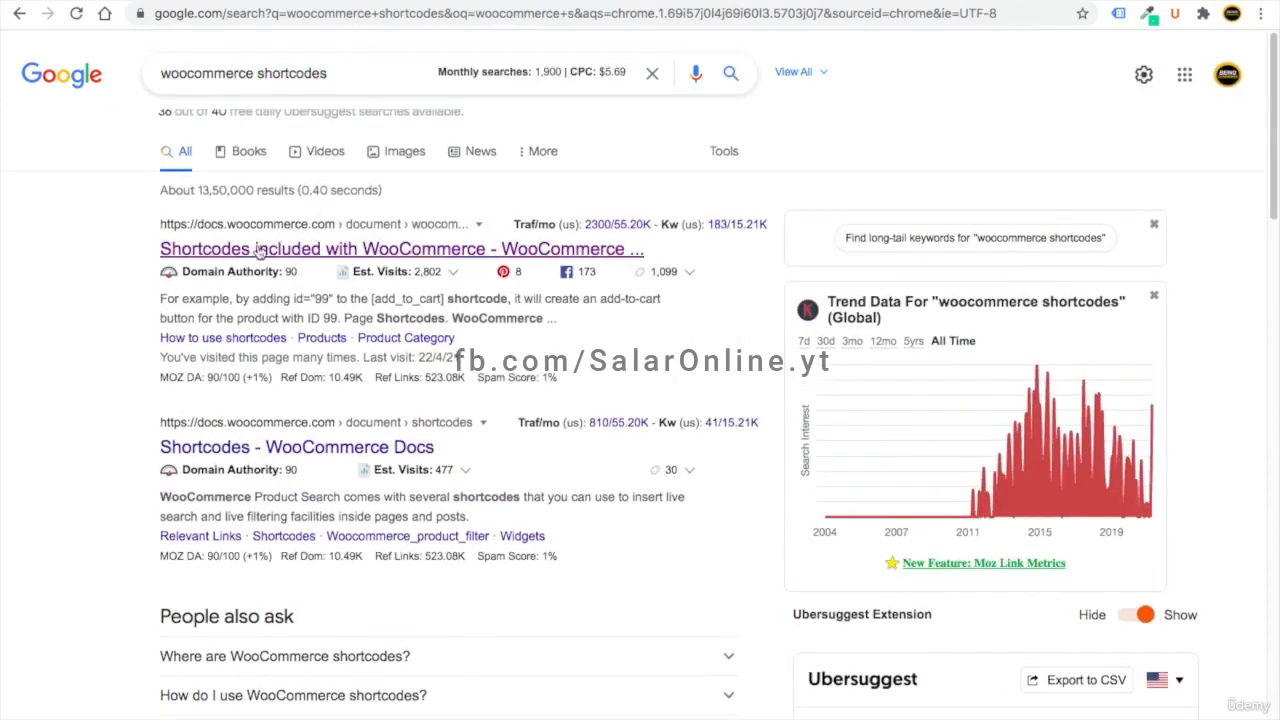
left_click(257, 252)
scroll(378, 400, "down", 10)
scroll(378, 403, "down", 5)
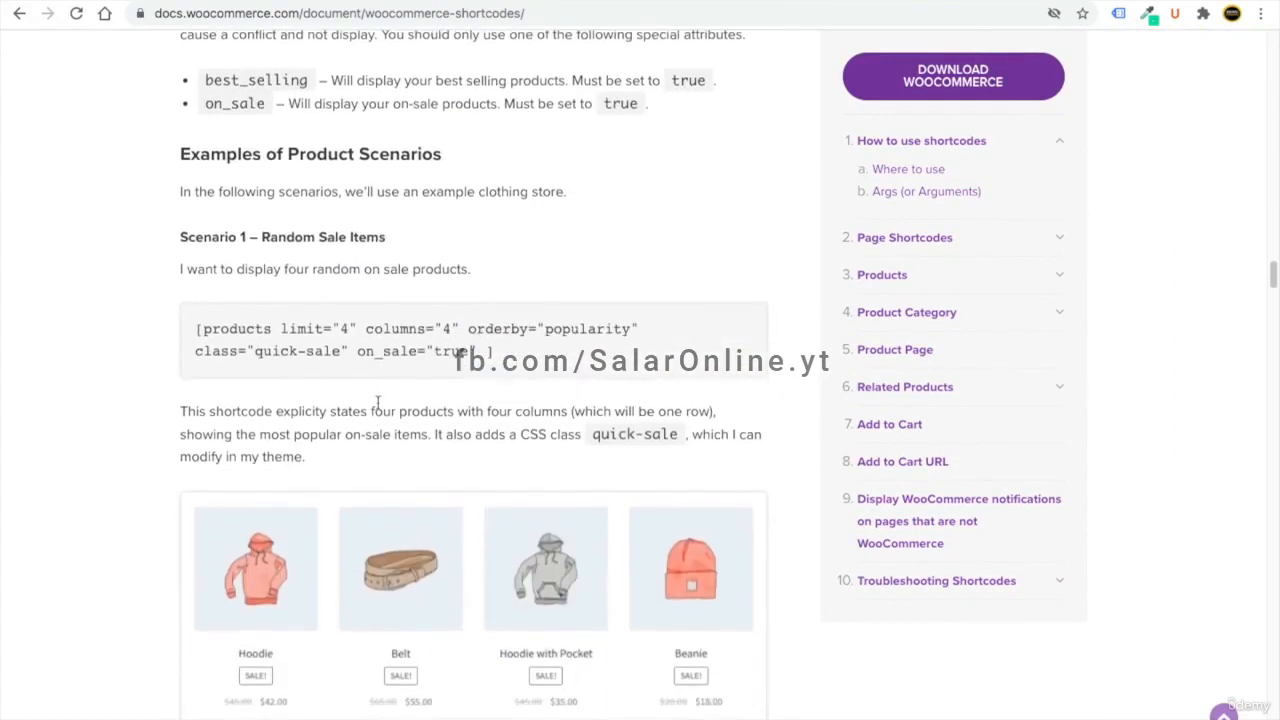
scroll(418, 229, "down", 3)
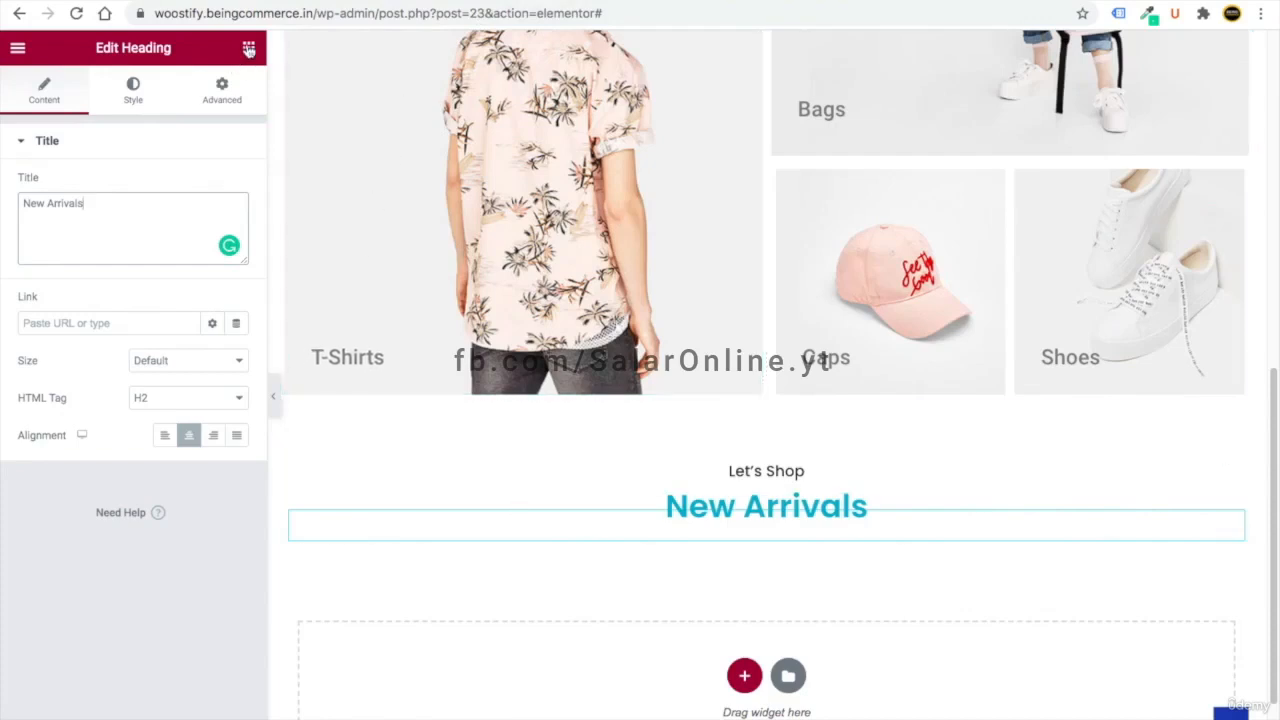
- Add a Shortcode widget under the New Arrivals heading
left_click(246, 50)
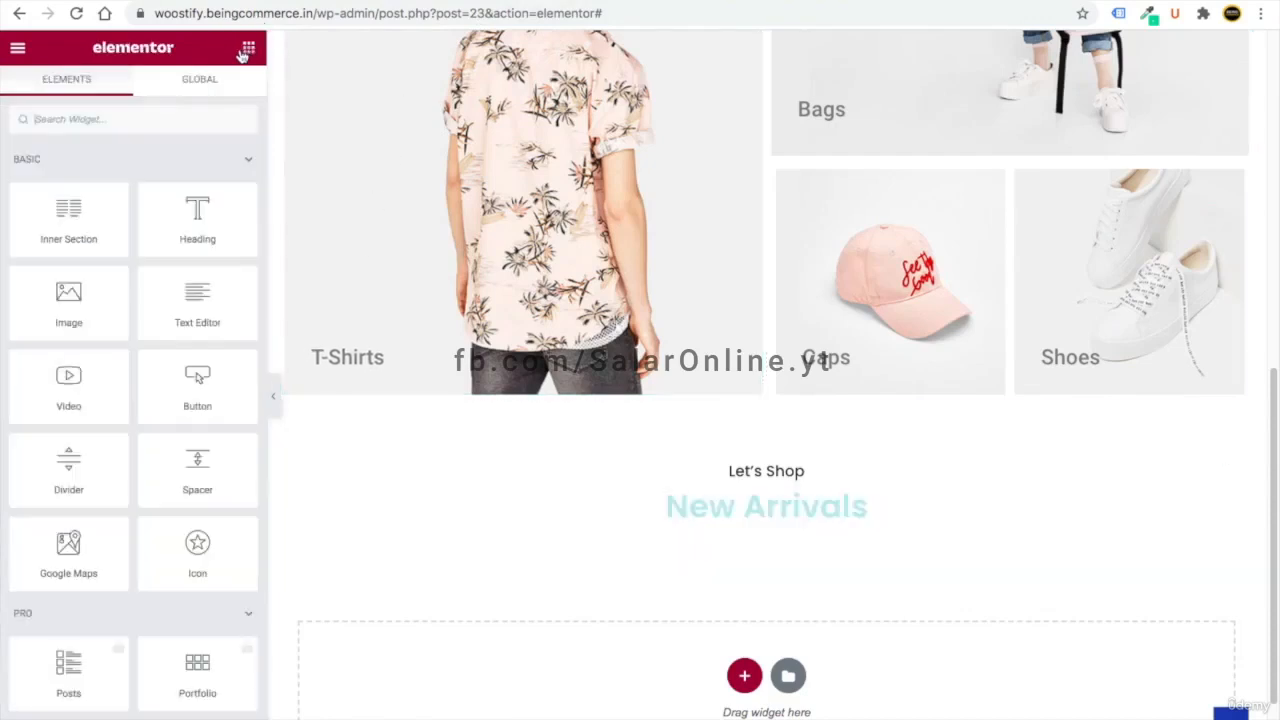
left_click(43, 118)
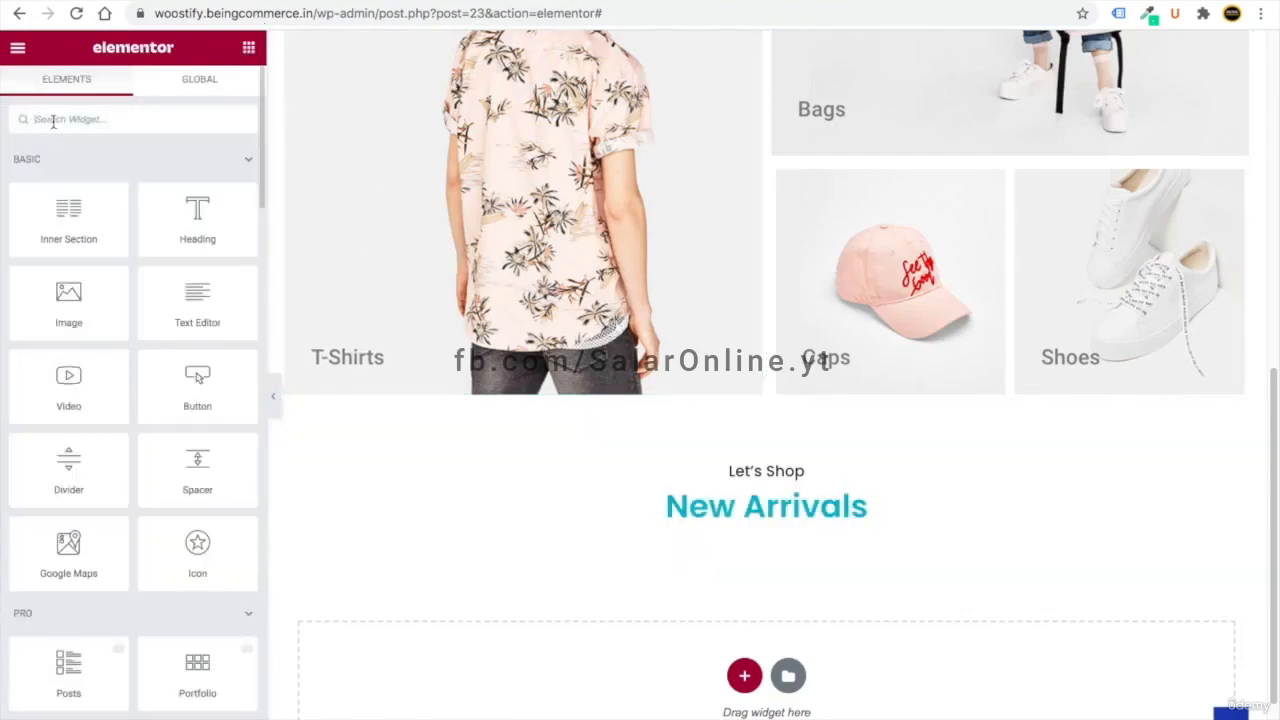
type("short")
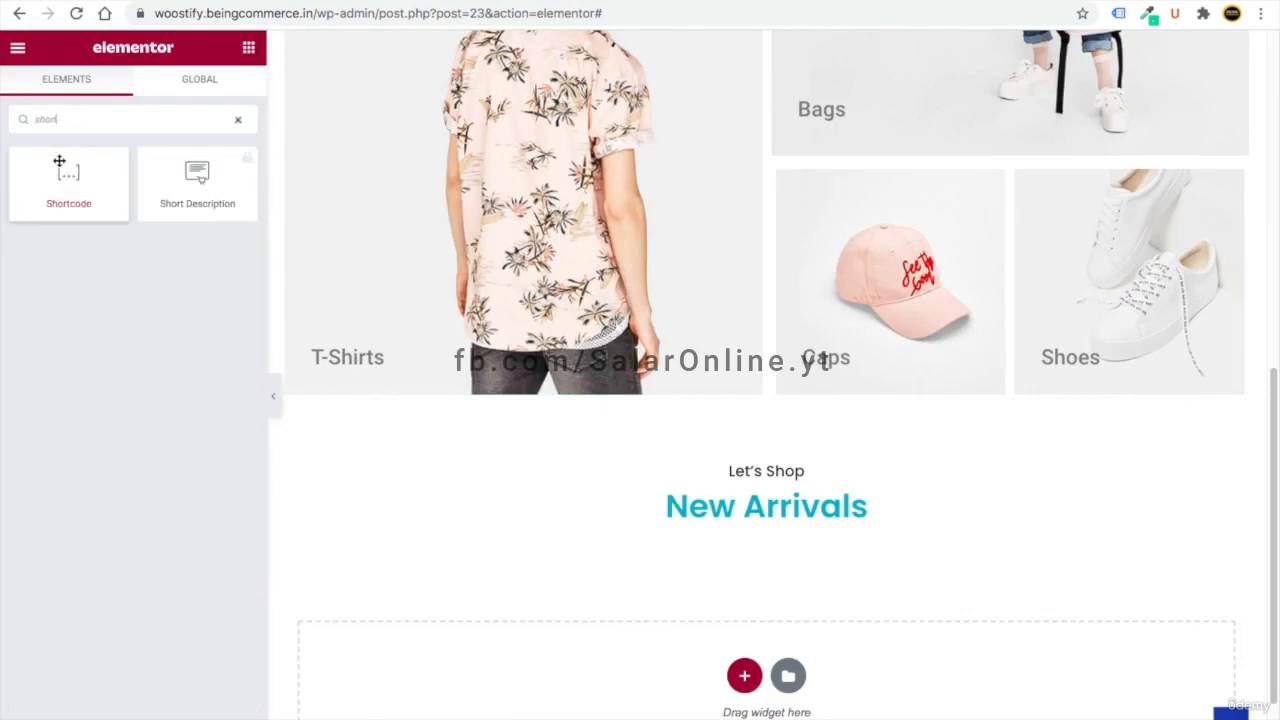
left_click_drag(68, 178, 700, 540)
scroll(540, 510, "down", 2)
- Paste the featured-products shortcode from the WooCommerce docs into the Shortcode widget
left_click(66, 249)
left_click(760, 1)
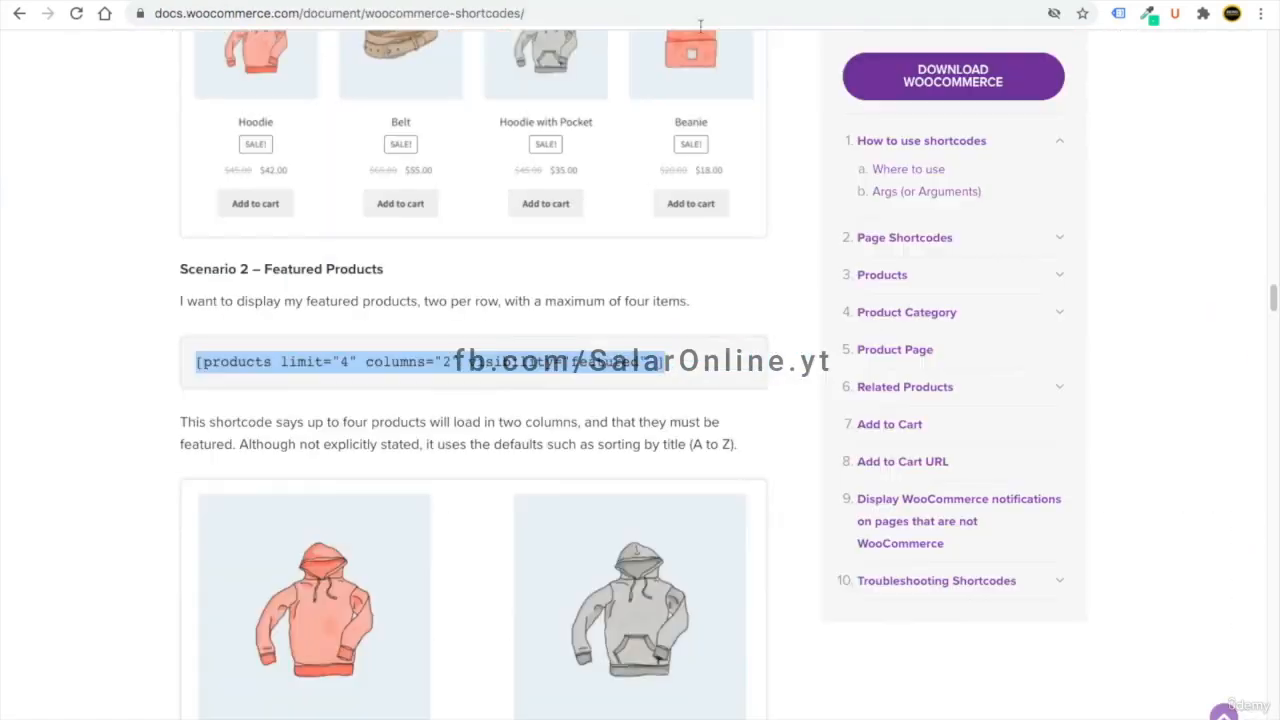
key("ctrl+shift+Tab")
right_click(46, 240)
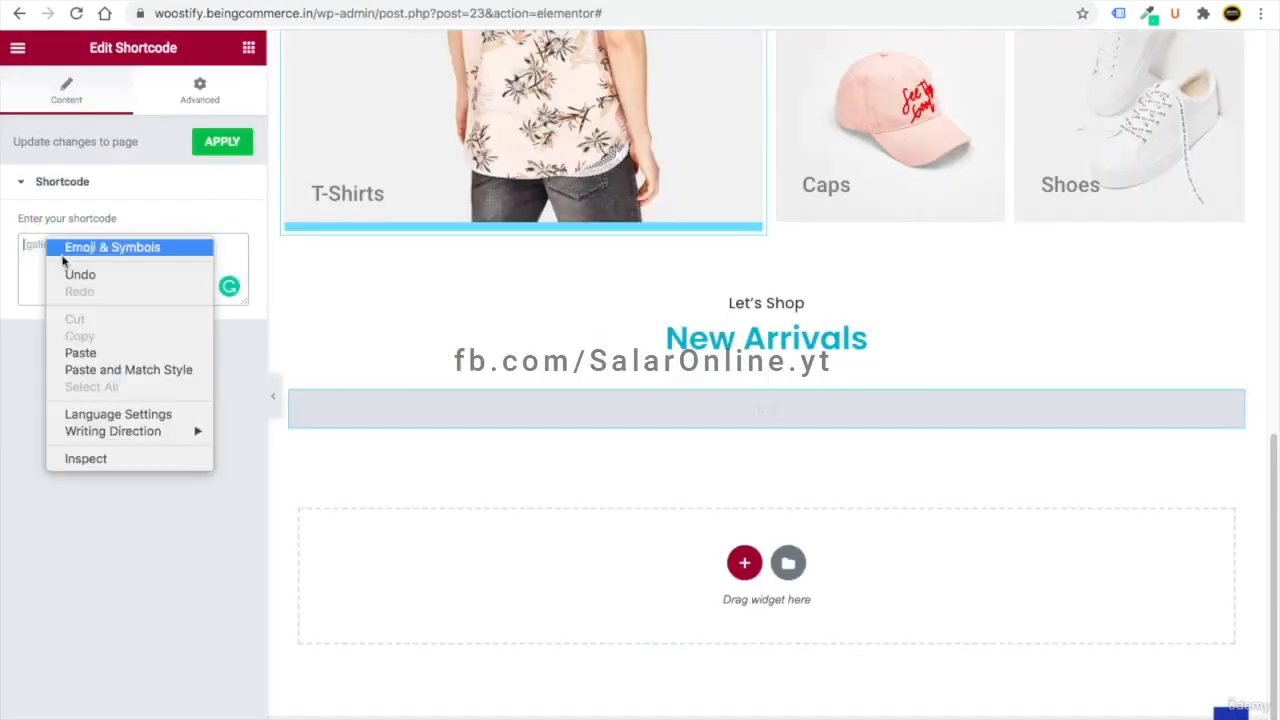
left_click(101, 354)
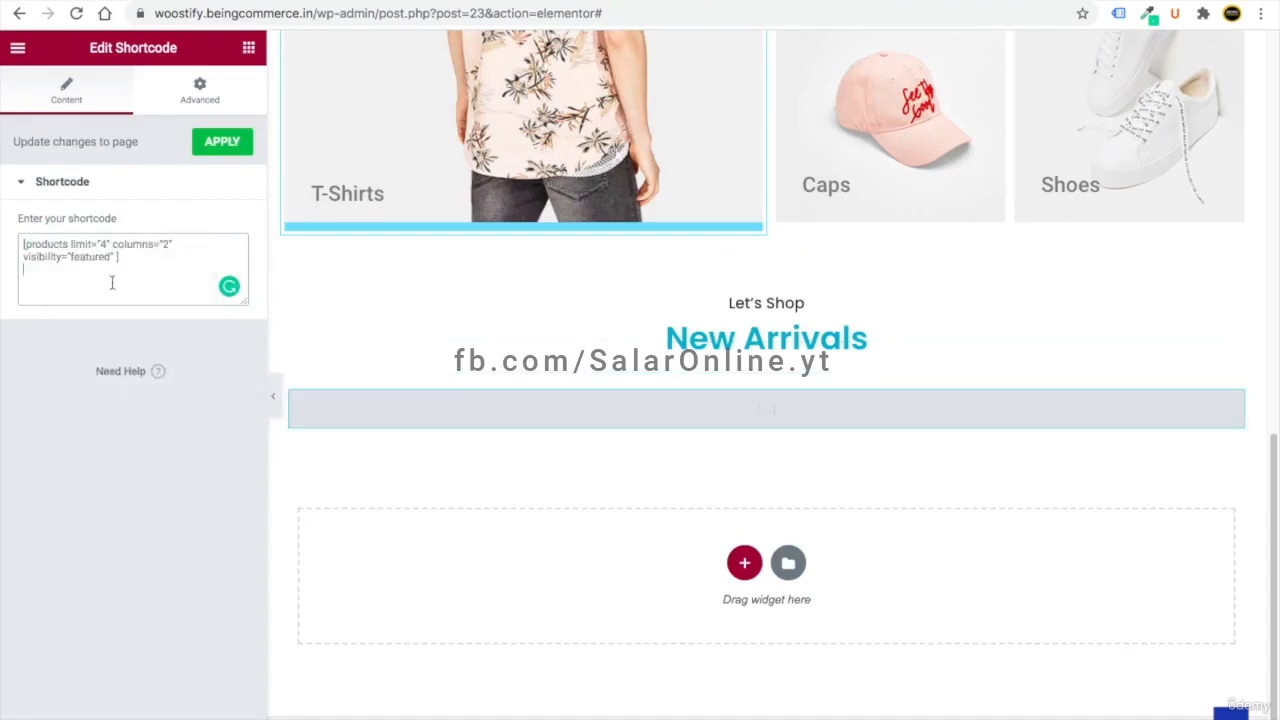
scroll(146, 256, "up", 5)
scroll(146, 256, "left", 2)
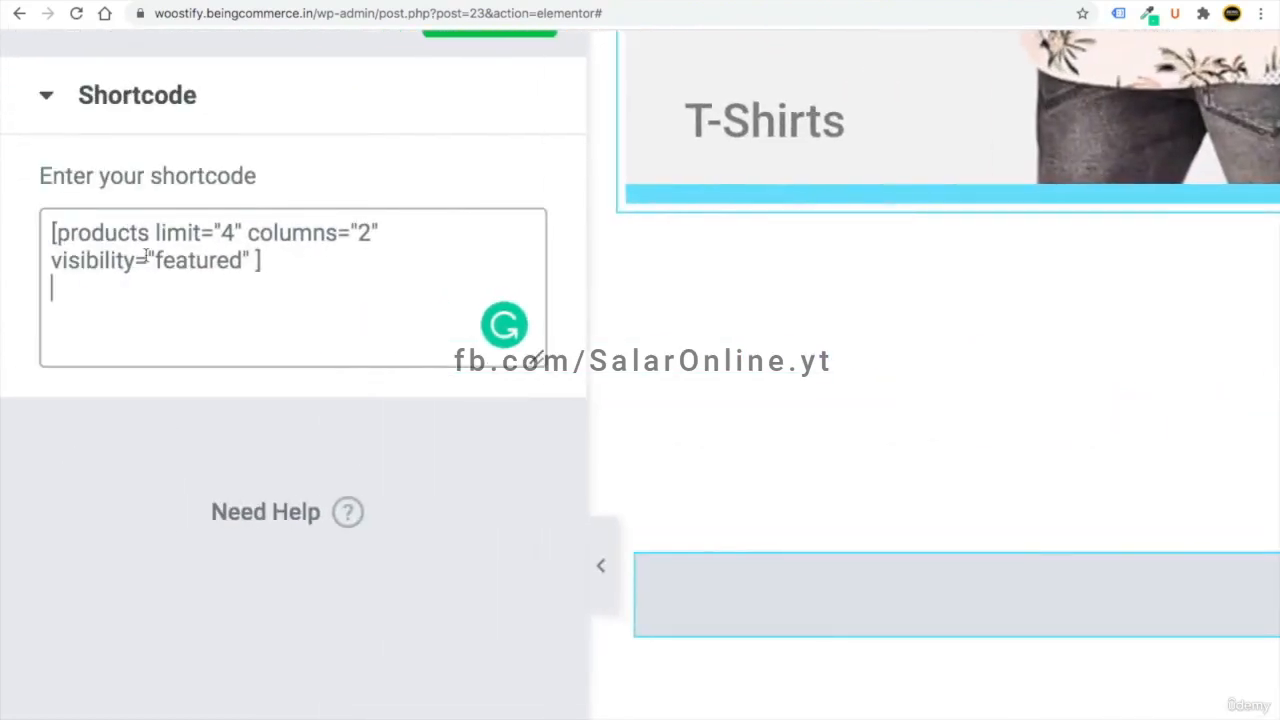
- Change the shortcode's columns from 2 to 4 and apply it to the page
left_click(232, 233)
left_click(366, 242)
key("BackSpace")
type("4")
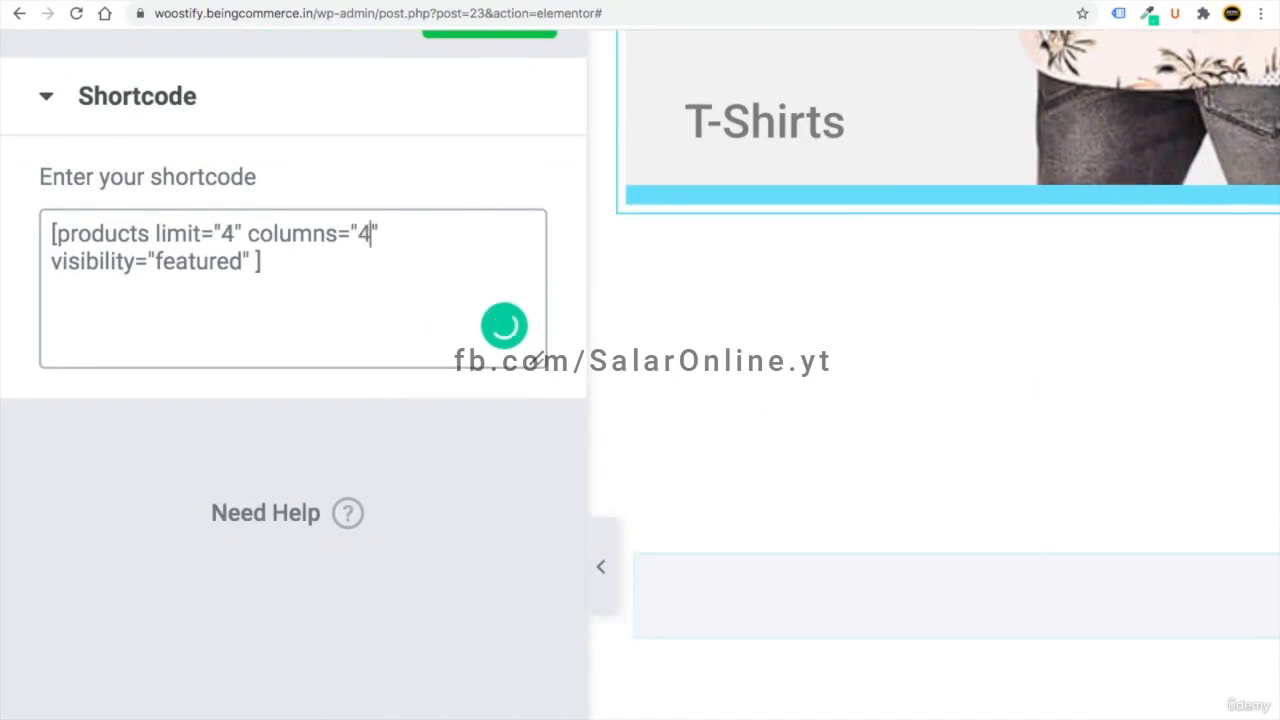
scroll(133, 320, "down", 5)
scroll(133, 320, "down", 3)
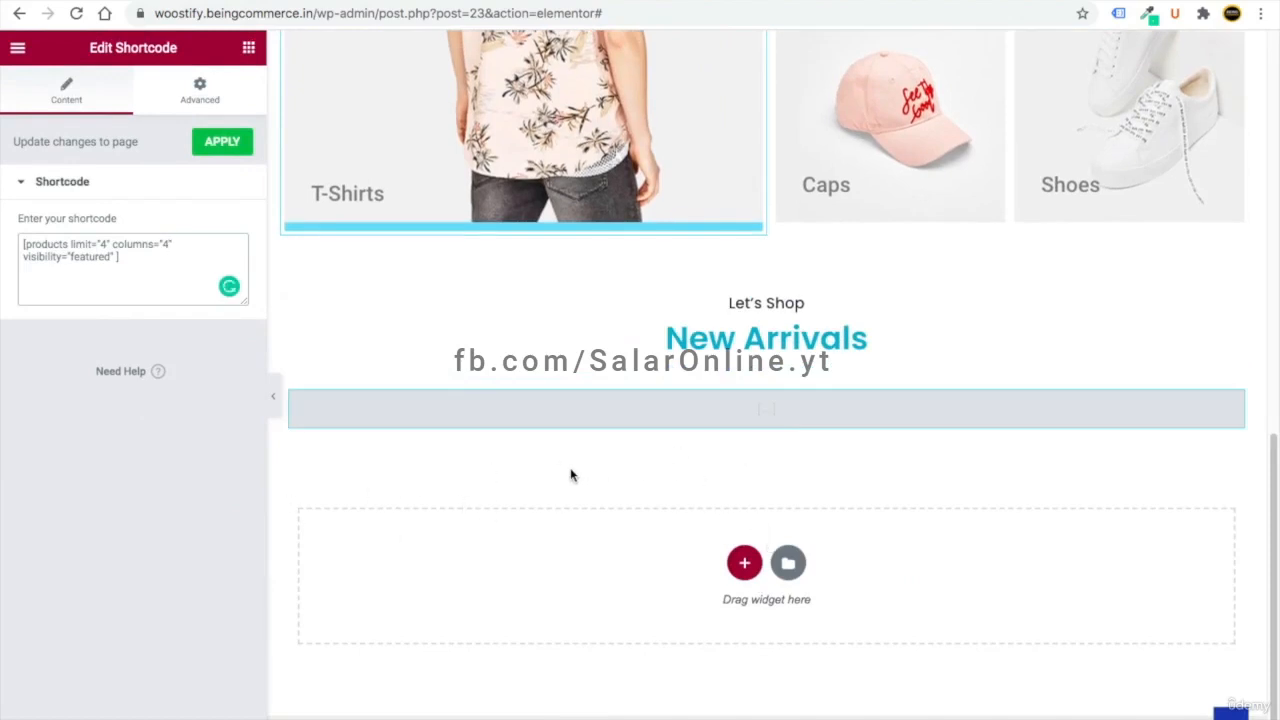
left_click(212, 144)
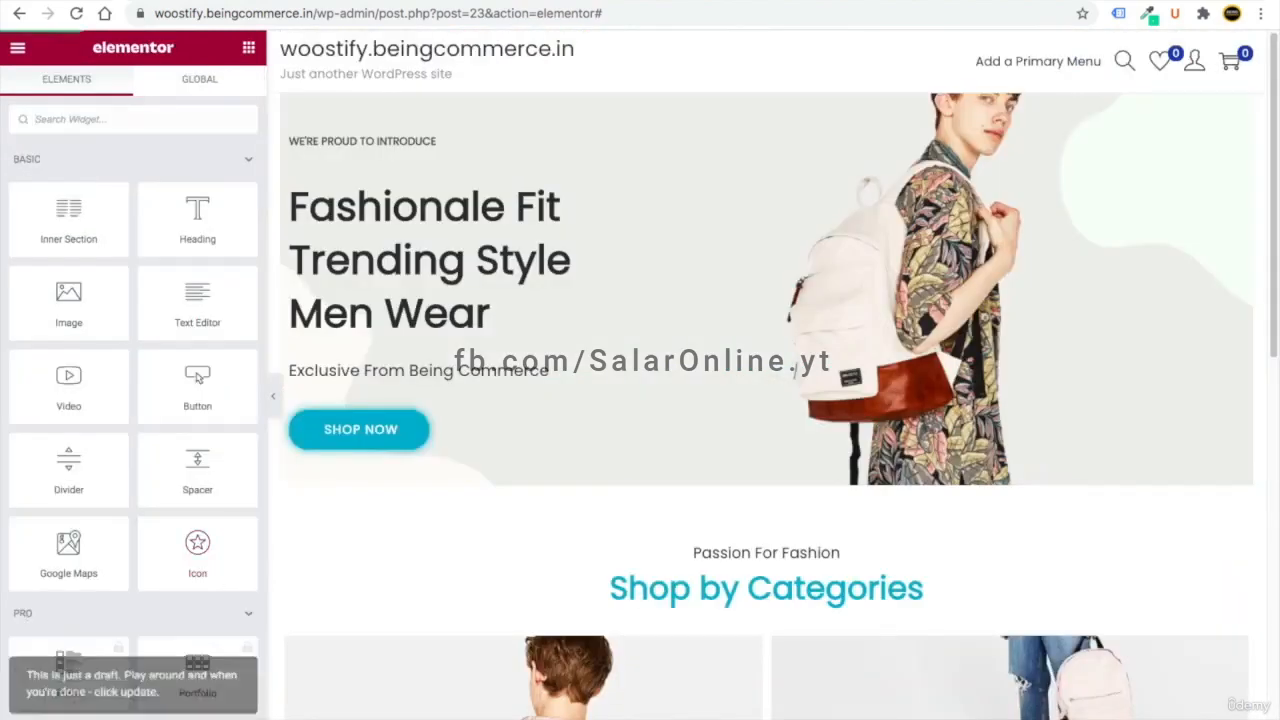
scroll(354, 68, "down", 3)
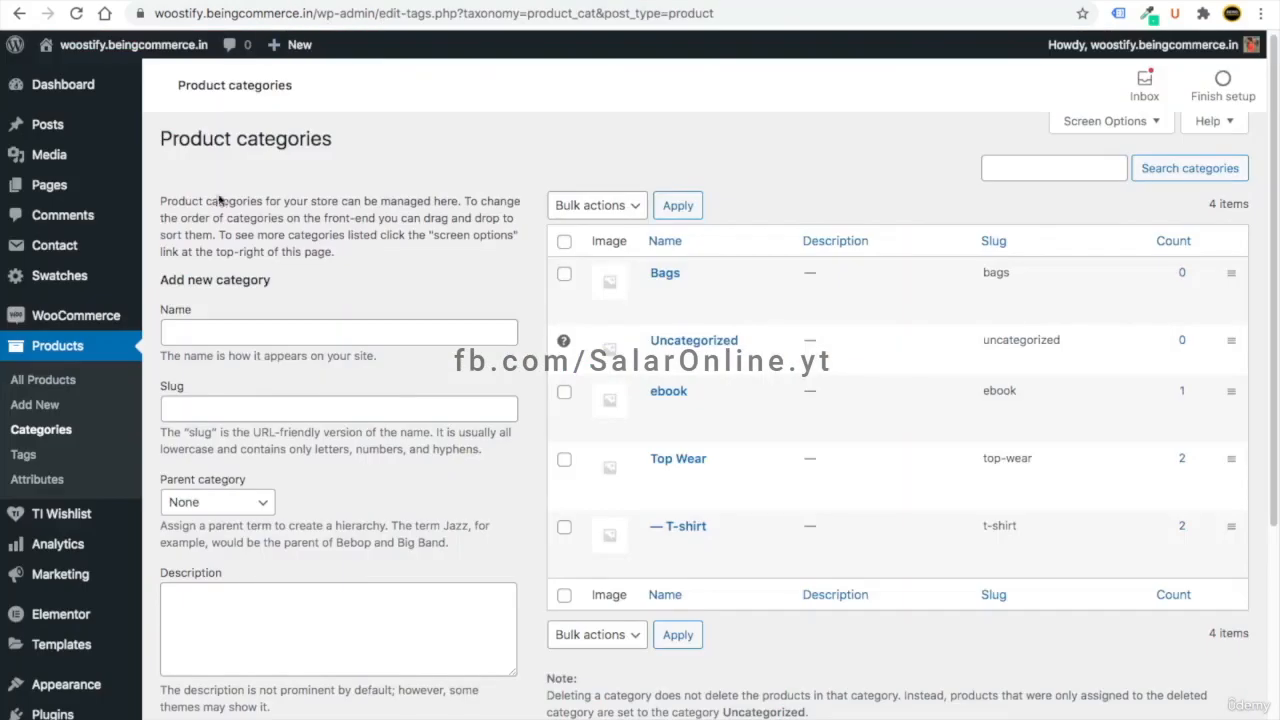
- Open All Products and mark Digital Product as featured
left_click(47, 382)
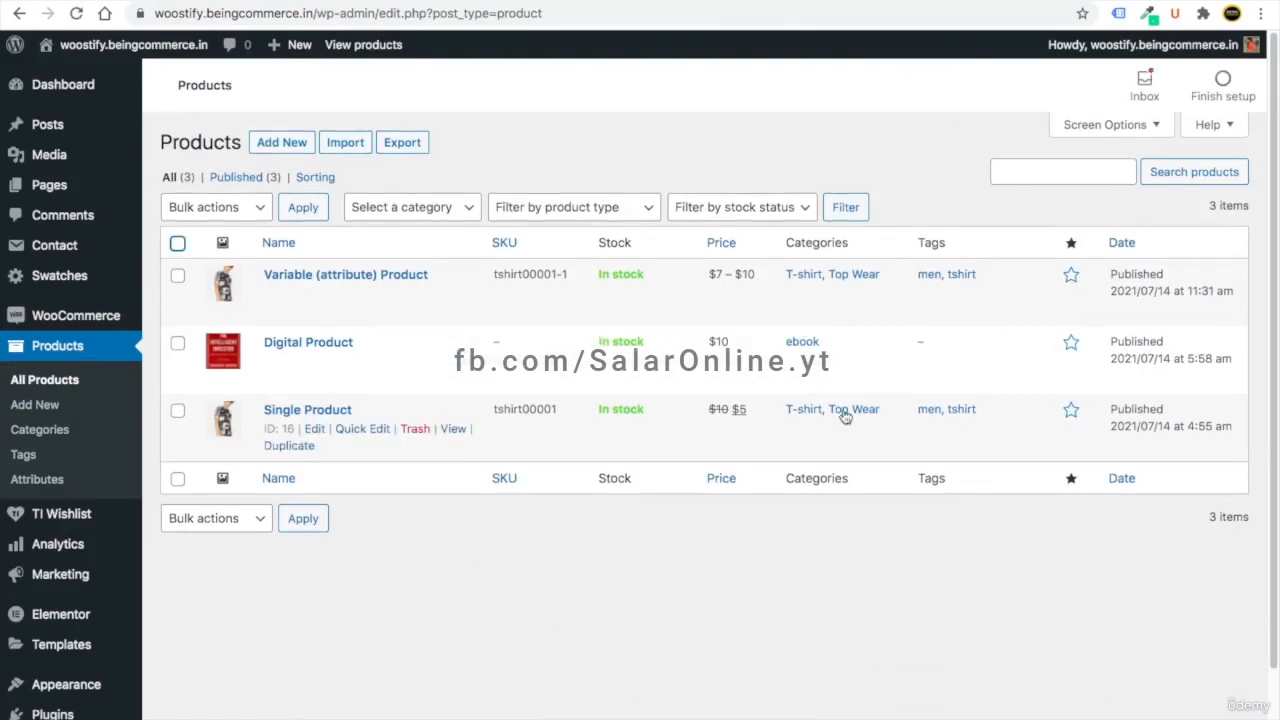
left_click(1070, 342)
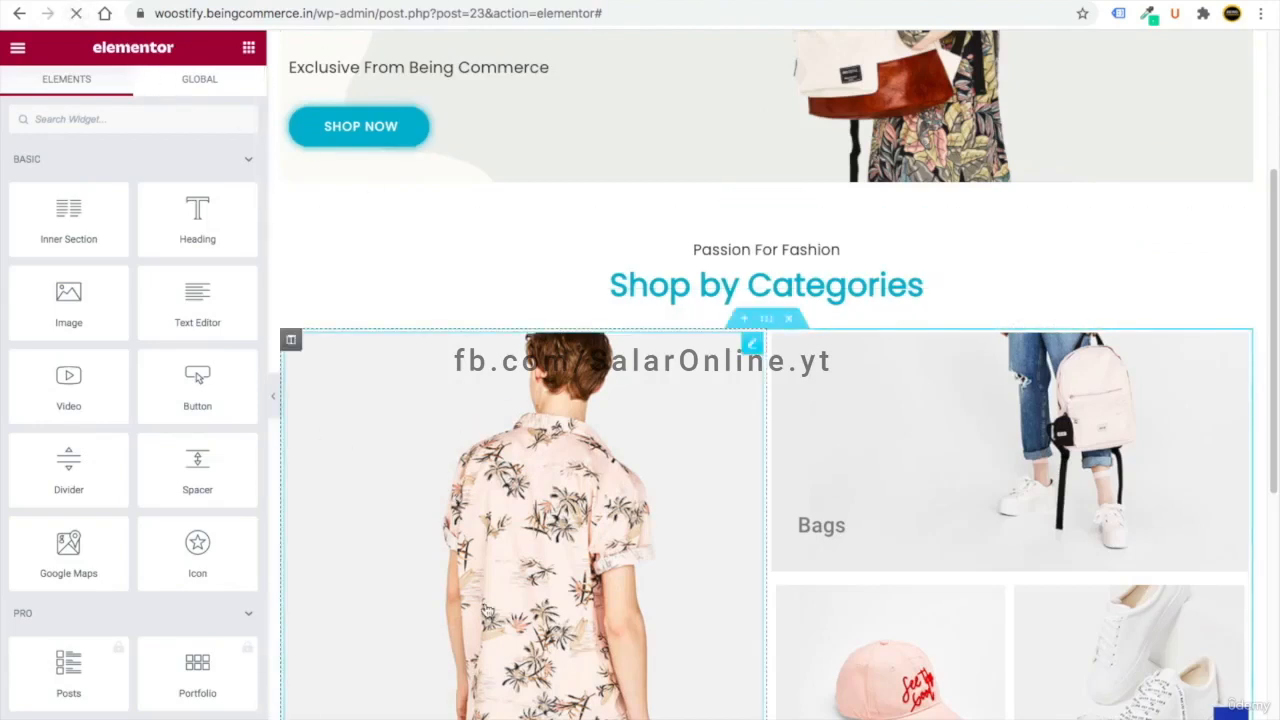
- Replace the New Arrivals heading title with 'Featured Products'
scroll(565, 594, "down", 9)
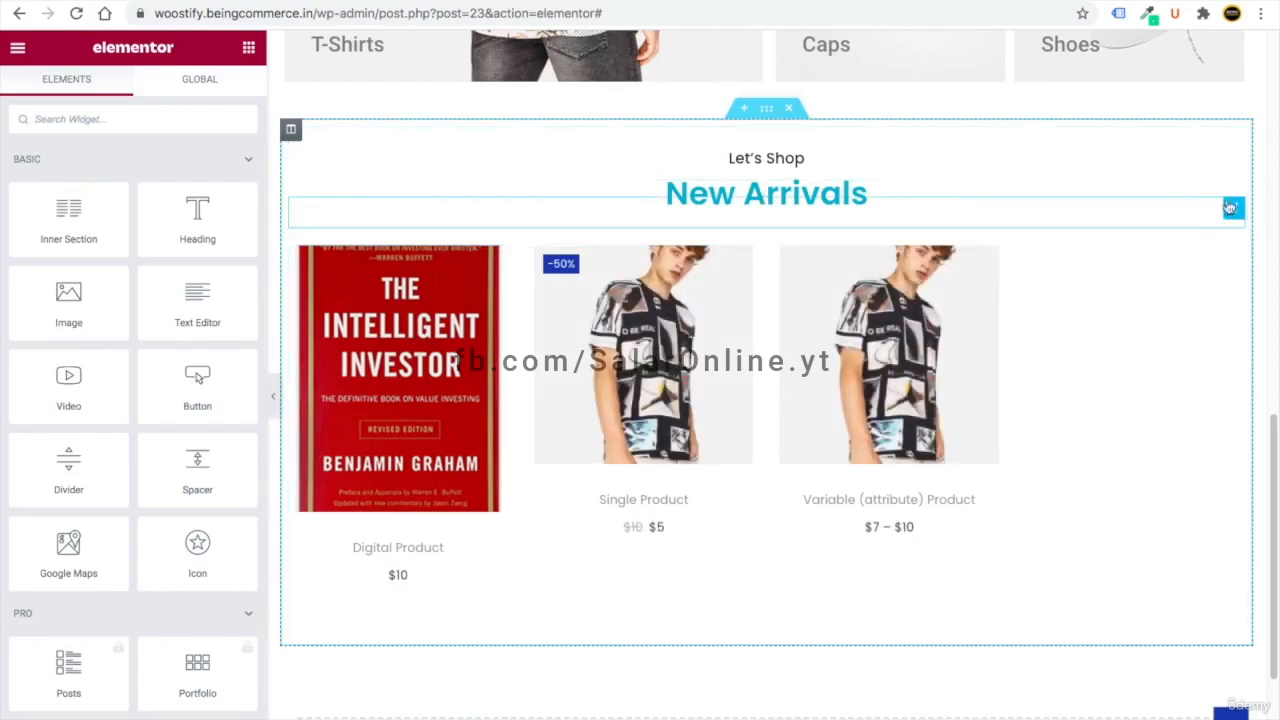
left_click(1234, 207)
left_click(36, 202)
key("ctrl+a")
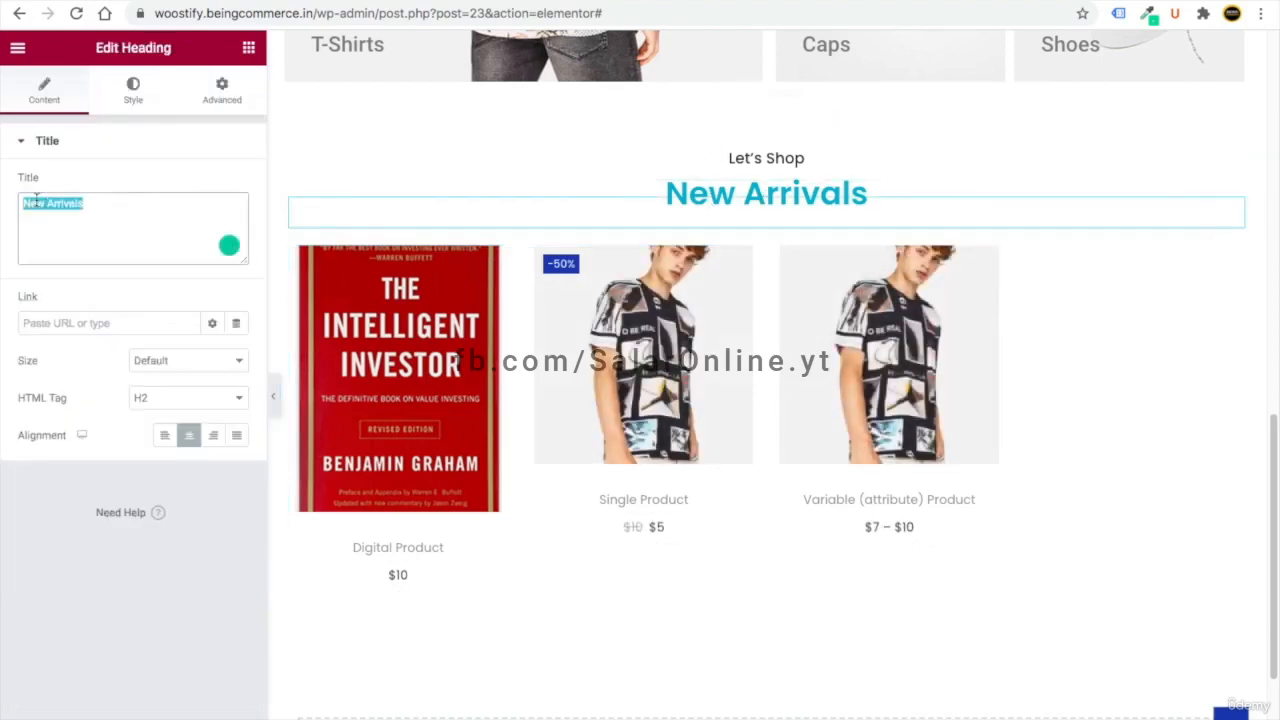
type("Featured Products")
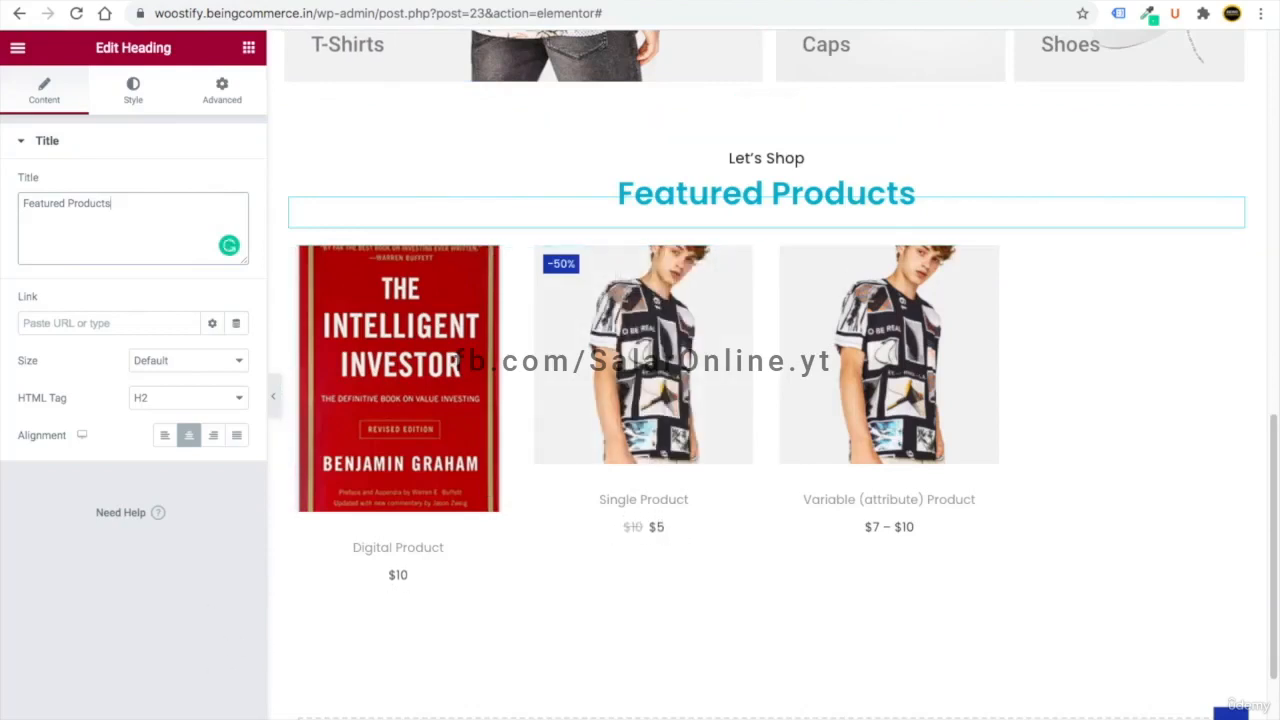
scroll(389, 651, "down", 3)
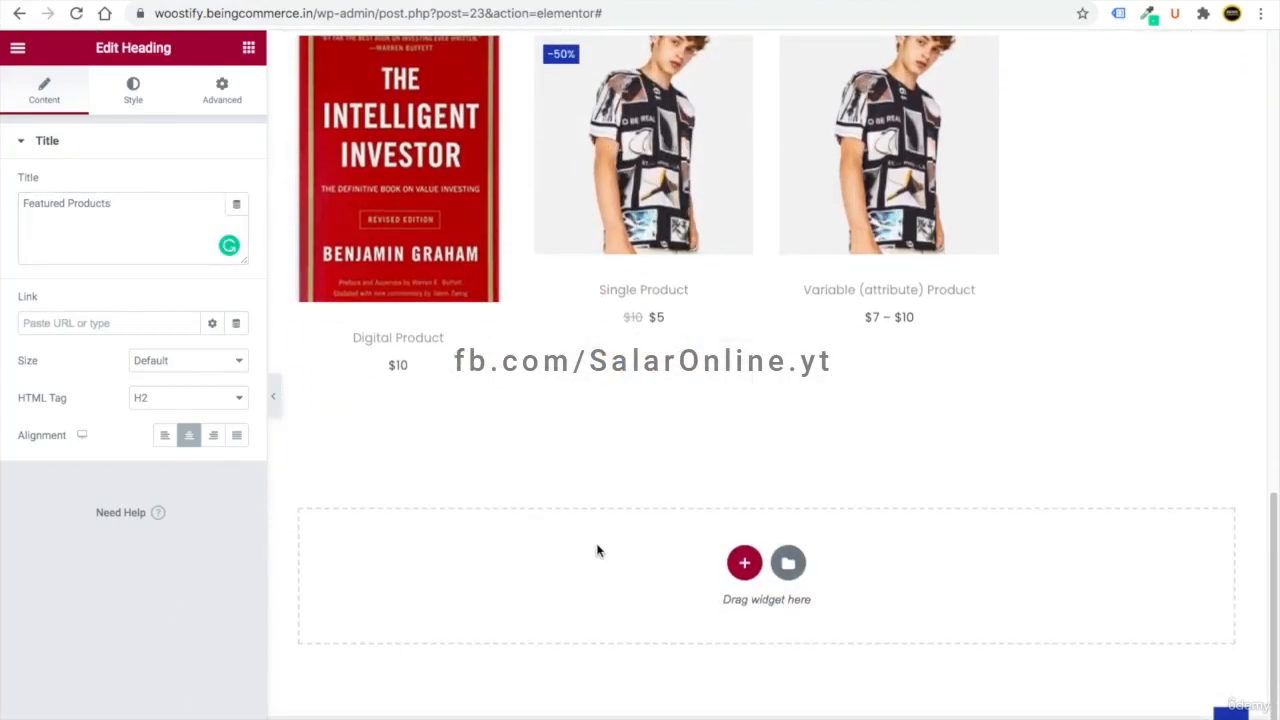
- Add a three-column section at the page bottom with an inner section in its first column
left_click(745, 565)
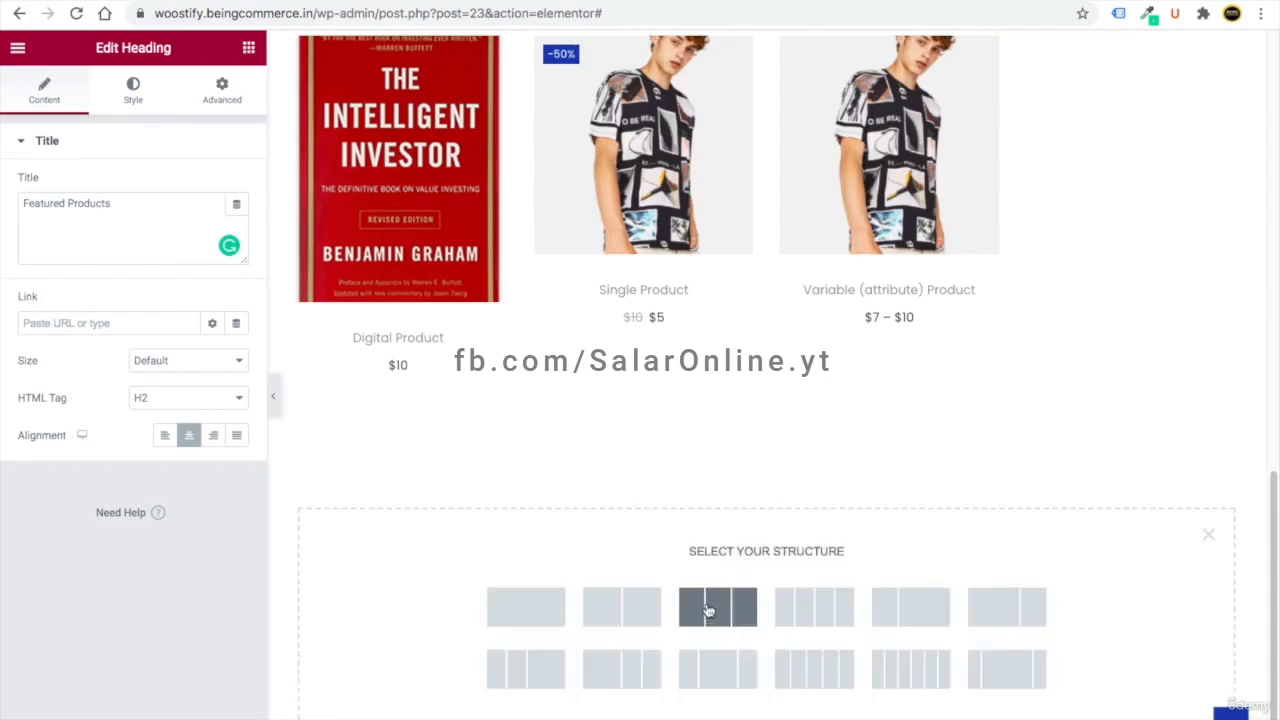
left_click(740, 611)
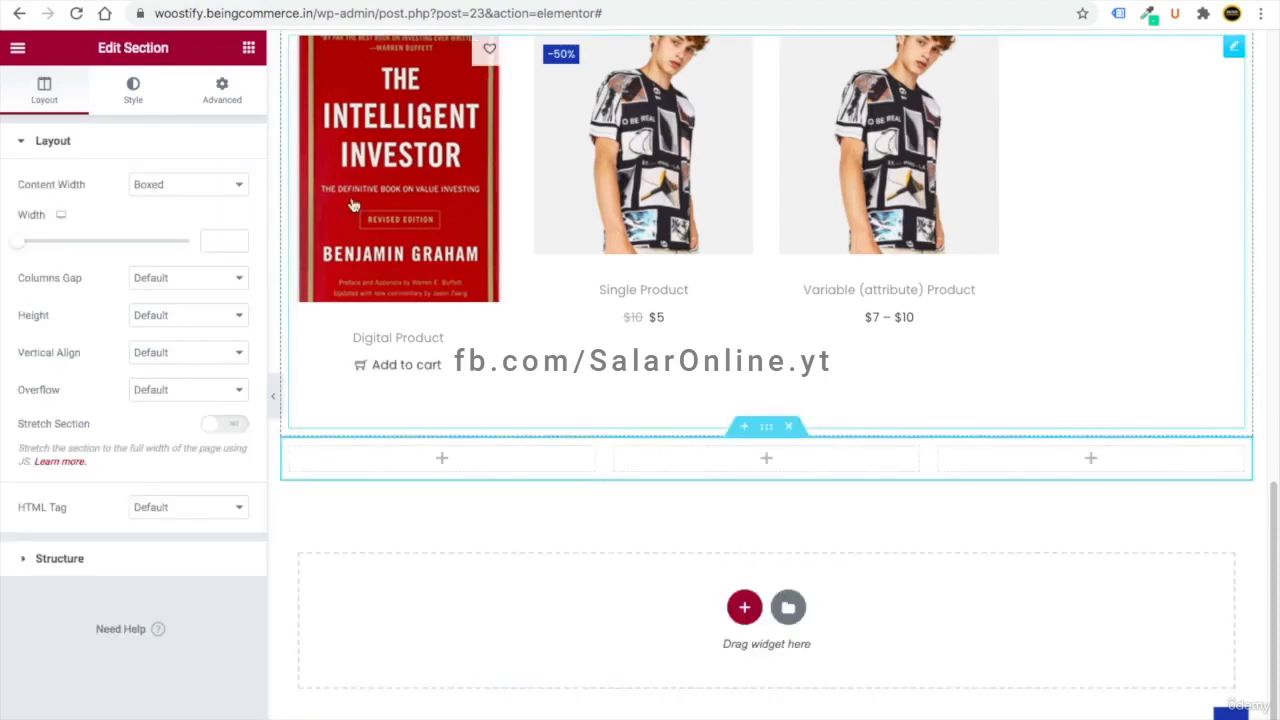
left_click(249, 48)
left_click_drag(62, 222, 412, 460)
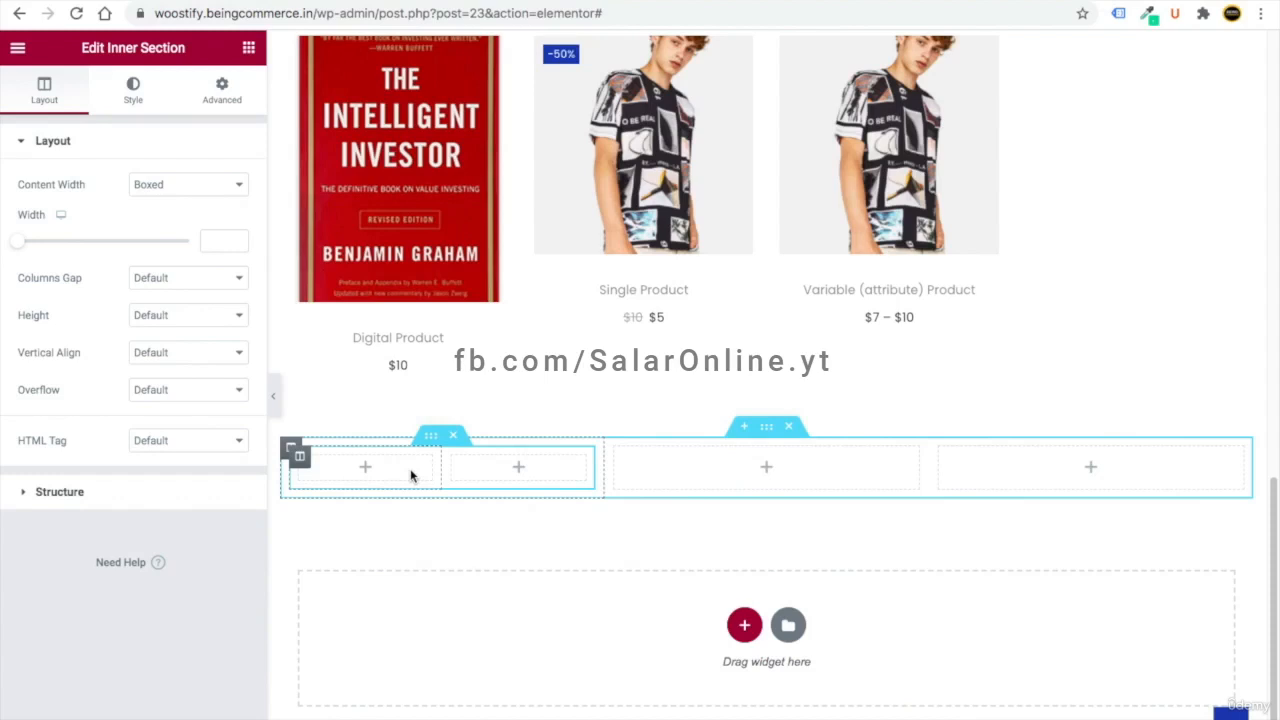
- Place an Icon widget in the inner section's left column showing the shopping basket icon
left_click(248, 48)
type("icon")
left_click_drag(70, 190, 366, 471)
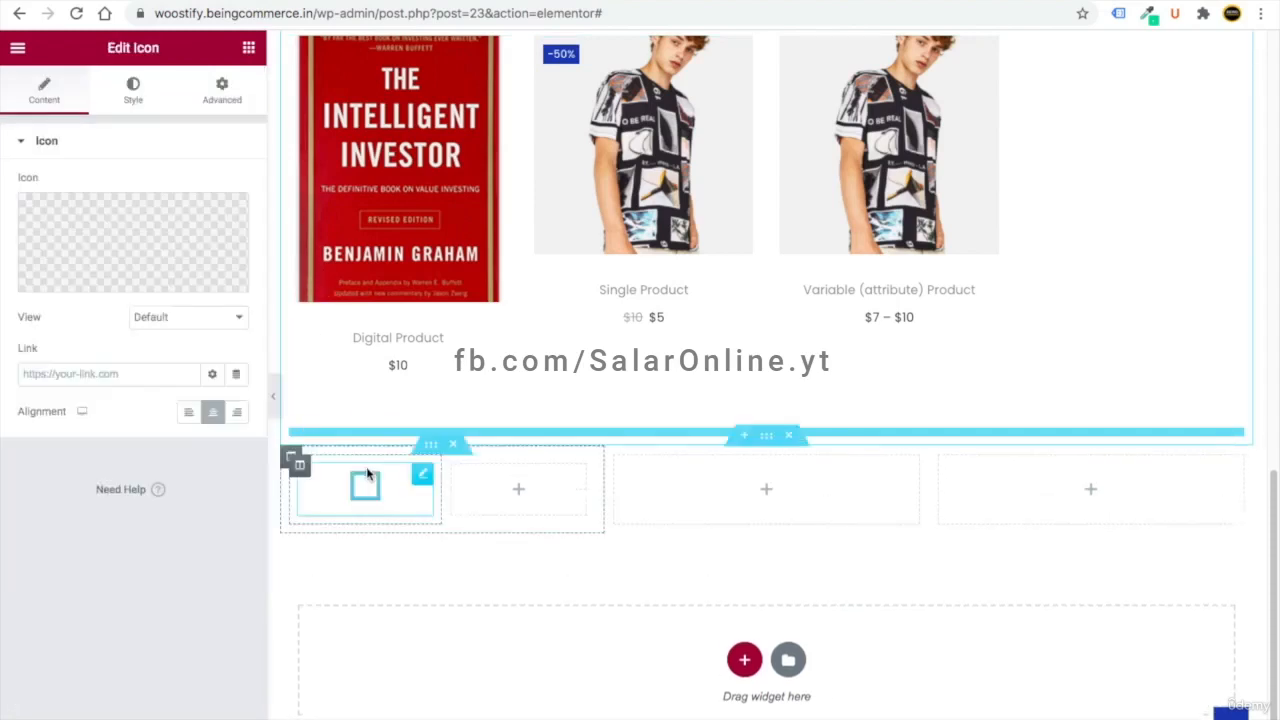
left_click(127, 237)
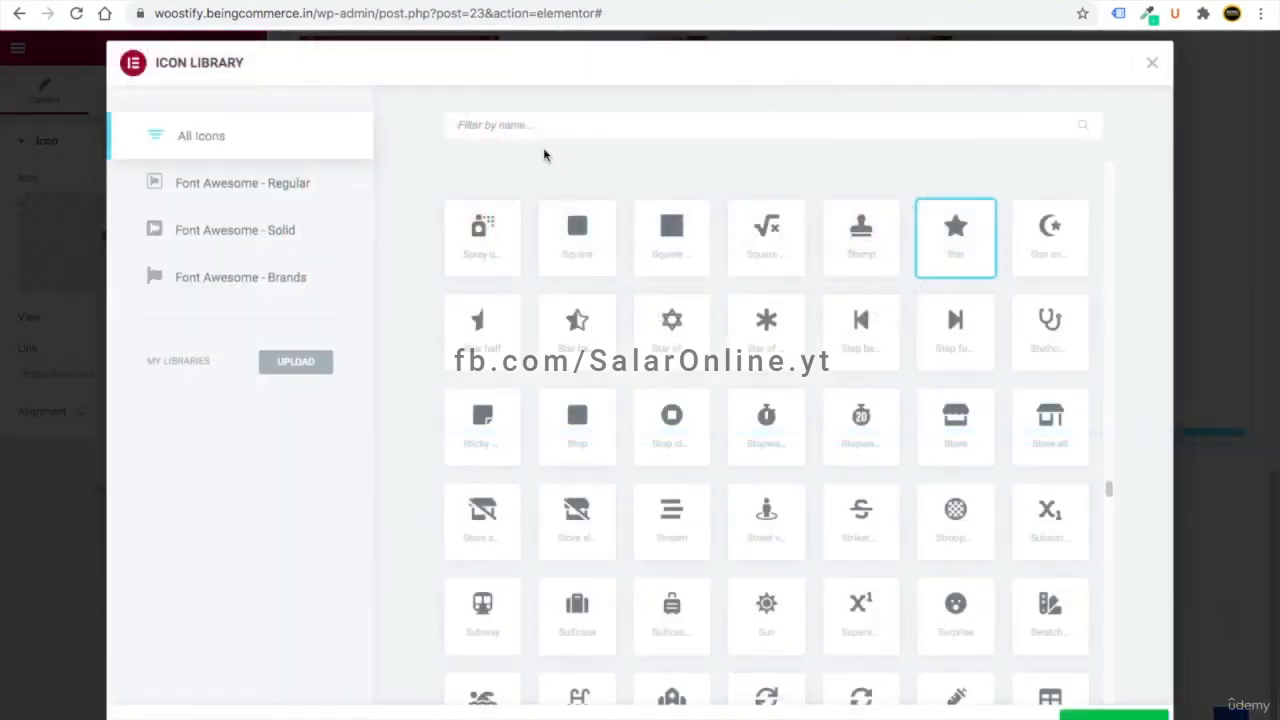
left_click(520, 124)
type("bask")
left_click(591, 249)
left_click(1085, 713)
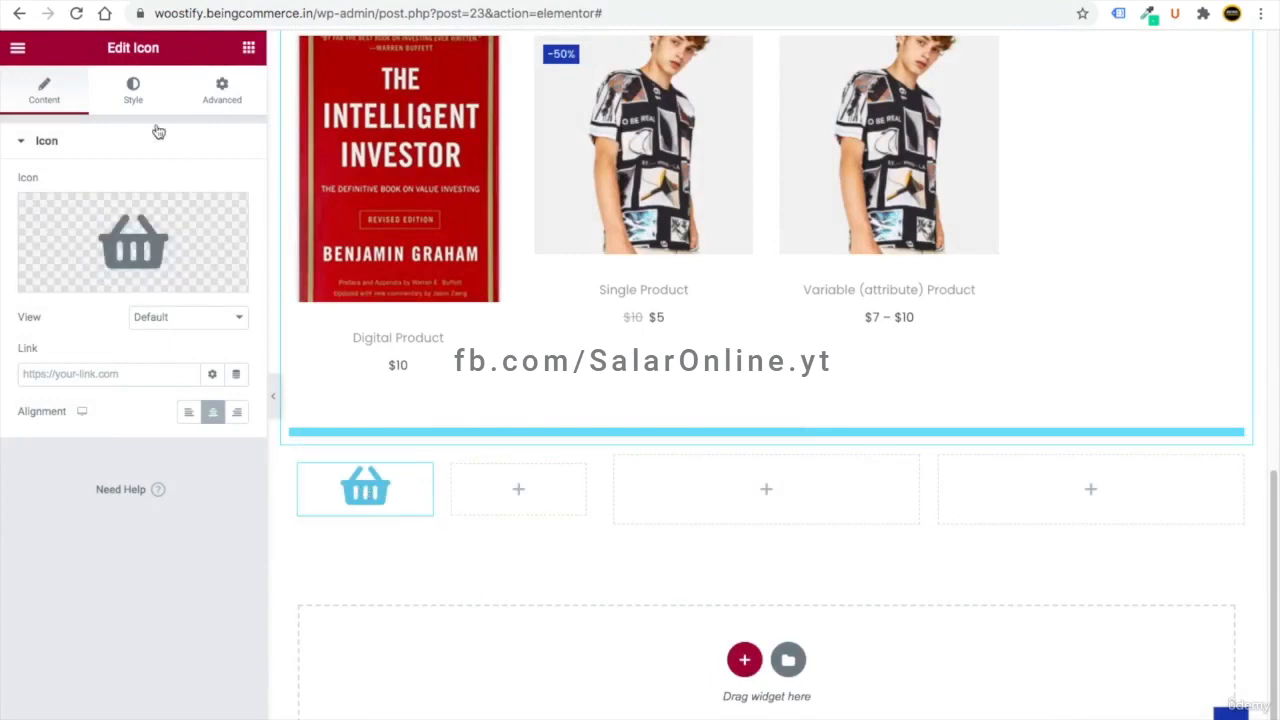
- Colour the basket icon with the Secondary global colour and set its size to 36
left_click(133, 104)
left_click(234, 221)
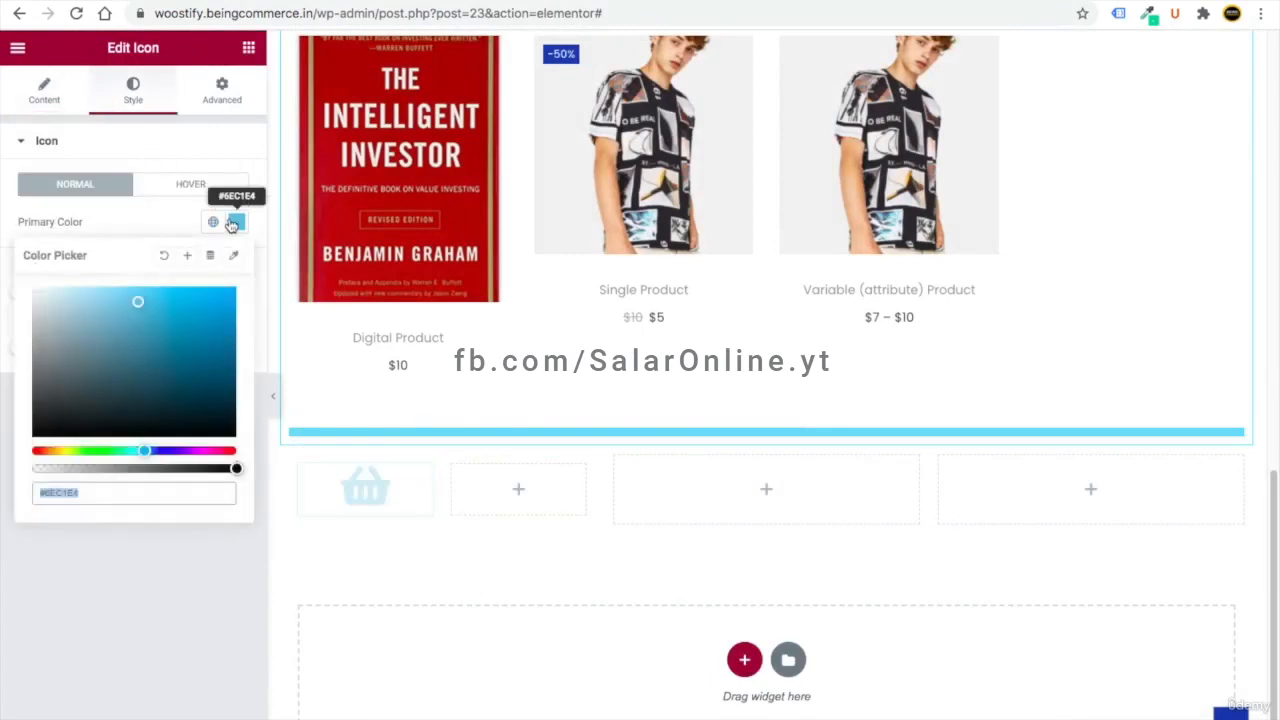
left_click(213, 222)
left_click(118, 338)
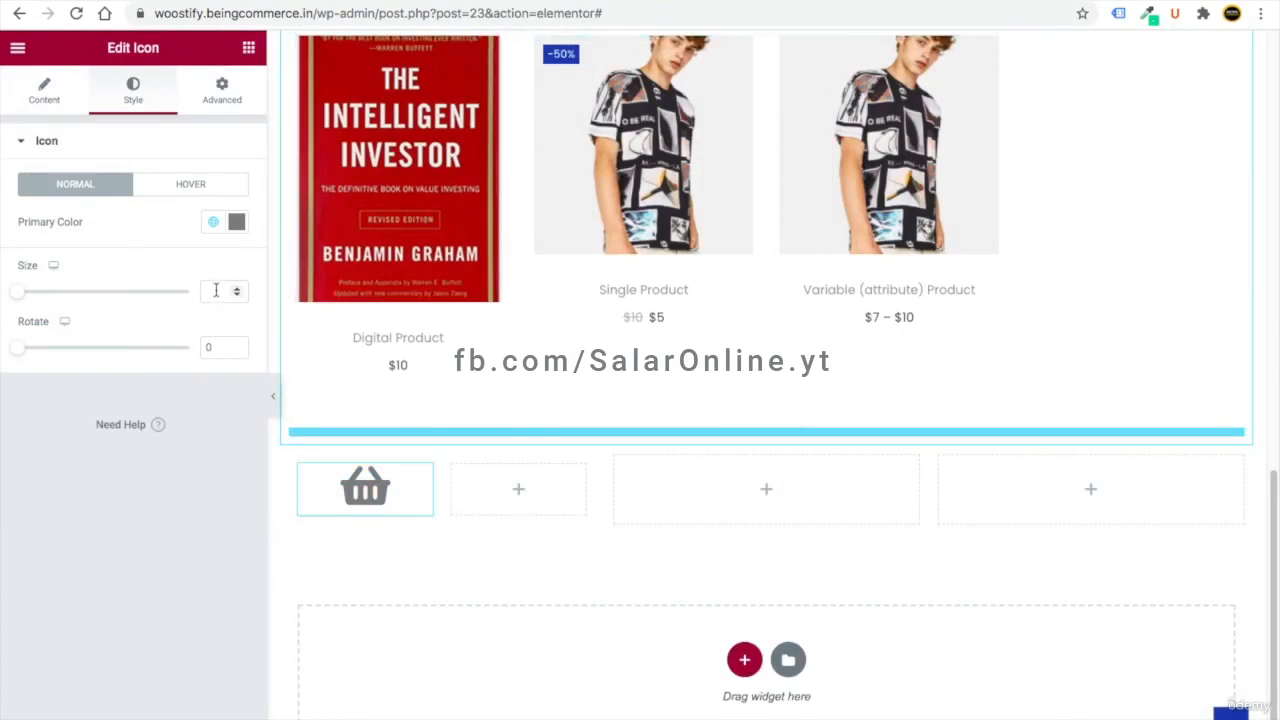
type("36")
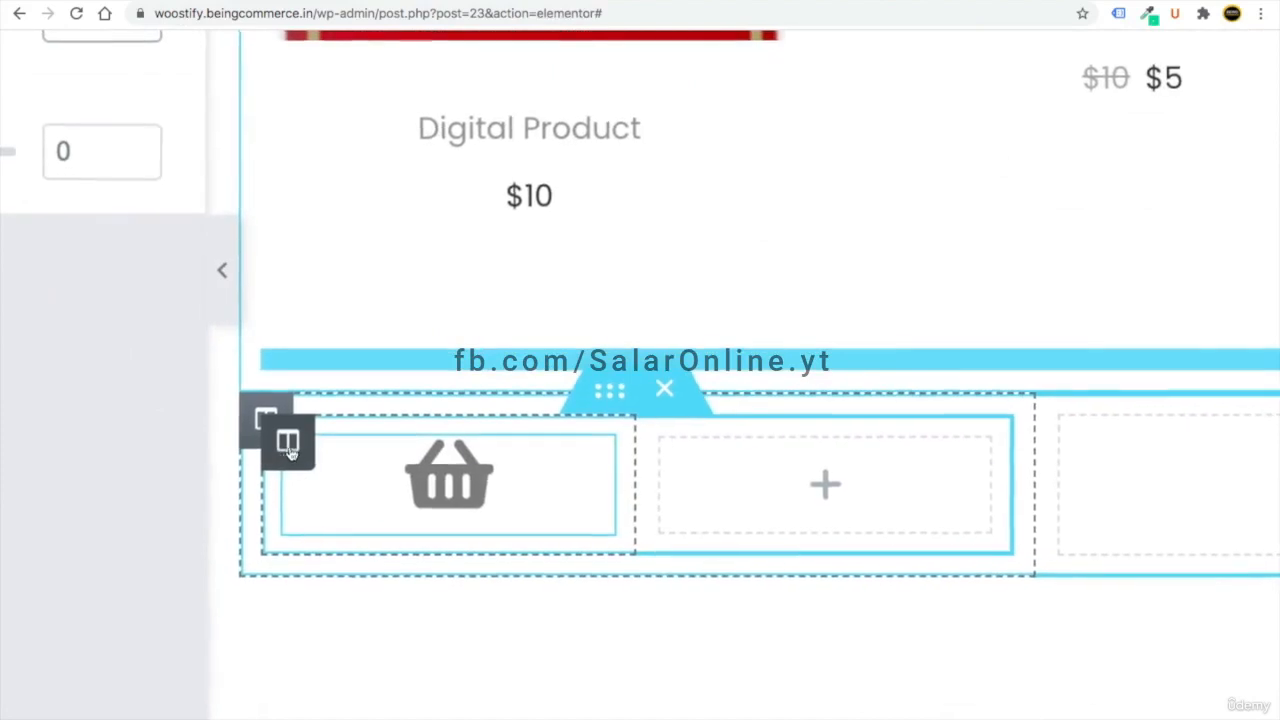
- Set the basket column width to 25% and add a 'Free Shipping' heading beside it
left_click(287, 444)
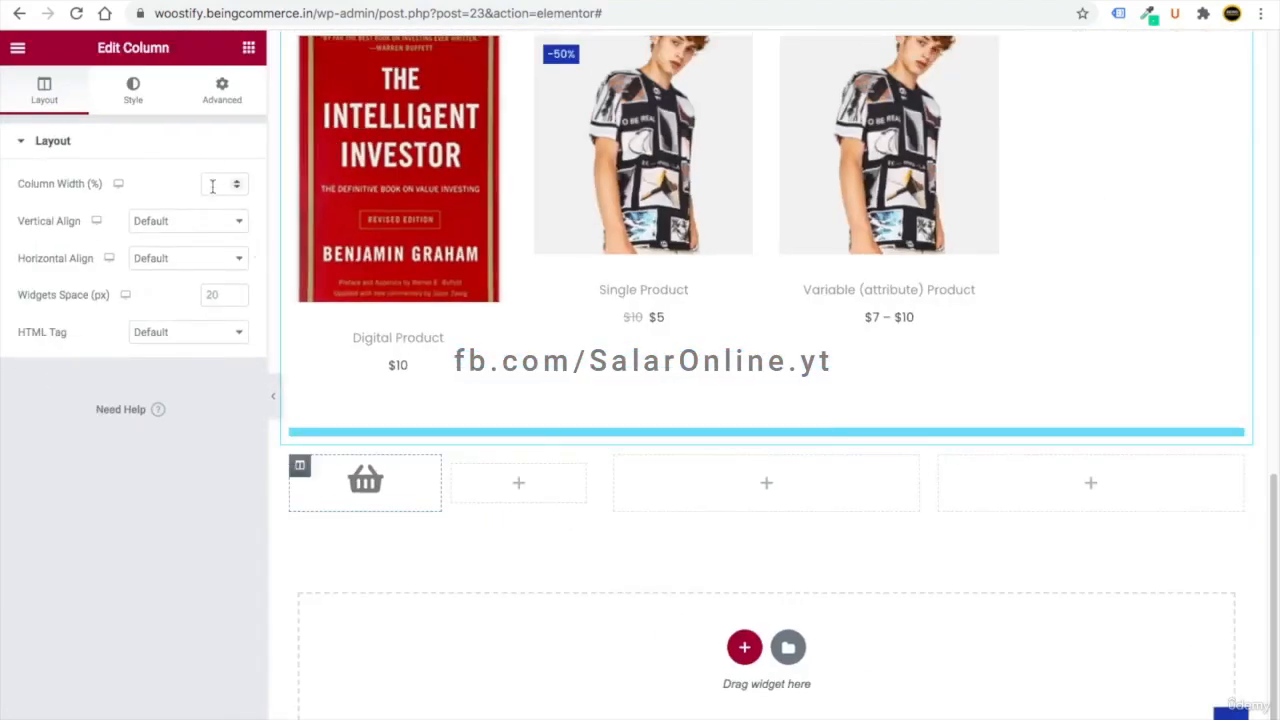
type("25")
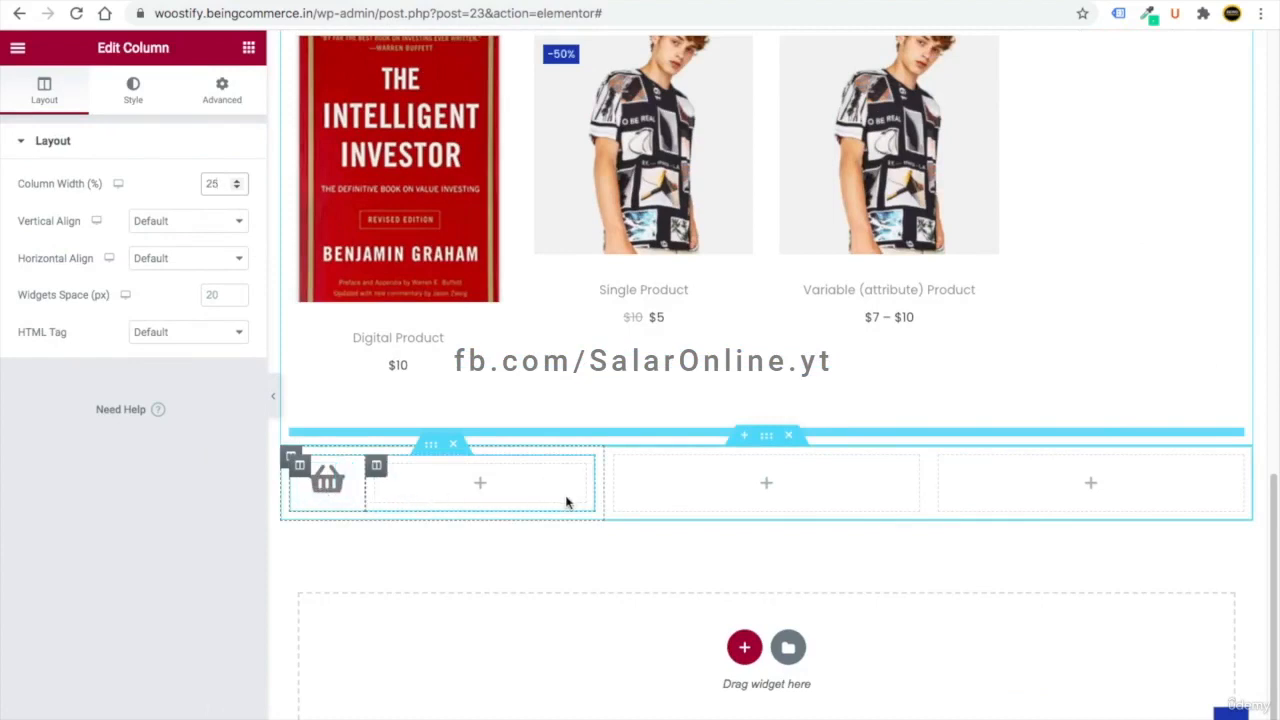
left_click(249, 49)
left_click_drag(197, 222, 455, 478)
triple_click(107, 206)
type("Free Shipping")
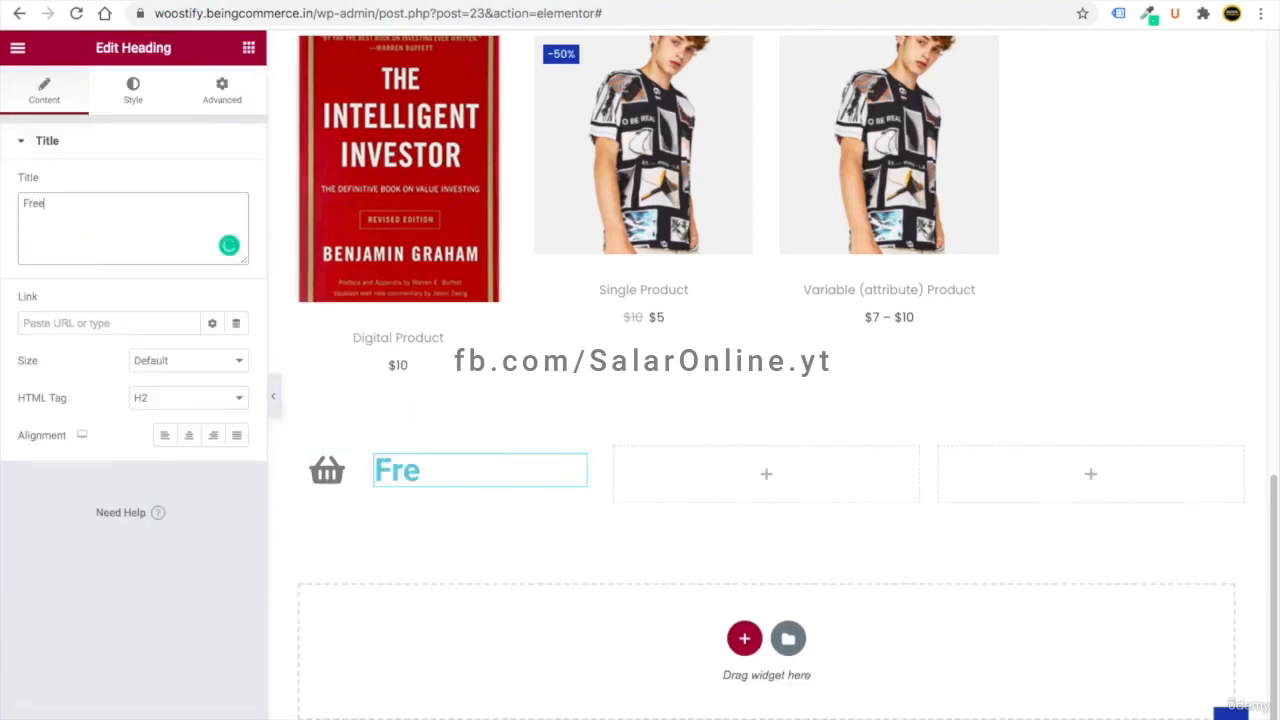
- Set the Free Shipping heading font to Poppins and its colour to dark grey
left_click(131, 92)
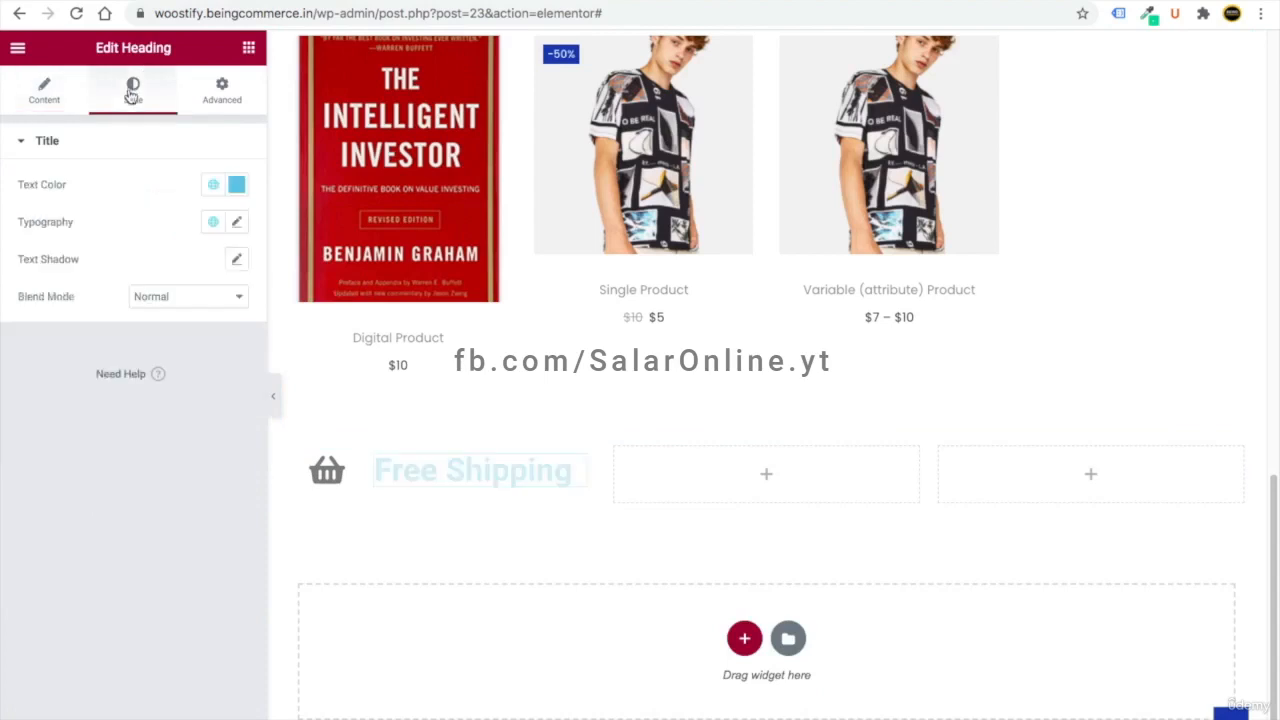
left_click(236, 221)
left_click(140, 312)
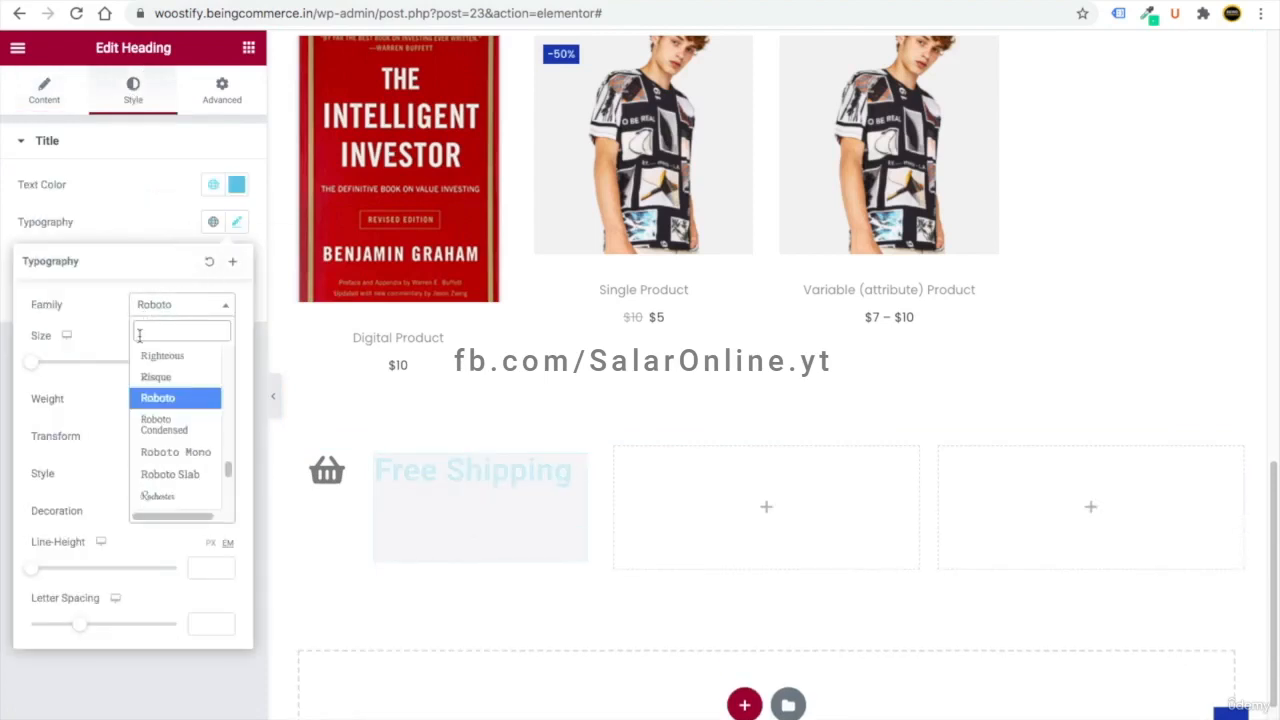
type("pop")
left_click(158, 399)
left_click(237, 189)
left_click(212, 187)
left_click(127, 392)
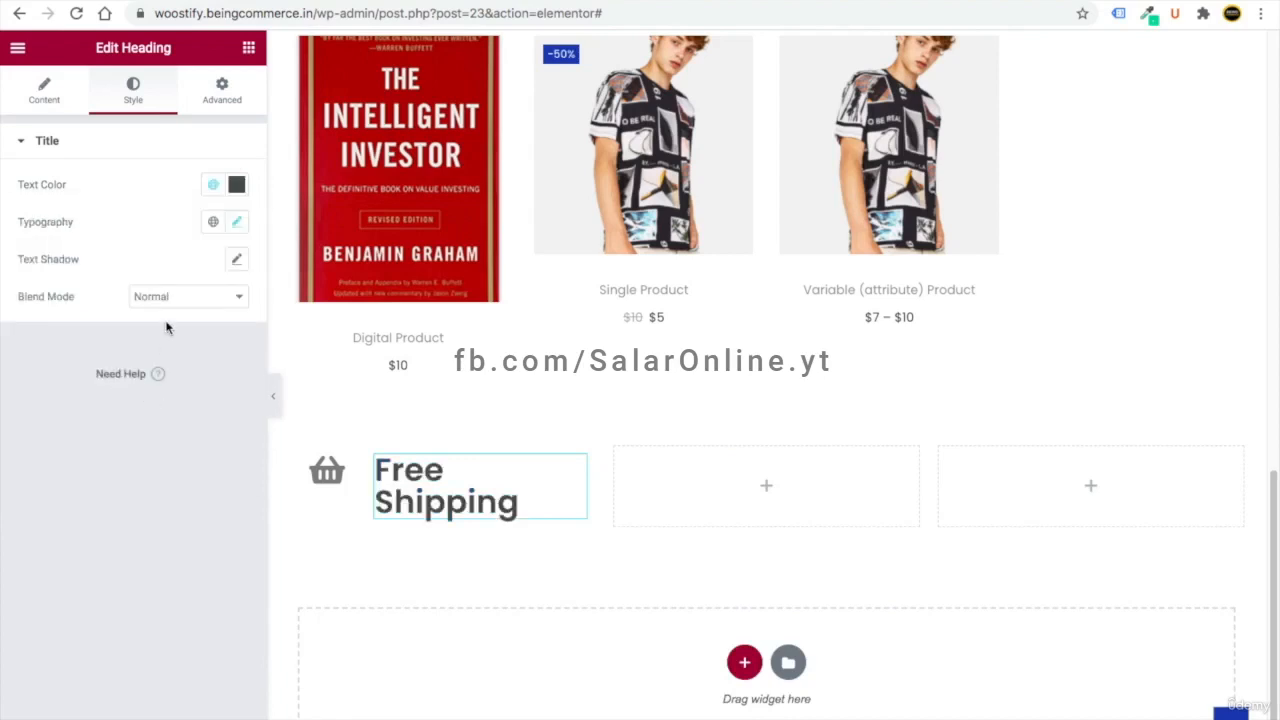
- Set the heading size to 20 px with font weight 600
left_click(236, 221)
left_click(196, 358)
type("20")
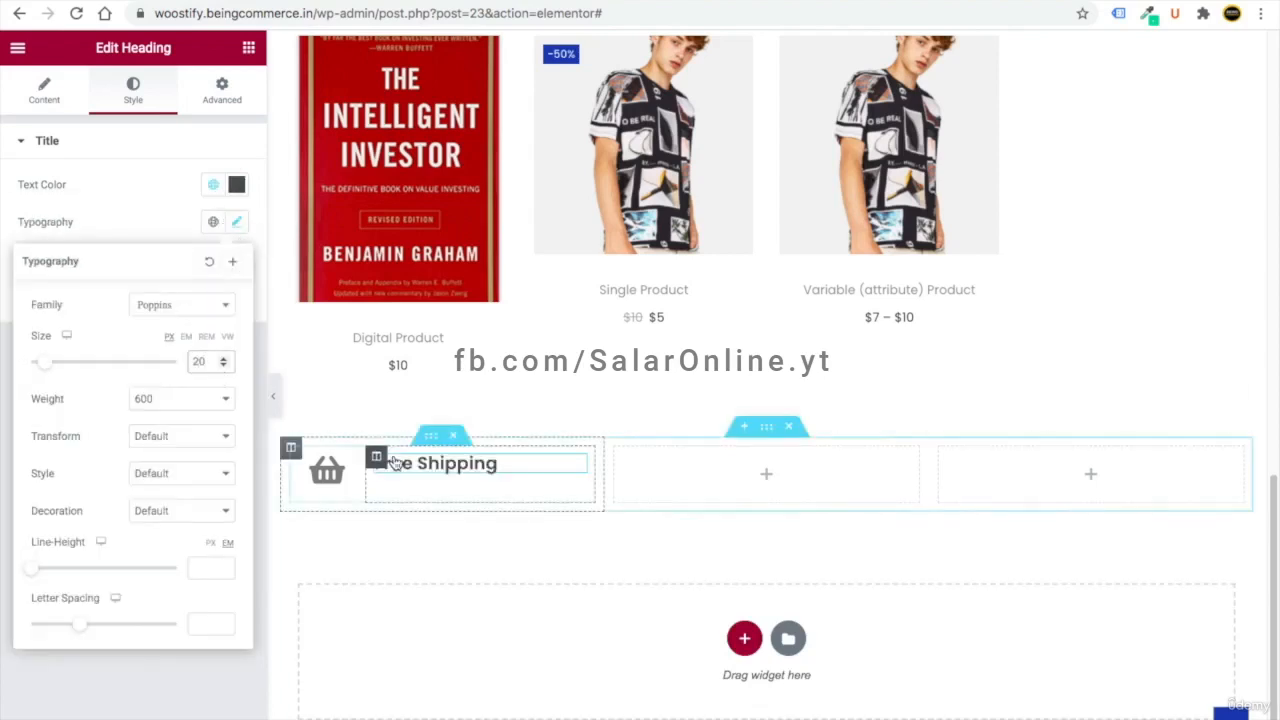
left_click(152, 403)
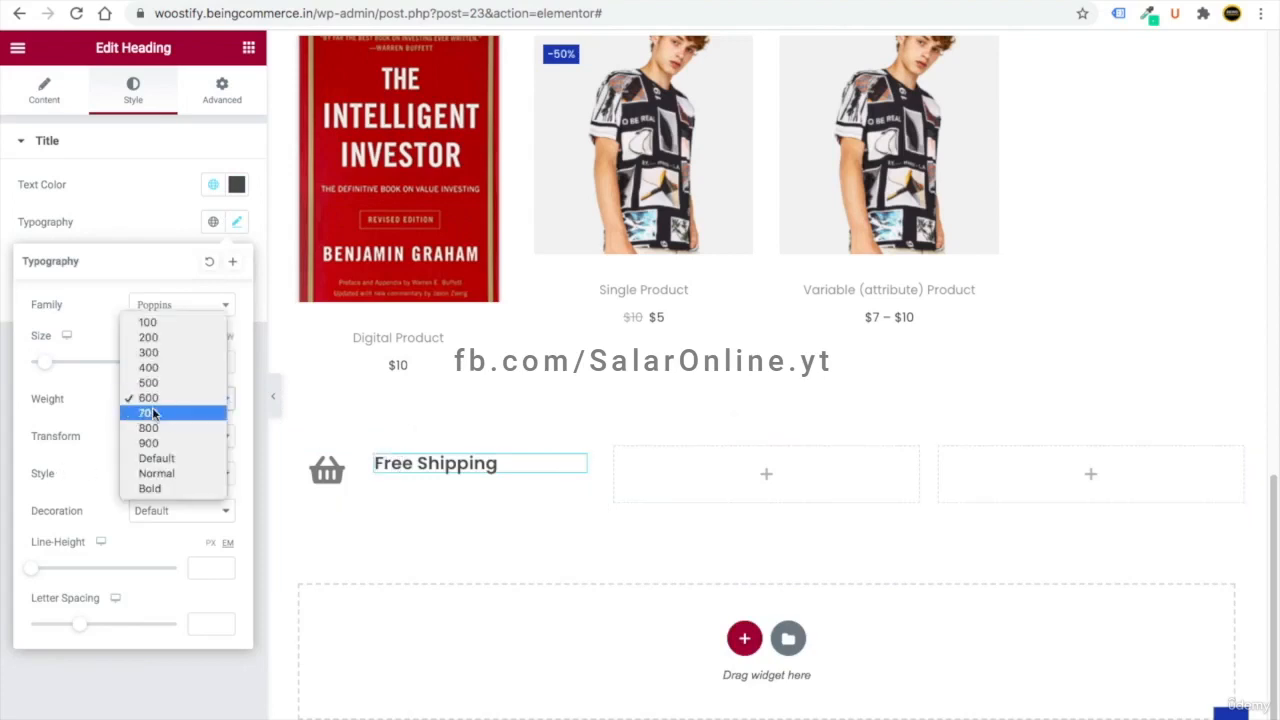
left_click(99, 399)
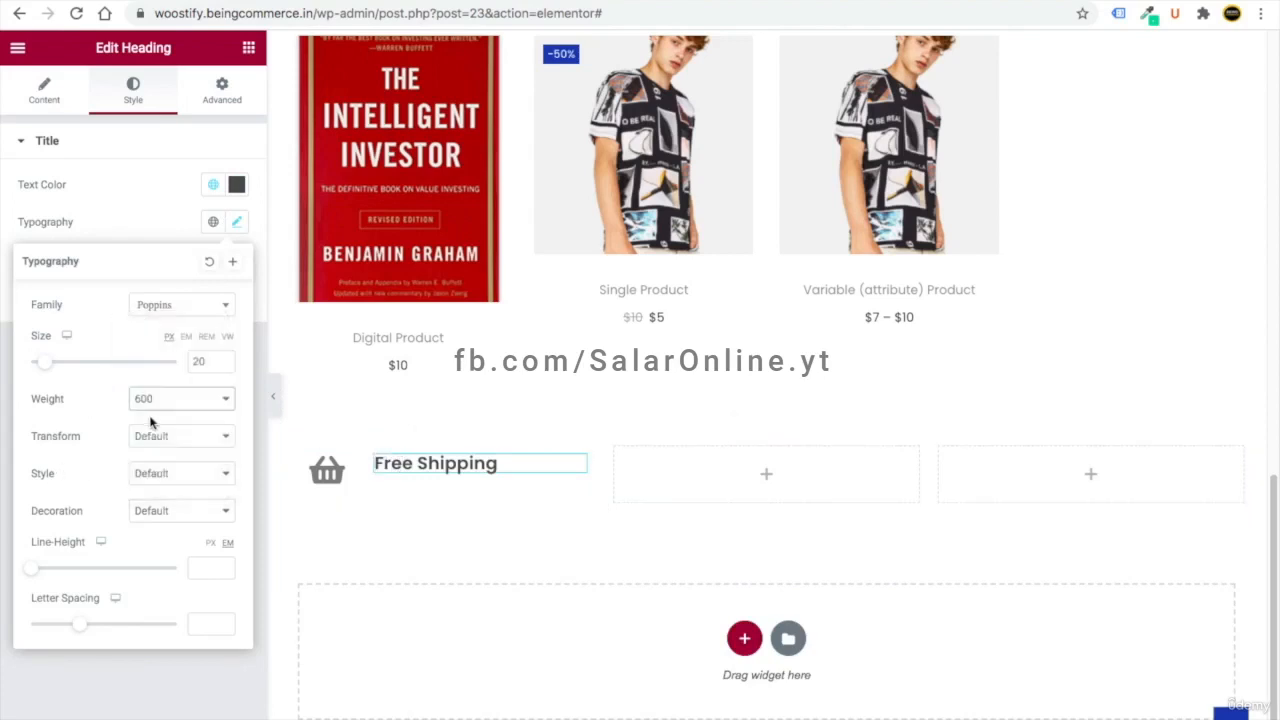
left_click(248, 47)
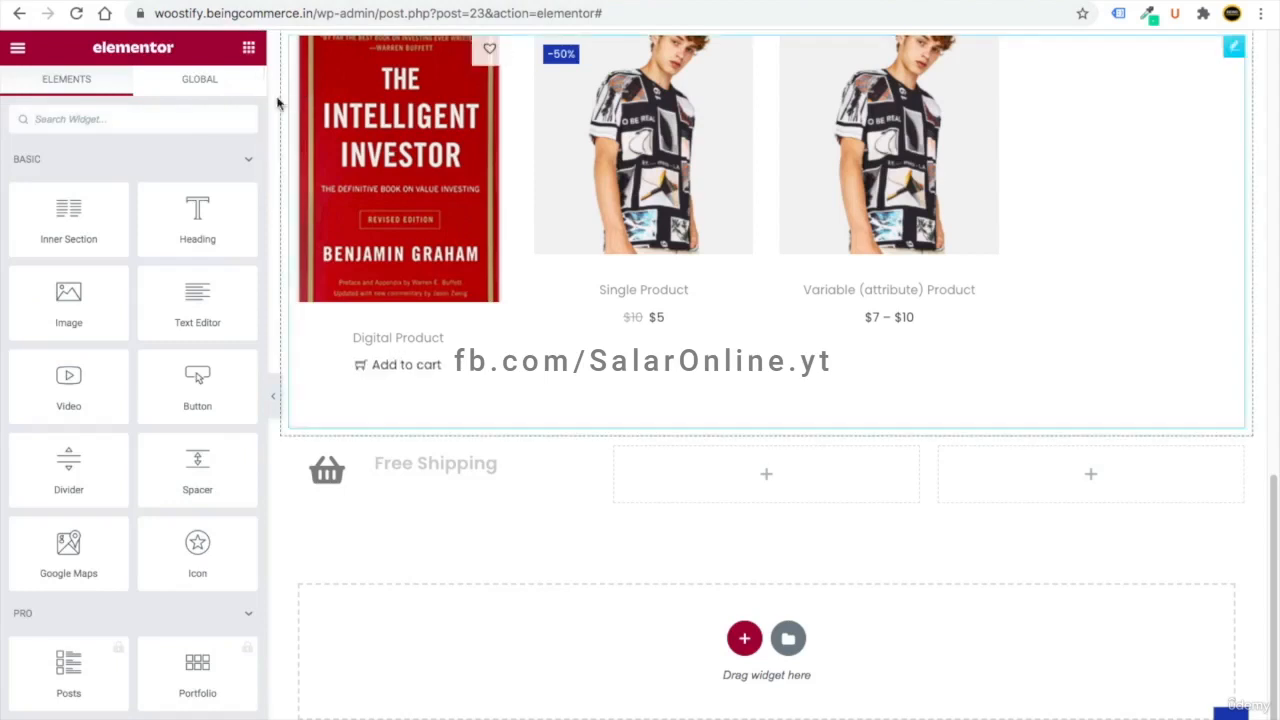
- Add a Text Editor block under Free Shipping reading 'On all orders over $200'
left_click_drag(223, 320, 425, 476)
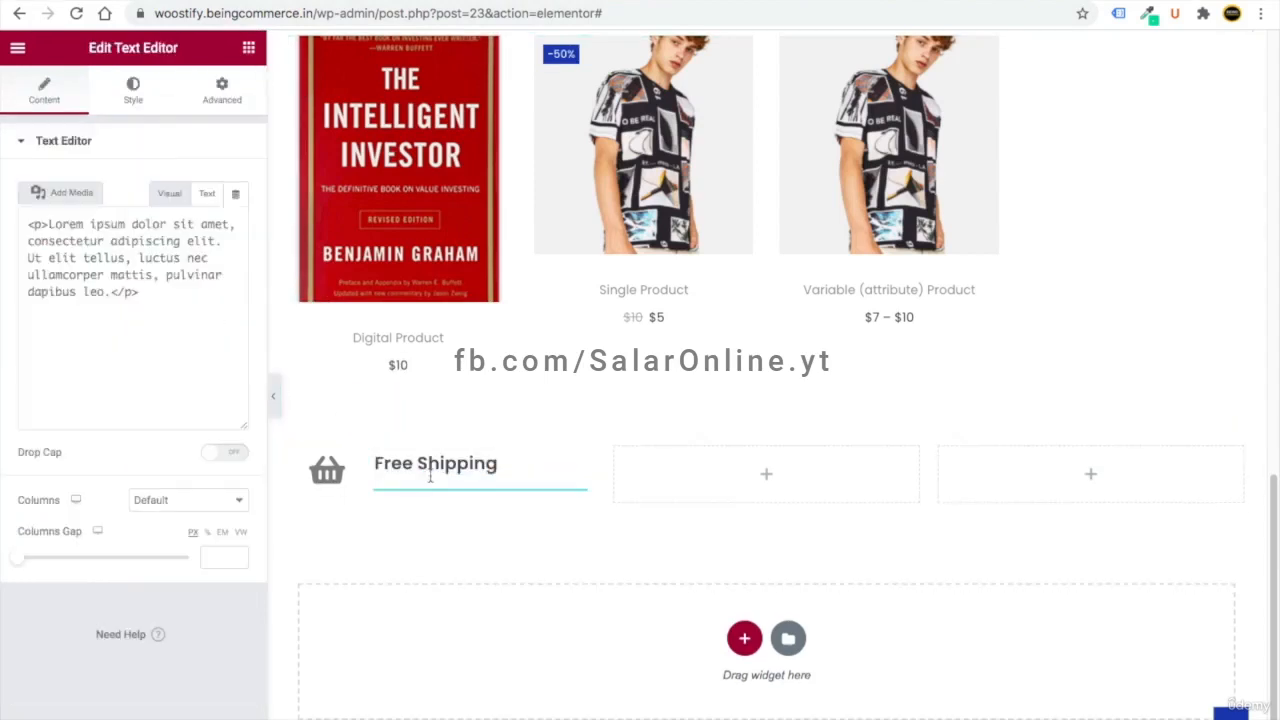
left_click_drag(220, 352, 9, 289)
type("On all orders over $200")
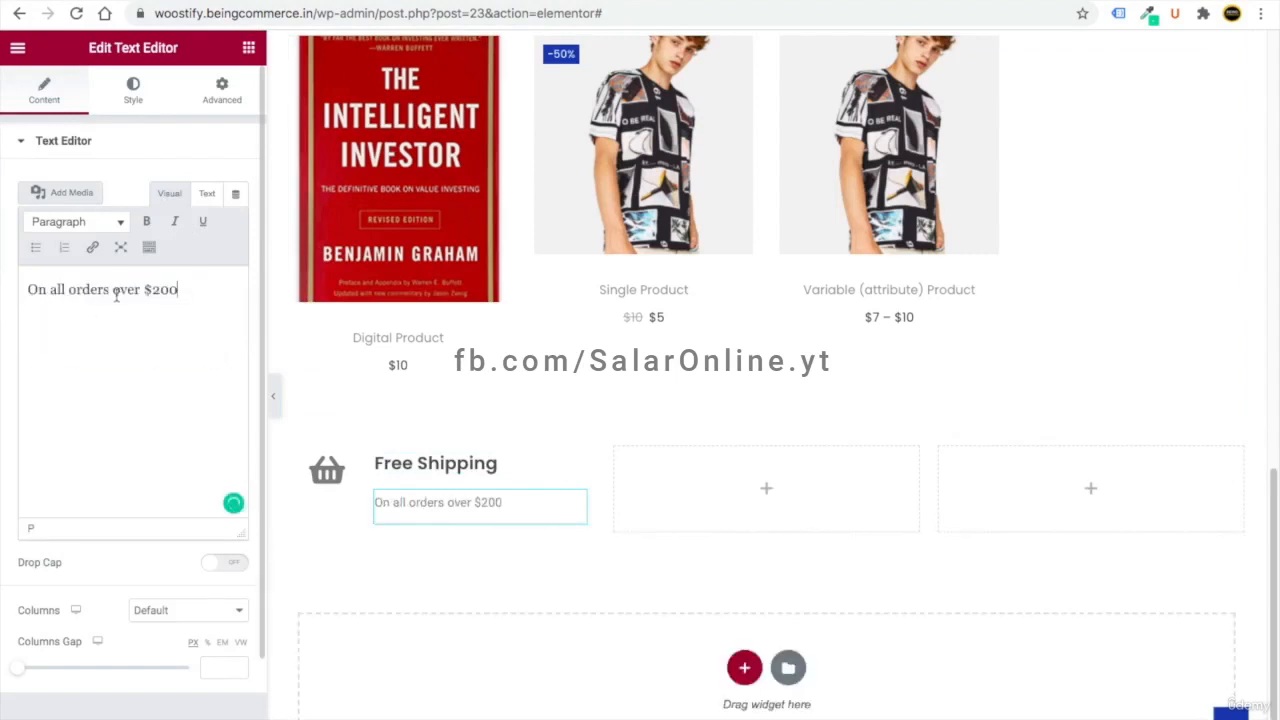
- Give the shipping note the dark global text colour and the Poppins font
left_click(129, 84)
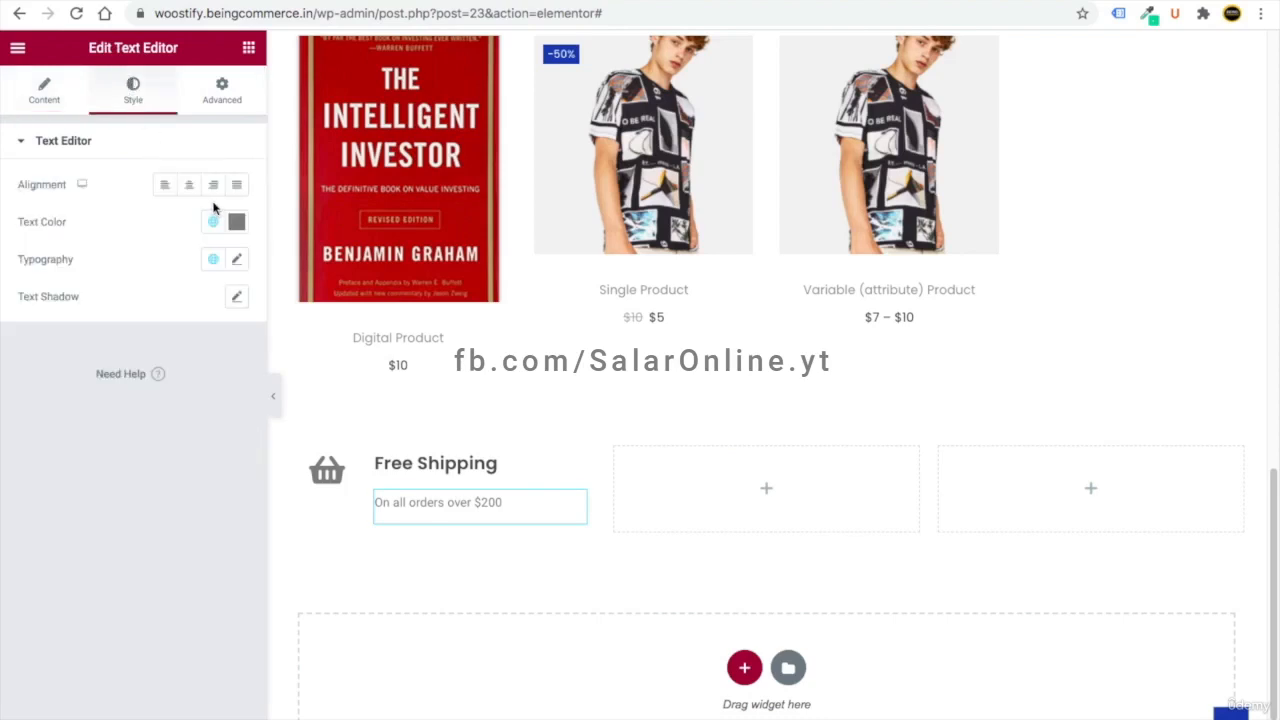
left_click(236, 221)
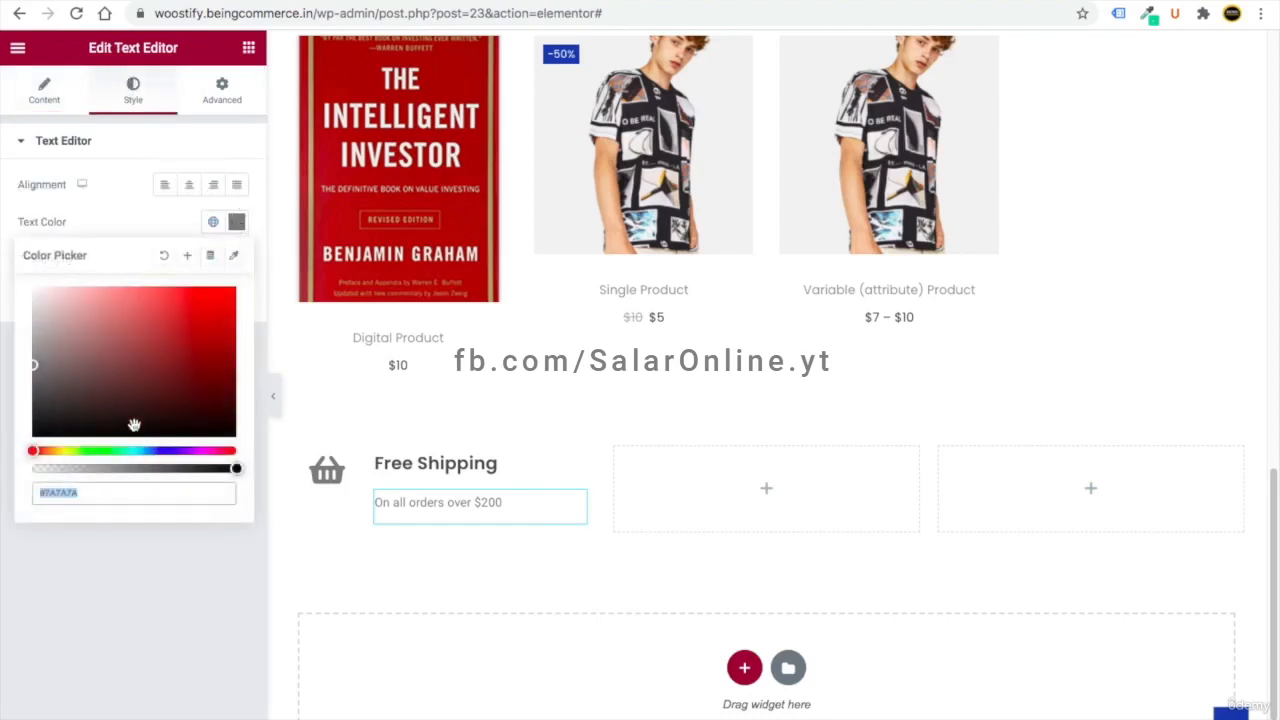
left_click(212, 221)
left_click(134, 450)
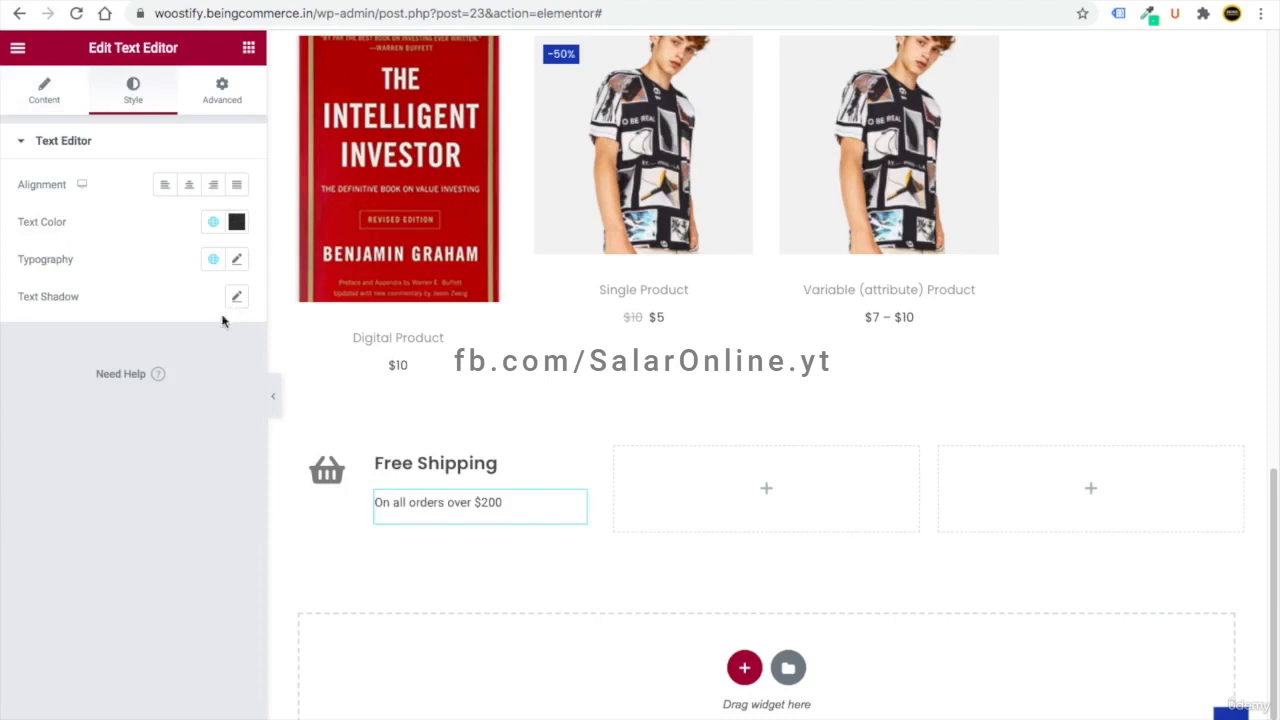
left_click(236, 259)
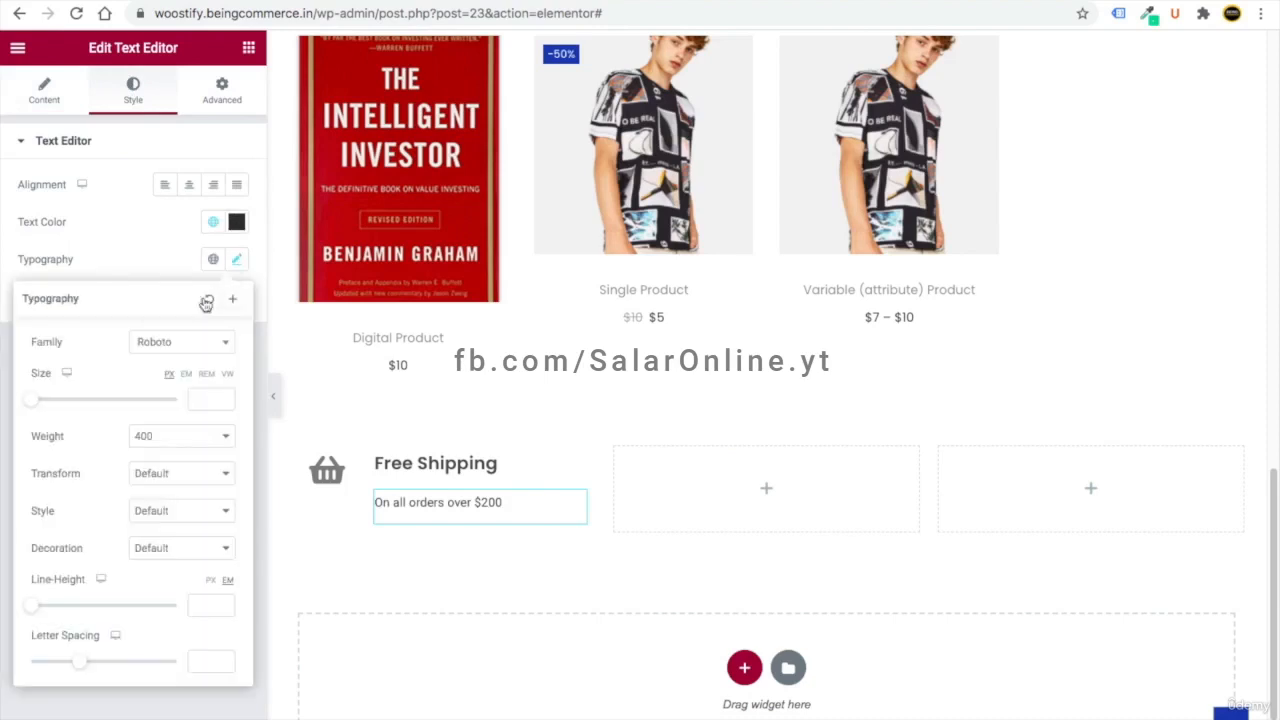
left_click(157, 350)
left_click(176, 378)
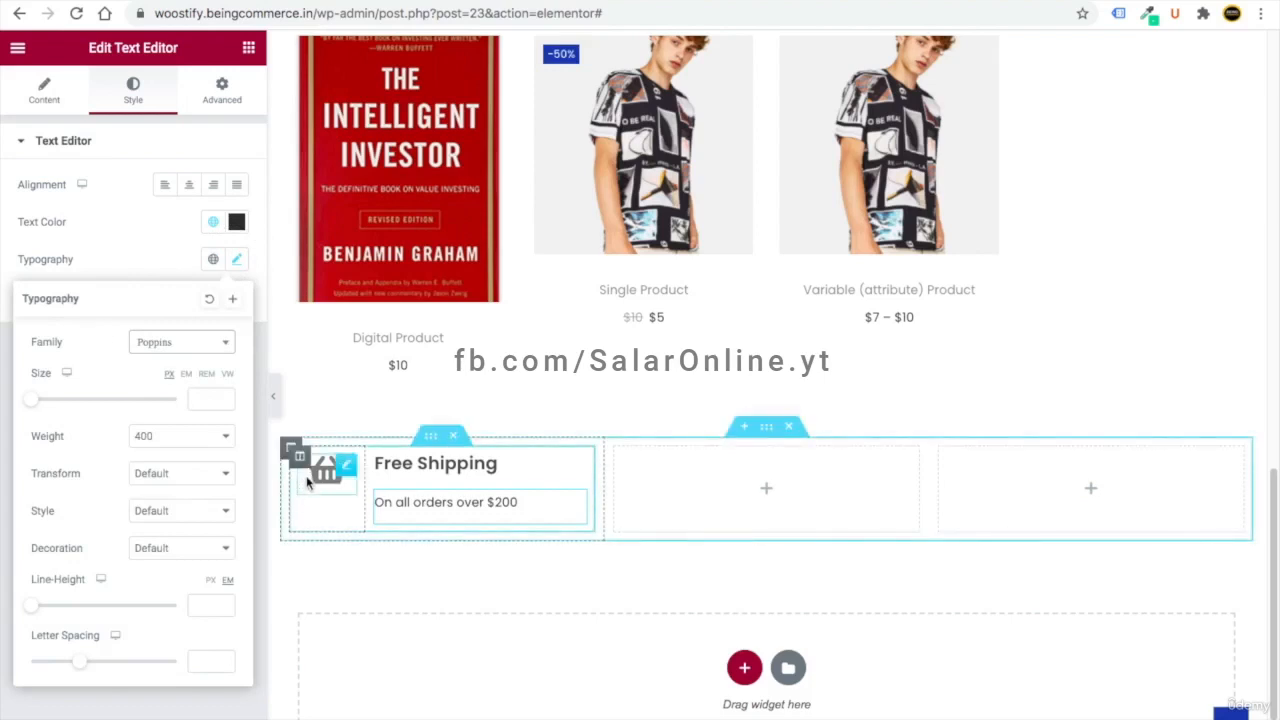
scroll(303, 463, "up", 5)
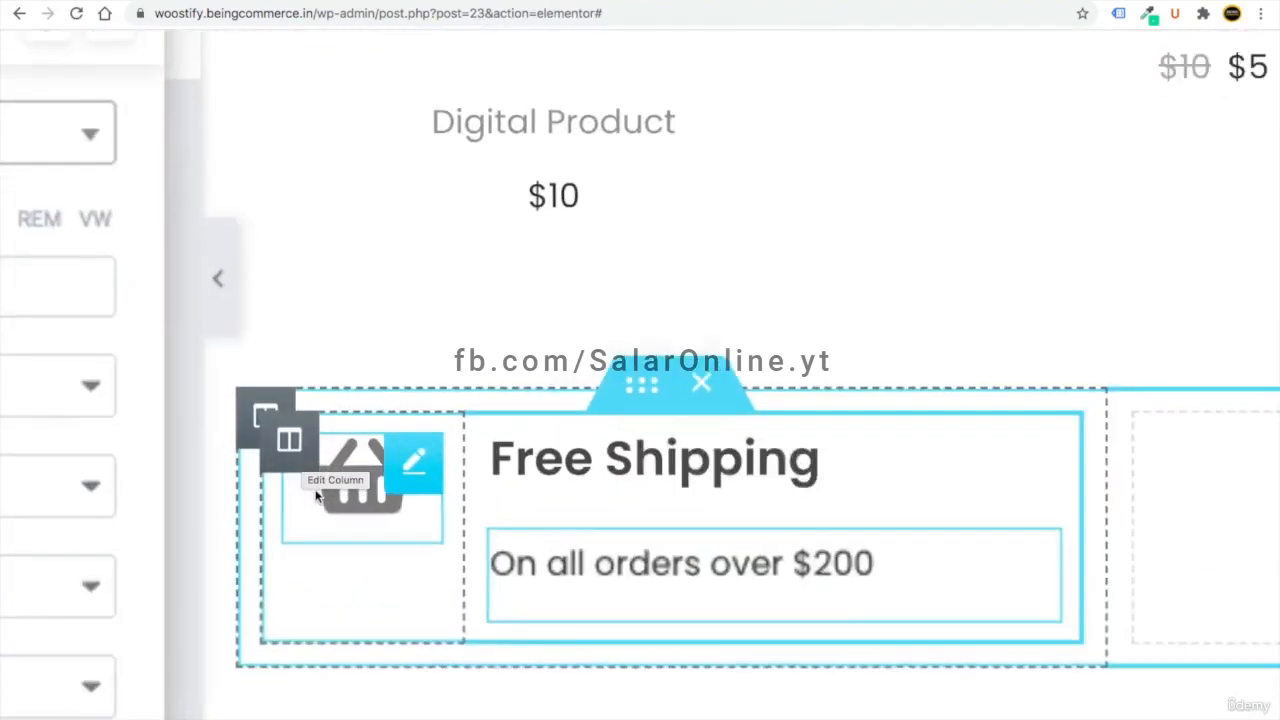
left_click(291, 447)
scroll(291, 447, "down", 1)
scroll(291, 447, "down", 5)
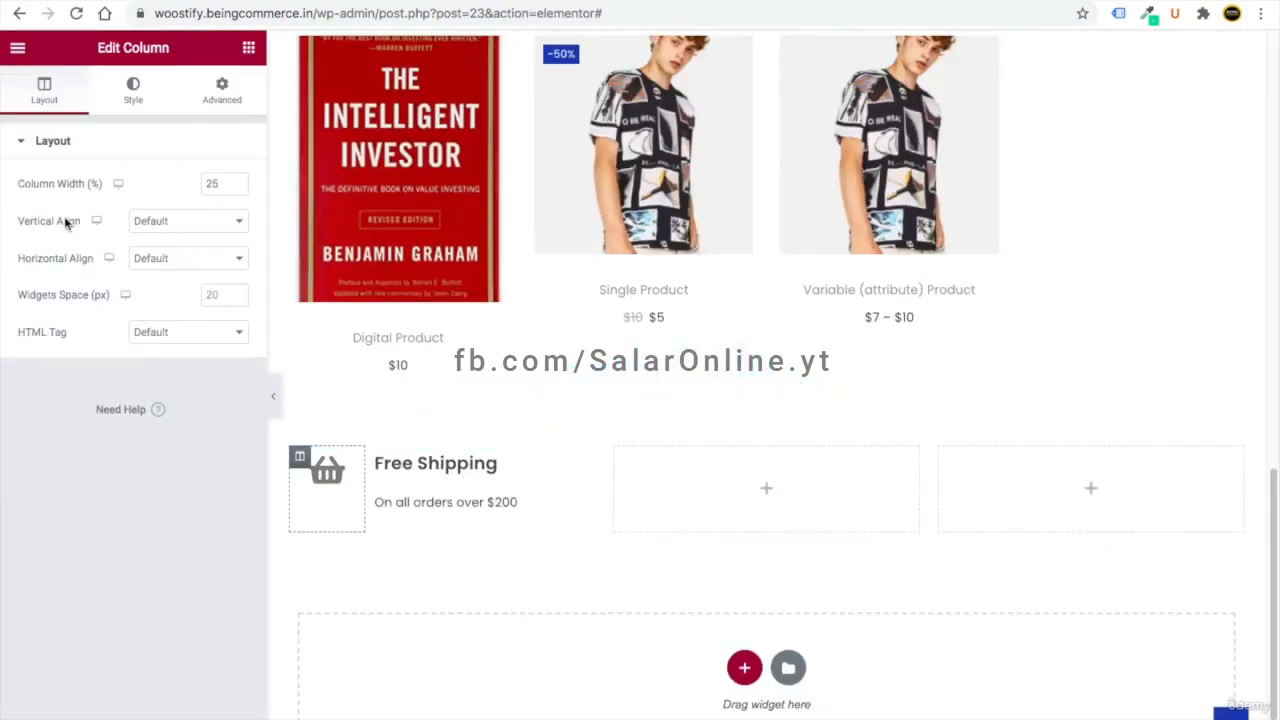
left_click(155, 221)
left_click(170, 252)
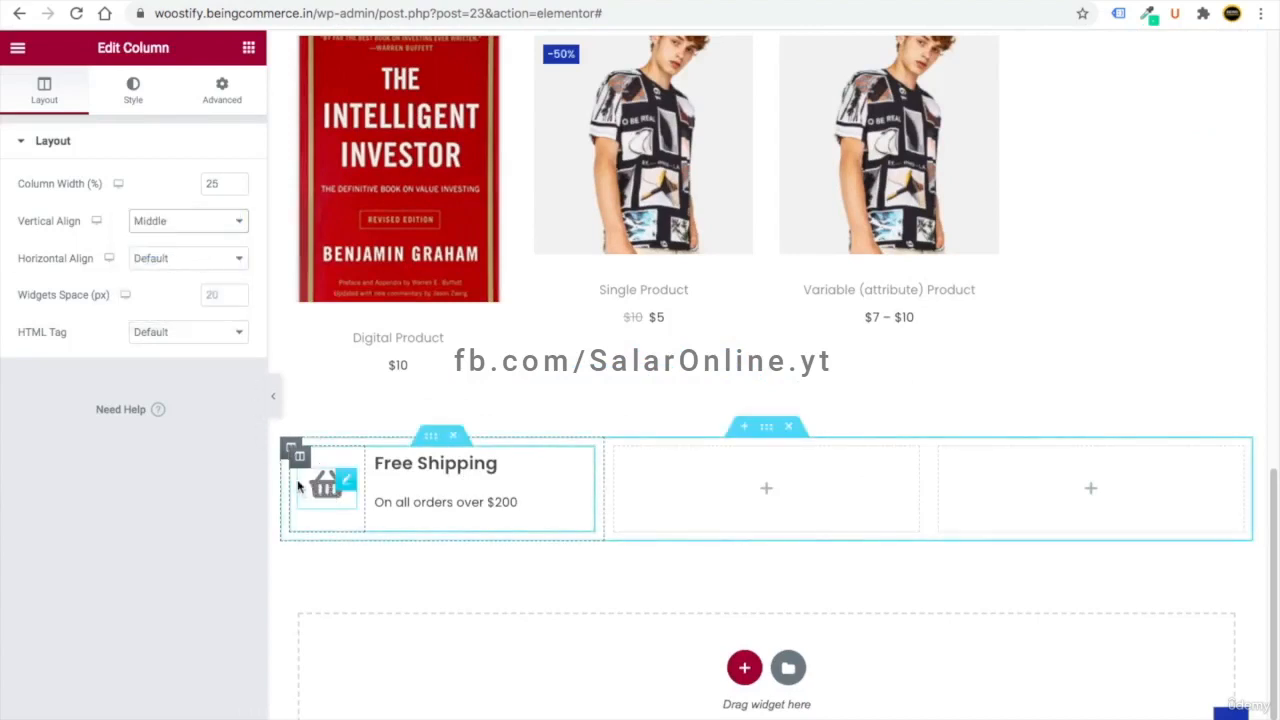
left_click(767, 428)
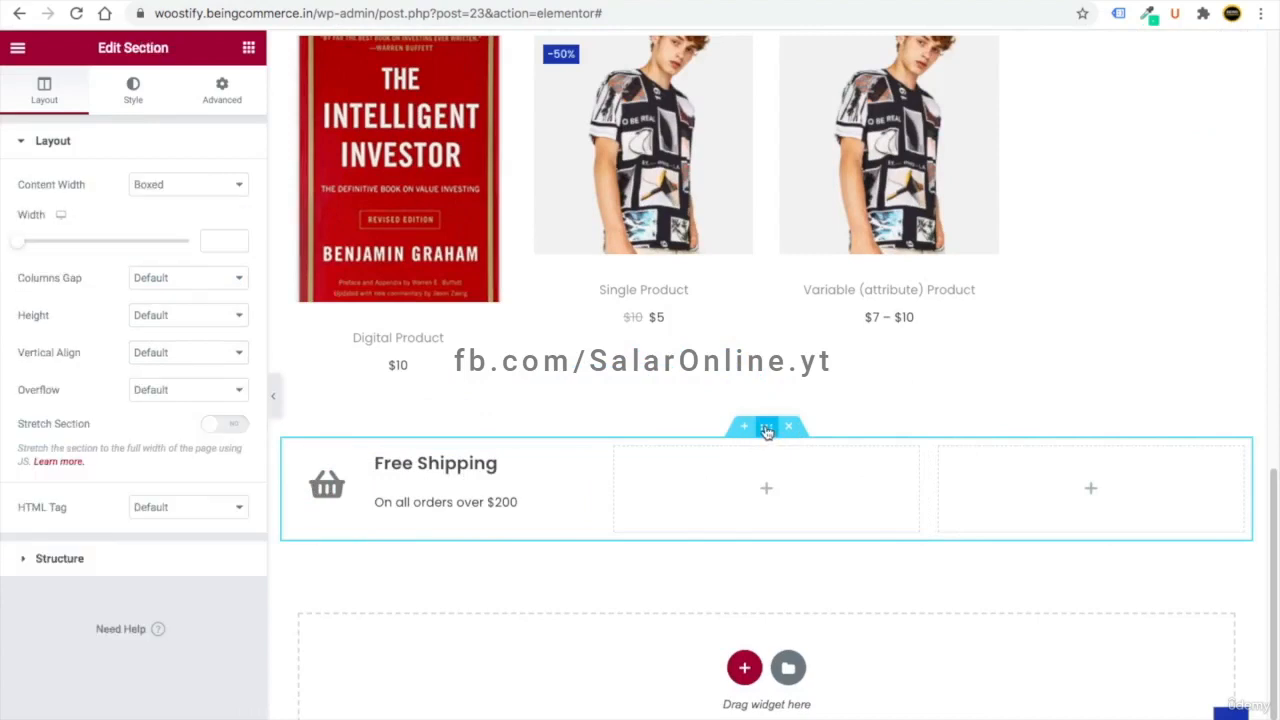
left_click(155, 355)
left_click(179, 378)
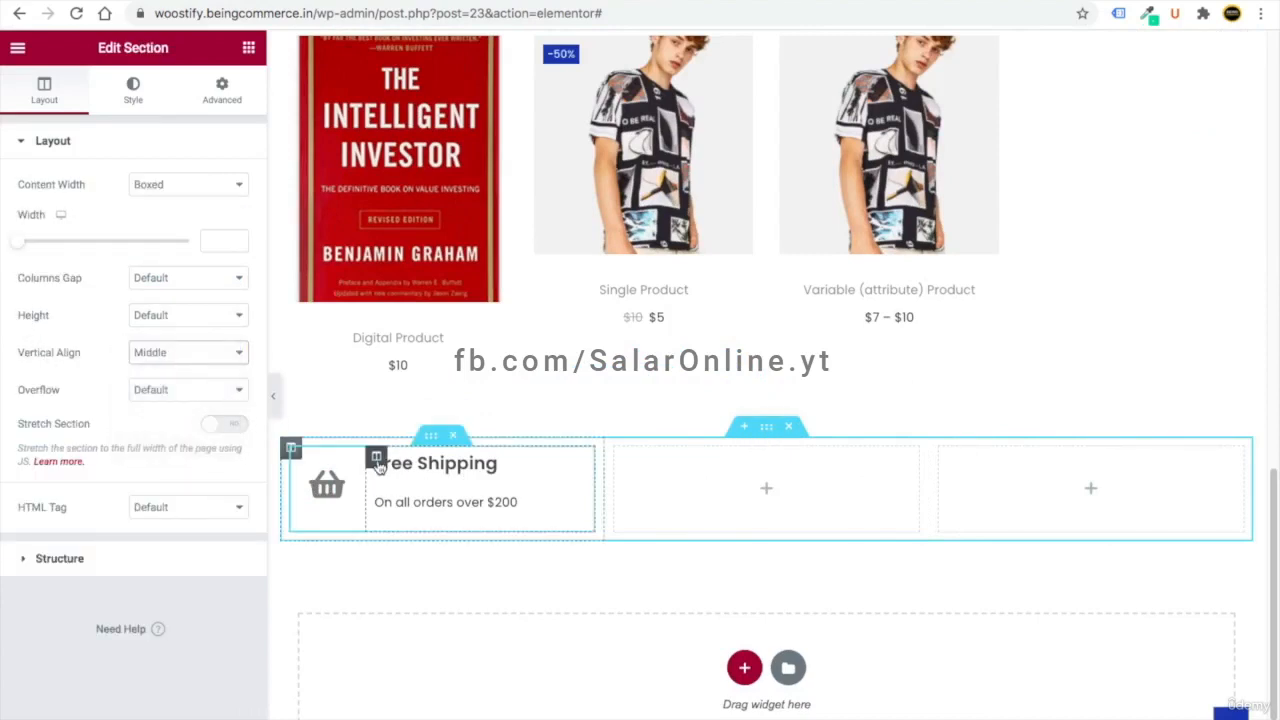
left_click(376, 458)
left_click(186, 222)
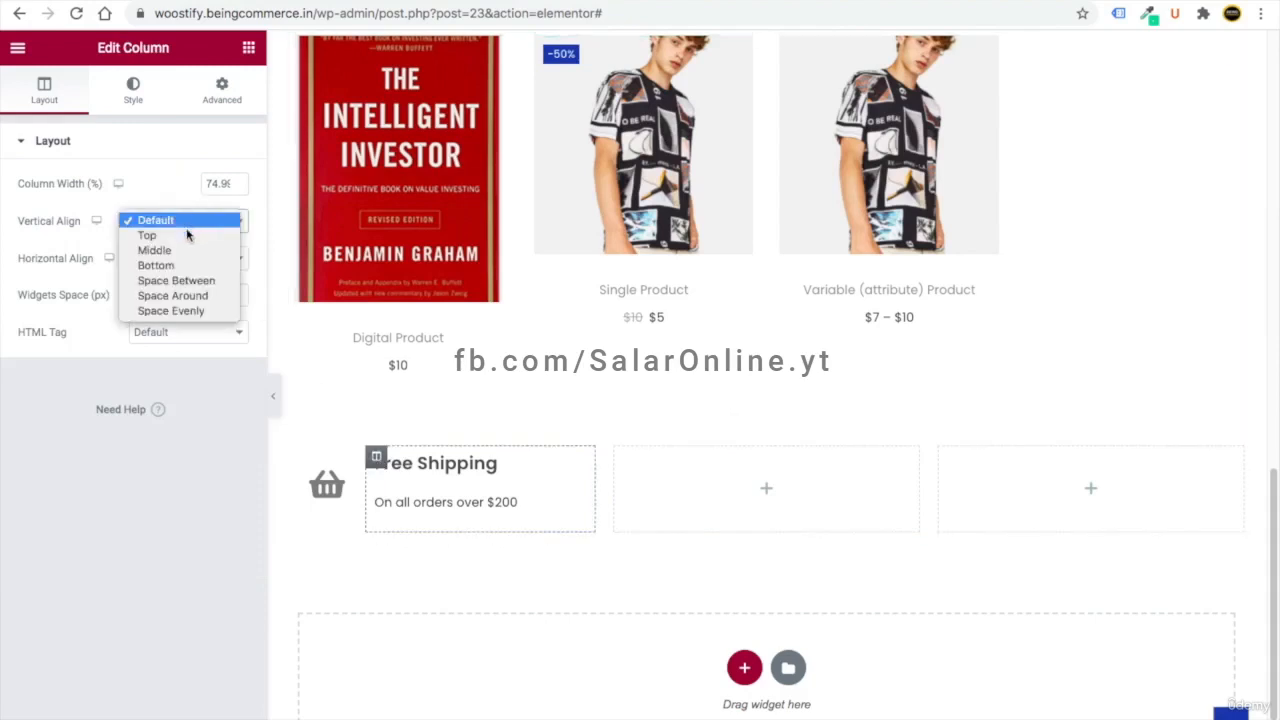
left_click(184, 251)
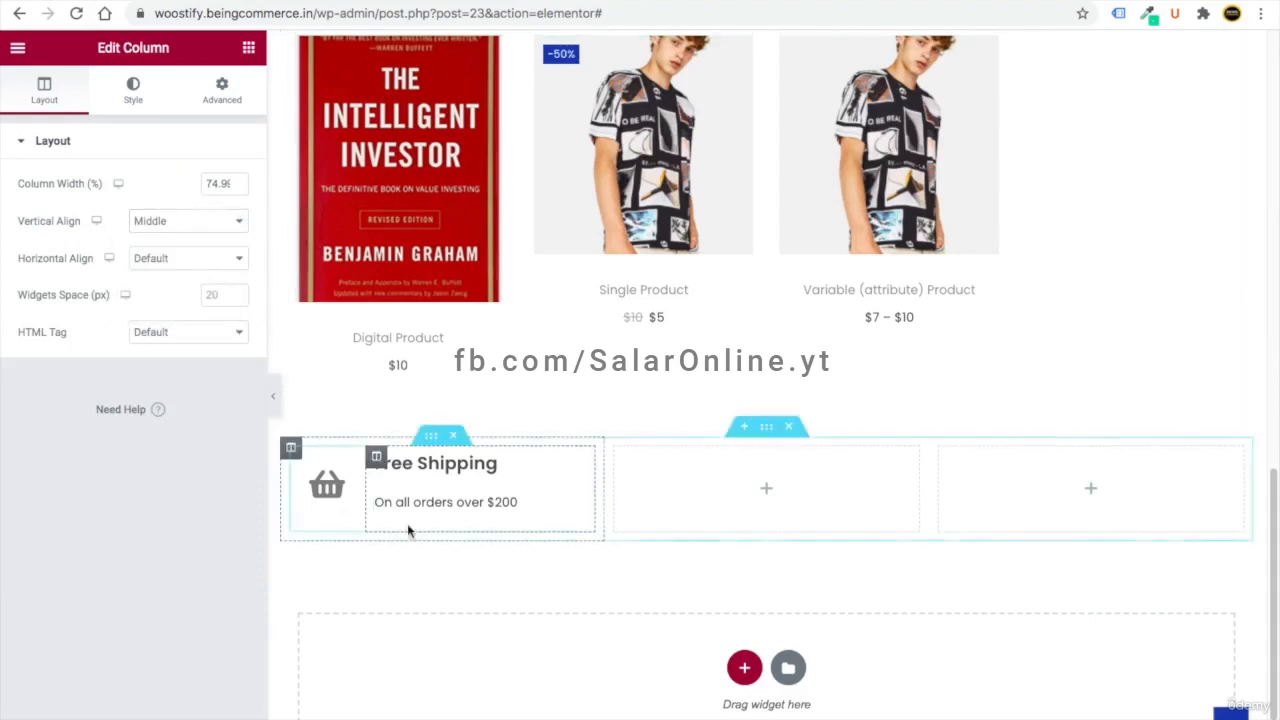
scroll(300, 450, "up", 2)
left_click(272, 398)
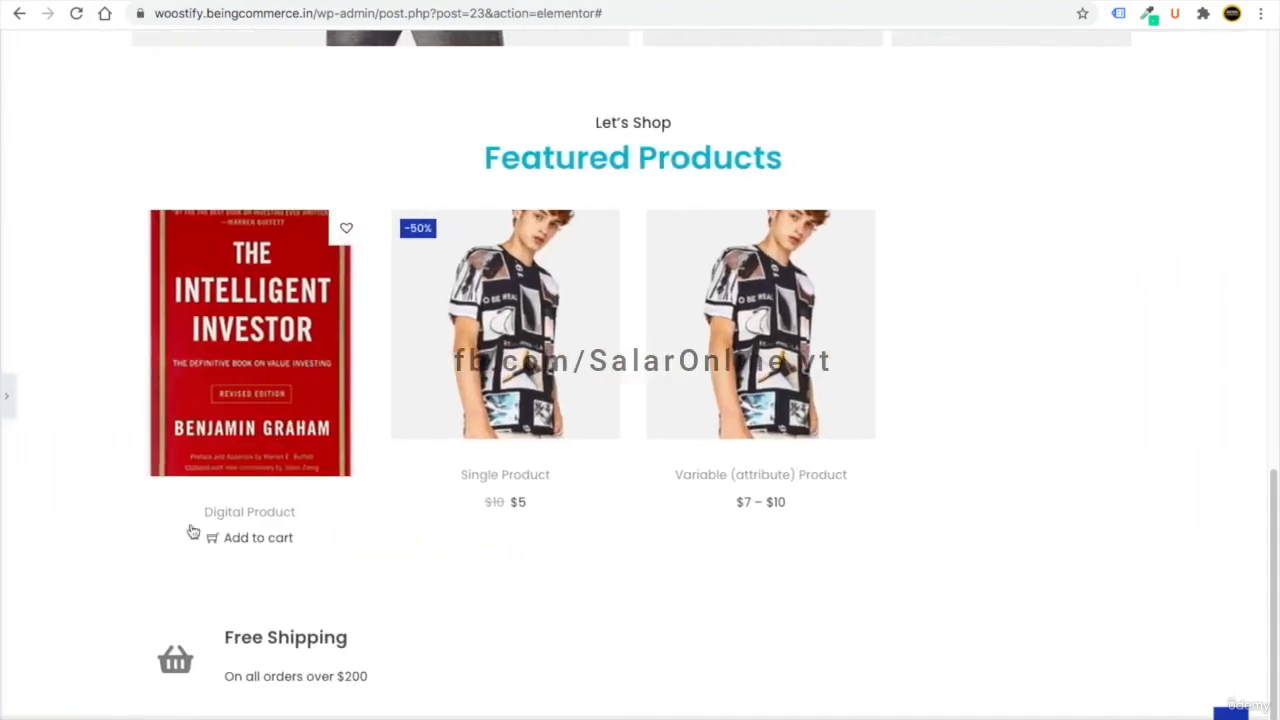
left_click(8, 396)
left_click(430, 463)
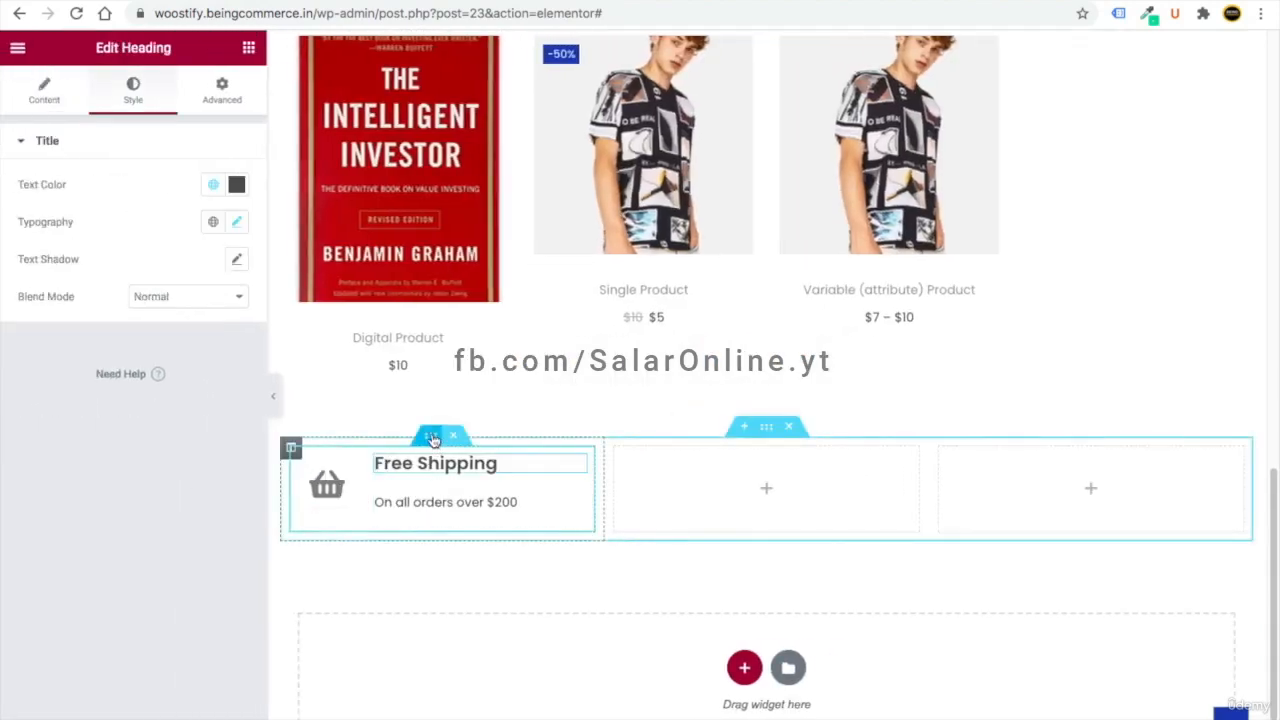
left_click(431, 438)
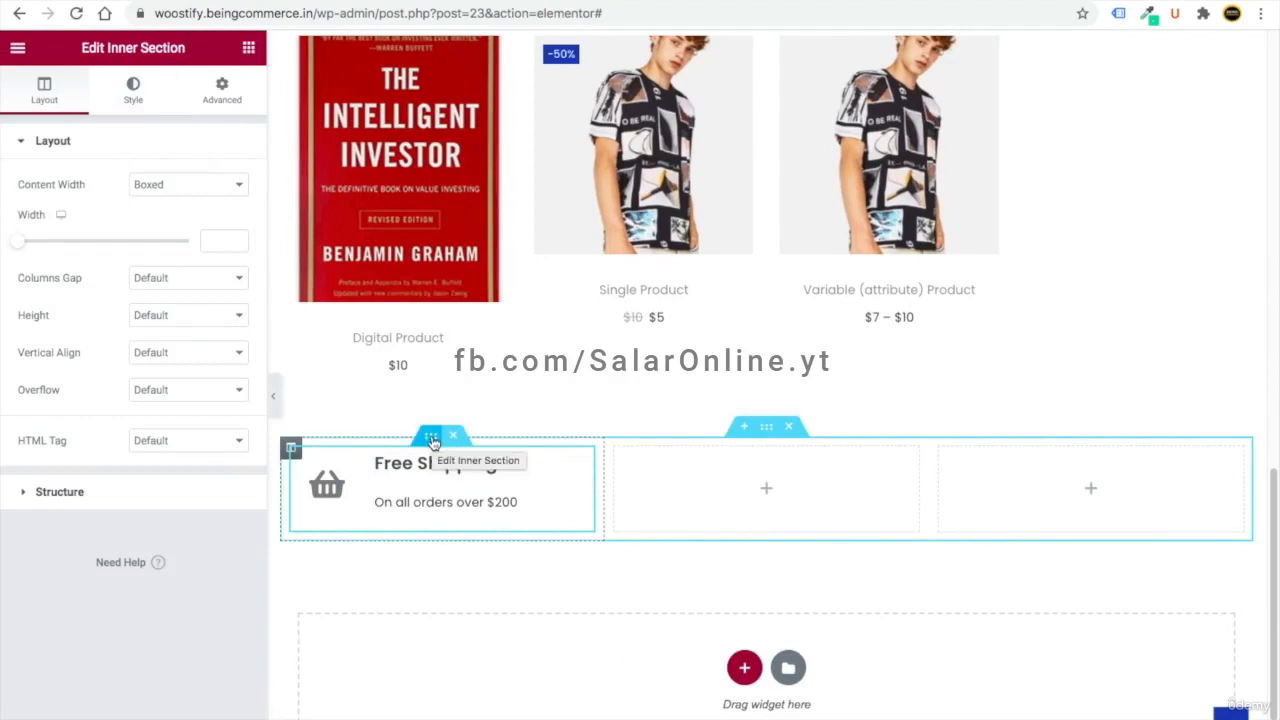
right_click(431, 438)
- Paste copies of the Free Shipping box into the empty middle and third columns
left_click(471, 514)
right_click(722, 486)
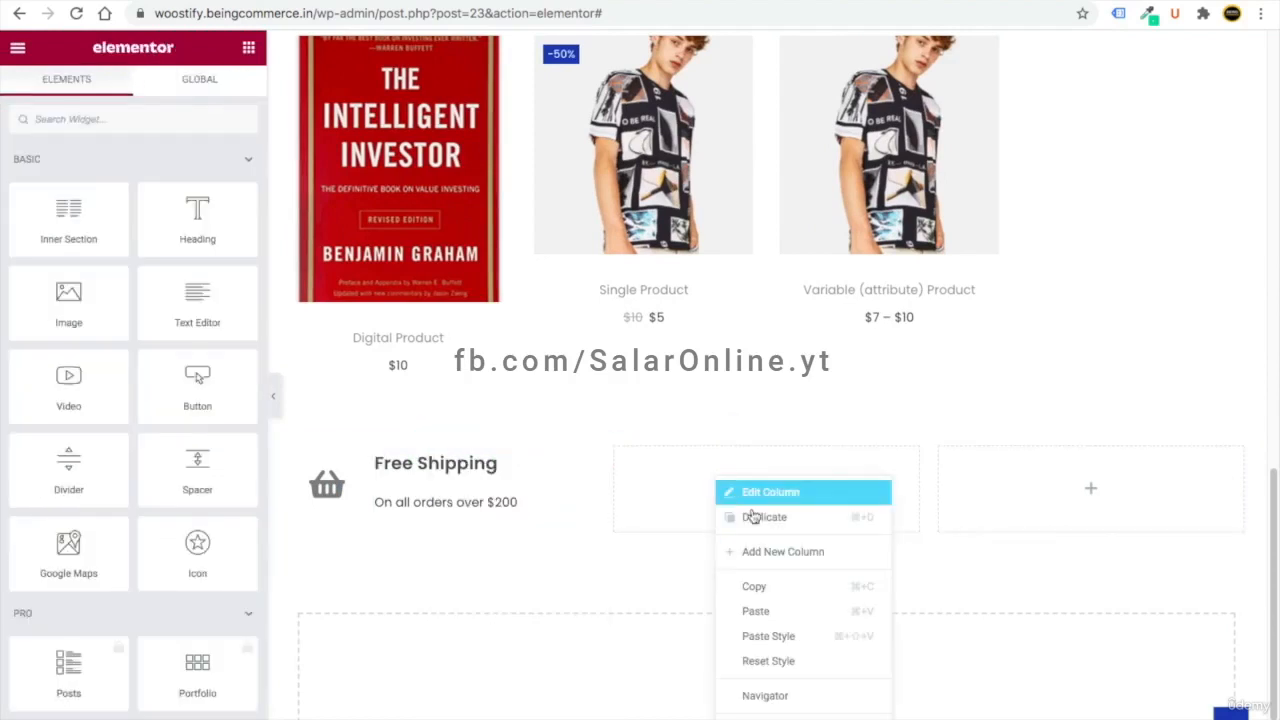
left_click(782, 611)
right_click(1024, 493)
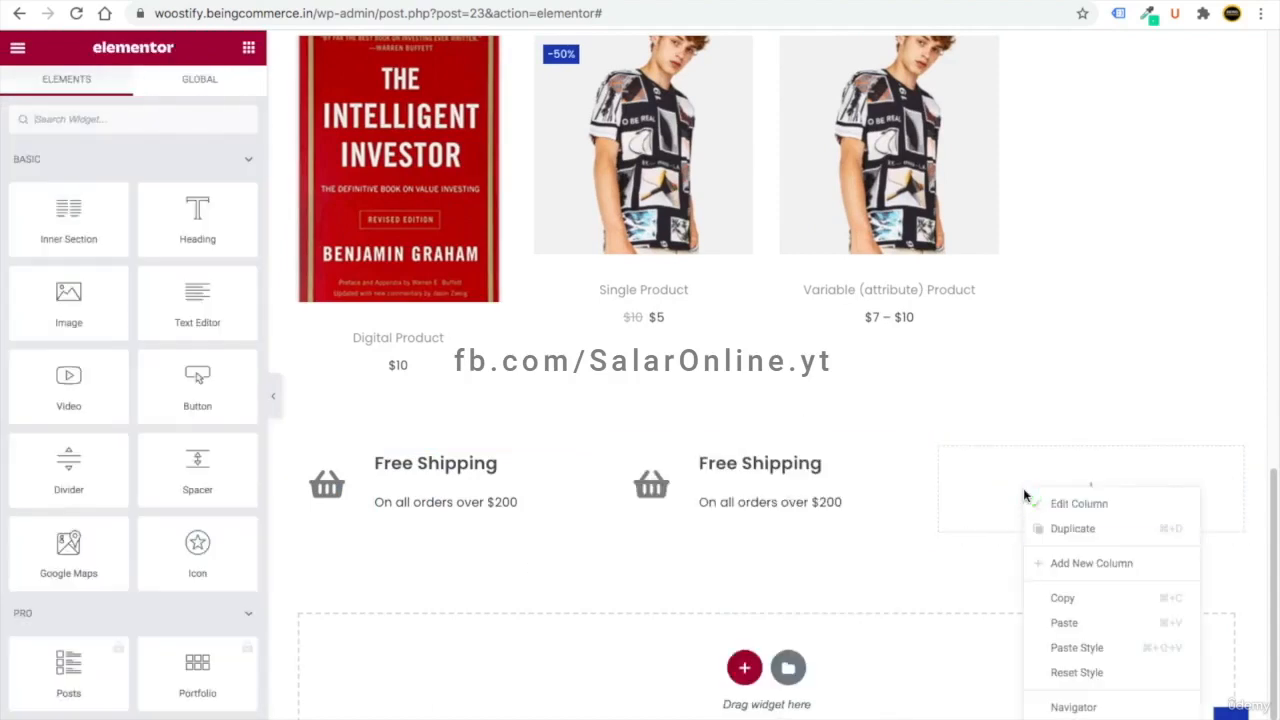
key("ctrl+v")
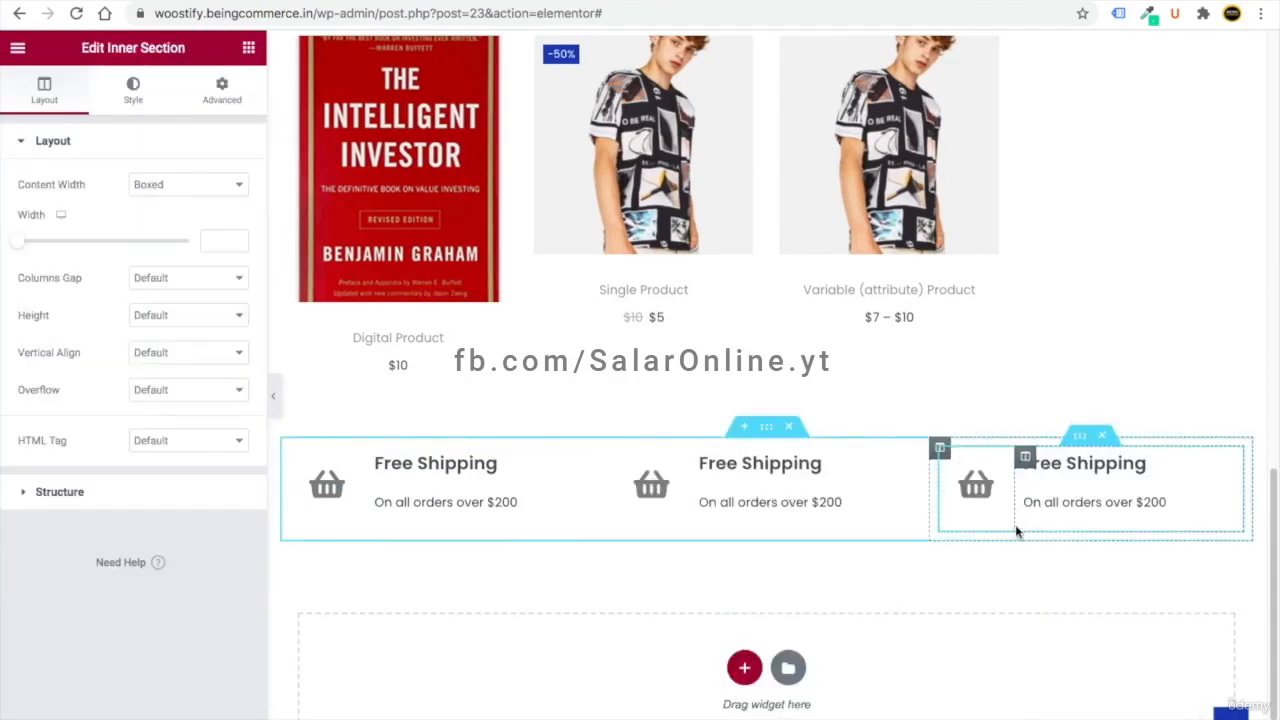
- Replace the middle box's basket icon with the headset icon
left_click(676, 485)
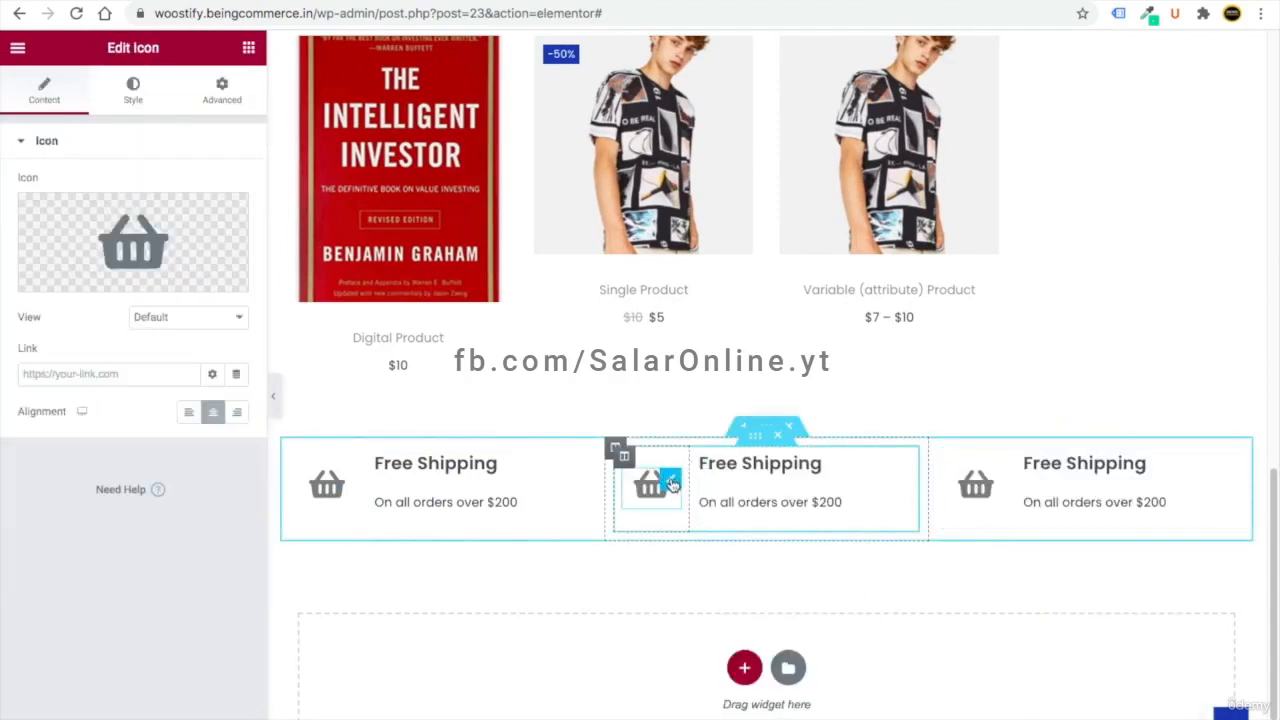
left_click(126, 259)
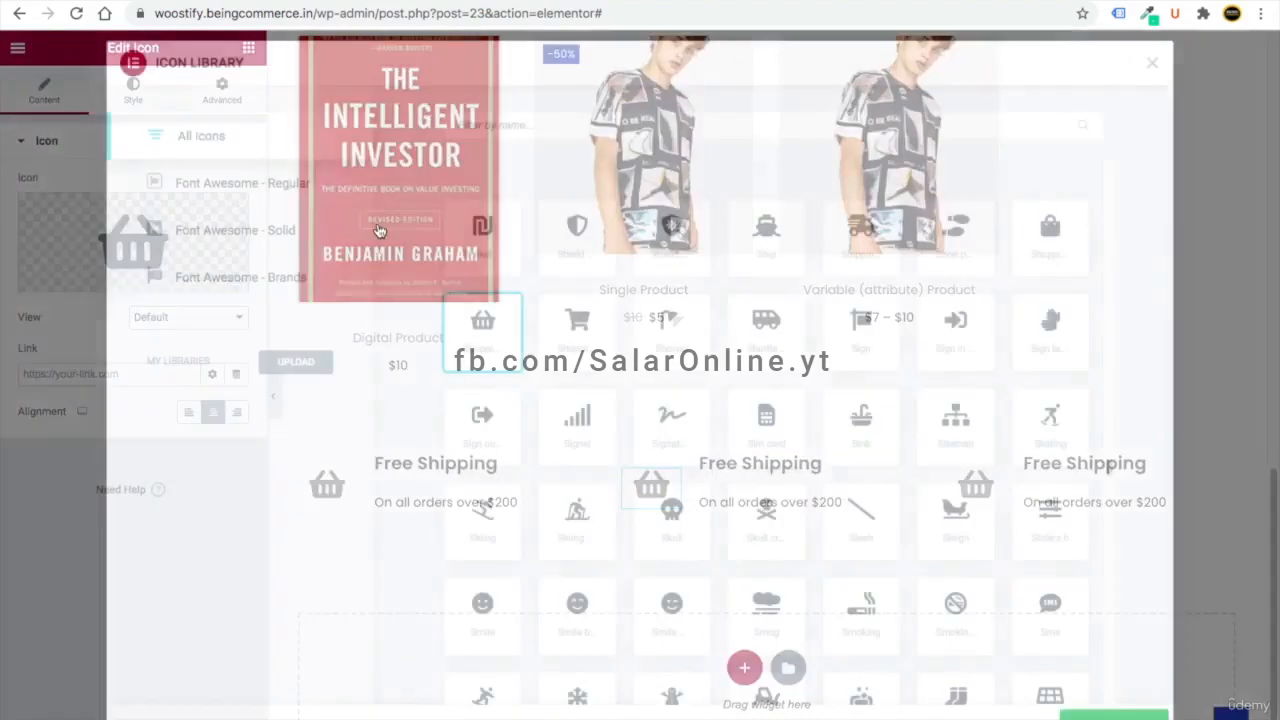
type("hea")
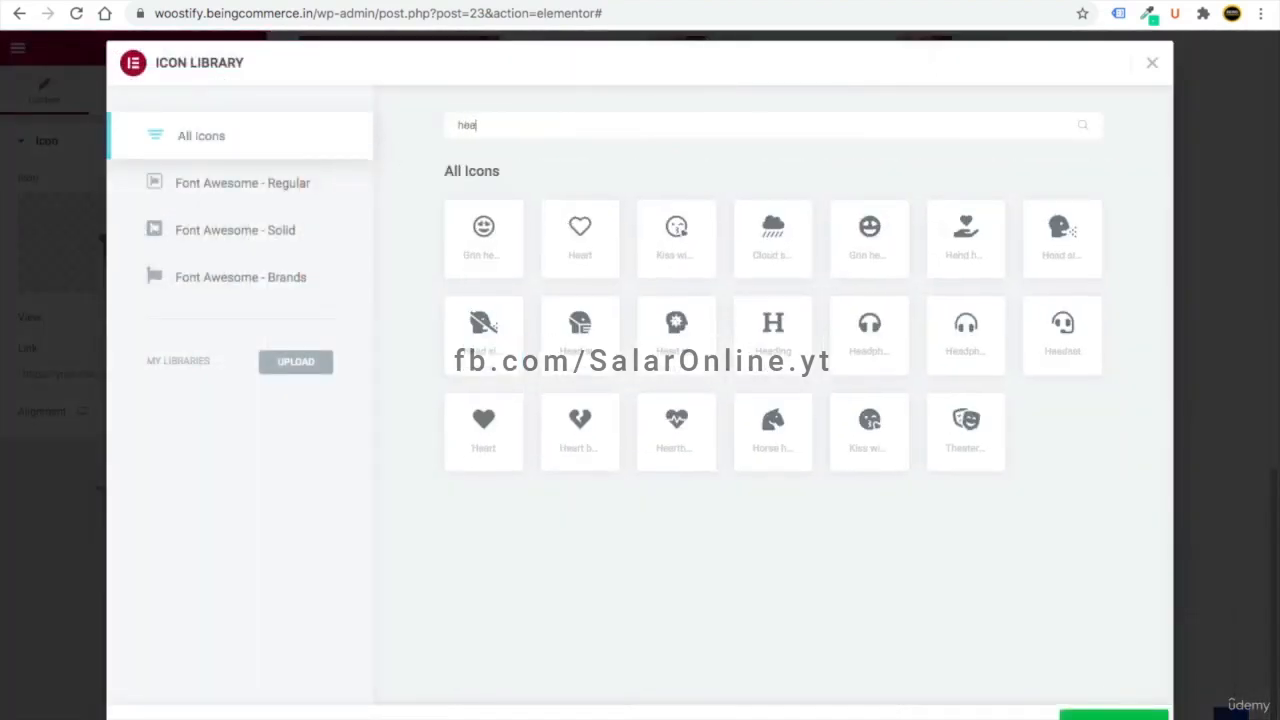
left_click(1114, 715)
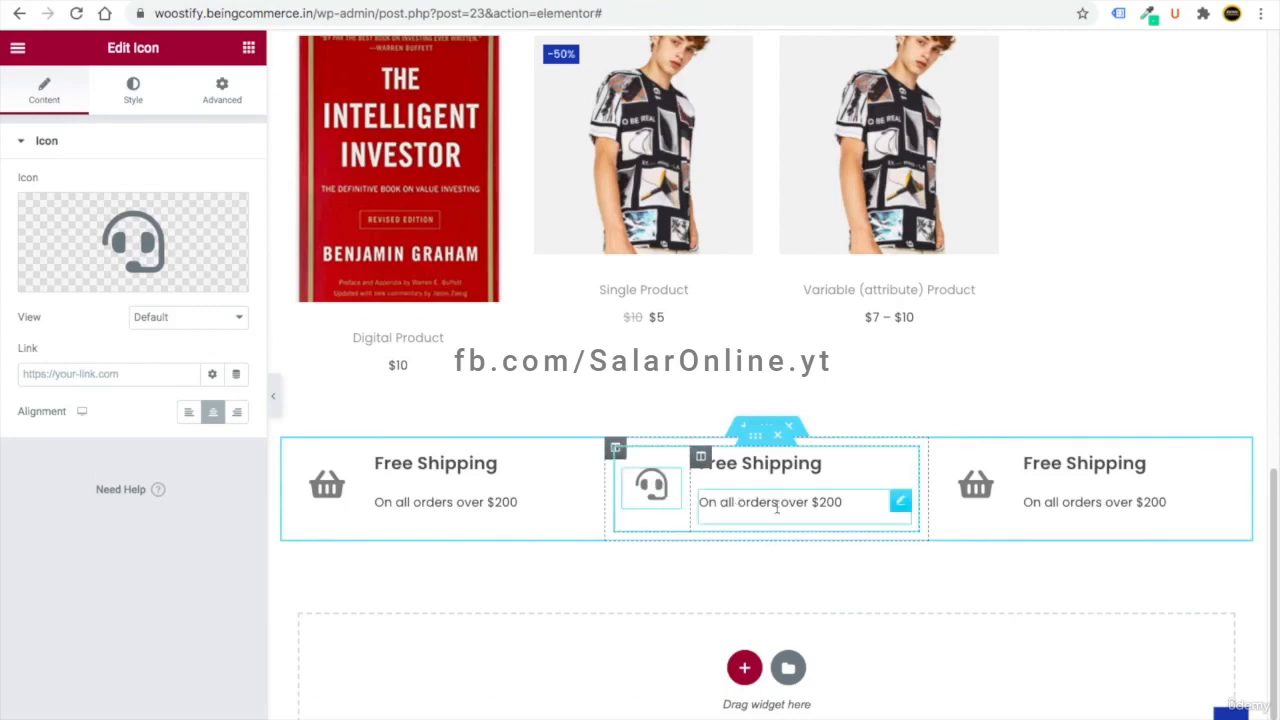
- Retitle the middle box 'Dedicated Support' with the line 'Quick Response 24/7'
left_click(786, 464)
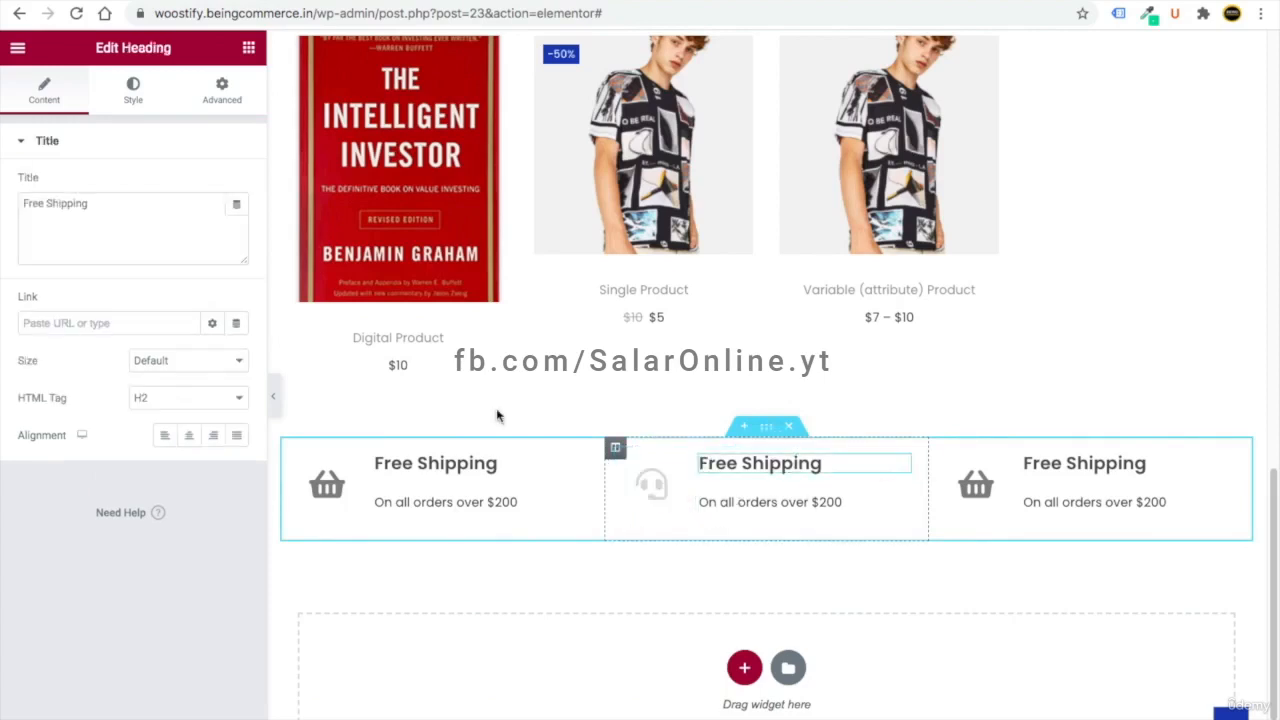
triple_click(48, 203)
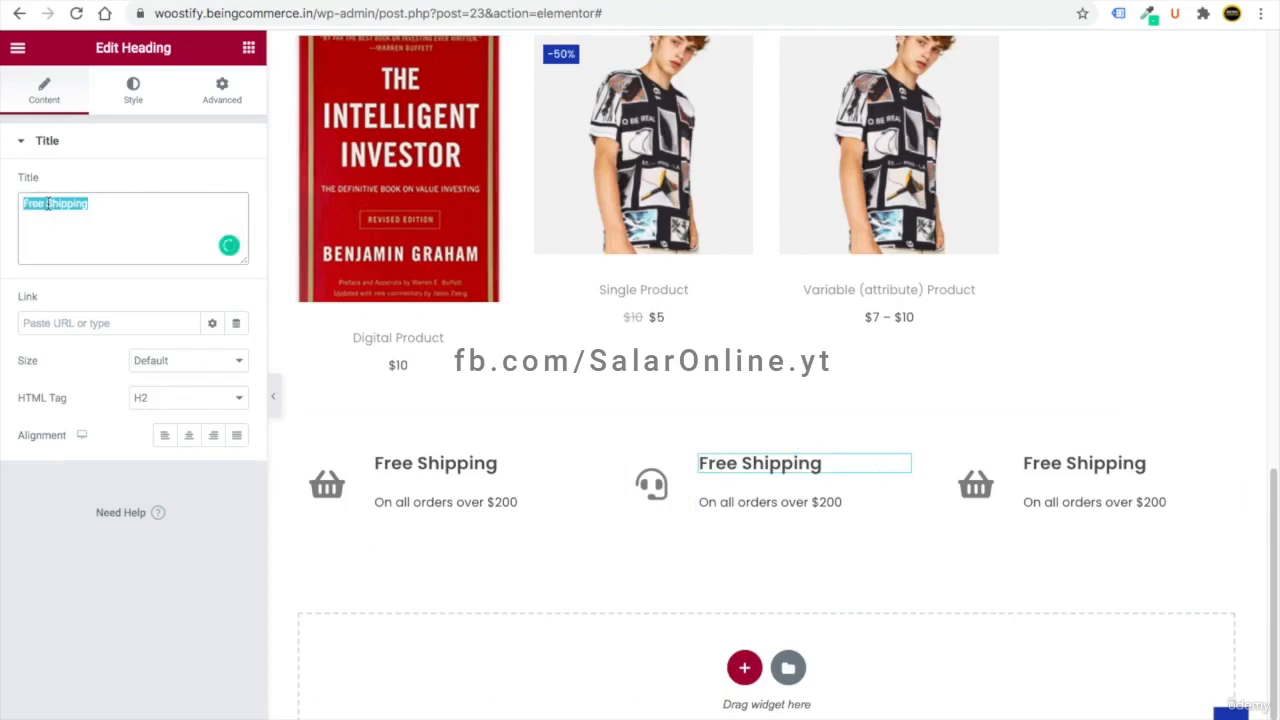
type("Dedicated Support")
left_click(862, 510)
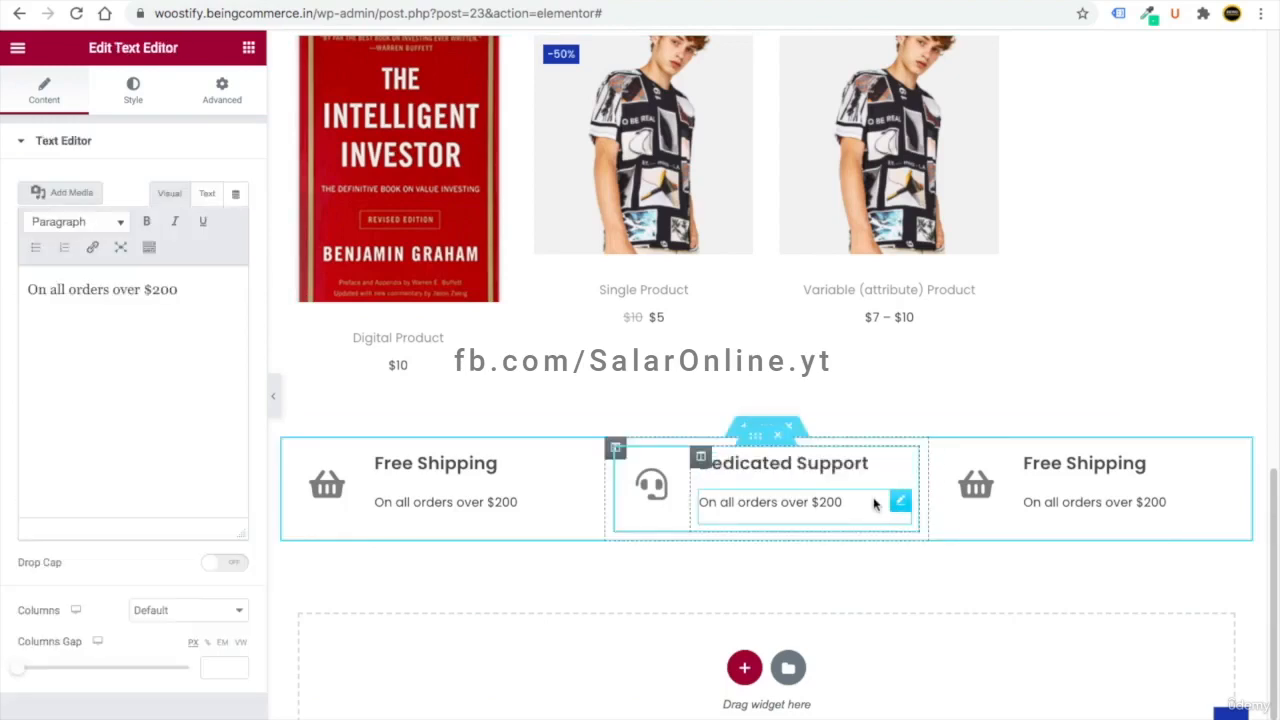
triple_click(106, 290)
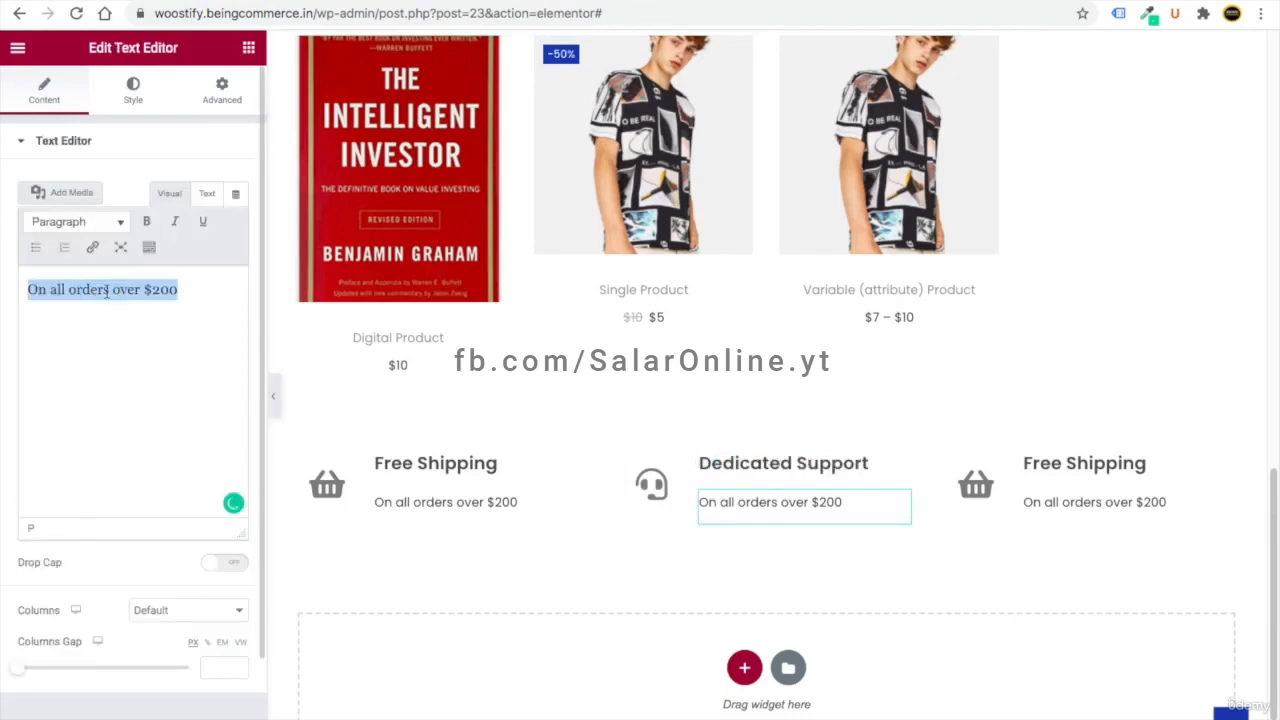
type("Quick Response 24/7")
left_click(996, 484)
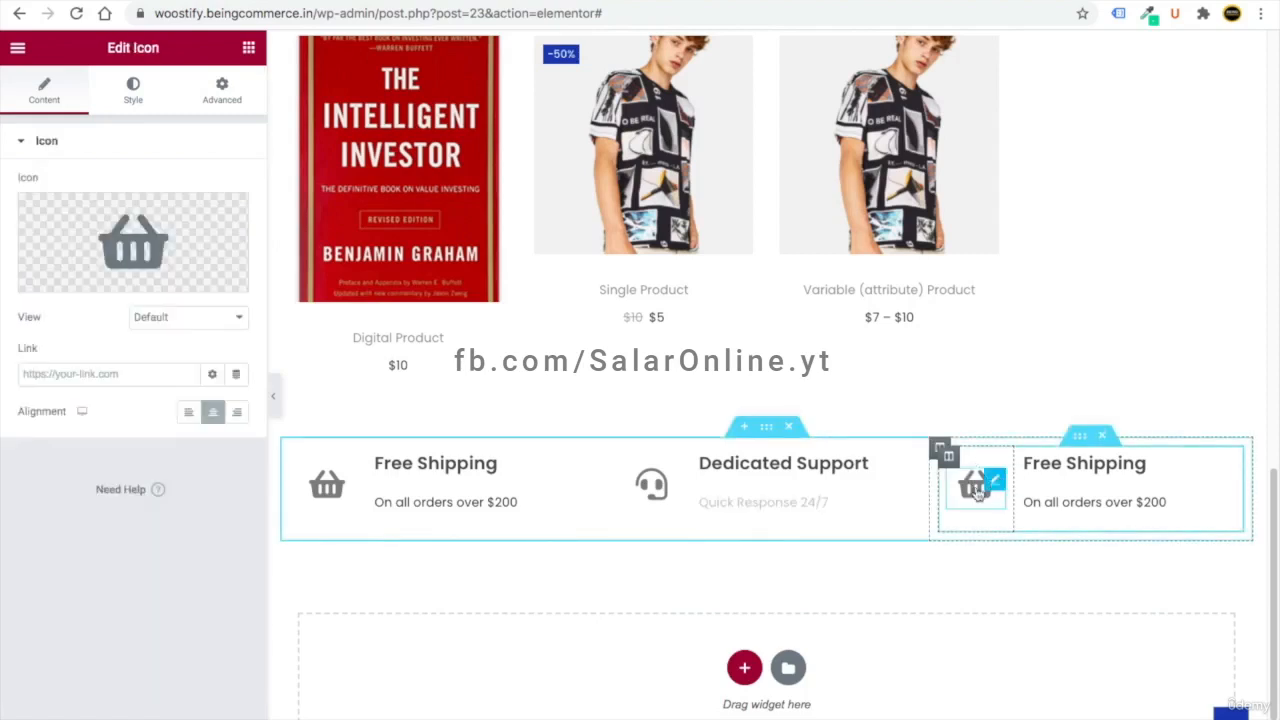
- Give the third feature box the Credit card icon from the Icon Library
left_click(164, 258)
type("card")
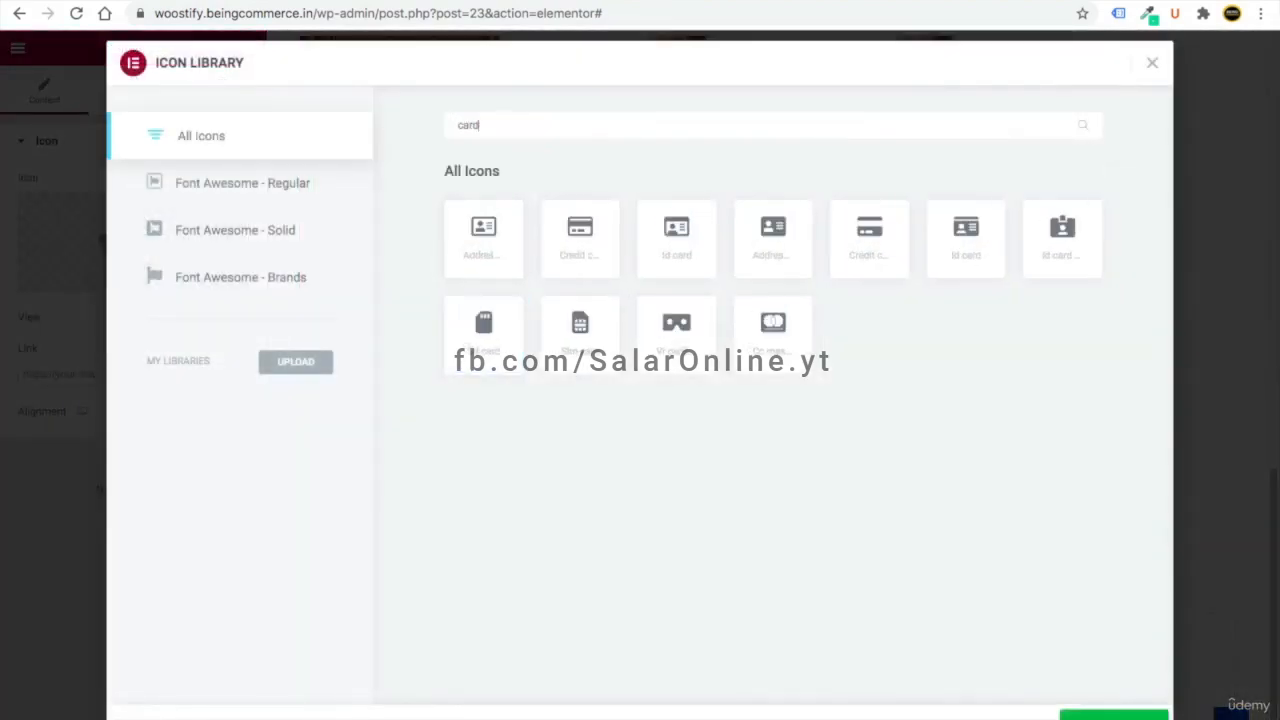
left_click(600, 238)
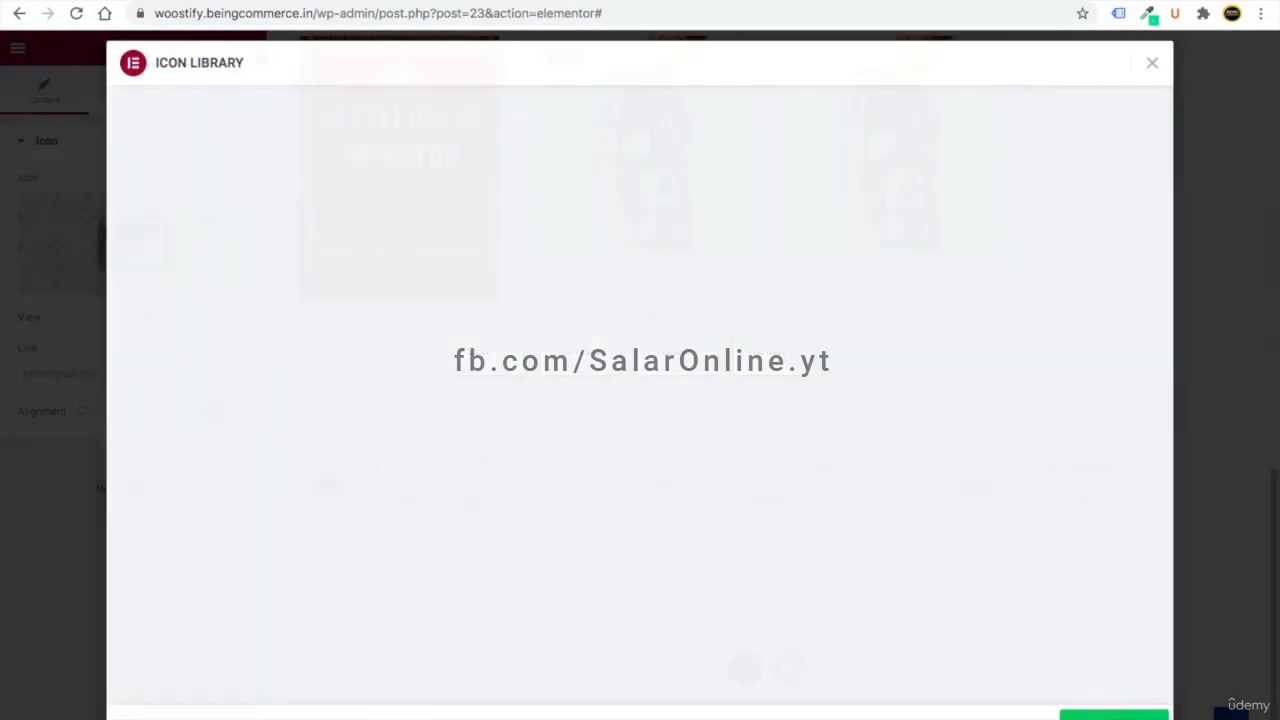
left_click(1113, 715)
- Retitle the third box 'Money Back Guarantee' with the line 'Worry free shopping'
left_click(1222, 468)
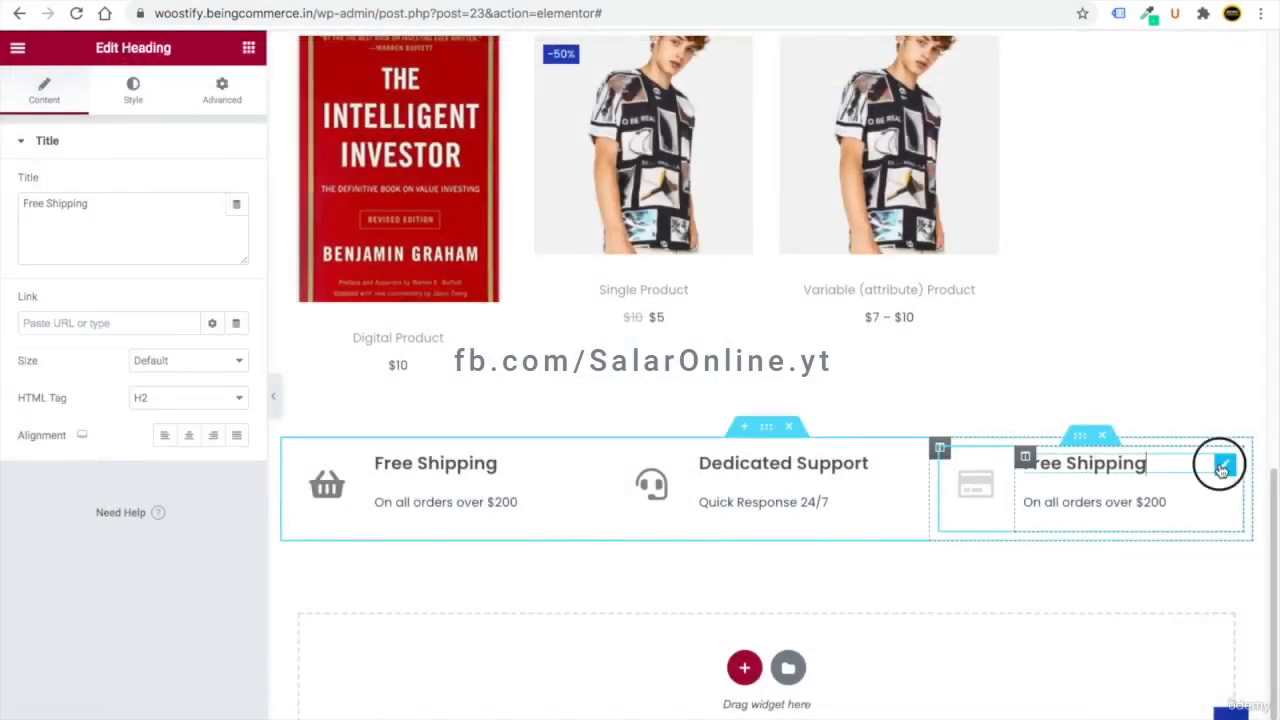
triple_click(40, 202)
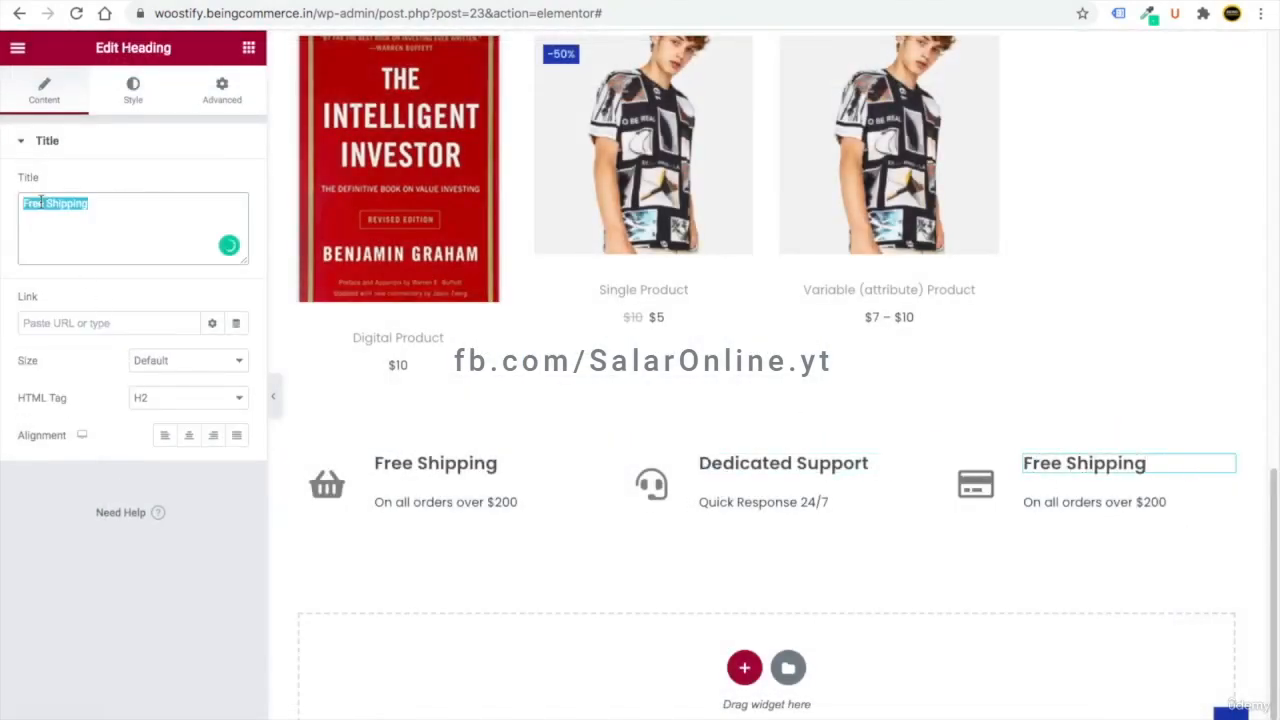
key("ctrl+v")
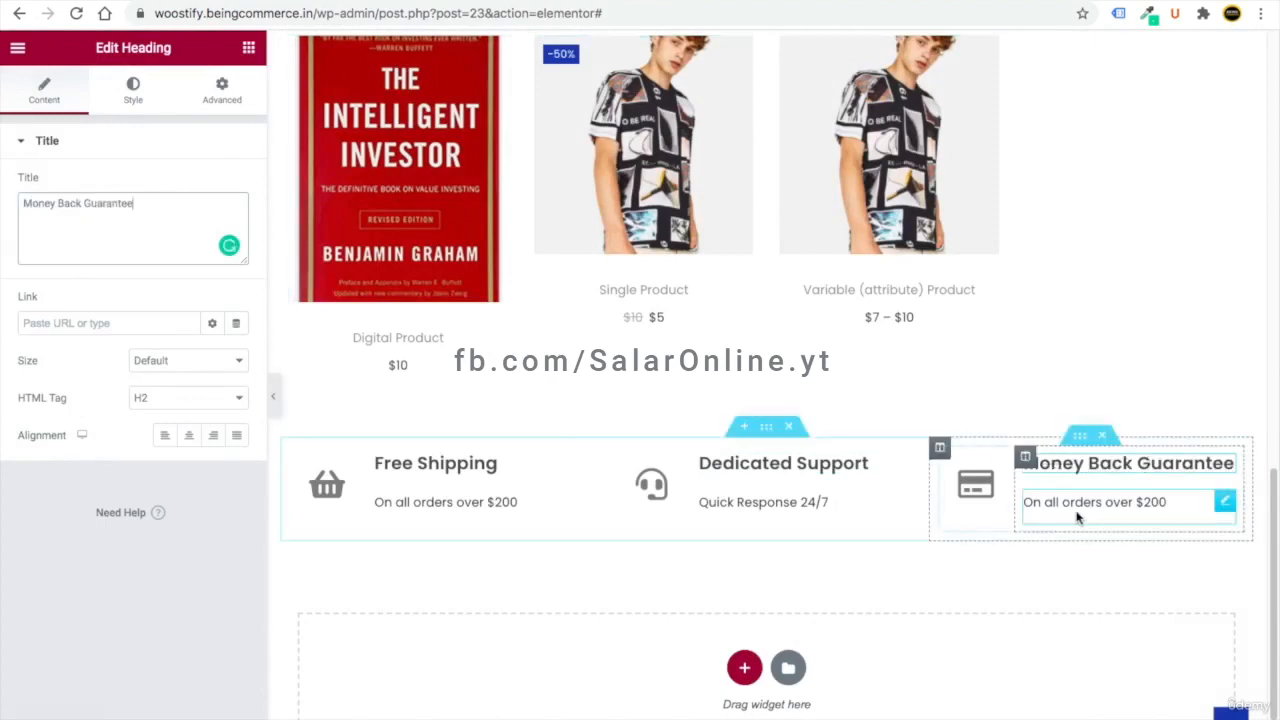
left_click(1225, 503)
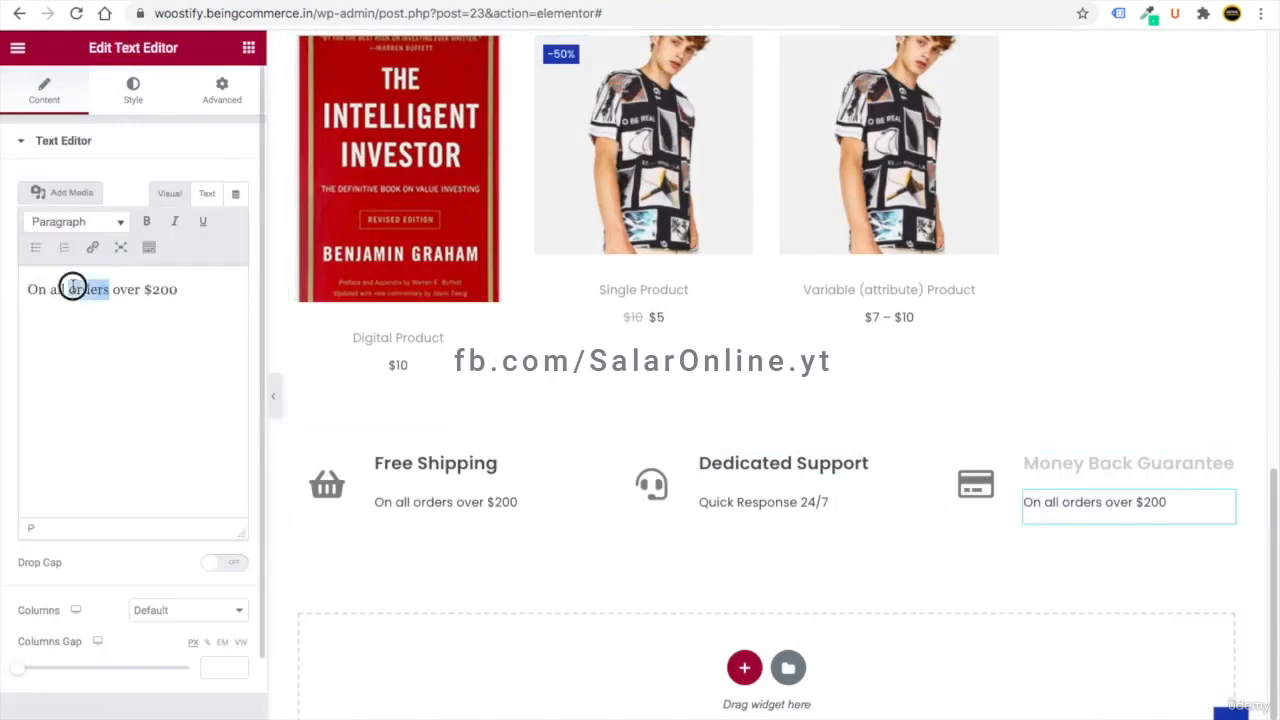
triple_click(90, 290)
type("Worry free shopping")
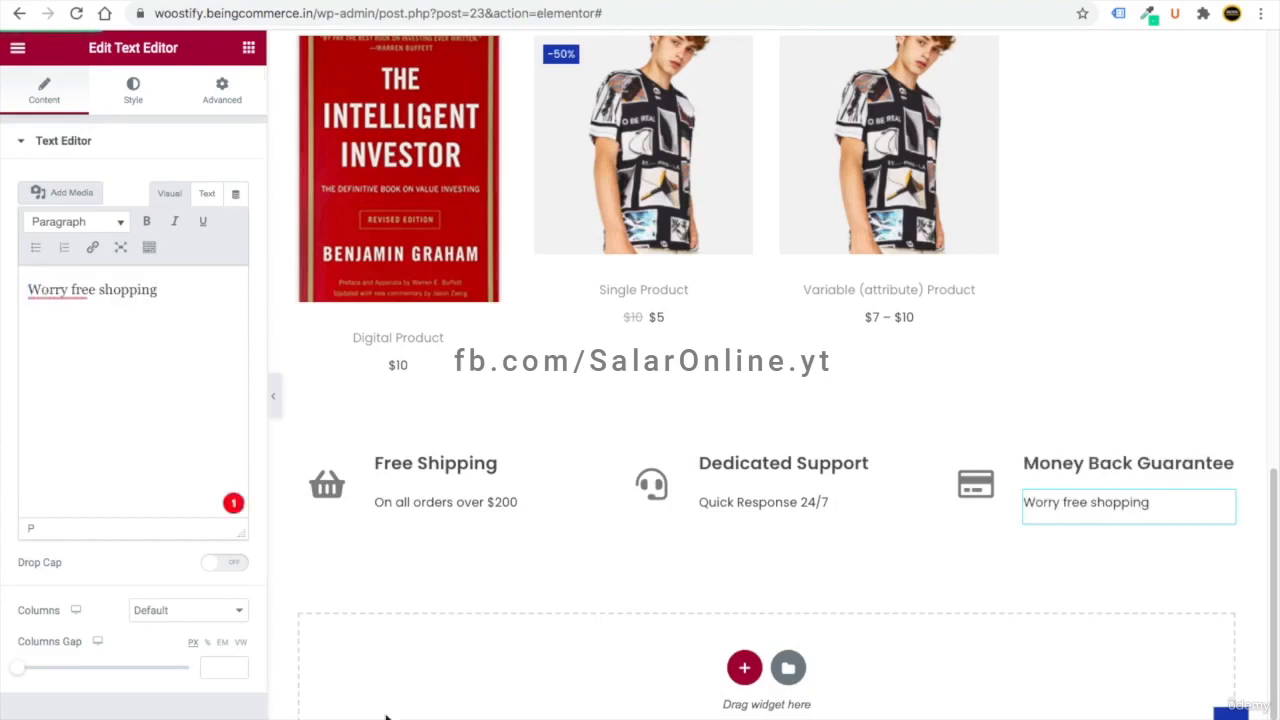
left_click(275, 402)
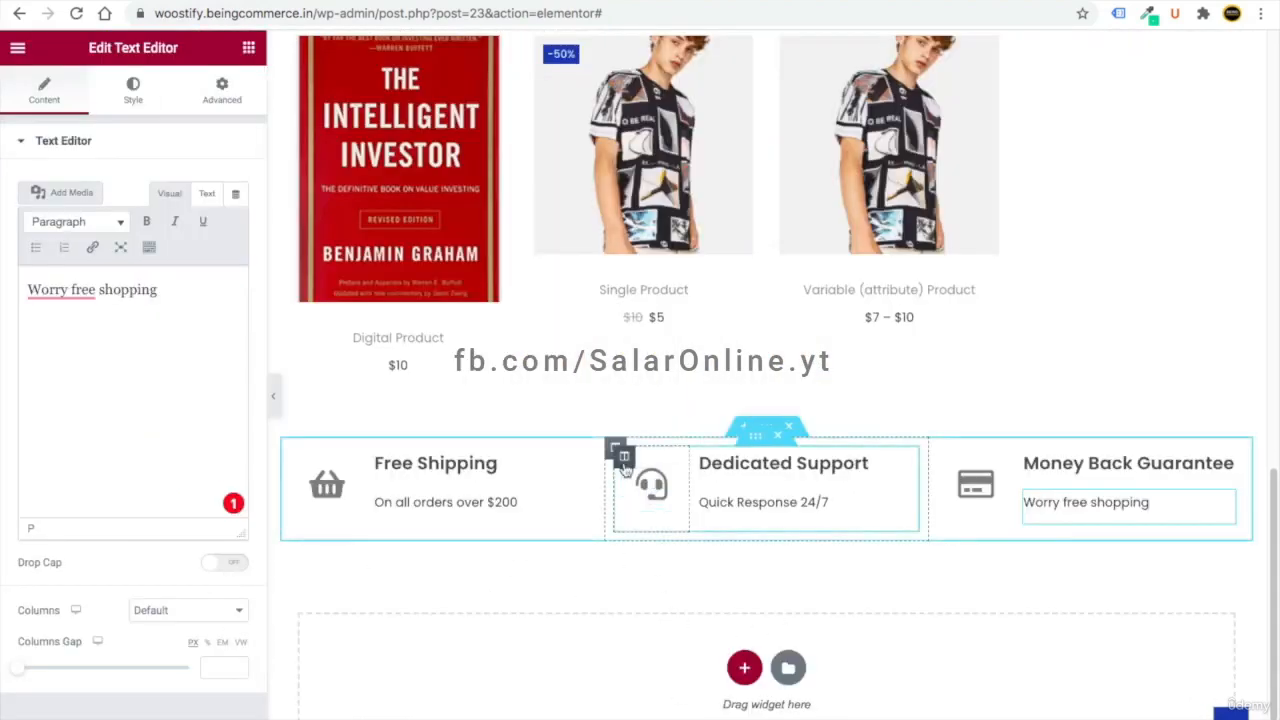
- Give the middle column a solid border with unlinked widths, right and left set to 1
left_click(616, 450)
left_click(133, 91)
left_click(60, 272)
left_click(185, 267)
left_click(183, 281)
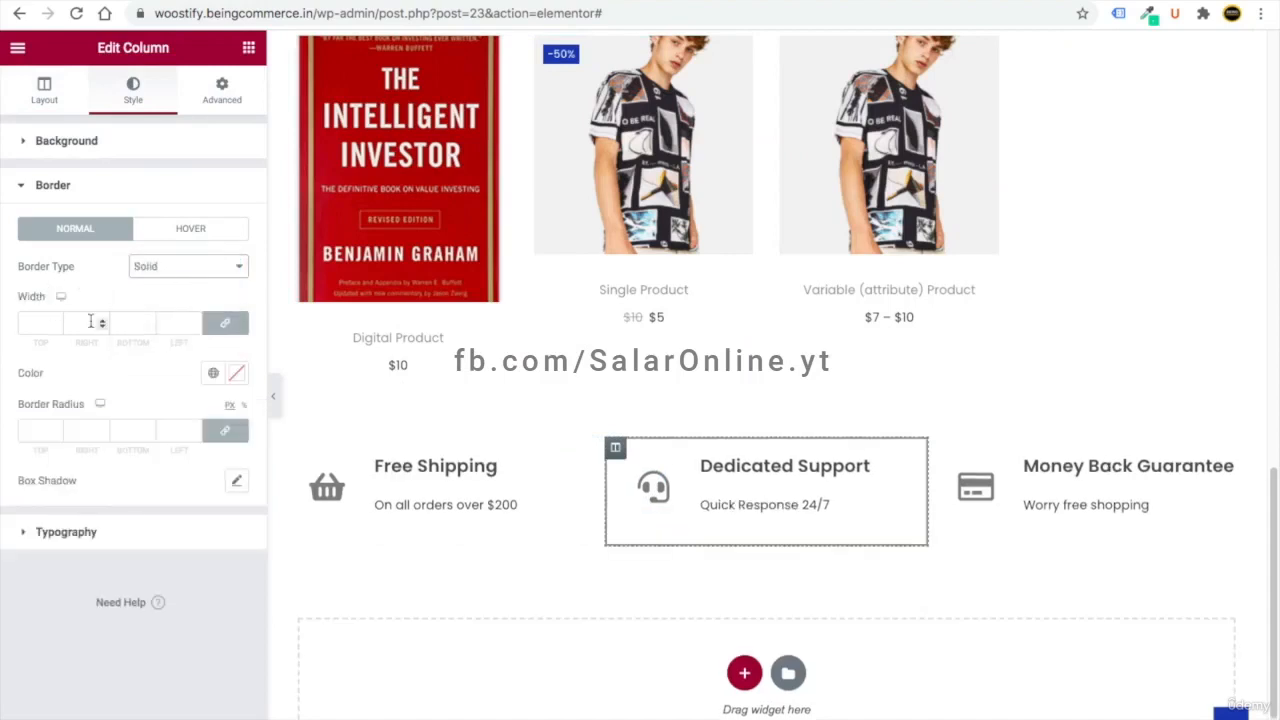
left_click(228, 324)
left_click(77, 321)
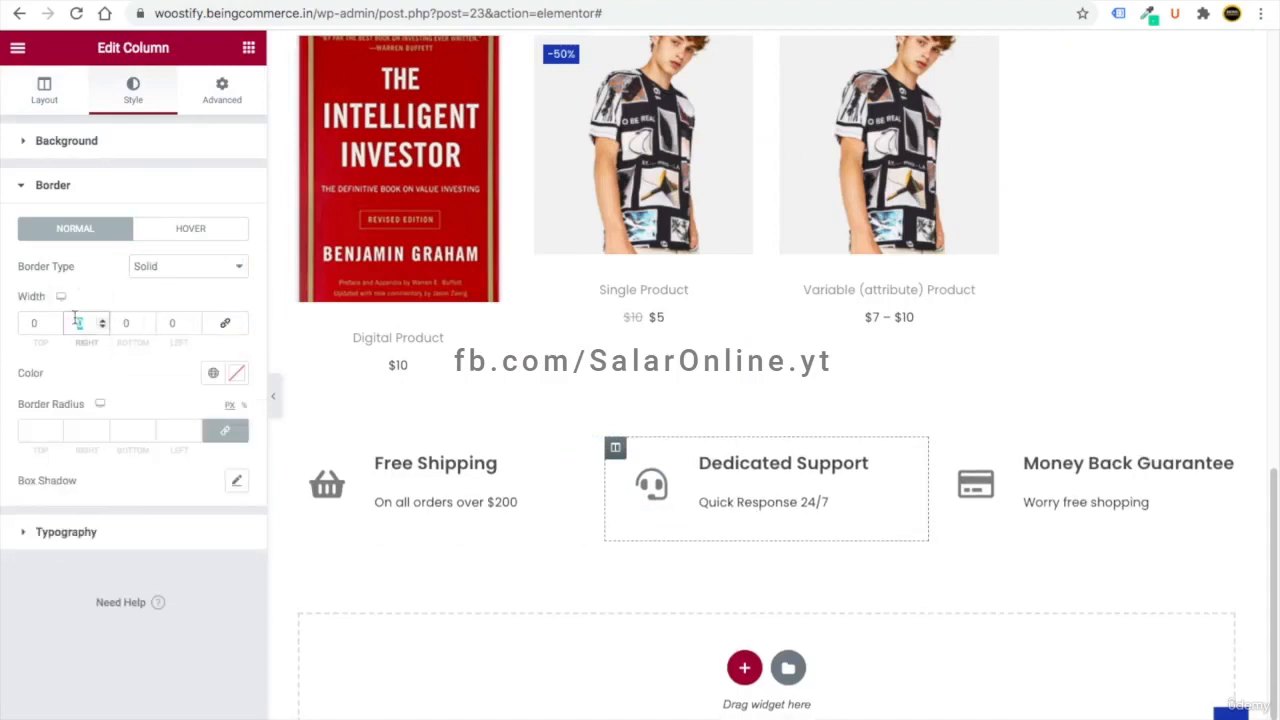
type("1")
left_click(173, 318)
type("1")
left_click(274, 396)
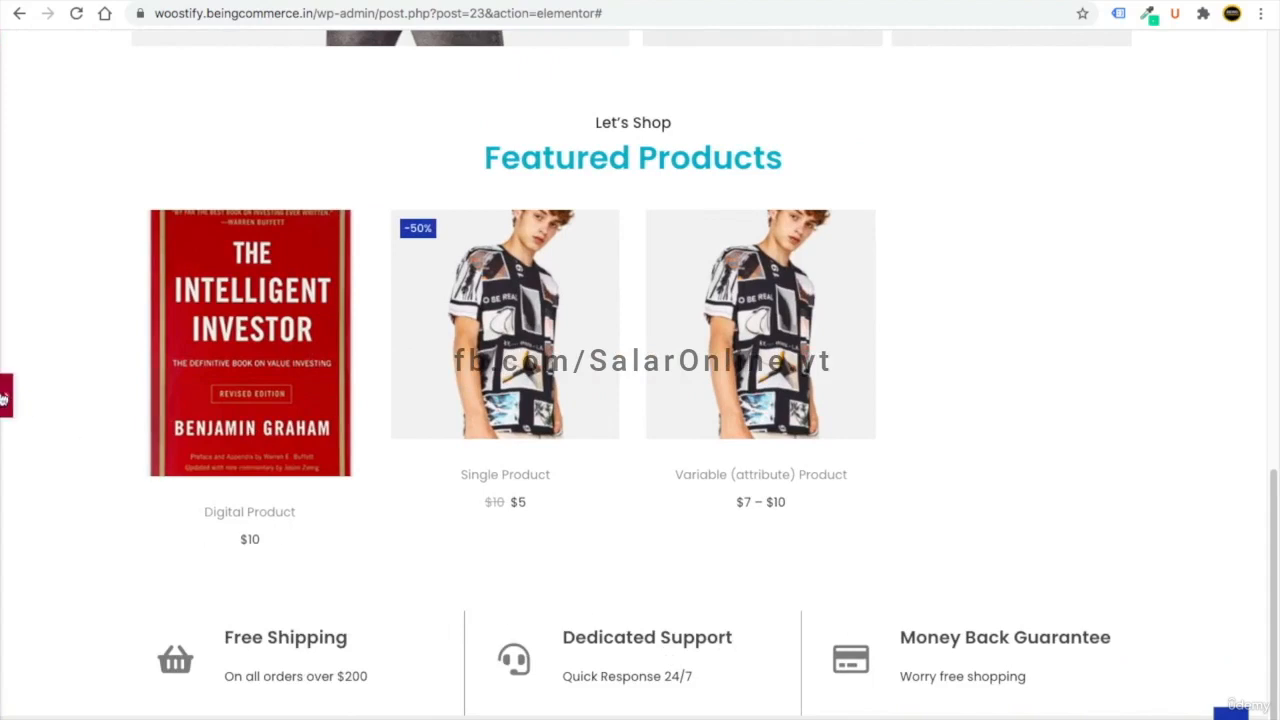
left_click(5, 395)
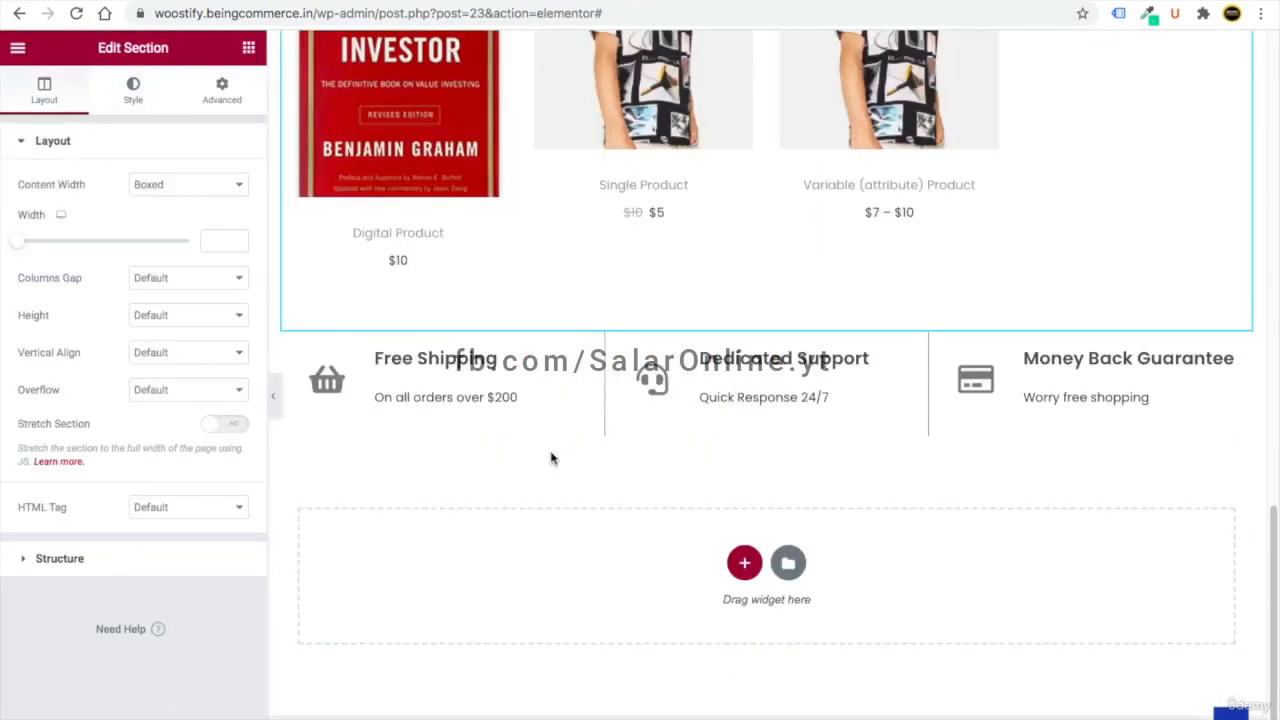
- Copy the Featured Products section and paste it into the drop area below the feature row
scroll(603, 527, "up", 3)
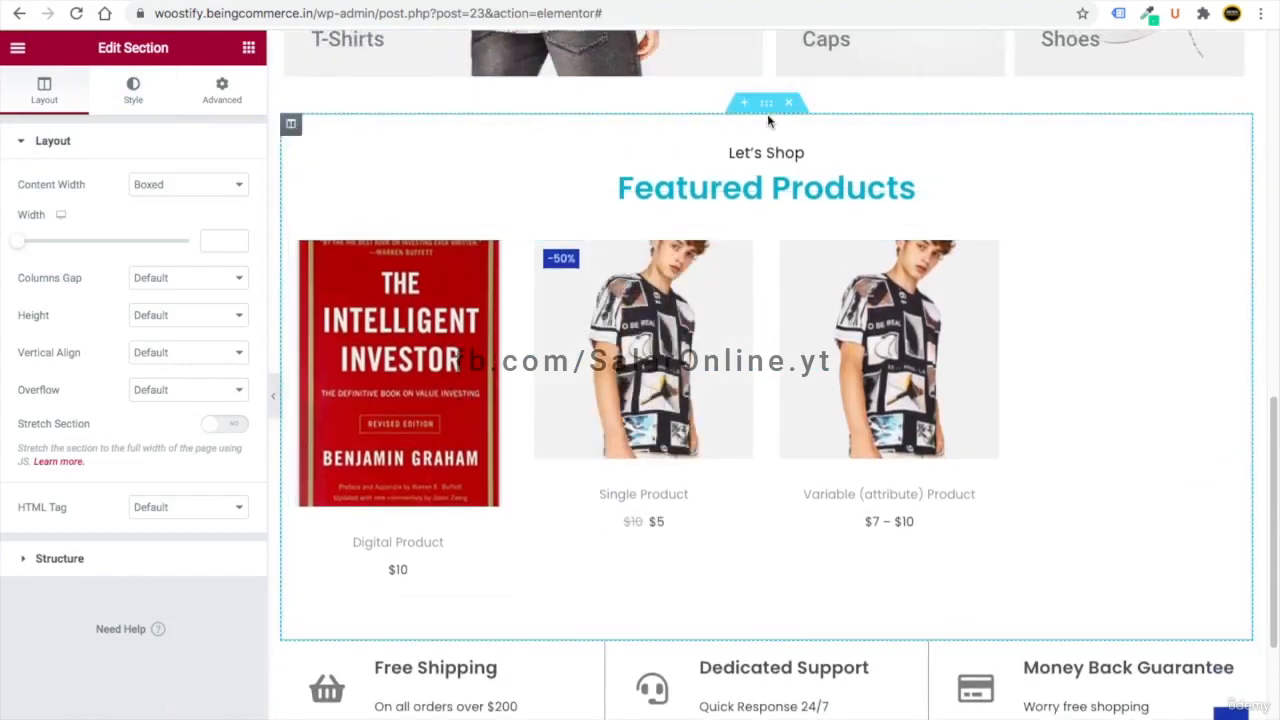
right_click(769, 107)
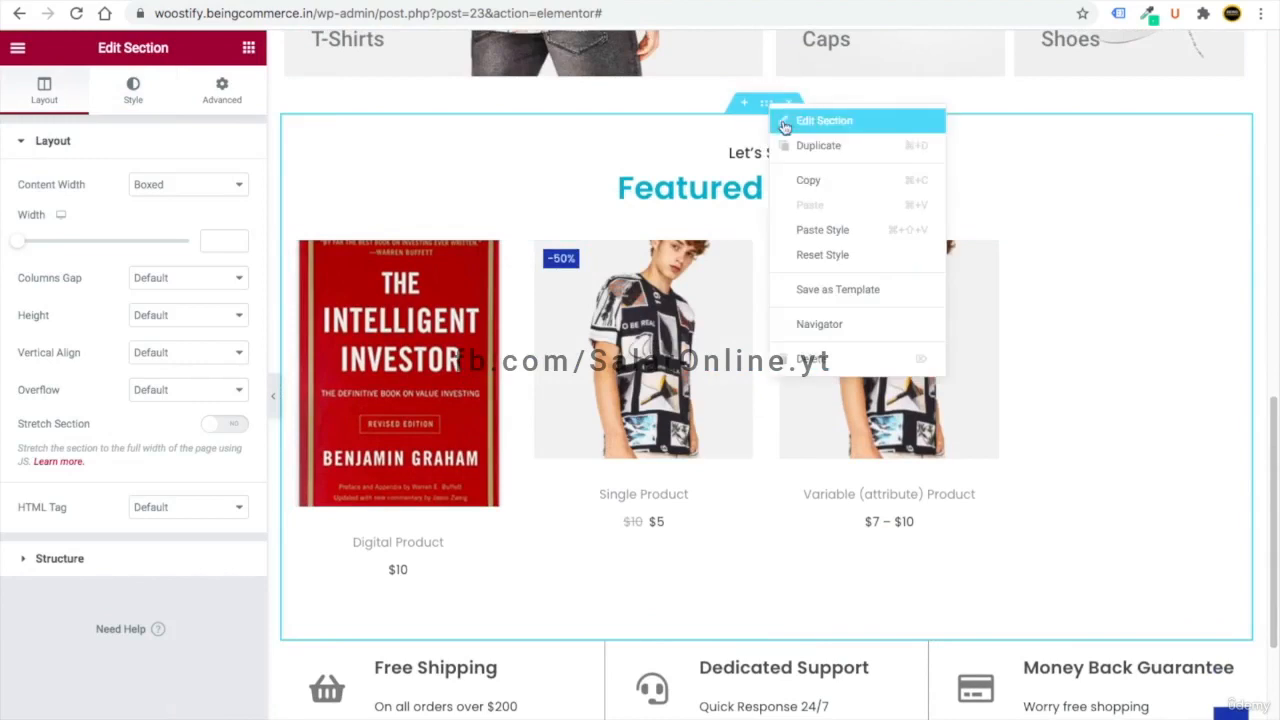
left_click(806, 177)
scroll(800, 300, "down", 2)
scroll(653, 594, "down", 1)
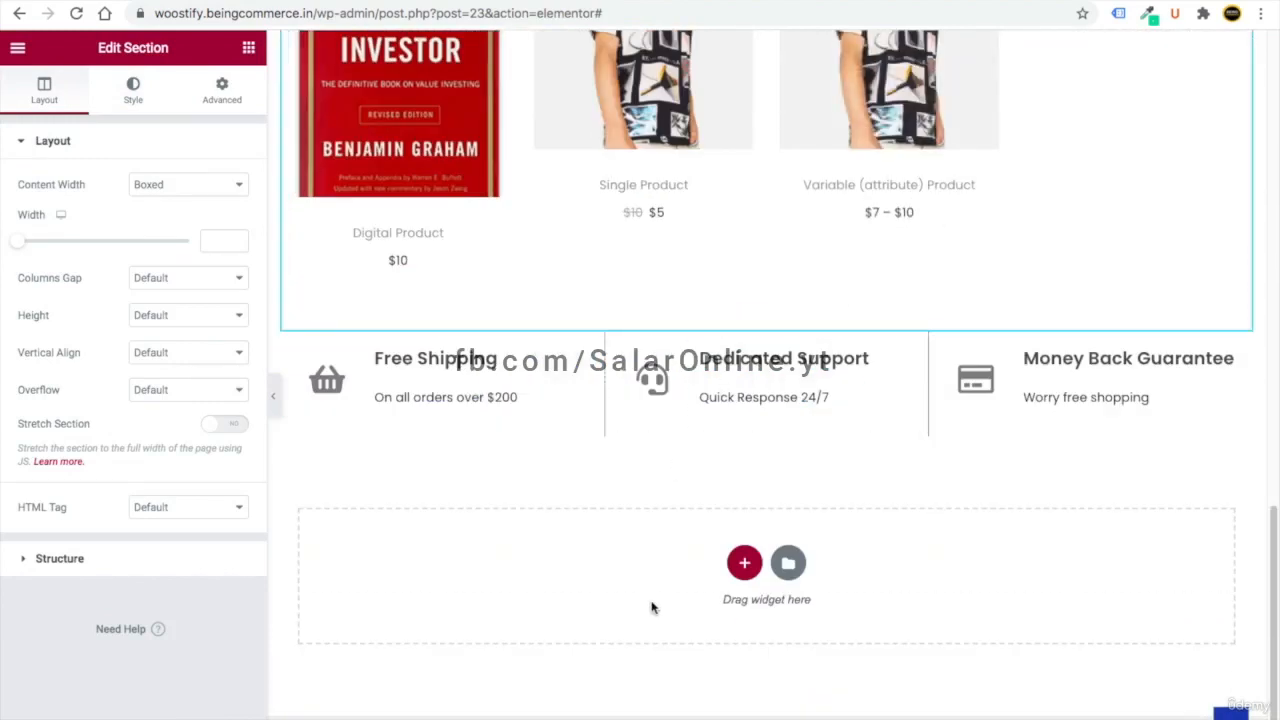
right_click(571, 545)
left_click(606, 556)
scroll(700, 400, "down", 3)
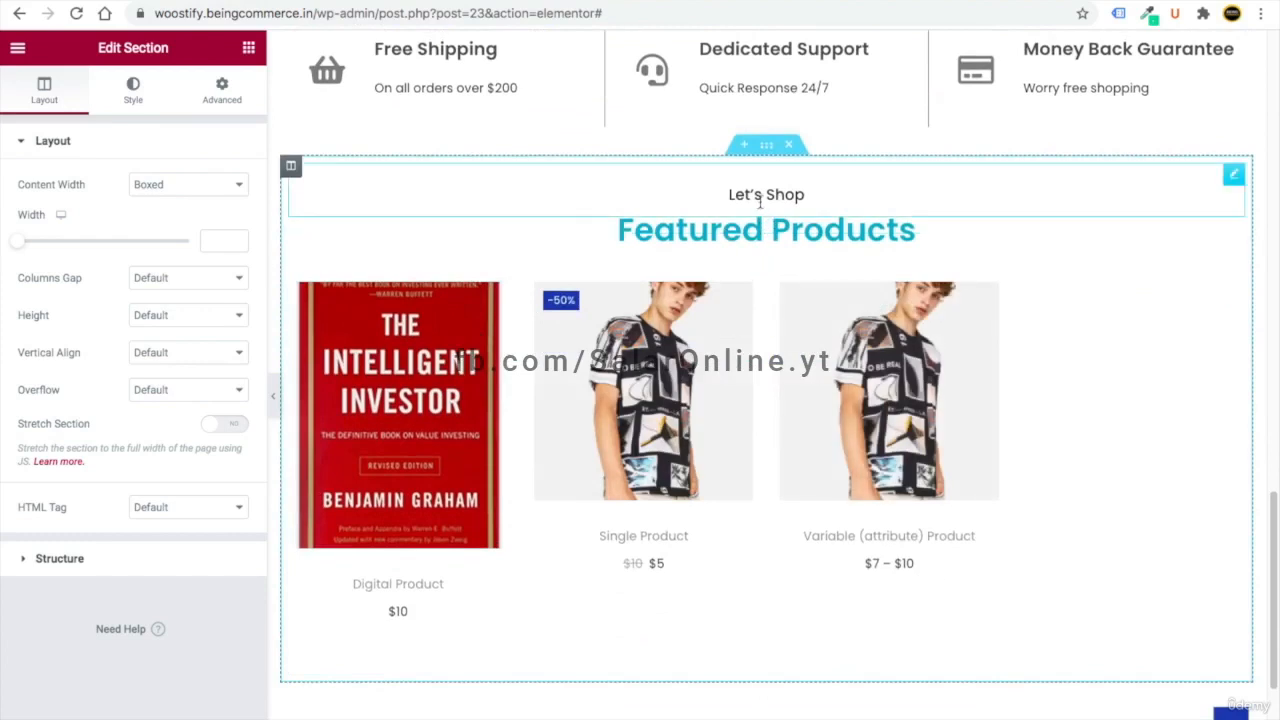
left_click(1228, 177)
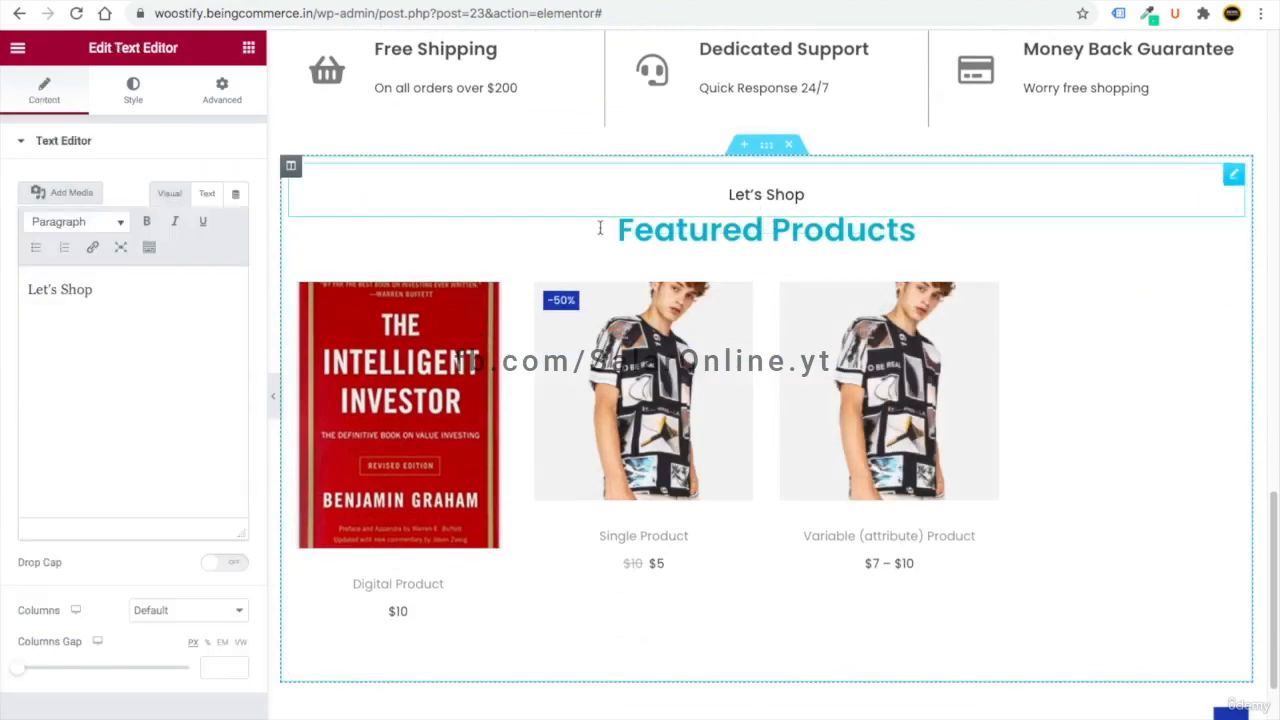
- Change the copied section's 'Let's Shop' text to 'Trending Now' and heading to 'Popular This Week'
double_click(67, 289)
key("ctrl+a")
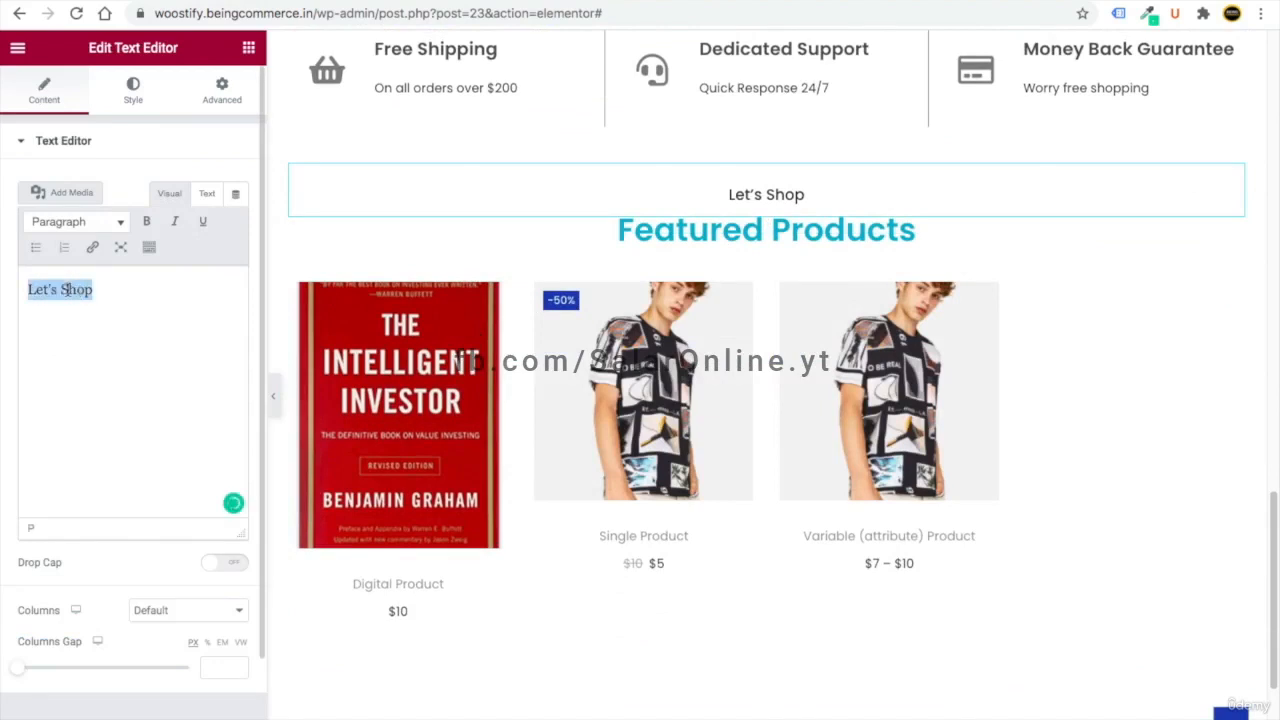
type("Trending Now")
left_click(1210, 251)
left_click(71, 206)
key("ctrl+a")
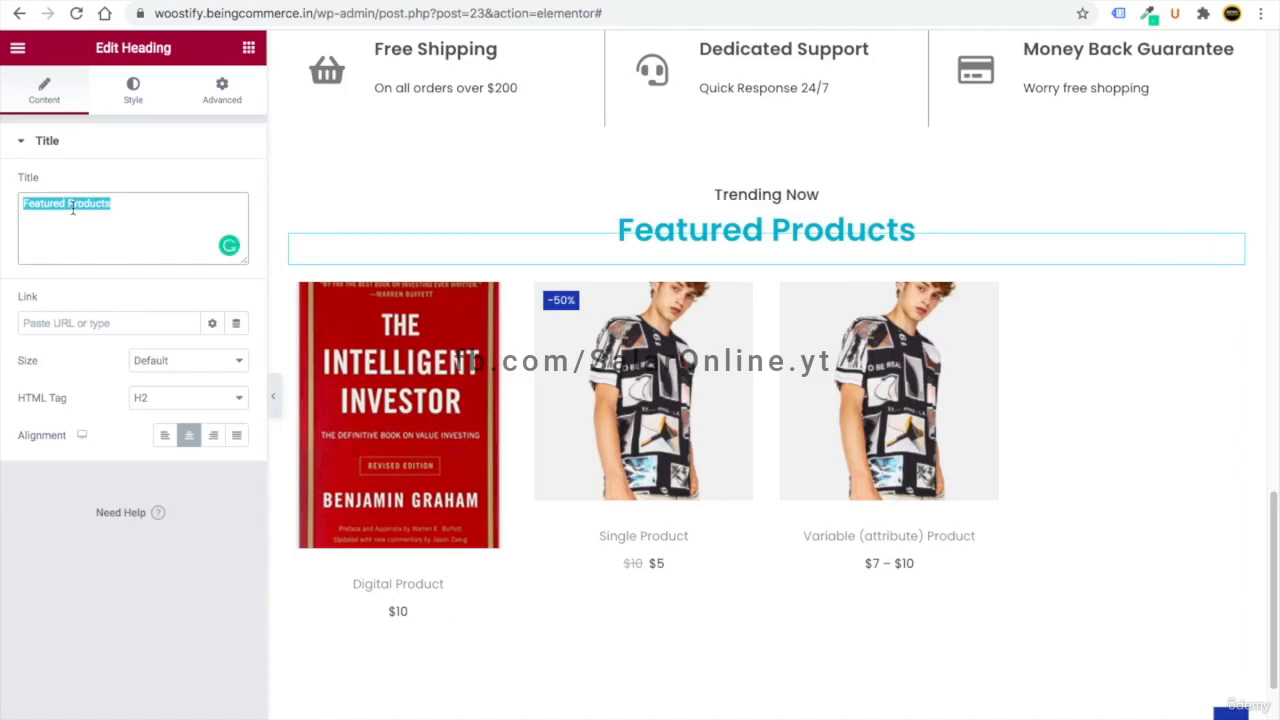
type("Popular This Week")
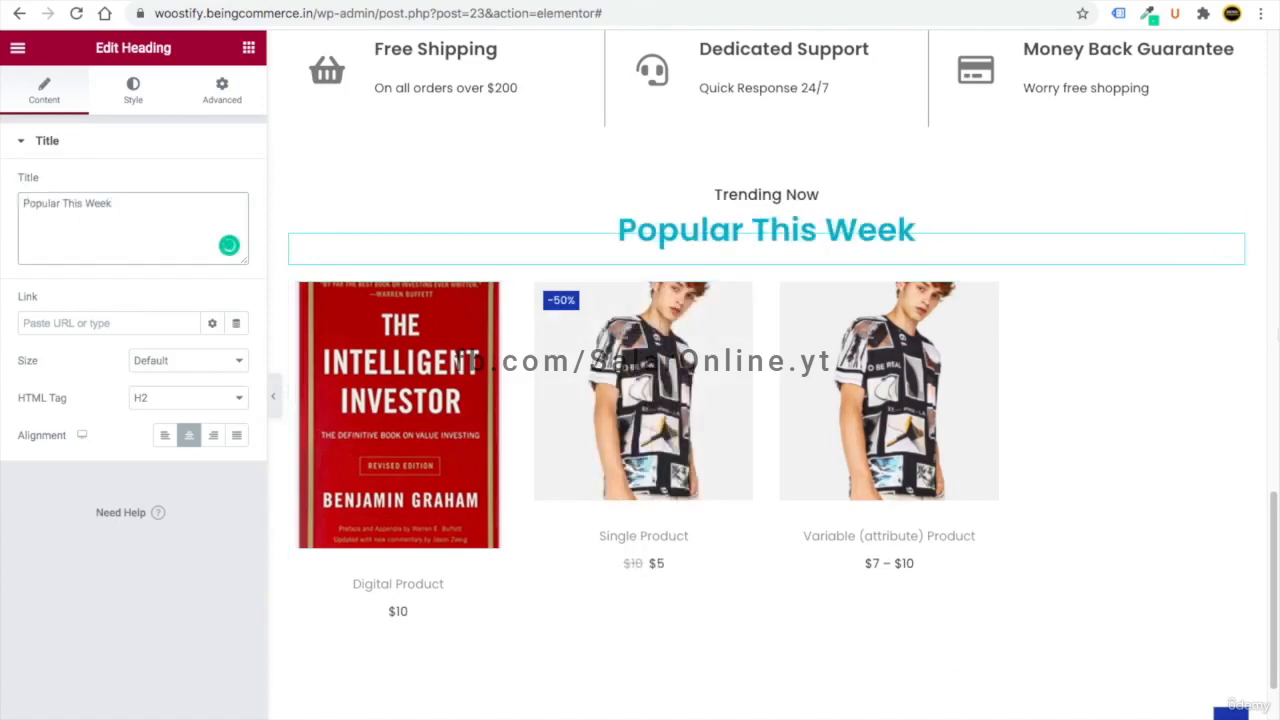
left_click(1234, 297)
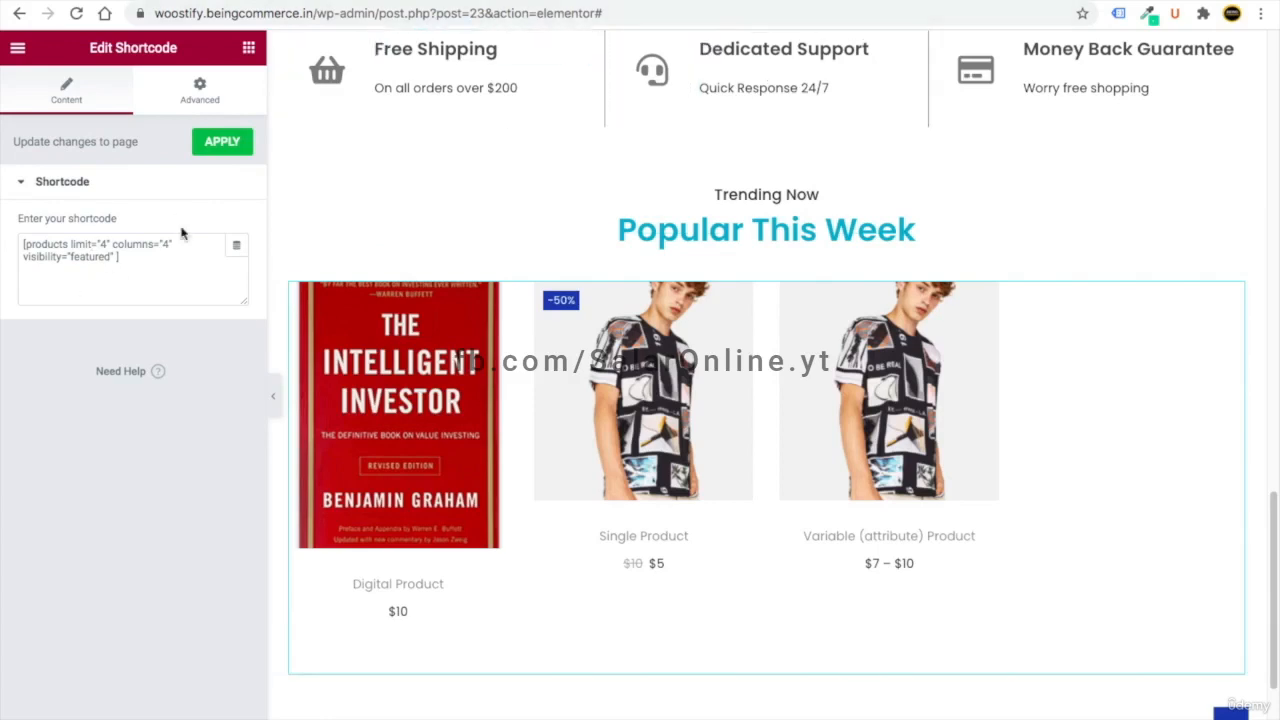
- Copy the Scenario 4 Newest Products shortcode from the WooCommerce shortcodes docs
left_click(700, 20)
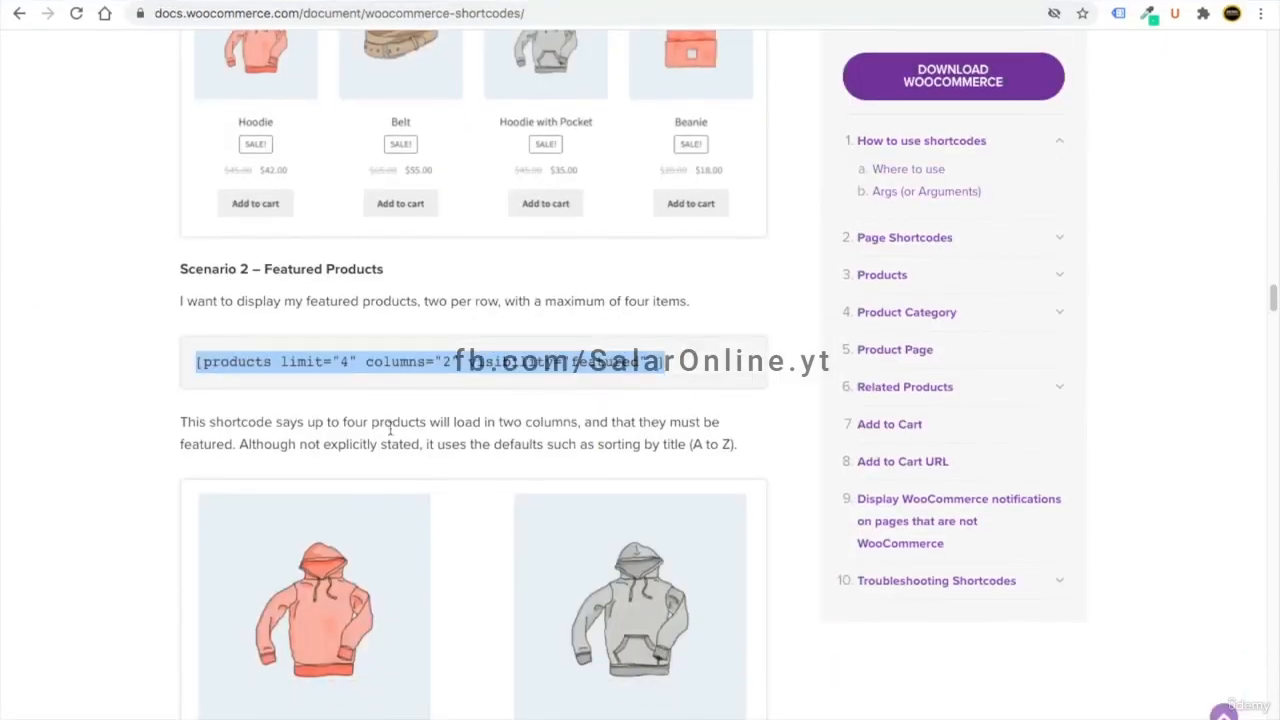
scroll(390, 430, "down", 10)
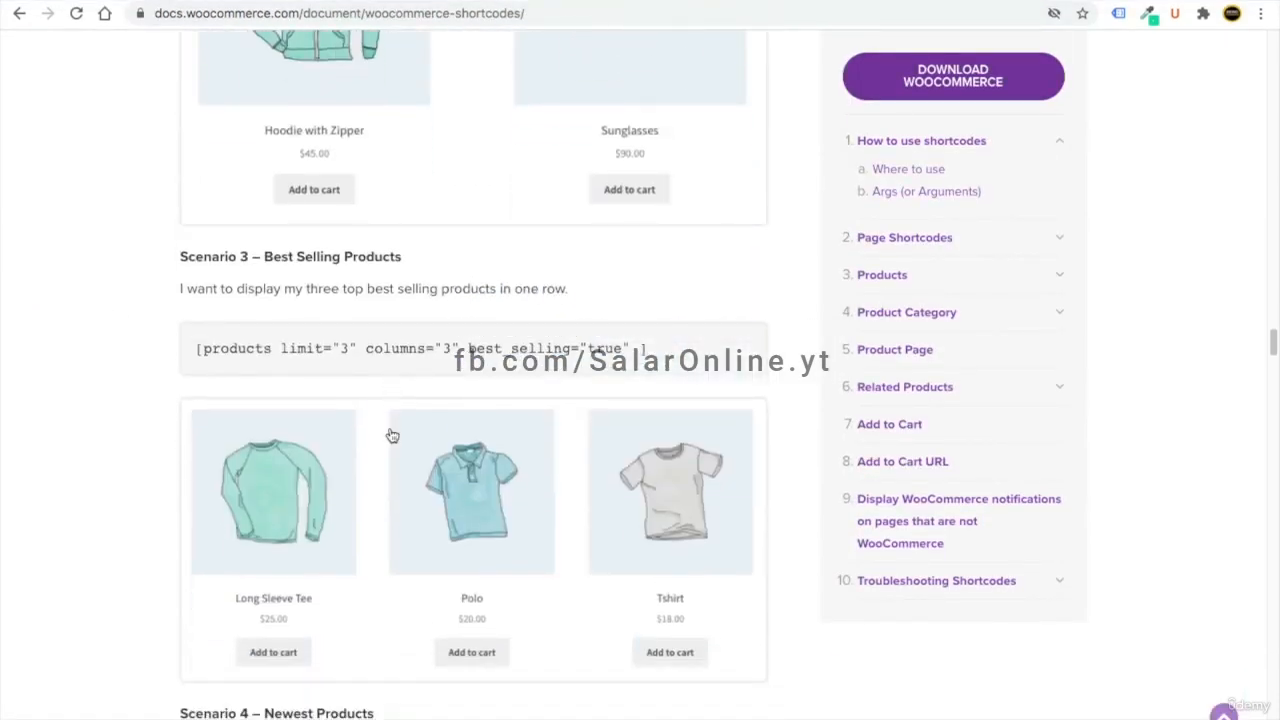
scroll(392, 435, "down", 5)
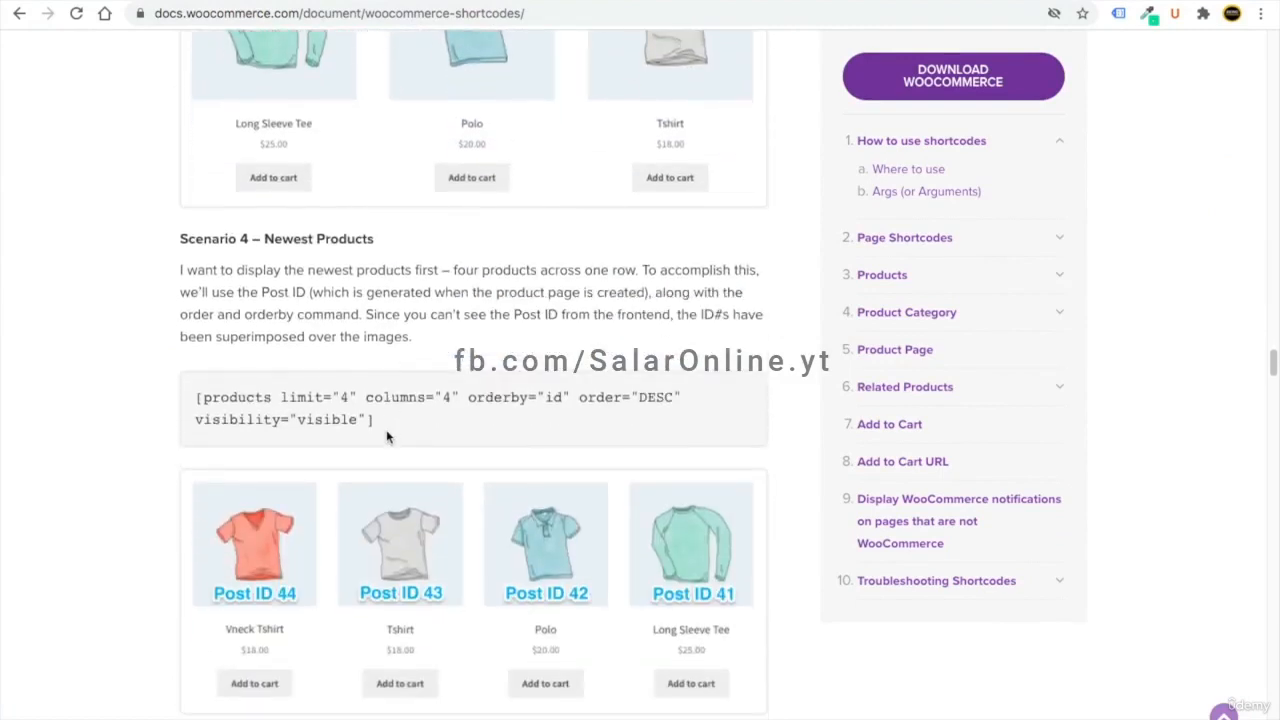
left_click_drag(366, 423, 200, 394)
right_click(230, 408)
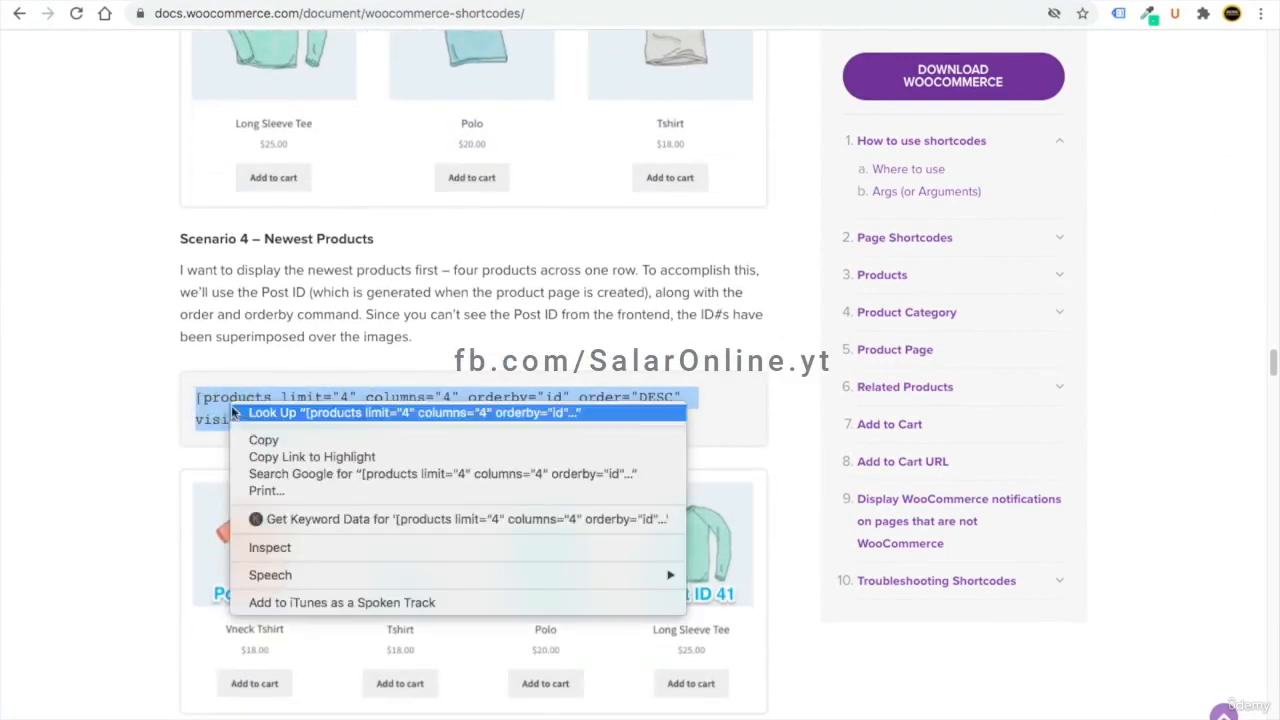
left_click(265, 440)
left_click_drag(372, 428, 198, 397)
right_click(198, 398)
left_click(243, 437)
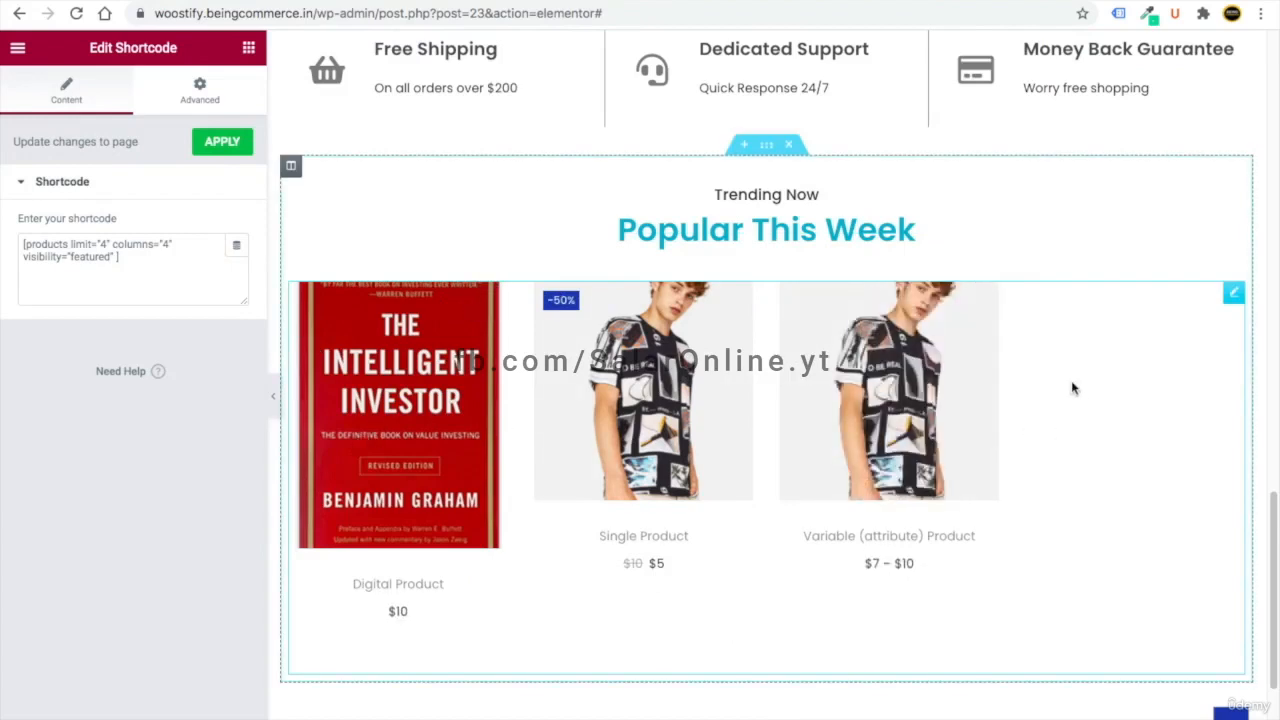
- Replace the featured-products shortcode with the pasted newest-products one, changing orderby to "rand"
left_click_drag(160, 262, 0, 225)
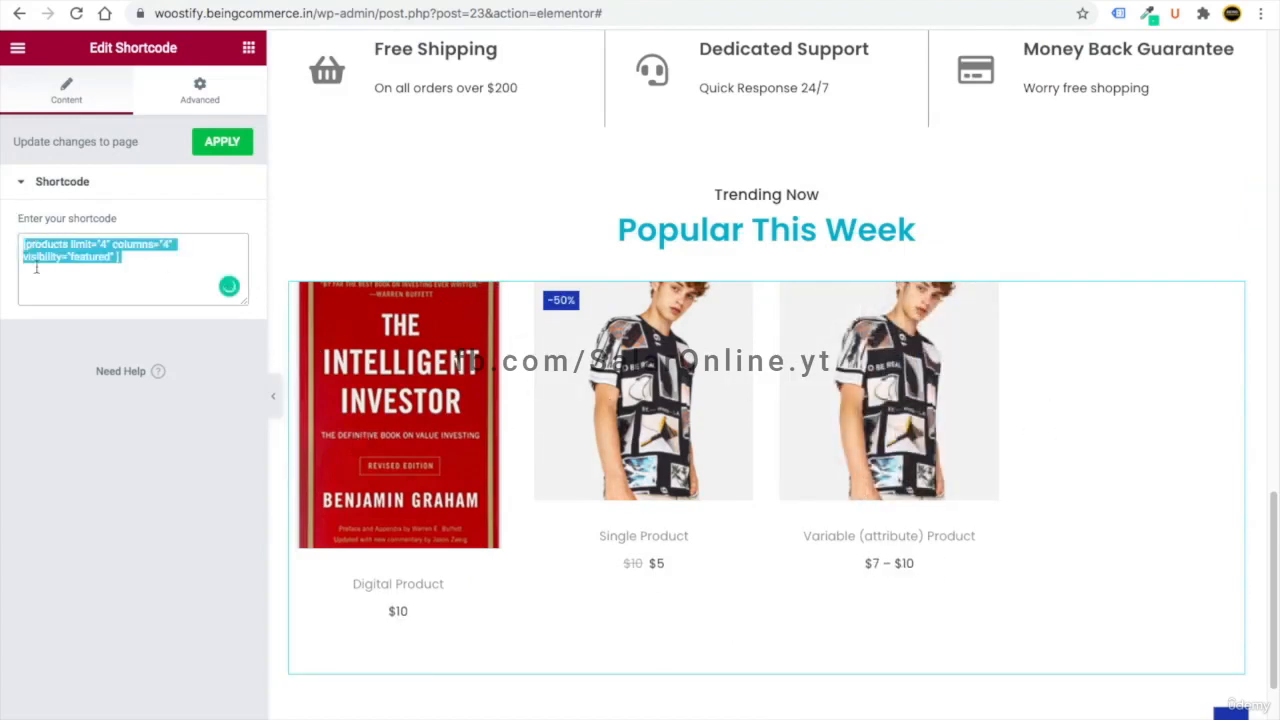
key("BackSpace")
right_click(32, 237)
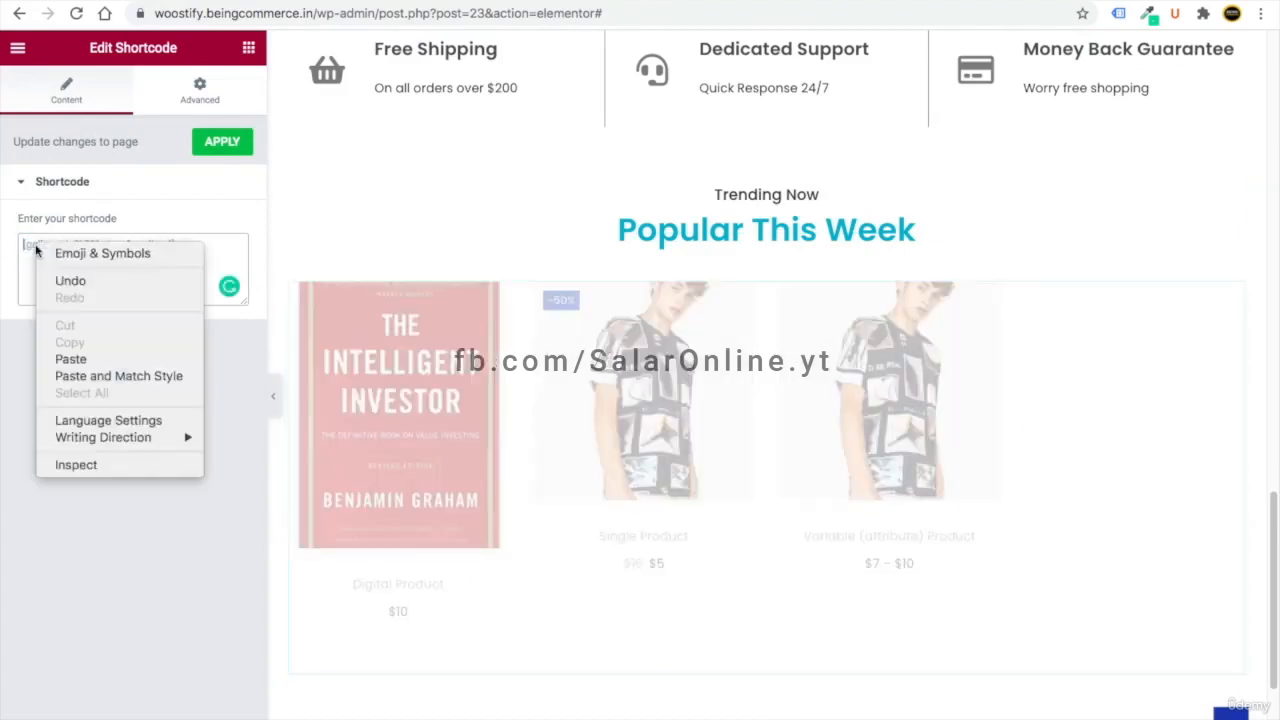
left_click(86, 364)
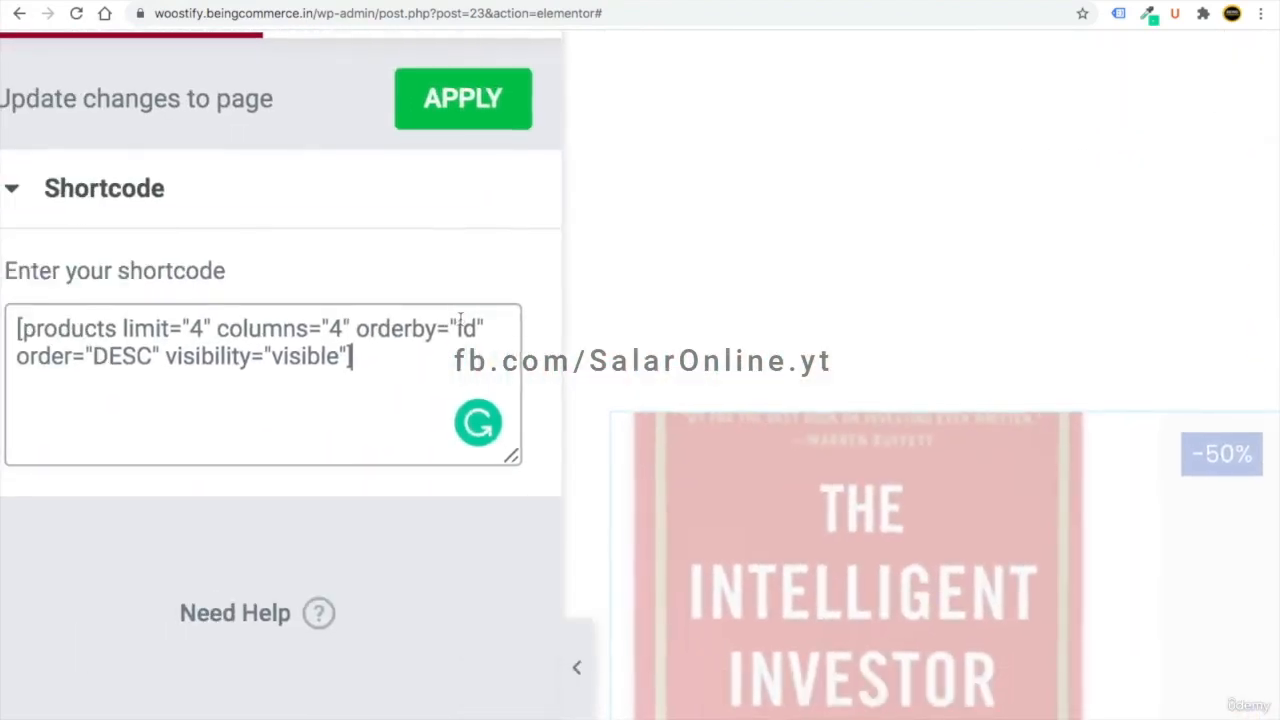
double_click(463, 327)
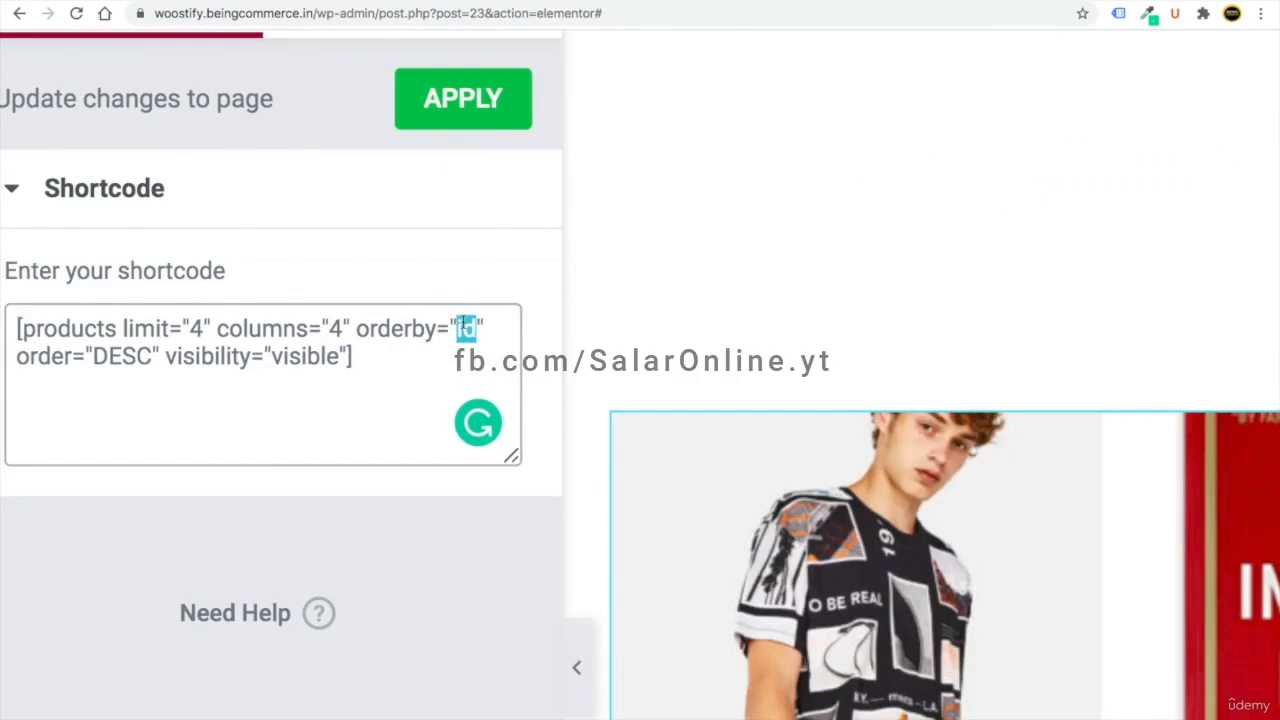
type("rand")
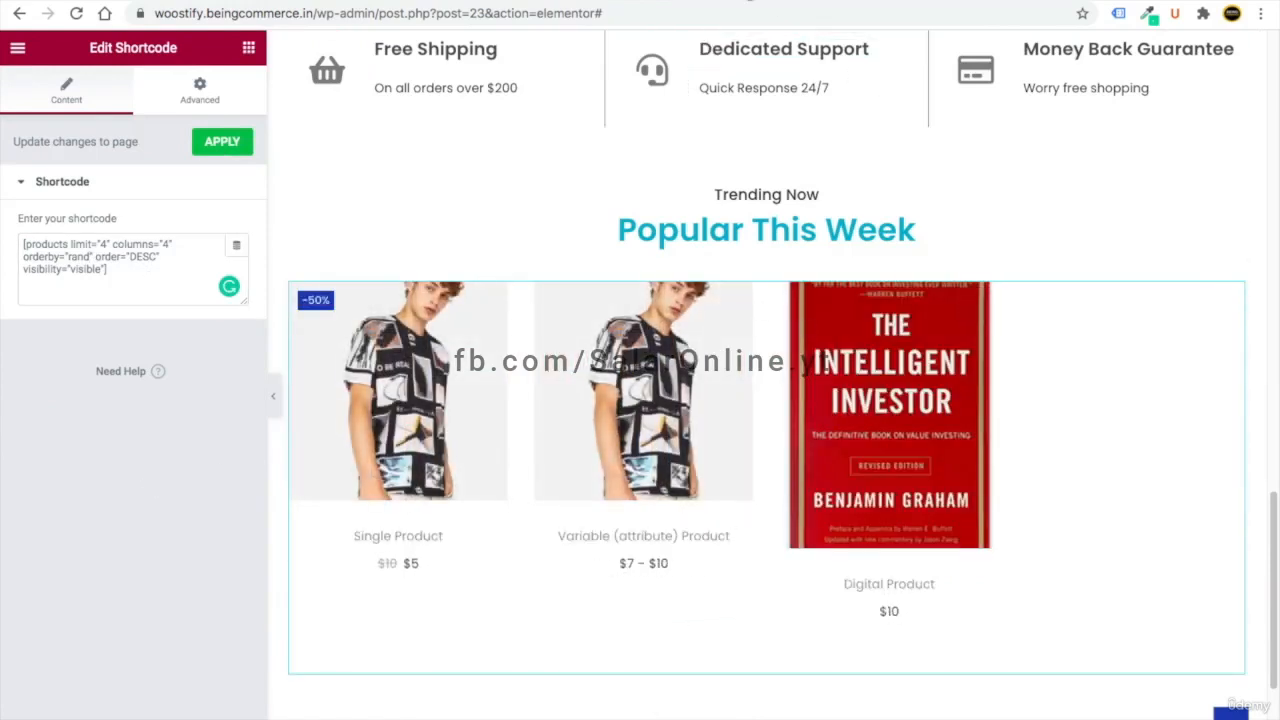
left_click(735, 2)
scroll(588, 424, "down", 3)
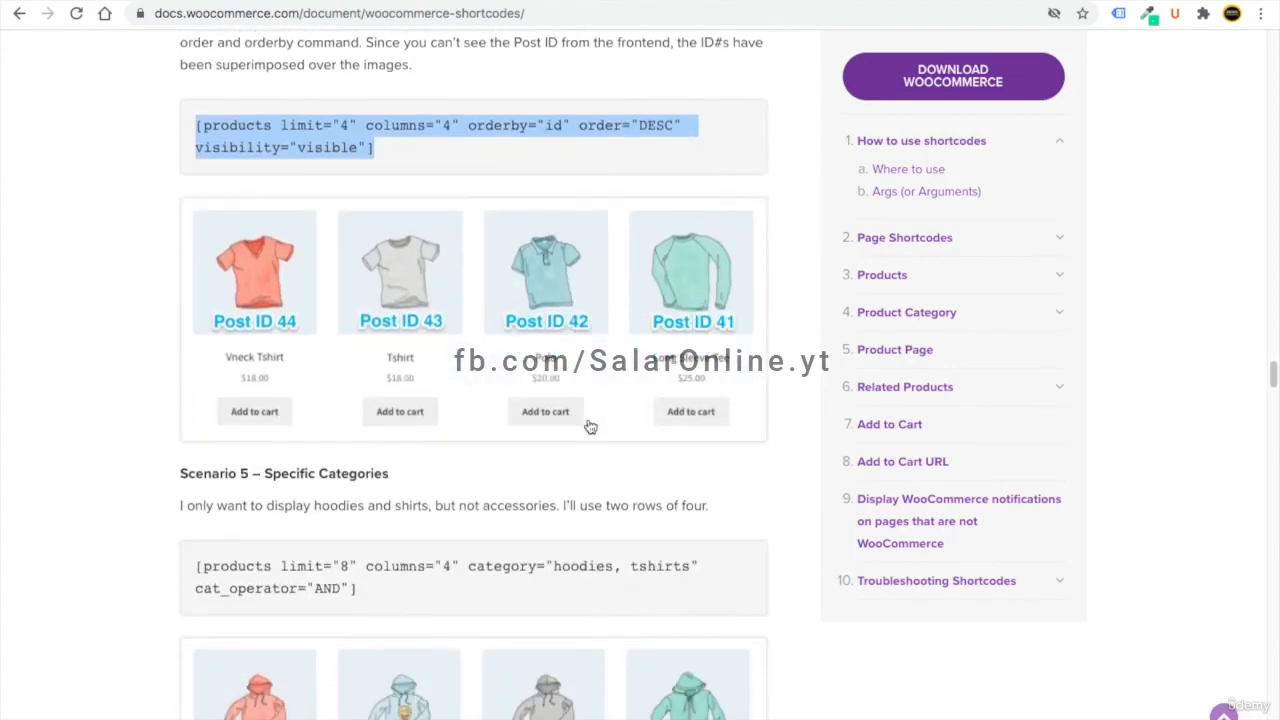
scroll(588, 424, "up", 7)
scroll(461, 494, "up", 3)
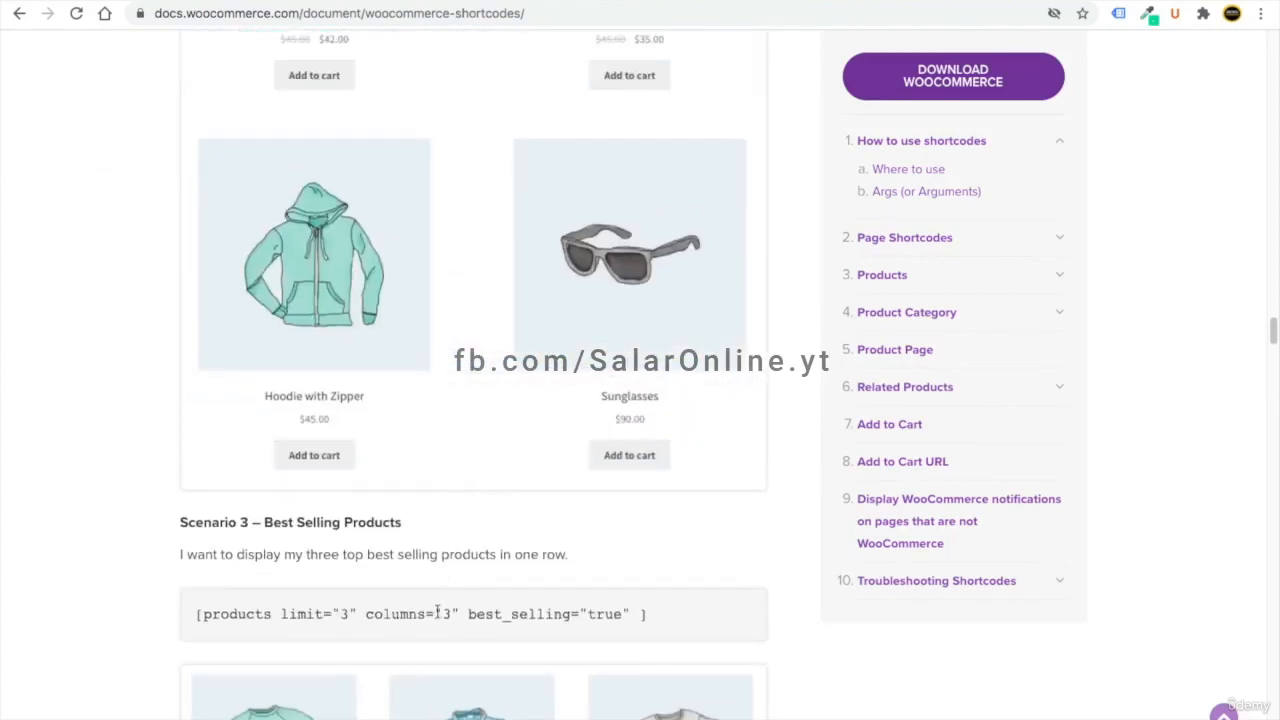
triple_click(433, 610)
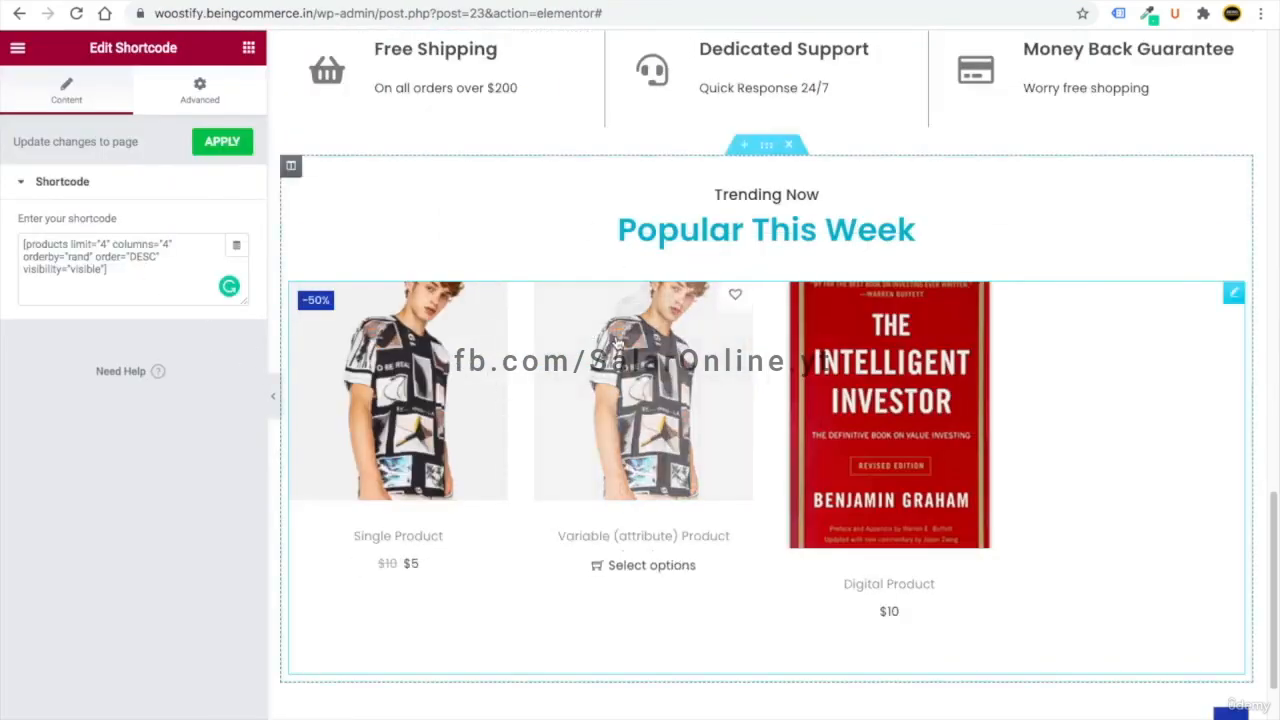
- Copy the Passion For Fashion heading section and paste it at the end of the page
left_click(135, 507)
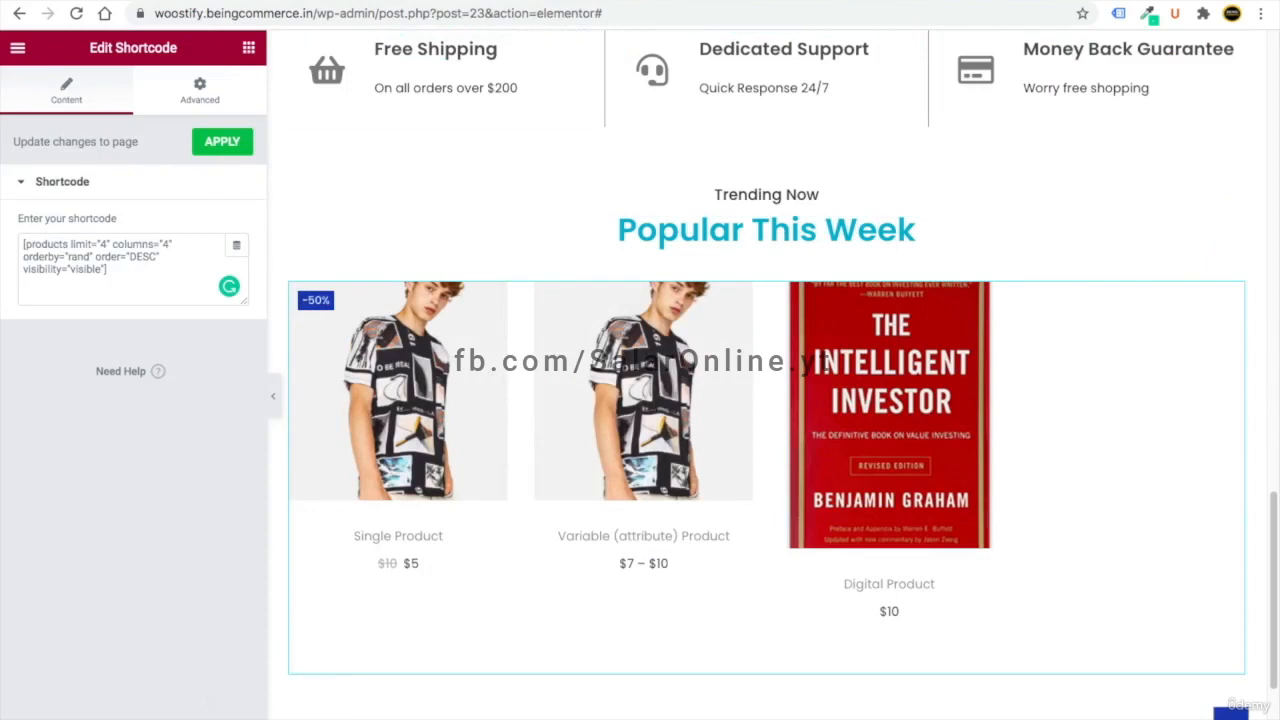
scroll(551, 617, "down", 1)
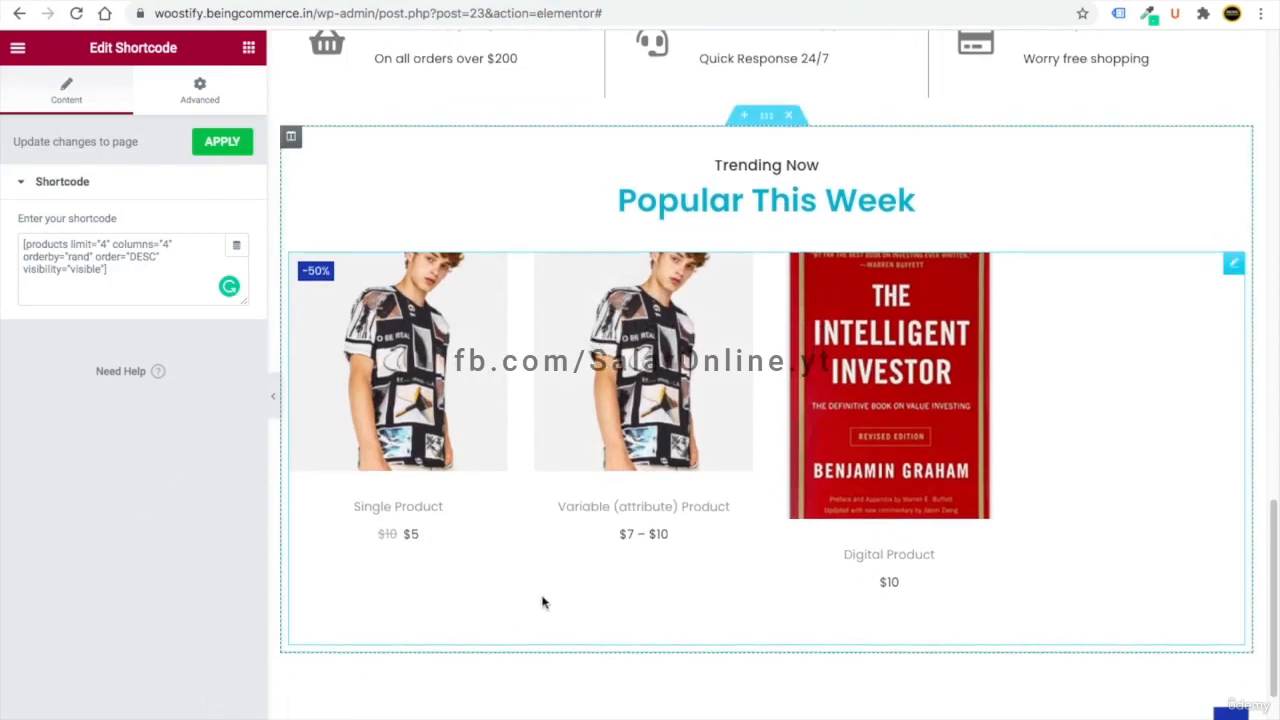
scroll(548, 604, "up", 9)
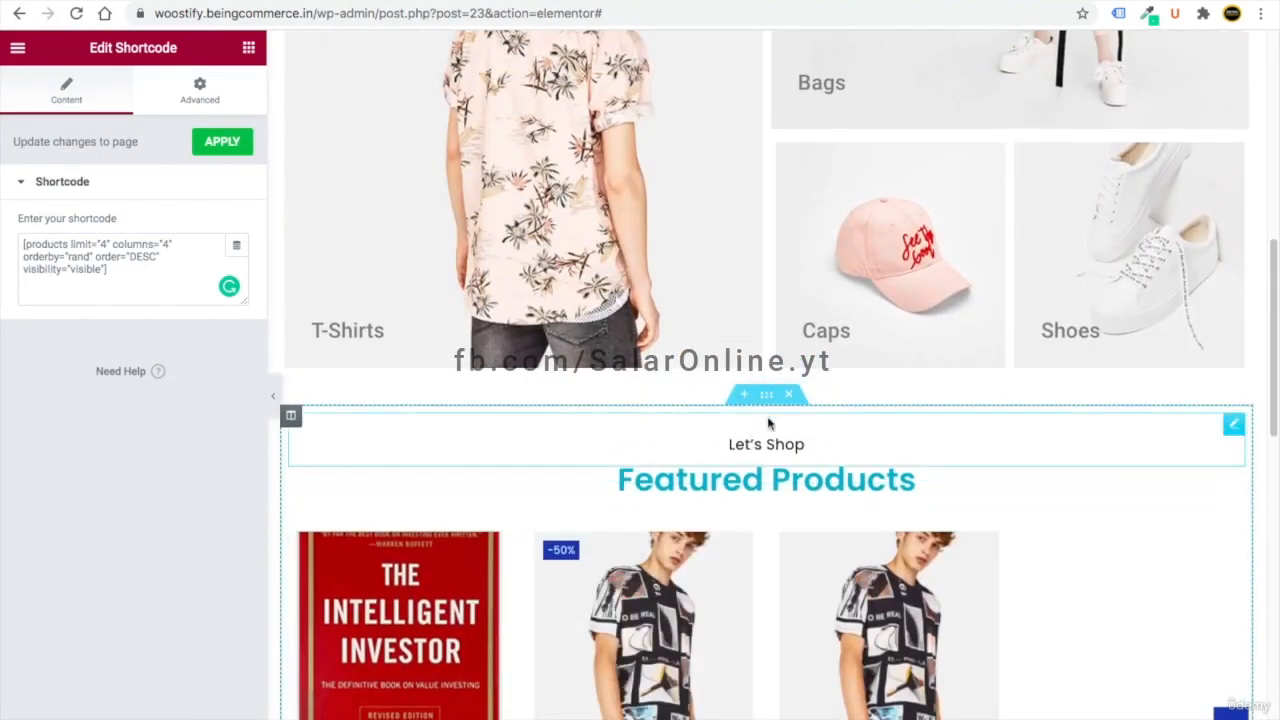
left_click(766, 395)
right_click(768, 400)
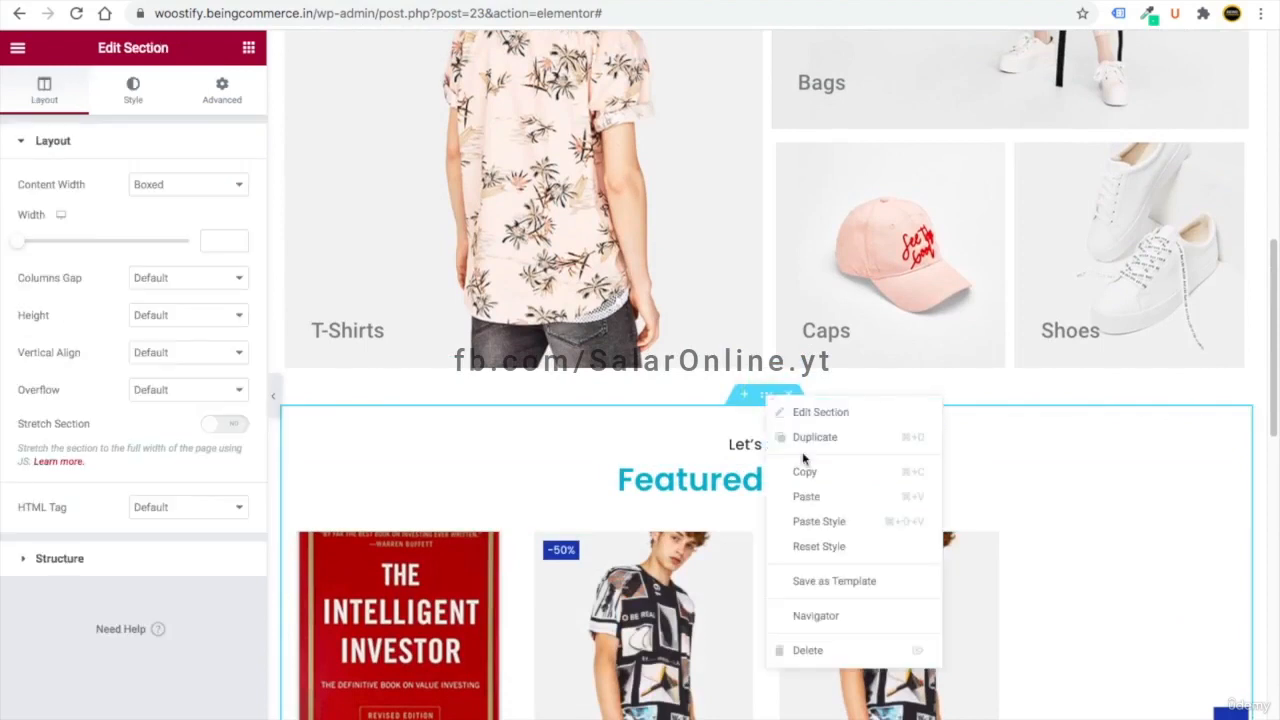
left_click(766, 399)
right_click(766, 400)
left_click(805, 476)
scroll(748, 506, "down", 10)
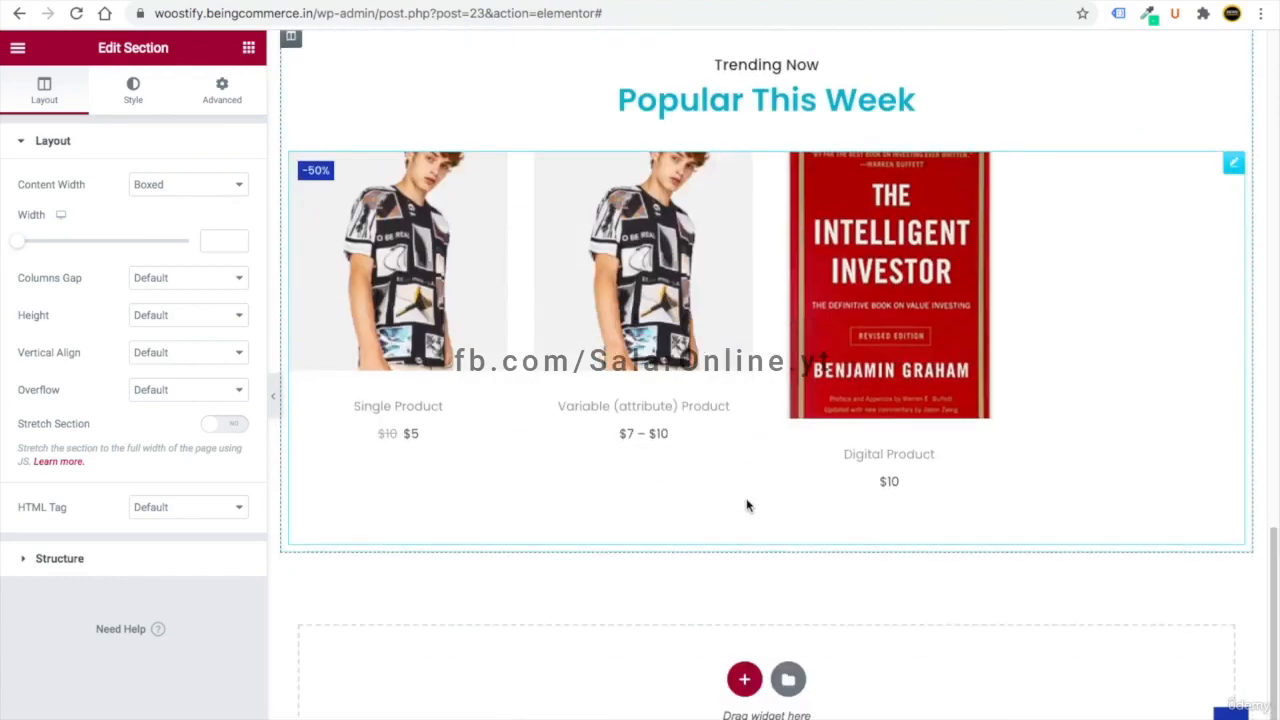
scroll(600, 680, "down", 1)
right_click(557, 575)
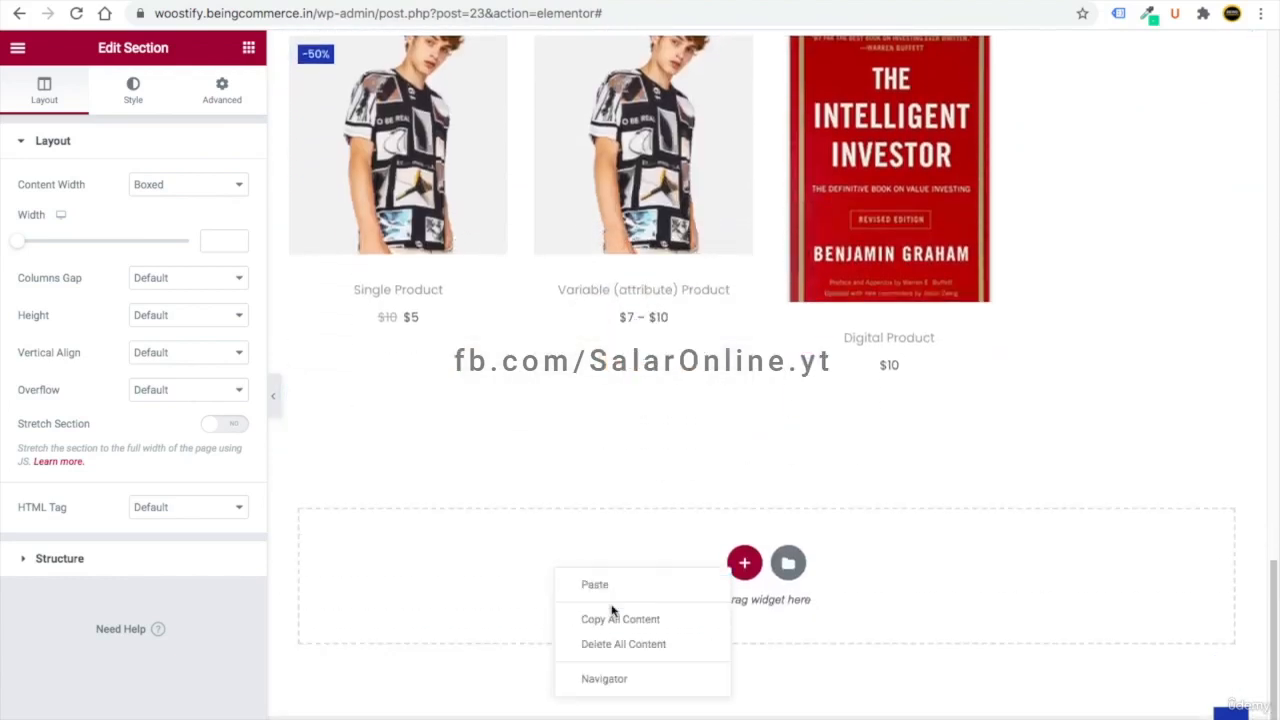
left_click(600, 585)
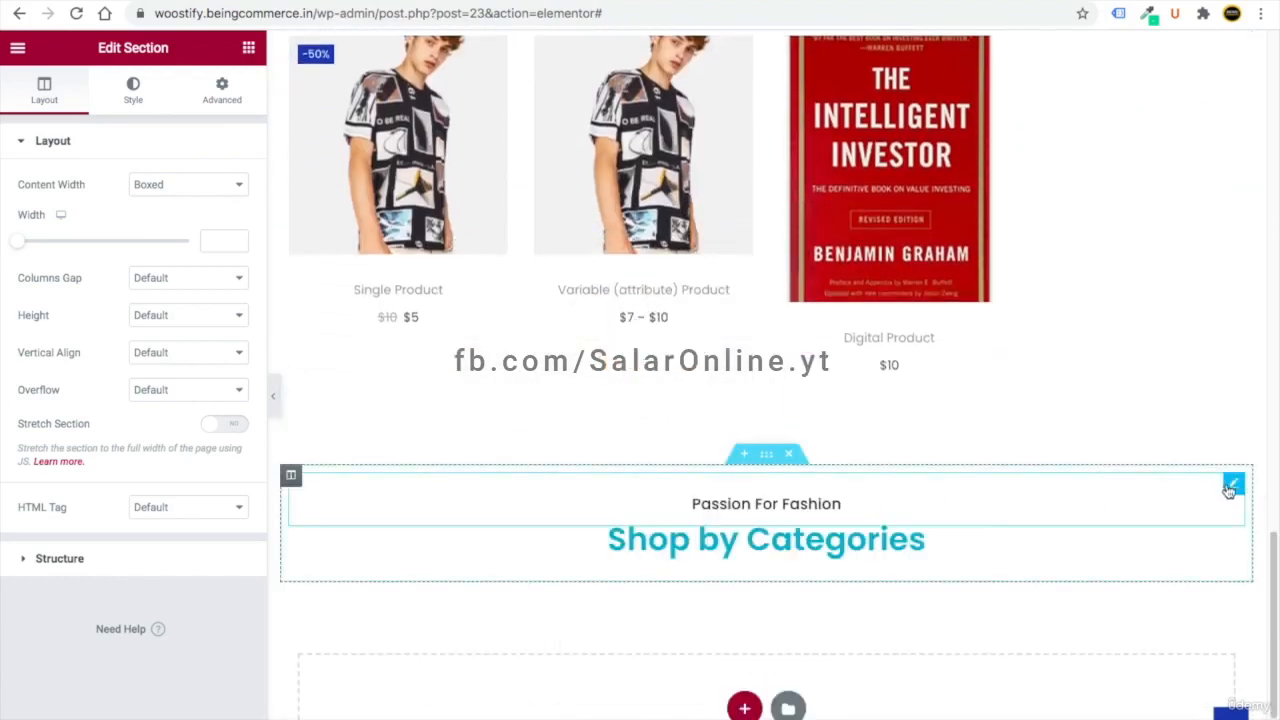
- Change the pasted tagline to 'Stay up to date' and heading to 'Follow Us On Instagram'
left_click(1233, 485)
triple_click(76, 289)
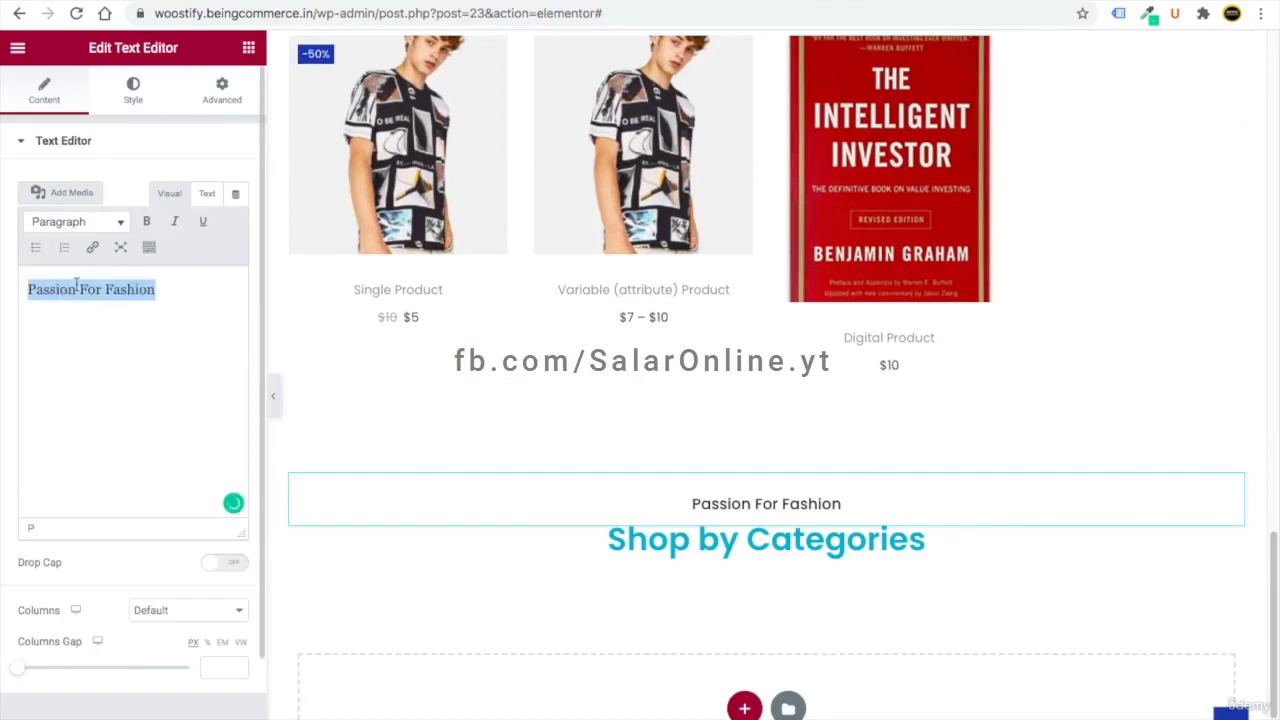
key("ctrl+v")
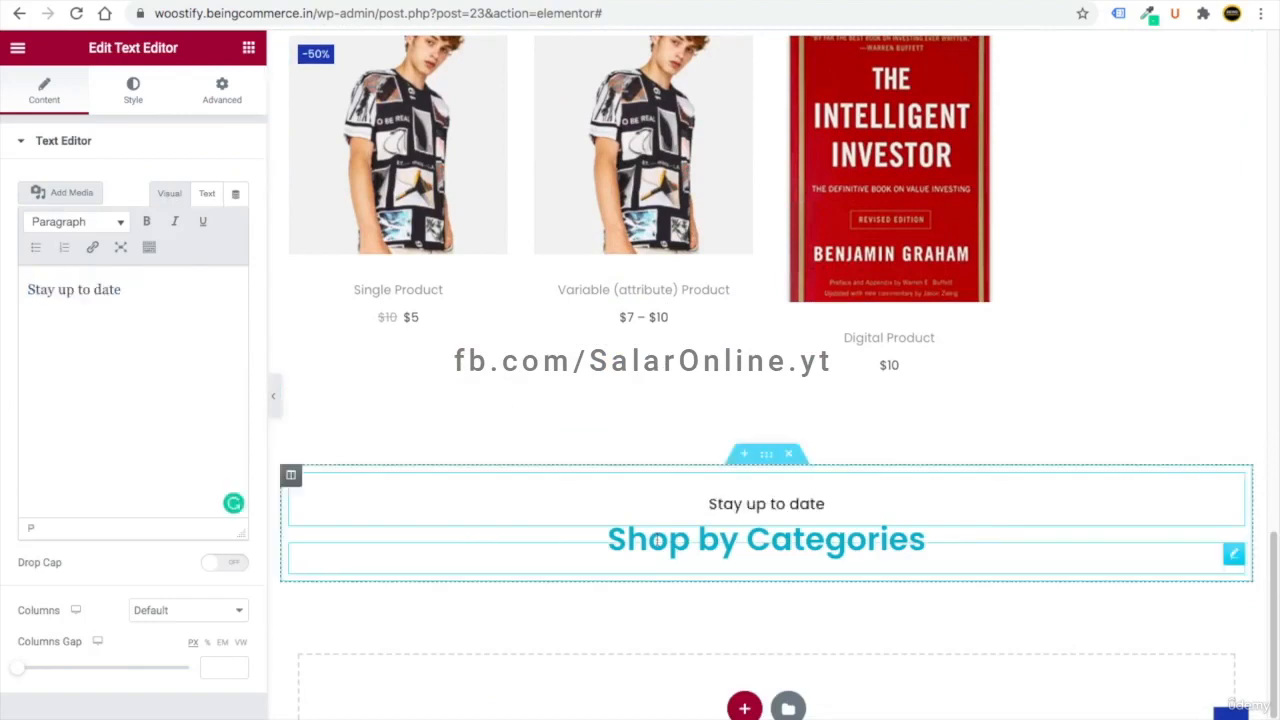
left_click(1233, 556)
triple_click(47, 203)
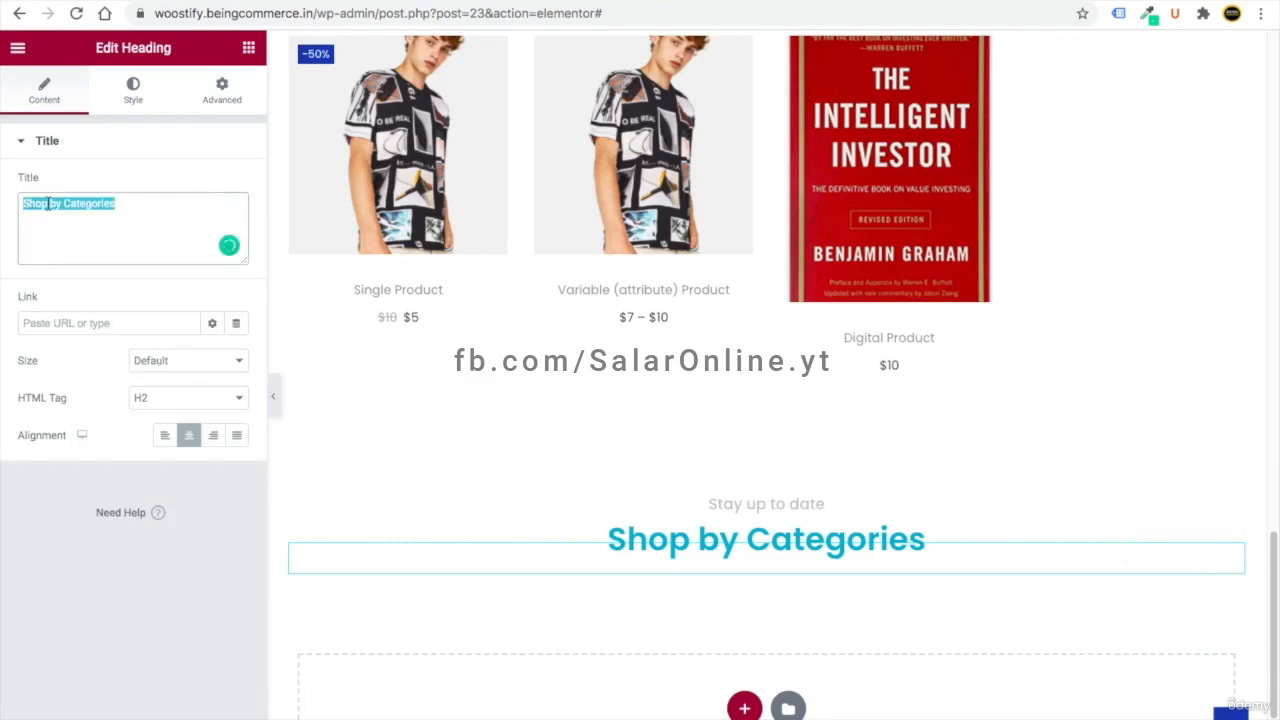
key("ctrl+v")
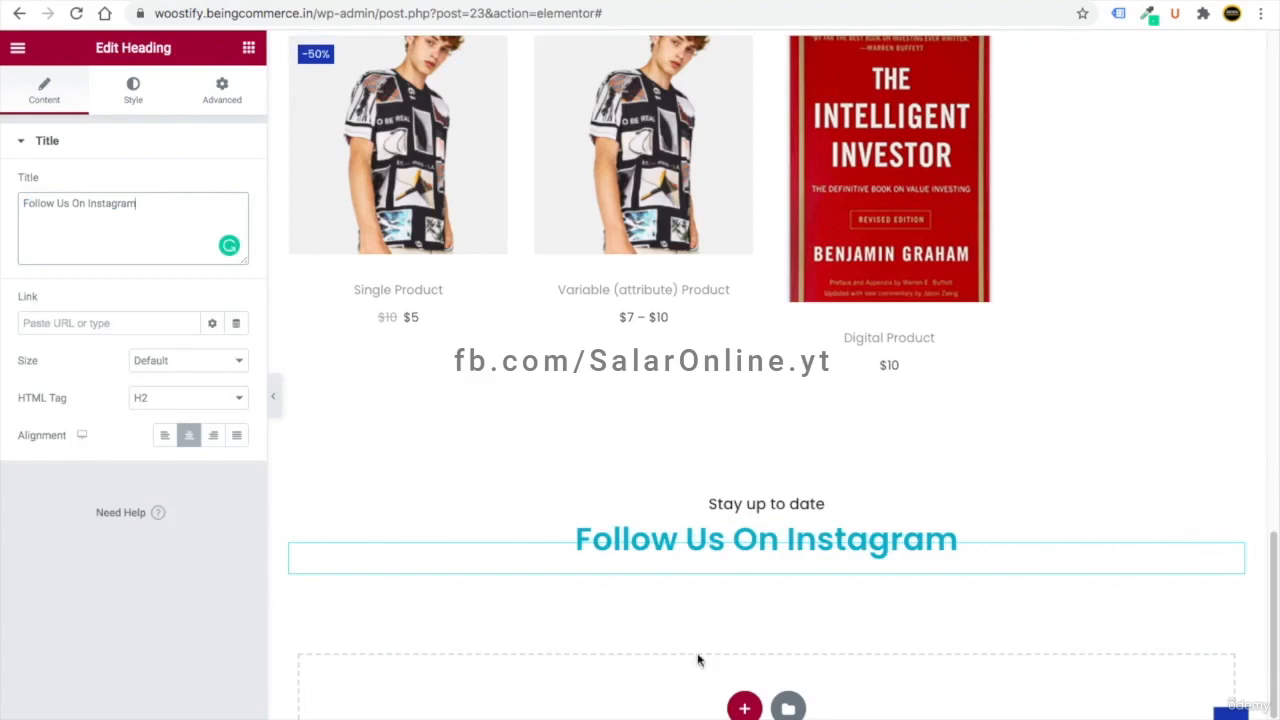
scroll(679, 652, "down", 2)
left_click(744, 565)
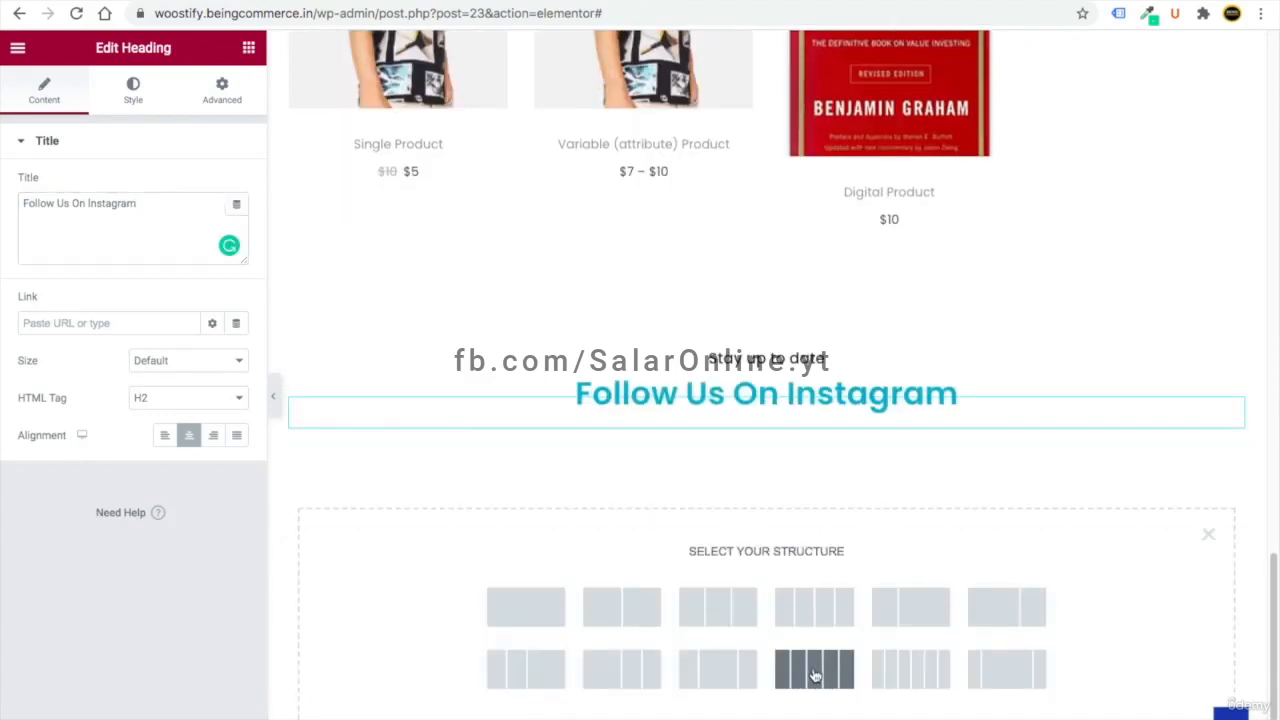
- Add a five-column section with full-width content below the Instagram heading
scroll(815, 677, "down", 1)
left_click(825, 576)
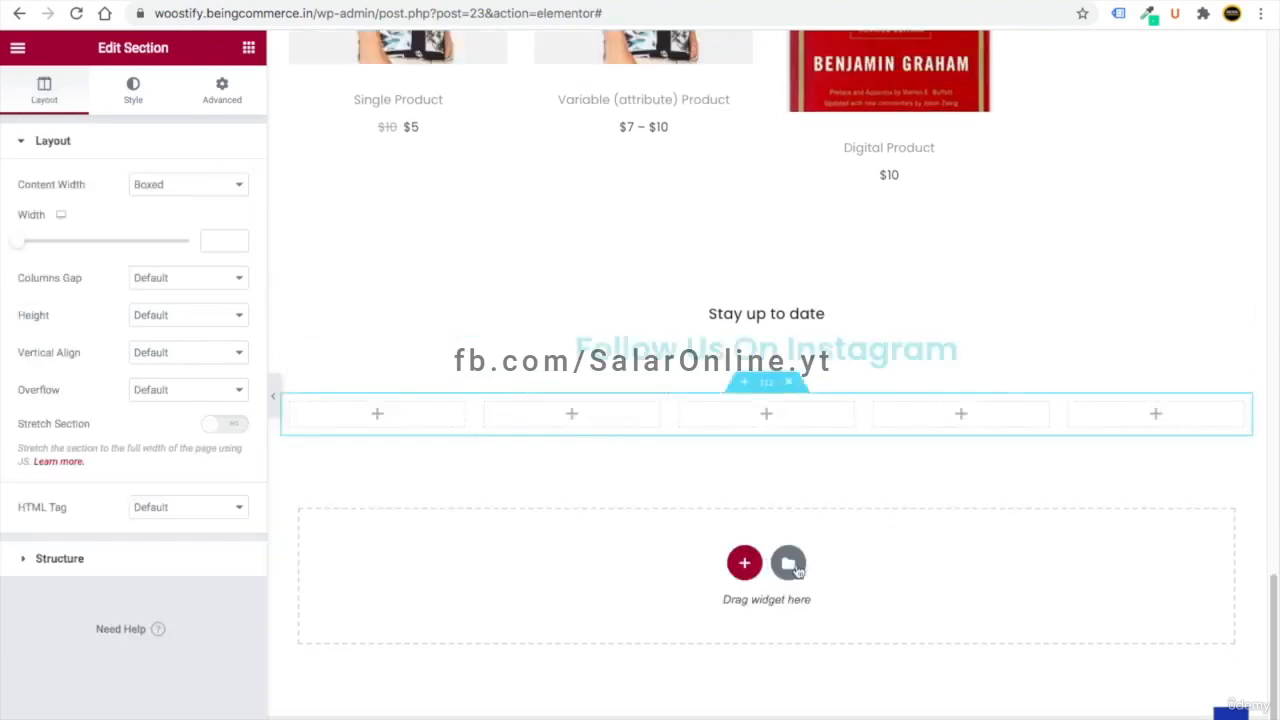
left_click(148, 186)
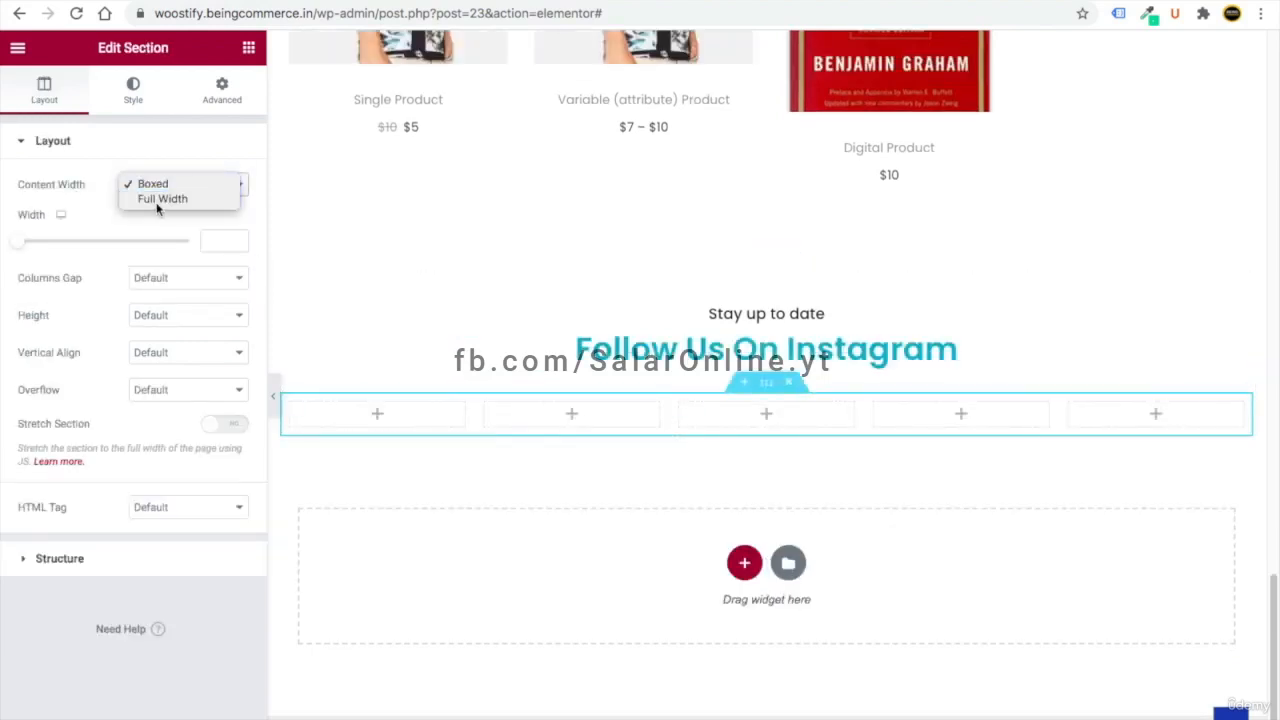
left_click(157, 200)
left_click(273, 396)
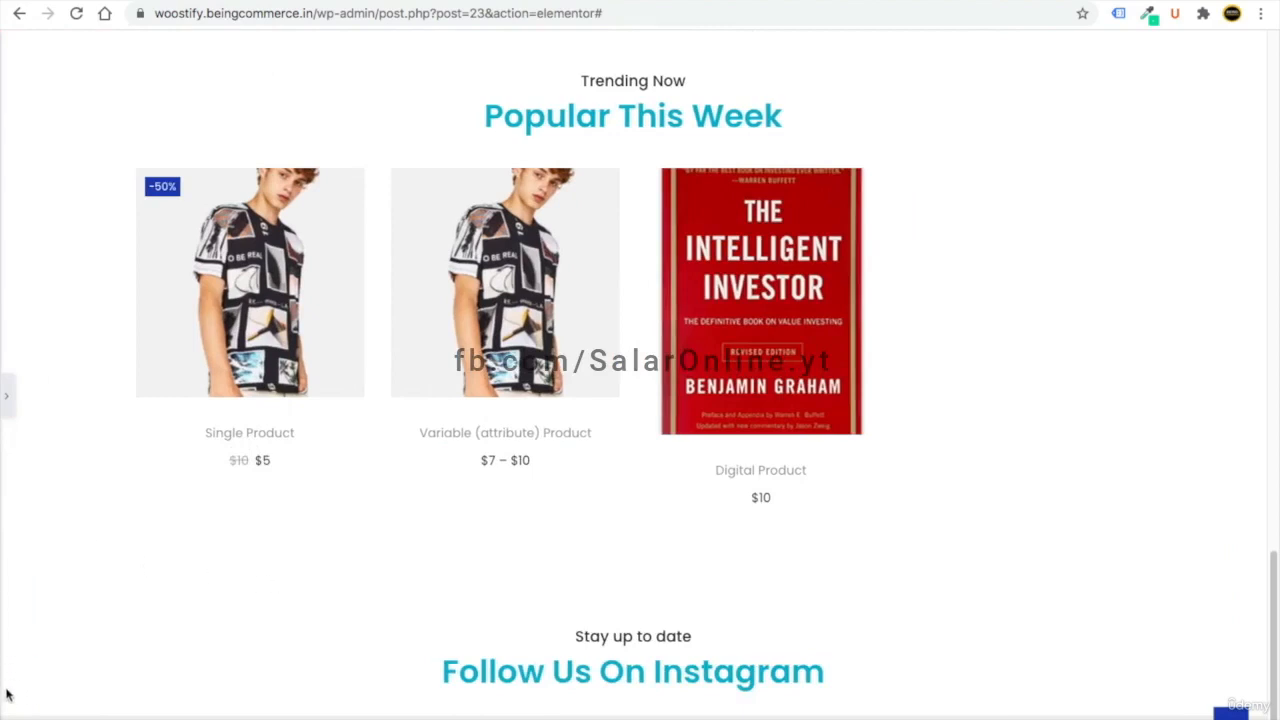
scroll(1010, 702, "up", 15)
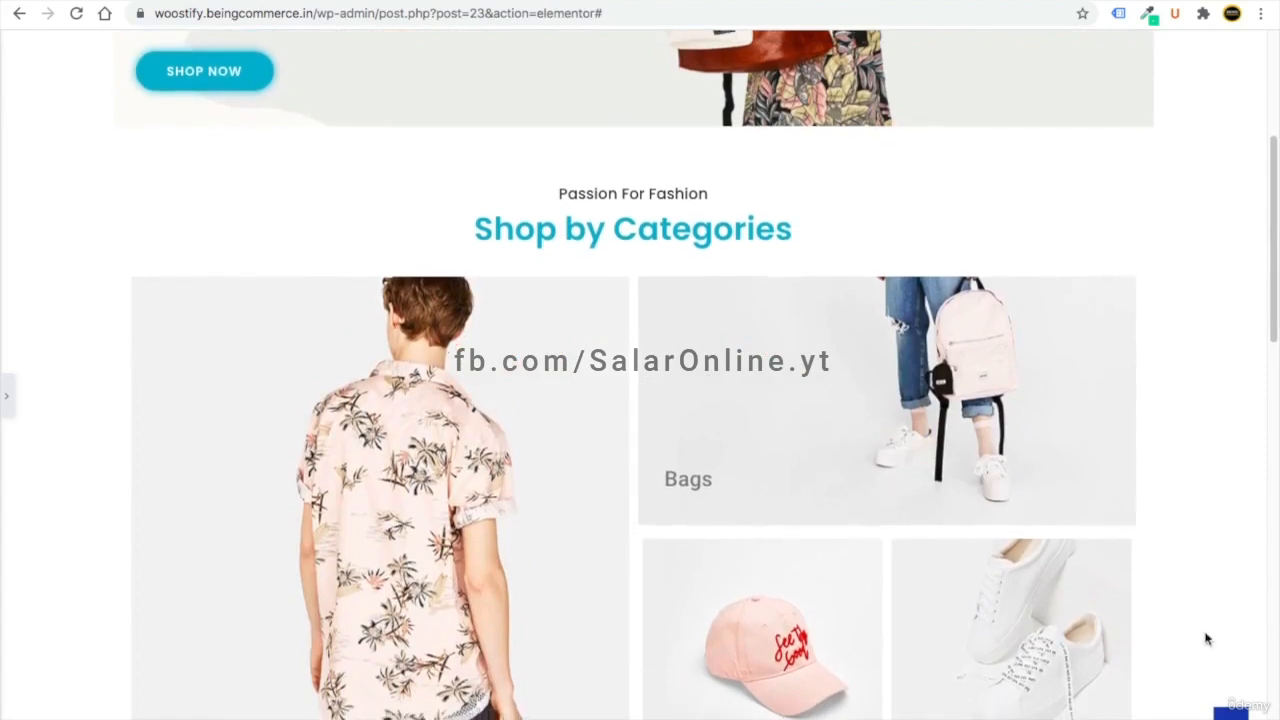
scroll(1203, 614, "up", 4)
scroll(1020, 330, "down", 10)
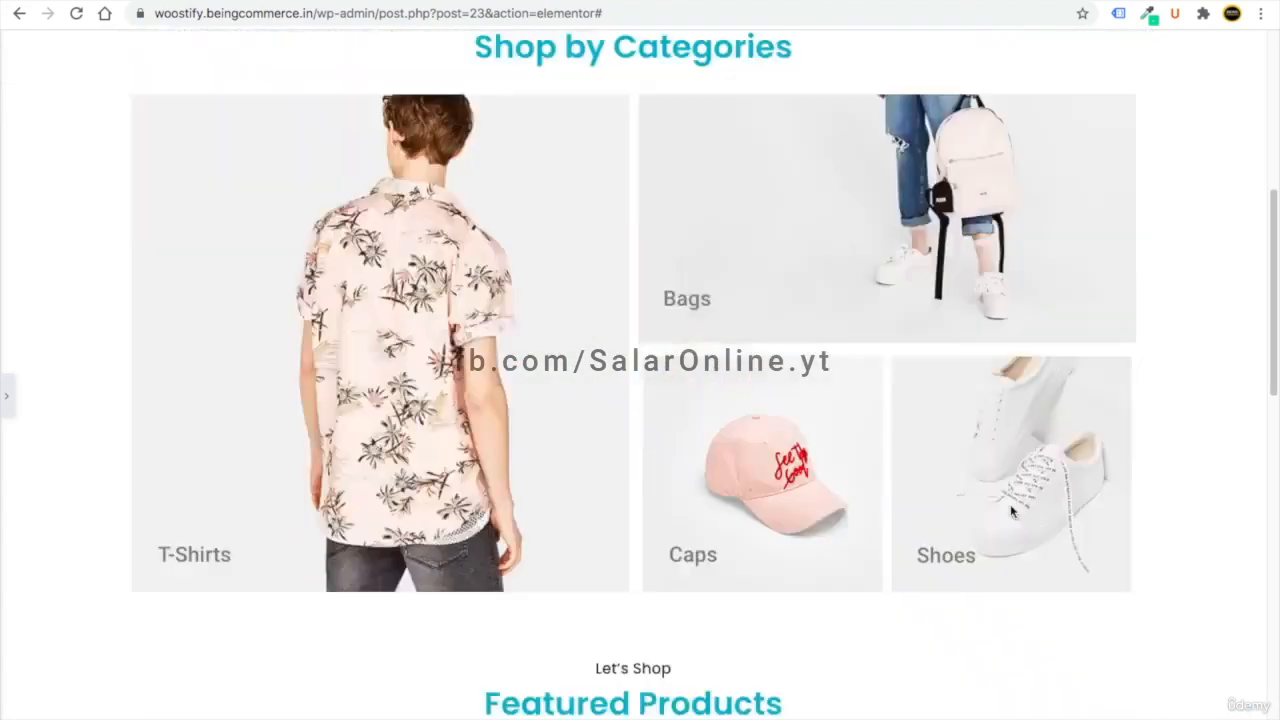
scroll(1120, 563, "up", 2)
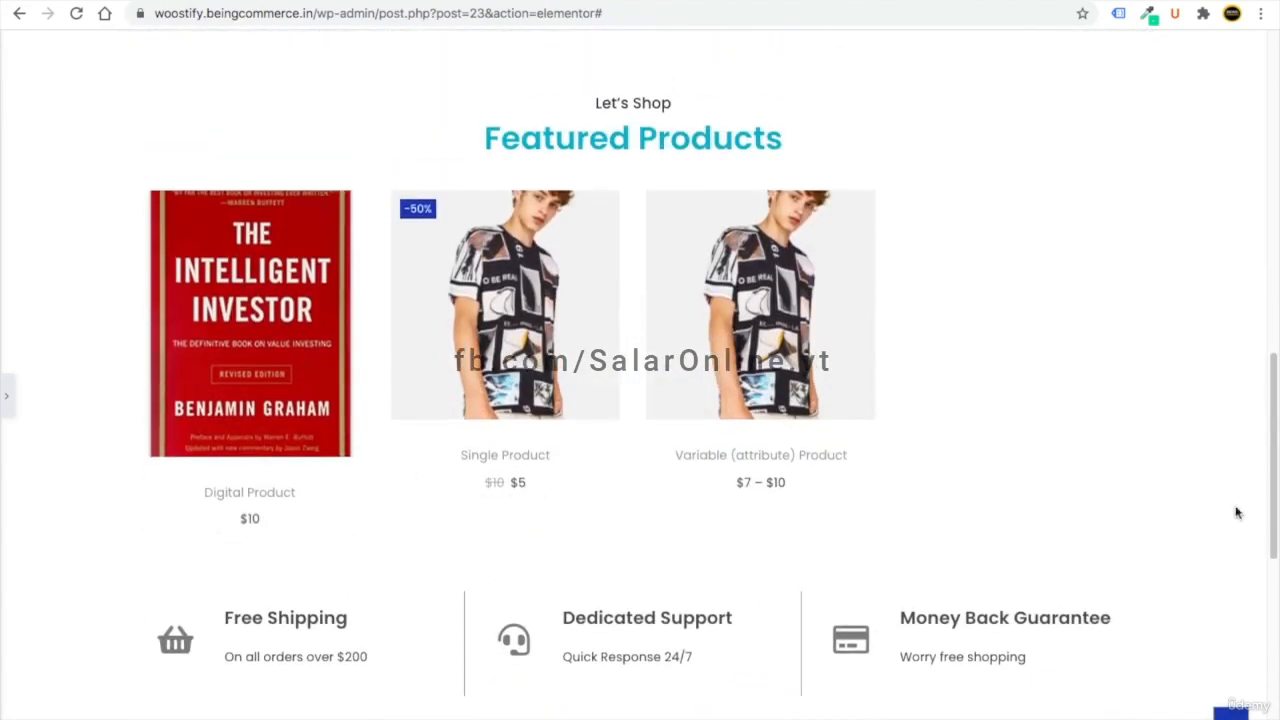
scroll(1007, 647, "down", 6)
- Turn on Stretch Section and set Columns Gap to No Gap for the five-column row
left_click(8, 396)
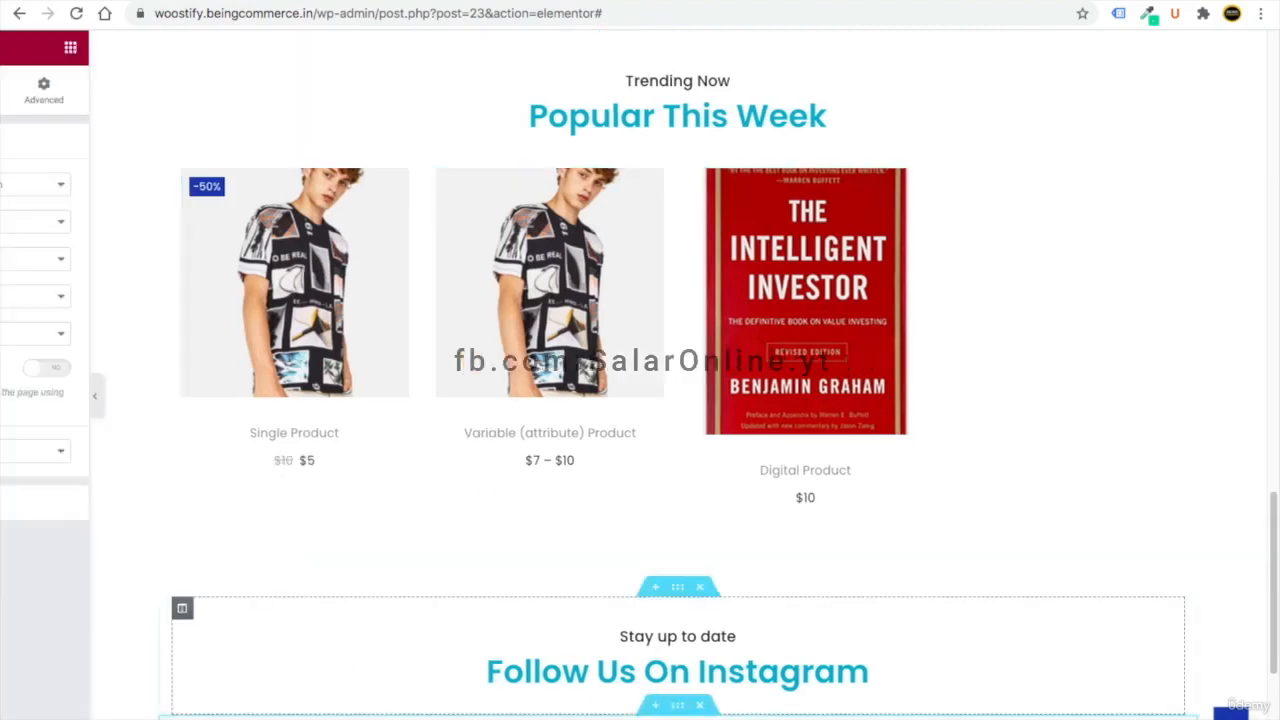
scroll(560, 566, "down", 2)
scroll(560, 566, "down", 1)
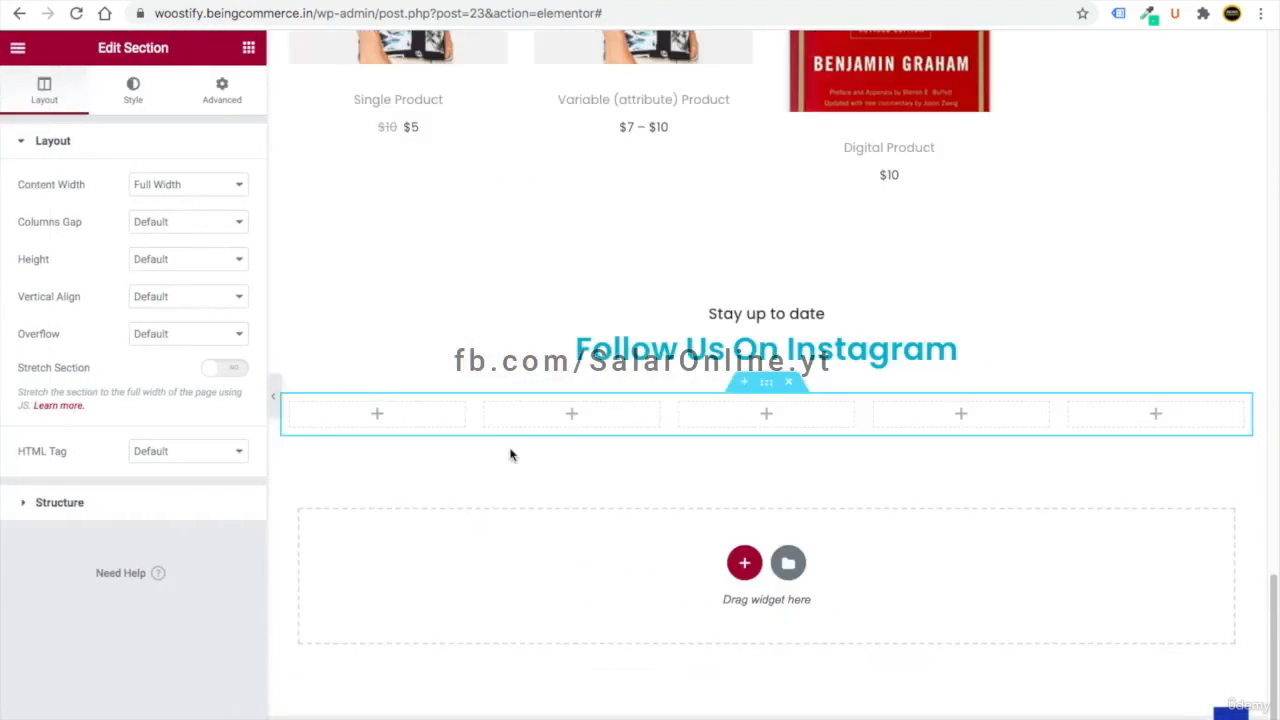
left_click(212, 370)
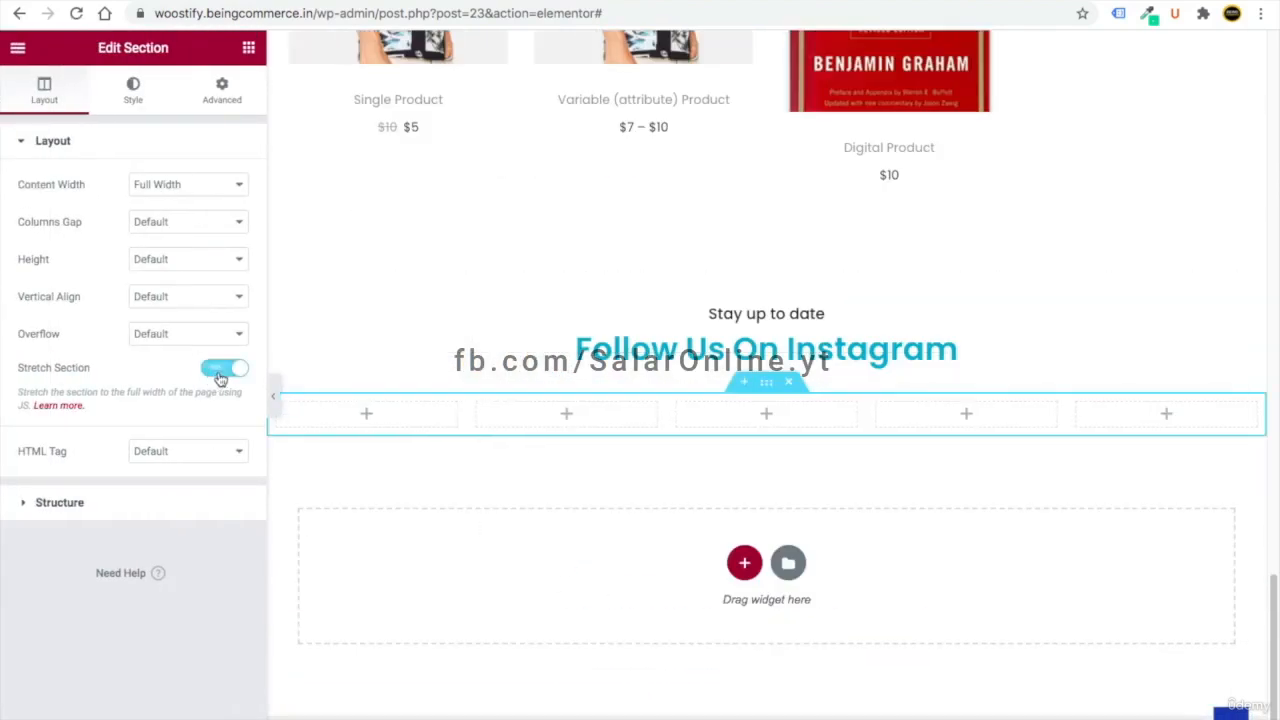
left_click(160, 225)
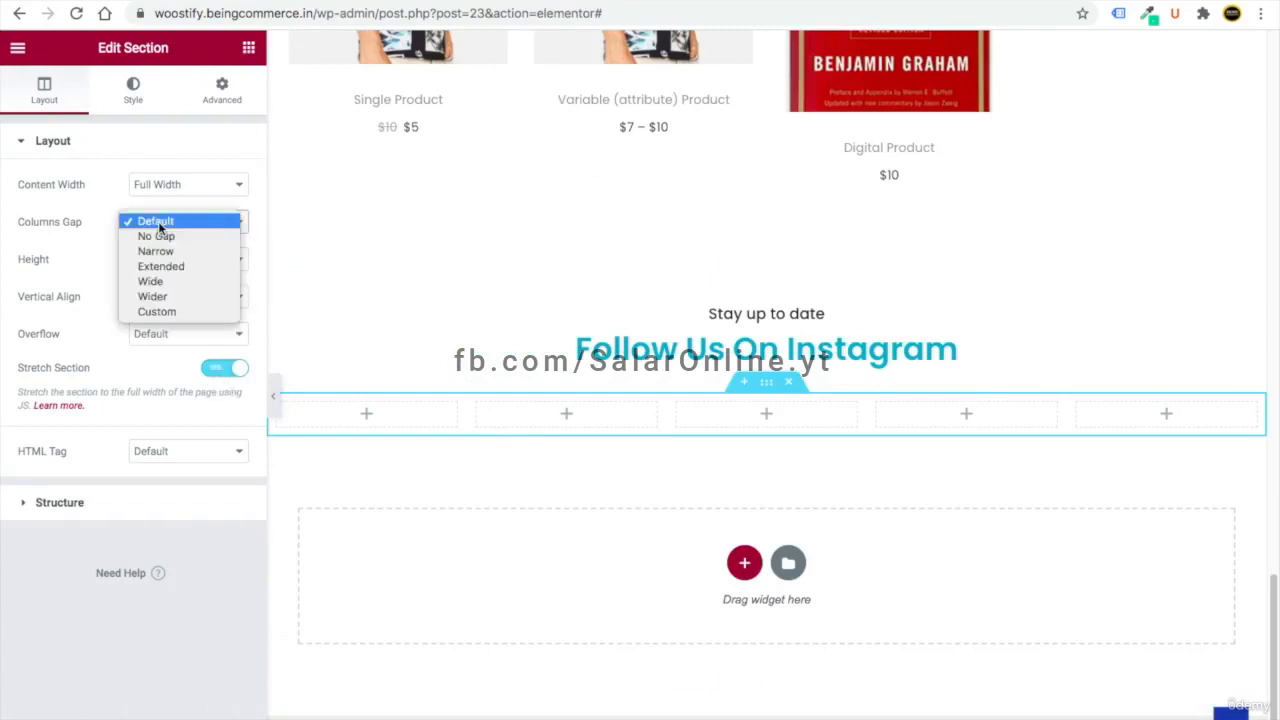
left_click(178, 238)
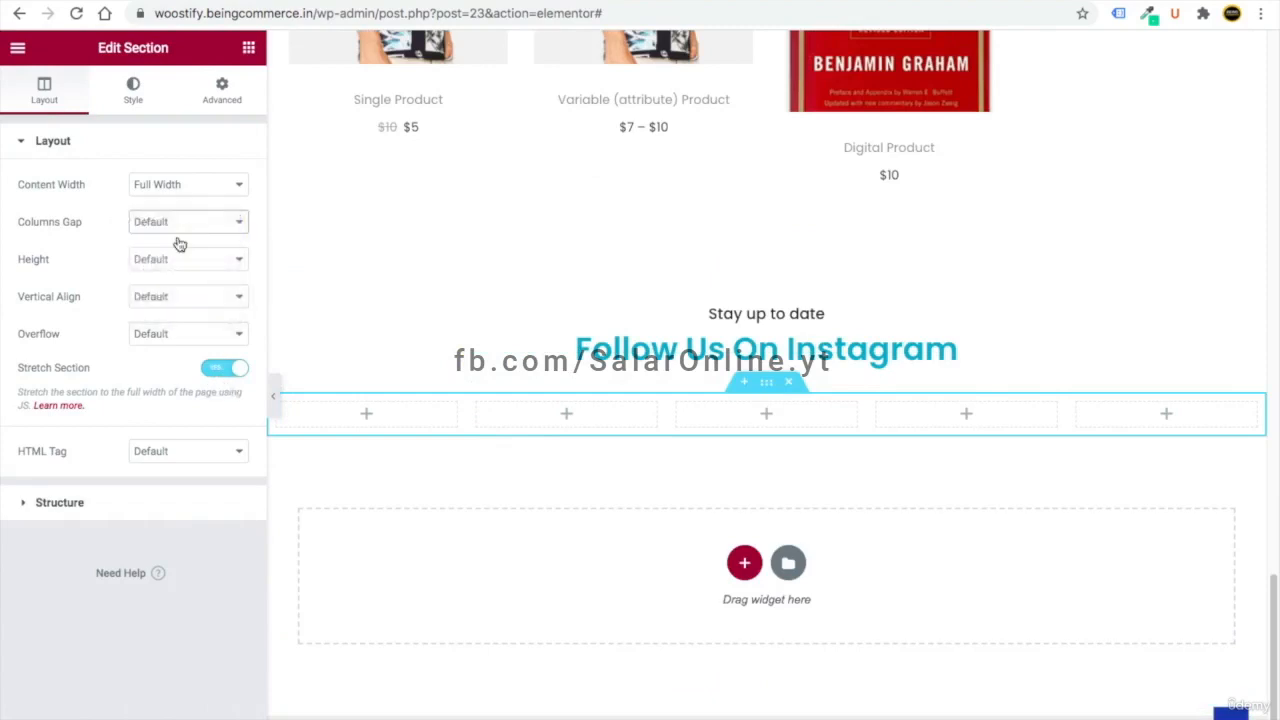
- Drop an Image widget into the first column and upload 1.jpg–5.jpg from the Instagram folder
left_click(247, 48)
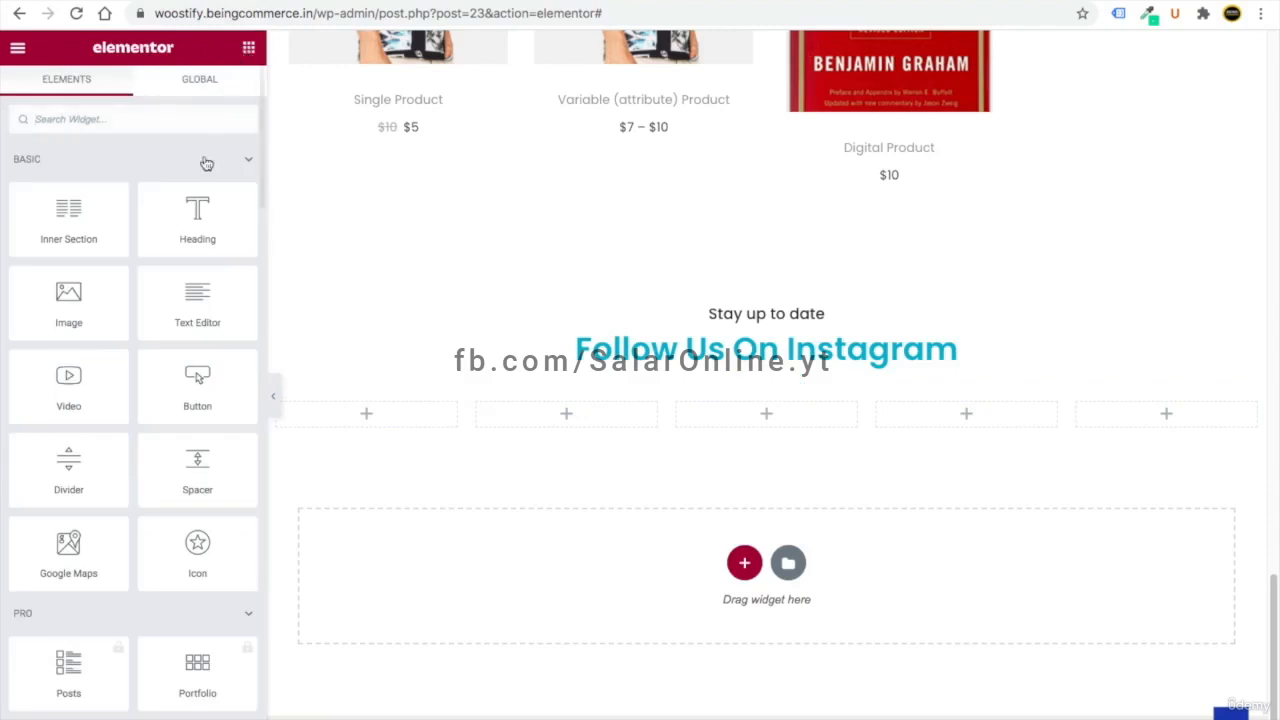
left_click_drag(60, 295, 365, 416)
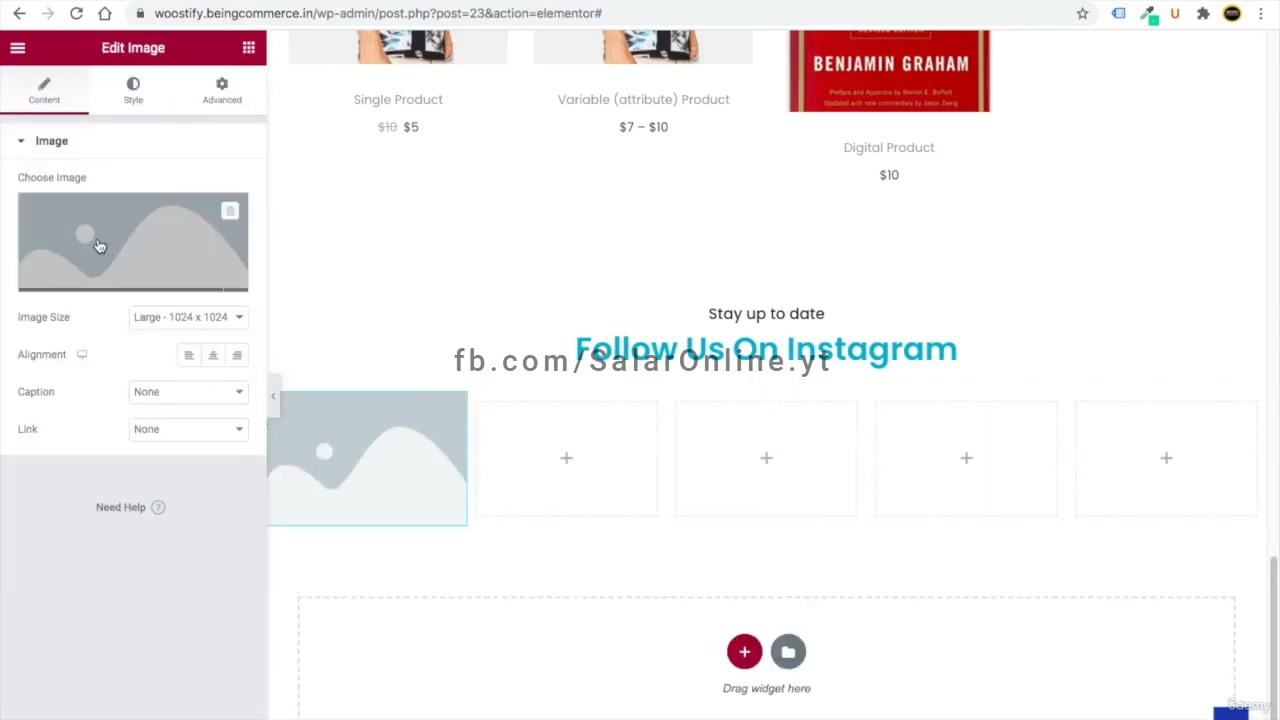
left_click(100, 251)
left_click(731, 393)
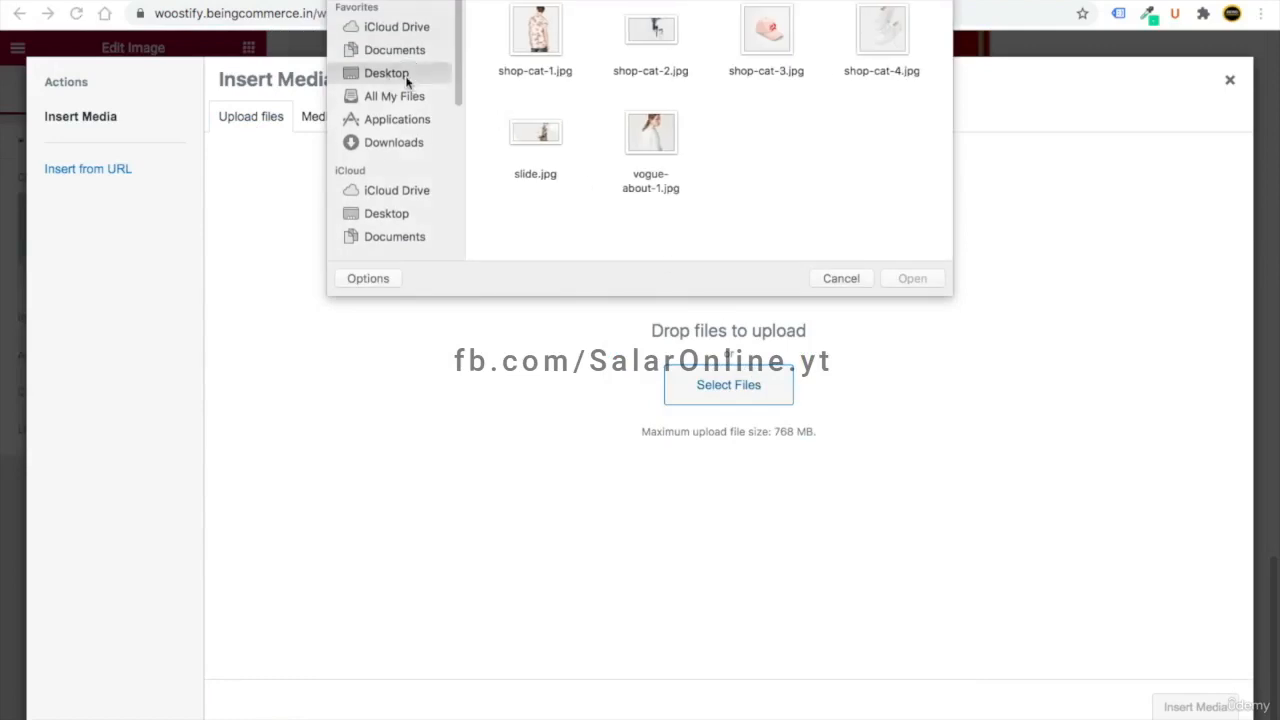
left_click(386, 73)
scroll(650, 140, "down", 3)
double_click(640, 134)
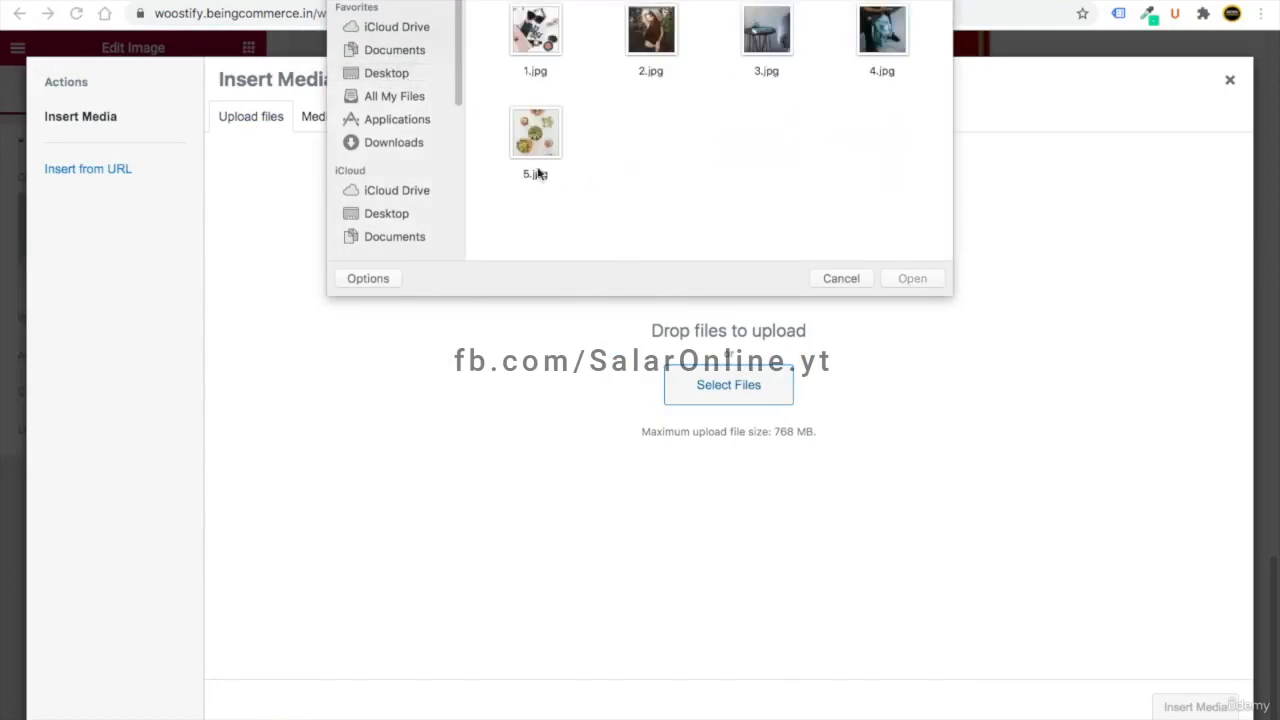
left_click_drag(494, 28, 931, 249)
left_click(915, 282)
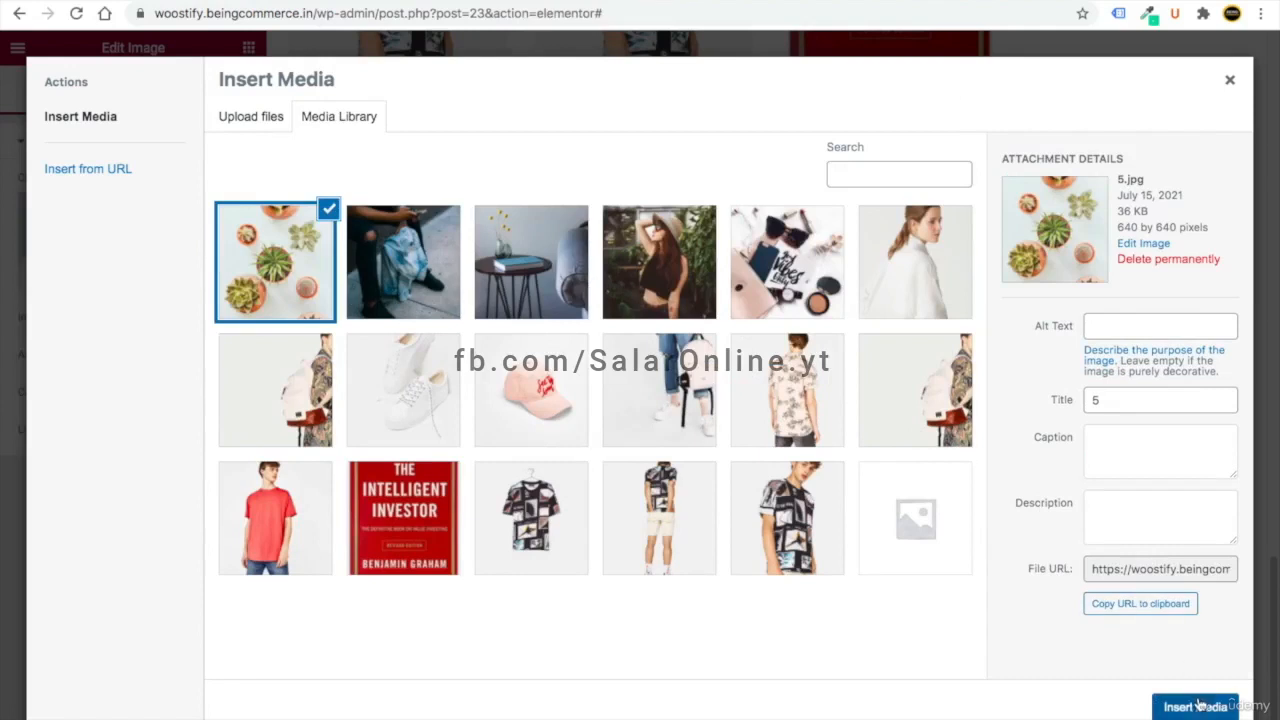
- Insert the succulent photo 5.jpg into the first column and copy that image widget
left_click(1198, 706)
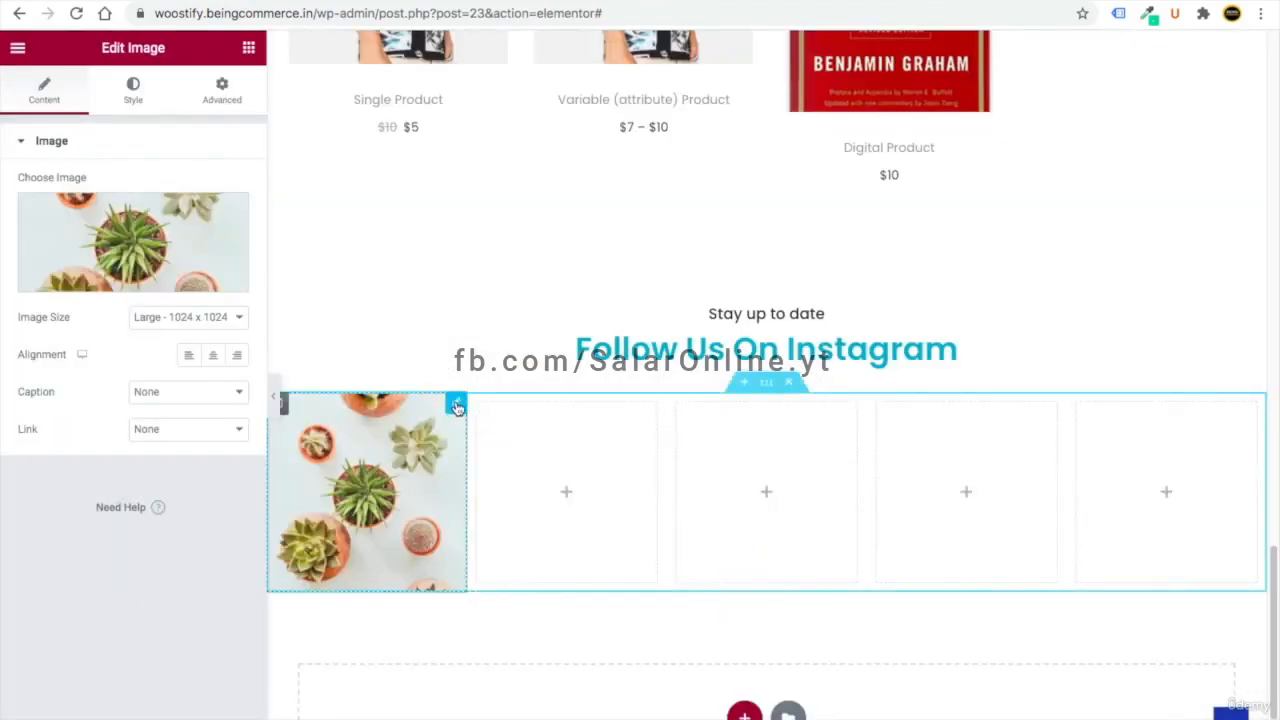
right_click(456, 406)
left_click(497, 478)
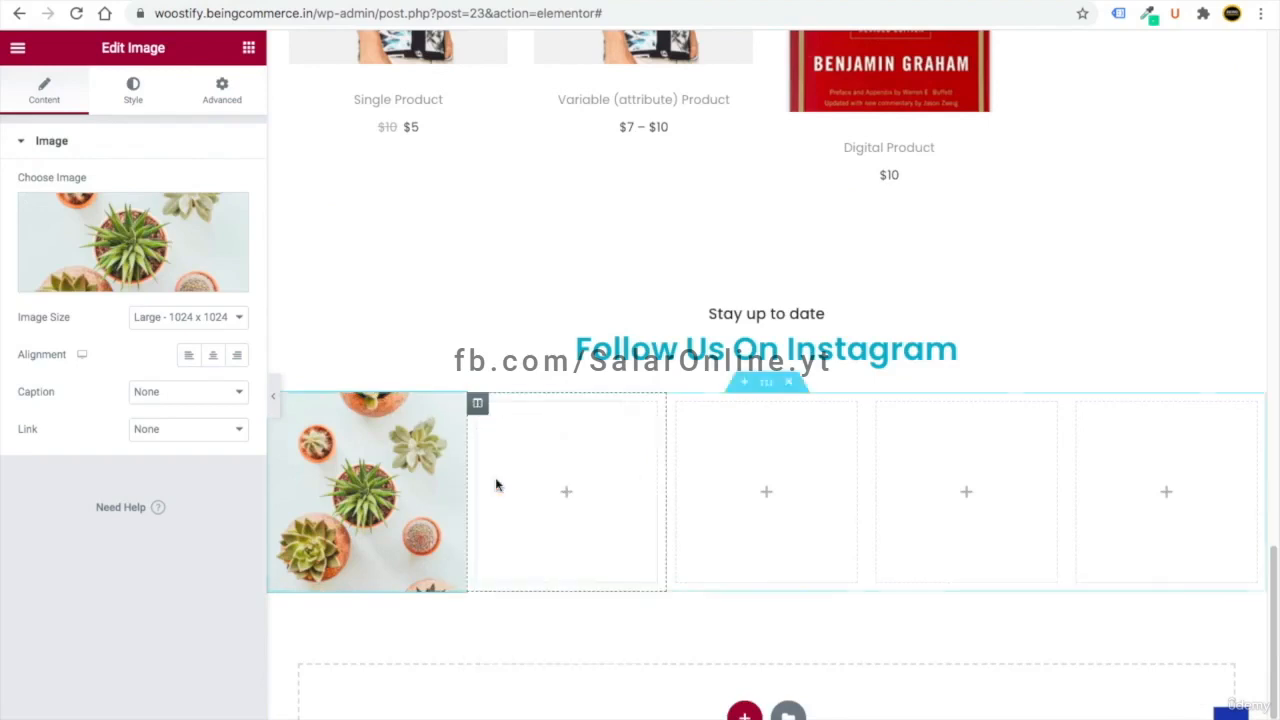
right_click(547, 467)
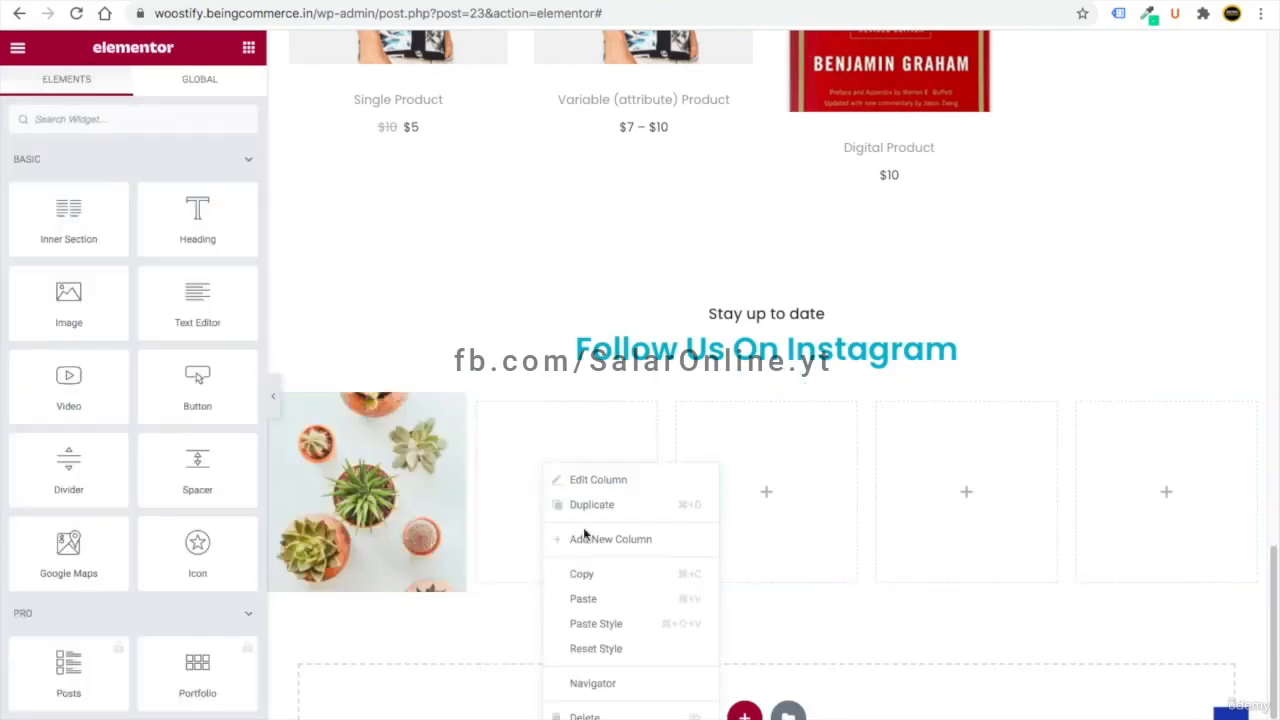
- Paste the copied image into Instagram columns two through five
left_click(602, 598)
right_click(760, 491)
left_click(826, 622)
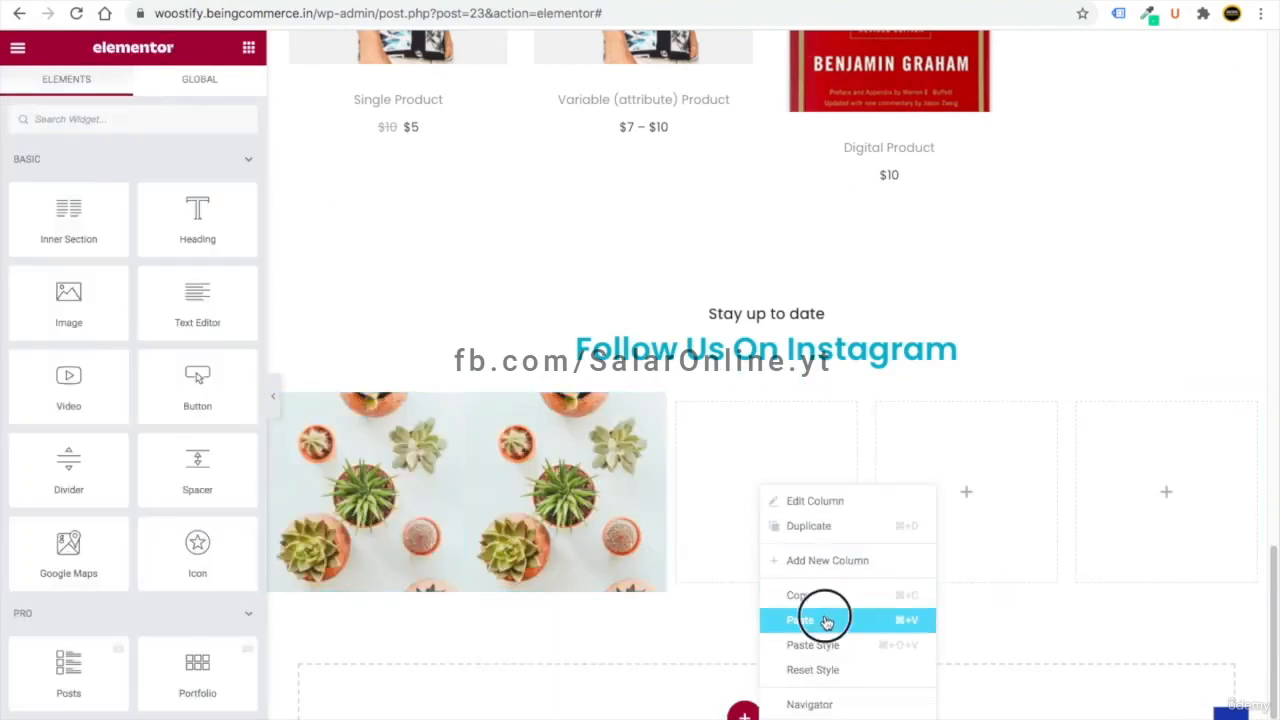
right_click(872, 470)
left_click(1025, 593)
right_click(1134, 491)
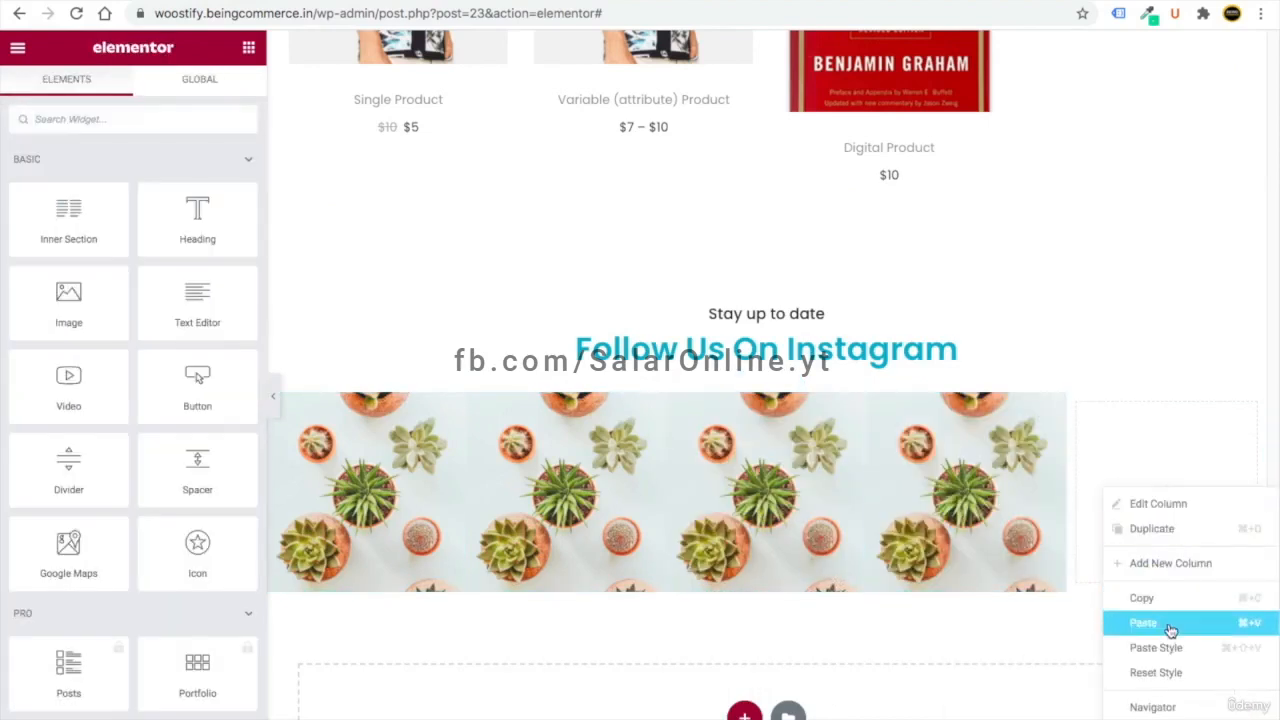
left_click(1143, 623)
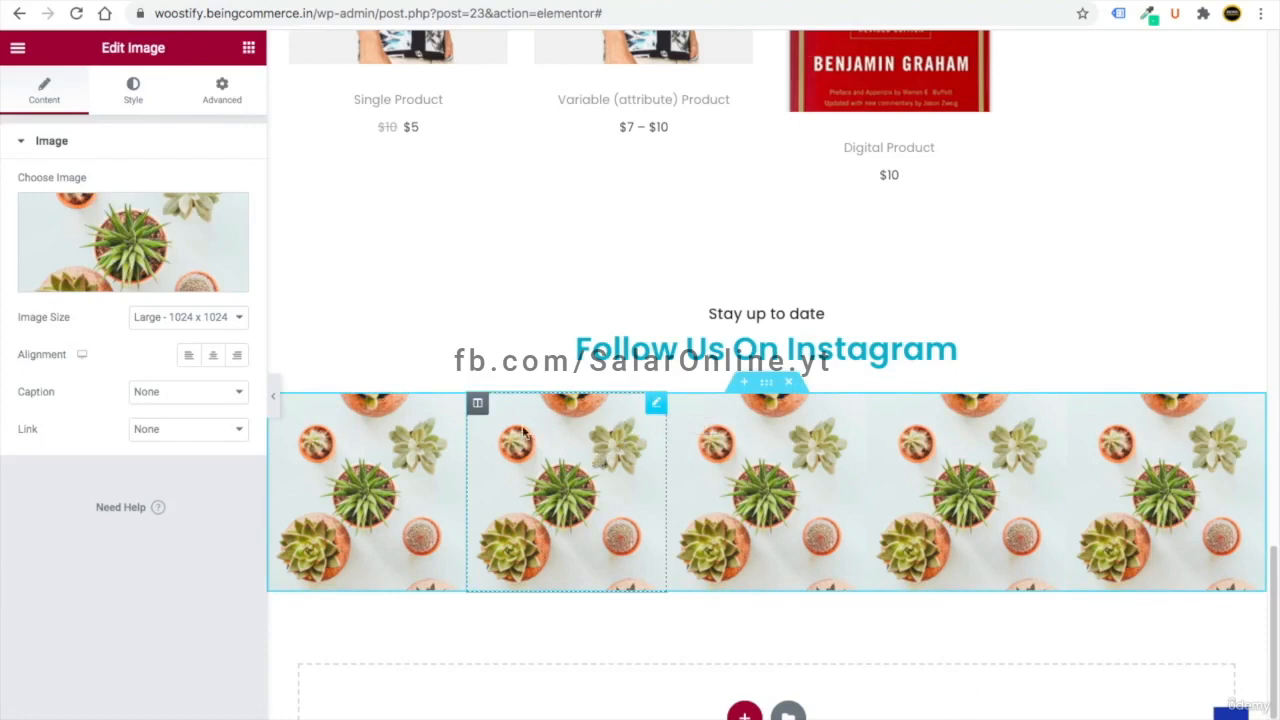
- Replace columns two, three and four with 4.jpg, the table-with-book photo and the woman-in-hat photo
left_click(88, 218)
left_click(395, 258)
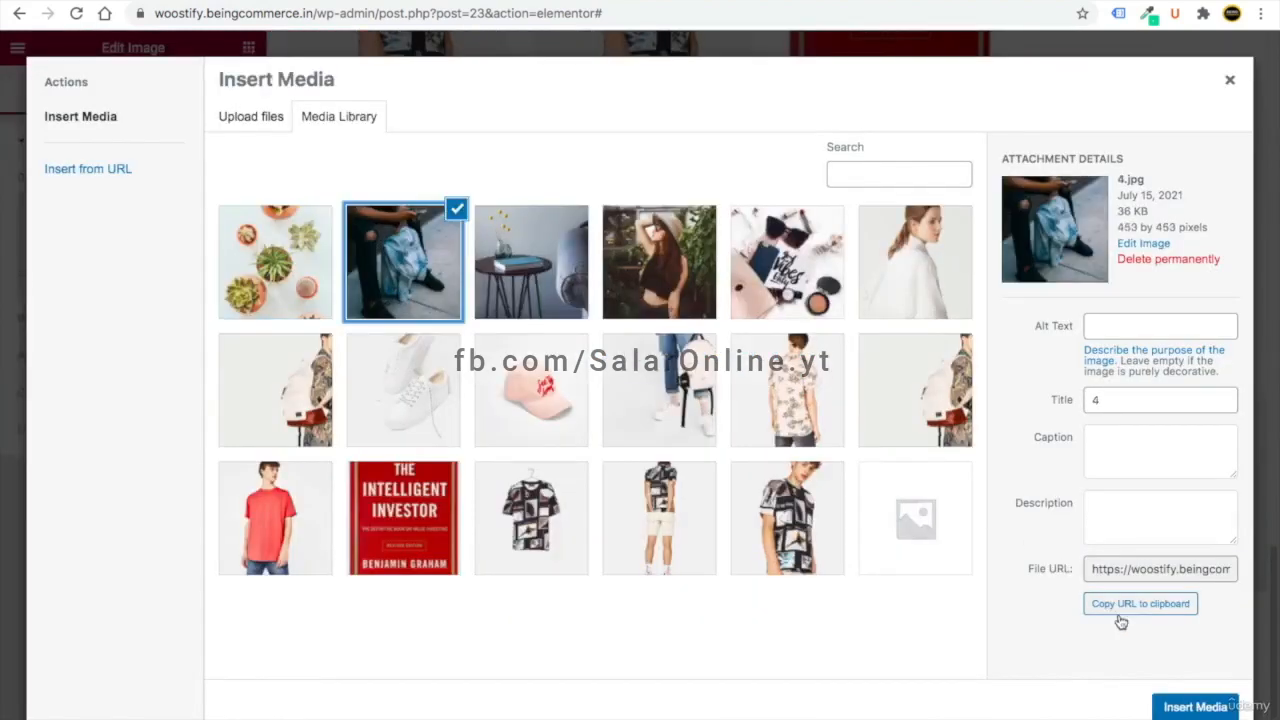
left_click(1174, 700)
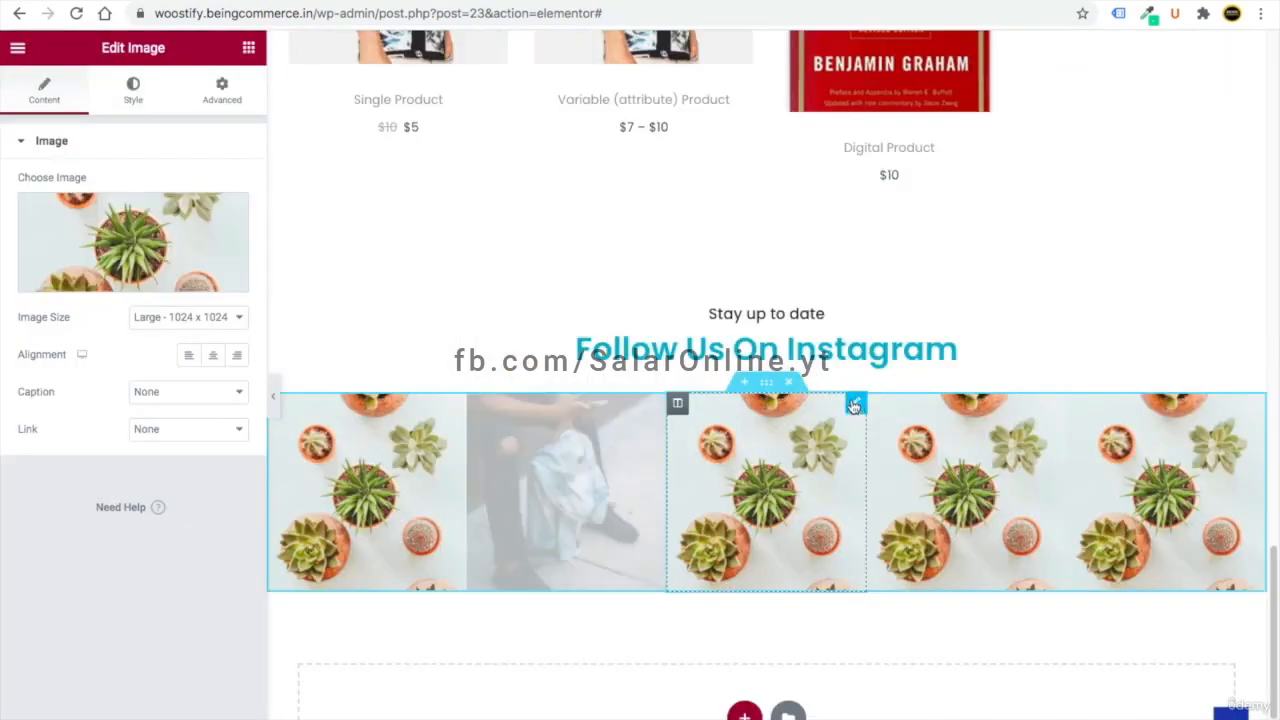
left_click(856, 405)
left_click(230, 270)
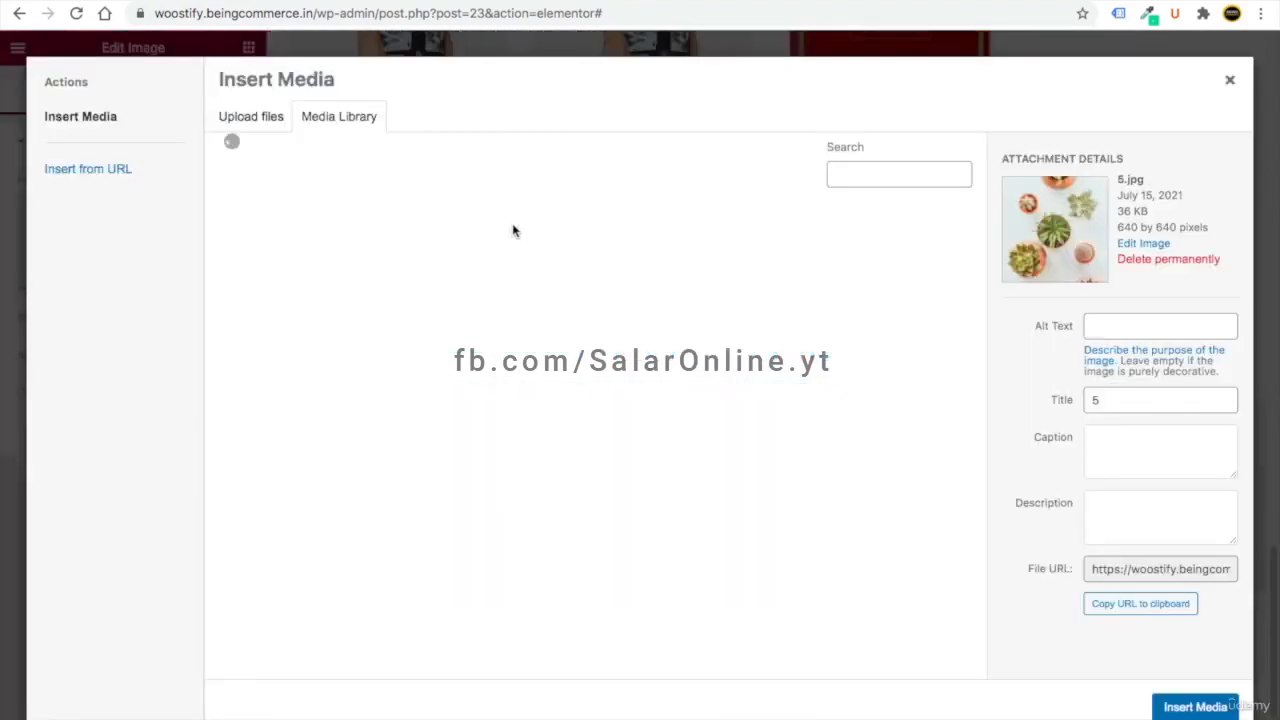
left_click(520, 257)
left_click(1195, 707)
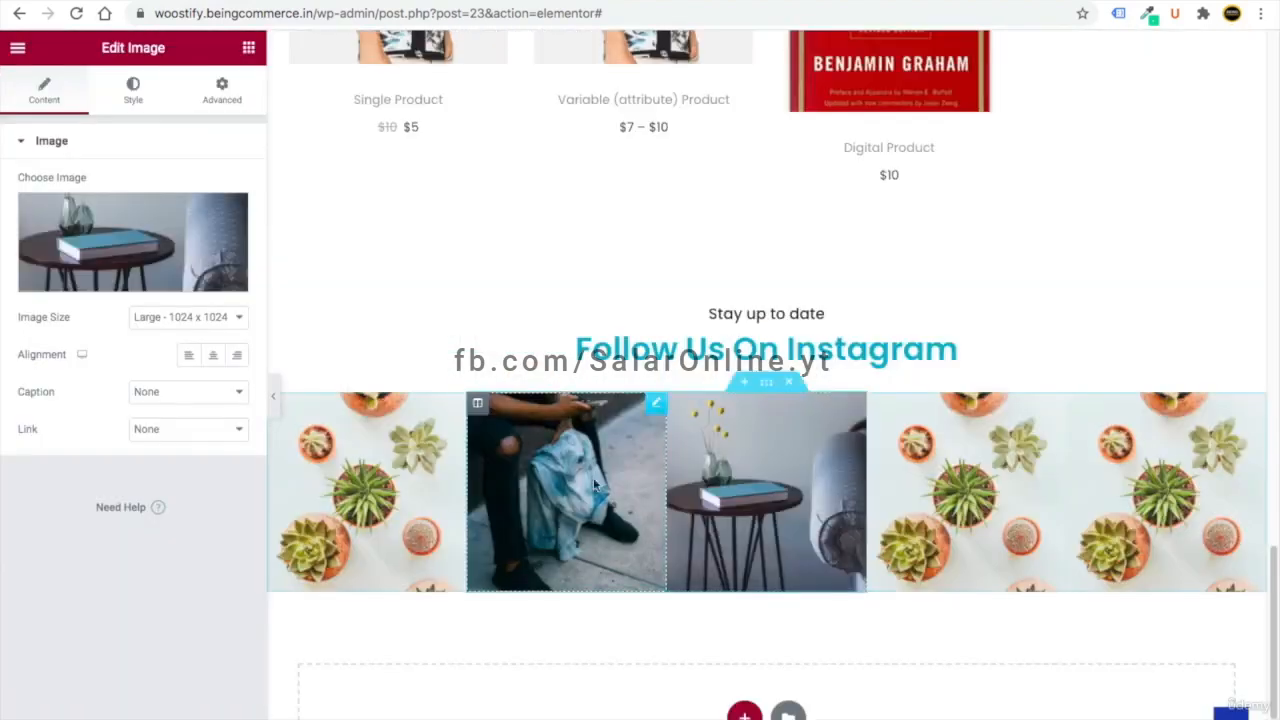
left_click(1057, 403)
left_click(133, 242)
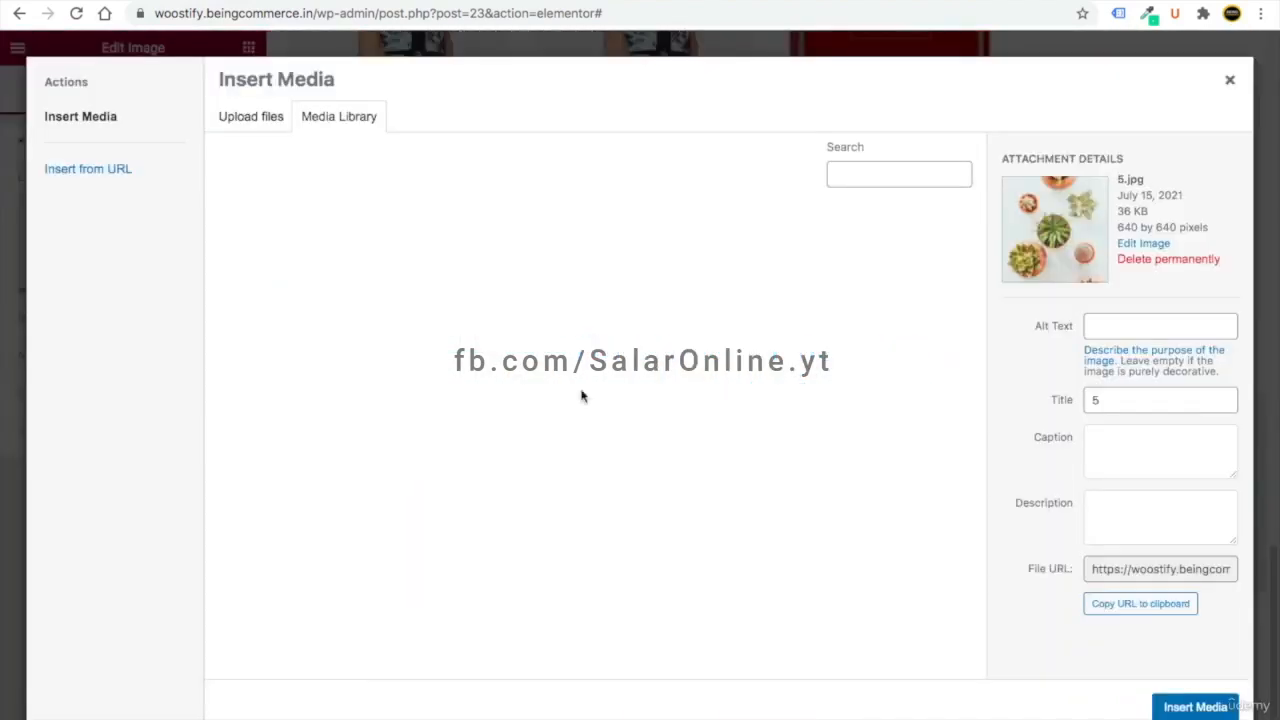
left_click(657, 263)
left_click(1195, 707)
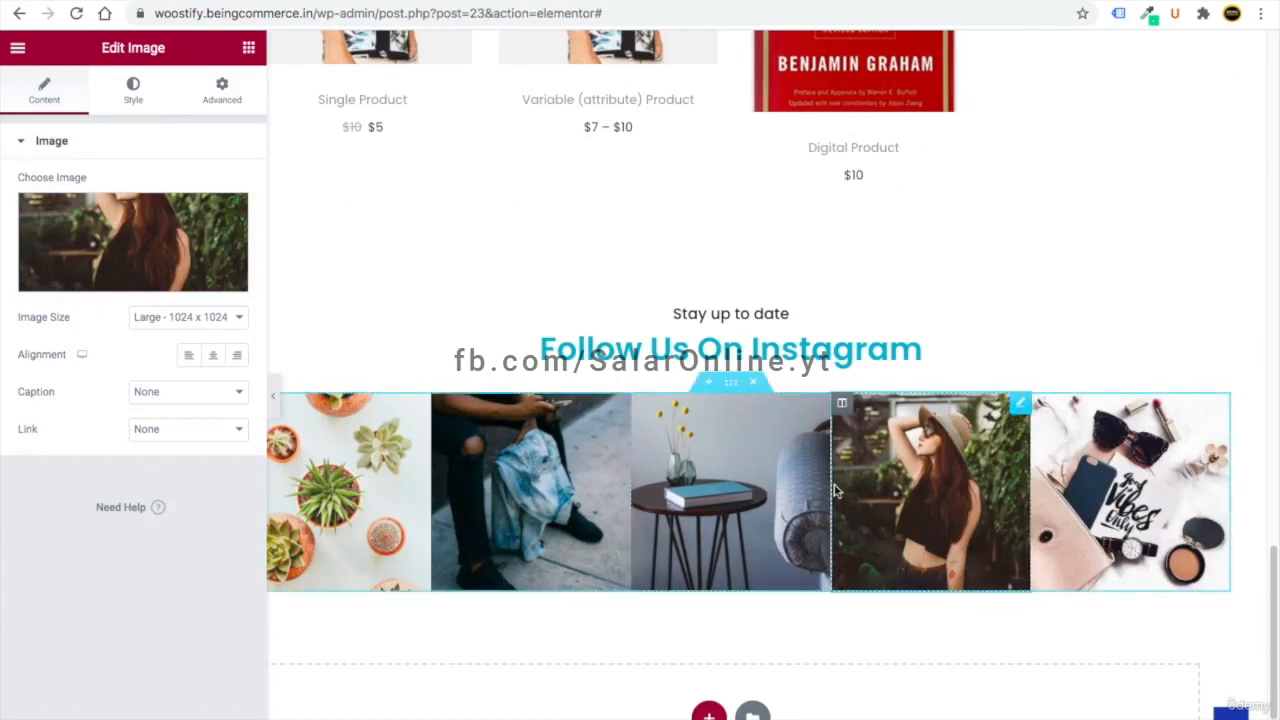
- Set the woman-in-hat image's Link option to Custom URL
left_click(170, 432)
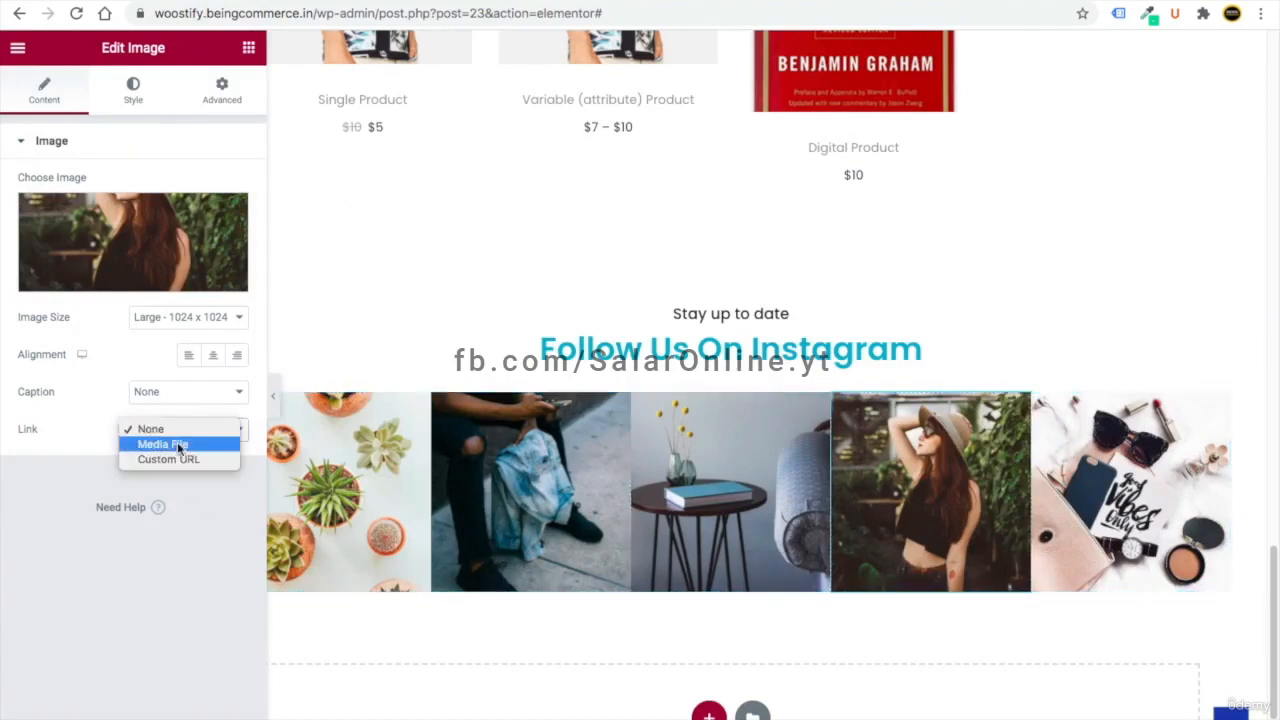
left_click(182, 460)
left_click(123, 466)
- Open the store's Instagram profile in a new tab and copy its web address
key("super+t")
type("ins")
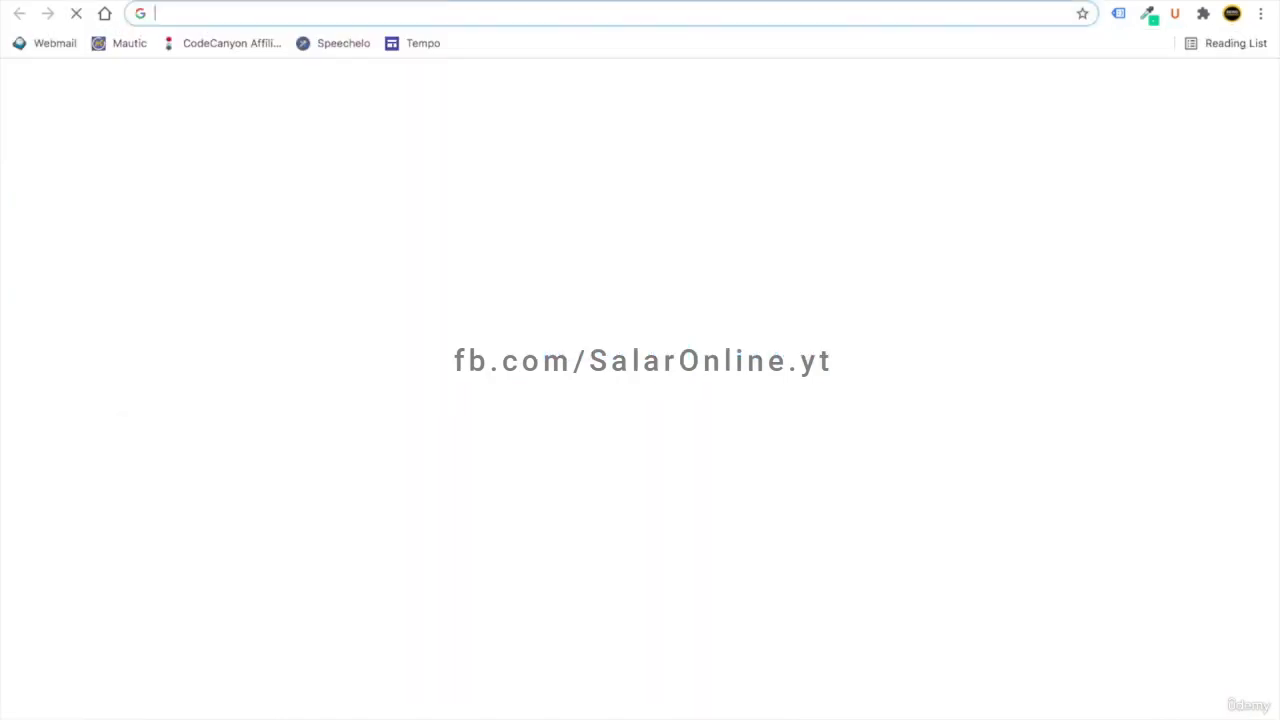
left_click(345, 140)
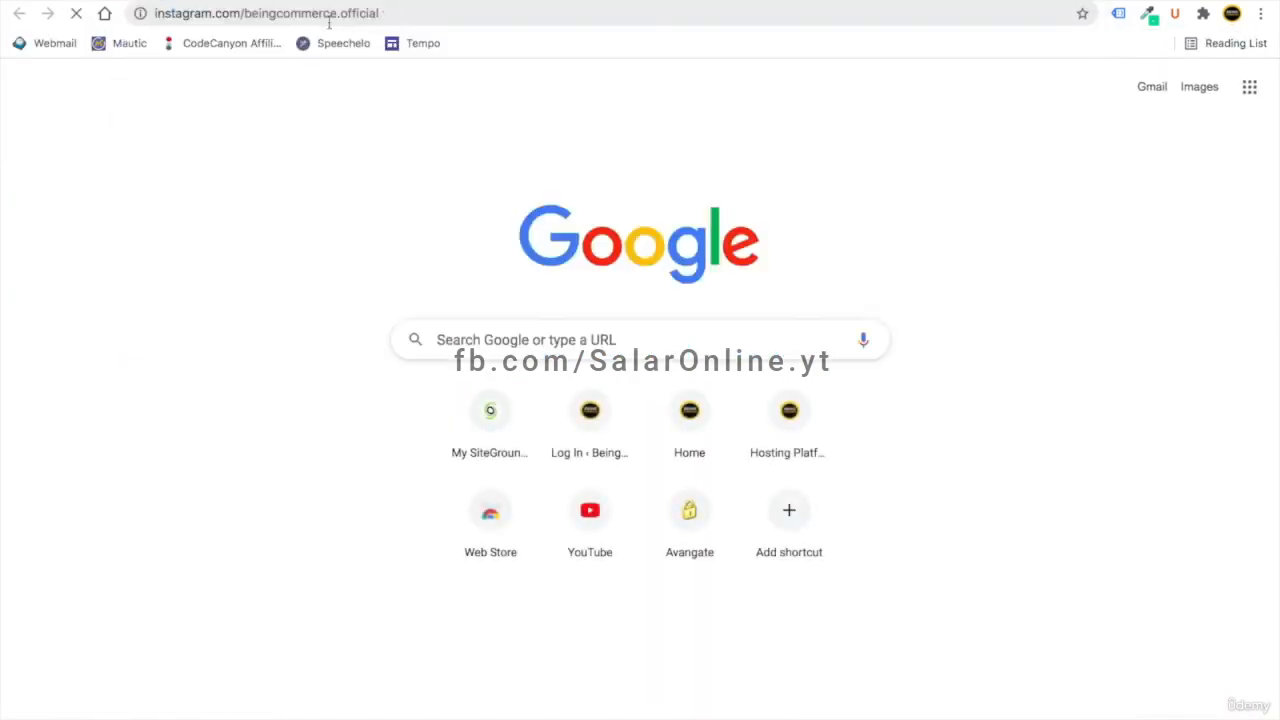
double_click(166, 14)
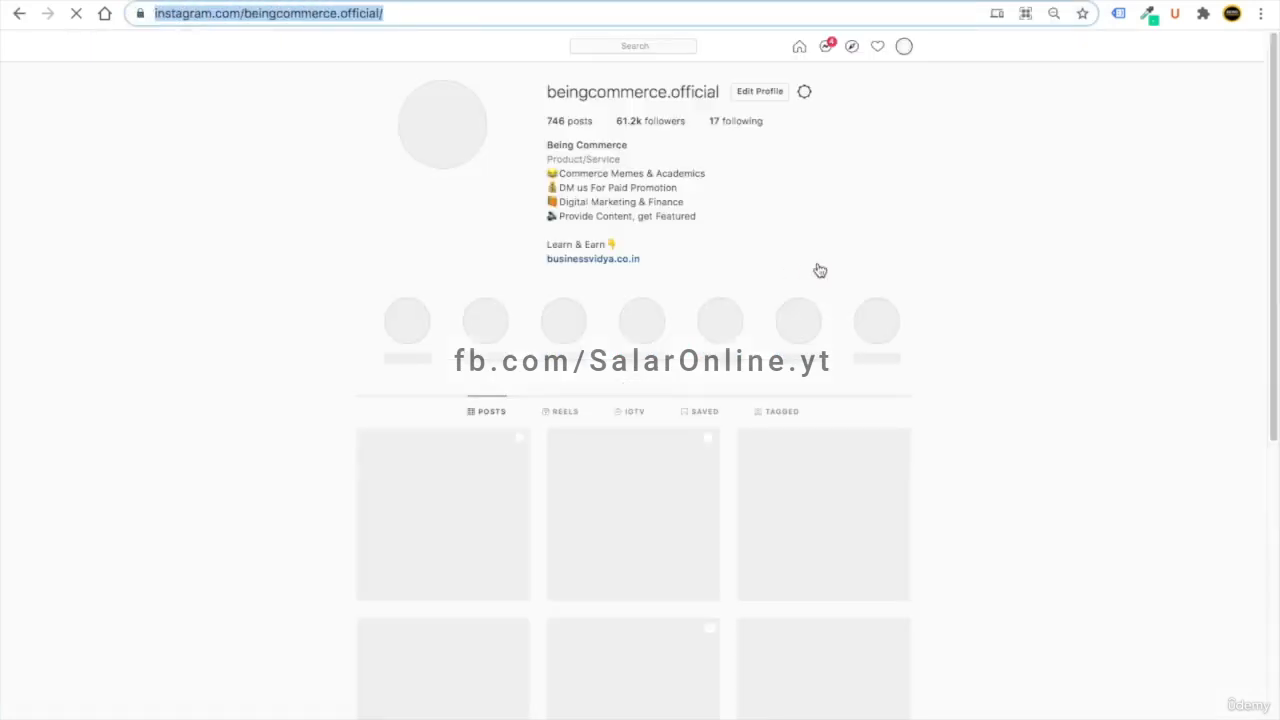
scroll(633, 201, "up", 5)
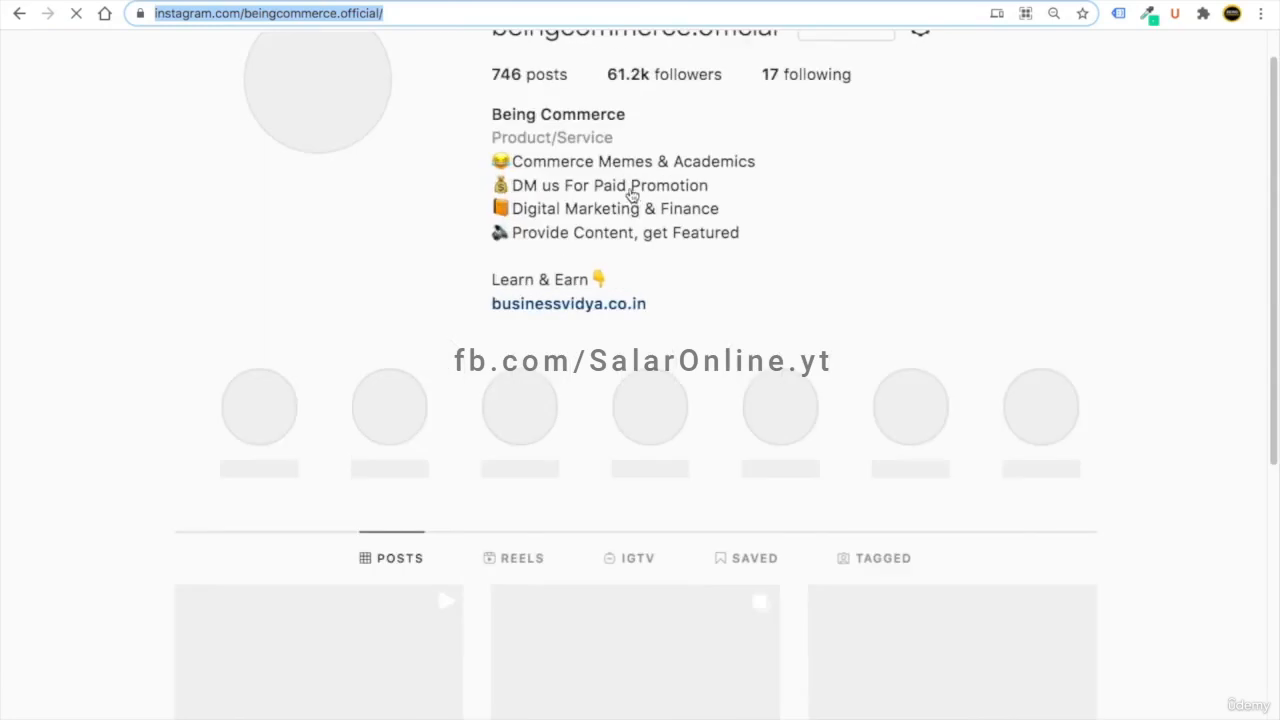
scroll(633, 201, "up", 2)
scroll(638, 205, "down", 1)
scroll(612, 205, "down", 3)
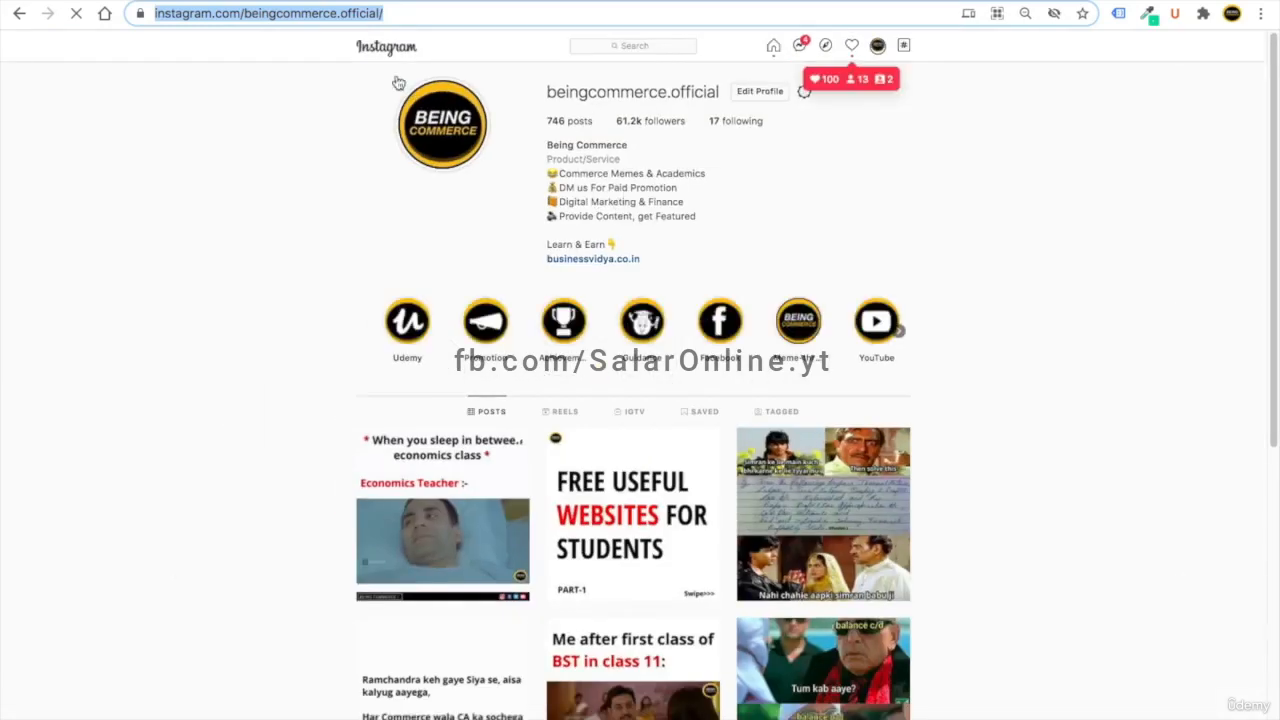
right_click(306, 13)
left_click(346, 149)
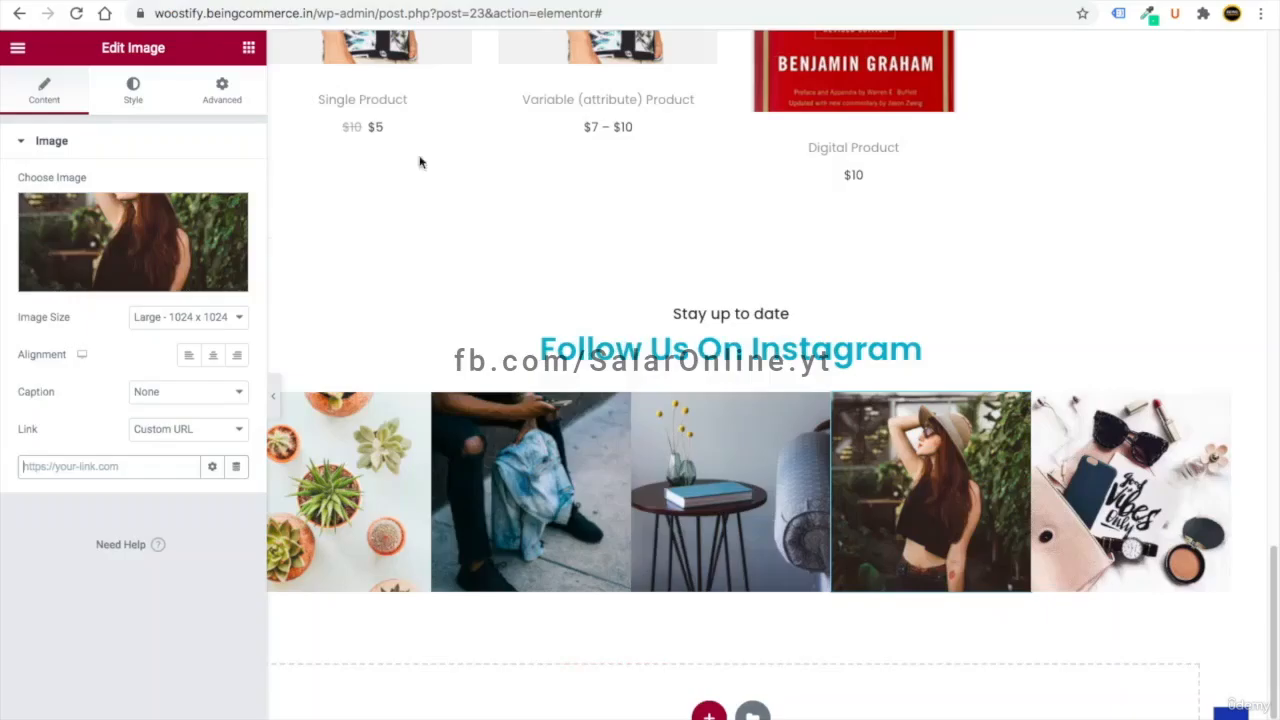
- Paste the Instagram profile URL as the Custom URL link on the fourth and second images
left_click(50, 466)
key("ctrl+v")
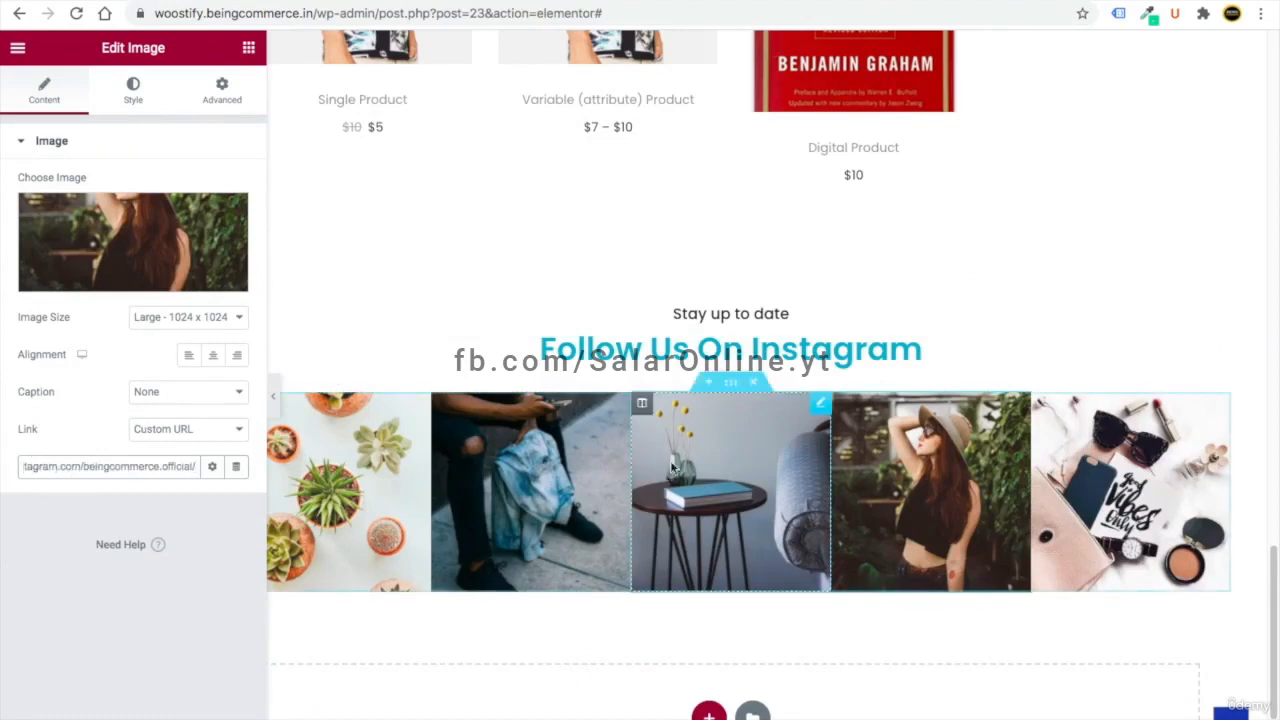
left_click(621, 405)
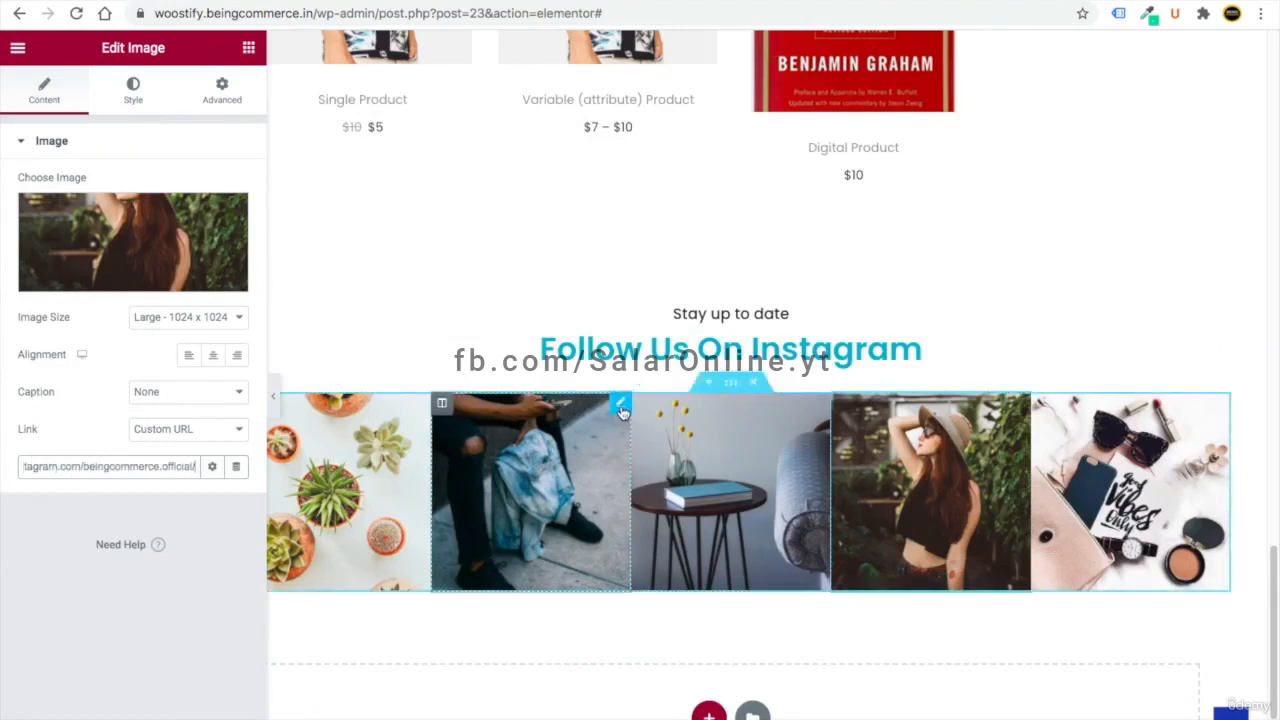
left_click(163, 430)
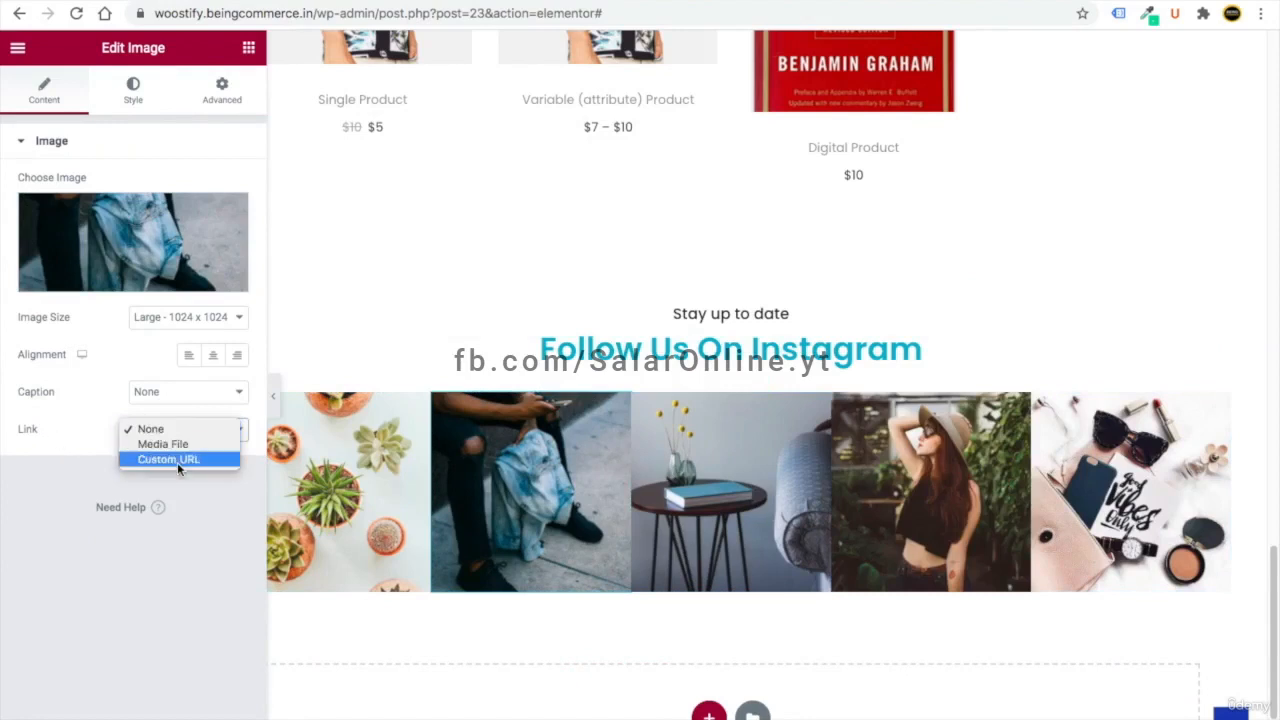
left_click(176, 461)
left_click(89, 465)
key("ctrl+v")
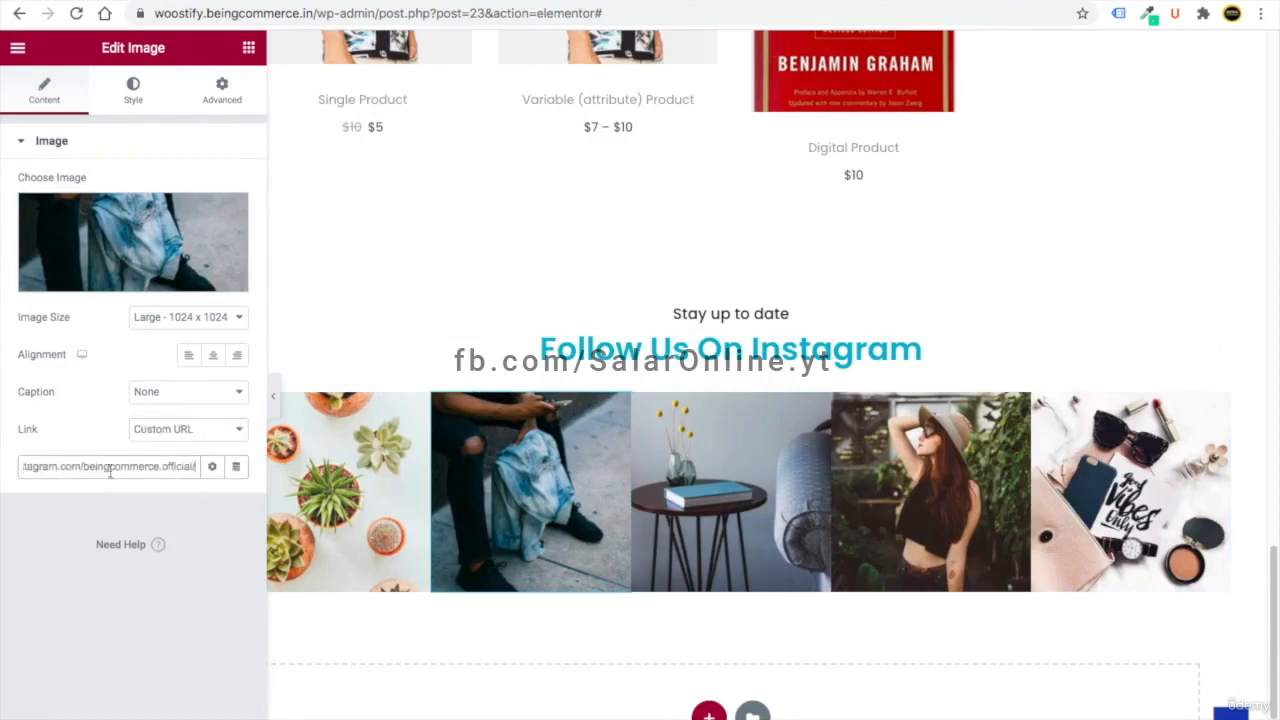
left_click(215, 520)
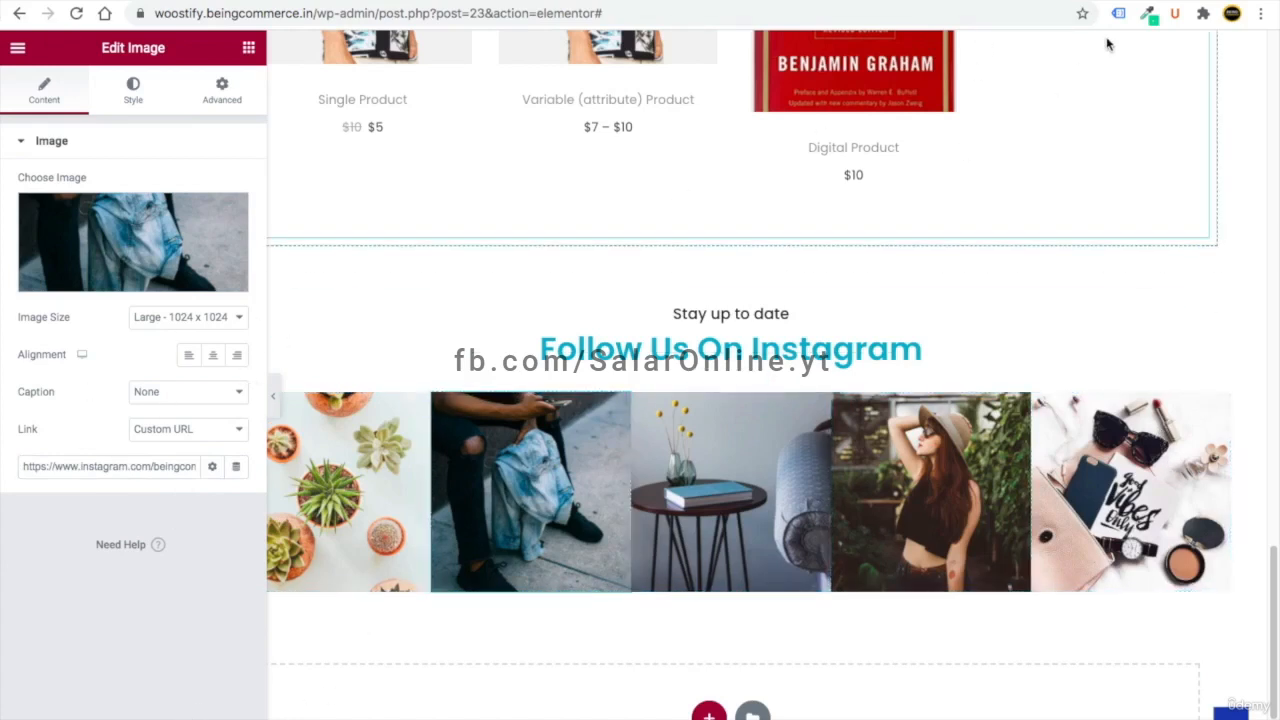
- Load woostify.beingcommerce.in in a new browser tab
key("ctrl+t")
type("wo")
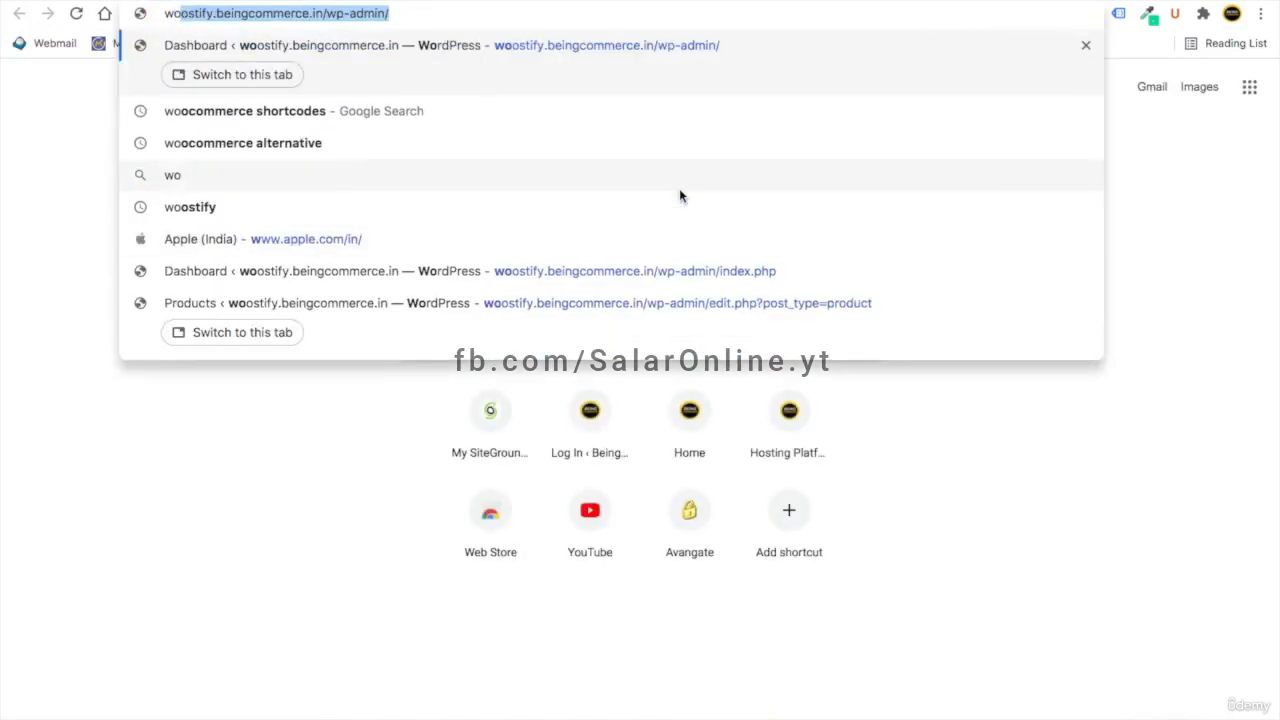
key("Right")
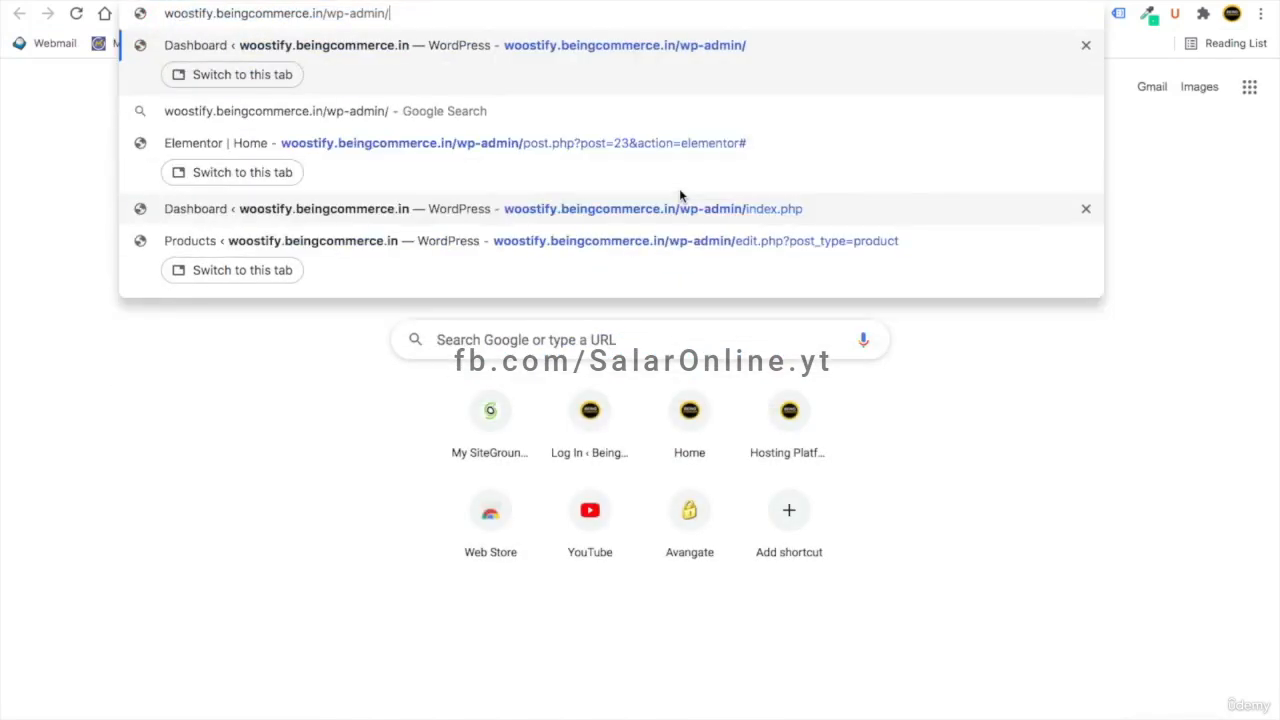
key("BackSpace")
key("BackSpace")
key("BackSpace")
key("BackSpace")
key("BackSpace")
key("BackSpace")
key("BackSpace")
key("BackSpace")
key("BackSpace")
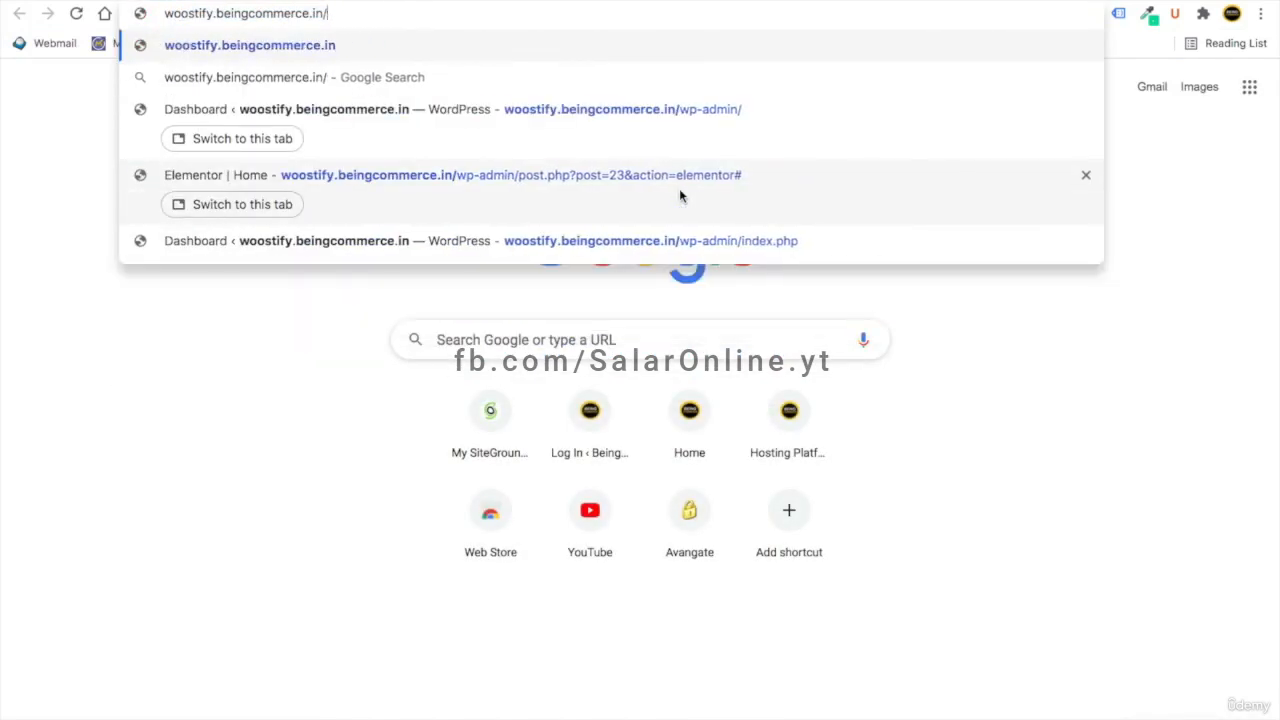
key("Return")
- Scroll through the live home page reviewing categories, featured products and Popular This Week
scroll(603, 317, "down", 10)
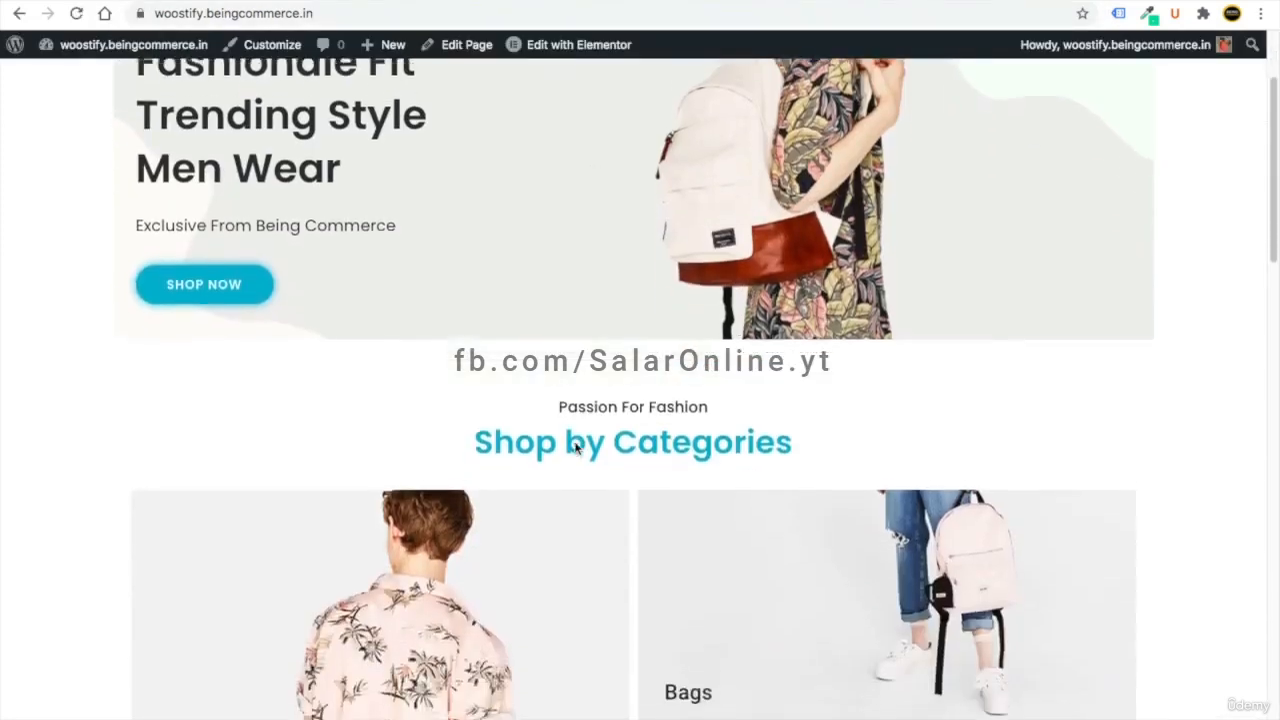
scroll(577, 450, "down", 10)
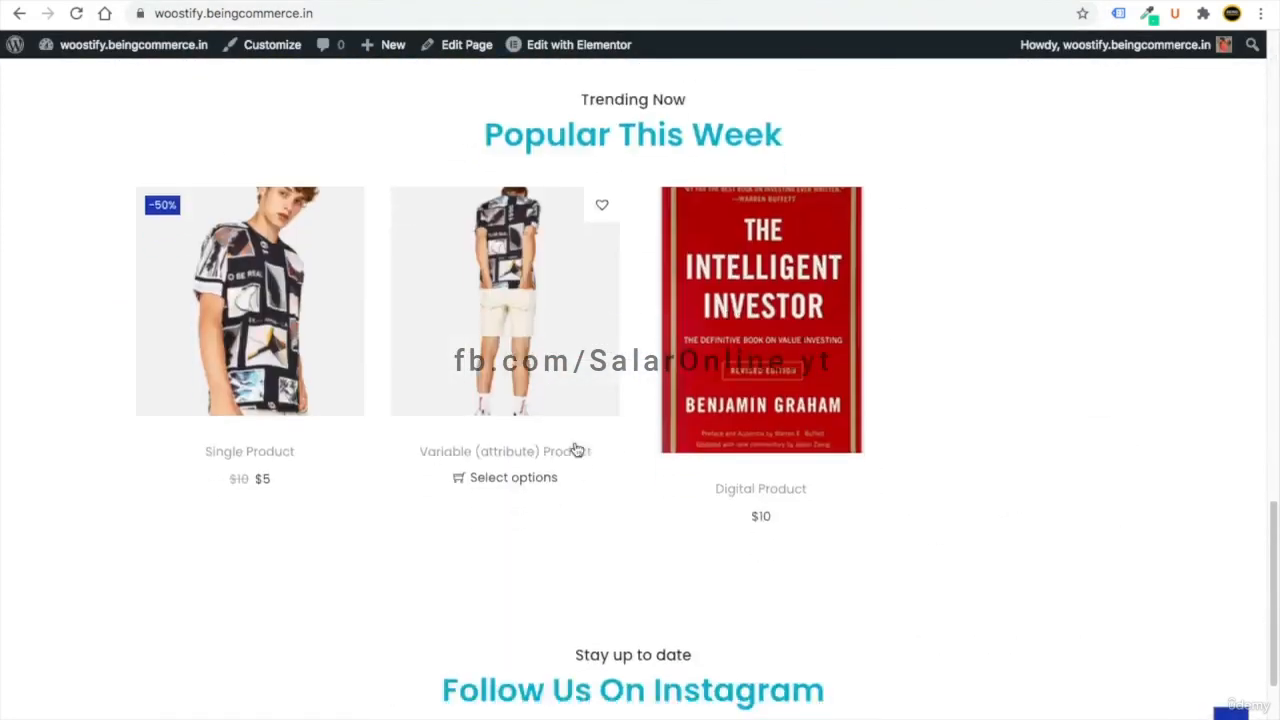
scroll(560, 420, "up", 4)
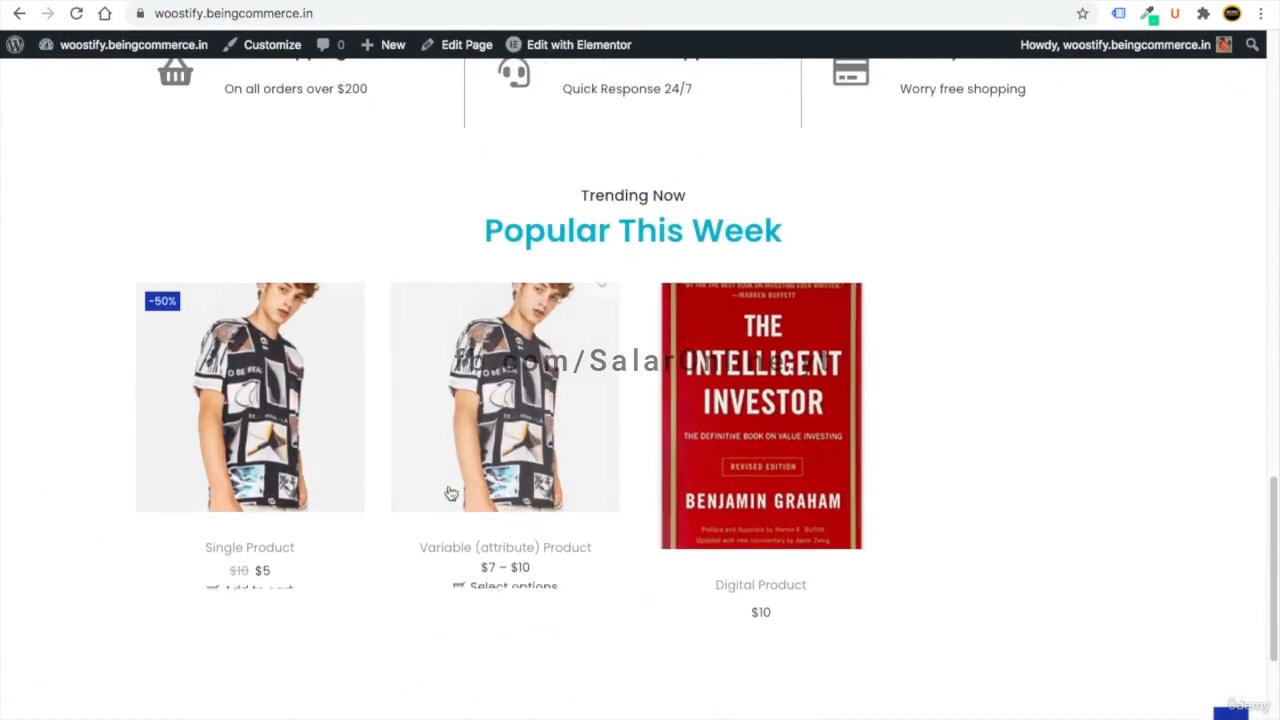
scroll(490, 413, "up", 5)
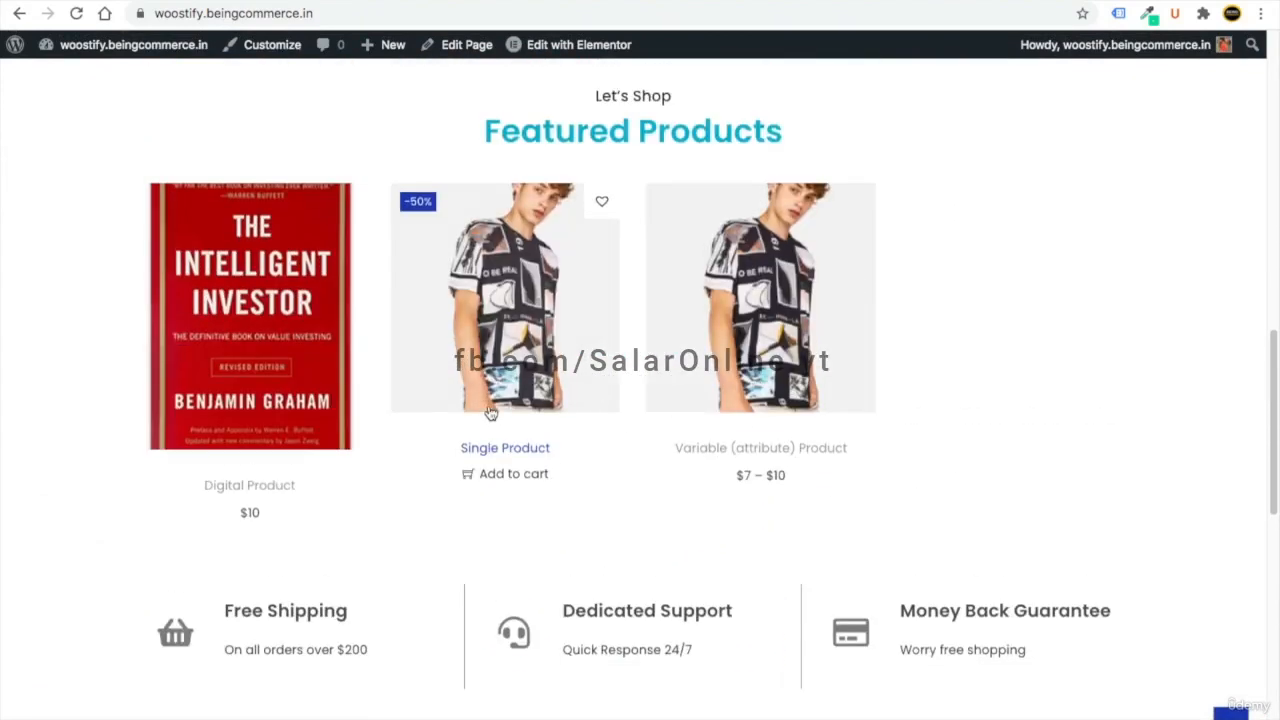
scroll(490, 413, "up", 2)
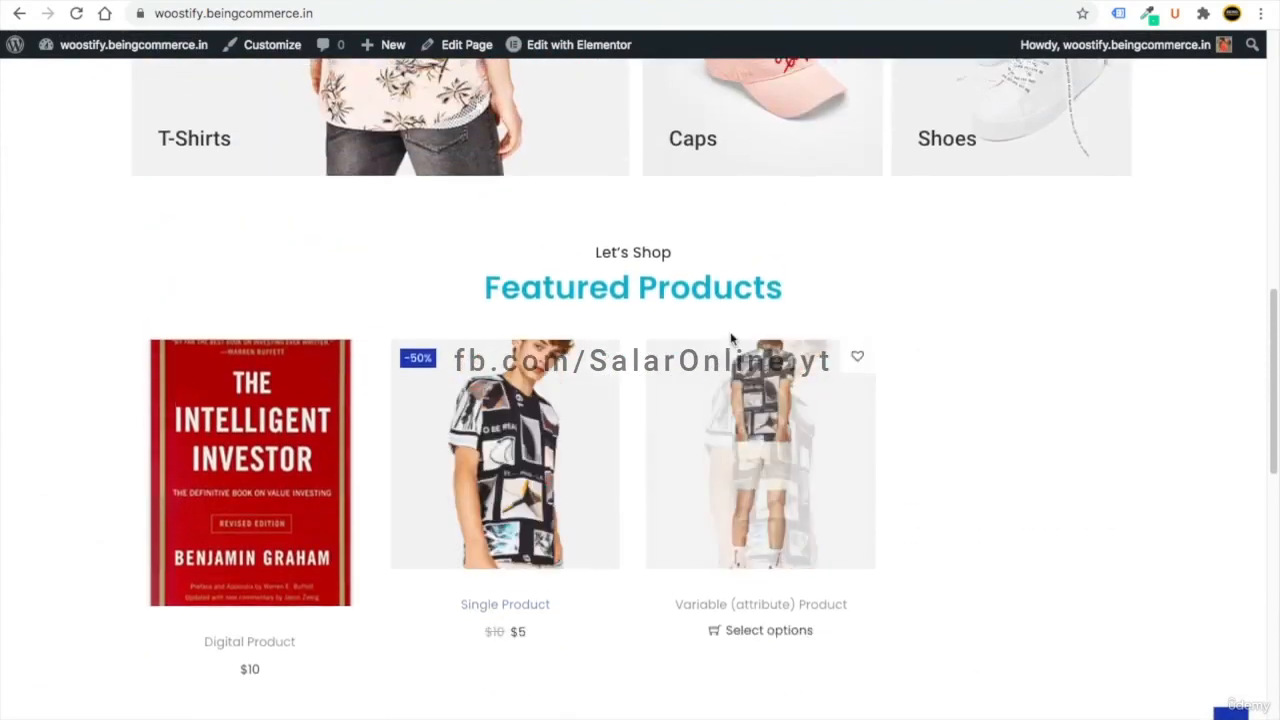
scroll(640, 470, "down", 4)
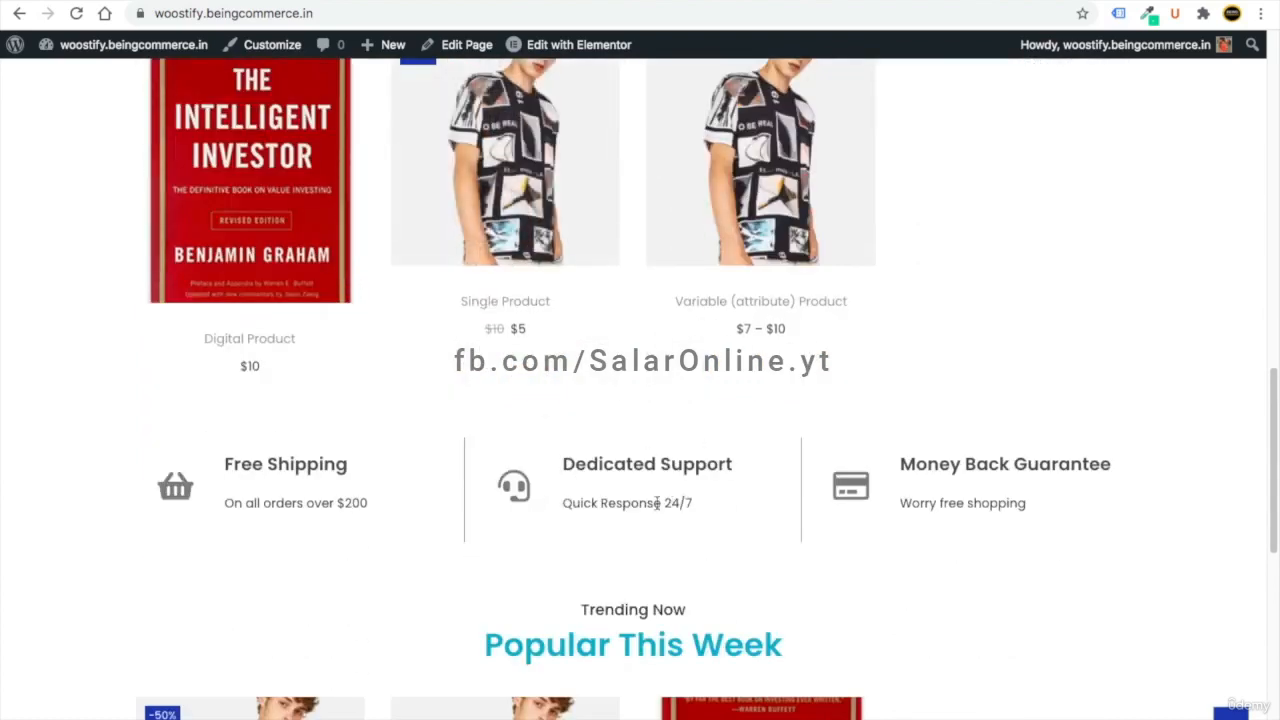
scroll(657, 503, "down", 5)
scroll(551, 423, "up", 5)
scroll(409, 380, "up", 3)
scroll(560, 480, "down", 6)
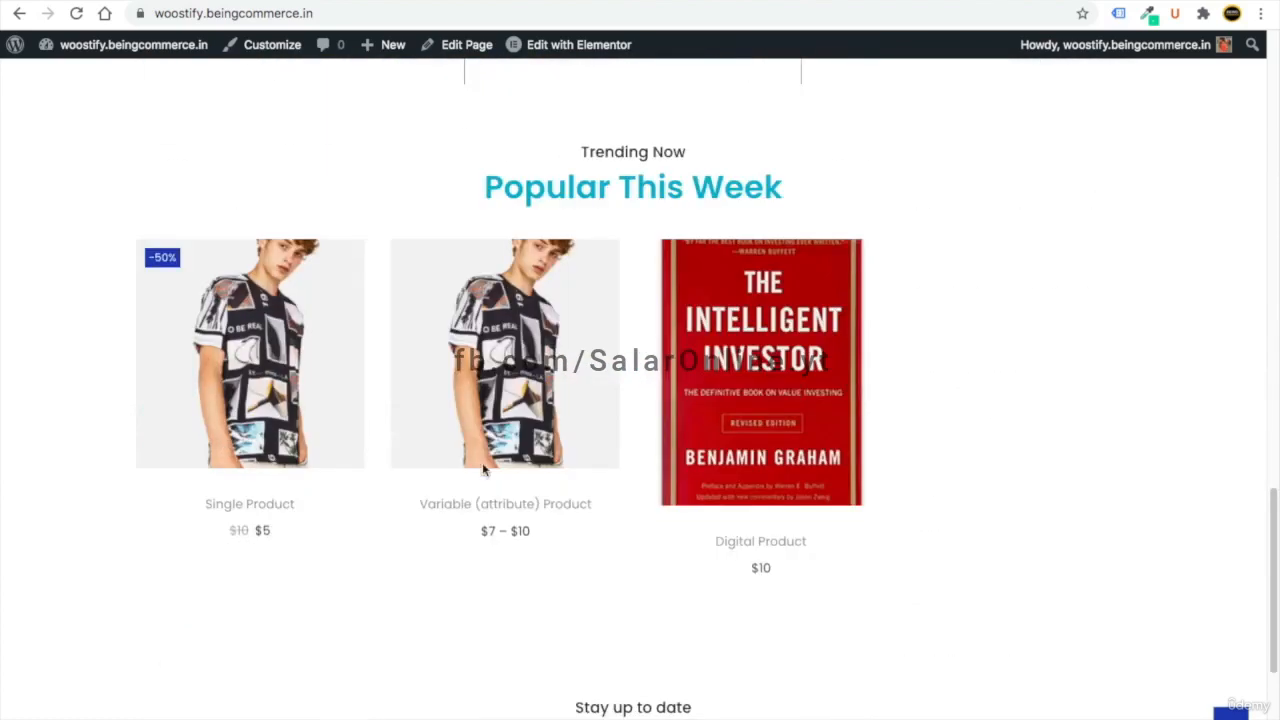
scroll(444, 535, "down", 4)
scroll(444, 535, "up", 7)
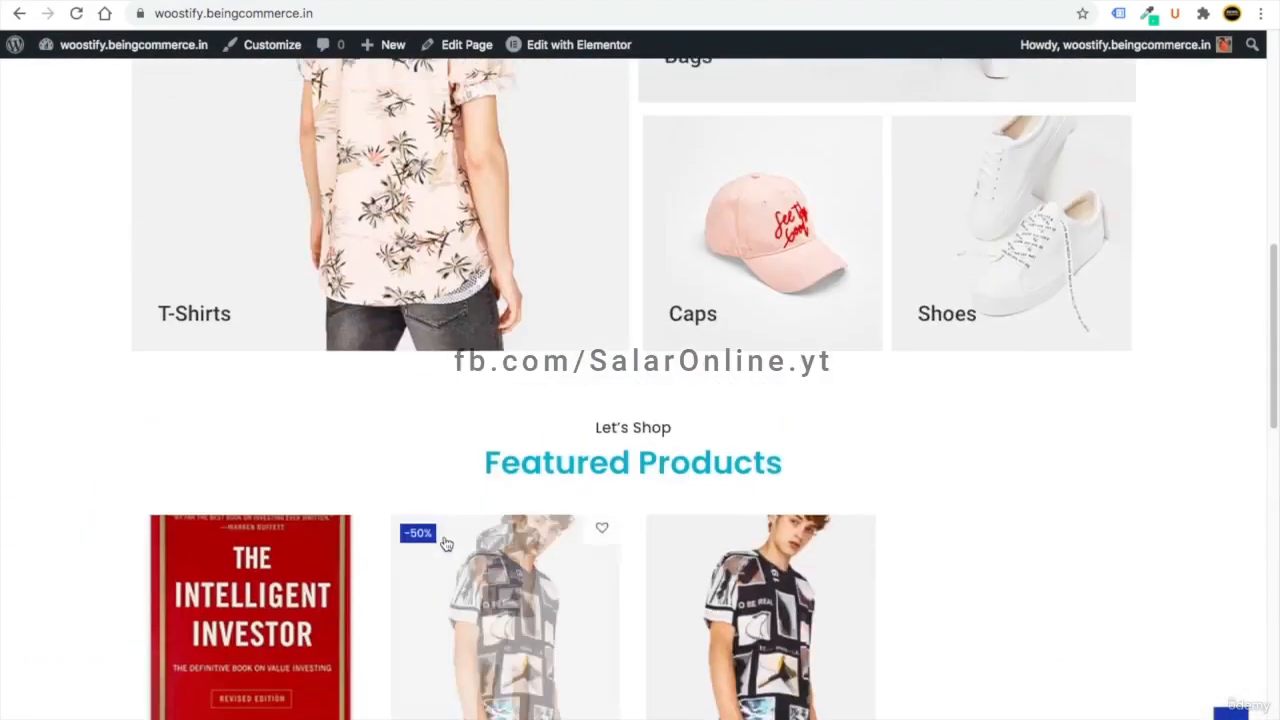
scroll(536, 385, "up", 5)
scroll(646, 258, "up", 3)
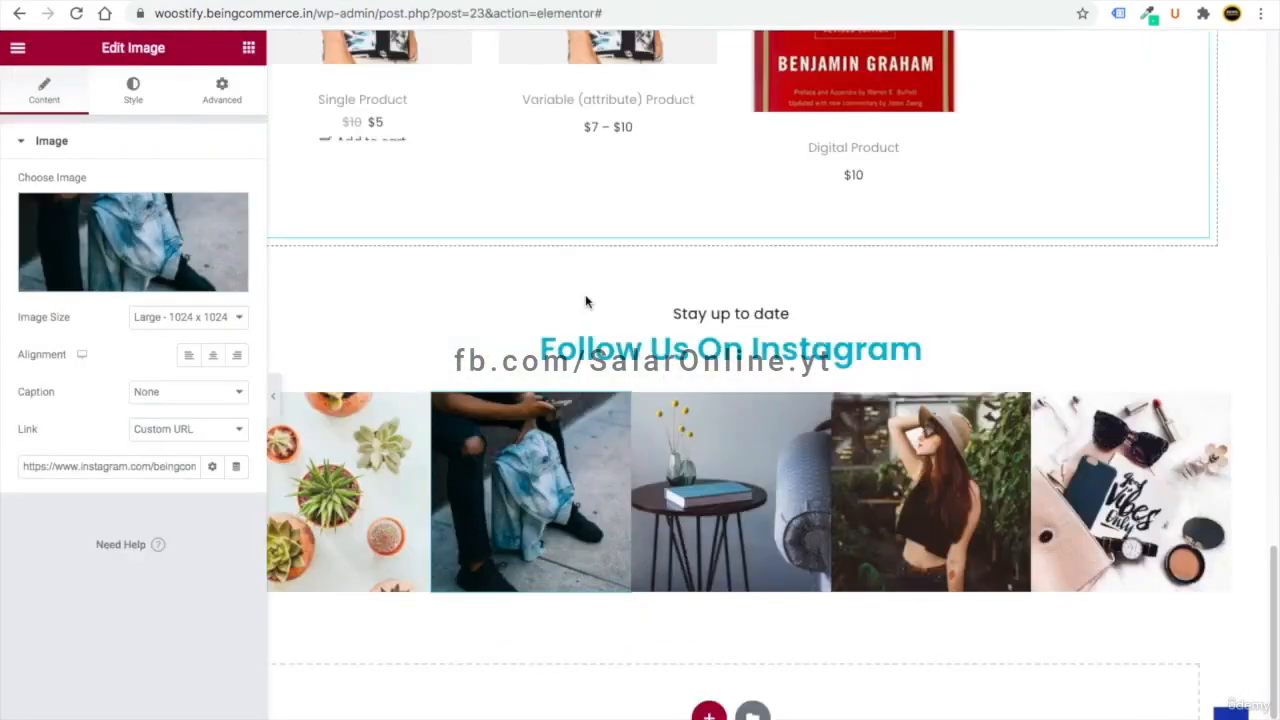
scroll(585, 300, "up", 6)
scroll(585, 300, "up", 10)
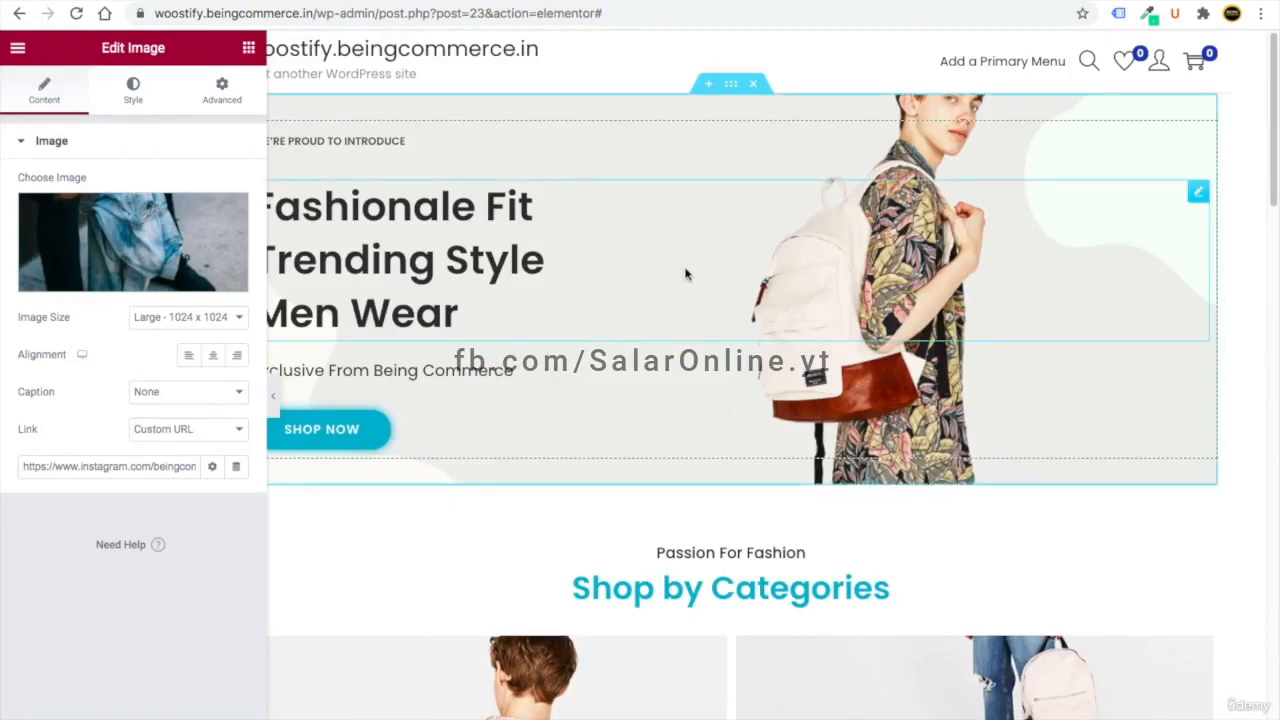
scroll(589, 585, "down", 10)
scroll(589, 585, "down", 11)
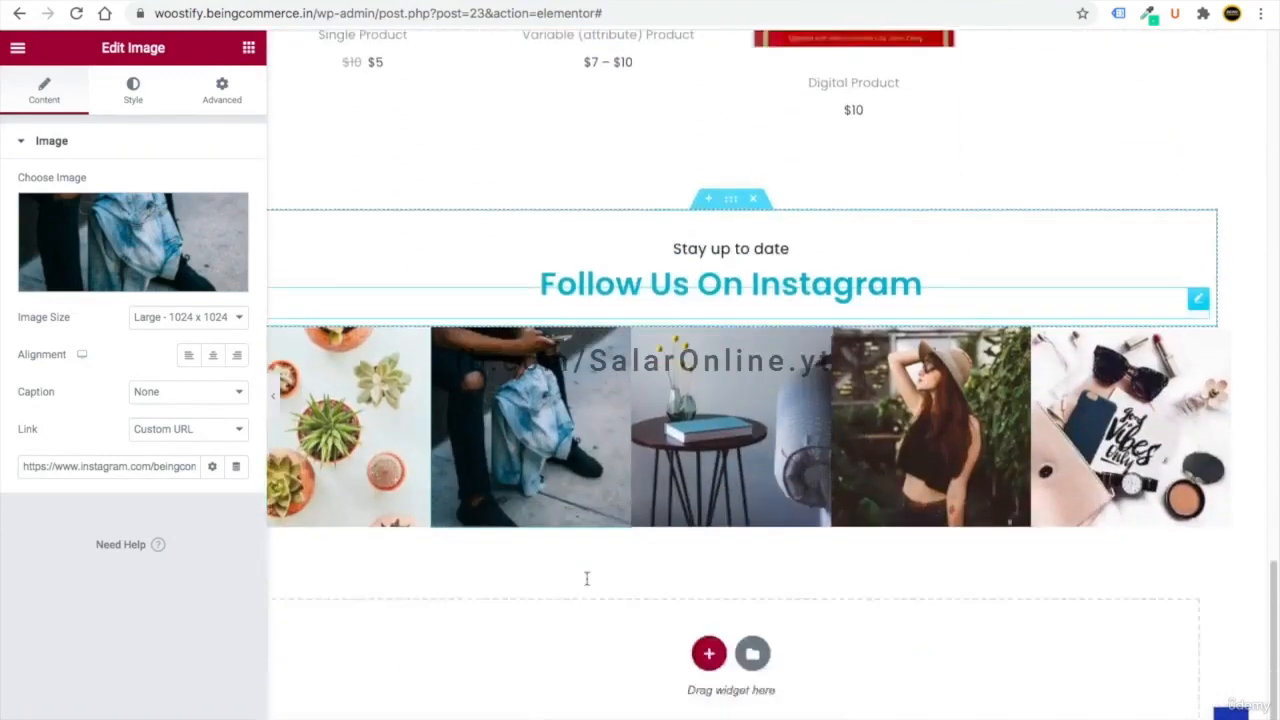
scroll(588, 583, "up", 7)
scroll(588, 583, "up", 15)
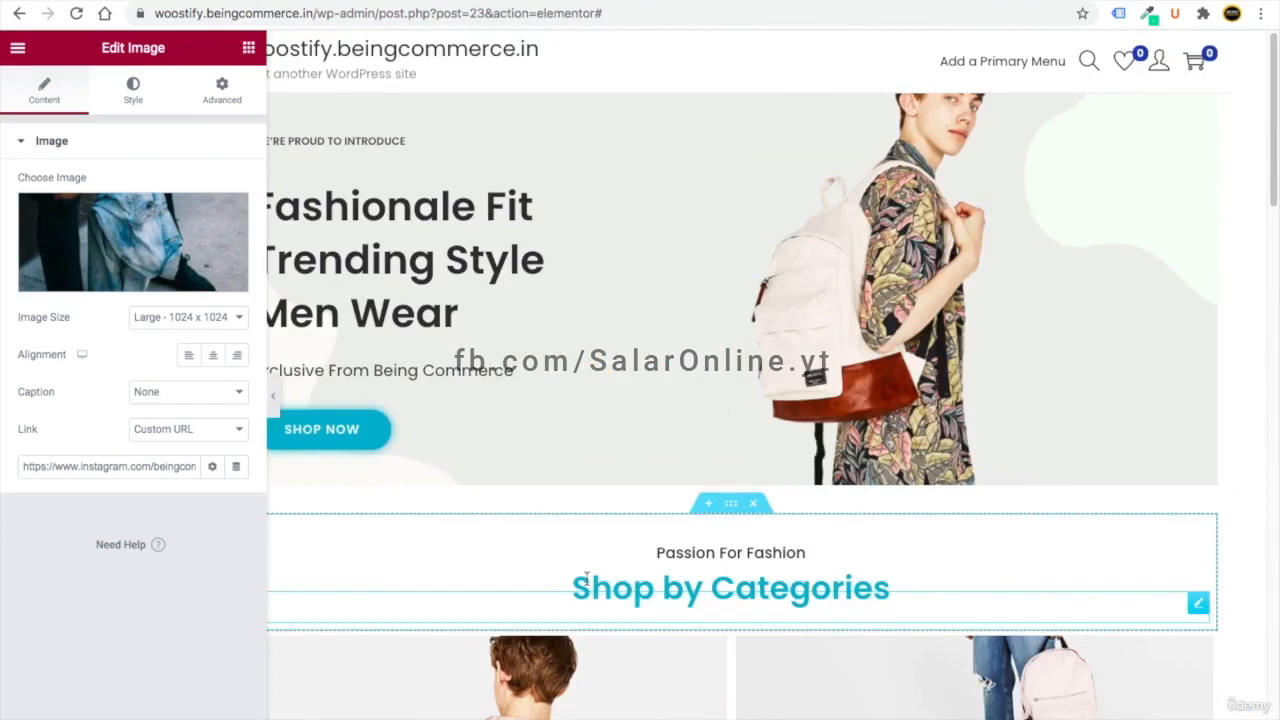
scroll(586, 576, "down", 8)
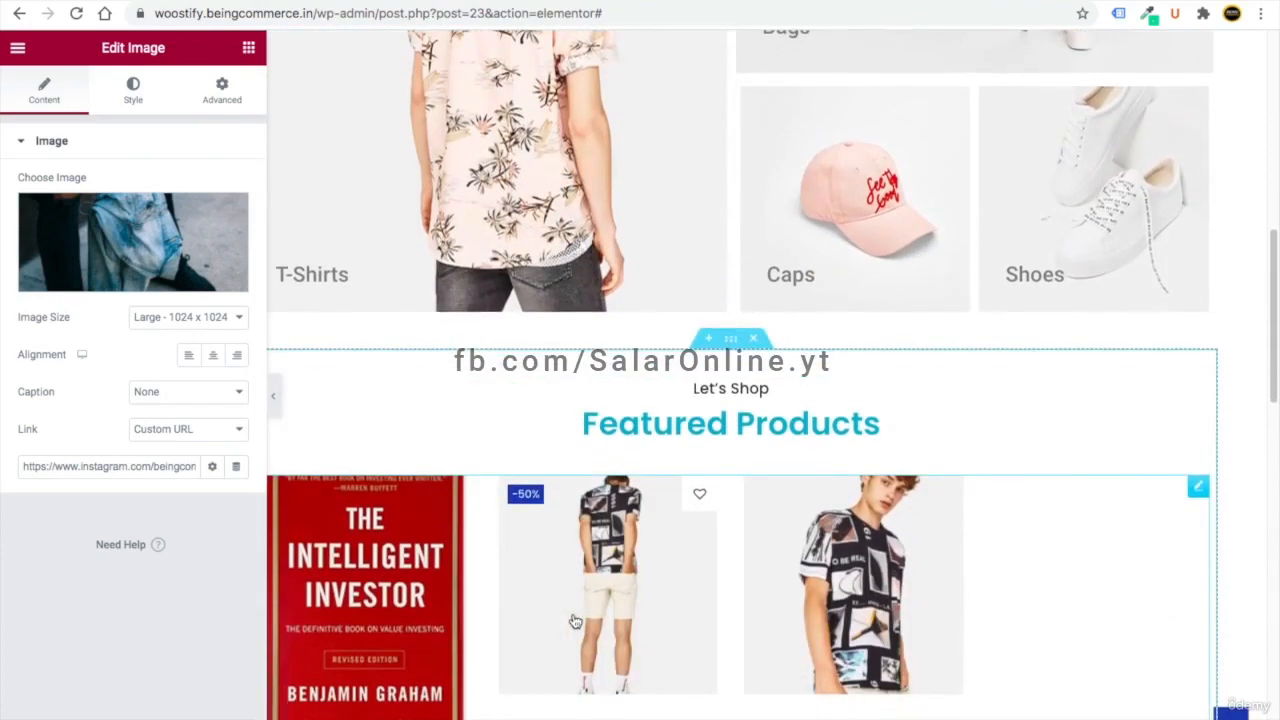
scroll(575, 622, "up", 10)
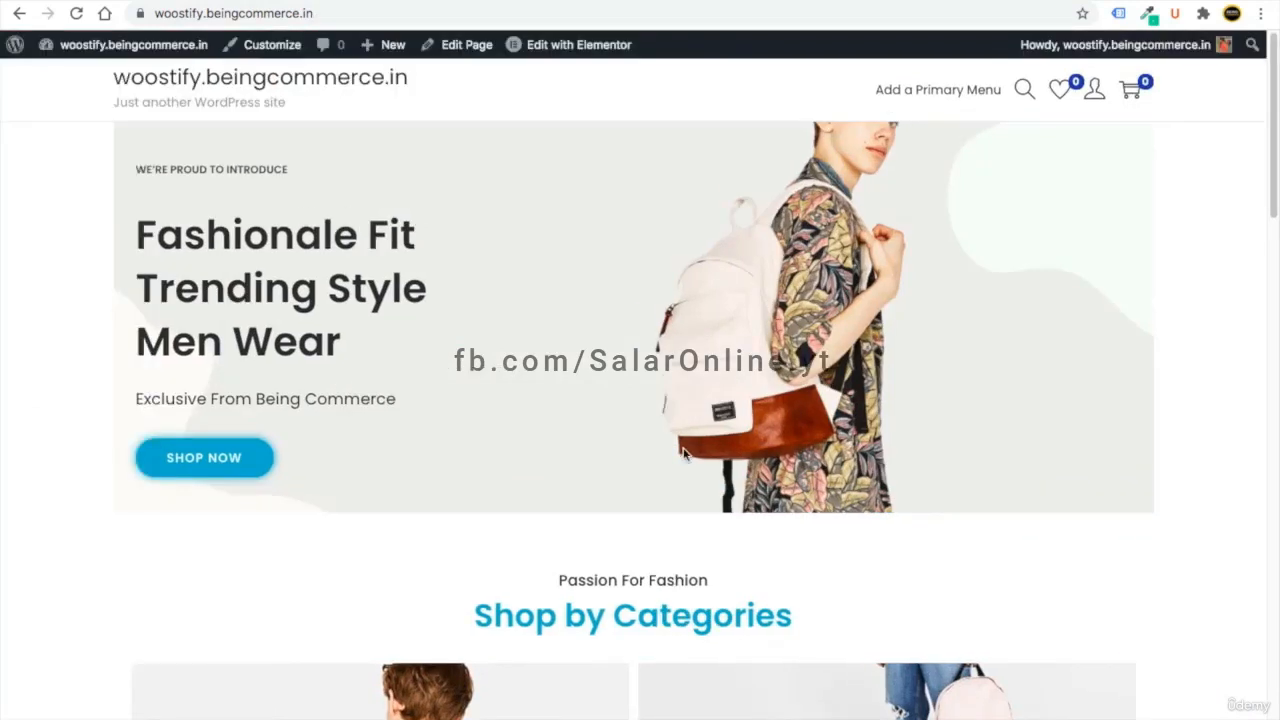
scroll(683, 453, "down", 15)
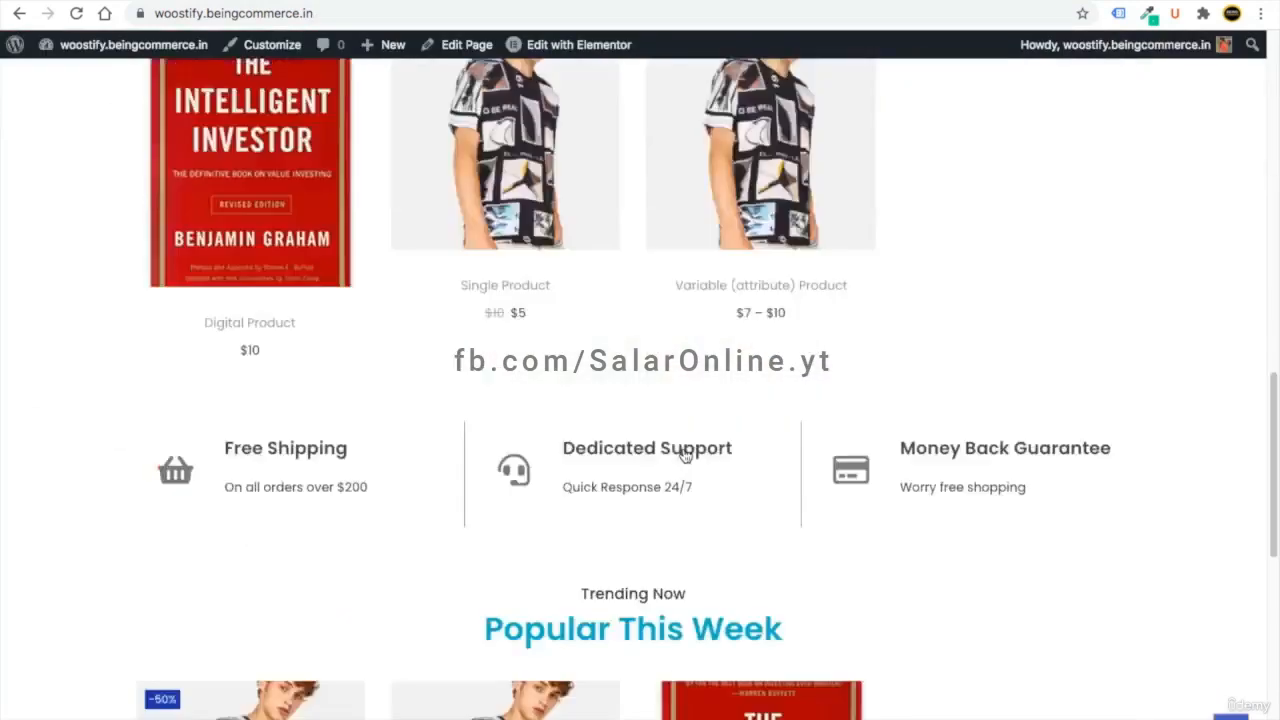
scroll(683, 447, "up", 15)
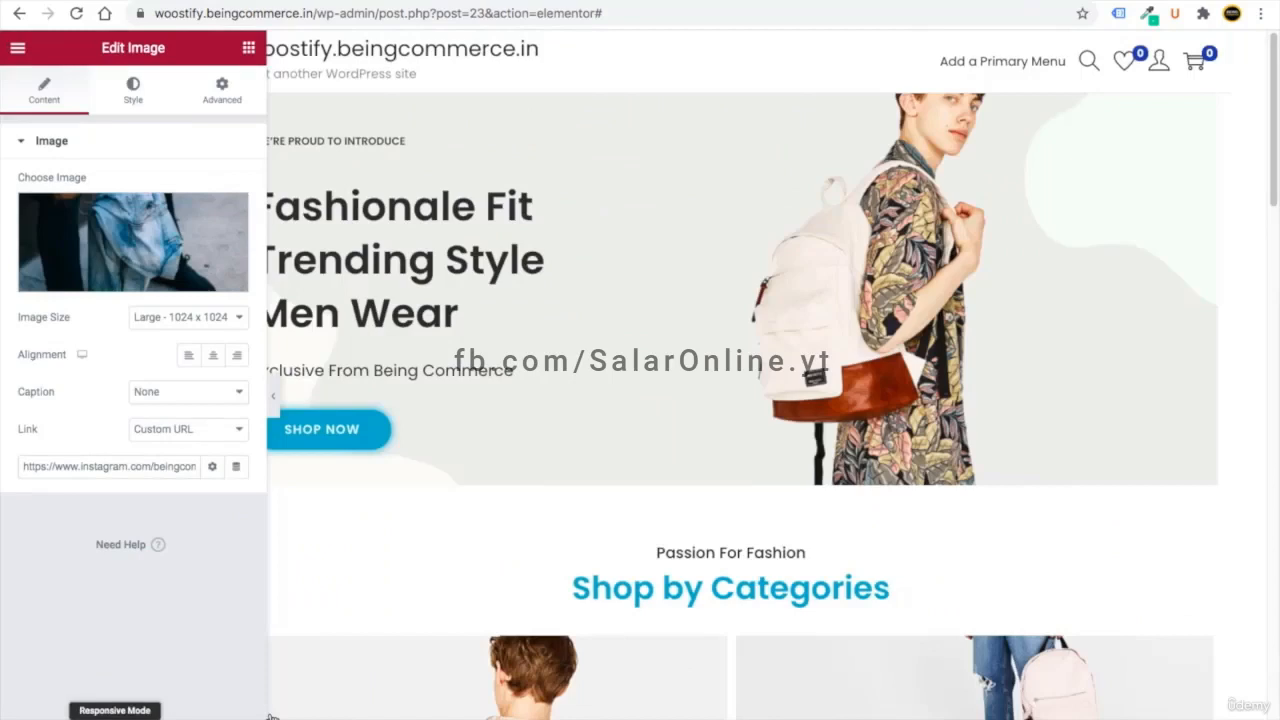
- Switch to mobile preview and centre-align the WE'RE PROUD TO INTRODUCE line
left_click(276, 714)
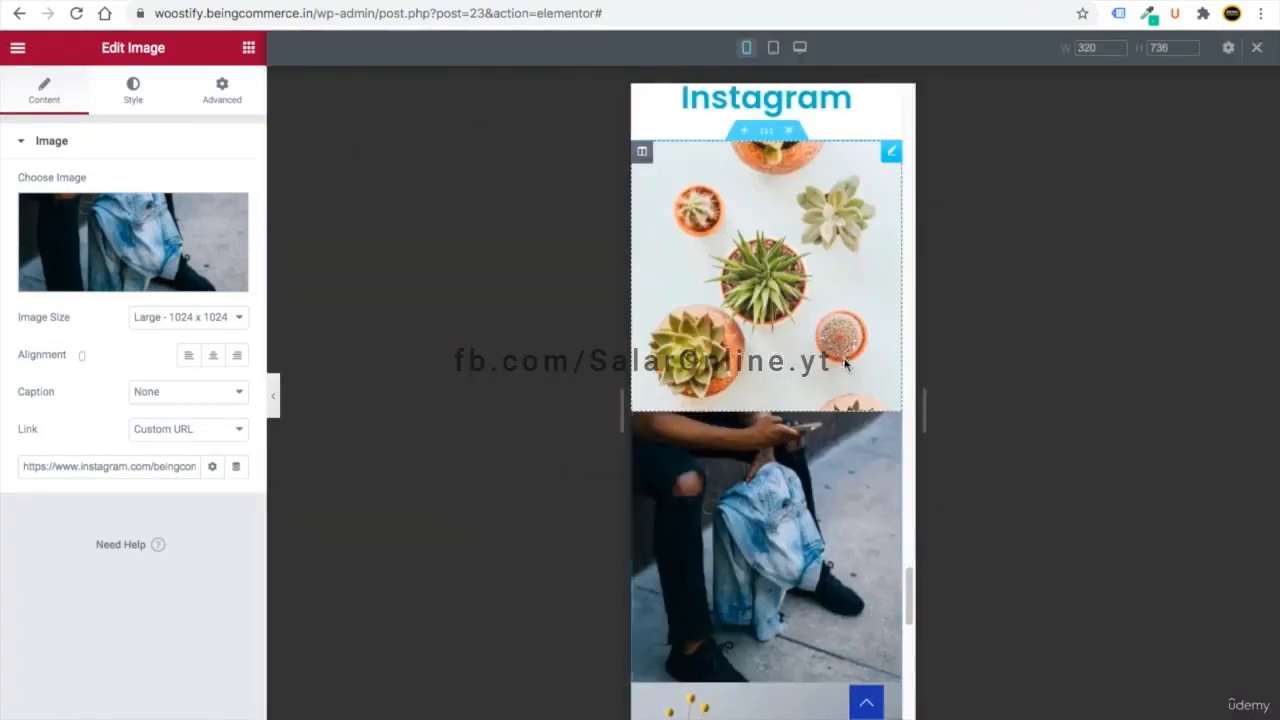
scroll(838, 357, "up", 20)
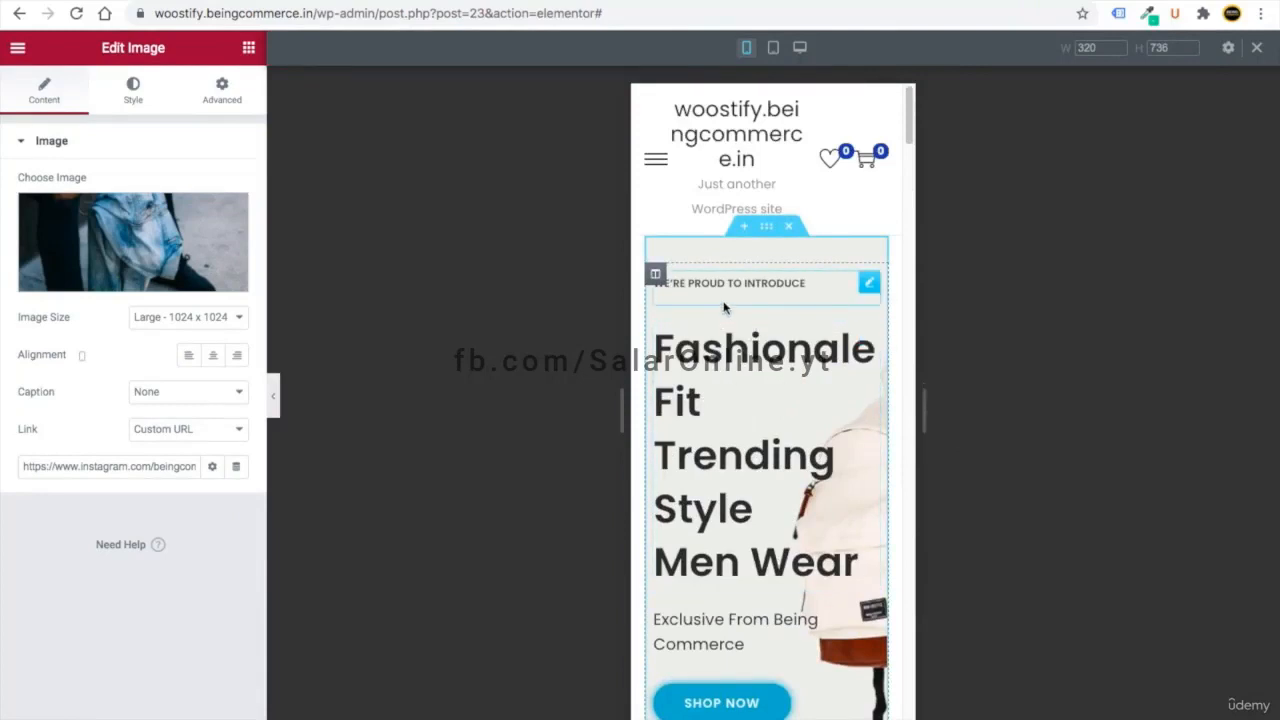
left_click(867, 288)
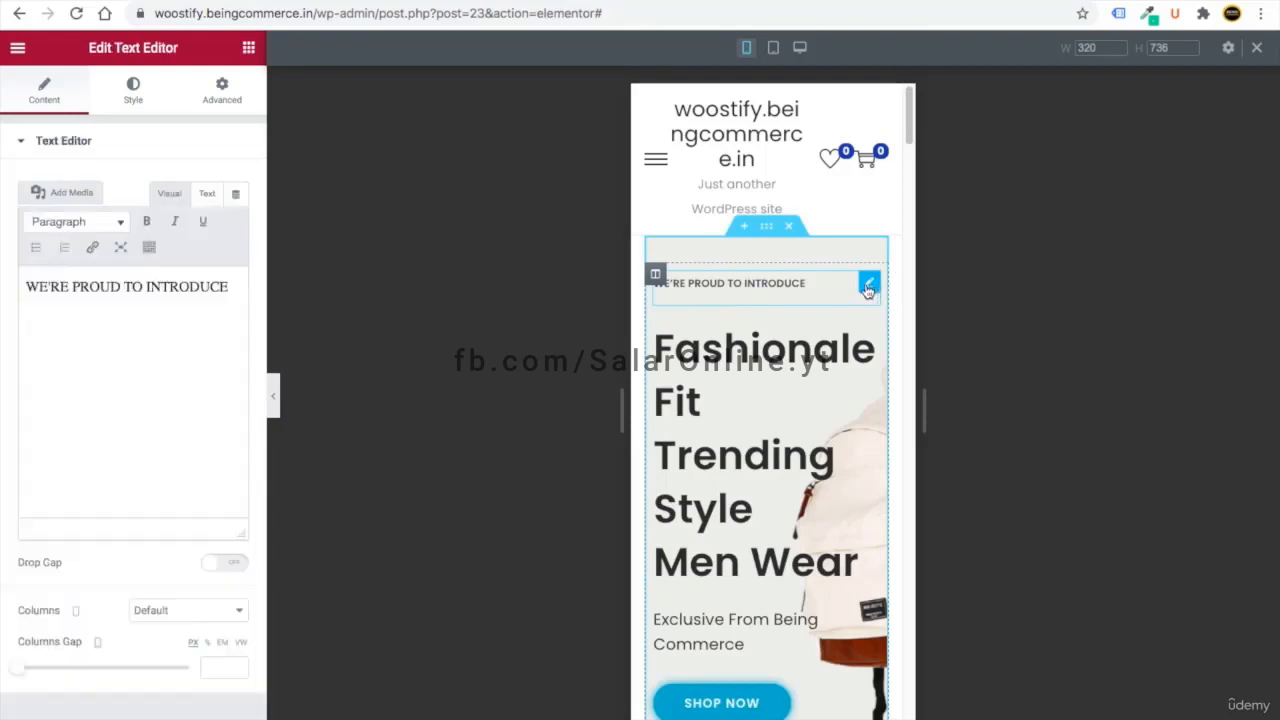
left_click(130, 92)
left_click(188, 185)
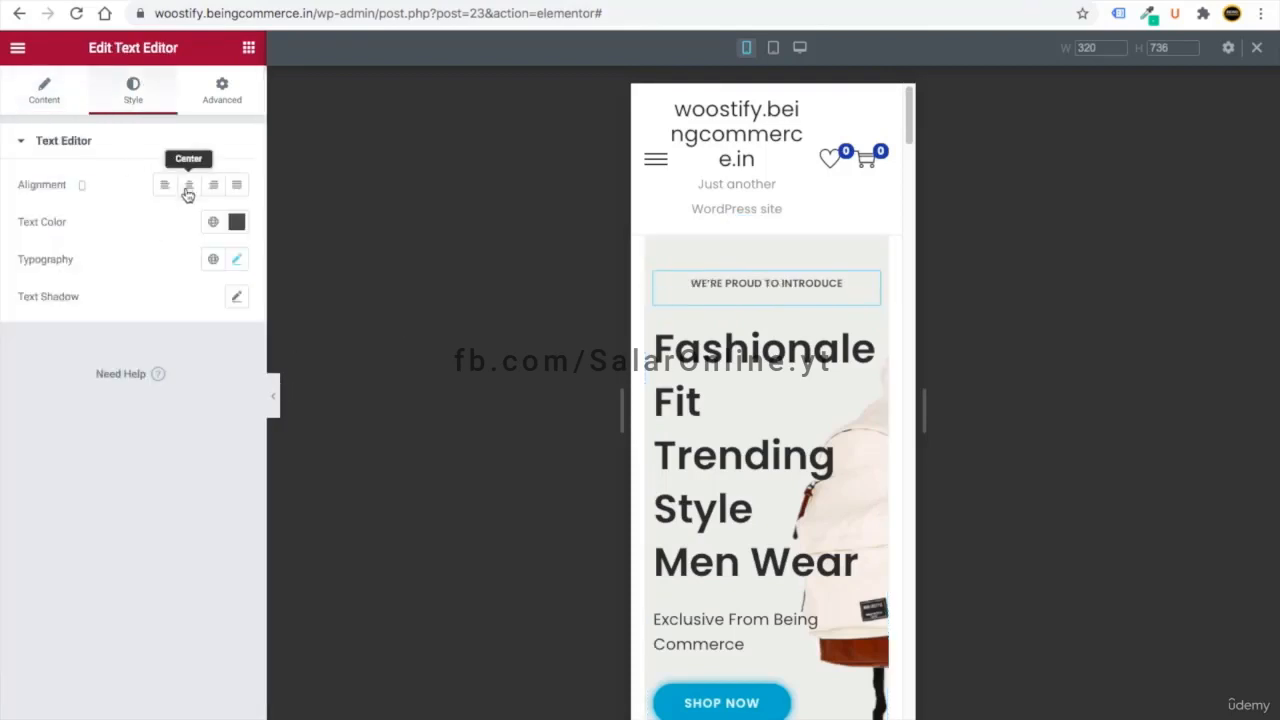
left_click(868, 340)
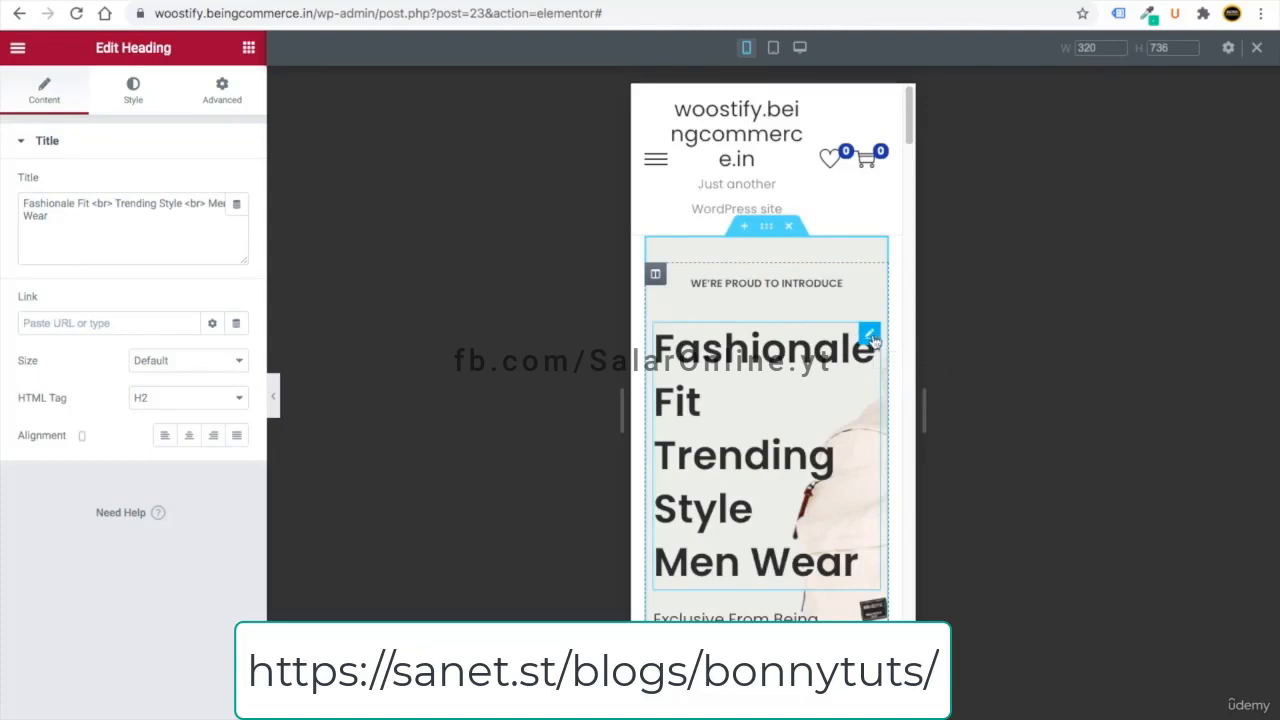
- Set the mobile hero heading to font size 26 with 1.2 line height
left_click(869, 337)
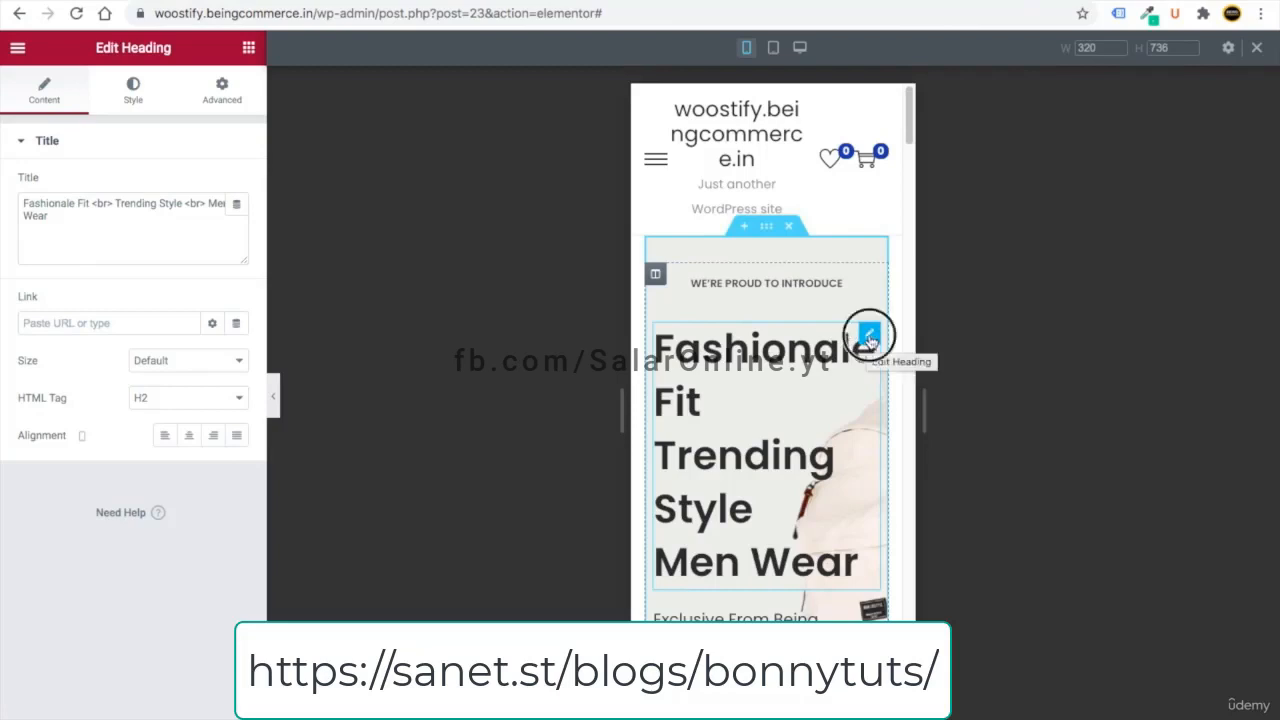
left_click(133, 86)
left_click(236, 221)
left_click_drag(30, 370, 43, 360)
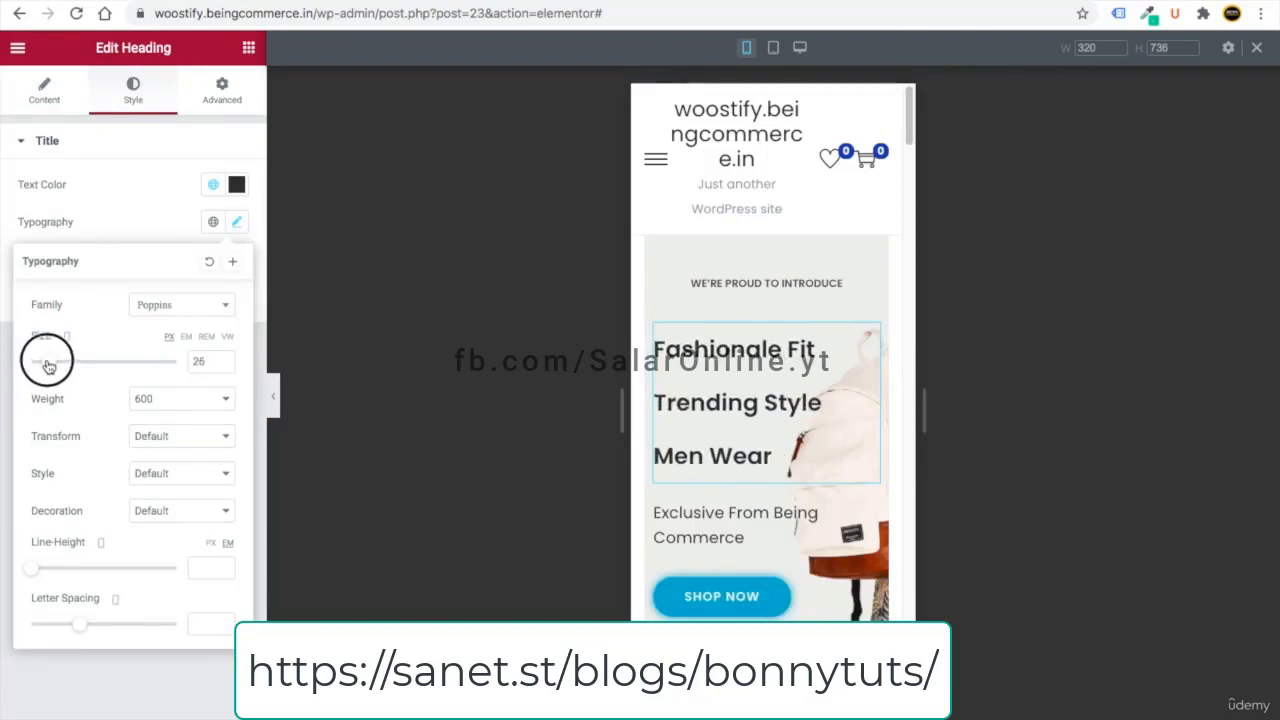
left_click_drag(29, 571, 46, 574)
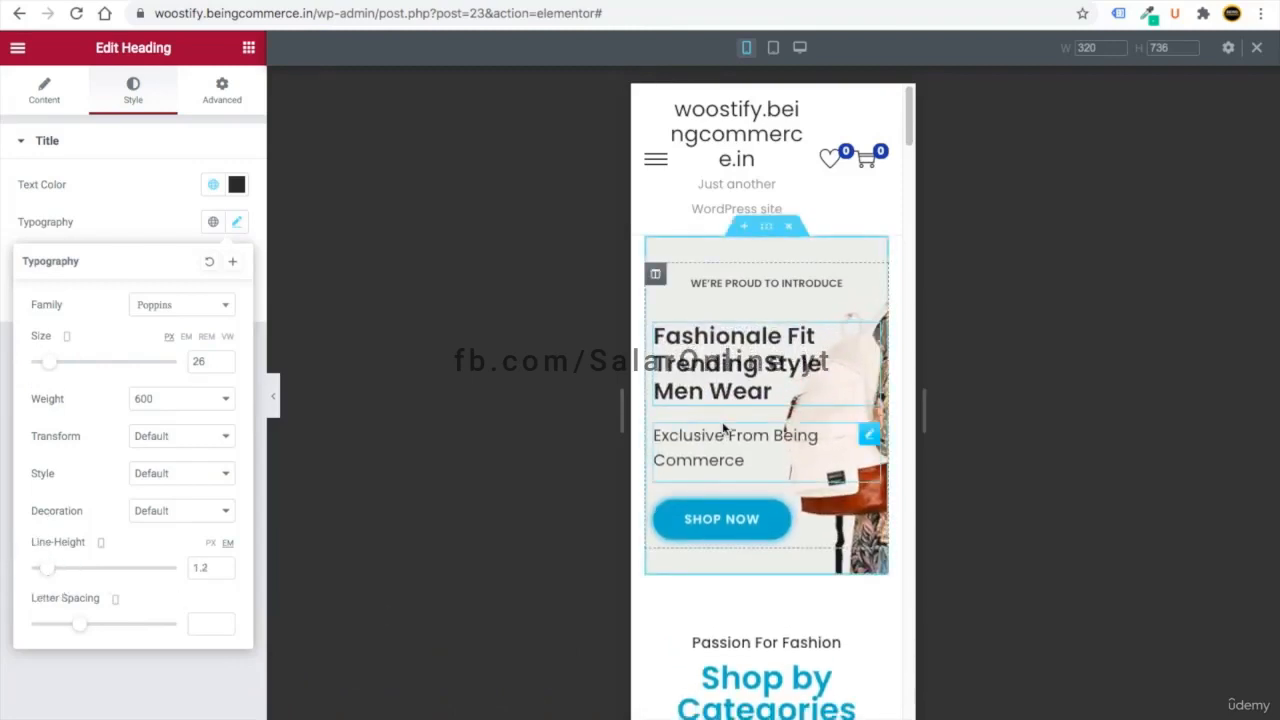
- Reduce the 'Exclusive From Being Commerce' text to size 12
left_click(868, 438)
left_click(133, 92)
left_click(237, 259)
left_click_drag(33, 402, 42, 400)
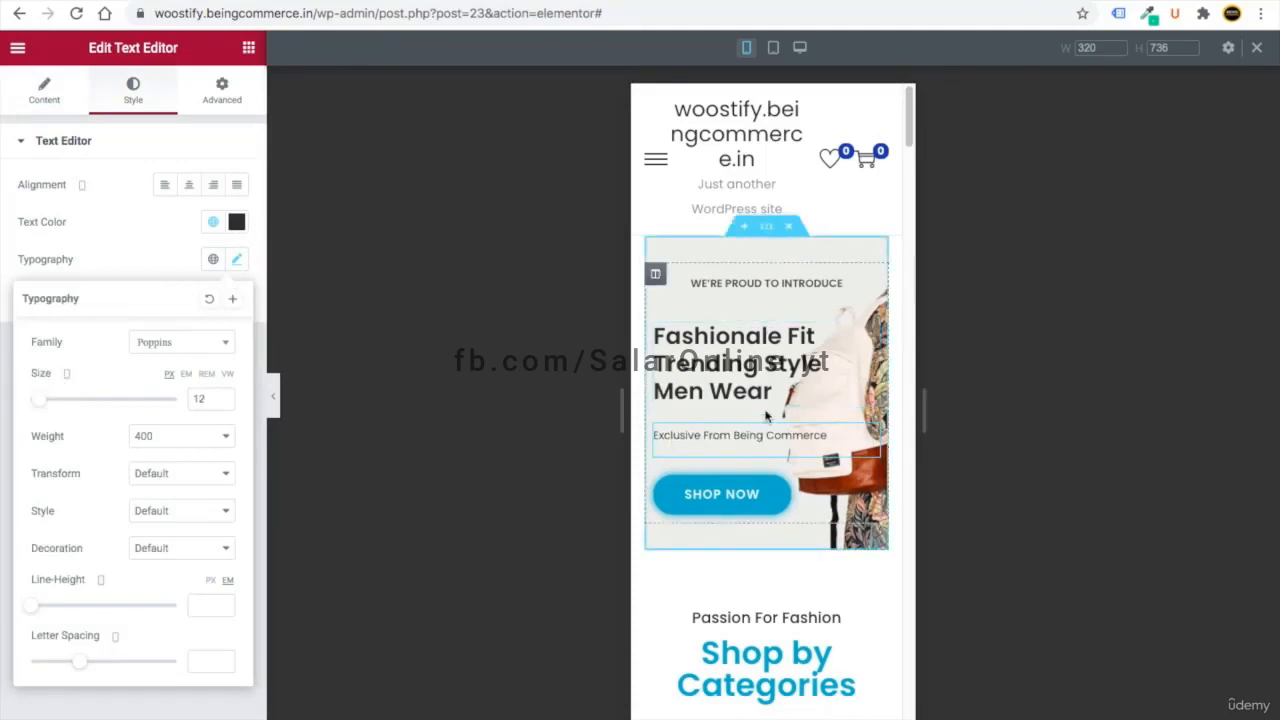
scroll(743, 428, "down", 1)
scroll(743, 428, "down", 5)
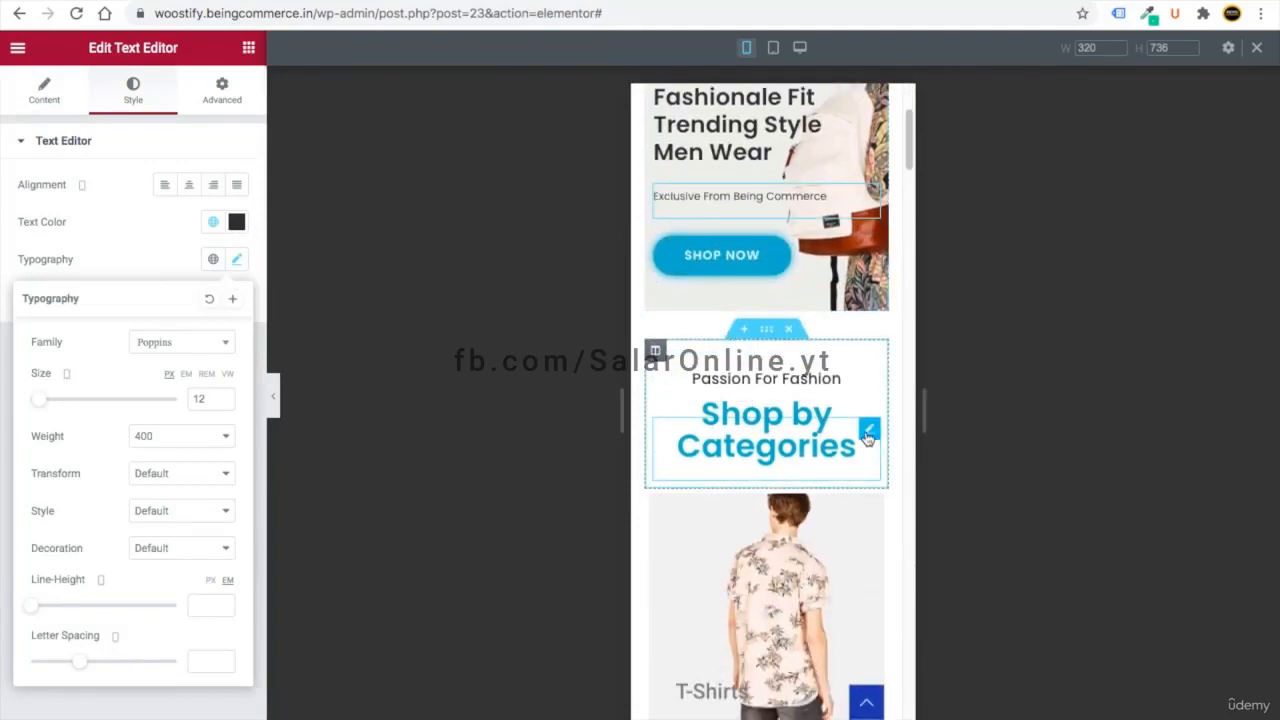
- Set the Shop by Categories and Featured Products headings to size 25
left_click(868, 433)
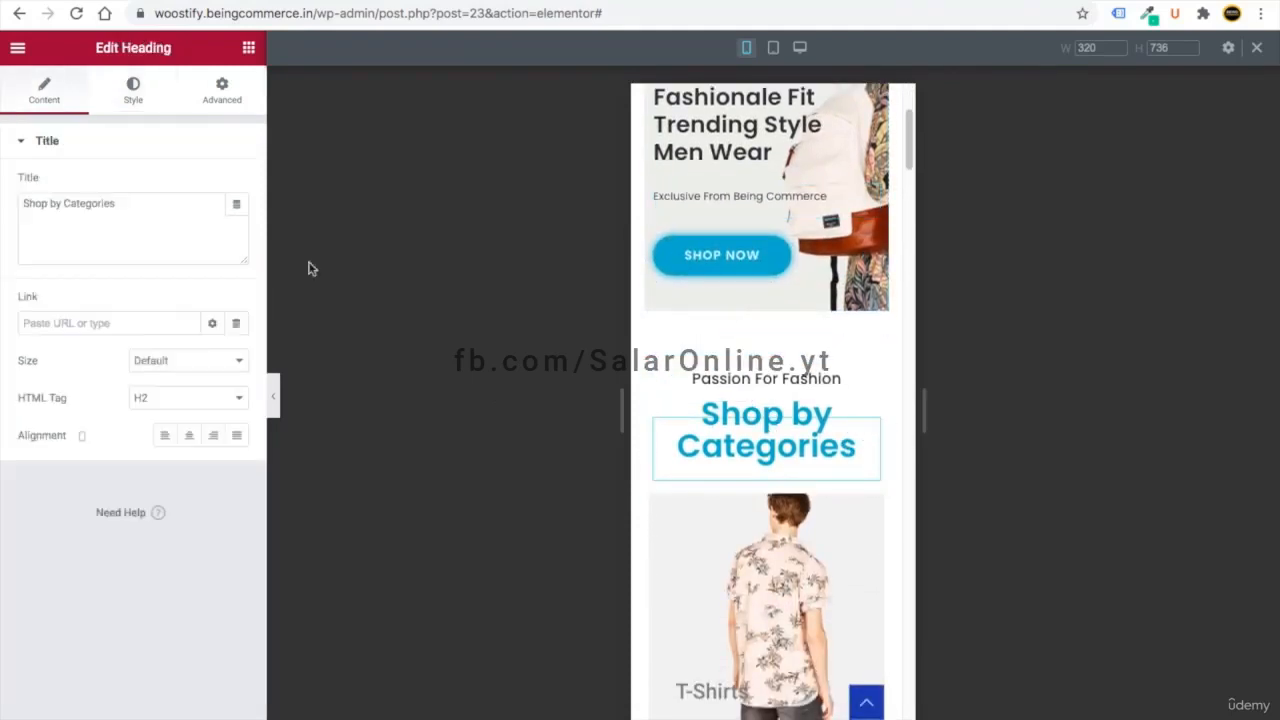
left_click(131, 90)
left_click(238, 222)
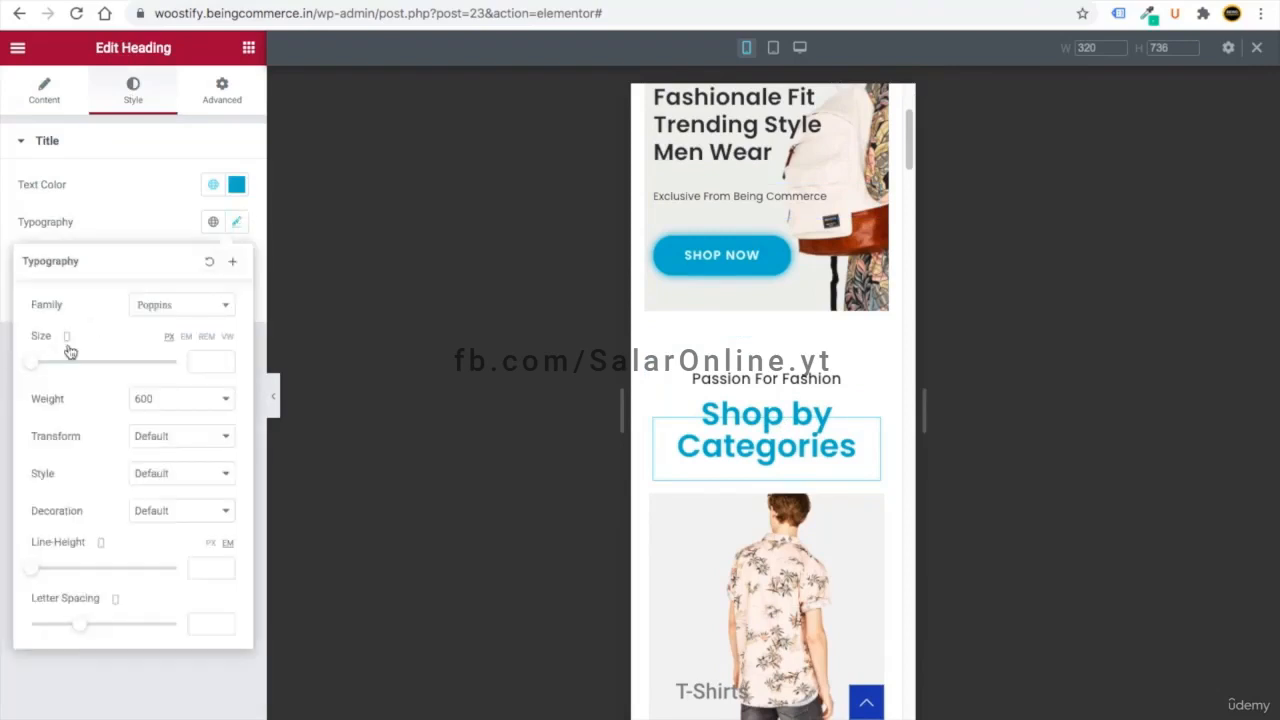
left_click_drag(33, 362, 51, 365)
scroll(664, 541, "down", 5)
scroll(664, 541, "down", 5)
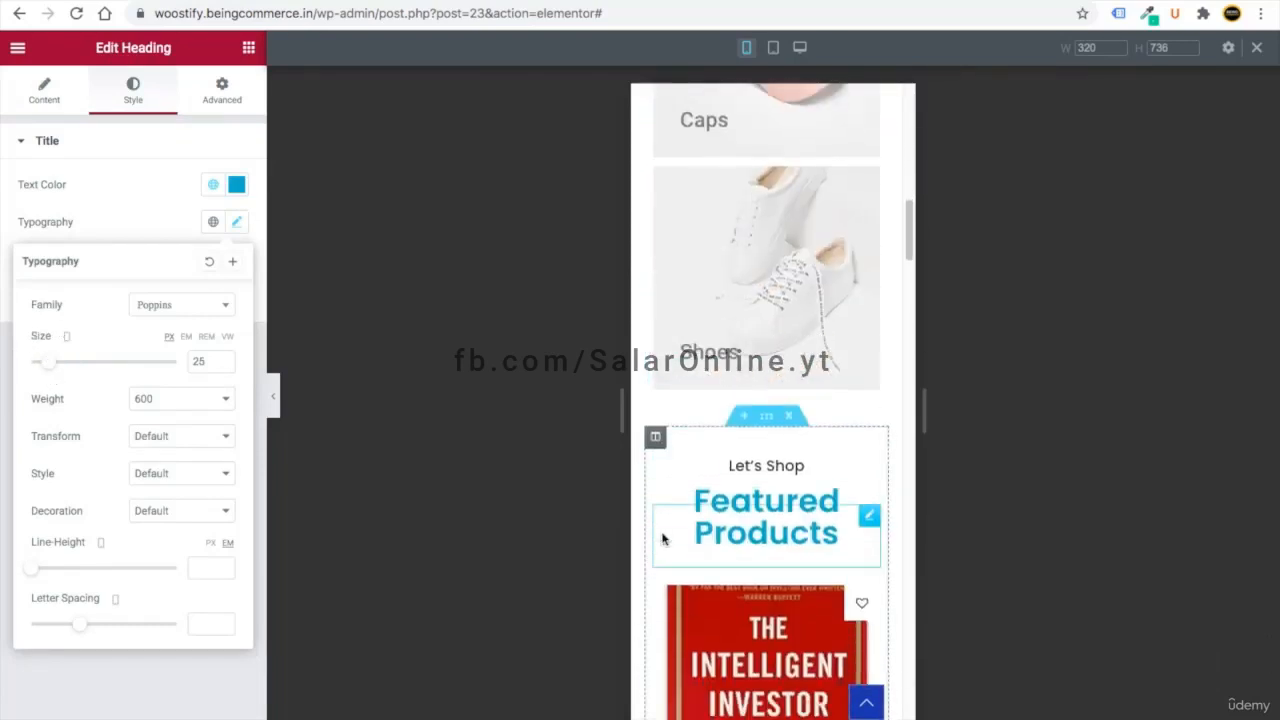
left_click(867, 491)
left_click(132, 96)
left_click(236, 222)
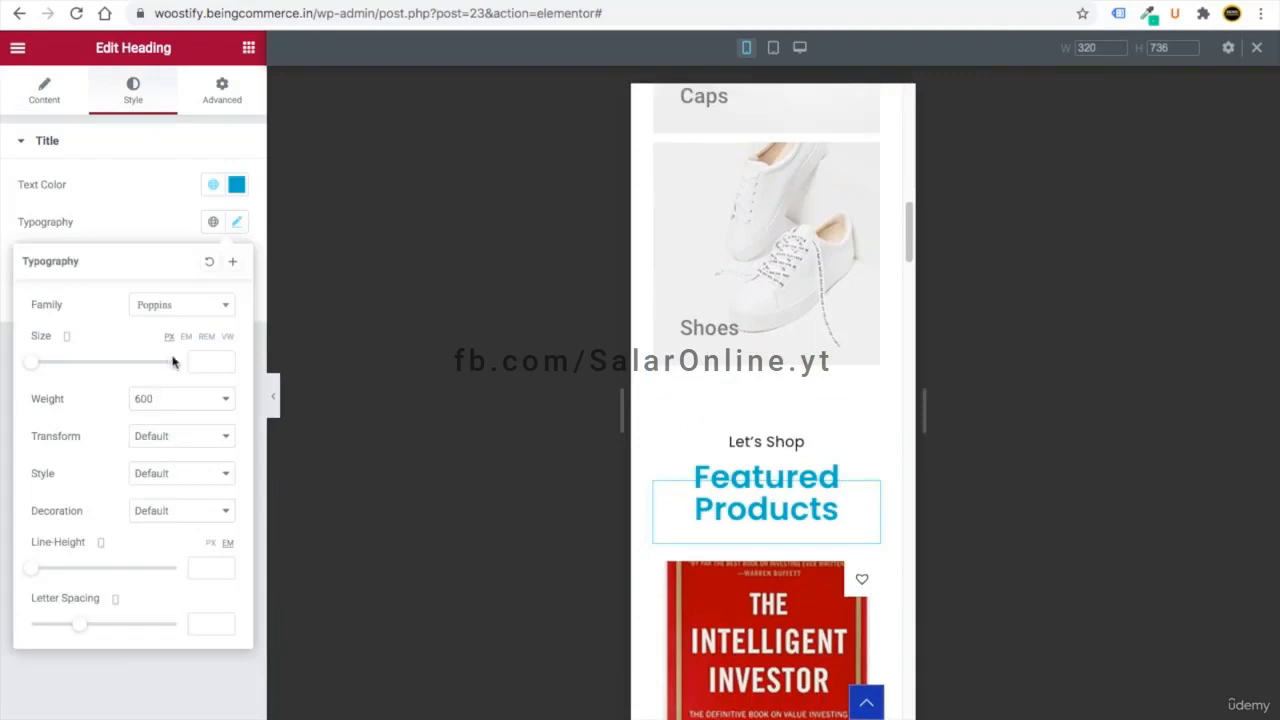
type("25")
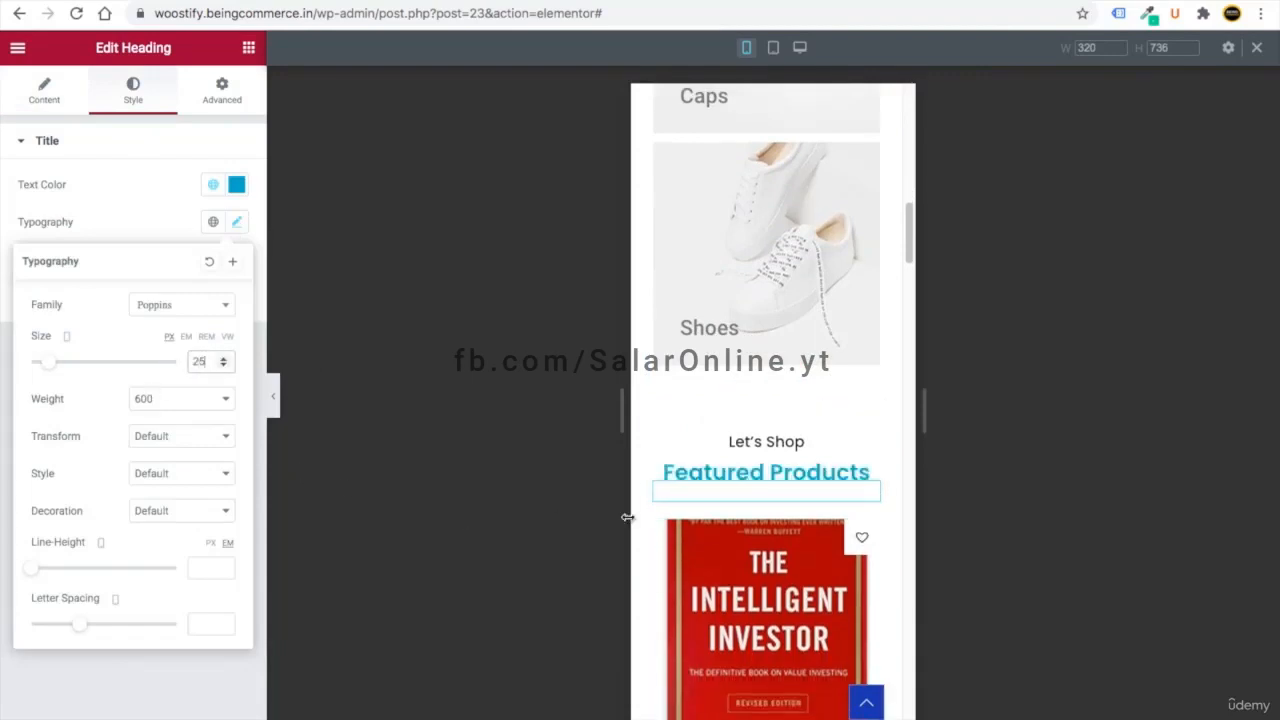
scroll(666, 530, "down", 10)
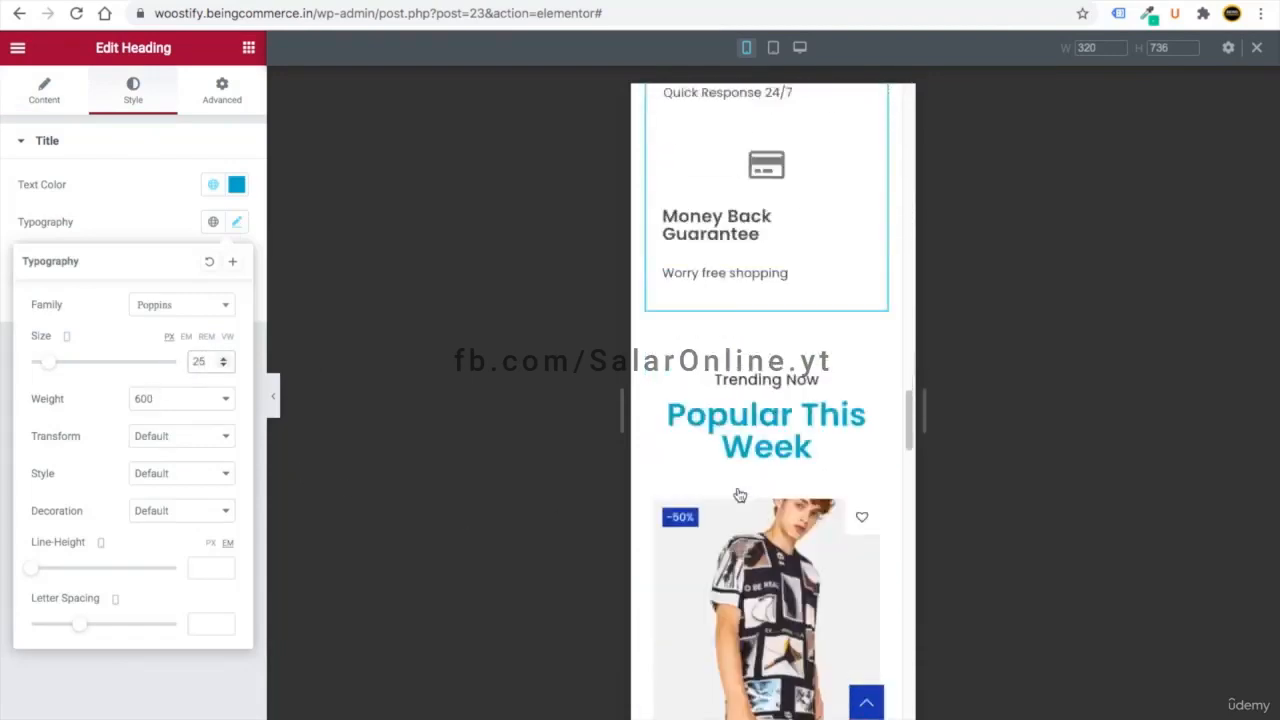
- Set the Popular This Week heading to size 25
left_click(866, 240)
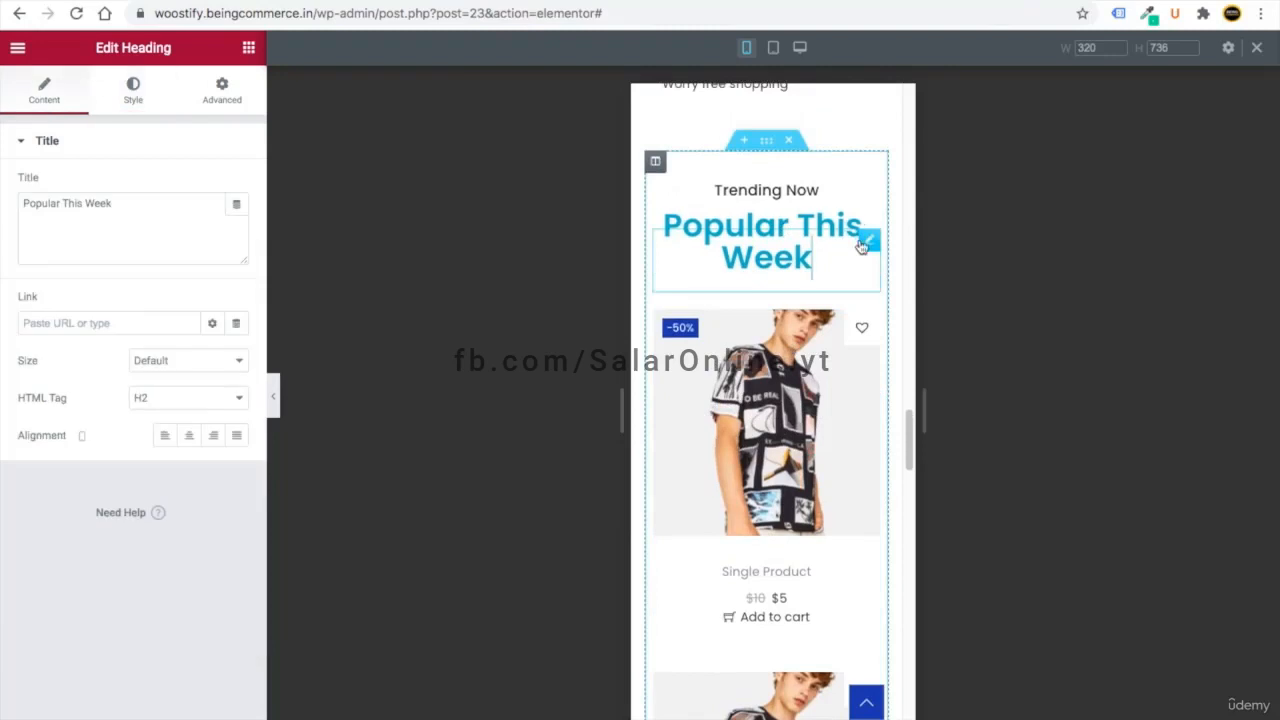
left_click(132, 96)
left_click(200, 361)
type("25")
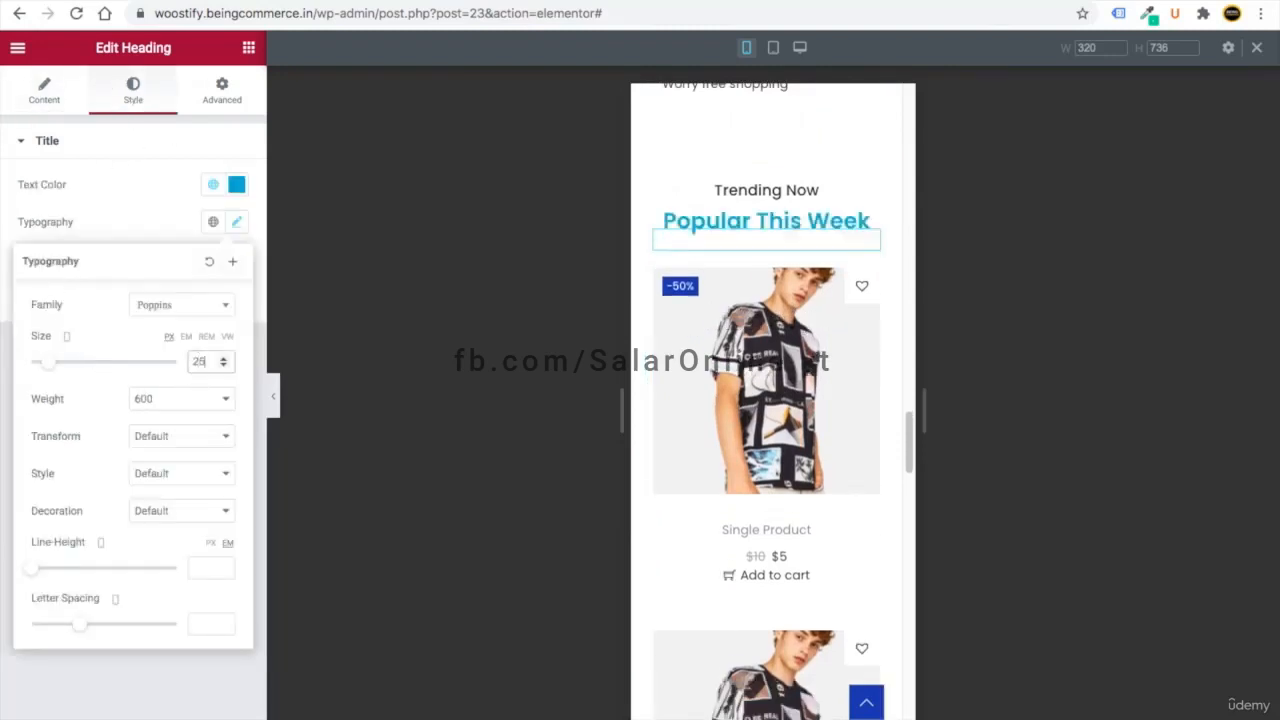
scroll(790, 515, "down", 3)
scroll(790, 515, "down", 10)
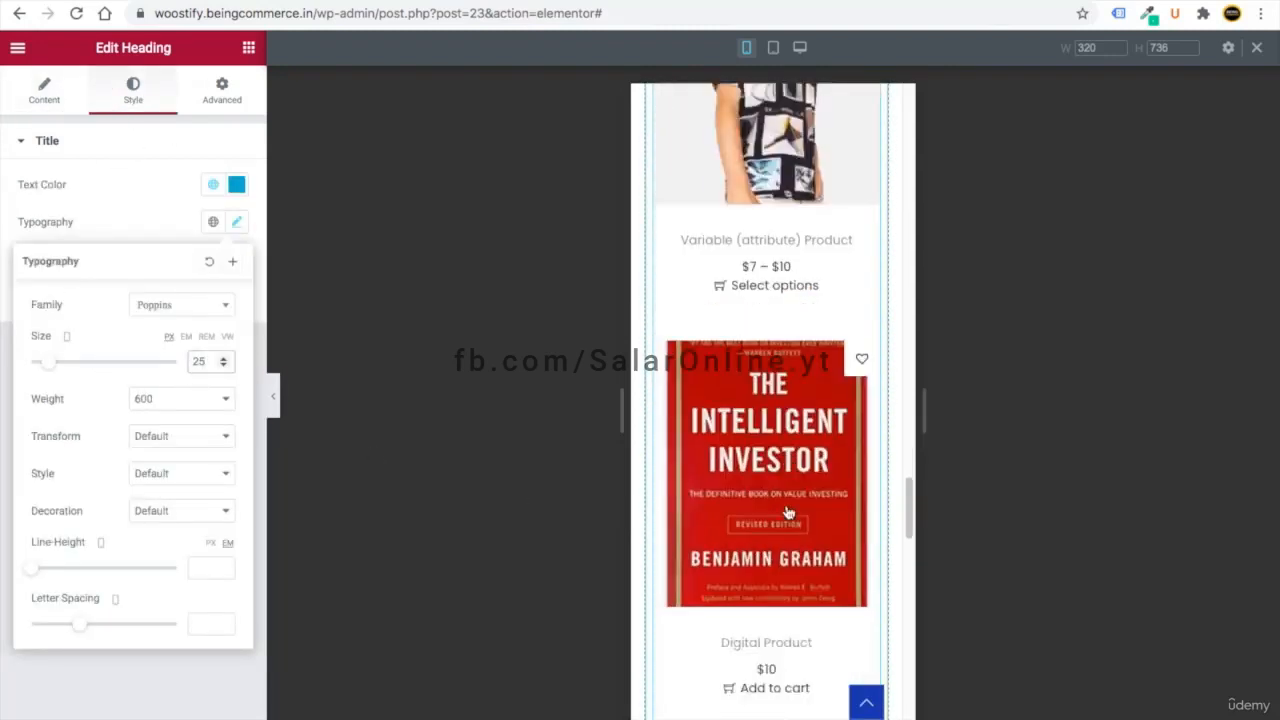
scroll(785, 504, "up", 2)
- Set the Follow Us On Instagram heading to size 21 so it fits one line
left_click(869, 491)
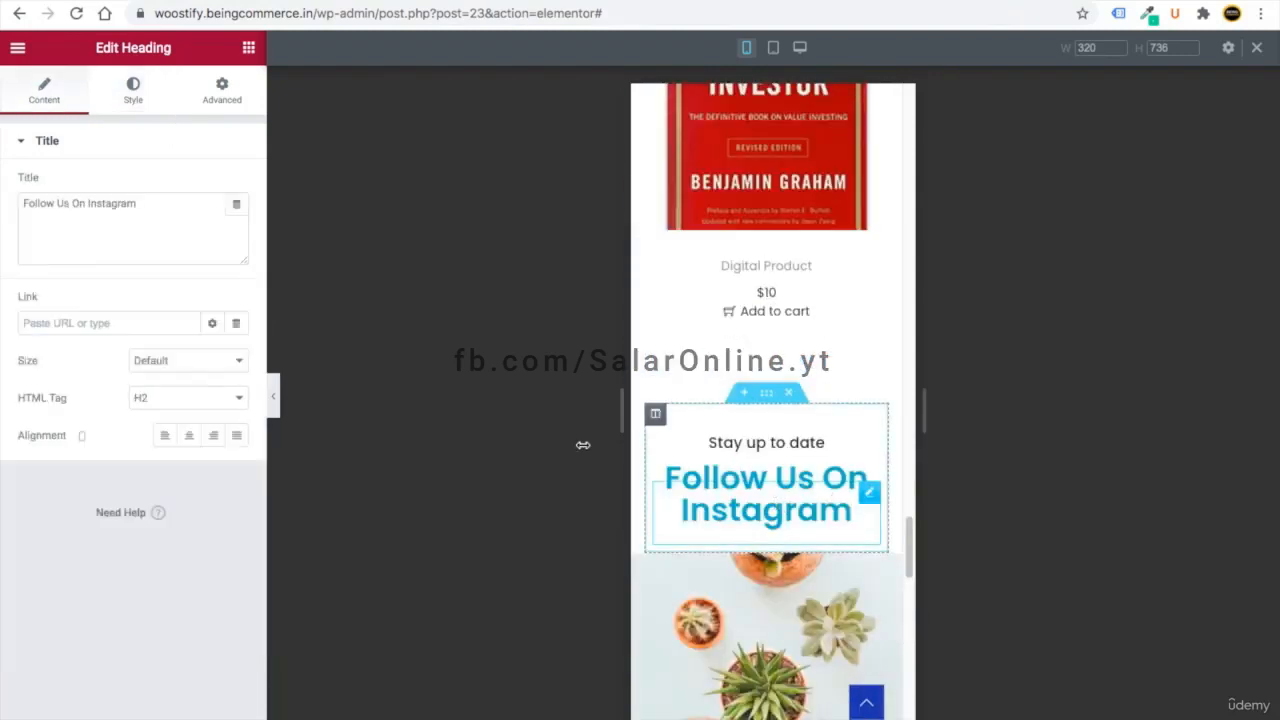
left_click(136, 86)
left_click(236, 222)
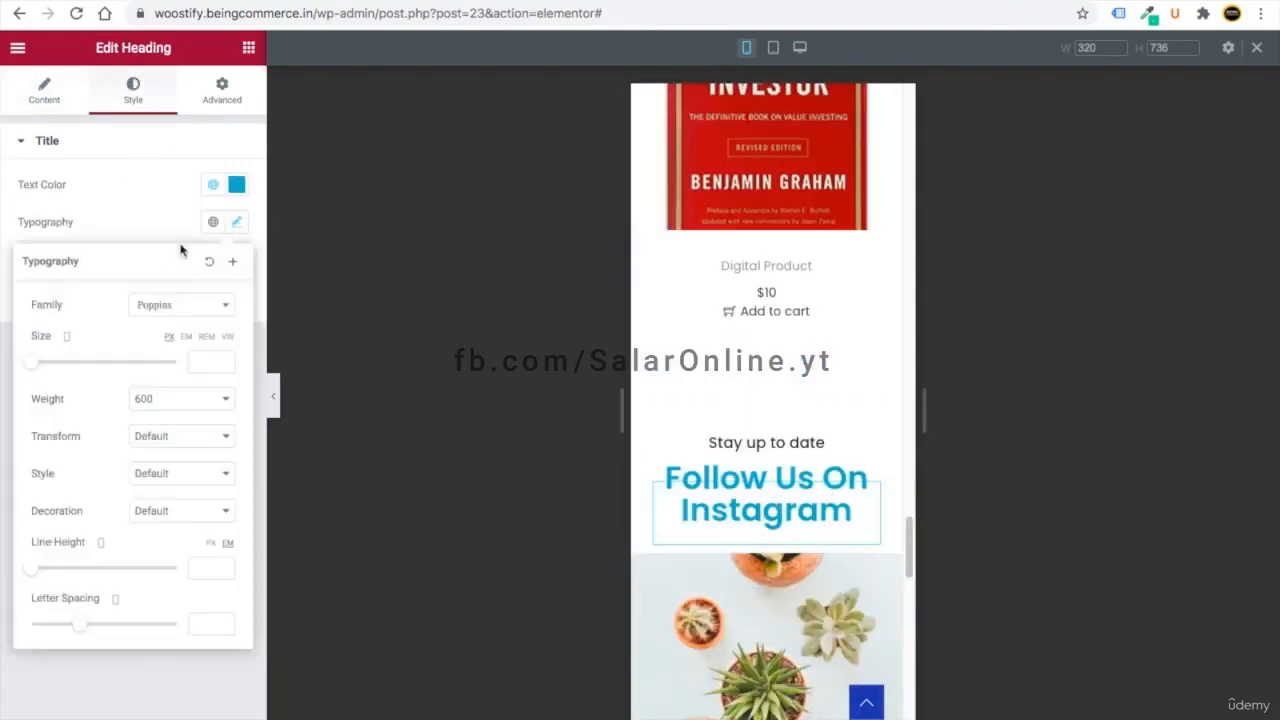
left_click(208, 364)
type("25")
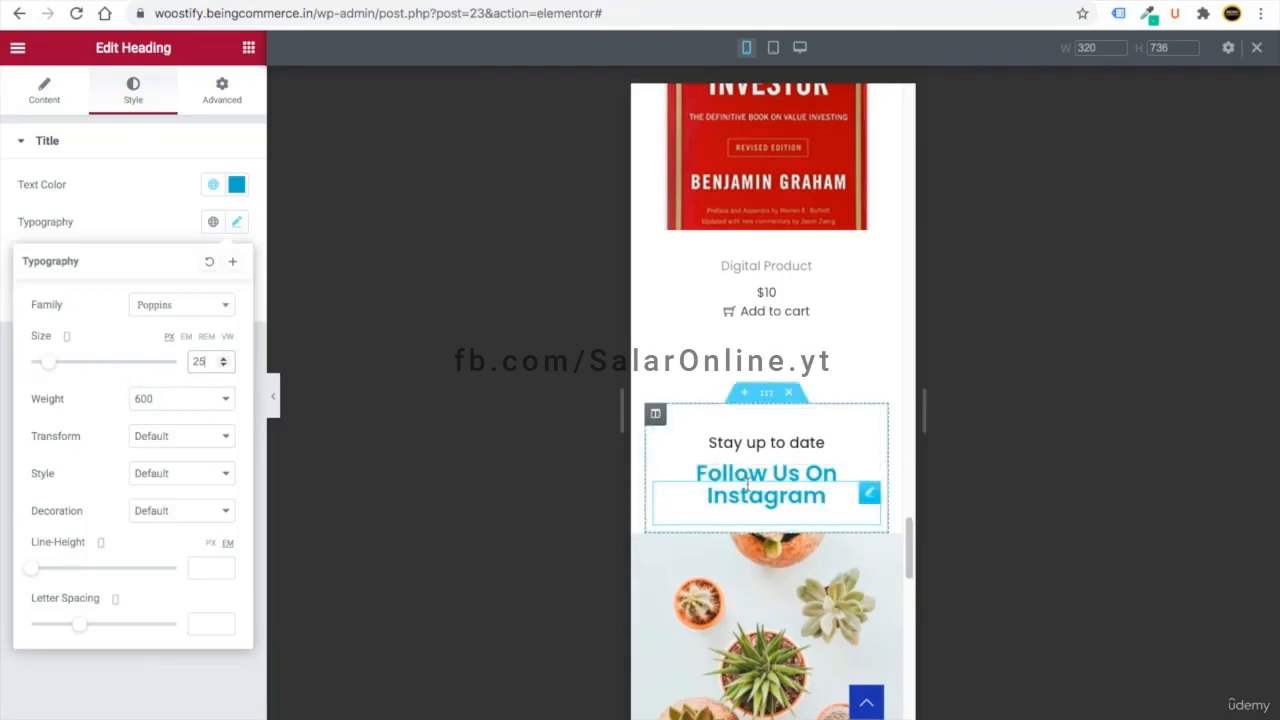
left_click_drag(45, 366, 41, 362)
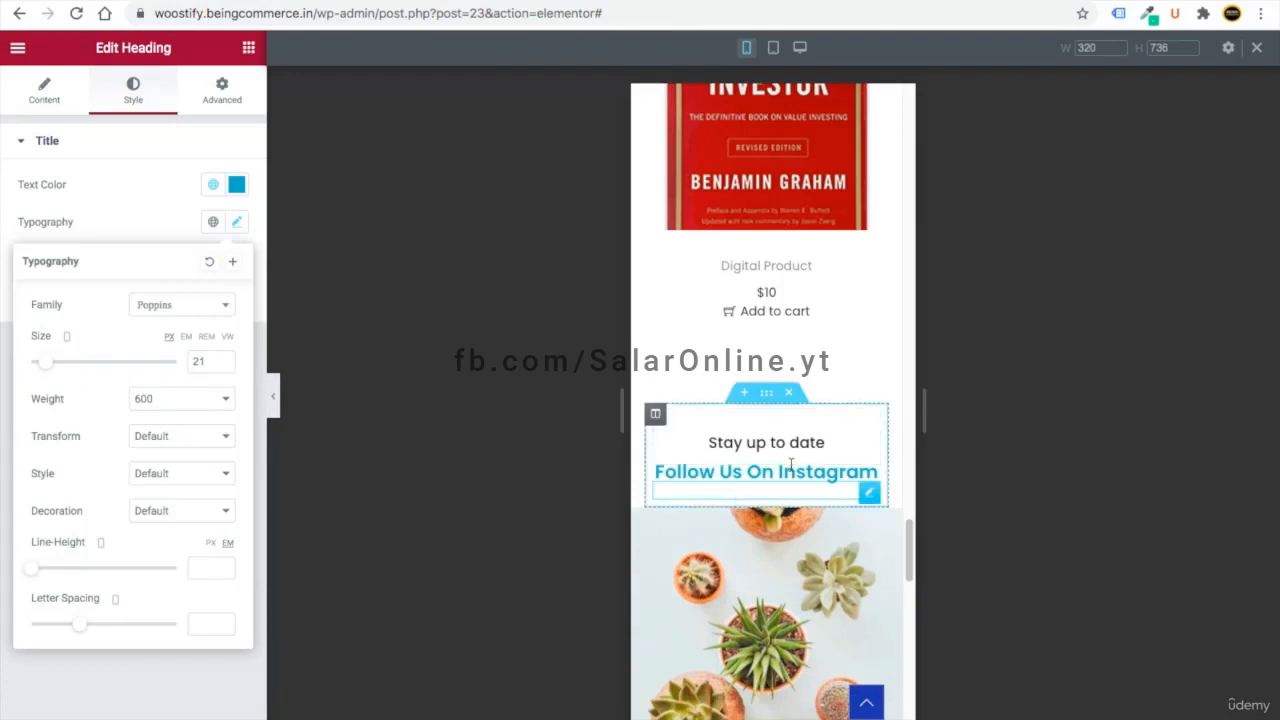
scroll(791, 468, "up", 15)
scroll(791, 456, "down", 8)
scroll(792, 460, "down", 15)
scroll(792, 460, "up", 3)
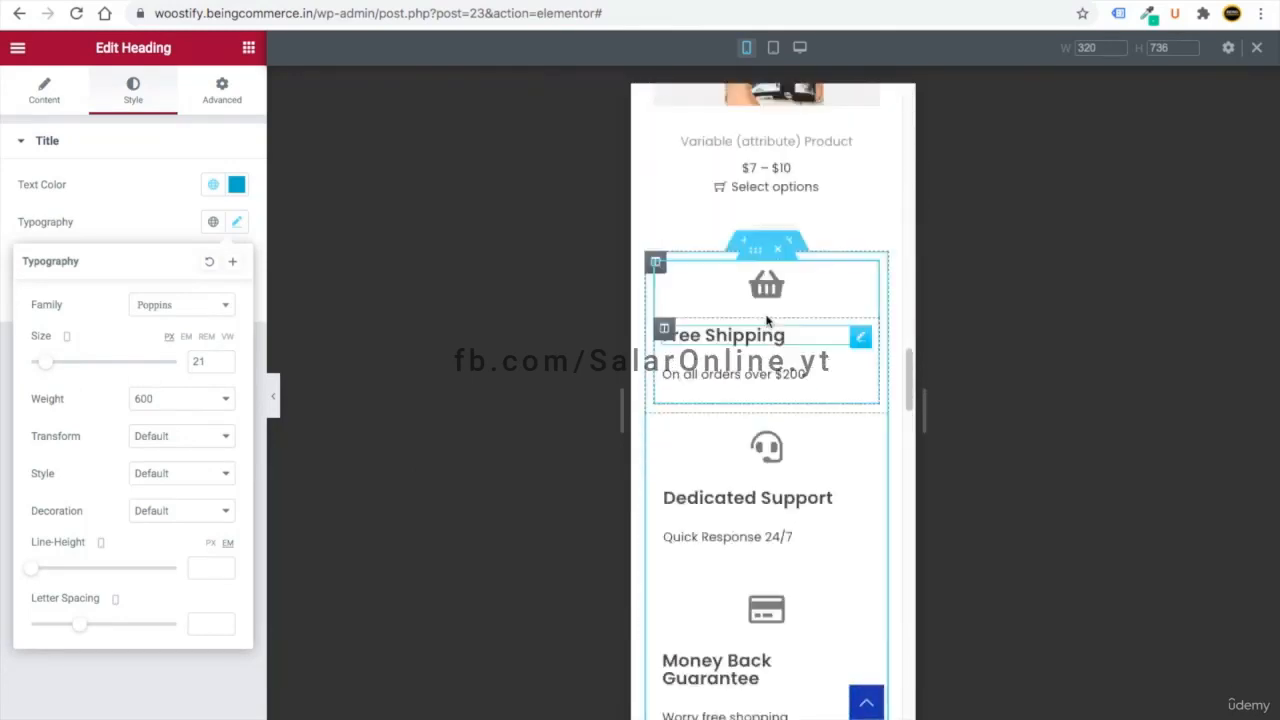
- Center the Free Shipping and Dedicated Support headings and their subtitle texts on mobile
left_click(857, 337)
left_click(43, 100)
left_click(189, 437)
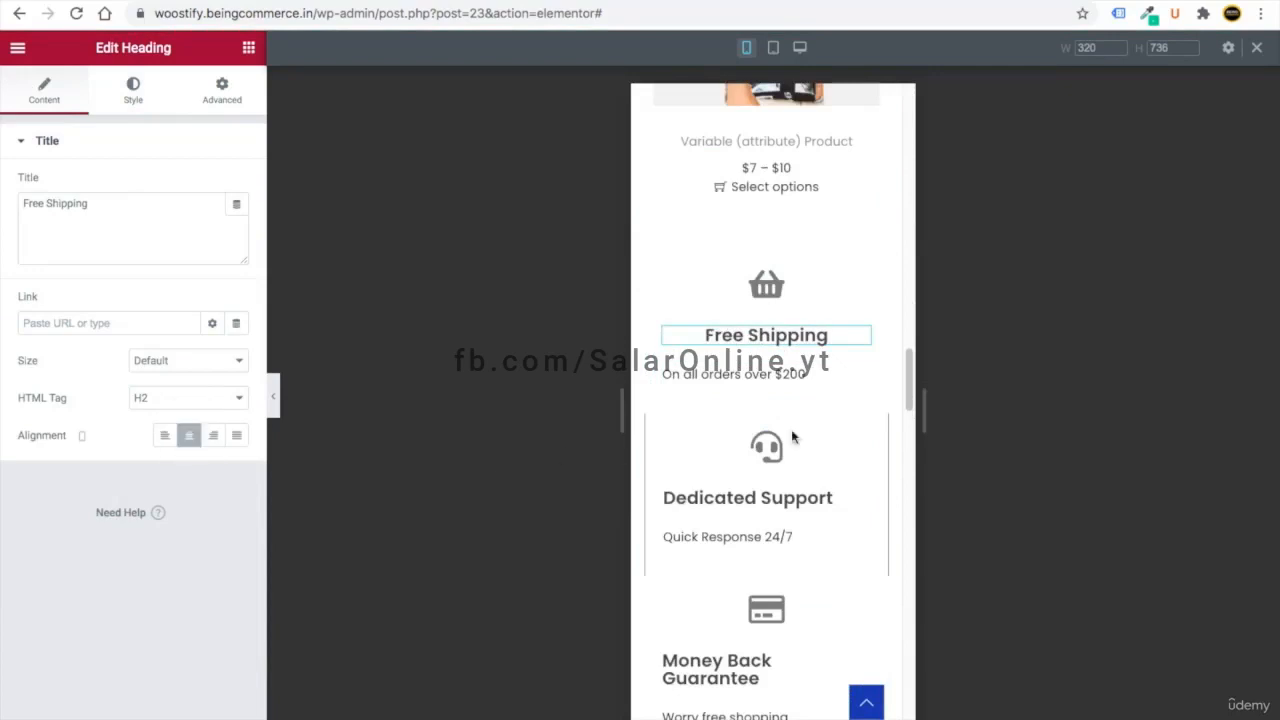
left_click(860, 374)
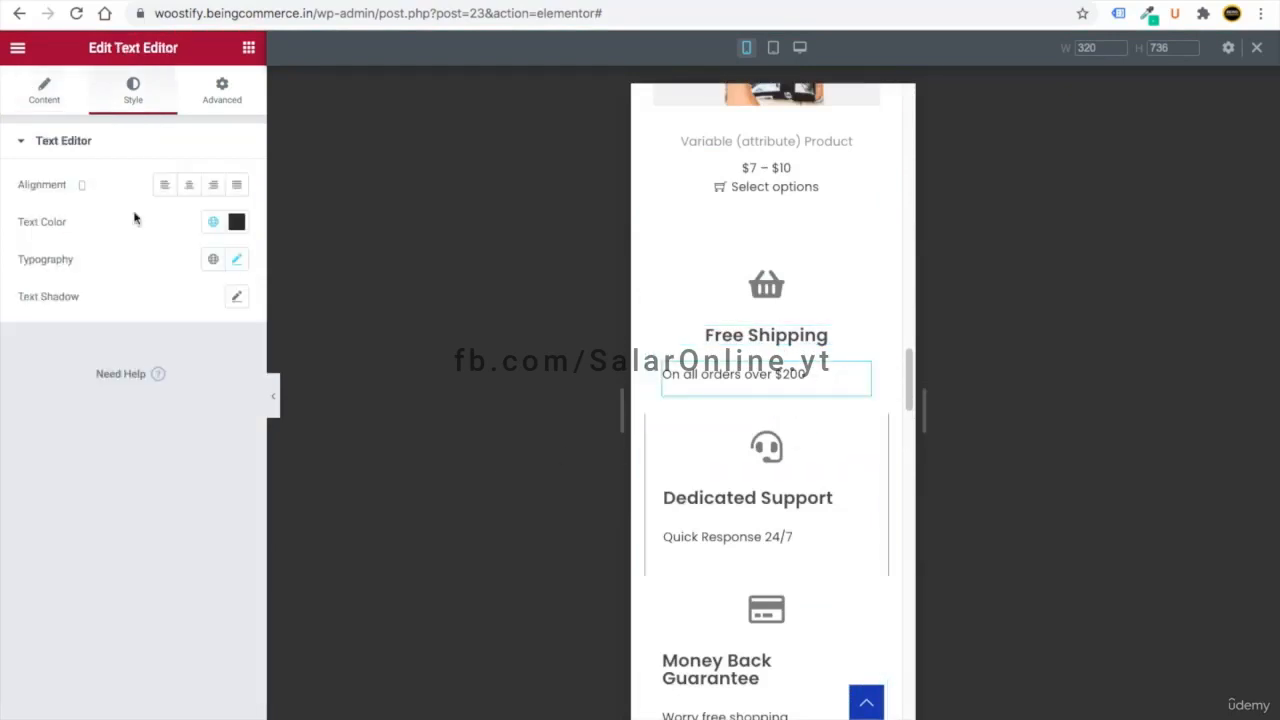
left_click(189, 184)
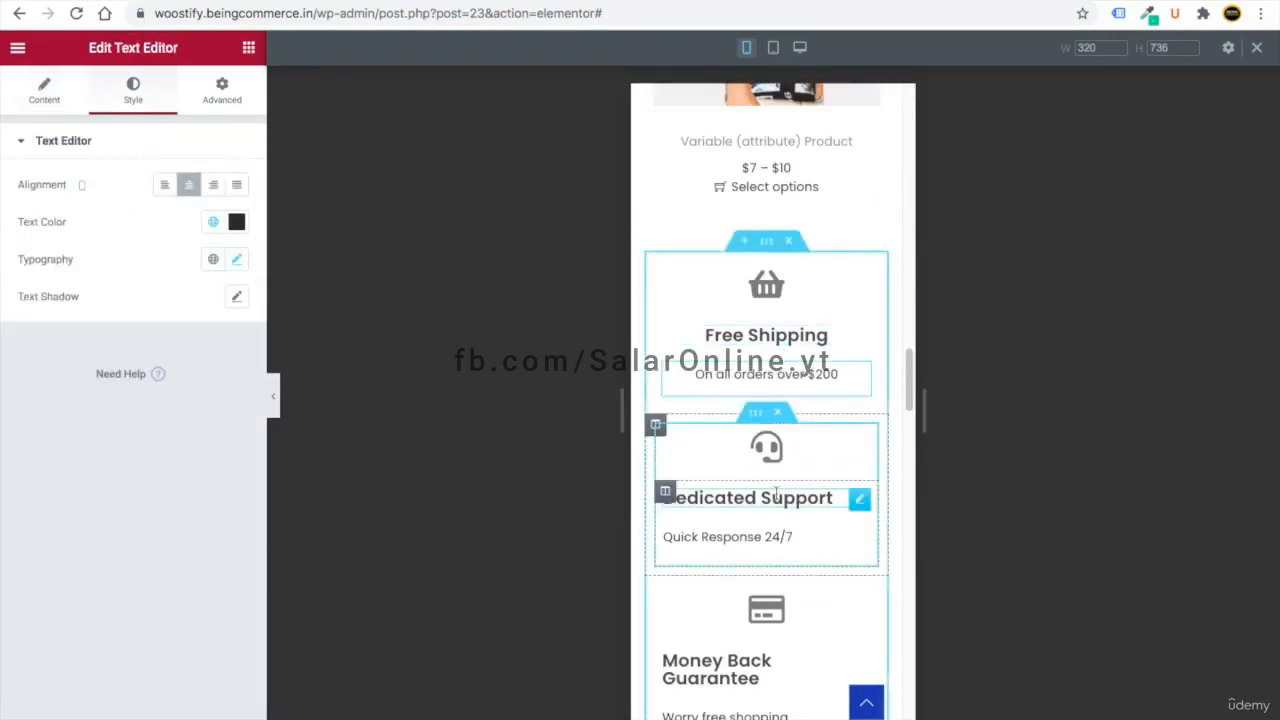
scroll(855, 480, "down", 2)
left_click(866, 404)
left_click(189, 437)
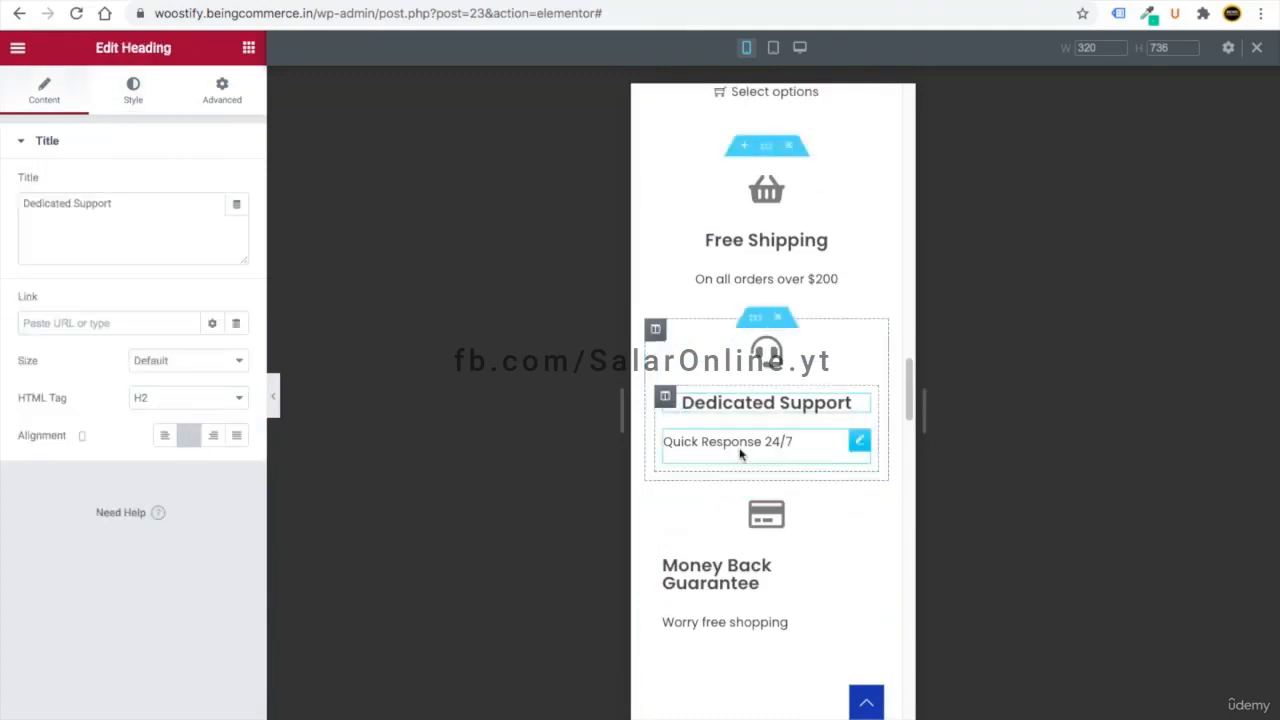
left_click(857, 443)
left_click(190, 186)
- Center the Money Back Guarantee heading and shrink it to size 19
left_click(862, 566)
left_click(189, 436)
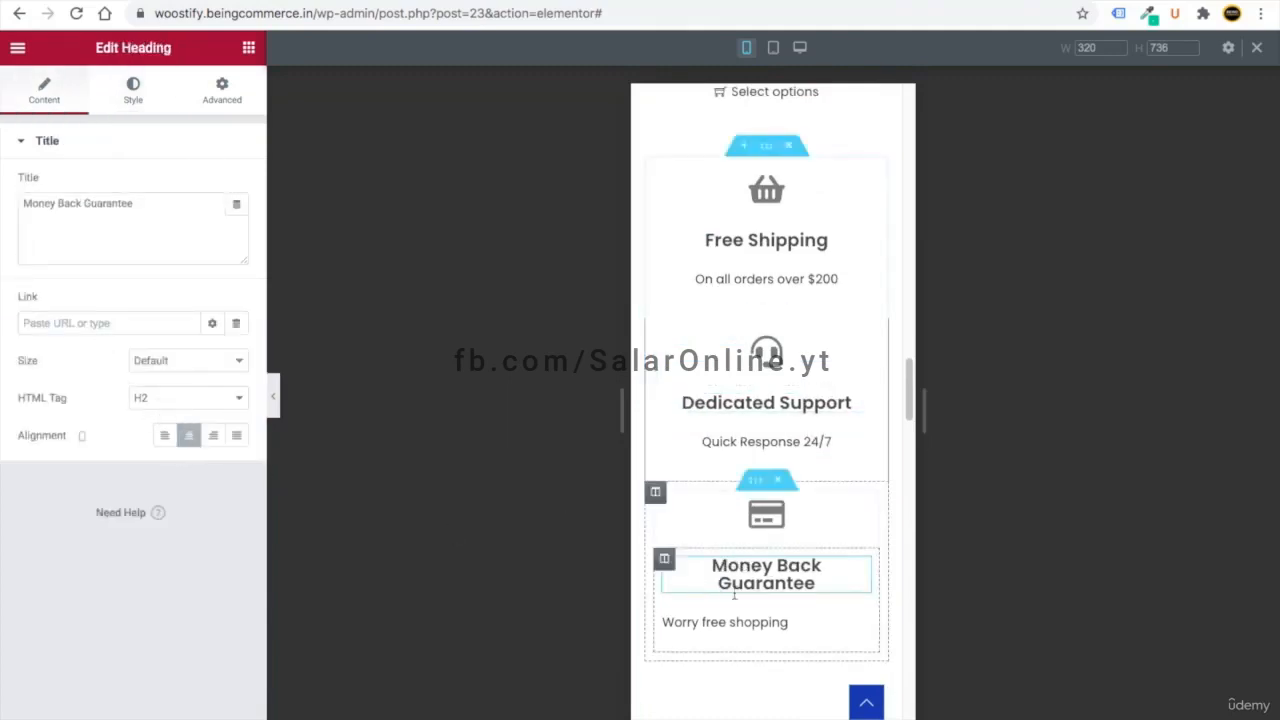
left_click(133, 86)
left_click(237, 222)
left_click_drag(38, 365, 52, 367)
scroll(864, 600, "down", 1)
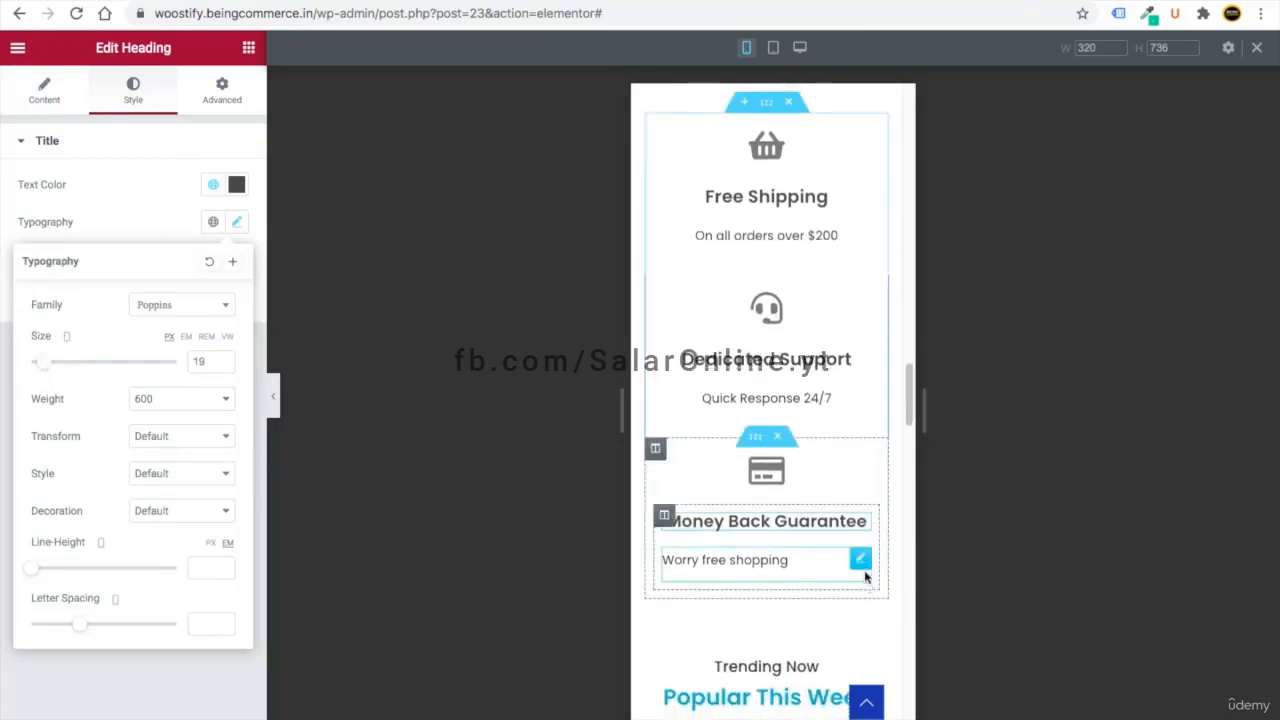
- Center the 'Worry free shopping' text
left_click(766, 563)
left_click(130, 85)
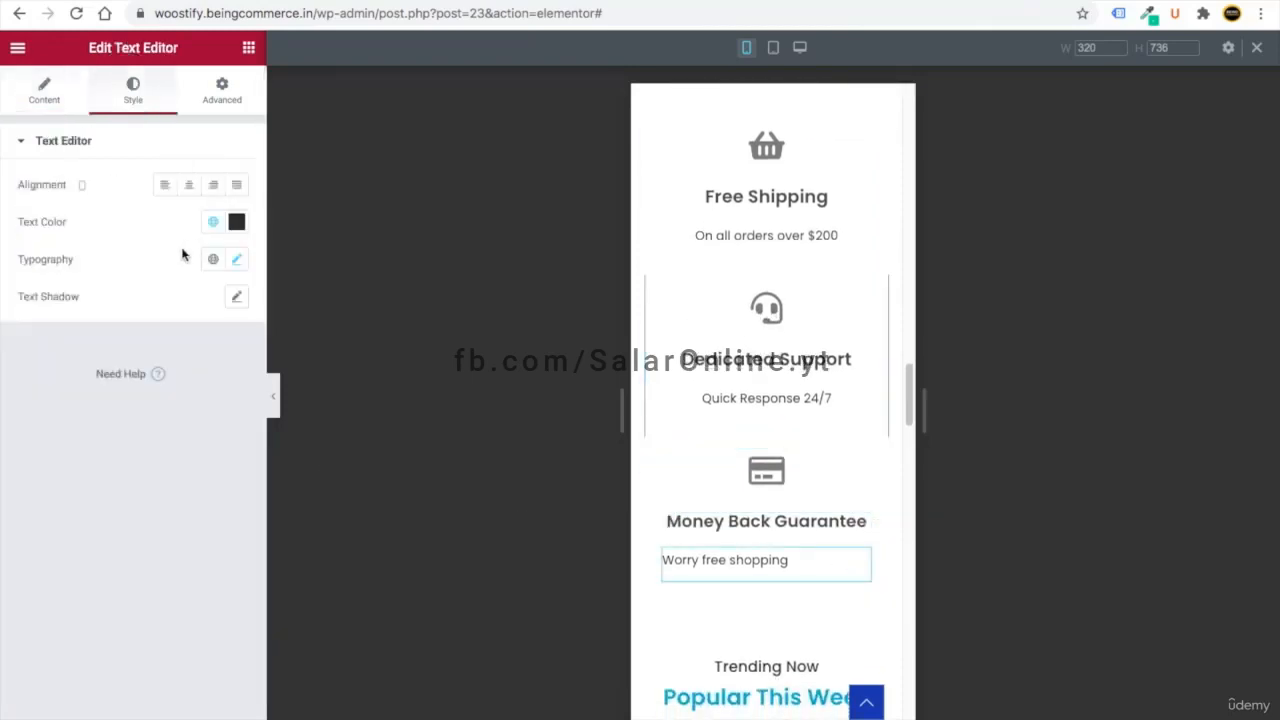
left_click(188, 186)
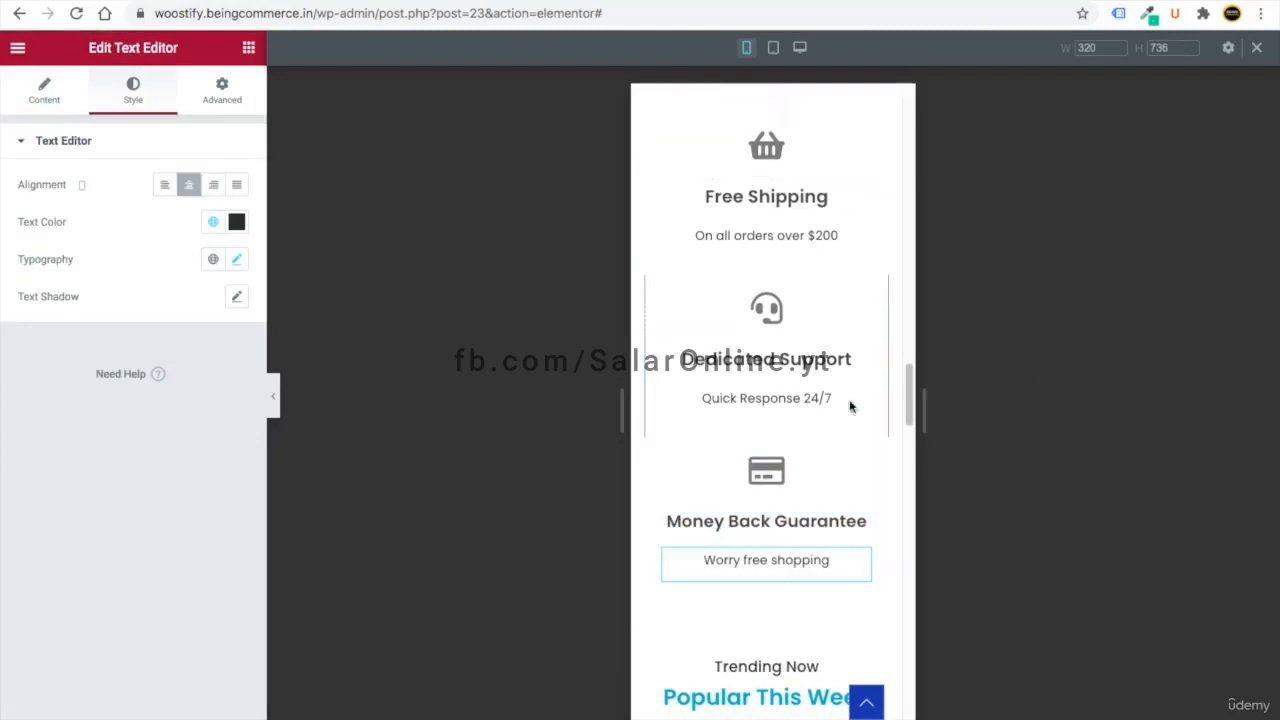
scroll(688, 399, "up", 10)
scroll(718, 448, "down", 15)
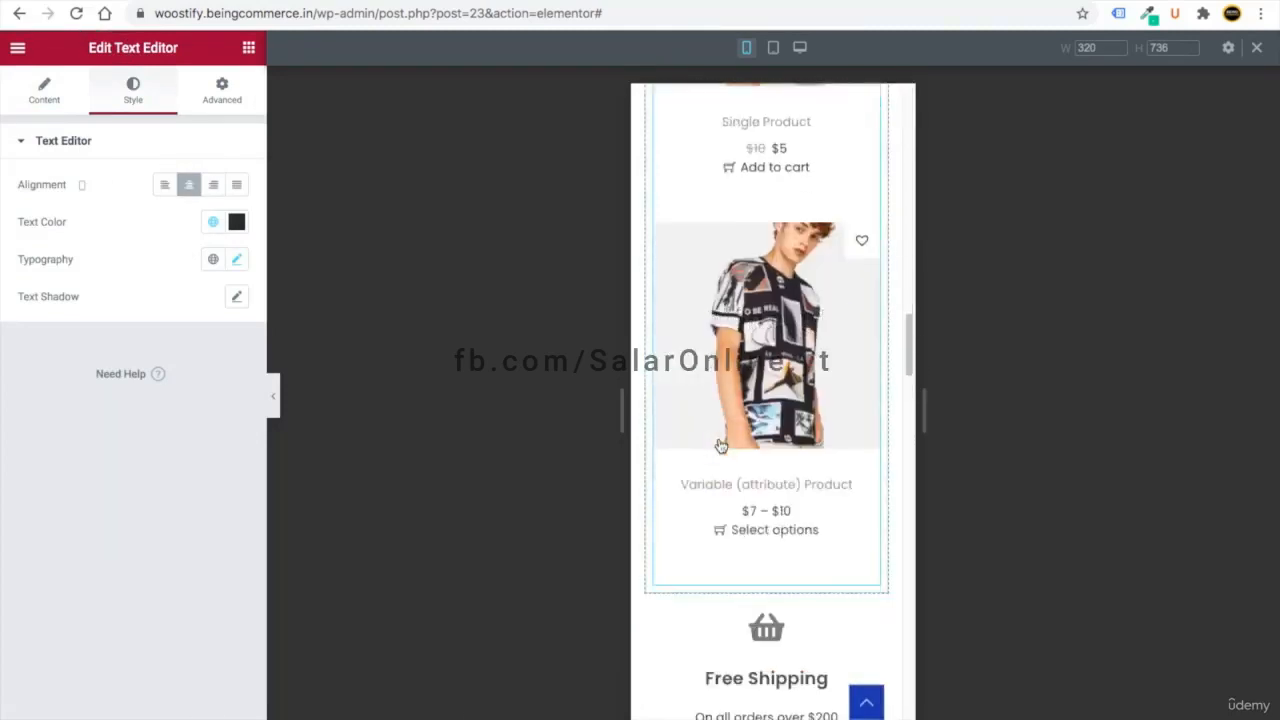
scroll(740, 400, "up", 15)
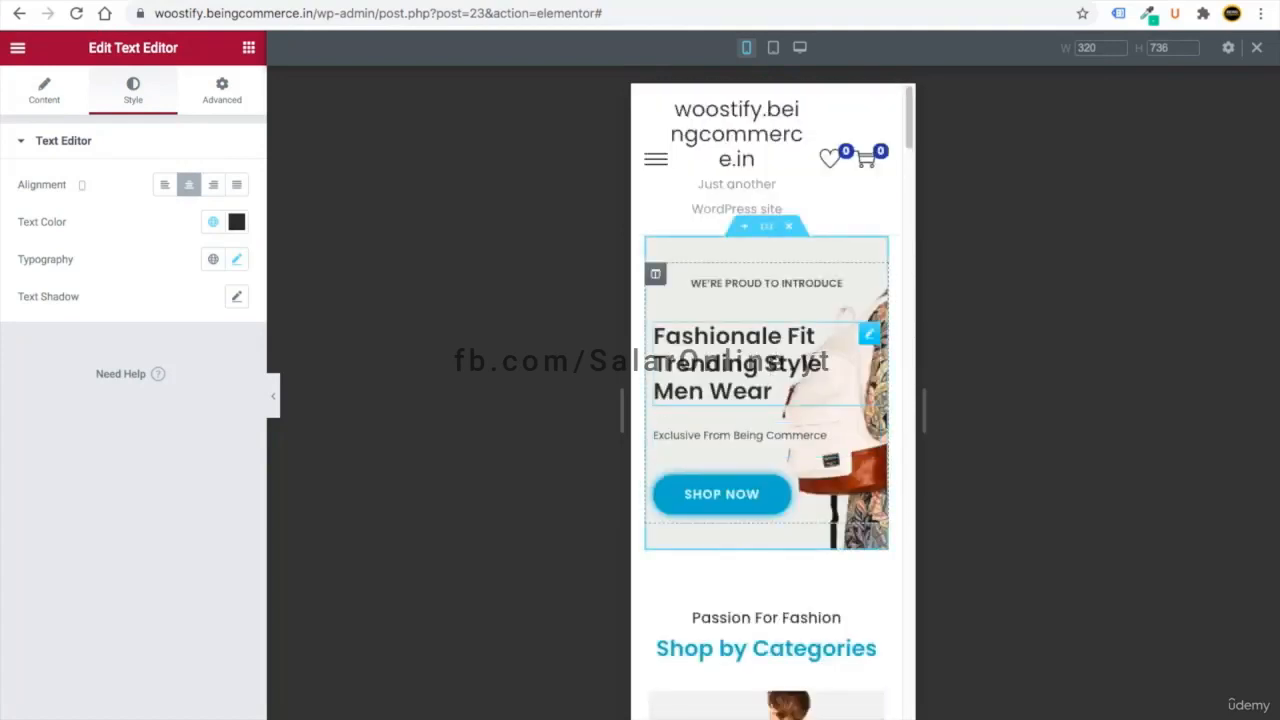
- Review the home page layout at desktop width
left_click(799, 47)
scroll(563, 453, "down", 10)
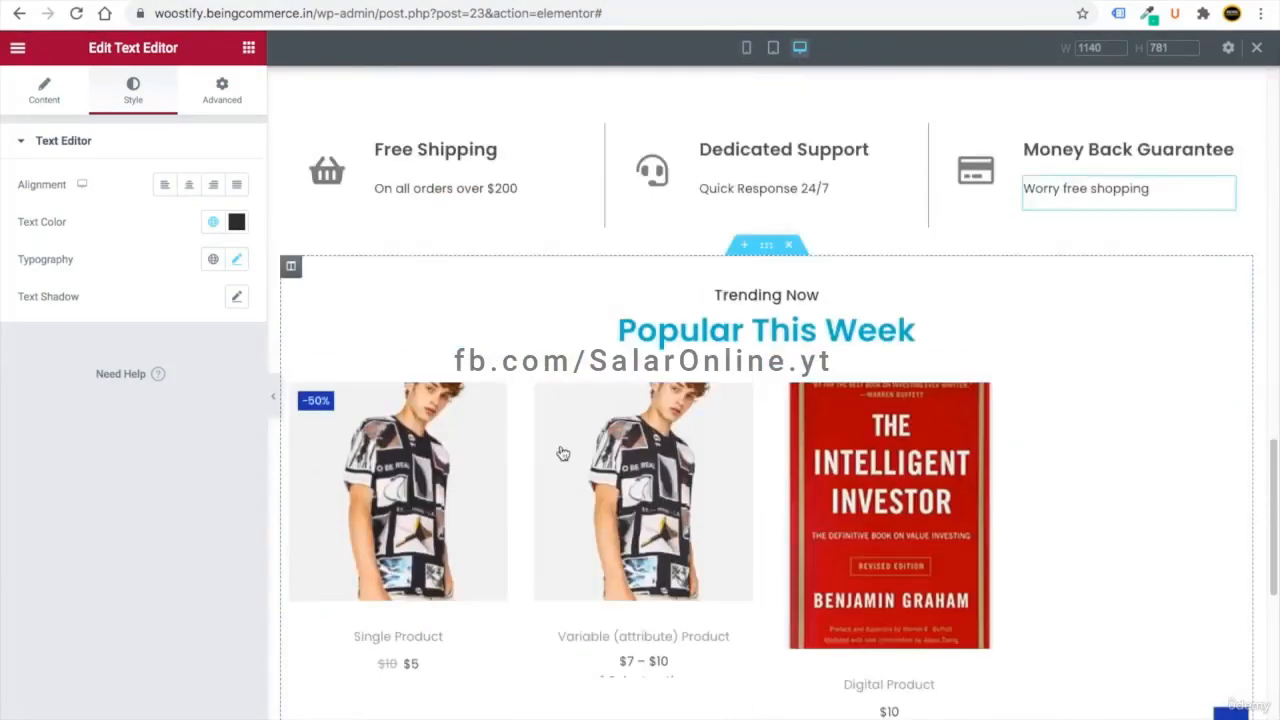
scroll(563, 453, "up", 10)
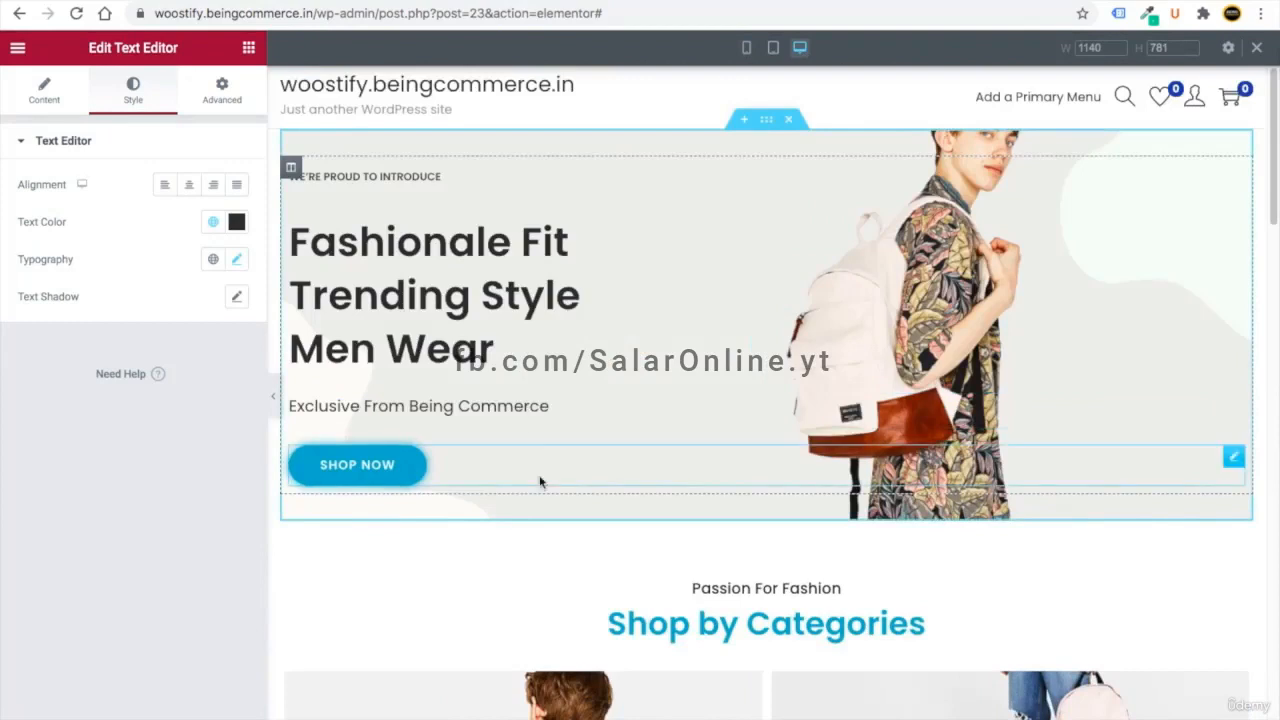
scroll(540, 482, "down", 1)
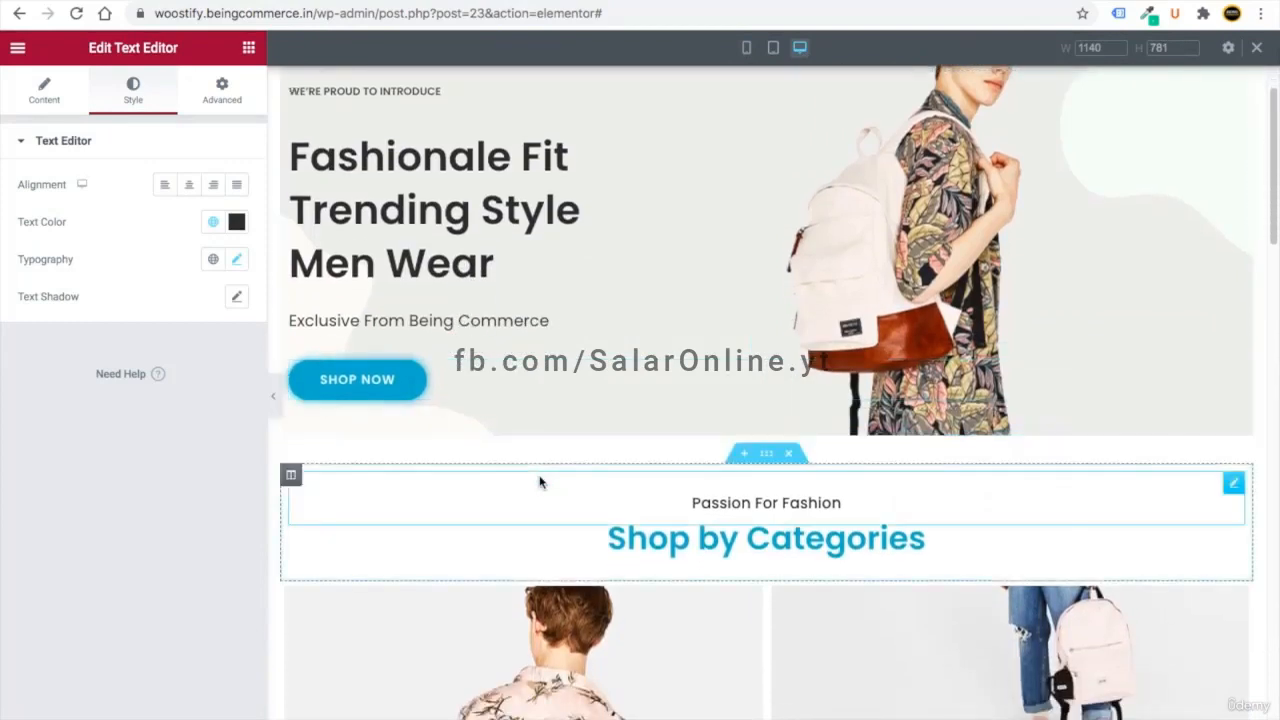
- Review the page at tablet width, then return to desktop and exit responsive mode
left_click(776, 50)
scroll(726, 391, "down", 6)
scroll(715, 425, "up", 10)
scroll(714, 423, "down", 6)
scroll(716, 426, "down", 12)
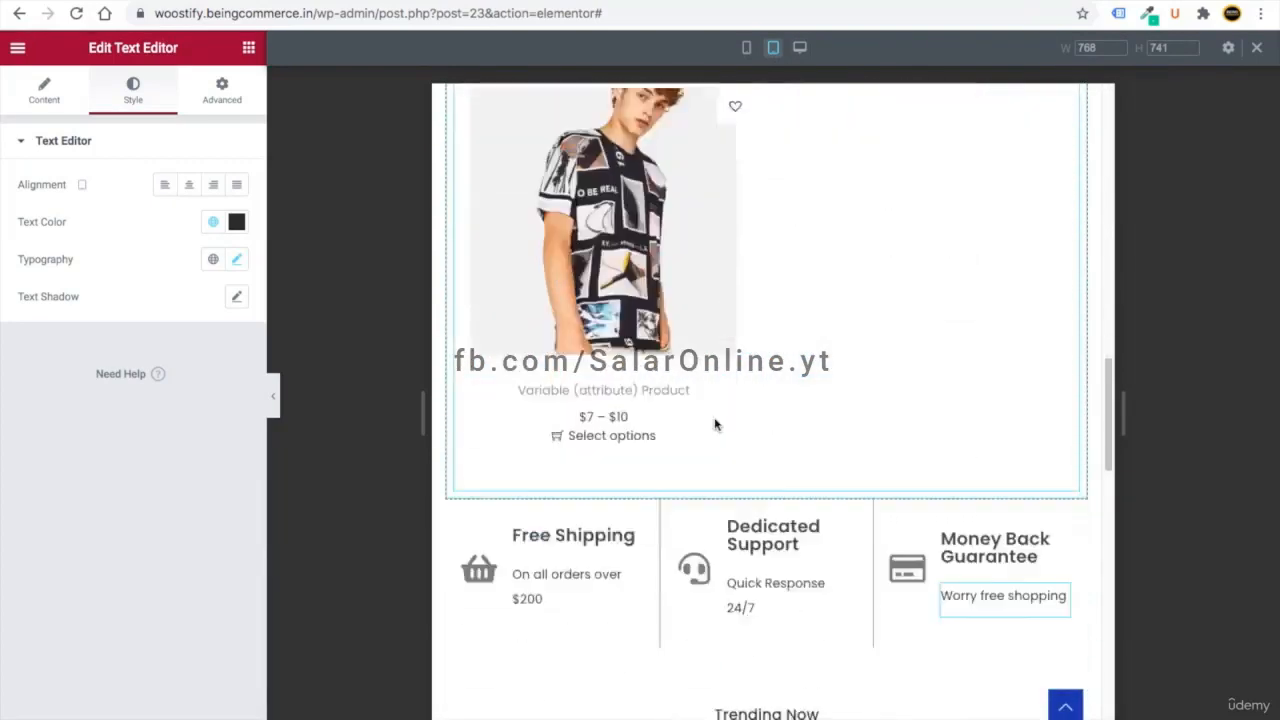
scroll(714, 424, "up", 15)
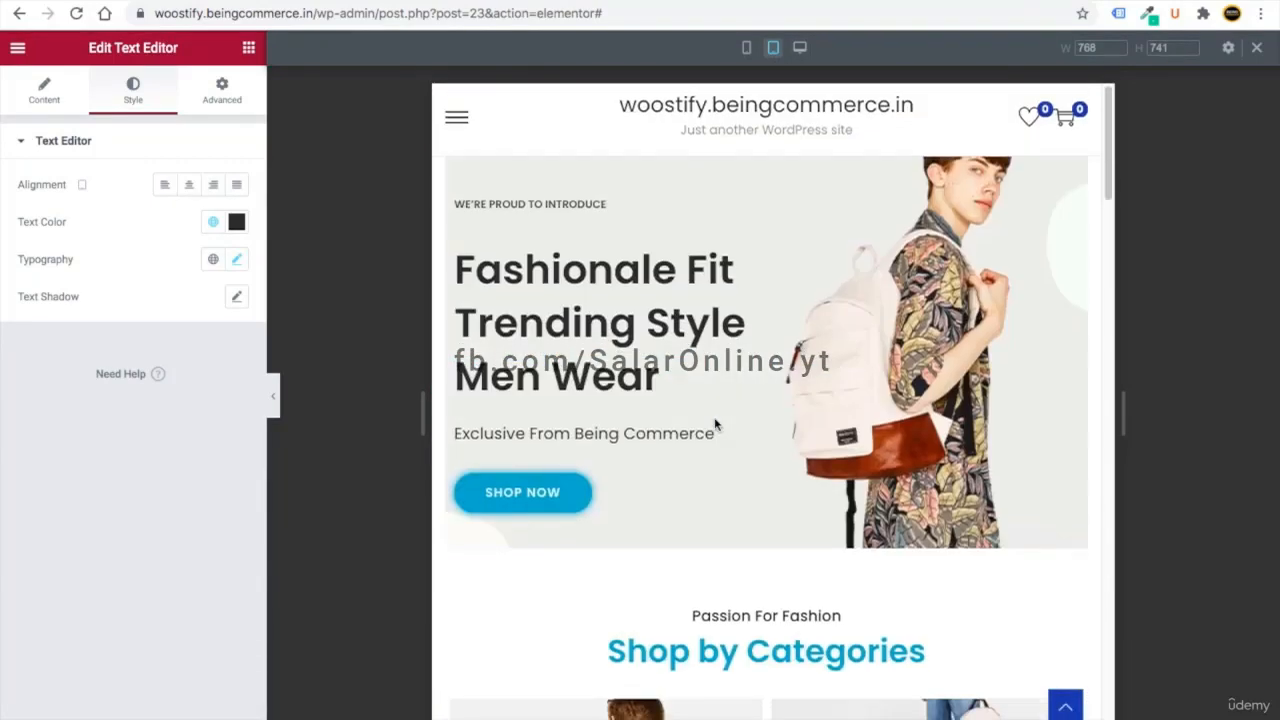
left_click(803, 47)
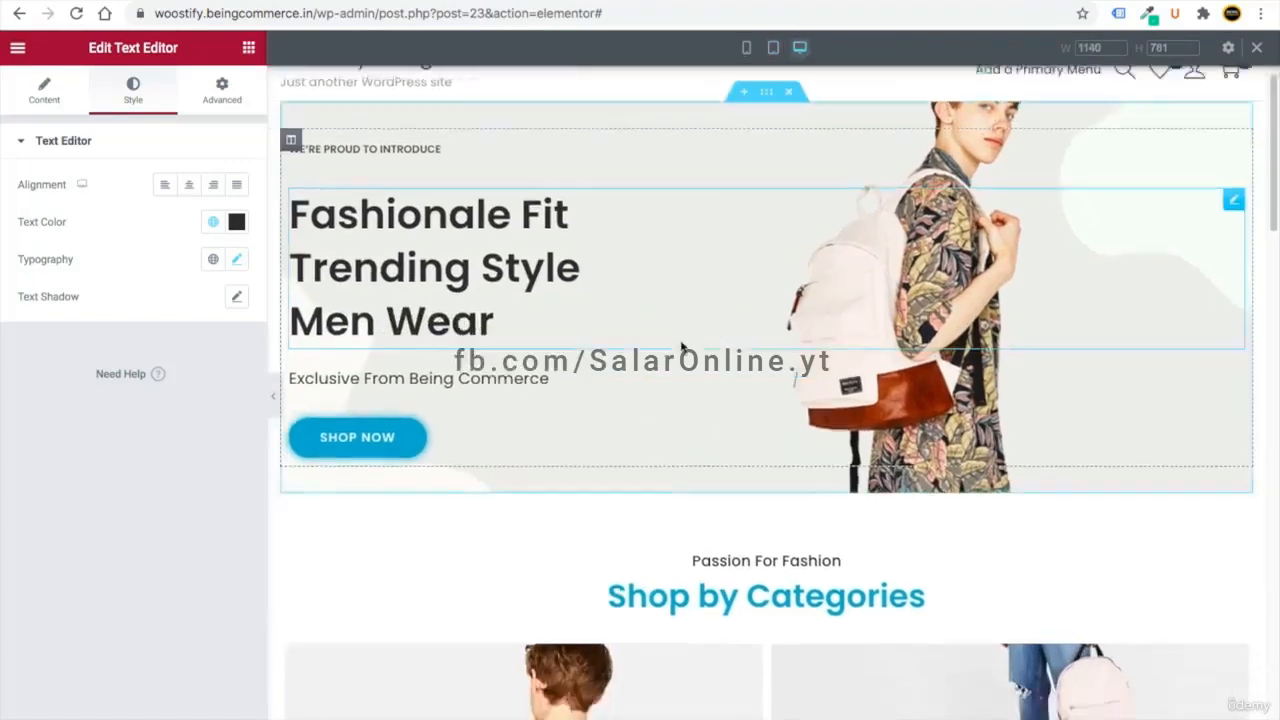
scroll(1107, 193, "up", 10)
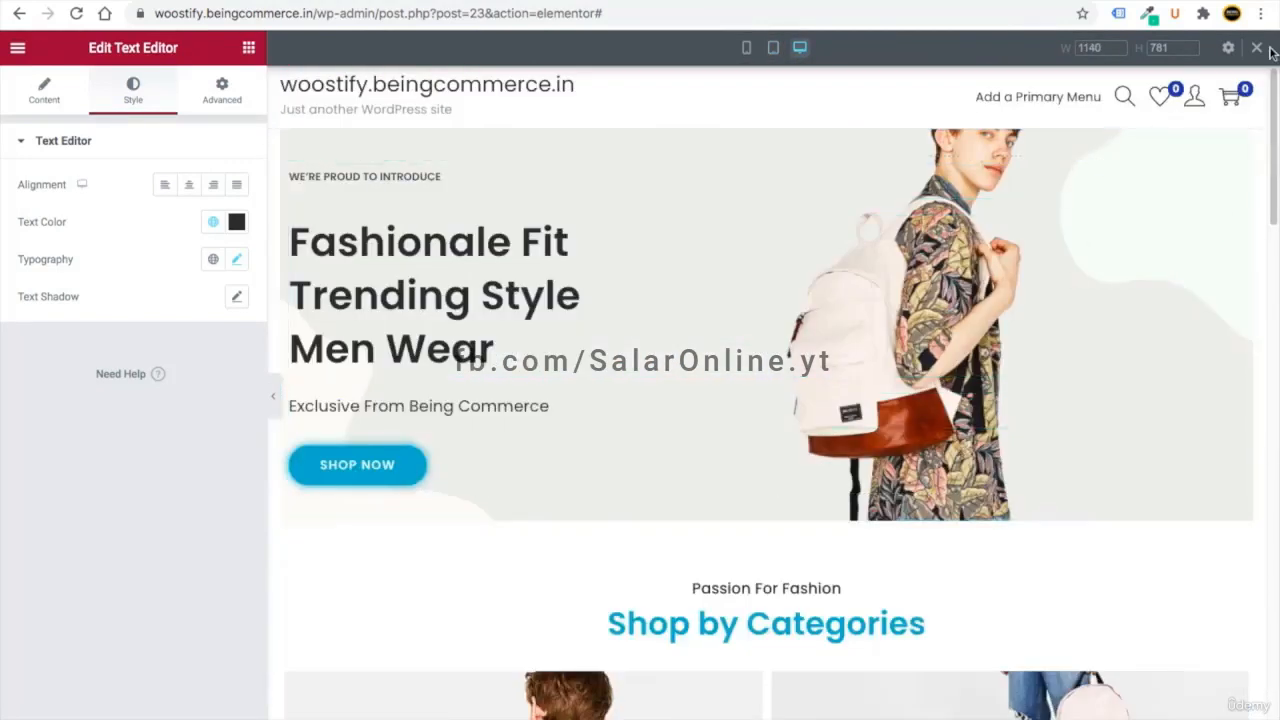
left_click(1258, 50)
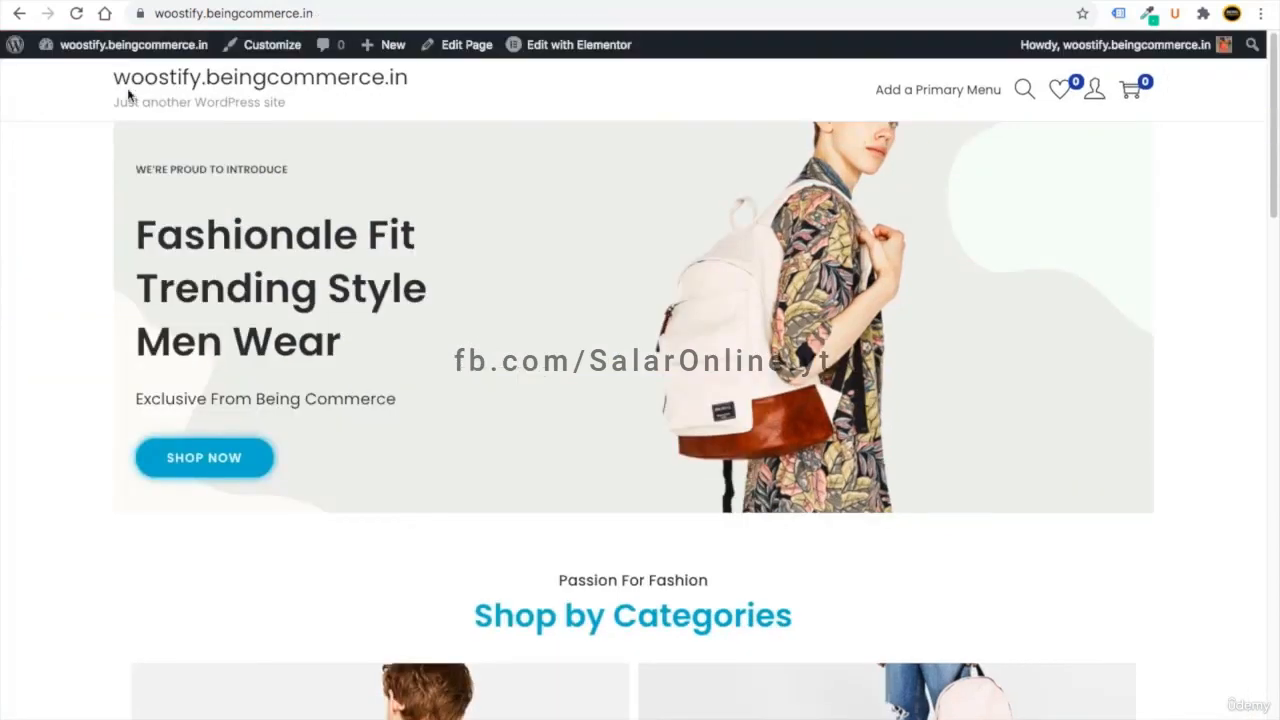
- Add a new page titled 'Track Order' and open the block inserter in its body
scroll(328, 400, "down", 15)
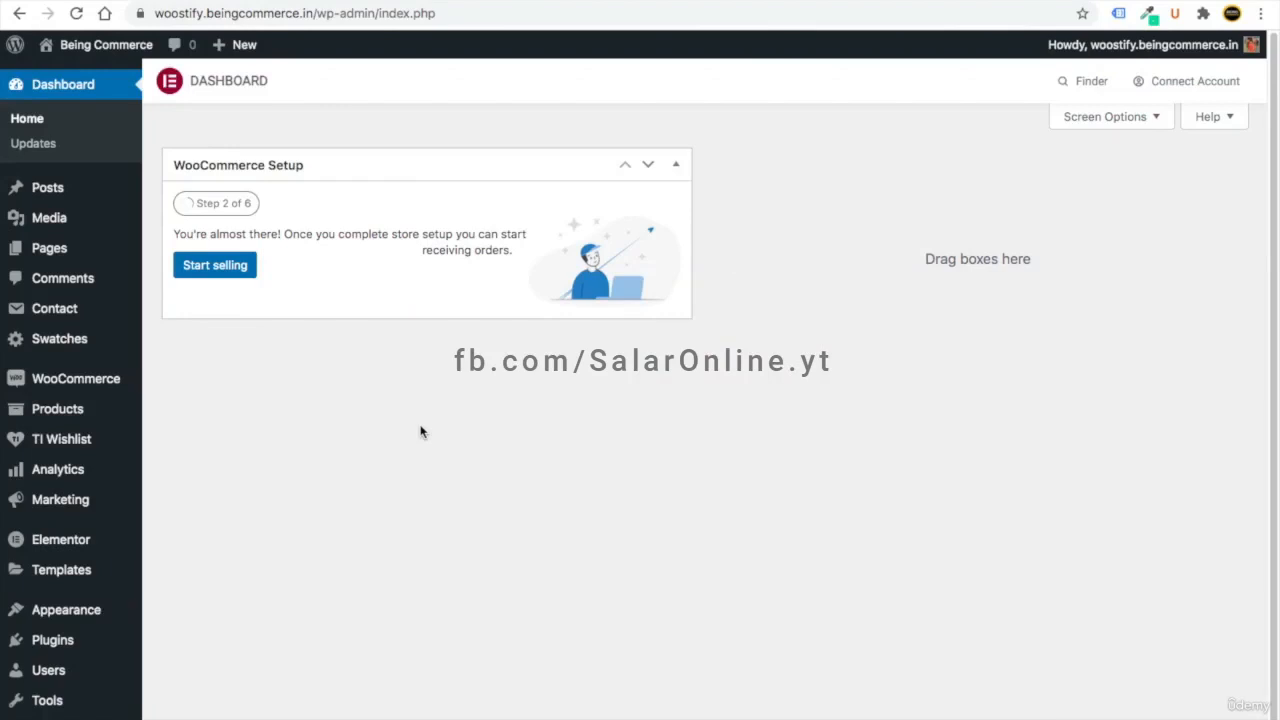
mouse_move(22, 247)
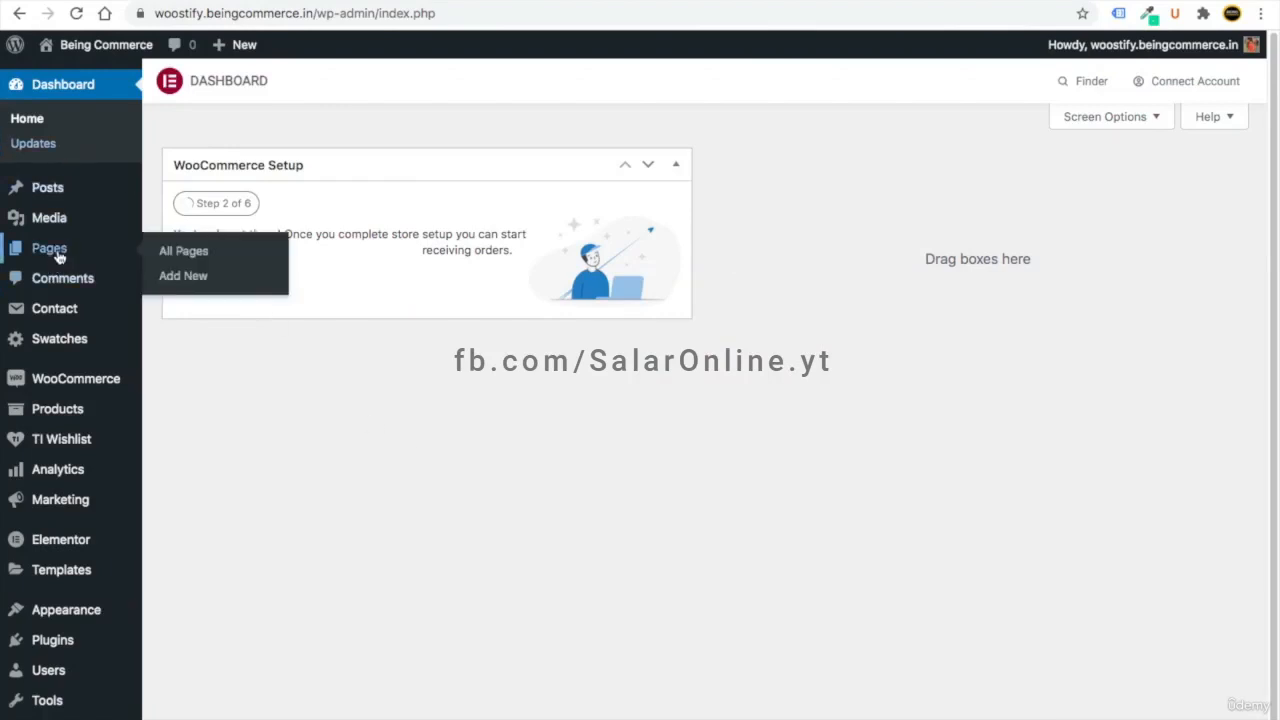
left_click(179, 251)
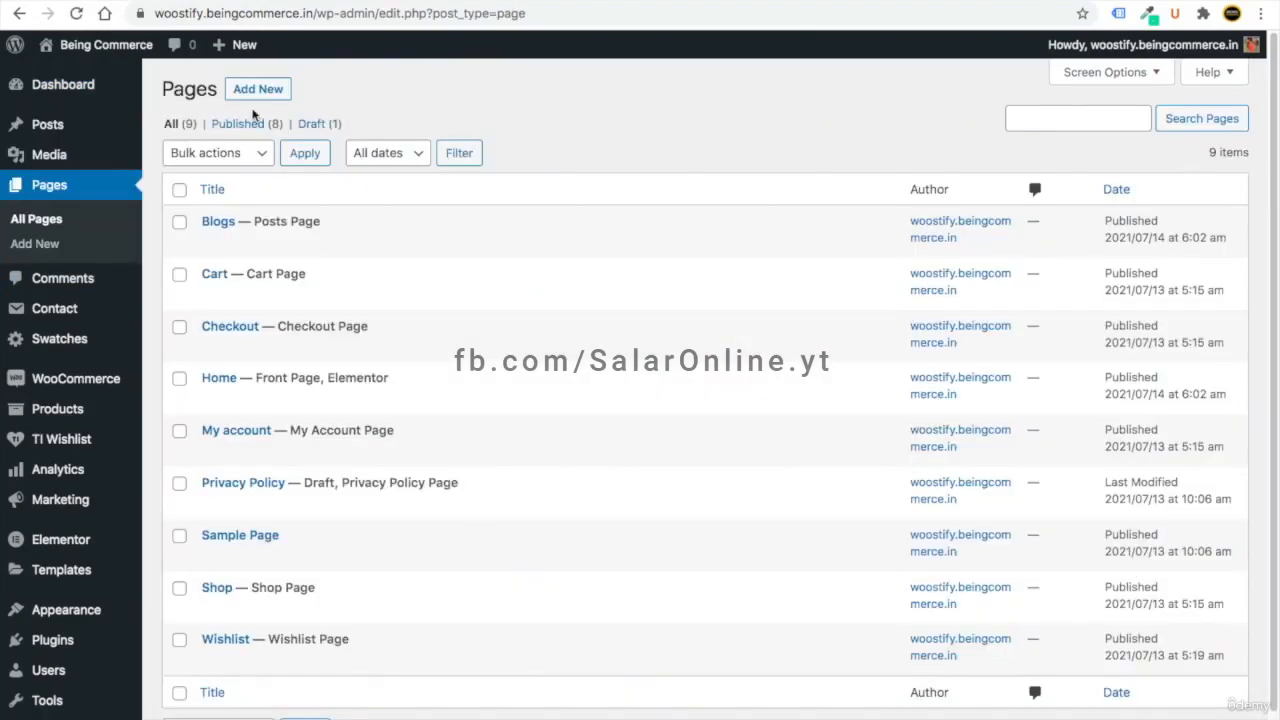
left_click(258, 89)
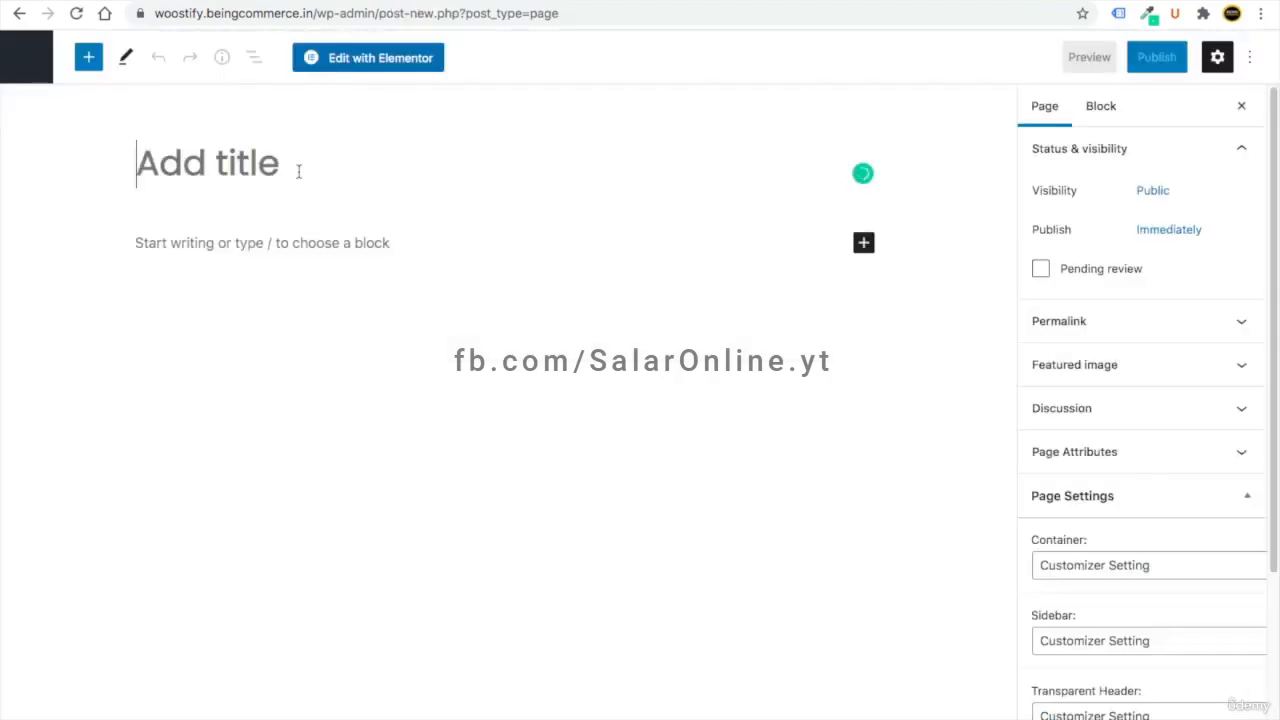
type("Track ")
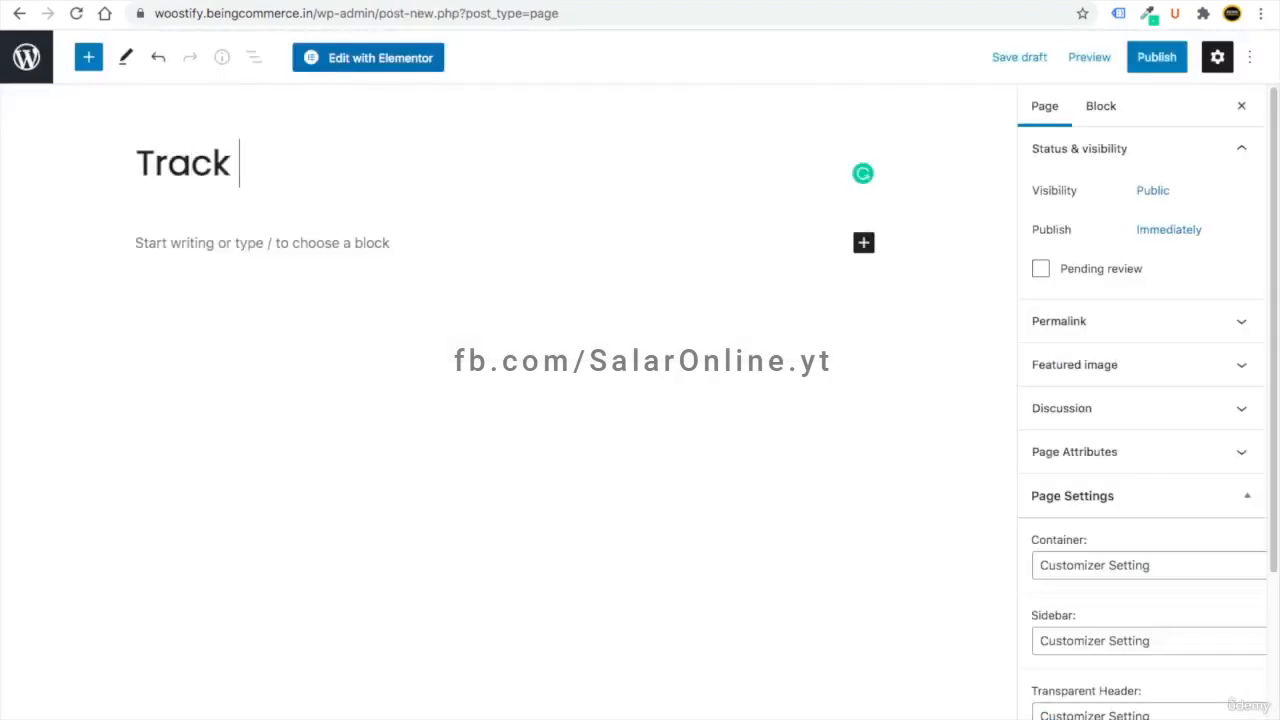
type("Order")
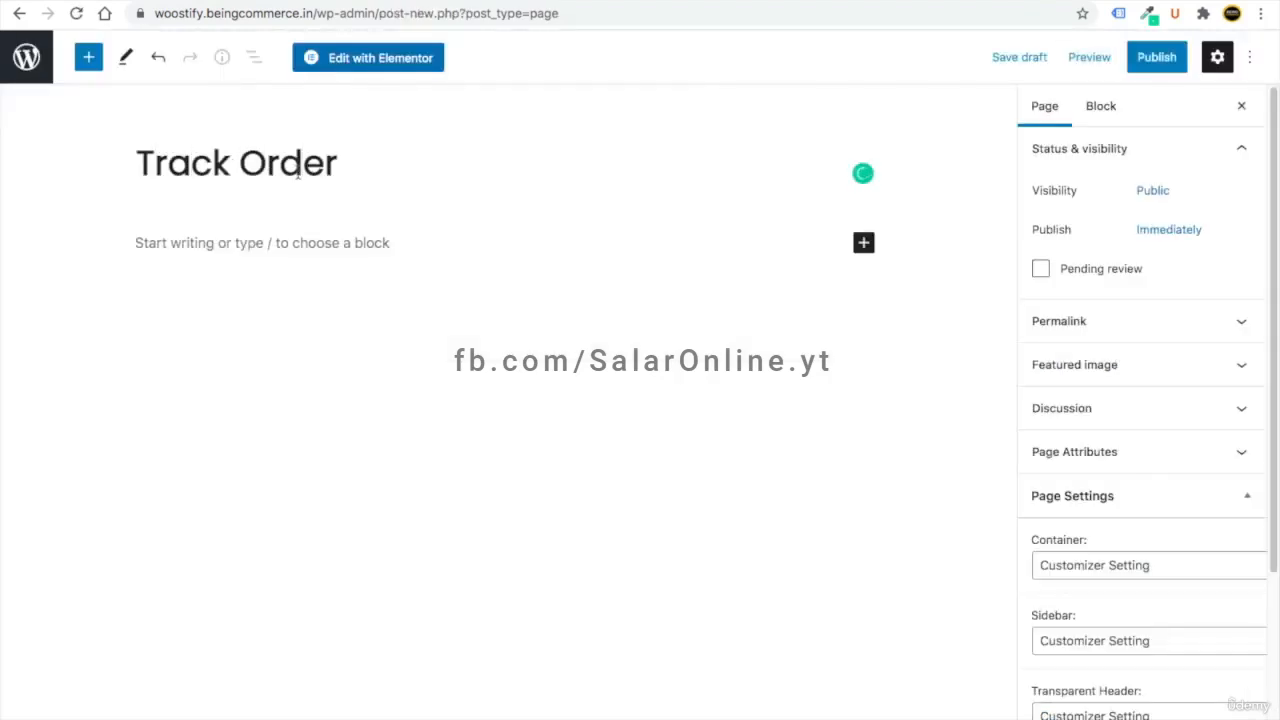
key("Return")
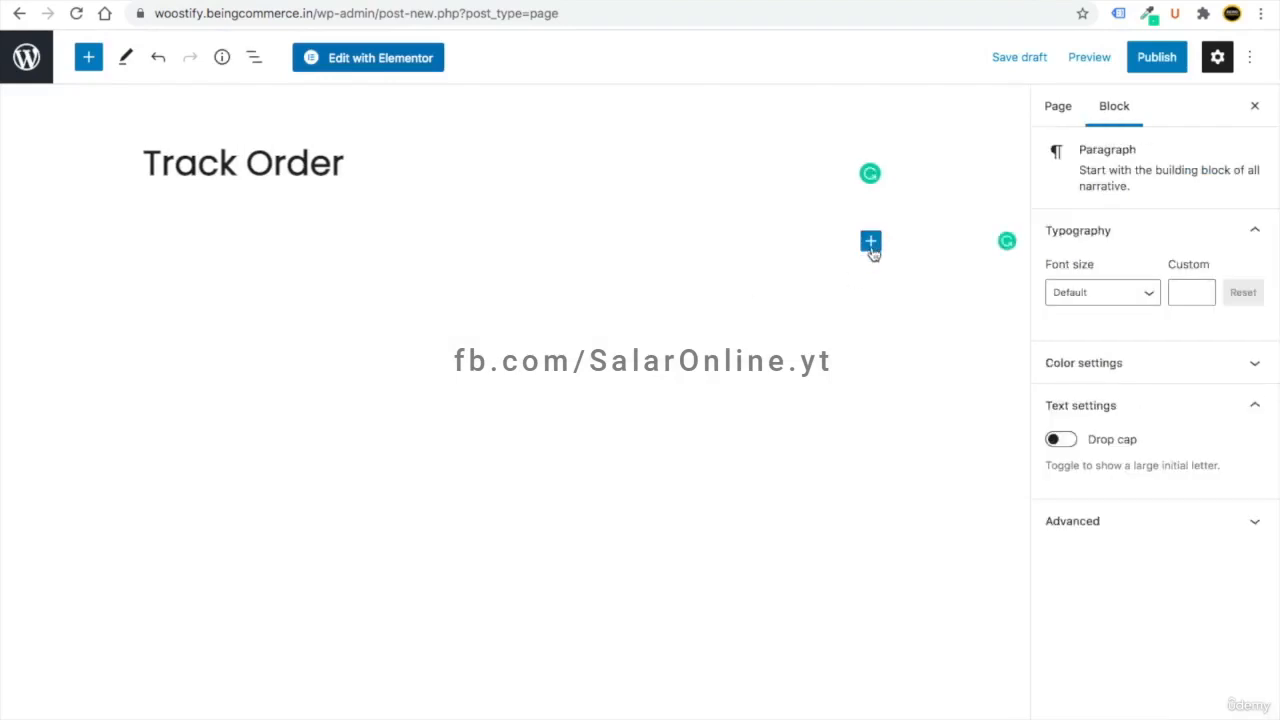
left_click(871, 243)
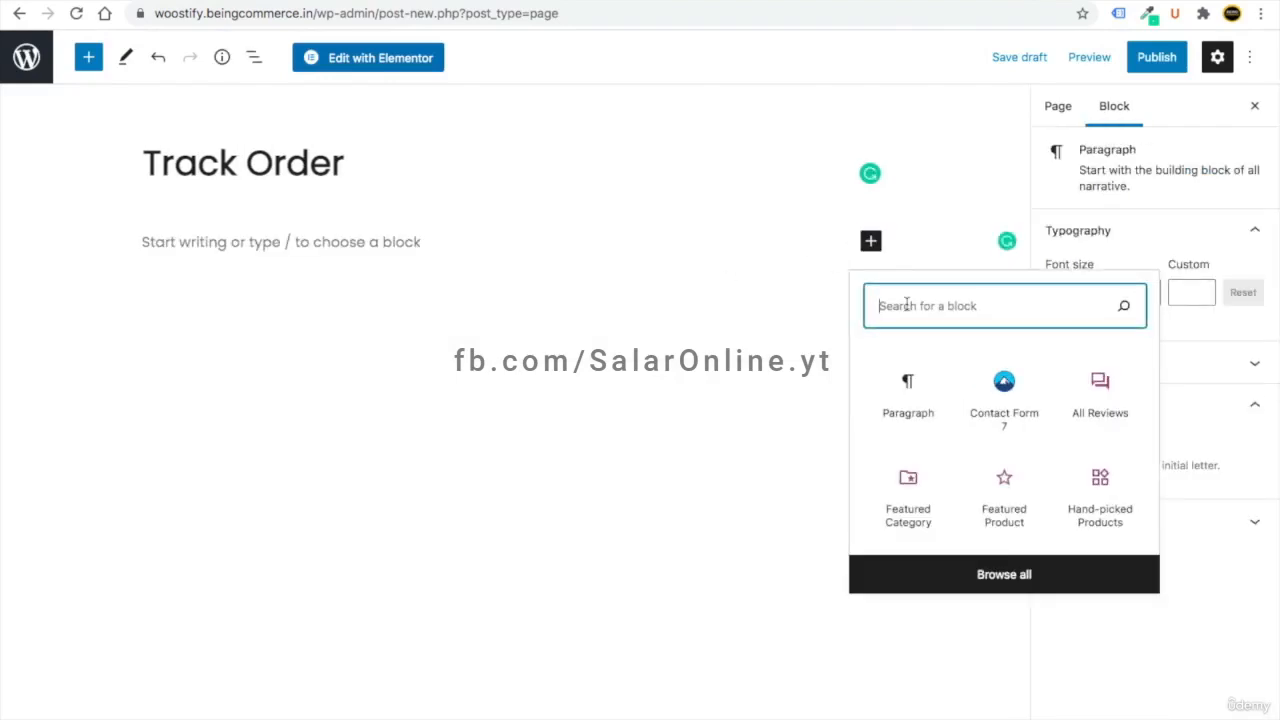
- Insert a Shortcode block containing [woocommerce_order_tracking] copied from the WooCommerce docs
type("sho")
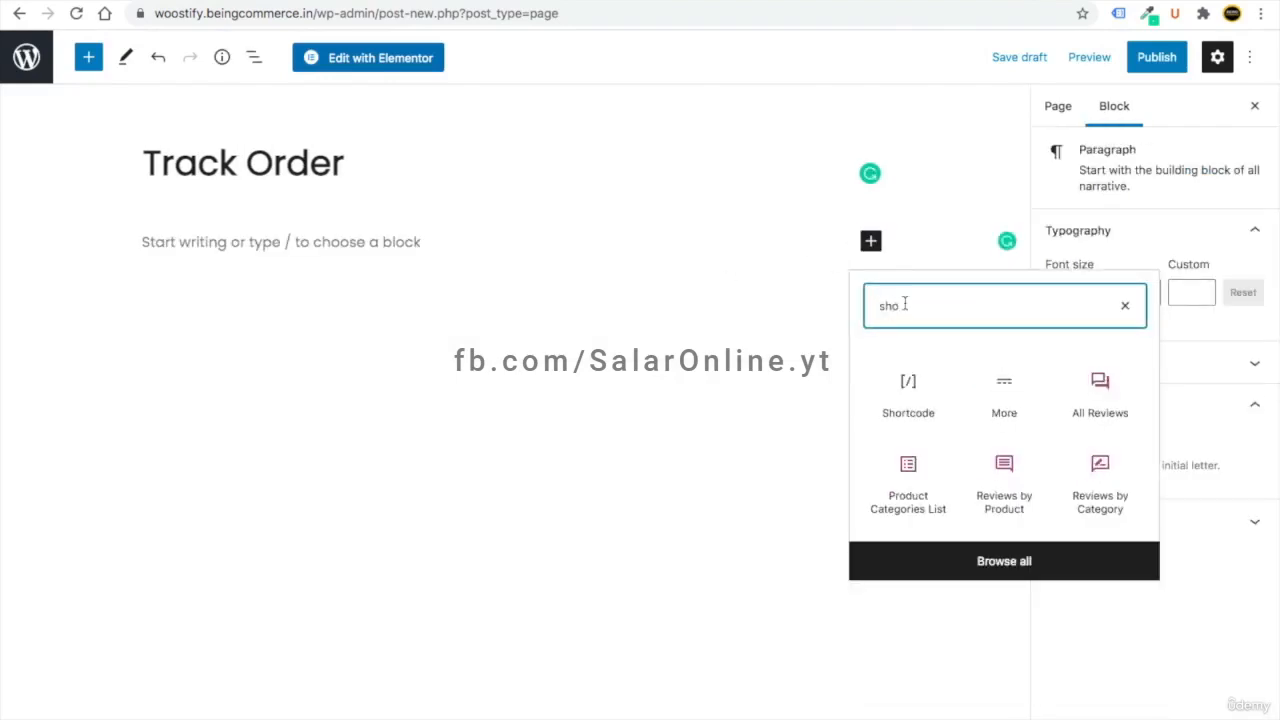
left_click(906, 378)
left_click(310, 1)
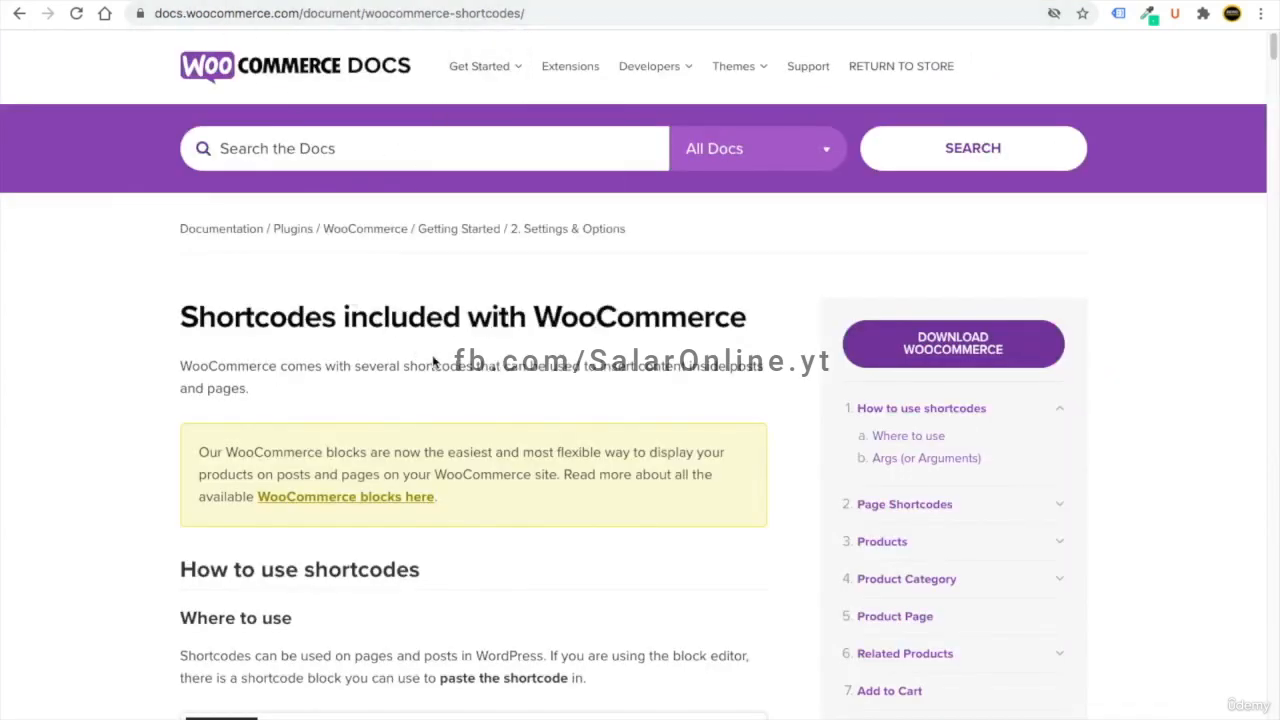
scroll(433, 357, "down", 10)
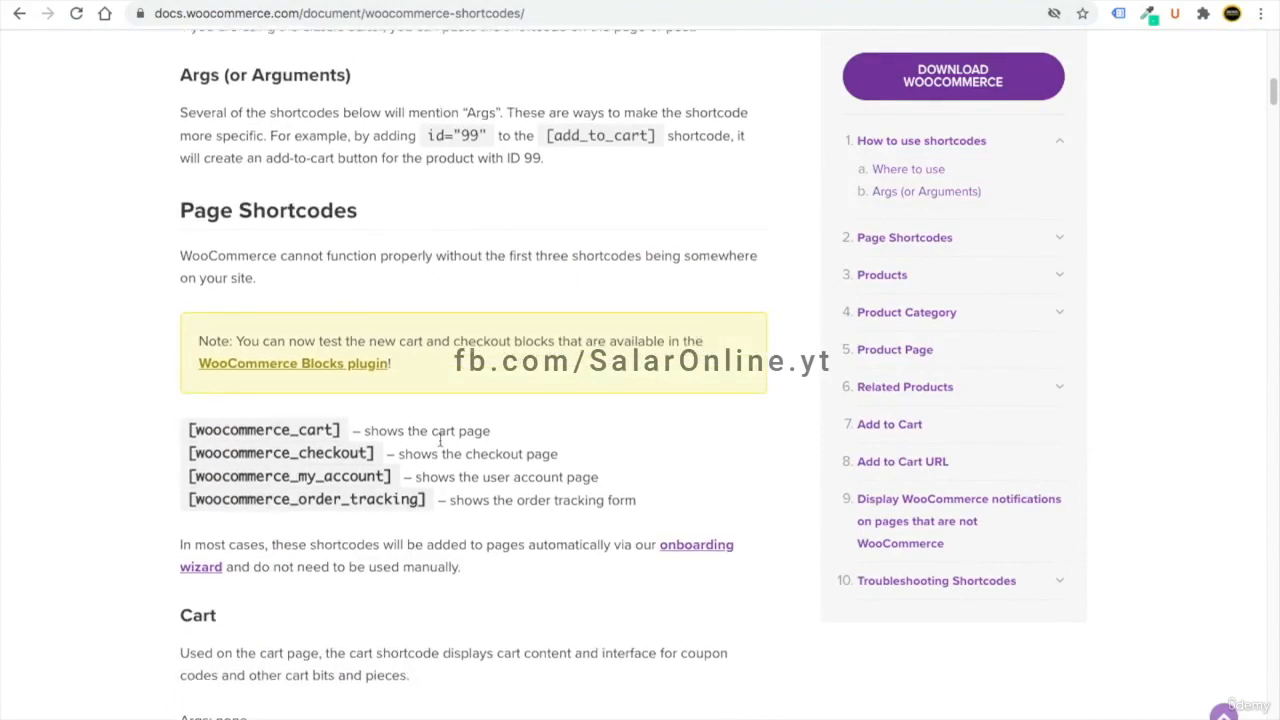
left_click_drag(428, 505, 190, 500)
right_click(222, 507)
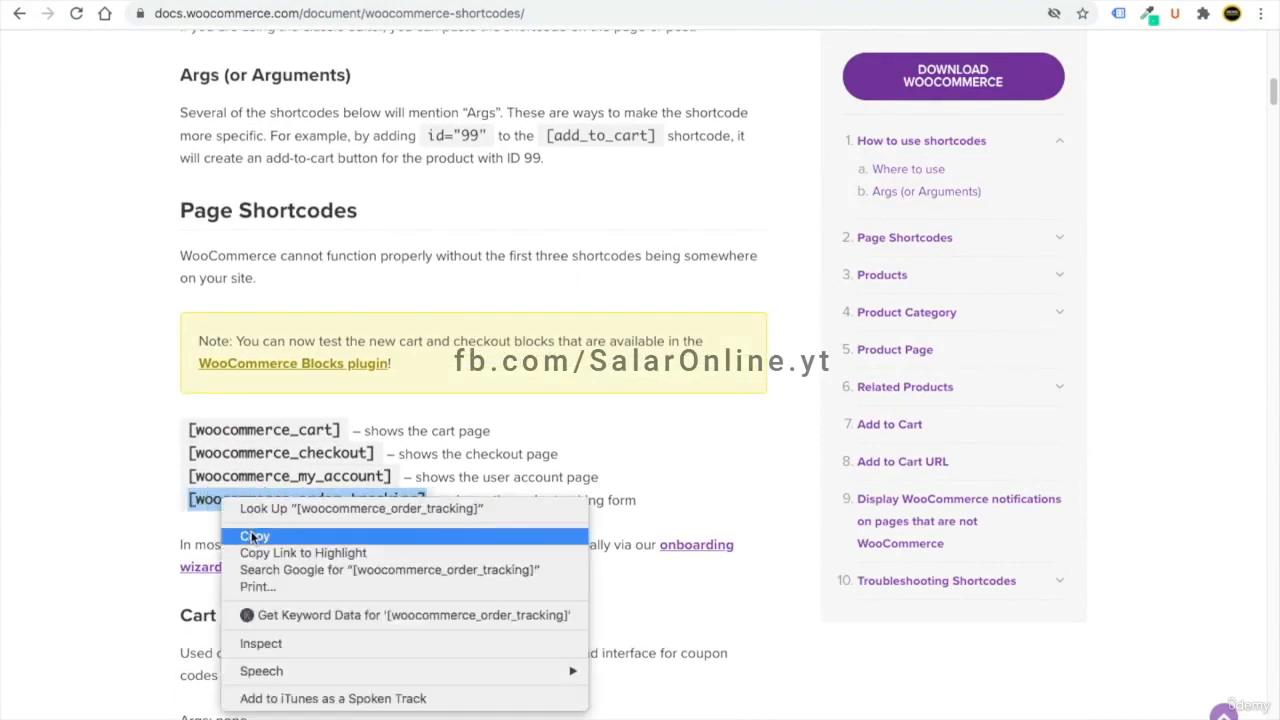
left_click(255, 536)
left_click(312, 1)
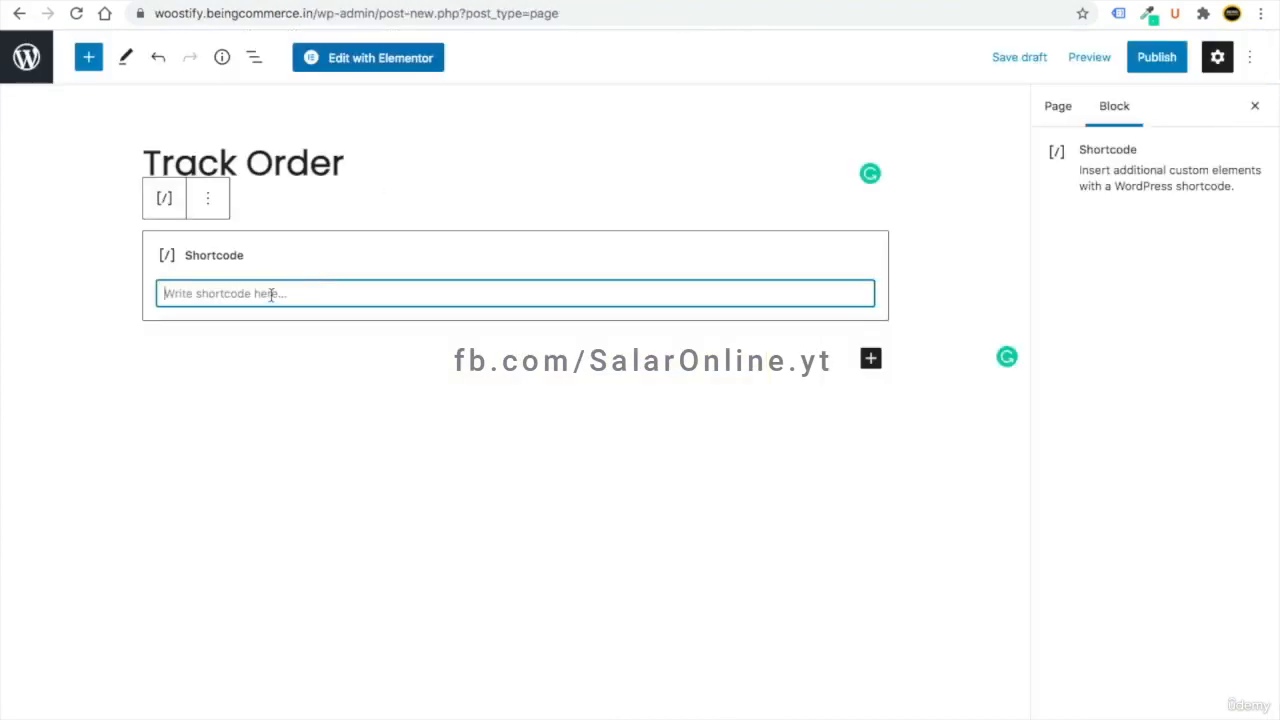
right_click(271, 294)
left_click(350, 409)
- Publish the Track Order page, check it live, and return to the pages list
left_click(1160, 60)
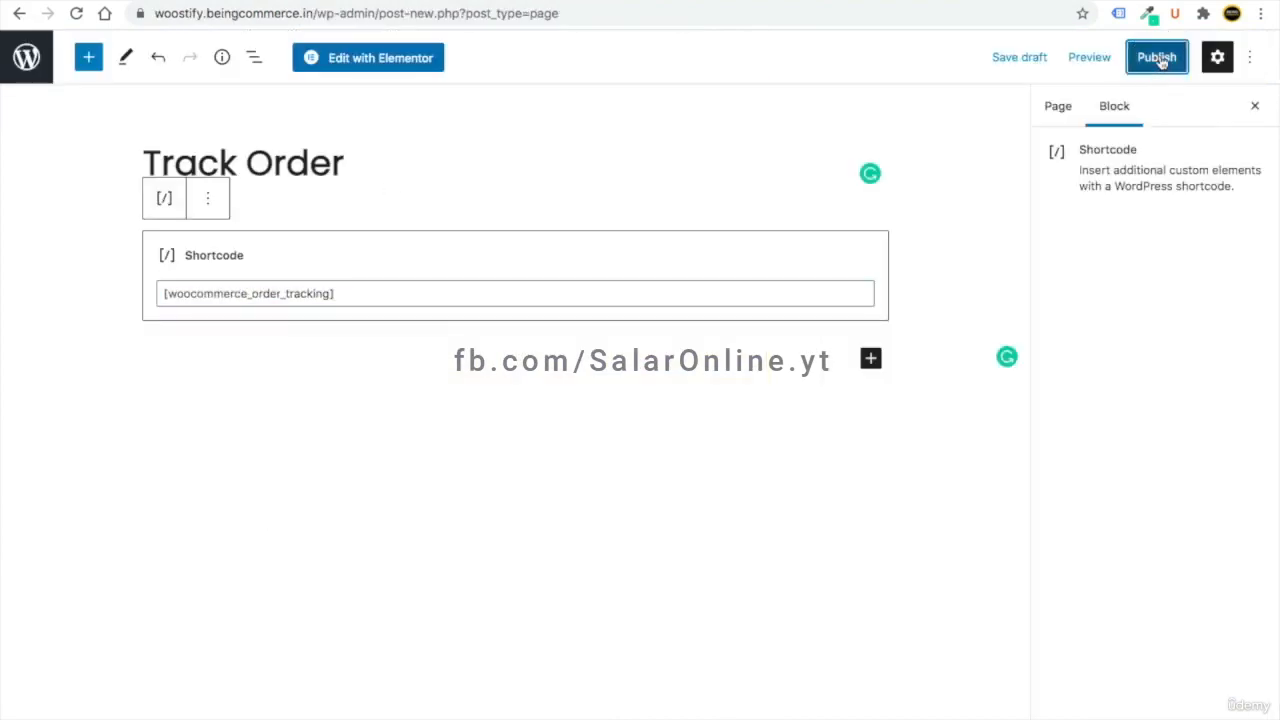
left_click(1111, 61)
right_click(172, 705)
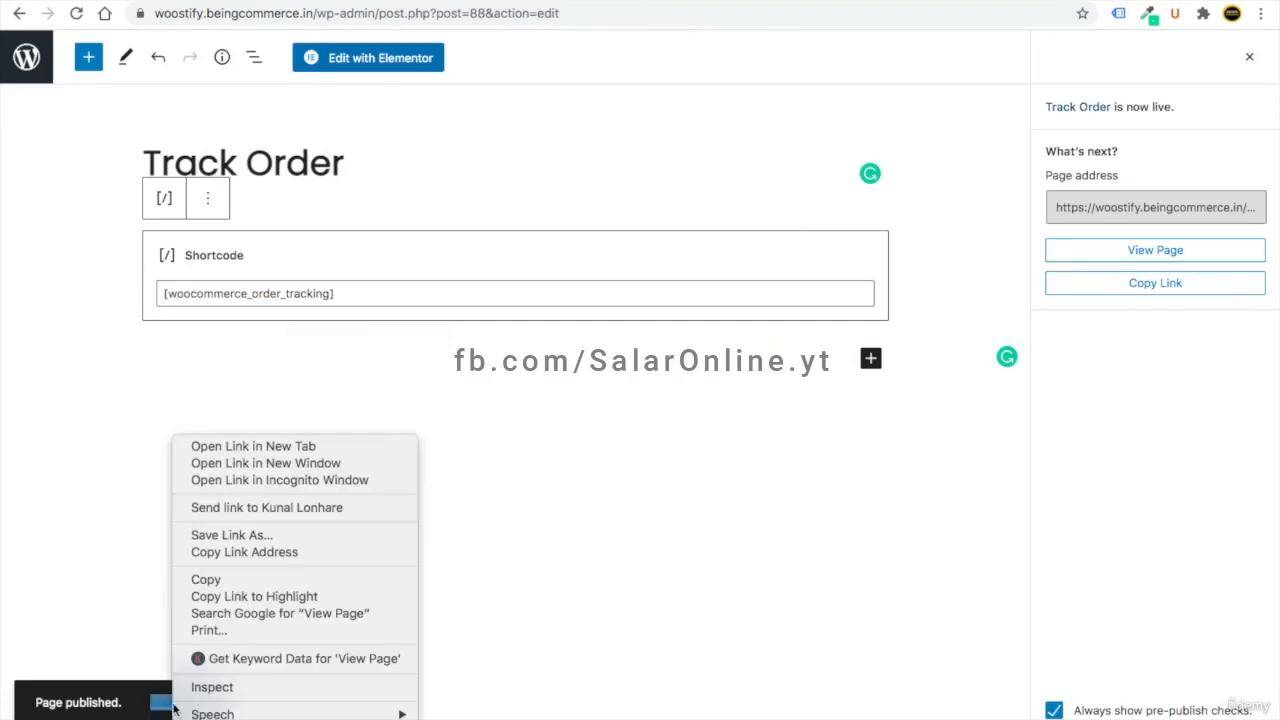
left_click(253, 446)
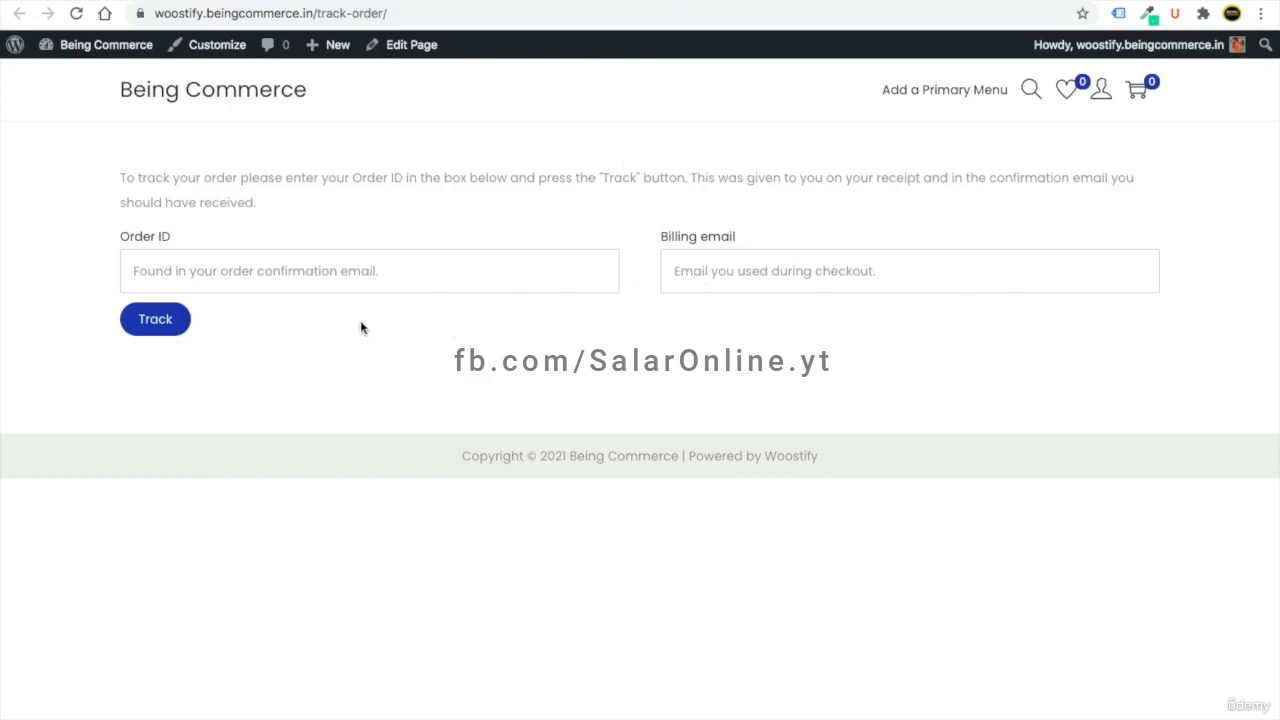
key("super+w")
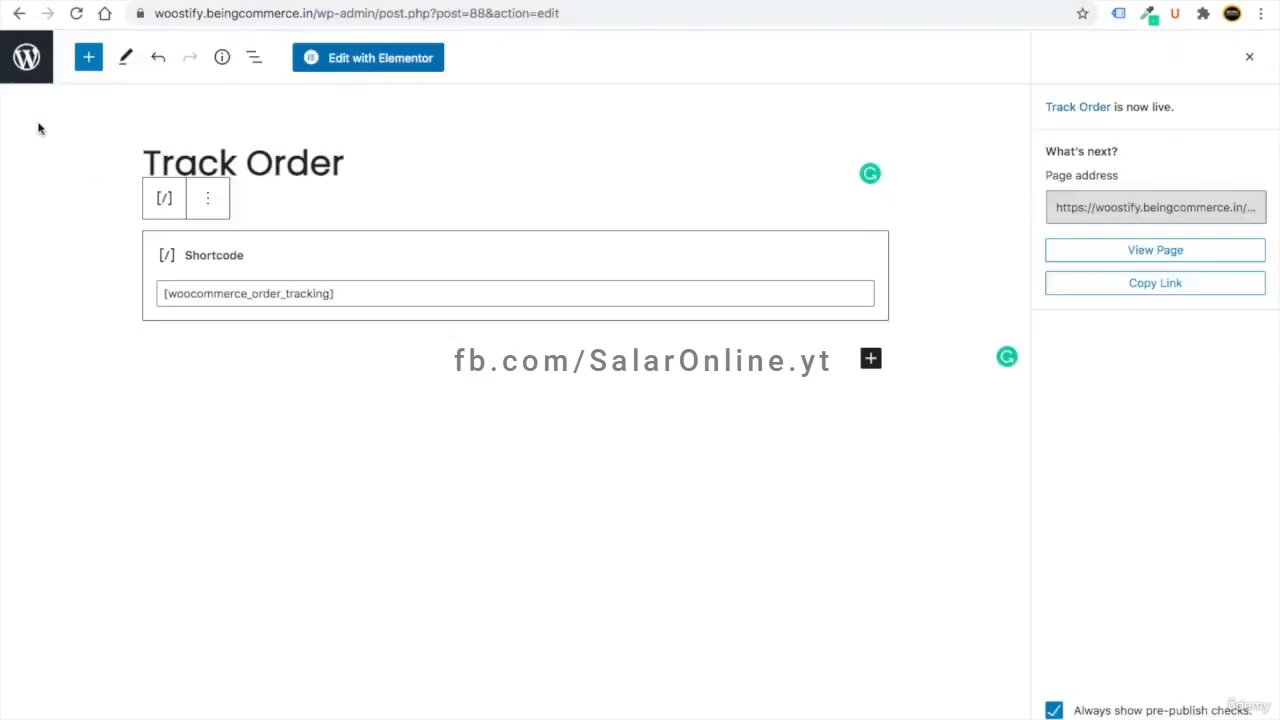
left_click(30, 68)
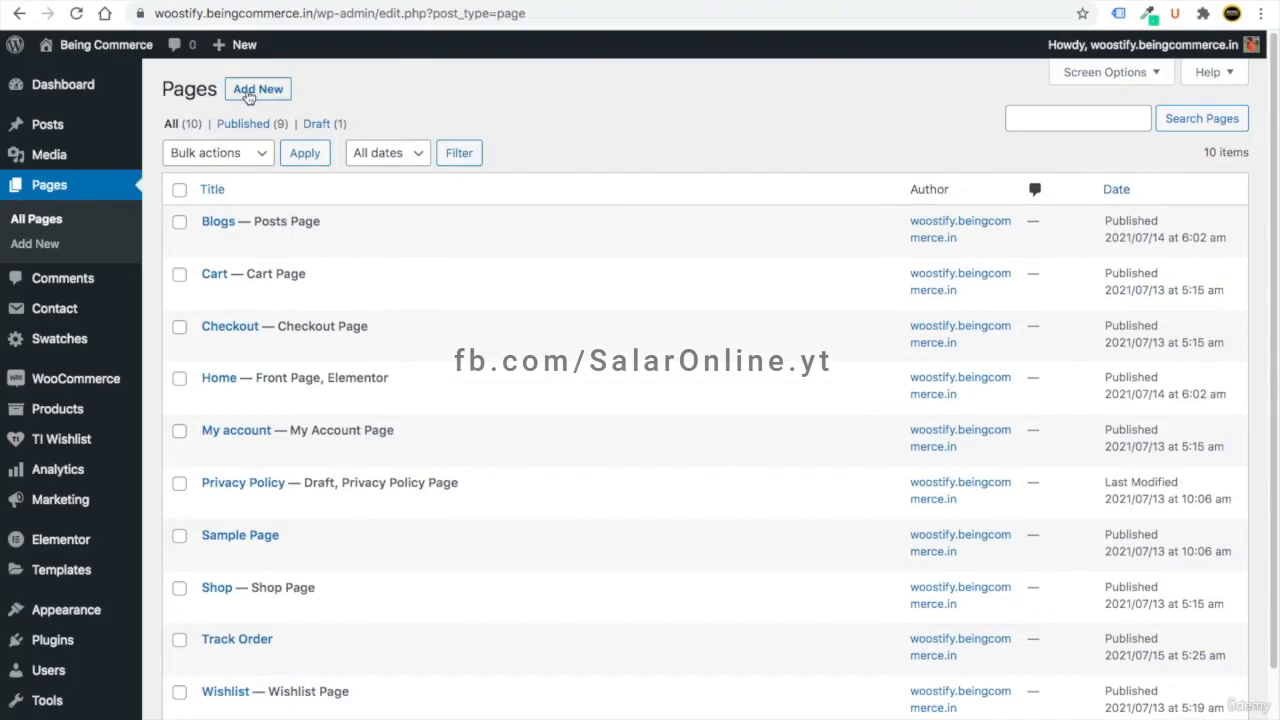
- Publish a new page titled 'Contact' and view it live in a new tab
type("Contact")
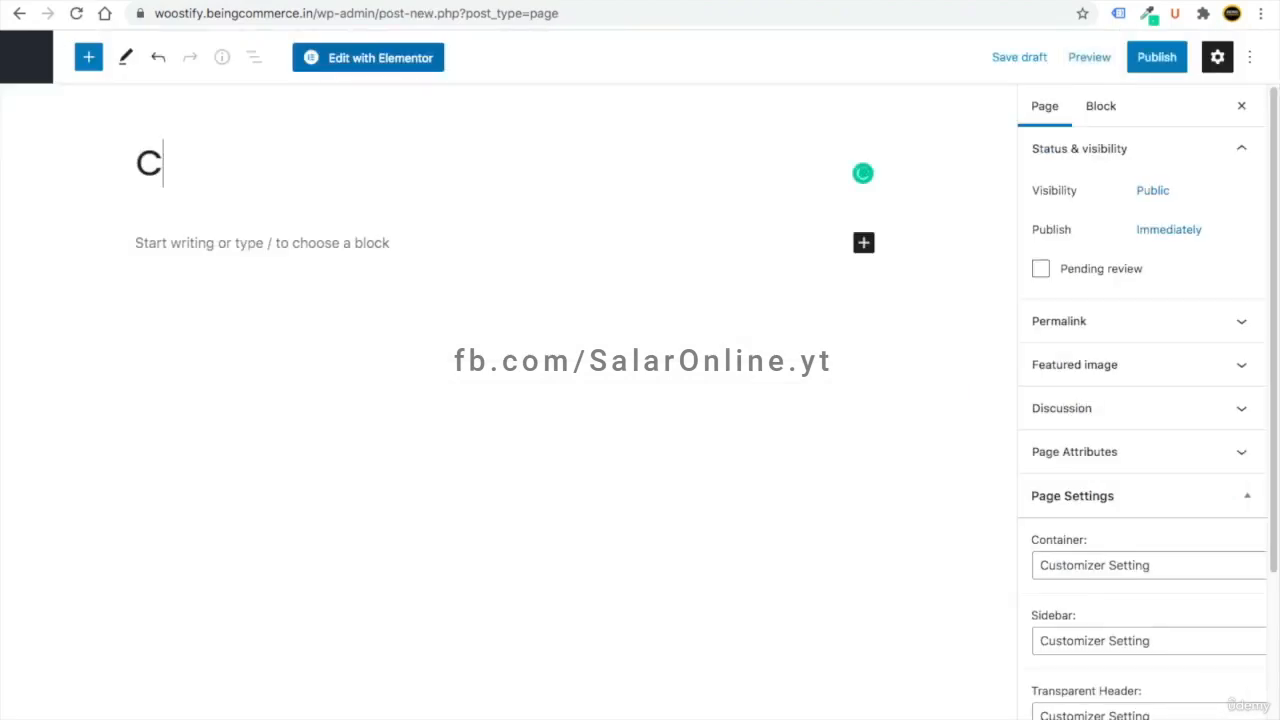
left_click(1160, 58)
left_click(1106, 60)
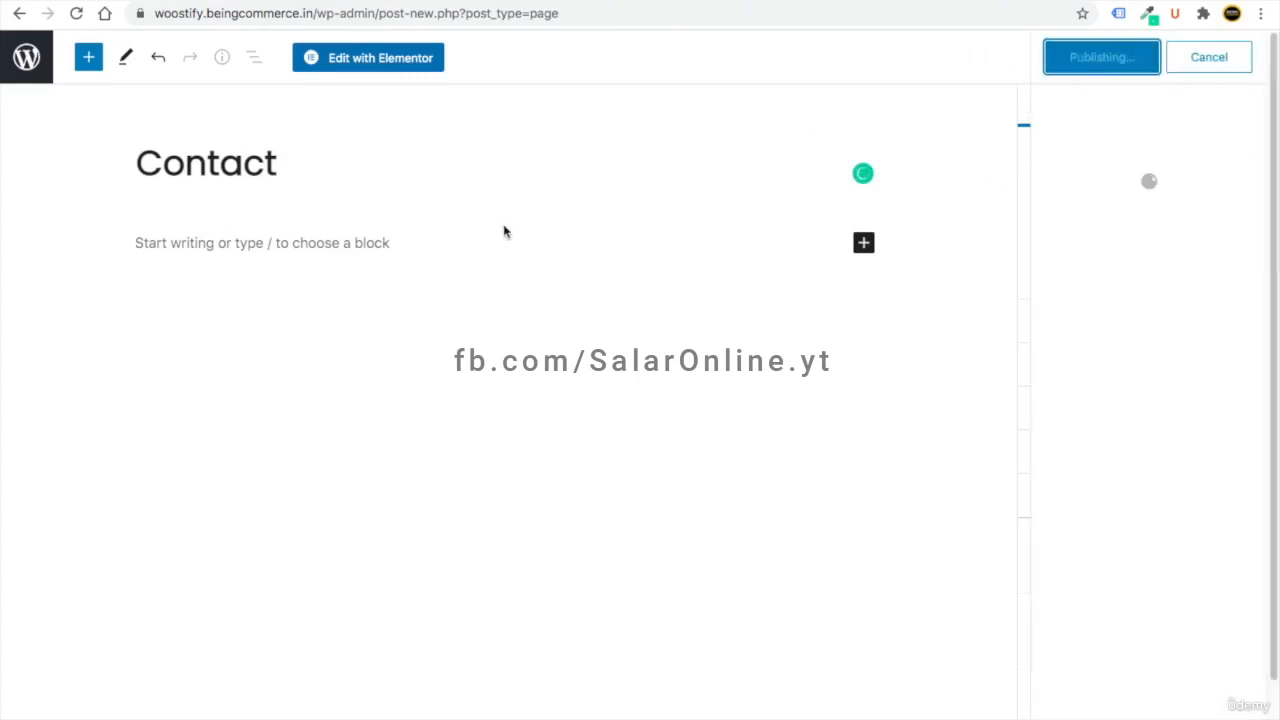
right_click(177, 708)
left_click(258, 446)
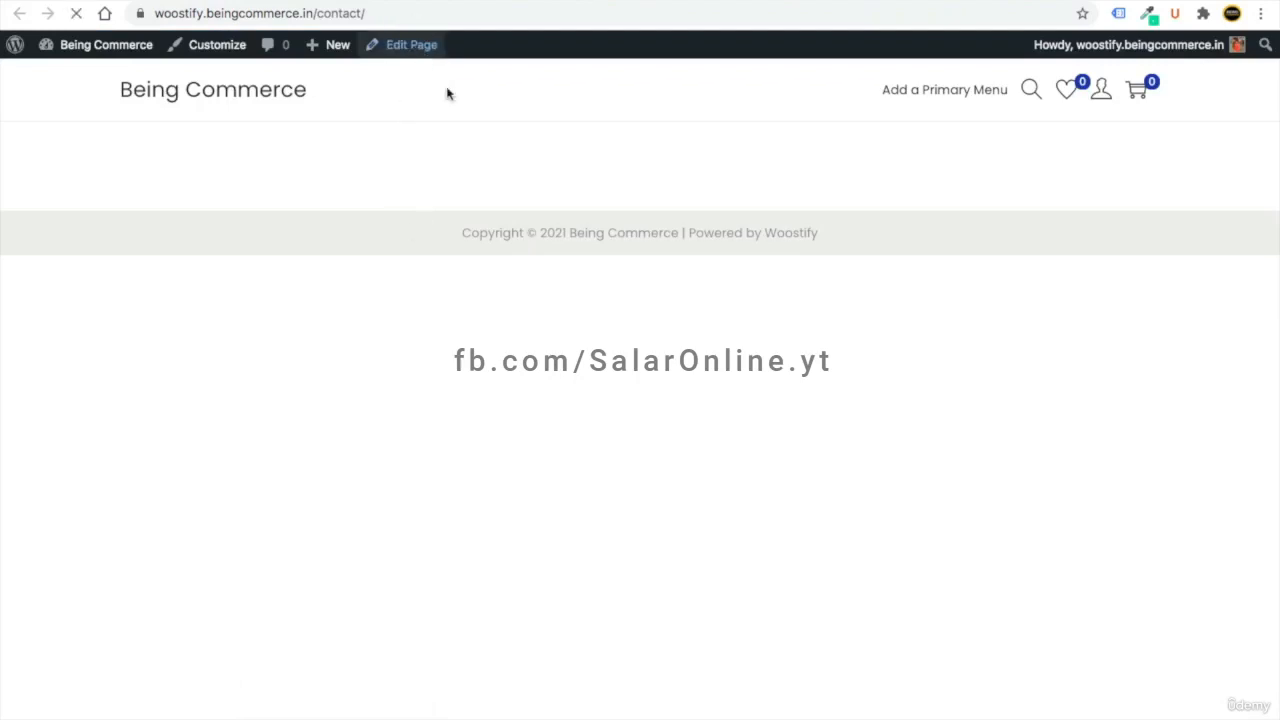
- Open the Contact page in Elementor and bring up the template library
left_click(408, 50)
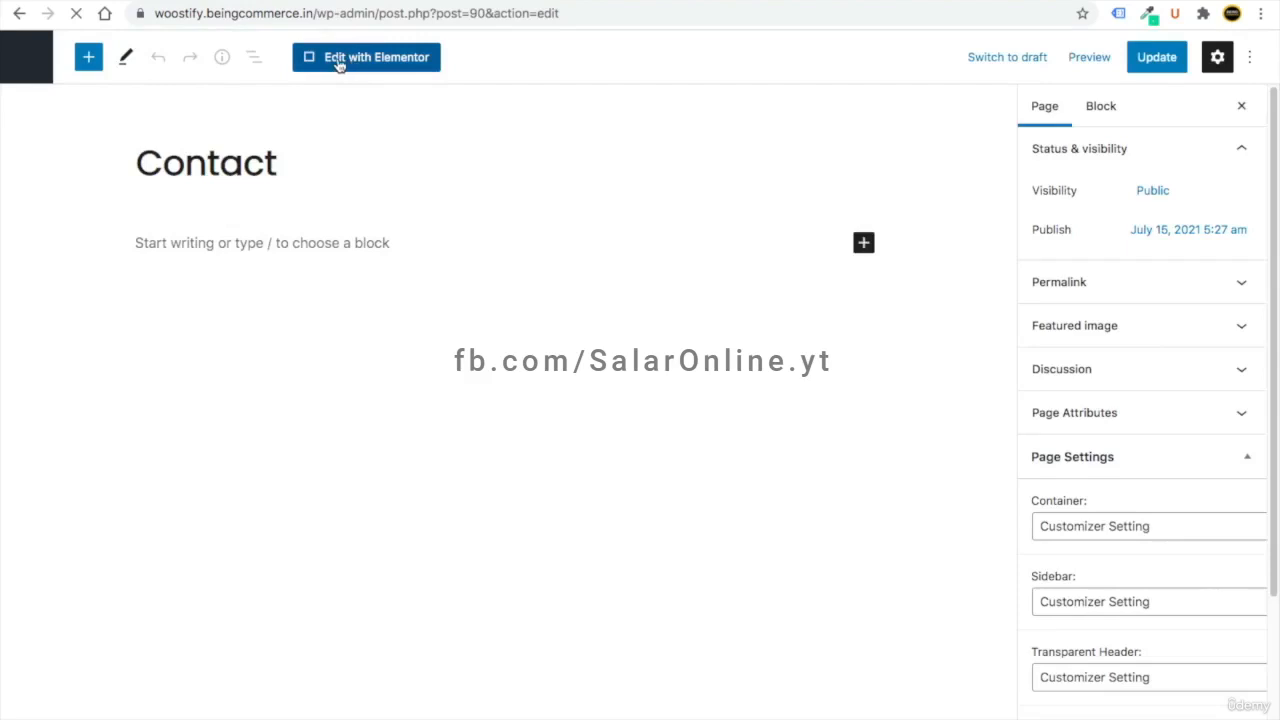
left_click(376, 62)
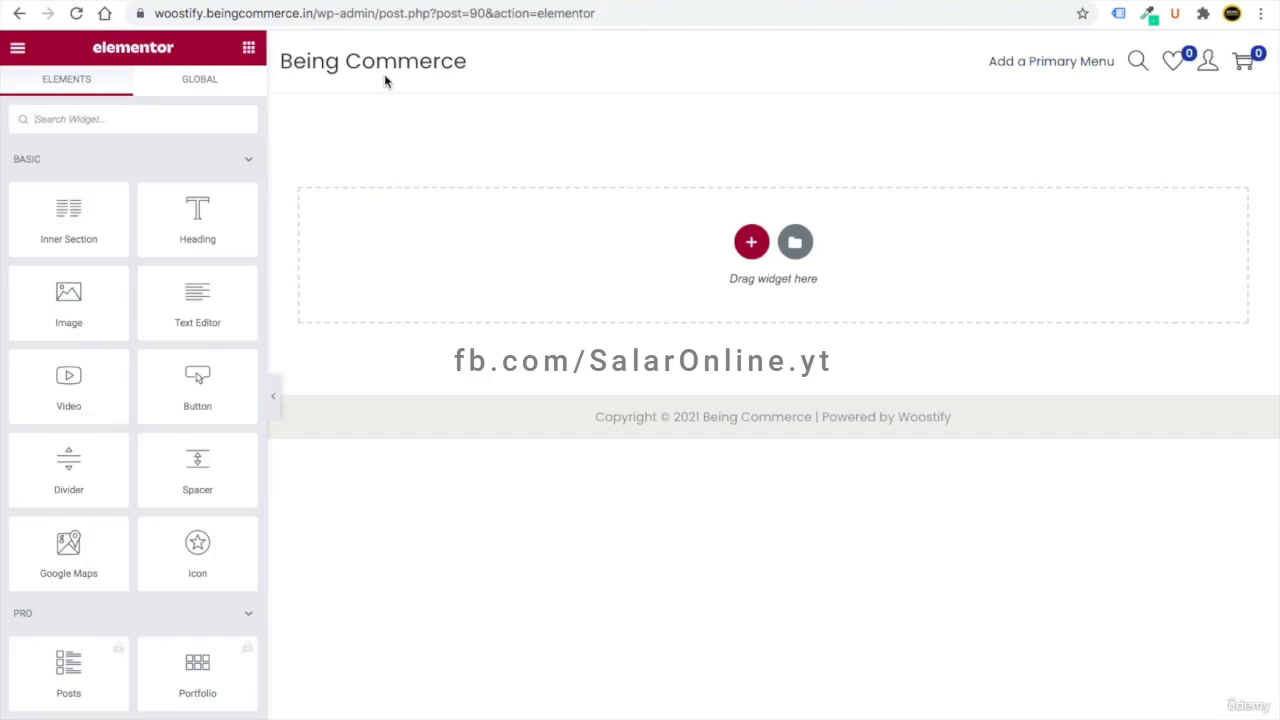
left_click(796, 244)
- Search the template library for 'contact' and preview a Contact page template
left_click(985, 142)
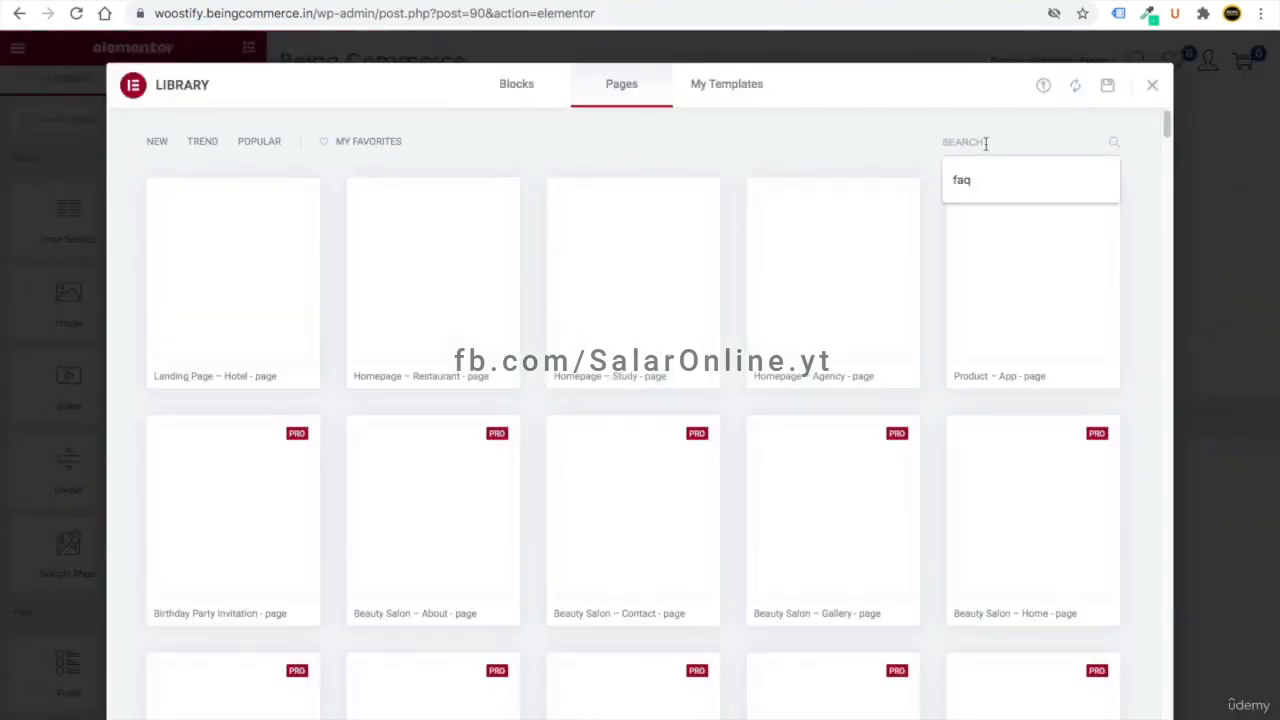
type("contact")
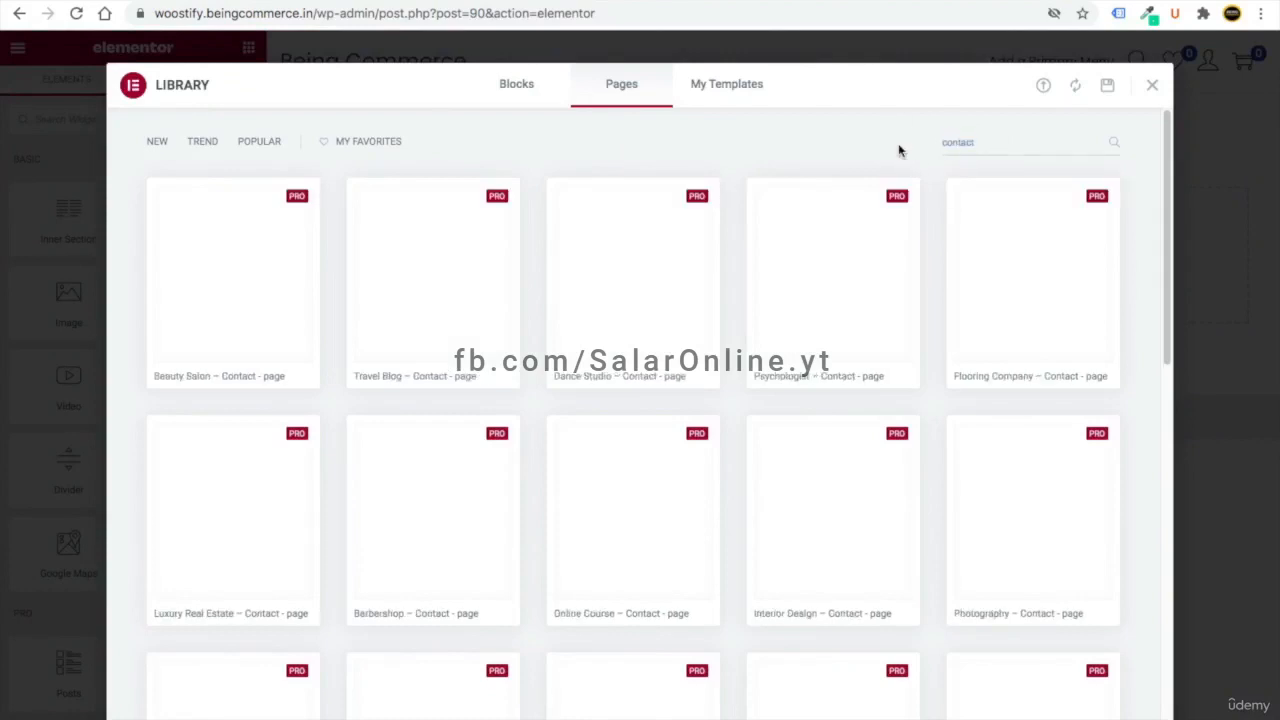
scroll(744, 469, "down", 5)
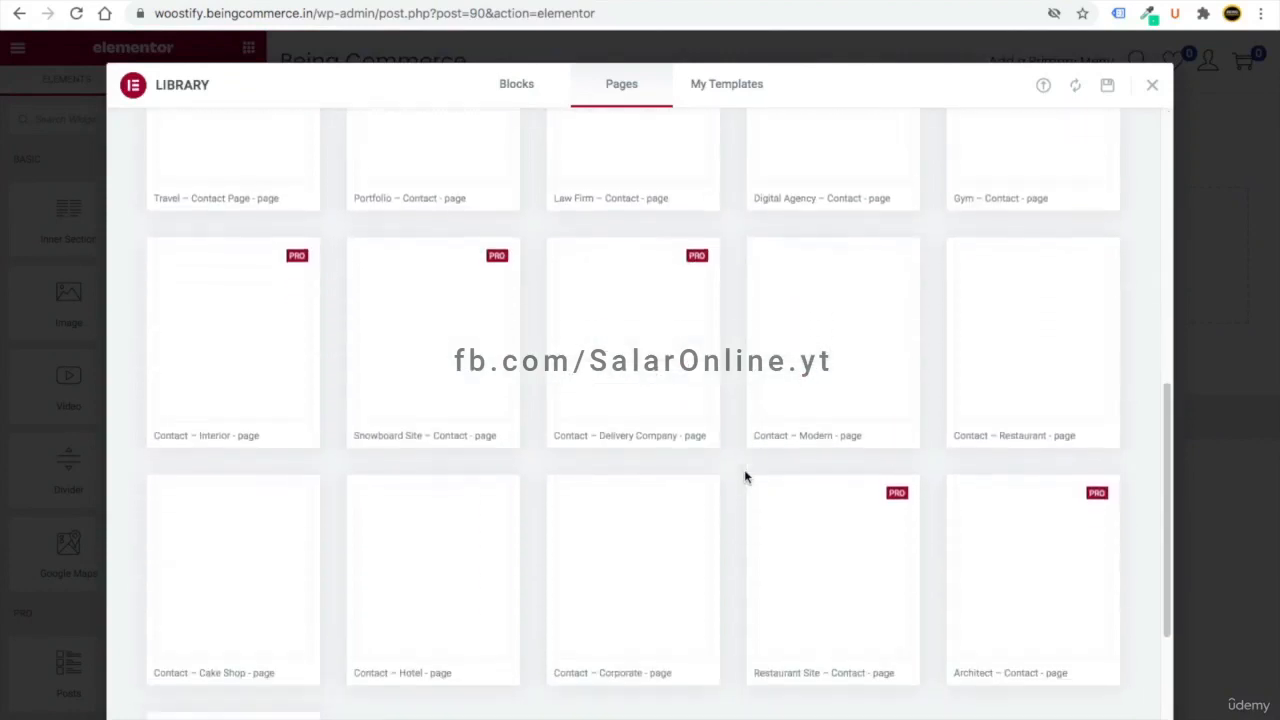
scroll(657, 462, "up", 3)
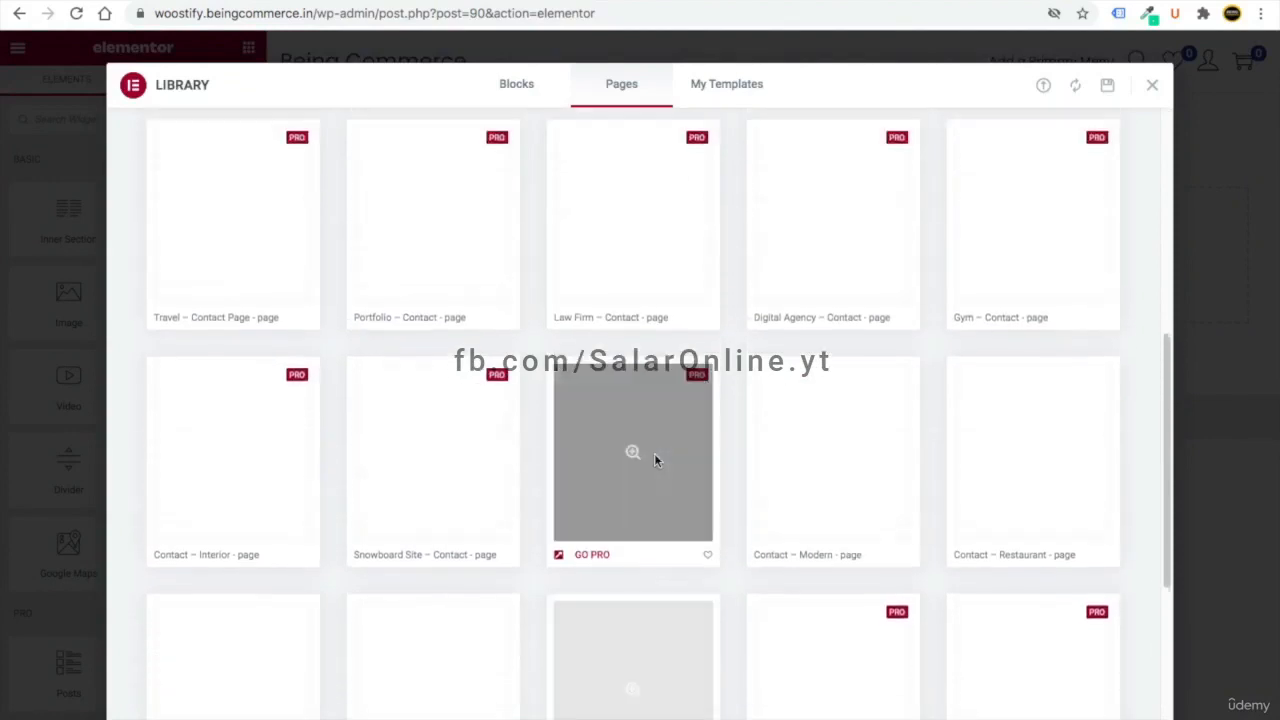
scroll(680, 480, "down", 3)
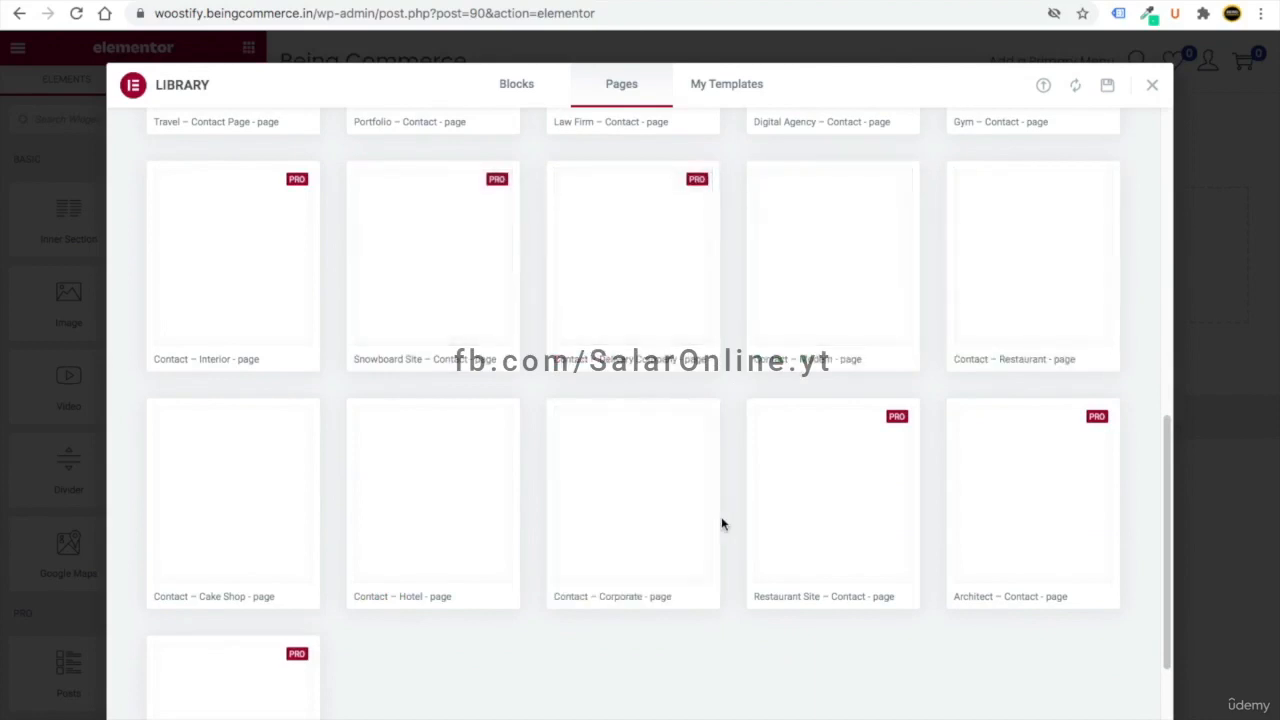
left_click(642, 463)
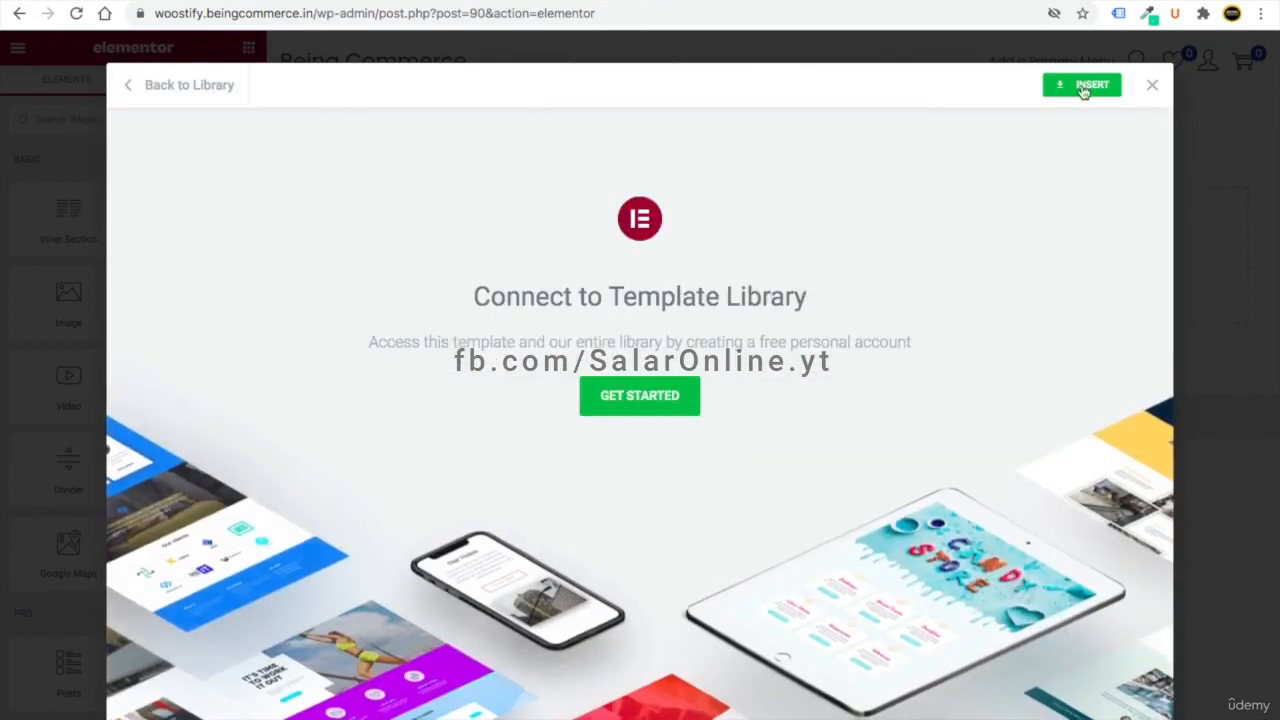
- Connect to the template library and insert the contact template with its page settings
left_click(614, 396)
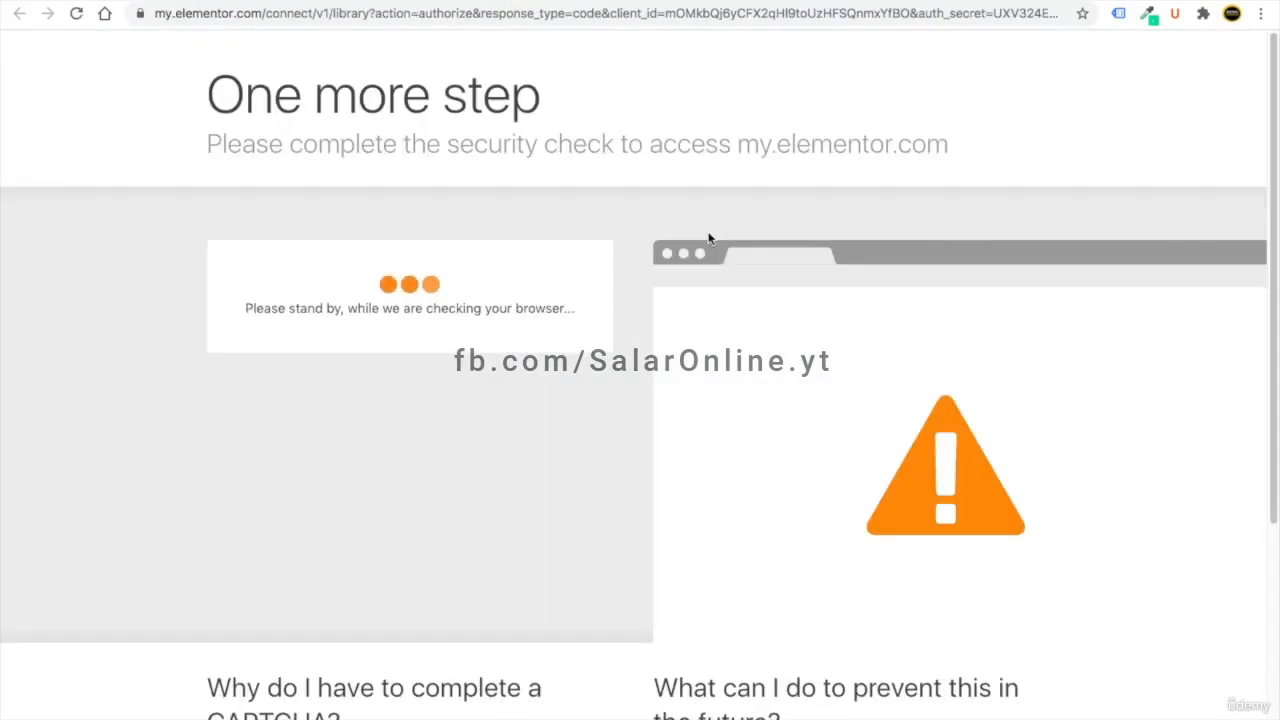
left_click(432, 338)
left_click(505, 320)
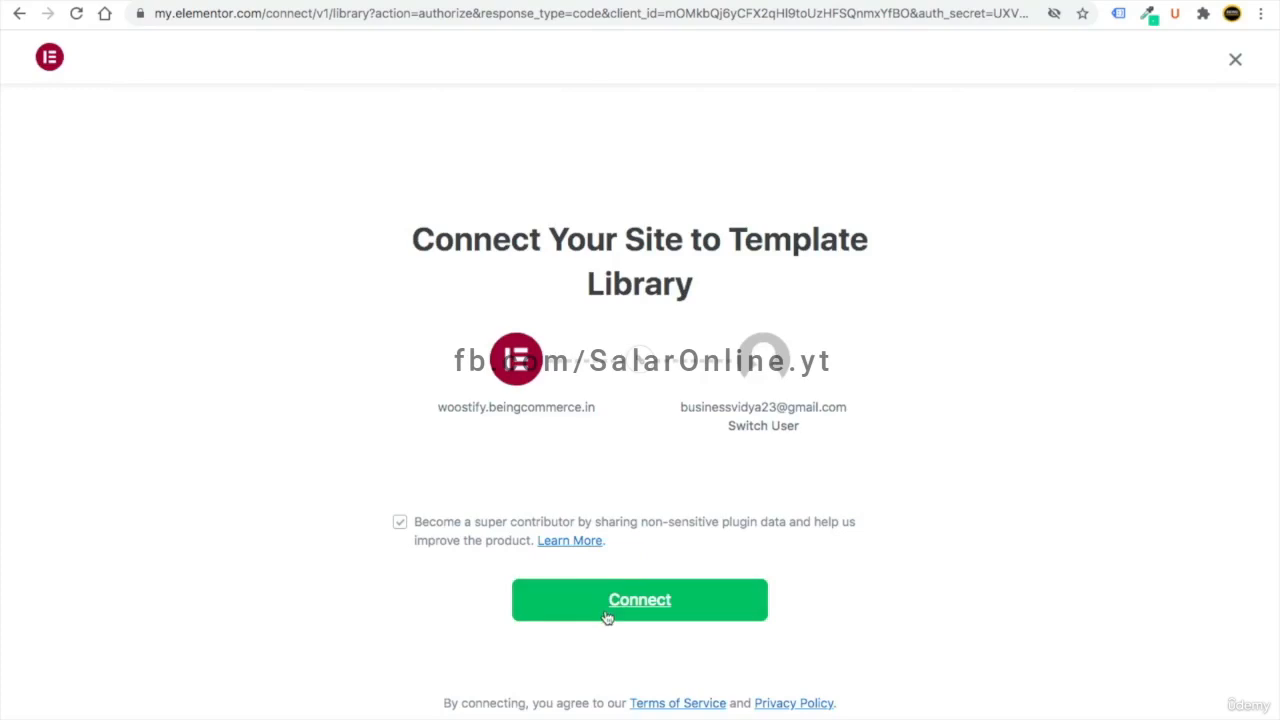
left_click(601, 606)
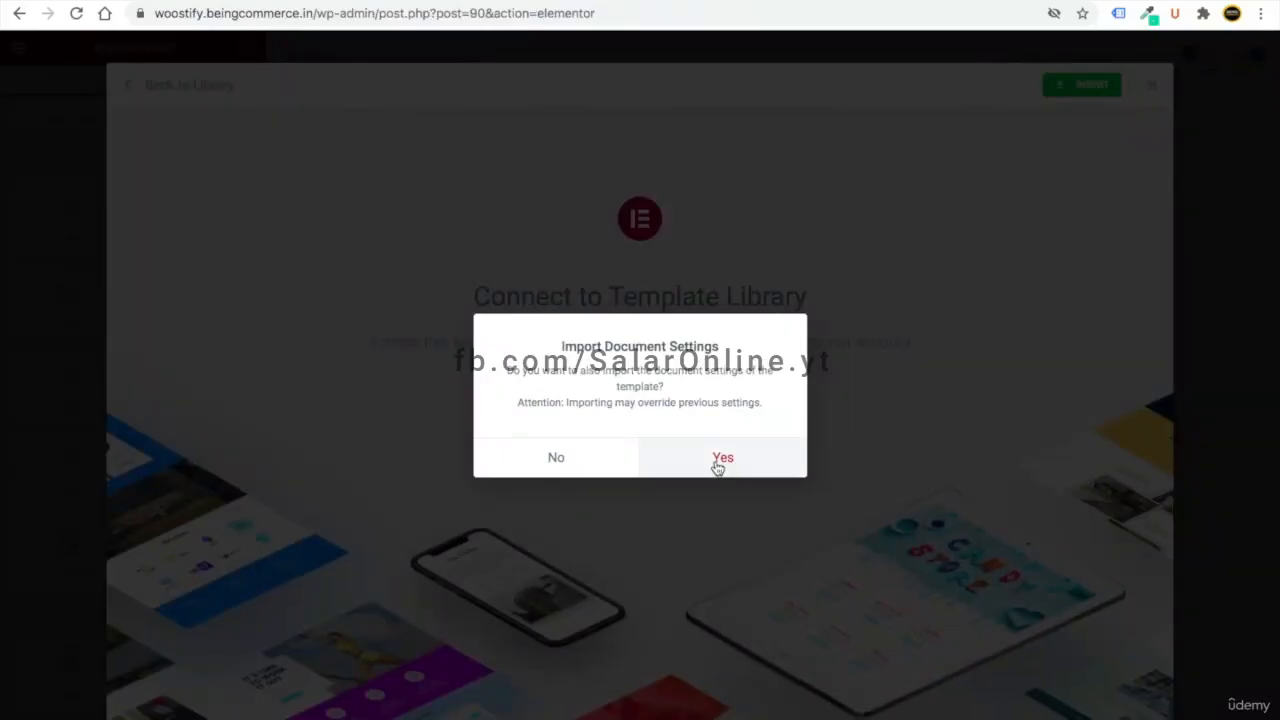
left_click(717, 463)
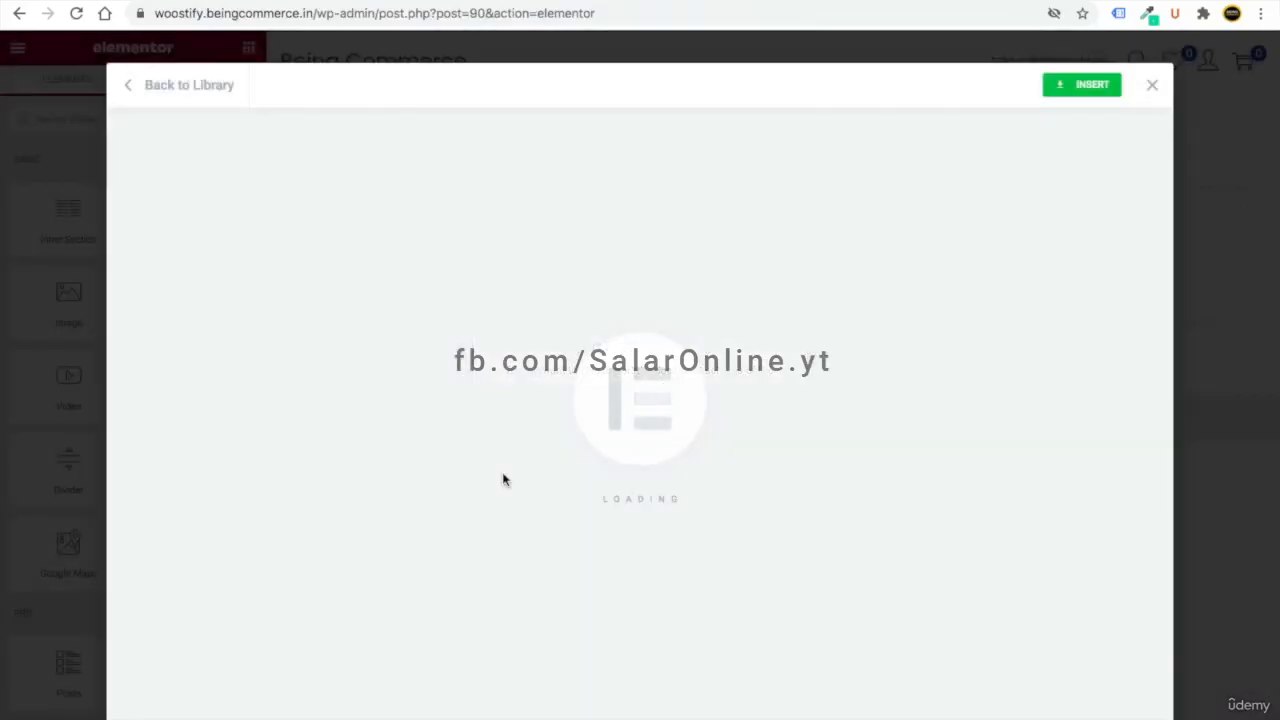
scroll(549, 571, "down", 10)
scroll(548, 571, "up", 5)
scroll(548, 571, "up", 7)
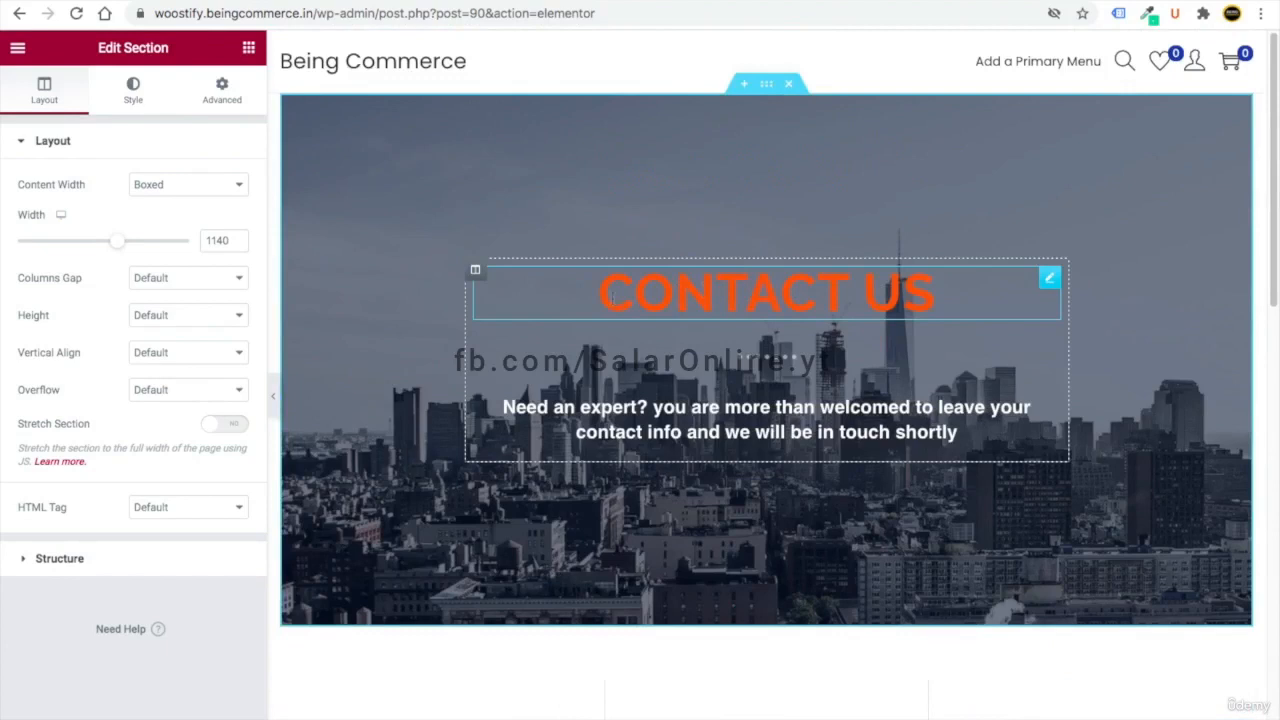
- Set the CONTACT US heading's text colour to a bright green
left_click(1049, 278)
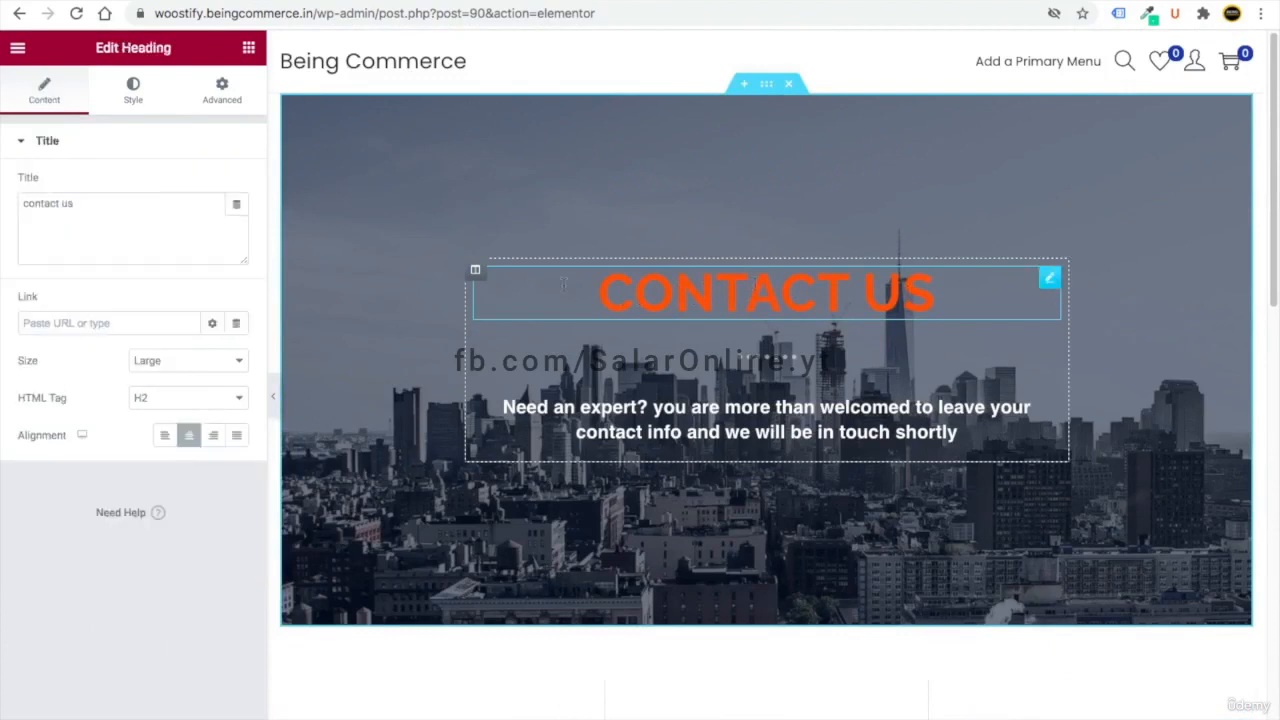
left_click(80, 204)
type("hu")
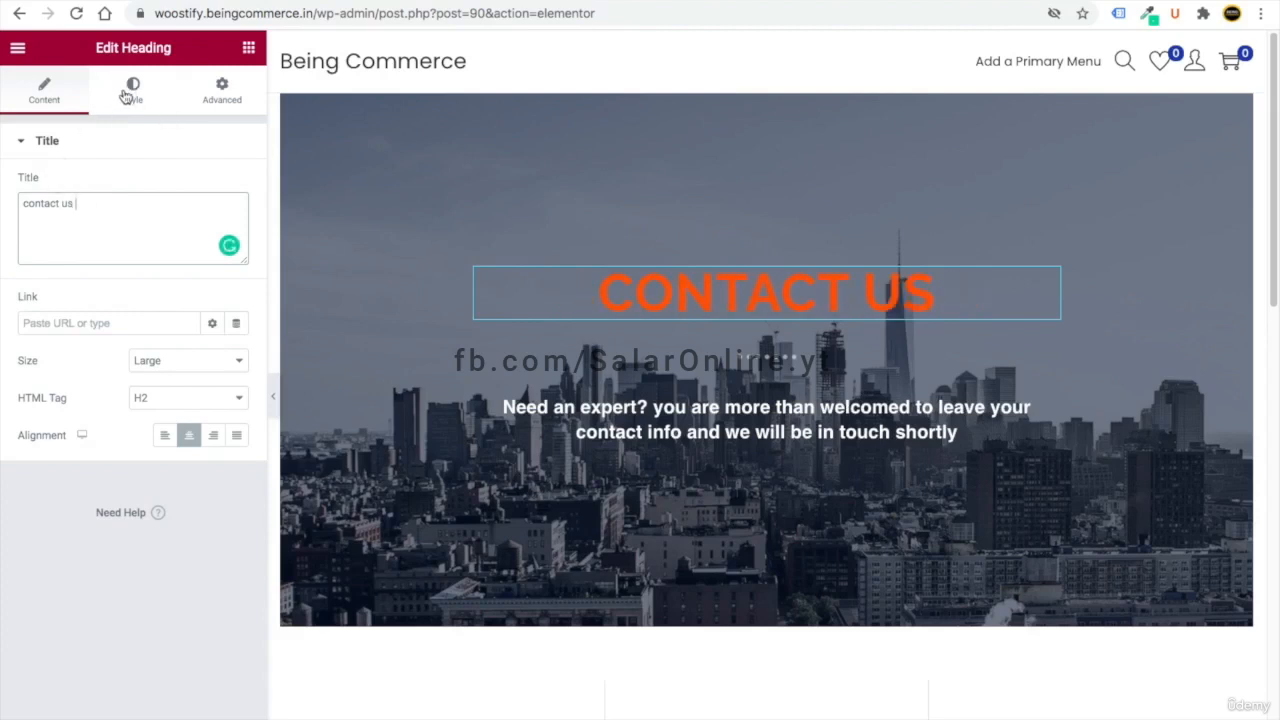
left_click(124, 95)
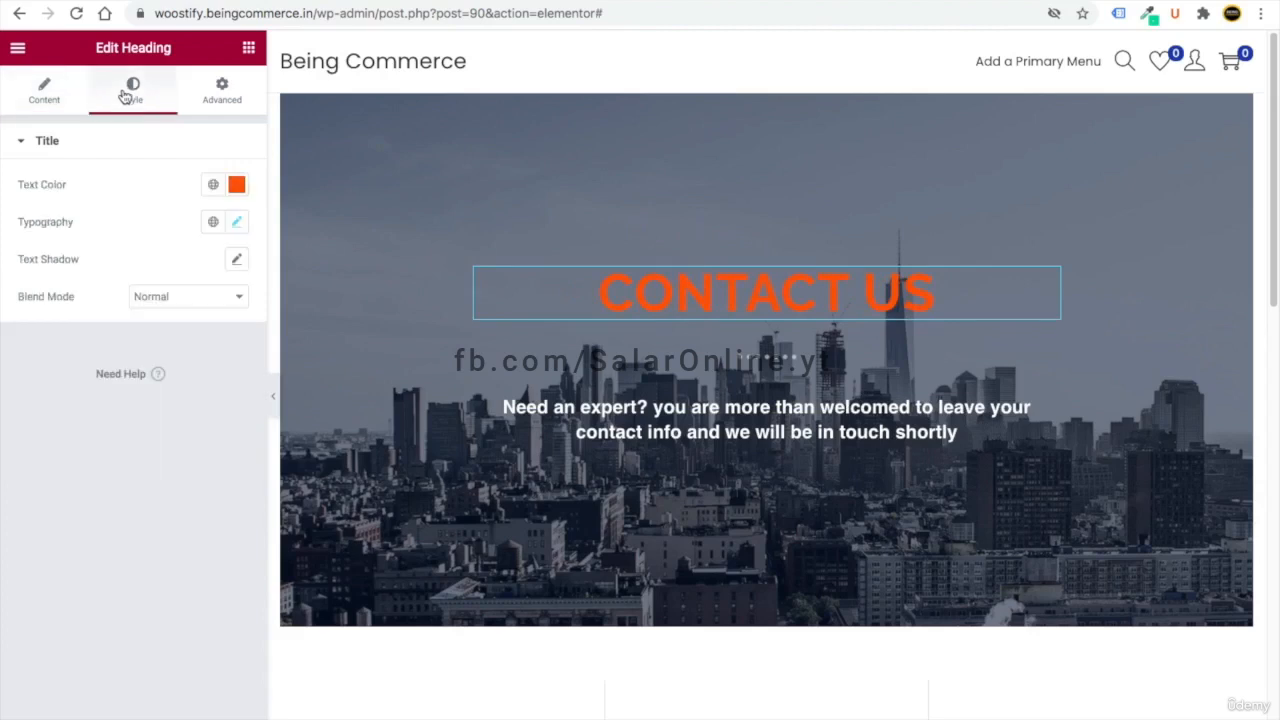
left_click(236, 184)
left_click(113, 415)
left_click_drag(122, 302, 171, 263)
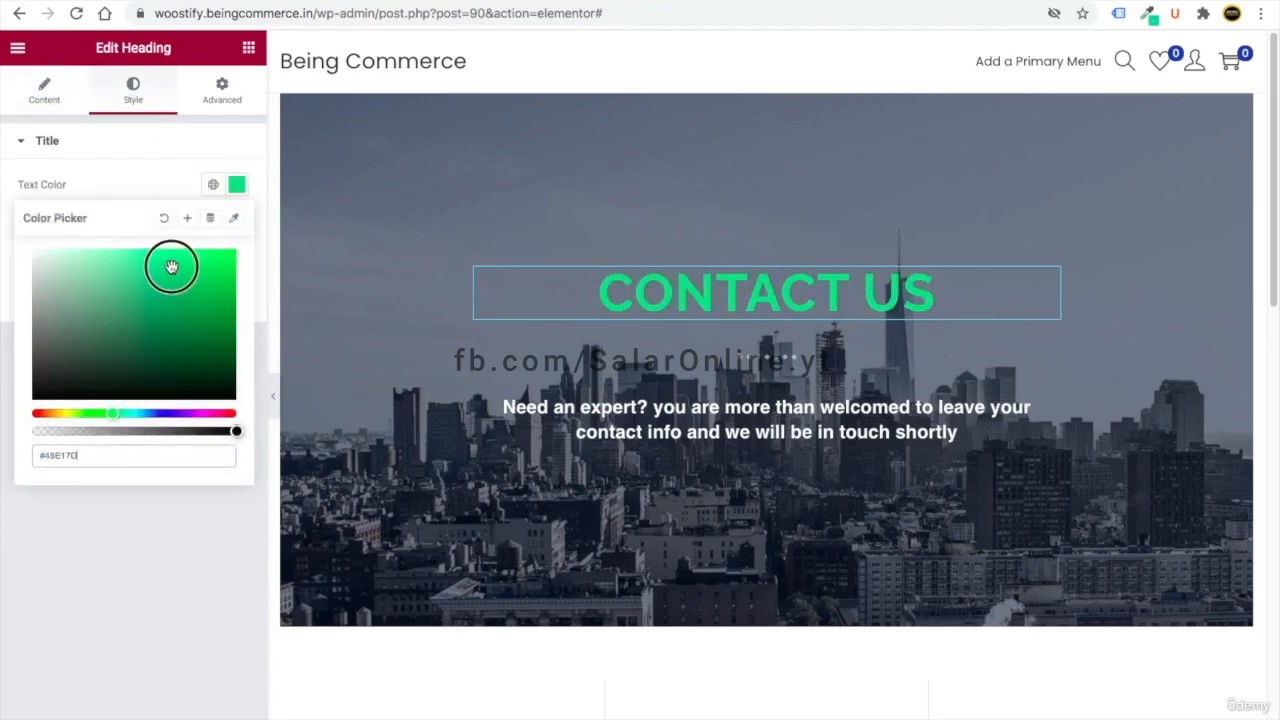
left_click(240, 520)
- Replace the Visit Us icon box's icon with the car icon from the Icon Library
scroll(797, 425, "down", 5)
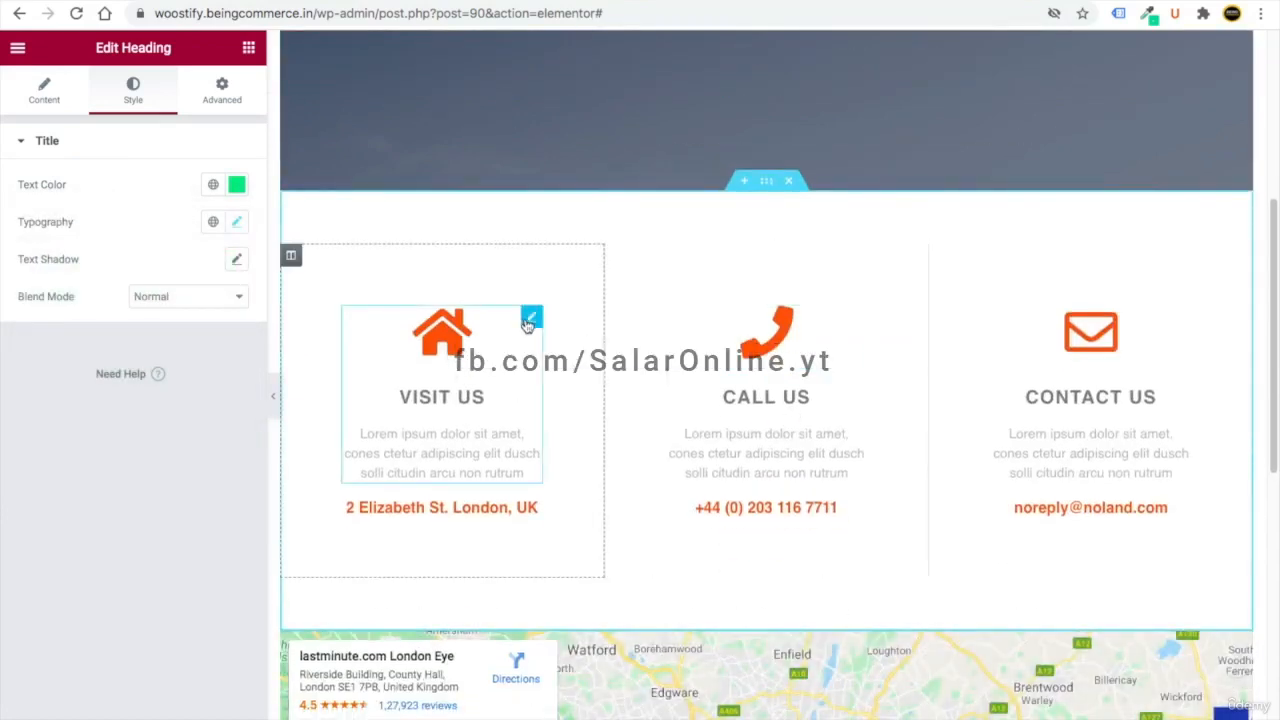
left_click(531, 318)
left_click(176, 256)
type("car")
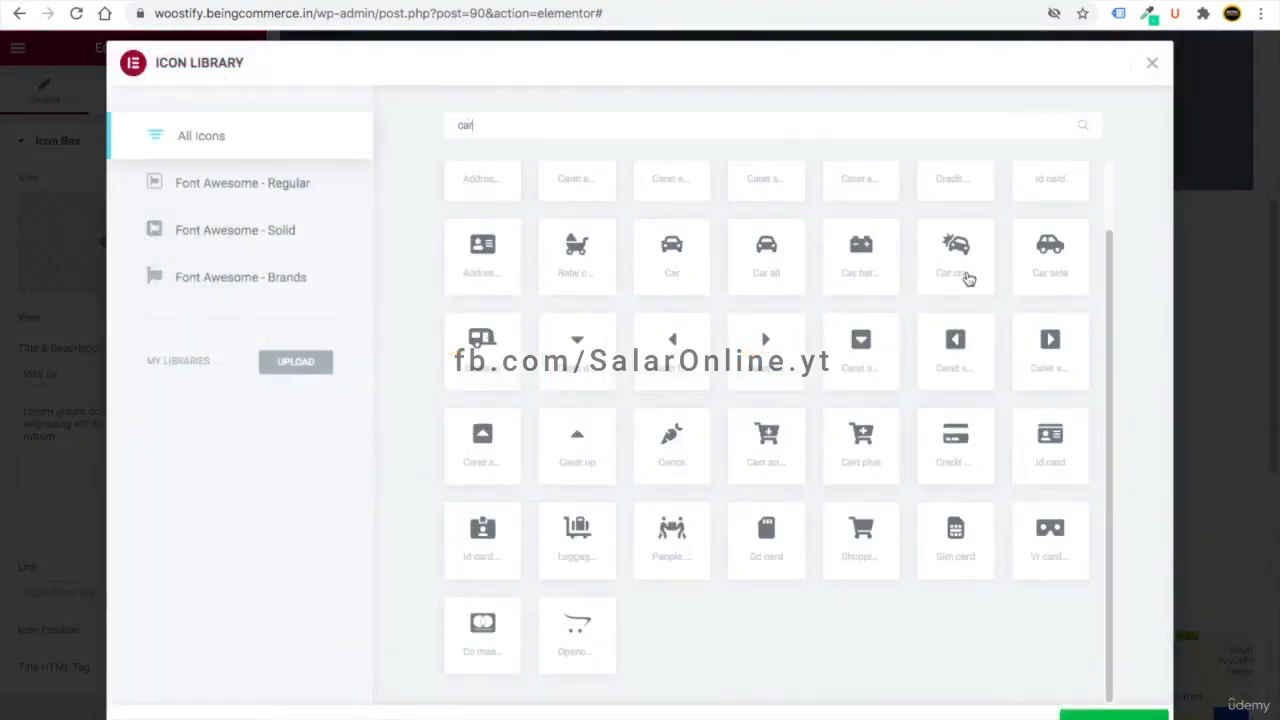
left_click(688, 265)
left_click(1110, 714)
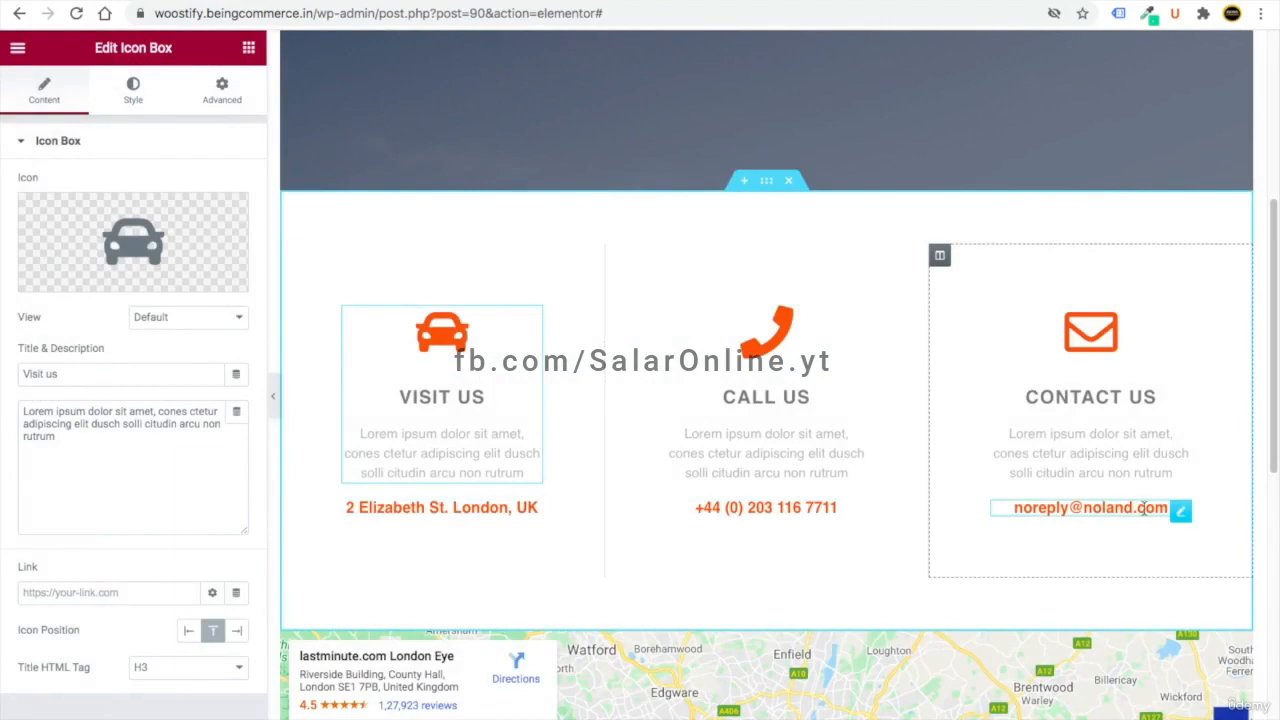
left_click(1005, 508)
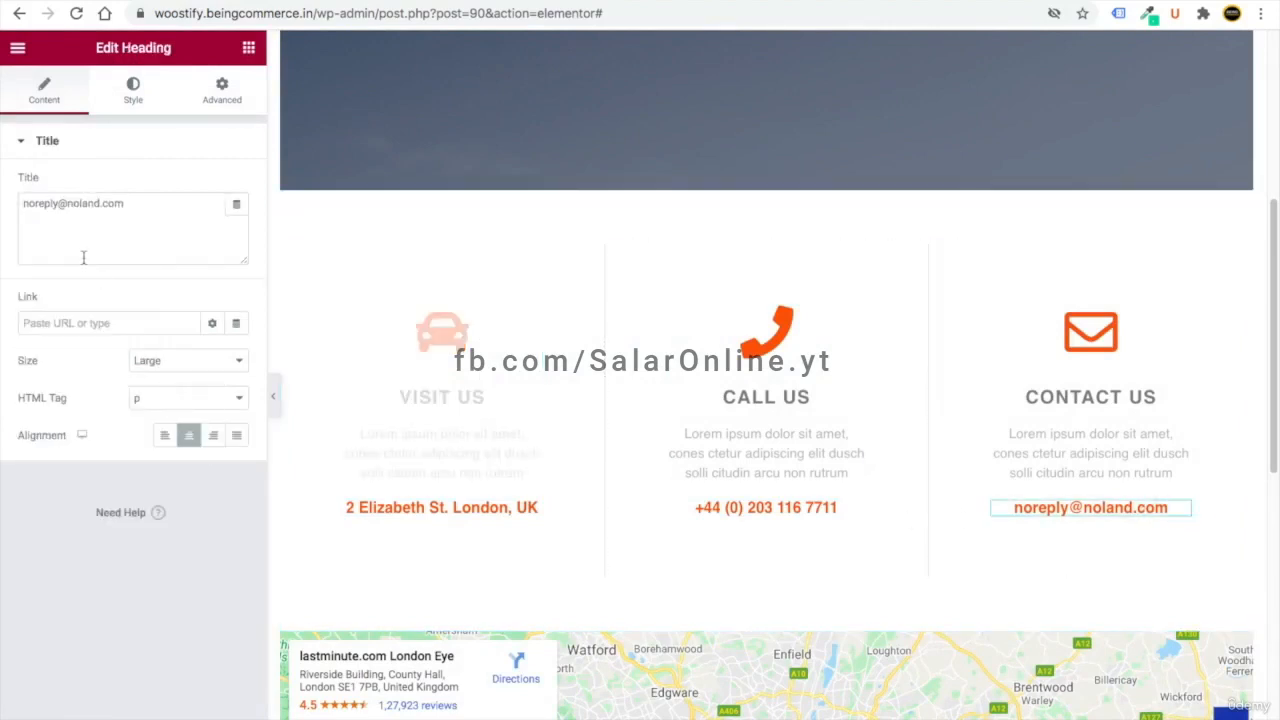
triple_click(35, 203)
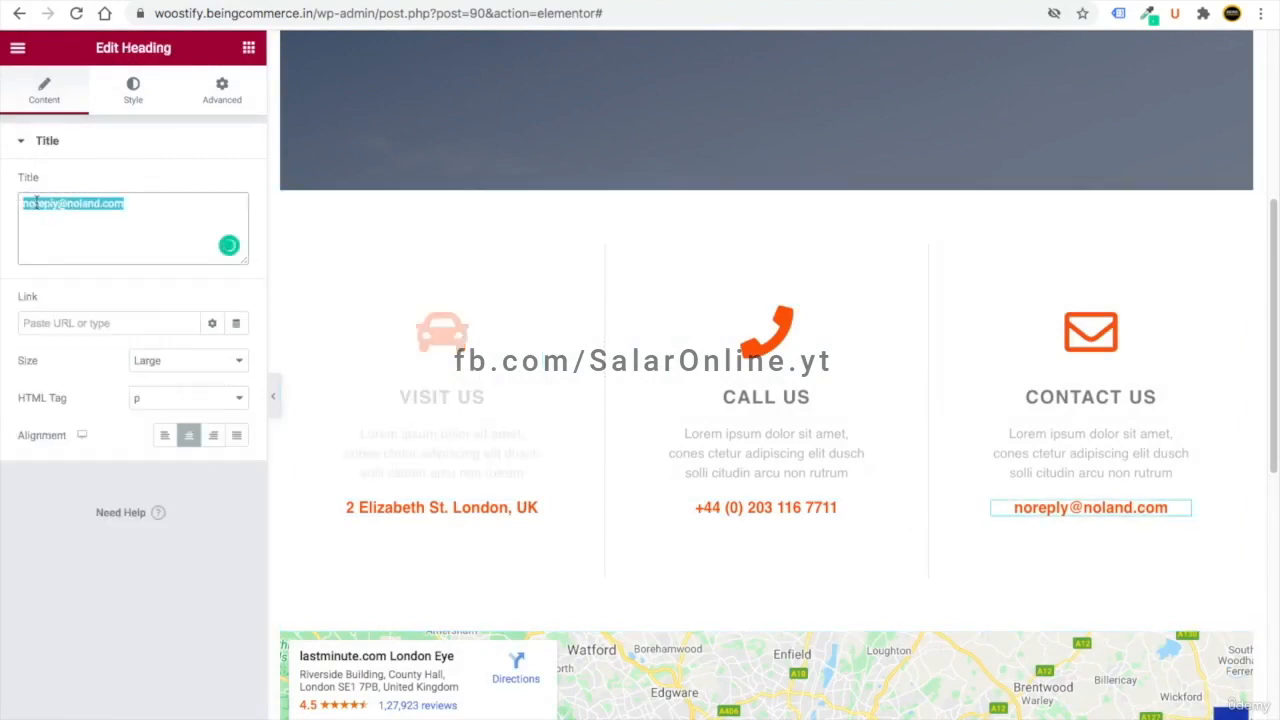
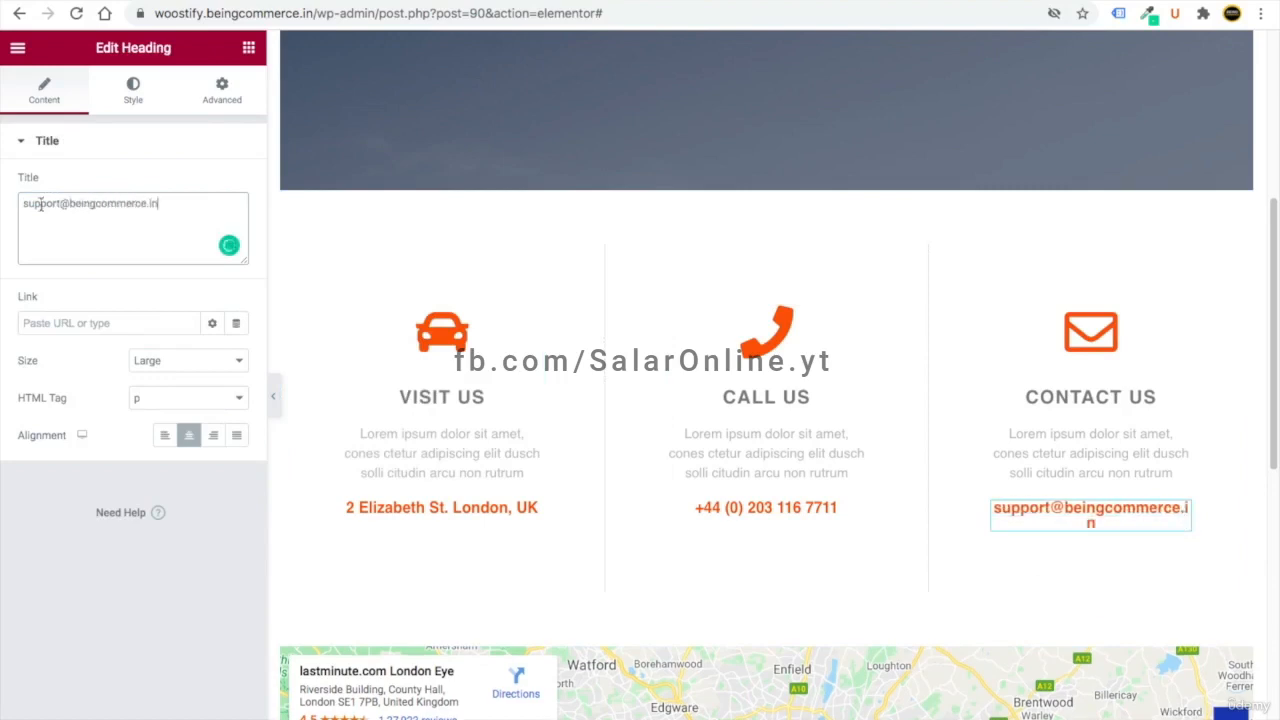
left_click(133, 90)
left_click(236, 221)
left_click(40, 366)
left_click(146, 132)
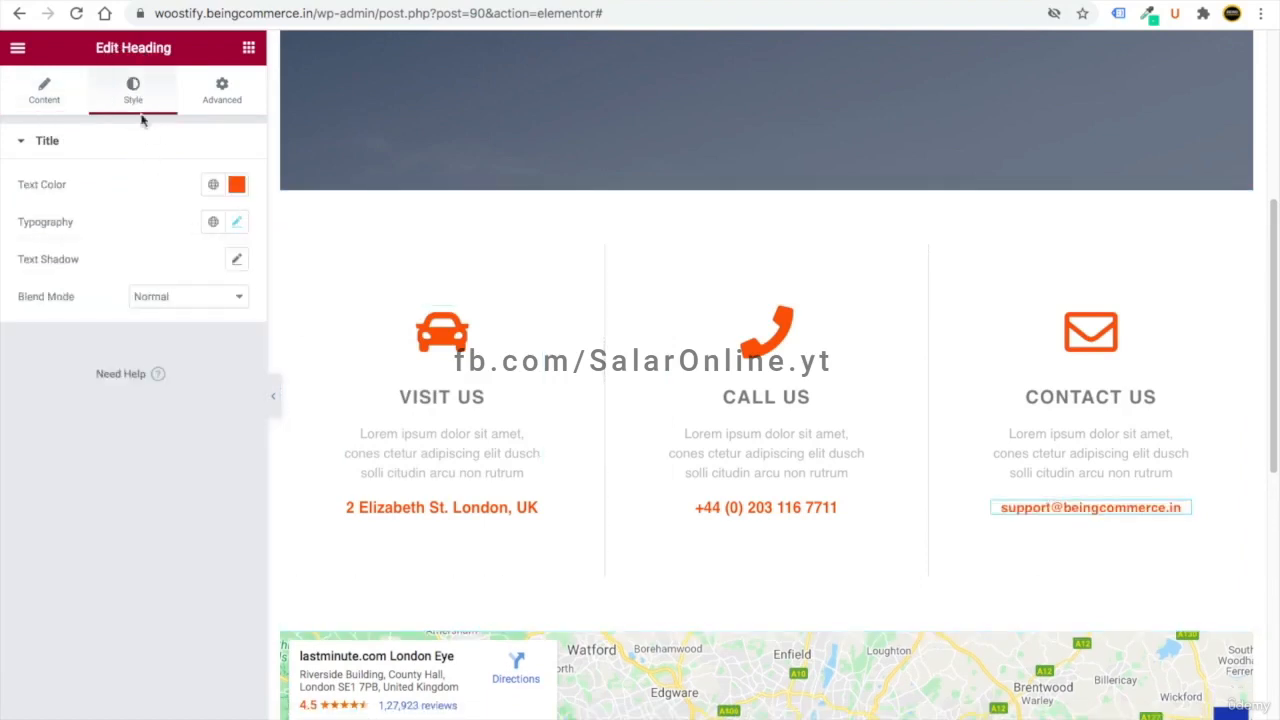
scroll(537, 560, "down", 4)
scroll(521, 390, "down", 3)
scroll(603, 540, "up", 3)
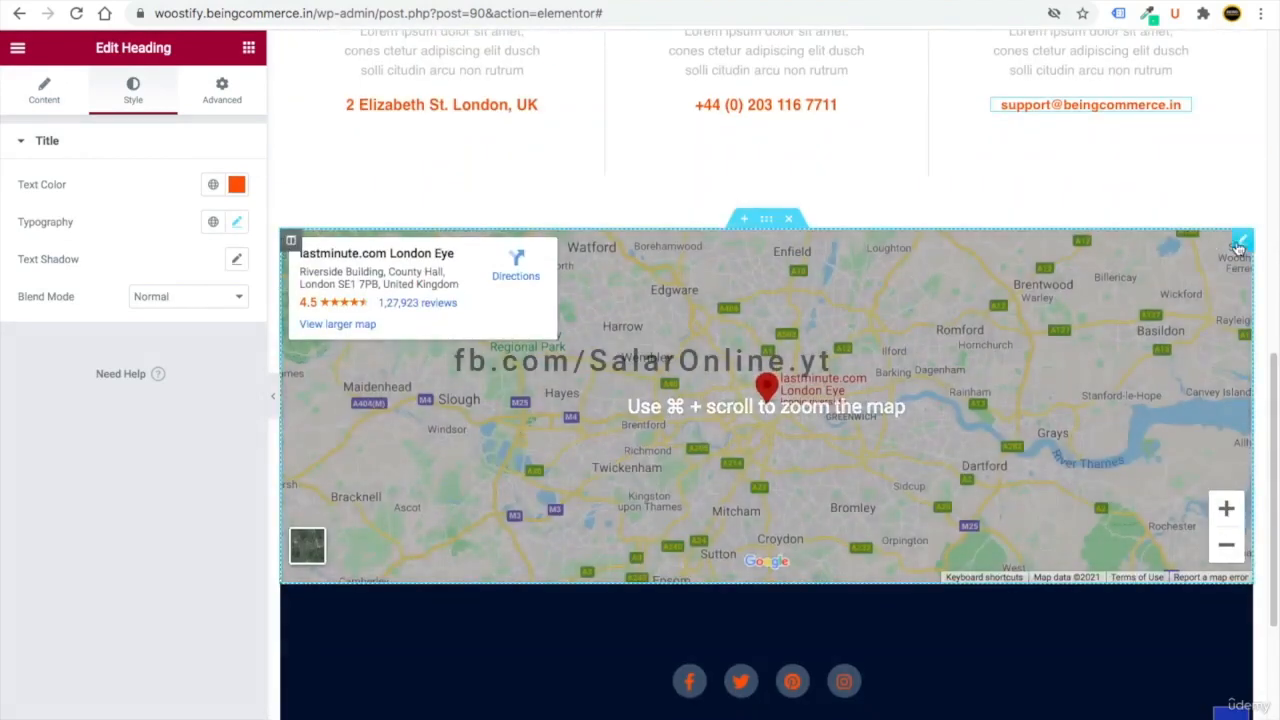
- Clear the map widget's existing location and start entering a new one
left_click(1243, 242)
left_click(88, 204)
key("super+a")
type("c")
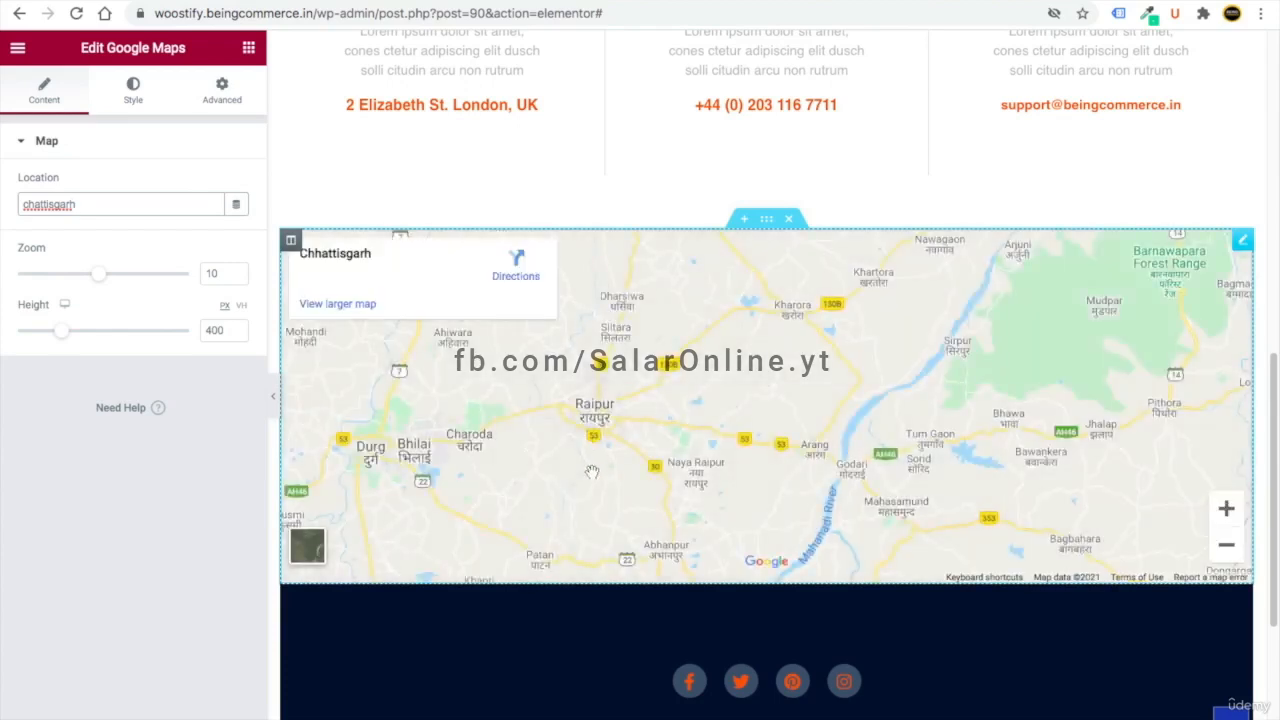
scroll(603, 623, "down", 4)
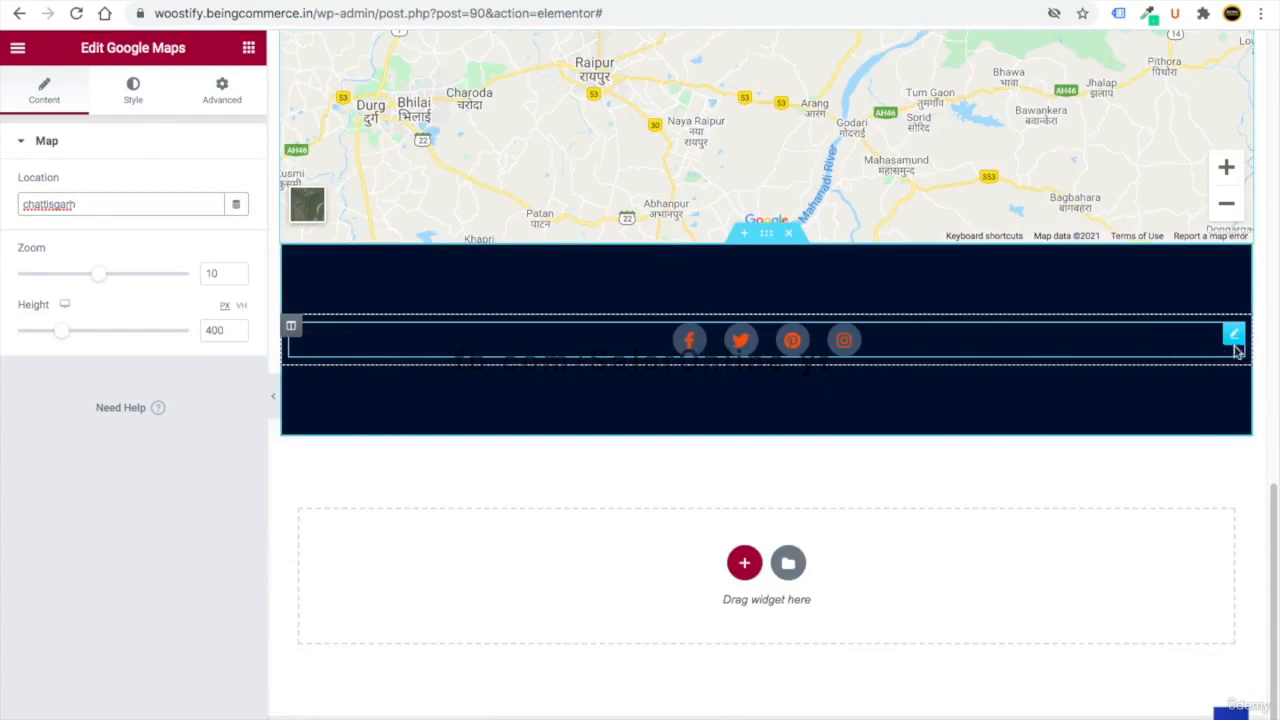
- Review the footer social icon entries and delete the Pinterest item
left_click(1234, 336)
left_click(78, 222)
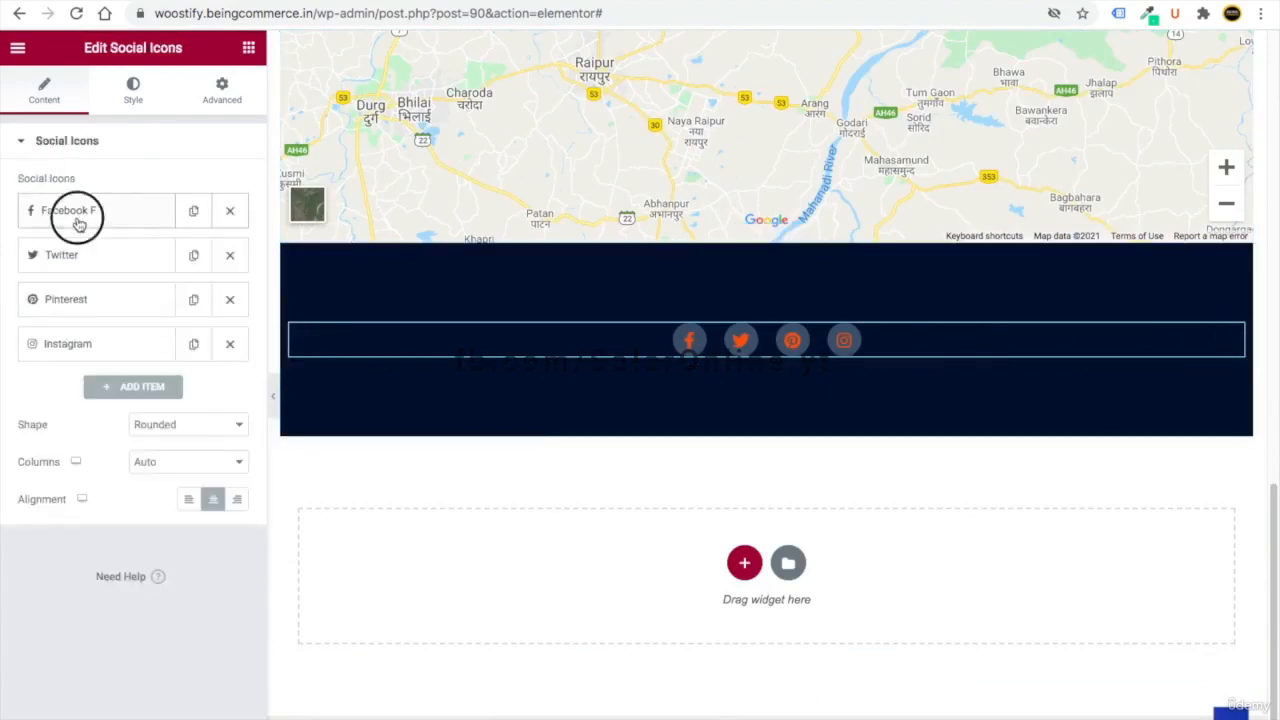
left_click(47, 392)
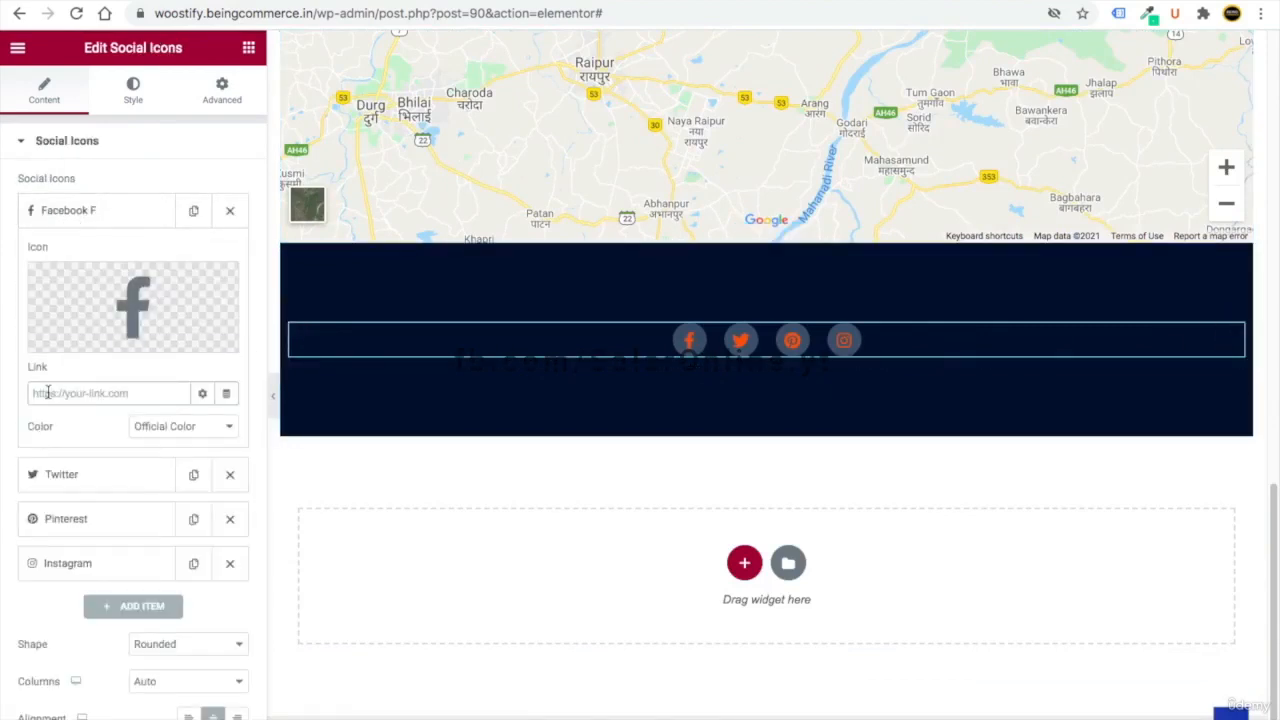
left_click(75, 215)
left_click(70, 267)
left_click(56, 436)
left_click(117, 266)
left_click(86, 300)
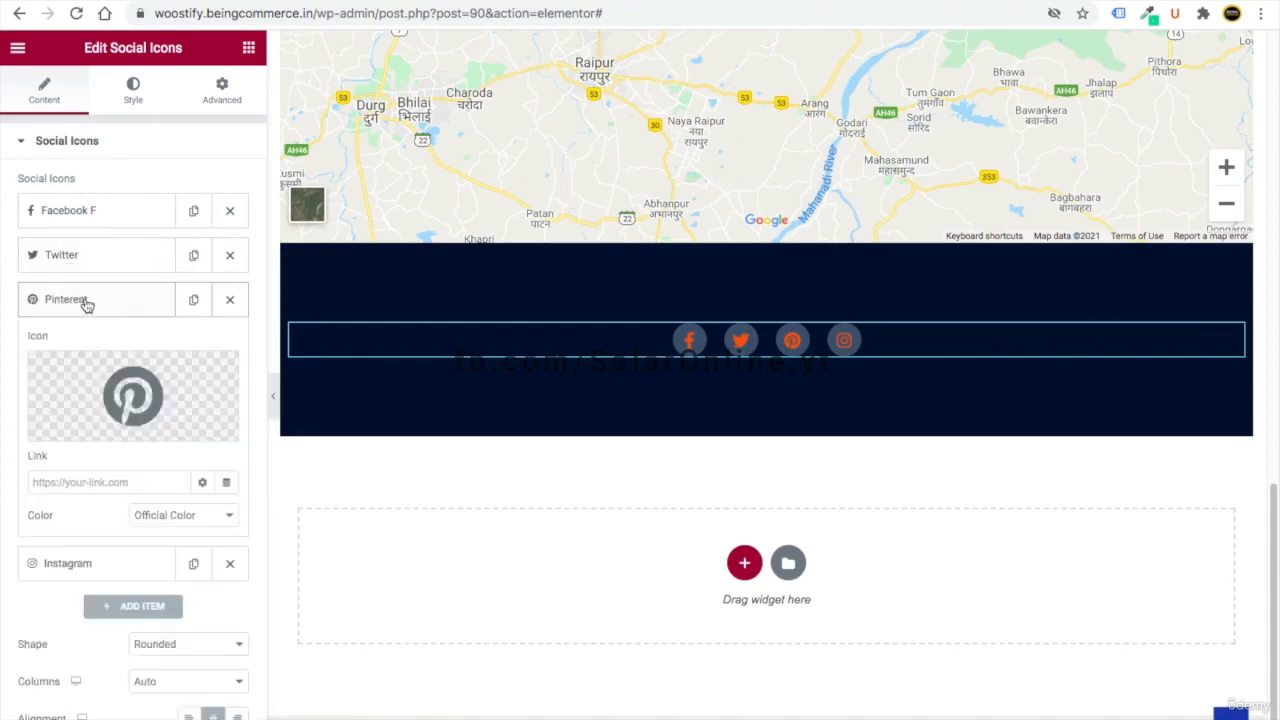
left_click(116, 311)
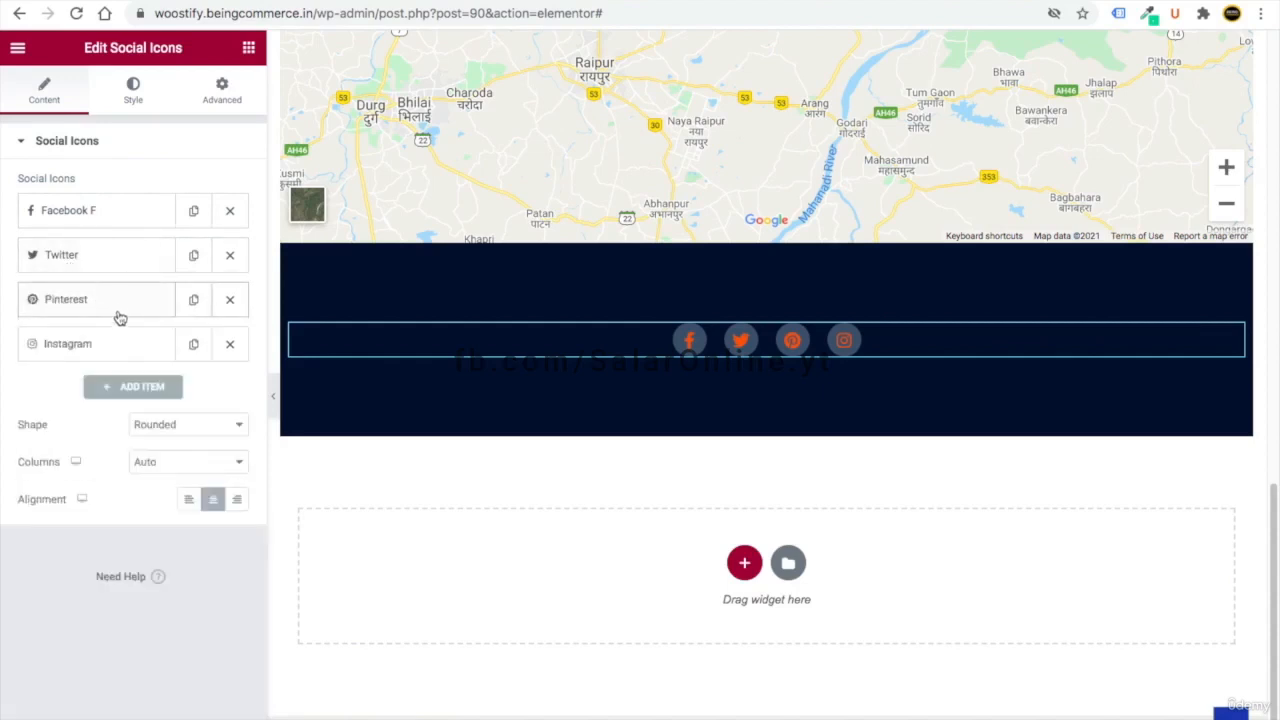
left_click(230, 300)
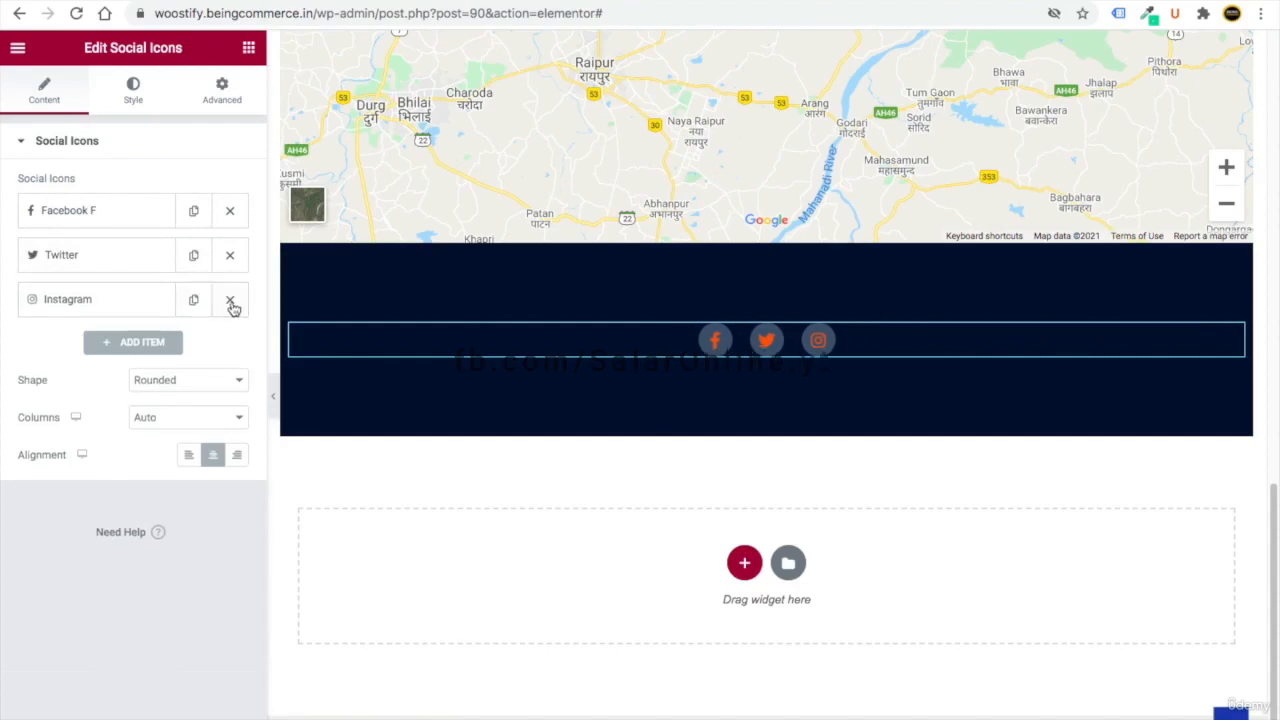
- Add a new social icon item using the LinkedIn icon from the Icon Library
left_click(137, 340)
left_click(125, 422)
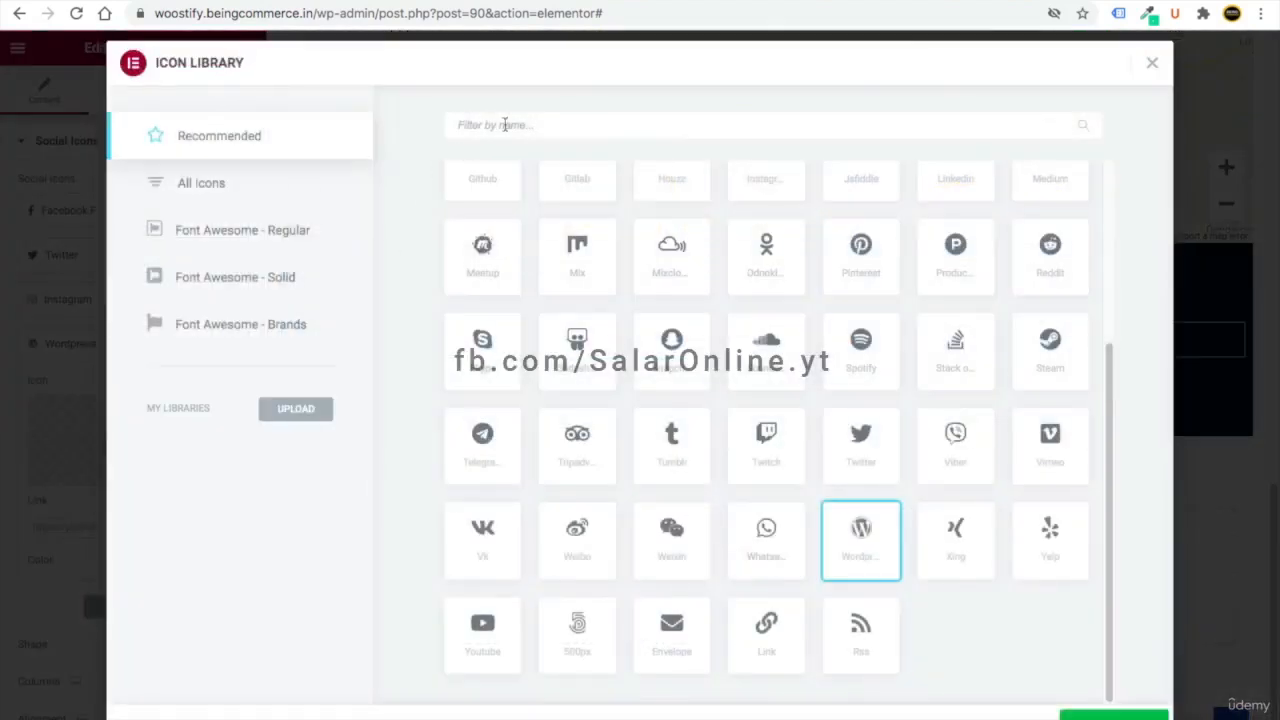
type("link")
left_click(488, 228)
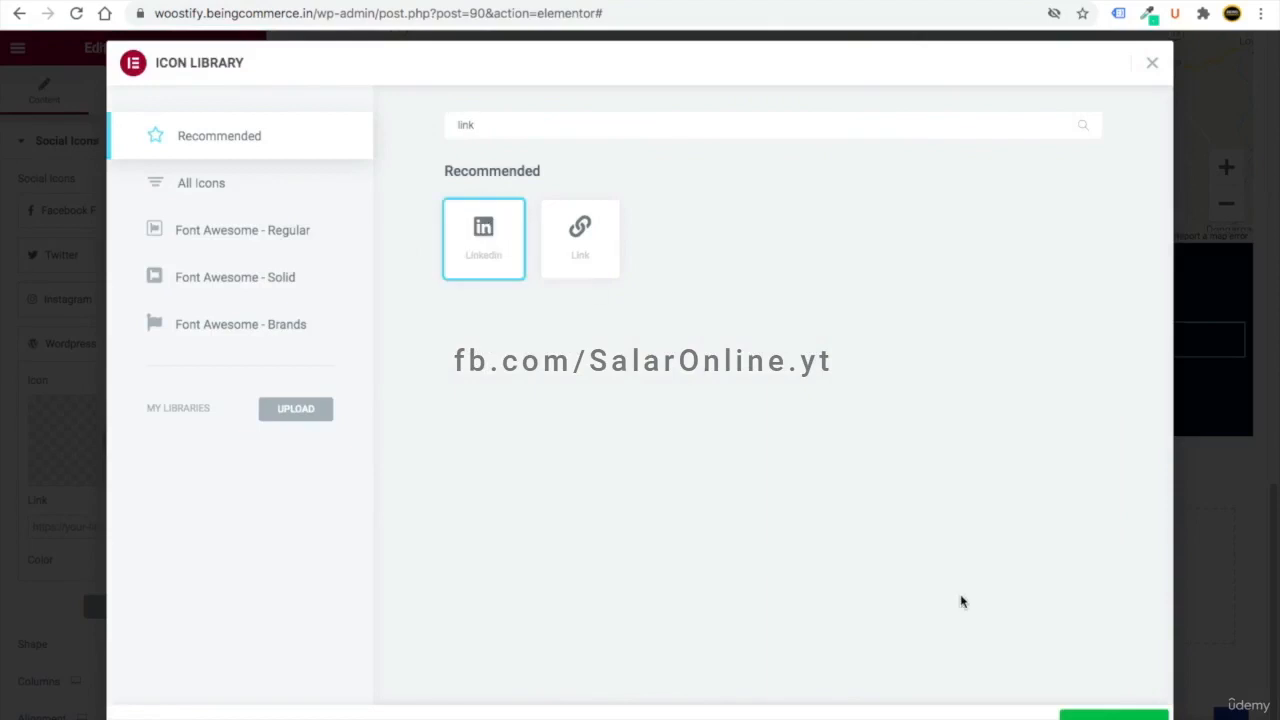
left_click(1114, 715)
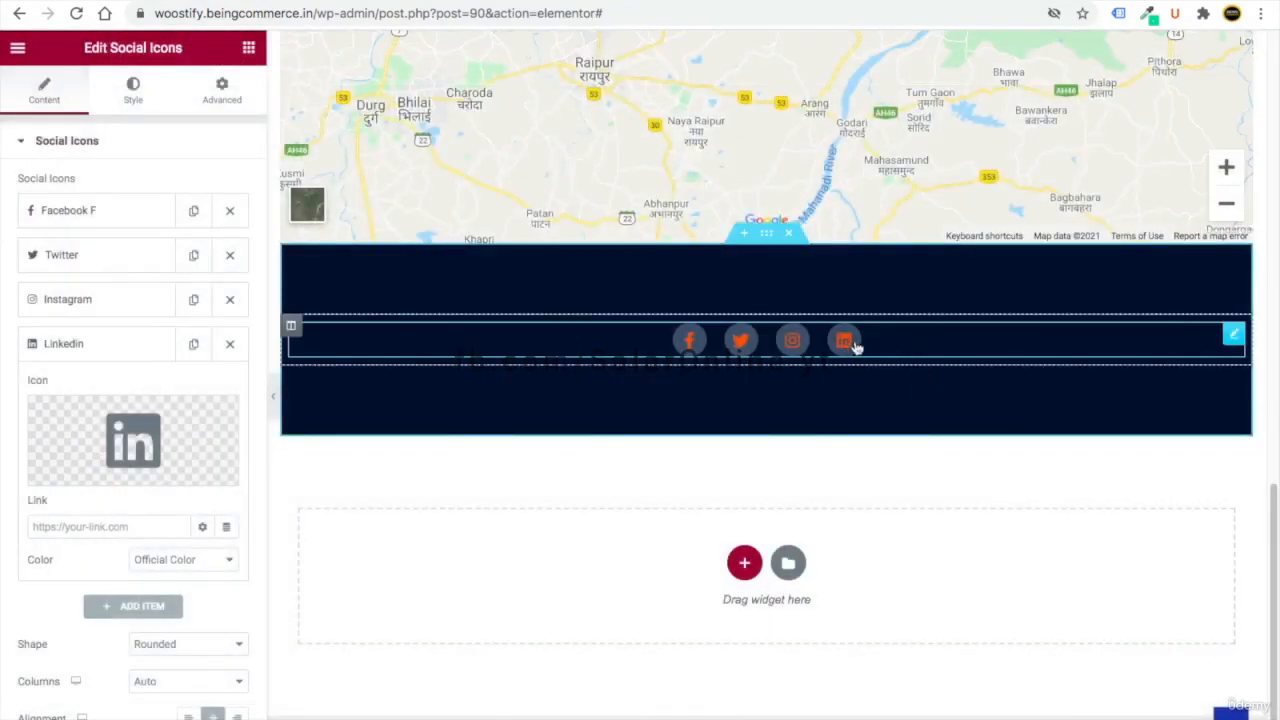
left_click(63, 526)
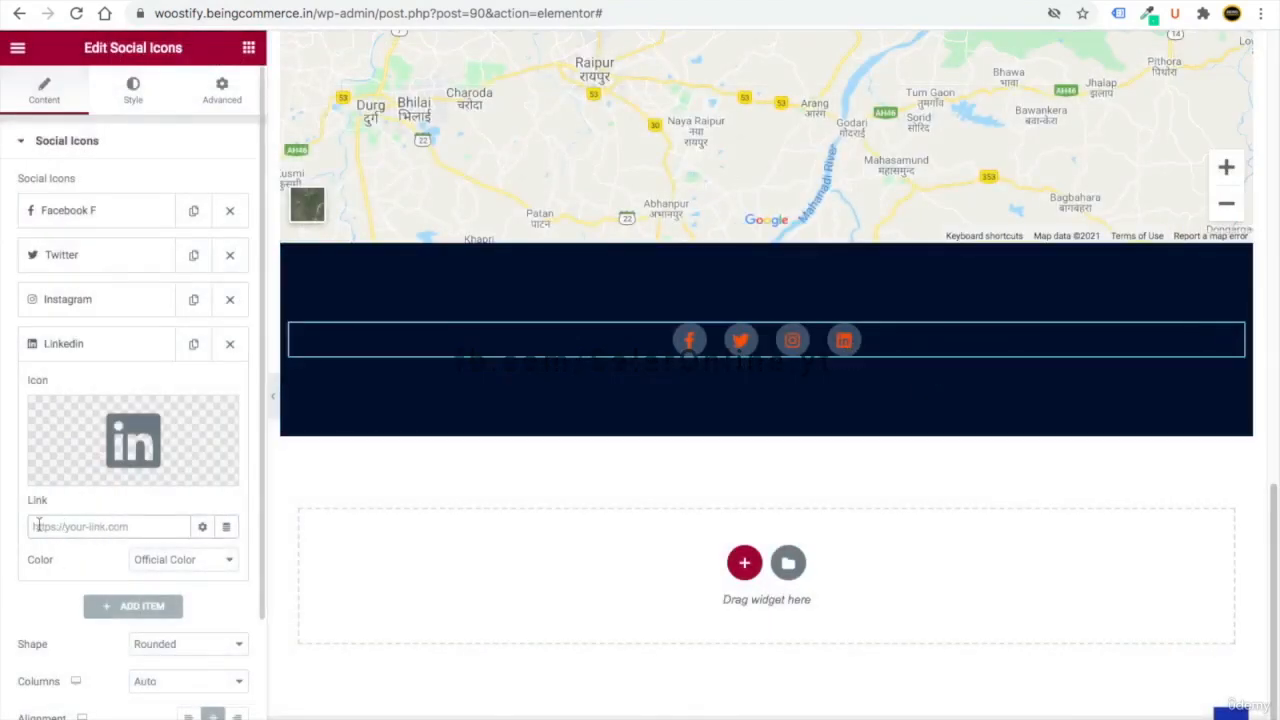
scroll(588, 503, "up", 15)
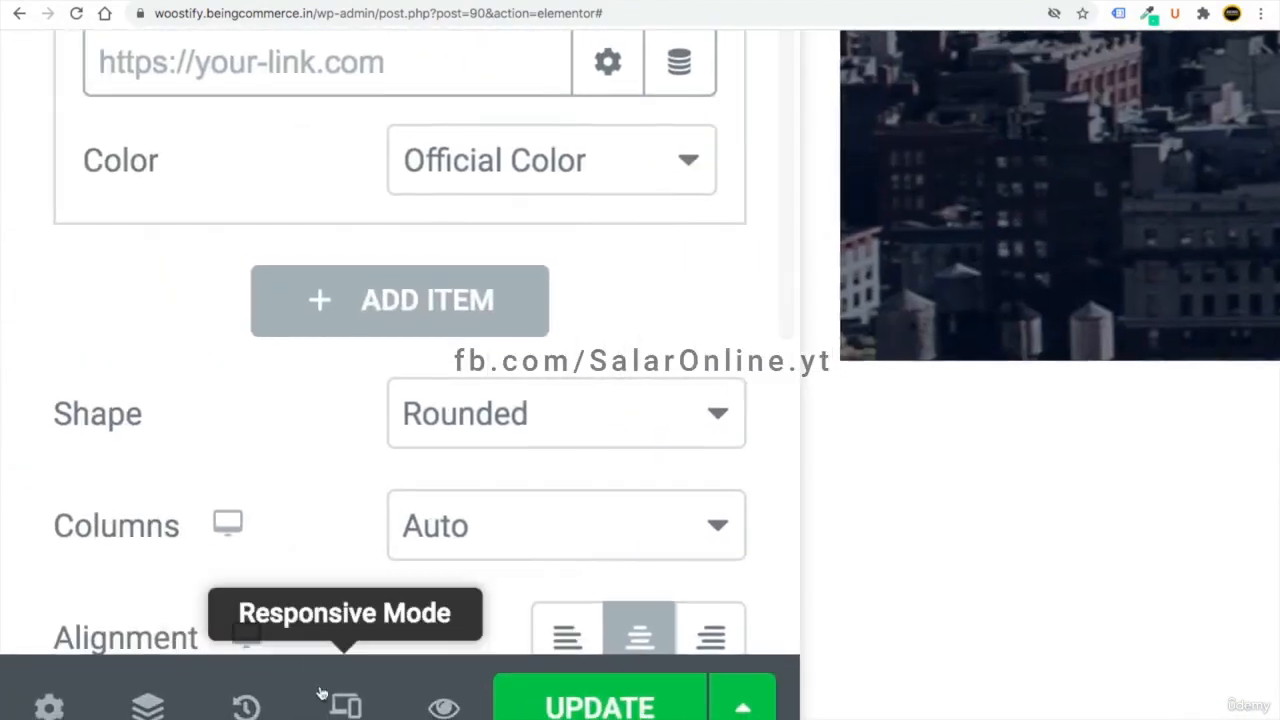
- In mobile view, set the CONTACT US heading's font size to 25, then return to desktop view
left_click(346, 706)
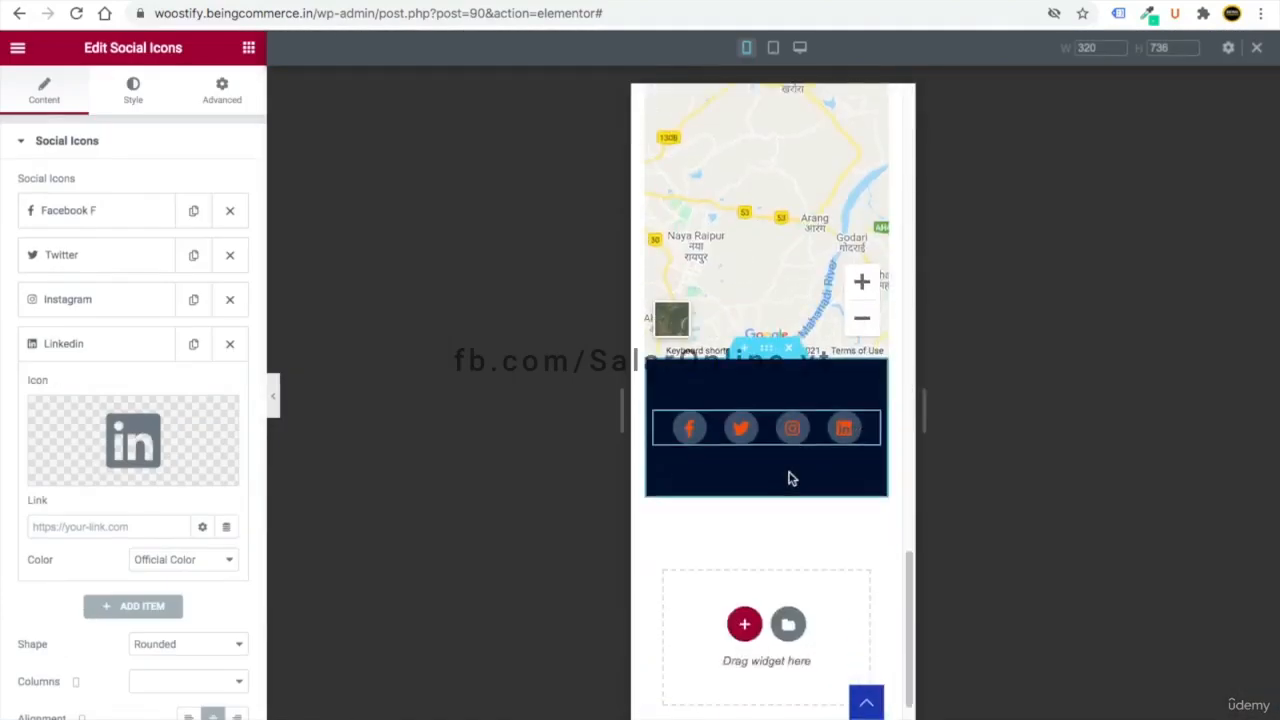
scroll(789, 479, "up", 10)
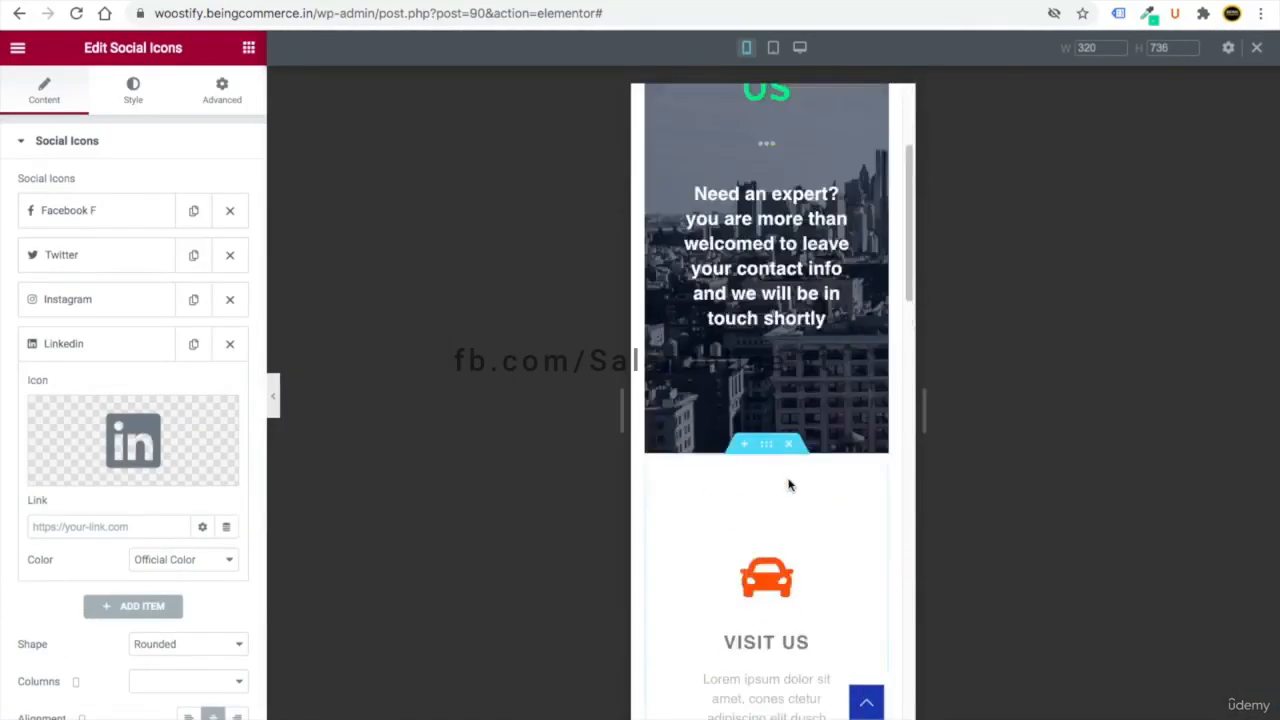
scroll(745, 462, "down", 10)
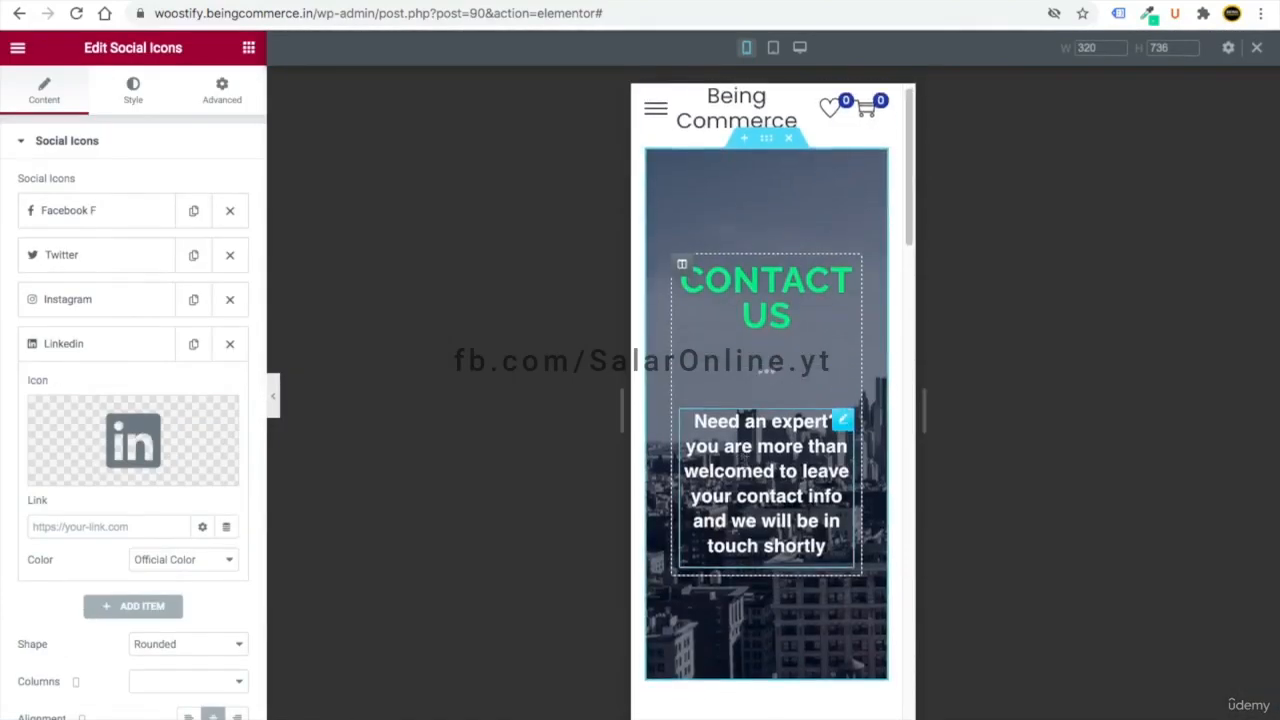
scroll(737, 526, "up", 10)
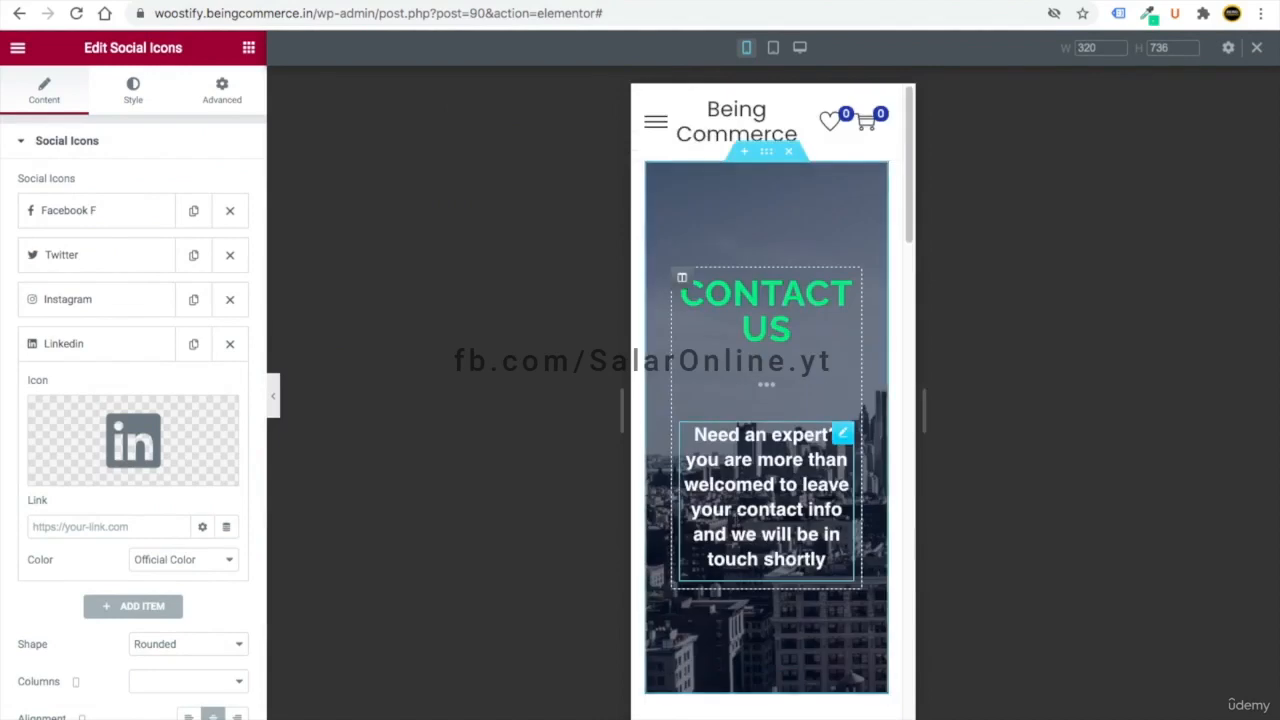
left_click(842, 285)
left_click(140, 105)
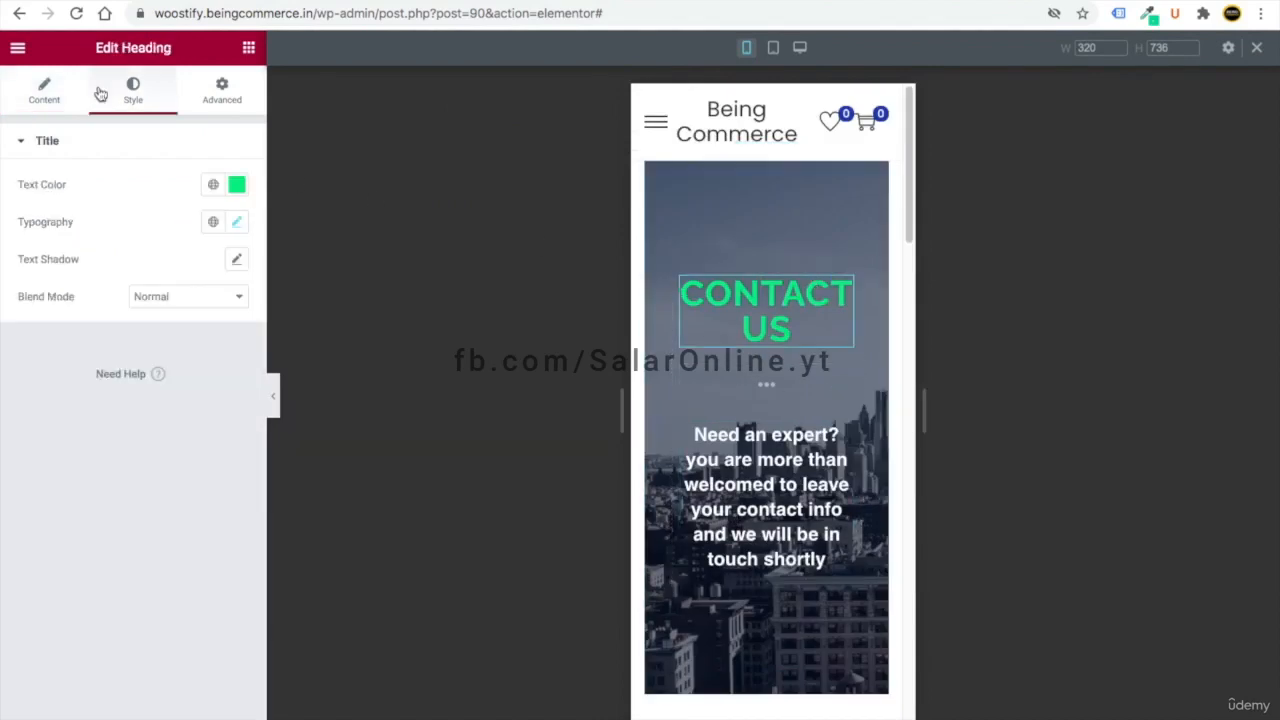
left_click(236, 221)
left_click_drag(56, 364, 49, 367)
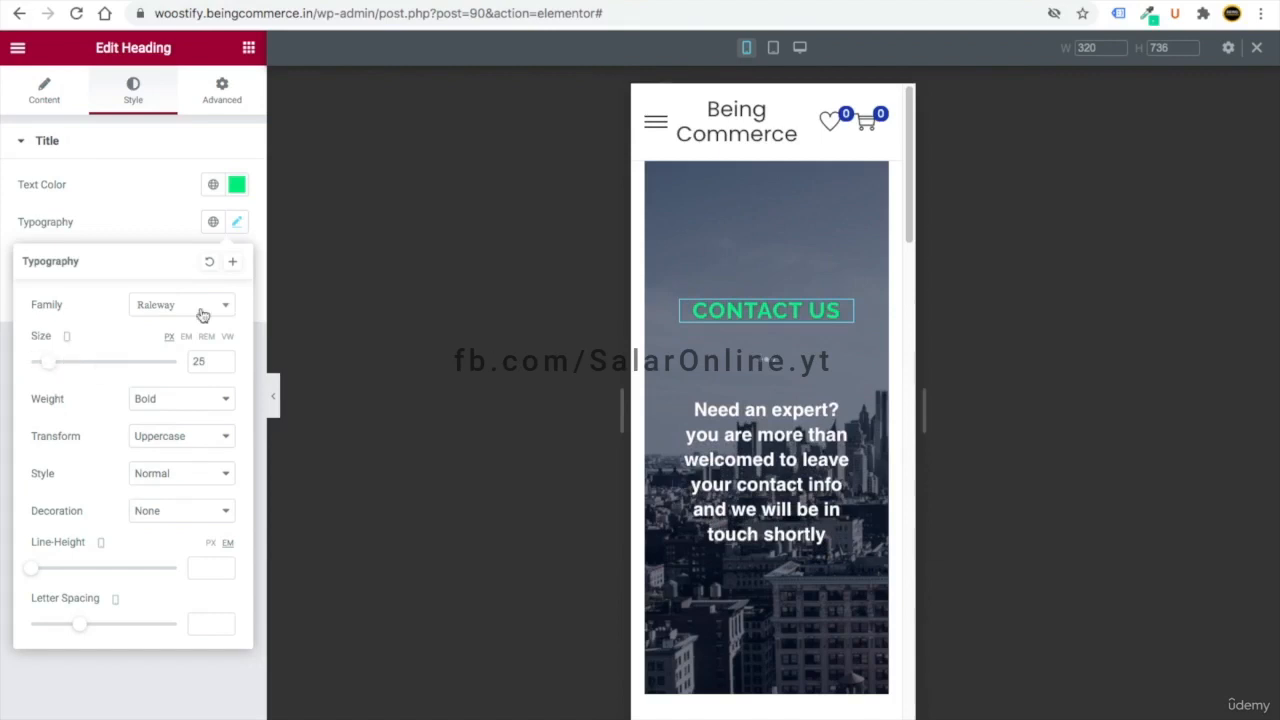
scroll(758, 359, "down", 10)
scroll(758, 542, "down", 3)
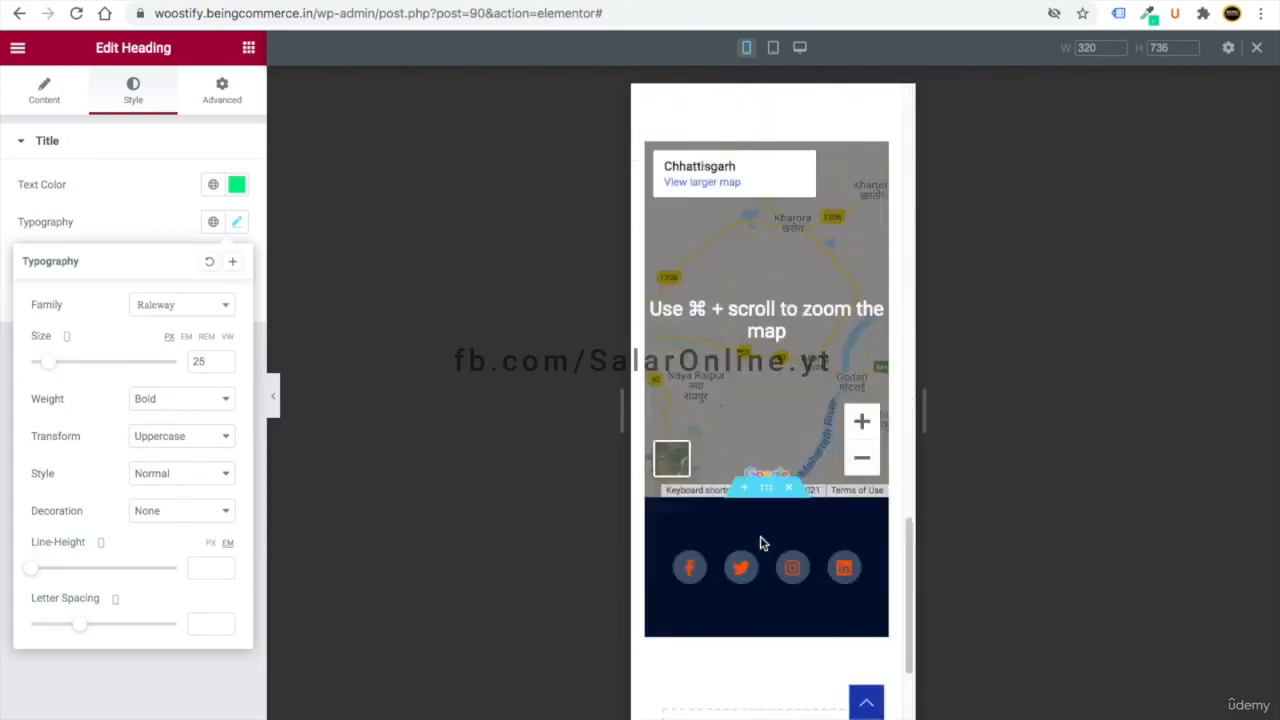
scroll(760, 540, "up", 15)
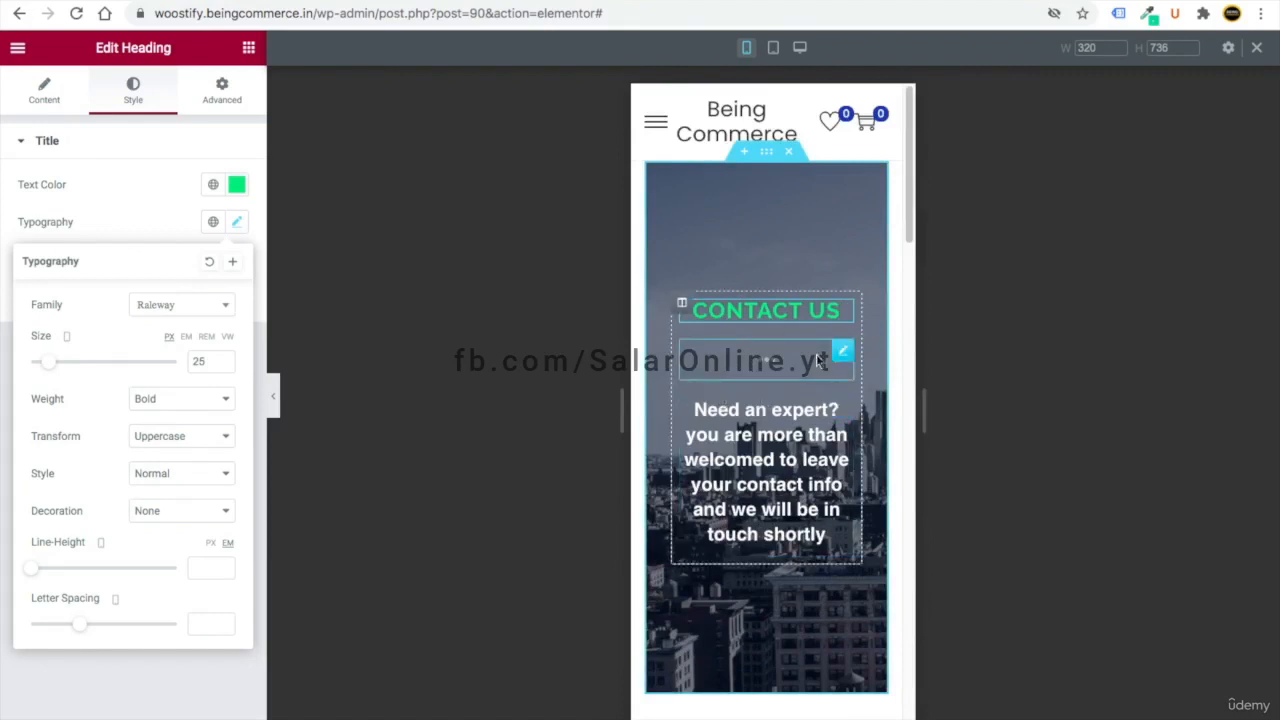
left_click(799, 47)
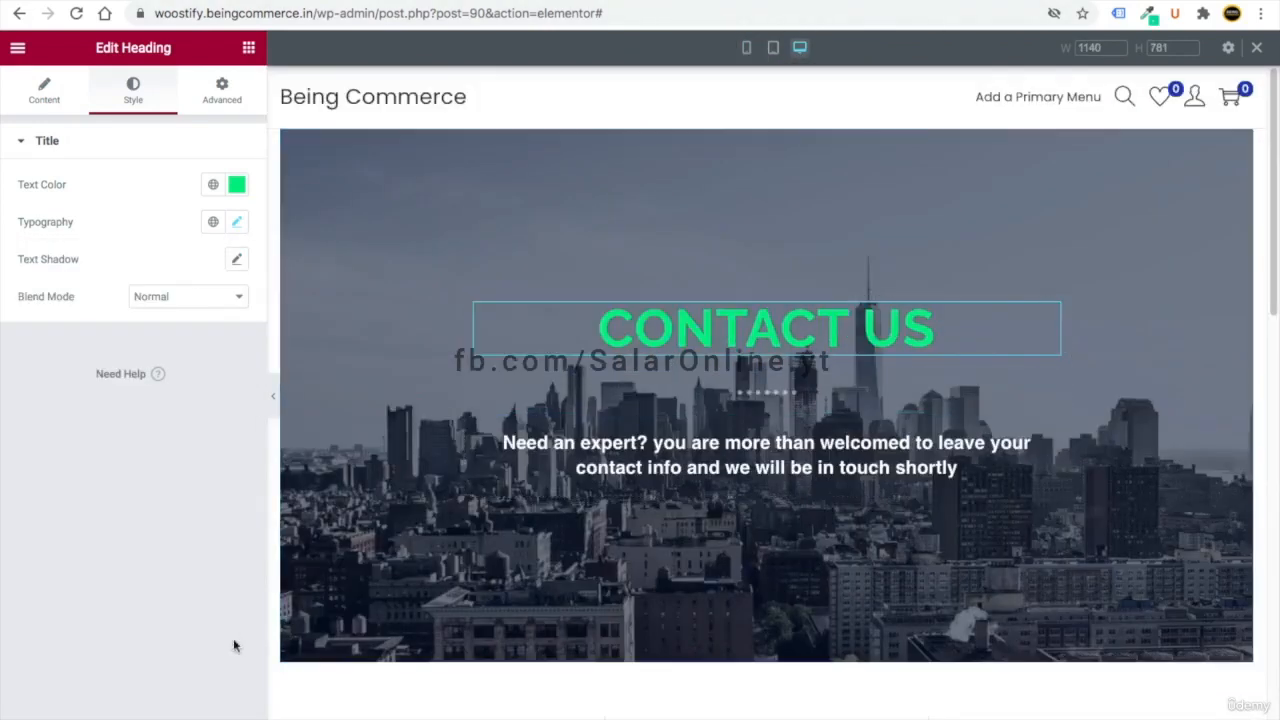
- Leave Elementor through its main menu and go to the WordPress pages list
left_click(17, 52)
left_click(17, 52)
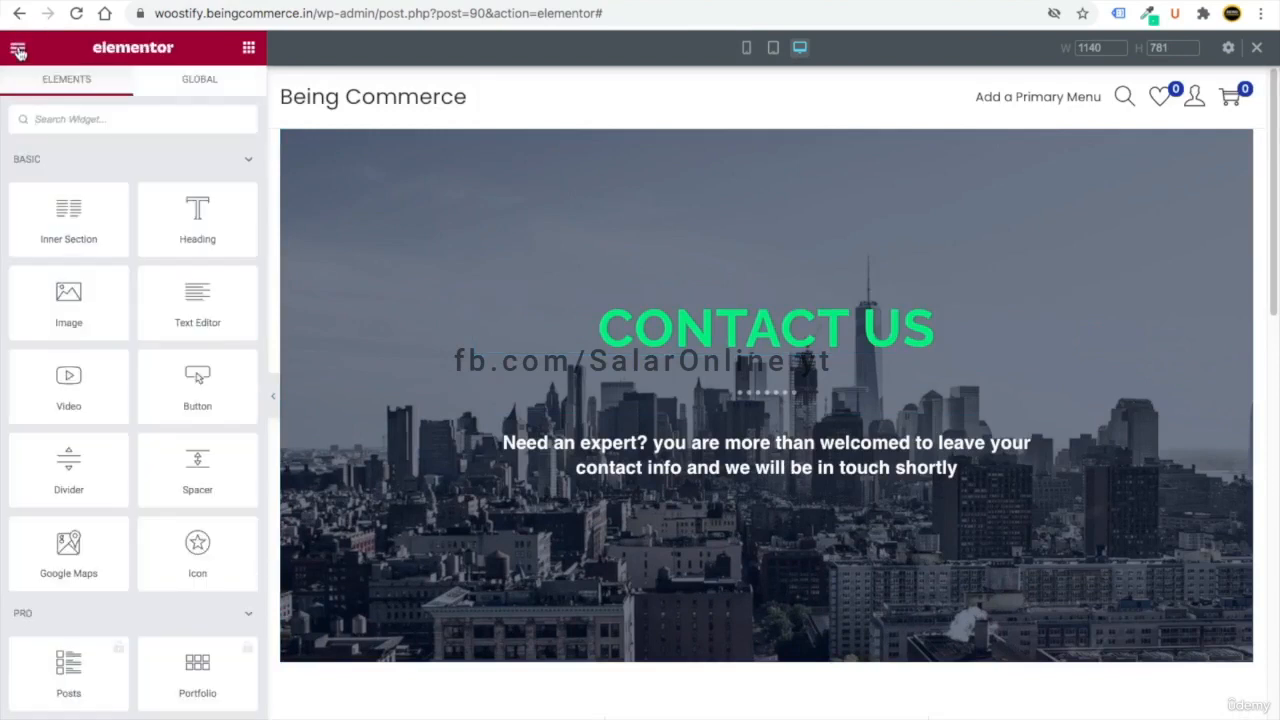
left_click(17, 52)
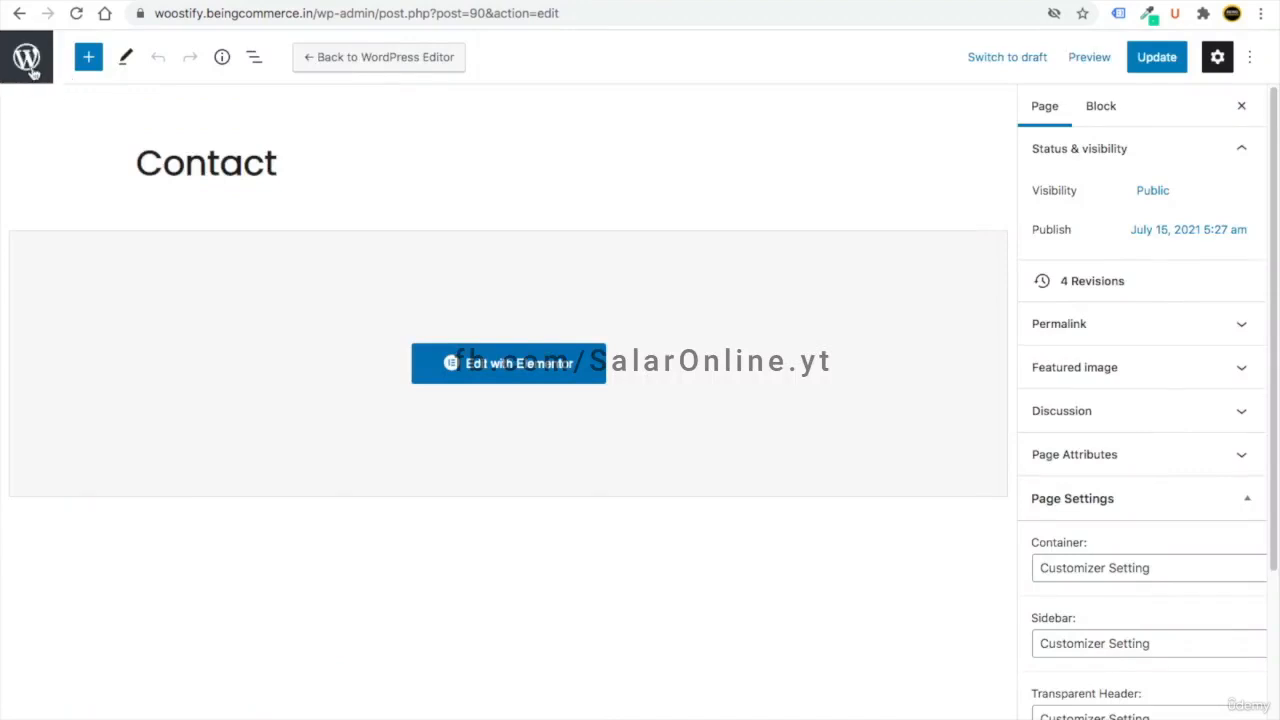
left_click(27, 60)
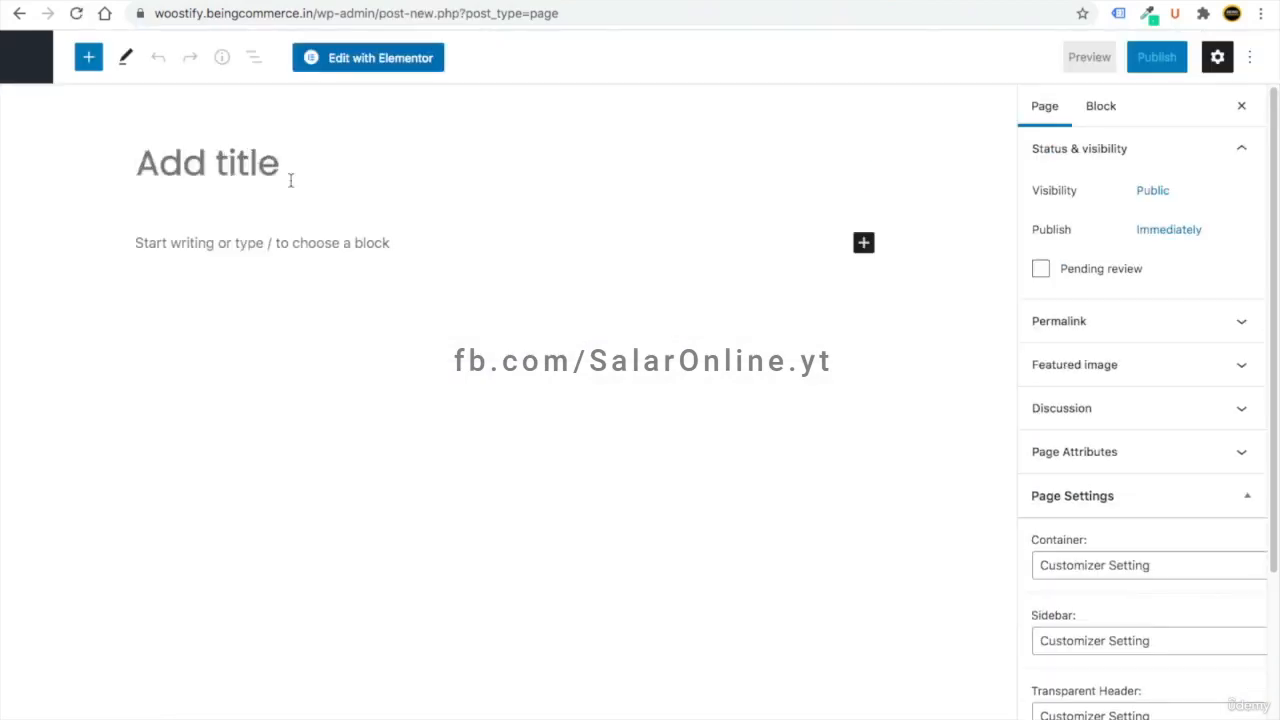
- Publish a new page titled 'About Us' and open it with Elementor
type("About Us")
left_click(1156, 57)
left_click(1140, 56)
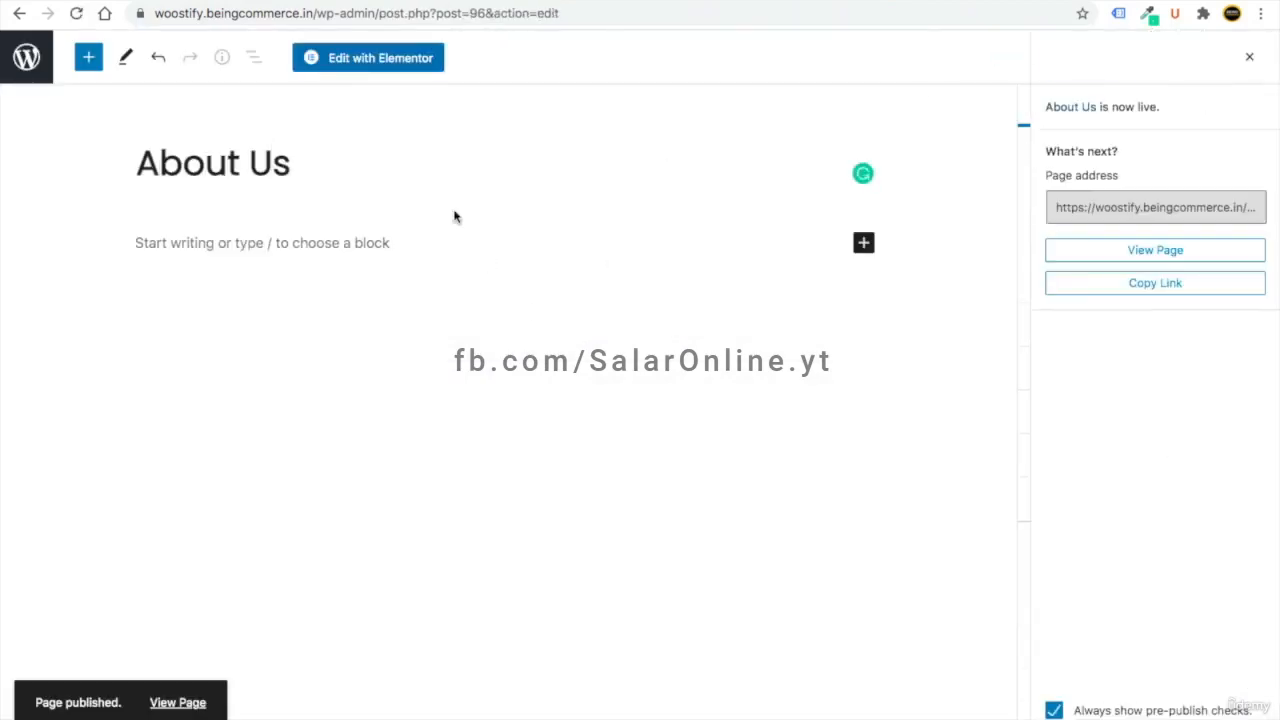
left_click(369, 60)
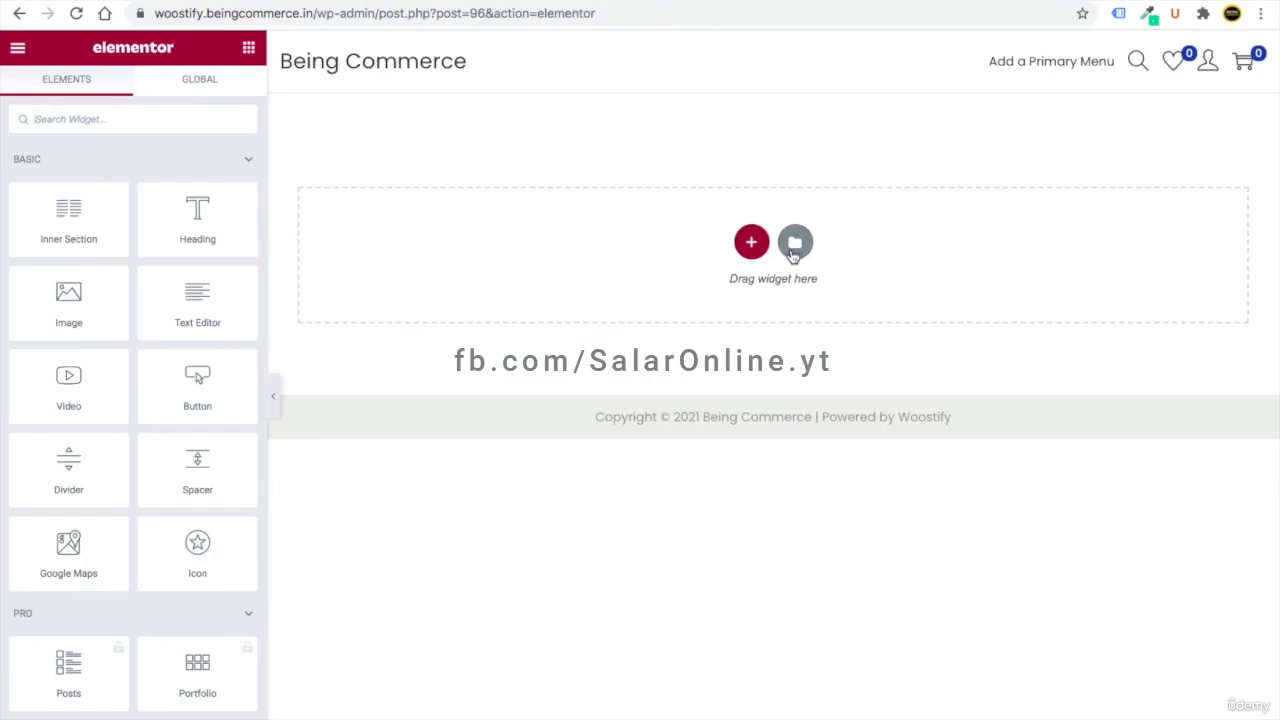
- Search the template library for 'about' and insert the About page template
left_click(796, 246)
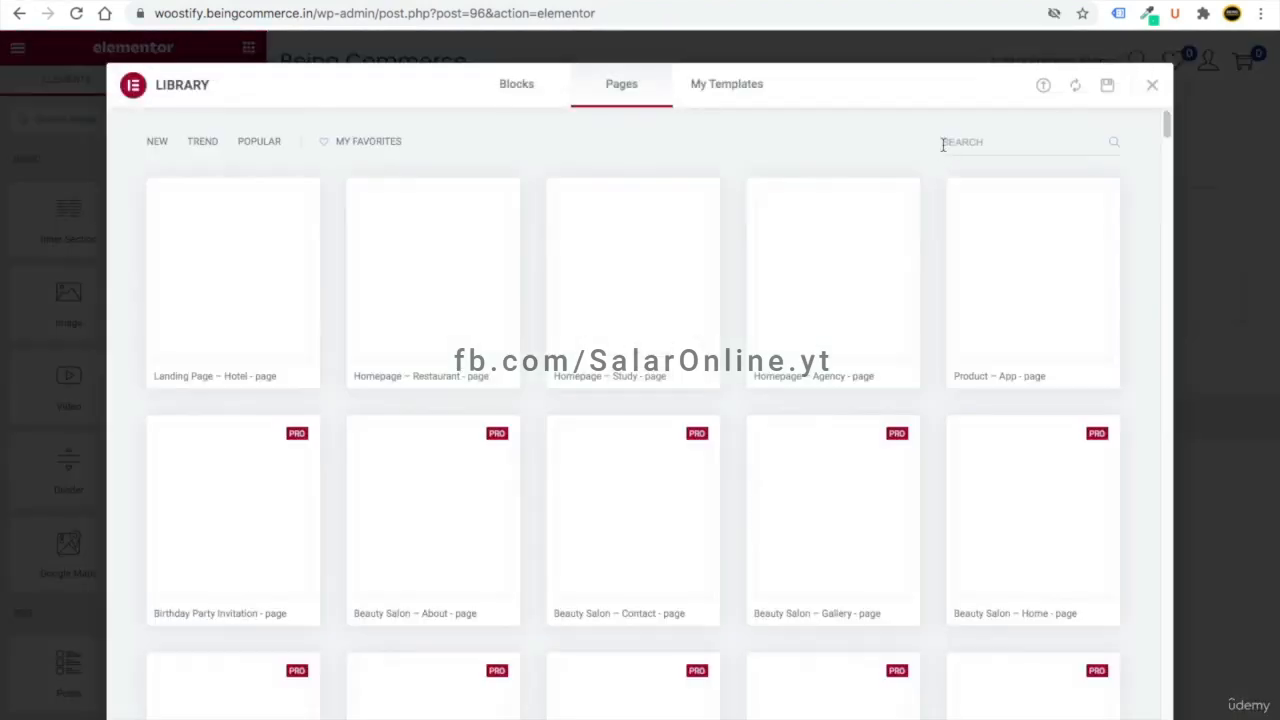
left_click(953, 141)
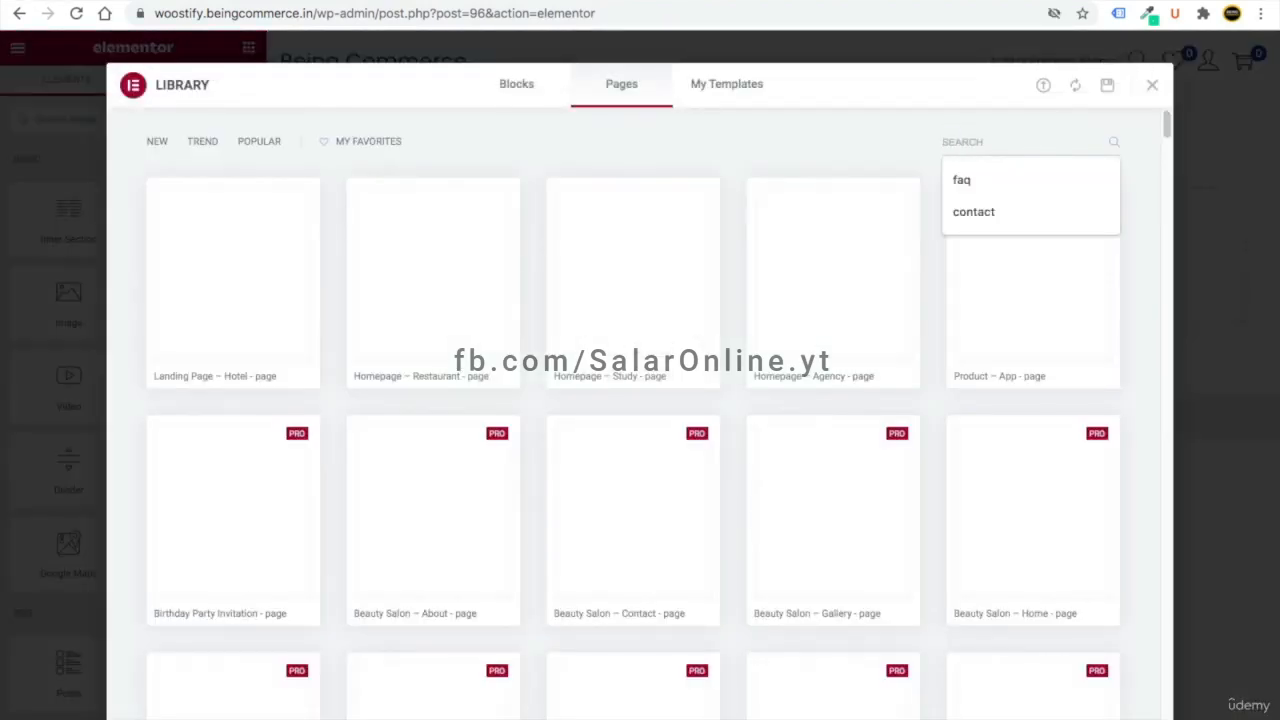
type("about")
scroll(877, 334, "down", 5)
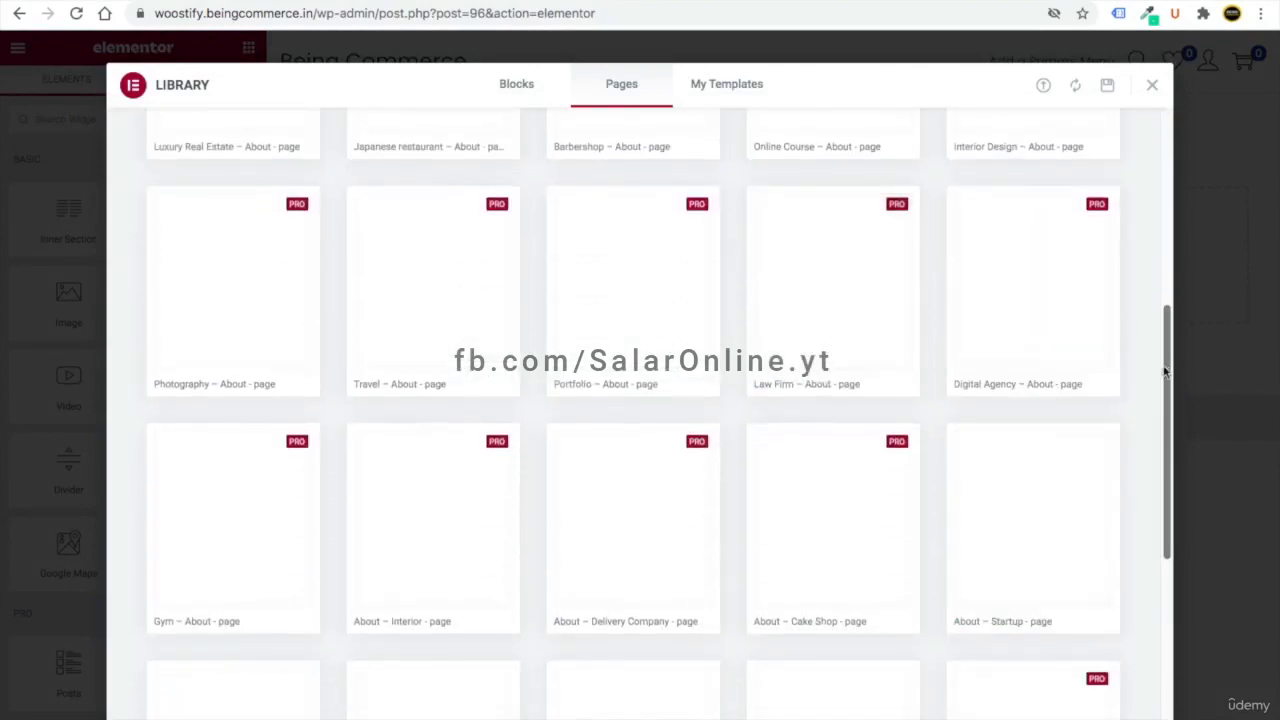
scroll(429, 423, "down", 4)
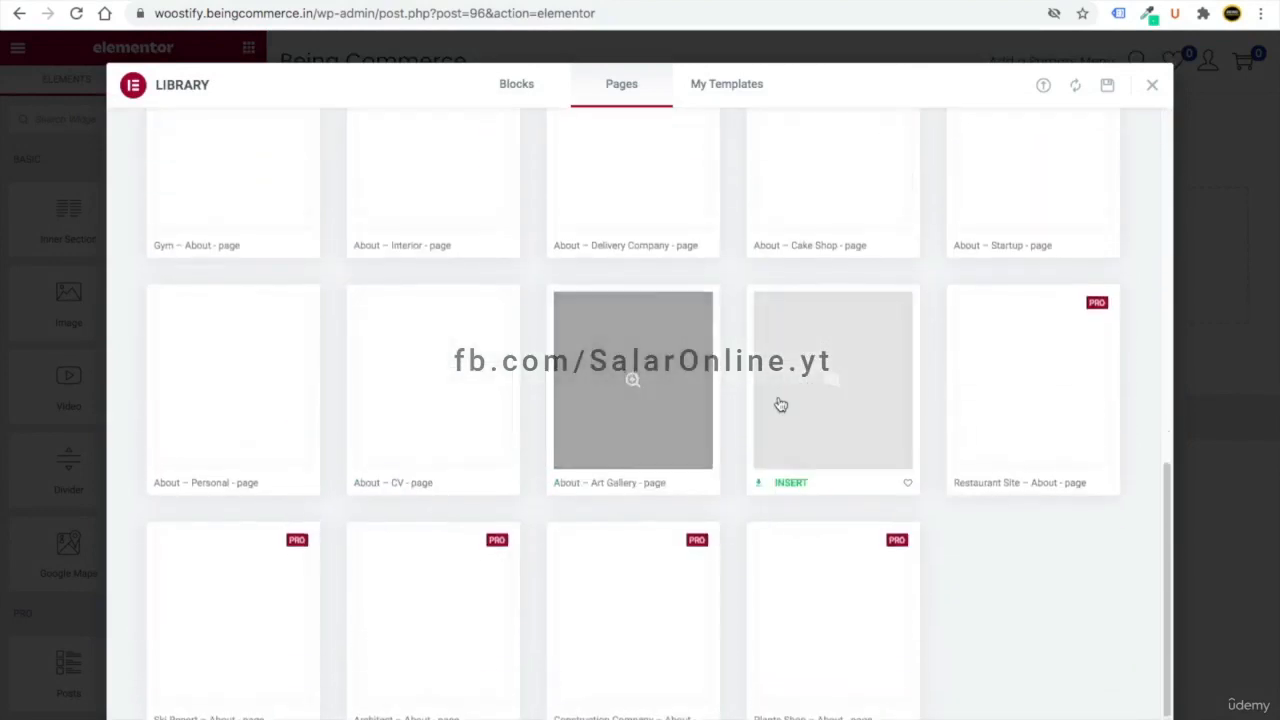
scroll(934, 320, "up", 2)
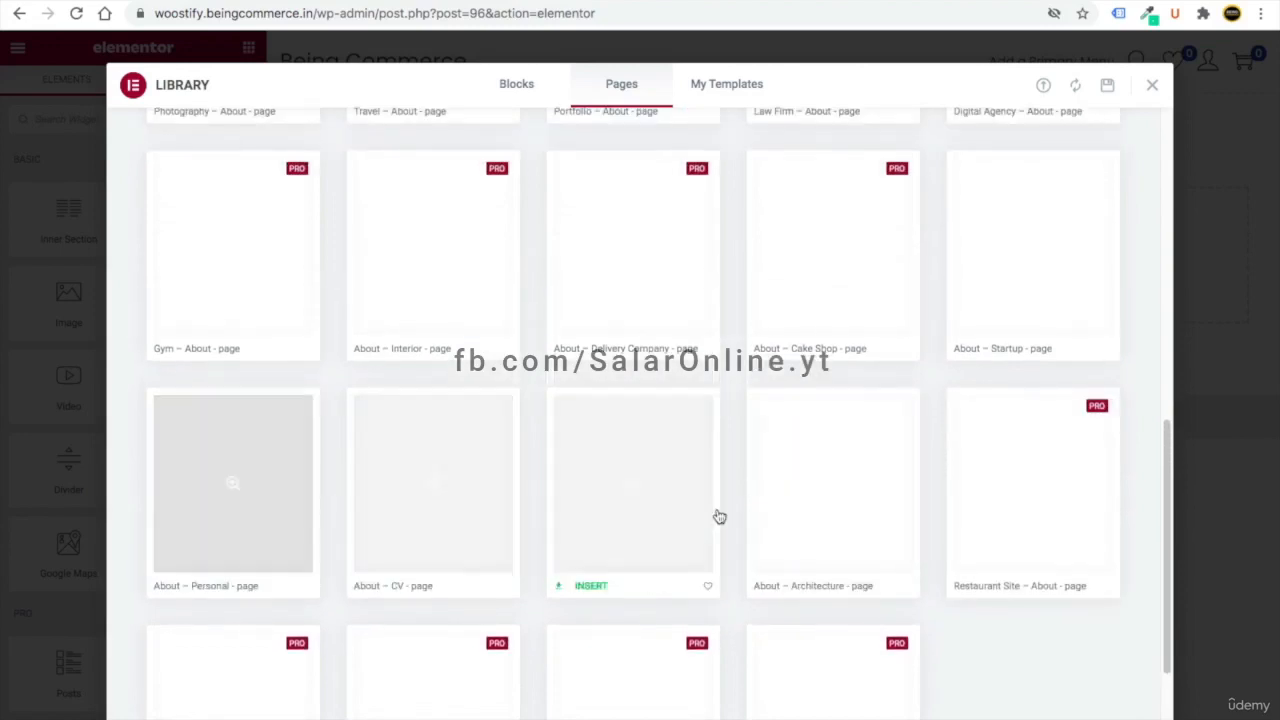
left_click(1035, 293)
left_click(1083, 88)
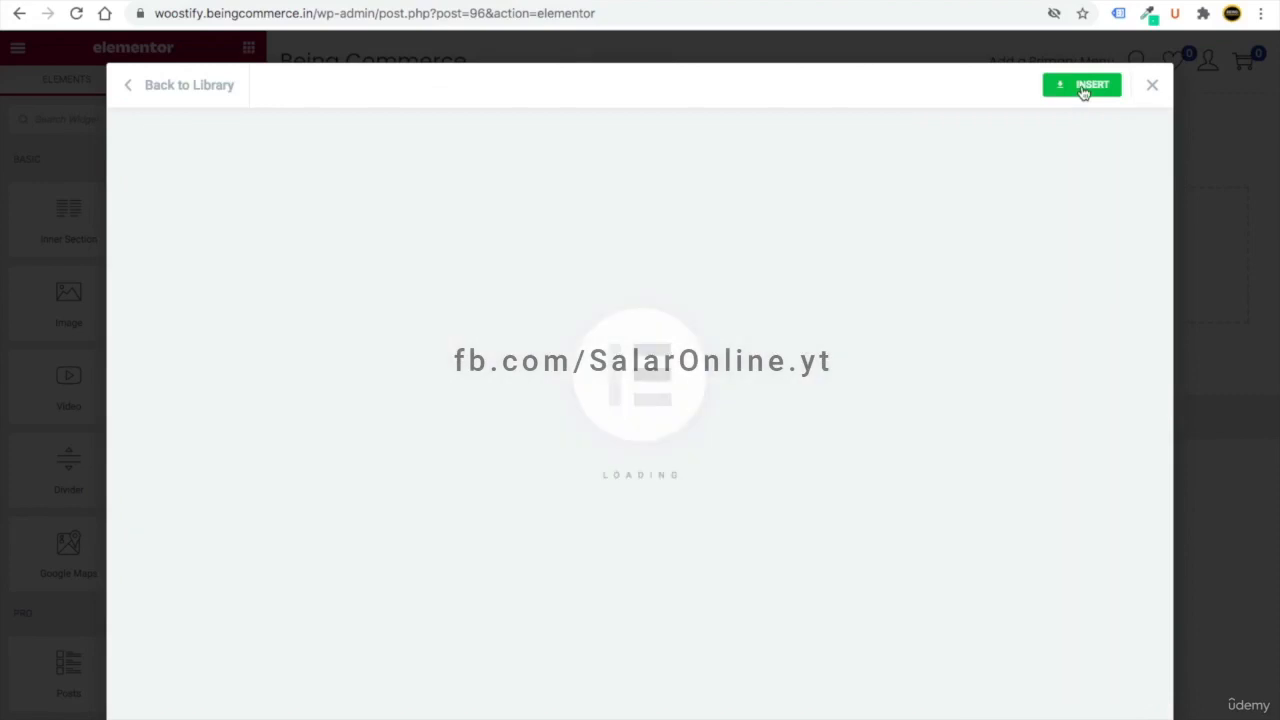
scroll(765, 430, "down", 15)
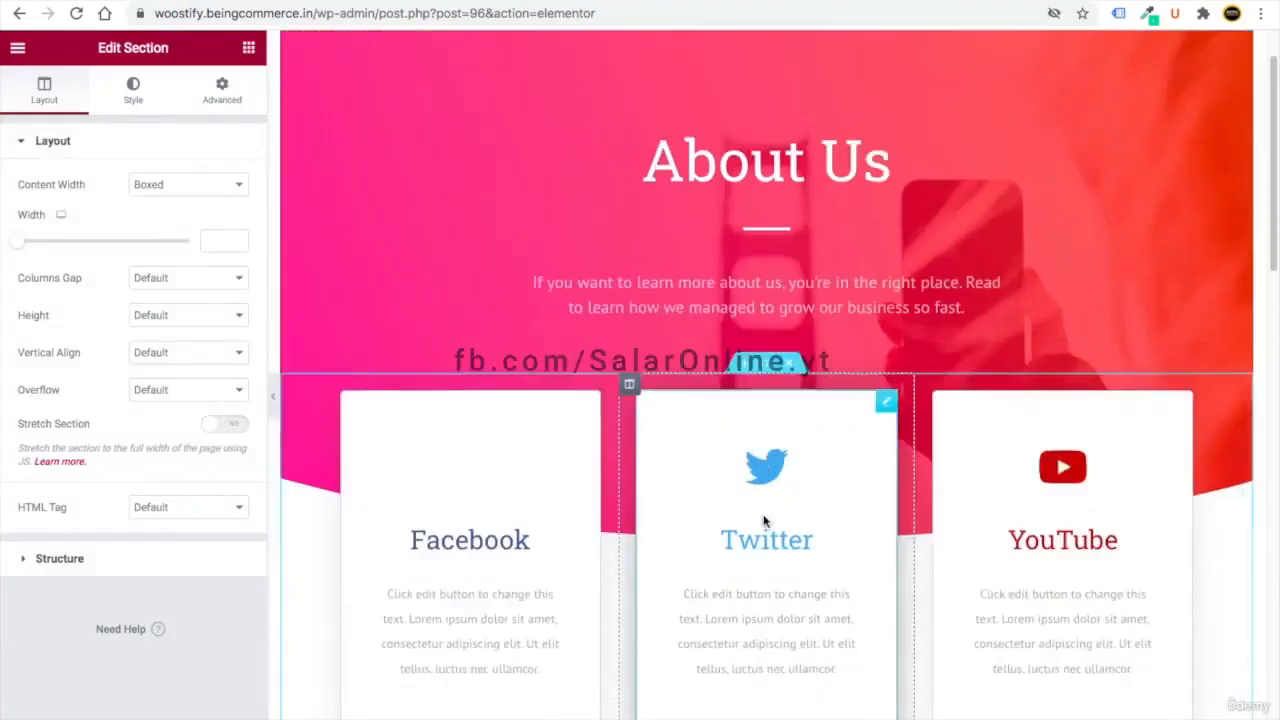
- Open the Facebook icon box settings and scroll past Our Story to the video widget
scroll(763, 520, "up", 15)
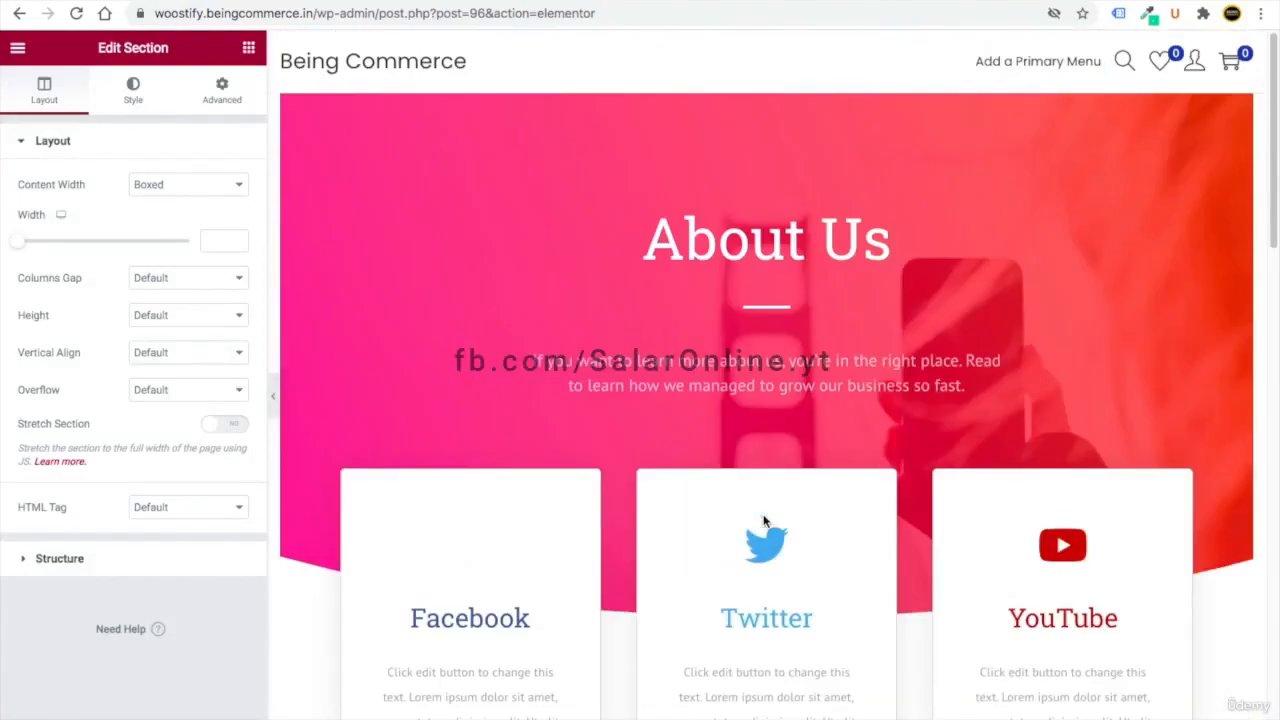
left_click(484, 536)
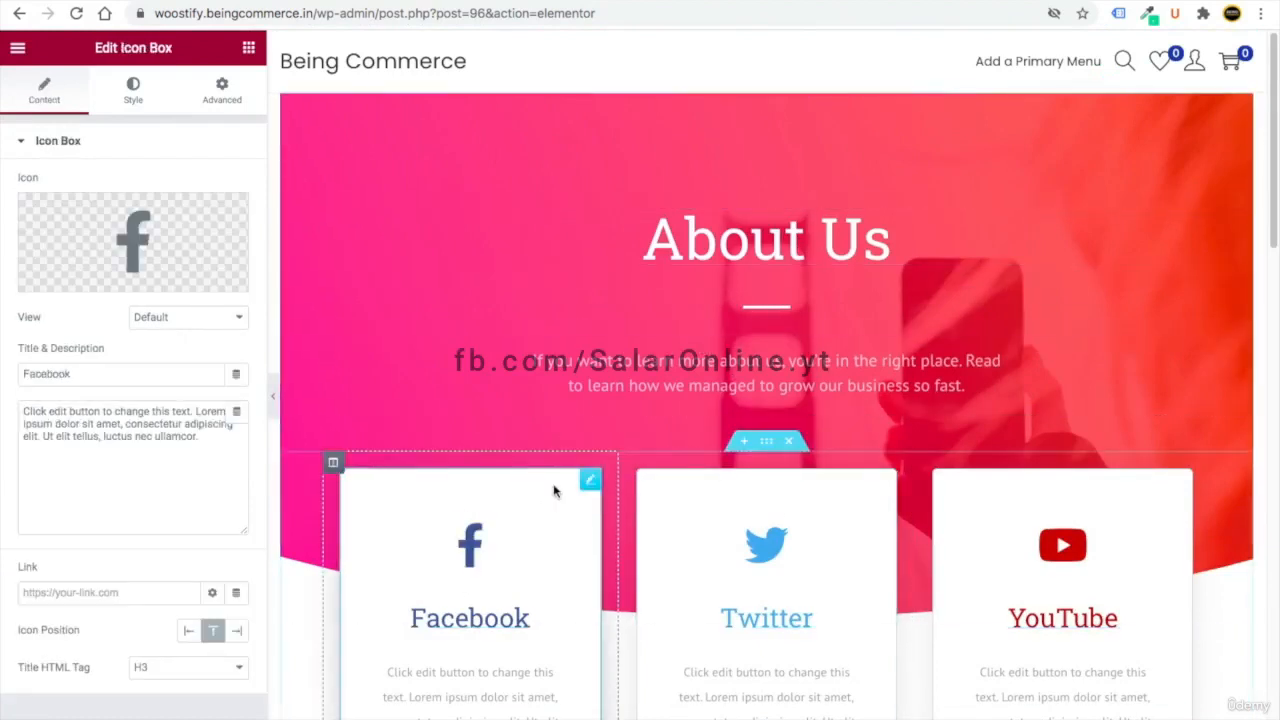
scroll(486, 374, "down", 2)
scroll(841, 439, "down", 2)
scroll(841, 439, "down", 3)
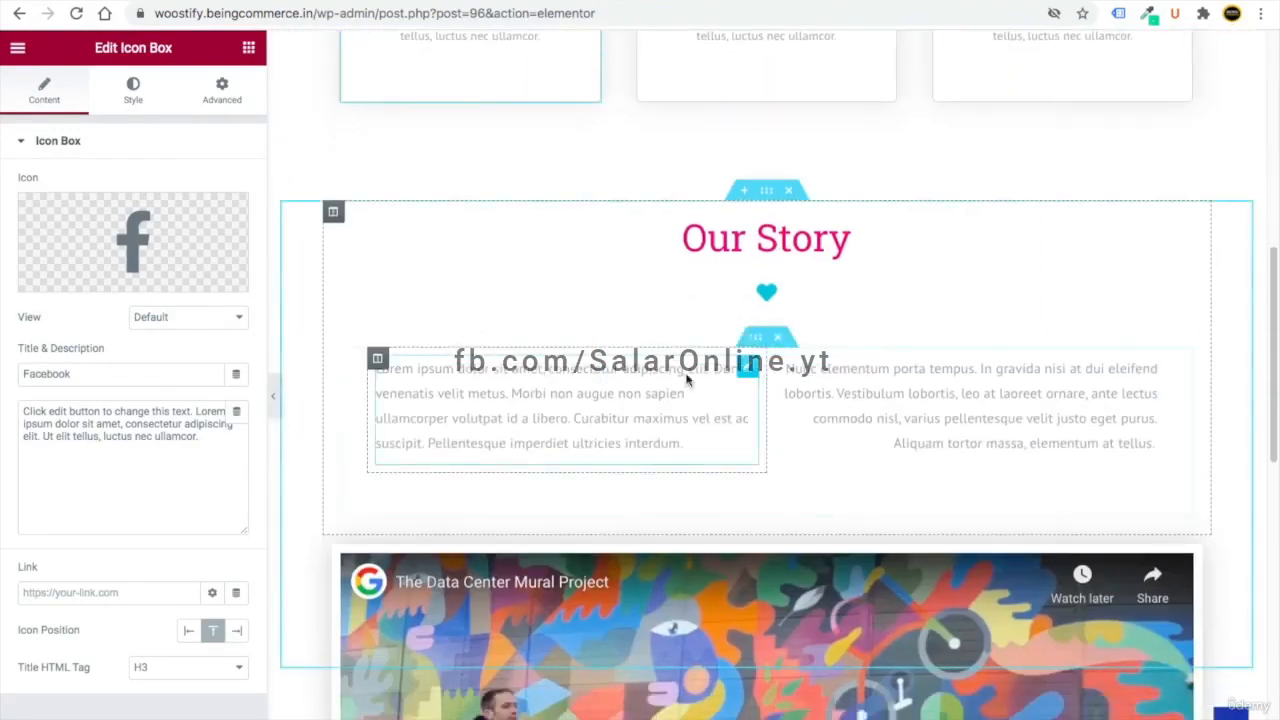
scroll(820, 417, "down", 2)
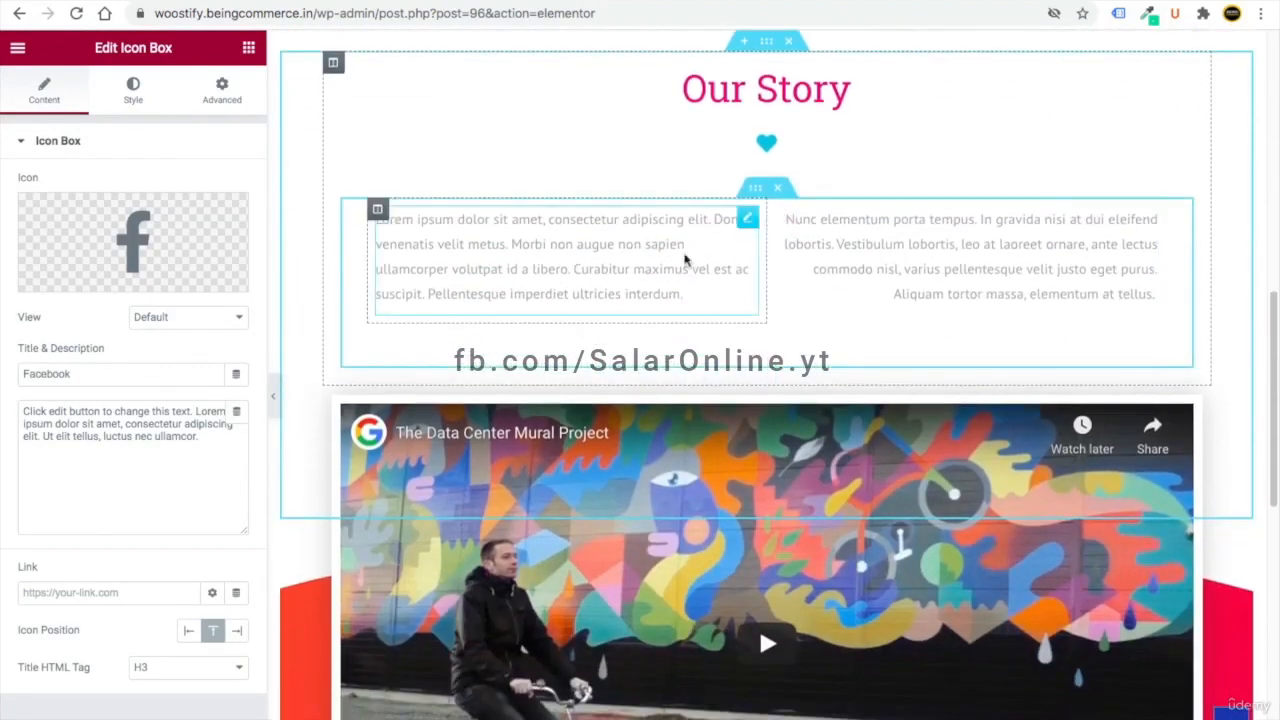
scroll(760, 300, "down", 2)
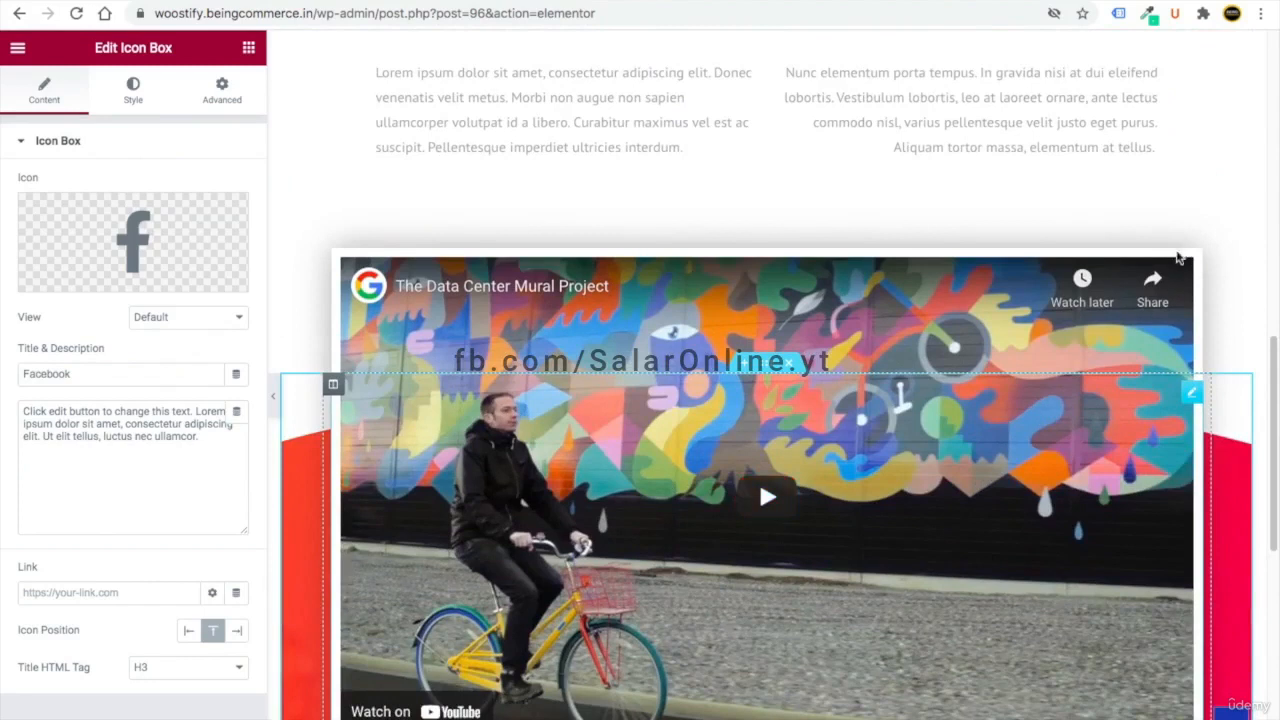
- Replace the video widget's link with the copied YouTube Shershaah Date Announcement link
left_click(1076, 385)
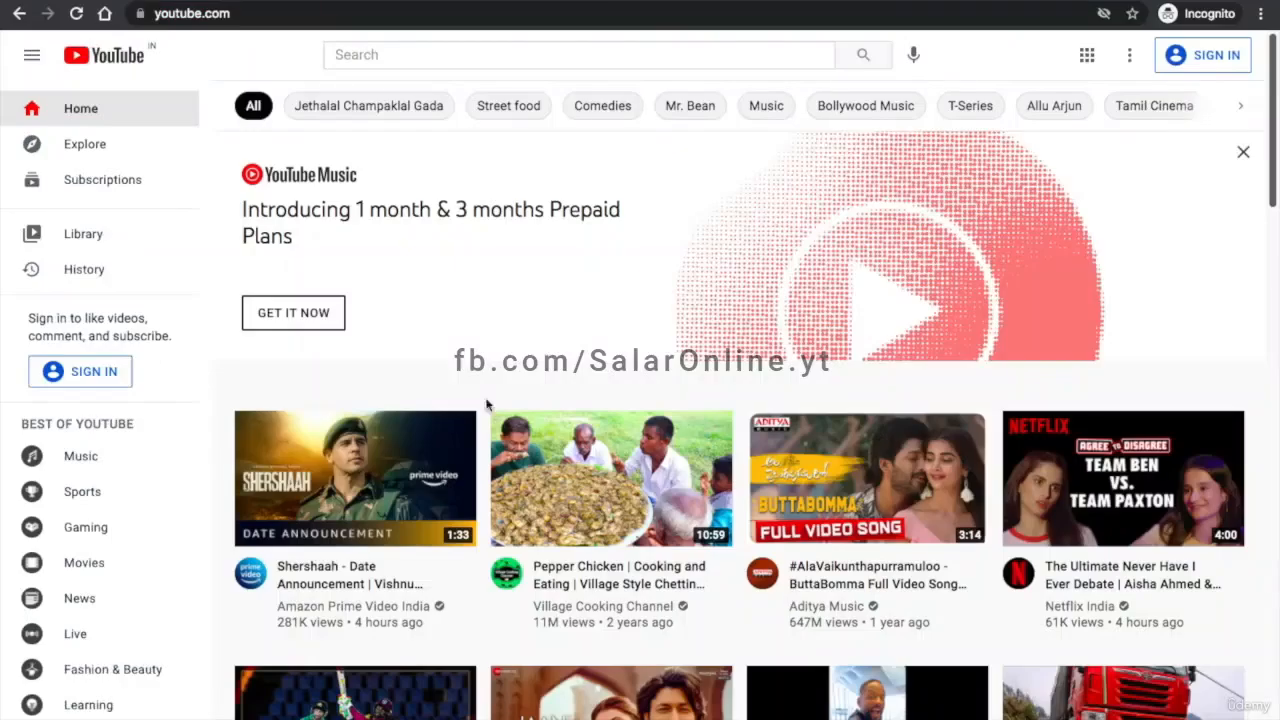
right_click(342, 585)
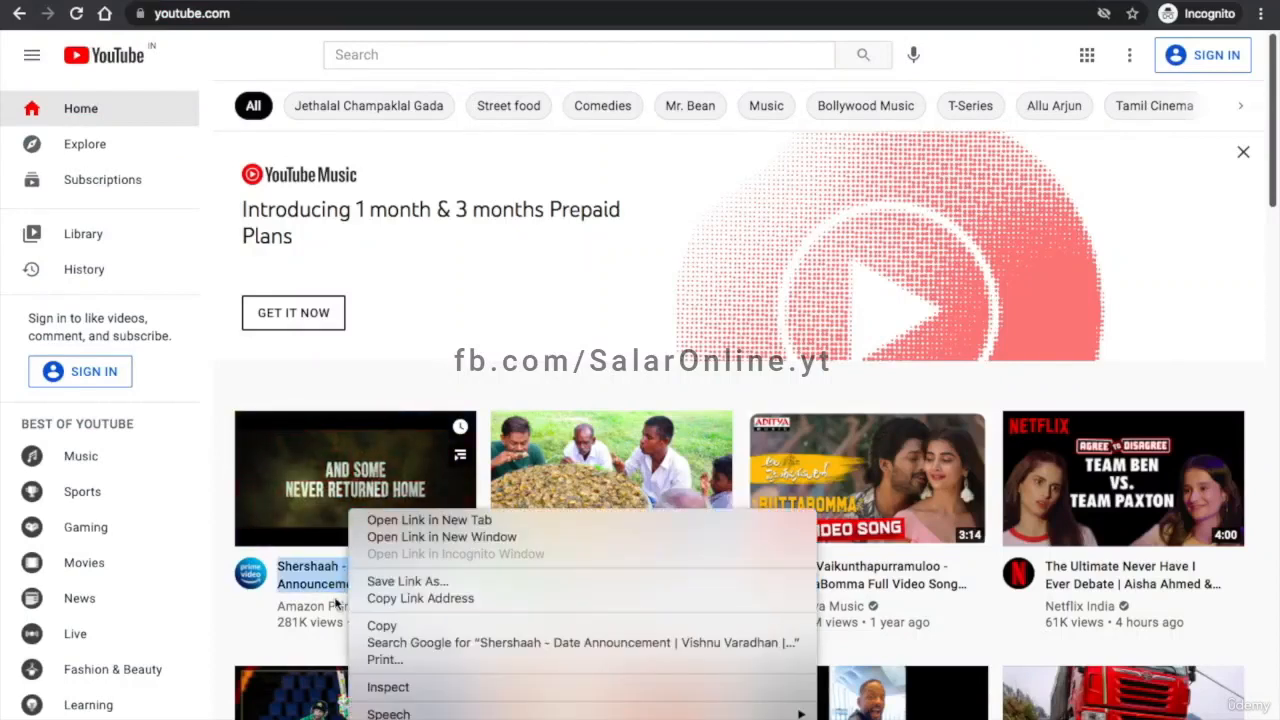
left_click(388, 598)
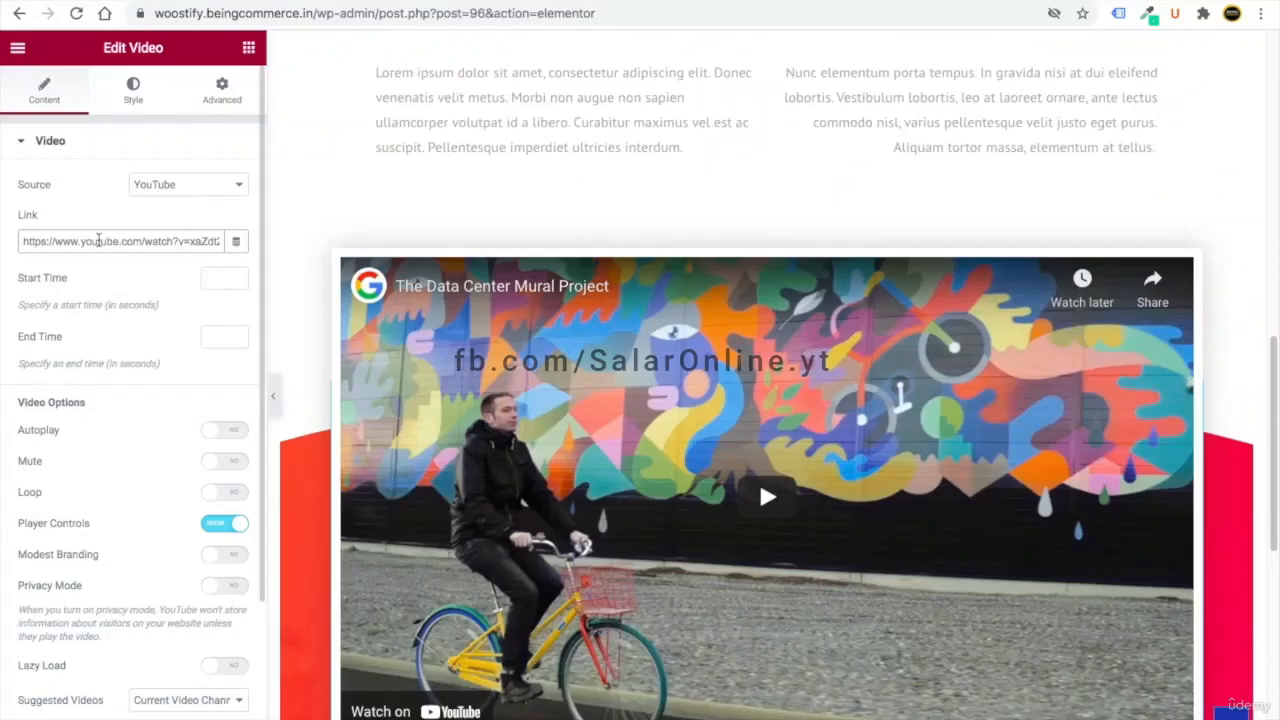
triple_click(99, 240)
key("ctrl+v")
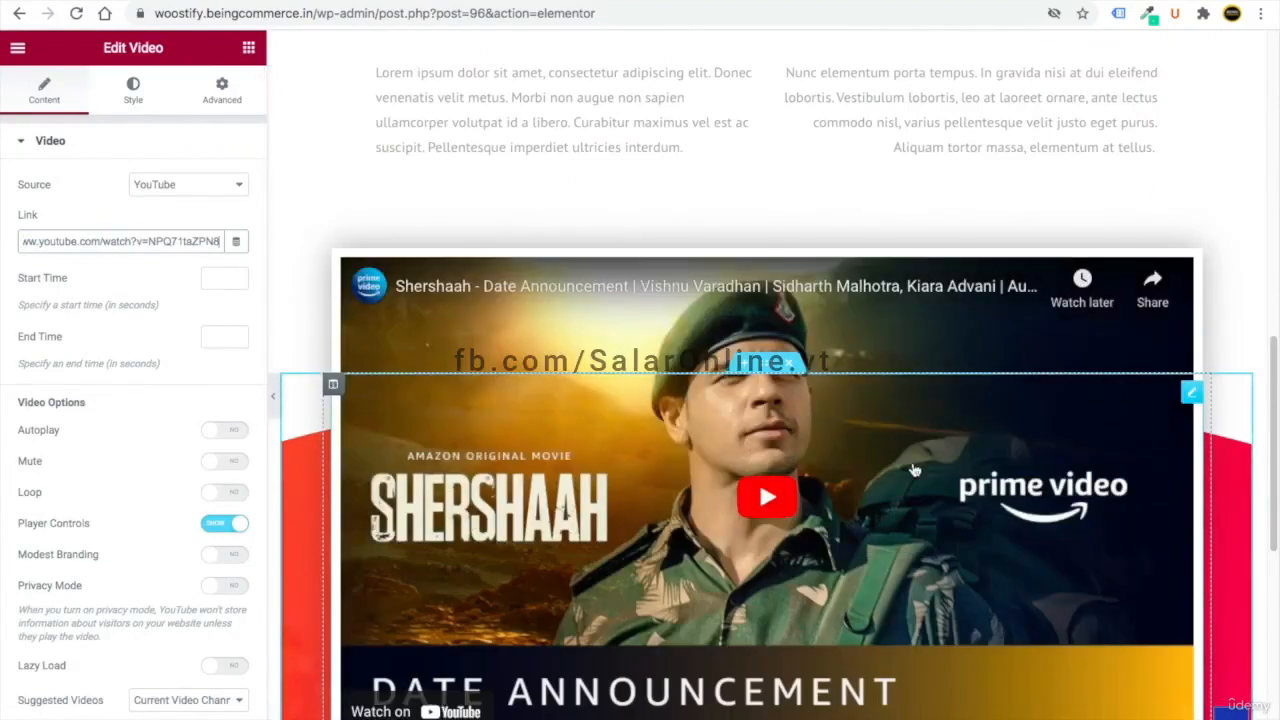
- Check the About Us page at mobile width, then exit Elementor to the dashboard
scroll(914, 470, "down", 5)
scroll(891, 430, "down", 10)
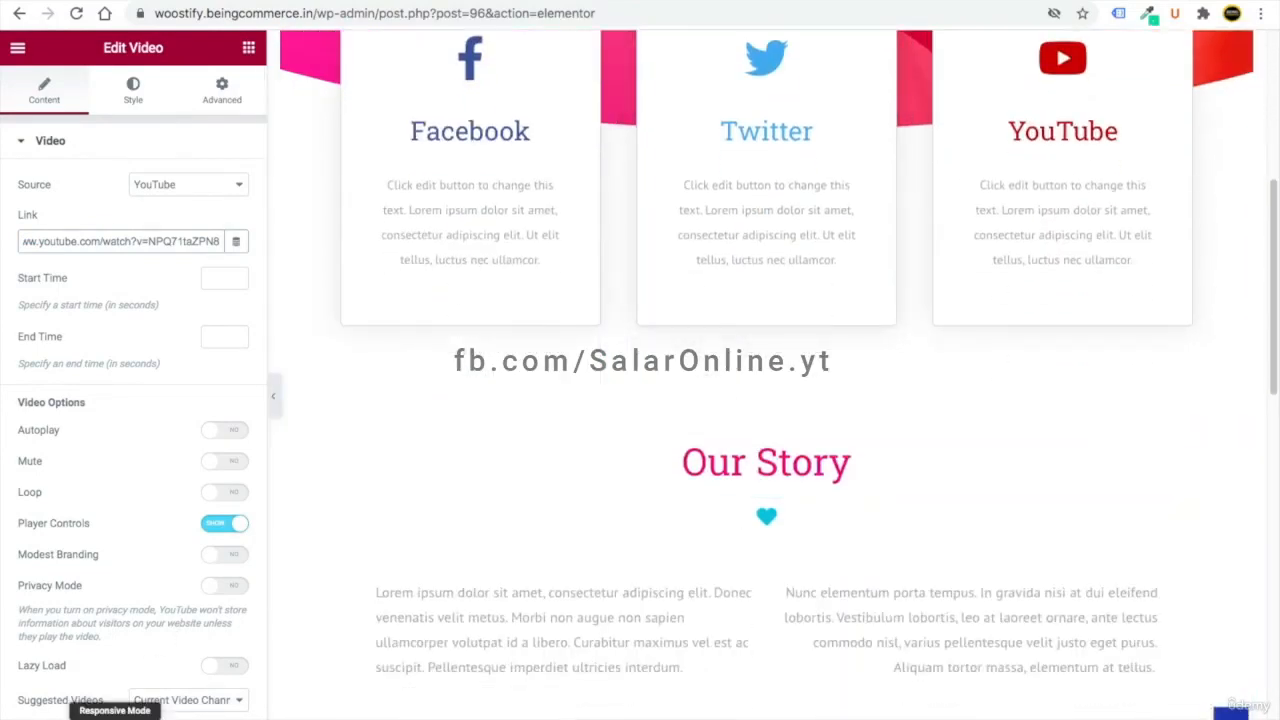
left_click(114, 712)
scroll(879, 428, "down", 10)
scroll(879, 428, "up", 5)
scroll(879, 430, "up", 15)
scroll(777, 503, "down", 20)
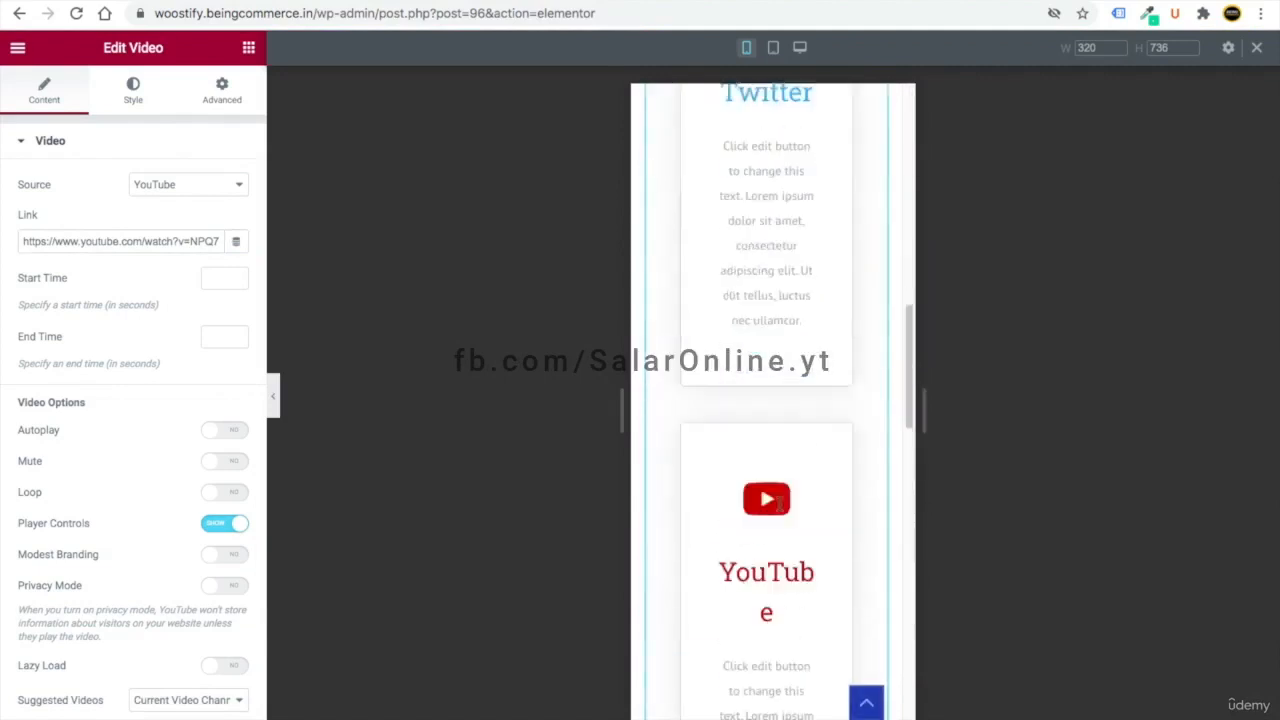
scroll(783, 512, "up", 20)
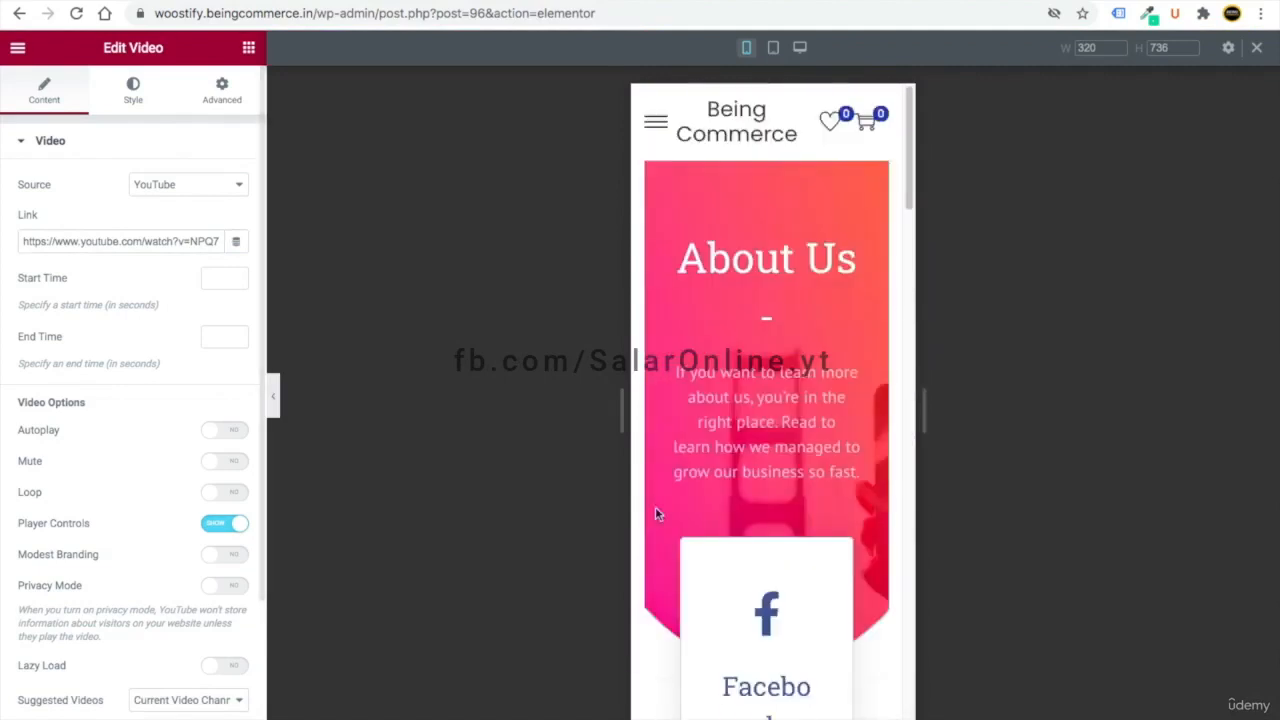
scroll(780, 400, "down", 3)
scroll(760, 488, "up", 3)
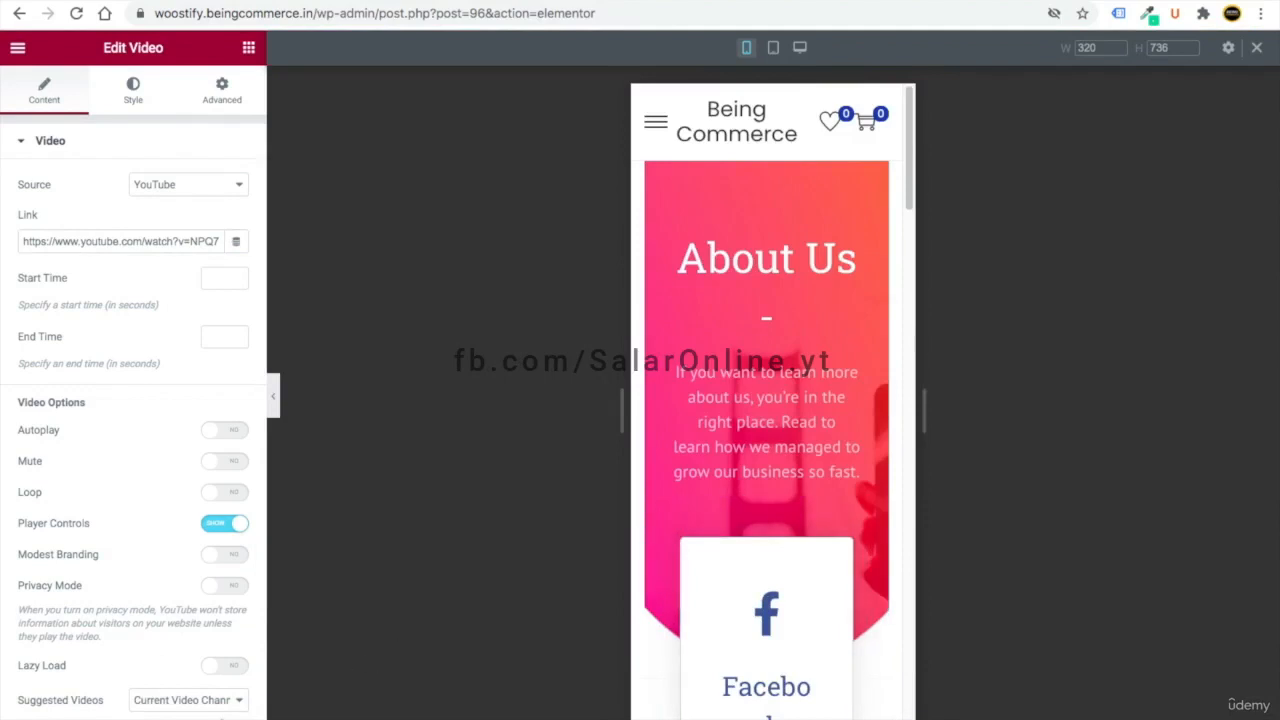
left_click(19, 53)
left_click(128, 358)
- Confirm leaving Elementor, then visit the live store home page and scroll through it
left_click(772, 218)
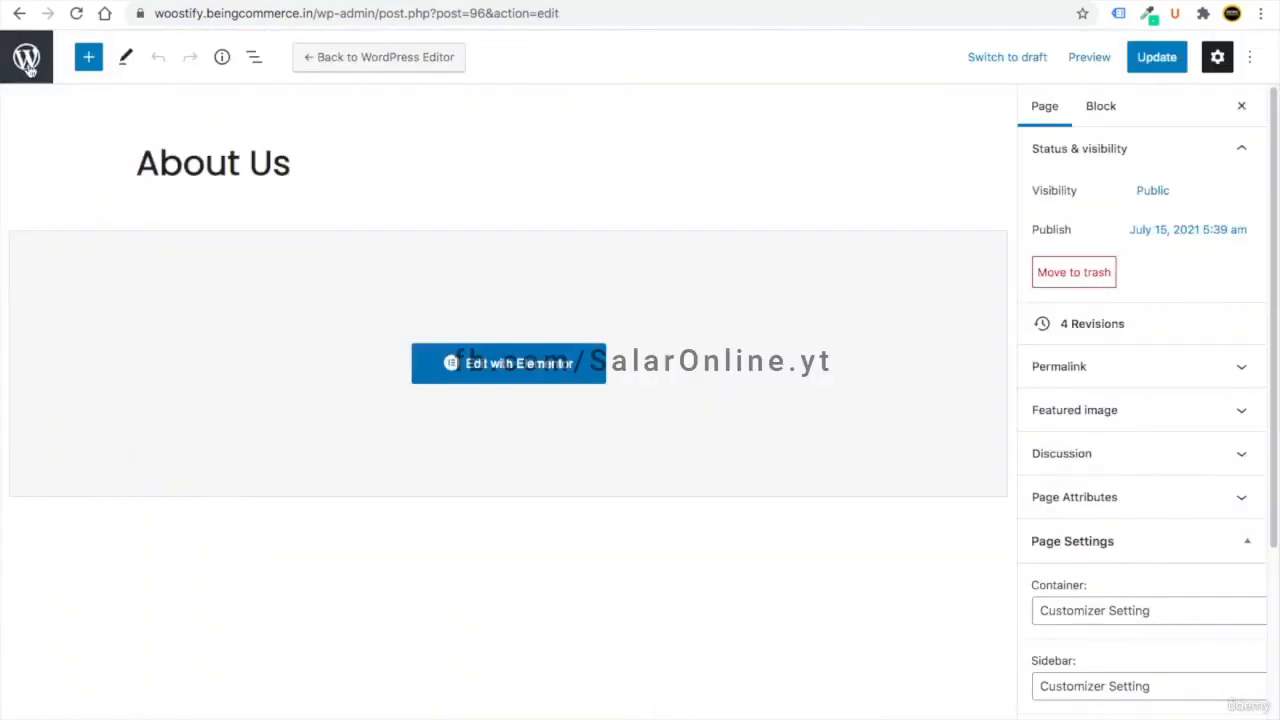
left_click(27, 60)
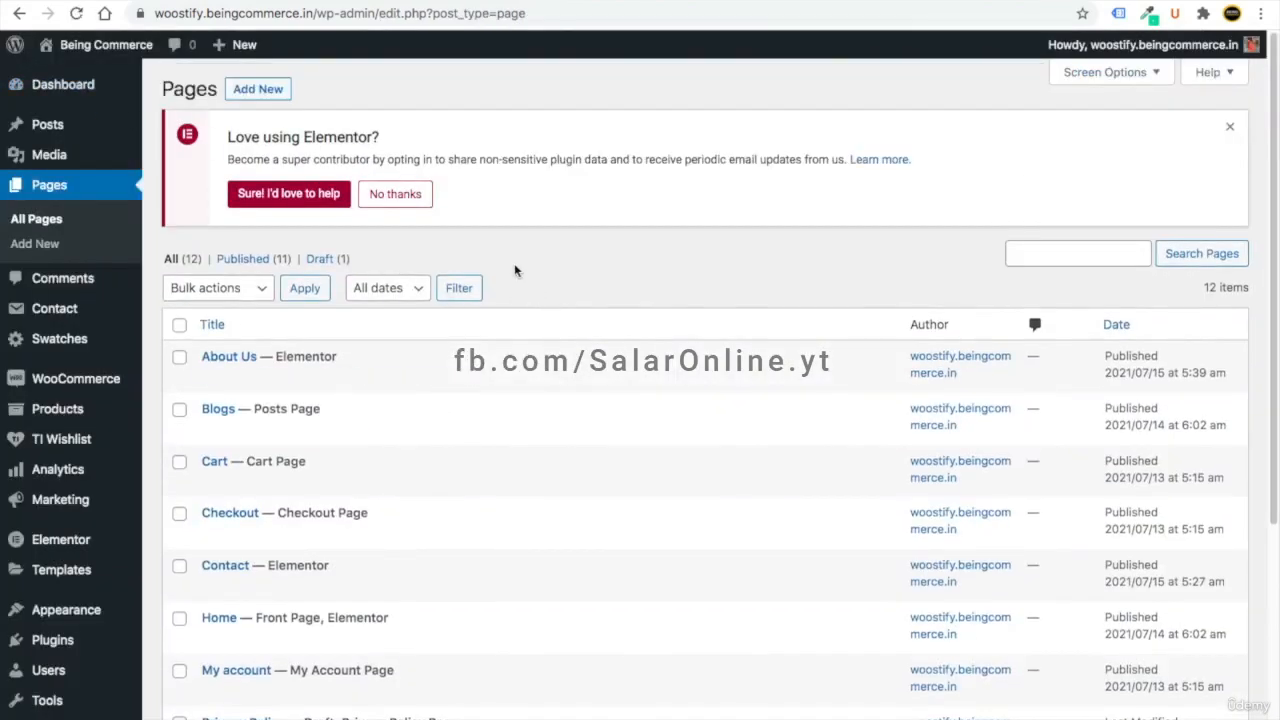
left_click(45, 84)
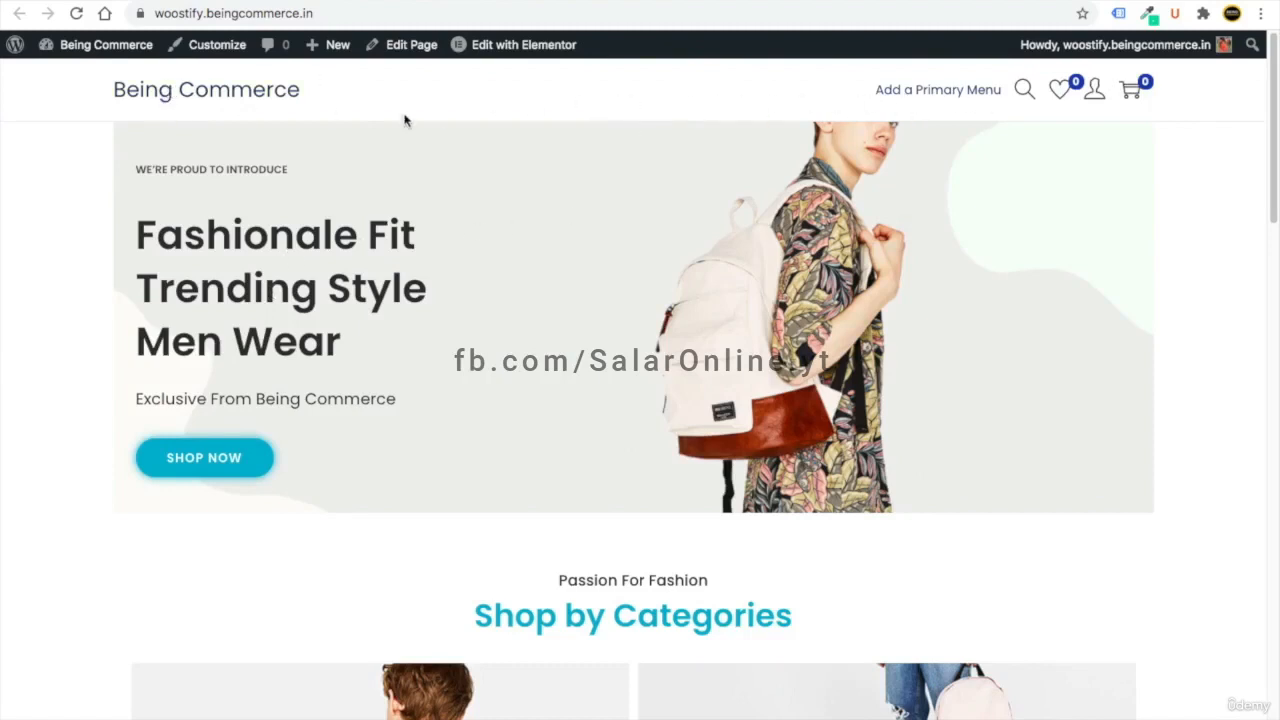
scroll(758, 108, "down", 15)
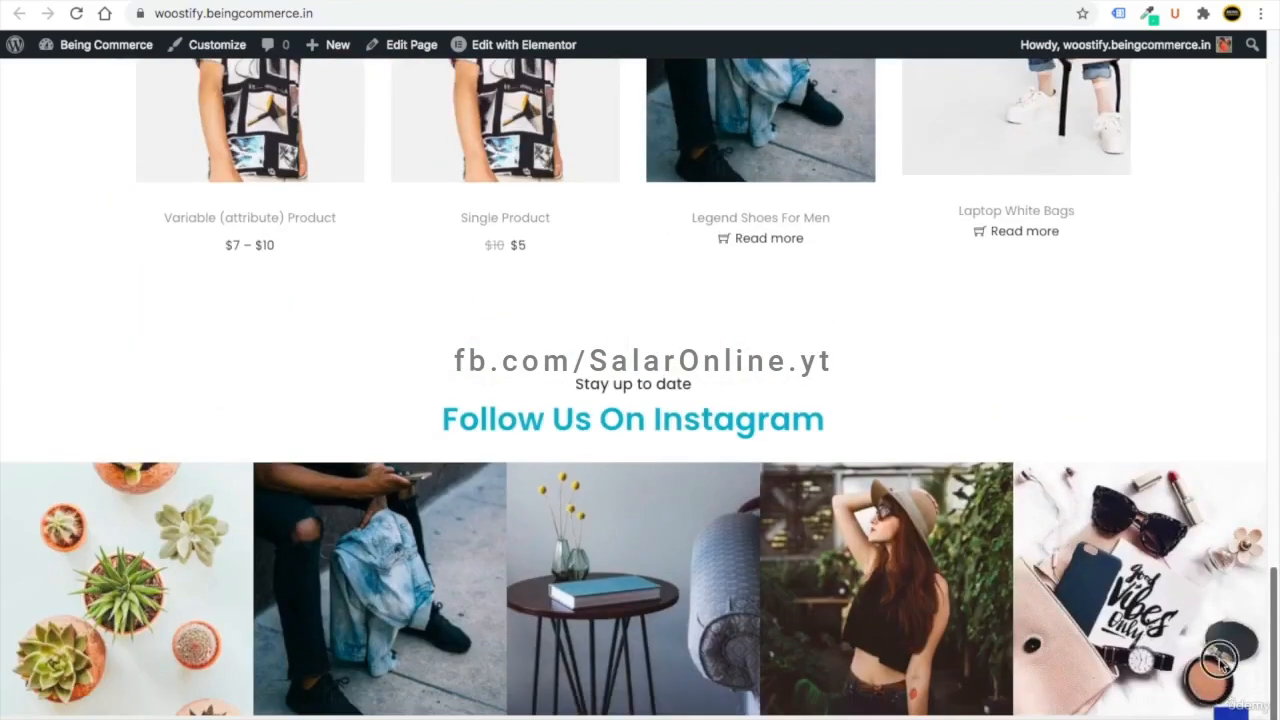
left_click_drag(1270, 640, 1262, 90)
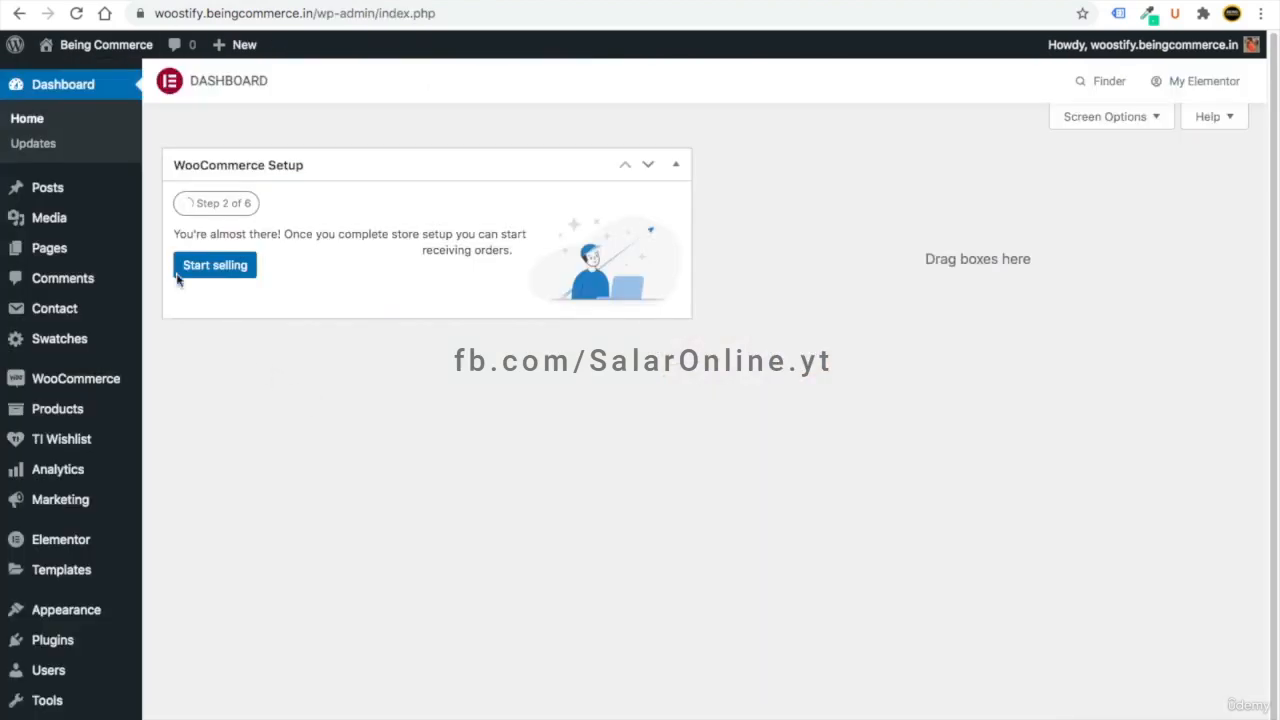
- Create a menu named 'Main (Primary) Menu' under Appearance > Menus
mouse_move(110, 617)
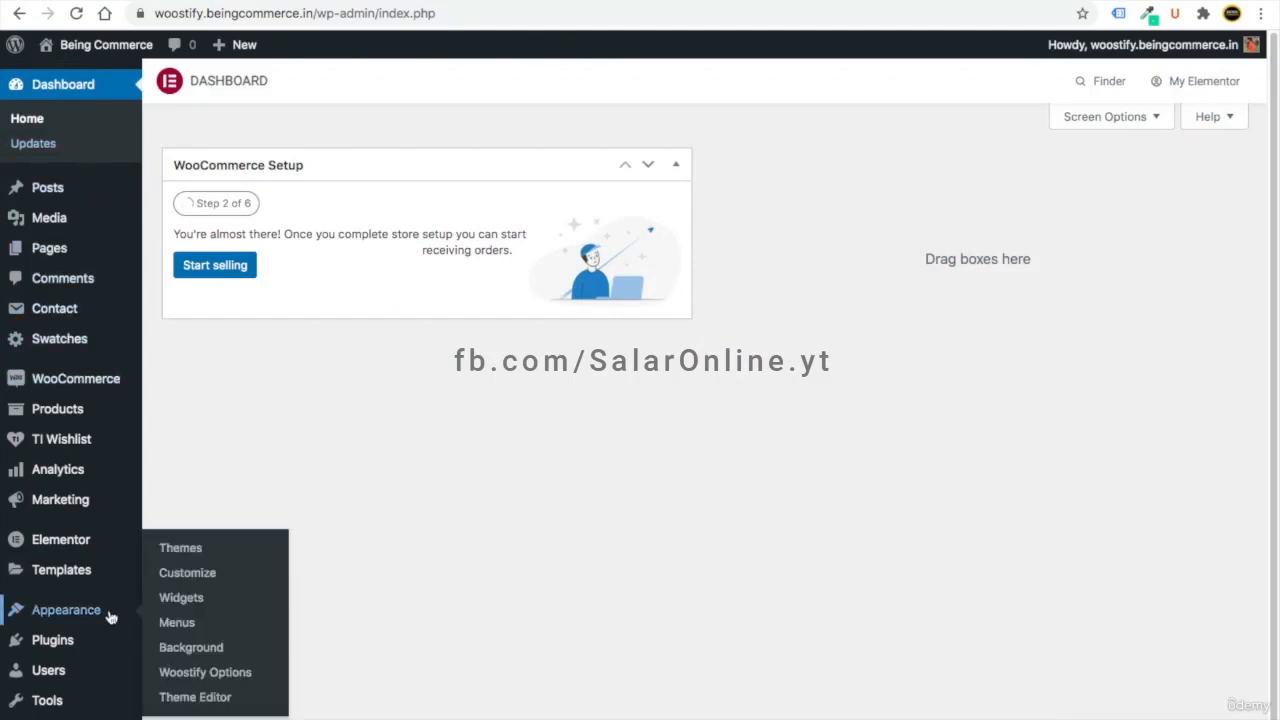
left_click(180, 628)
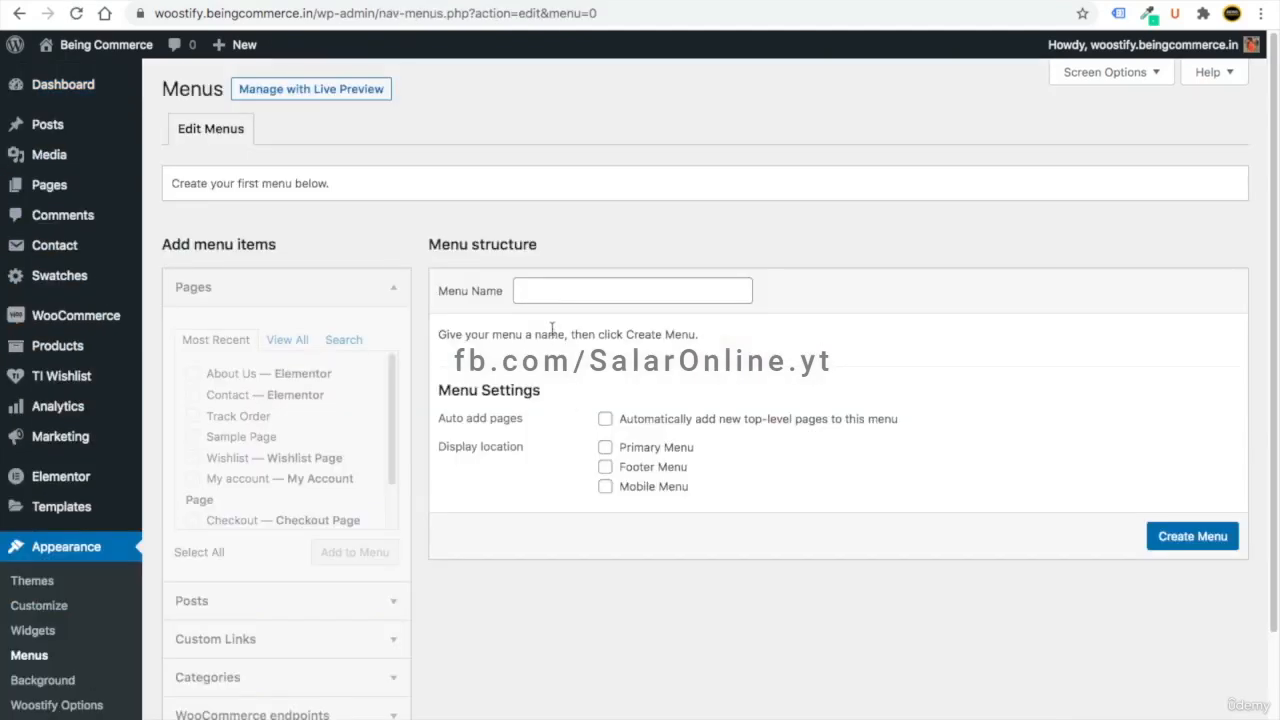
left_click(544, 291)
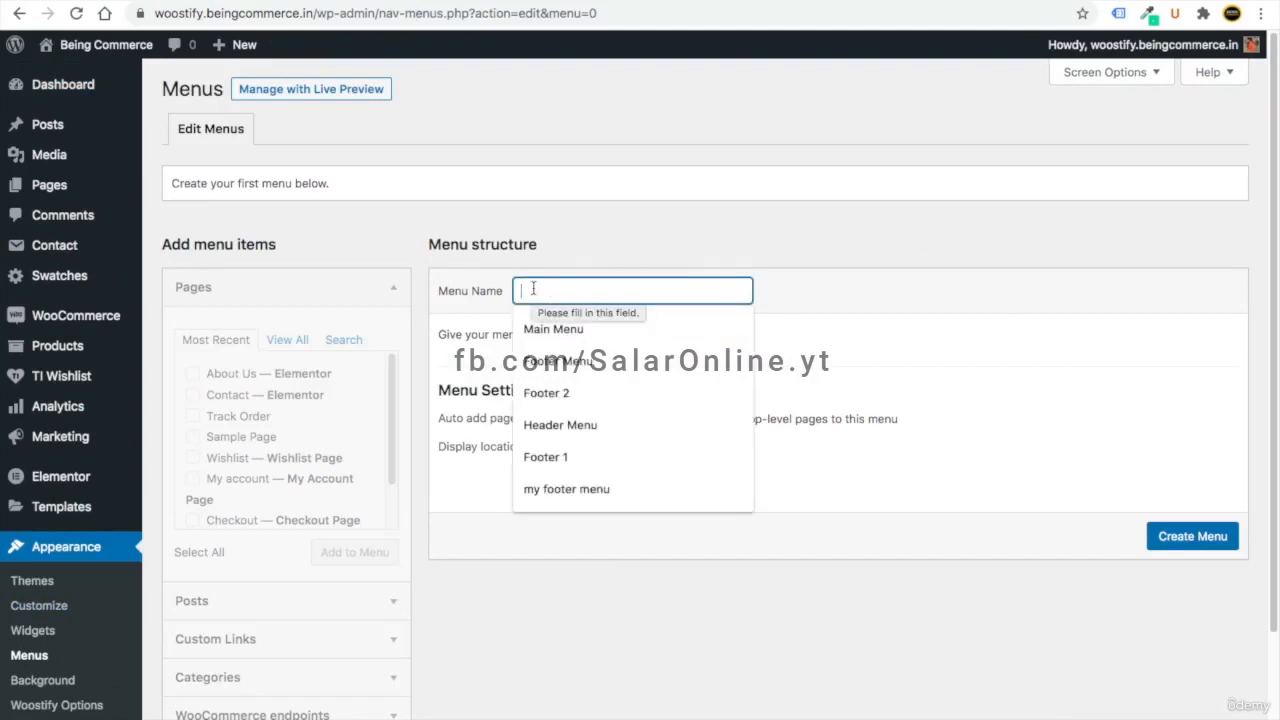
type("Main")
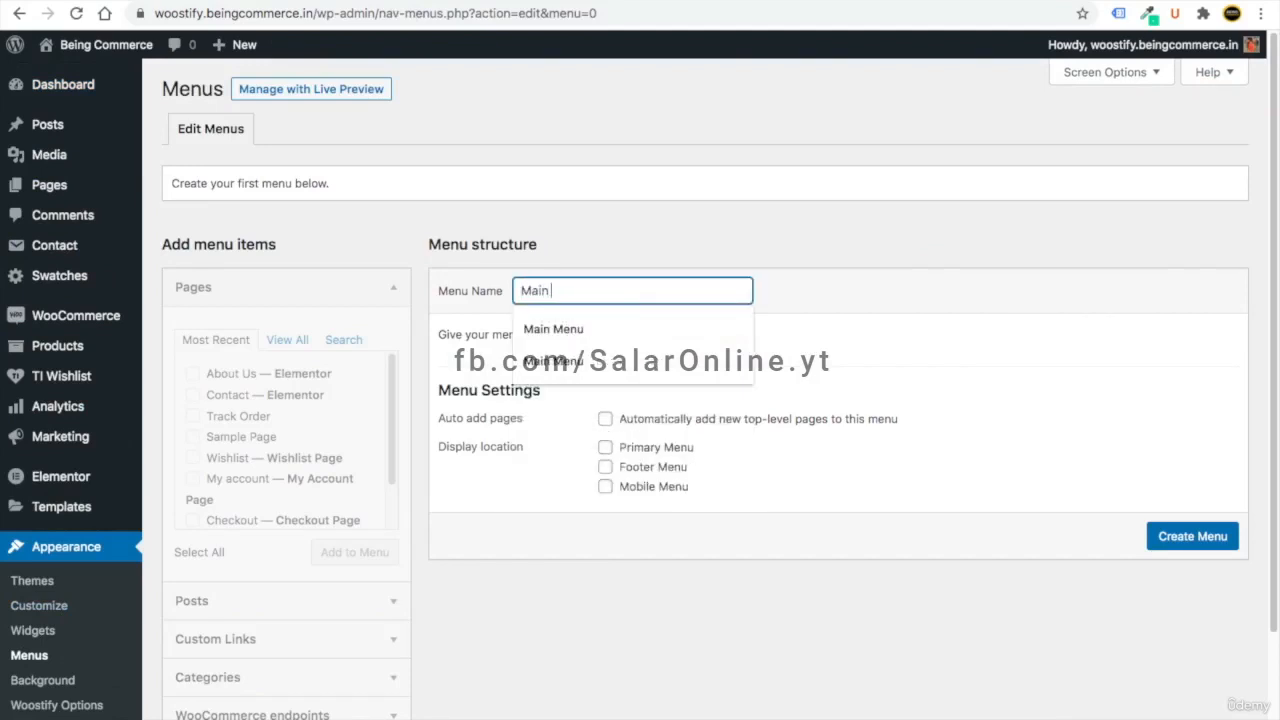
type(" (Prima")
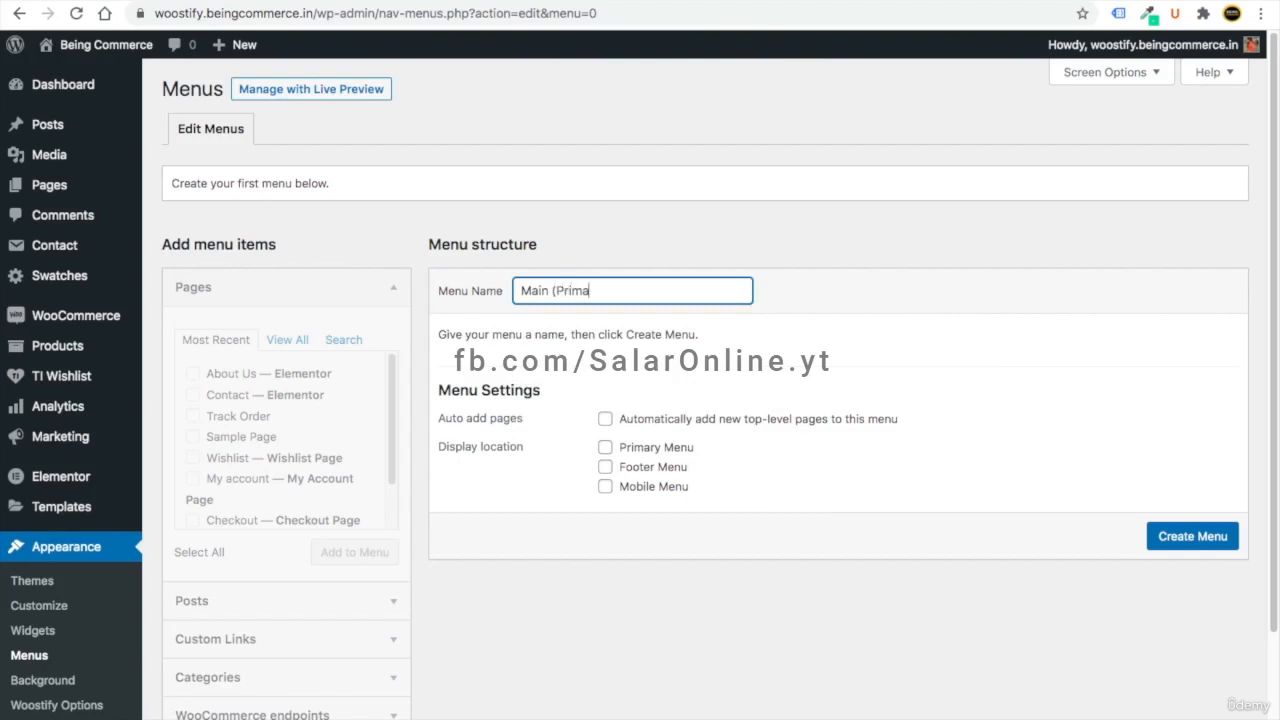
type("ry) Menu")
left_click(1188, 540)
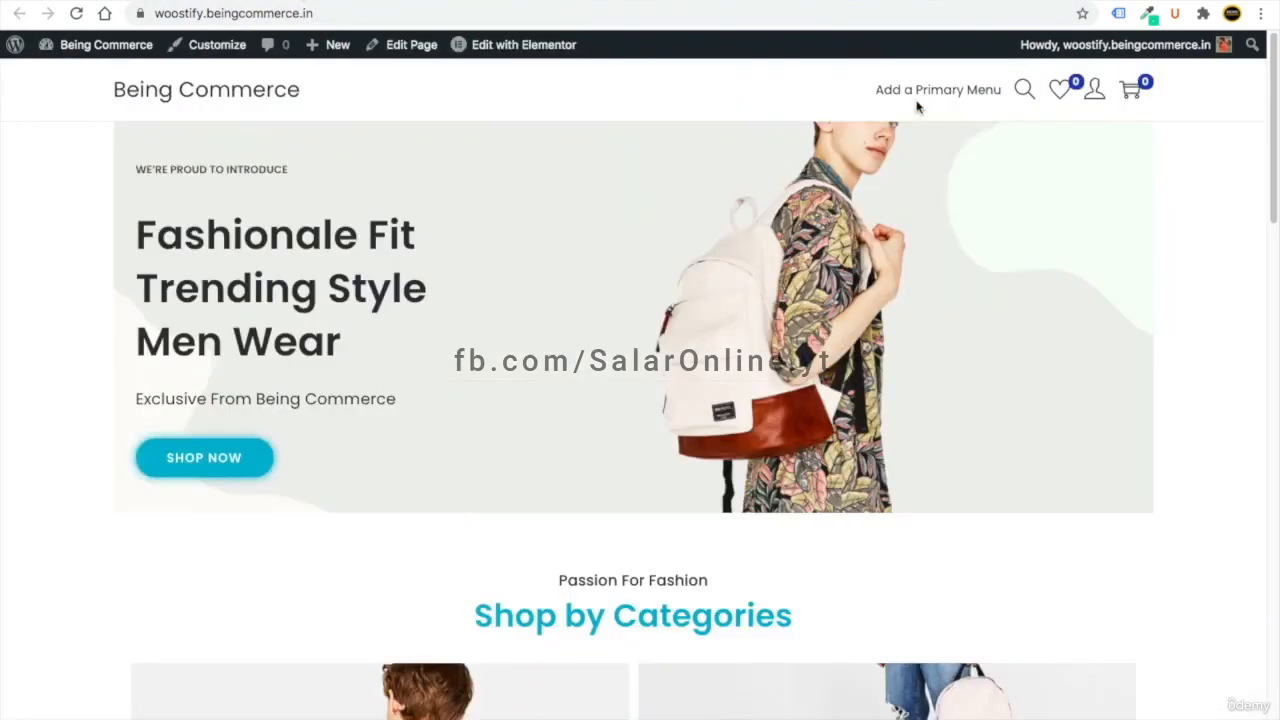
- Return to the menu editing page and check the store home page header
left_click(974, 98)
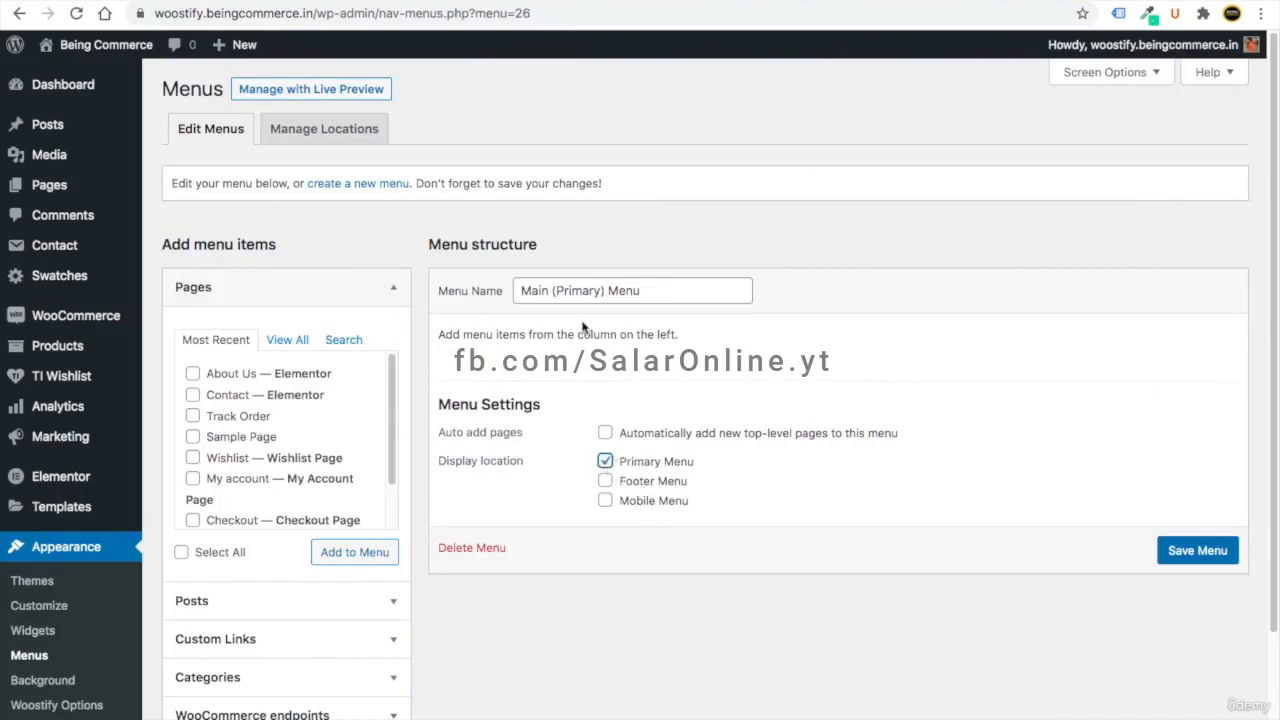
left_click(328, 2)
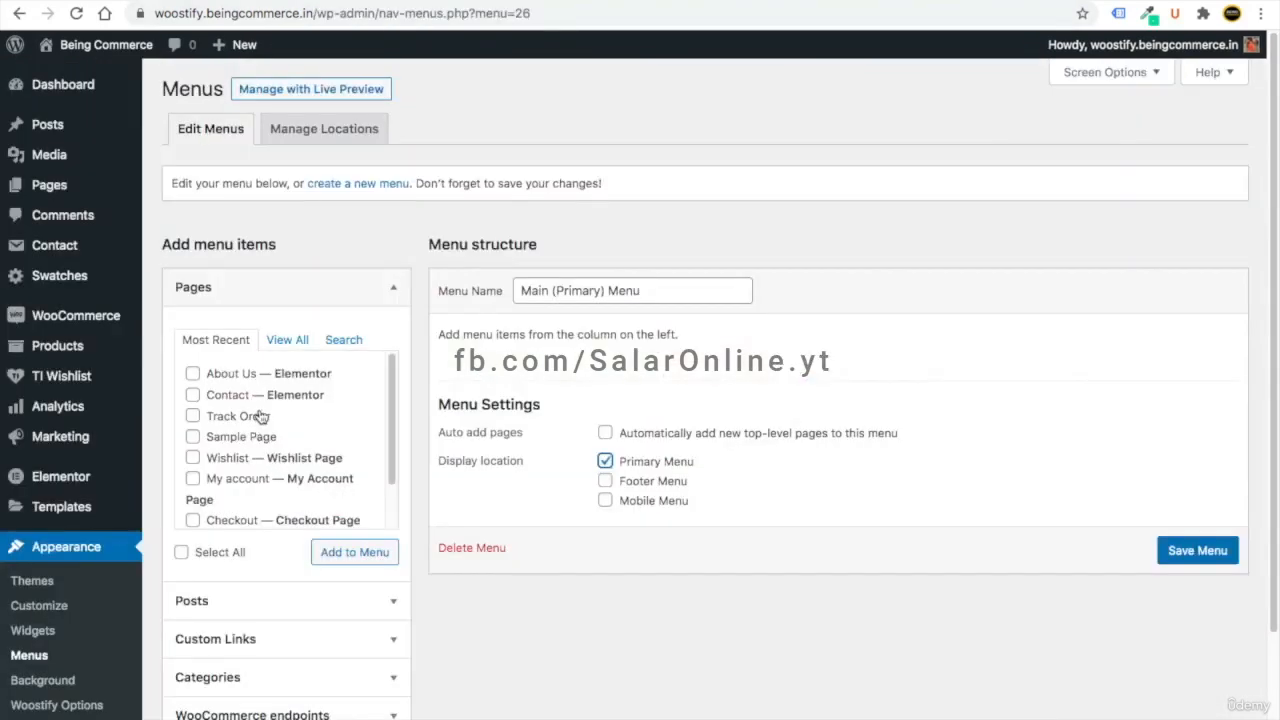
scroll(260, 416, "down", 1)
scroll(265, 420, "up", 1)
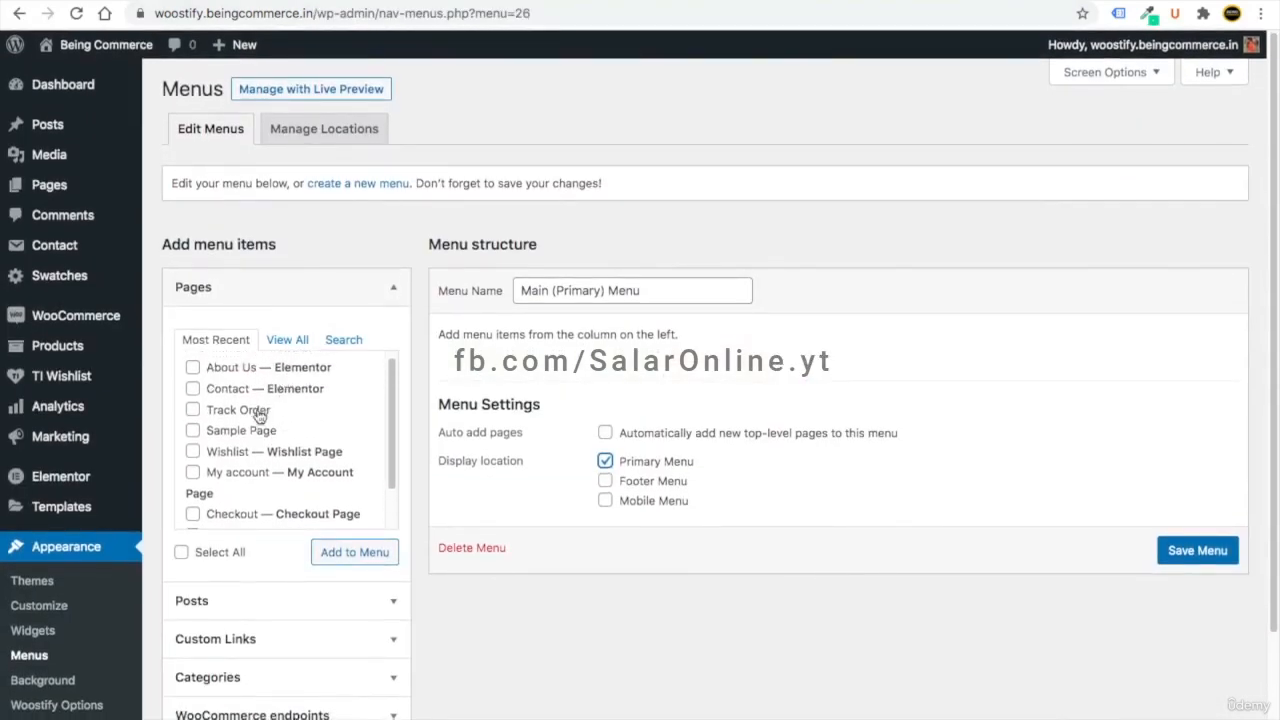
- Add the Home, Blogs, Contact, Shop and Track Order pages to the Main Menu
left_click(292, 340)
left_click(193, 375)
left_click(192, 416)
left_click(192, 499)
scroll(205, 503, "down", 3)
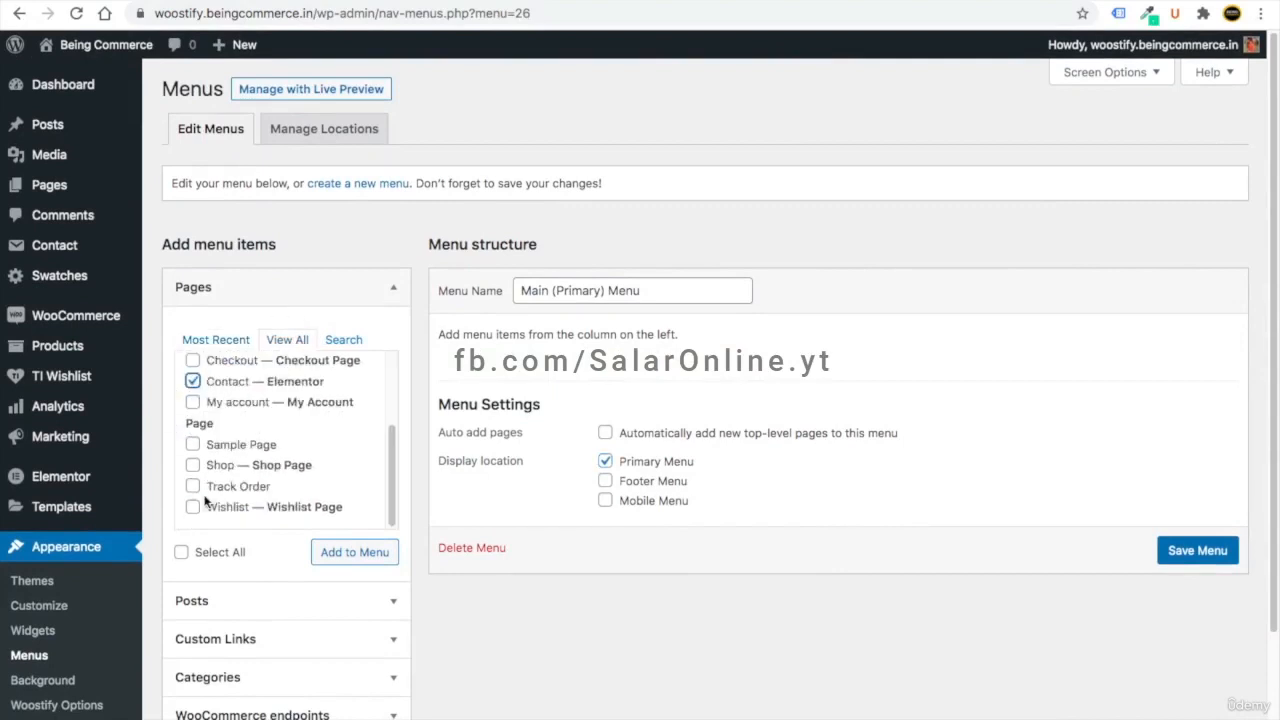
left_click(192, 465)
left_click(193, 487)
left_click(354, 556)
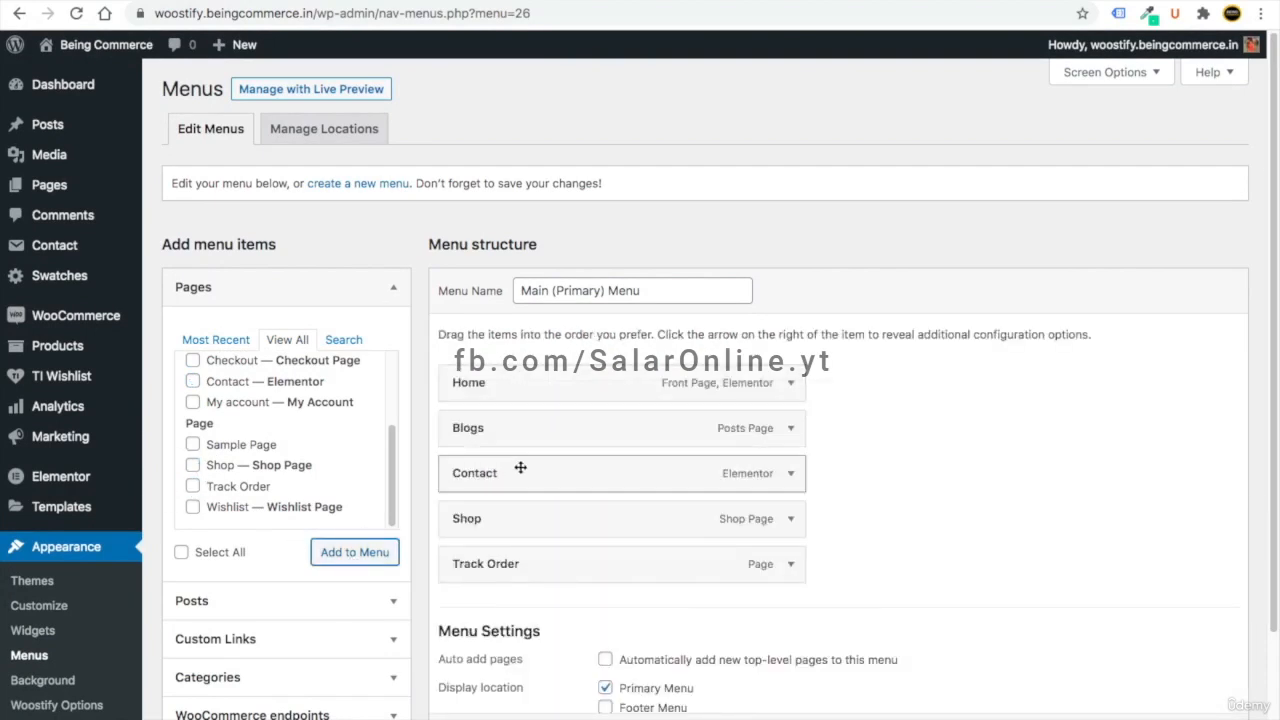
- Reorder the menu so Shop sits second, save it, and reload the storefront
left_click_drag(516, 479, 510, 521)
left_click_drag(480, 474, 476, 428)
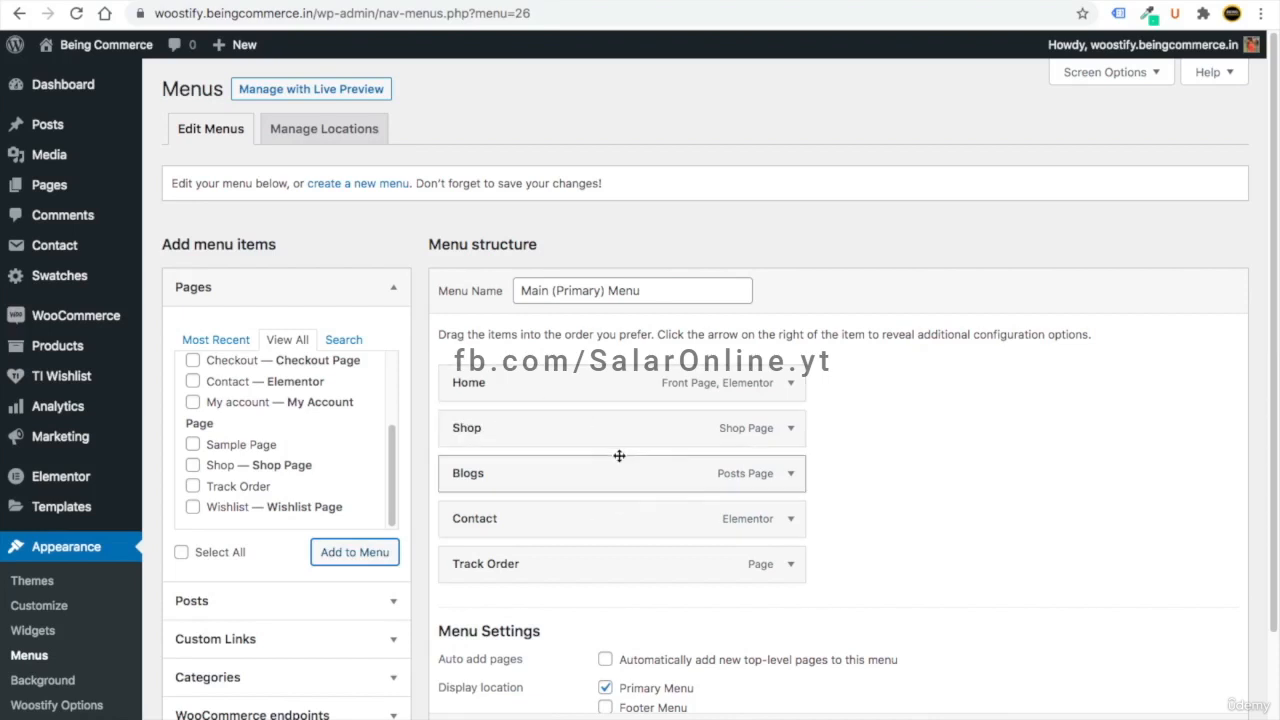
scroll(1123, 629, "down", 3)
left_click(1196, 640)
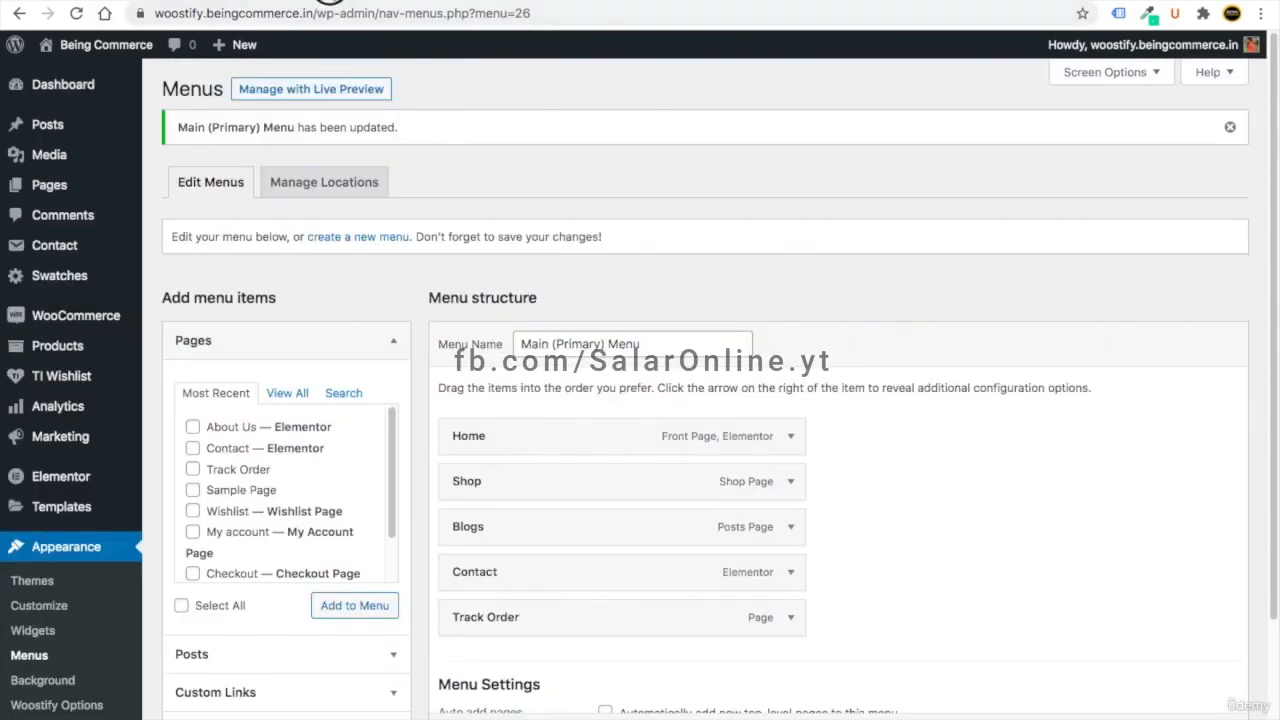
left_click(258, 2)
left_click(77, 14)
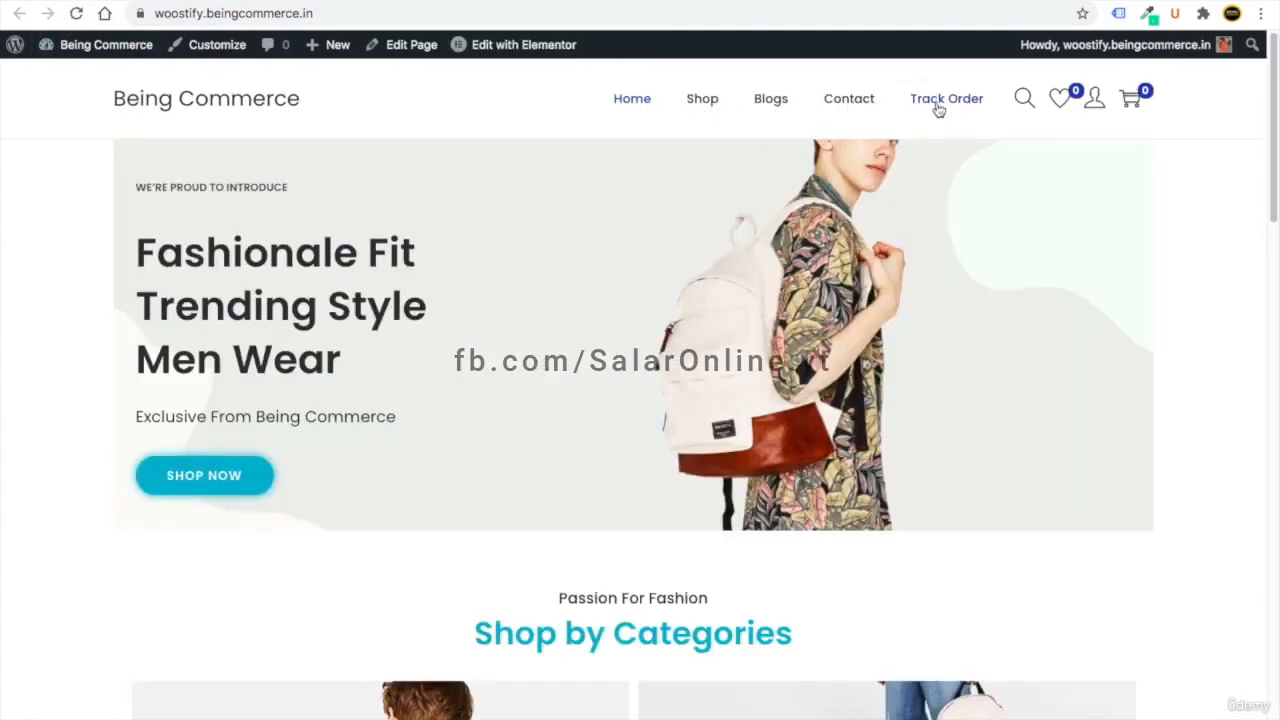
left_click(701, 104)
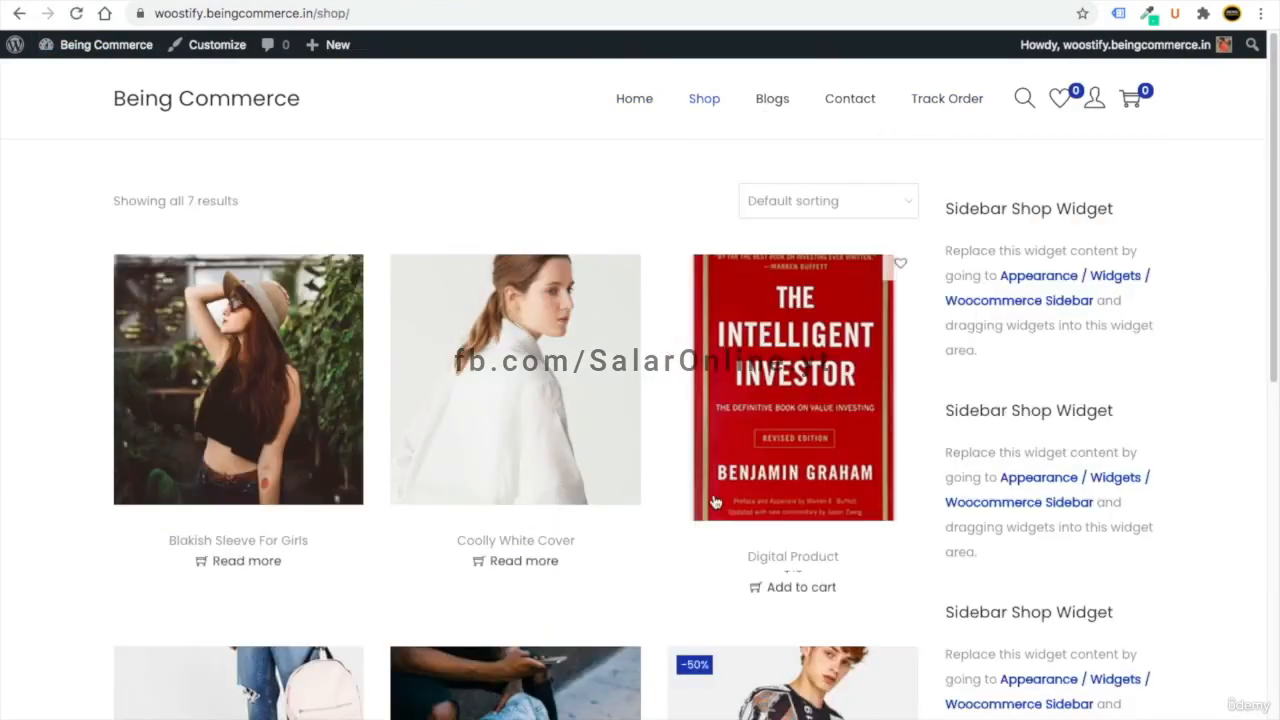
left_click(772, 98)
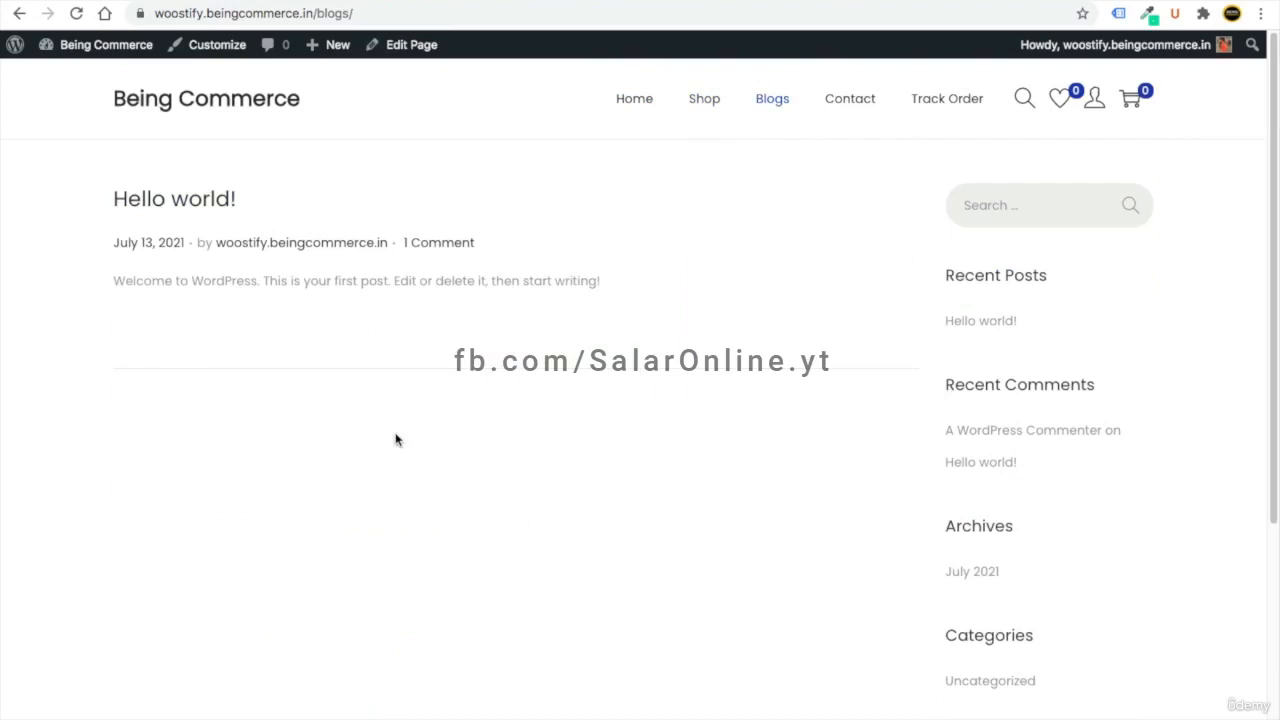
left_click(846, 100)
scroll(521, 400, "down", 1)
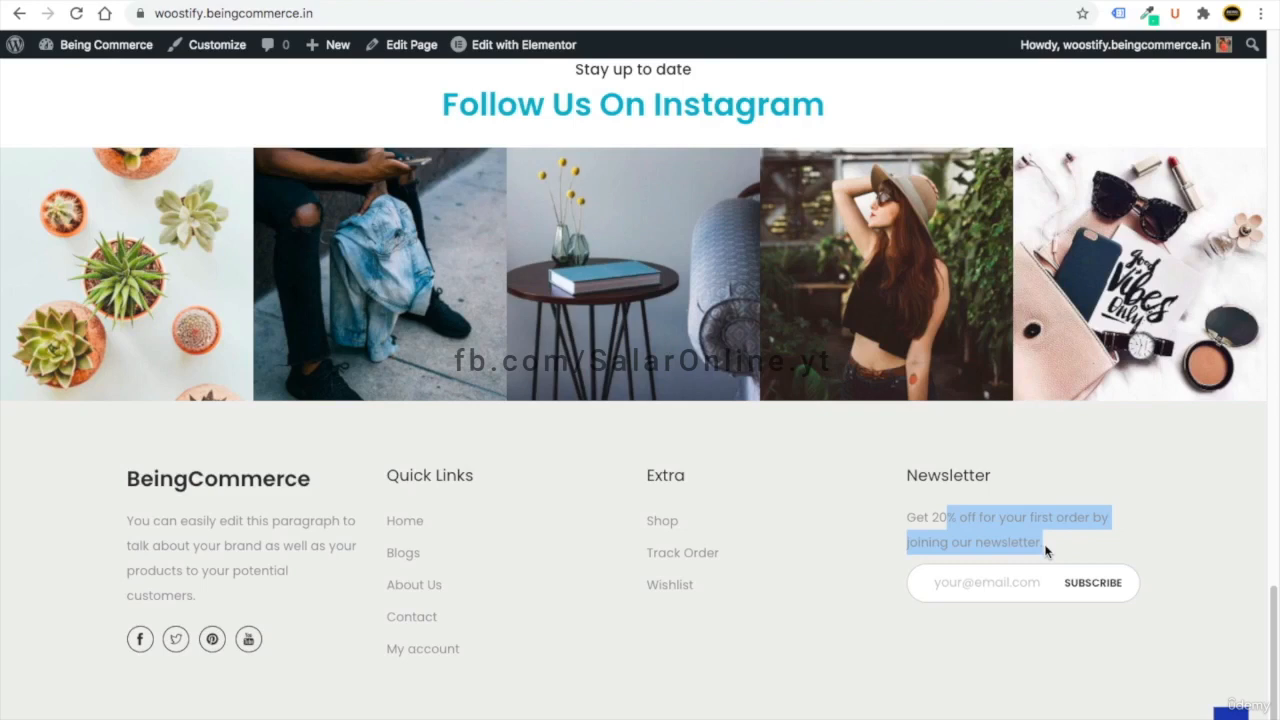
- Turn off Show hierarchy on Product Categories and save the Filter by Size widget
left_click(1046, 552)
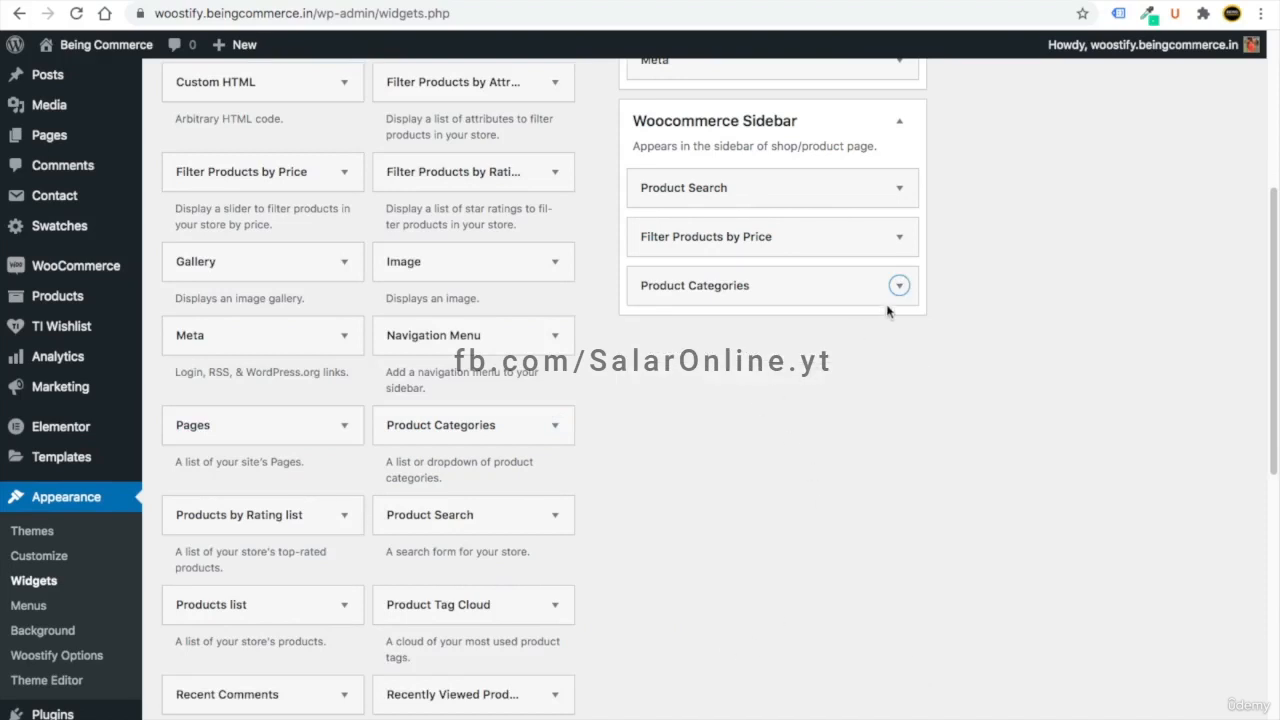
left_click(899, 286)
left_click(660, 505)
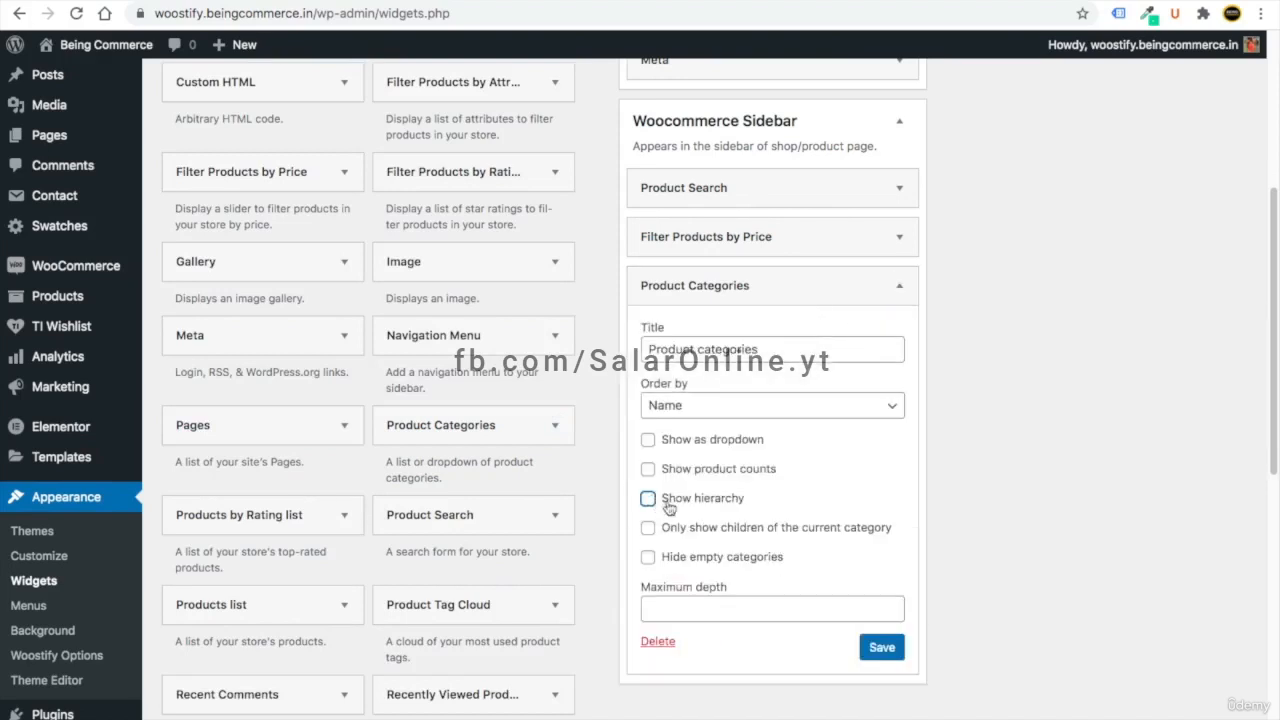
left_click(889, 651)
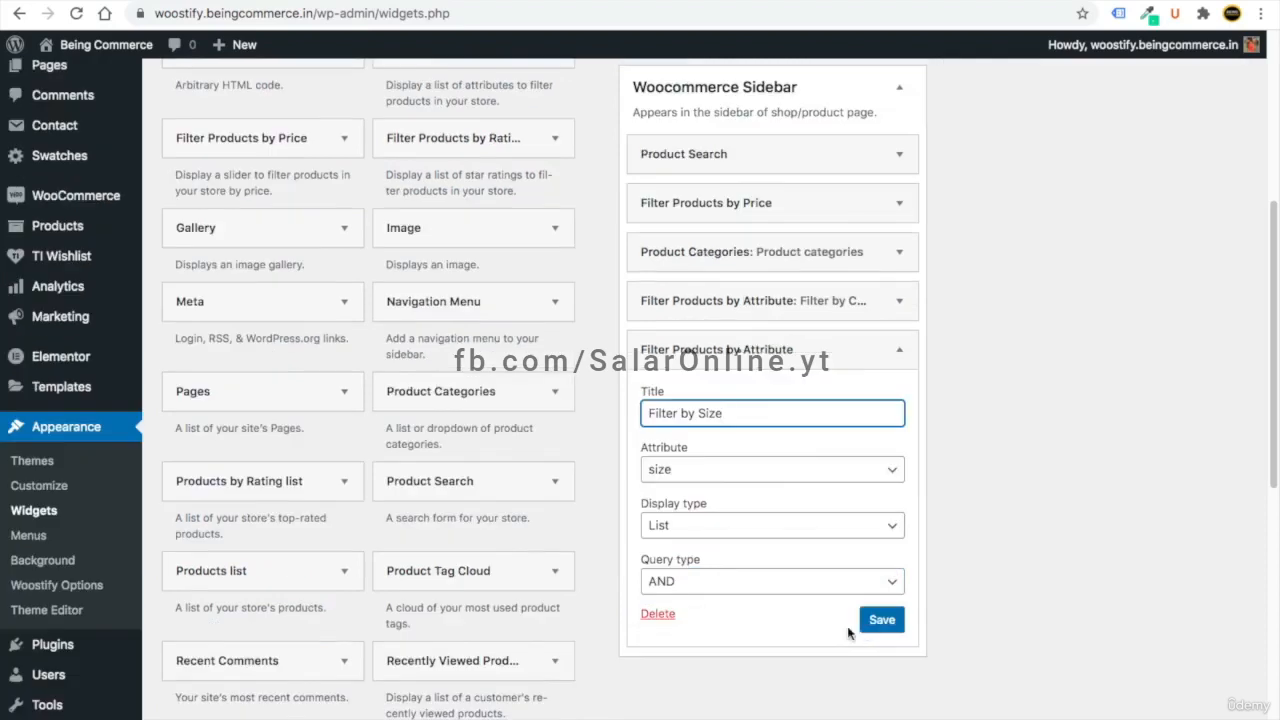
left_click(880, 617)
left_click(694, 611)
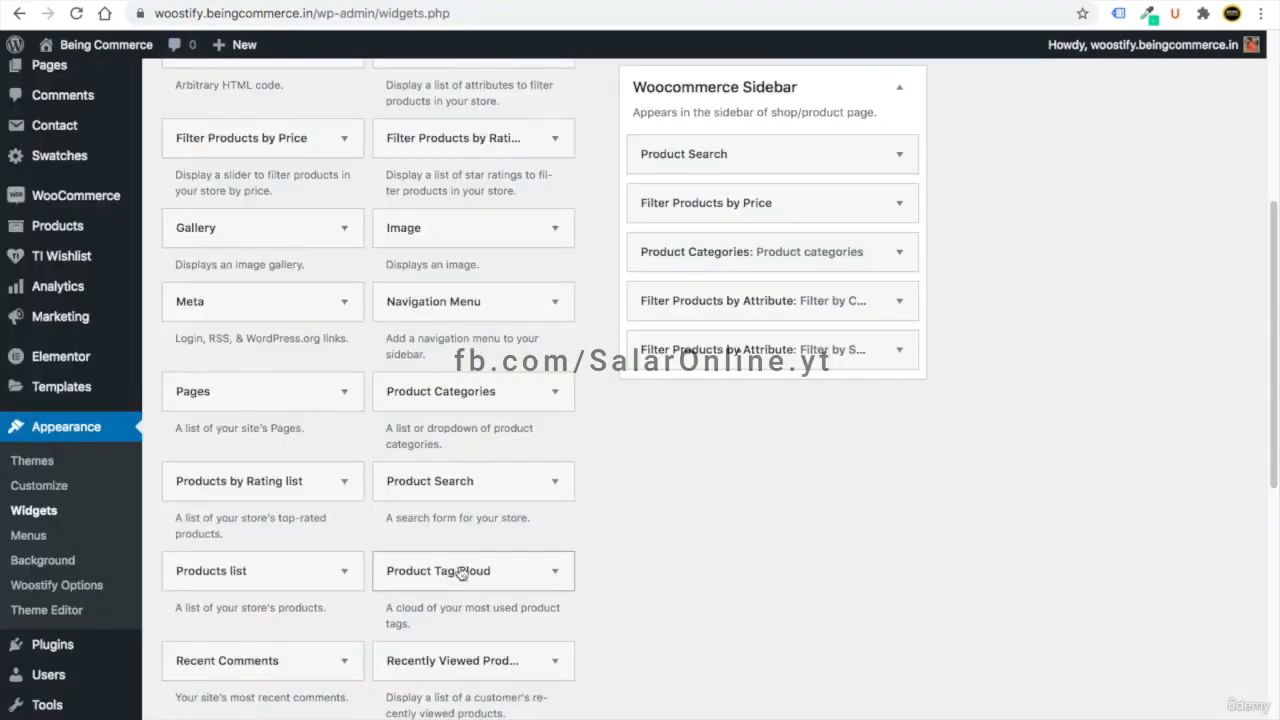
- Add the Product Tag Cloud widget to the Woocommerce Sidebar
left_click(460, 571)
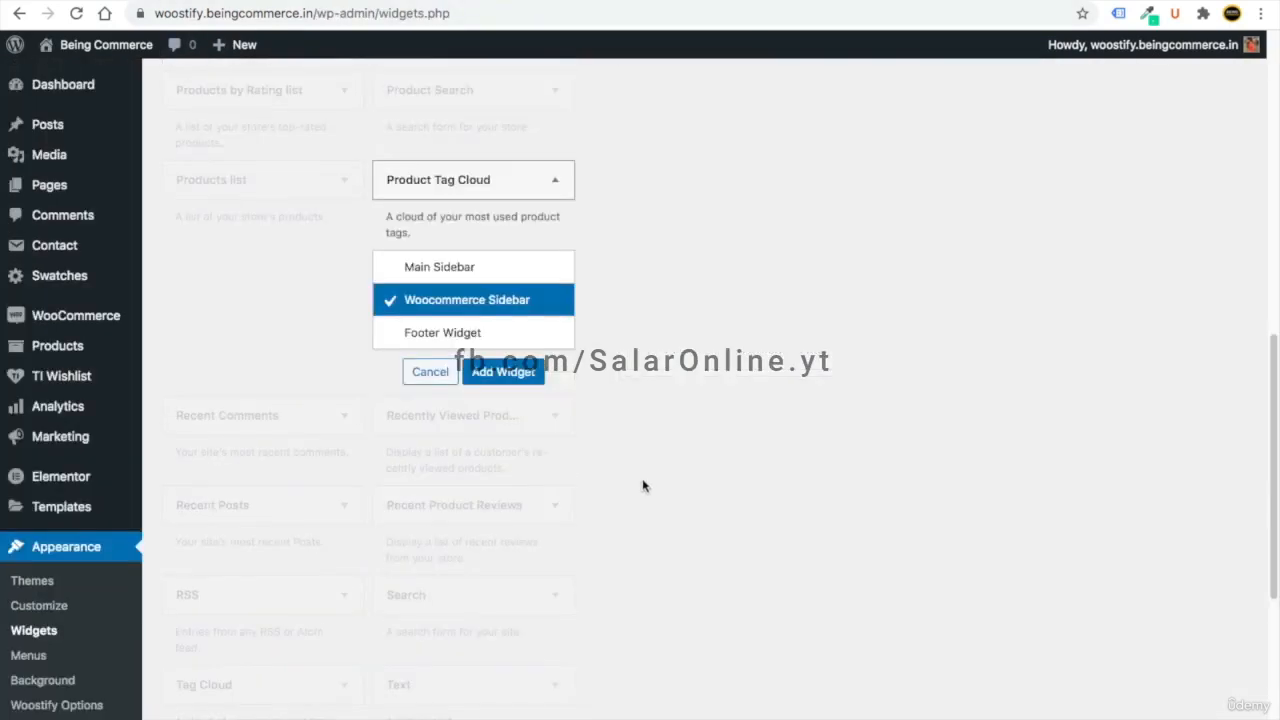
left_click(493, 372)
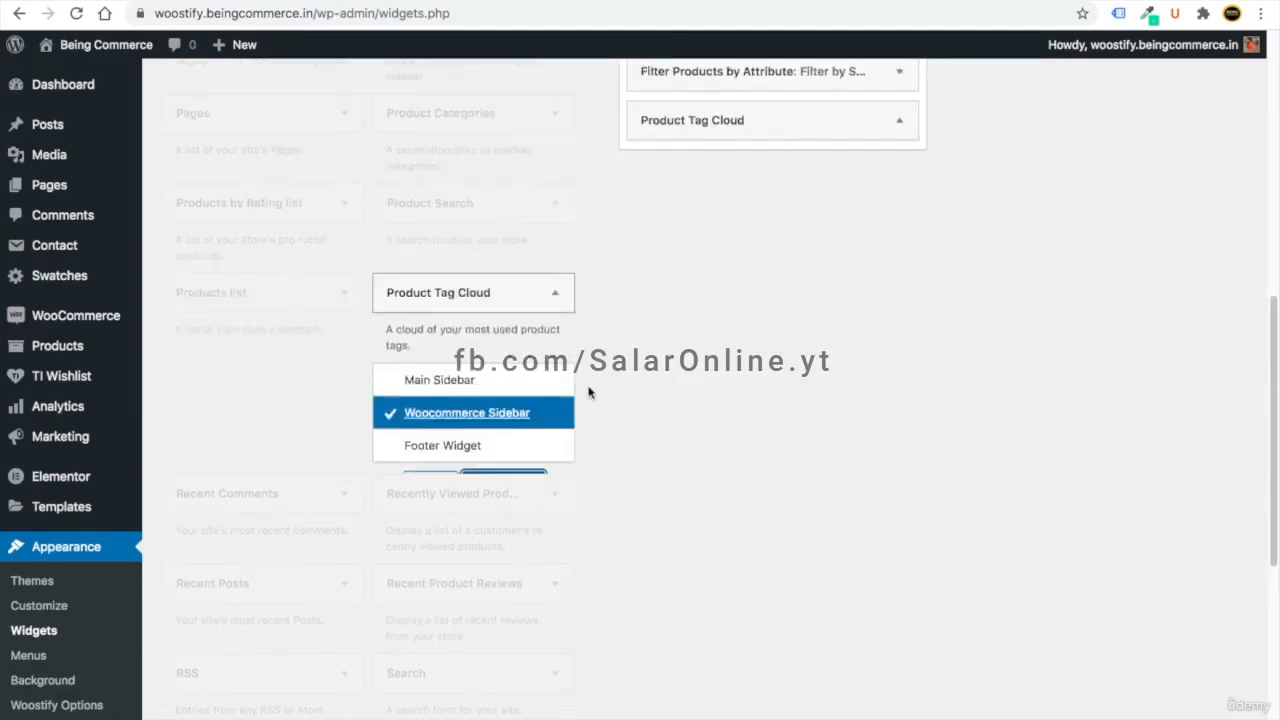
left_click(698, 577)
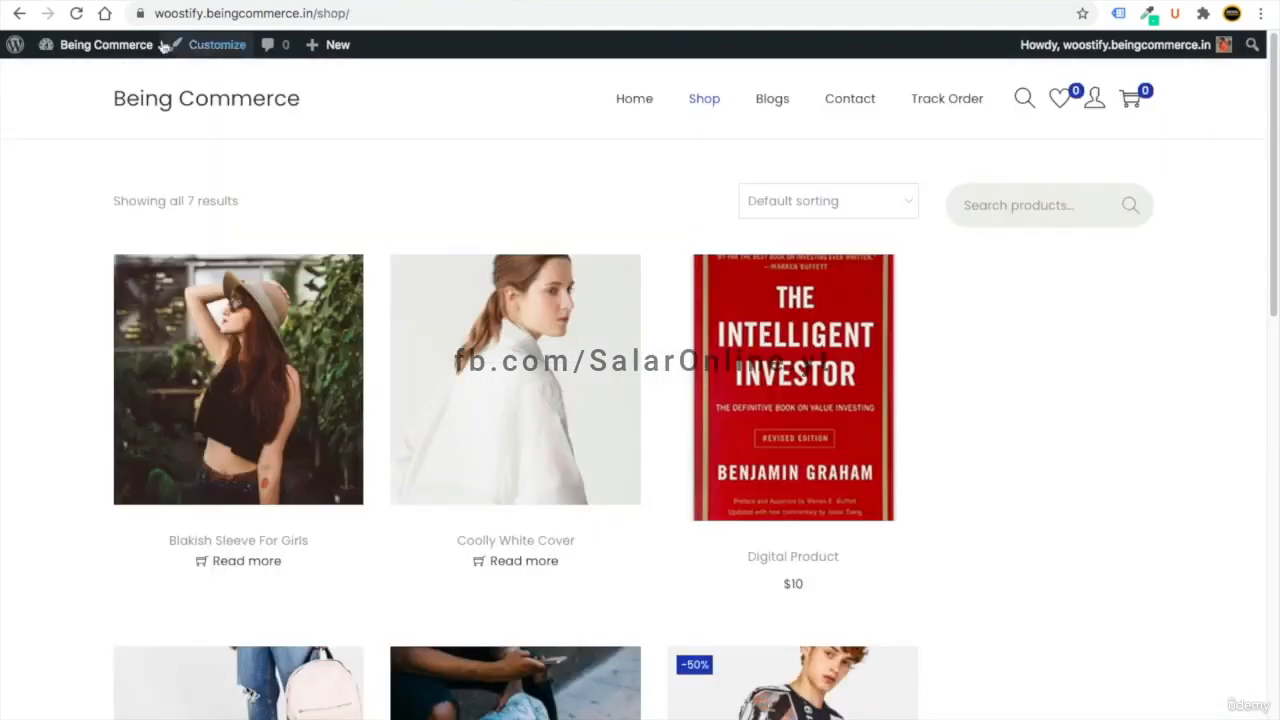
- Reload the Shop page and scroll through the new sidebar filters
left_click(76, 13)
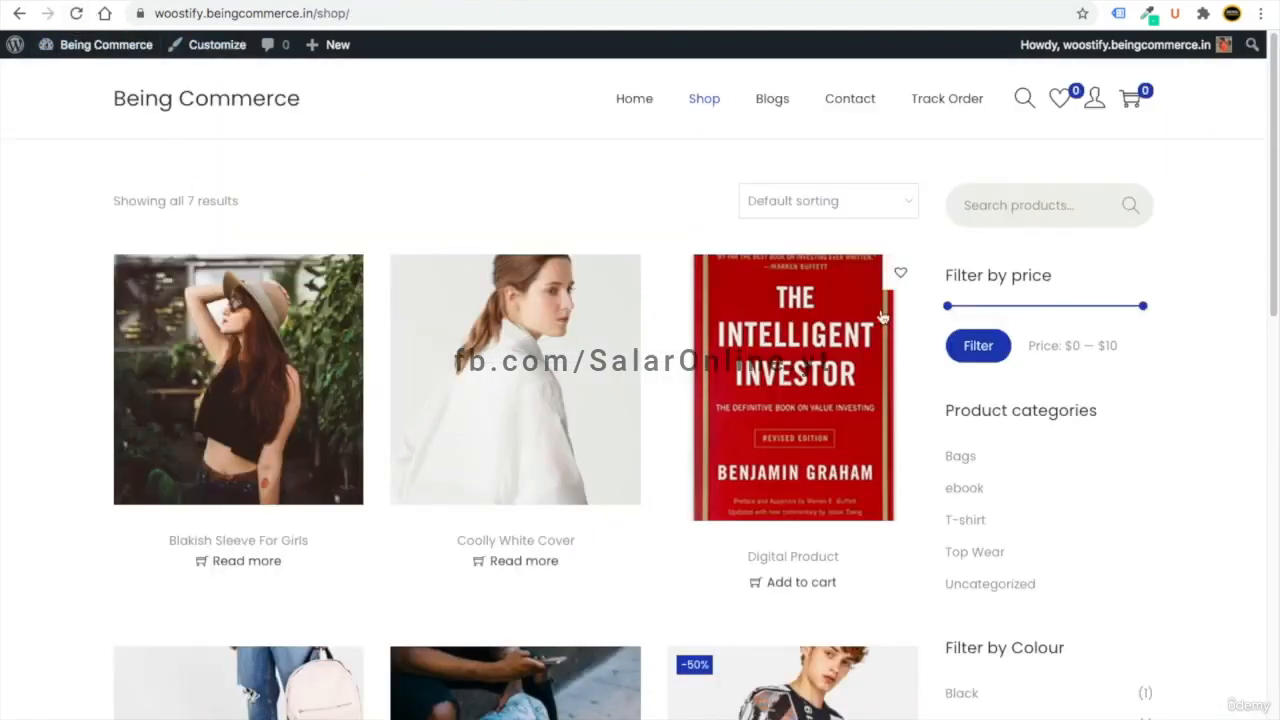
scroll(1019, 288, "down", 2)
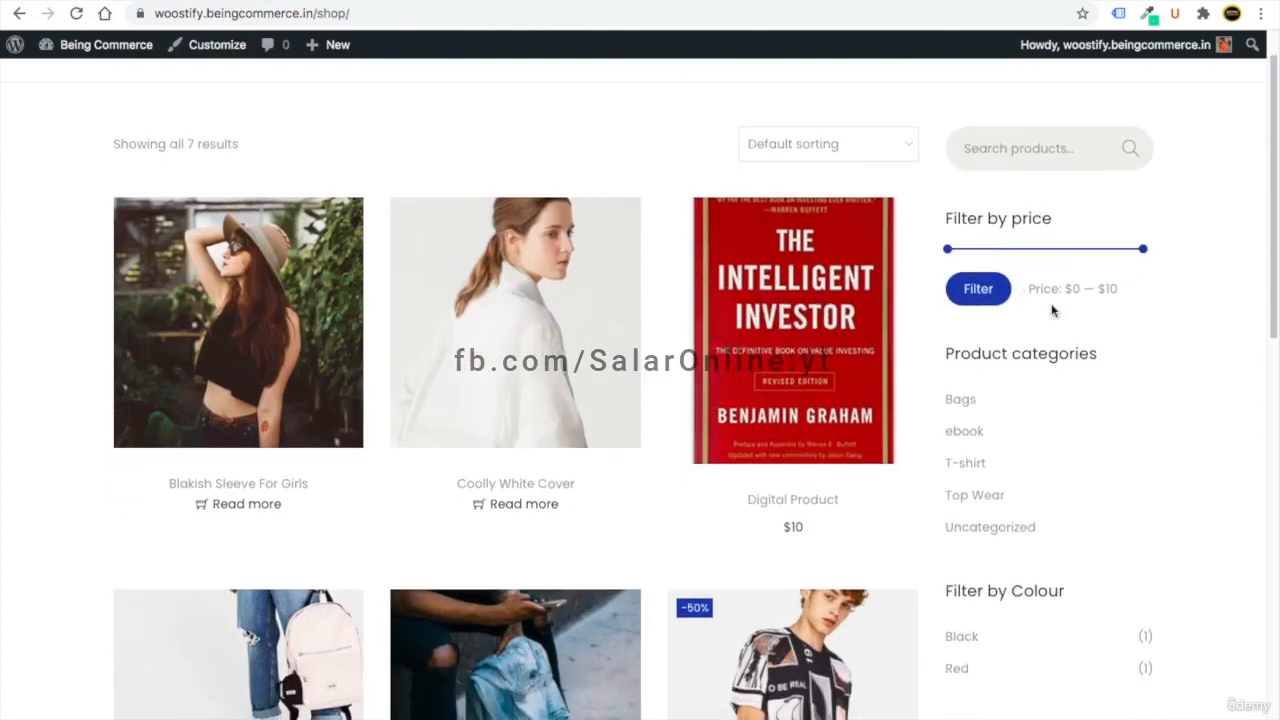
scroll(1003, 265, "down", 3)
scroll(1019, 408, "down", 3)
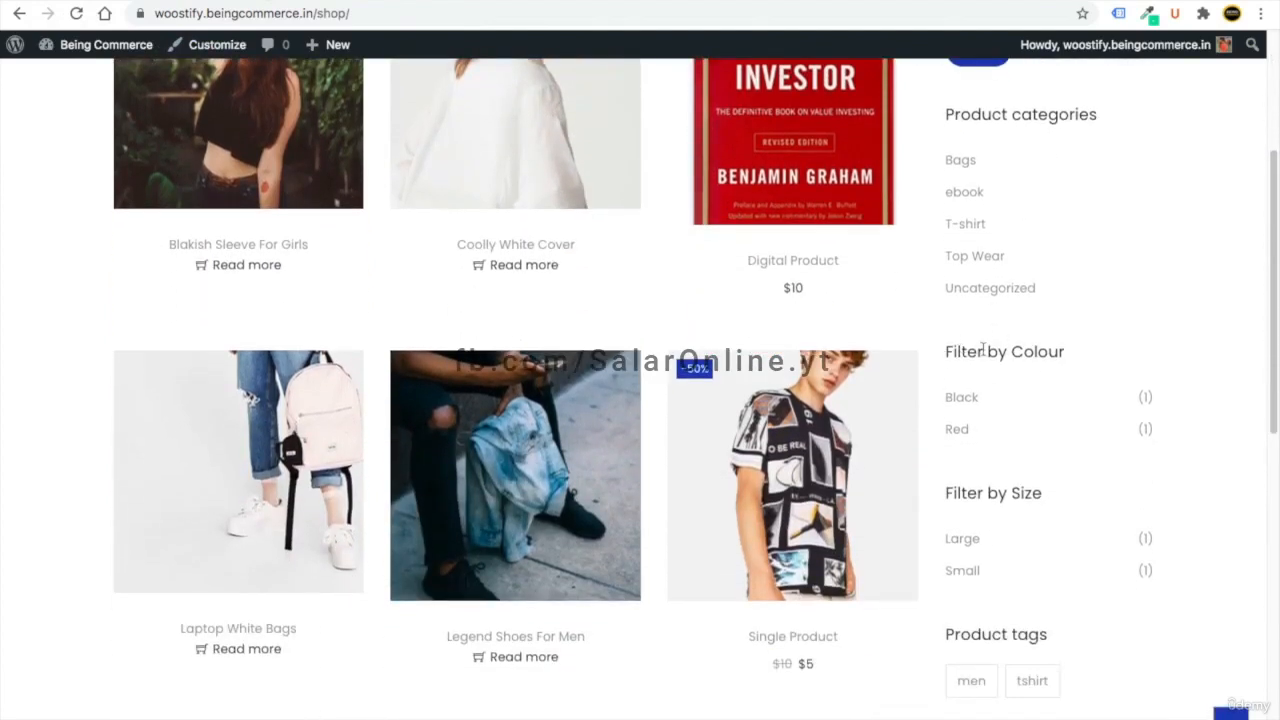
scroll(1014, 506, "down", 1)
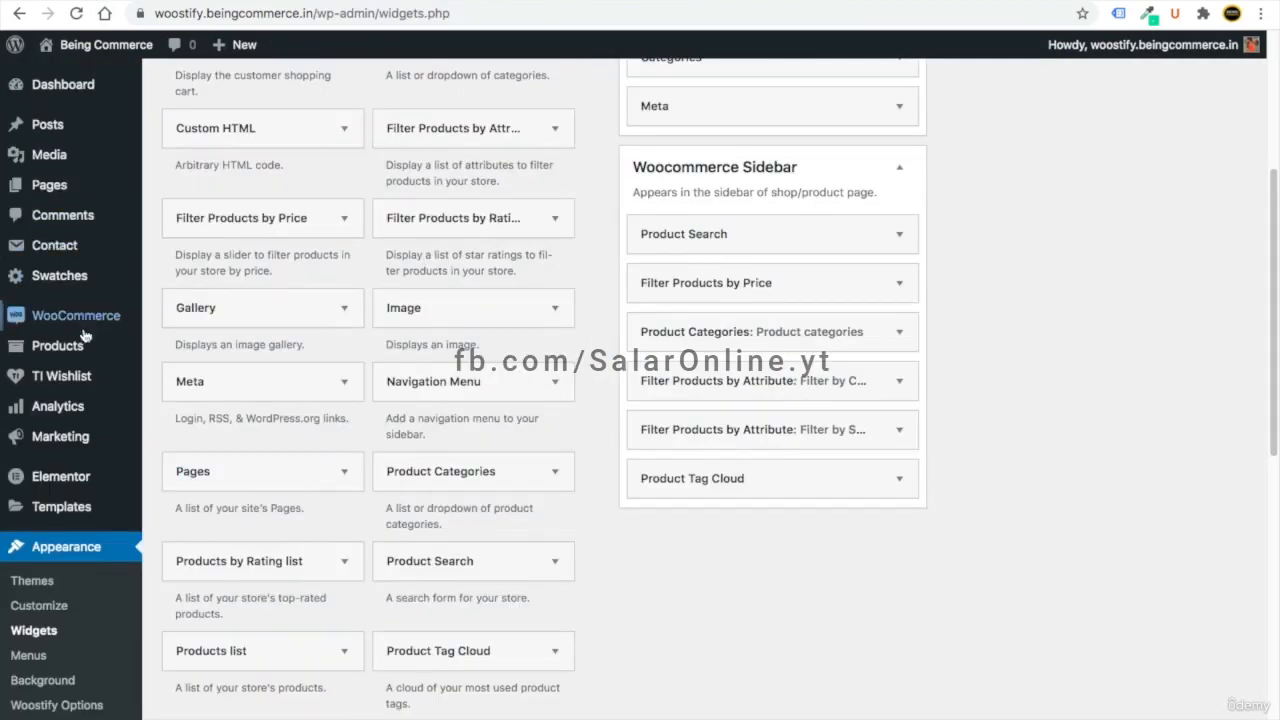
mouse_move(82, 355)
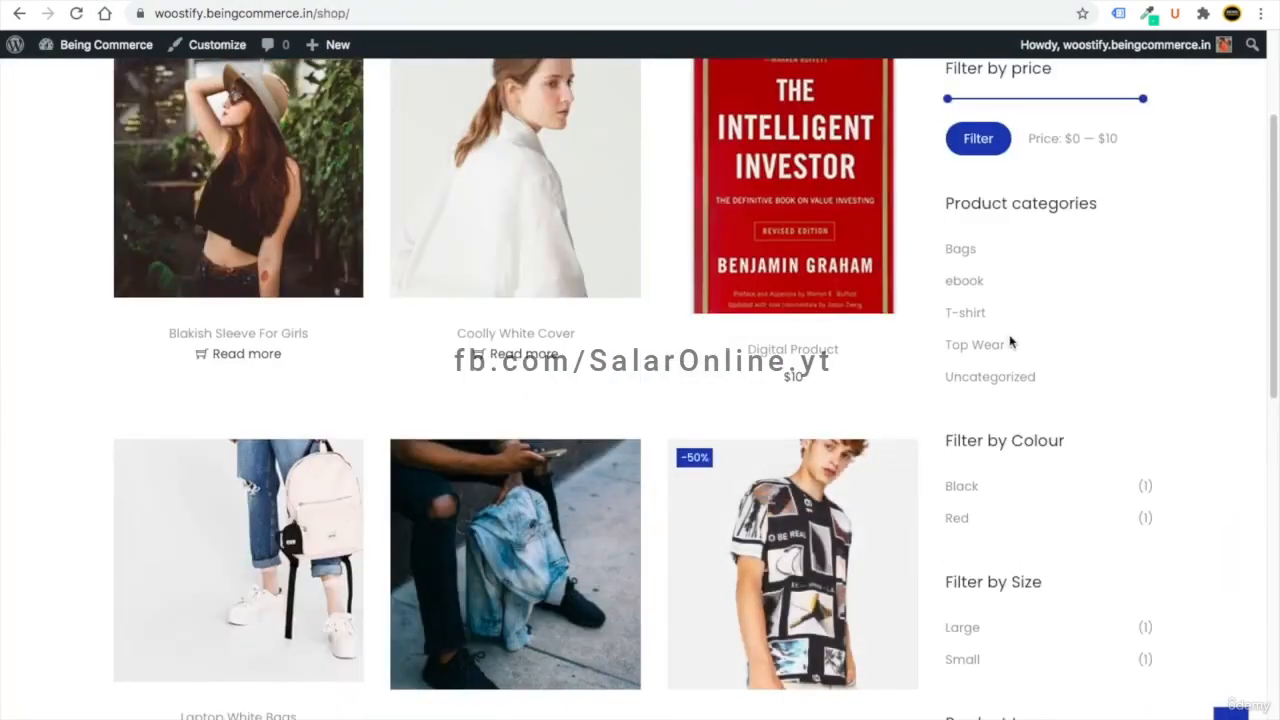
scroll(1007, 334, "up", 3)
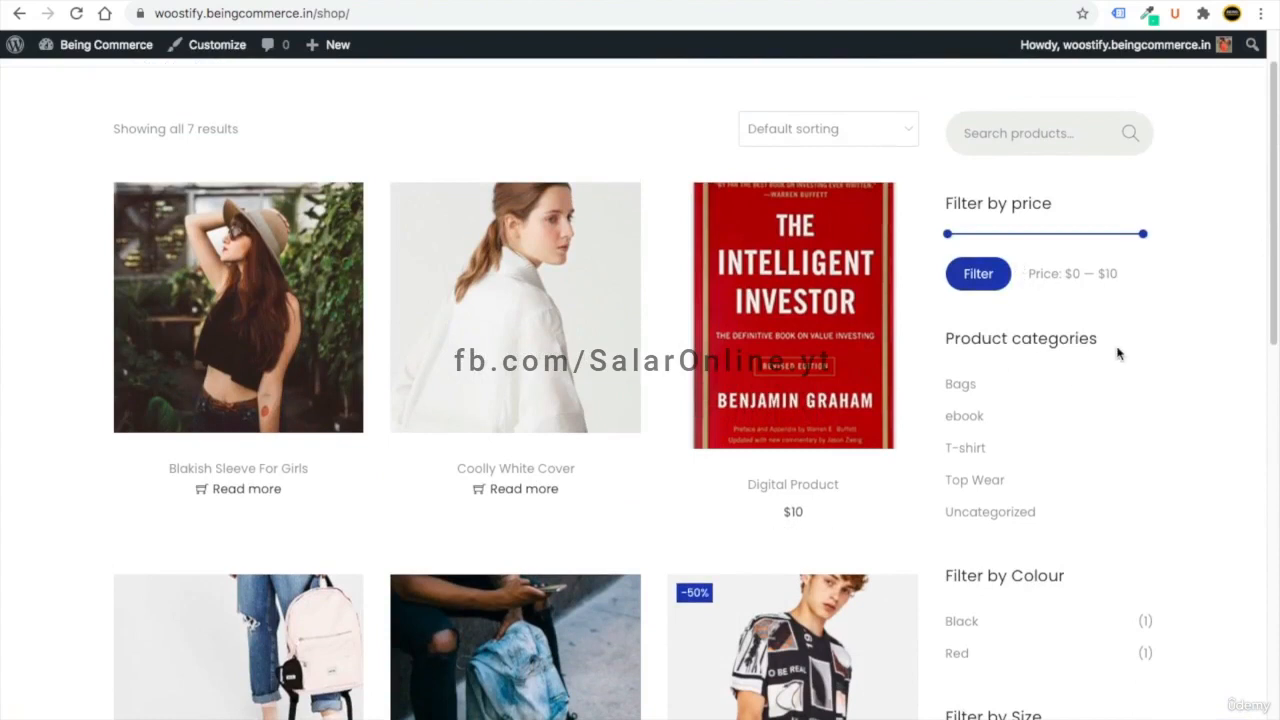
mouse_move(1267, 250)
left_mouse_down()
mouse_move(1271, 471)
mouse_move(1267, 226)
left_mouse_up()
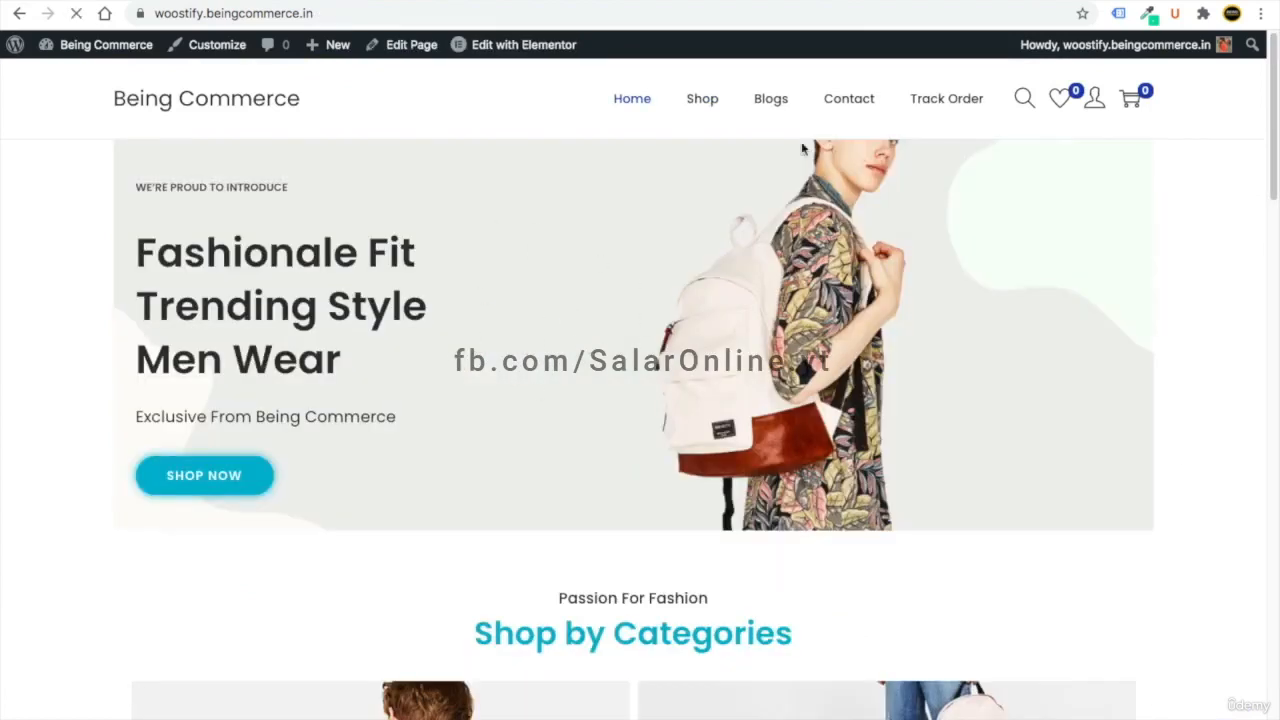
- Open the Blogs page and highlight its Recent Posts, Recent Comments, Archives and Categories headings
left_click(771, 99)
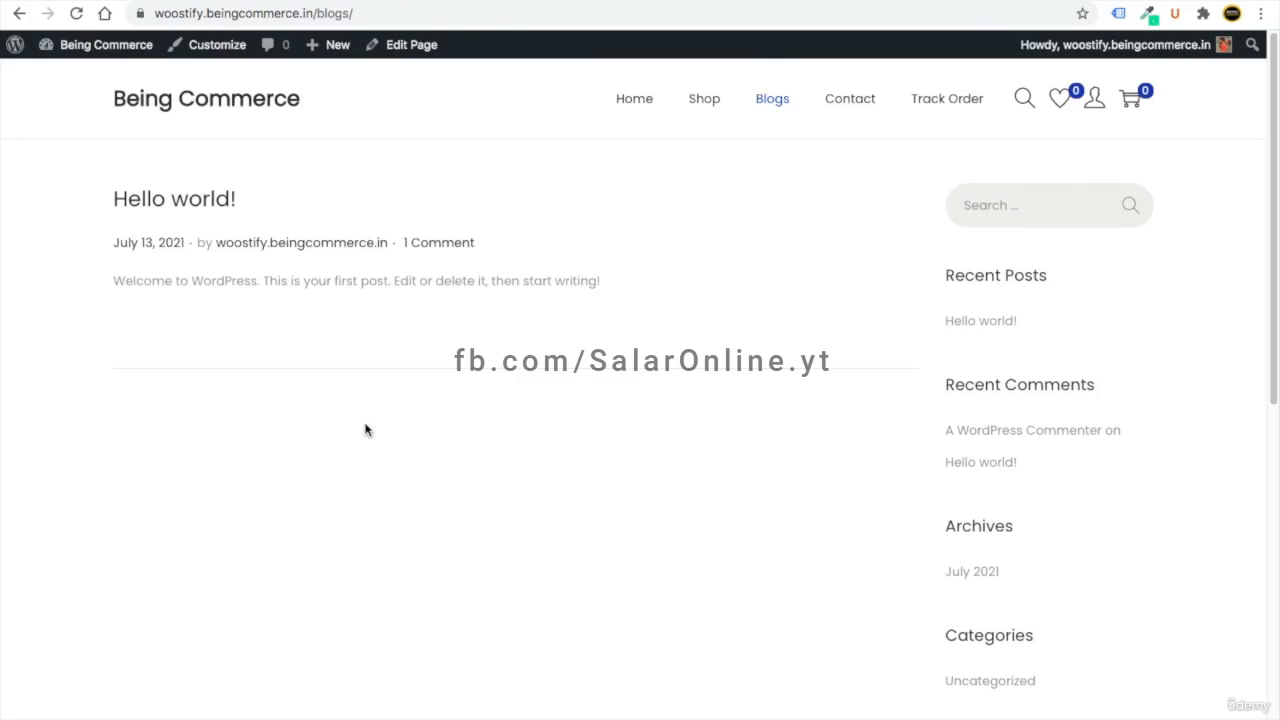
left_click_drag(1050, 276, 941, 277)
left_click_drag(1048, 375, 975, 386)
left_click_drag(1009, 537, 963, 538)
left_click_drag(1035, 638, 1012, 638)
left_click(1083, 535)
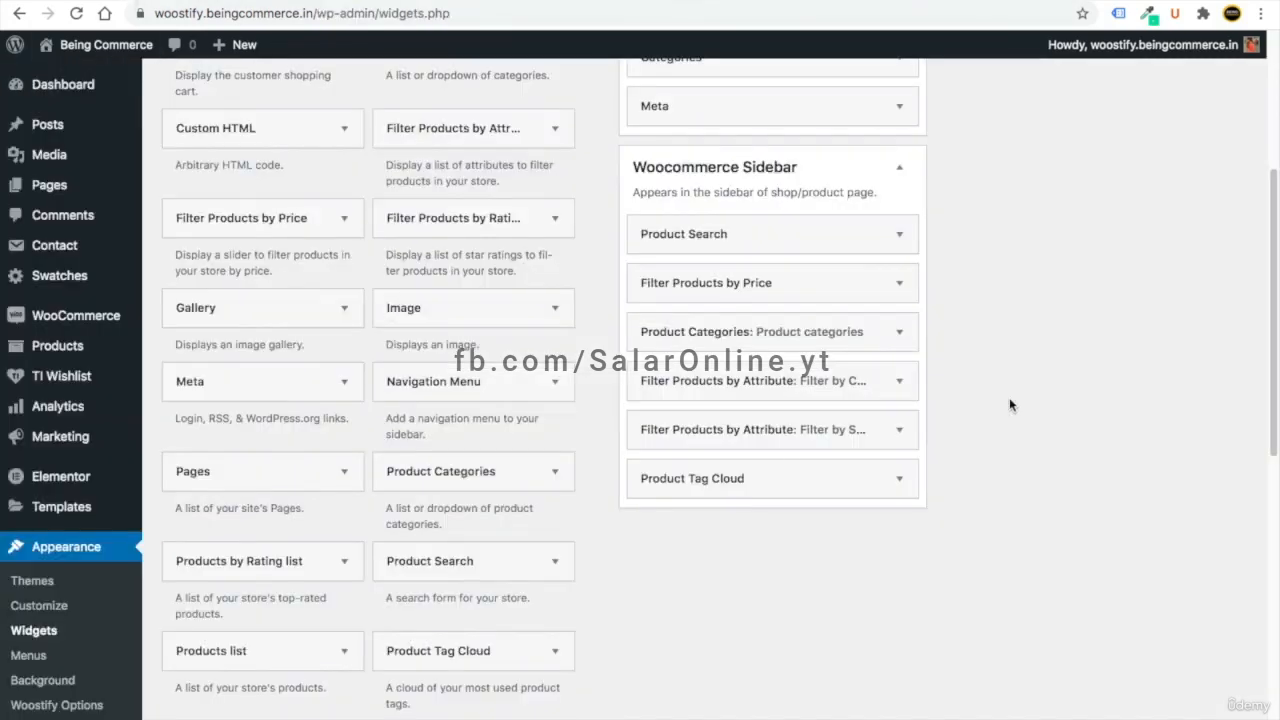
scroll(1030, 342, "up", 5)
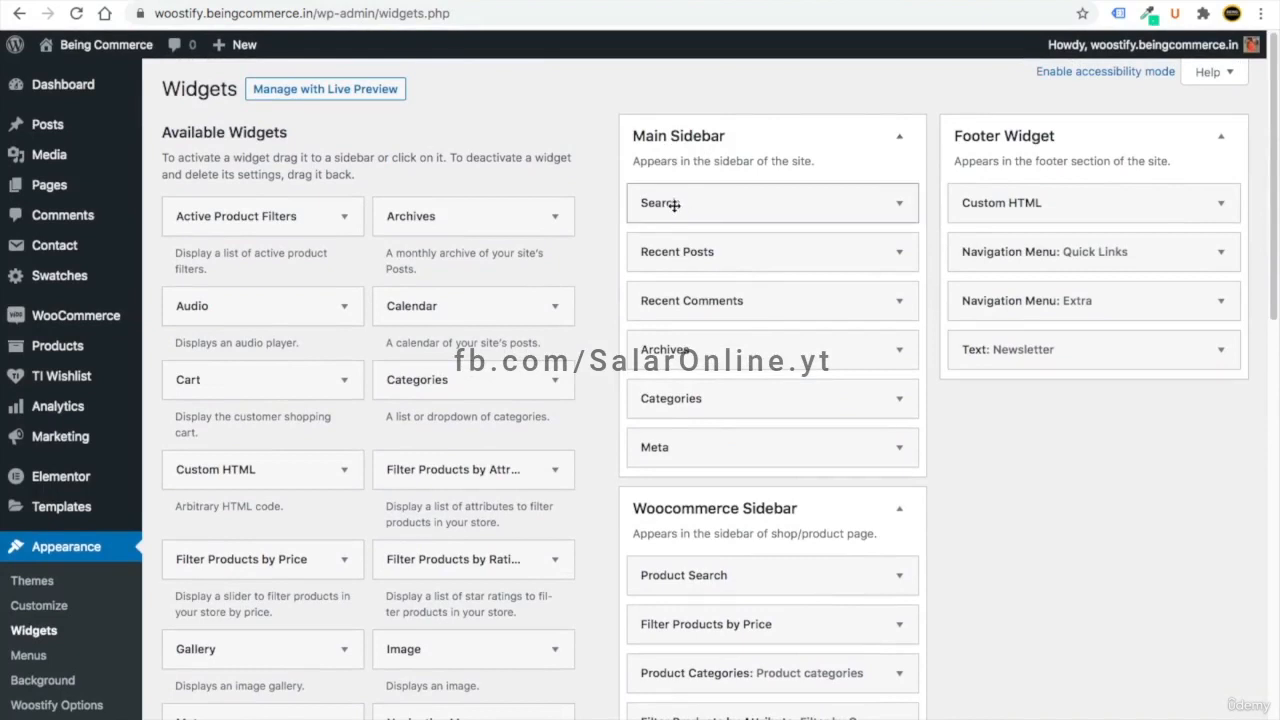
- Compare the Blogs sidebar against the Main Sidebar widgets, ending on the Widgets screen
left_click(344, 2)
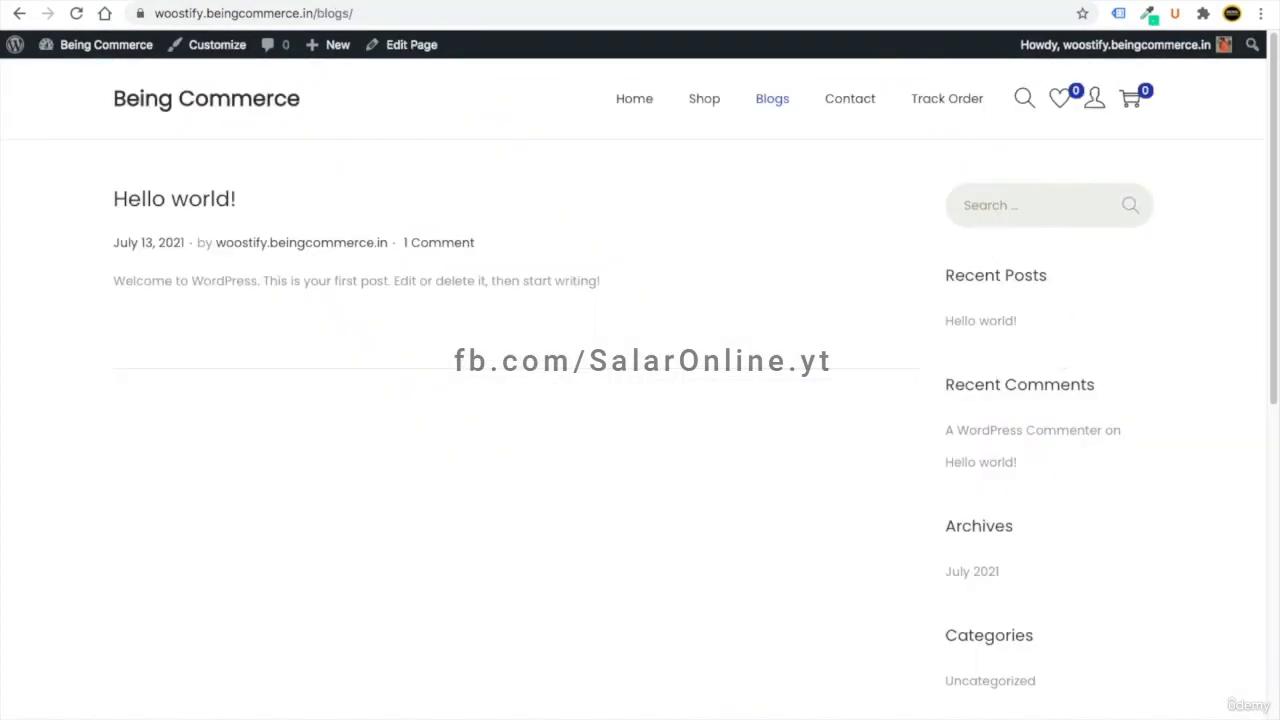
left_click(220, 2)
left_click(284, 4)
left_click(160, 2)
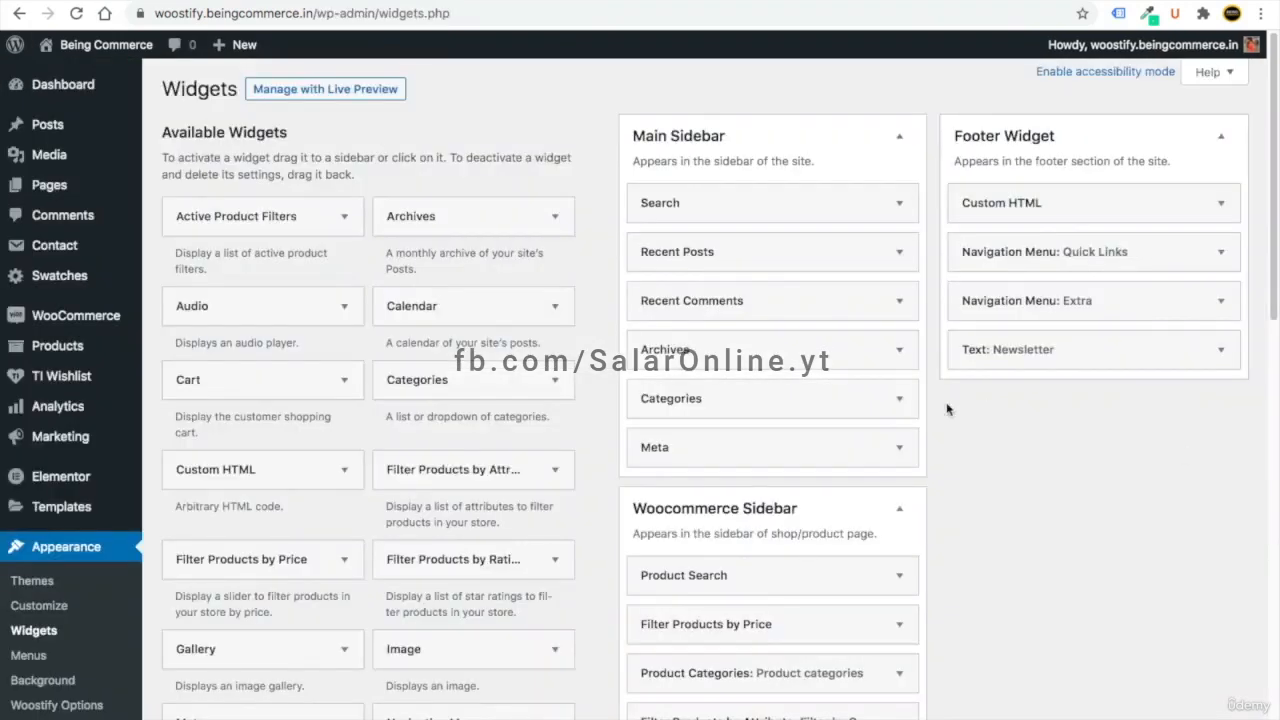
- Remove the Meta, Archives, Recent Comments and Recent Posts widgets from Main Sidebar
left_click(900, 449)
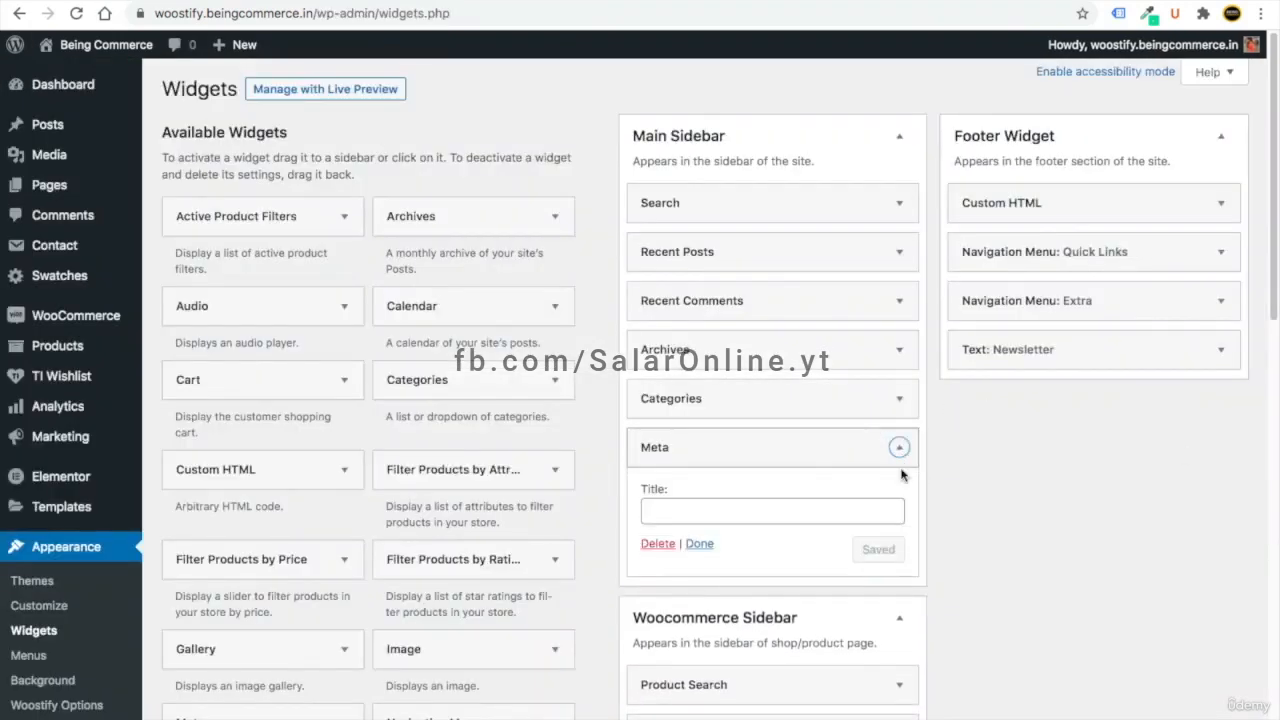
left_click(668, 544)
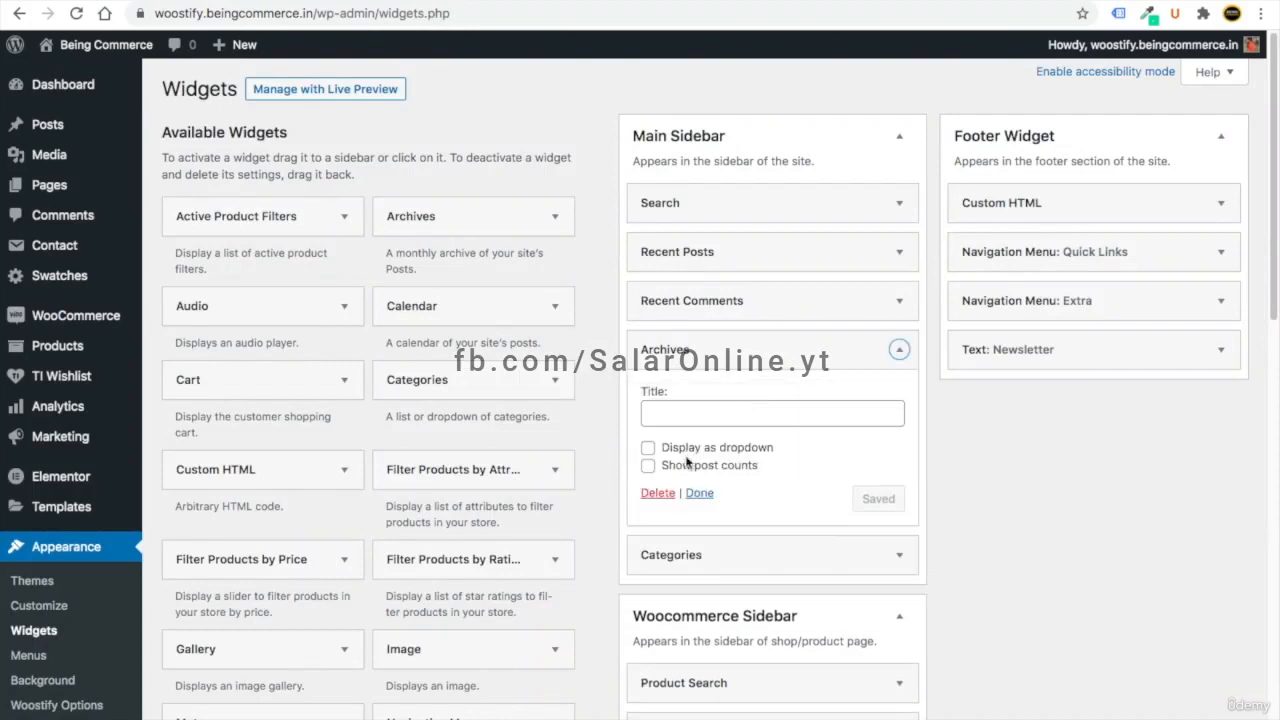
left_click(660, 493)
left_click(899, 300)
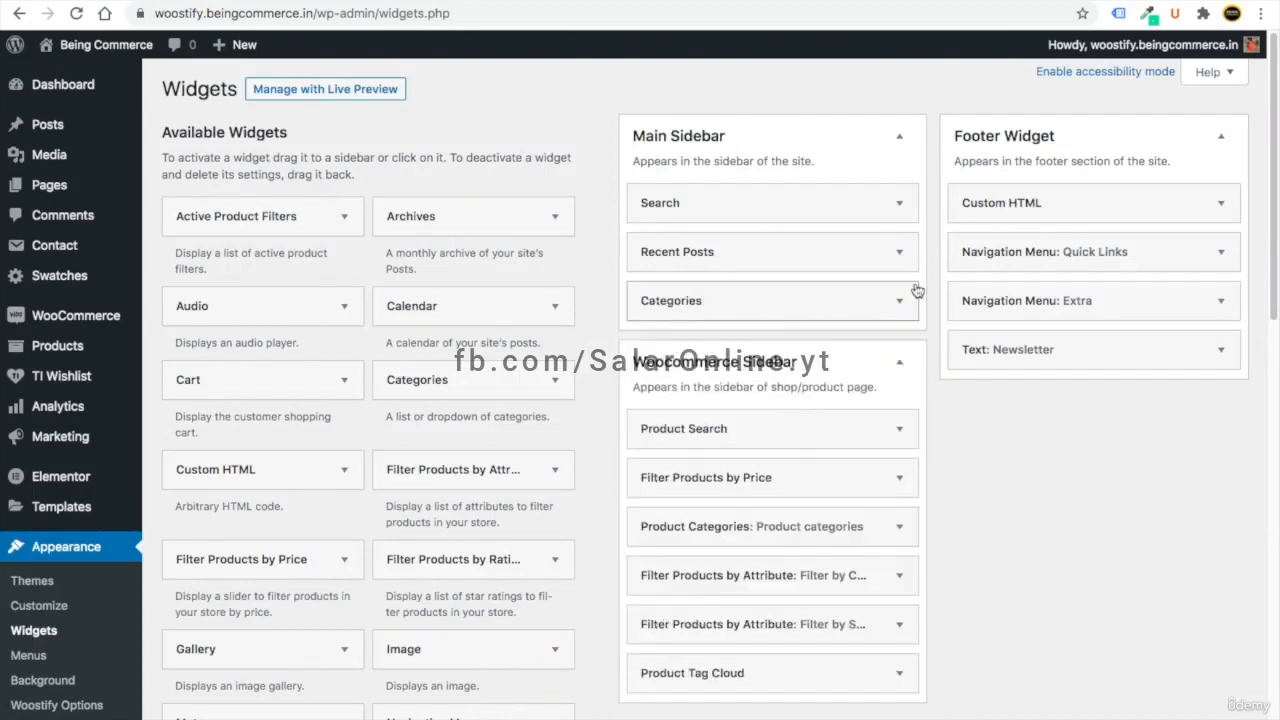
left_click(899, 252)
left_click(659, 416)
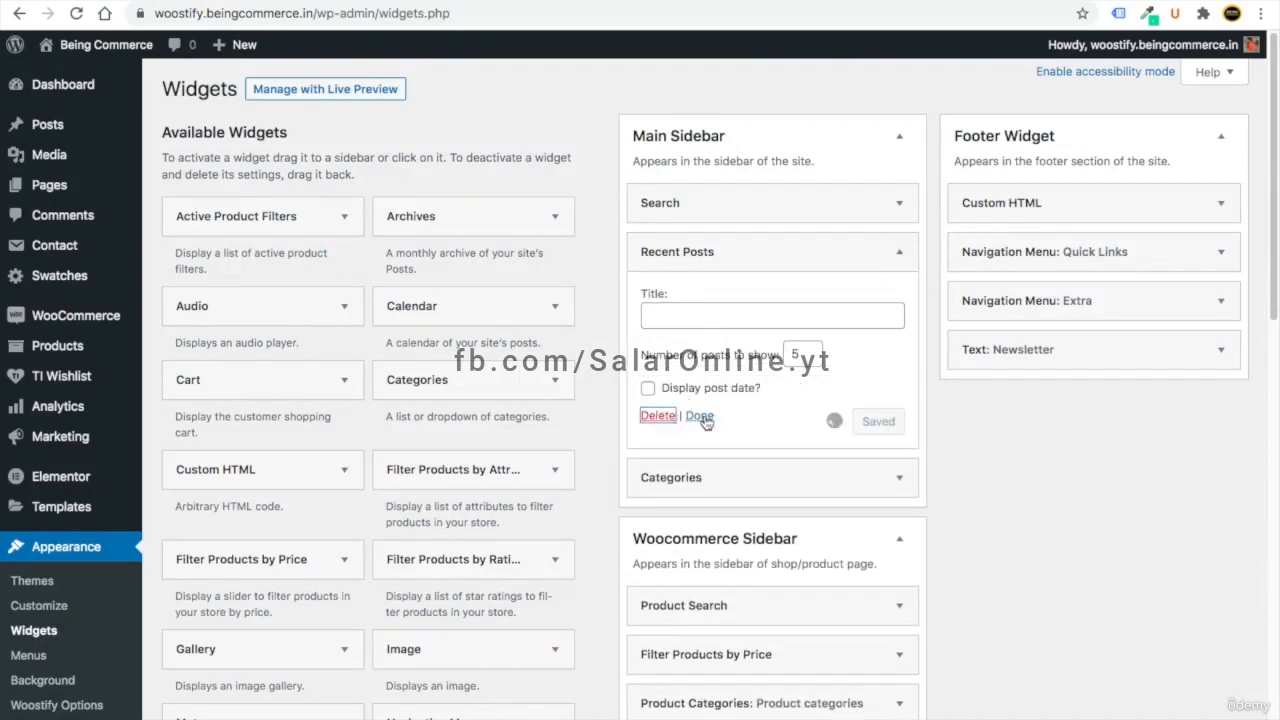
- Add Woostify Recent Post With Thumbnail to Main Sidebar and move it near the top
left_click_drag(1276, 274, 1268, 718)
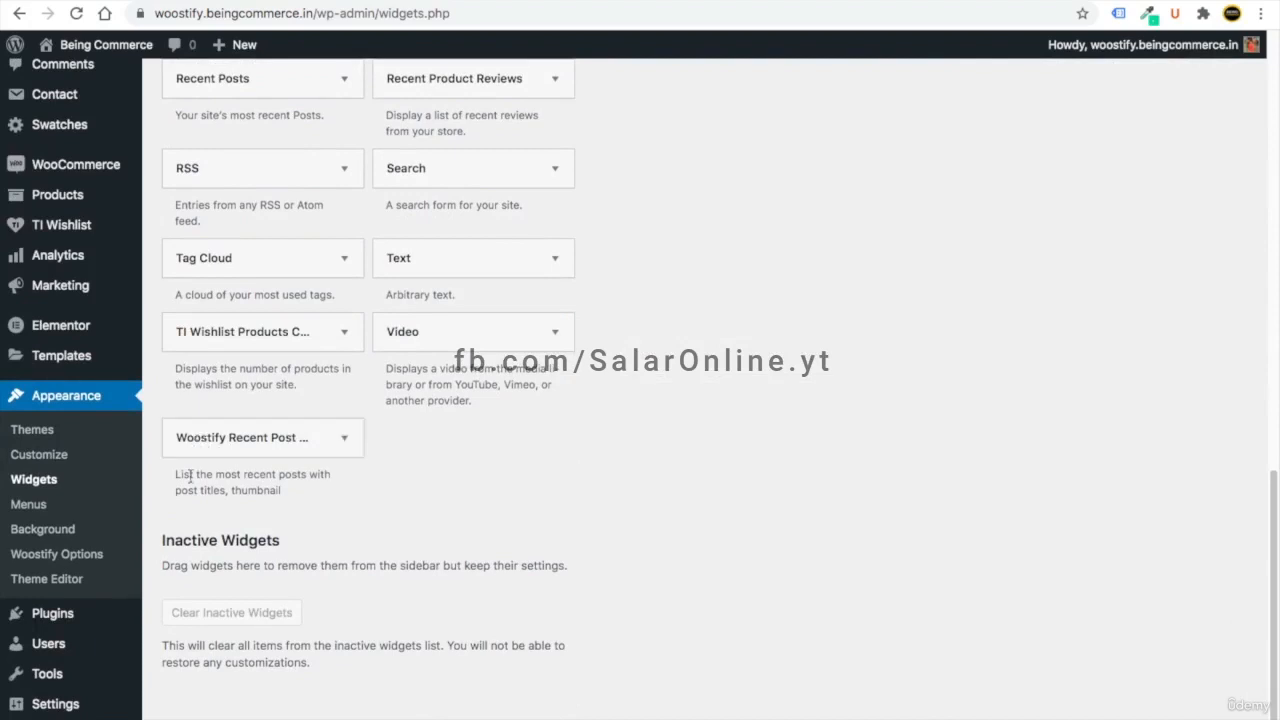
left_click_drag(186, 484, 286, 491)
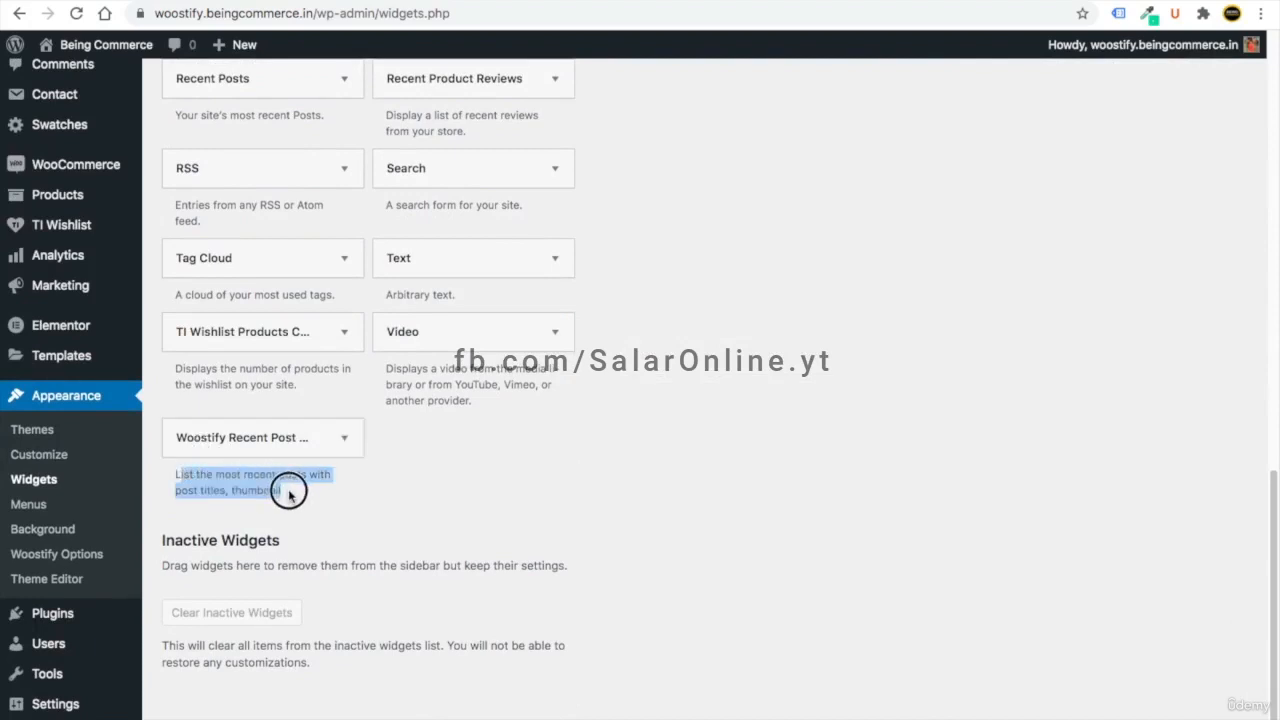
left_click(283, 447)
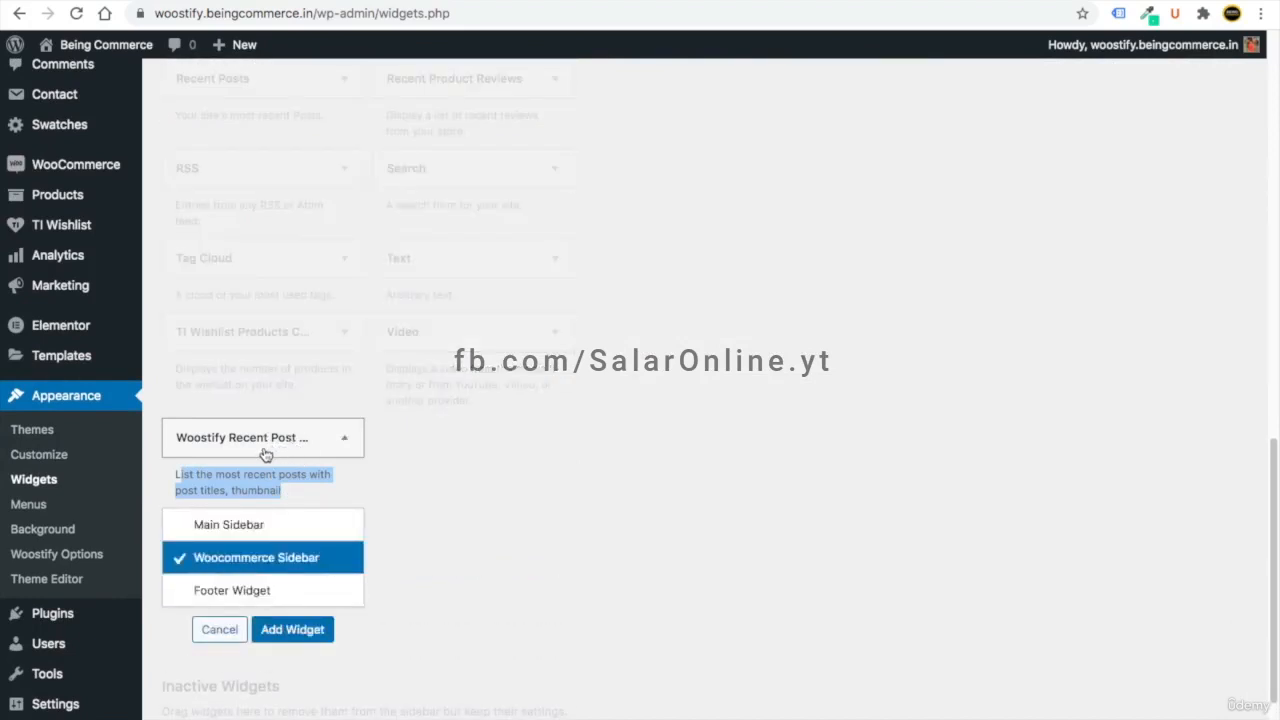
left_click(180, 527)
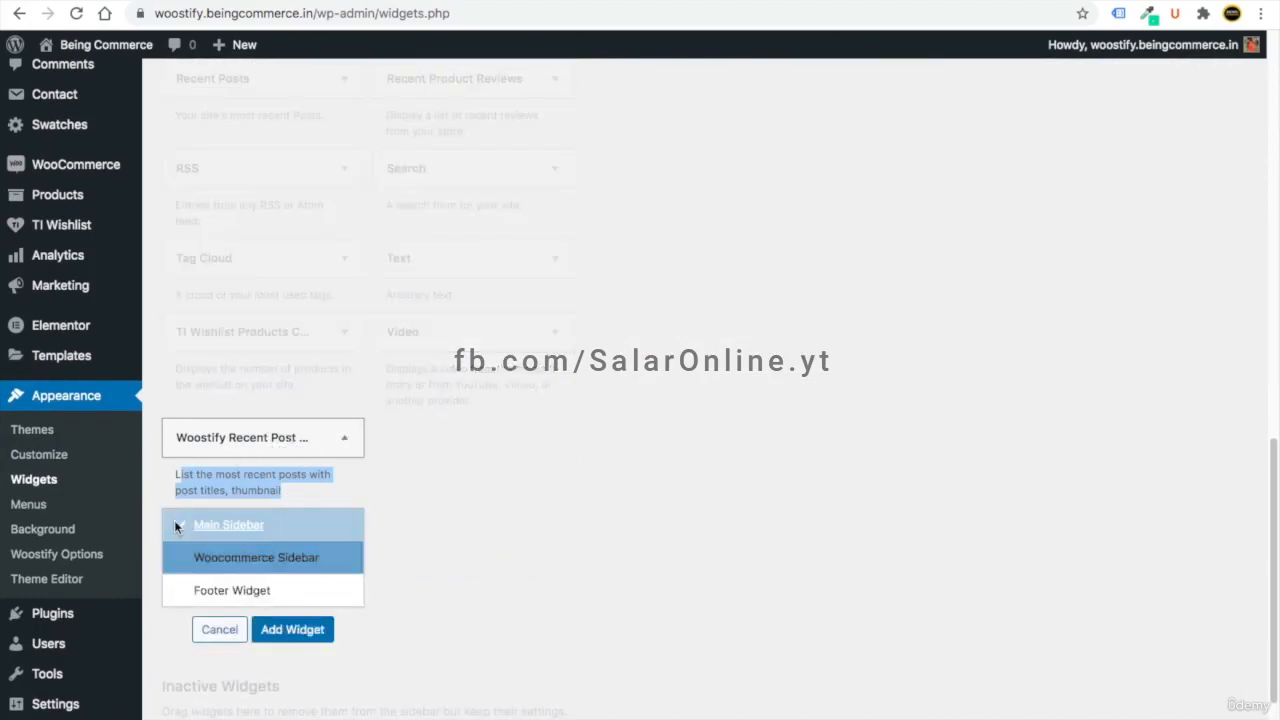
left_click(297, 630)
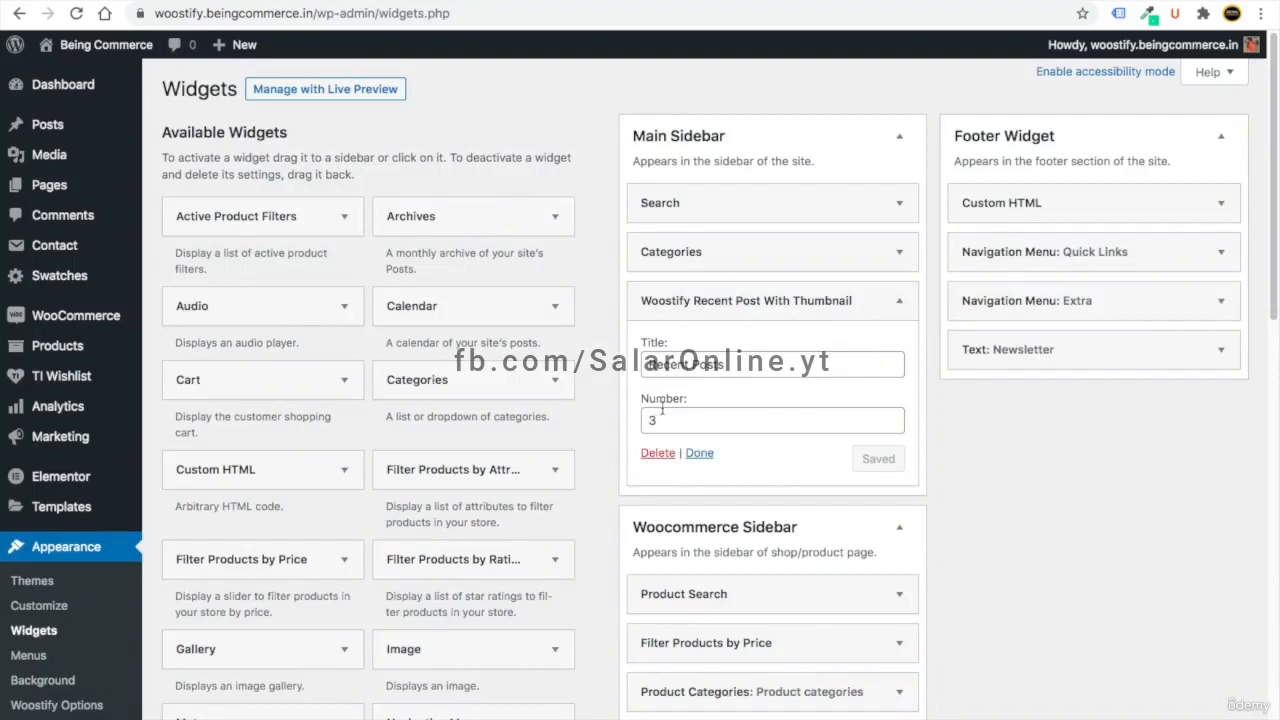
left_click(651, 415)
left_click(896, 304)
left_click_drag(794, 297, 770, 250)
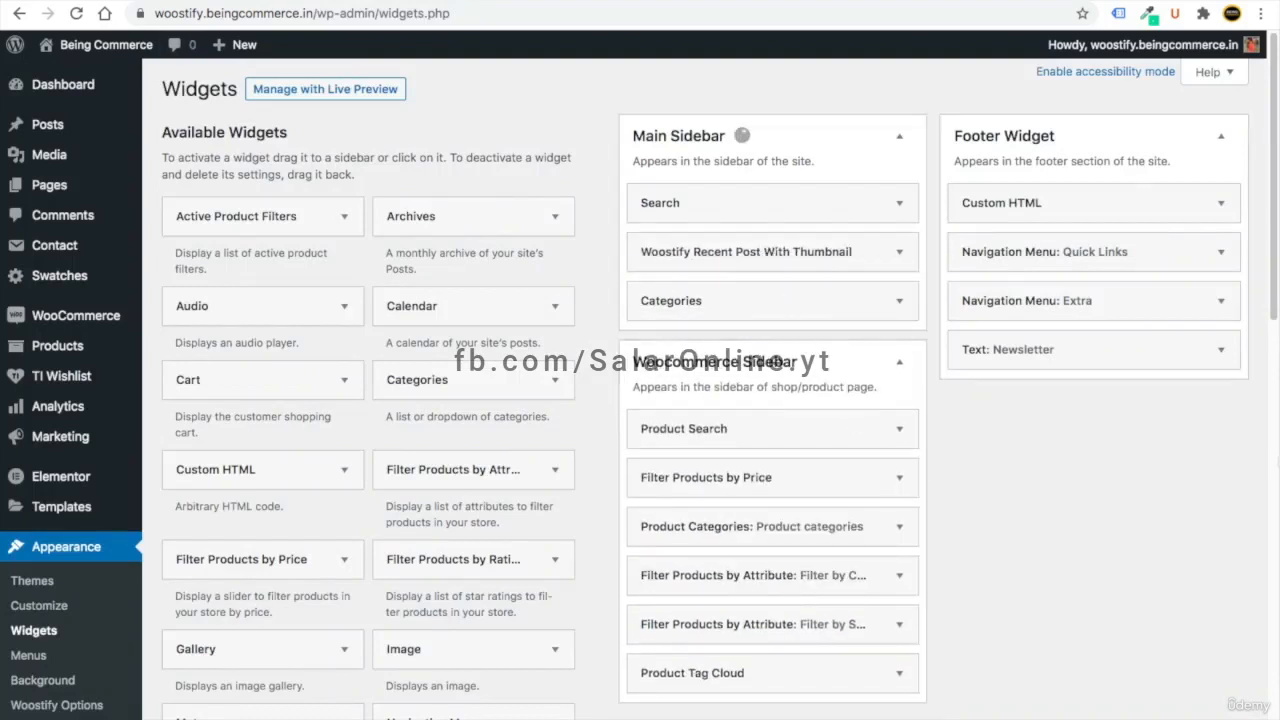
- Add the Tag Cloud widget to Main Sidebar and reload the Blogs page
left_click_drag(1272, 298, 1269, 500)
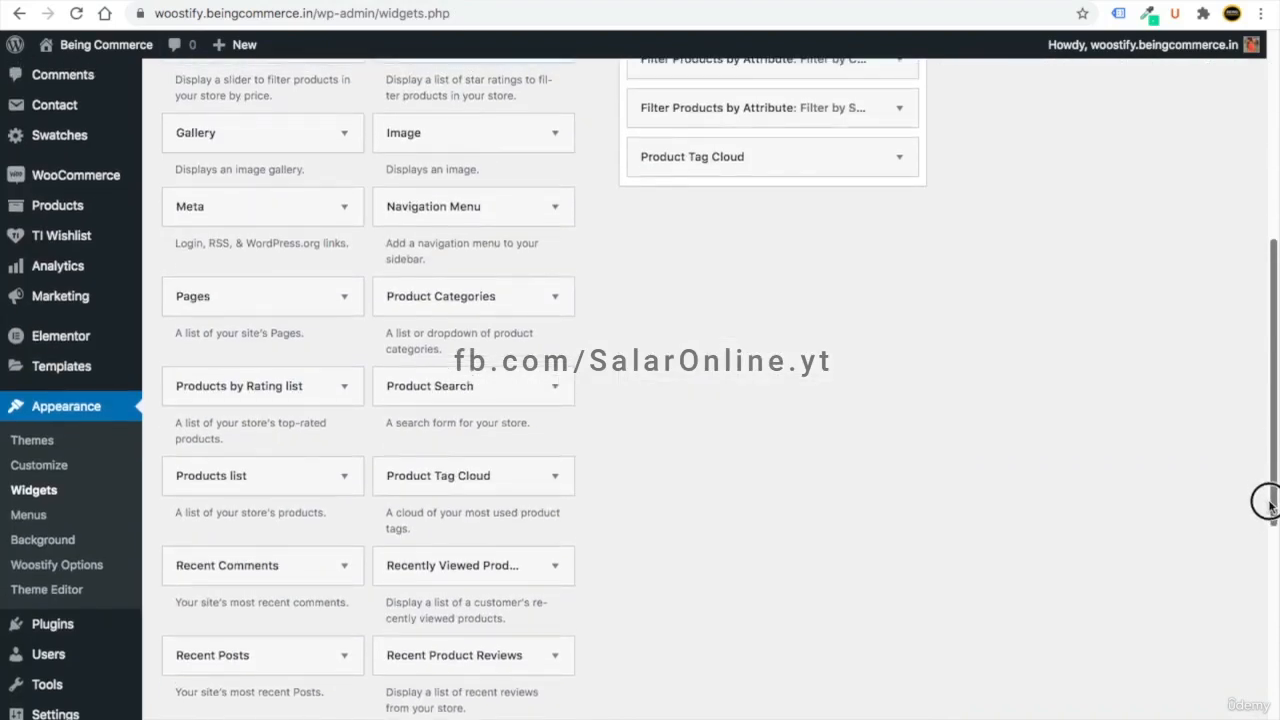
left_click_drag(1268, 408, 1231, 545)
left_click(270, 534)
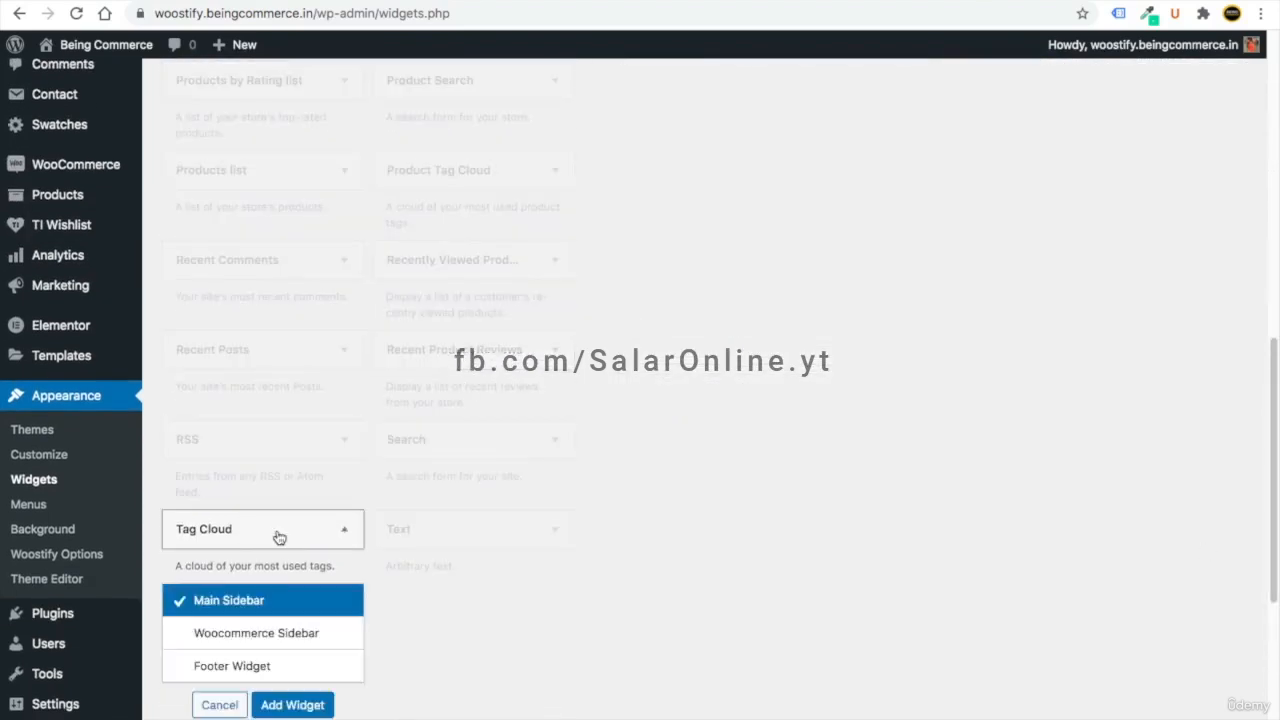
left_click(295, 704)
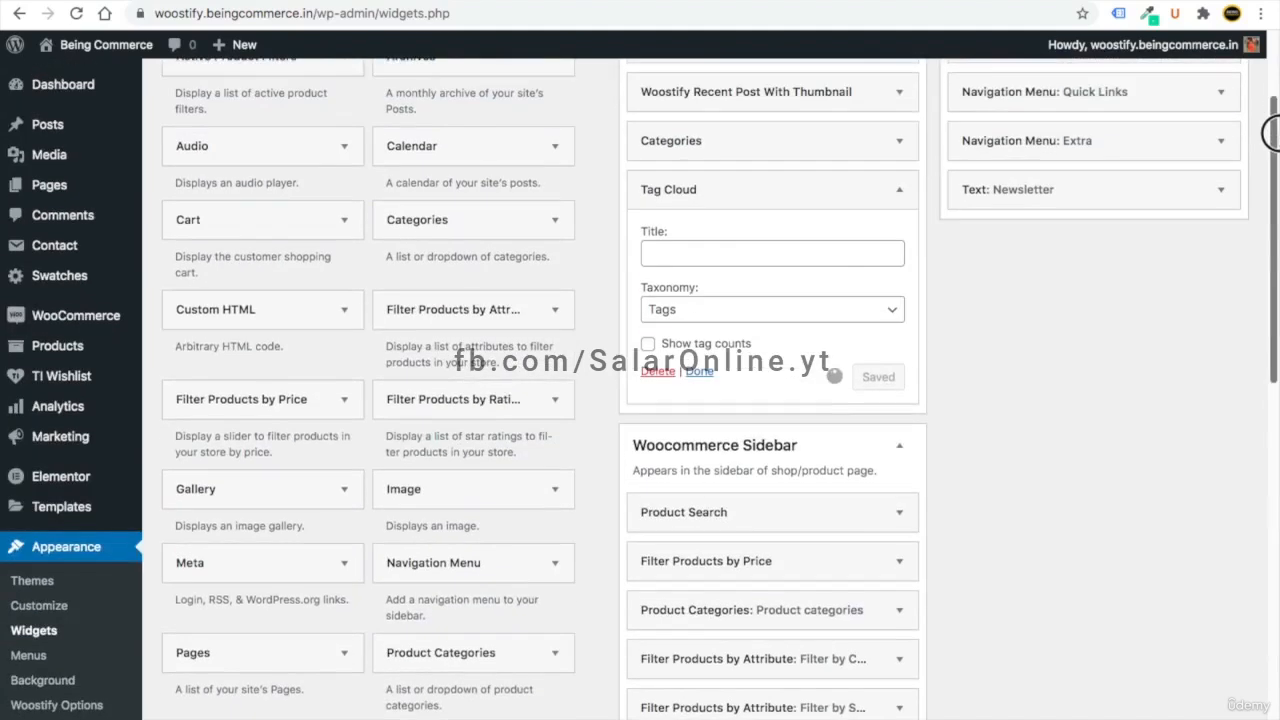
left_click(897, 190)
scroll(1256, 286, "up", 2)
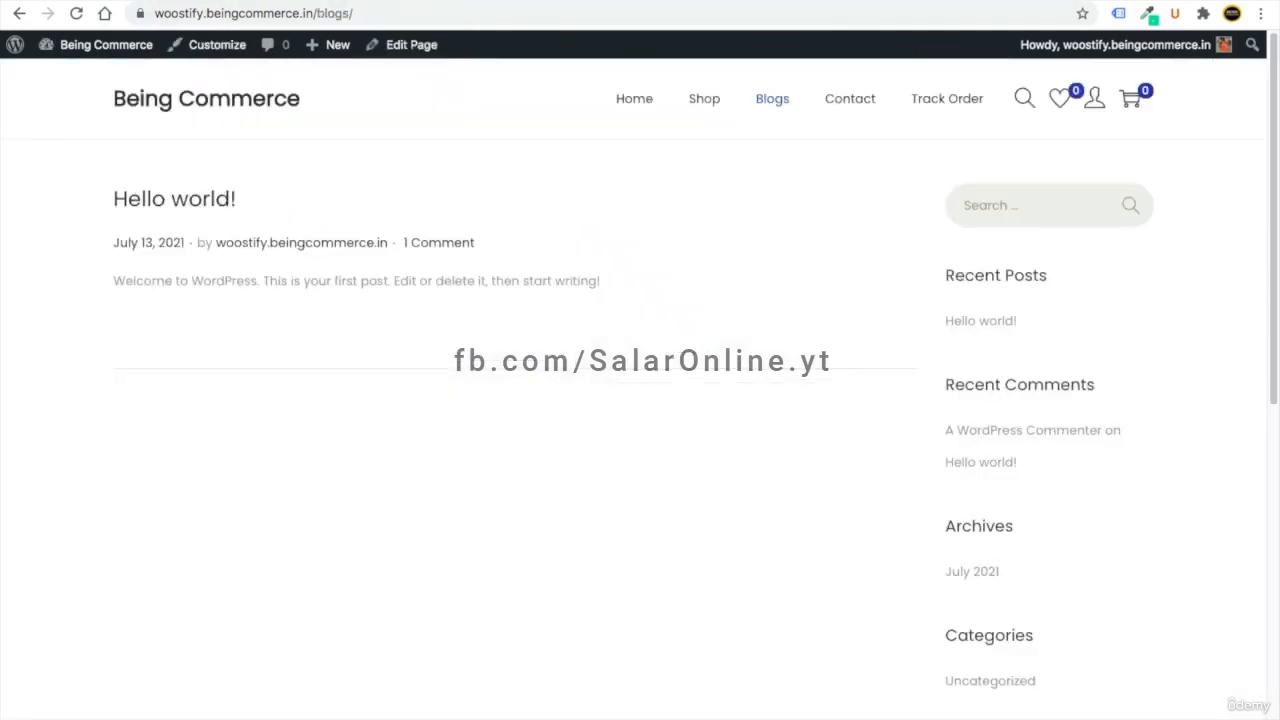
left_click(76, 13)
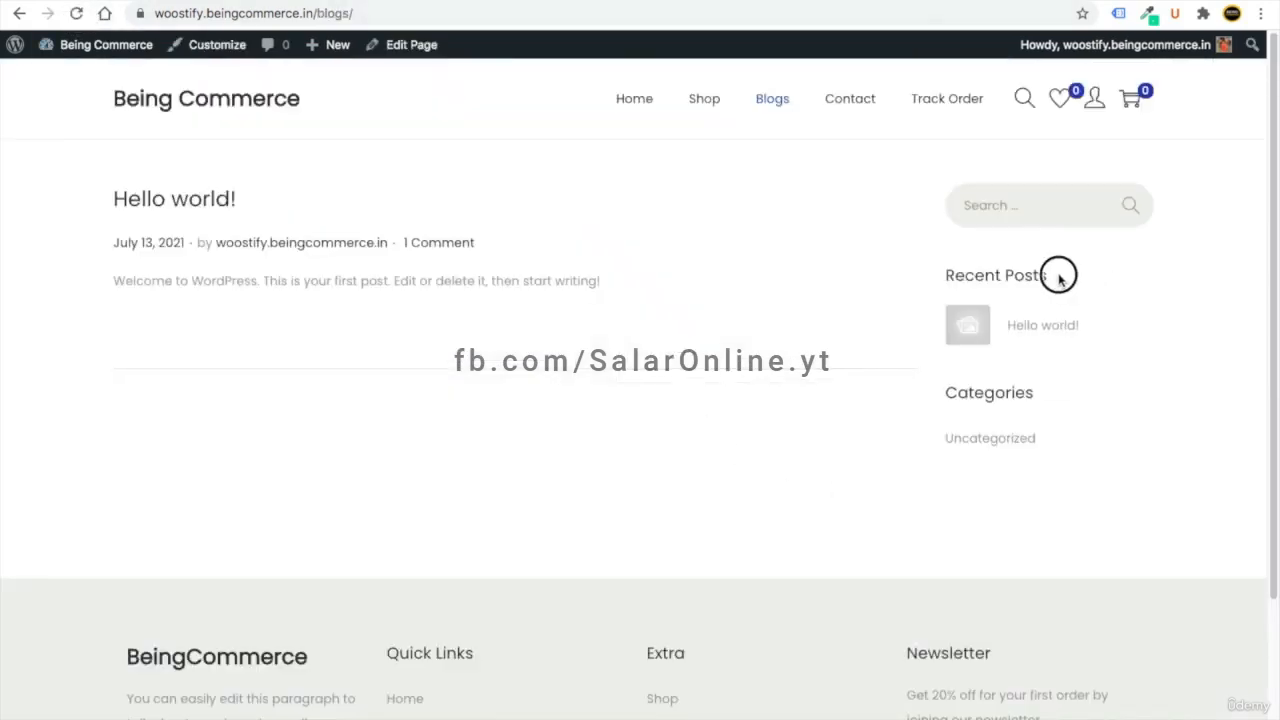
- Reload the WordPress admin and scroll the left menu down to Appearance
left_click_drag(1063, 274, 917, 280)
left_click(1069, 277)
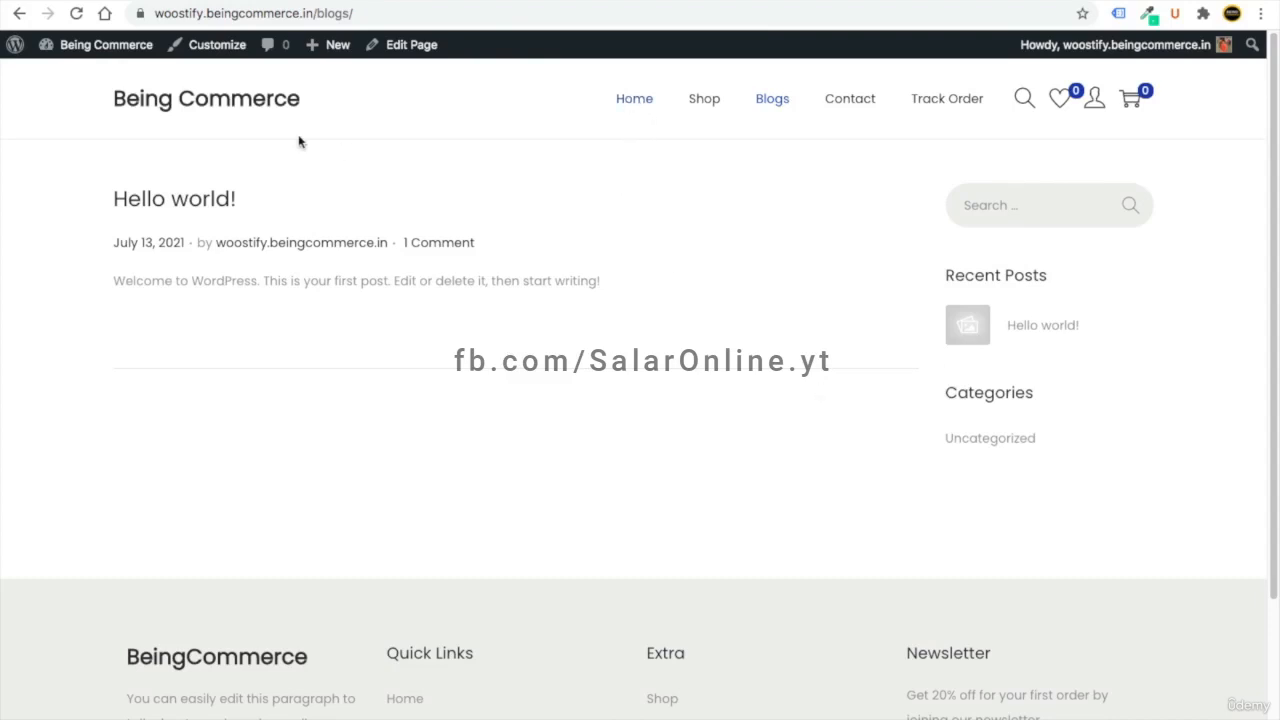
left_click(197, 103)
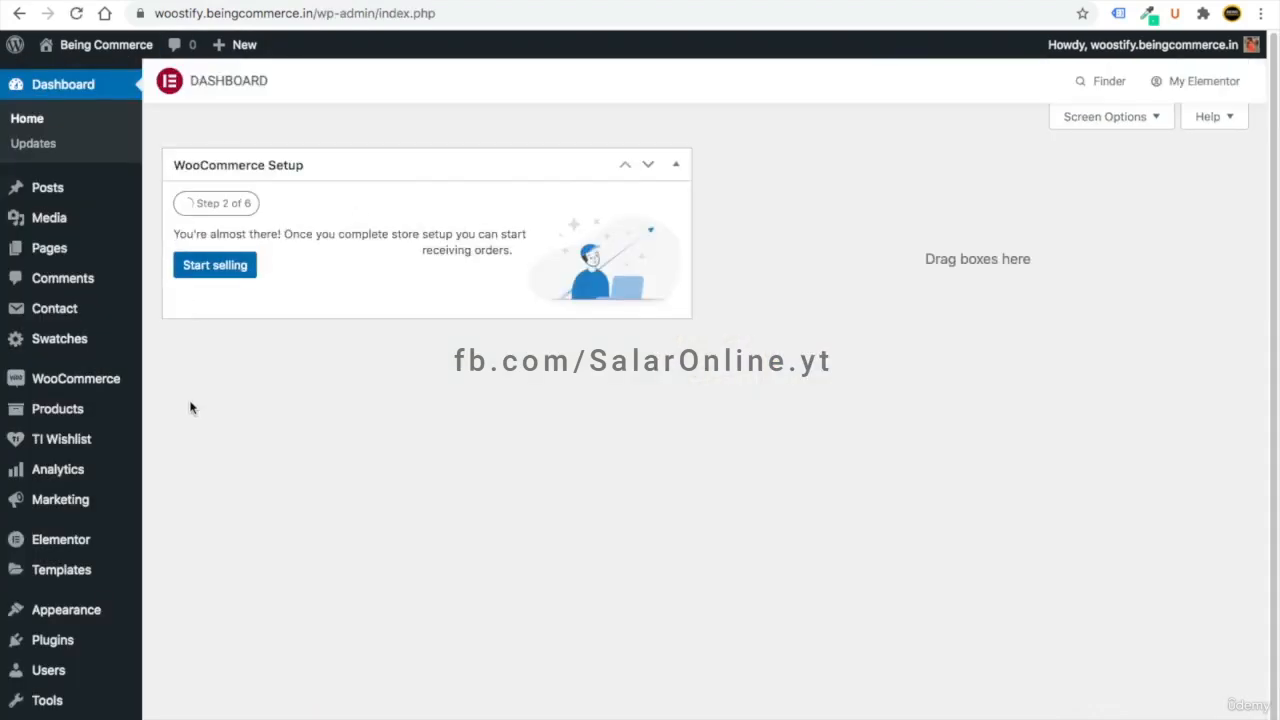
scroll(187, 408, "down", 1)
mouse_move(40, 585)
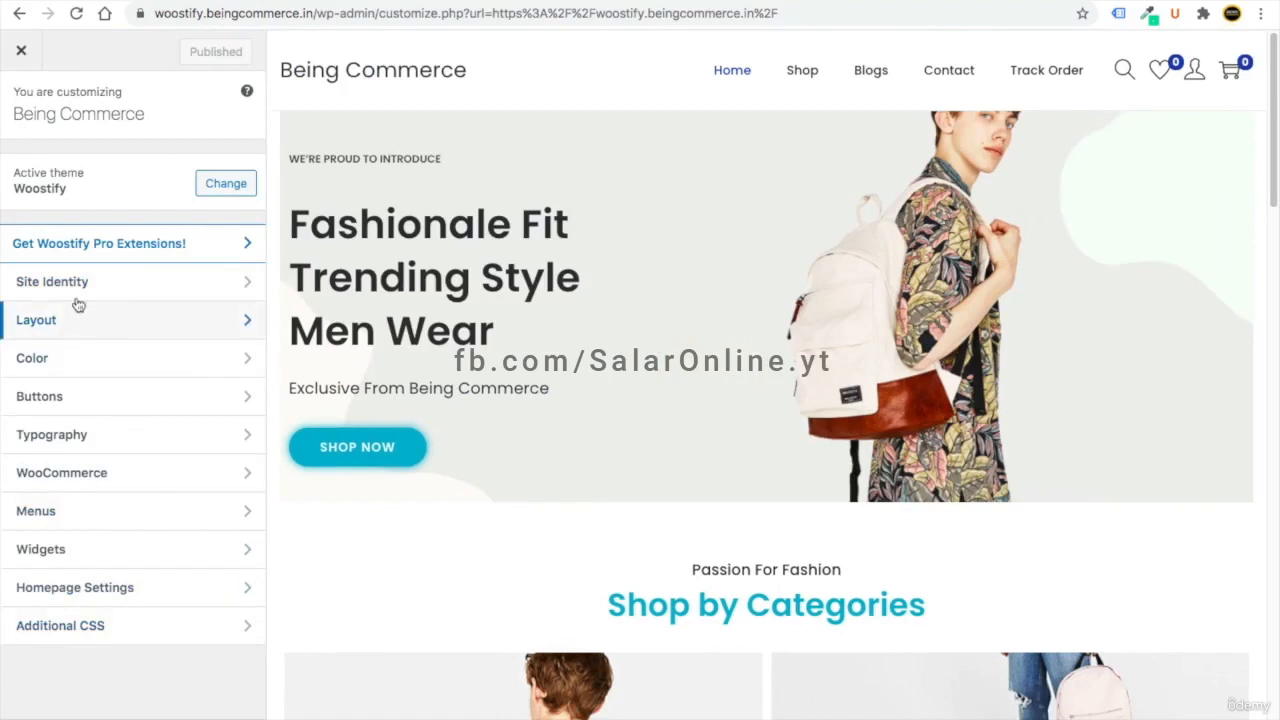
- Upload BC Logo.png as the uncropped site logo and set its width to 67 px
left_click(105, 292)
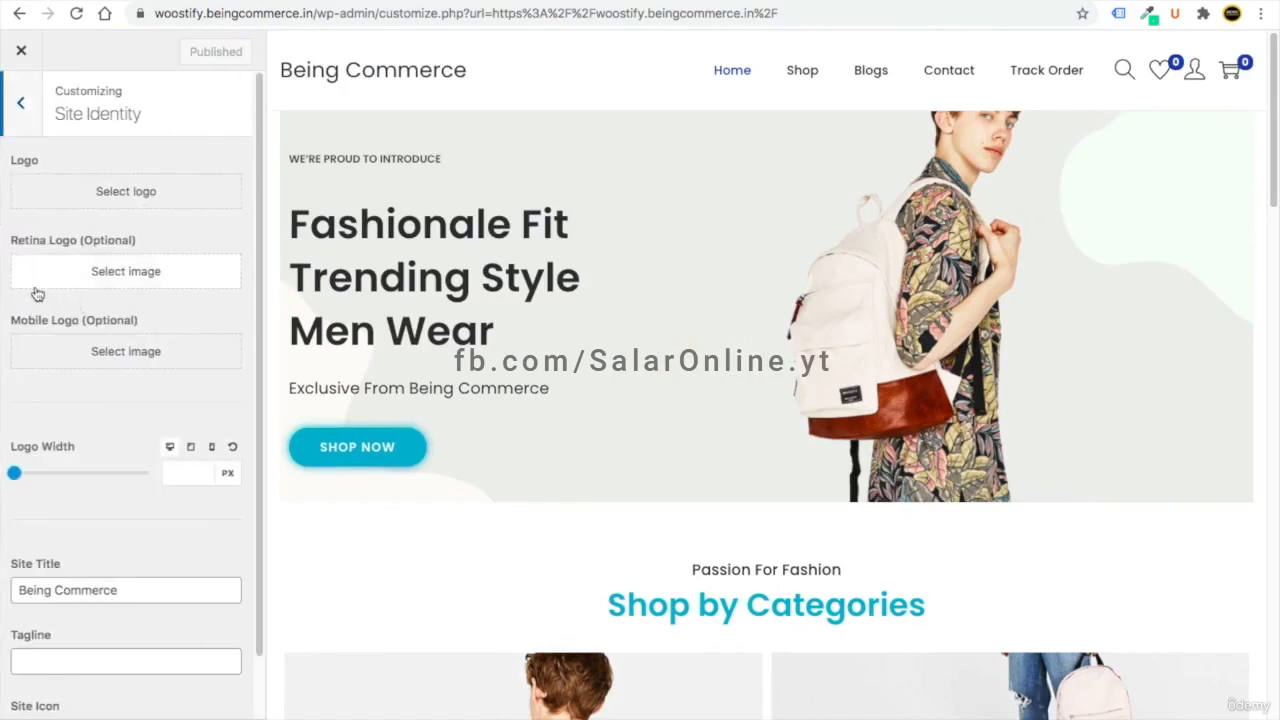
left_click(126, 198)
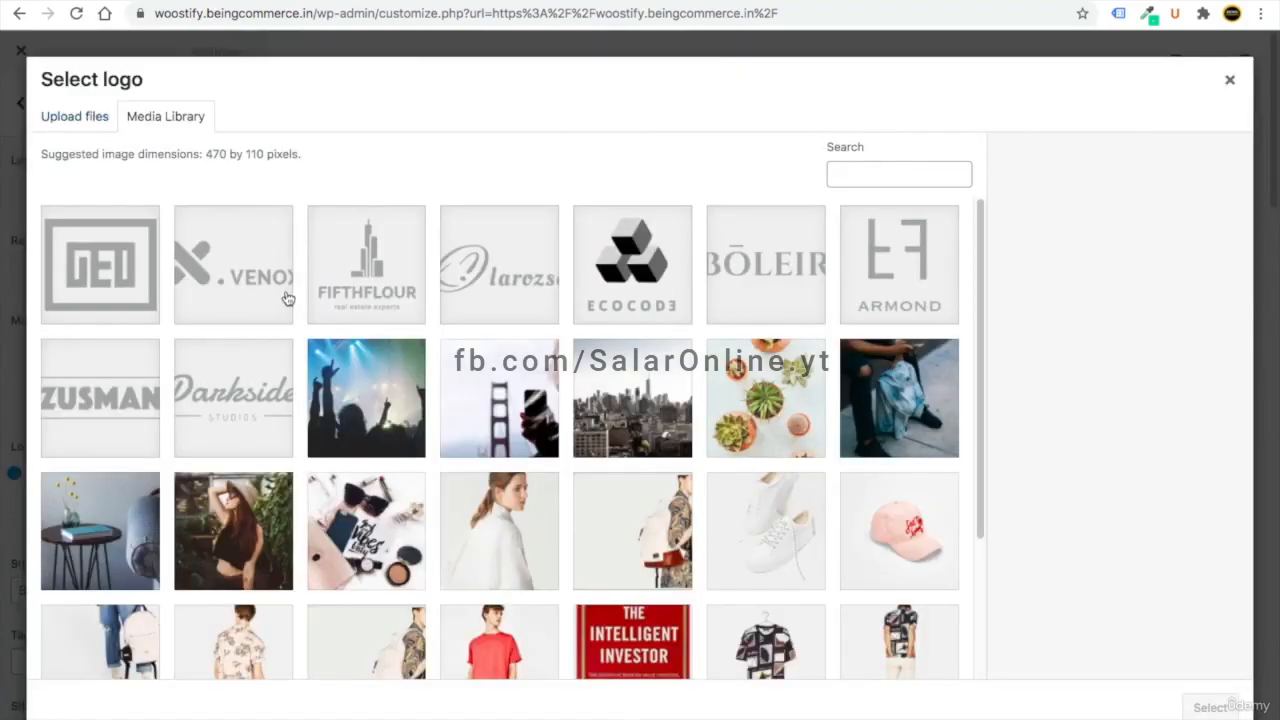
left_click(75, 116)
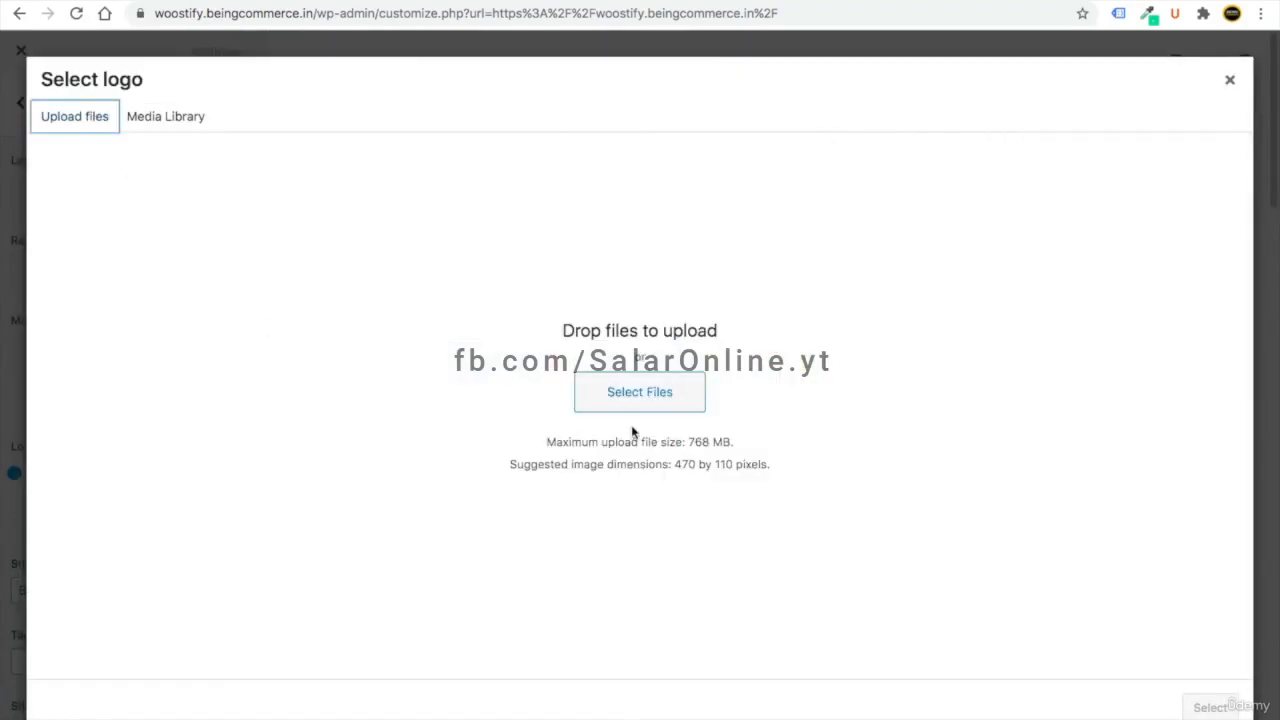
left_click(603, 390)
left_click(386, 73)
scroll(594, 89, "down", 2)
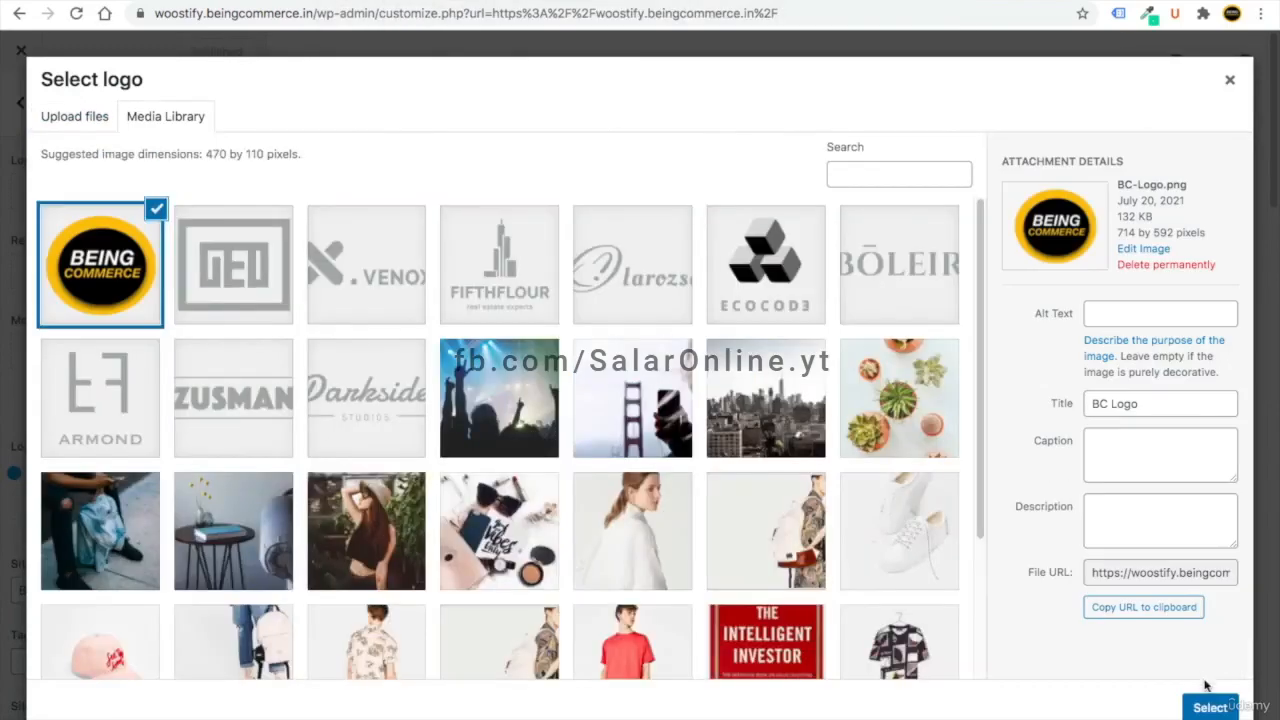
left_click(1210, 707)
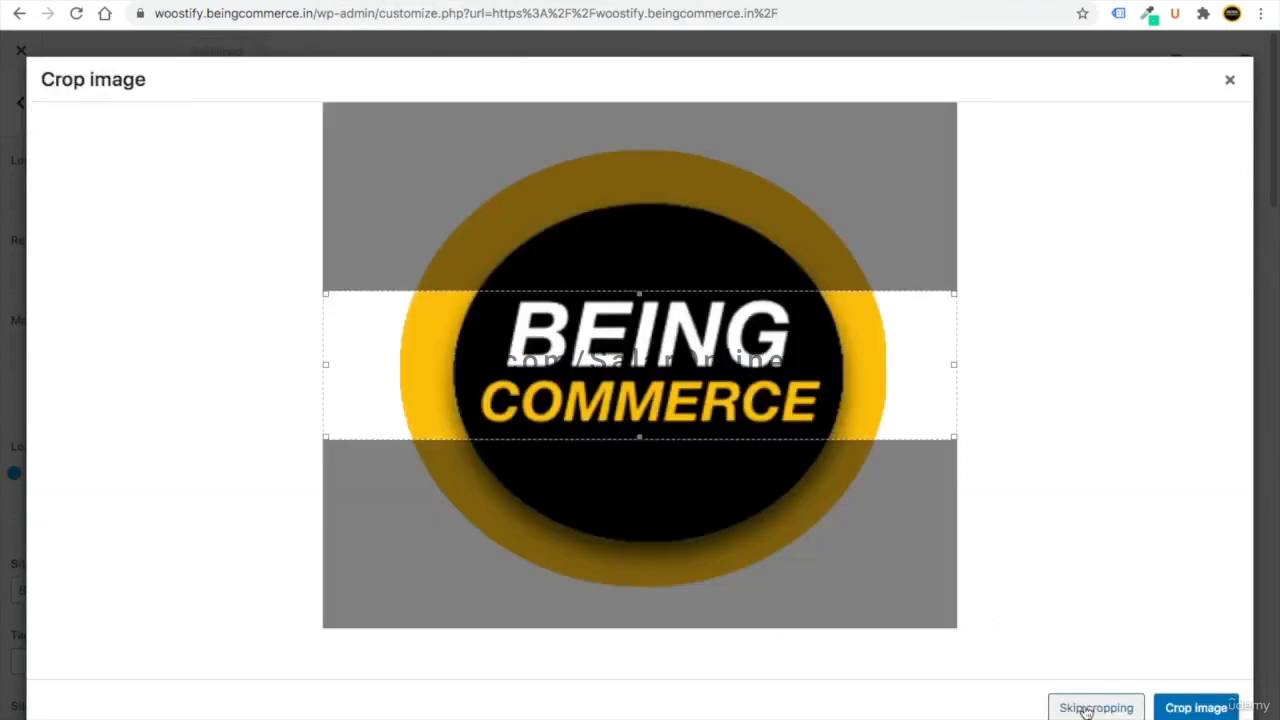
left_click(1083, 704)
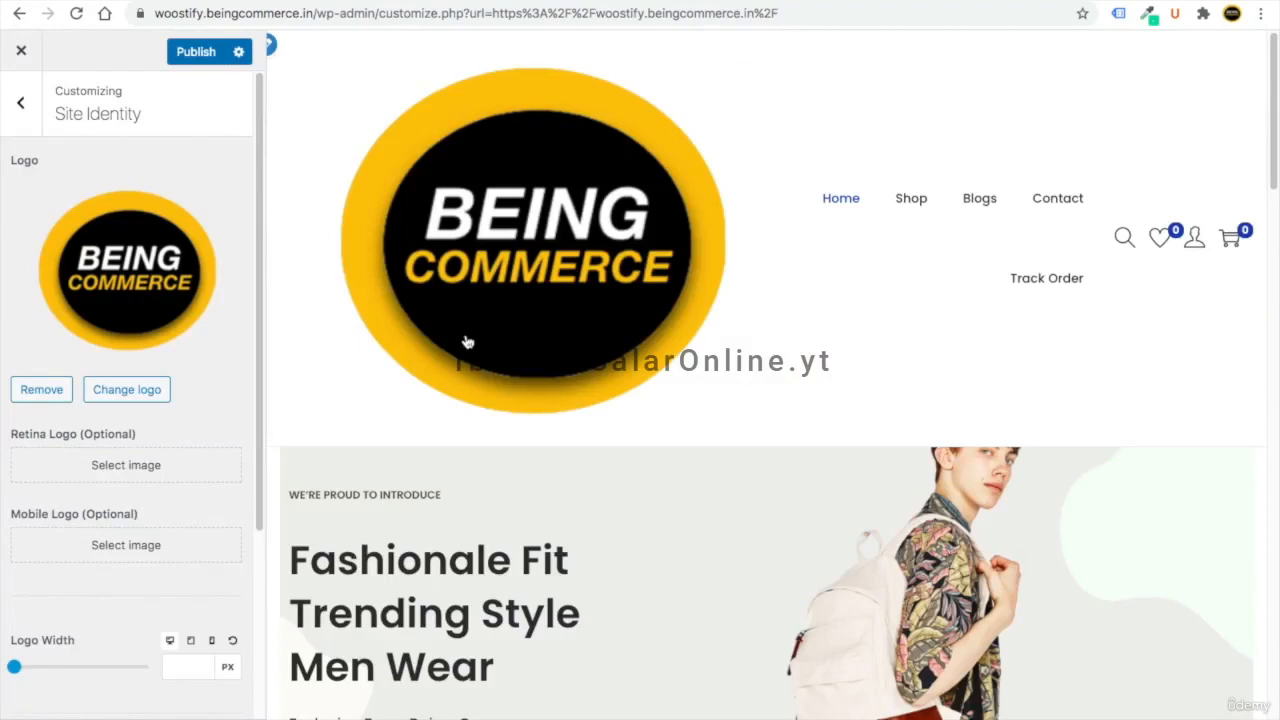
left_click(14, 670)
mouse_move(14, 670)
left_mouse_down()
mouse_move(34, 667)
mouse_move(18, 668)
left_mouse_up()
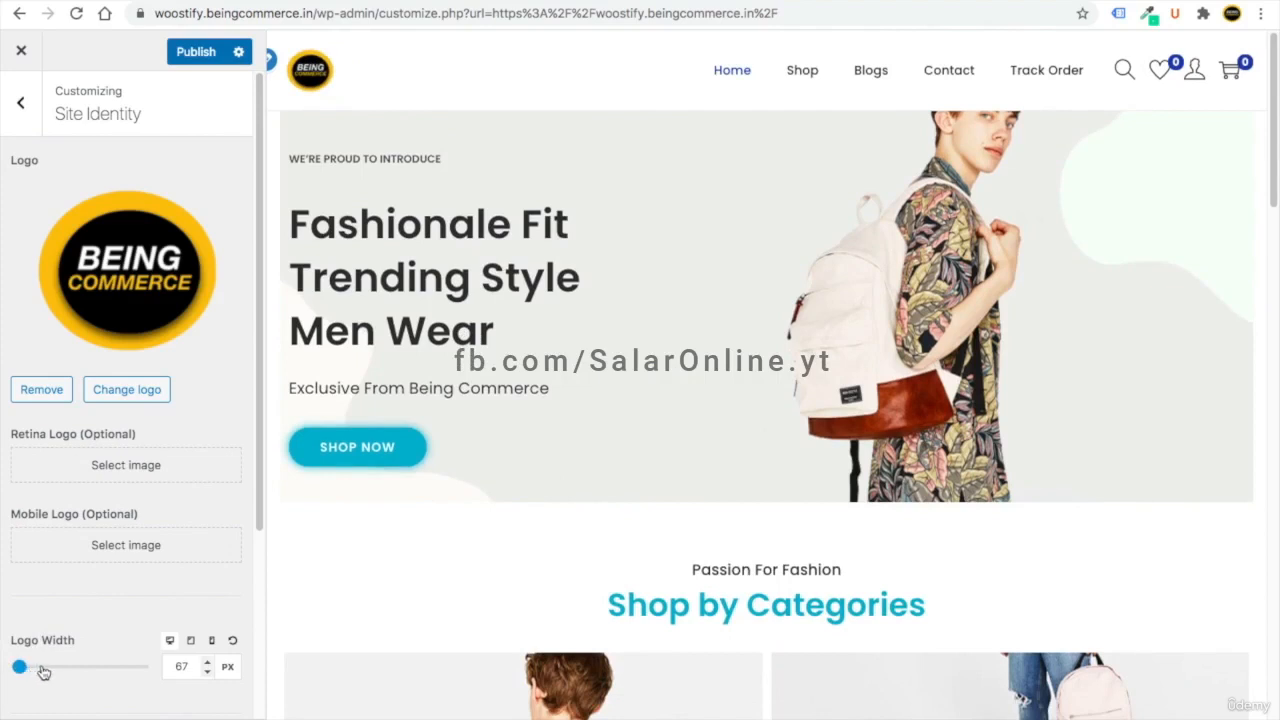
left_click_drag(259, 409, 243, 606)
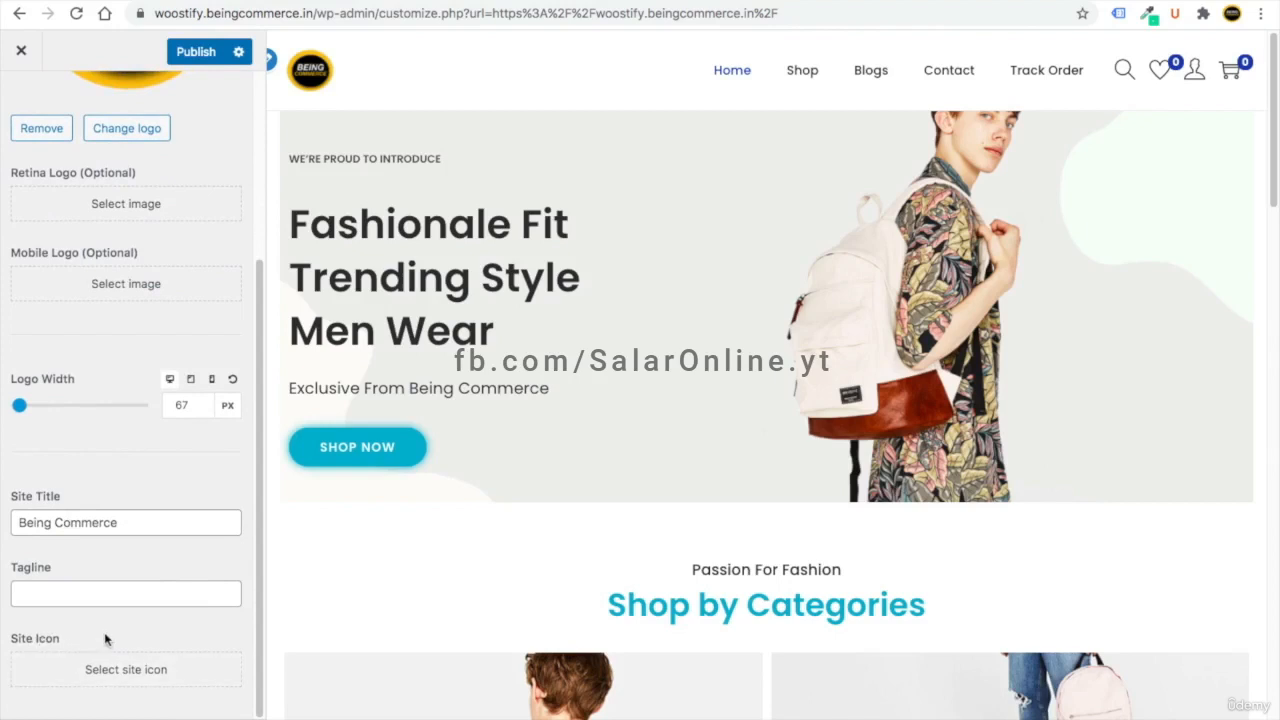
- Crop the Being Commerce image as the site icon and publish the changes
left_click(130, 678)
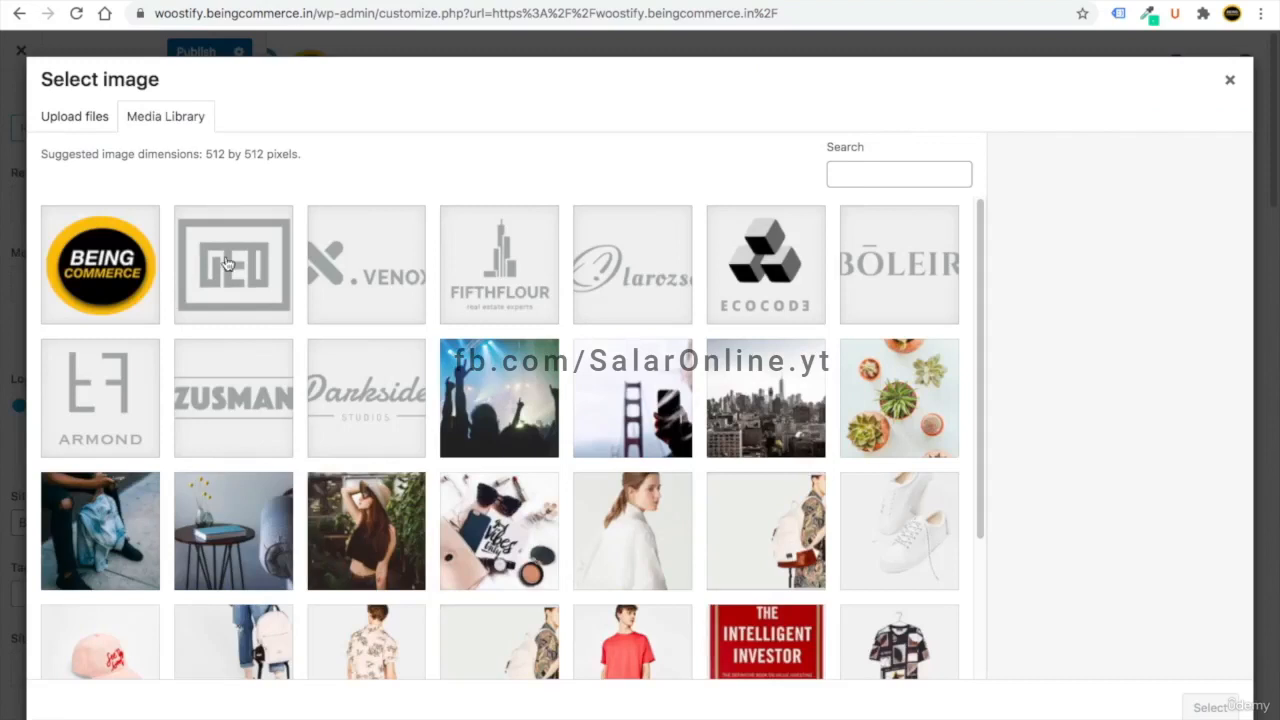
left_click(100, 272)
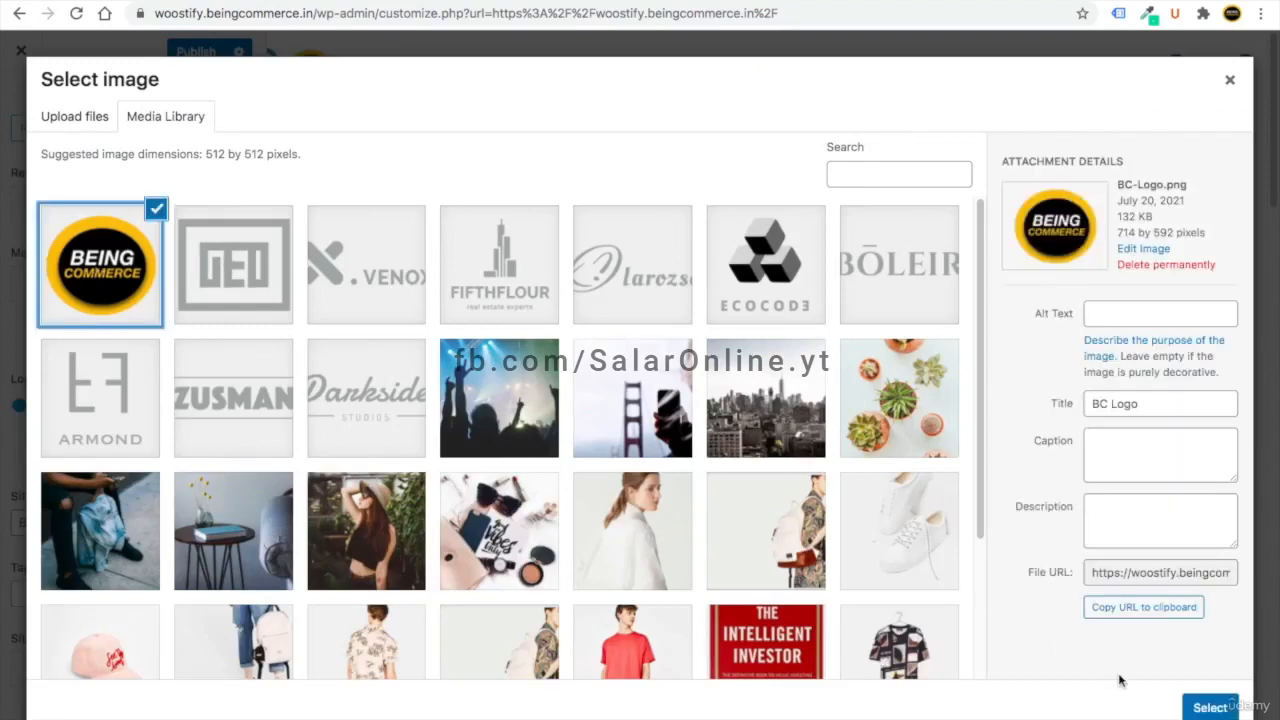
left_click(1210, 707)
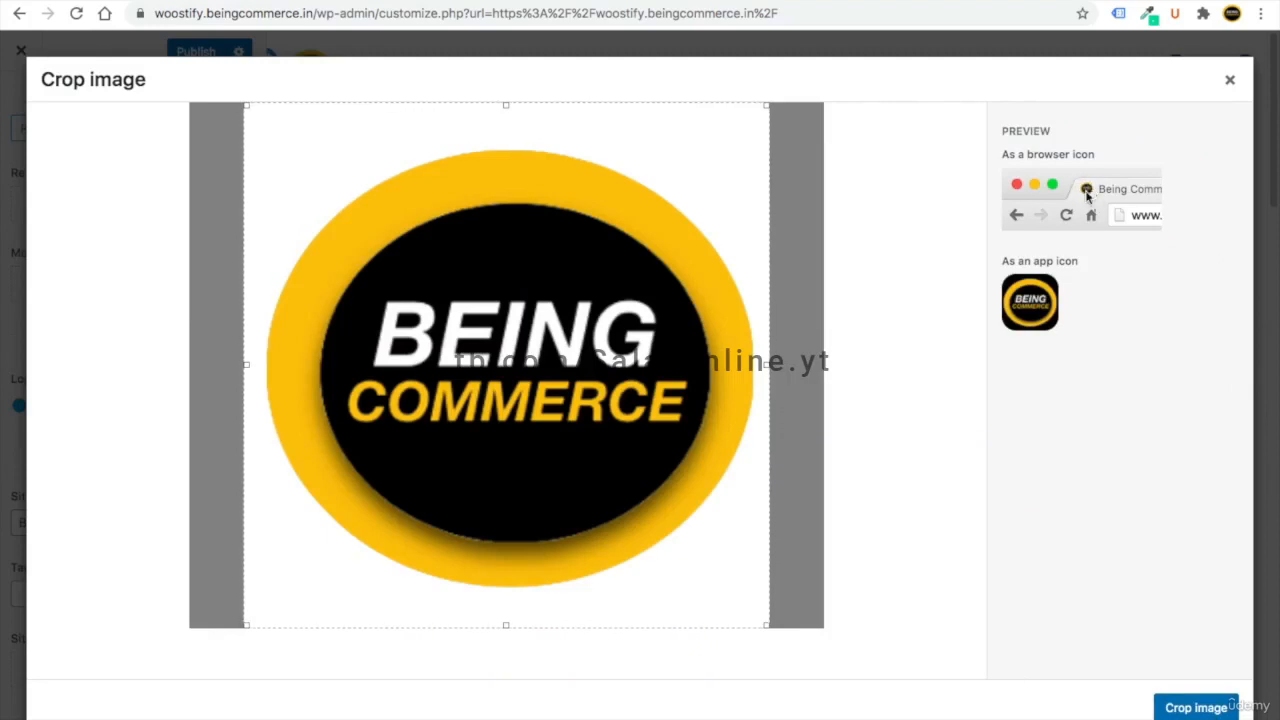
left_click_drag(768, 627, 757, 617)
left_click_drag(657, 557, 671, 557)
left_click(1188, 706)
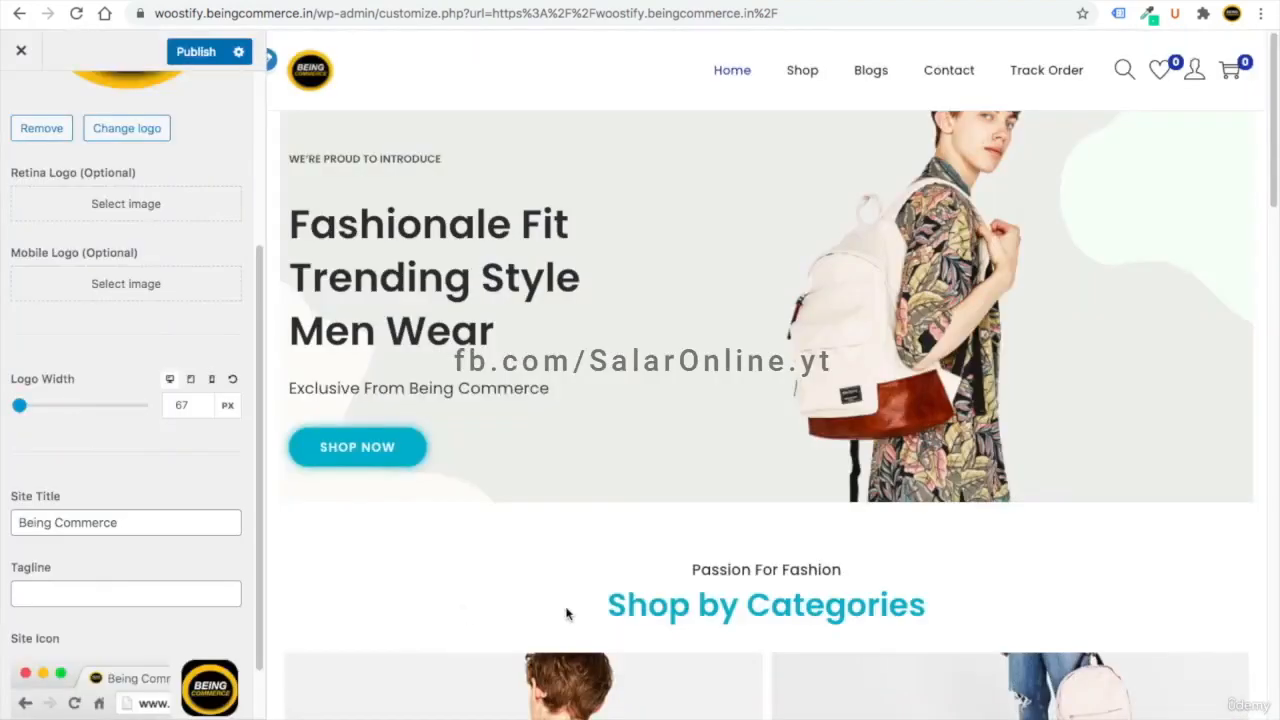
scroll(128, 627, "down", 1)
scroll(129, 620, "up", 3)
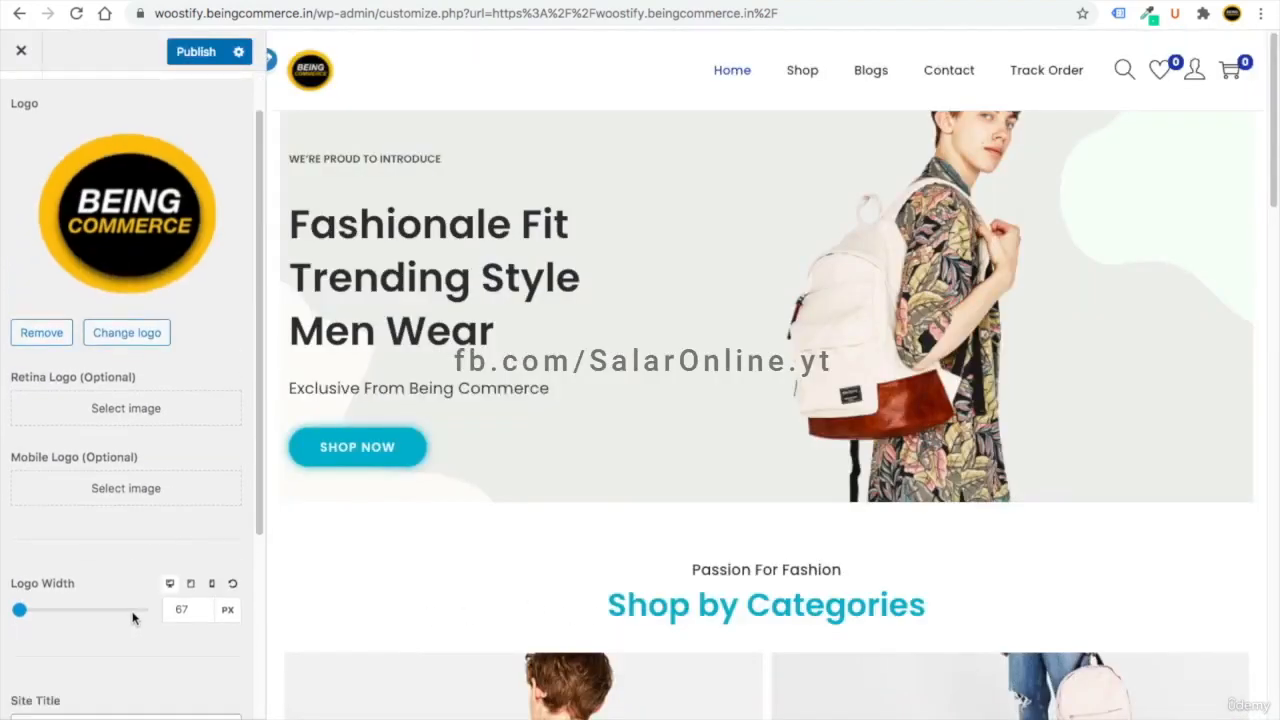
left_click(185, 51)
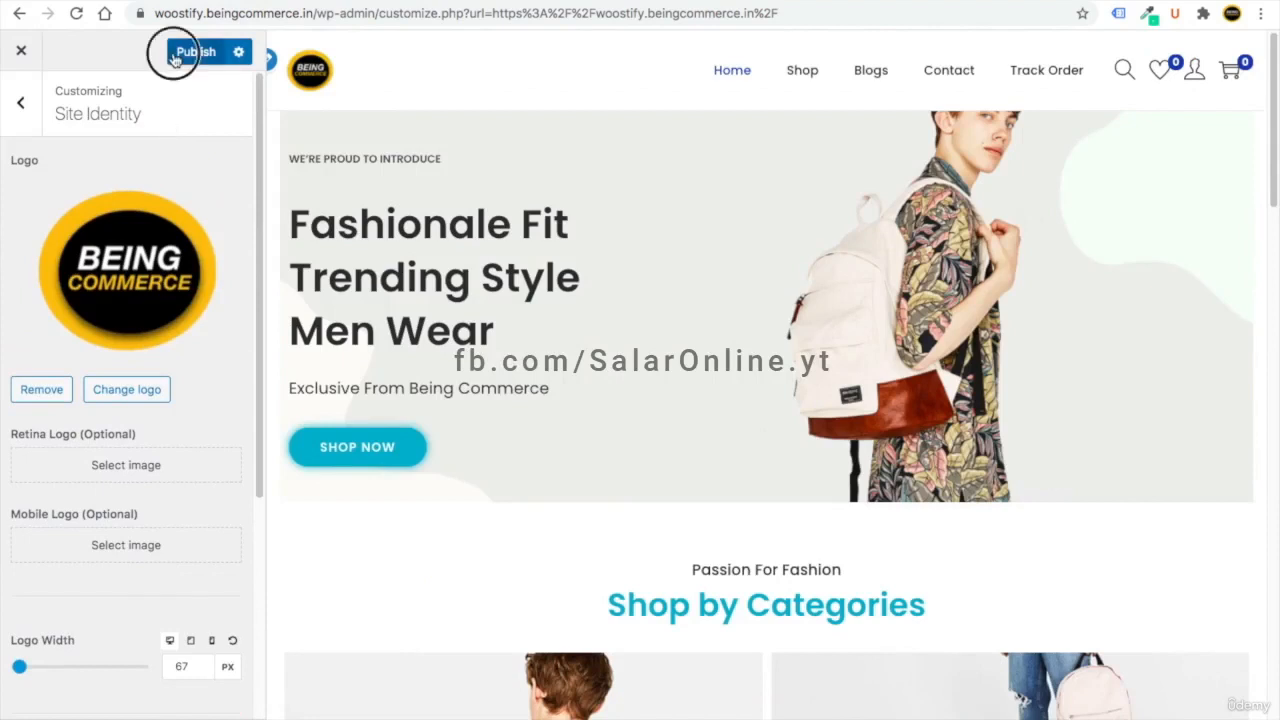
left_click(24, 127)
- Look over the Site Container background colour under Layout, then move to the Topbar settings
left_click(118, 330)
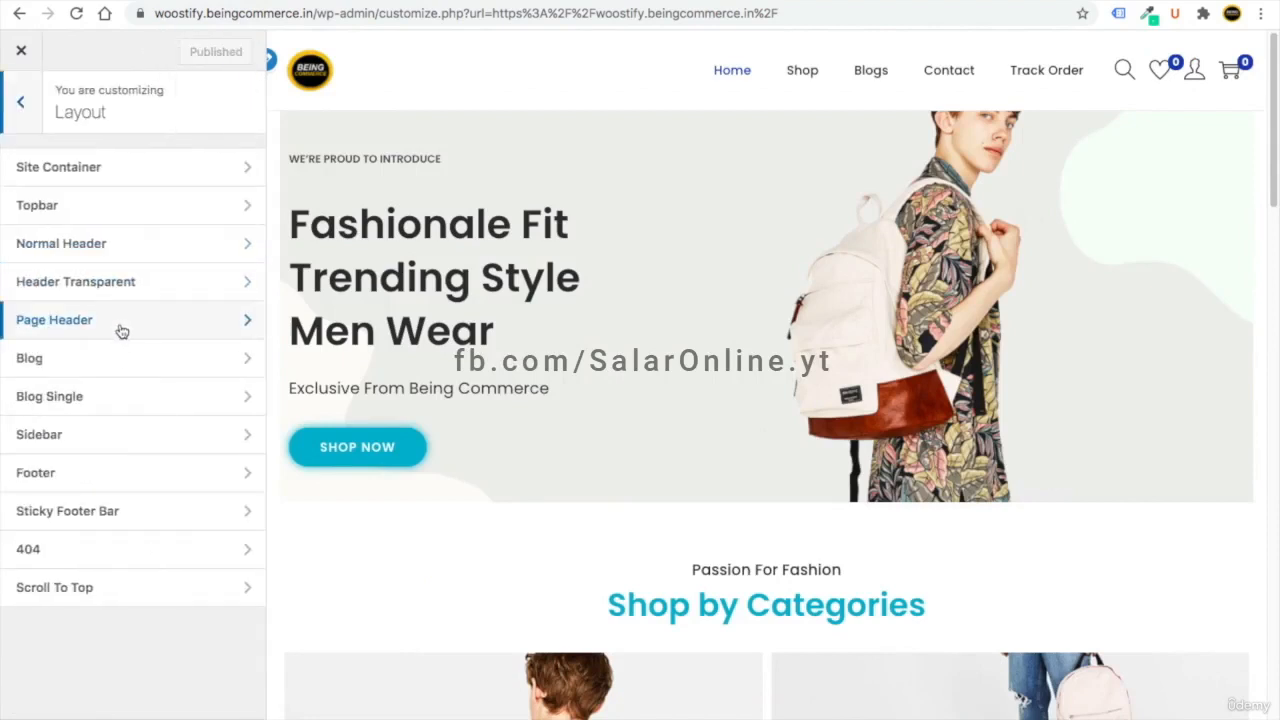
left_click(128, 170)
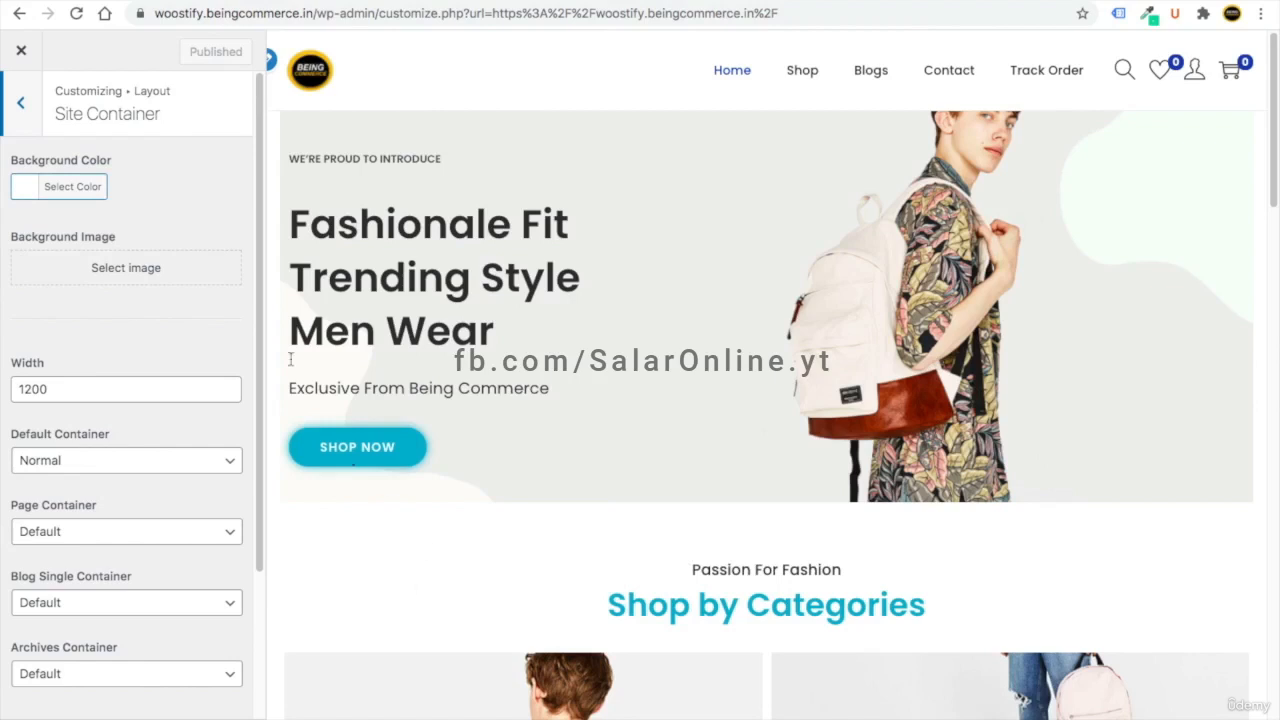
left_click(34, 190)
left_click(185, 163)
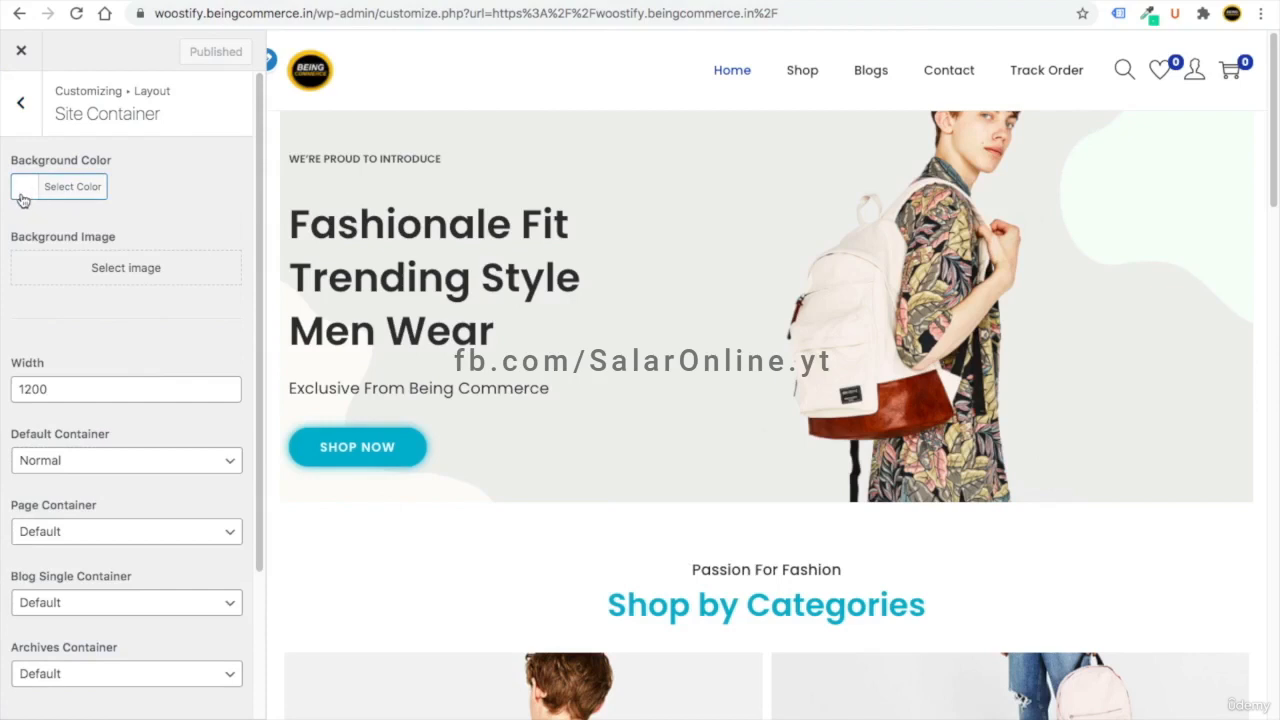
mouse_move(262, 283)
left_mouse_down()
mouse_move(266, 477)
mouse_move(254, 451)
mouse_move(257, 281)
left_mouse_up()
left_click(28, 122)
left_click(80, 208)
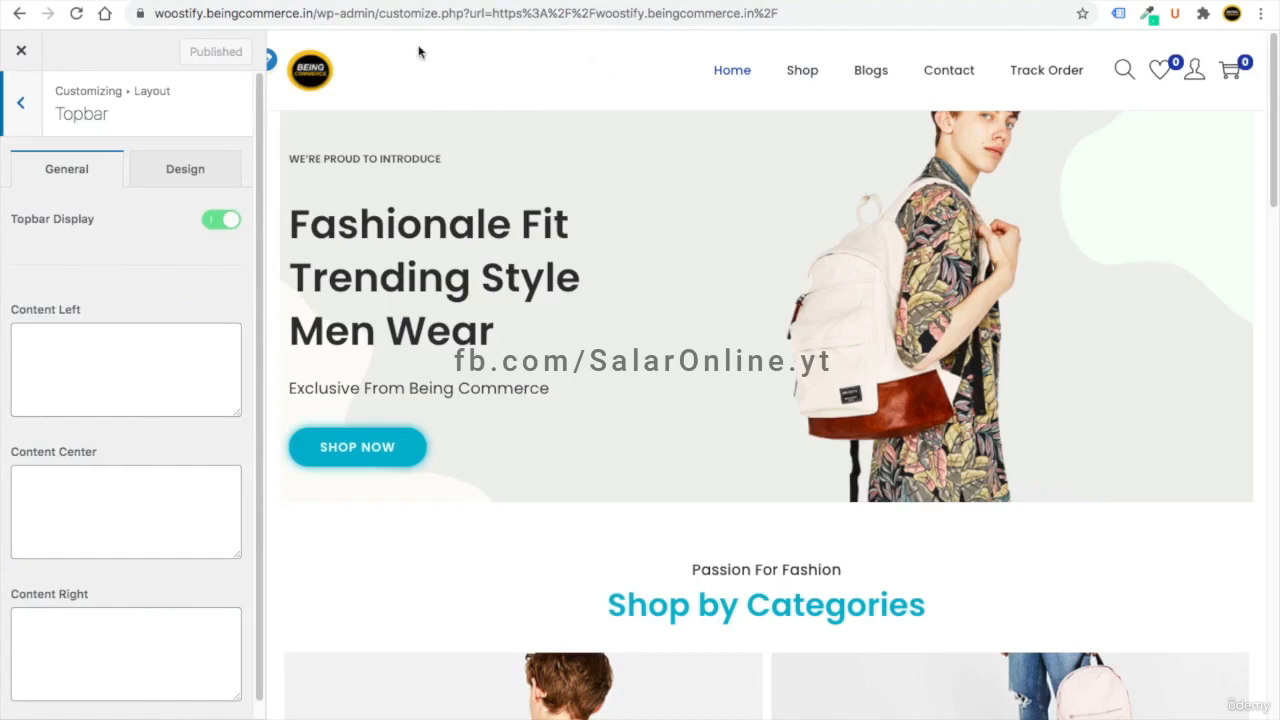
- Give the topbar a light blue background, trying spacing values 25 and 15
left_click(170, 178)
double_click(190, 396)
type("25")
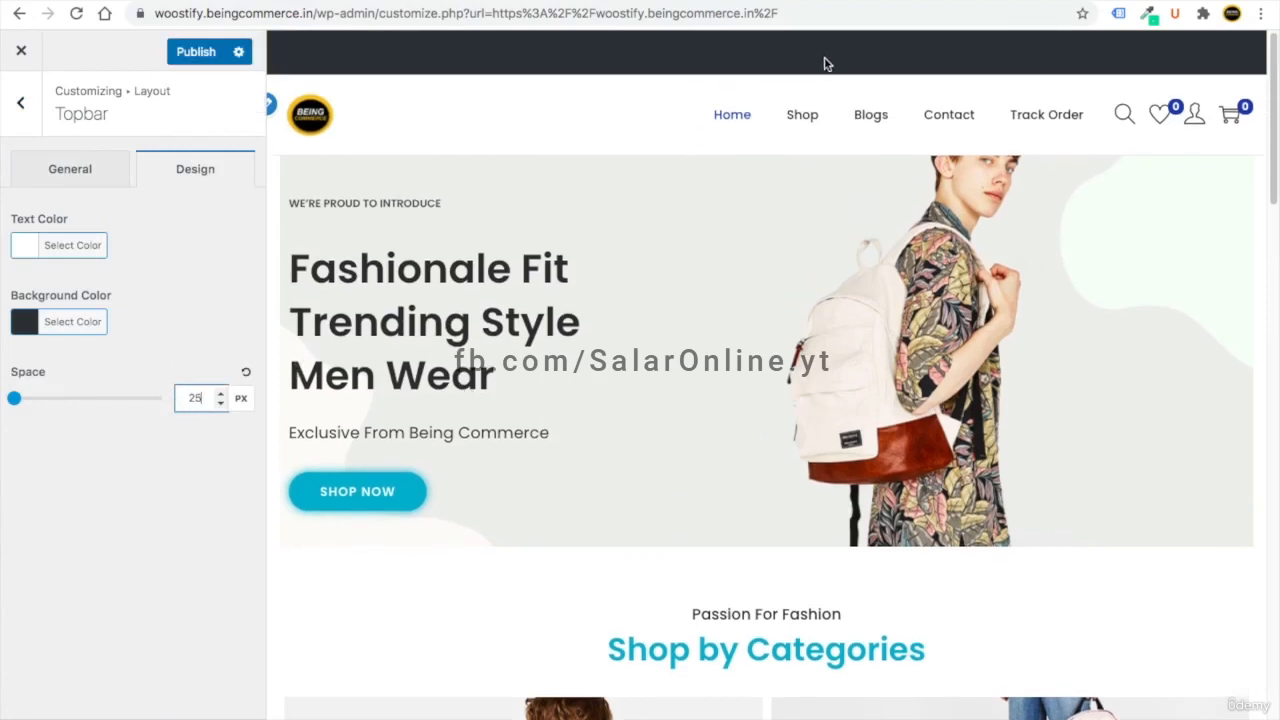
double_click(188, 396)
type("15")
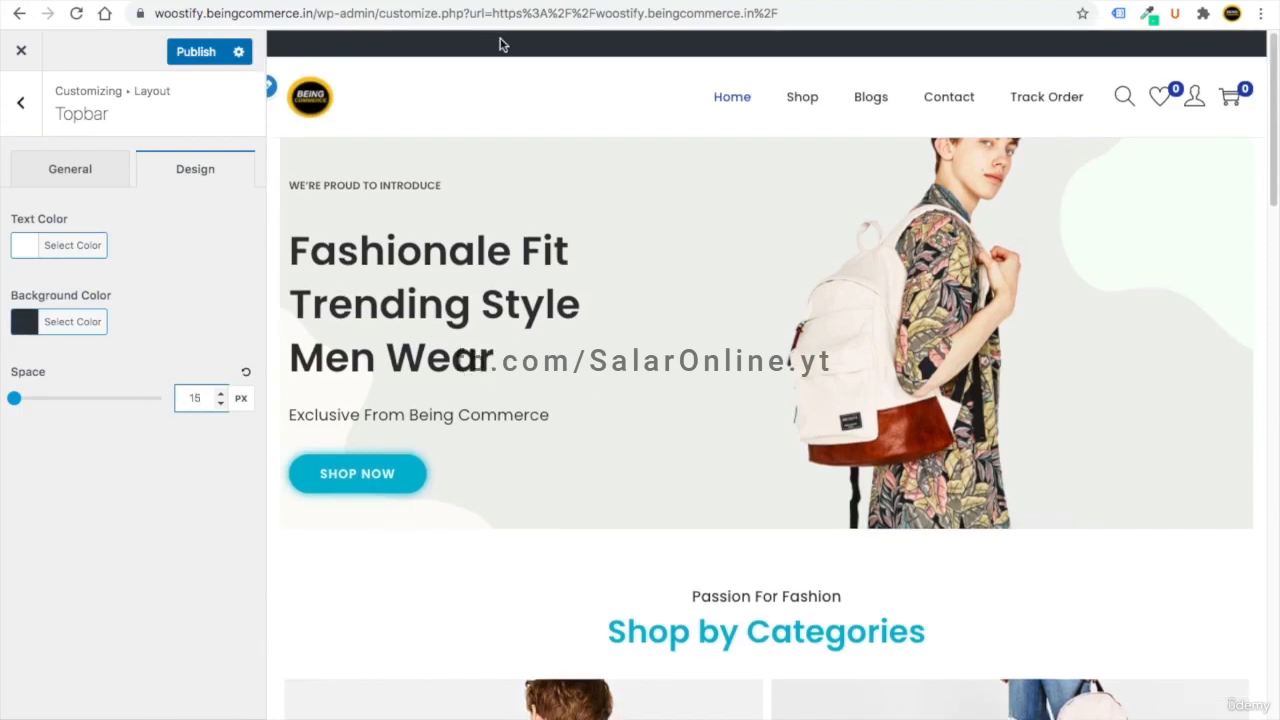
left_click(38, 324)
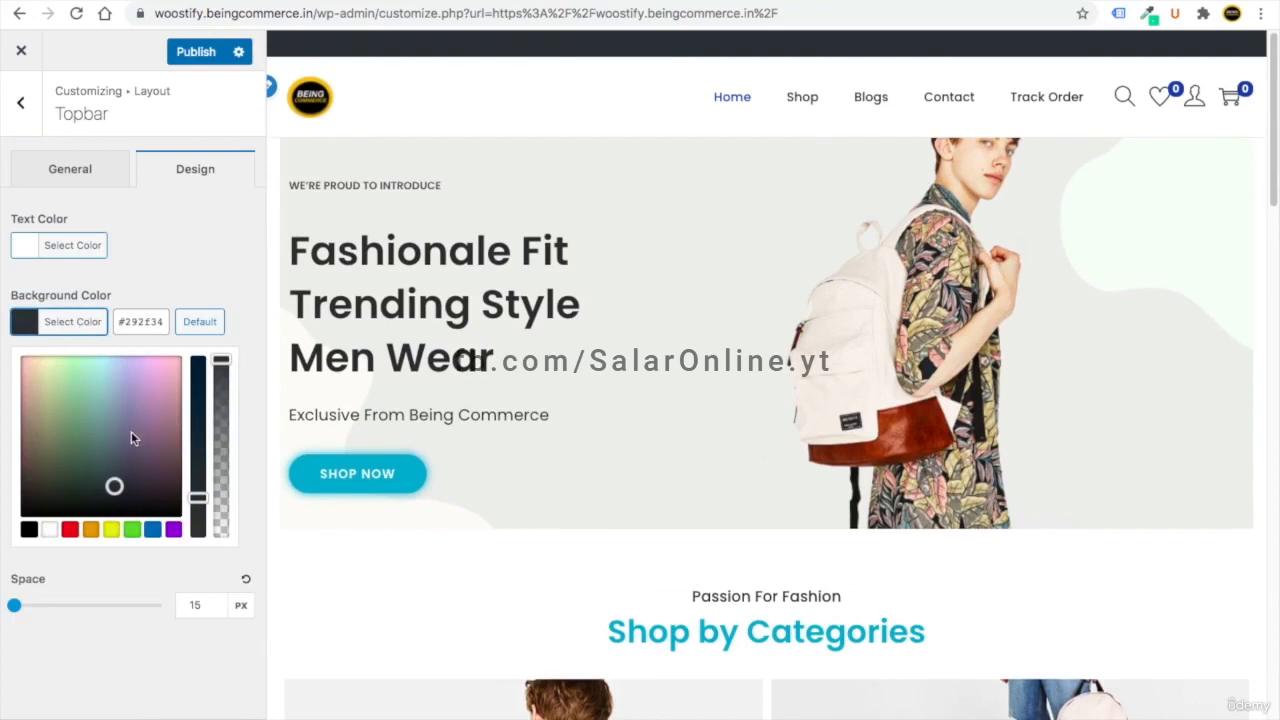
left_click(152, 529)
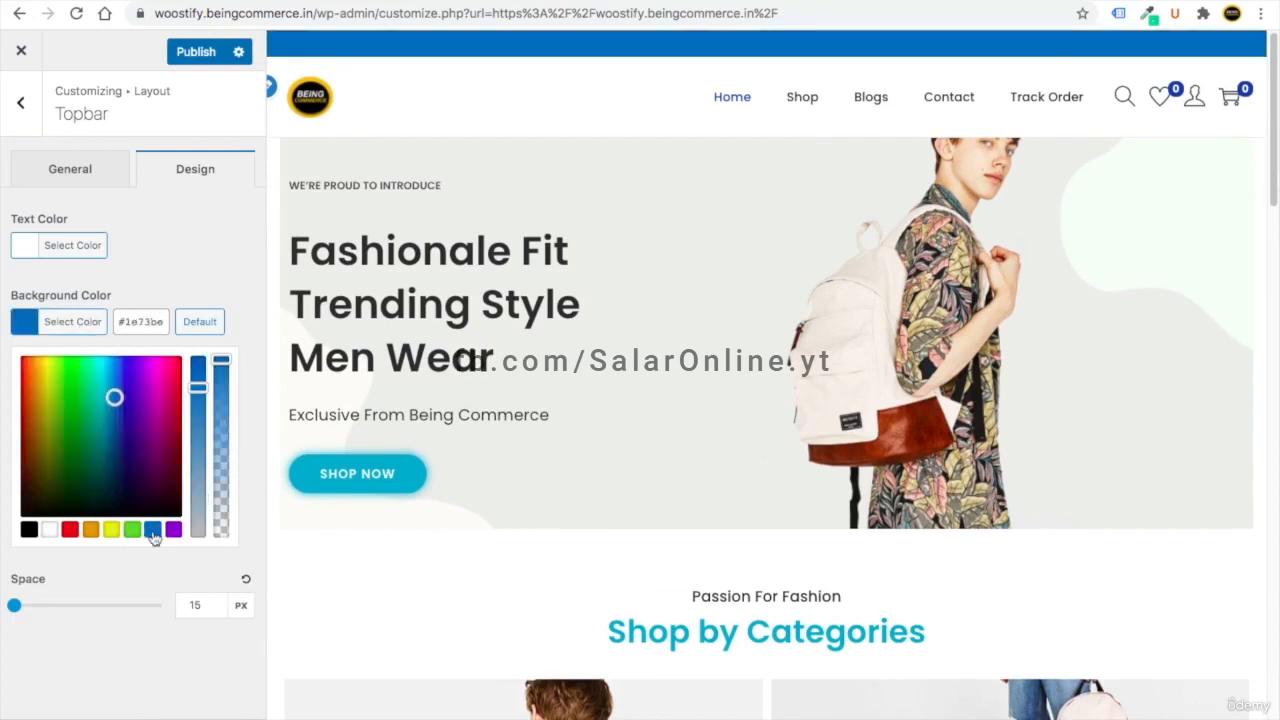
mouse_move(200, 389)
left_mouse_down()
mouse_move(200, 449)
mouse_move(194, 371)
left_mouse_up()
left_click(177, 216)
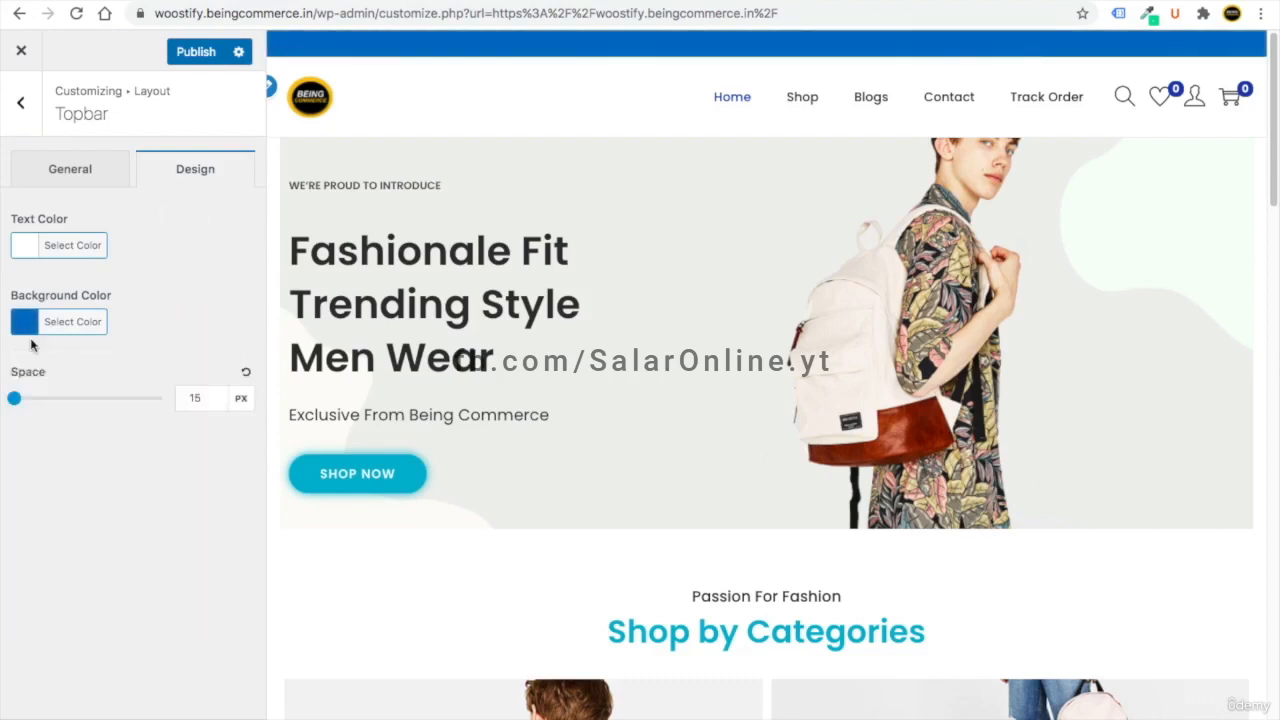
- Enter 'FREE SHIPPING ON ODERS OVER $50' as the topbar's centre content
left_click(96, 172)
left_click(51, 485)
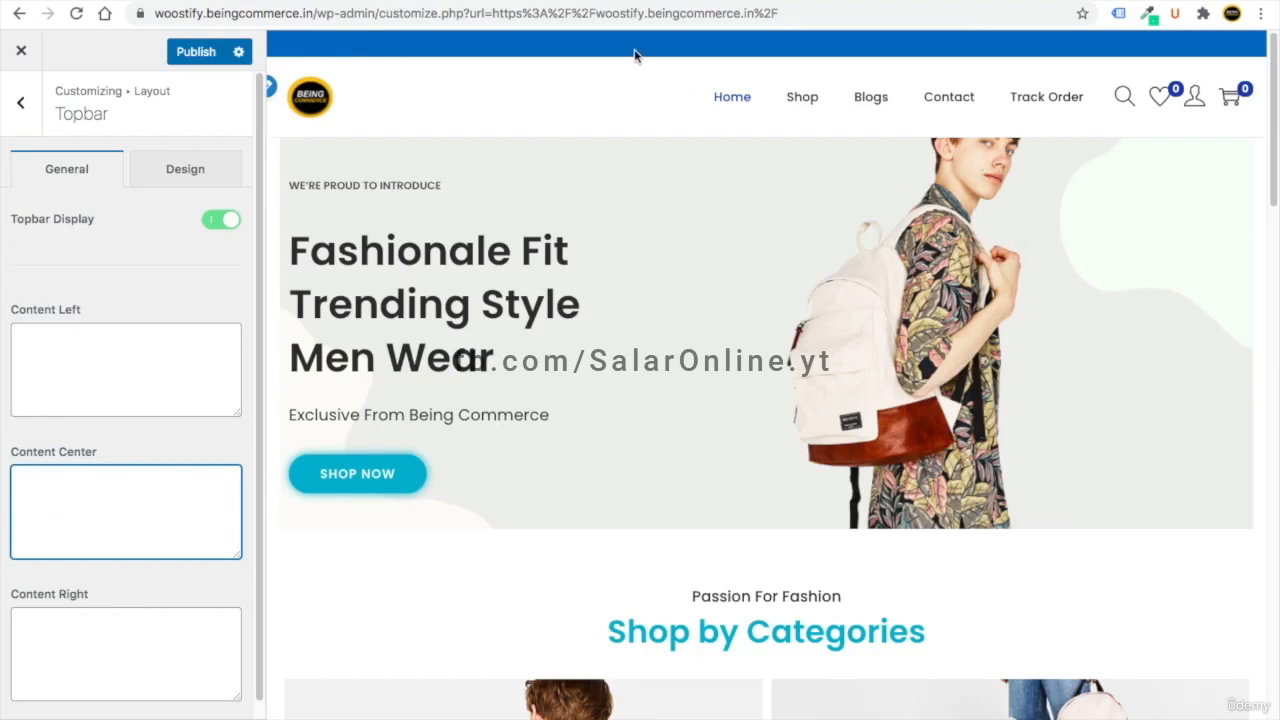
type("F")
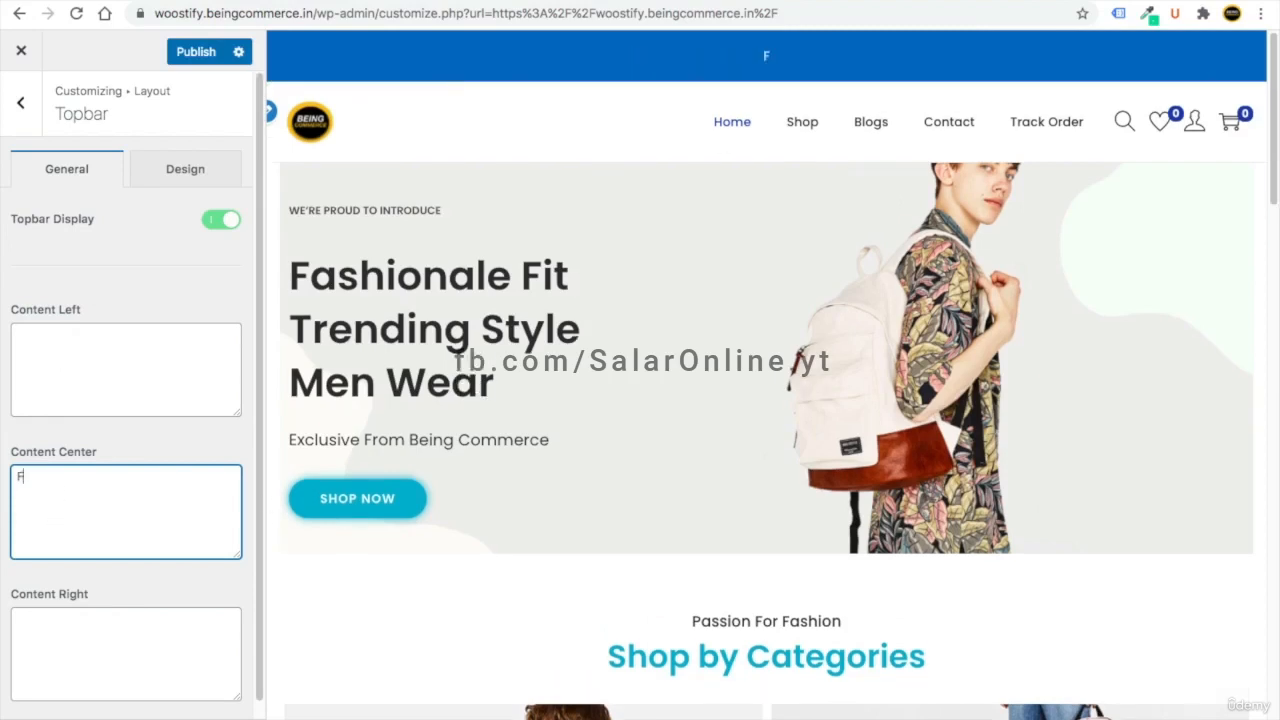
type("REE SHIPPING ON ODERS OVER $50")
left_click_drag(20, 480, 86, 489)
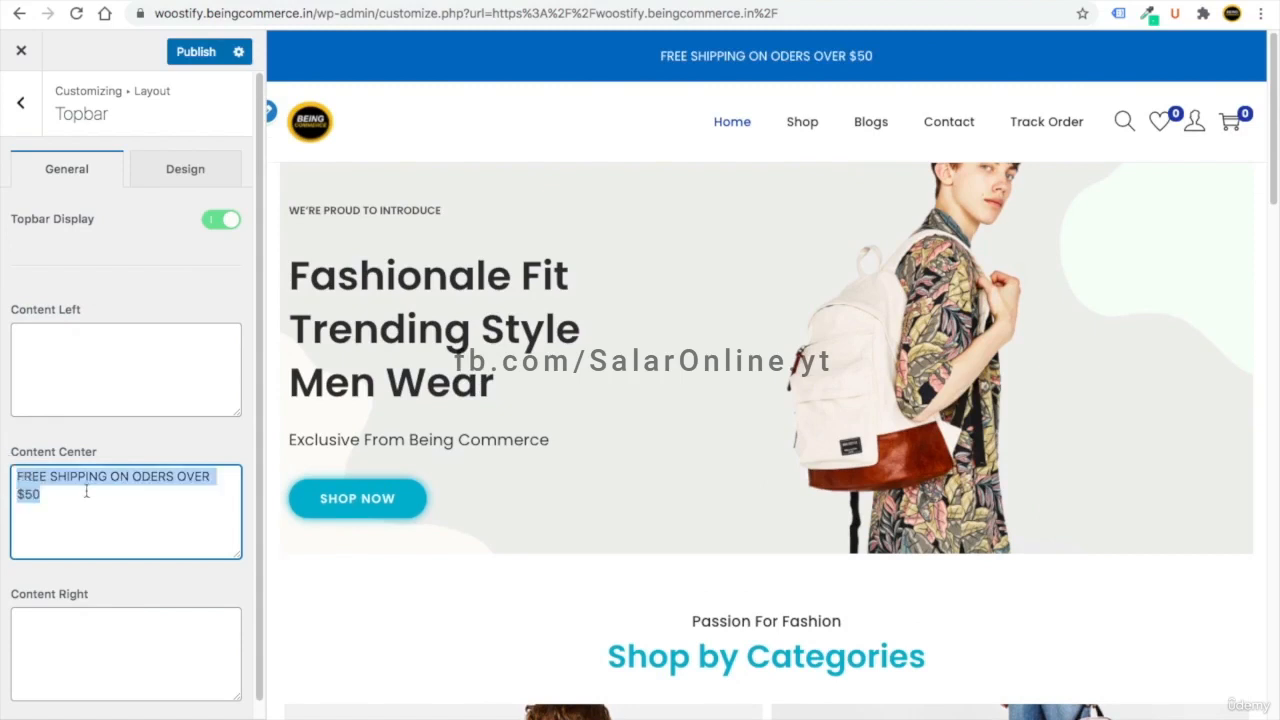
left_click_drag(260, 416, 253, 387)
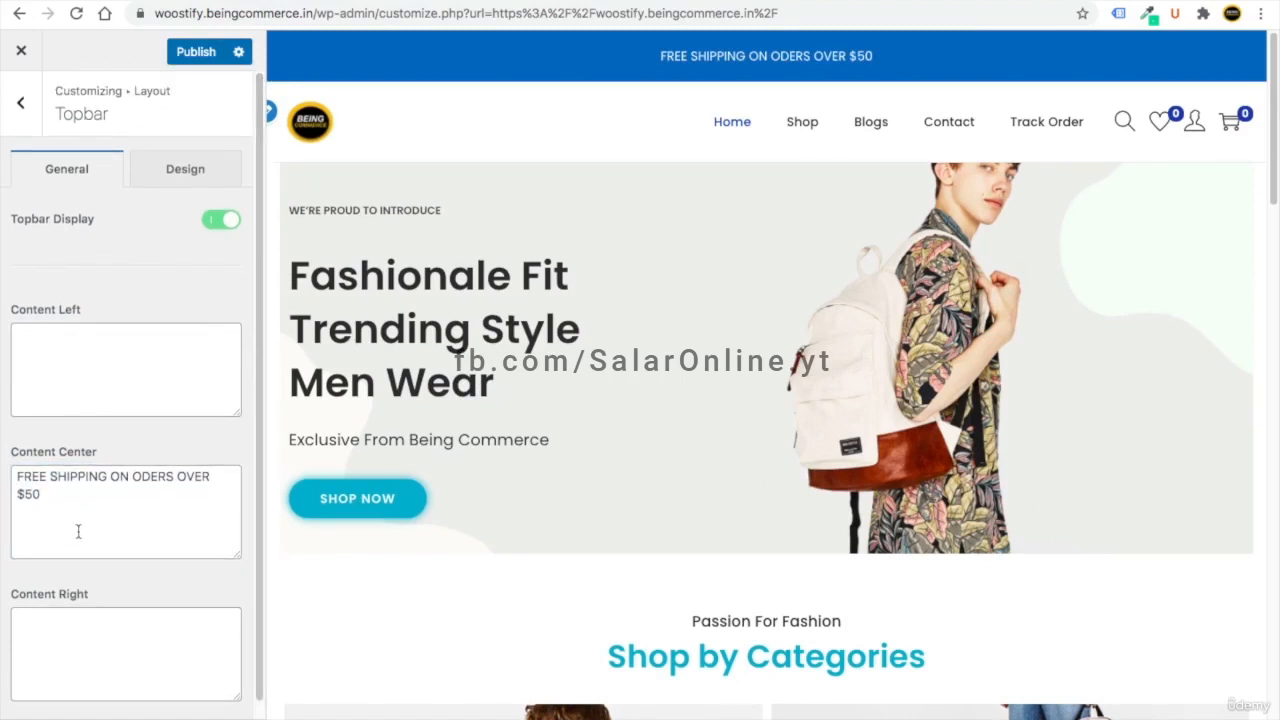
- Set the topbar spacing to 2 px and publish the topbar changes
left_click(153, 178)
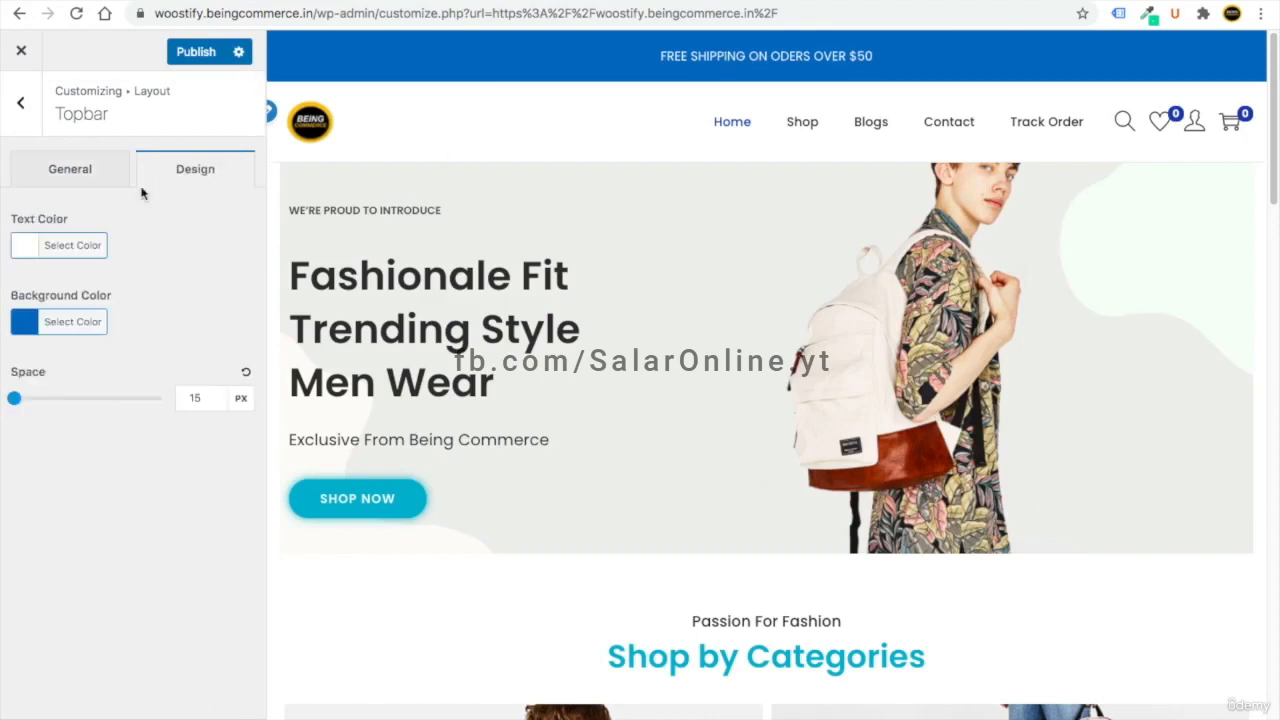
left_click(16, 400)
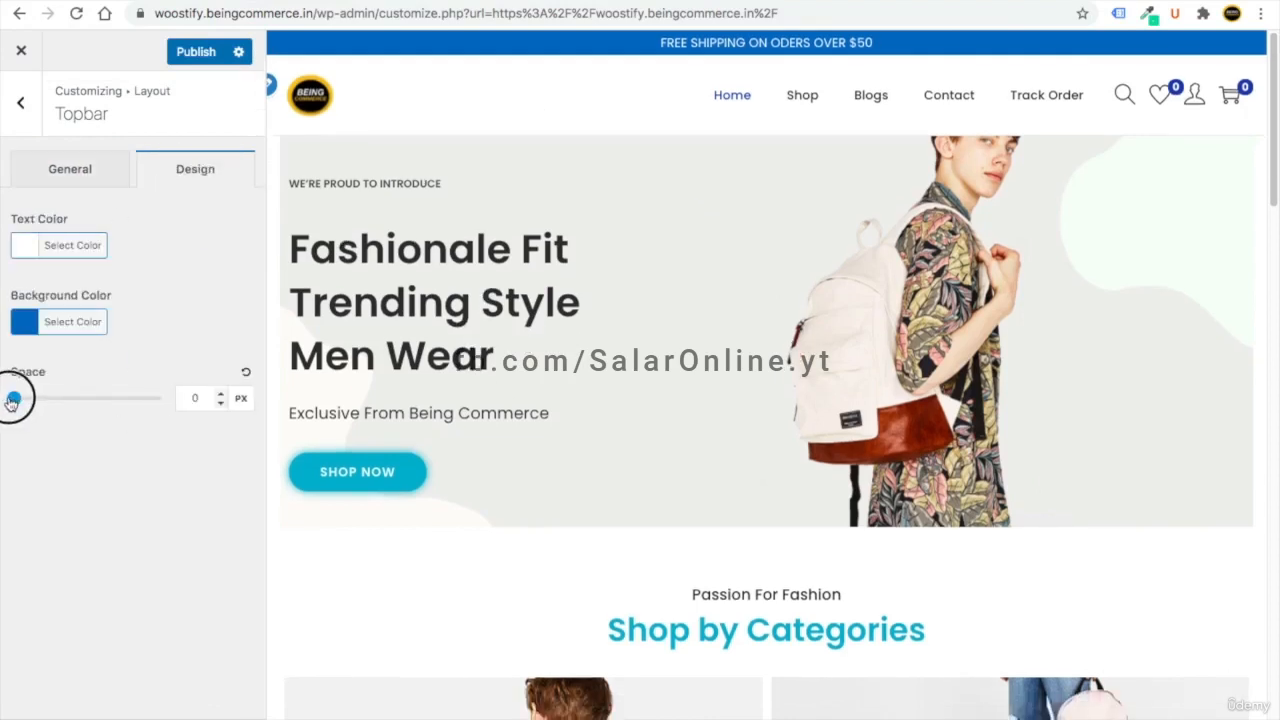
left_click_drag(16, 400, 19, 398)
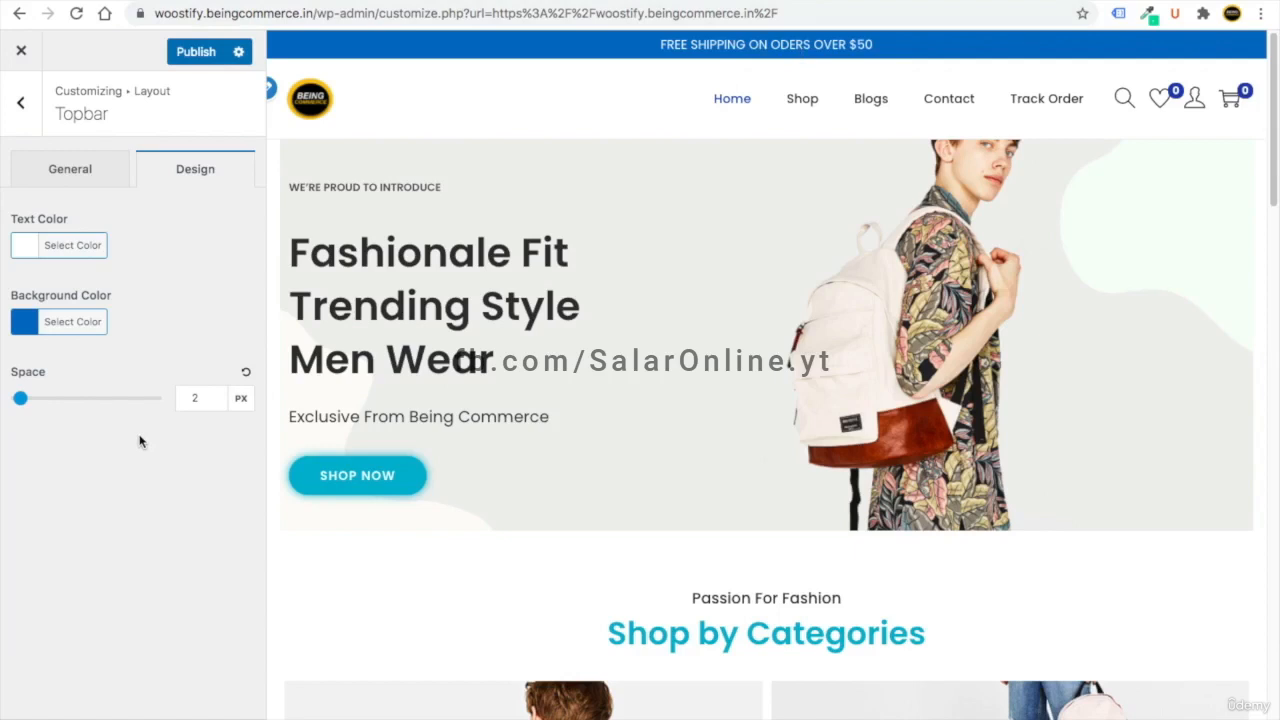
left_click(77, 182)
left_click(71, 342)
left_click(131, 645)
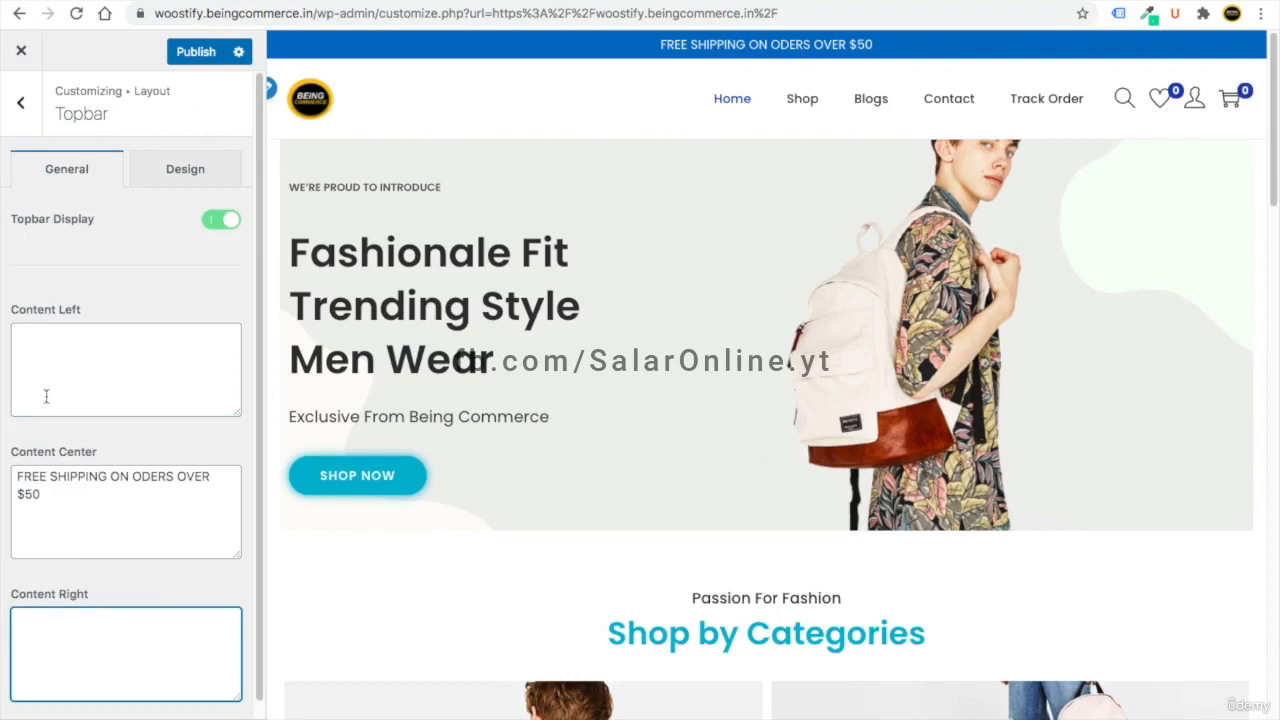
left_click(190, 51)
- Lower the Normal Header menu breakpoint to 218 px, keeping the cart icon shown
left_click(21, 110)
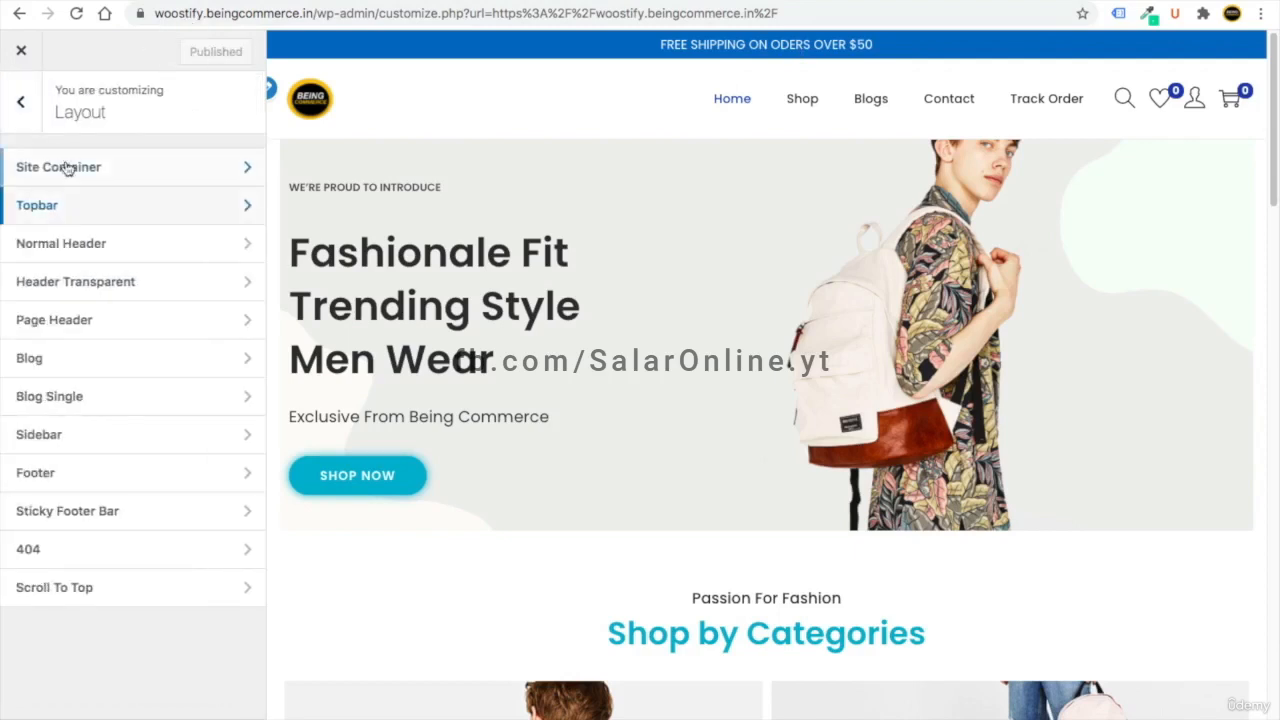
left_click(80, 245)
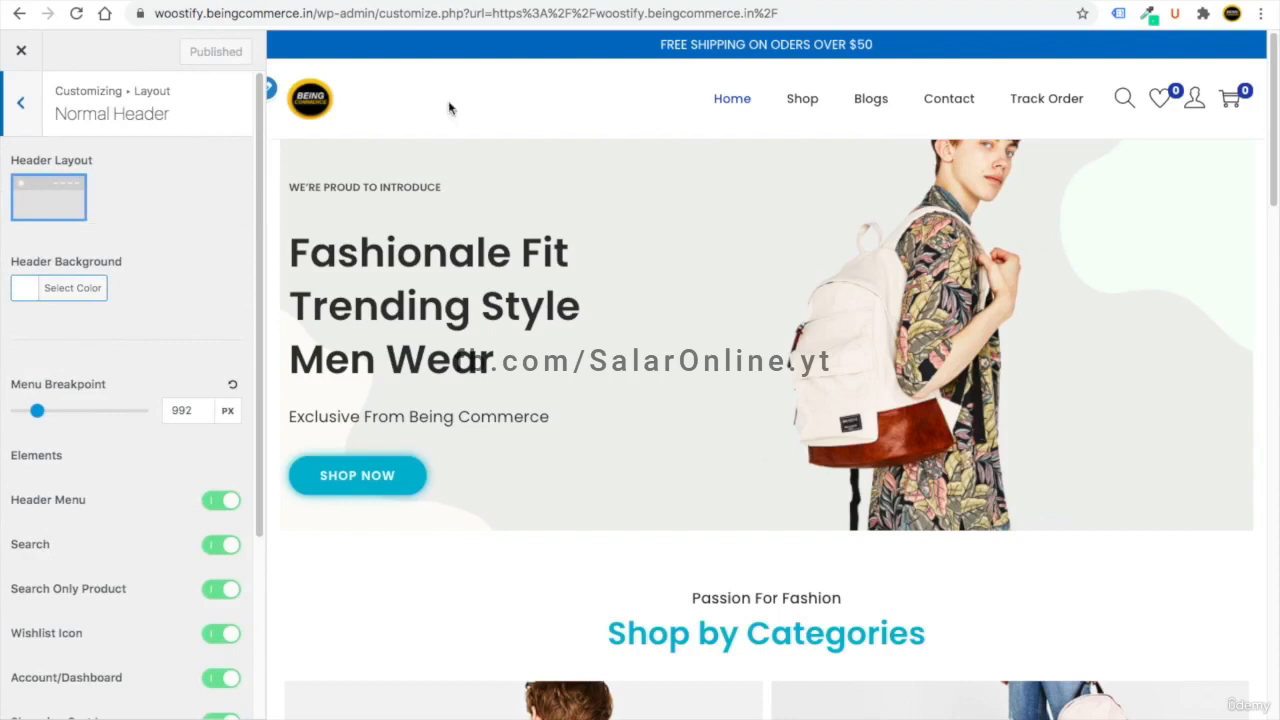
left_click(36, 412)
left_click_drag(36, 412, 22, 412)
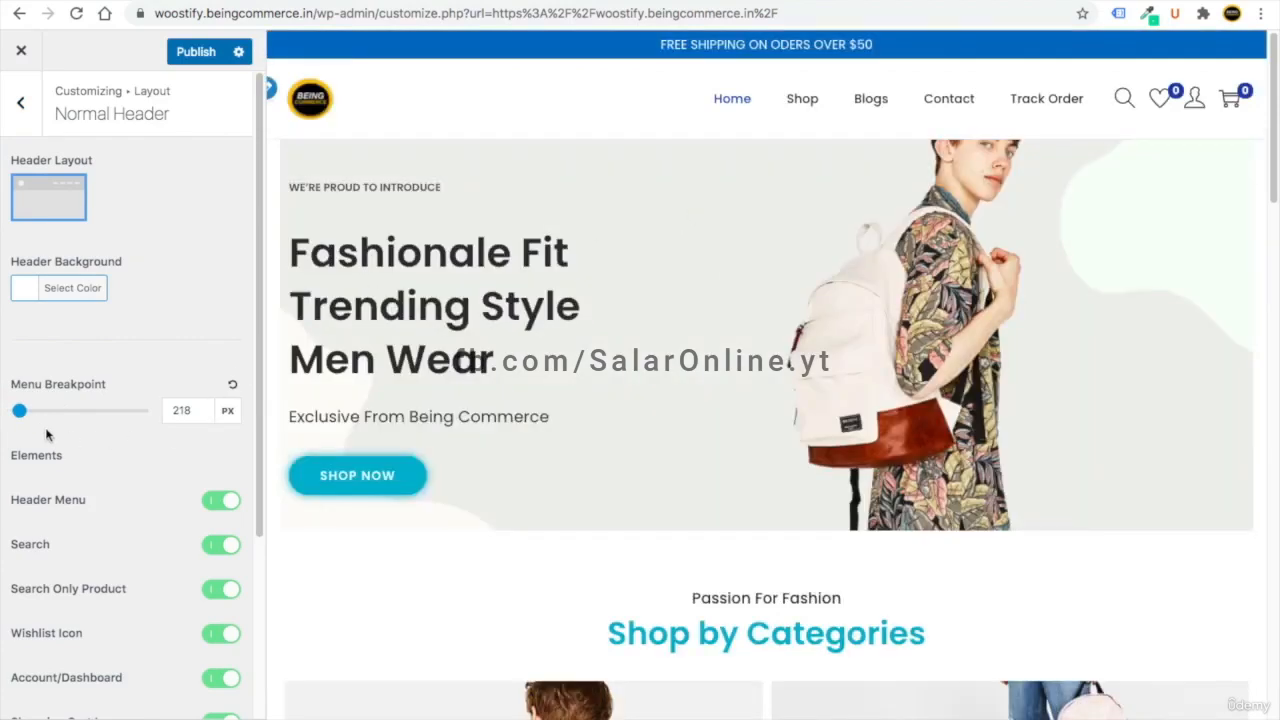
left_click_drag(254, 317, 237, 434)
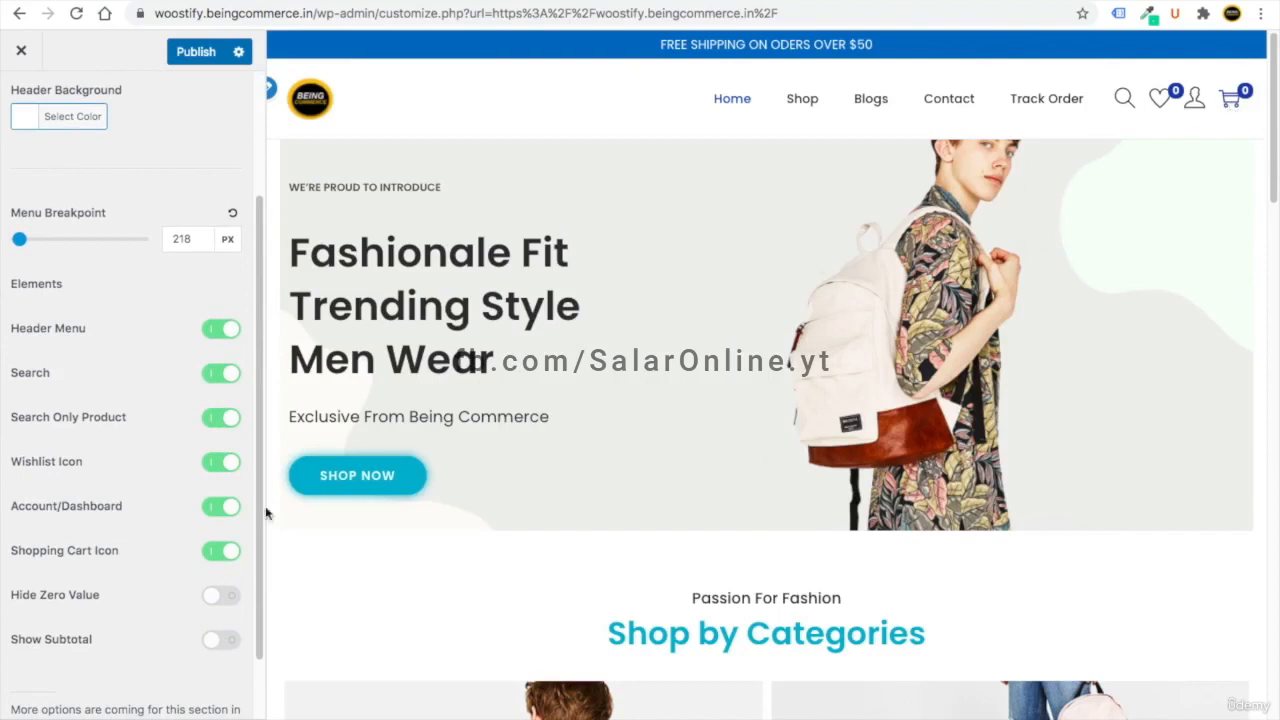
left_click(224, 552)
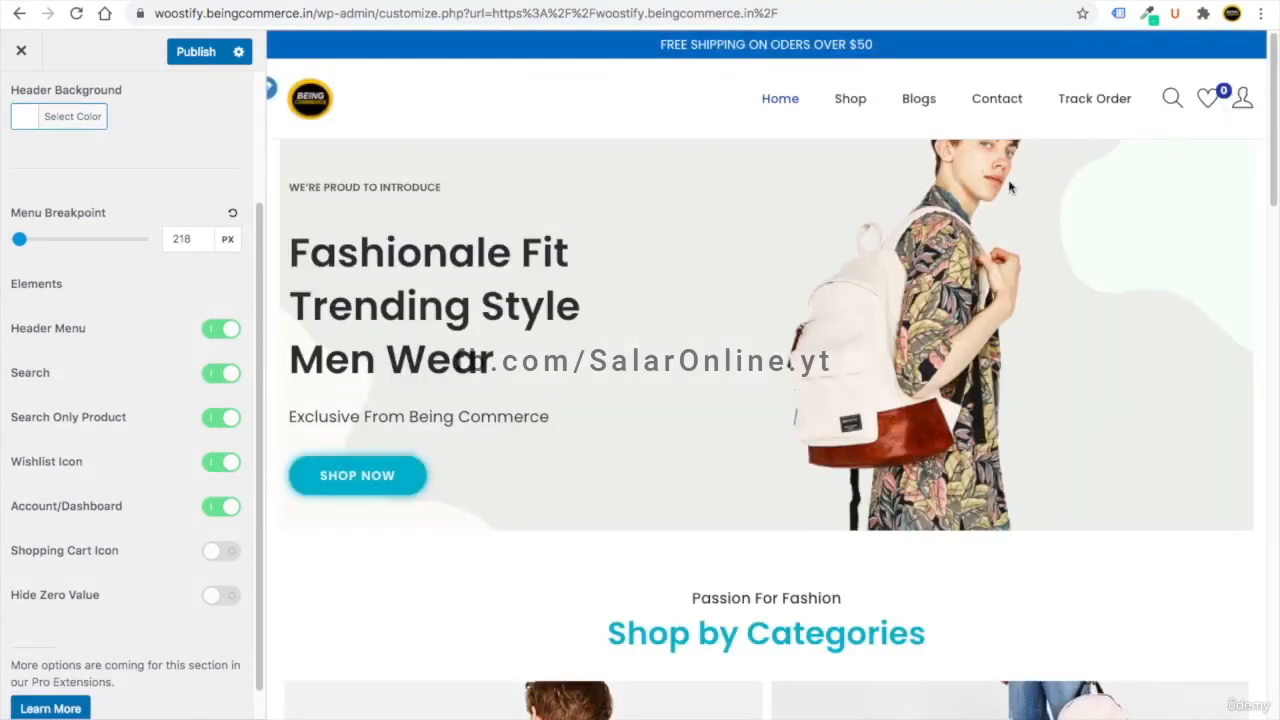
left_click(206, 552)
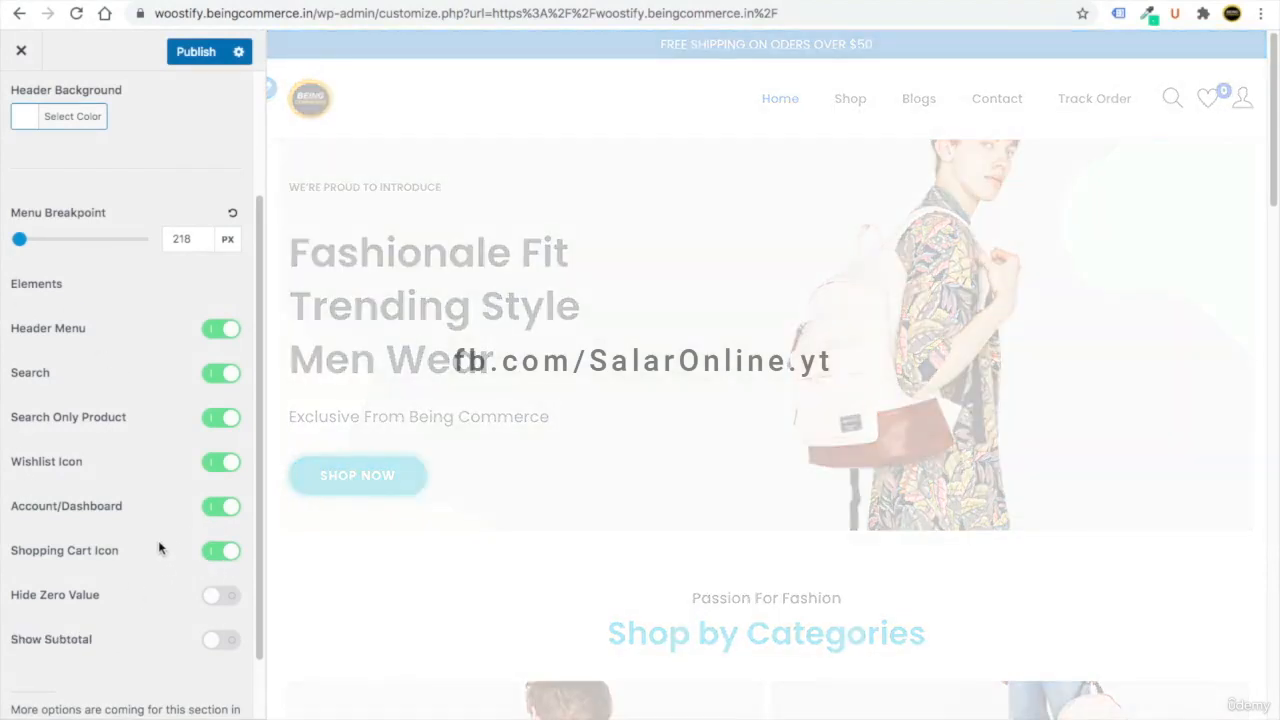
left_click_drag(258, 412, 246, 271)
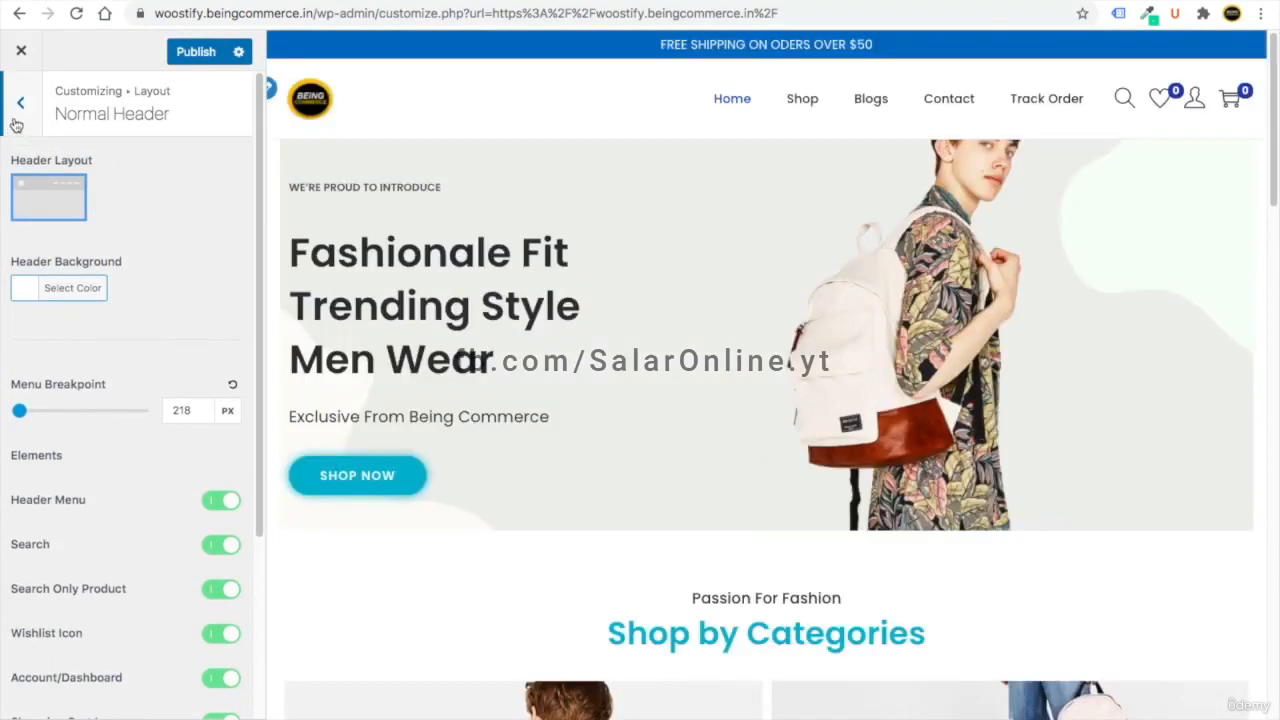
- Set the Normal Header background colour to white (#ffffff)
left_click(20, 104)
left_click(80, 250)
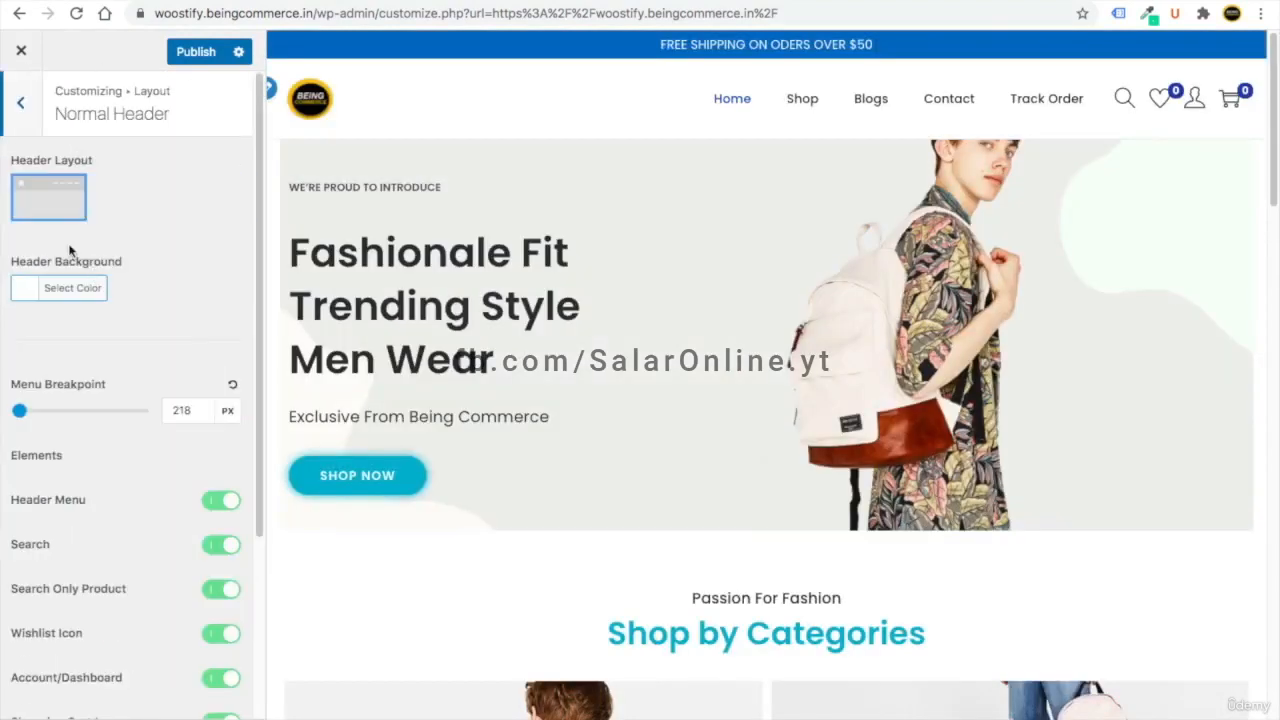
left_click(27, 290)
left_click_drag(86, 377, 16, 318)
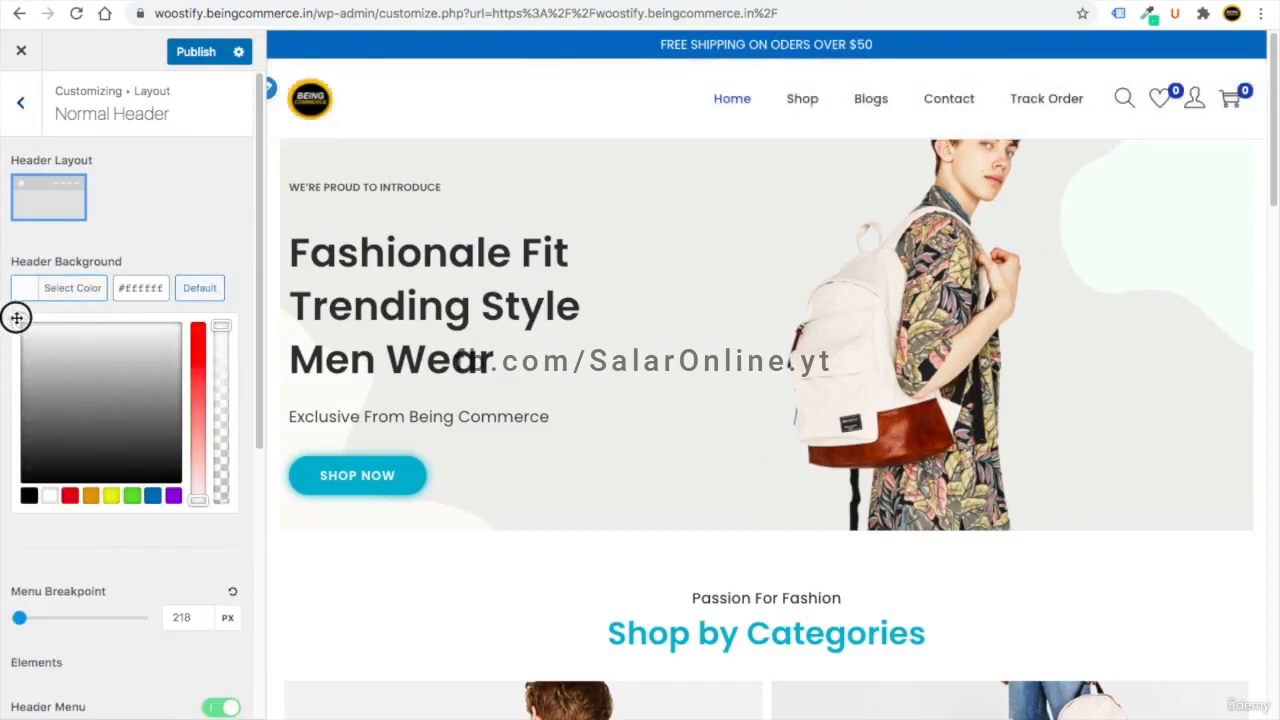
left_click(150, 228)
left_click(22, 102)
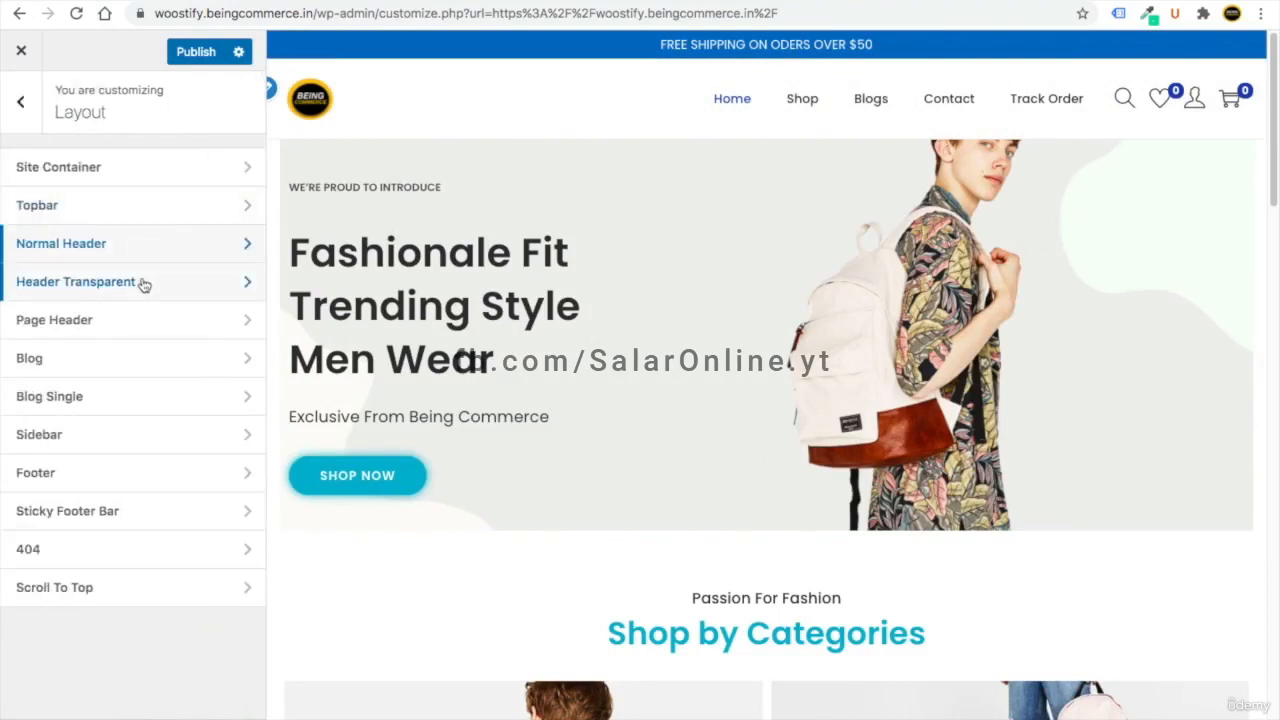
- Switch on Enable Transparent Header under Layout > Header Transparent
left_click(143, 283)
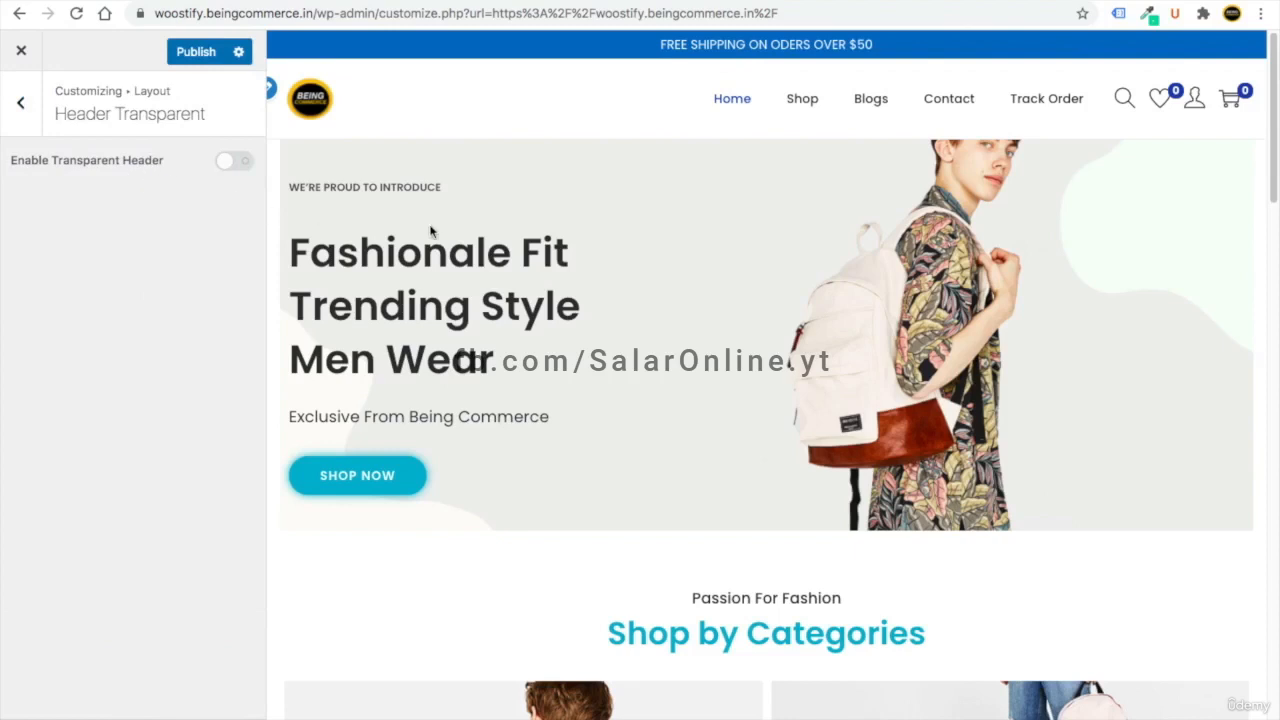
left_click(231, 160)
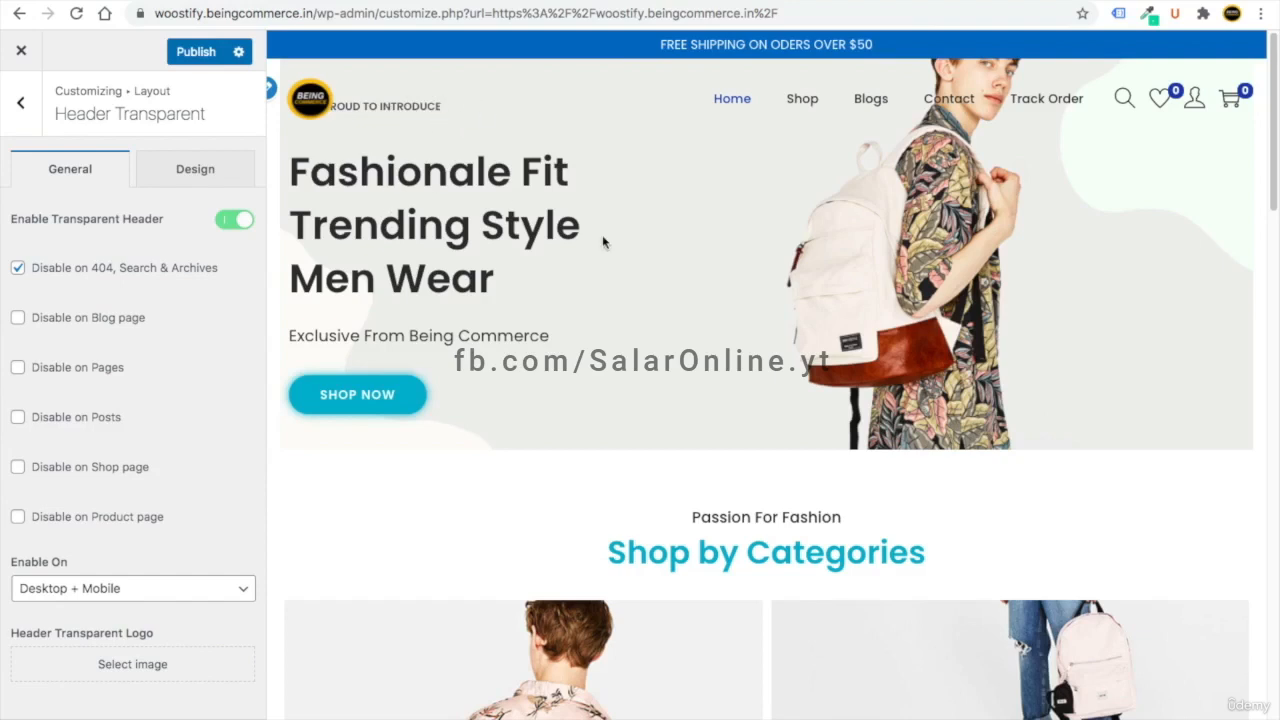
- Switch off Enable Transparent Header, then bring up the Page Header layout settings
left_click(242, 221)
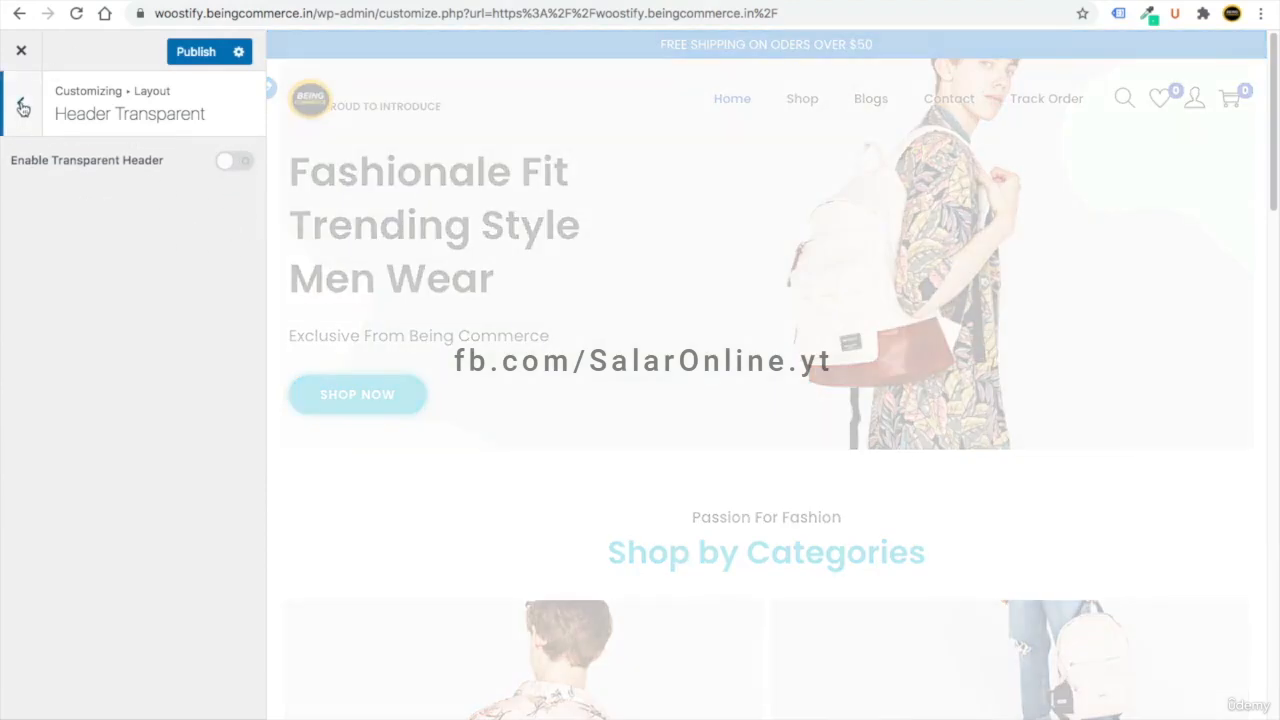
left_click(23, 107)
left_click(166, 320)
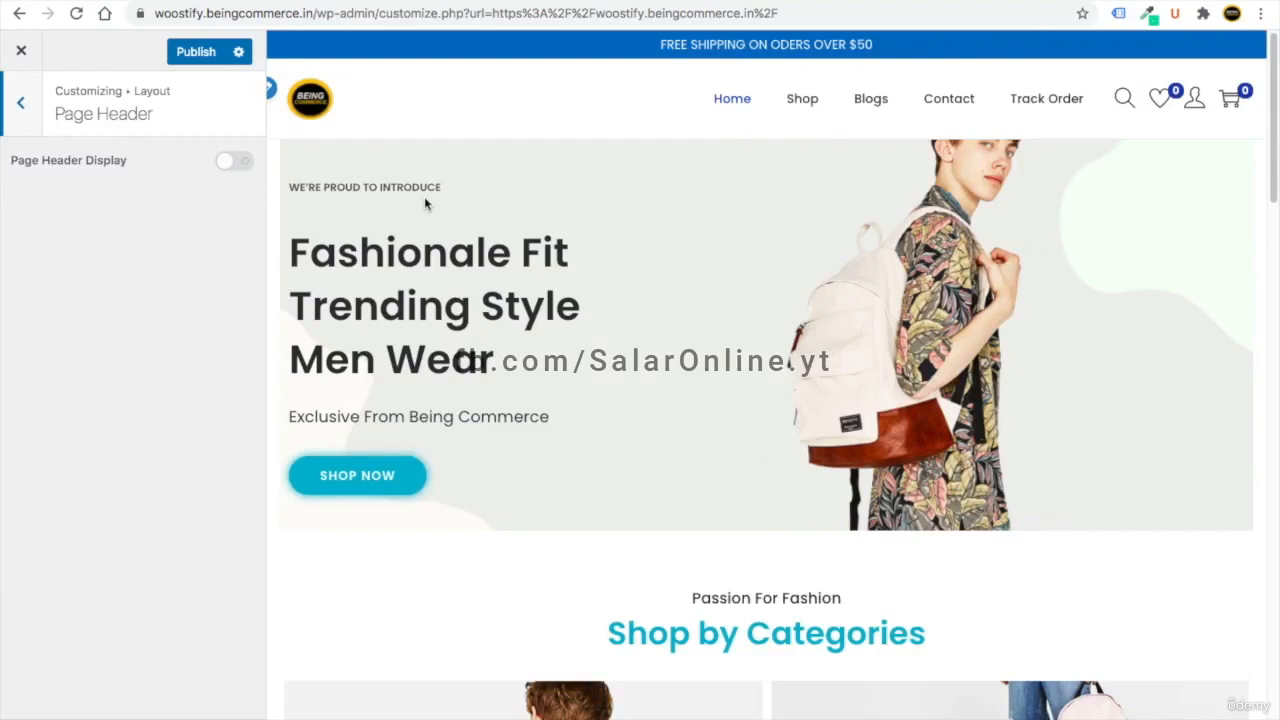
- Give the blog list the Standard layout and toggle the Title's visibility in its structure
left_click(28, 114)
left_click(144, 370)
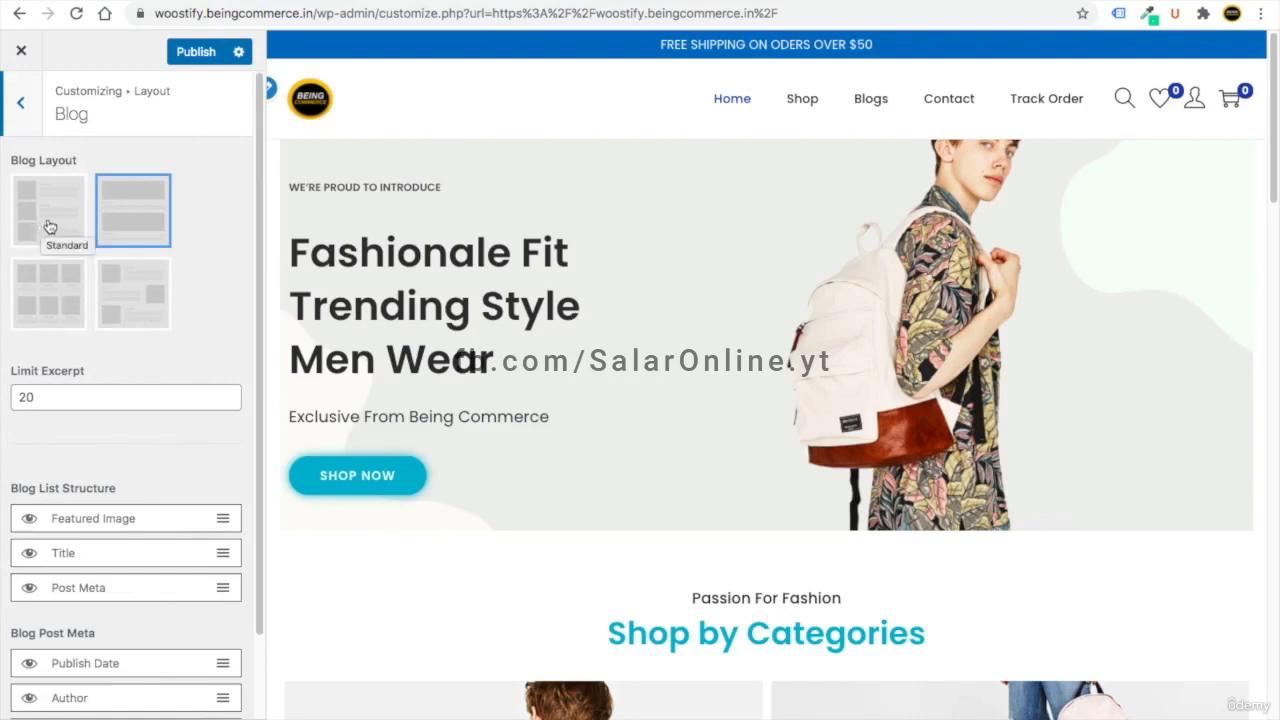
left_click(47, 215)
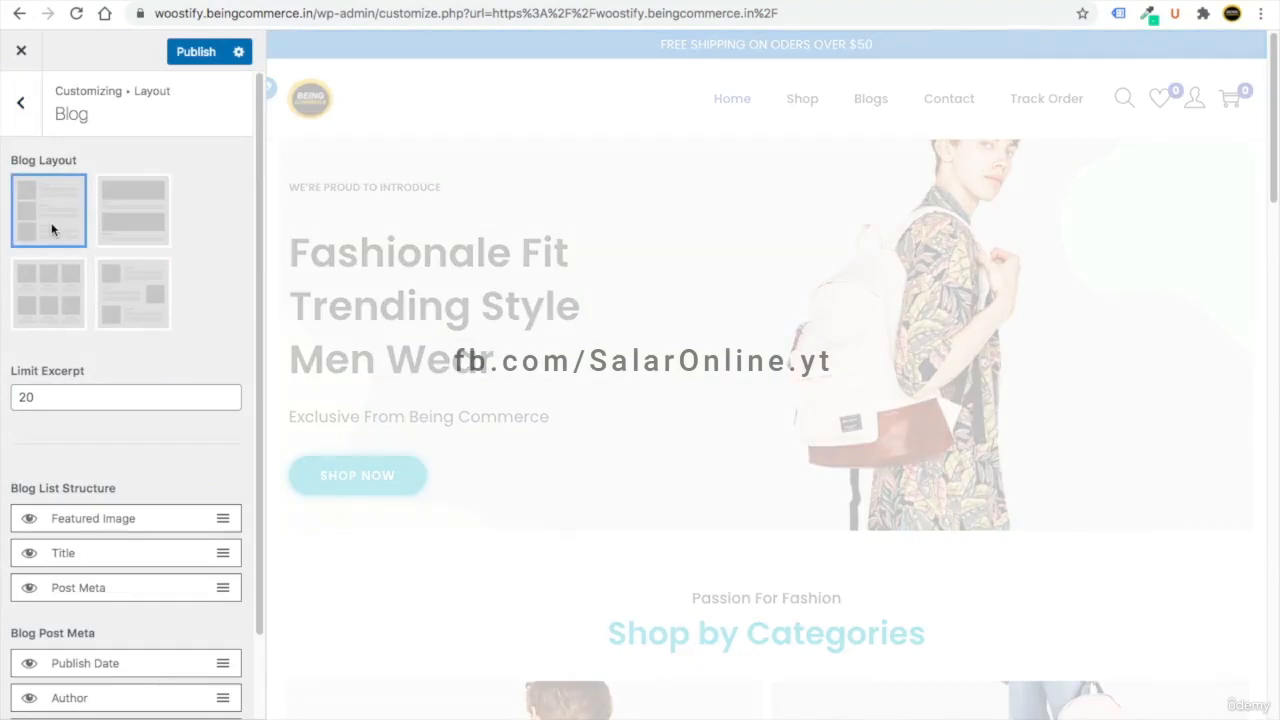
scroll(120, 430, "down", 2)
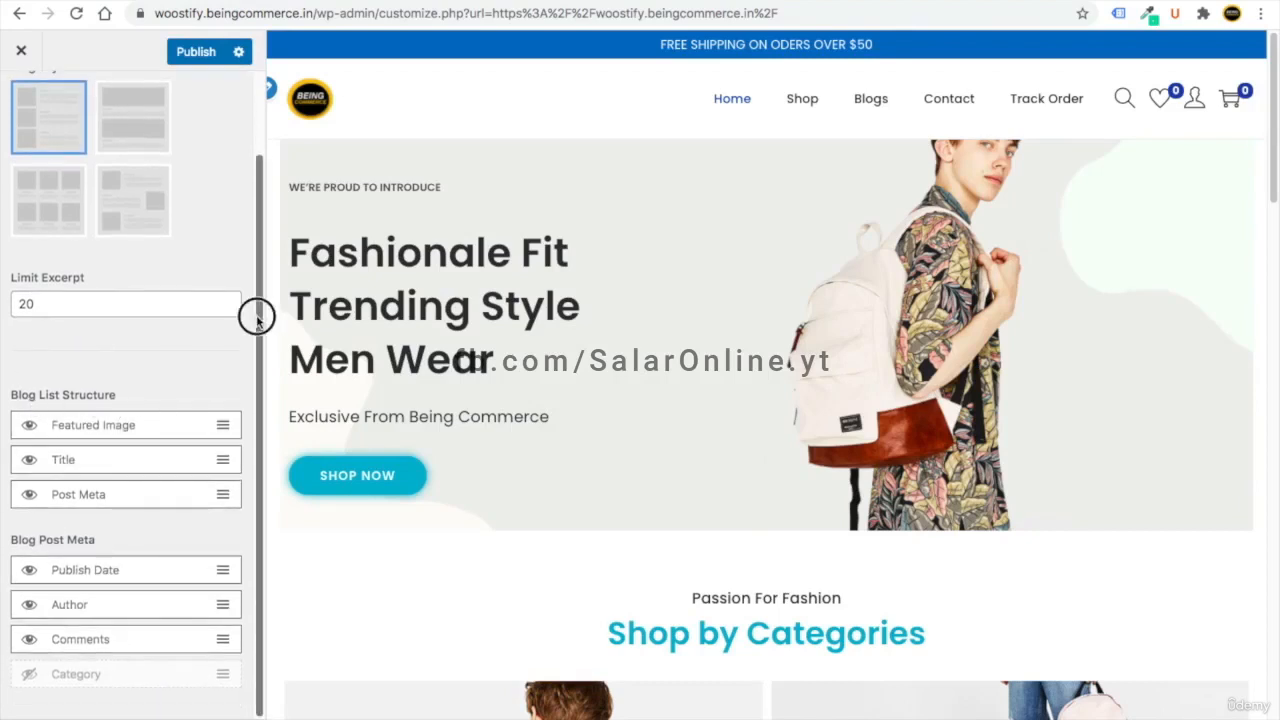
left_click(29, 462)
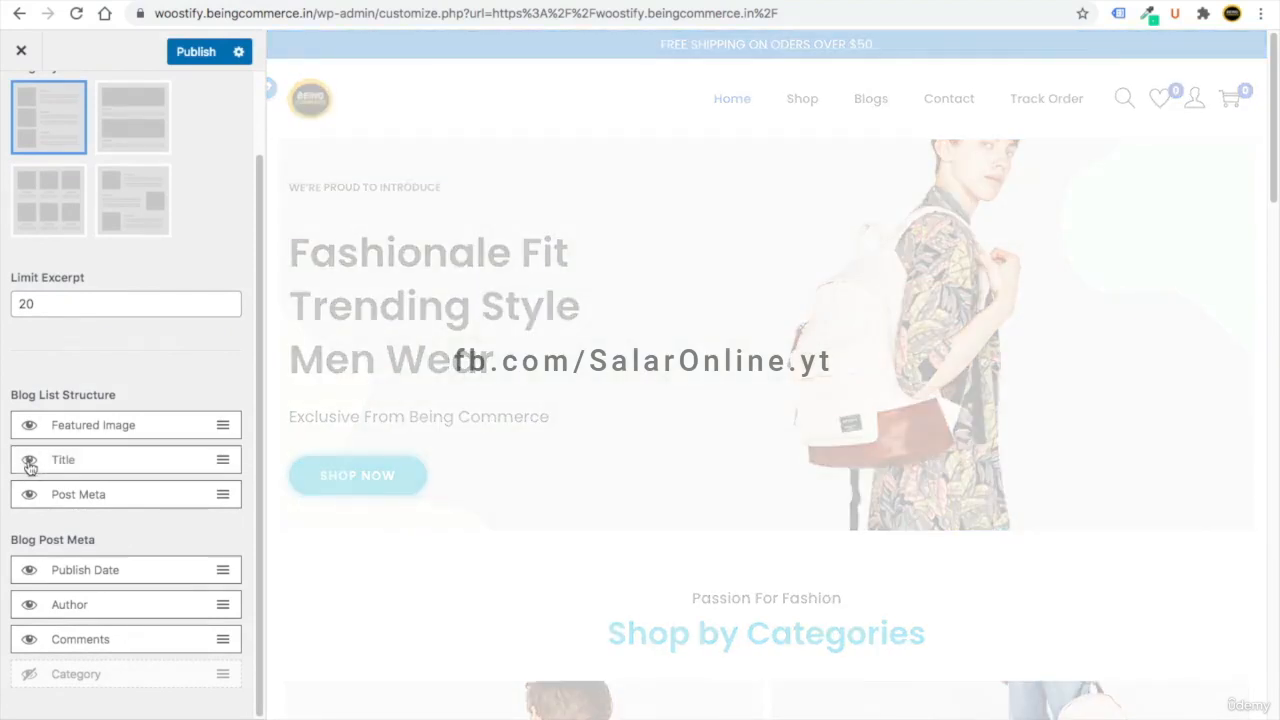
scroll(29, 467, "up", 2)
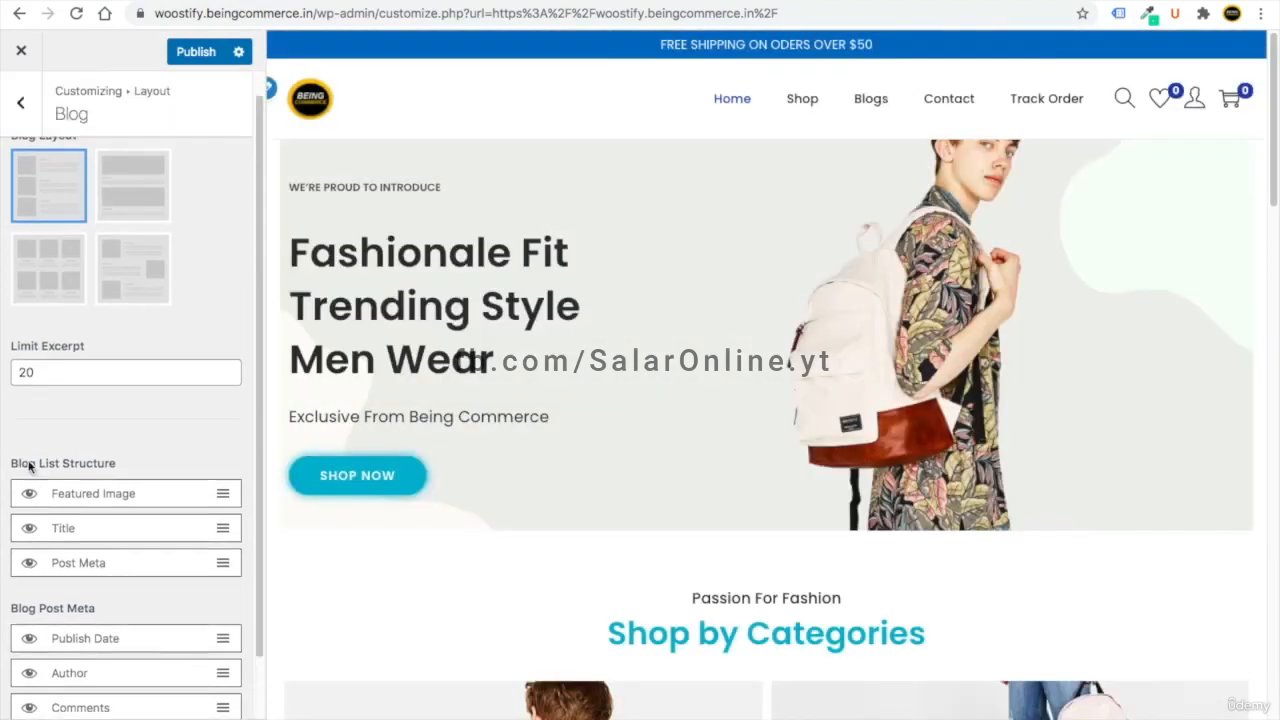
left_click(21, 100)
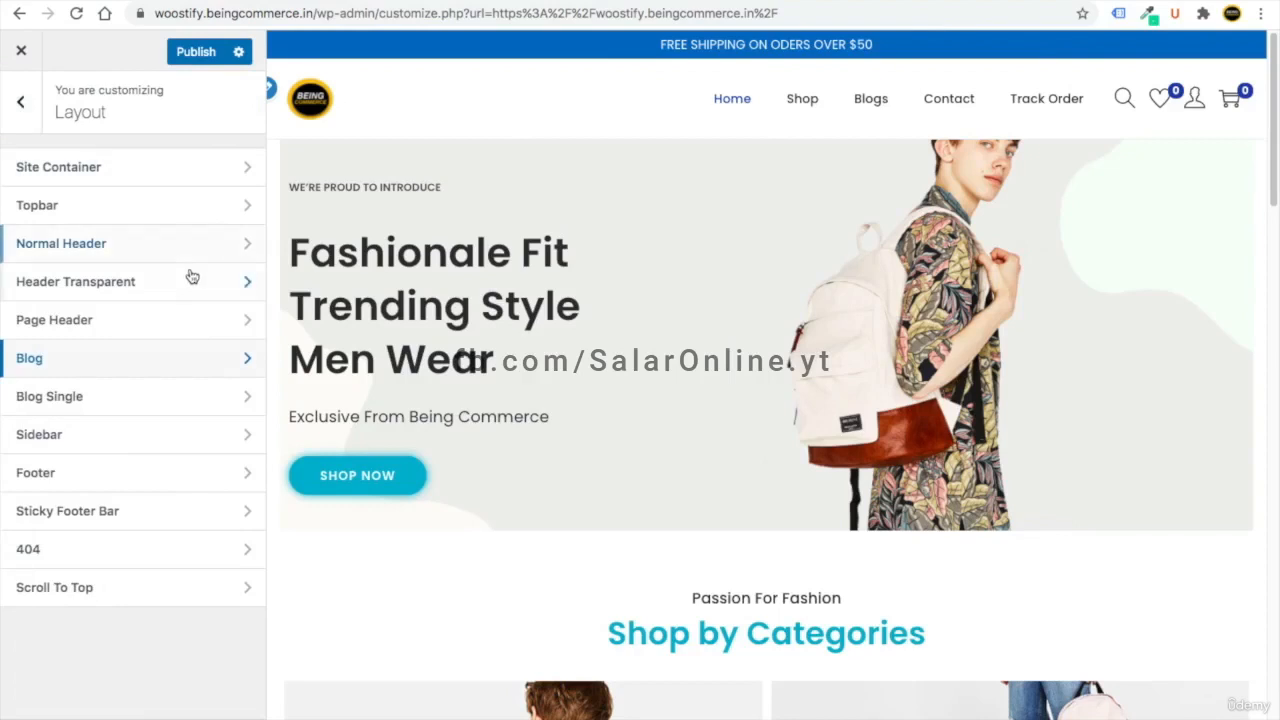
left_click(98, 449)
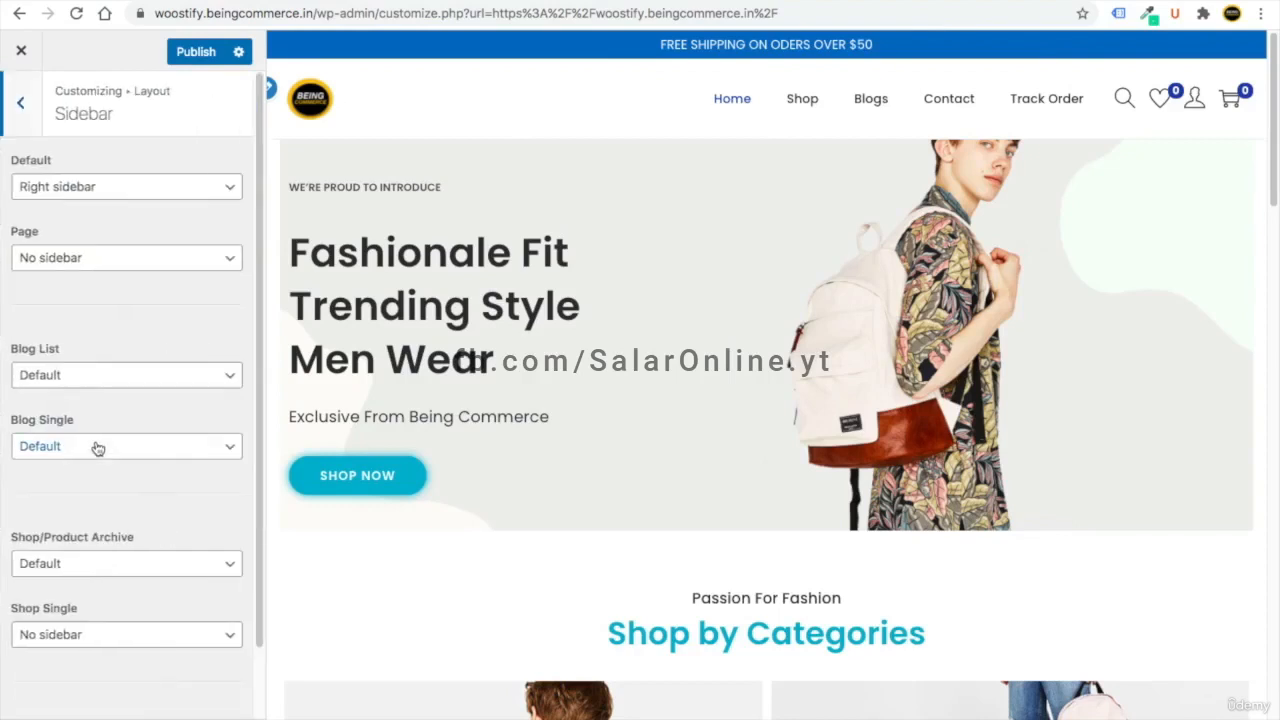
- Set the Shop/Product Archive sidebar to Left sidebar and publish the change
left_click(791, 104)
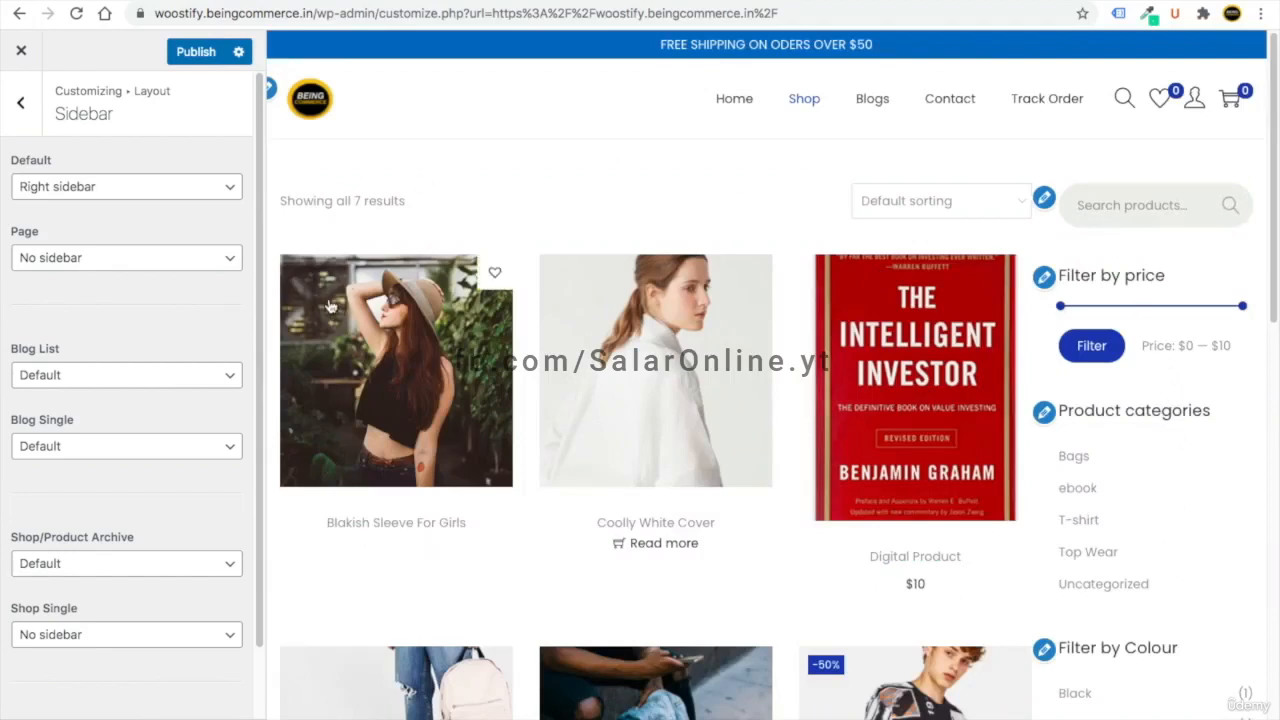
left_click(106, 566)
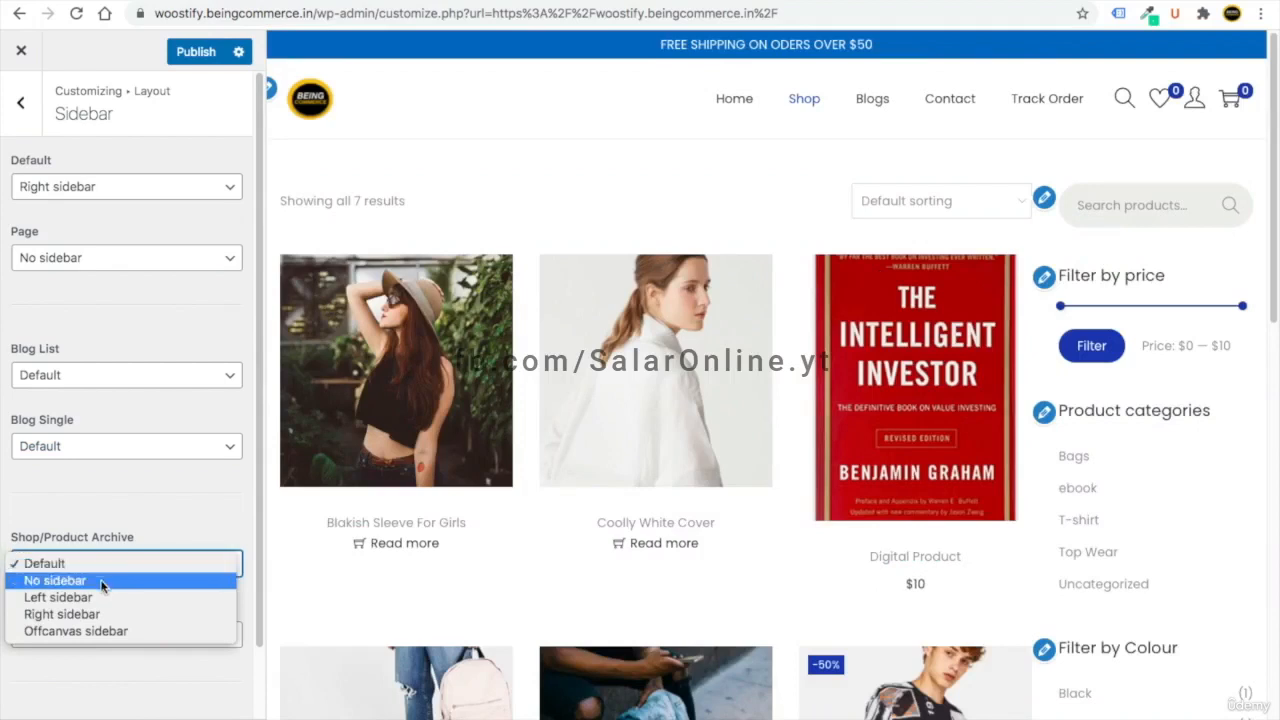
left_click(100, 597)
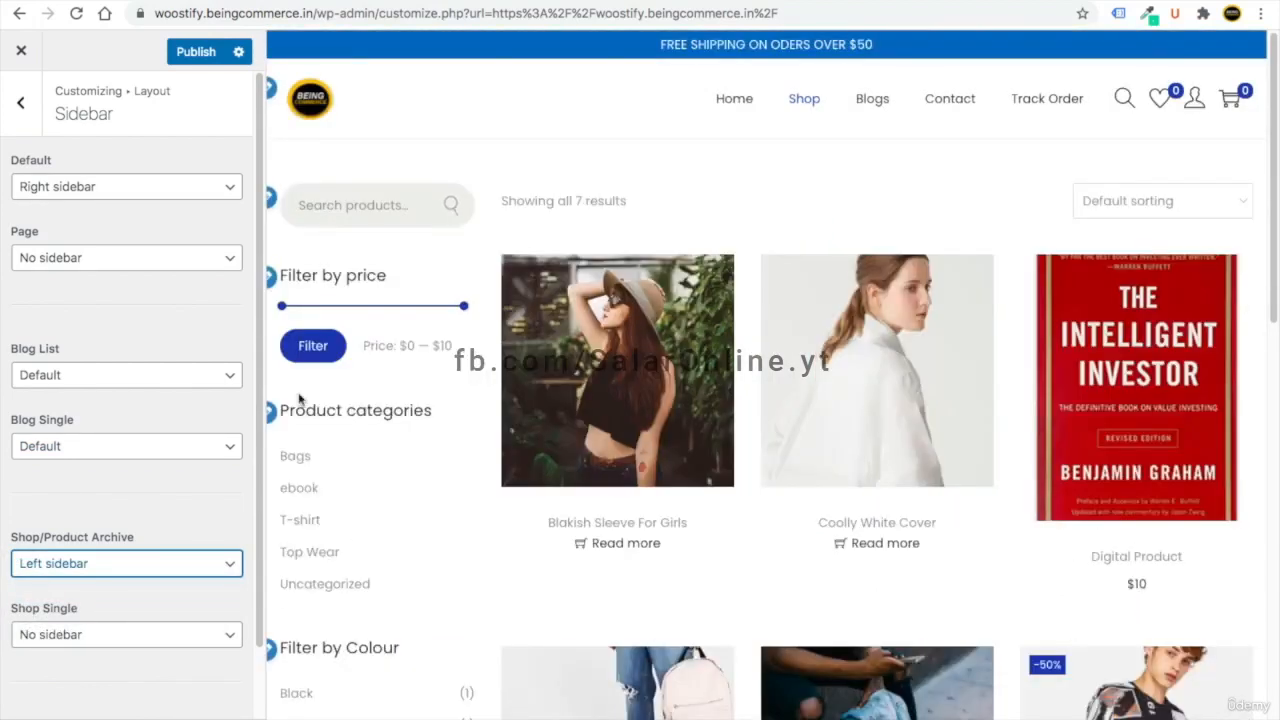
scroll(443, 443, "down", 4)
scroll(443, 443, "down", 4)
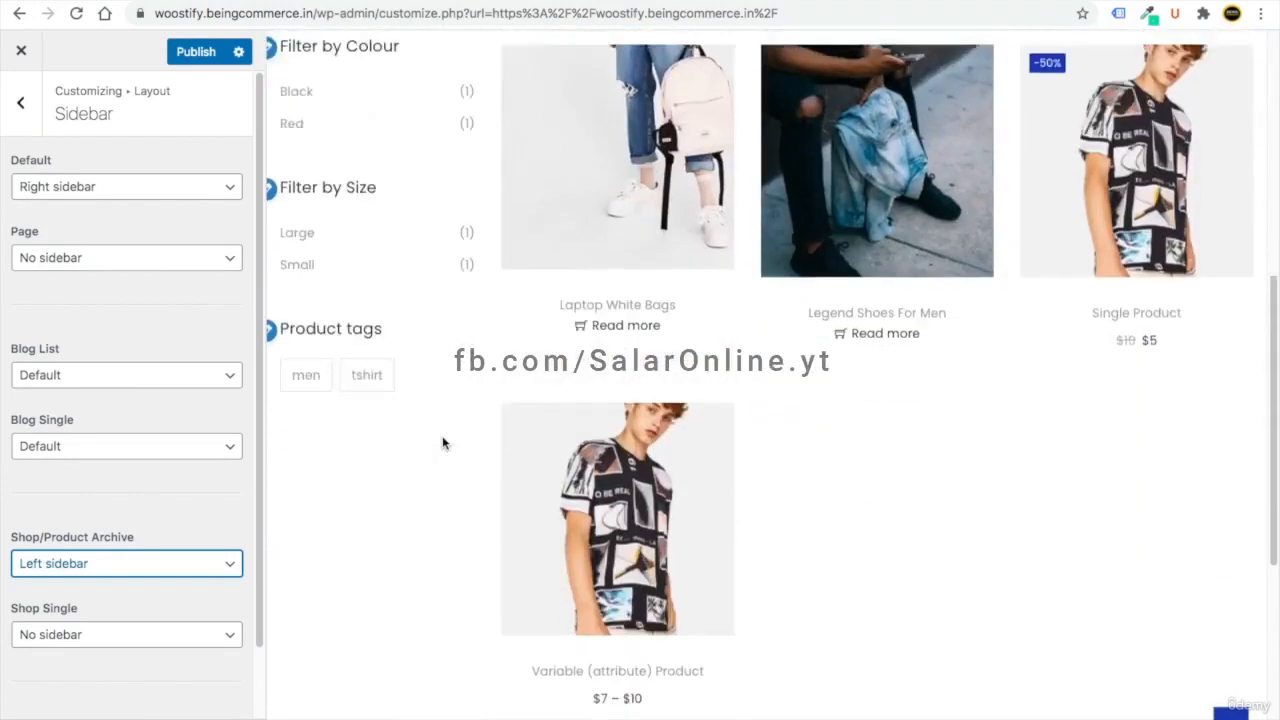
scroll(443, 443, "up", 8)
left_click(198, 60)
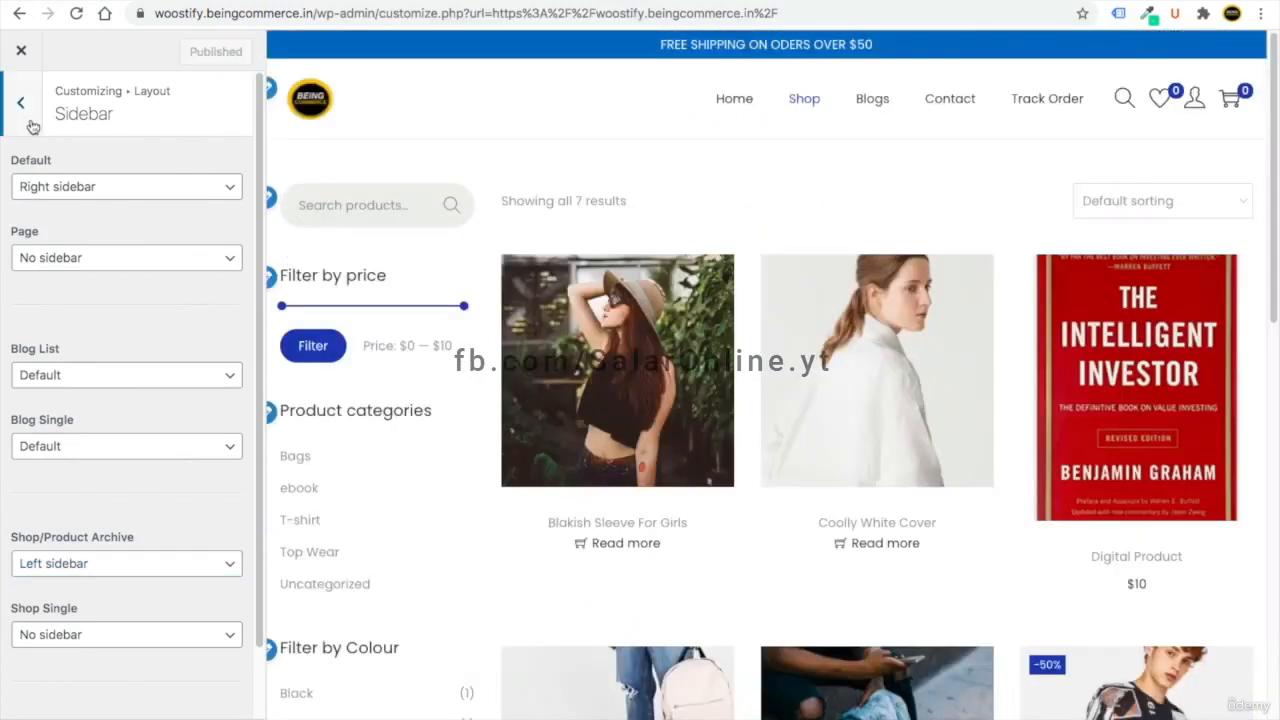
left_click(22, 105)
- Delete 'Powered by [theme_author]' from the footer's Custom Text
left_click(100, 477)
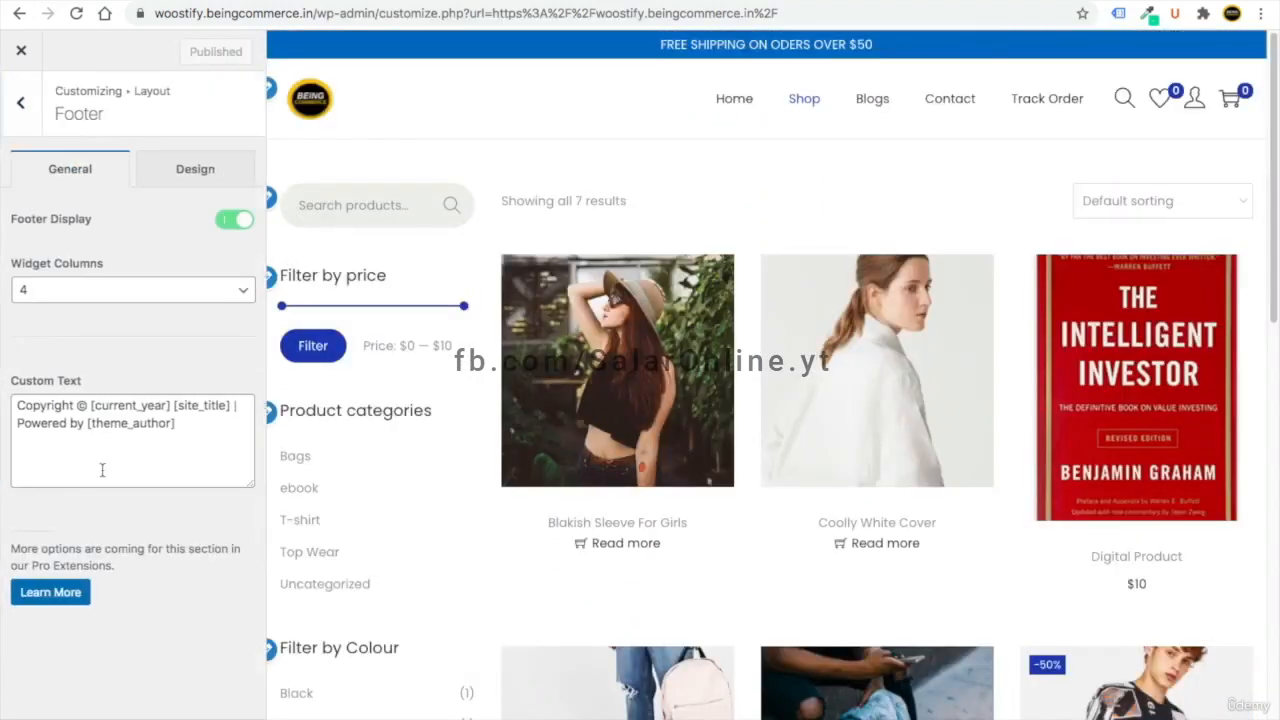
left_click_drag(1273, 263, 1240, 715)
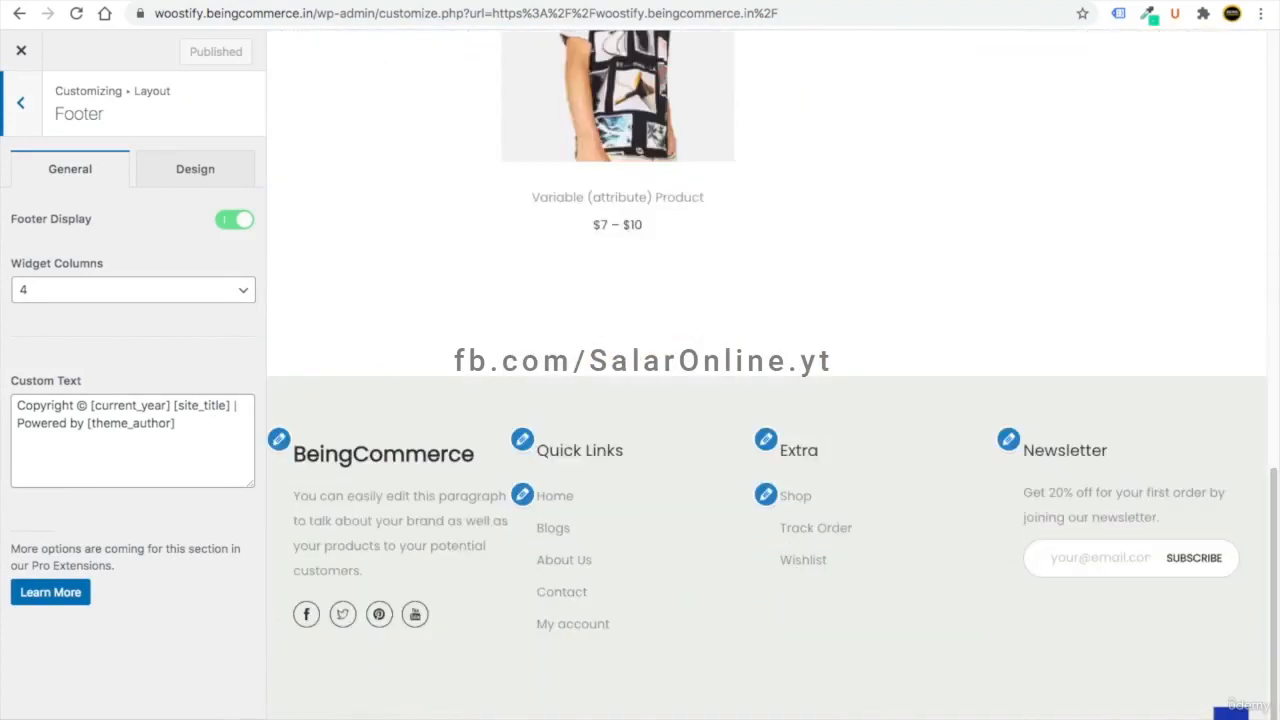
left_click_drag(625, 699, 966, 700)
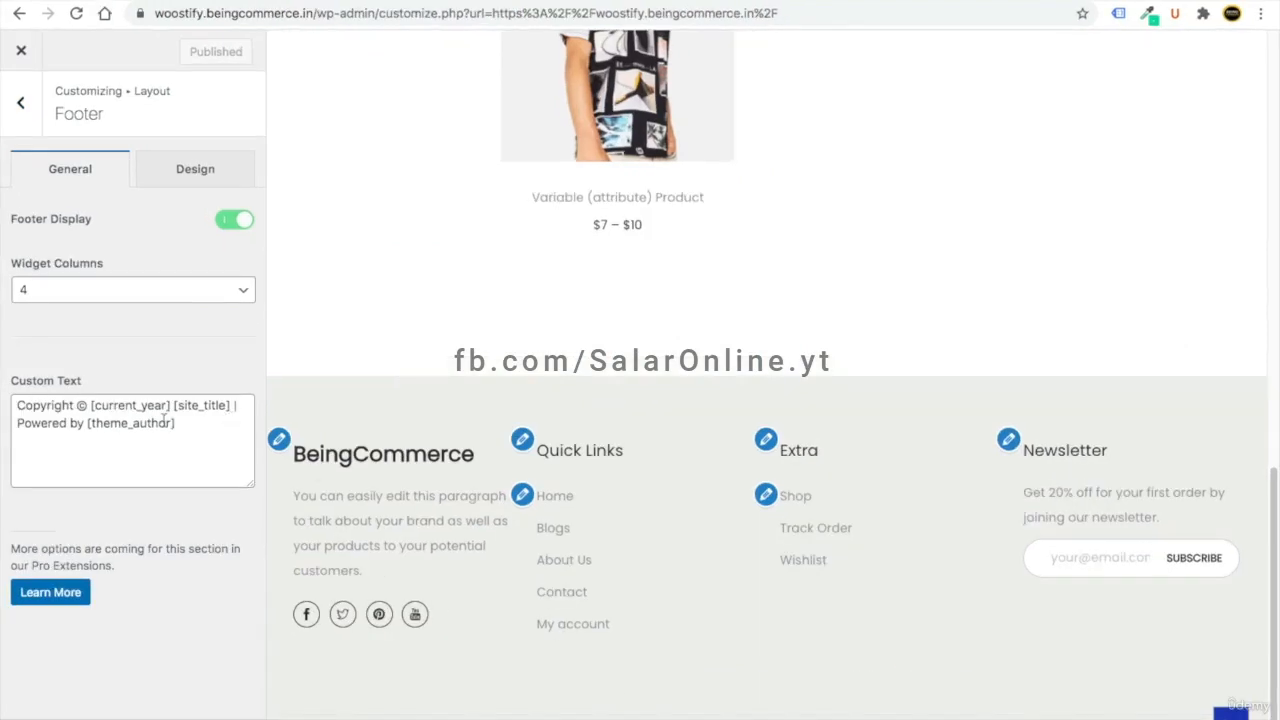
left_click_drag(174, 425, 18, 428)
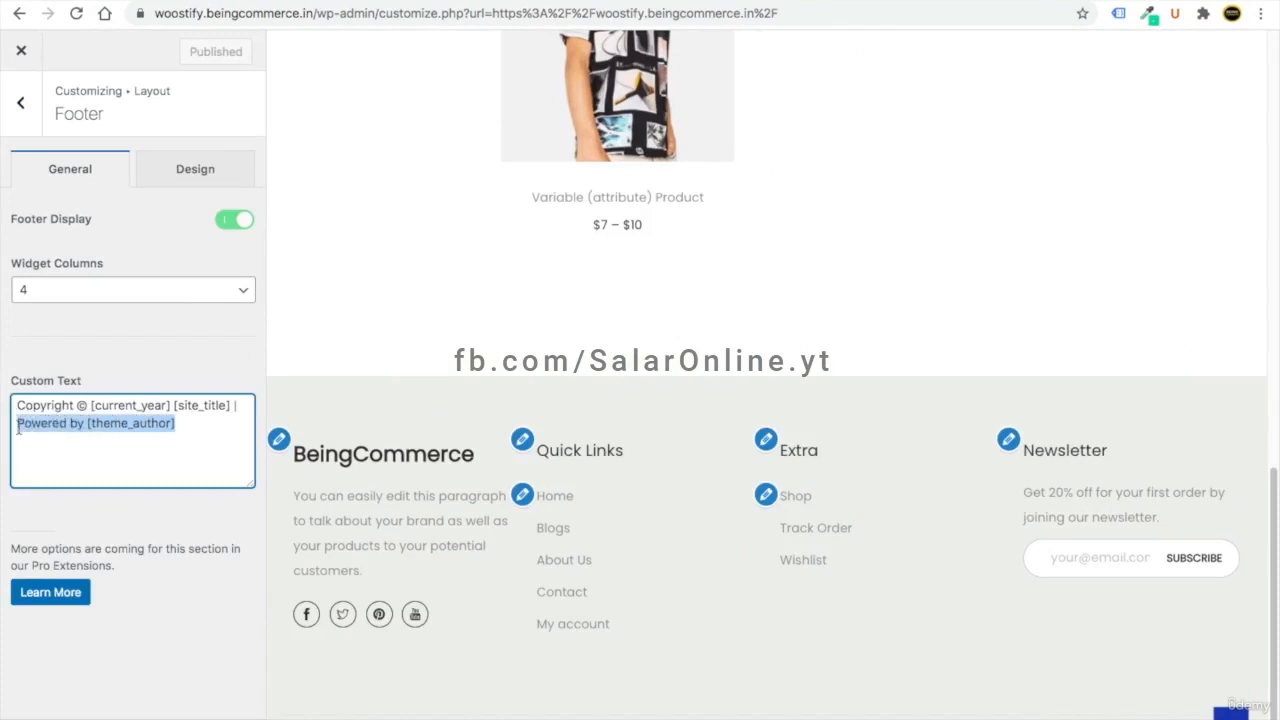
key("BackSpace")
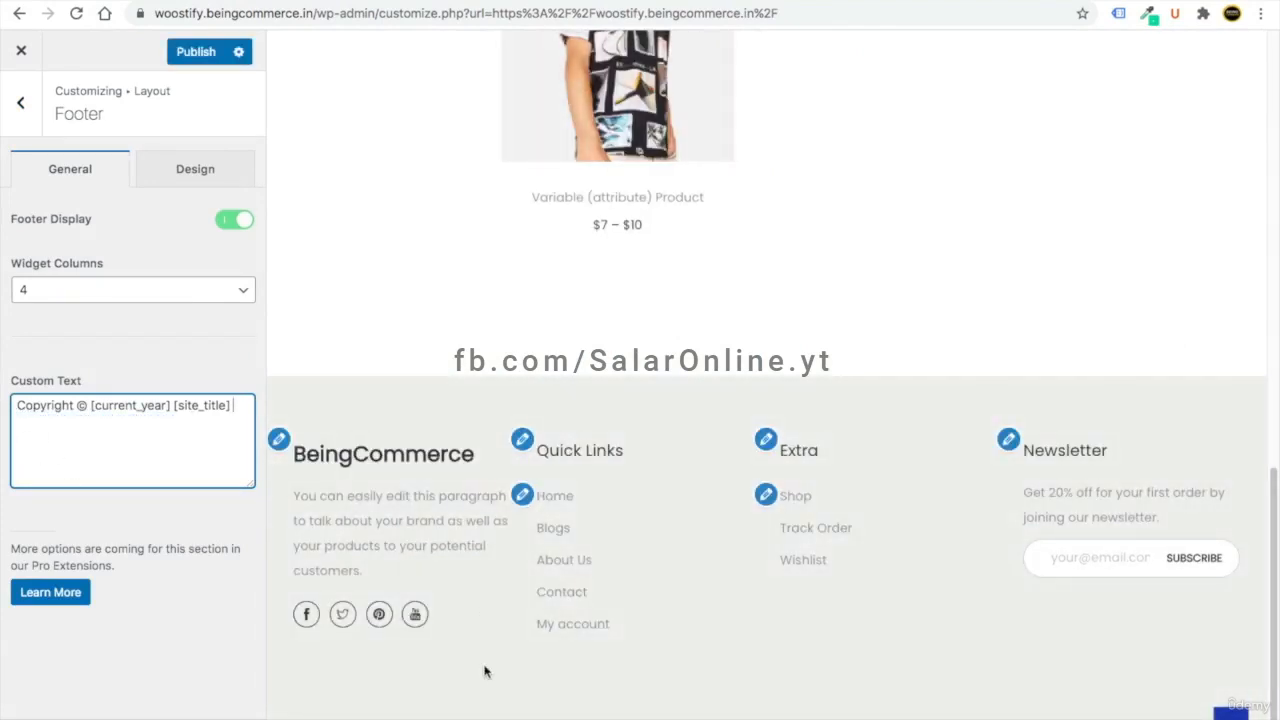
- Reduce the footer's Space setting from 100 to 23 px in the Design options
left_click(195, 176)
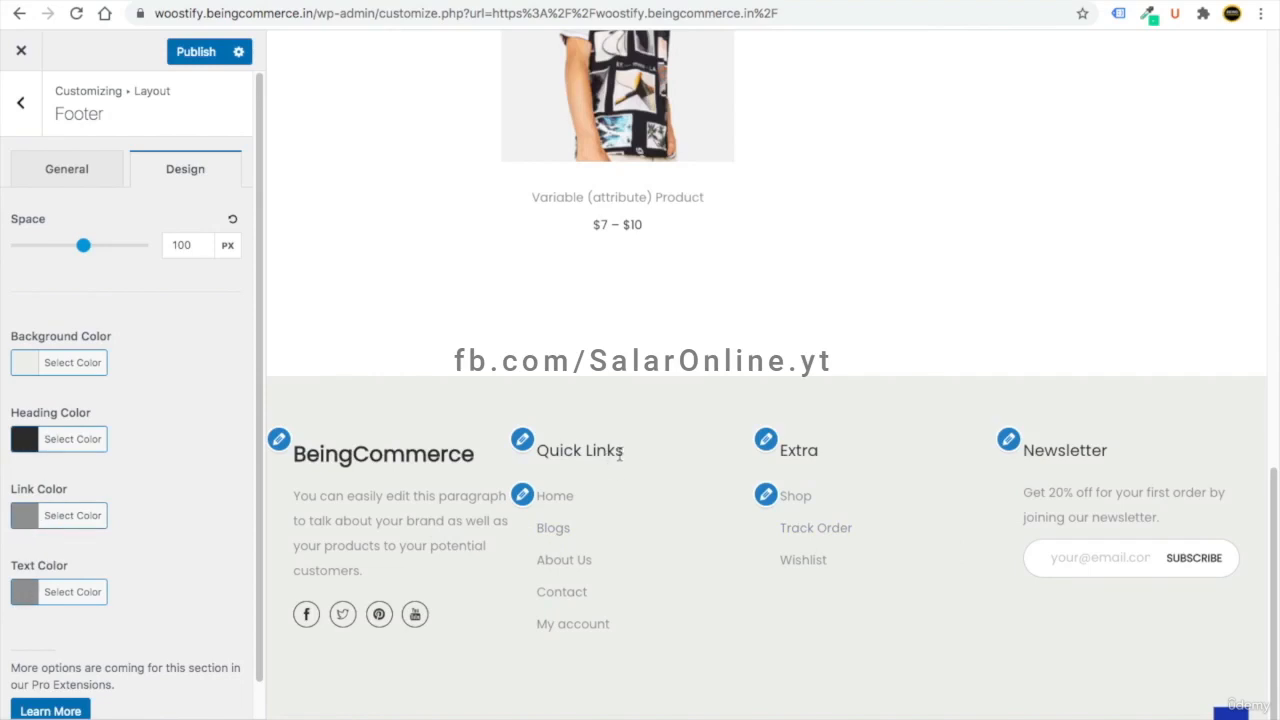
left_click_drag(619, 455, 556, 449)
left_click_drag(843, 456, 793, 452)
left_click_drag(83, 245, 30, 245)
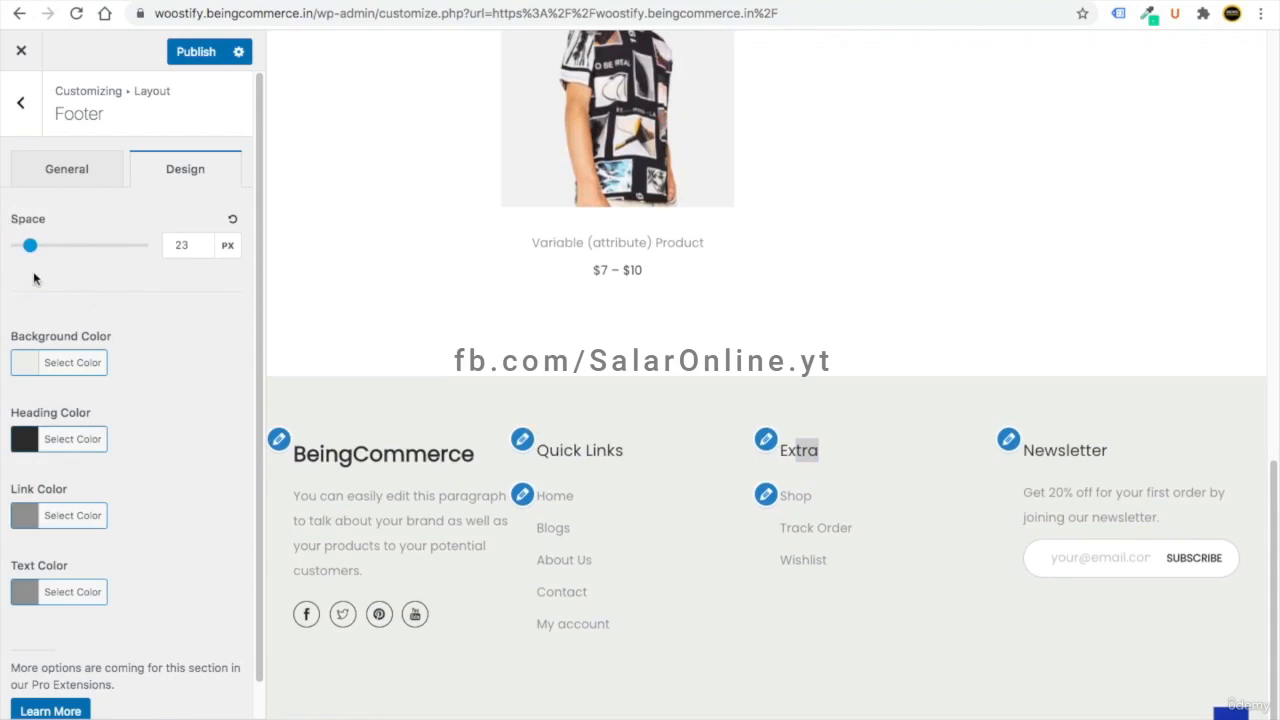
left_click(20, 104)
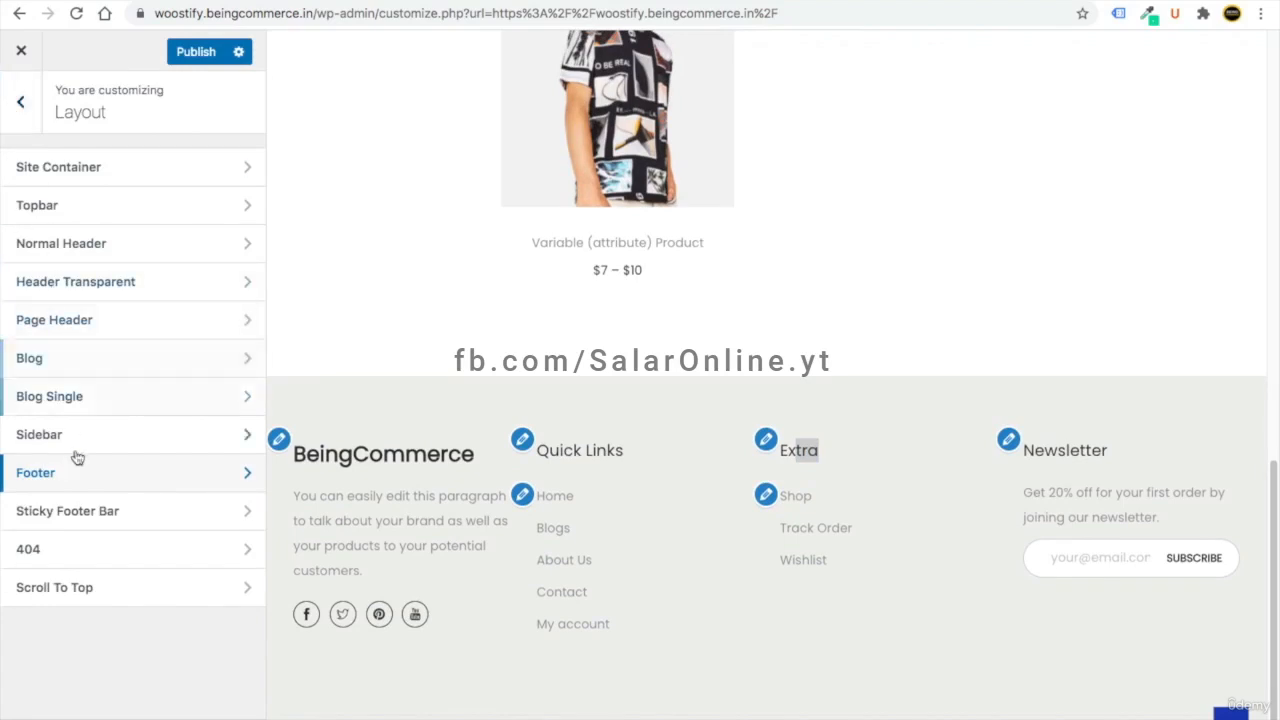
- Set the Scroll To Top icon size to 25 px, publish it, and return to the main menu
left_click(83, 598)
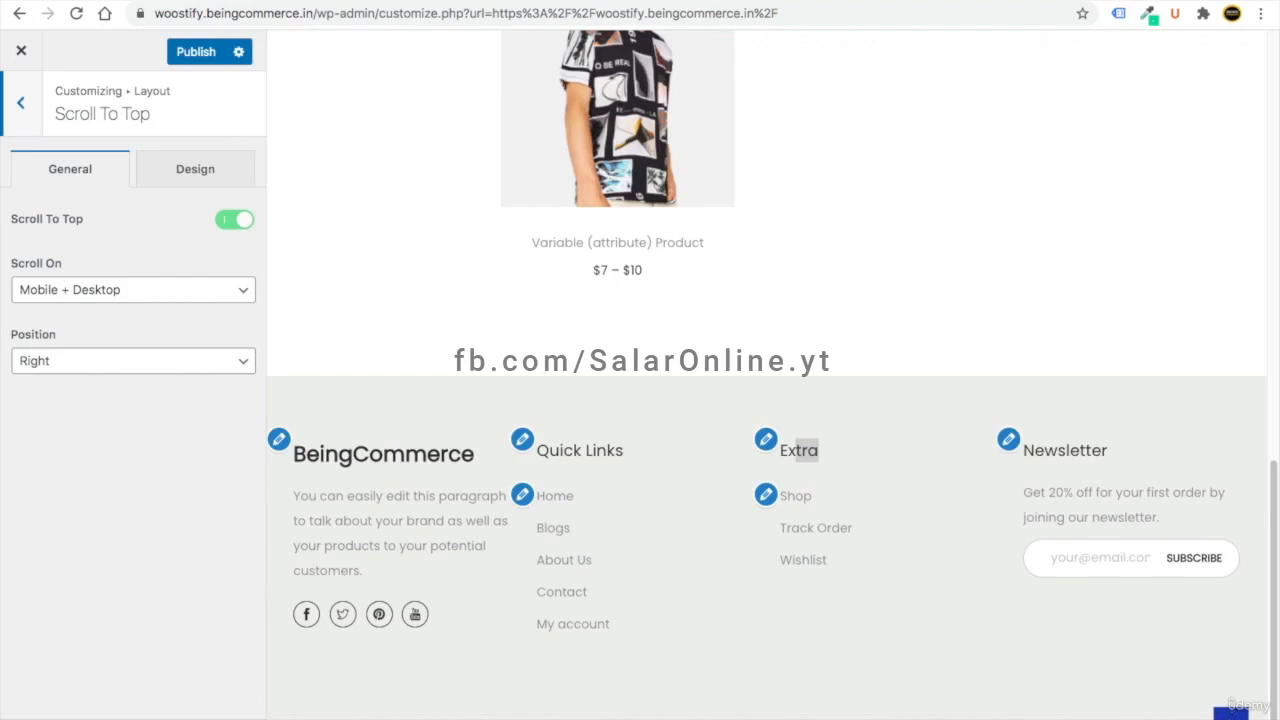
left_click(1231, 712)
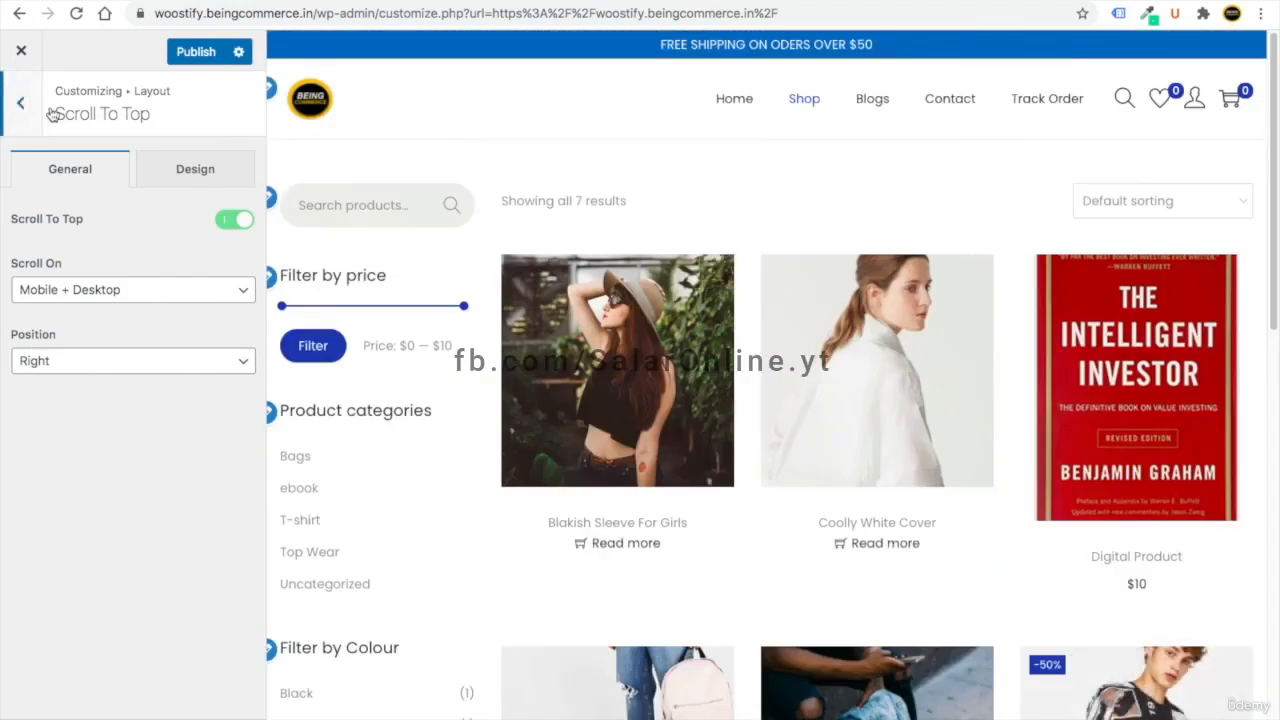
left_click_drag(54, 118, 146, 114)
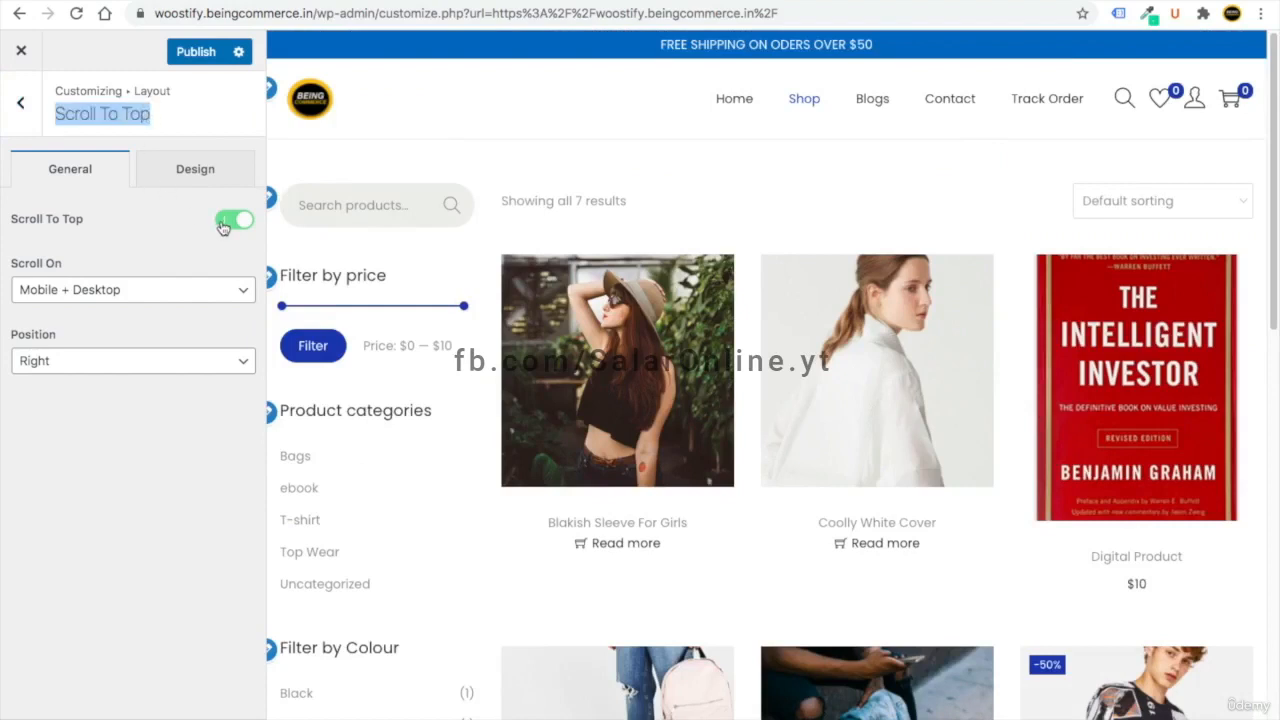
left_click(180, 174)
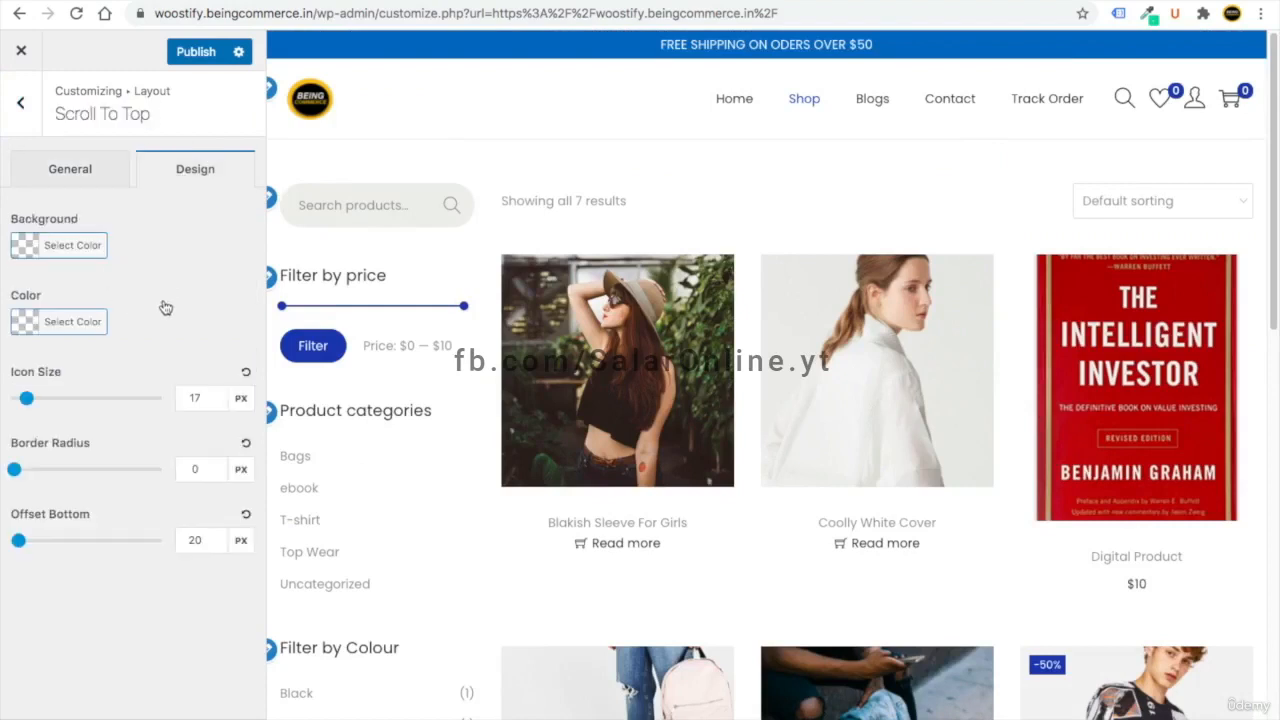
double_click(194, 397)
type("25")
scroll(371, 523, "down", 10)
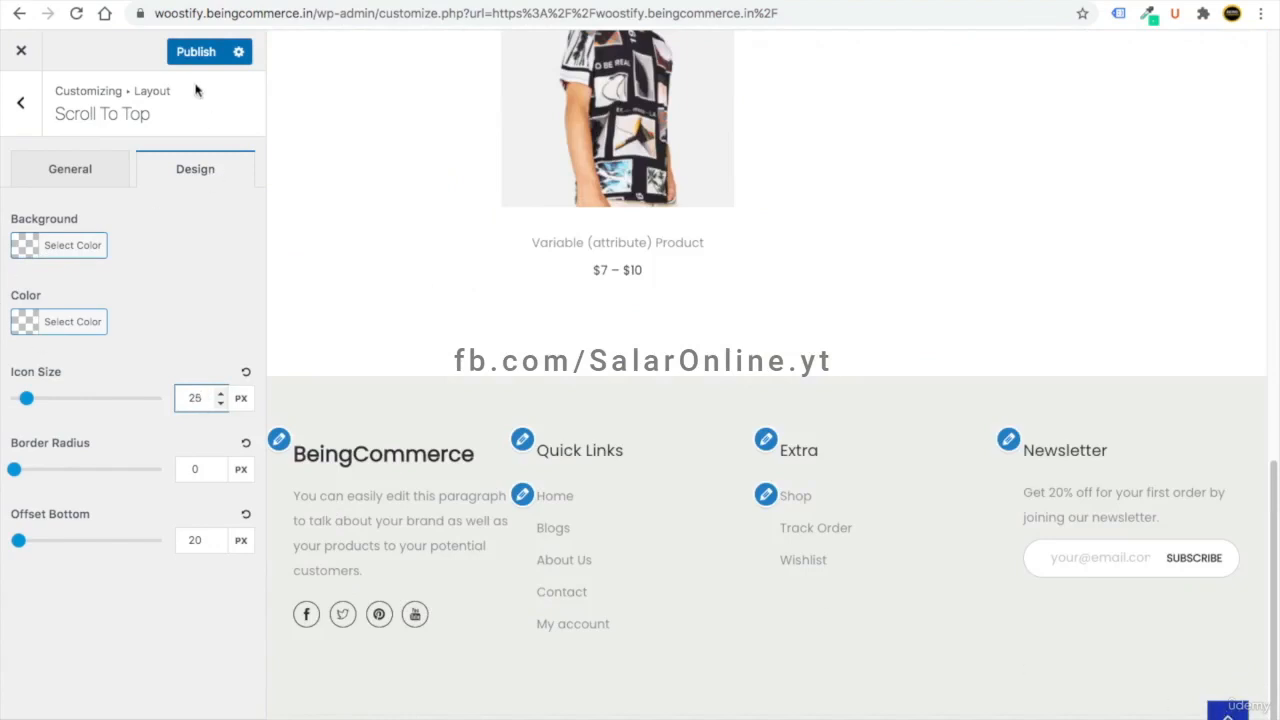
left_click(190, 55)
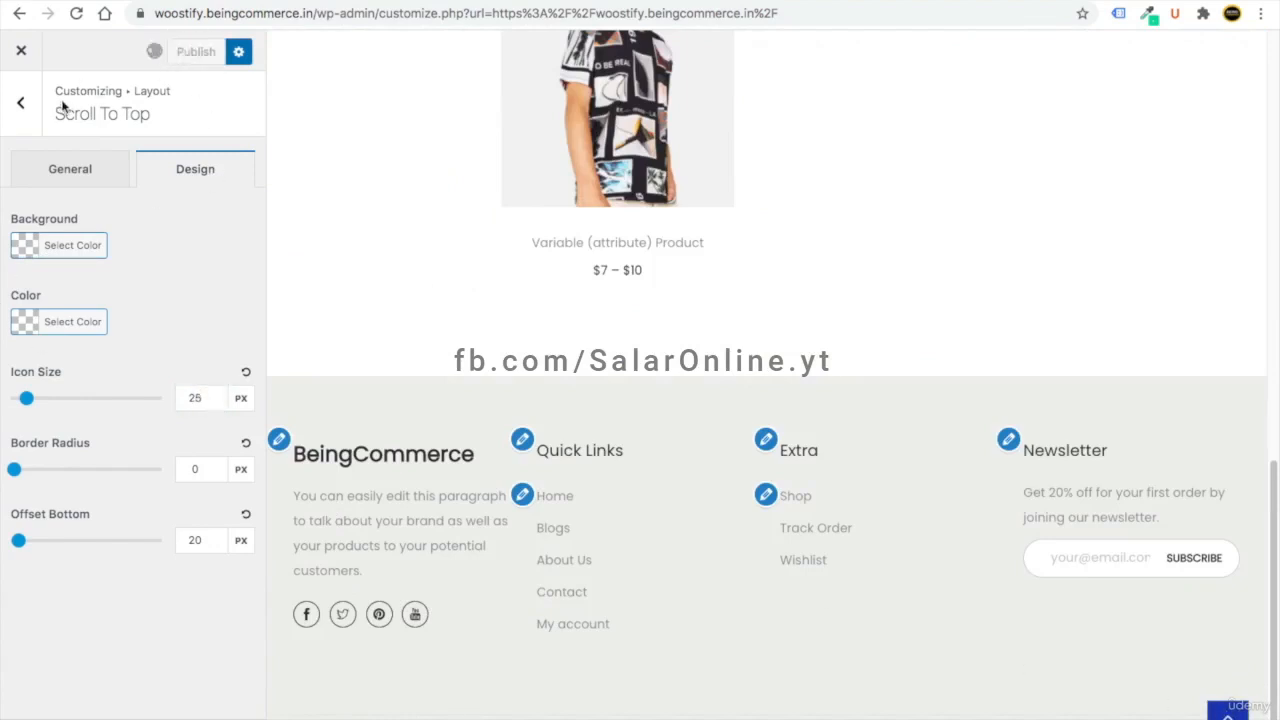
left_click(22, 118)
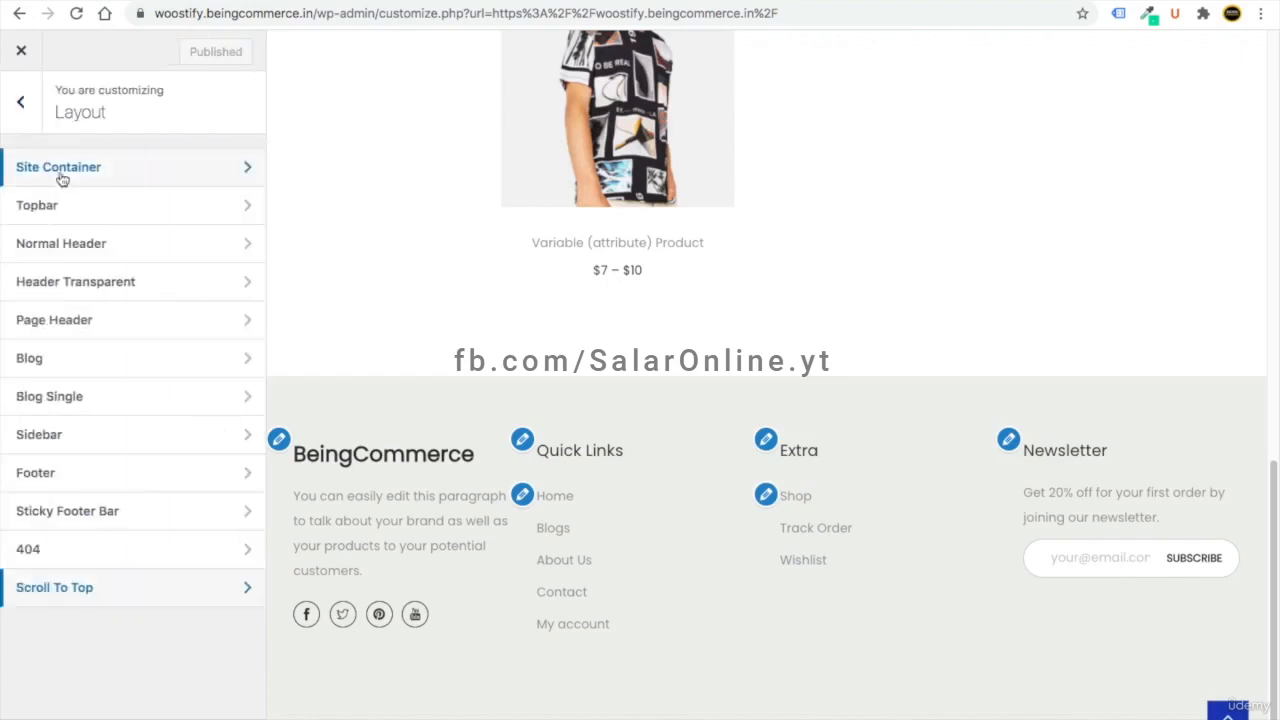
left_click(22, 116)
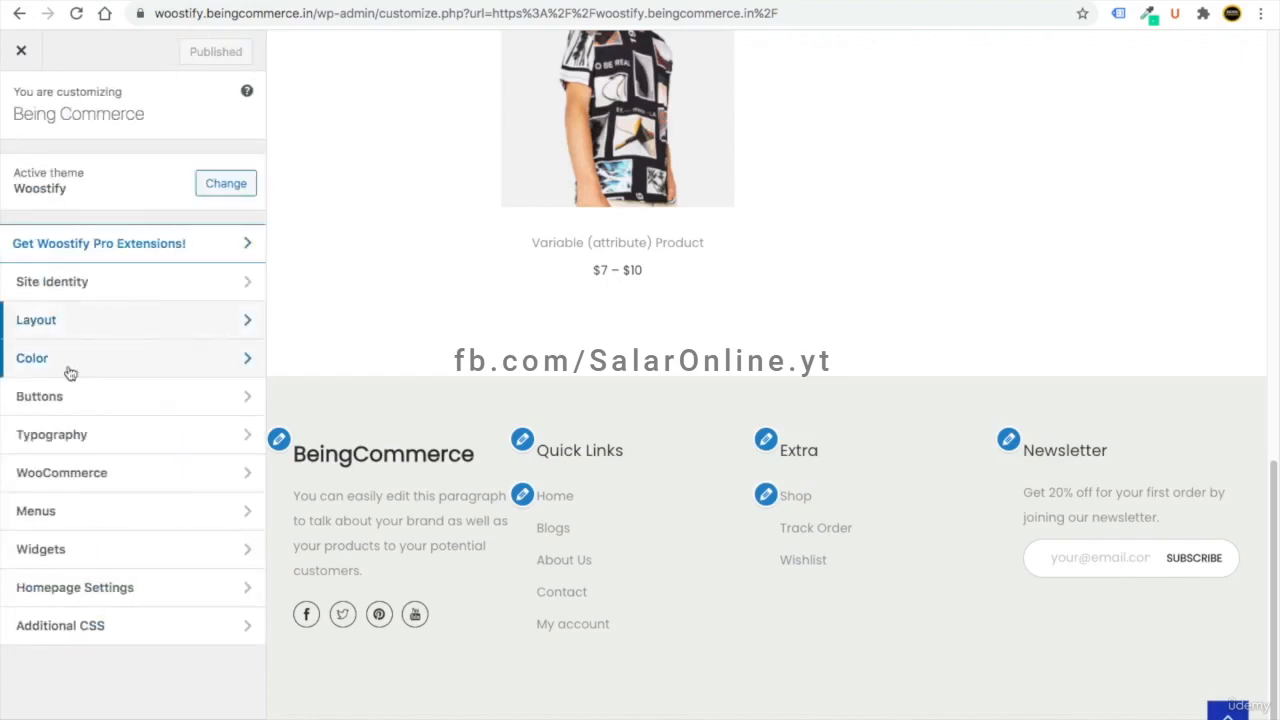
- Change the Theme Color to teal #22adc9, check it on the Home page, and publish
left_click(70, 371)
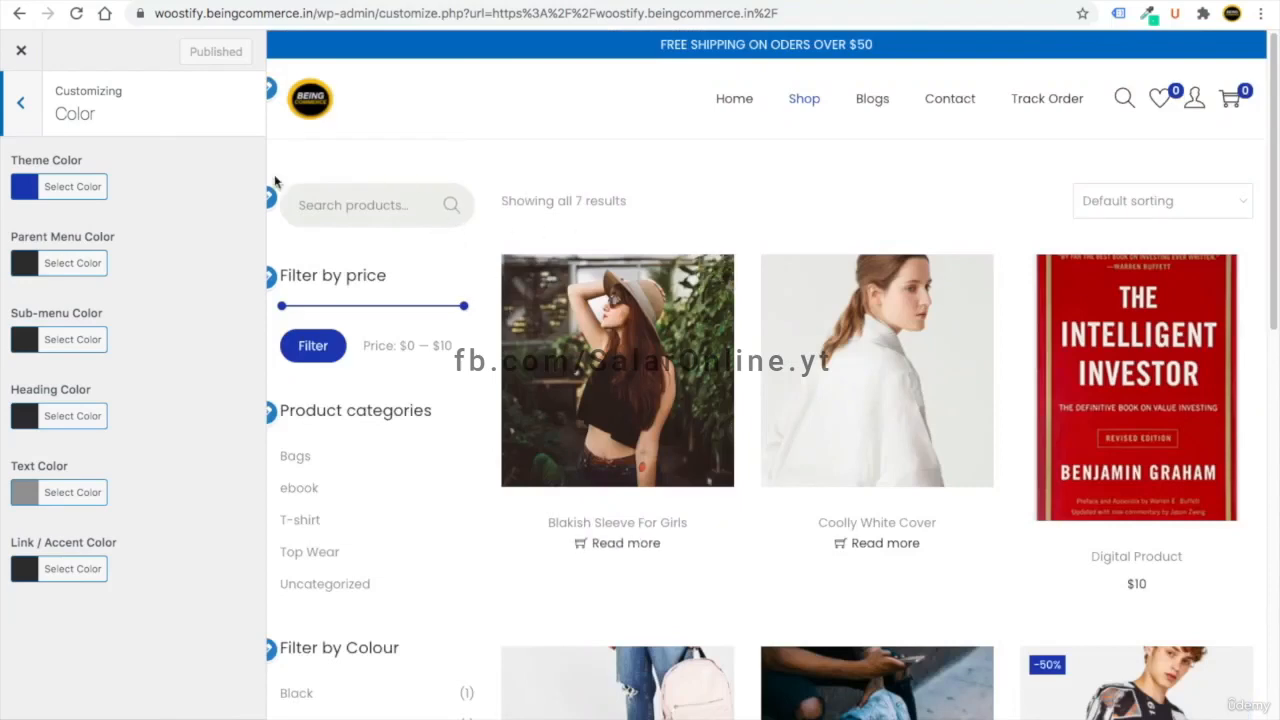
left_click(25, 190)
double_click(128, 186)
type("2222aa")
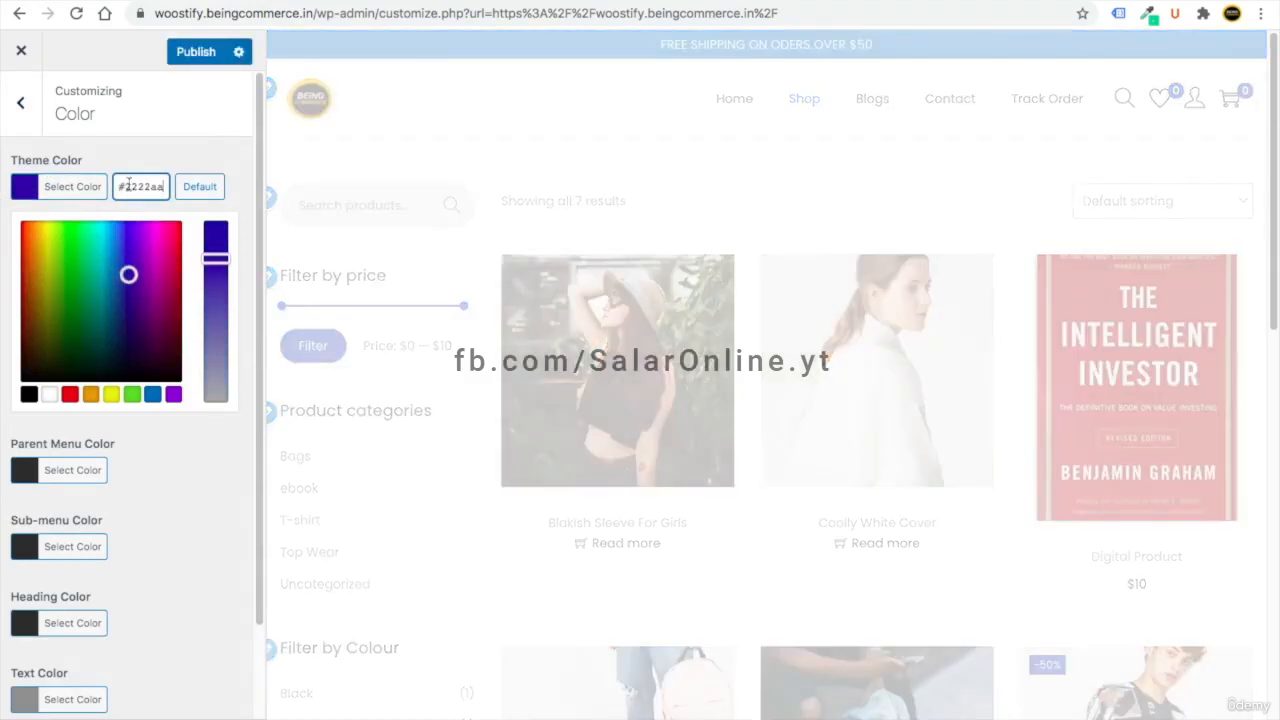
key("BackSpace")
key("BackSpace")
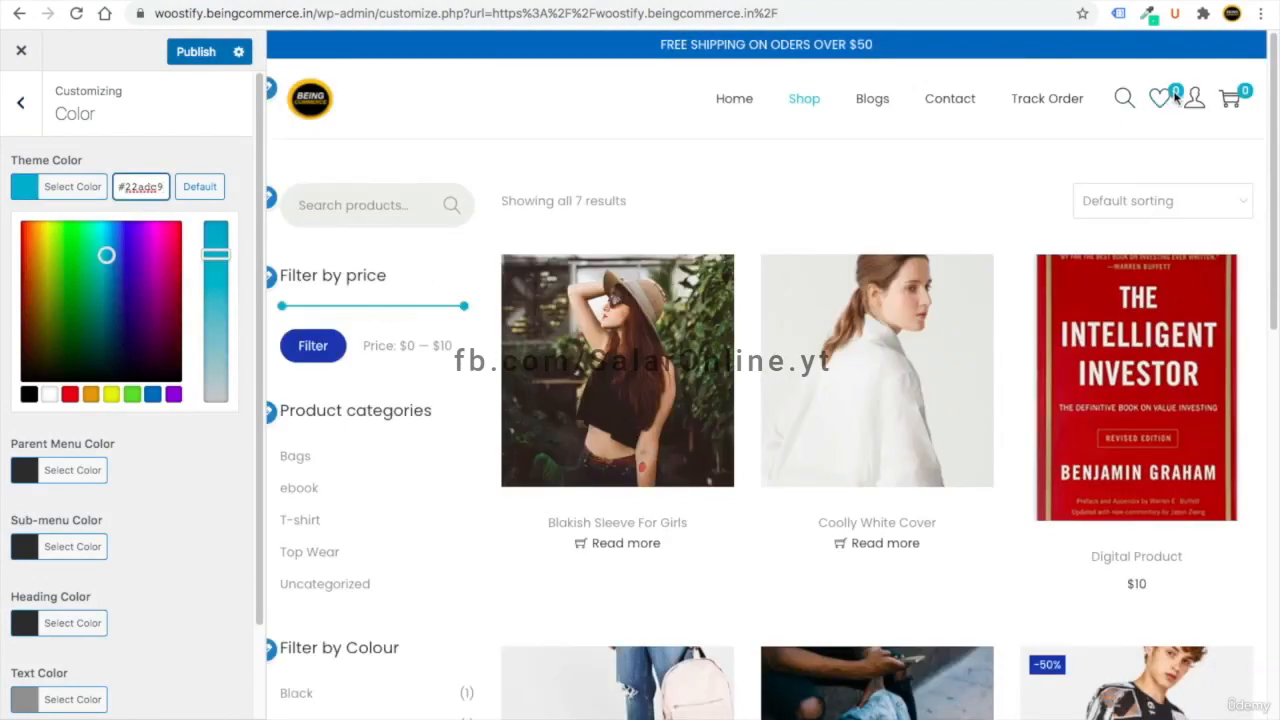
left_click(740, 103)
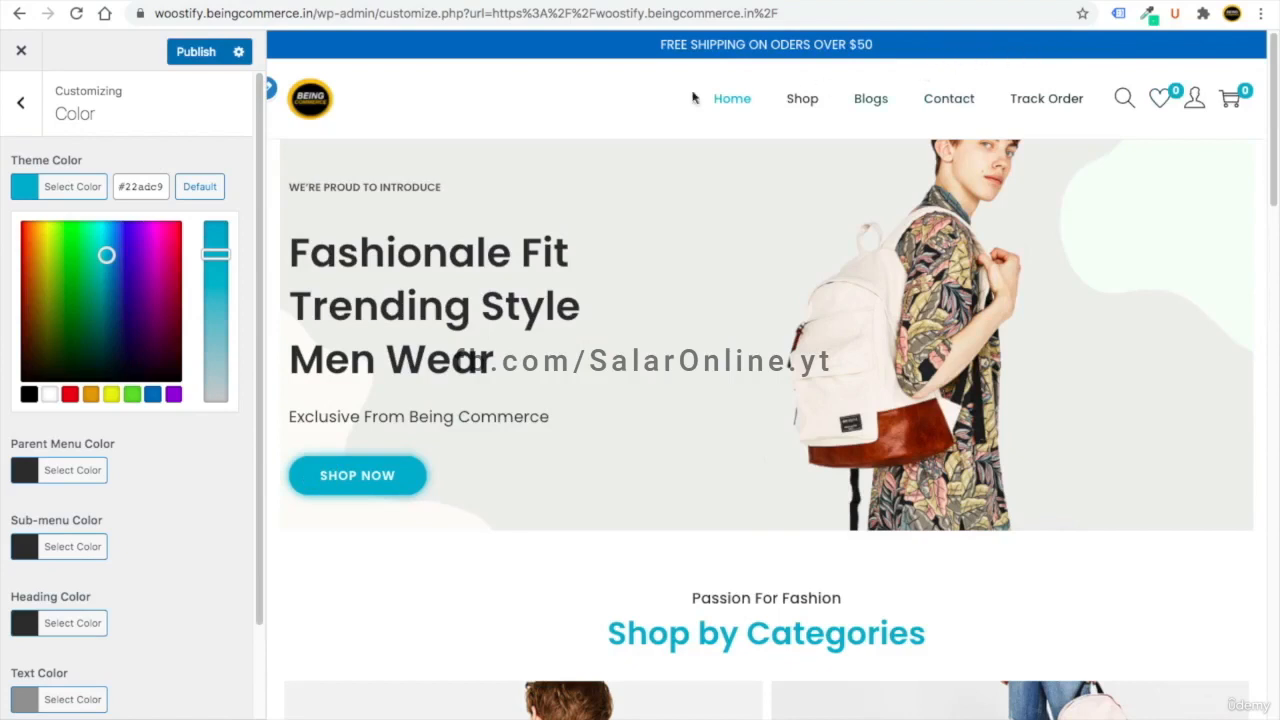
scroll(143, 484, "down", 1)
scroll(140, 486, "up", 1)
scroll(153, 520, "down", 4)
scroll(191, 500, "up", 4)
left_click(198, 53)
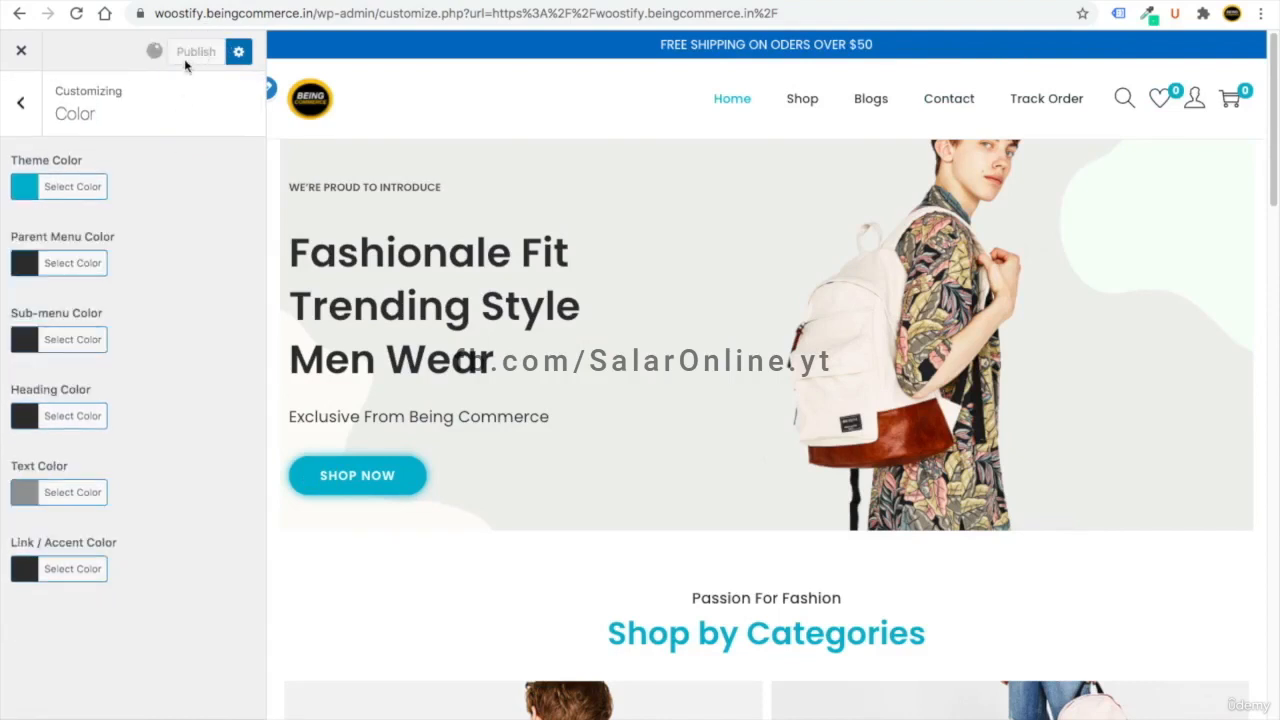
left_click(21, 102)
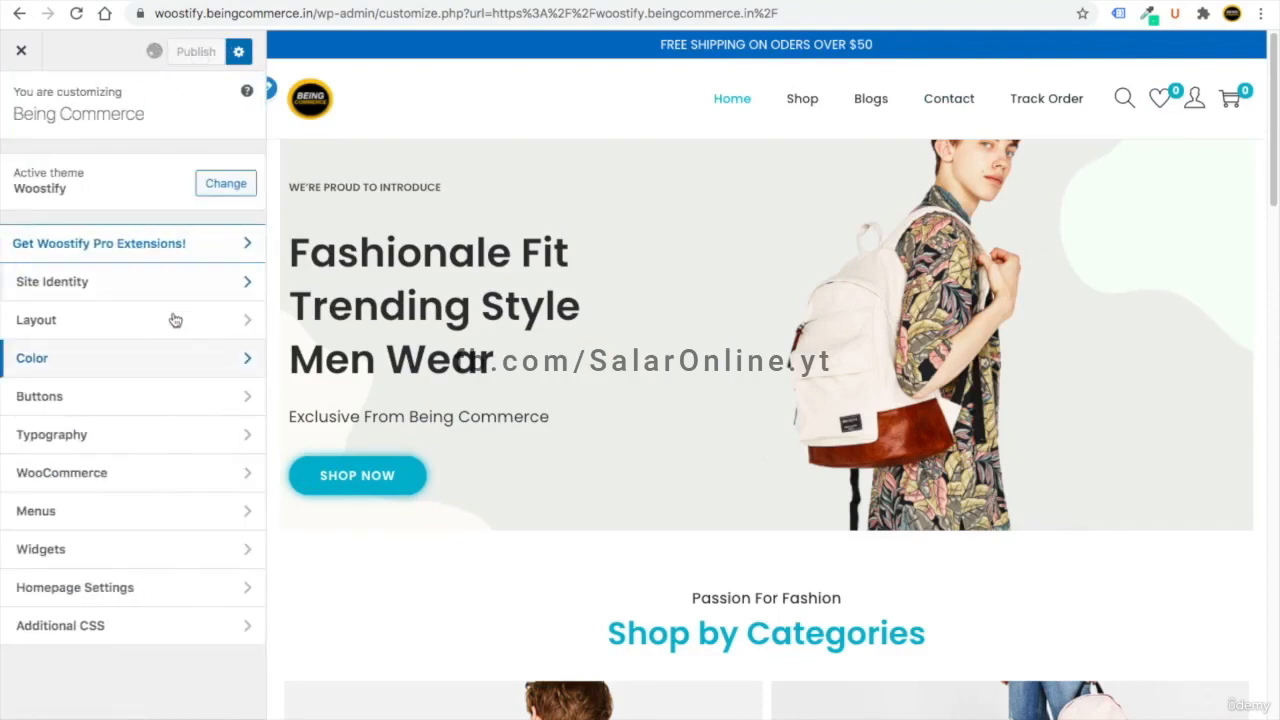
left_click(94, 397)
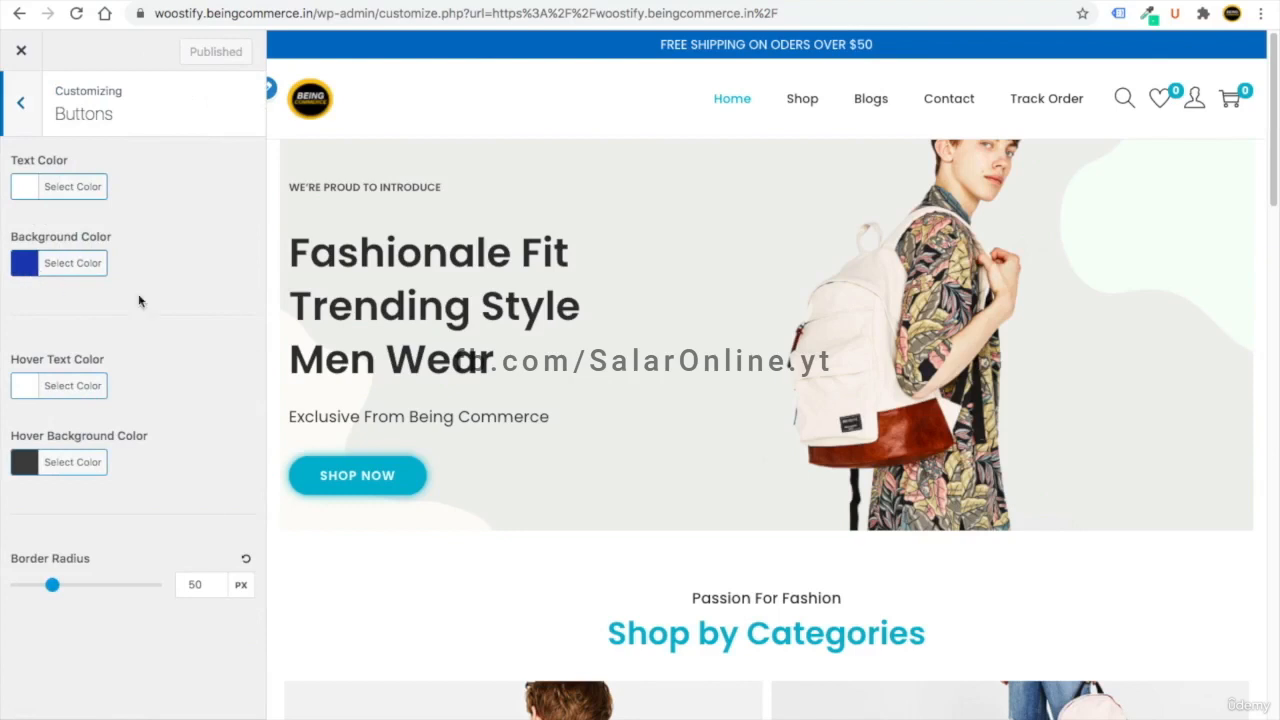
- Set the button Background Color to #22adc9 and publish it
left_click(795, 100)
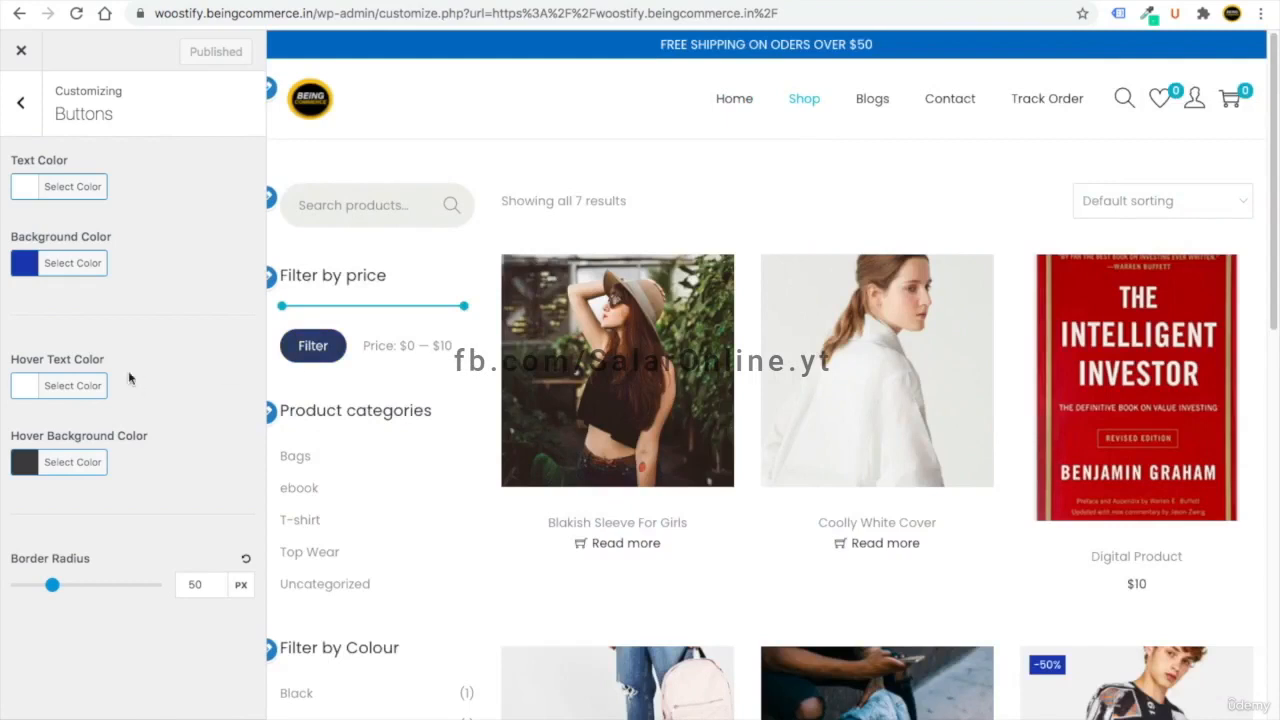
left_click(27, 268)
triple_click(145, 263)
type("#22adc9")
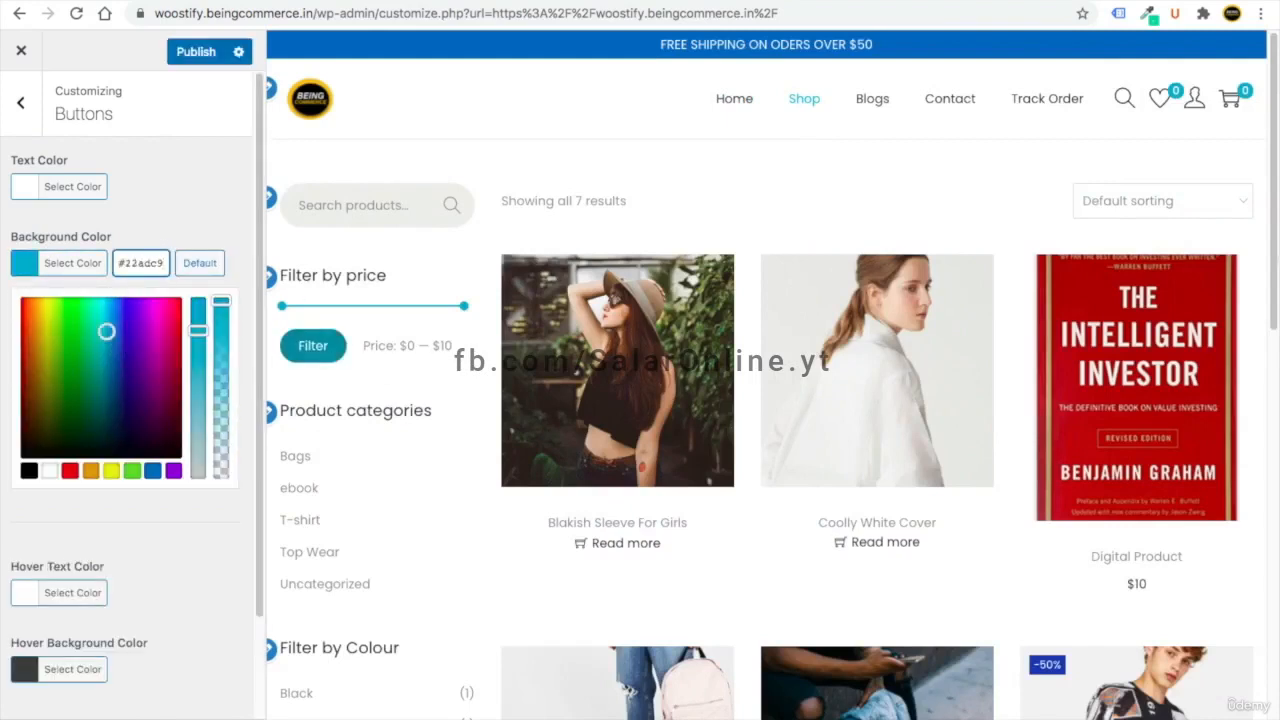
left_click(133, 177)
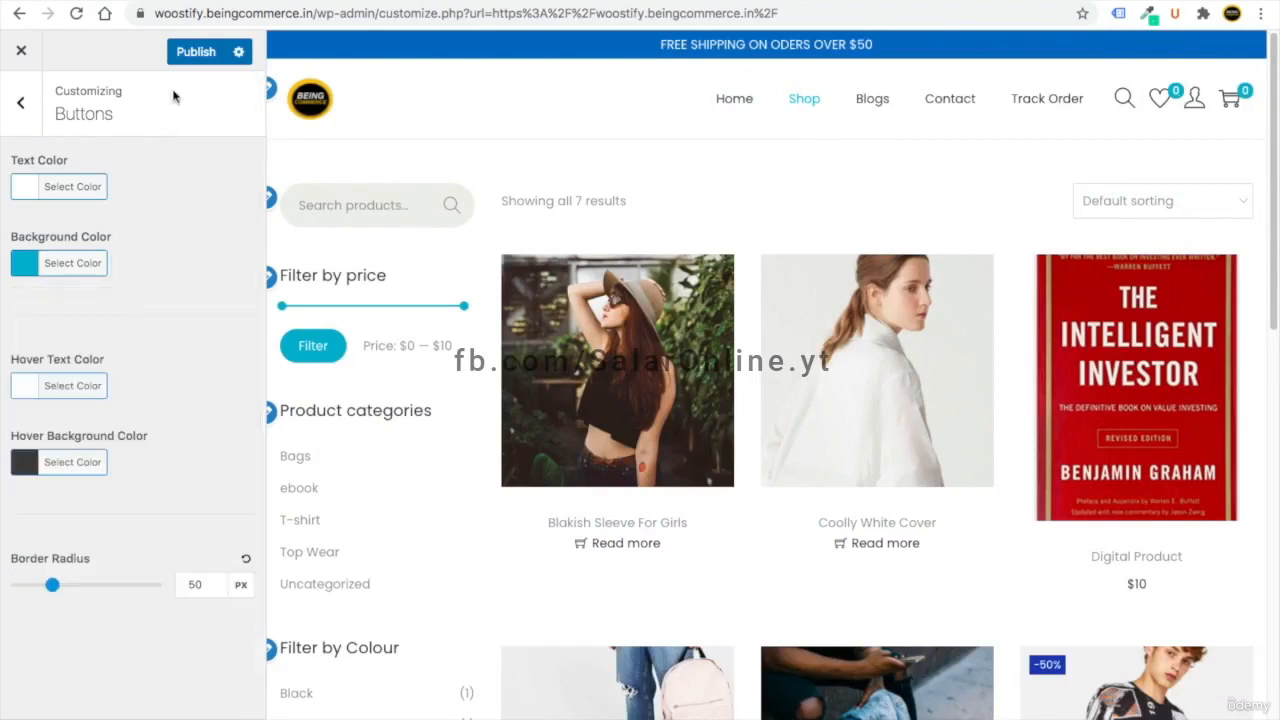
left_click(196, 51)
left_click(21, 102)
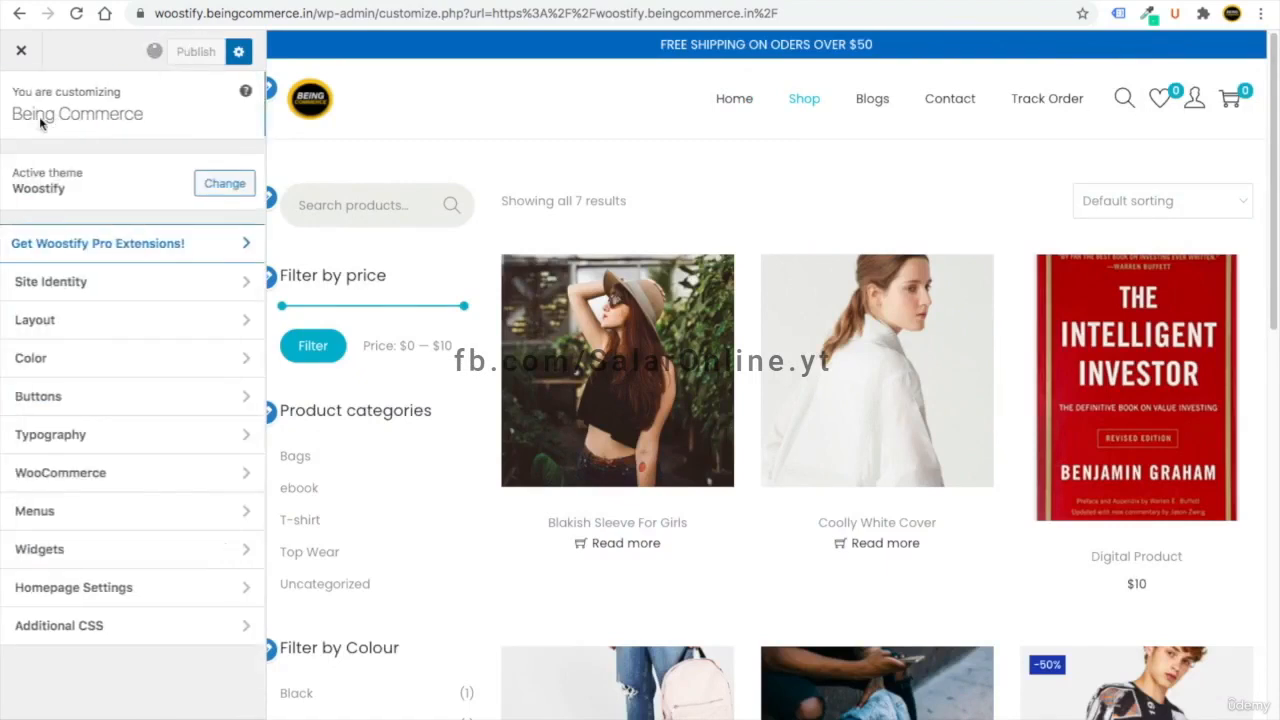
- Darken the body Text Color to #474747 and publish it
left_click(92, 360)
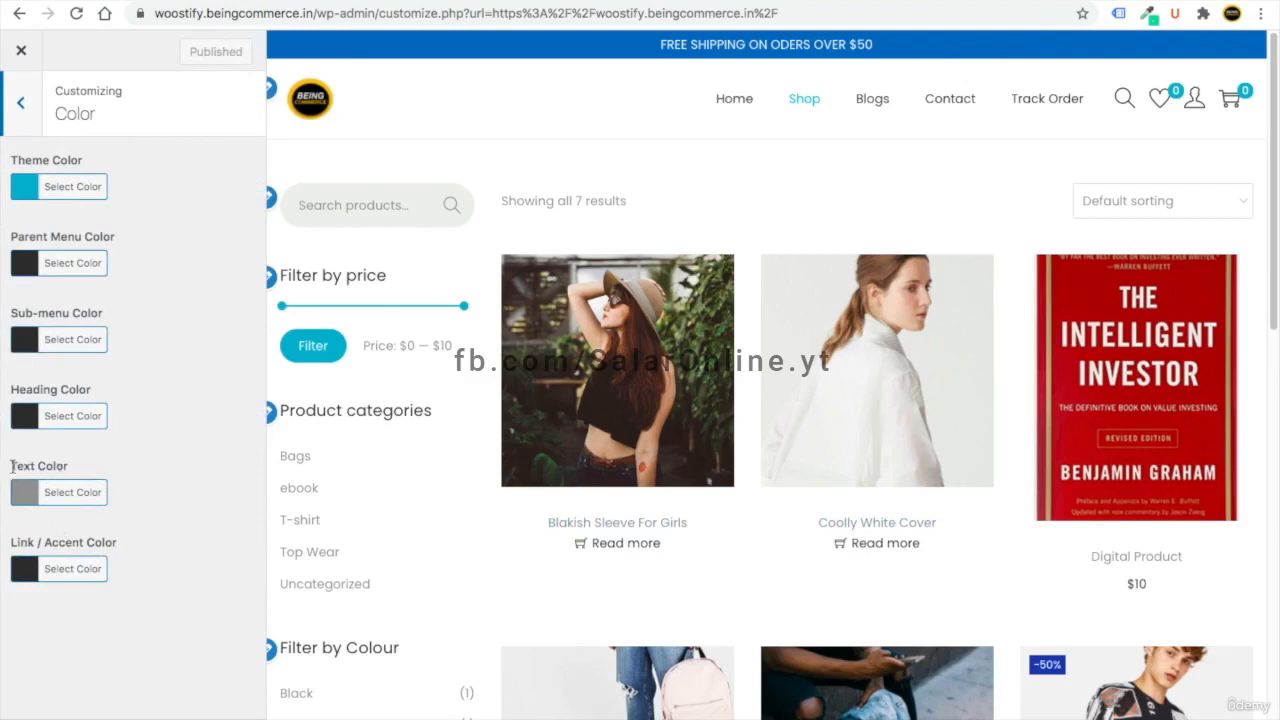
left_click(28, 494)
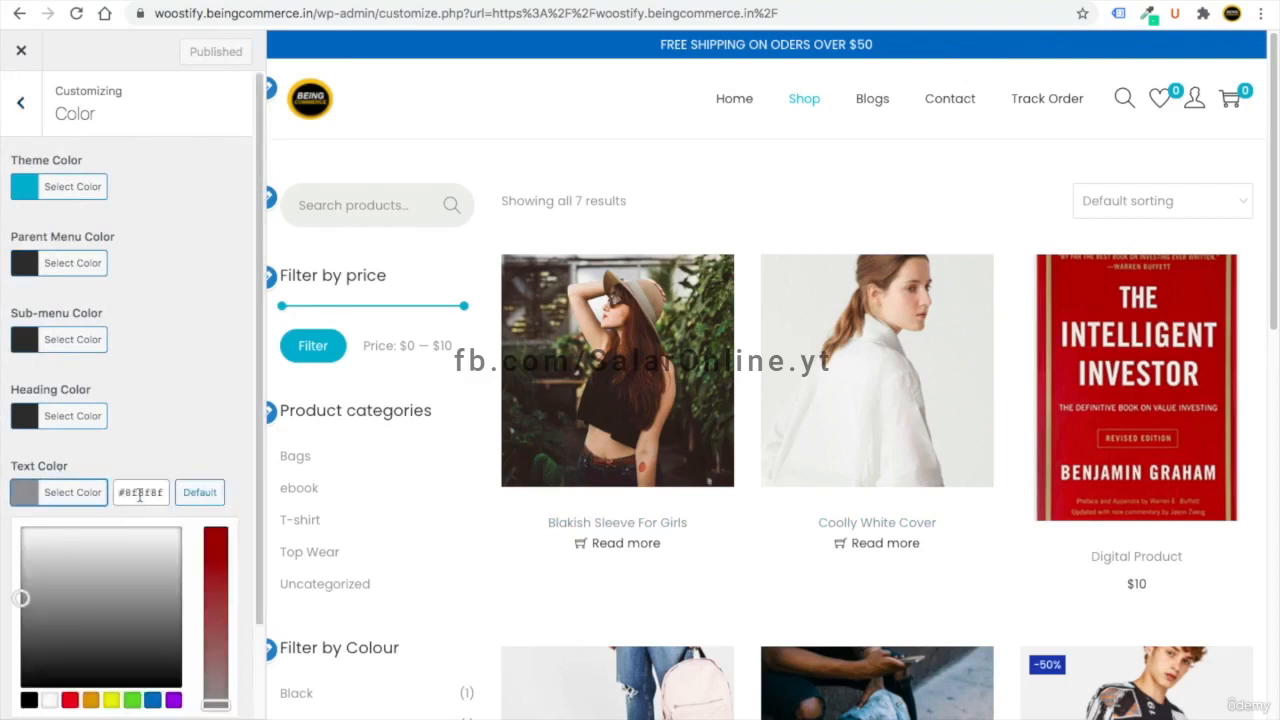
double_click(140, 494)
type("474747")
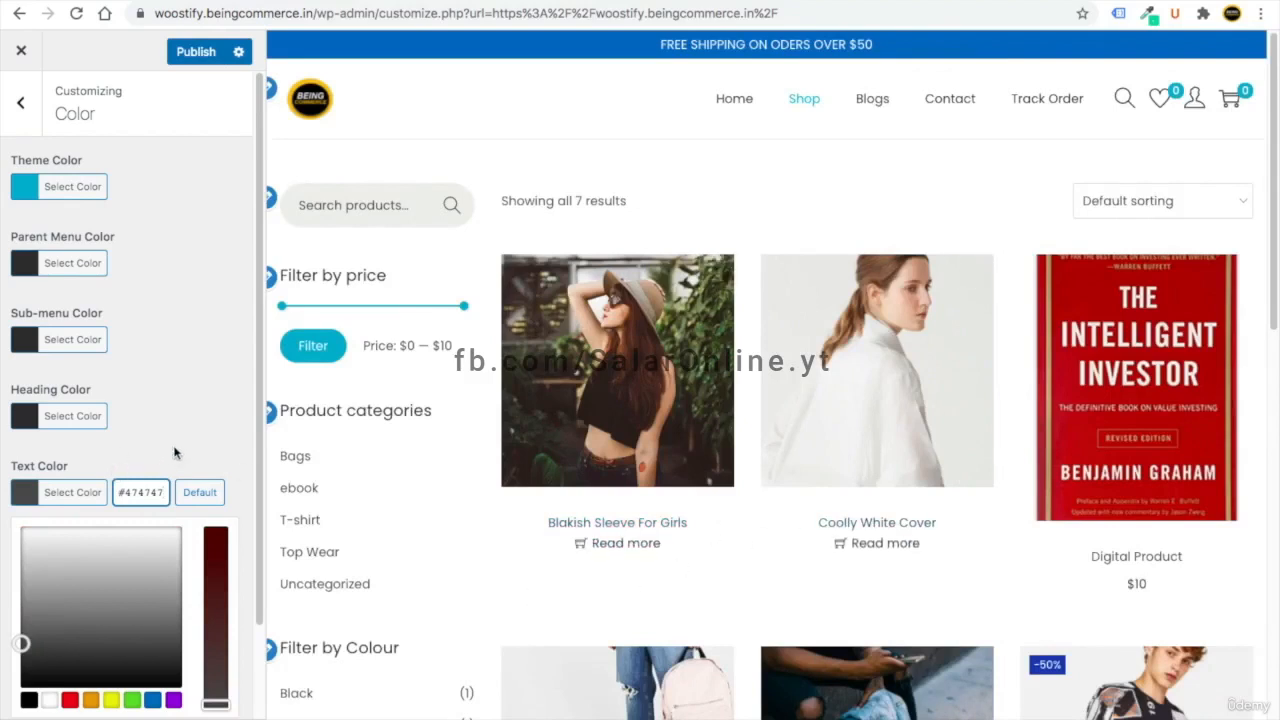
left_click(196, 51)
left_click(20, 102)
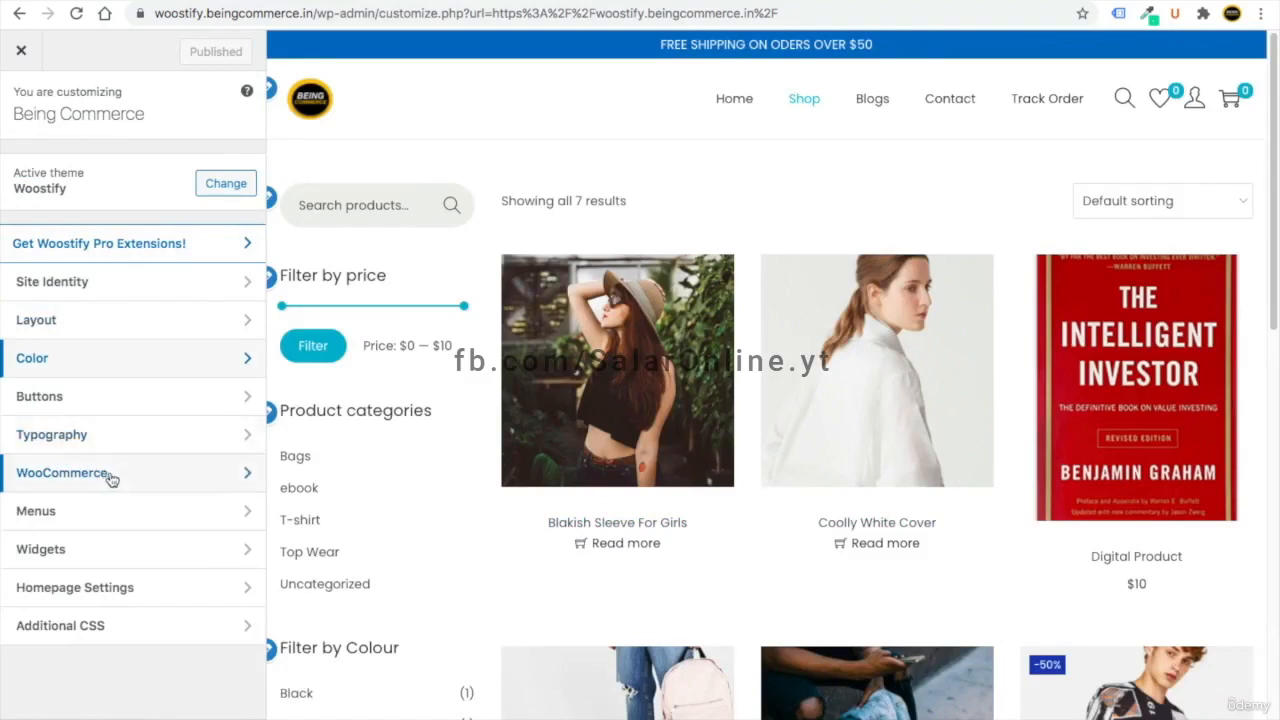
left_click(108, 477)
left_click(112, 170)
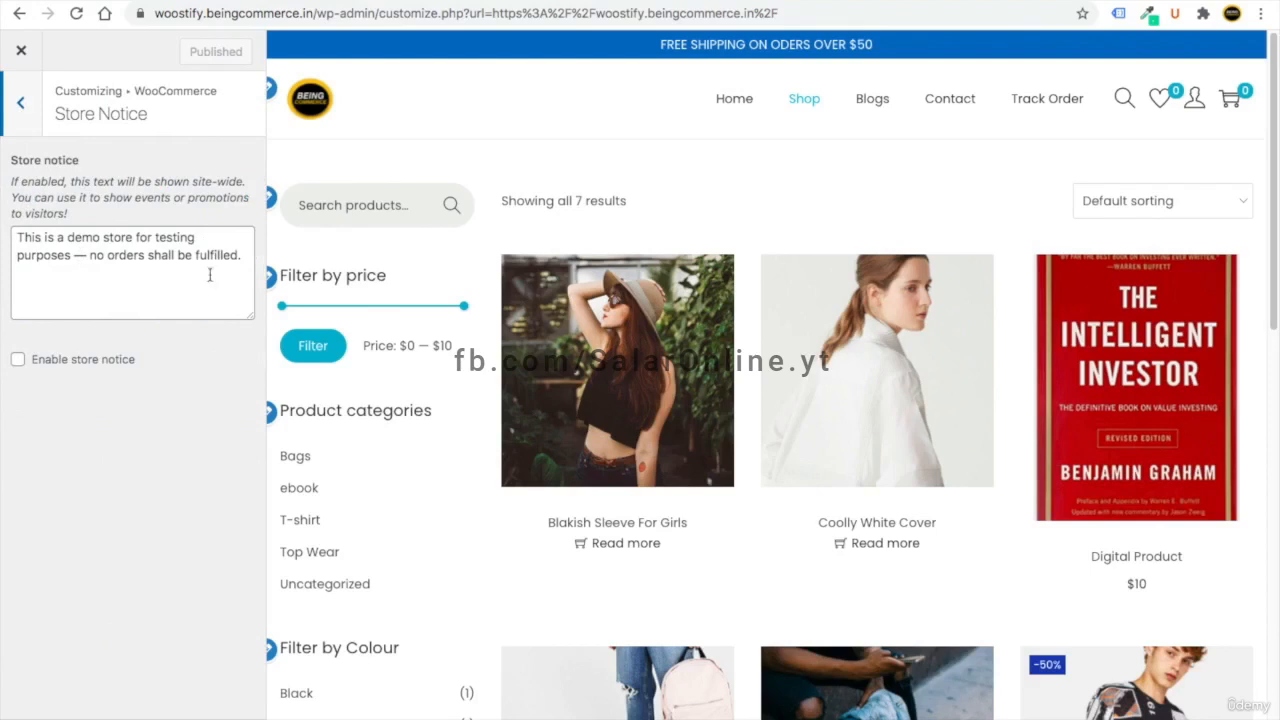
left_click_drag(241, 257, 16, 237)
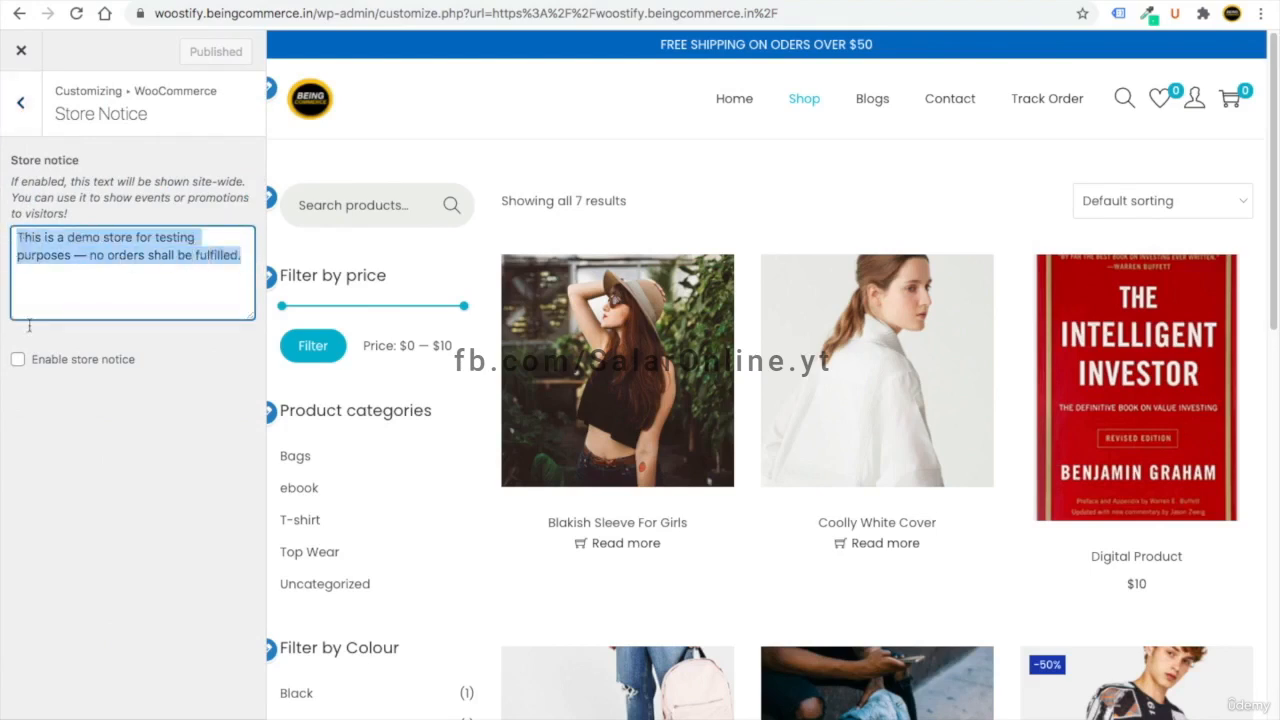
left_click(18, 359)
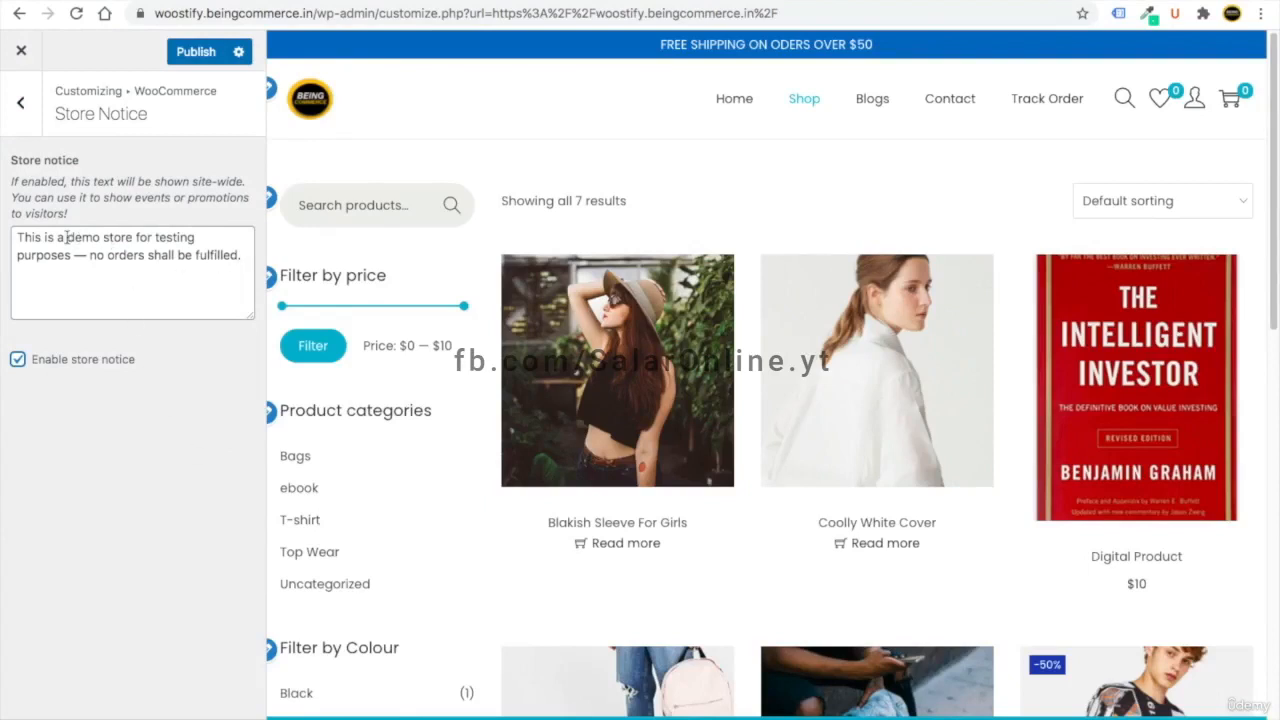
left_click_drag(235, 257, 14, 237)
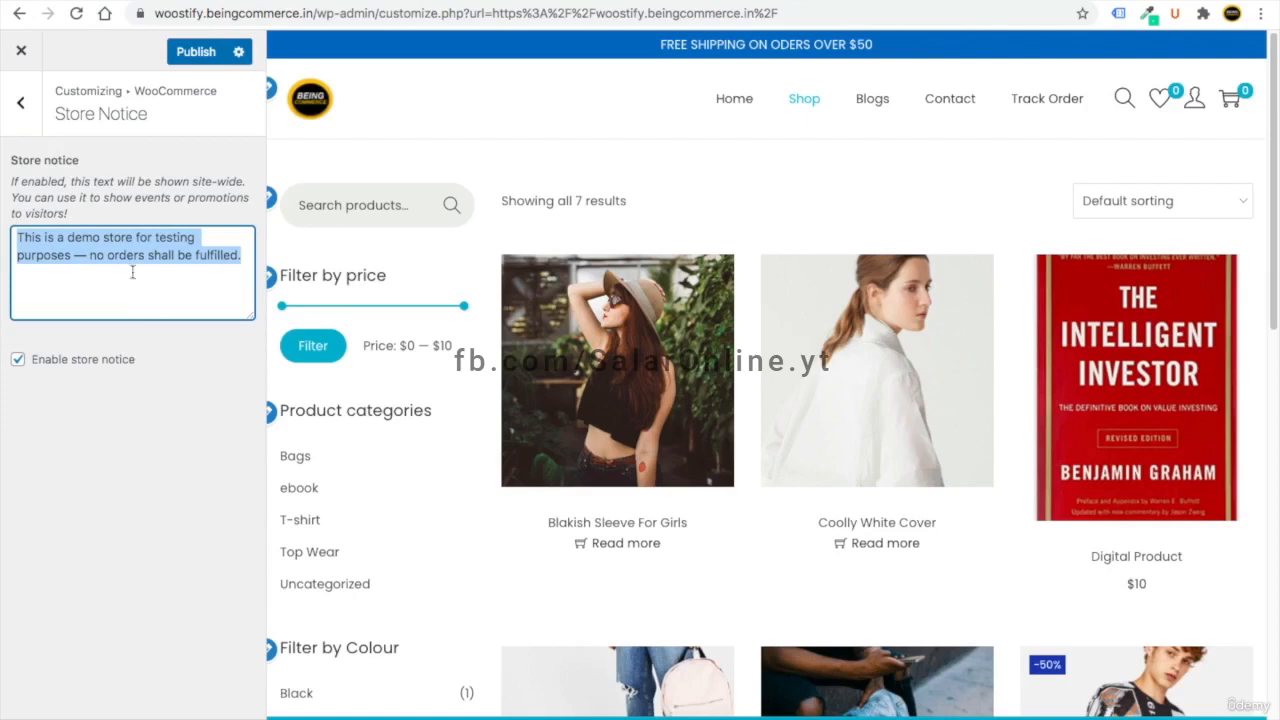
left_click(18, 359)
left_click(20, 102)
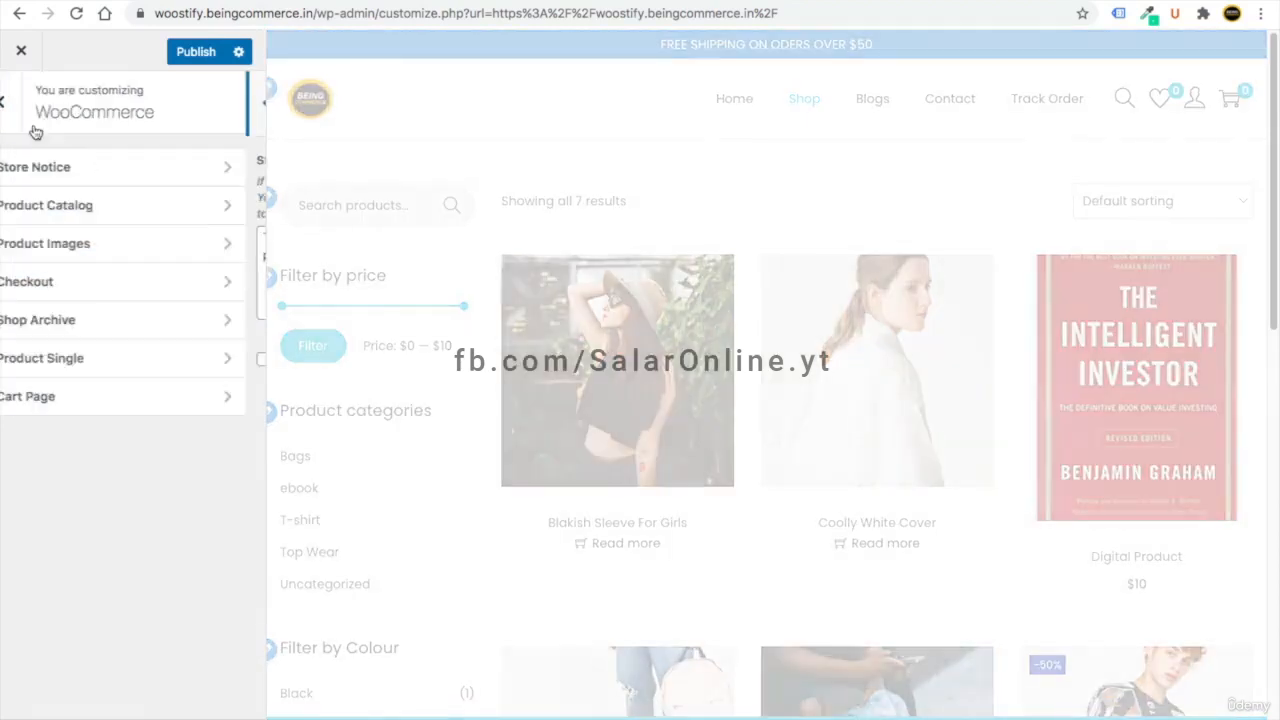
- Set product thumbnail cropping to a custom 3:4 ratio in Product Images and publish
left_click(100, 212)
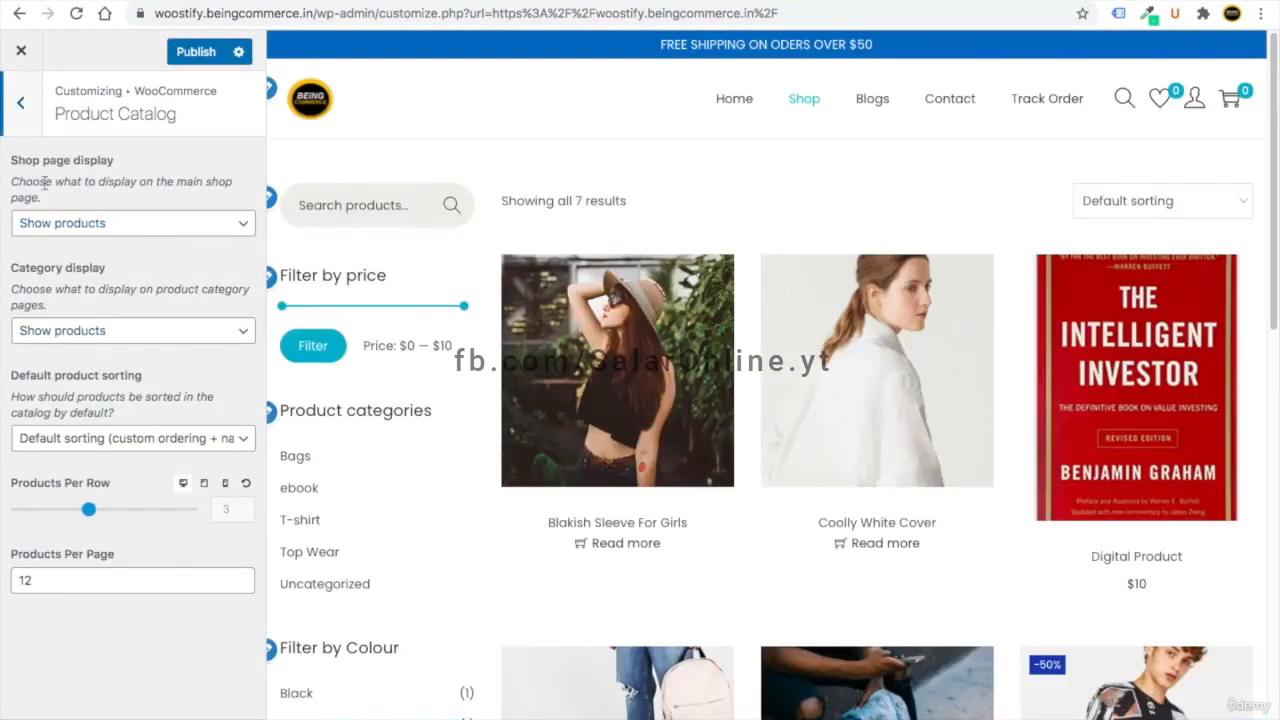
left_click(21, 104)
left_click(109, 244)
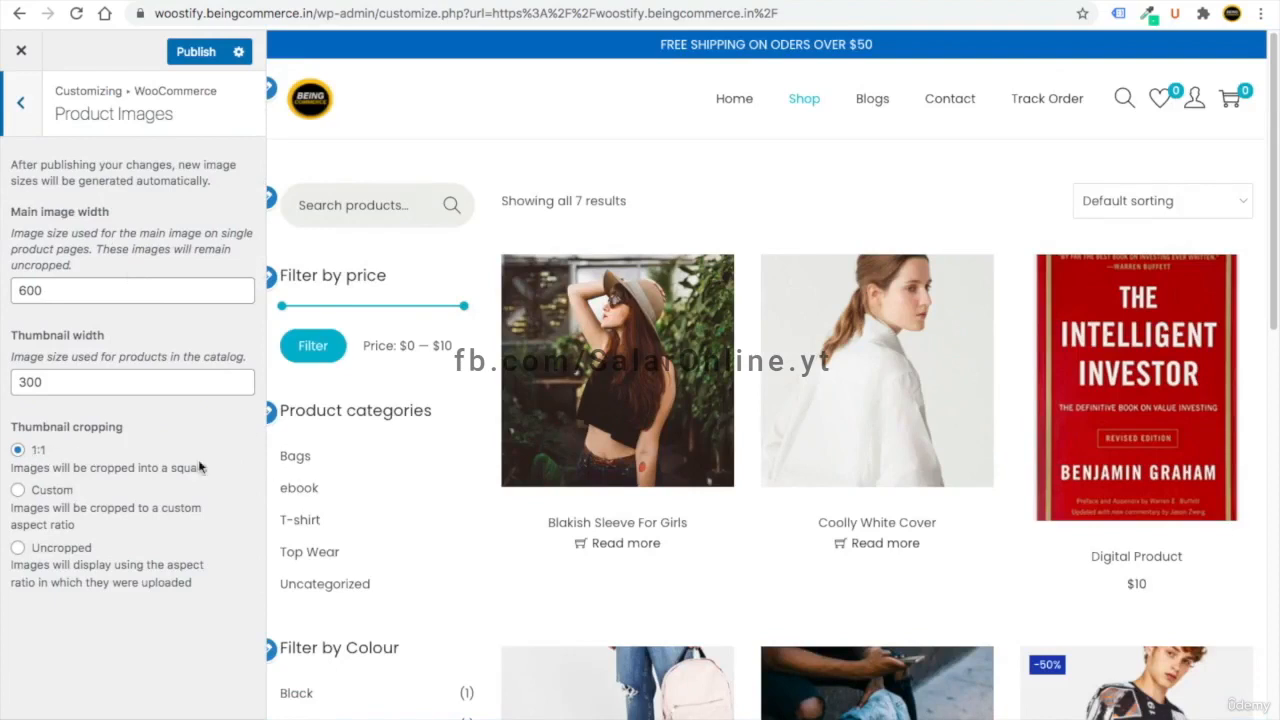
left_click(19, 489)
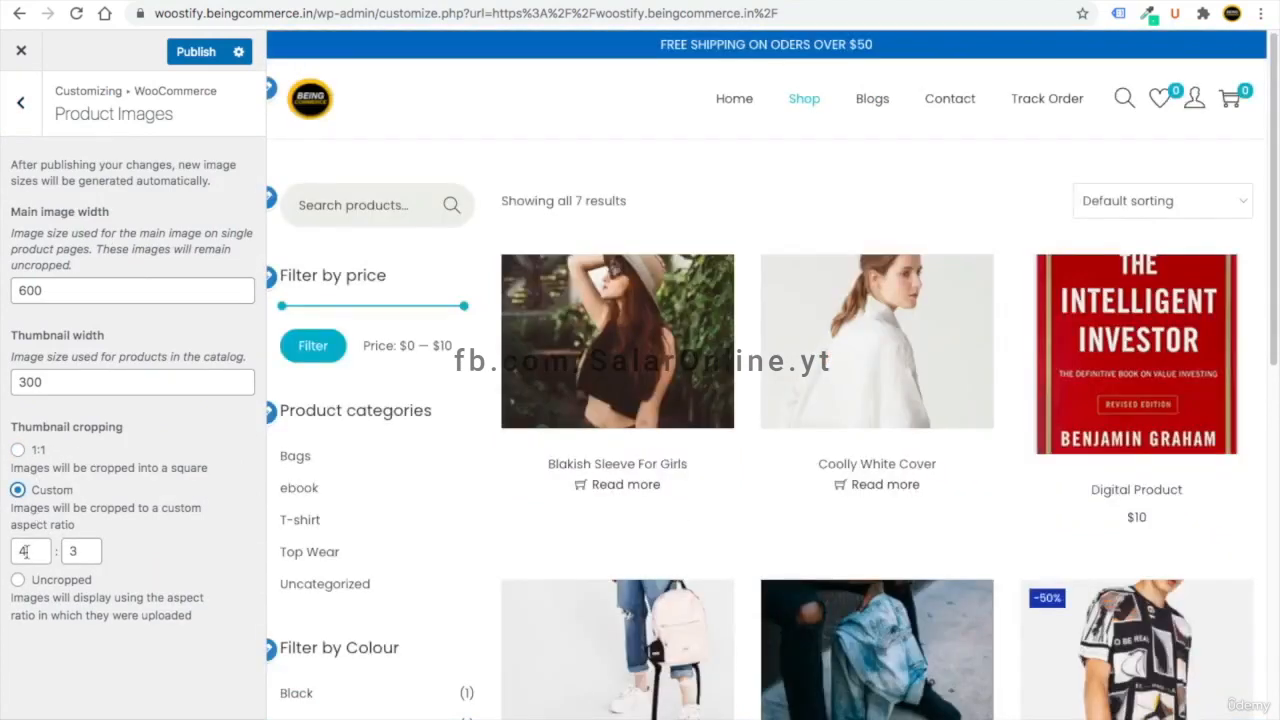
left_click_drag(25, 551, 66, 551)
type("4")
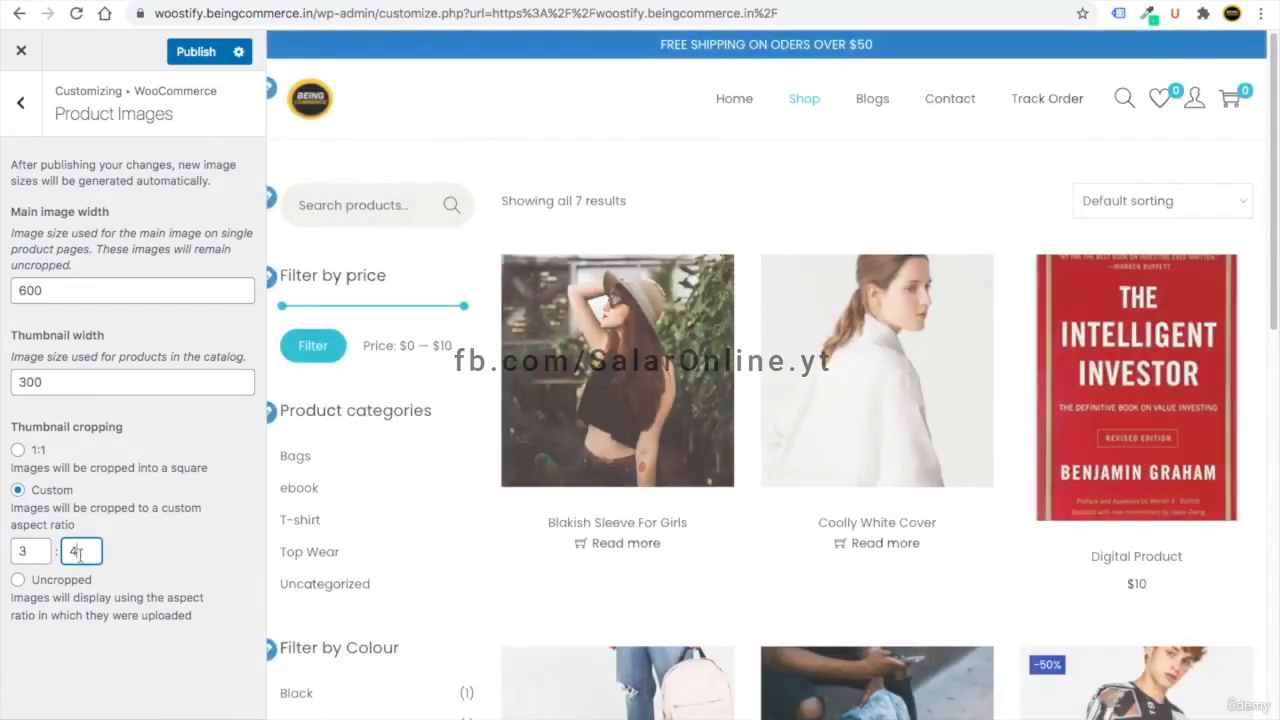
scroll(669, 591, "down", 3)
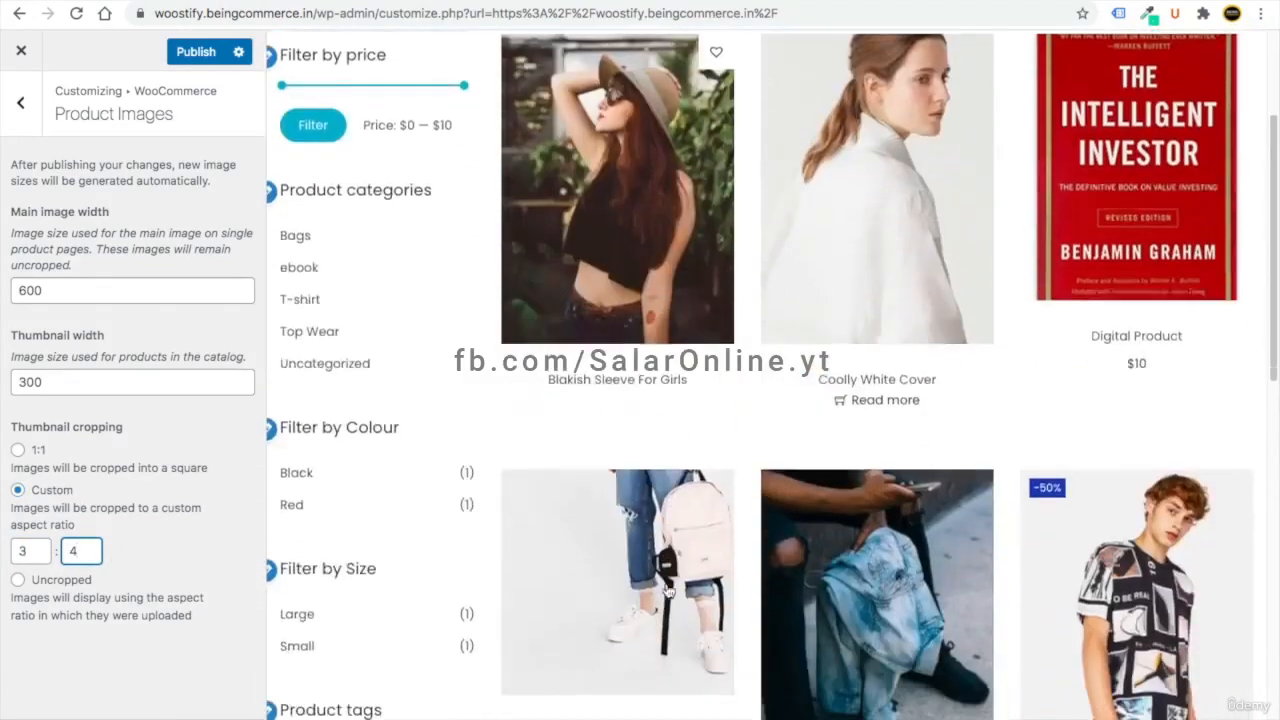
scroll(668, 591, "down", 3)
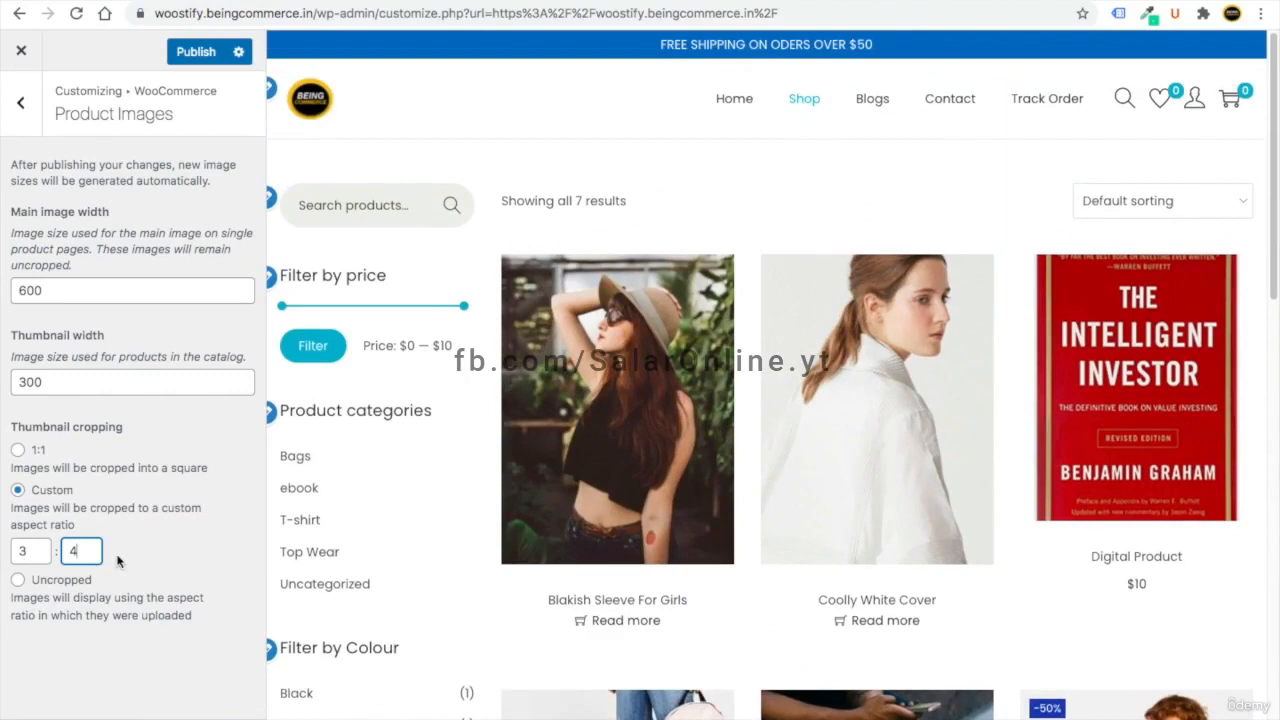
left_click(166, 51)
left_click(18, 116)
- Turn on multi-step and Distraction Free Checkout, compare it off and on, then publish
left_click(92, 289)
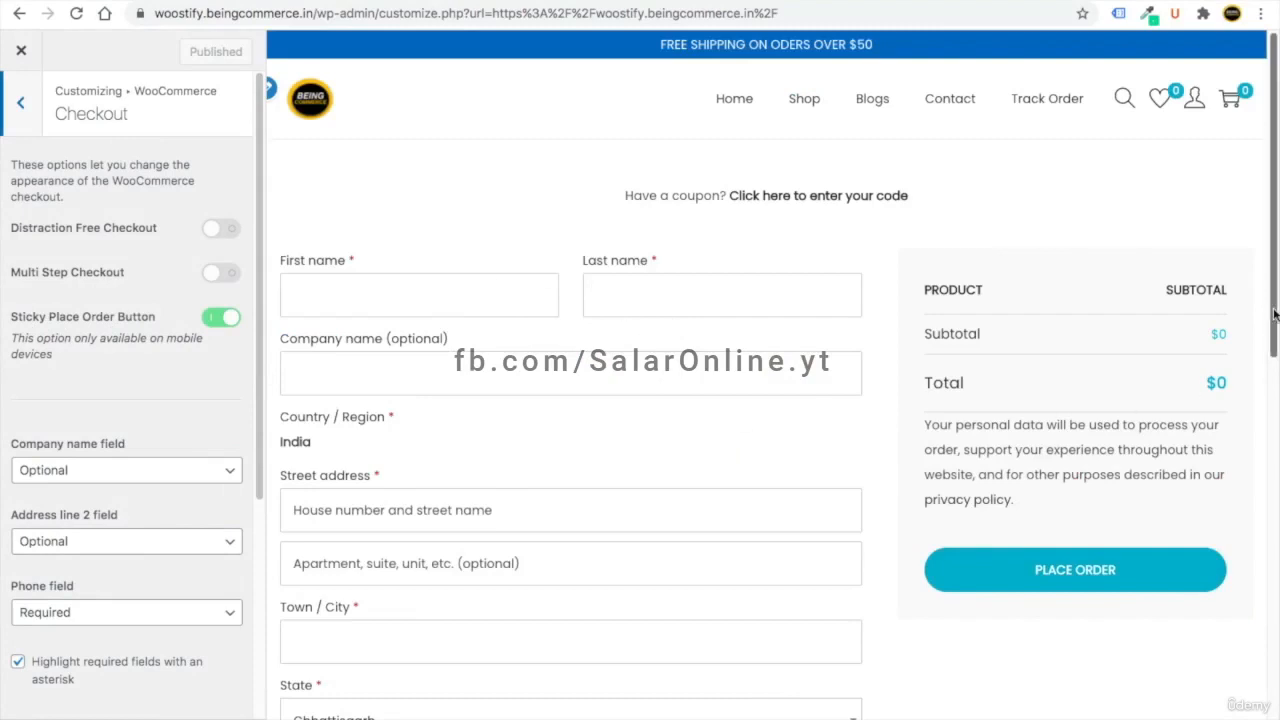
scroll(1268, 380, "down", 2)
scroll(1250, 330, "up", 2)
left_click(212, 274)
left_click(217, 229)
left_click_drag(24, 272, 95, 272)
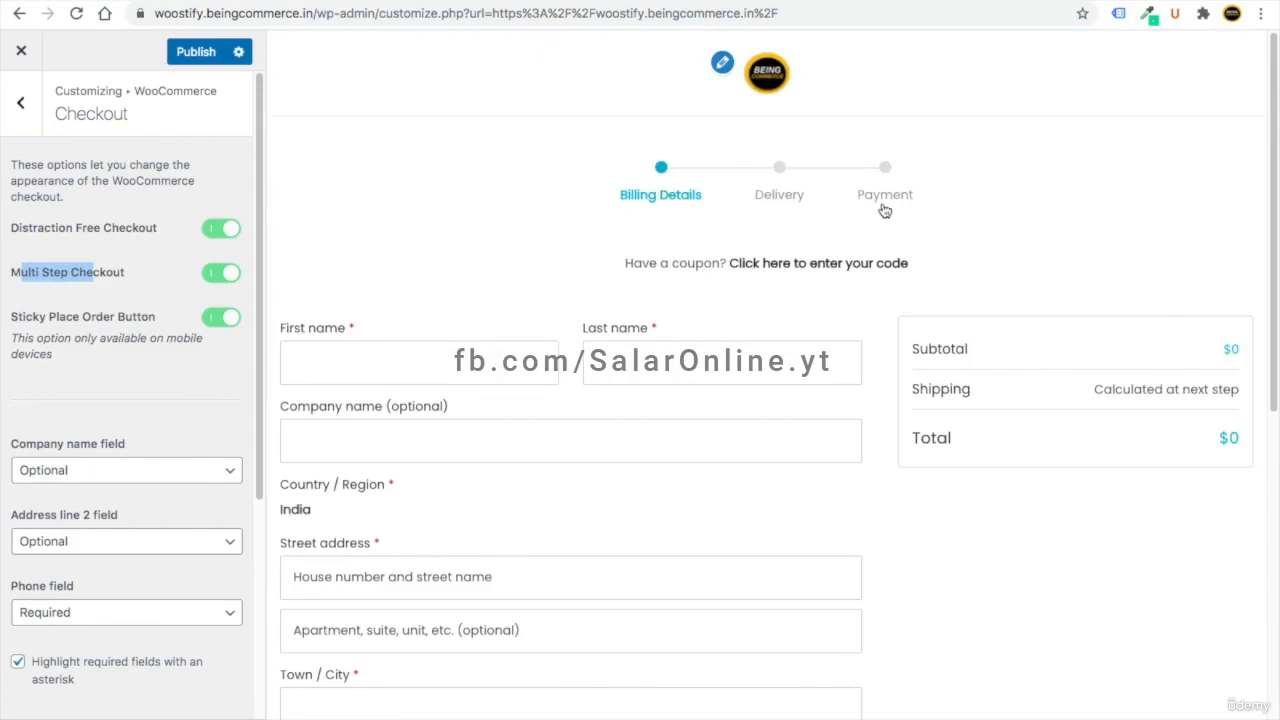
left_click(33, 232)
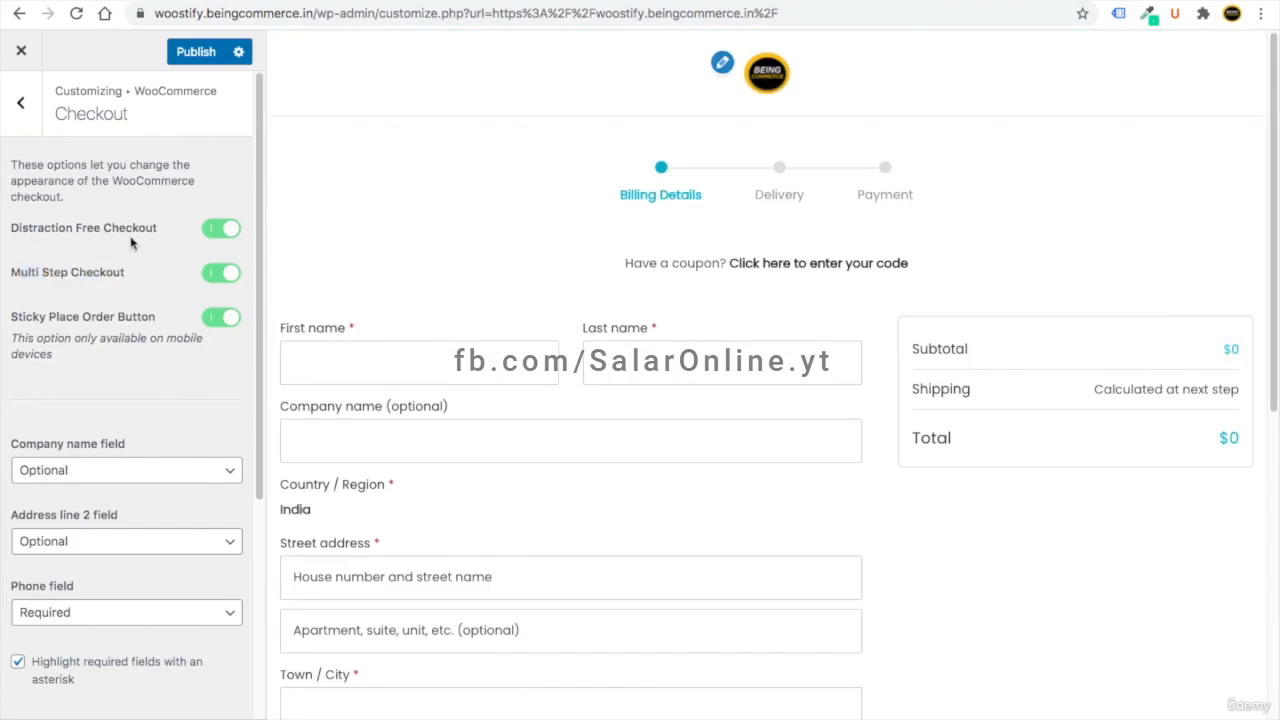
left_click(224, 231)
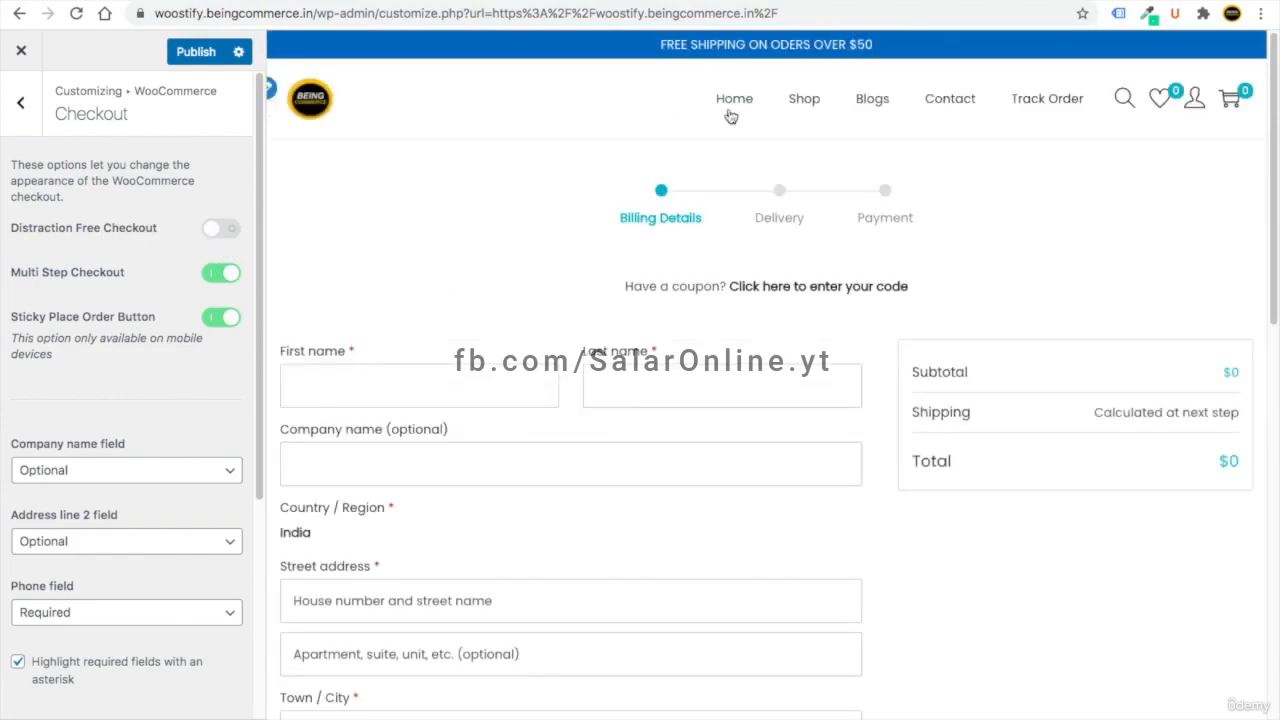
left_click(216, 232)
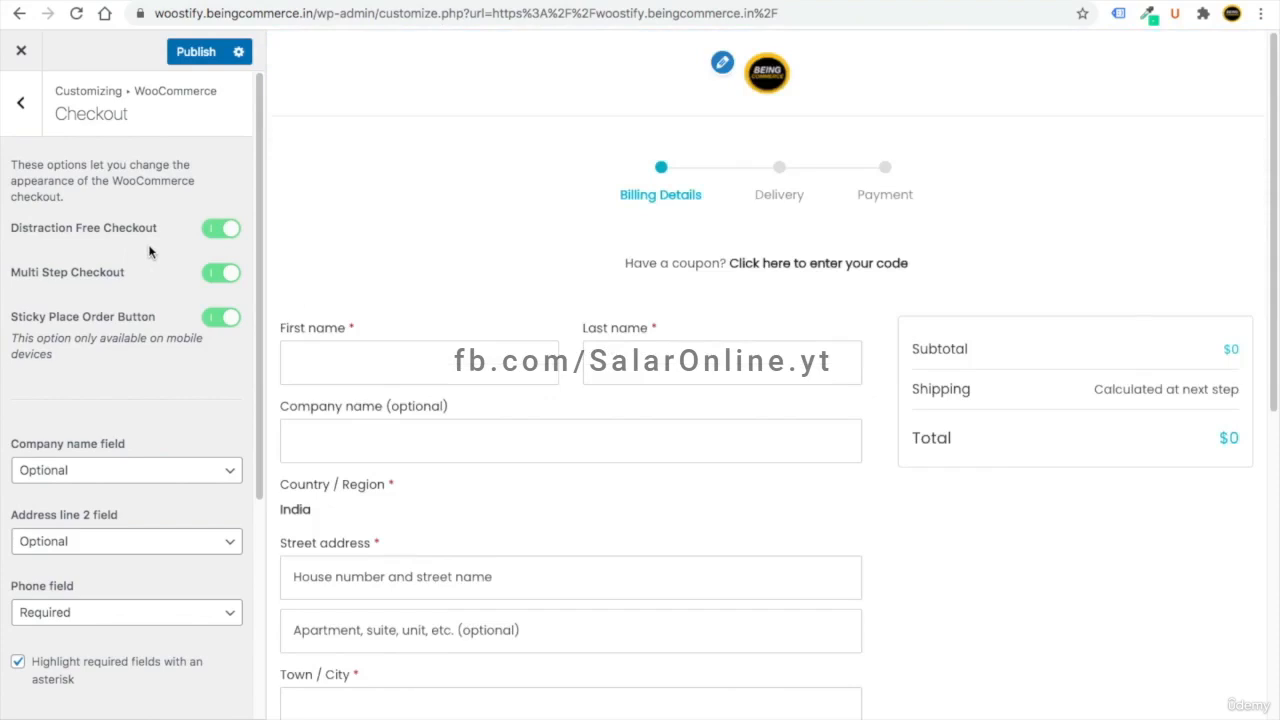
left_click(198, 51)
left_click(21, 104)
left_click(106, 332)
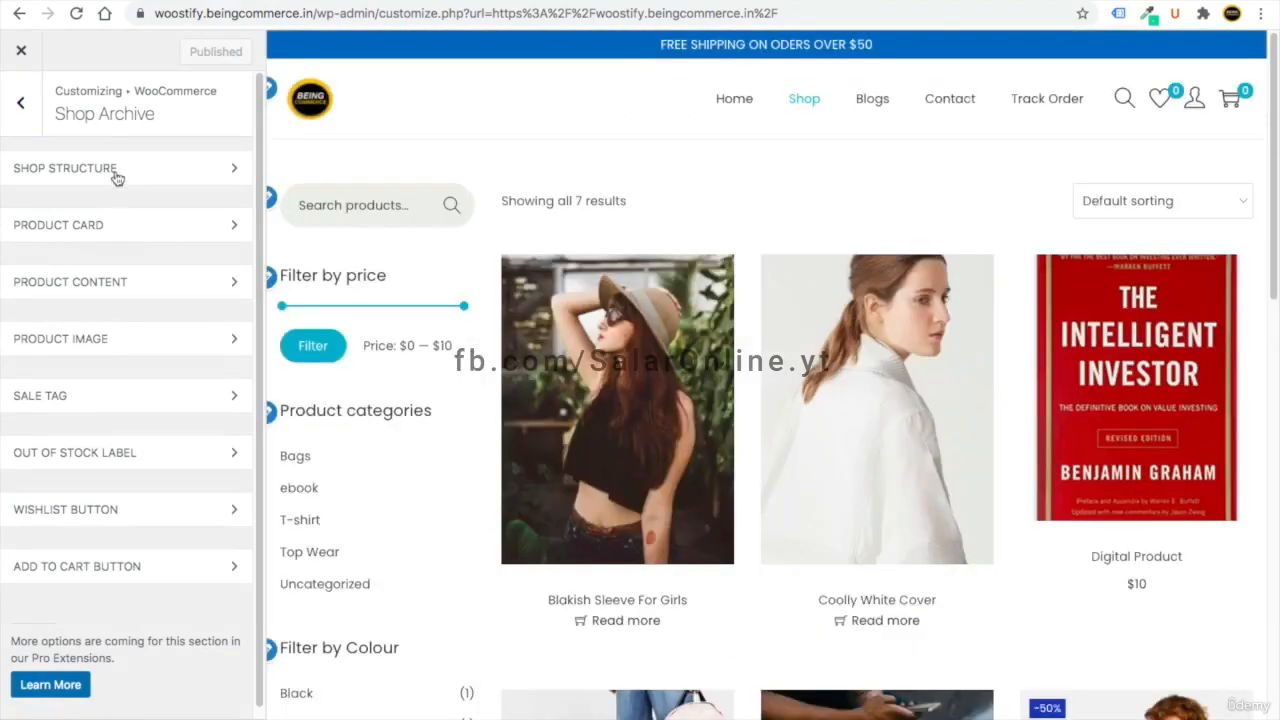
- Look through the Shop Archive's shop structure and product content settings and the sorting options
left_click(115, 170)
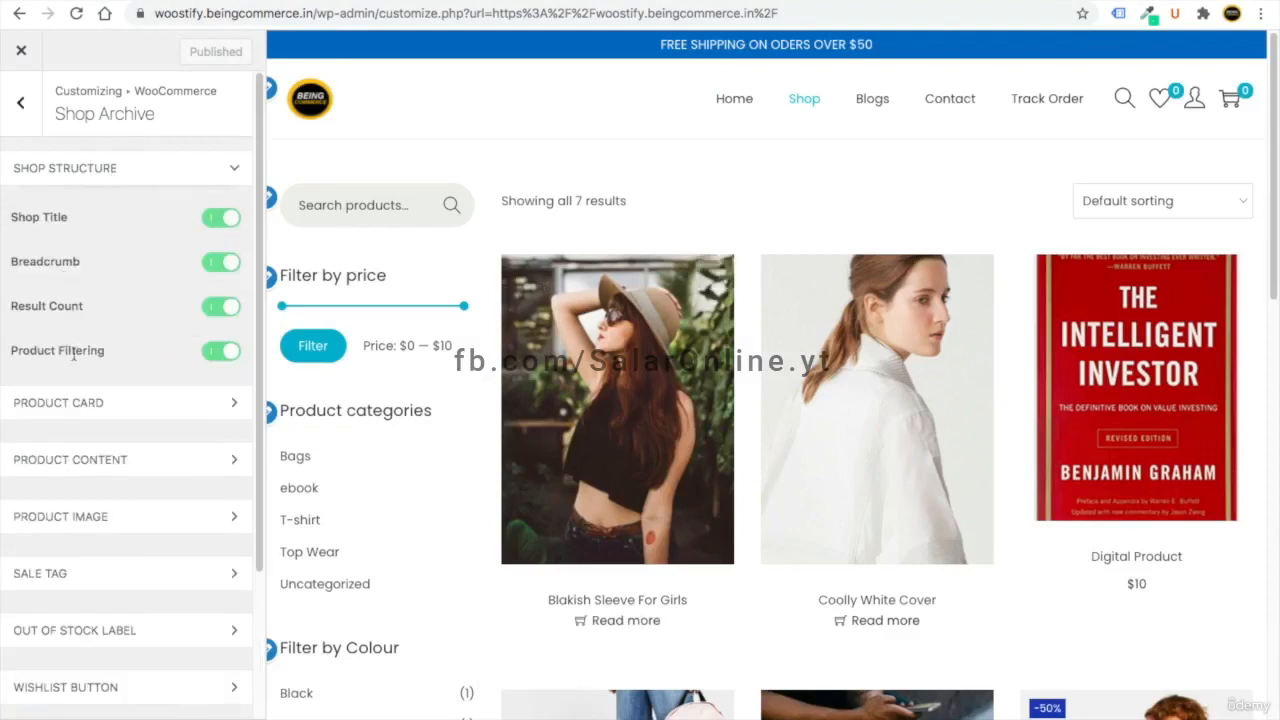
left_click_drag(14, 355, 105, 352)
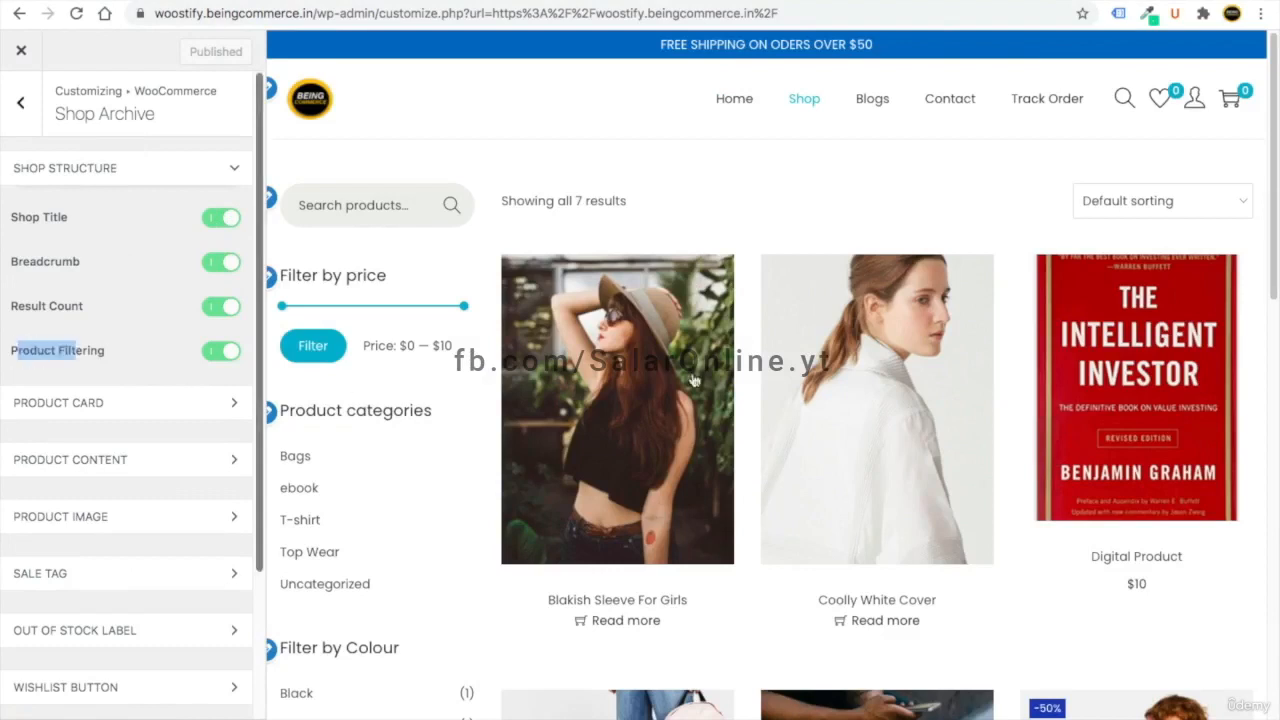
left_click(1166, 206)
left_click(957, 181)
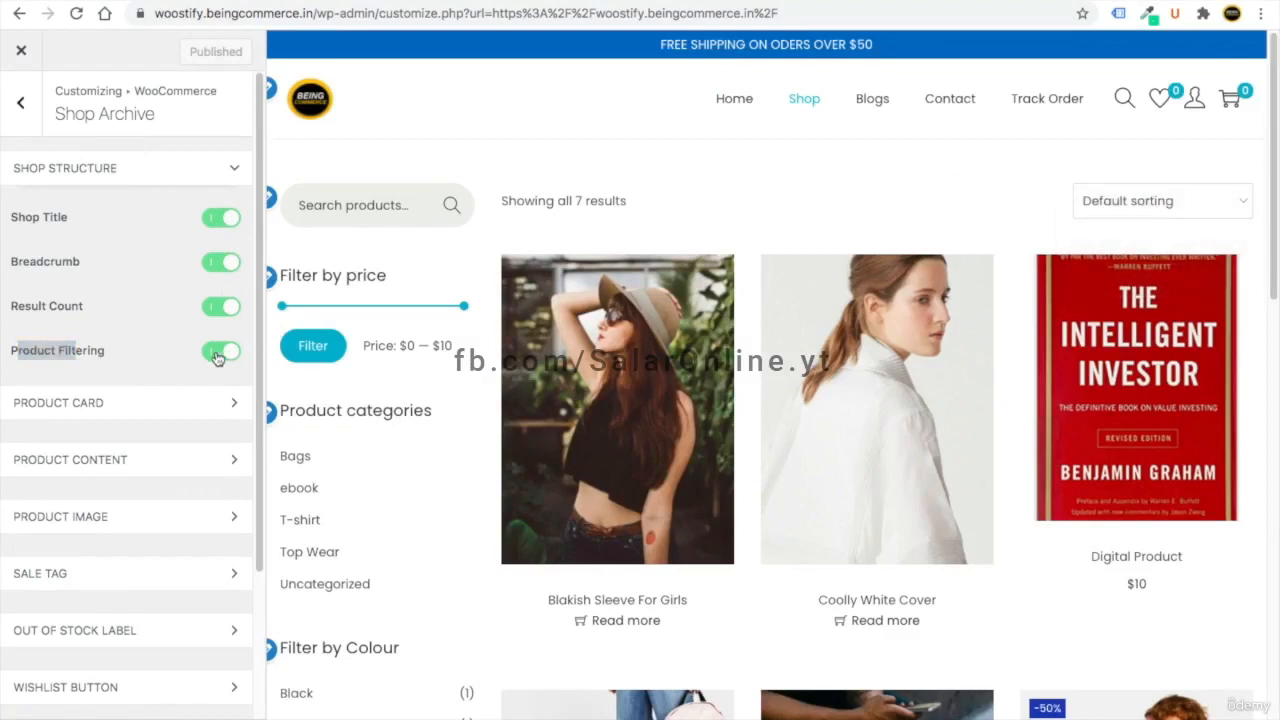
left_click(154, 346)
left_click(130, 168)
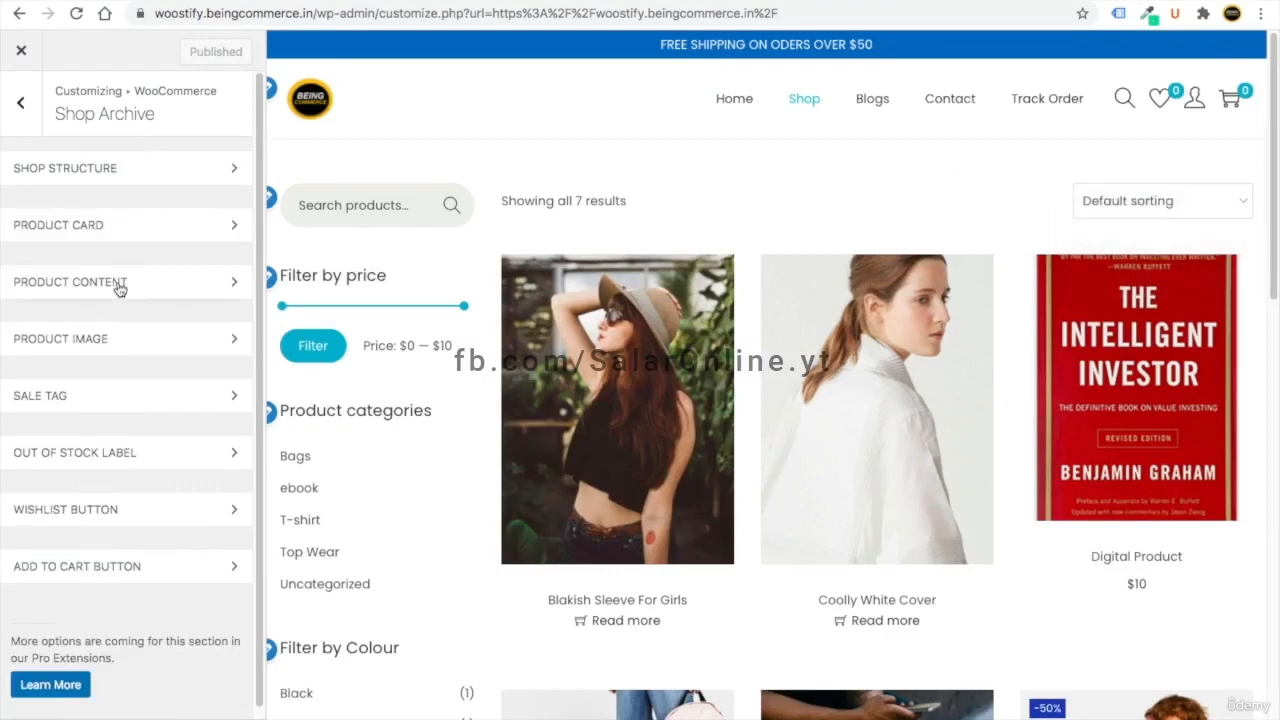
left_click(119, 289)
left_click(119, 289)
left_click(119, 289)
left_click(119, 289)
- Change the Product Image hover effect from Swap to Zoom
left_click(126, 343)
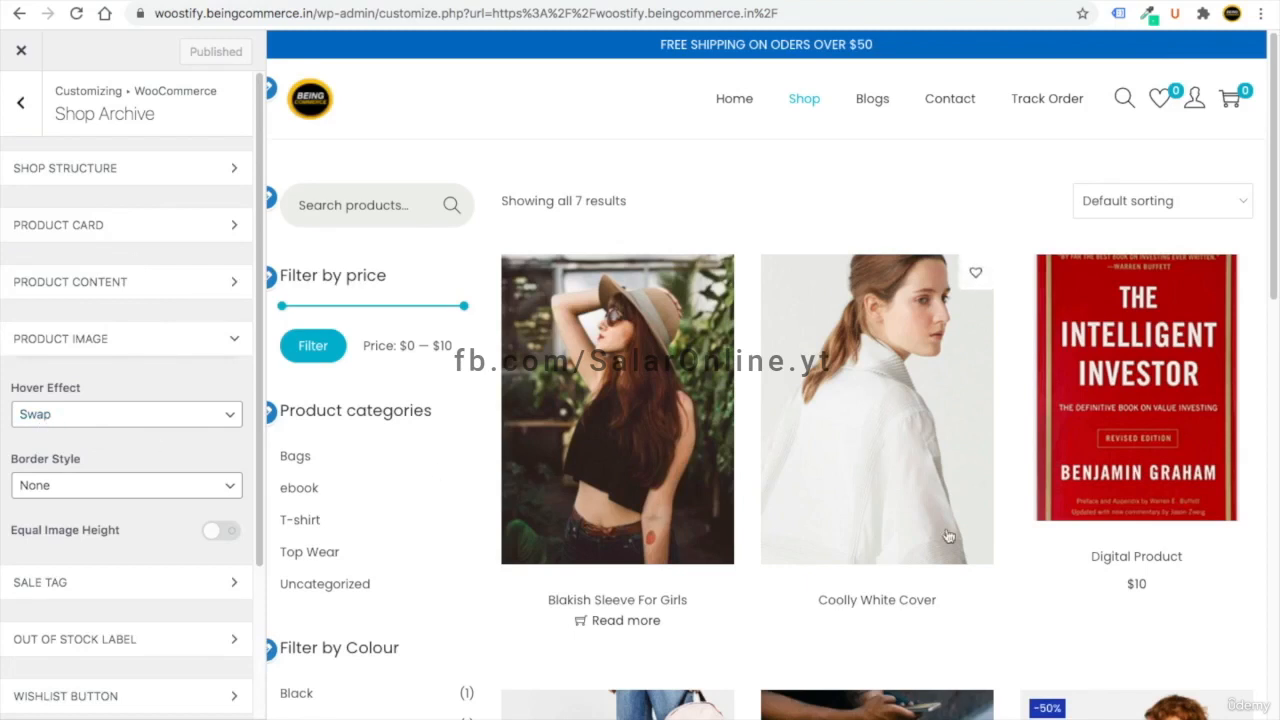
scroll(894, 503, "down", 4)
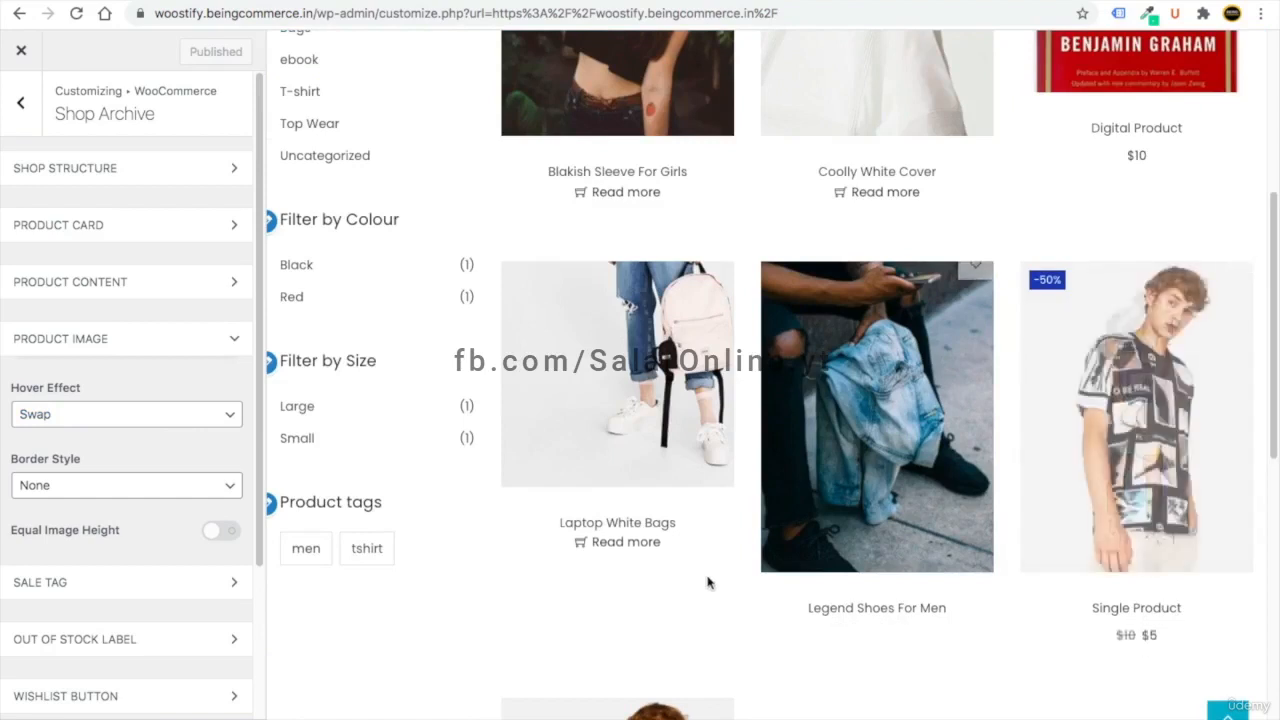
left_click(63, 416)
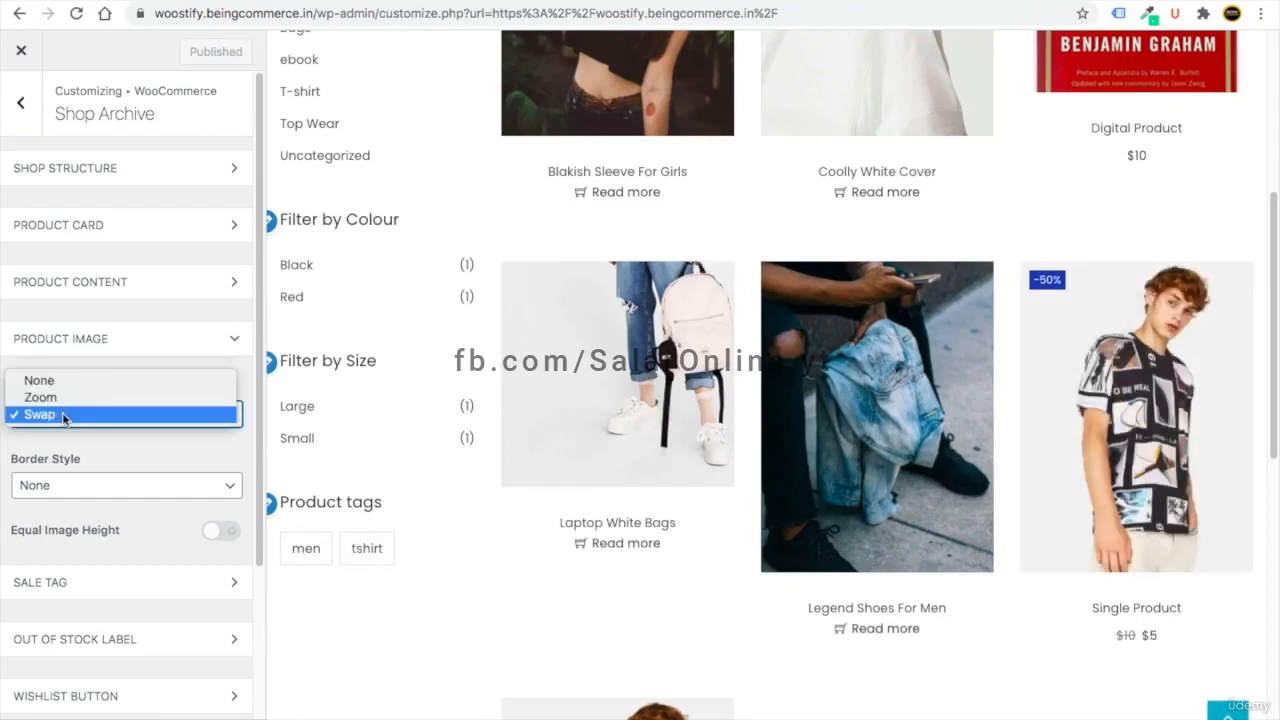
left_click(65, 398)
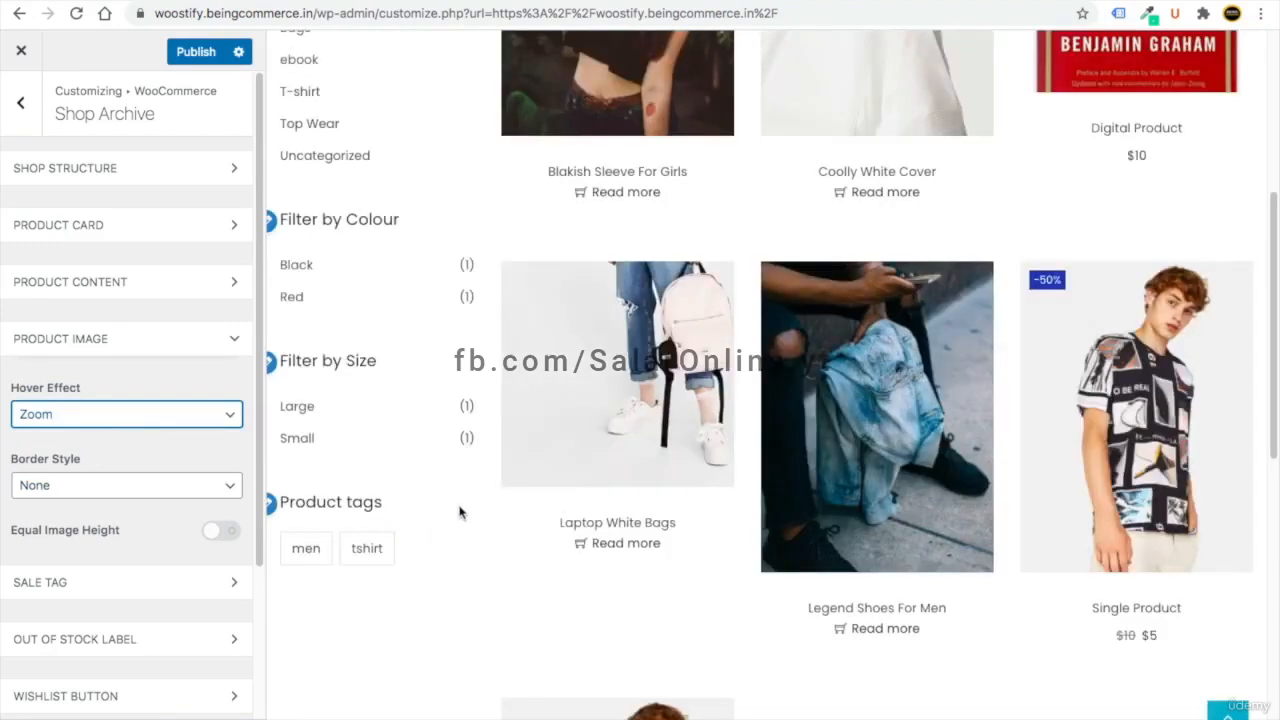
mouse_move(640, 463)
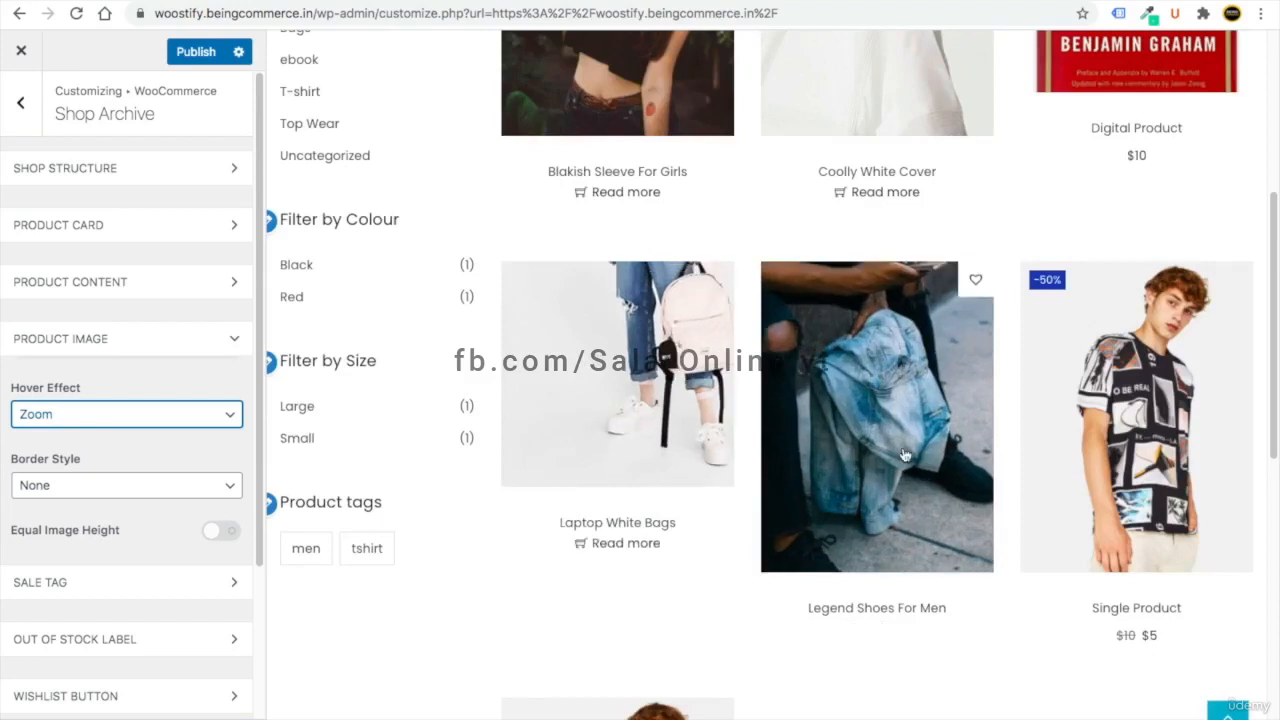
left_click(100, 338)
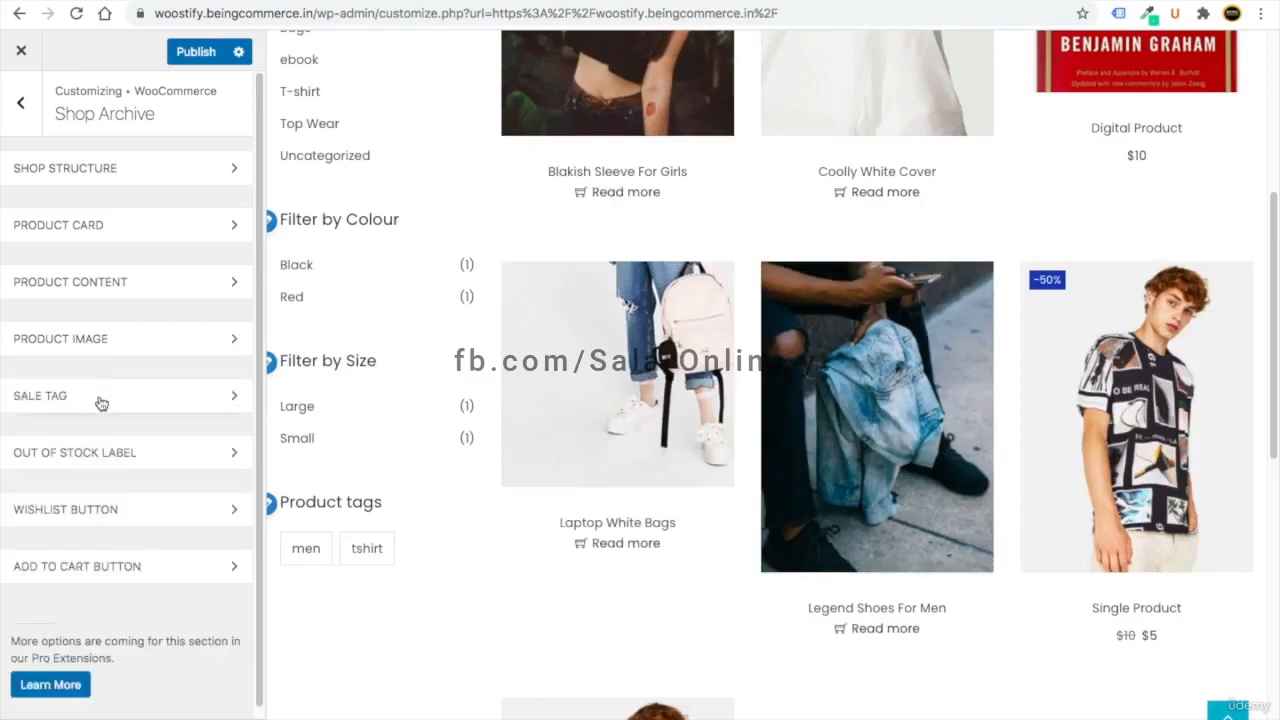
left_click(101, 400)
- Set the sale badge background to red #f71b1b, toggling Sale Square on and back off
mouse_move(1030, 305)
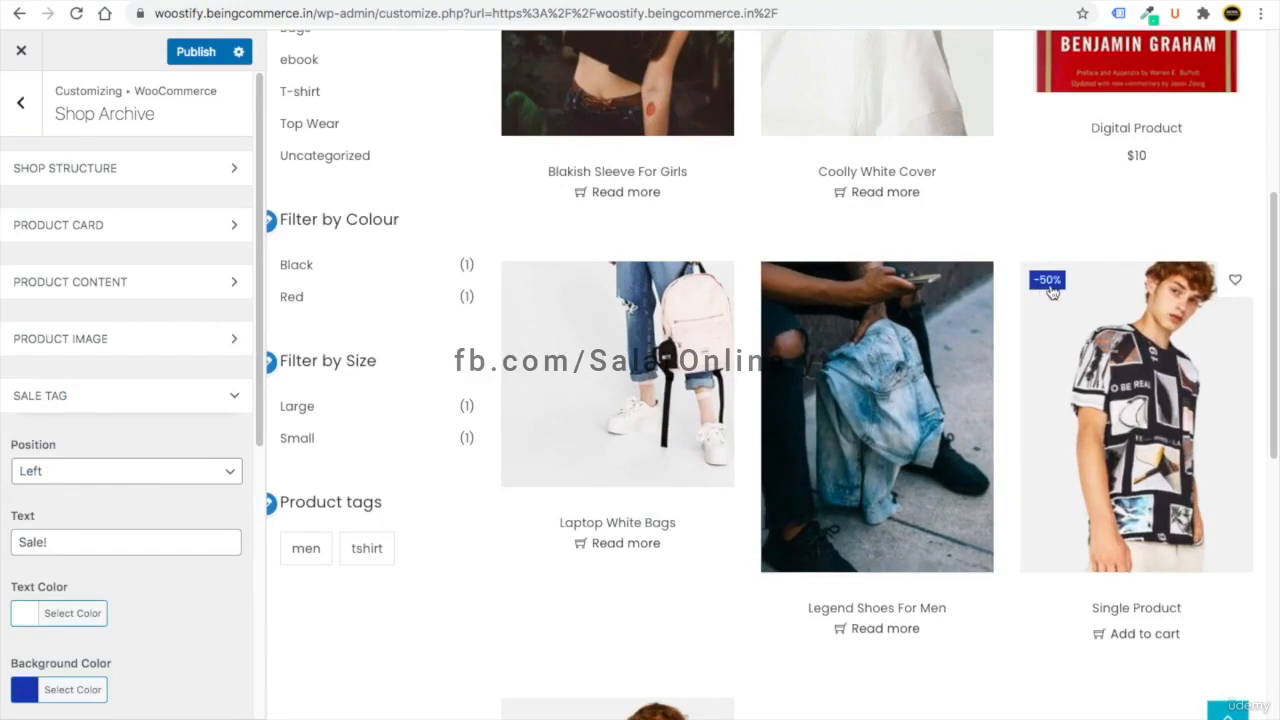
scroll(171, 600, "down", 3)
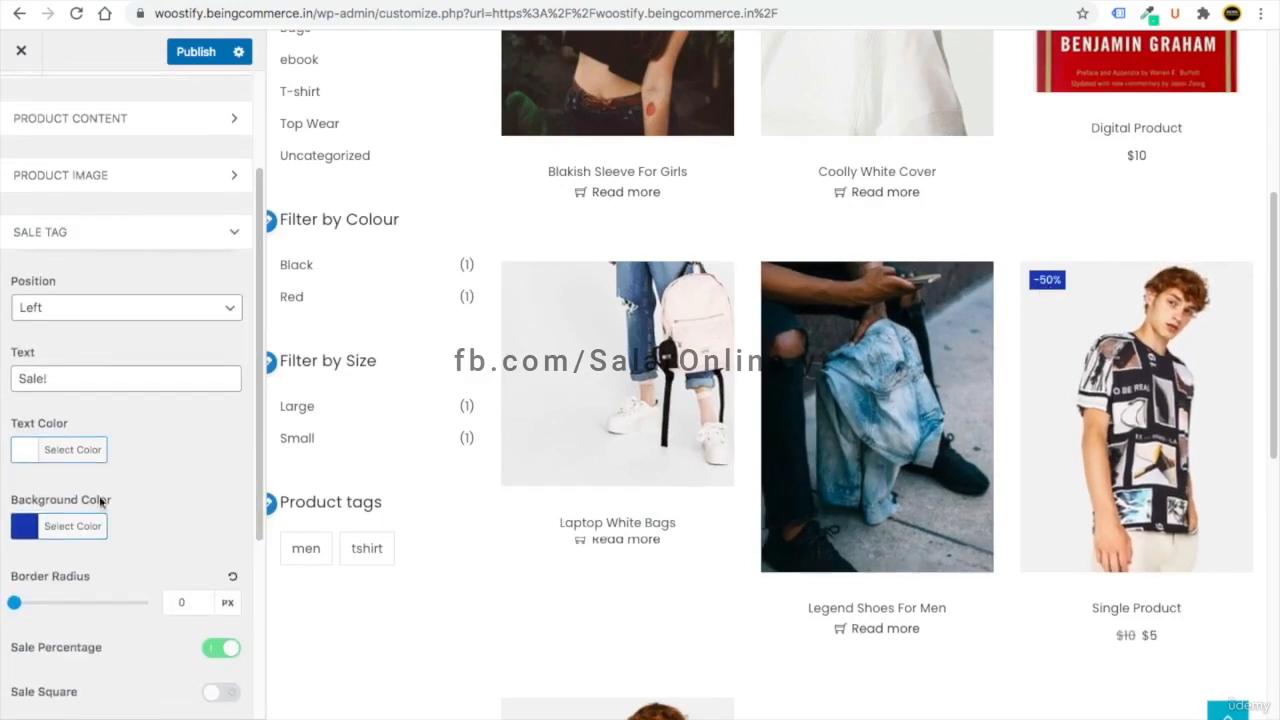
left_click(27, 533)
left_click_drag(23, 583, 20, 567)
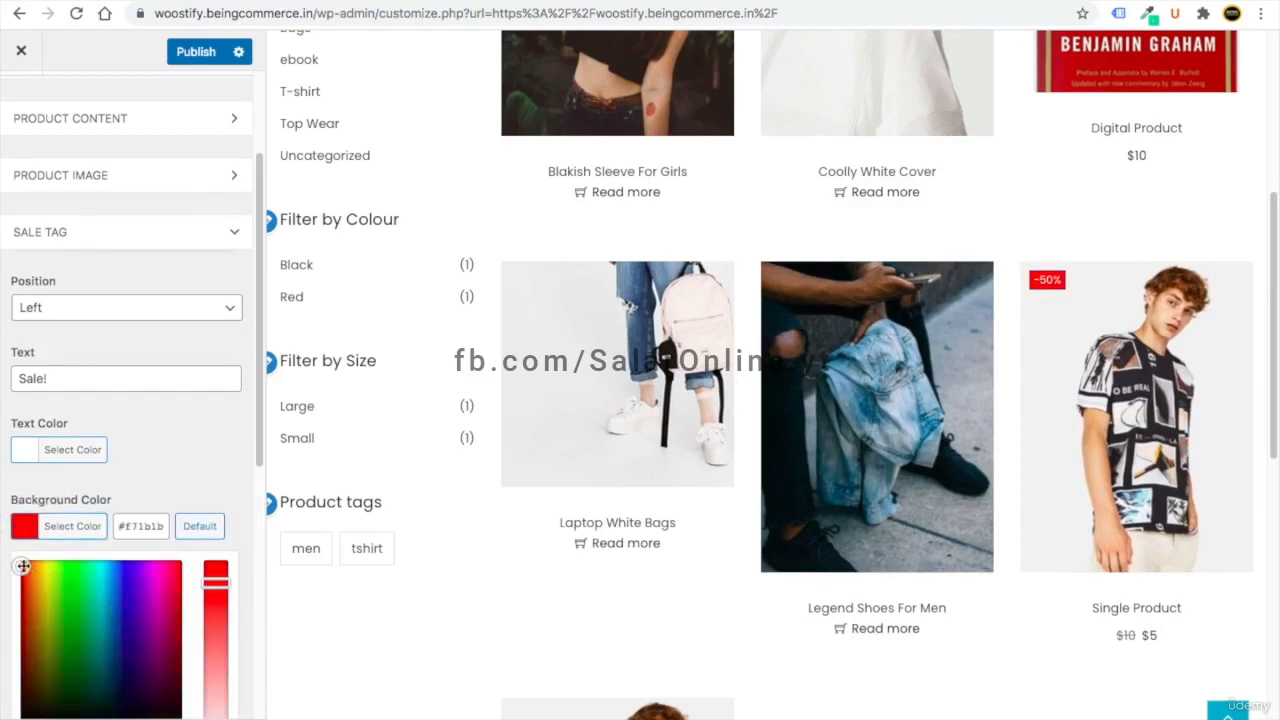
left_click(72, 526)
scroll(60, 500, "down", 2)
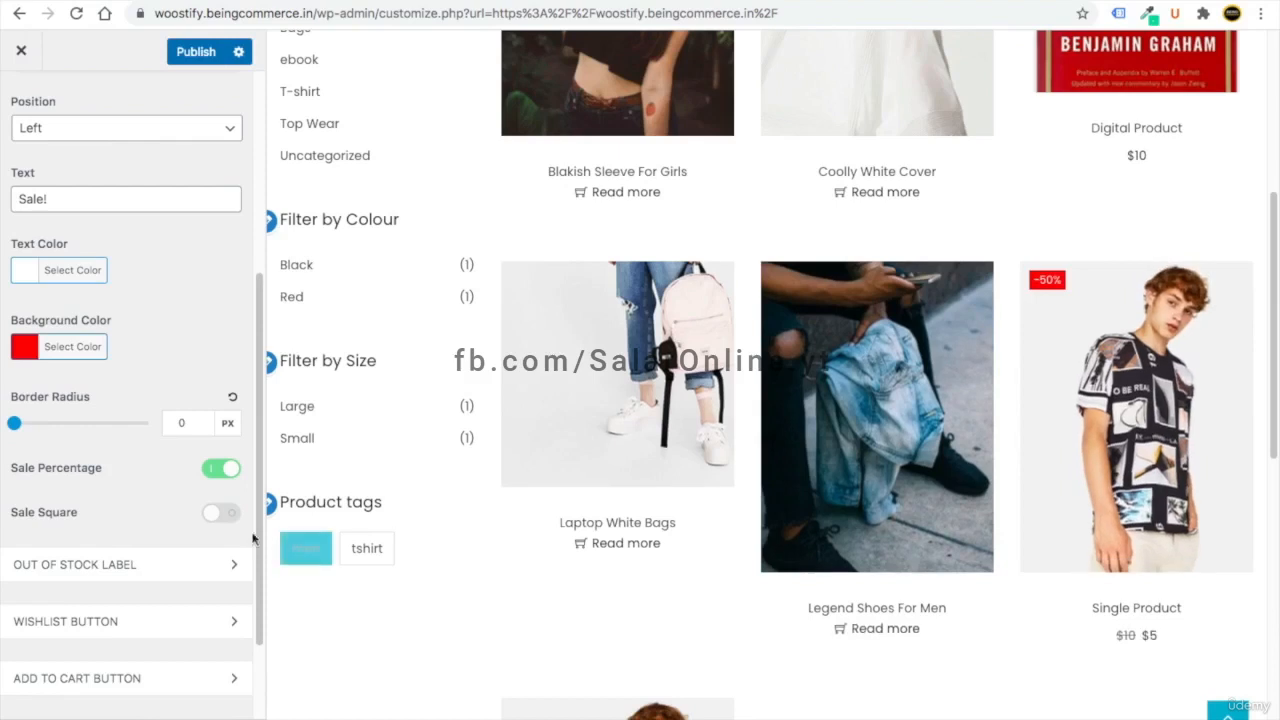
left_click(215, 515)
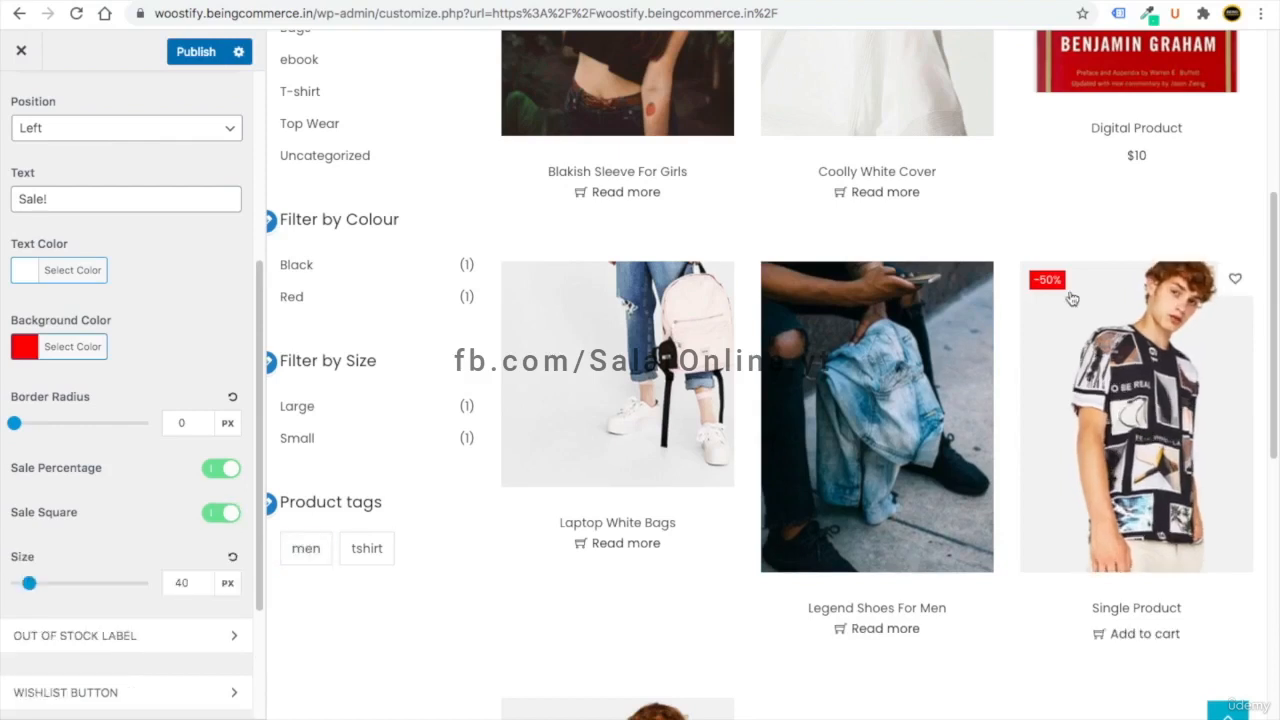
left_click(224, 514)
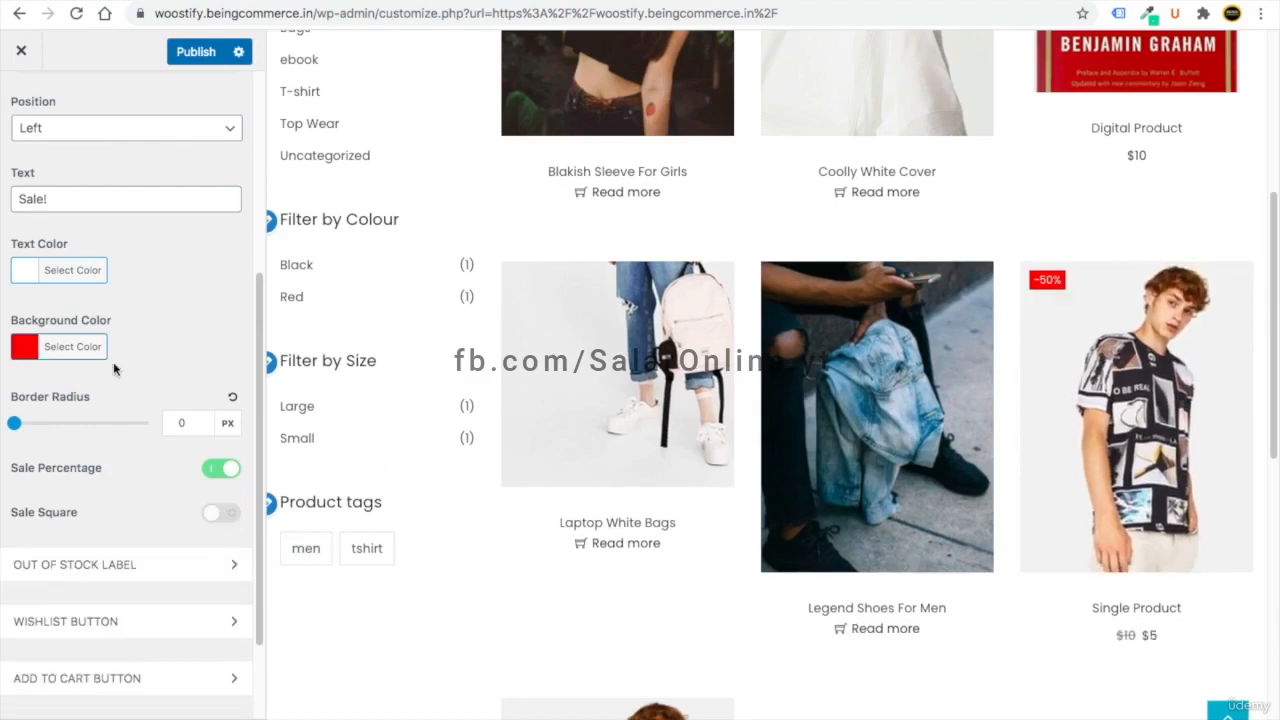
- Expand the Out Of Stock Label settings and scroll through them
scroll(135, 515, "down", 2)
left_click(106, 443)
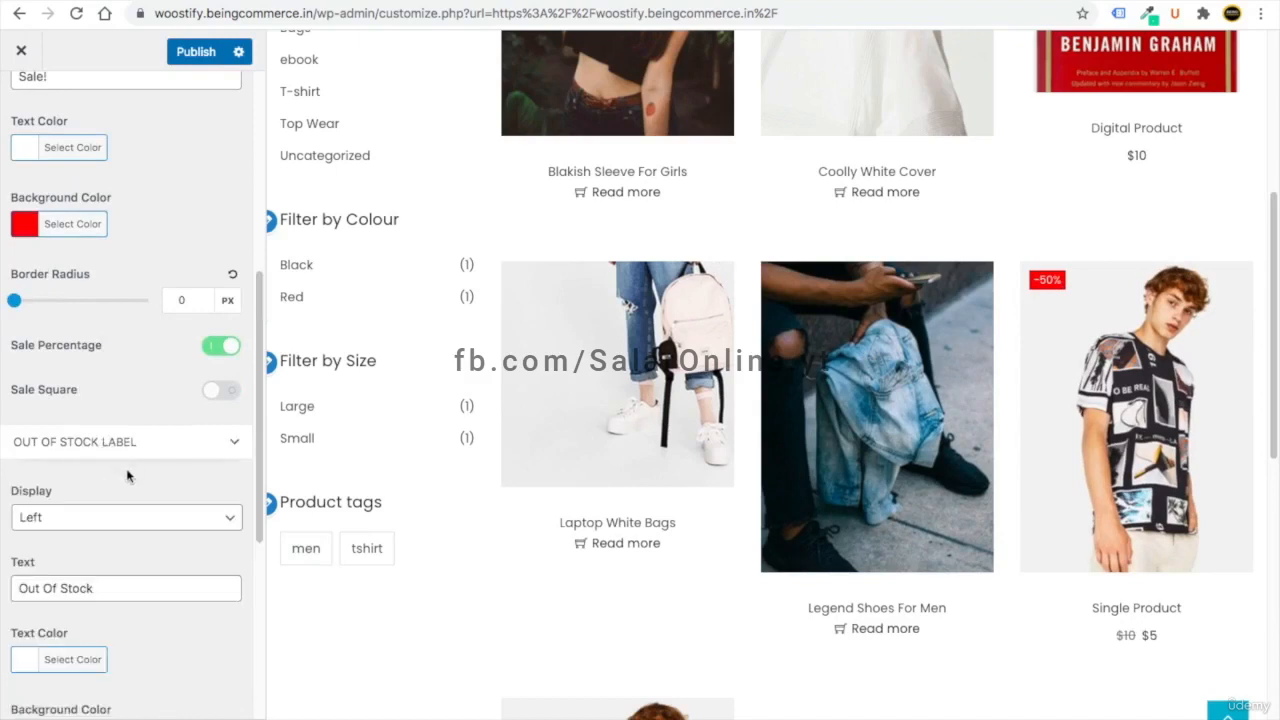
scroll(128, 480, "down", 1)
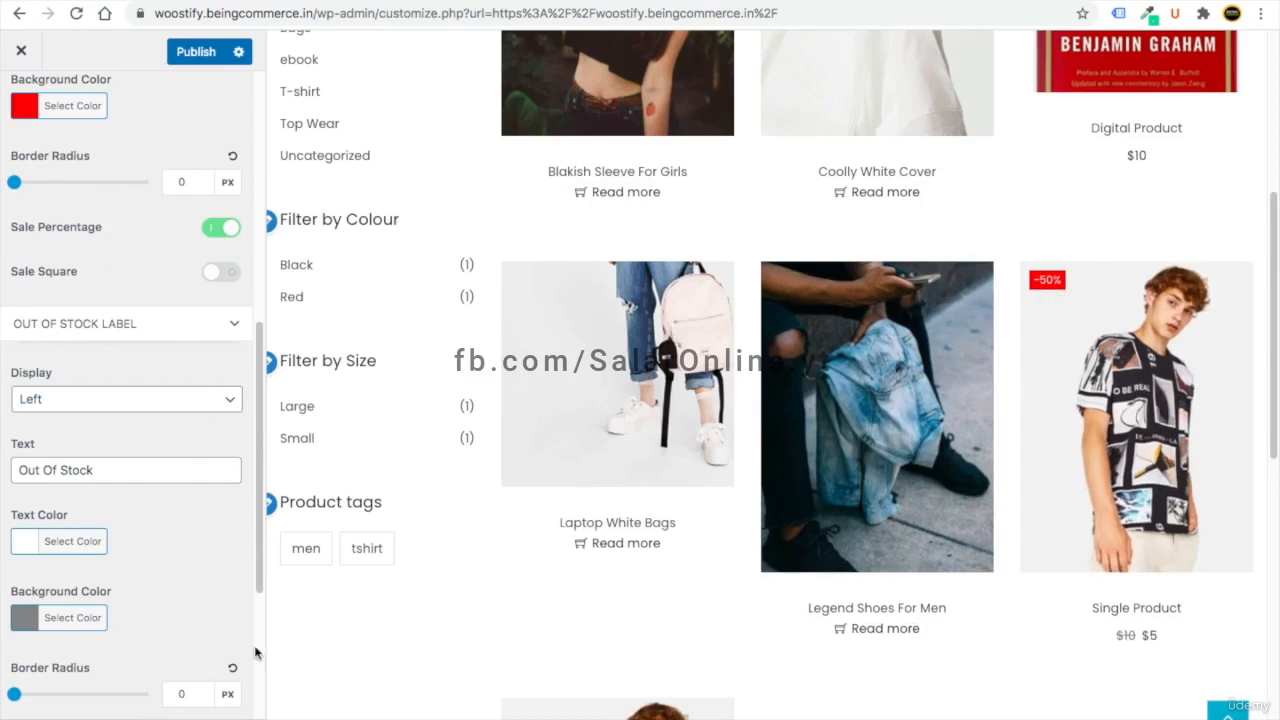
scroll(130, 520, "down", 3)
- Try wishlist heart positions, leaving it at the product image's bottom corner
left_click(105, 497)
scroll(126, 517, "down", 1)
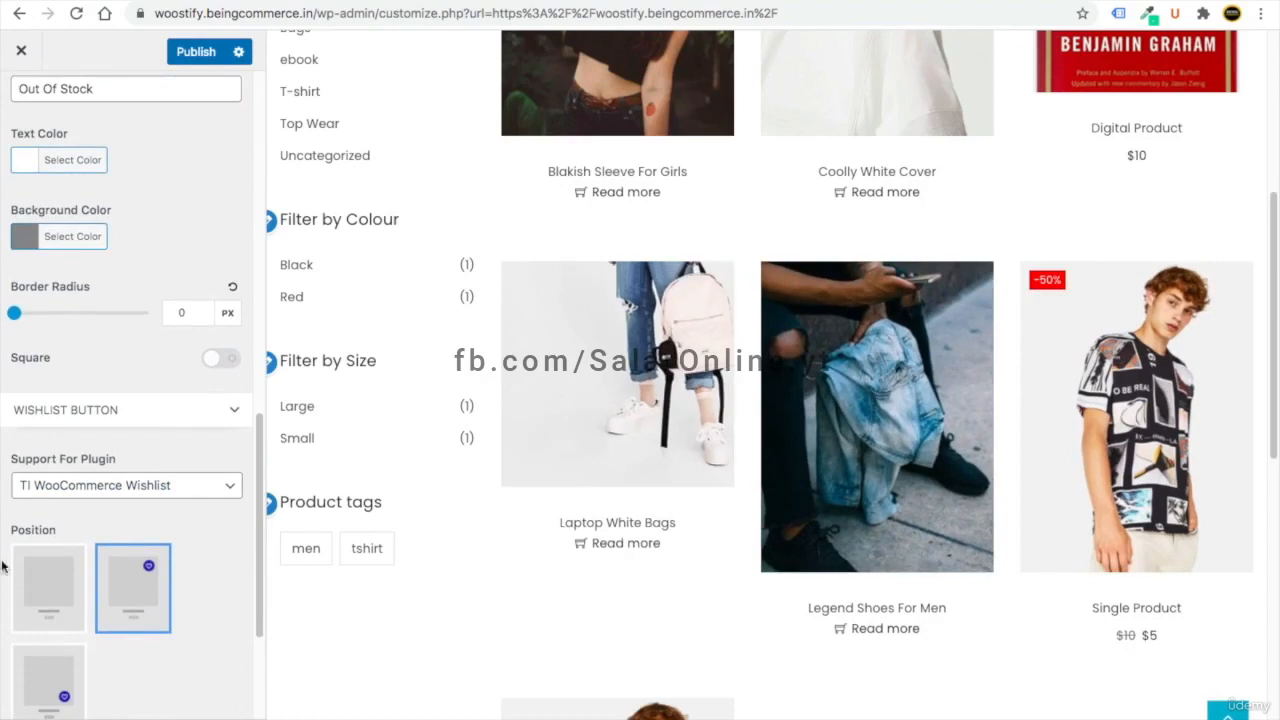
scroll(140, 560, "down", 2)
left_click(55, 517)
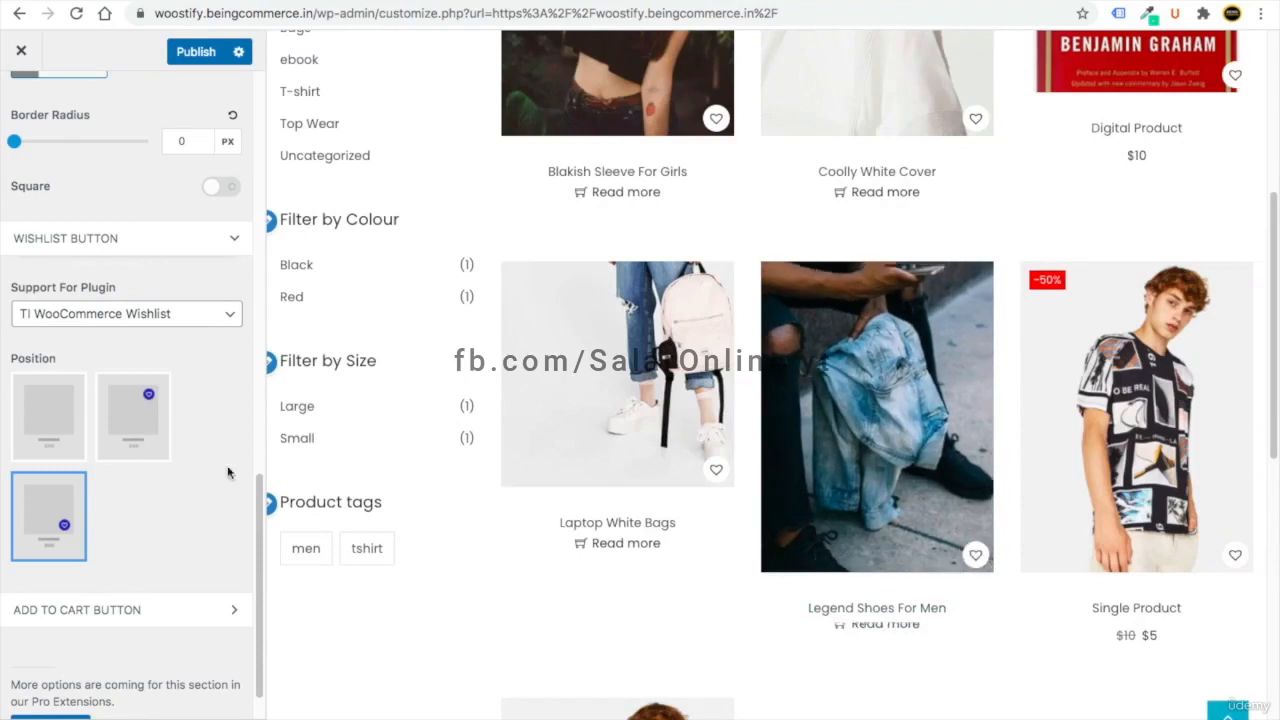
left_click(44, 421)
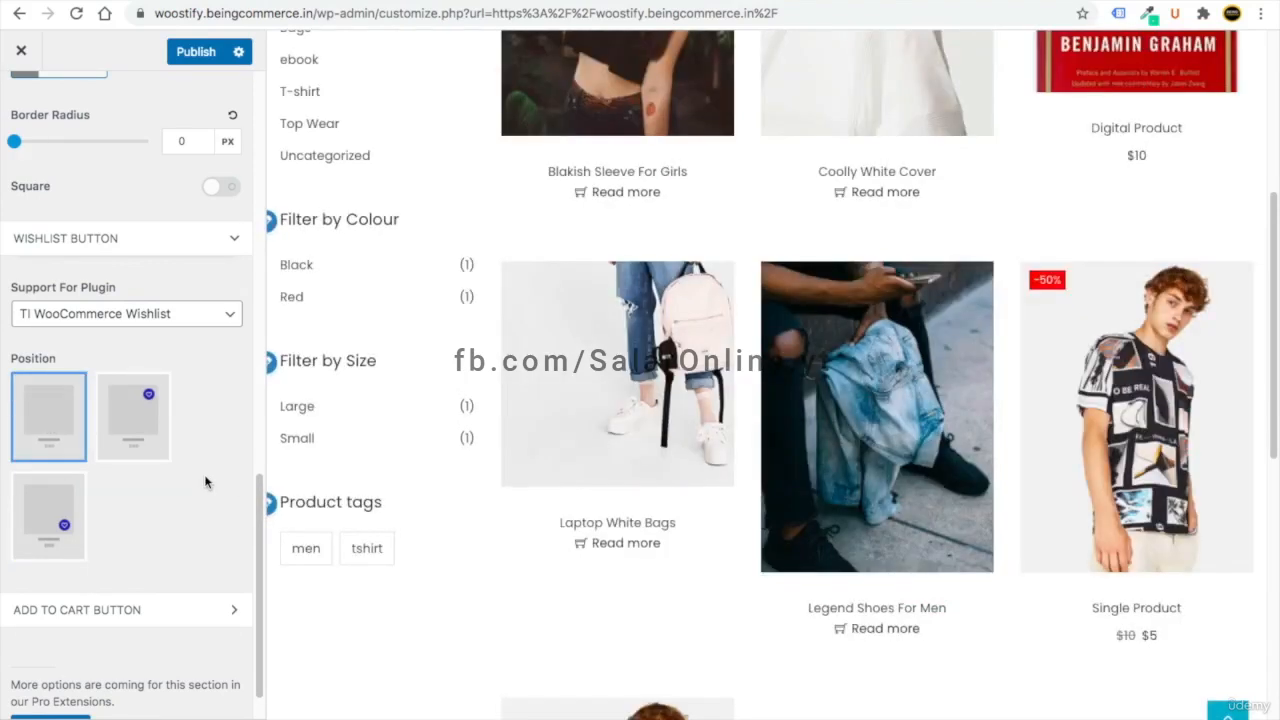
left_click(134, 425)
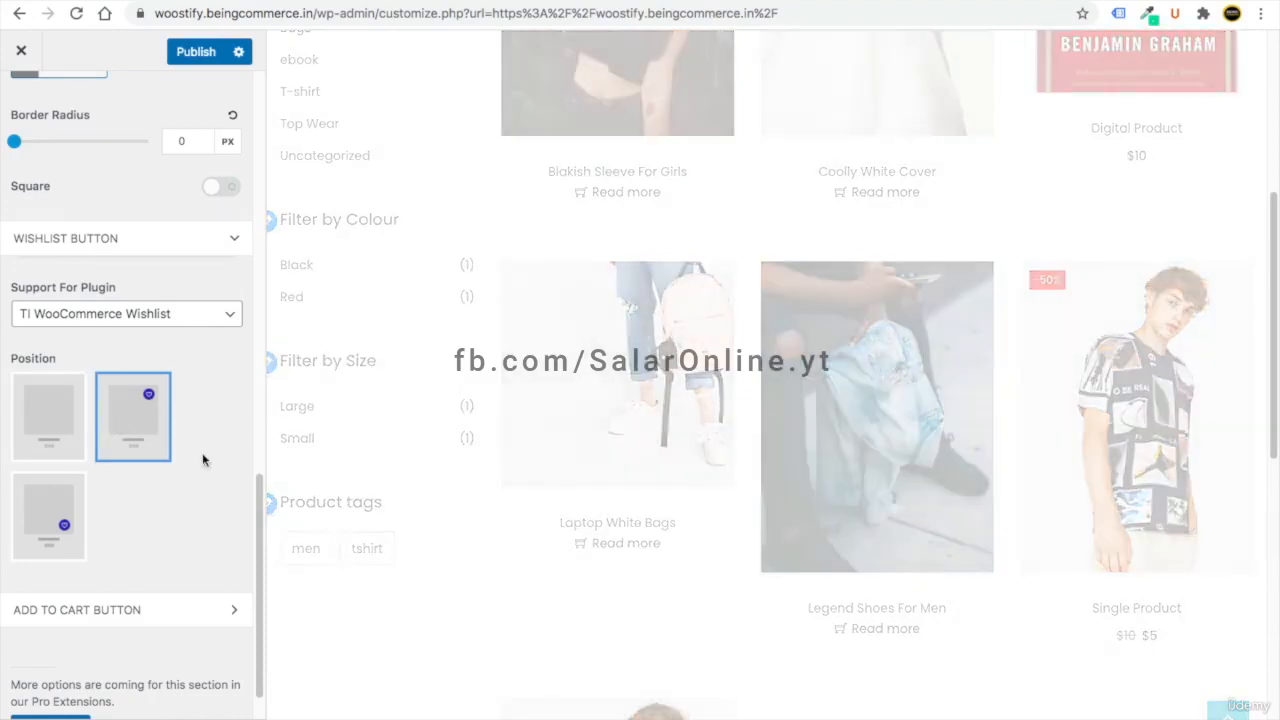
left_click(70, 548)
scroll(70, 548, "down", 1)
- Set the Add to Cart button to show as text below each product
left_click(86, 561)
scroll(124, 570, "down", 3)
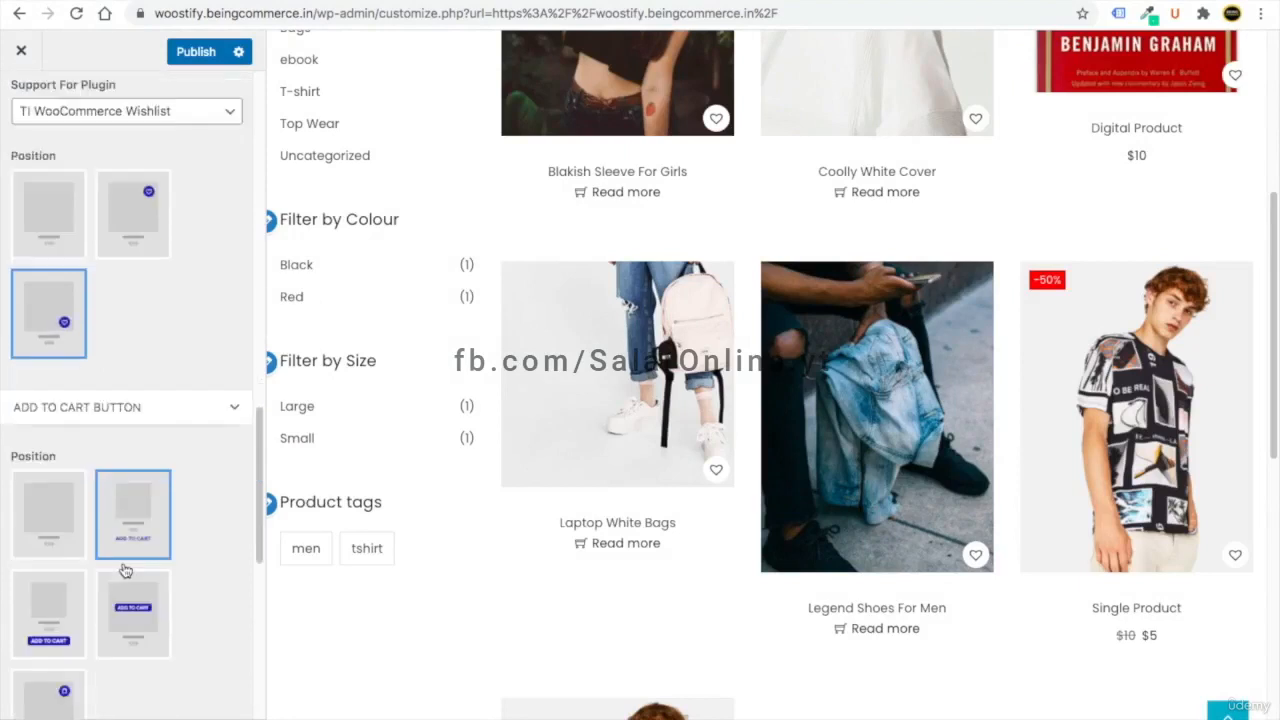
scroll(124, 570, "down", 3)
scroll(160, 555, "up", 1)
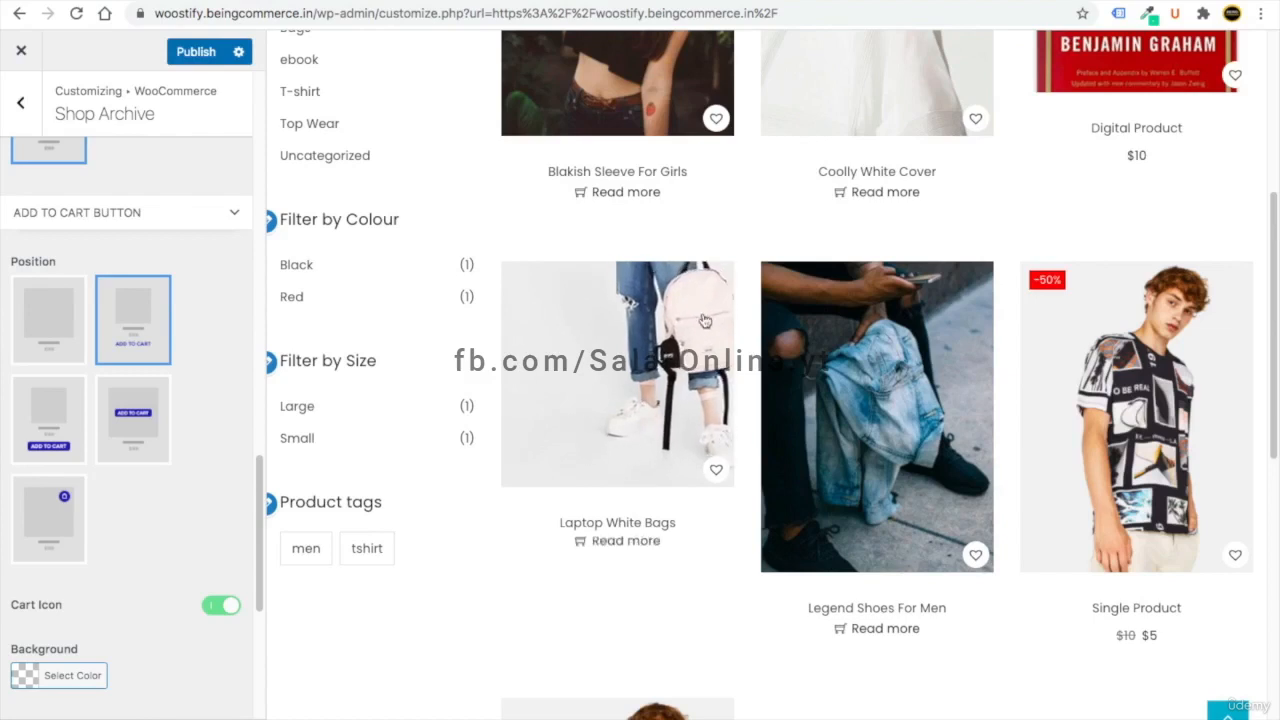
scroll(606, 249, "up", 4)
scroll(118, 480, "down", 1)
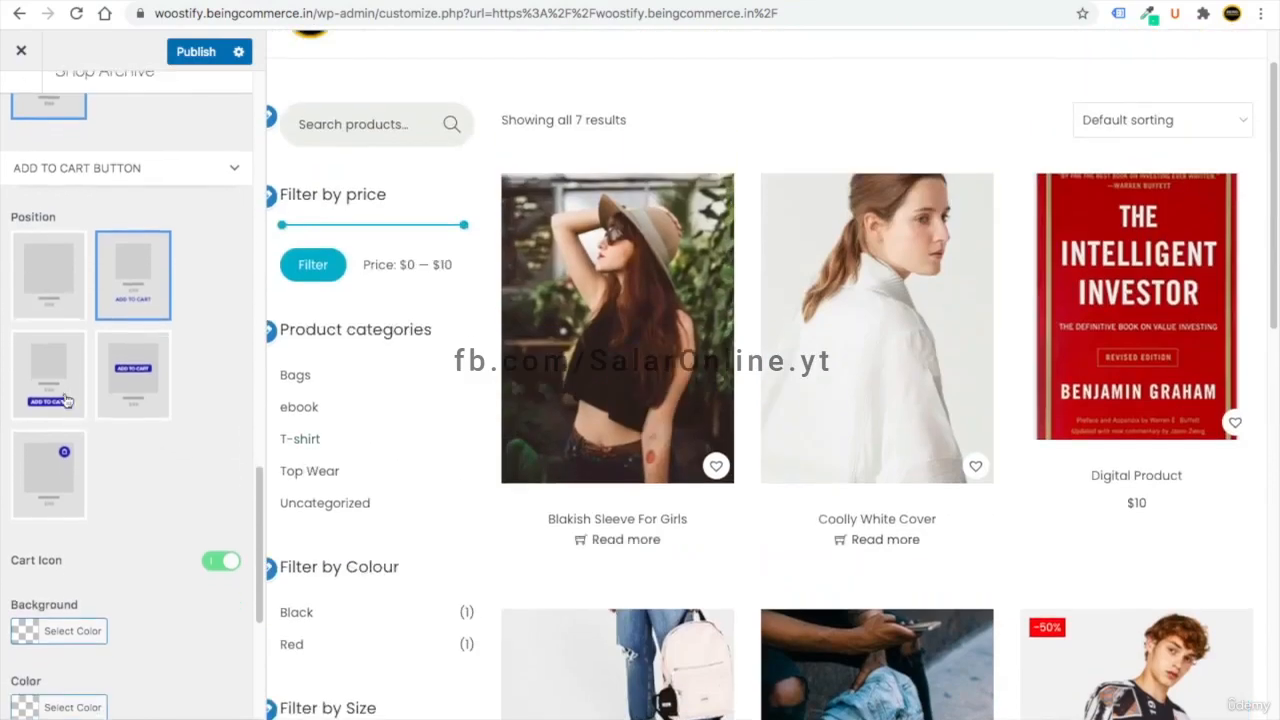
left_click(48, 373)
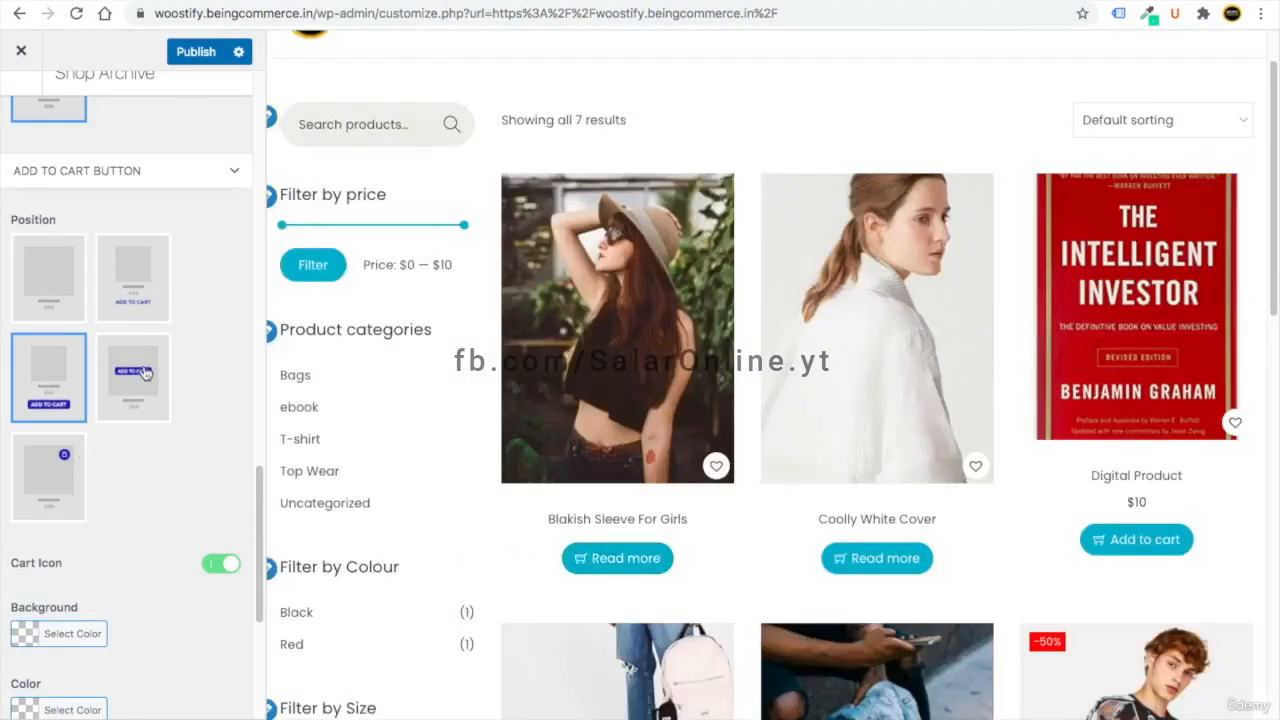
left_click(48, 472)
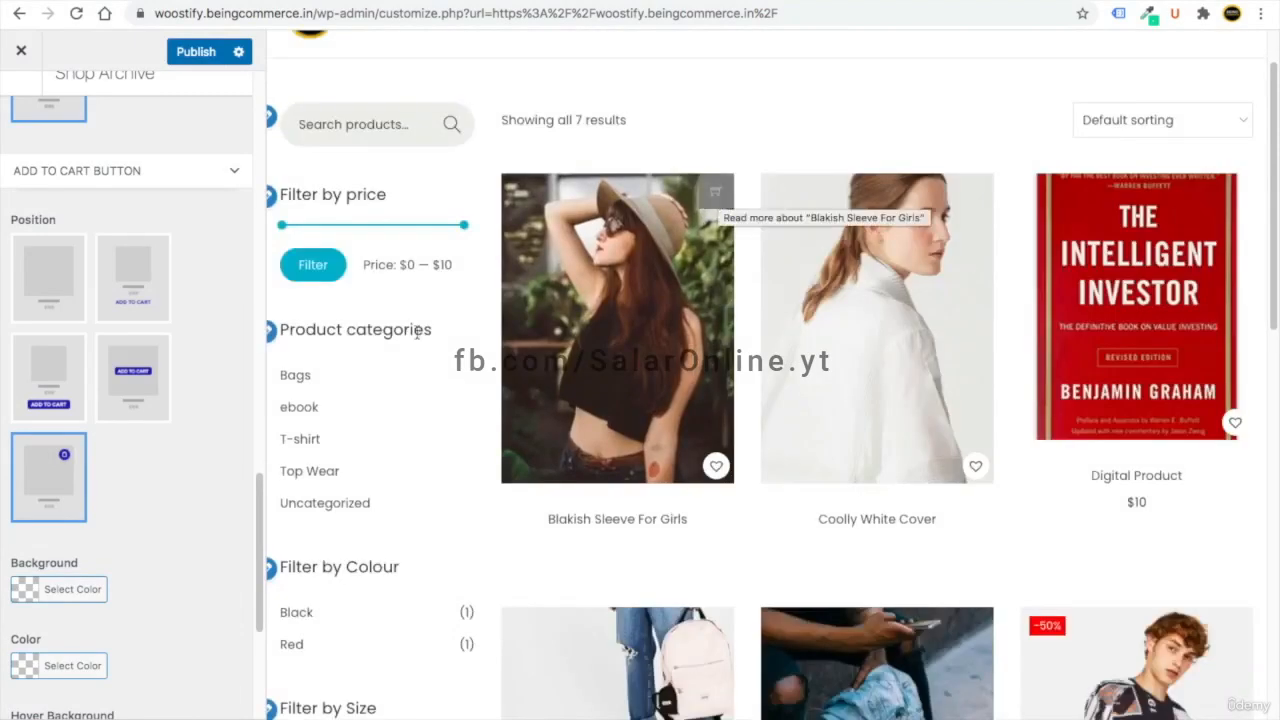
scroll(46, 594, "down", 2)
scroll(33, 609, "down", 2)
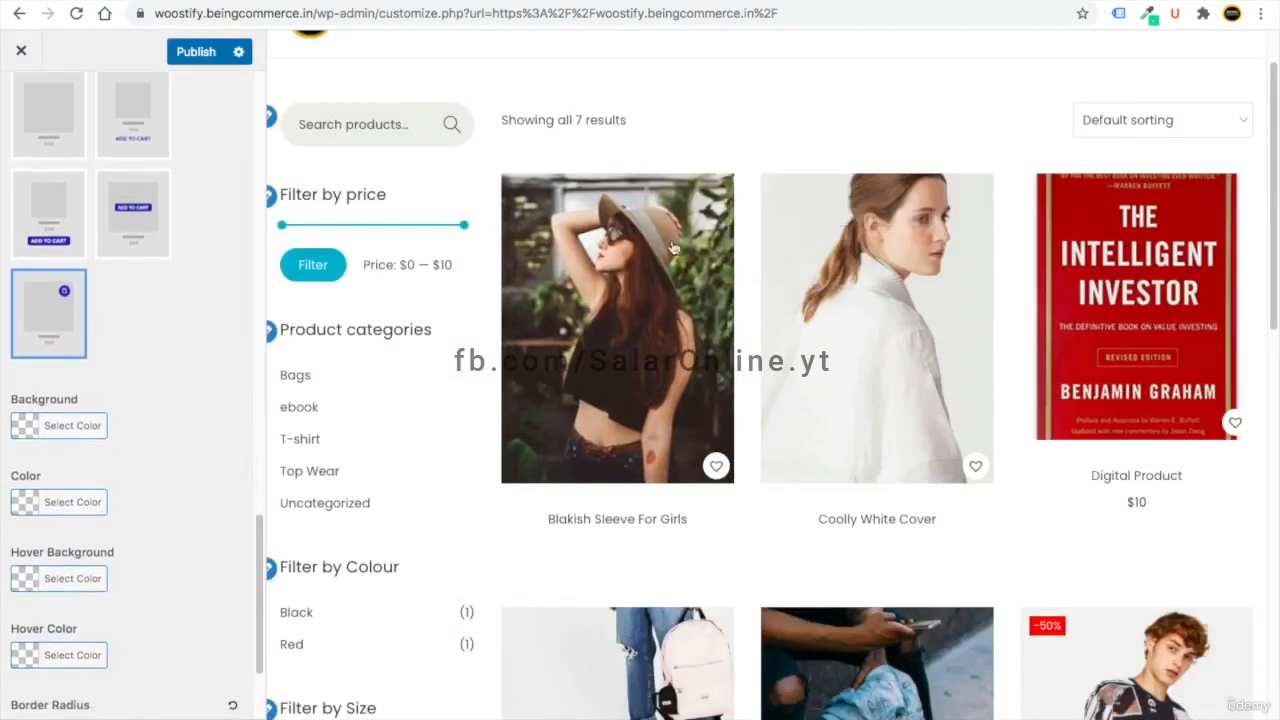
mouse_move(675, 226)
left_click(122, 168)
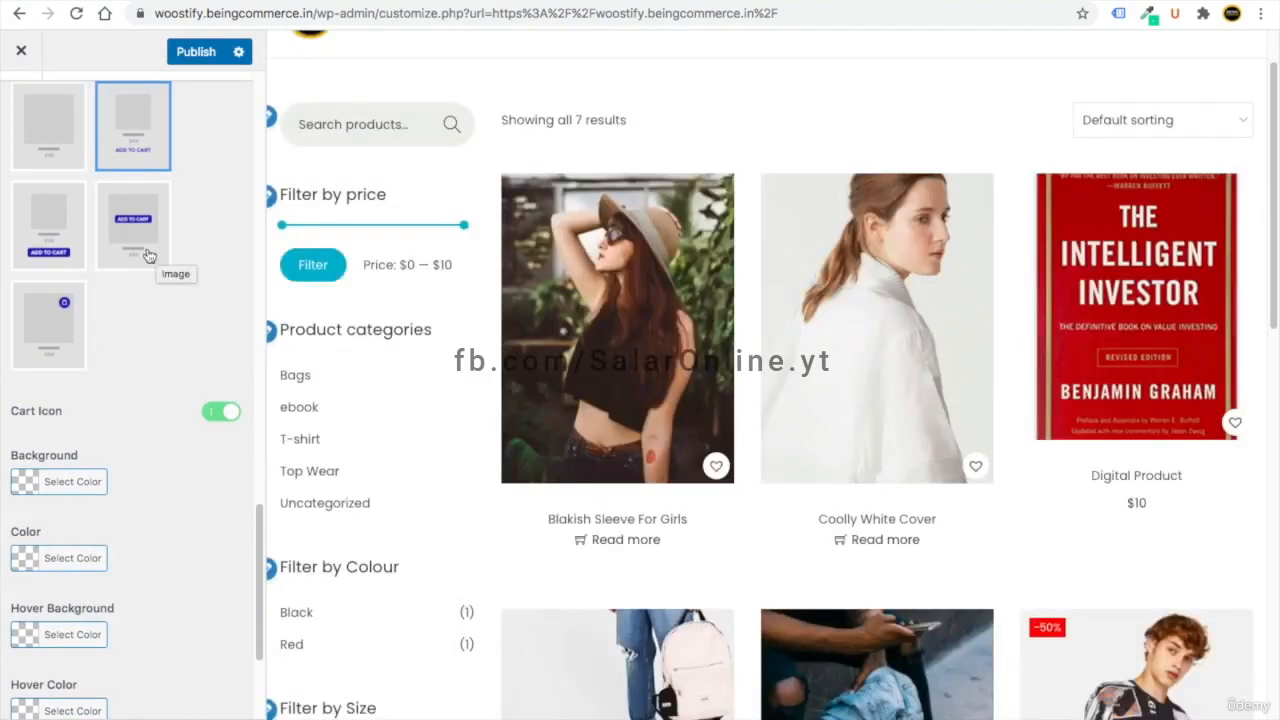
- Publish the shop archive changes and return to the WooCommerce settings list
scroll(143, 357, "up", 10)
left_click(198, 55)
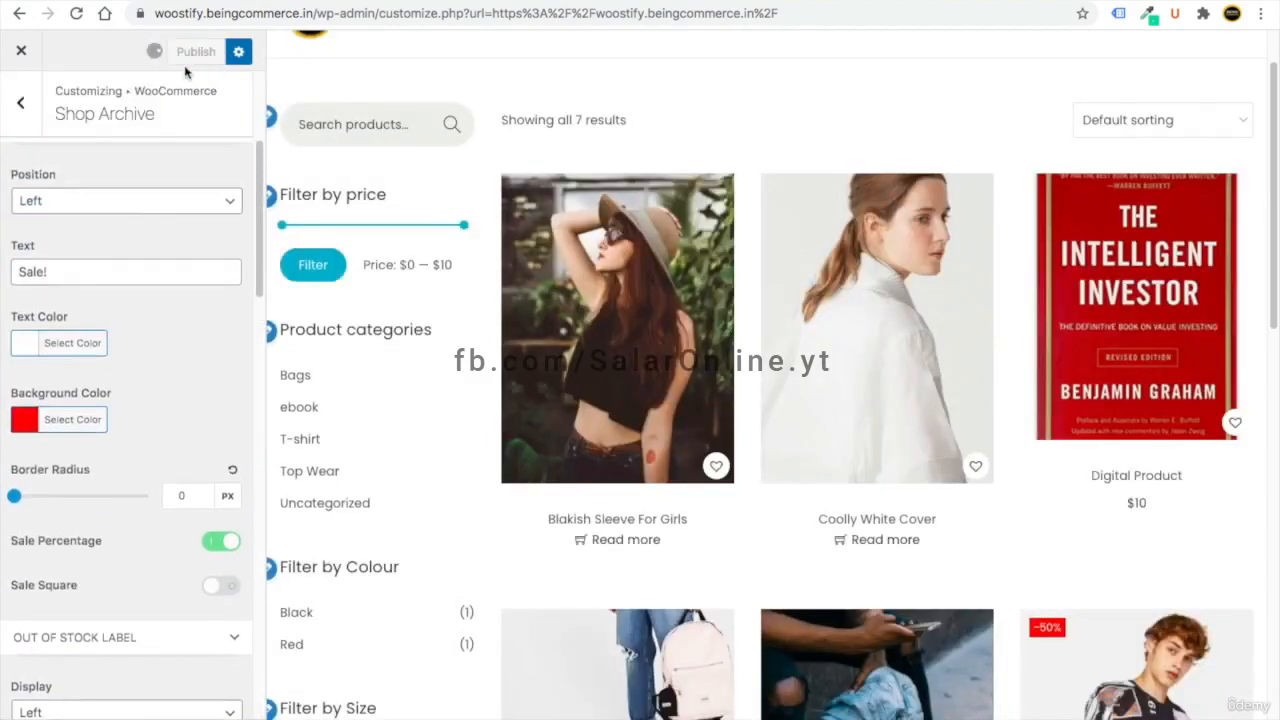
left_click(20, 102)
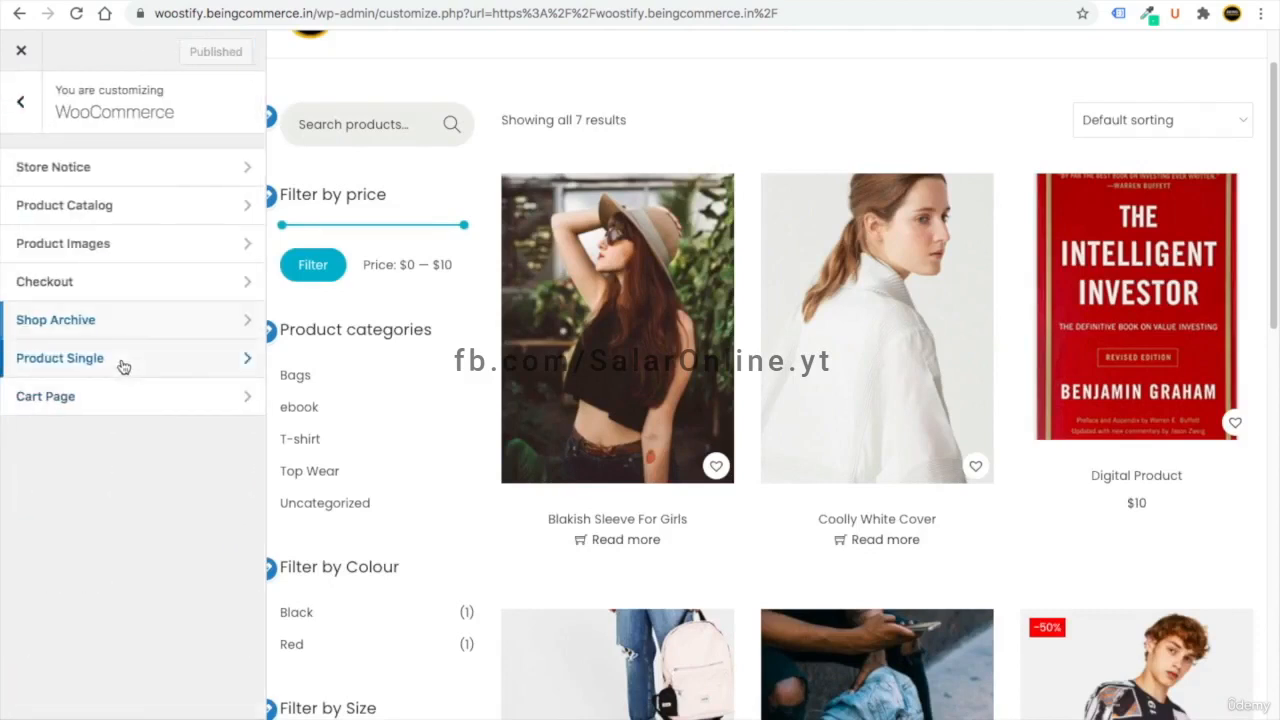
- Open Product Single settings with the Variable (attribute) Product page previewed
left_click(123, 364)
scroll(714, 466, "down", 10)
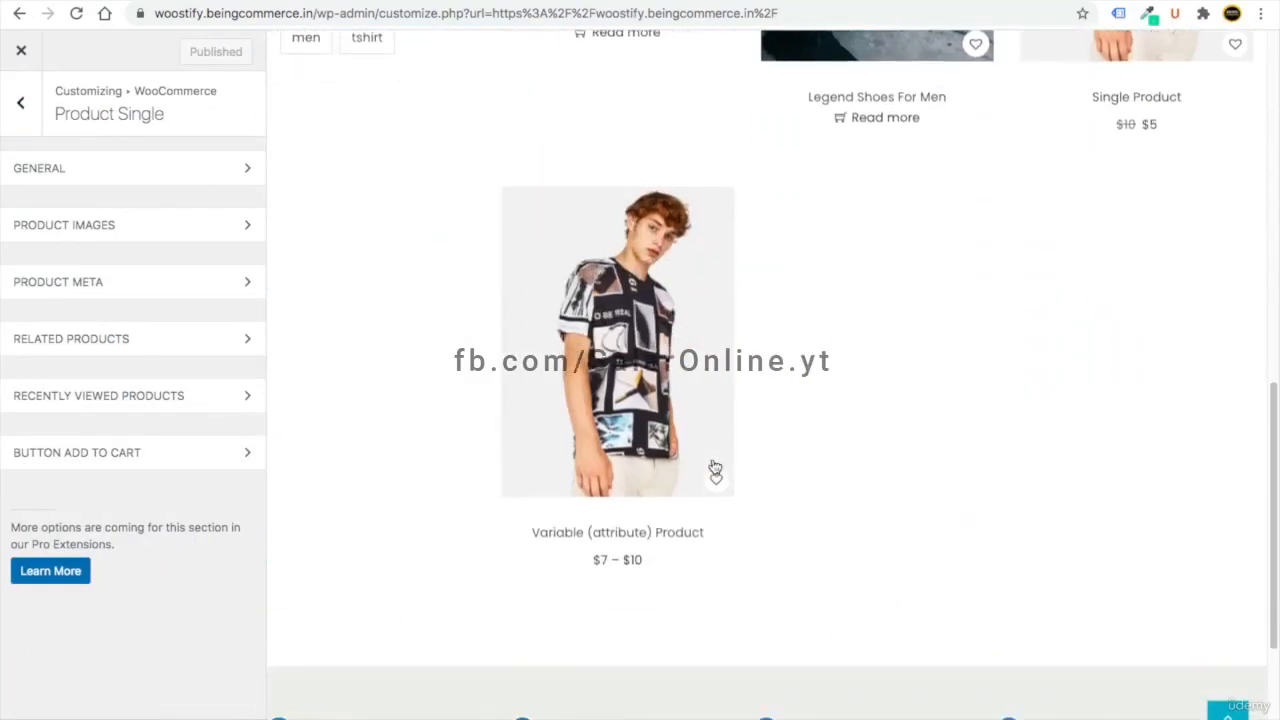
left_click(578, 498)
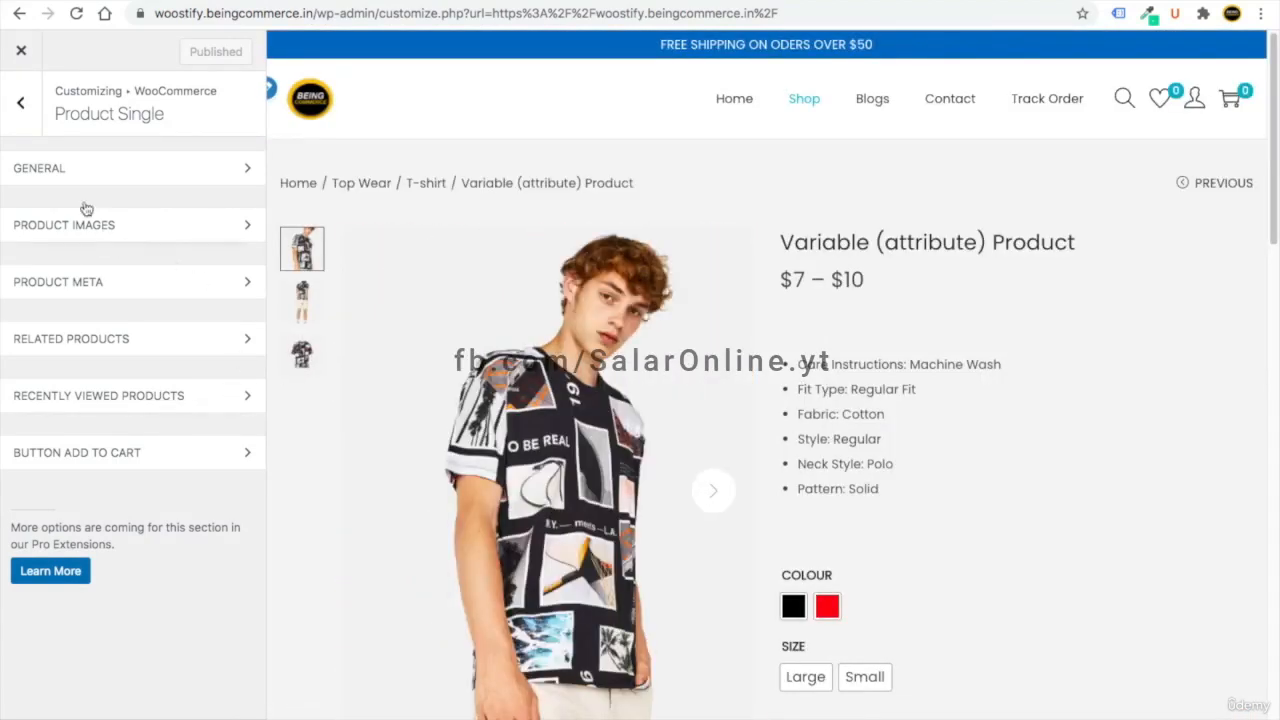
- In General settings, turn the product-page Breadcrumb off and back on
left_click(58, 172)
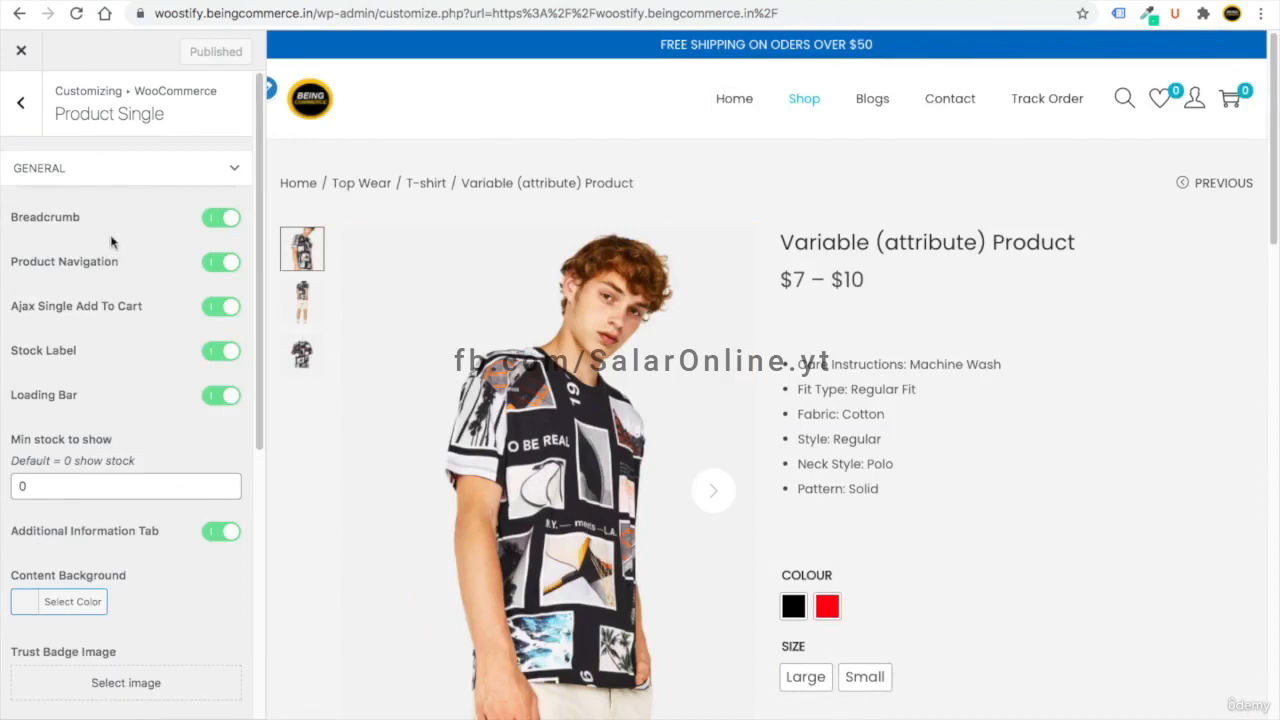
left_click_drag(20, 219, 36, 219)
left_click_drag(663, 181, 478, 183)
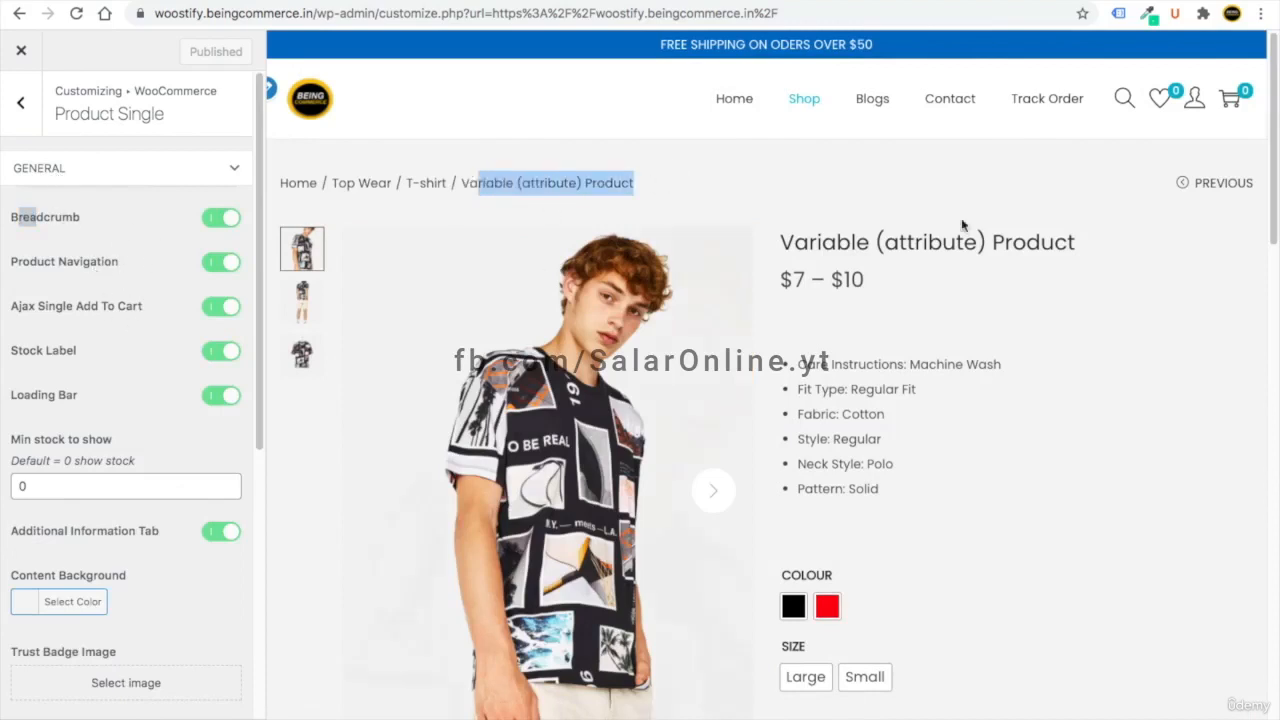
mouse_move(1188, 186)
scroll(934, 449, "down", 2)
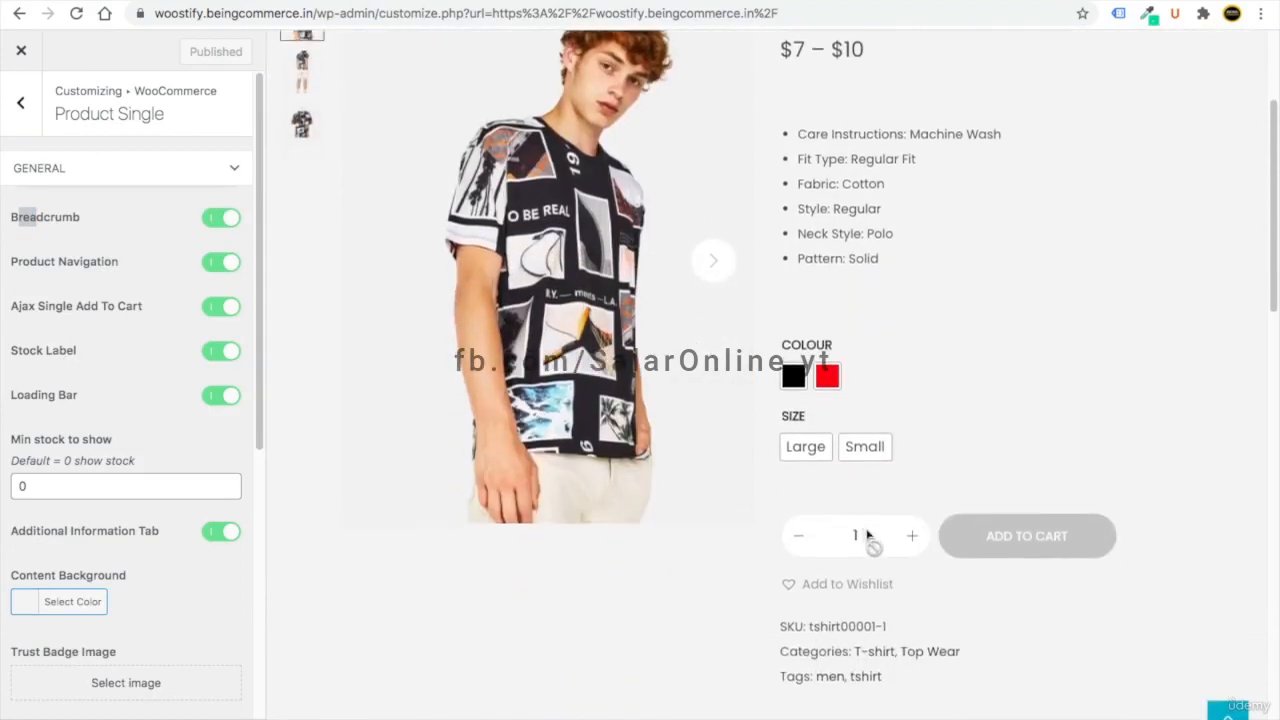
scroll(718, 463, "up", 2)
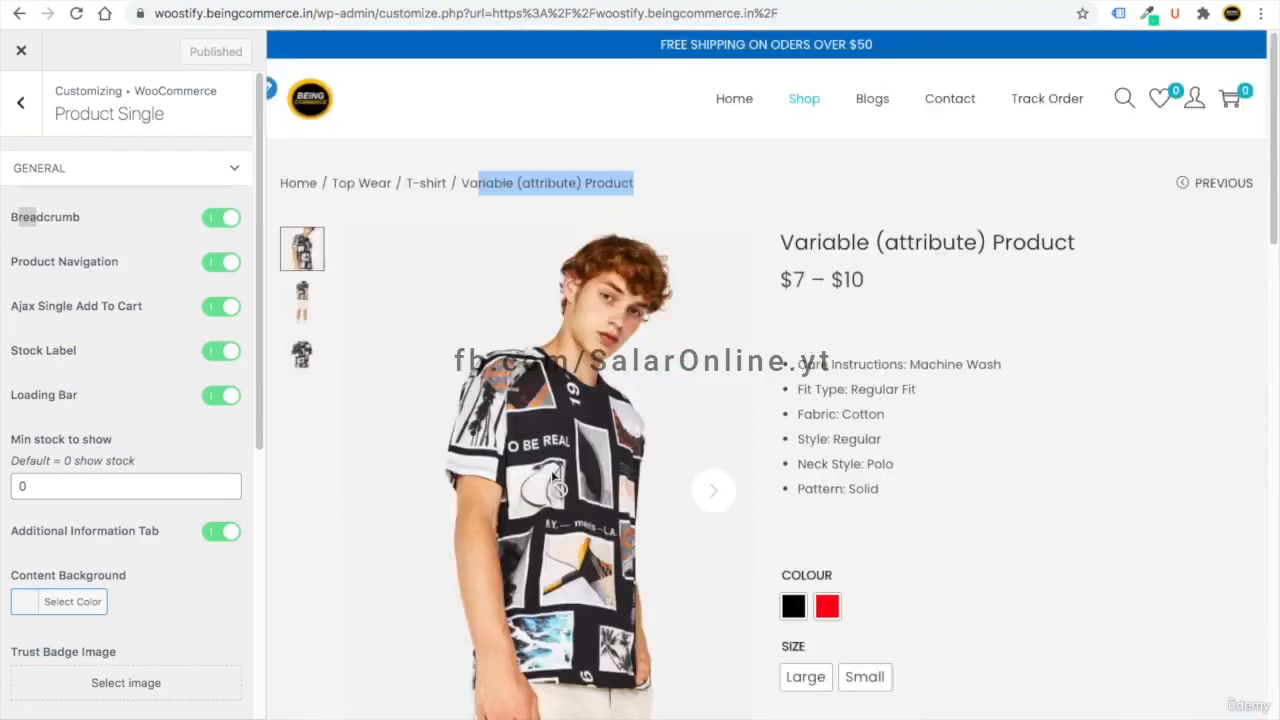
left_click(206, 220)
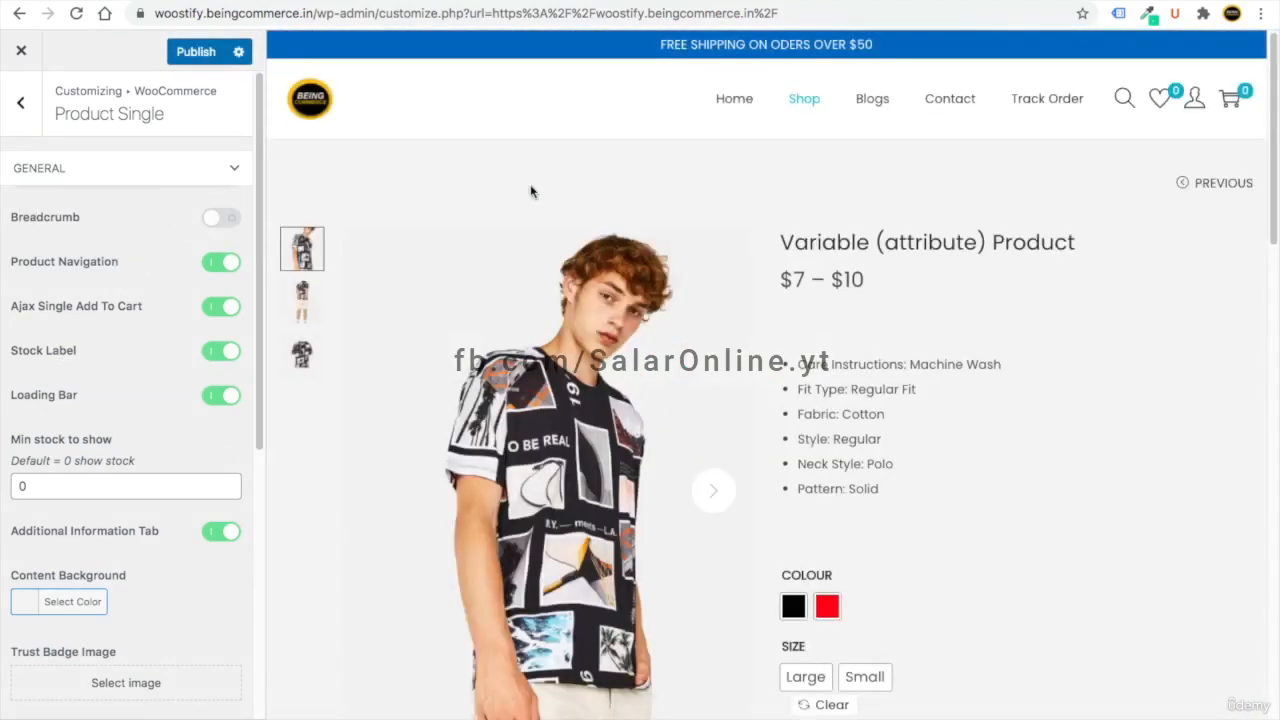
left_click(220, 220)
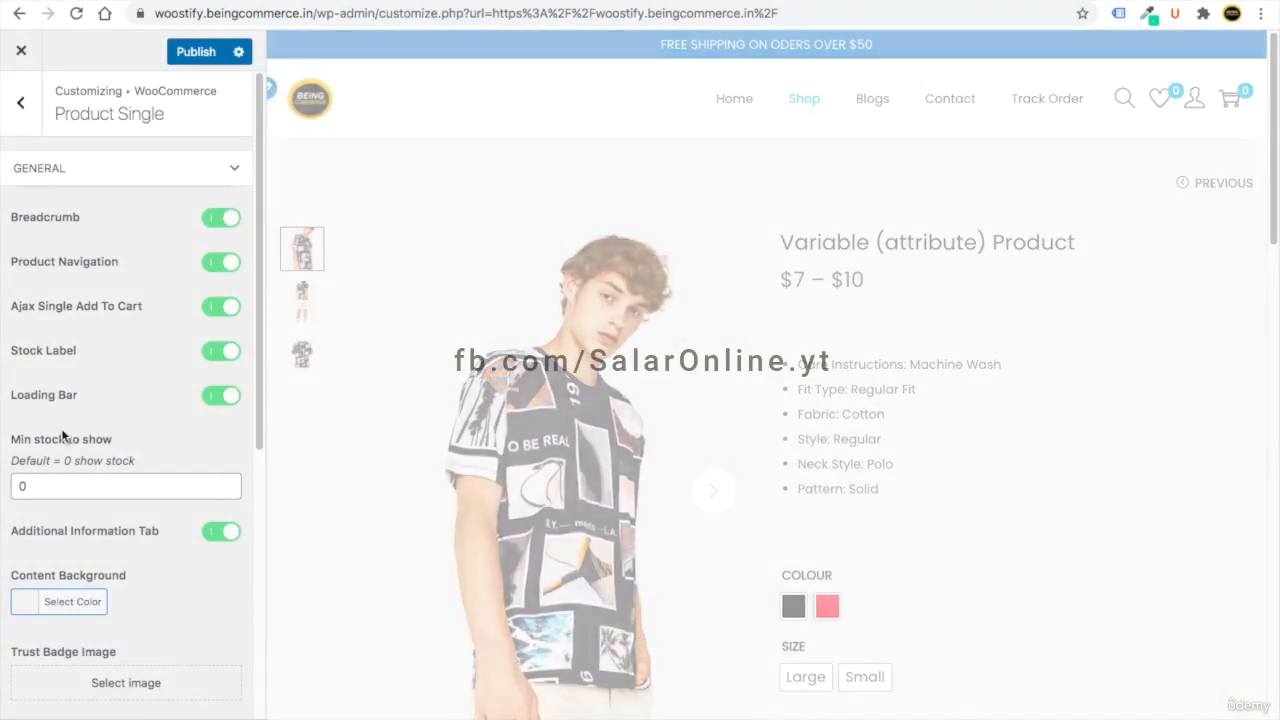
scroll(62, 438, "down", 5)
scroll(63, 434, "up", 4)
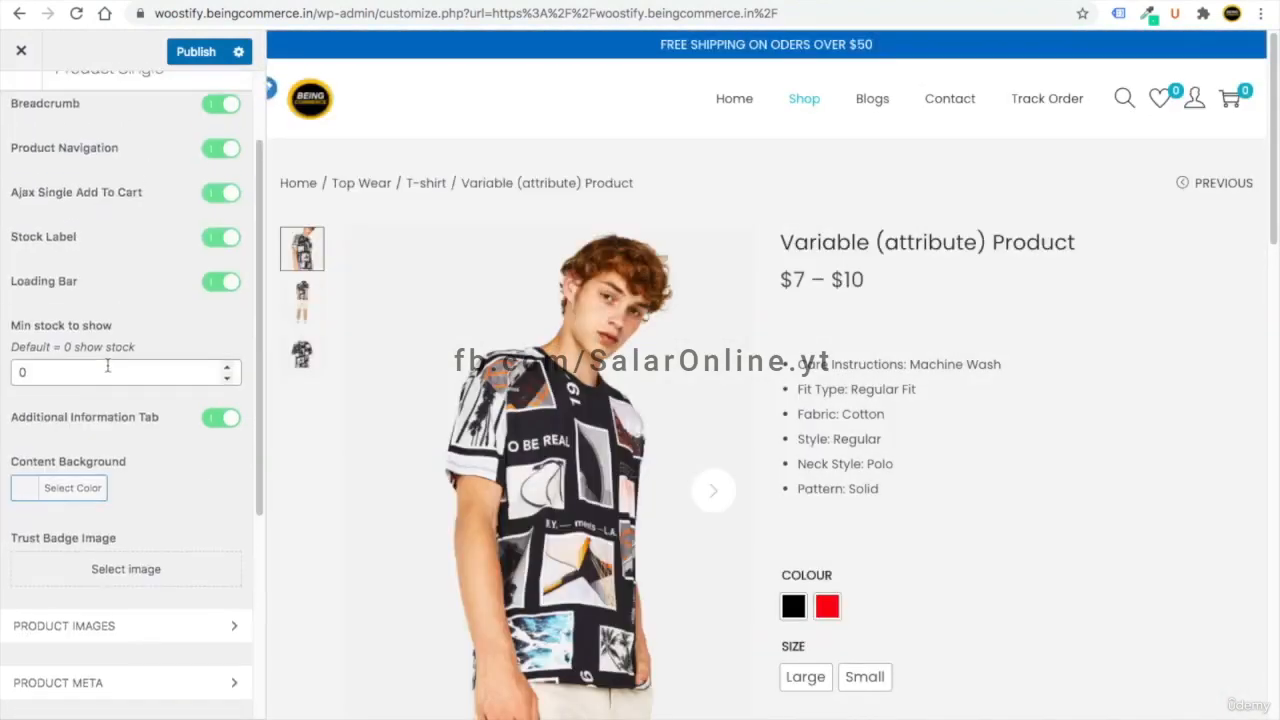
scroll(100, 500, "down", 1)
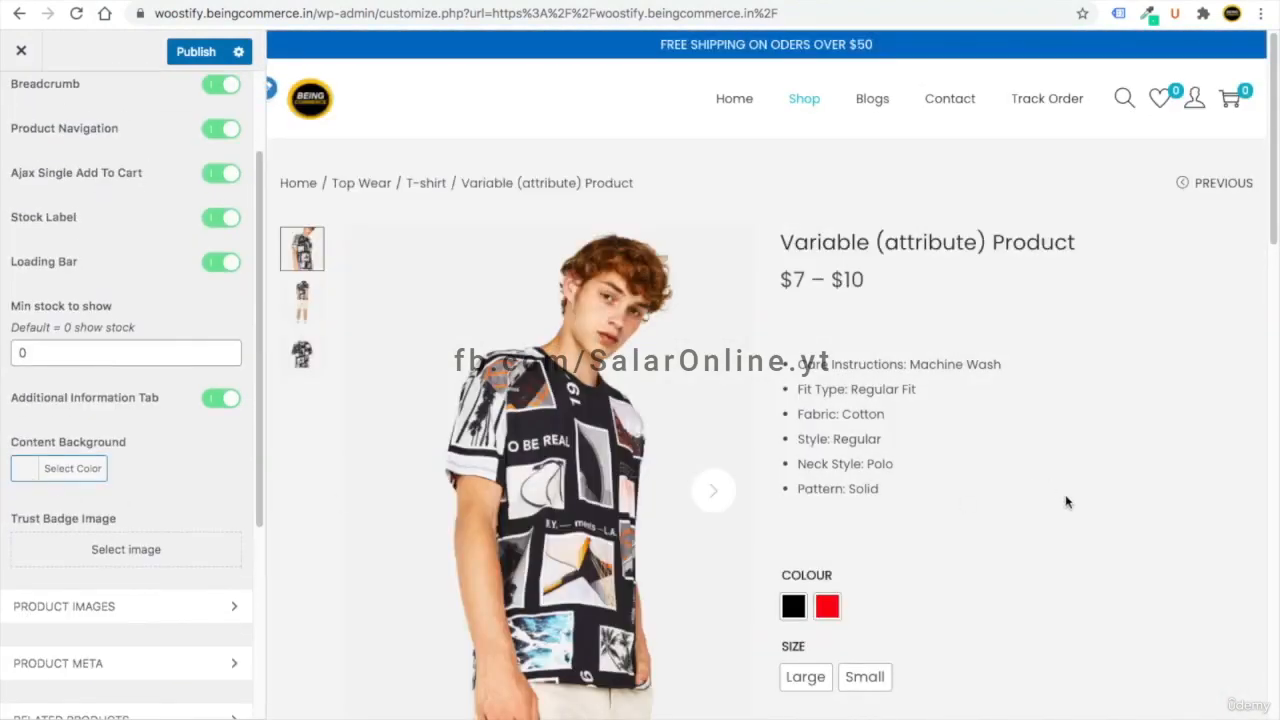
- Set the product Content Background colour to white (#ffffff)
left_click(29, 468)
left_click_drag(78, 522, 13, 494)
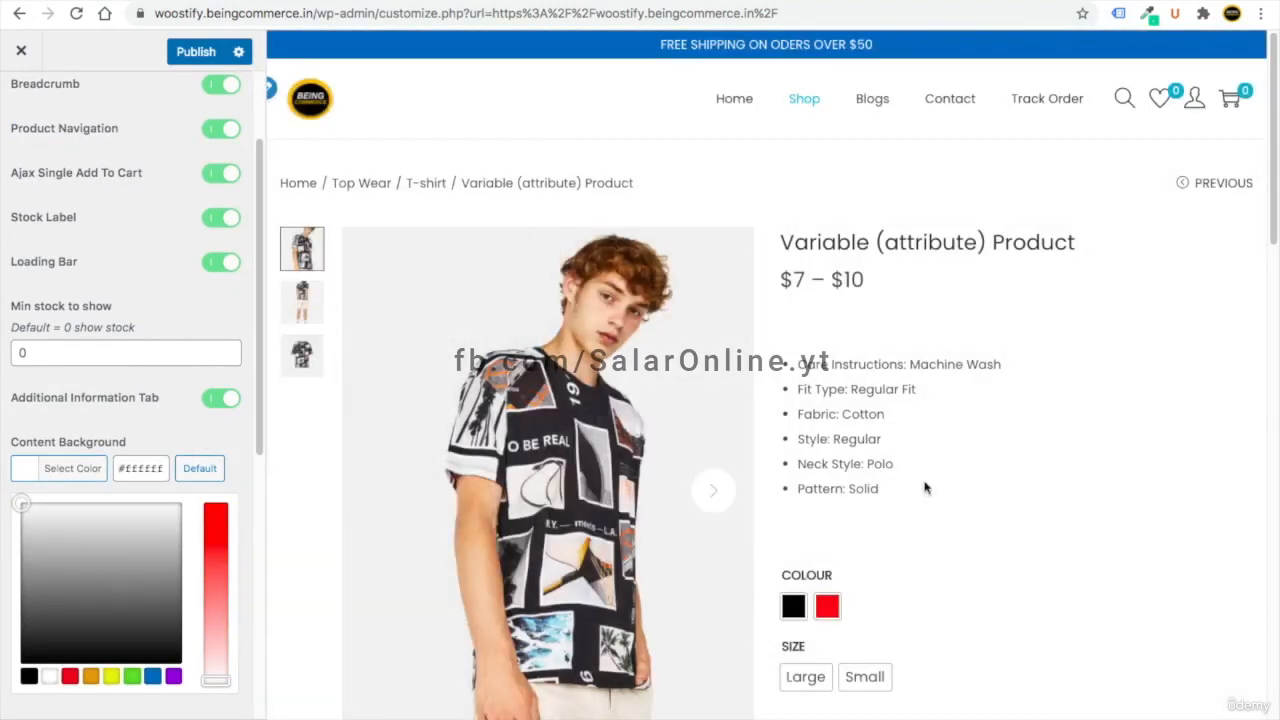
left_click(149, 414)
scroll(149, 420, "down", 2)
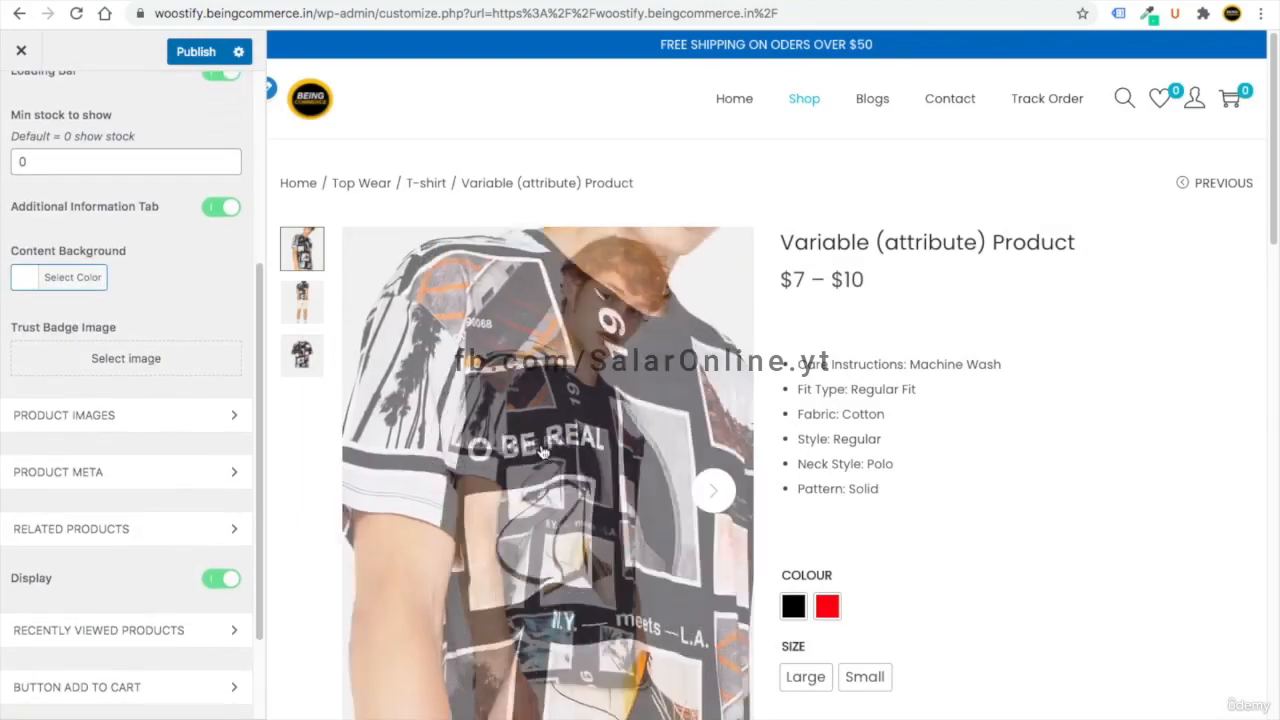
scroll(541, 451, "down", 2)
- Upload Safecheckout.png and use it as the product page Trust Badge image
left_click(77, 367)
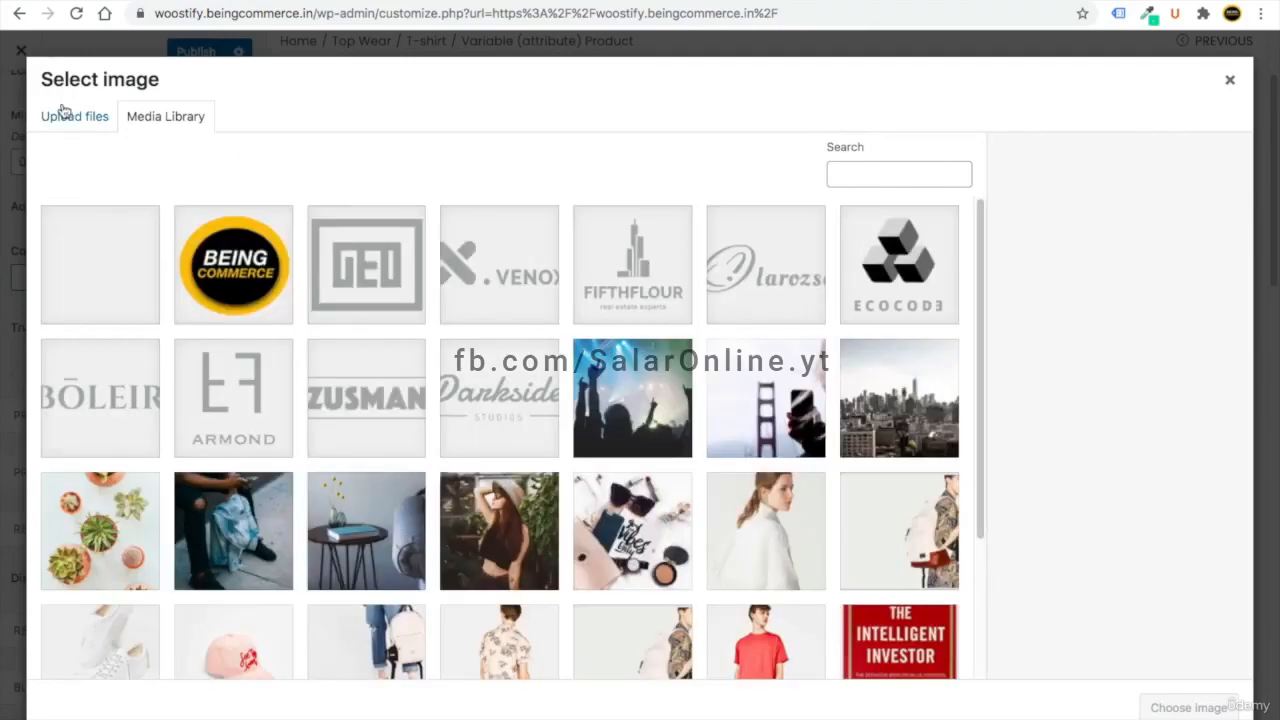
left_click(60, 116)
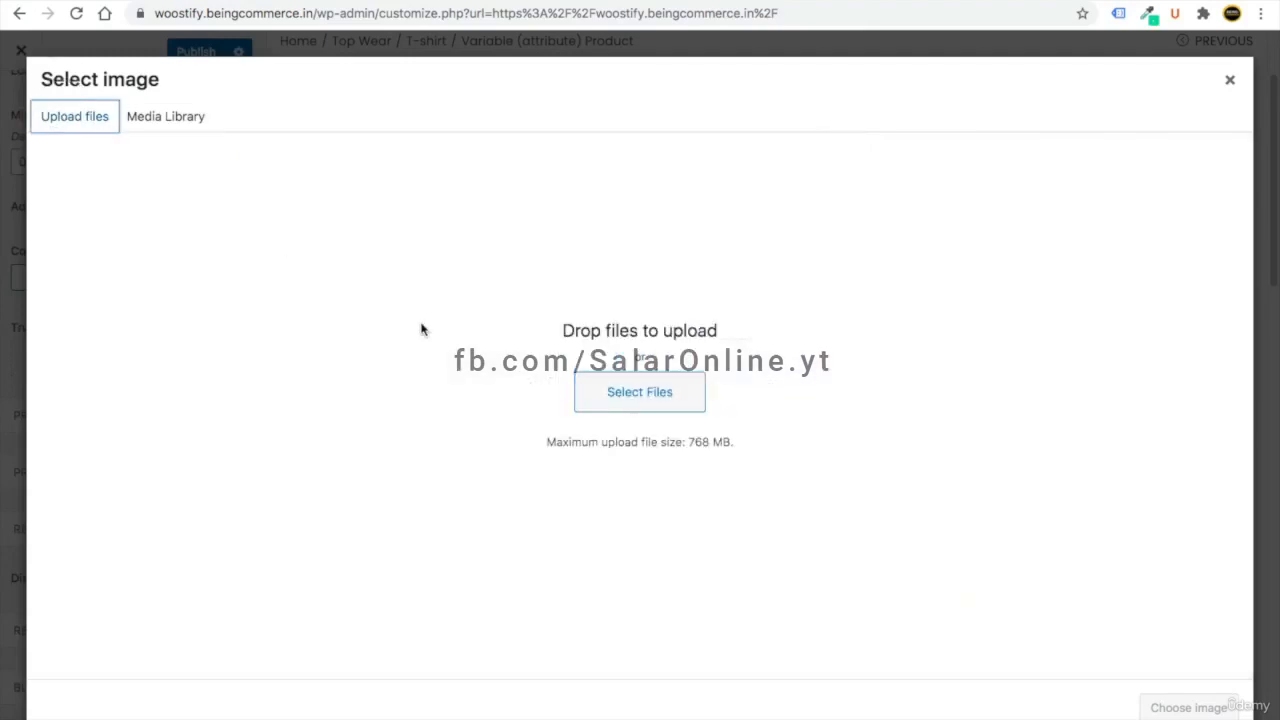
left_click(645, 395)
double_click(533, 196)
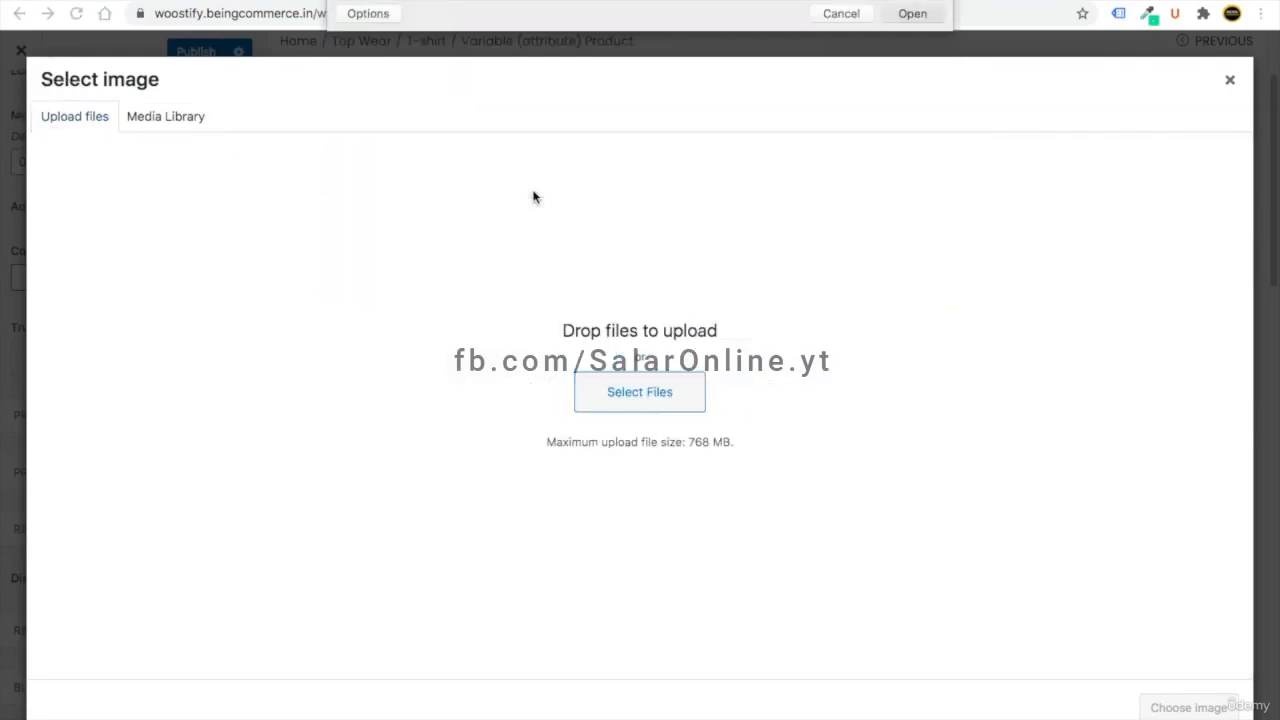
left_click(1188, 707)
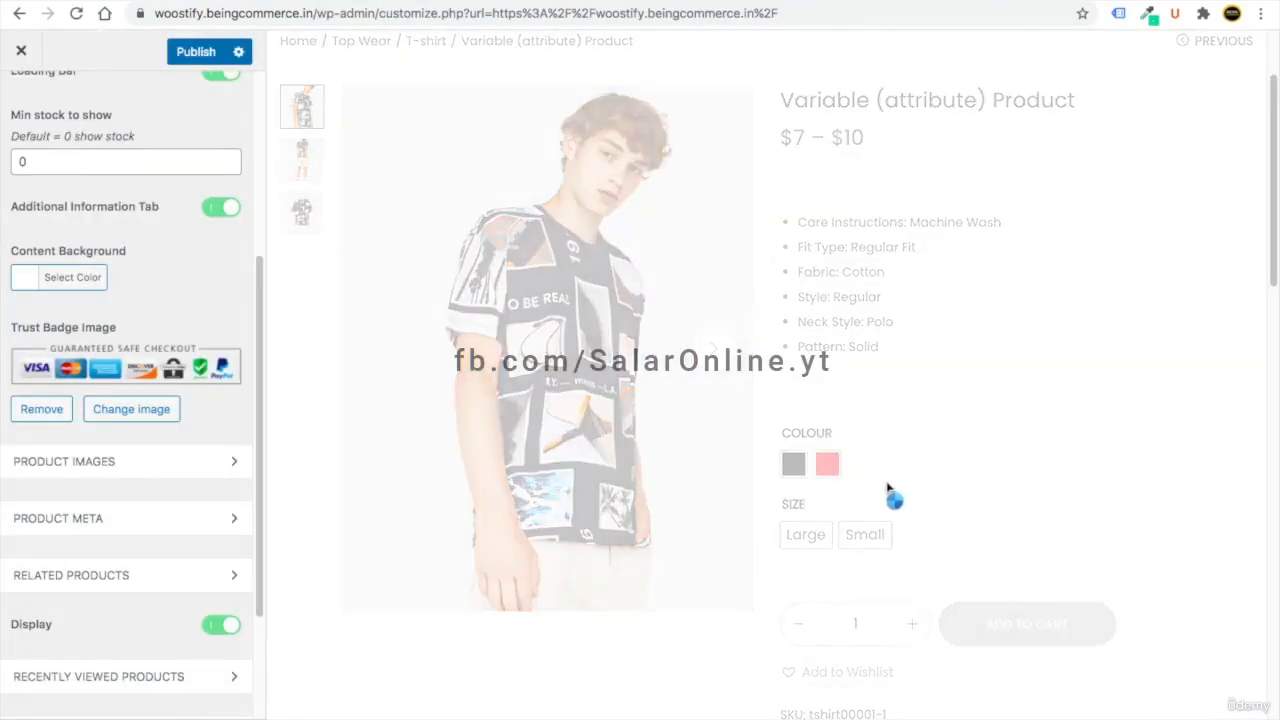
- Expand the Product Images gallery settings
scroll(888, 490, "down", 5)
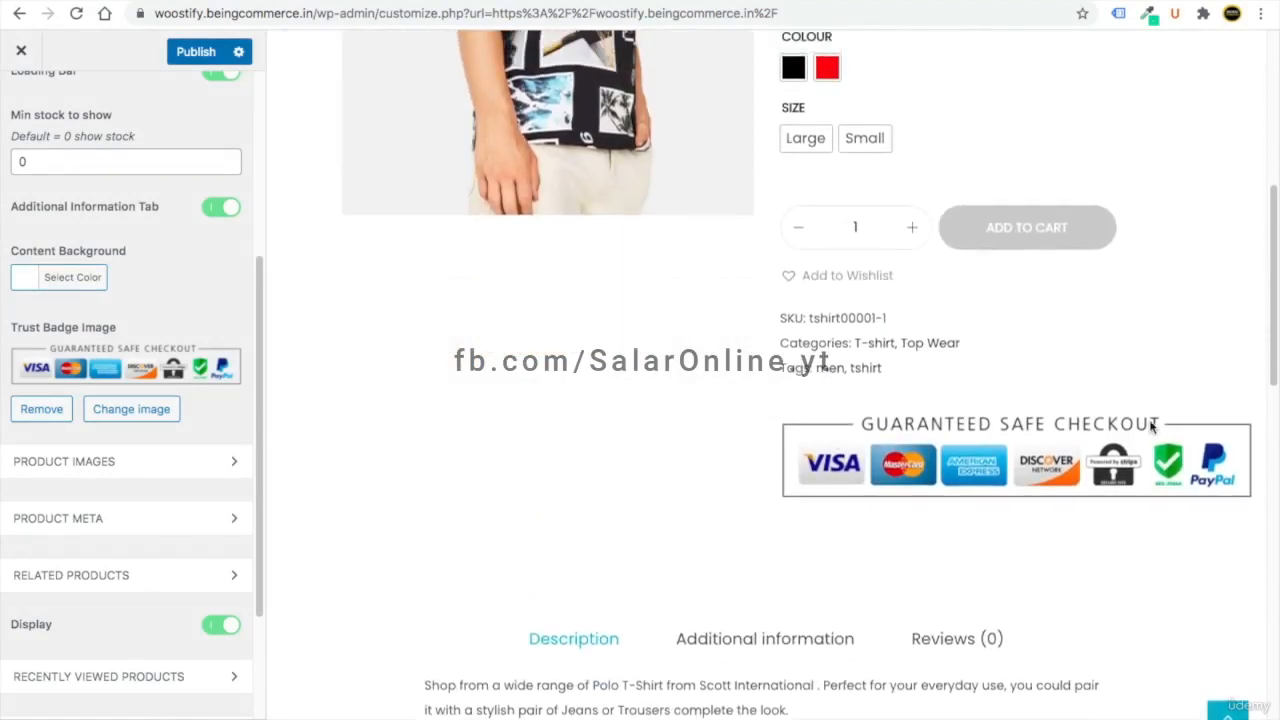
left_click(75, 478)
scroll(95, 491, "down", 2)
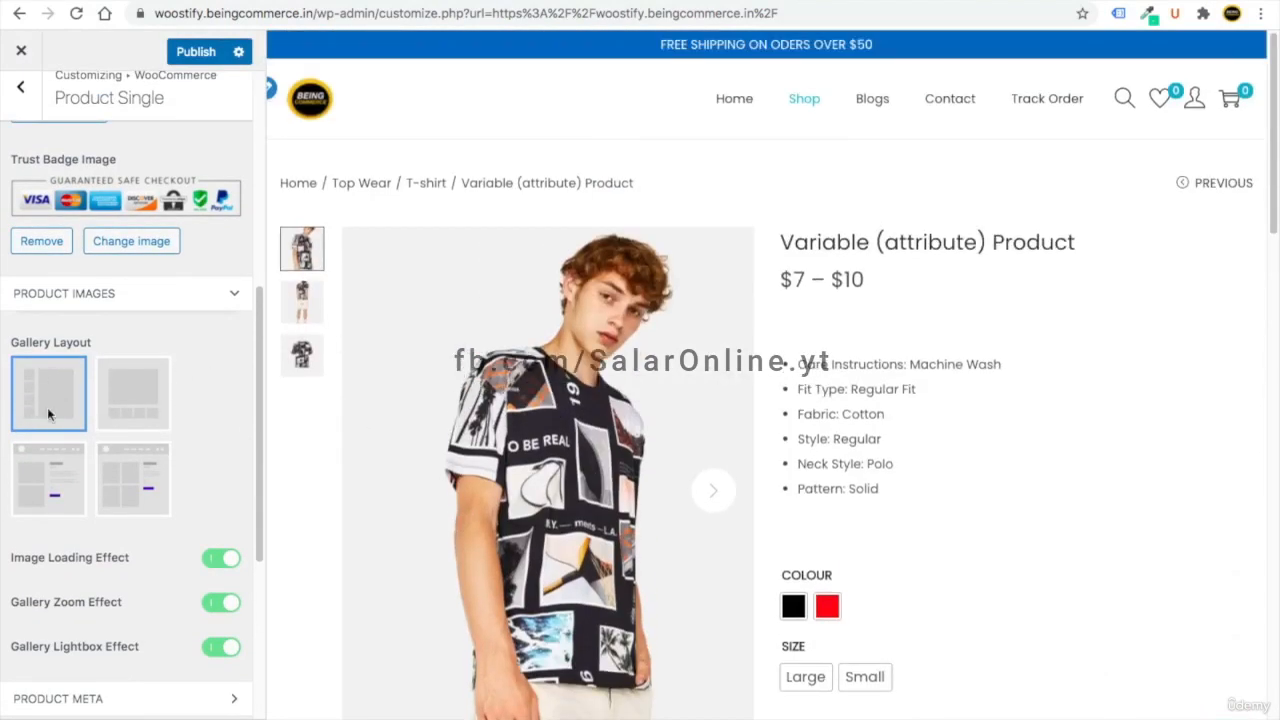
- Try the two-column grid gallery, then restore large image with side thumbnails
left_click(141, 410)
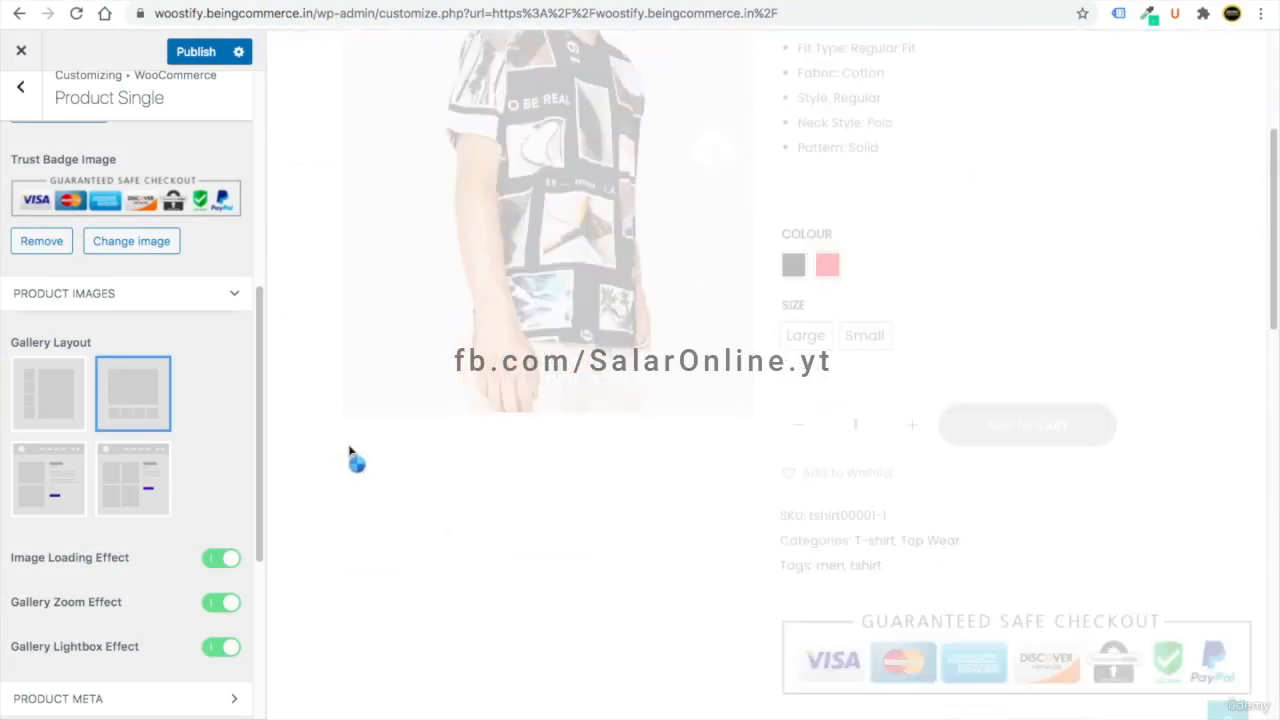
left_click(137, 471)
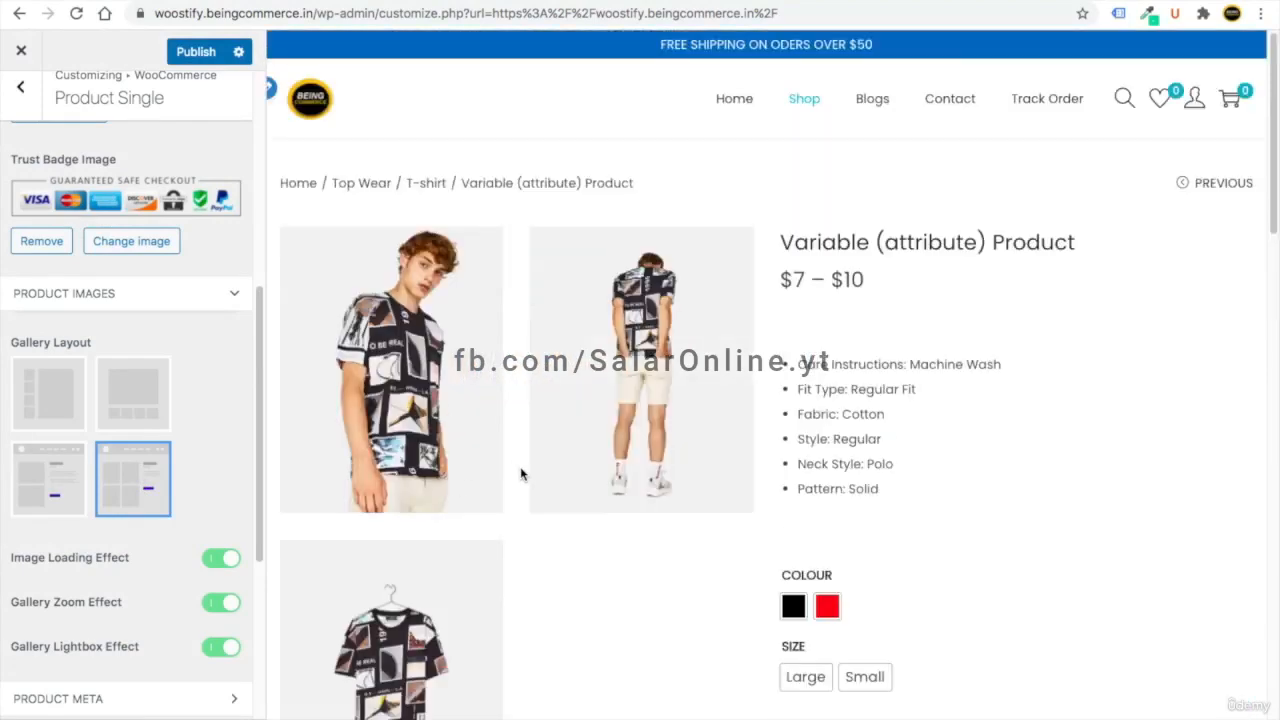
left_click(643, 420)
left_click(1077, 354)
scroll(516, 541, "down", 4)
scroll(516, 541, "up", 5)
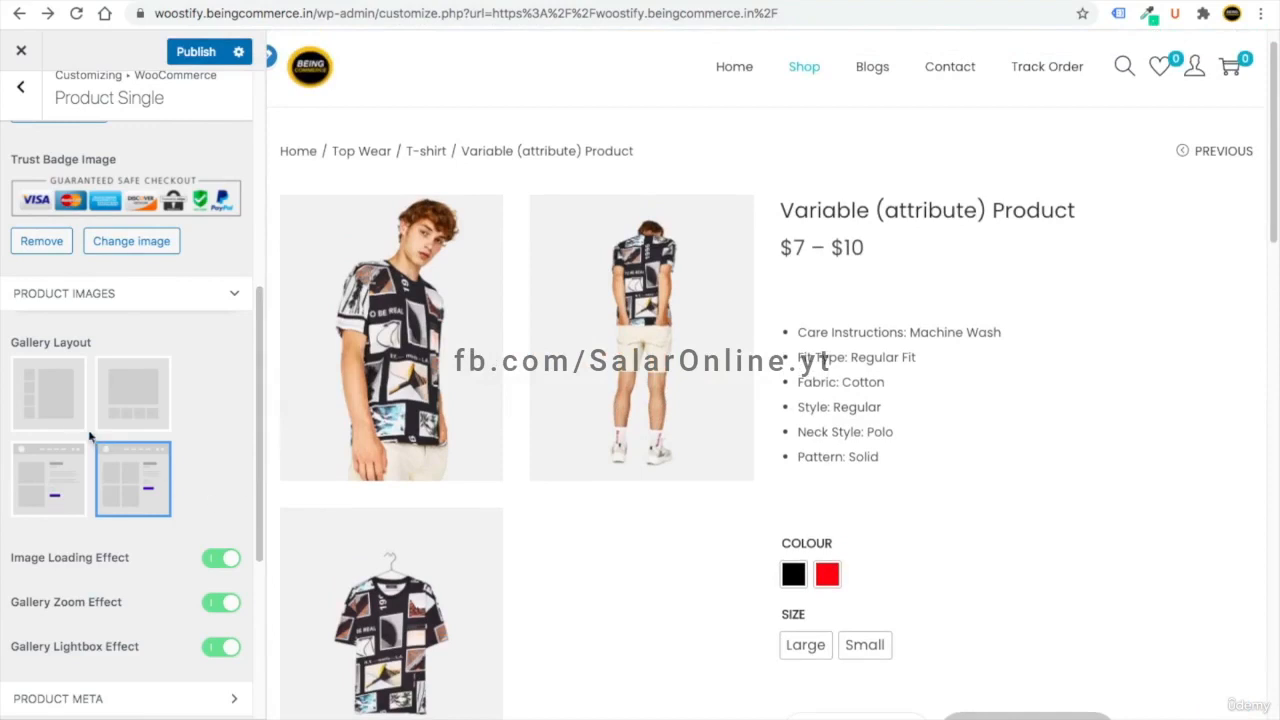
left_click(68, 418)
scroll(132, 500, "down", 3)
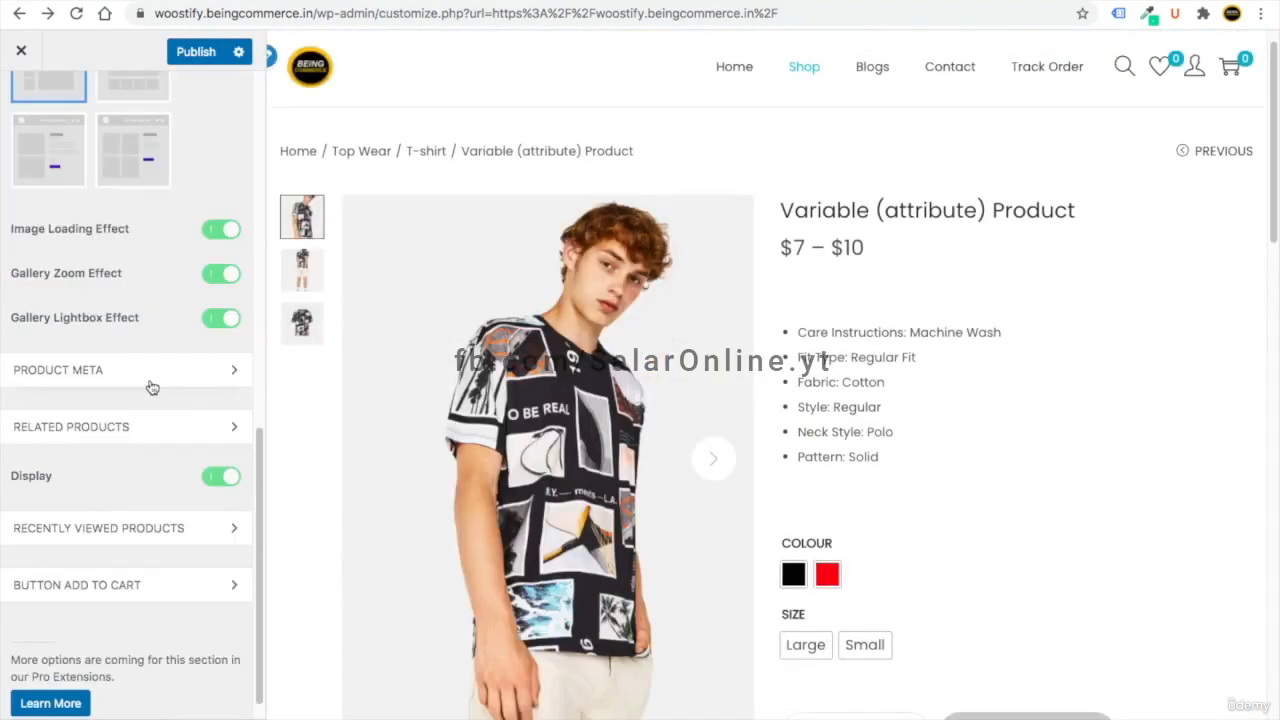
scroll(137, 497, "down", 1)
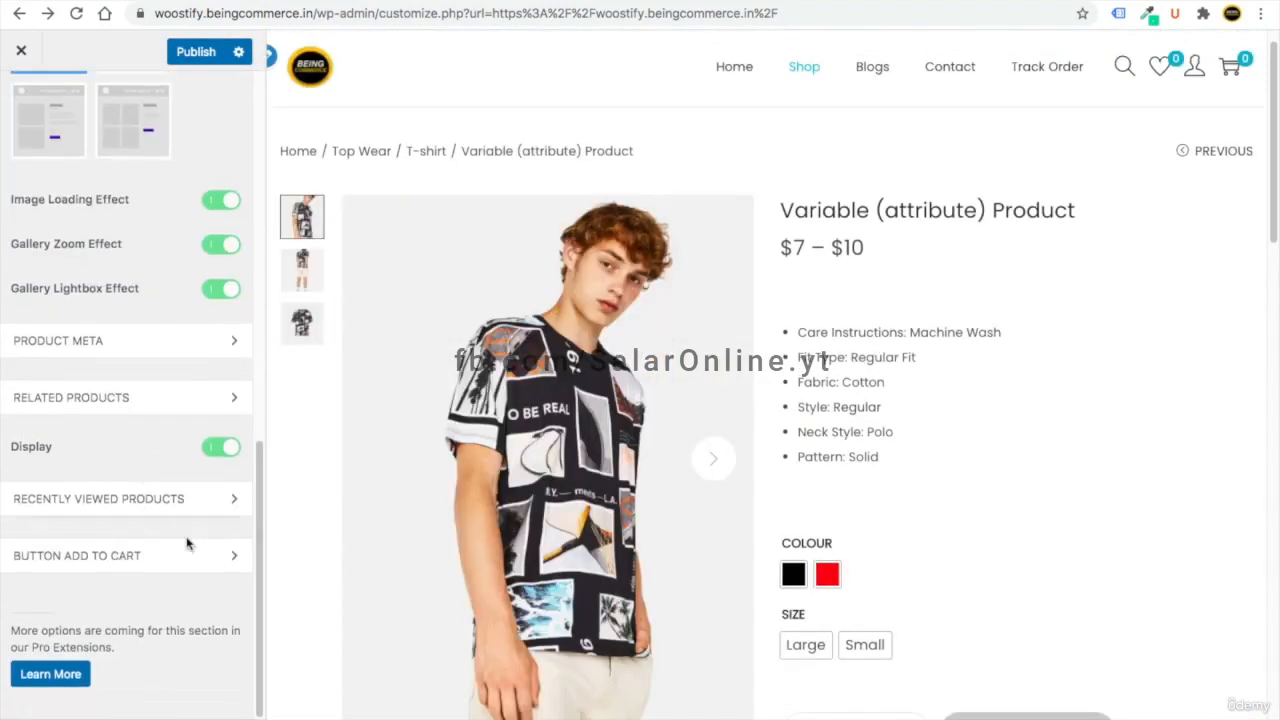
left_click(120, 491)
- Glance at Cart Page settings, publish all customization changes, and close the Customizer
left_click(20, 102)
left_click(137, 401)
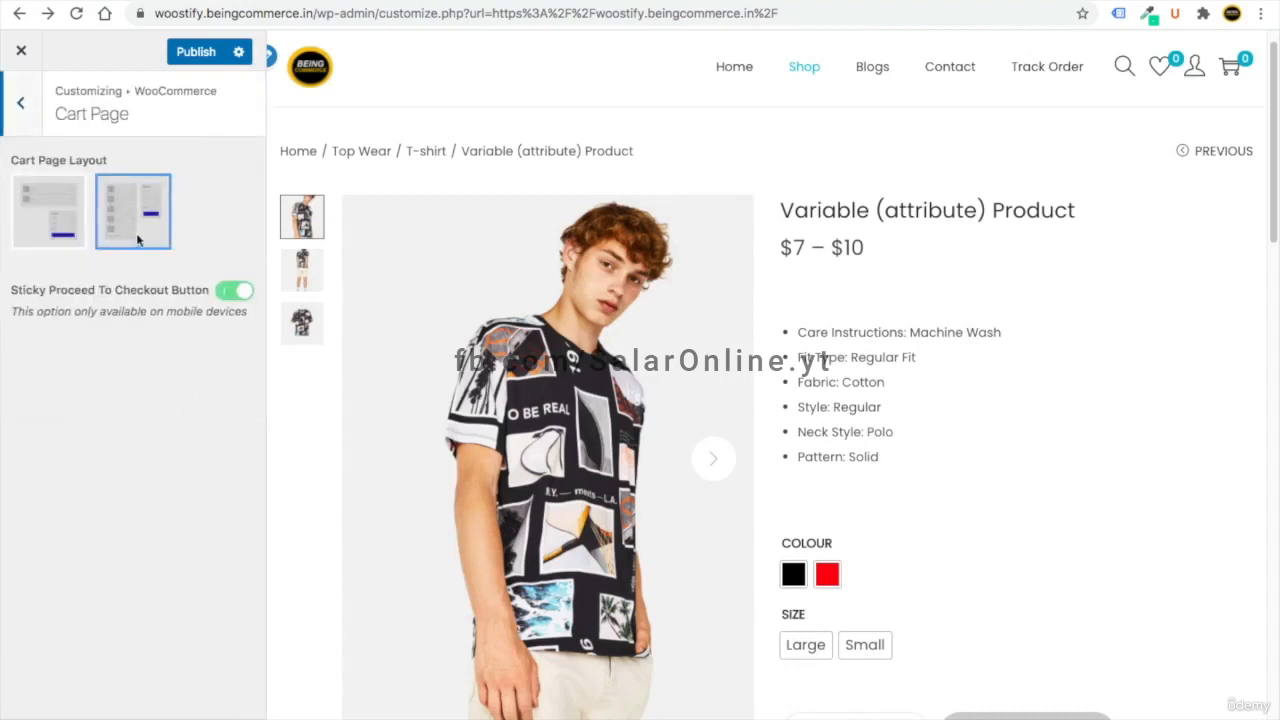
left_click(19, 120)
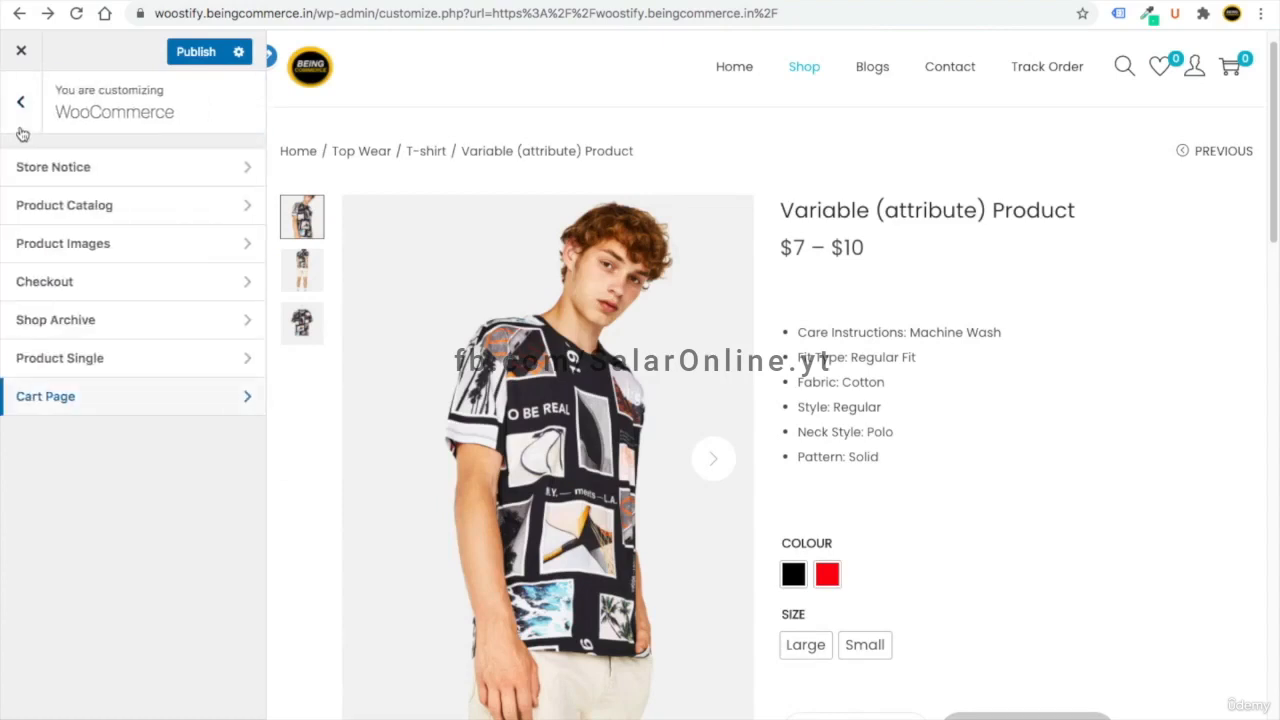
left_click(22, 118)
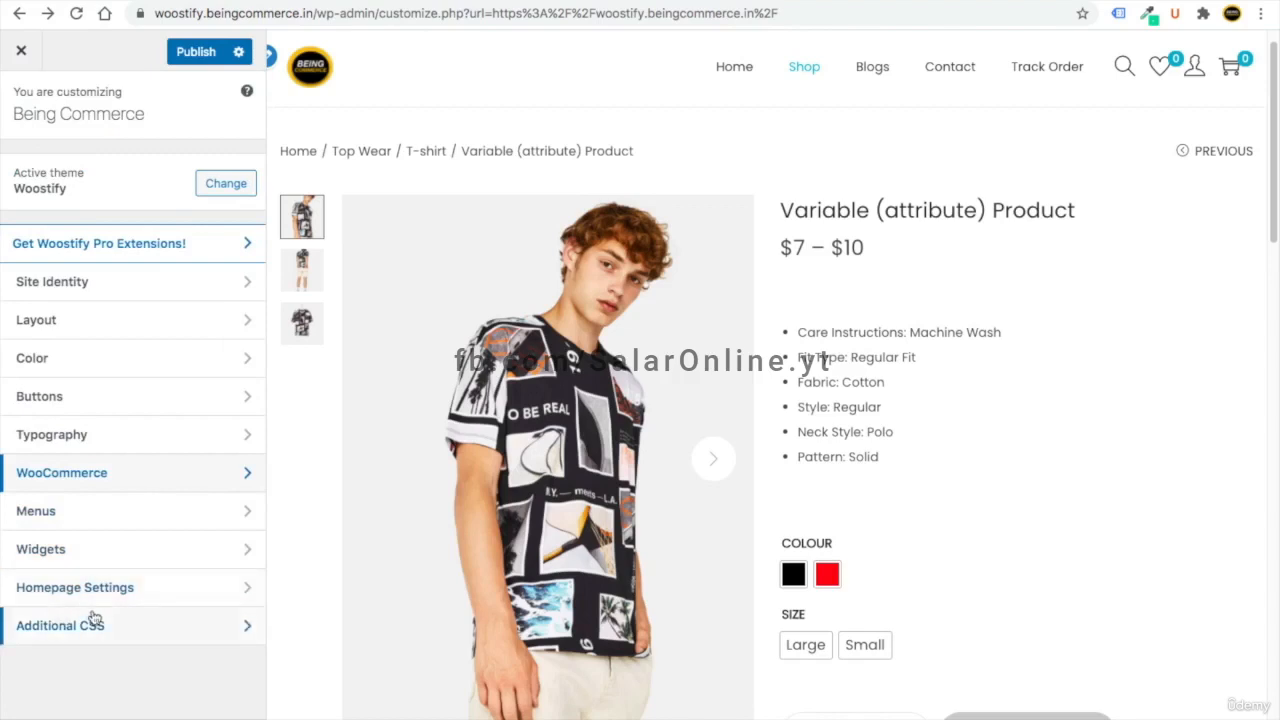
left_click(195, 54)
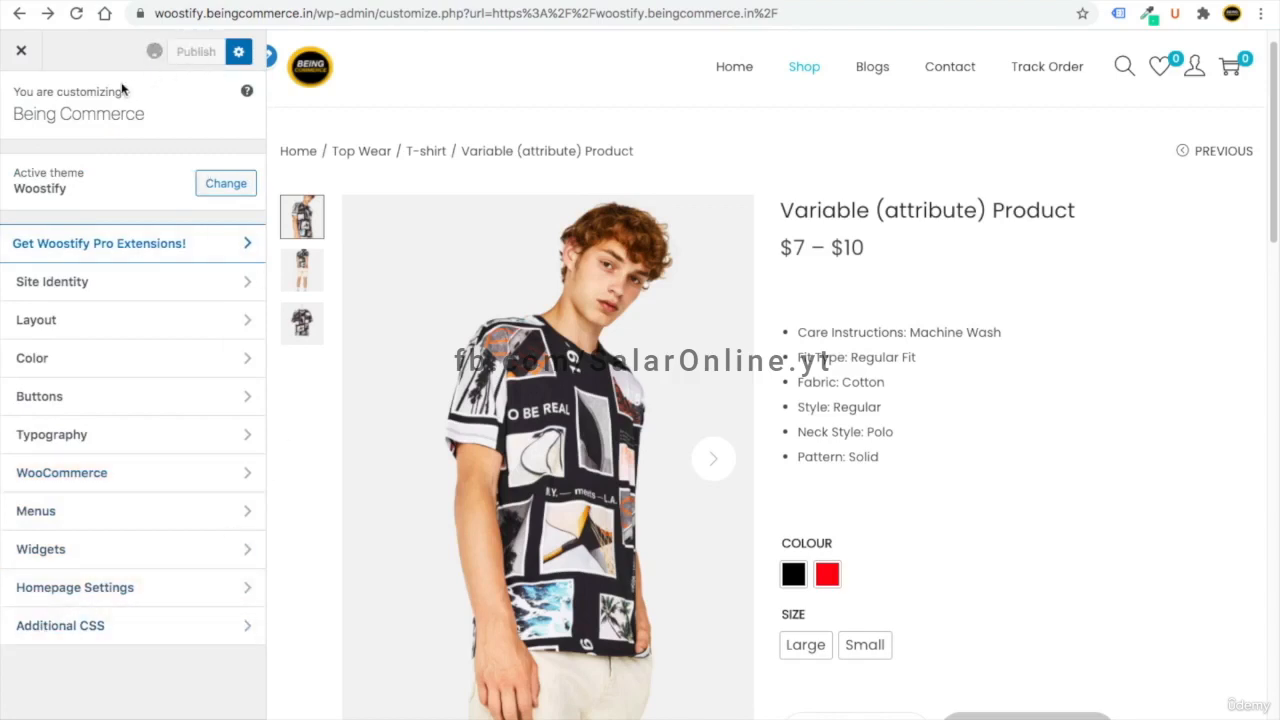
left_click(22, 53)
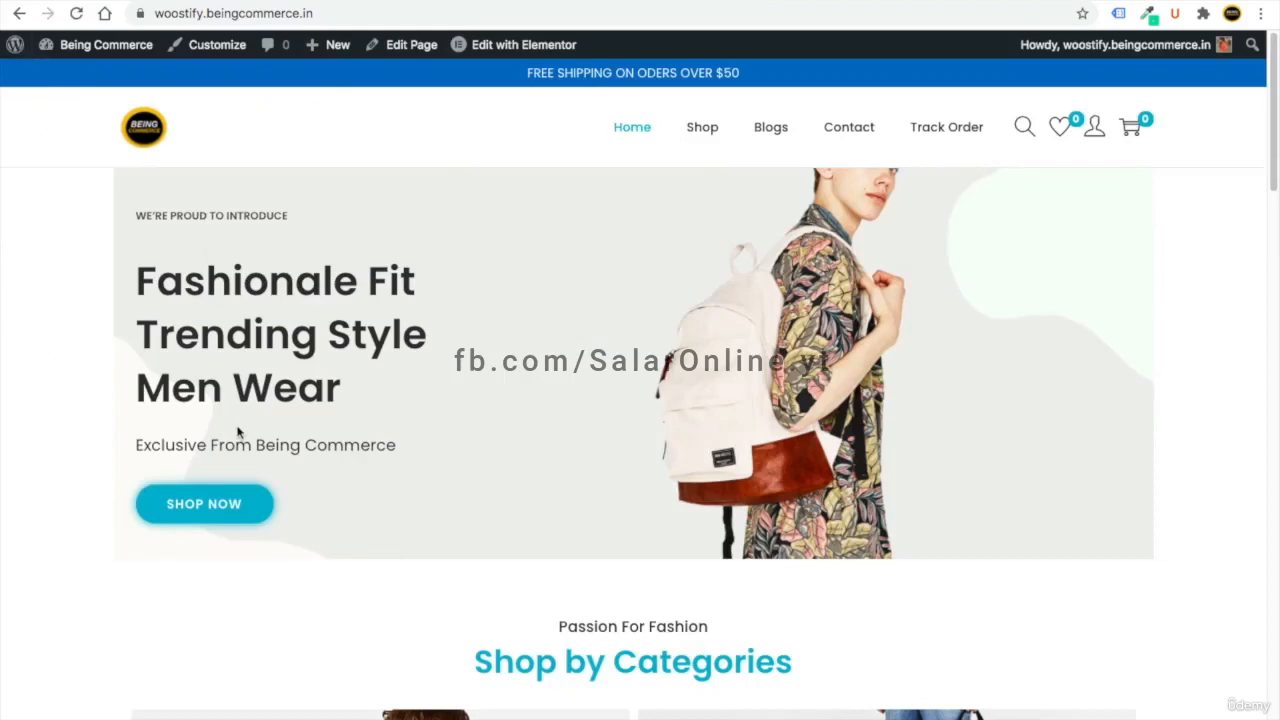
- Scroll the store homepage from hero banner to featured products, then view the Woostify for FREE article
scroll(237, 432, "down", 15)
scroll(237, 432, "up", 15)
left_click_drag(1265, 146, 1270, 88)
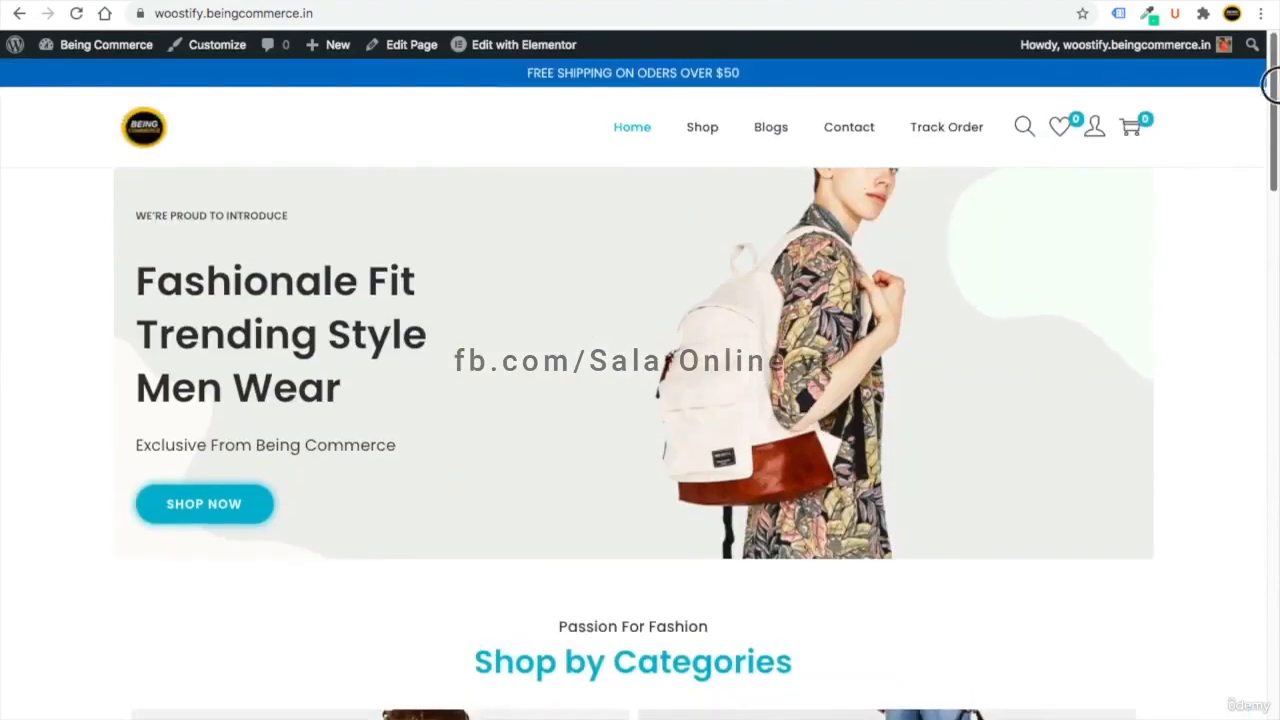
scroll(543, 375, "down", 20)
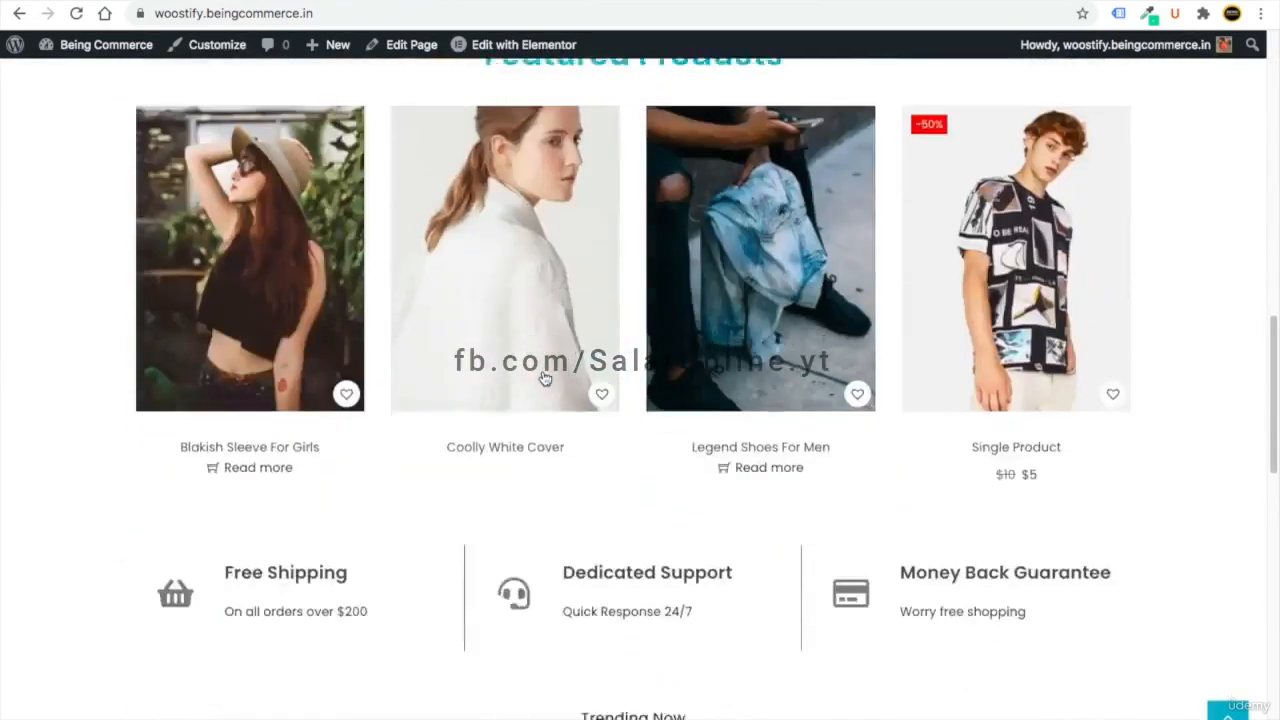
scroll(543, 375, "up", 20)
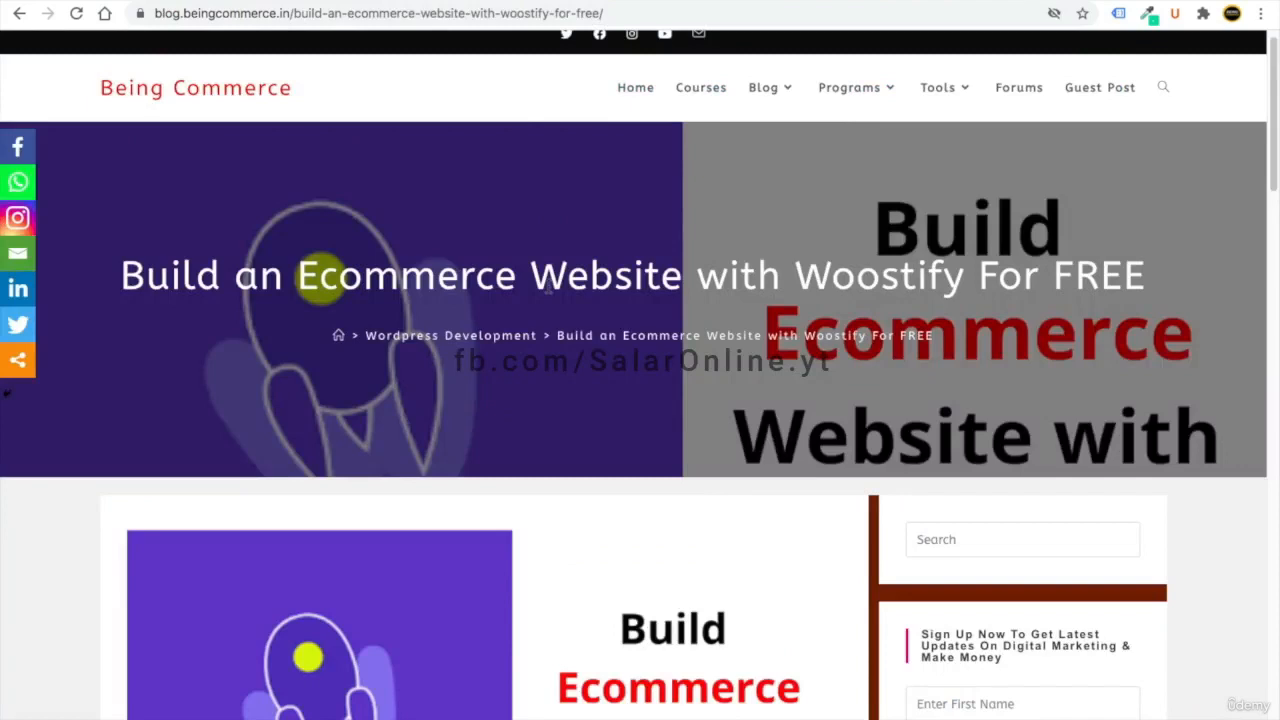
- Open the Woostify website's Pro add-ons page from the blog and start scrolling its cards
scroll(548, 290, "down", 8)
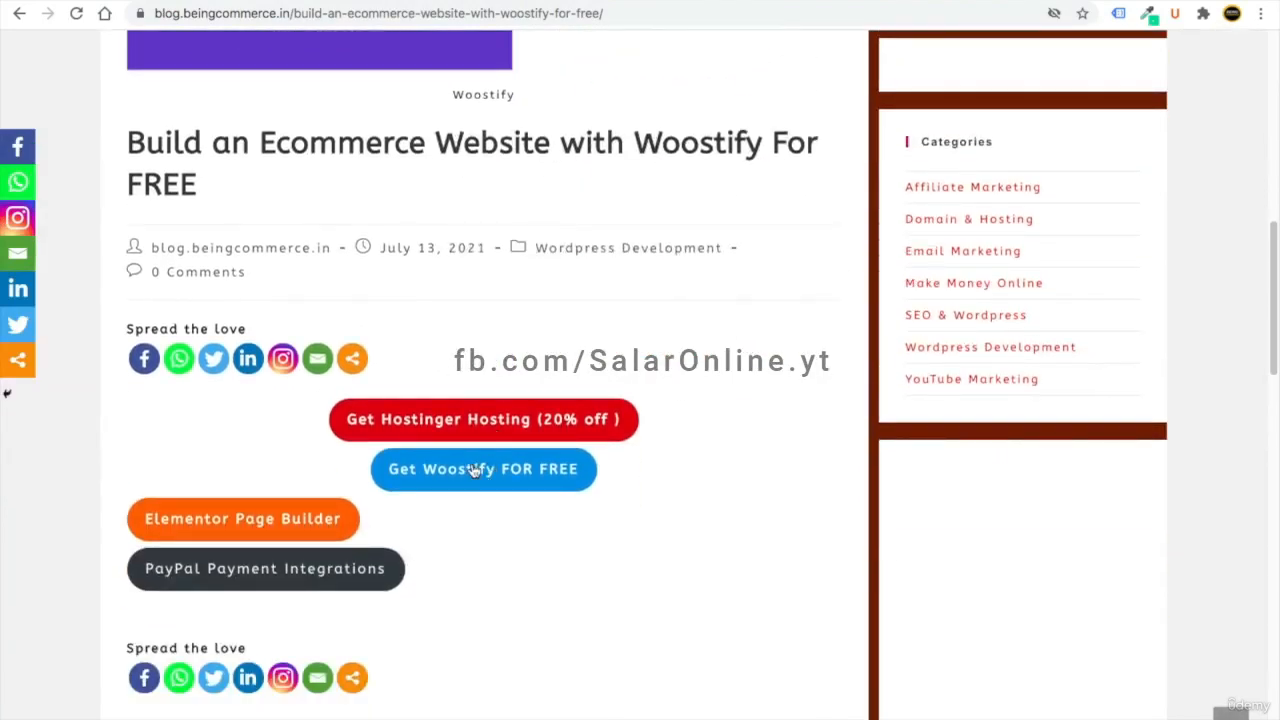
left_click(450, 1)
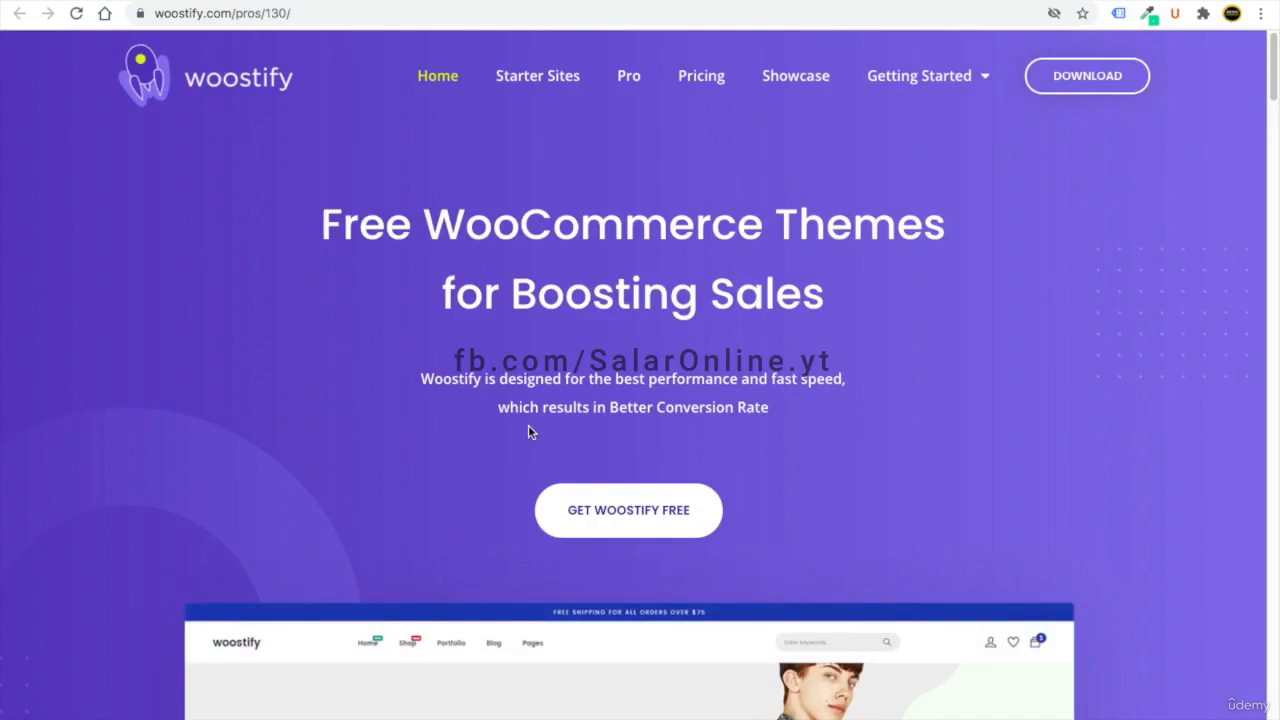
left_click(624, 66)
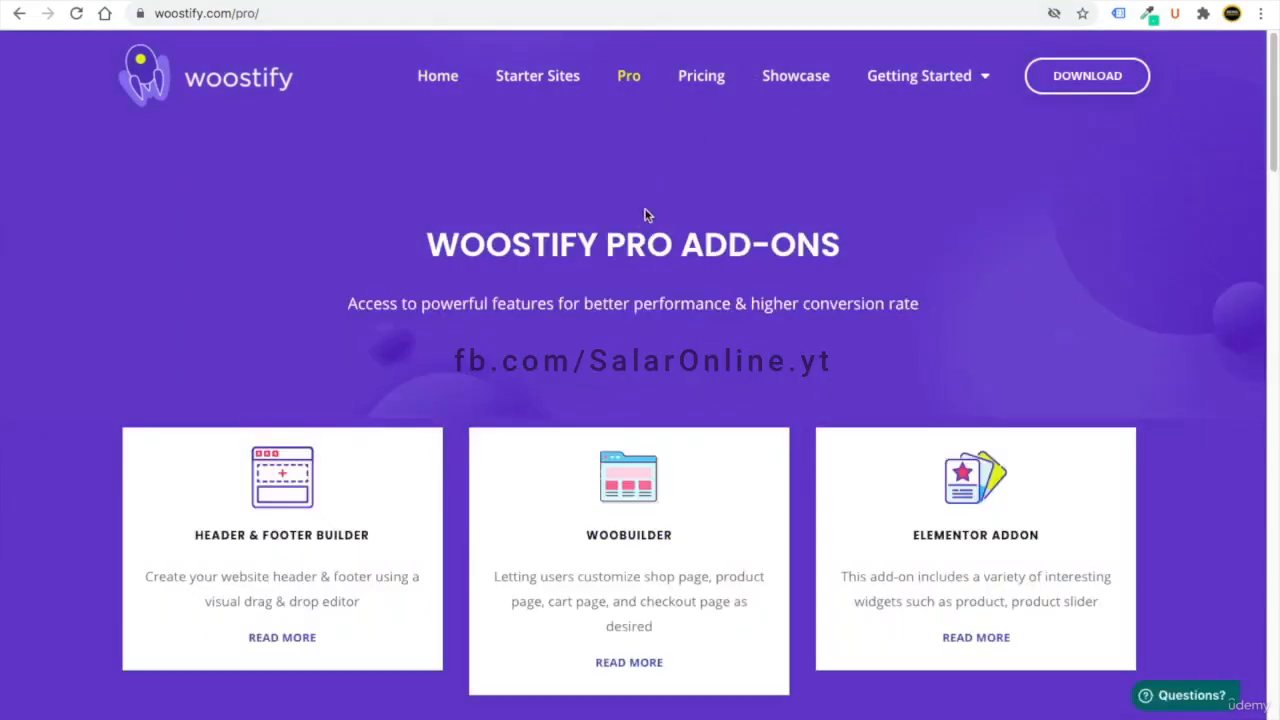
scroll(641, 218, "down", 2)
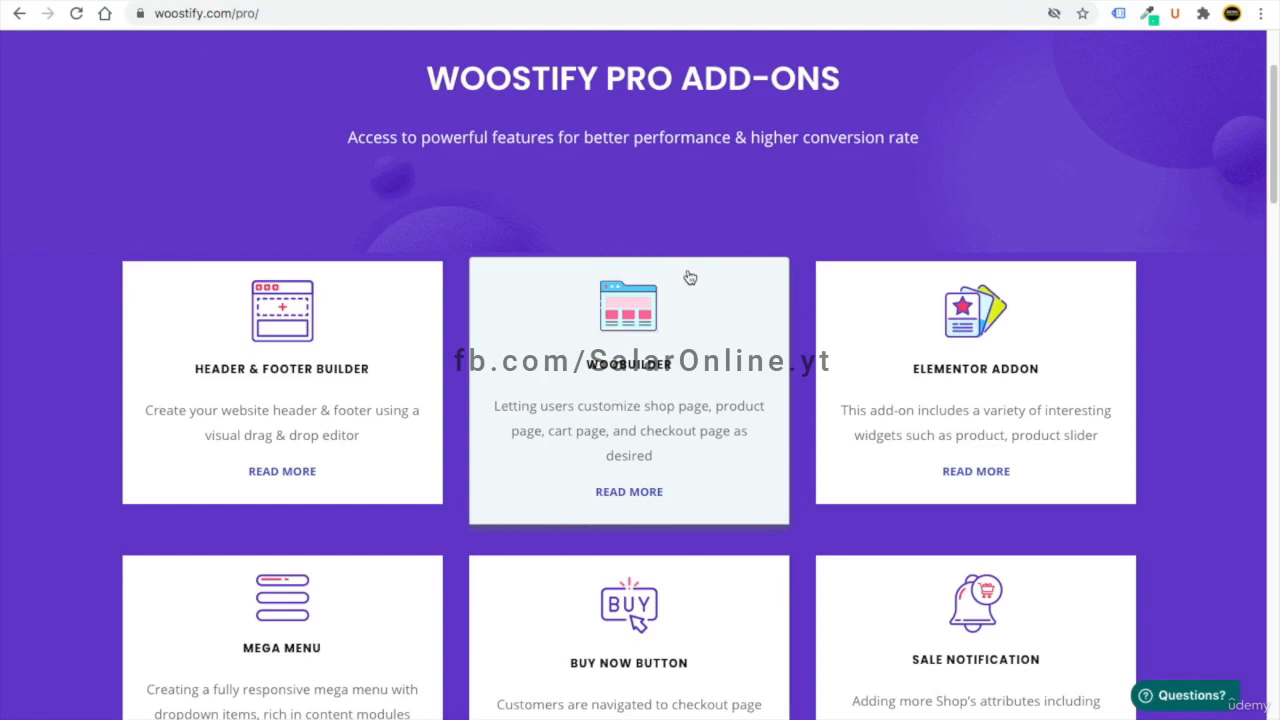
scroll(689, 277, "down", 1)
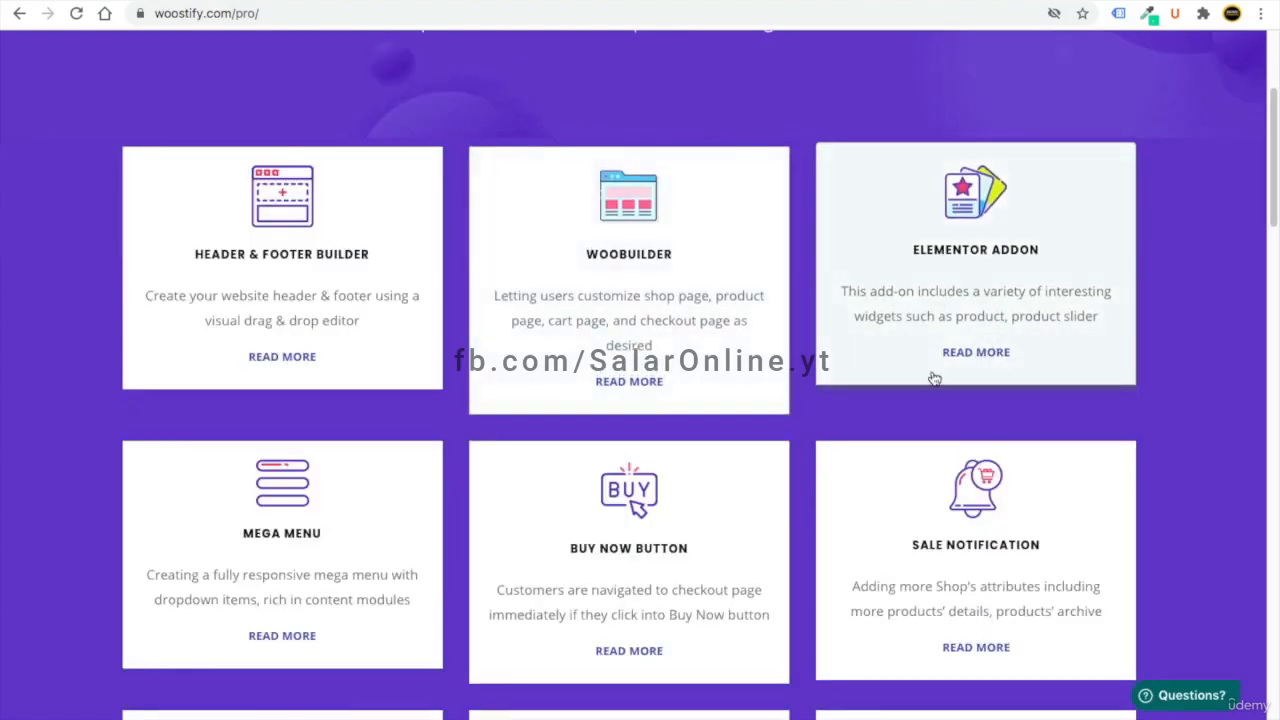
scroll(391, 546, "down", 1)
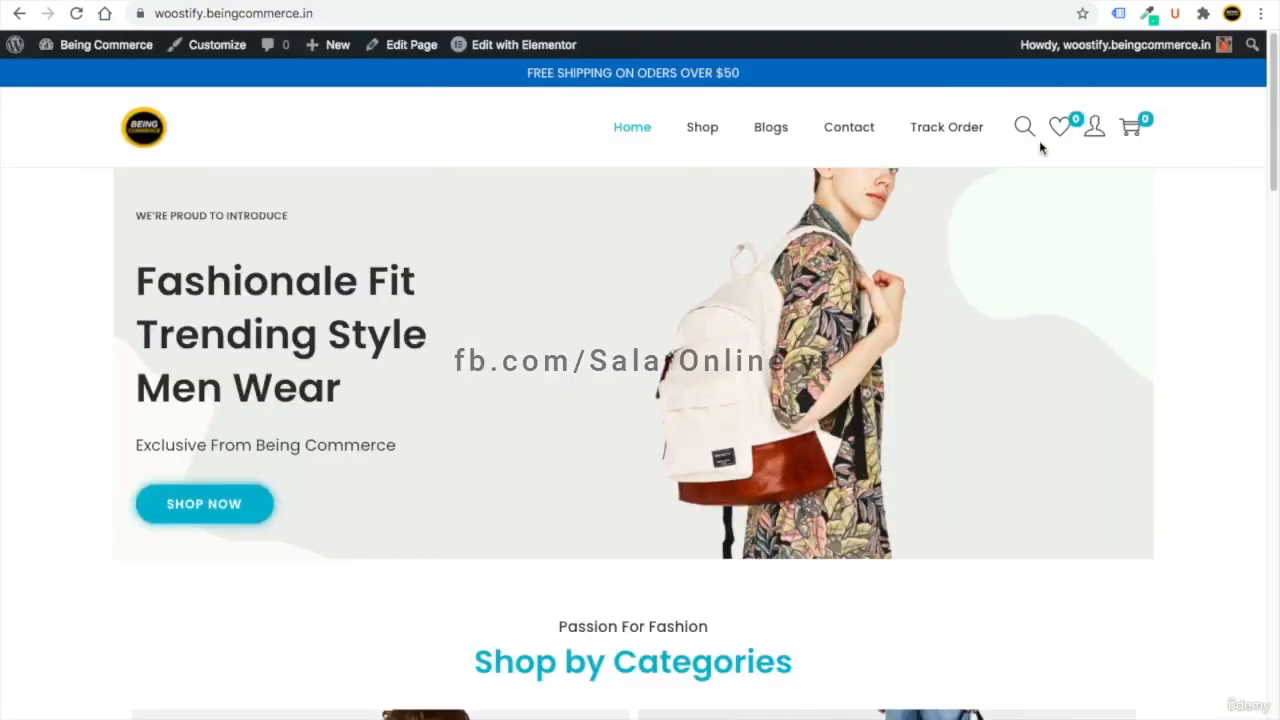
- Try a search for 'hlg', then scroll through add-ons like Mega Menu, Quick View and Size Guide
left_click(1030, 127)
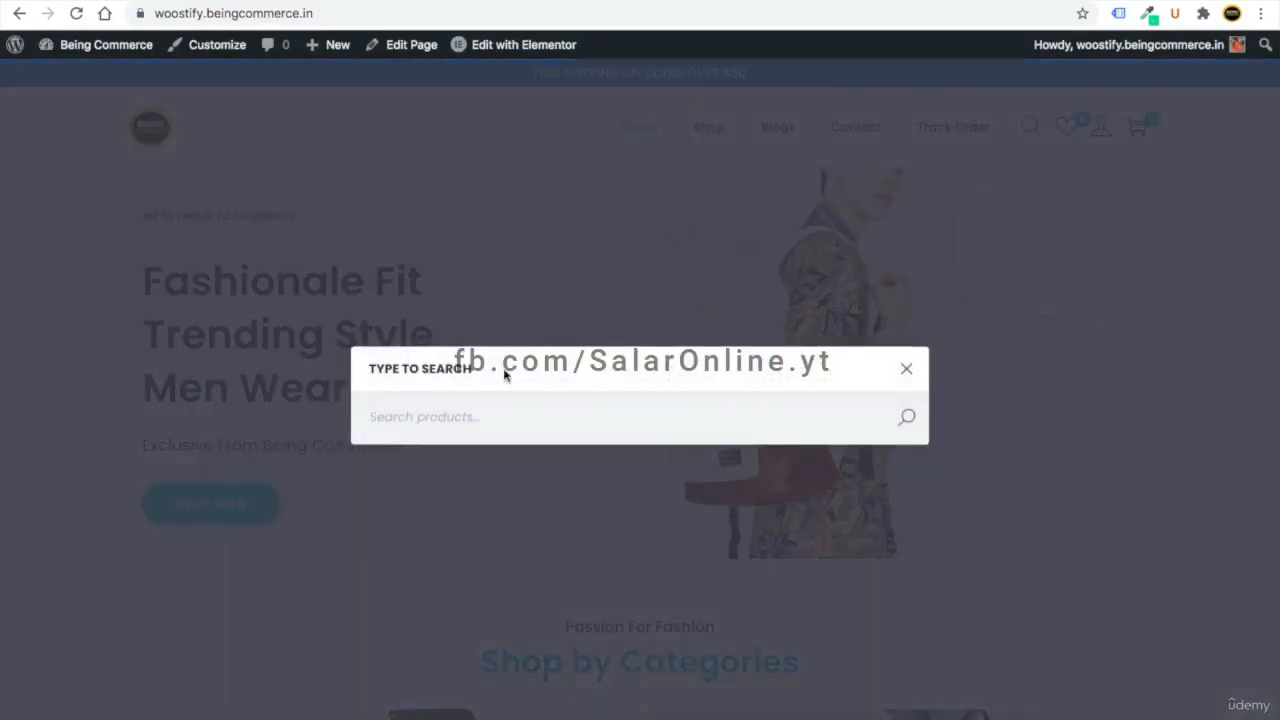
type("hlg")
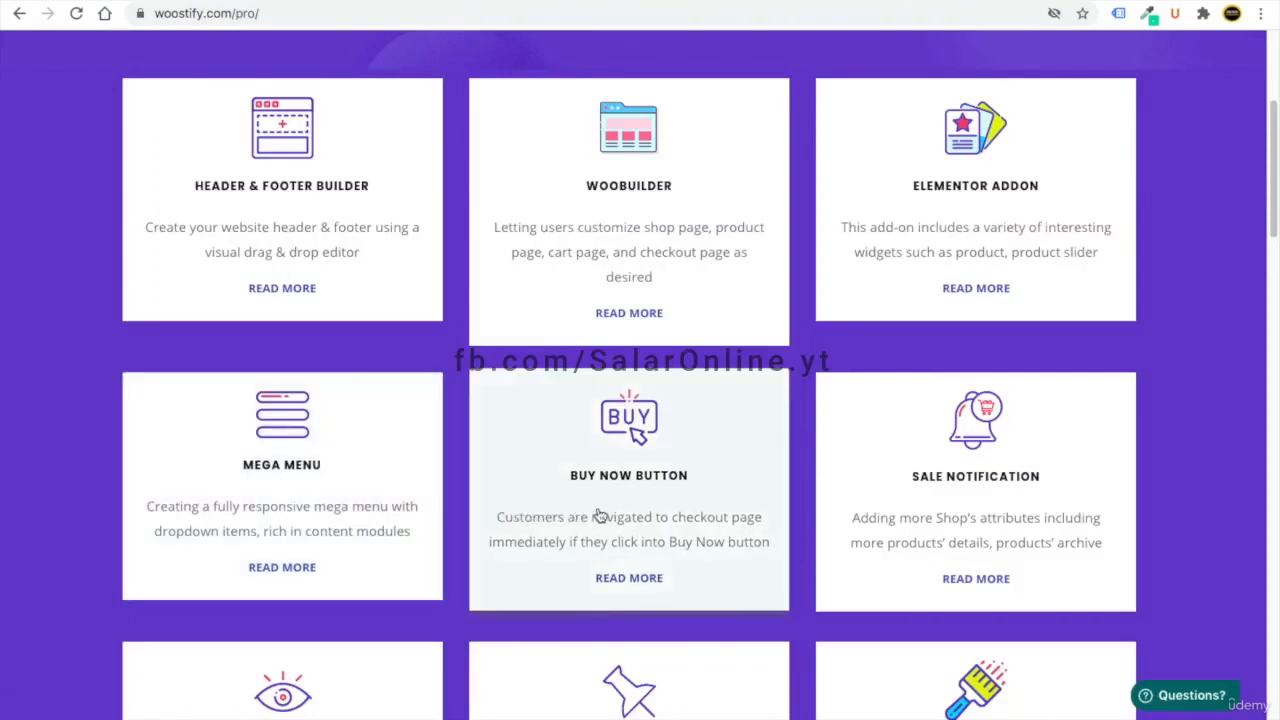
scroll(598, 515, "down", 1)
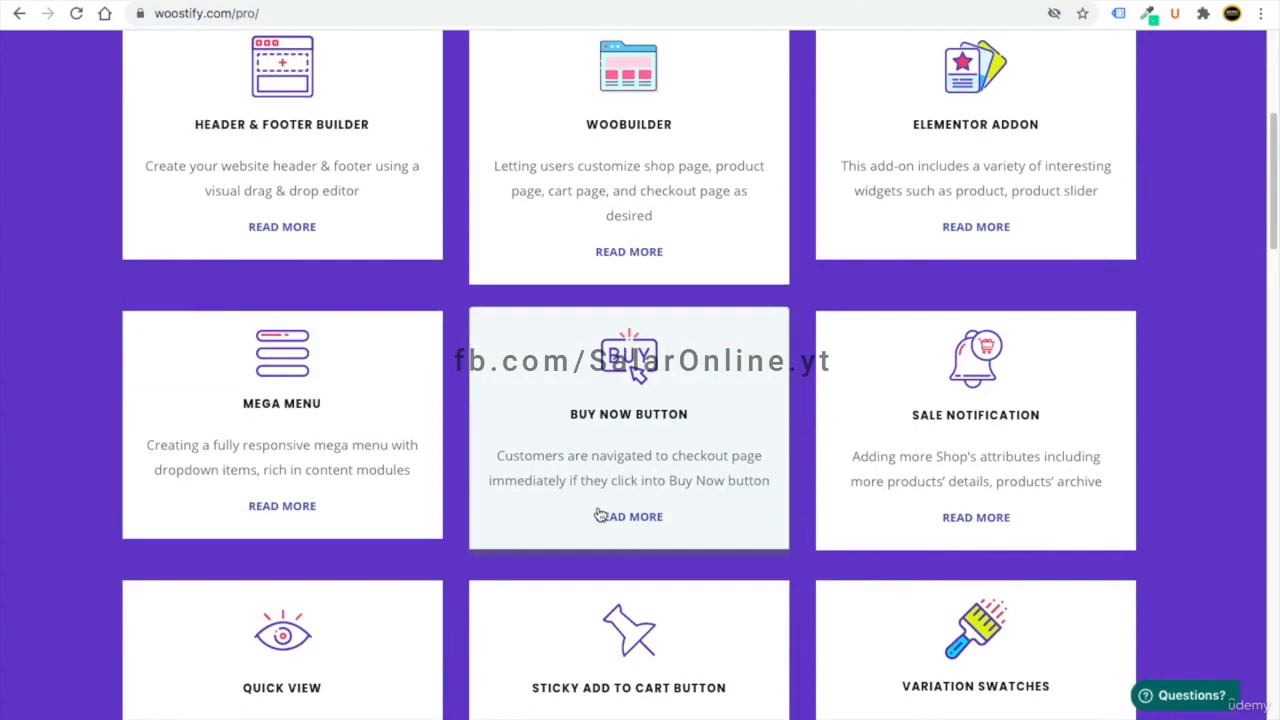
scroll(598, 515, "down", 1)
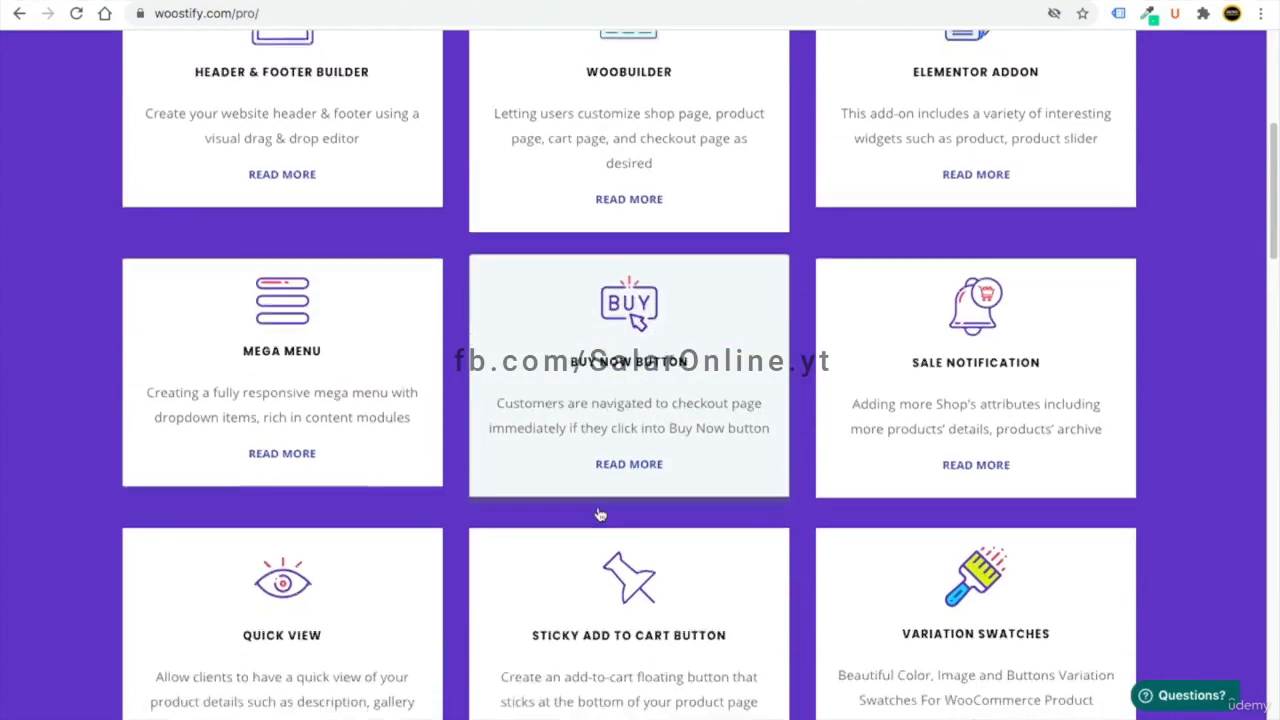
scroll(1028, 417, "down", 1)
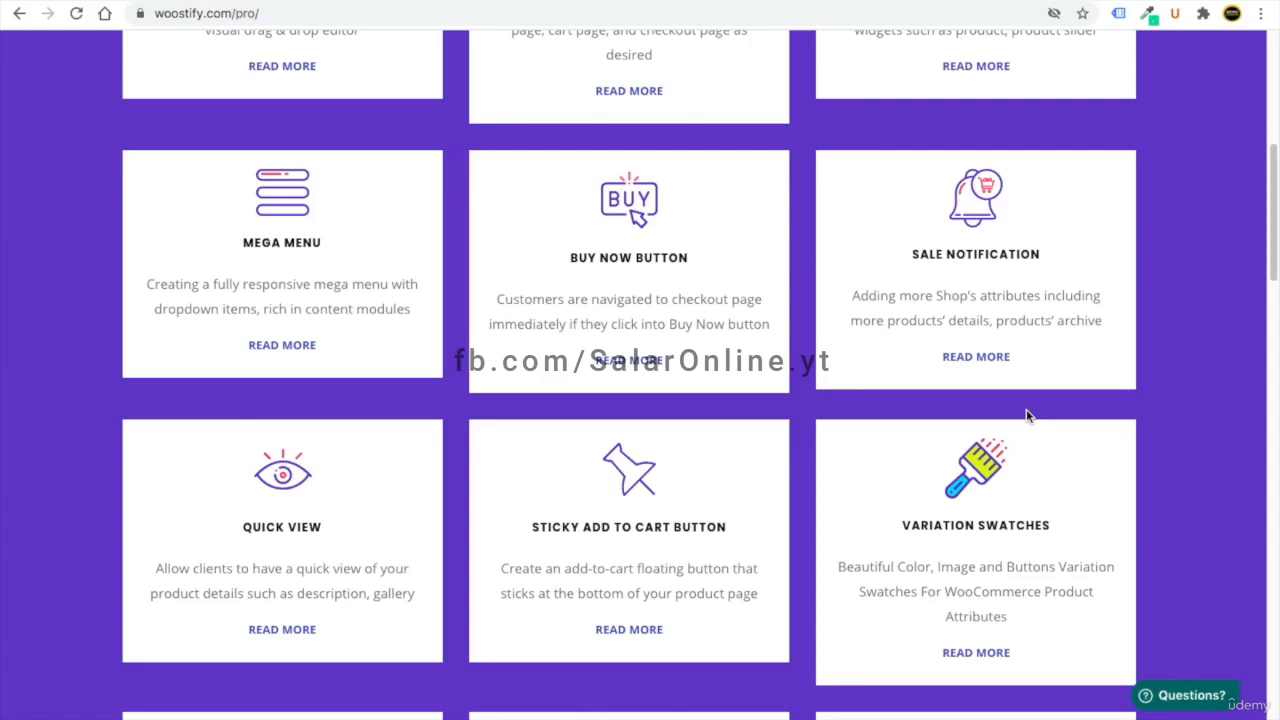
scroll(314, 451, "down", 2)
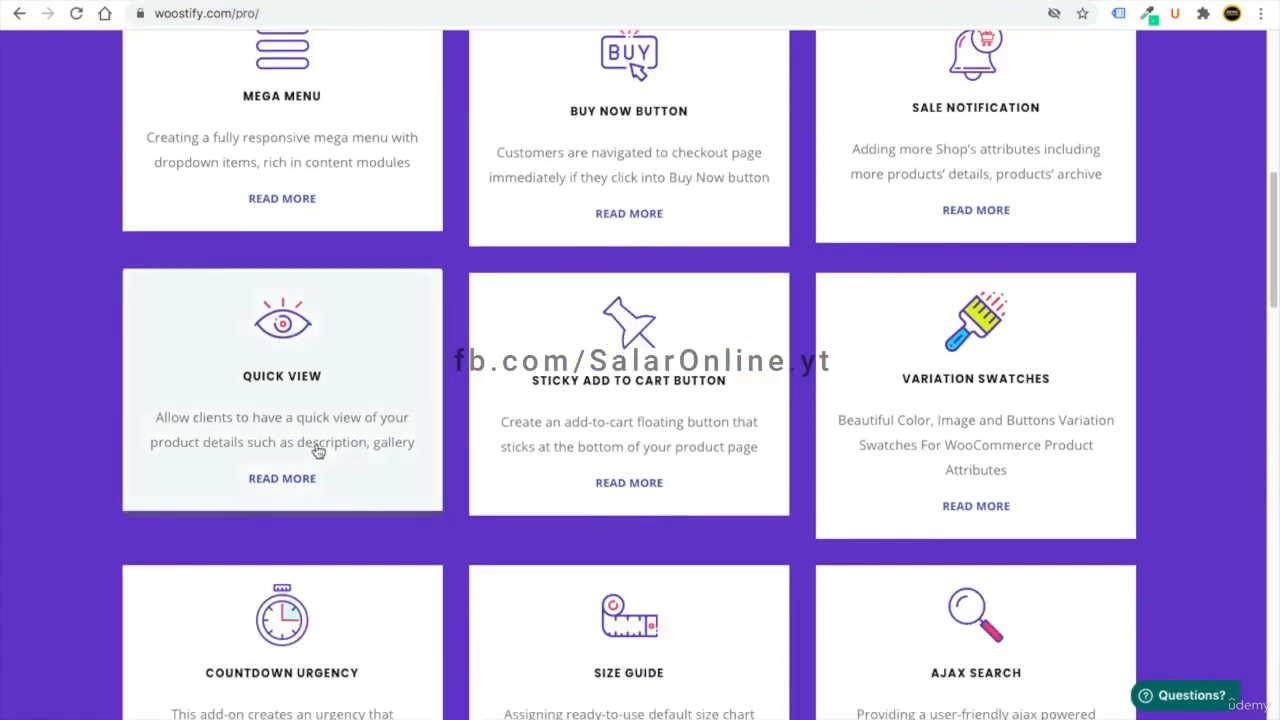
scroll(341, 499, "down", 1)
scroll(340, 495, "down", 1)
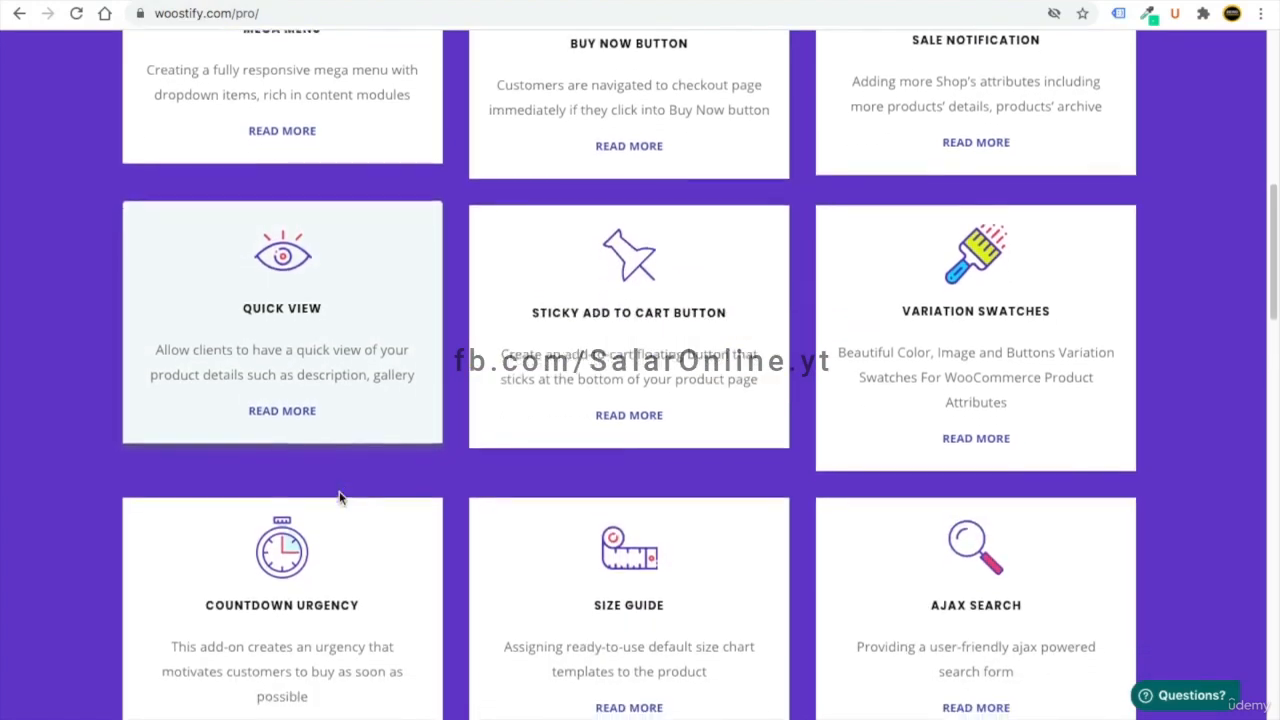
scroll(625, 479, "down", 1)
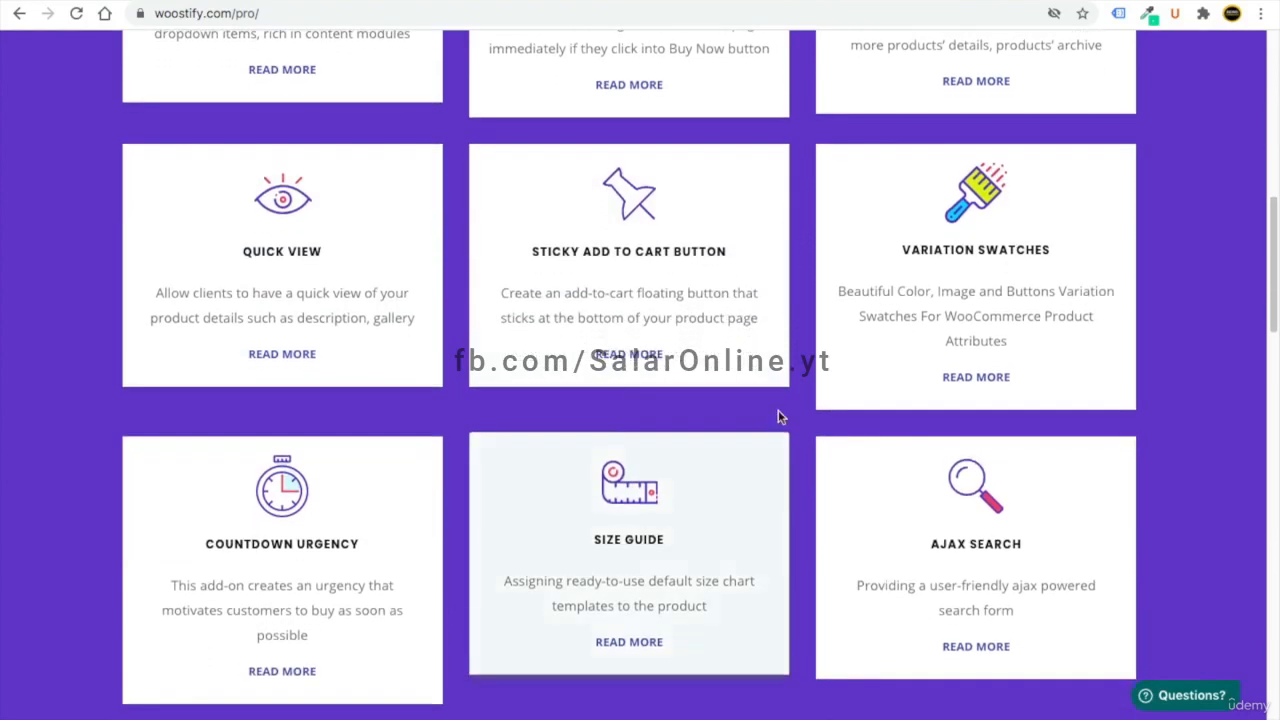
scroll(850, 400, "down", 2)
scroll(560, 471, "down", 2)
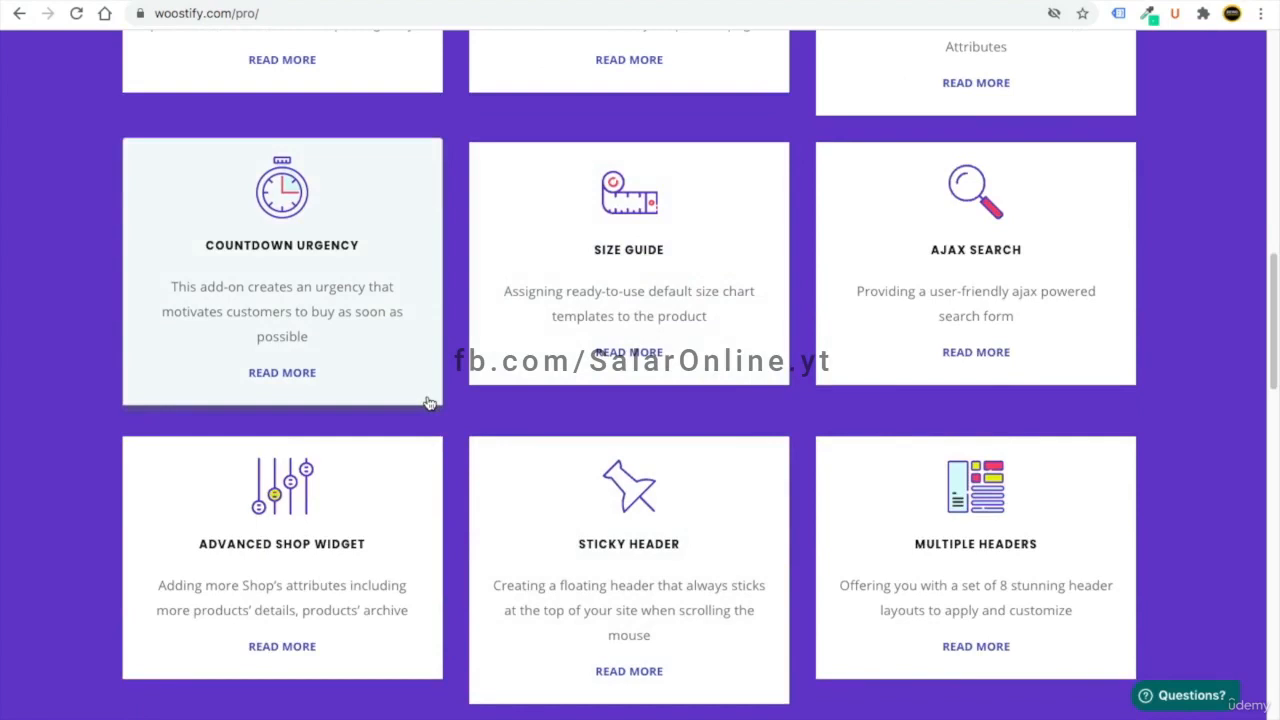
scroll(428, 402, "down", 1)
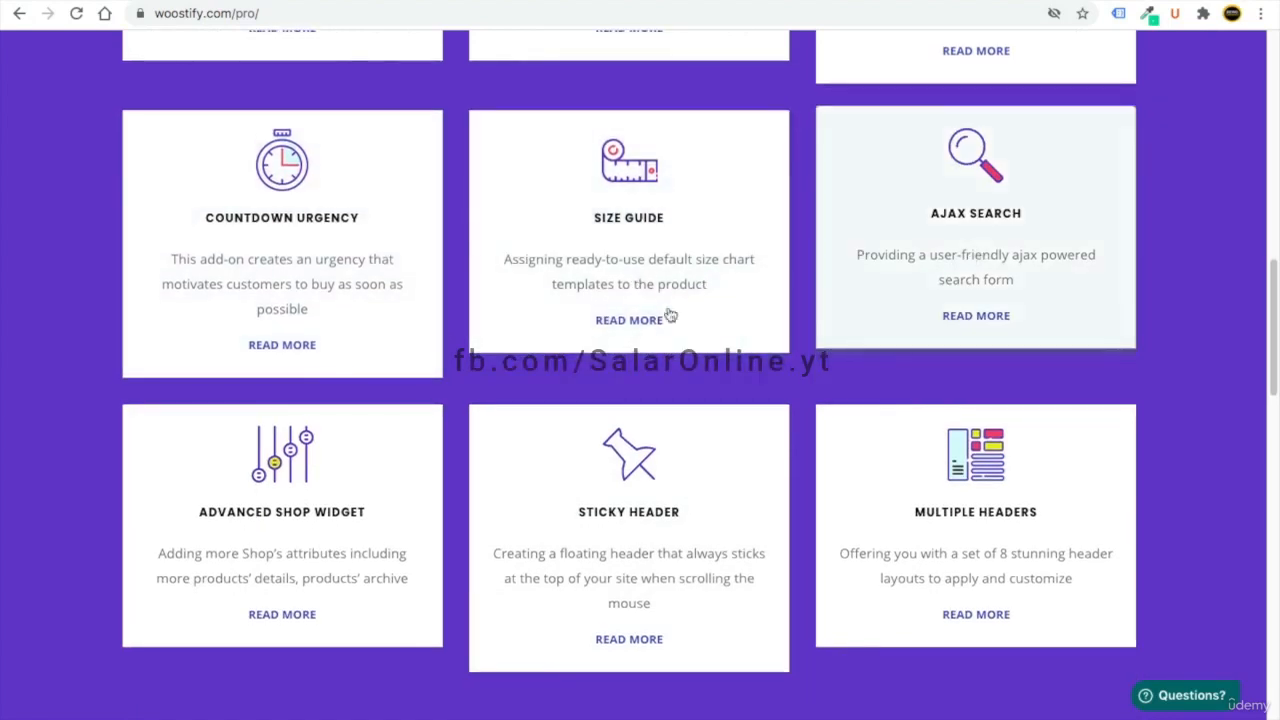
scroll(700, 523, "down", 1)
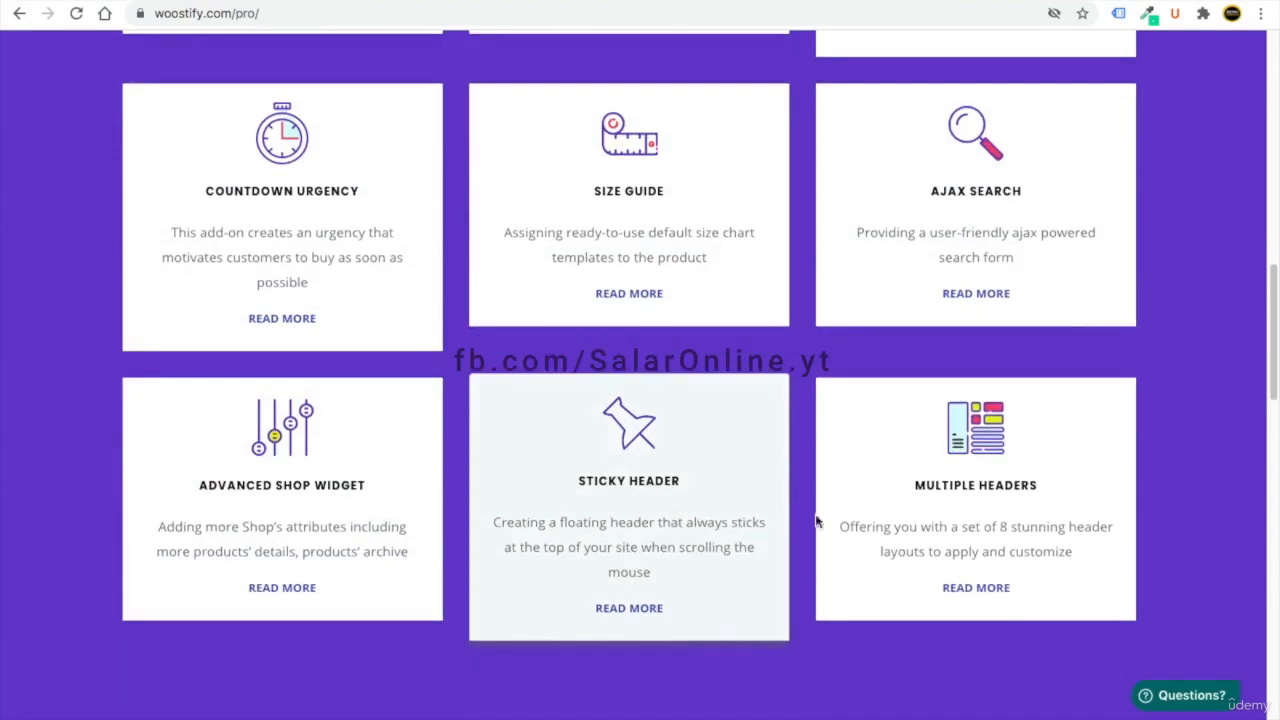
scroll(831, 469, "up", 6)
scroll(830, 470, "up", 6)
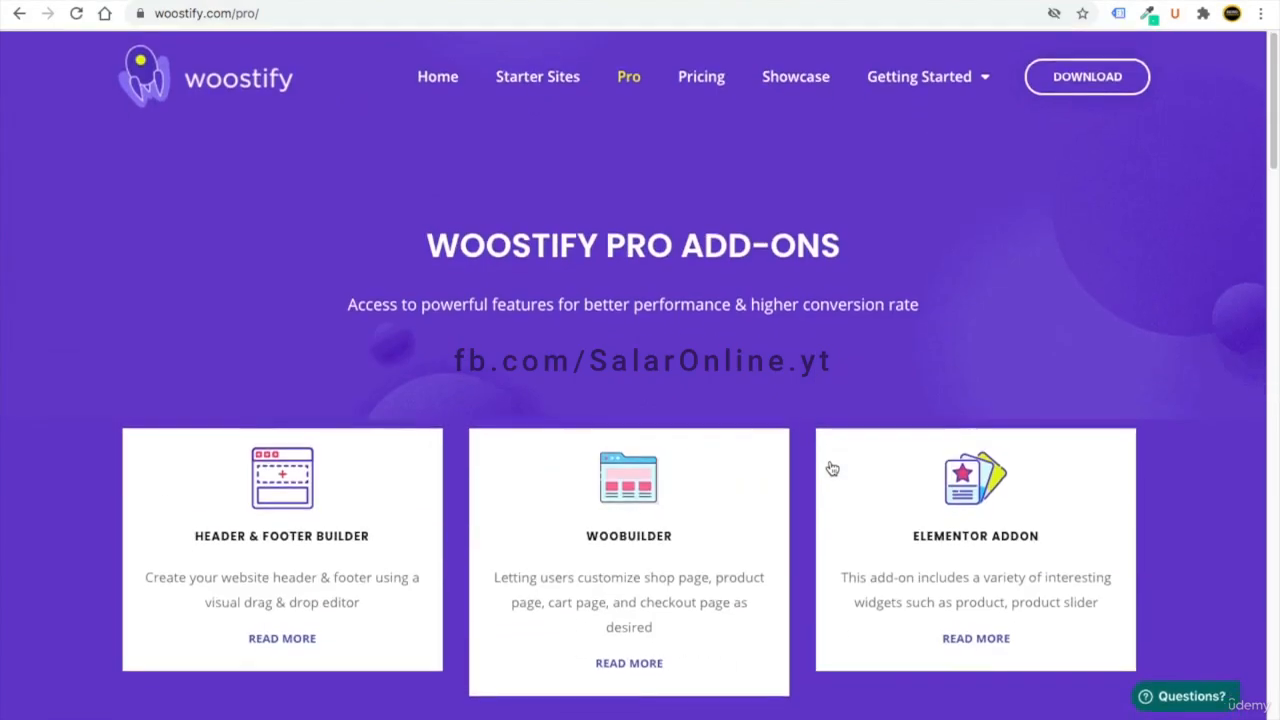
scroll(629, 333, "down", 1)
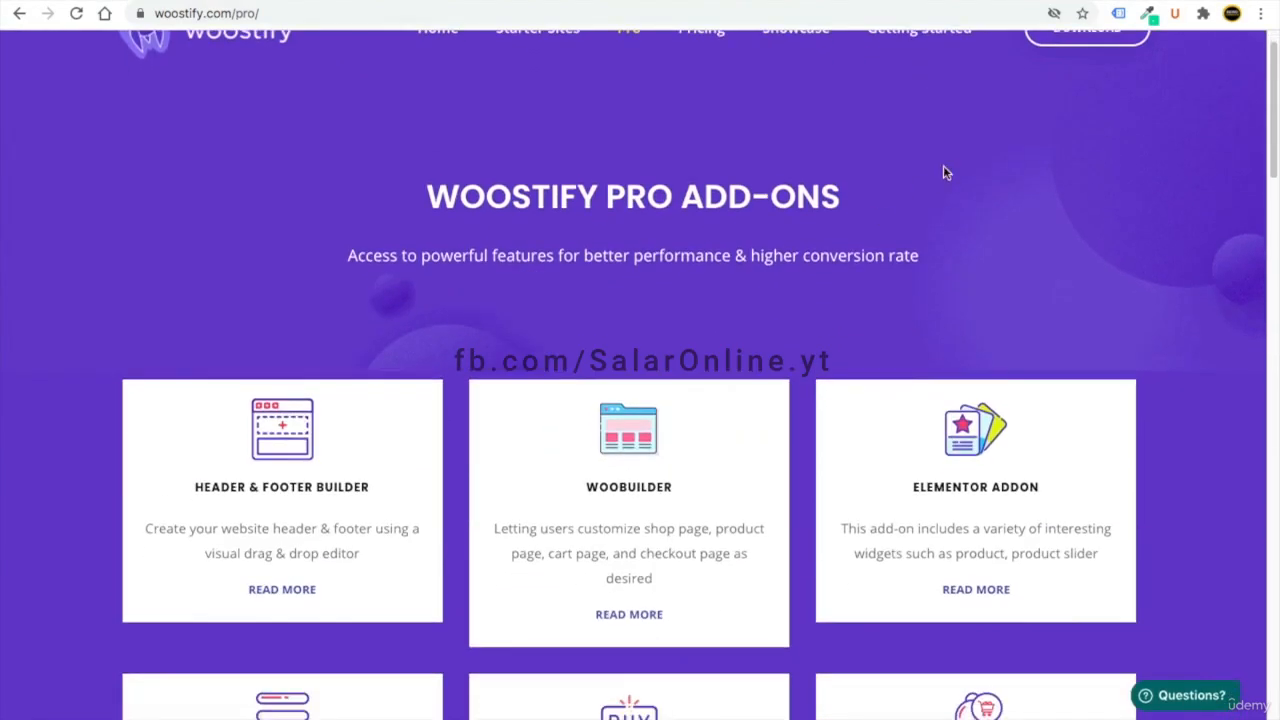
left_click(701, 28)
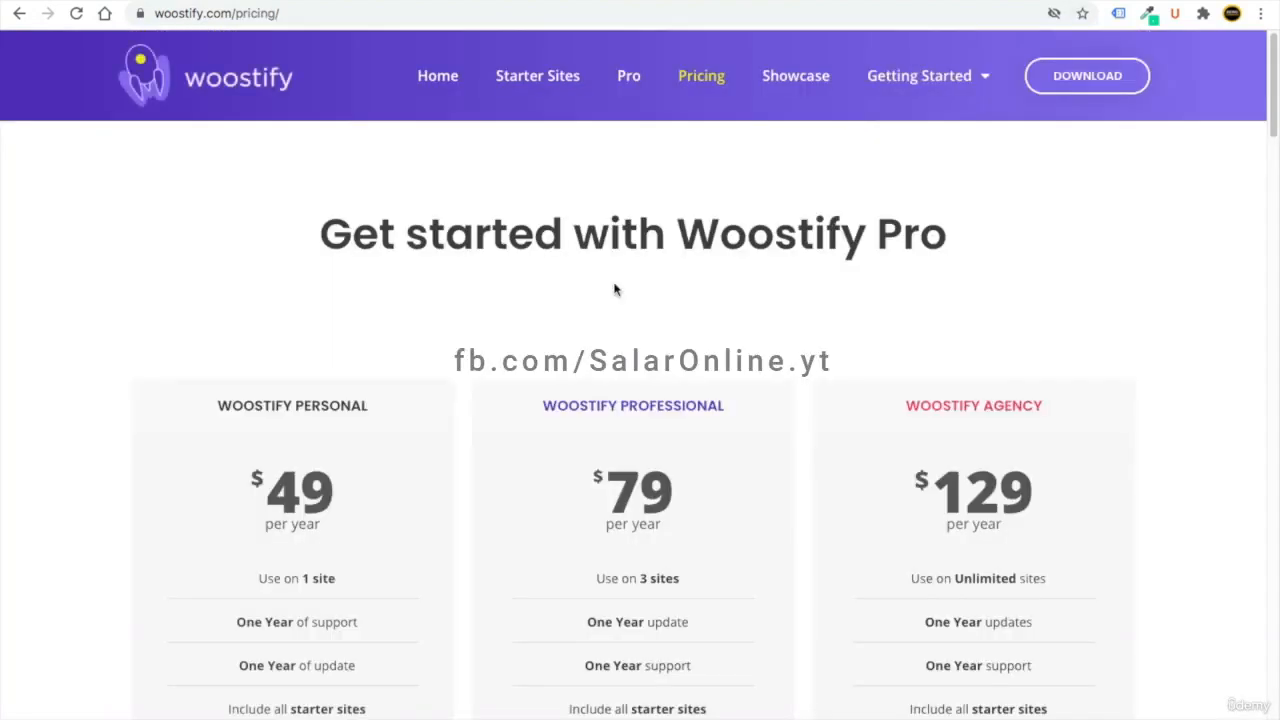
scroll(614, 289, "down", 4)
scroll(428, 580, "up", 1)
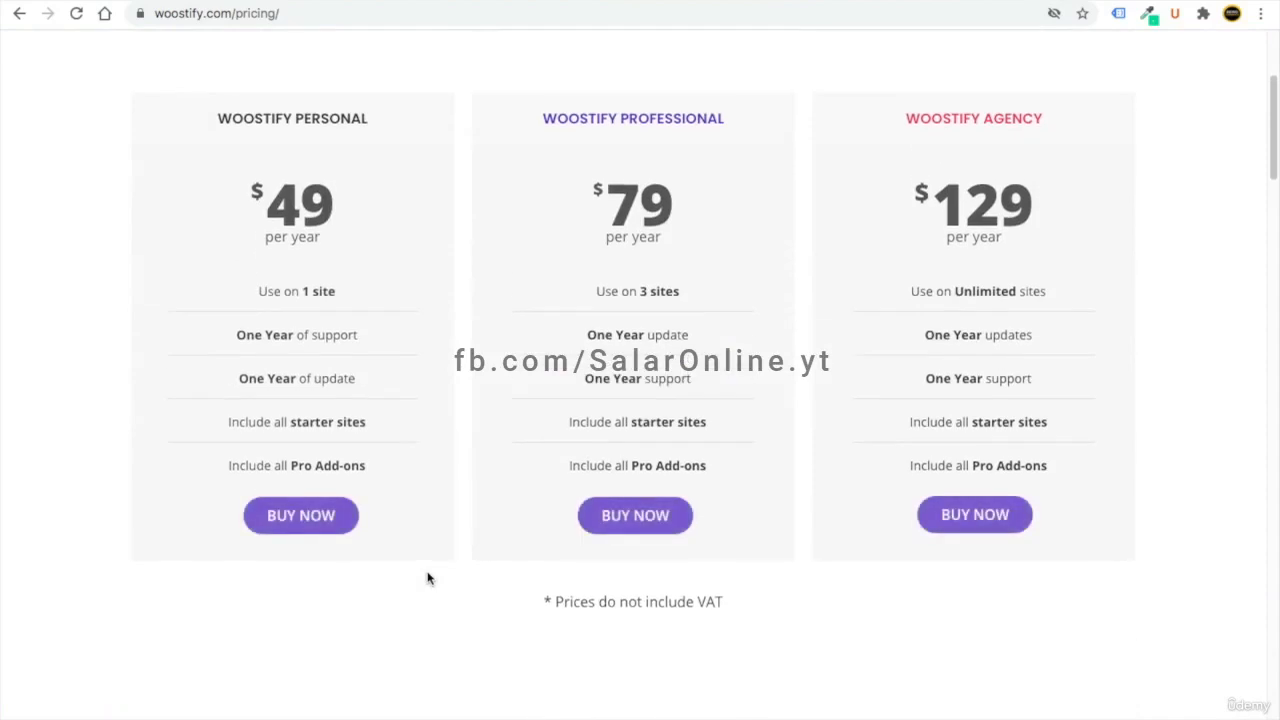
double_click(297, 205)
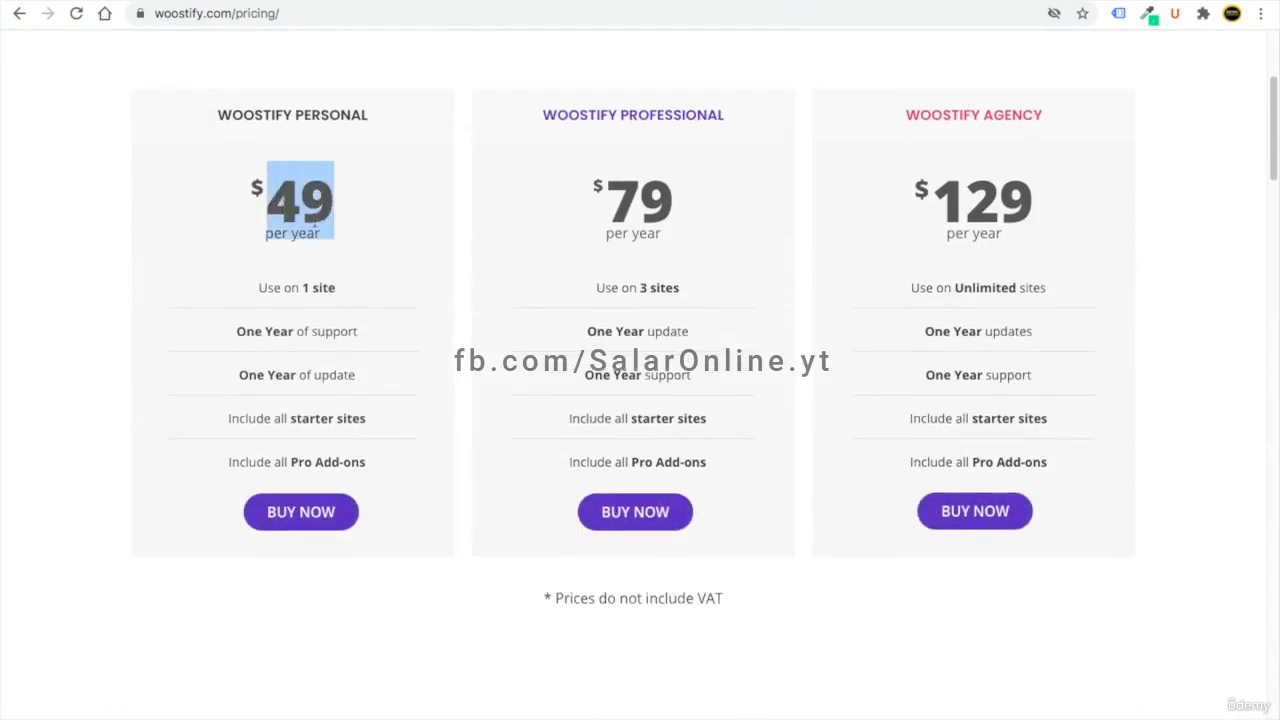
left_click_drag(670, 207, 626, 205)
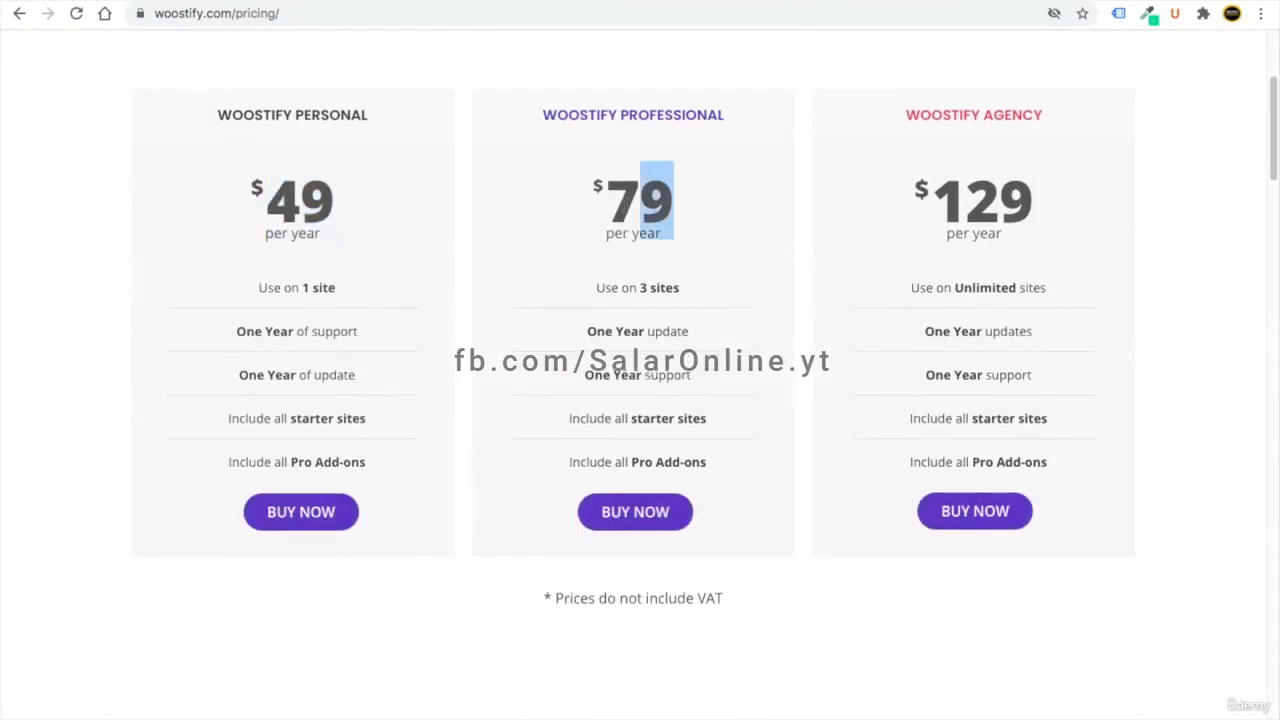
left_click_drag(1032, 205, 929, 195)
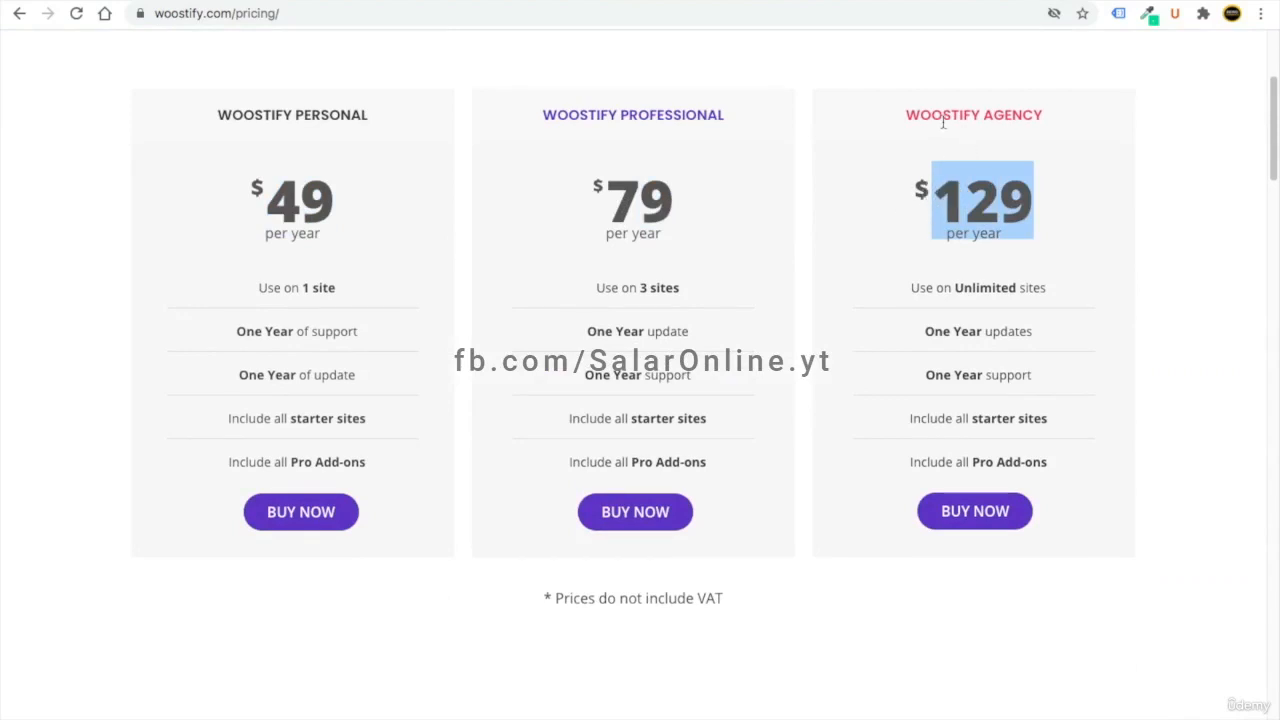
left_click(228, 140)
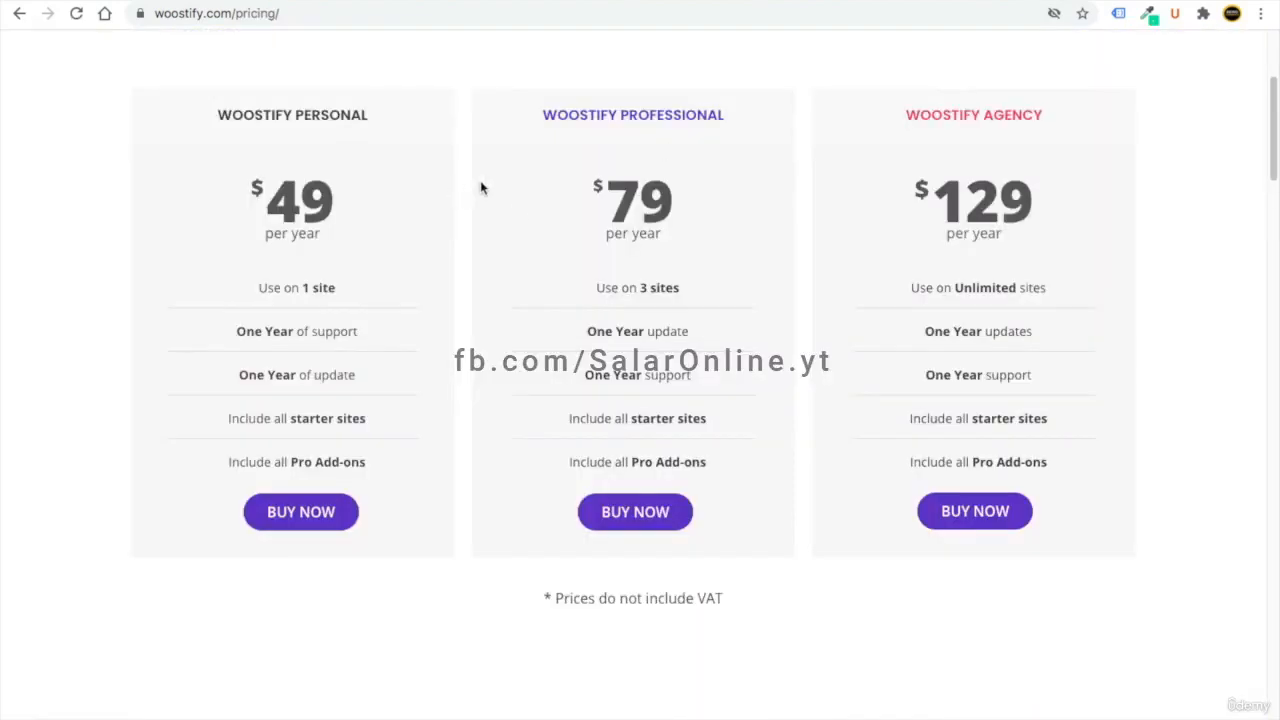
left_click_drag(206, 114, 304, 116)
left_click(362, 188)
left_click_drag(357, 200, 300, 205)
left_click(250, 214)
left_click(333, 210)
left_click_drag(333, 210, 287, 242)
left_click(350, 334)
left_click_drag(357, 377, 296, 376)
left_click_drag(366, 418, 292, 420)
left_click_drag(366, 462, 289, 460)
left_click(188, 234)
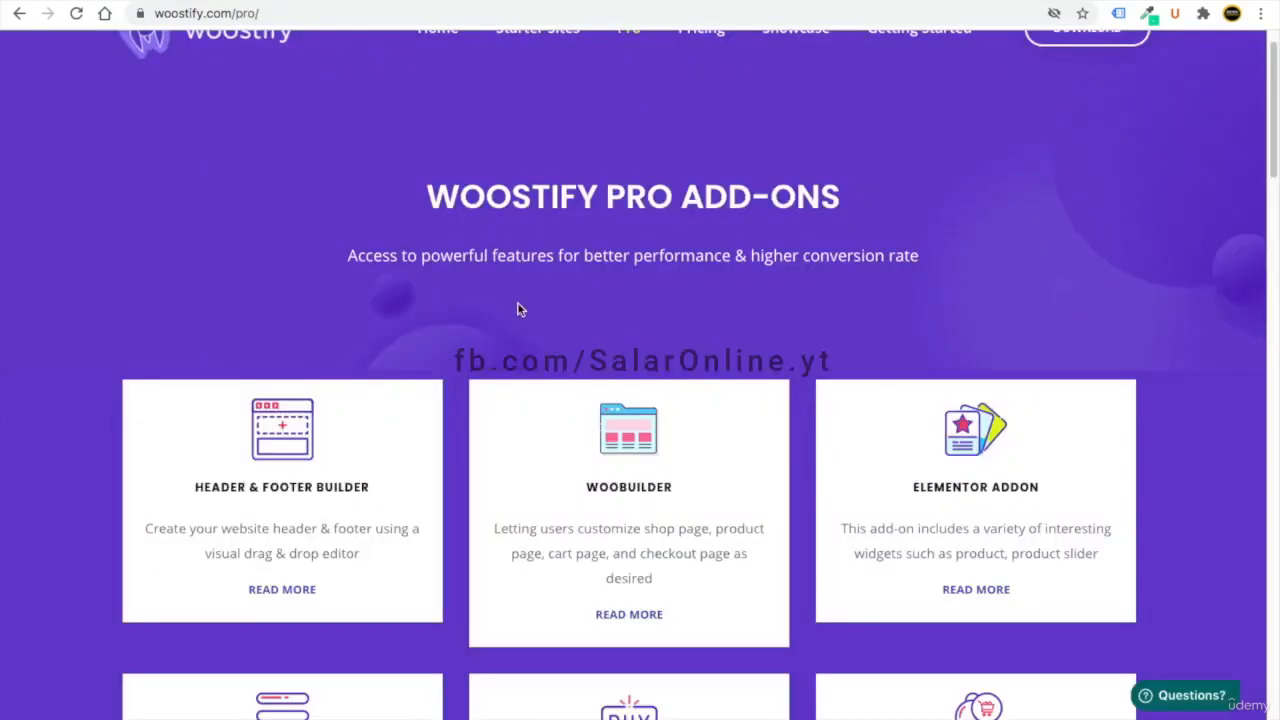
left_click_drag(517, 308, 507, 223)
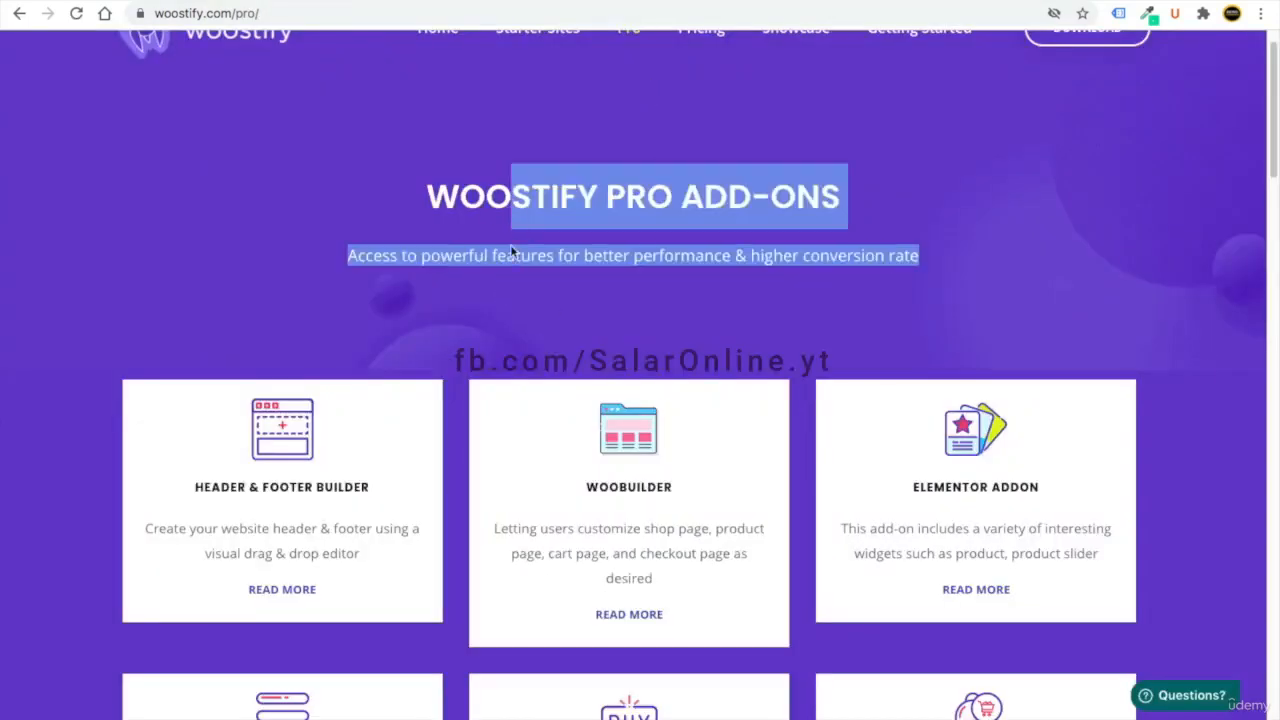
scroll(507, 223, "down", 15)
scroll(514, 511, "up", 10)
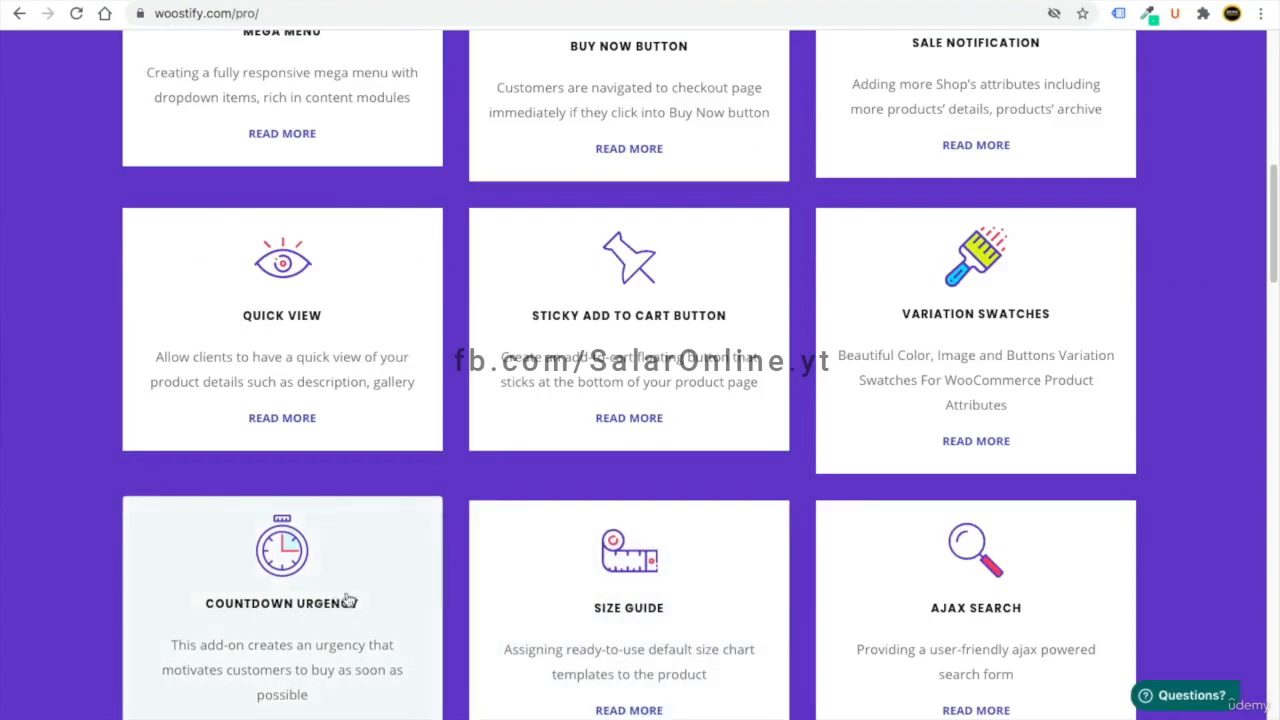
scroll(400, 560, "down", 1)
scroll(446, 529, "up", 10)
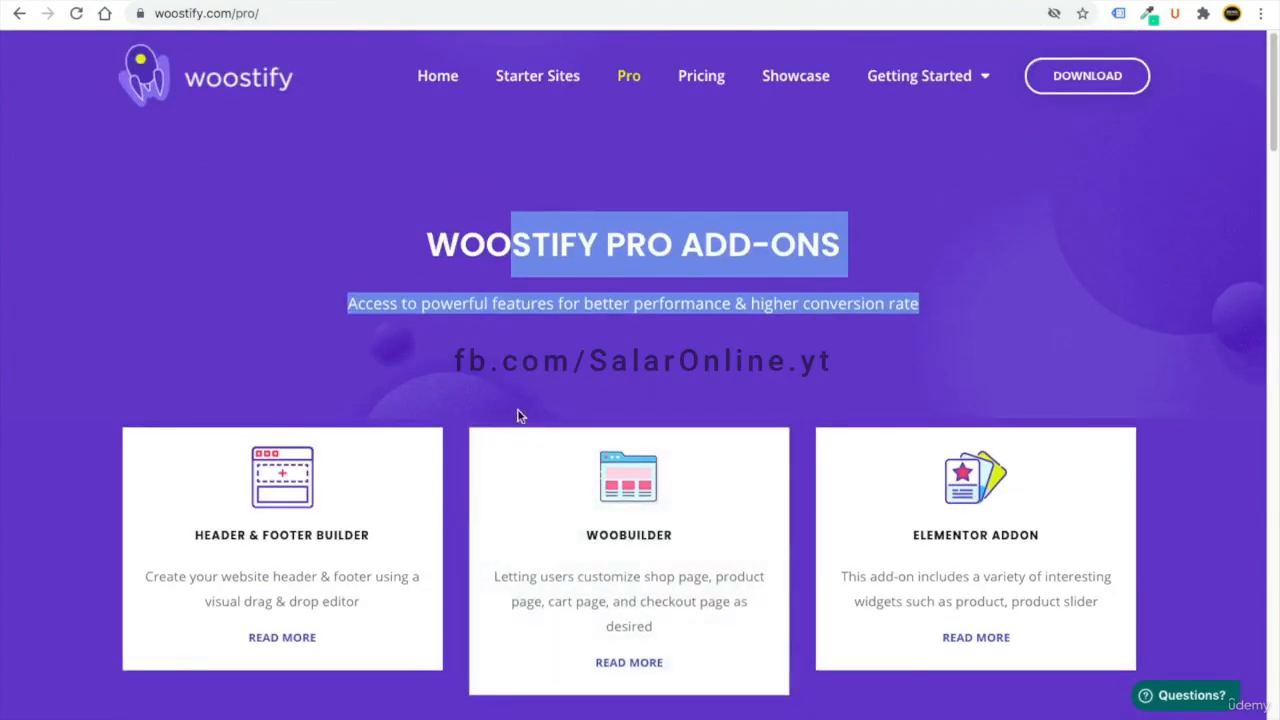
left_click(566, 403)
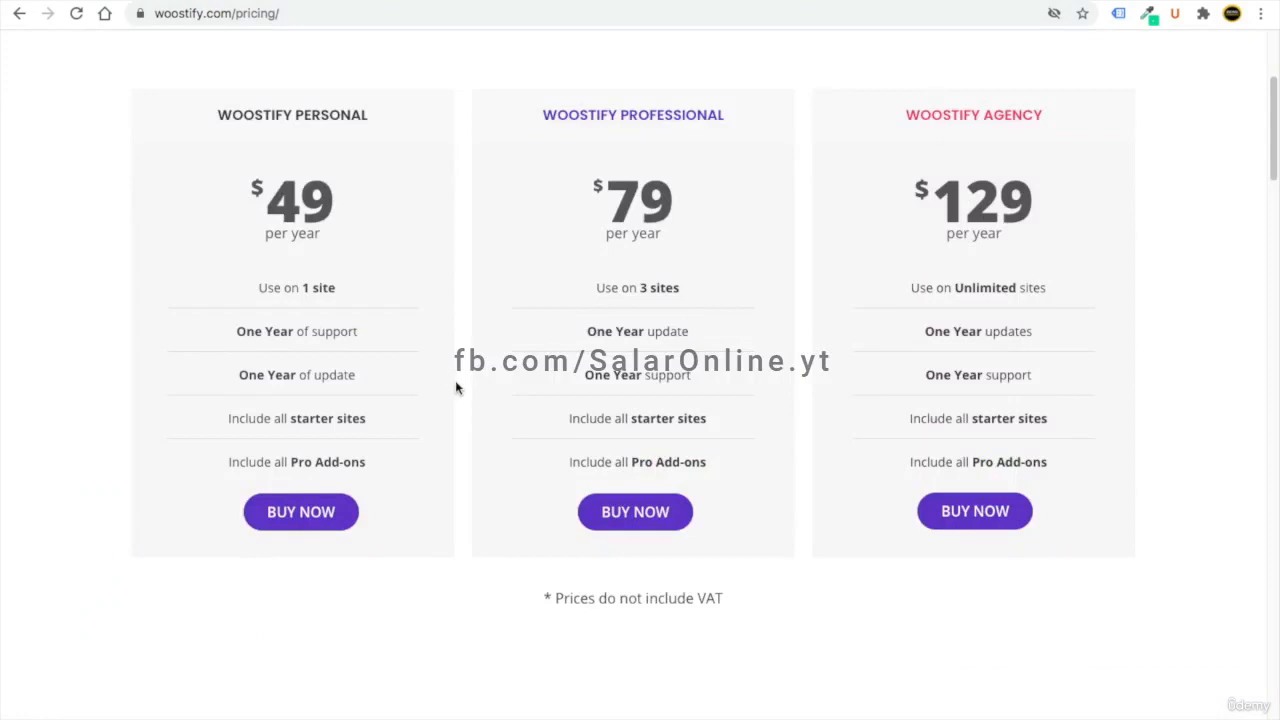
left_click_drag(351, 231, 249, 242)
left_click(245, 246)
- In a new tab, go to the store's Shop page and open the Variable (attribute) Product
key("ctrl+t")
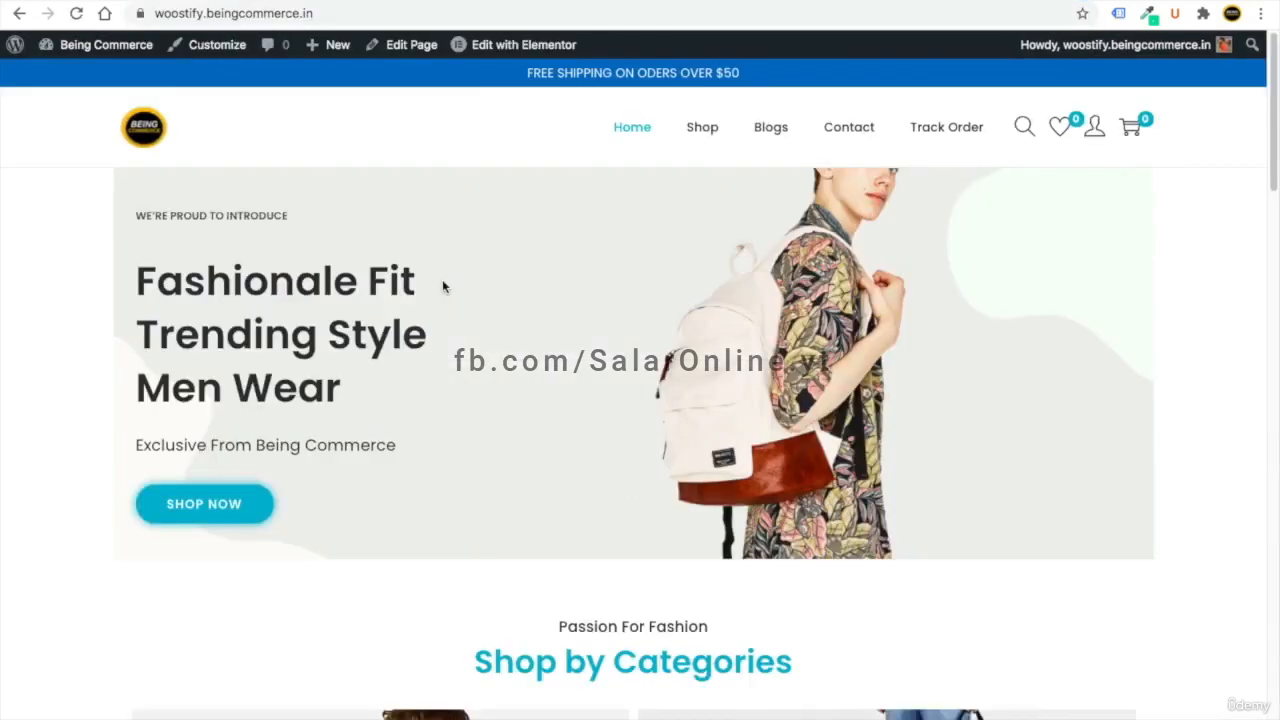
scroll(443, 287, "down", 2)
scroll(443, 287, "down", 10)
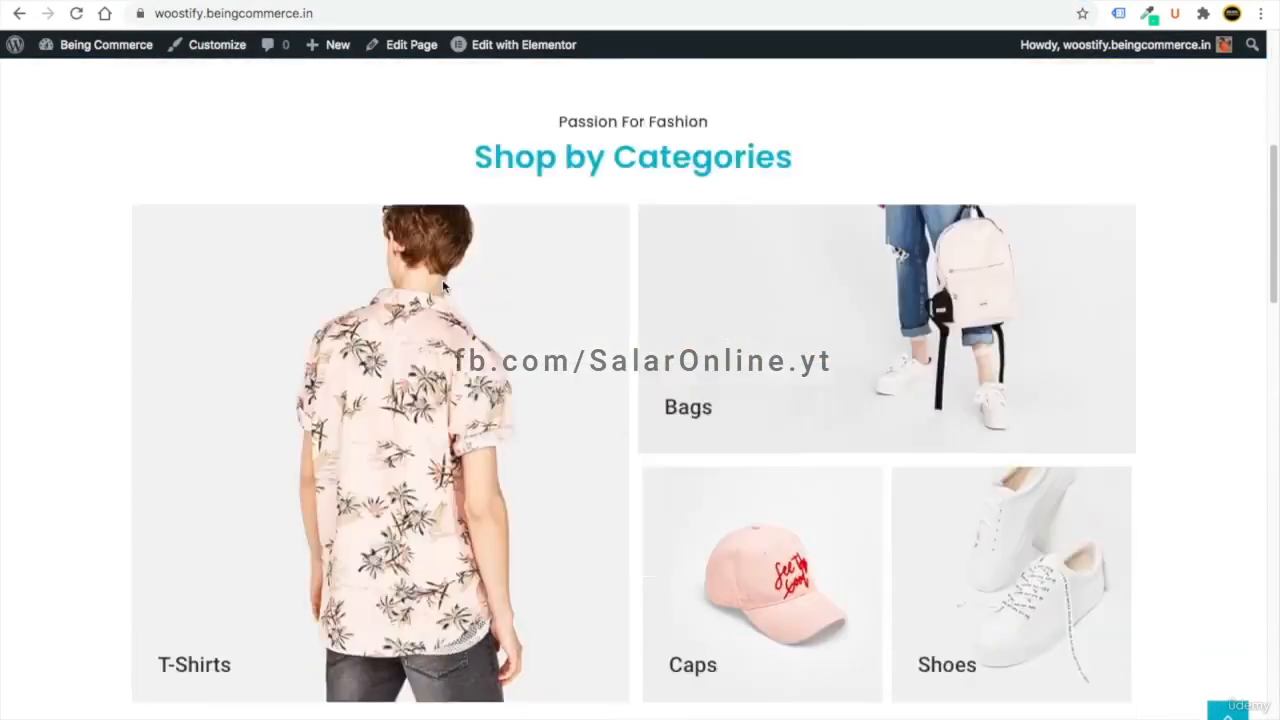
scroll(443, 286, "up", 15)
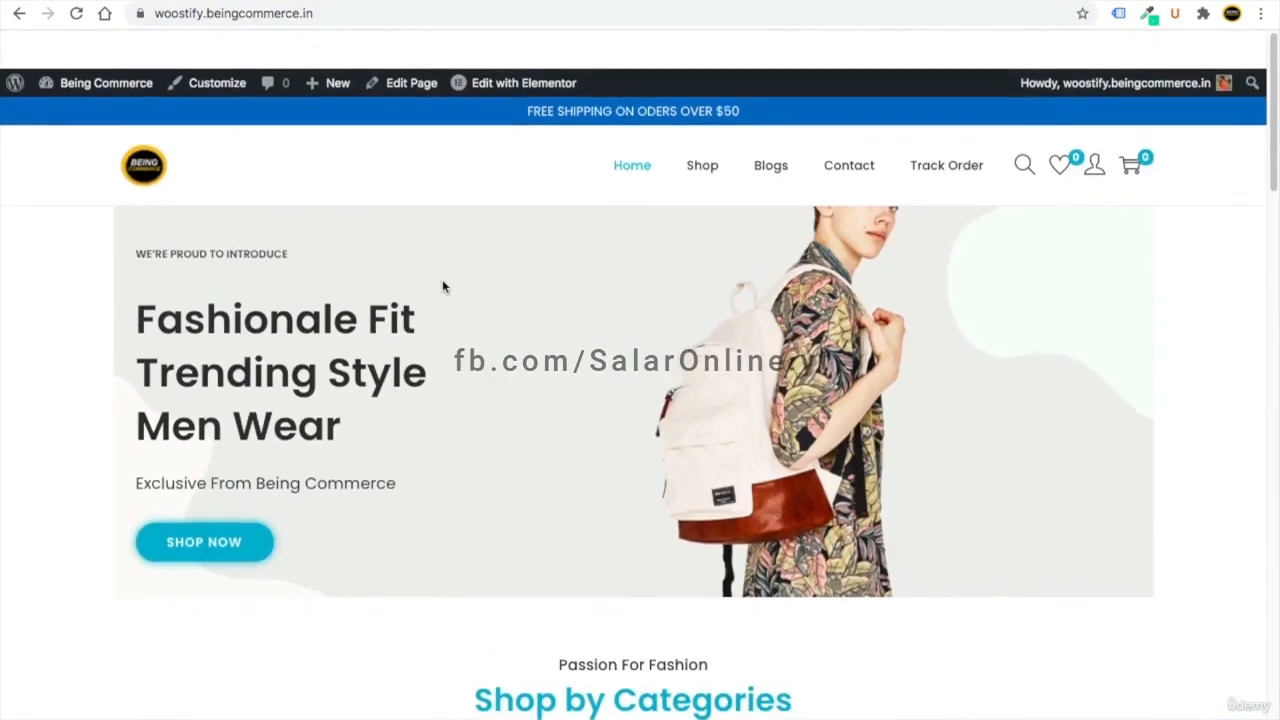
left_click(711, 129)
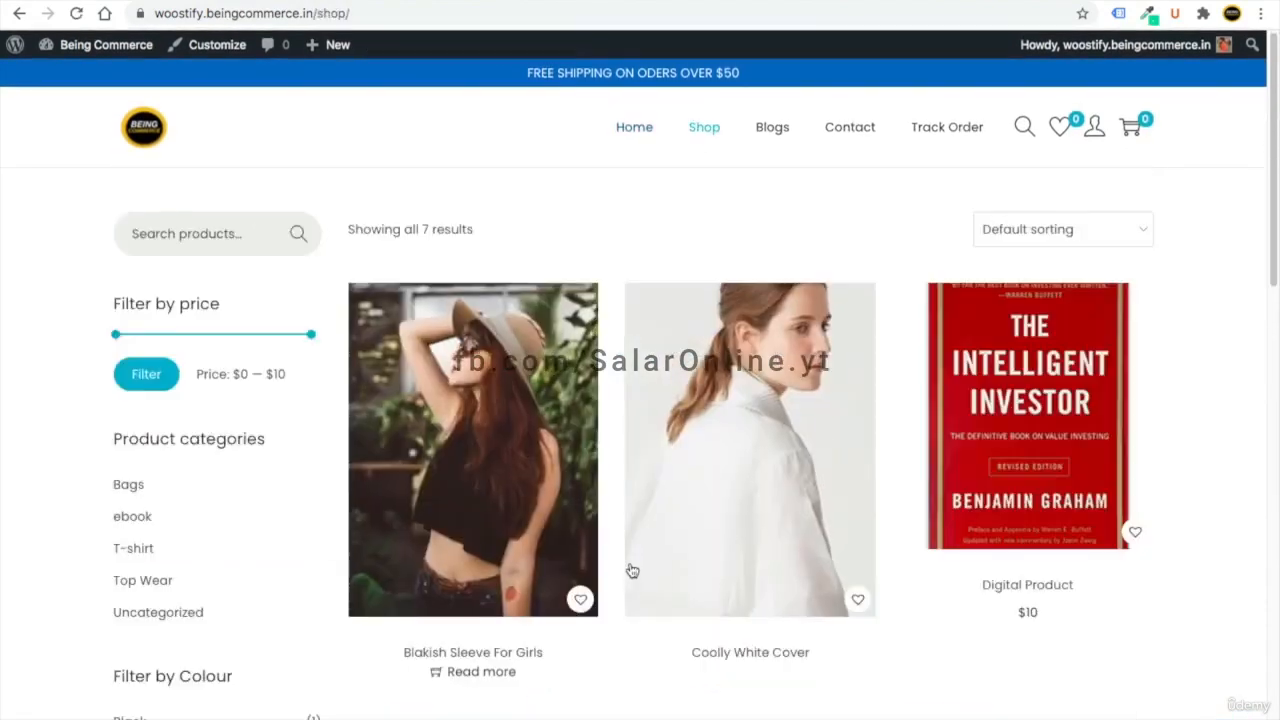
scroll(629, 569, "down", 12)
scroll(629, 569, "up", 1)
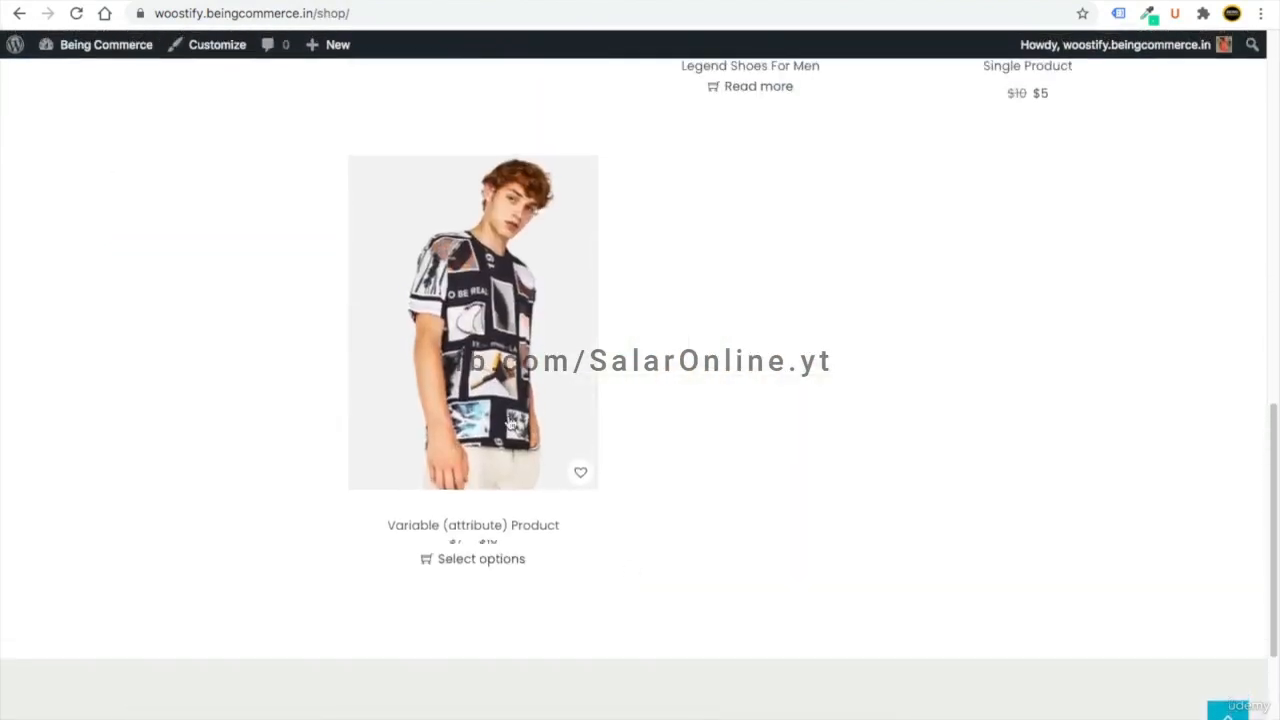
left_click(487, 334)
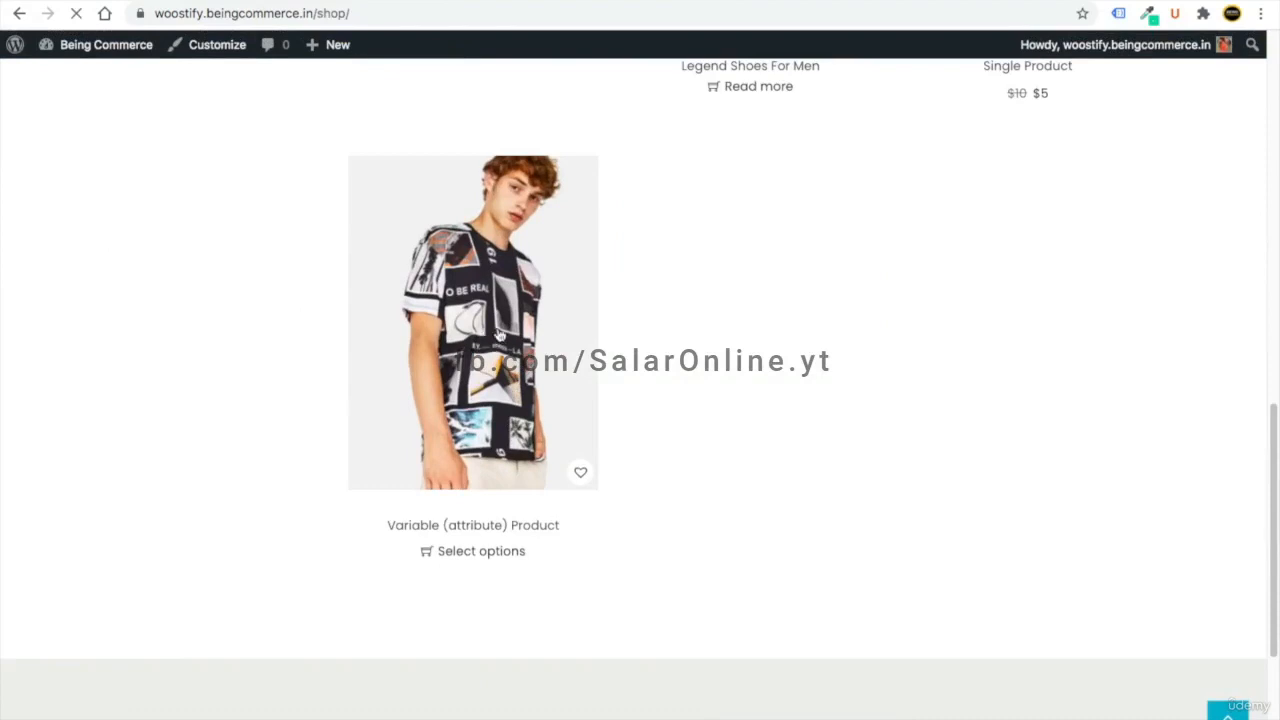
- Choose Black colour and Small size, then add the $9 t-shirt to the cart
scroll(770, 397, "down", 4)
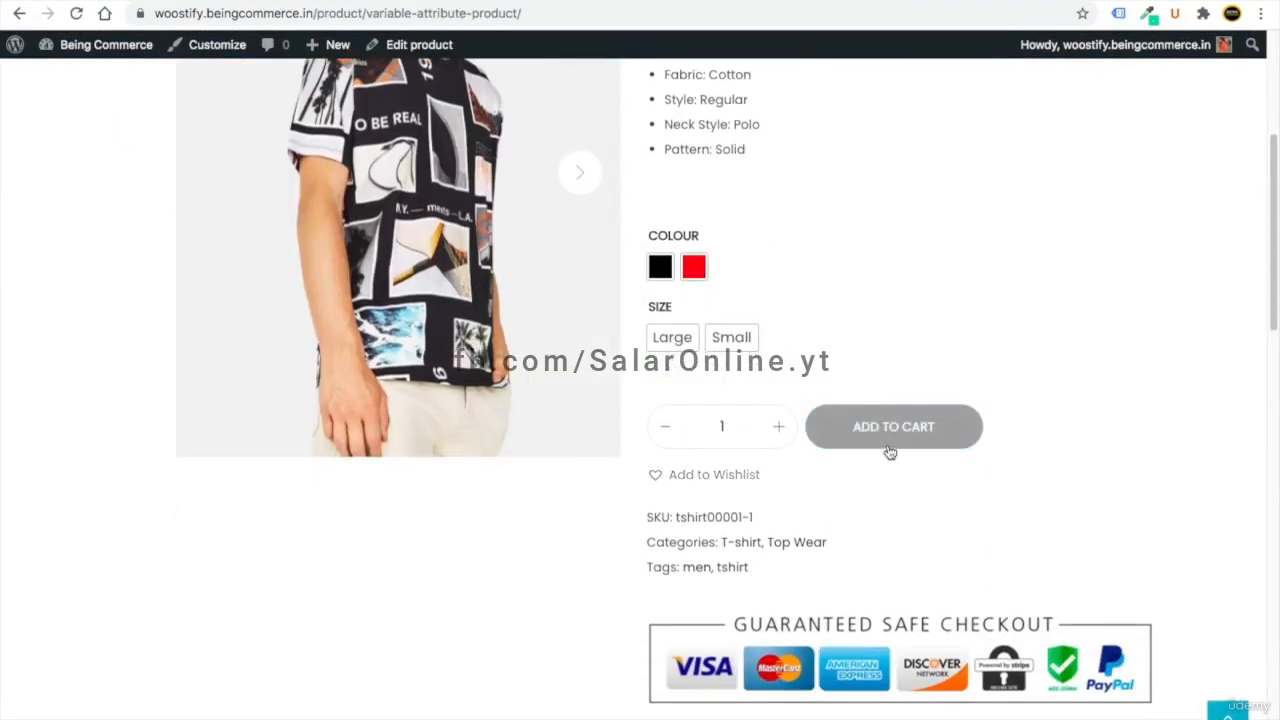
scroll(890, 453, "up", 1)
left_click(661, 374)
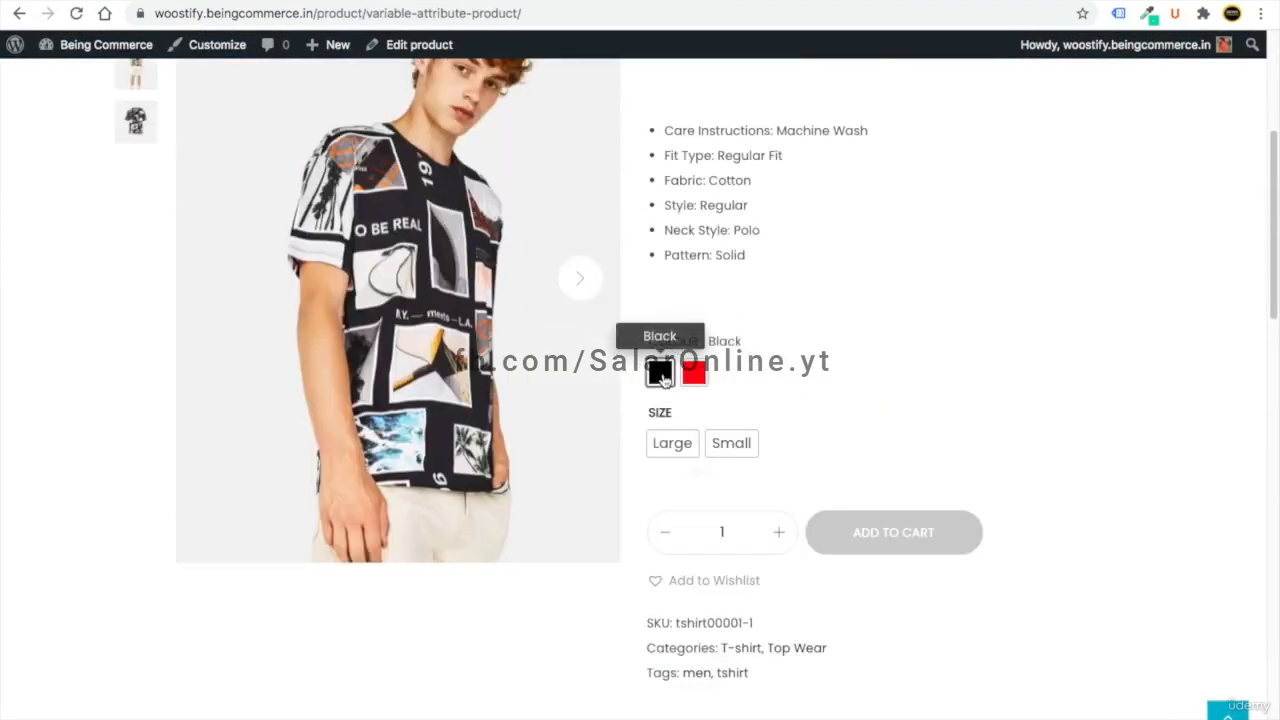
left_click(731, 443)
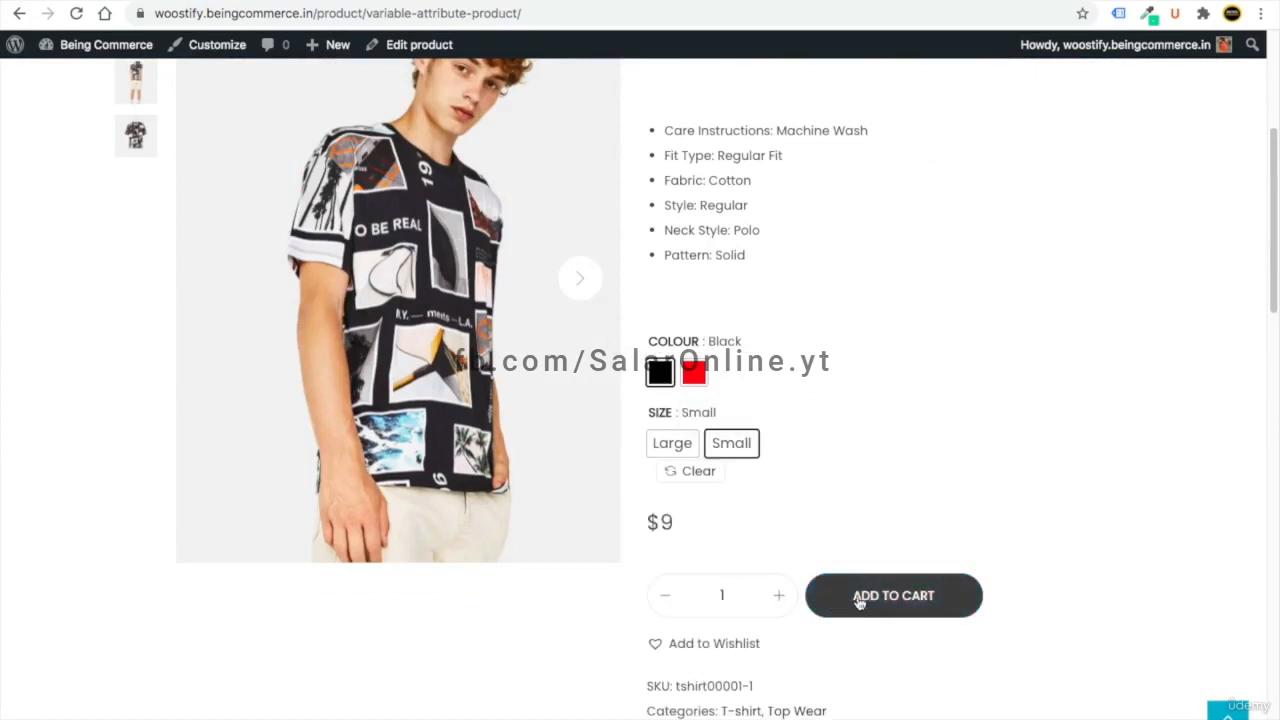
left_click(855, 600)
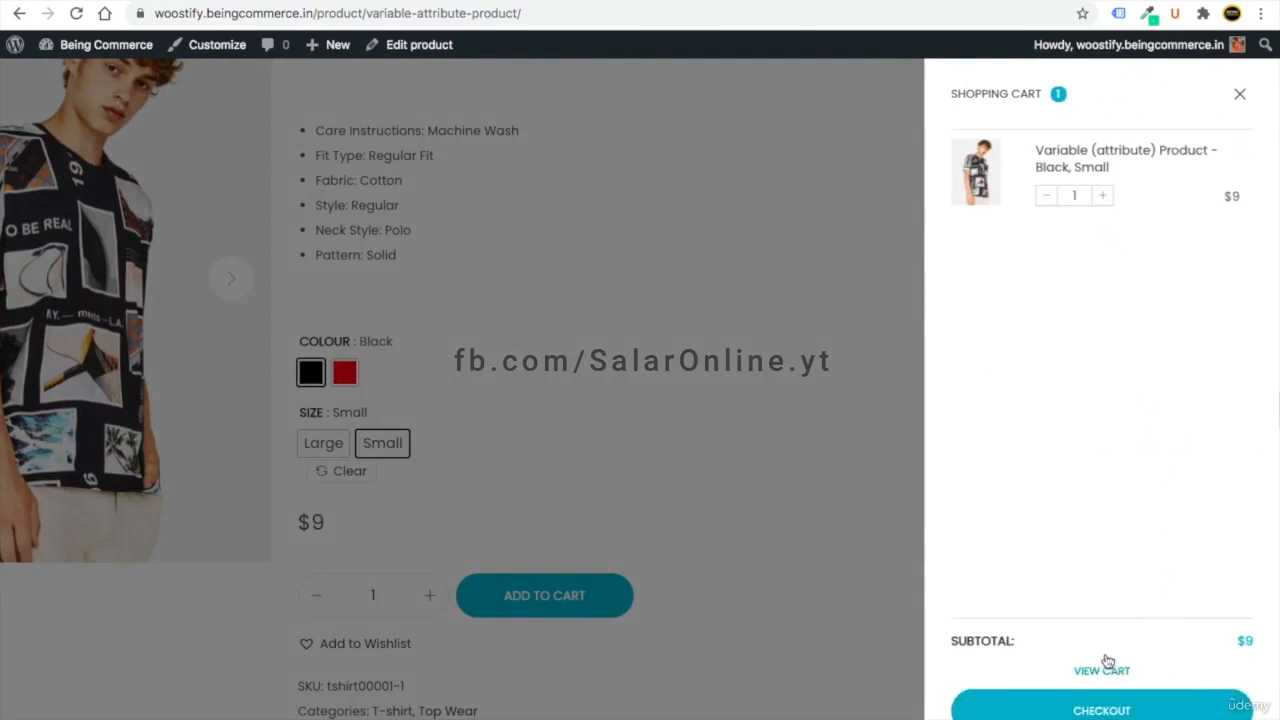
- Go to checkout, enter the customer's first and last name, and continue to delivery
left_click(1106, 710)
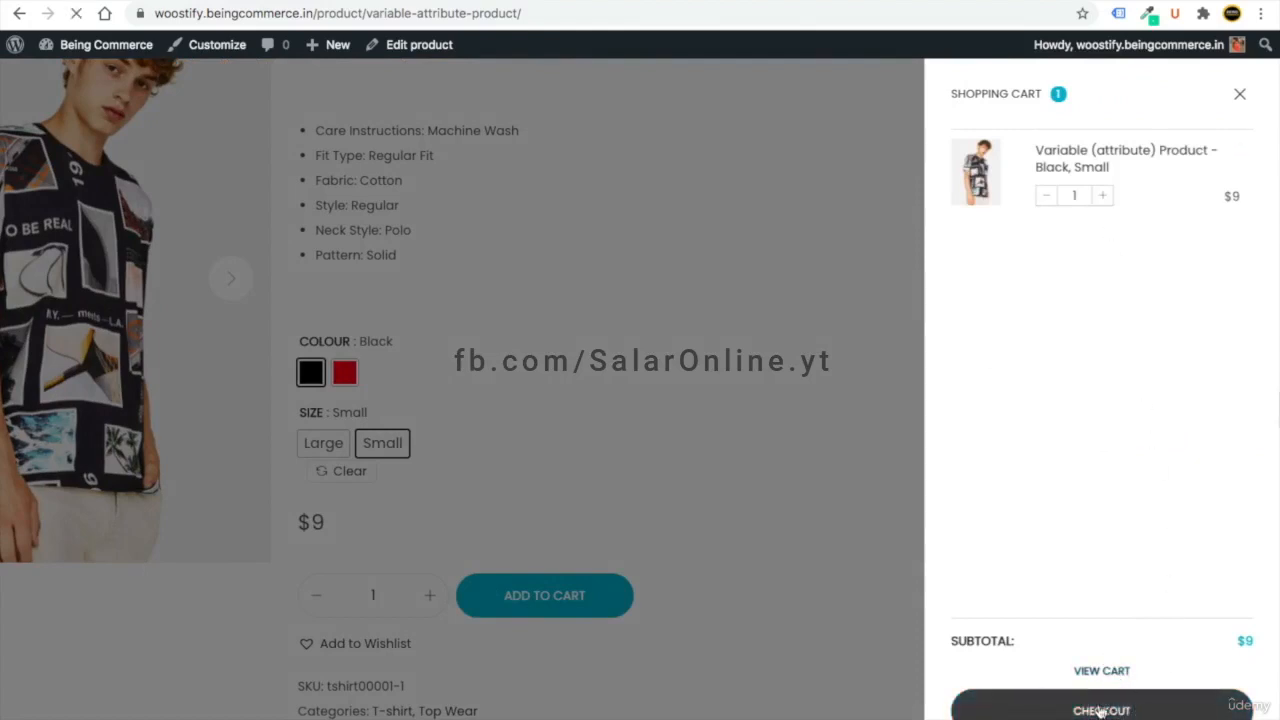
left_click(244, 398)
type("gfh")
left_click(482, 402)
type("fghfg")
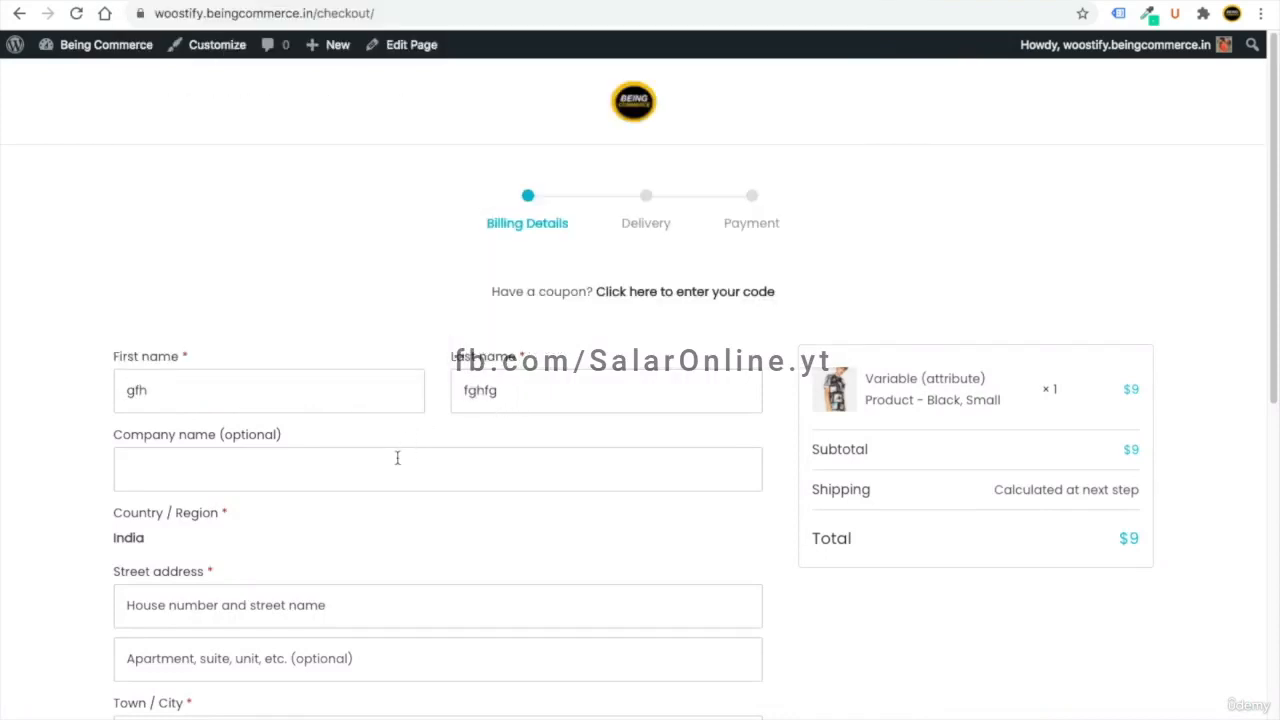
scroll(376, 465, "down", 2)
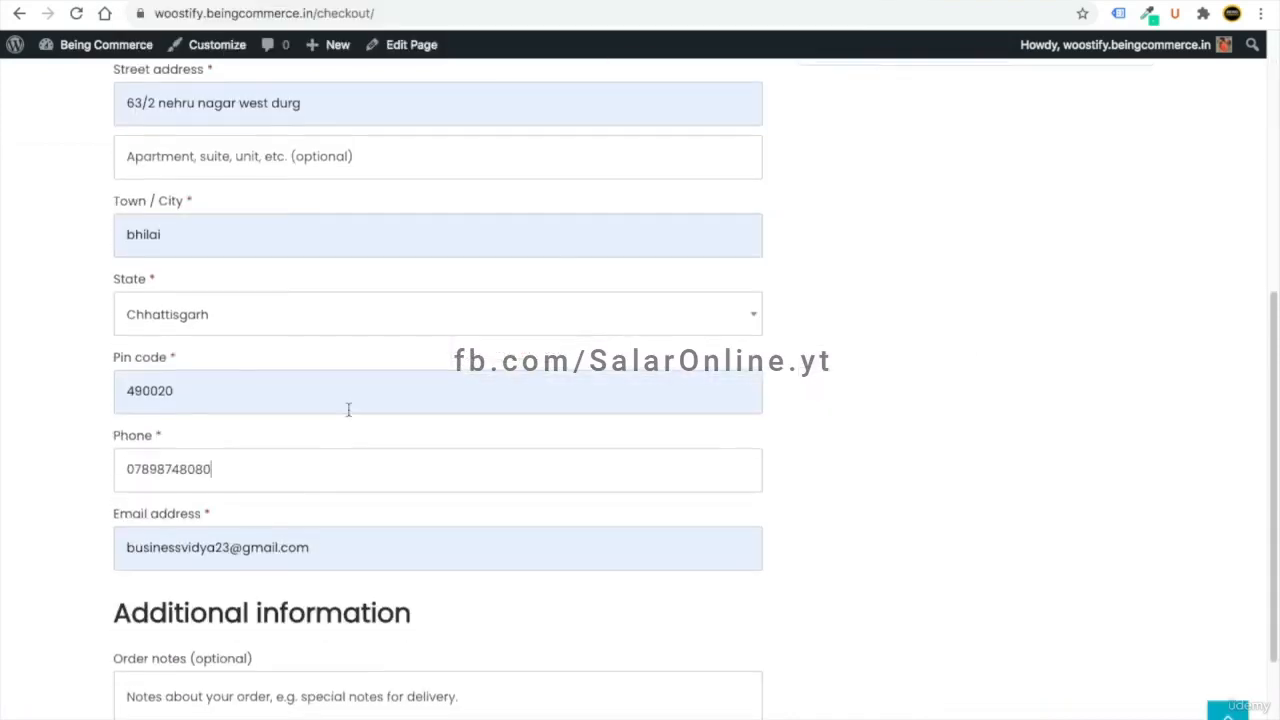
scroll(438, 497, "down", 1)
scroll(620, 537, "up", 5)
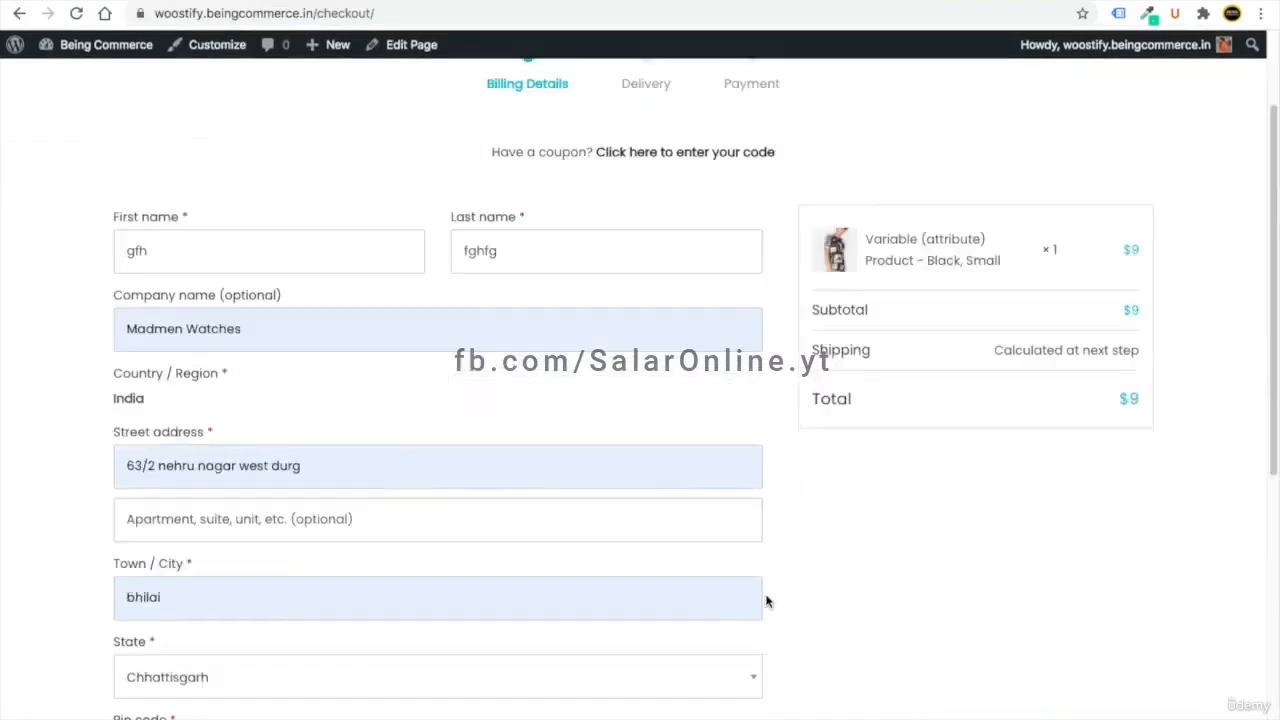
scroll(620, 537, "down", 6)
left_click(709, 657)
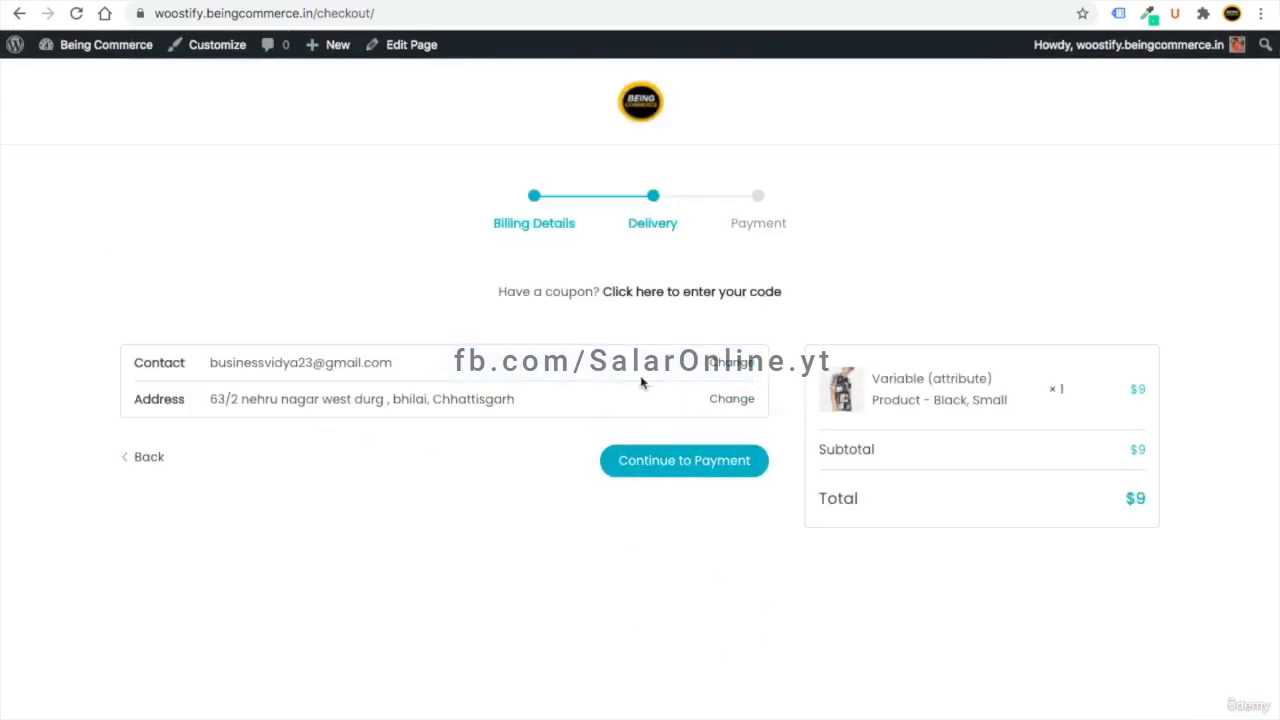
- Continue to payment, choose Cash on delivery instead of PayPal, and place the order
left_click(676, 470)
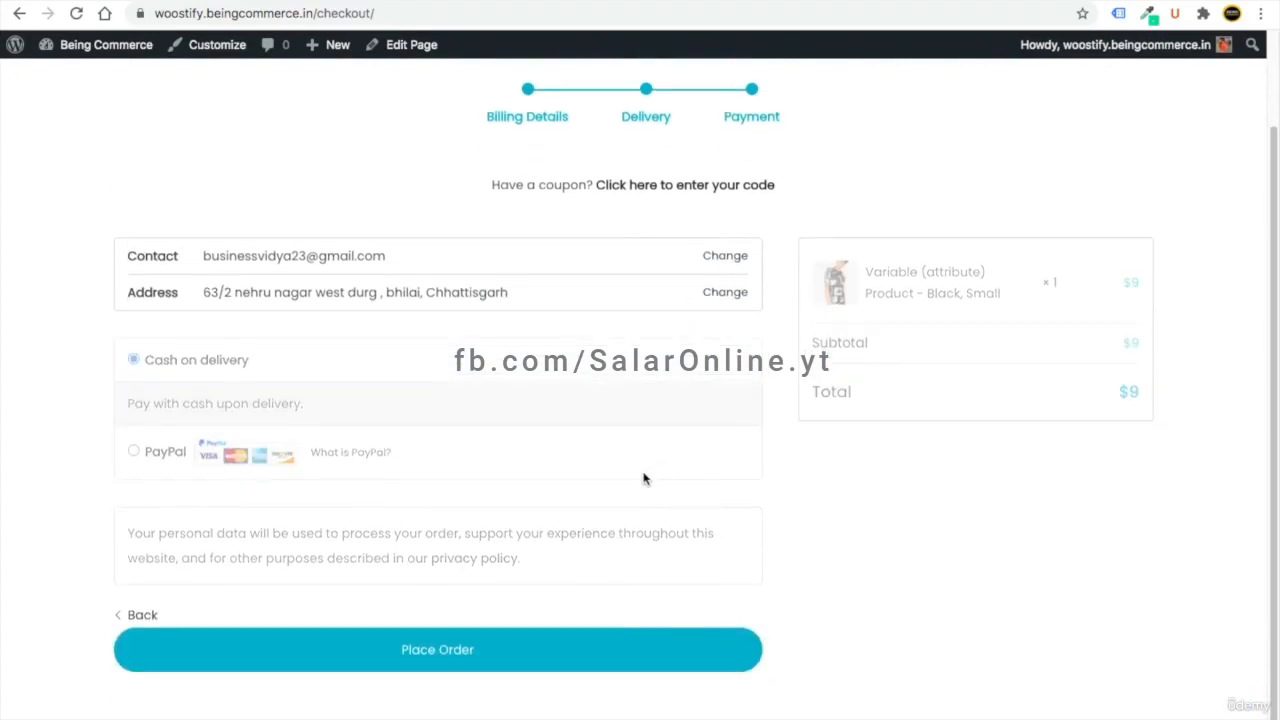
left_click(133, 451)
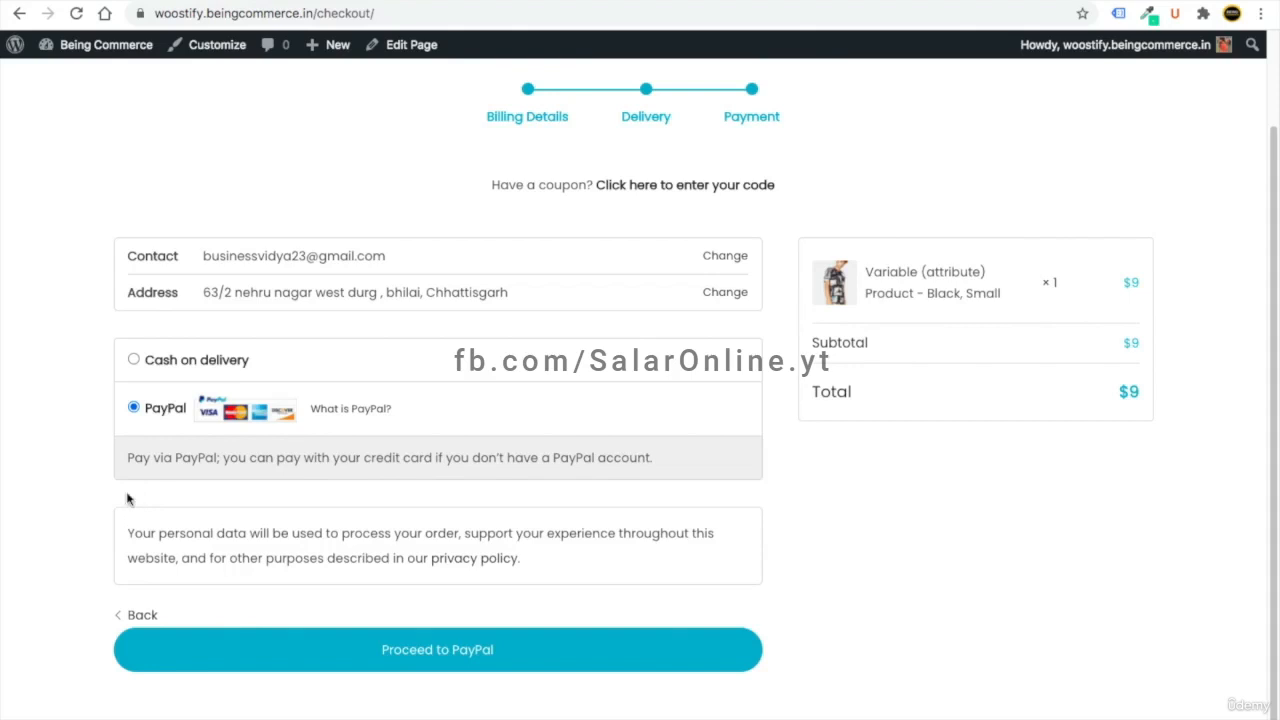
left_click(133, 359)
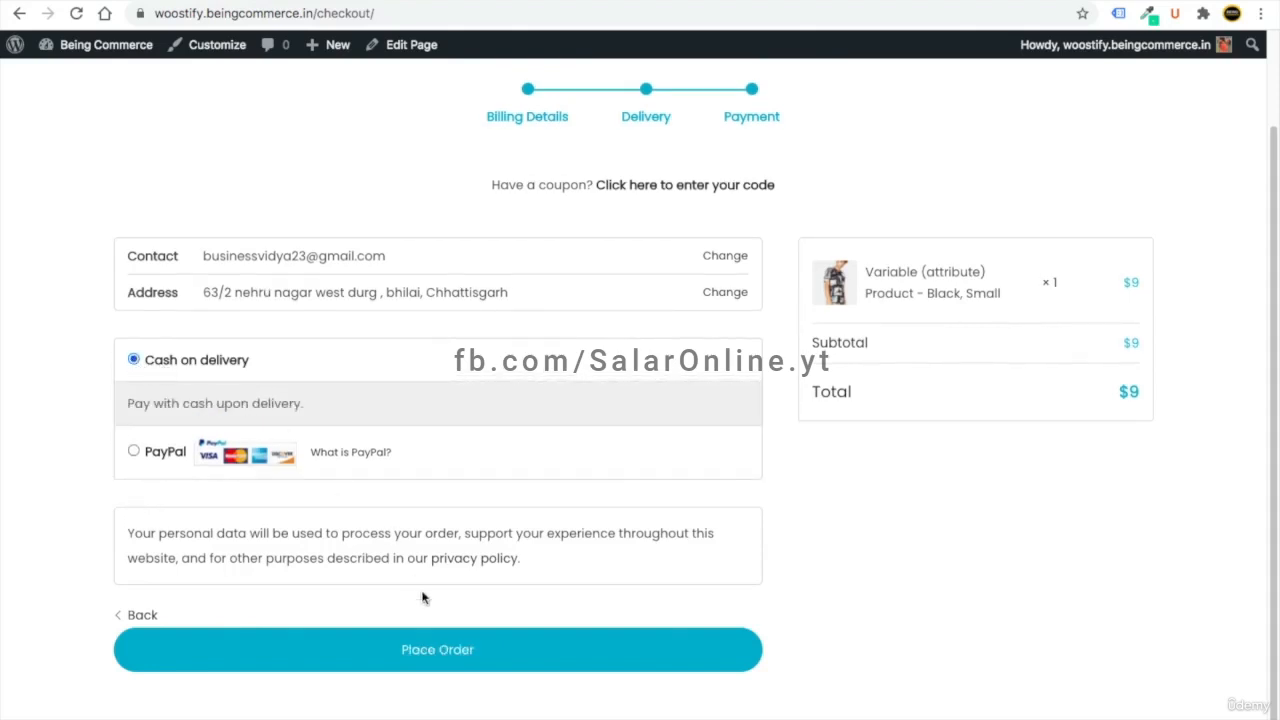
left_click(443, 649)
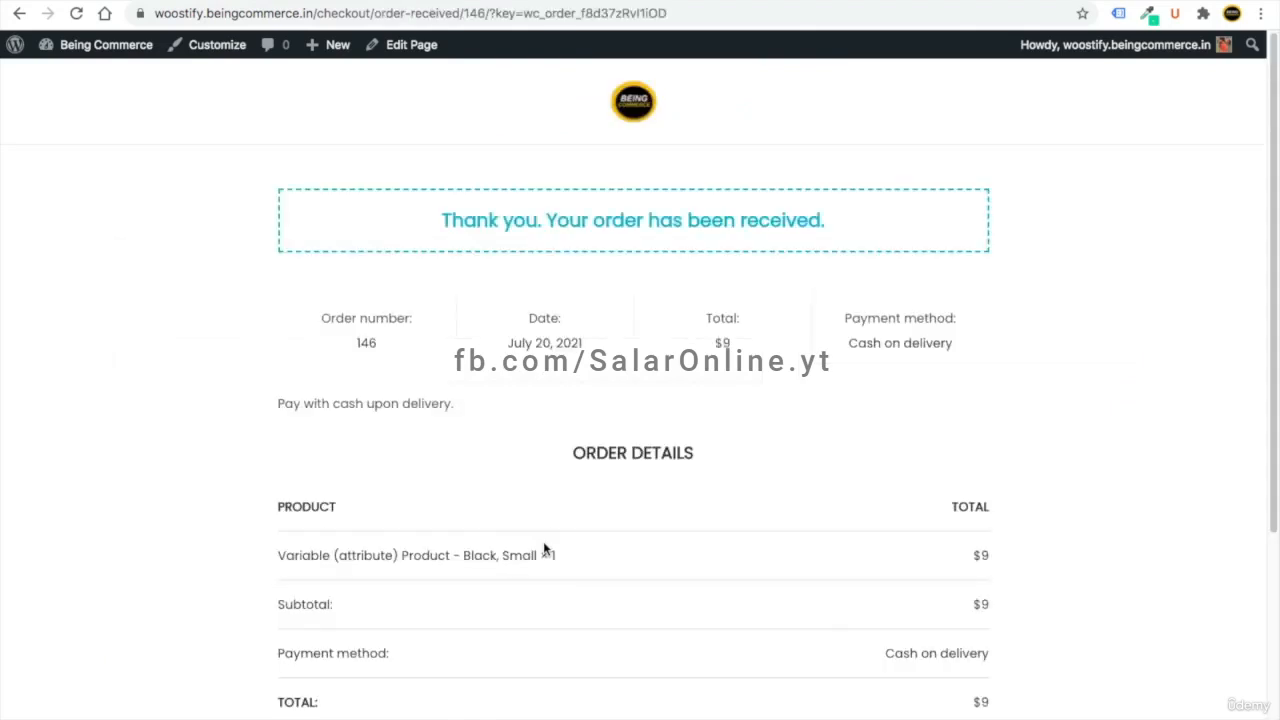
- Scroll over the order-received page, then open the admin Dashboard via the site name
scroll(575, 424, "down", 2)
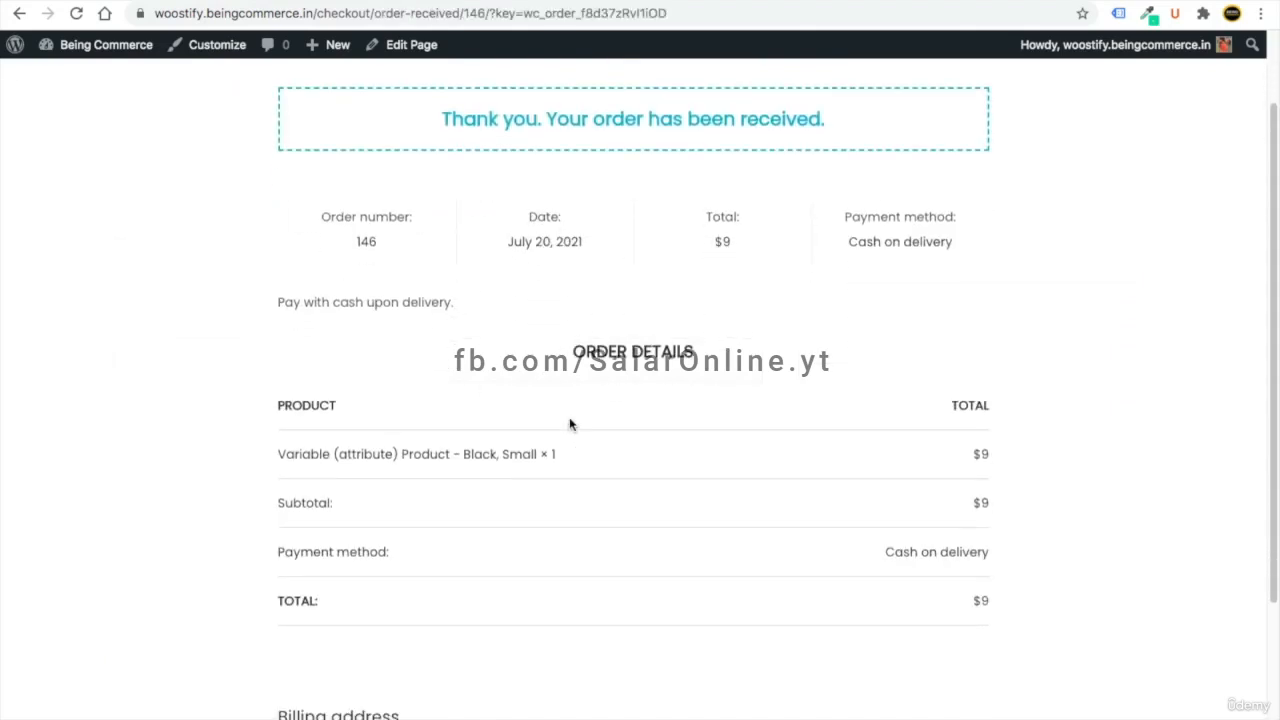
scroll(570, 424, "down", 4)
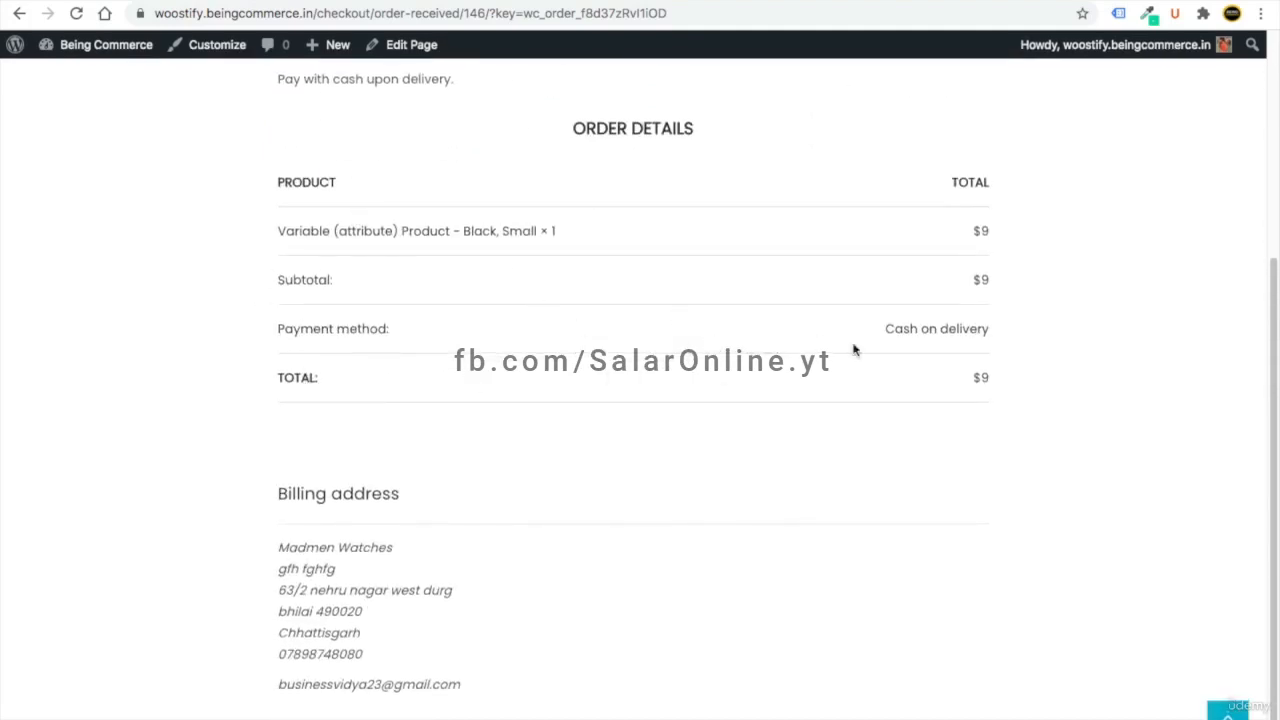
scroll(488, 388, "up", 5)
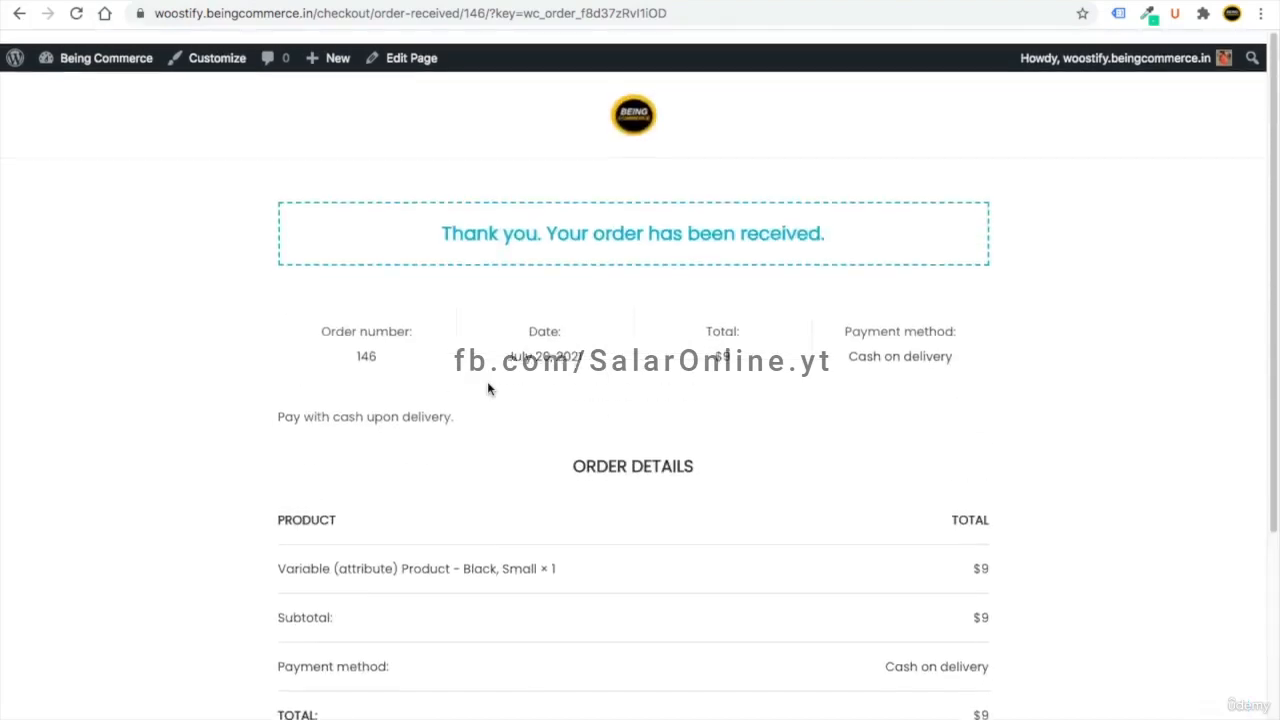
left_click(133, 47)
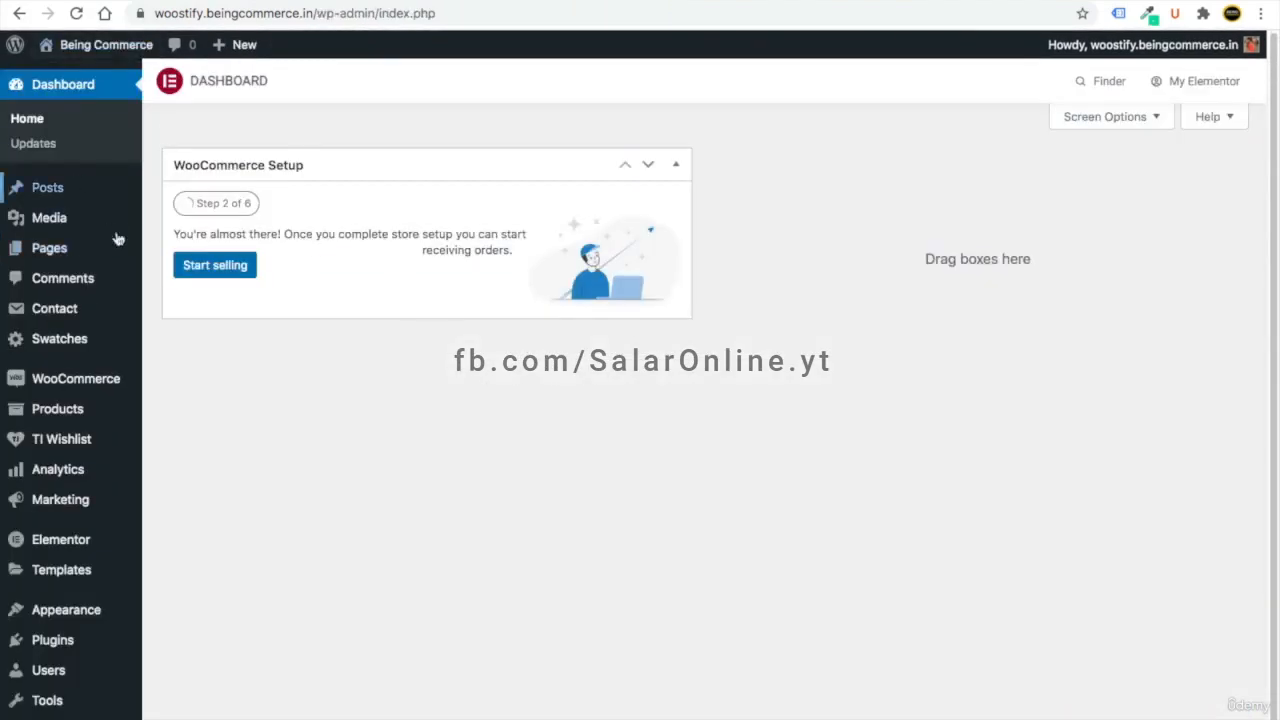
- Open the WooCommerce Orders list and tick order #146
scroll(172, 549, "down", 1)
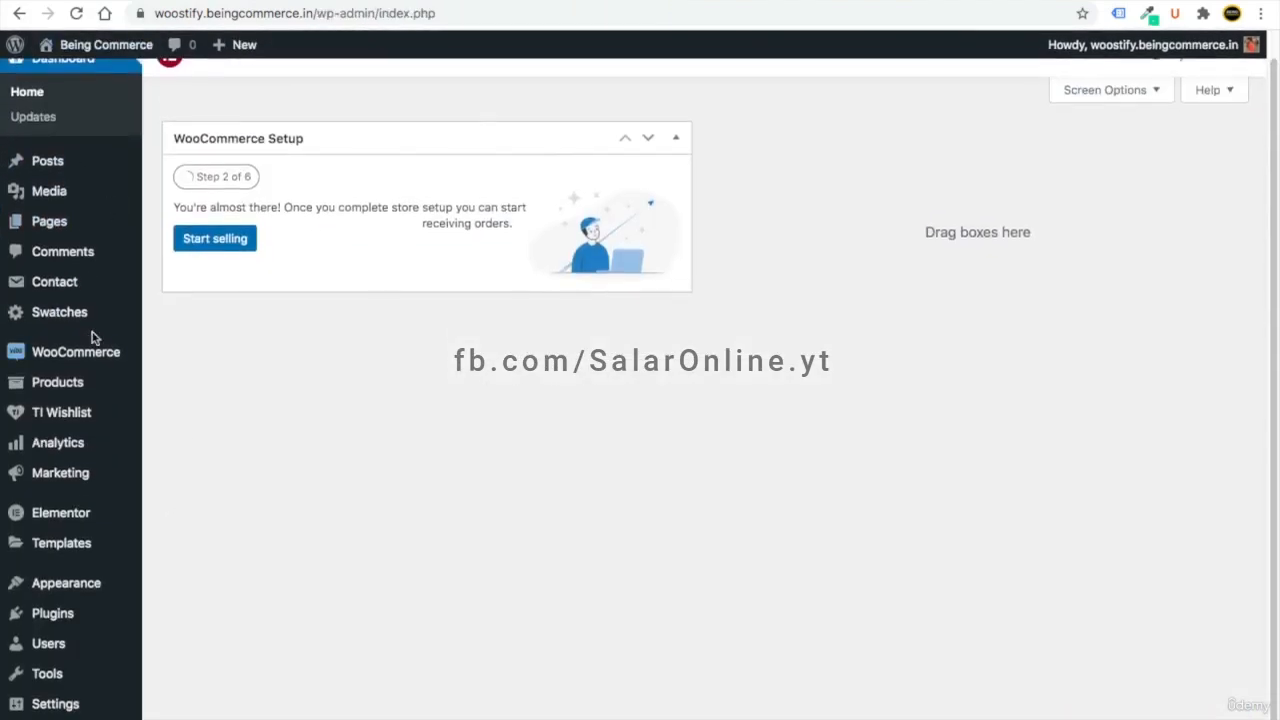
mouse_move(103, 354)
left_click(185, 380)
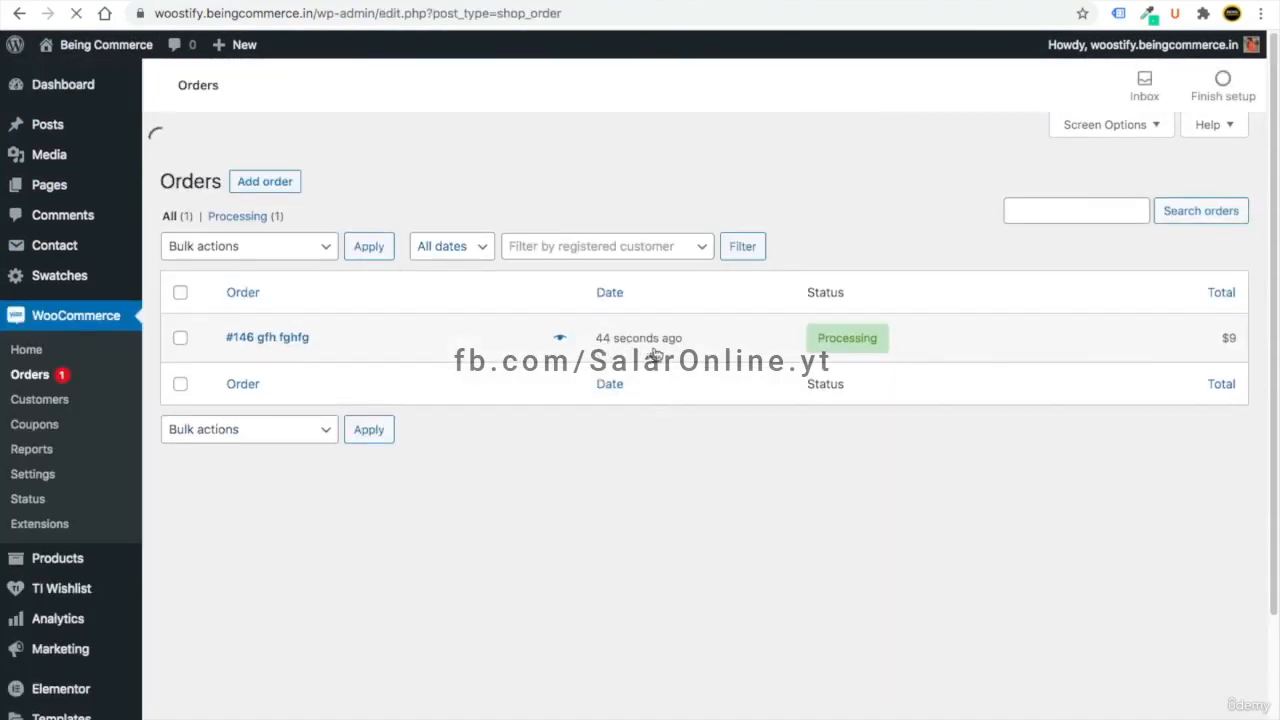
mouse_move(865, 311)
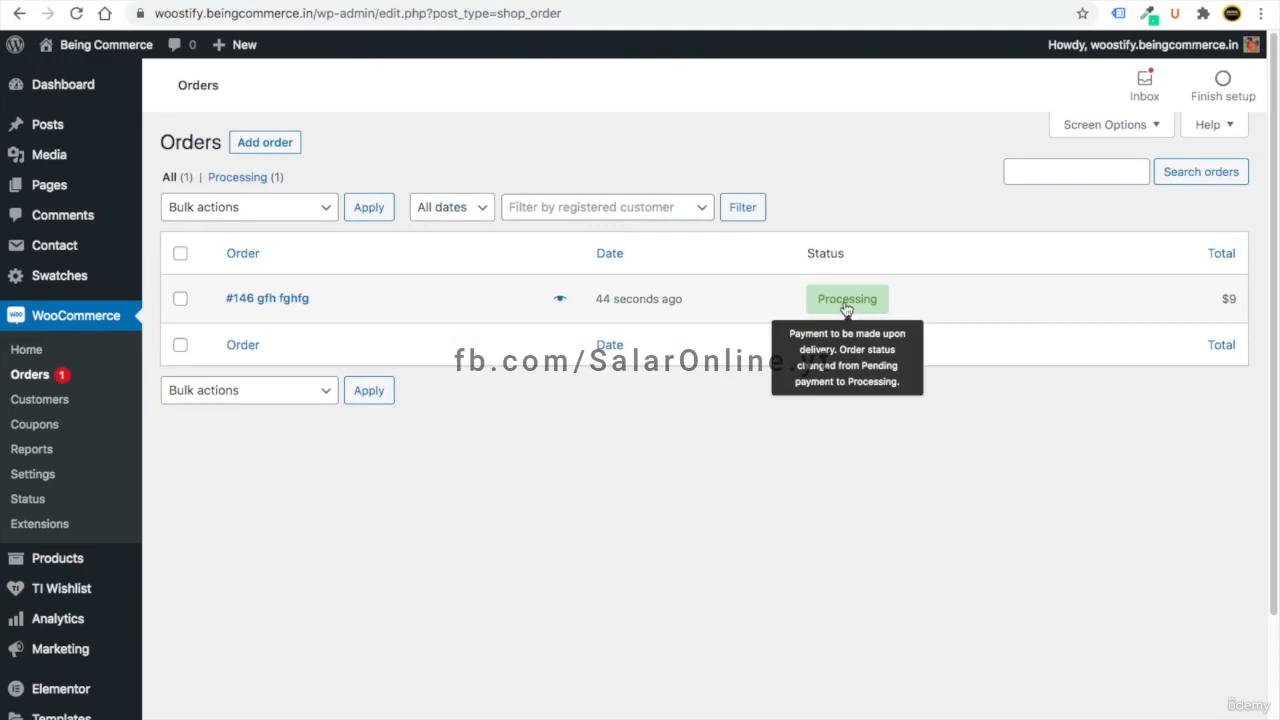
left_click(181, 299)
- Apply the 'Change status to completed' bulk action to order #146
left_click(237, 210)
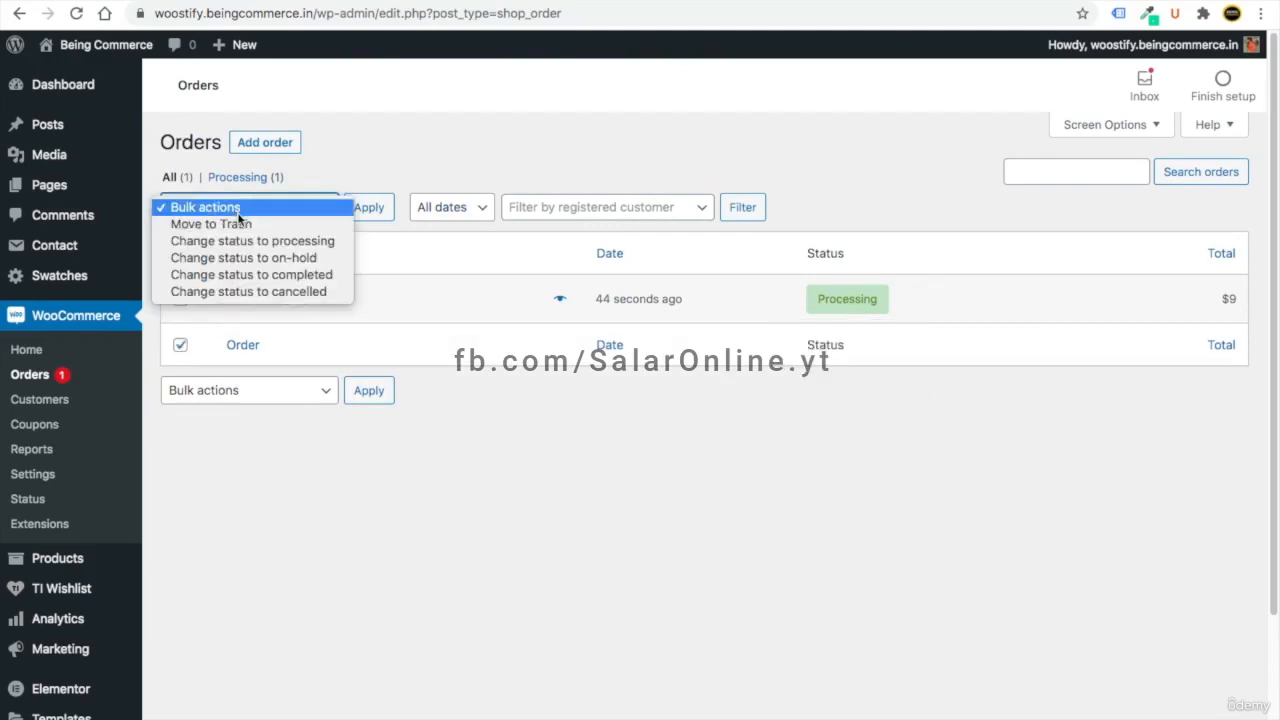
left_click(263, 274)
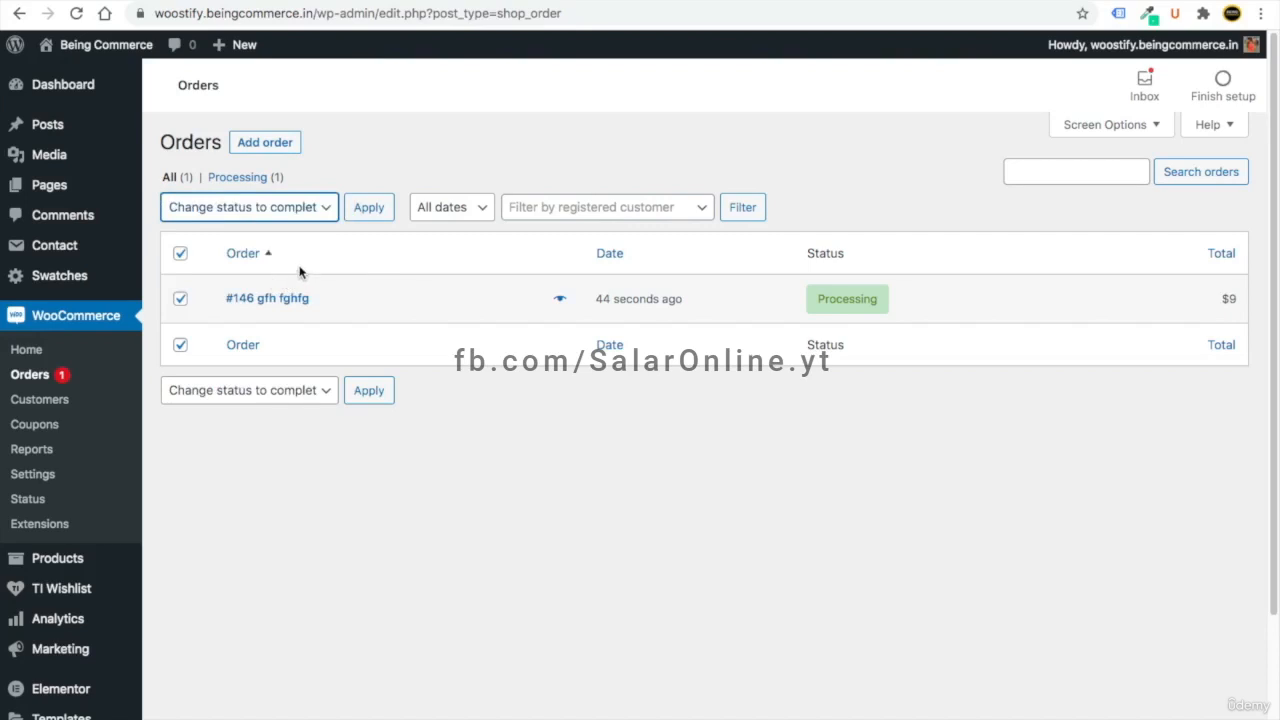
left_click(270, 207)
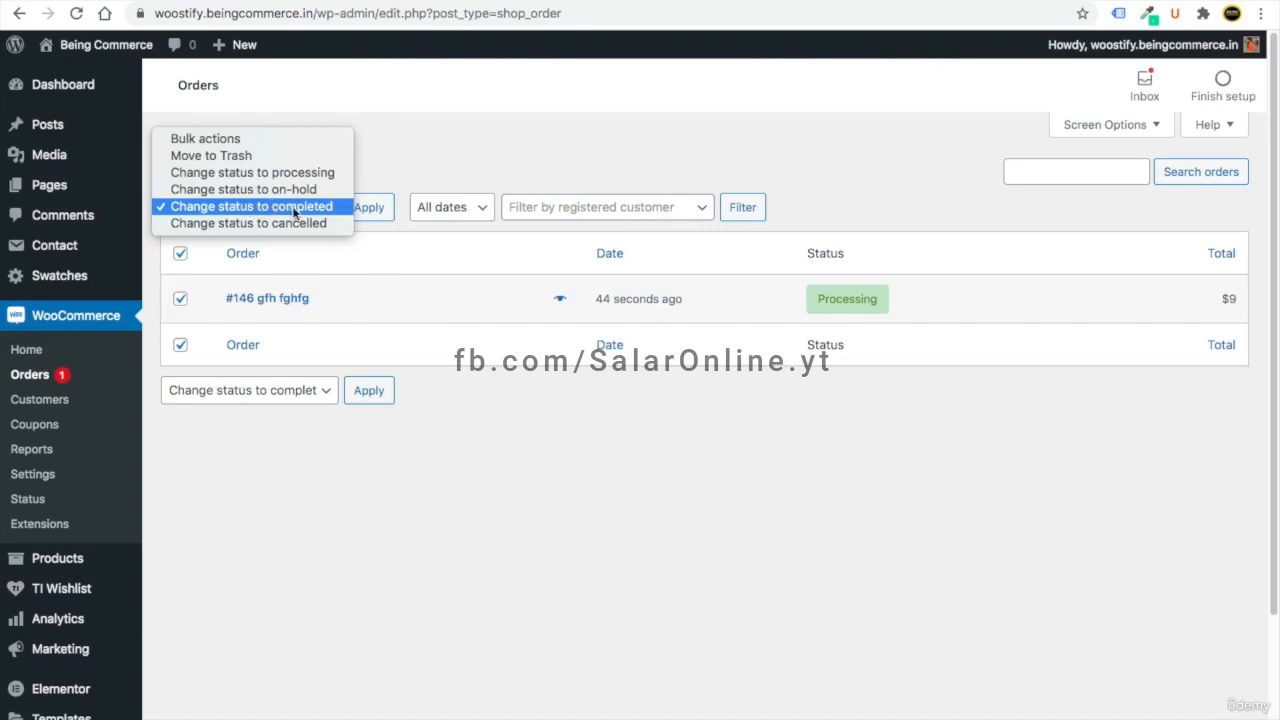
left_click(390, 234)
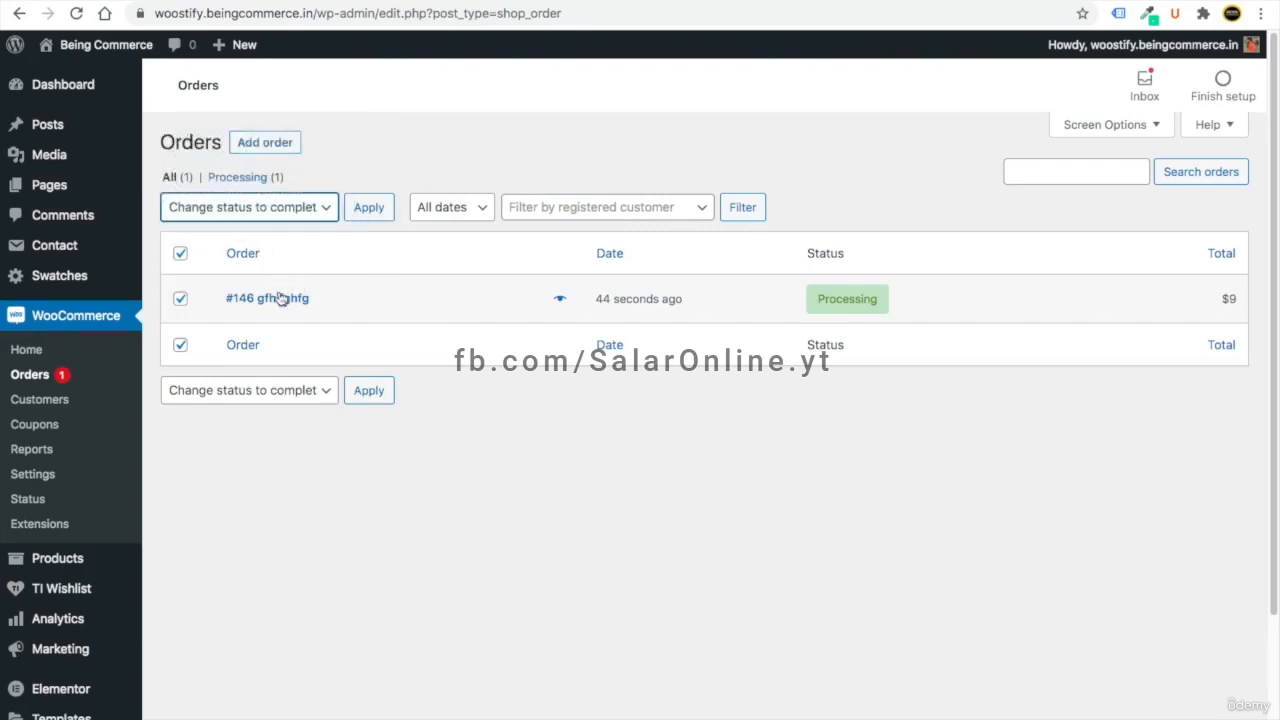
left_click(238, 212)
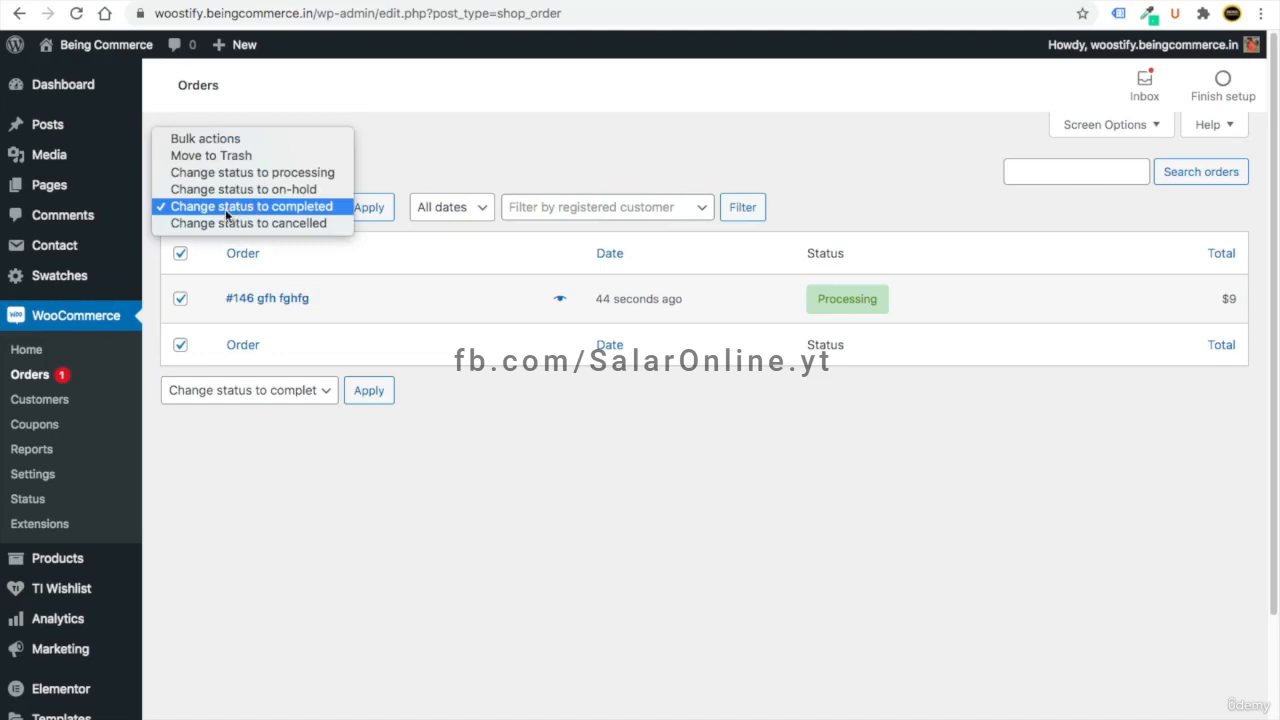
left_click(240, 211)
left_click(243, 212)
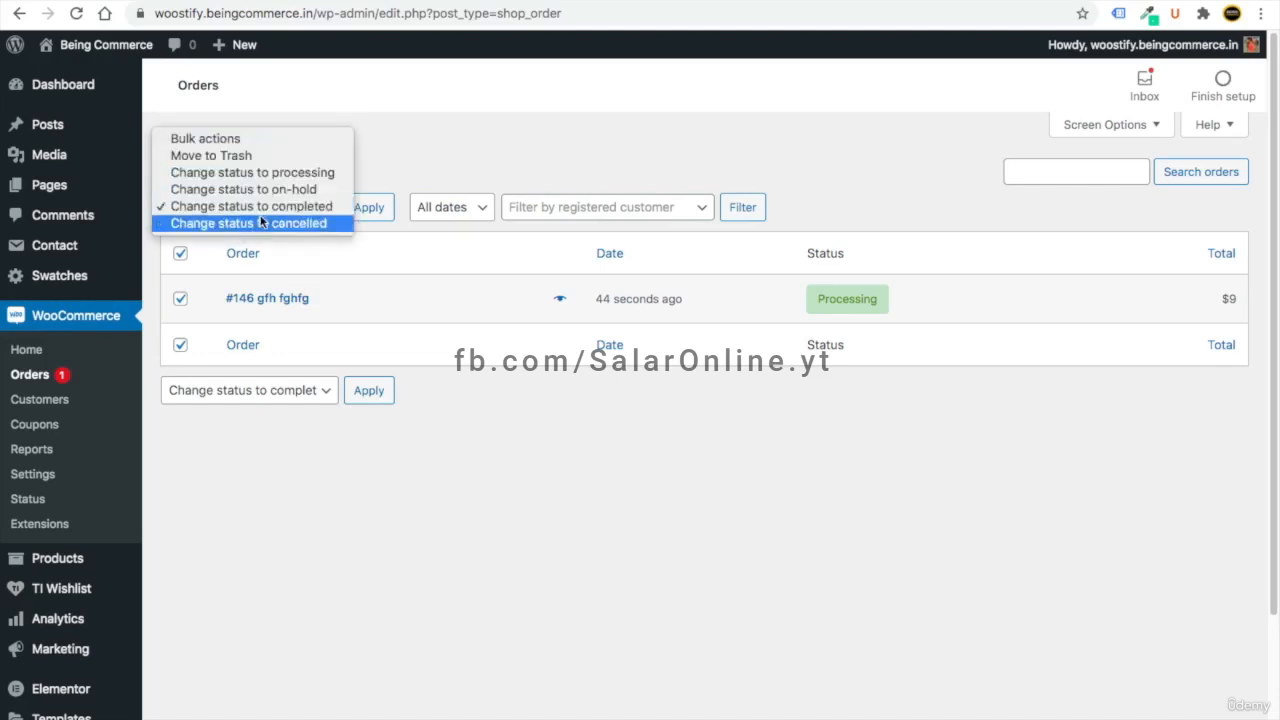
left_click(243, 204)
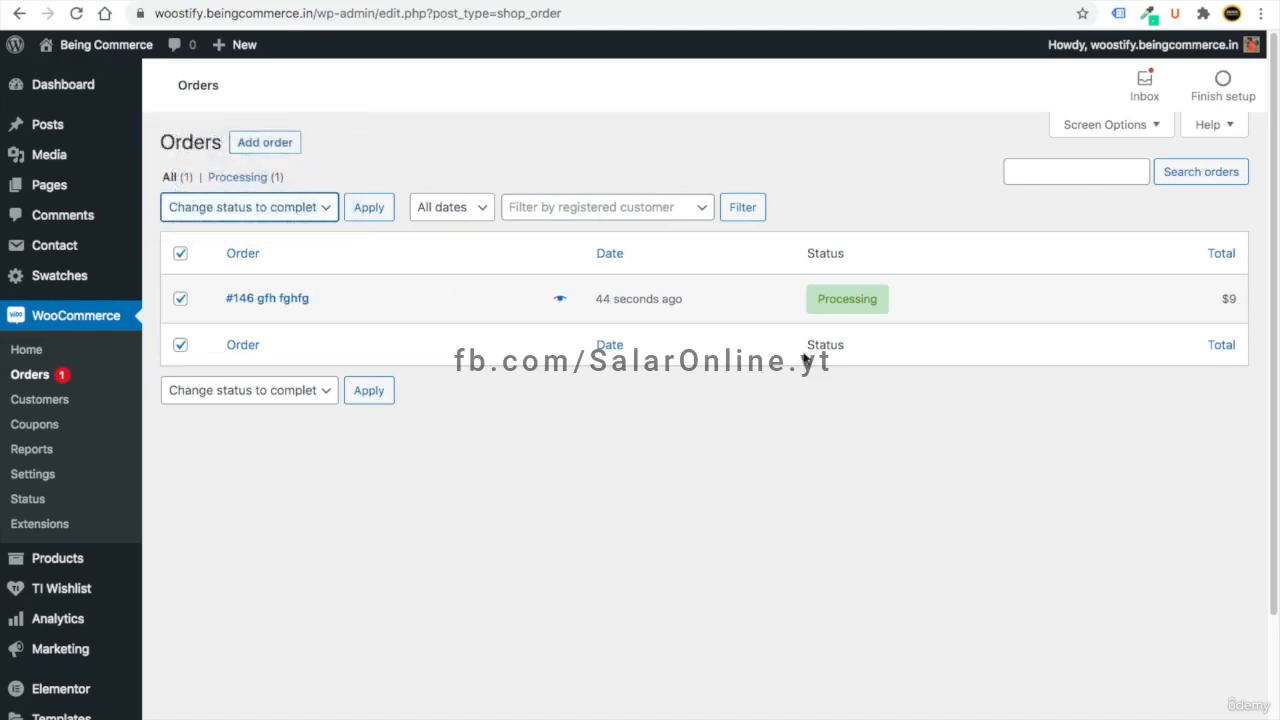
left_click(372, 210)
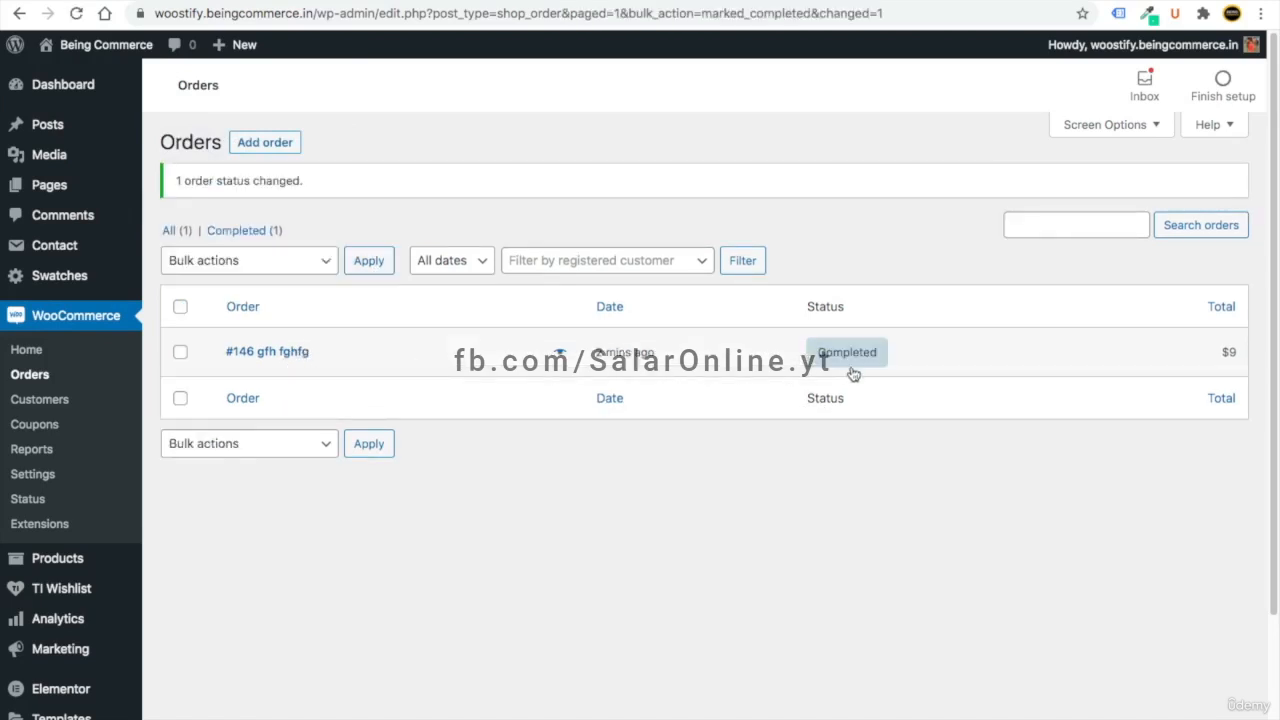
mouse_move(858, 366)
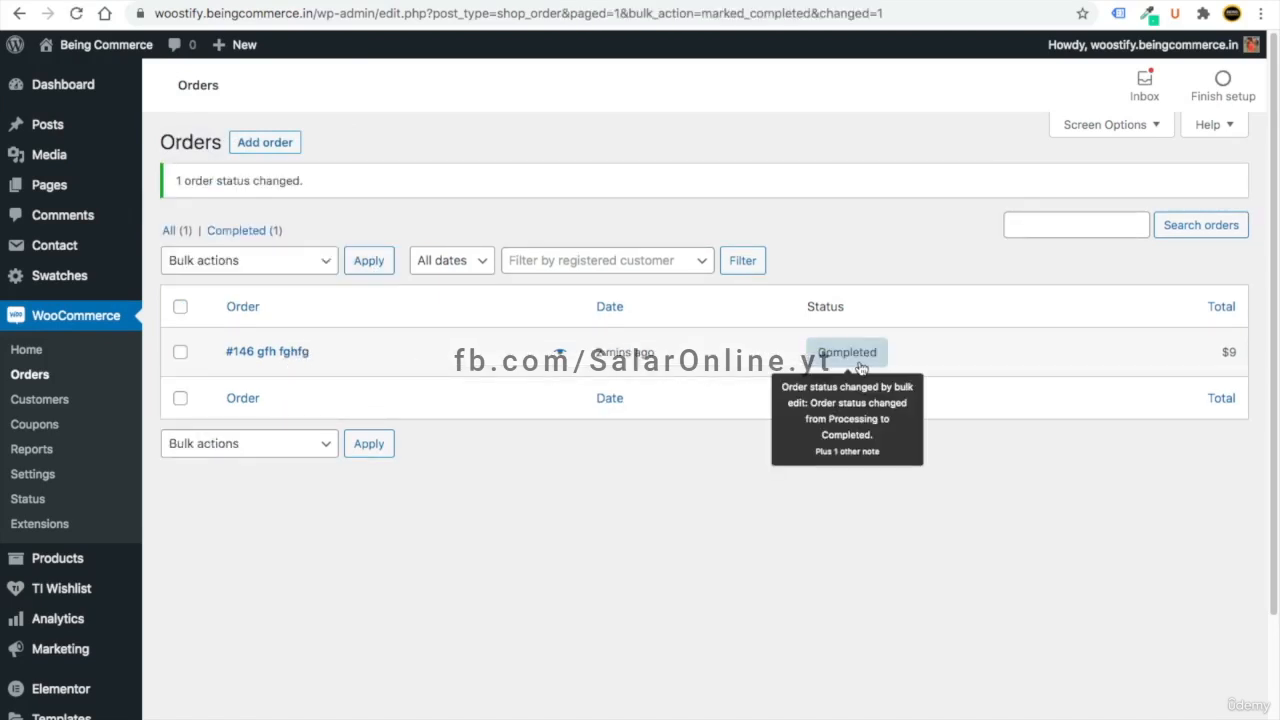
- Review order #146's billing address and notes on Edit order, then return to the dashboard
left_click(279, 357)
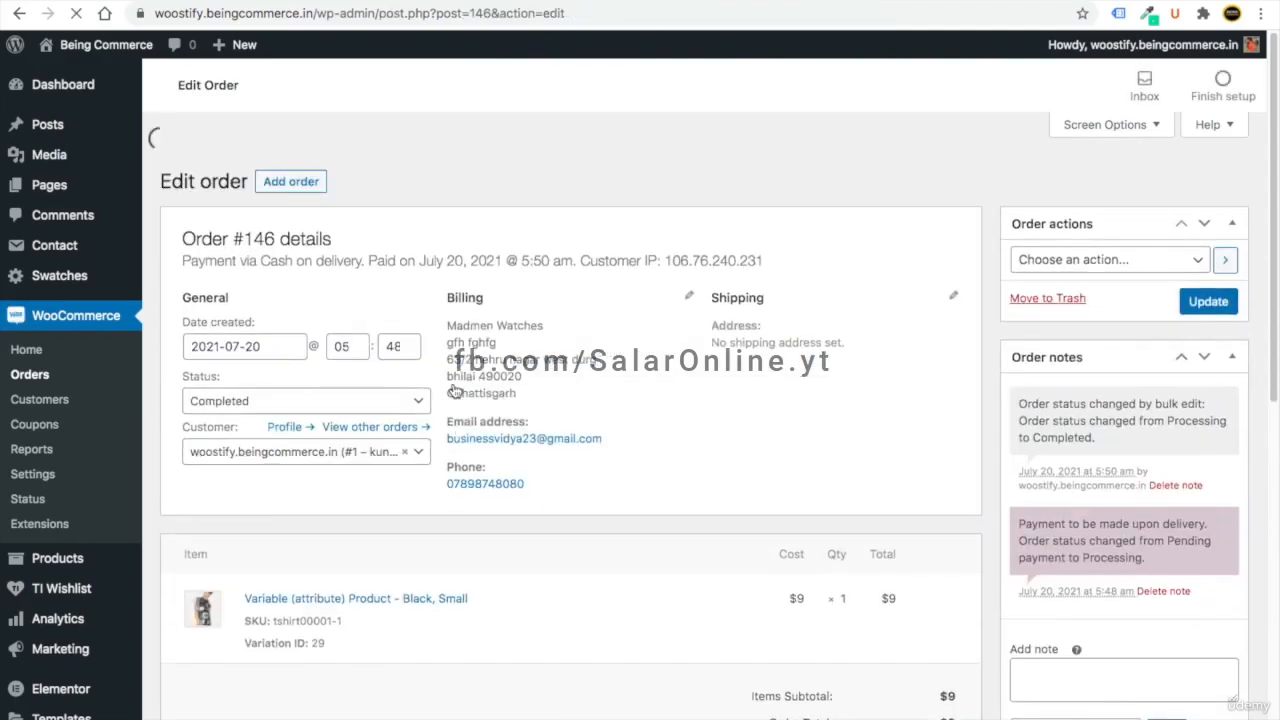
left_click_drag(527, 368, 446, 284)
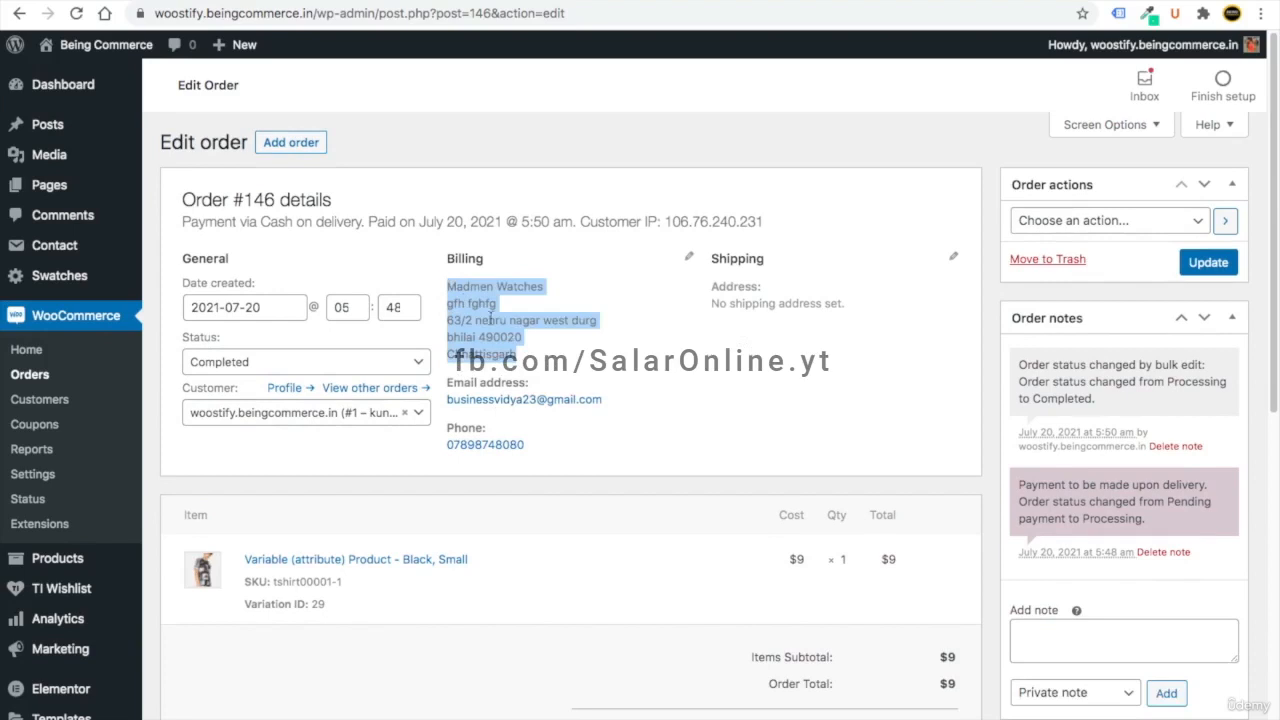
left_click(528, 366)
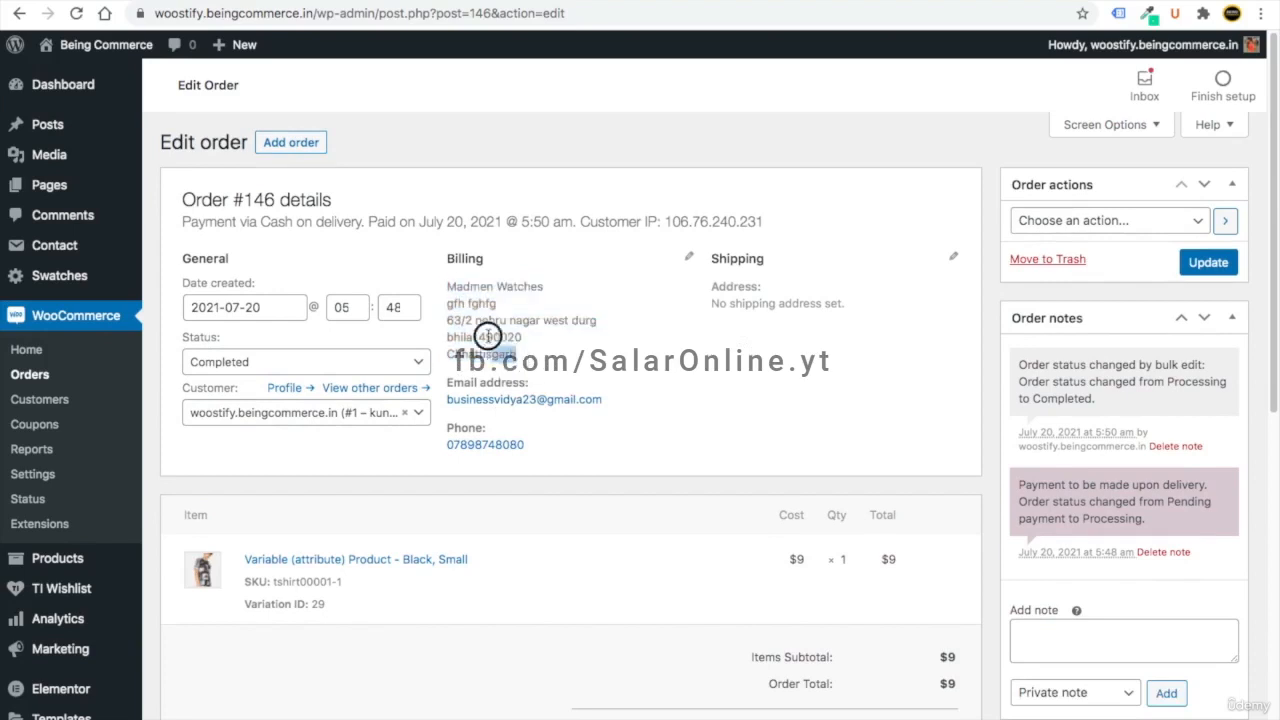
scroll(620, 368, "down", 3)
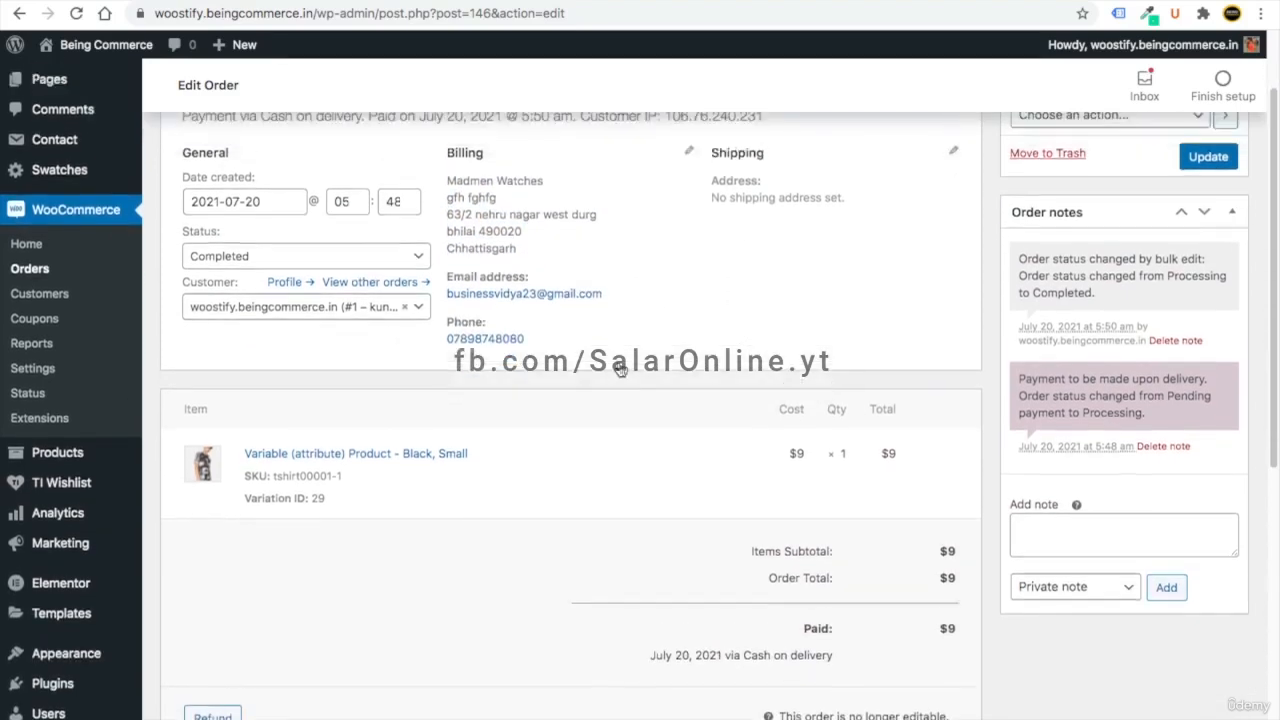
scroll(620, 368, "up", 3)
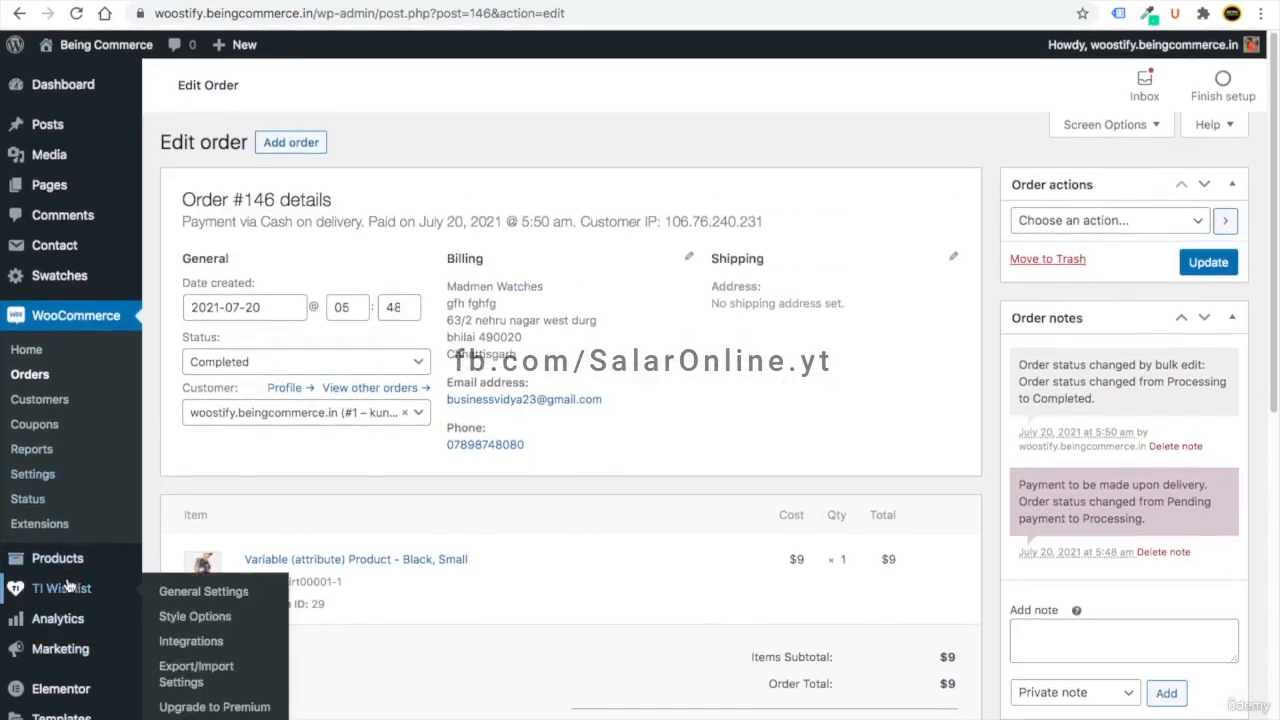
mouse_move(102, 617)
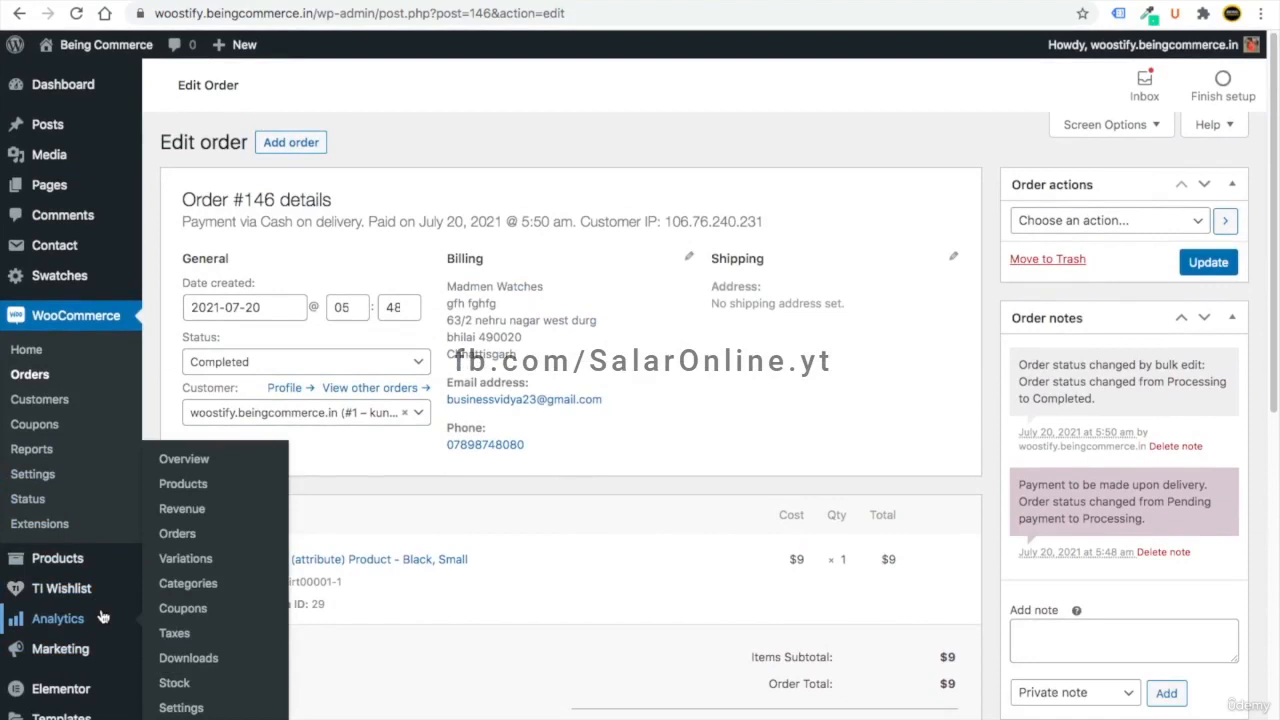
left_click(72, 86)
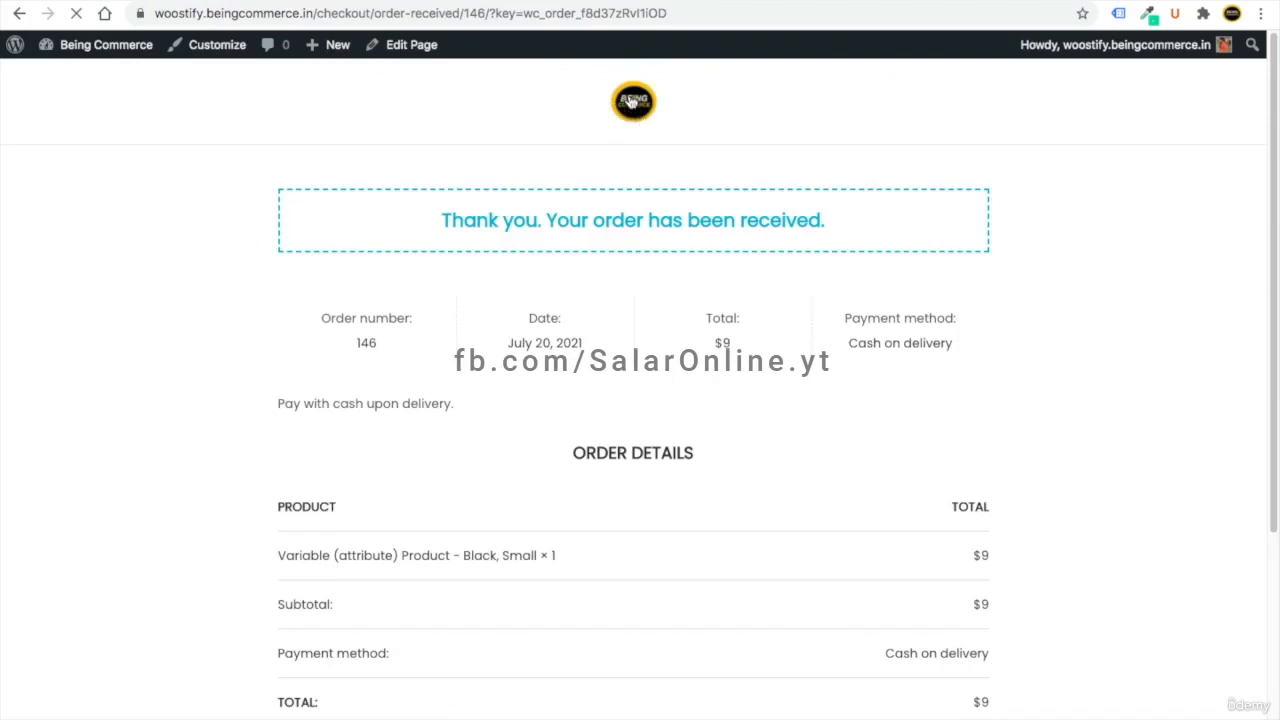
- Add the Digital Product from the Shop to the cart and adjust its quantity on the Cart page
left_click(645, 100)
left_click(698, 126)
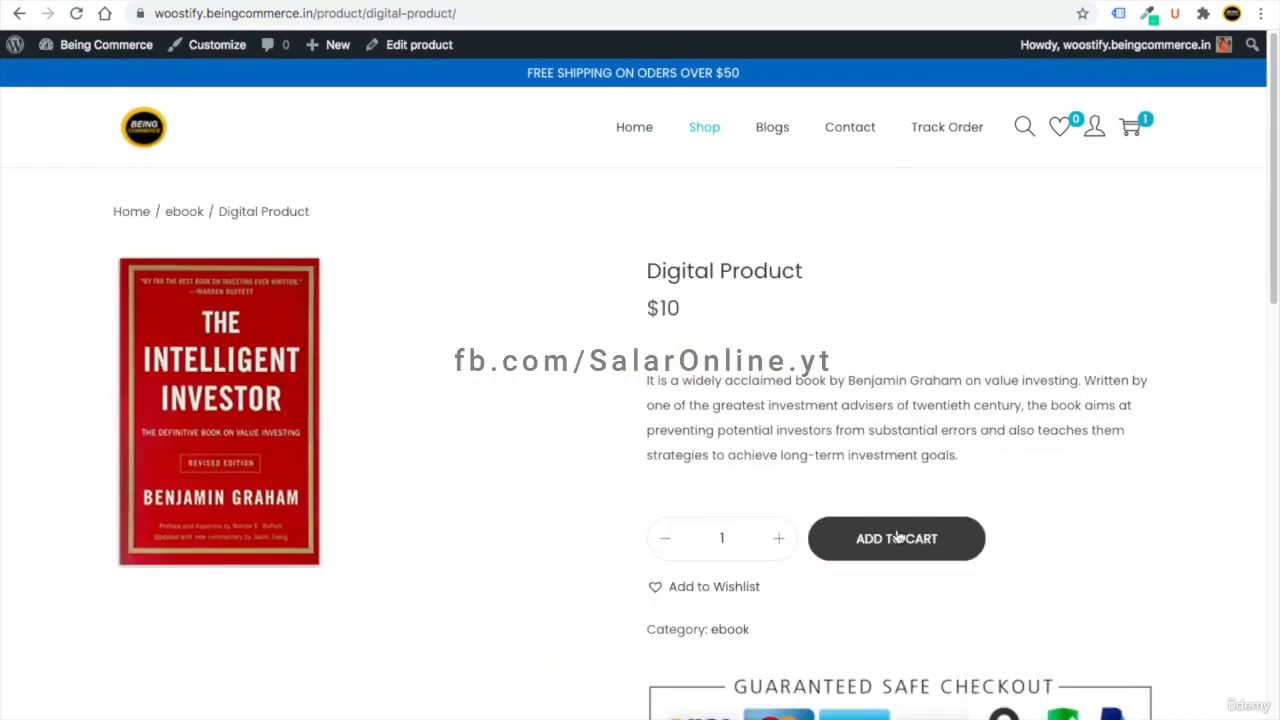
left_click(914, 537)
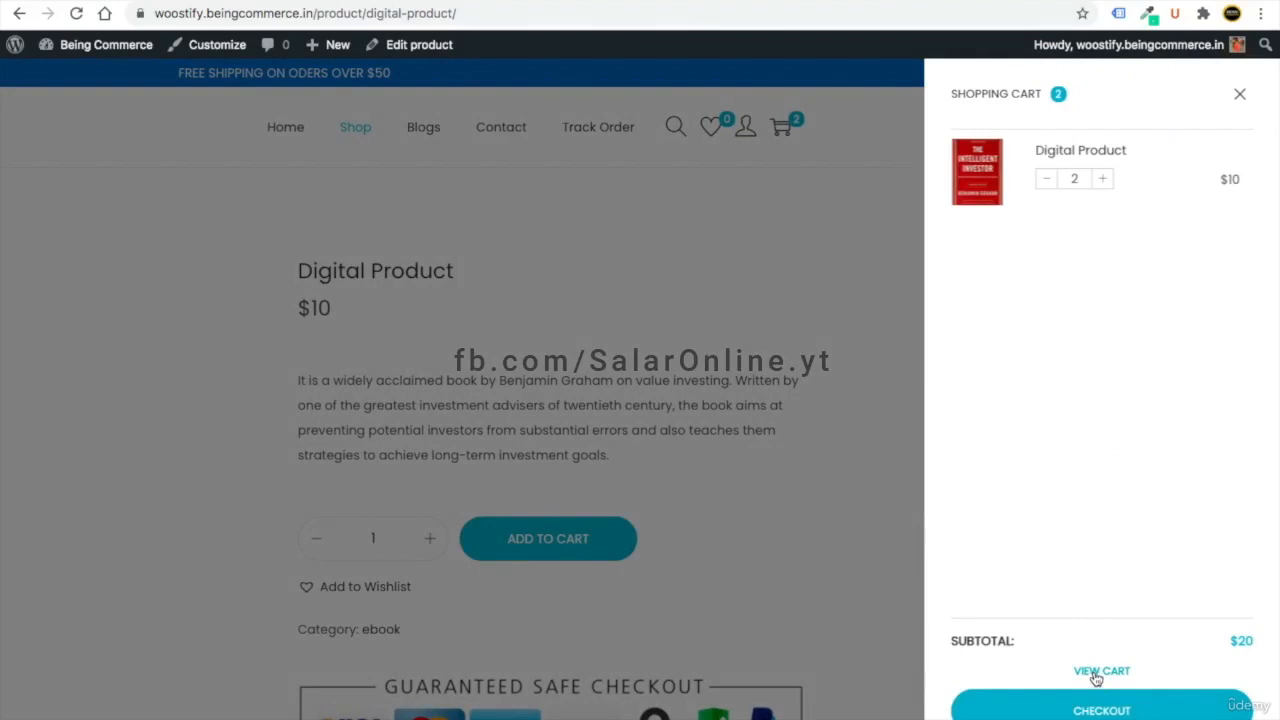
left_click(1095, 677)
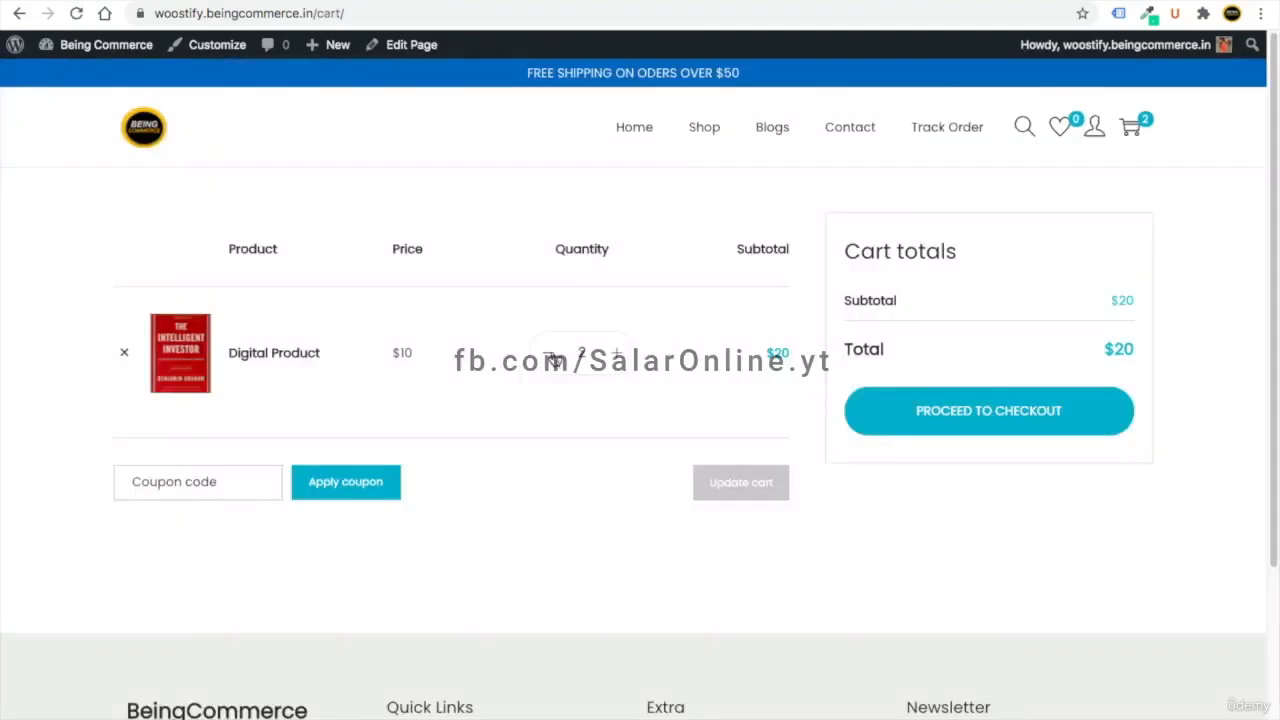
left_click(550, 357)
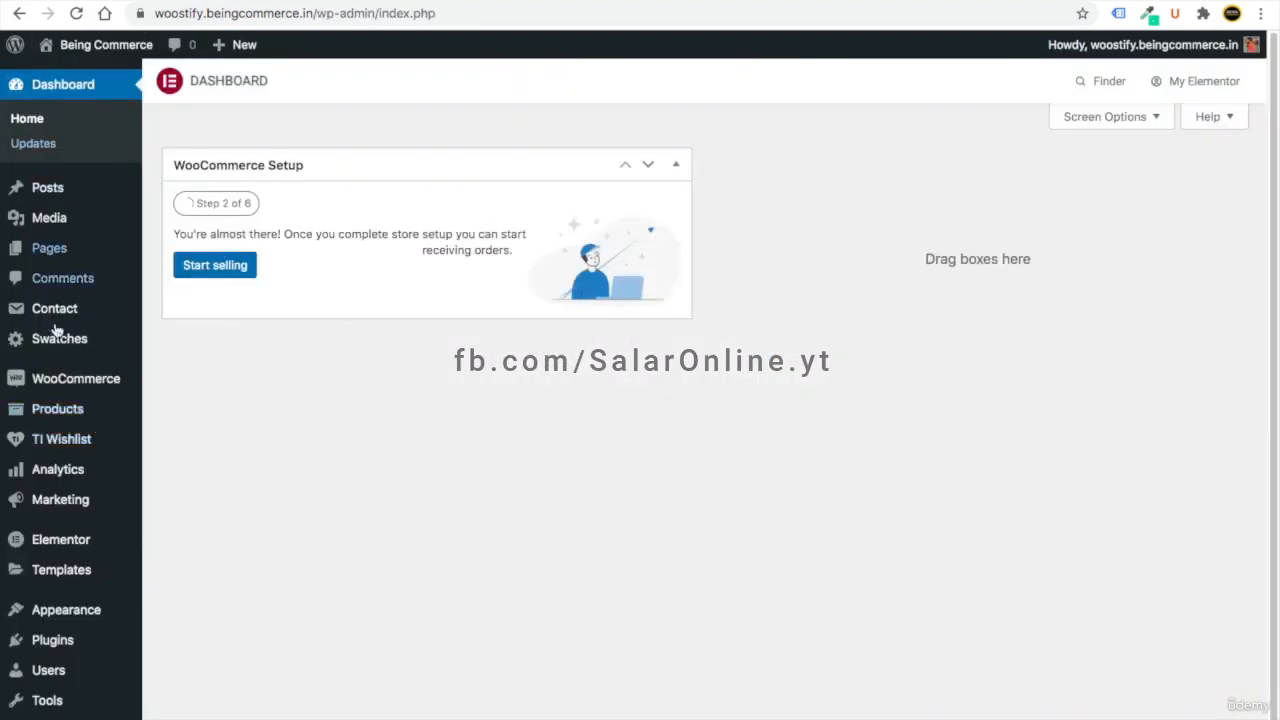
- Edit the Digital Product's inventory so only one can be bought per order
mouse_move(128, 483)
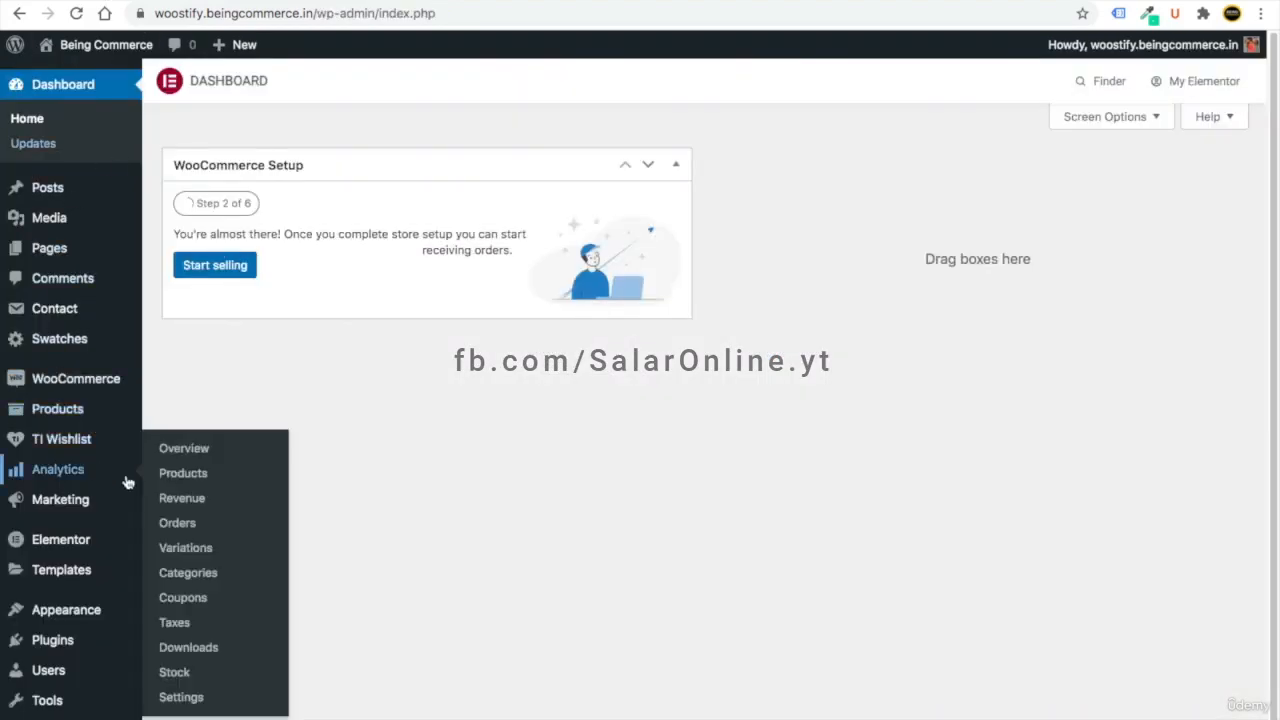
scroll(128, 483, "down", 1)
mouse_move(70, 382)
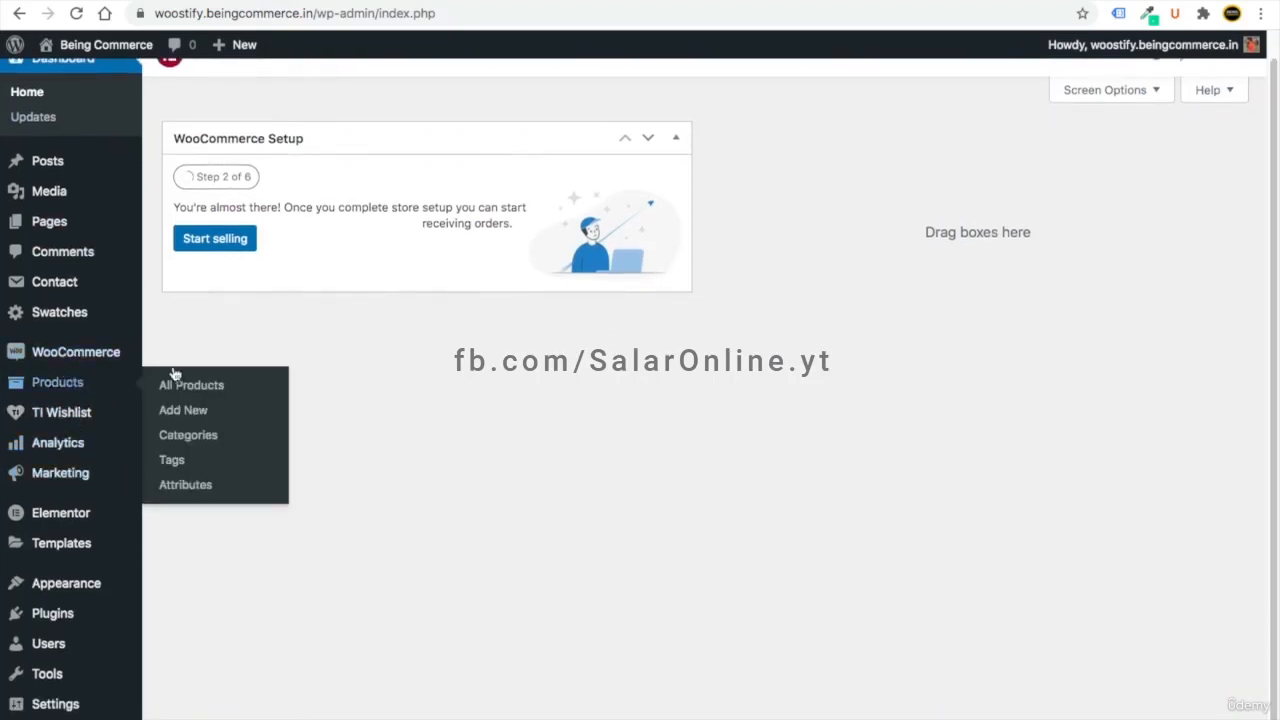
left_click(183, 382)
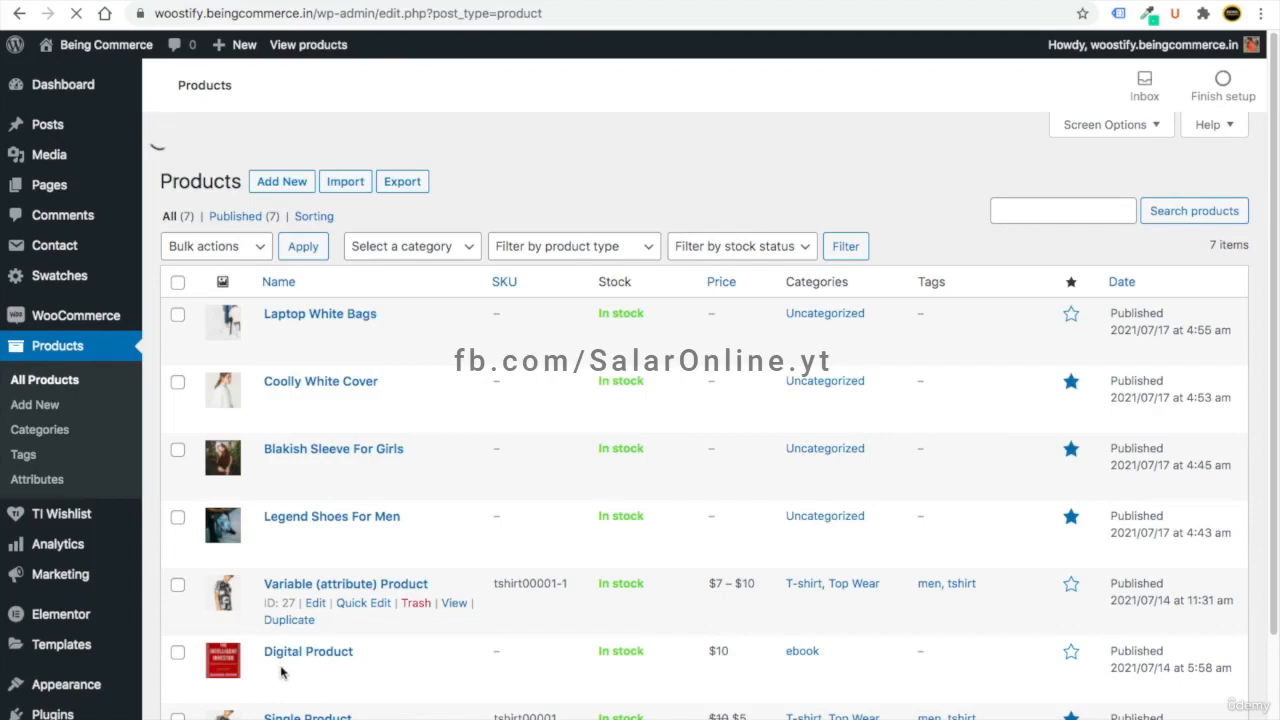
left_click(310, 632)
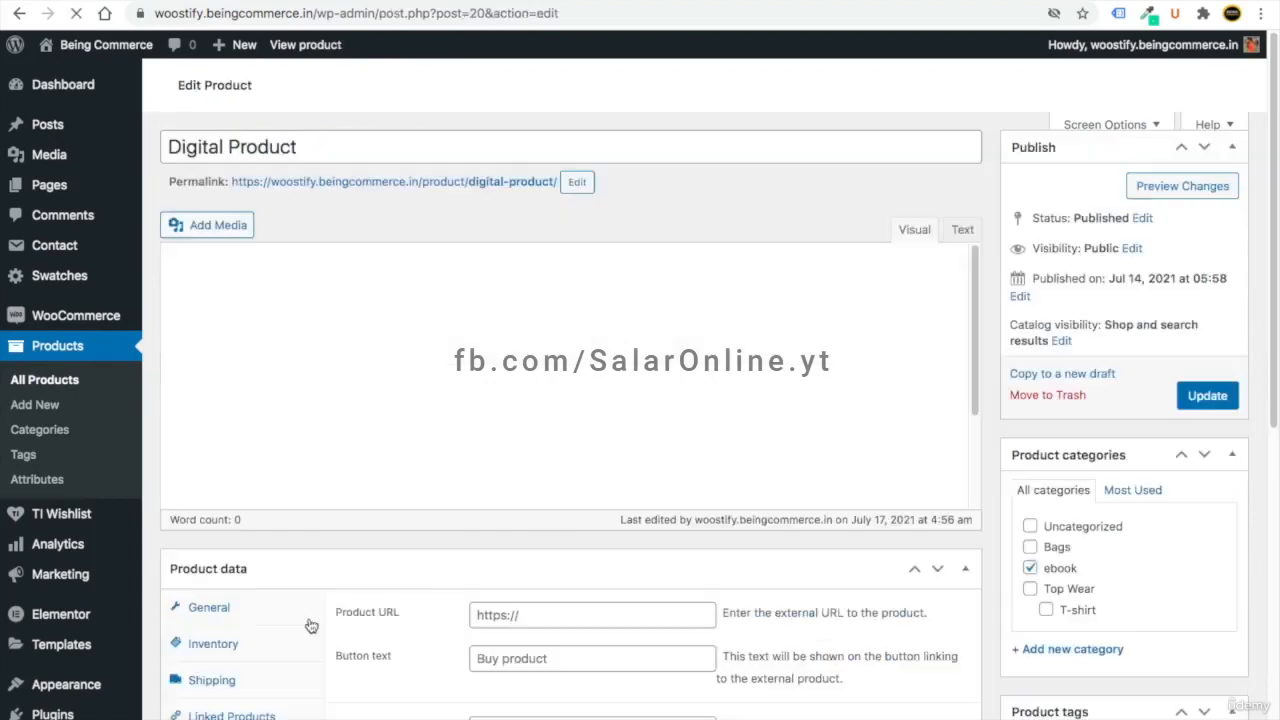
scroll(407, 583, "down", 8)
scroll(407, 583, "up", 3)
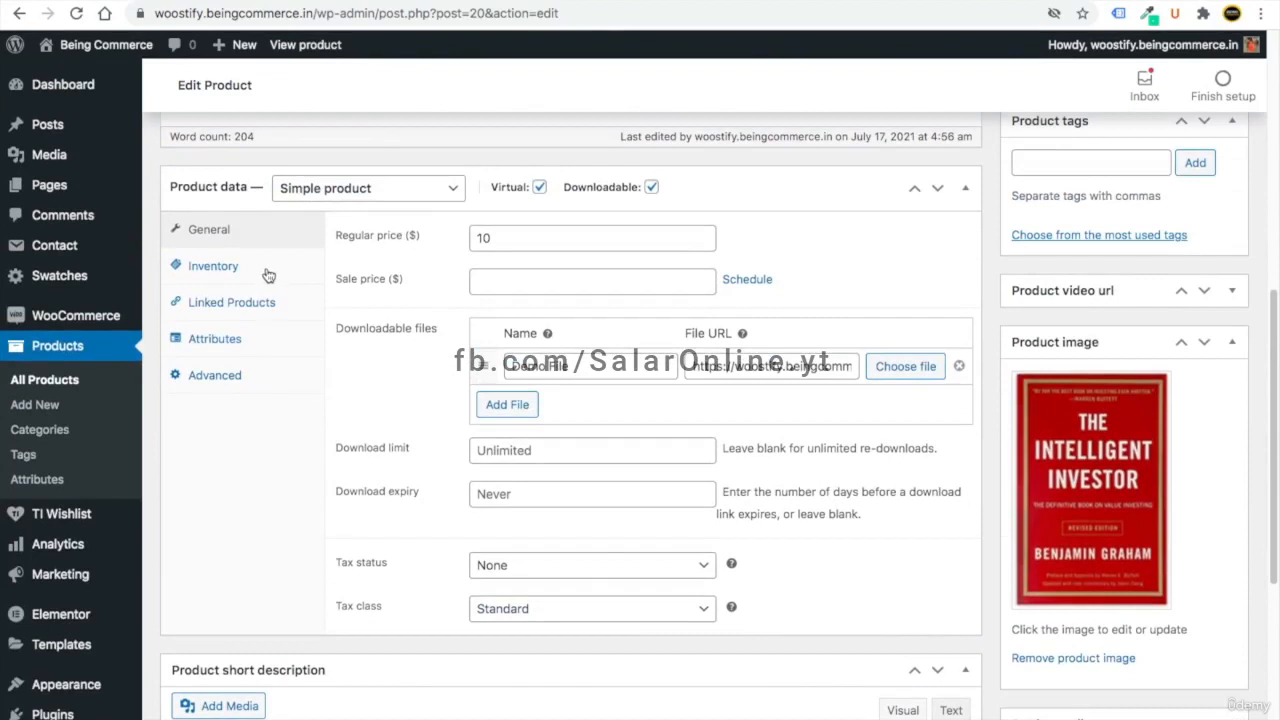
left_click(267, 274)
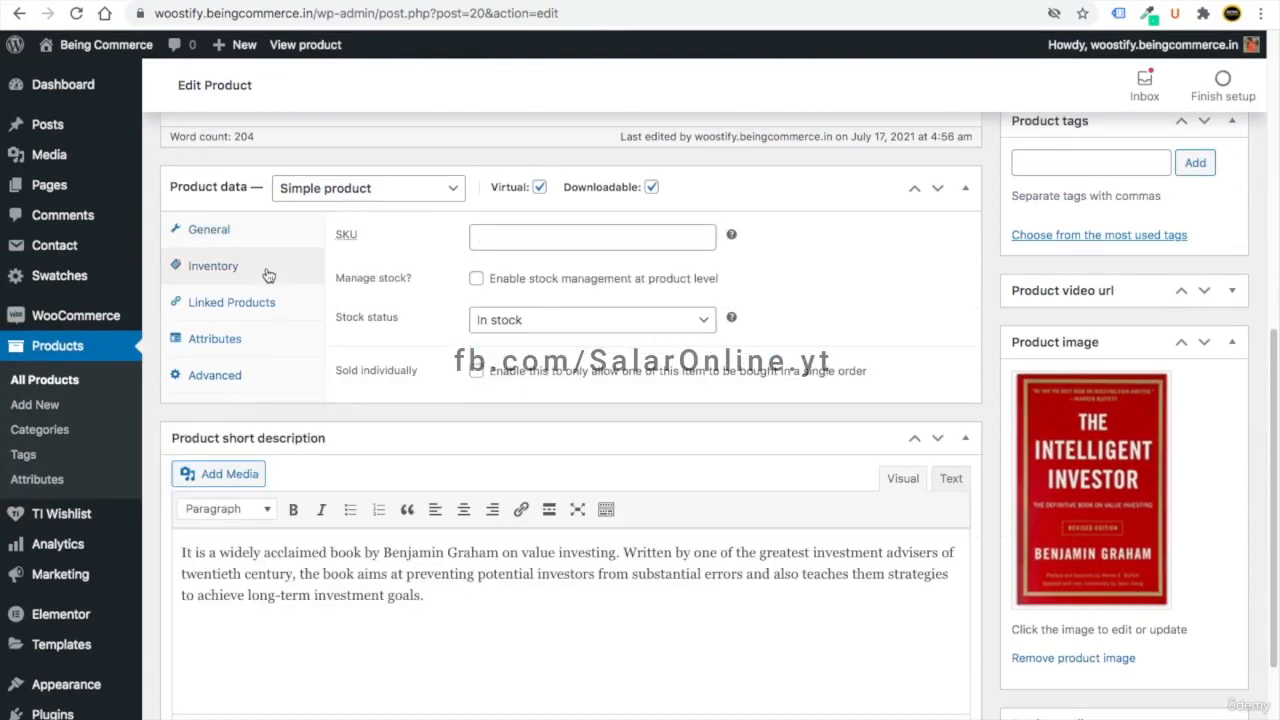
left_click(477, 372)
- Reload the $20 cart page and proceed to checkout
scroll(1030, 375, "up", 10)
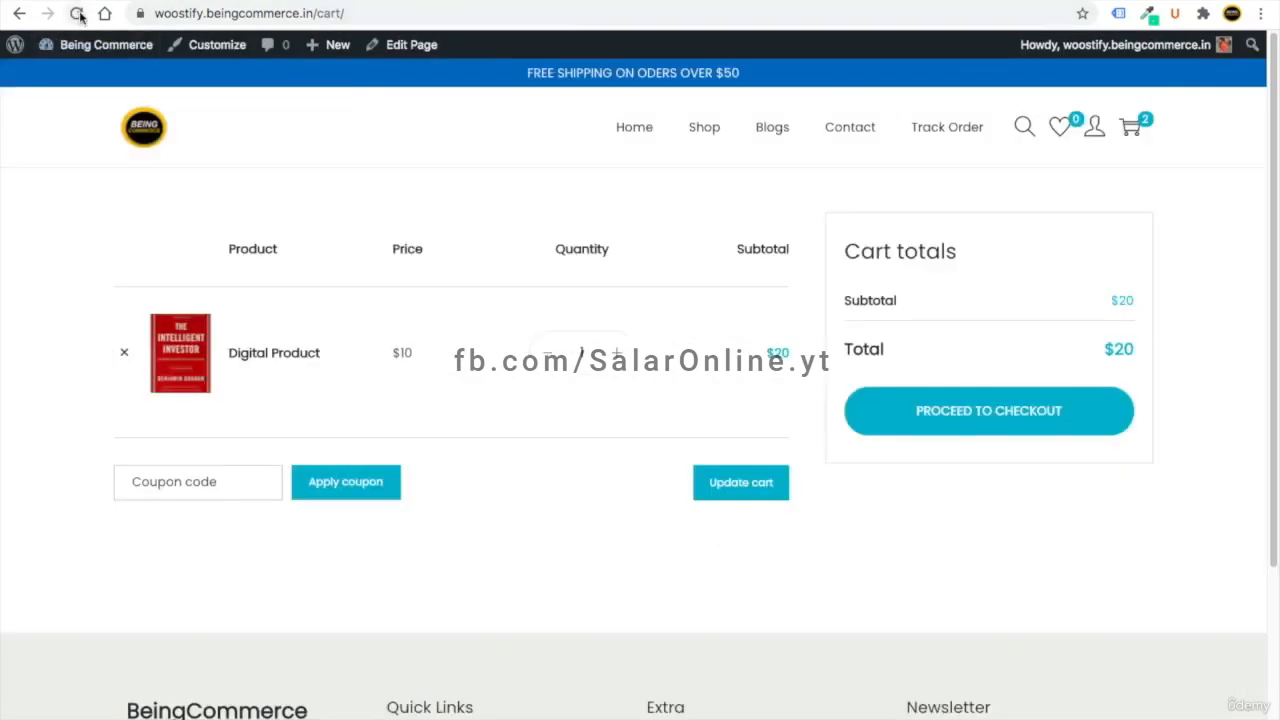
left_click(78, 15)
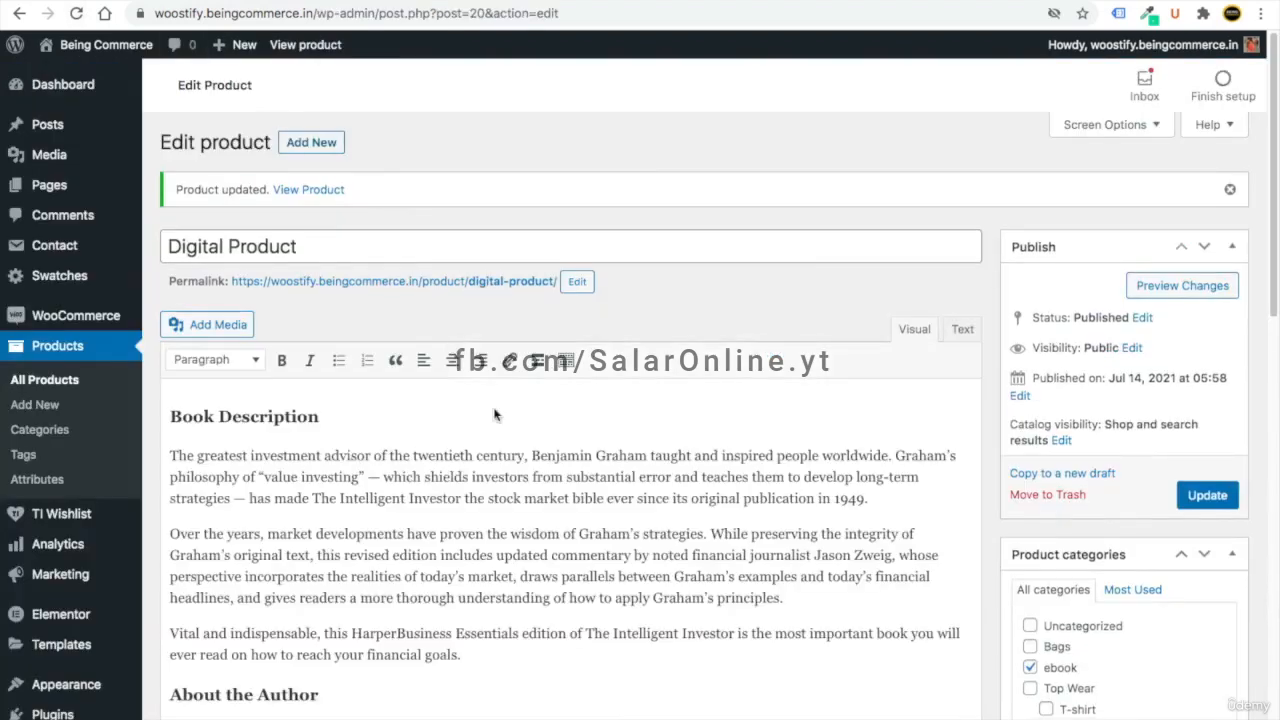
scroll(570, 400, "down", 10)
left_click(250, 234)
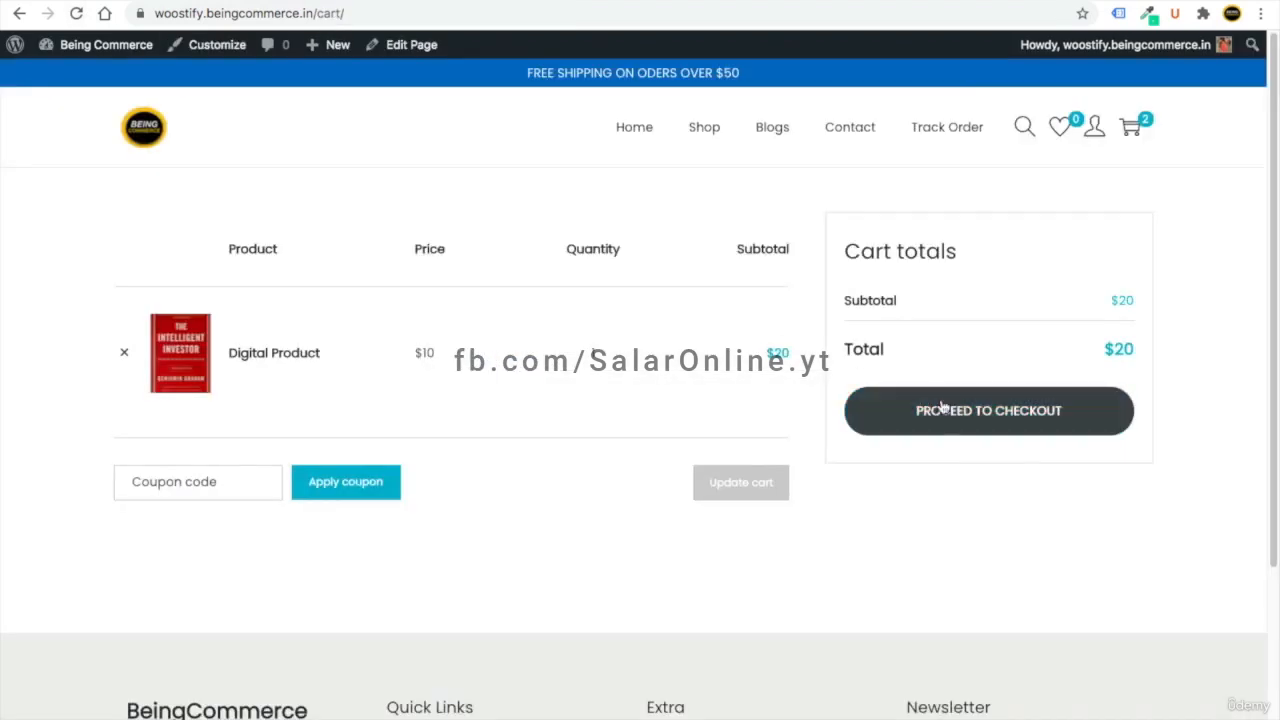
left_click(942, 407)
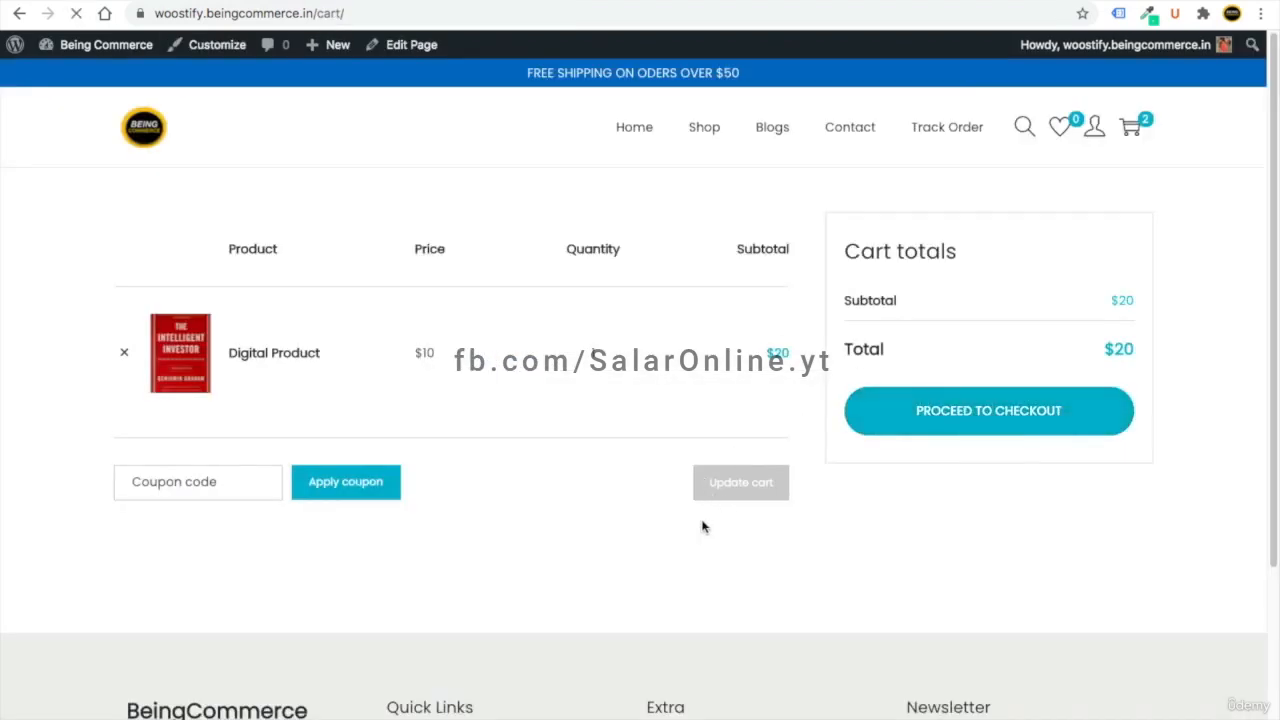
- Go through Delivery and Payment and place the $20 cash-on-delivery order
scroll(592, 434, "down", 7)
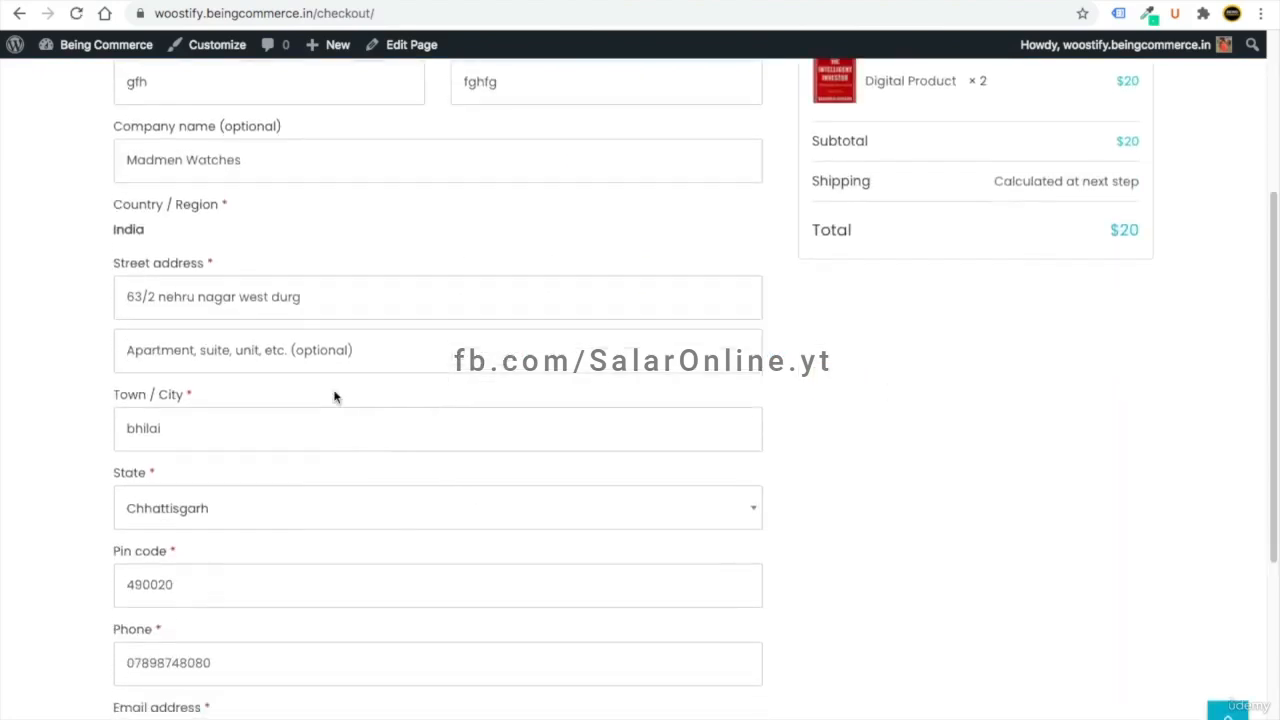
left_click(675, 665)
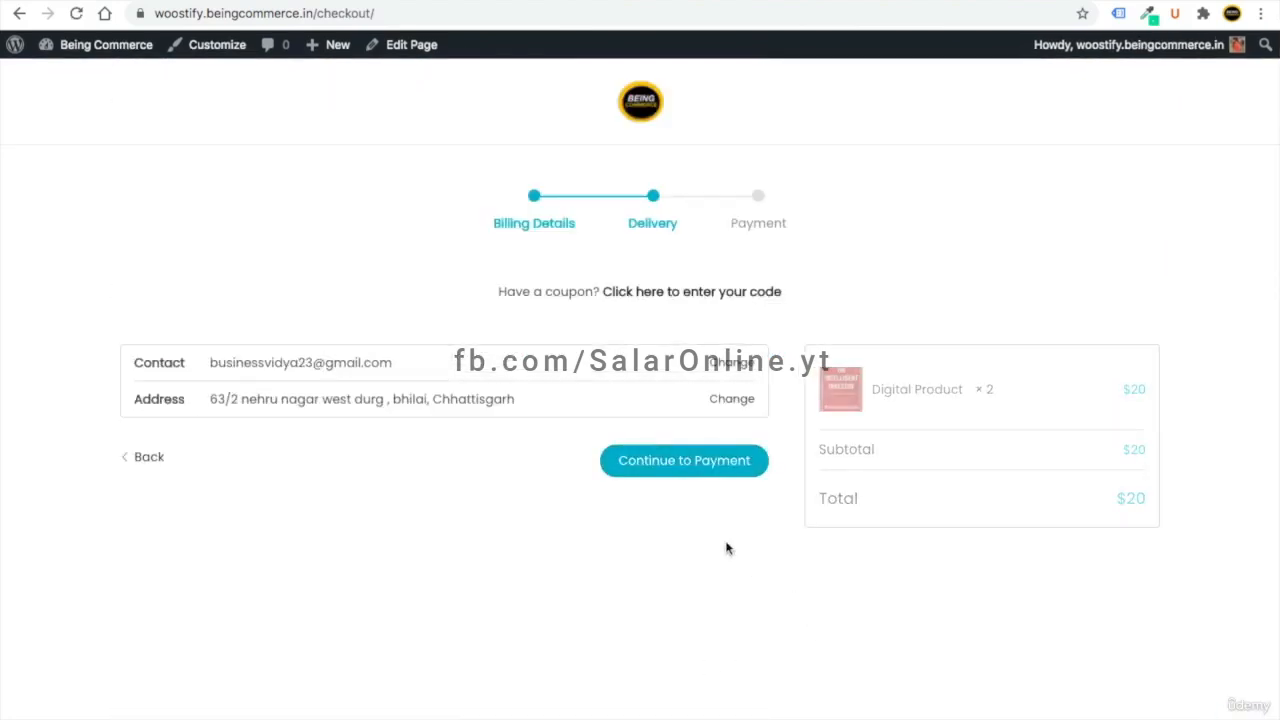
left_click(691, 470)
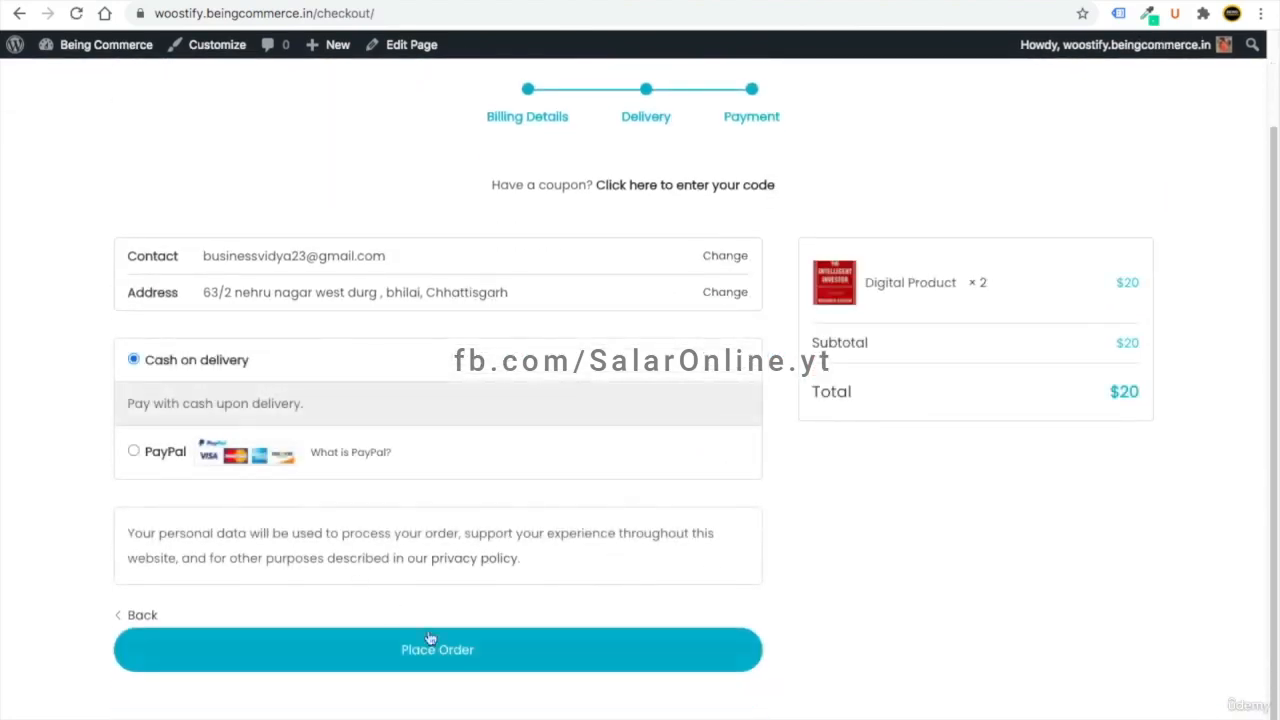
left_click(440, 648)
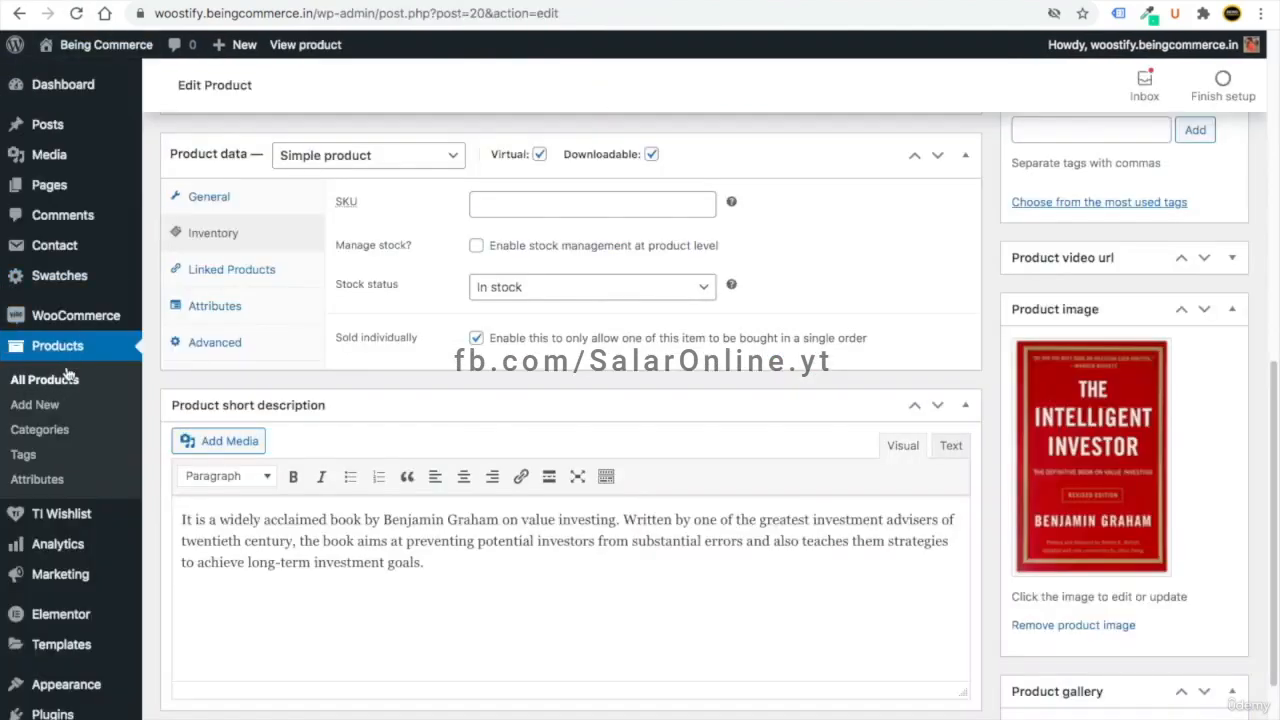
- Bulk-change new order #147 to Completed in WooCommerce Orders, then return to the storefront
mouse_move(94, 316)
left_click(179, 344)
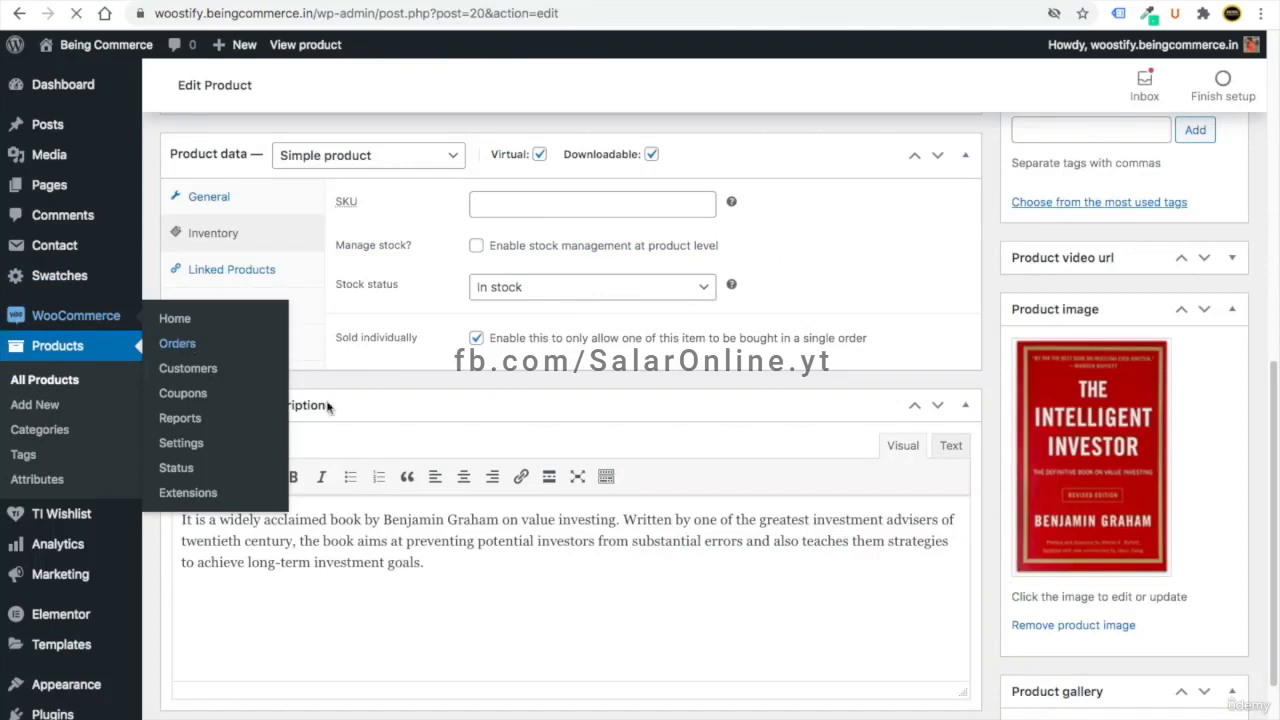
left_click(181, 298)
left_click(256, 216)
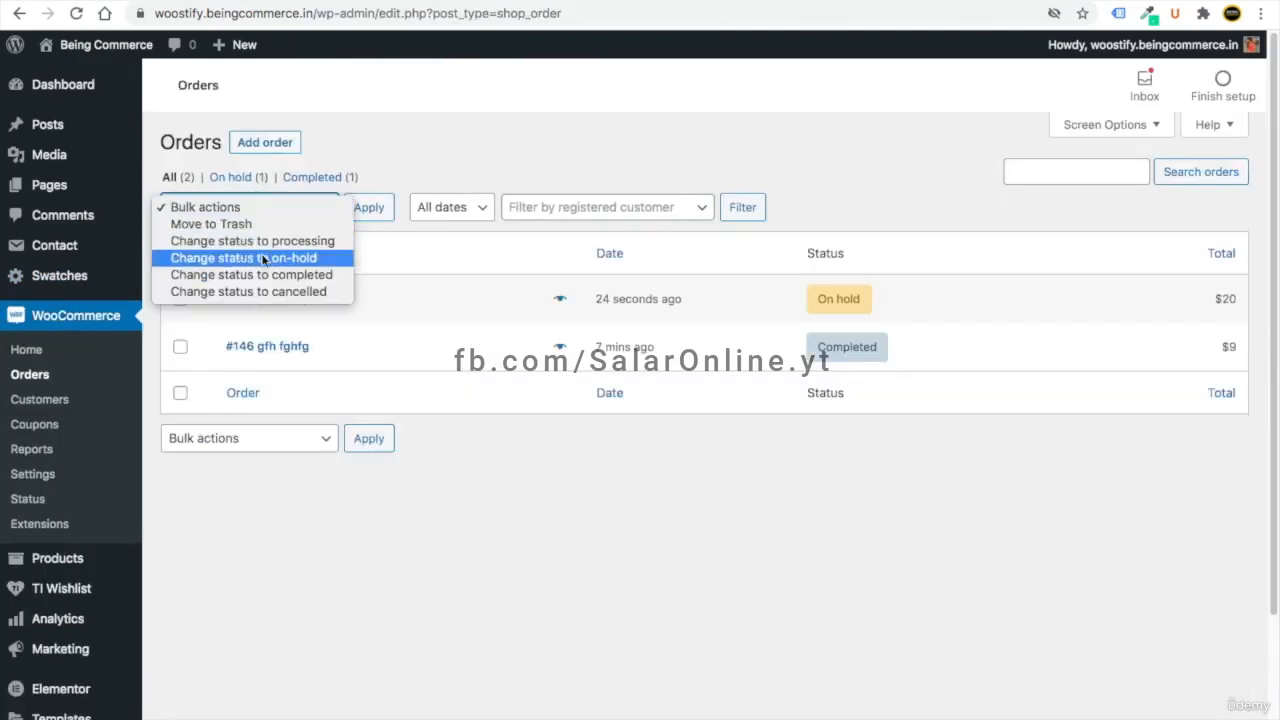
left_click(272, 274)
left_click(372, 212)
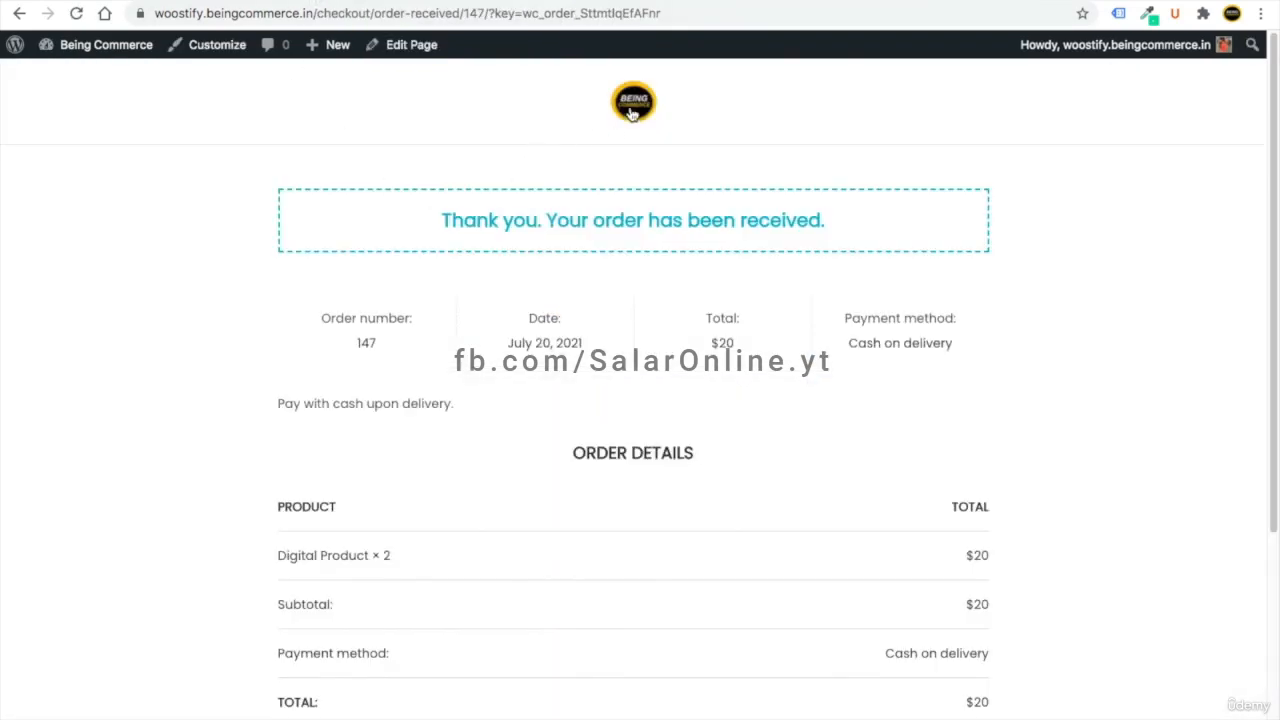
left_click(627, 113)
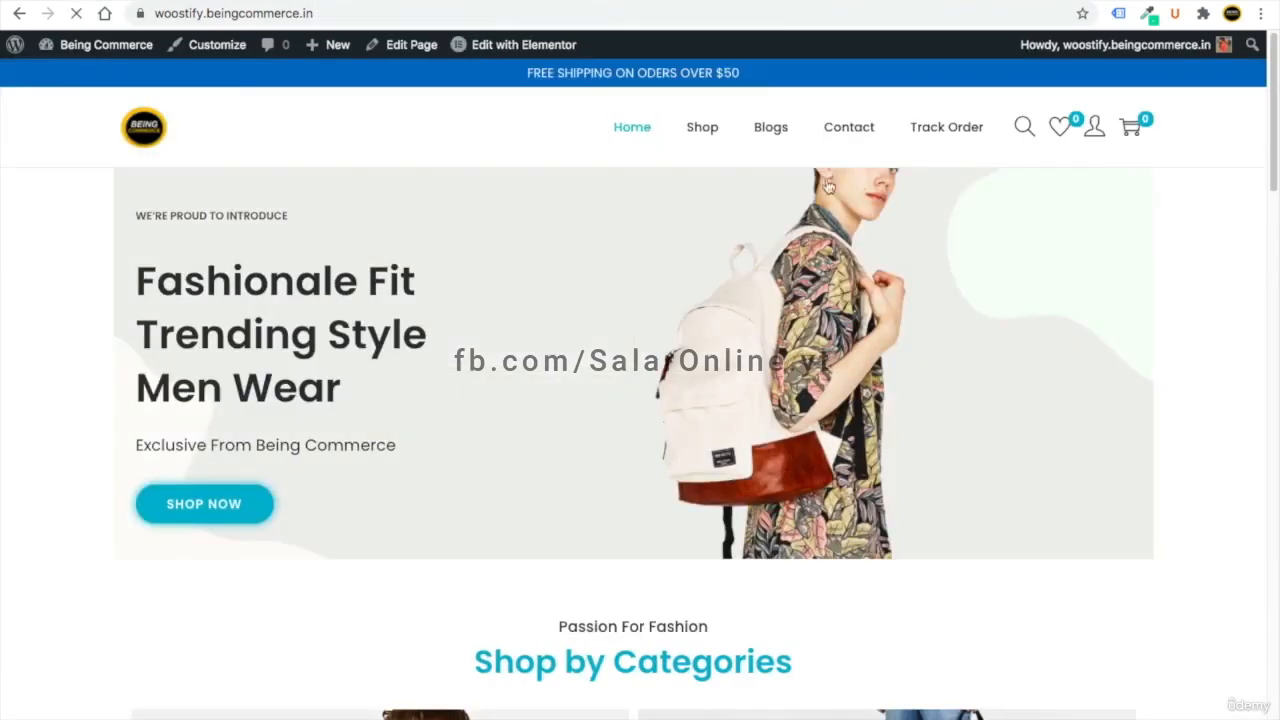
- Download the Digital Product's Demo File from the account's Downloads, then visit the store's Blogs page
mouse_move(1098, 140)
left_click(1100, 172)
left_click(200, 317)
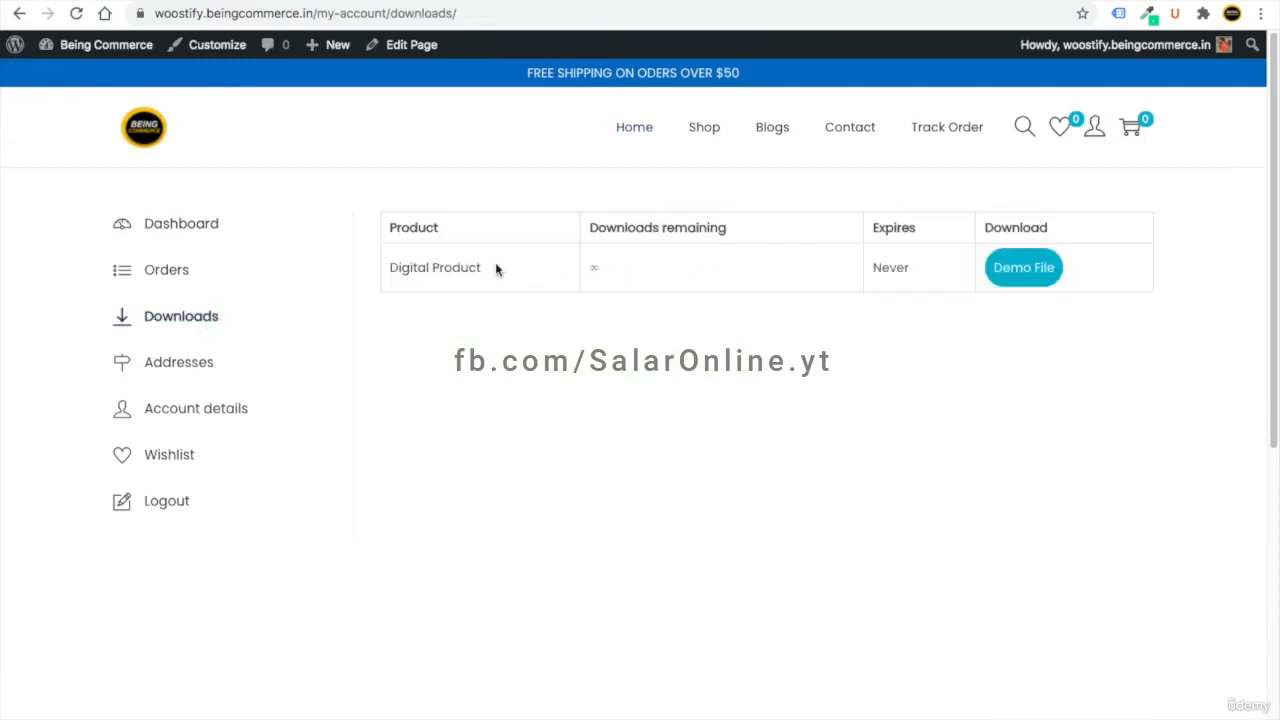
left_click(1017, 276)
left_click(140, 138)
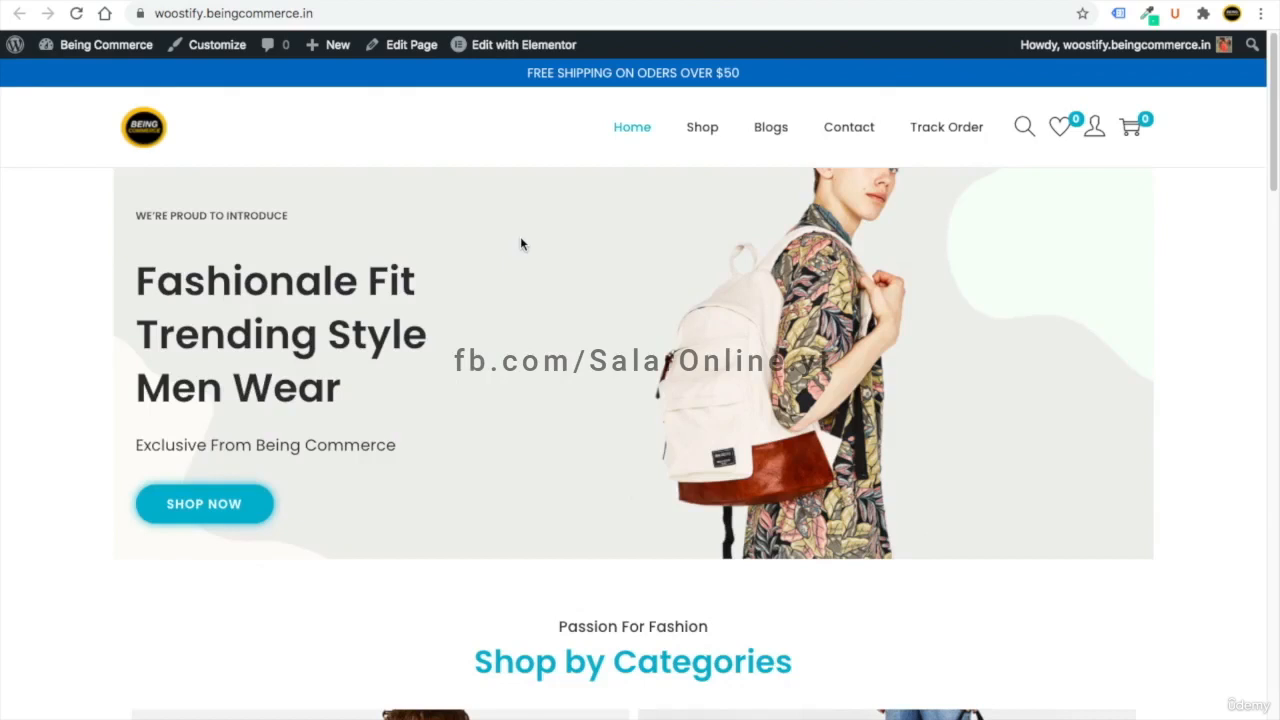
left_click(768, 129)
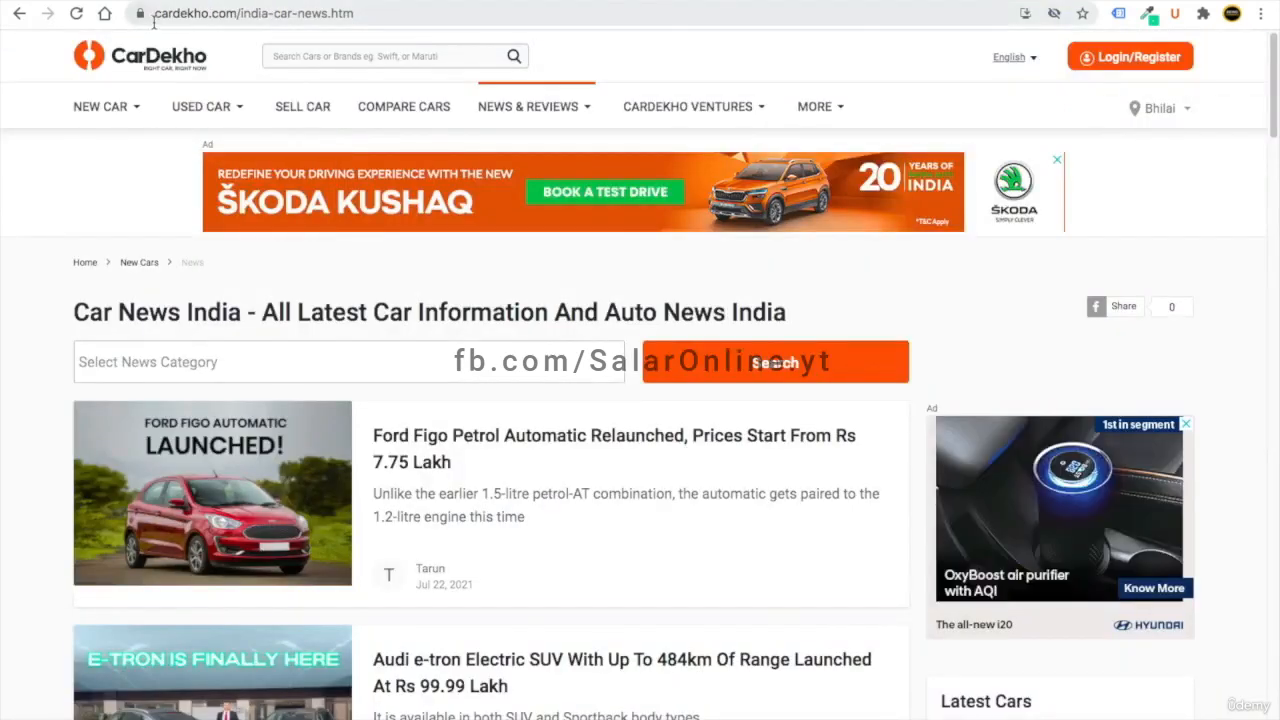
- Open CarDekho's Car News and open the Ford Figo Petrol Automatic Relaunched article in a new tab
mouse_move(527, 110)
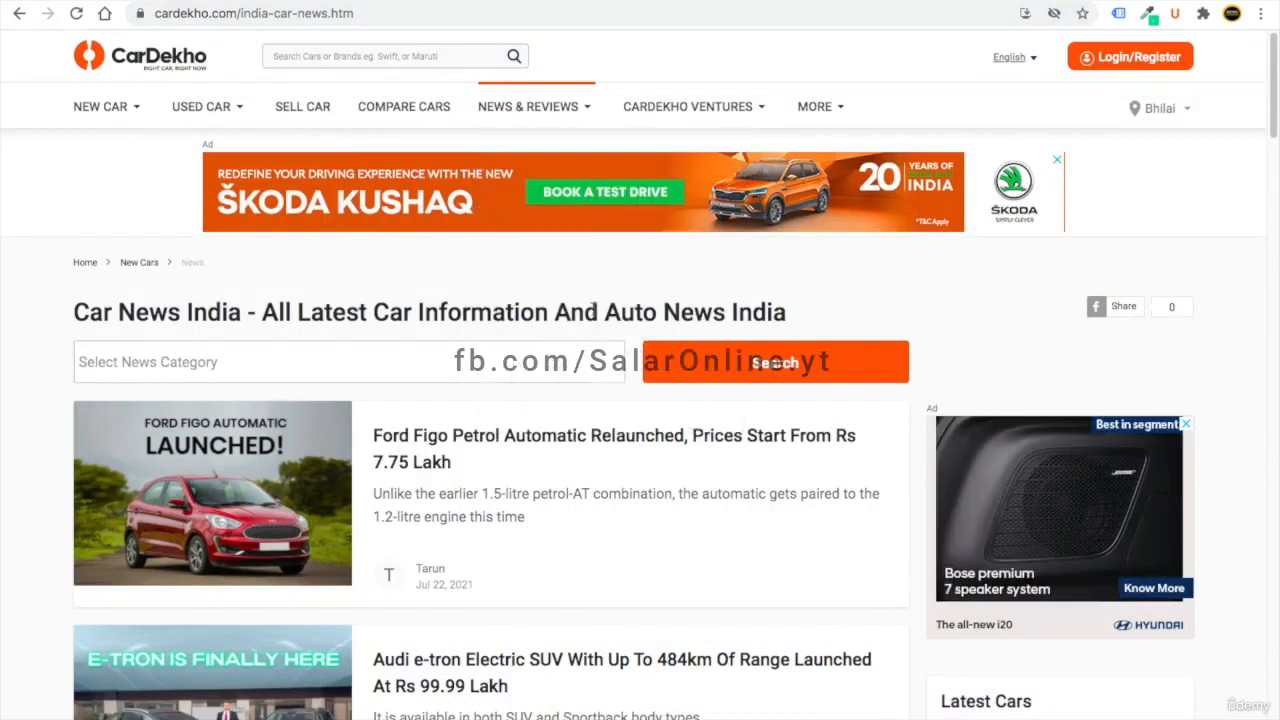
left_click(532, 158)
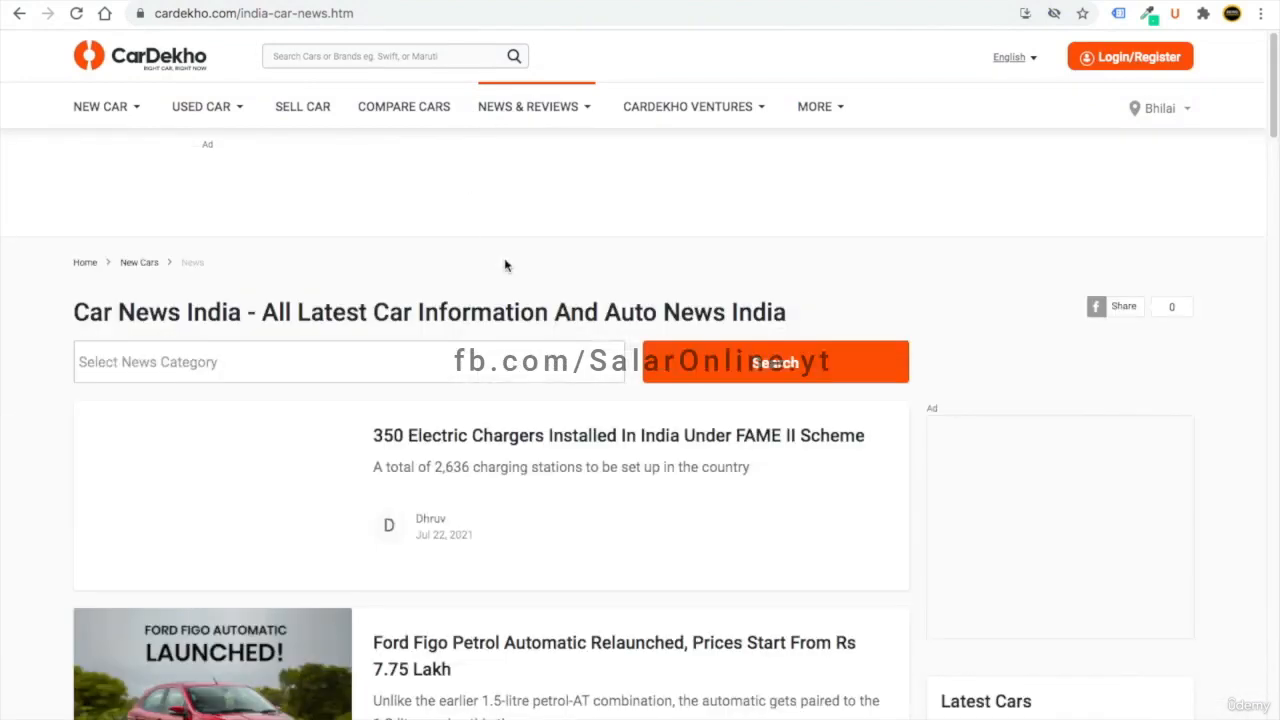
scroll(467, 312, "down", 6)
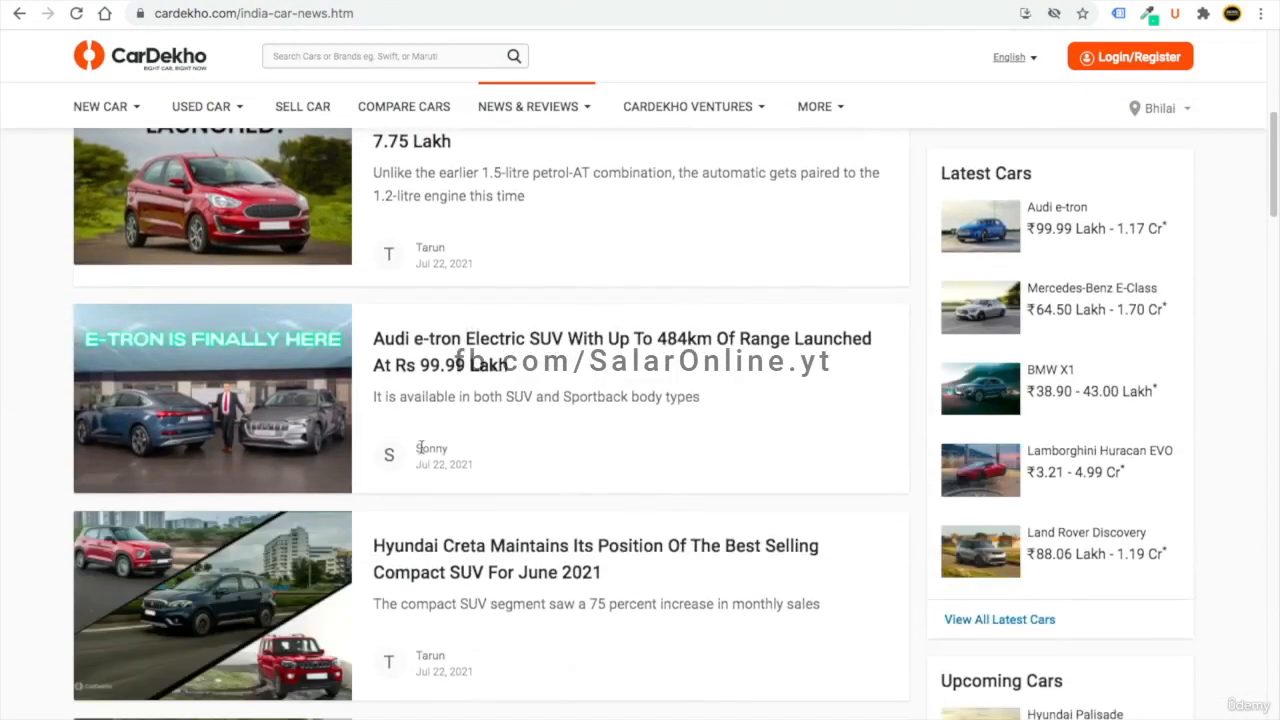
scroll(467, 535, "down", 4)
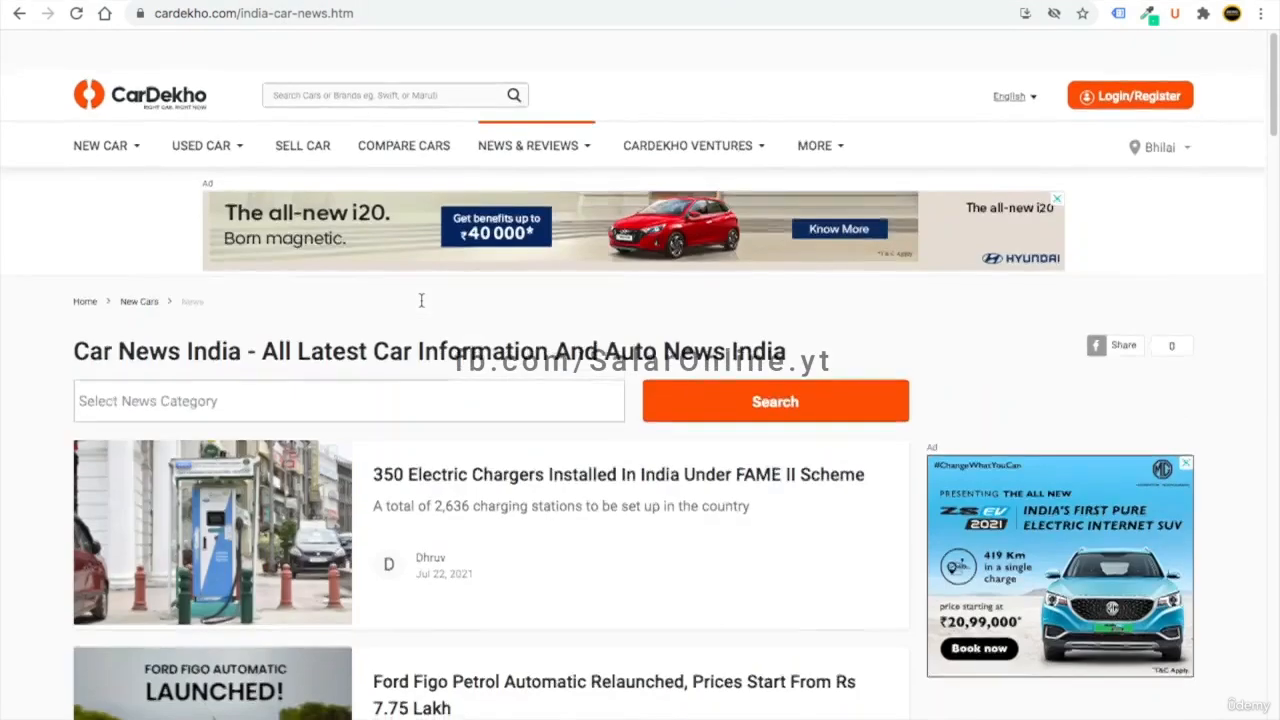
scroll(440, 510, "down", 1)
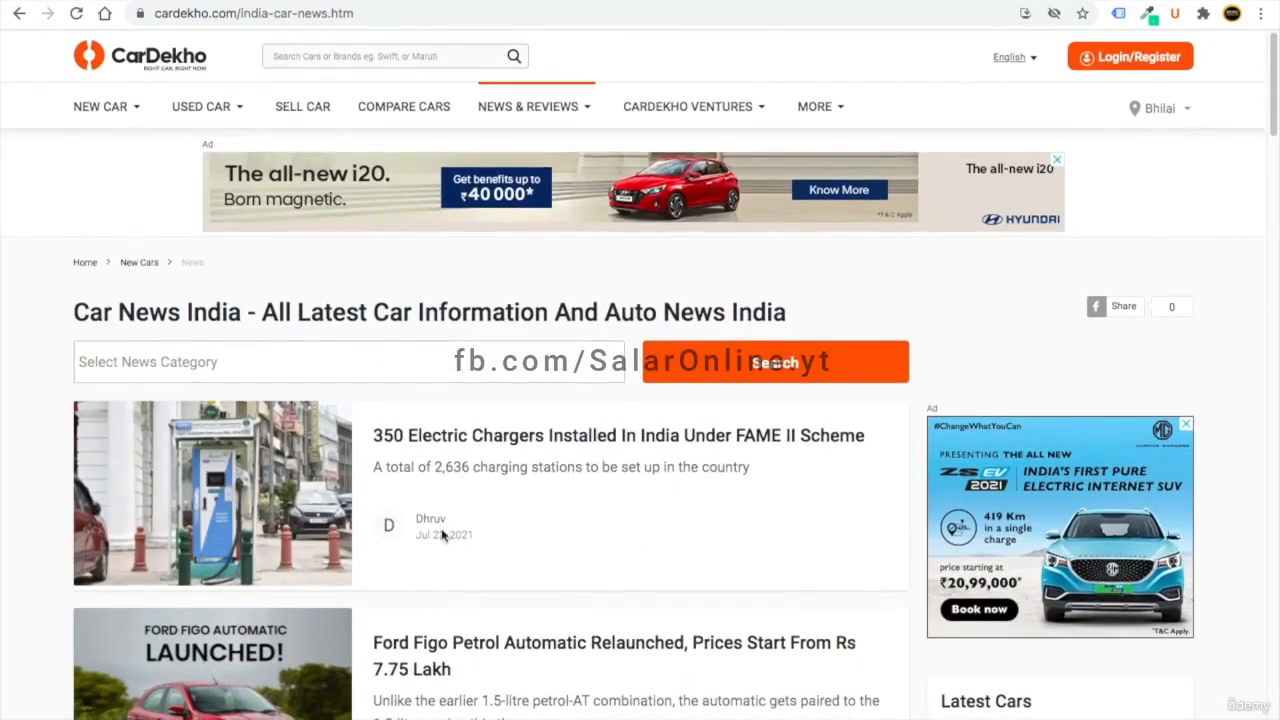
right_click(440, 645)
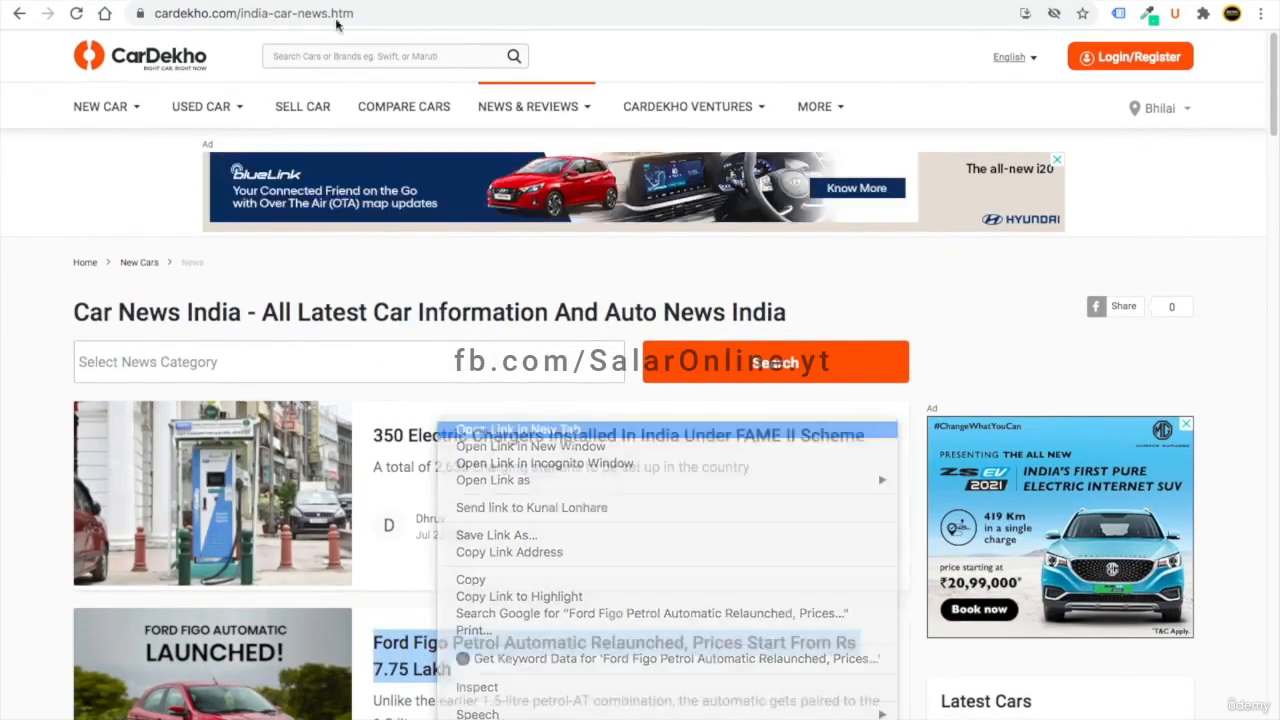
left_click(518, 429)
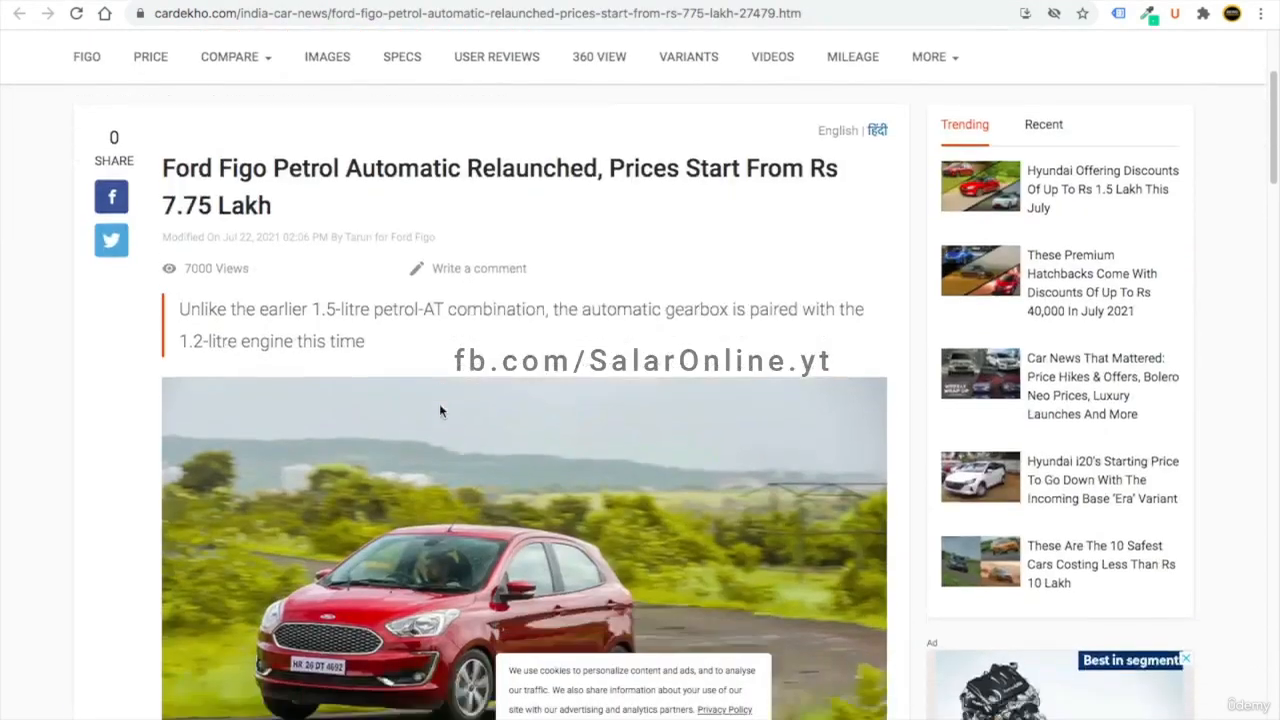
- Select the Ford Figo article's full headline text
scroll(439, 403, "down", 6)
scroll(437, 403, "up", 6)
scroll(428, 407, "up", 2)
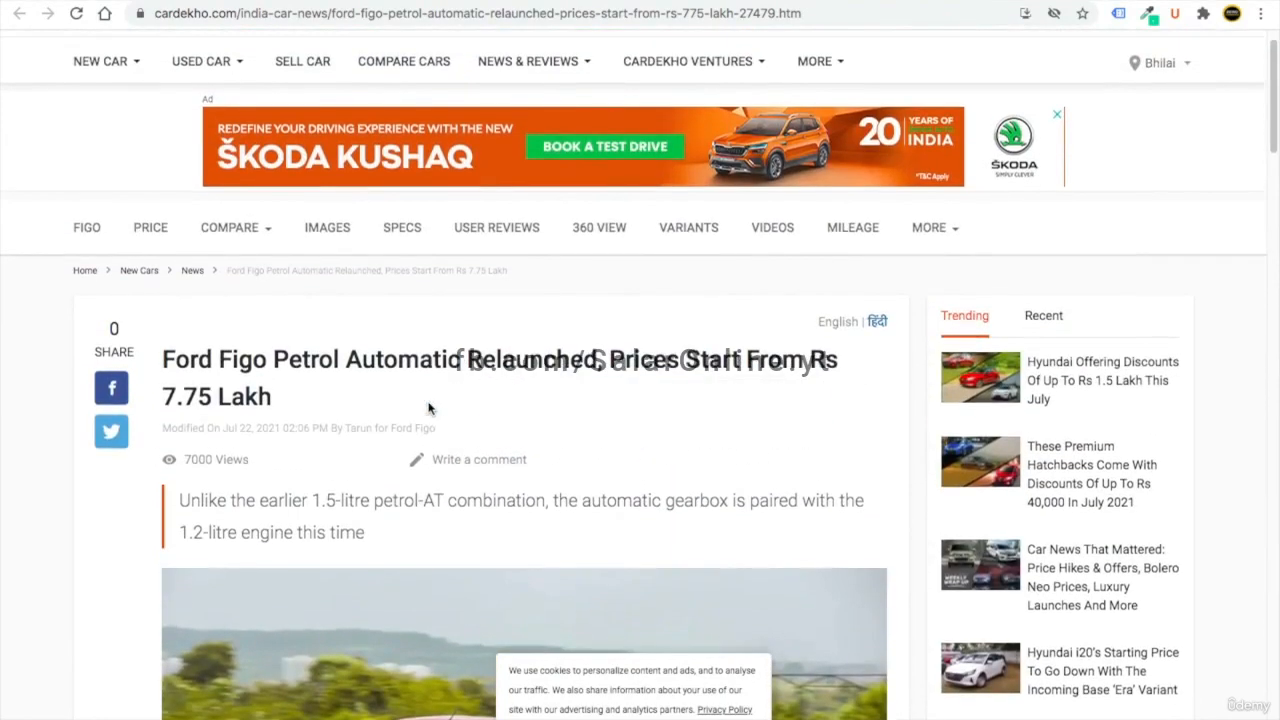
scroll(394, 370, "down", 2)
left_click_drag(274, 177, 144, 140)
left_click(292, 187)
left_click_drag(291, 186, 162, 141)
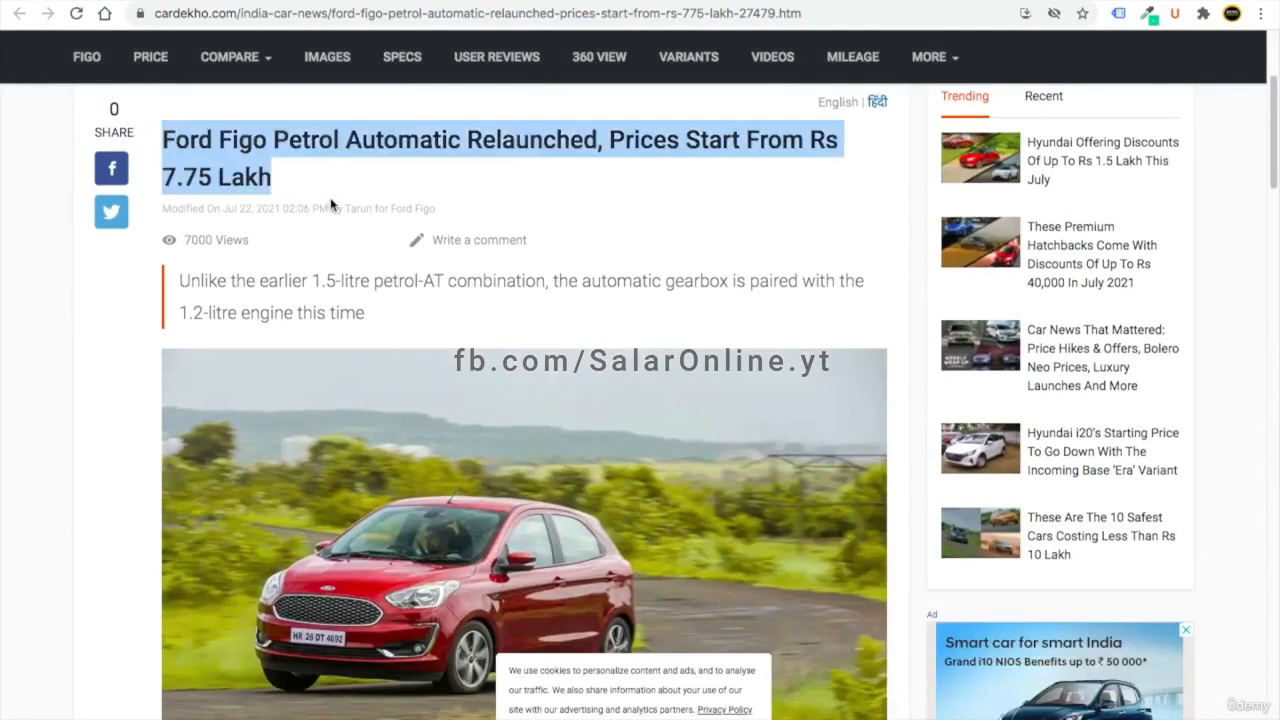
scroll(329, 206, "down", 7)
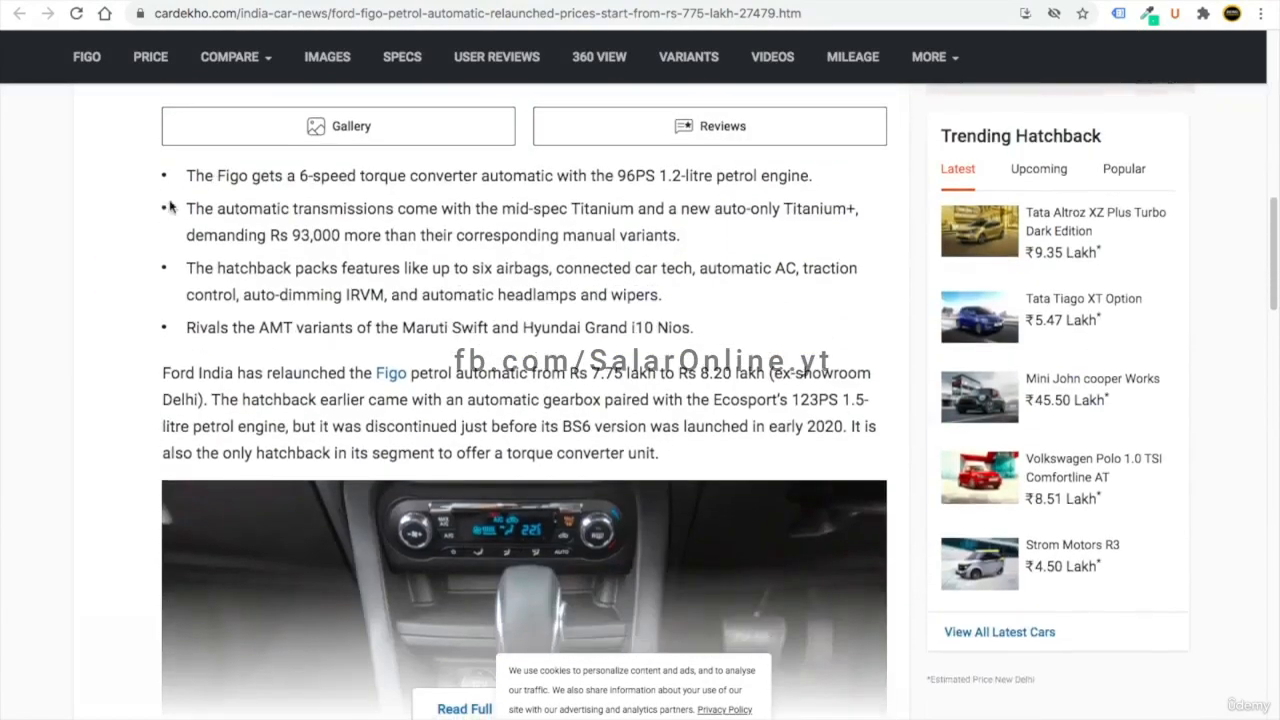
left_click_drag(170, 206, 664, 295)
left_click(664, 295)
scroll(349, 309, "down", 4)
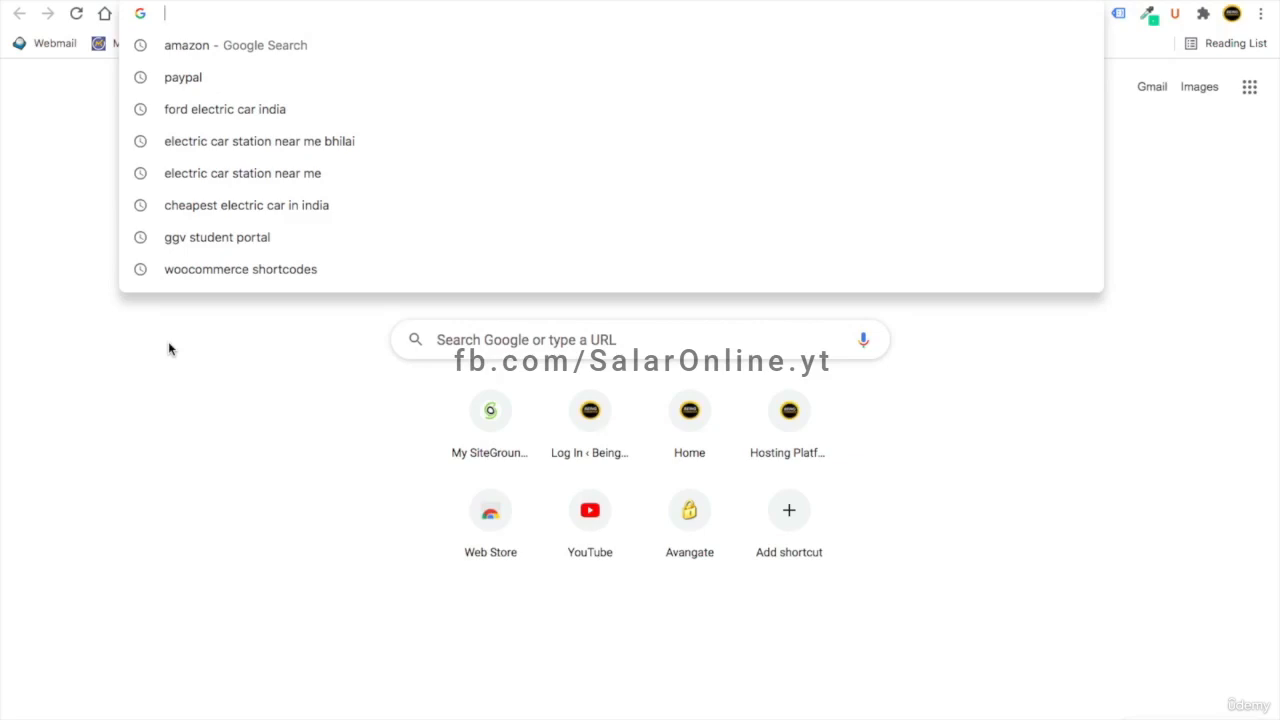
- Search Google for 'how to grow height' and scroll through the results
type("hwo")
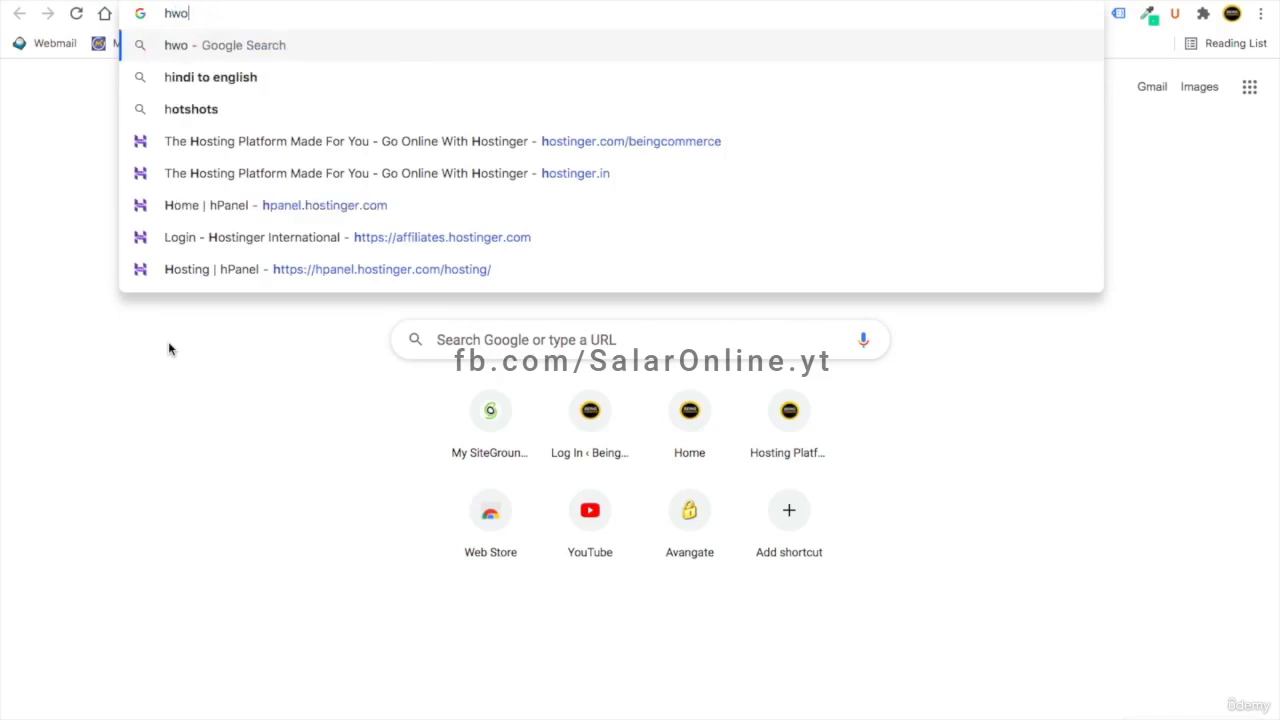
key("BackSpace")
key("BackSpace")
type("ow")
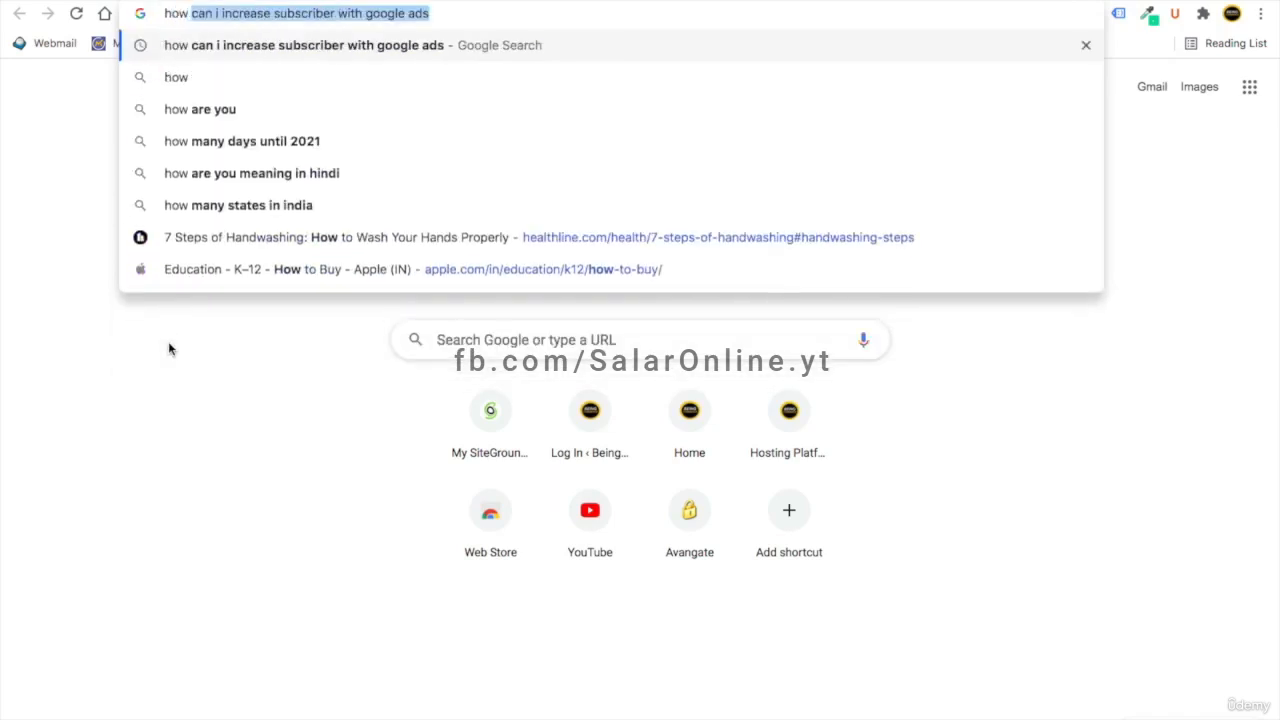
type(" to grow height")
key("Return")
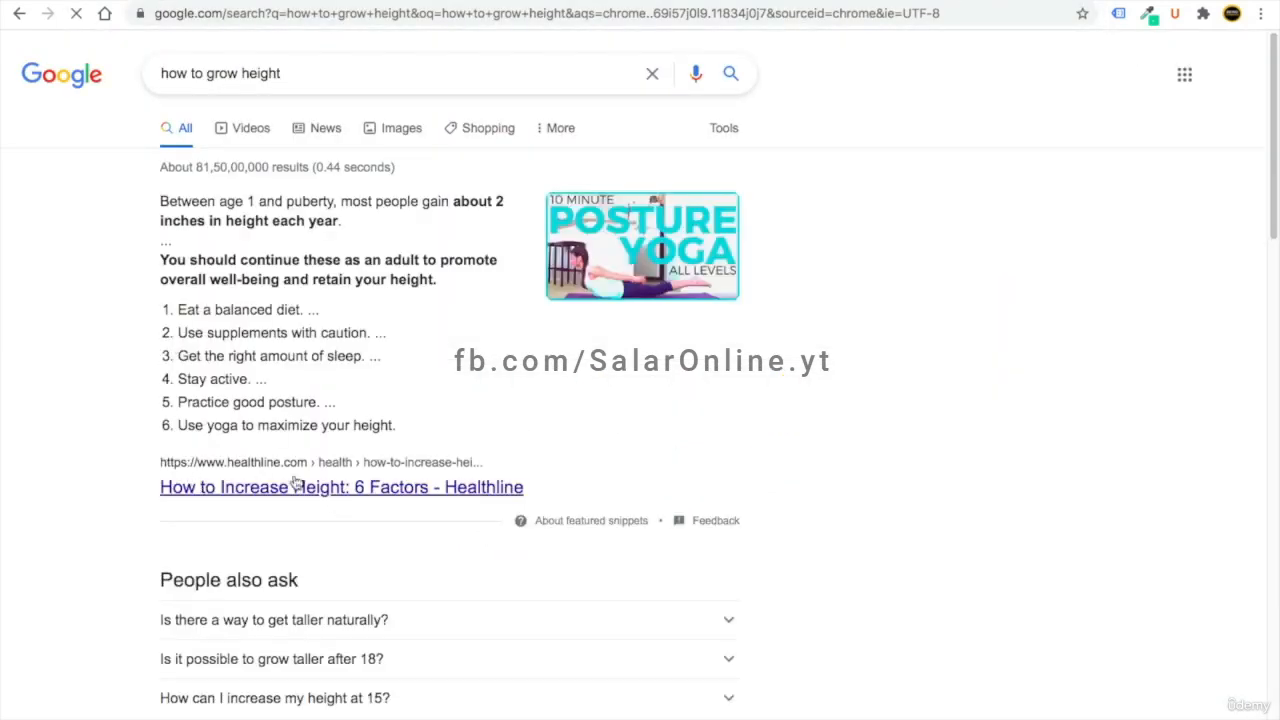
scroll(306, 490, "down", 3)
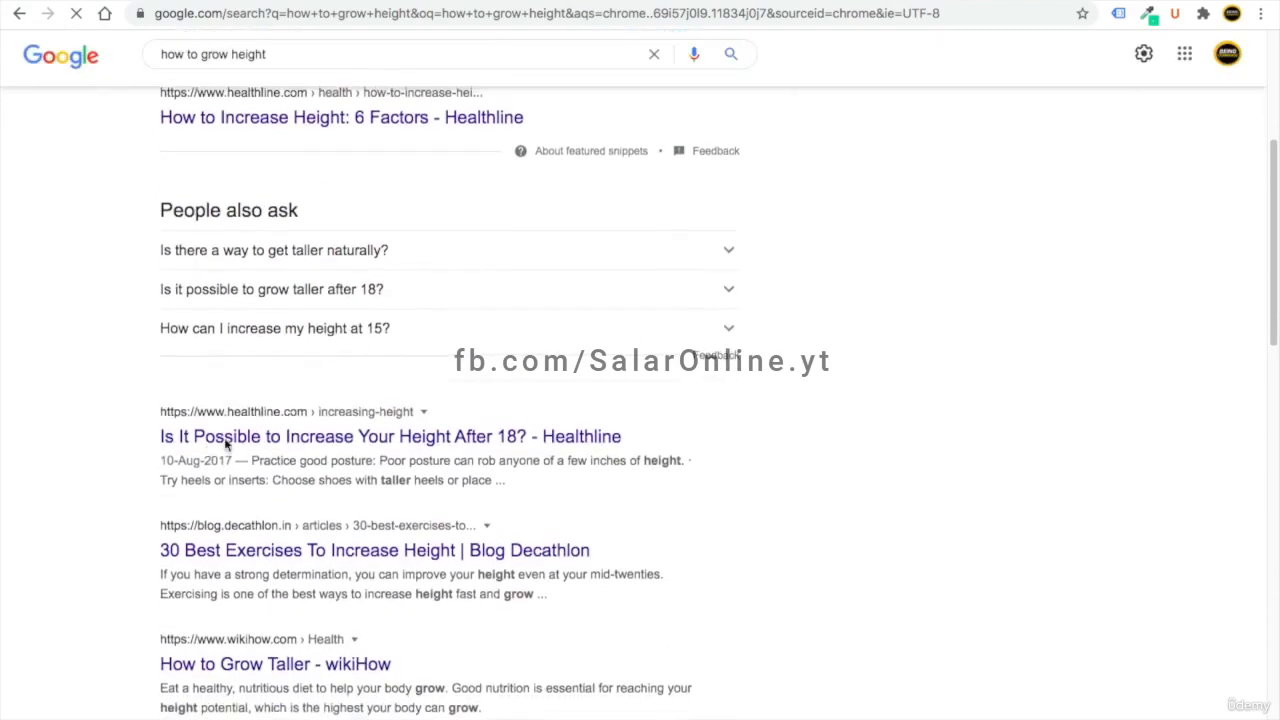
scroll(285, 495, "down", 3)
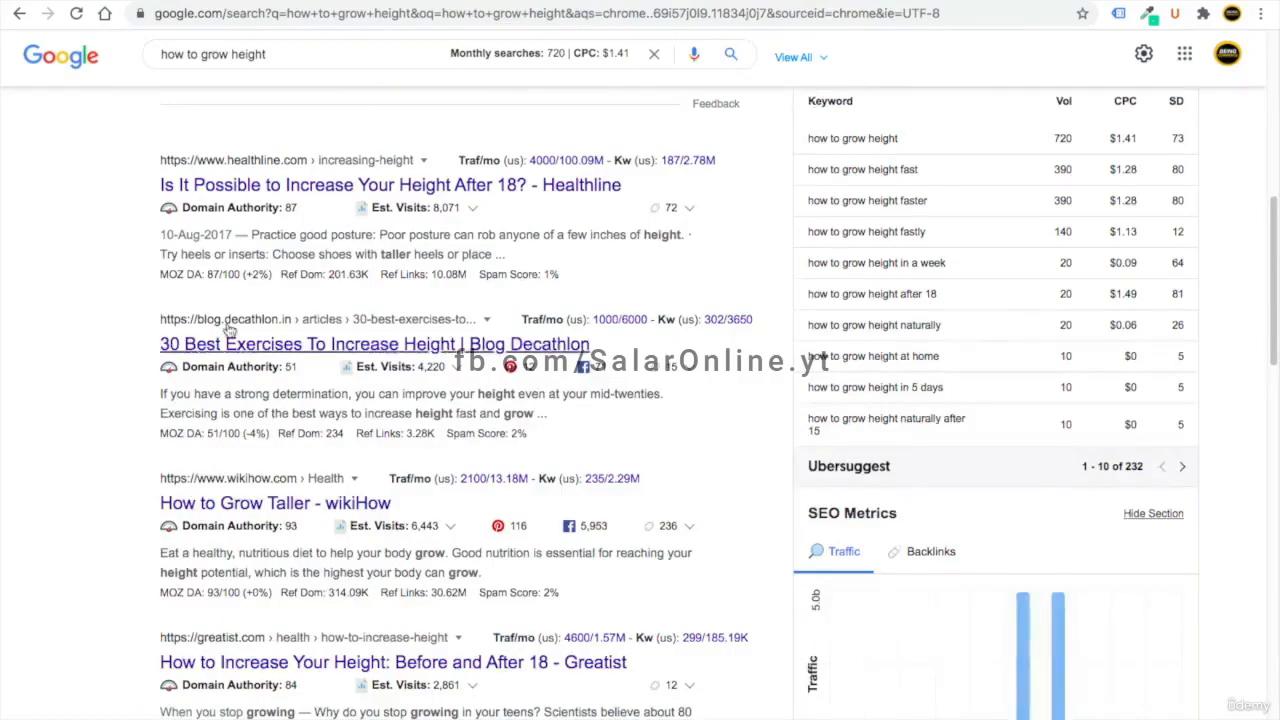
- Scroll the Healthline-led results and briefly select the search query text
scroll(228, 323, "up", 5)
scroll(228, 323, "up", 2)
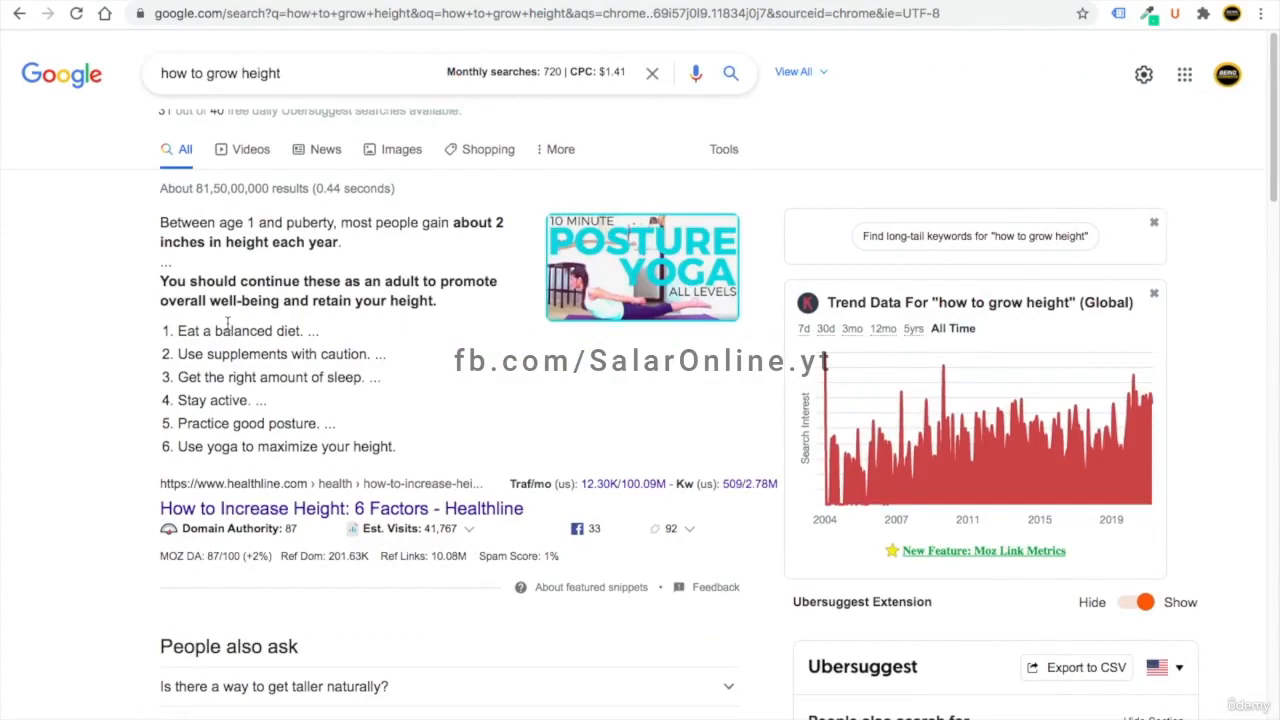
scroll(228, 323, "down", 8)
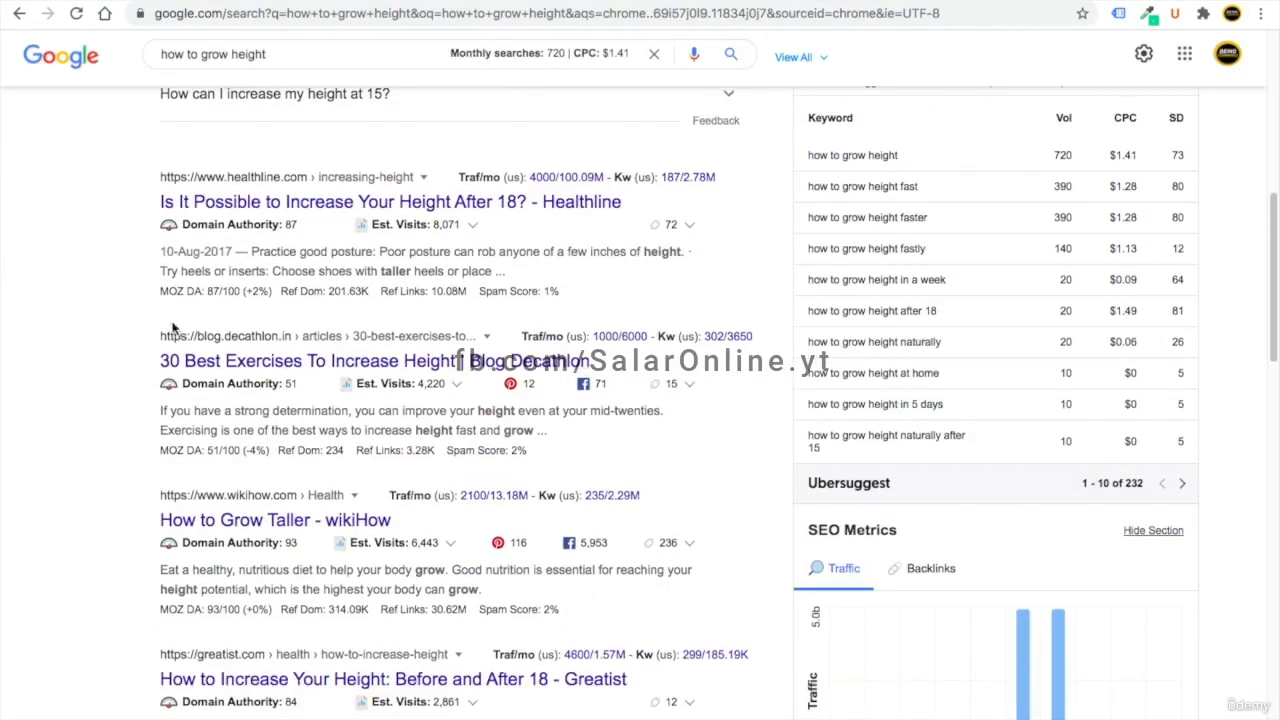
scroll(172, 327, "up", 8)
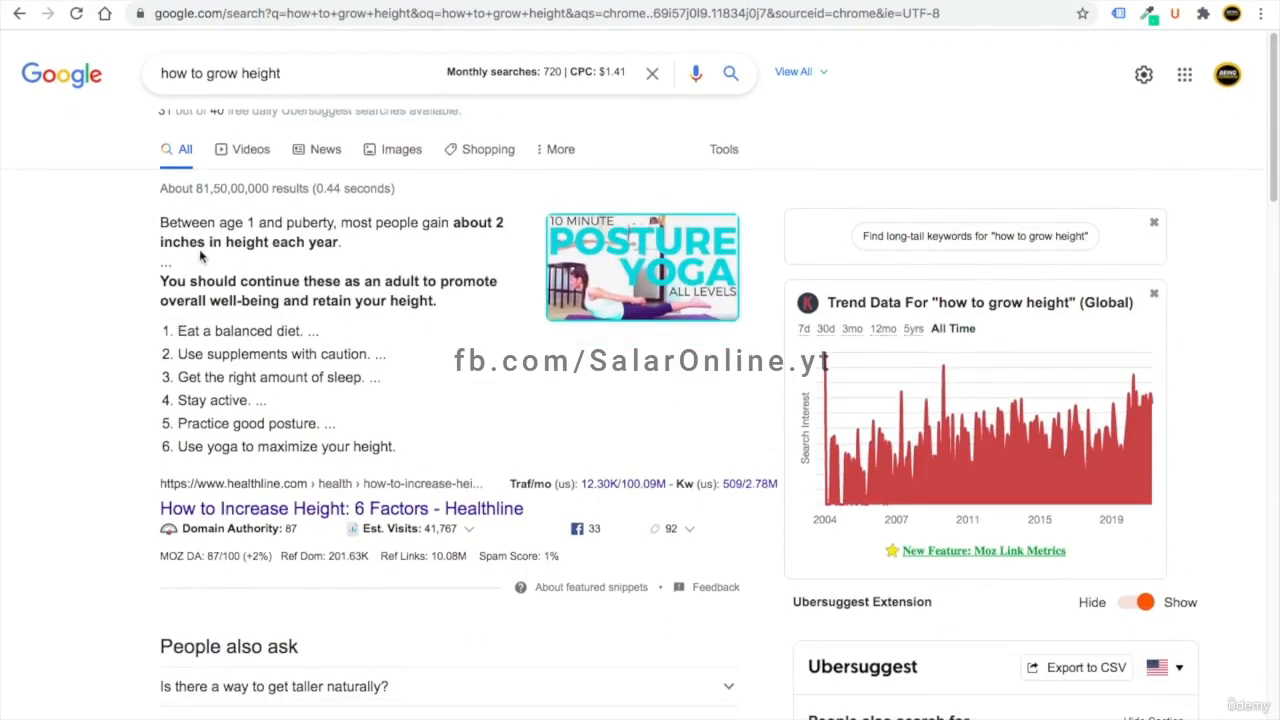
left_click_drag(283, 73, 179, 70)
left_click(57, 247)
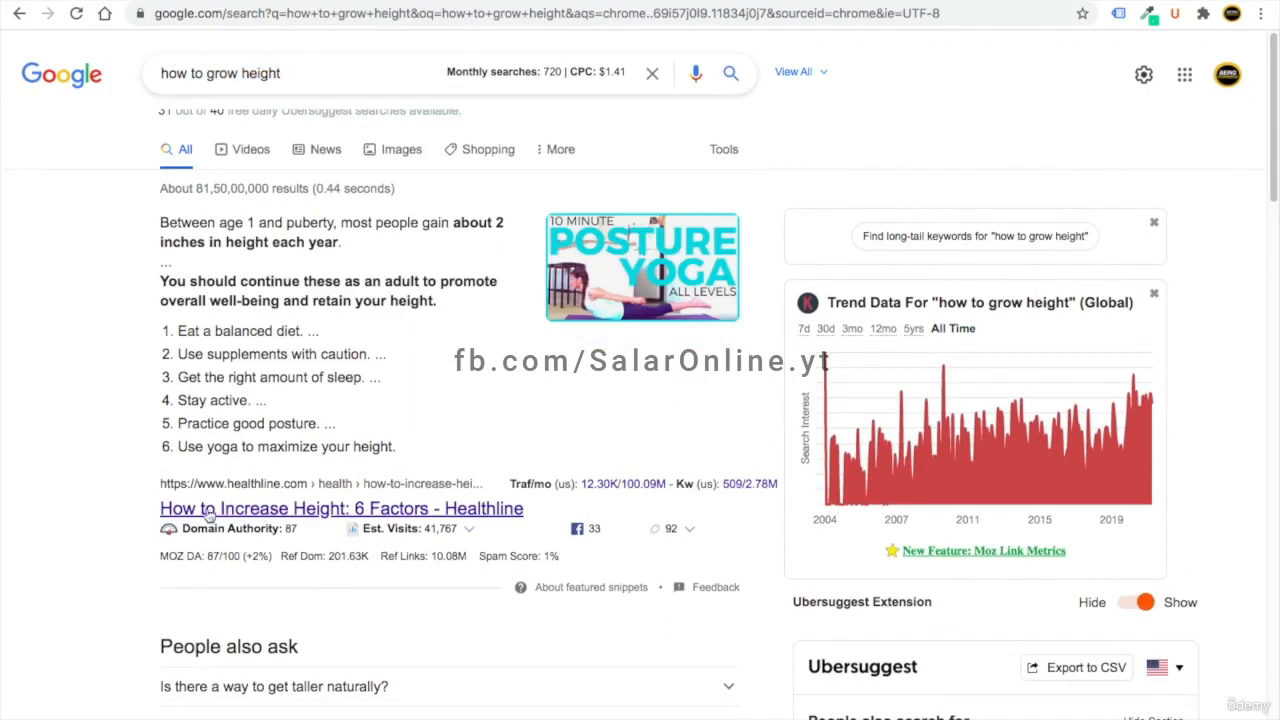
- Scroll the results again, then switch to the WordPress dashboard tab
scroll(220, 515, "down", 10)
scroll(229, 378, "up", 1)
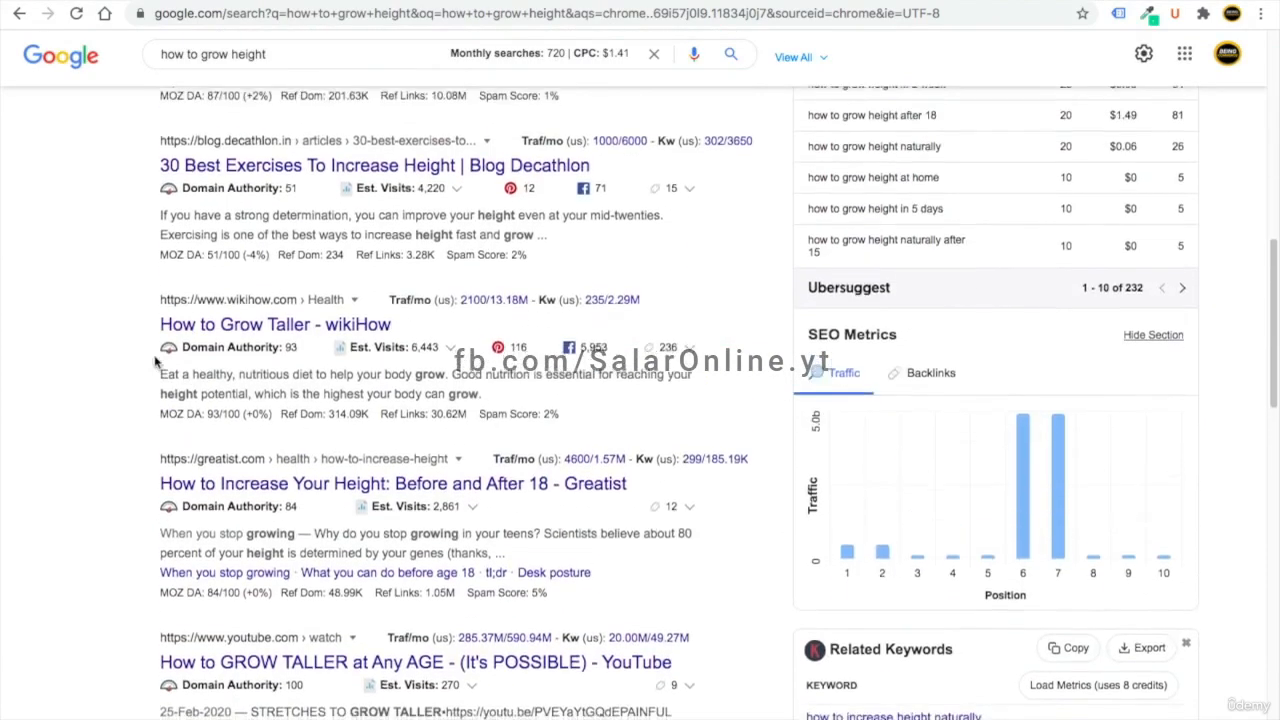
scroll(300, 500, "down", 15)
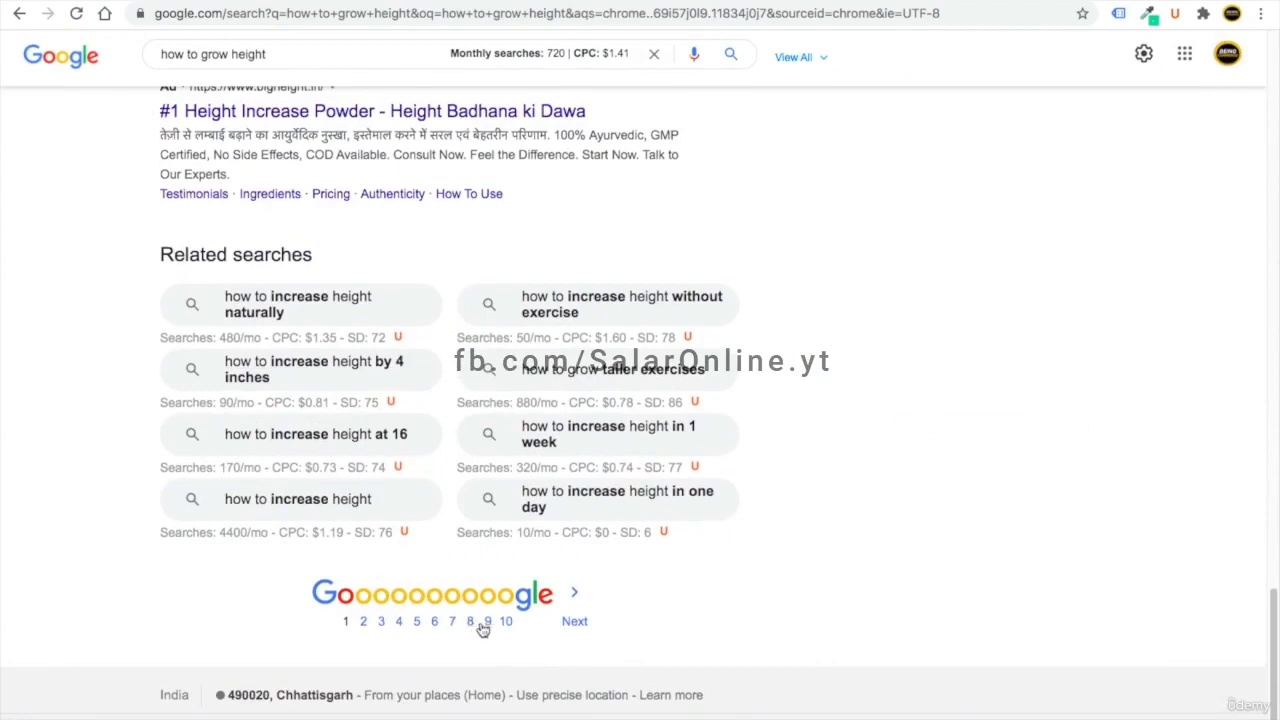
scroll(128, 457, "up", 20)
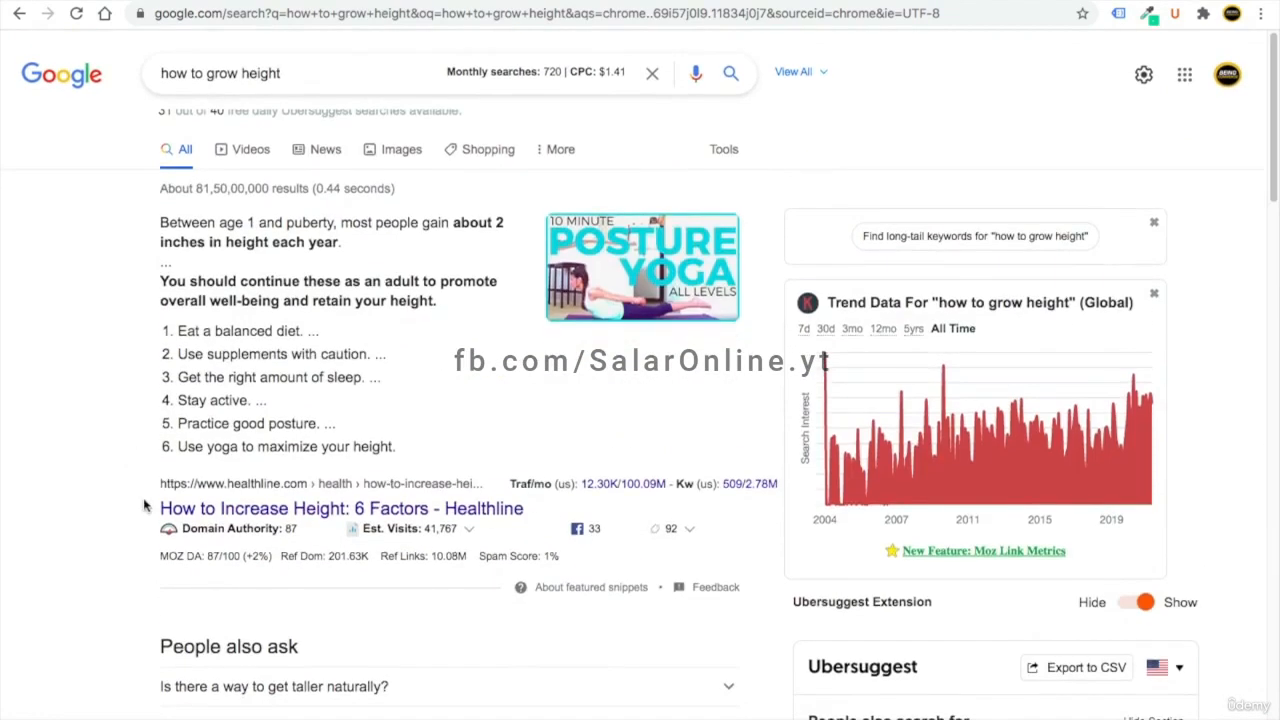
scroll(200, 480, "down", 1)
scroll(240, 440, "down", 10)
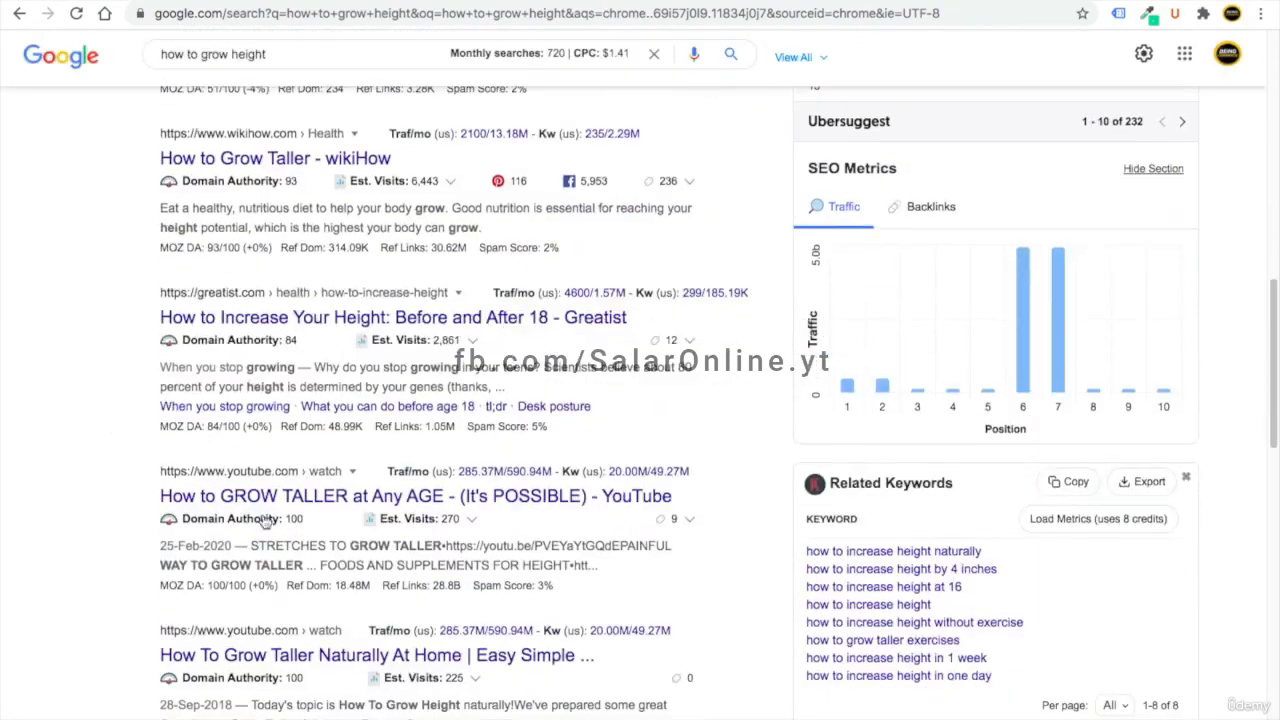
scroll(86, 474, "up", 11)
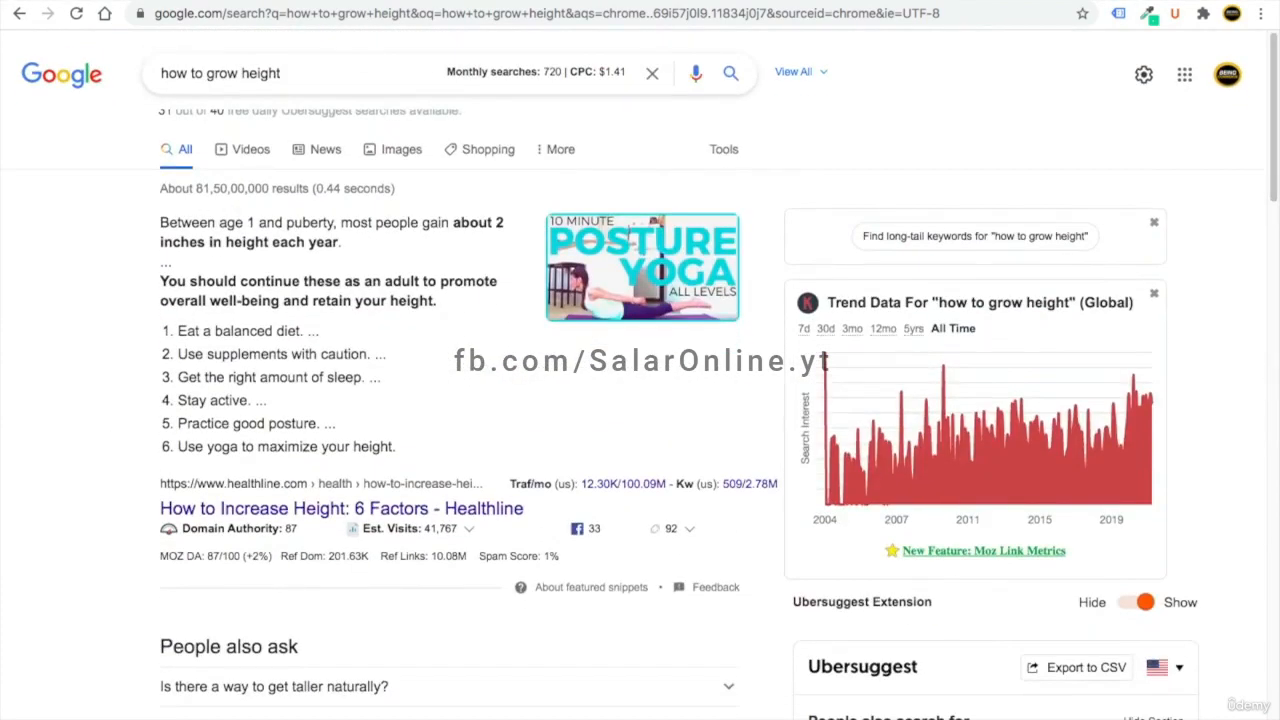
left_click(620, 1)
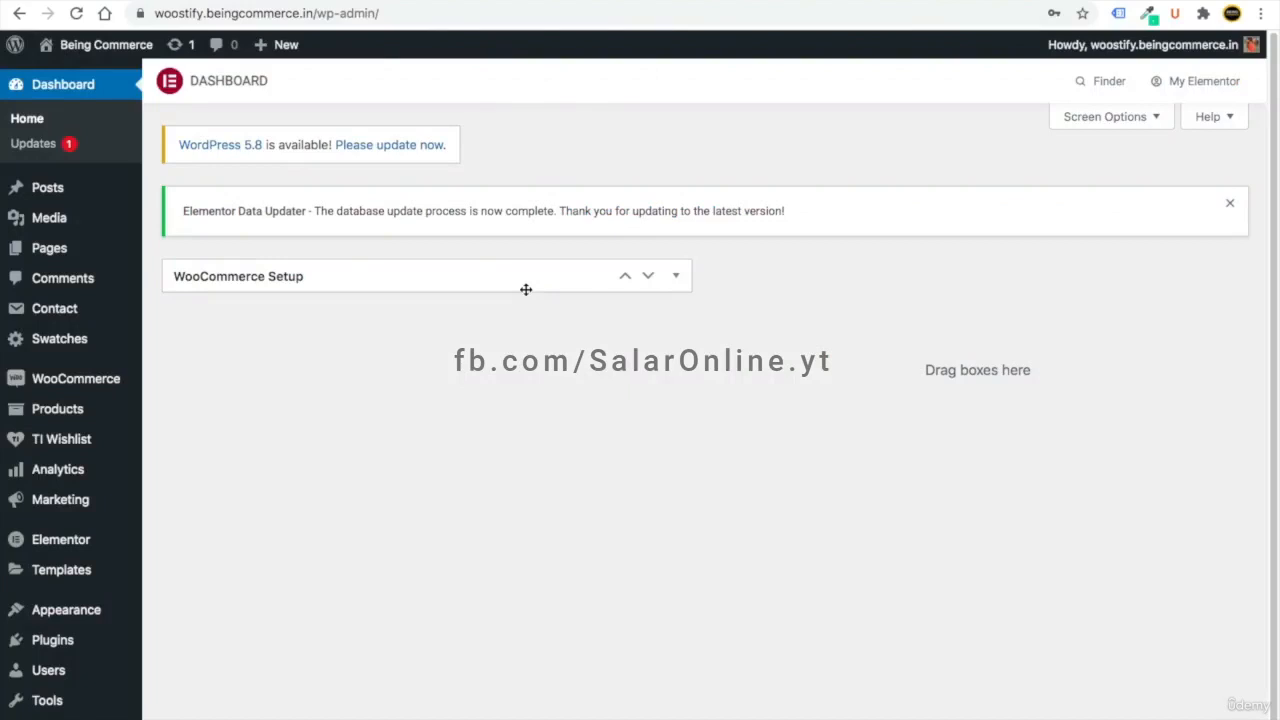
- Check the Hello world! post on the Blogs page, then trash it from All Posts
mouse_move(47, 190)
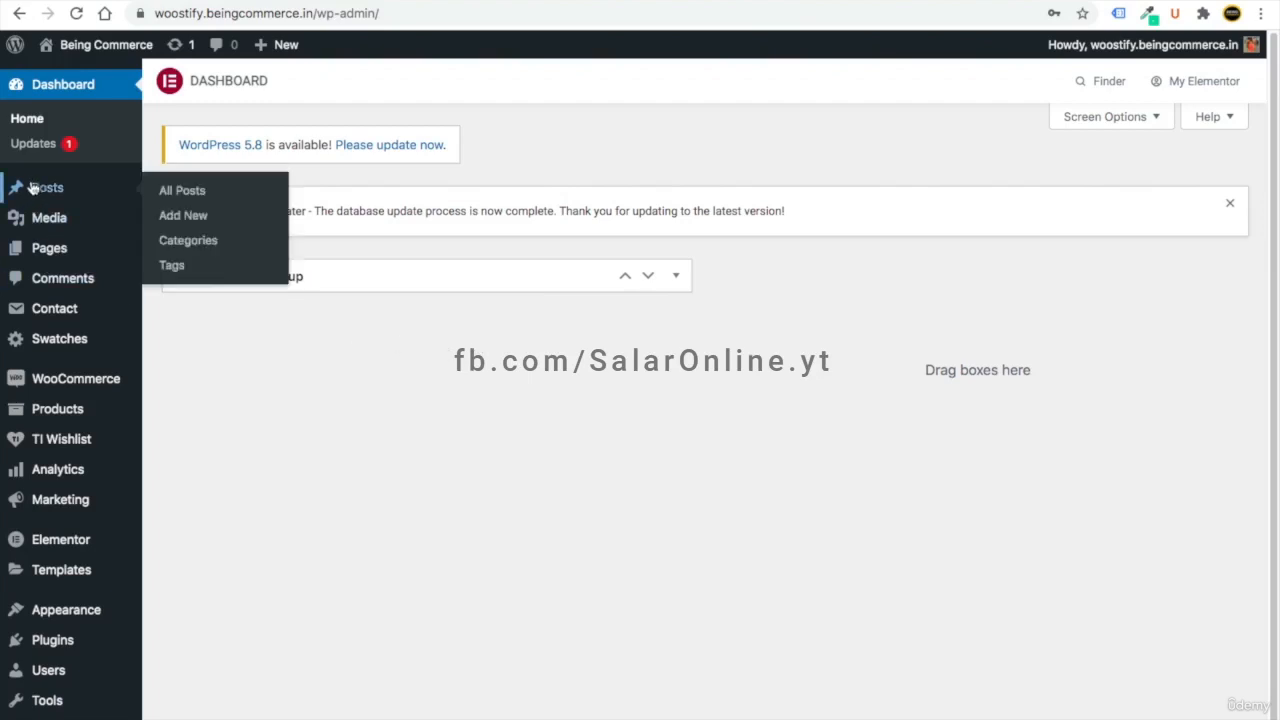
left_click(168, 192)
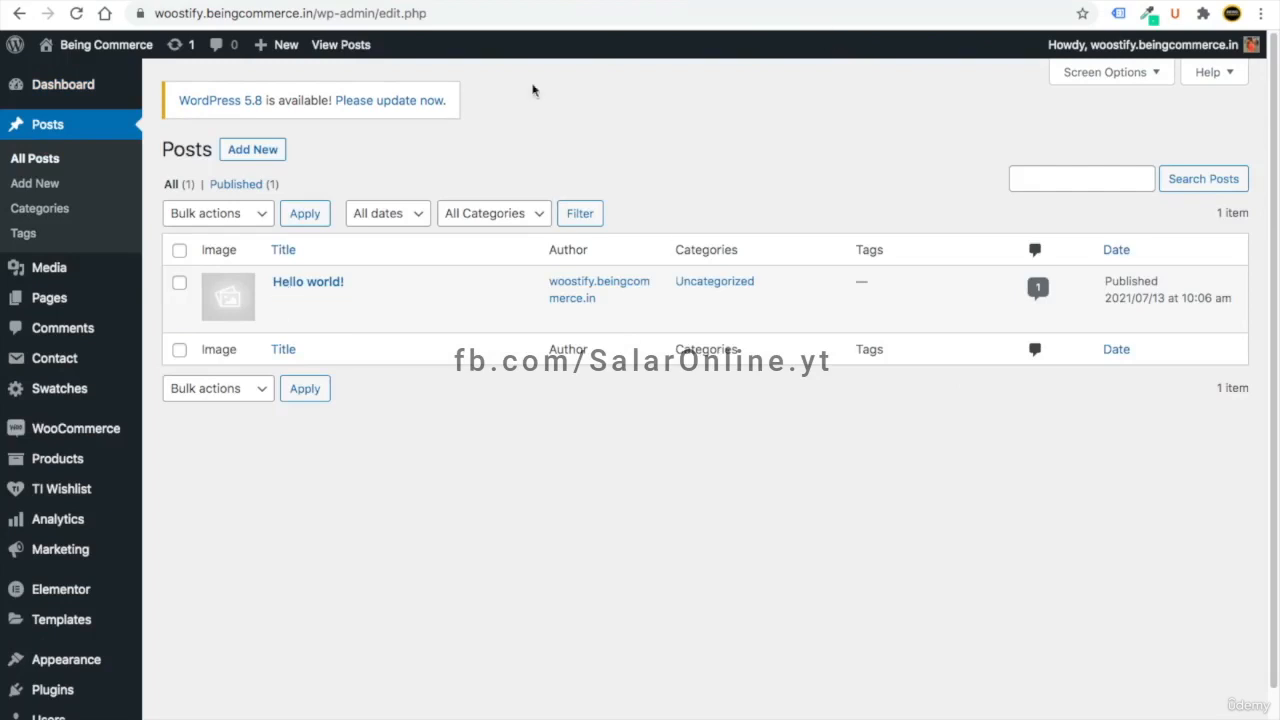
left_click(858, 1)
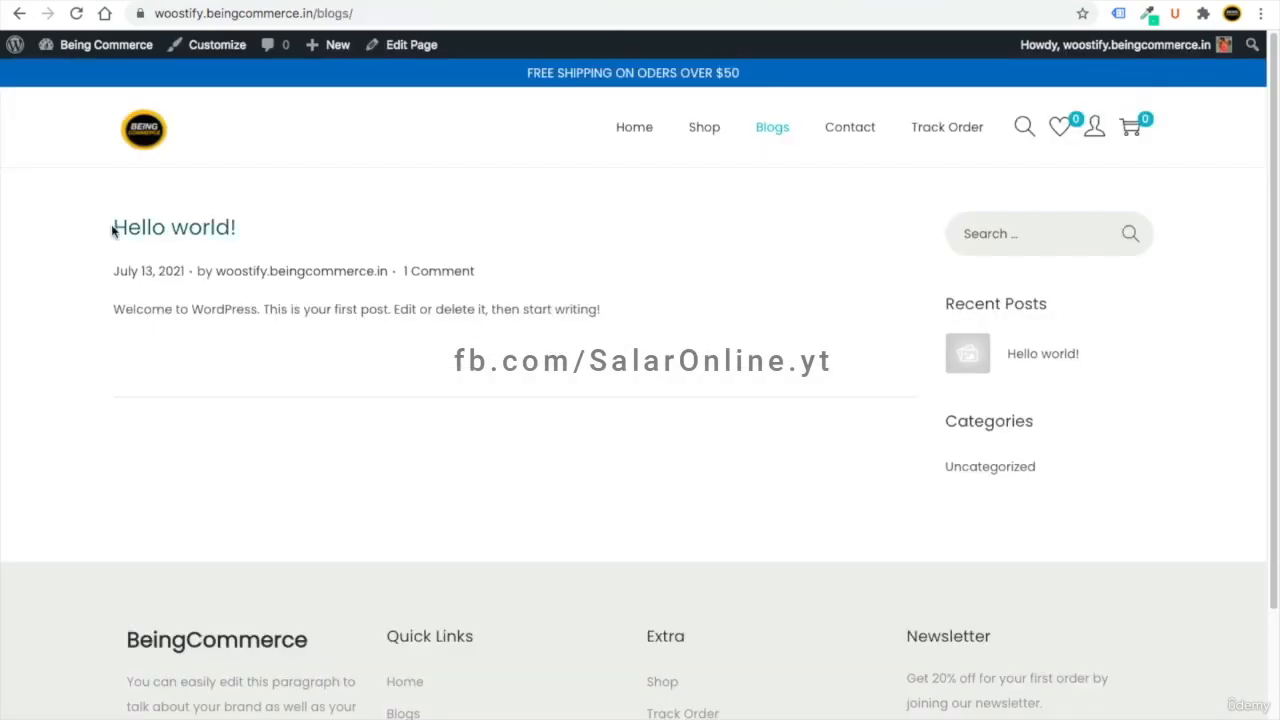
left_click_drag(112, 229, 260, 233)
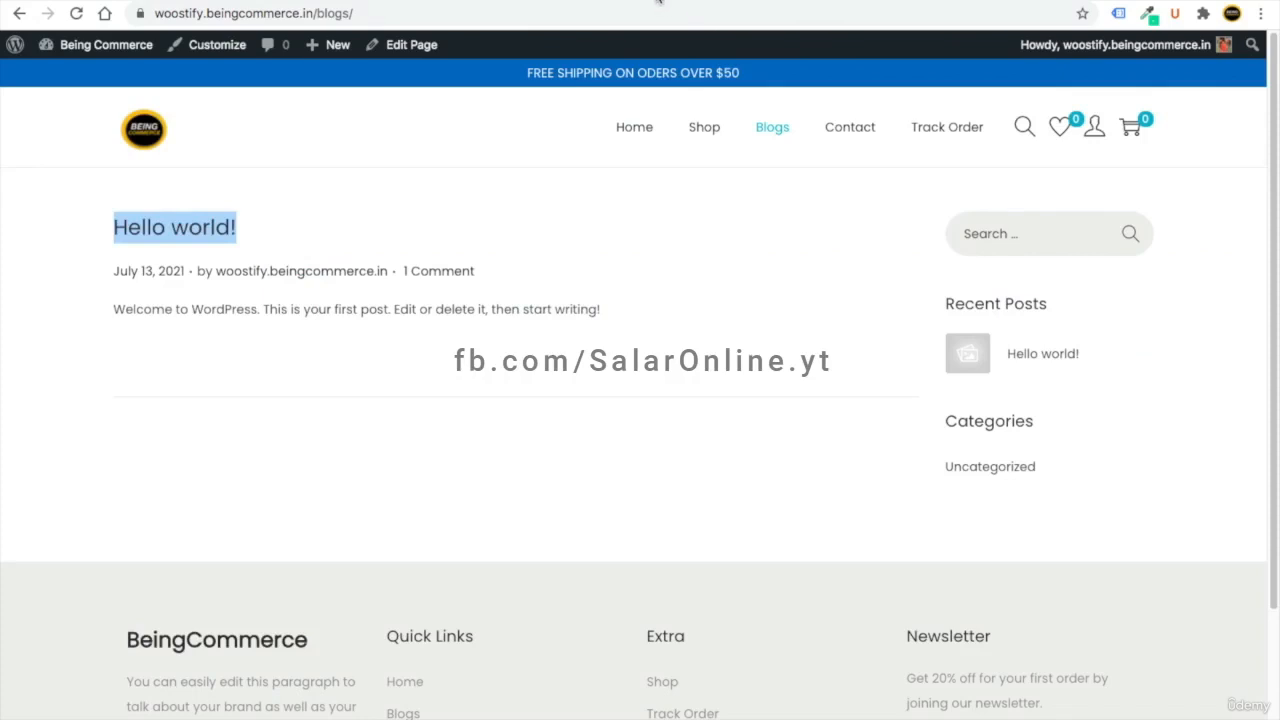
left_click(659, 1)
left_click(384, 304)
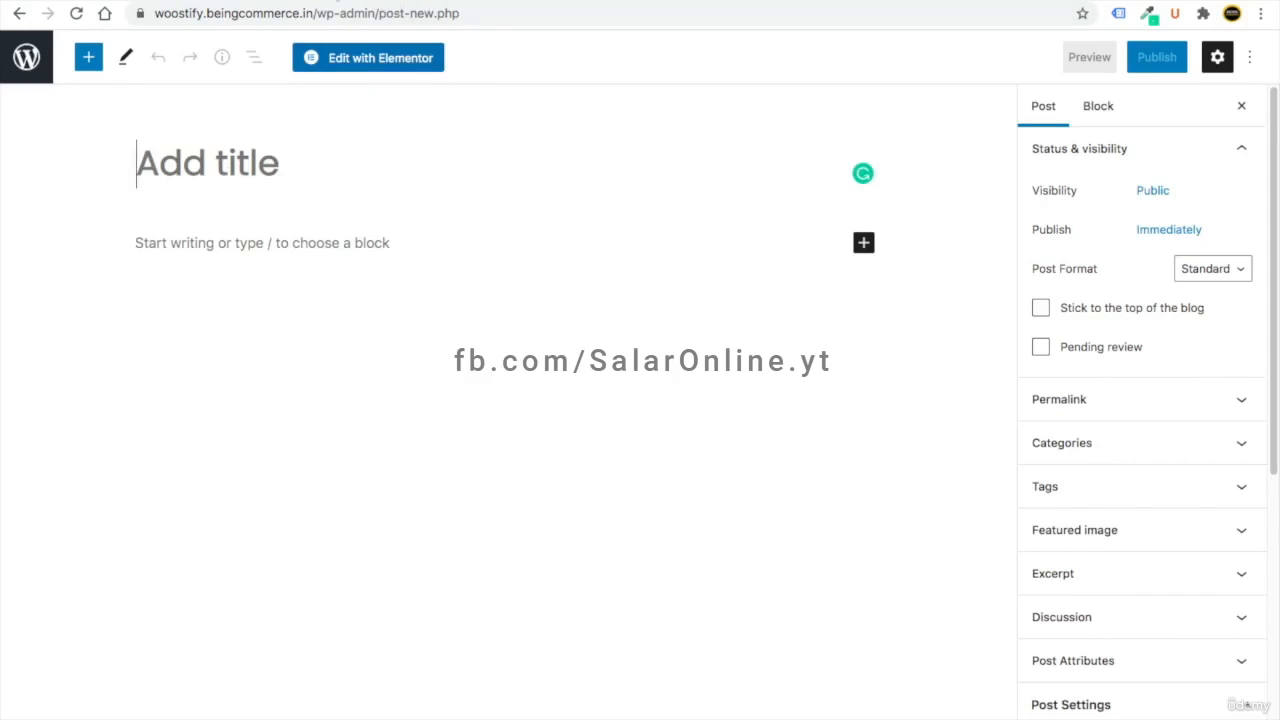
- Paste the Ford Figo relaunch headline as the title and the article's intro text as the body
type("Ford Figo Petrol Automatic Relaunched, Prices Start From Rs 7.75 Lakh")
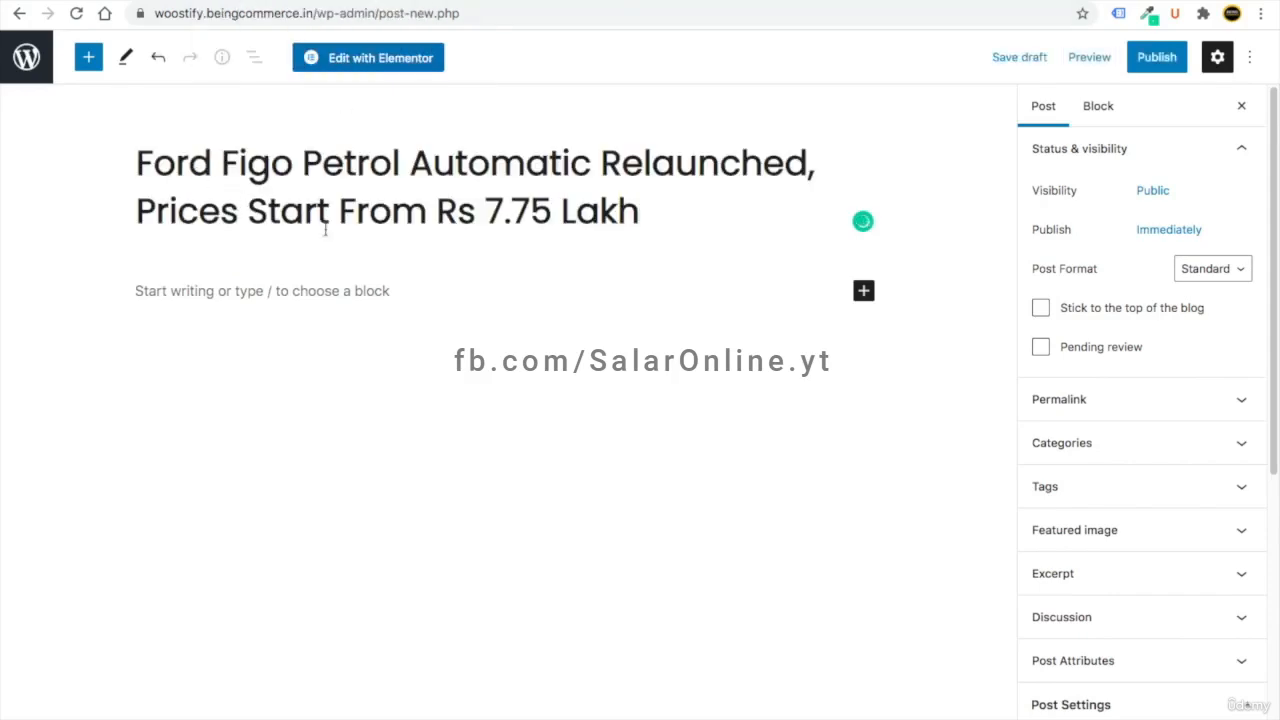
left_click(277, 283)
key("ctrl+Tab")
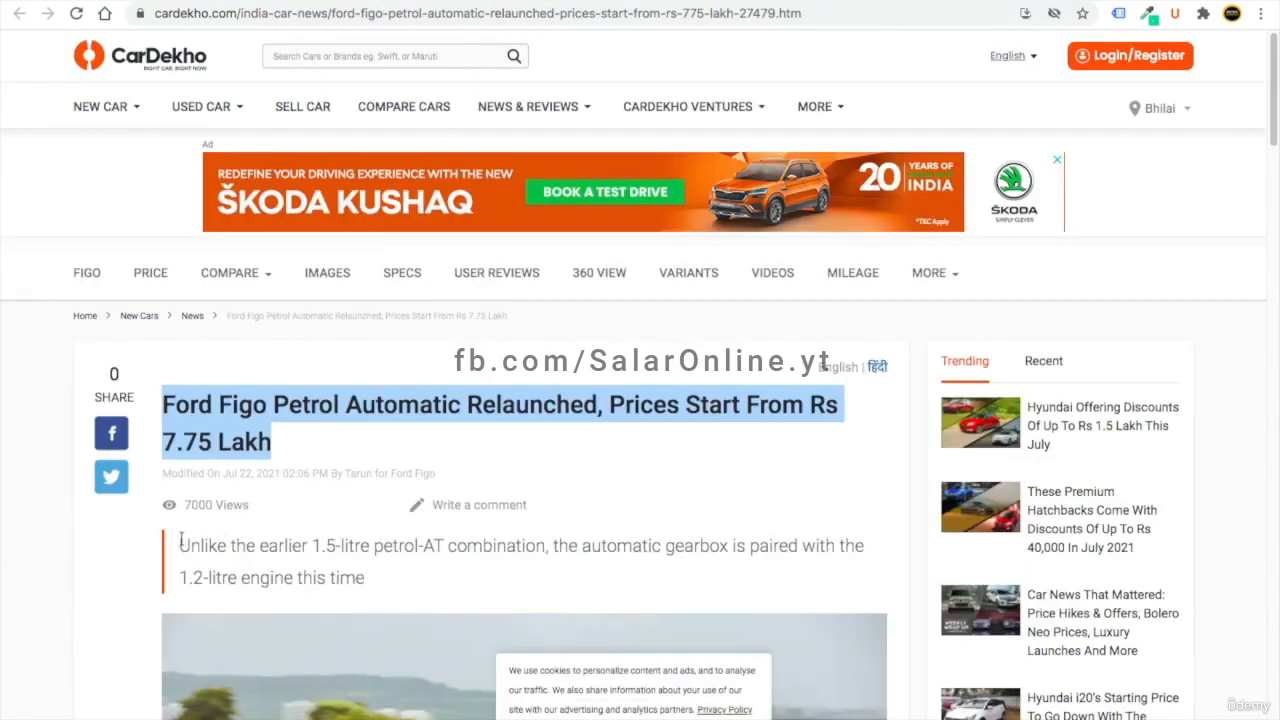
left_click_drag(180, 545, 360, 577)
right_click(310, 548)
left_click(349, 571)
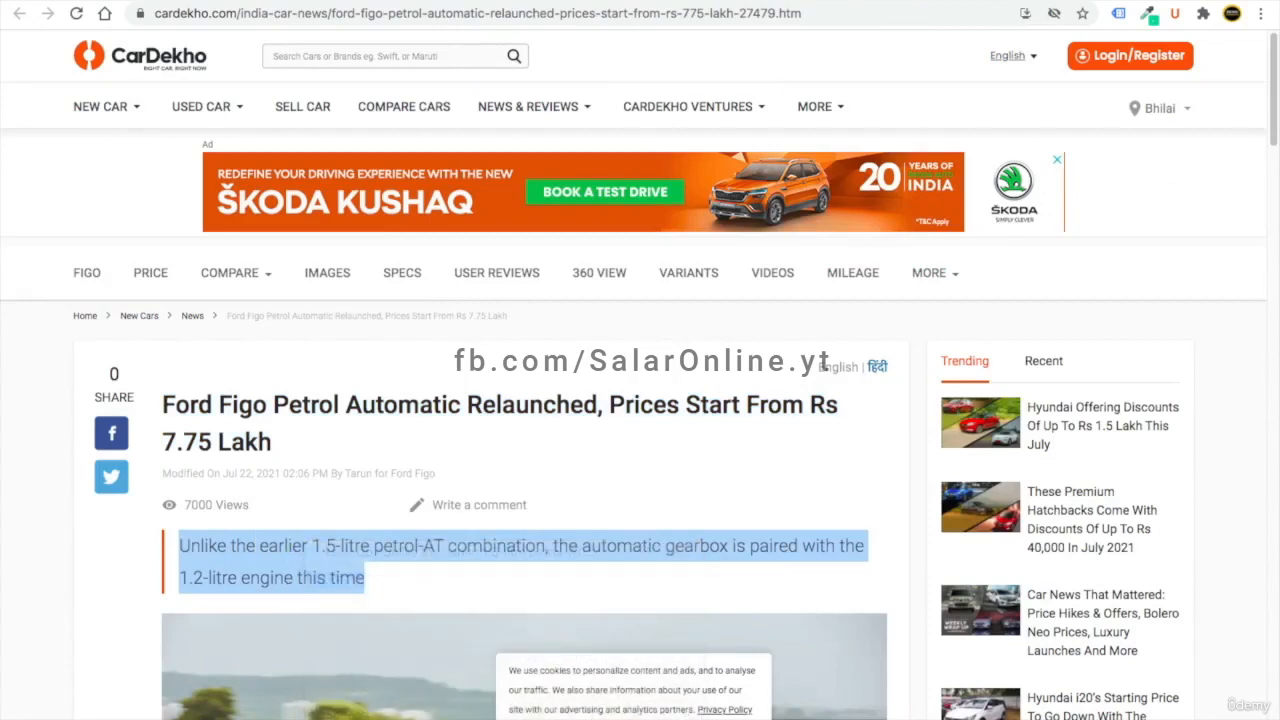
key("ctrl+shift+Tab")
key("ctrl+v")
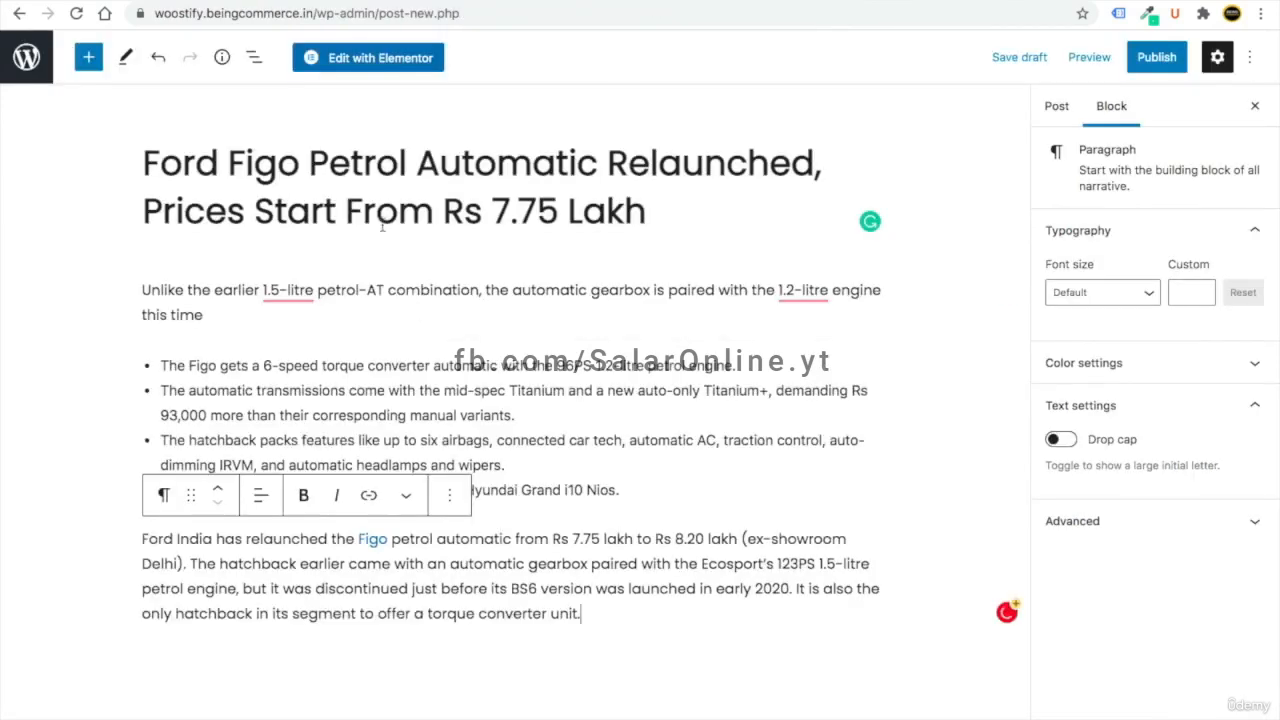
- Make the city skyline image top-cover.jpg the post's featured image
left_click(1056, 106)
scroll(1182, 506, "down", 5)
scroll(1150, 400, "up", 5)
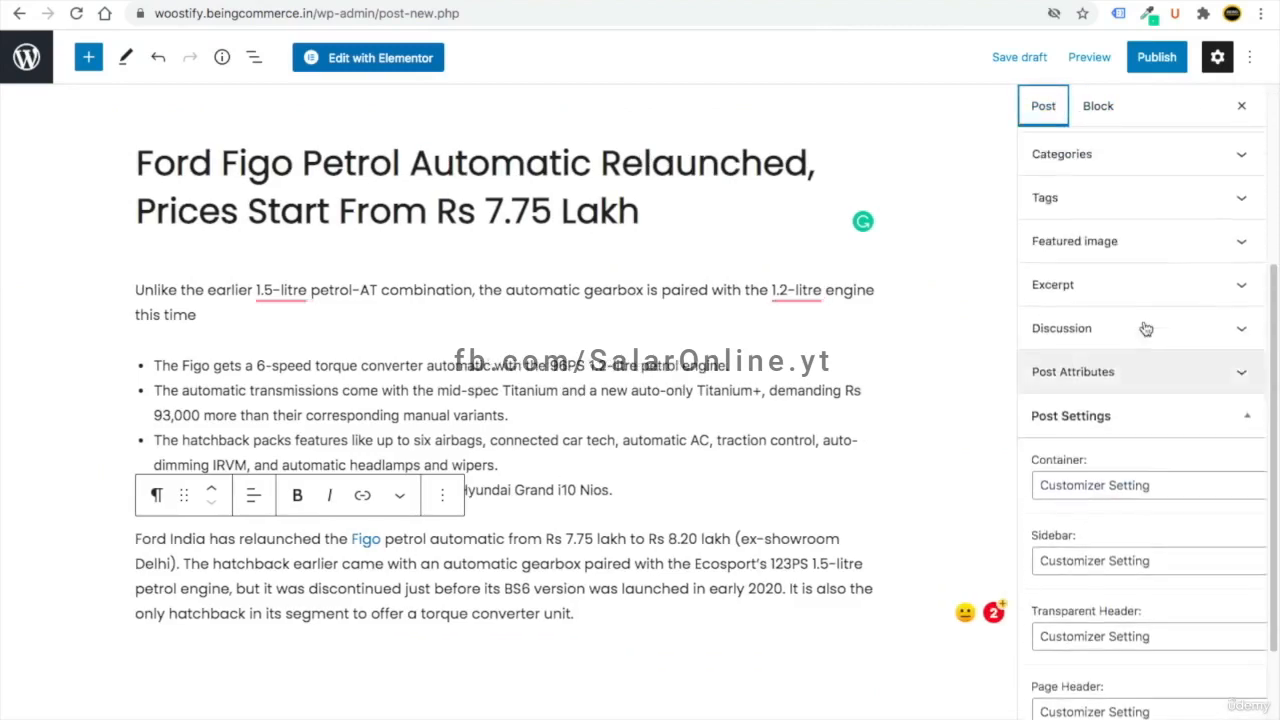
left_click(1145, 370)
left_click(1130, 432)
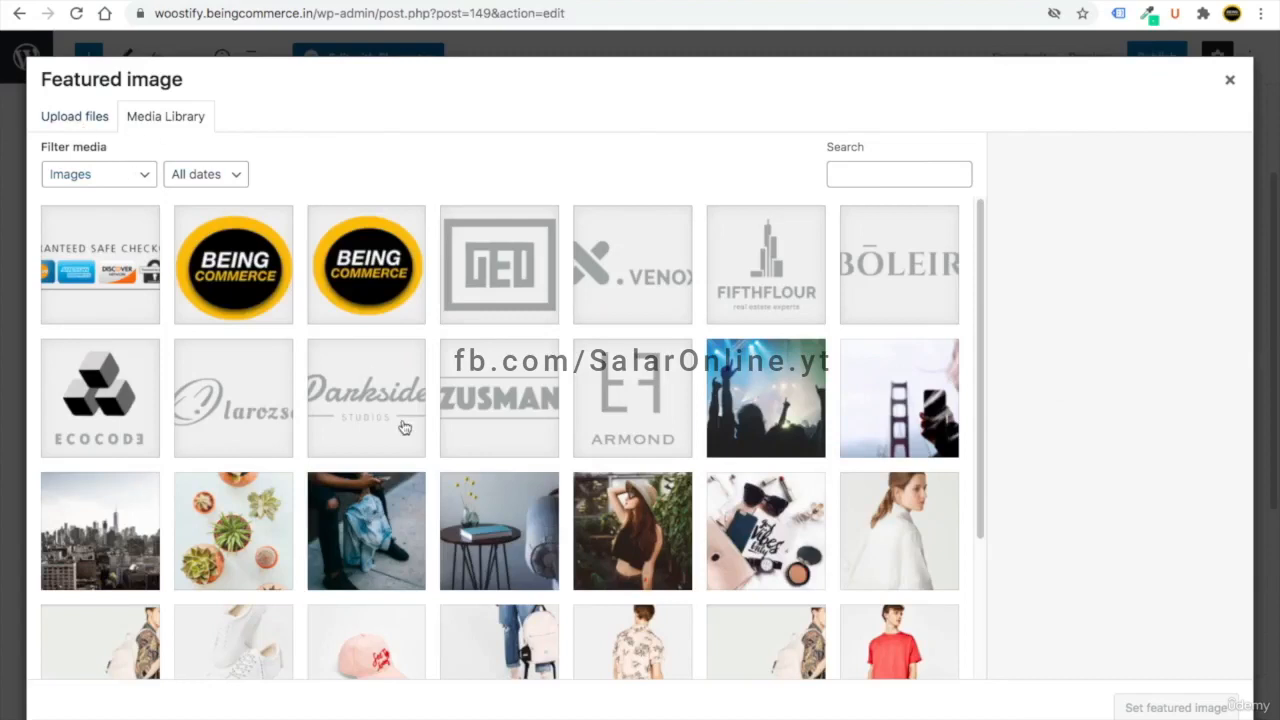
scroll(400, 424, "down", 3)
left_click(375, 350)
left_click(100, 320)
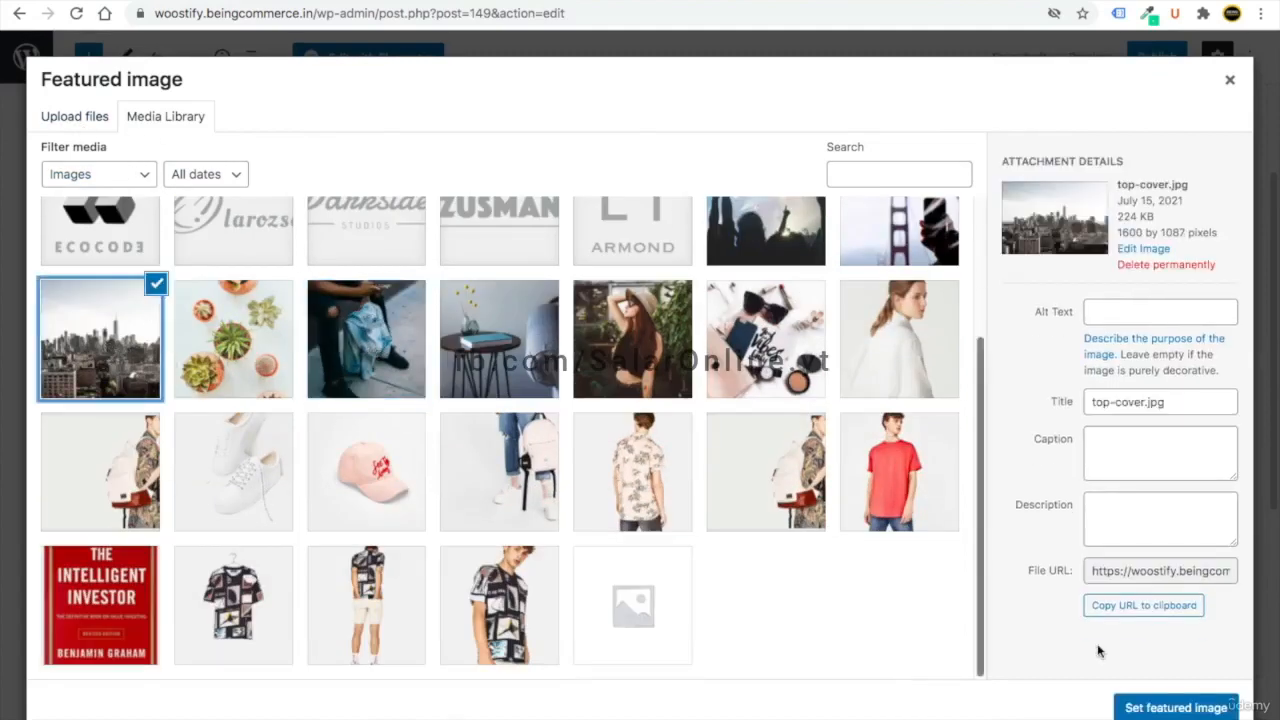
left_click(1130, 706)
scroll(1141, 600, "down", 5)
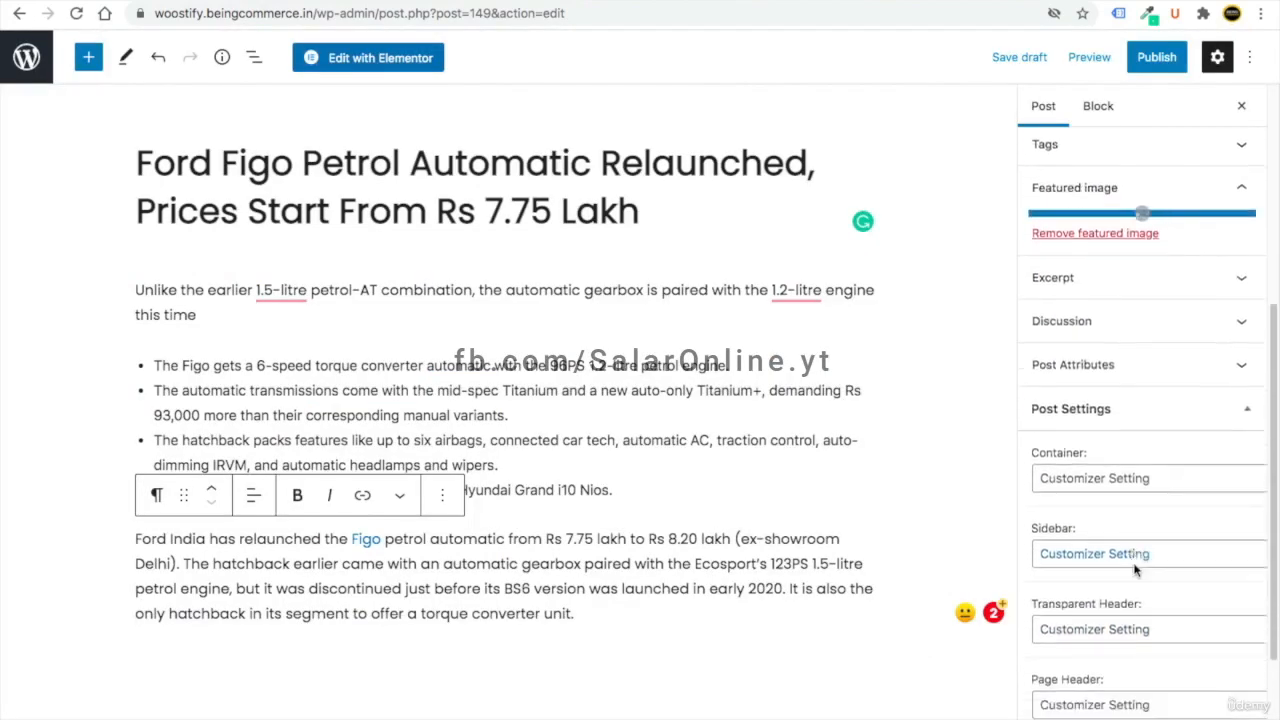
scroll(1111, 526, "up", 5)
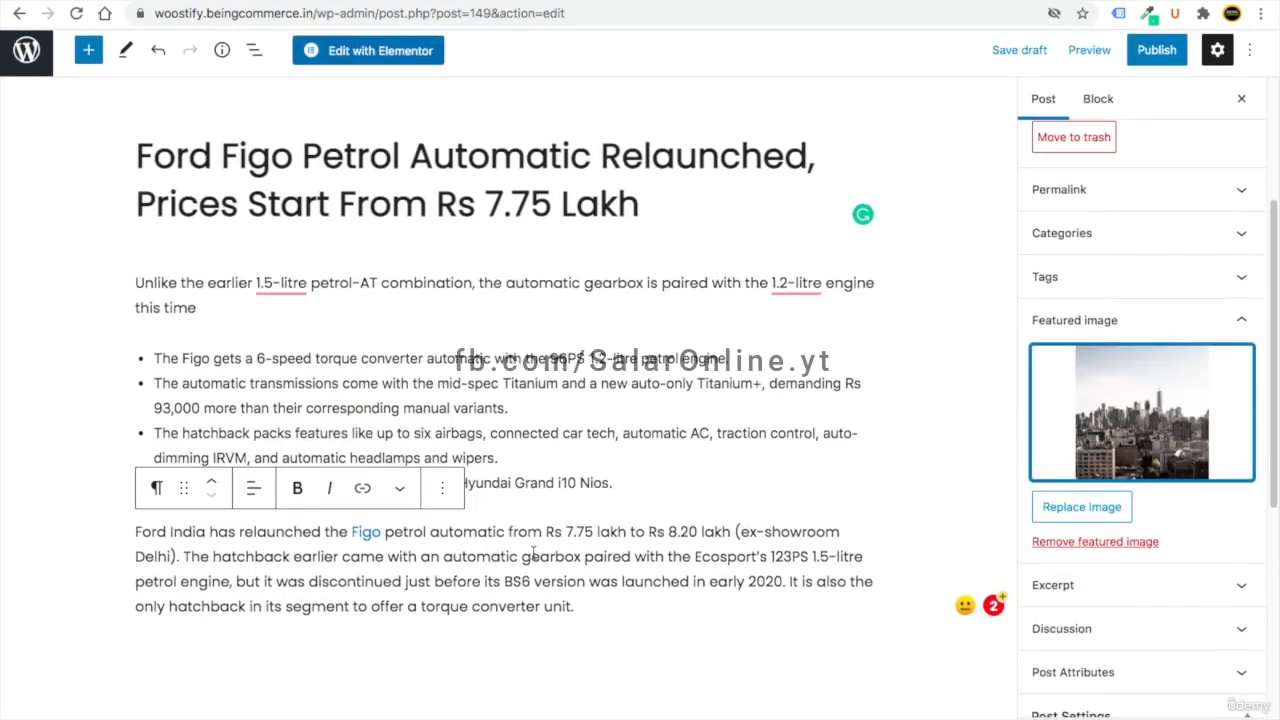
left_click(642, 621)
- Publish the Ford Figo relaunch post, confirming in the pre-publish panel
left_click(863, 662)
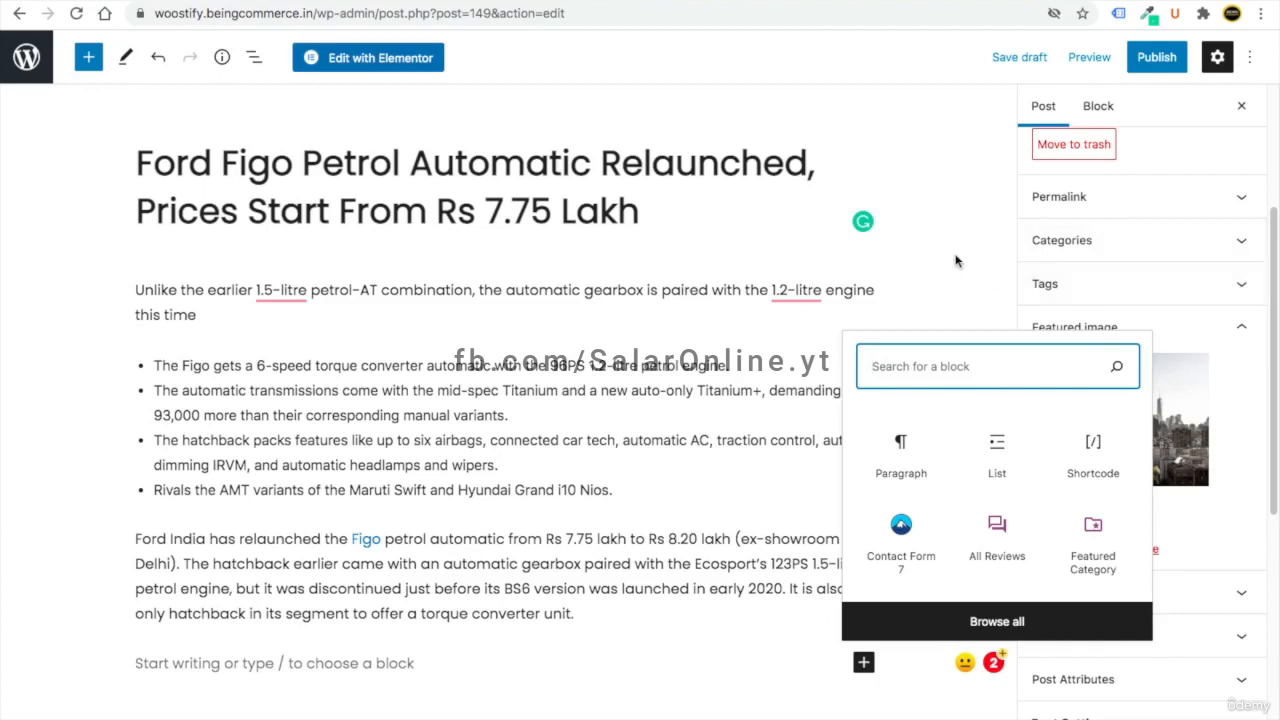
left_click(1156, 57)
left_click(1101, 57)
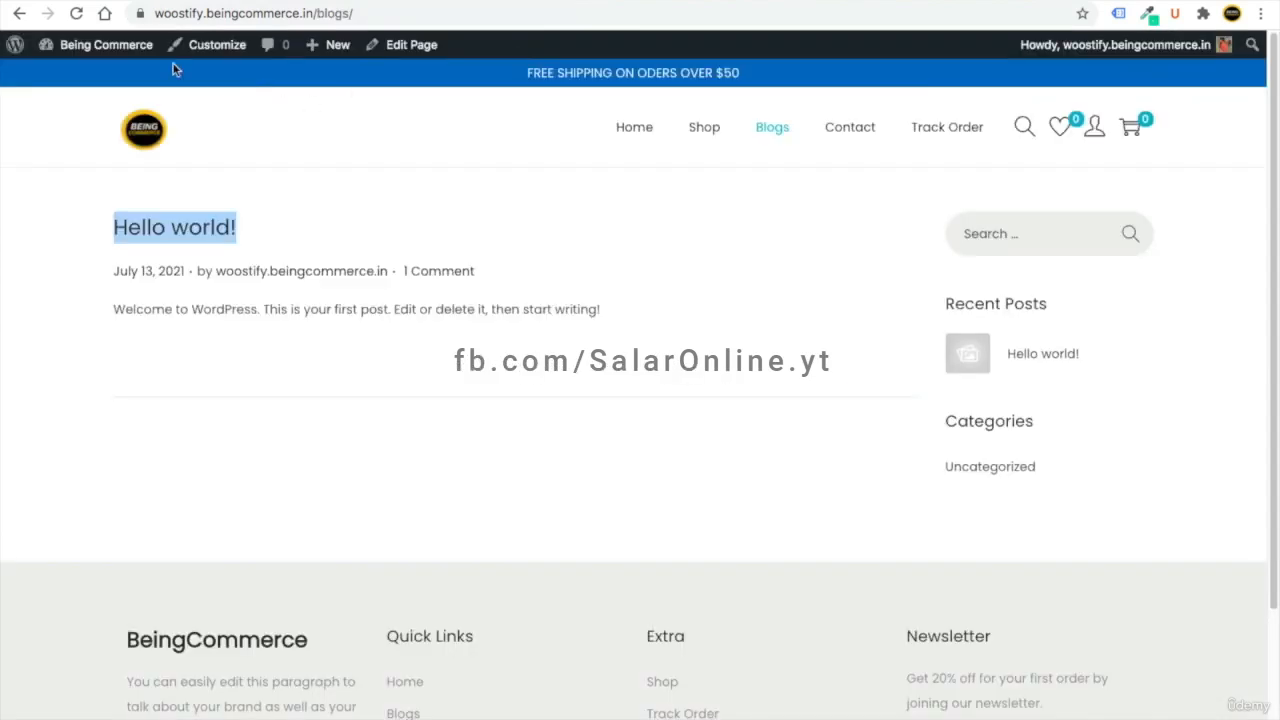
- Reload the Blogs page to check the new post, then close the post-published summary
left_click(78, 15)
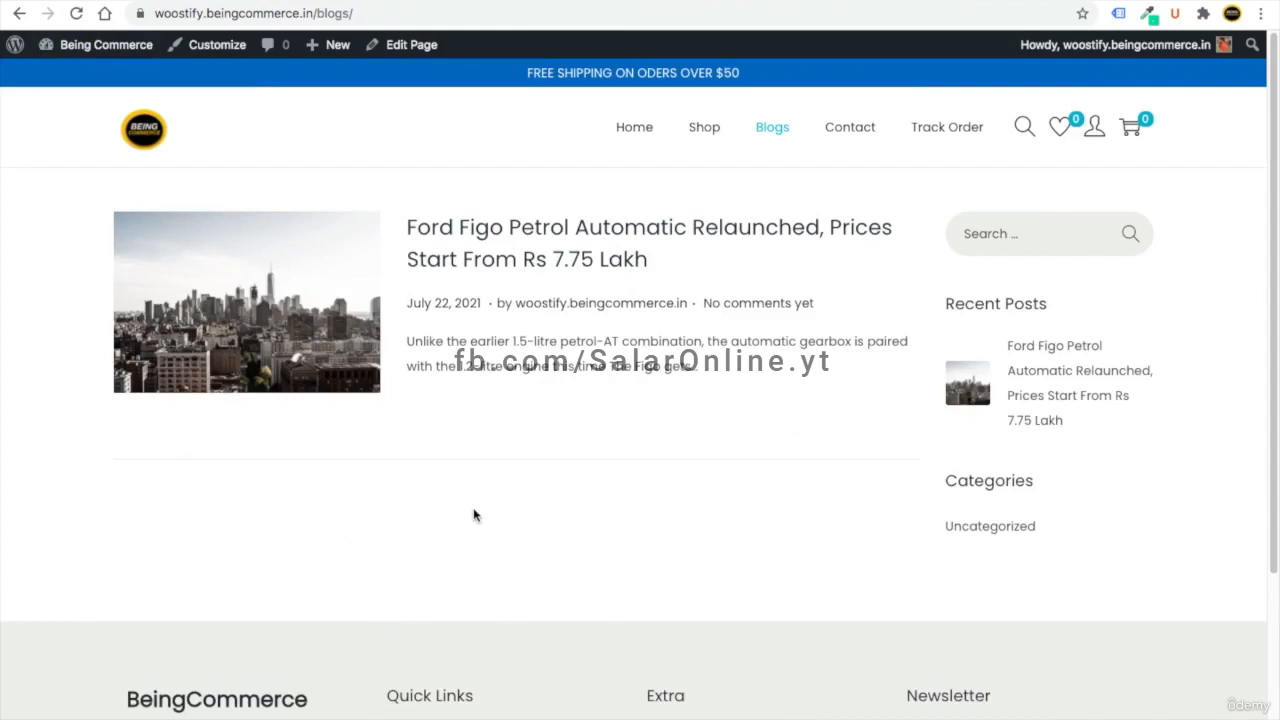
left_click(658, 6)
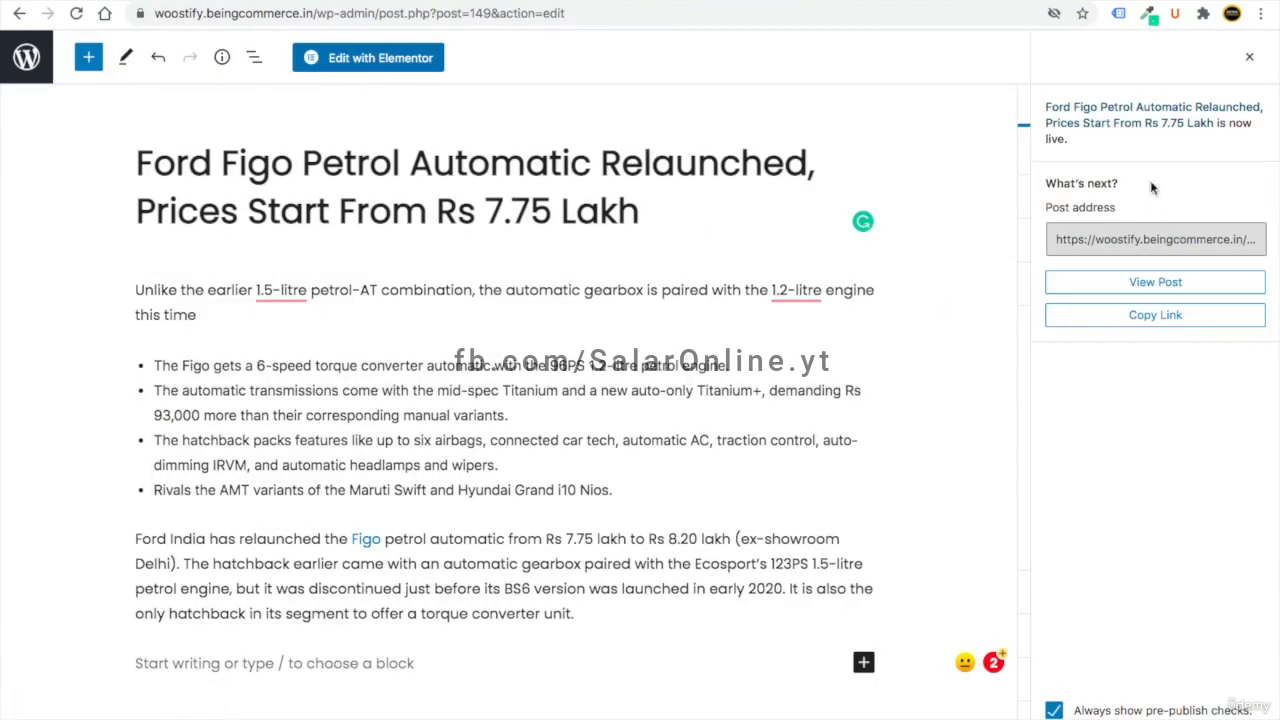
left_click(1249, 57)
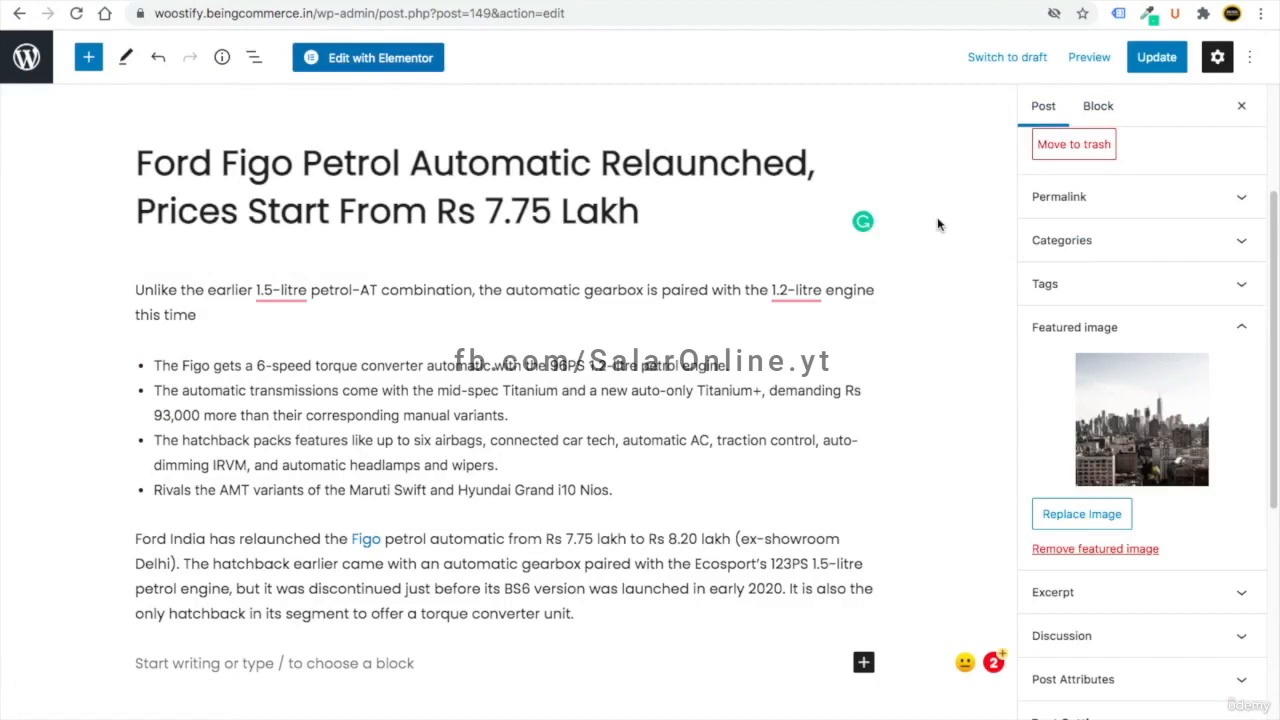